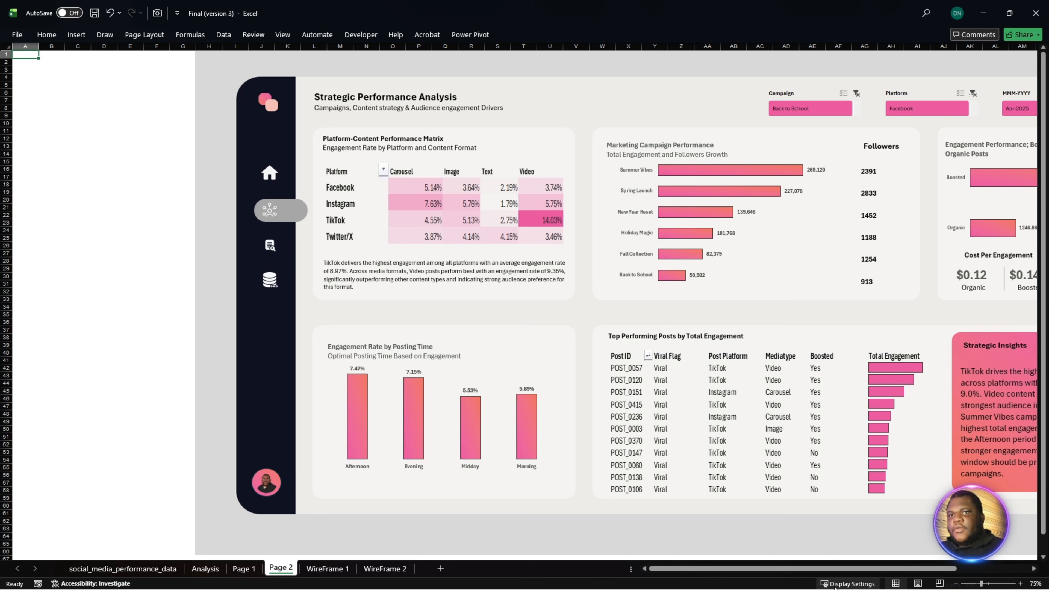
# - Review the finished dashboard's Strategic Performance Analysis page and its Social Media Analytics overview page
pyautogui.moveTo(811, 574); pyautogui.dragTo(863, 576)
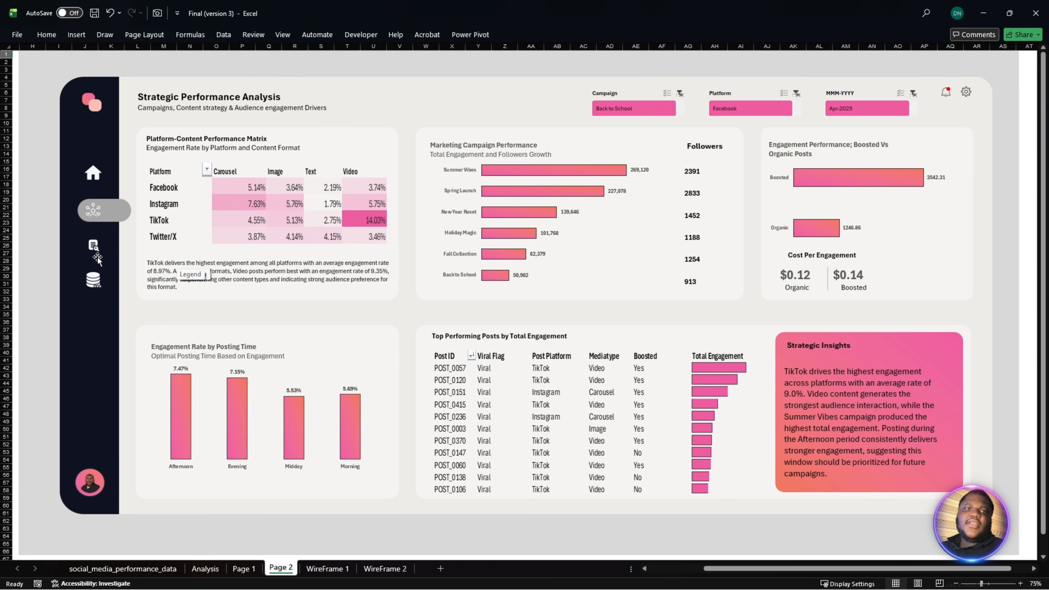
pyautogui.click(97, 179)
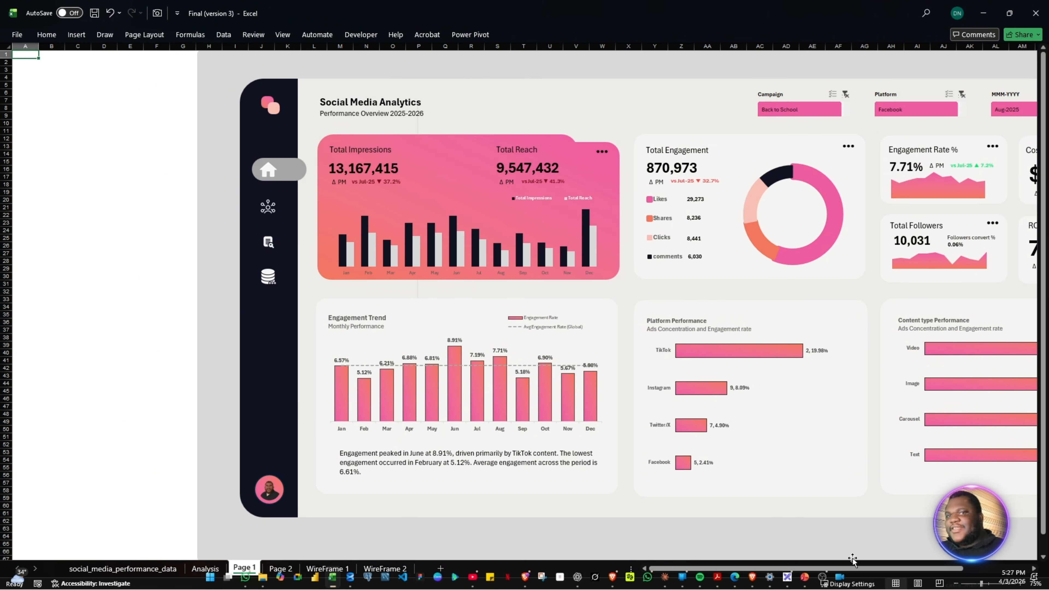
pyautogui.moveTo(798, 576); pyautogui.dragTo(842, 578)
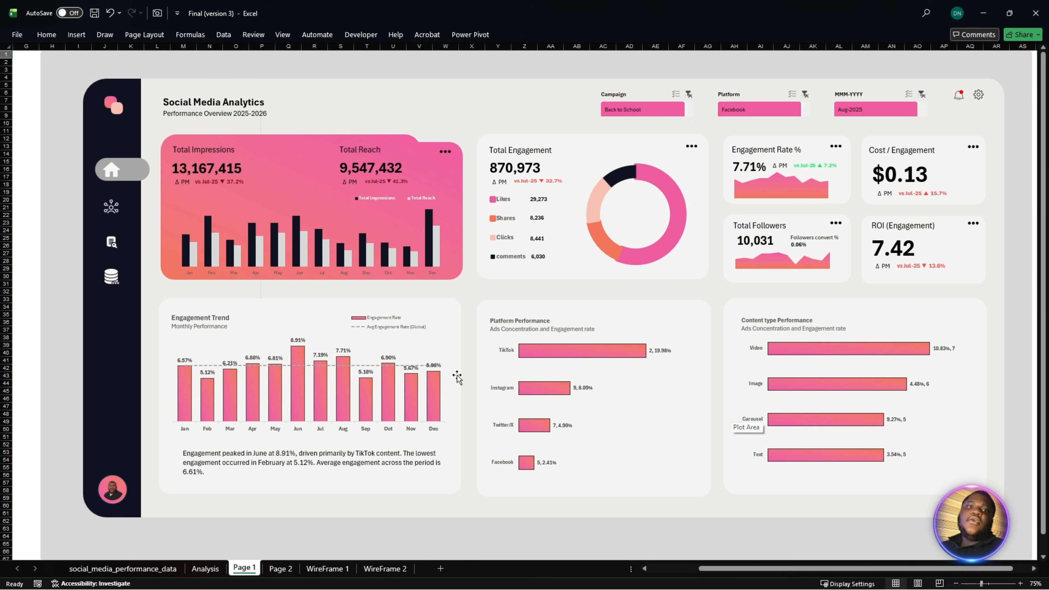
# - Look through the social_media_performance_data, Analysis, WireFrame 1 and WireFrame 2 sheets, and return to Page 1
pyautogui.click(171, 571)
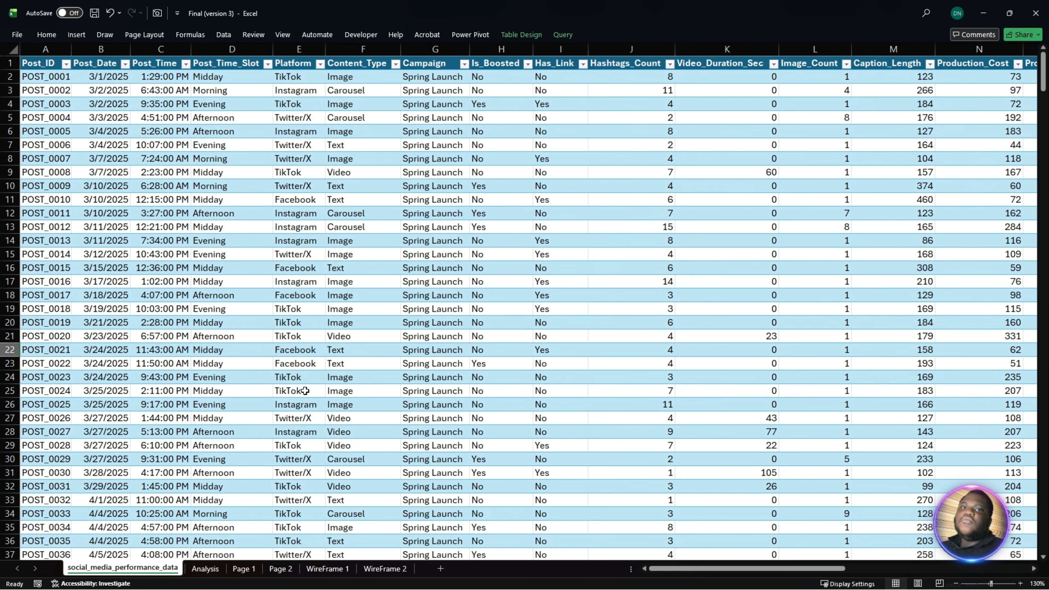
pyautogui.click(206, 569)
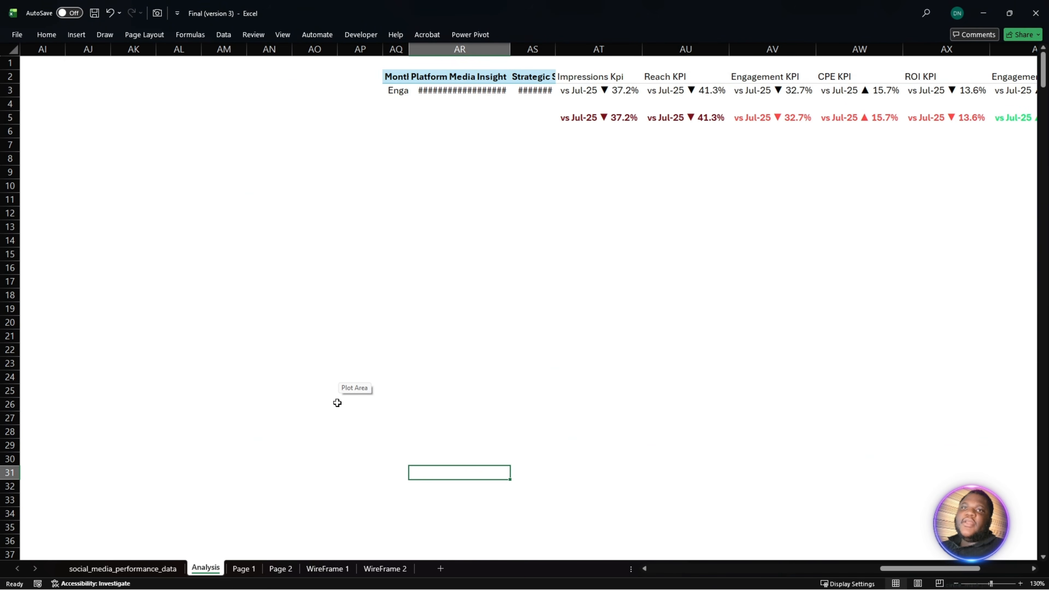
pyautogui.moveTo(899, 569); pyautogui.dragTo(668, 569)
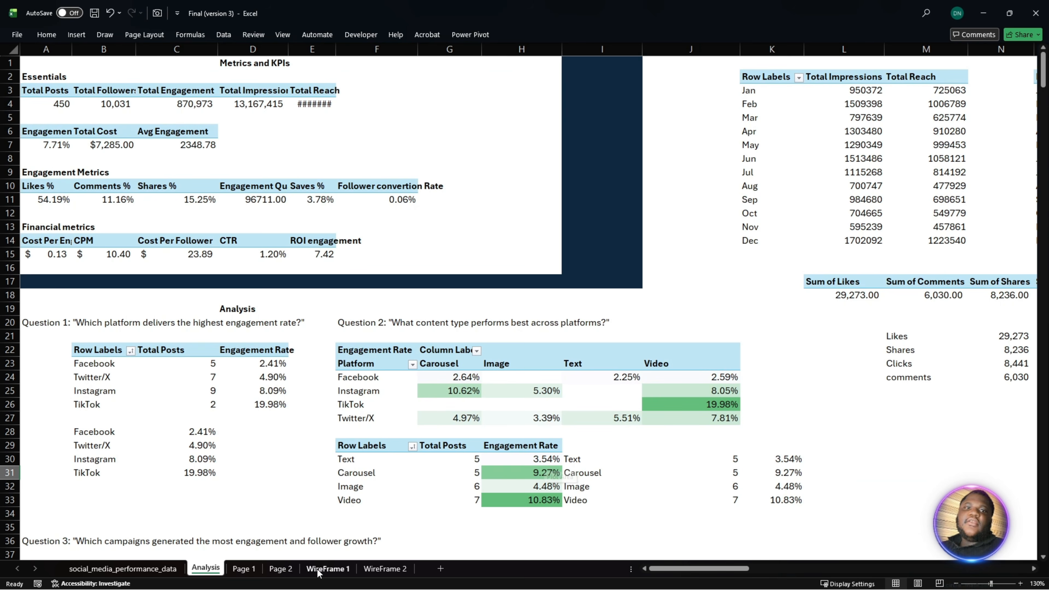
pyautogui.click(327, 569)
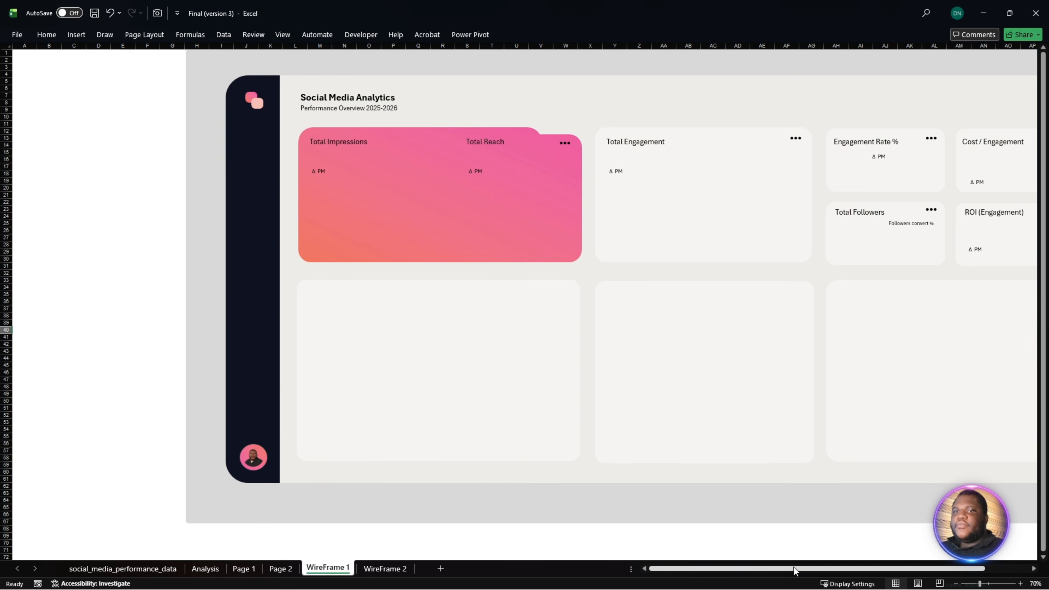
pyautogui.moveTo(798, 568); pyautogui.dragTo(844, 568)
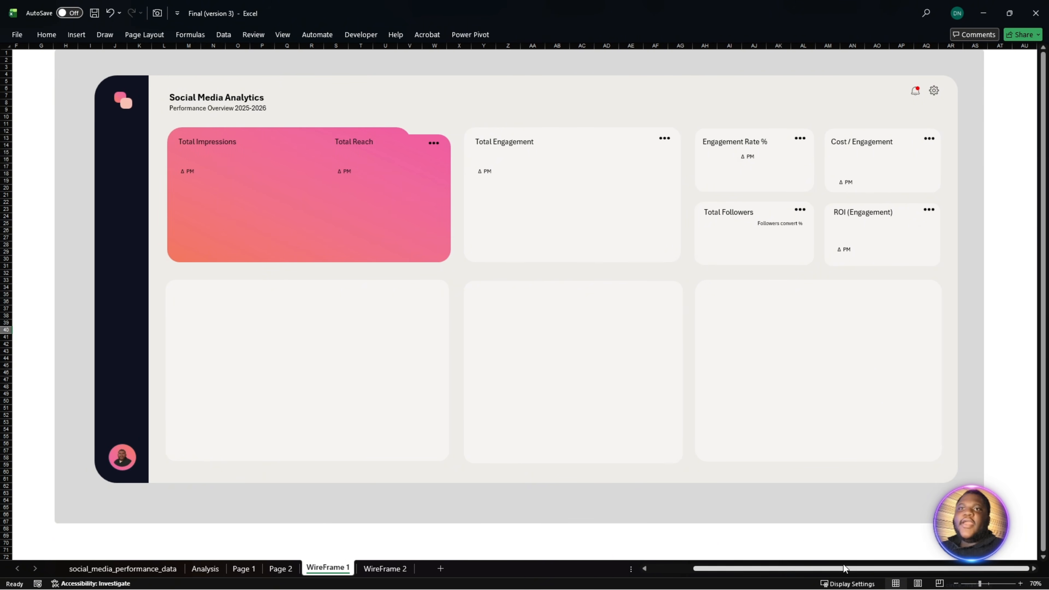
pyautogui.click(386, 569)
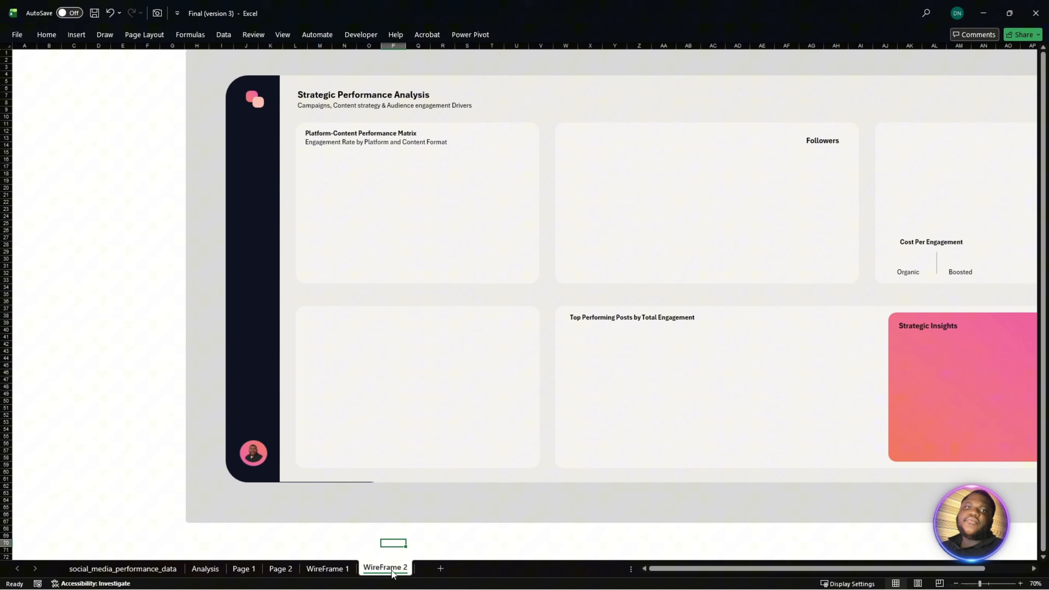
pyautogui.click(246, 568)
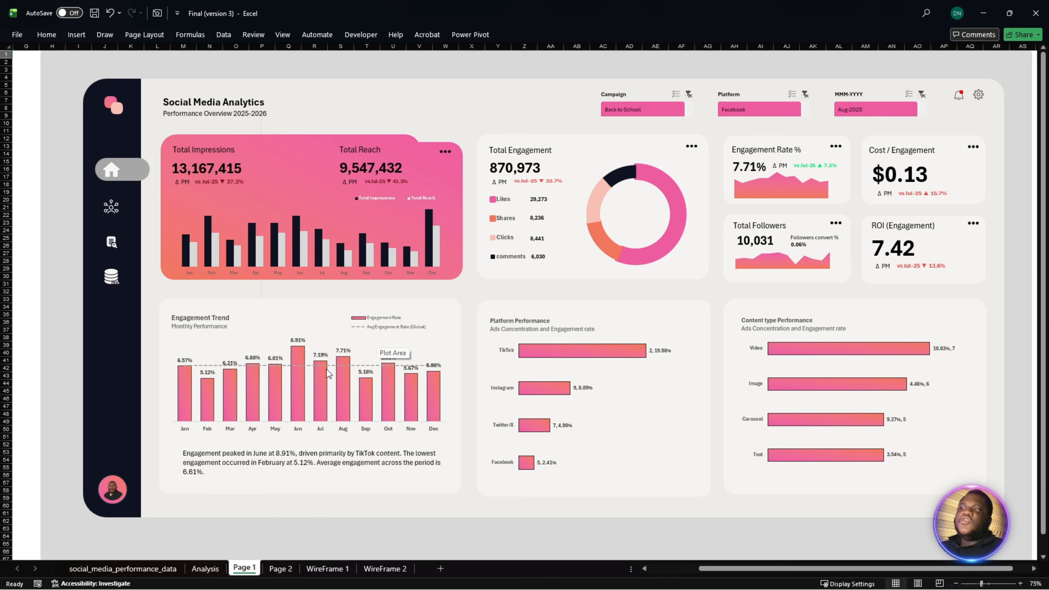
pyautogui.moveTo(326, 371)
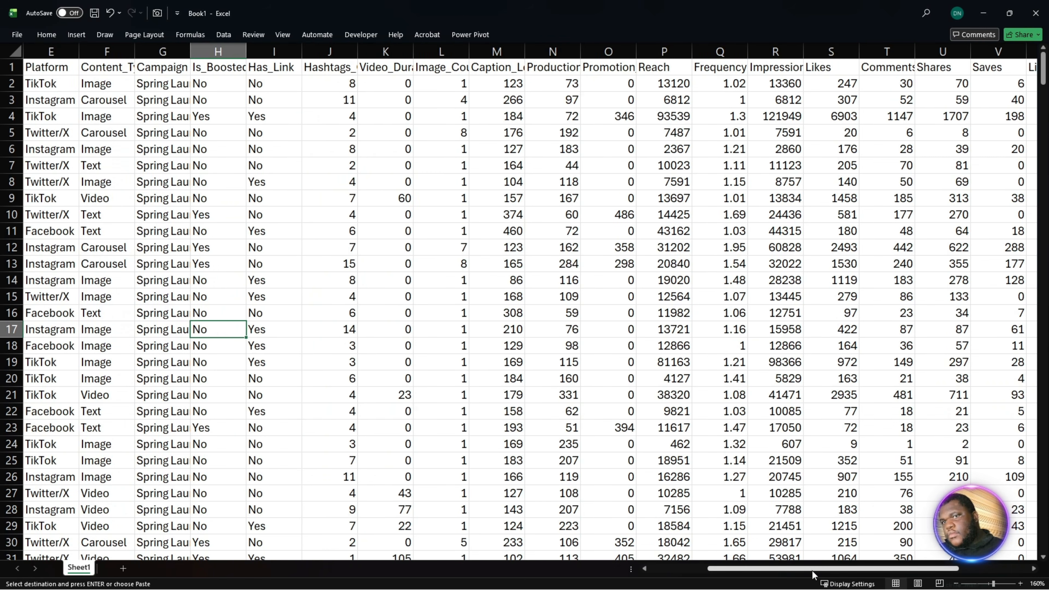
# - Look over the raw data columns in Book1, and switch to Acrobat to view the Social Media Performance Analysis request brief
pyautogui.moveTo(813, 572); pyautogui.dragTo(743, 571)
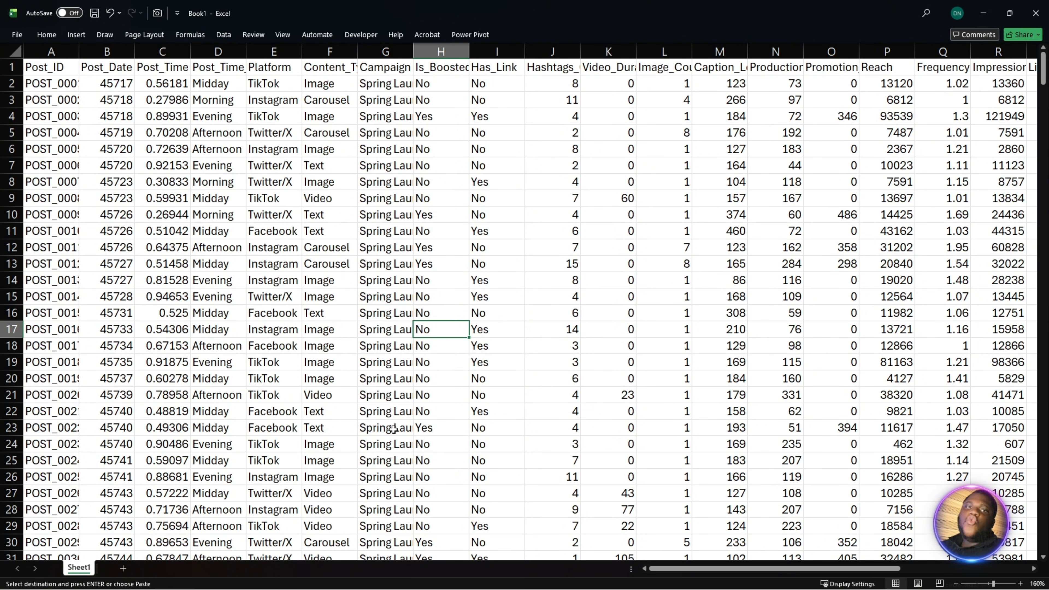
pyautogui.moveTo(545, 589)
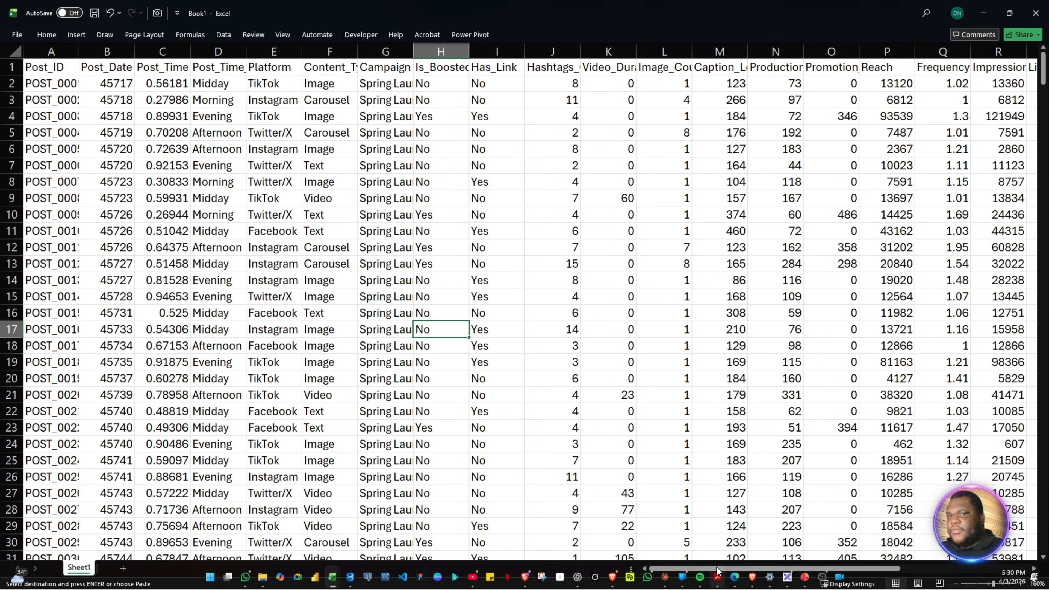
pyautogui.moveTo(719, 578)
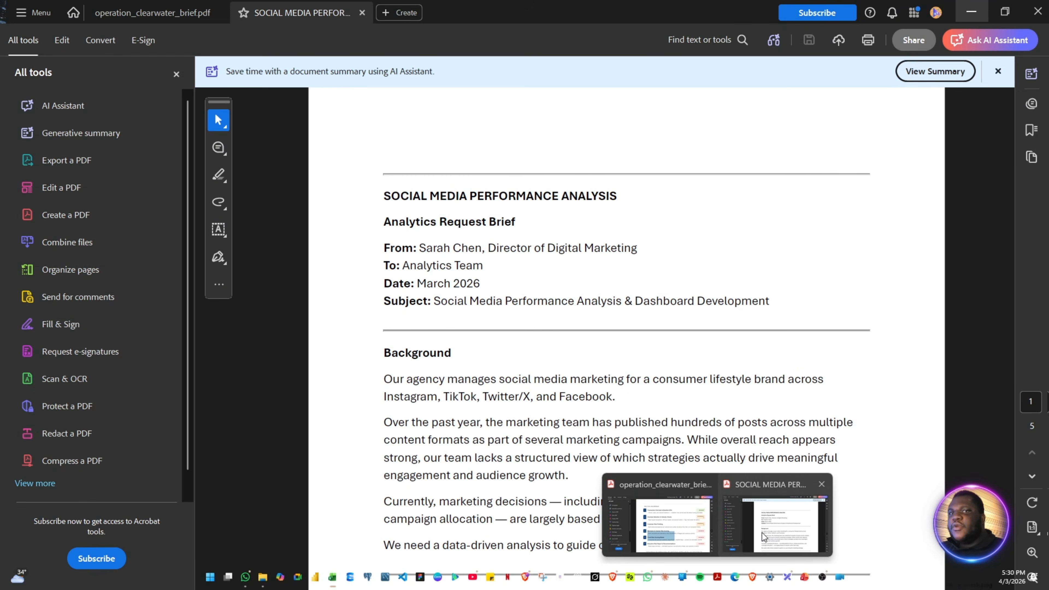
pyautogui.click(762, 533)
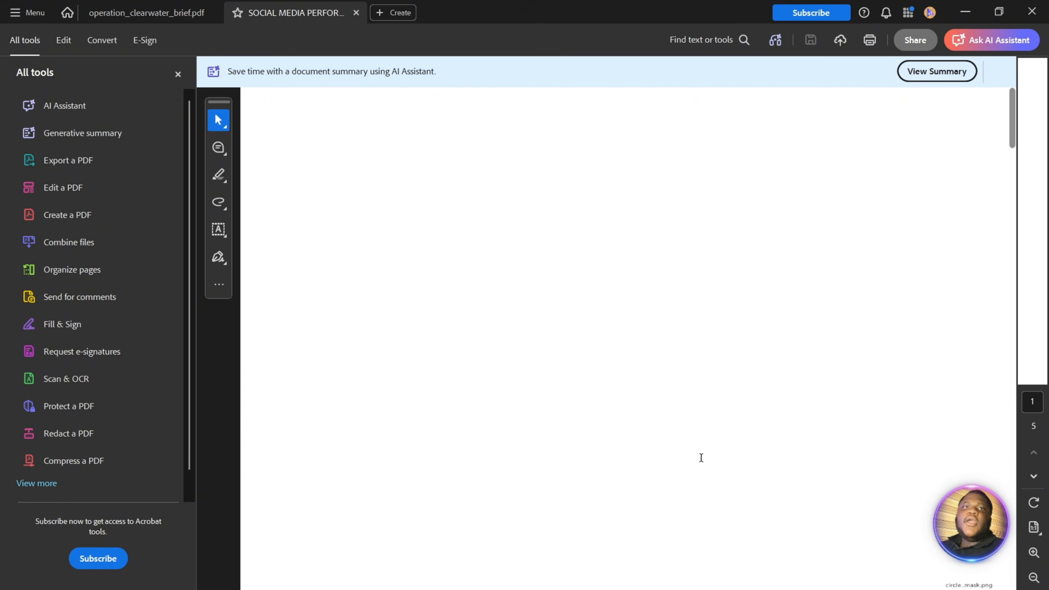
pyautogui.scroll(-3, 614, 349)
pyautogui.scroll(3, 614, 356)
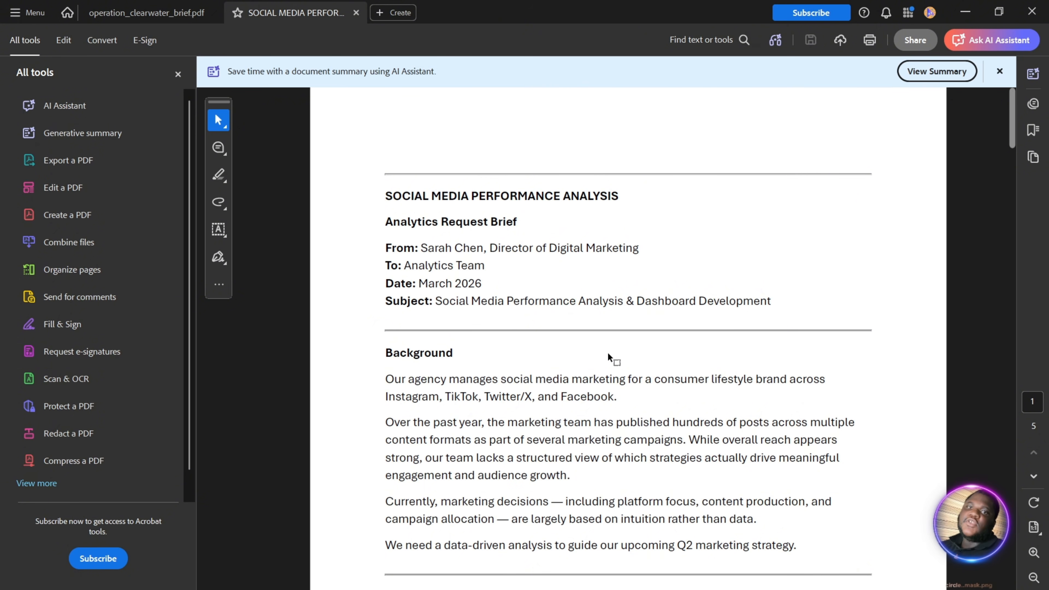
pyautogui.keyDown('ctrl'); pyautogui.scroll(2, 608, 355); pyautogui.keyUp('ctrl')
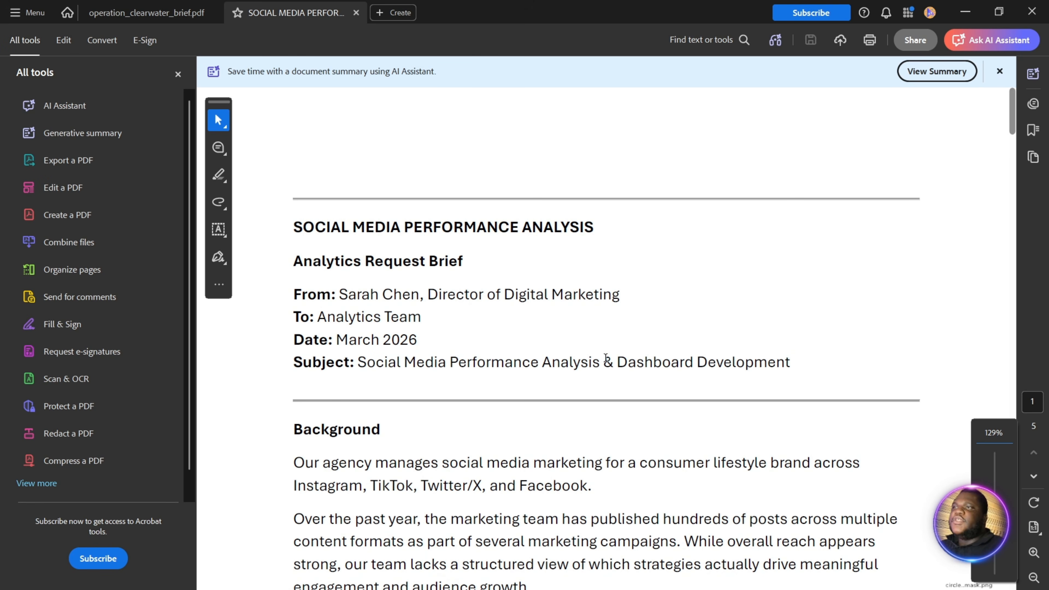
# - Read the Background and Business Problem sections of the analytics request brief
pyautogui.scroll(-2, 605, 358)
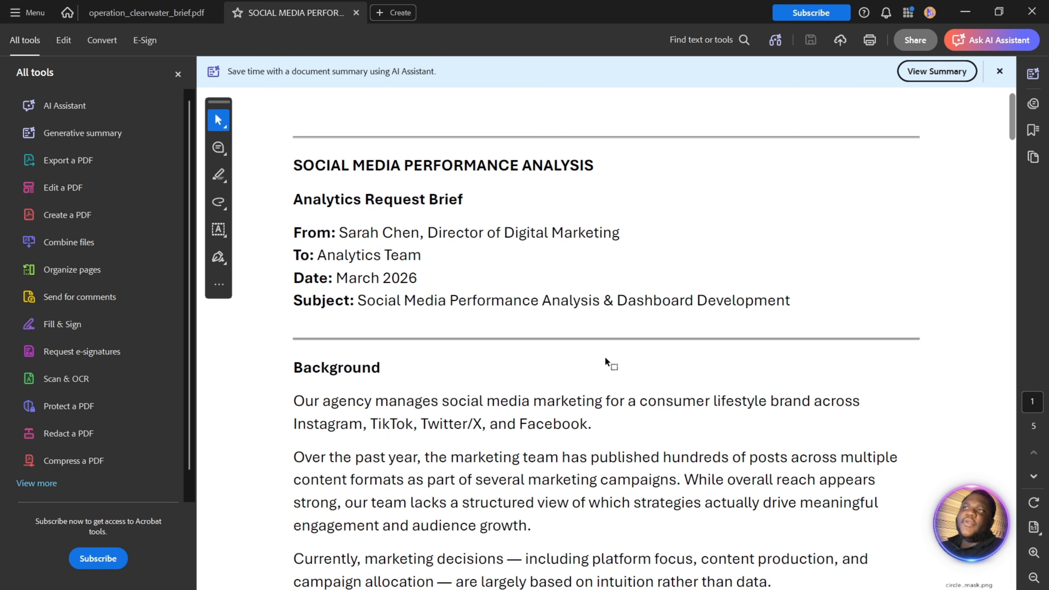
pyautogui.scroll(-5, 605, 359)
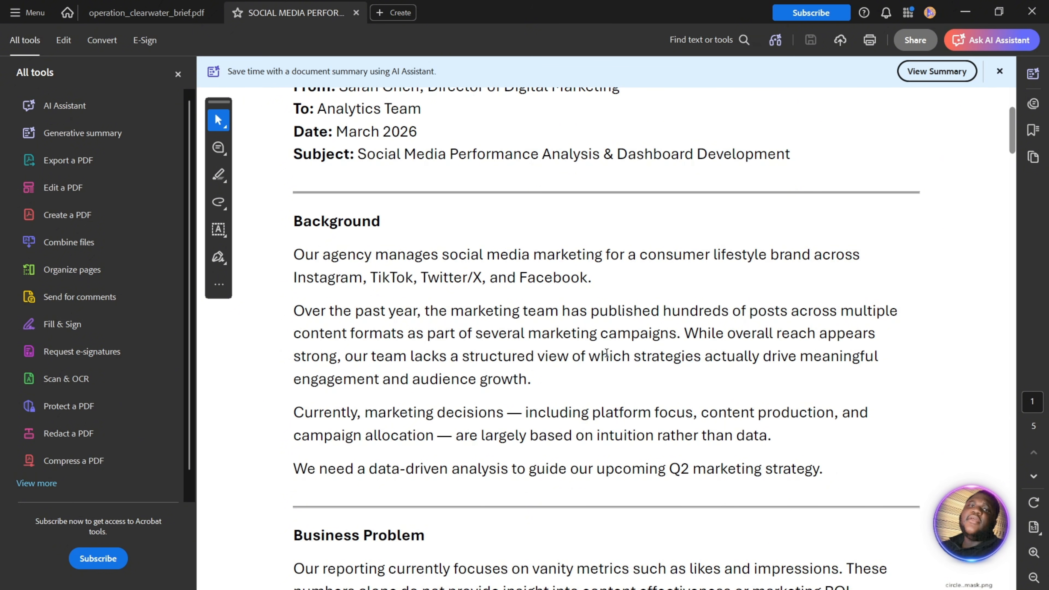
pyautogui.scroll(-3, 606, 358)
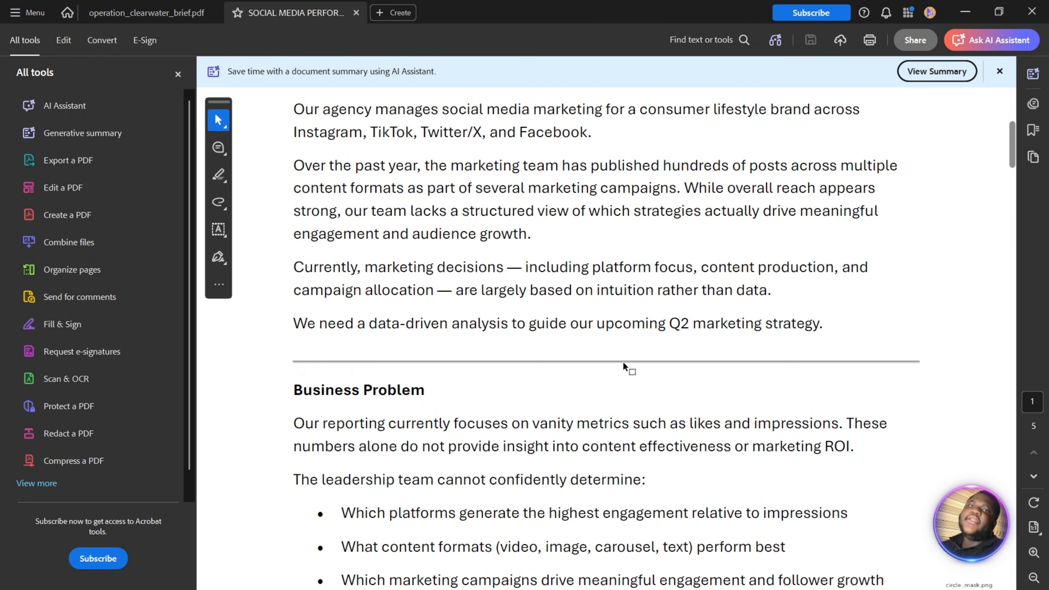
pyautogui.scroll(-2, 632, 365)
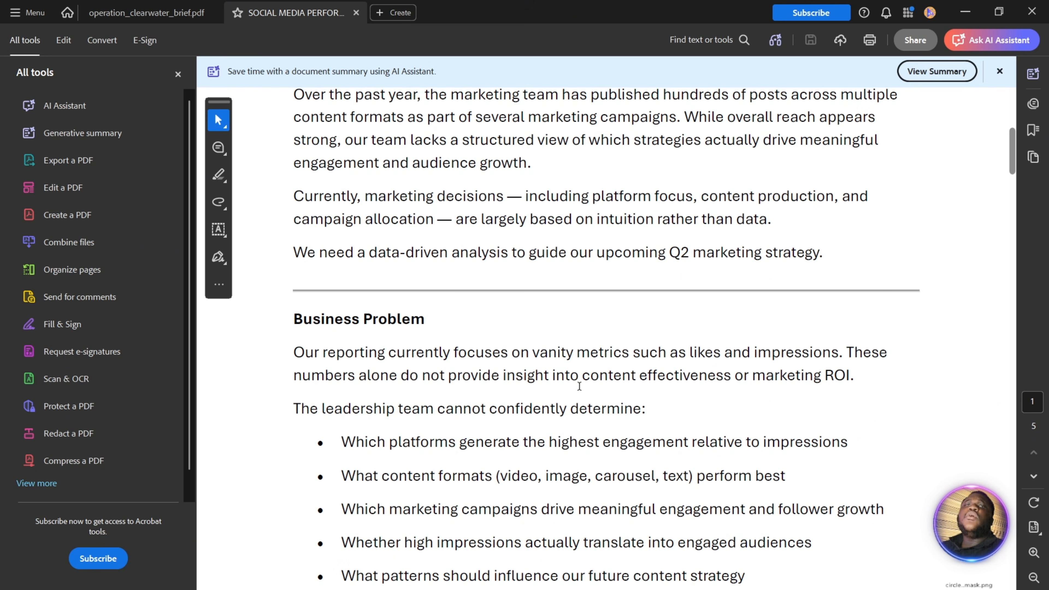
pyautogui.scroll(-5, 580, 386)
pyautogui.scroll(3, 580, 386)
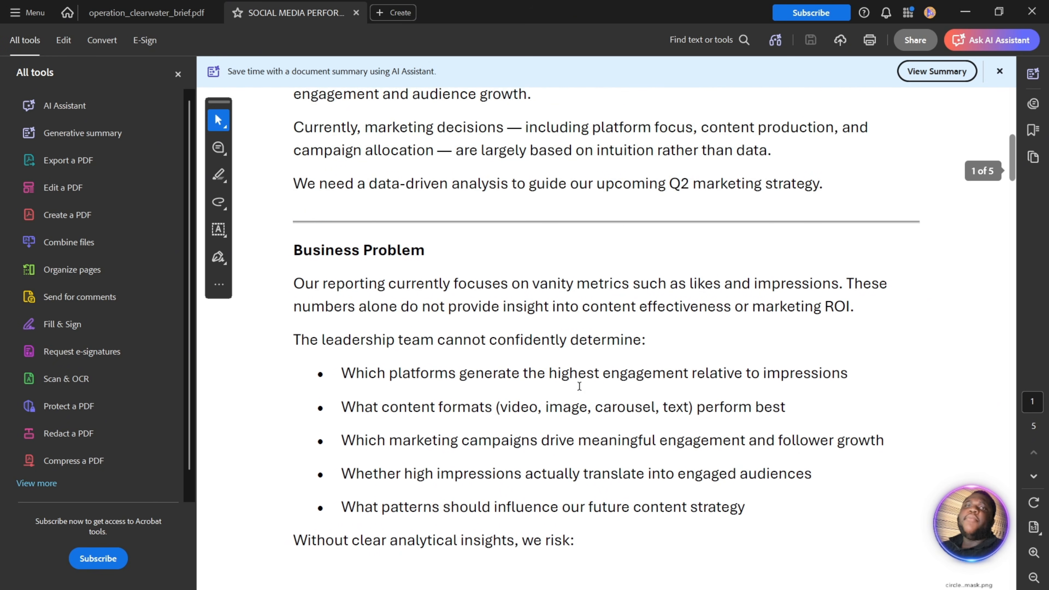
pyautogui.scroll(-2, 580, 386)
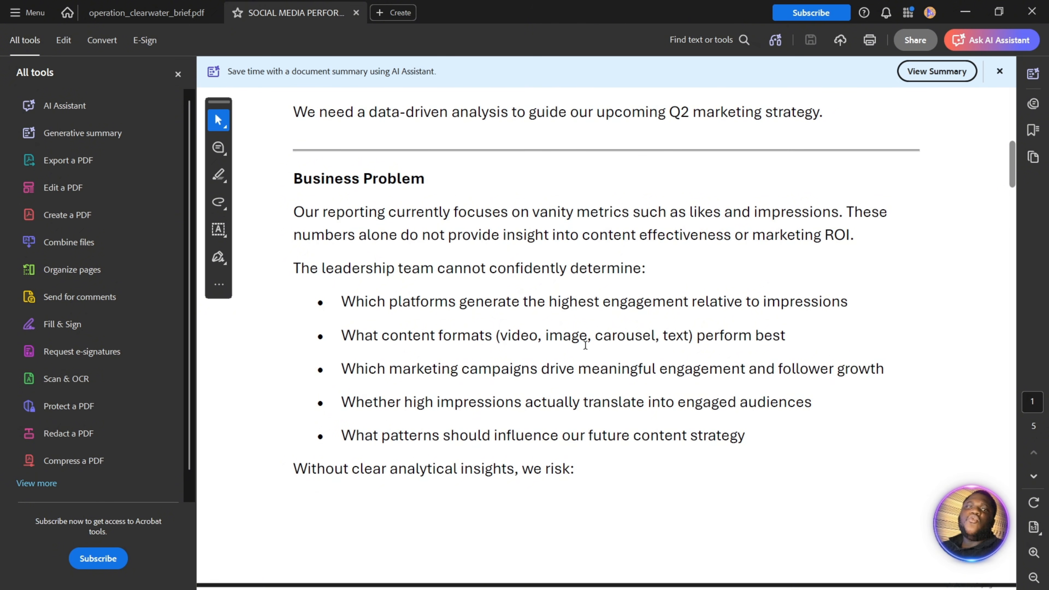
pyautogui.moveTo(342, 301); pyautogui.dragTo(750, 302)
# - Read the brief's listed business risks and the evaluation areas under Analytics Objective
pyautogui.scroll(-10, 677, 323)
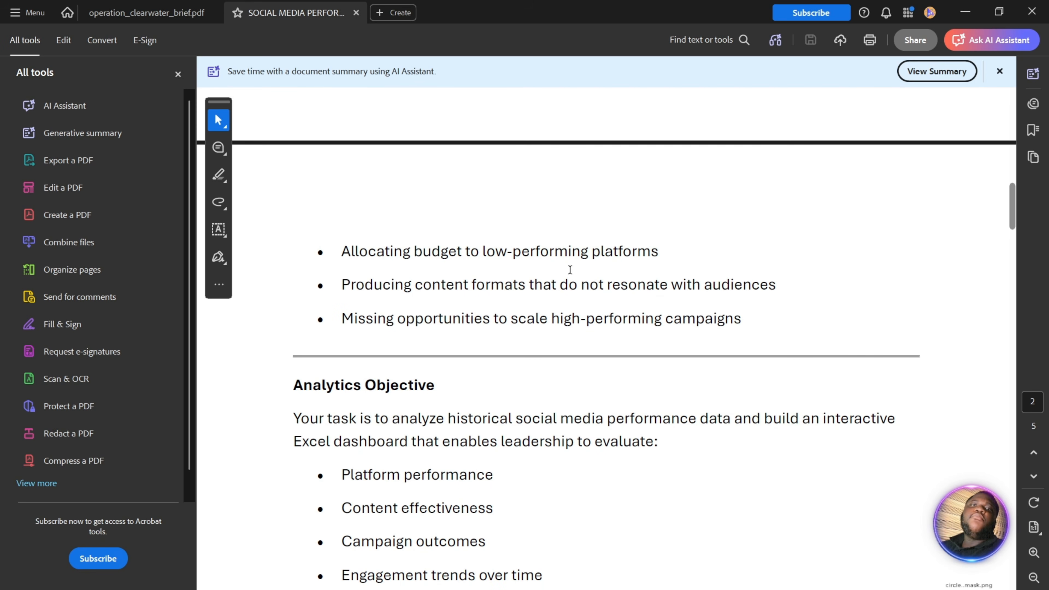
pyautogui.scroll(4, 574, 295)
pyautogui.scroll(-11, 574, 298)
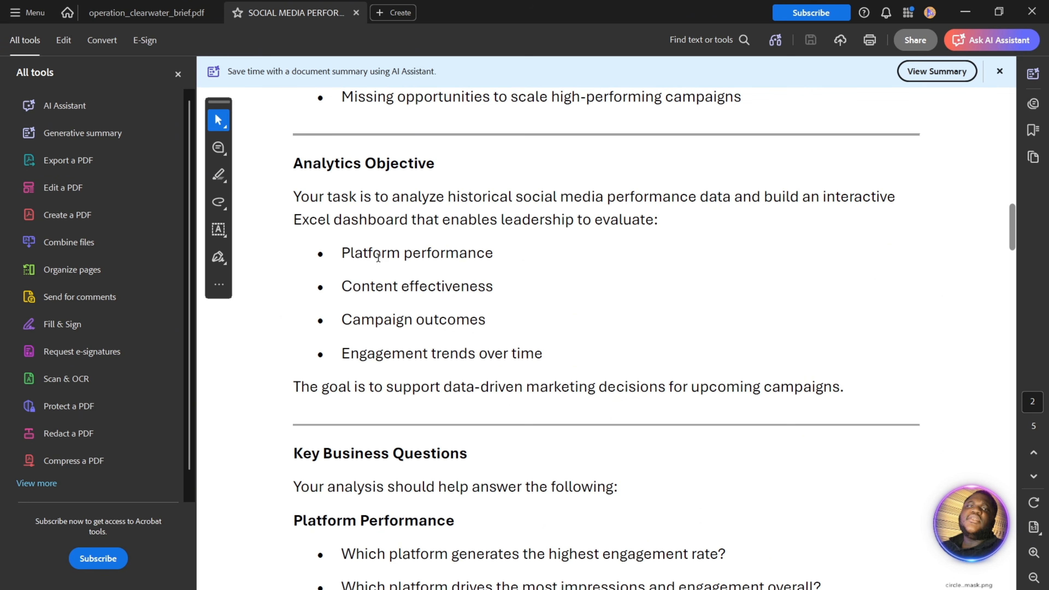
pyautogui.moveTo(354, 253); pyautogui.dragTo(472, 252)
pyautogui.click(383, 288)
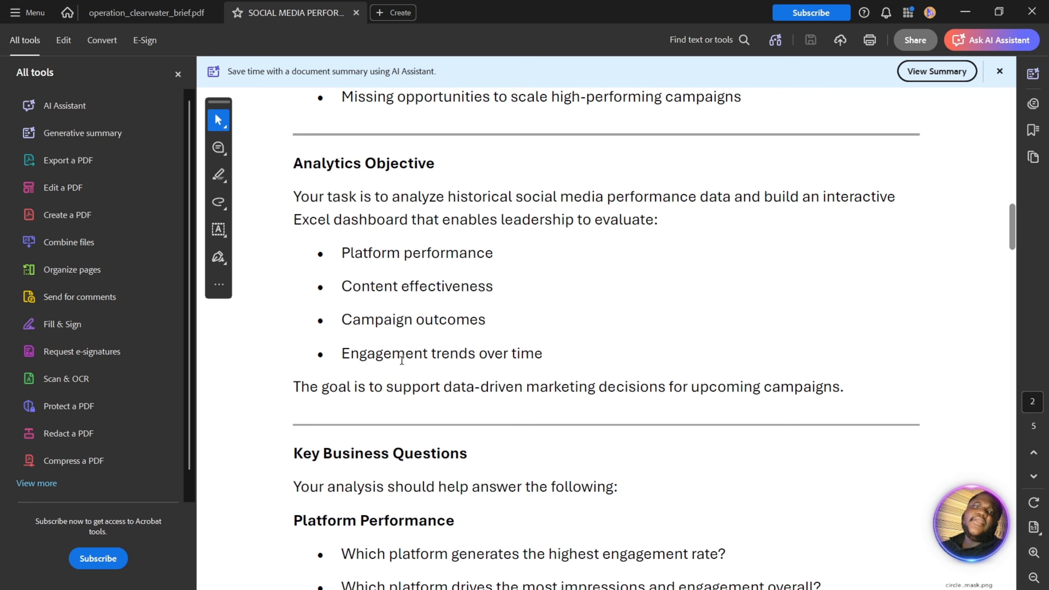
# - Examine the brief's Key Business Questions, Key Metrics, Required Tools and Deliverables sections
pyautogui.scroll(-5, 445, 417)
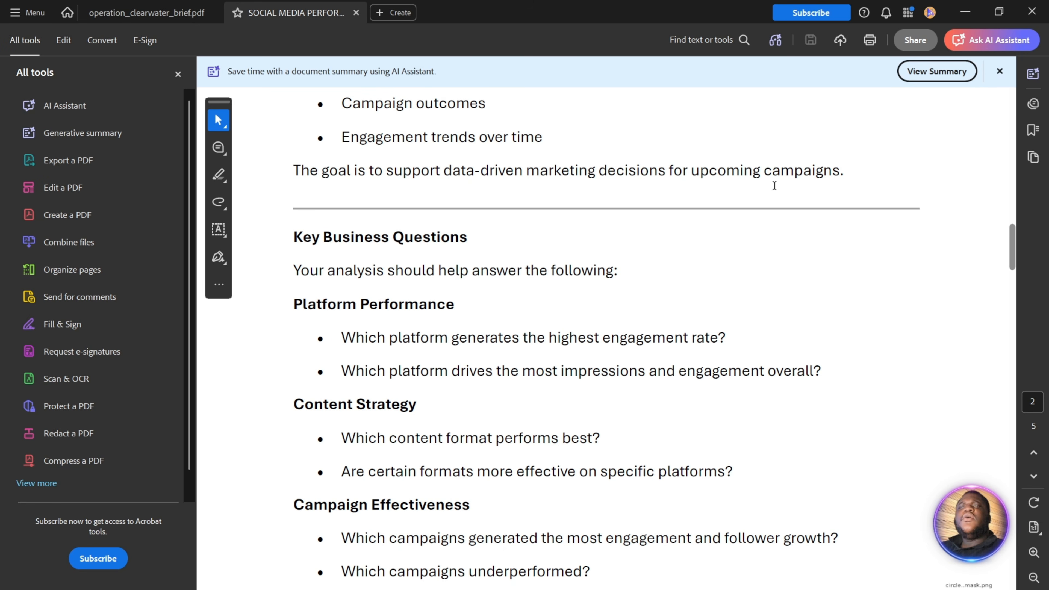
pyautogui.scroll(-20, 463, 246)
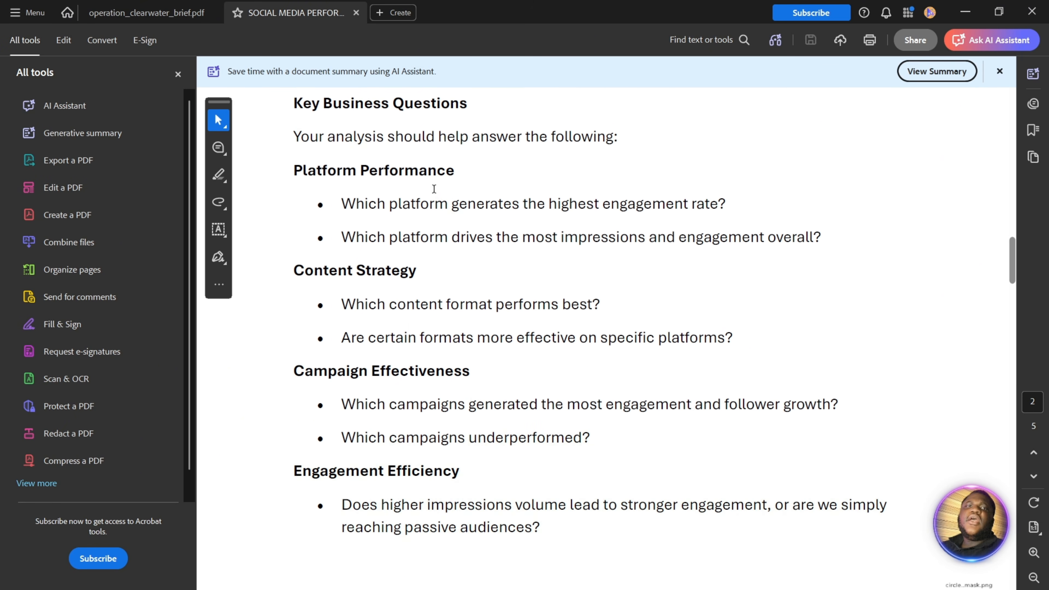
pyautogui.scroll(5, 475, 298)
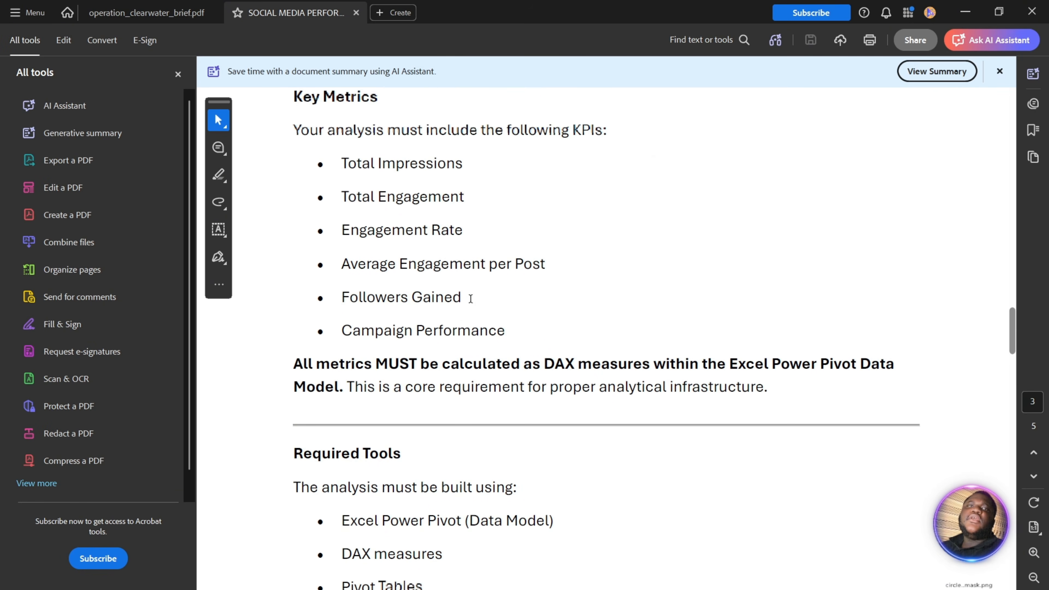
pyautogui.scroll(-9, 475, 284)
pyautogui.scroll(-9, 480, 290)
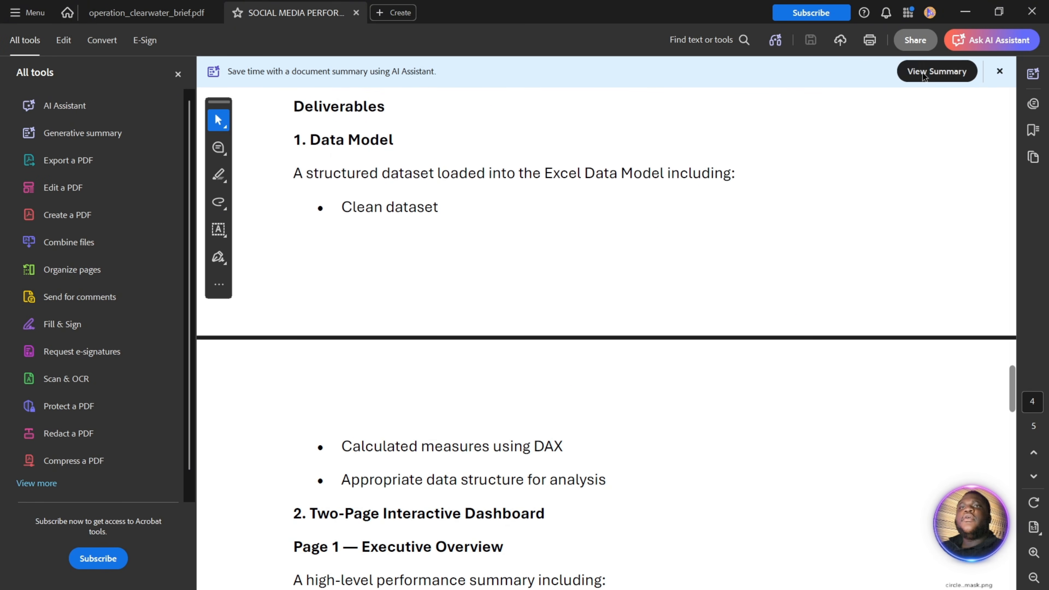
# - Return to the Book1 workbook in Excel and autofit the width of all columns on Sheet1
pyautogui.click(966, 12)
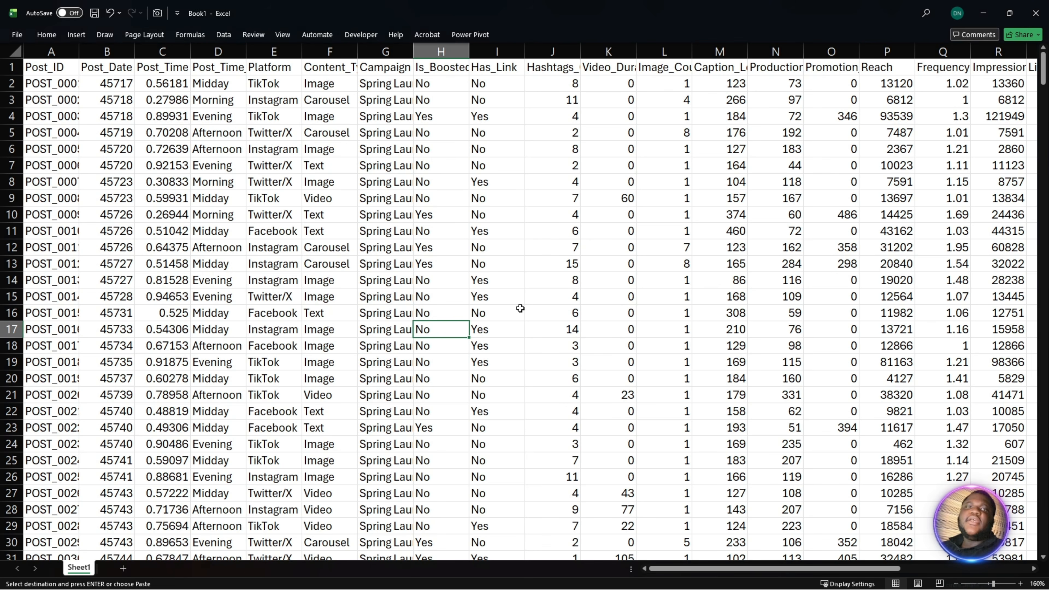
pyautogui.click(541, 325)
pyautogui.scroll(3, 542, 325)
pyautogui.scroll(3, 541, 325)
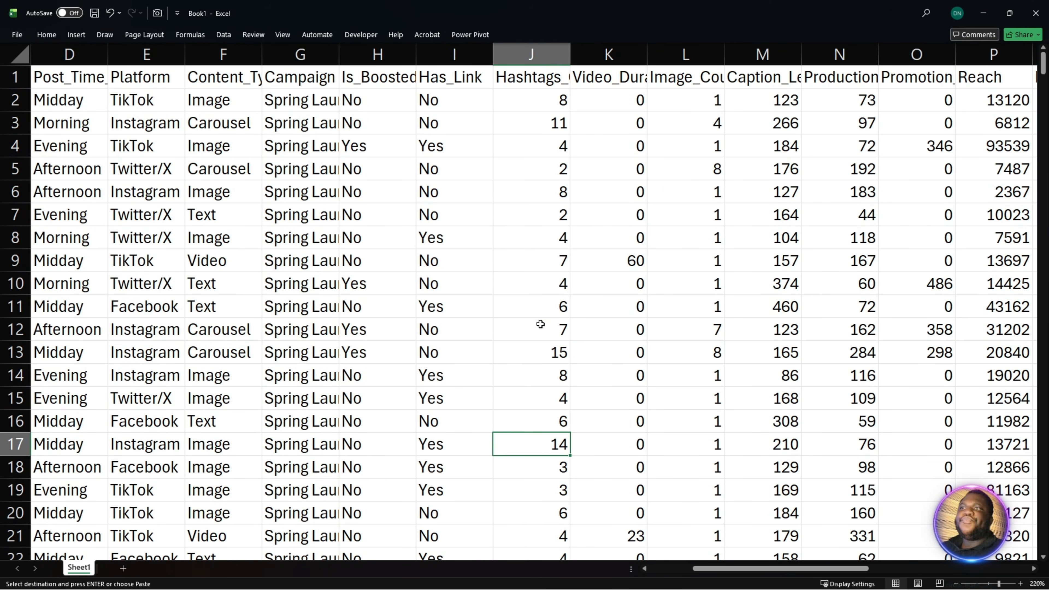
pyautogui.click(20, 54)
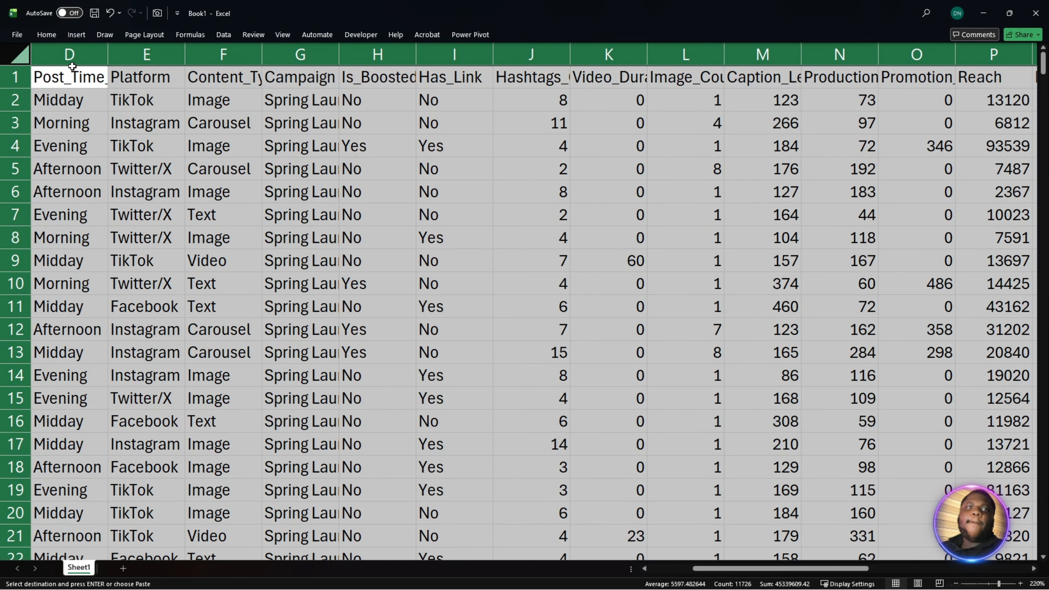
pyautogui.doubleClick(108, 55)
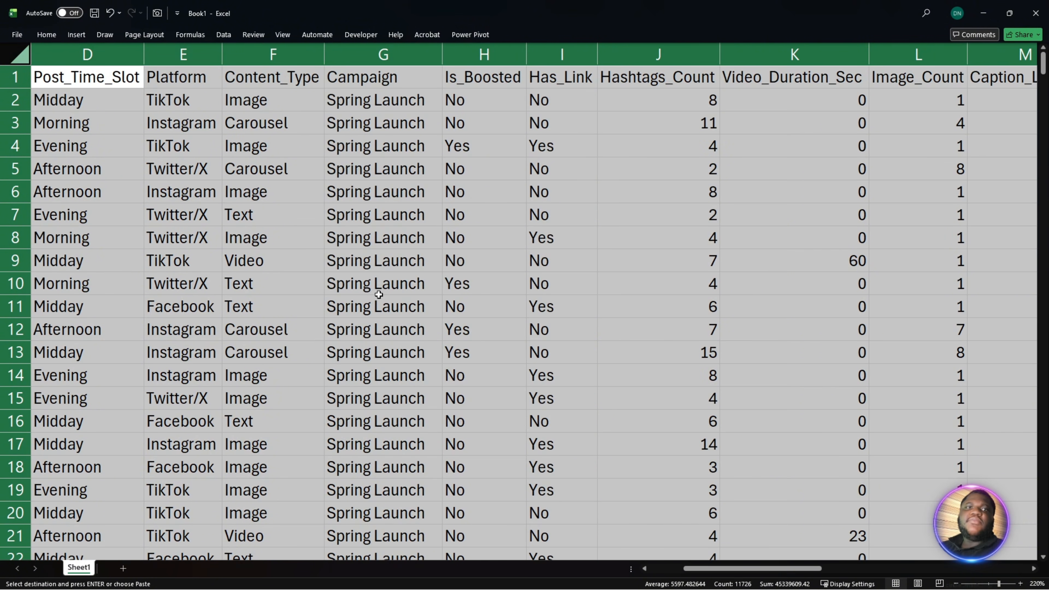
pyautogui.hscroll(-3, 803, 552)
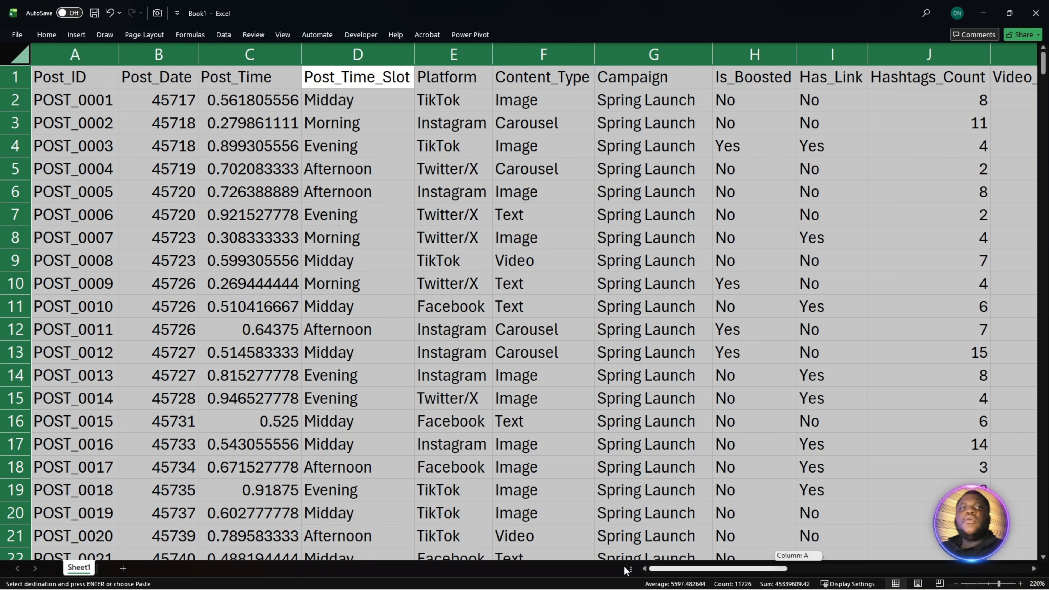
# - Review the Sheet1 data columns one by one from Post_ID through Has_Link
pyautogui.click(628, 419)
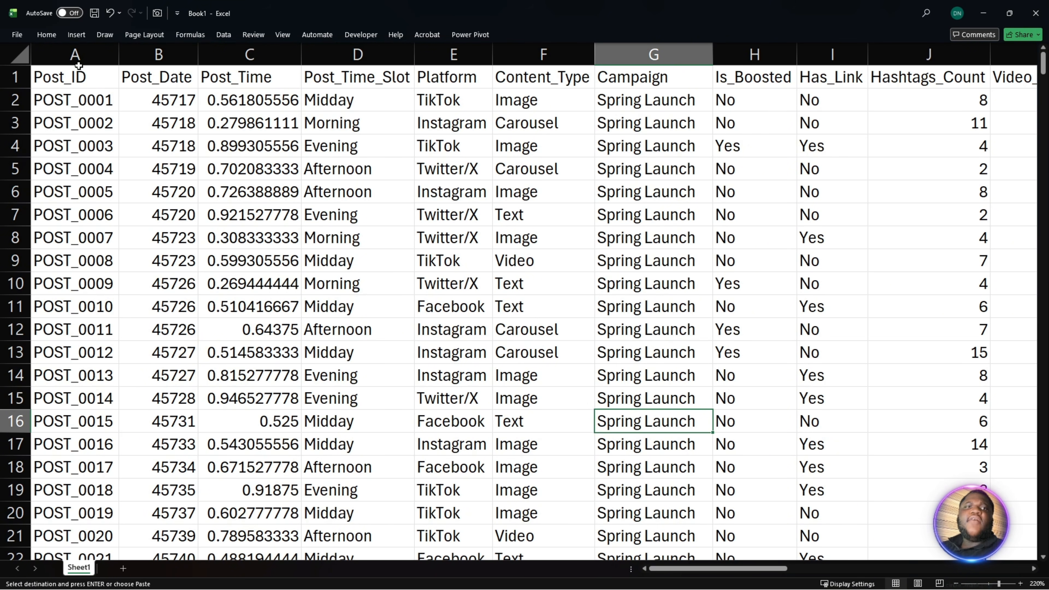
pyautogui.click(79, 56)
pyautogui.click(154, 56)
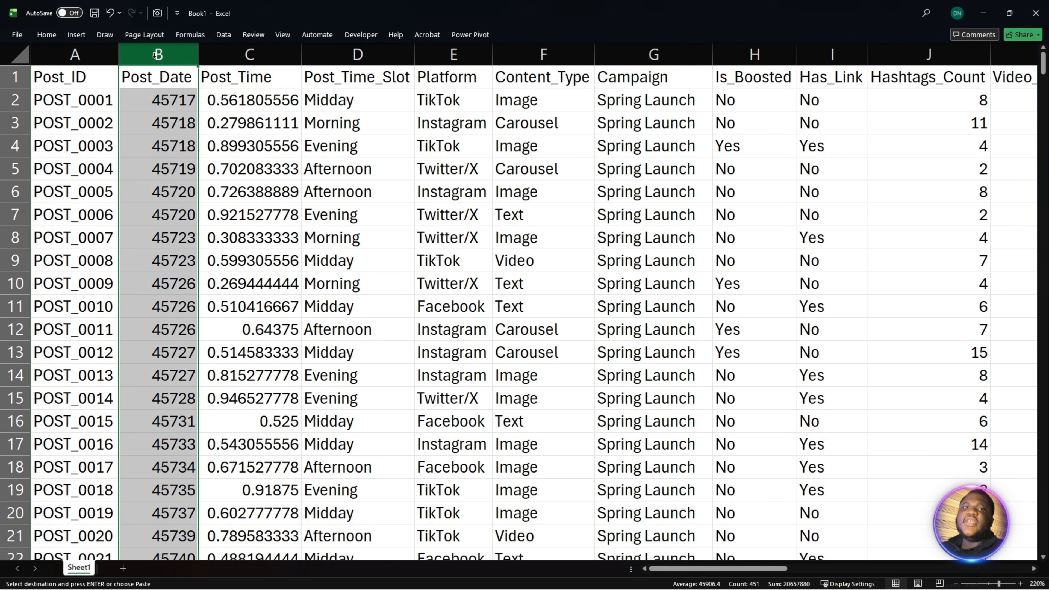
pyautogui.click(222, 62)
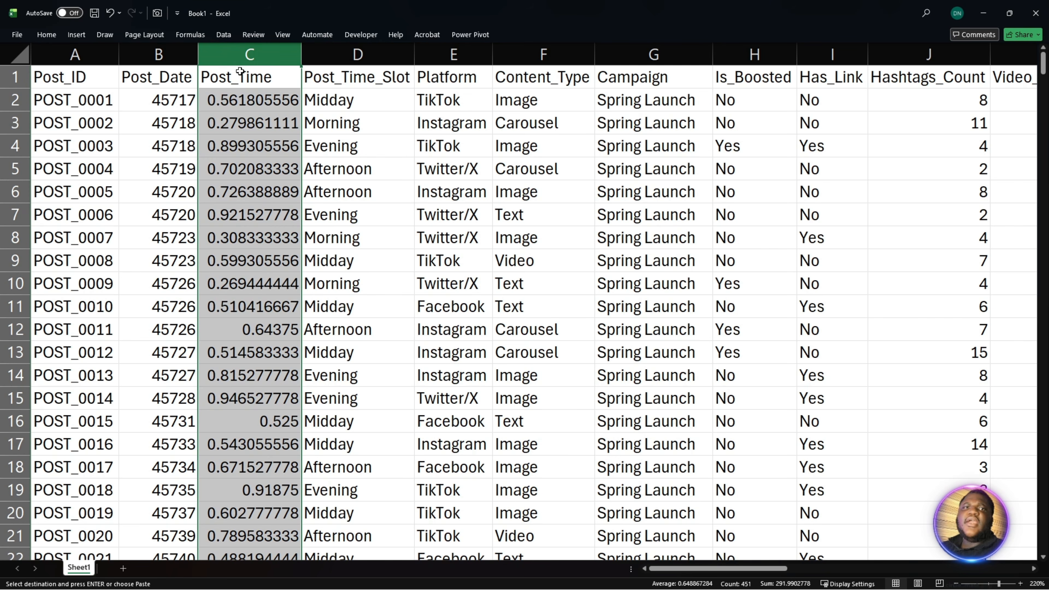
pyautogui.click(320, 56)
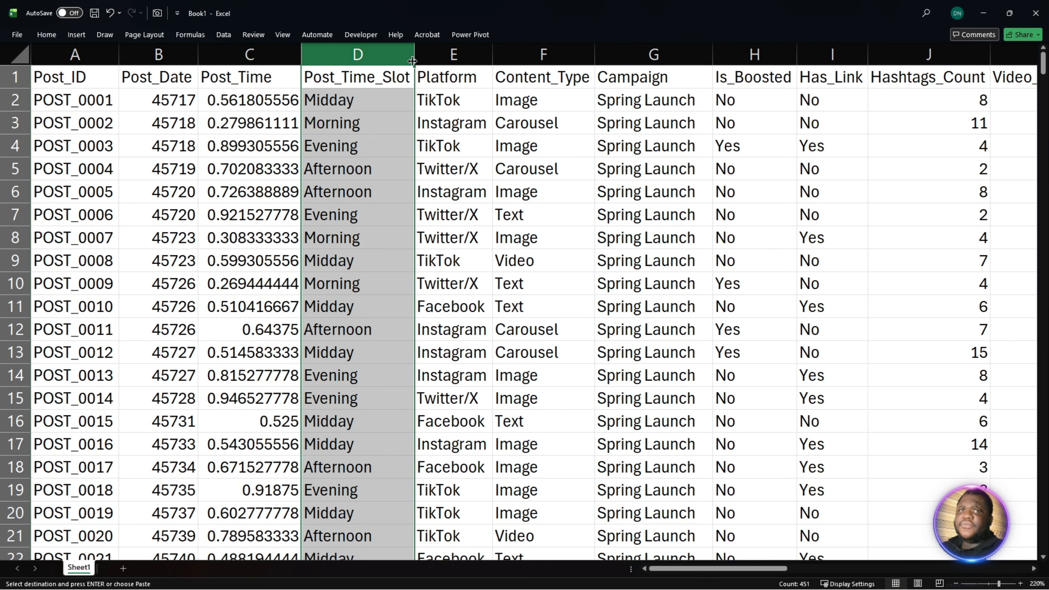
pyautogui.click(443, 55)
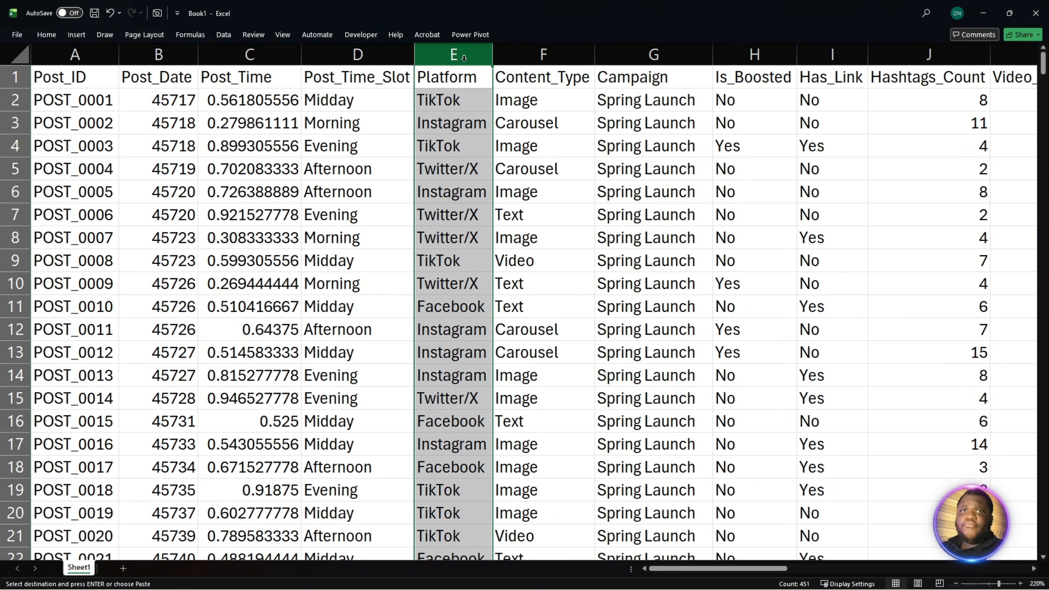
pyautogui.click(545, 54)
pyautogui.click(632, 58)
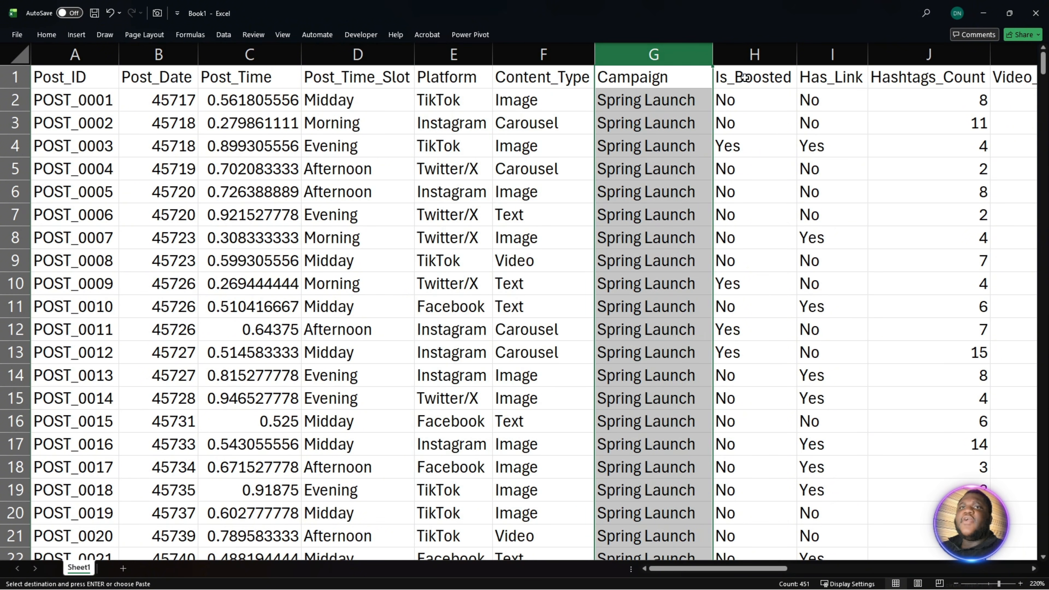
pyautogui.click(756, 55)
pyautogui.click(833, 55)
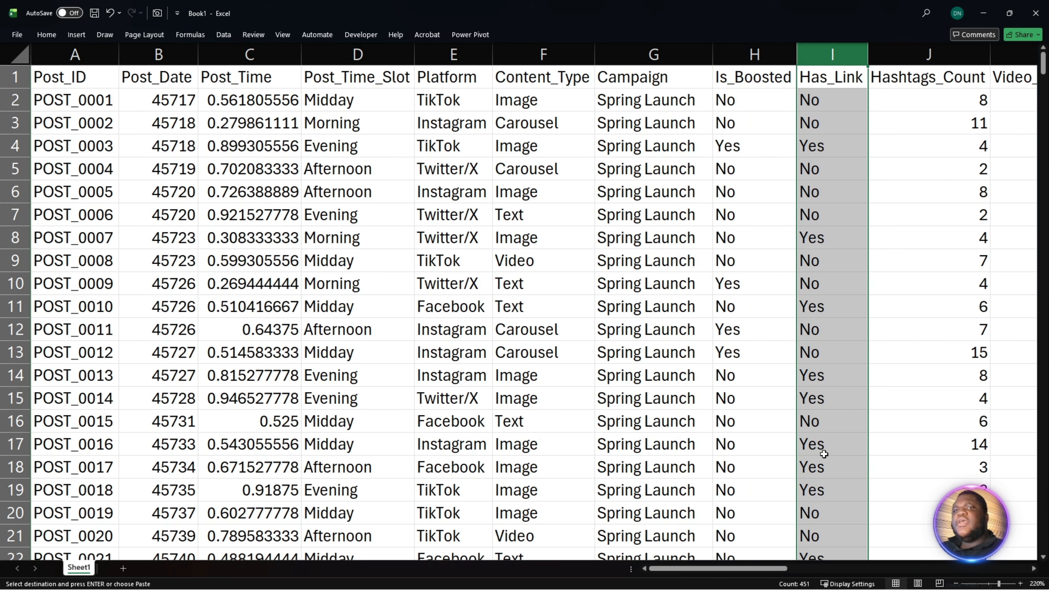
# - Review the content and cost columns from Hashtags_Count through Promotion_Budget
pyautogui.moveTo(772, 570); pyautogui.dragTo(872, 569)
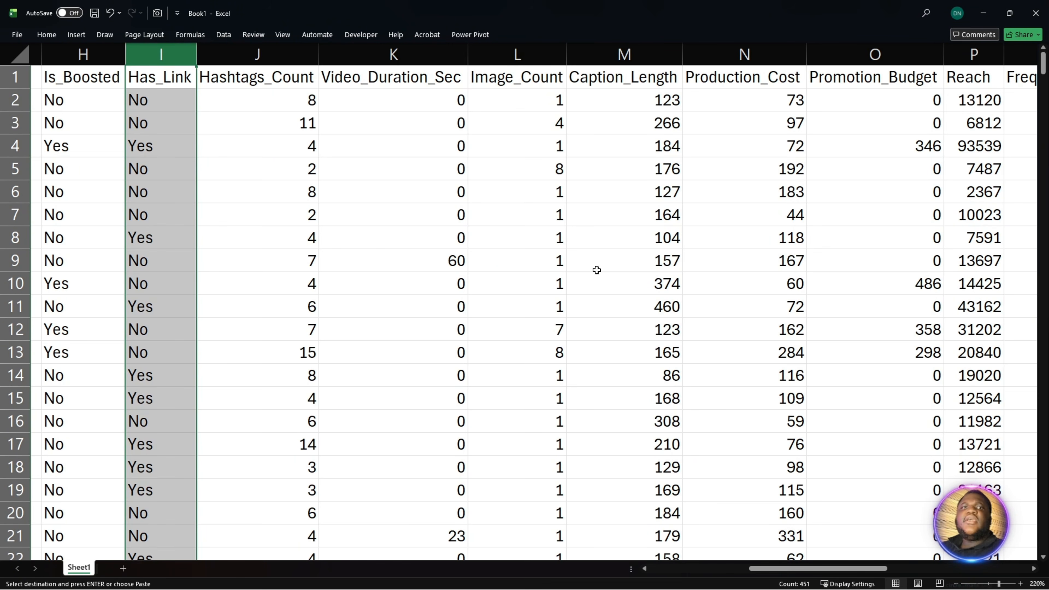
pyautogui.click(303, 54)
pyautogui.click(395, 54)
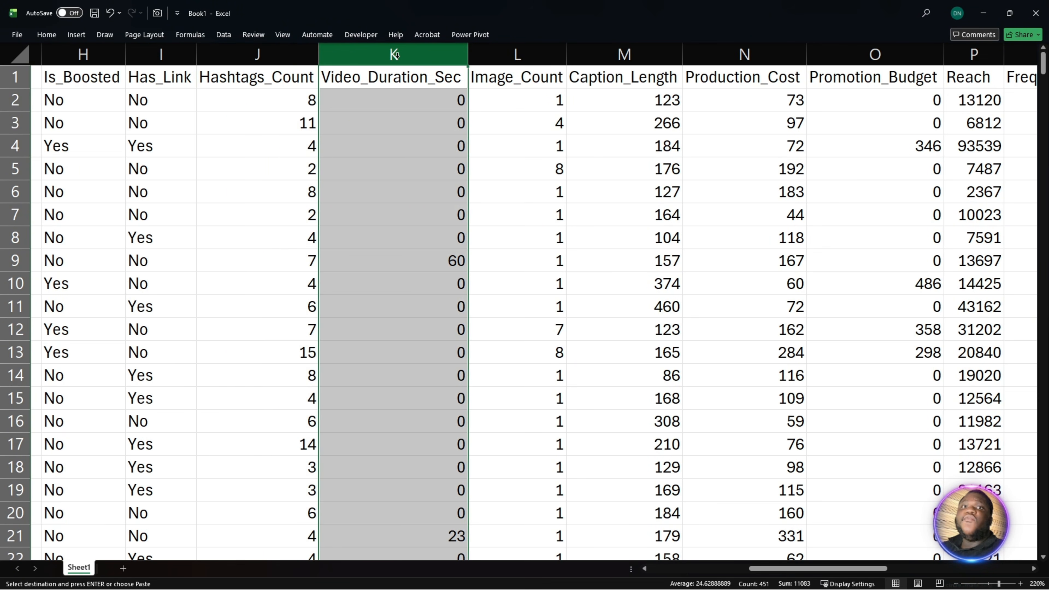
pyautogui.click(518, 55)
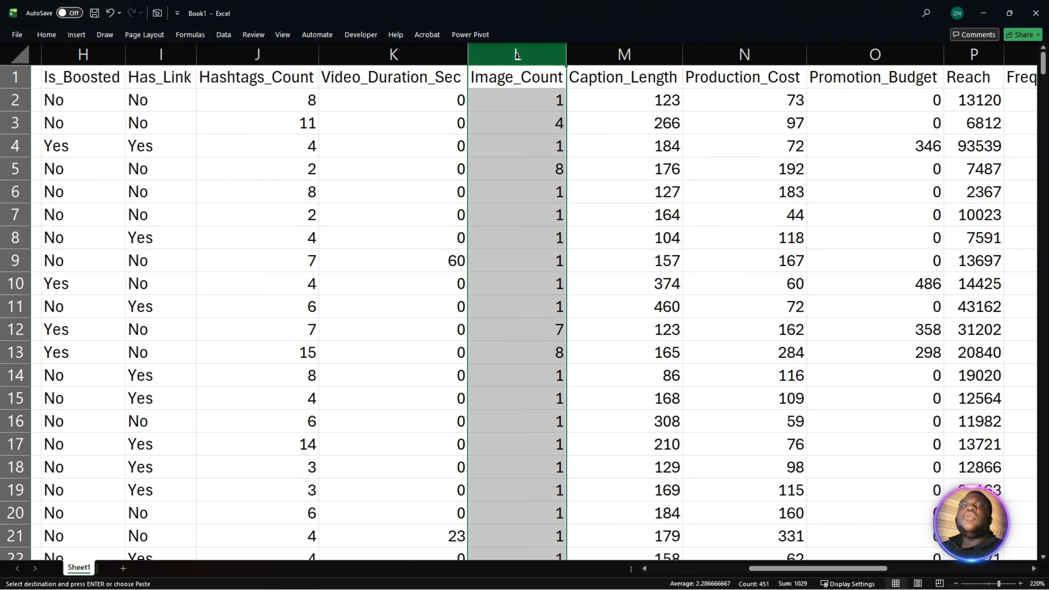
pyautogui.moveTo(518, 55); pyautogui.dragTo(606, 60)
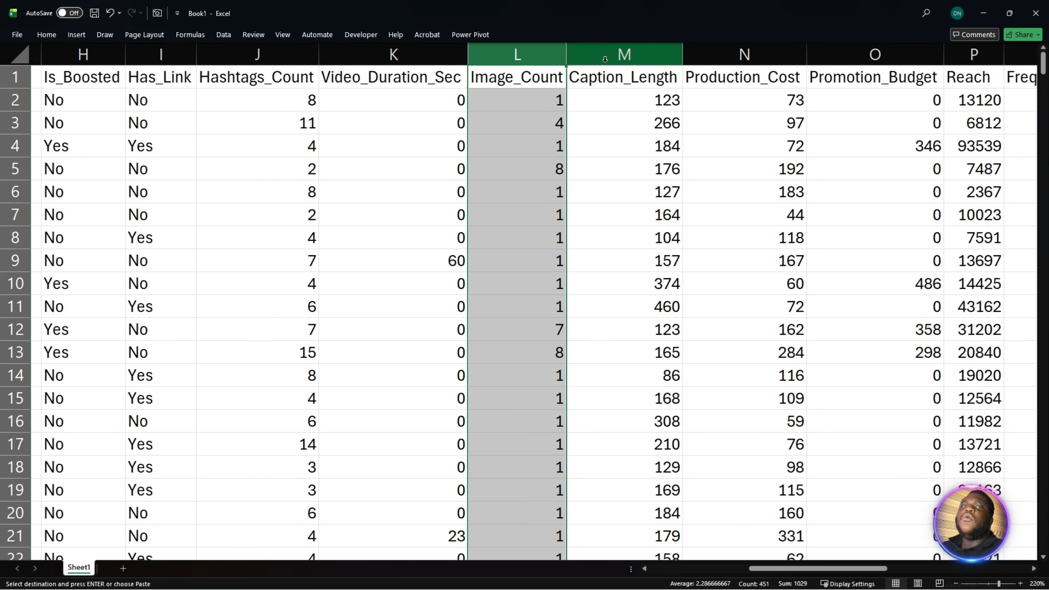
pyautogui.click(609, 55)
pyautogui.click(760, 55)
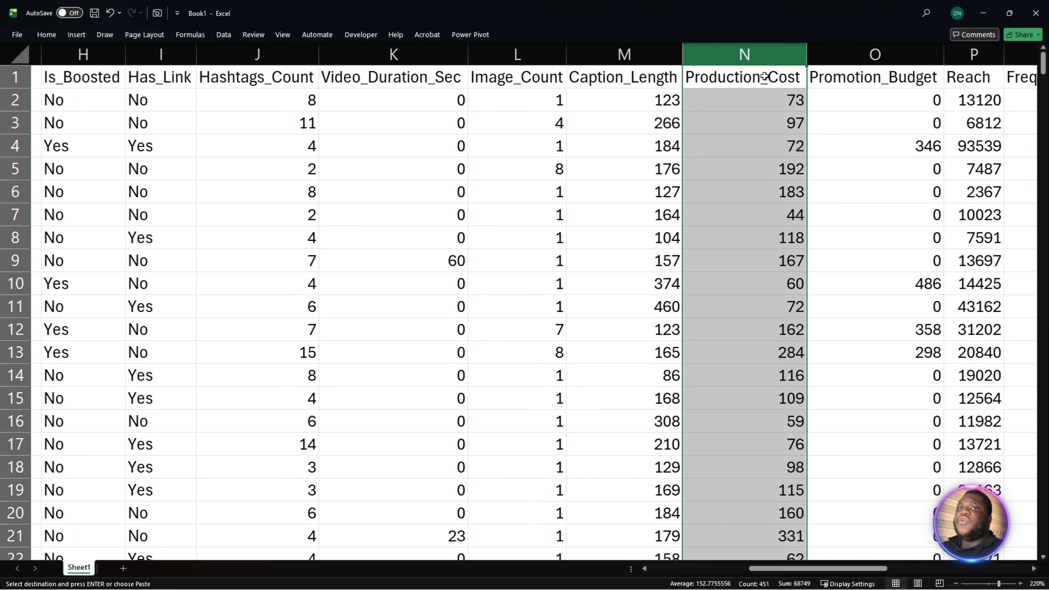
pyautogui.click(822, 52)
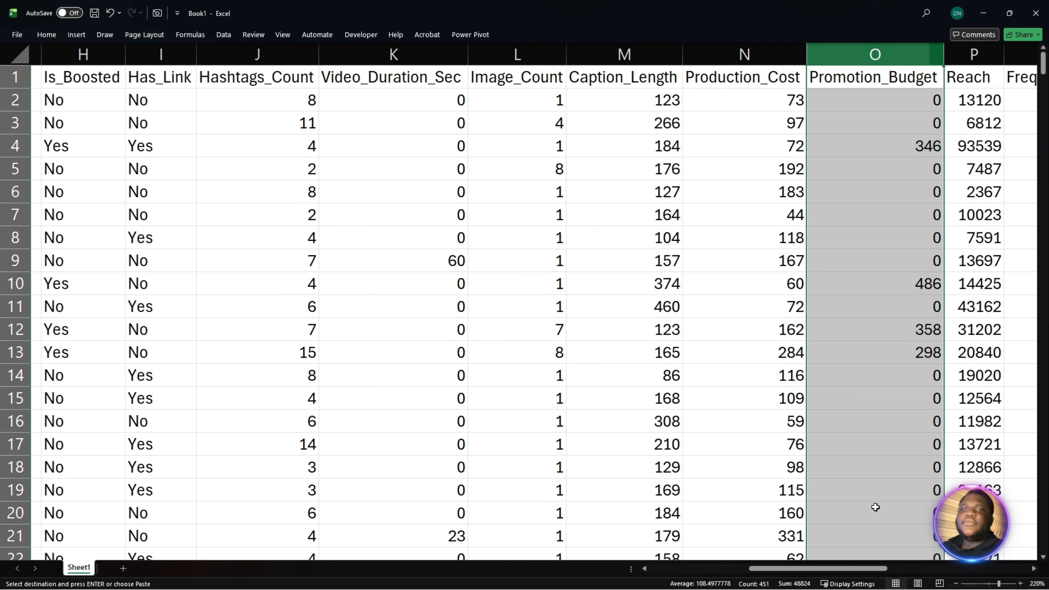
# - Review the performance columns from Reach through Engagements, including Caption_Length_Bucket
pyautogui.moveTo(842, 569); pyautogui.dragTo(970, 578)
pyautogui.click(178, 54)
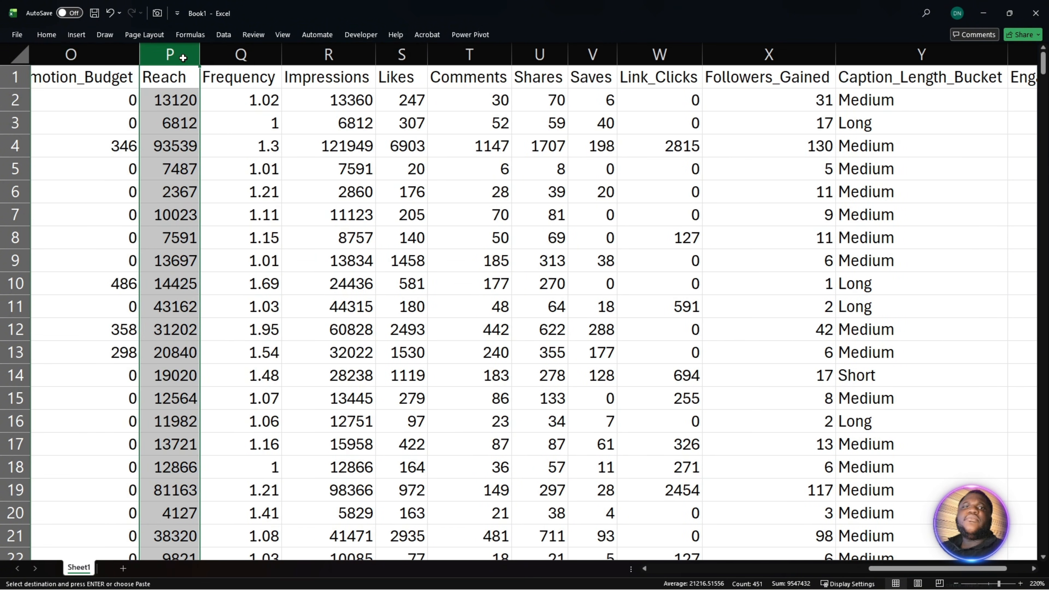
pyautogui.click(230, 54)
pyautogui.moveTo(230, 54); pyautogui.dragTo(302, 62)
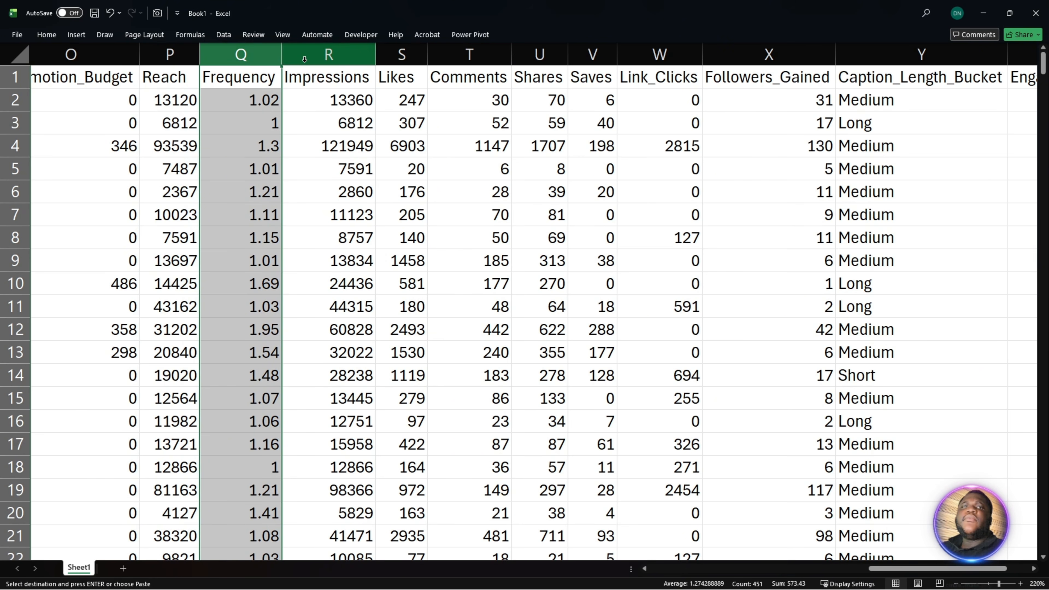
pyautogui.click(313, 57)
pyautogui.click(401, 55)
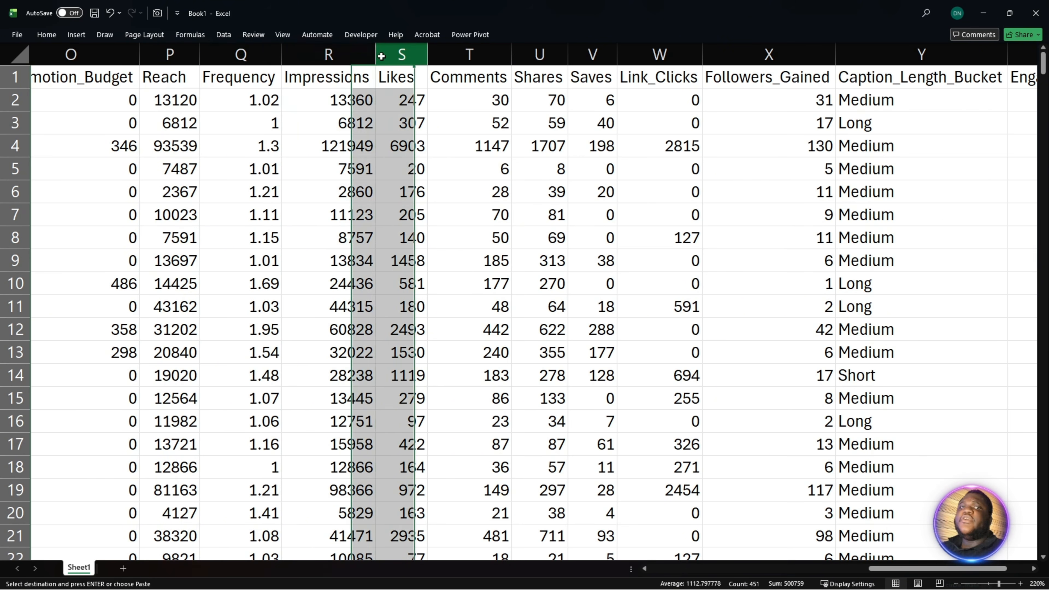
pyautogui.click(451, 50)
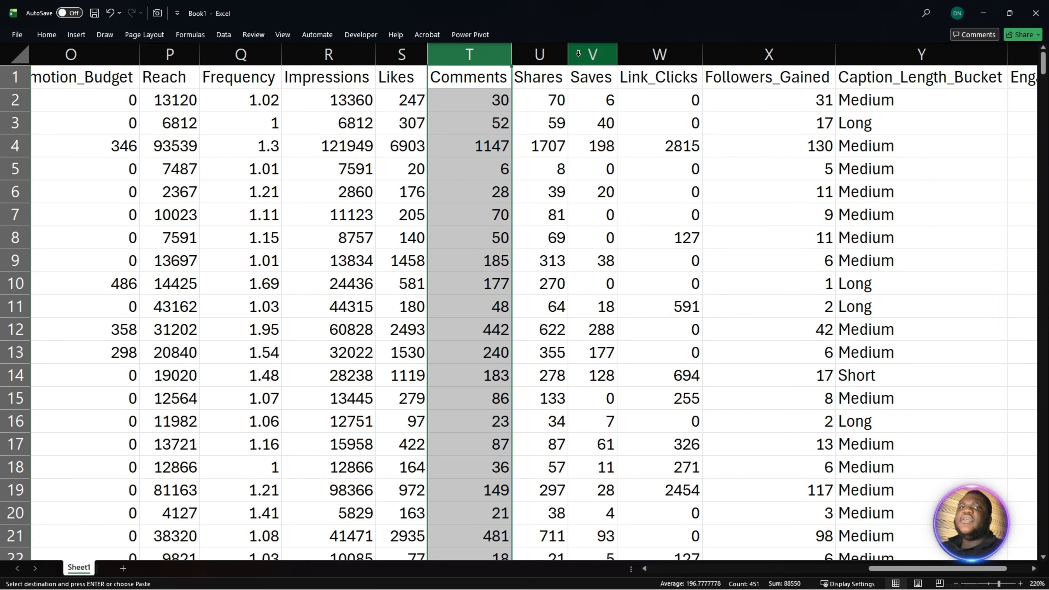
pyautogui.click(595, 54)
pyautogui.click(637, 54)
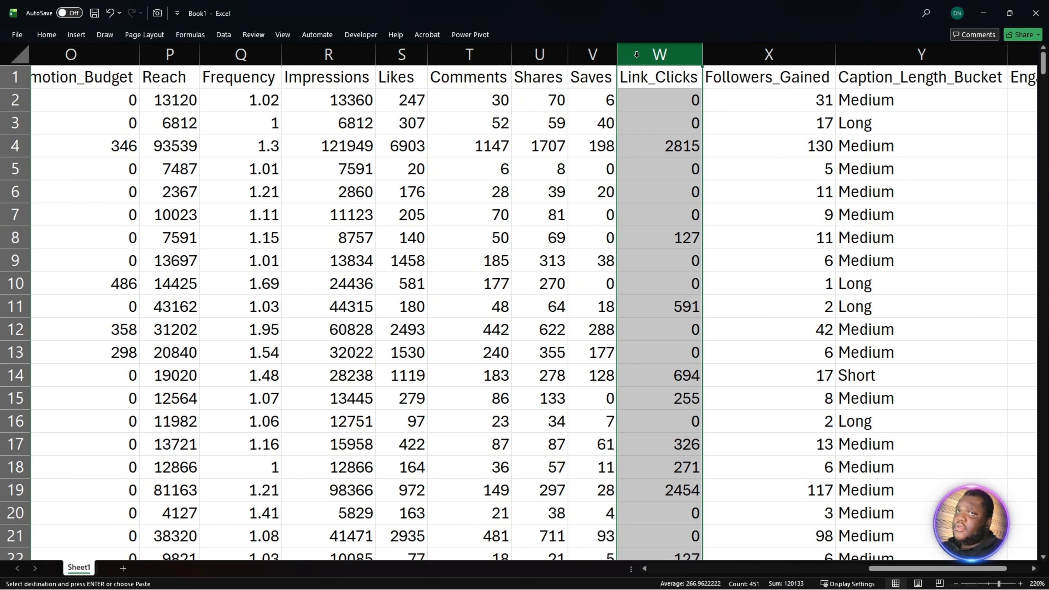
pyautogui.click(744, 54)
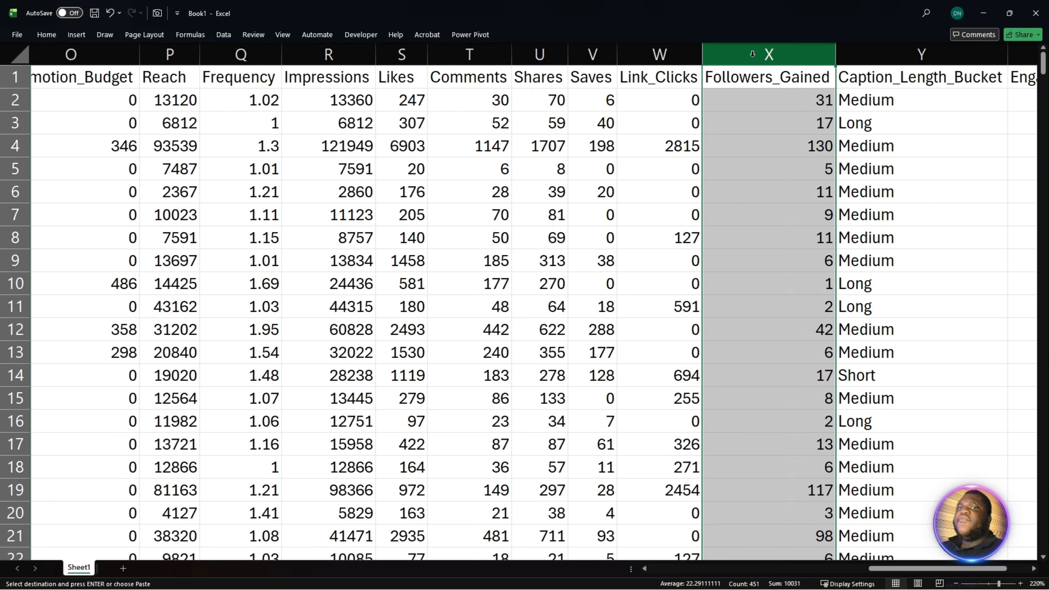
pyautogui.click(847, 51)
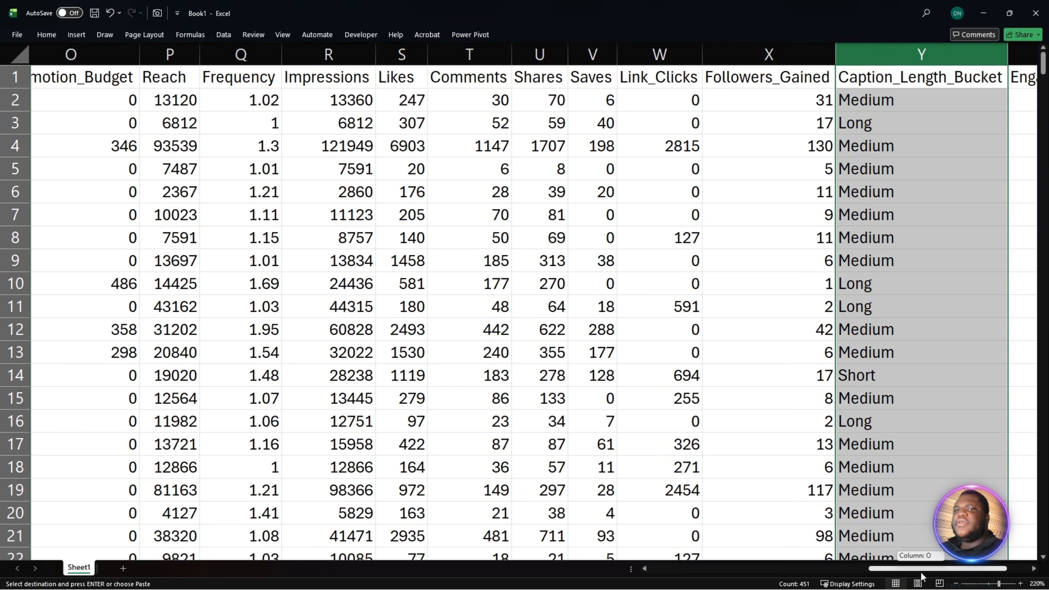
pyautogui.moveTo(961, 569); pyautogui.dragTo(985, 576)
pyautogui.click(915, 66)
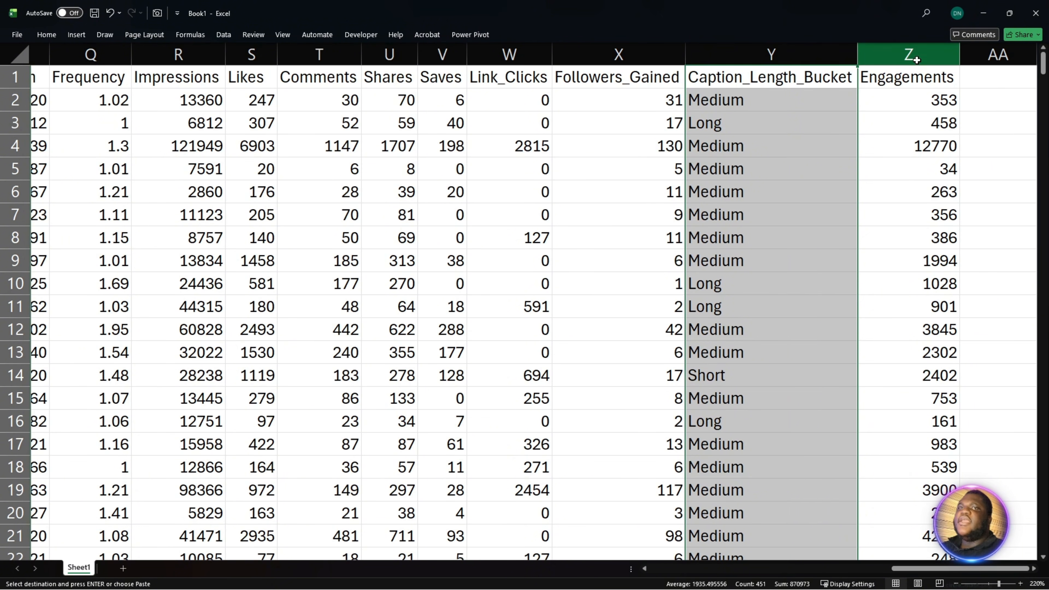
# - Convert the data range A1:Z451 on Sheet1 into an Excel table with headers
pyautogui.moveTo(937, 569); pyautogui.dragTo(582, 583)
pyautogui.click(375, 293)
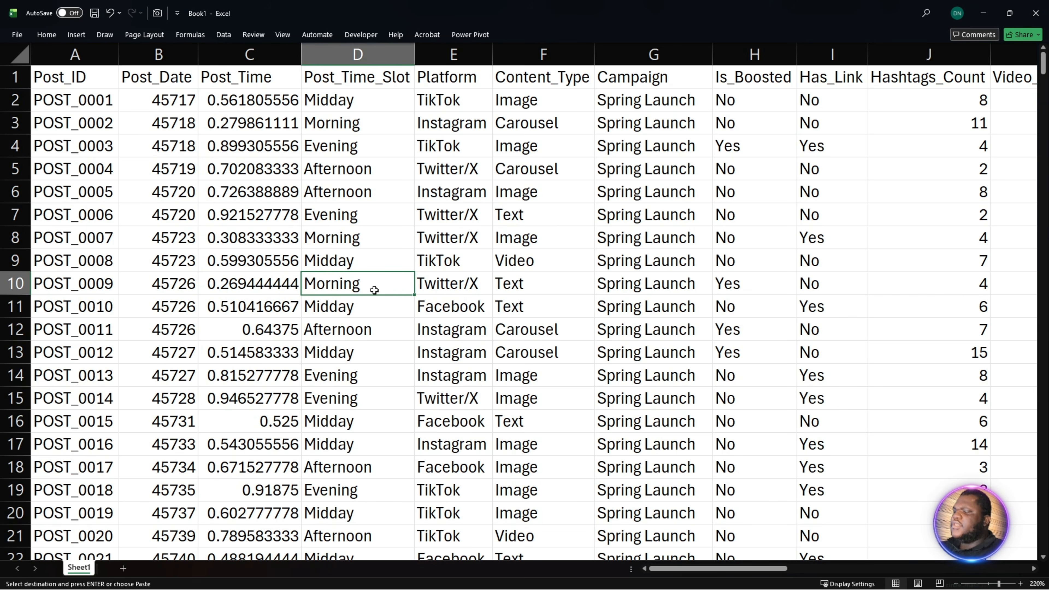
pyautogui.press('Escape')
pyautogui.hotkey('ctrl', 't')
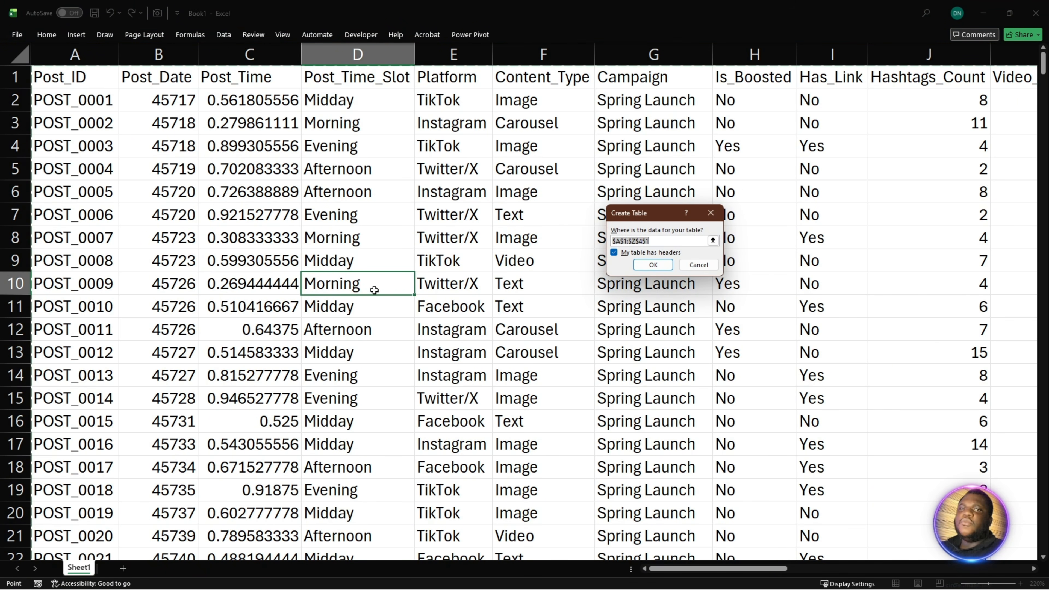
pyautogui.press('Return')
pyautogui.click(287, 271)
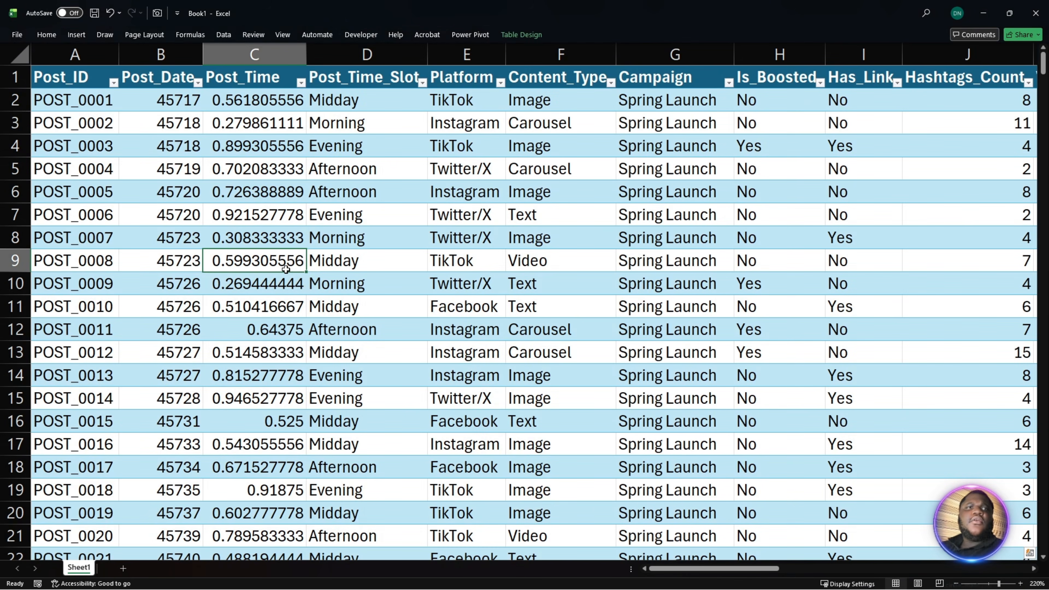
# - Format the whole Post_Date column as Short Date
pyautogui.click(166, 77)
pyautogui.hotkey('ctrl', 'shift', 'Down')
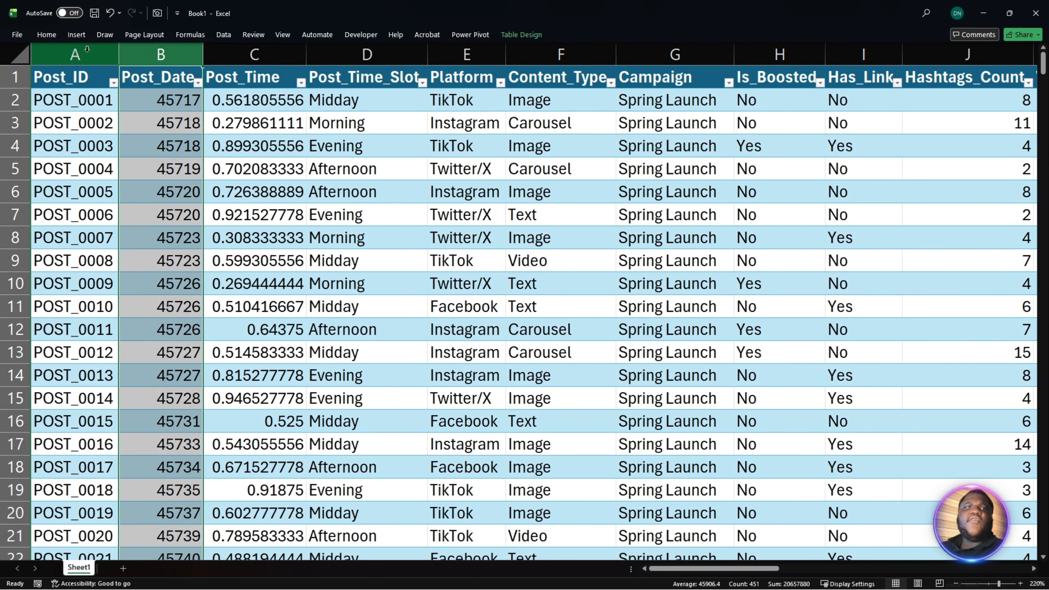
pyautogui.click(55, 38)
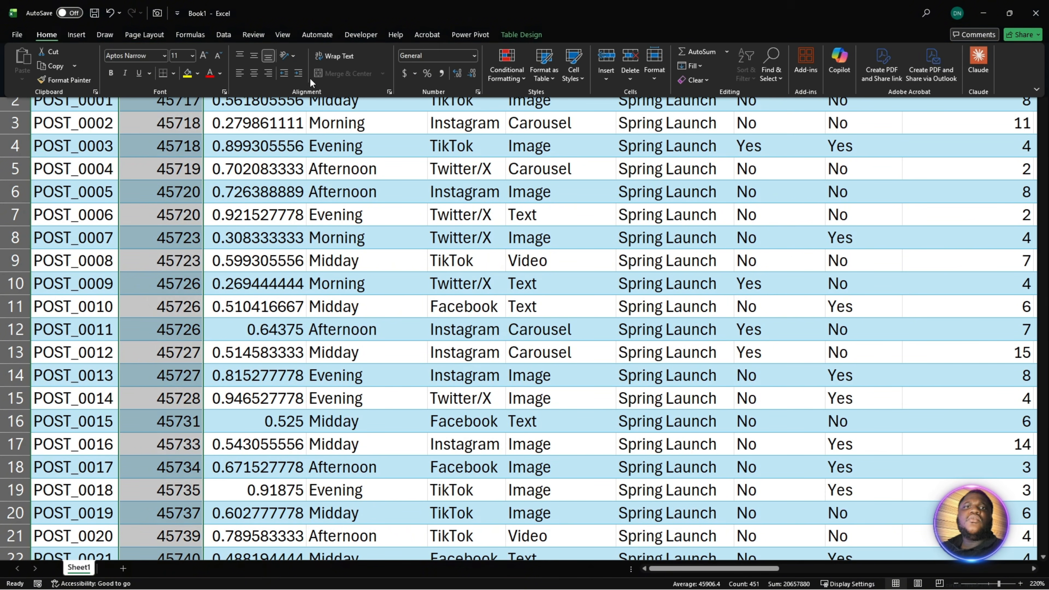
pyautogui.click(474, 58)
pyautogui.click(465, 176)
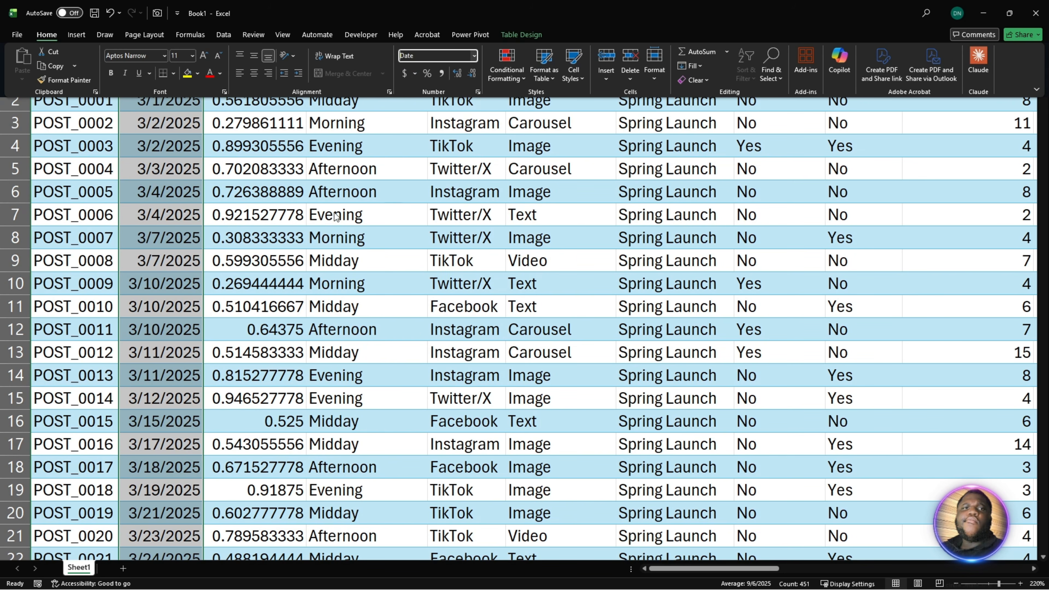
# - Format the whole Post_Time column with the Time number format
pyautogui.click(248, 77)
pyautogui.hotkey('ctrl', 'shift', 'Down')
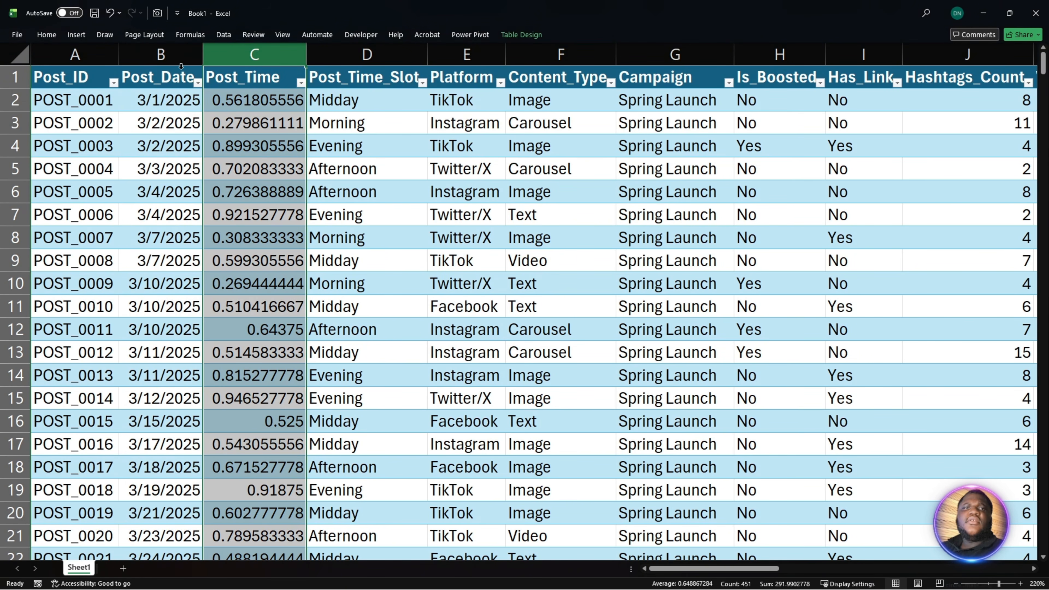
pyautogui.click(51, 35)
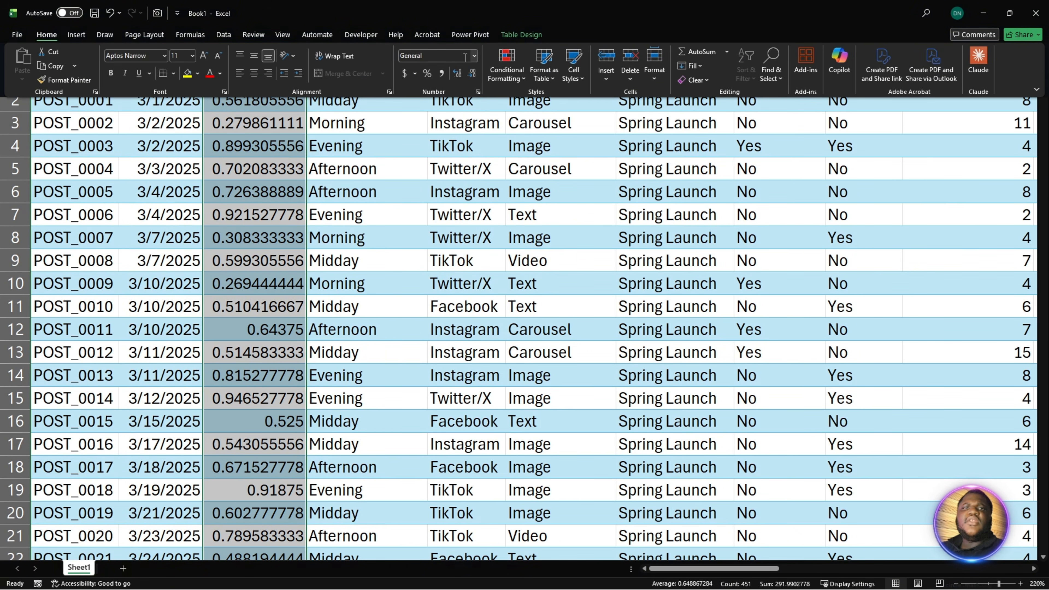
pyautogui.click(473, 56)
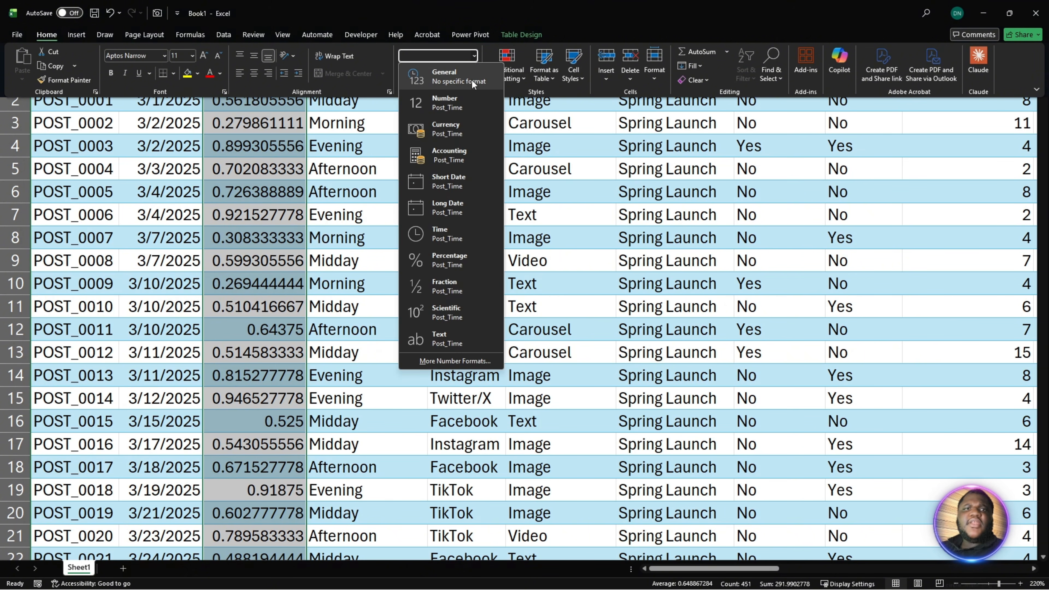
pyautogui.click(454, 233)
pyautogui.click(281, 239)
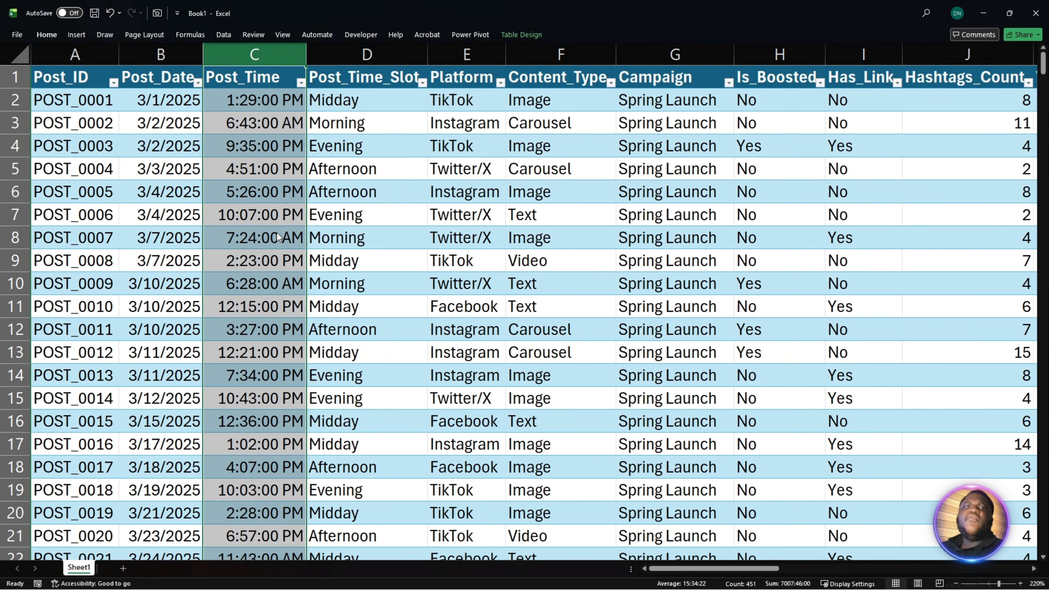
pyautogui.click(274, 174)
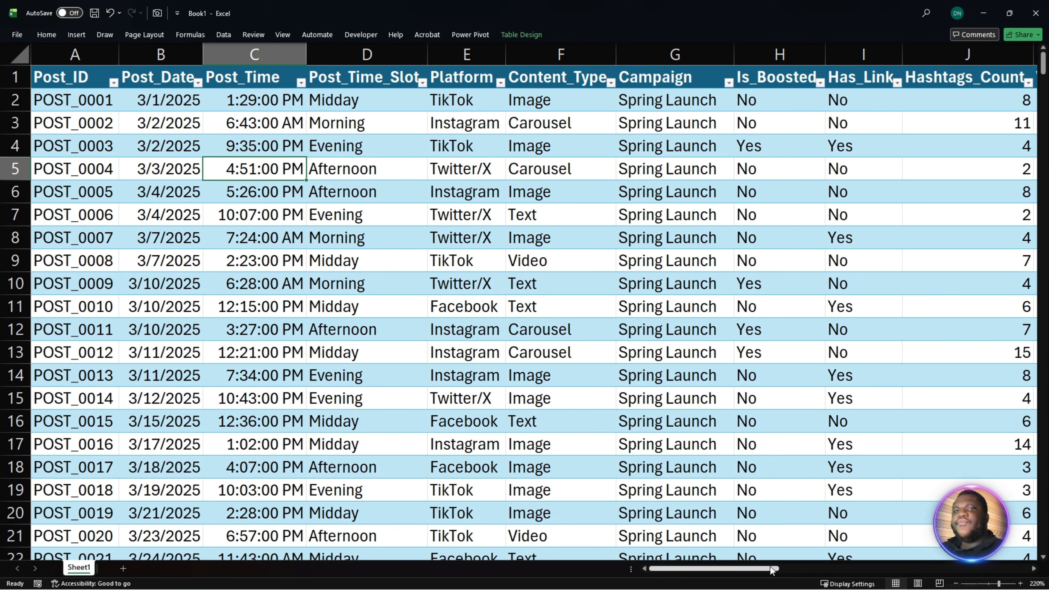
# - Add a new table column headed Is_Viral in cell AA1, directly after Engagements
pyautogui.moveTo(771, 569); pyautogui.dragTo(1017, 570)
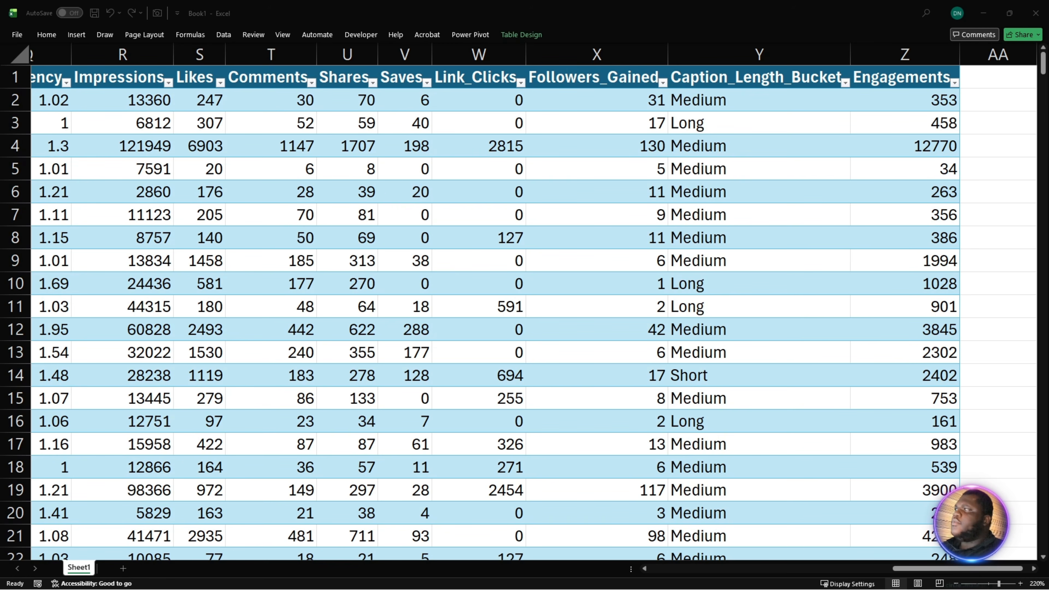
pyautogui.click(995, 77)
pyautogui.doubleClick(990, 79)
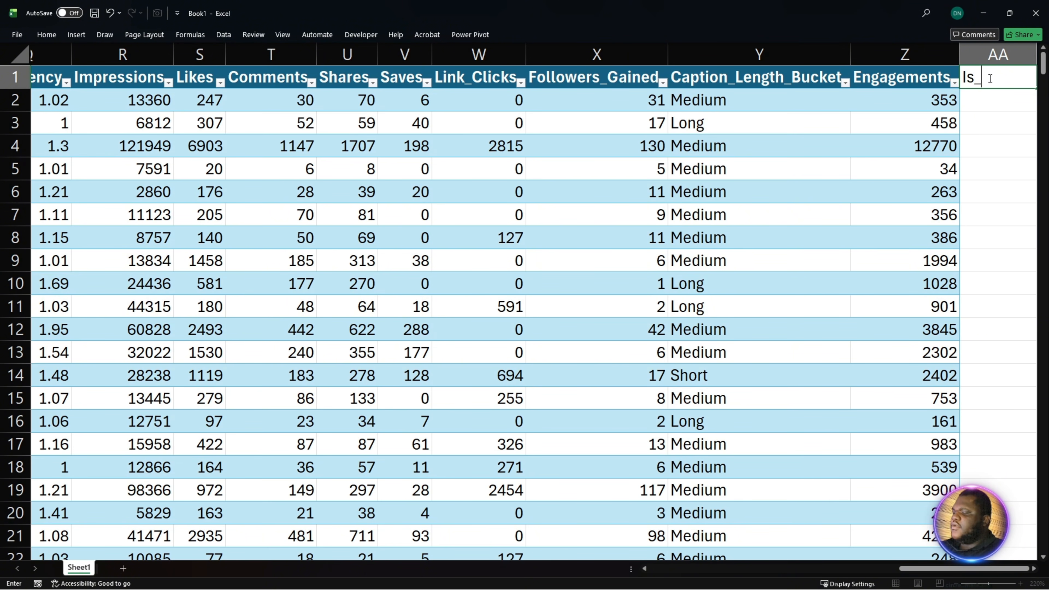
pyautogui.write('Is_Viral')
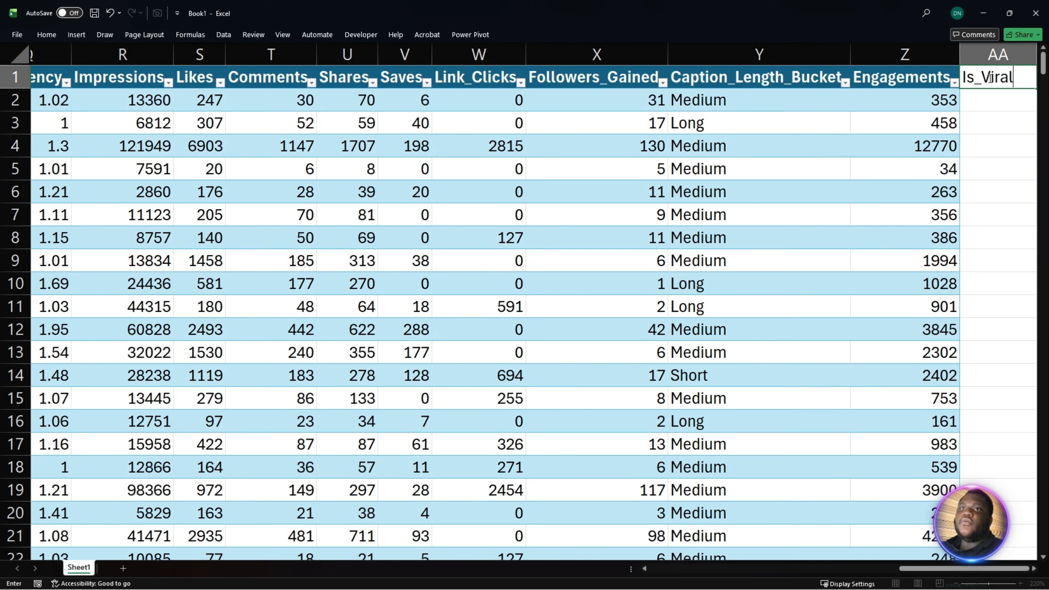
pyautogui.press('Return')
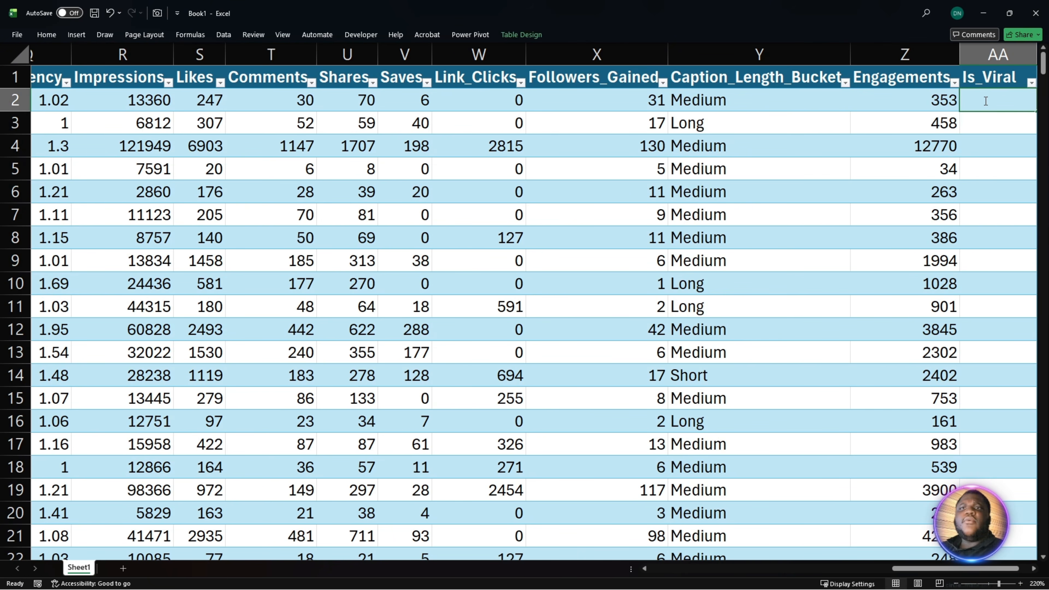
pyautogui.write('=IF([@Engagements] > AVERAGE([Engagements]) * 5, "Viral", "Normal")')
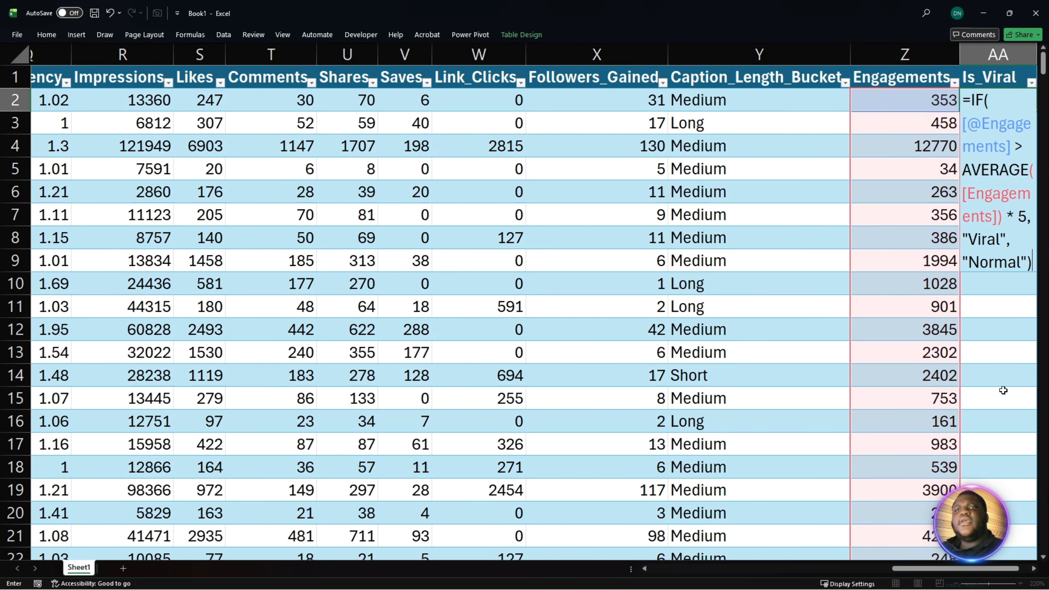
pyautogui.hscroll(3, 974, 221)
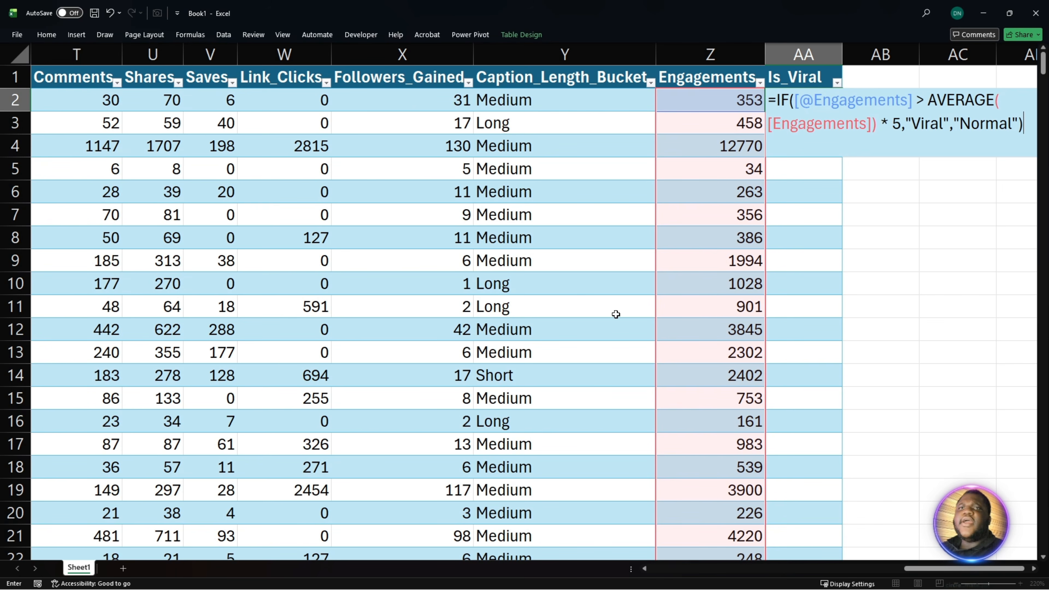
pyautogui.moveTo(918, 570); pyautogui.dragTo(913, 570)
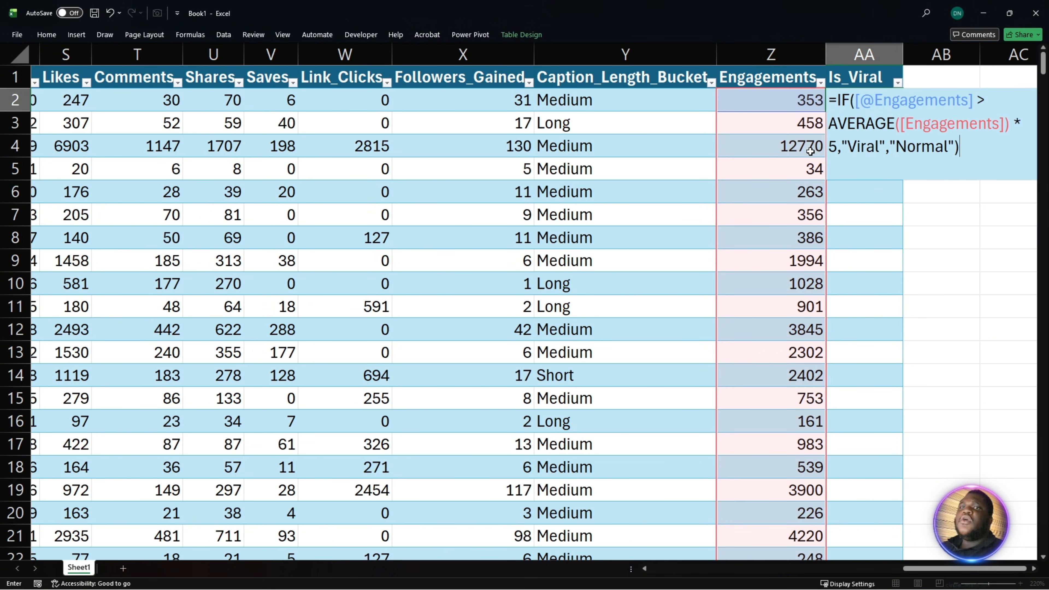
pyautogui.moveTo(842, 143); pyautogui.dragTo(878, 144)
pyautogui.click(949, 147)
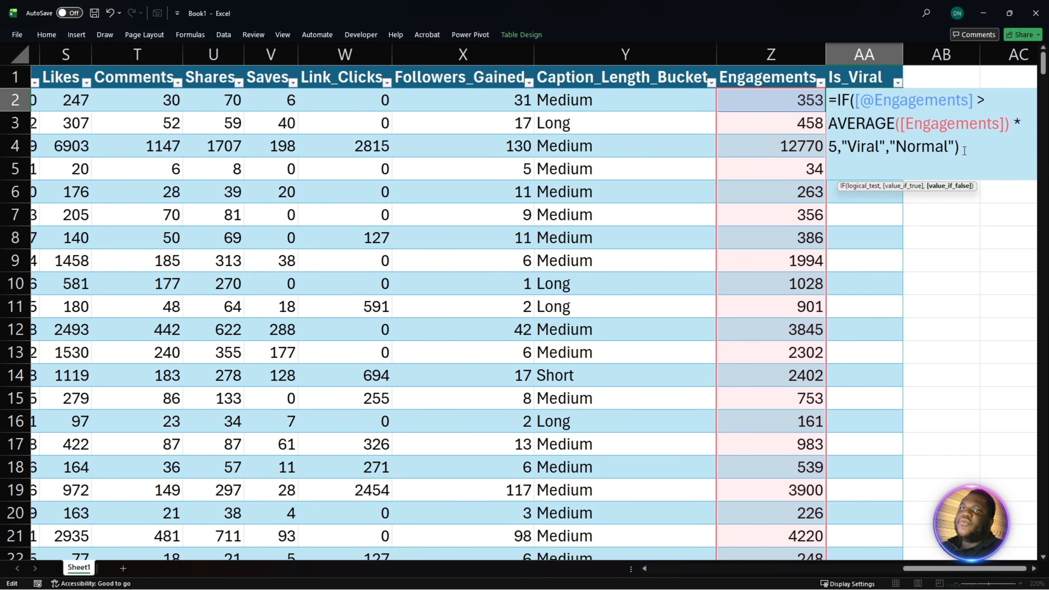
pyautogui.click(956, 149)
pyautogui.press('Return')
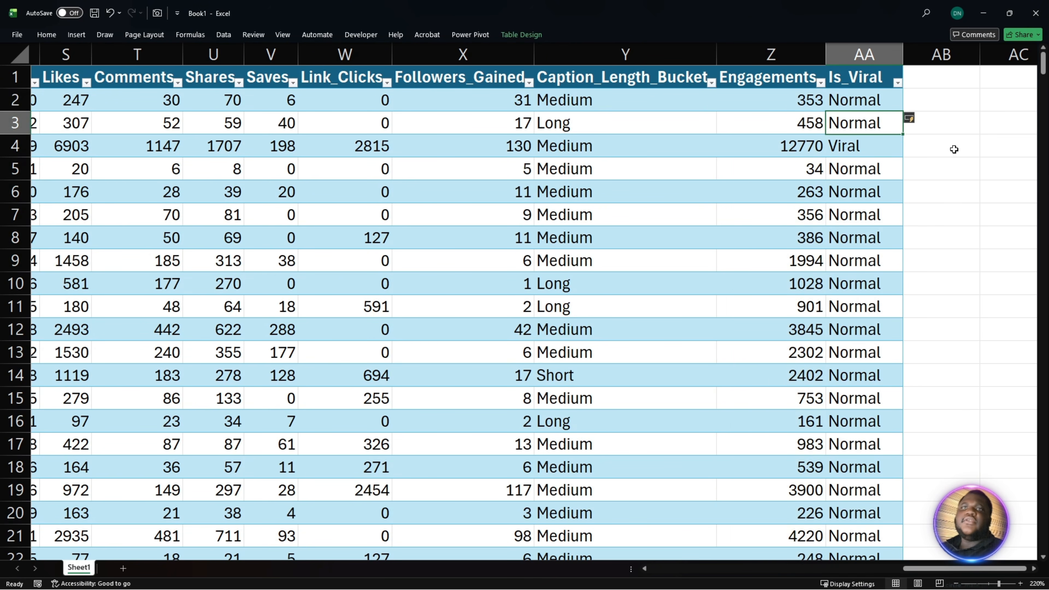
# - Bring the Sheet1 post data table into the Power Query Editor as a query
pyautogui.click(453, 253)
pyautogui.click(211, 241)
pyautogui.click(220, 328)
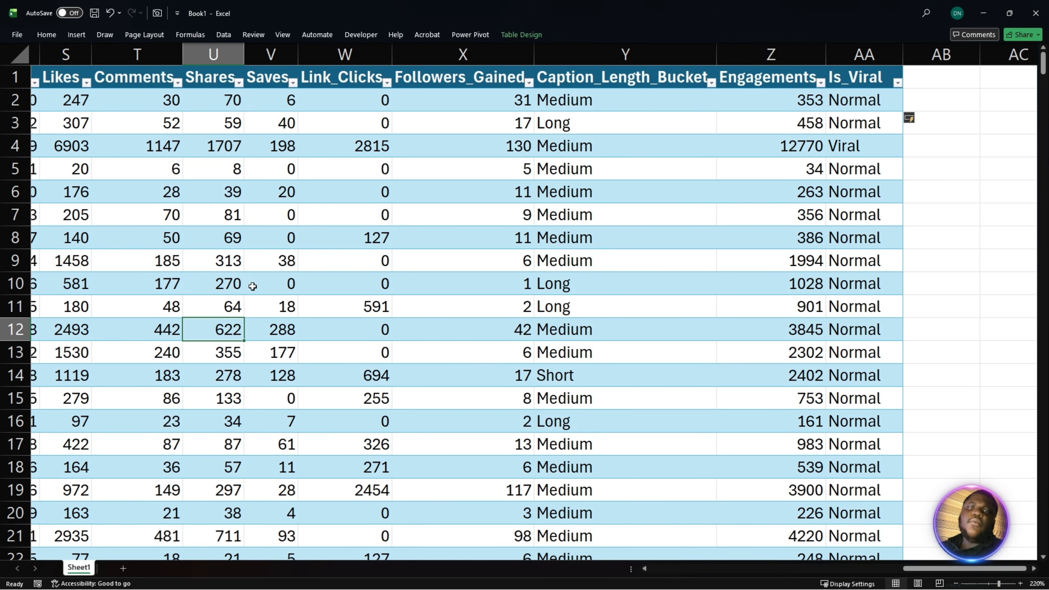
pyautogui.click(225, 36)
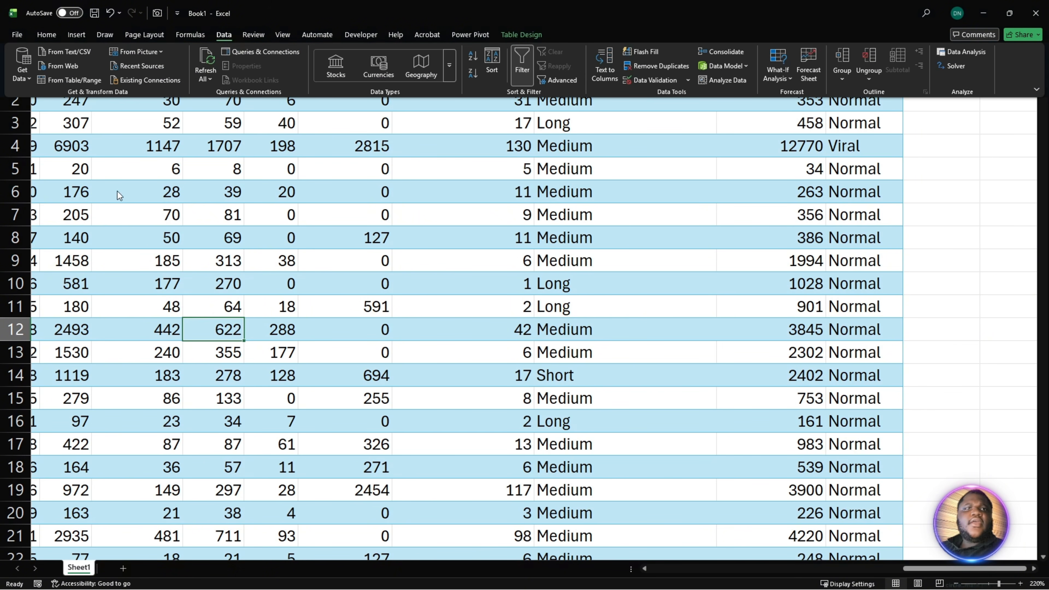
pyautogui.click(80, 80)
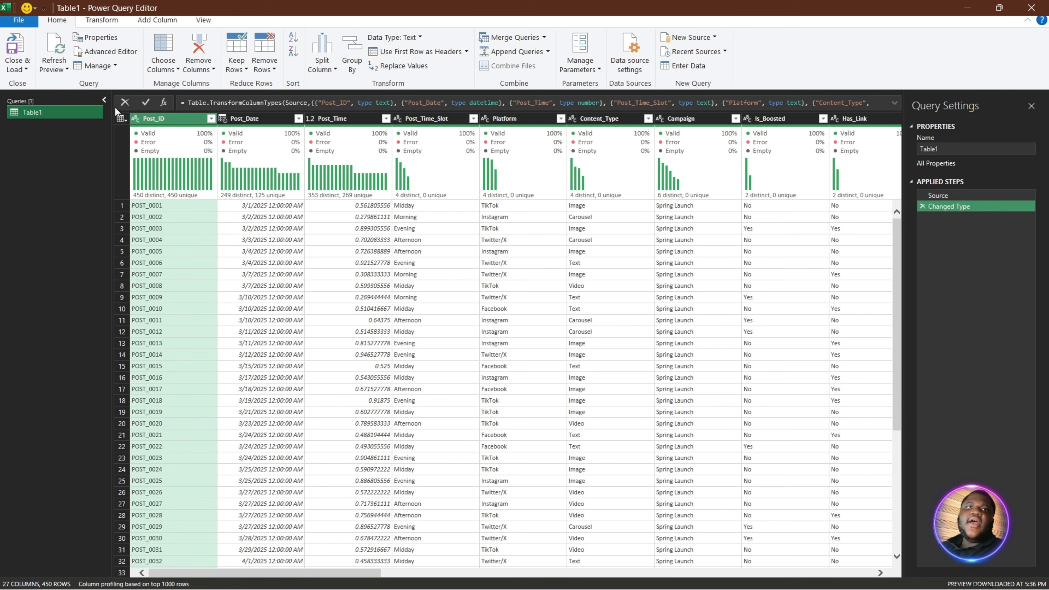
# - Rename the Table1 query as social_media_performance_data and load it into a new worksheet
pyautogui.doubleClick(51, 112)
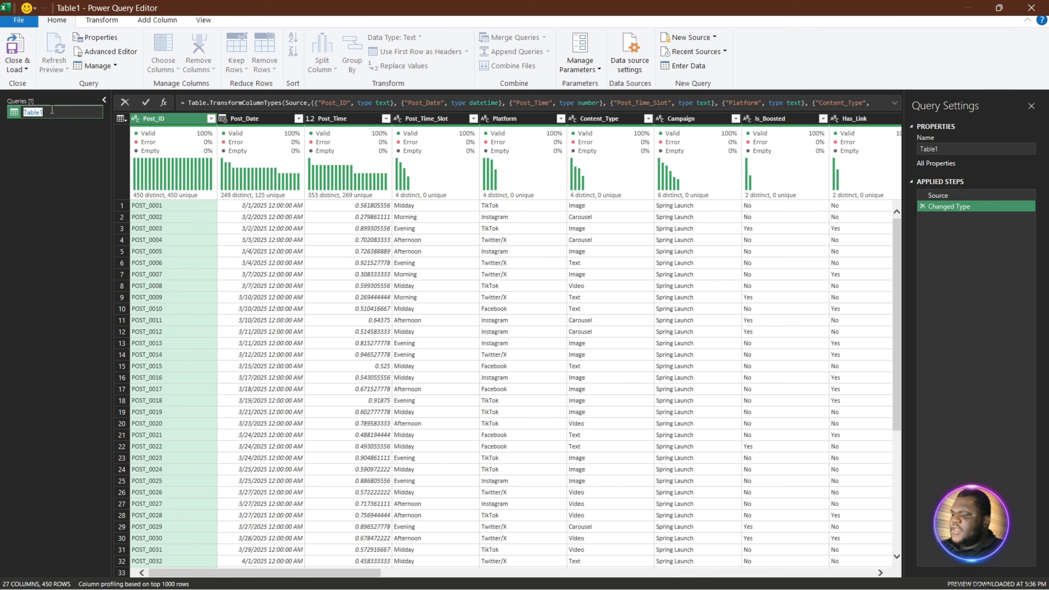
pyautogui.write('social_media_performance')
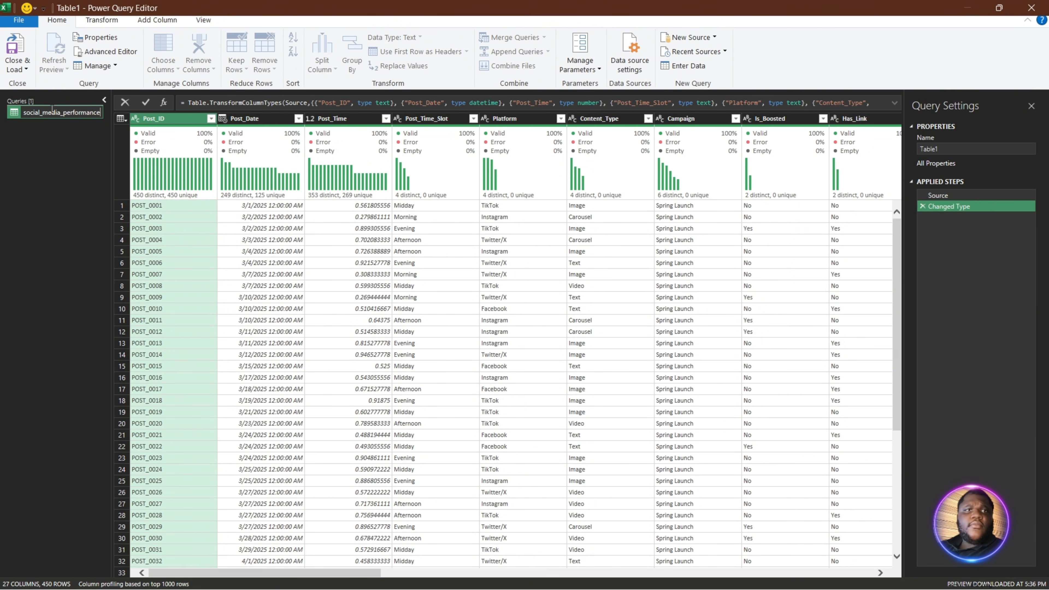
pyautogui.write('_')
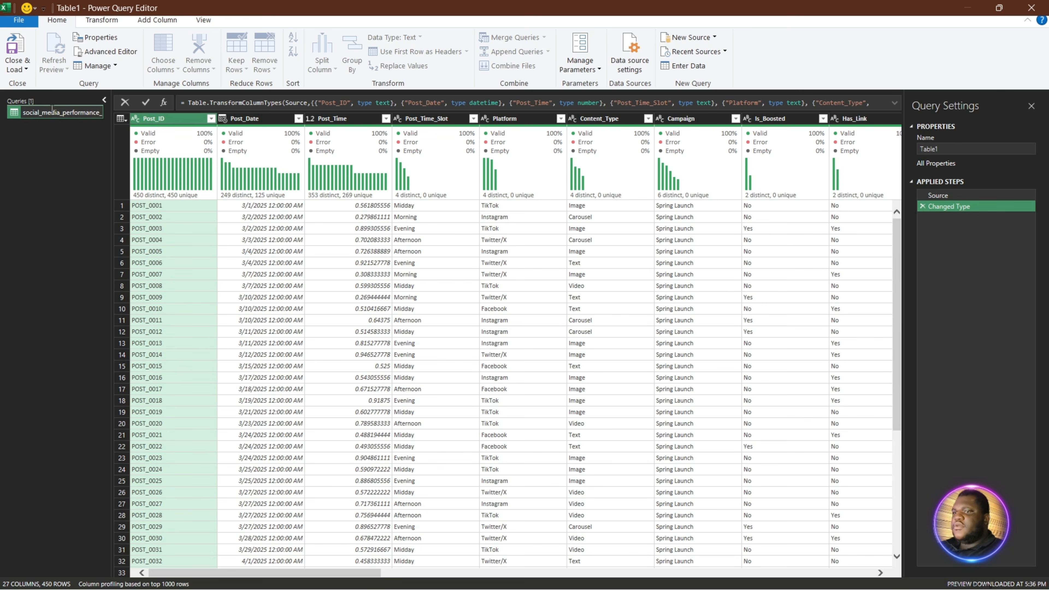
pyautogui.write('data')
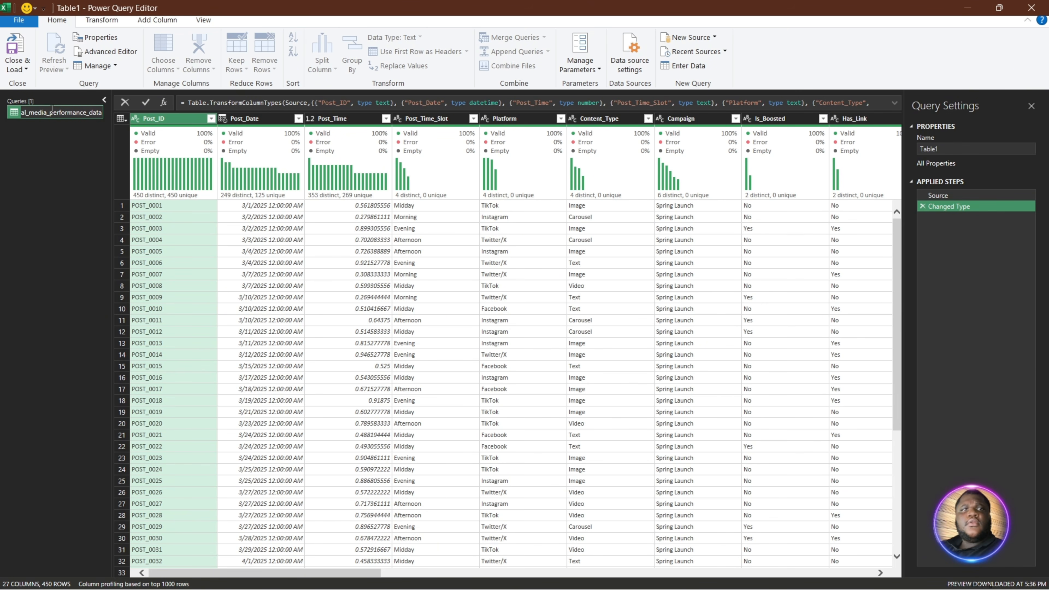
pyautogui.press('Return')
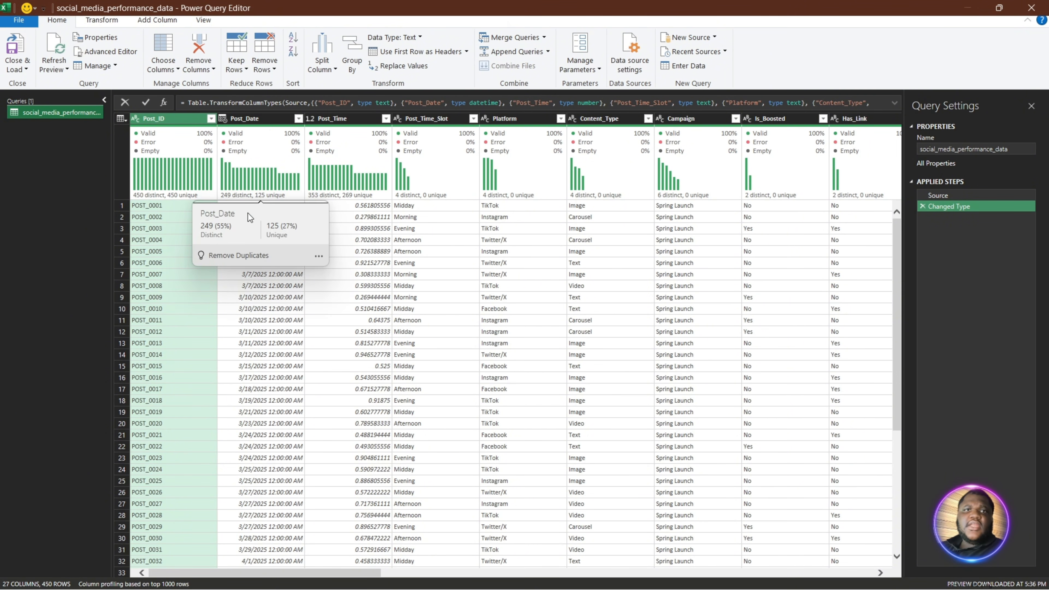
pyautogui.click(16, 45)
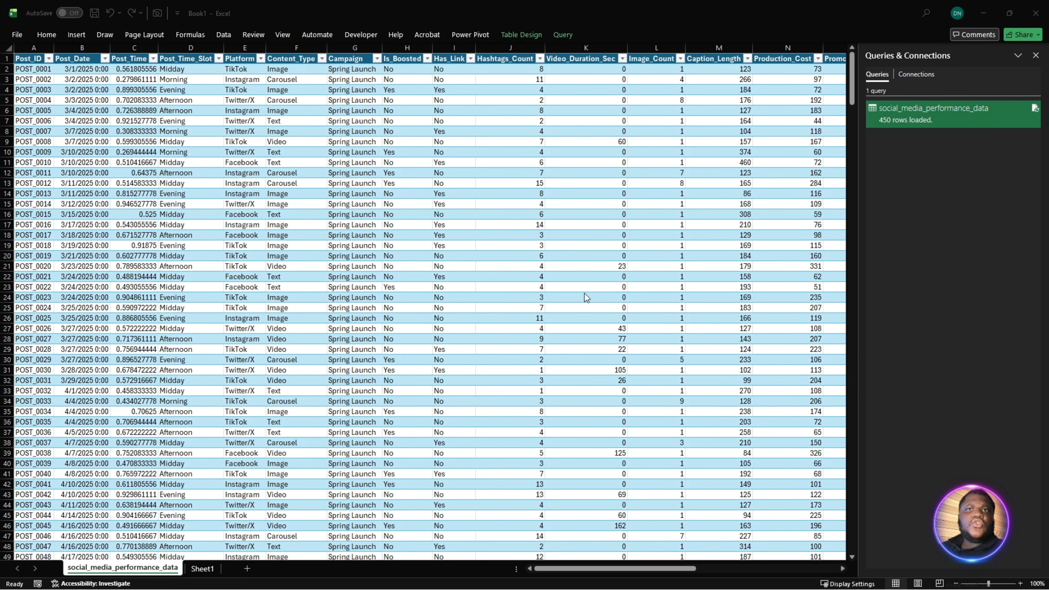
# - Apply the Time number format to the whole Post_Time column of the loaded query table
pyautogui.click(255, 228)
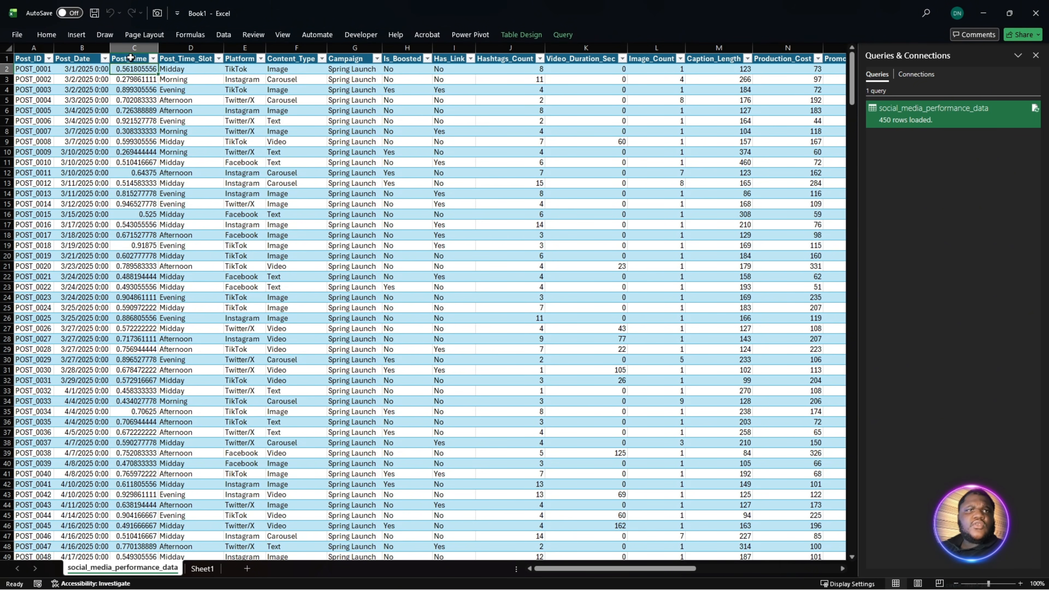
pyautogui.click(133, 48)
pyautogui.click(55, 40)
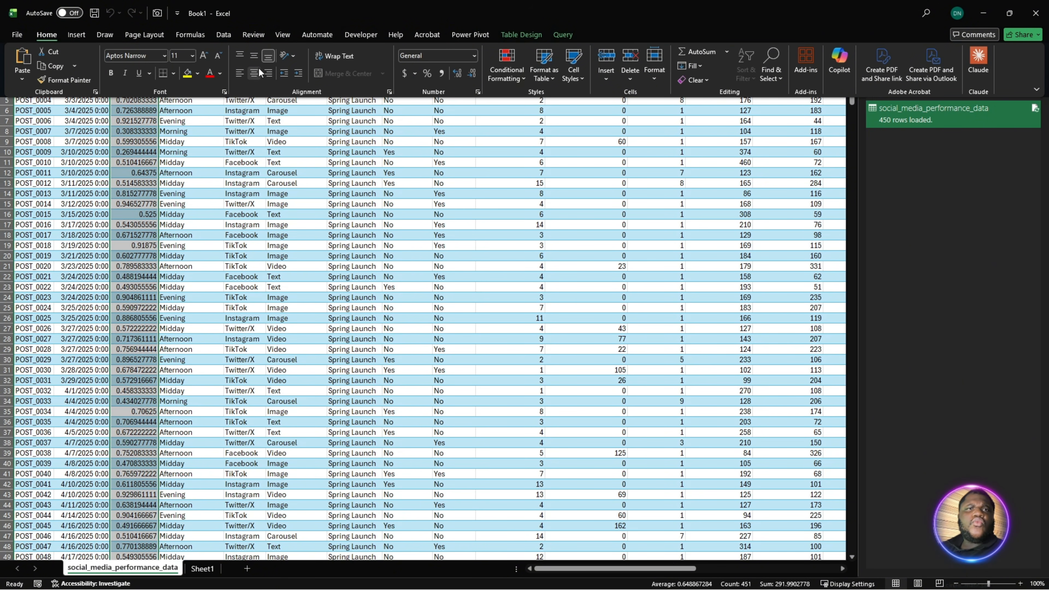
pyautogui.click(432, 59)
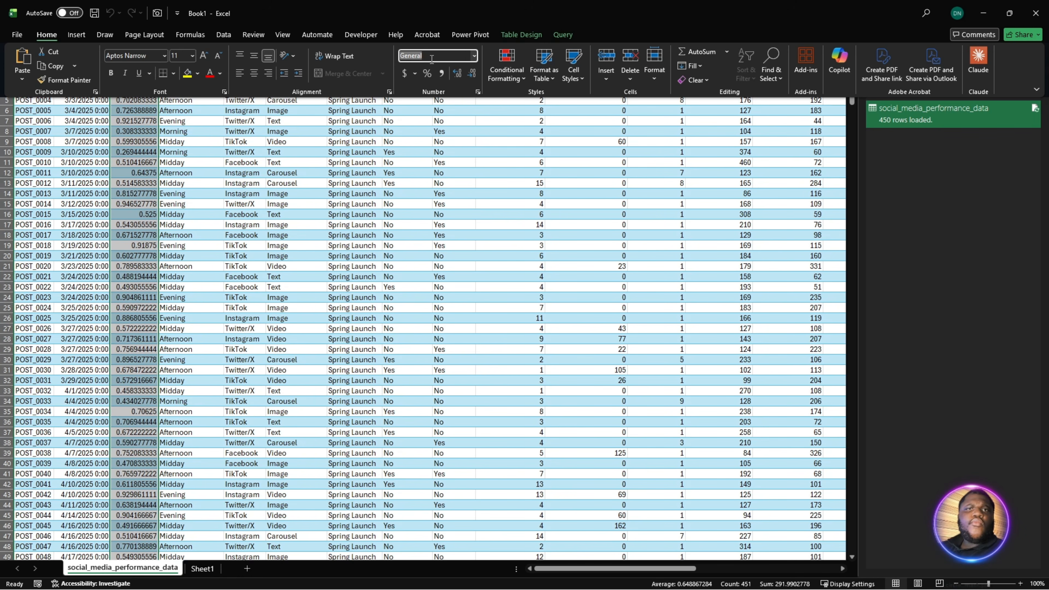
pyautogui.click(475, 56)
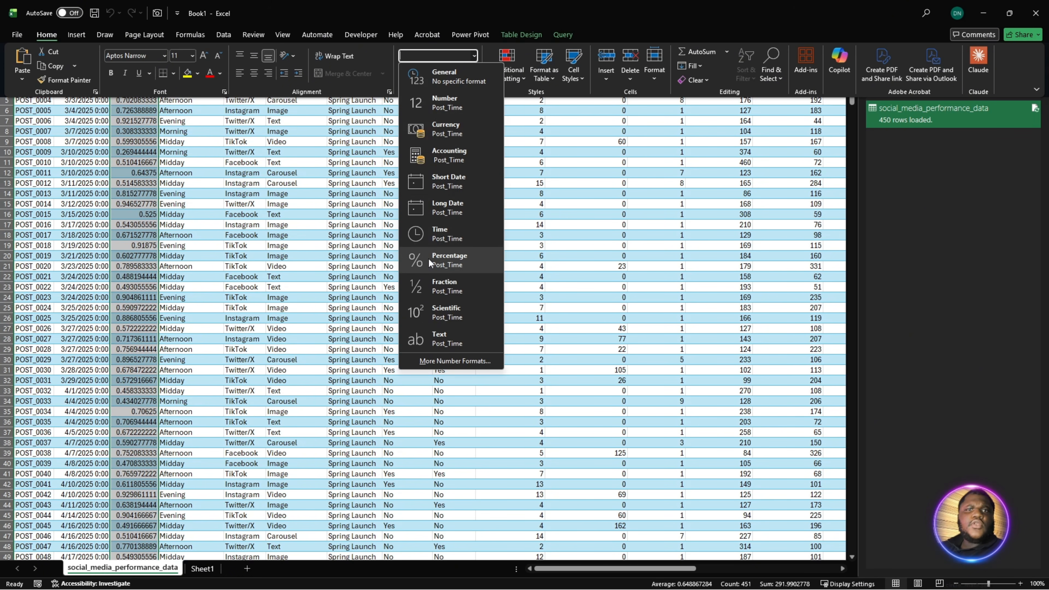
pyautogui.click(446, 240)
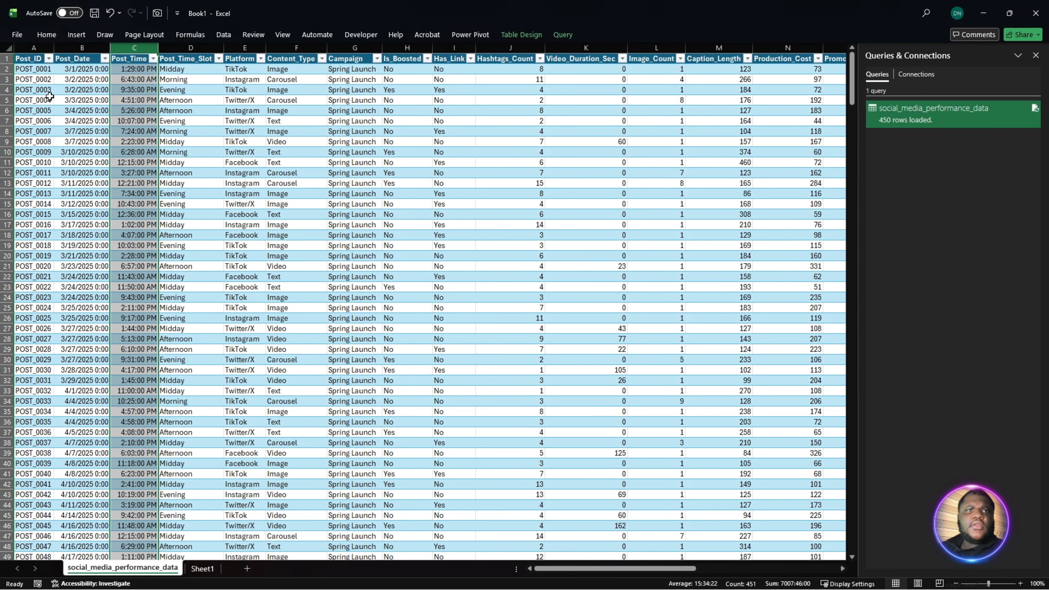
# - Apply the Short Date format to the Post_Date column of the loaded query table
pyautogui.click(79, 59)
pyautogui.click(79, 58)
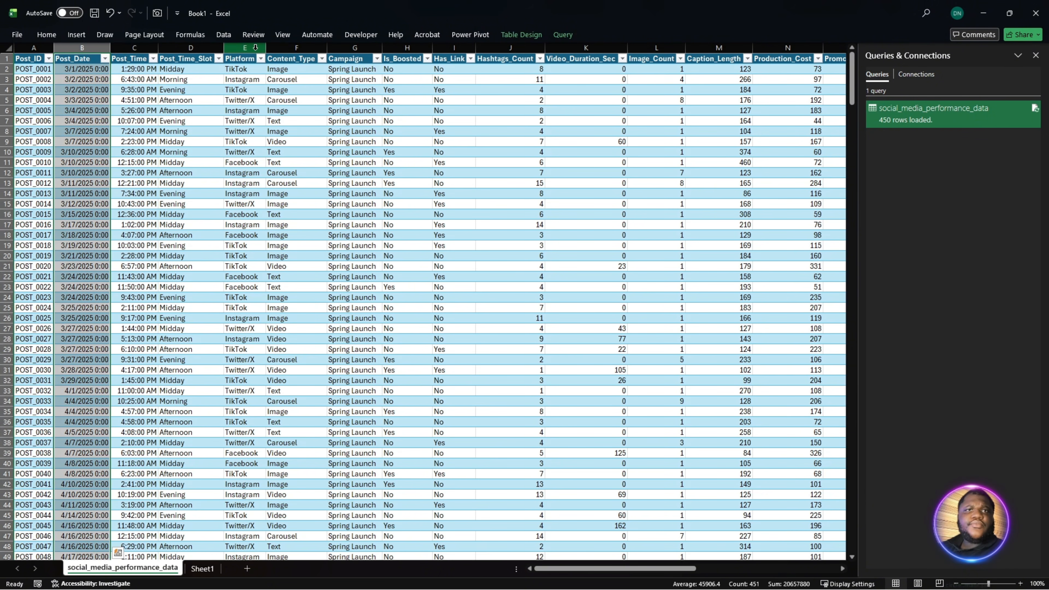
pyautogui.click(57, 33)
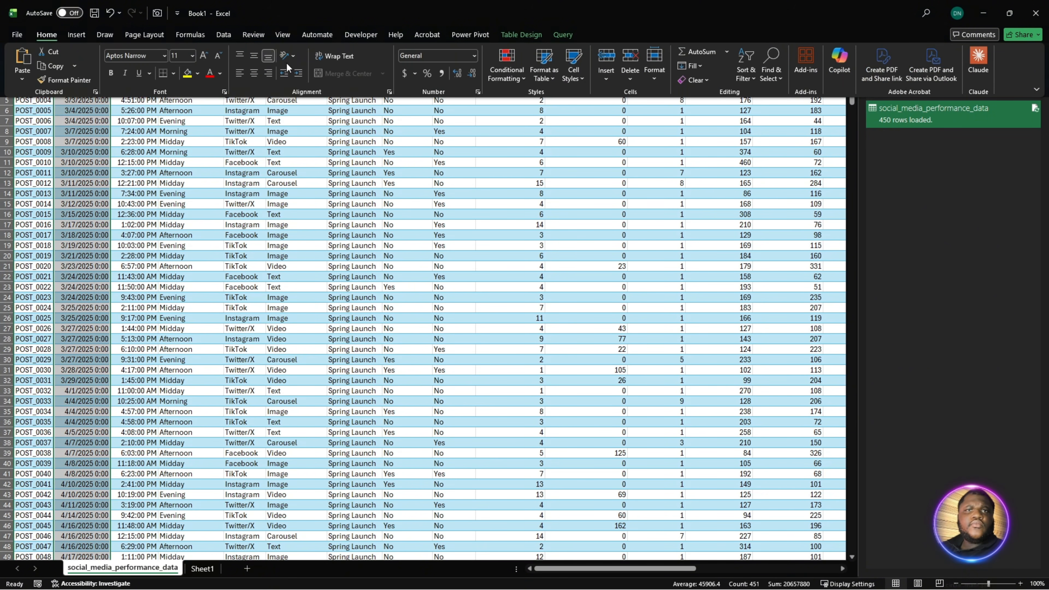
pyautogui.click(475, 56)
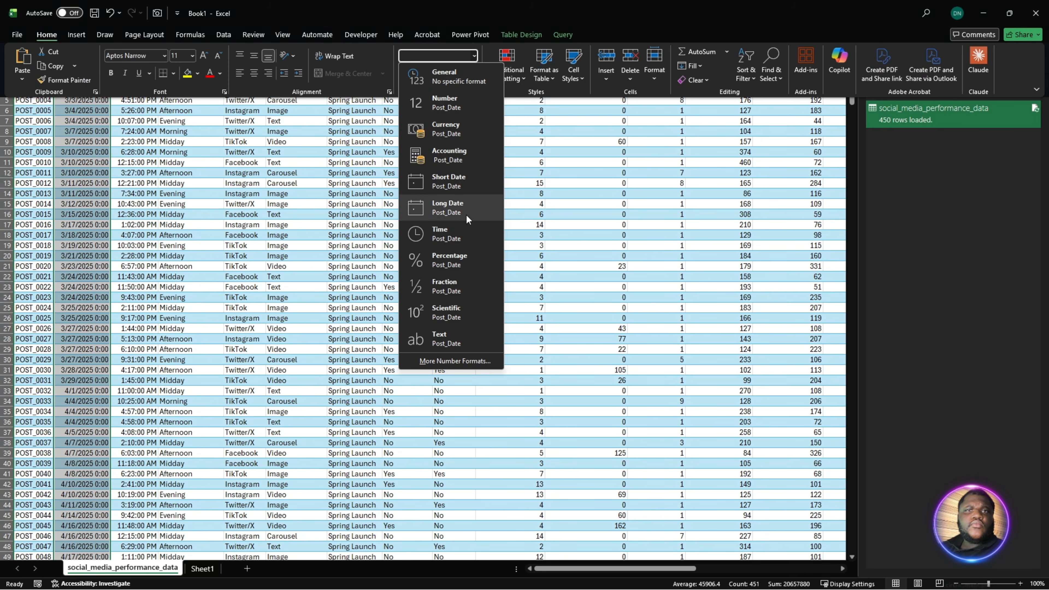
pyautogui.click(466, 183)
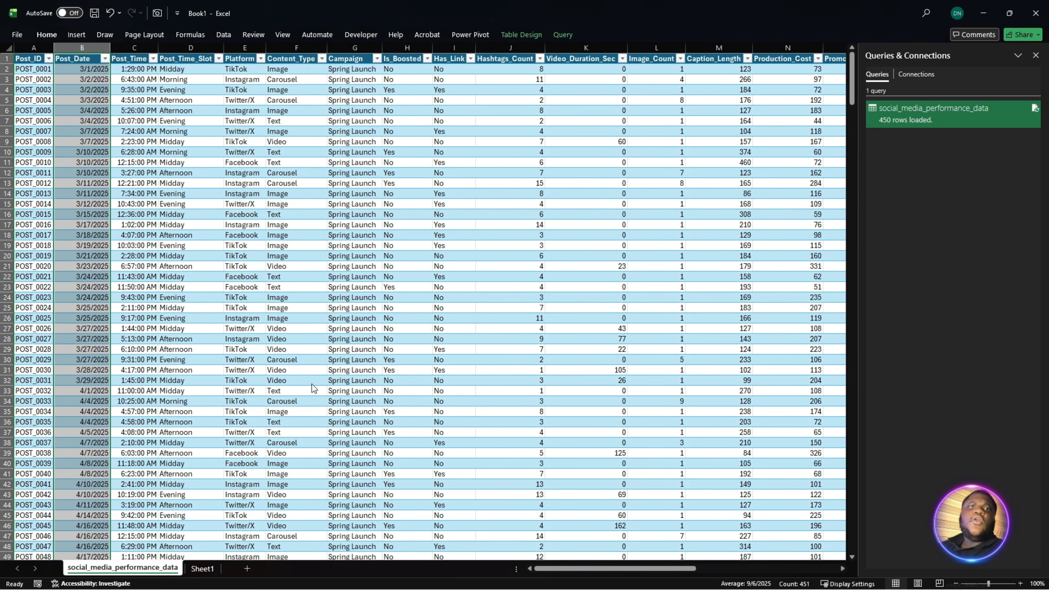
pyautogui.click(296, 381)
# - Permanently delete the original Sheet1 worksheet from the workbook
pyautogui.click(213, 569)
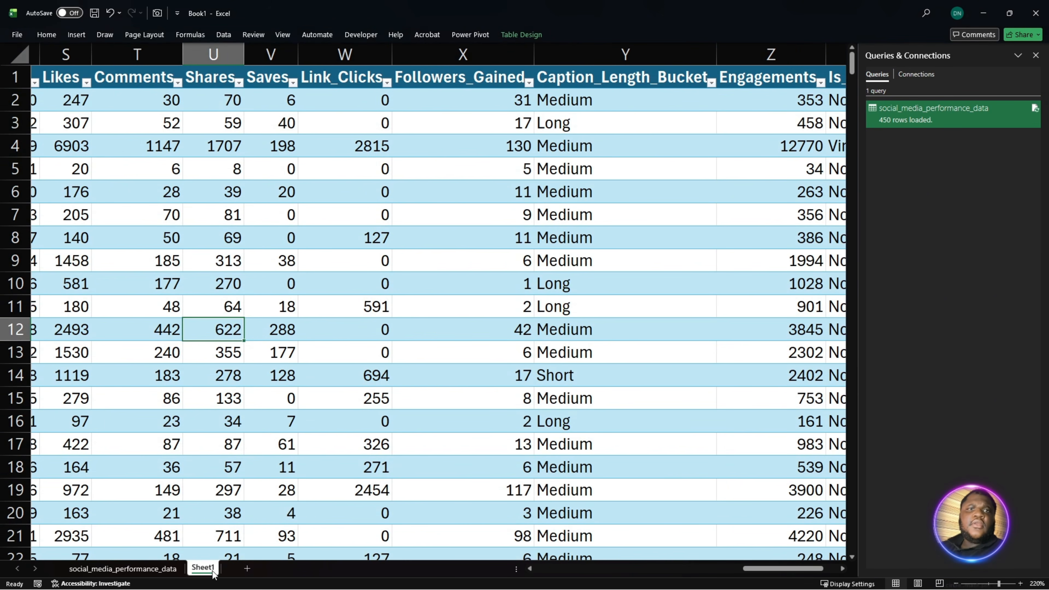
pyautogui.rightClick(213, 573)
pyautogui.click(248, 433)
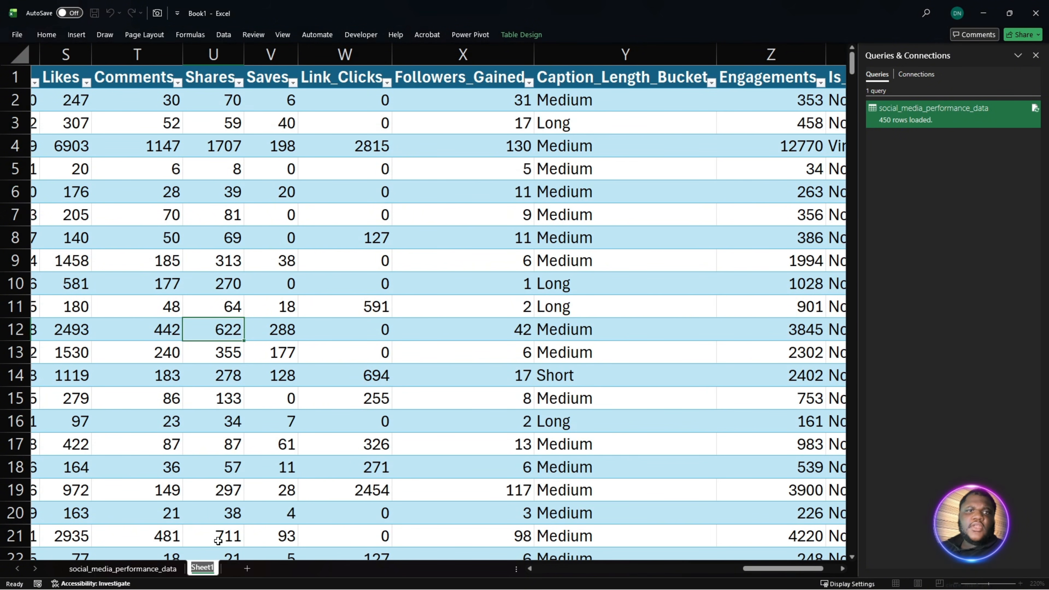
pyautogui.rightClick(209, 573)
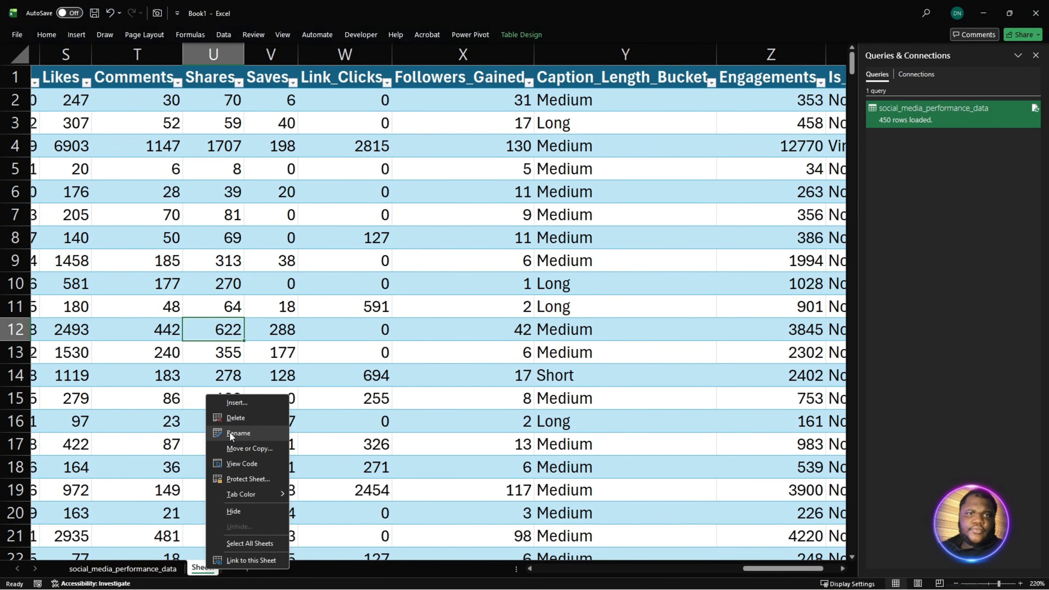
pyautogui.click(236, 418)
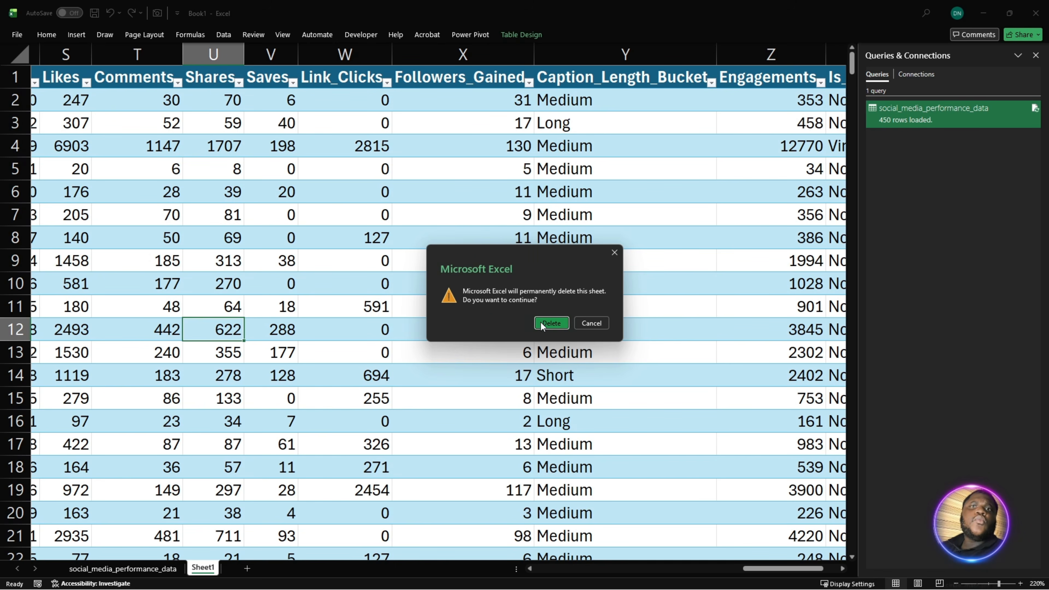
pyautogui.click(551, 323)
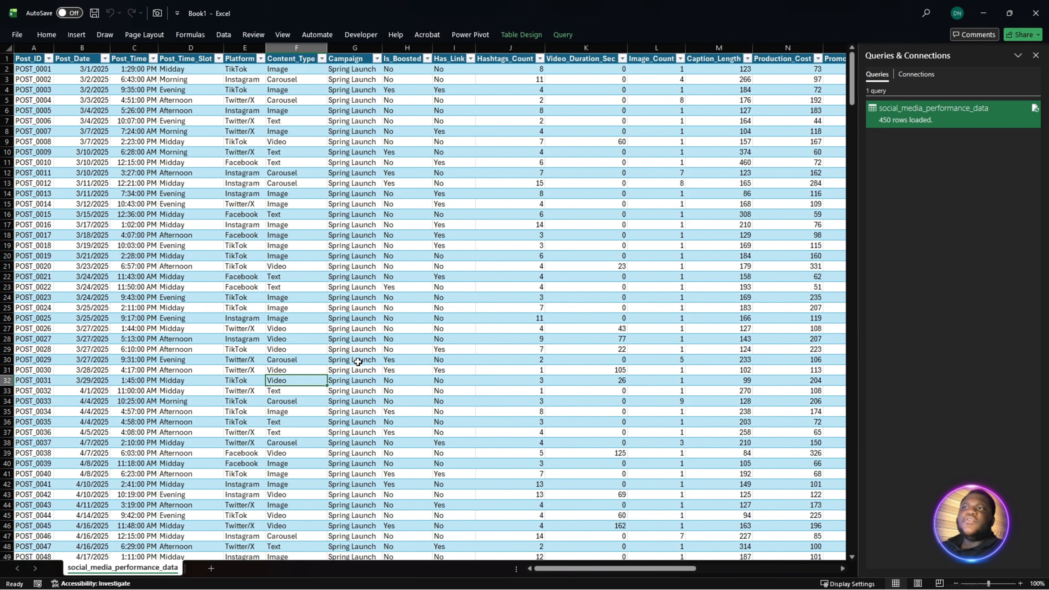
# - Close the Queries & Connections pane beside the social_media_performance_data table
pyautogui.click(548, 350)
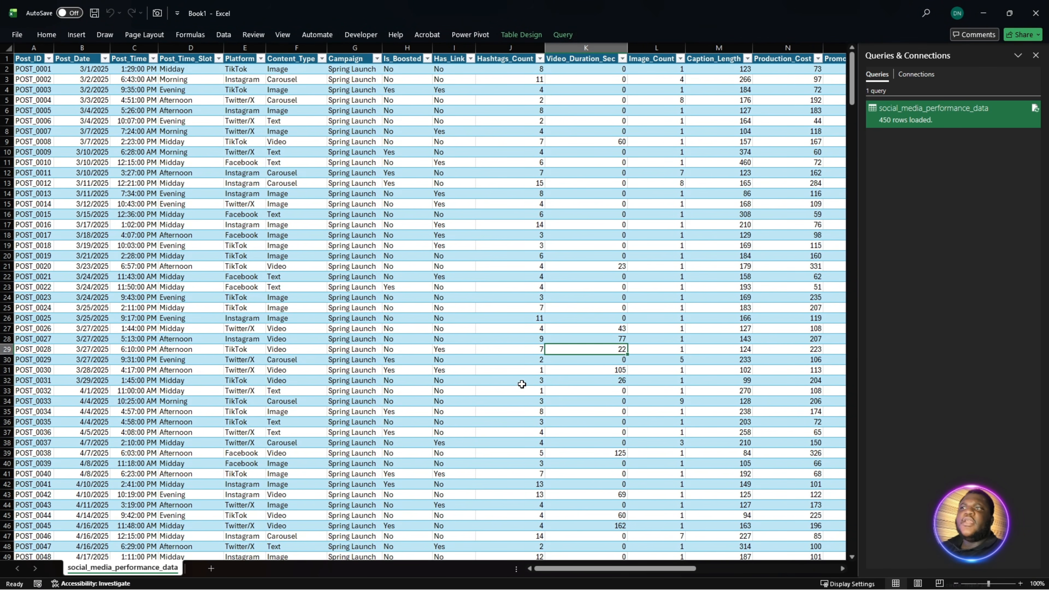
pyautogui.click(516, 351)
pyautogui.click(240, 244)
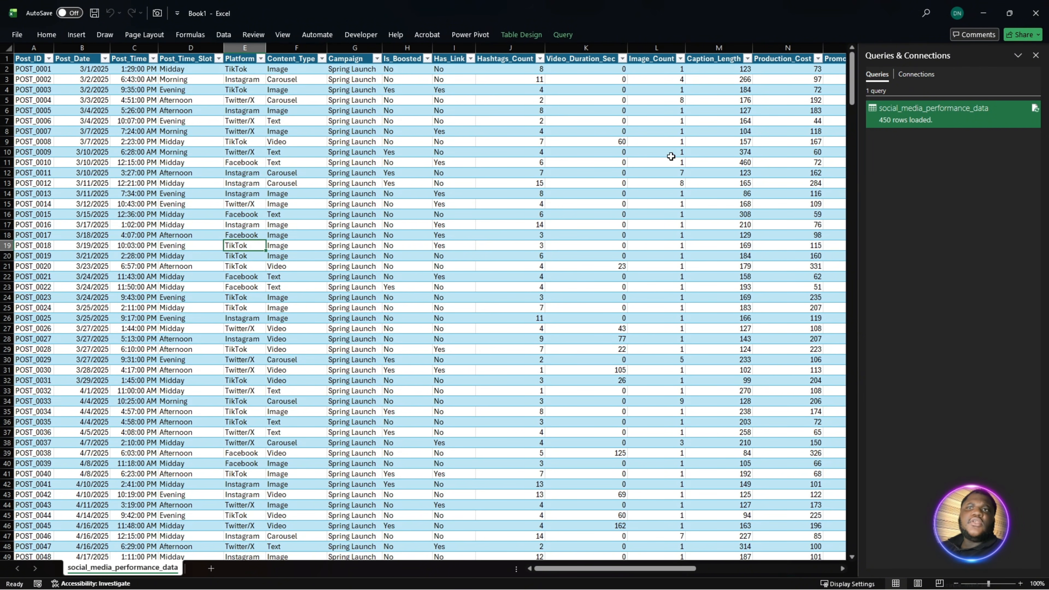
pyautogui.click(1036, 55)
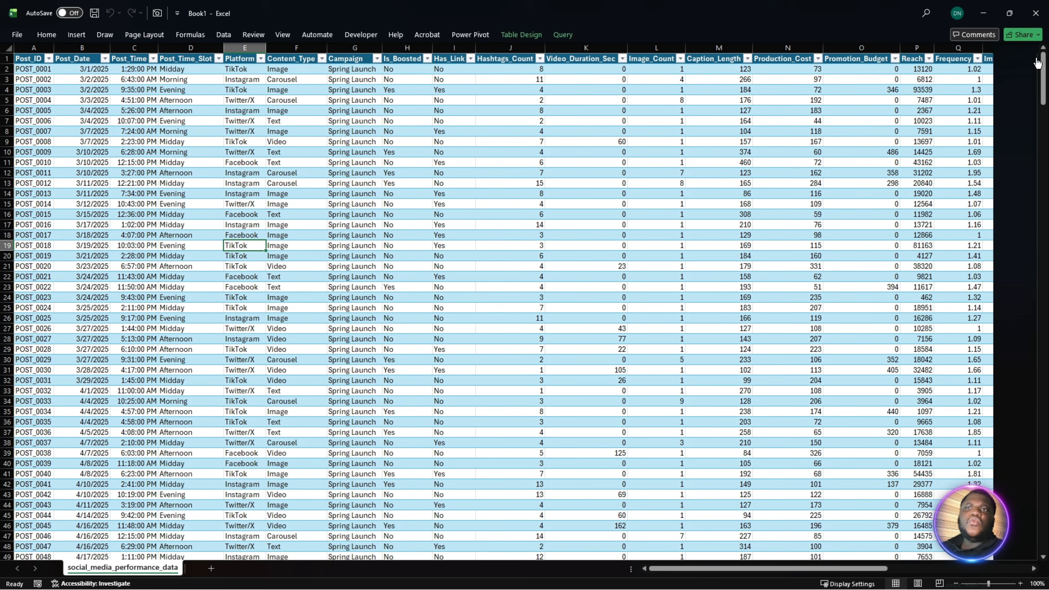
# - Create a PivotTable from the social_media_performance_data table on a new worksheet, with the data added to the Data Model
pyautogui.click(368, 275)
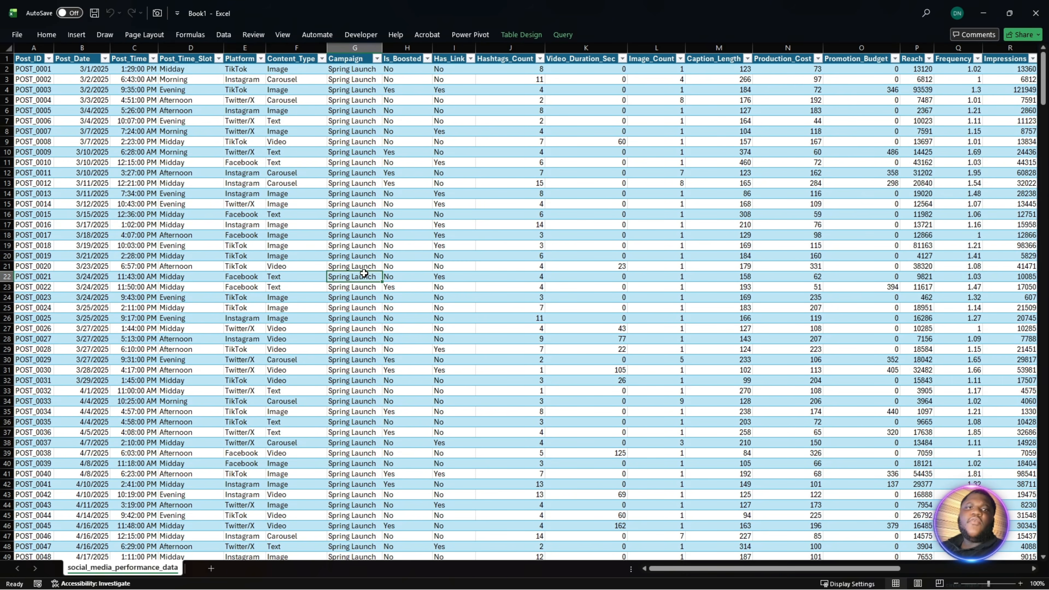
pyautogui.click(76, 35)
pyautogui.click(26, 58)
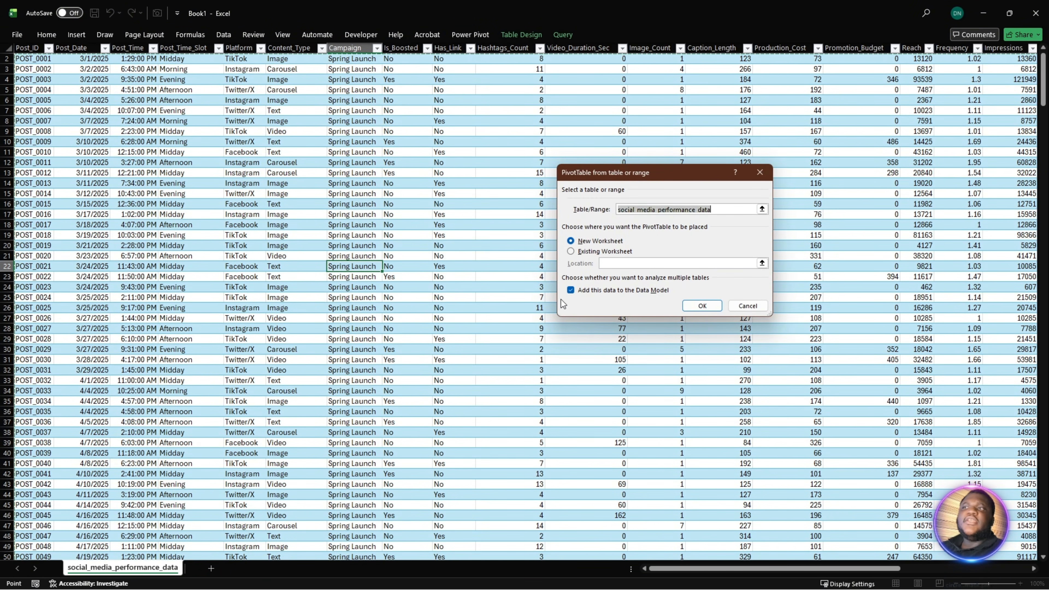
pyautogui.click(571, 291)
pyautogui.click(570, 290)
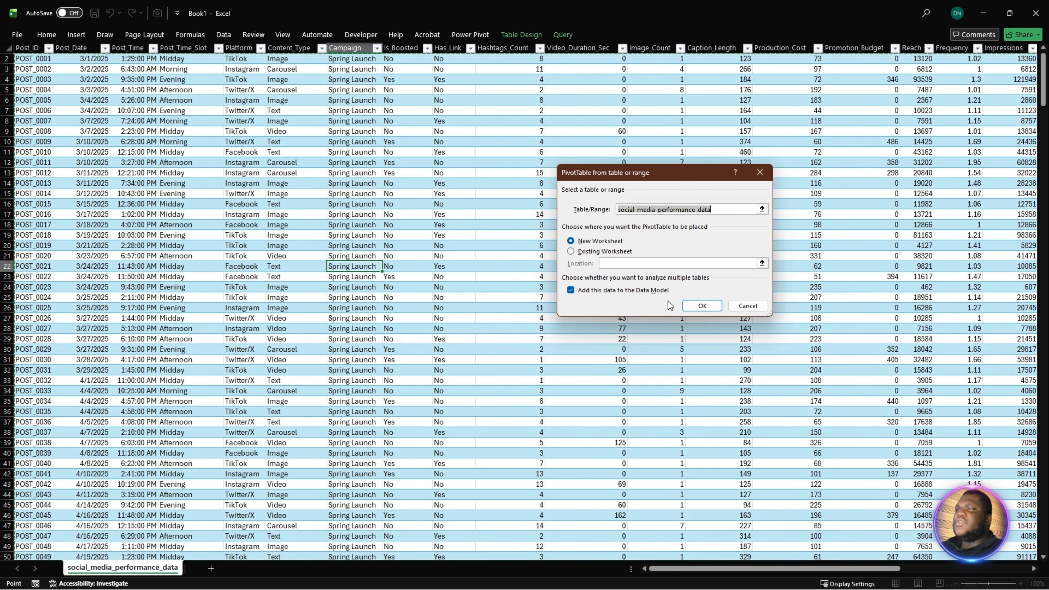
pyautogui.click(685, 307)
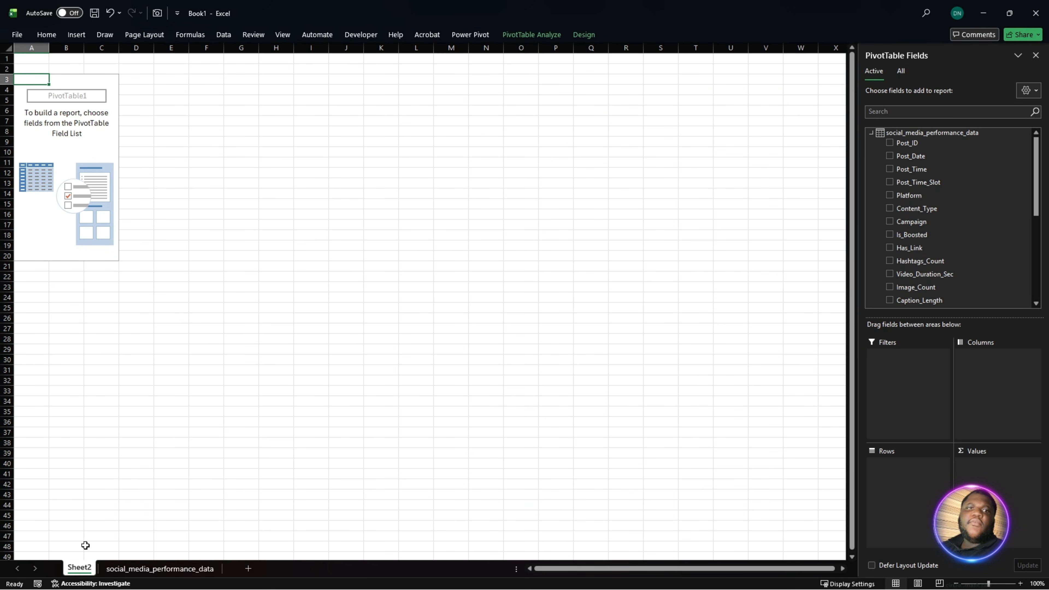
# - Move the new PivotTable sheet after the social_media_performance_data sheet and rename it Analysis
pyautogui.moveTo(205, 581); pyautogui.dragTo(228, 573)
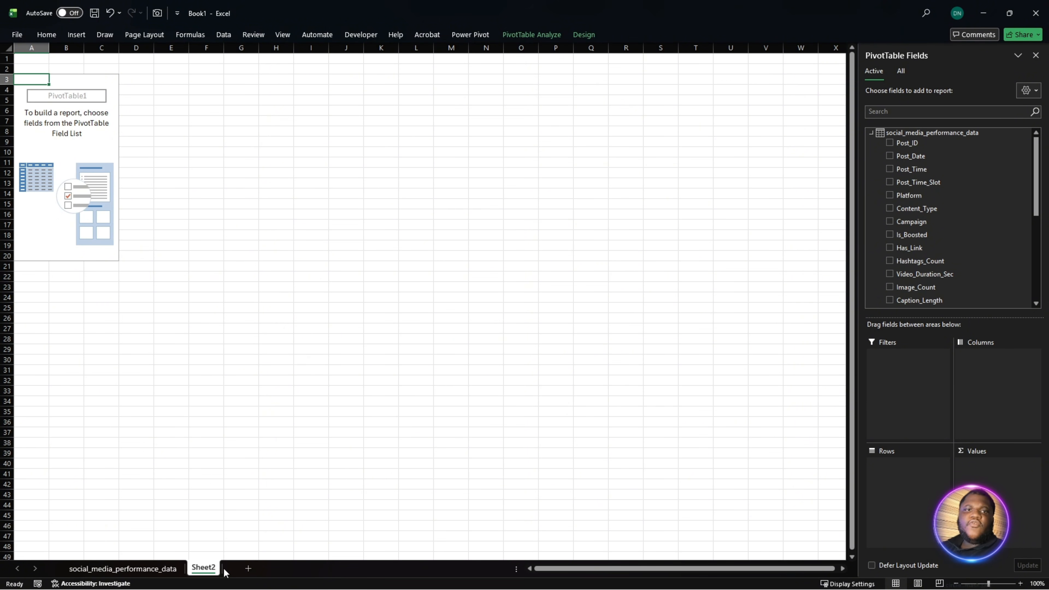
pyautogui.write('Ana')
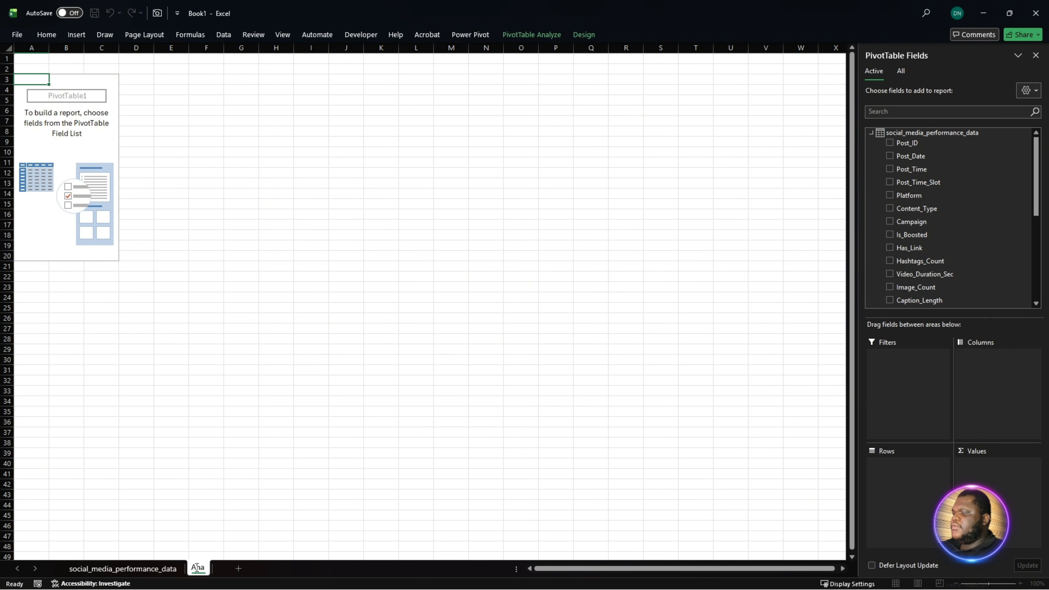
pyautogui.write('lsis')
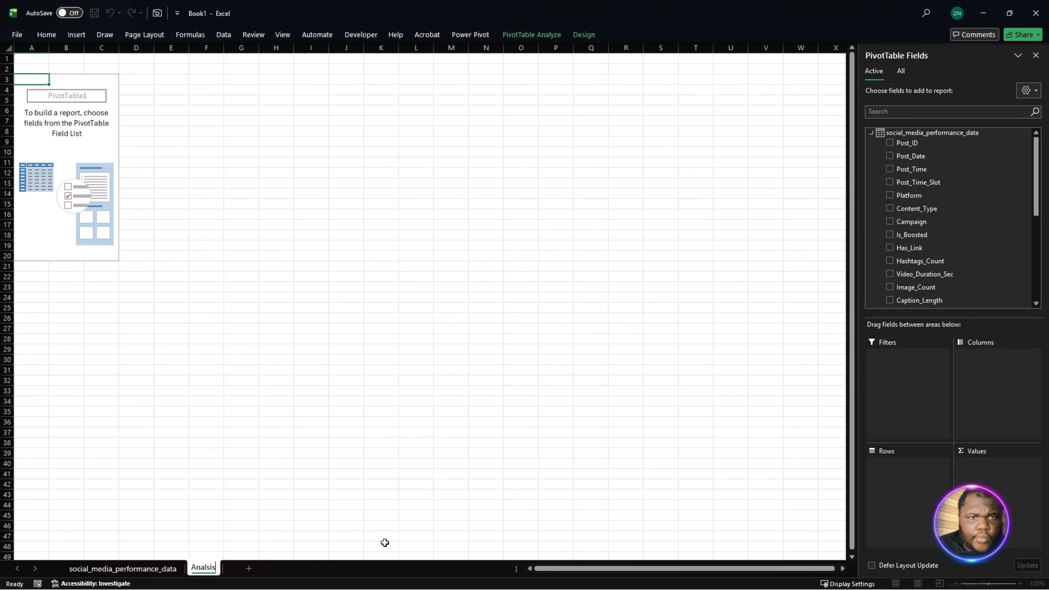
pyautogui.press('BackSpace')
pyautogui.press('BackSpace')
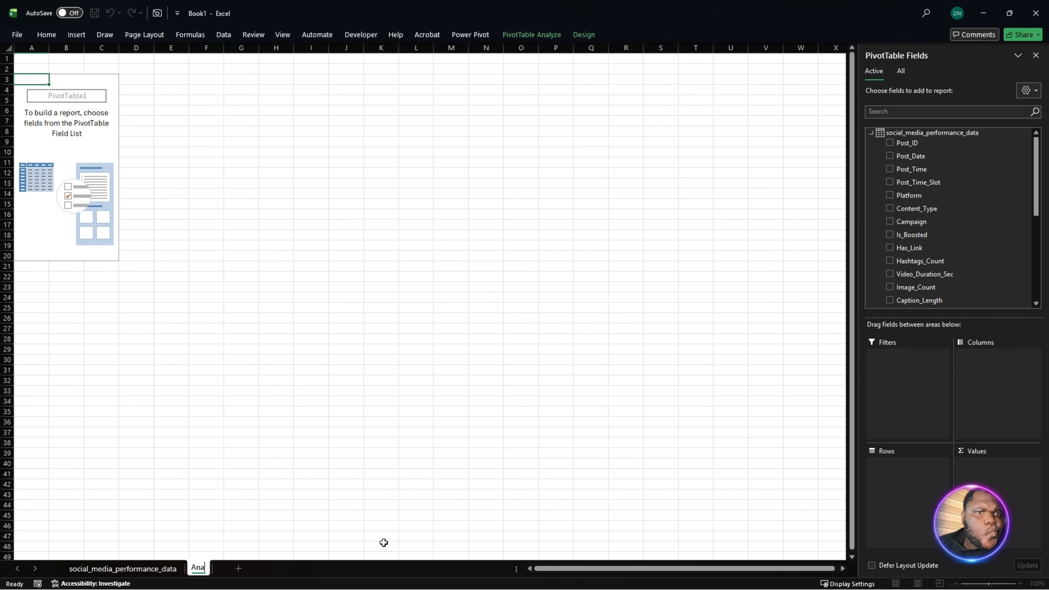
pyautogui.write('lysi')
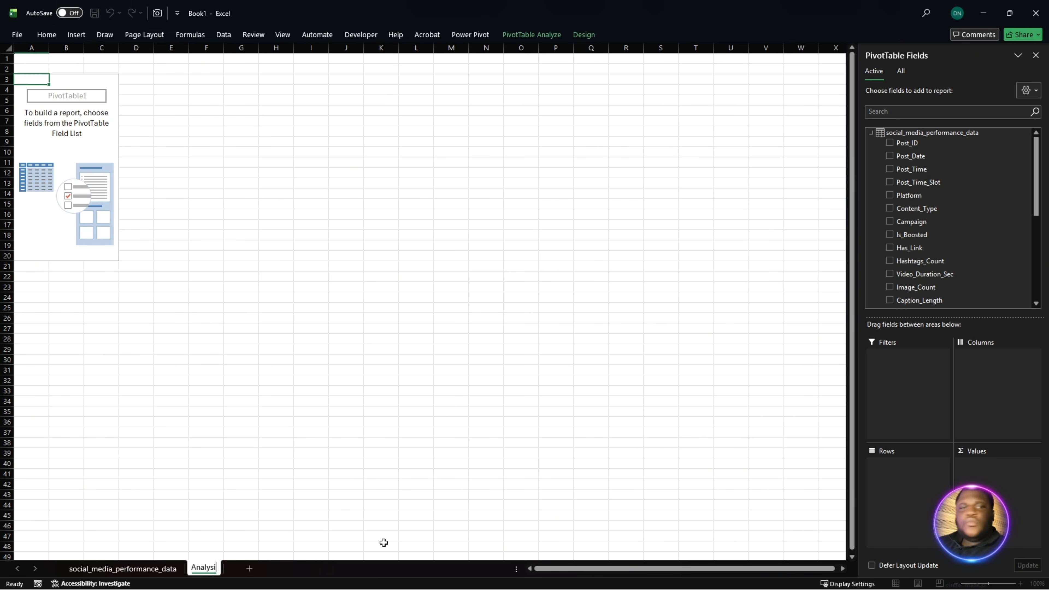
pyautogui.write('s')
pyautogui.press('Return')
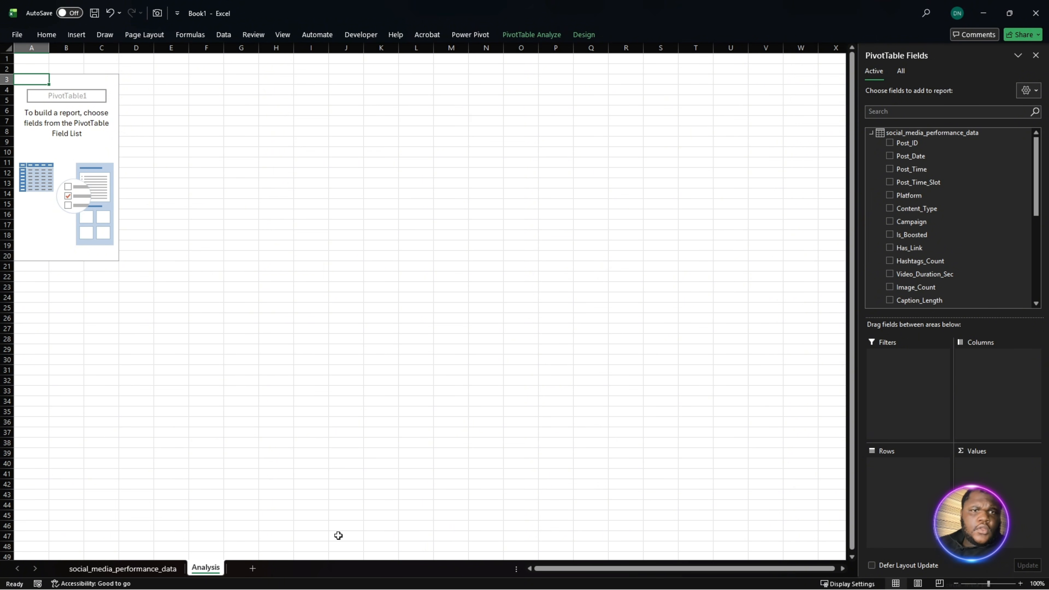
# - Create a copy of the Analysis sheet and place it after Analysis as the last sheet
pyautogui.rightClick(225, 567)
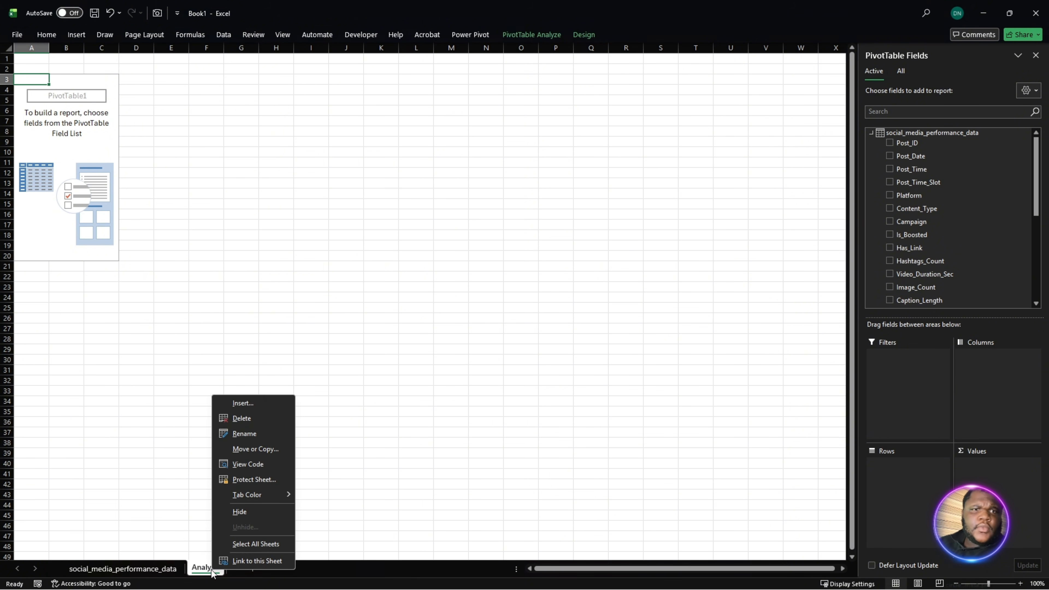
pyautogui.click(239, 450)
pyautogui.click(157, 540)
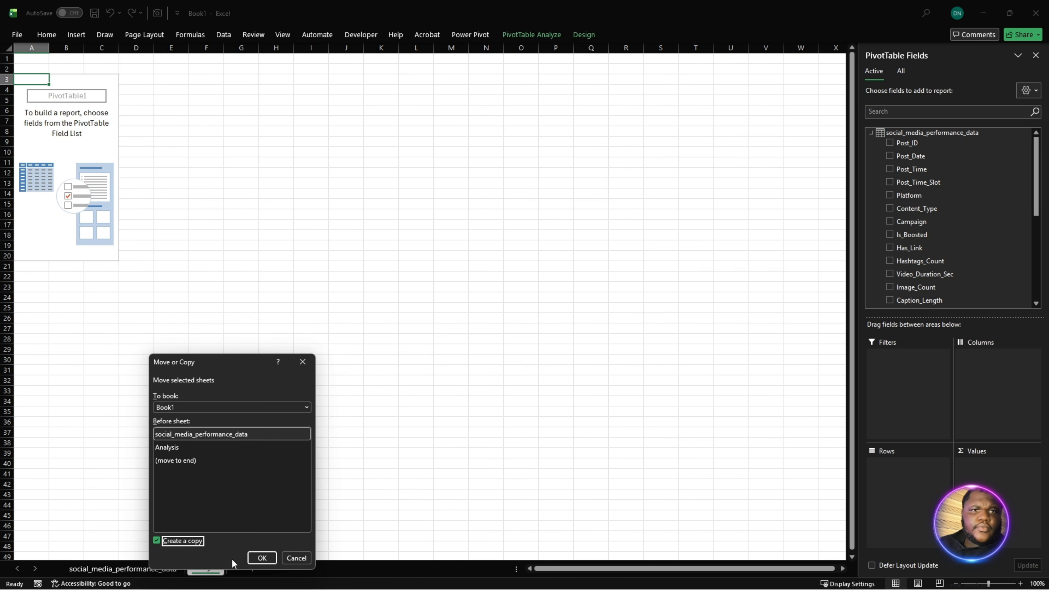
pyautogui.click(262, 558)
pyautogui.moveTo(95, 571); pyautogui.dragTo(293, 571)
# - Rename the copied Analysis sheet as Dashboard Elements
pyautogui.doubleClick(256, 572)
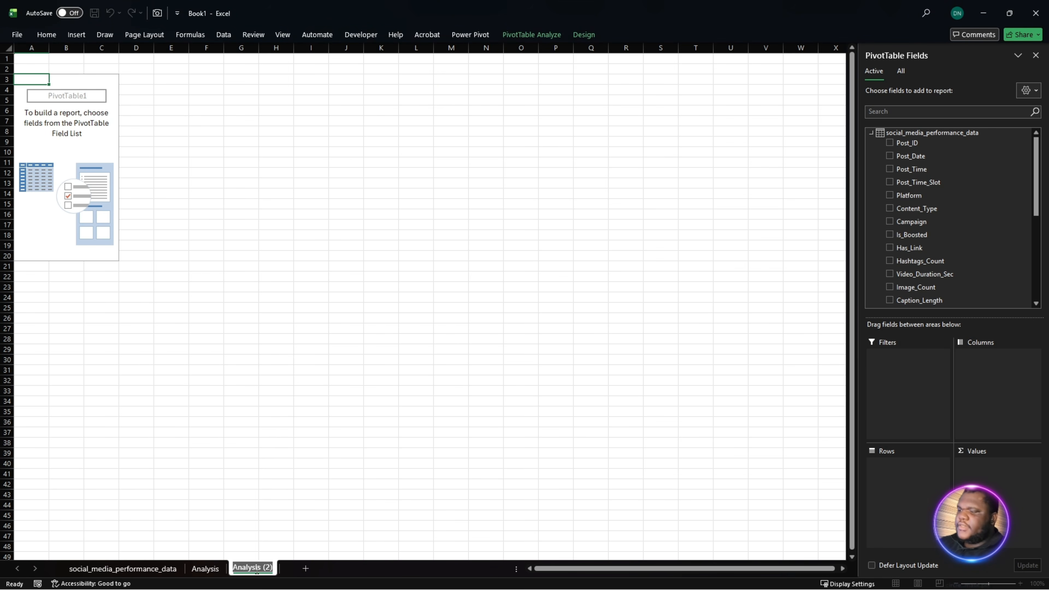
pyautogui.write('Dashb')
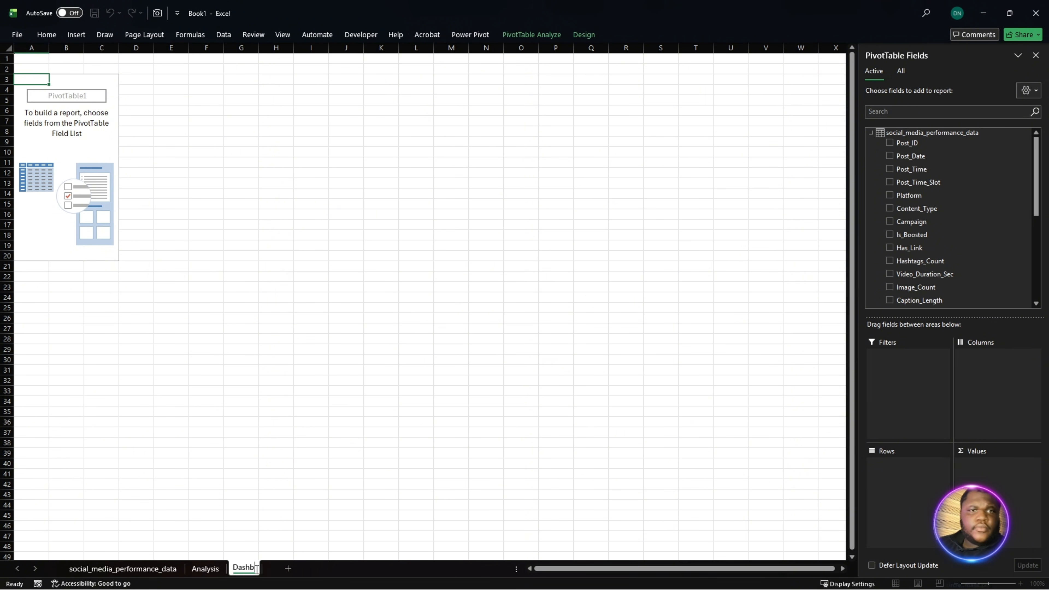
pyautogui.press('BackSpace')
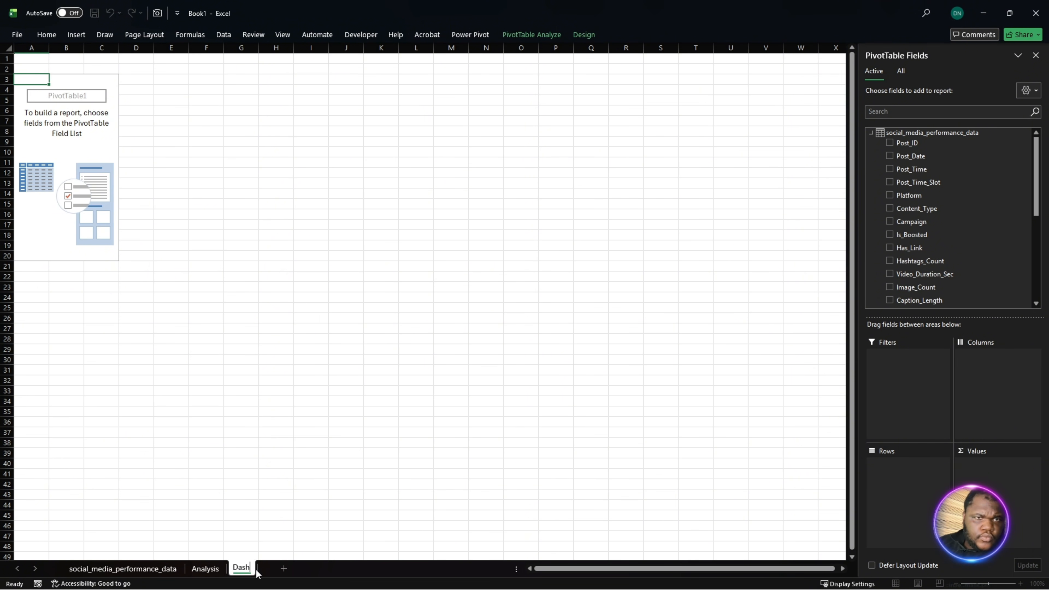
pyautogui.write('boa')
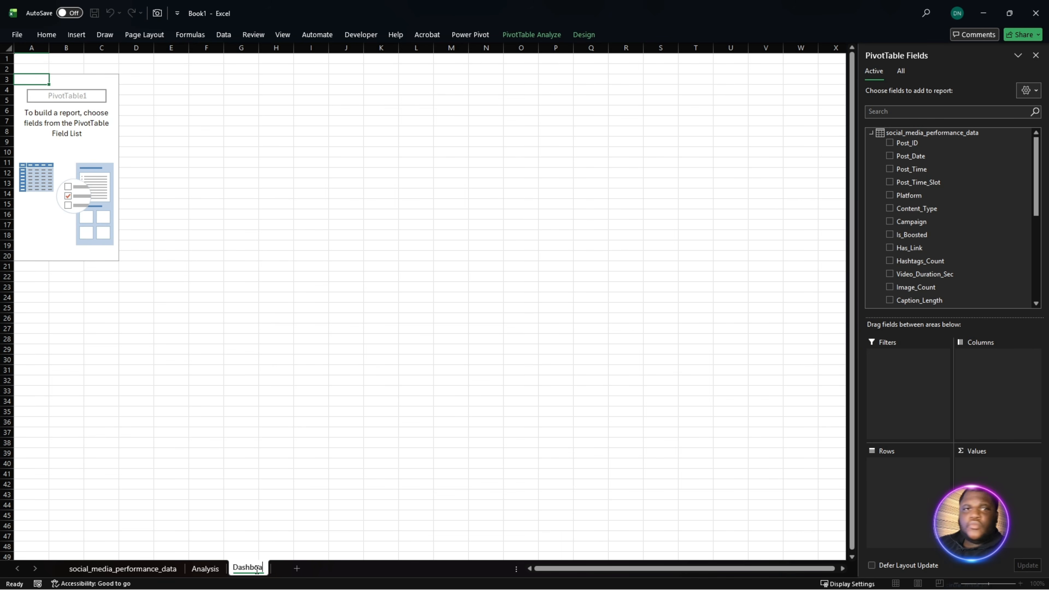
pyautogui.write('rd El')
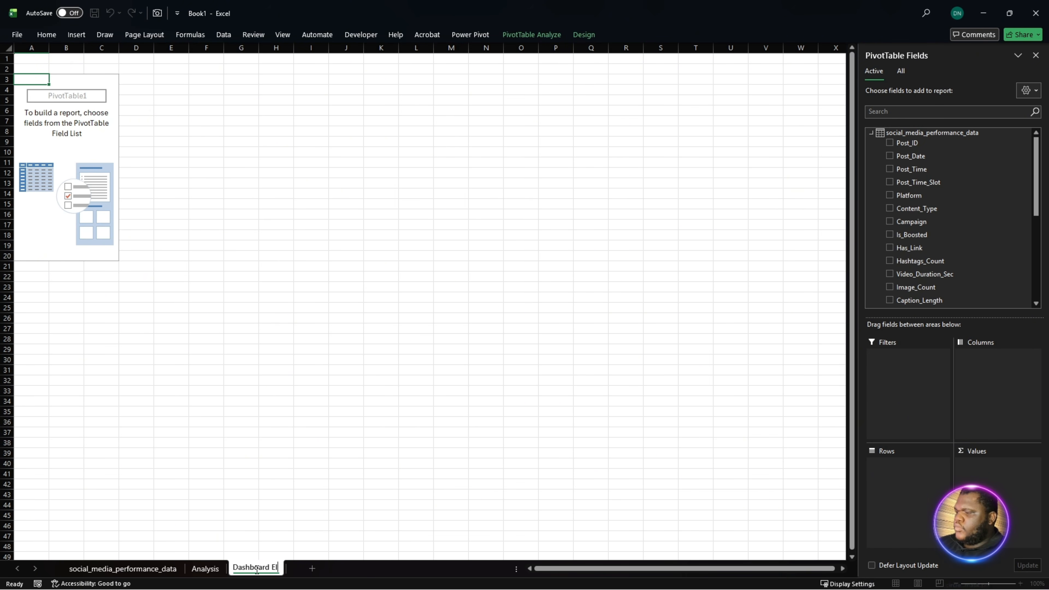
pyautogui.write('ements')
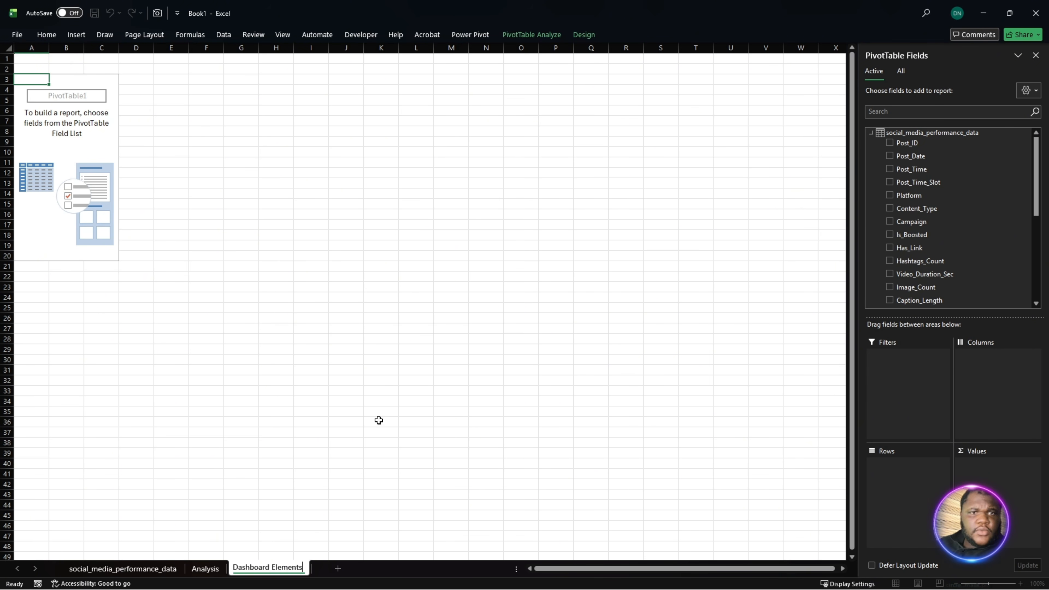
# - Add a blank worksheet after Dashboard Elements and name it Page 1
pyautogui.click(338, 569)
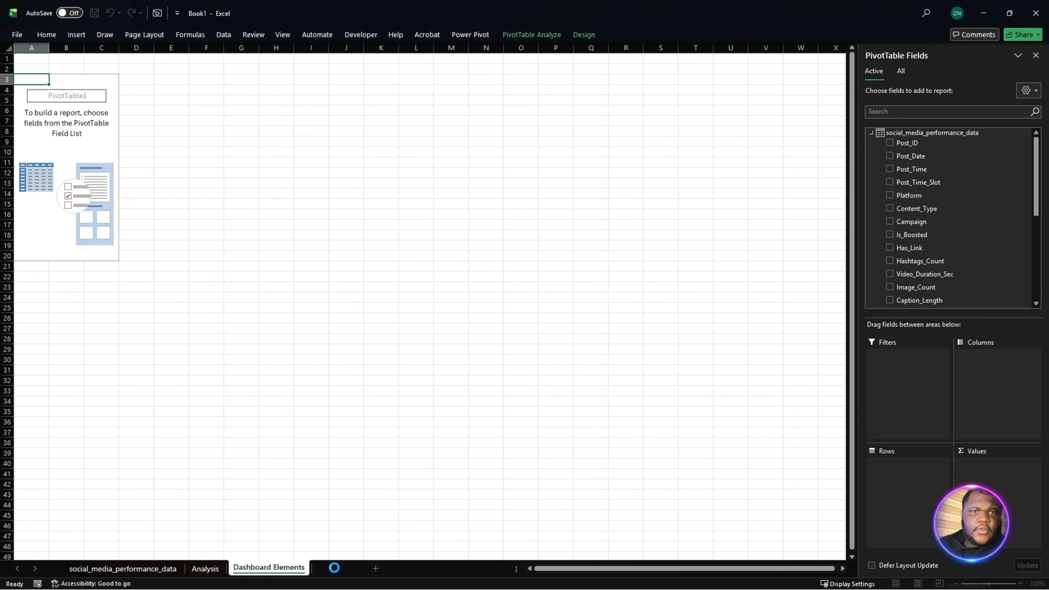
pyautogui.doubleClick(330, 568)
pyautogui.write('Page 1')
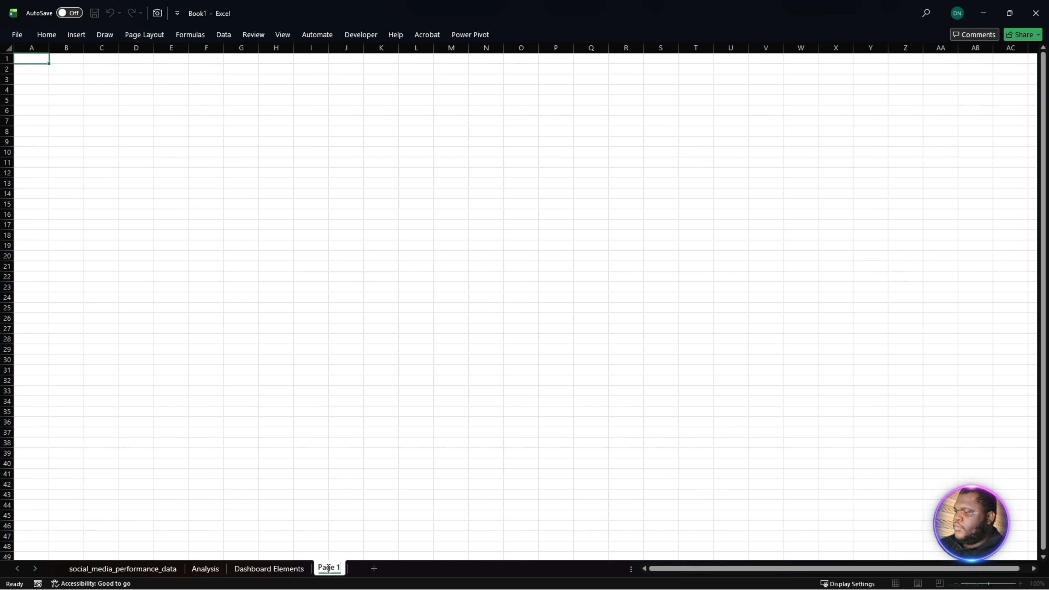
pyautogui.press('Return')
# - Add another blank worksheet after Page 1 and name it Page 2
pyautogui.click(374, 568)
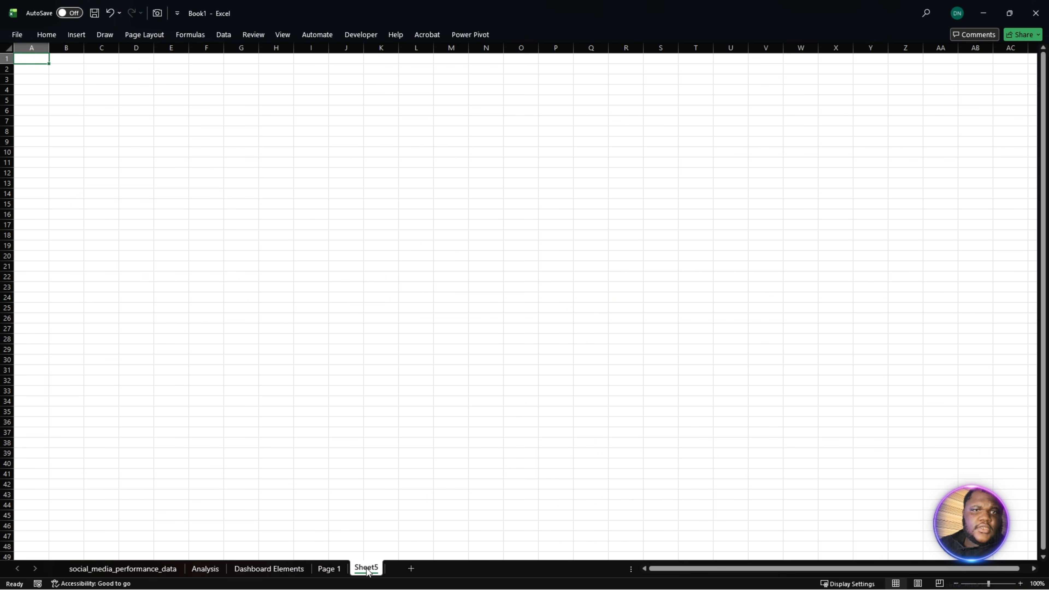
pyautogui.doubleClick(366, 568)
pyautogui.write('Pa')
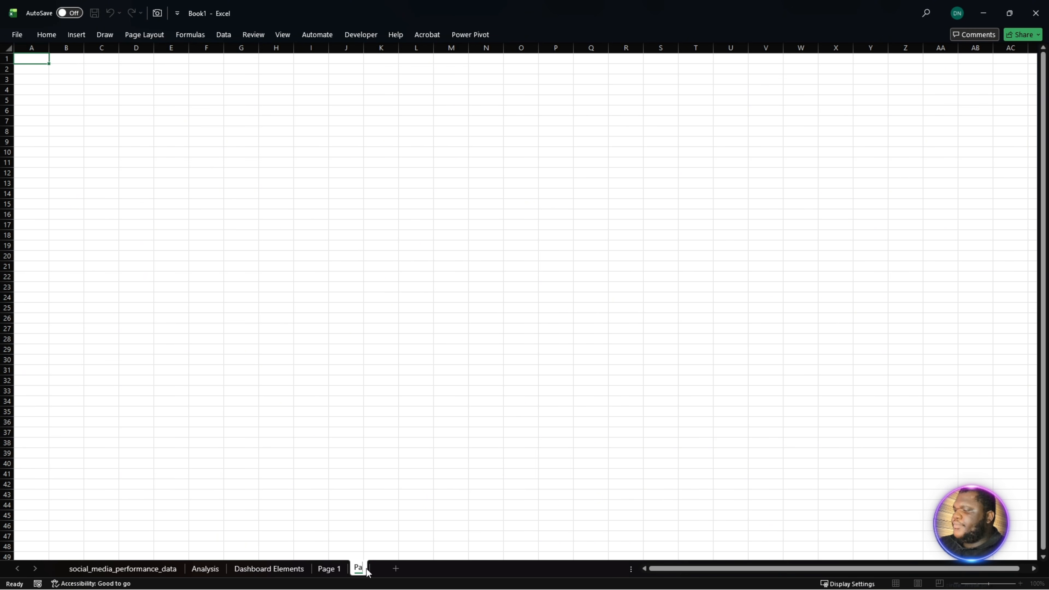
pyautogui.write('ge 2')
pyautogui.press('Return')
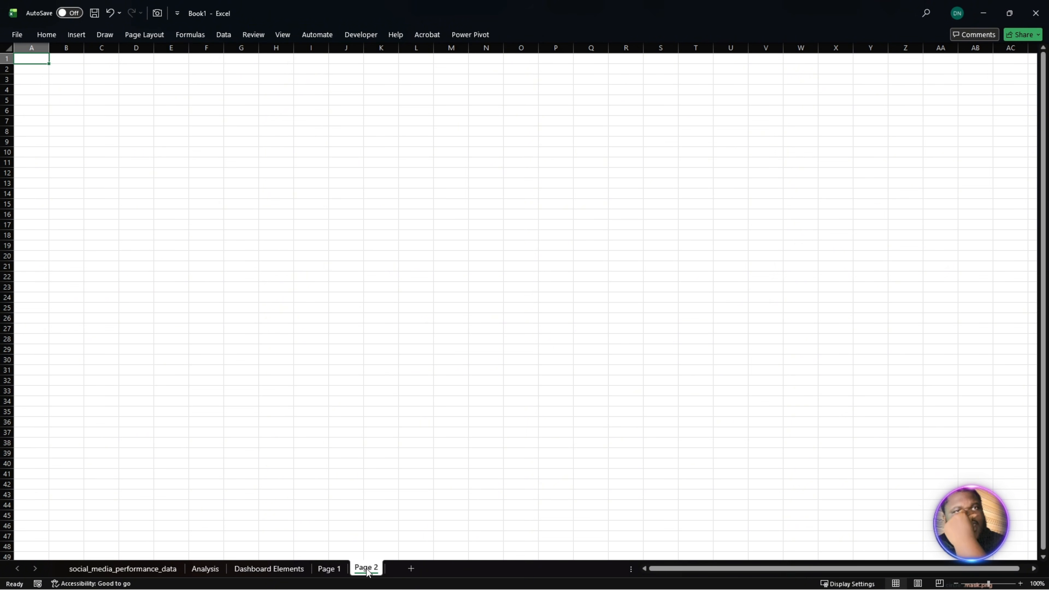
# - Set the zoom magnification of the Page 1 sheet to 75%
pyautogui.click(329, 569)
pyautogui.click(1037, 584)
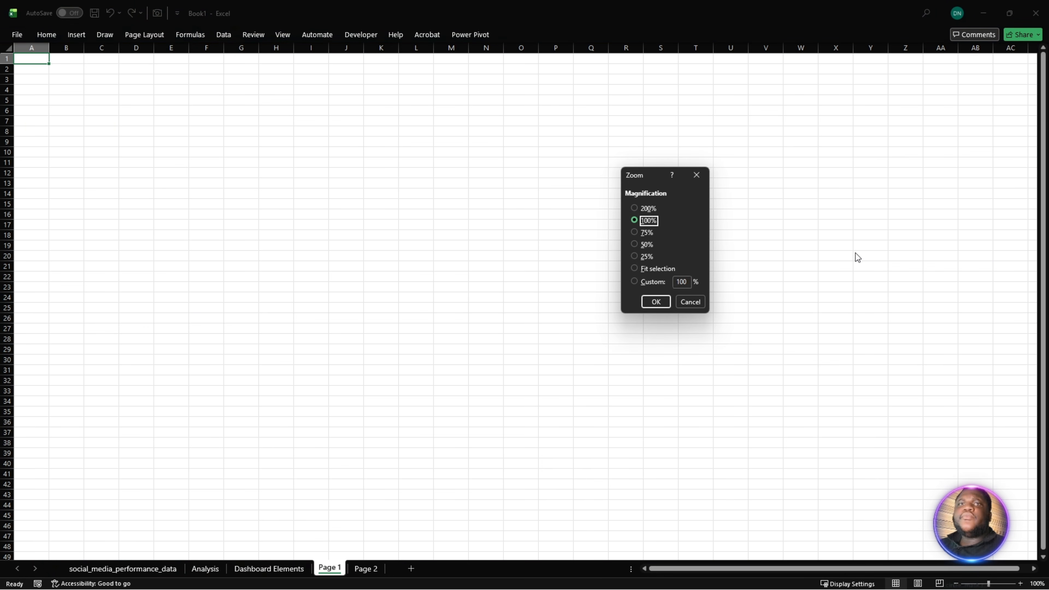
pyautogui.doubleClick(678, 283)
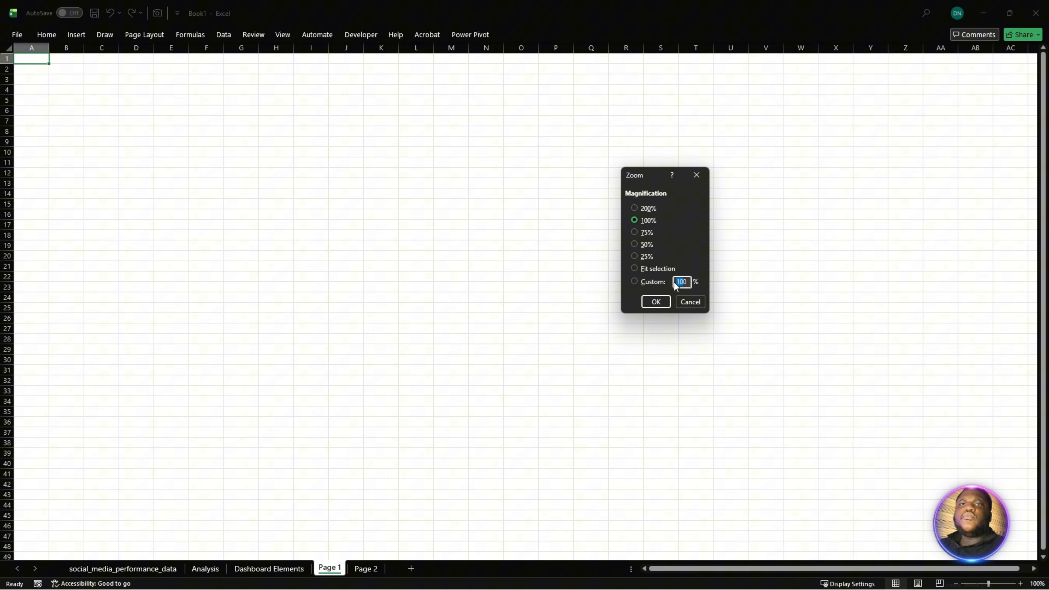
pyautogui.doubleClick(689, 283)
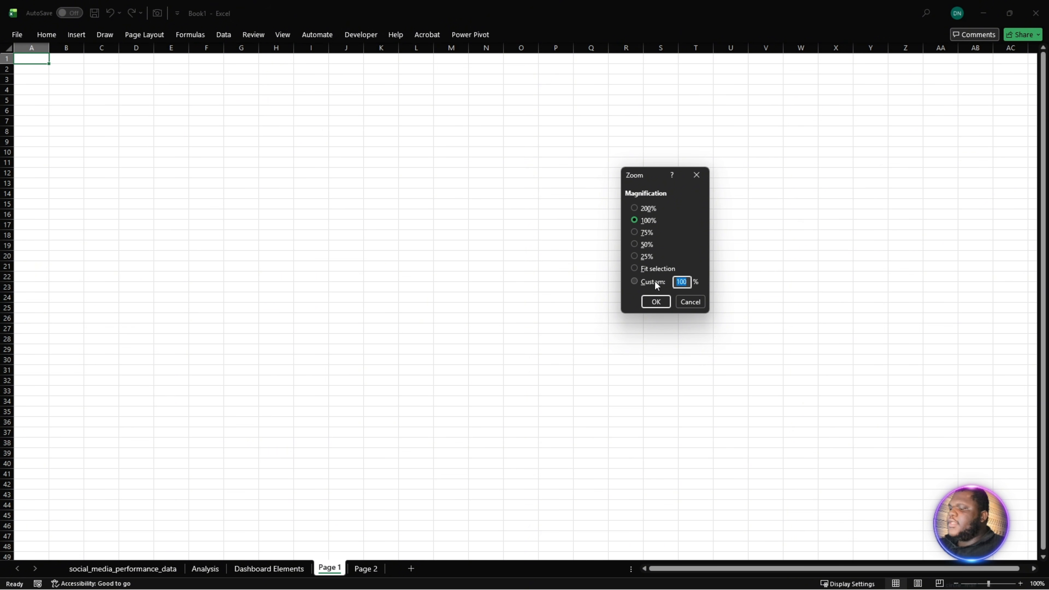
pyautogui.write('75')
pyautogui.click(657, 302)
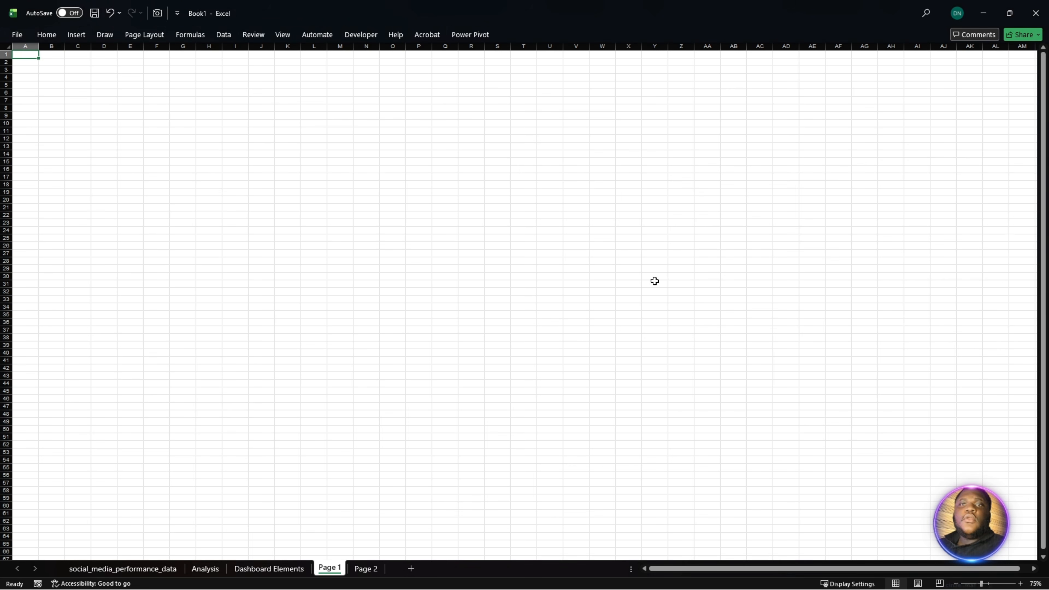
# - Set the zoom magnification of the Page 2 sheet to a custom 75%
pyautogui.click(365, 571)
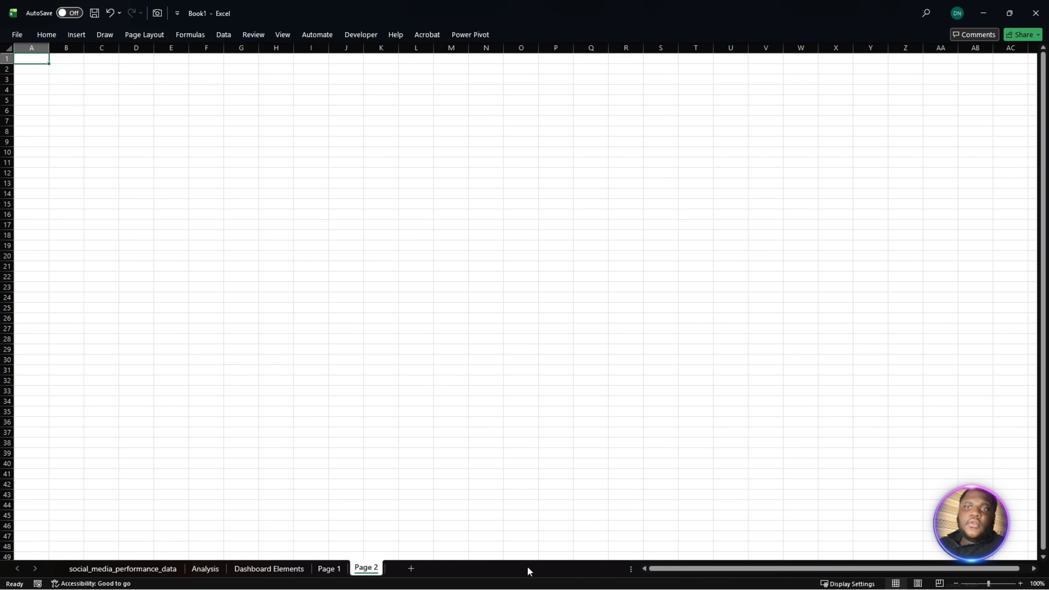
pyautogui.rightClick(377, 569)
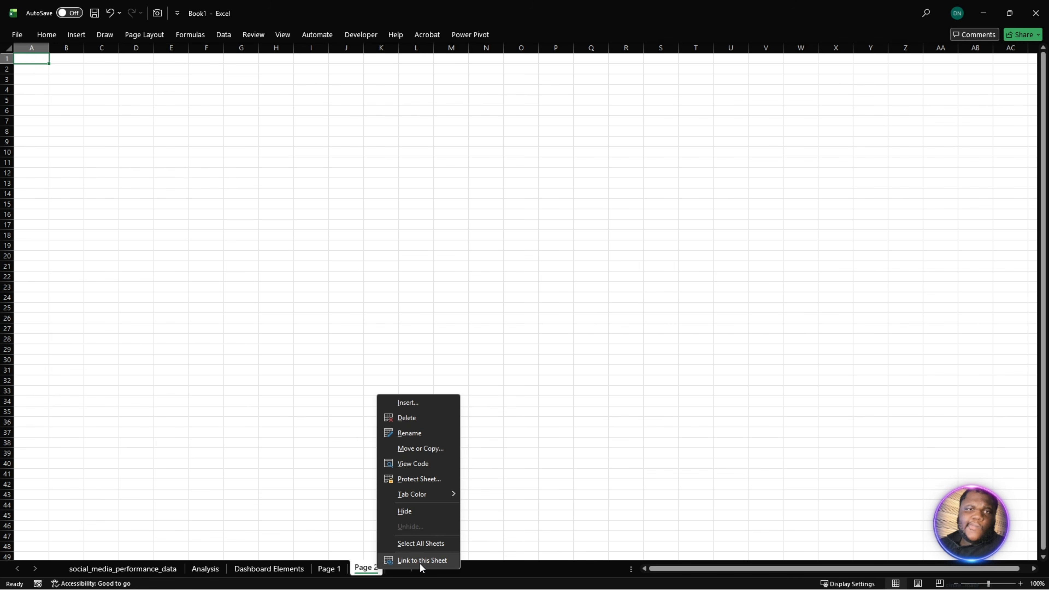
pyautogui.click(1038, 583)
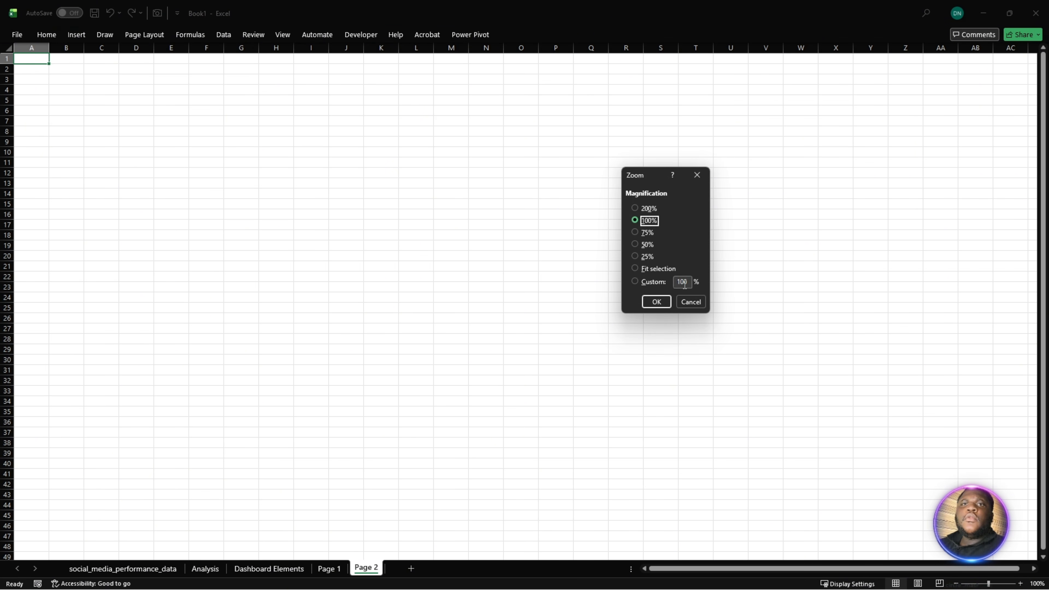
pyautogui.click(685, 285)
pyautogui.click(647, 282)
pyautogui.write('75')
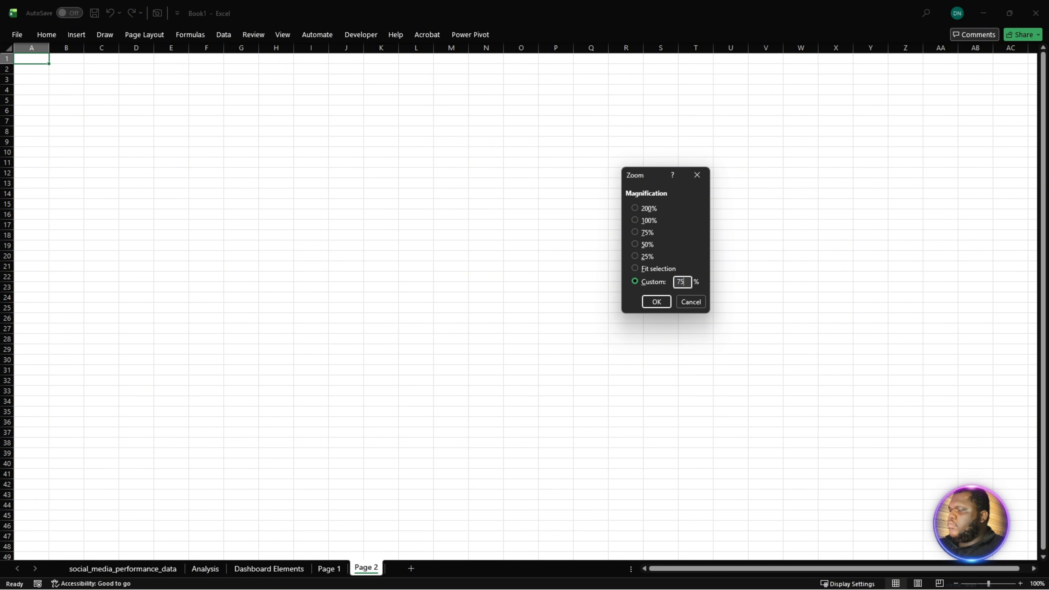
pyautogui.press('Return')
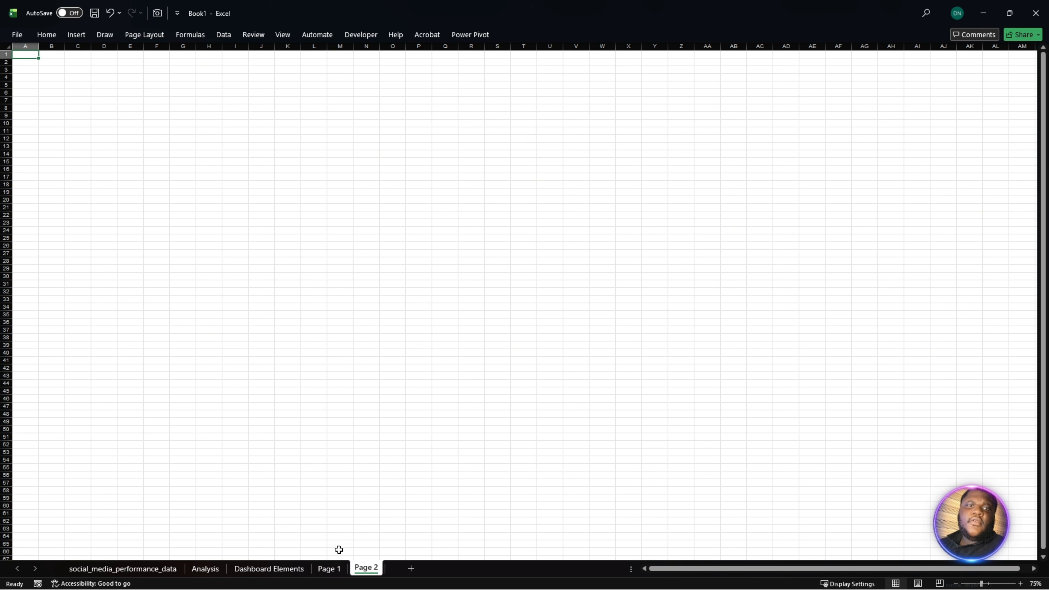
# - Return to the Analysis sheet and select empty cell E20 outside the PivotTable placeholder
pyautogui.click(330, 570)
pyautogui.click(269, 569)
pyautogui.click(206, 569)
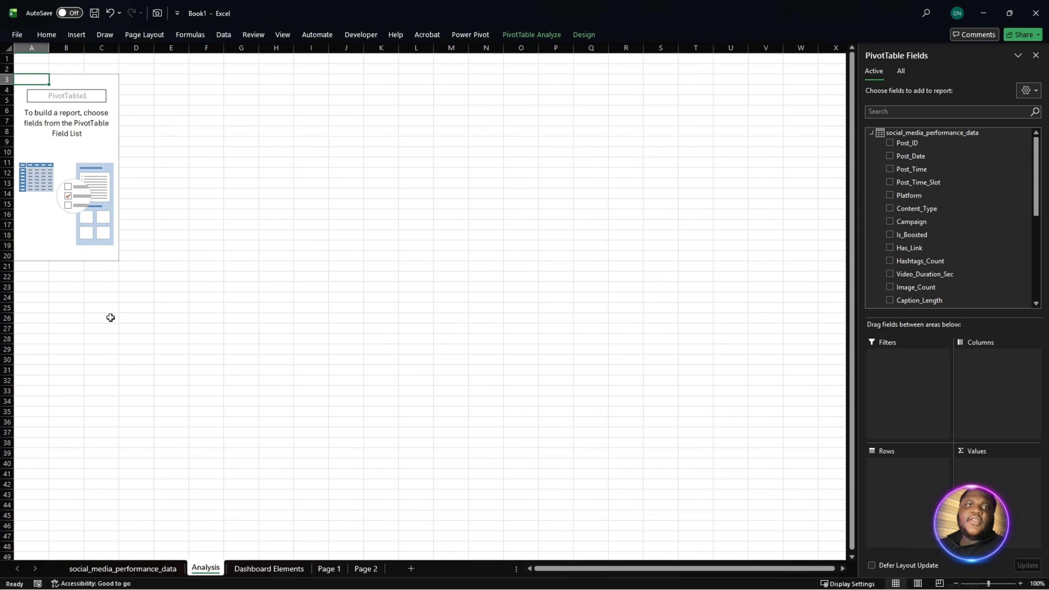
pyautogui.moveTo(50, 97)
pyautogui.mouseDown()
pyautogui.moveTo(110, 163)
pyautogui.moveTo(99, 224)
pyautogui.mouseUp()
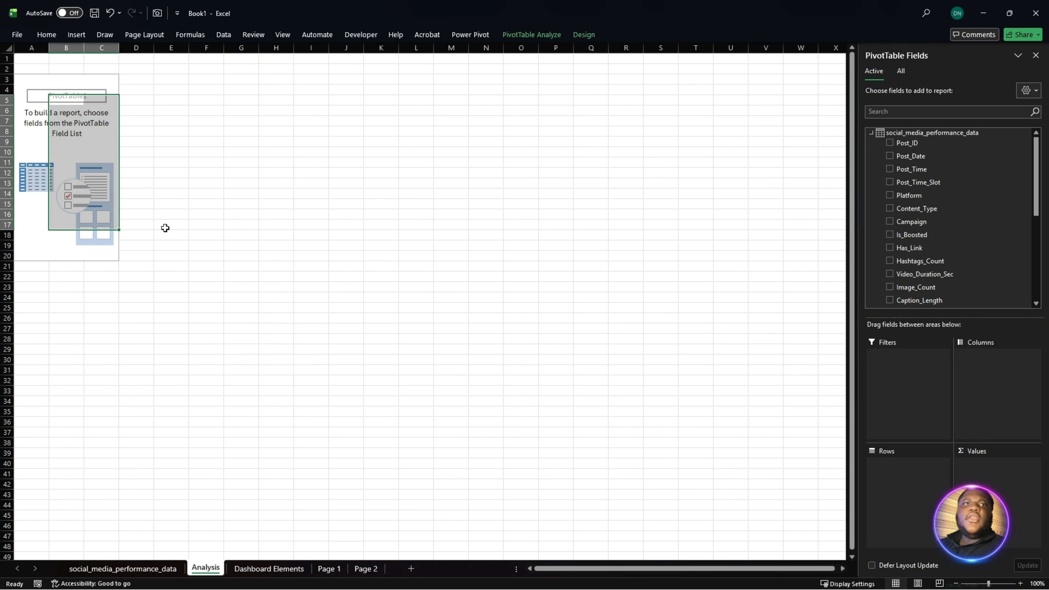
pyautogui.click(160, 260)
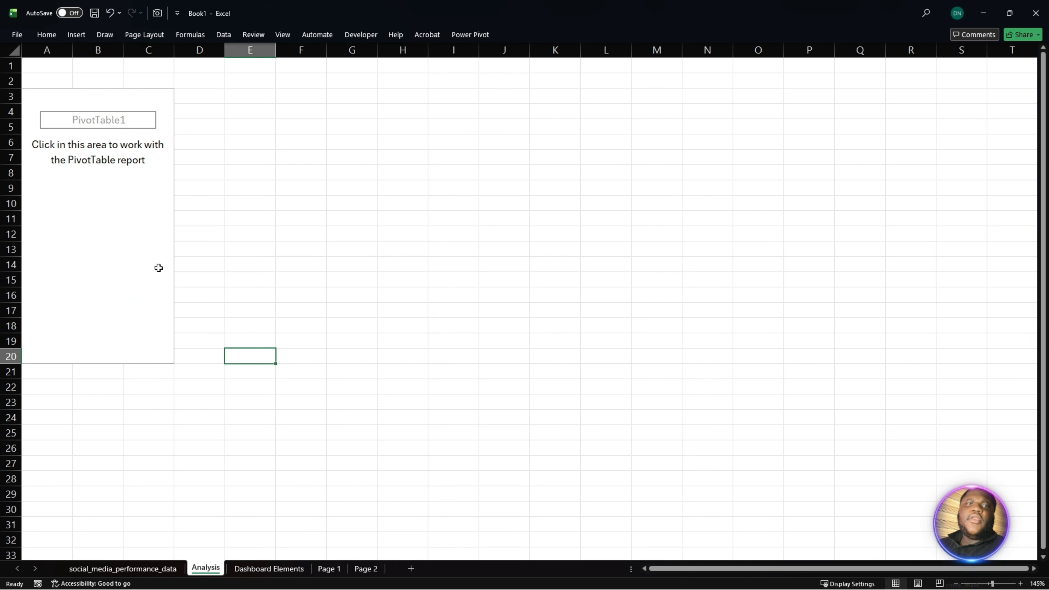
# - Select a cell in the empty PivotTable on the Analysis sheet and open the workbook's Data Model in the Power Pivot window
pyautogui.click(126, 230)
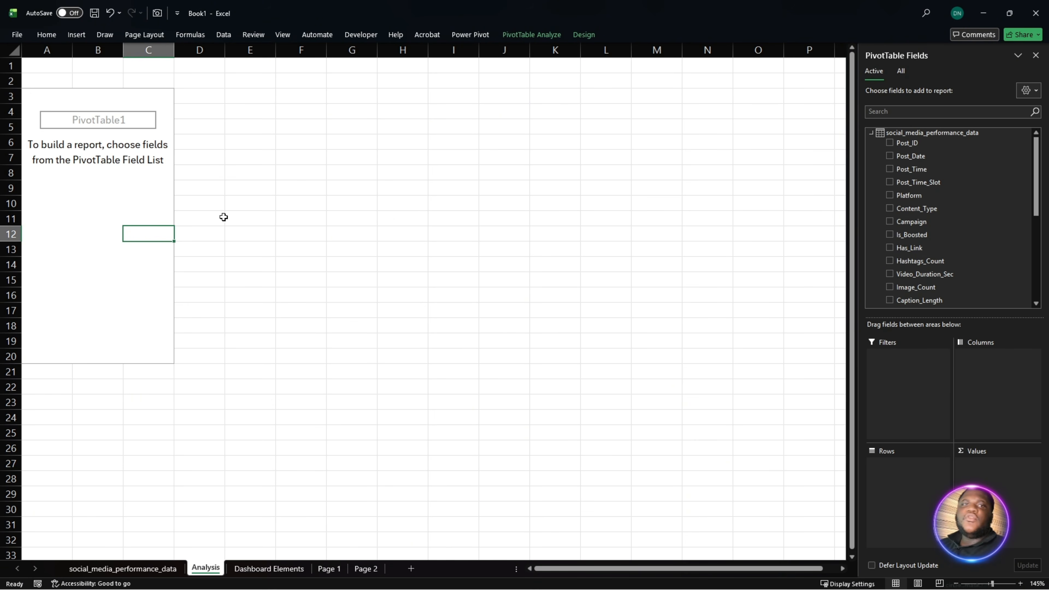
pyautogui.scroll(-2, 278, 271)
pyautogui.scroll(2, 281, 273)
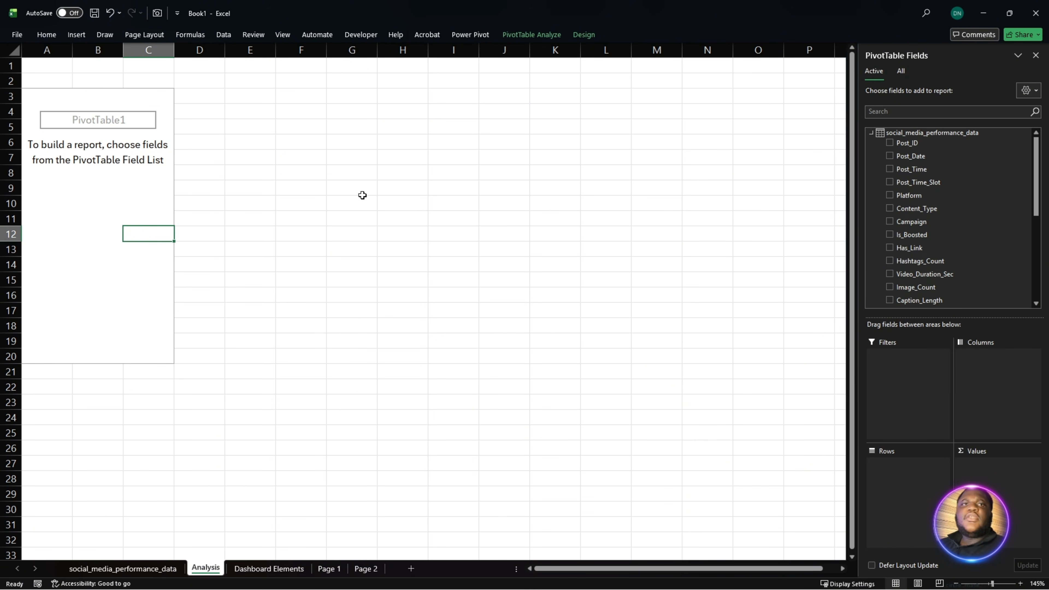
pyautogui.click(227, 34)
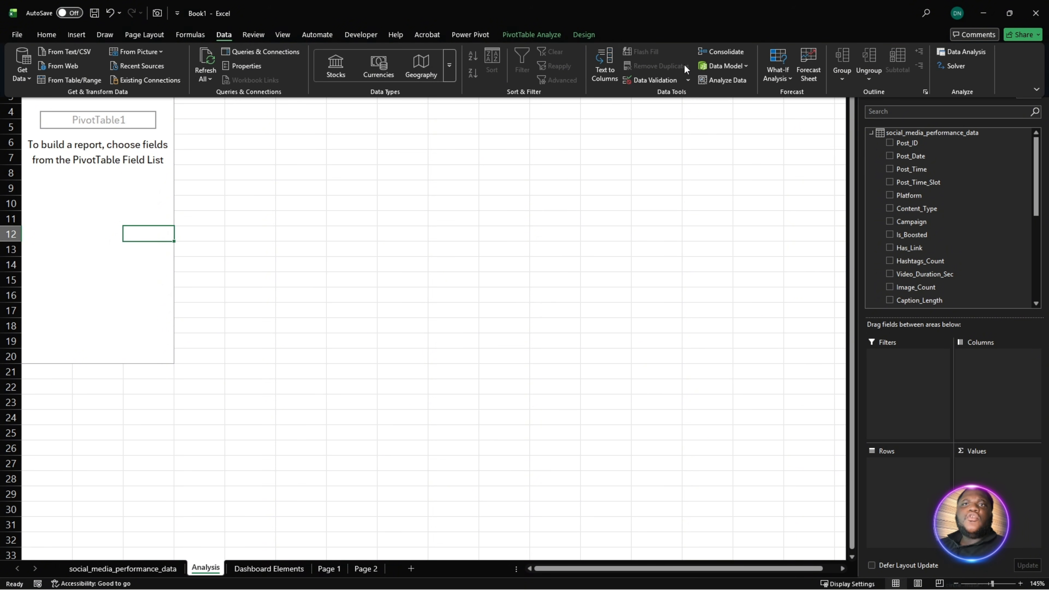
pyautogui.click(727, 66)
pyautogui.click(736, 81)
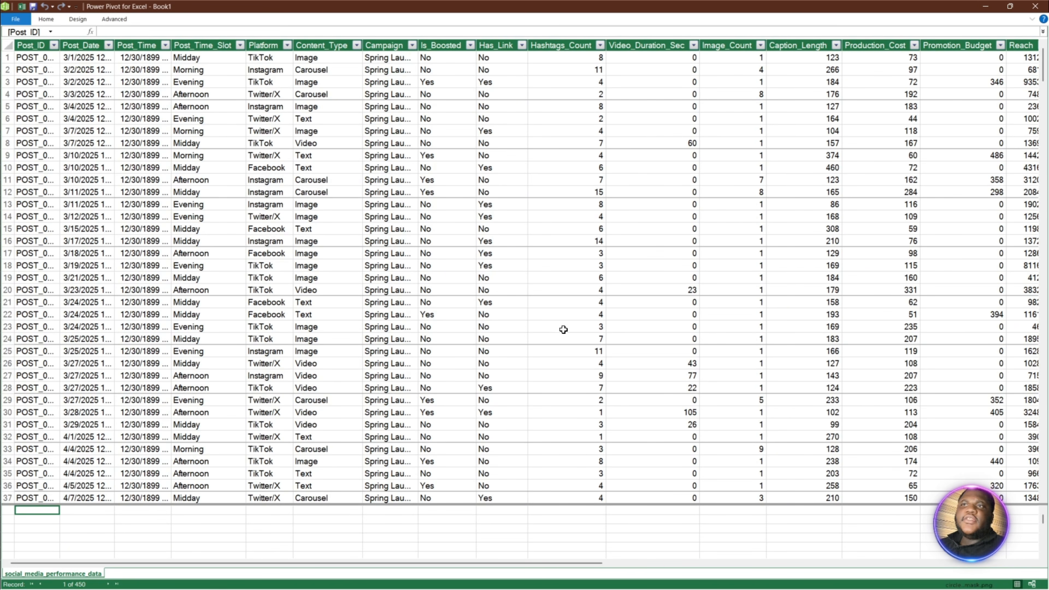
# - Examine the social_media_performance_data table and its Post_Date filter values to find the earliest and latest dates
pyautogui.scroll(-1, 248, 305)
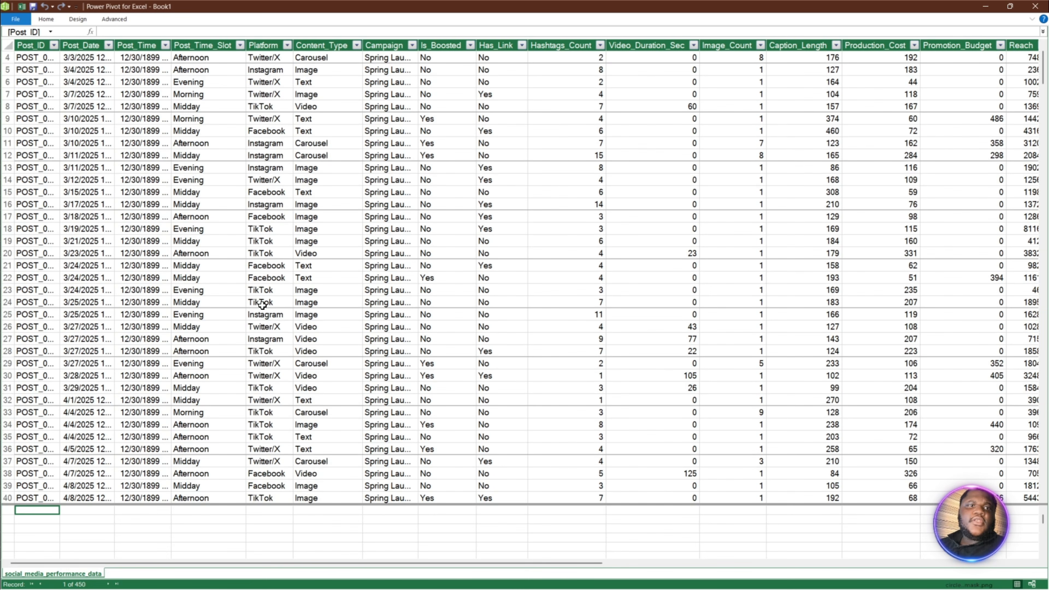
pyautogui.scroll(1, 273, 314)
pyautogui.scroll(-1, 424, 312)
pyautogui.scroll(1, 426, 312)
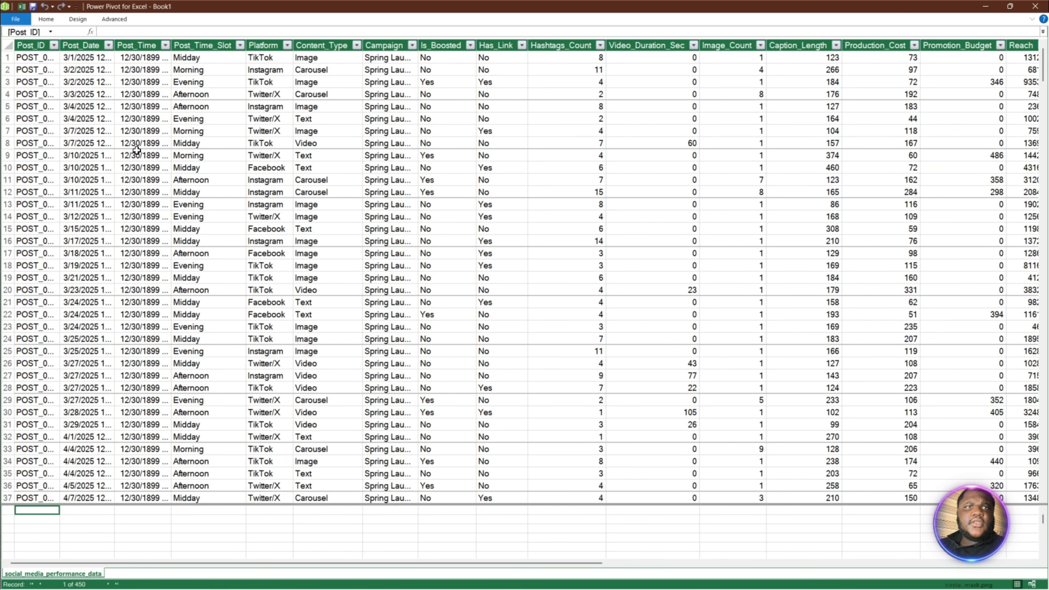
pyautogui.click(108, 47)
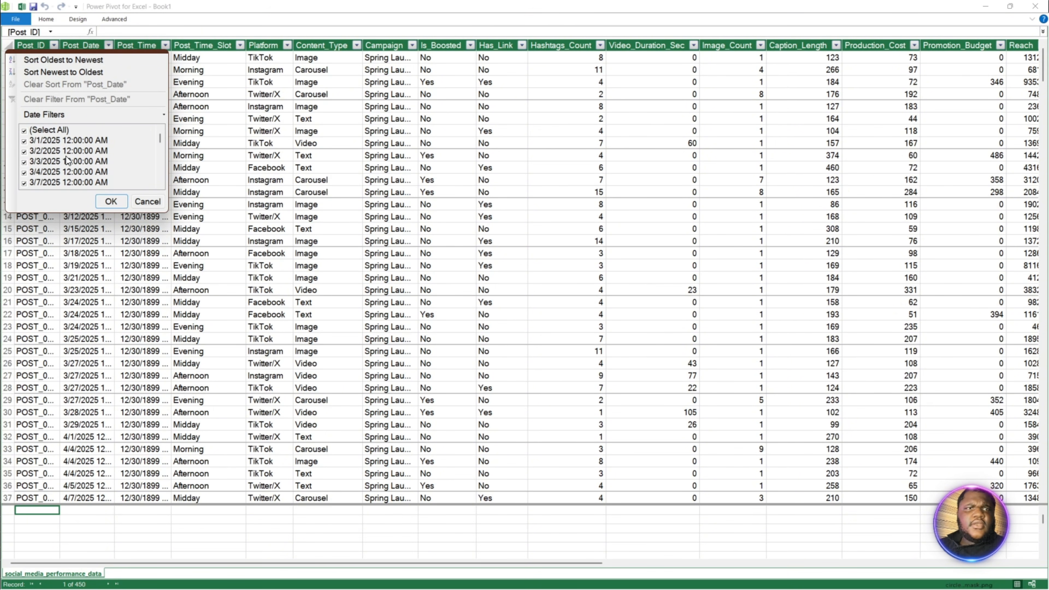
pyautogui.moveTo(164, 139); pyautogui.dragTo(218, 480)
pyautogui.scroll(3, 172, 341)
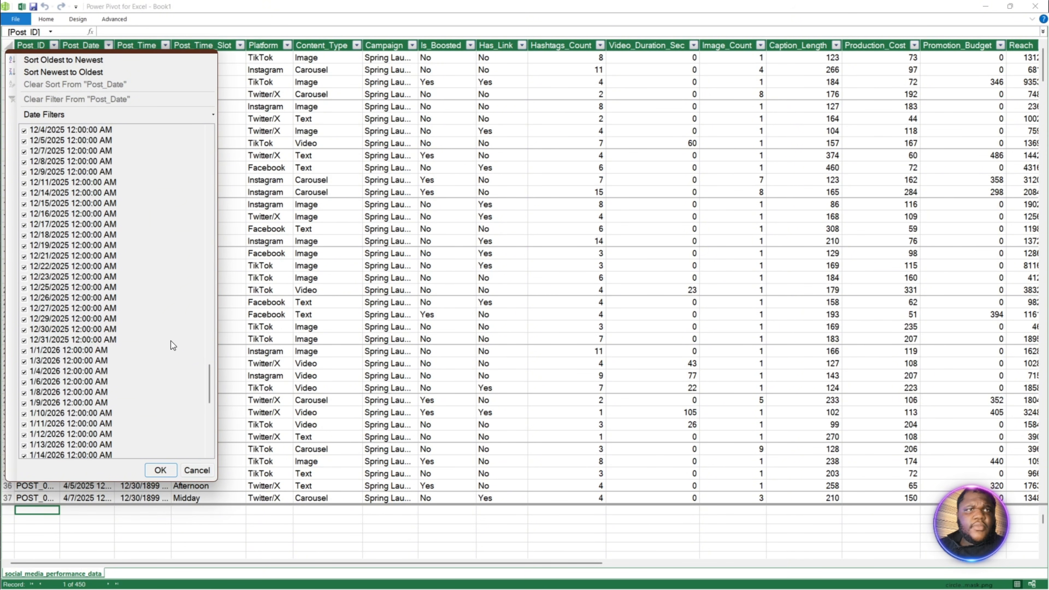
pyautogui.scroll(-3, 193, 394)
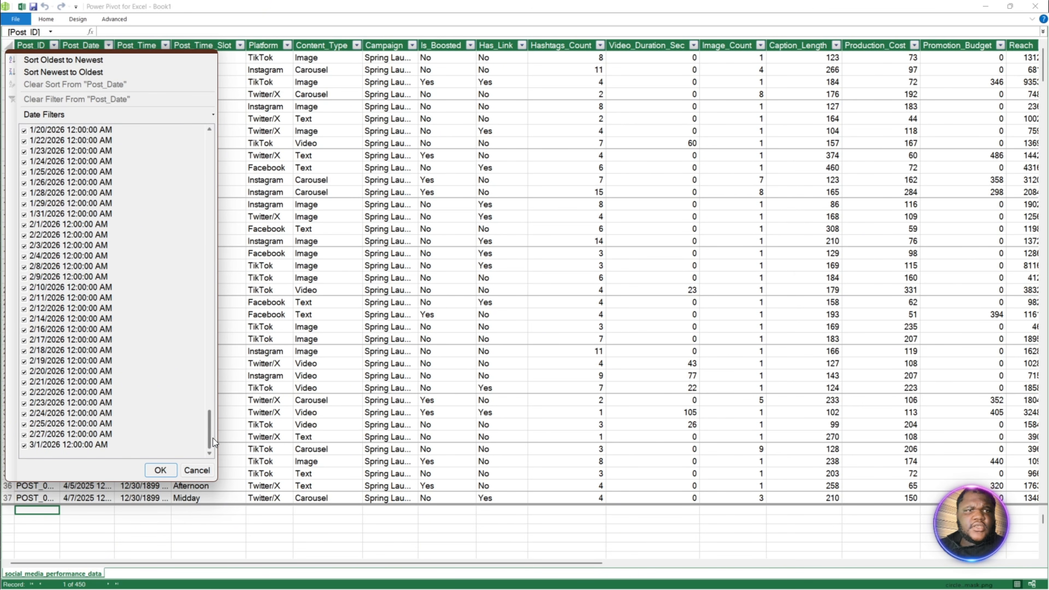
pyautogui.moveTo(213, 438); pyautogui.dragTo(222, 282)
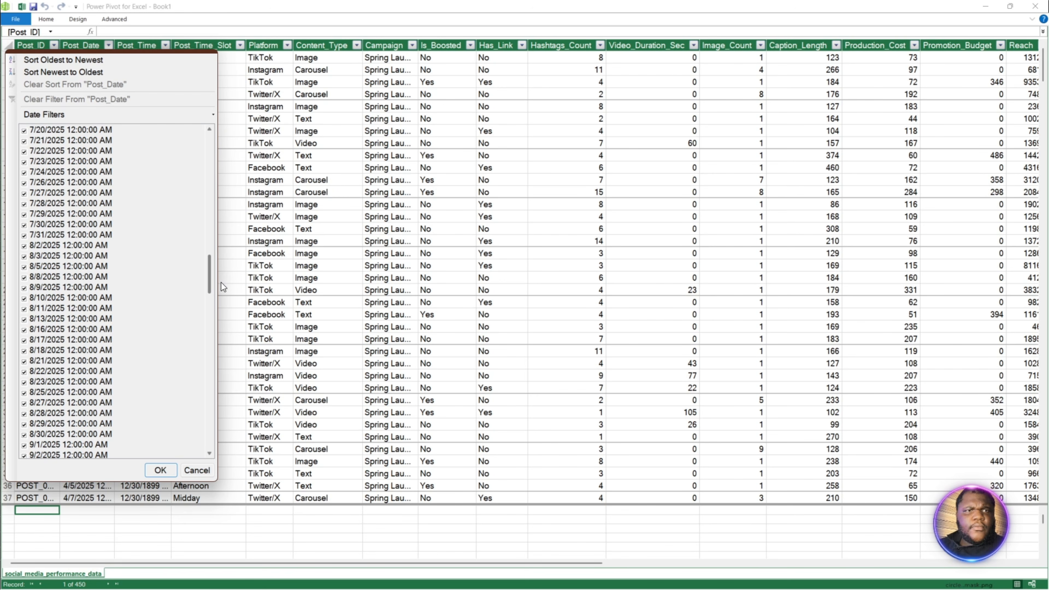
pyautogui.moveTo(223, 286); pyautogui.dragTo(203, 470)
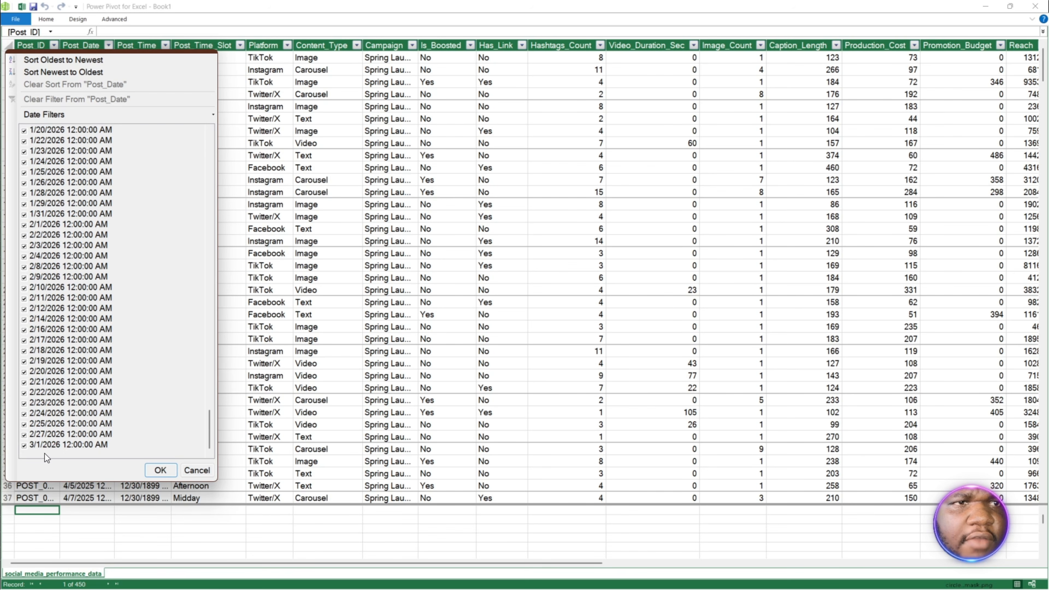
pyautogui.click(249, 437)
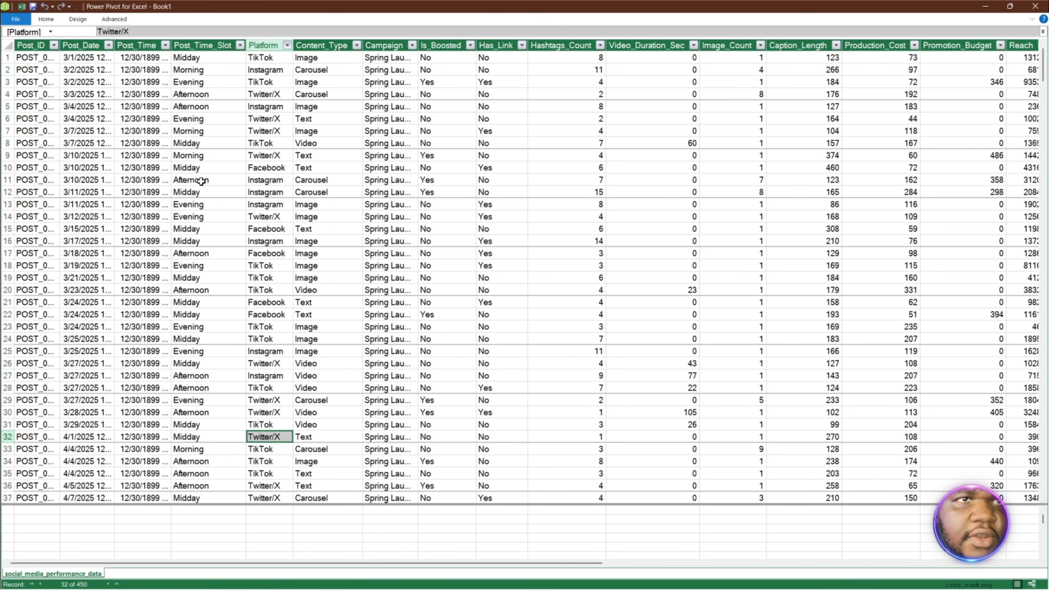
# - Sort the Post_Date column from oldest to newest and widen it to show the full dates and times
pyautogui.click(78, 55)
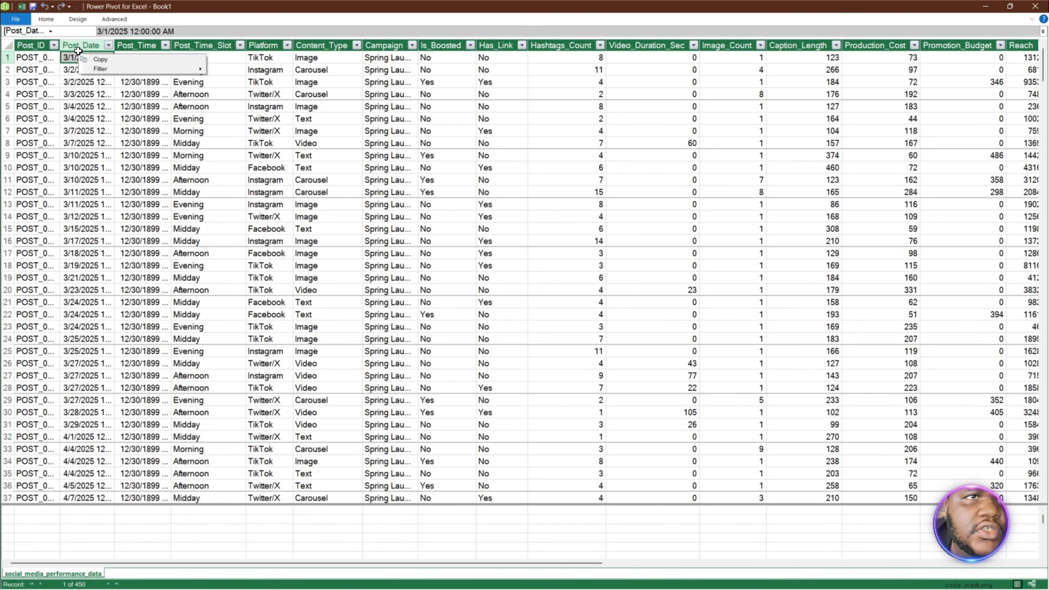
pyautogui.click(109, 46)
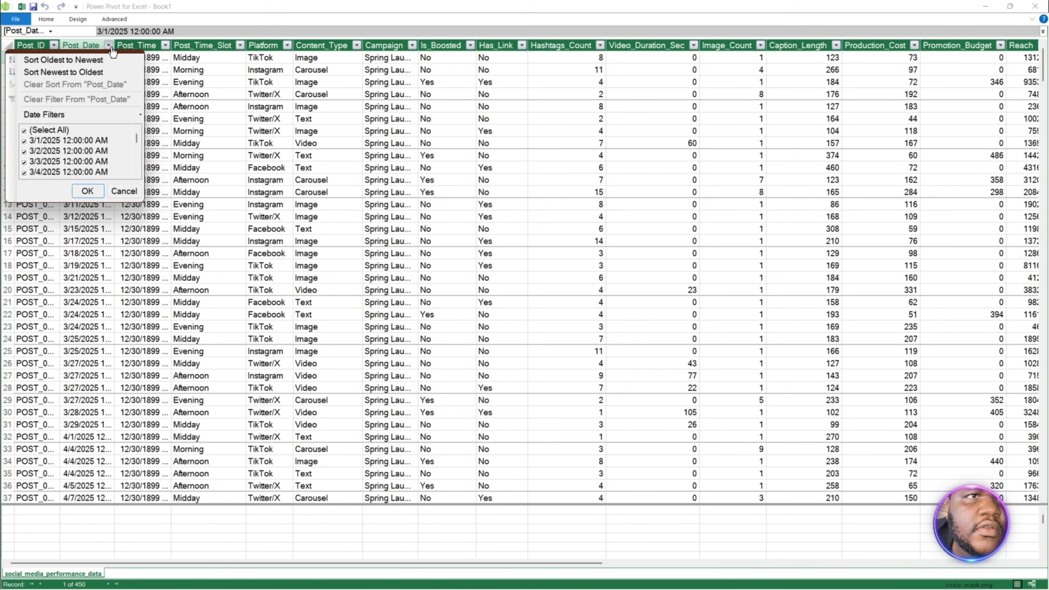
pyautogui.click(81, 60)
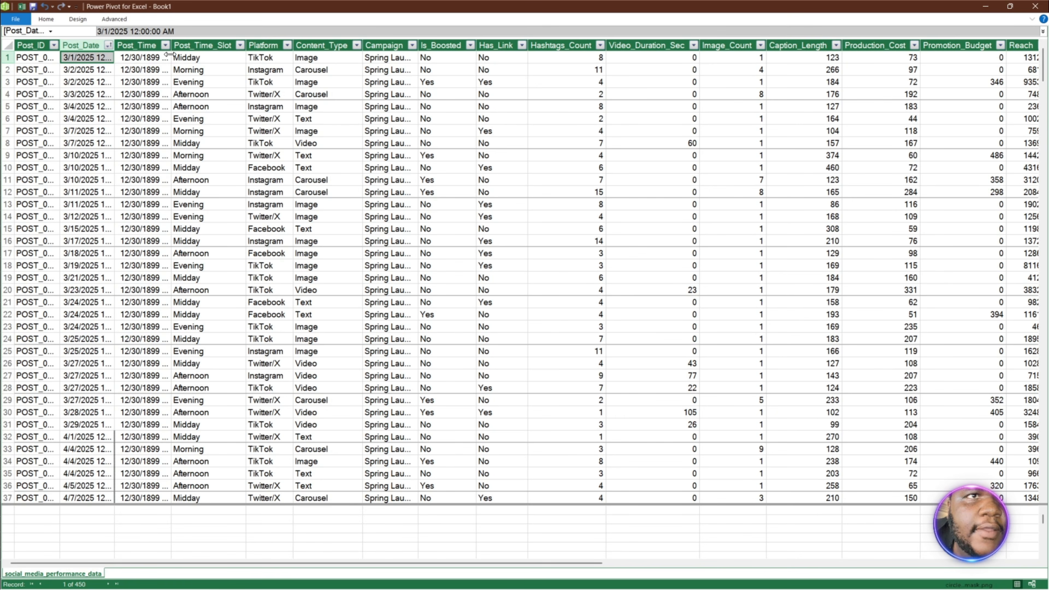
pyautogui.moveTo(114, 45); pyautogui.dragTo(169, 49)
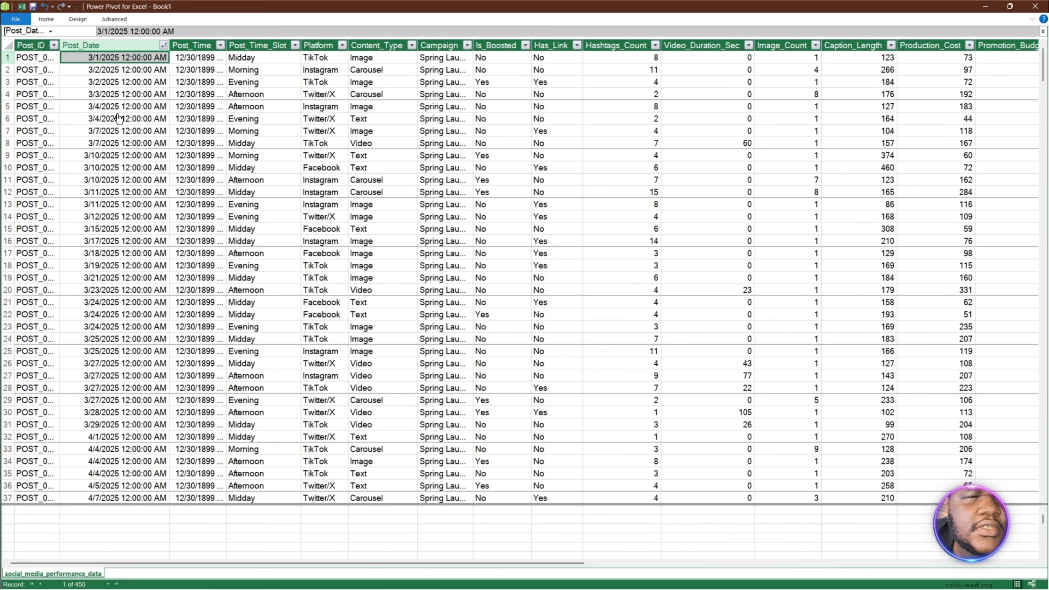
pyautogui.click(164, 45)
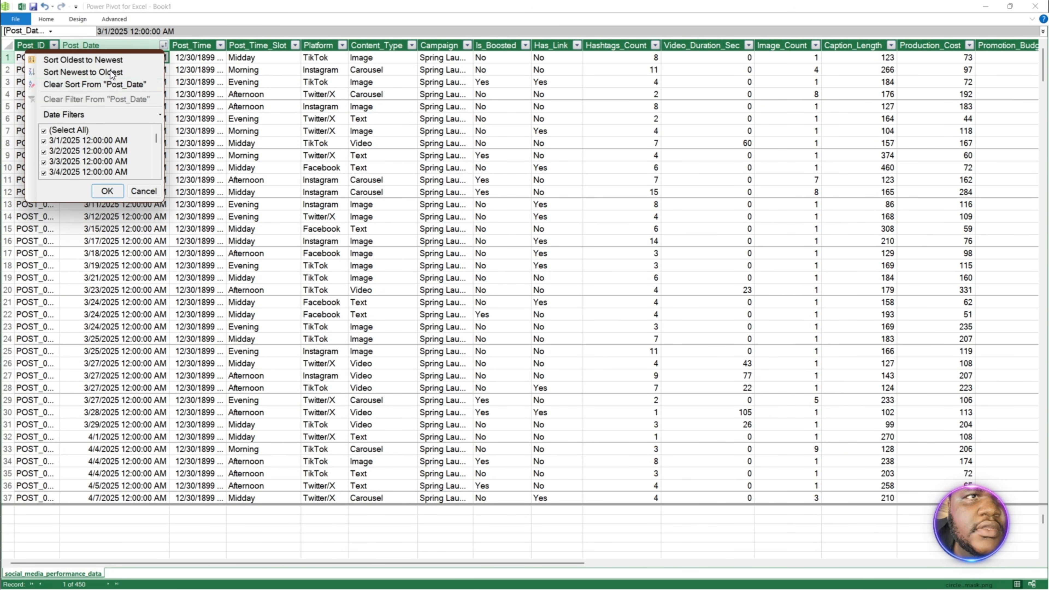
pyautogui.click(111, 62)
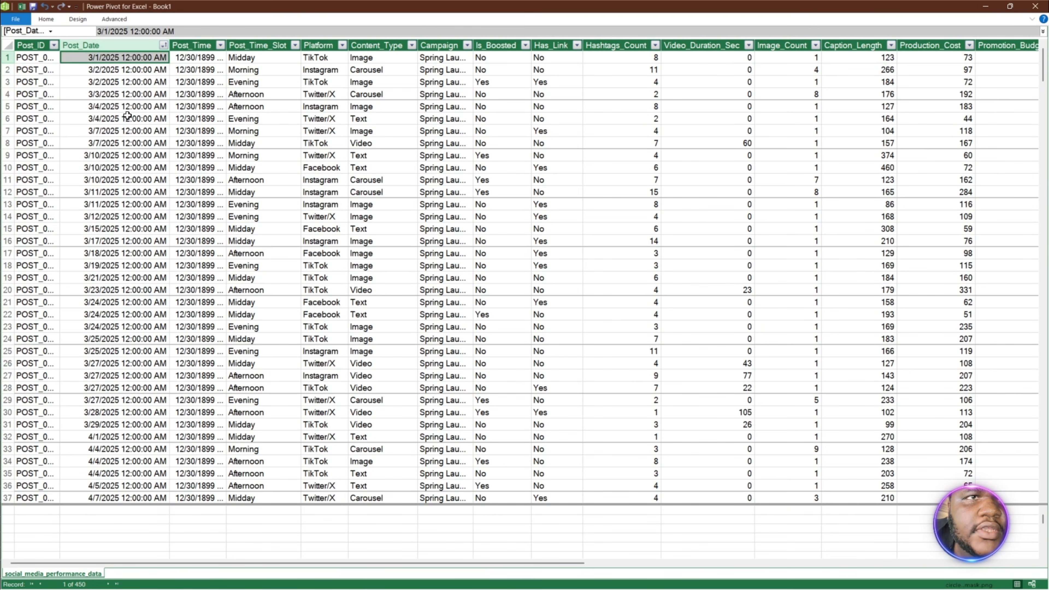
# - Sort Post_Date from newest to oldest to check the latest date, and restore the oldest-to-newest order
pyautogui.click(164, 46)
pyautogui.click(90, 75)
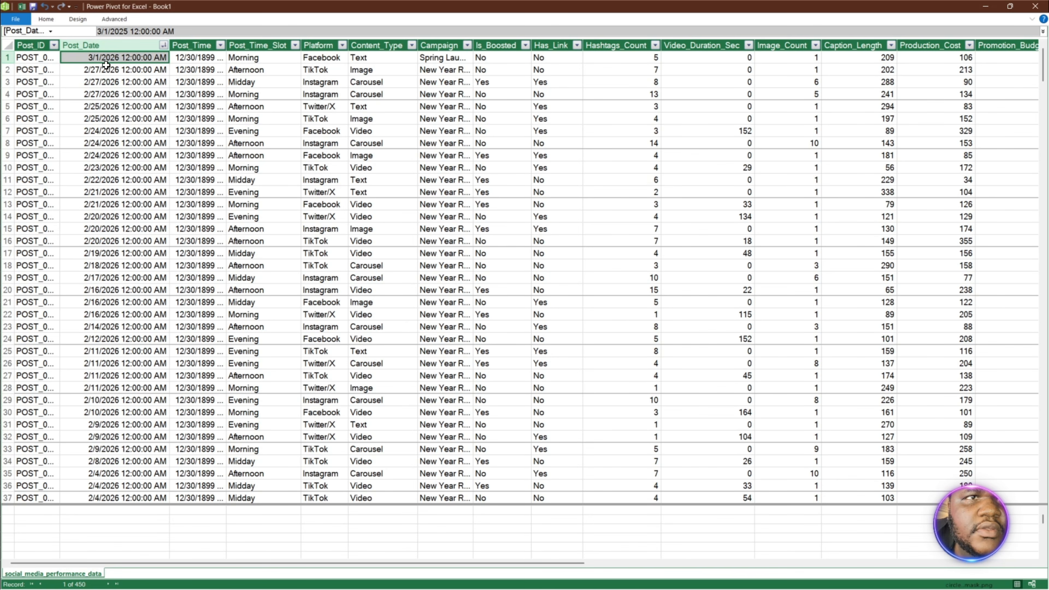
pyautogui.click(164, 45)
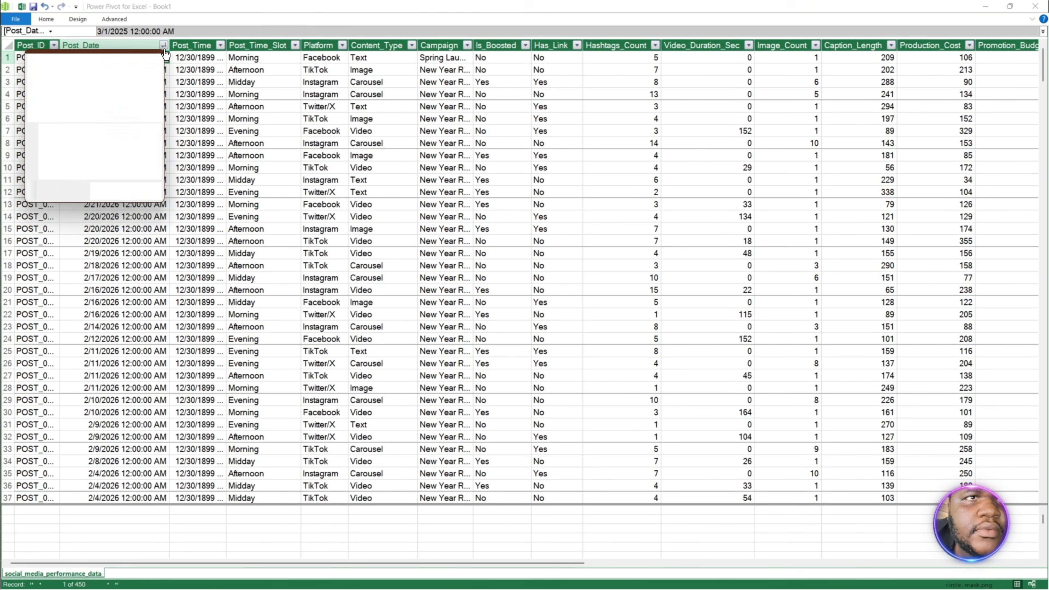
pyautogui.click(115, 60)
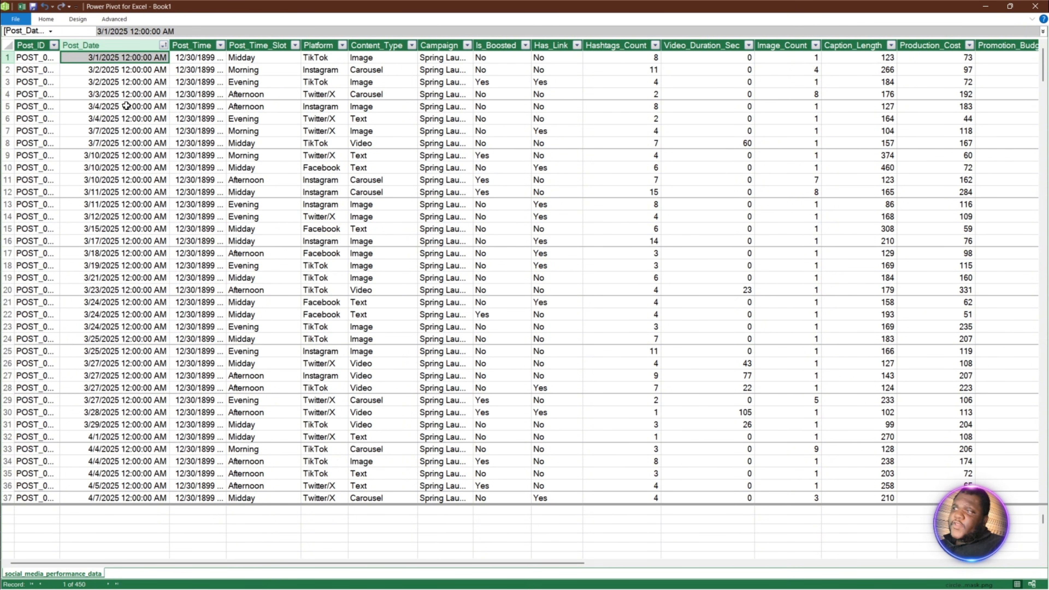
pyautogui.scroll(-1, 109, 257)
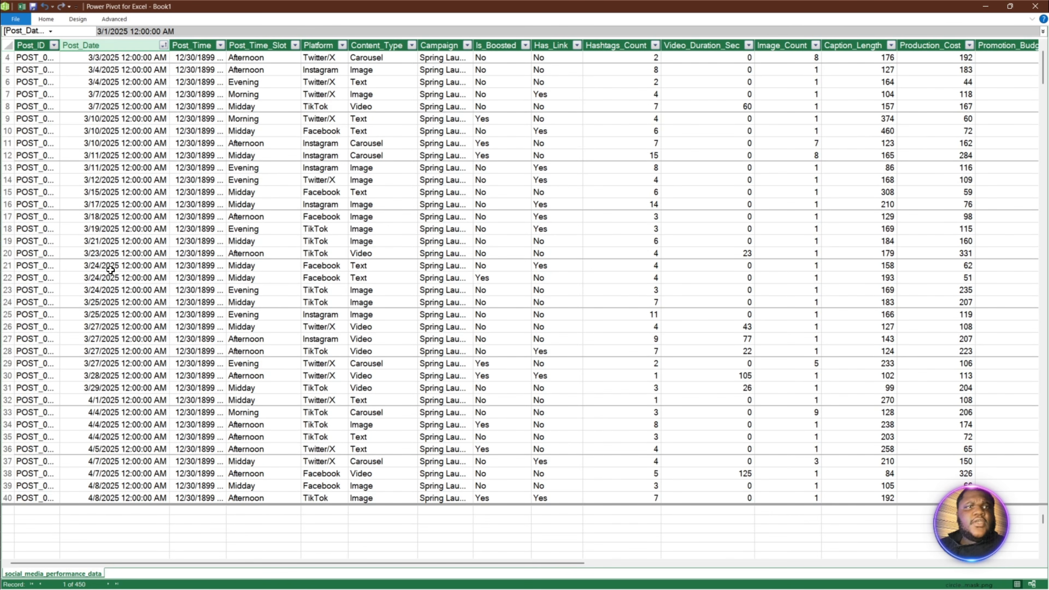
pyautogui.scroll(1, 110, 277)
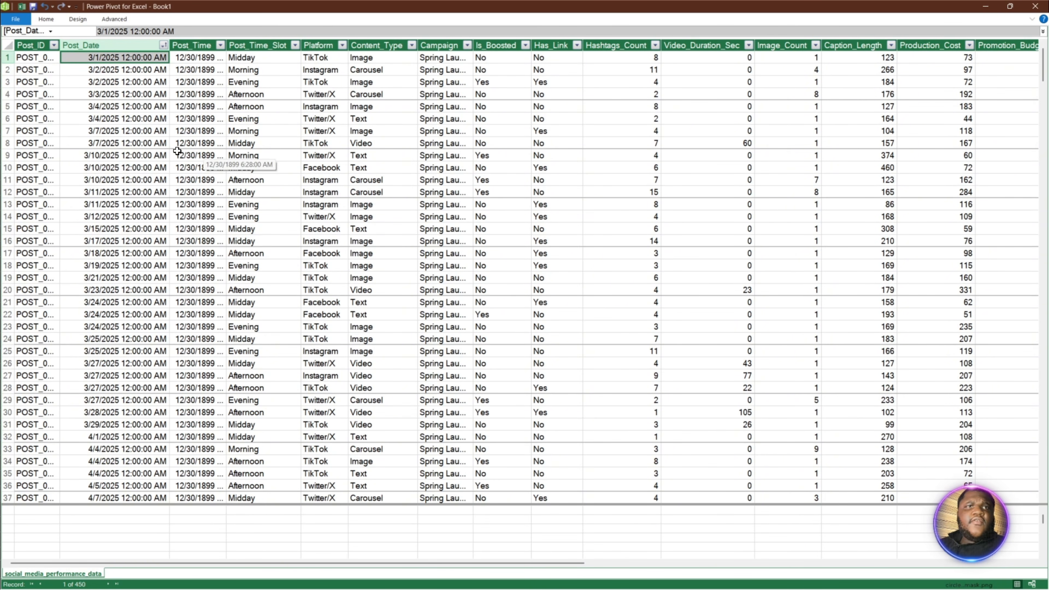
# - Create a new date table in the Data Model
pyautogui.click(156, 155)
pyautogui.click(46, 20)
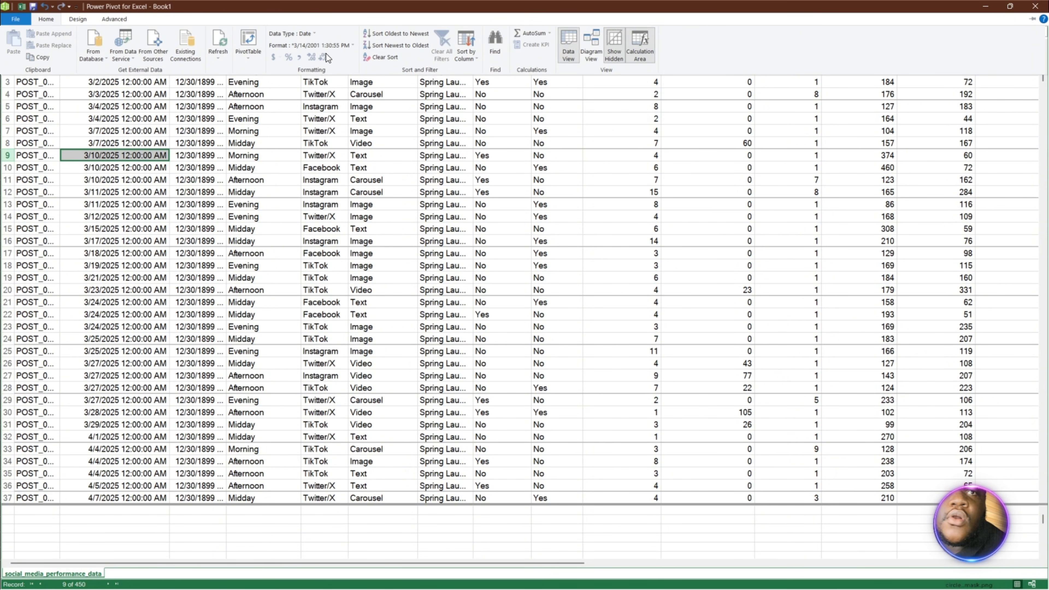
pyautogui.click(77, 19)
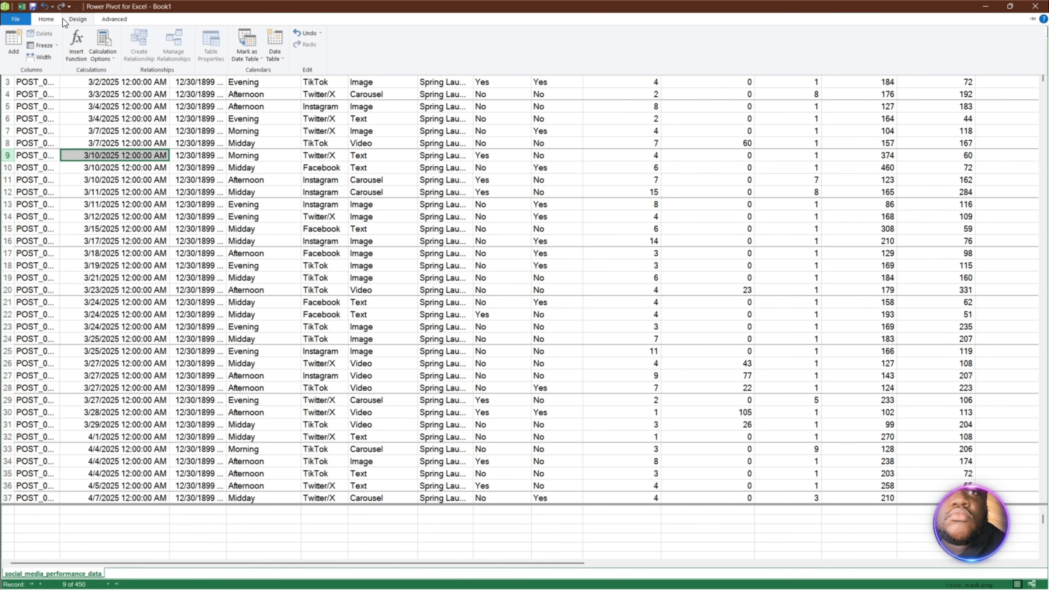
pyautogui.click(78, 23)
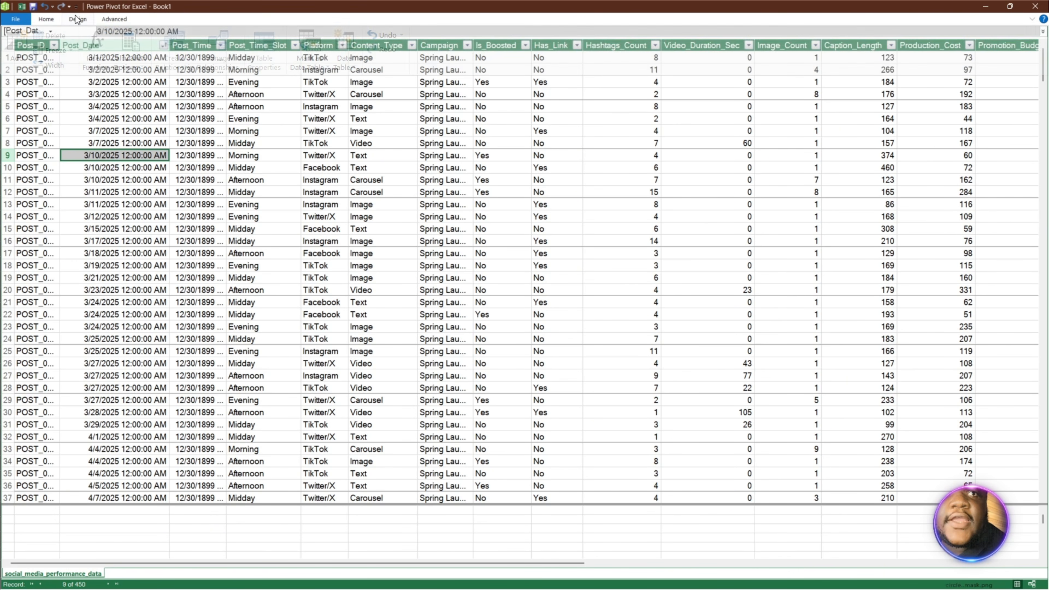
pyautogui.click(77, 23)
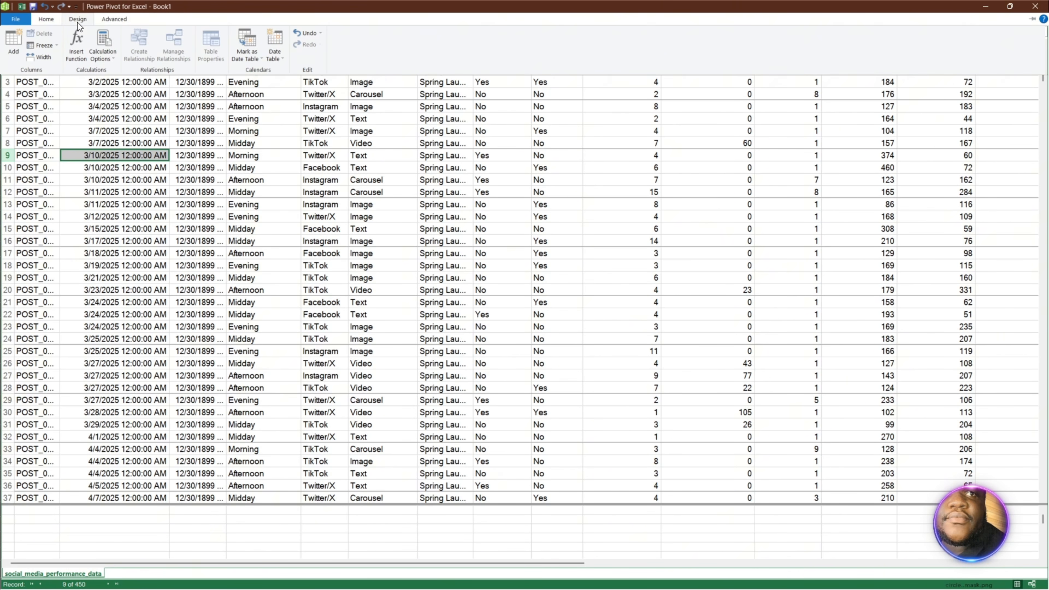
pyautogui.click(275, 56)
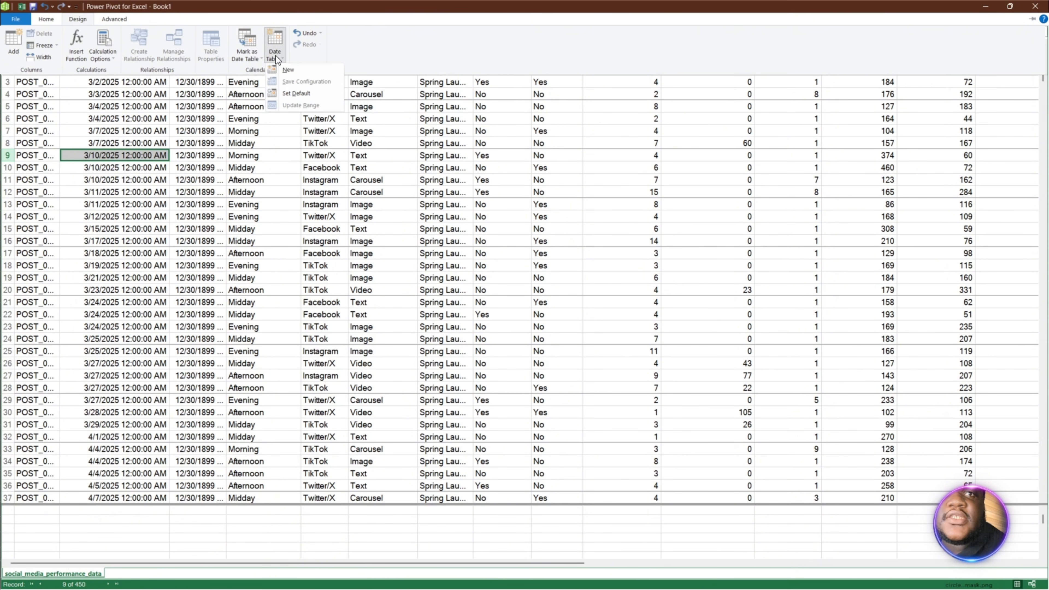
pyautogui.click(291, 71)
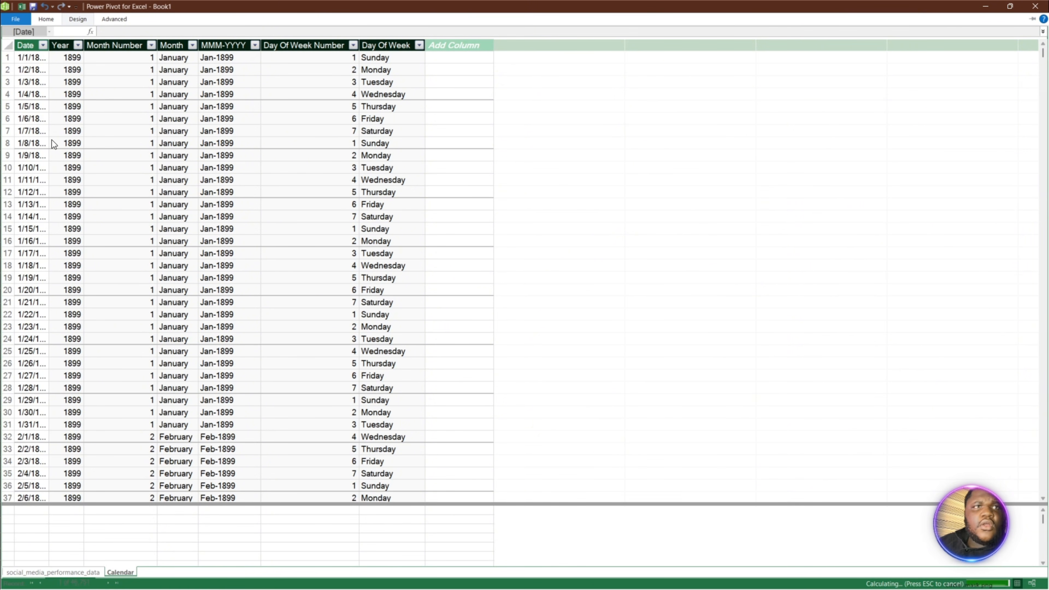
# - Fit the width of the Calendar table's Date column to its contents and check the generated dates
pyautogui.doubleClick(49, 44)
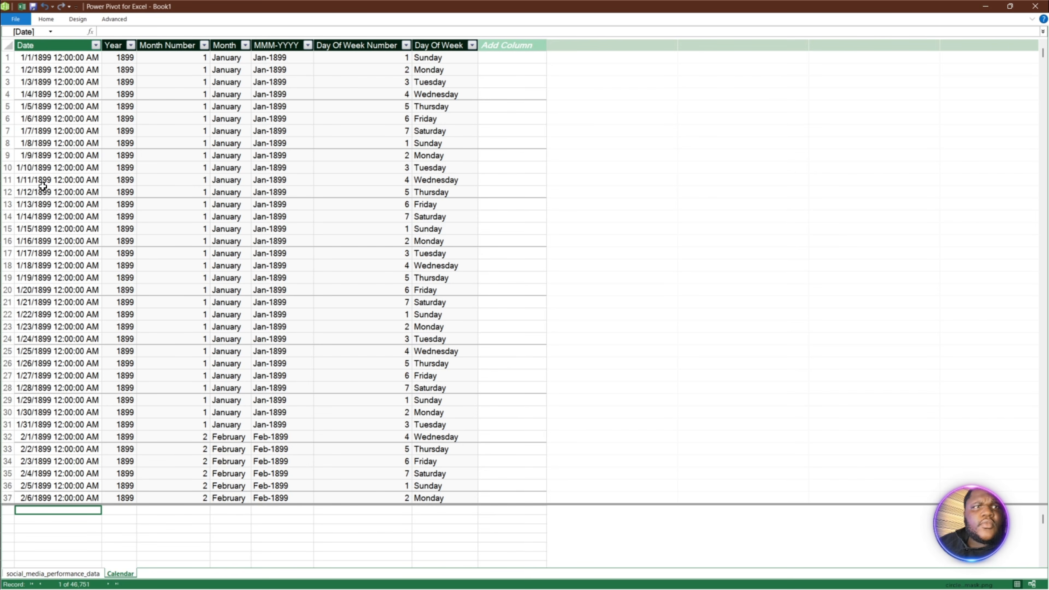
pyautogui.scroll(-1, 43, 187)
pyautogui.scroll(1, 46, 199)
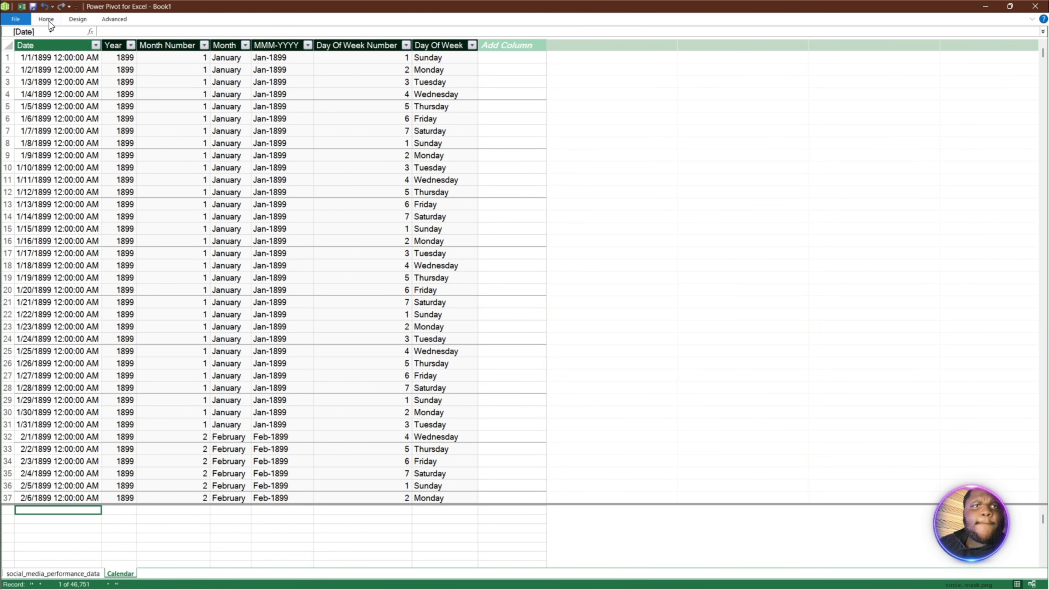
# - Update the Calendar date table's range to run from 3/1/2025 to 3/31/2026
pyautogui.click(119, 20)
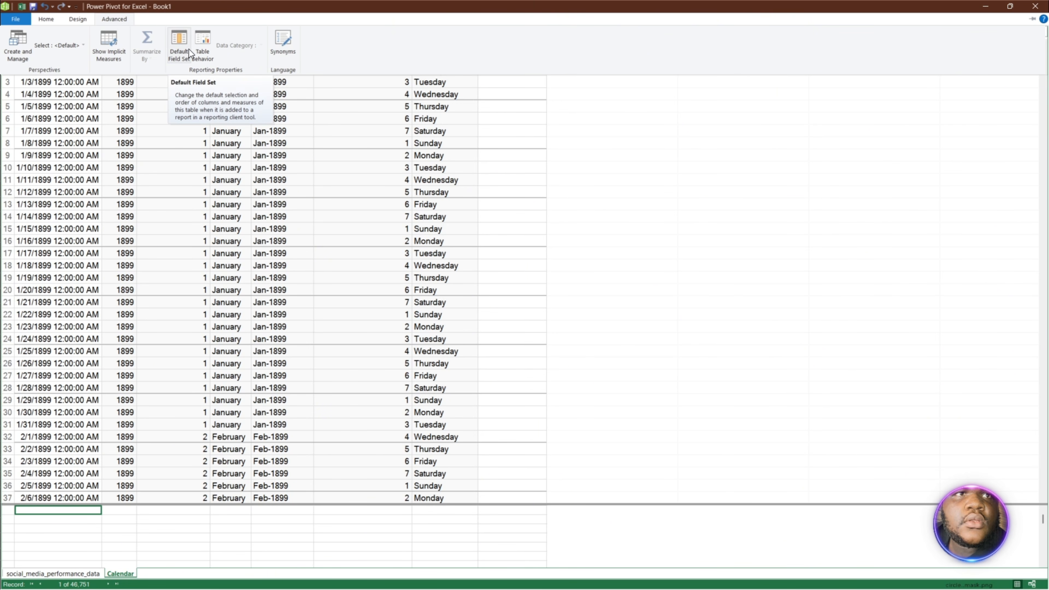
pyautogui.click(90, 24)
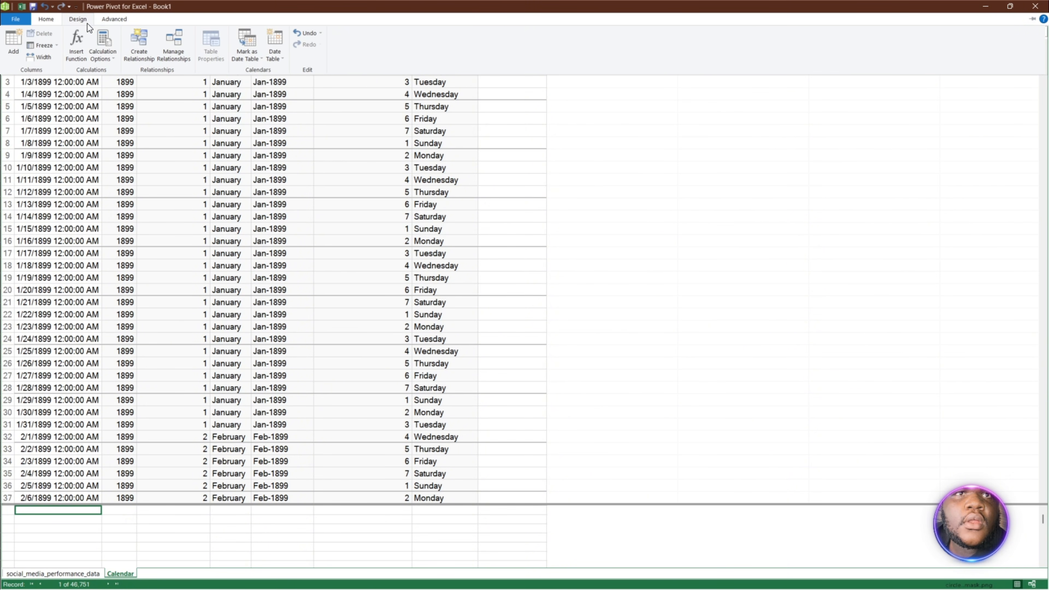
pyautogui.click(268, 52)
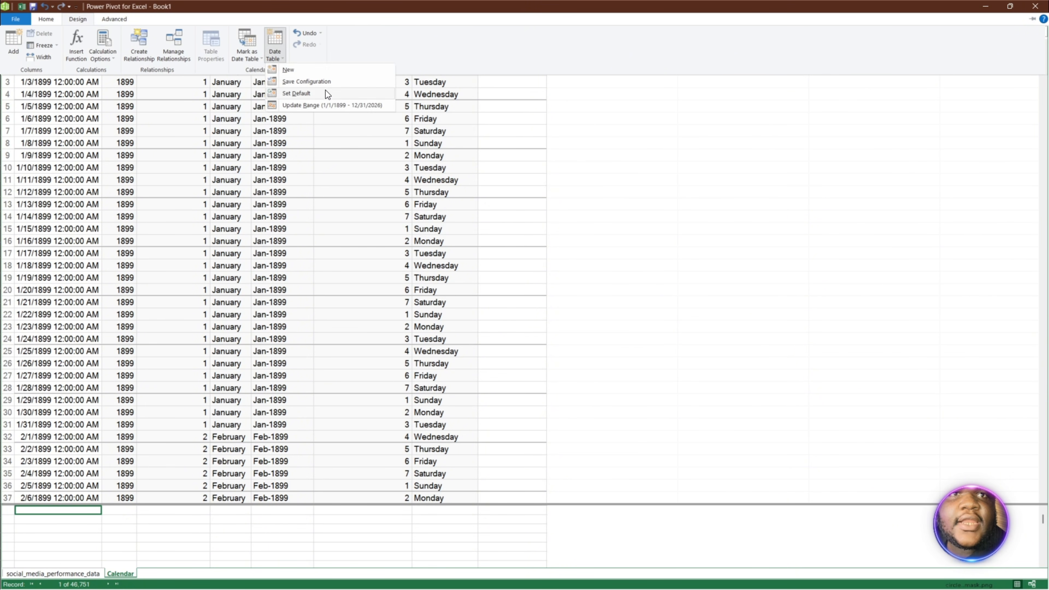
pyautogui.click(293, 105)
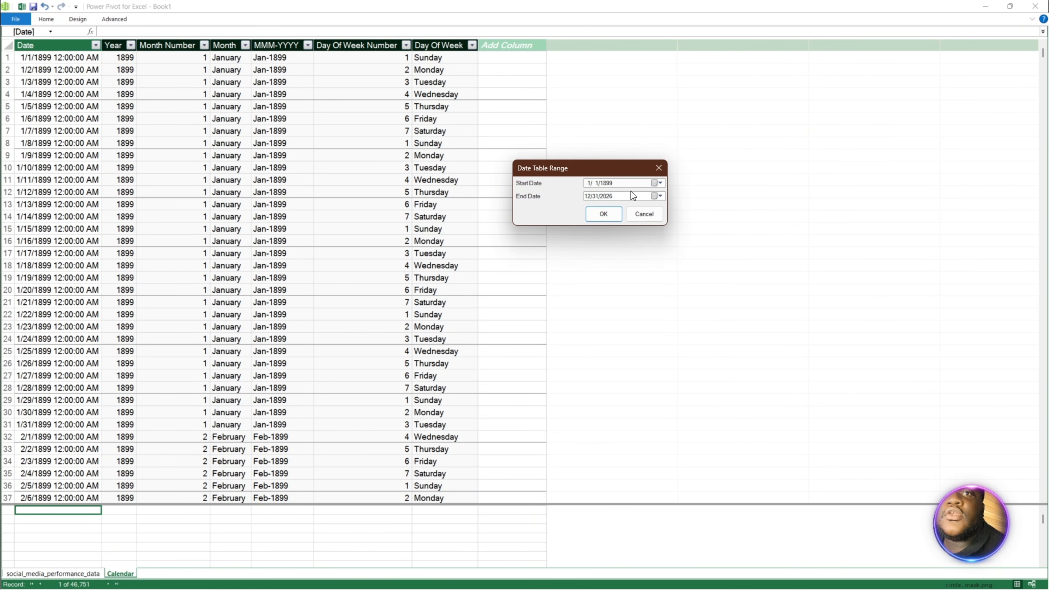
pyautogui.click(618, 181)
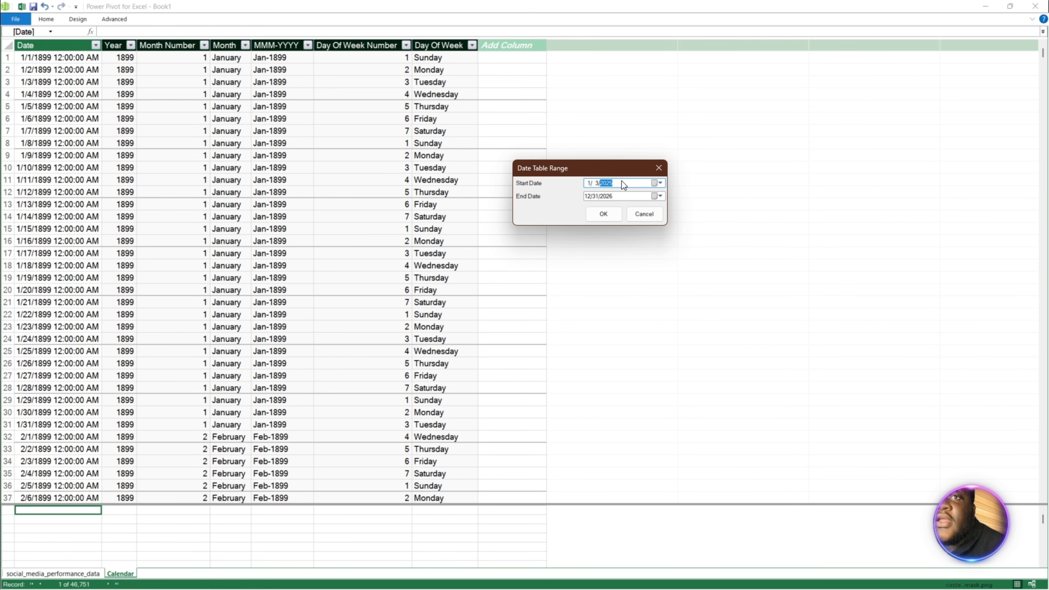
pyautogui.click(604, 198)
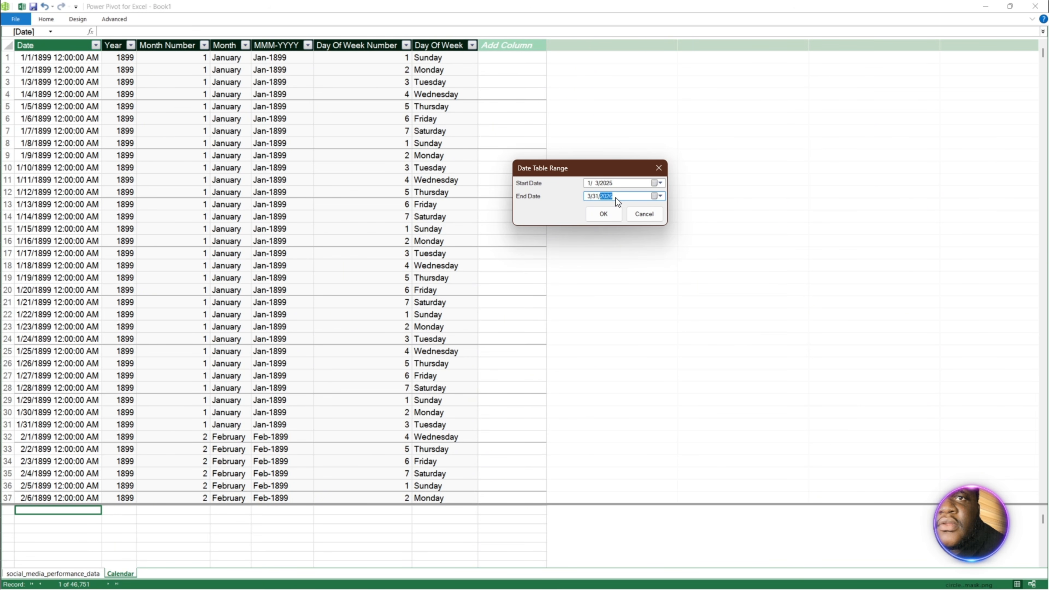
pyautogui.hotkey('shift', 'Tab')
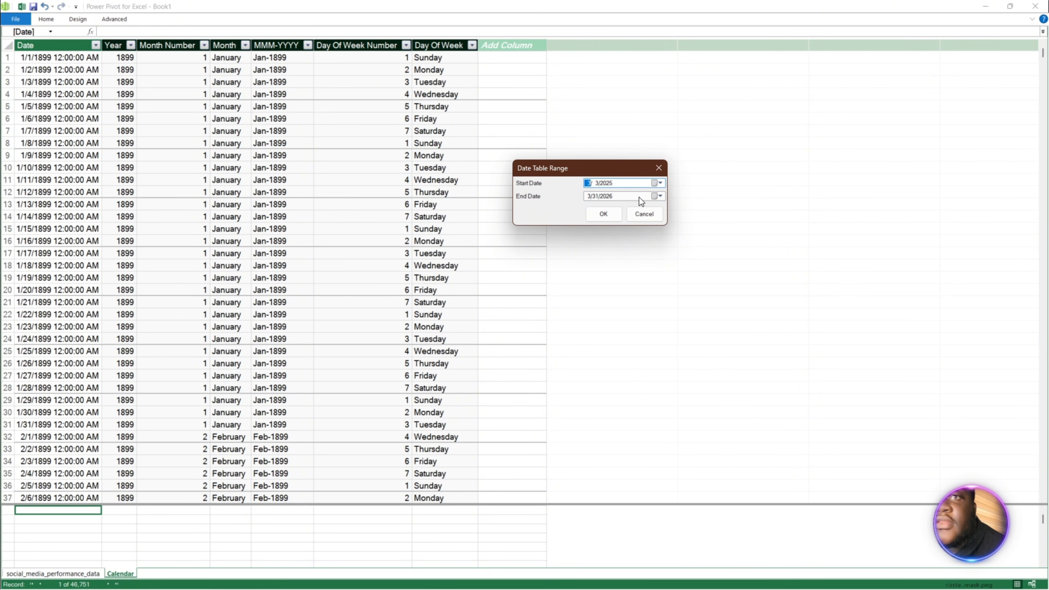
pyautogui.write('3')
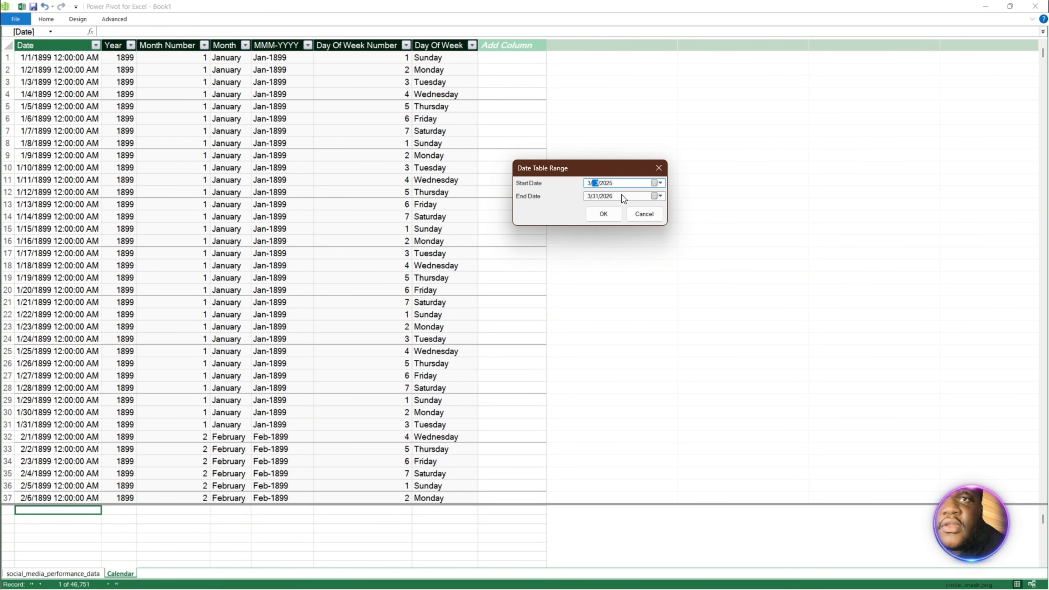
pyautogui.click(603, 214)
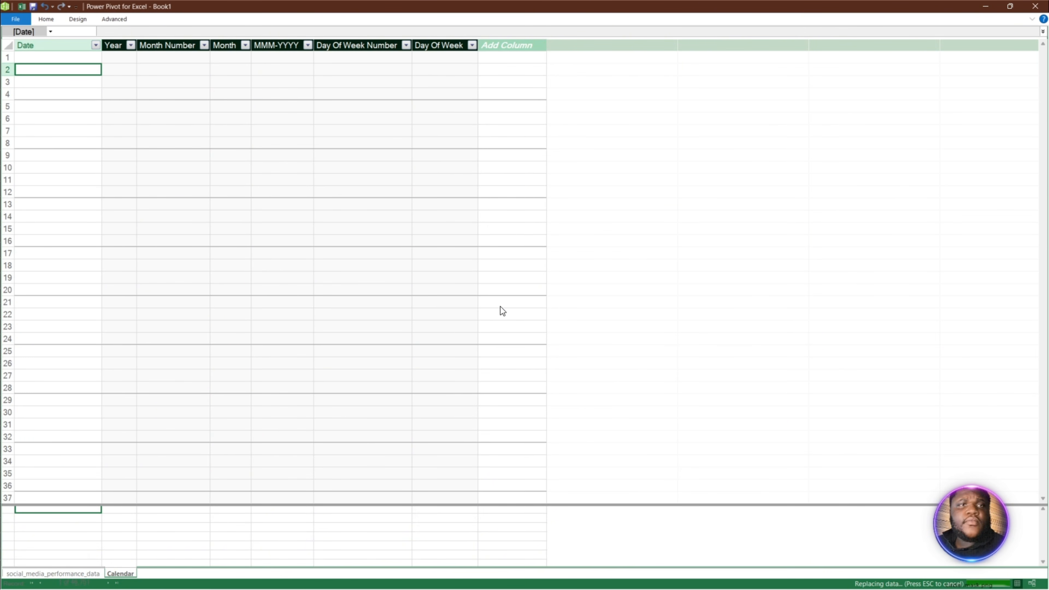
# - Check the first and last dates in the Calendar table's Date column
pyautogui.click(95, 45)
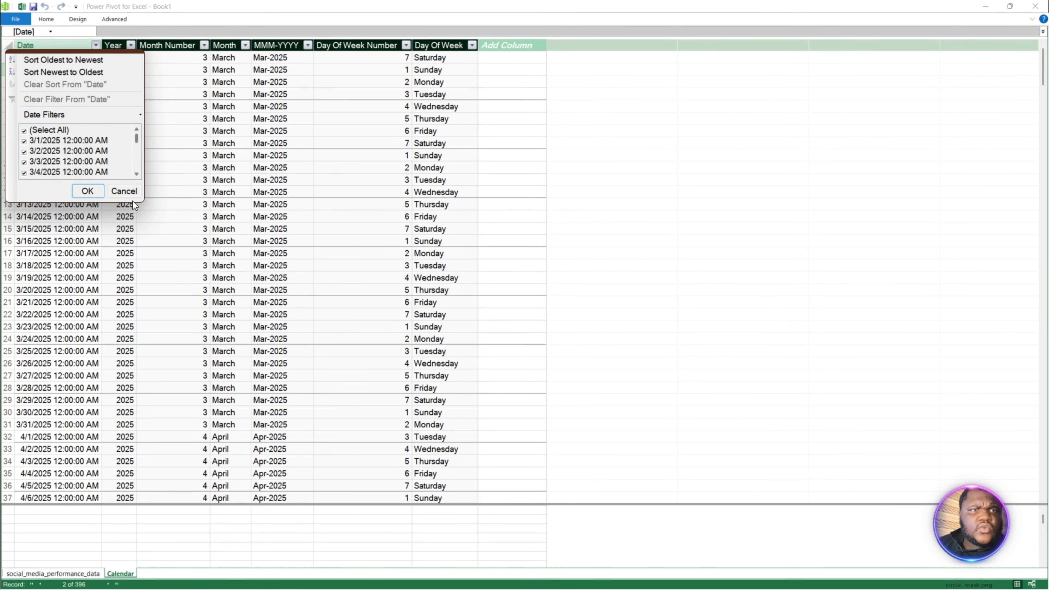
pyautogui.scroll(-15, 101, 175)
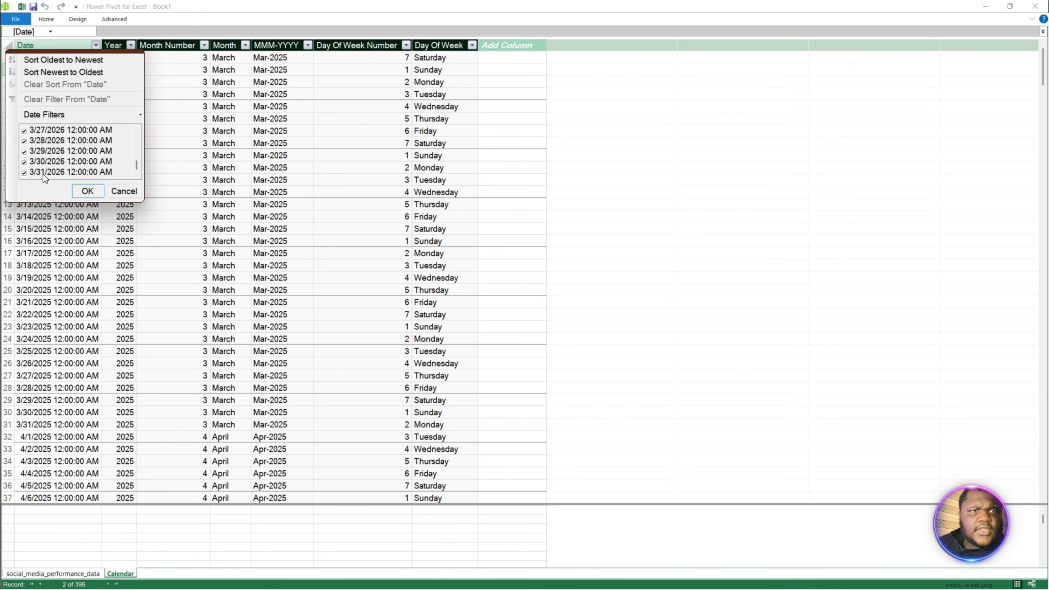
pyautogui.click(81, 193)
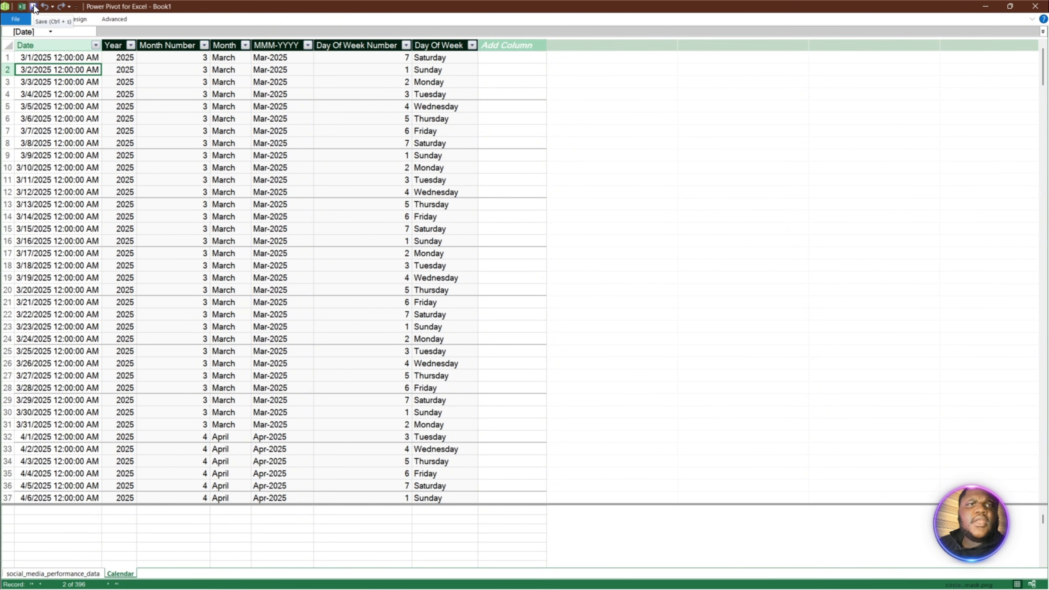
# - Return to the Excel workbook and save it as Book1 in the Videos folder
pyautogui.click(22, 6)
pyautogui.click(126, 190)
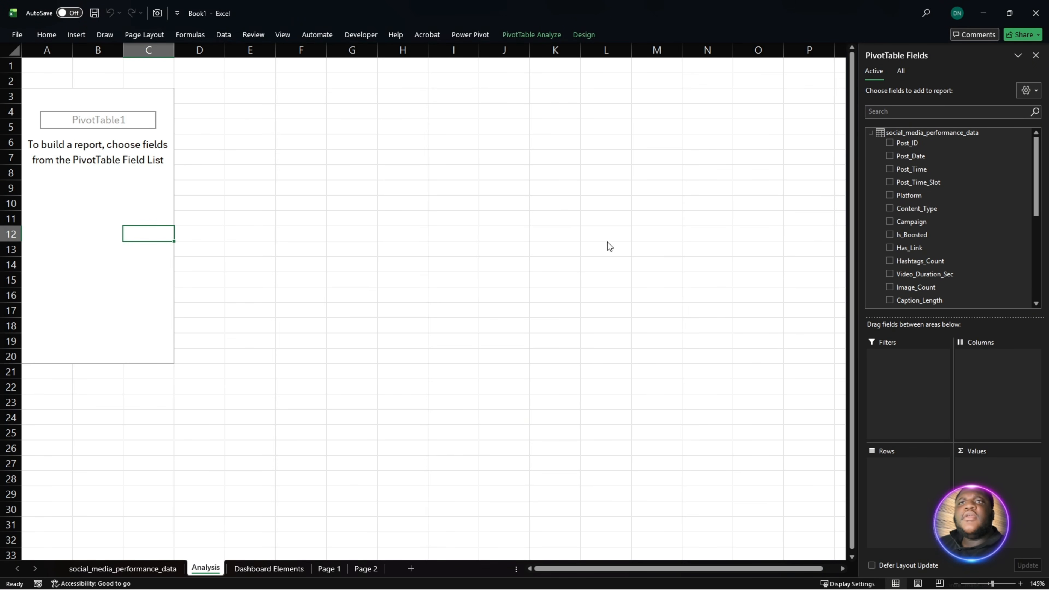
pyautogui.hotkey('ctrl', 's')
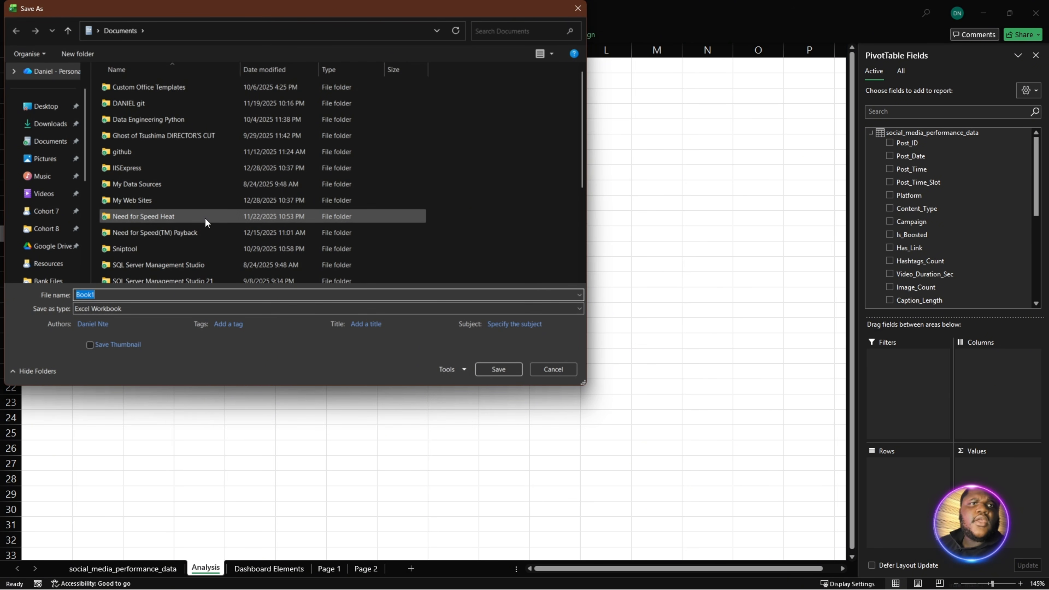
pyautogui.scroll(-3, 203, 232)
pyautogui.scroll(2, 101, 249)
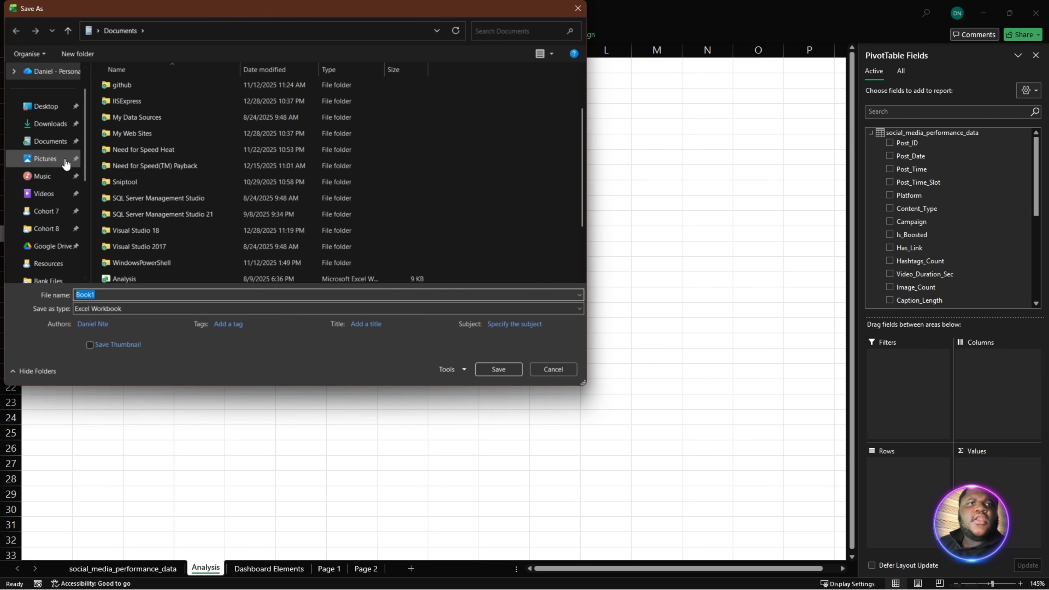
pyautogui.scroll(1, 62, 186)
pyautogui.scroll(-3, 49, 223)
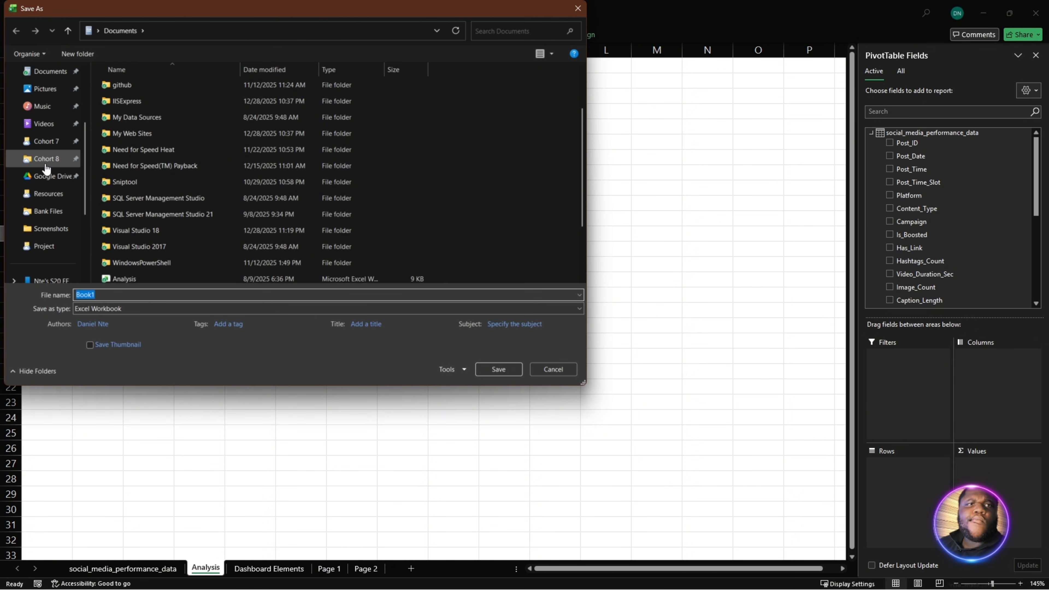
pyautogui.click(47, 131)
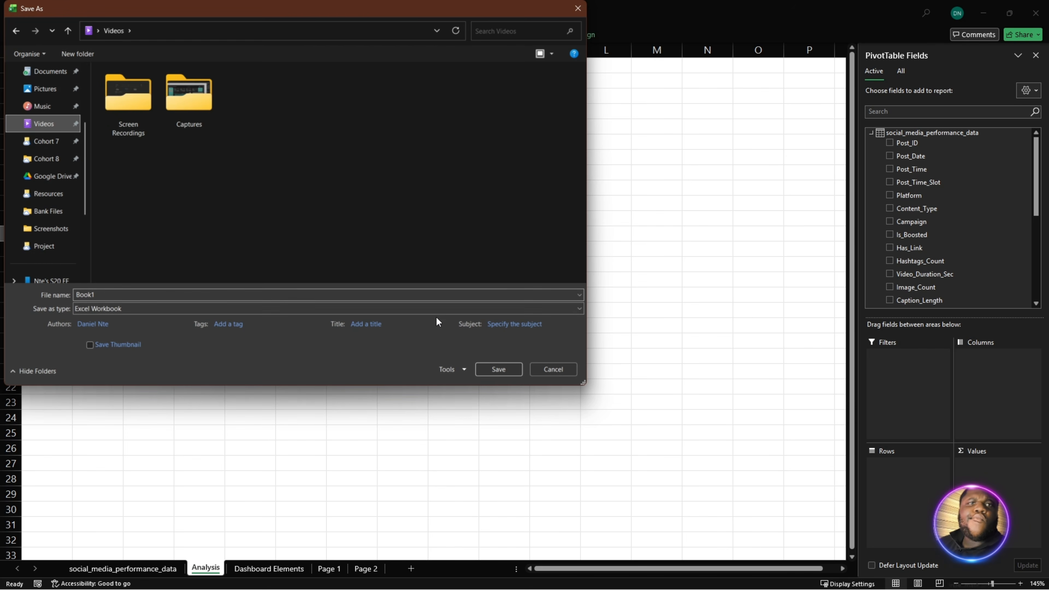
pyautogui.click(495, 369)
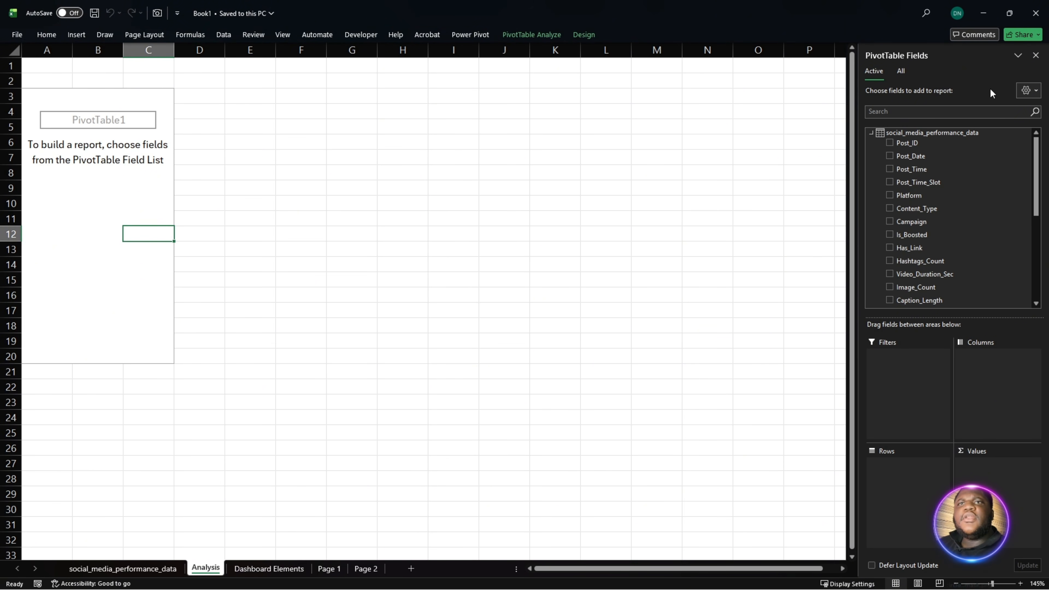
# - List all tables available to the PivotTable and inspect the fields of the Calendar table
pyautogui.click(902, 72)
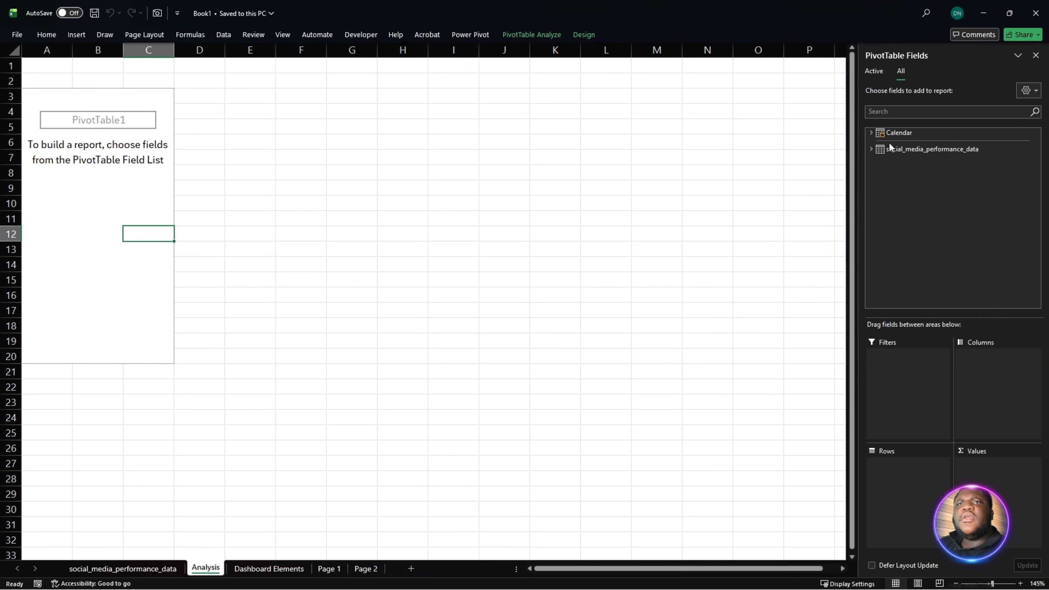
pyautogui.click(872, 132)
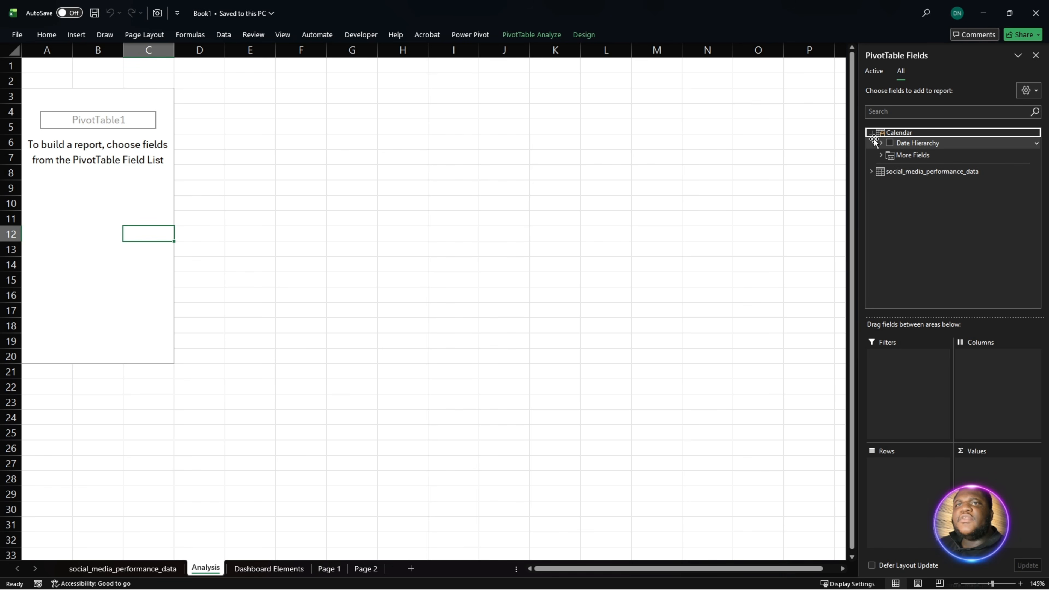
pyautogui.click(882, 143)
pyautogui.click(875, 142)
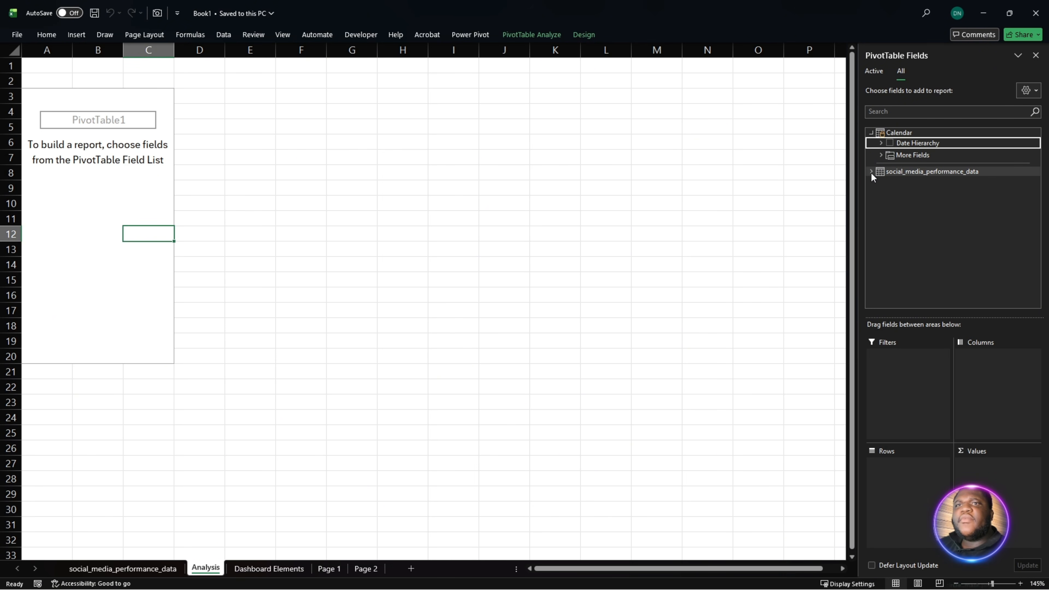
pyautogui.click(872, 172)
pyautogui.click(872, 135)
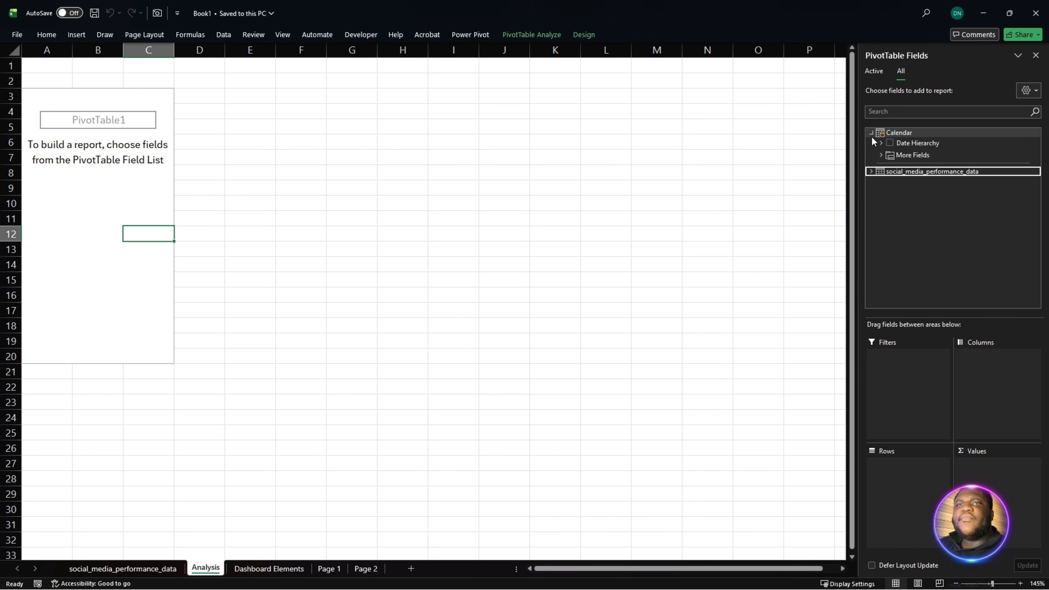
pyautogui.click(871, 133)
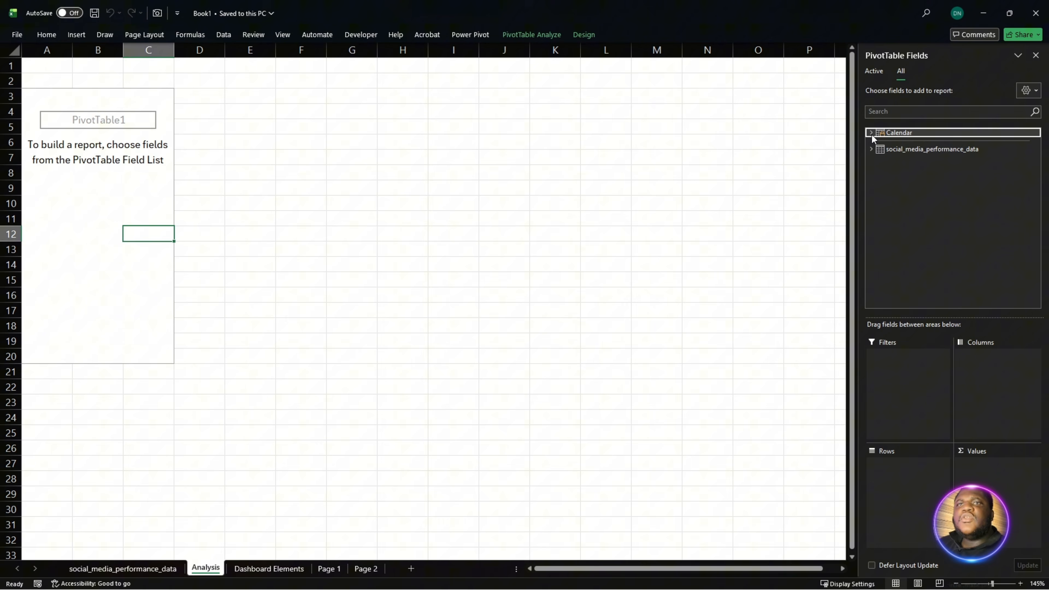
# - Open the workbook's Data Model in Power Pivot and show its tables in Diagram View
pyautogui.click(219, 35)
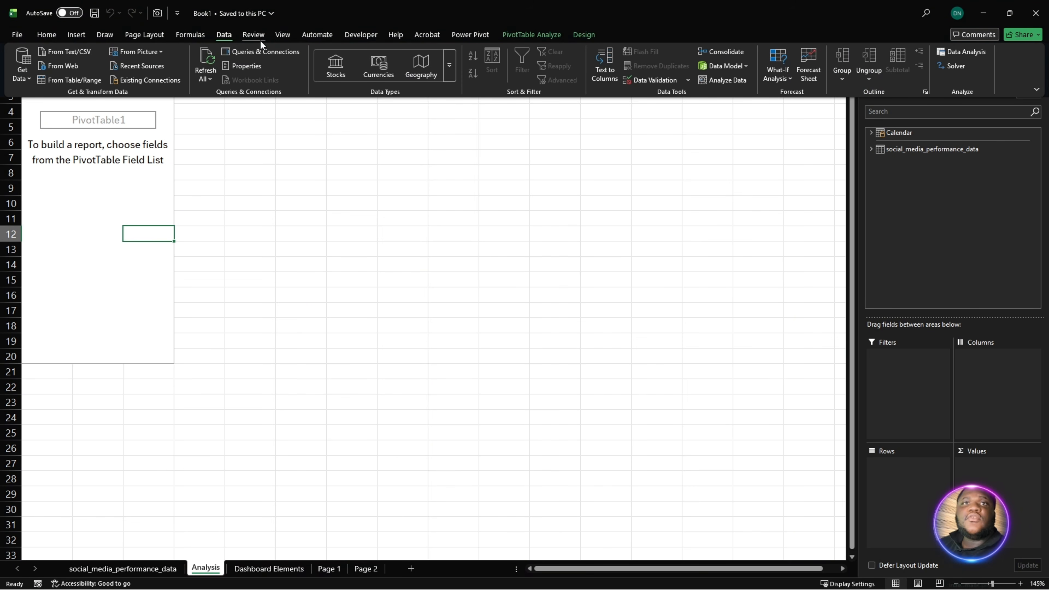
pyautogui.click(709, 66)
pyautogui.click(744, 81)
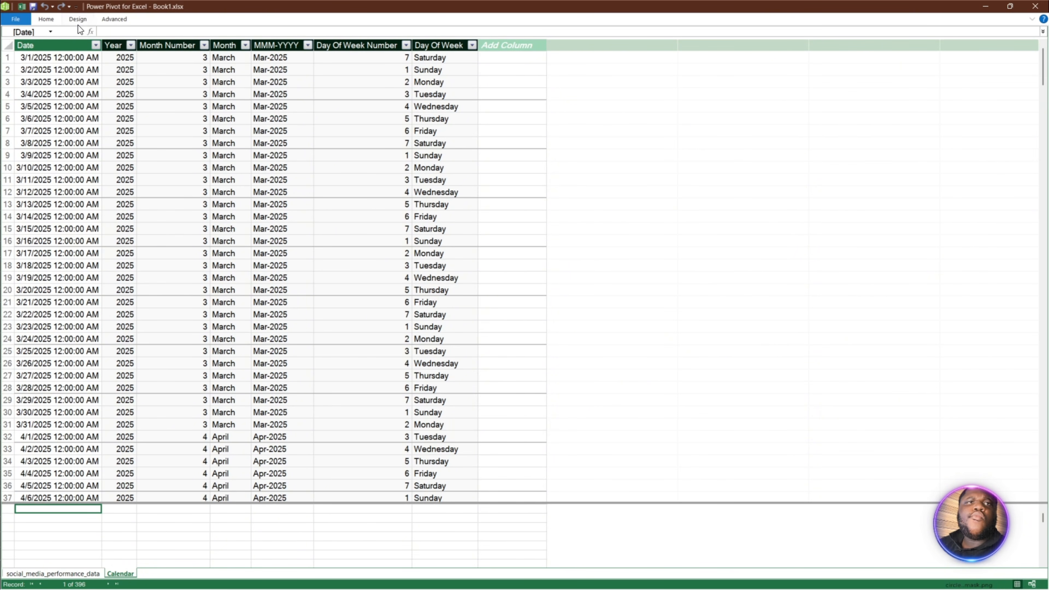
pyautogui.click(110, 19)
pyautogui.click(76, 20)
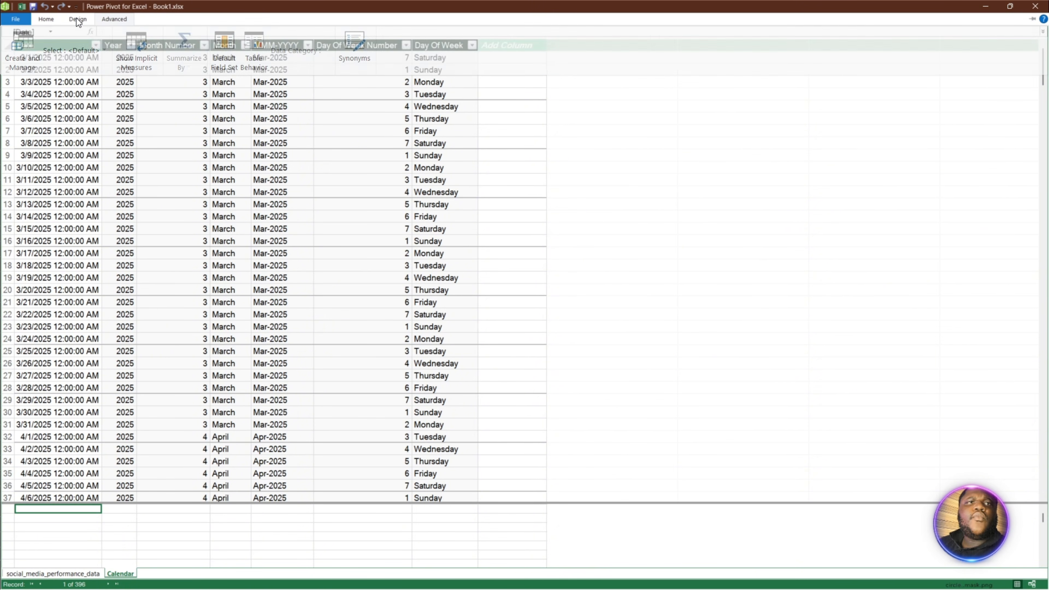
pyautogui.click(114, 19)
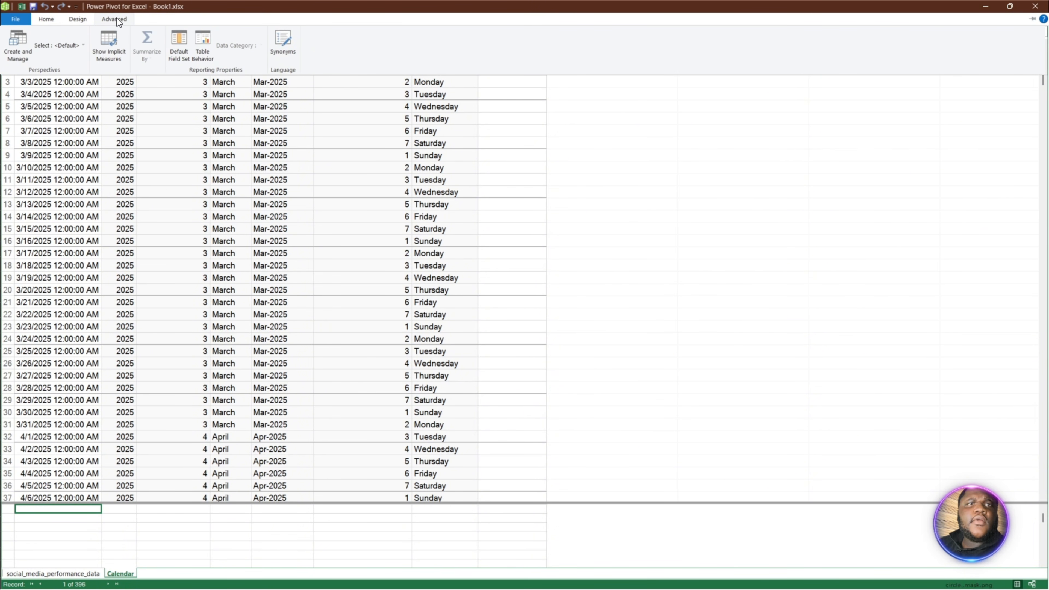
pyautogui.click(50, 20)
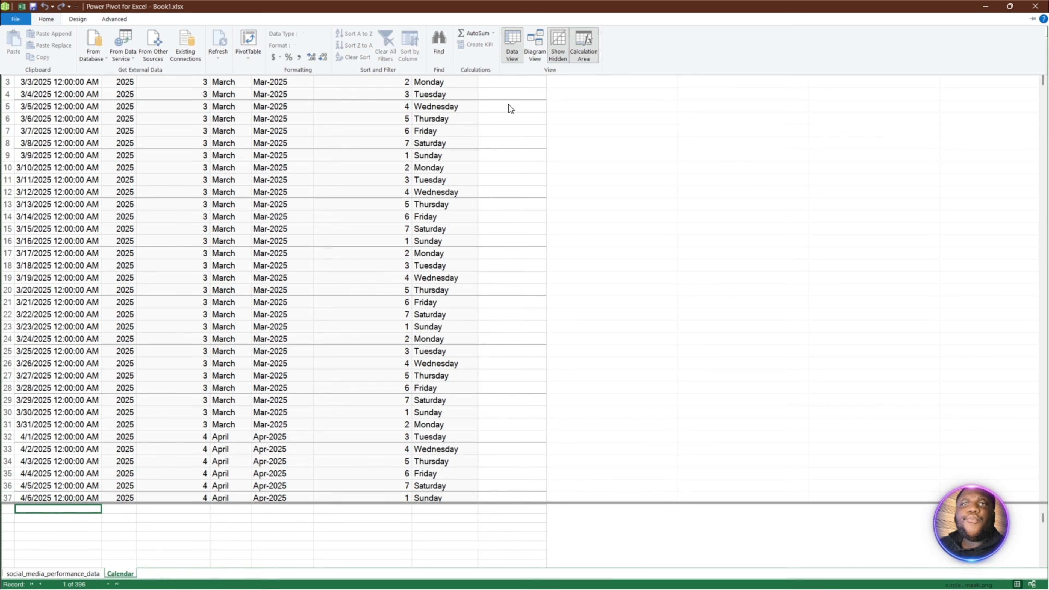
pyautogui.click(531, 46)
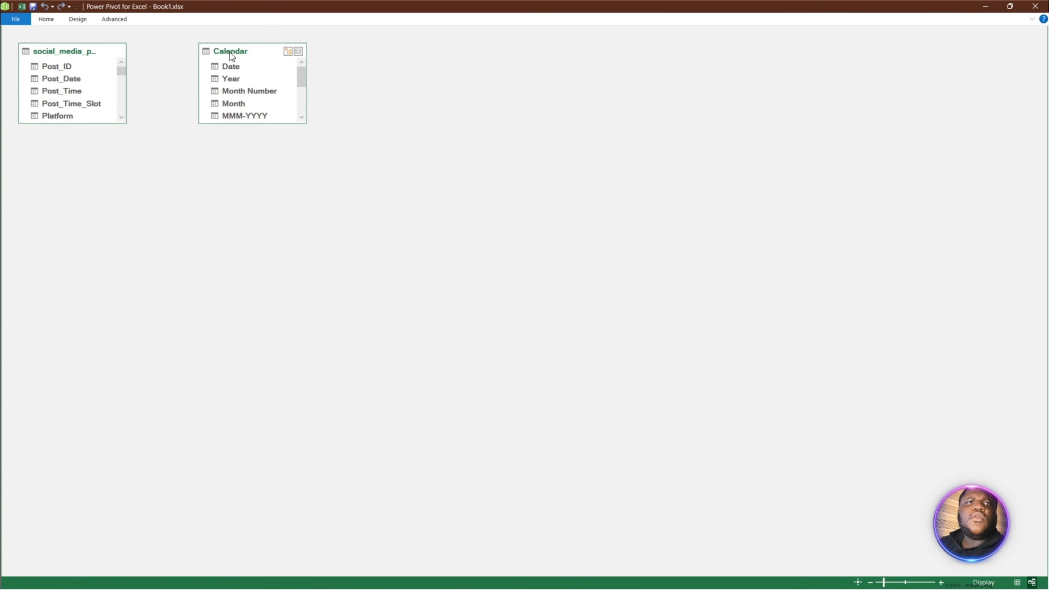
# - Place the social_media_performance_data and Calendar tables side by side with space between them, and enlarge both to show all their fields
pyautogui.moveTo(230, 53); pyautogui.dragTo(473, 164)
pyautogui.moveTo(62, 49); pyautogui.dragTo(237, 130)
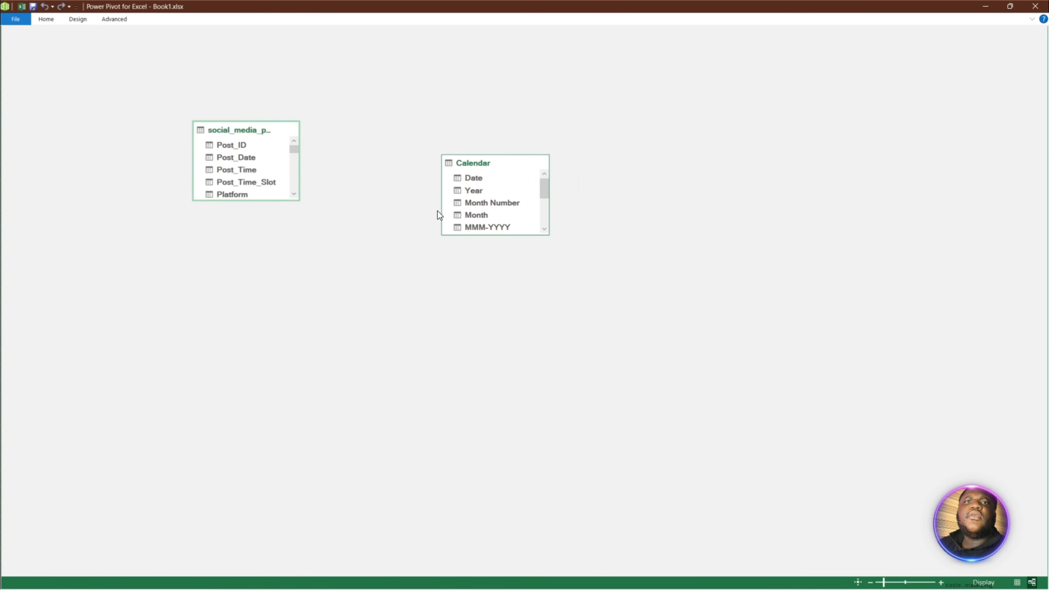
pyautogui.moveTo(546, 236); pyautogui.dragTo(560, 389)
pyautogui.moveTo(294, 201); pyautogui.dragTo(354, 522)
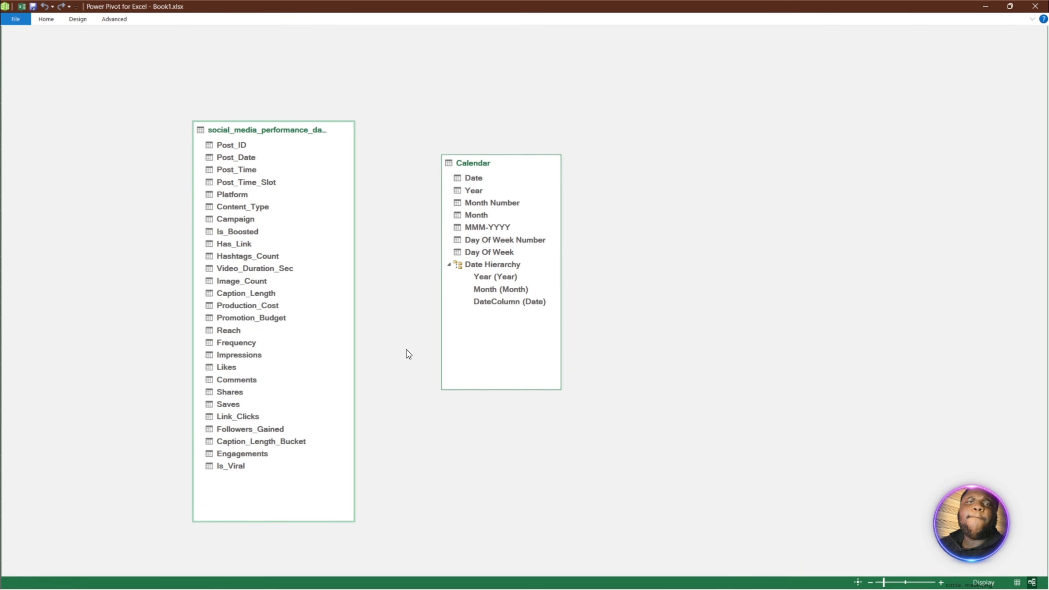
# - Relate the Calendar table's Date field to Post_Date in social_media_performance_data, and return to cell D2 of the Analysis sheet
pyautogui.click(473, 181)
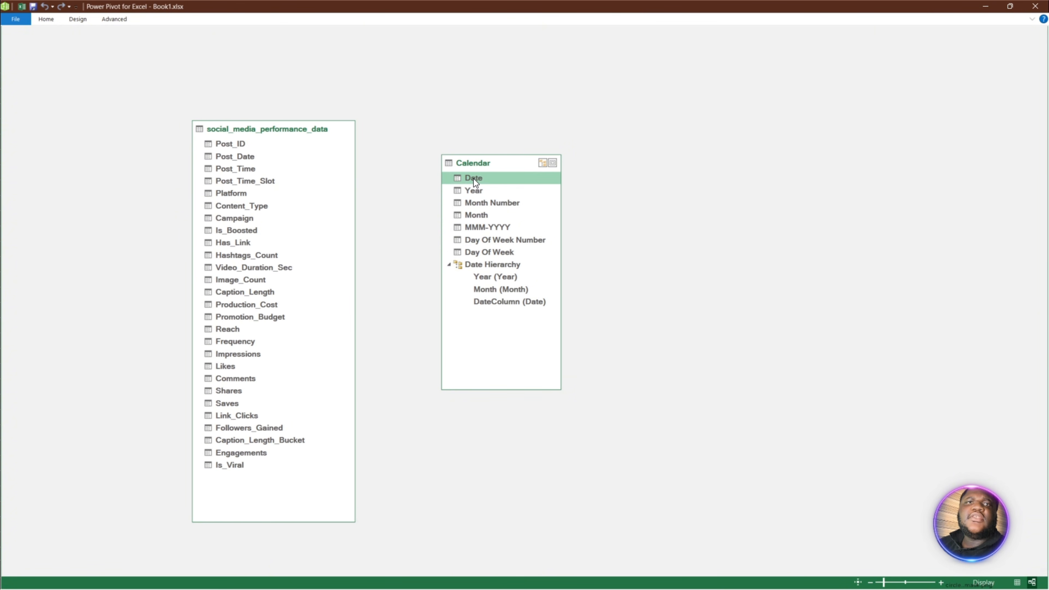
pyautogui.moveTo(474, 179); pyautogui.dragTo(244, 151)
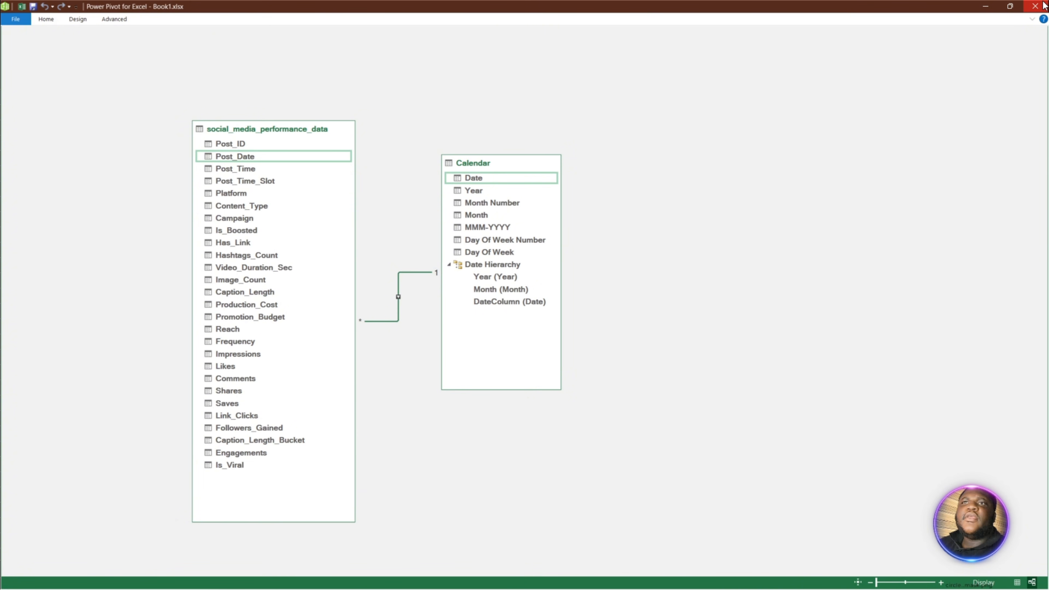
pyautogui.click(1036, 6)
pyautogui.click(155, 189)
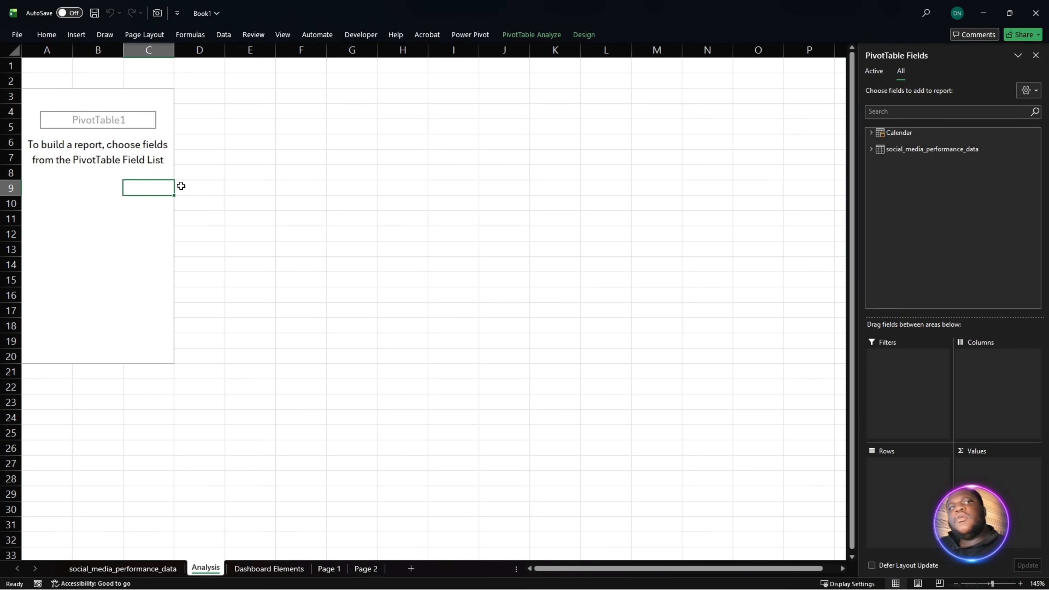
pyautogui.click(199, 76)
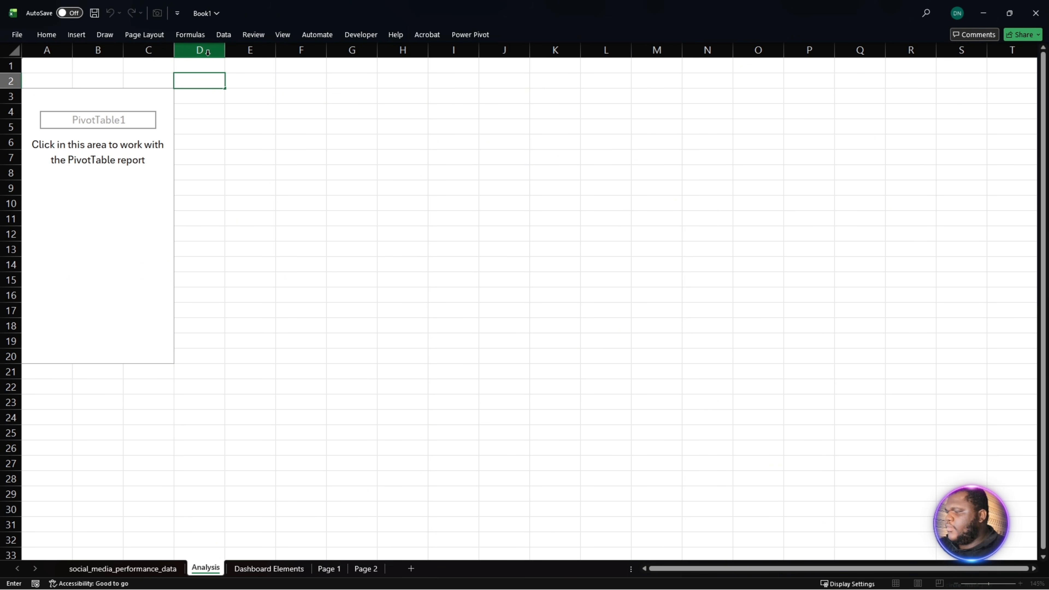
# - Enter the heading KPIs in cell D2 of the Analysis sheet and make it bold
pyautogui.write('KPIs')
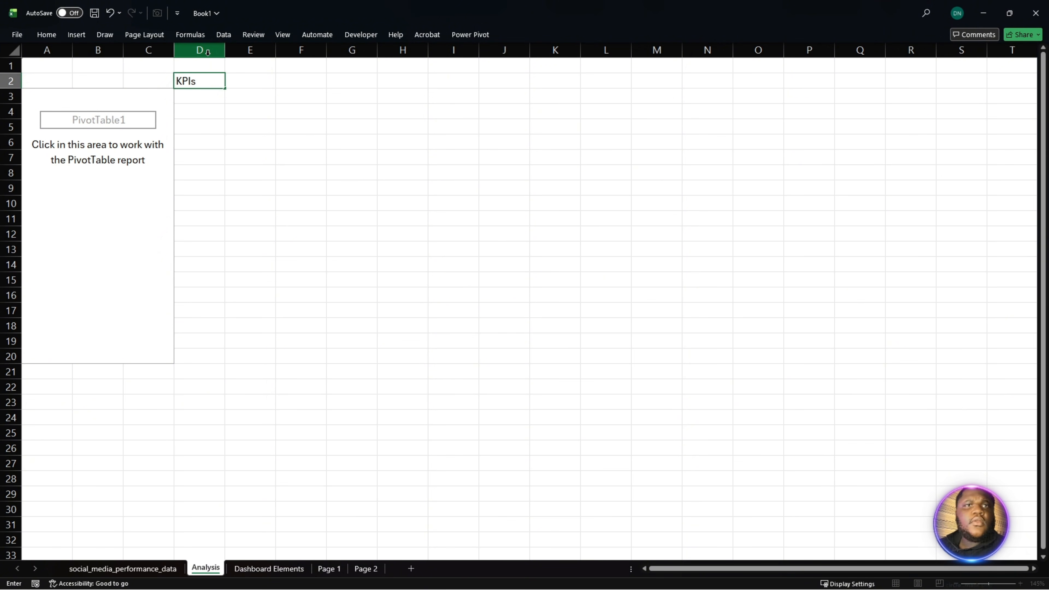
pyautogui.click(219, 140)
pyautogui.click(198, 82)
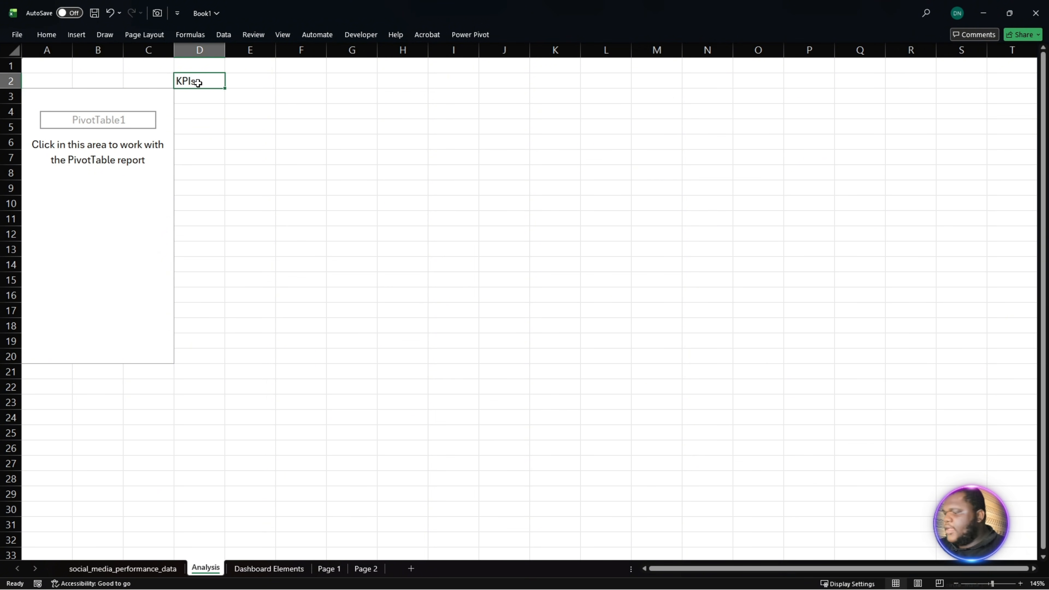
pyautogui.hotkey('ctrl', 'b')
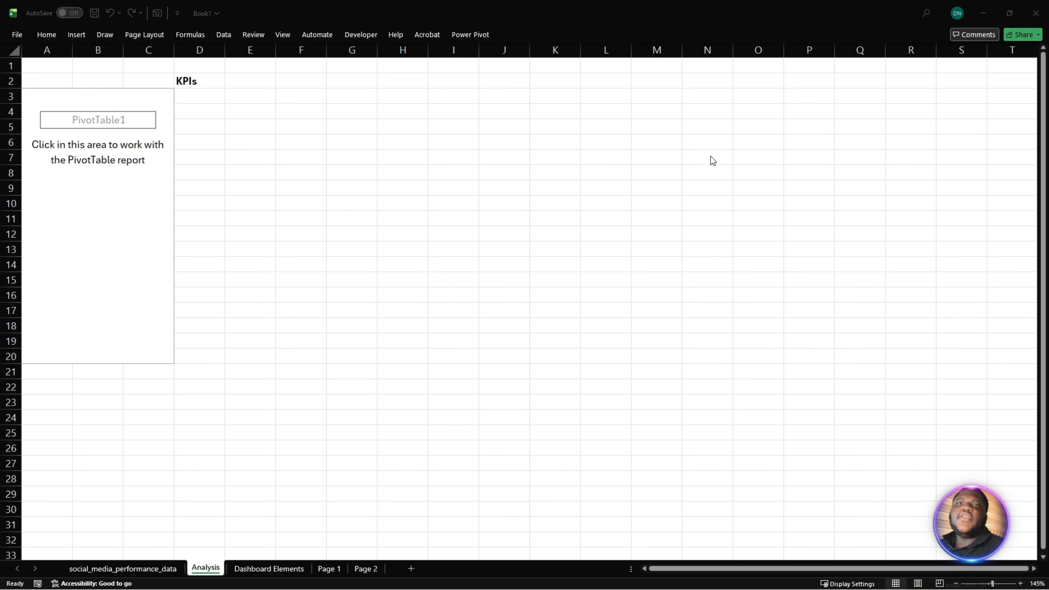
# - Start a new measure on the social_media_performance_data table and name it Total Engagement
pyautogui.rightClick(120, 162)
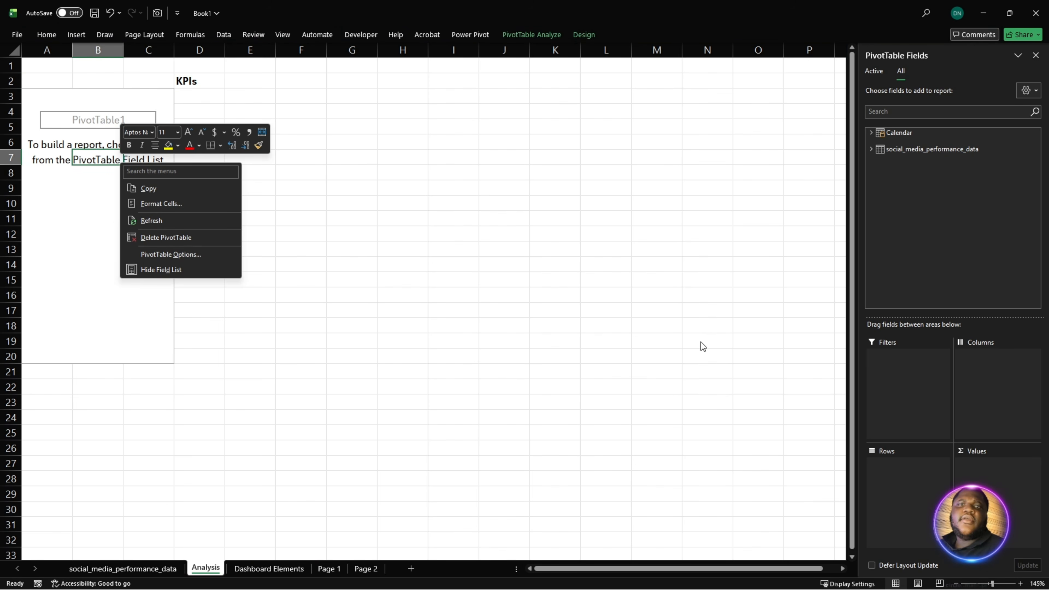
pyautogui.rightClick(906, 152)
pyautogui.click(943, 161)
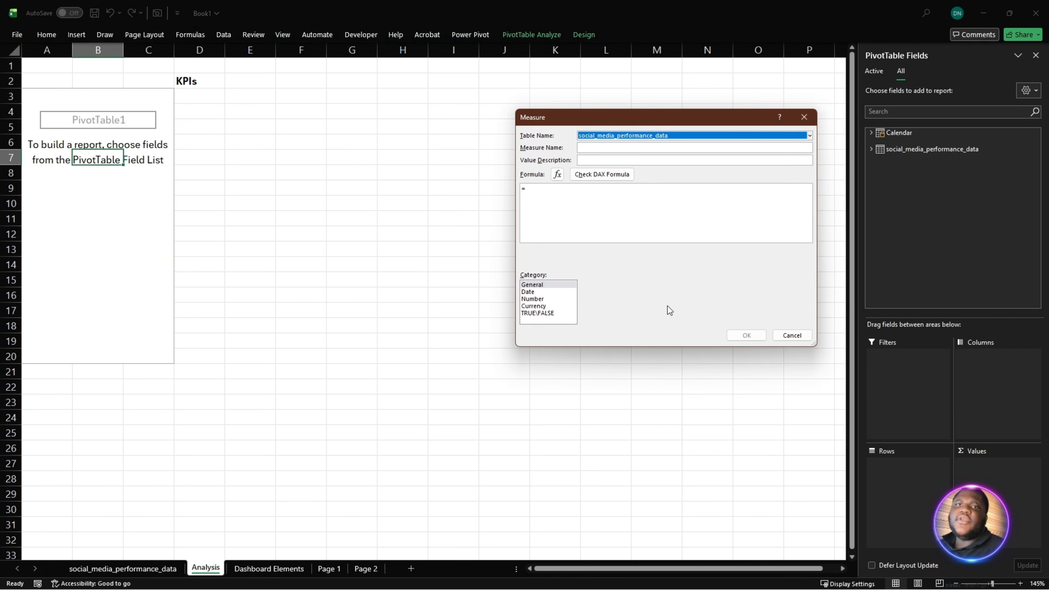
pyautogui.click(703, 209)
pyautogui.scroll(5, 692, 232)
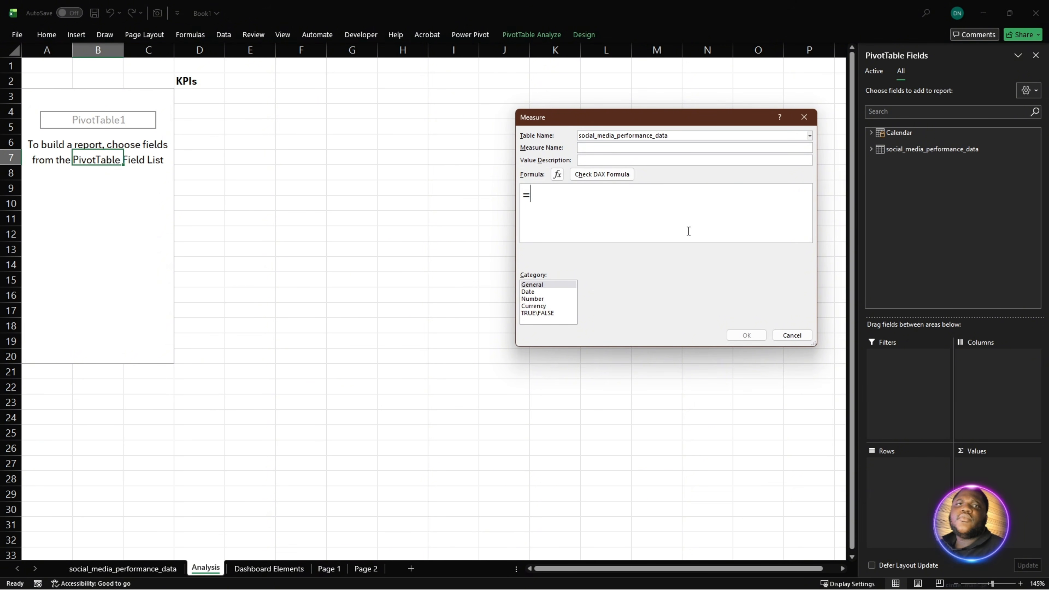
pyautogui.click(620, 147)
pyautogui.write('Total')
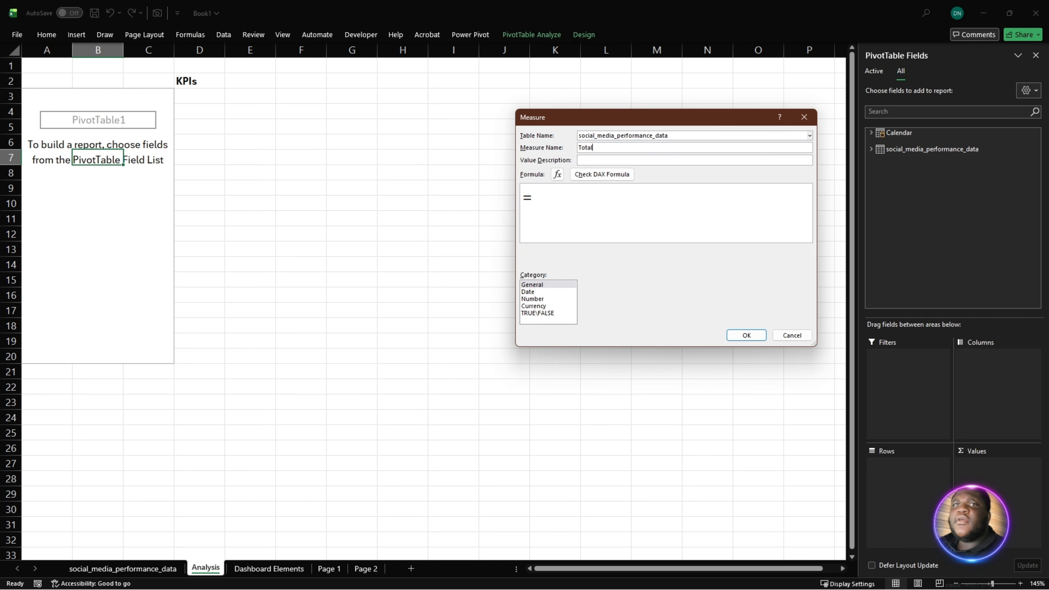
pyautogui.write(' Eng')
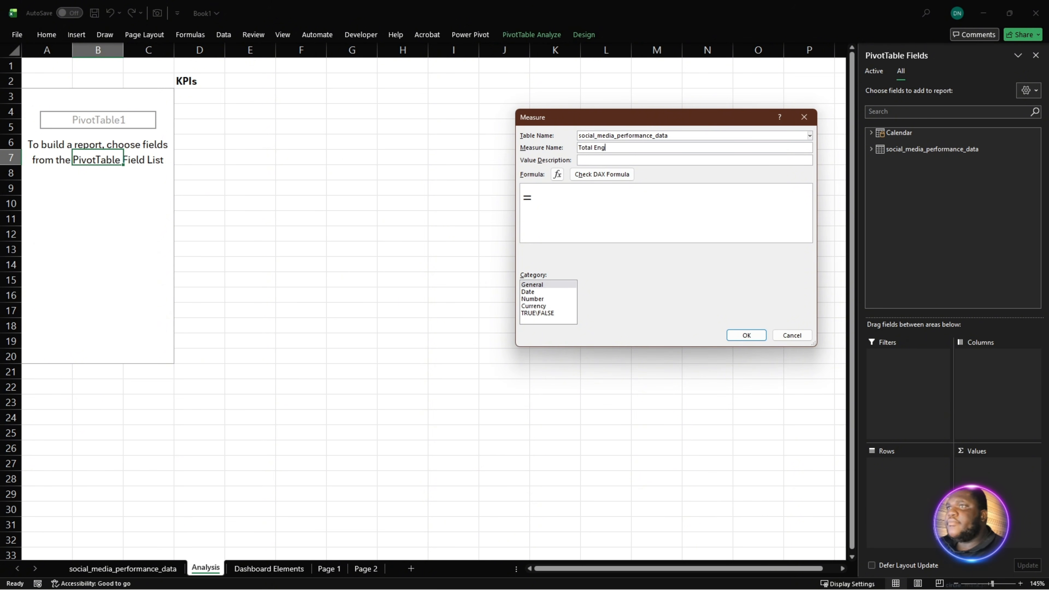
pyautogui.write('agement')
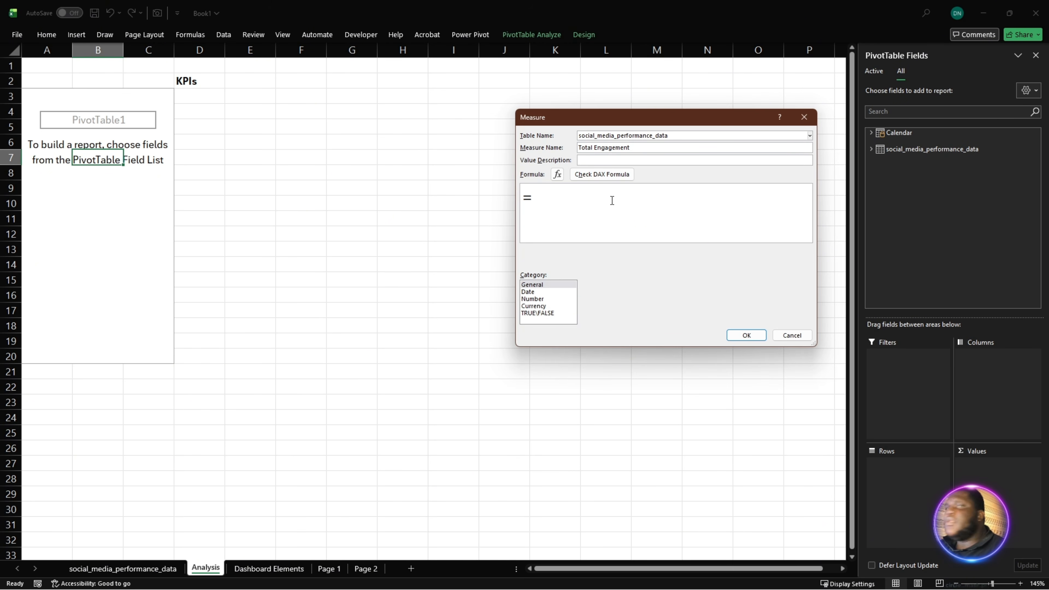
# - Paste the formula =SUM(social_media_performance_data[Engagements]) into the measure, remove the duplicate equals sign, and check the DAX for errors
pyautogui.click(574, 202)
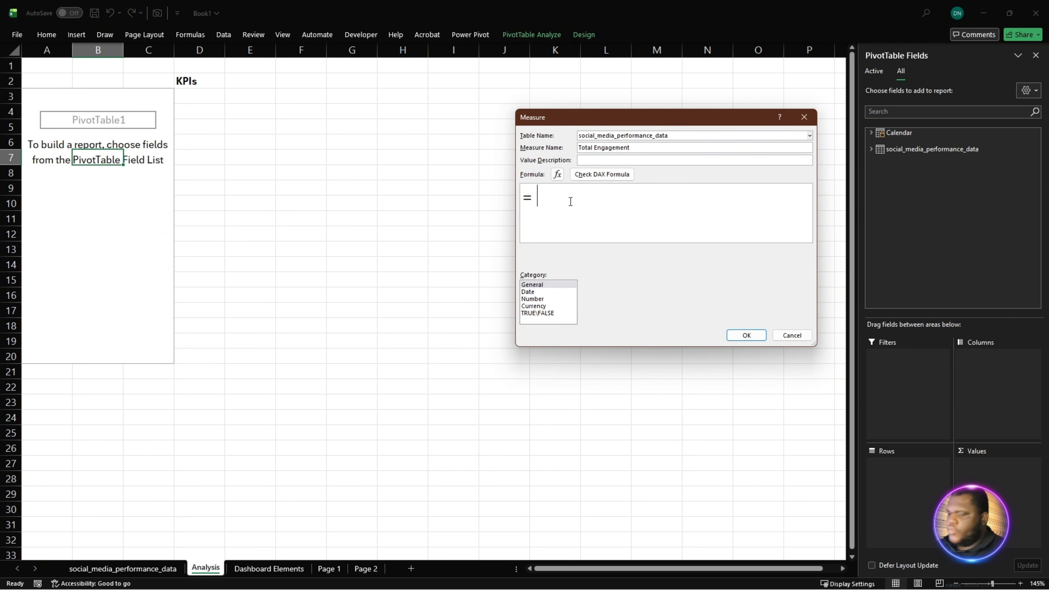
pyautogui.write('=SUM(social_media_performance_data[Engagements])')
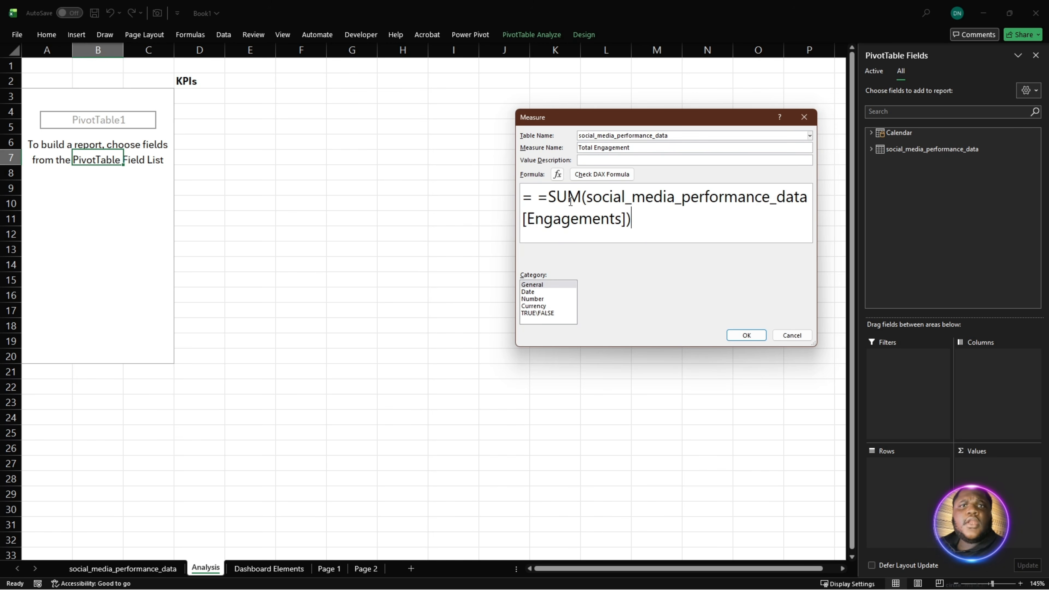
pyautogui.click(542, 199)
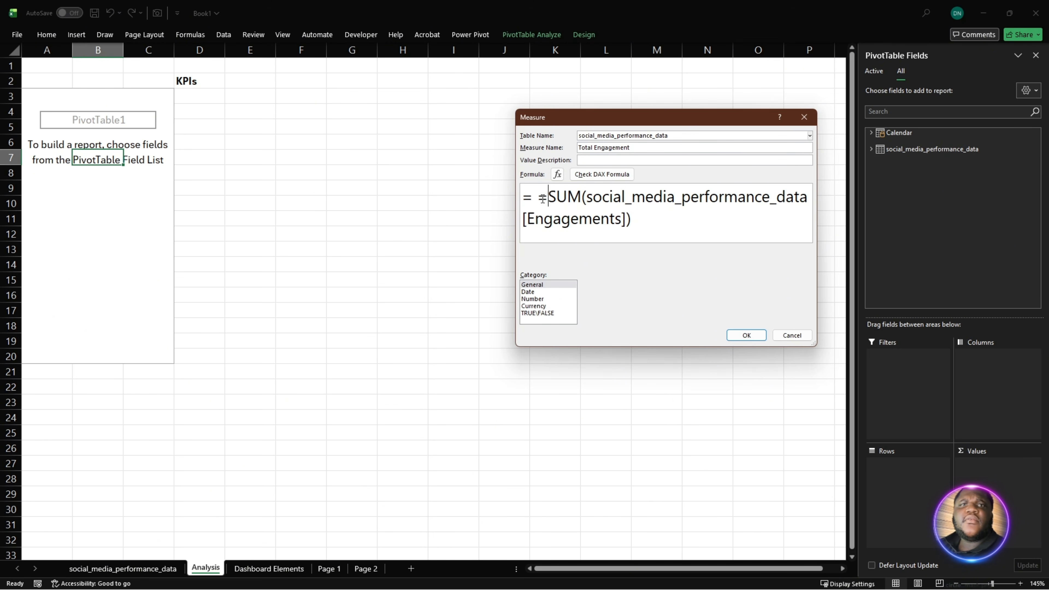
pyautogui.press('BackSpace')
pyautogui.press('BackSpace')
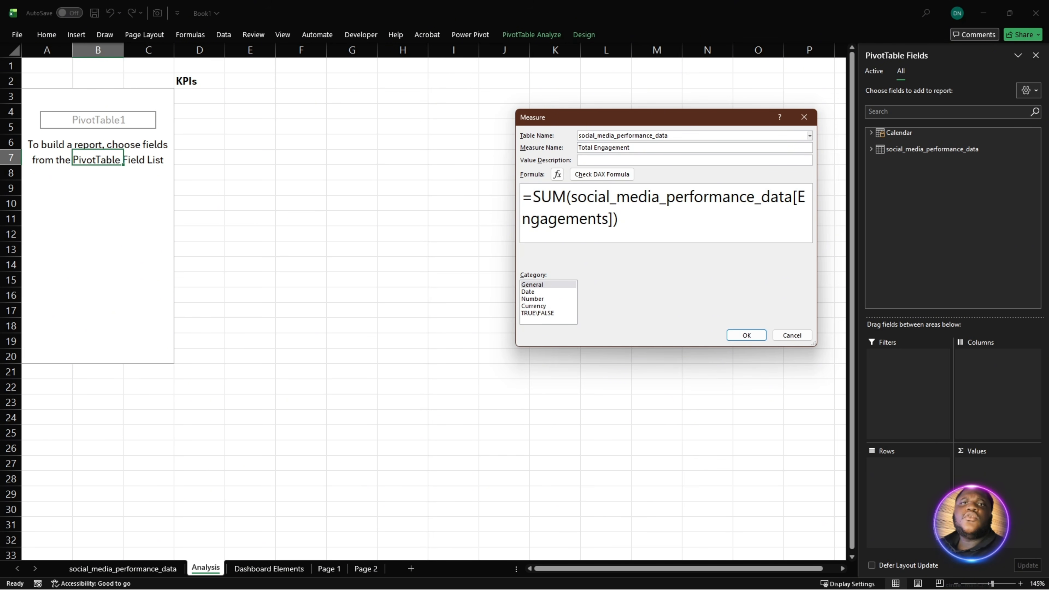
pyautogui.click(629, 177)
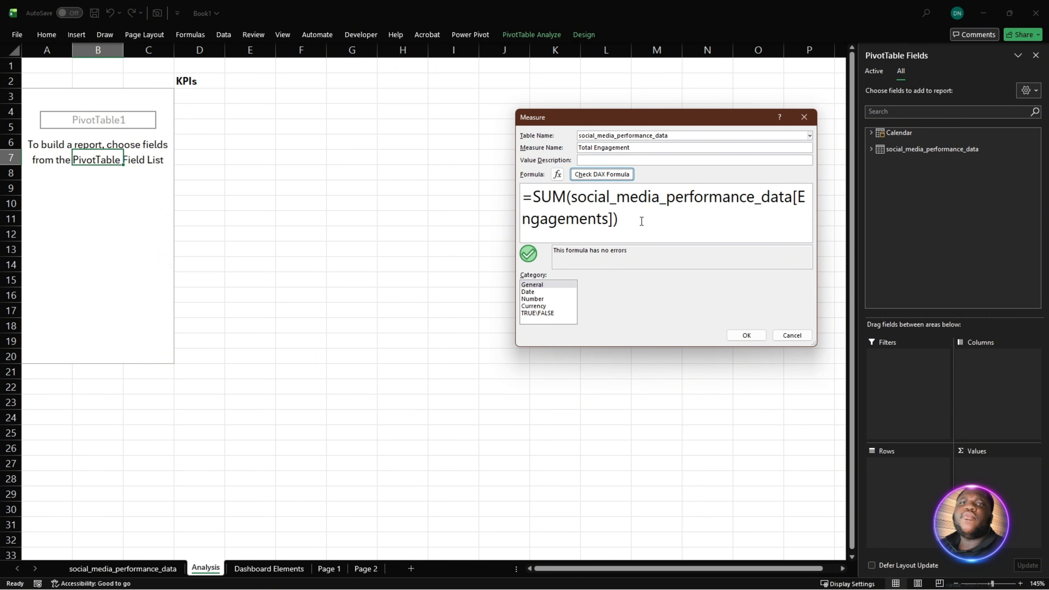
# - Rewrite the Total Engagement formula from scratch as =SUM(social_media_performance_data[Engagements]), using the suggested table column
pyautogui.moveTo(642, 220); pyautogui.dragTo(537, 191)
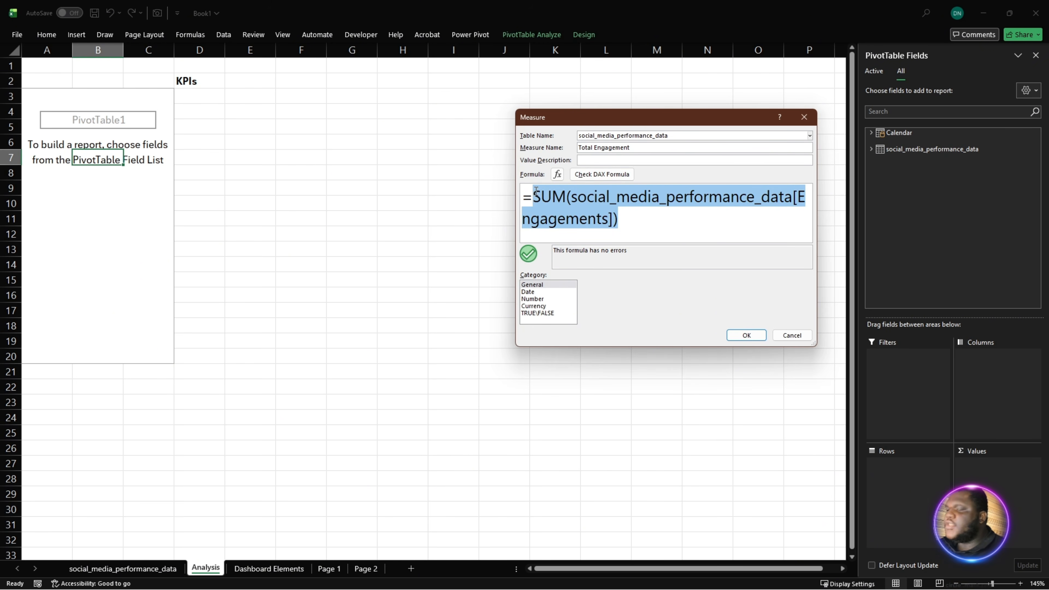
pyautogui.write('sum')
pyautogui.press('Tab')
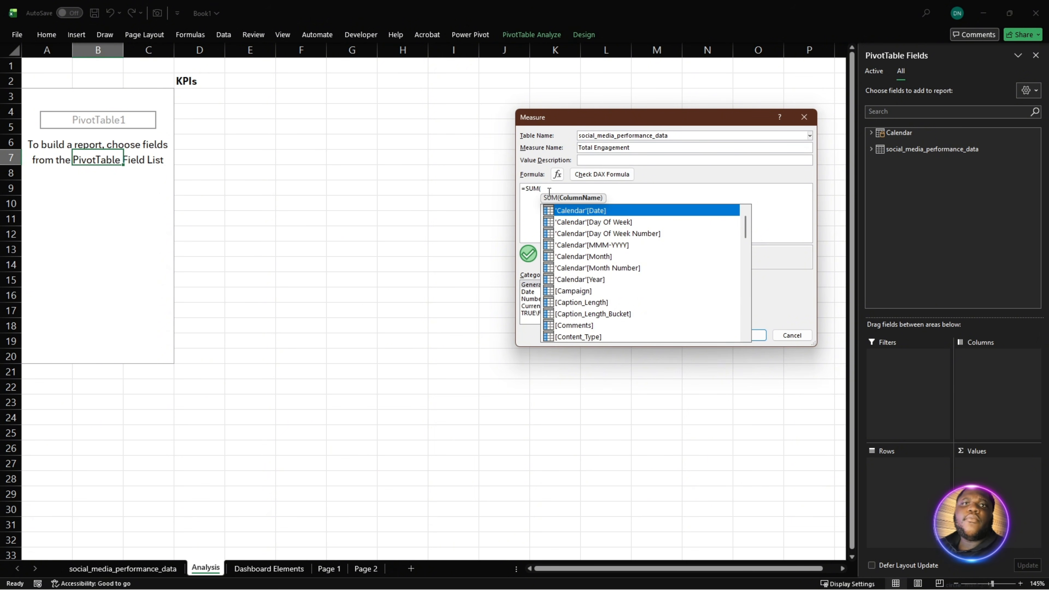
pyautogui.scroll(3, 550, 189)
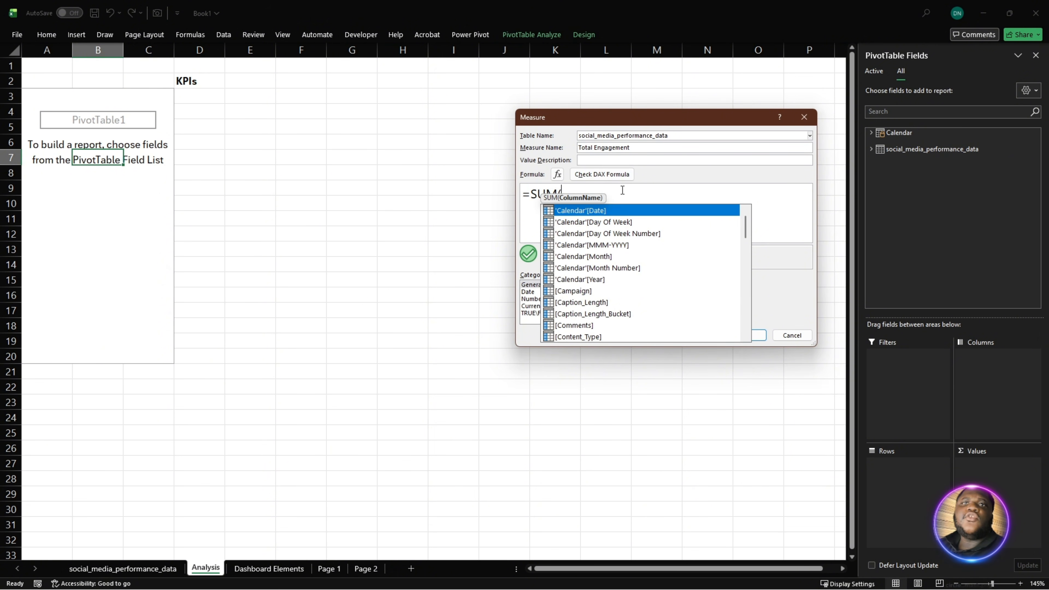
pyautogui.write('enga')
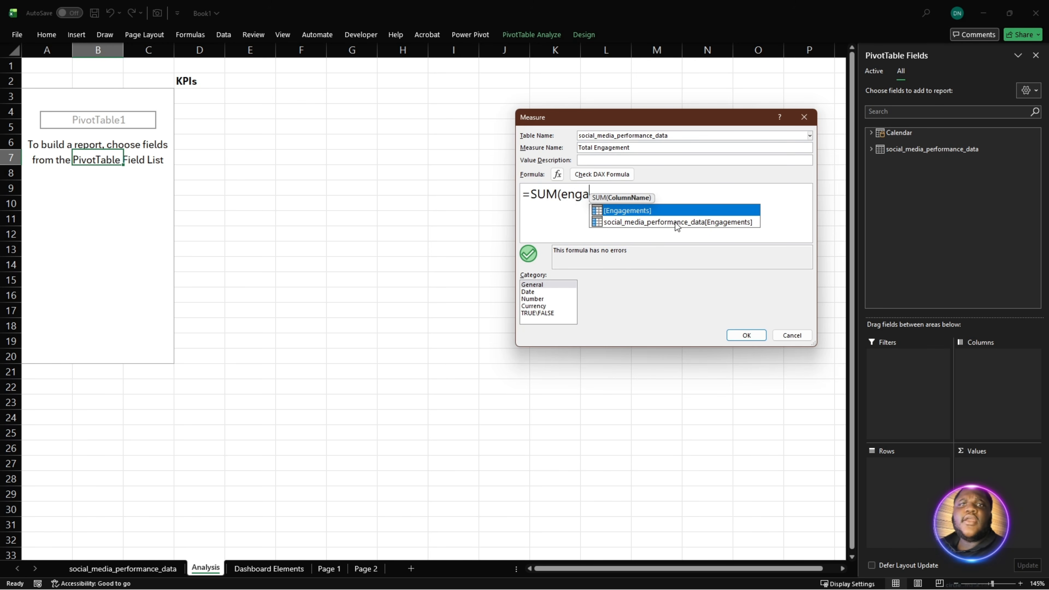
pyautogui.click(677, 224)
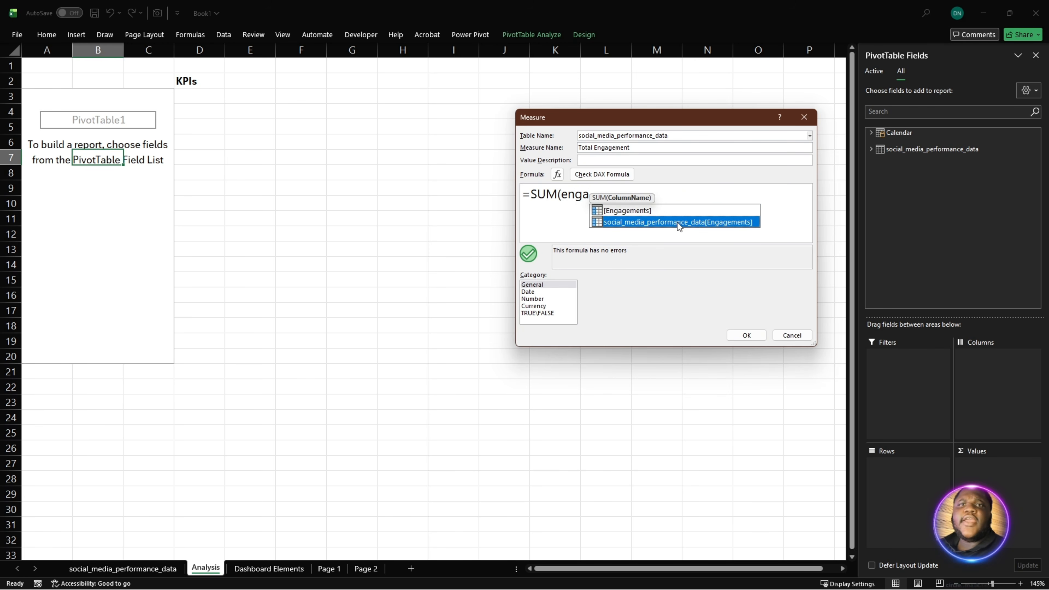
pyautogui.doubleClick(670, 223)
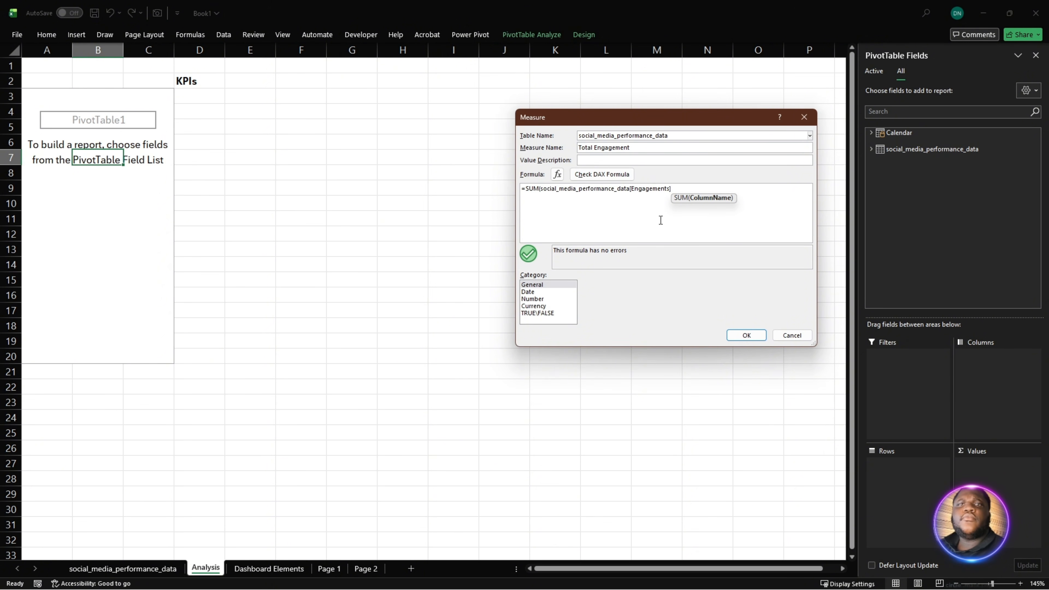
pyautogui.scroll(2, 661, 220)
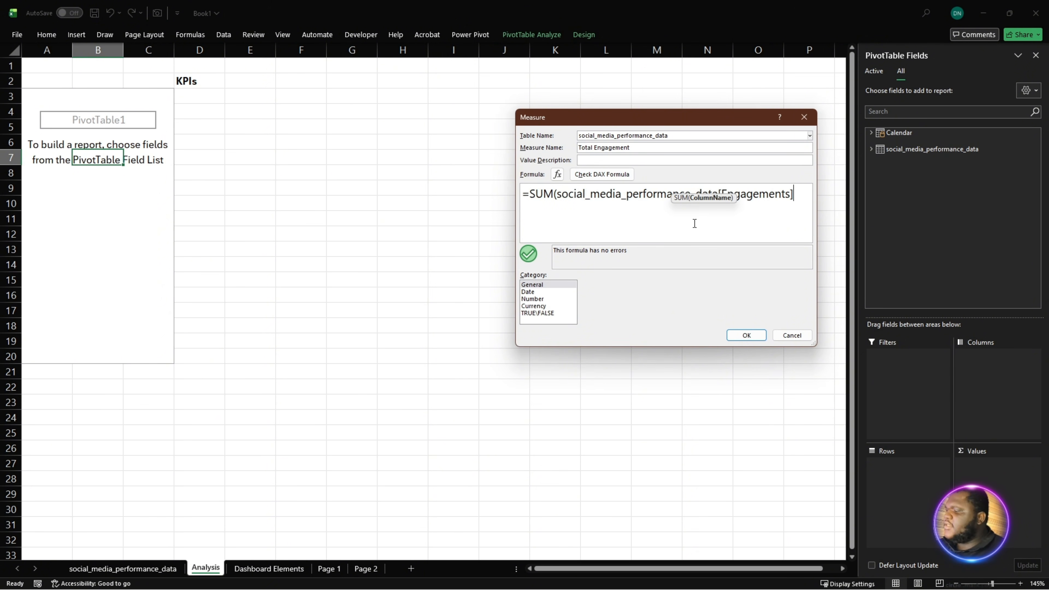
pyautogui.write(')')
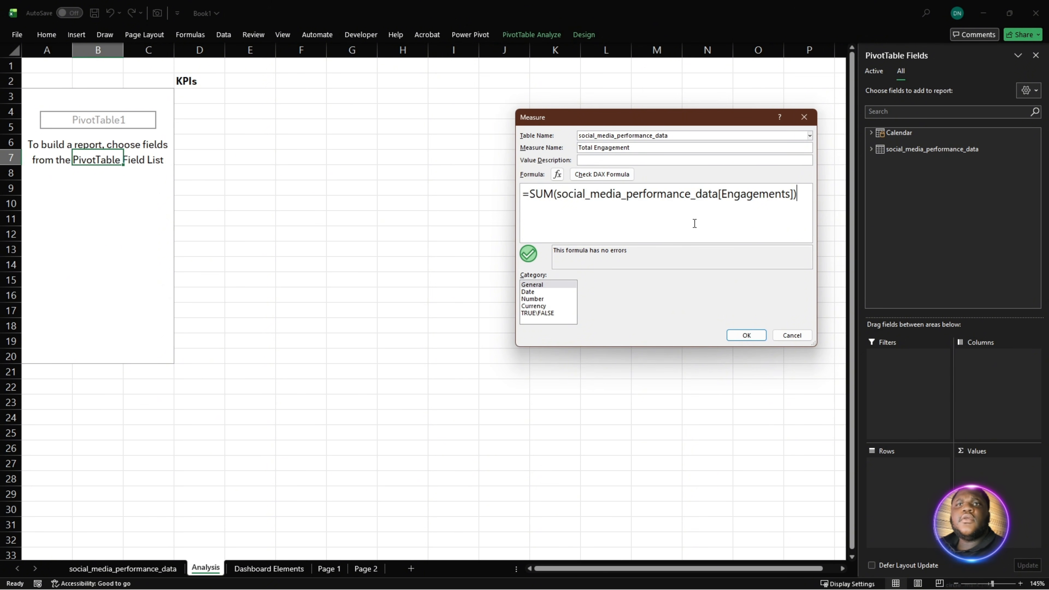
# - Check the formula and save the Total Engagement measure, then locate it among the social_media_performance_data fields
pyautogui.click(603, 175)
pyautogui.click(740, 333)
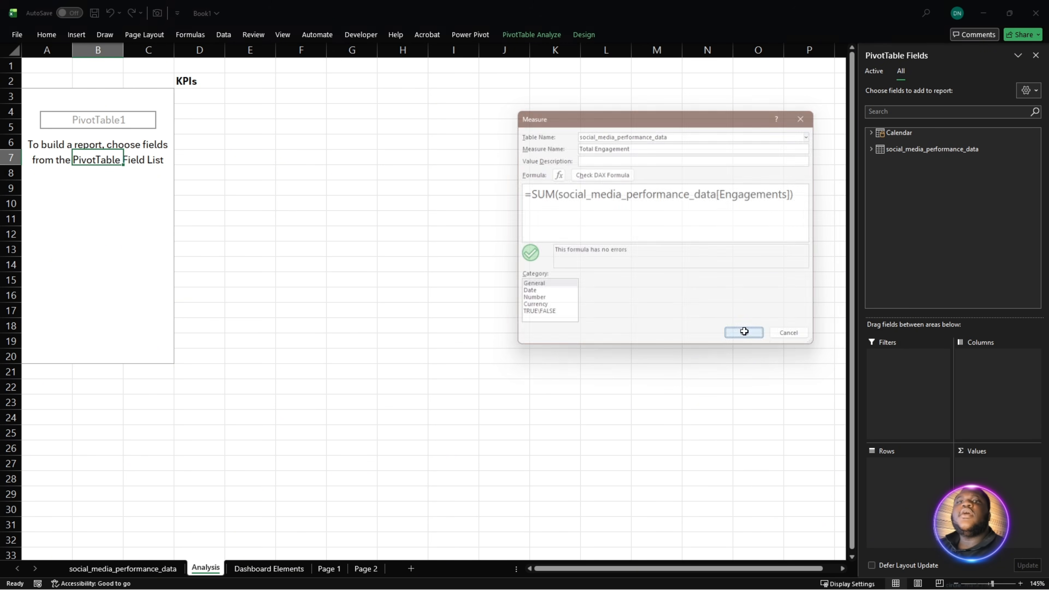
pyautogui.click(872, 149)
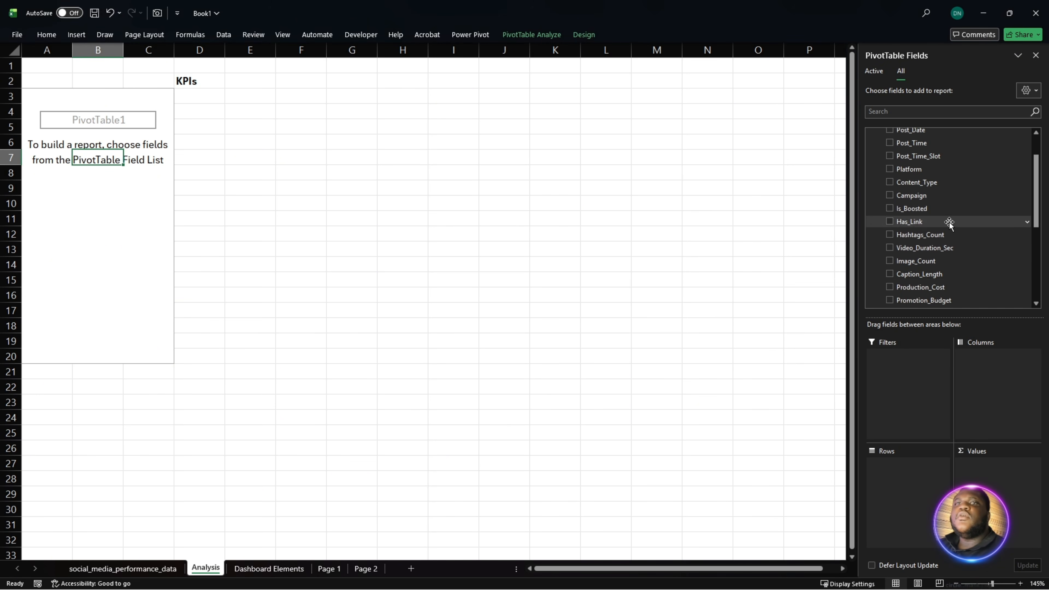
pyautogui.scroll(-3, 963, 231)
pyautogui.scroll(-1, 979, 239)
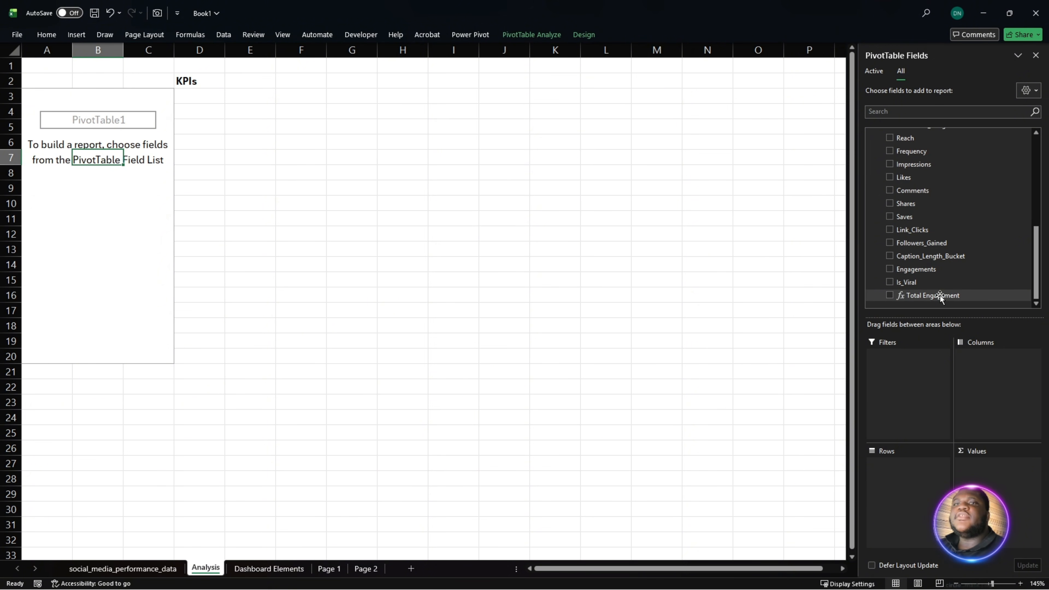
pyautogui.scroll(5, 940, 298)
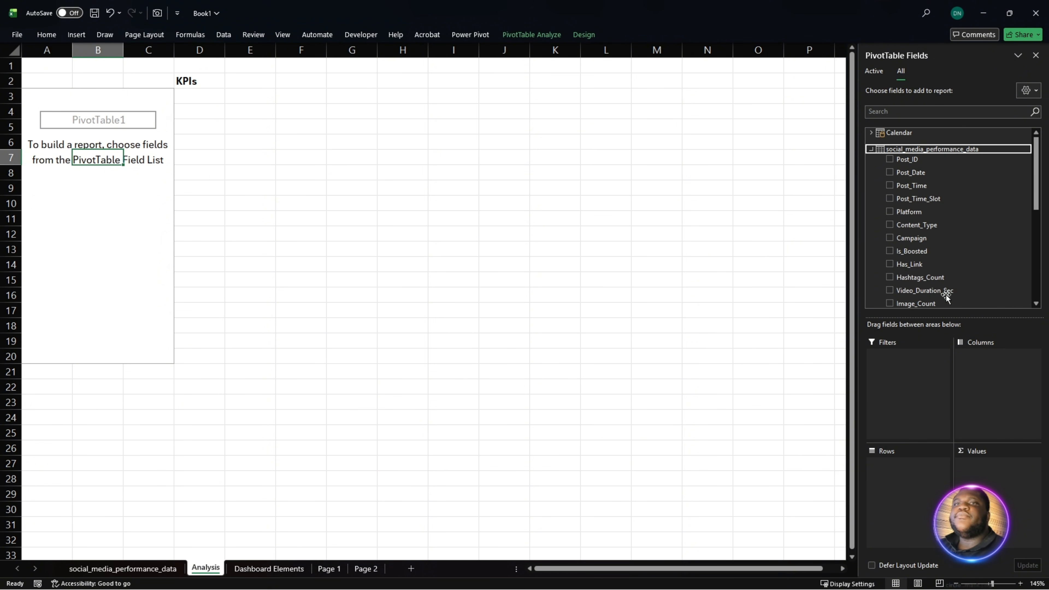
# - Start another measure on the social_media_performance_data table and name it Total Impressions
pyautogui.rightClick(928, 148)
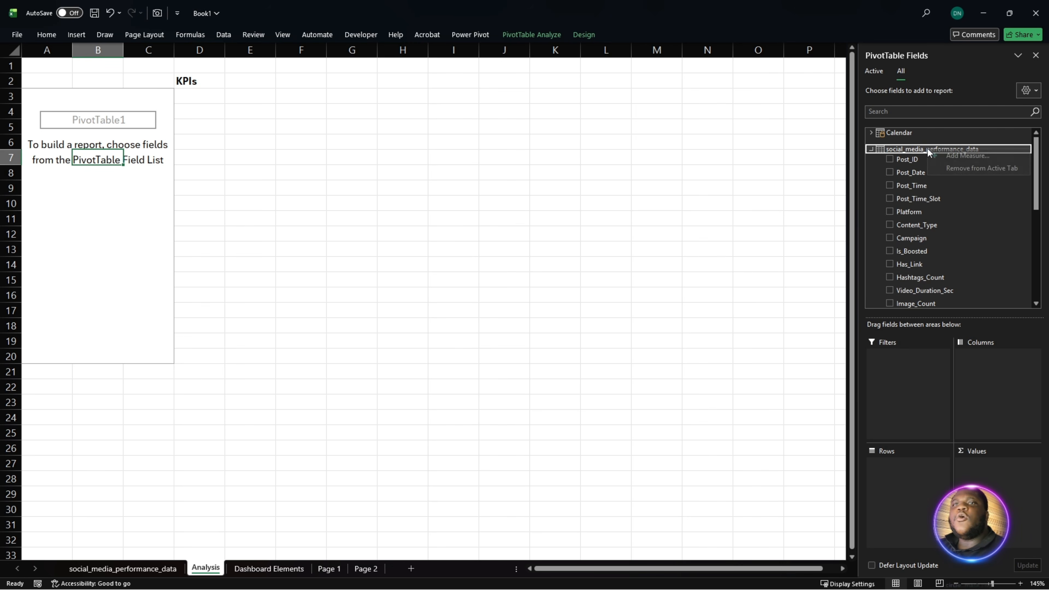
pyautogui.click(967, 155)
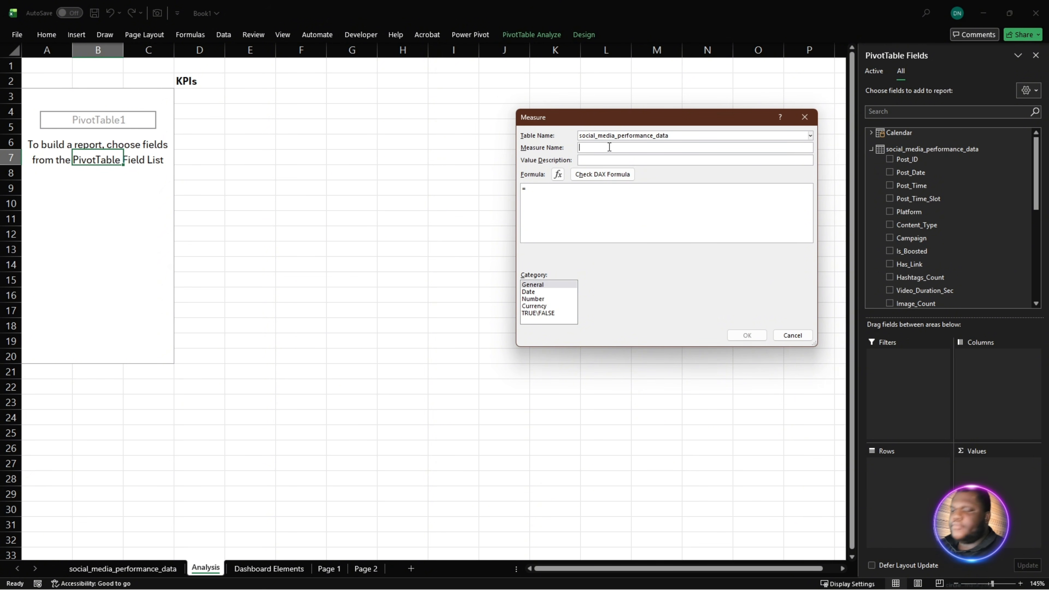
pyautogui.write('Tot')
pyautogui.write('al ')
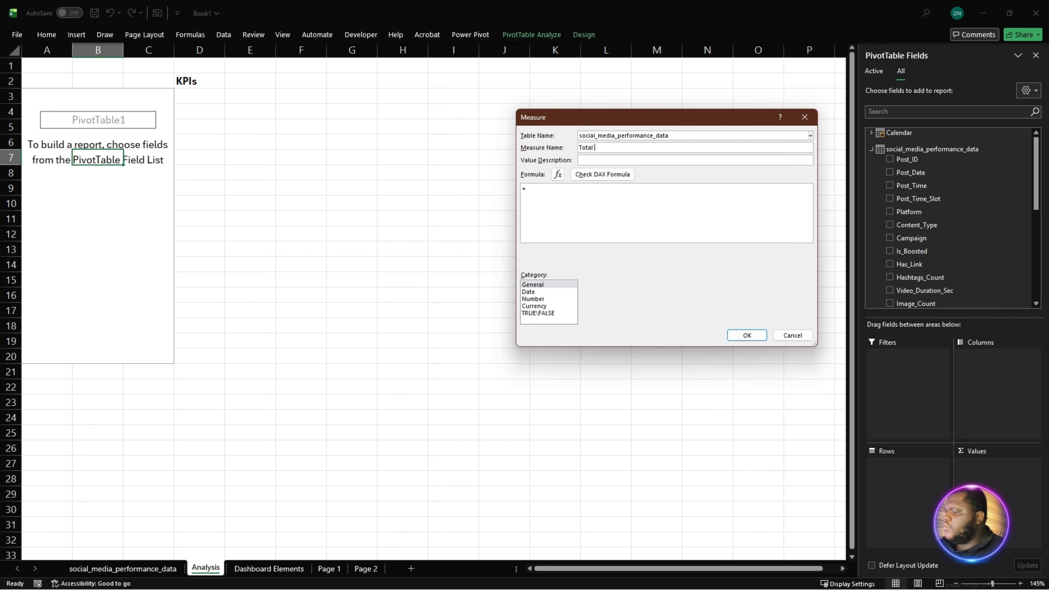
pyautogui.write('Impressions')
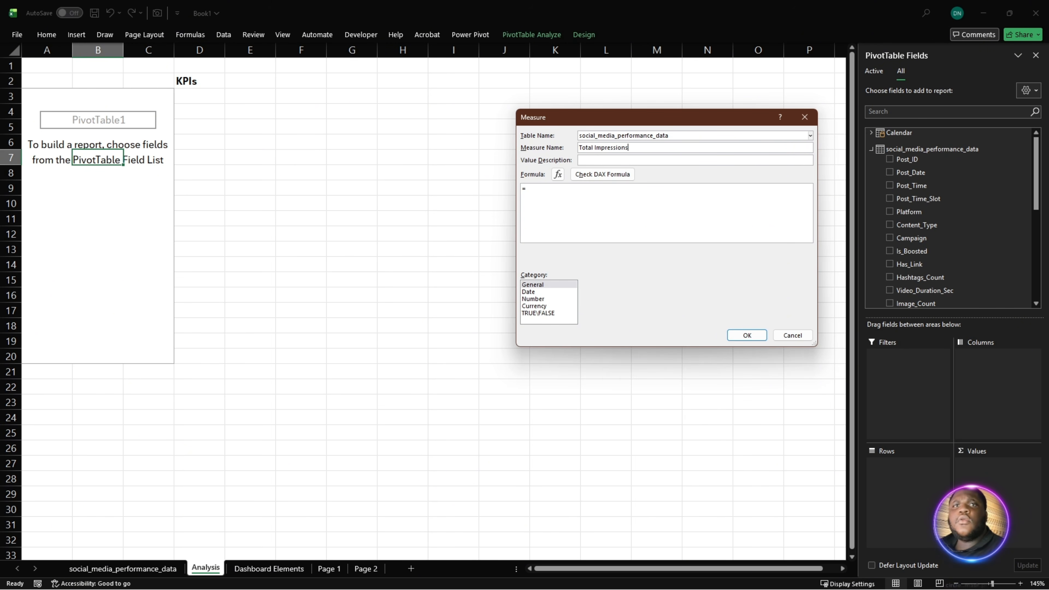
# - Set the Total Impressions formula to =SUM(social_media_performance_data[Impressions]) using the suggested table column, then check and save the measure
pyautogui.click(658, 203)
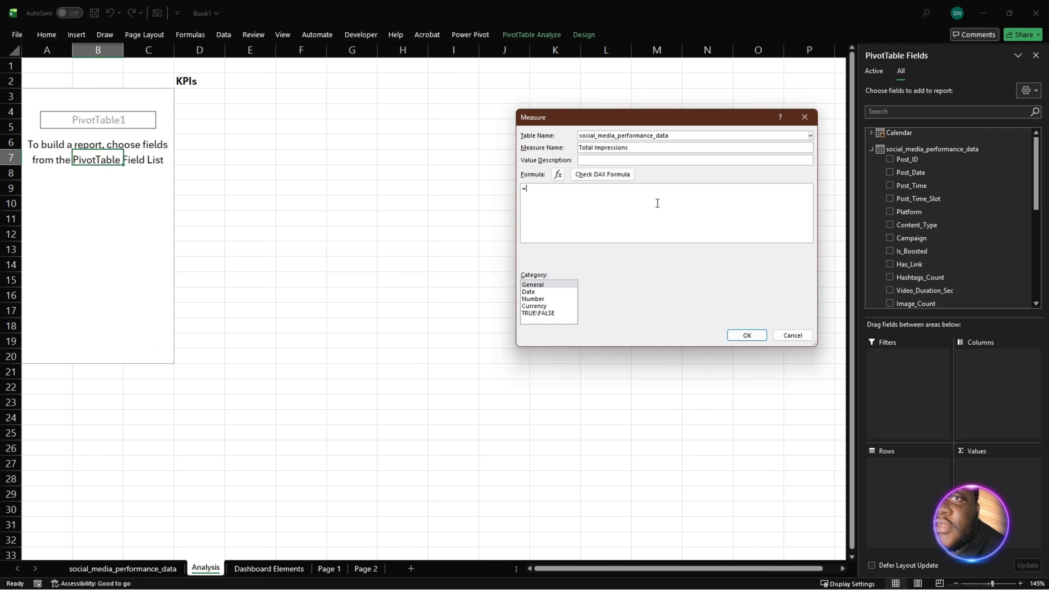
pyautogui.write('SUM')
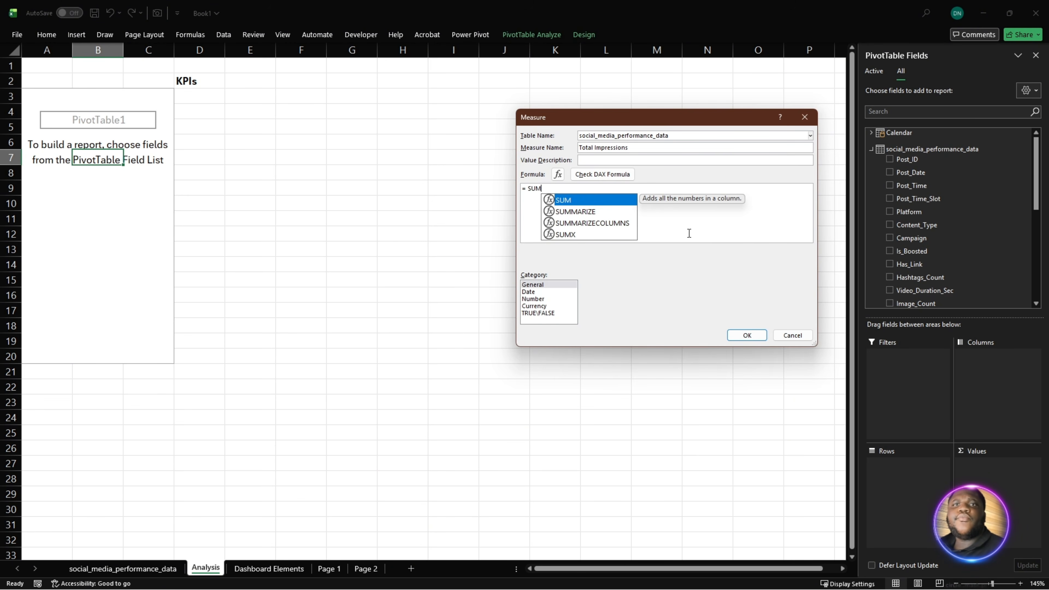
pyautogui.scroll(2, 719, 230)
pyautogui.write('(')
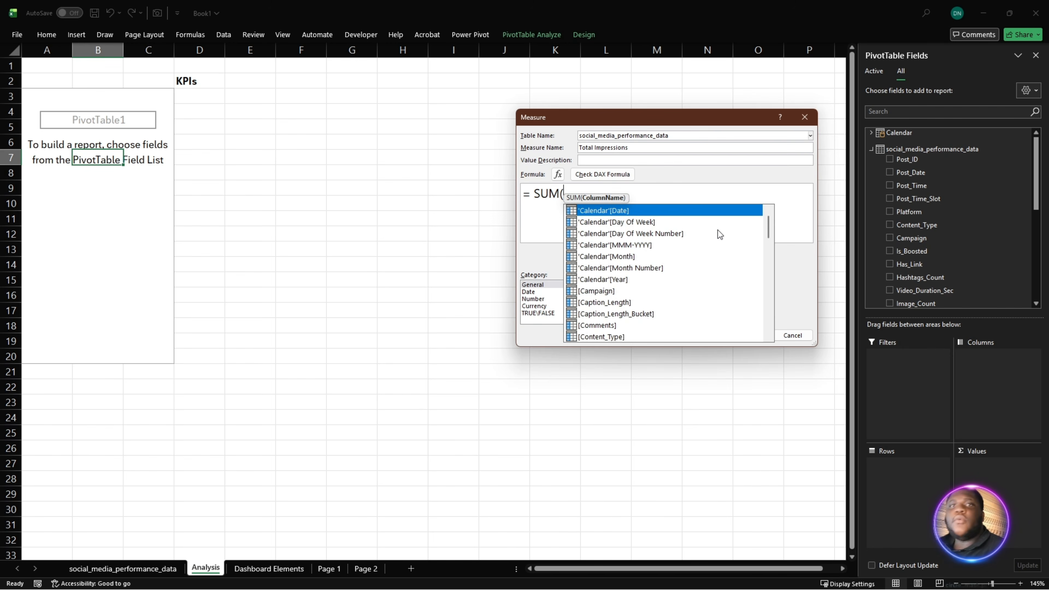
pyautogui.write('impre')
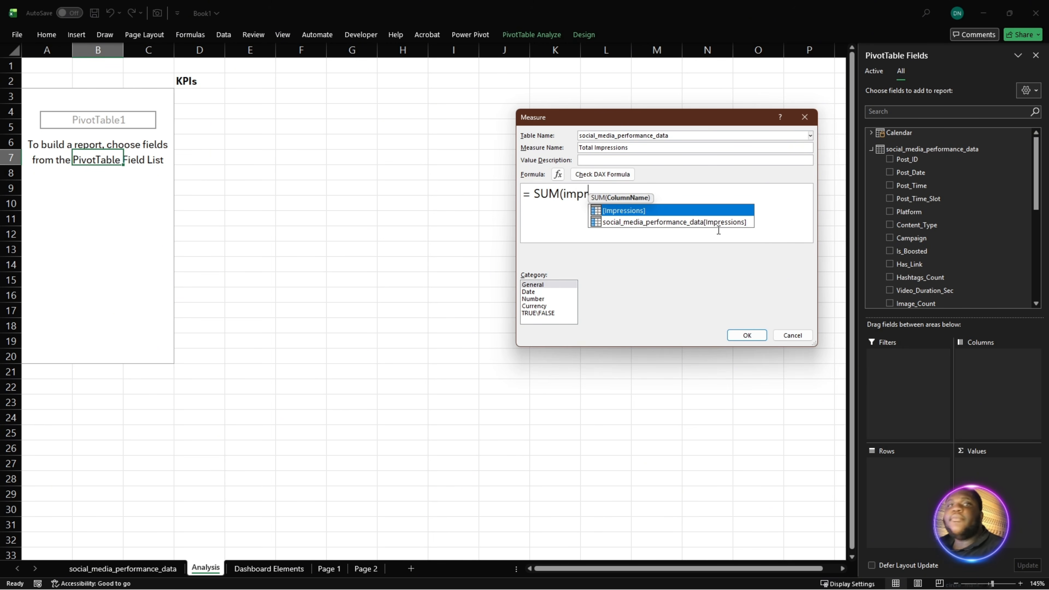
pyautogui.click(654, 222)
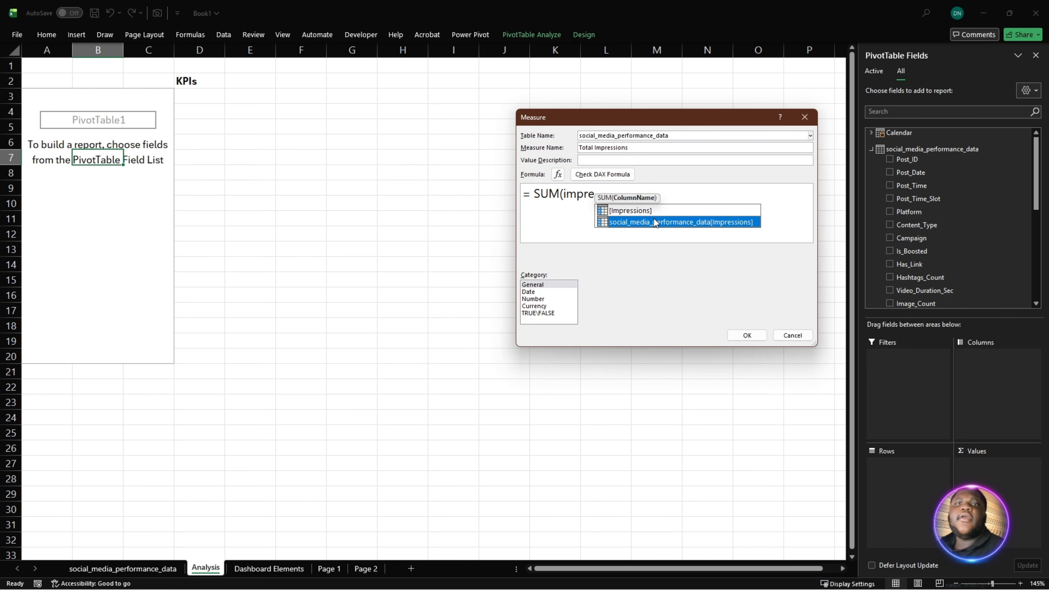
pyautogui.doubleClick(649, 225)
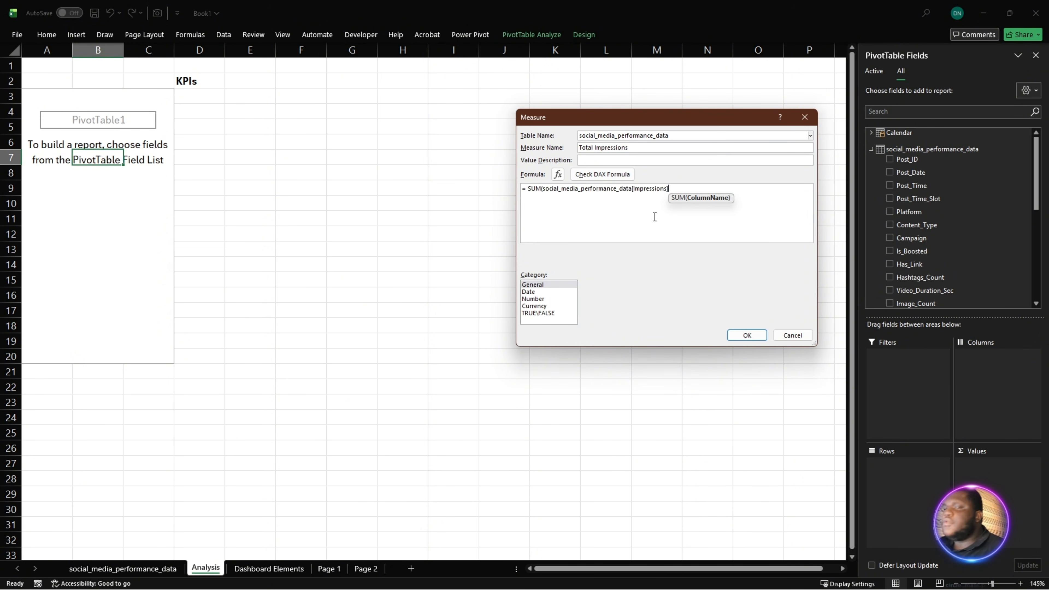
pyautogui.write(')')
pyautogui.click(594, 175)
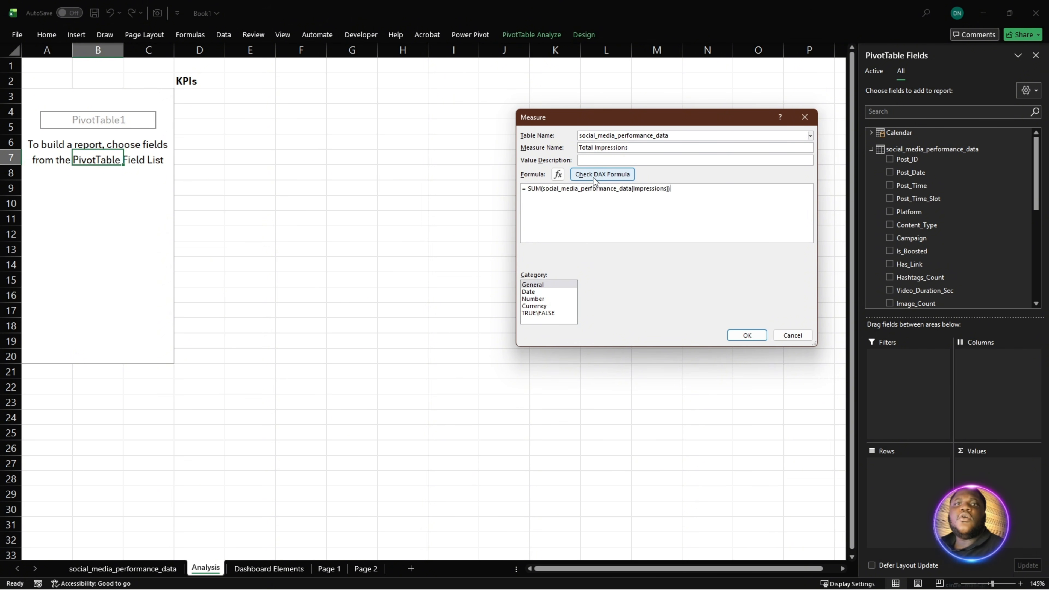
pyautogui.click(747, 336)
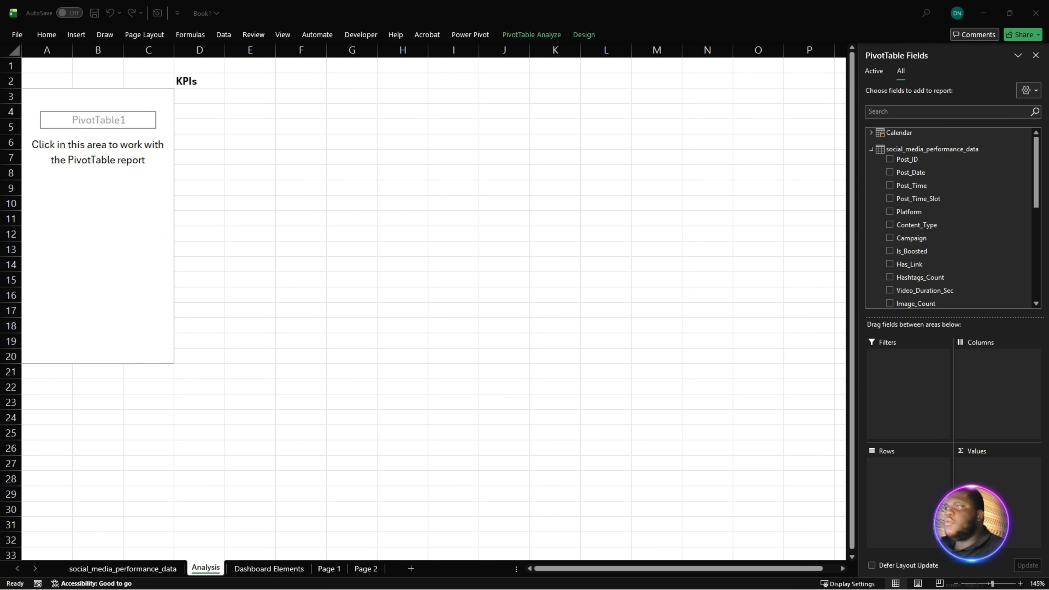
# - Start another measure on the social_media_performance_data table and name it Total_Reach
pyautogui.rightClick(946, 147)
pyautogui.click(973, 155)
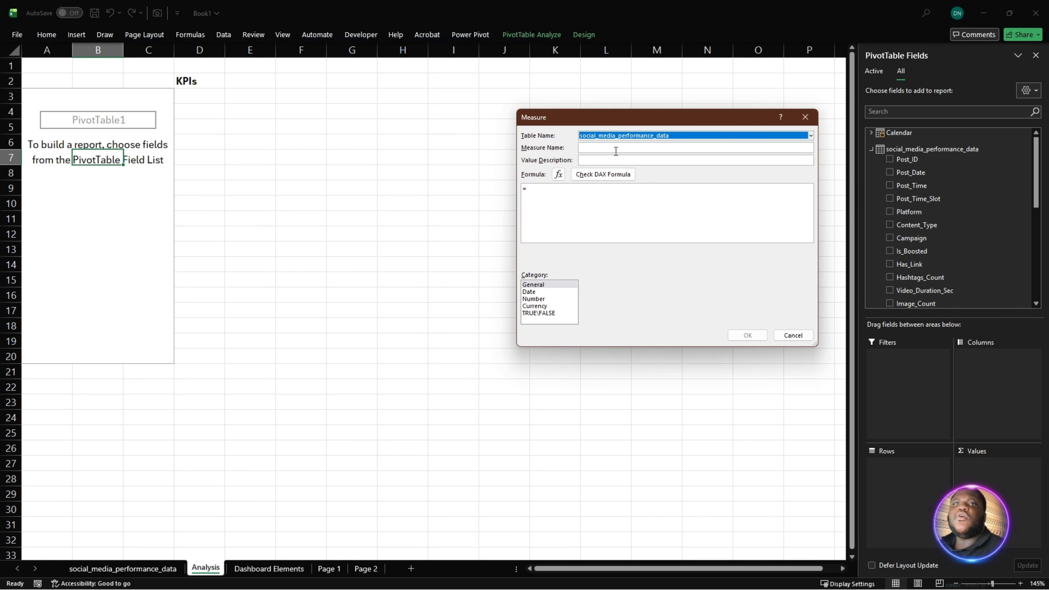
pyautogui.click(615, 148)
pyautogui.write('Tot')
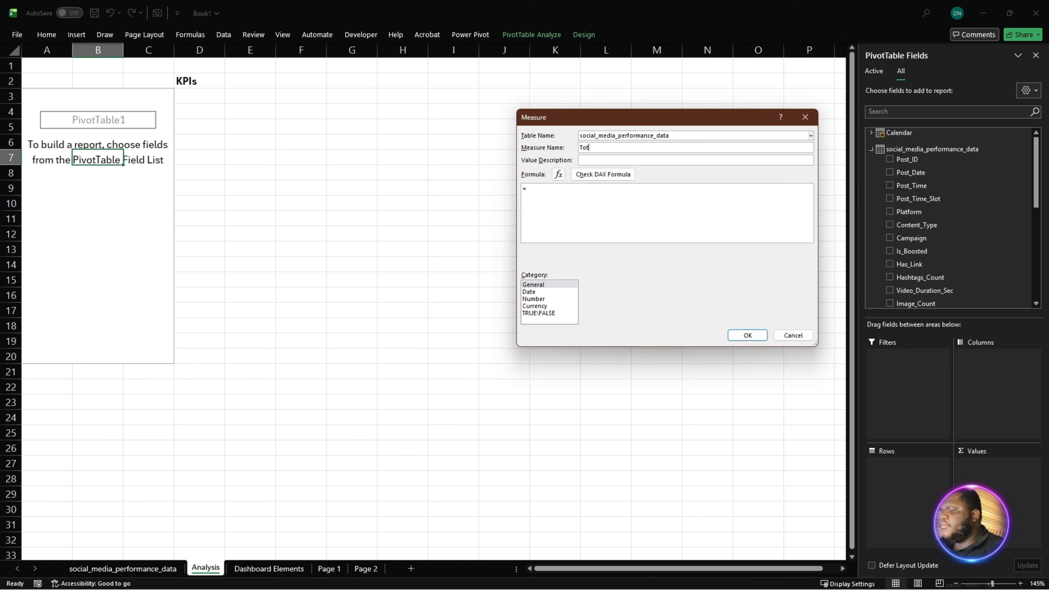
pyautogui.write('al_Re')
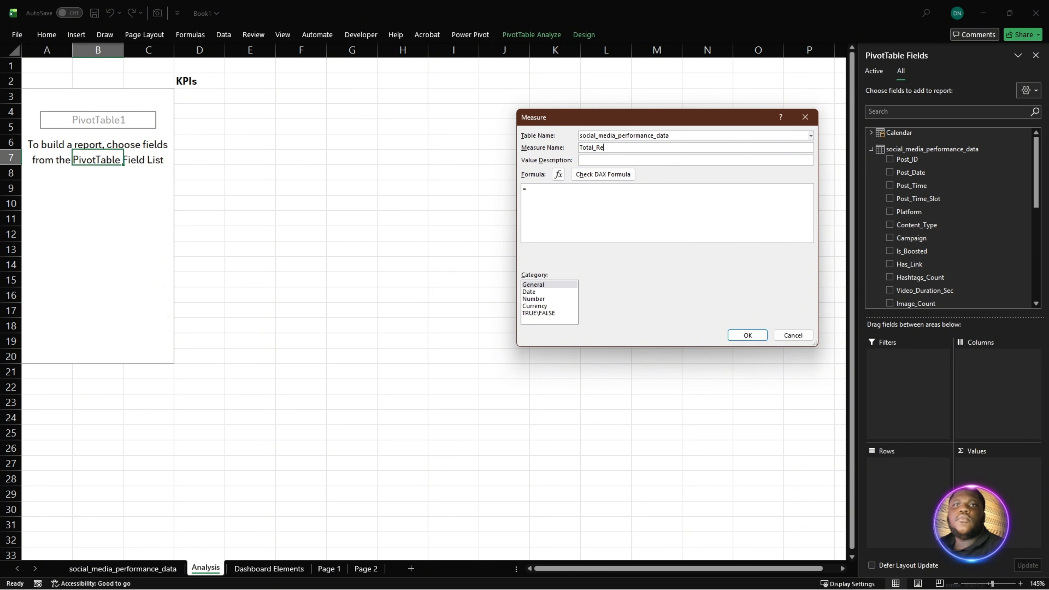
pyautogui.write('ach')
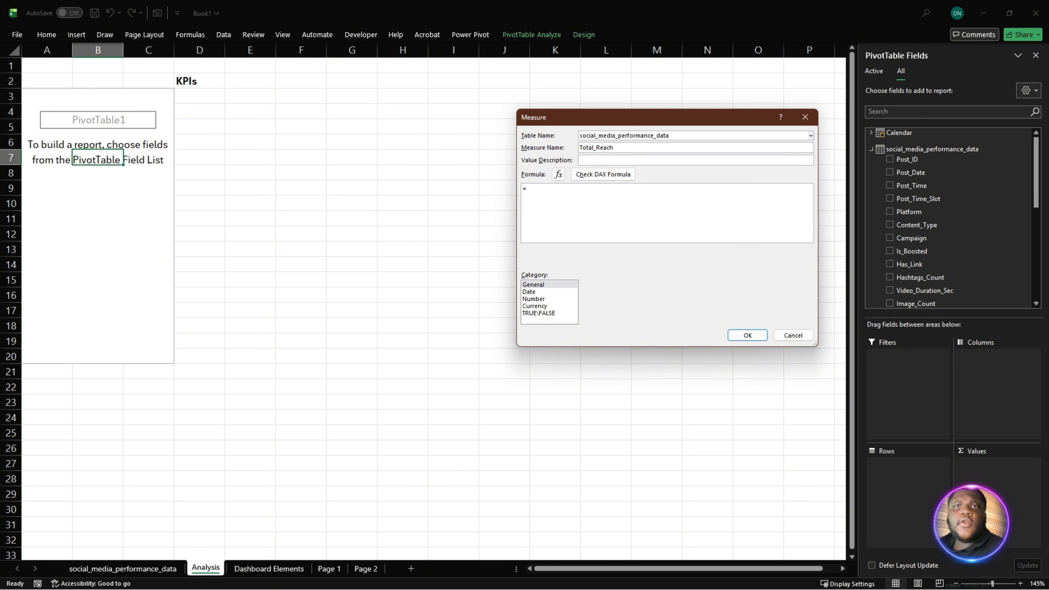
# - Paste the formula =SUM(social_media_performance_data[Reach]) into the measure, remove the duplicate equals sign, and check the DAX for errors
pyautogui.click(624, 204)
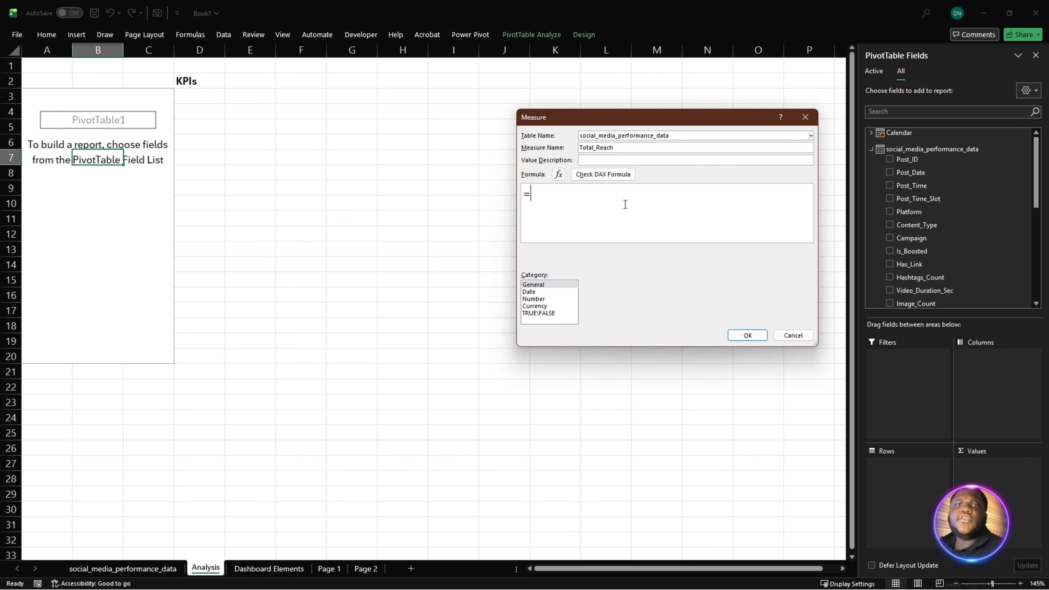
pyautogui.write('=SUM(social_media_performance_data[Reach])')
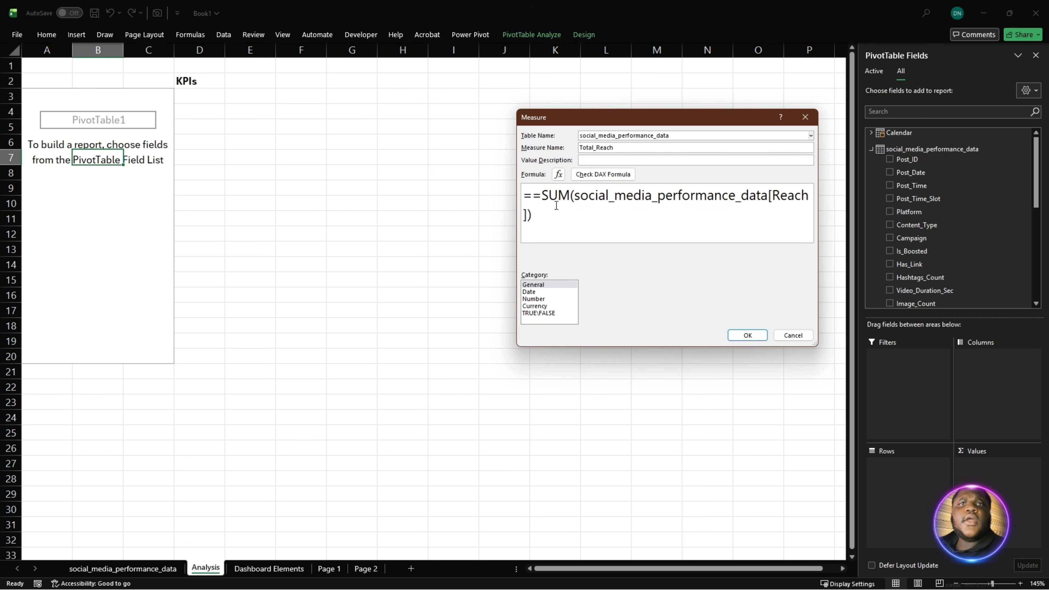
pyautogui.click(542, 197)
pyautogui.press('BackSpace')
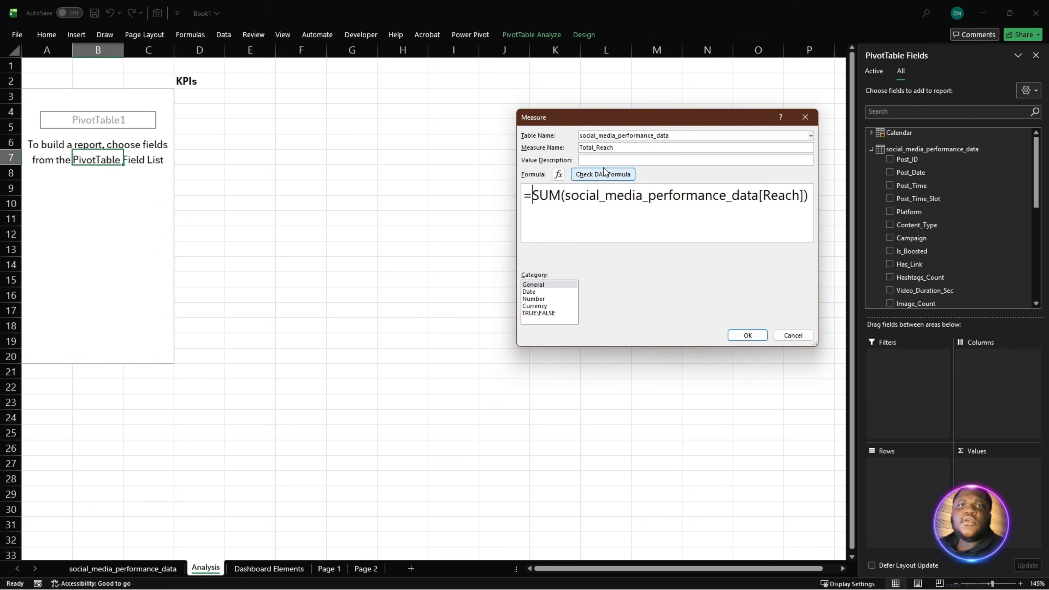
pyautogui.click(597, 174)
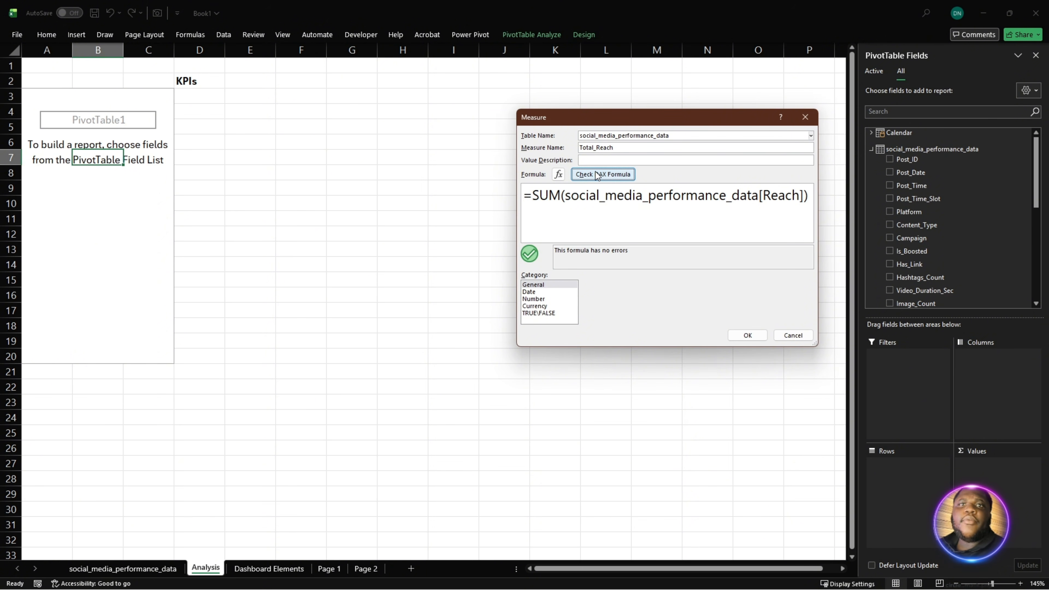
# - Rename the reach measure as Total Reach with a space instead of the underscore, then recheck and save it
pyautogui.click(594, 148)
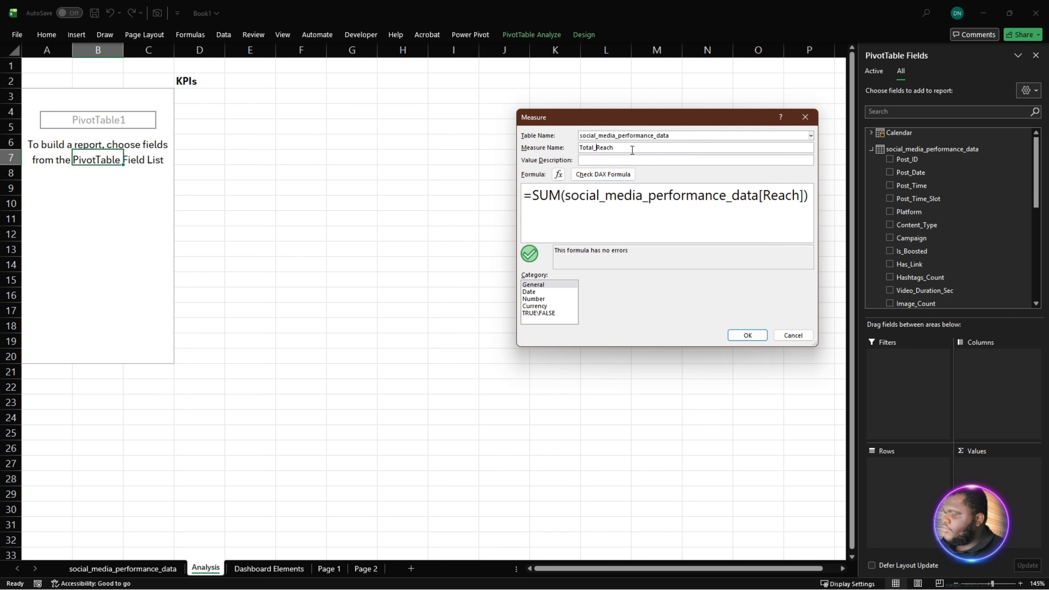
pyautogui.press('BackSpace')
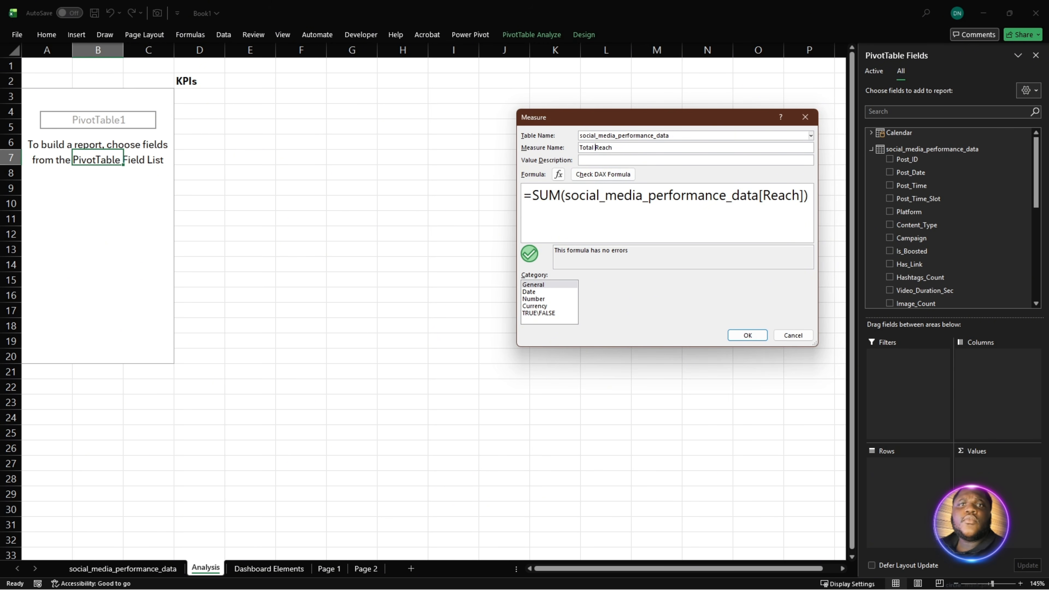
pyautogui.click(592, 175)
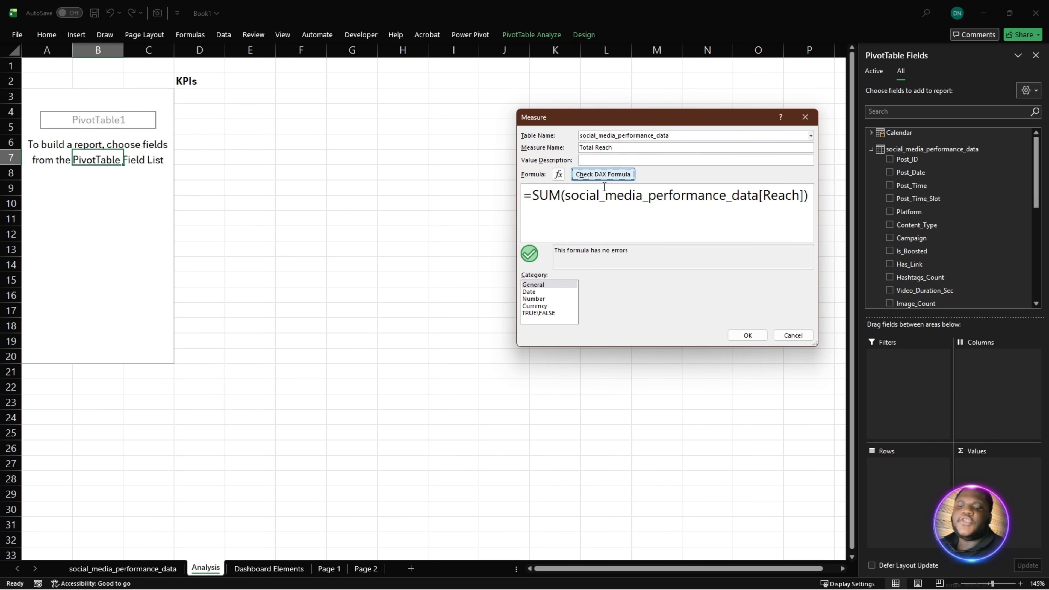
pyautogui.click(747, 335)
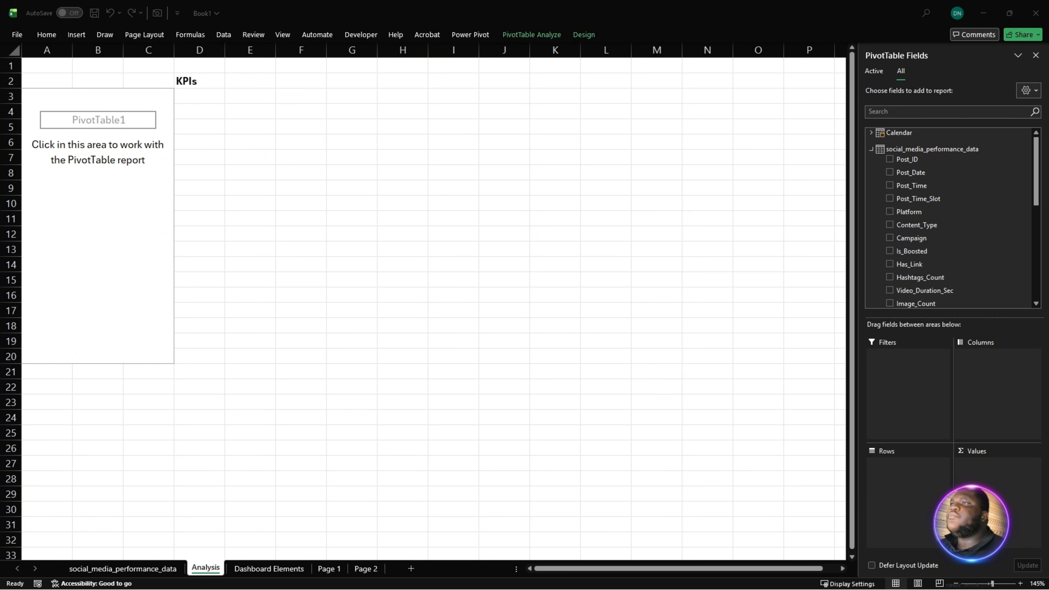
# - Start another measure on social_media_performance_data and paste the formula =DIVIDE( [Total Engagement], [Total Impressions],0)
pyautogui.rightClick(901, 146)
pyautogui.click(943, 153)
pyautogui.click(645, 188)
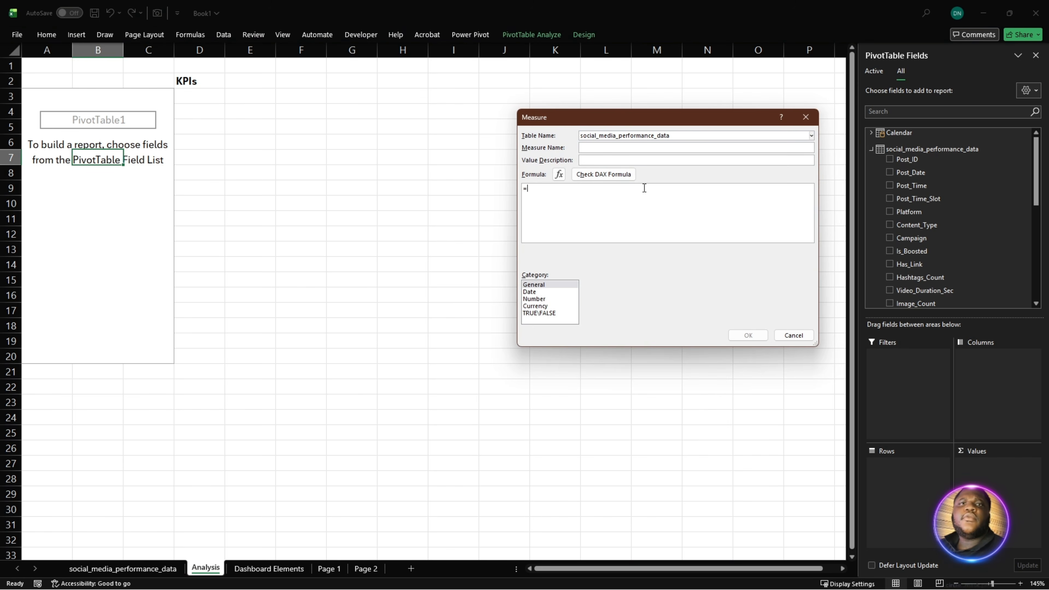
pyautogui.write('DIVIDE( [Total Engagement], [Total Impressions],0)')
pyautogui.keyDown('ctrl'); pyautogui.scroll(5, 618, 228); pyautogui.keyUp('ctrl')
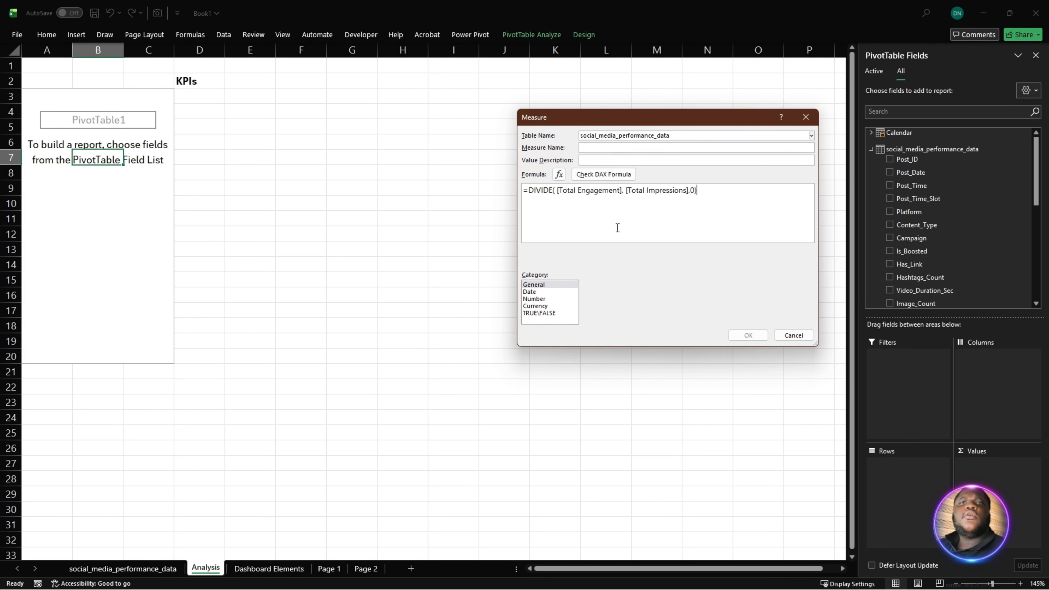
pyautogui.keyDown('ctrl'); pyautogui.scroll(-1, 618, 227); pyautogui.keyUp('ctrl')
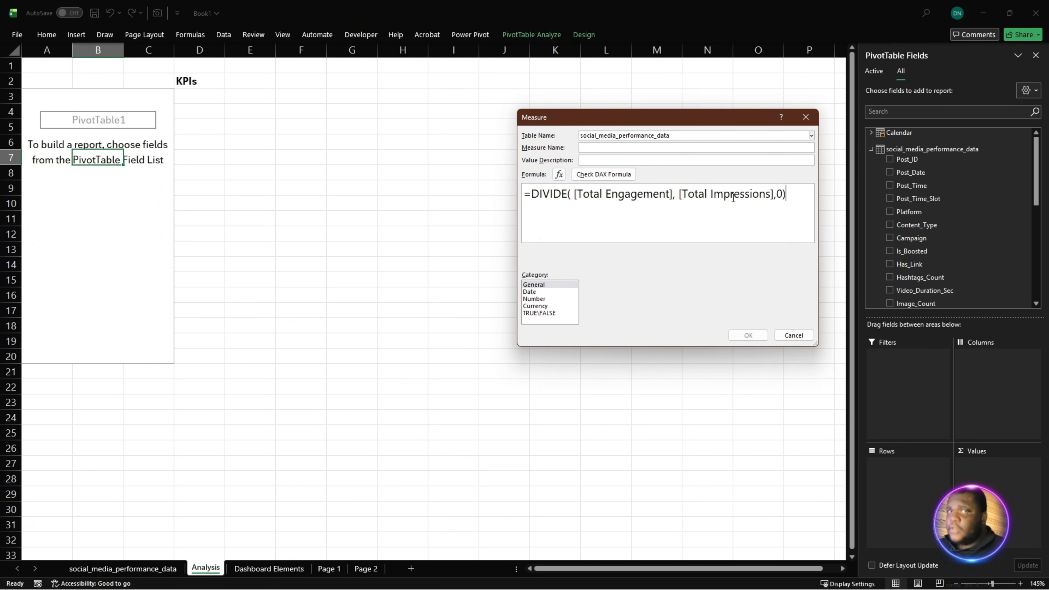
# - Name the DIVIDE measure Engagement Rate, then check its formula and save it
pyautogui.click(618, 151)
pyautogui.write('En')
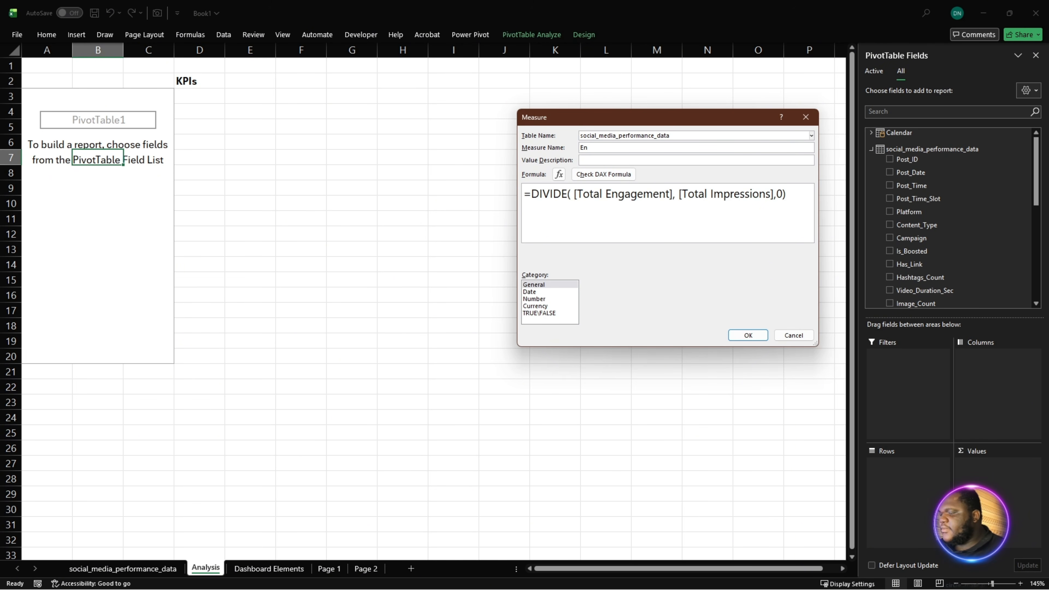
pyautogui.write('gagement')
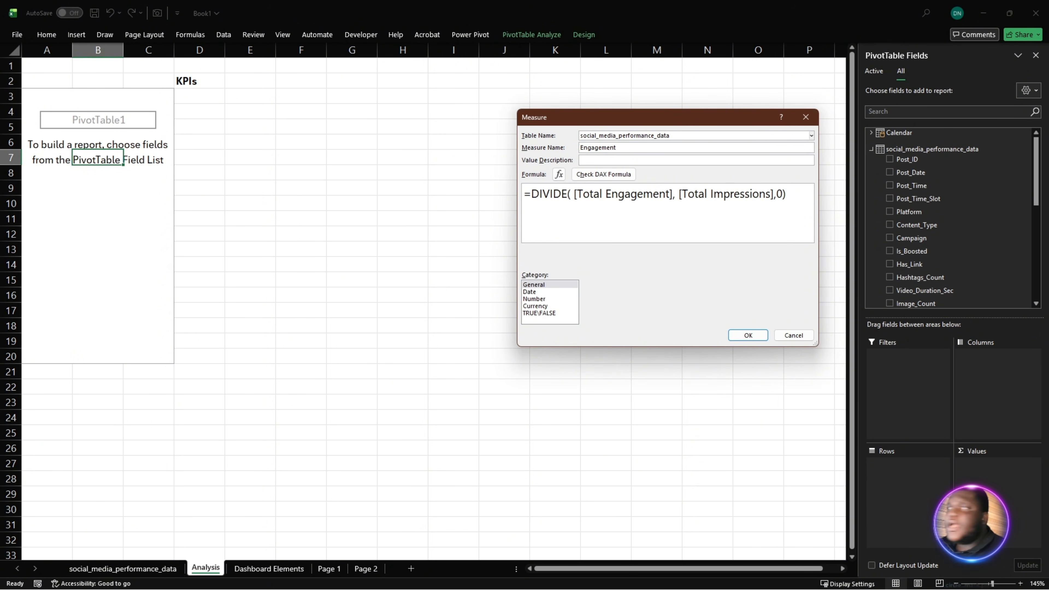
pyautogui.write(' Rage')
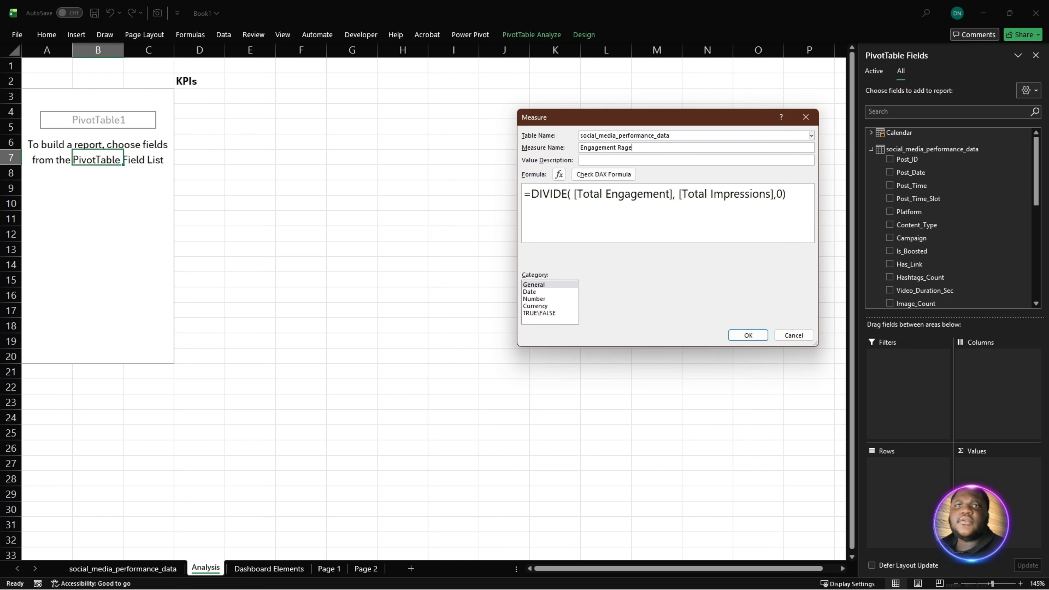
pyautogui.press('BackSpace')
pyautogui.press('BackSpace')
pyautogui.press('BackSpace')
pyautogui.press('BackSpace')
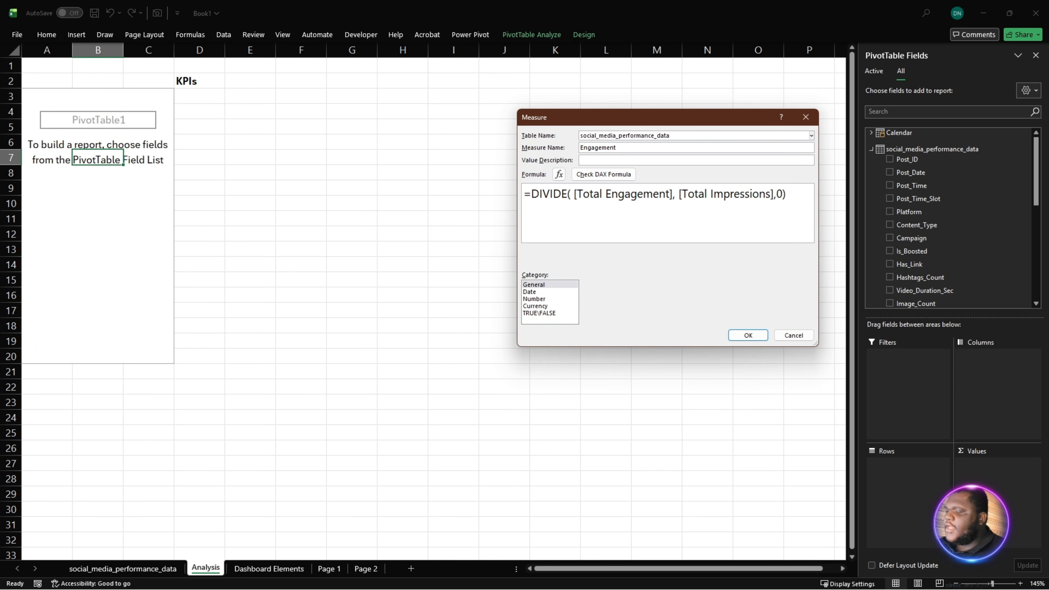
pyautogui.write('Rate')
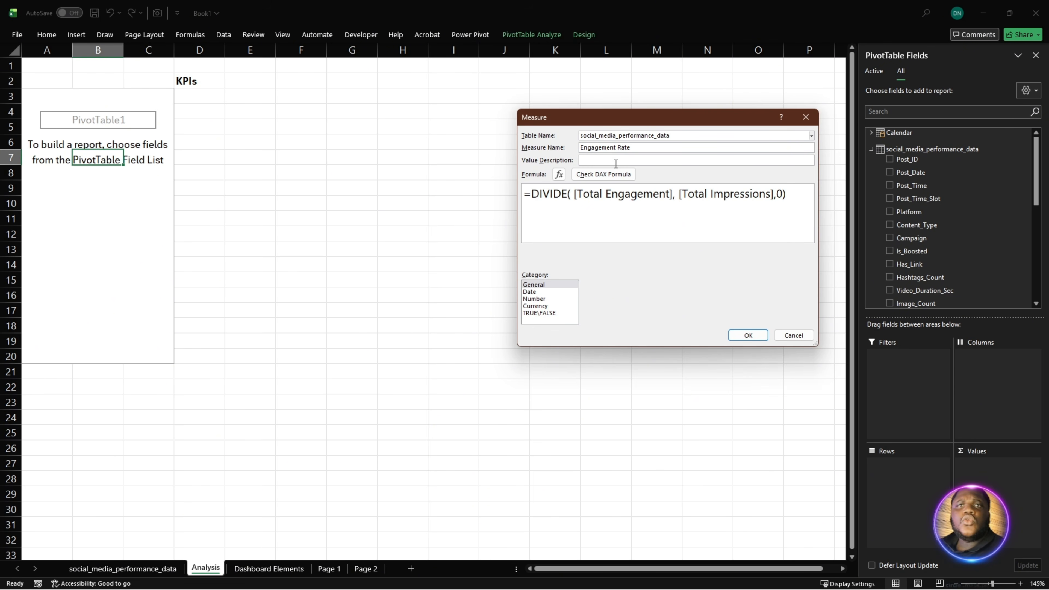
pyautogui.click(604, 174)
pyautogui.click(739, 334)
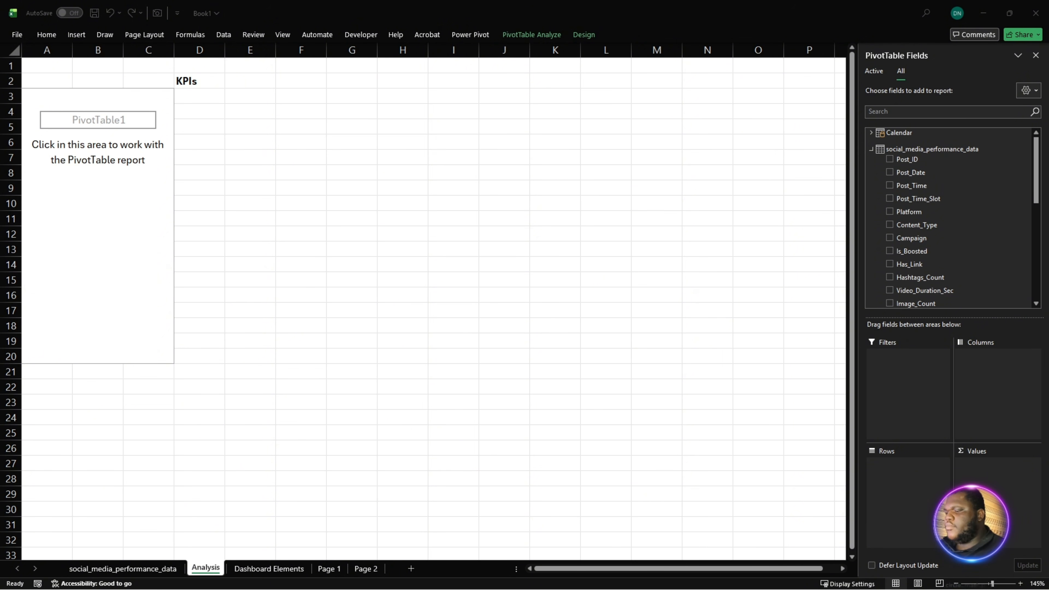
# - Start another measure on the social_media_performance_data table and name it Total Cost
pyautogui.rightClick(902, 150)
pyautogui.click(933, 158)
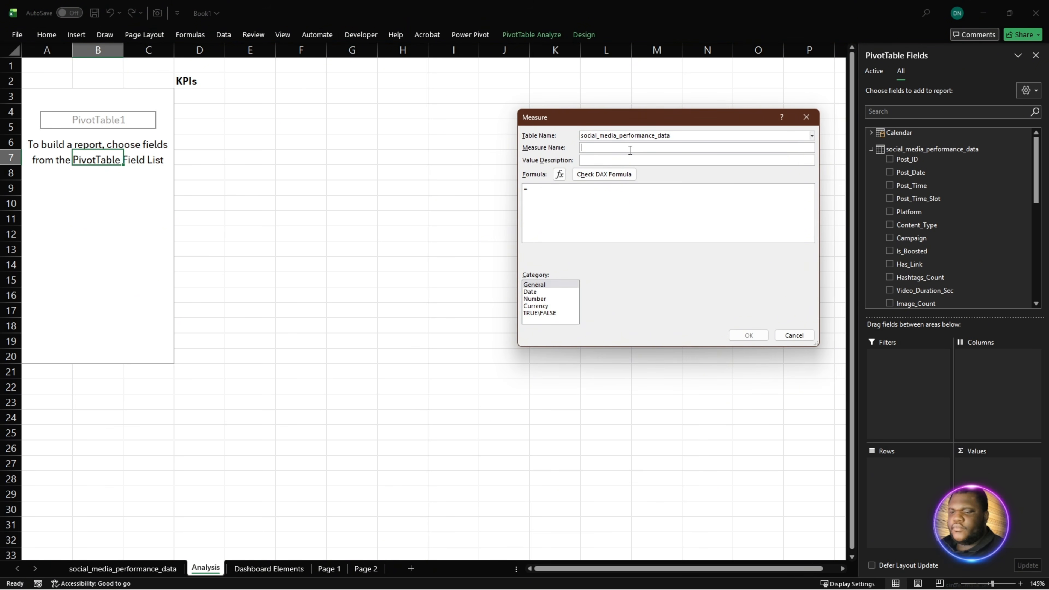
pyautogui.write('Total')
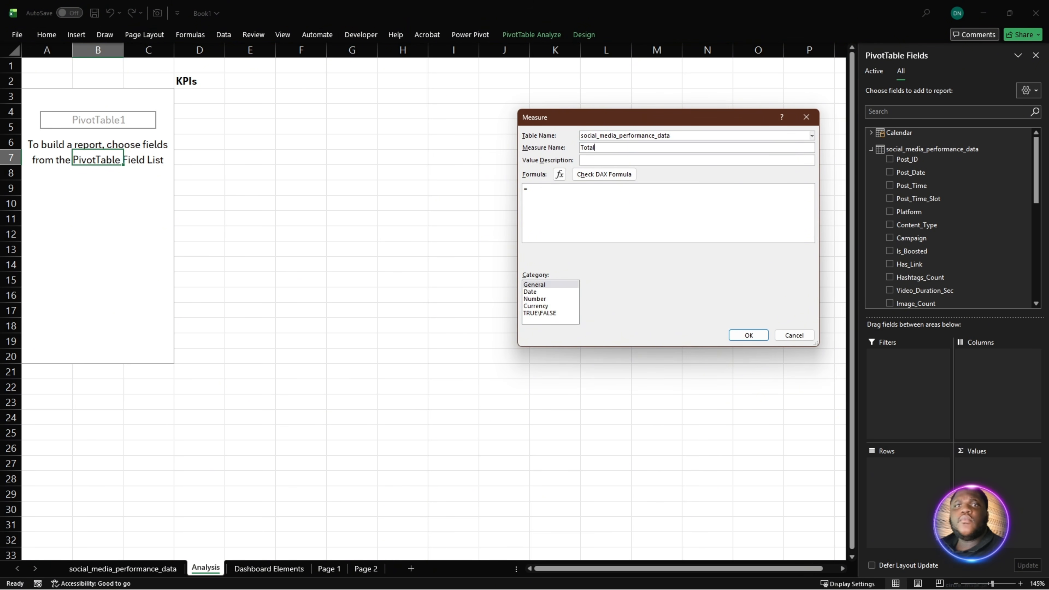
pyautogui.write(' Cost')
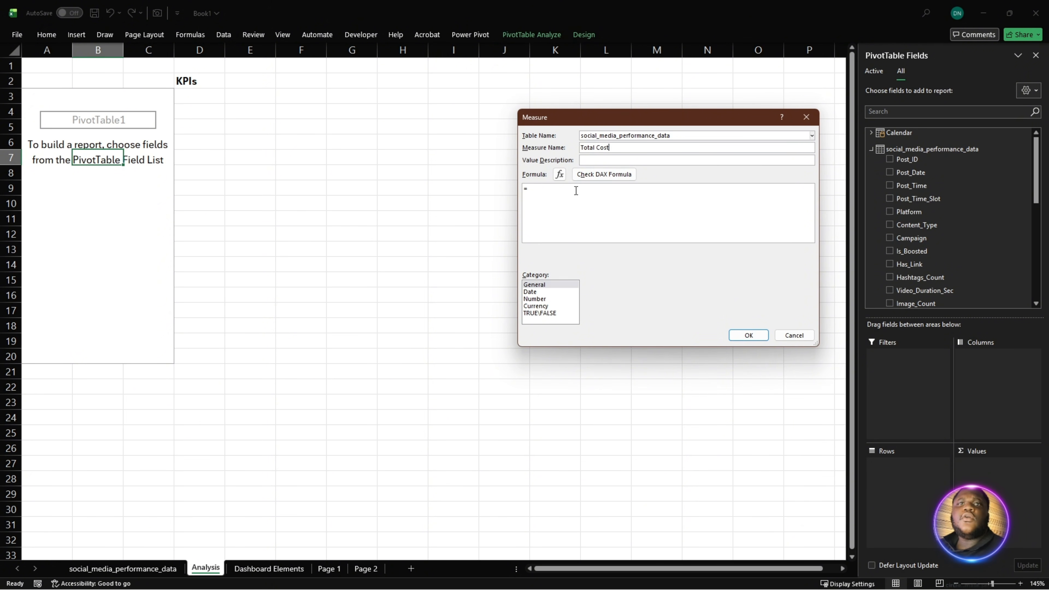
# - Replace the formula with =SUM(social_media_performance_data[Production_Cost]) + SUM(social_media_performance_data[Promotion_Budget]) from the clipboard history
pyautogui.moveTo(577, 190); pyautogui.dragTo(492, 192)
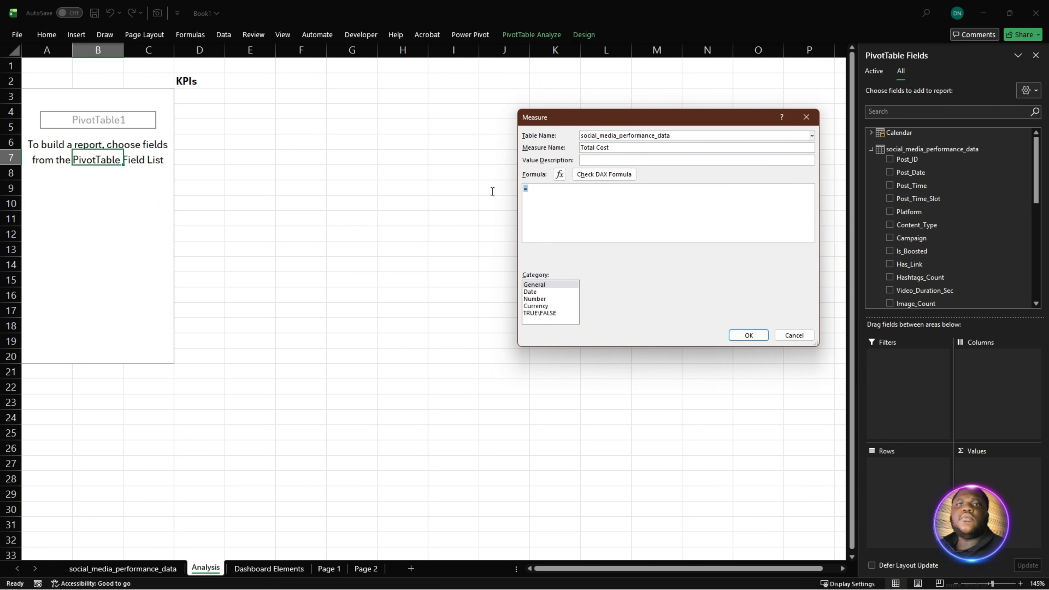
pyautogui.press('super+v')
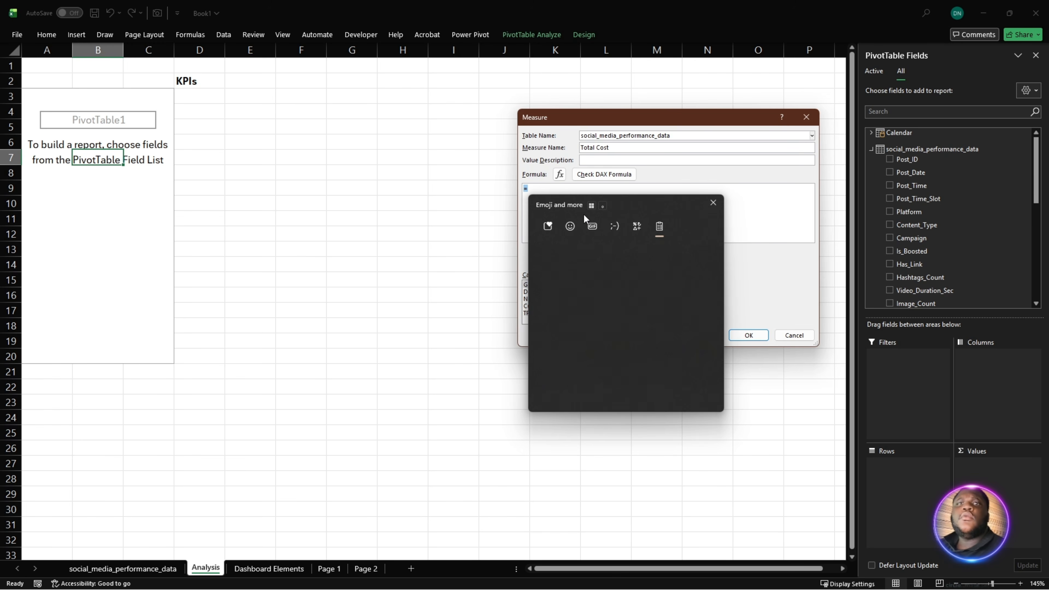
pyautogui.click(599, 287)
pyautogui.keyDown('ctrl'); pyautogui.scroll(4, 670, 215); pyautogui.keyUp('ctrl')
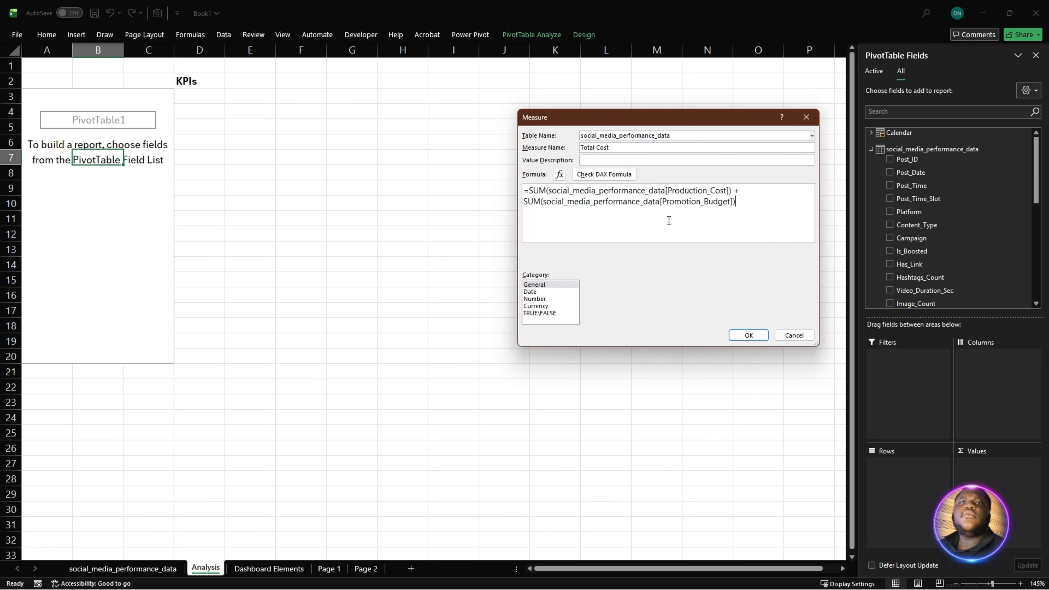
# - Review both SUM parts of the Total Cost formula, check the DAX for errors and save the measure
pyautogui.moveTo(533, 194); pyautogui.dragTo(794, 199)
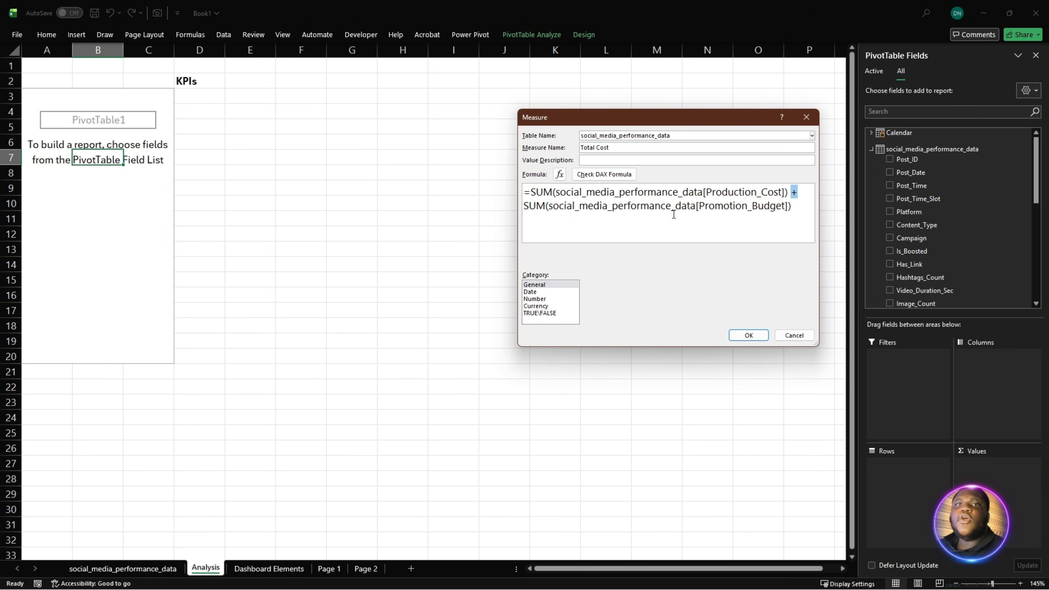
pyautogui.moveTo(524, 206); pyautogui.dragTo(797, 227)
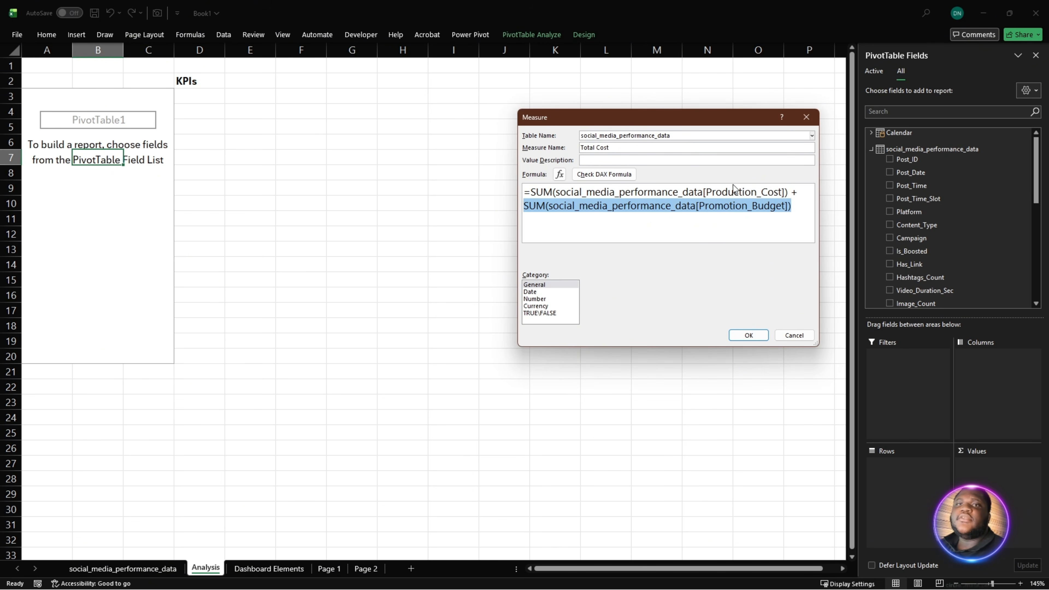
pyautogui.click(672, 228)
pyautogui.click(617, 176)
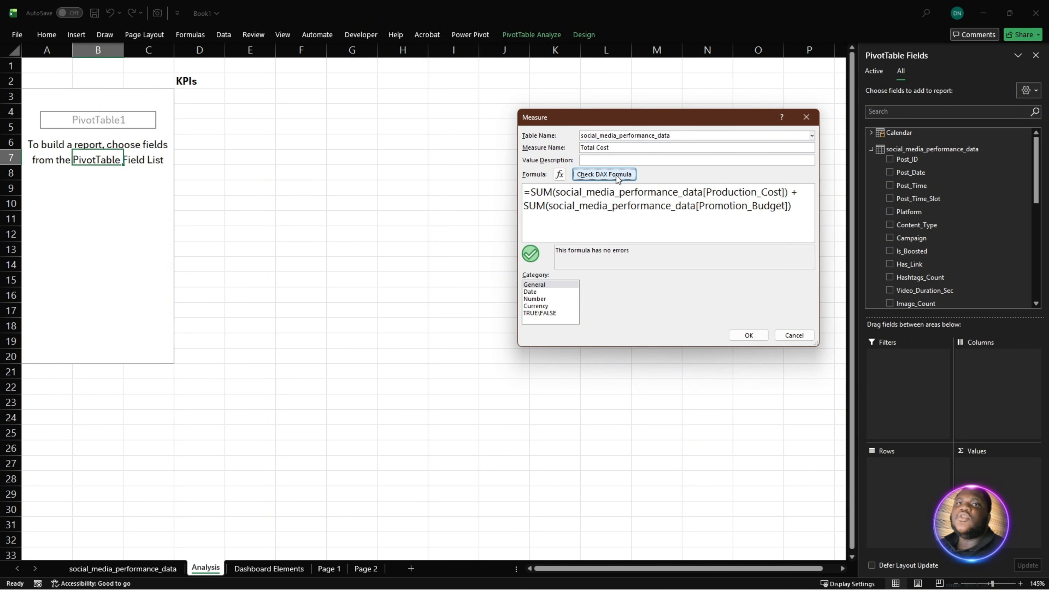
pyautogui.moveTo(800, 195); pyautogui.dragTo(531, 193)
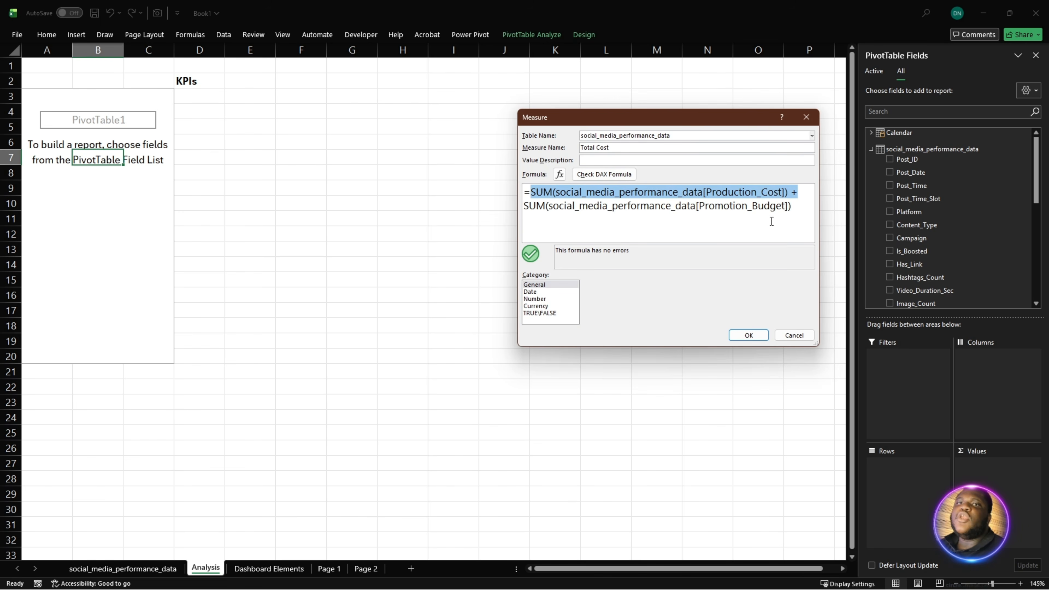
pyautogui.moveTo(793, 215); pyautogui.dragTo(518, 212)
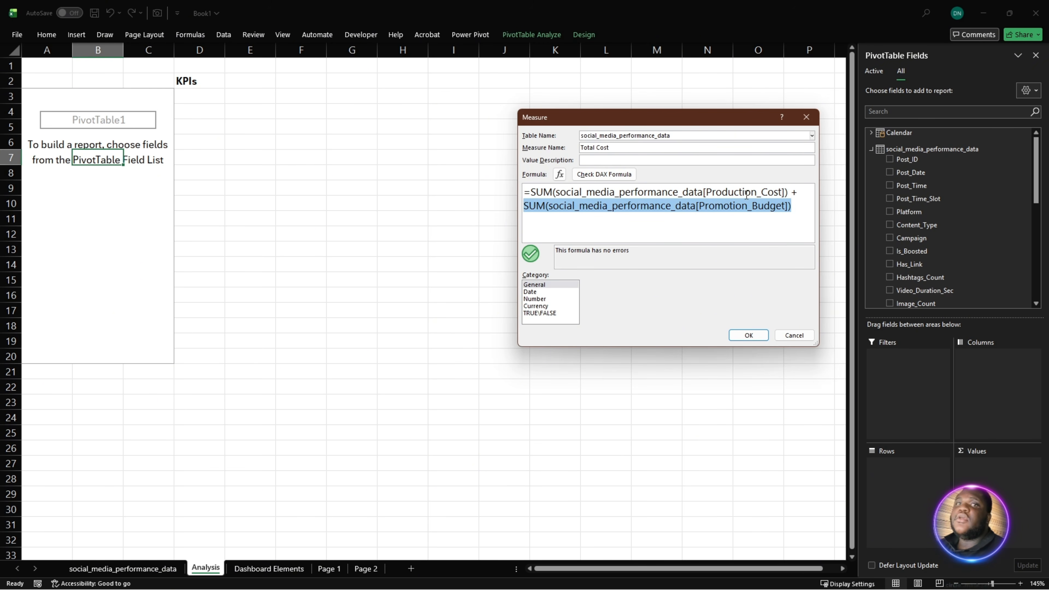
pyautogui.click(748, 335)
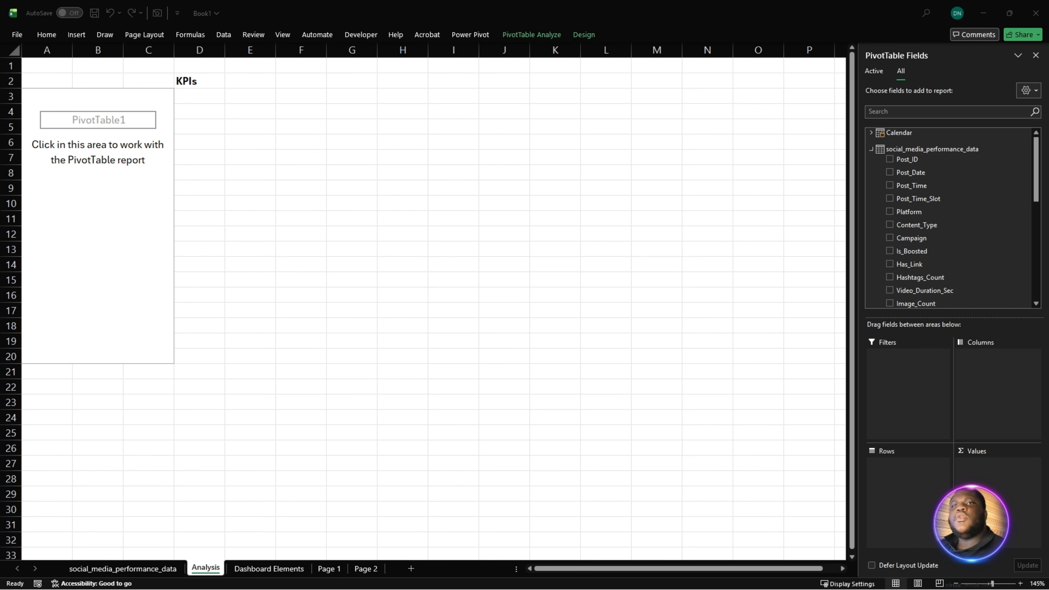
# - Start another measure on the social_media_performance_data table and name it Avg Engagement
pyautogui.click(913, 143)
pyautogui.rightClick(914, 150)
pyautogui.click(962, 158)
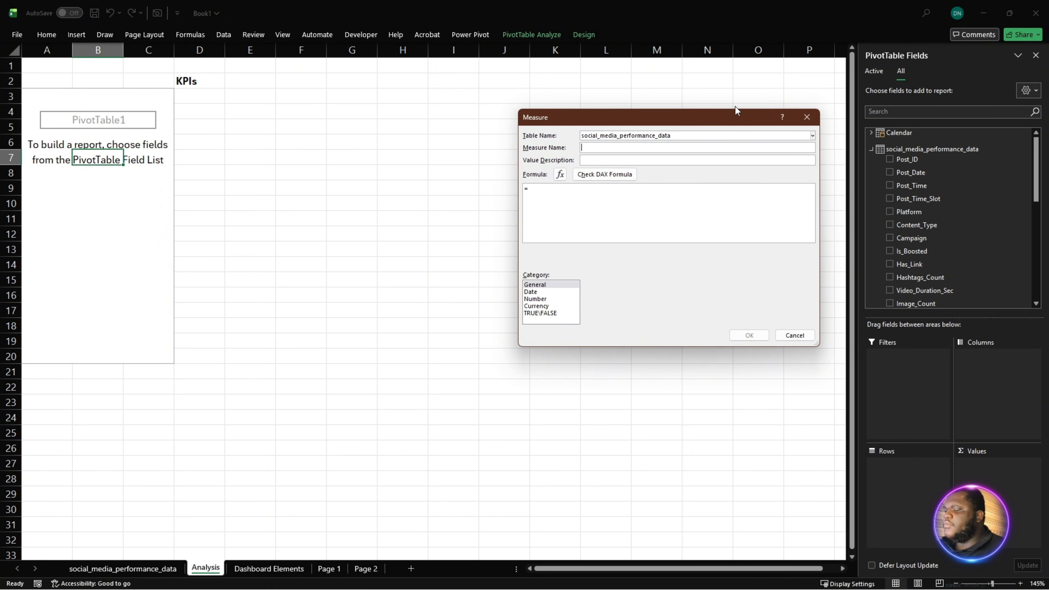
pyautogui.write('Avg E')
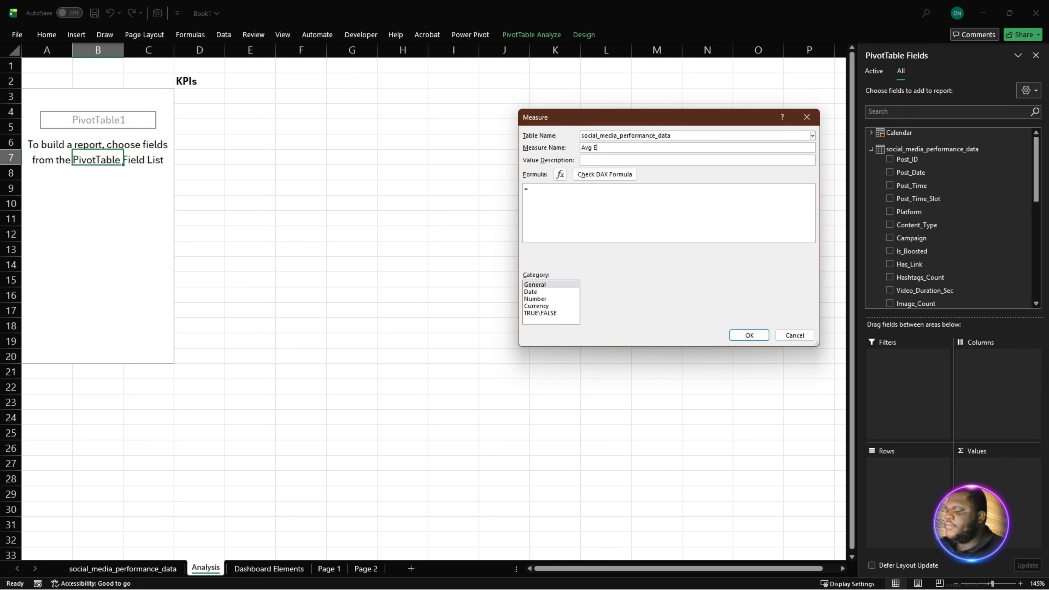
pyautogui.write('ngagement')
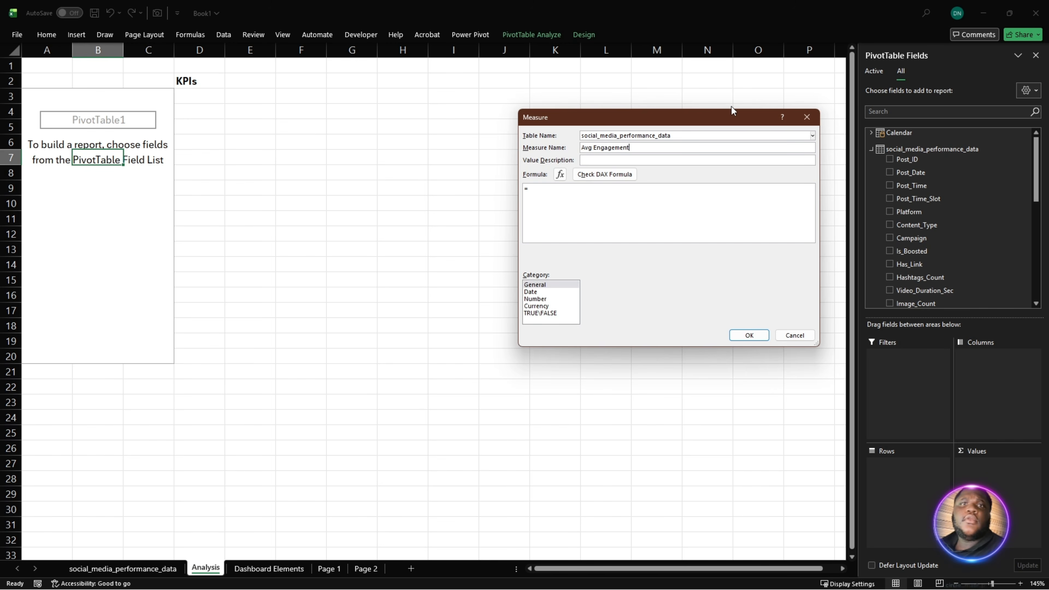
# - Replace the Avg Engagement formula with the copied =DIVIDE([Total Engagement], COUNTROWS(social_media_performance_data)) and save the measure
pyautogui.moveTo(604, 212); pyautogui.dragTo(475, 203)
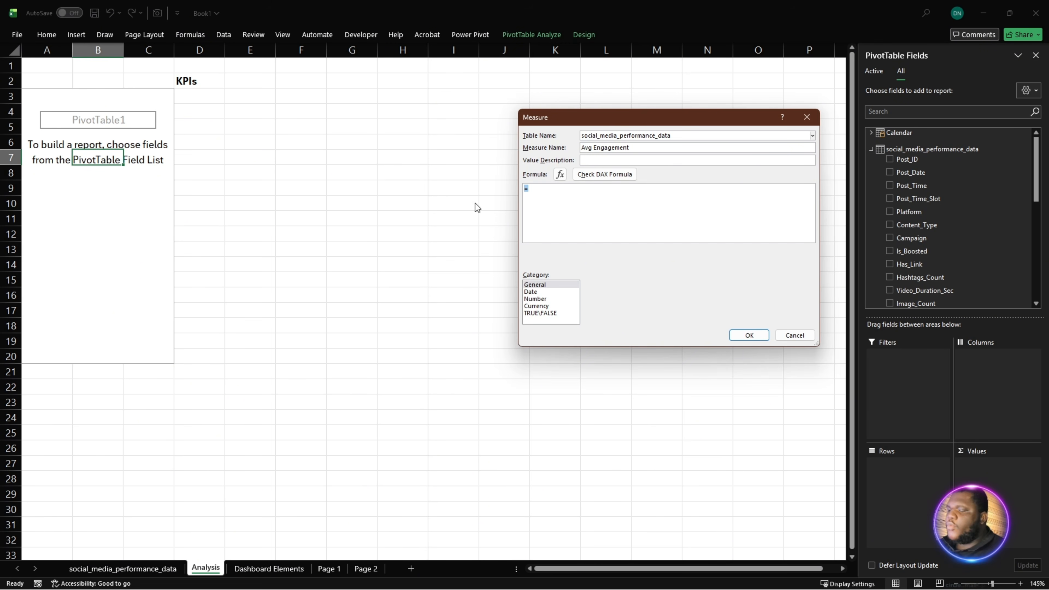
pyautogui.write('=DIVIDE([Total Engagement], COUNTROWS(social_media_performance_data))')
pyautogui.keyDown('ctrl'); pyautogui.scroll(2, 581, 218); pyautogui.keyUp('ctrl')
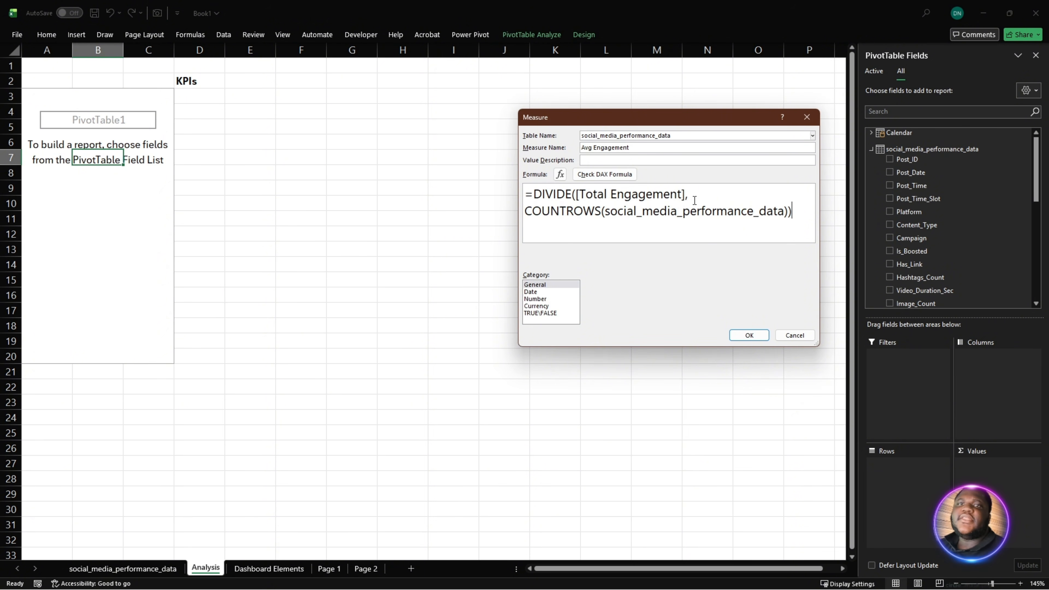
pyautogui.moveTo(694, 200); pyautogui.dragTo(579, 200)
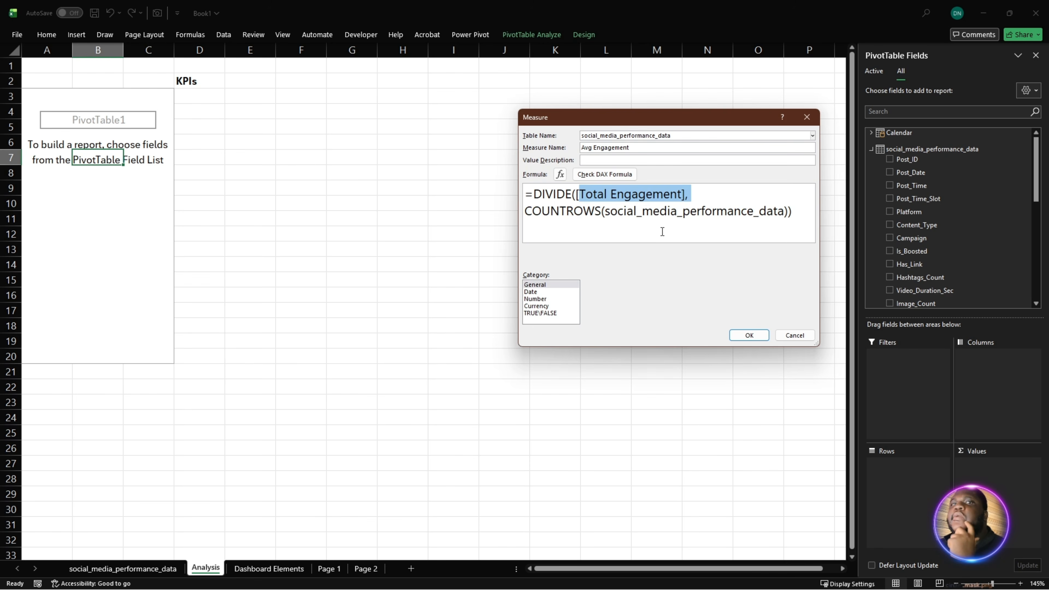
pyautogui.moveTo(525, 212); pyautogui.dragTo(789, 226)
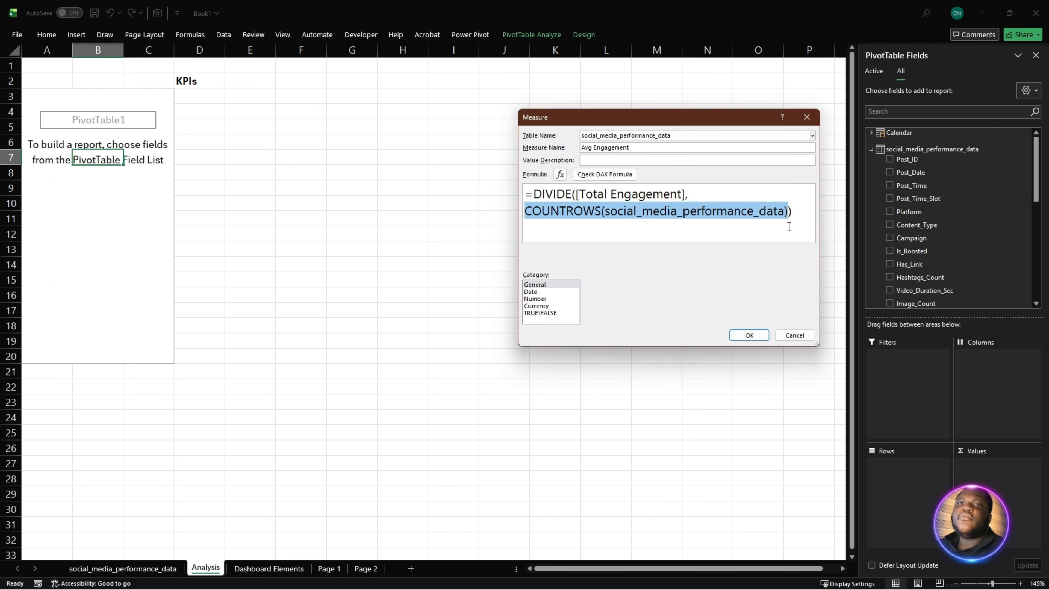
pyautogui.click(741, 228)
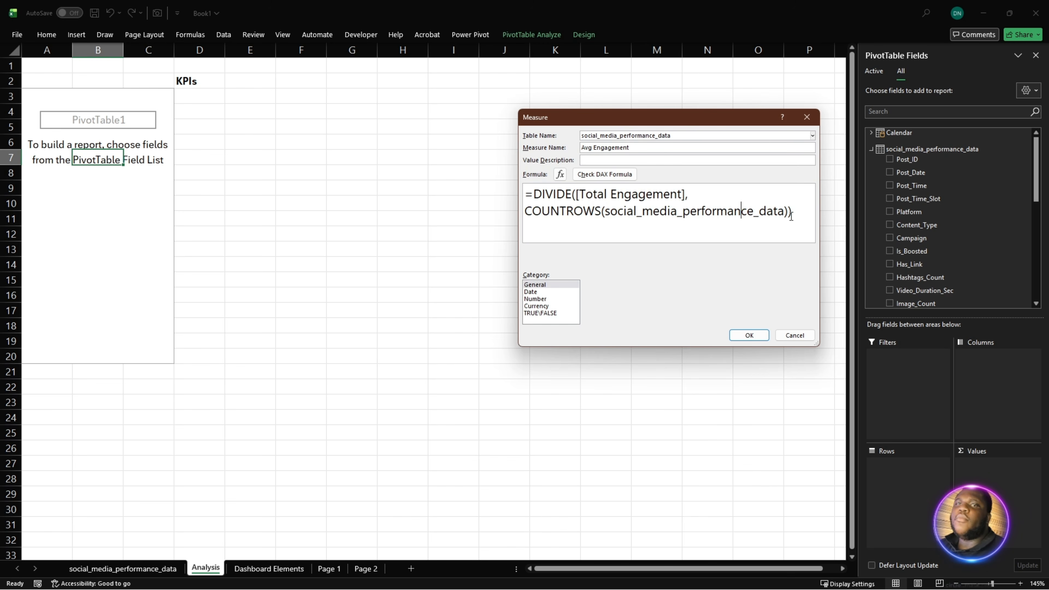
pyautogui.click(755, 335)
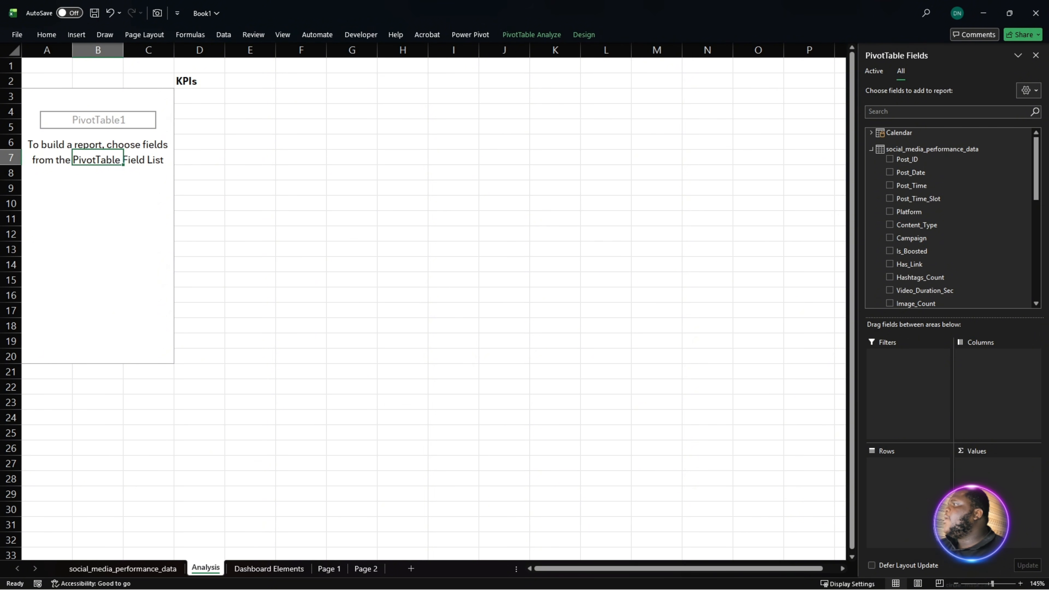
# - Start another measure on the social_media_performance_data table and name it Total Posts
pyautogui.hotkey('alt', 'Tab')
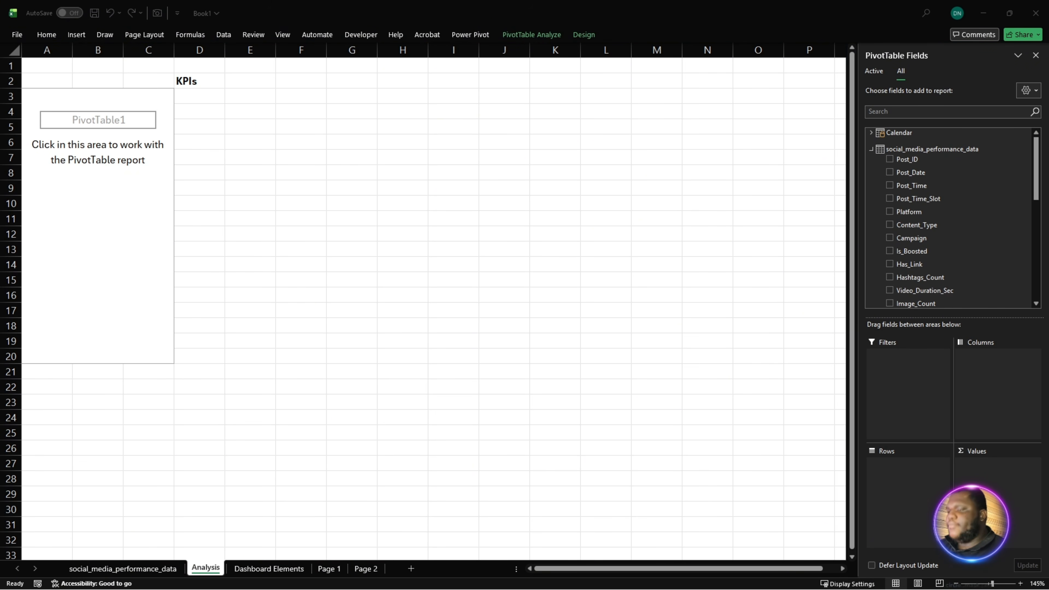
pyautogui.rightClick(890, 147)
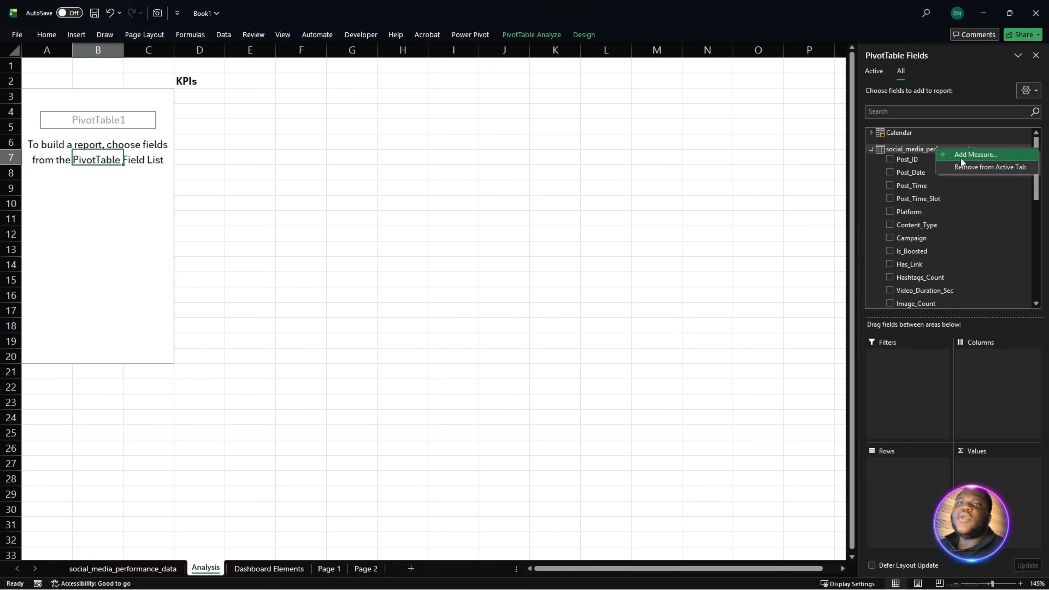
pyautogui.click(961, 158)
pyautogui.click(663, 145)
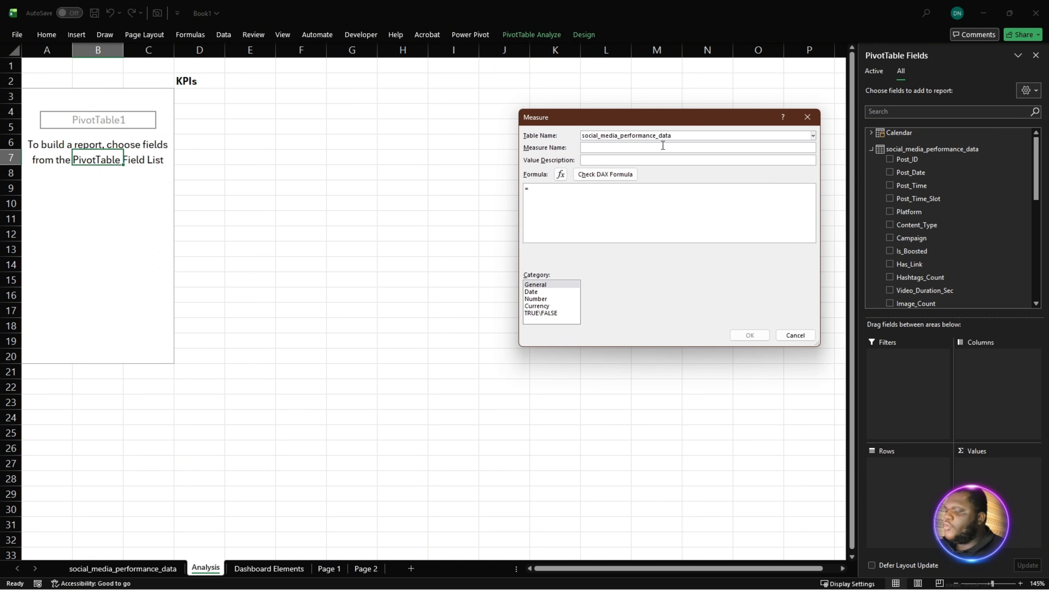
pyautogui.write('Total')
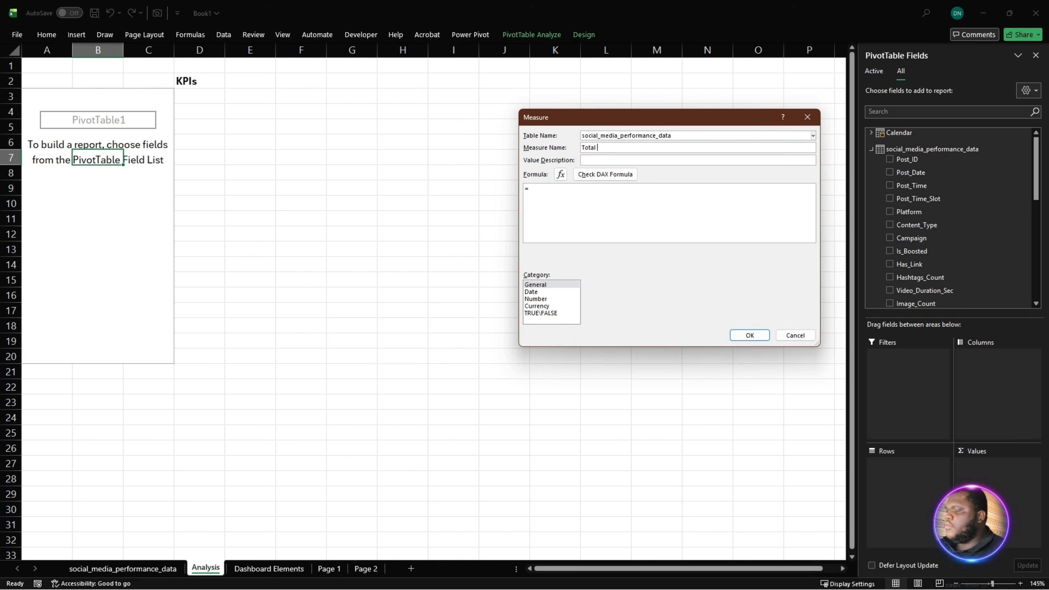
pyautogui.write(' Post')
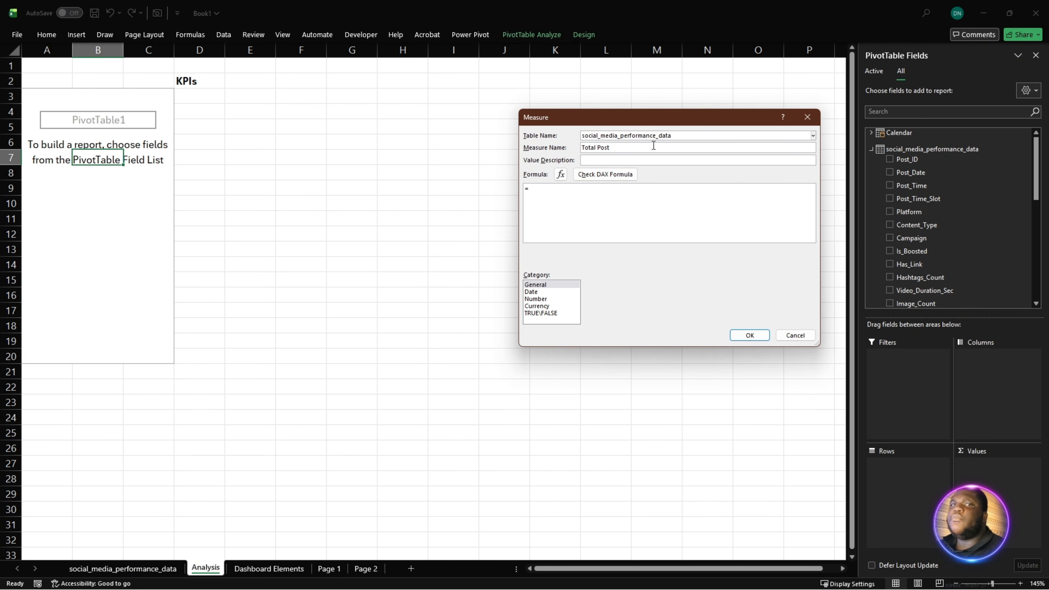
pyautogui.write('s')
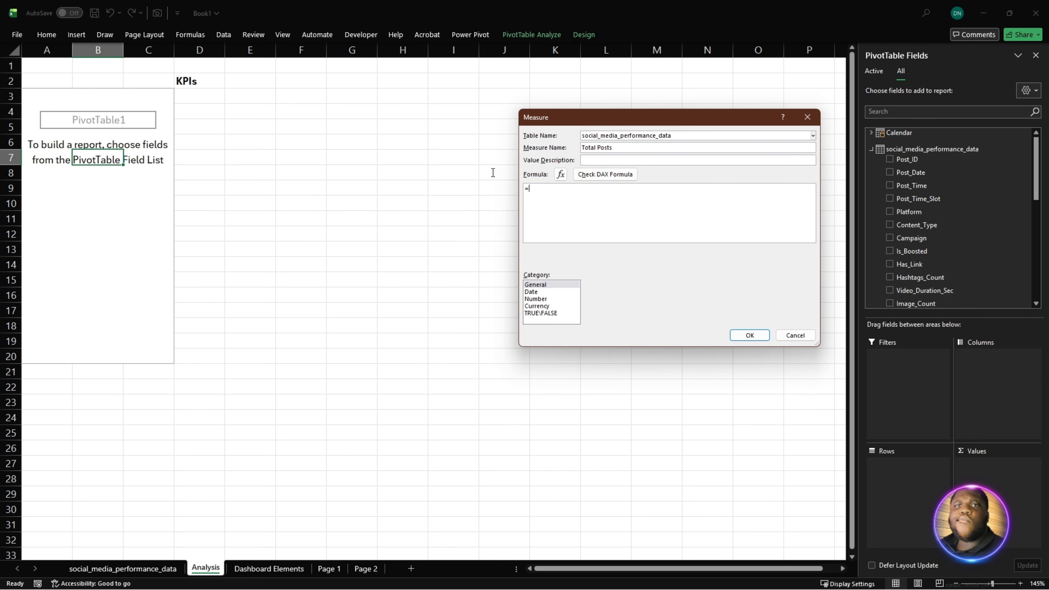
# - Paste =COUNT(social_media_performance_data[Post_ID]) as the Total Posts formula, check it for errors and save the measure
pyautogui.press('Tab')
pyautogui.press('Tab')
pyautogui.write('=COUNT(social_media_performance_data[Post_ID])')
pyautogui.scroll(2, 598, 219)
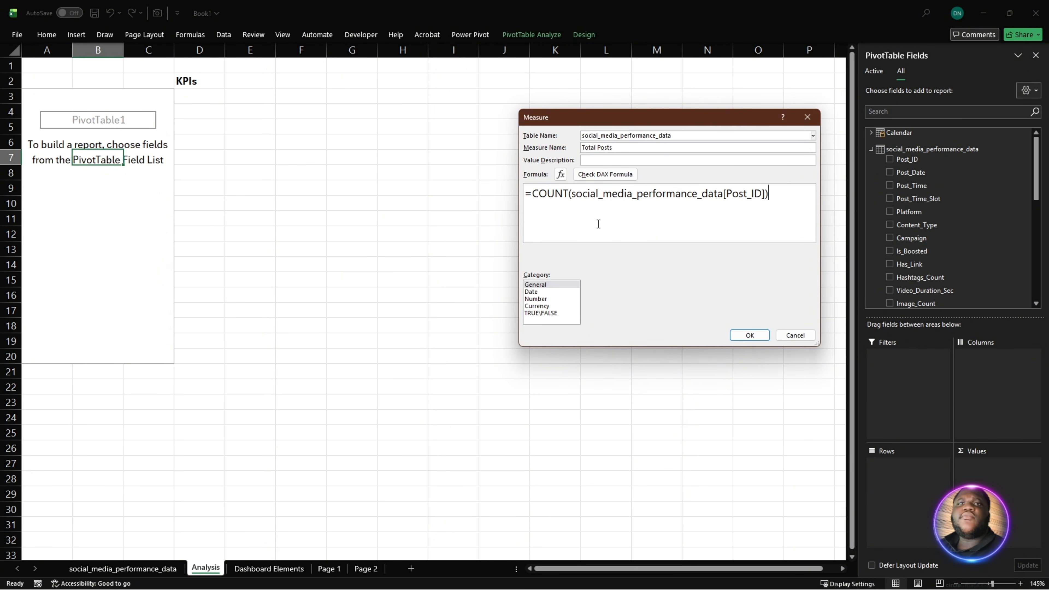
pyautogui.click(602, 175)
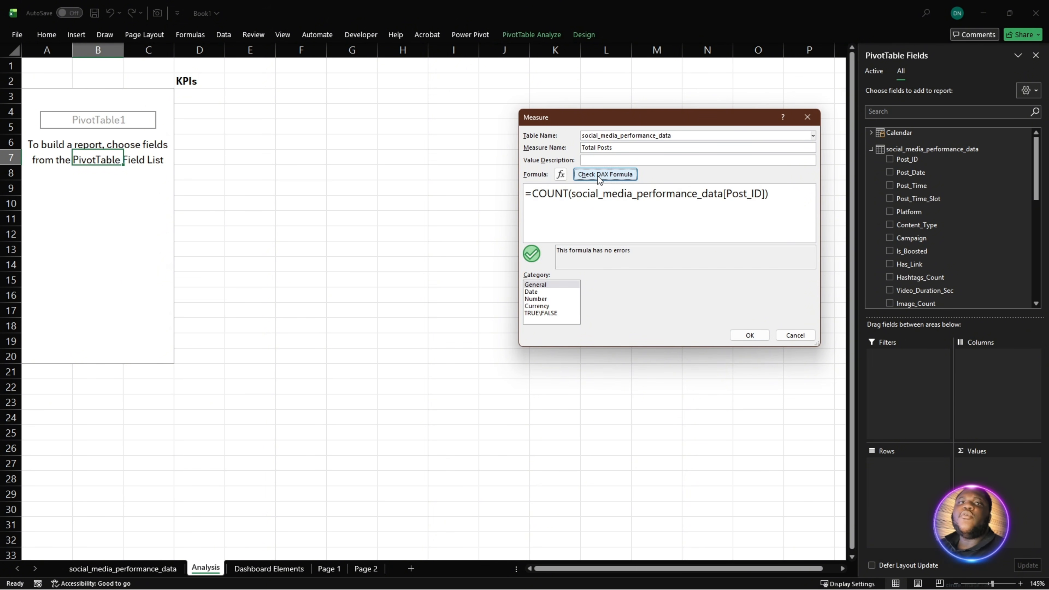
pyautogui.moveTo(788, 195); pyautogui.dragTo(465, 179)
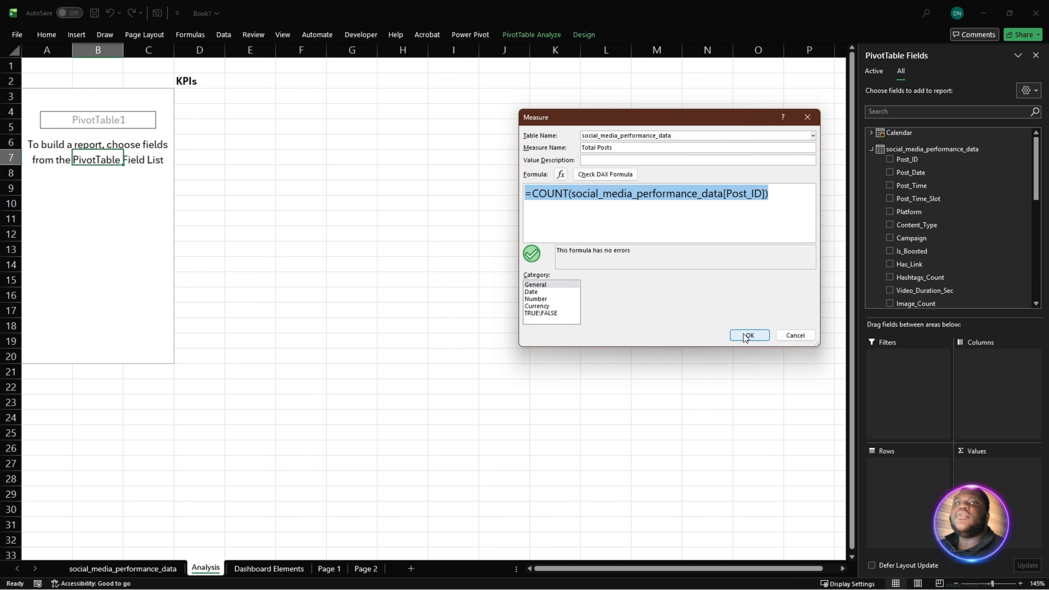
pyautogui.click(730, 228)
pyautogui.click(761, 335)
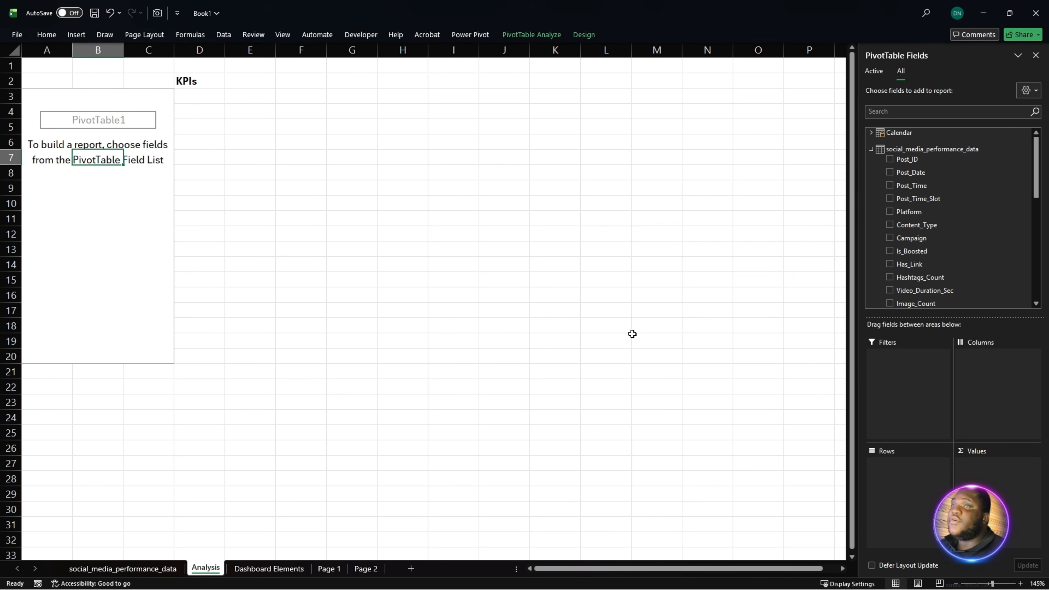
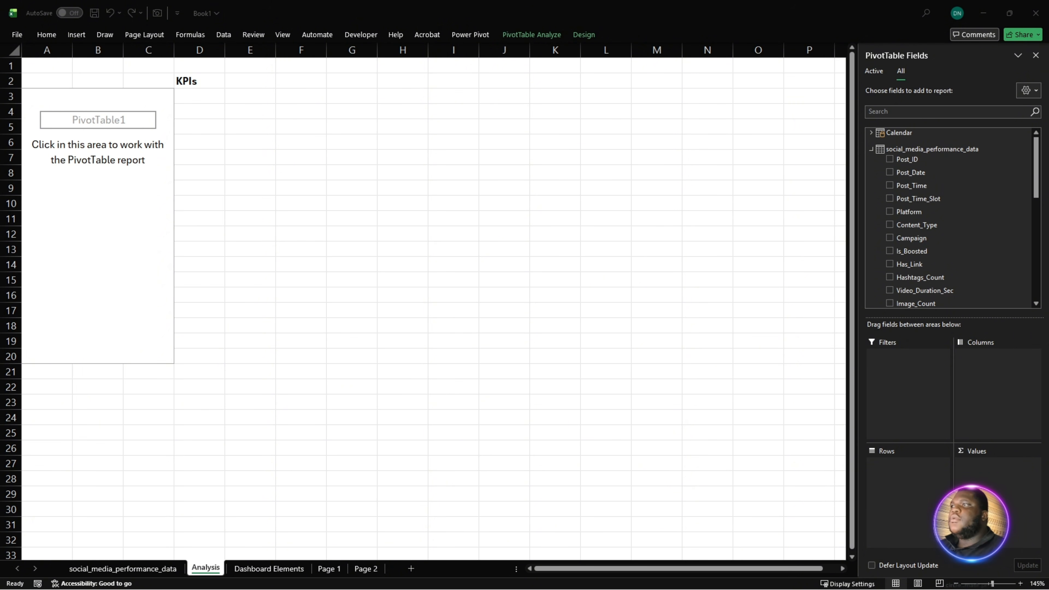
# - Start another measure on the social_media_performance_data table and name it Likes %
pyautogui.rightClick(940, 147)
pyautogui.click(986, 156)
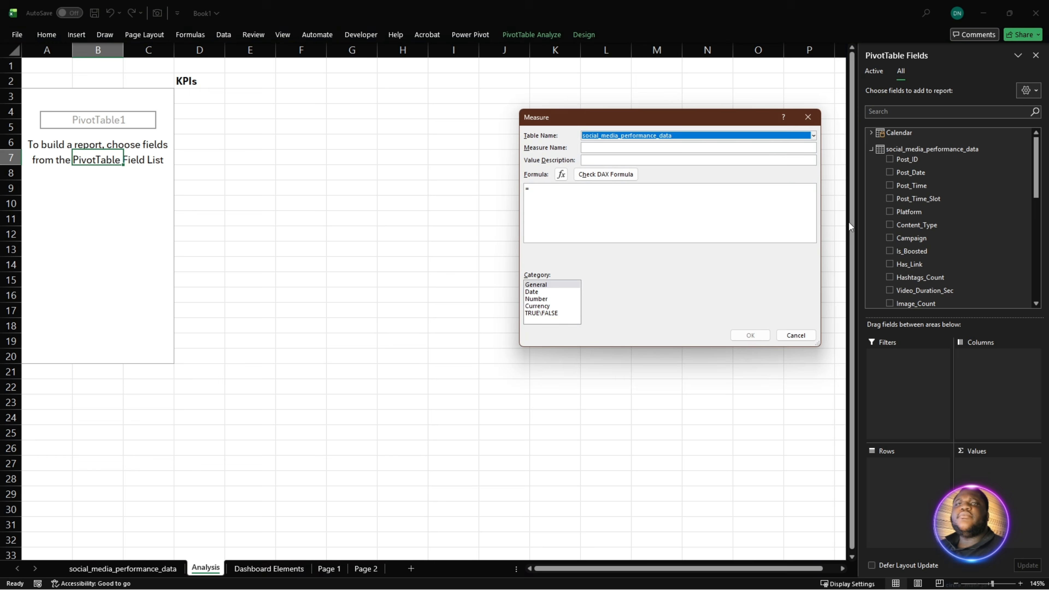
pyautogui.click(639, 148)
pyautogui.write('L')
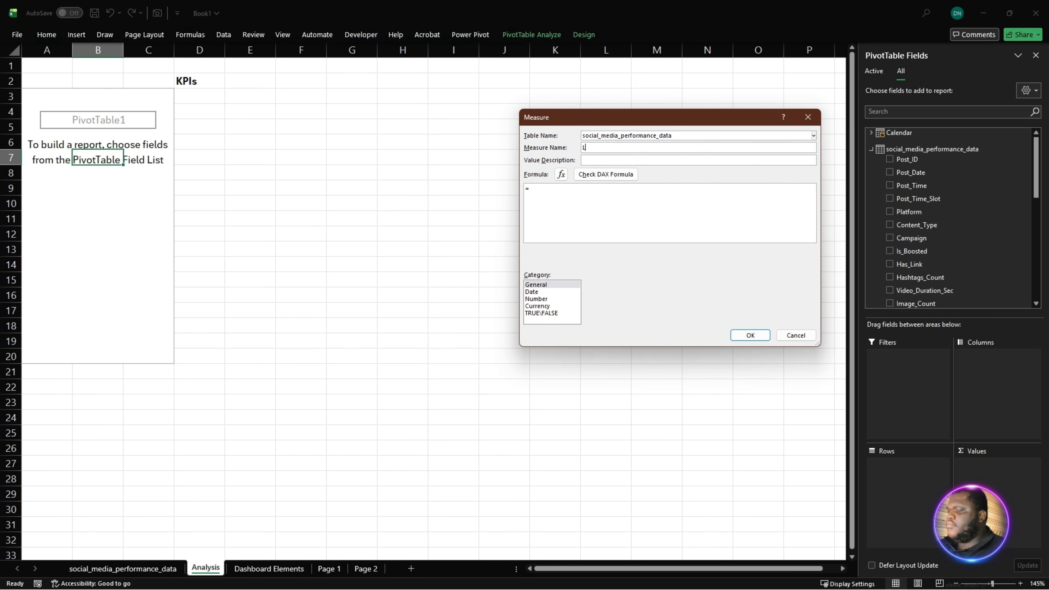
pyautogui.write('ikes')
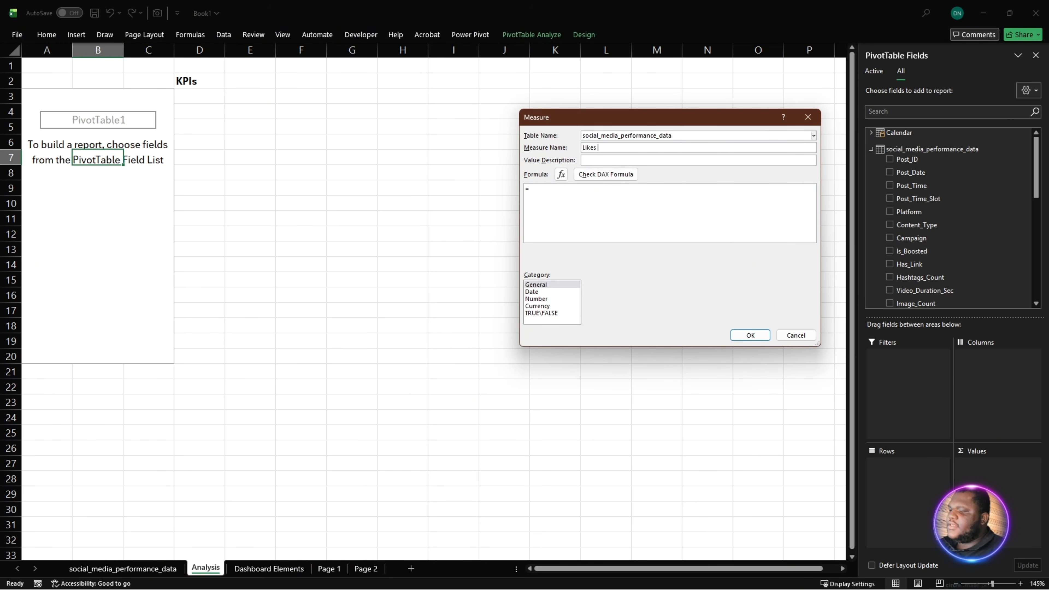
pyautogui.write(' %')
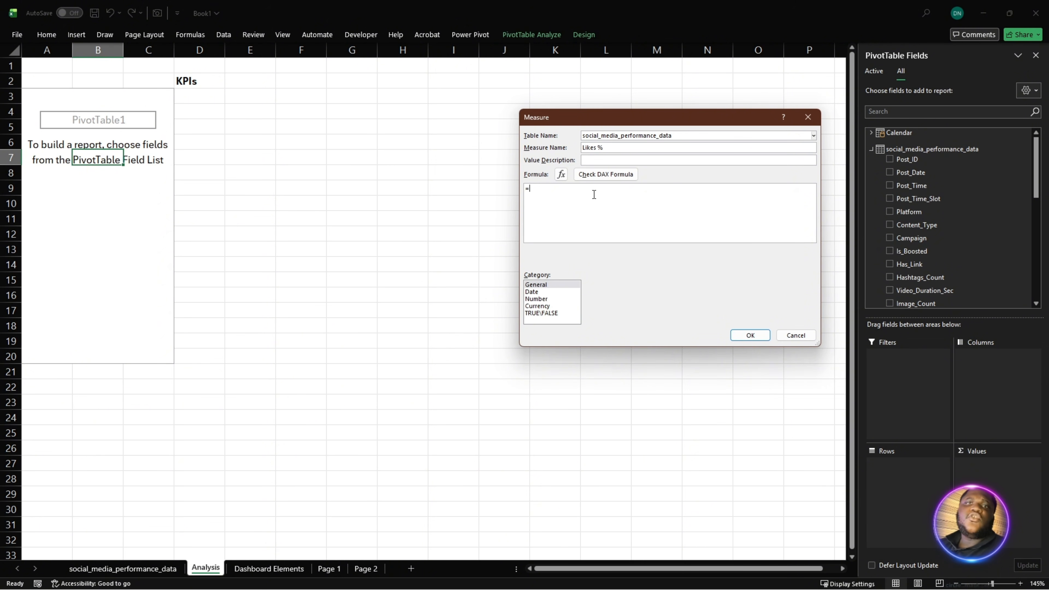
# - Paste =DIVIDE(SUM('social_media_performance_data'[Likes]), [Total Engagement], 0) as the Likes % formula, check it for errors and save the measure
pyautogui.moveTo(593, 194); pyautogui.dragTo(477, 206)
pyautogui.write("=DIVIDE(     SUM('social_media_performance_data'[Likes]),     [Total Engagement],     0 )")
pyautogui.keyDown('ctrl'); pyautogui.scroll(3, 581, 223); pyautogui.keyUp('ctrl')
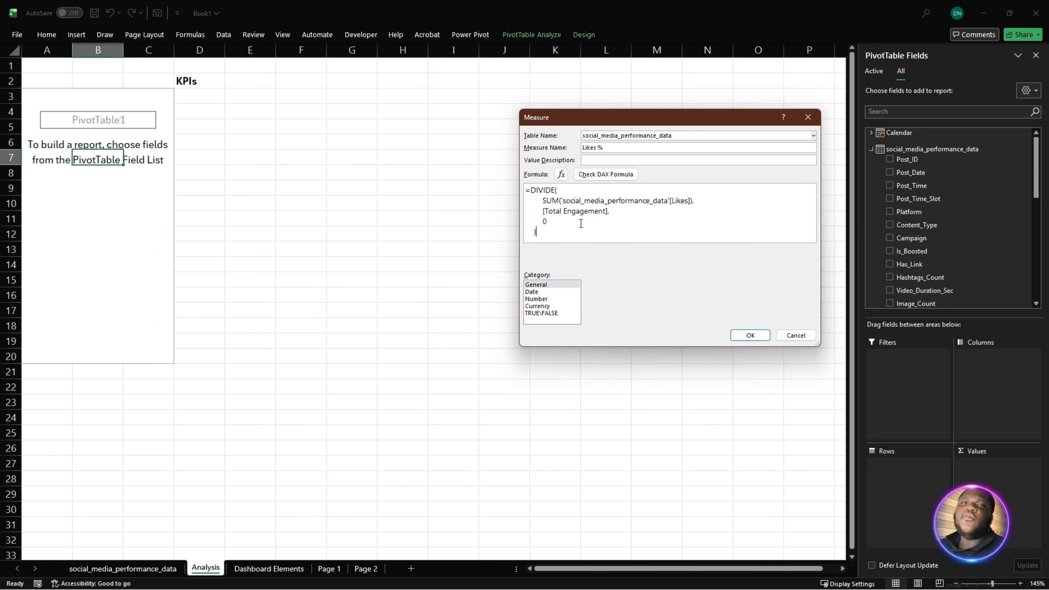
pyautogui.scroll(1, 581, 224)
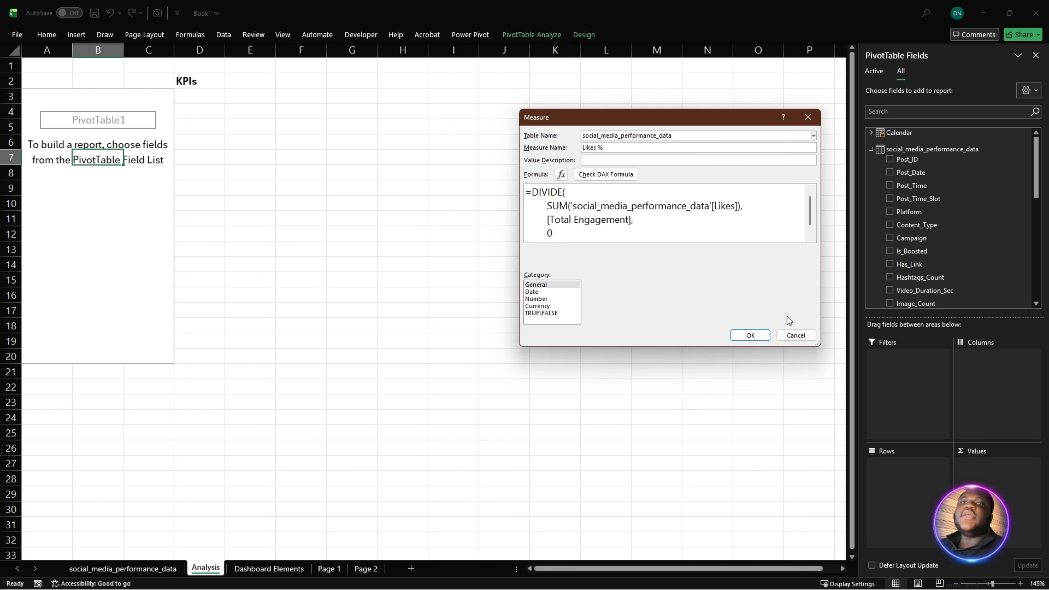
pyautogui.moveTo(816, 343); pyautogui.dragTo(827, 427)
pyautogui.click(607, 178)
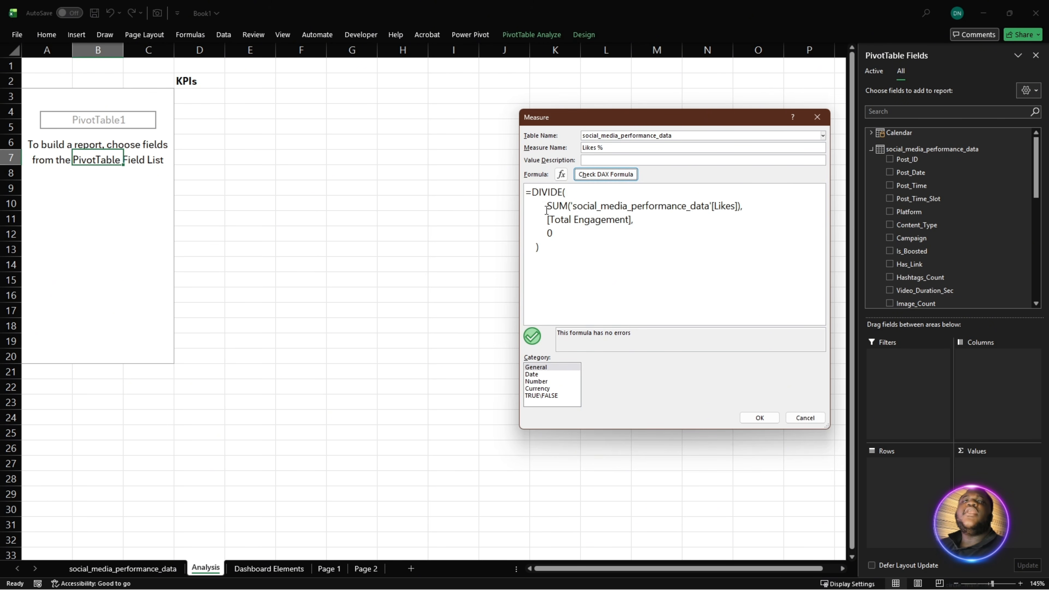
pyautogui.moveTo(543, 209); pyautogui.dragTo(747, 211)
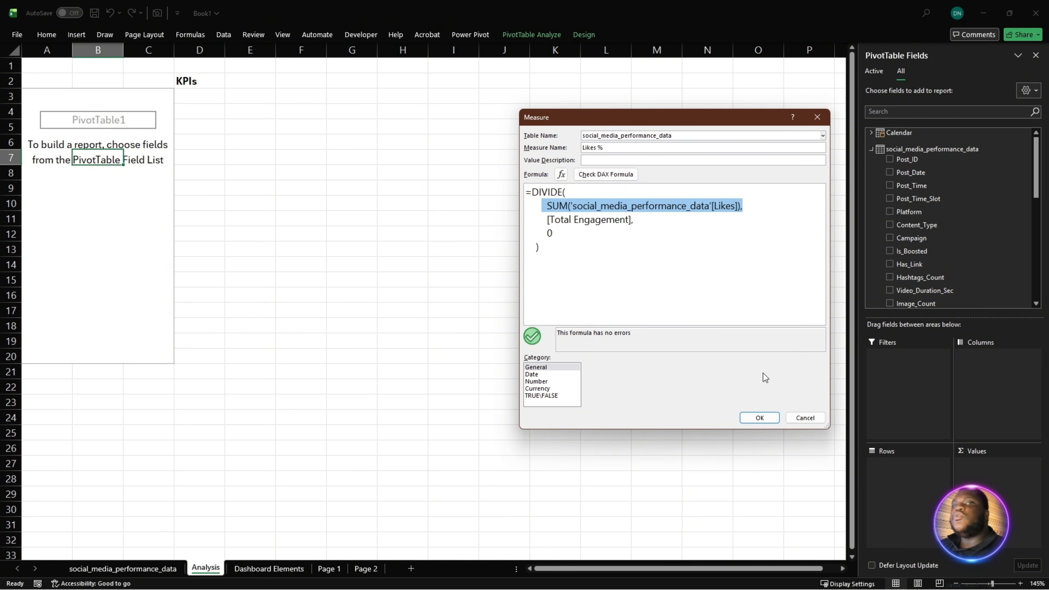
pyautogui.click(771, 416)
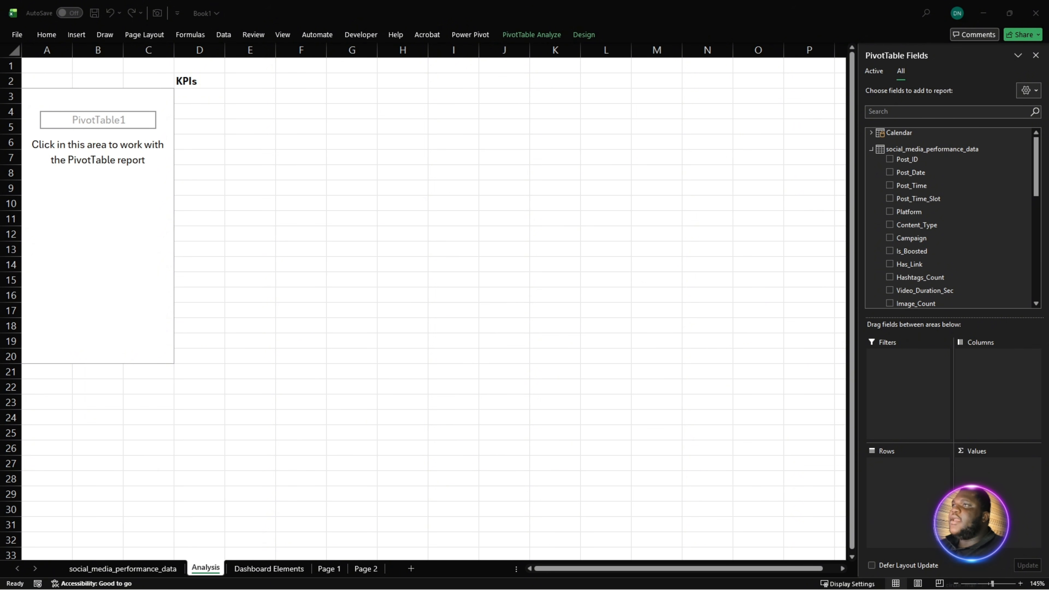
# - Start another measure on the social_media_performance_data table and paste the formula =DIVIDE(SUM('social_media_performance_data'[Comments]), [Total Engagement], 0)
pyautogui.rightClick(901, 150)
pyautogui.click(921, 157)
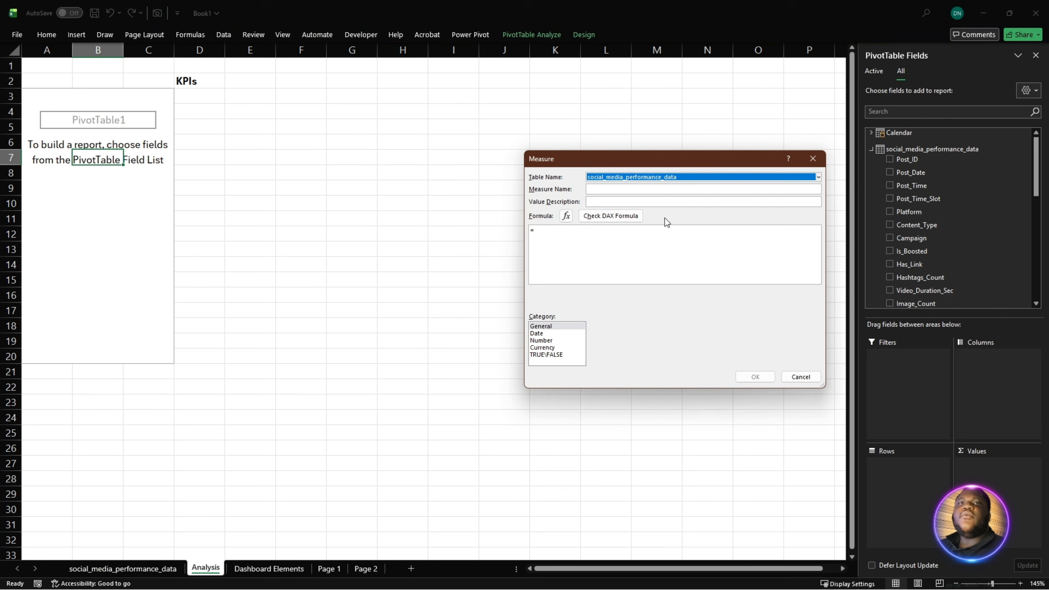
pyautogui.click(653, 238)
pyautogui.write("DIVIDE( SUM('social_media_performance_data'[Comments]), [Total Engagement], 0 )")
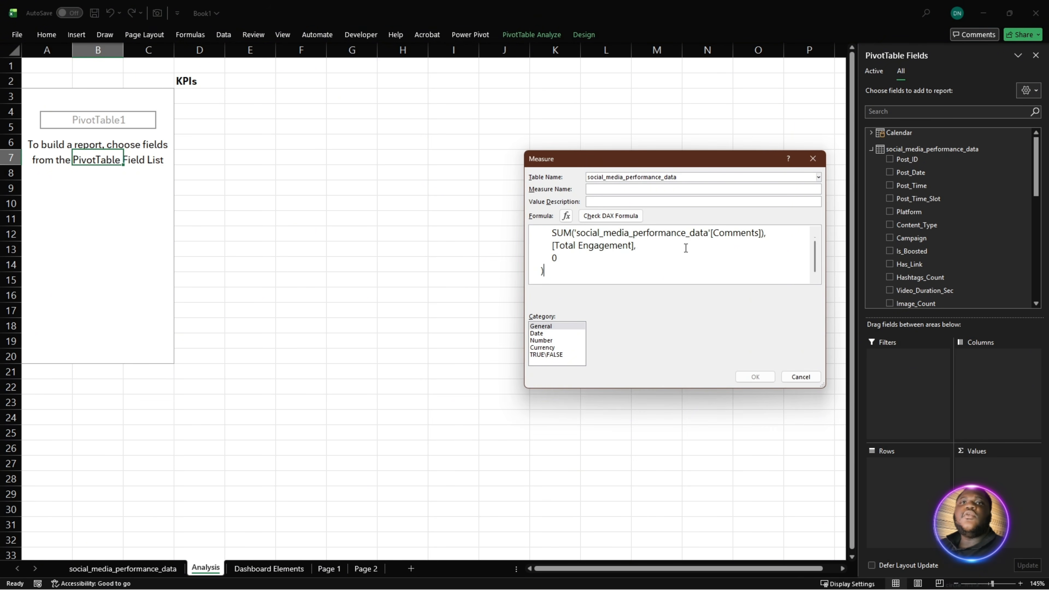
pyautogui.scroll(1, 686, 248)
pyautogui.moveTo(785, 234); pyautogui.dragTo(722, 234)
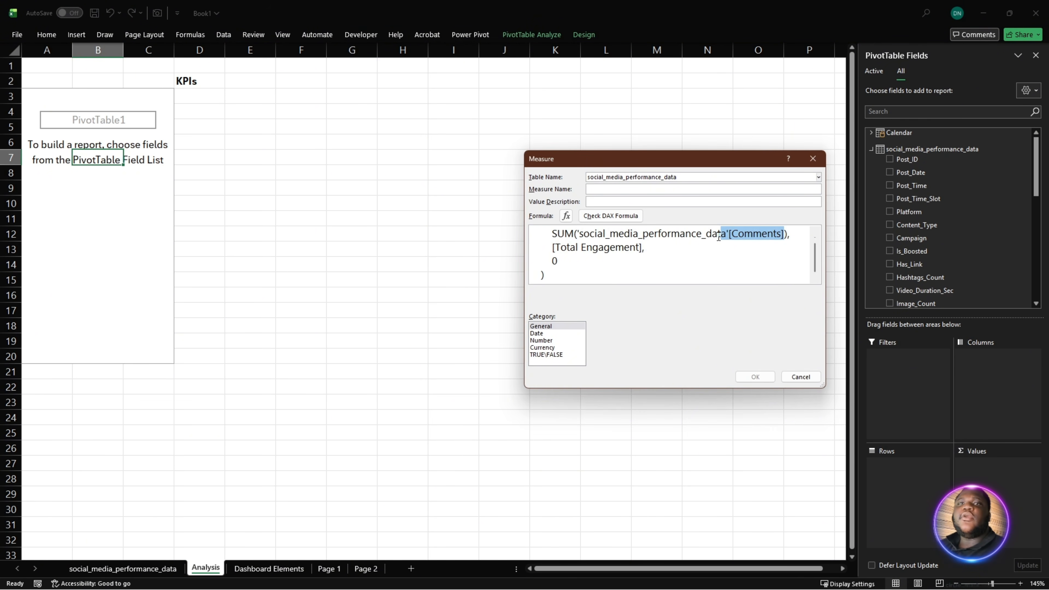
# - Name the comments measure Comment %, check its formula for errors and save it
pyautogui.click(615, 190)
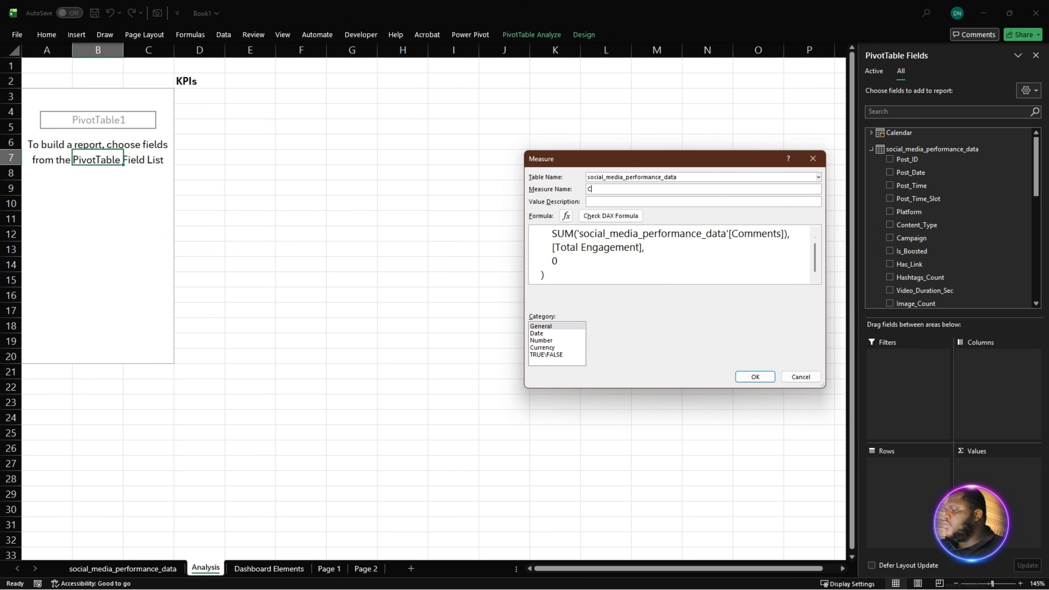
pyautogui.write('Comment %')
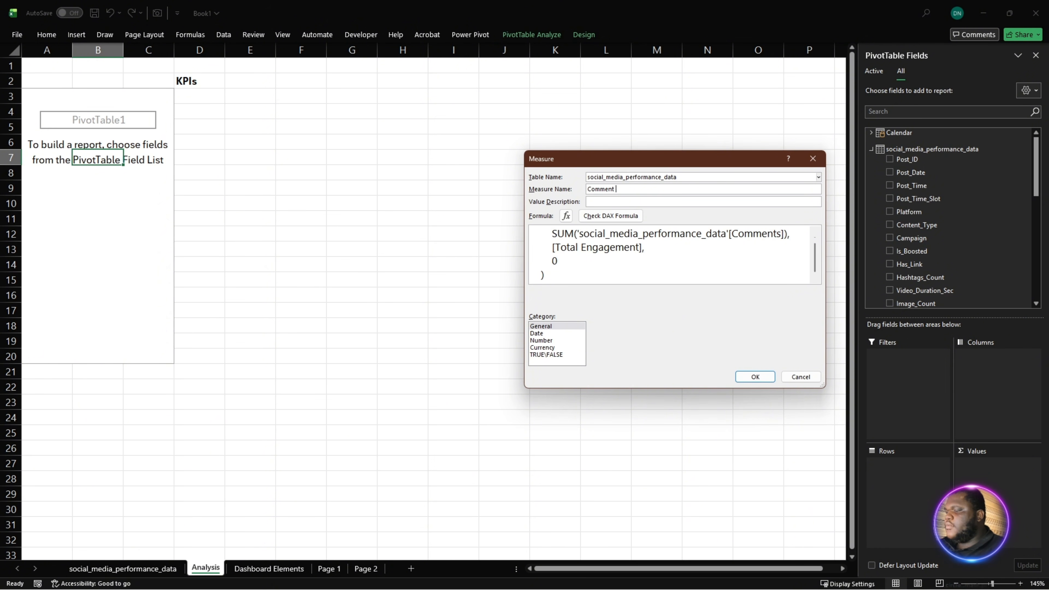
pyautogui.click(610, 215)
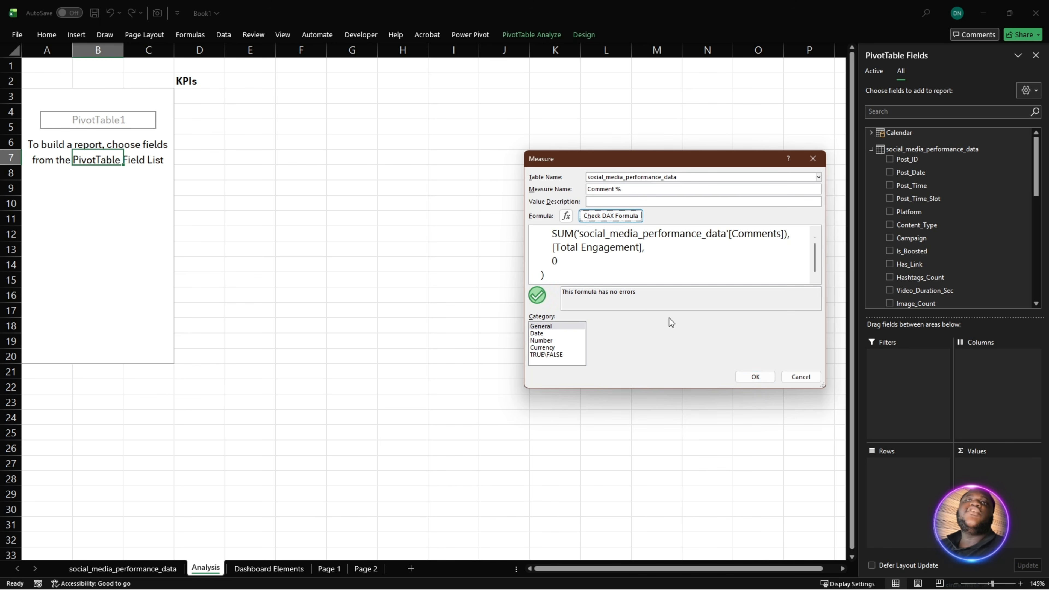
pyautogui.click(754, 377)
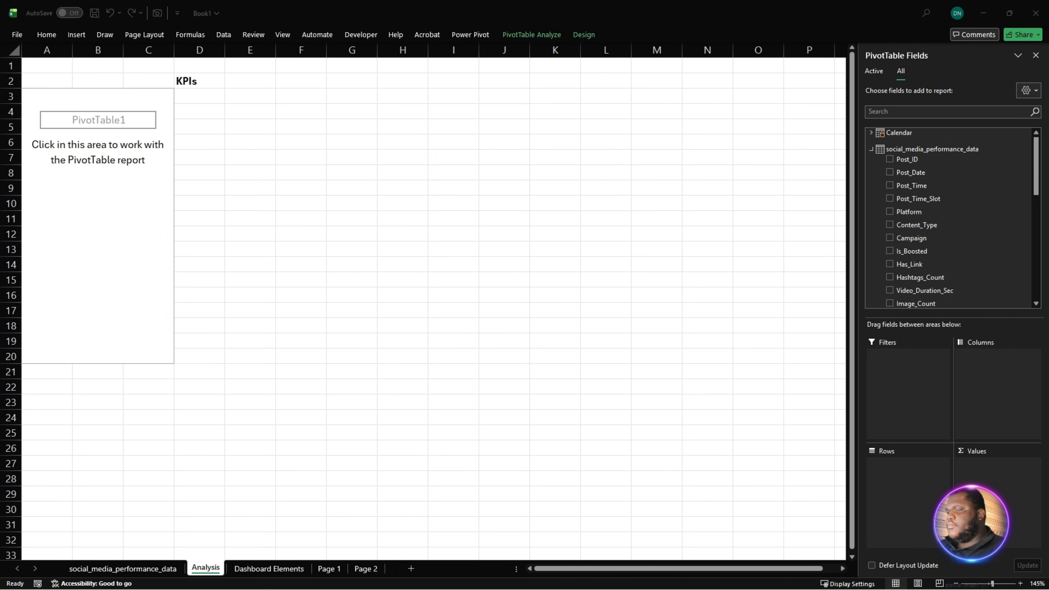
# - Start another measure on the social_media_performance_data table and paste the formula =DIVIDE(SUM(social_media_performance_data[Shares]), [Total Engagement], 0)
pyautogui.rightClick(920, 148)
pyautogui.click(975, 153)
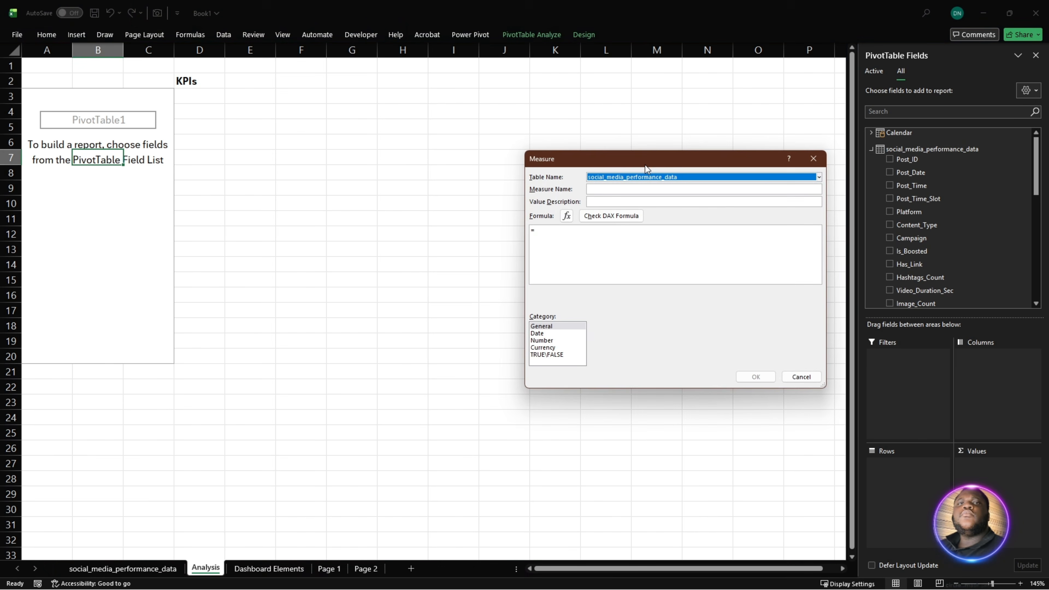
pyautogui.click(562, 235)
pyautogui.write('DIVIDE(     SUM(social_media_performance_data[Shares]),     [Total Engagement],     0 )')
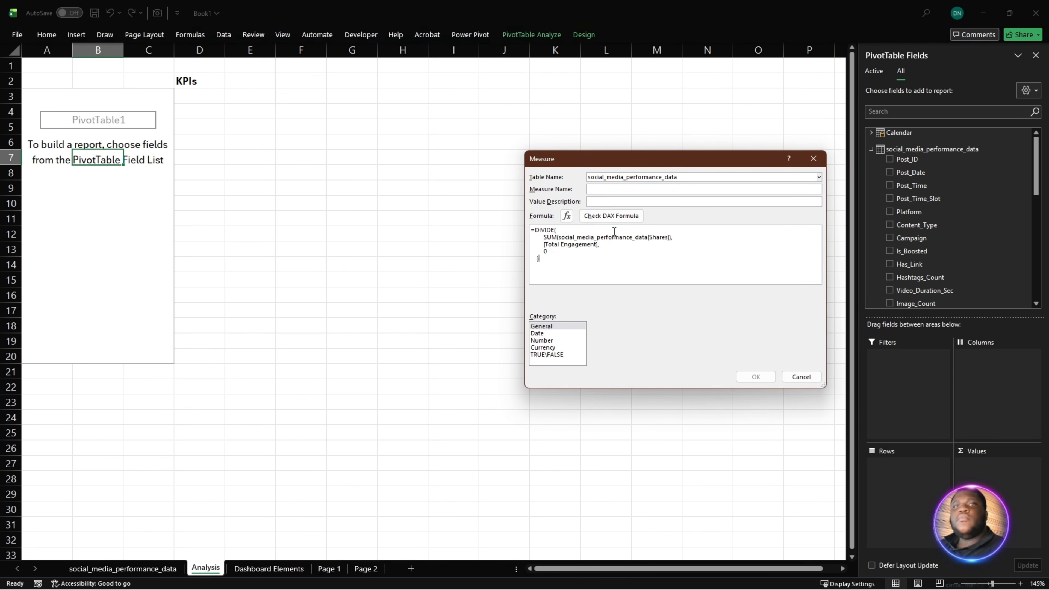
# - Name the new shares measure Shares %
pyautogui.click(629, 188)
pyautogui.write('Sga')
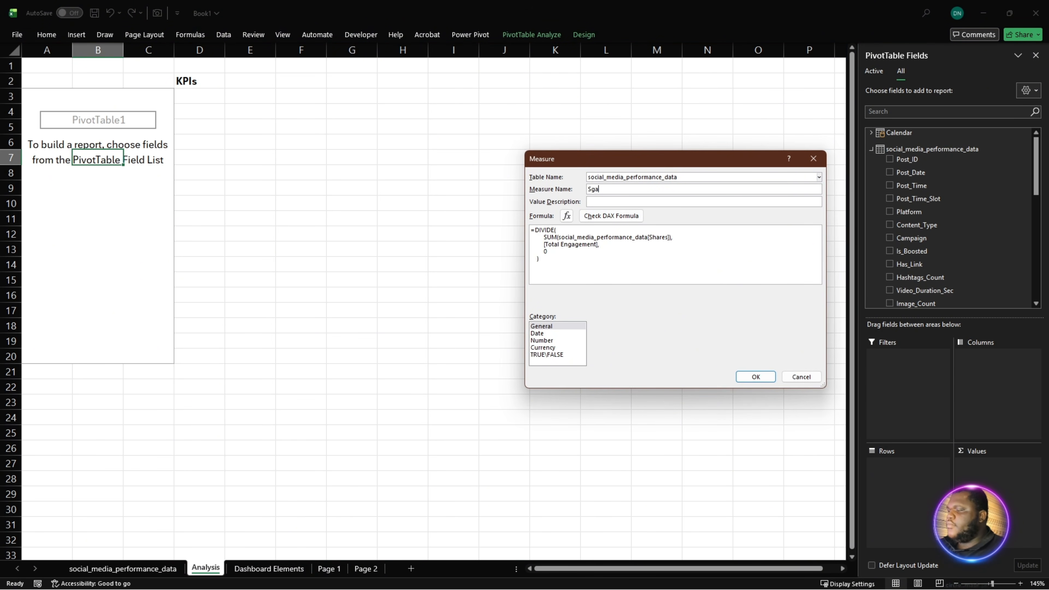
pyautogui.press('BackSpace')
pyautogui.press('BackSpace')
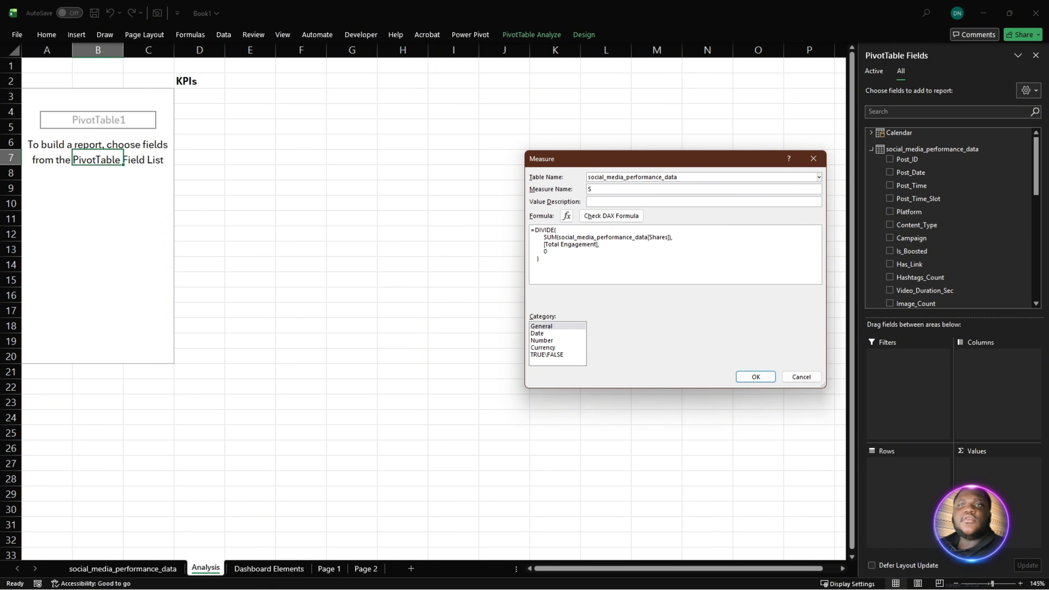
pyautogui.write('hares')
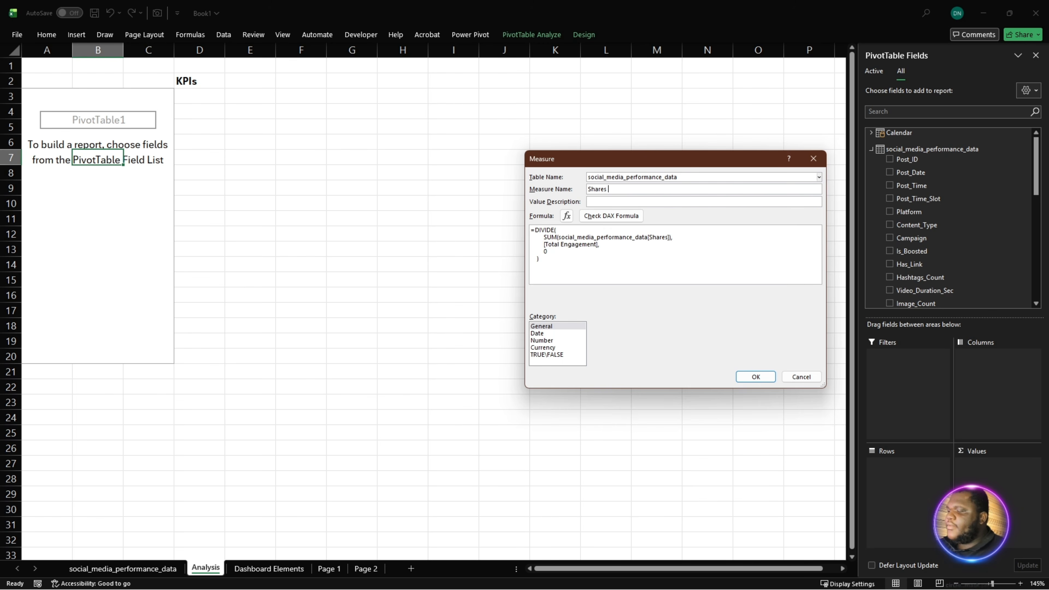
pyautogui.write(' %')
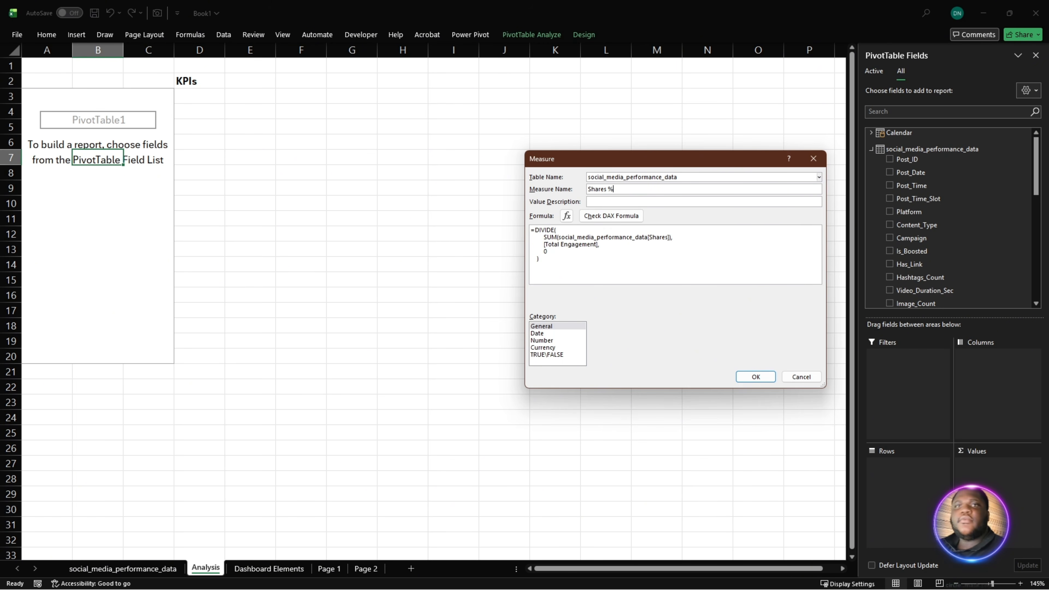
# - Review the Shares % formula, check it for errors and save the measure
pyautogui.click(702, 251)
pyautogui.keyDown('ctrl'); pyautogui.scroll(5, 678, 258); pyautogui.keyUp('ctrl')
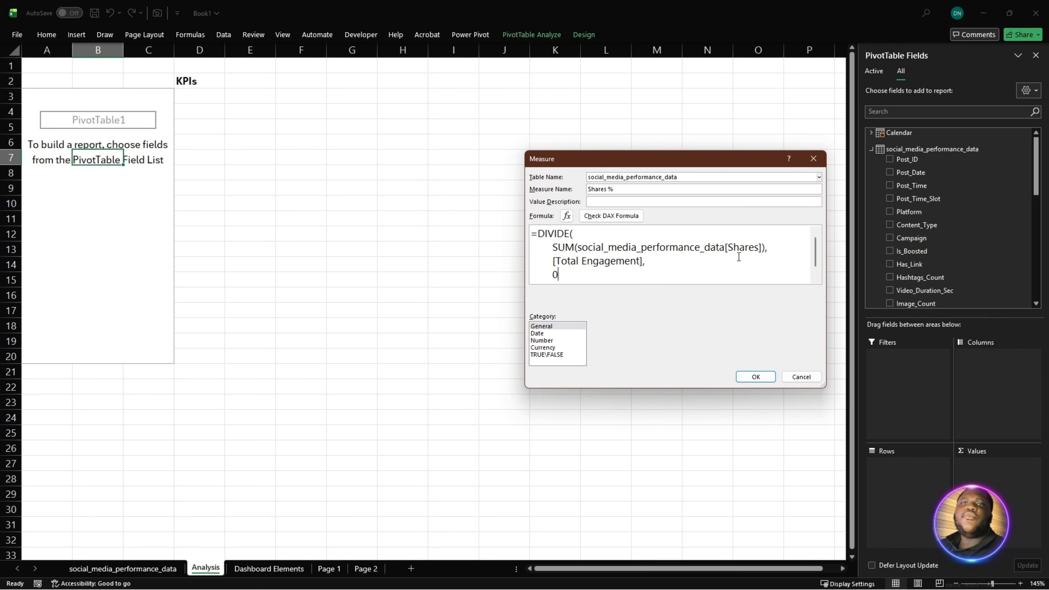
pyautogui.scroll(-1, 637, 257)
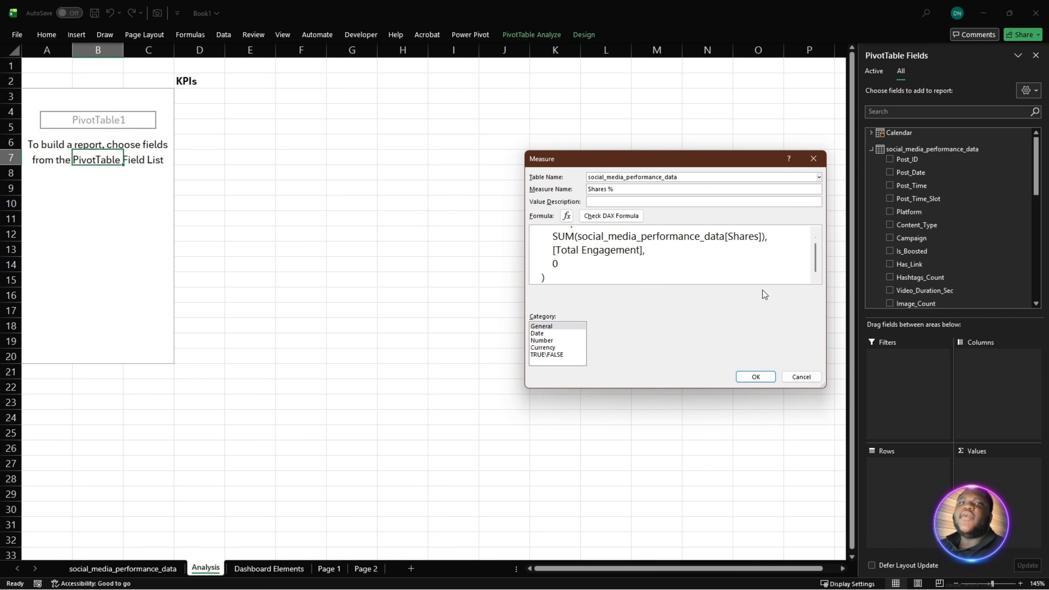
pyautogui.click(612, 216)
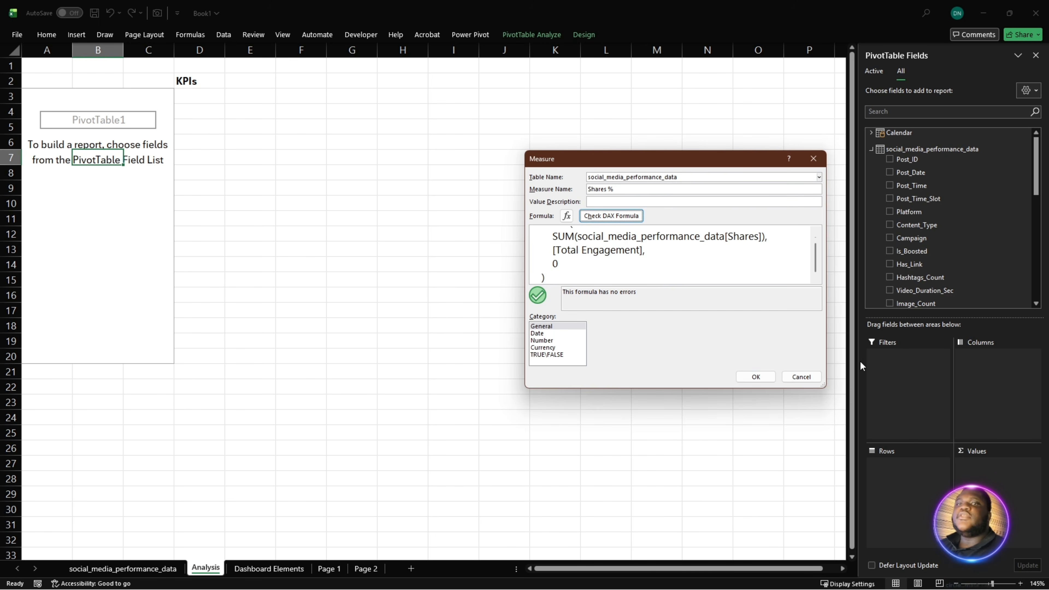
pyautogui.click(771, 374)
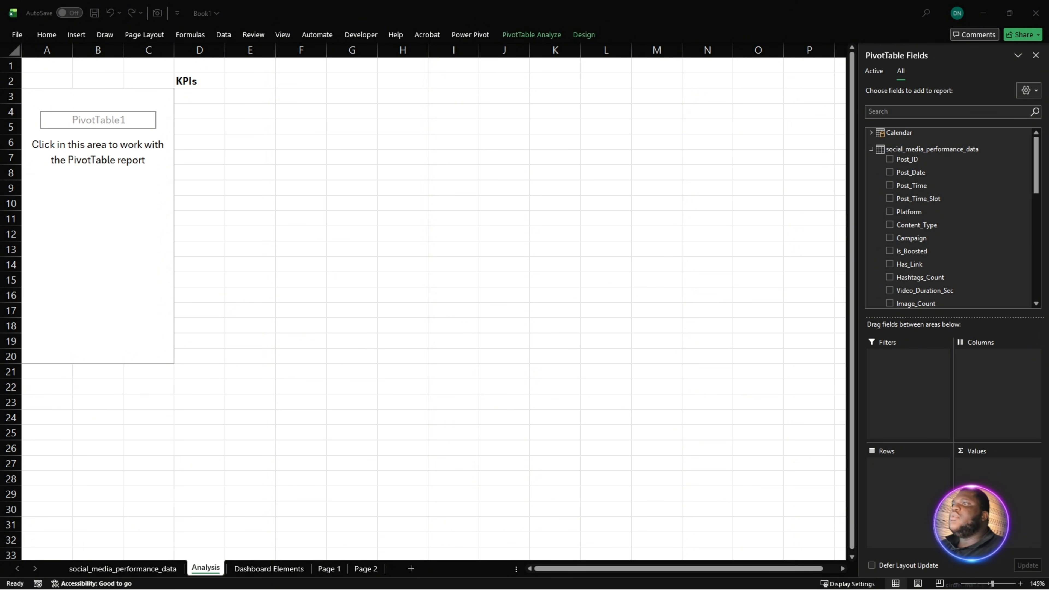
# - Start another measure on the social_media_performance_data table and paste the formula =DIVIDE(SUM('social_media_performance_data'[Saves]), [Total Engagement], 0)
pyautogui.click(899, 149)
pyautogui.rightClick(911, 152)
pyautogui.click(940, 158)
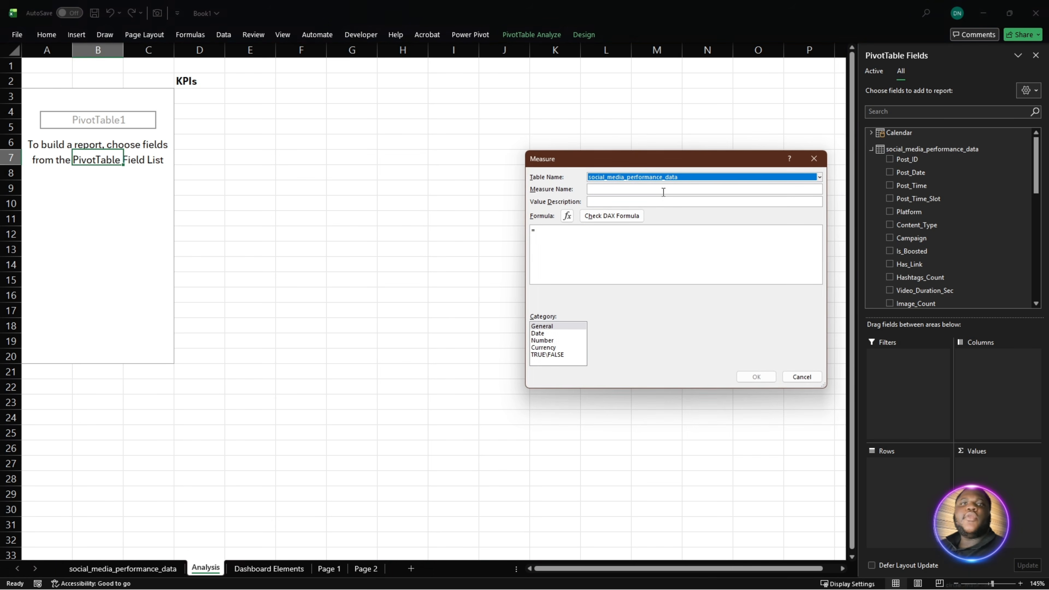
pyautogui.click(614, 249)
pyautogui.write("DIVIDE(     SUM('social_media_performance_data'[Saves]),     [Total Engagement],     0 )")
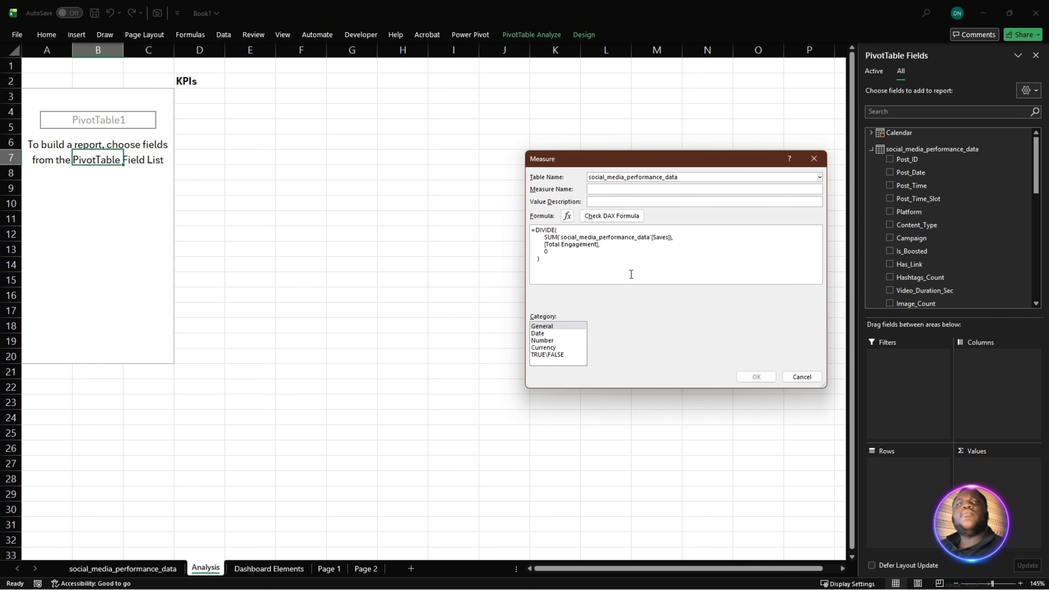
pyautogui.keyDown('ctrl'); pyautogui.scroll(3, 632, 274); pyautogui.keyUp('ctrl')
pyautogui.scroll(1, 662, 272)
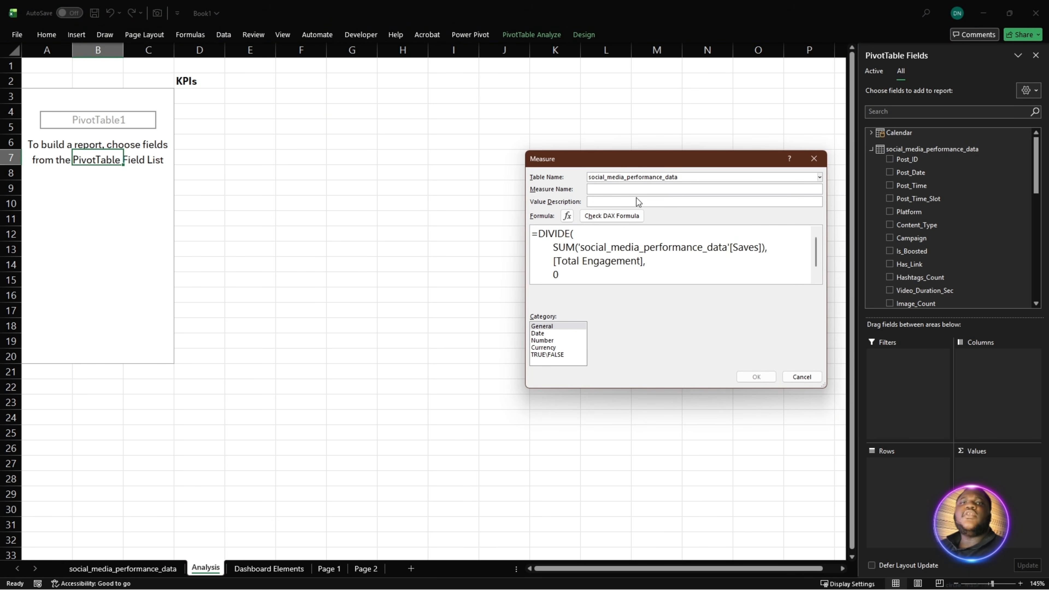
# - Name the saves measure Saves %, check its formula for errors and save it
pyautogui.click(638, 190)
pyautogui.write('Saves')
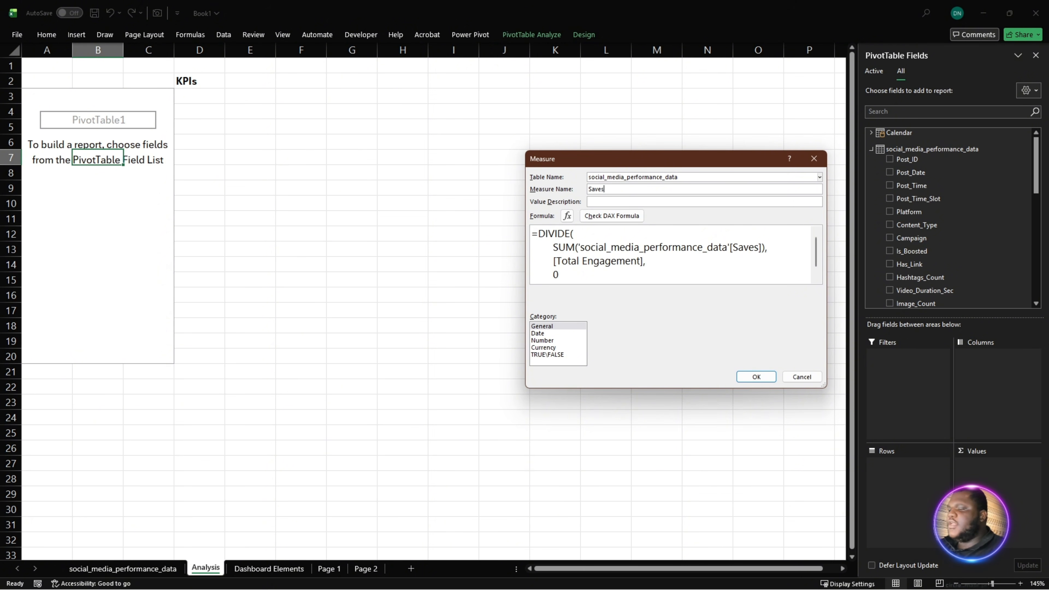
pyautogui.write(' %')
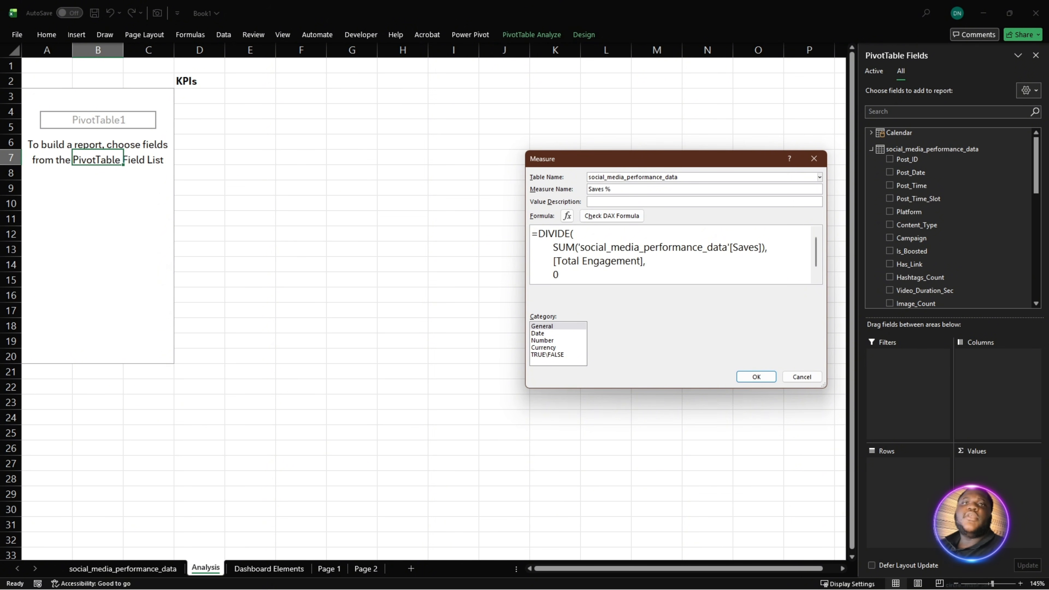
pyautogui.click(612, 216)
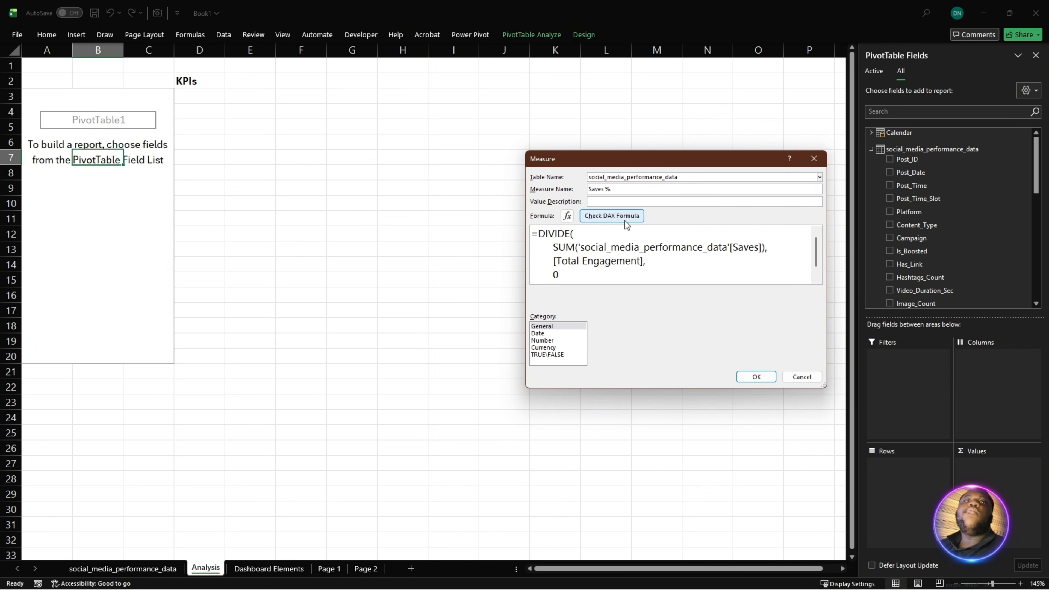
pyautogui.click(771, 374)
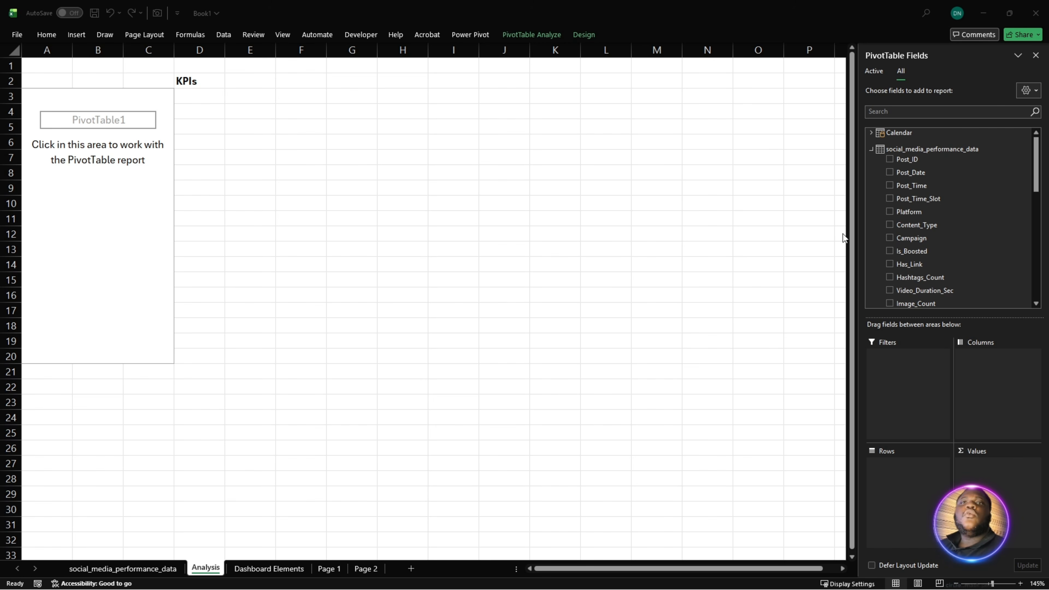
# - Start a new measure on the social_media_performance_data table and name it Engagement Quality Score
pyautogui.rightClick(899, 149)
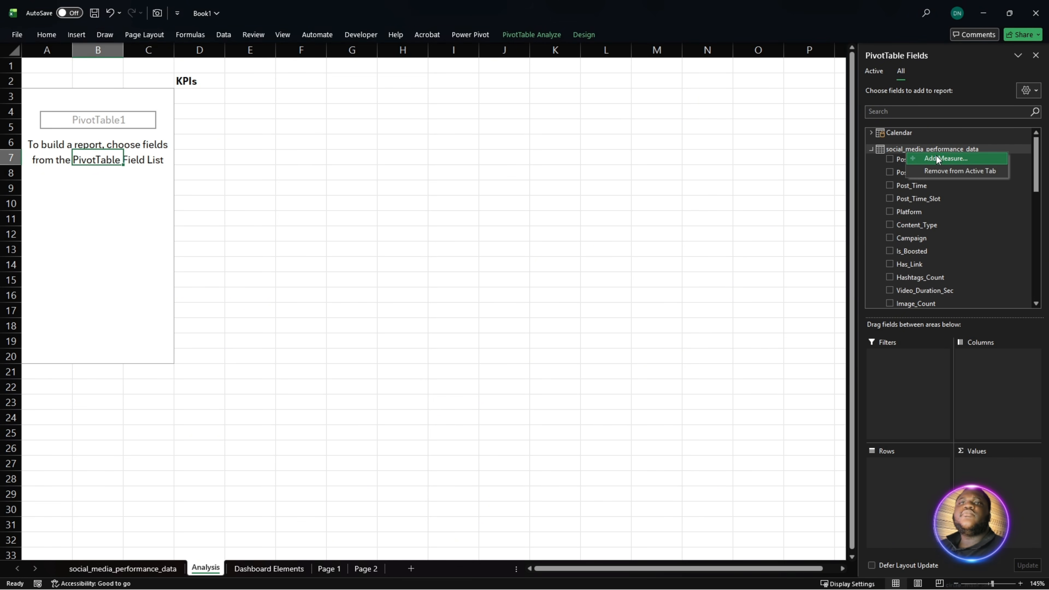
pyautogui.click(935, 156)
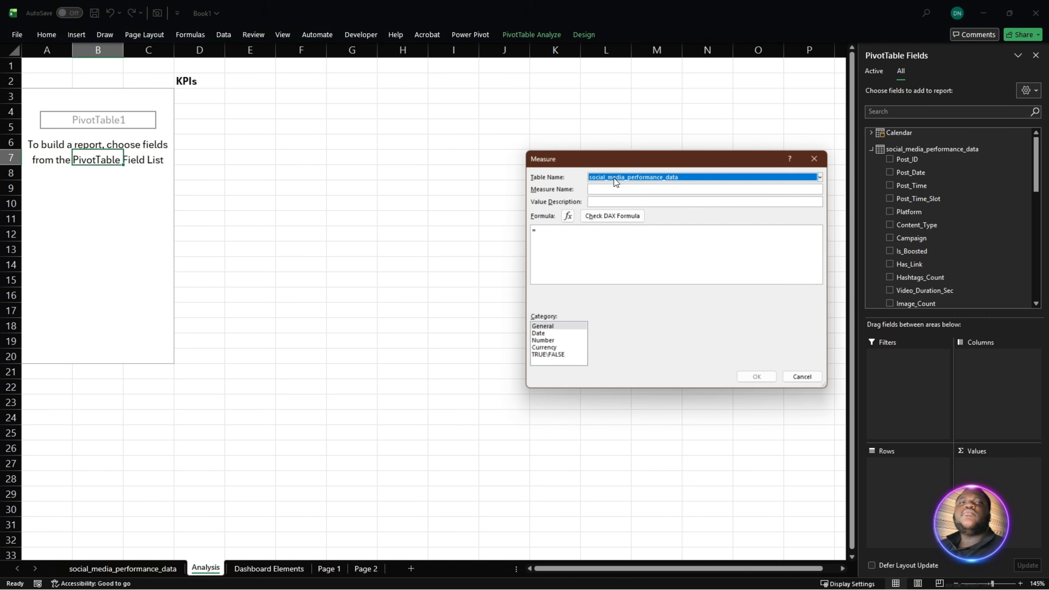
pyautogui.click(641, 190)
pyautogui.write('Enga')
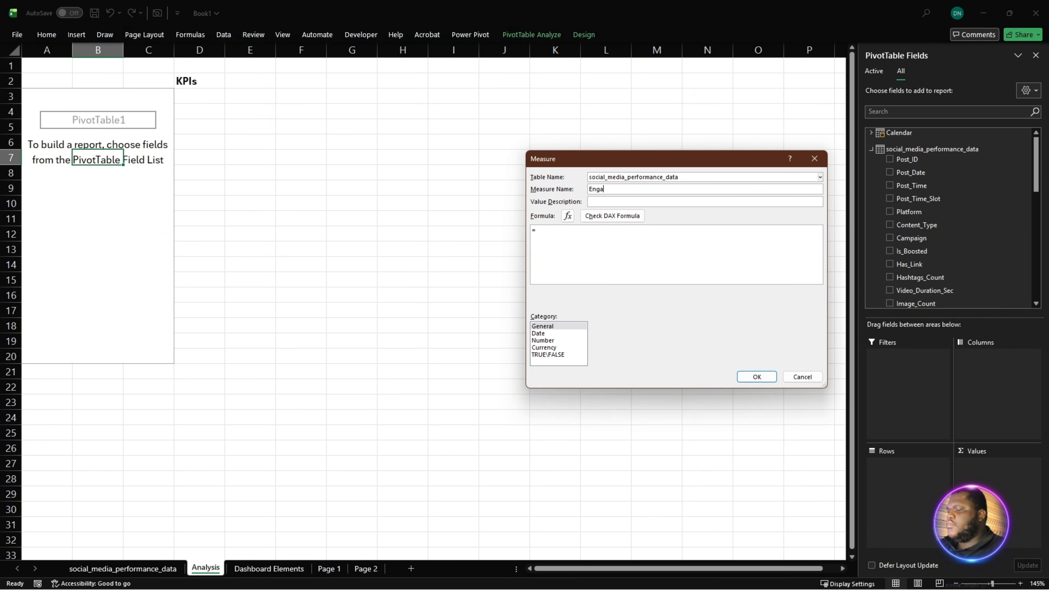
pyautogui.write('gement')
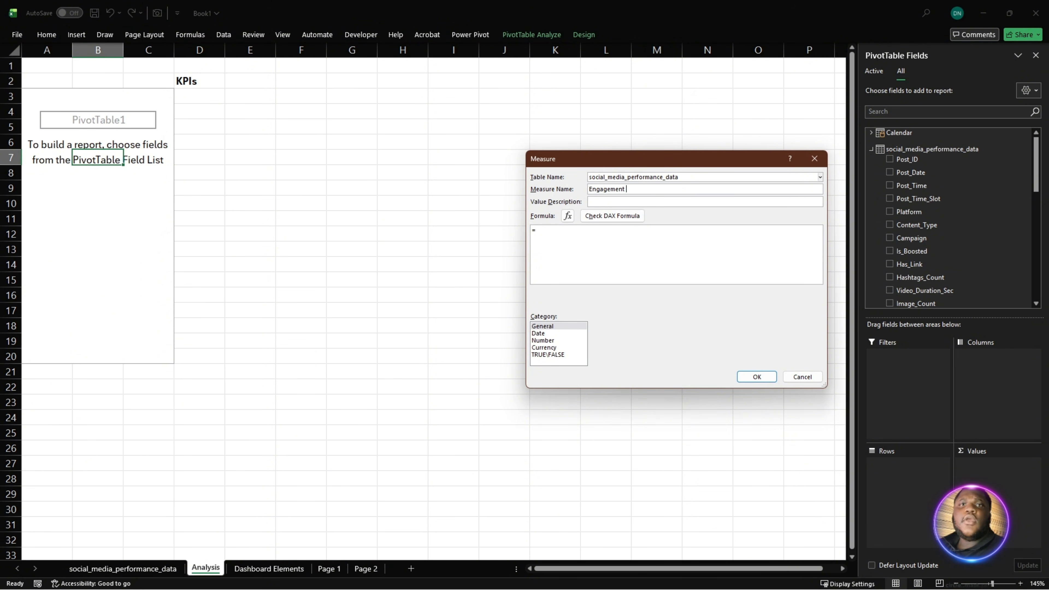
pyautogui.write('Qu')
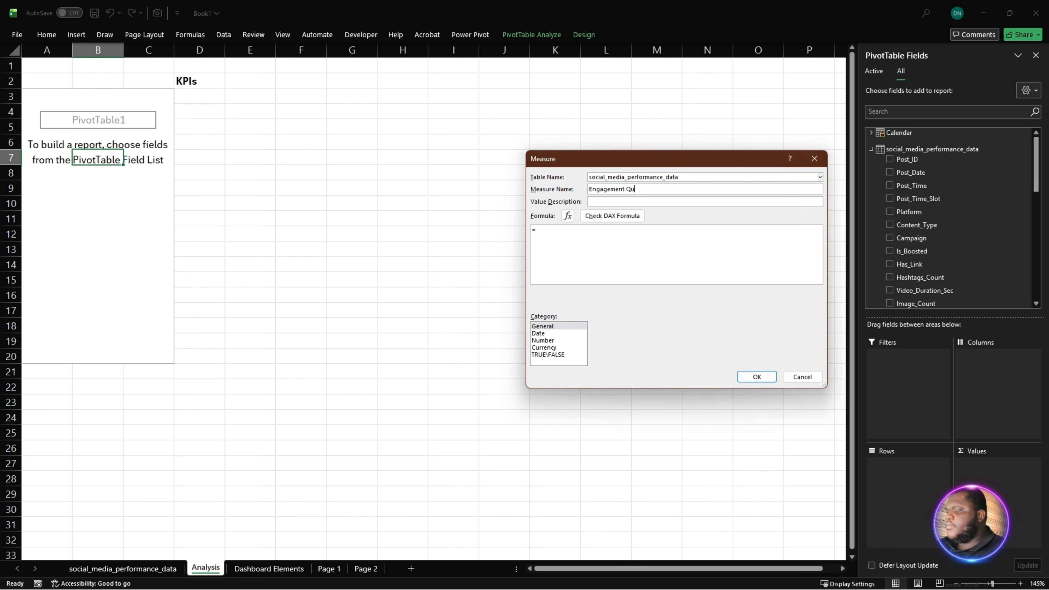
pyautogui.write('ality Score')
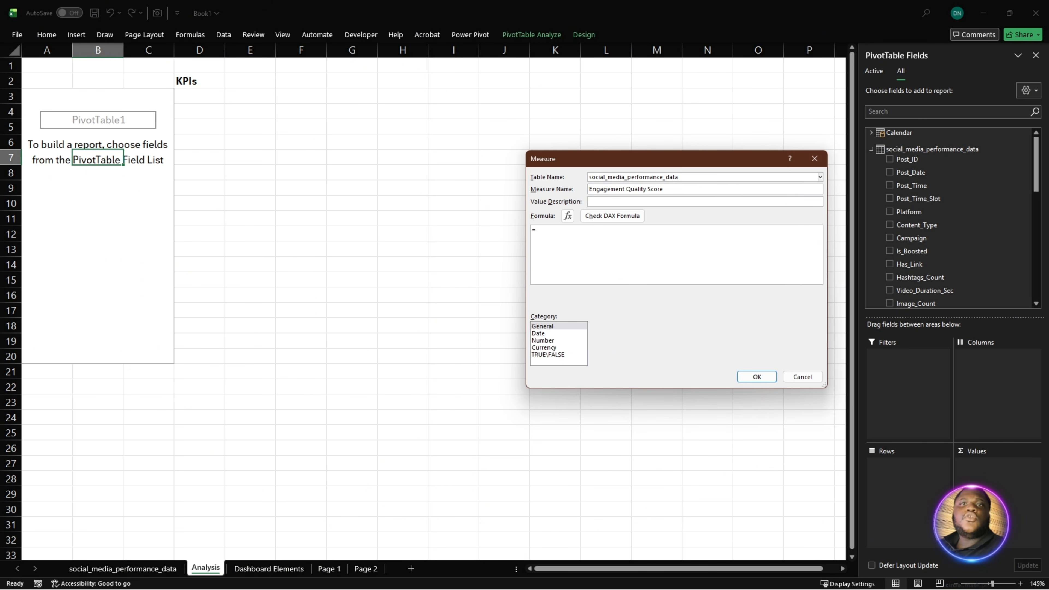
# - Paste the Engagement Quality Score formula adding the social_media_performance_data sums of Likes * 1, Comments * 3, Shares * 5 and Saves * 4
pyautogui.click(655, 240)
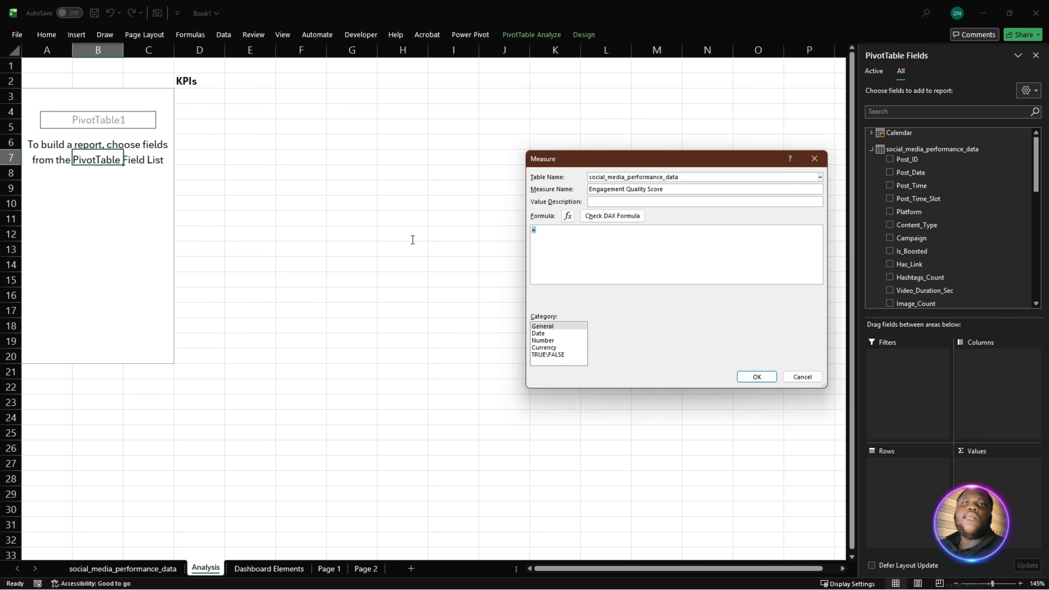
pyautogui.write('(SUM(social_media_performance_data[Likes]) * 1) +     (SUM(social_media_performance_data[Comments]) * 3) +     (SUM(social_media_performance_data[Shares]) * 5) +     (SUM(social_media_performance_data[Saves]) * 4)')
pyautogui.scroll(4, 602, 269)
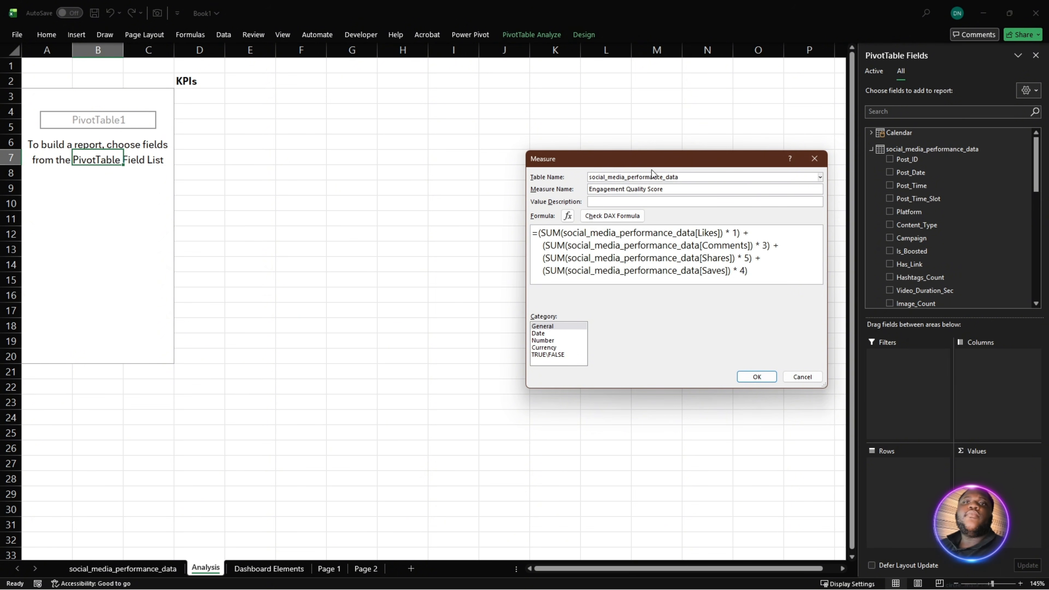
pyautogui.moveTo(566, 153); pyautogui.dragTo(368, 117)
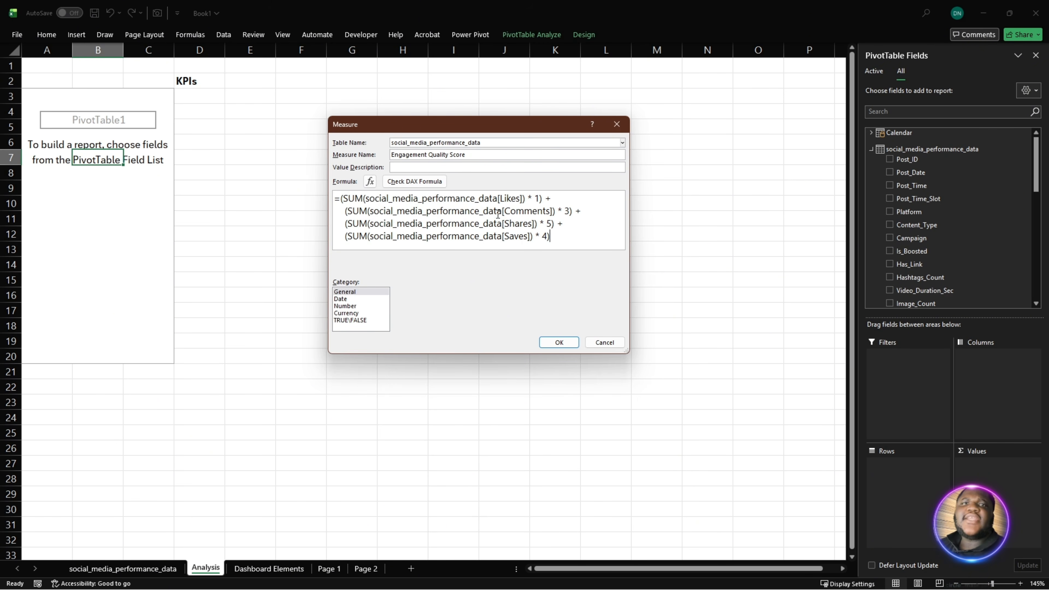
# - Examine the weights applied to likes, comments, shares and saves in the Engagement Quality Score formula
pyautogui.doubleClick(537, 199)
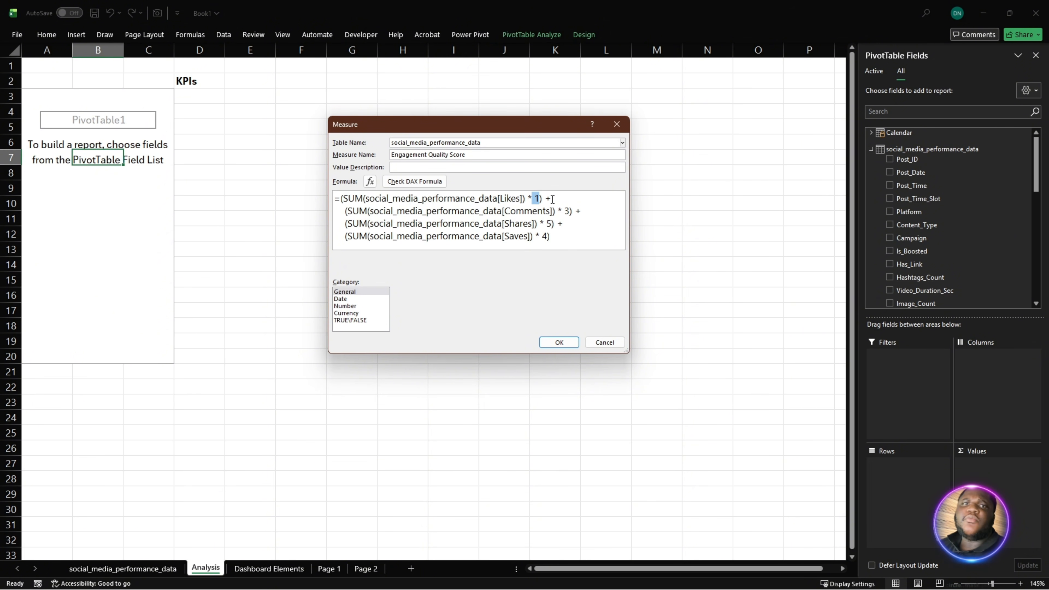
pyautogui.click(524, 212)
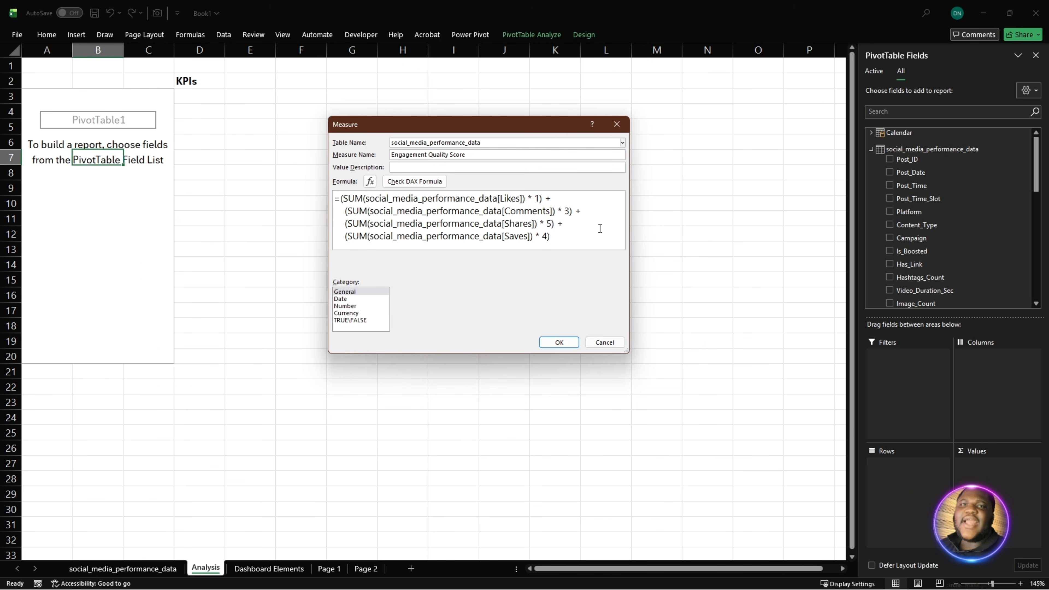
pyautogui.moveTo(540, 199); pyautogui.dragTo(334, 203)
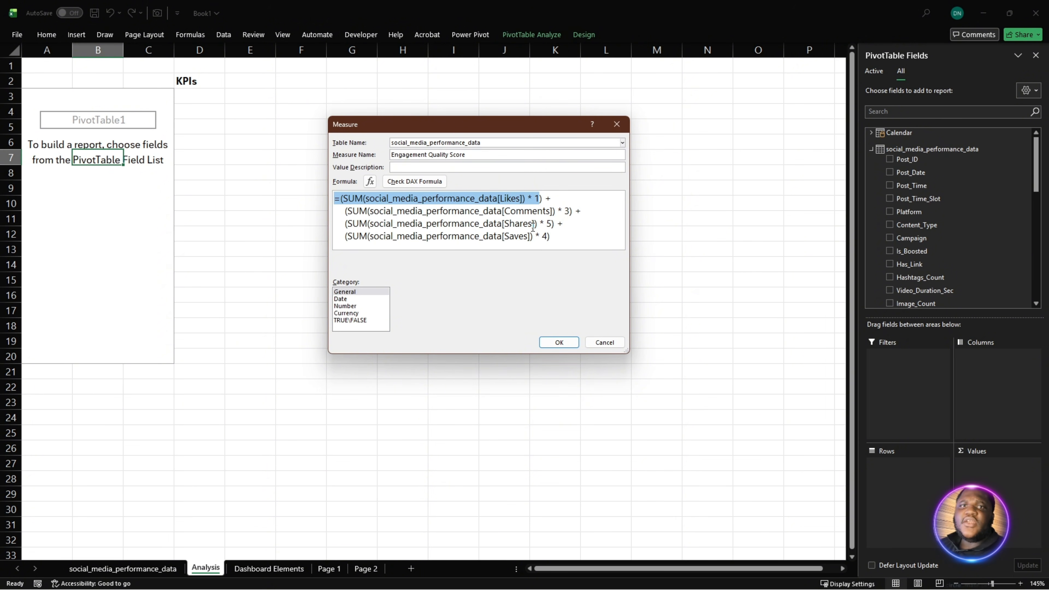
pyautogui.moveTo(556, 223); pyautogui.dragTo(340, 226)
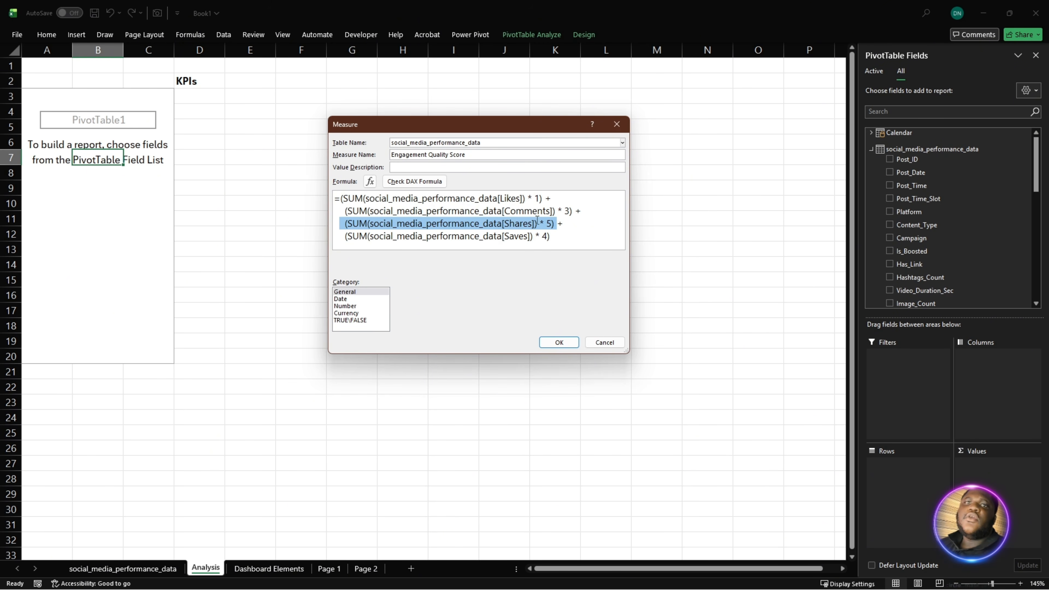
pyautogui.click(560, 224)
pyautogui.moveTo(560, 223); pyautogui.dragTo(344, 229)
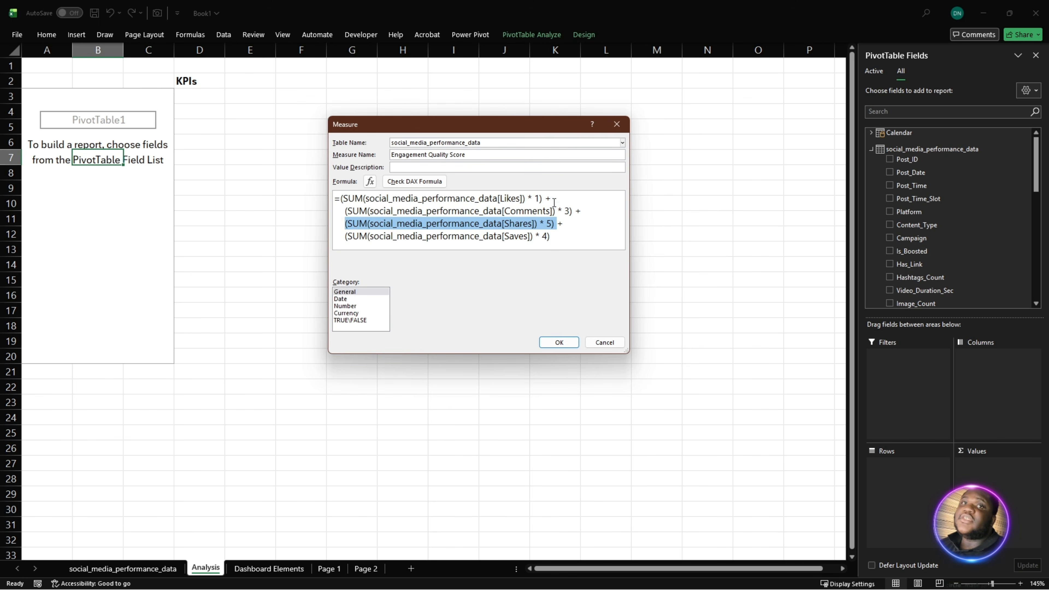
pyautogui.moveTo(553, 199); pyautogui.dragTo(330, 196)
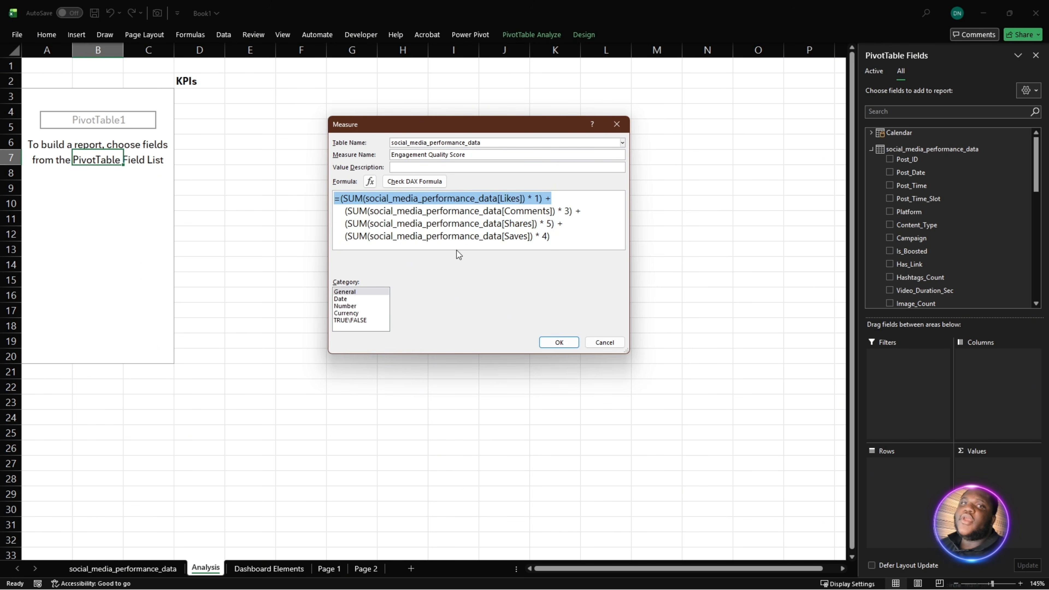
pyautogui.click(574, 239)
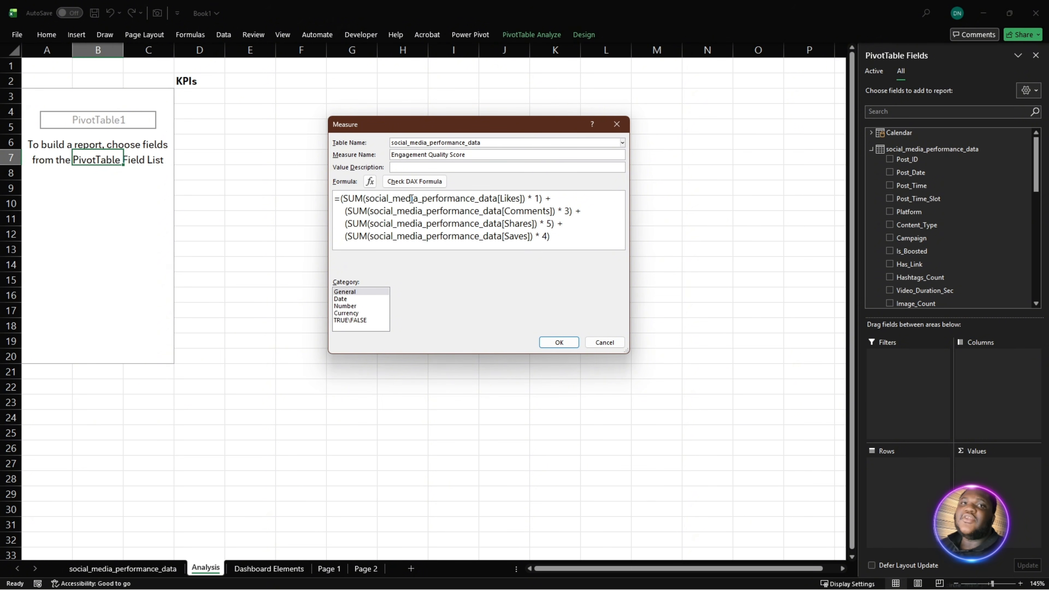
# - Check the Engagement Quality Score formula for errors and save the measure
pyautogui.click(414, 182)
pyautogui.click(556, 343)
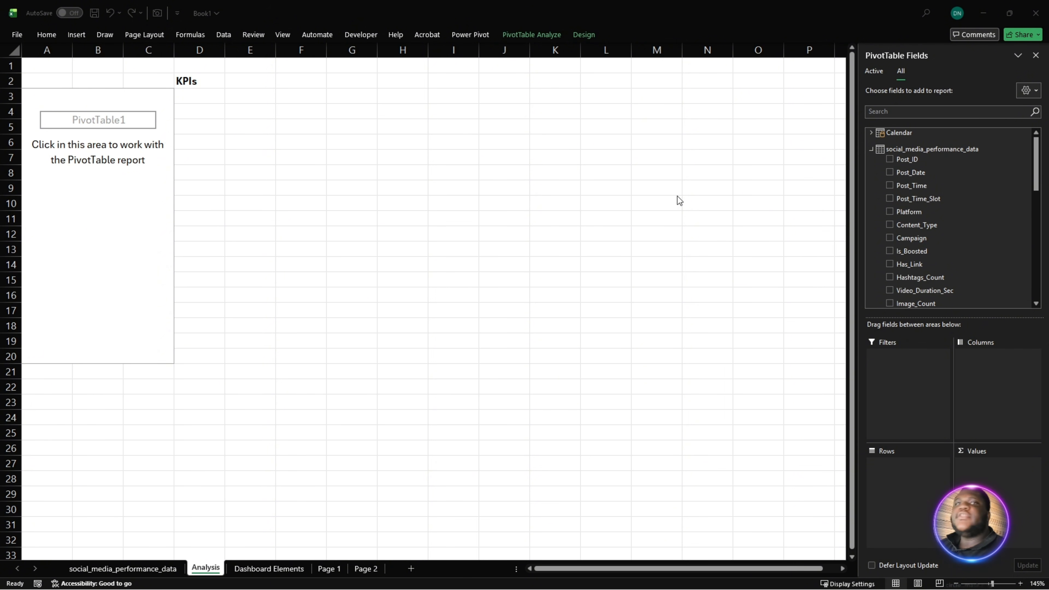
# - Start another measure on the social_media_performance_data table and name it Cost Per Engaement
pyautogui.rightClick(892, 151)
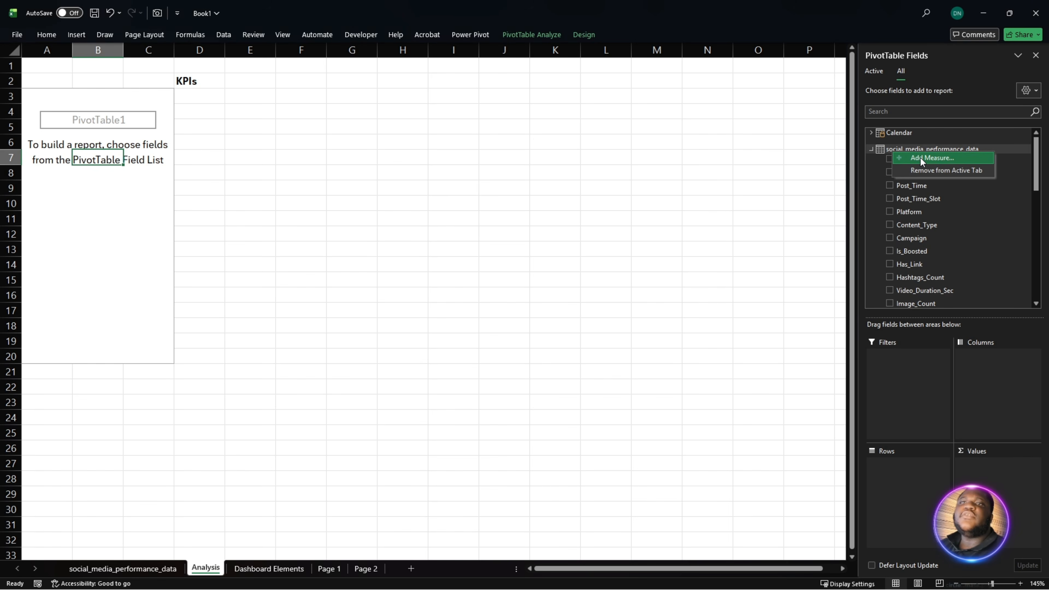
pyautogui.click(920, 158)
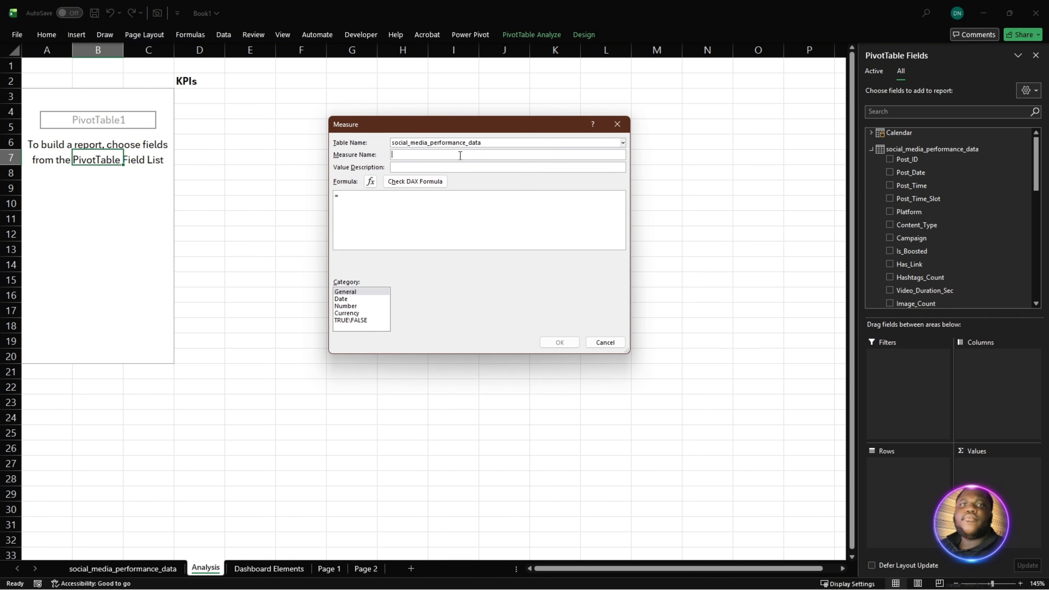
pyautogui.write('Cost ')
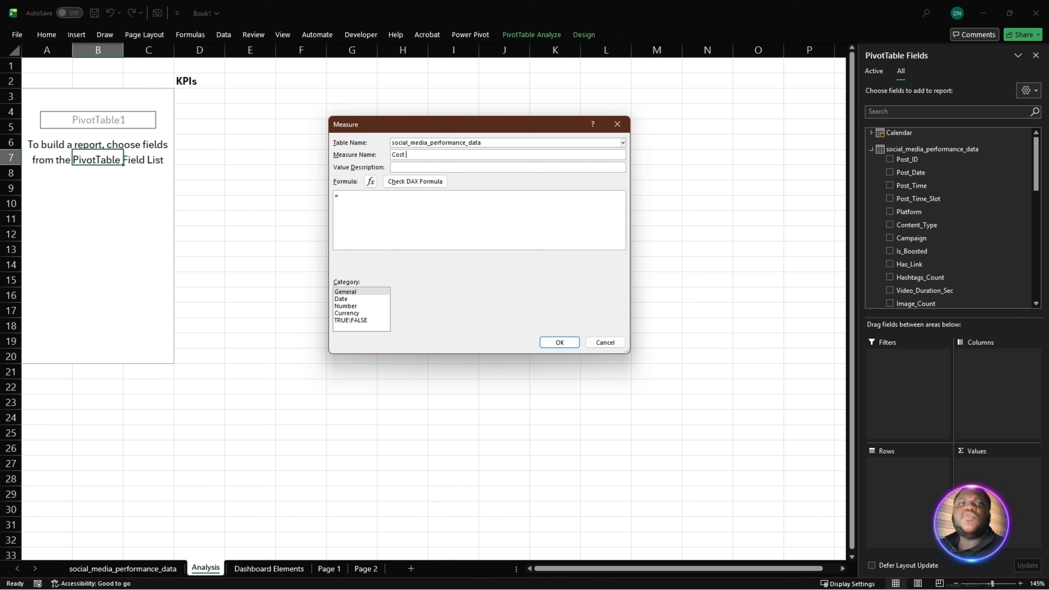
pyautogui.write('Per')
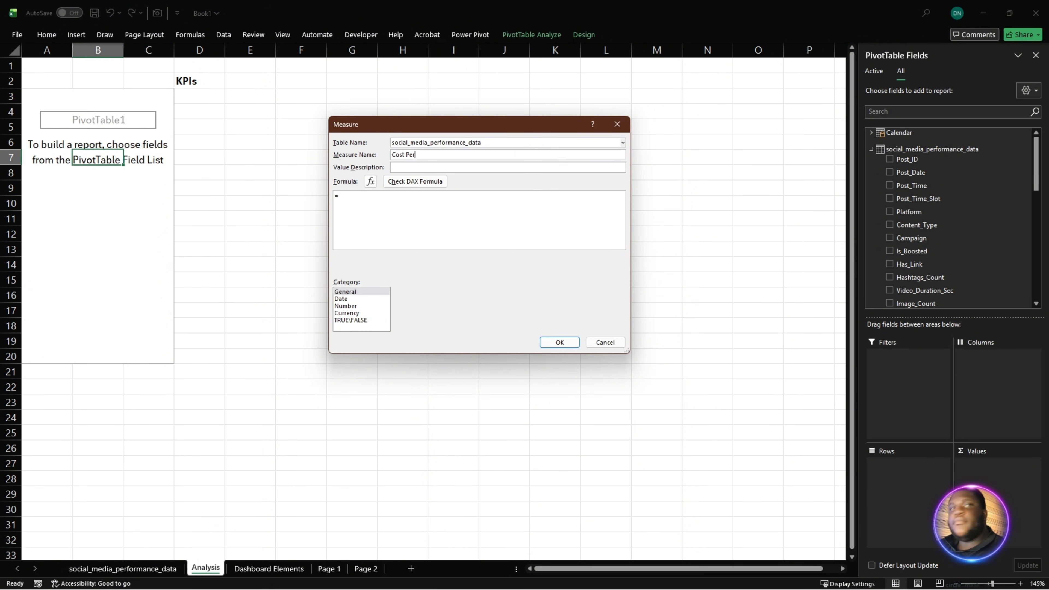
pyautogui.write(' Engaement')
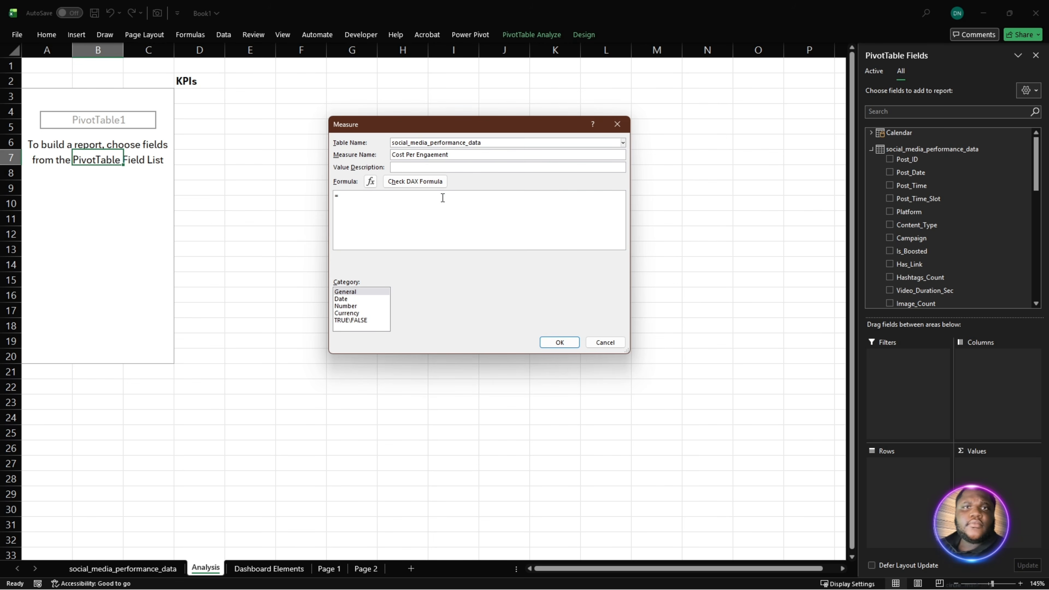
# - Paste the cost-per-engagement formula =DIVIDE([Total Cost], [Total Engagement], 0), check it for errors and save the measure
pyautogui.moveTo(465, 225); pyautogui.dragTo(324, 207)
pyautogui.write('=DIVIDE( \t[Total Cost], \t[Total Engagement], \t0 )')
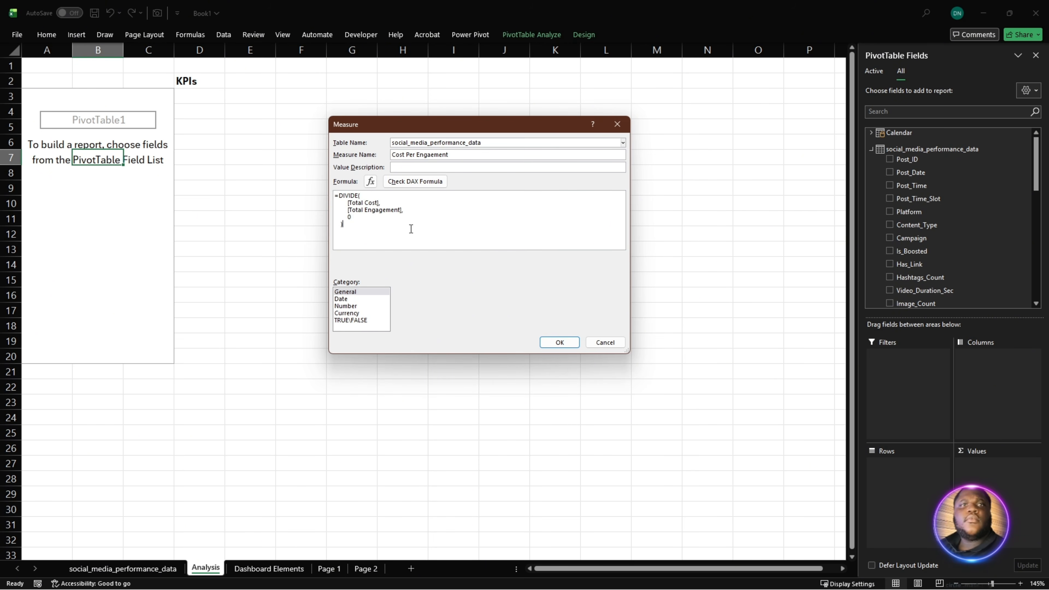
pyautogui.scroll(1, 377, 201)
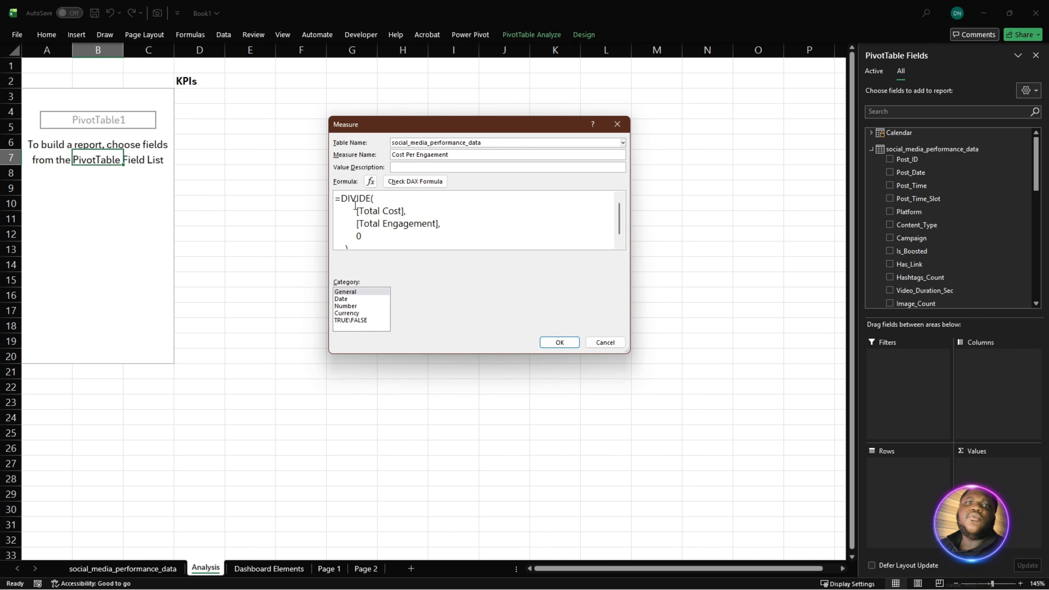
pyautogui.moveTo(356, 210); pyautogui.dragTo(323, 225)
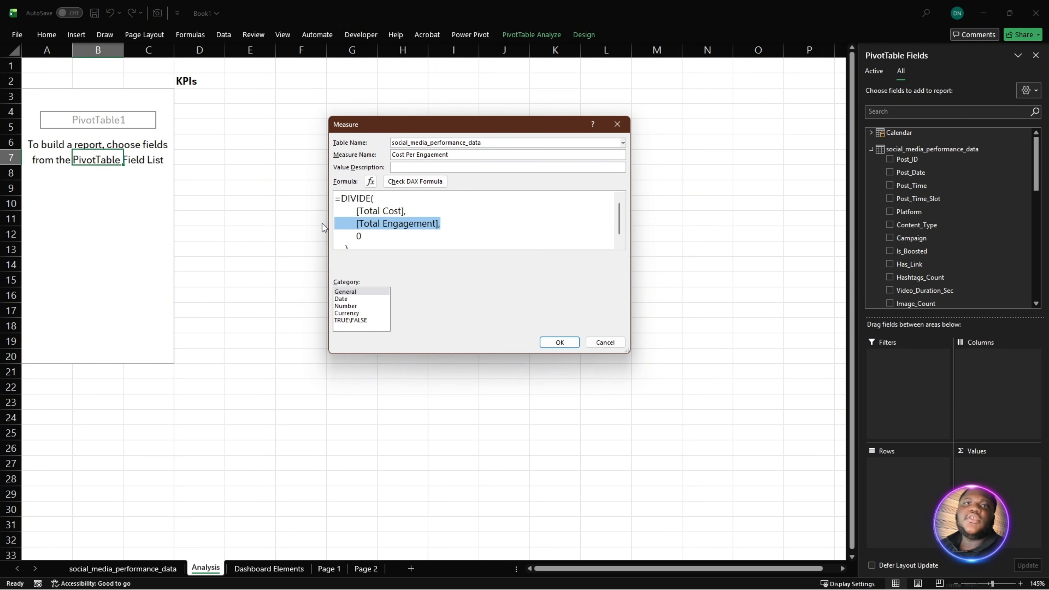
pyautogui.click(443, 182)
pyautogui.click(561, 343)
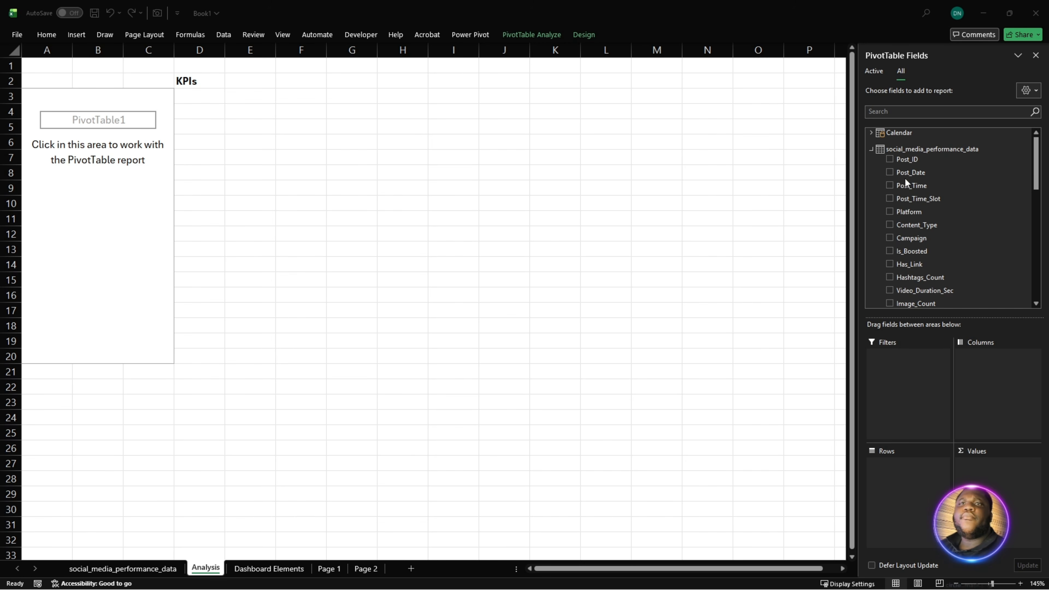
# - Start another measure on the social_media_performance_data table and name it CPM
pyautogui.rightClick(906, 148)
pyautogui.click(920, 156)
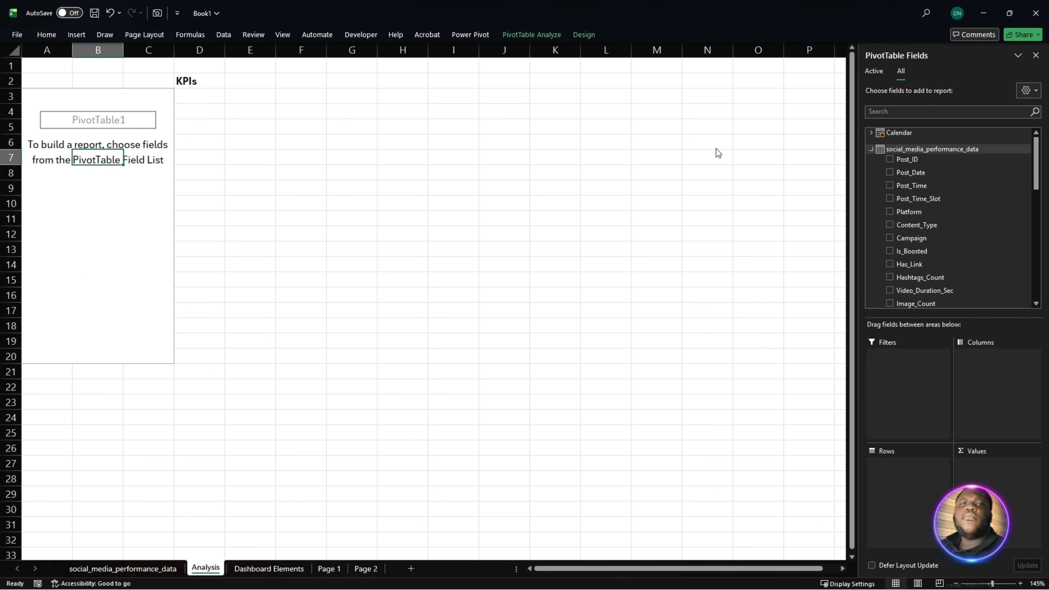
pyautogui.click(436, 155)
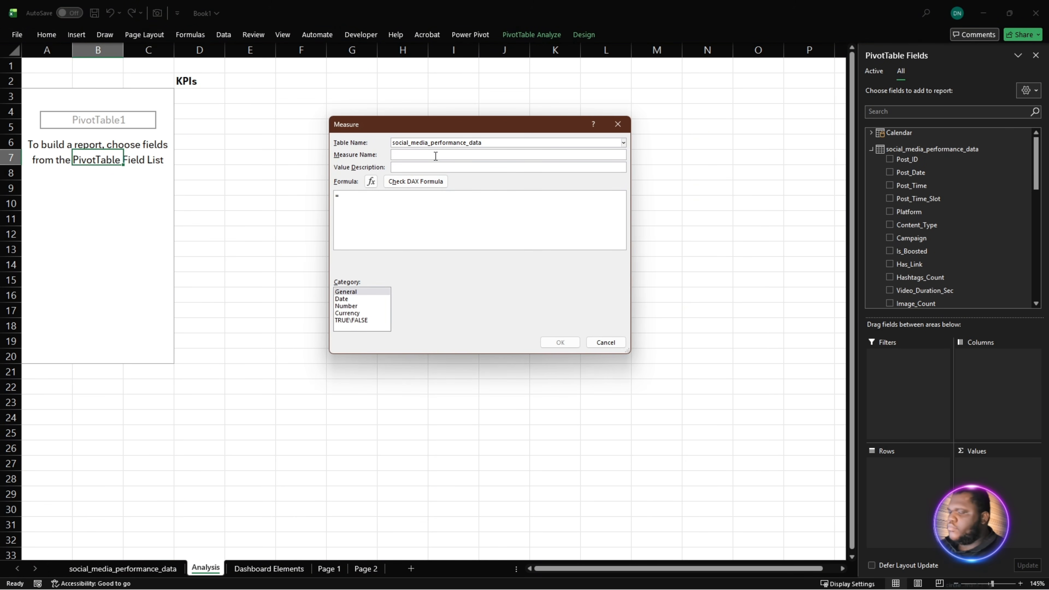
pyautogui.write('CPM')
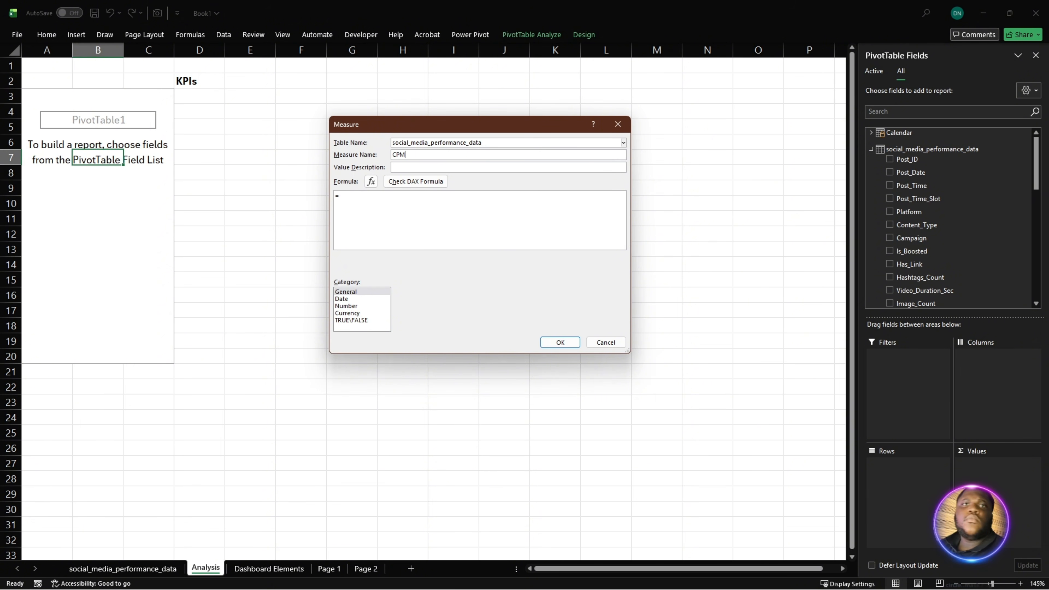
# - Paste the CPM formula =DIVIDE([Total Cost], SUM('social_media_performance_data'[Impressions]), 0) * 1000
pyautogui.moveTo(450, 212); pyautogui.dragTo(307, 206)
pyautogui.hotkey('ctrl', 'v')
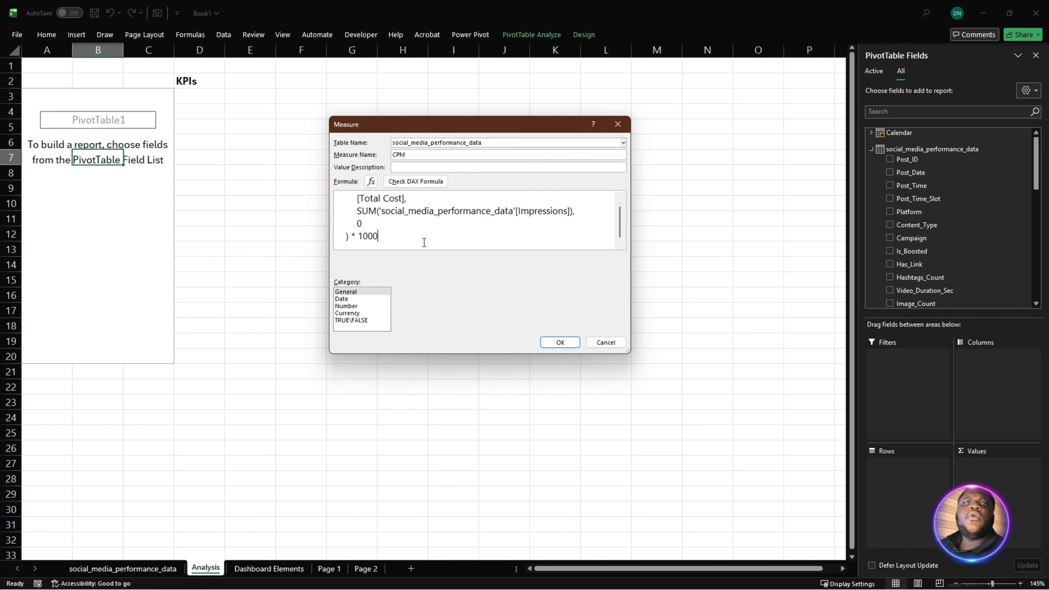
pyautogui.scroll(1, 478, 242)
pyautogui.scroll(-1, 391, 208)
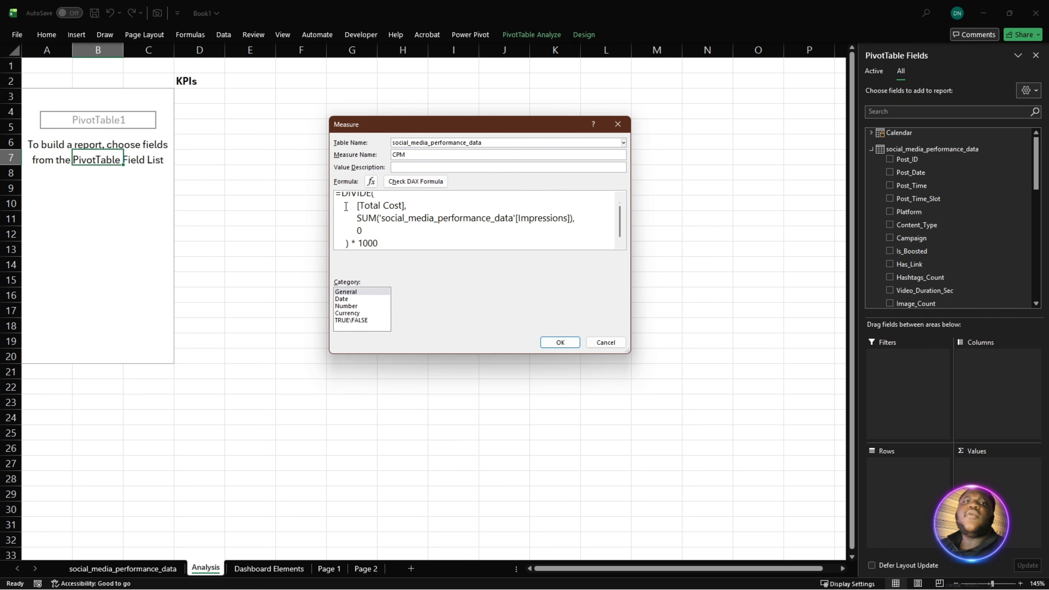
# - Review the cost, impressions and multiplier parts of the CPM formula and check it for errors
pyautogui.moveTo(355, 206); pyautogui.dragTo(406, 205)
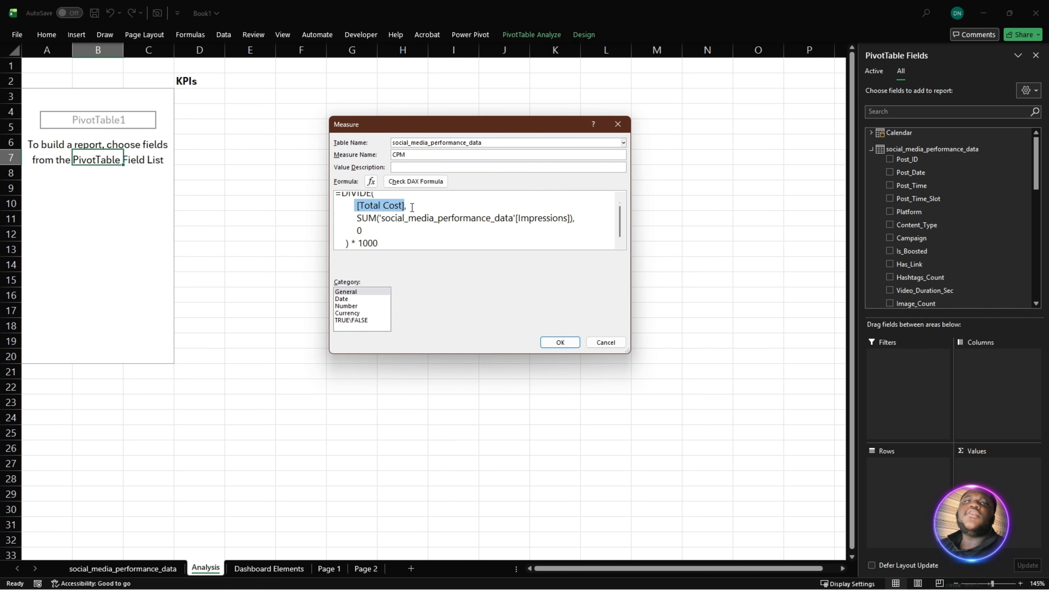
pyautogui.scroll(1, 412, 208)
pyautogui.moveTo(351, 224); pyautogui.dragTo(548, 229)
pyautogui.scroll(-1, 549, 229)
pyautogui.moveTo(403, 243); pyautogui.dragTo(321, 242)
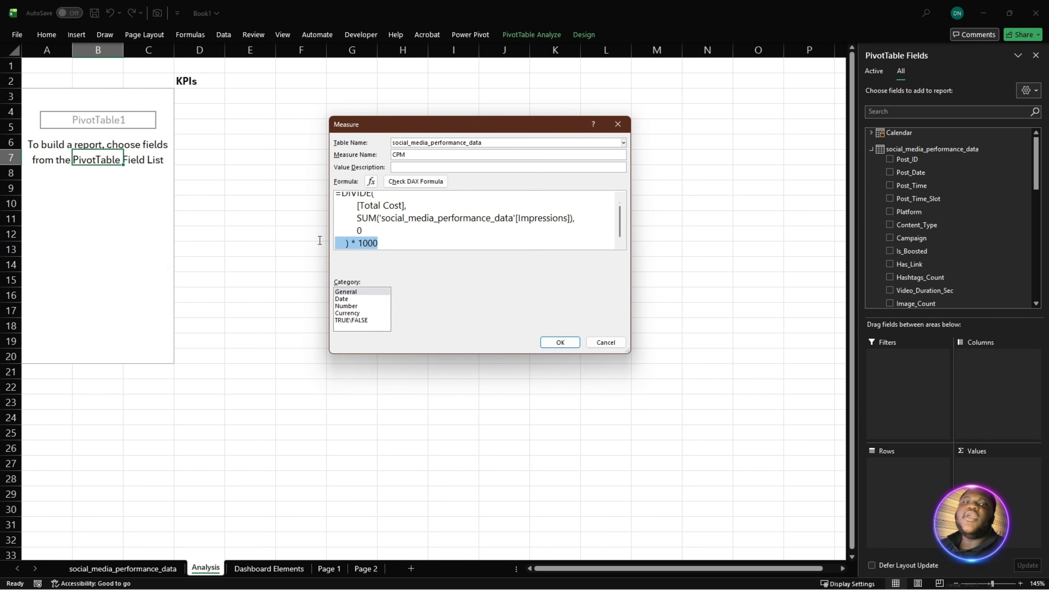
pyautogui.scroll(1, 404, 243)
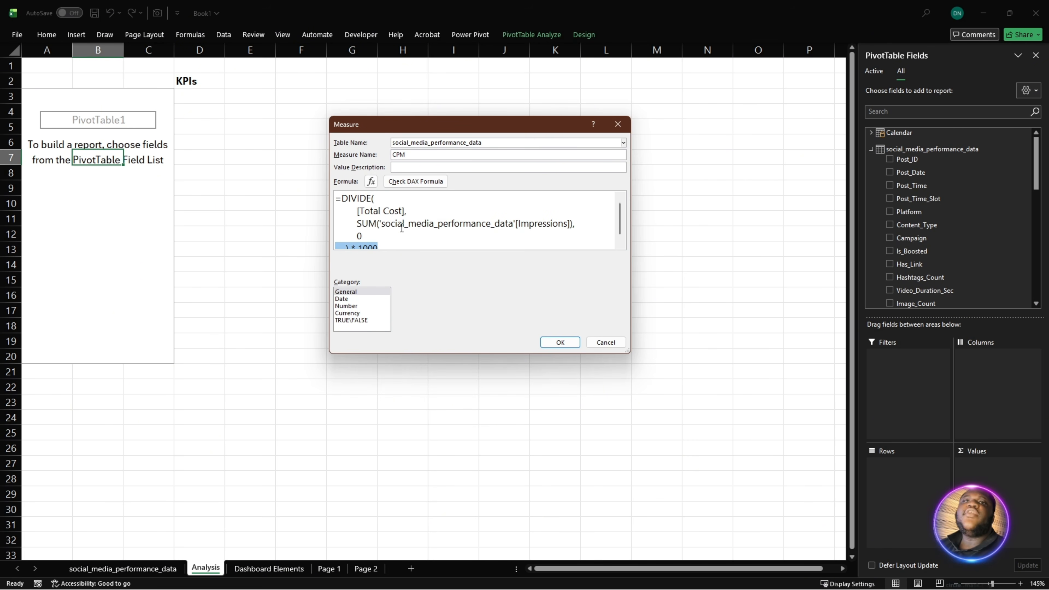
pyautogui.moveTo(355, 212); pyautogui.dragTo(421, 212)
pyautogui.click(416, 182)
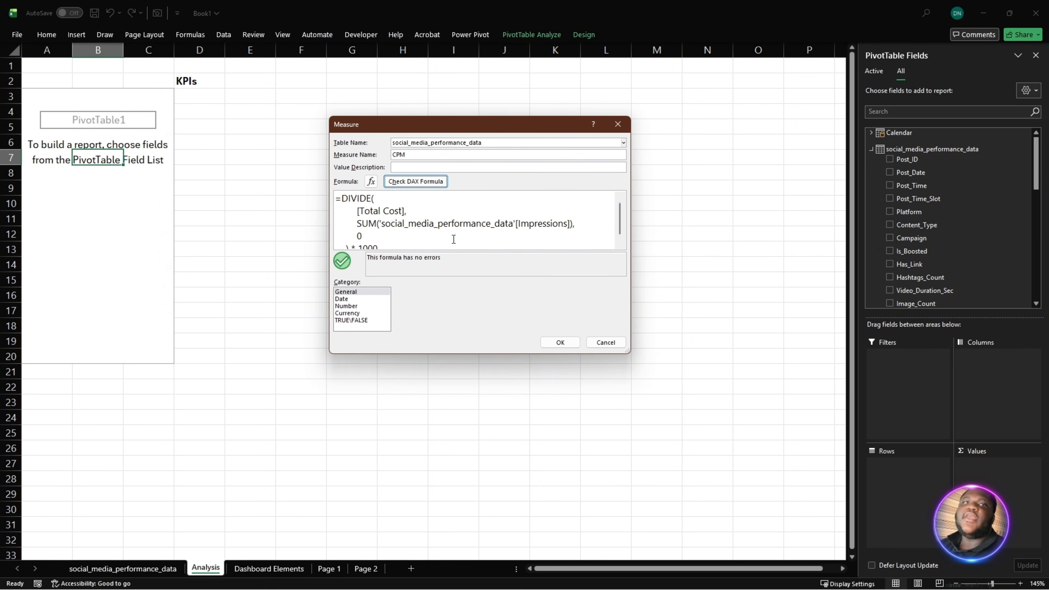
# - Save the CPM measure and start another on the social_media_performance_data table, named Cost Per Follower
pyautogui.click(560, 342)
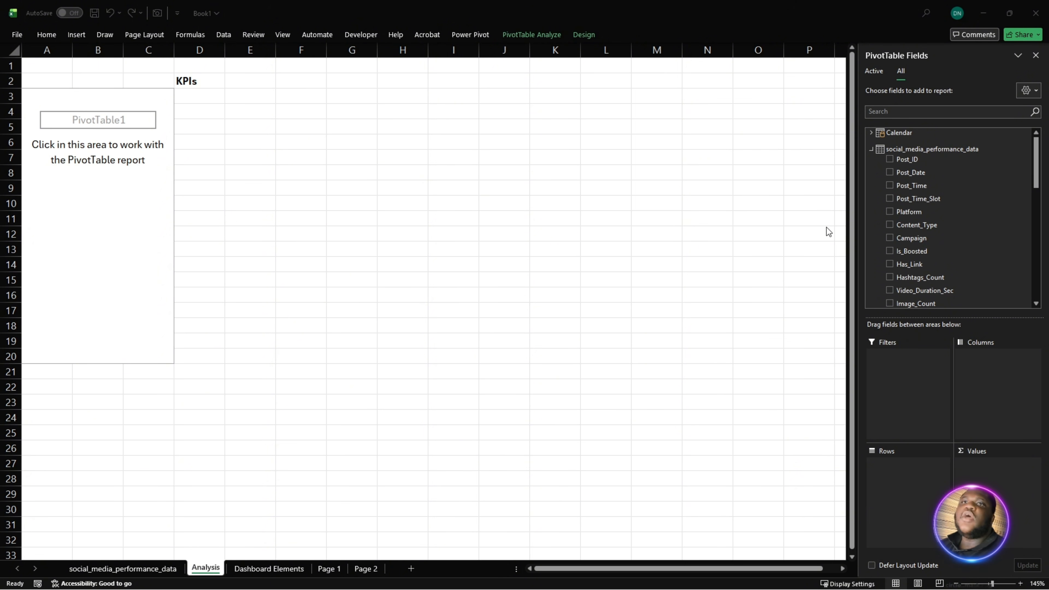
pyautogui.rightClick(902, 150)
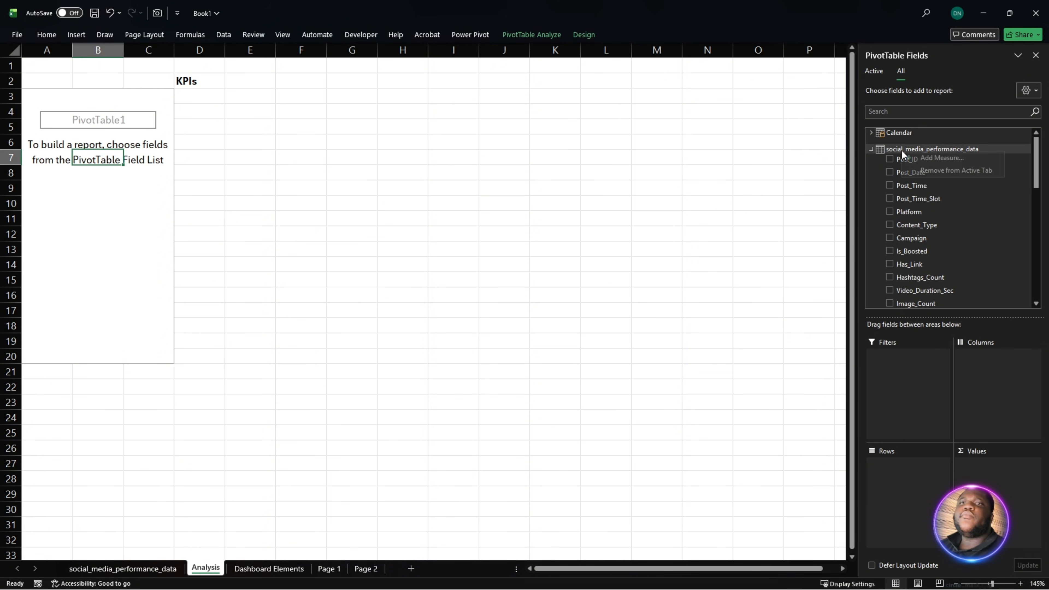
pyautogui.click(921, 158)
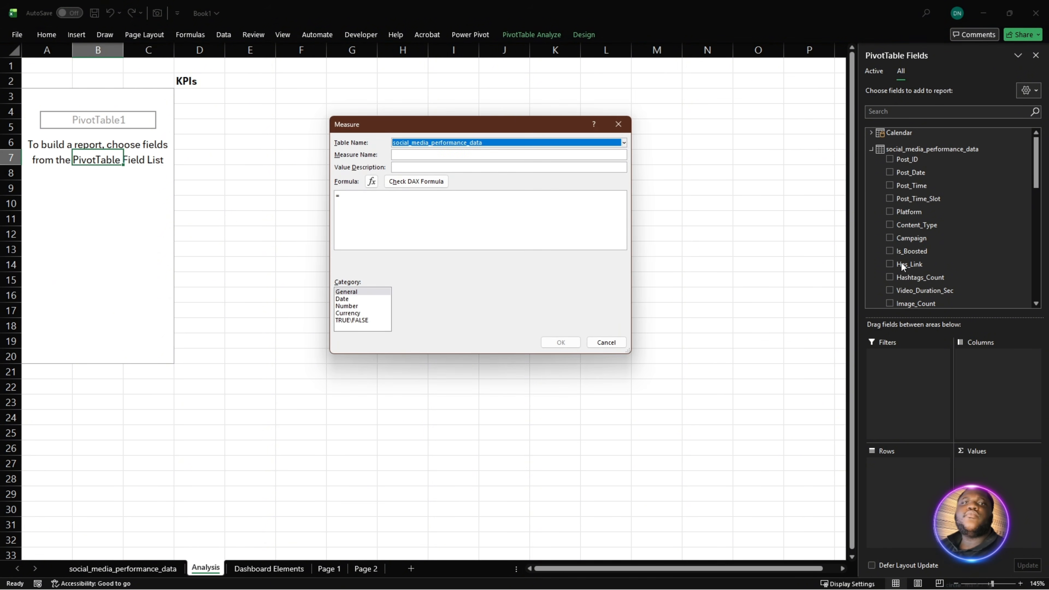
pyautogui.click(457, 157)
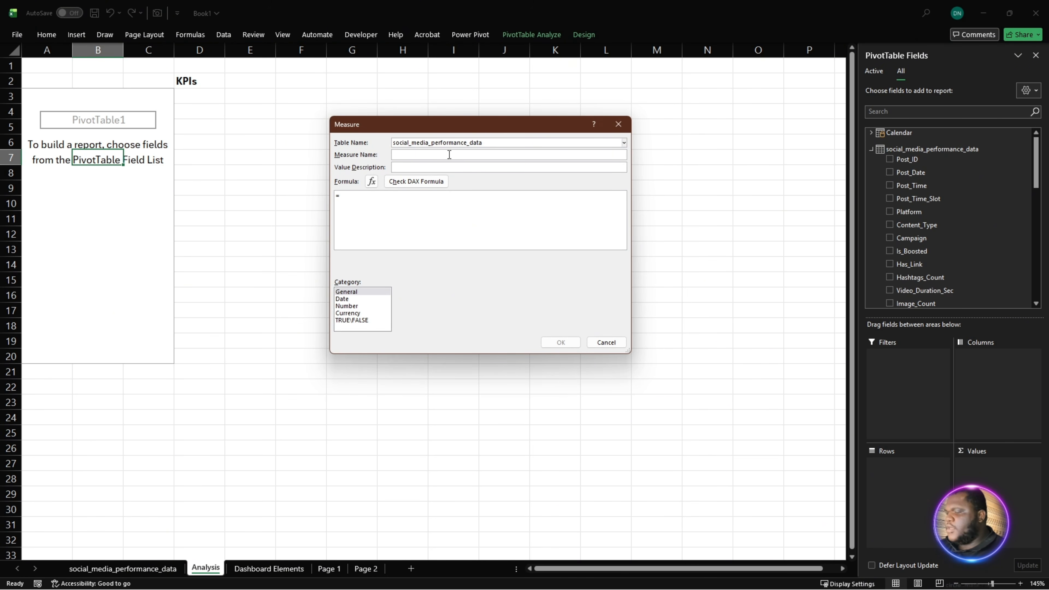
pyautogui.write('Cost P')
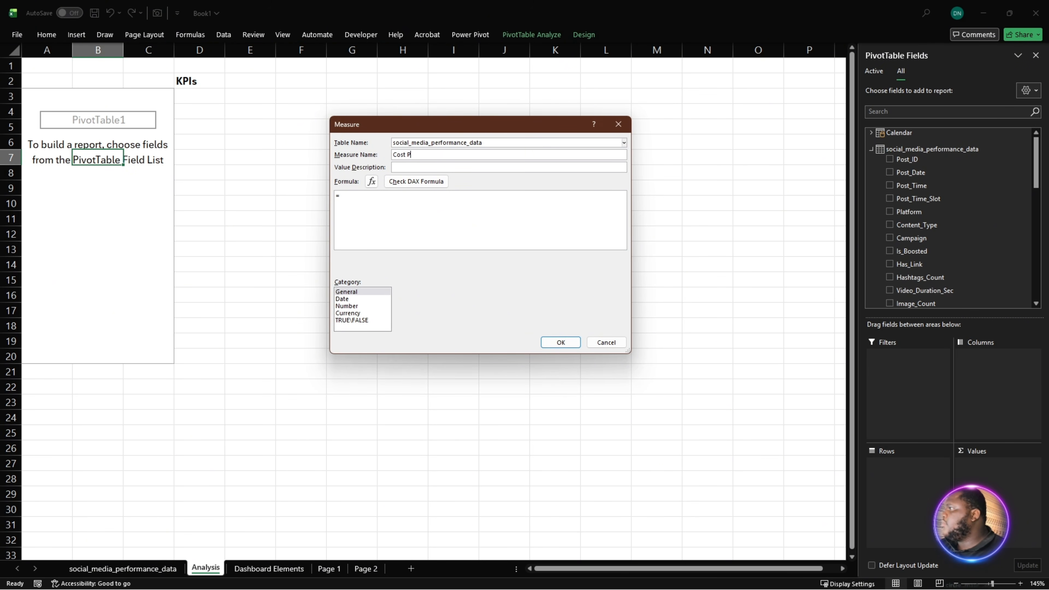
pyautogui.write('er Foll')
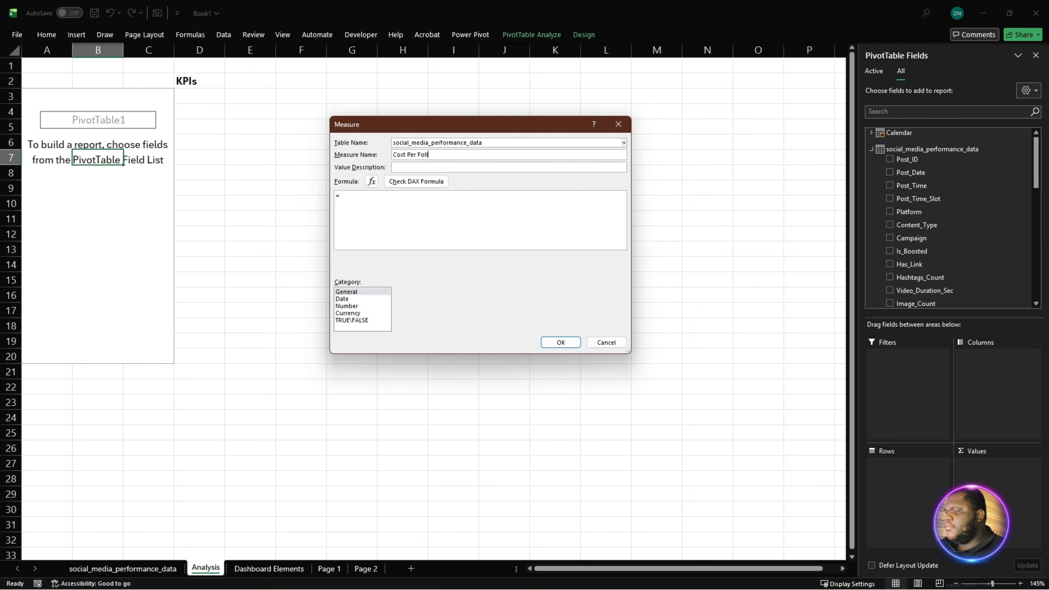
pyautogui.write('ower')
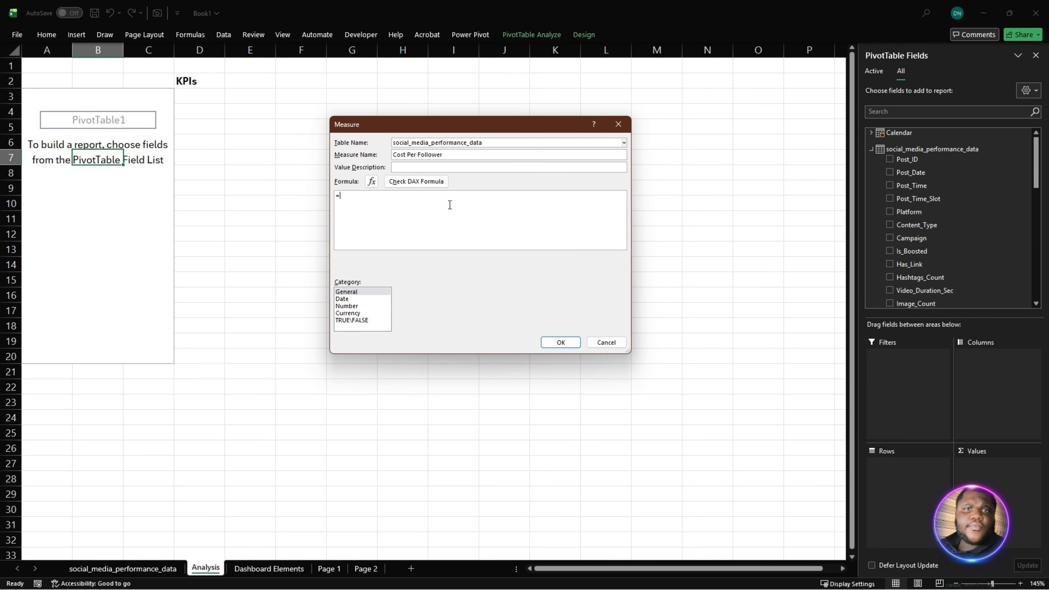
# - Paste the formula =DIVIDE([Total Cost], SUM(social_media_performance_data[Followers_Gained]), 0), check it for errors and save the Cost Per Follower measure
pyautogui.write('DIVIDE(     [Total Cost],     SUM(social_media_performance_data[Followers_Gained]),     0 )')
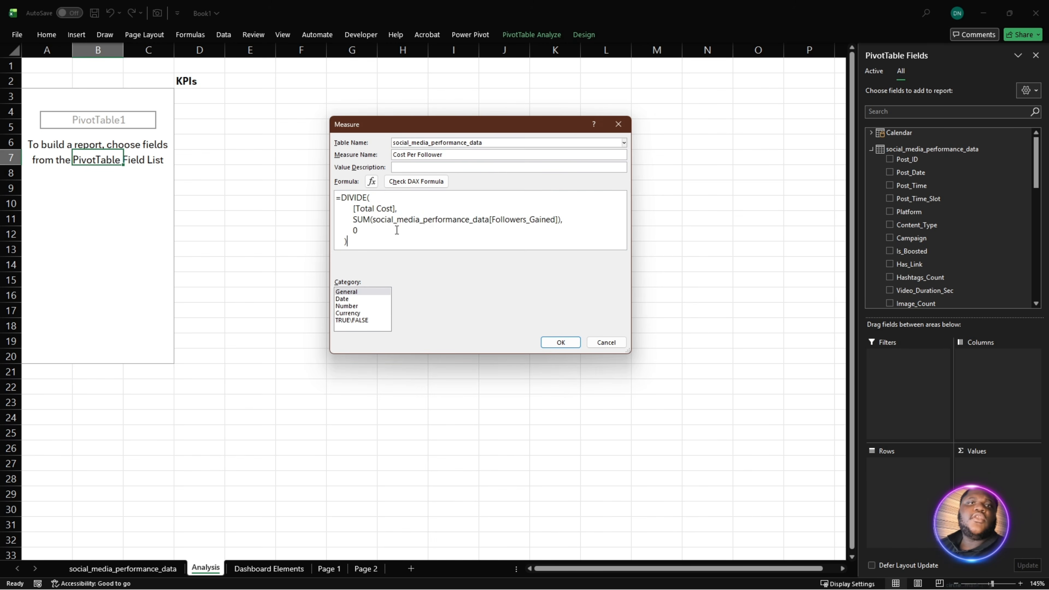
pyautogui.keyDown('ctrl'); pyautogui.scroll(1, 396, 231); pyautogui.keyUp('ctrl')
pyautogui.scroll(1, 398, 229)
pyautogui.moveTo(410, 213); pyautogui.dragTo(597, 227)
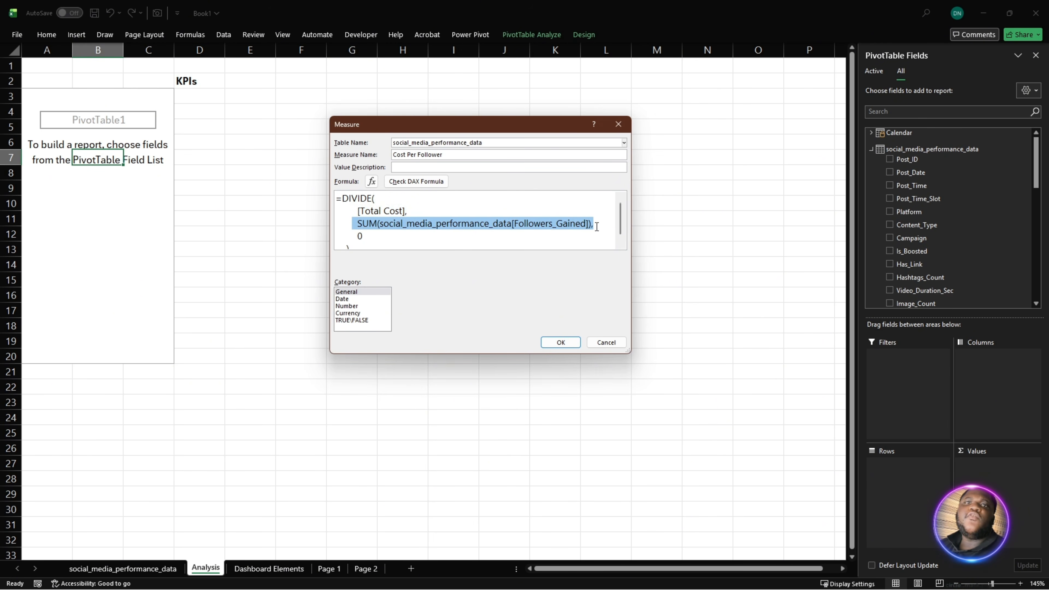
pyautogui.click(442, 242)
pyautogui.scroll(-1, 381, 238)
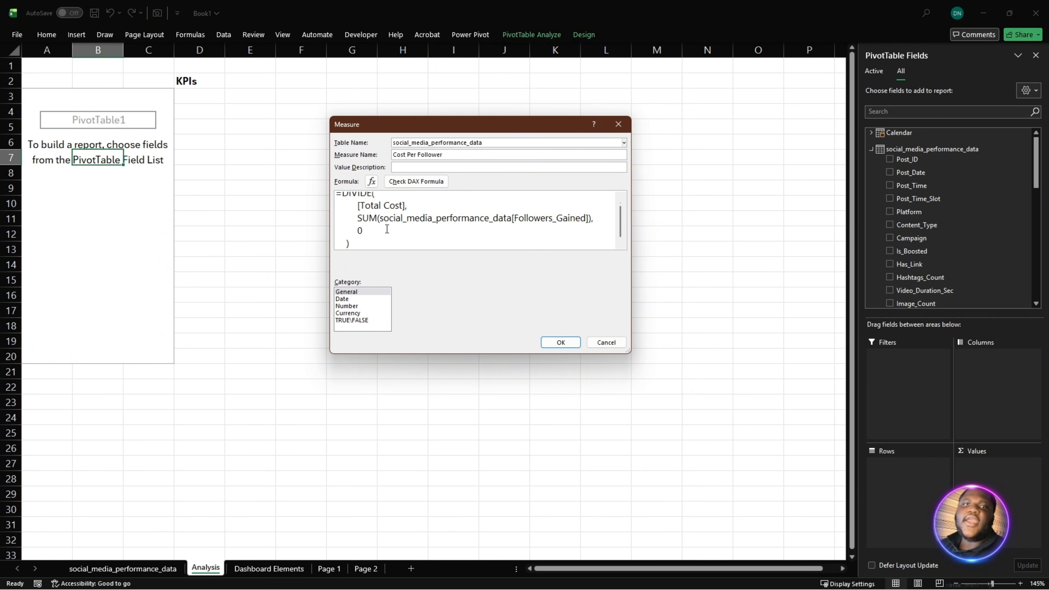
pyautogui.click(415, 182)
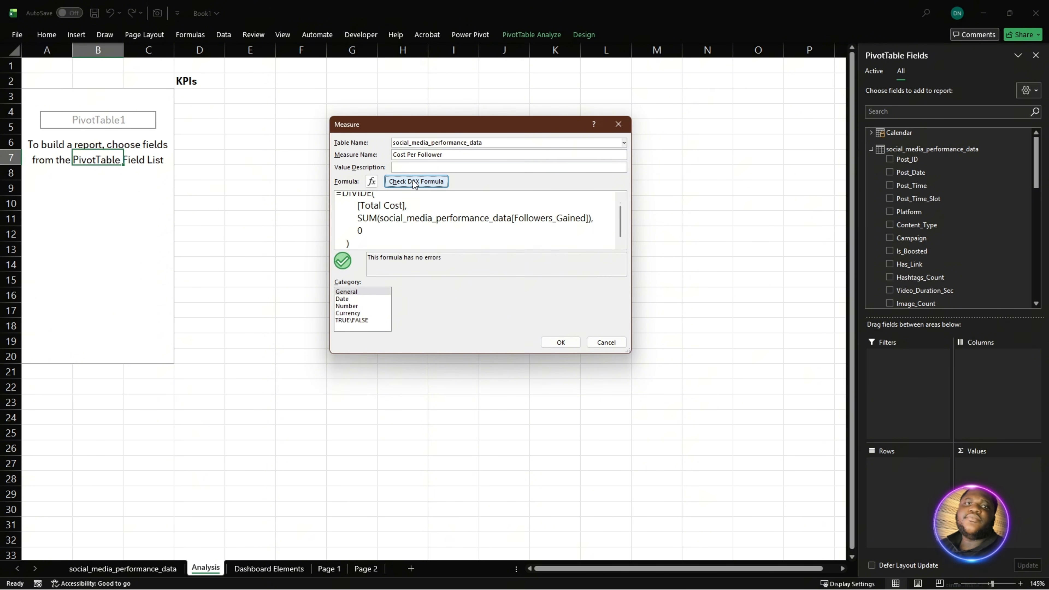
pyautogui.click(560, 343)
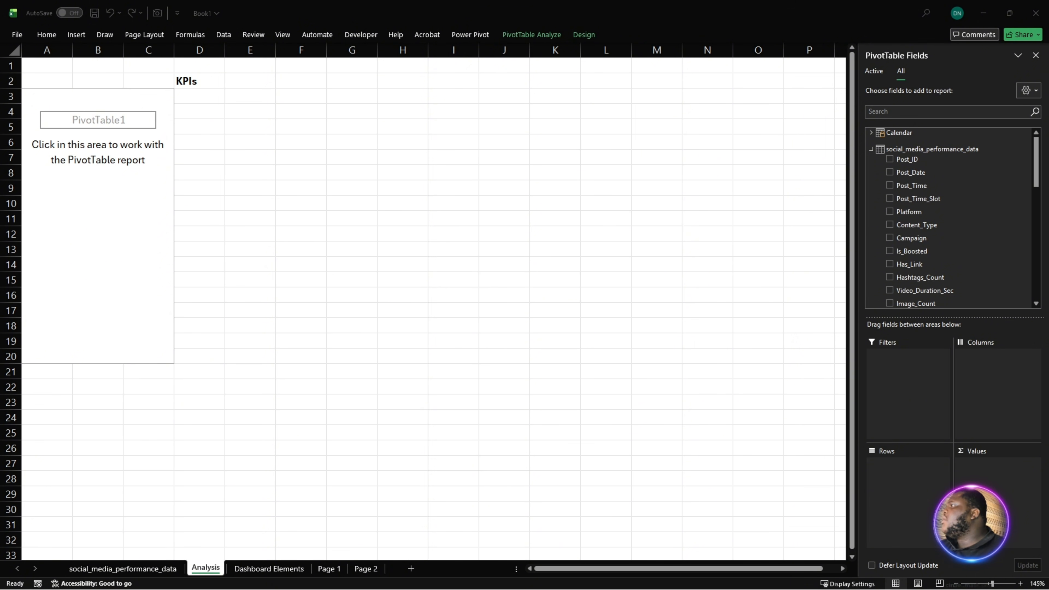
# - Start another measure on the social_media_performance_data table and name it Follower Convertion Rate
pyautogui.scroll(-2, 909, 258)
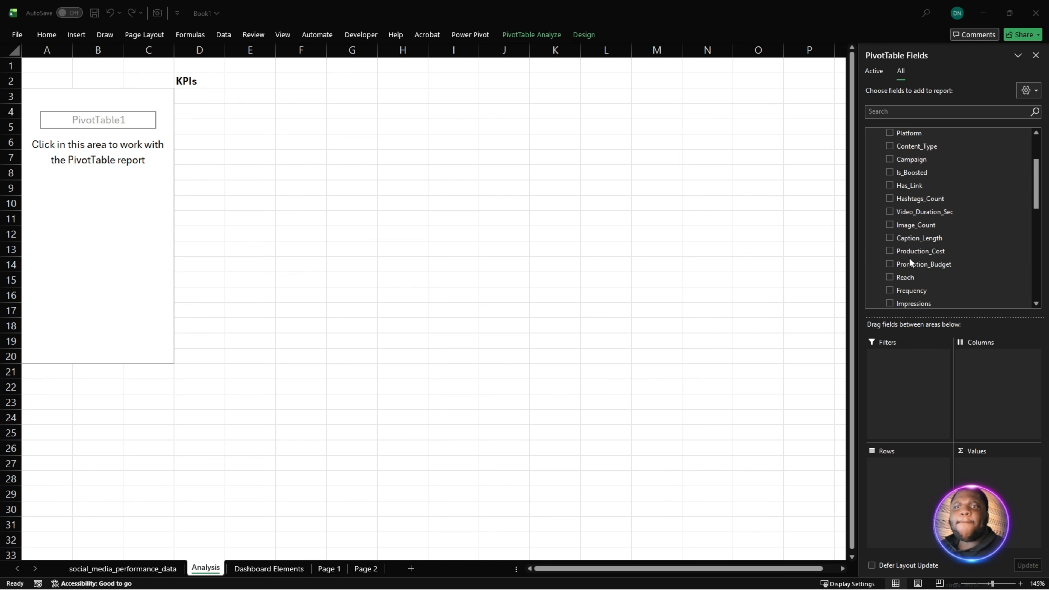
pyautogui.scroll(-10, 946, 271)
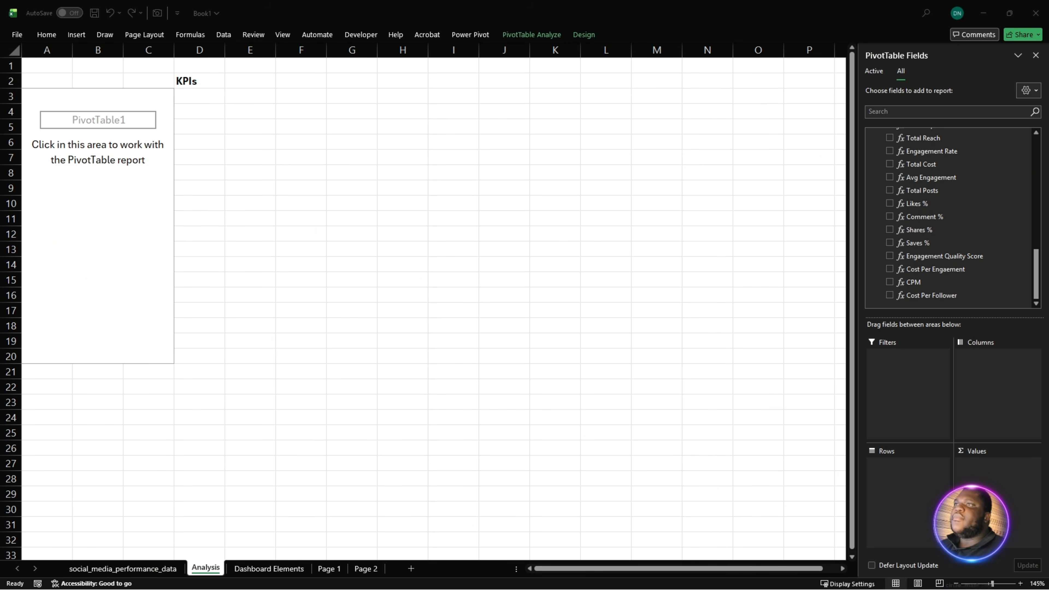
pyautogui.scroll(5, 903, 197)
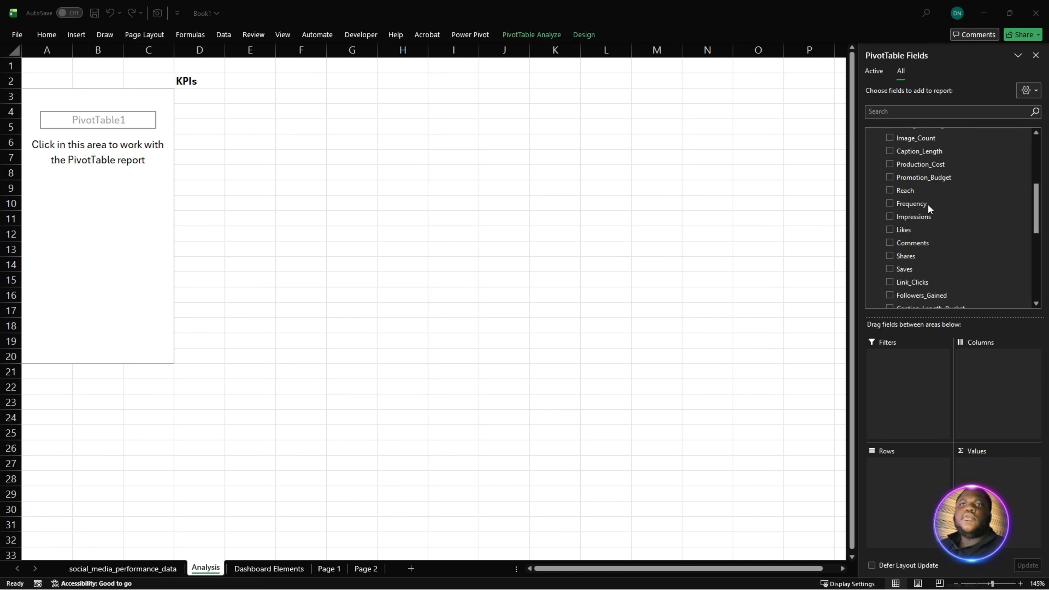
pyautogui.scroll(5, 928, 203)
pyautogui.rightClick(916, 150)
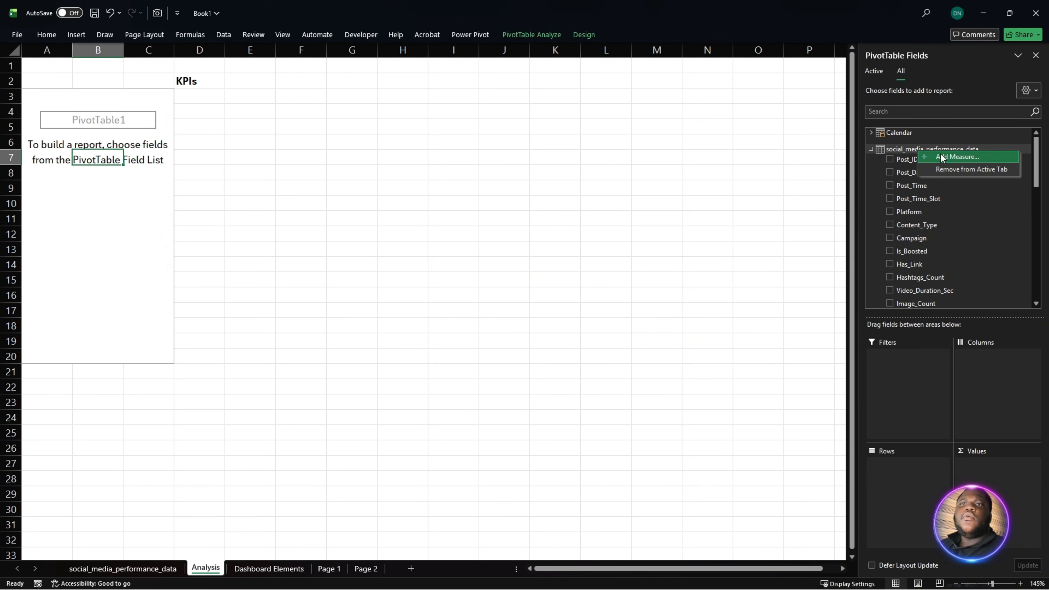
pyautogui.click(957, 156)
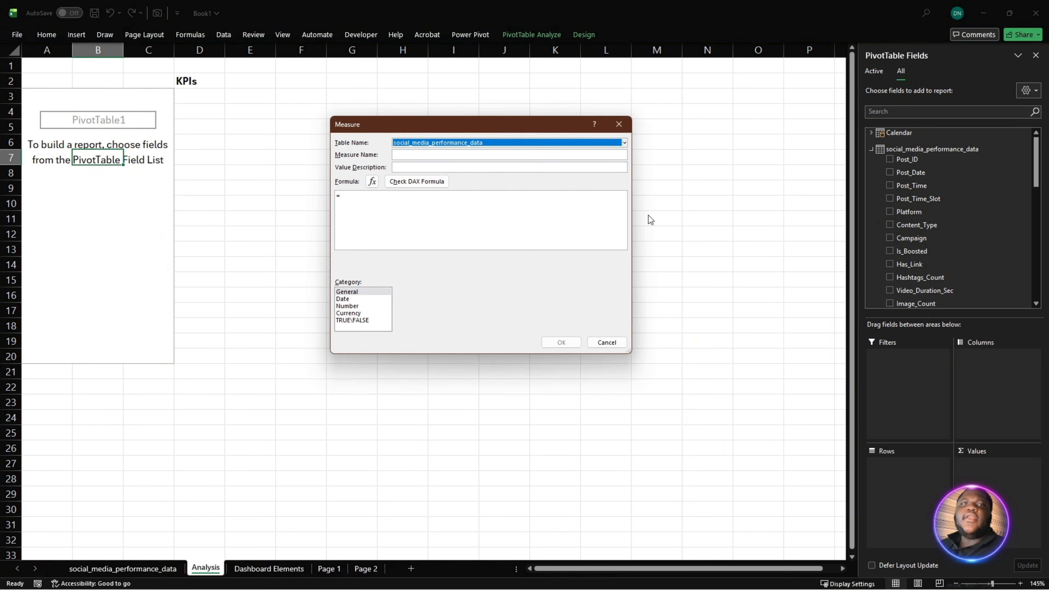
pyautogui.click(455, 157)
pyautogui.write('Fo')
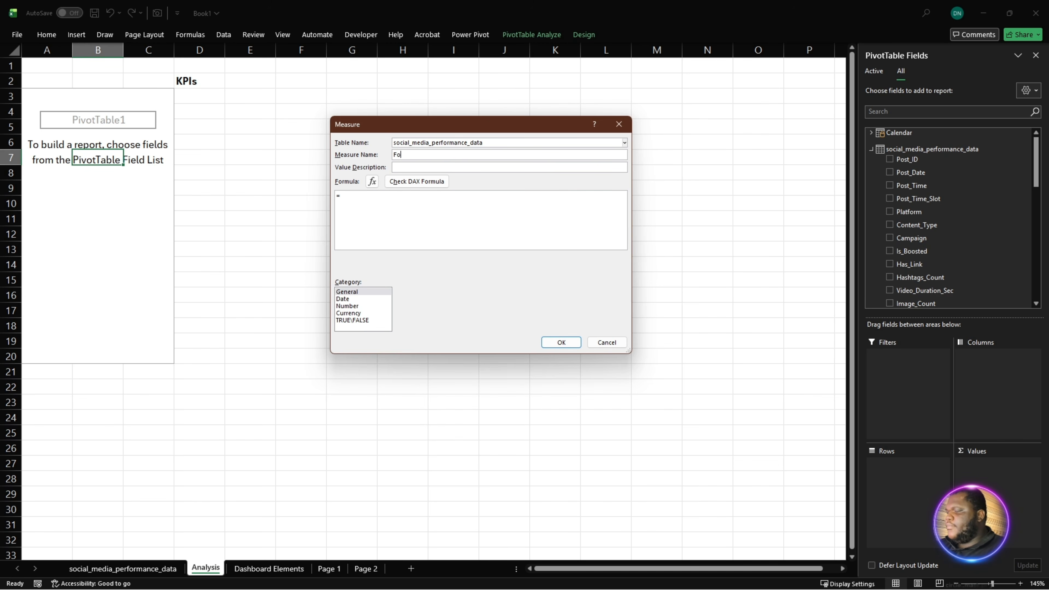
pyautogui.write('llower')
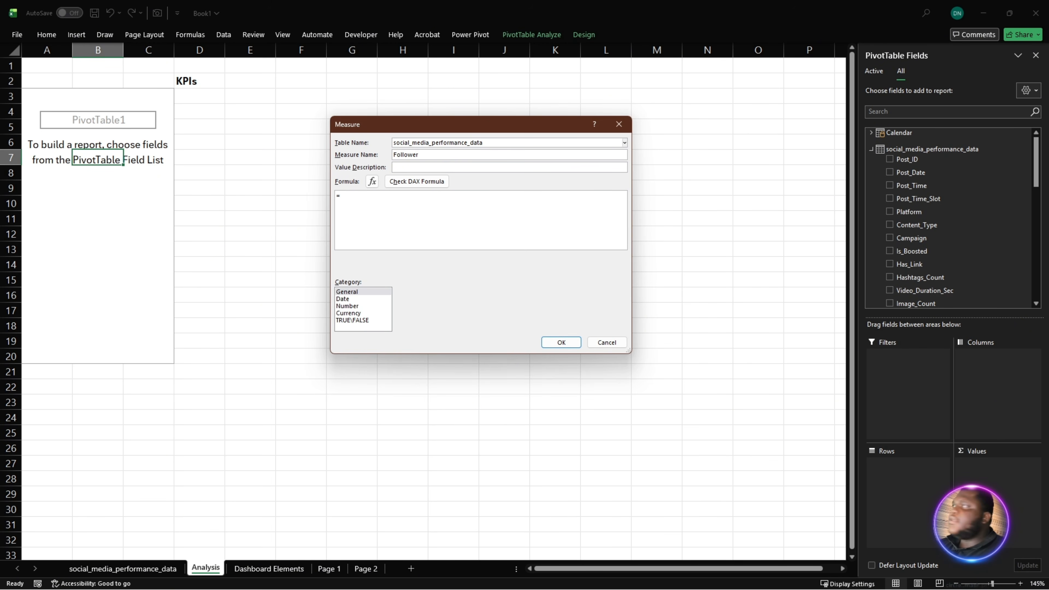
pyautogui.write(' Conver')
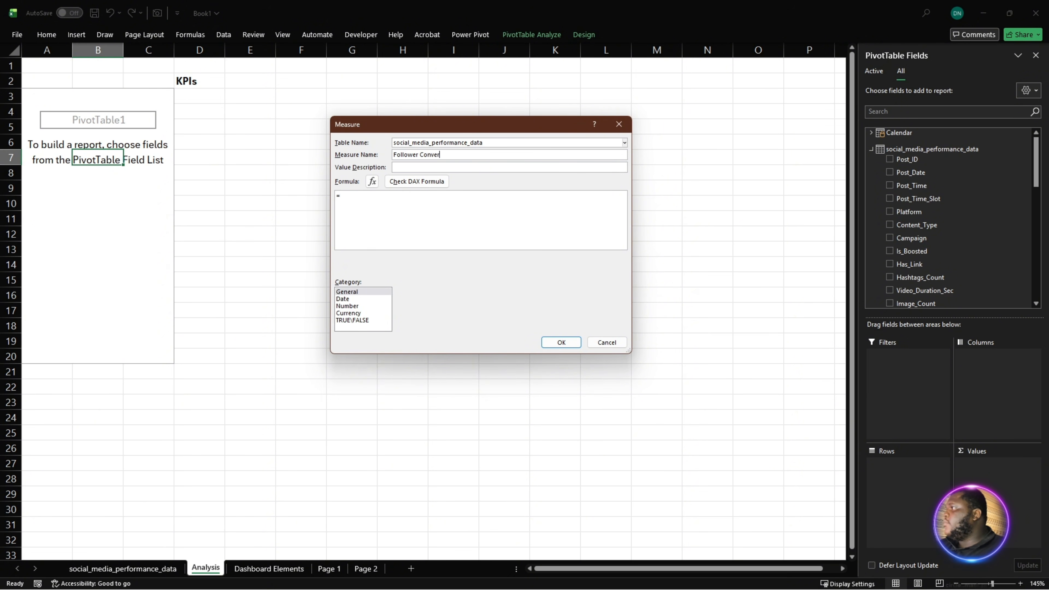
pyautogui.write('tion Rate')
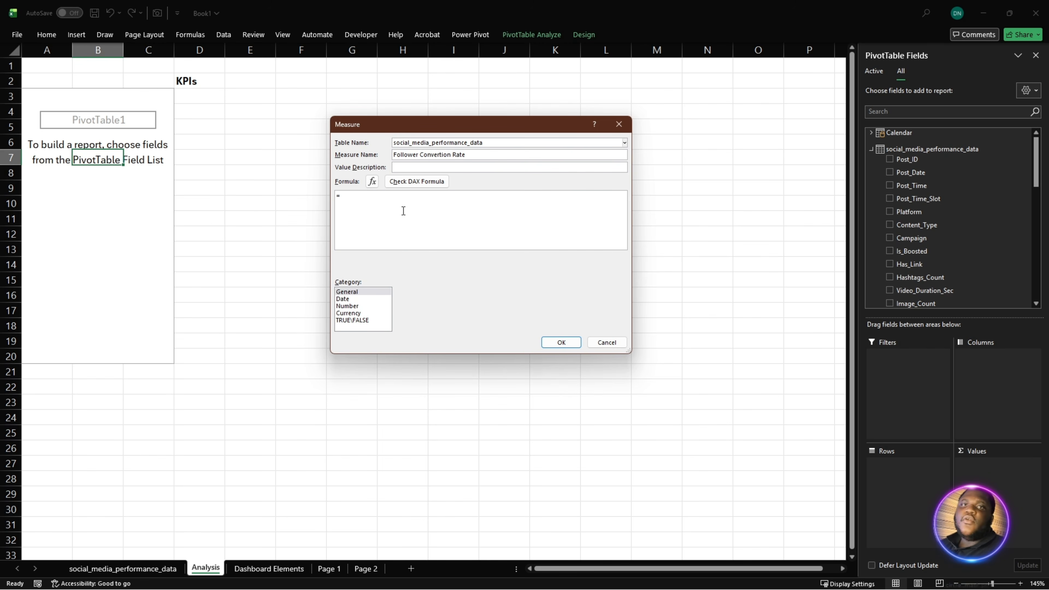
# - Paste the formula =DIVIDE(SUM(social_media_performance_data[Followers_Gained]), SUM(social_media_performance_data[Reach]), 0) and review its reach and followers-gained sums
pyautogui.moveTo(403, 211); pyautogui.dragTo(247, 212)
pyautogui.write('=DIVIDE( SUM(social_media_performance_data[Followers_Gained]), SUM(social_media_performance_data[Reach]), 0 )')
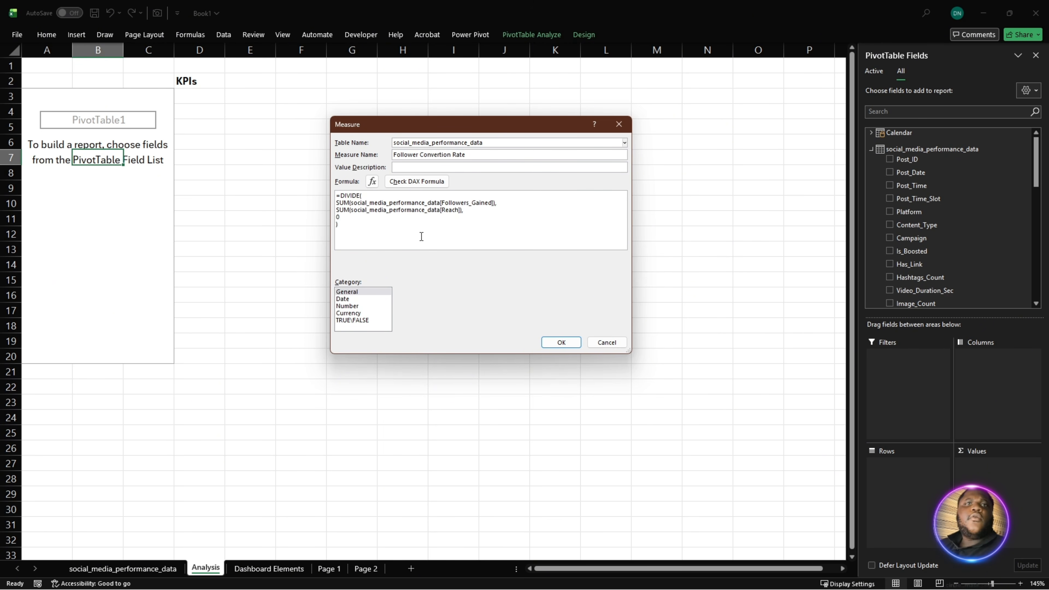
pyautogui.scroll(2, 422, 237)
pyautogui.scroll(1, 463, 241)
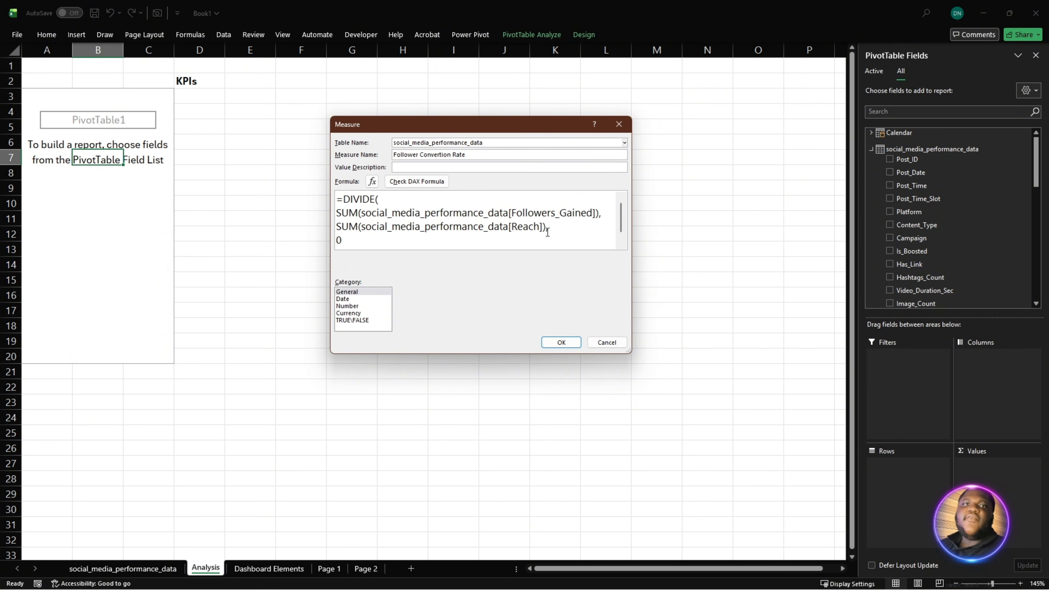
pyautogui.scroll(-1, 508, 230)
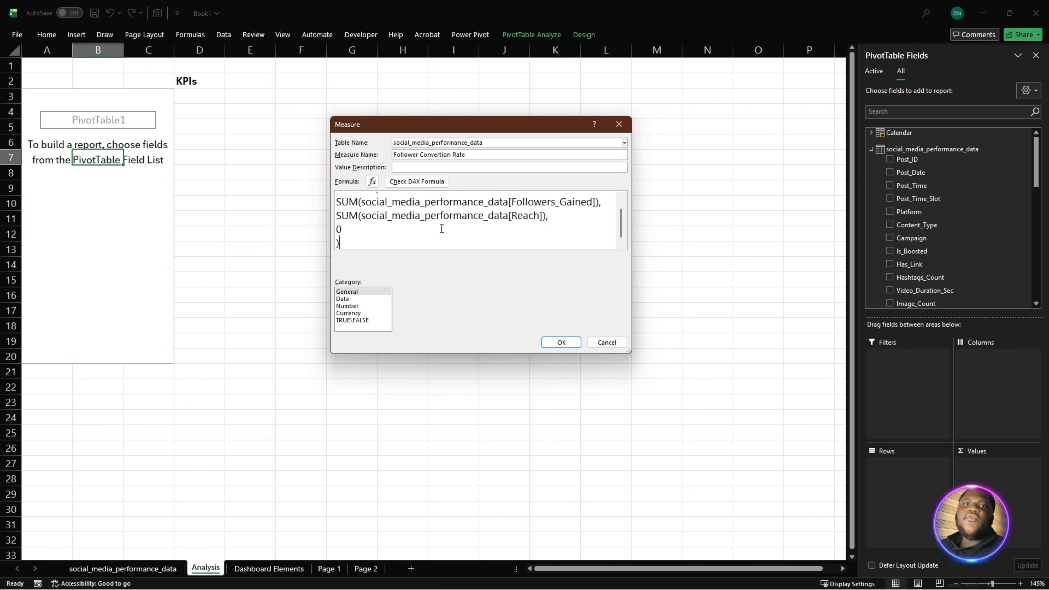
pyautogui.scroll(1, 471, 232)
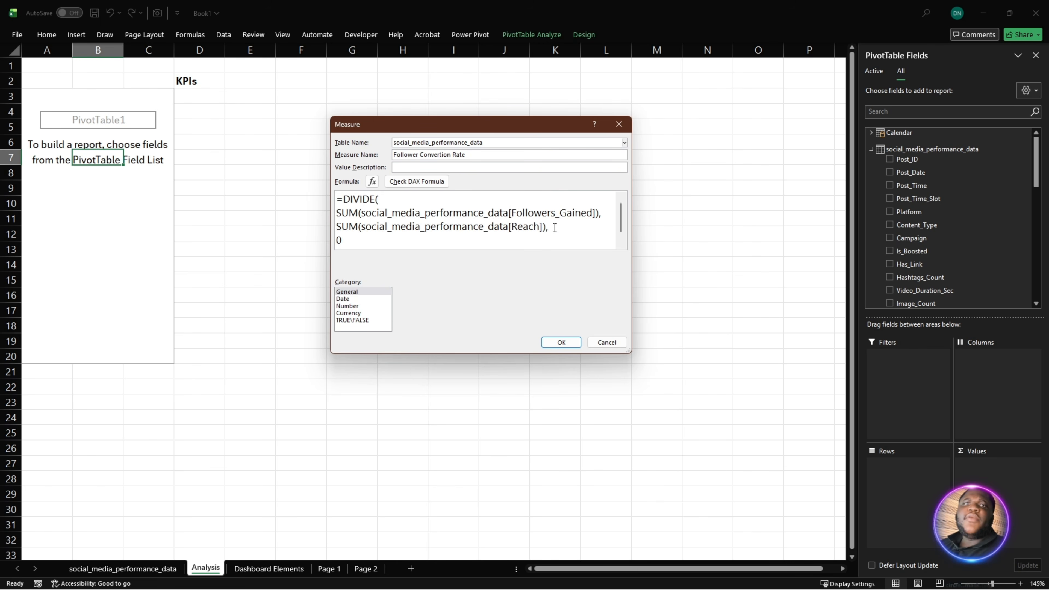
pyautogui.moveTo(555, 227); pyautogui.dragTo(330, 230)
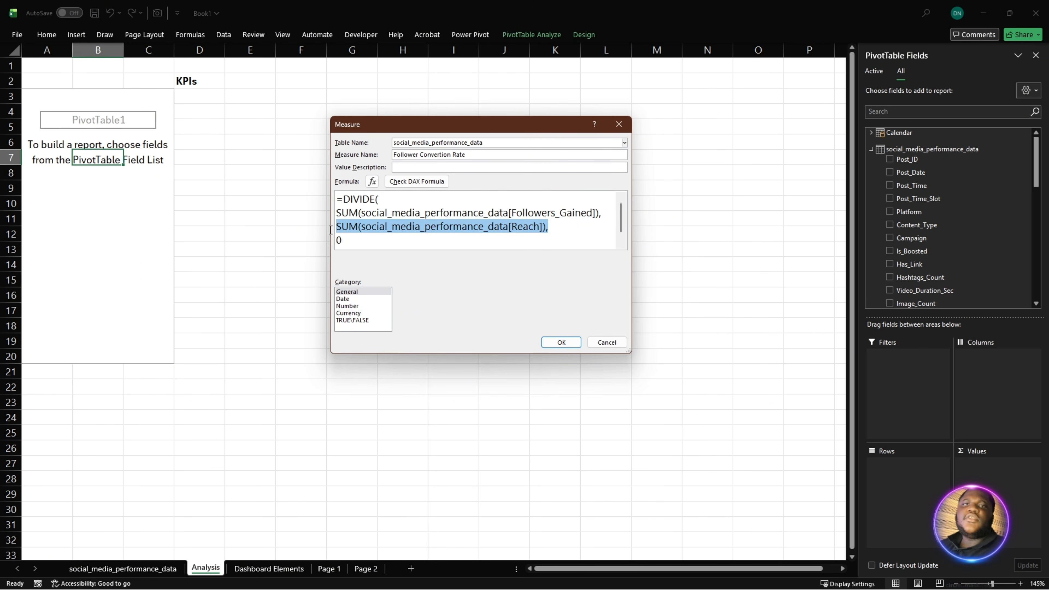
pyautogui.moveTo(604, 213); pyautogui.dragTo(336, 212)
pyautogui.scroll(-1, 366, 241)
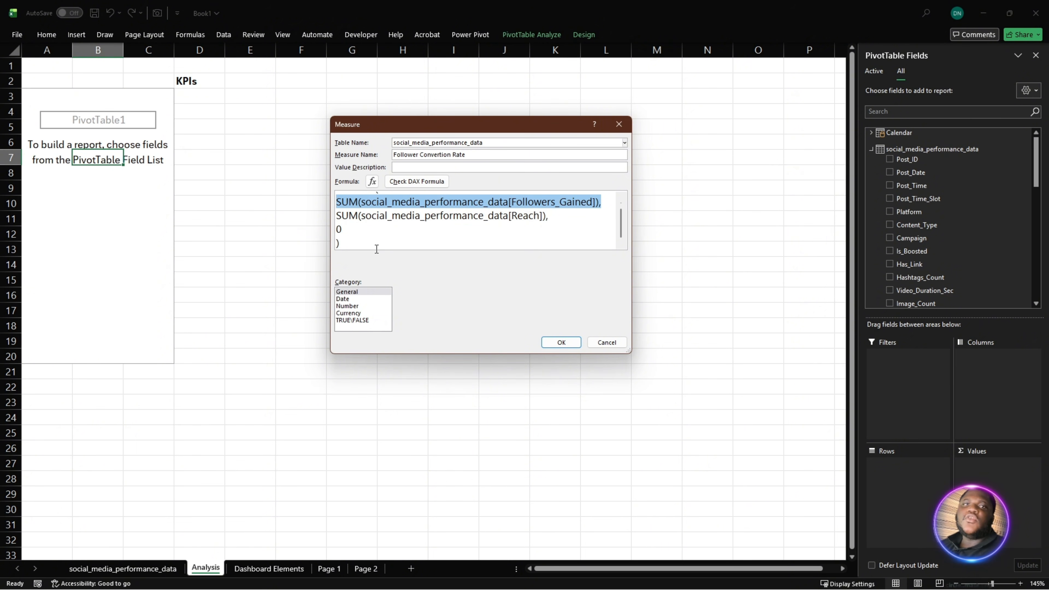
# - Check the Follower Convertion Rate formula for errors, enlarge the dialog to read it in full and save the measure
pyautogui.click(421, 179)
pyautogui.scroll(1, 371, 236)
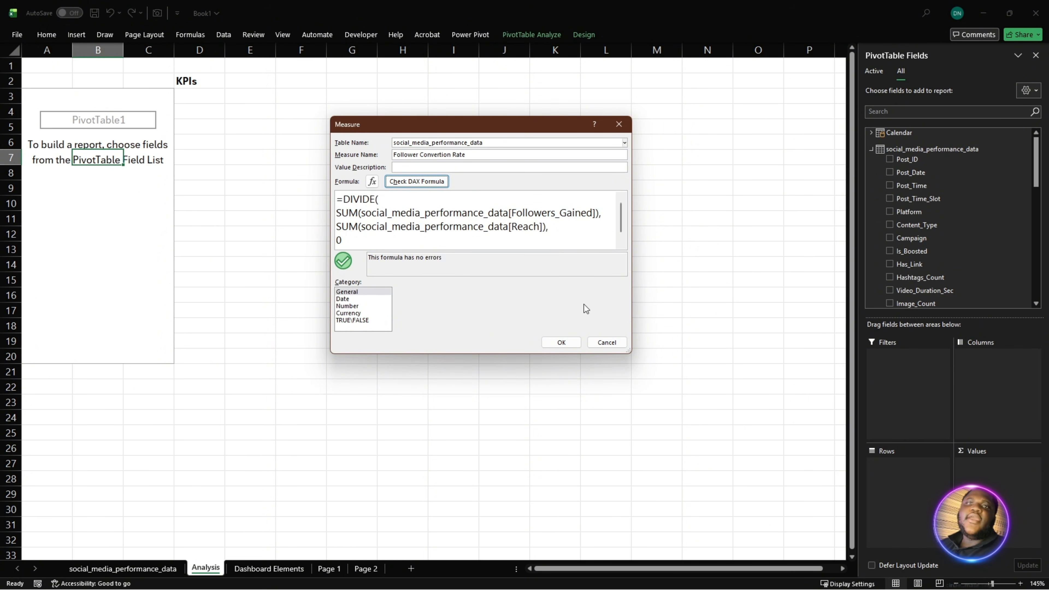
pyautogui.moveTo(630, 351); pyautogui.dragTo(641, 425)
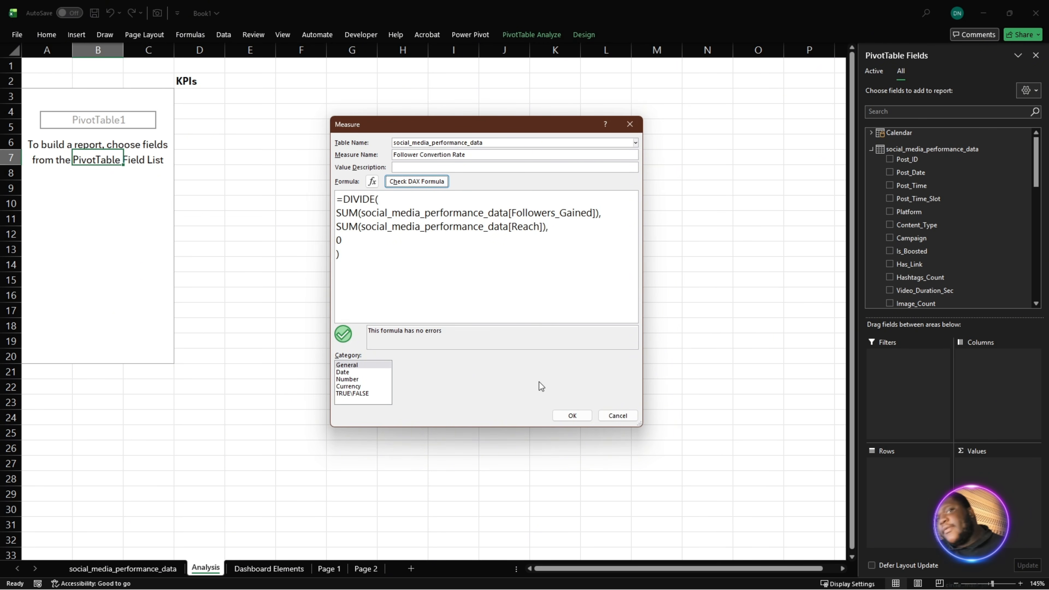
pyautogui.click(572, 415)
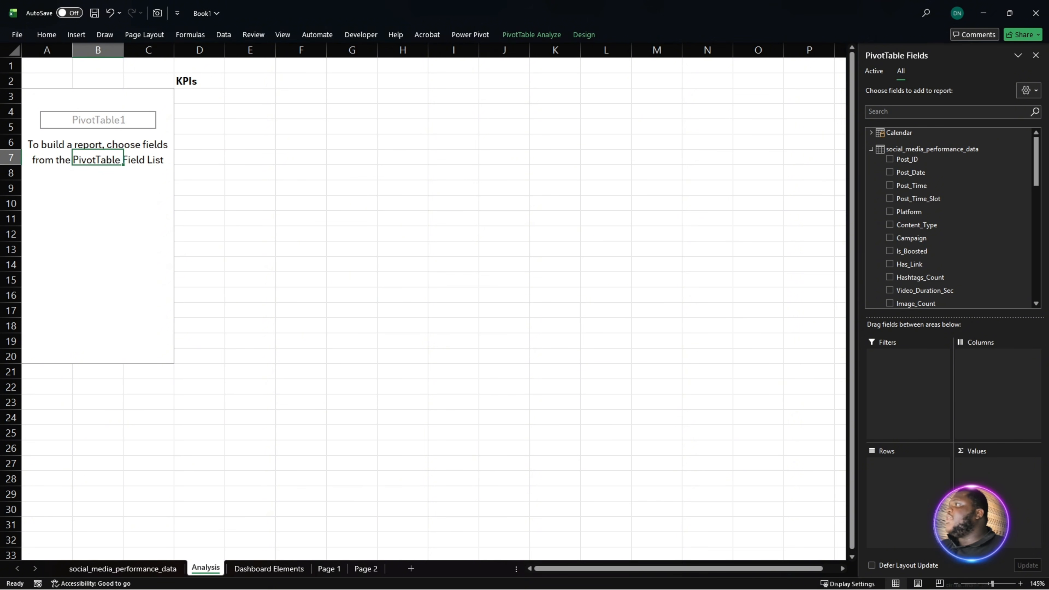
# - Start another measure on the social_media_performance_data table and name it CTR
pyautogui.hotkey('alt', 'Tab')
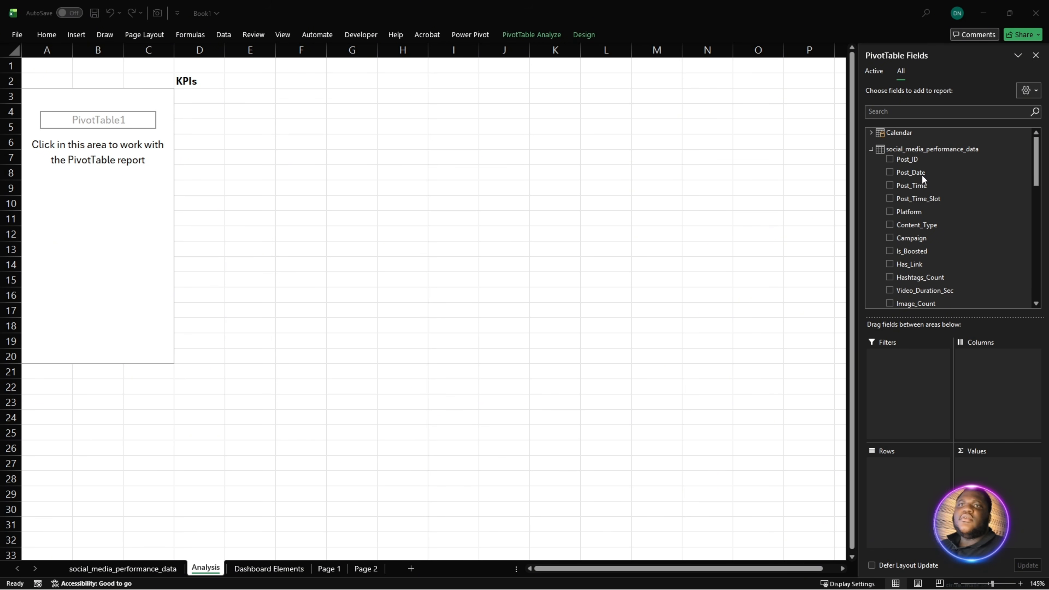
pyautogui.rightClick(912, 150)
pyautogui.click(958, 155)
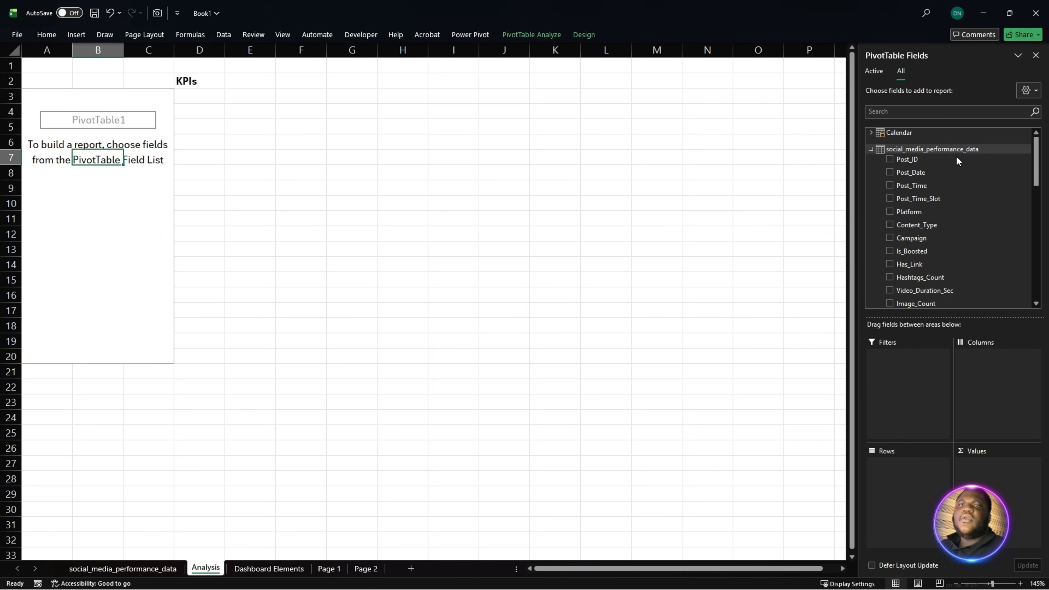
pyautogui.click(423, 192)
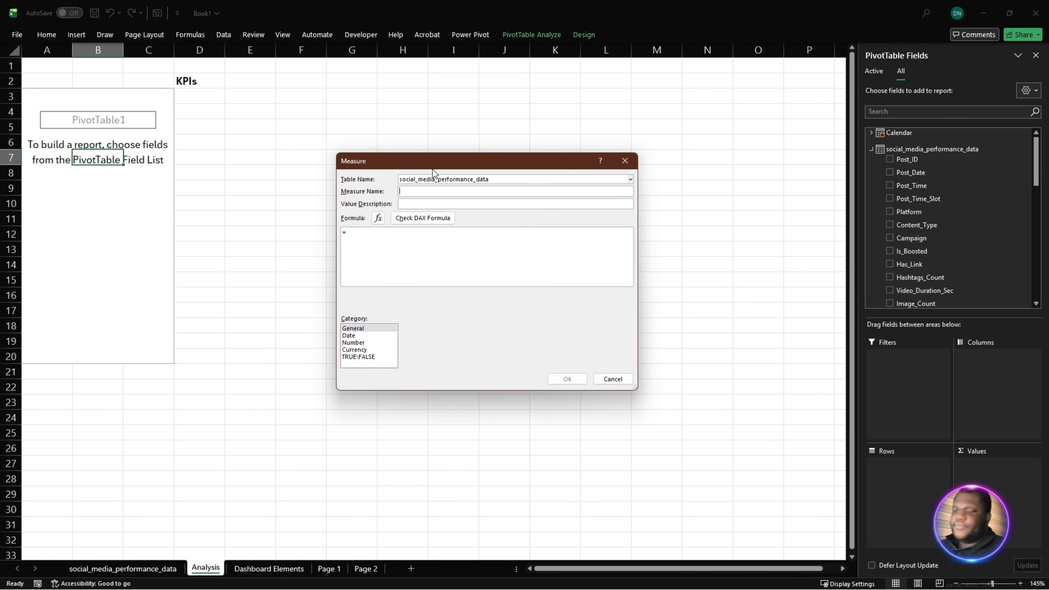
pyautogui.write('CTR')
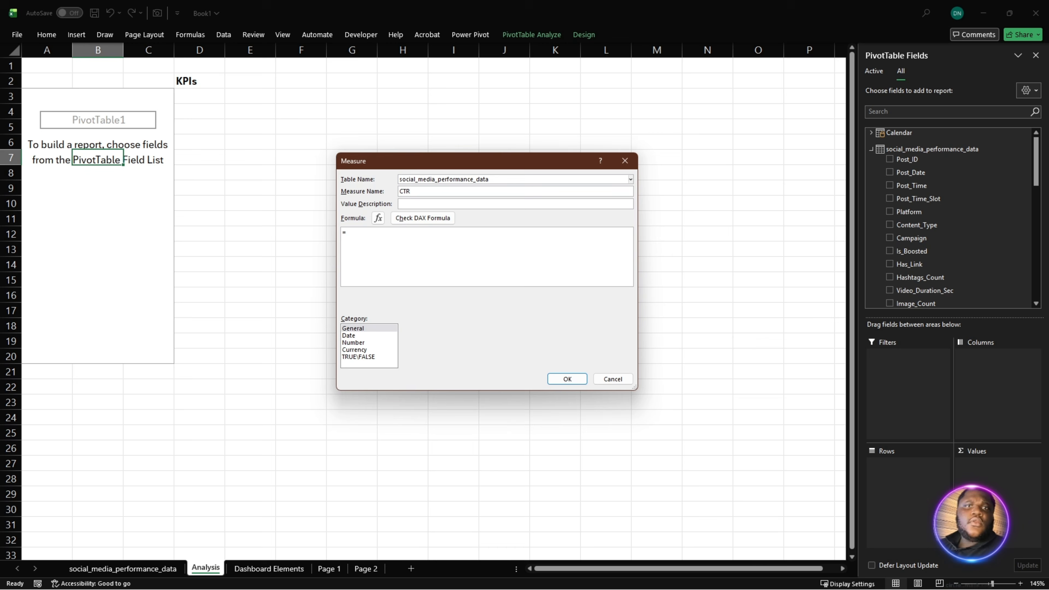
# - Paste the CTR formula =DIVIDE(SUM(social_media_performance_data[Link_Clicks]), SUM([Impressions]),0) and enlarge its text for reading
pyautogui.click(445, 239)
pyautogui.write('DIVIDE(SUM(social_media_performance_data[Link_Clicks]), SUM([Impressions]),0)')
pyautogui.scroll(3, 423, 263)
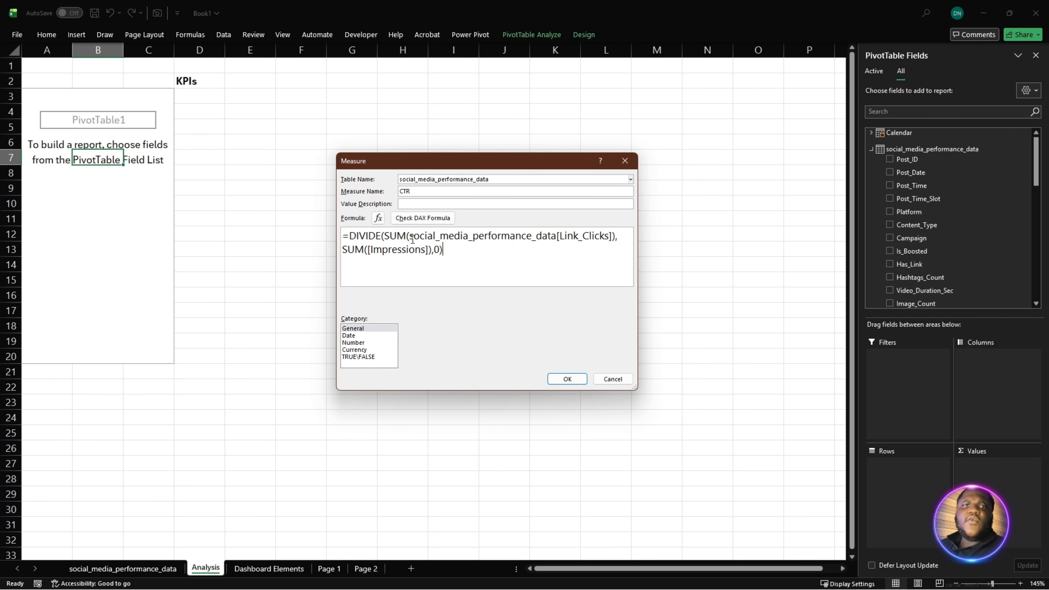
# - Review the link-clicks and impressions sums in the CTR formula, check it for errors and save the measure
pyautogui.moveTo(384, 236); pyautogui.dragTo(619, 236)
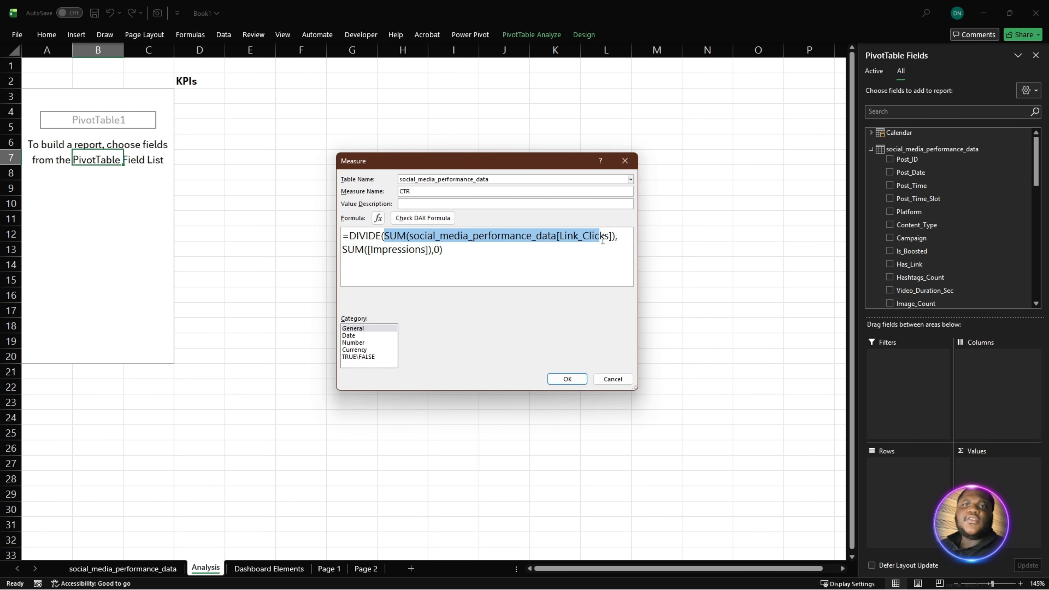
pyautogui.click(620, 235)
pyautogui.moveTo(482, 260); pyautogui.dragTo(329, 249)
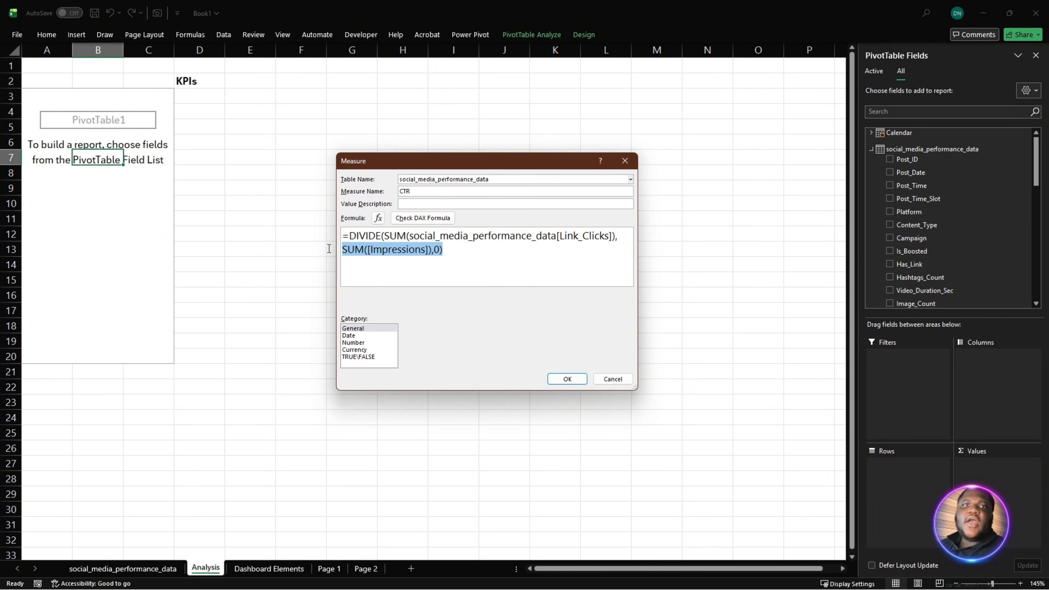
pyautogui.click(428, 220)
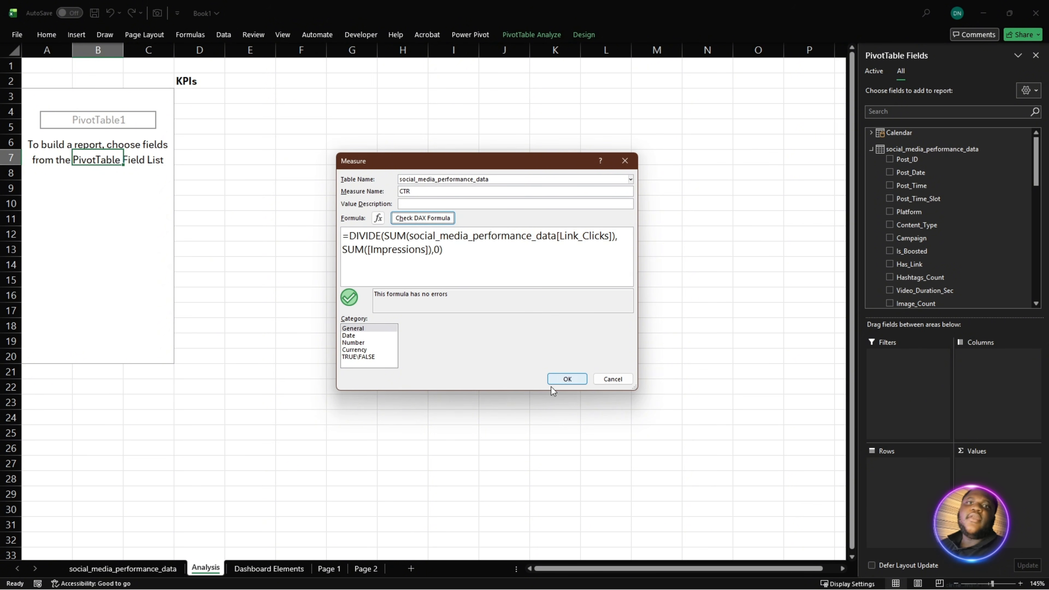
pyautogui.click(478, 253)
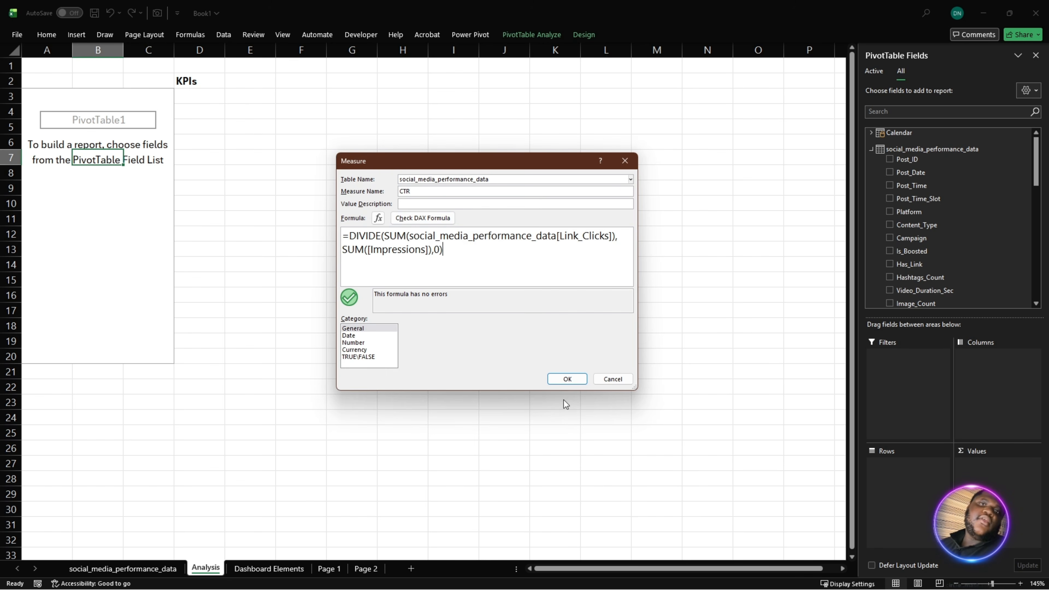
pyautogui.click(566, 379)
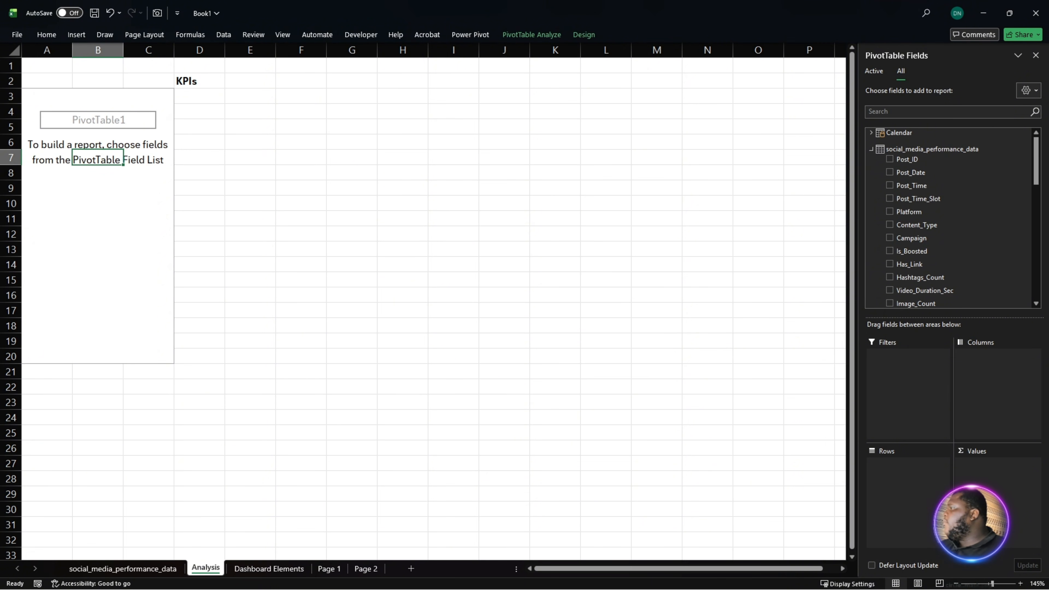
# - Start another measure on the social_media_performance_data table and name it ROI Engagement
pyautogui.hotkey('alt', 'Tab')
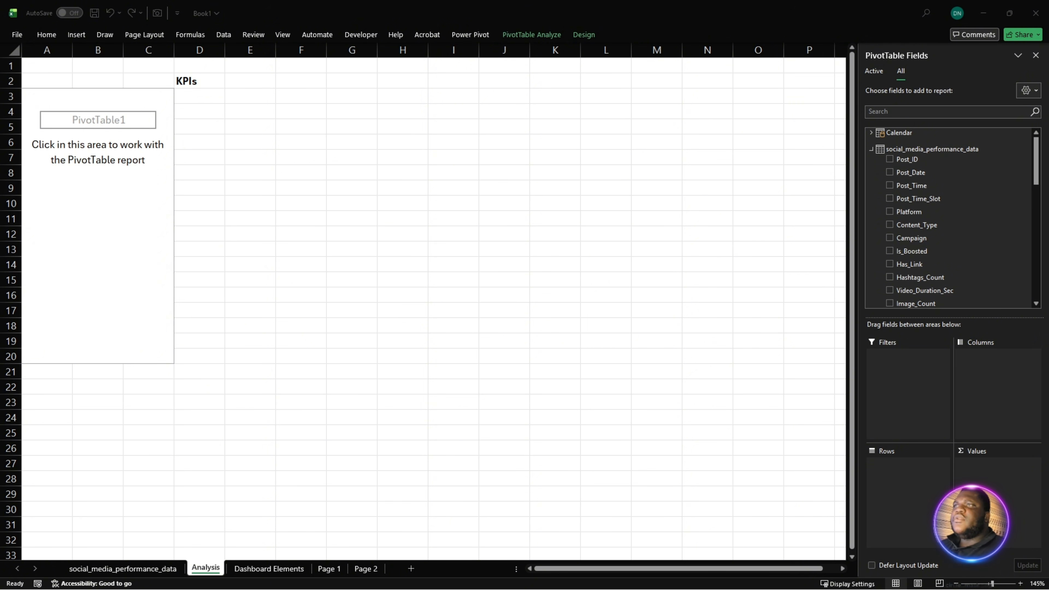
pyautogui.rightClick(920, 149)
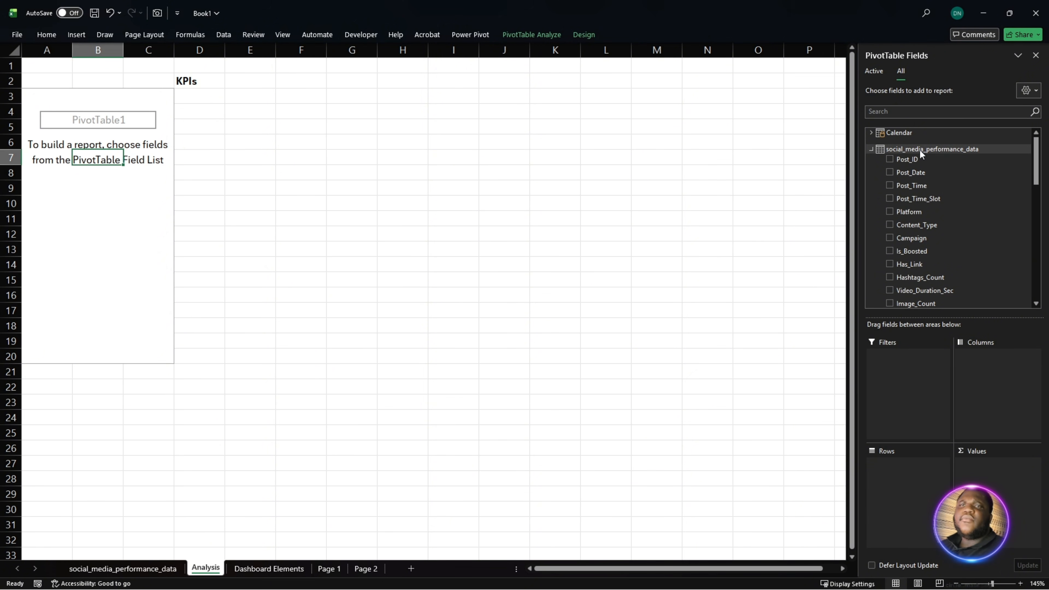
pyautogui.click(959, 156)
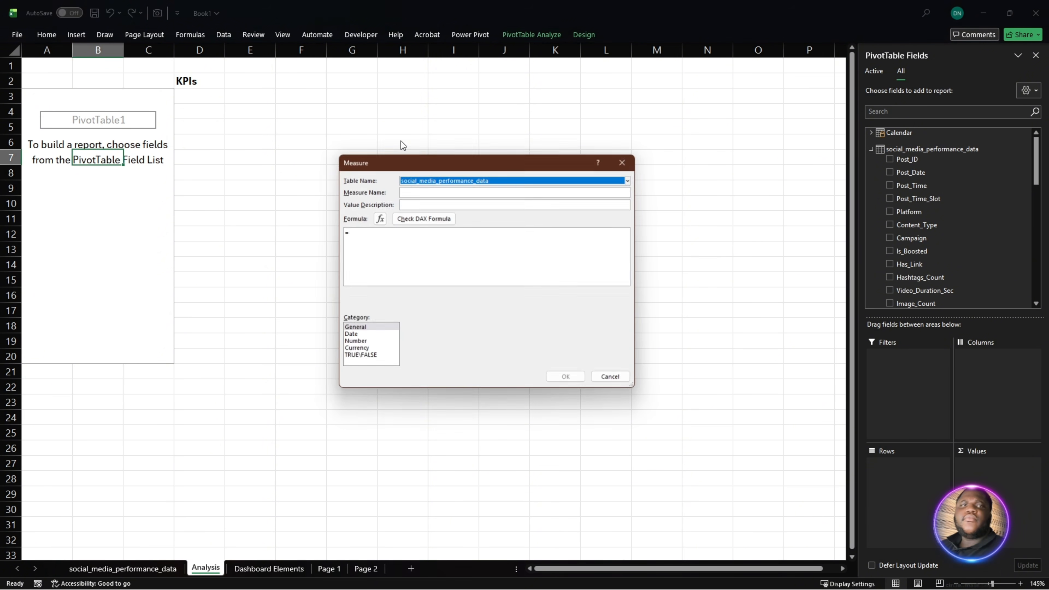
pyautogui.click(454, 192)
pyautogui.write('ROI')
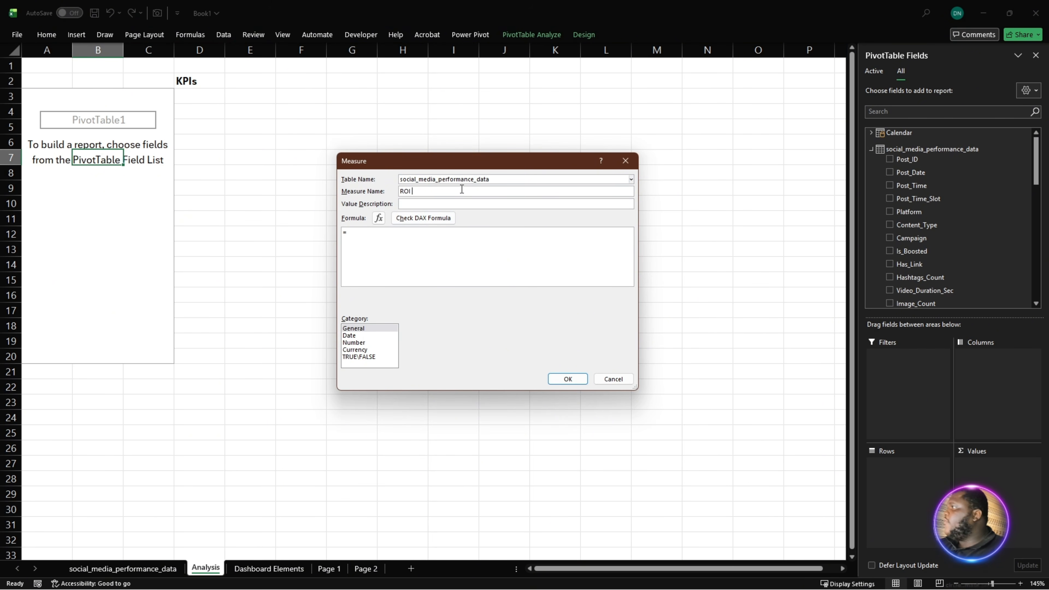
pyautogui.write(' E')
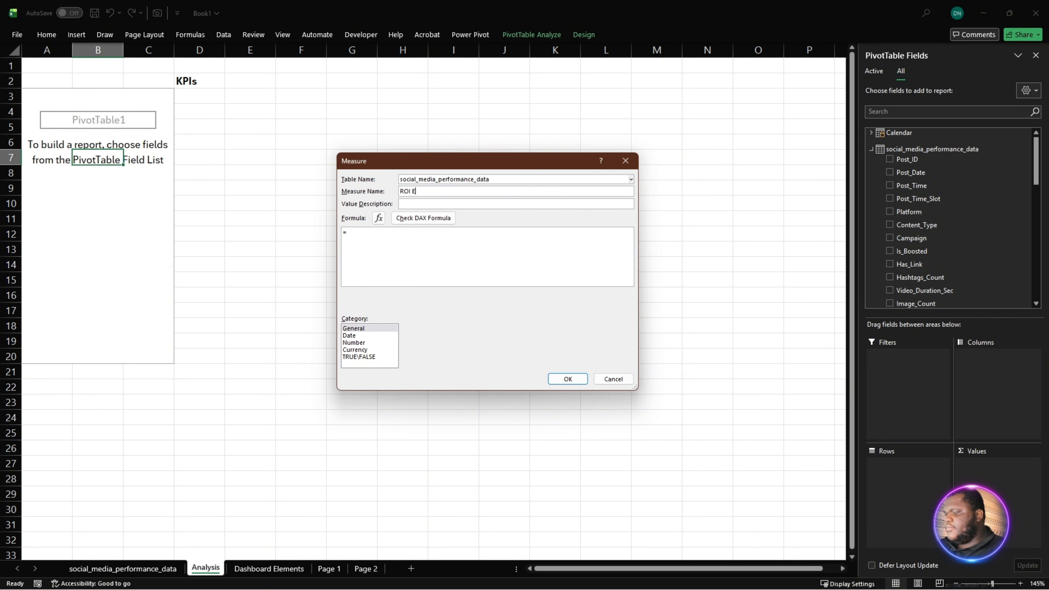
pyautogui.write('ngagement')
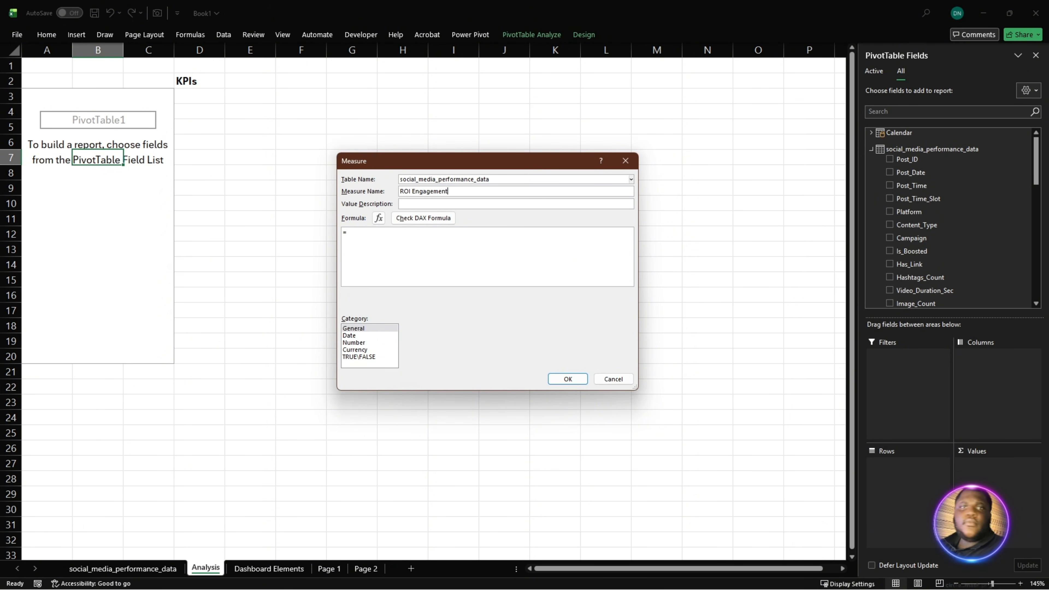
# - Paste the ROI Engagement formula =DIVIDE([Total Engagement], [Total Cost], 0), check it for errors and save the measure
pyautogui.moveTo(447, 247); pyautogui.dragTo(291, 247)
pyautogui.write('=DIVIDE([Total Engagement], [Total Cost], 0)')
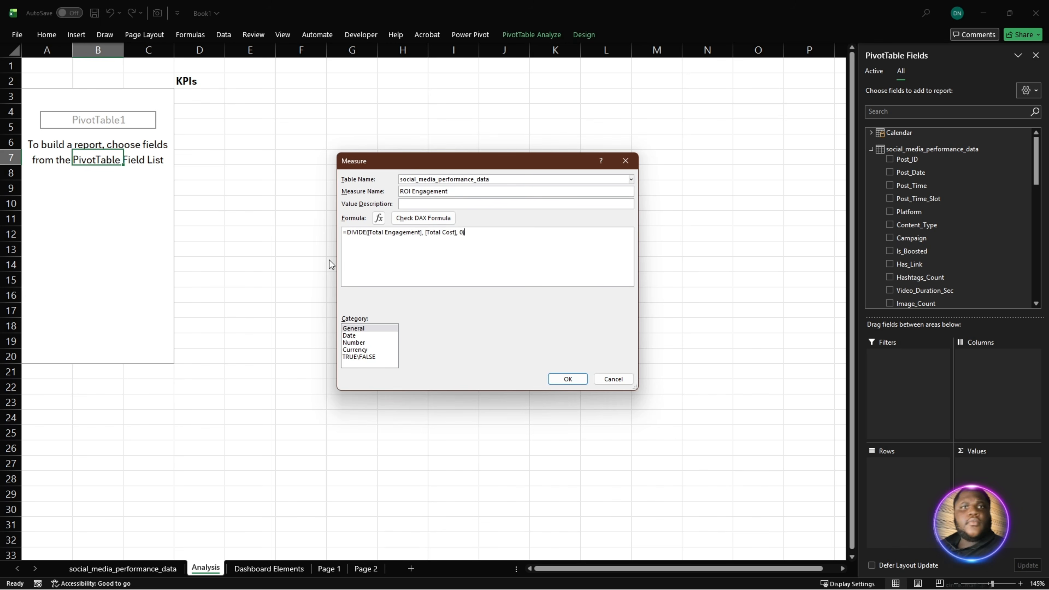
pyautogui.keyDown('ctrl'); pyautogui.scroll(3, 403, 262); pyautogui.keyUp('ctrl')
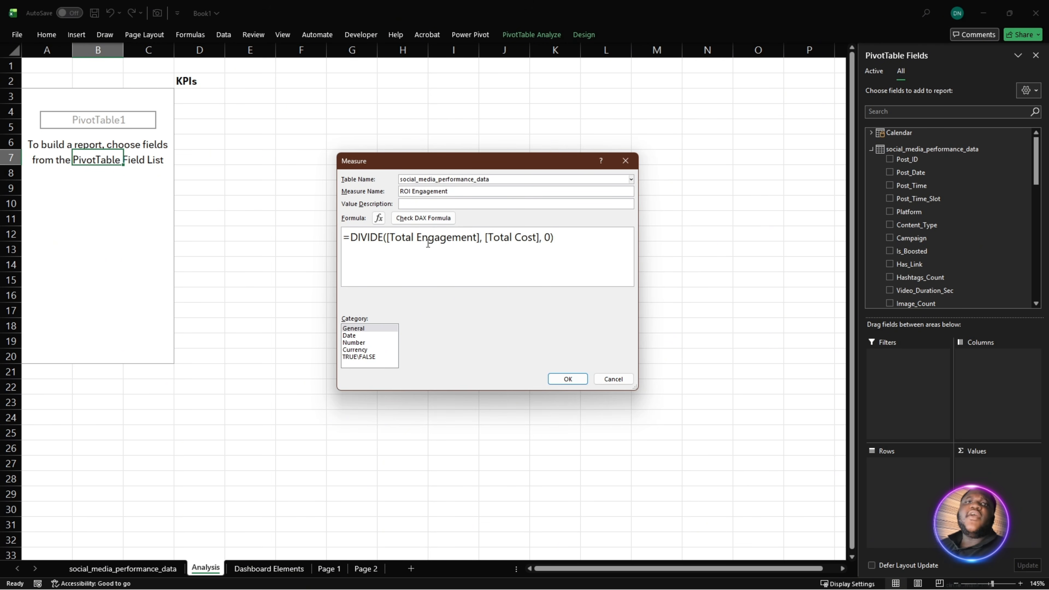
pyautogui.click(505, 240)
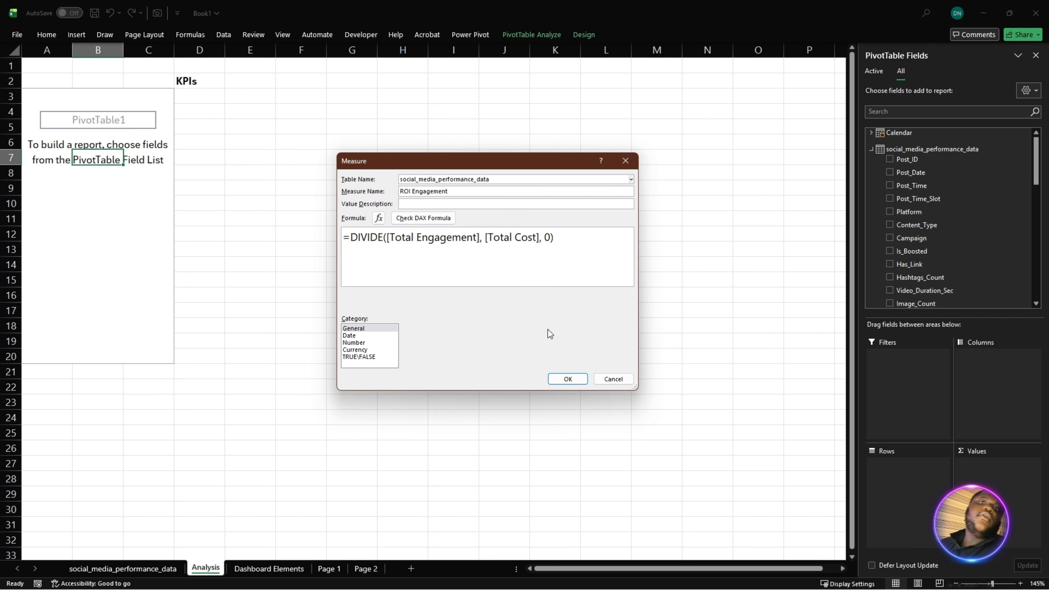
pyautogui.click(418, 221)
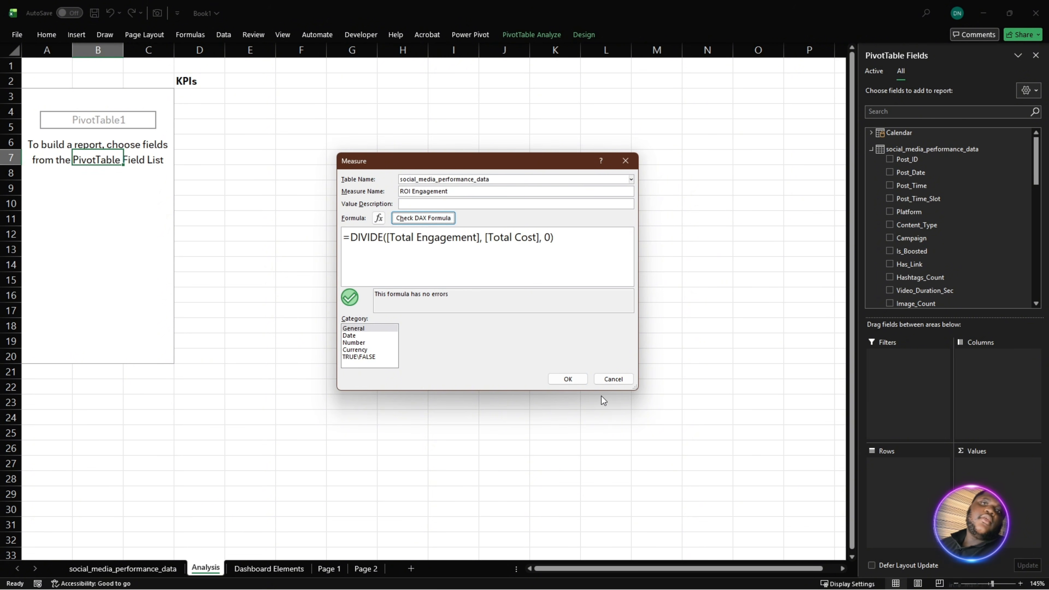
pyautogui.click(567, 380)
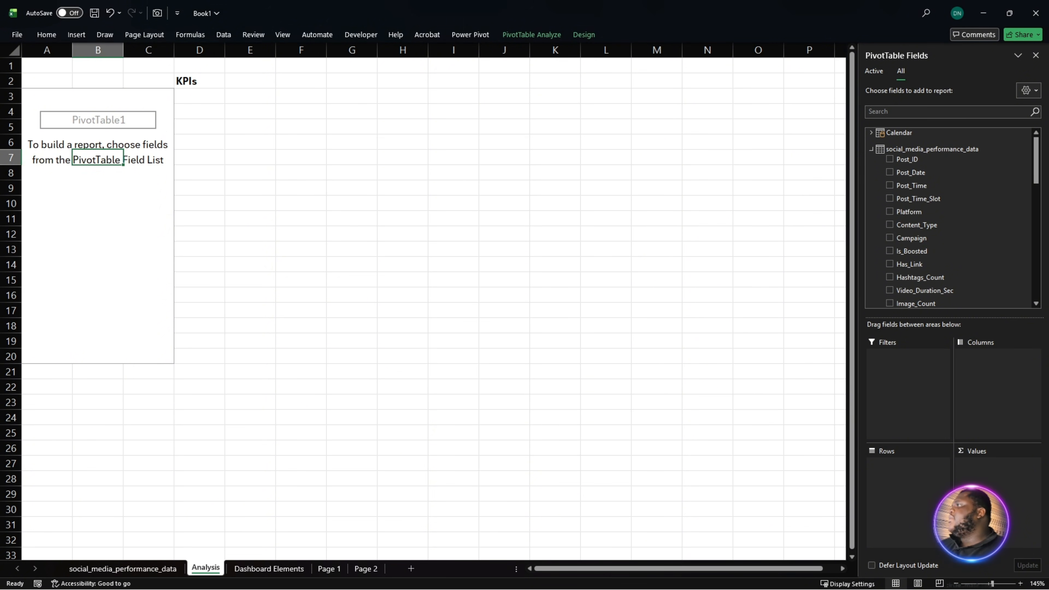
# - Add a new measure to the social_media_performance_data table with the name Campaign Efficiency Index
pyautogui.hotkey('alt', 'Tab')
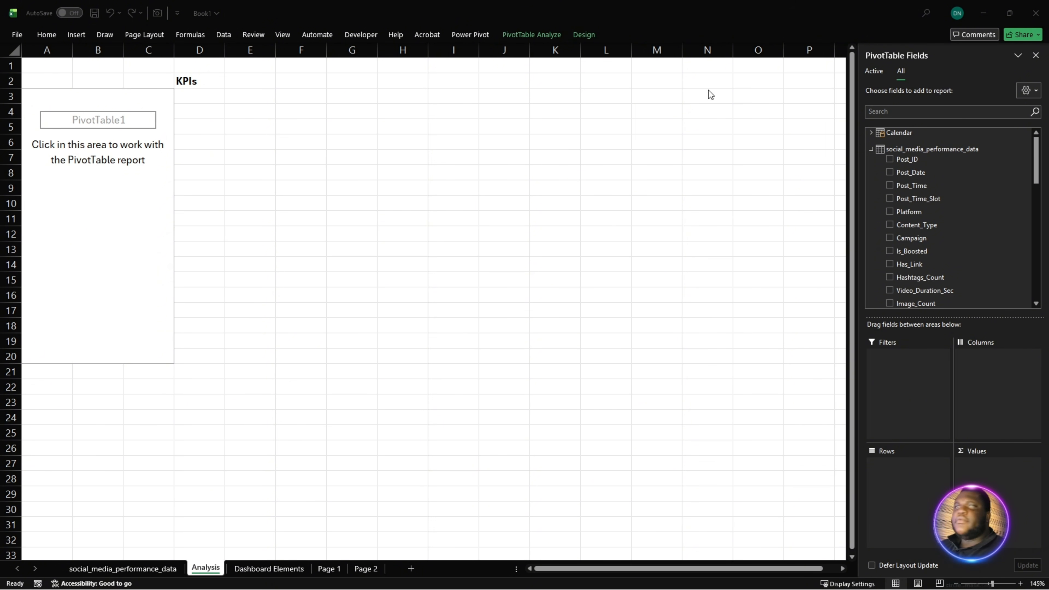
pyautogui.click(898, 141)
pyautogui.rightClick(900, 144)
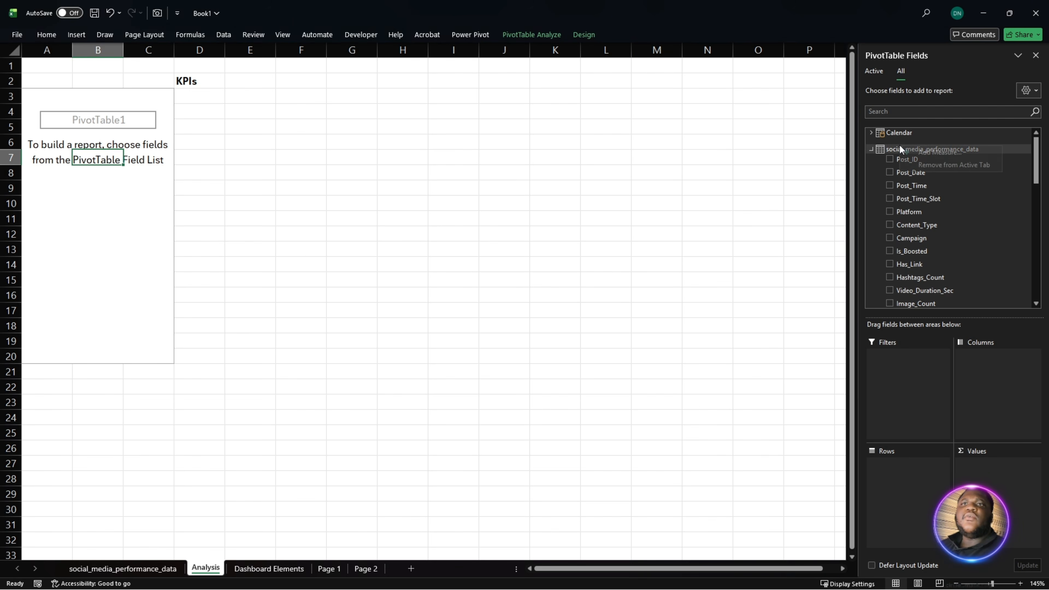
pyautogui.click(948, 151)
pyautogui.click(797, 266)
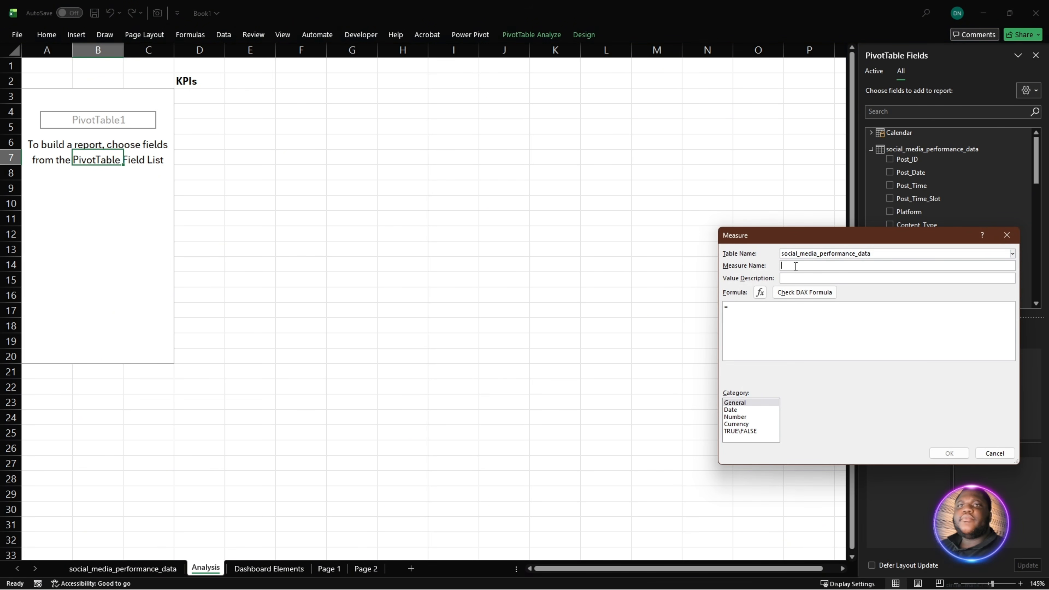
pyautogui.write('Campai')
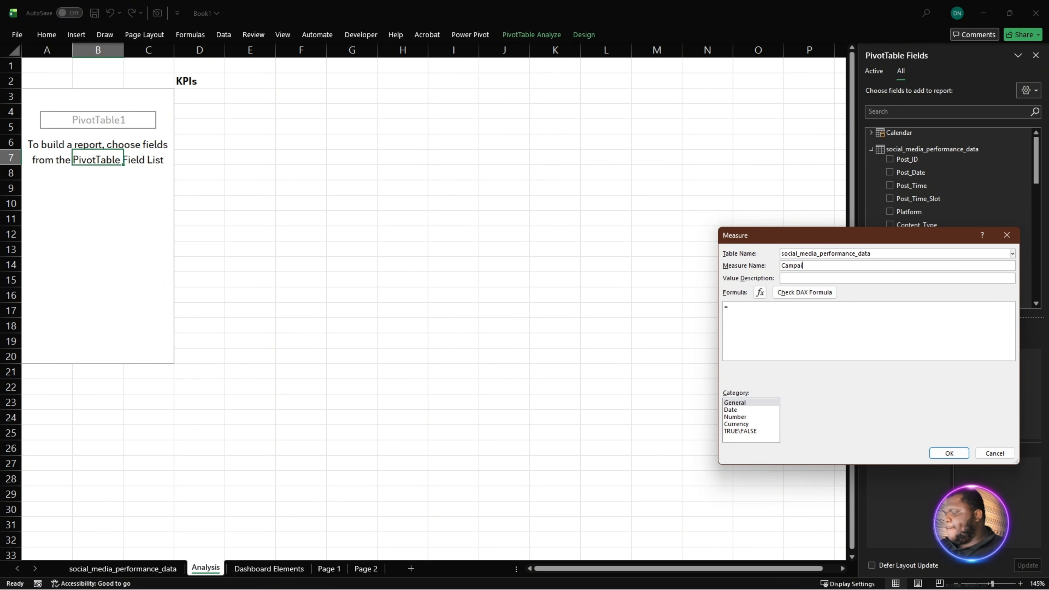
pyautogui.write('gn ')
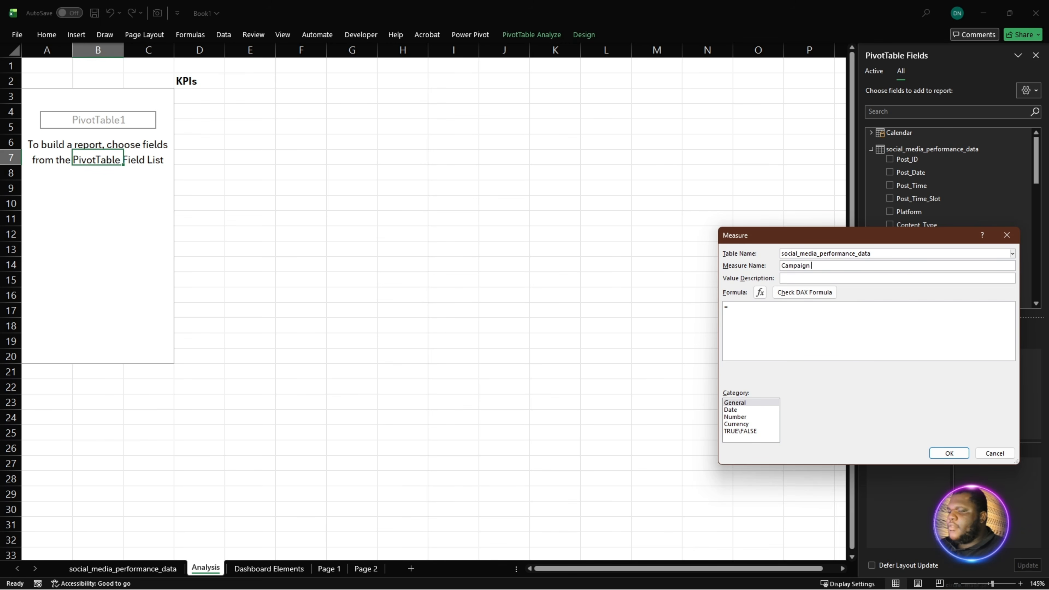
pyautogui.write('Efficiency')
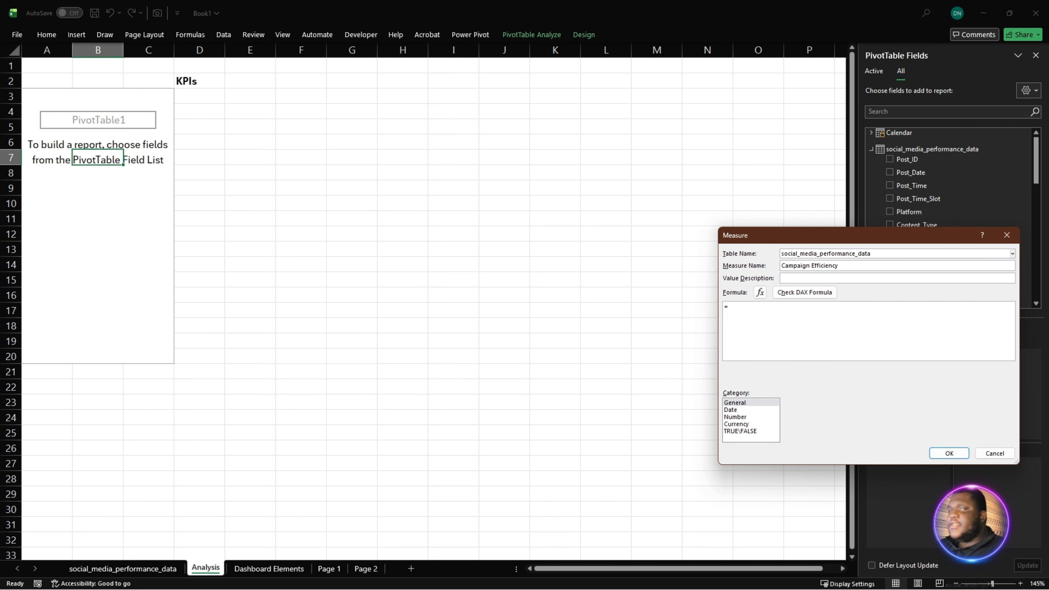
pyautogui.write(' Index')
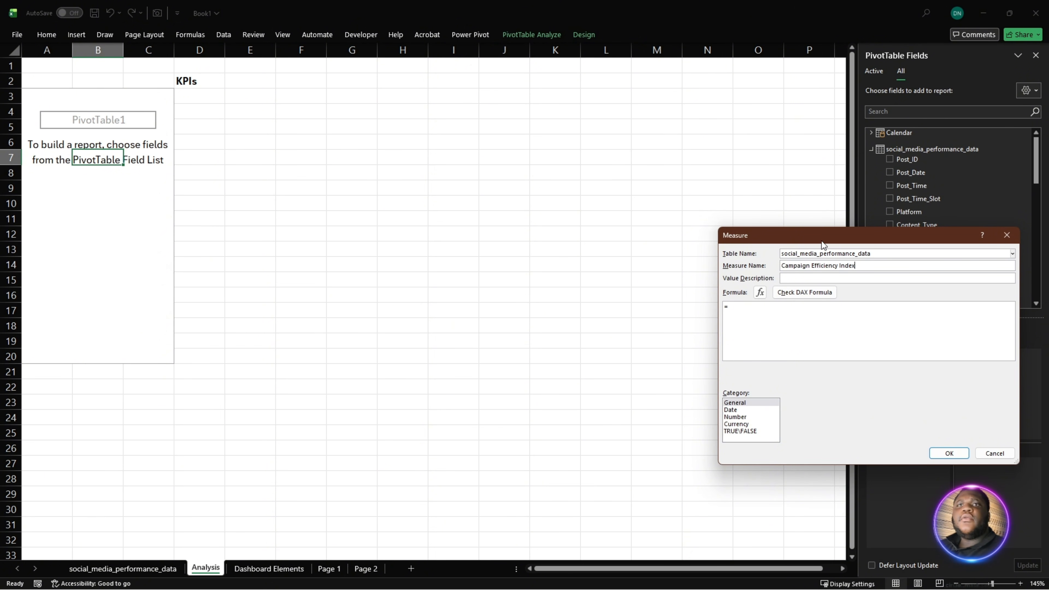
# - Paste the formula =DIVIDE([Total Engagement] + (SUM(social_media_performance_data[Followers_Gained]) * 2), [Total Cost],0), check it for errors and save the Campaign Efficiency Index measure
pyautogui.moveTo(821, 241); pyautogui.dragTo(450, 179)
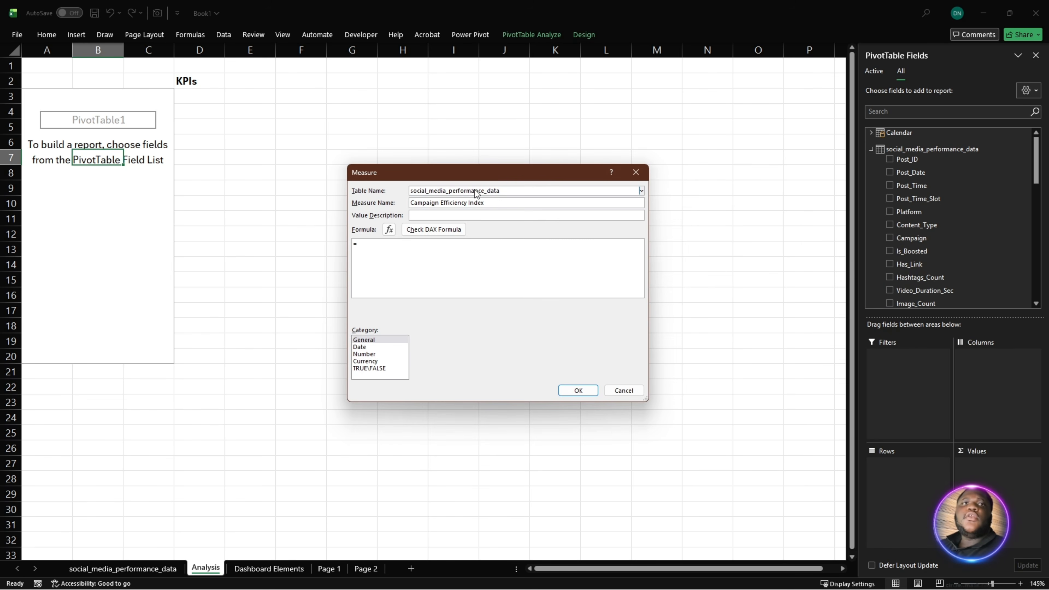
pyautogui.write('=DIVIDE([Total Engagement] + (SUM(social_media_performance_data[Followers_Gained]) * 2), [Total Cost],0)')
pyautogui.scroll(3, 462, 272)
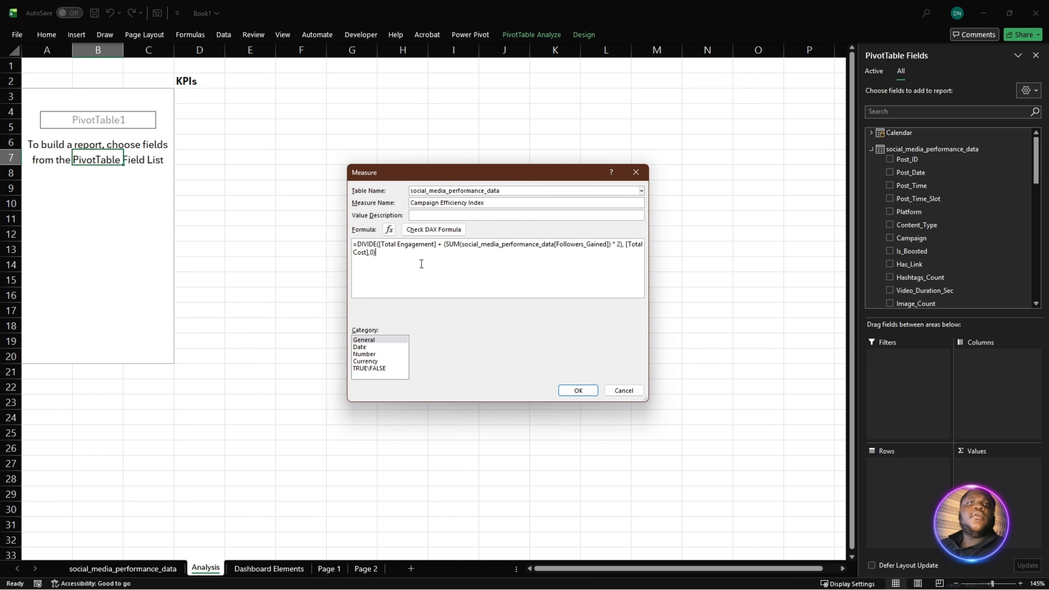
pyautogui.scroll(-2, 461, 273)
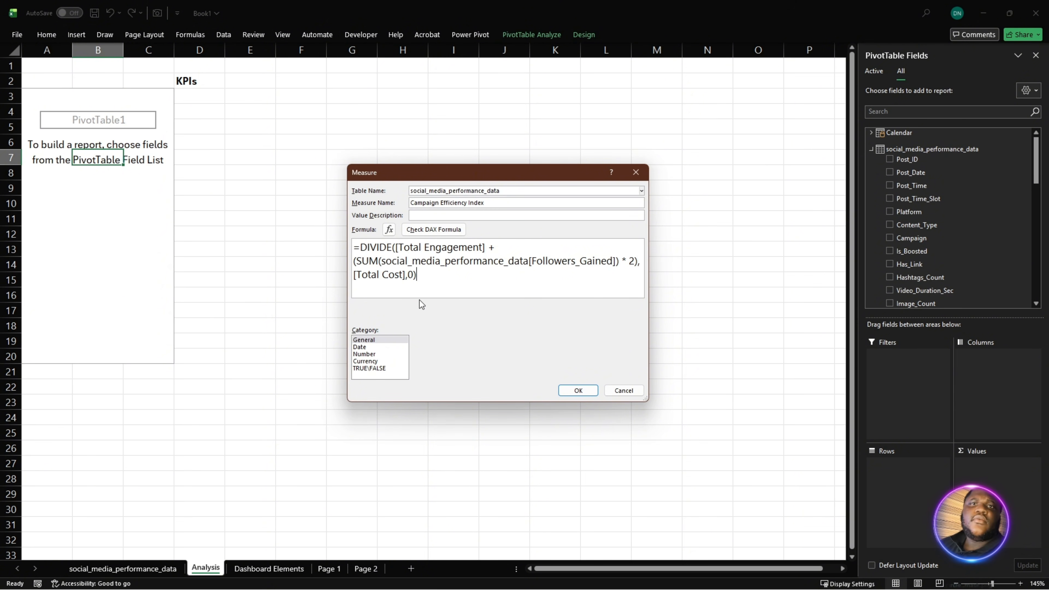
pyautogui.click(429, 230)
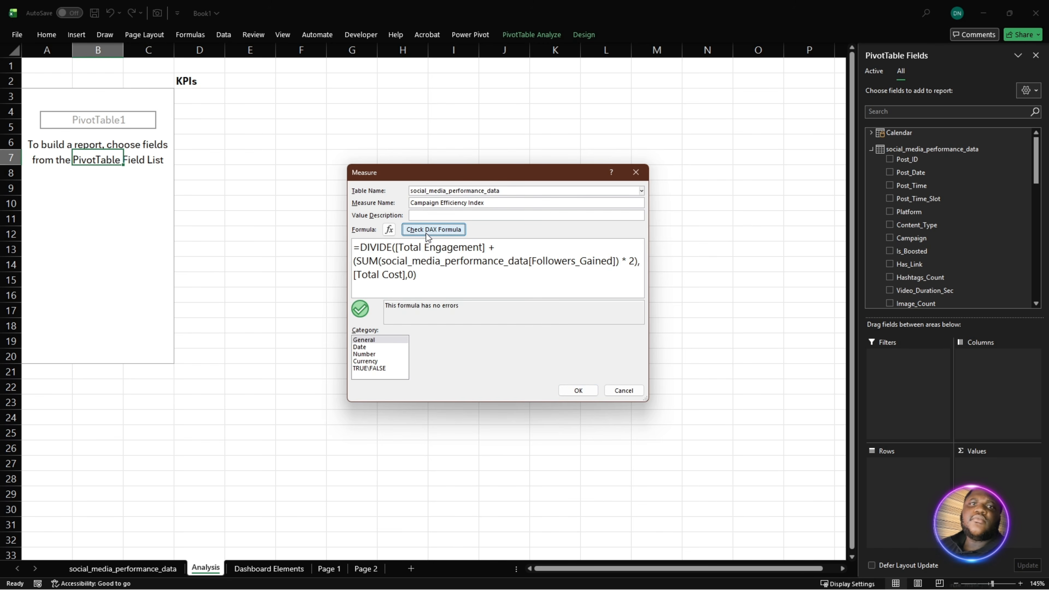
pyautogui.click(579, 390)
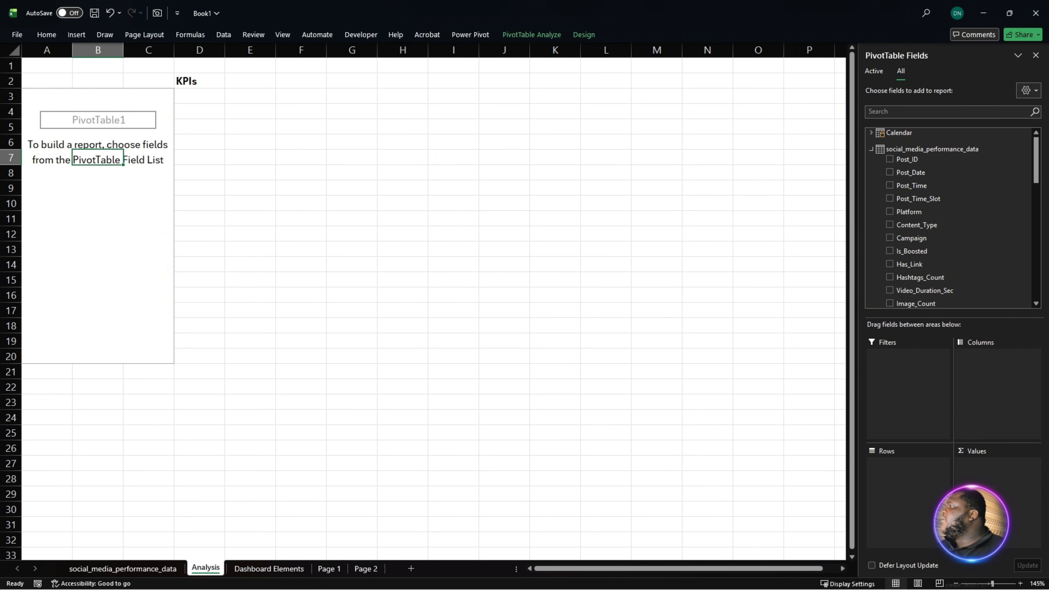
# - Start a further measure on the social_media_performance_data table and name it Total Followers
pyautogui.hotkey('alt', 'Tab')
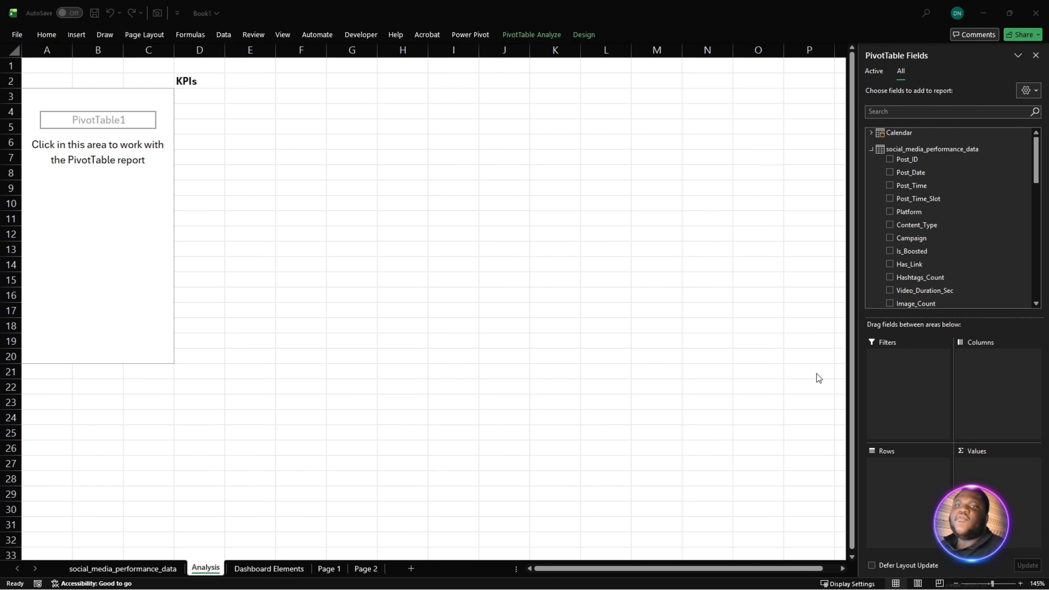
pyautogui.click(919, 151)
pyautogui.rightClick(920, 152)
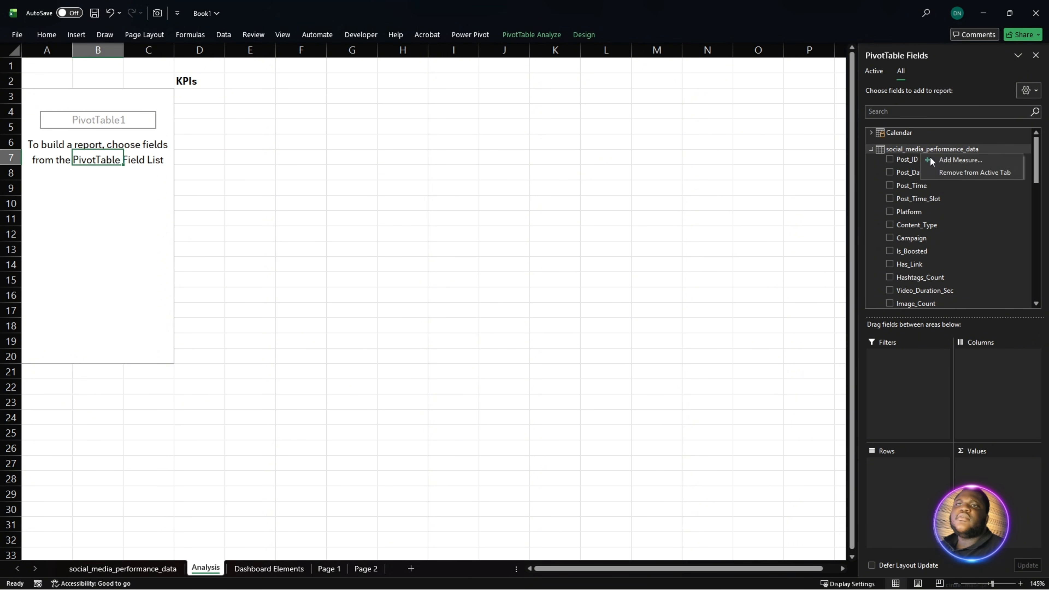
pyautogui.click(944, 160)
pyautogui.click(469, 205)
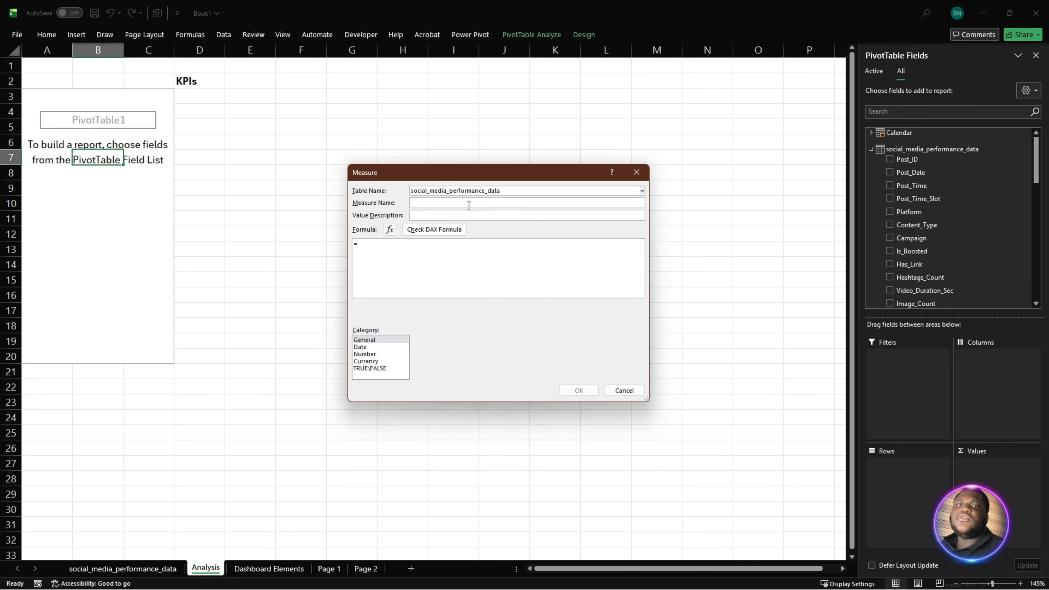
pyautogui.write('T')
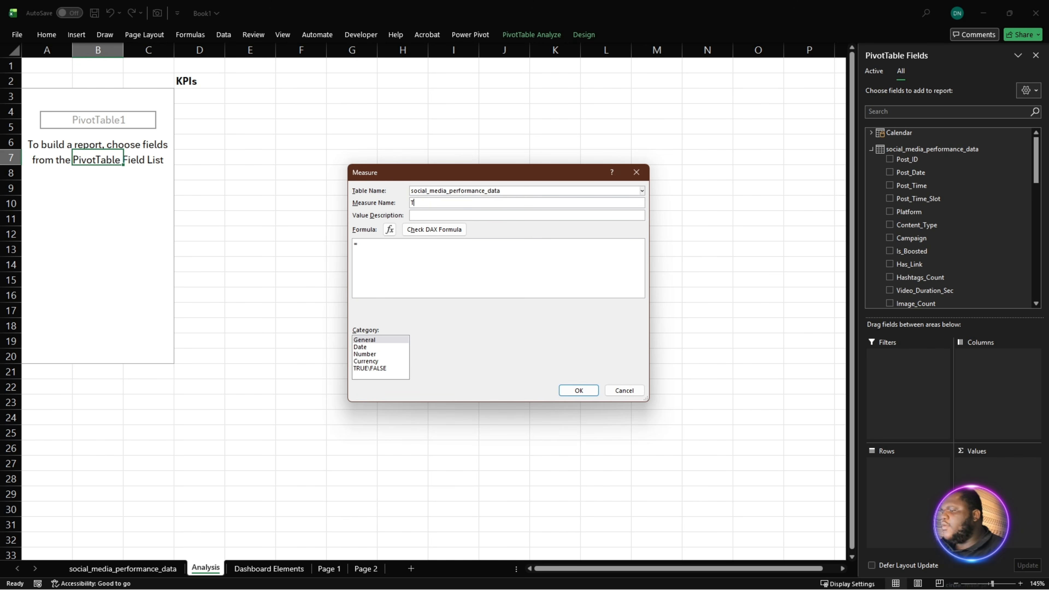
pyautogui.write('otal Fo')
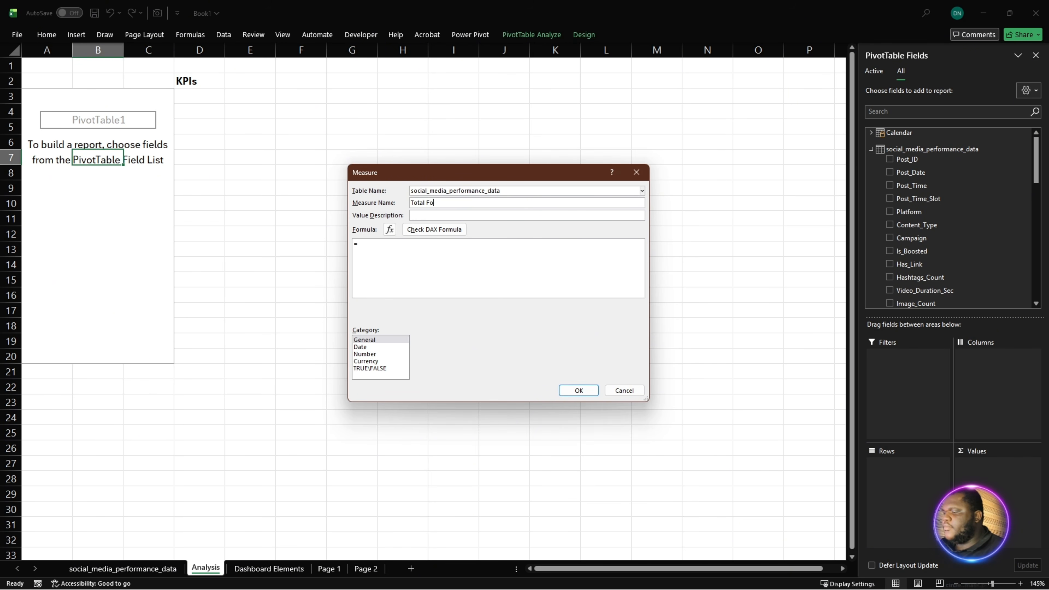
pyautogui.write('llower')
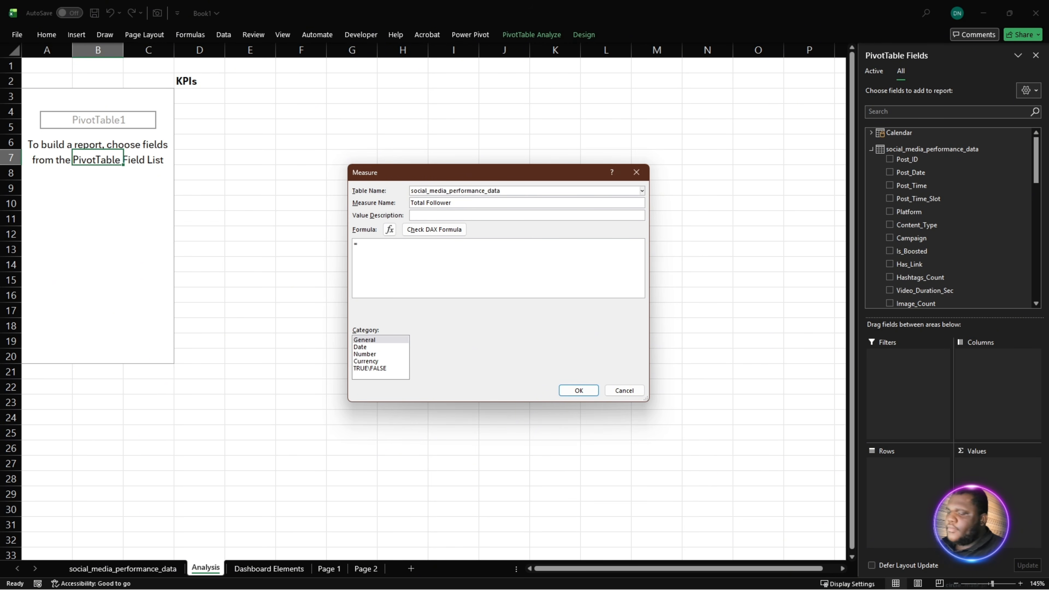
pyautogui.write('s')
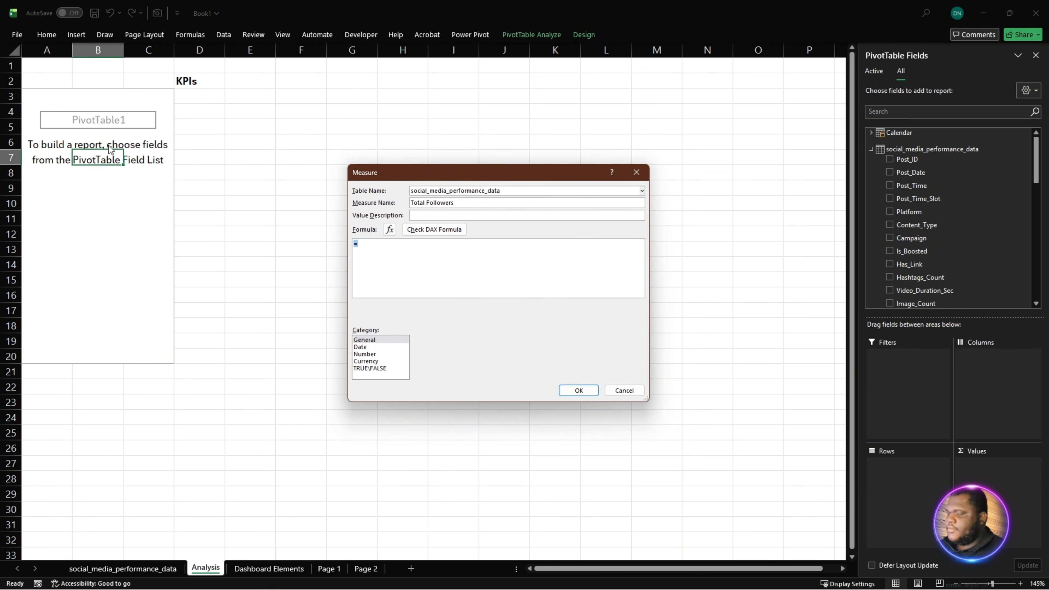
# - Paste the formula =SUM(social_media_performance_data[Followers_Gained]), check it for errors and save the Total Followers measure
pyautogui.write('SUM(social_media_performance_data[Followers_Gained])')
pyautogui.keyDown('ctrl'); pyautogui.scroll(4, 410, 284); pyautogui.keyUp('ctrl')
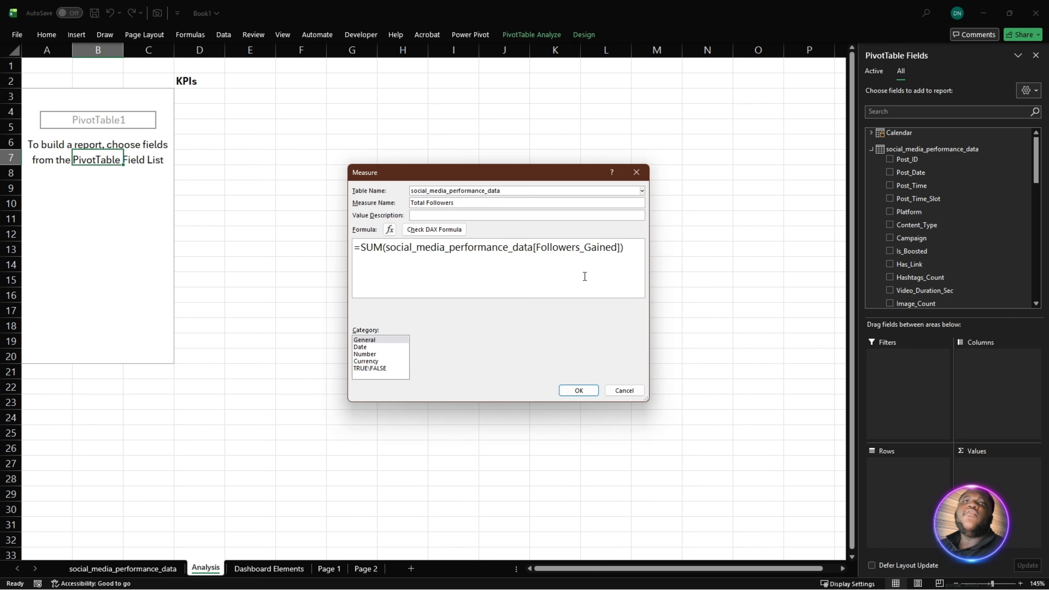
pyautogui.click(434, 229)
pyautogui.click(579, 391)
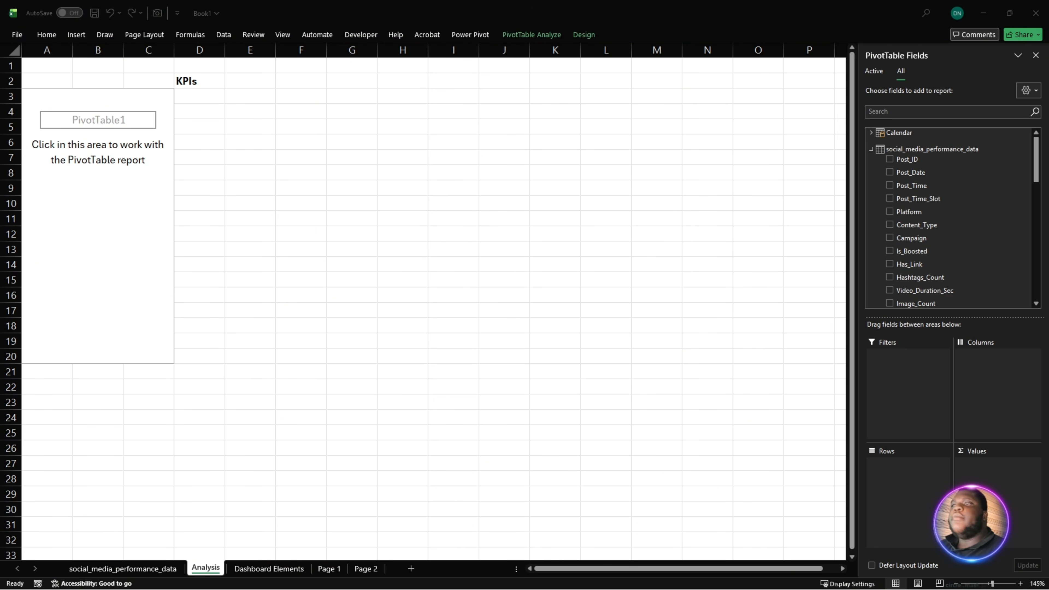
# - Add another measure to the social_media_performance_data table with the name Avg Reach
pyautogui.rightClick(922, 150)
pyautogui.click(980, 158)
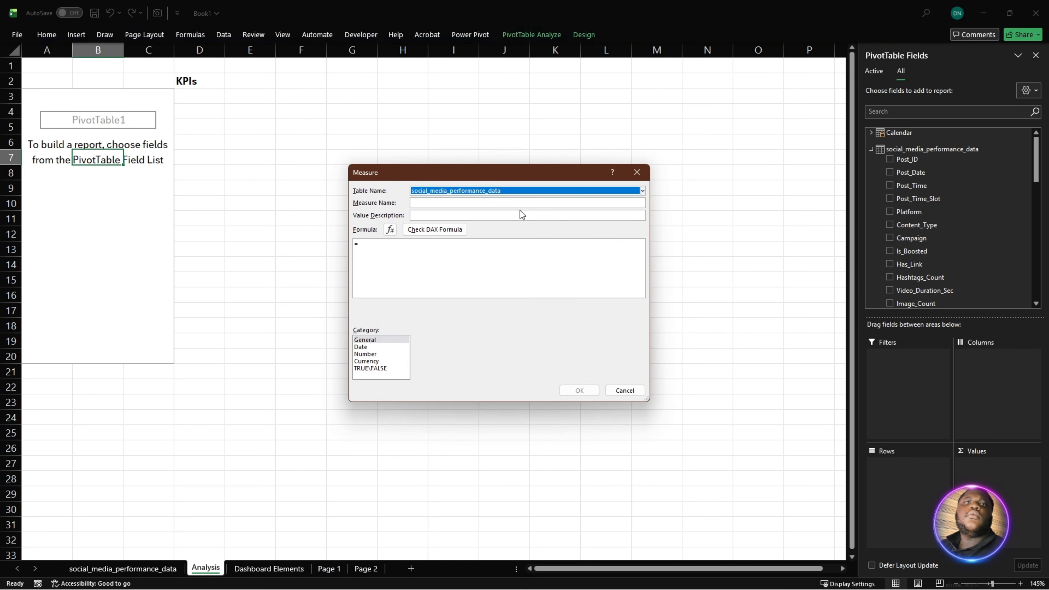
pyautogui.click(520, 203)
pyautogui.write('A')
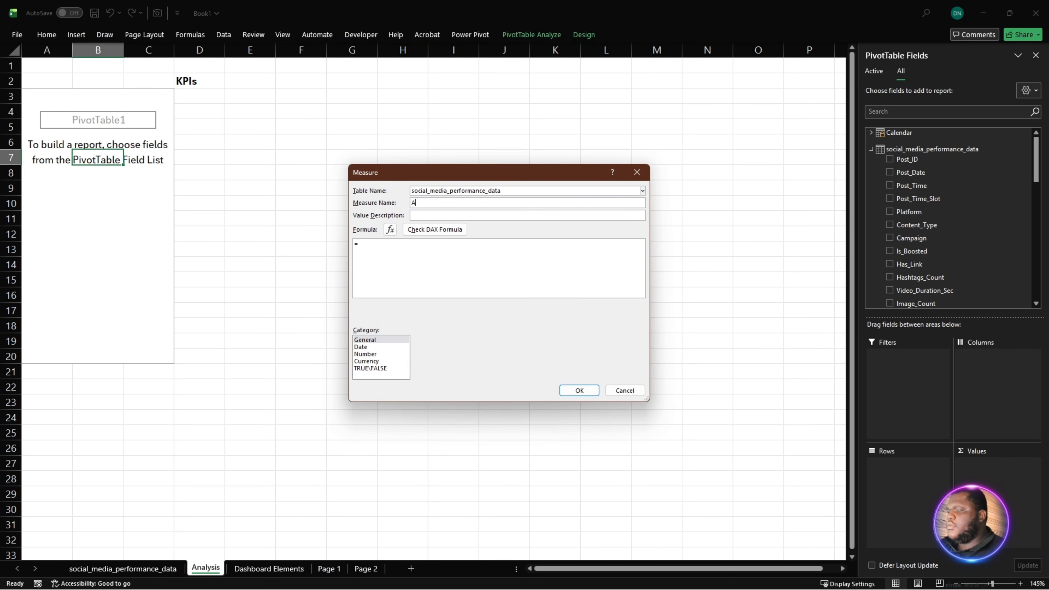
pyautogui.write('vg Reach')
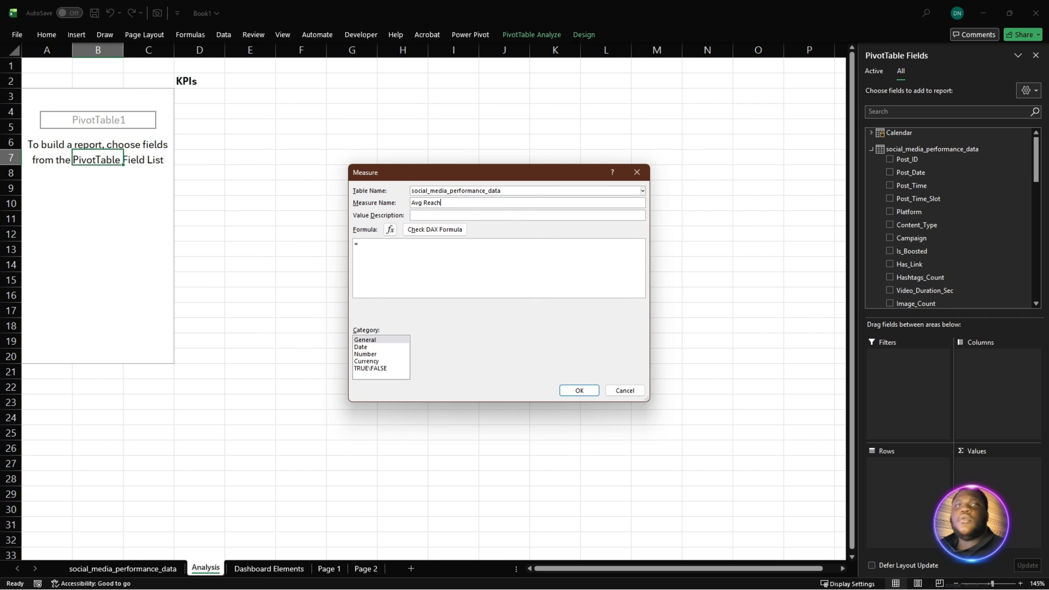
# - Paste the formula =AVERAGE(social_media_performance_data[Reach]), check it for errors and save the Avg Reach measure
pyautogui.moveTo(399, 259); pyautogui.dragTo(355, 264)
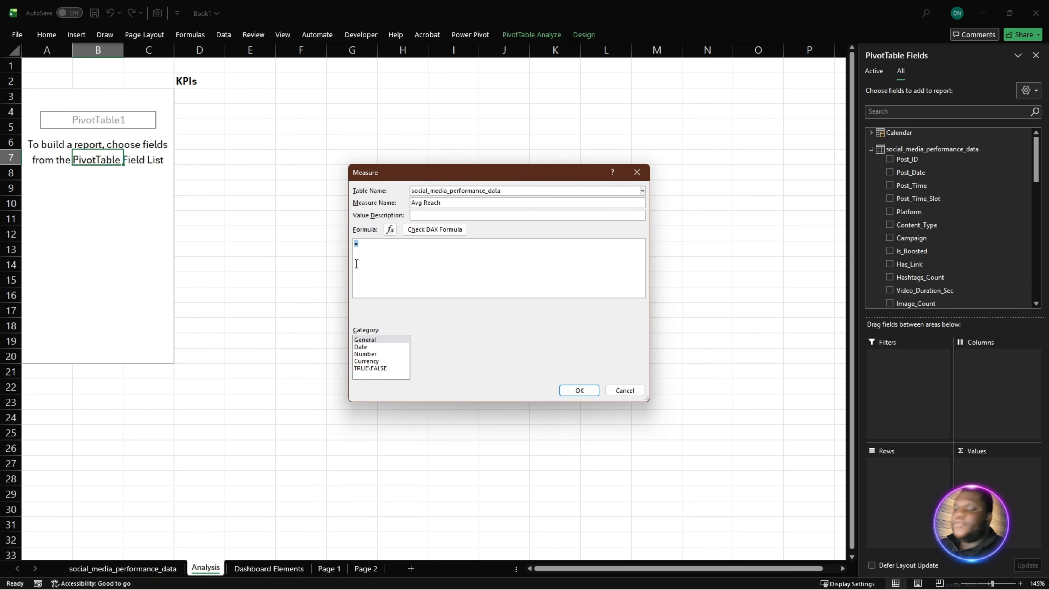
pyautogui.write('=AVERAGE(social_media_performance_data[Reach])')
pyautogui.scroll(3, 458, 277)
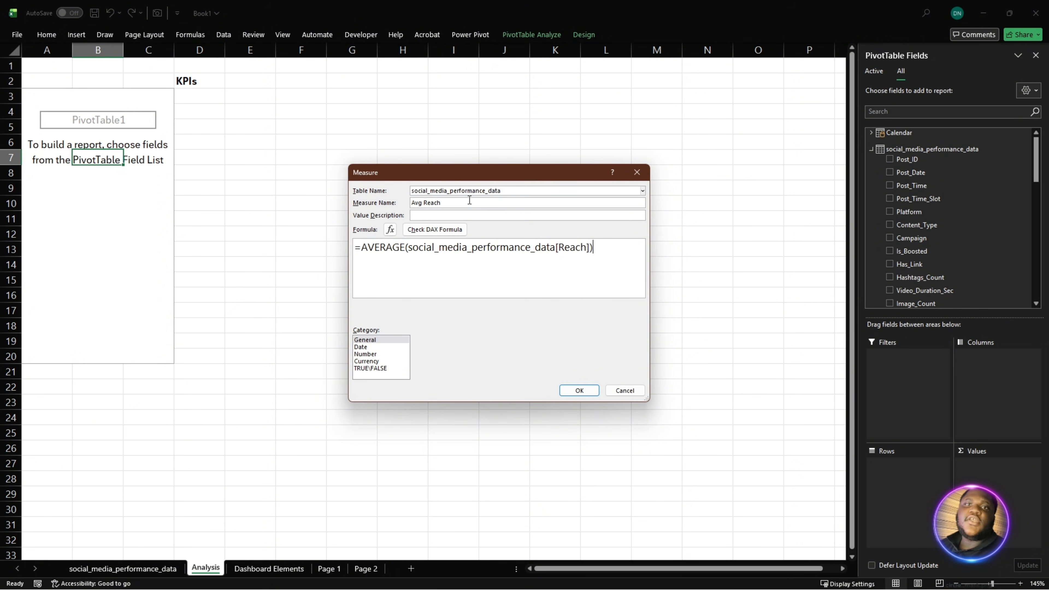
pyautogui.click(451, 231)
pyautogui.click(580, 390)
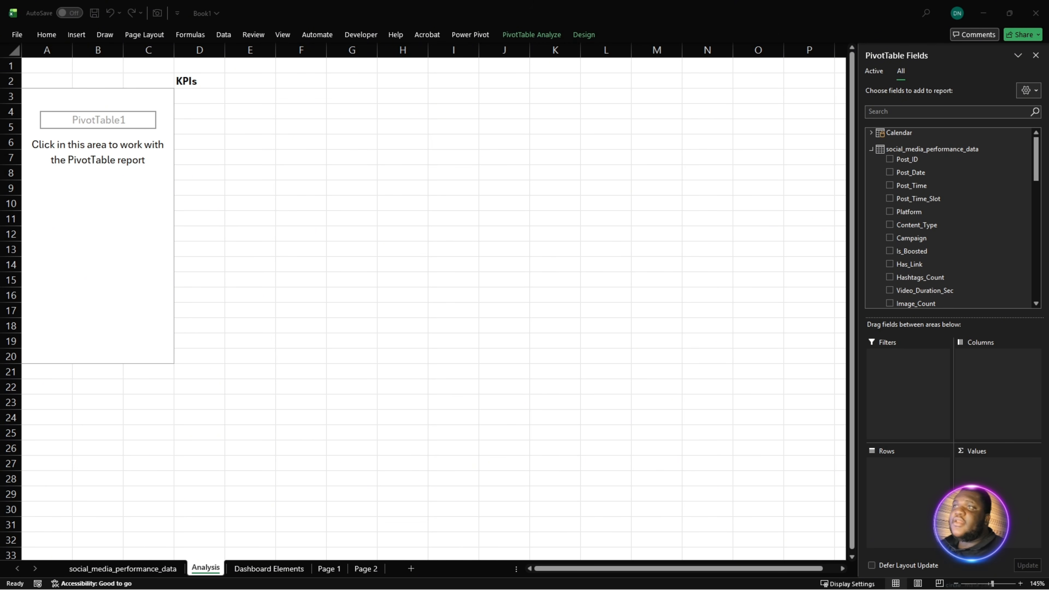
pyautogui.scroll(-15, 952, 232)
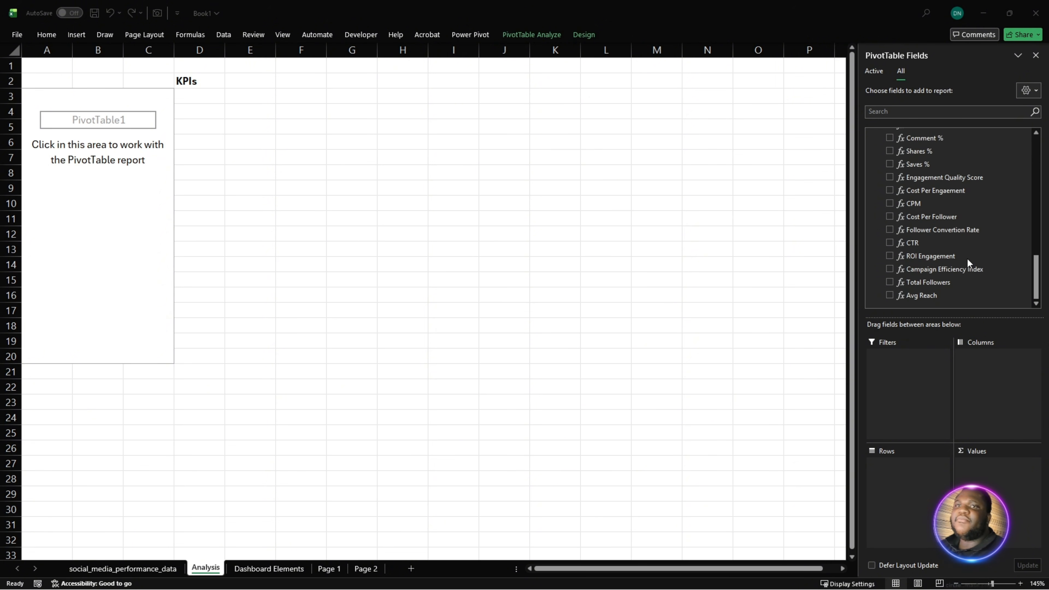
pyautogui.scroll(4, 963, 273)
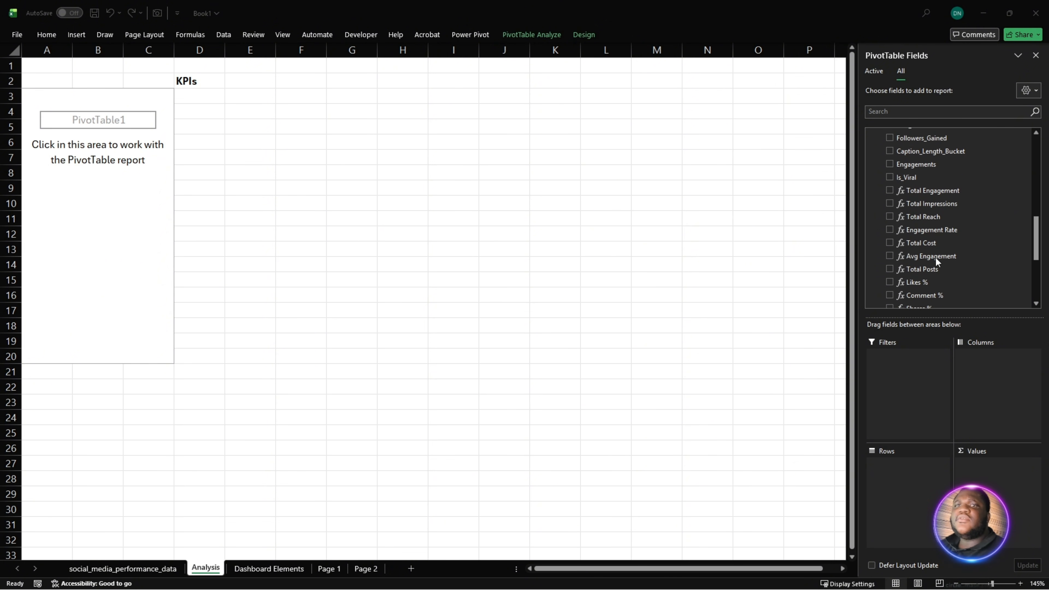
pyautogui.scroll(-4, 936, 256)
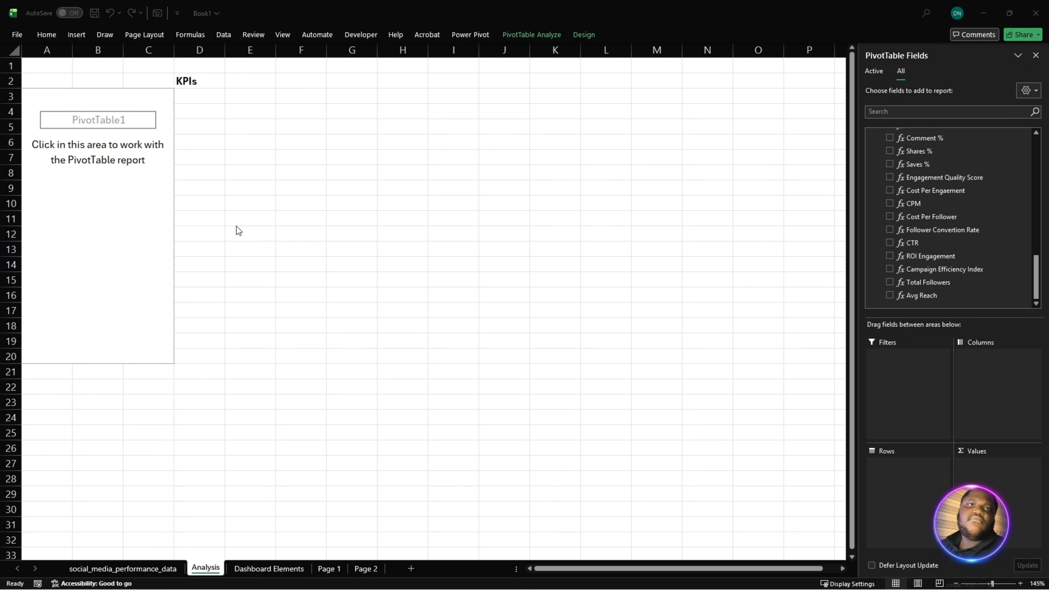
# - Insert a blank row above row 2 of the Analysis sheet, moving the KPIs heading and the empty PivotTable down
pyautogui.click(156, 215)
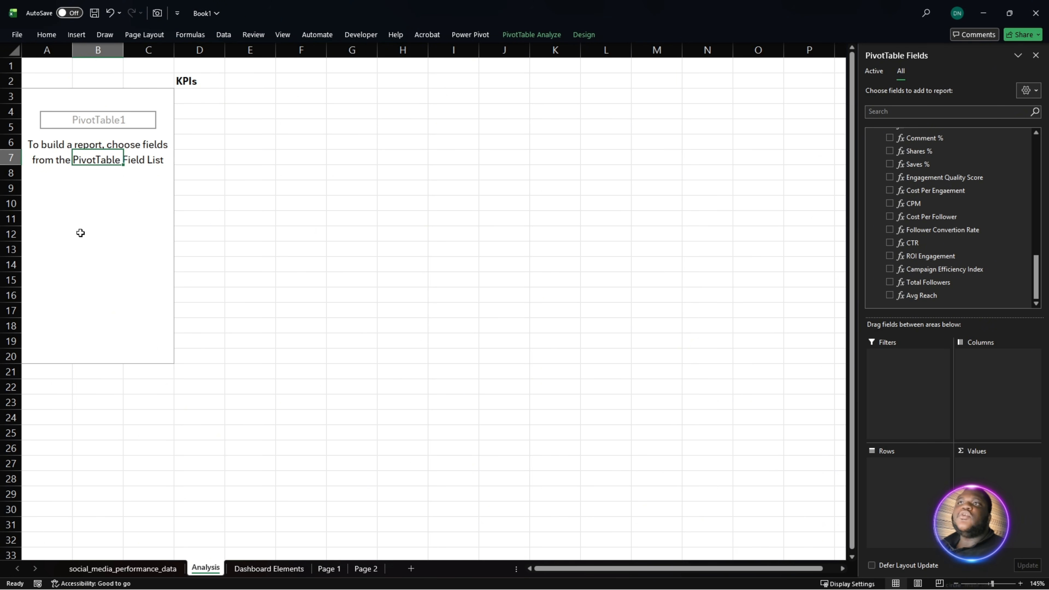
pyautogui.click(61, 96)
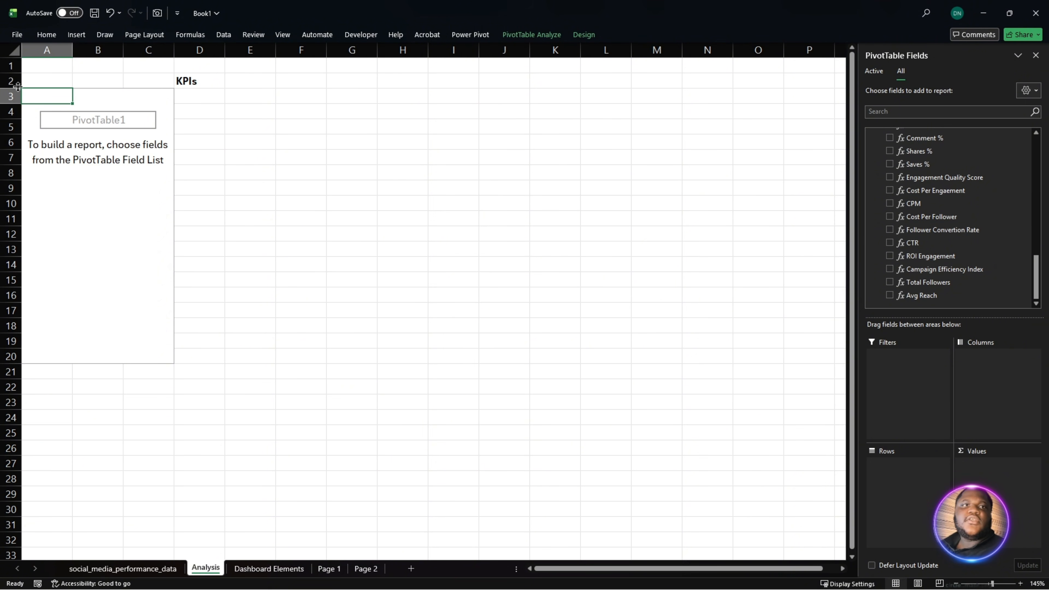
pyautogui.click(12, 80)
pyautogui.rightClick(12, 81)
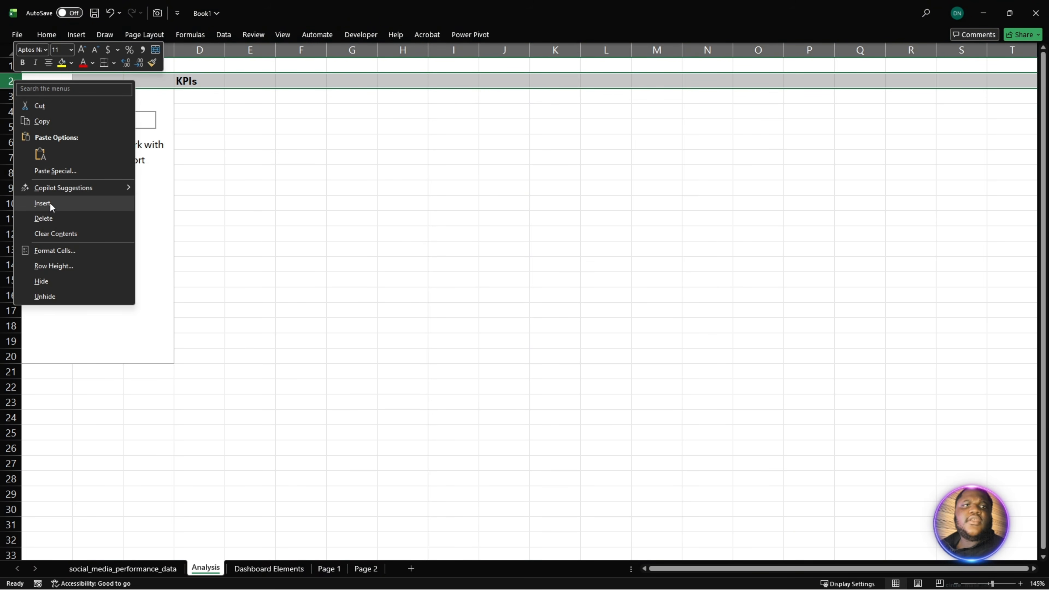
pyautogui.click(50, 203)
pyautogui.click(37, 107)
pyautogui.click(171, 96)
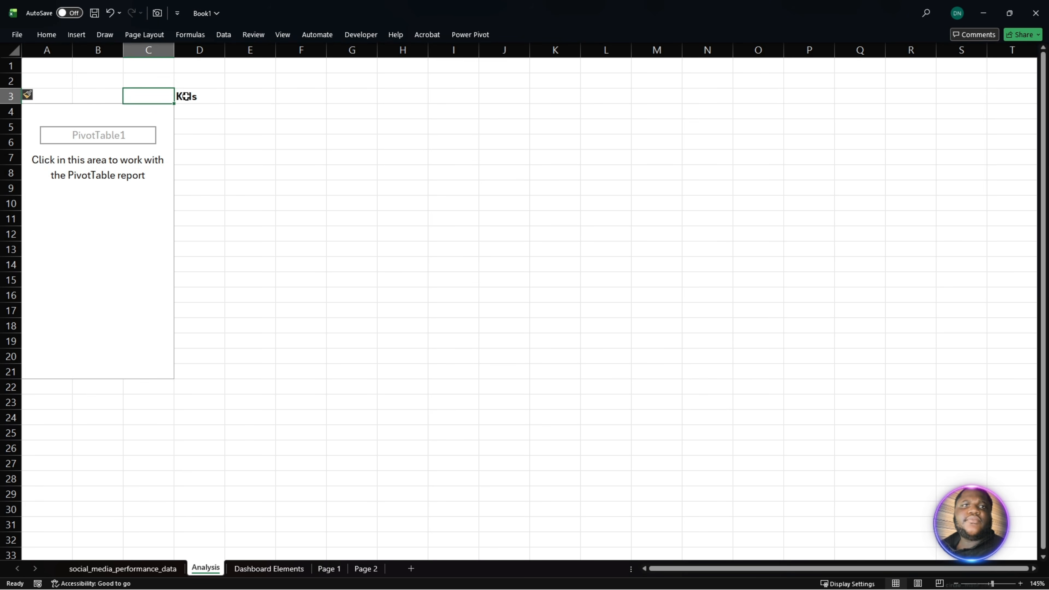
# - Enter the heading KPIs in cell D1 and make it bold
pyautogui.click(186, 77)
pyautogui.doubleClick(188, 65)
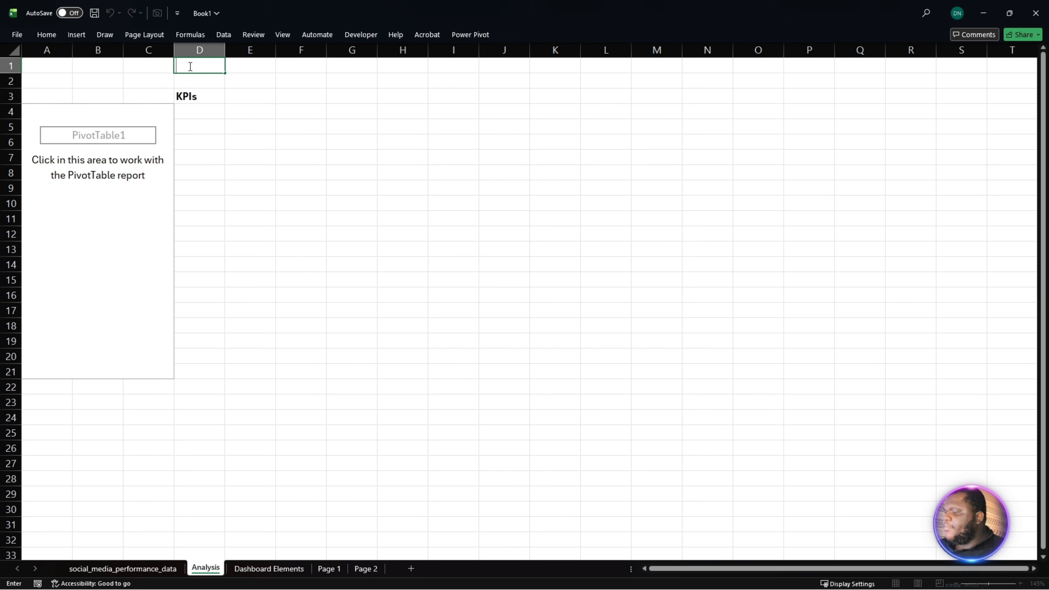
pyautogui.write('KPI')
pyautogui.press('BackSpace')
pyautogui.press('BackSpace')
pyautogui.write('PI')
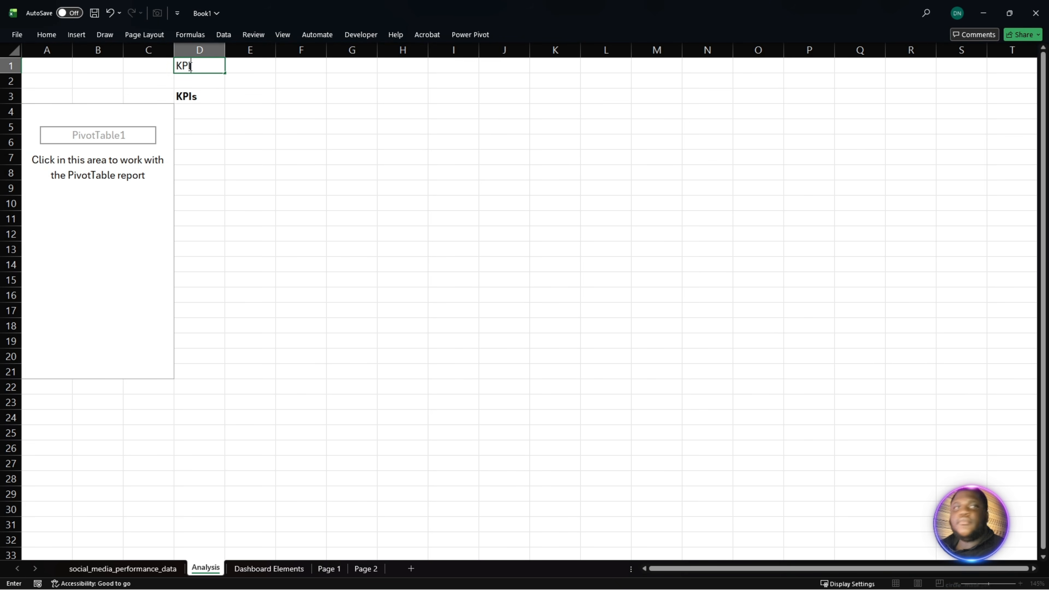
pyautogui.write('s')
pyautogui.doubleClick(214, 71)
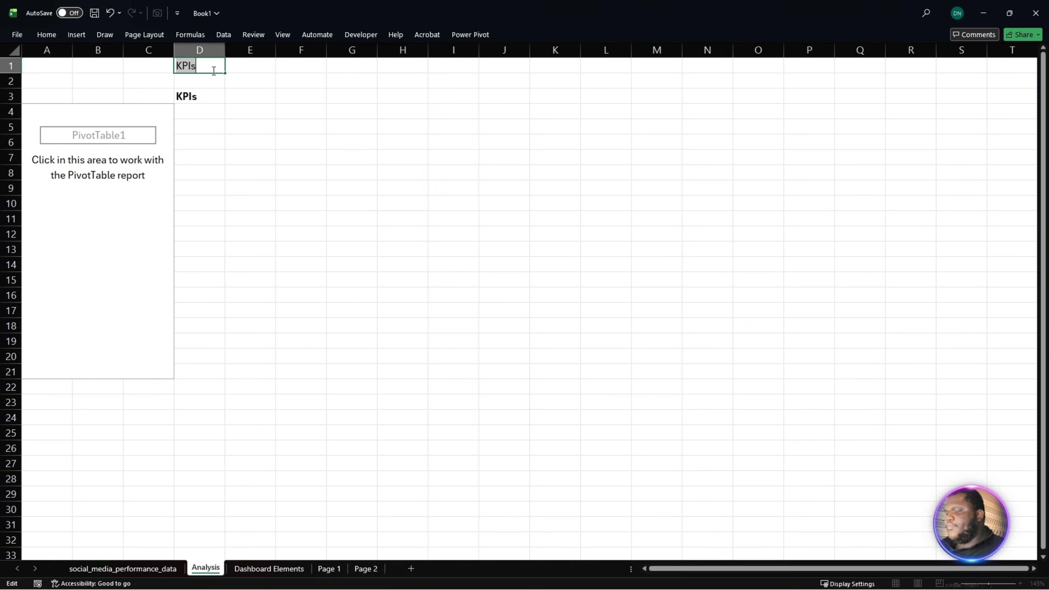
pyautogui.hotkey('ctrl', 'b')
# - Clear the duplicate KPIs heading from cell D3
pyautogui.click(195, 110)
pyautogui.doubleClick(210, 95)
pyautogui.moveTo(210, 94); pyautogui.dragTo(153, 94)
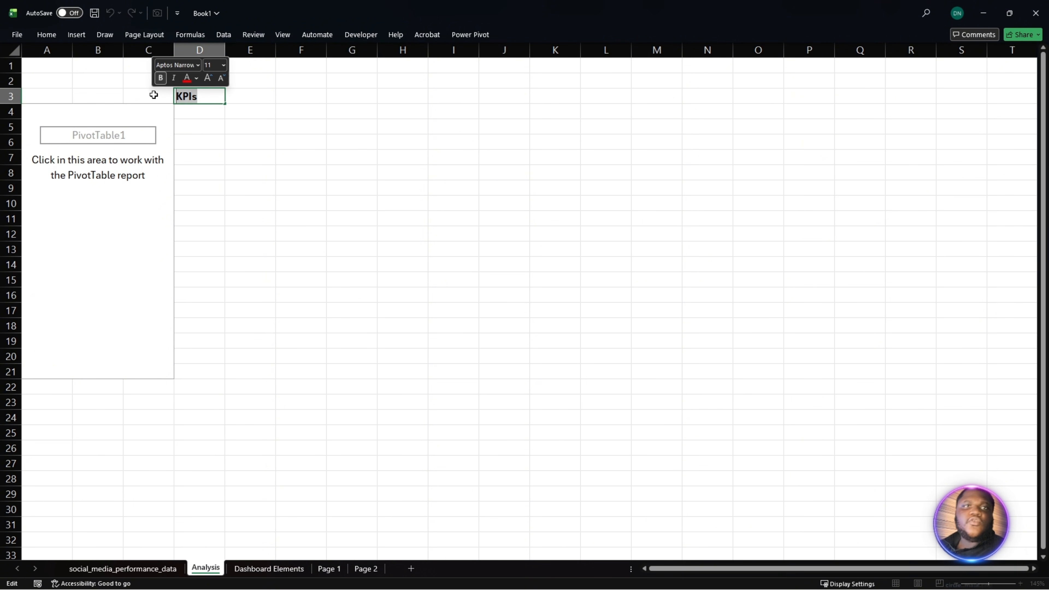
pyautogui.press('BackSpace')
# - Enter the label Essentials in cell A3 above the PivotTable and make it bold
pyautogui.click(39, 94)
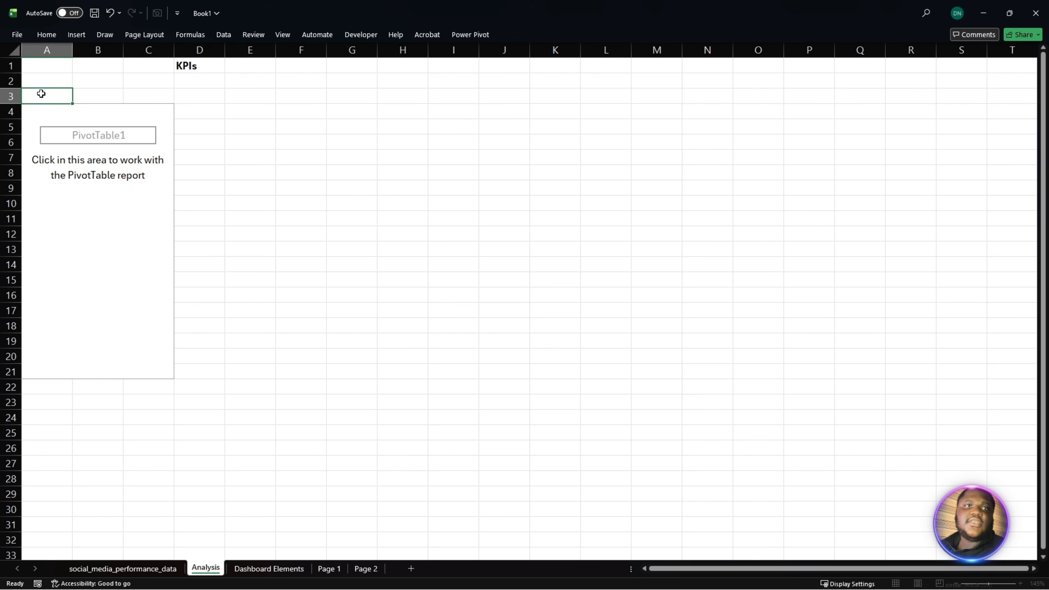
pyautogui.write('Es')
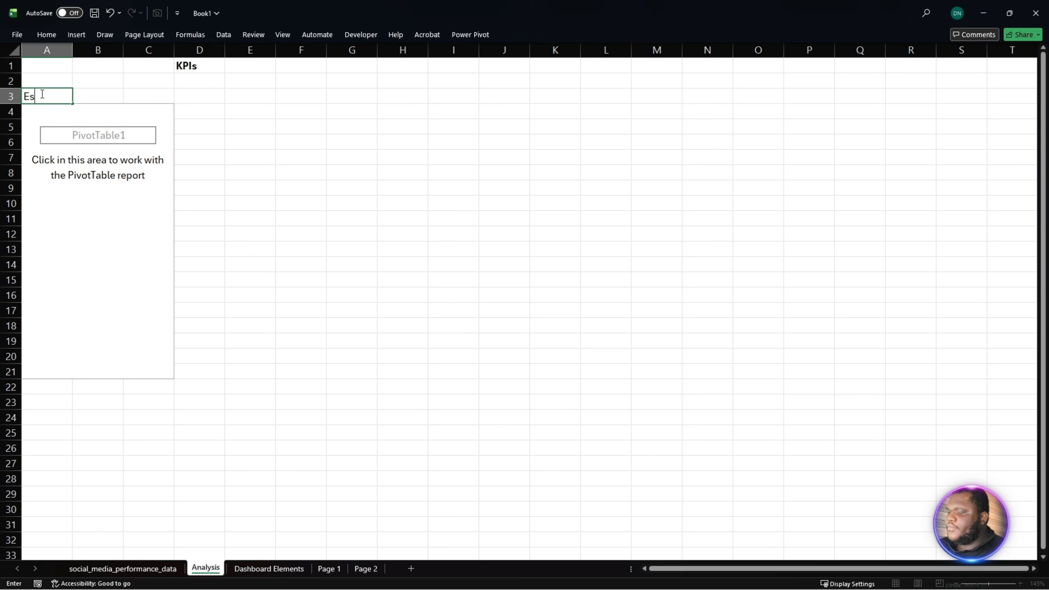
pyautogui.write('sentials')
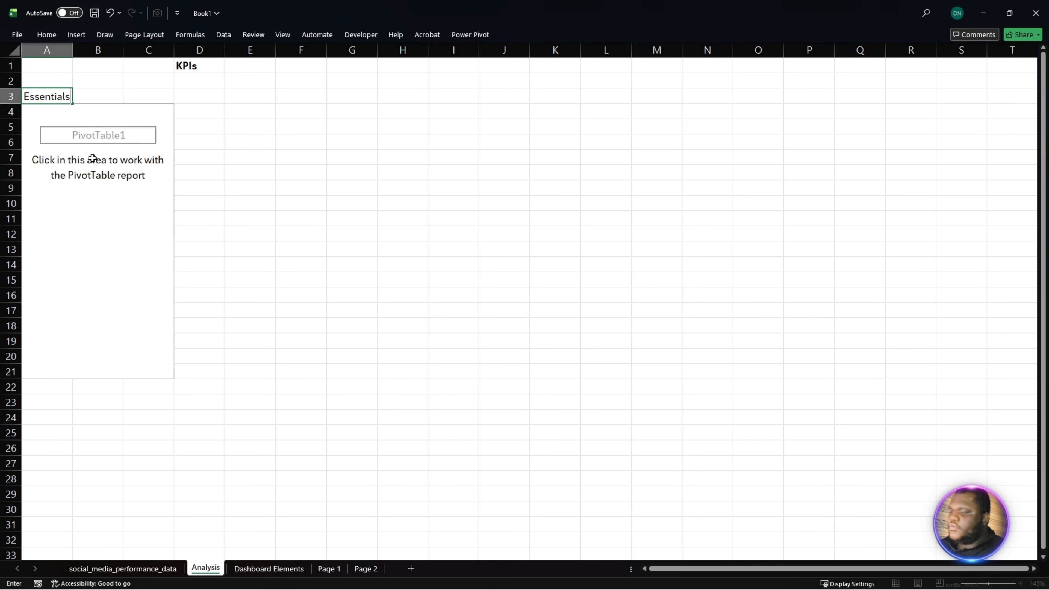
pyautogui.hotkey('ctrl', 'a')
pyautogui.hotkey('ctrl', 'b')
# - Add the Total Posts and Total Followers measures to the values of the empty PivotTable
pyautogui.click(81, 183)
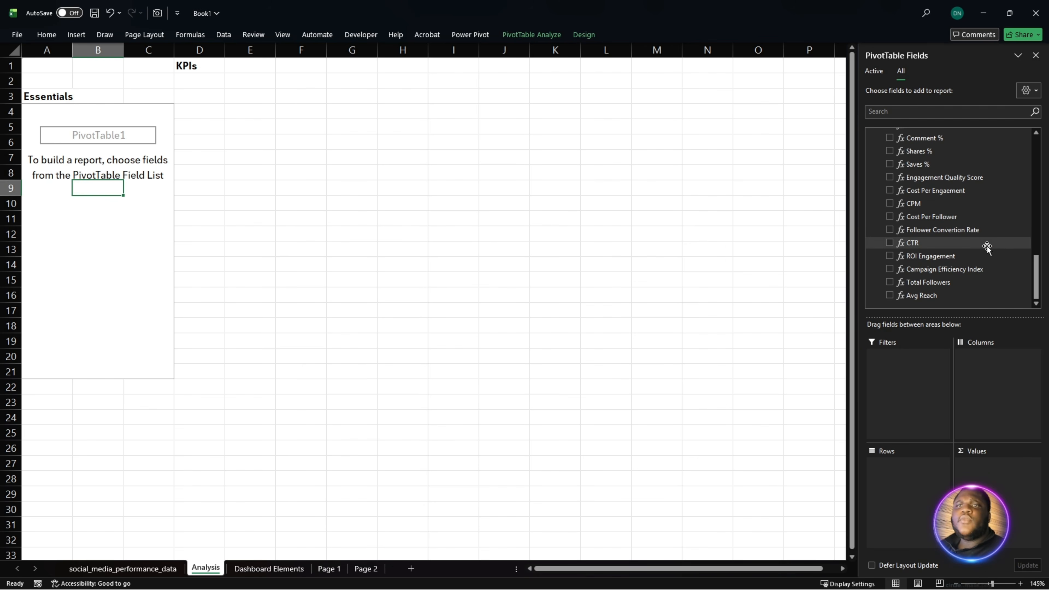
pyautogui.scroll(2, 946, 244)
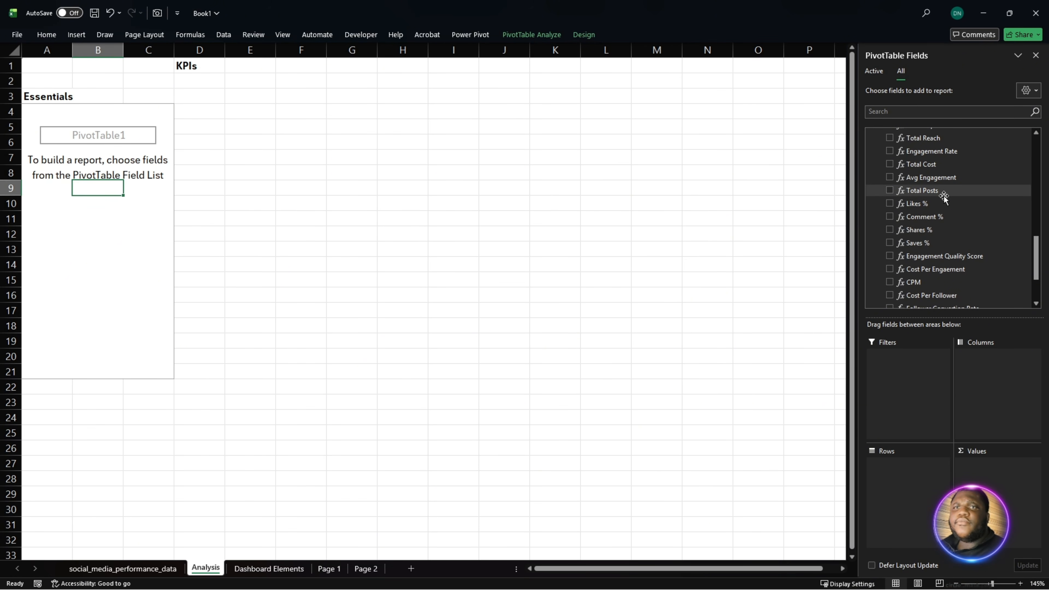
pyautogui.moveTo(944, 191); pyautogui.dragTo(996, 491)
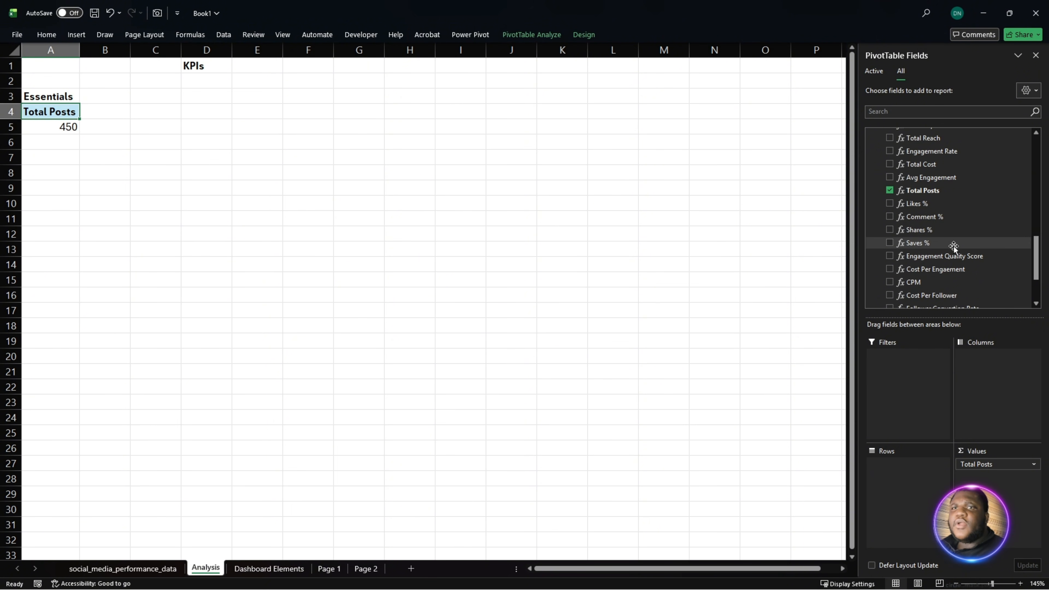
pyautogui.scroll(-3, 952, 248)
pyautogui.moveTo(953, 282); pyautogui.dragTo(994, 498)
# - Add the Total Engagement, Total Impressions and Total Reach measures to the values of the Essentials PivotTable
pyautogui.scroll(4, 444, 307)
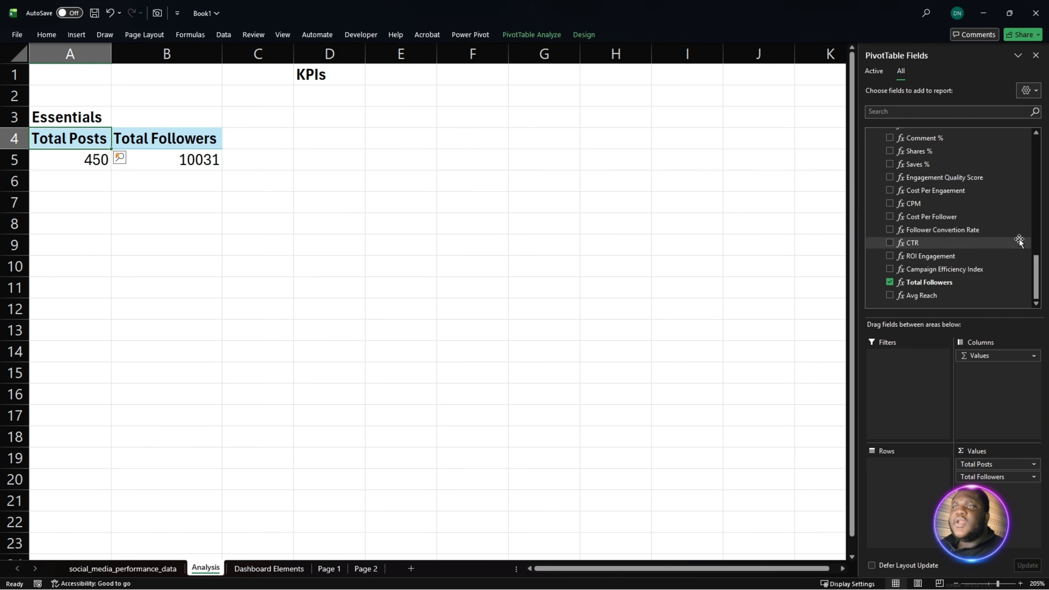
pyautogui.scroll(2, 963, 257)
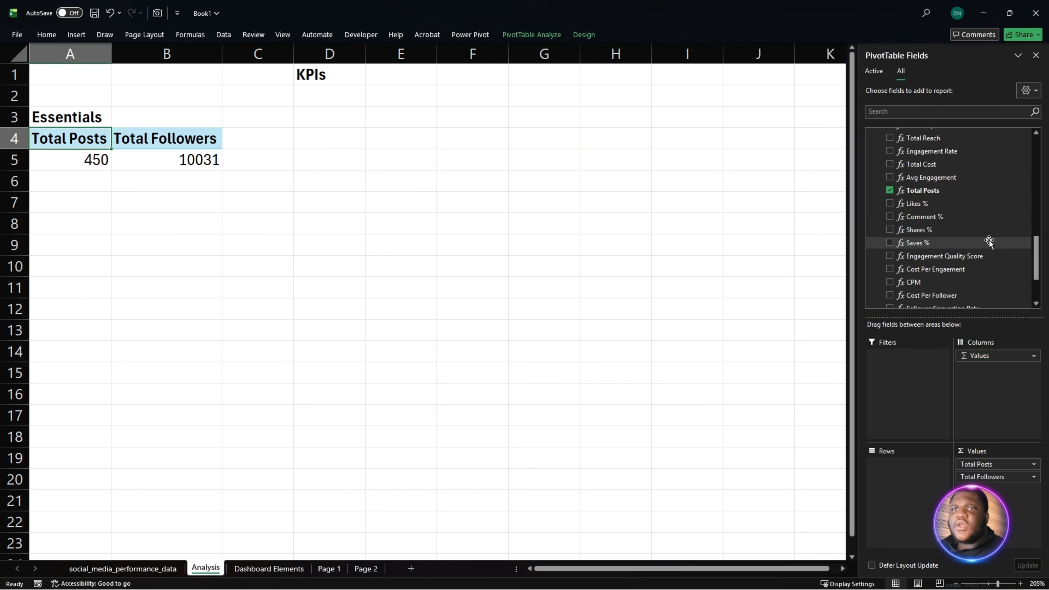
pyautogui.scroll(-2, 982, 260)
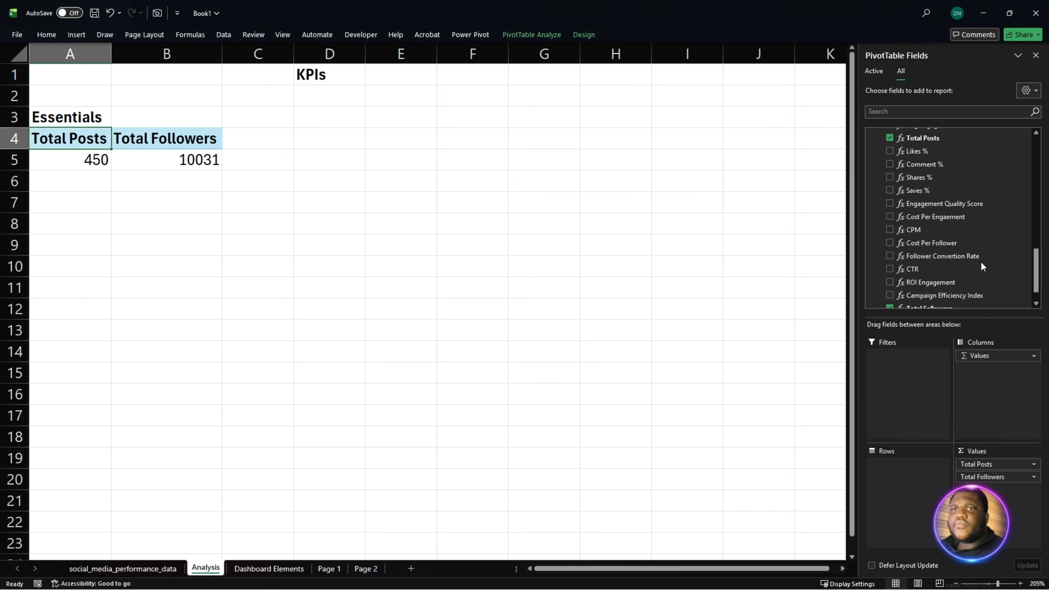
pyautogui.scroll(1, 983, 265)
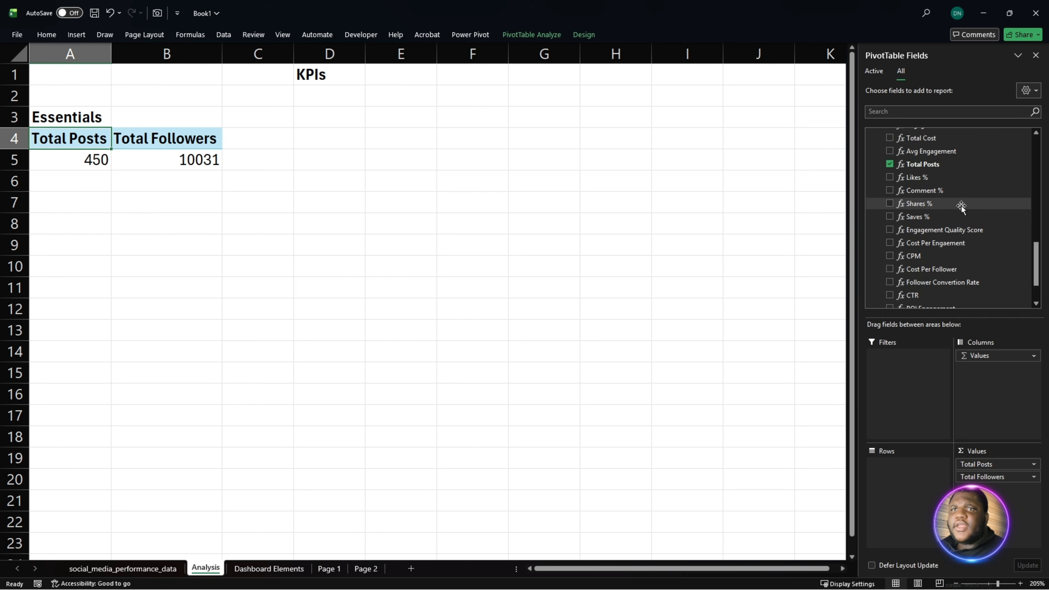
pyautogui.scroll(-2, 970, 238)
pyautogui.scroll(3, 967, 252)
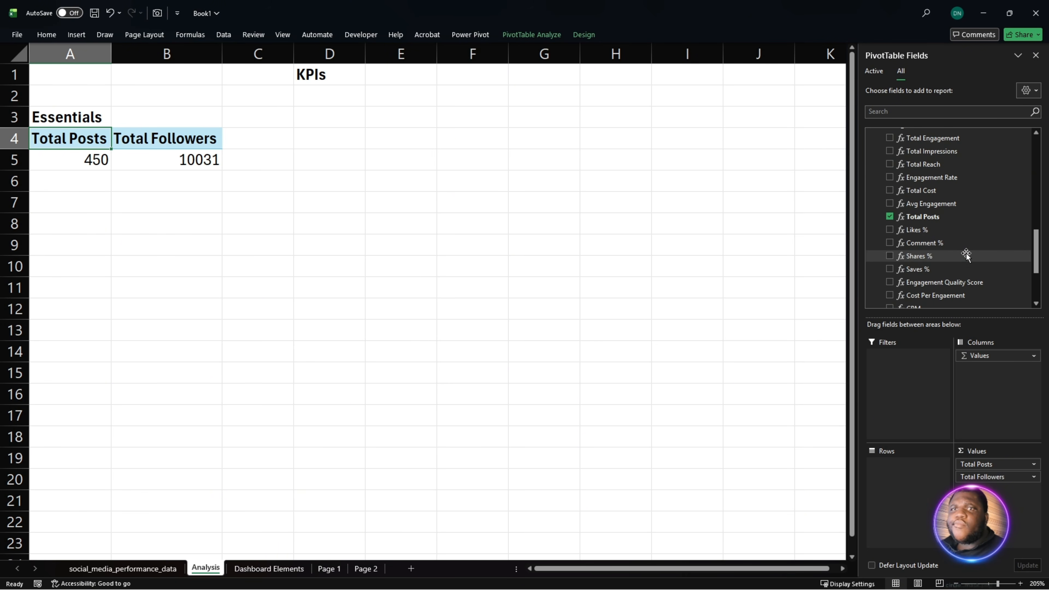
pyautogui.moveTo(947, 164); pyautogui.dragTo(1018, 495)
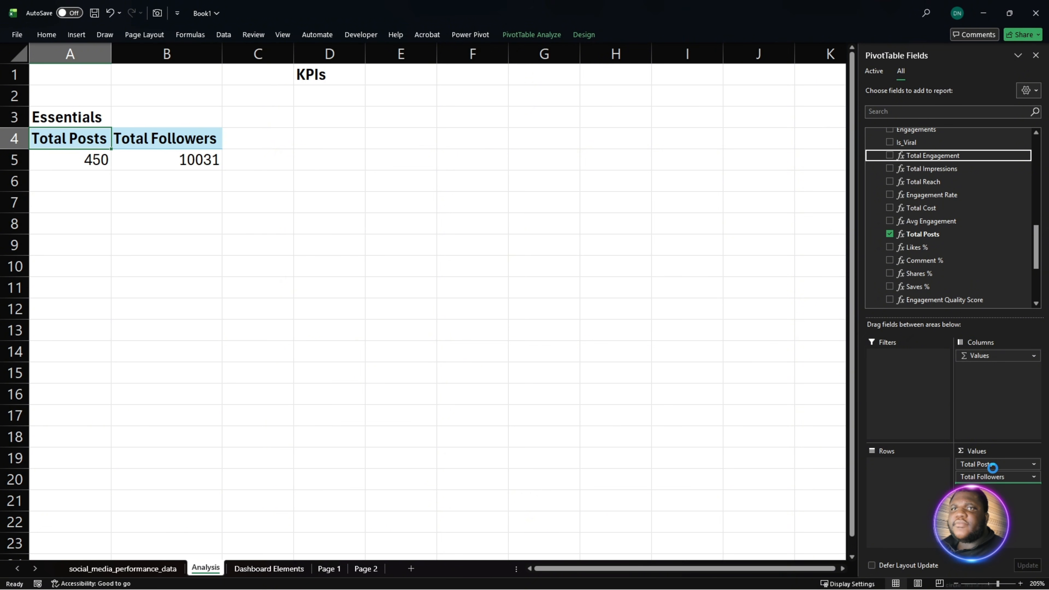
pyautogui.moveTo(946, 169)
pyautogui.mouseDown()
pyautogui.moveTo(1016, 351)
pyautogui.moveTo(1014, 512)
pyautogui.moveTo(1012, 502)
pyautogui.mouseUp()
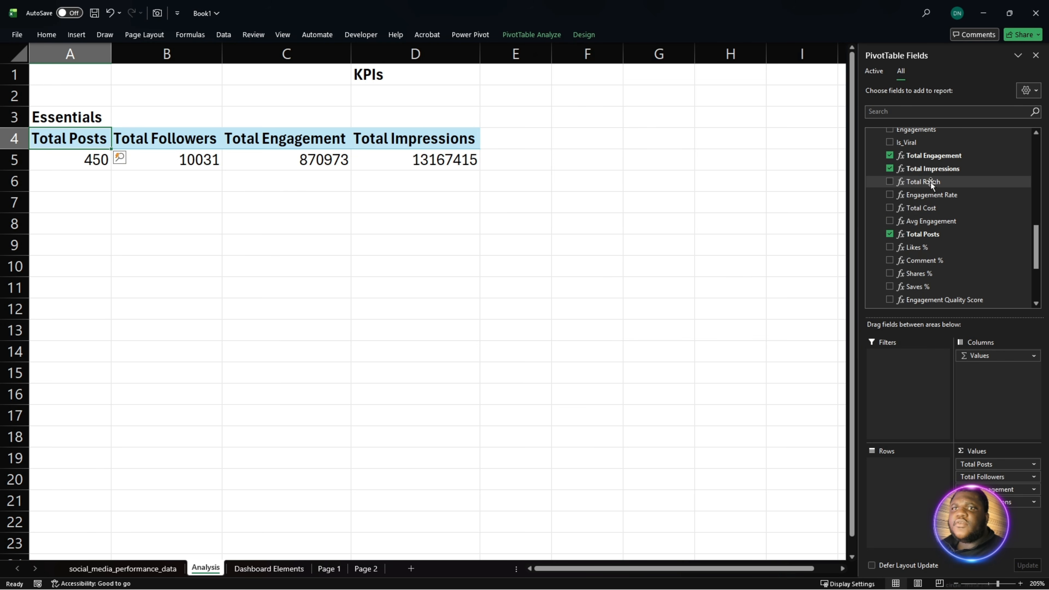
pyautogui.moveTo(930, 182); pyautogui.dragTo(963, 494)
pyautogui.click(579, 395)
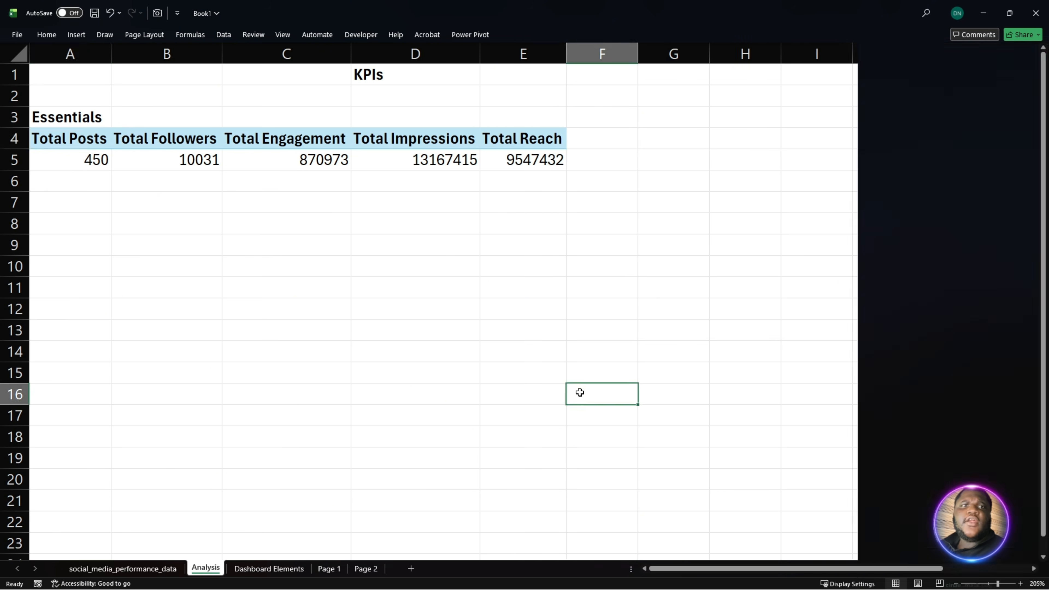
# - Format the Total Followers through Total Reach values in B5:E5 with thousands separators and no decimals
pyautogui.moveTo(146, 159); pyautogui.dragTo(549, 162)
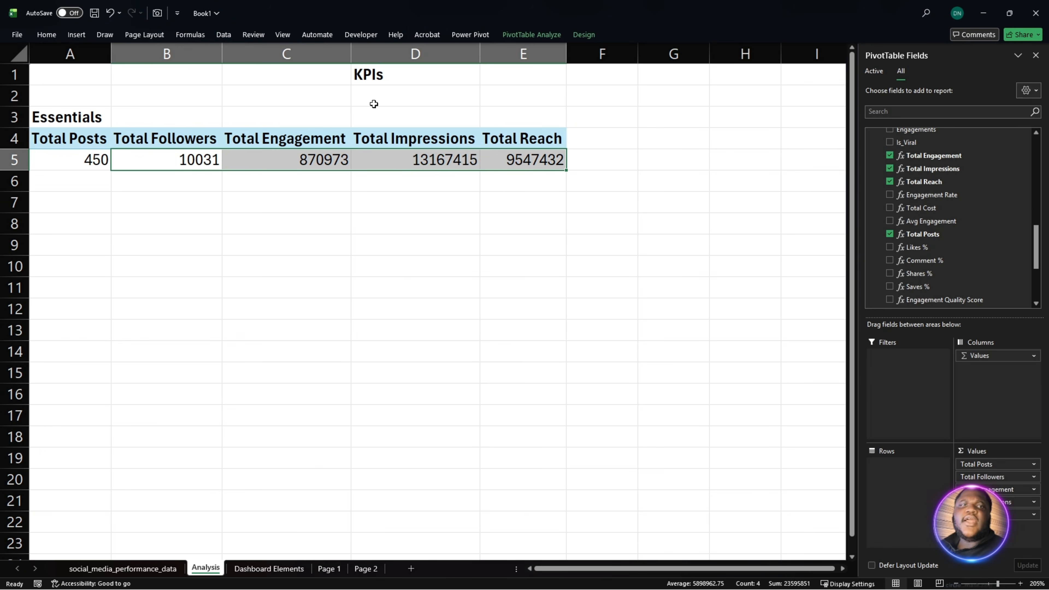
pyautogui.click(52, 38)
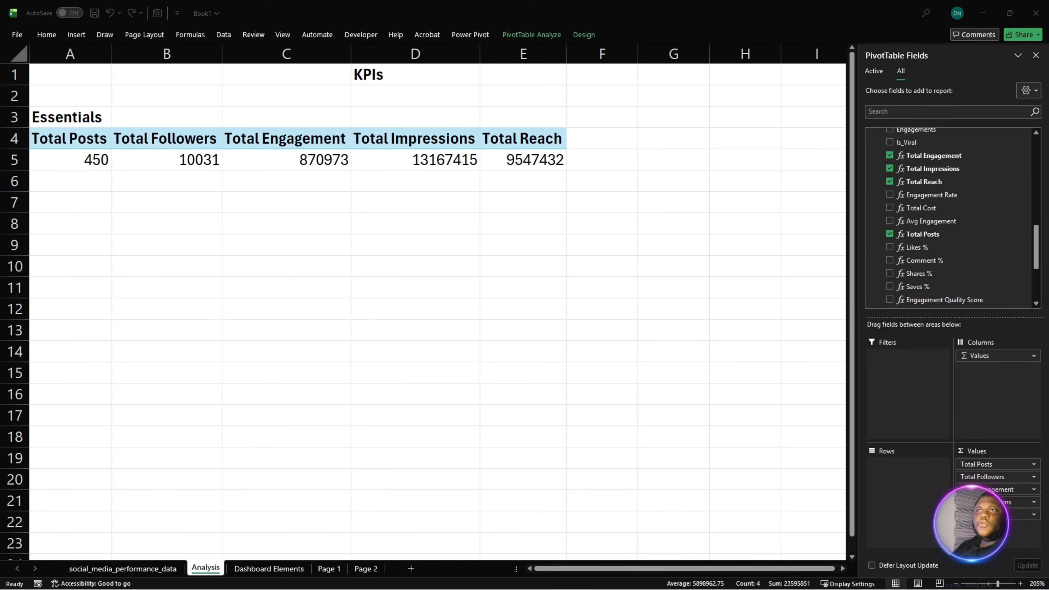
pyautogui.click(560, 161)
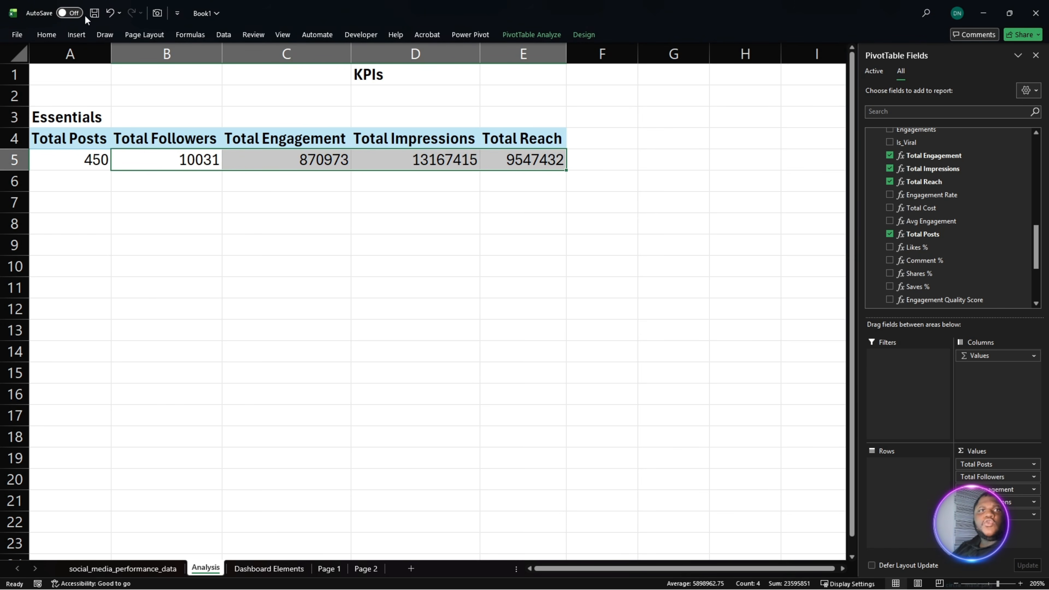
pyautogui.click(46, 35)
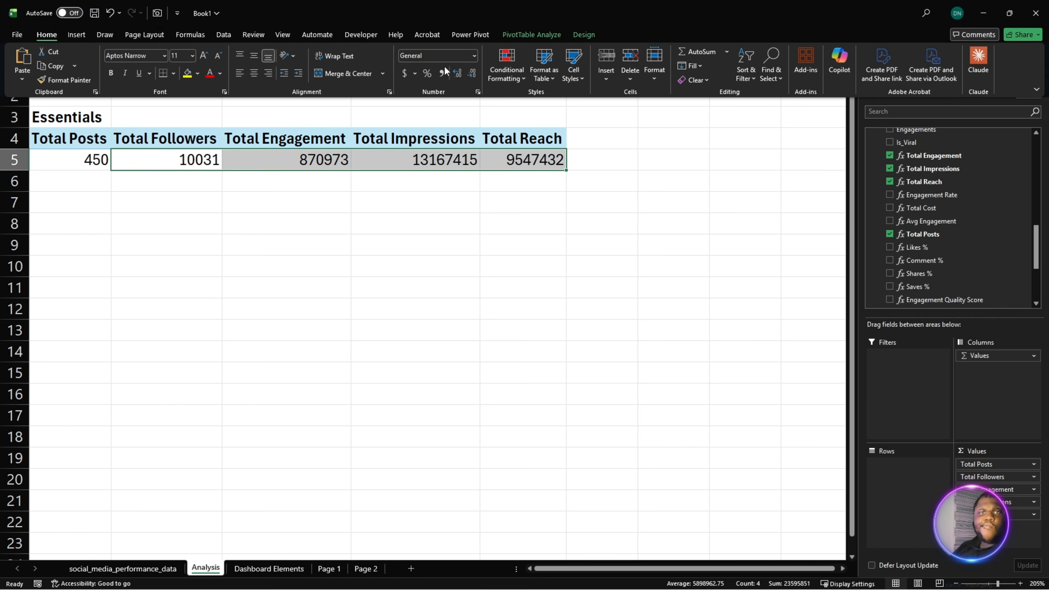
pyautogui.click(474, 56)
pyautogui.click(446, 87)
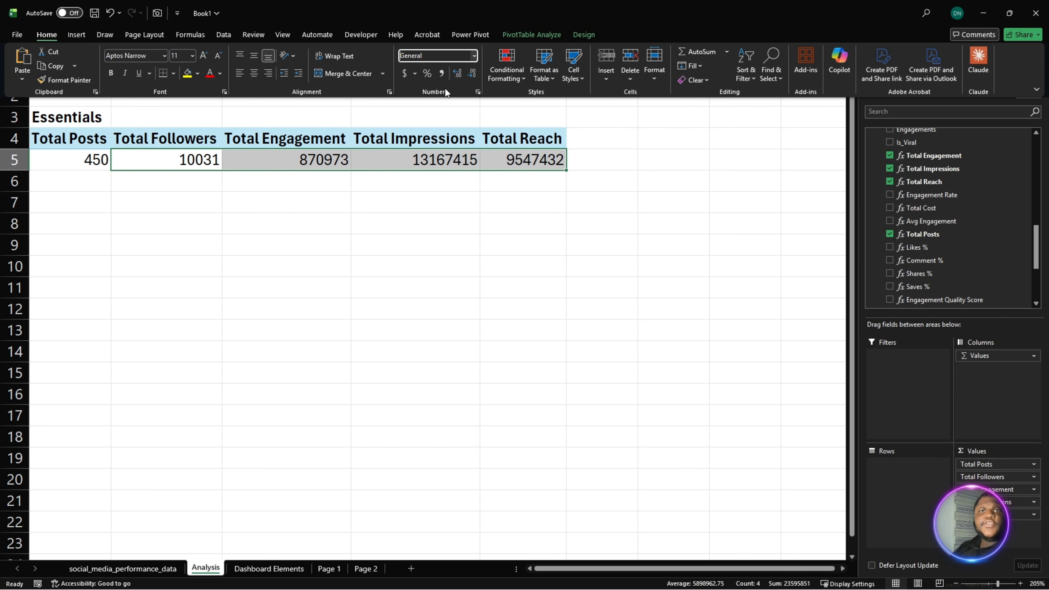
pyautogui.click(441, 74)
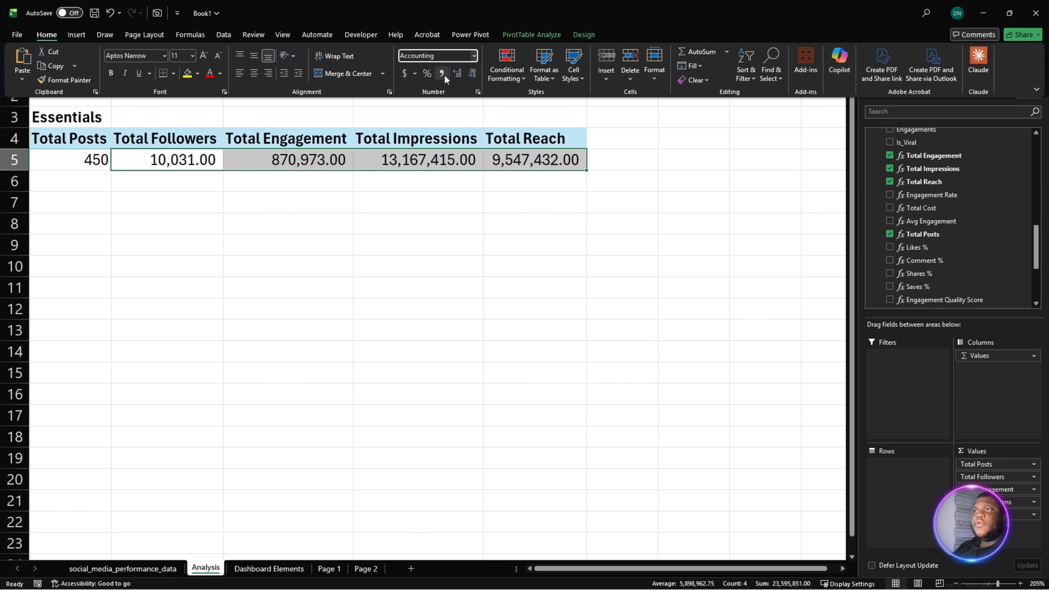
pyautogui.click(469, 75)
pyautogui.click(469, 75)
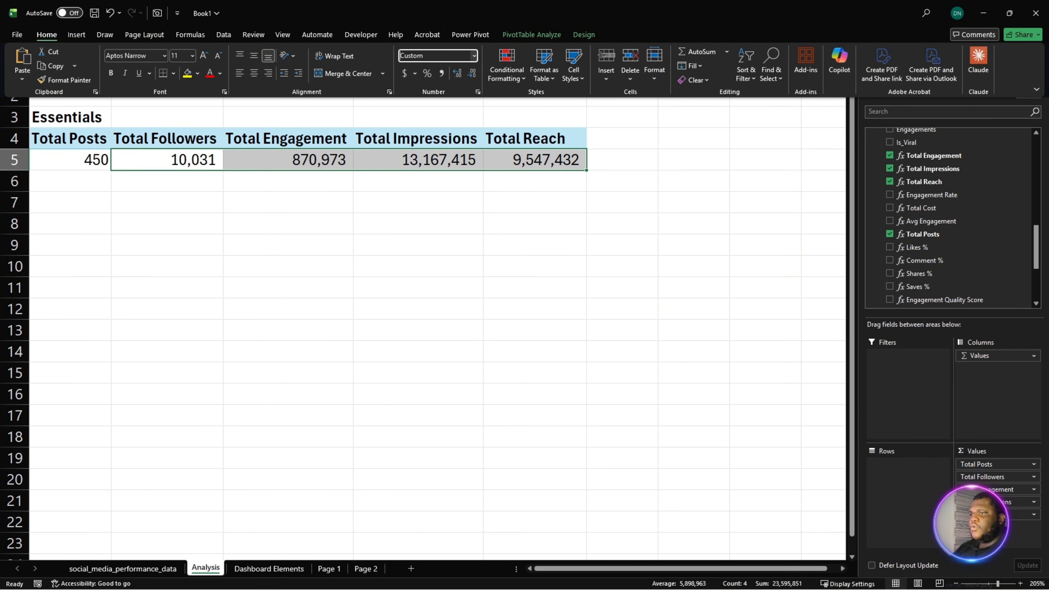
# - Copy the Essentials label and PivotTable in A3:E5 and paste the copy at cell A7
pyautogui.hotkey('alt', 'Tab')
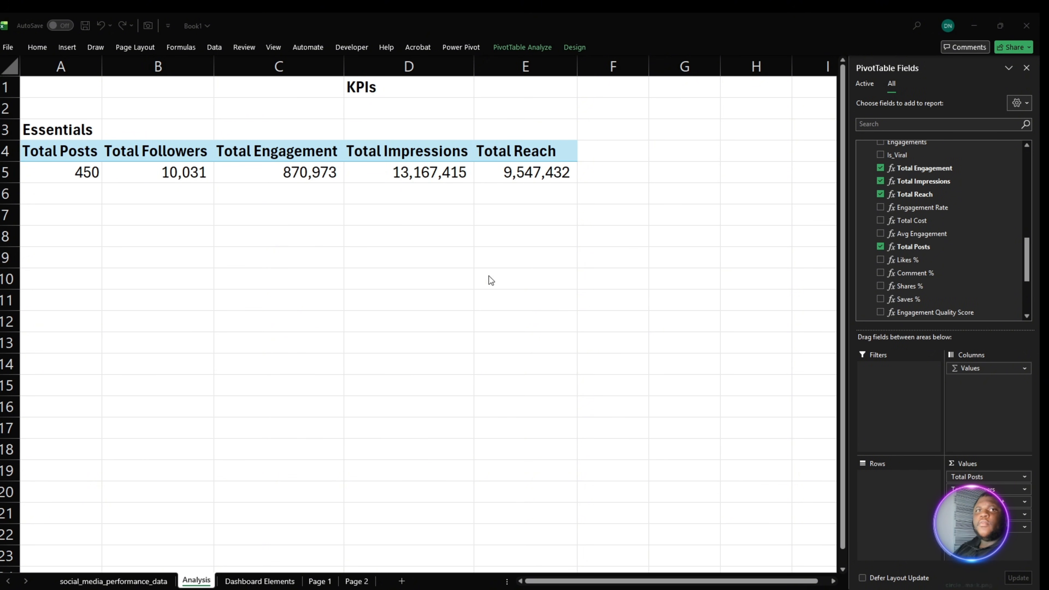
pyautogui.click(407, 305)
pyautogui.click(222, 250)
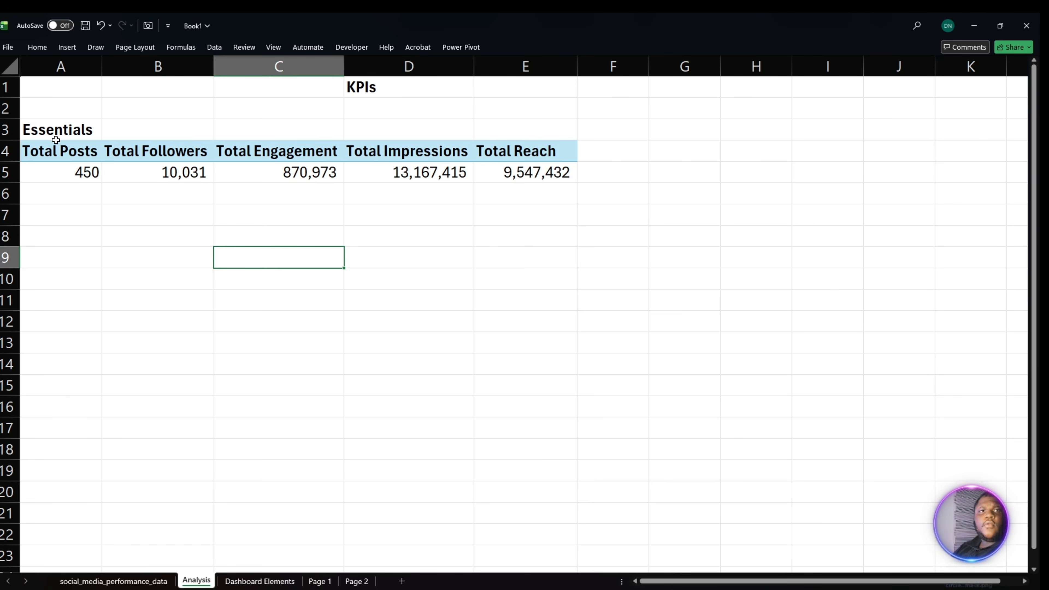
pyautogui.moveTo(58, 136); pyautogui.dragTo(537, 162)
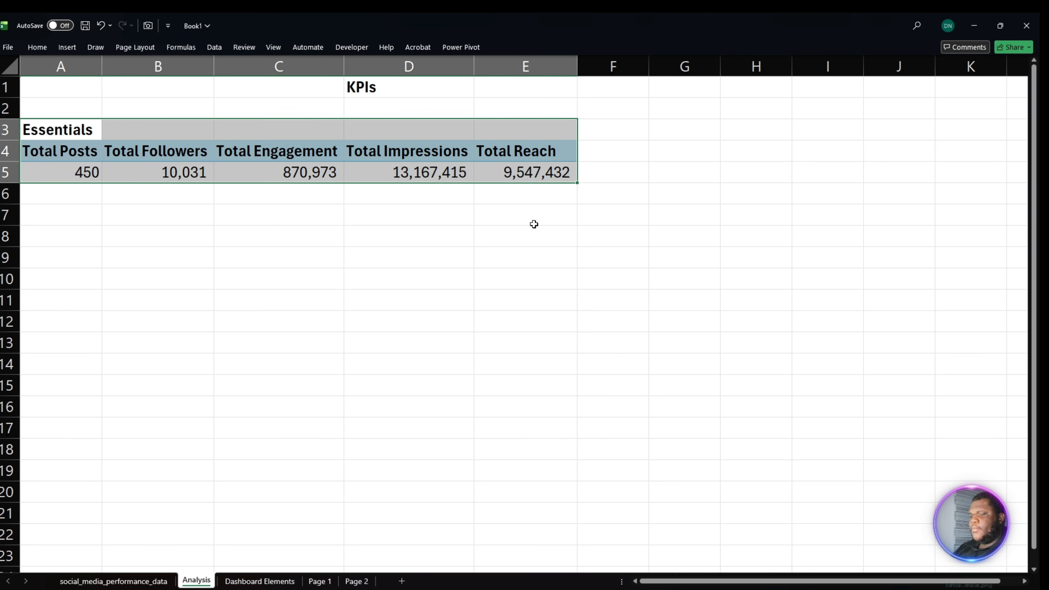
pyautogui.hotkey('ctrl', 'c')
pyautogui.click(79, 220)
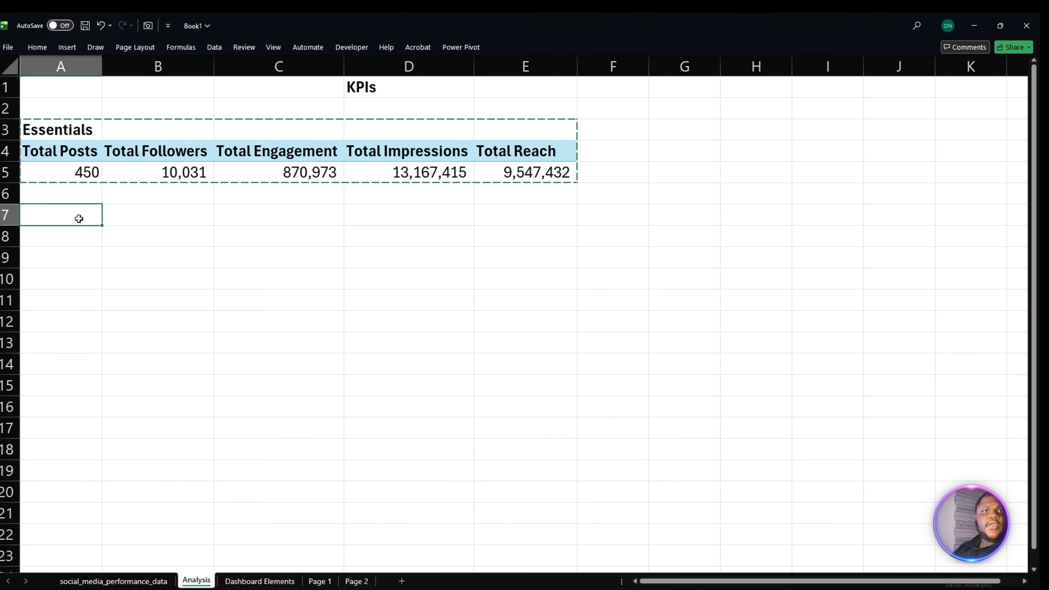
pyautogui.hotkey('ctrl', 'v')
# - Clear the duplicated Essentials label from cell A7 above the copied PivotTable
pyautogui.doubleClick(74, 218)
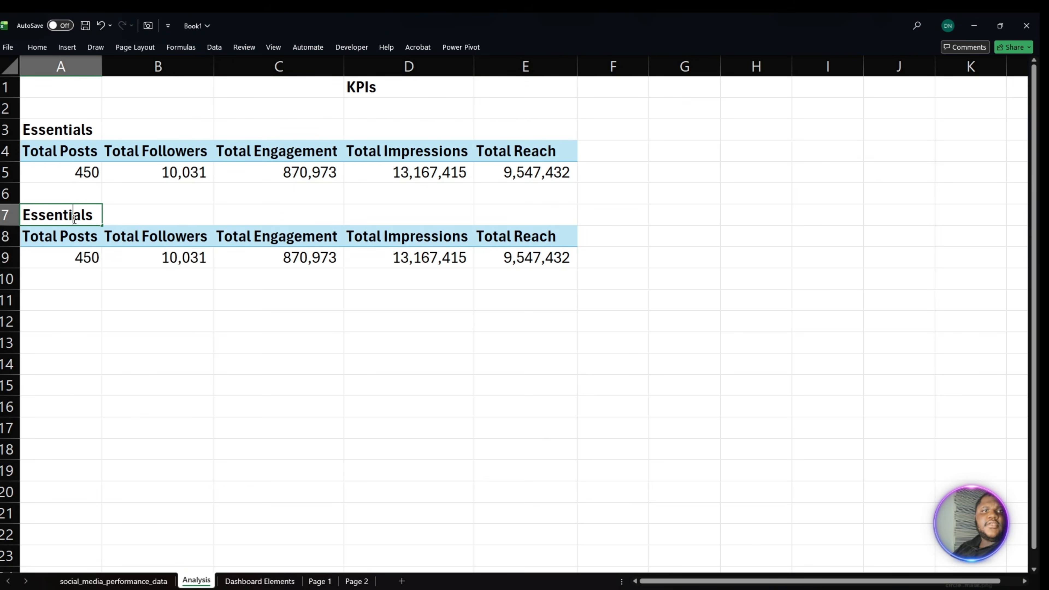
pyautogui.moveTo(97, 215); pyautogui.dragTo(25, 215)
pyautogui.press('BackSpace')
pyautogui.click(148, 316)
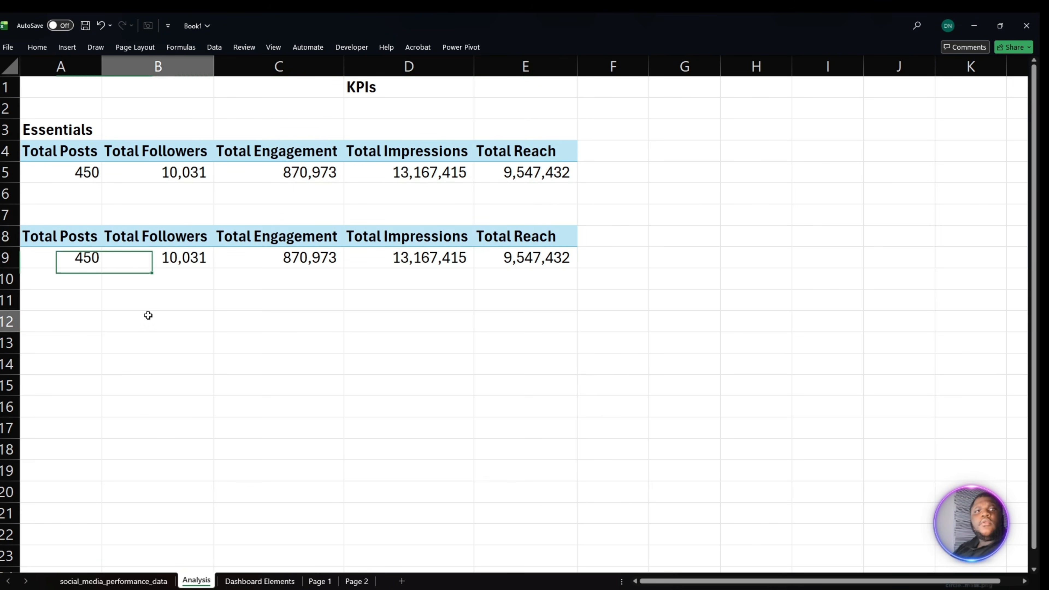
# - Remove all measures from the values of the copied PivotTable at A8, leaving it empty
pyautogui.click(147, 252)
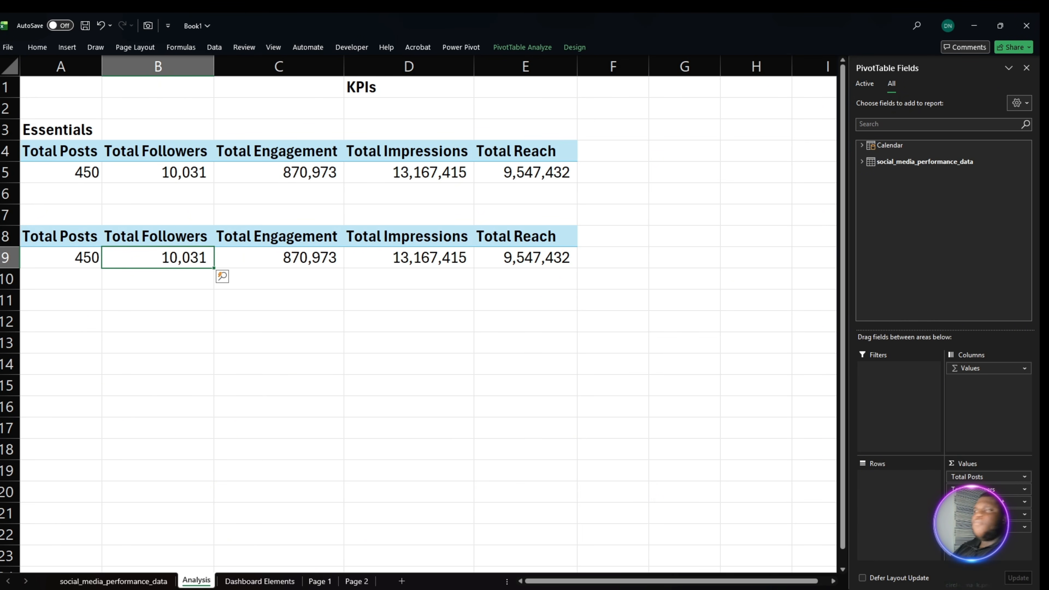
pyautogui.moveTo(987, 527); pyautogui.dragTo(799, 521)
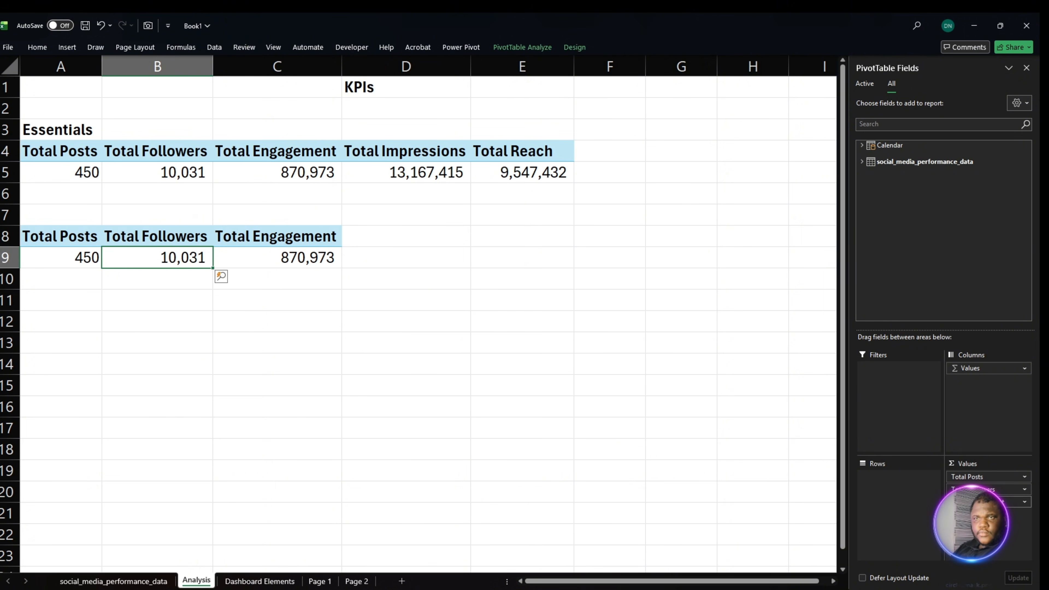
pyautogui.moveTo(987, 501); pyautogui.dragTo(794, 512)
pyautogui.moveTo(988, 489); pyautogui.dragTo(748, 489)
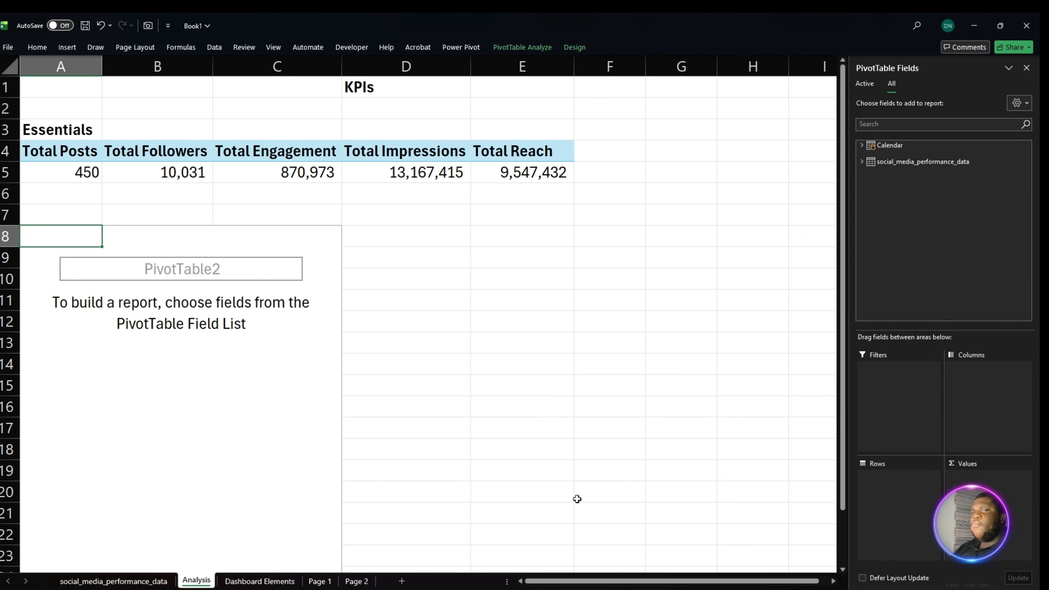
# - Add the Engagement Rate, Total Cost and Avg Engagement measures to the values of the empty PivotTable at A8
pyautogui.click(863, 162)
pyautogui.scroll(-10, 957, 269)
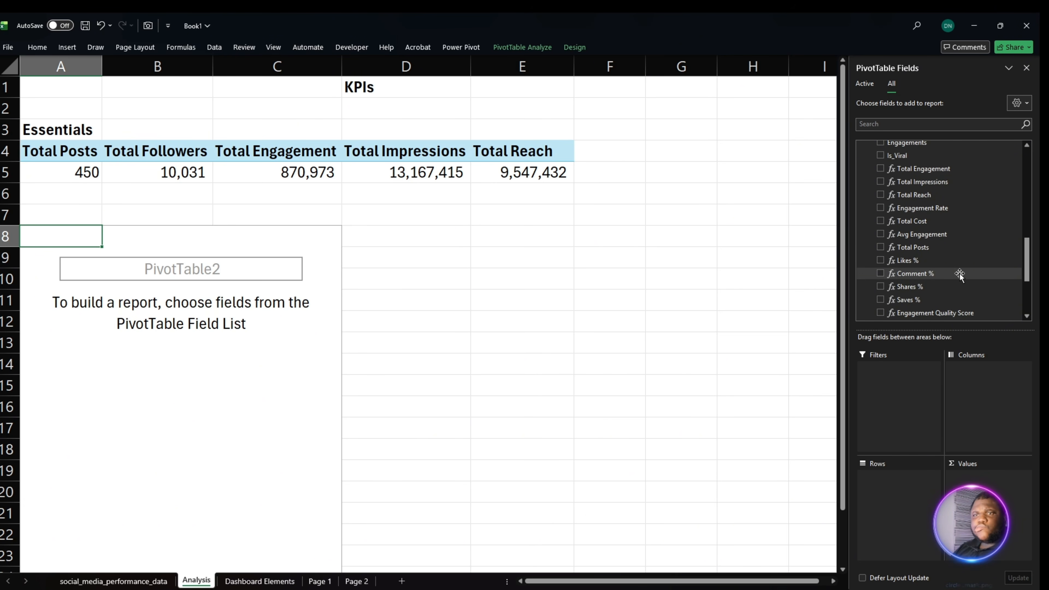
pyautogui.scroll(-5, 958, 277)
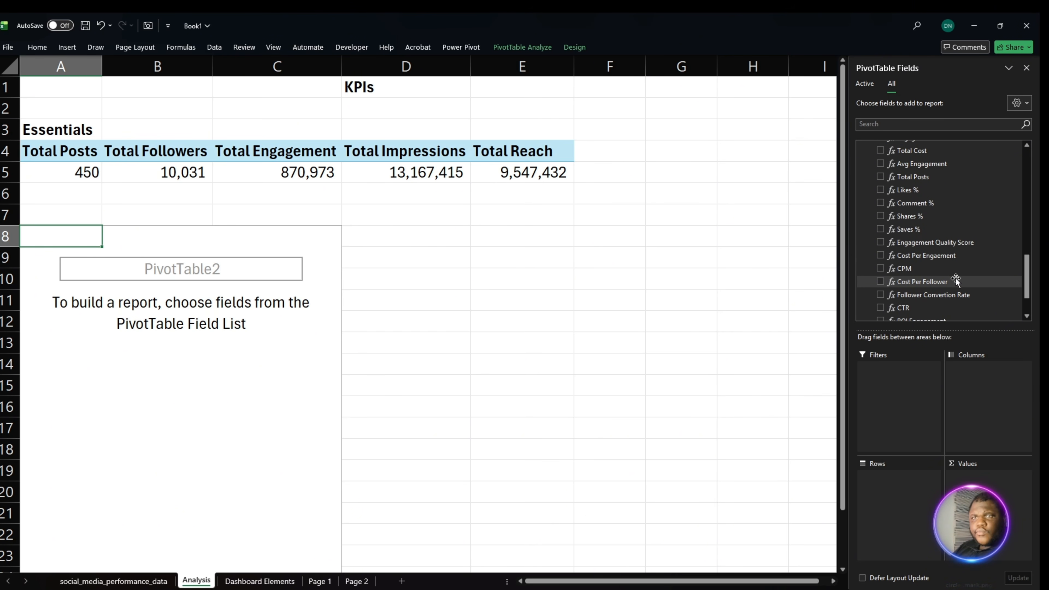
pyautogui.scroll(2, 956, 281)
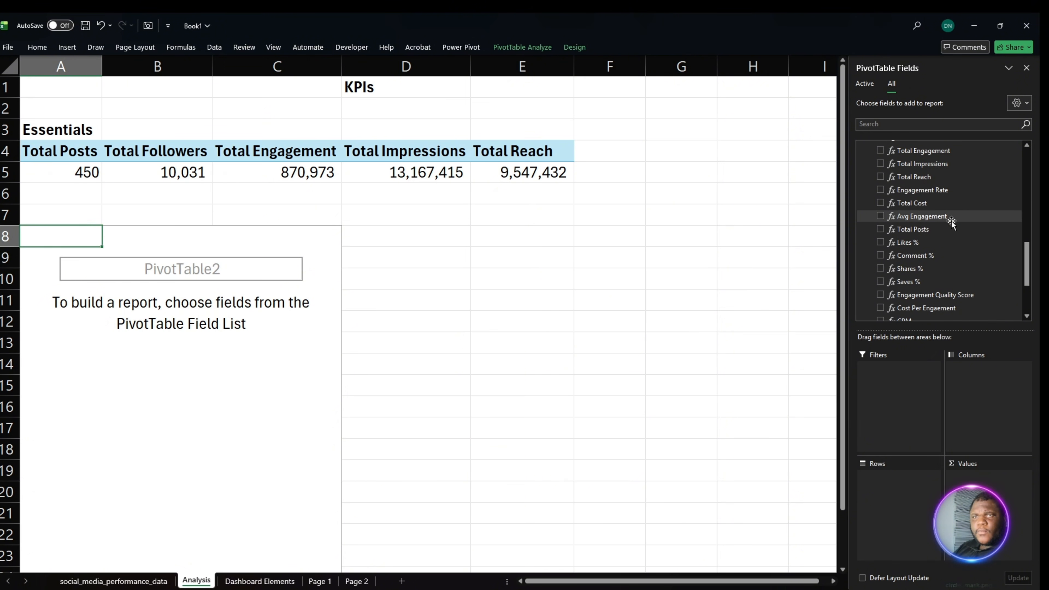
pyautogui.moveTo(922, 189); pyautogui.dragTo(990, 480)
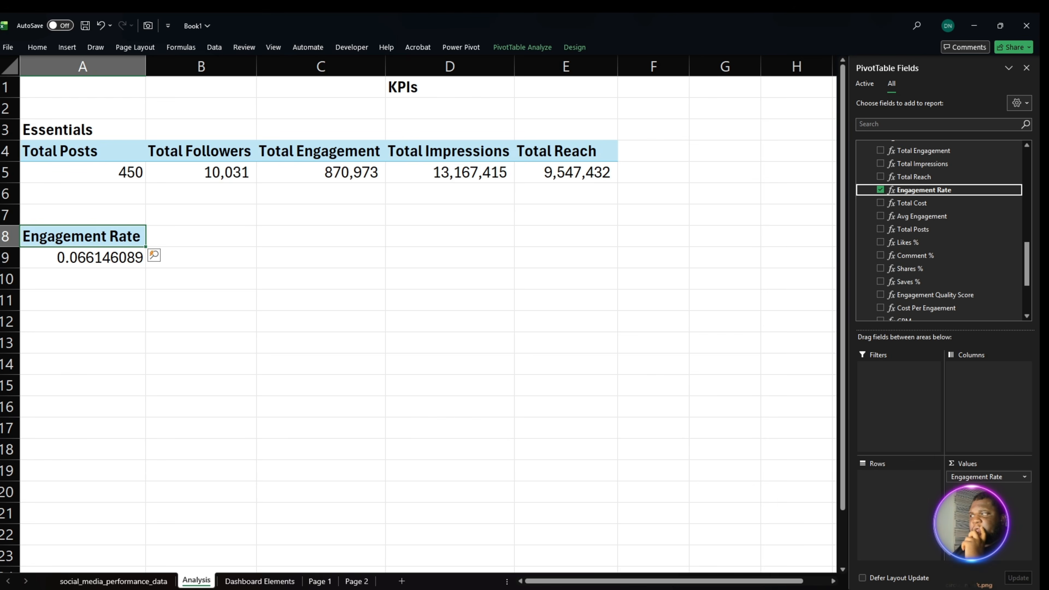
pyautogui.scroll(2, 959, 285)
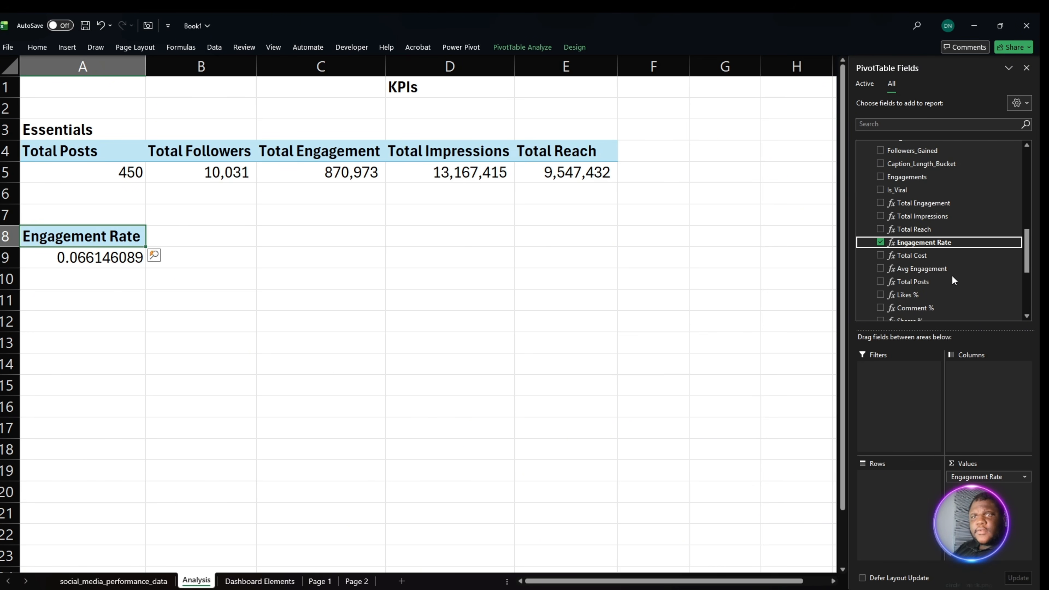
pyautogui.click(915, 257)
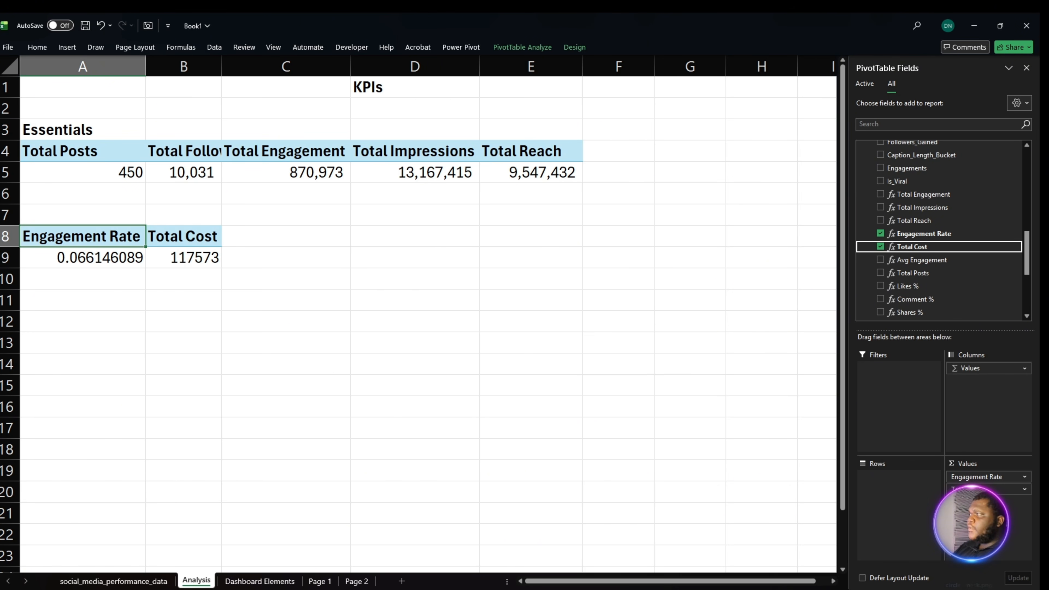
pyautogui.moveTo(928, 260); pyautogui.dragTo(991, 499)
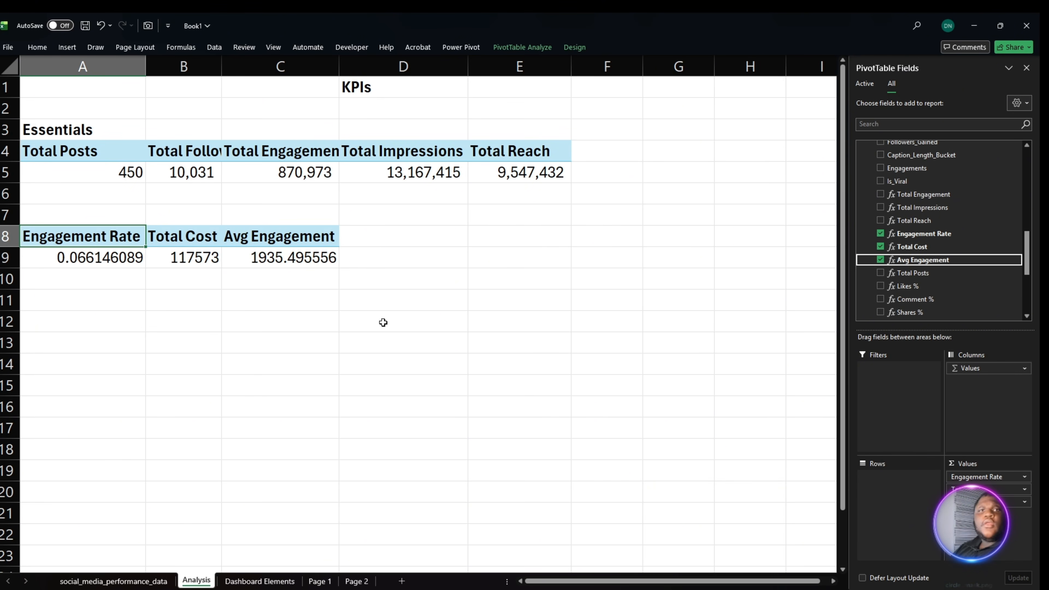
# - Format the Engagement Rate value in A9 as a percentage with two decimal places
pyautogui.click(101, 237)
pyautogui.click(106, 261)
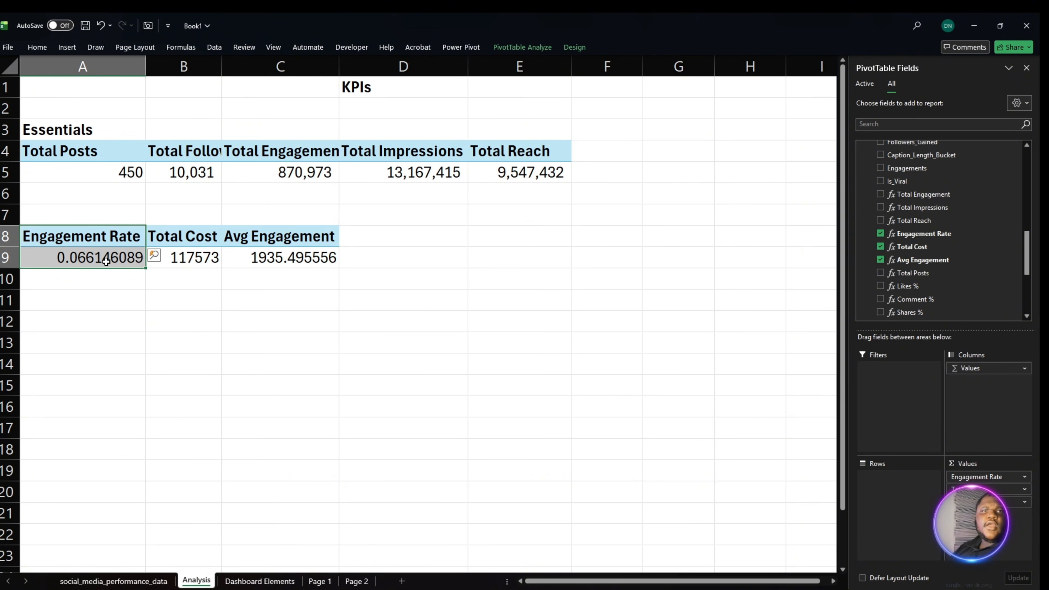
pyautogui.click(52, 52)
pyautogui.click(52, 51)
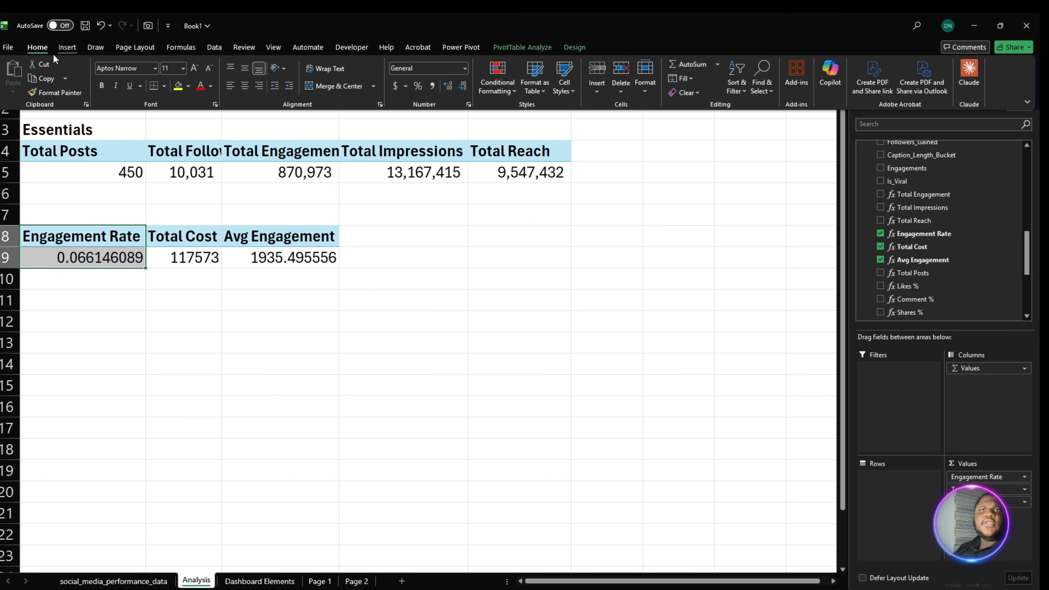
pyautogui.click(421, 86)
pyautogui.click(448, 86)
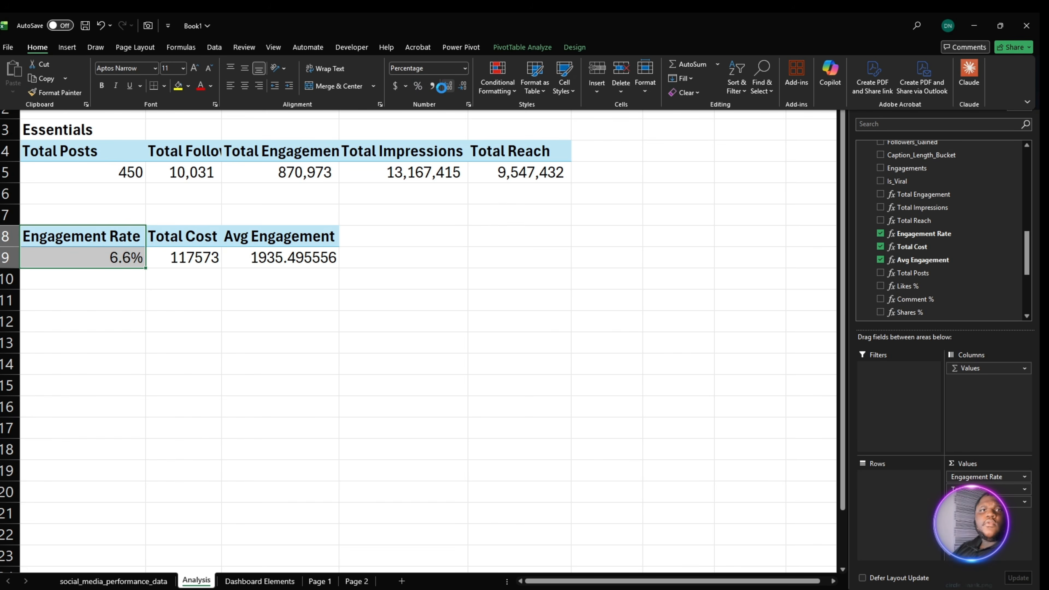
pyautogui.click(448, 86)
# - Format the Total Cost value in B9 as dollar accounting with no decimal places
pyautogui.click(326, 253)
pyautogui.click(208, 260)
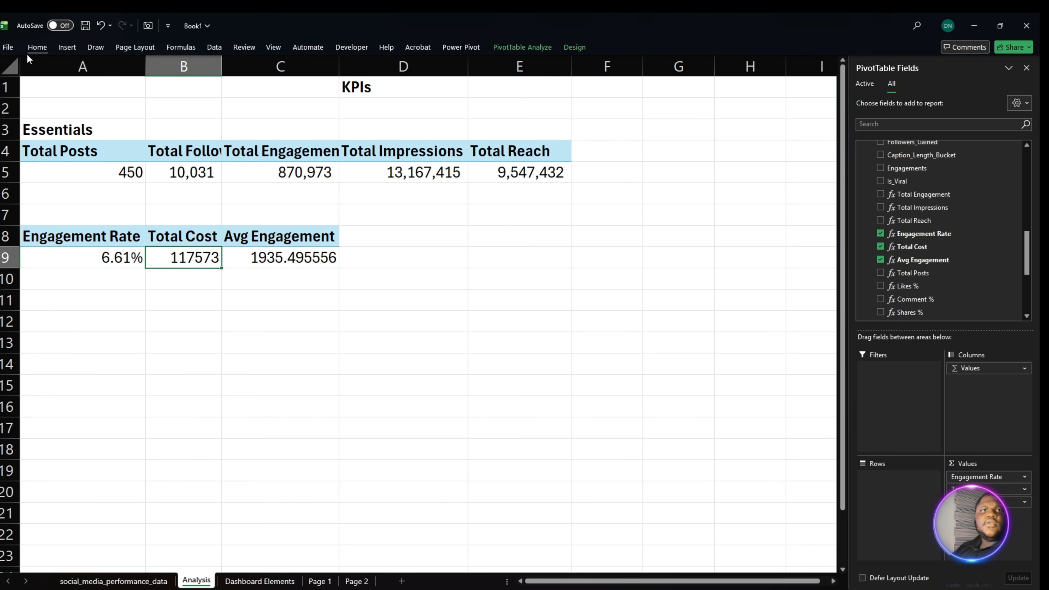
pyautogui.click(40, 48)
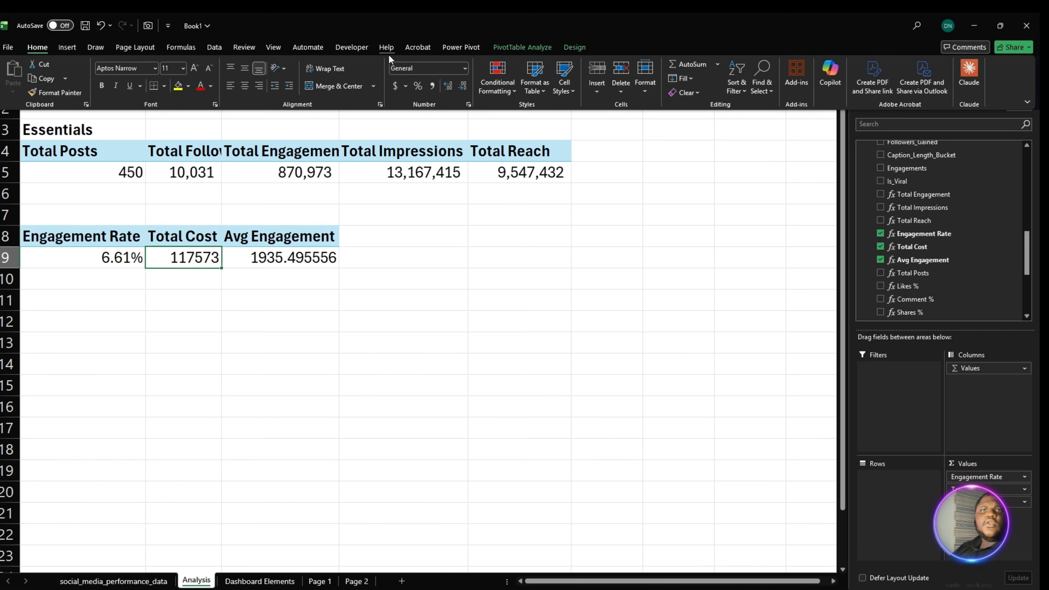
pyautogui.click(395, 87)
pyautogui.click(448, 87)
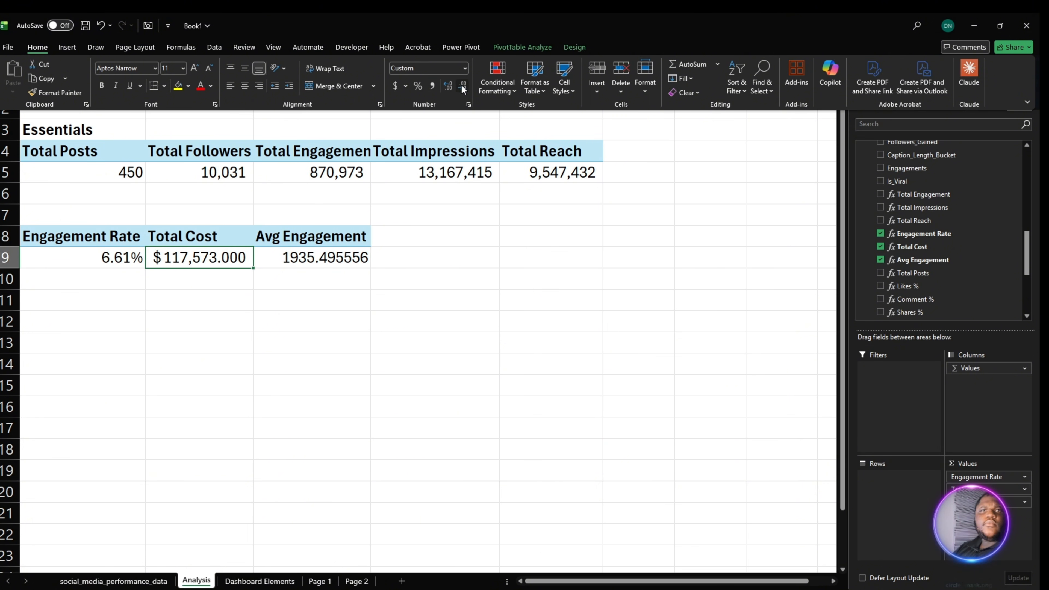
pyautogui.click(462, 87)
pyautogui.click(463, 87)
pyautogui.click(463, 88)
# - Format the Avg Engagement value in C9 as a number with two decimal places
pyautogui.click(356, 257)
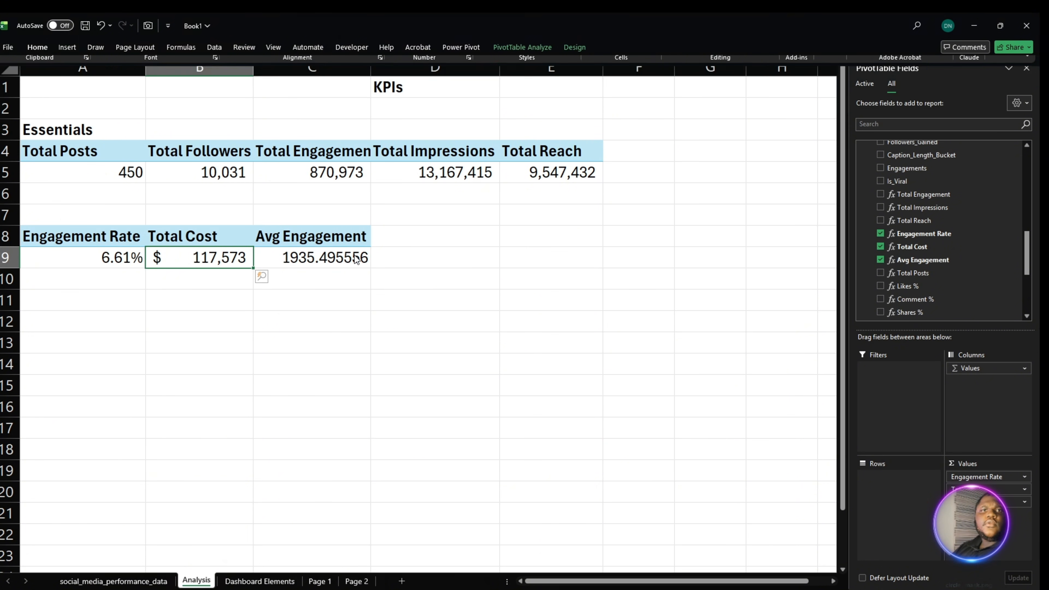
pyautogui.click(343, 259)
pyautogui.click(38, 47)
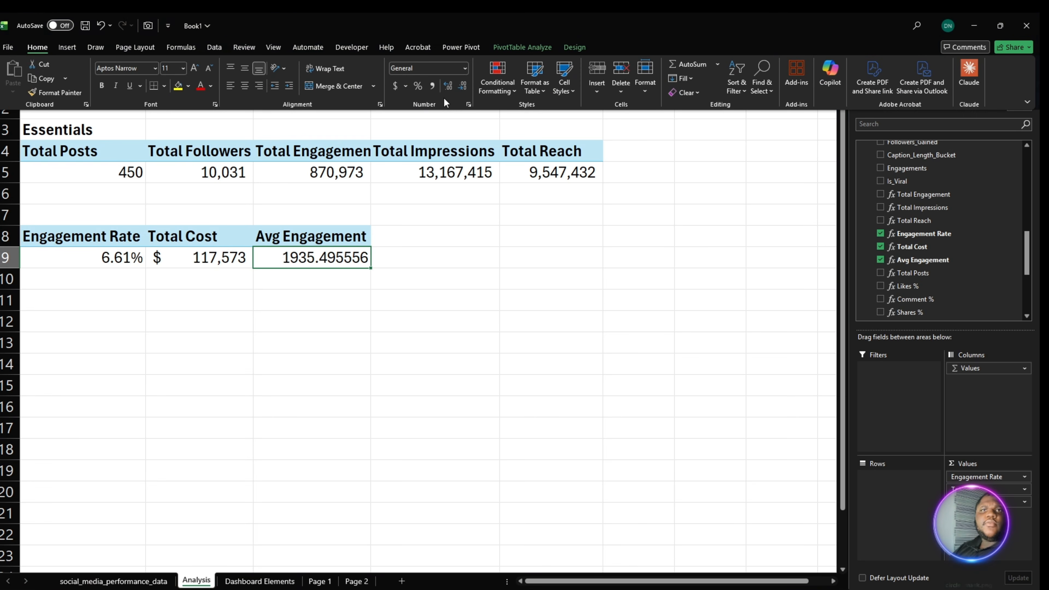
pyautogui.click(449, 89)
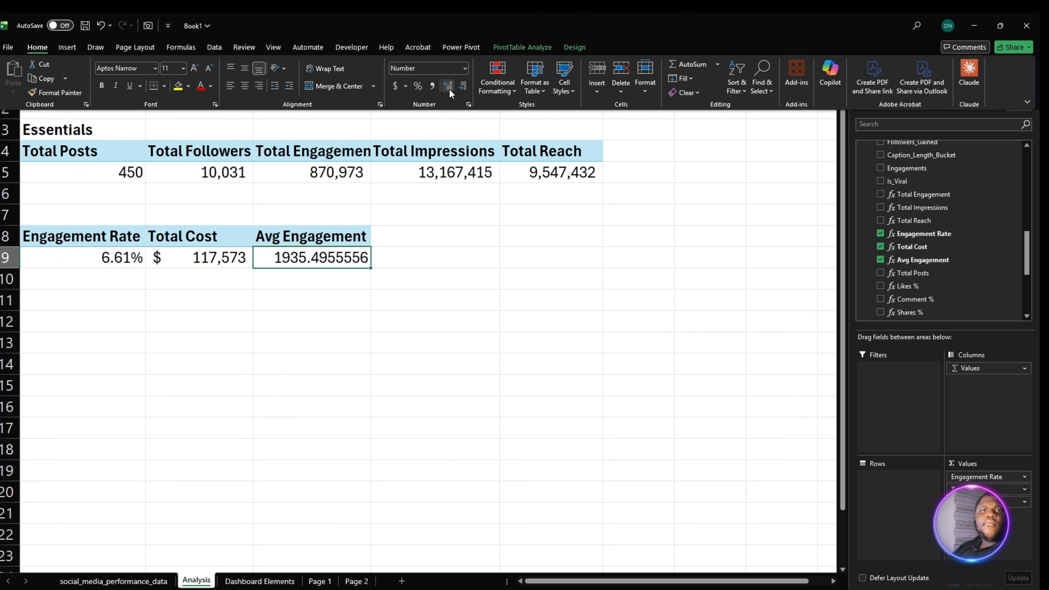
pyautogui.click(449, 89)
pyautogui.click(465, 88)
pyautogui.click(465, 88)
pyautogui.click(465, 87)
pyautogui.click(465, 87)
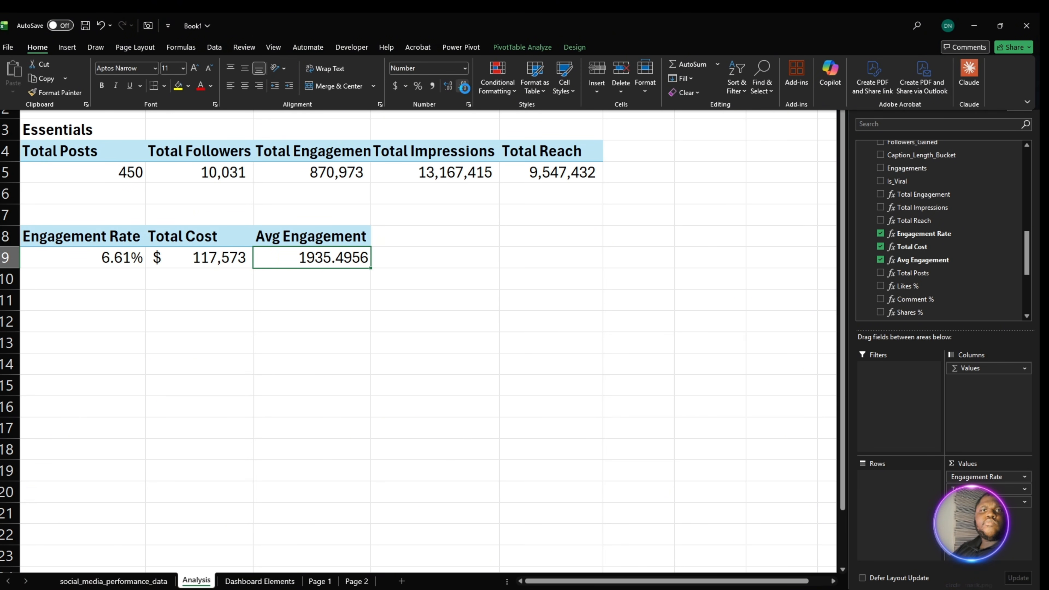
pyautogui.click(465, 88)
pyautogui.click(465, 87)
pyautogui.click(361, 316)
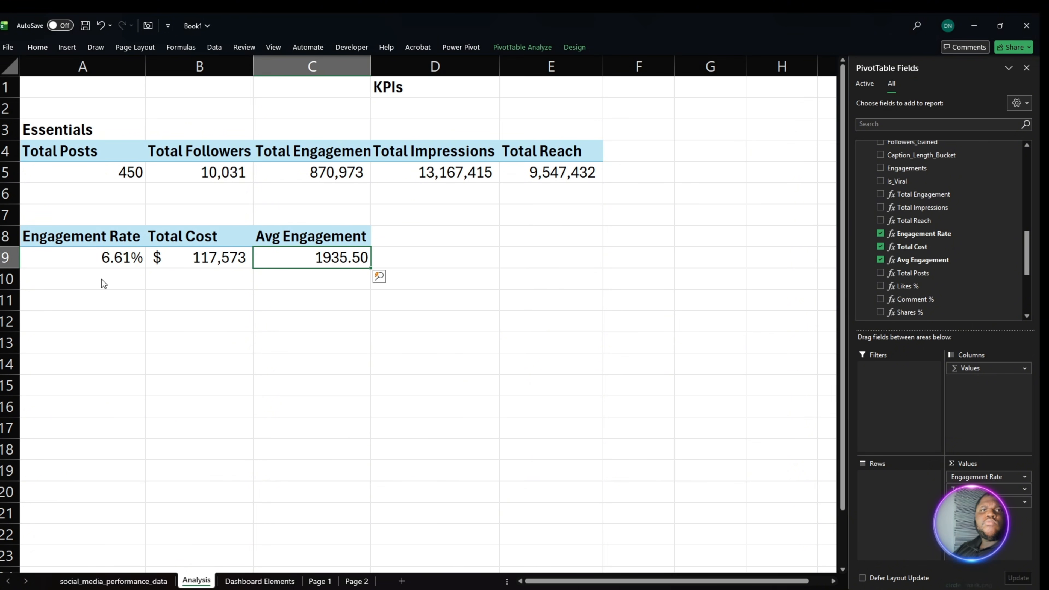
# - Duplicate the Essentials heading and its PivotTable from A3:E5 to the area starting at A11
pyautogui.moveTo(59, 141); pyautogui.dragTo(540, 169)
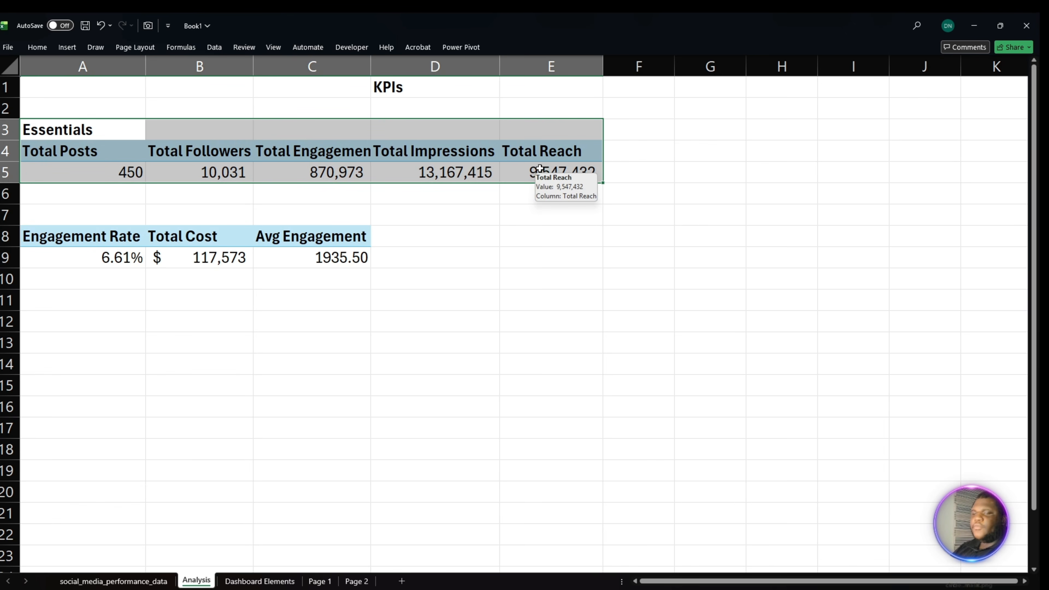
pyautogui.hotkey('ctrl', 'c')
pyautogui.click(78, 320)
pyautogui.click(87, 305)
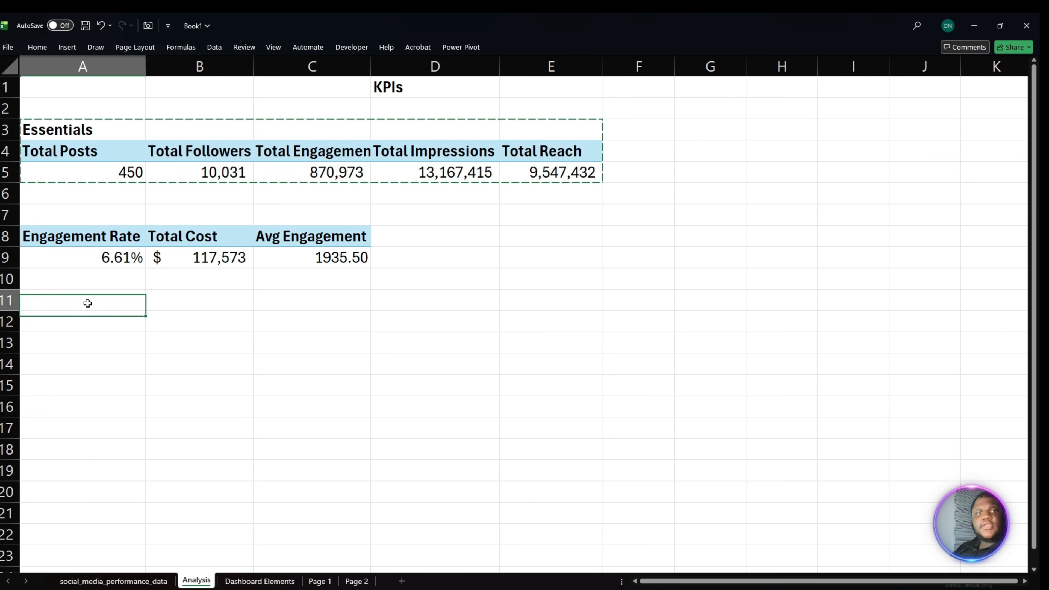
pyautogui.hotkey('ctrl', 'v')
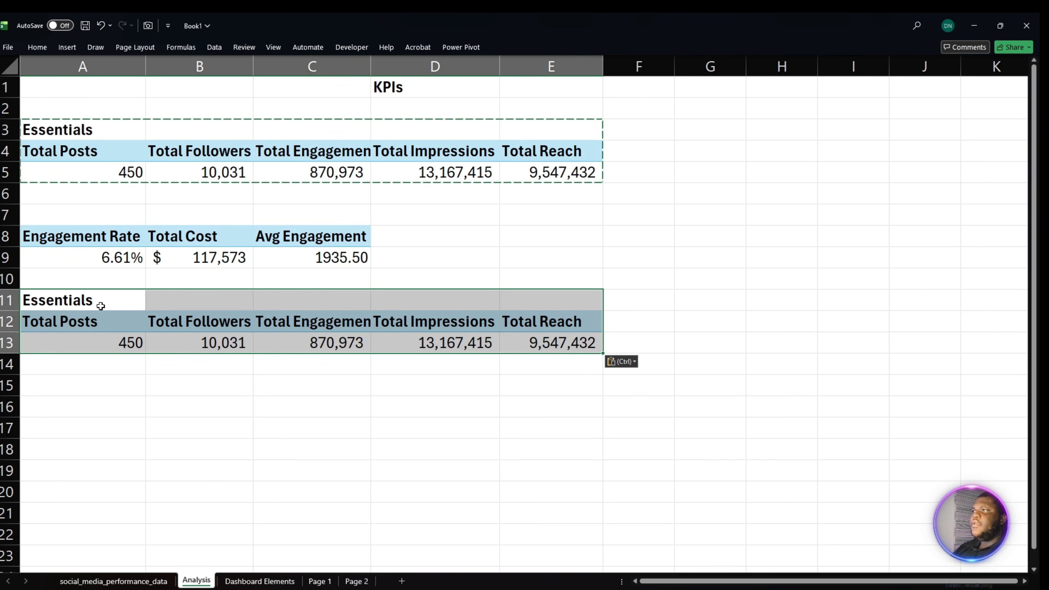
pyautogui.doubleClick(66, 302)
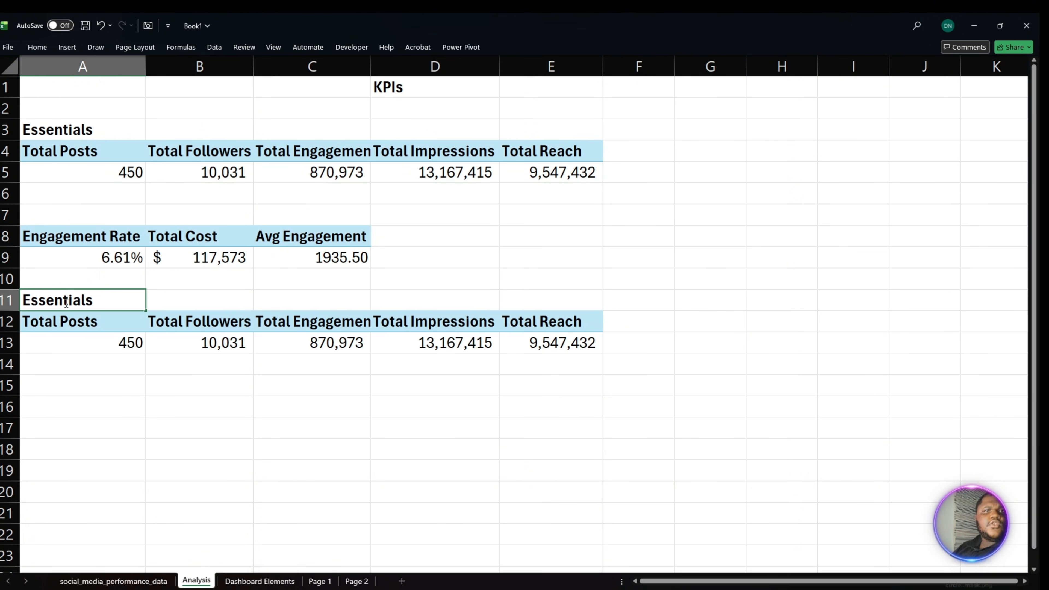
pyautogui.moveTo(105, 301); pyautogui.dragTo(11, 301)
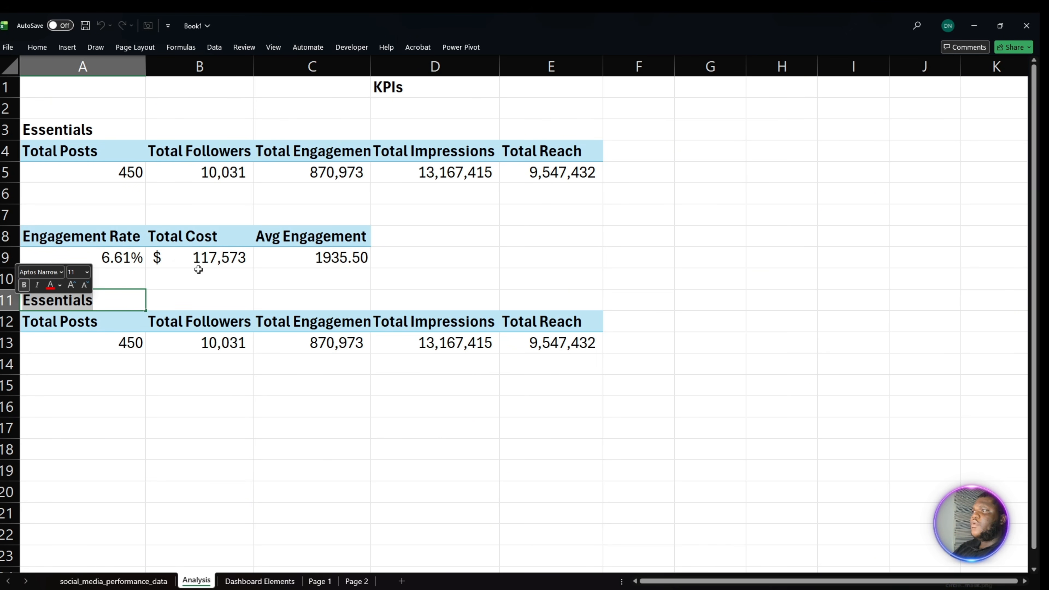
pyautogui.click(232, 276)
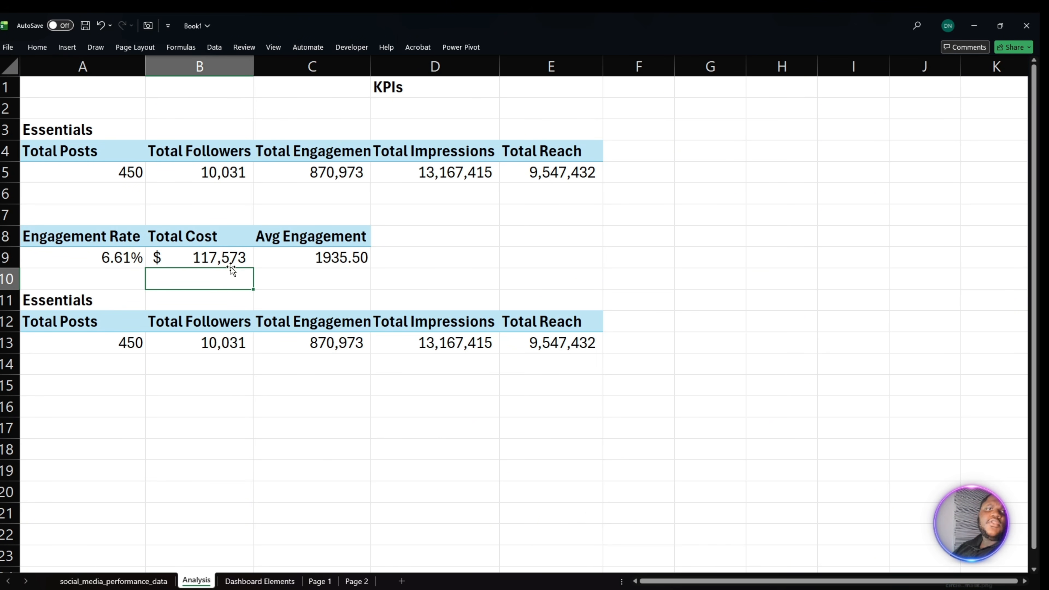
# - Remove the Total Cost measure from the values of the PivotTable at A8
pyautogui.click(235, 264)
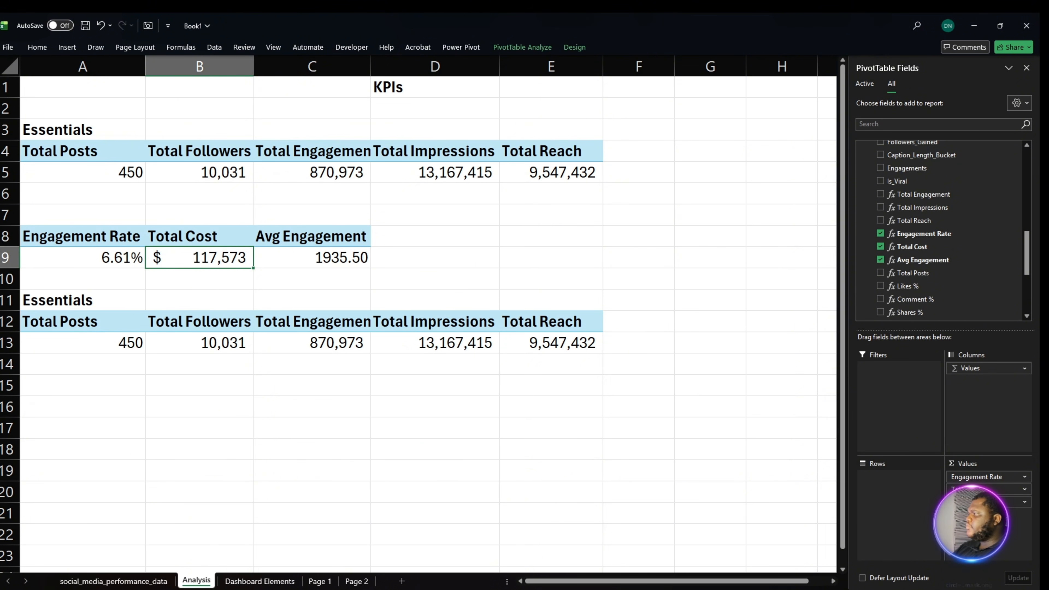
pyautogui.hotkey('alt', 'Tab')
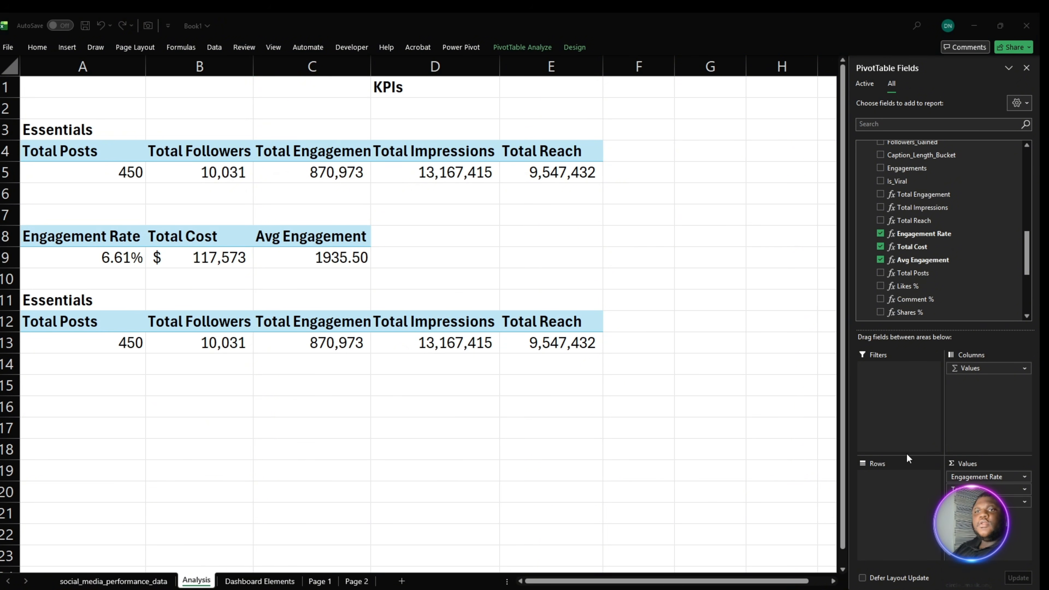
pyautogui.click(872, 494)
pyautogui.moveTo(946, 490); pyautogui.dragTo(739, 488)
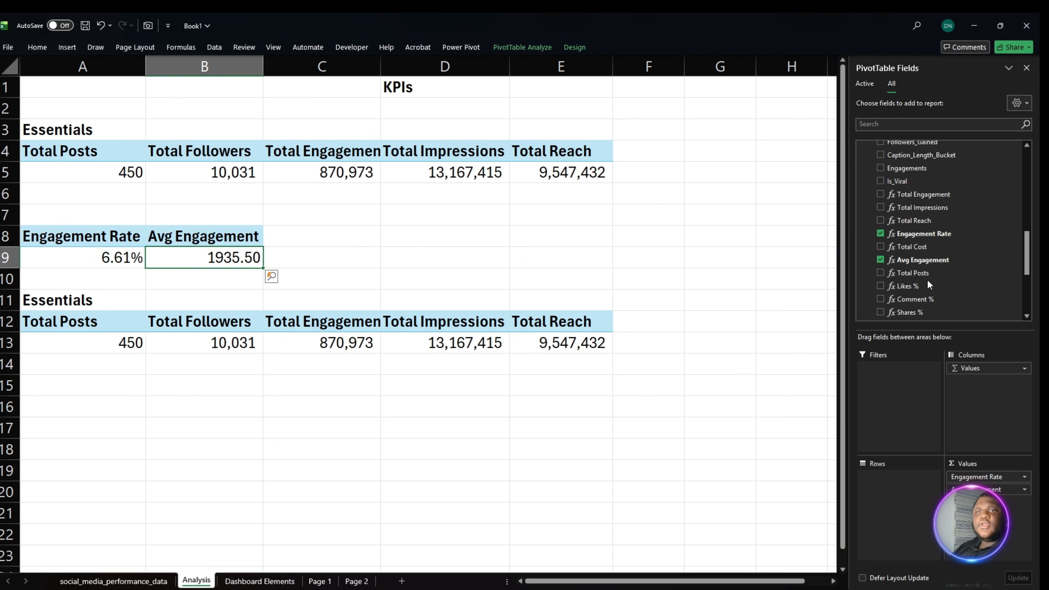
# - Add the Likes %, Comment %, Shares % and Saves % measures to the values of the PivotTable at A8
pyautogui.moveTo(924, 287); pyautogui.dragTo(1000, 550)
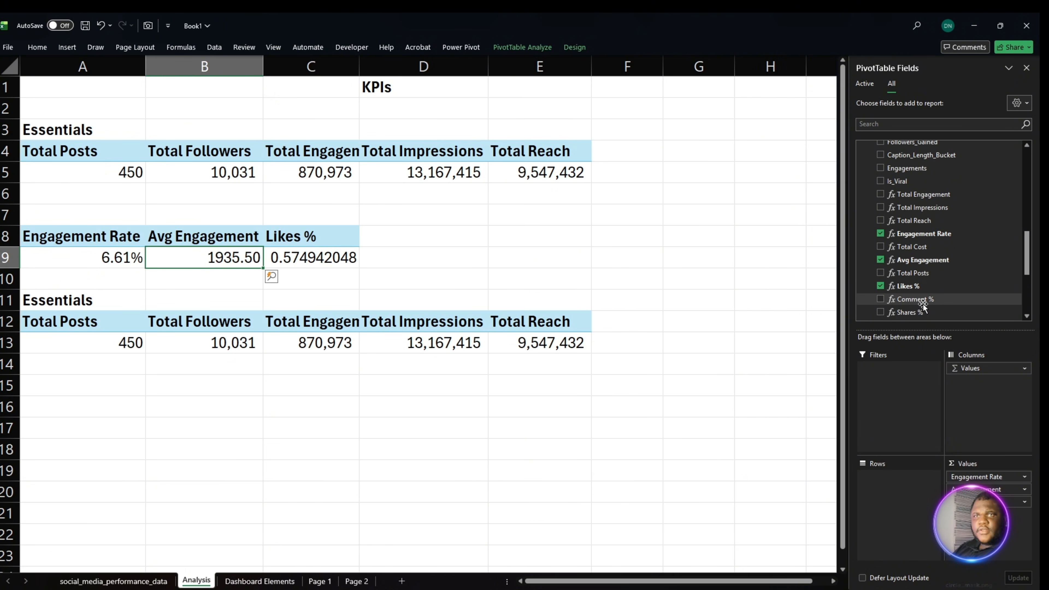
pyautogui.moveTo(923, 302); pyautogui.dragTo(989, 533)
pyautogui.scroll(-1, 969, 311)
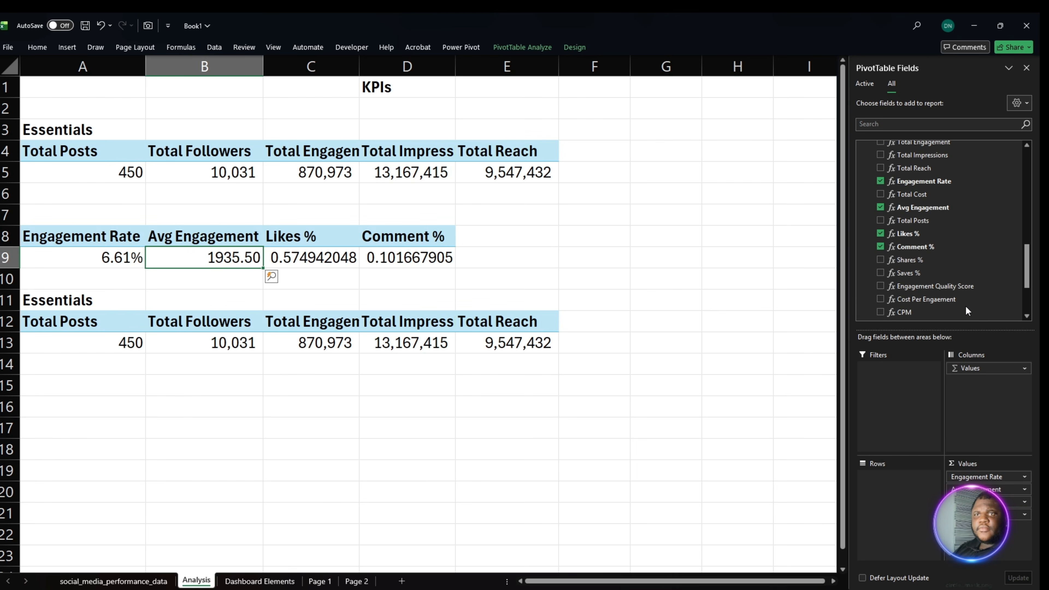
pyautogui.moveTo(912, 260); pyautogui.dragTo(997, 553)
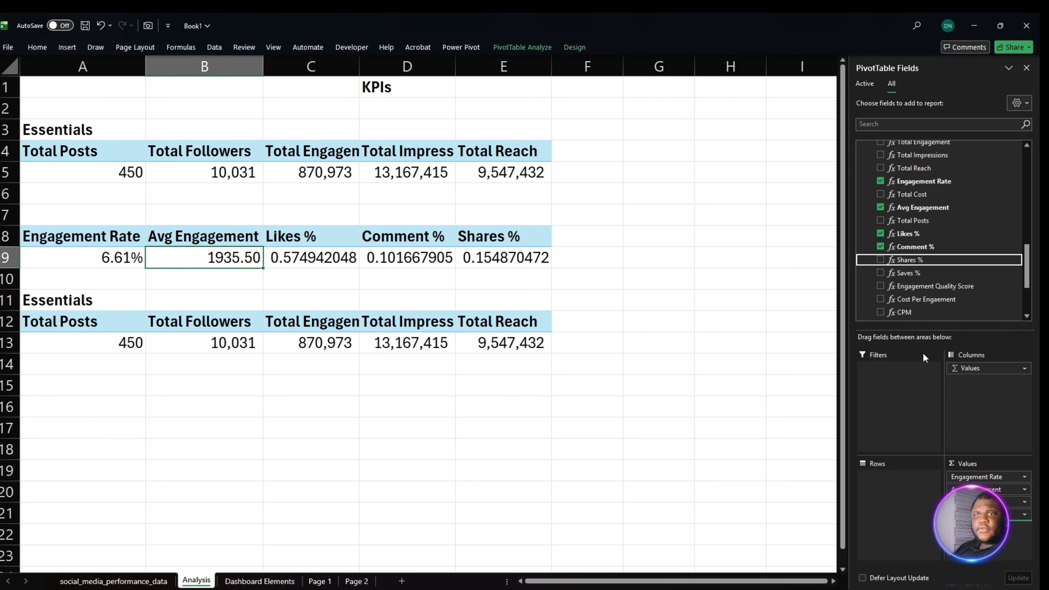
pyautogui.moveTo(910, 274); pyautogui.dragTo(995, 553)
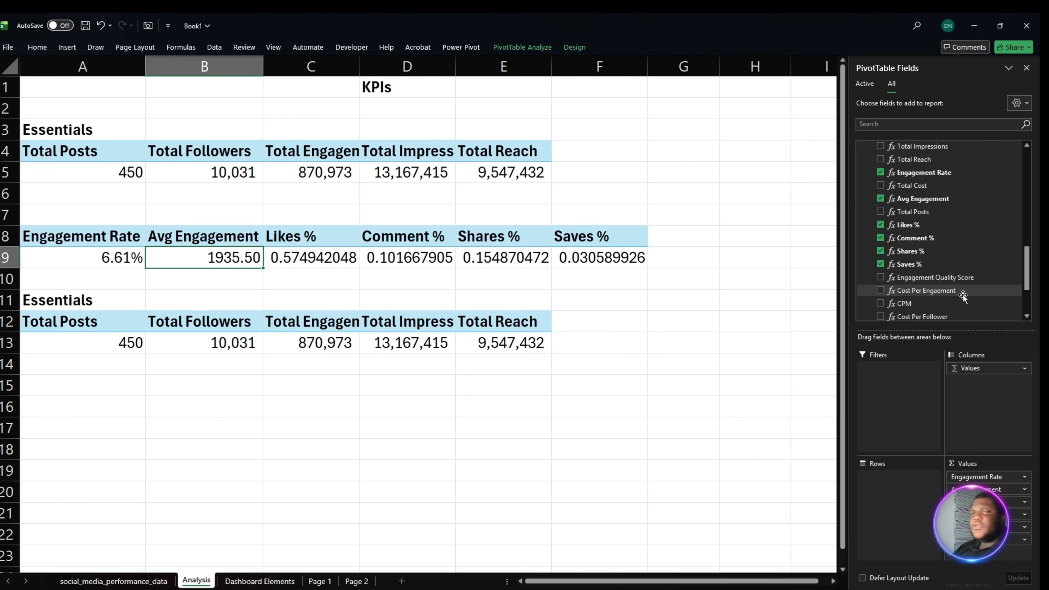
# - Add the Follower Convertion Rate and Engagement Quality Score measures to the values of the PivotTable at A8
pyautogui.scroll(-2, 941, 274)
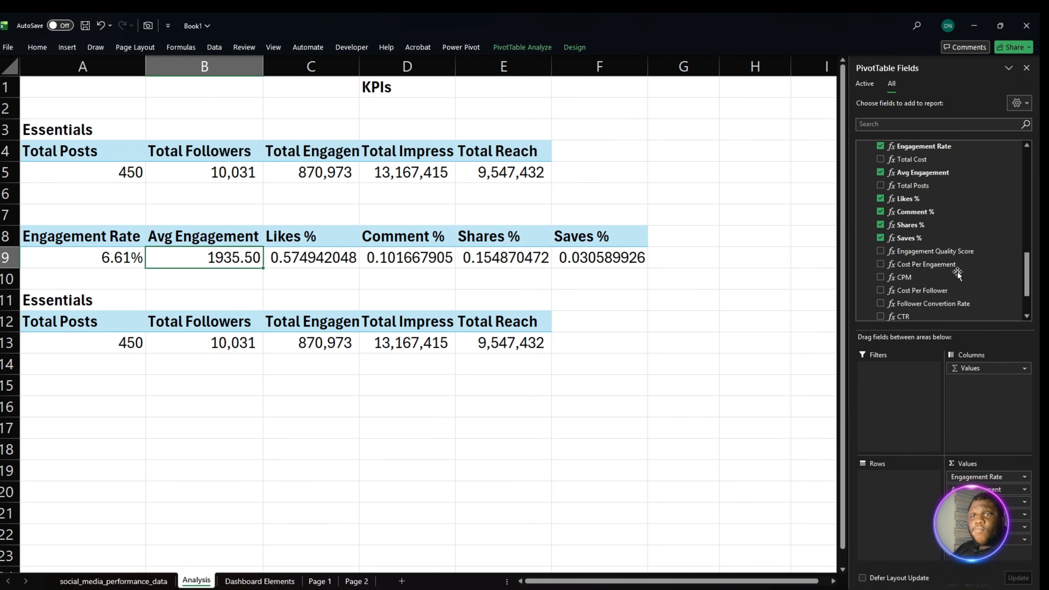
pyautogui.moveTo(962, 304); pyautogui.dragTo(1003, 554)
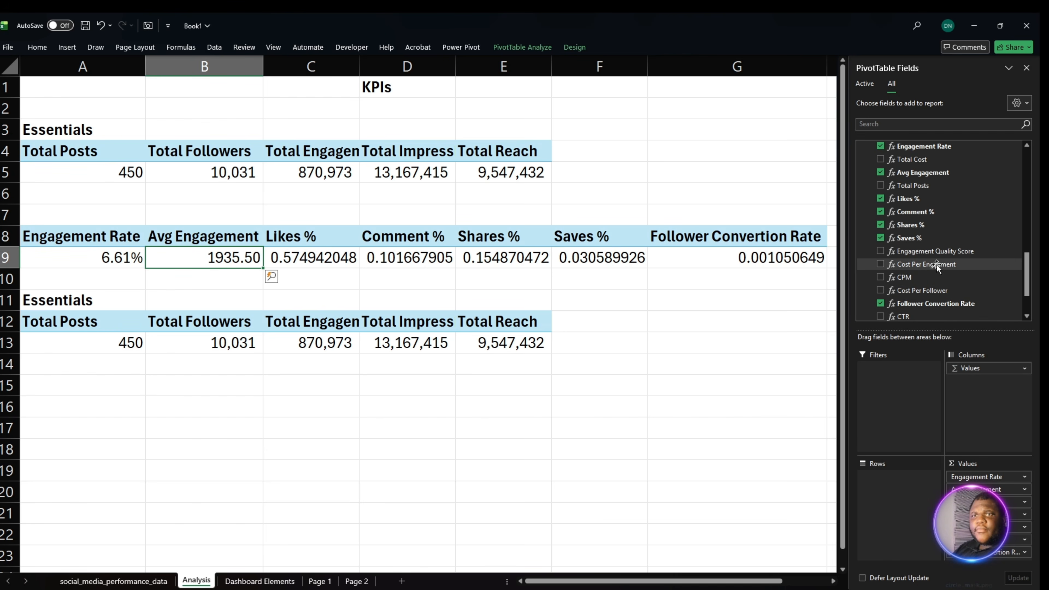
pyautogui.moveTo(935, 250); pyautogui.dragTo(994, 558)
pyautogui.click(564, 318)
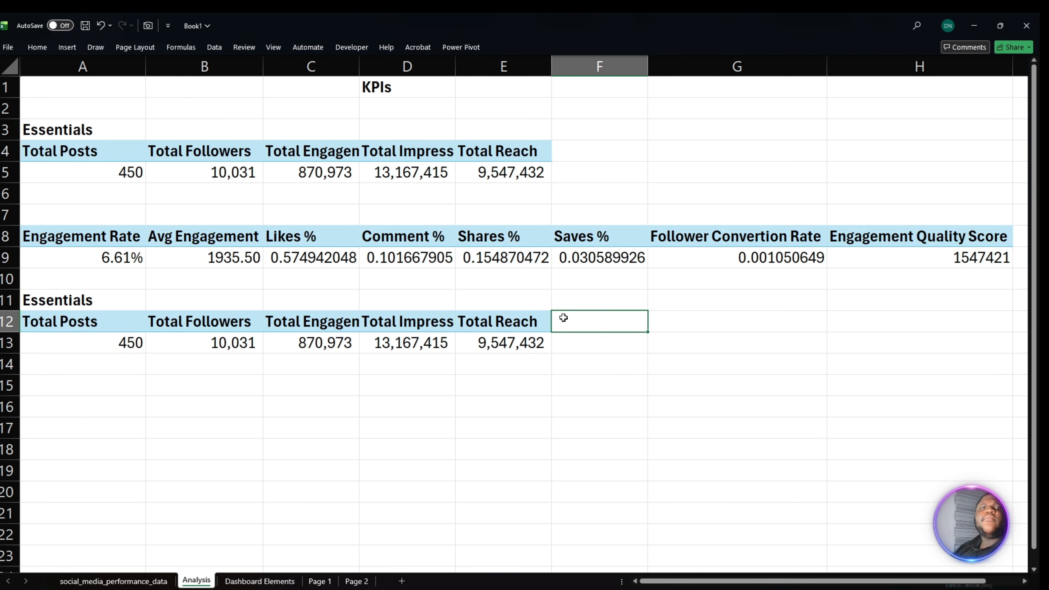
# - Format the Likes % through Follower Convertion Rate values in C9:G9 as percentages with two decimal places
pyautogui.click(309, 253)
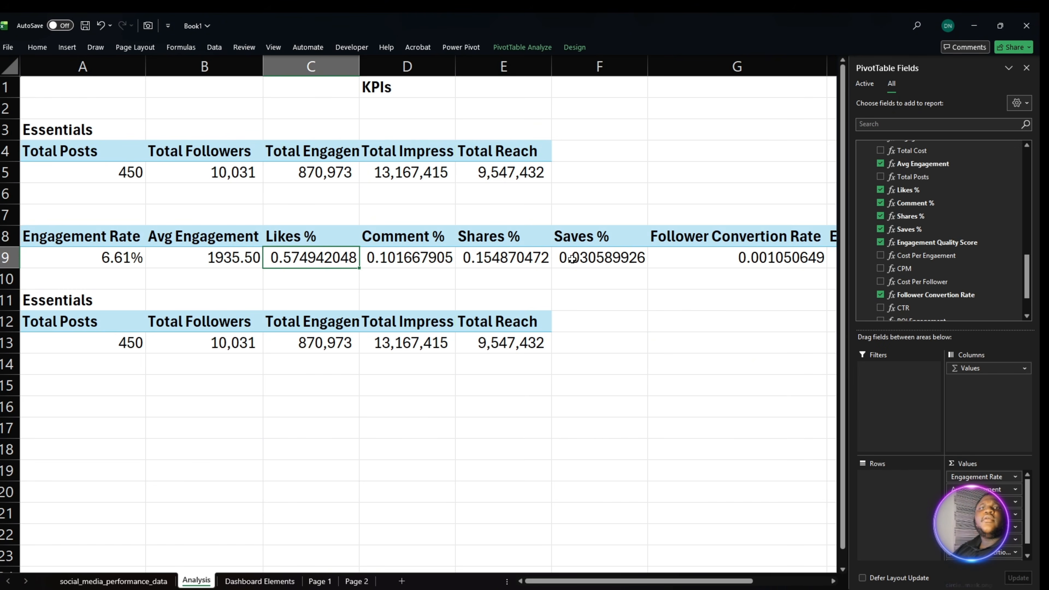
pyautogui.keyDown('shift'); pyautogui.click(731, 258); pyautogui.keyUp('shift')
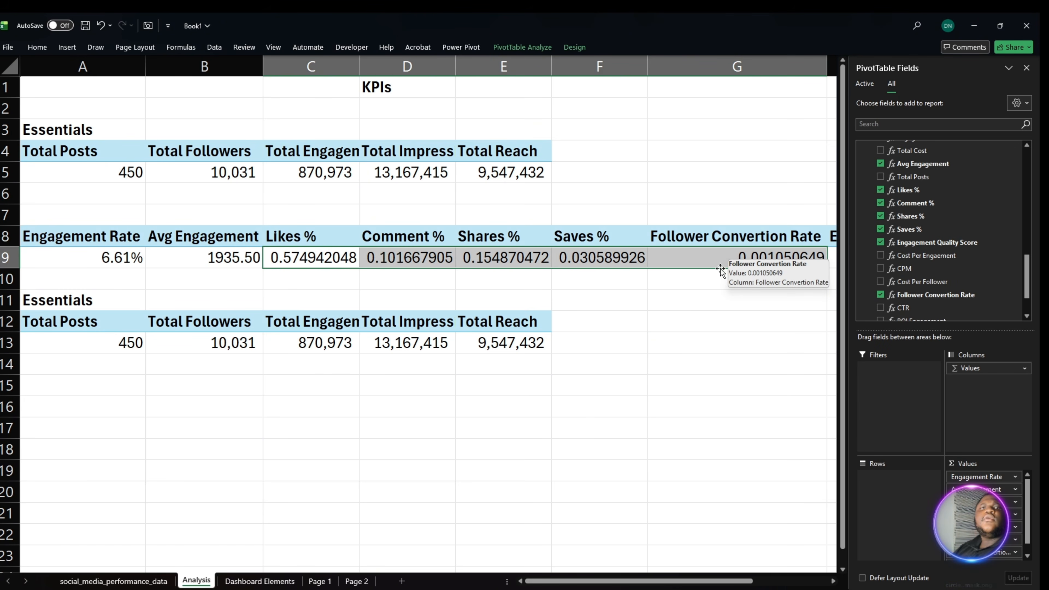
pyautogui.click(37, 46)
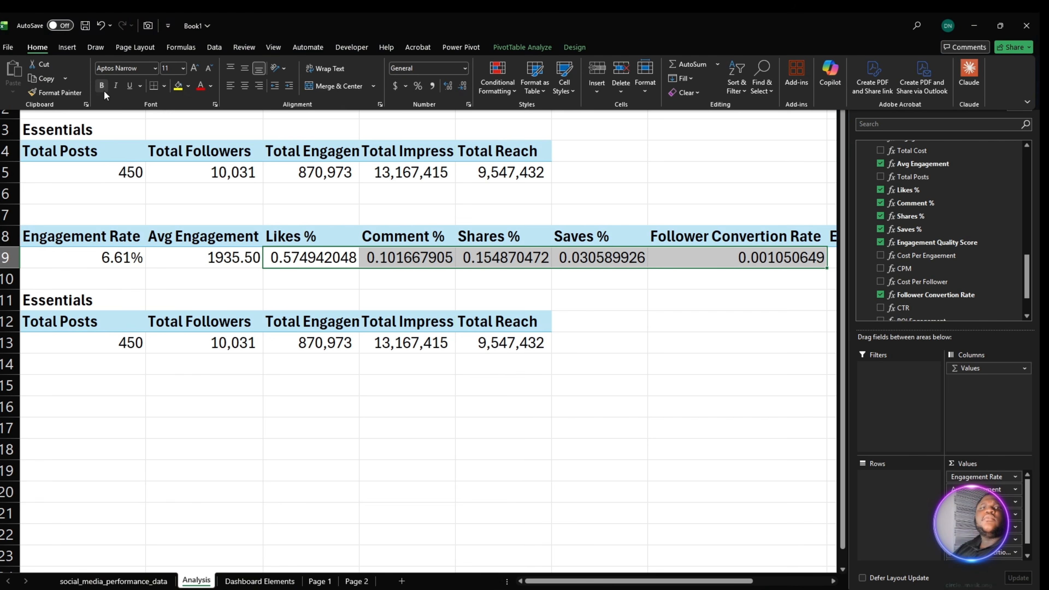
pyautogui.click(418, 86)
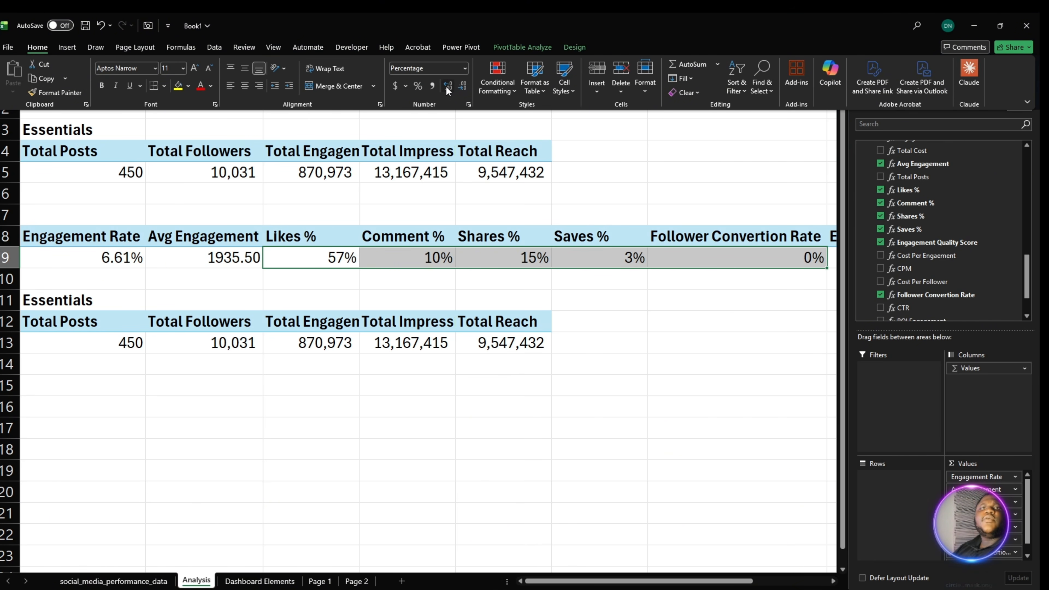
pyautogui.click(447, 86)
pyautogui.click(447, 86)
pyautogui.click(606, 359)
pyautogui.click(703, 325)
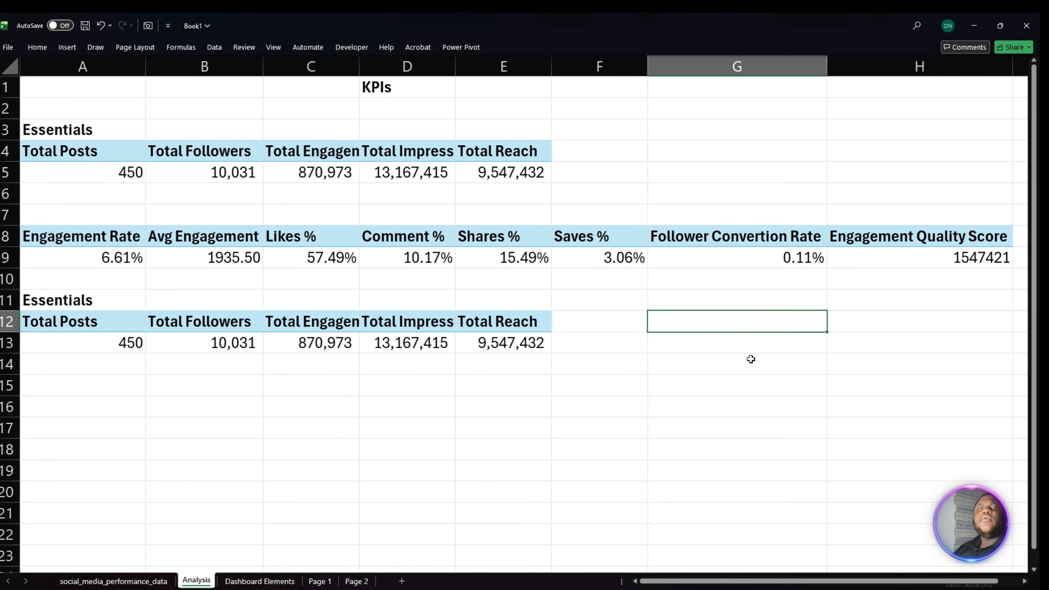
pyautogui.click(938, 255)
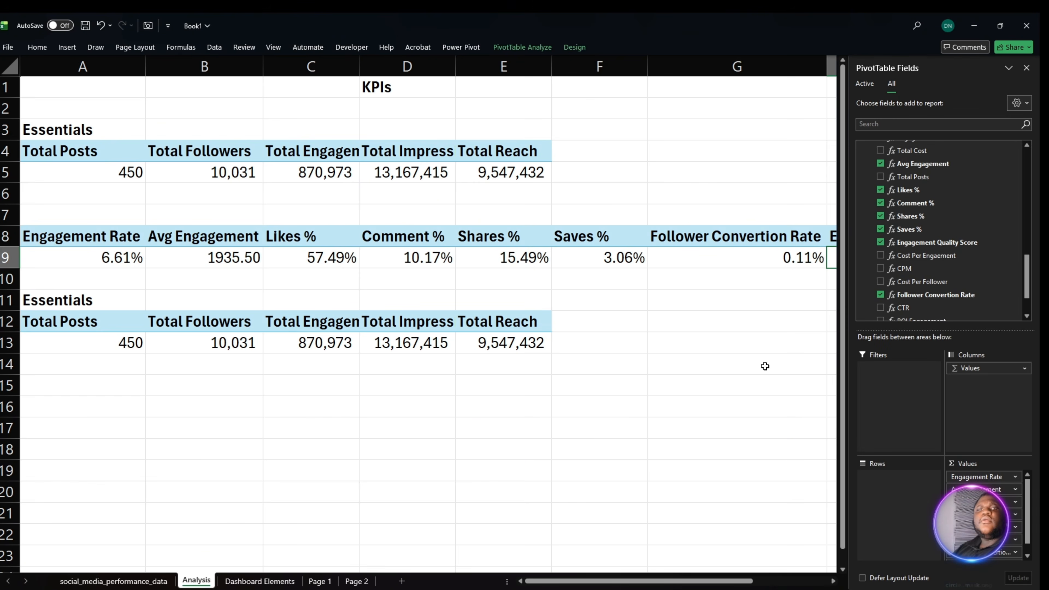
pyautogui.click(767, 362)
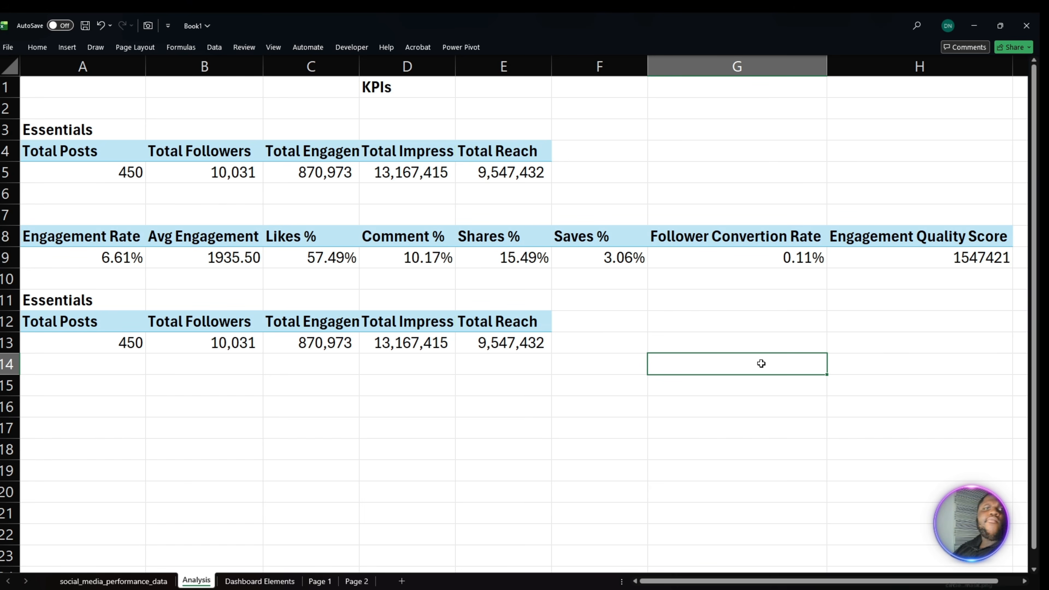
# - Enter the heading "Engagement Metrics" in A7 above the second PivotTable
pyautogui.click(77, 217)
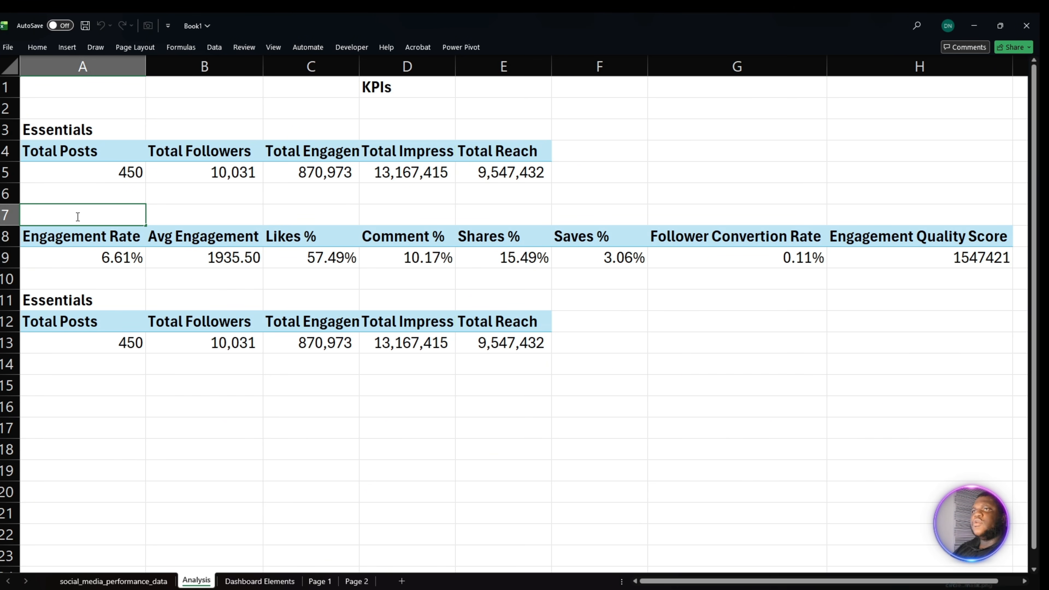
pyautogui.write('Eng')
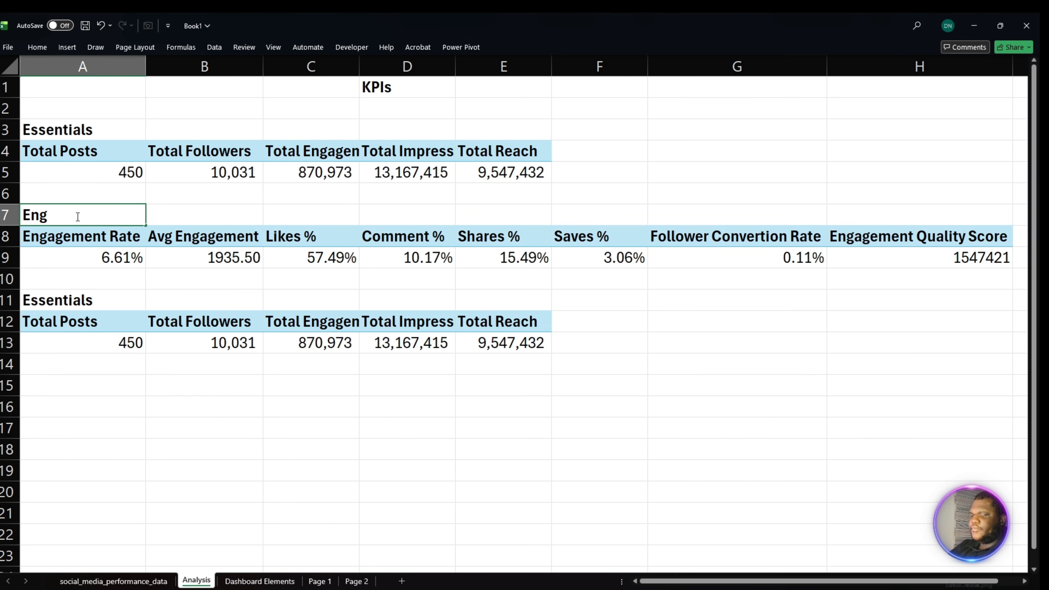
pyautogui.write('agement ')
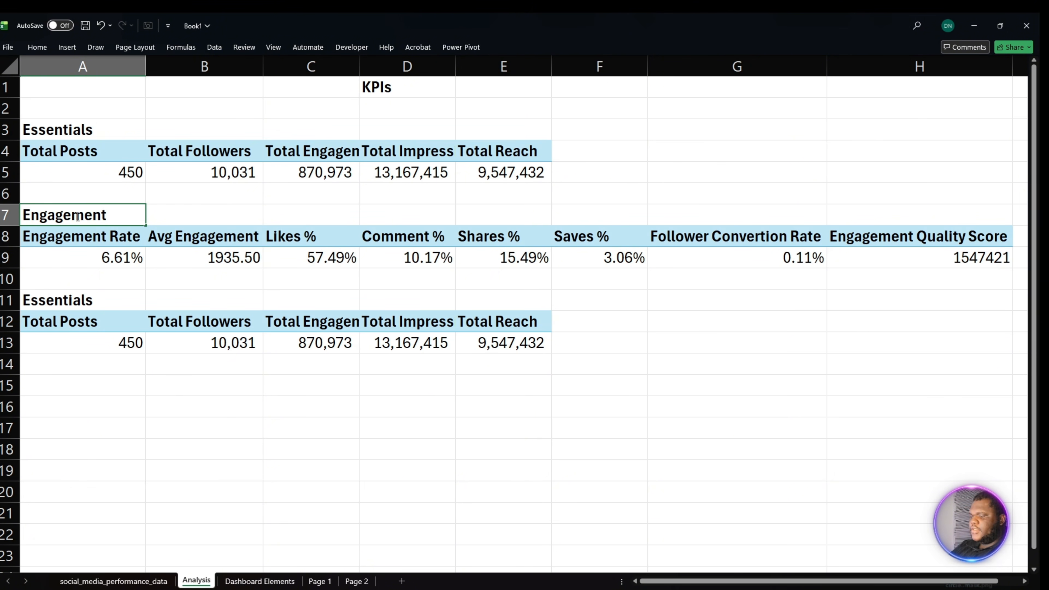
pyautogui.write('Metrics')
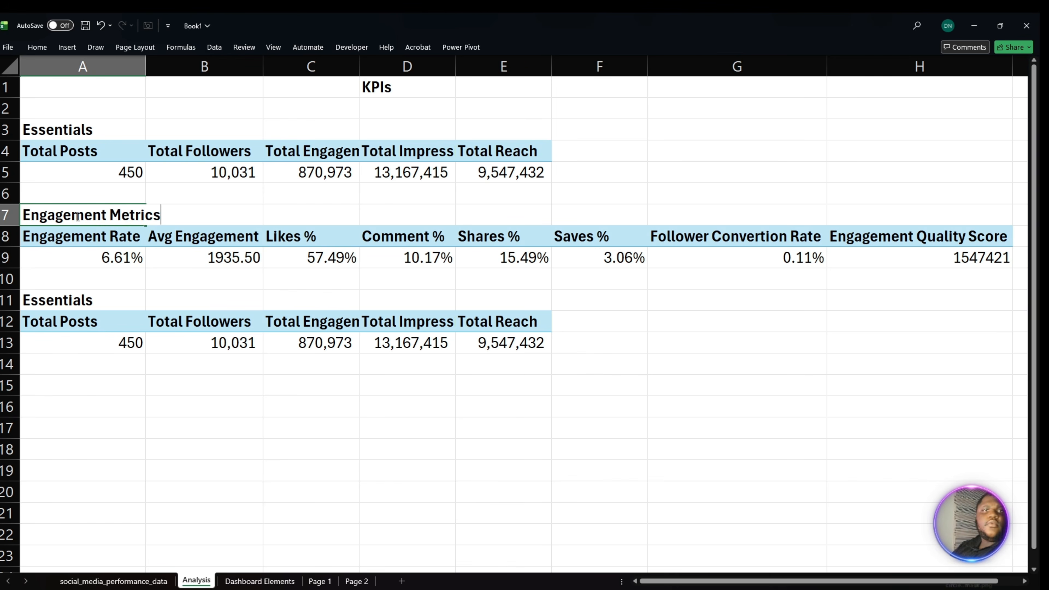
pyautogui.click(109, 328)
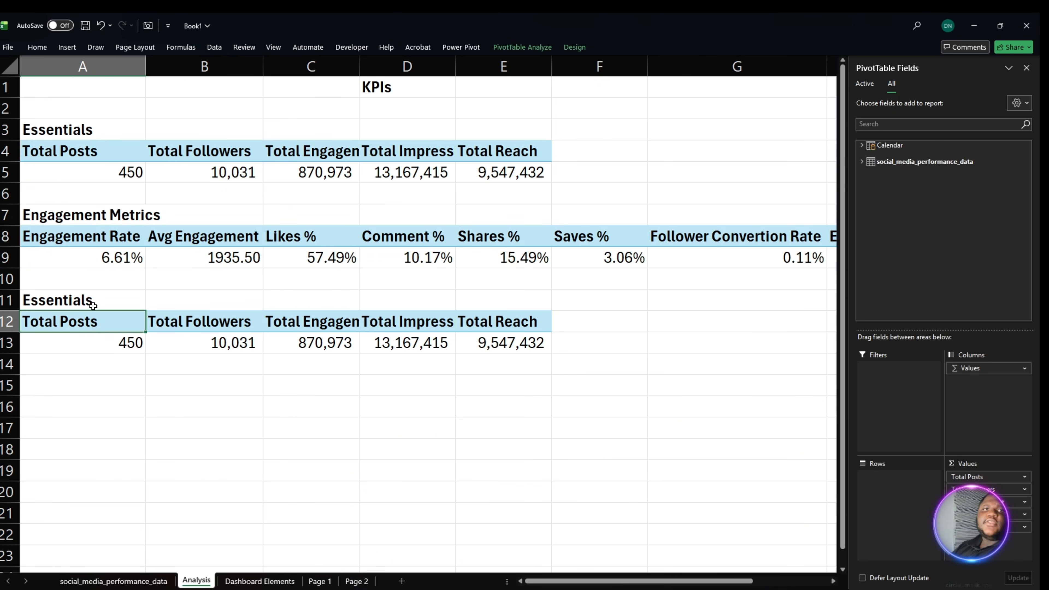
# - Replace the duplicated heading in A11 with "Financial Metrics"
pyautogui.click(93, 305)
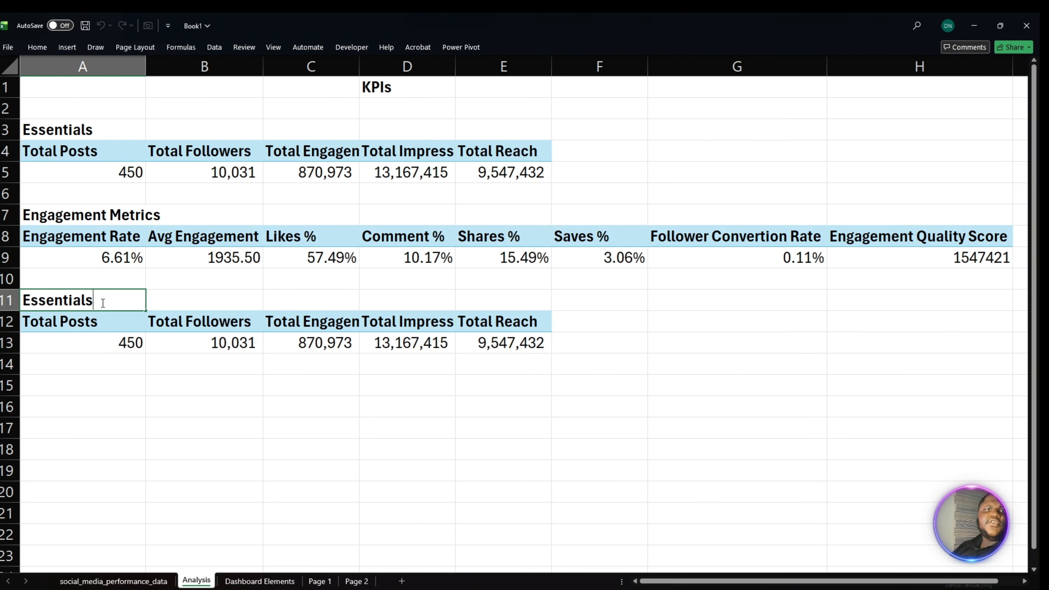
pyautogui.moveTo(103, 303); pyautogui.dragTo(34, 302)
pyautogui.click(35, 302)
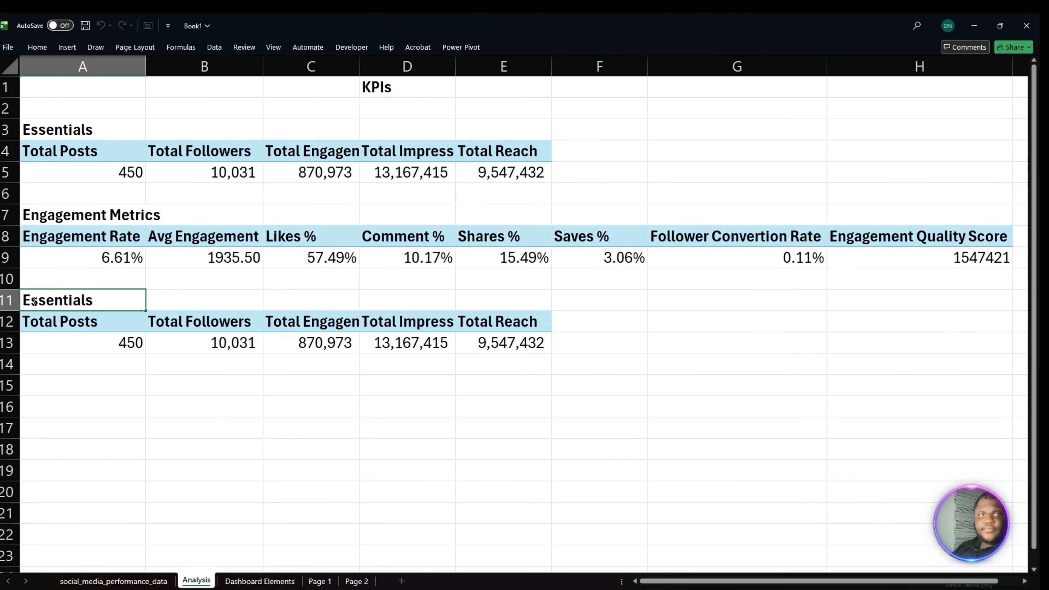
pyautogui.doubleClick(50, 304)
pyautogui.write('Finan')
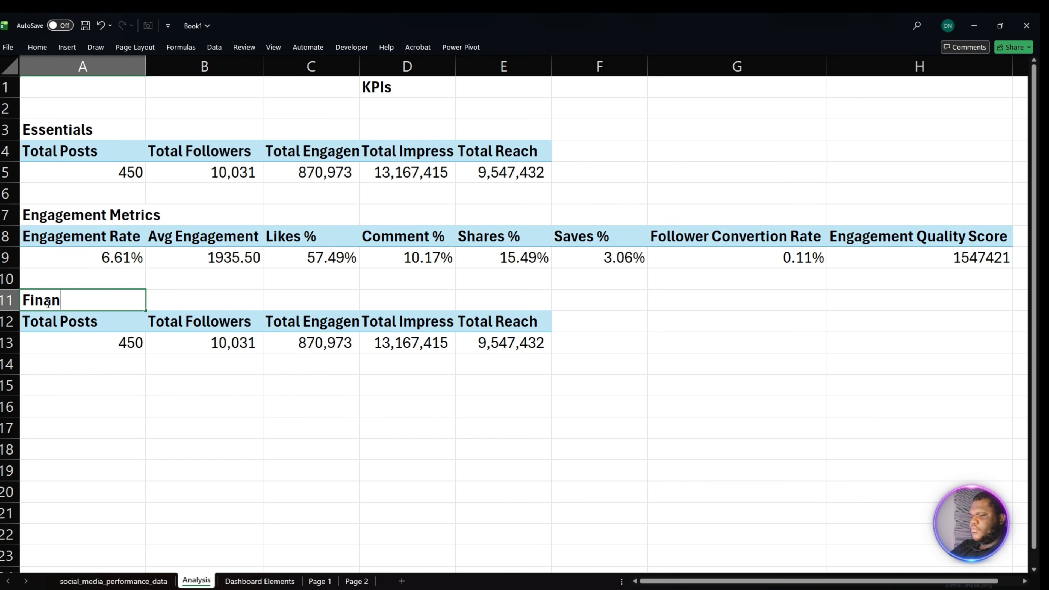
pyautogui.write('ciall')
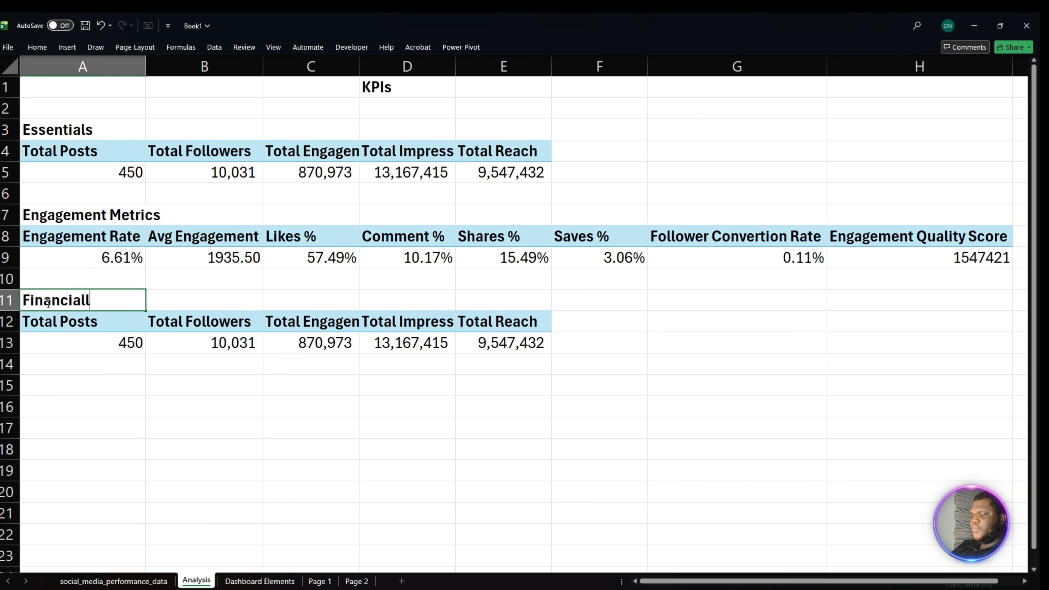
pyautogui.write(' M<')
pyautogui.press('BackSpace')
pyautogui.press('BackSpace')
pyautogui.press('BackSpace')
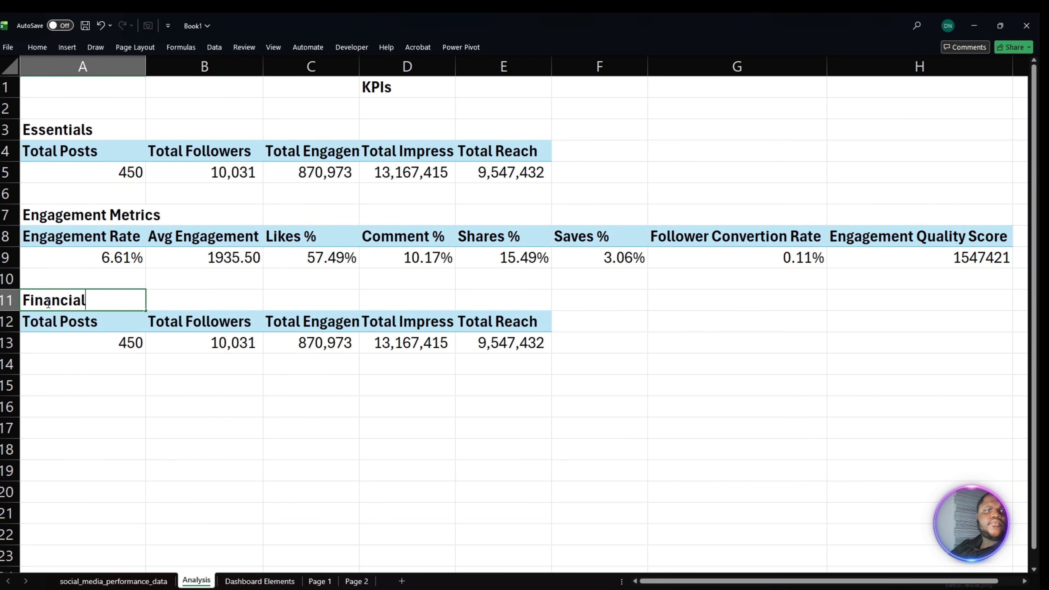
pyautogui.write('Metri')
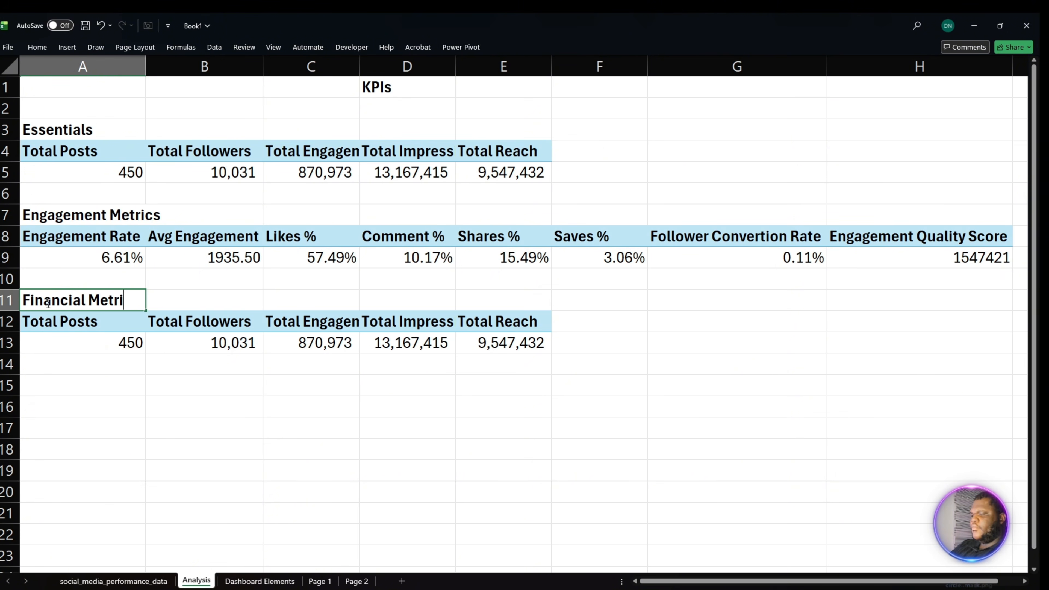
pyautogui.write('cs')
pyautogui.press('Return')
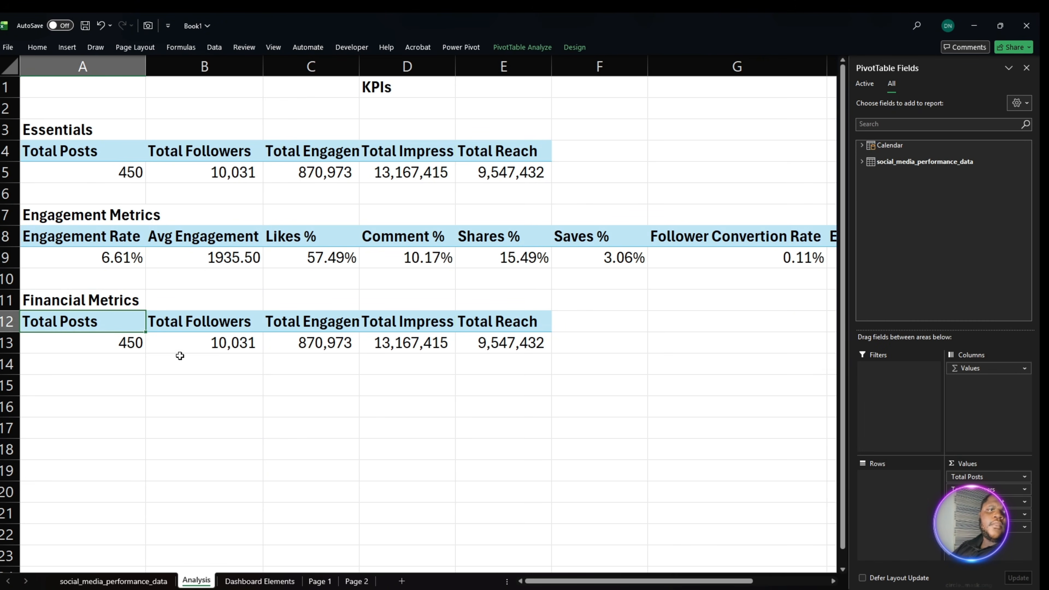
# - Remove all measures from the values of the PivotTable under the Financial Metrics heading
pyautogui.click(101, 345)
pyautogui.moveTo(987, 527); pyautogui.dragTo(833, 531)
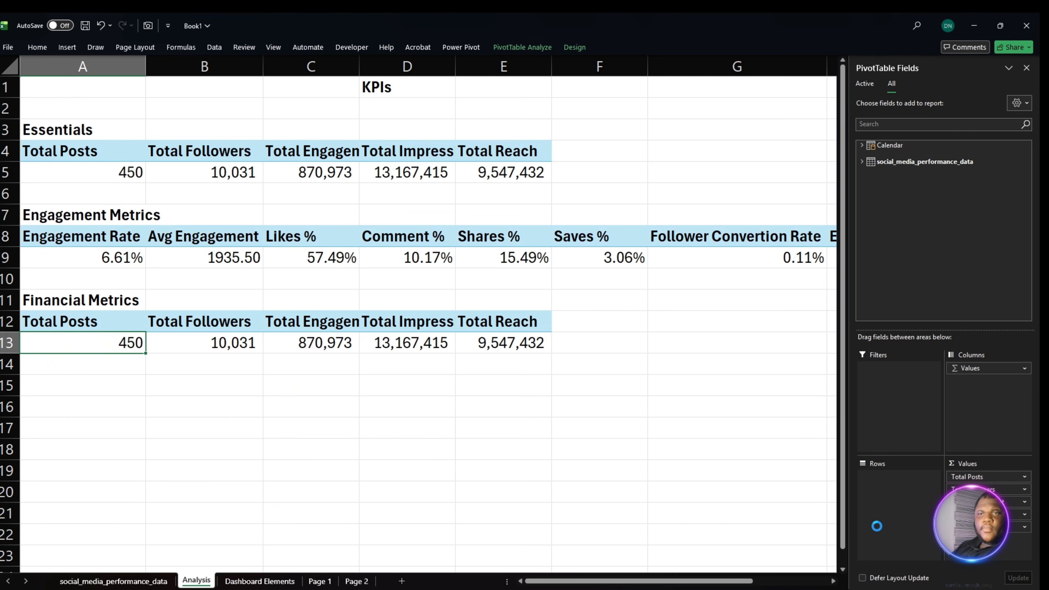
pyautogui.moveTo(987, 515); pyautogui.dragTo(819, 525)
pyautogui.moveTo(986, 502); pyautogui.dragTo(736, 513)
pyautogui.moveTo(987, 476); pyautogui.dragTo(109, 359)
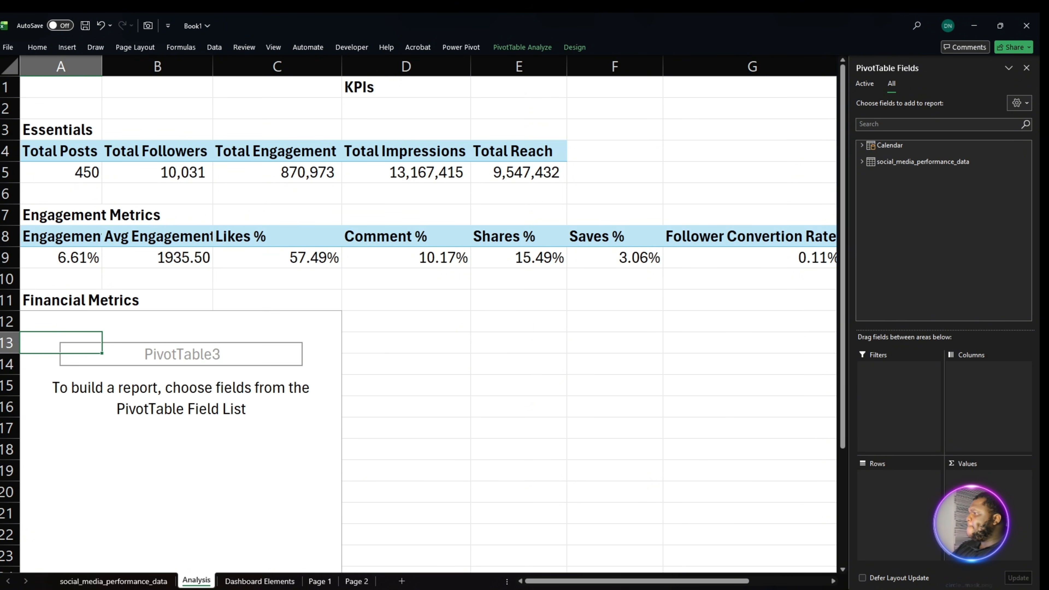
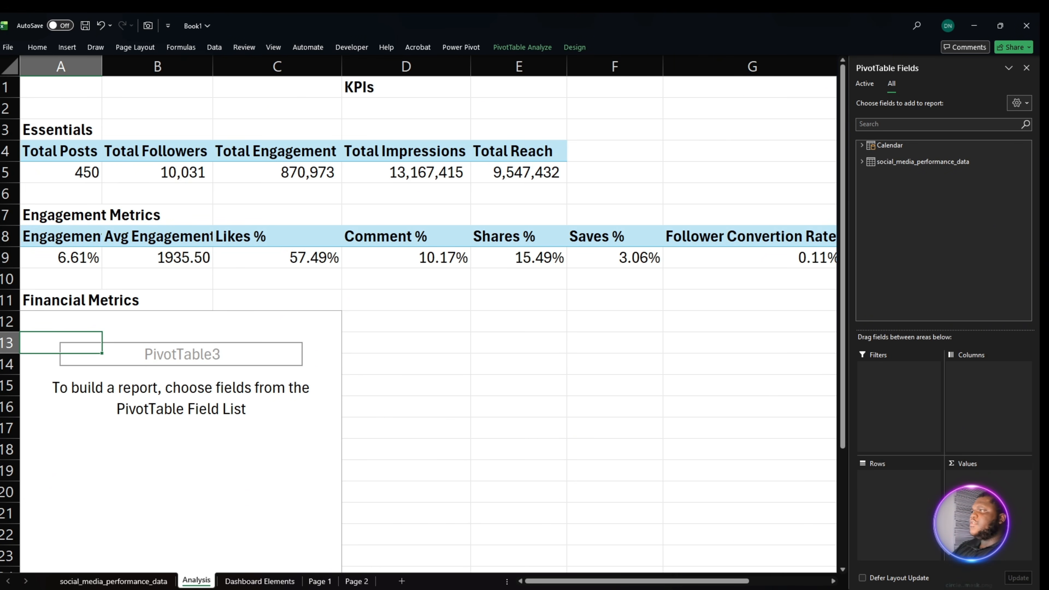
# - Add the Total Cost measure from social_media_performance_data to the values of the Financial Metrics PivotTable
pyautogui.click(867, 162)
pyautogui.scroll(-2, 950, 248)
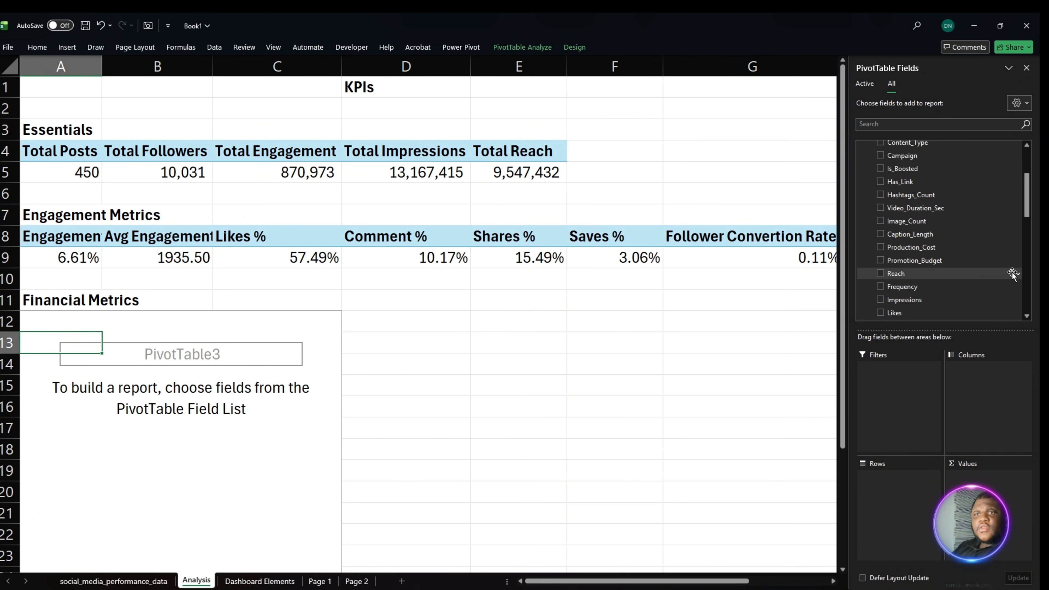
pyautogui.scroll(-3, 987, 269)
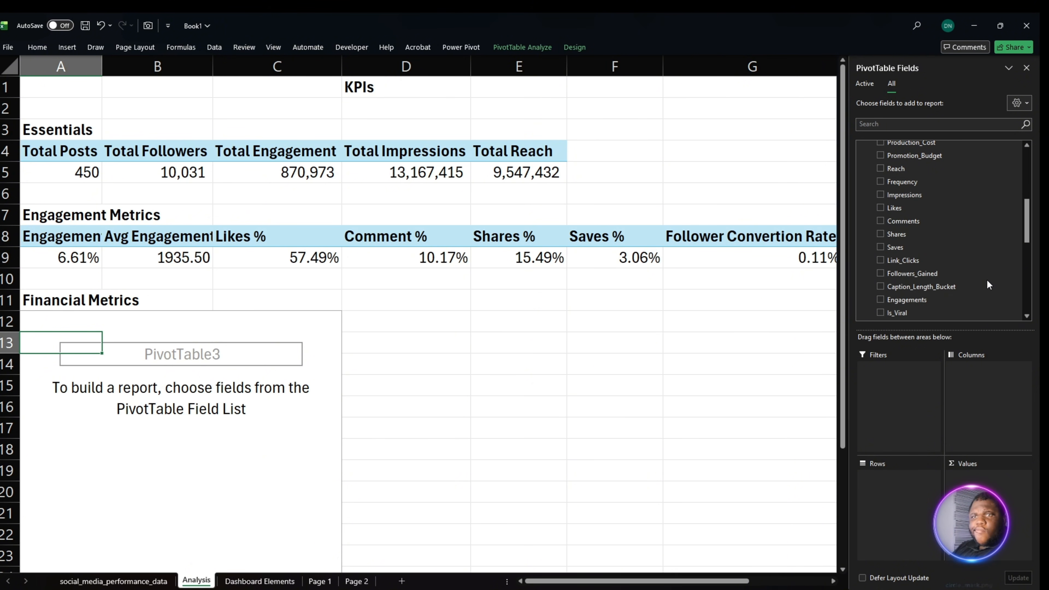
pyautogui.scroll(-2, 988, 284)
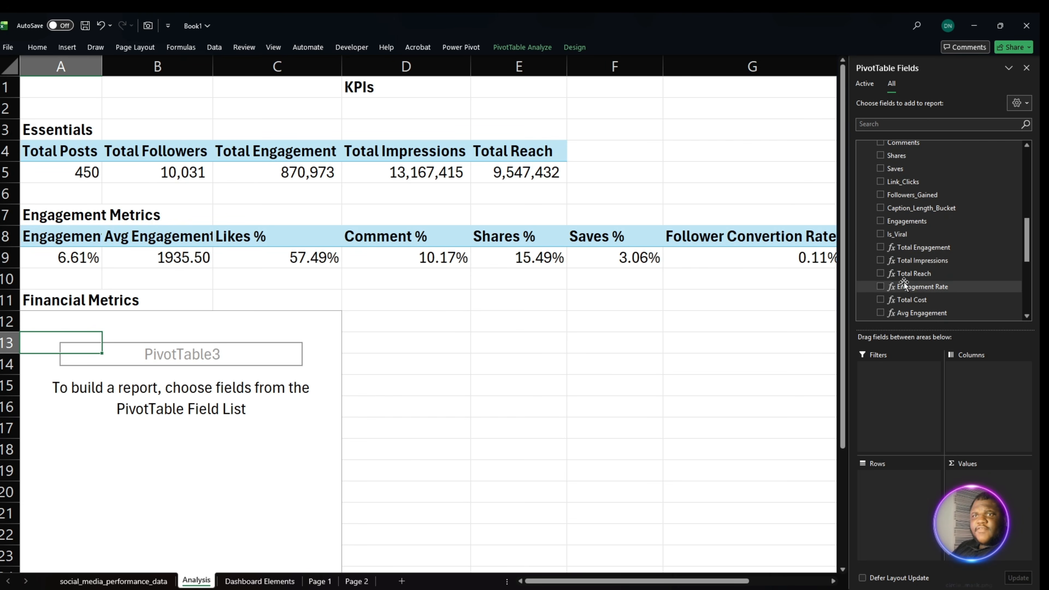
pyautogui.click(935, 300)
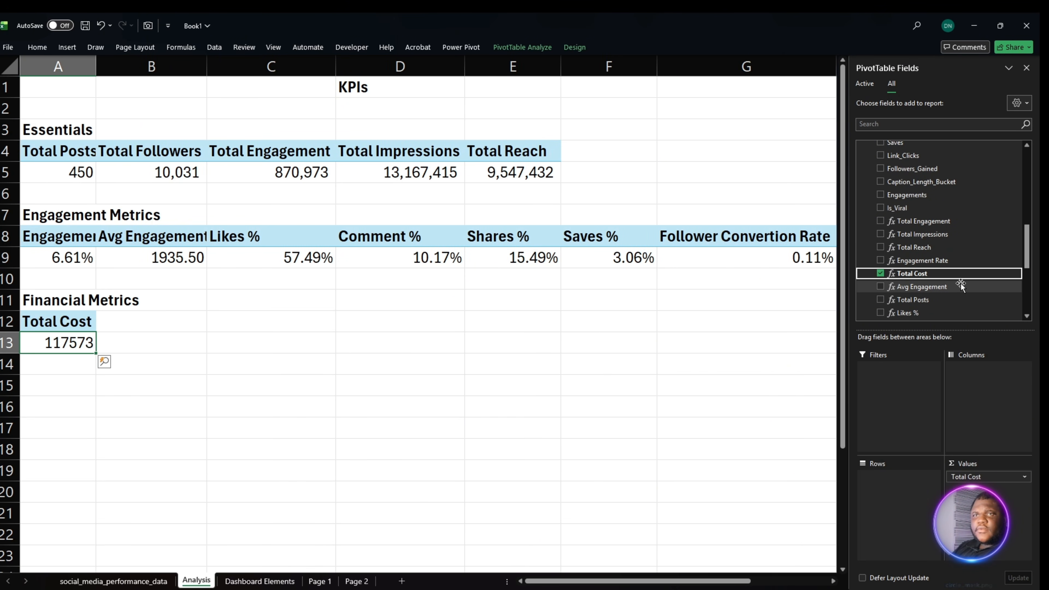
# - Add the Cost Per Engaement, CPM and Cost Per Follower measures to the Financial Metrics PivotTable values, in that order
pyautogui.scroll(-1, 952, 288)
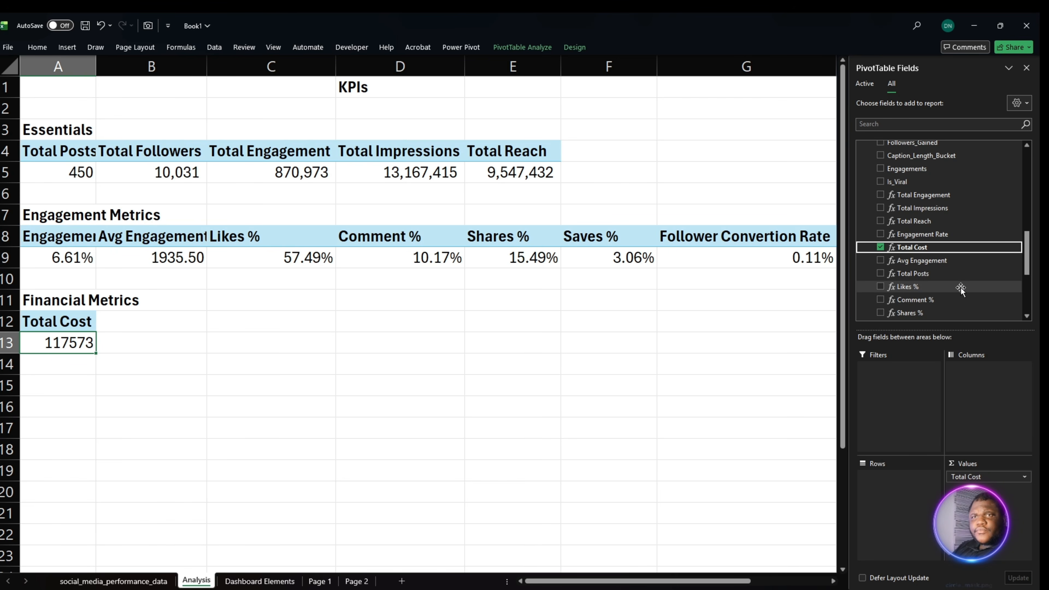
pyautogui.scroll(-2, 958, 290)
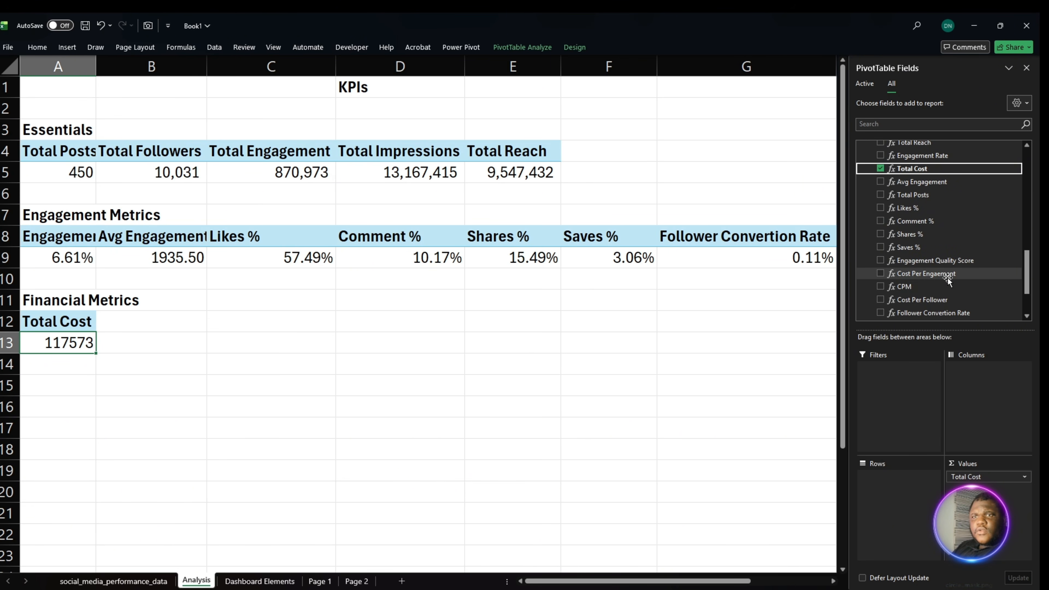
pyautogui.moveTo(949, 277); pyautogui.dragTo(990, 492)
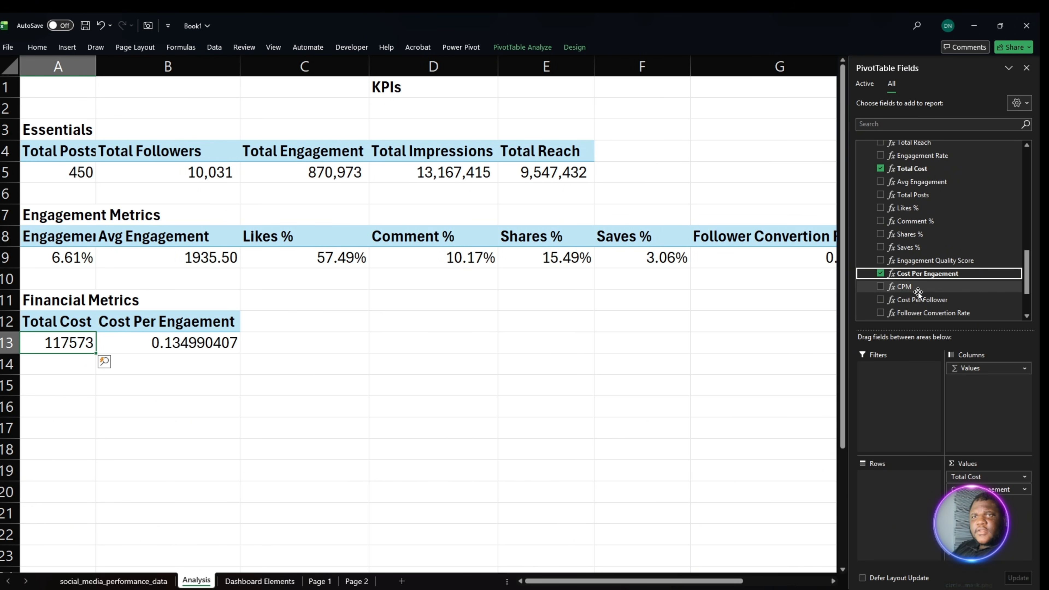
pyautogui.moveTo(1000, 540); pyautogui.dragTo(997, 533)
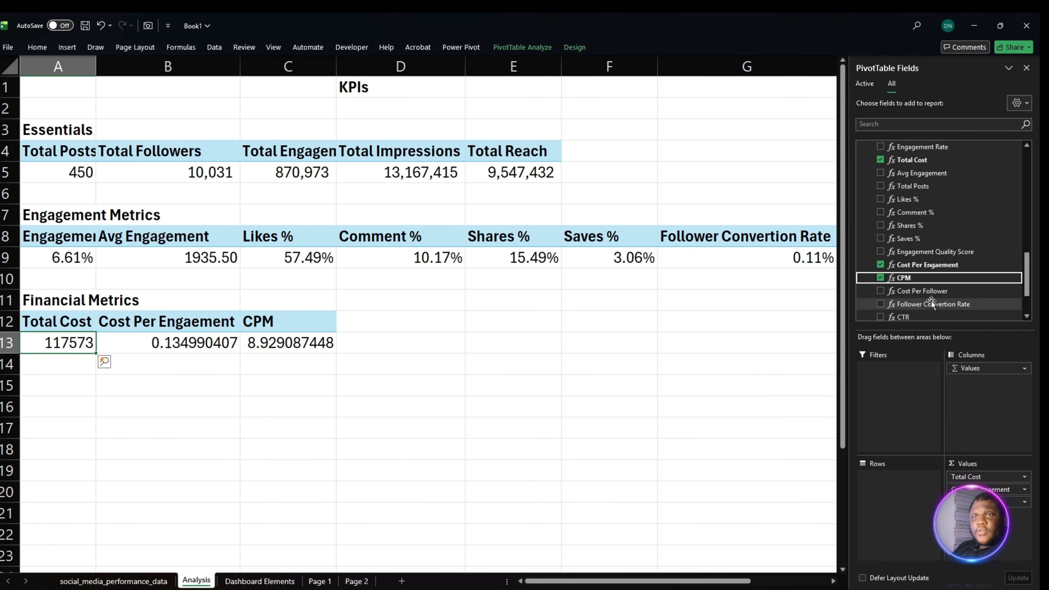
pyautogui.moveTo(934, 292); pyautogui.dragTo(1004, 529)
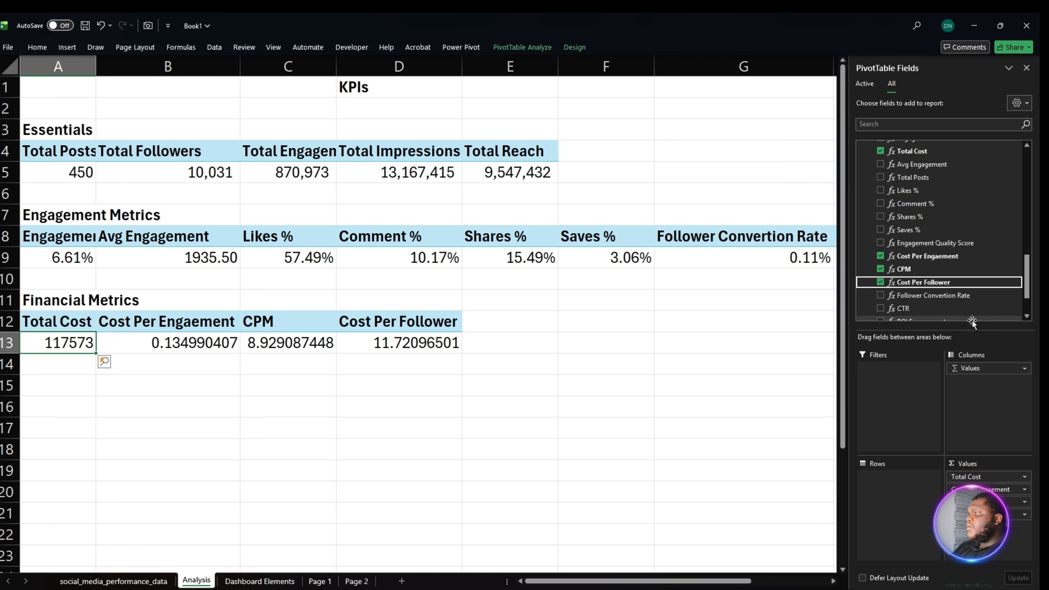
# - Add the ROI Engagement and CTR measures after Cost Per Follower in the Financial Metrics PivotTable values
pyautogui.scroll(-2, 965, 308)
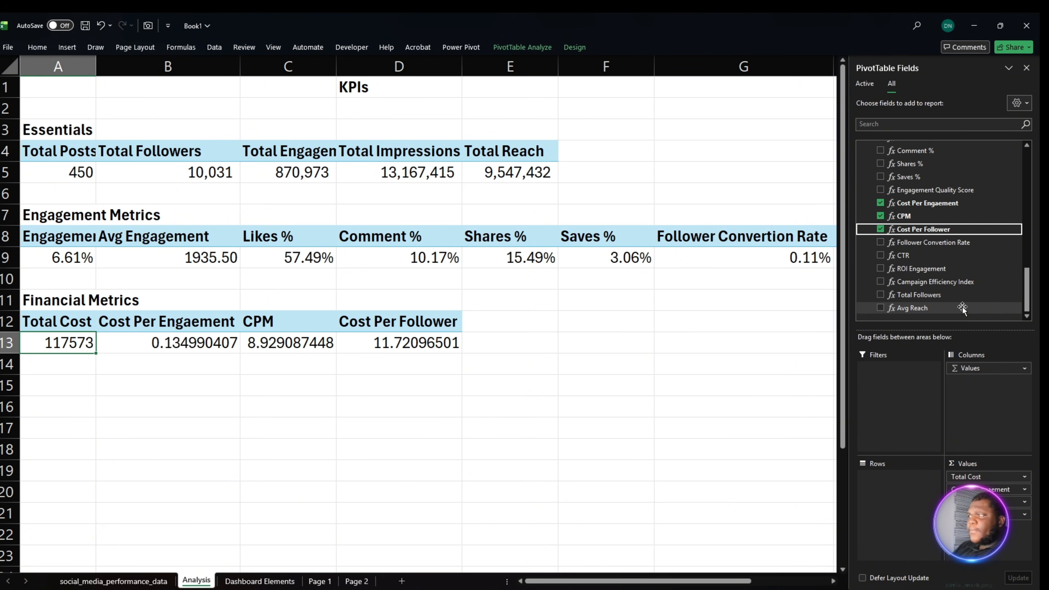
pyautogui.click(937, 270)
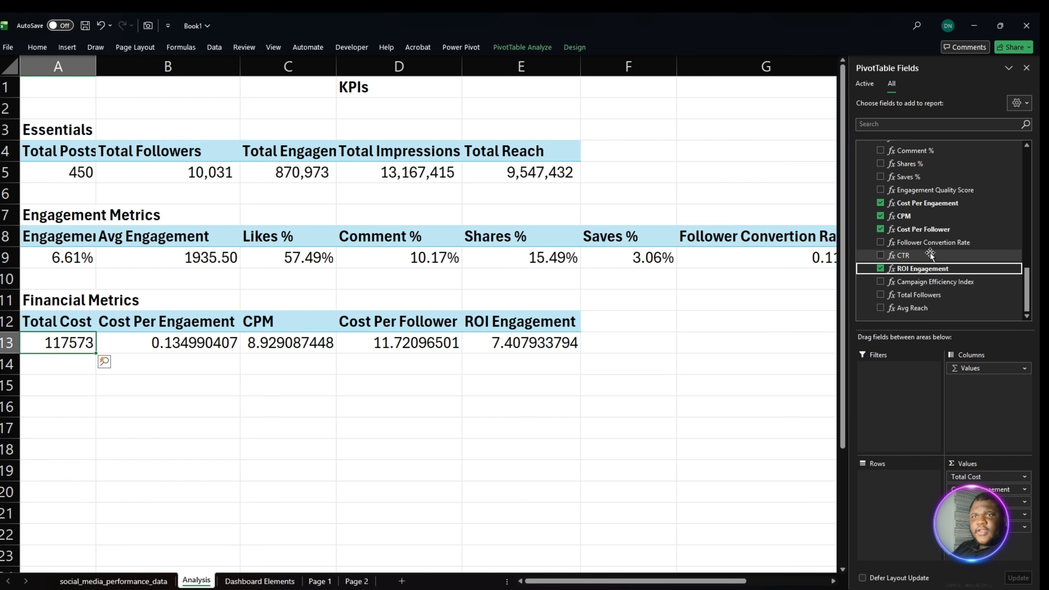
pyautogui.moveTo(930, 255); pyautogui.dragTo(1027, 538)
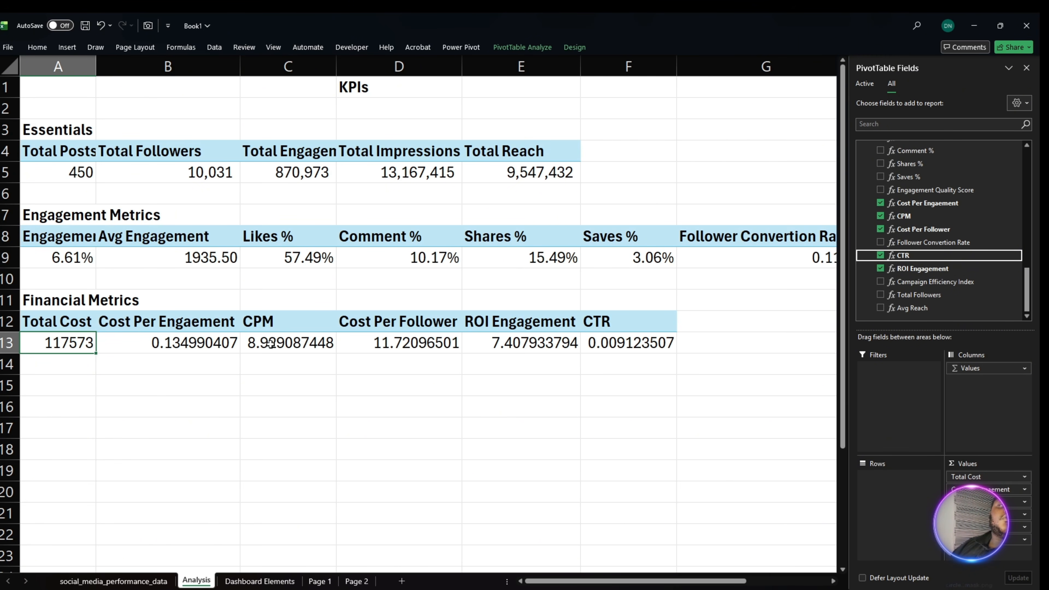
# - Format the Total Cost through Cost Per Follower values in A13:D13 as dollar accounting amounts with two decimal places
pyautogui.moveTo(154, 343); pyautogui.dragTo(262, 343)
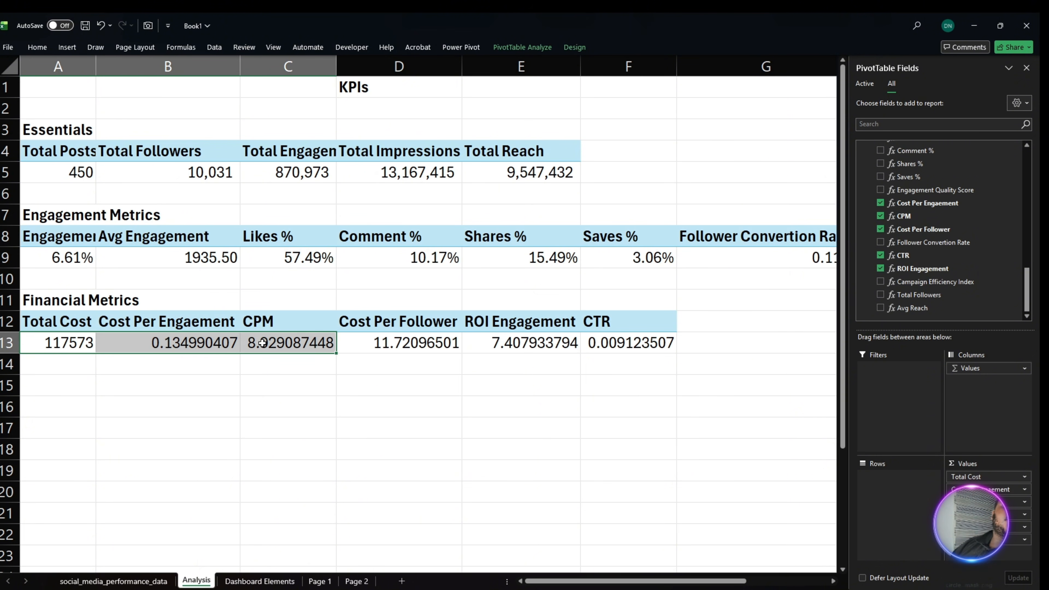
pyautogui.click(263, 343)
pyautogui.keyDown('ctrl'); pyautogui.click(95, 347); pyautogui.keyUp('ctrl')
pyautogui.keyDown('ctrl'); pyautogui.click(171, 346); pyautogui.keyUp('ctrl')
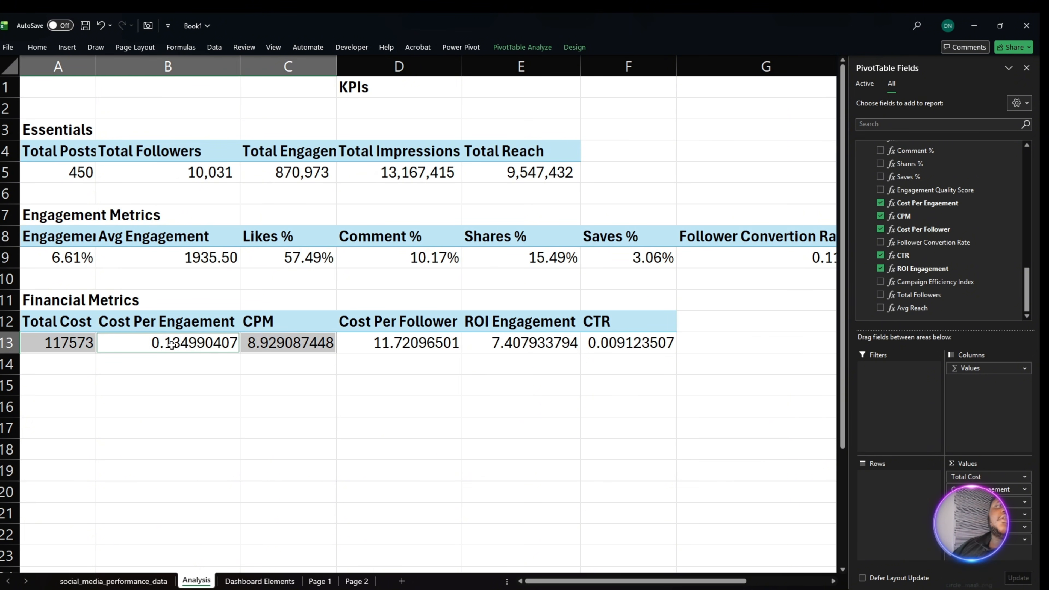
pyautogui.keyDown('ctrl'); pyautogui.click(379, 342); pyautogui.keyUp('ctrl')
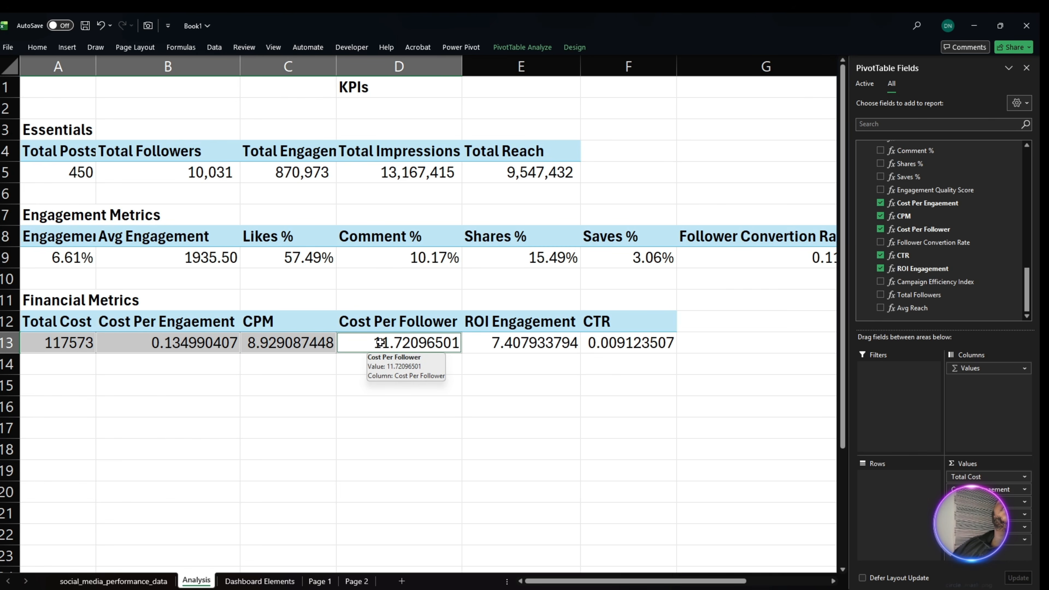
pyautogui.click(41, 48)
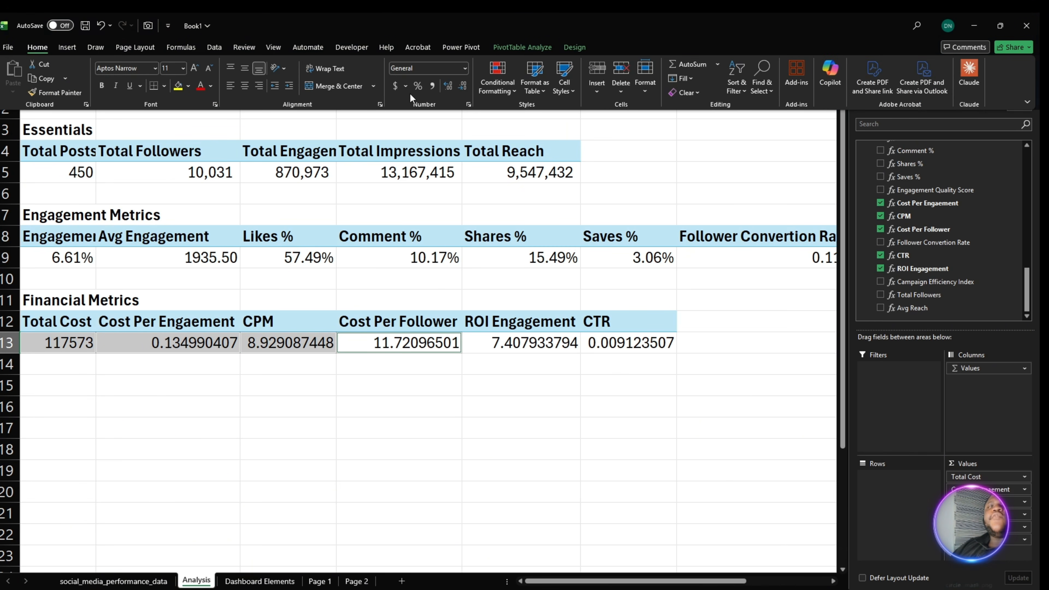
pyautogui.click(395, 86)
pyautogui.click(458, 94)
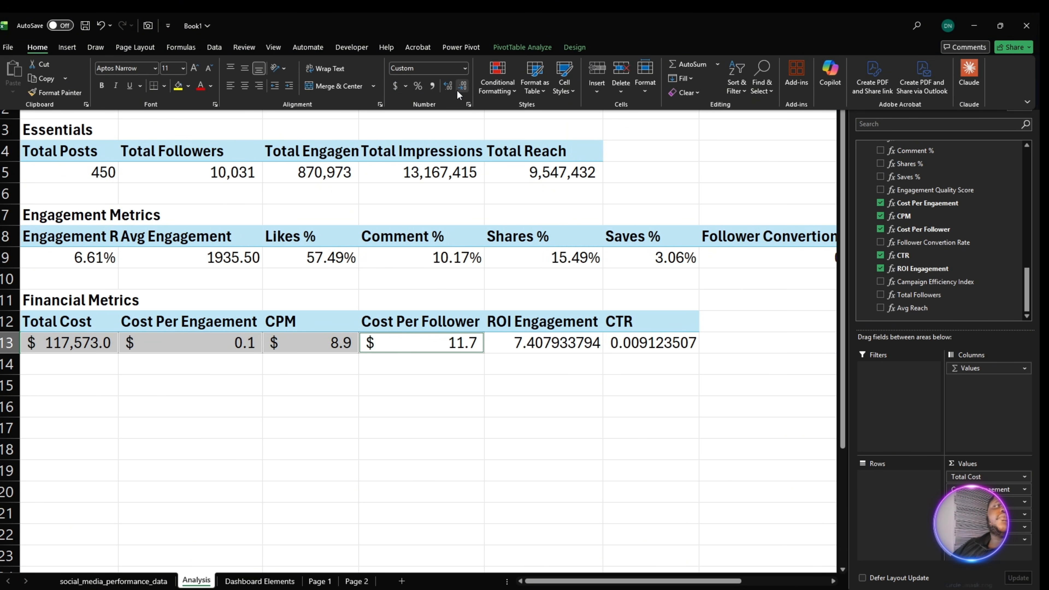
pyautogui.click(462, 88)
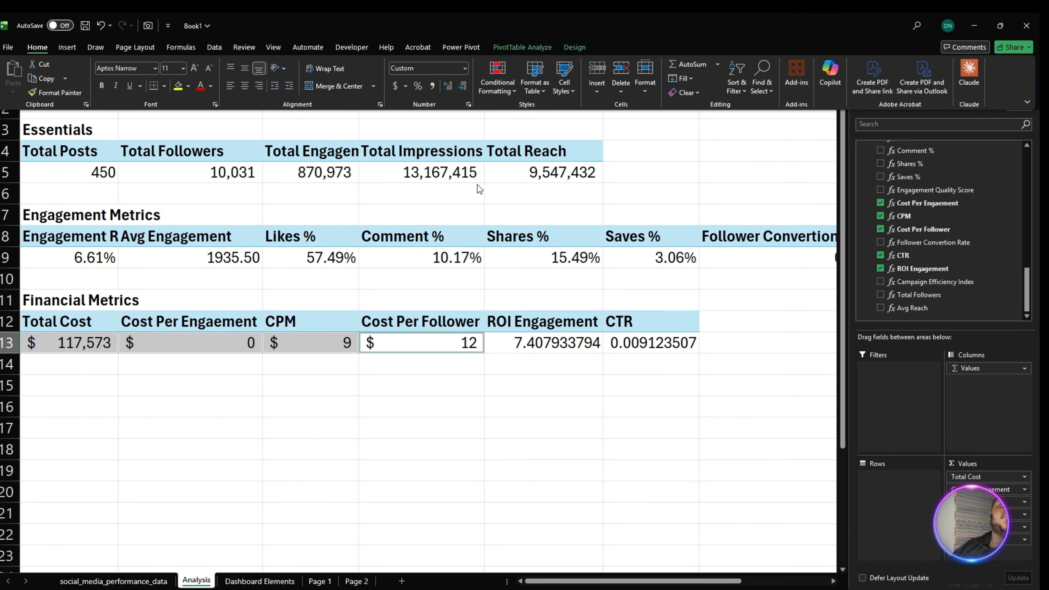
pyautogui.click(449, 85)
pyautogui.click(450, 85)
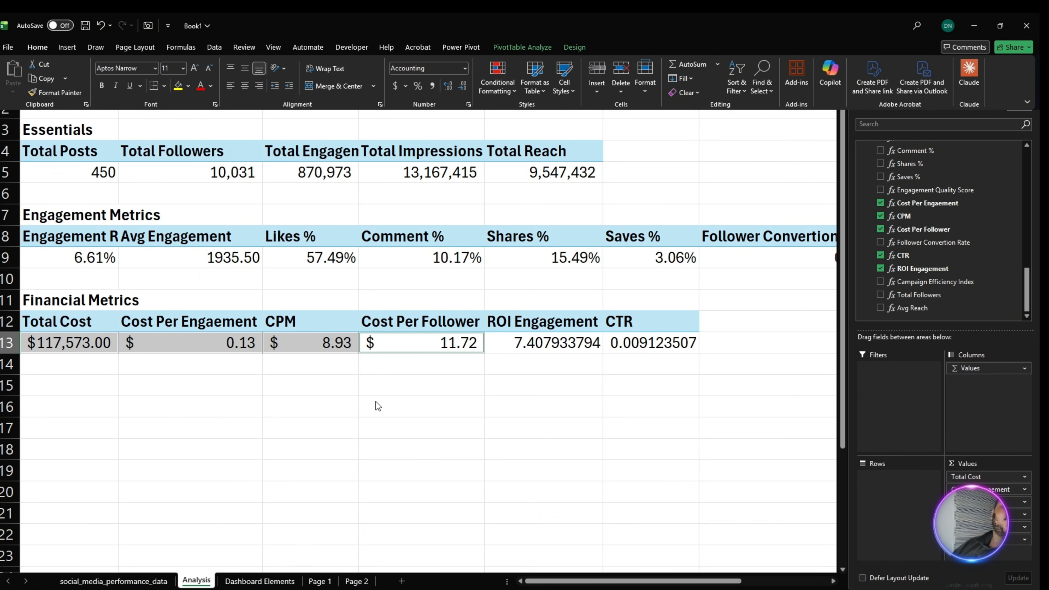
pyautogui.click(470, 387)
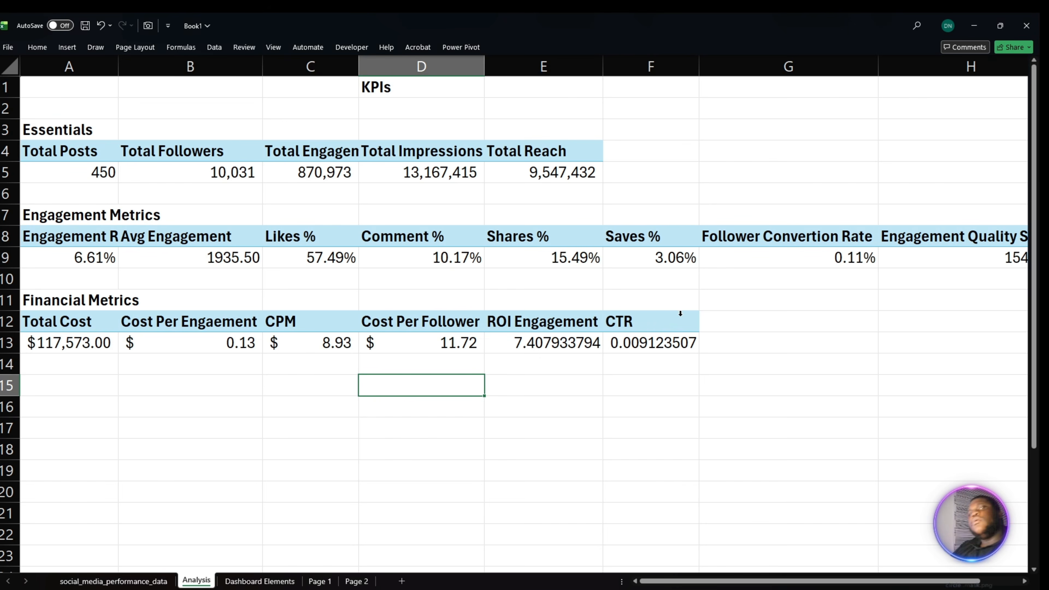
# - Format the CTR value in F13 as a percentage with two decimal places
pyautogui.click(599, 343)
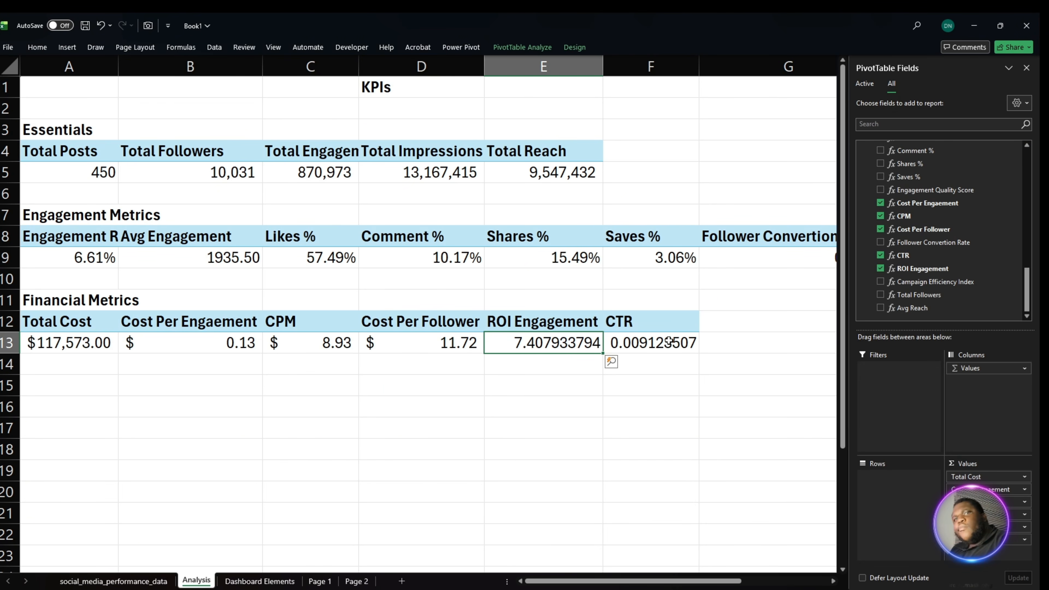
pyautogui.click(640, 343)
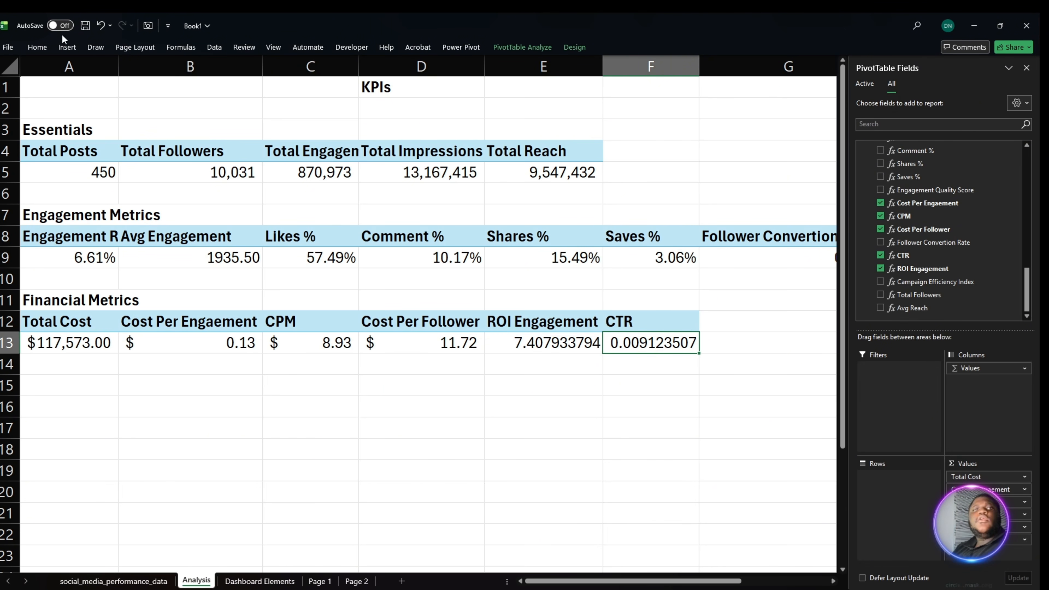
pyautogui.click(37, 47)
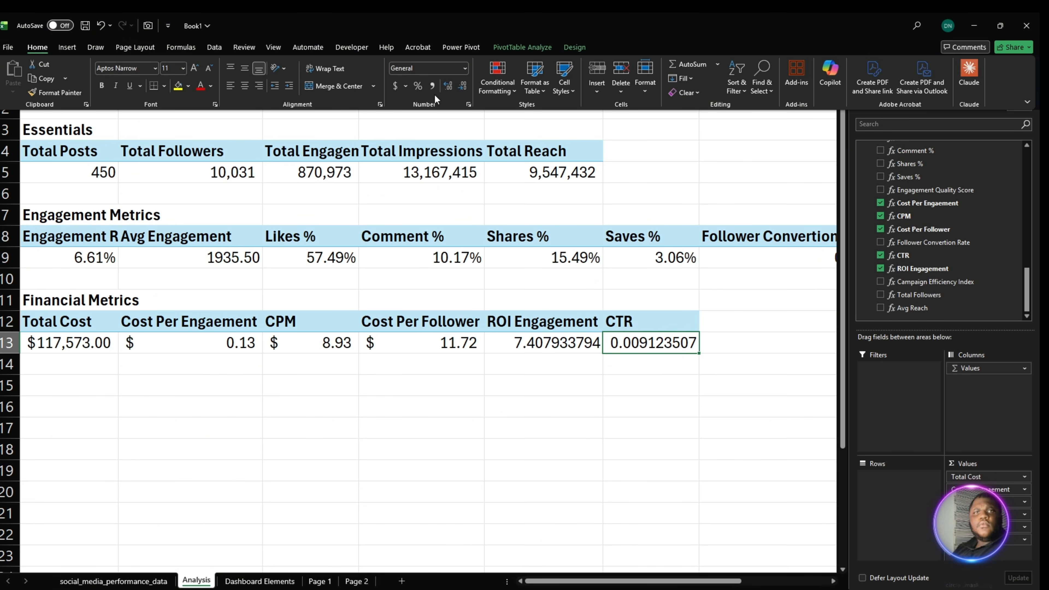
pyautogui.click(418, 85)
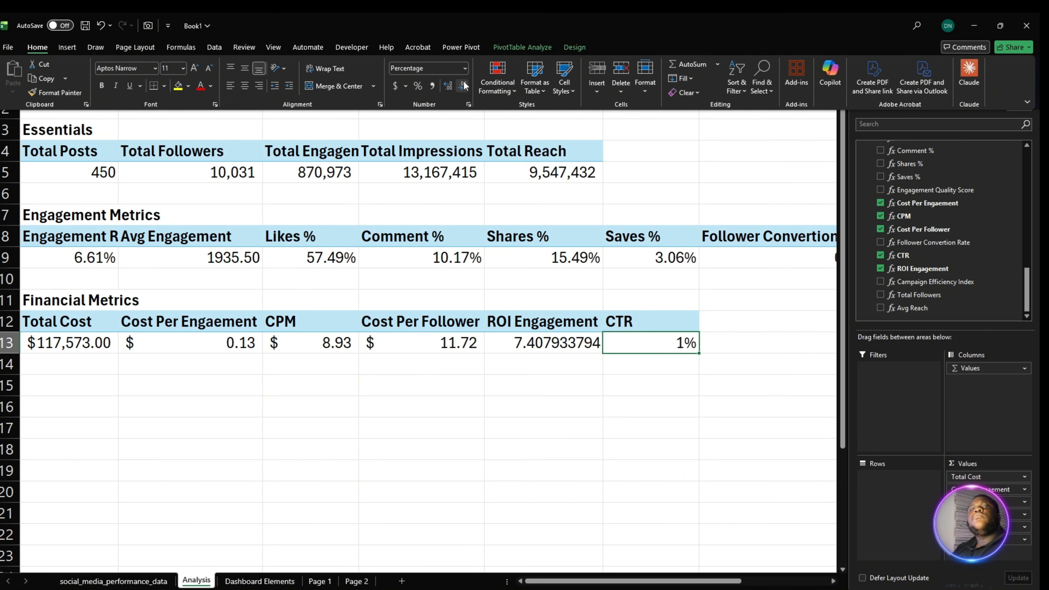
pyautogui.click(448, 86)
pyautogui.click(448, 85)
pyautogui.click(558, 346)
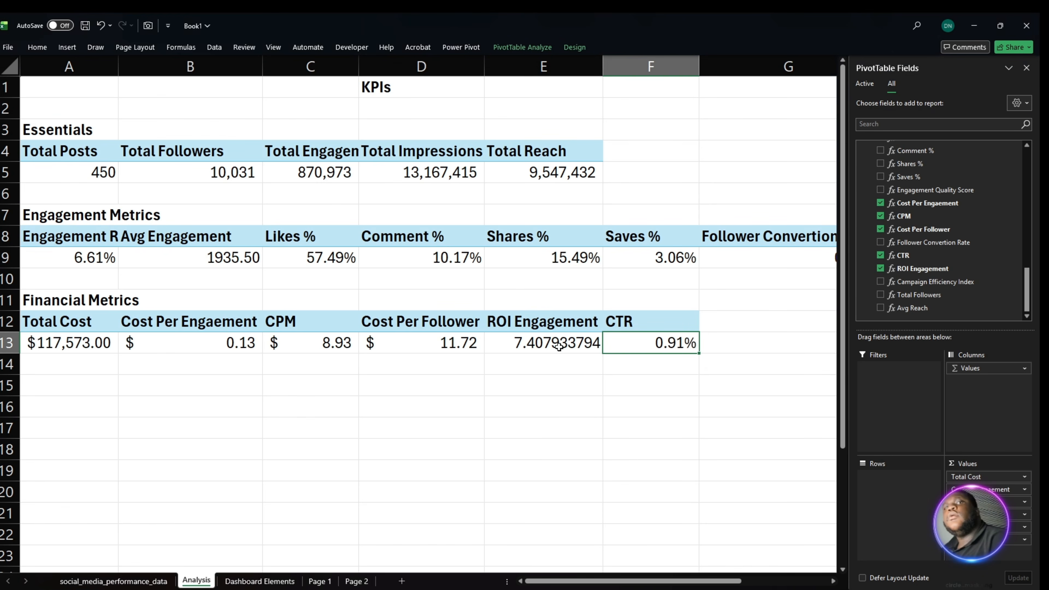
# - Reduce the ROI Engagement value in E13 to two decimal places
pyautogui.click(559, 346)
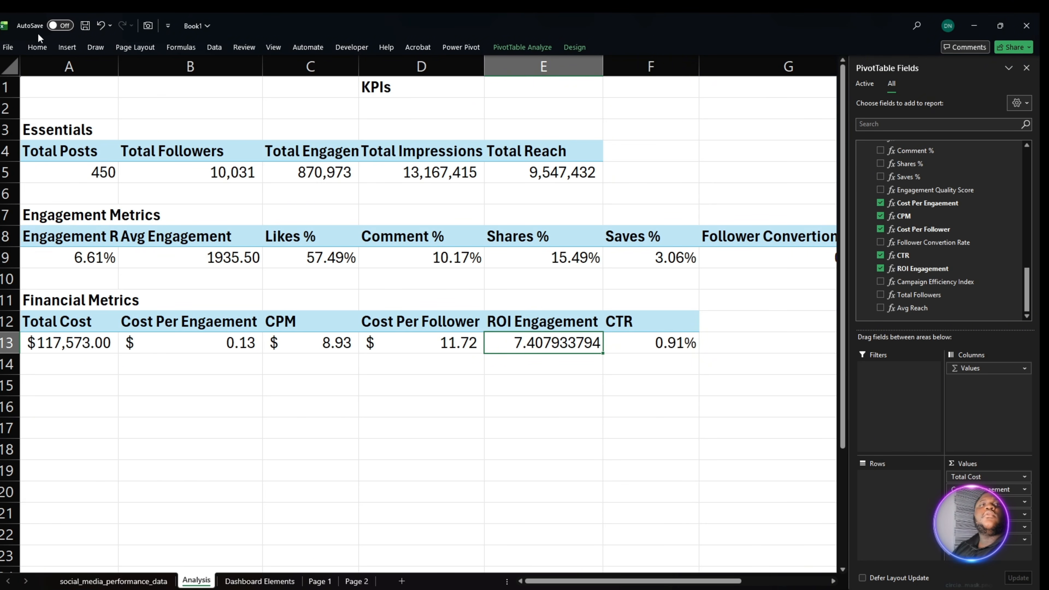
pyautogui.click(42, 49)
pyautogui.click(459, 85)
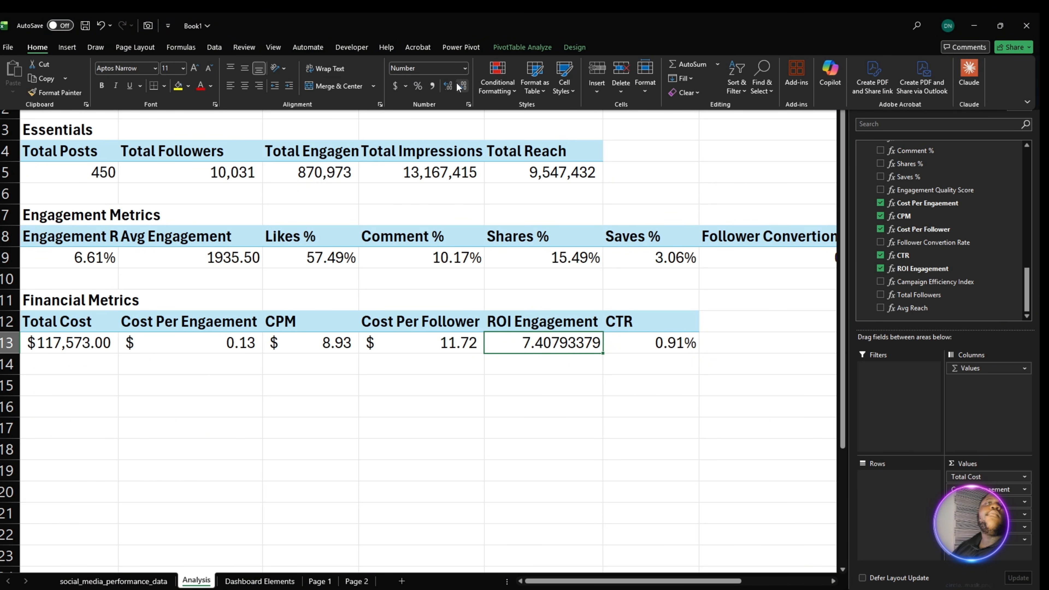
pyautogui.click(458, 85)
pyautogui.click(459, 84)
pyautogui.click(459, 85)
pyautogui.click(459, 85)
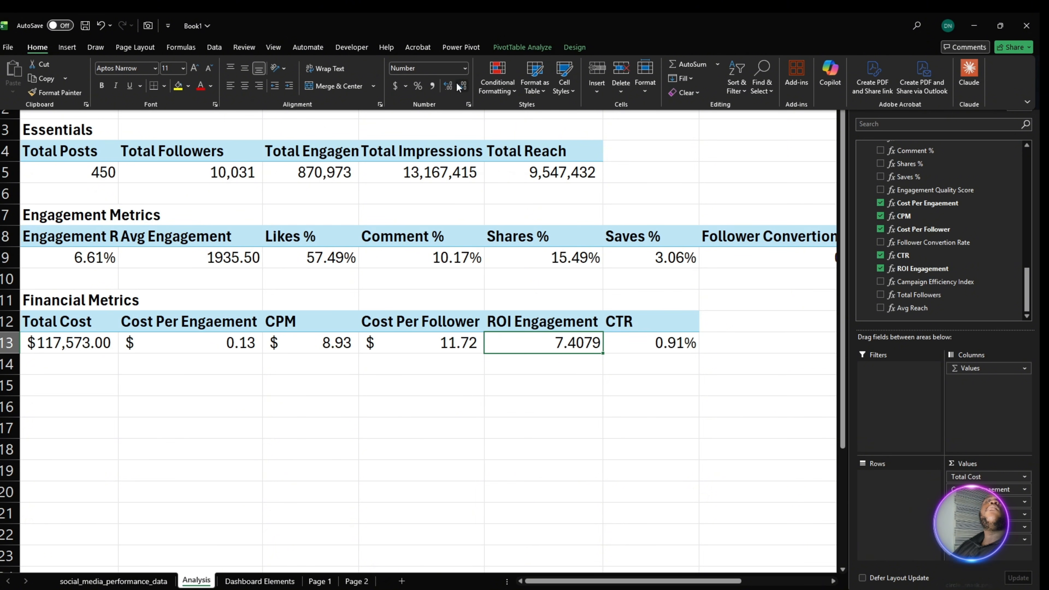
pyautogui.click(459, 85)
pyautogui.click(458, 85)
pyautogui.click(497, 402)
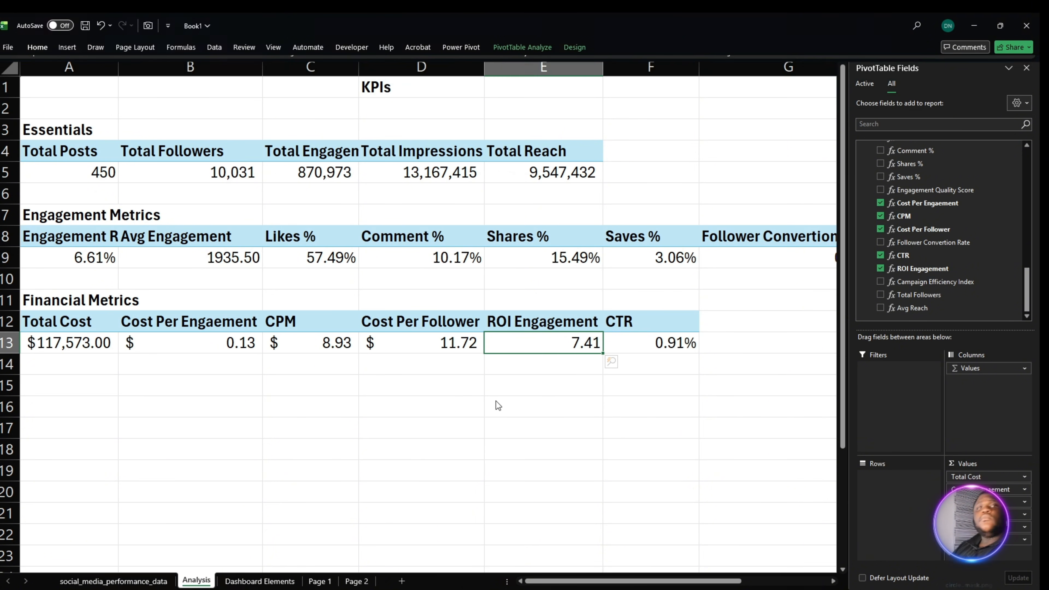
pyautogui.click(492, 358)
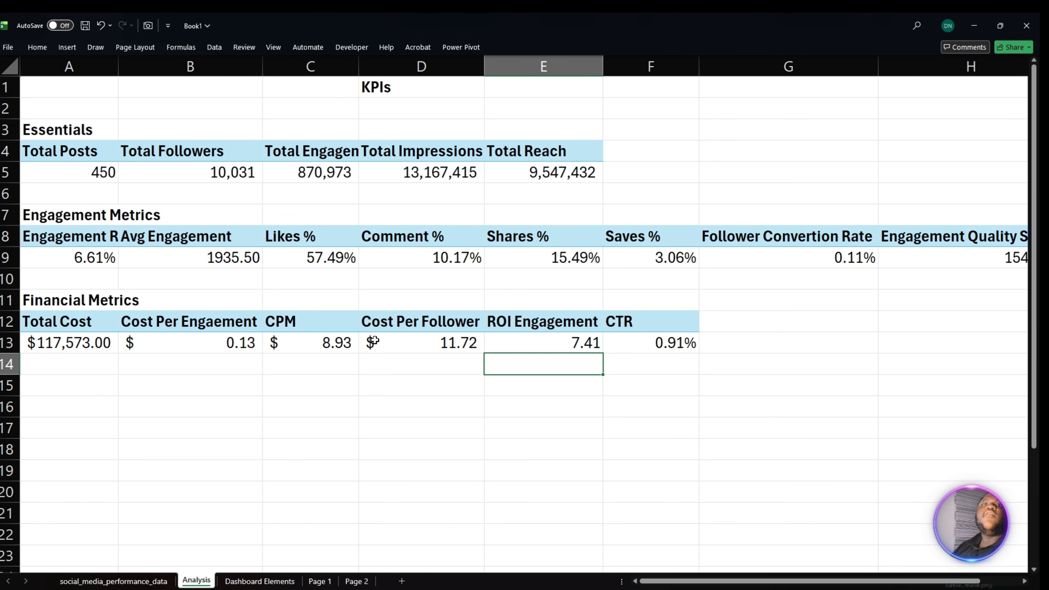
# - Fill K1:K16 and A16:J16 with the standard blue colour as a border separating the KPI section
pyautogui.scroll(-1, 376, 330)
pyautogui.click(66, 357)
pyautogui.click(62, 341)
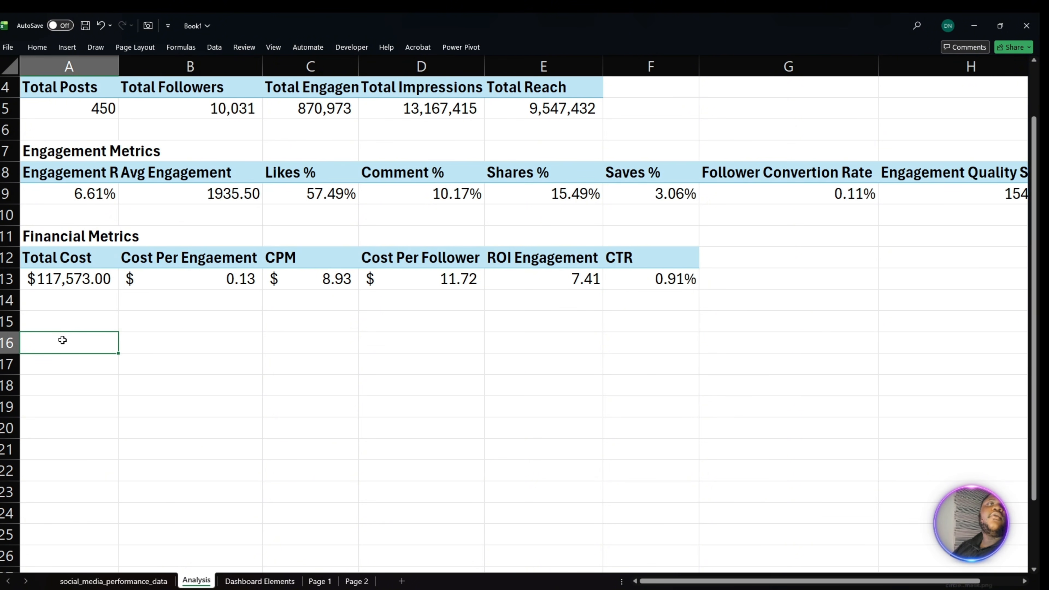
pyautogui.moveTo(63, 340); pyautogui.dragTo(917, 342)
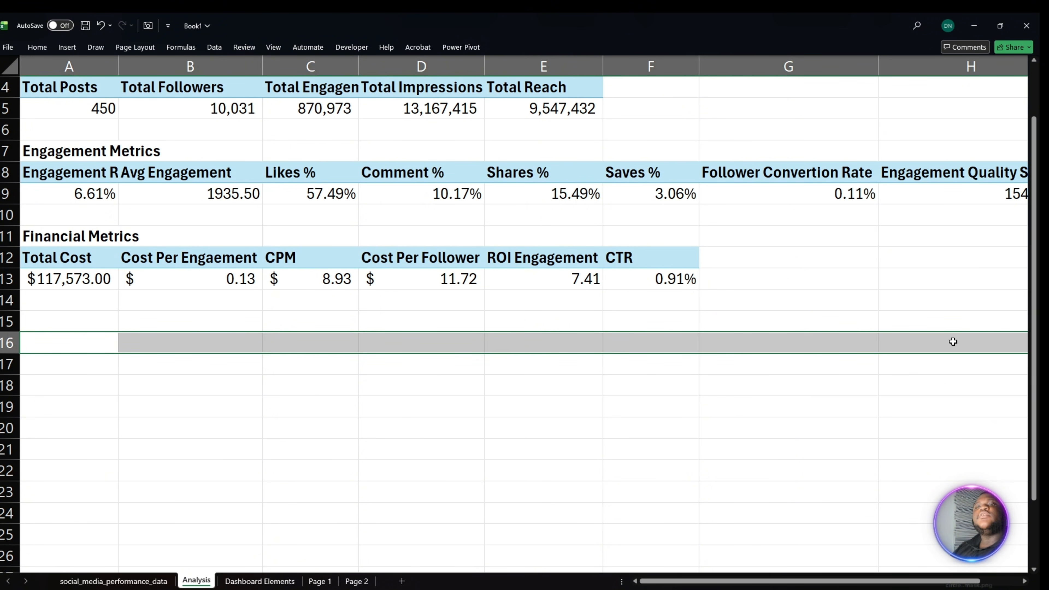
pyautogui.moveTo(1007, 341); pyautogui.dragTo(967, 341)
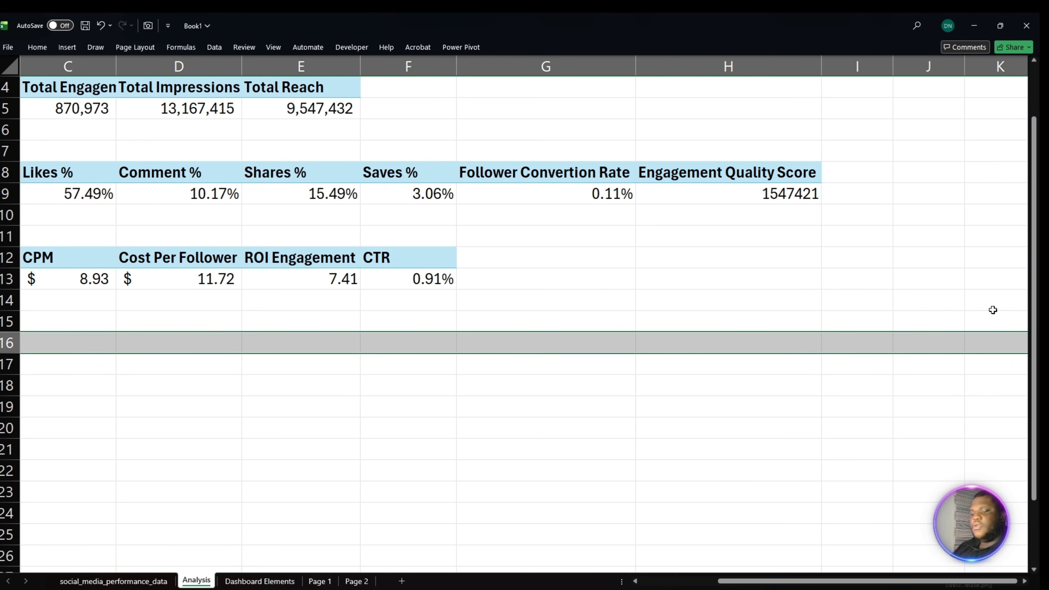
pyautogui.moveTo(1003, 335); pyautogui.dragTo(972, 403)
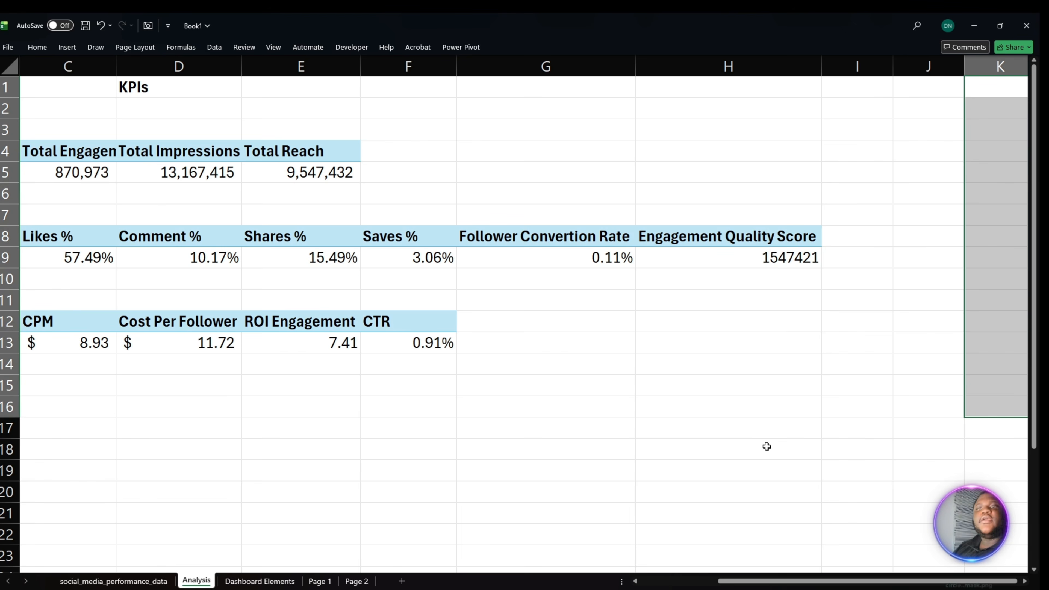
pyautogui.moveTo(952, 410); pyautogui.dragTo(24, 409)
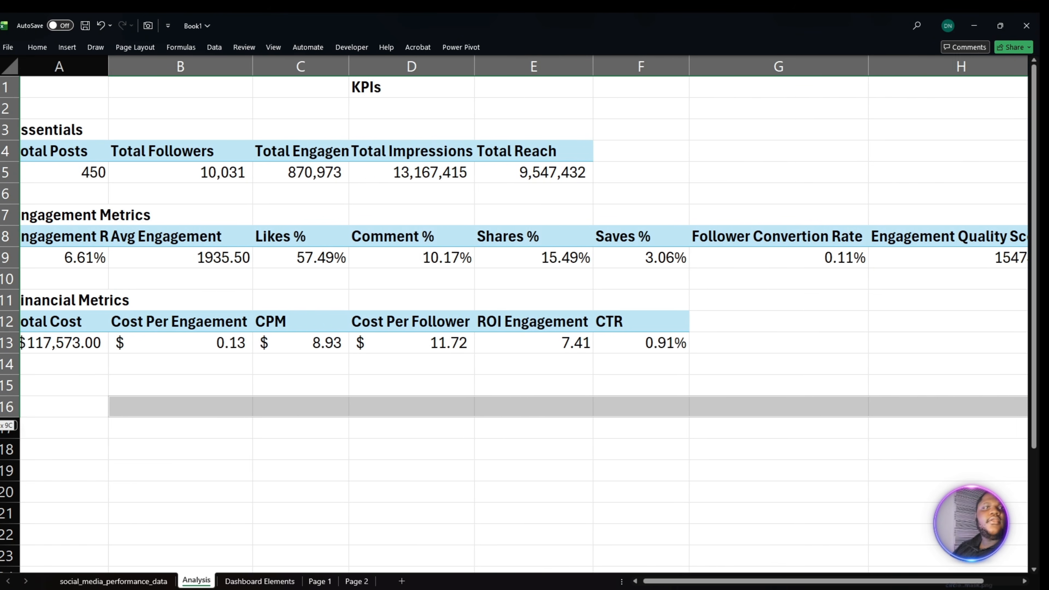
pyautogui.click(37, 48)
pyautogui.click(210, 85)
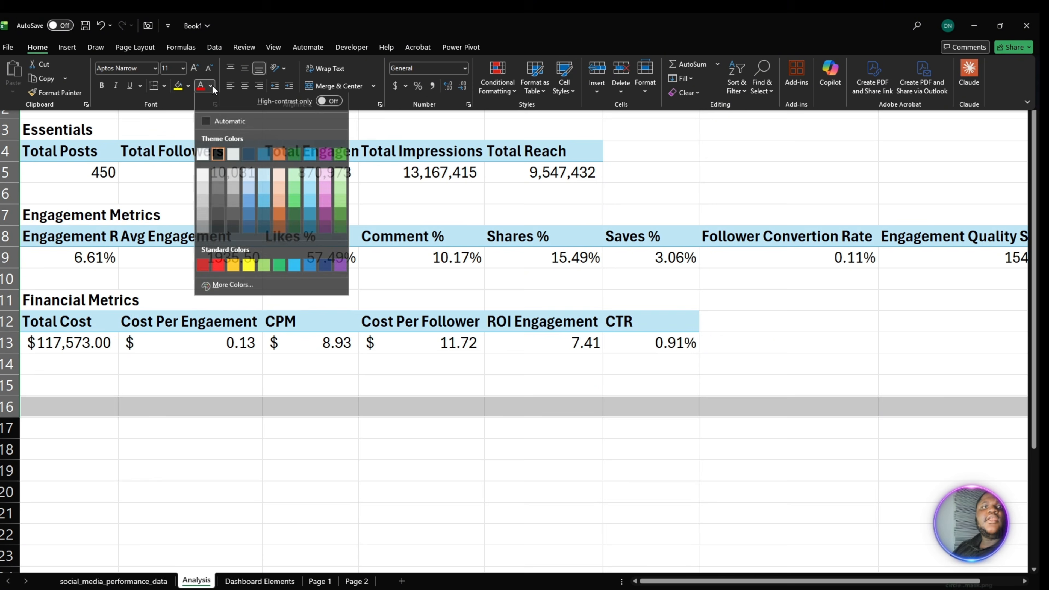
pyautogui.click(188, 86)
pyautogui.click(188, 86)
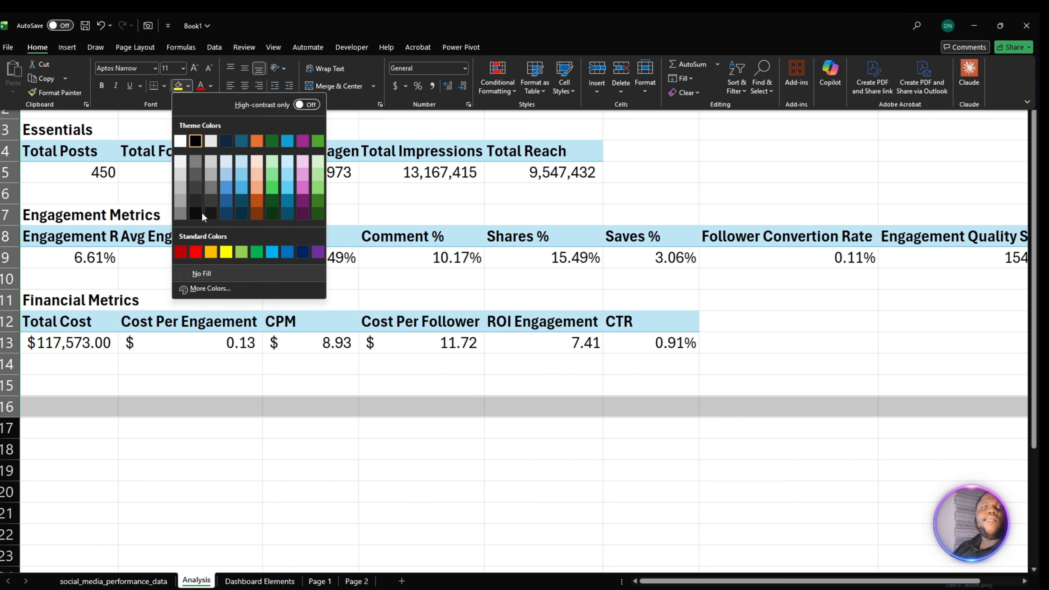
pyautogui.click(288, 252)
pyautogui.hscroll(5, 554, 387)
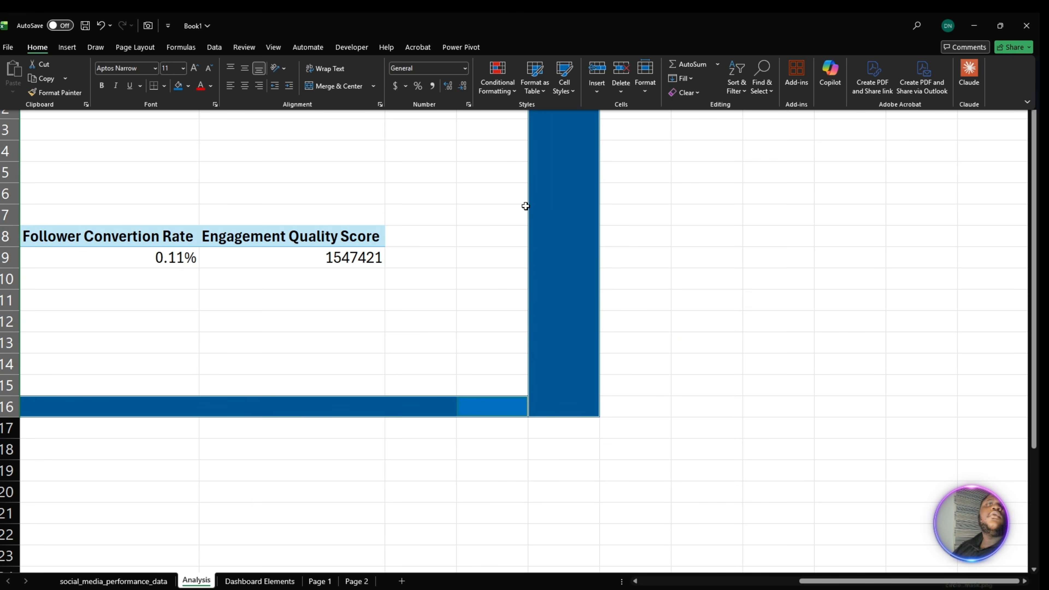
# - Narrow the blue-filled column K slightly
pyautogui.click(410, 210)
pyautogui.moveTo(598, 68); pyautogui.dragTo(572, 68)
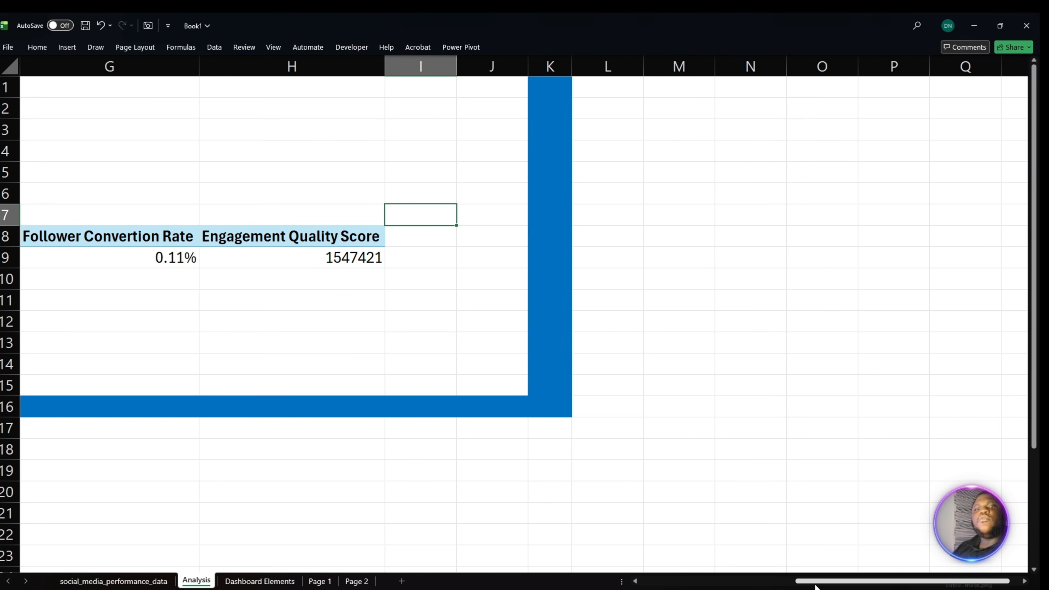
pyautogui.moveTo(812, 581); pyautogui.dragTo(656, 581)
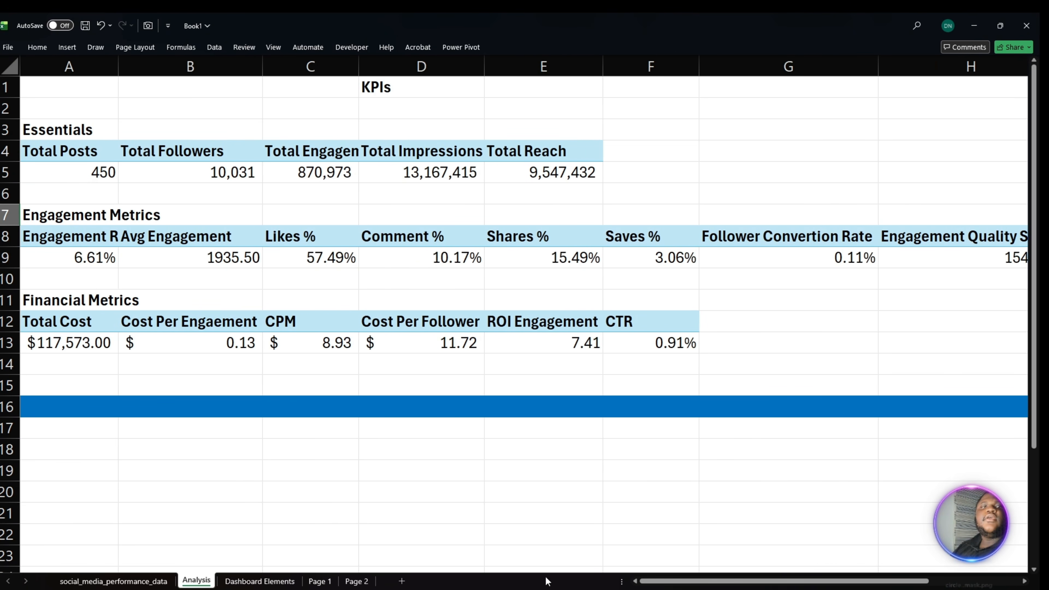
# - Enter the bold heading Analysis in C19 below the blue divider row
pyautogui.scroll(-3, 405, 446)
pyautogui.click(81, 280)
pyautogui.click(107, 337)
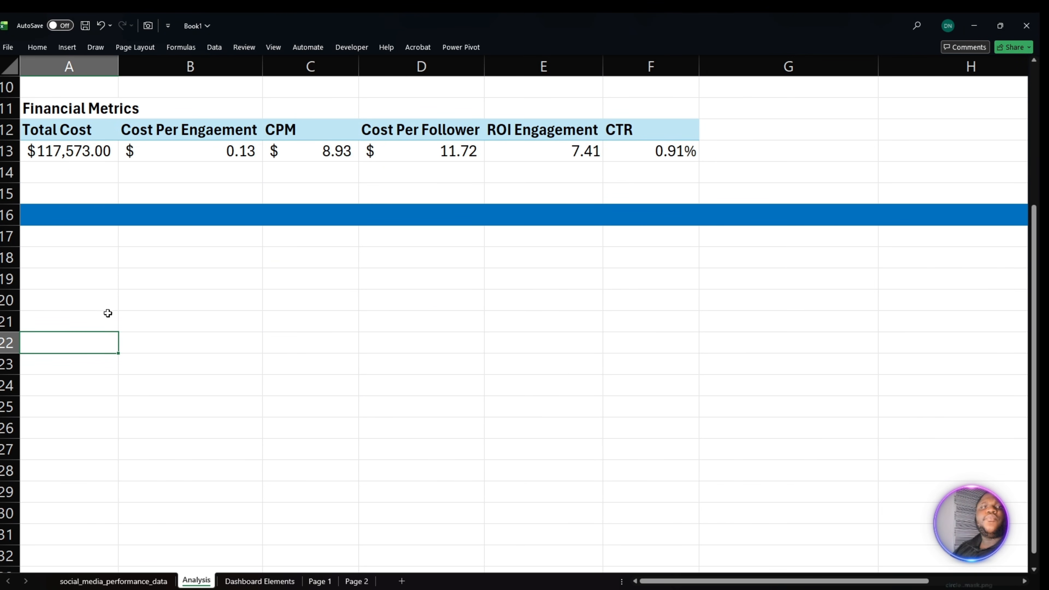
pyautogui.click(80, 280)
pyautogui.doubleClick(207, 269)
pyautogui.click(219, 263)
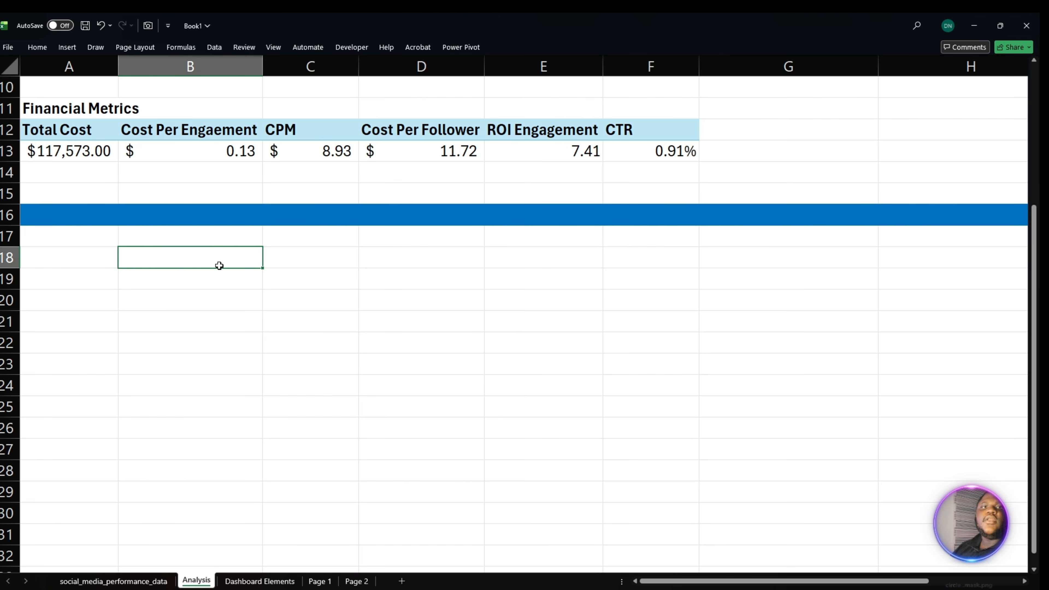
pyautogui.doubleClick(285, 277)
pyautogui.write('Ana')
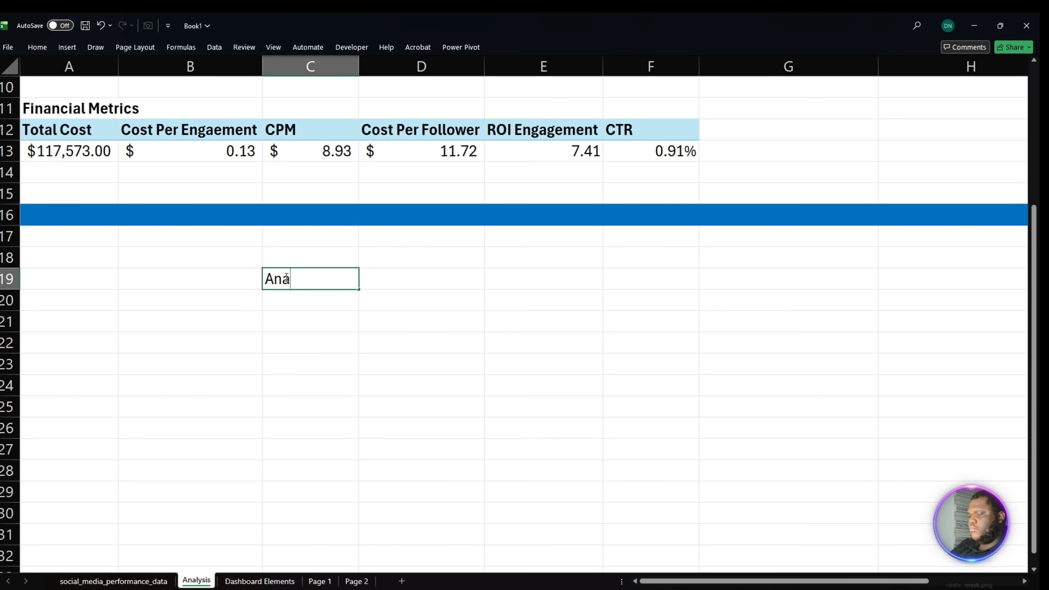
pyautogui.write('lysis')
pyautogui.hotkey('shift', 'Home')
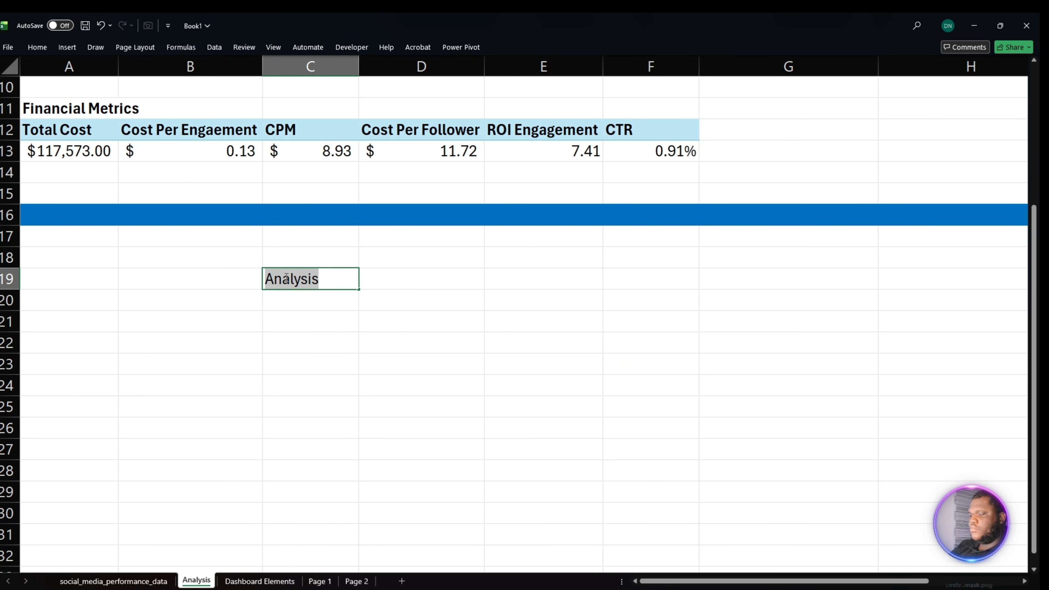
pyautogui.hotkey('ctrl', 'b')
pyautogui.scroll(-1, 306, 289)
pyautogui.click(330, 299)
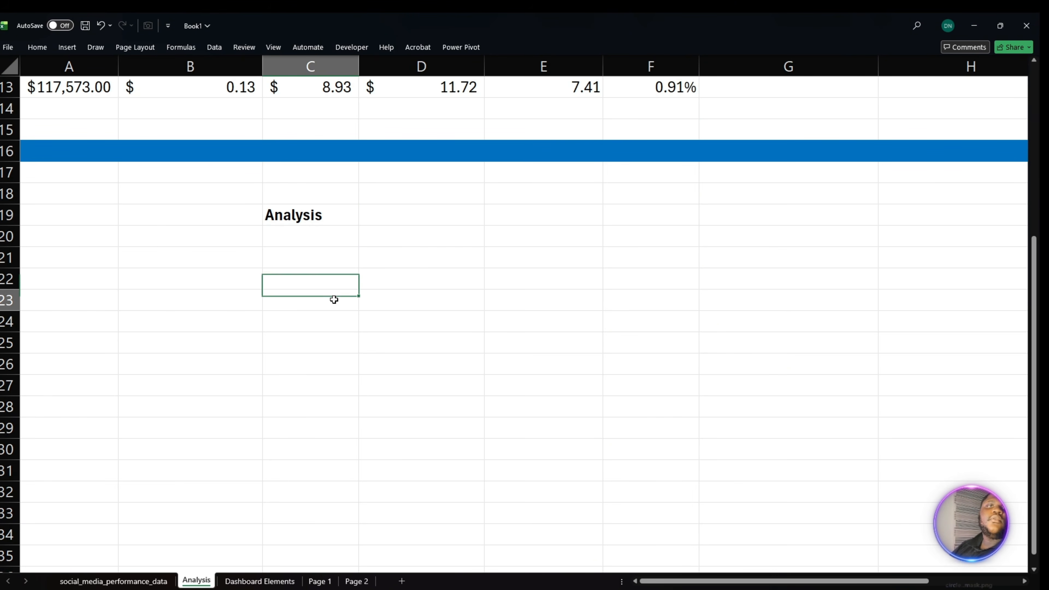
pyautogui.click(323, 216)
pyautogui.scroll(2, 317, 230)
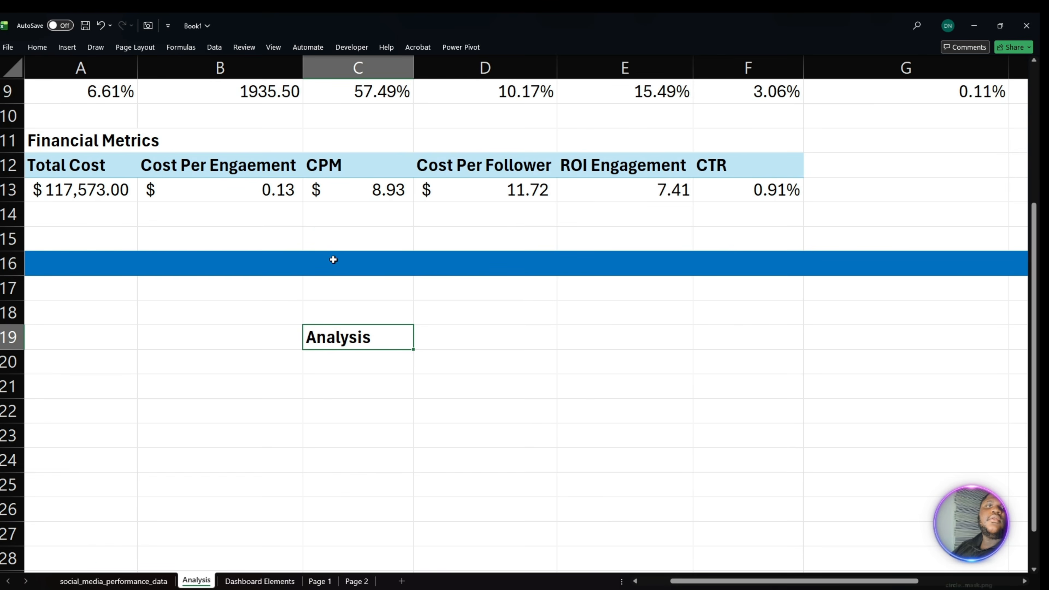
# - Copy the text 'Question 1: "Which platform delivers the highest engagement rate?"' from the other window into cell A20
pyautogui.scroll(-3, 333, 265)
pyautogui.scroll(-2, 314, 364)
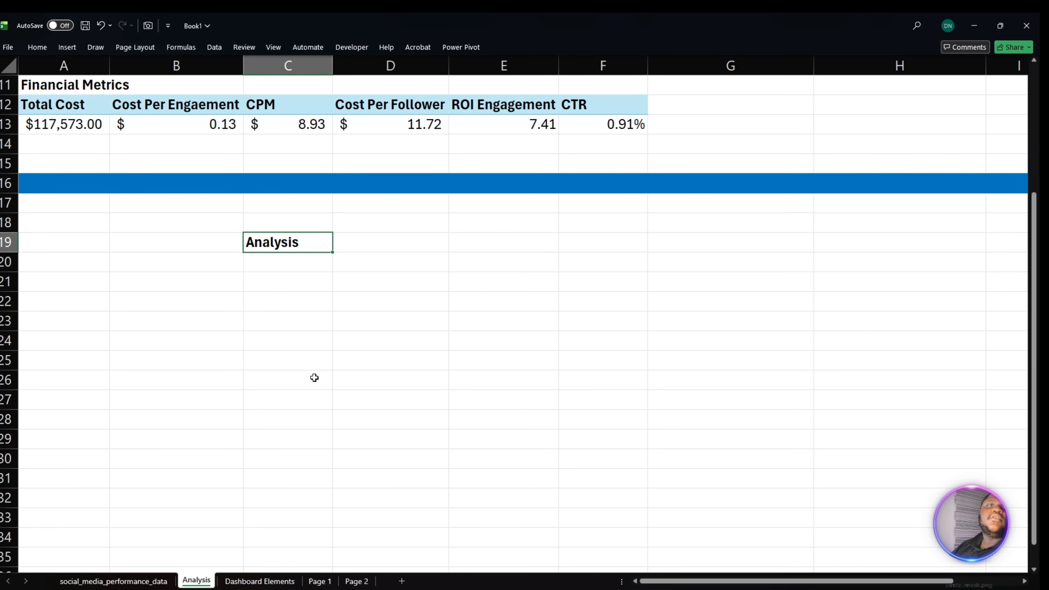
pyautogui.click(294, 297)
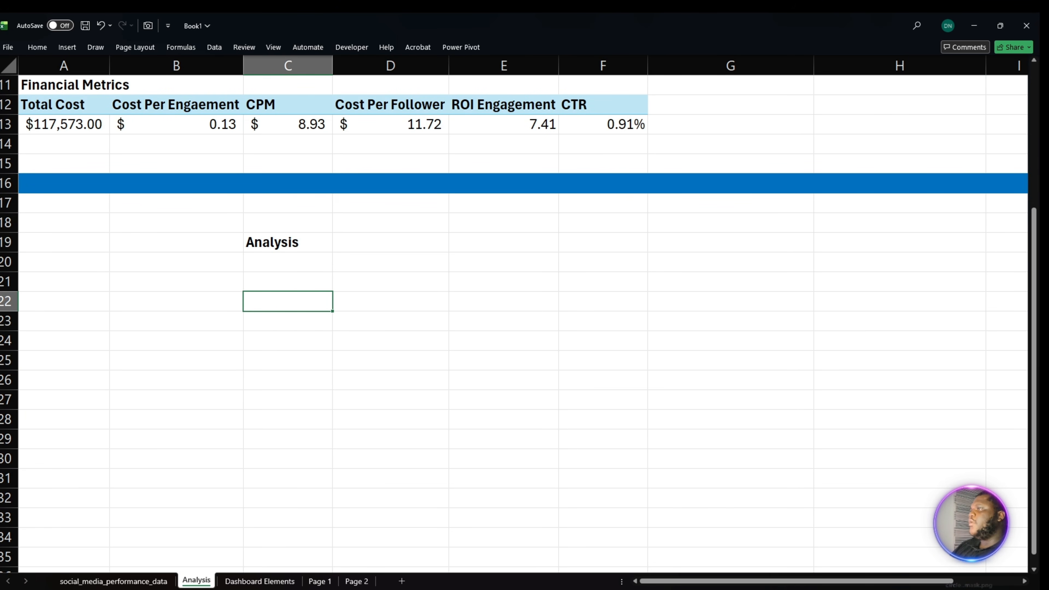
pyautogui.hotkey('alt', 'Tab')
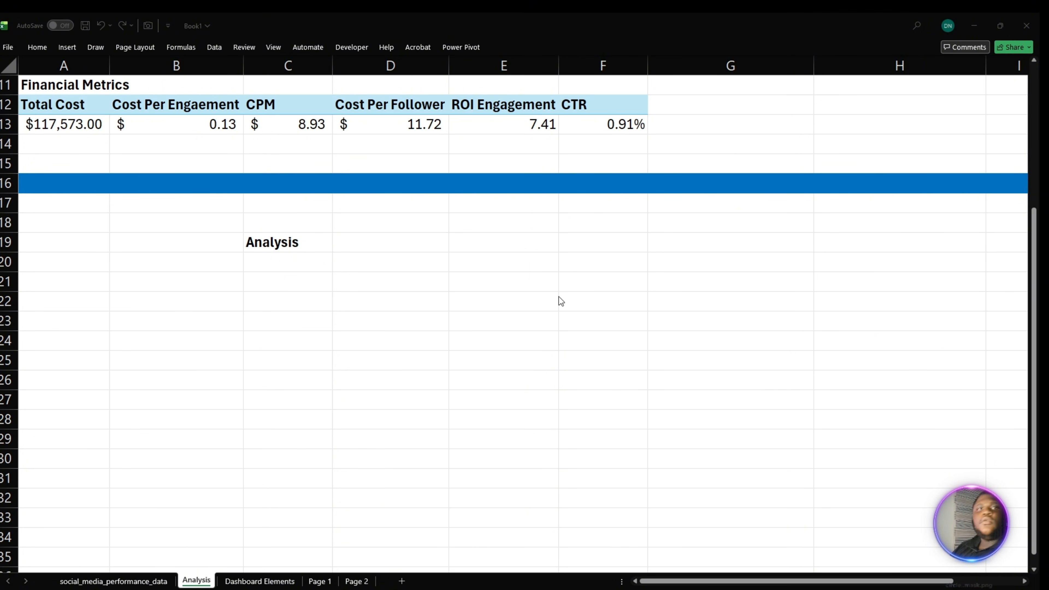
pyautogui.hotkey('alt', 'Tab')
pyautogui.click(62, 266)
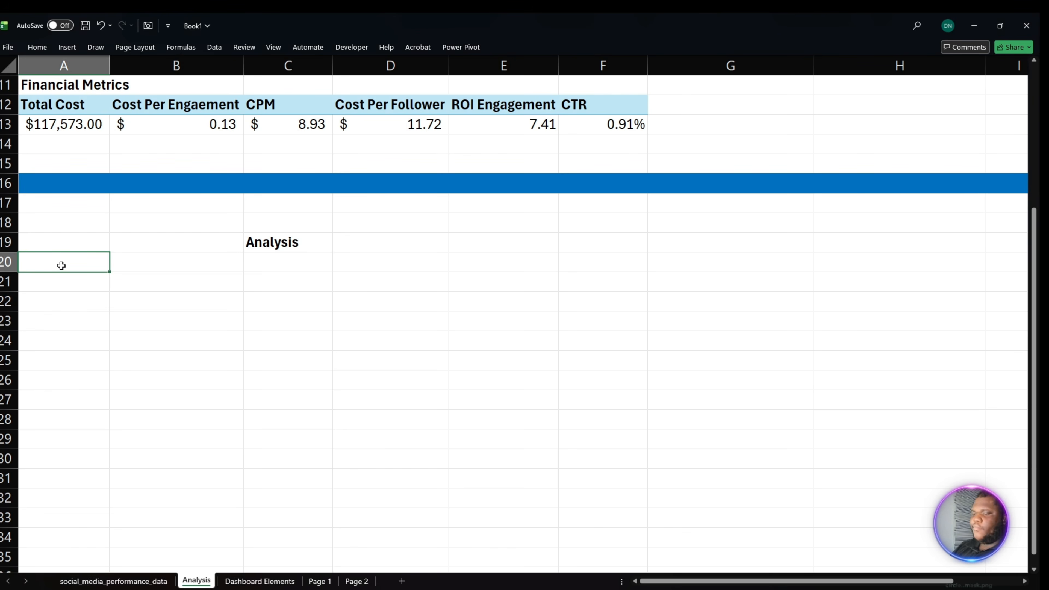
pyautogui.write('Question 1: "Which platform delivers the highest engagement rate?"')
pyautogui.click(157, 310)
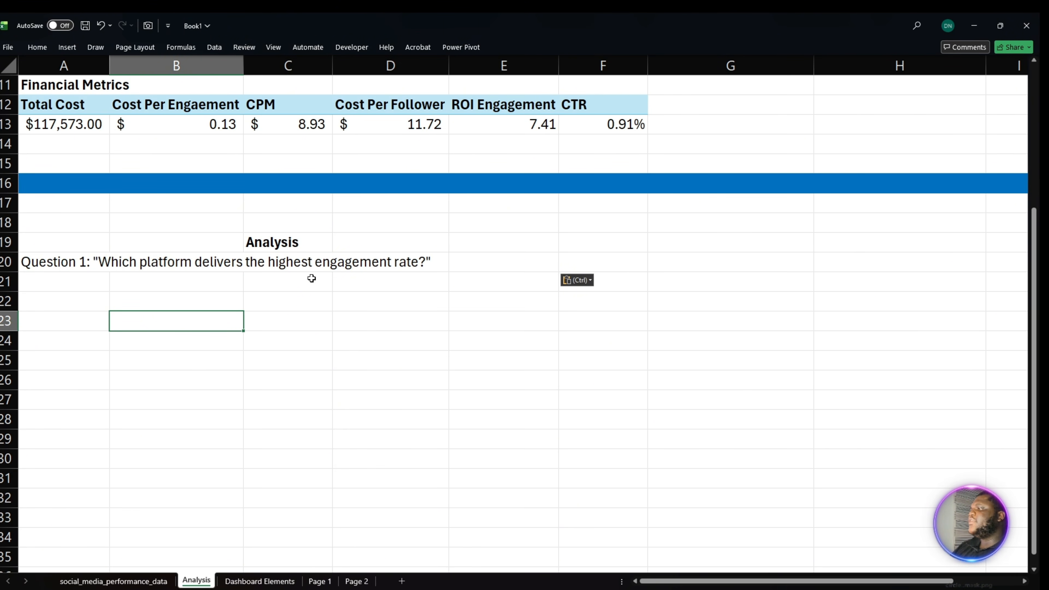
# - Duplicate the Essentials PivotTable from A4:E5 to B23, under the Question 1 text
pyautogui.scroll(2, 308, 279)
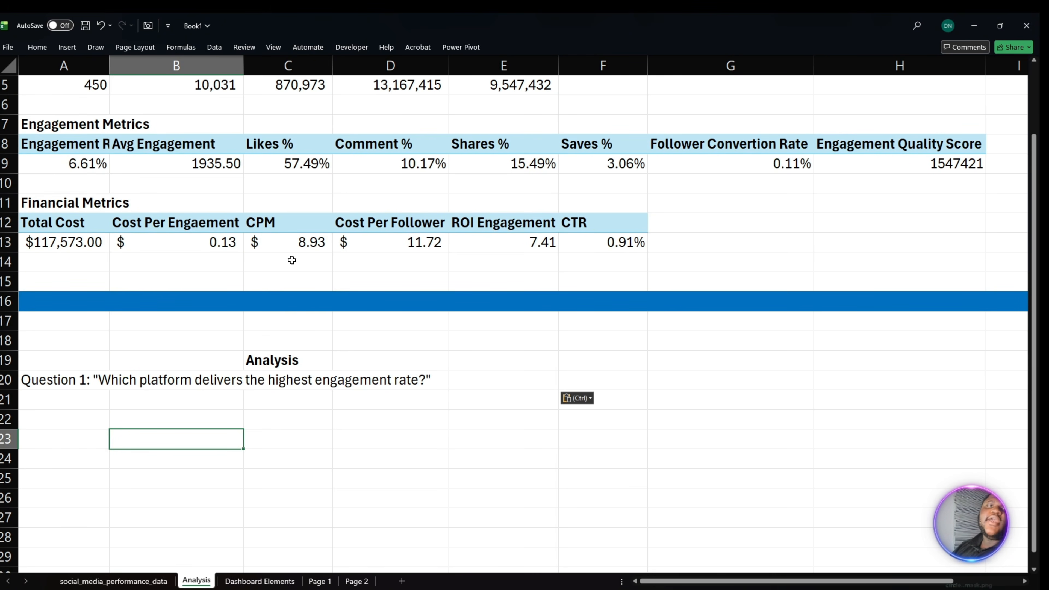
pyautogui.scroll(2, 254, 246)
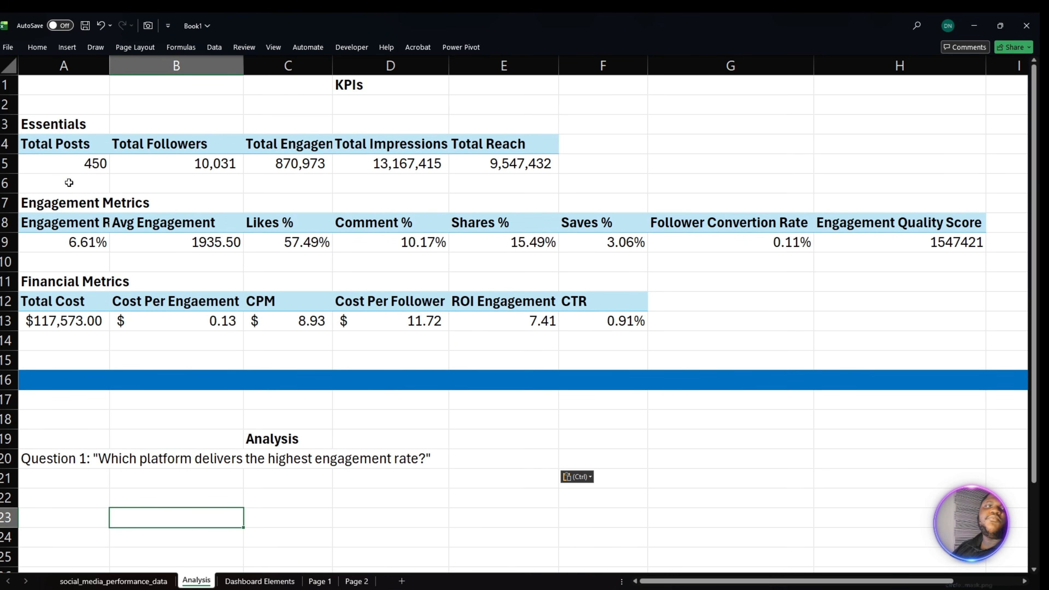
pyautogui.moveTo(60, 144); pyautogui.dragTo(513, 164)
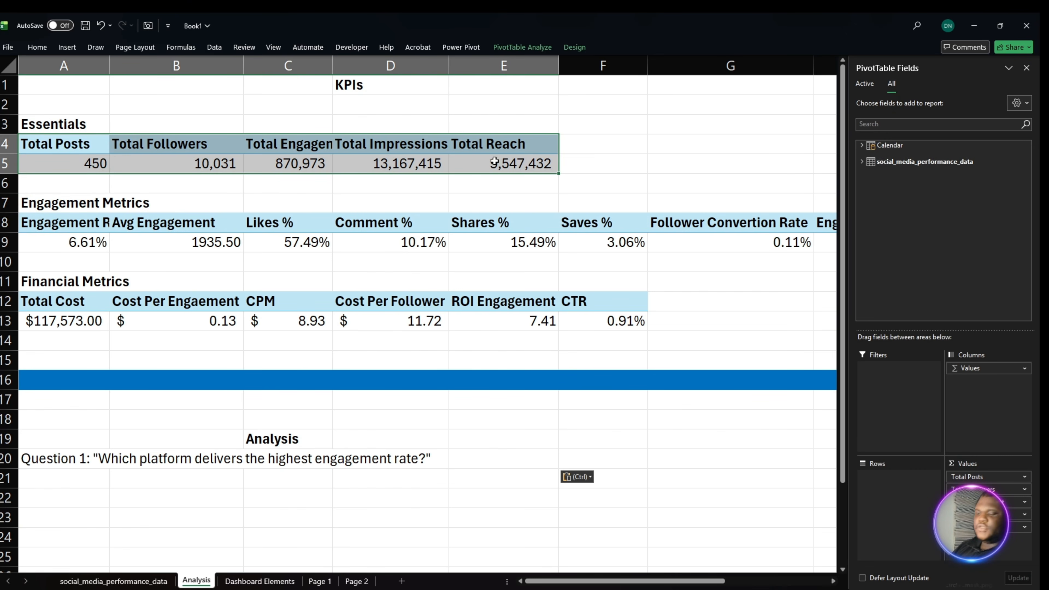
pyautogui.hotkey('ctrl', 'c')
pyautogui.scroll(-4, 427, 226)
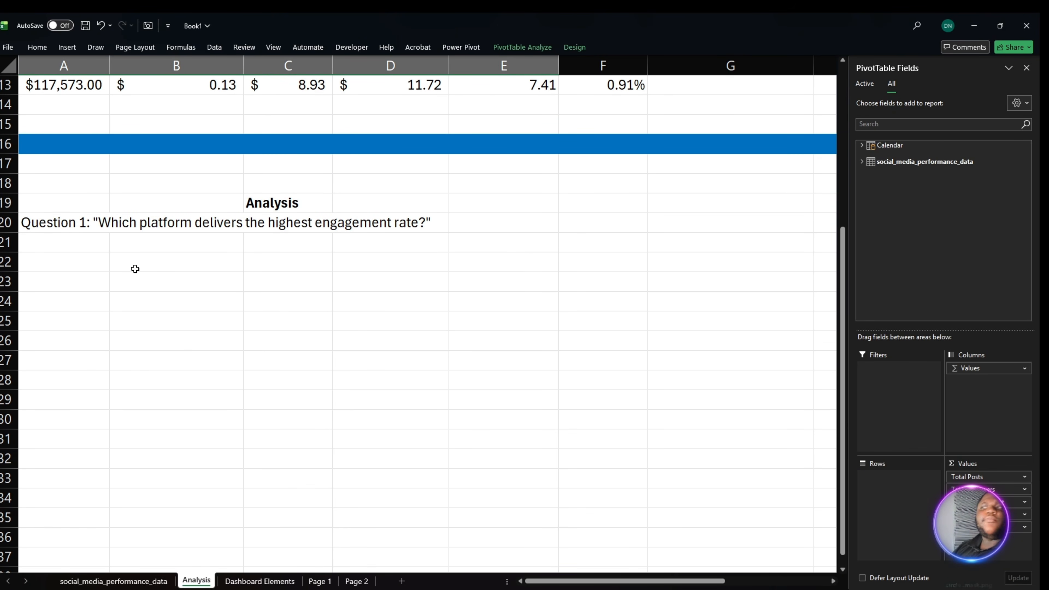
pyautogui.click(135, 270)
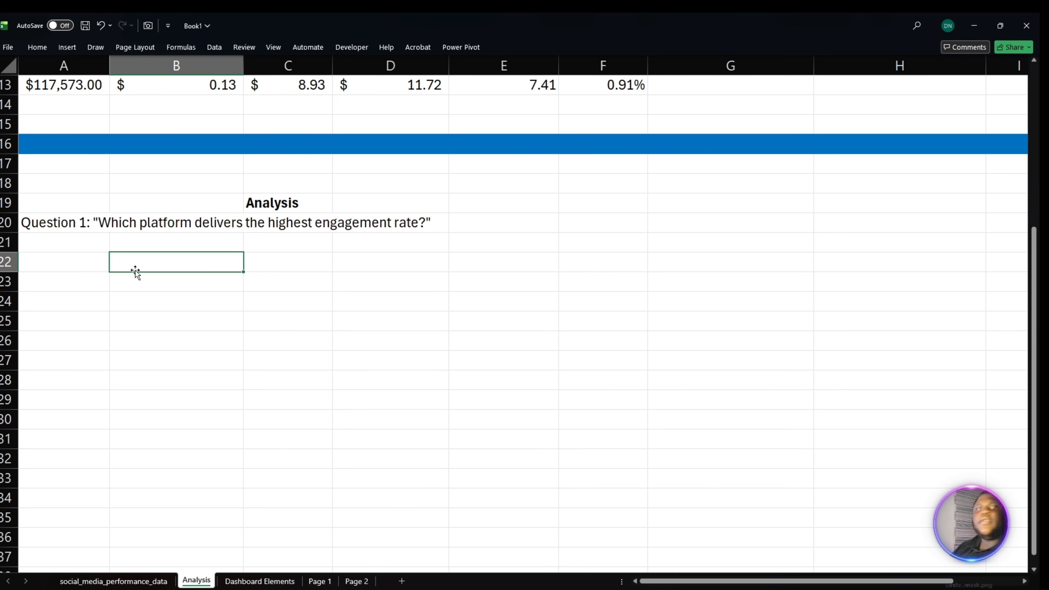
pyautogui.click(140, 282)
pyautogui.hotkey('ctrl', 'v')
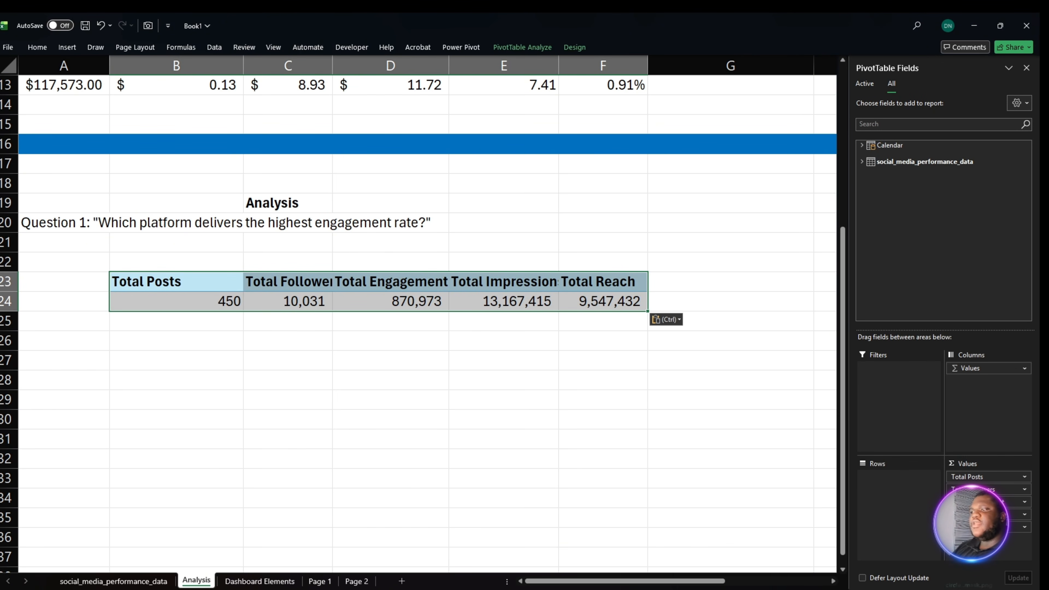
# - Remove all value fields, from Total Reach back to Total Posts, from the copied PivotTable under Question 1
pyautogui.moveTo(988, 527); pyautogui.dragTo(808, 537)
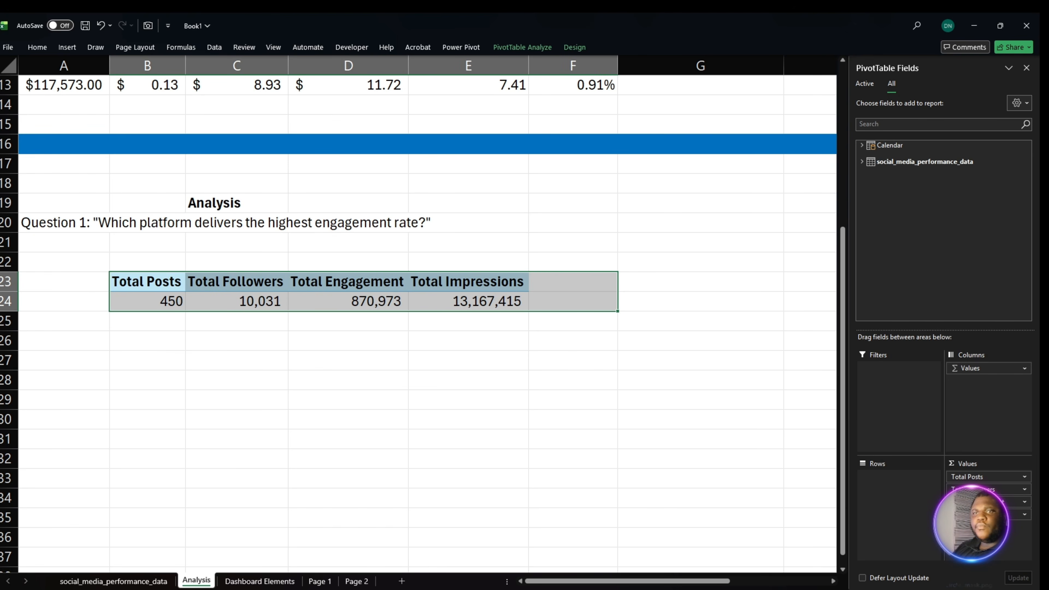
pyautogui.moveTo(984, 515); pyautogui.dragTo(812, 526)
pyautogui.moveTo(983, 501); pyautogui.dragTo(814, 515)
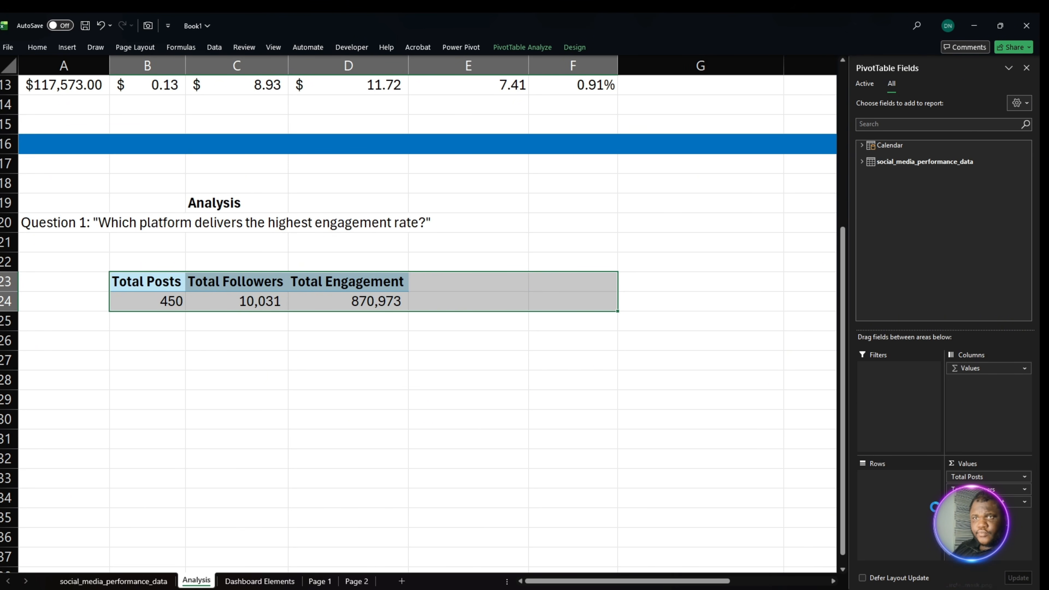
pyautogui.moveTo(986, 490); pyautogui.dragTo(813, 496)
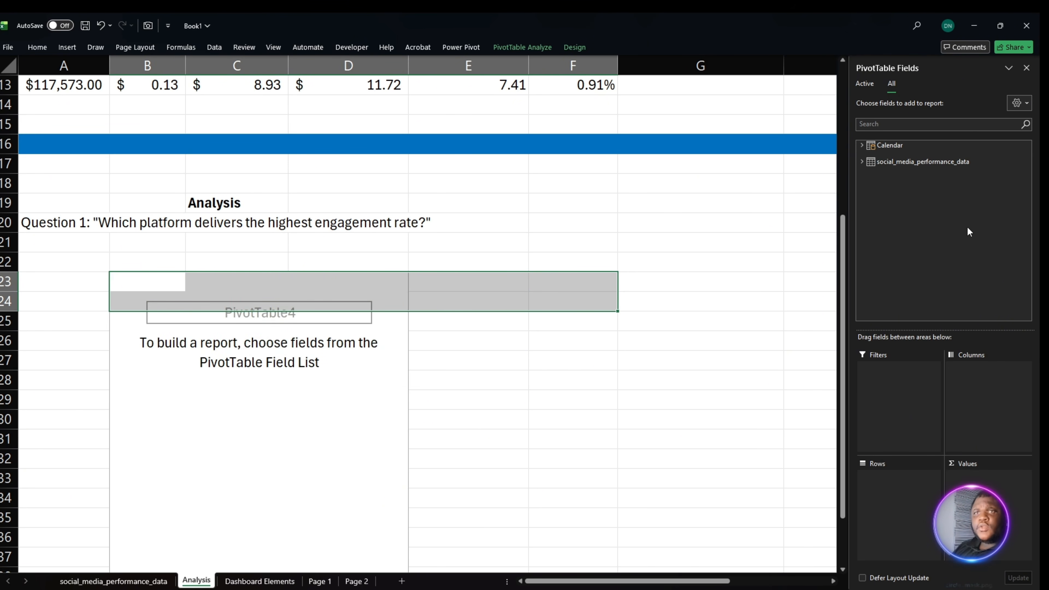
# - Add the Platform field of social_media_performance_data to the rows of the empty PivotTable at B23
pyautogui.click(867, 148)
pyautogui.click(868, 148)
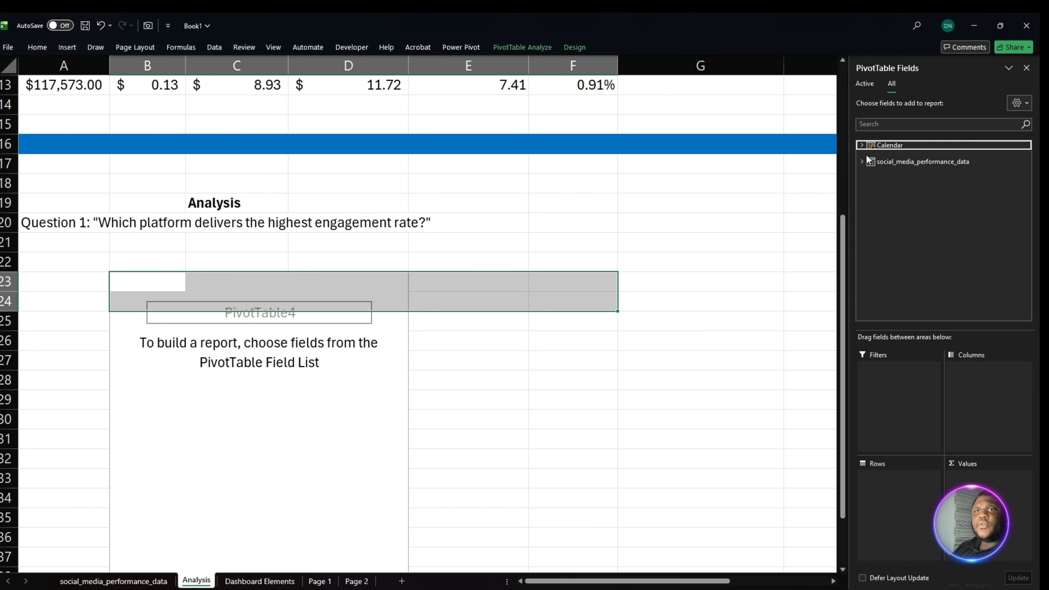
pyautogui.click(869, 161)
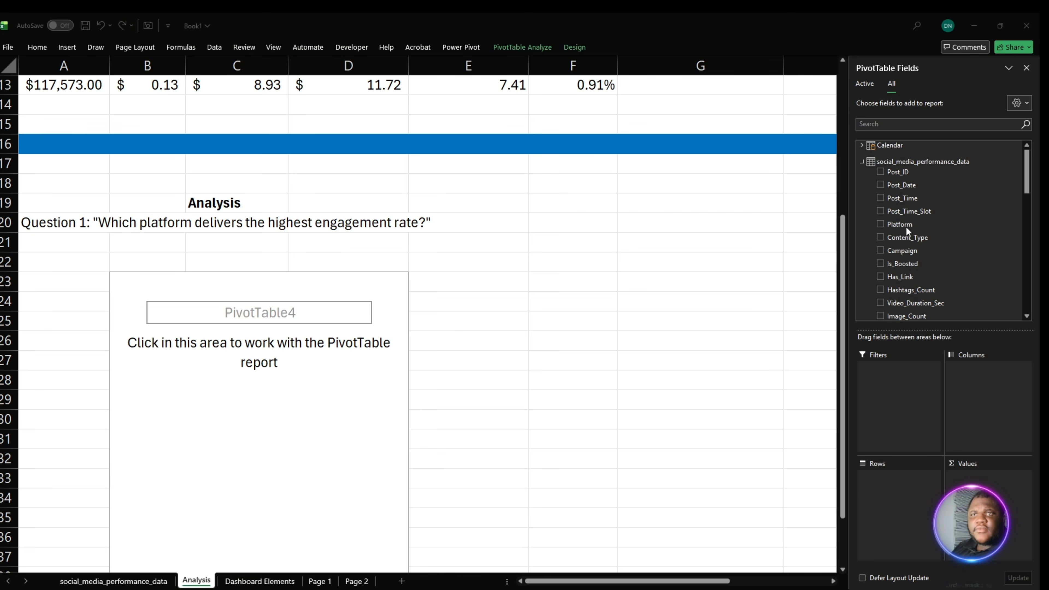
pyautogui.moveTo(906, 226); pyautogui.dragTo(927, 494)
# - Add the Engagement Rate measure to the values of the Platform PivotTable under Question 1
pyautogui.scroll(-5, 948, 279)
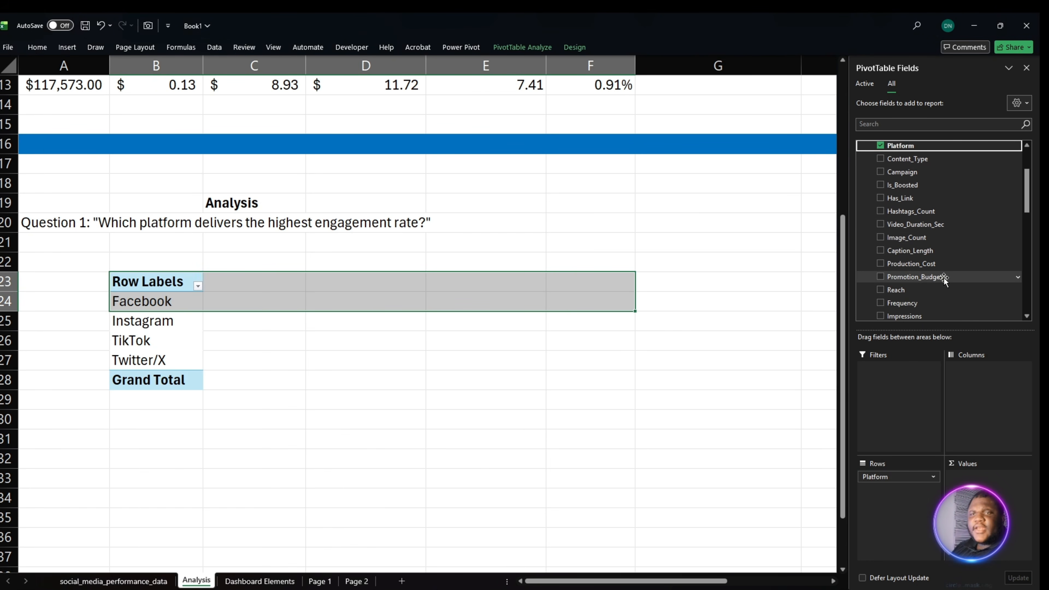
pyautogui.scroll(-10, 952, 283)
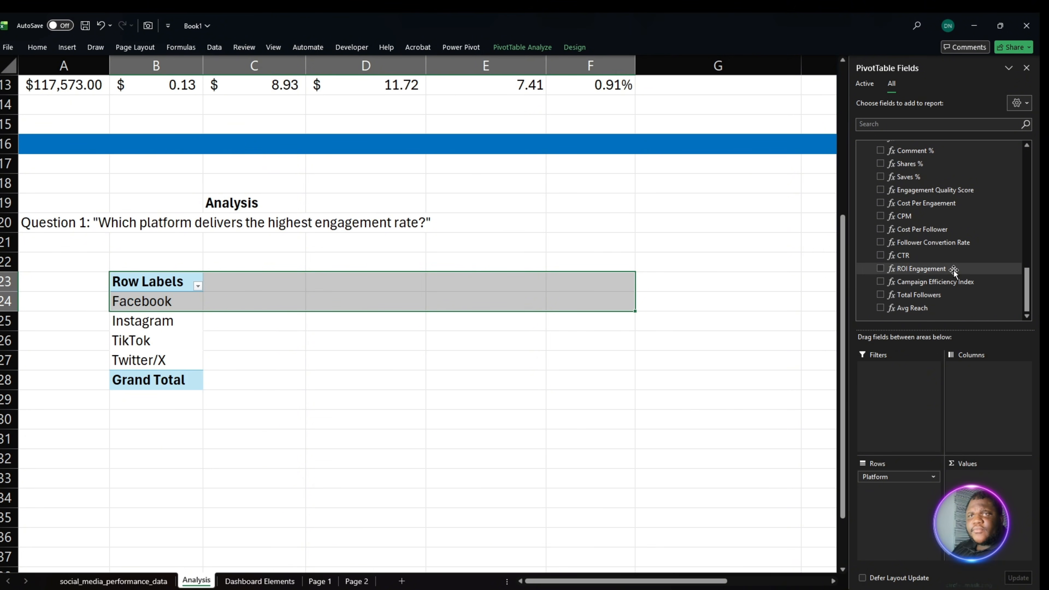
pyautogui.scroll(1, 943, 262)
pyautogui.scroll(1, 972, 265)
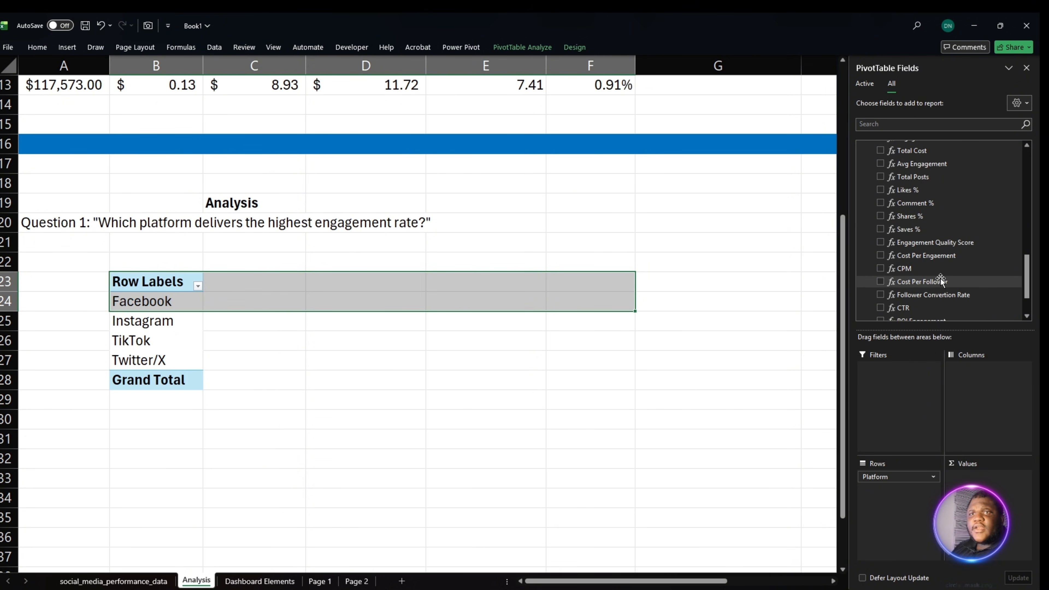
pyautogui.scroll(1, 968, 275)
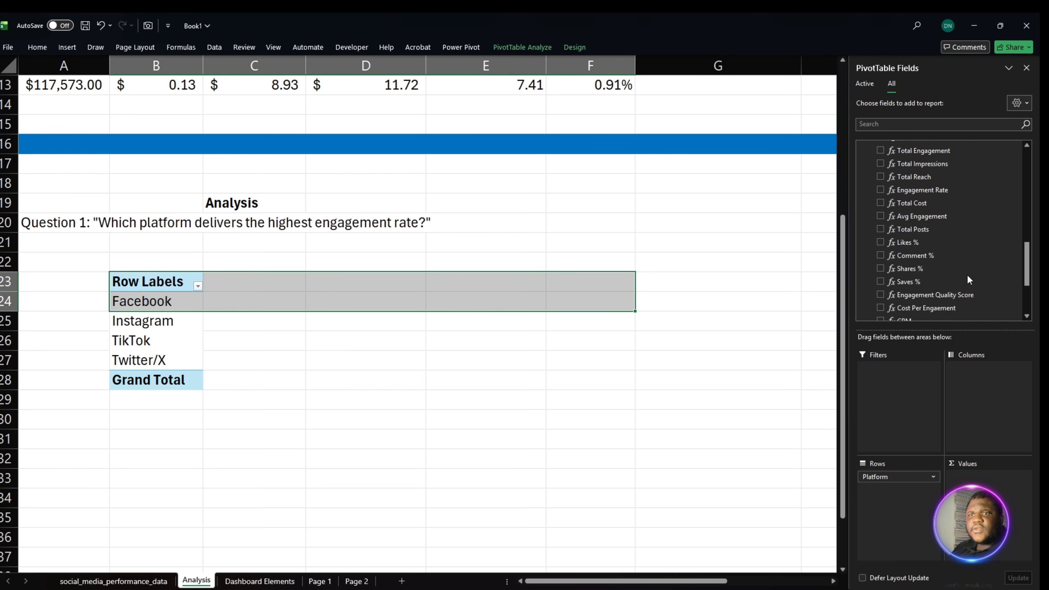
pyautogui.moveTo(923, 189); pyautogui.dragTo(987, 476)
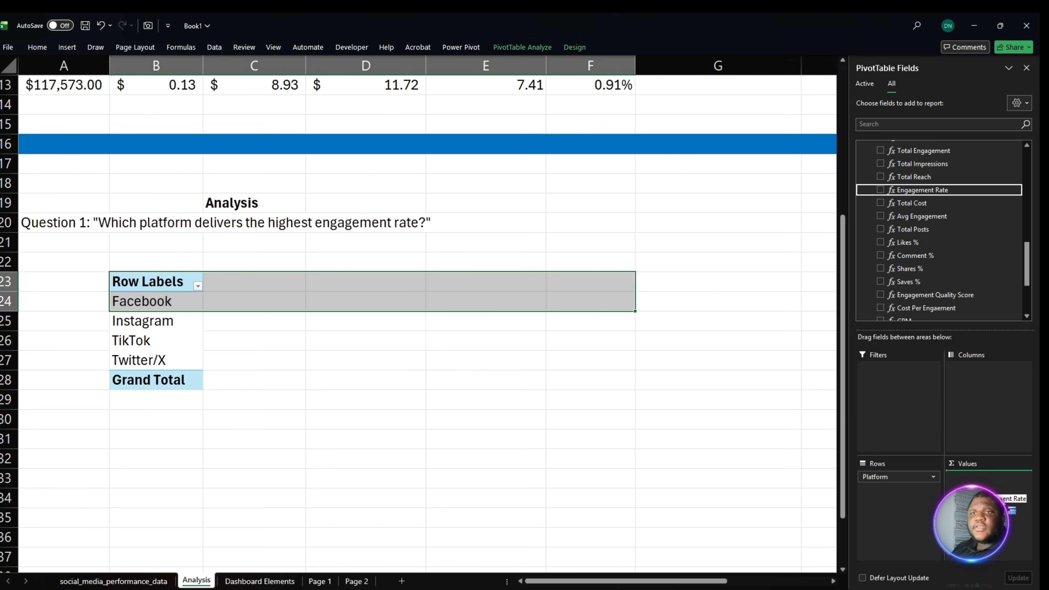
# - Format the platforms' engagement rates in C24:C27 as percentages with two decimal places
pyautogui.click(260, 350)
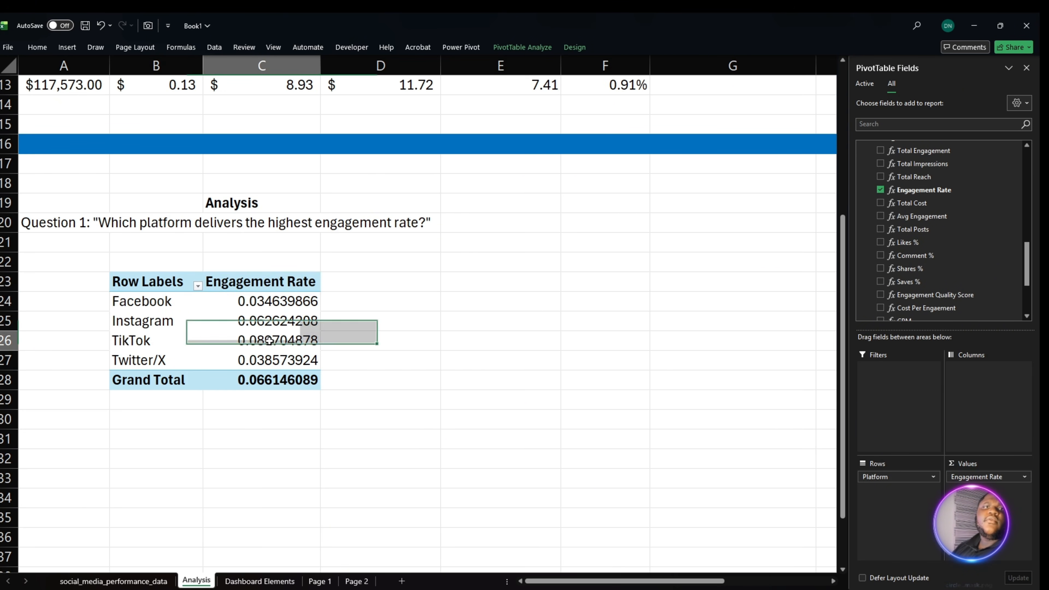
pyautogui.moveTo(278, 361); pyautogui.dragTo(263, 306)
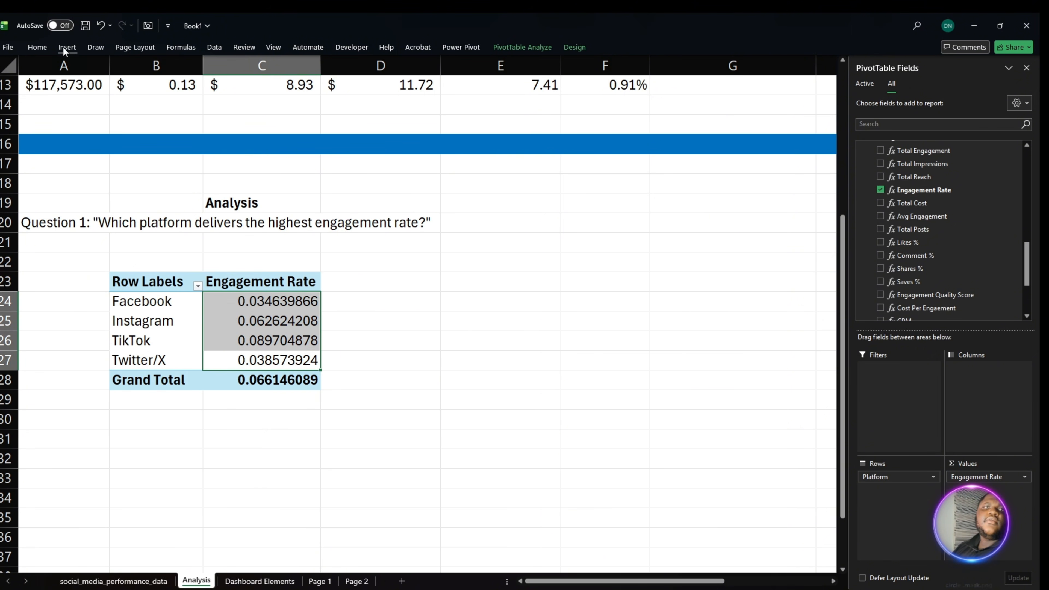
pyautogui.click(38, 47)
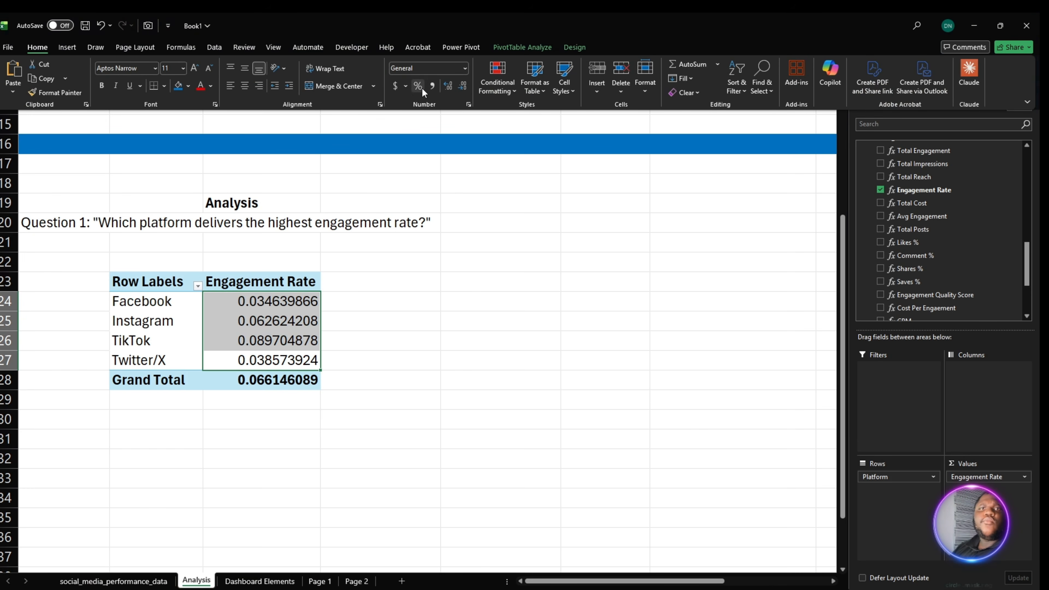
pyautogui.click(418, 86)
pyautogui.click(450, 86)
pyautogui.click(450, 86)
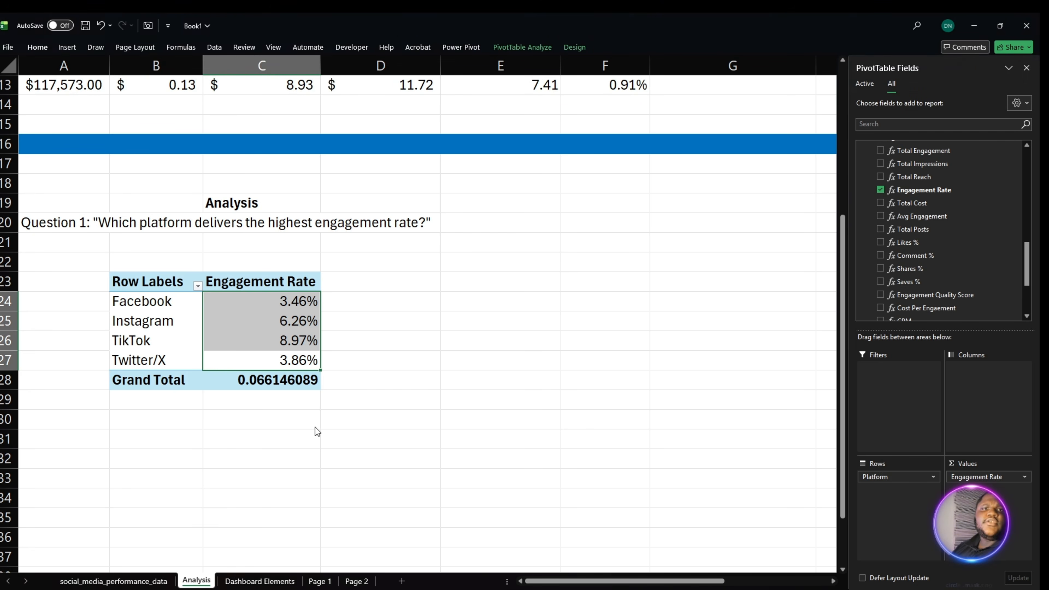
# - Turn off the grand totals for both rows and columns in the Question 1 PivotTable
pyautogui.click(282, 395)
pyautogui.rightClick(267, 342)
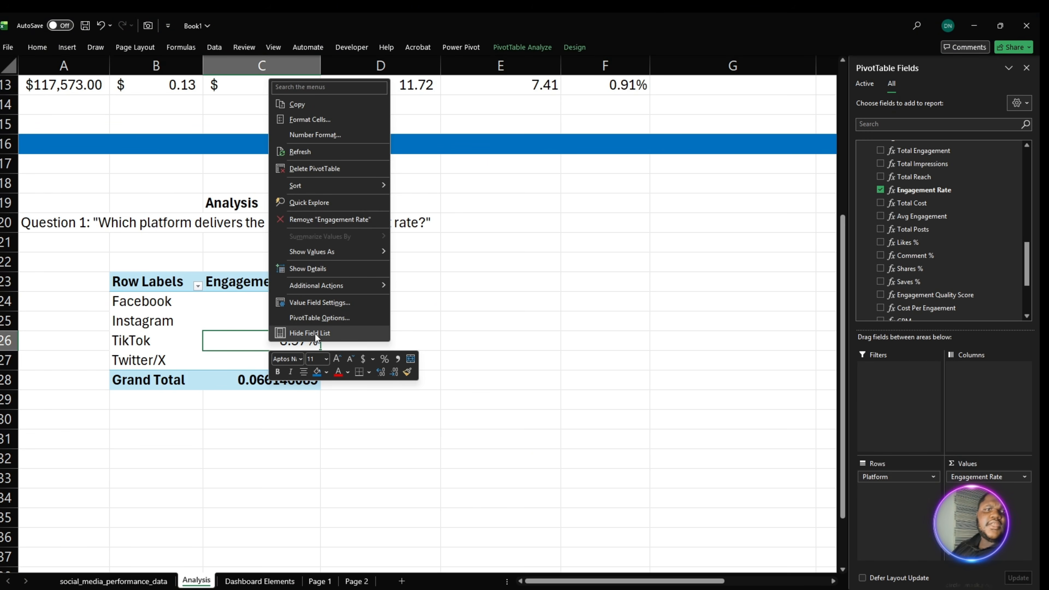
pyautogui.click(315, 321)
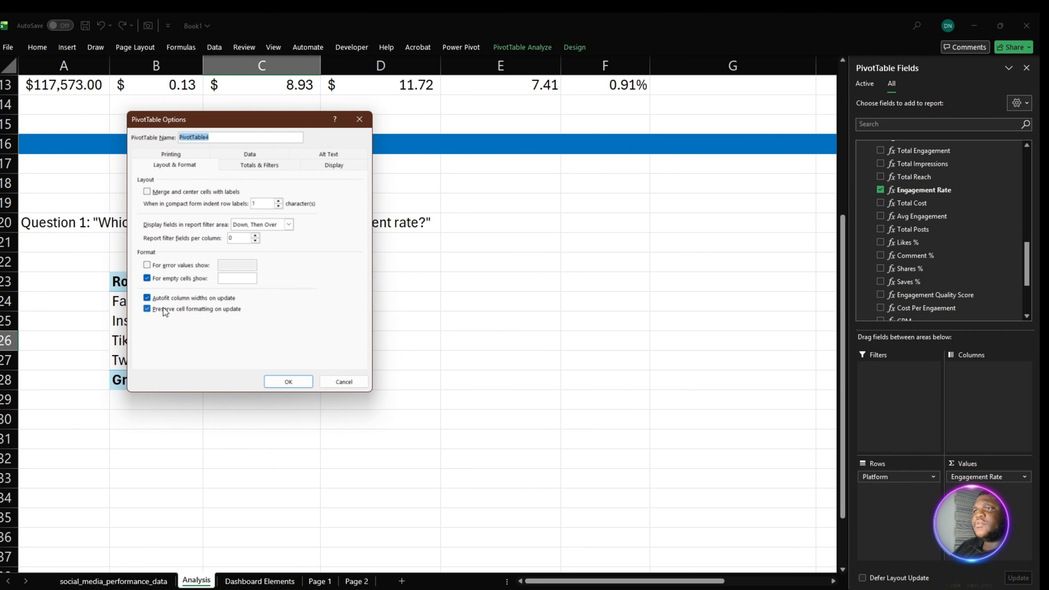
pyautogui.click(259, 165)
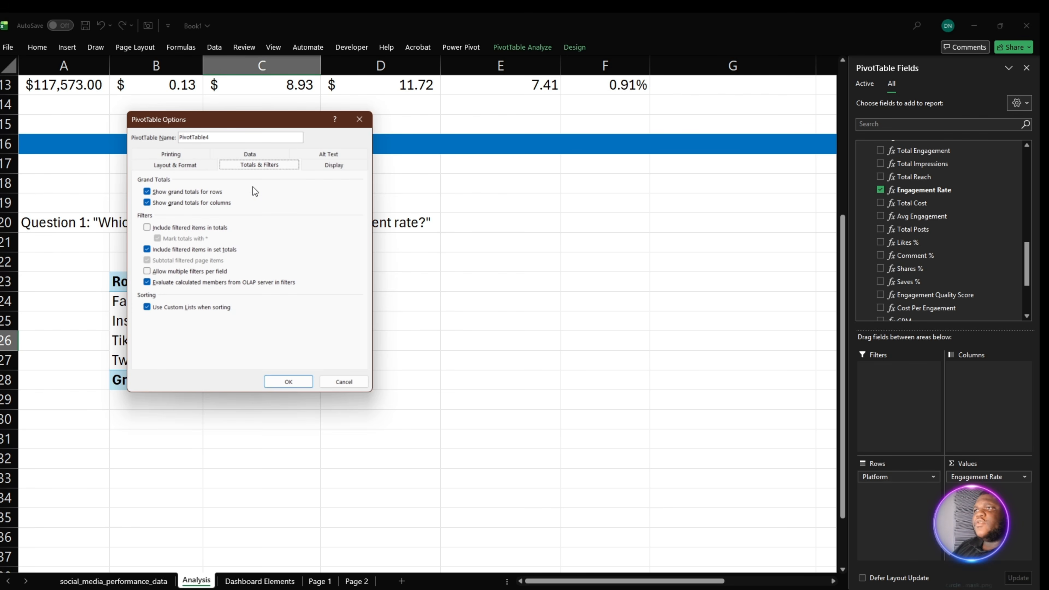
pyautogui.click(175, 194)
pyautogui.click(174, 203)
pyautogui.click(288, 381)
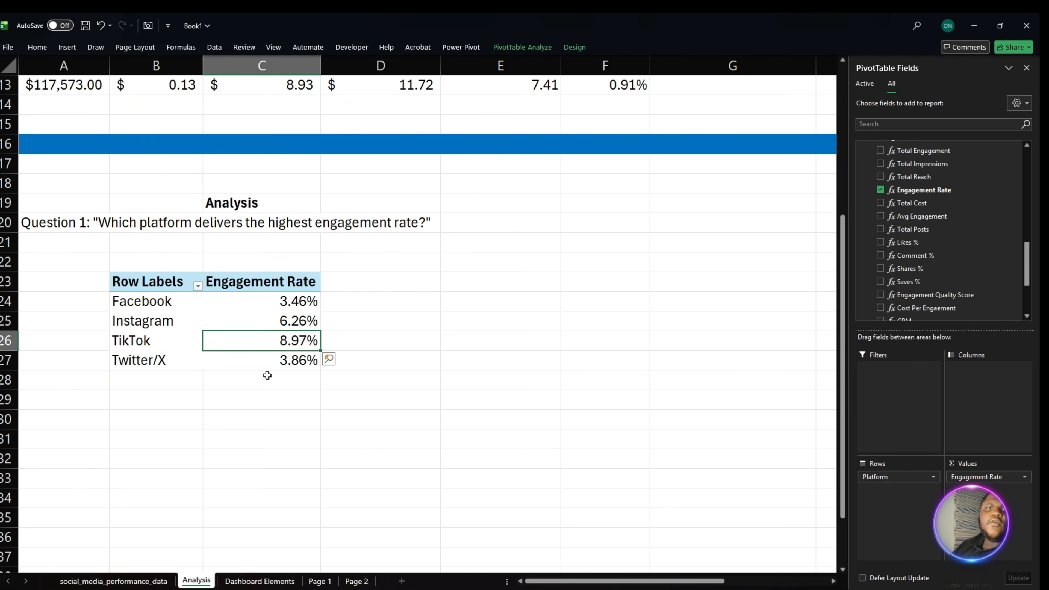
# - Sort the platforms in the Question 1 PivotTable by Engagement Rate from smallest to largest
pyautogui.rightClick(290, 329)
pyautogui.moveTo(359, 434)
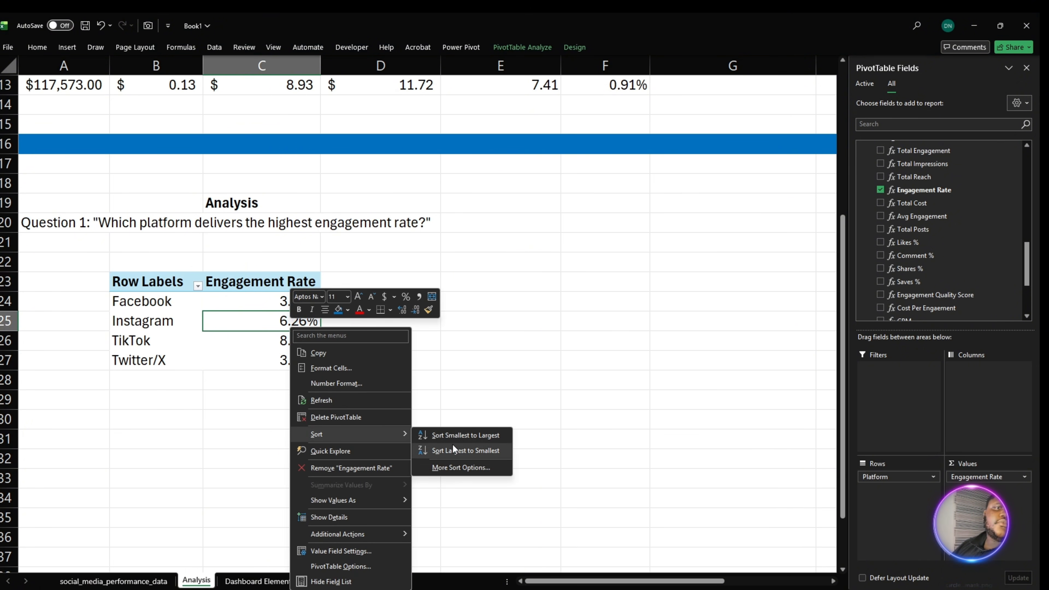
pyautogui.click(459, 436)
pyautogui.click(298, 418)
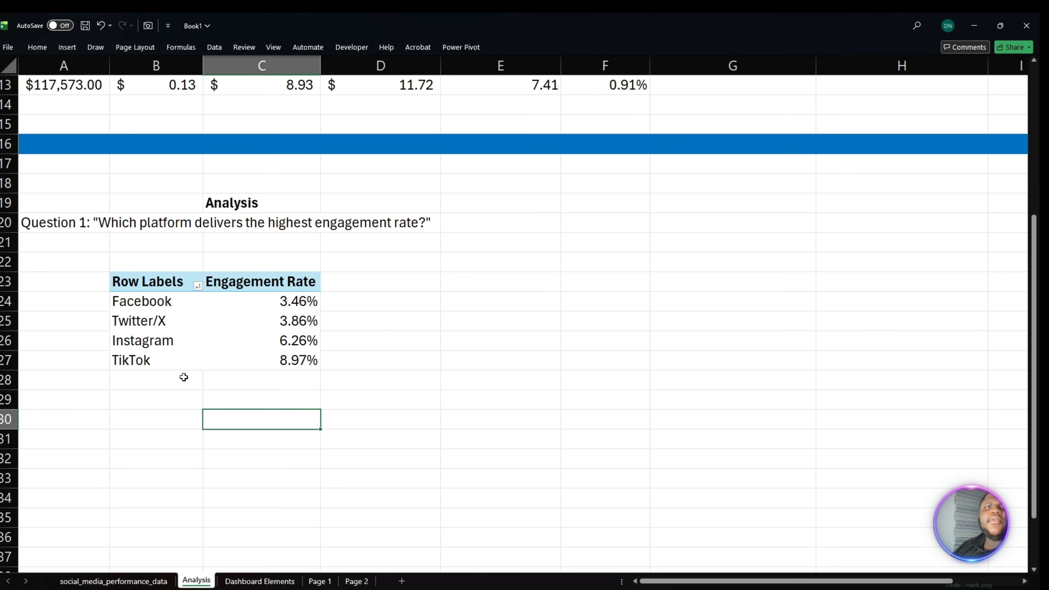
# - Review the engagement rate of each platform row by row, from TikTok up to Facebook
pyautogui.moveTo(147, 368); pyautogui.dragTo(296, 365)
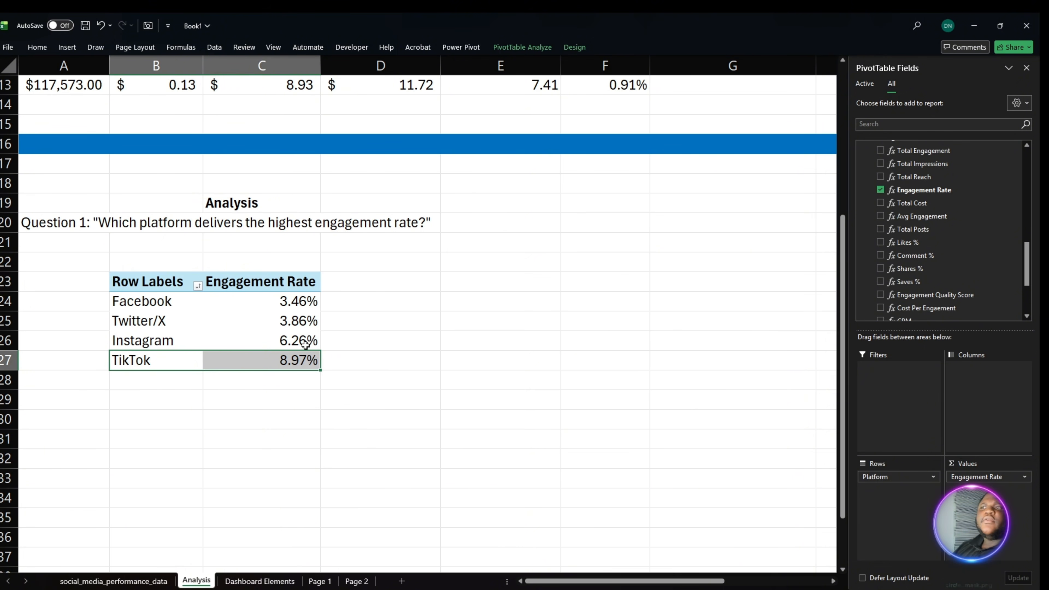
pyautogui.moveTo(167, 346); pyautogui.dragTo(218, 339)
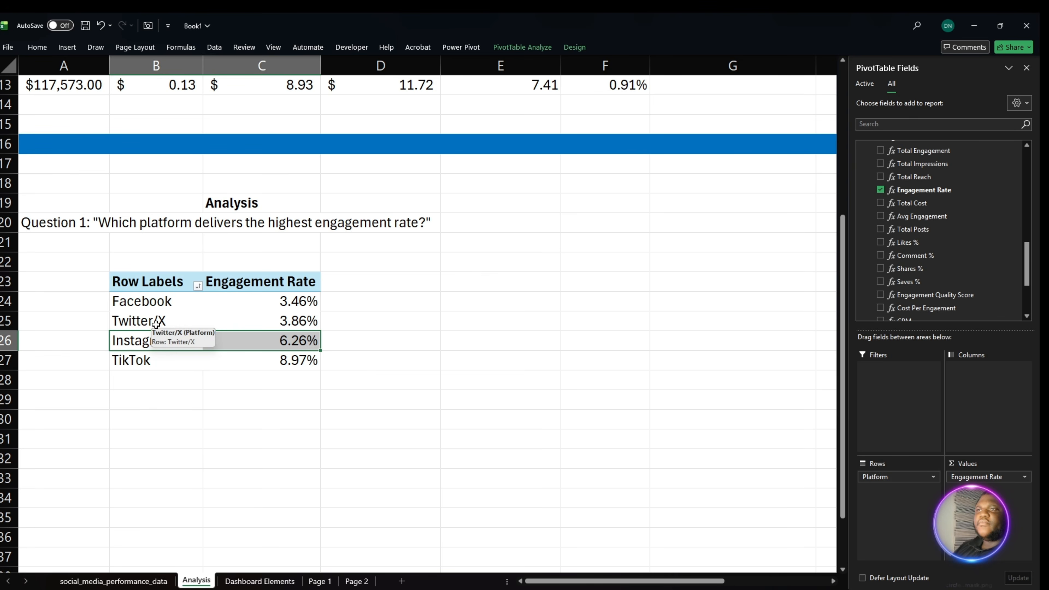
pyautogui.moveTo(162, 324); pyautogui.dragTo(248, 325)
pyautogui.moveTo(165, 304); pyautogui.dragTo(260, 309)
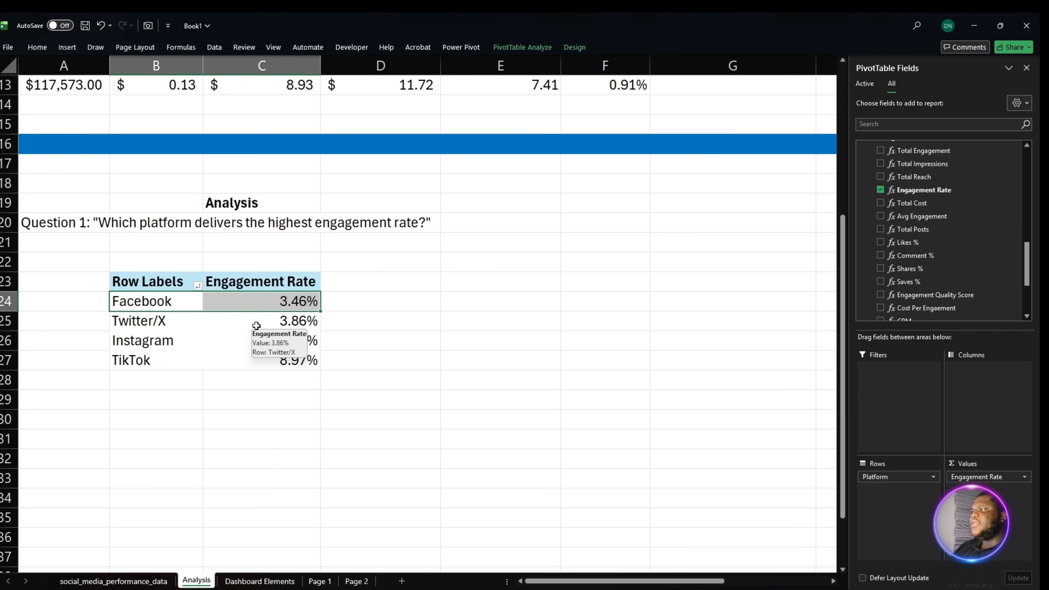
pyautogui.click(168, 288)
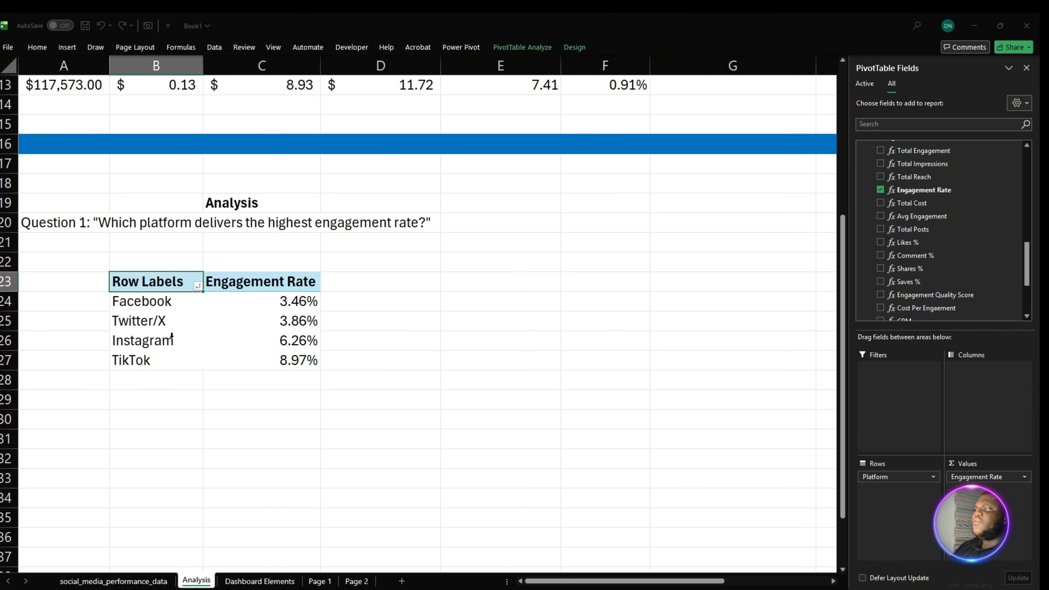
pyautogui.click(172, 331)
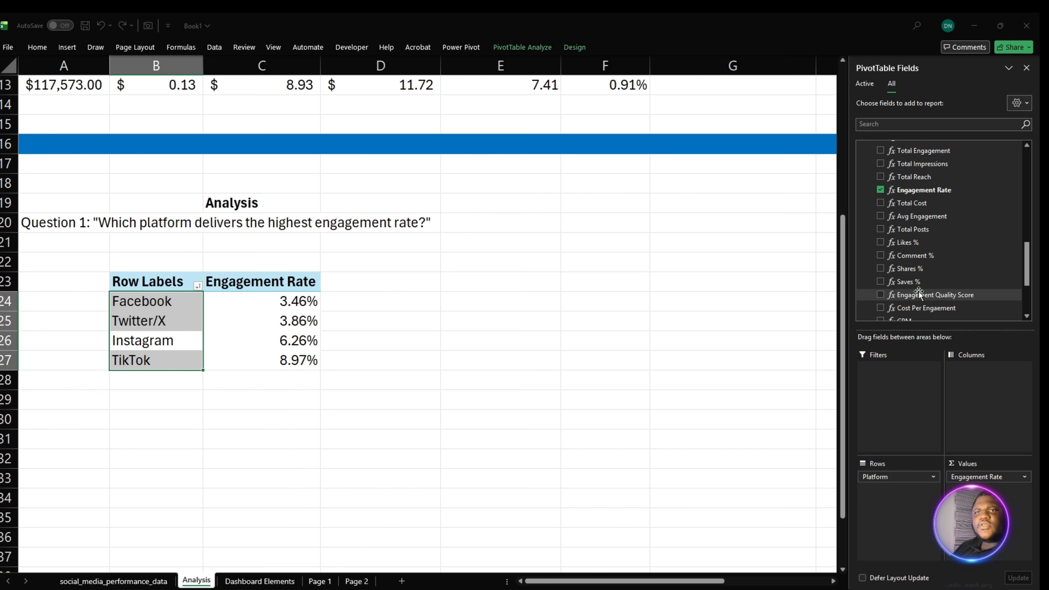
# - Add the Total Posts measure to the Question 1 PivotTable and format D24:D27 as Number without decimals
pyautogui.scroll(2, 991, 269)
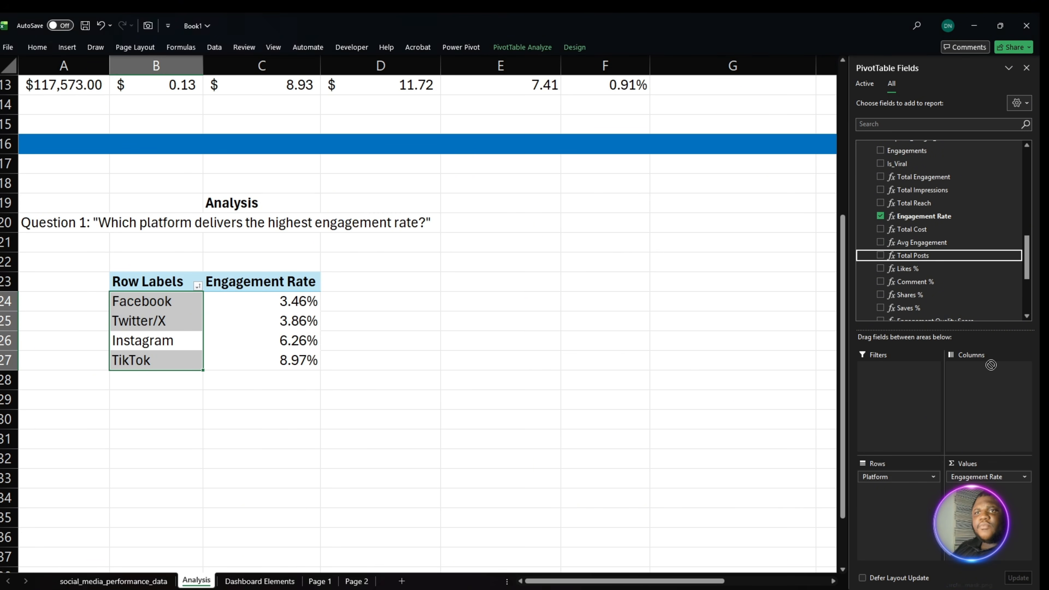
pyautogui.click(913, 256)
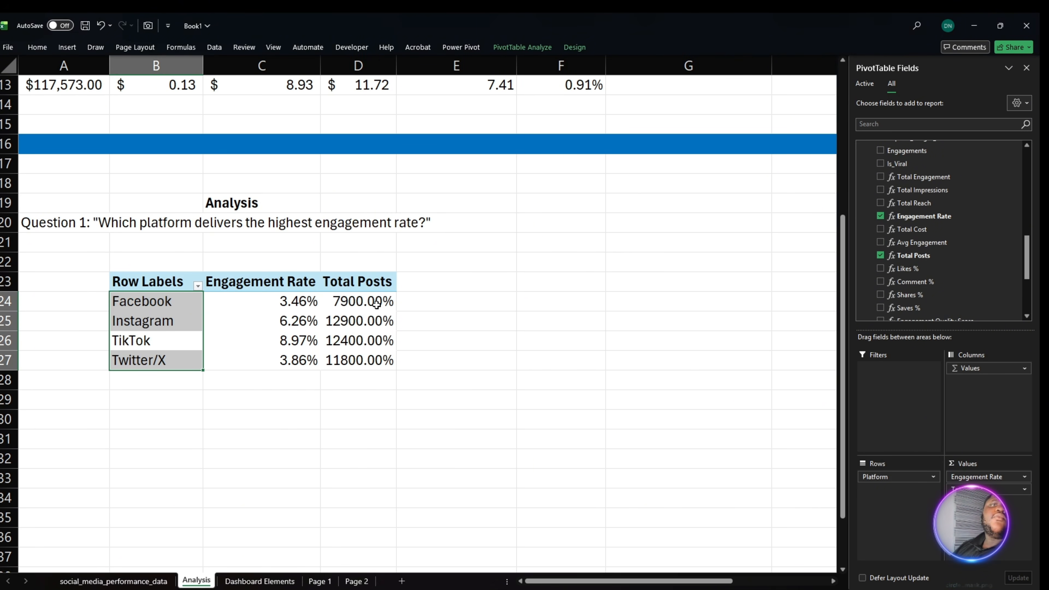
pyautogui.moveTo(377, 302); pyautogui.dragTo(376, 359)
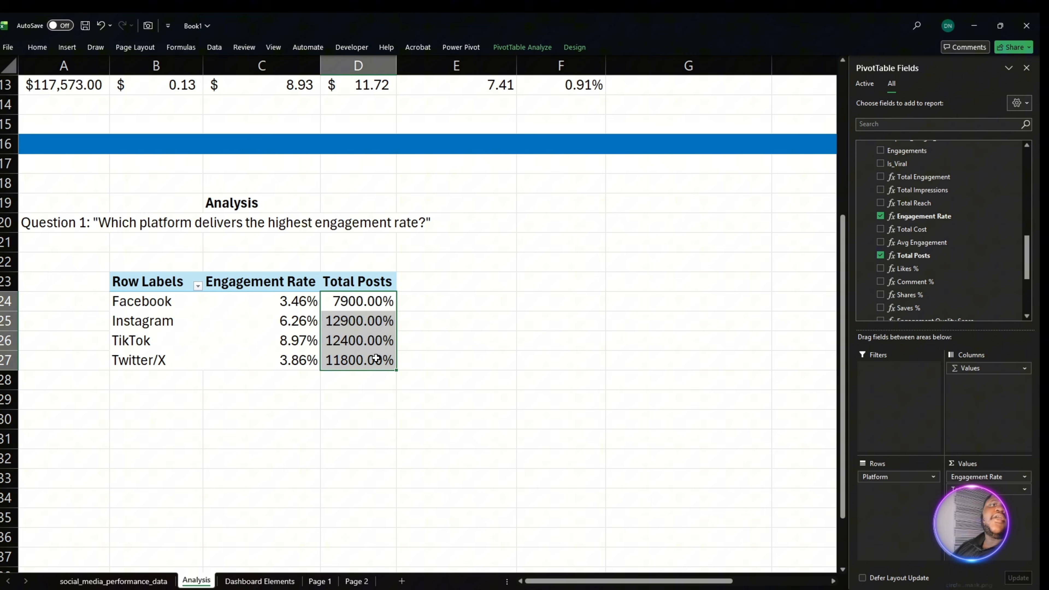
pyautogui.click(37, 47)
pyautogui.click(464, 69)
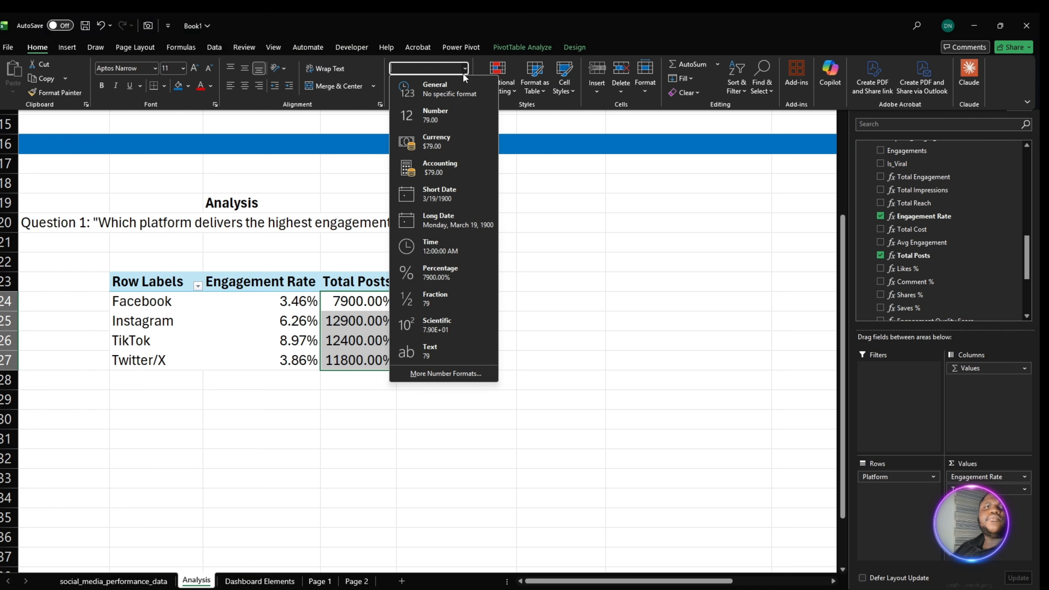
pyautogui.click(442, 109)
pyautogui.click(453, 84)
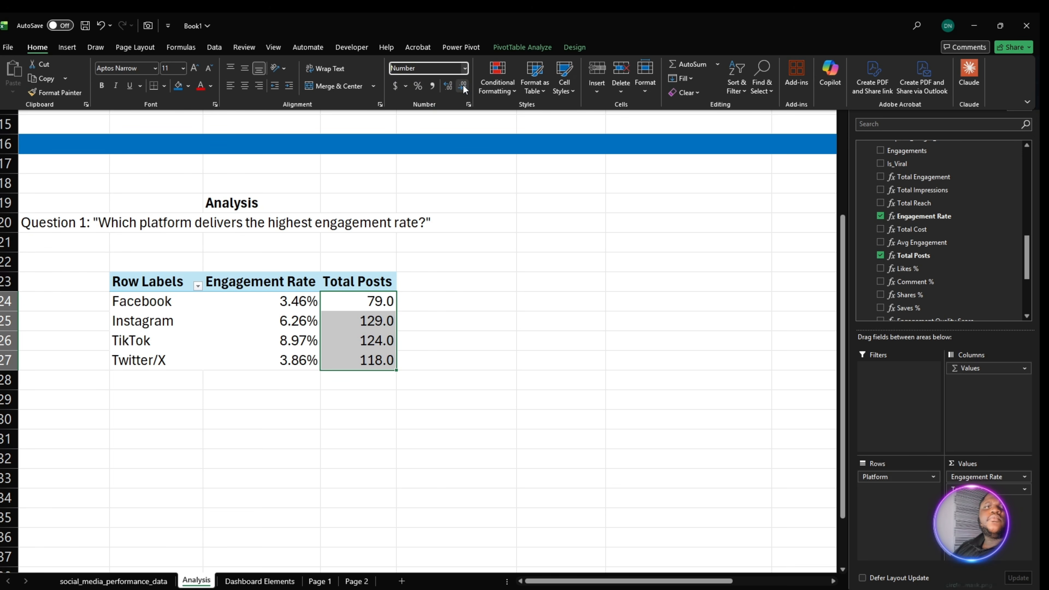
pyautogui.click(452, 84)
pyautogui.click(430, 400)
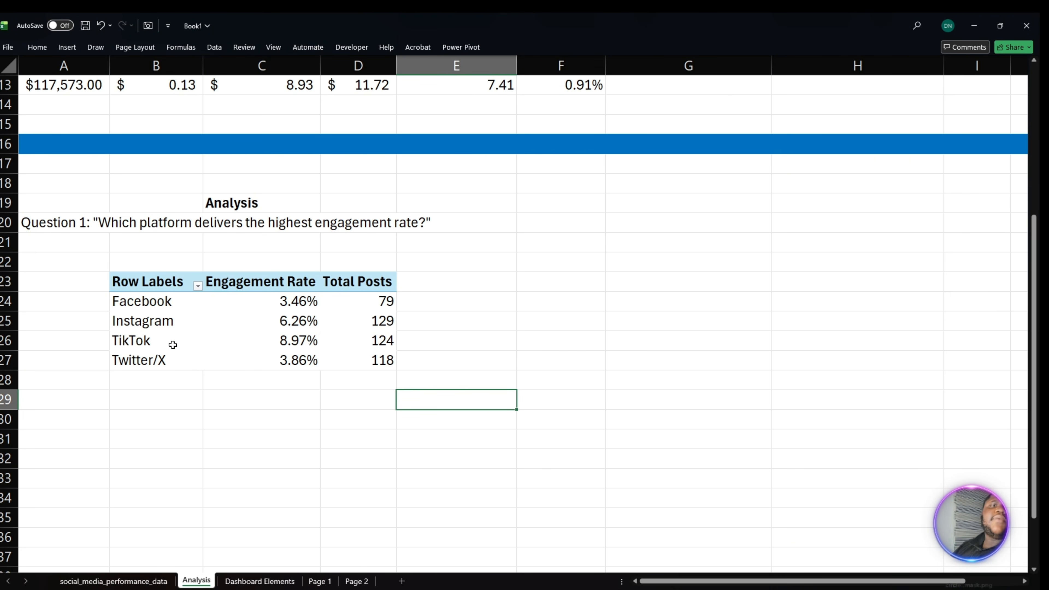
# - Compare TikTok's engagement rate and total posts with those of Instagram, Twitter/X and Facebook
pyautogui.moveTo(173, 345); pyautogui.dragTo(359, 342)
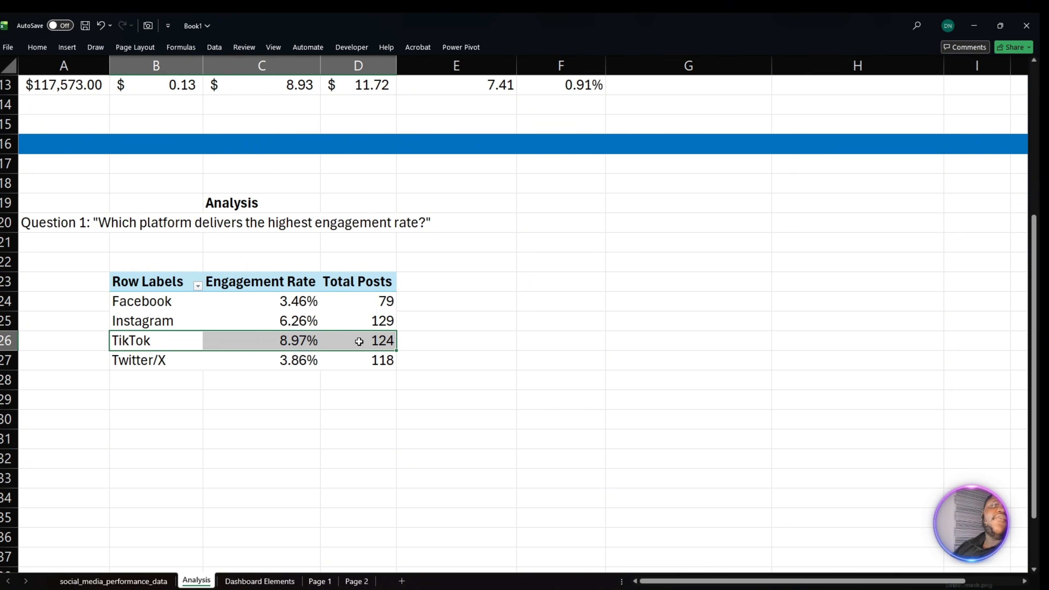
pyautogui.click(375, 343)
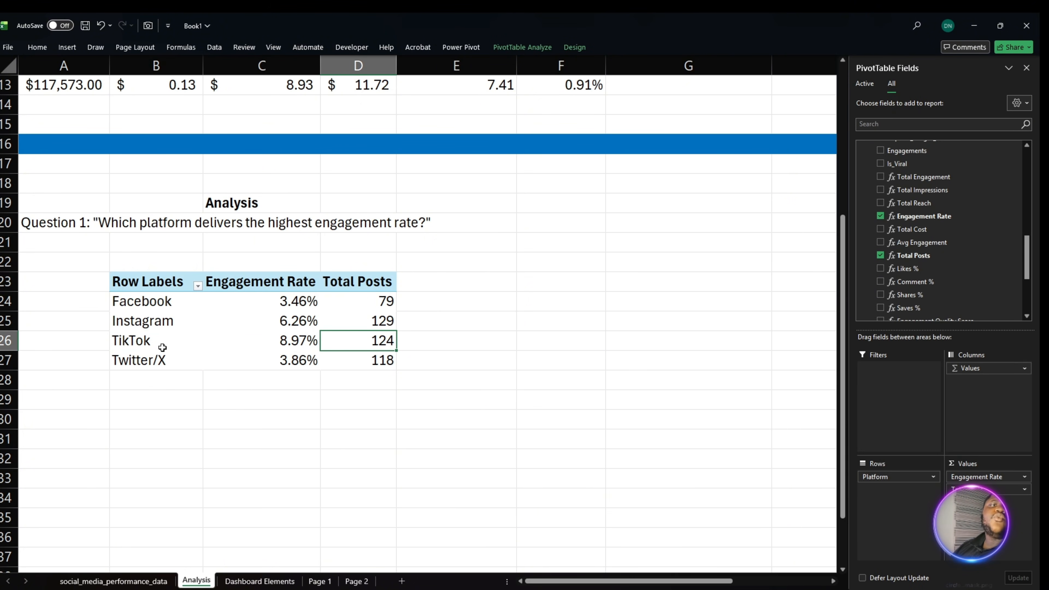
pyautogui.moveTo(166, 341); pyautogui.dragTo(356, 346)
pyautogui.click(305, 343)
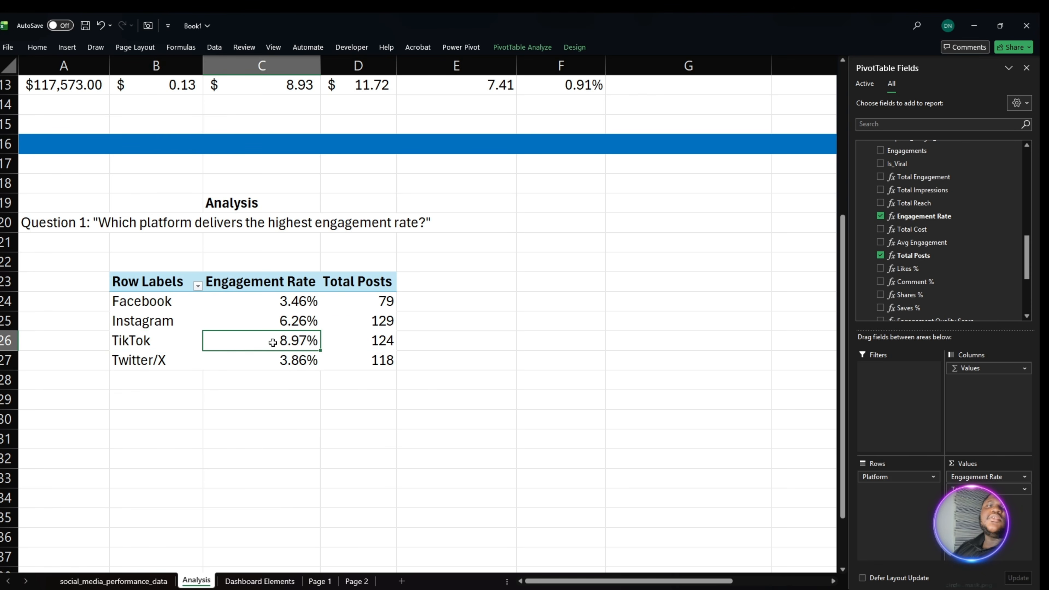
pyautogui.click(306, 326)
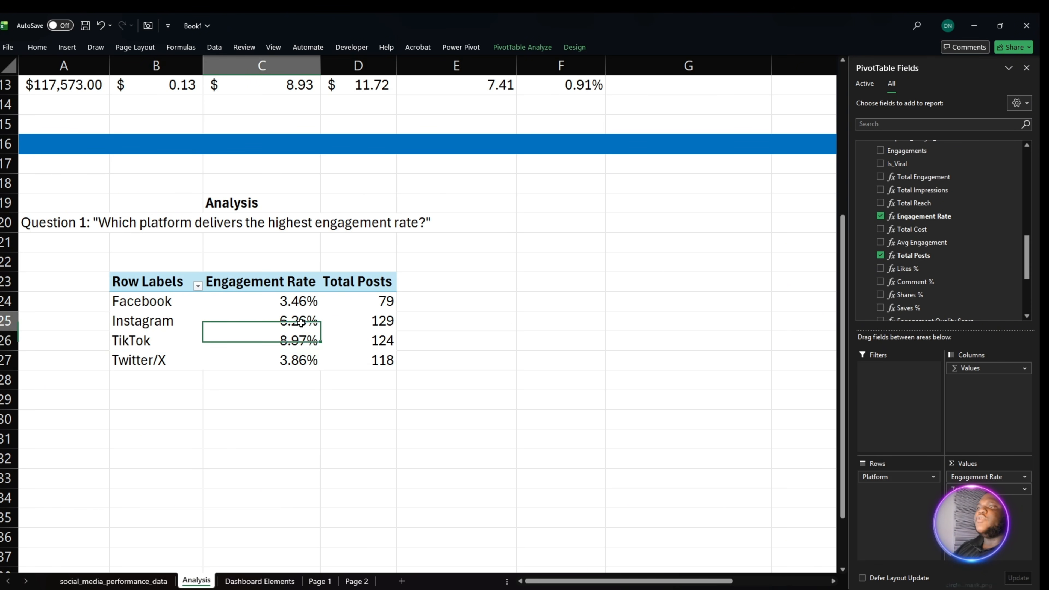
pyautogui.click(292, 367)
pyautogui.click(293, 309)
pyautogui.click(293, 308)
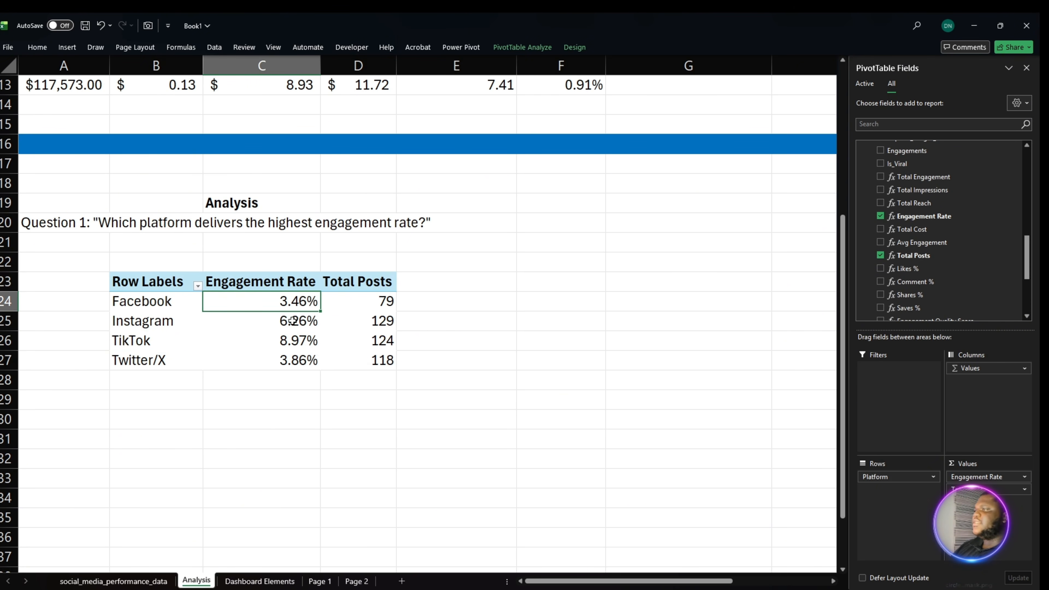
# - Link cell B30 to the Facebook label in B24 and fill the formula down to B33 for all four platforms
pyautogui.click(167, 402)
pyautogui.click(158, 416)
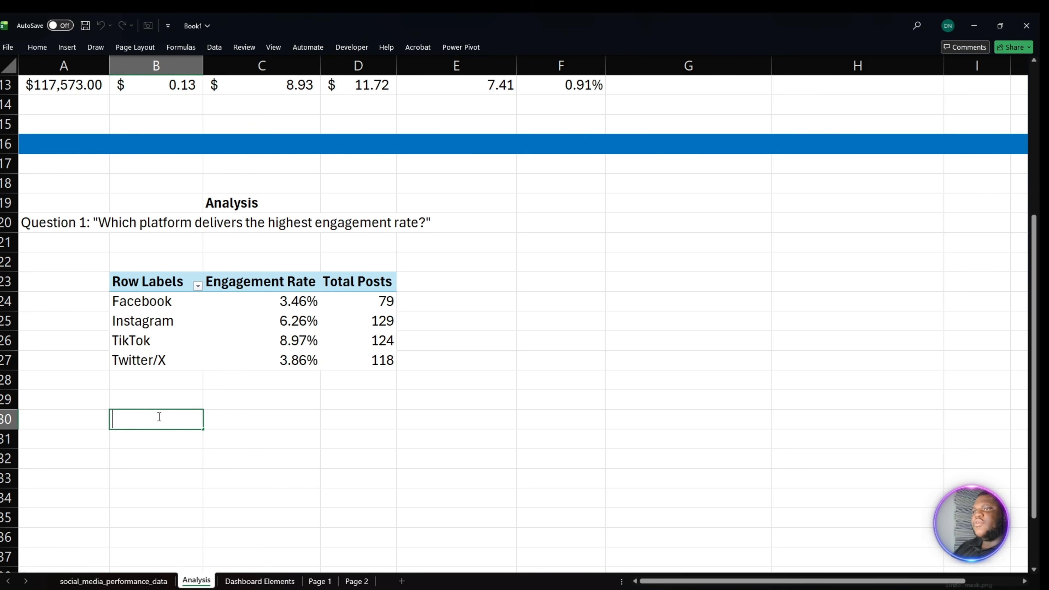
pyautogui.write('=')
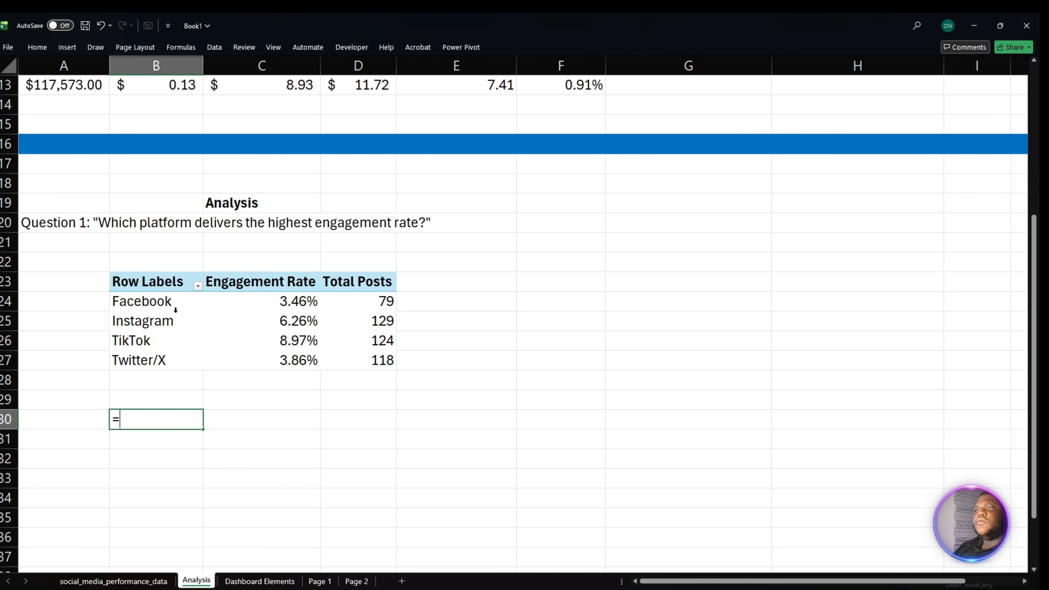
pyautogui.click(171, 305)
pyautogui.press('Return')
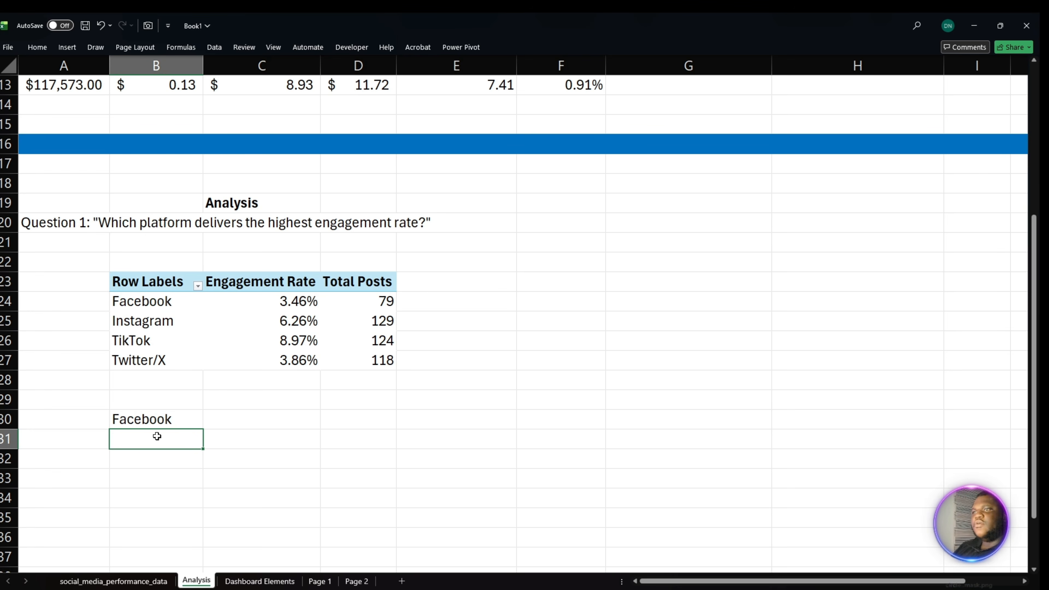
pyautogui.click(169, 425)
pyautogui.moveTo(204, 428); pyautogui.dragTo(205, 489)
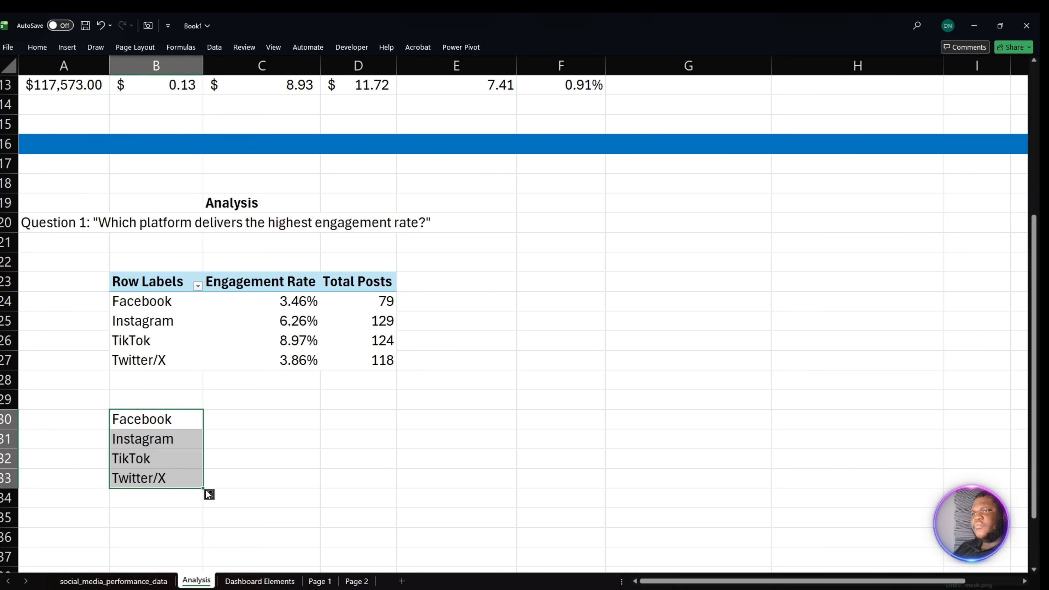
# - Link cell C30 to Facebook's engagement rate in C24 and fill the formula down to C33
pyautogui.click(249, 423)
pyautogui.doubleClick(241, 416)
pyautogui.write('=')
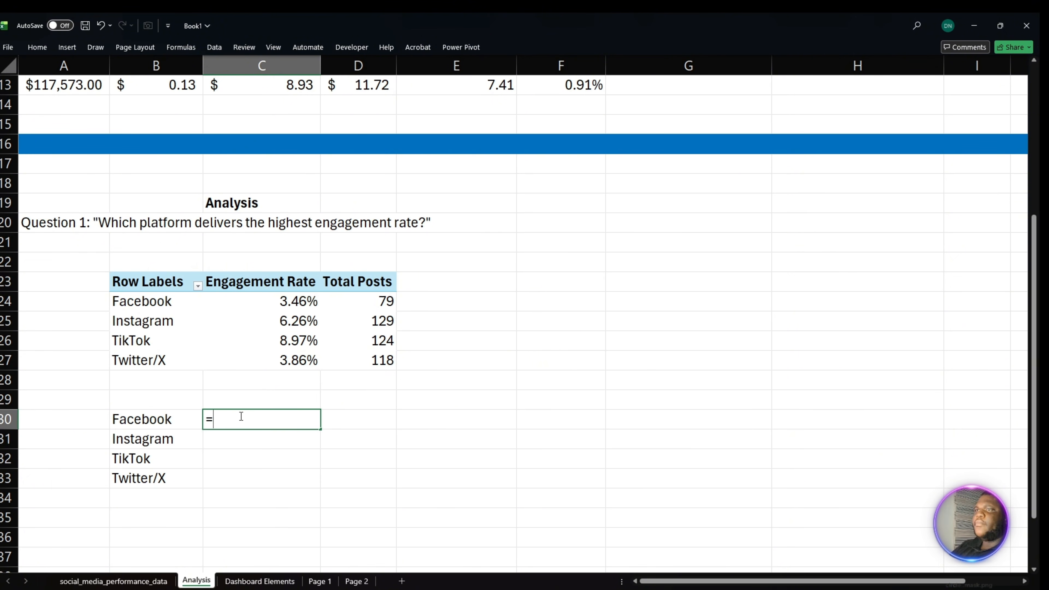
pyautogui.click(304, 303)
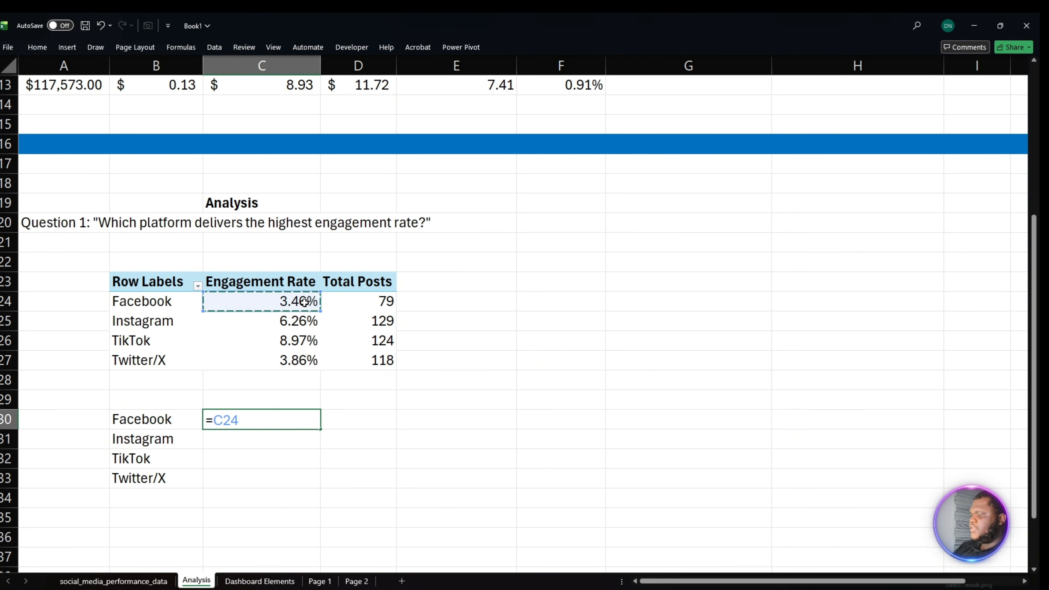
pyautogui.press('Return')
pyautogui.click(285, 417)
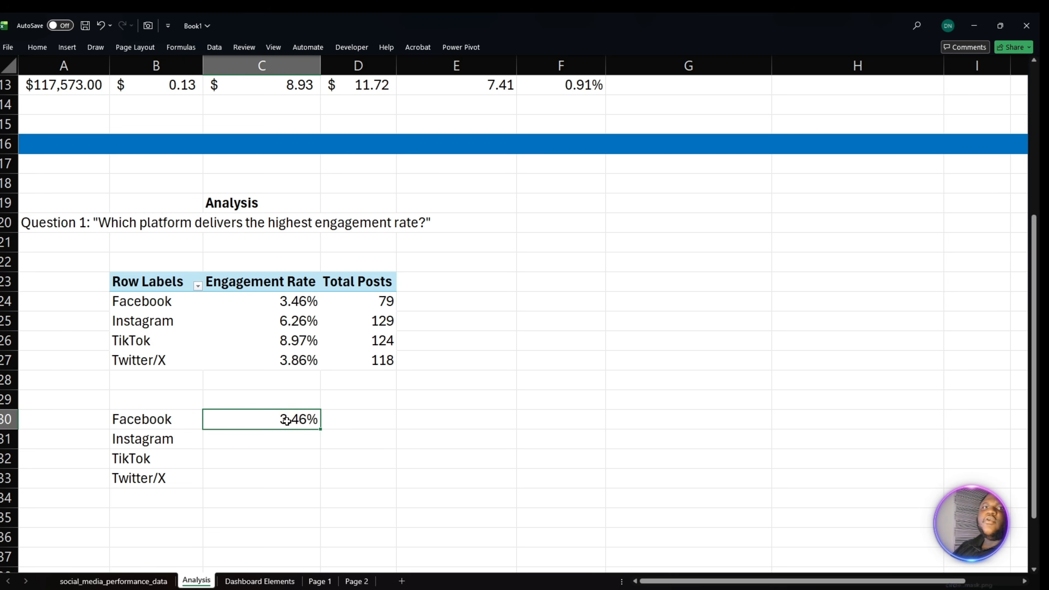
pyautogui.moveTo(322, 431); pyautogui.dragTo(311, 492)
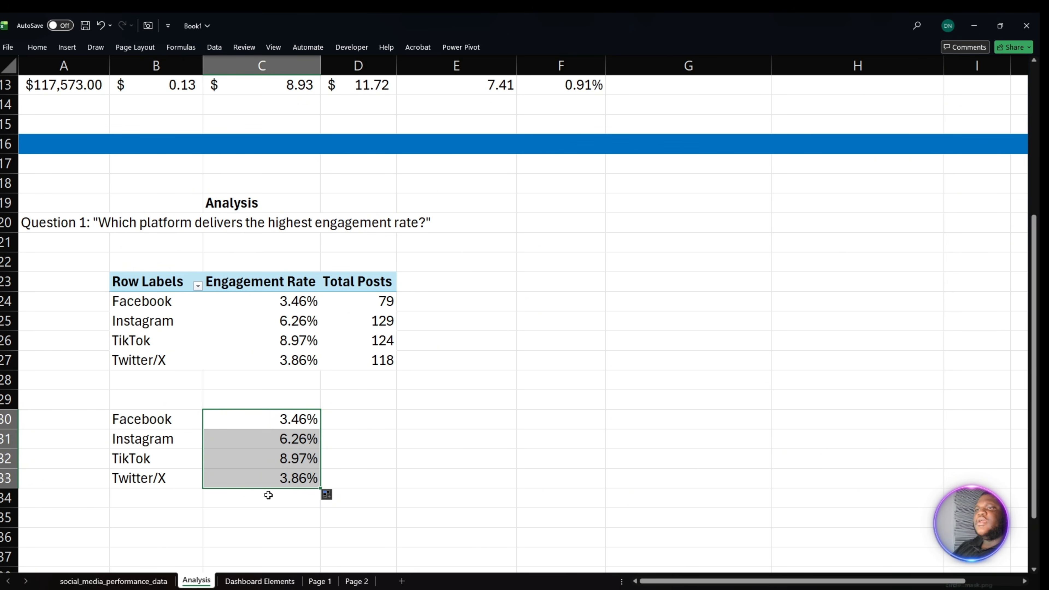
# - Sort the Question 1 PivotTable by engagement rate from smallest to largest
pyautogui.click(305, 321)
pyautogui.rightClick(294, 327)
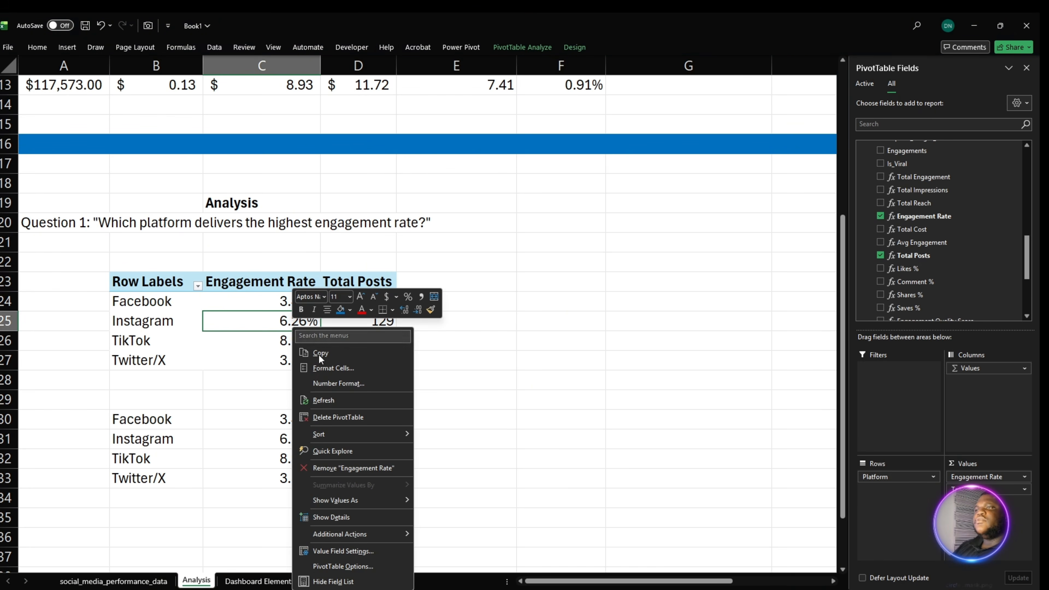
pyautogui.moveTo(360, 435)
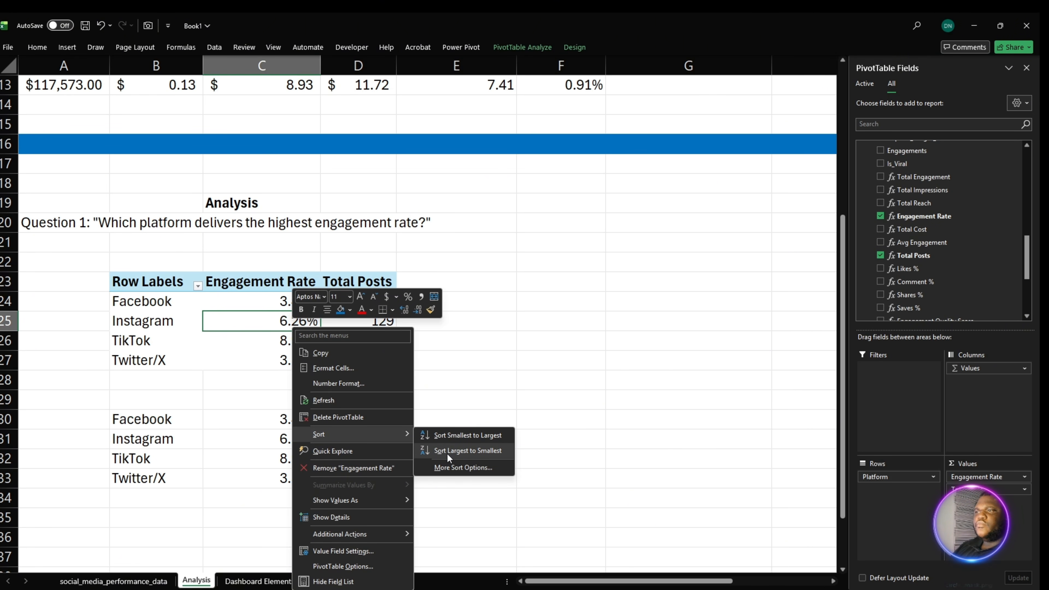
pyautogui.click(457, 434)
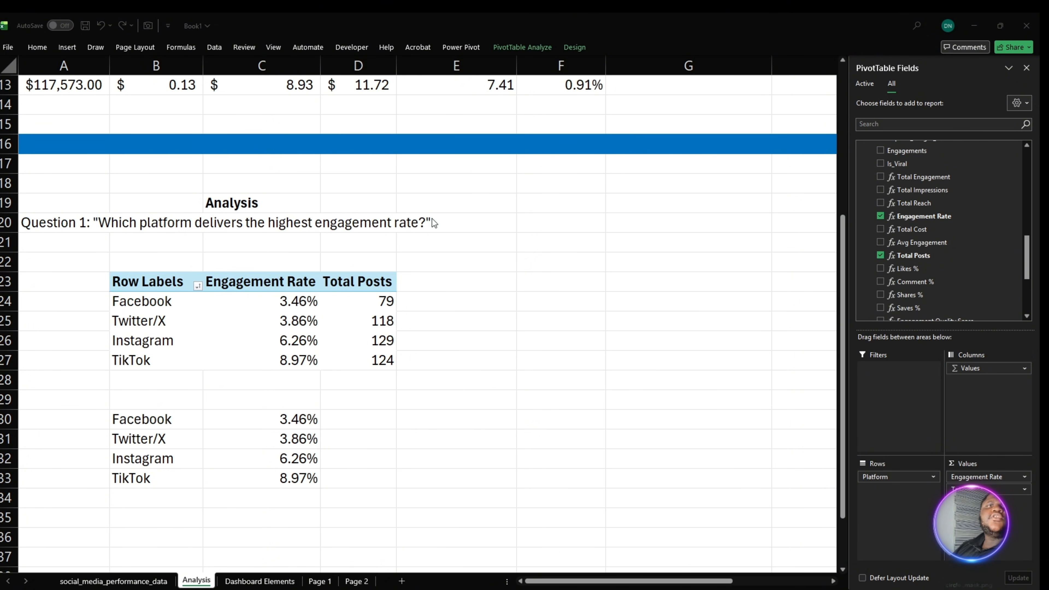
# - Paste the heading Question 2: "What content type performs best across platforms?" into cell G20
pyautogui.click(633, 221)
pyautogui.write('Question 2: "What content type performs best across platforms?"')
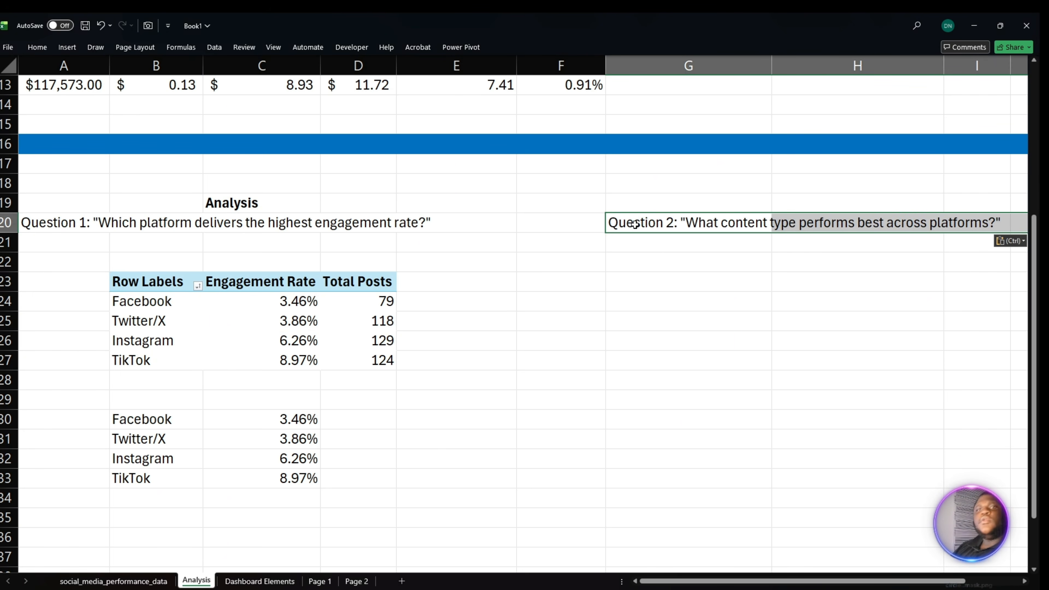
pyautogui.moveTo(800, 581); pyautogui.dragTo(855, 581)
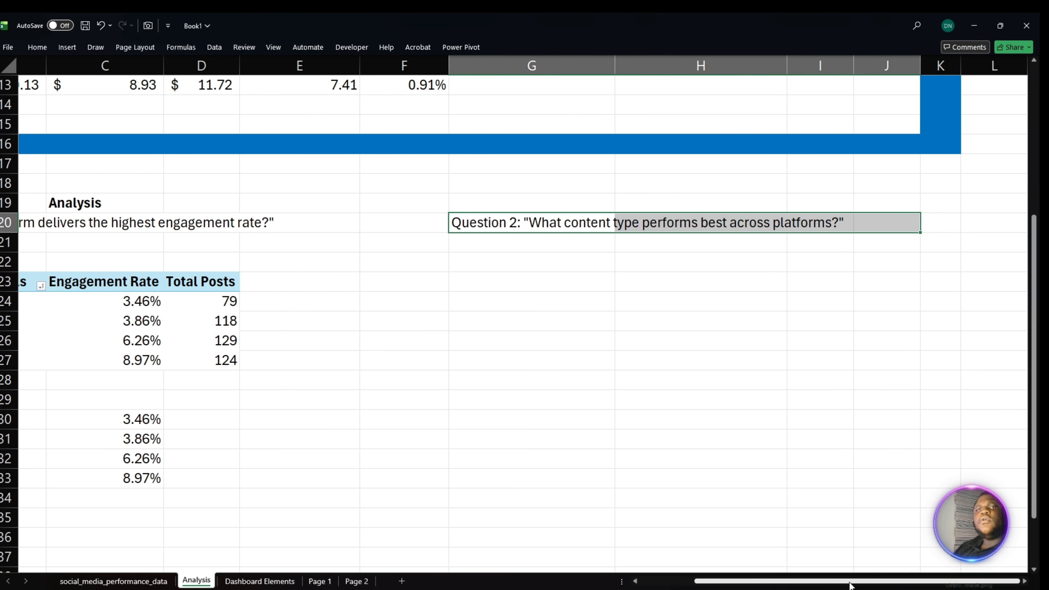
pyautogui.click(756, 395)
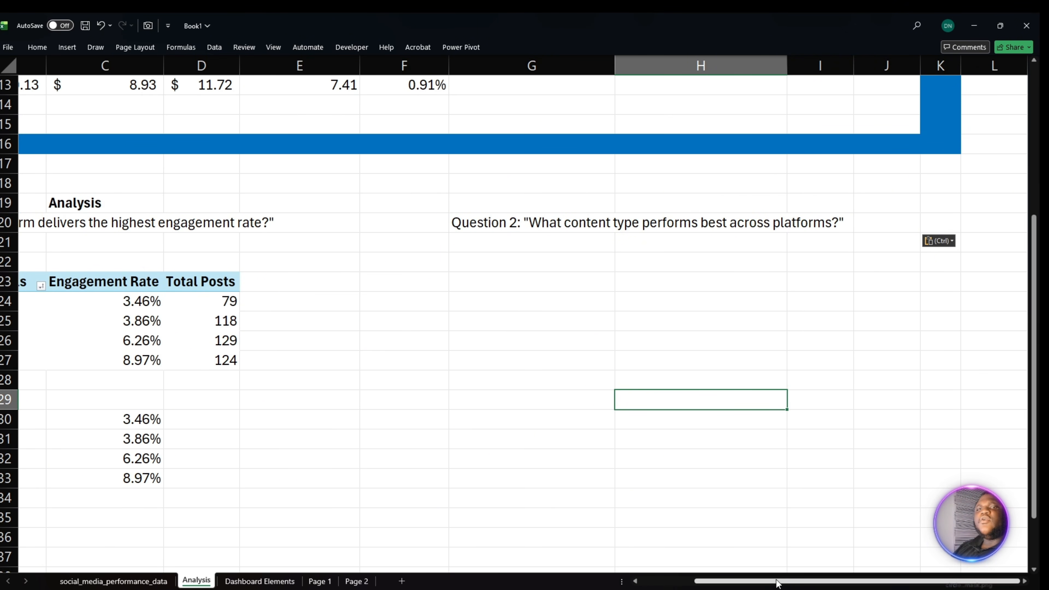
# - Copy the Question 1 PivotTable in B23:D27 and paste it at G23 under the Question 2 heading
pyautogui.moveTo(777, 582); pyautogui.dragTo(705, 583)
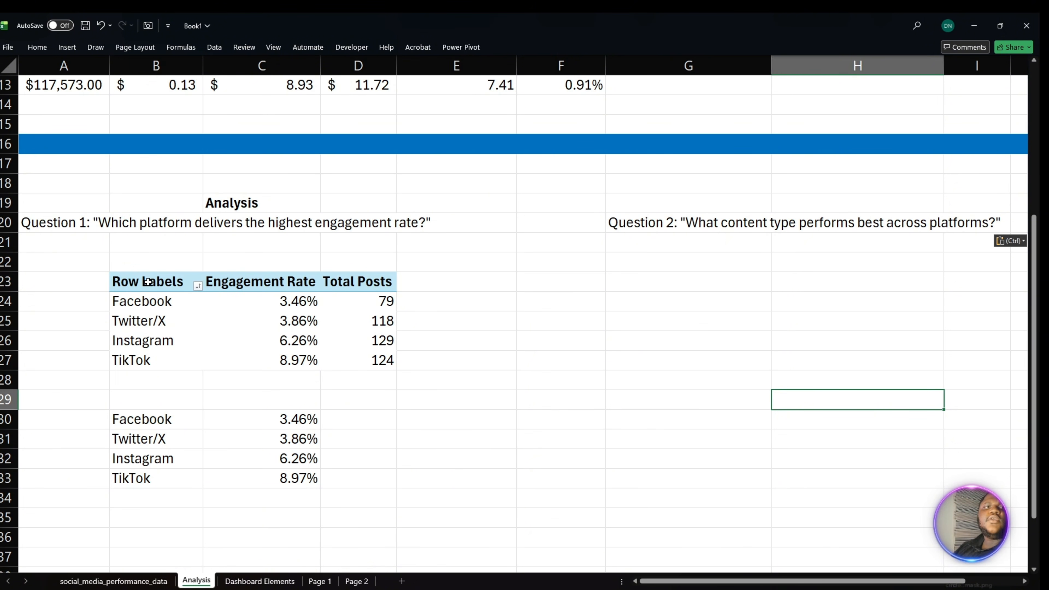
pyautogui.moveTo(149, 282); pyautogui.dragTo(347, 366)
pyautogui.hotkey('ctrl', 'c')
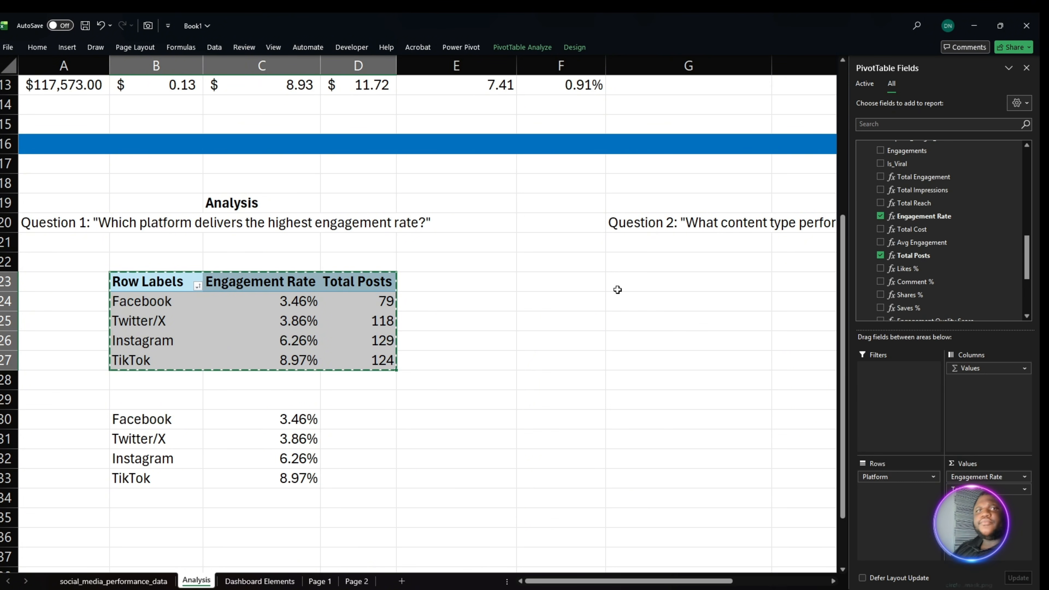
pyautogui.click(666, 284)
pyautogui.hotkey('ctrl', 'v')
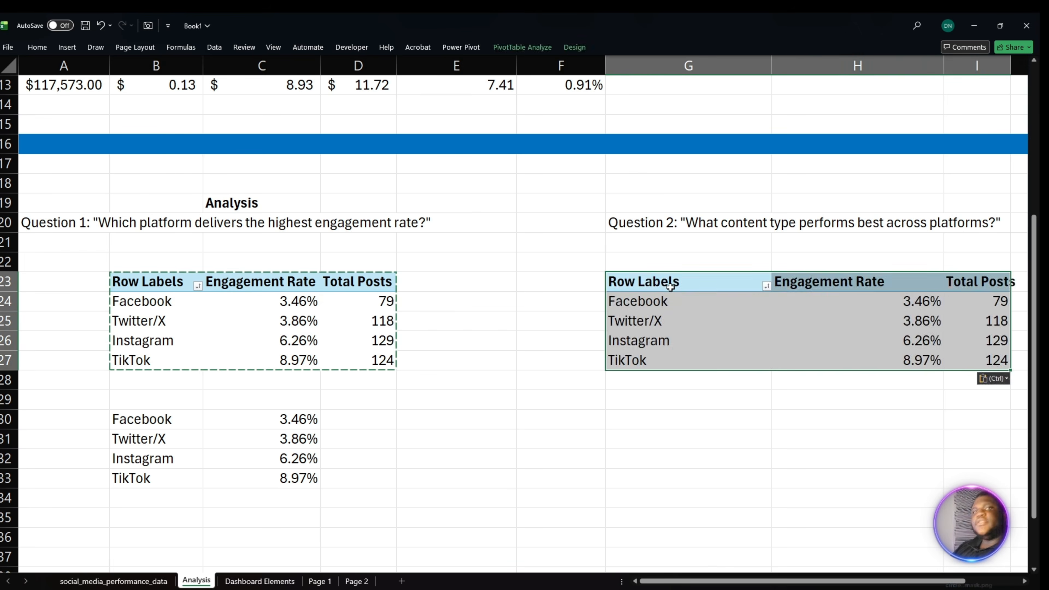
# - Remove Total Posts from the Question 2 PivotTable and add Content_Type as its column field
pyautogui.moveTo(727, 584); pyautogui.dragTo(764, 583)
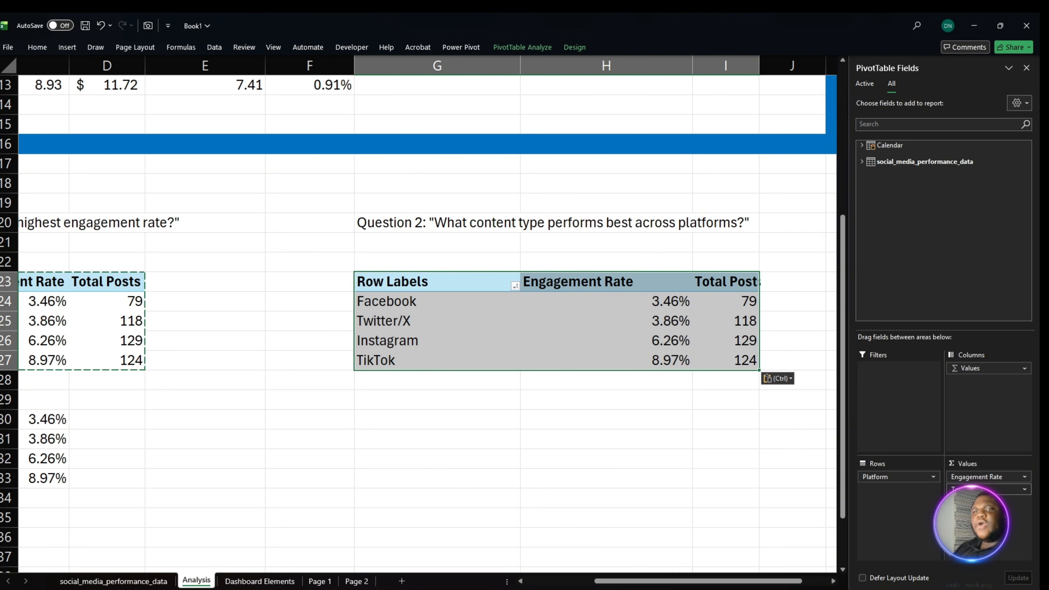
pyautogui.moveTo(961, 490); pyautogui.dragTo(832, 493)
pyautogui.click(917, 161)
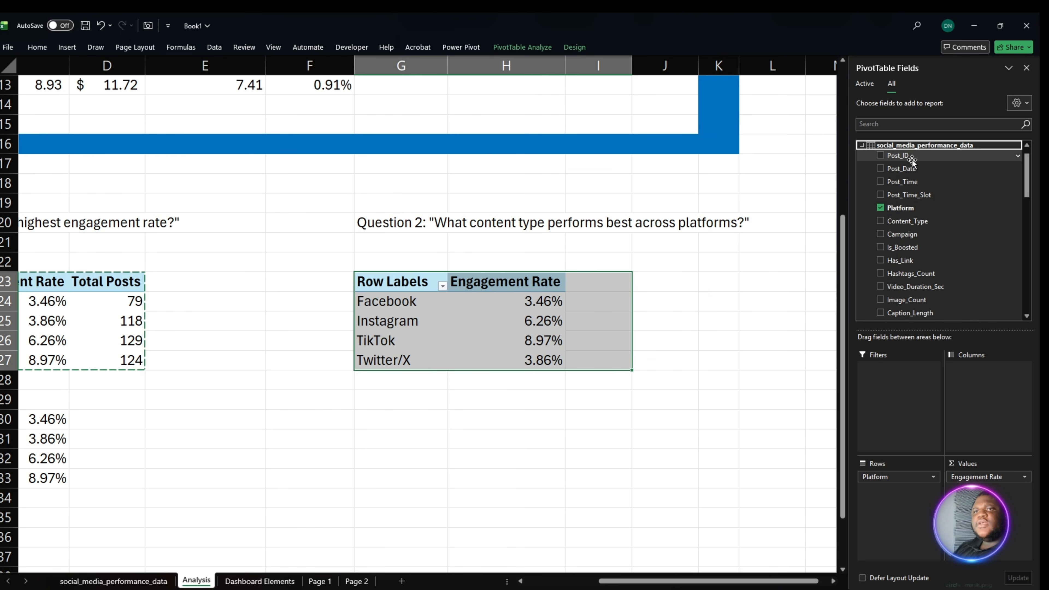
pyautogui.scroll(-2, 944, 244)
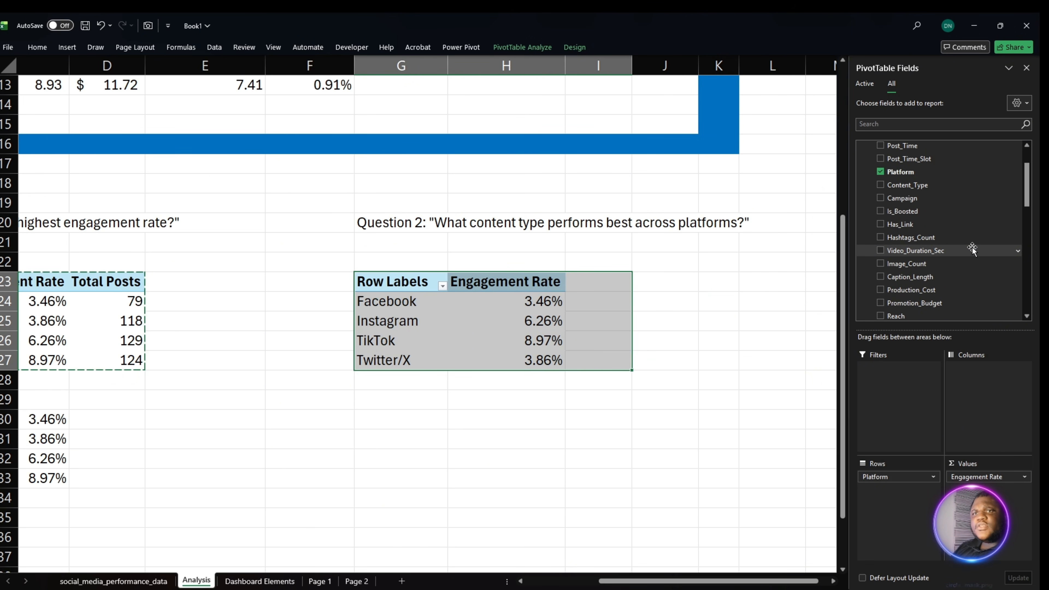
pyautogui.scroll(2, 950, 260)
pyautogui.moveTo(929, 217); pyautogui.dragTo(991, 378)
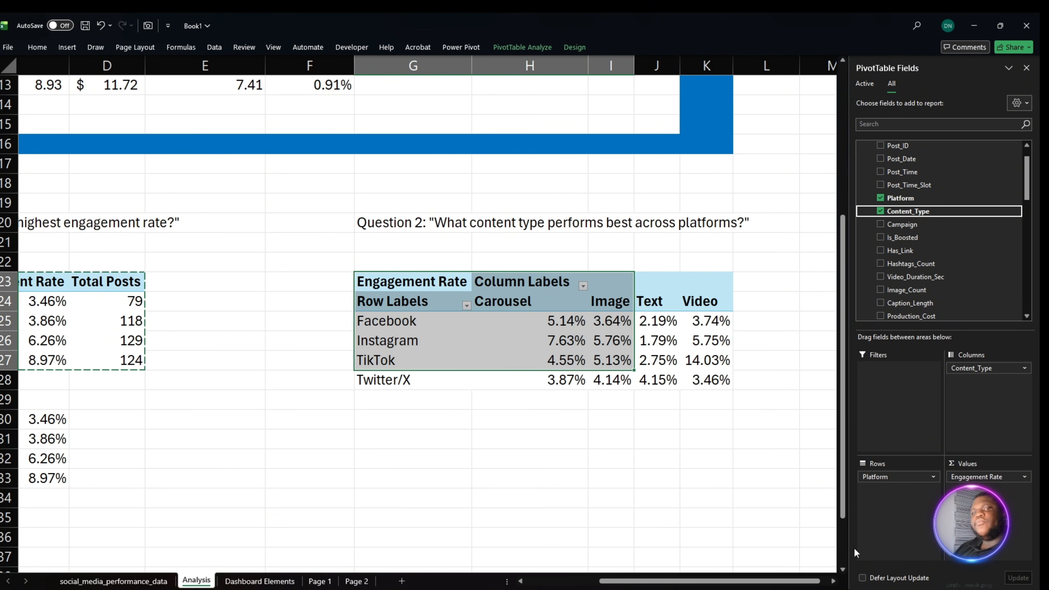
pyautogui.moveTo(820, 582); pyautogui.dragTo(826, 583)
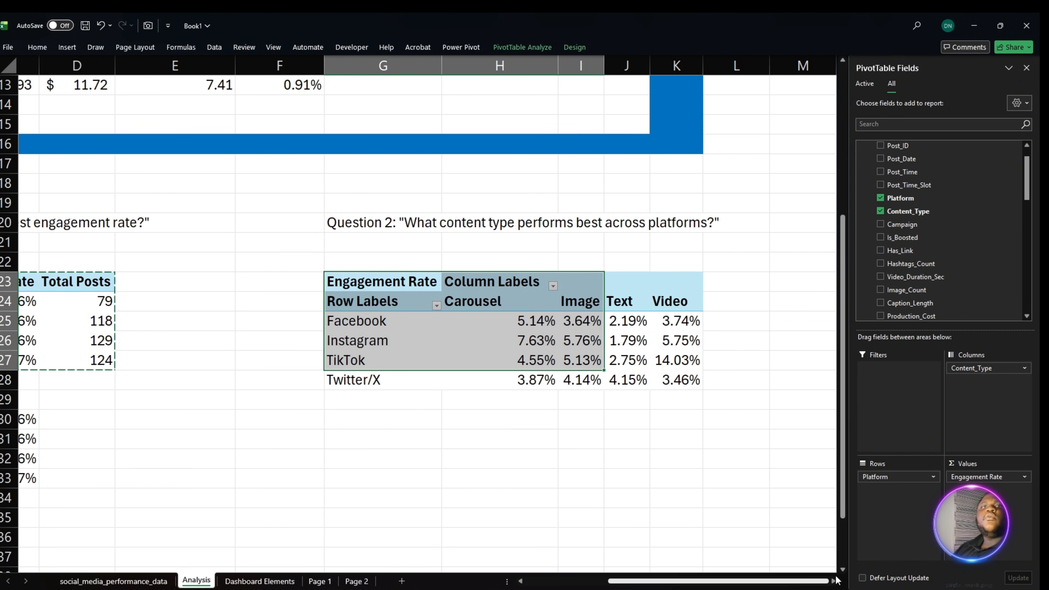
pyautogui.click(739, 459)
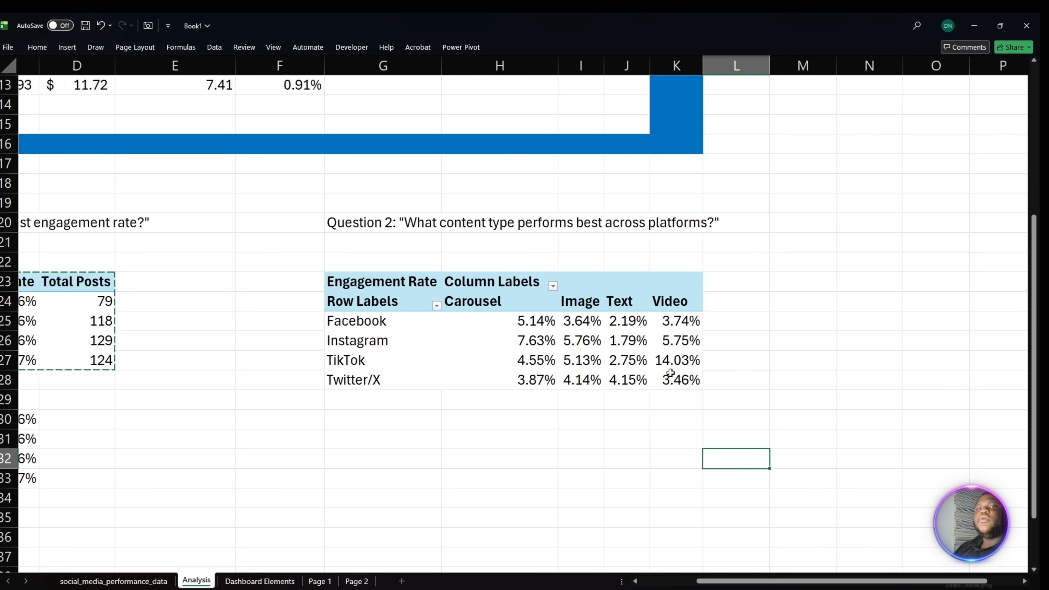
# - Apply the green-to-white color scale to the engagement rates in H25:K28, with the highest values green
pyautogui.moveTo(476, 326); pyautogui.dragTo(678, 381)
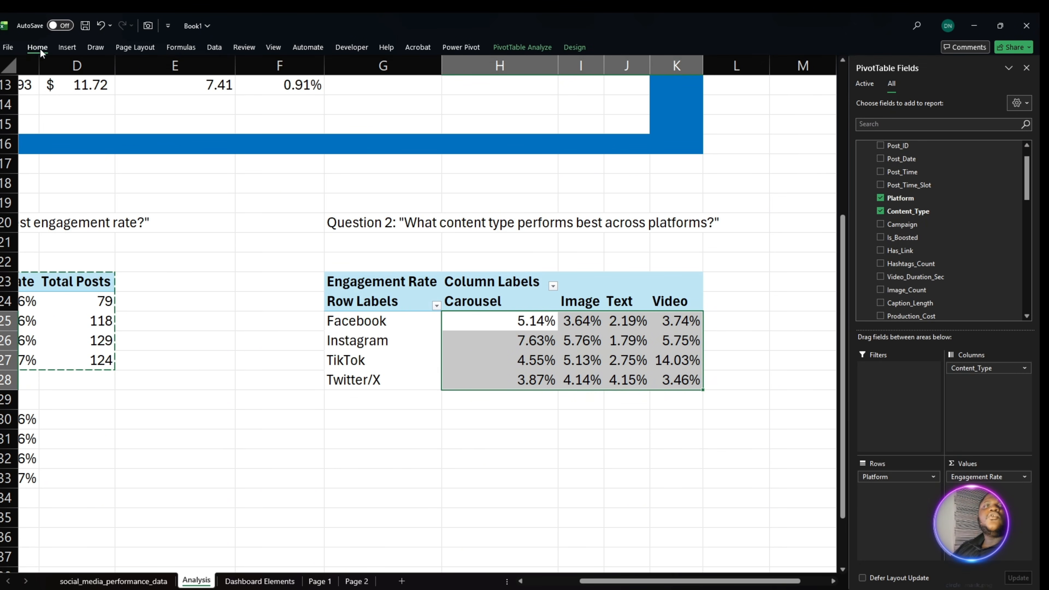
pyautogui.click(37, 47)
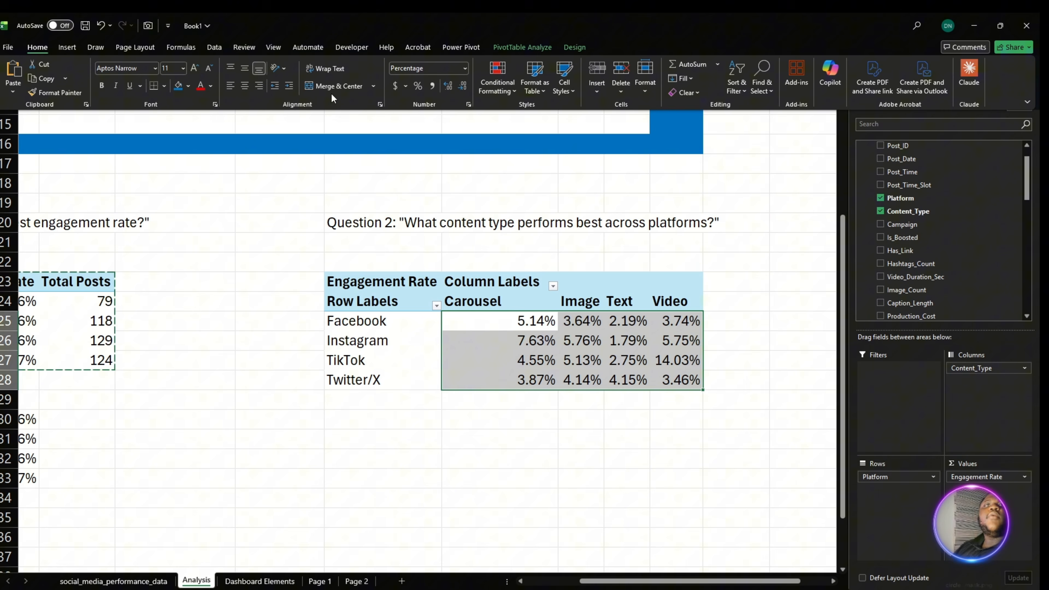
pyautogui.click(497, 89)
pyautogui.moveTo(545, 187)
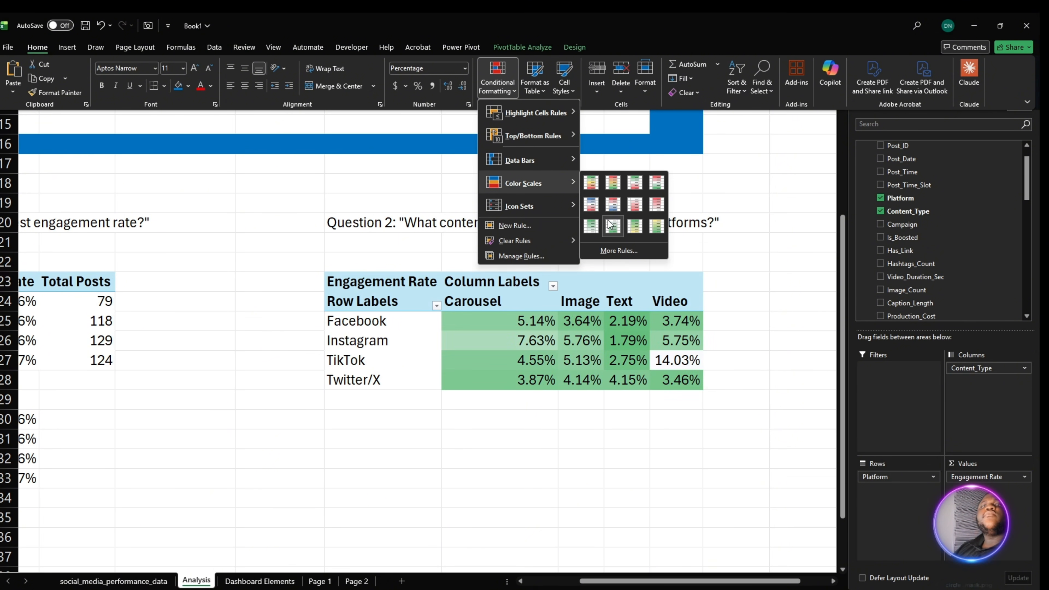
pyautogui.click(592, 226)
pyautogui.click(631, 448)
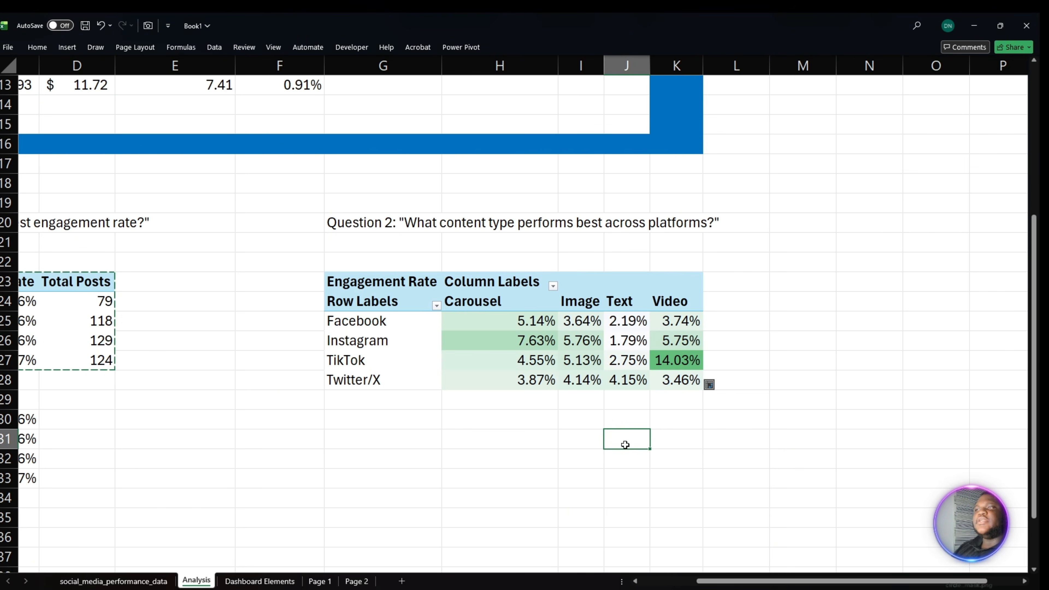
# - Compare the engagement rates of video, carousel, image and text posts across the four platforms in the Question 2 PivotTable
pyautogui.moveTo(677, 322); pyautogui.dragTo(674, 389)
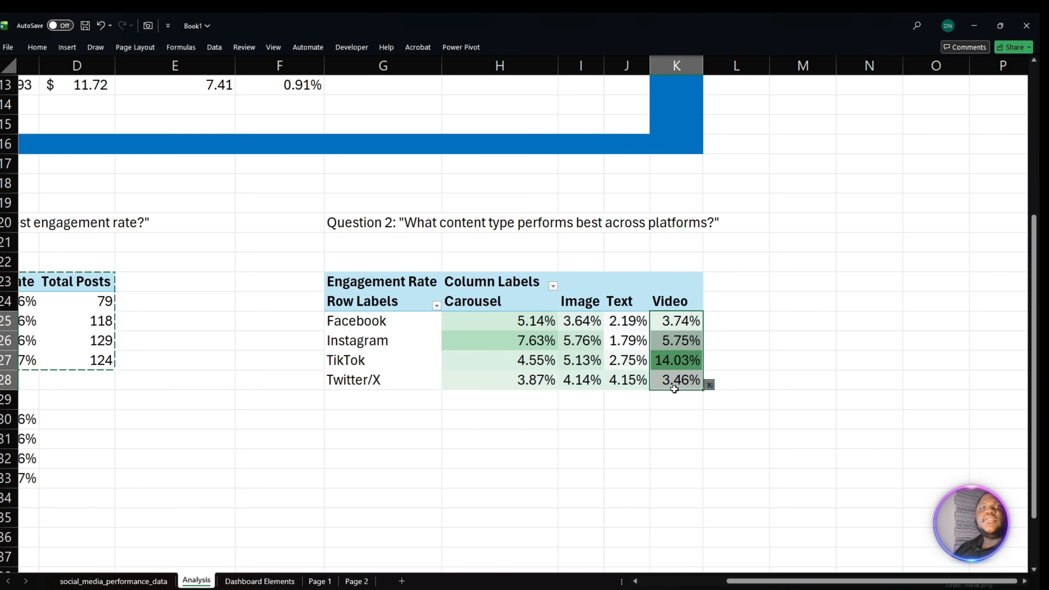
pyautogui.click(655, 365)
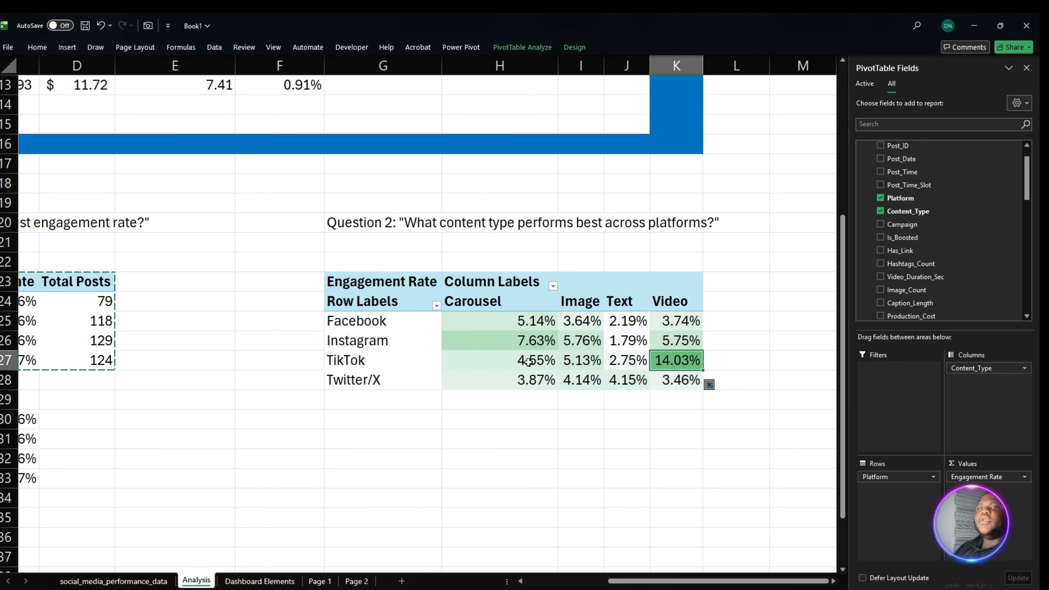
pyautogui.moveTo(464, 365); pyautogui.dragTo(684, 370)
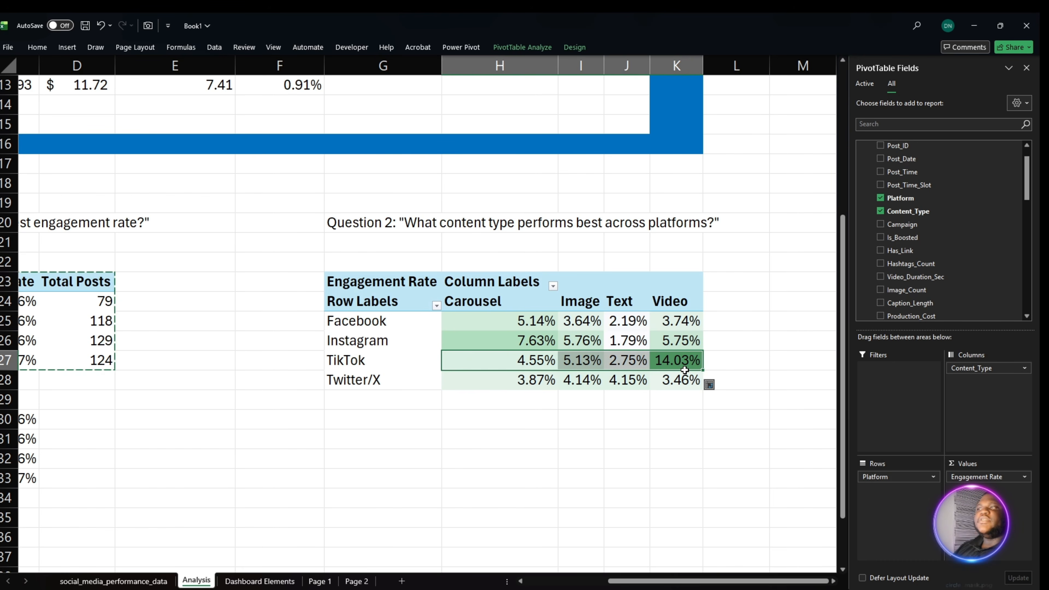
pyautogui.click(674, 359)
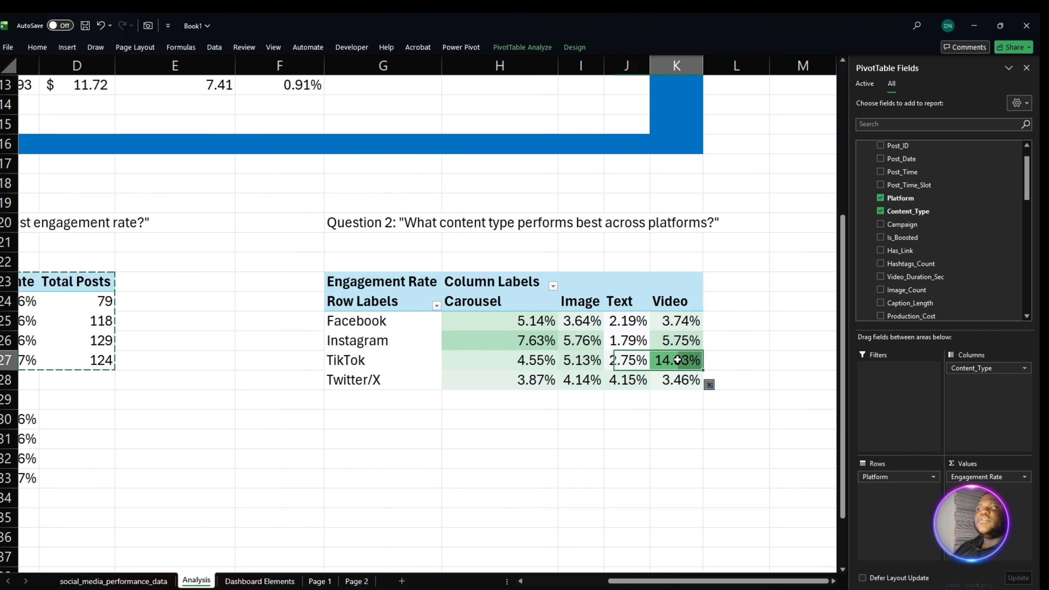
pyautogui.click(674, 340)
pyautogui.click(684, 326)
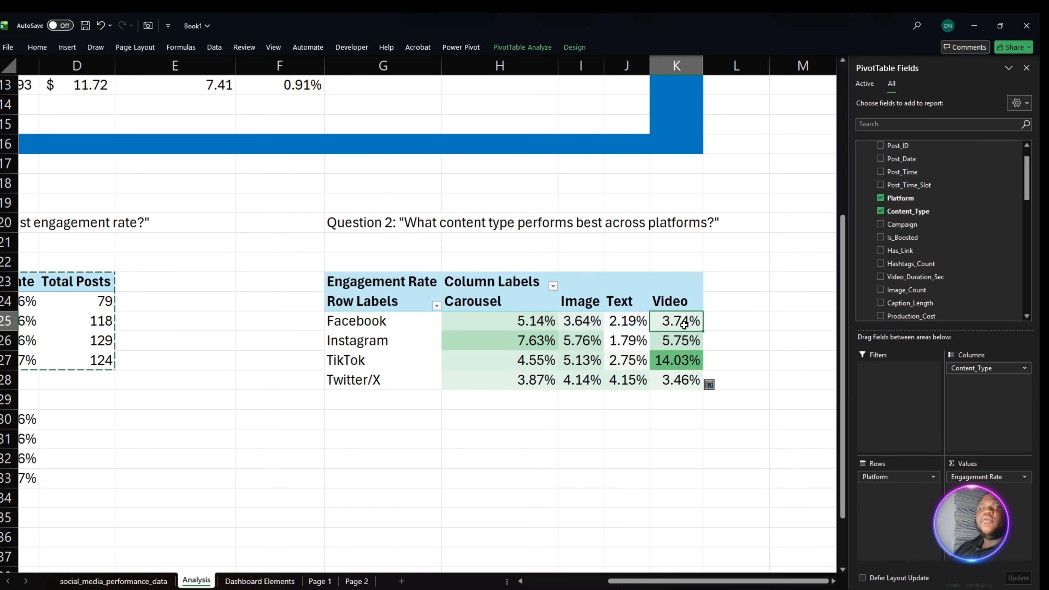
pyautogui.click(687, 388)
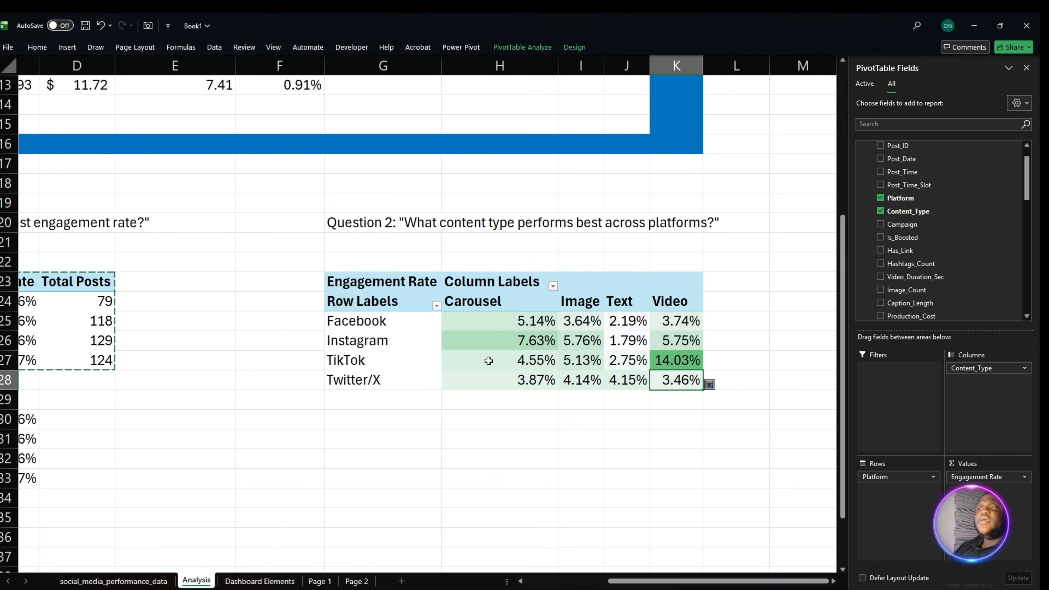
pyautogui.click(668, 364)
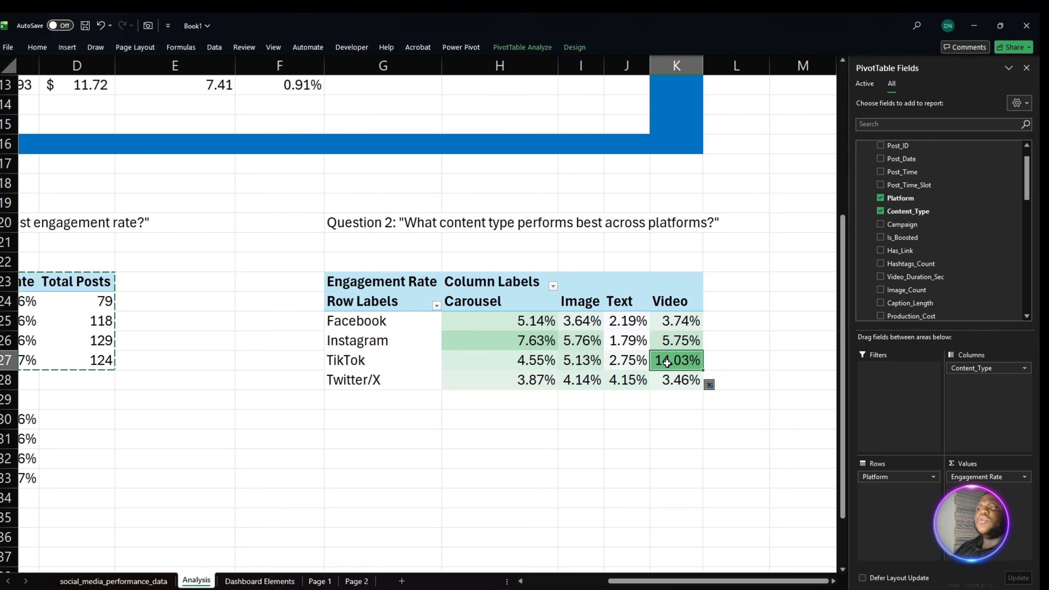
pyautogui.click(515, 344)
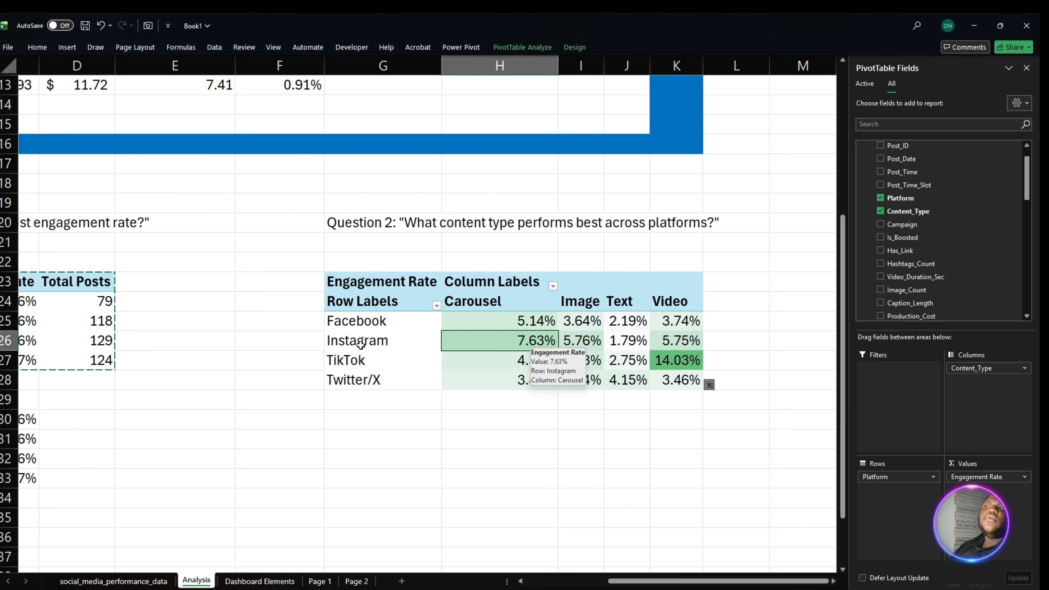
pyautogui.moveTo(580, 322); pyautogui.dragTo(584, 386)
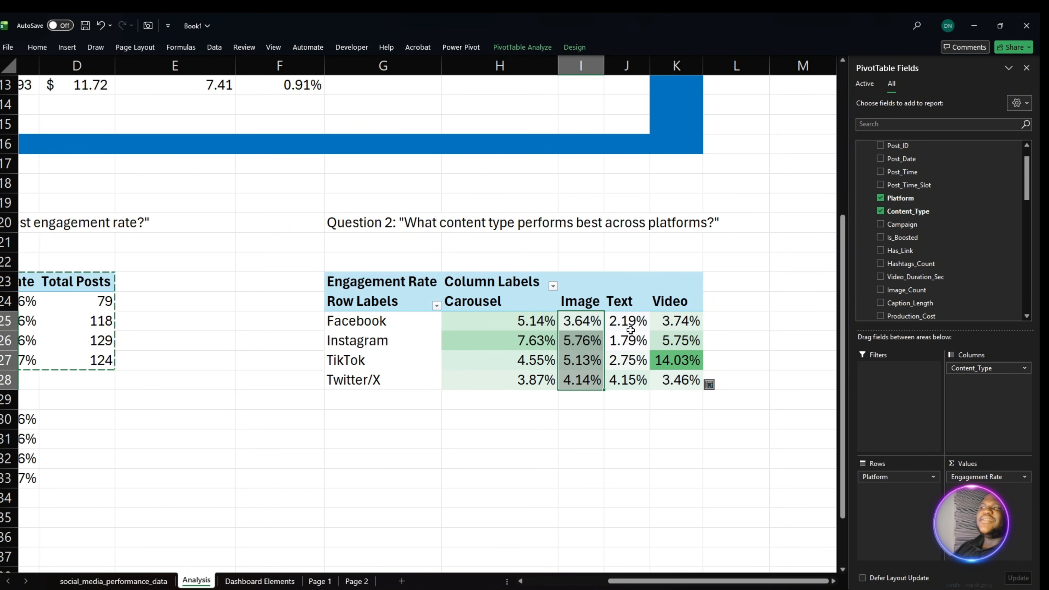
pyautogui.moveTo(630, 329); pyautogui.dragTo(622, 372)
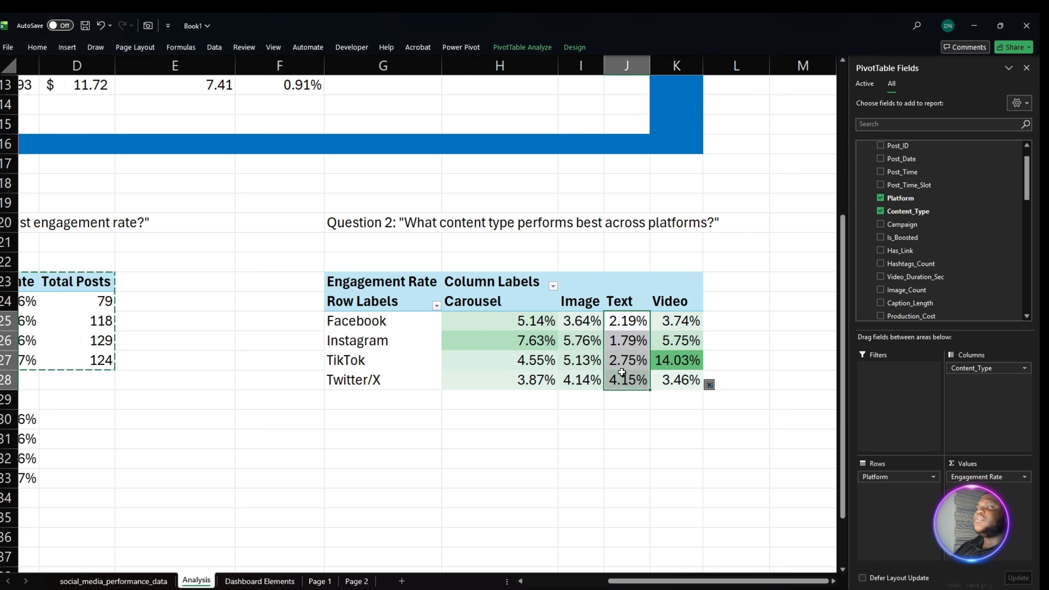
pyautogui.click(629, 387)
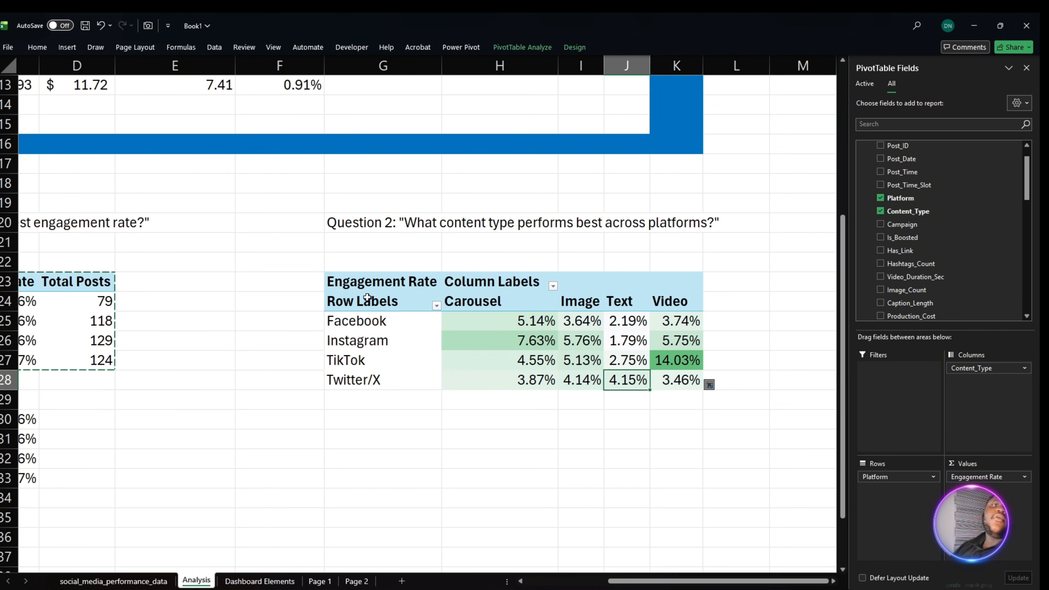
# - Copy the Question 2 PivotTable in G23:K28 and paste it below at G31
pyautogui.scroll(-2, 364, 291)
pyautogui.click(369, 268)
pyautogui.moveTo(332, 166); pyautogui.dragTo(586, 205)
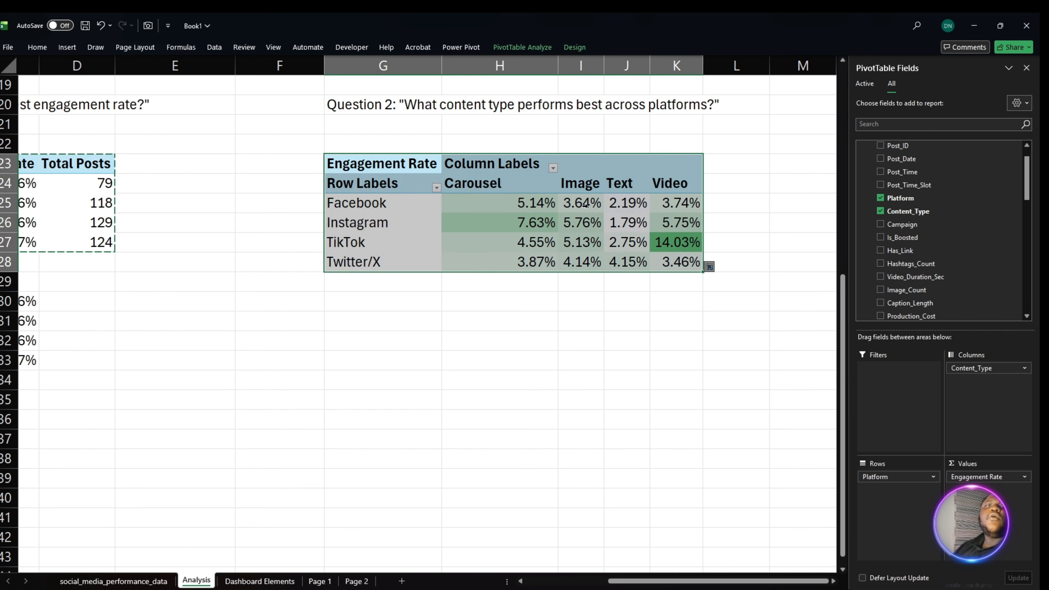
pyautogui.hotkey('ctrl', 'c')
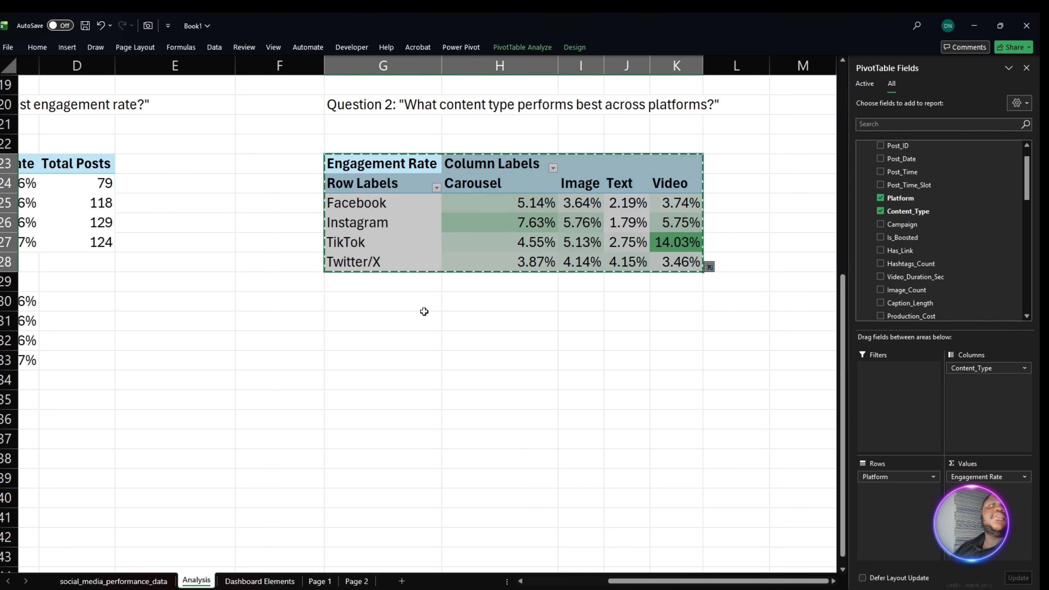
pyautogui.click(374, 322)
pyautogui.hotkey('ctrl', 'v')
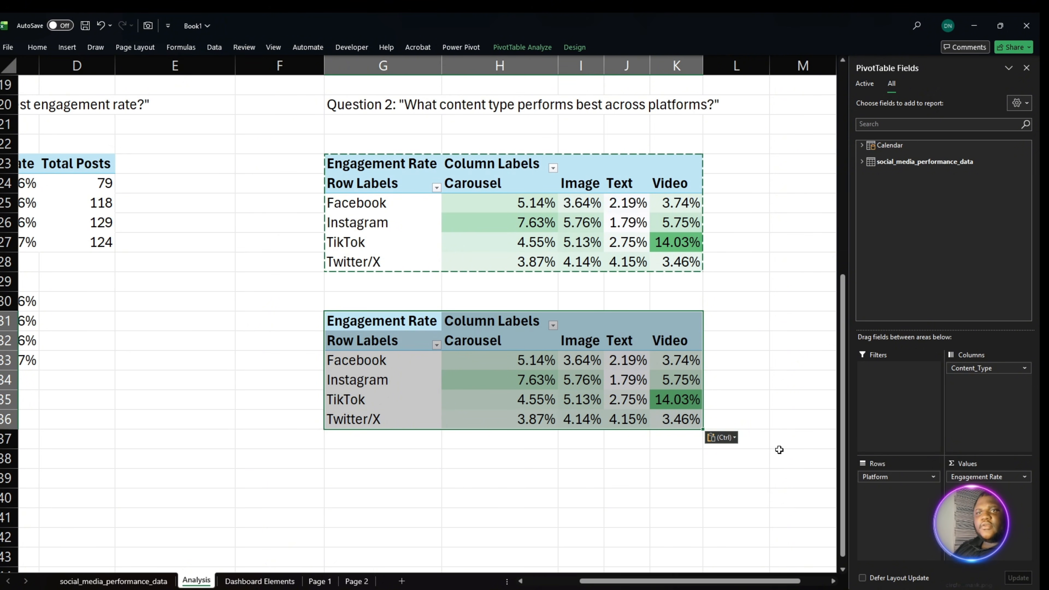
# - Make Content_Type the row field of the copied PivotTable at G31 in place of Platform, leaving it without a column breakdown
pyautogui.moveTo(971, 369); pyautogui.dragTo(747, 322)
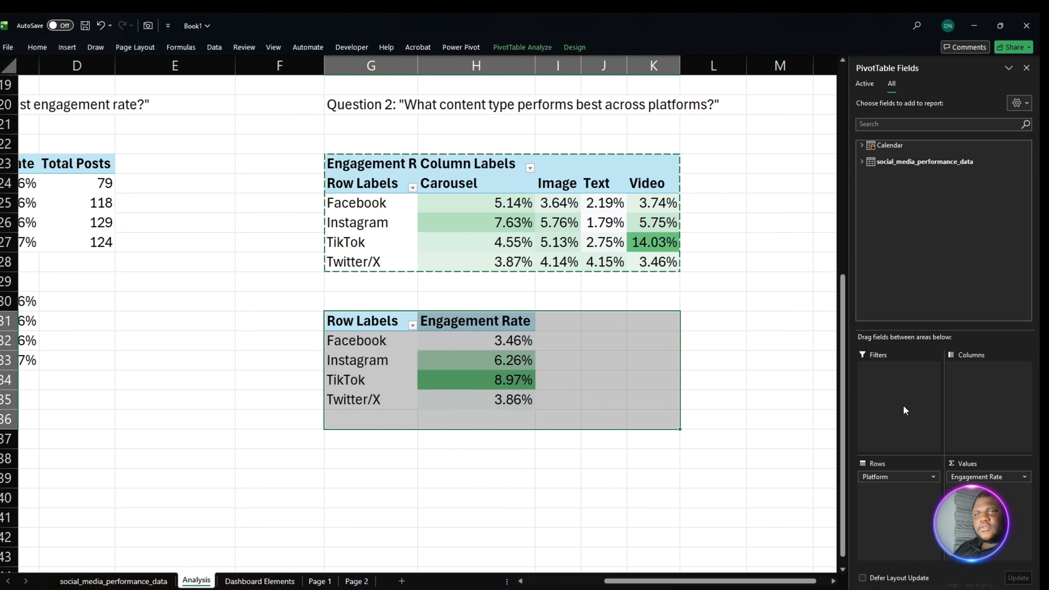
pyautogui.hotkey('ctrl', 'z')
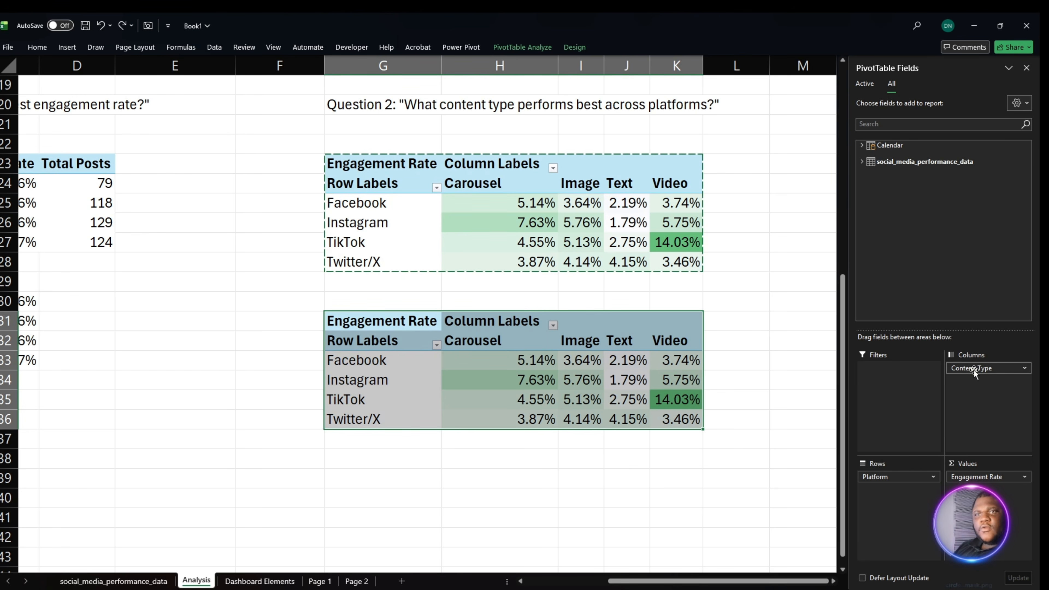
pyautogui.moveTo(985, 368); pyautogui.dragTo(761, 479)
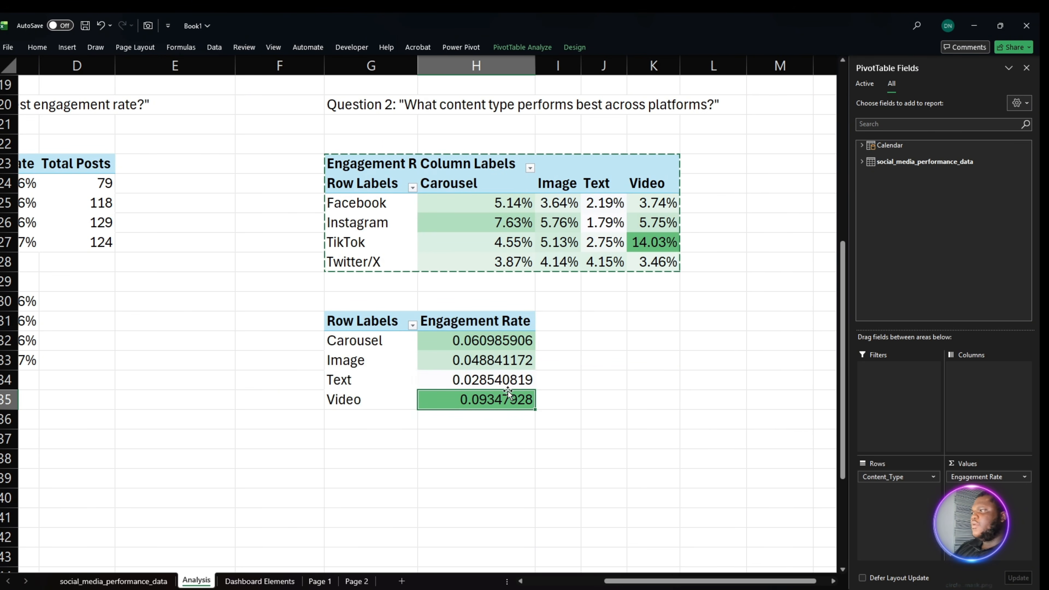
# - Format the engagement rates by content type in H32:H35 as percentages with two decimal places
pyautogui.moveTo(486, 343); pyautogui.dragTo(498, 397)
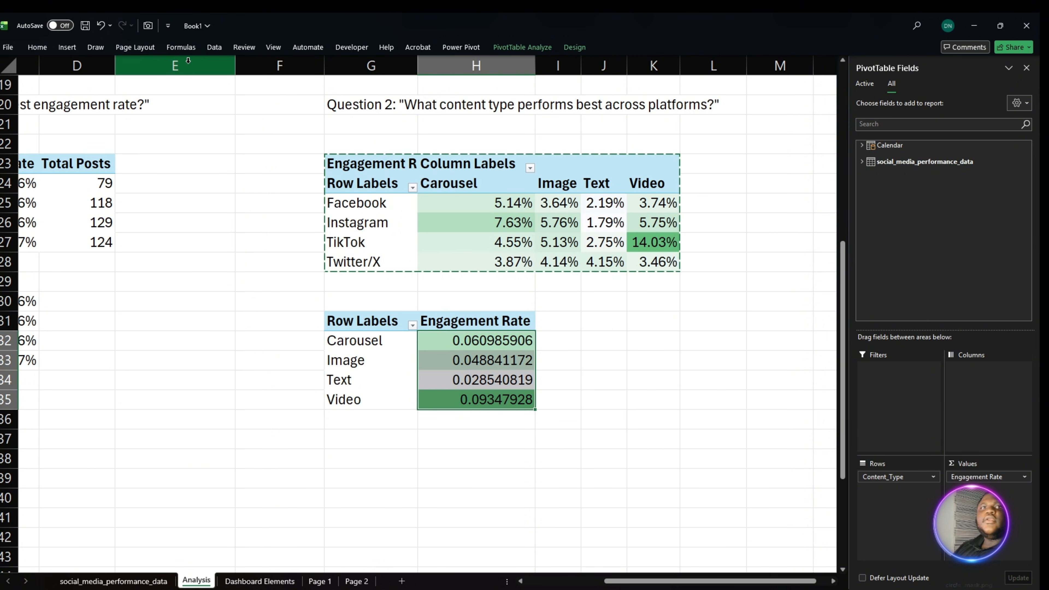
pyautogui.click(38, 47)
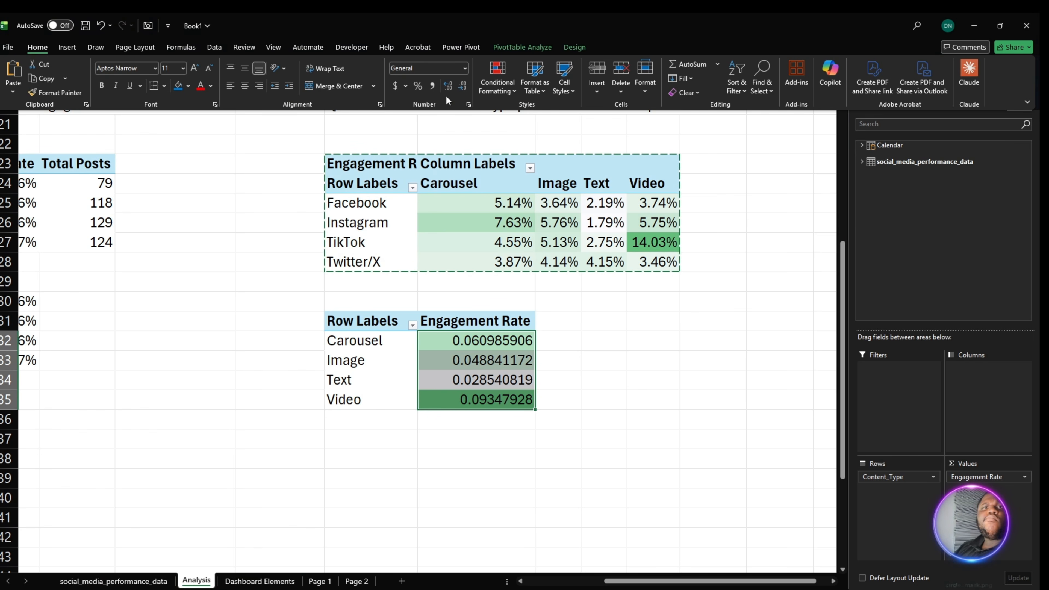
pyautogui.click(417, 86)
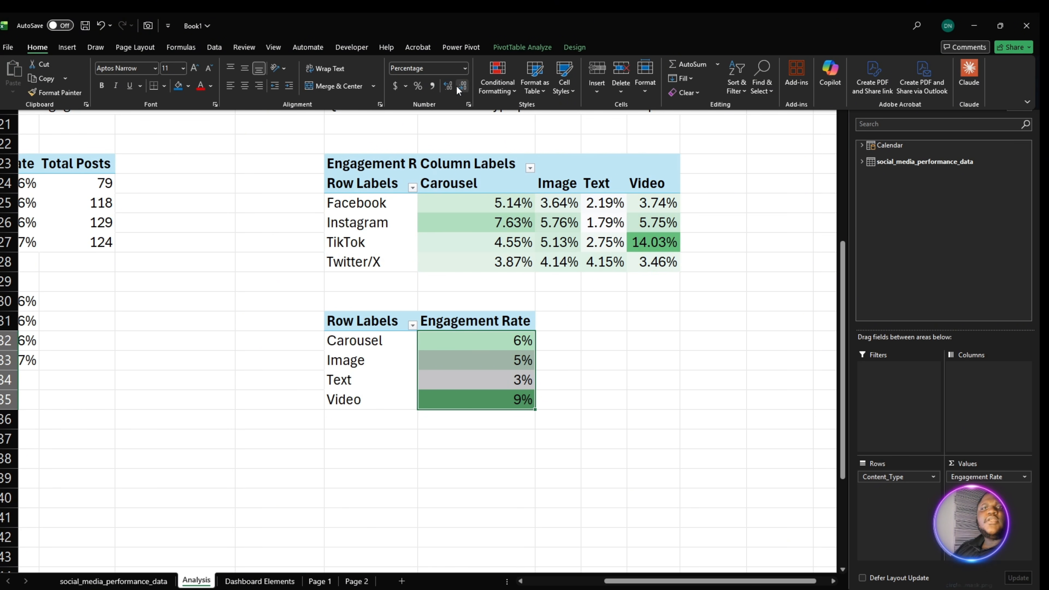
pyautogui.click(458, 87)
pyautogui.click(458, 86)
pyautogui.click(476, 289)
pyautogui.click(488, 343)
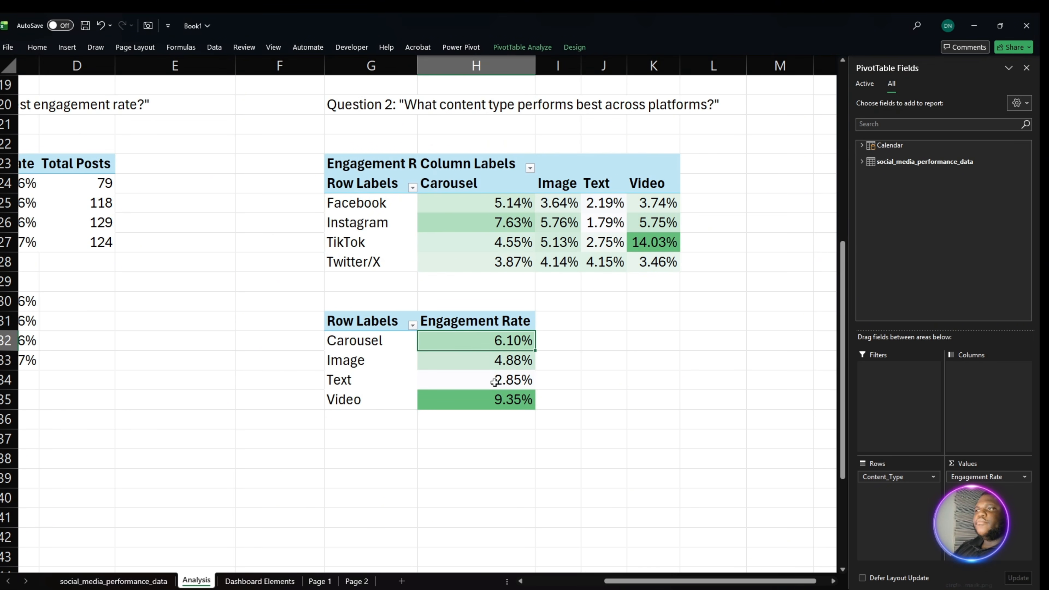
pyautogui.click(497, 395)
pyautogui.click(491, 326)
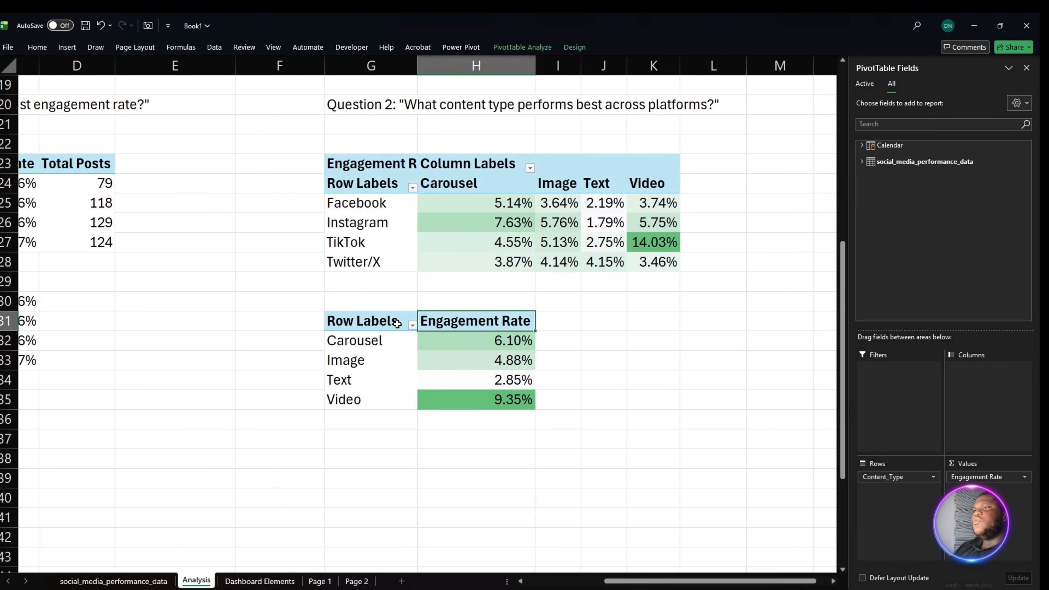
# - Add the Total Posts measure to the content type PivotTable's values, placed ahead of Engagement Rate
pyautogui.click(399, 321)
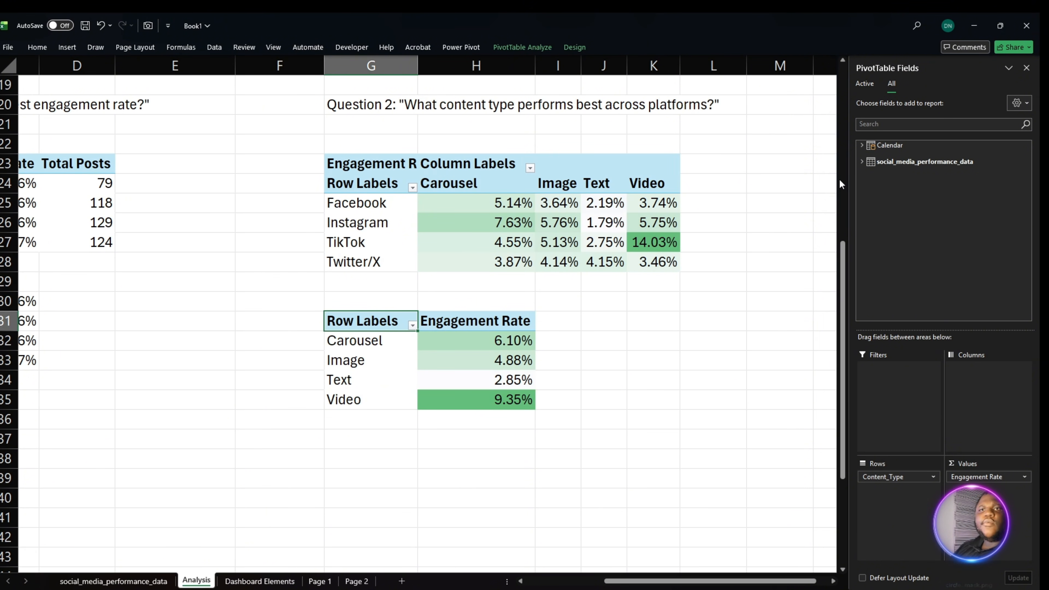
pyautogui.click(863, 162)
pyautogui.scroll(-4, 973, 263)
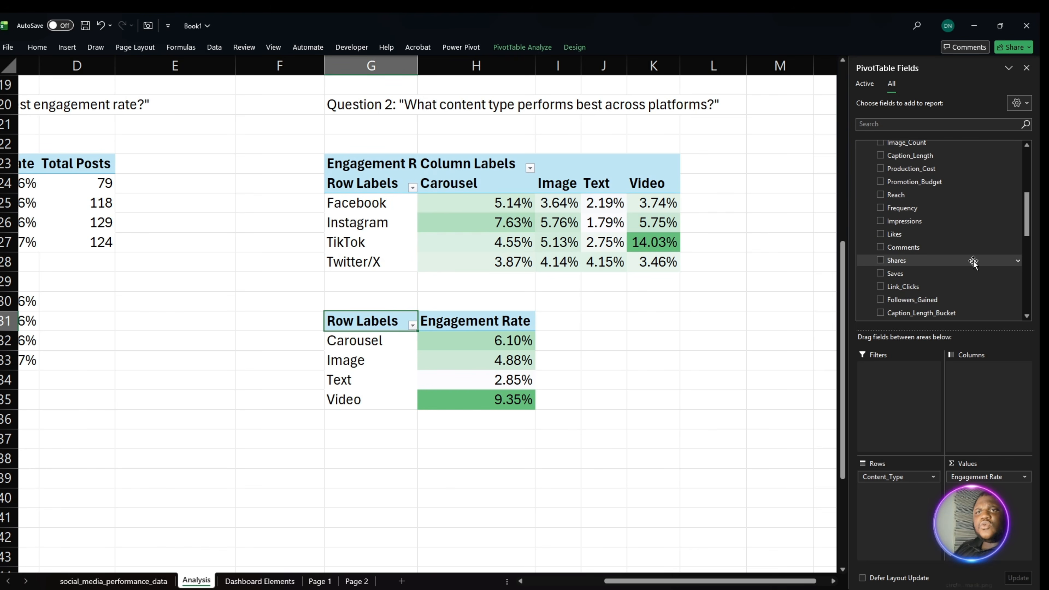
pyautogui.scroll(-5, 974, 263)
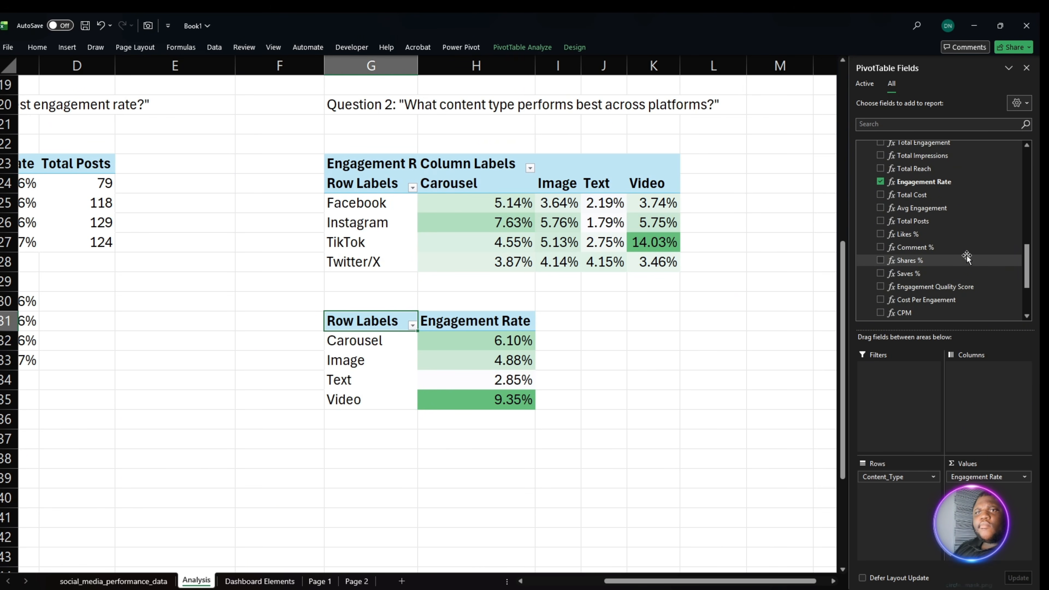
pyautogui.moveTo(915, 221); pyautogui.dragTo(997, 476)
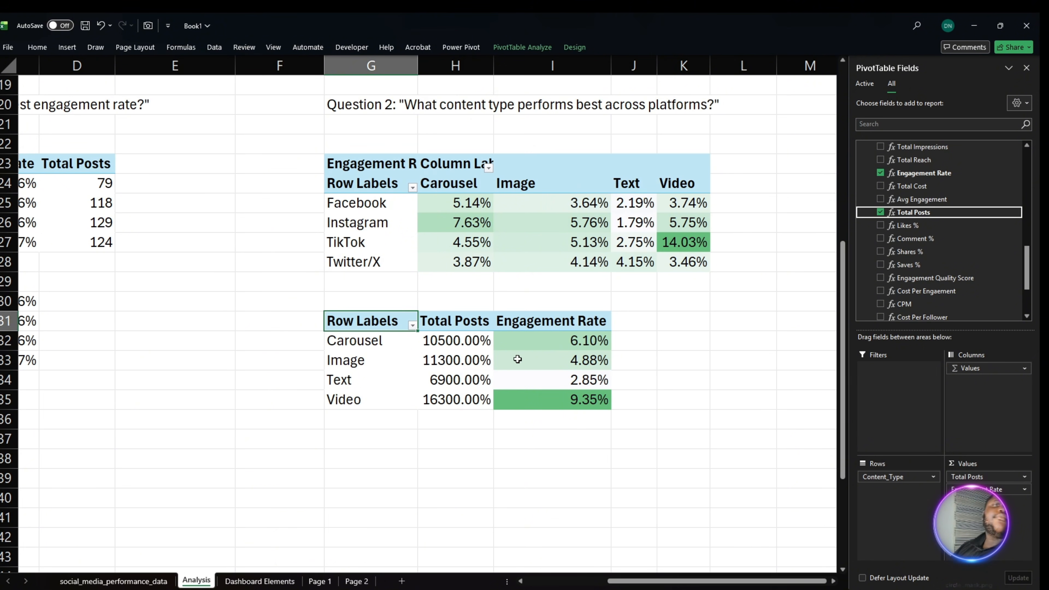
# - Format the Total Posts values in H32:H35 as numbers without decimals and review the engagement rates beside them
pyautogui.moveTo(438, 344); pyautogui.dragTo(447, 396)
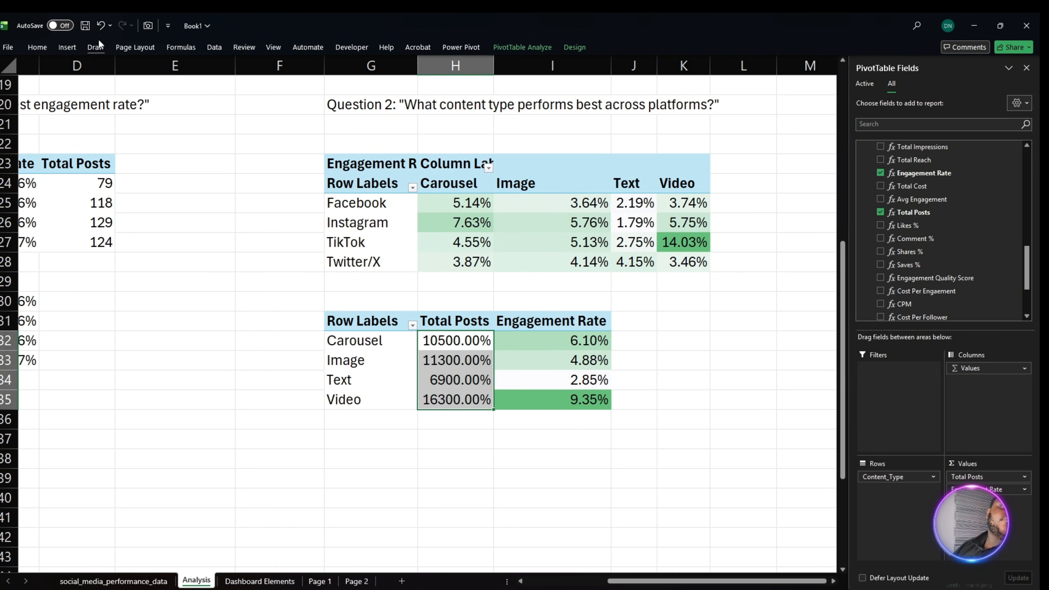
pyautogui.click(41, 48)
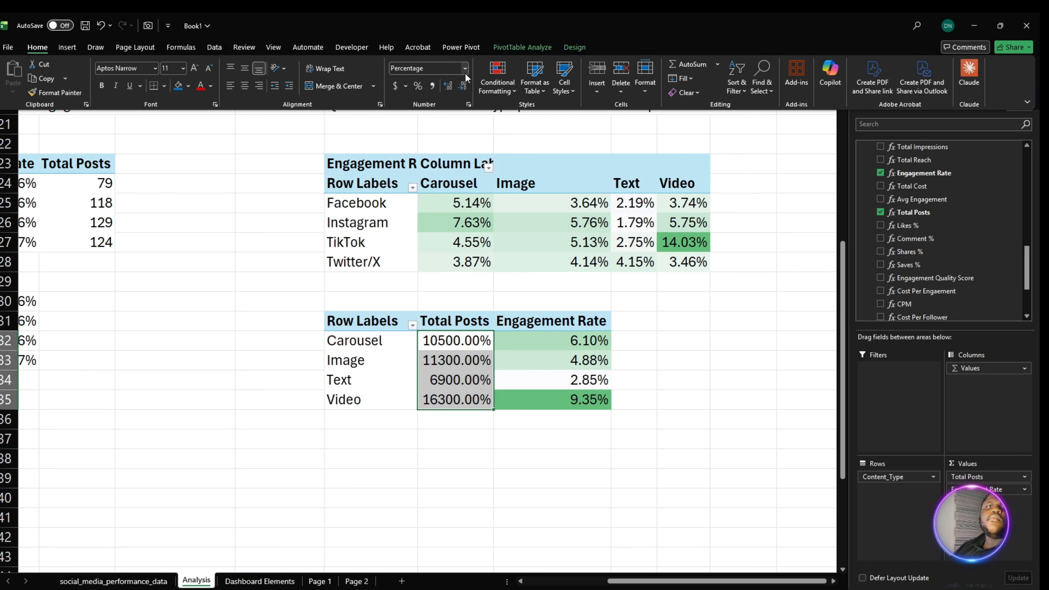
pyautogui.click(465, 69)
pyautogui.click(463, 115)
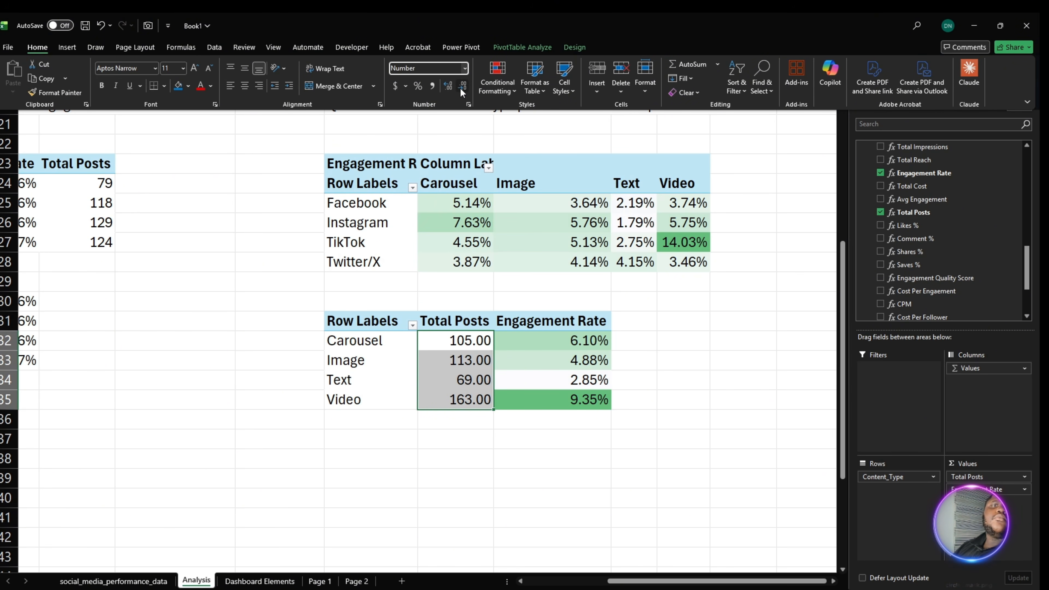
pyautogui.click(462, 93)
pyautogui.click(462, 93)
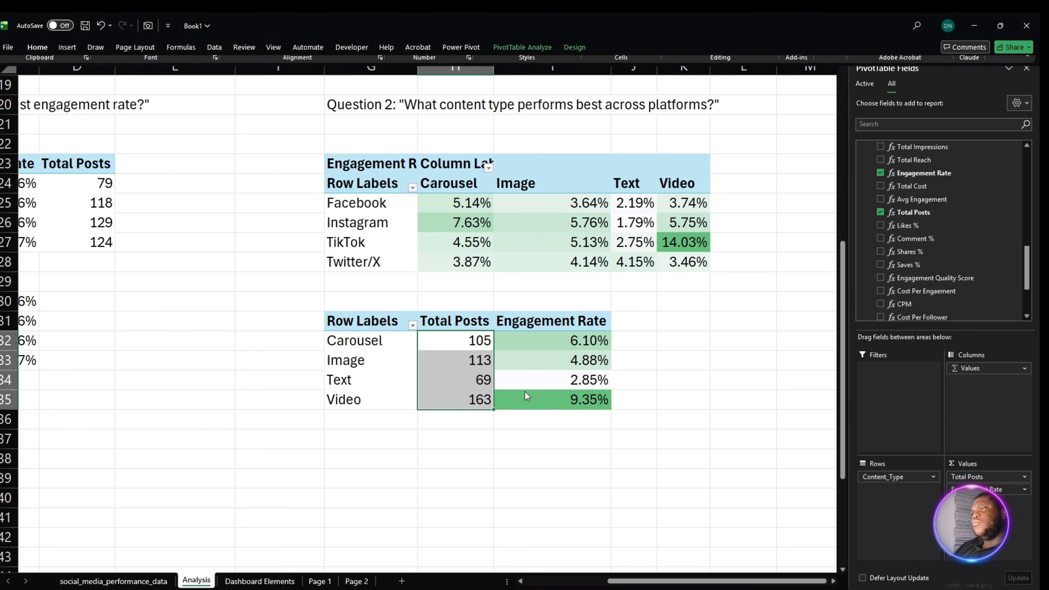
pyautogui.click(553, 437)
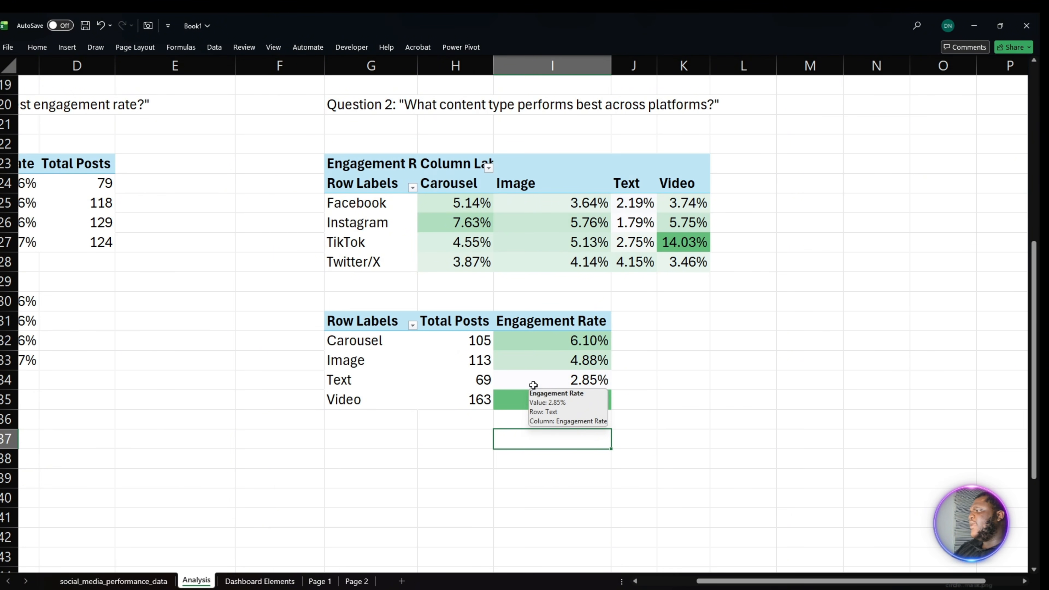
pyautogui.click(539, 367)
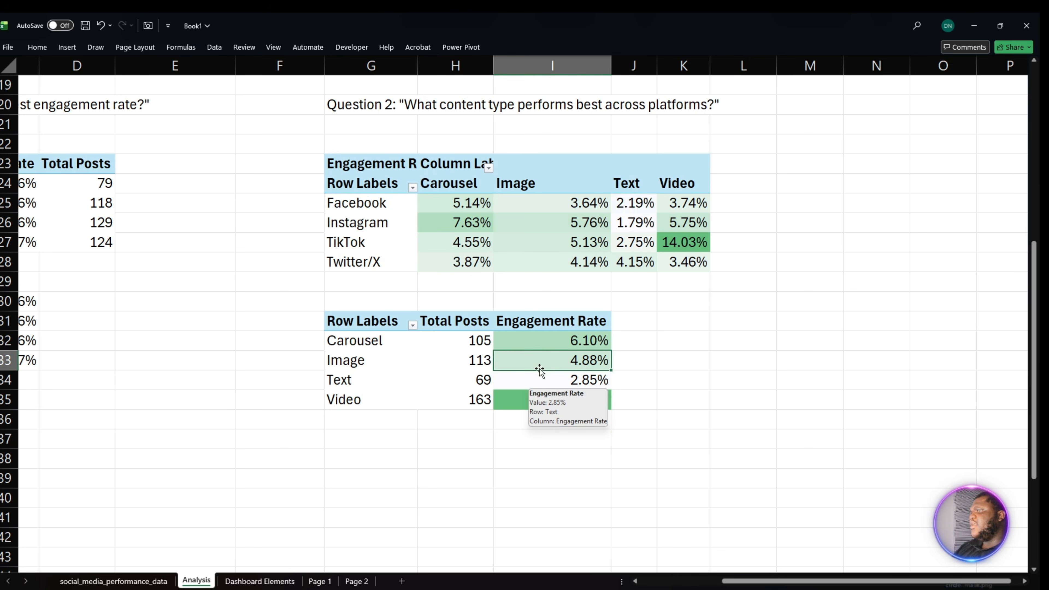
pyautogui.click(542, 394)
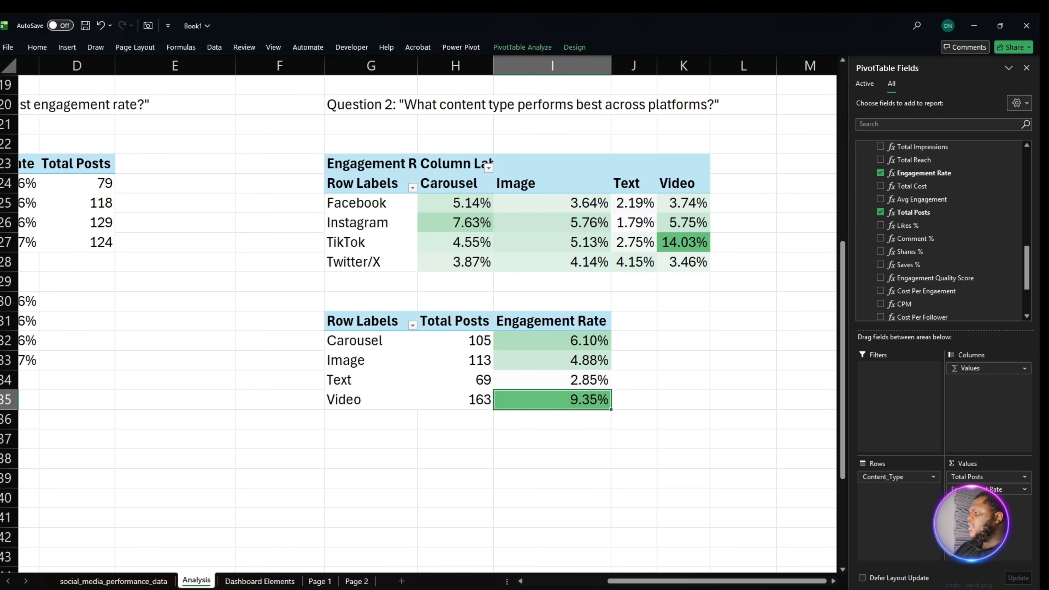
# - Copy the Question 3 text from the other window and paste "Which campaigns generated the most engagement and follower growth?" as its heading at A41
pyautogui.hotkey('alt', 'Tab')
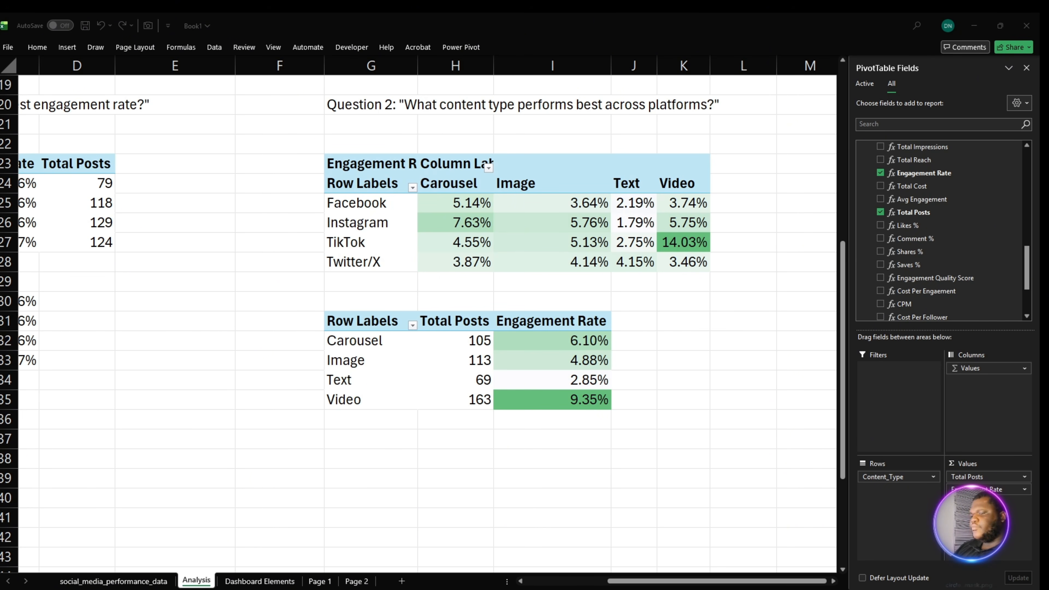
pyautogui.hotkey('alt', 'Tab')
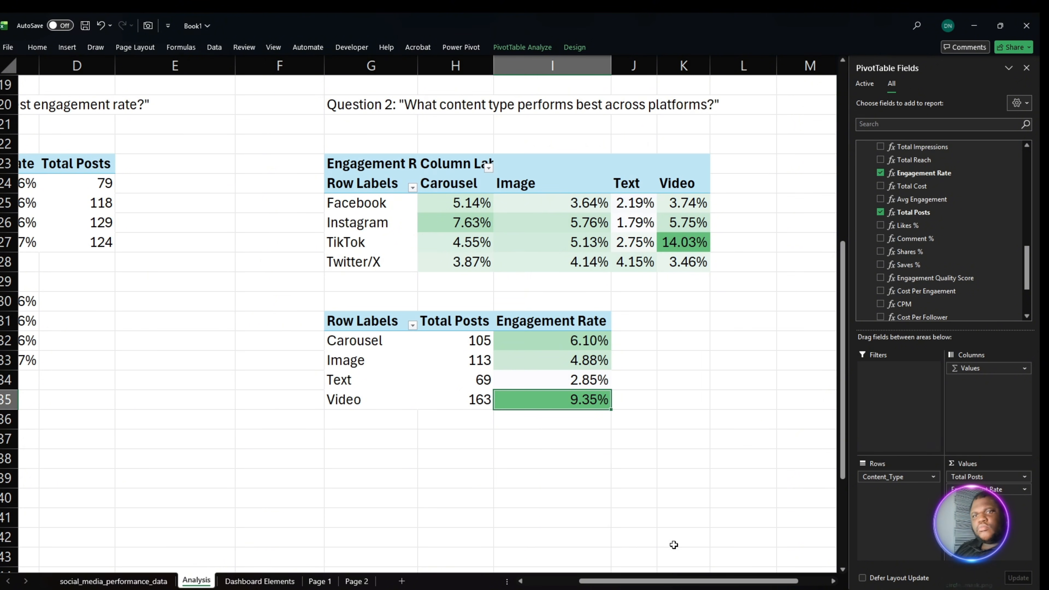
pyautogui.moveTo(679, 582); pyautogui.dragTo(620, 583)
pyautogui.click(57, 537)
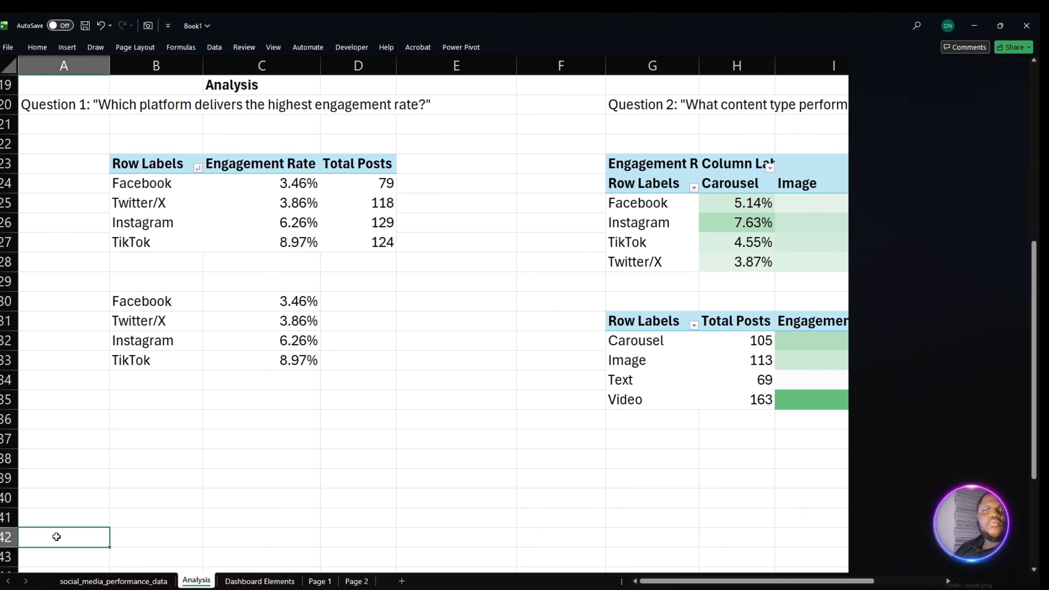
pyautogui.click(63, 515)
pyautogui.write('Question 3: "Which campaigns generated the most engagement and follower growth?"')
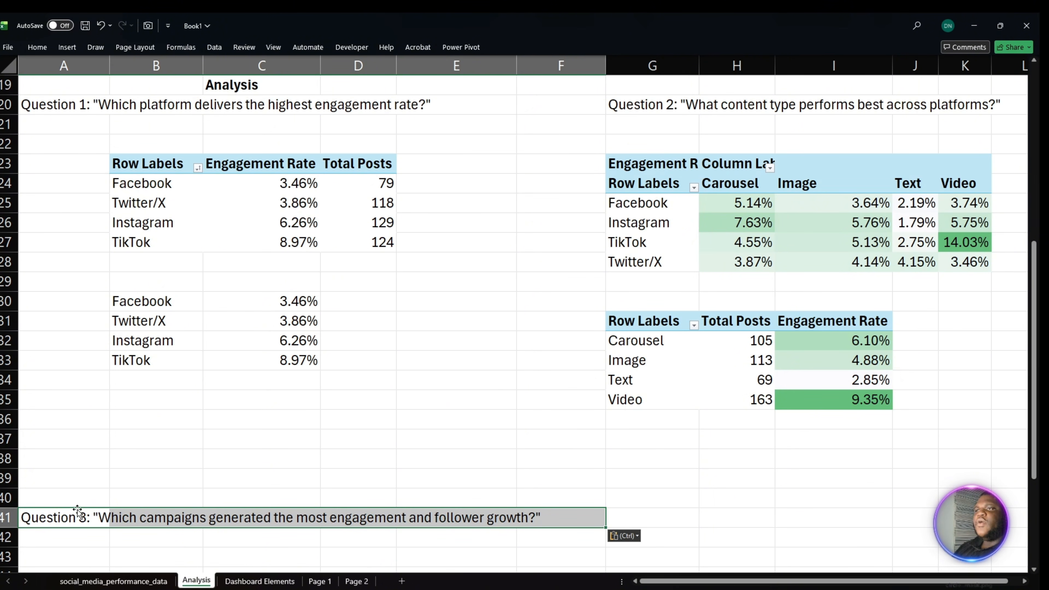
# - Copy the Question 1 PivotTable in B23:D27 and paste it at B43 under the Question 3 heading
pyautogui.scroll(-2, 81, 514)
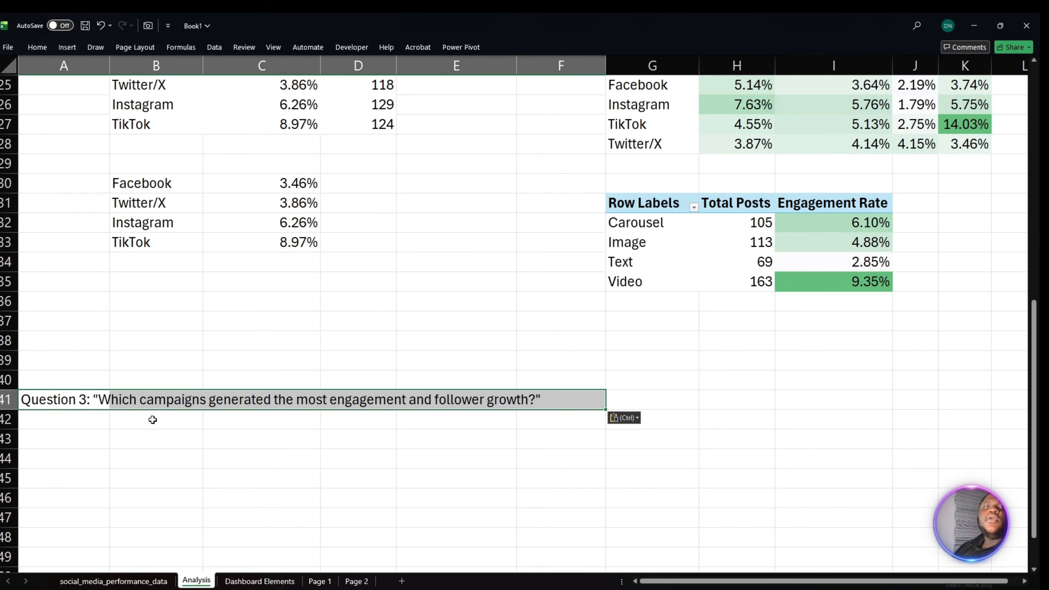
pyautogui.scroll(2, 152, 417)
pyautogui.moveTo(146, 166); pyautogui.dragTo(353, 243)
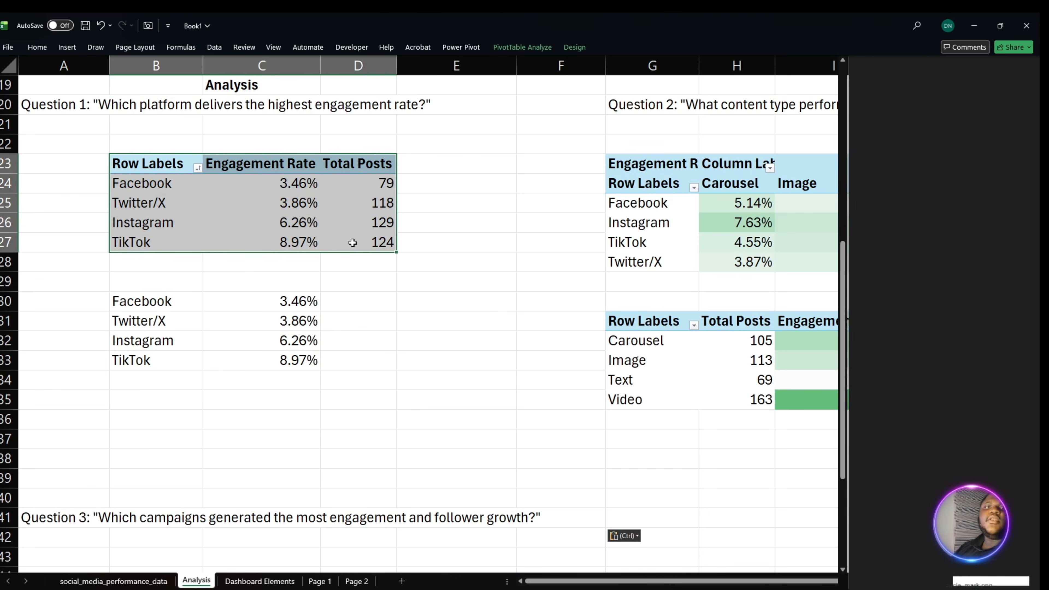
pyautogui.hotkey('ctrl', 'c')
pyautogui.scroll(-4, 263, 289)
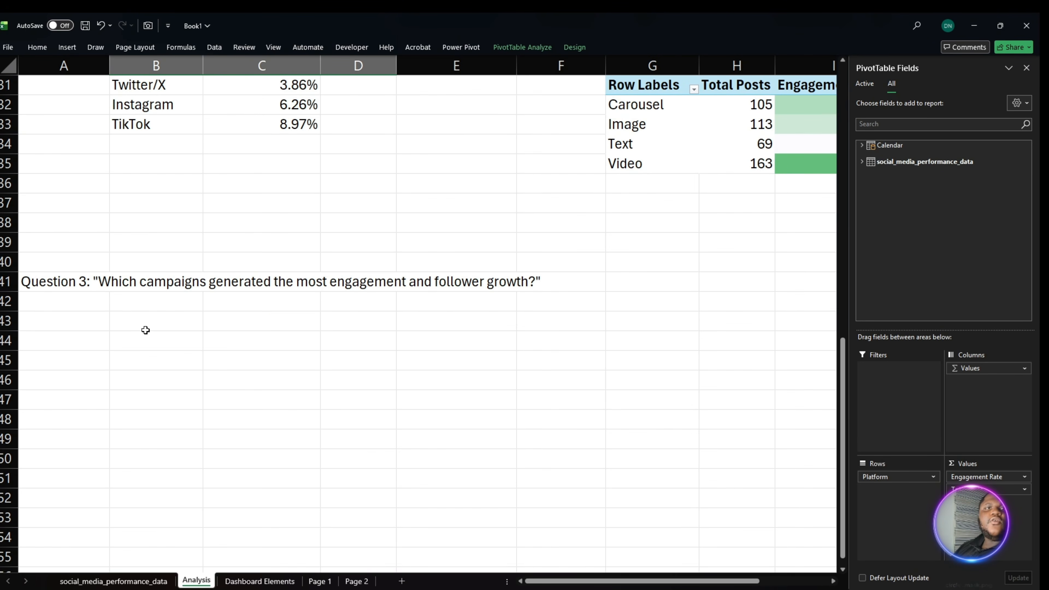
pyautogui.click(128, 327)
pyautogui.hotkey('ctrl', 'v')
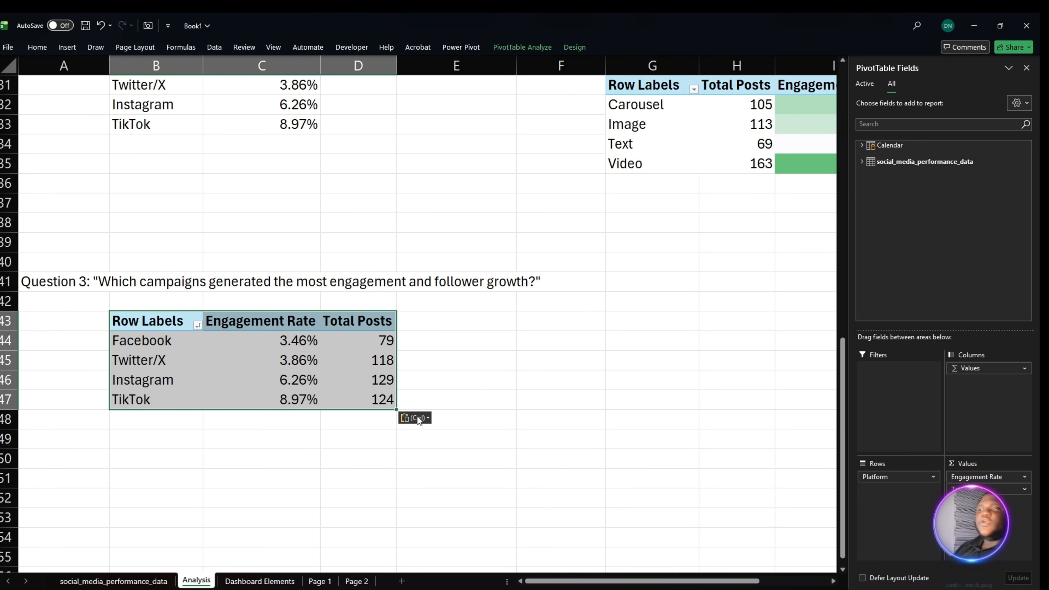
# - Replace Platform with Campaign as the row field of the Question 3 PivotTable
pyautogui.moveTo(897, 476); pyautogui.dragTo(754, 457)
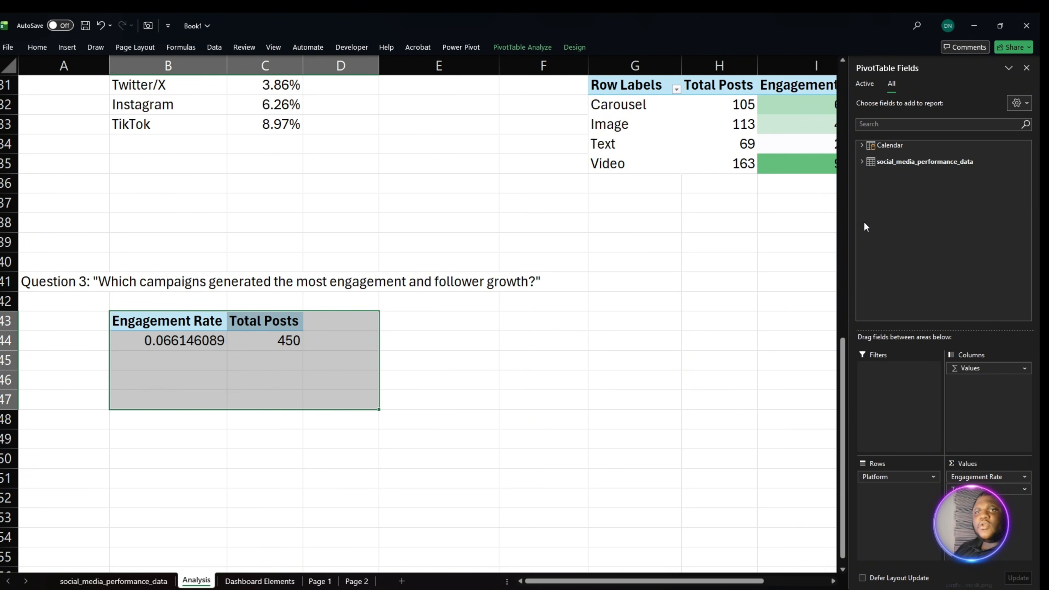
pyautogui.click(864, 162)
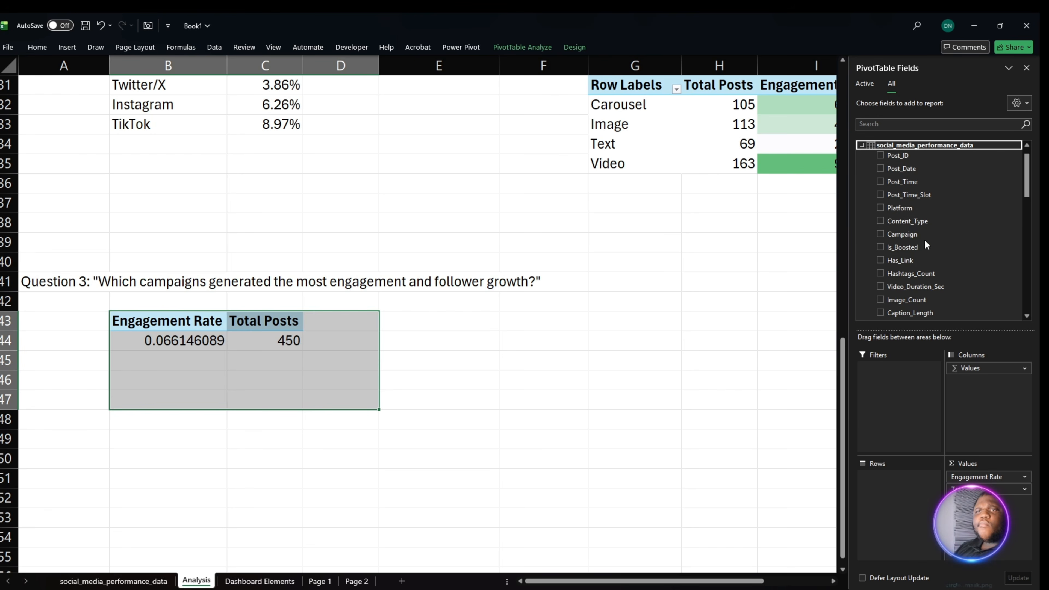
pyautogui.moveTo(923, 233); pyautogui.dragTo(911, 509)
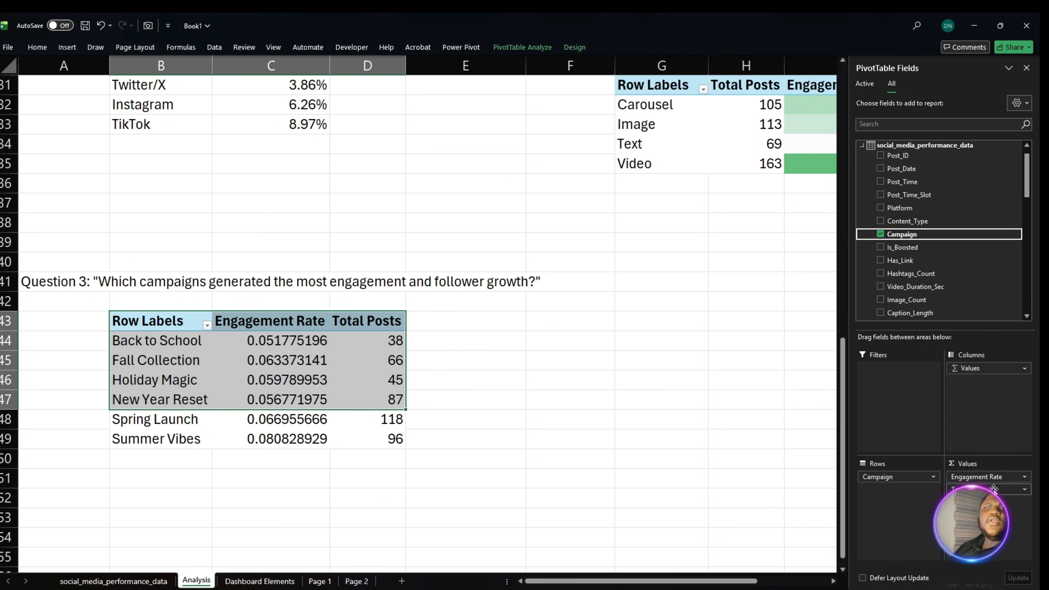
# - Replace Total Posts with the Total Followers measure in the values of the Question 3 PivotTable
pyautogui.moveTo(992, 490); pyautogui.dragTo(933, 258)
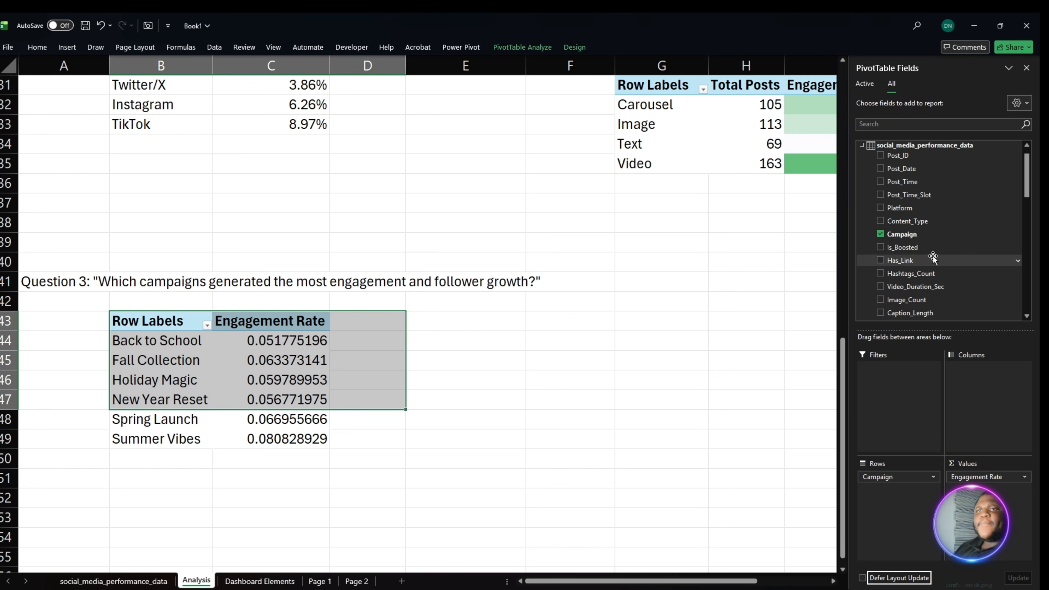
pyautogui.scroll(-6, 934, 265)
pyautogui.scroll(-5, 942, 283)
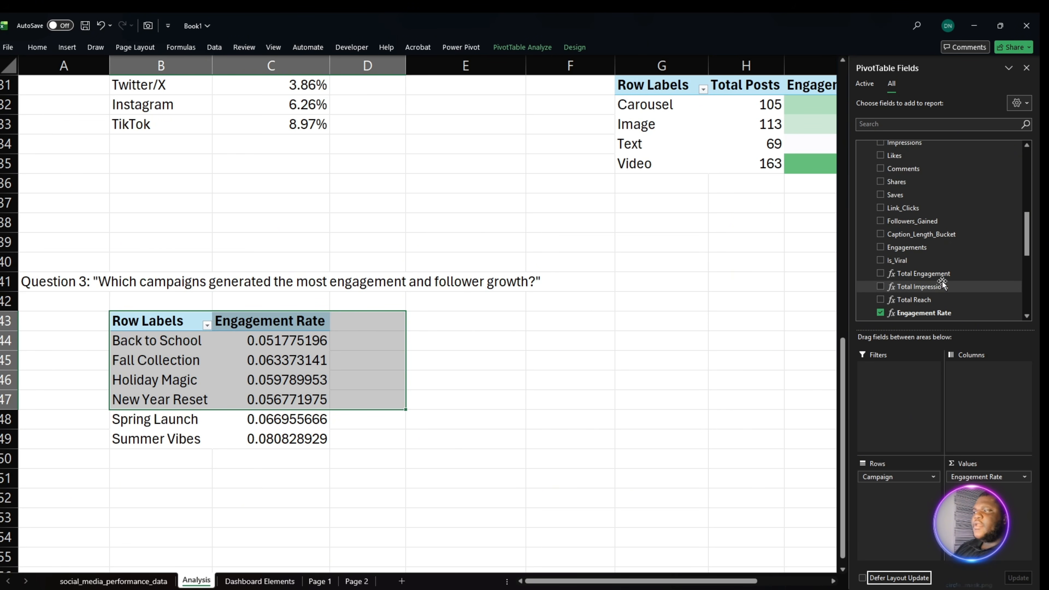
pyautogui.scroll(-5, 947, 285)
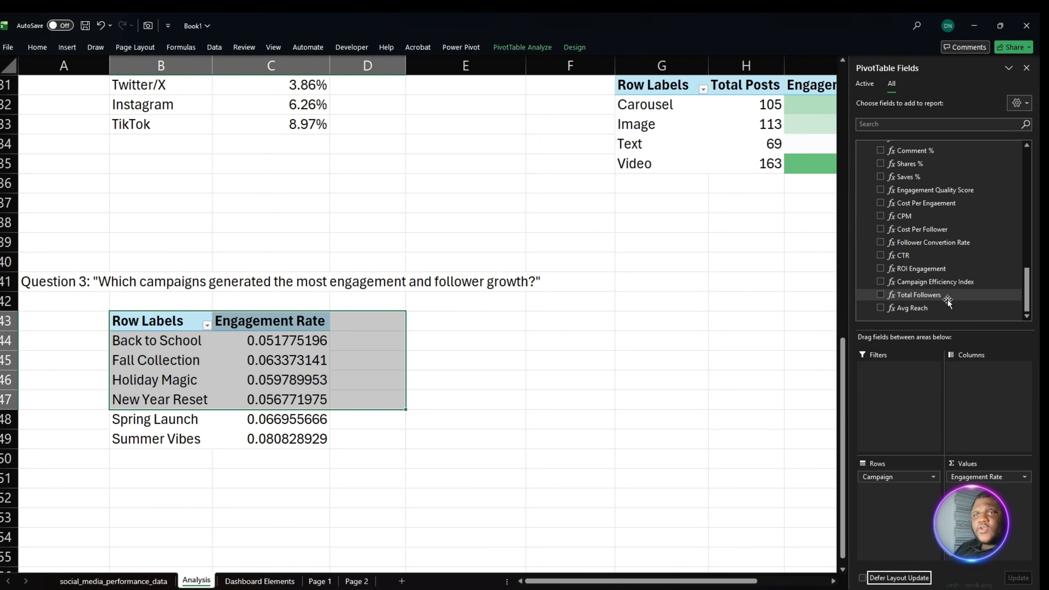
pyautogui.moveTo(957, 298); pyautogui.dragTo(1000, 490)
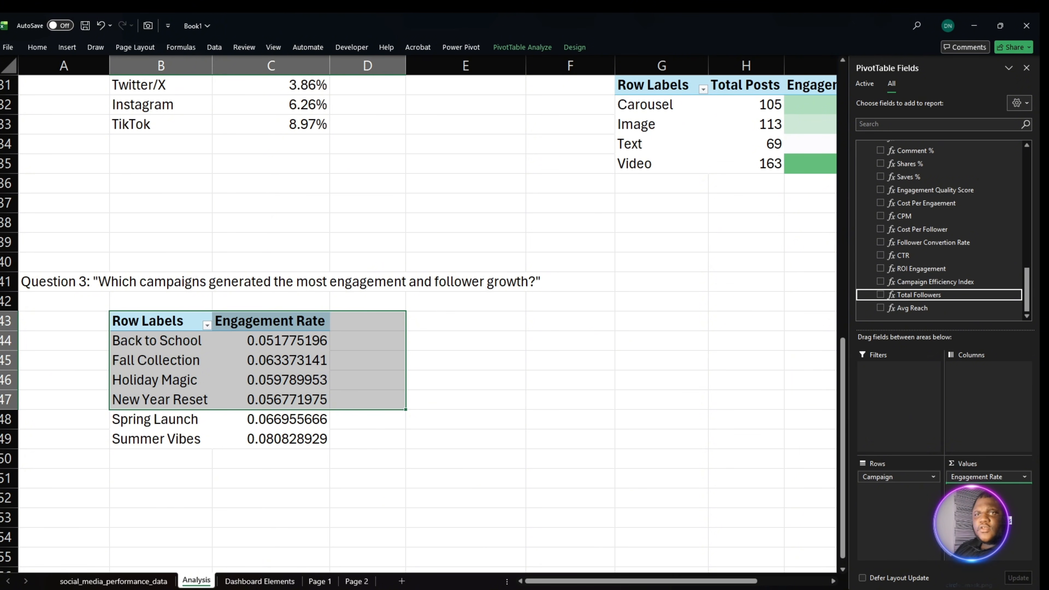
# - Add the Total Cost and Total Engagement measures to the values of the Question 3 PivotTable
pyautogui.scroll(3, 966, 272)
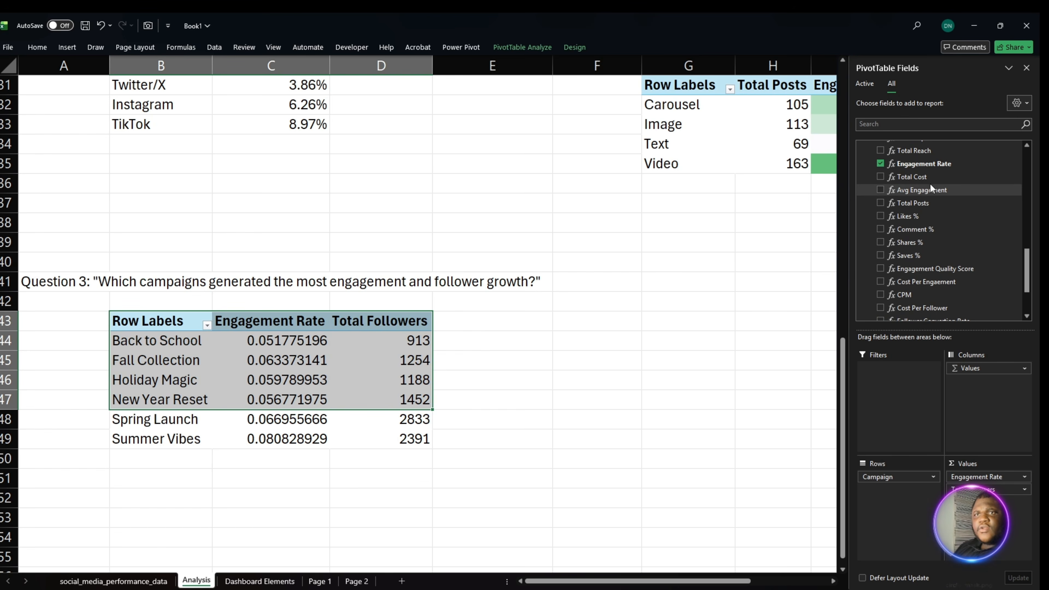
pyautogui.click(915, 176)
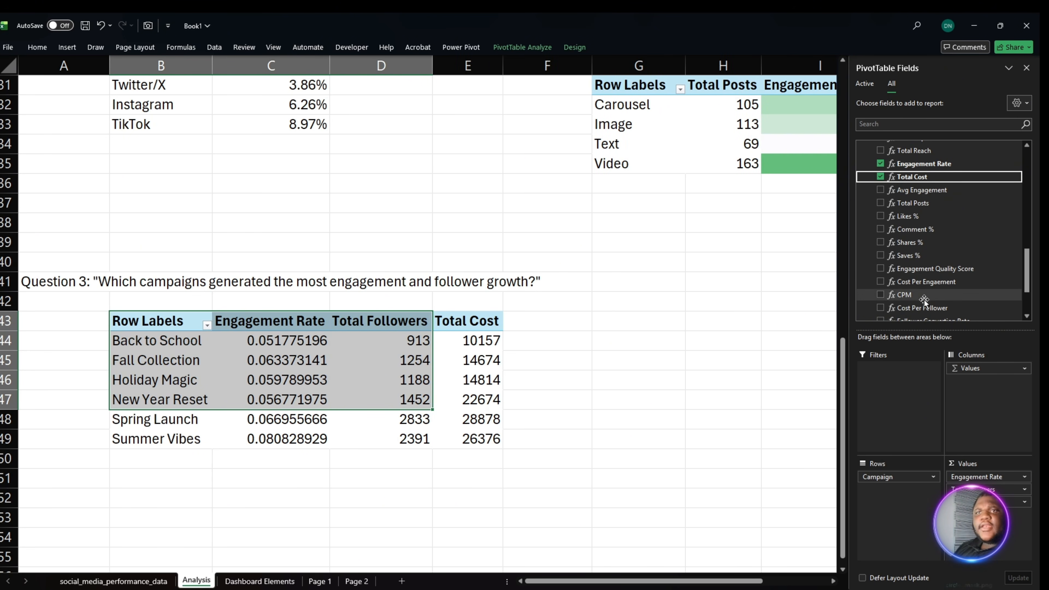
pyautogui.scroll(-1, 965, 281)
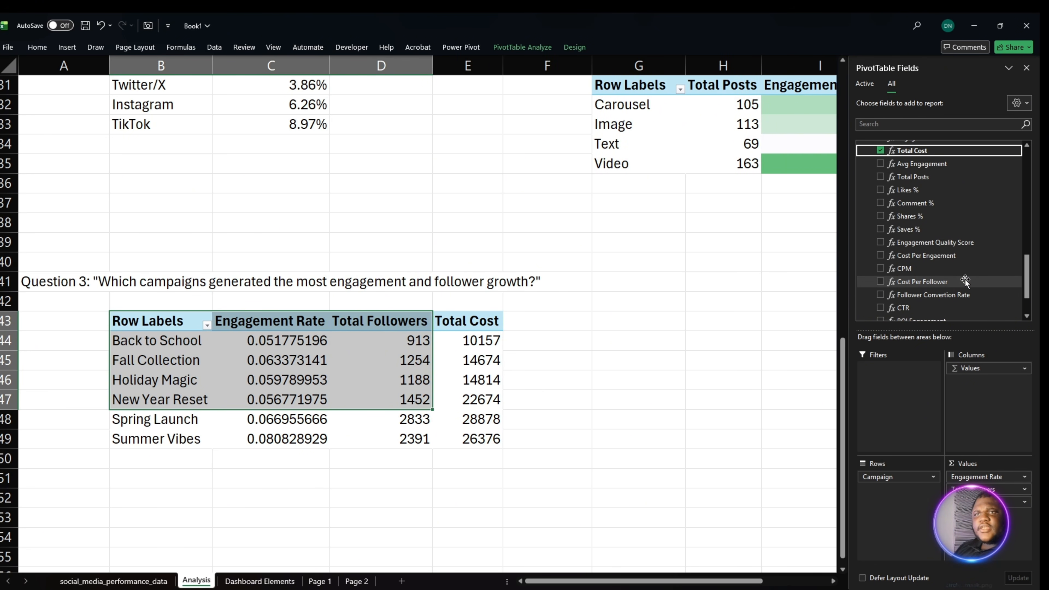
pyautogui.scroll(3, 966, 282)
pyautogui.click(942, 179)
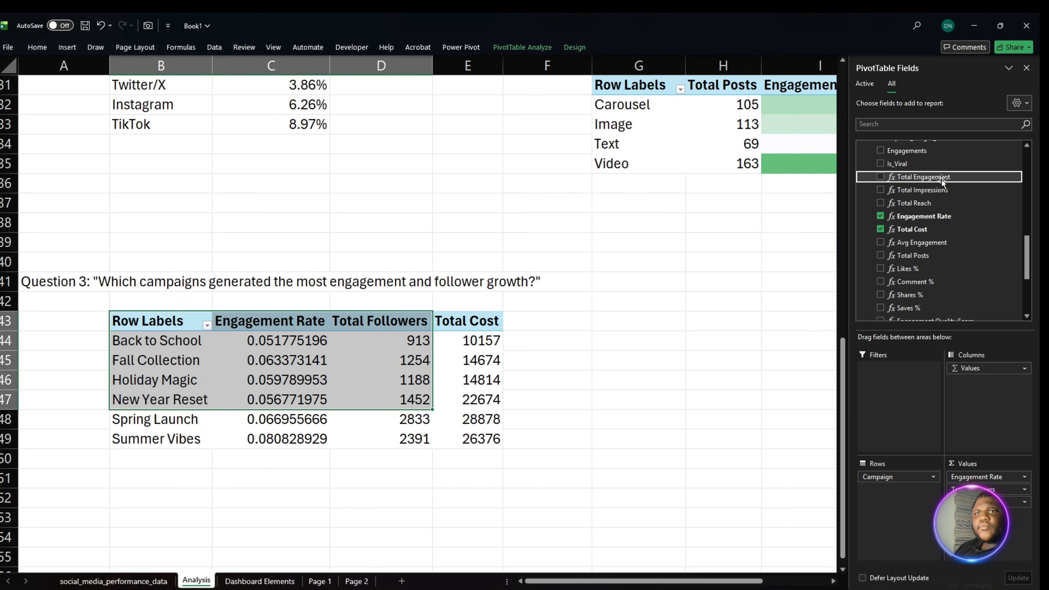
pyautogui.click(943, 178)
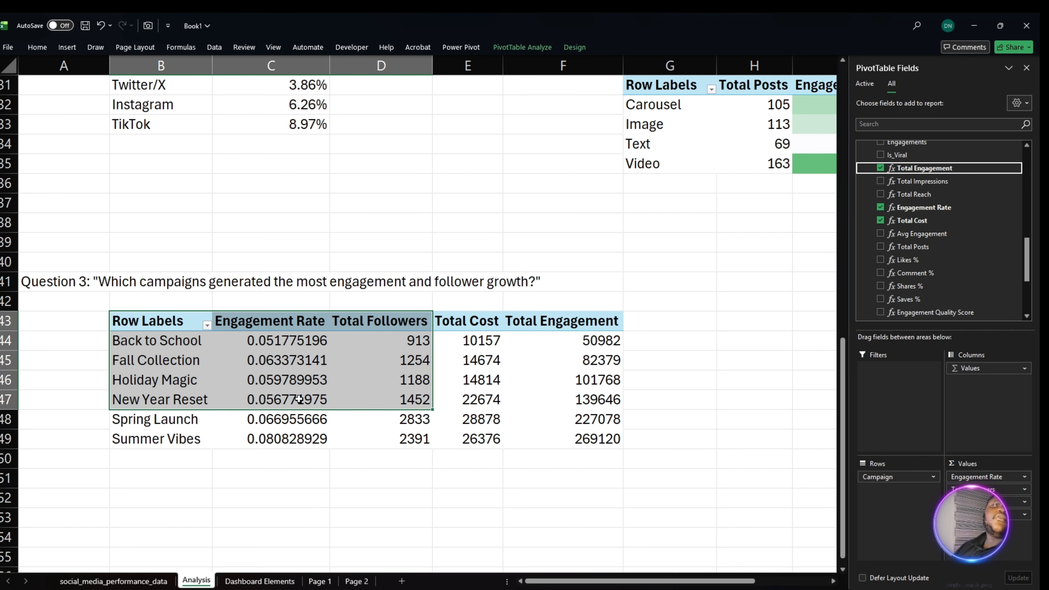
# - Format the Engagement Rate values in C44:C49 as percentages with two decimals
pyautogui.click(293, 432)
pyautogui.moveTo(294, 342); pyautogui.dragTo(296, 446)
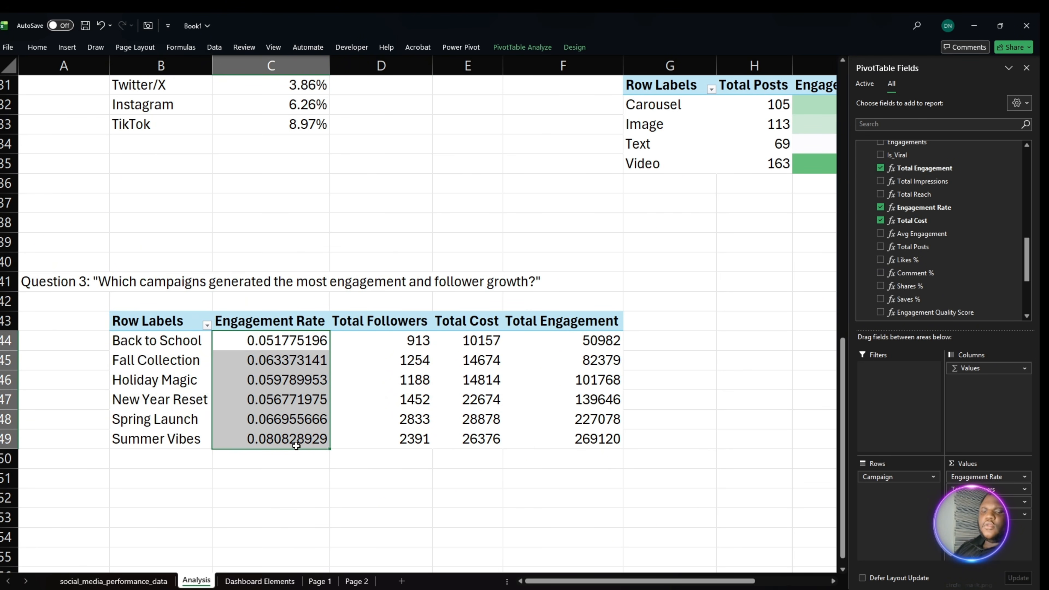
pyautogui.click(38, 48)
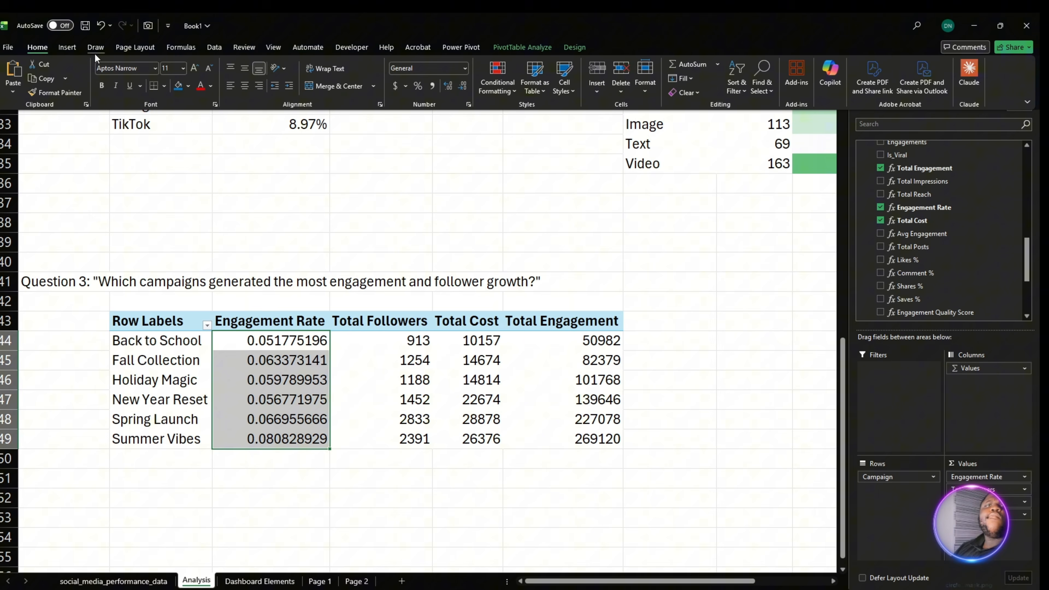
pyautogui.click(418, 83)
pyautogui.click(448, 85)
pyautogui.click(448, 85)
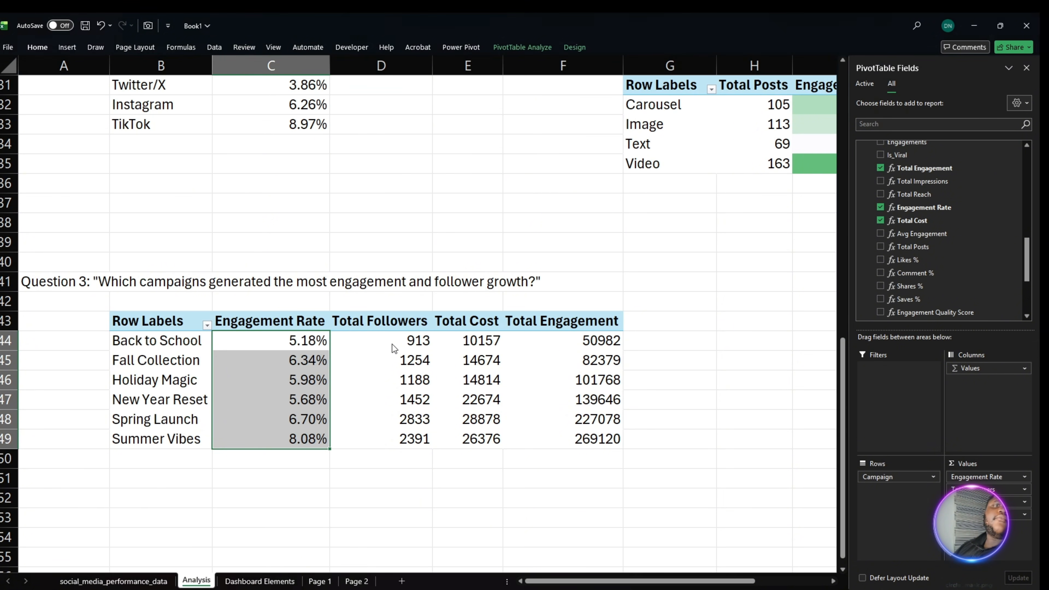
# - Format the Total Cost values in E44:E49 in dollar accounting format
pyautogui.moveTo(395, 343); pyautogui.dragTo(465, 447)
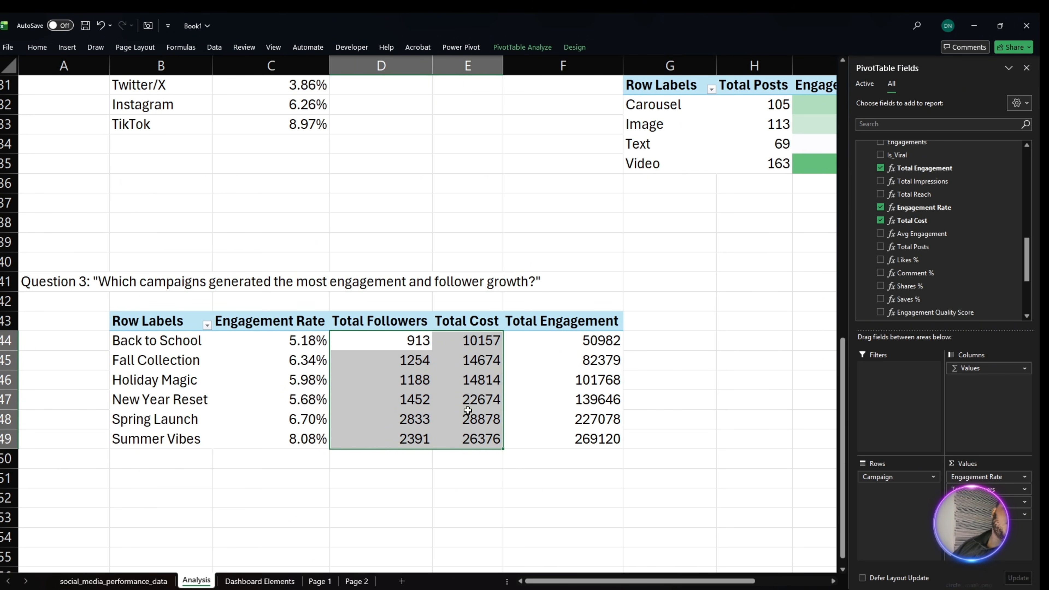
pyautogui.click(439, 342)
pyautogui.moveTo(466, 343); pyautogui.dragTo(474, 439)
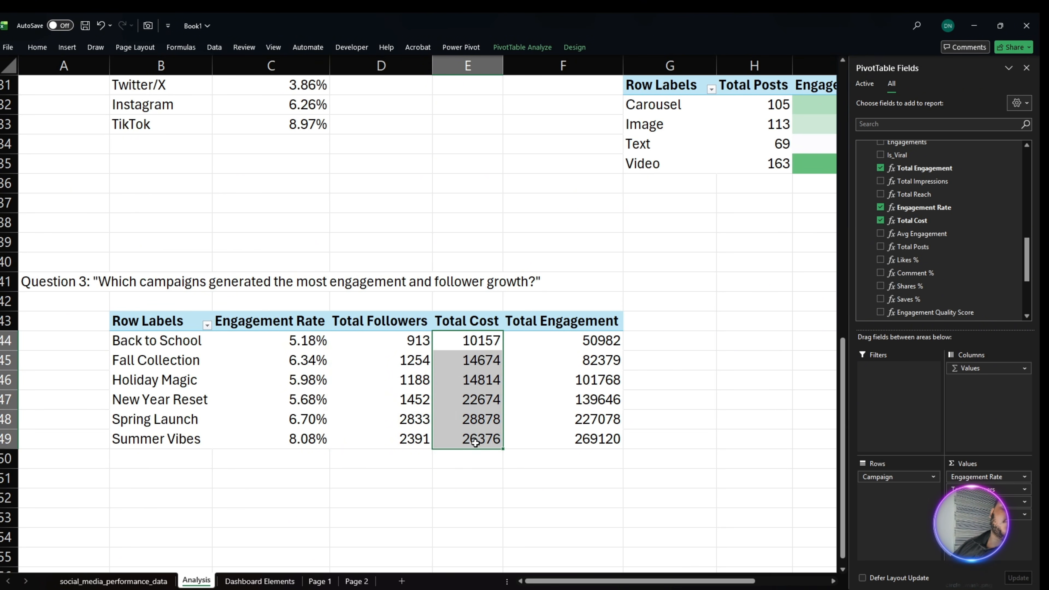
pyautogui.click(37, 48)
pyautogui.click(395, 85)
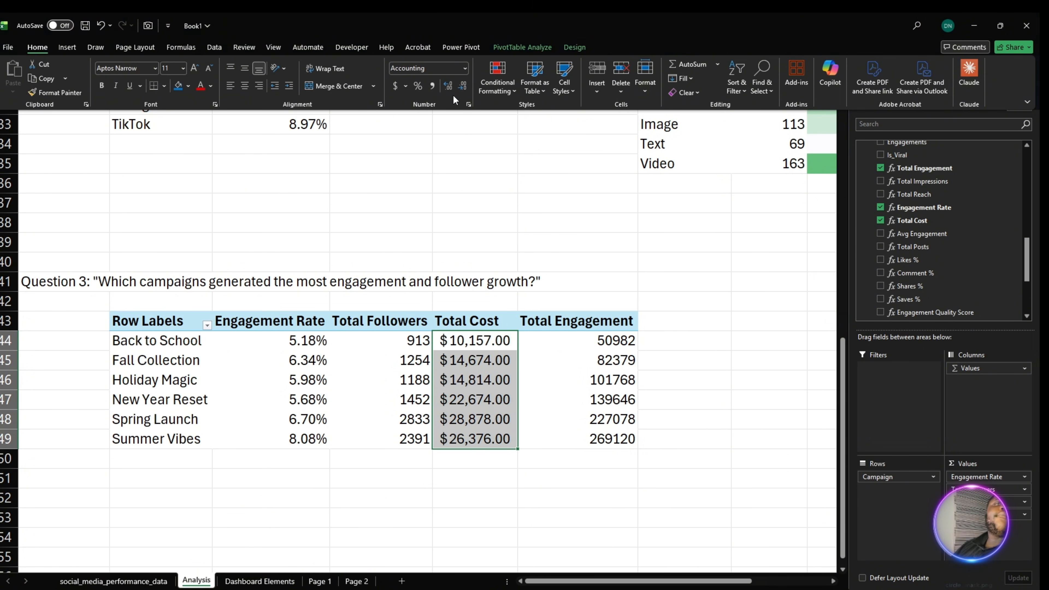
# - Format the Total Followers values in D44:D49 and Total Engagement values in F44:F49 with thousands separators and no decimals
pyautogui.click(351, 345)
pyautogui.moveTo(351, 345); pyautogui.dragTo(385, 439)
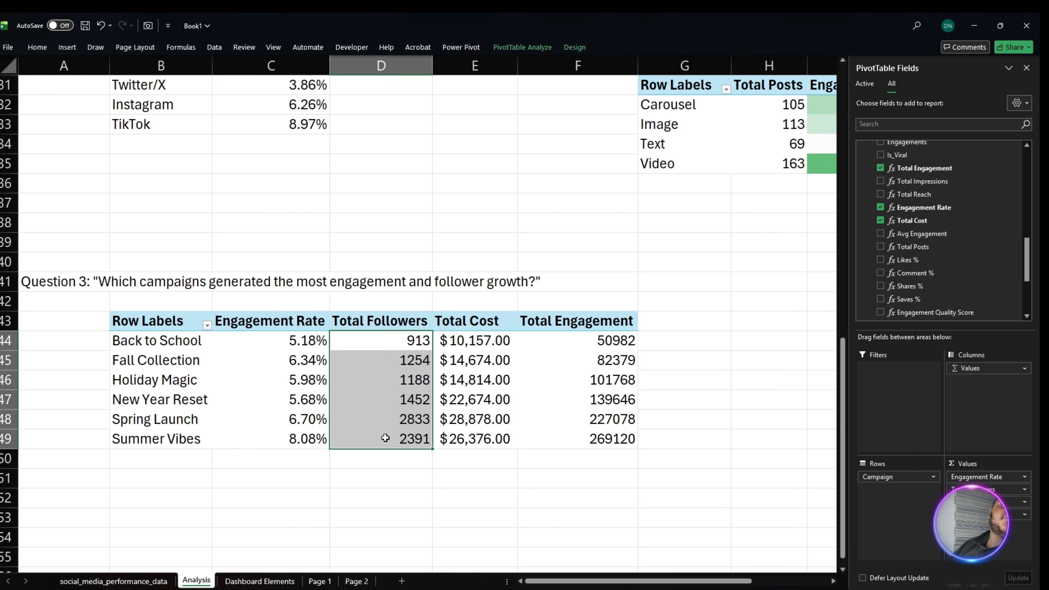
pyautogui.keyDown('ctrl'); pyautogui.moveTo(643, 336); pyautogui.dragTo(598, 446); pyautogui.keyUp('ctrl')
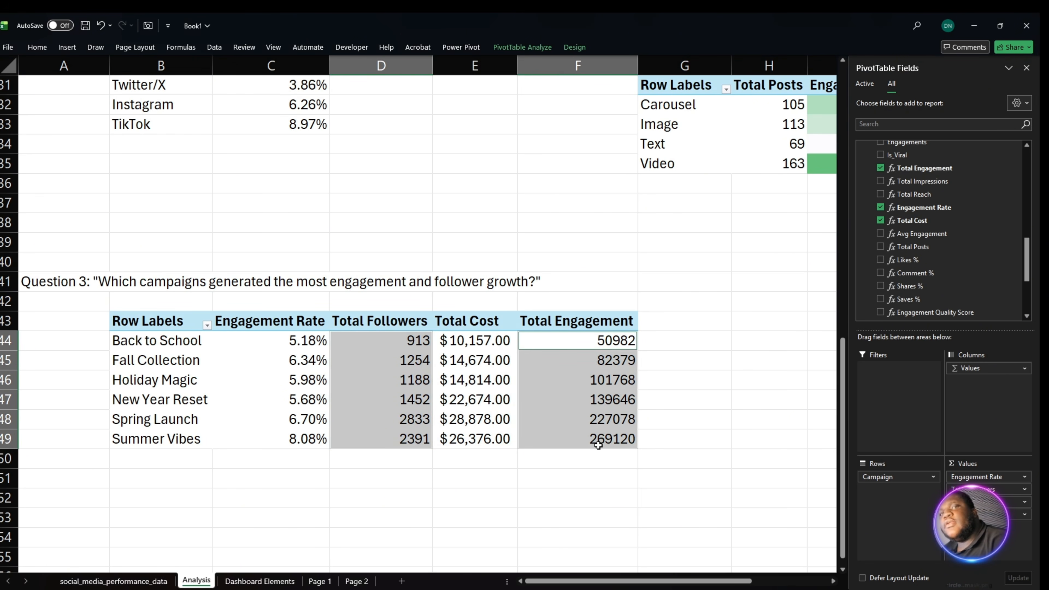
pyautogui.click(36, 47)
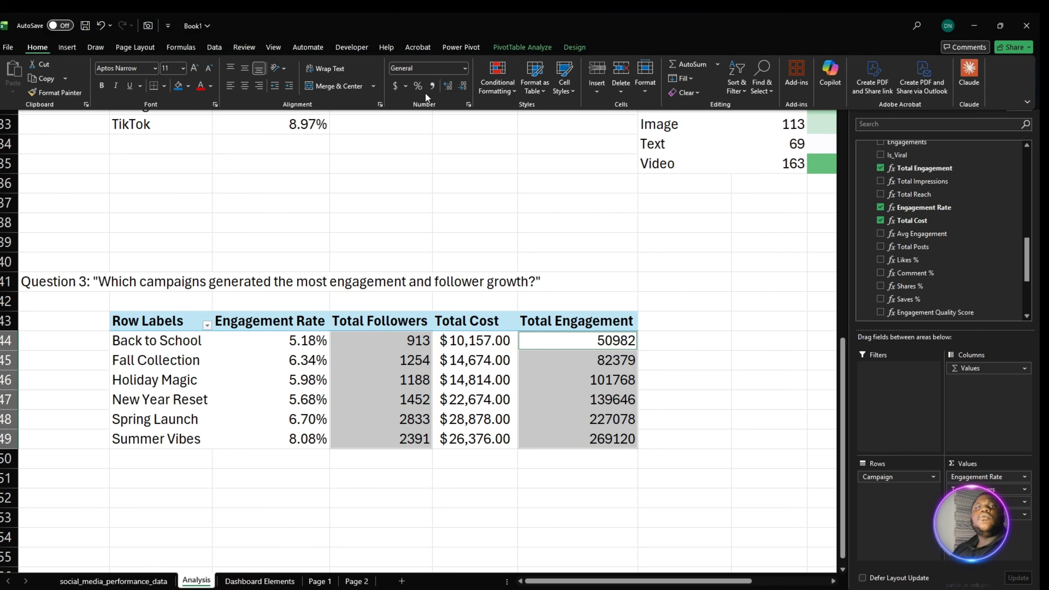
pyautogui.click(437, 89)
pyautogui.click(448, 86)
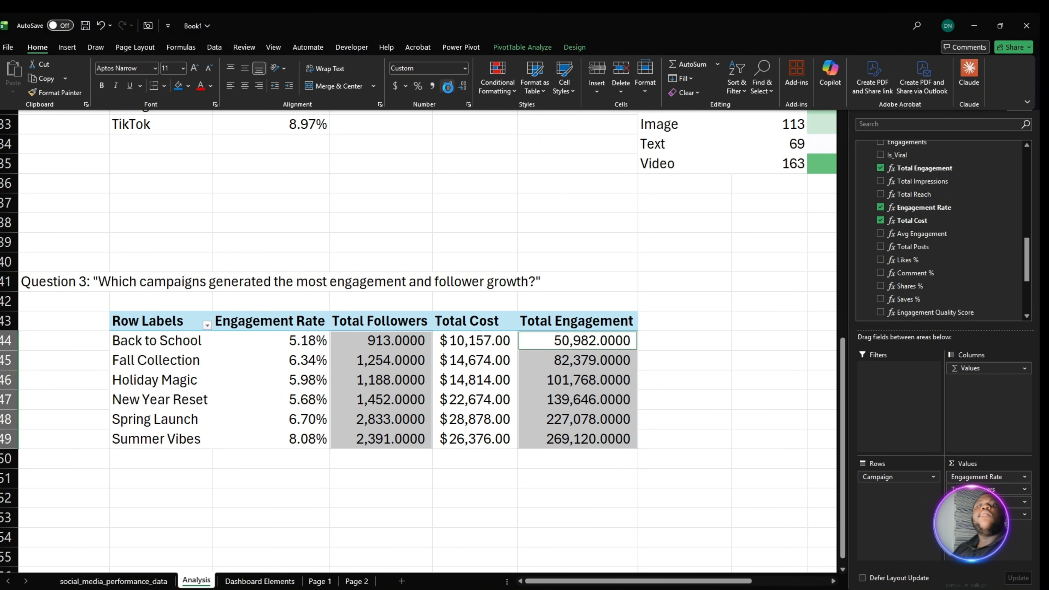
pyautogui.click(462, 90)
pyautogui.click(462, 89)
pyautogui.click(462, 89)
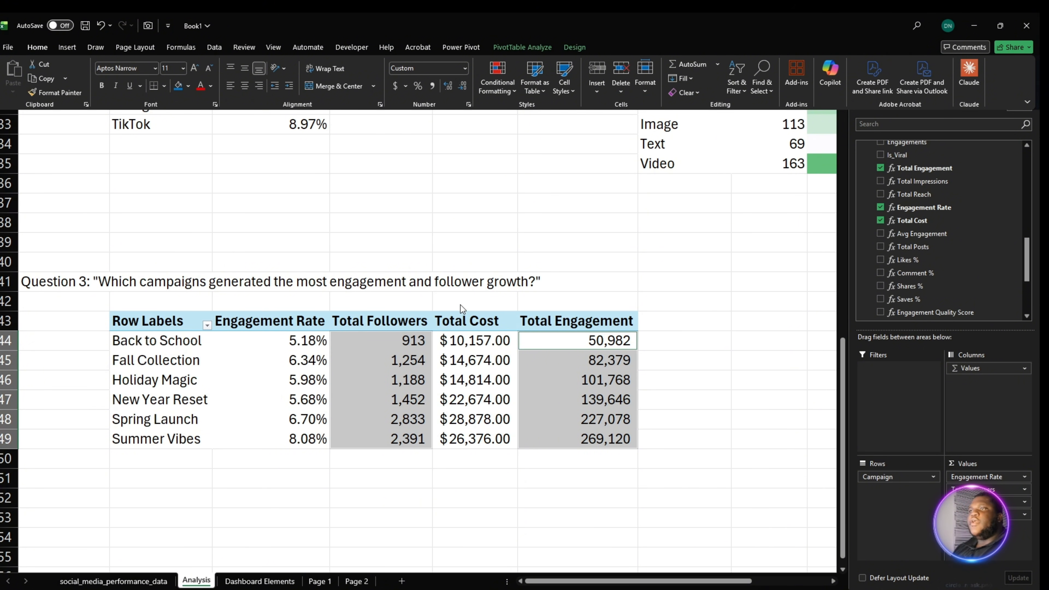
pyautogui.click(223, 478)
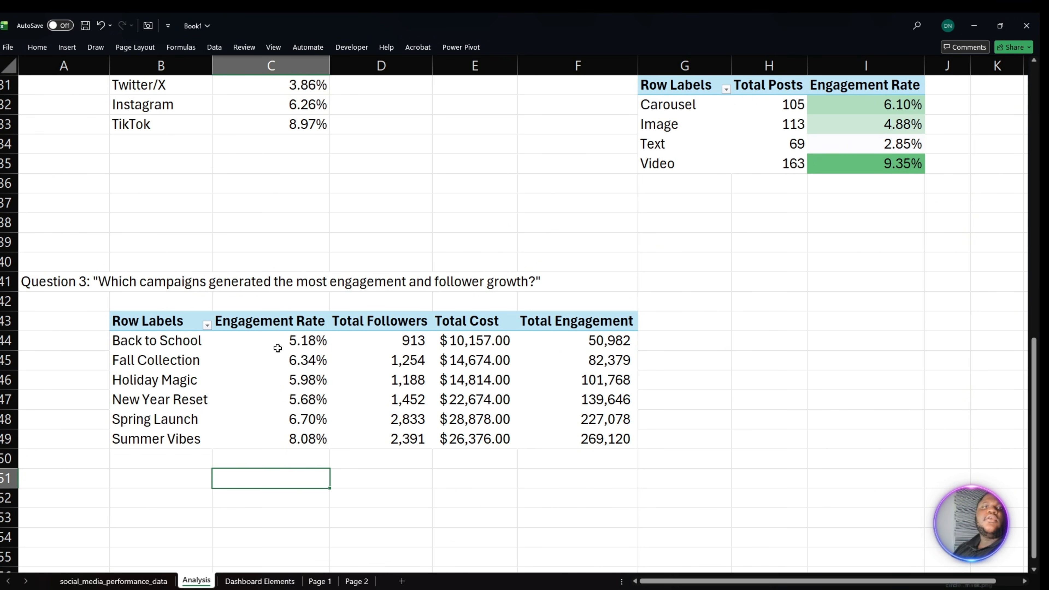
# - Apply the green-white color scale to the Engagement Rate values in C44:C49
pyautogui.moveTo(278, 349); pyautogui.dragTo(290, 438)
pyautogui.click(49, 46)
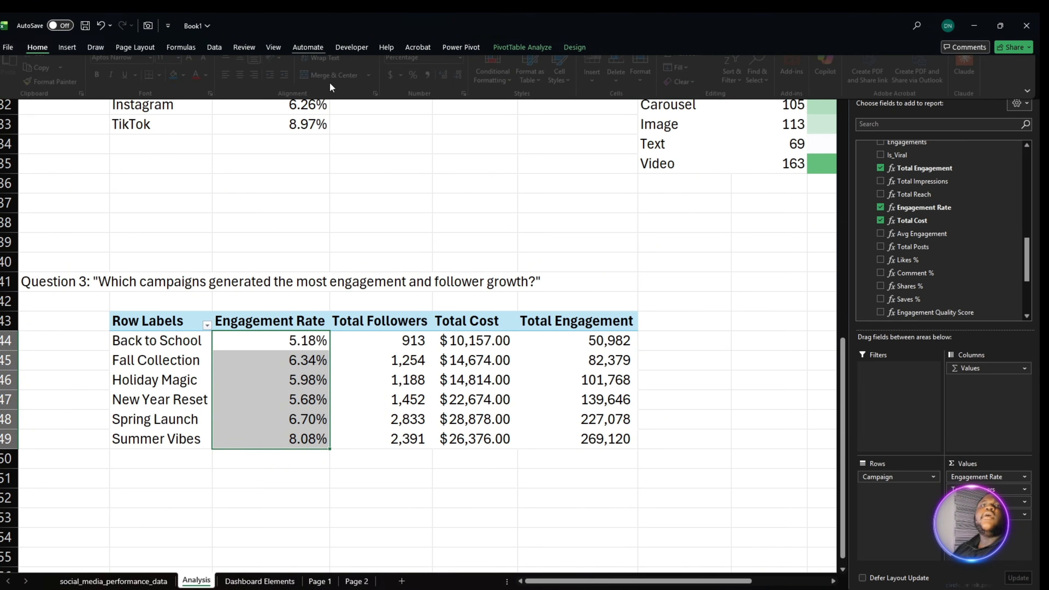
pyautogui.click(488, 79)
pyautogui.moveTo(540, 183)
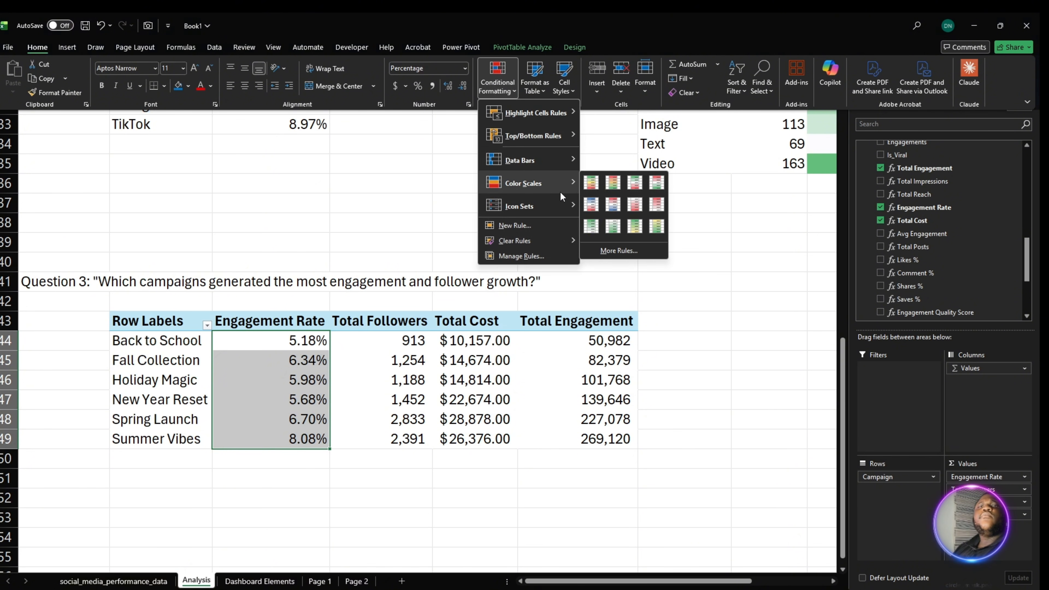
pyautogui.click(593, 229)
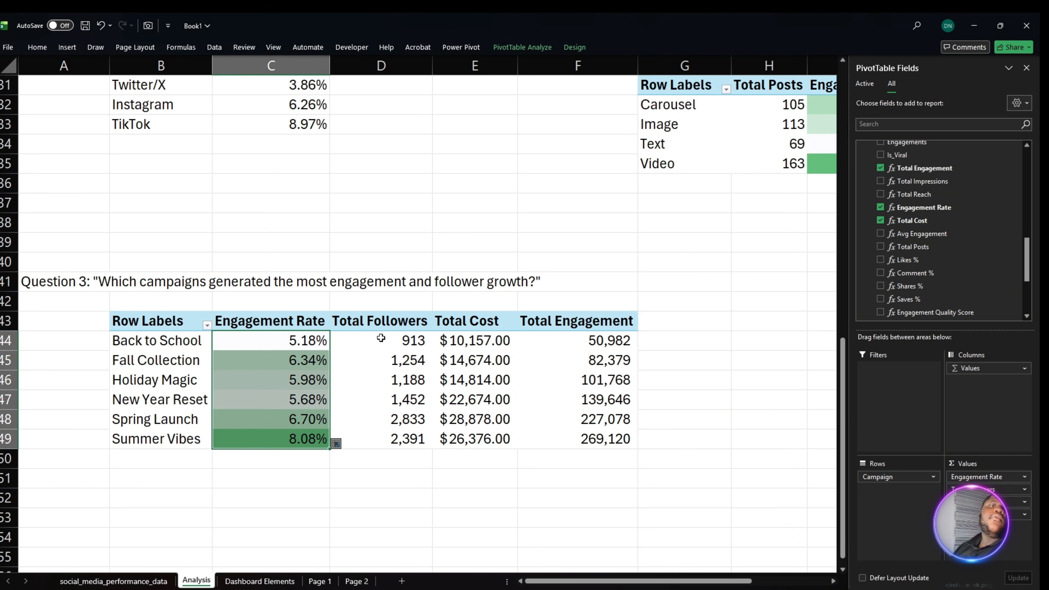
# - Apply the green-white color scale to the Total Followers values in D44:D49
pyautogui.moveTo(382, 338); pyautogui.dragTo(406, 448)
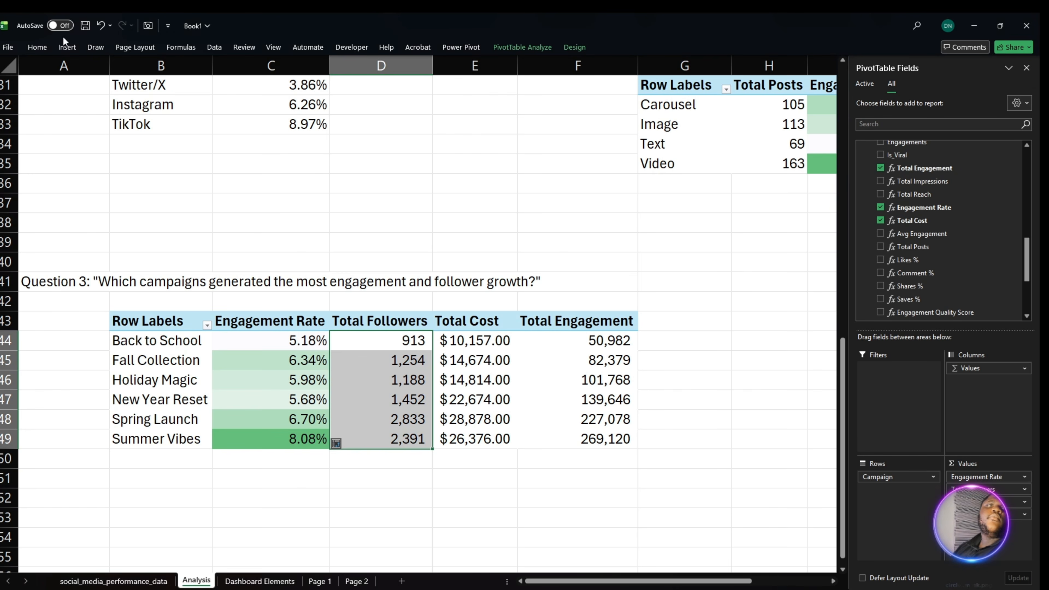
pyautogui.click(37, 47)
pyautogui.click(497, 79)
pyautogui.moveTo(521, 182)
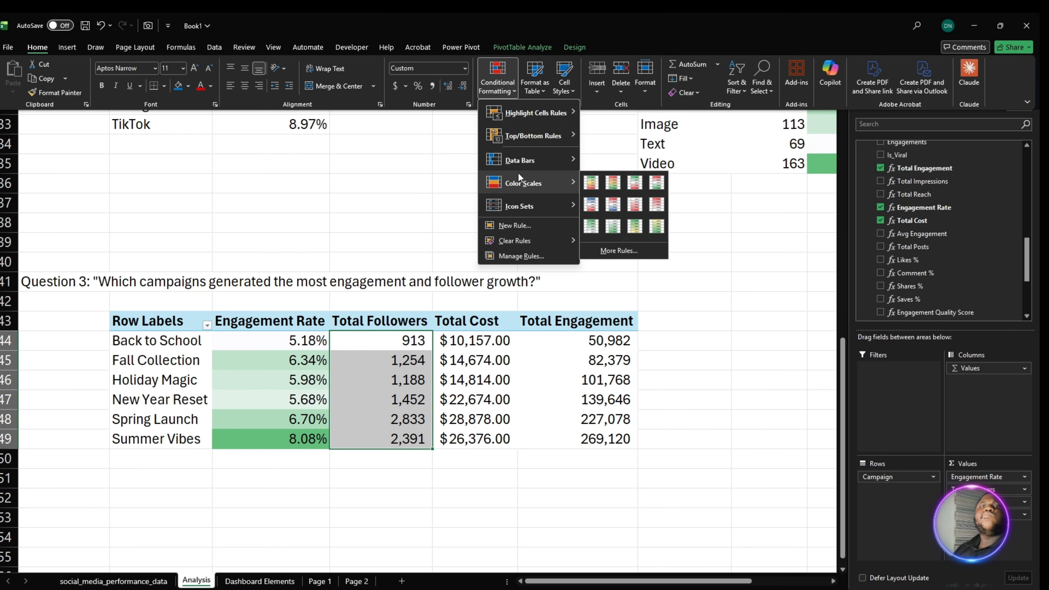
pyautogui.click(592, 230)
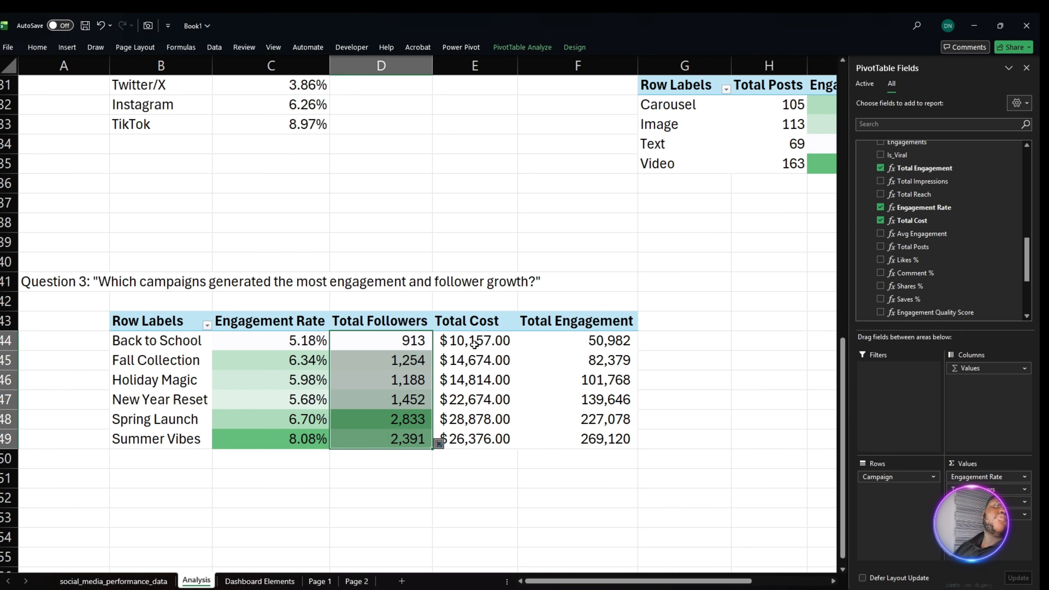
# - Apply the red-white color scale to the Total Cost values in E44:E49, with the highest costs in red
pyautogui.moveTo(475, 343); pyautogui.dragTo(476, 441)
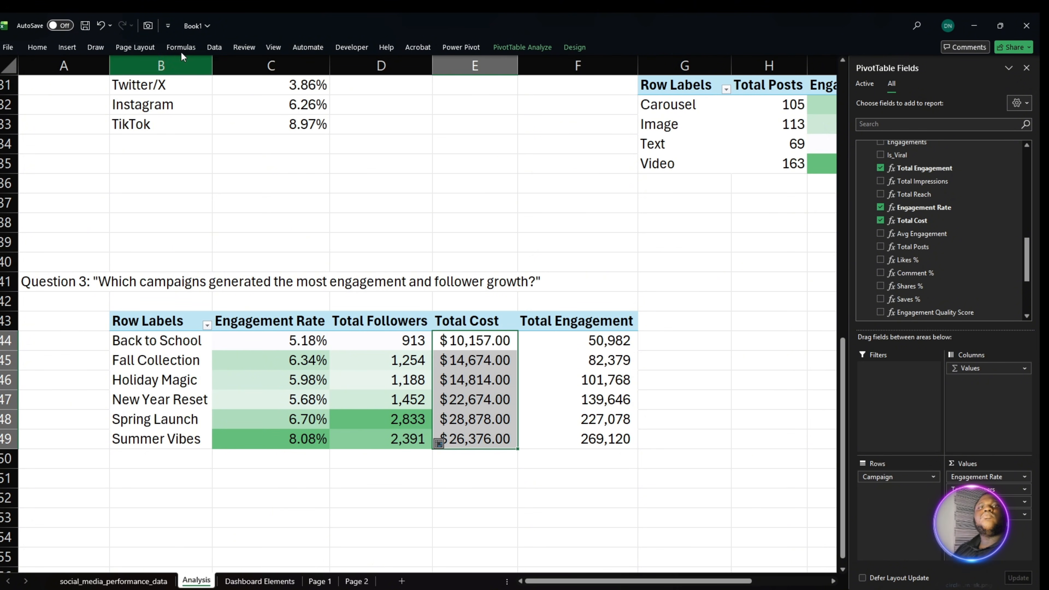
pyautogui.click(37, 48)
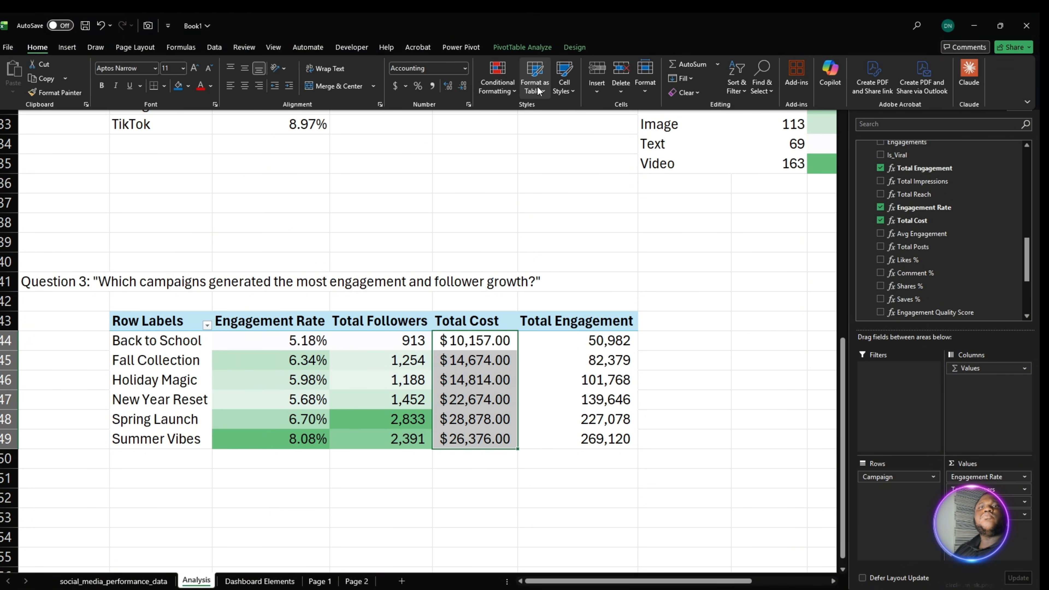
pyautogui.click(489, 92)
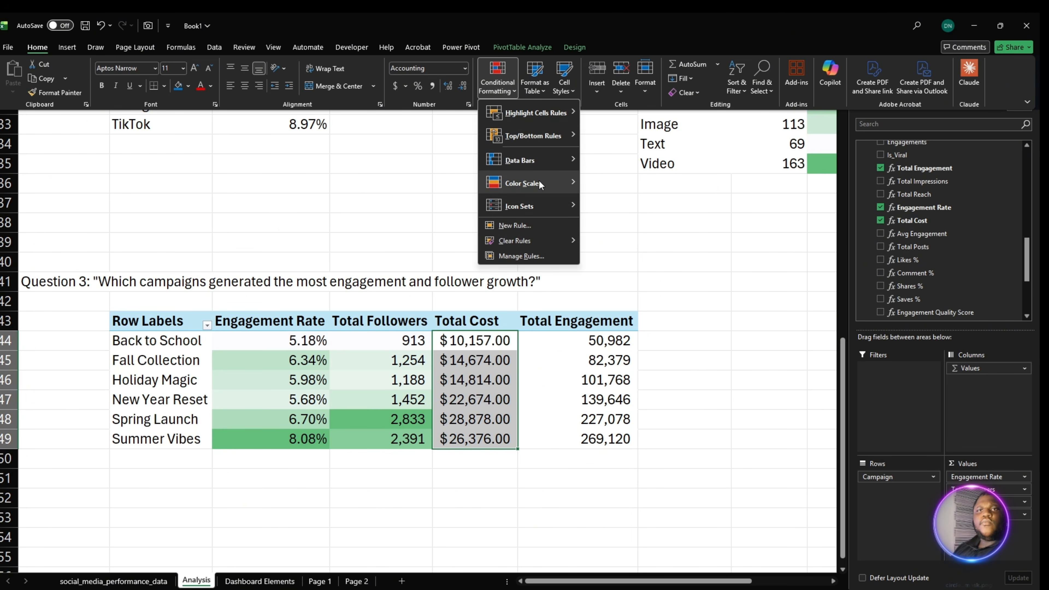
pyautogui.moveTo(539, 183)
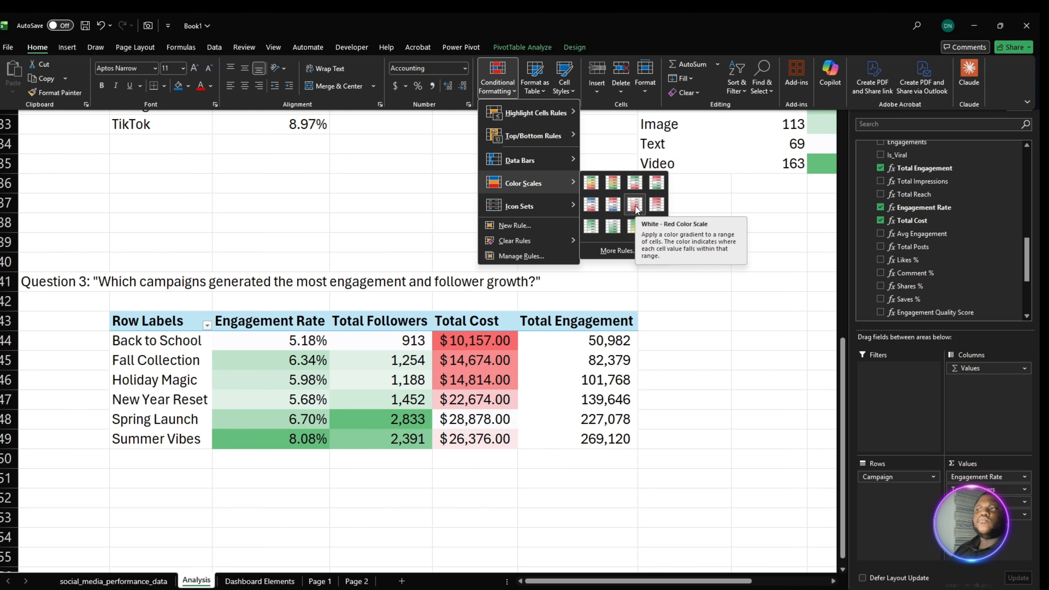
pyautogui.click(653, 207)
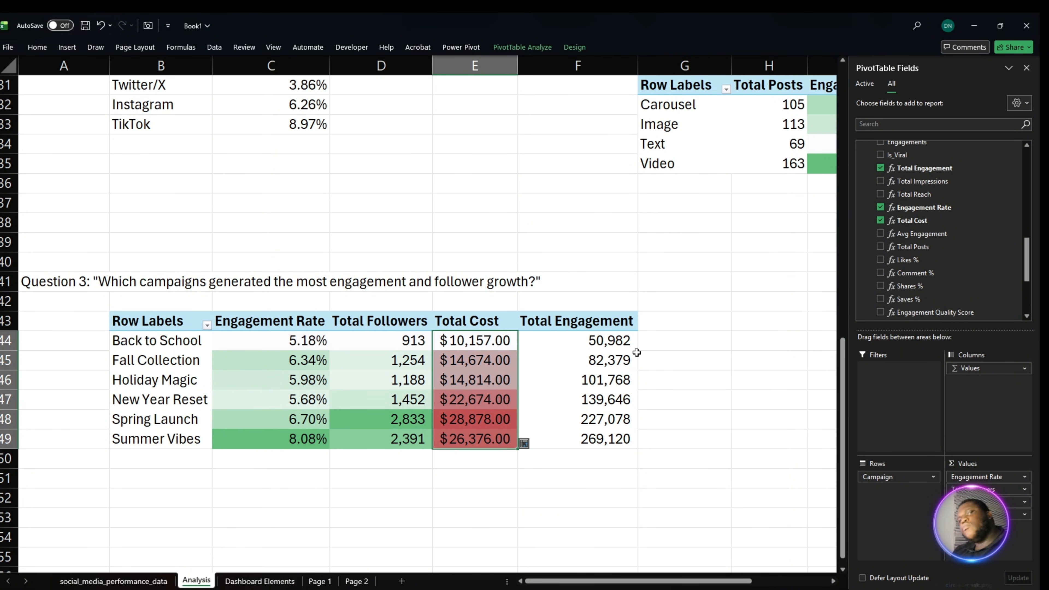
# - Apply the green-white color scale to the Total Engagement values in F44:F49
pyautogui.moveTo(574, 343); pyautogui.dragTo(605, 442)
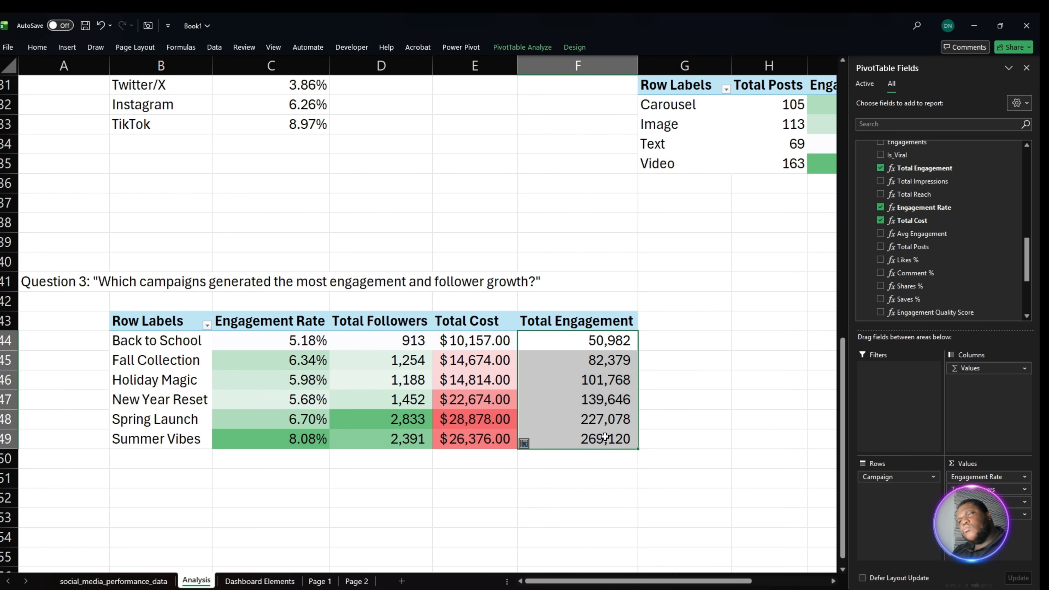
pyautogui.click(40, 49)
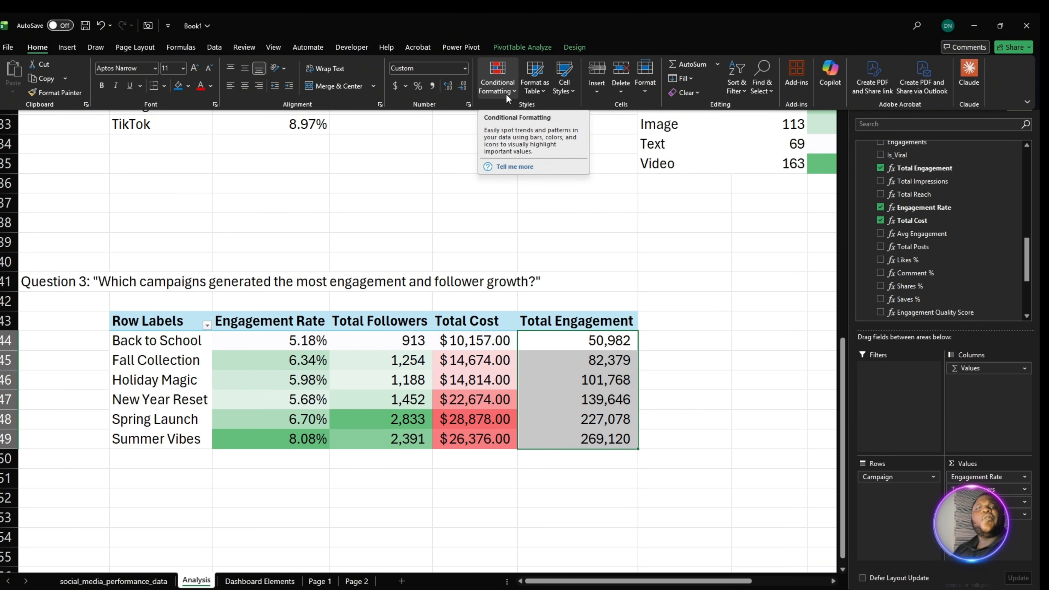
pyautogui.click(507, 95)
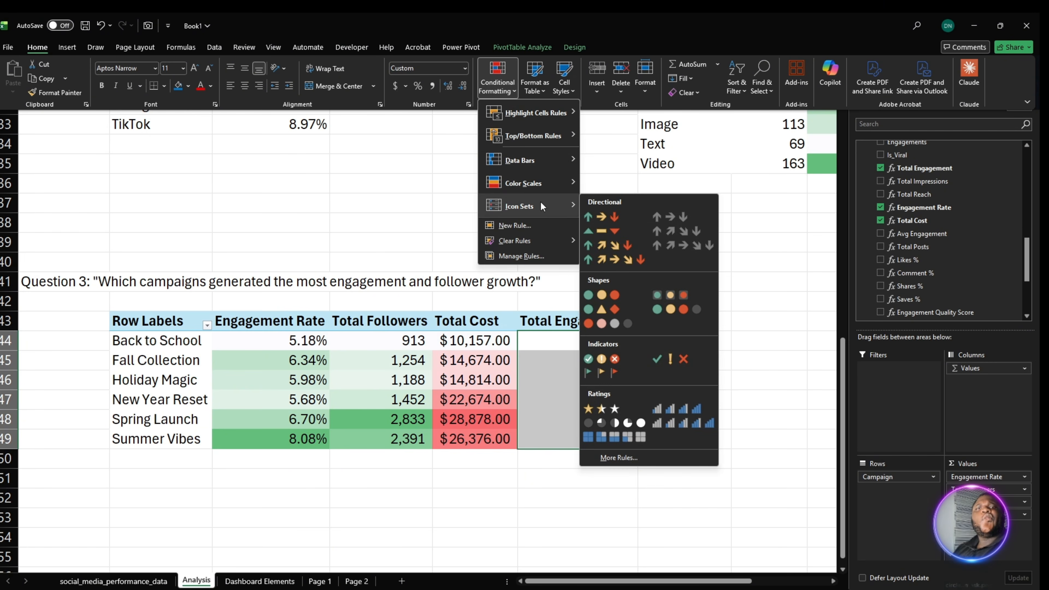
pyautogui.moveTo(540, 188)
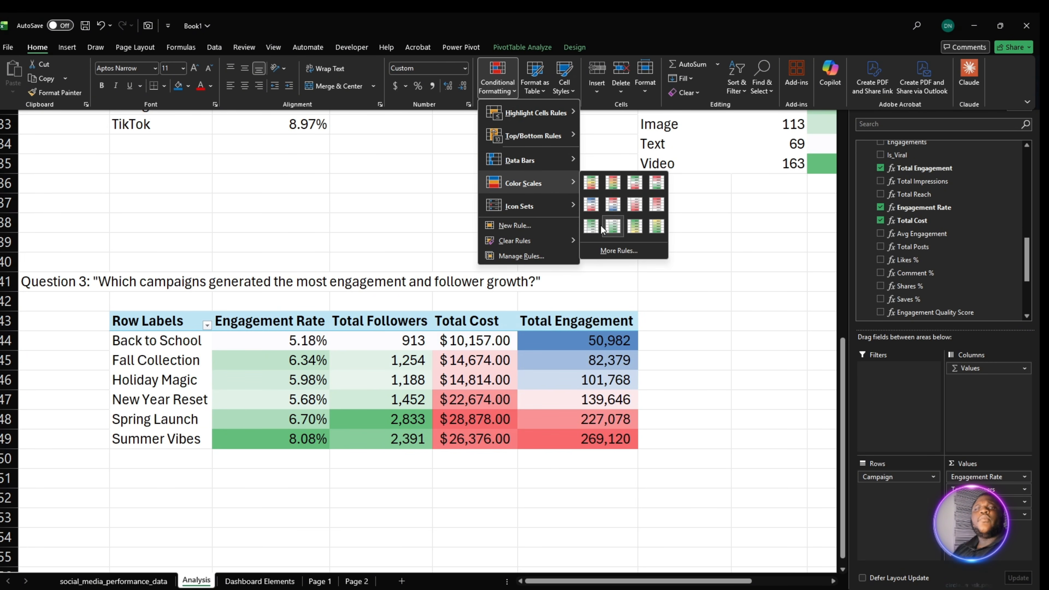
pyautogui.click(592, 227)
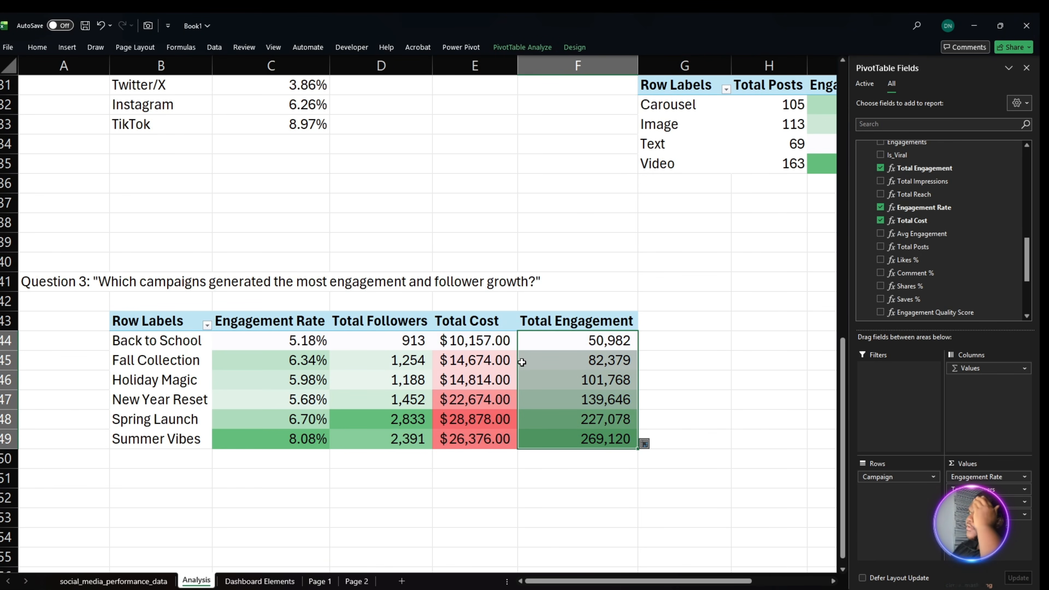
# - Link H44 to the first campaign name with =B44 and fill the formula through H49
pyautogui.scroll(-1, 519, 358)
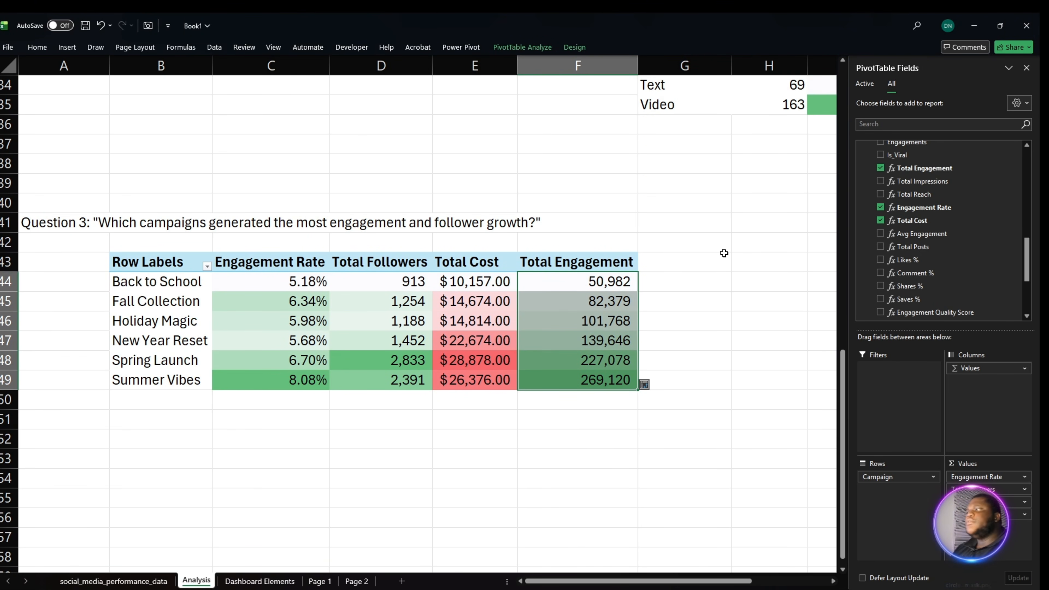
pyautogui.click(725, 281)
pyautogui.click(745, 281)
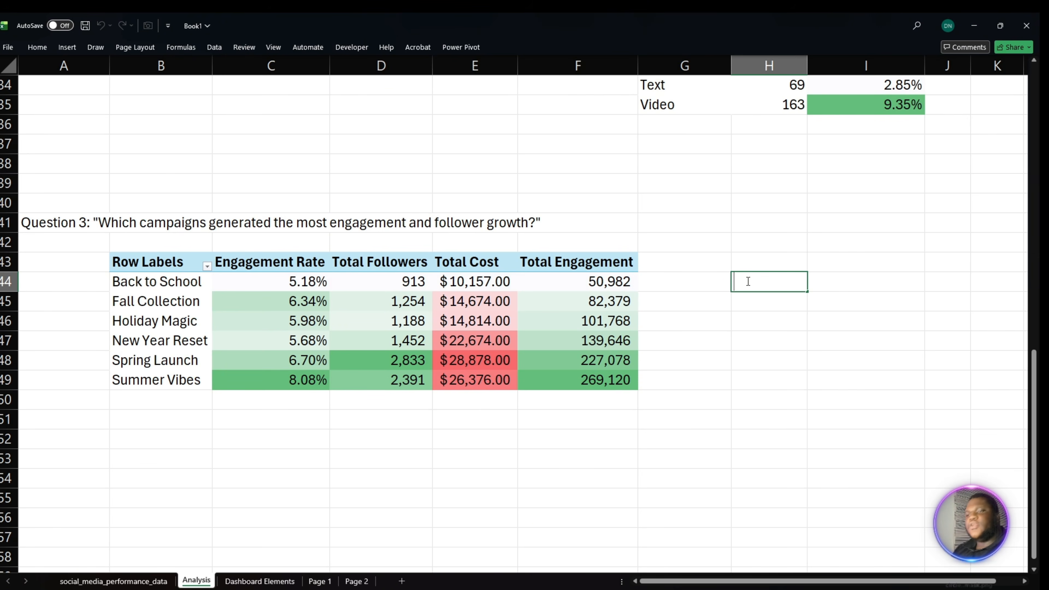
pyautogui.write('=')
pyautogui.click(187, 286)
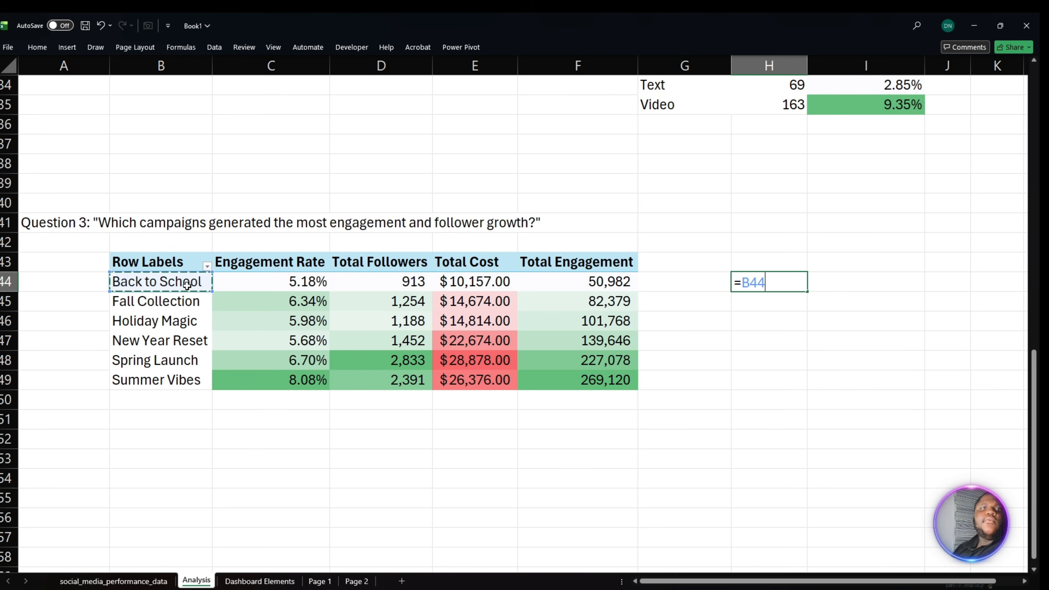
pyautogui.press('Return')
pyautogui.click(785, 285)
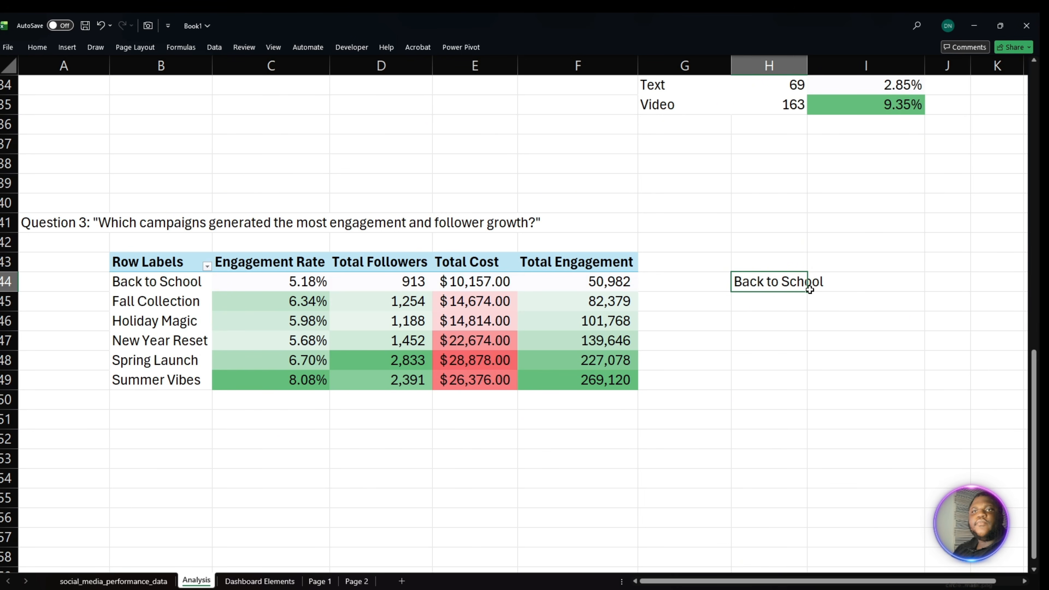
pyautogui.moveTo(808, 291); pyautogui.dragTo(809, 390)
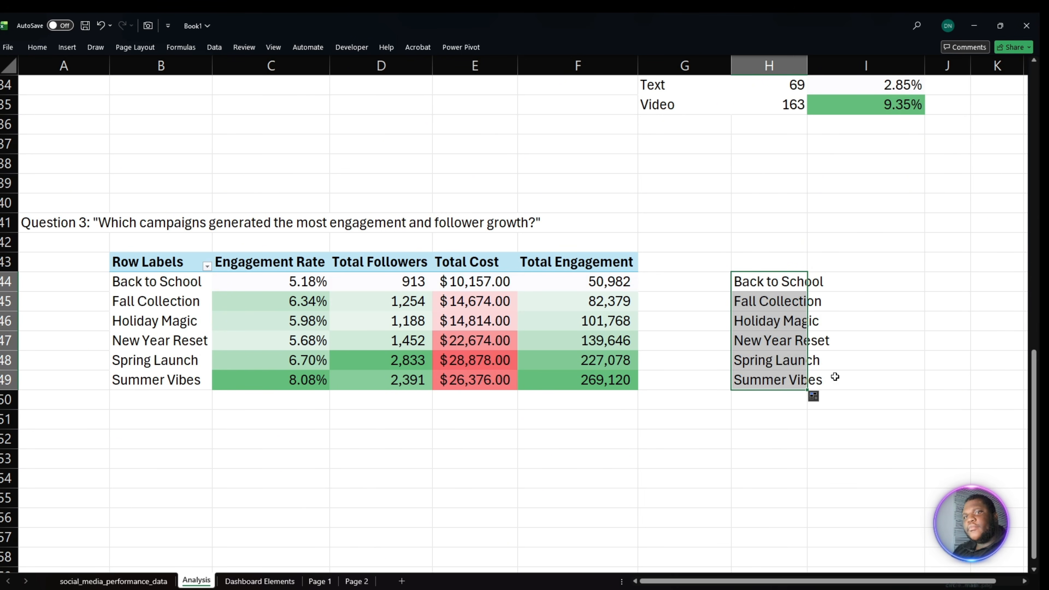
# - Link I44 to the first Total Engagement value with =F44 and fill the formula through I49
pyautogui.doubleClick(865, 291)
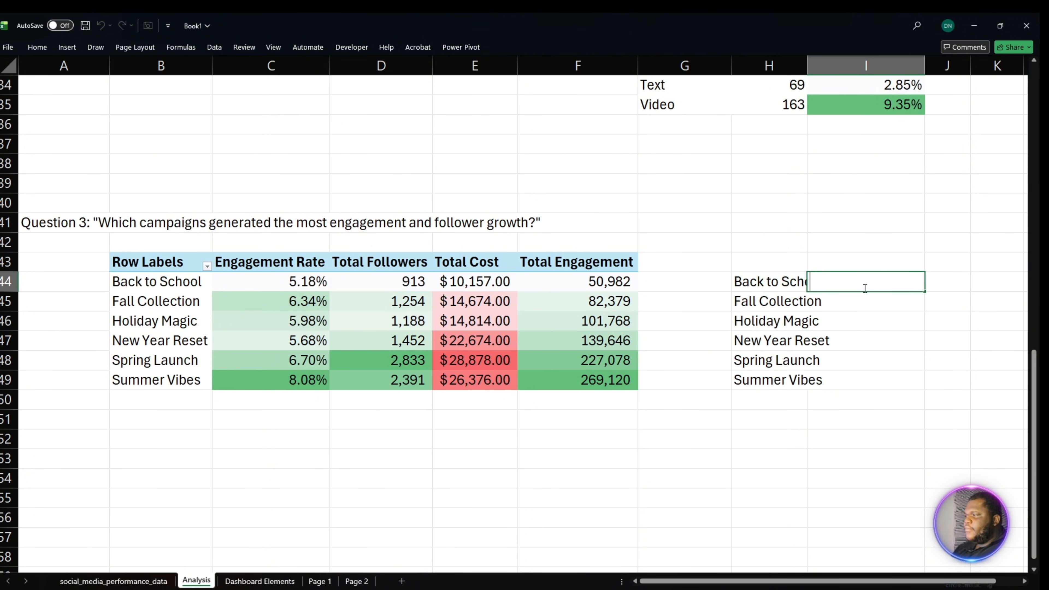
pyautogui.write('=')
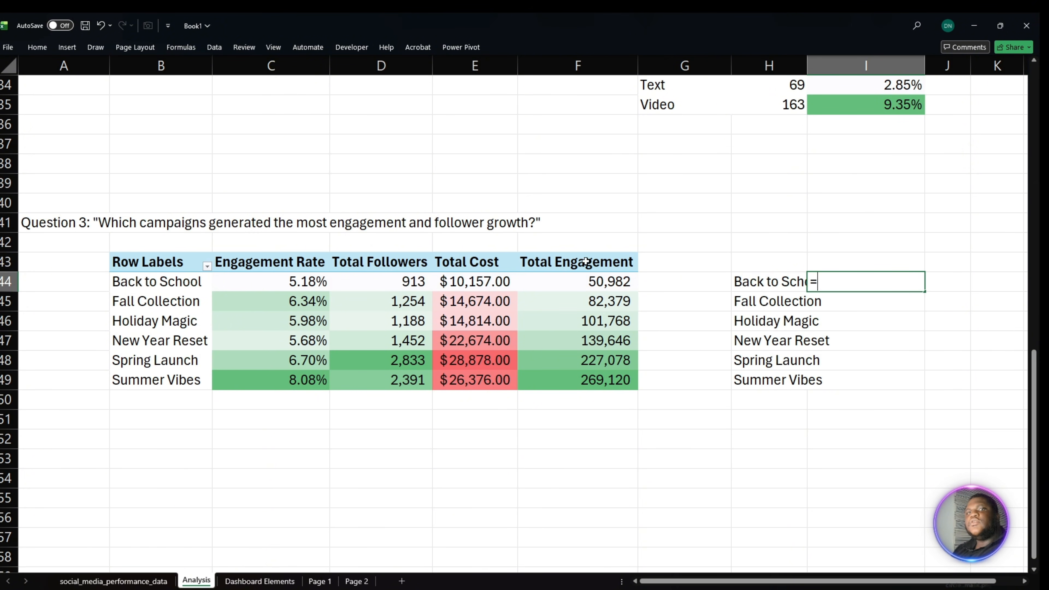
pyautogui.click(593, 279)
pyautogui.press('Return')
pyautogui.click(885, 288)
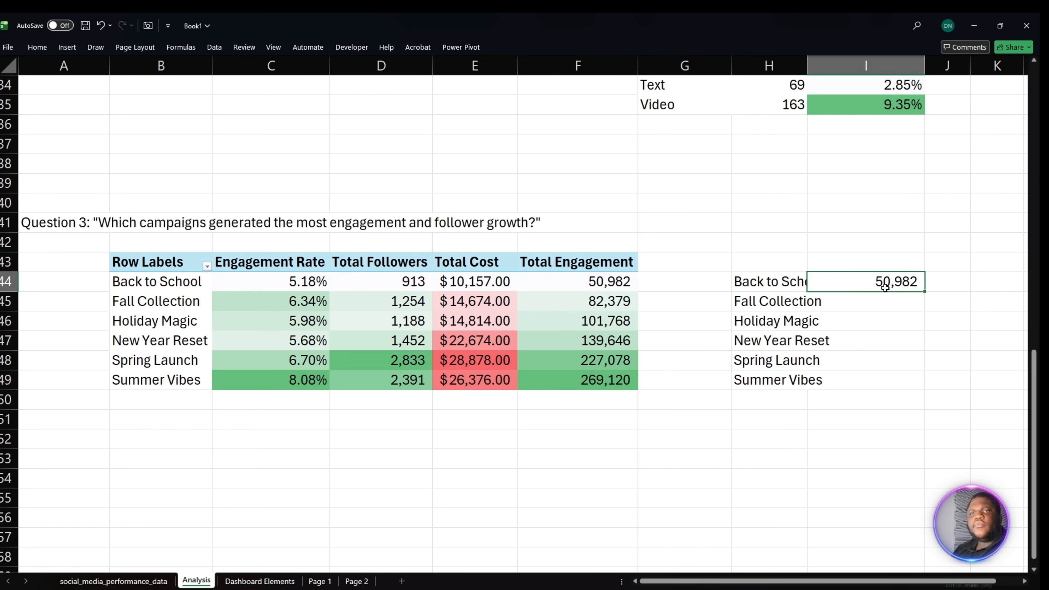
pyautogui.moveTo(926, 292); pyautogui.dragTo(916, 387)
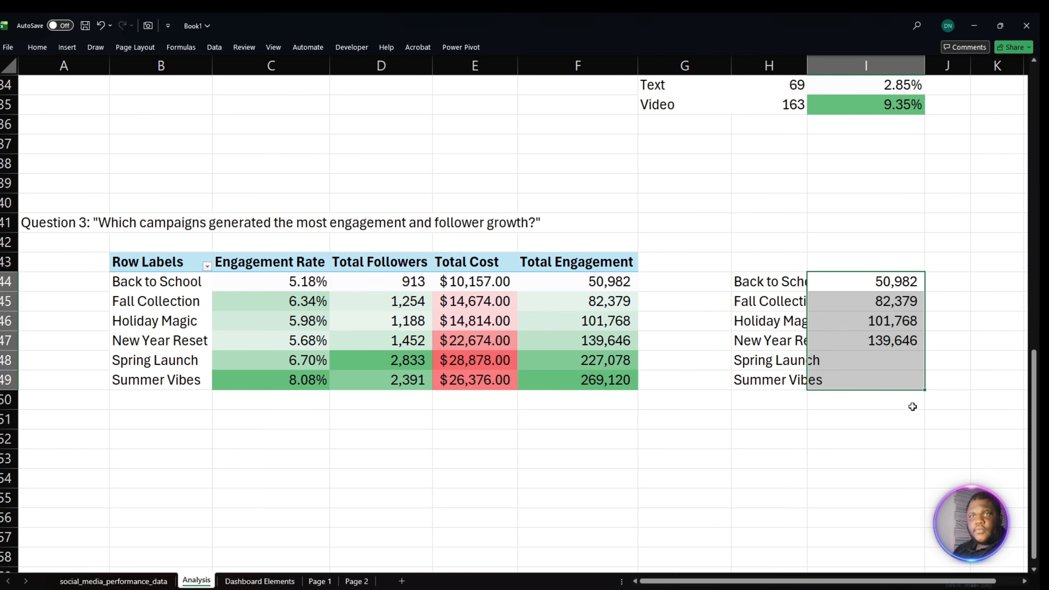
pyautogui.click(824, 445)
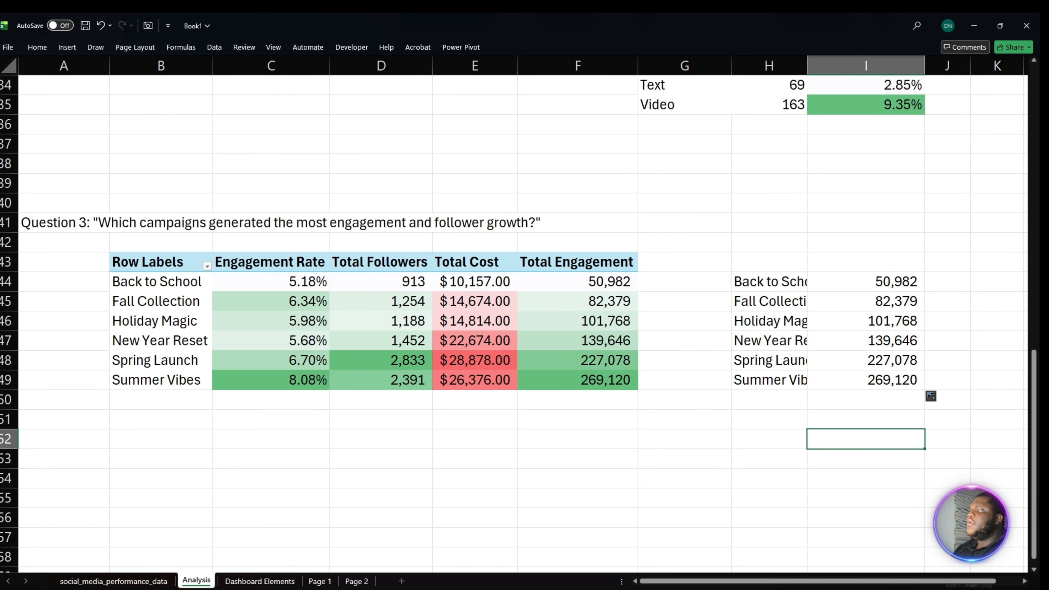
# - Paste the heading Question 4: "Does higher impressions lead to meaningful engagement?" into A52
pyautogui.scroll(-4, 525, 322)
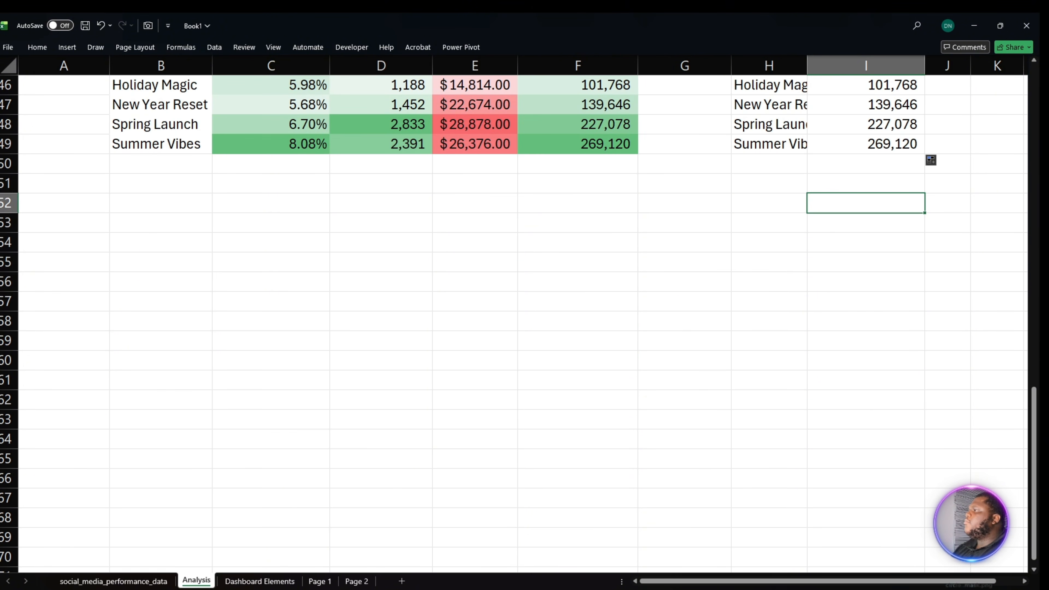
pyautogui.scroll(5, 525, 322)
pyautogui.hotkey('alt', 'Tab')
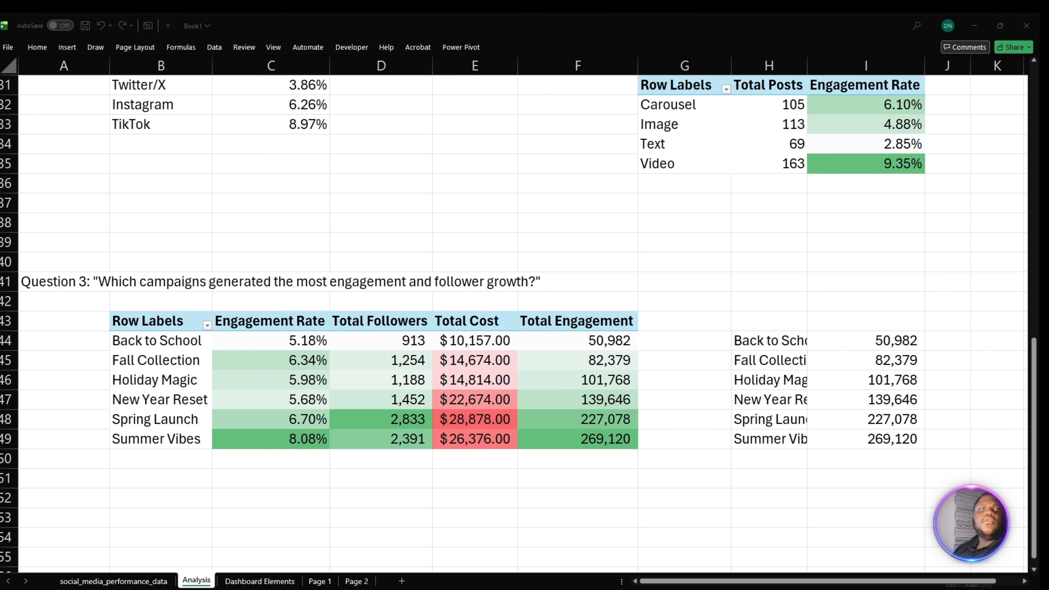
pyautogui.click(140, 477)
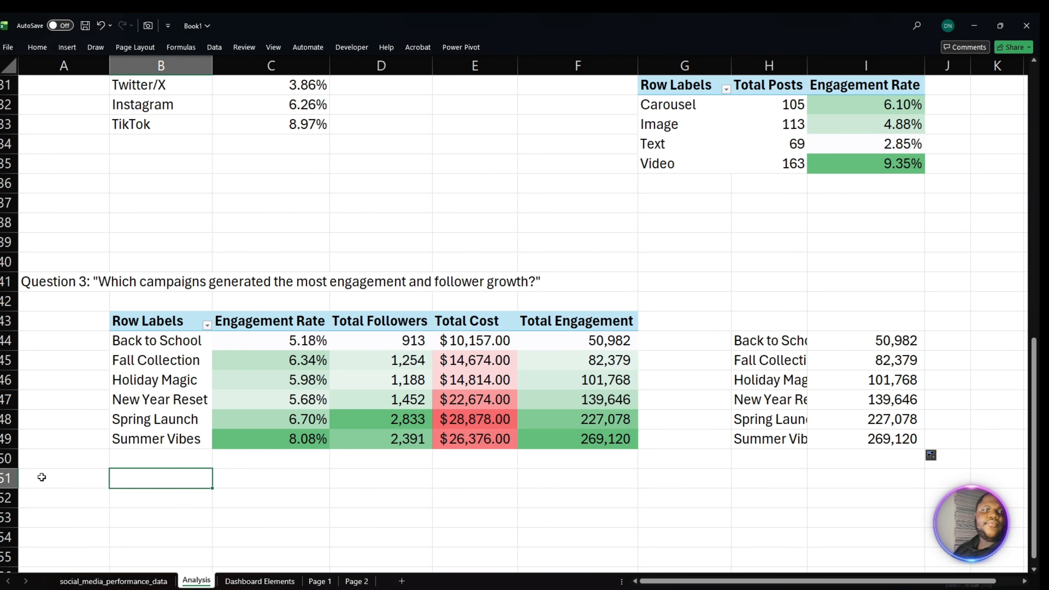
pyautogui.click(41, 492)
pyautogui.hotkey('ctrl', 'v')
pyautogui.scroll(-2, 42, 492)
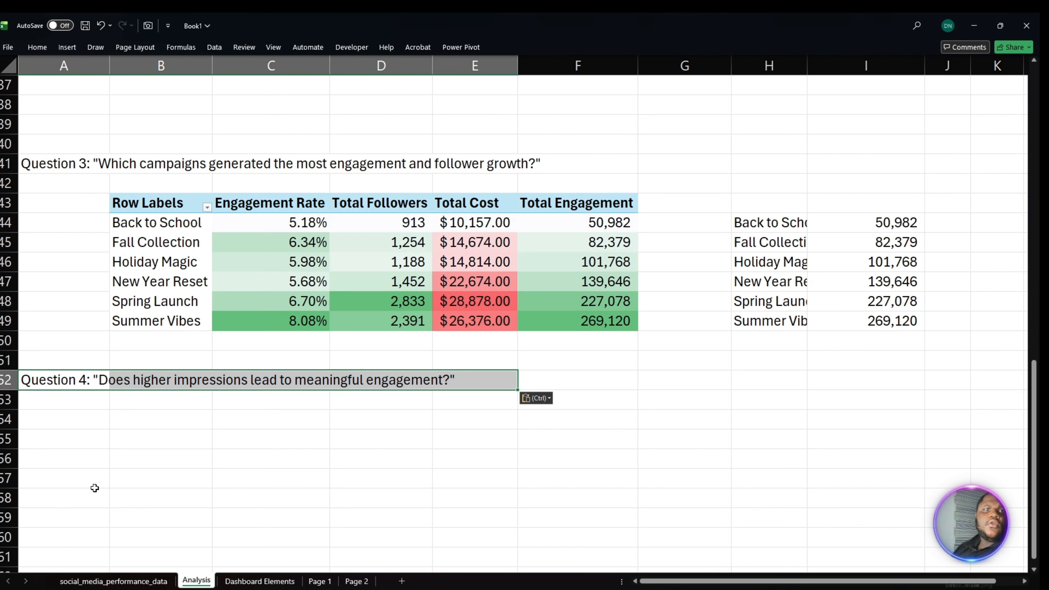
# - Copy the Question 3 campaign PivotTable in B43:F49 and paste it at A56 beneath the Question 4 heading
pyautogui.click(144, 441)
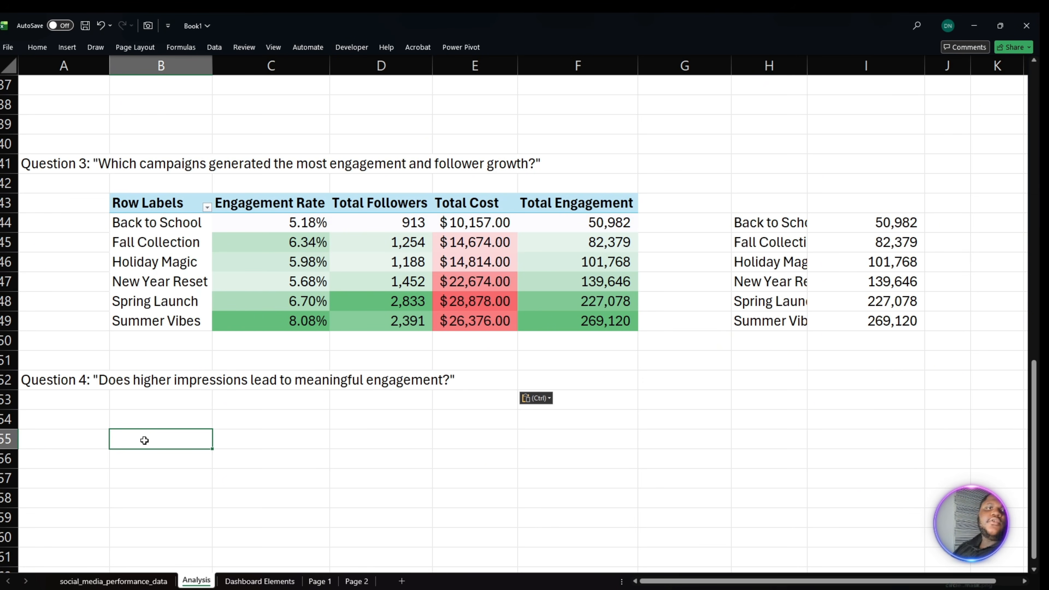
pyautogui.hotkey('alt', 'Tab')
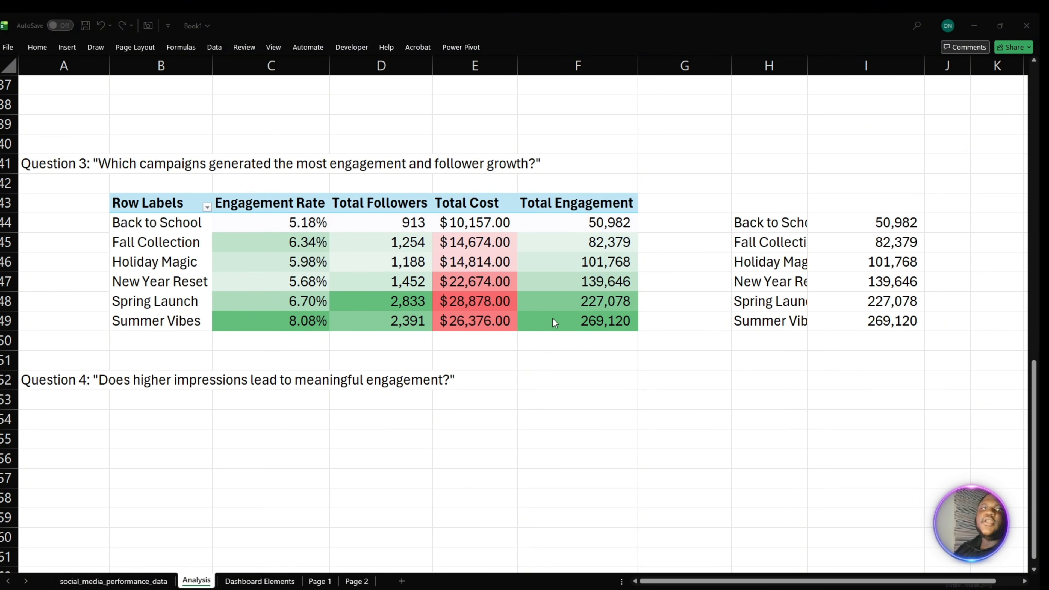
pyautogui.hotkey('alt', 'Tab')
pyautogui.moveTo(161, 204); pyautogui.dragTo(557, 326)
pyautogui.hotkey('ctrl', 'c')
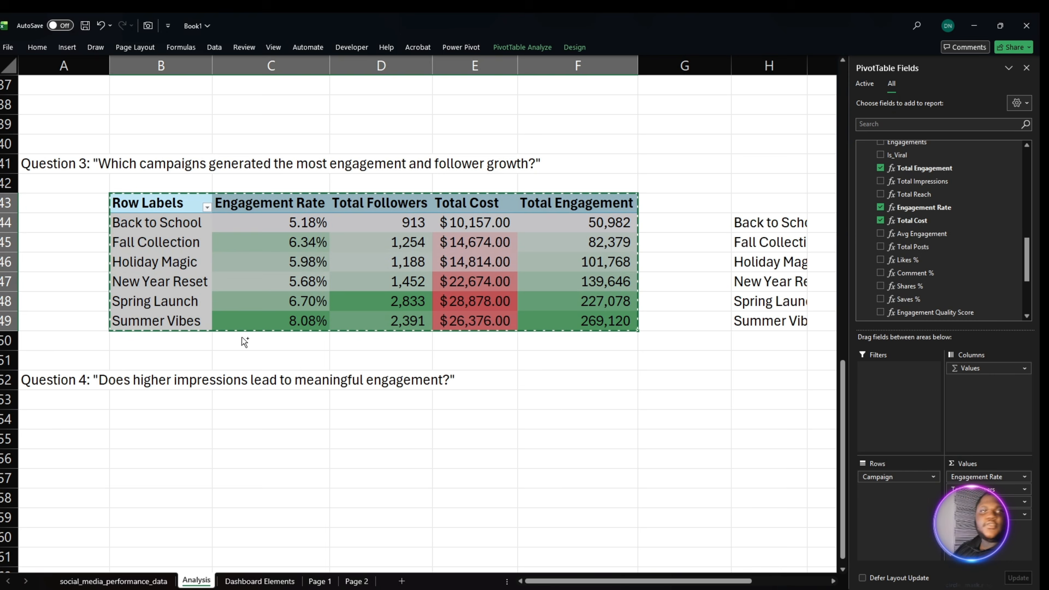
pyautogui.click(62, 425)
pyautogui.click(76, 457)
pyautogui.hotkey('ctrl', 'v')
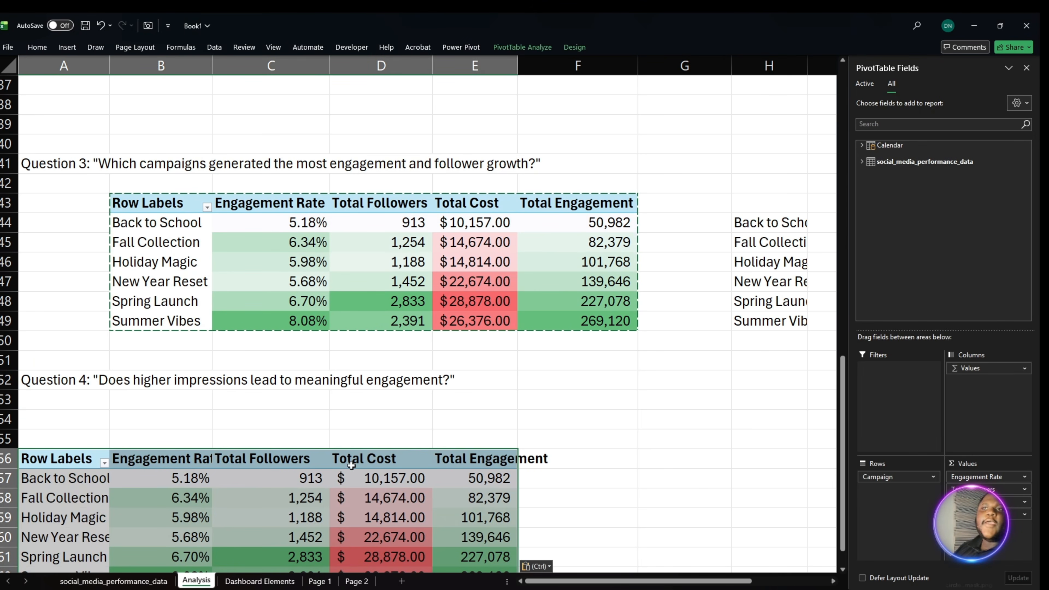
# - Remove Campaign and all value fields from the copied PivotTable under Question 4
pyautogui.moveTo(1021, 515); pyautogui.dragTo(740, 518)
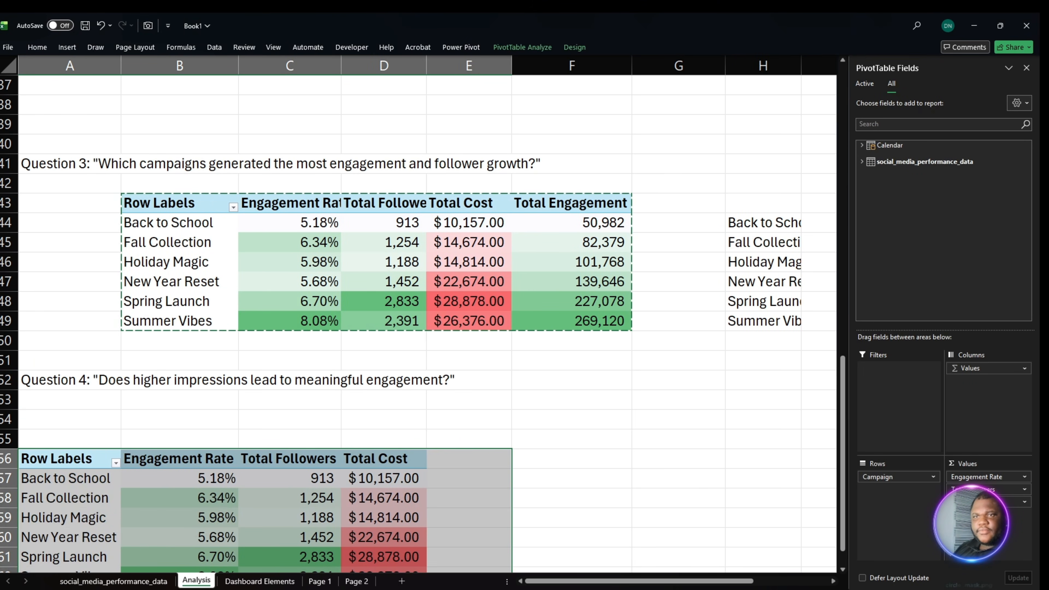
pyautogui.moveTo(938, 502); pyautogui.dragTo(740, 513)
pyautogui.moveTo(909, 490); pyautogui.dragTo(709, 474)
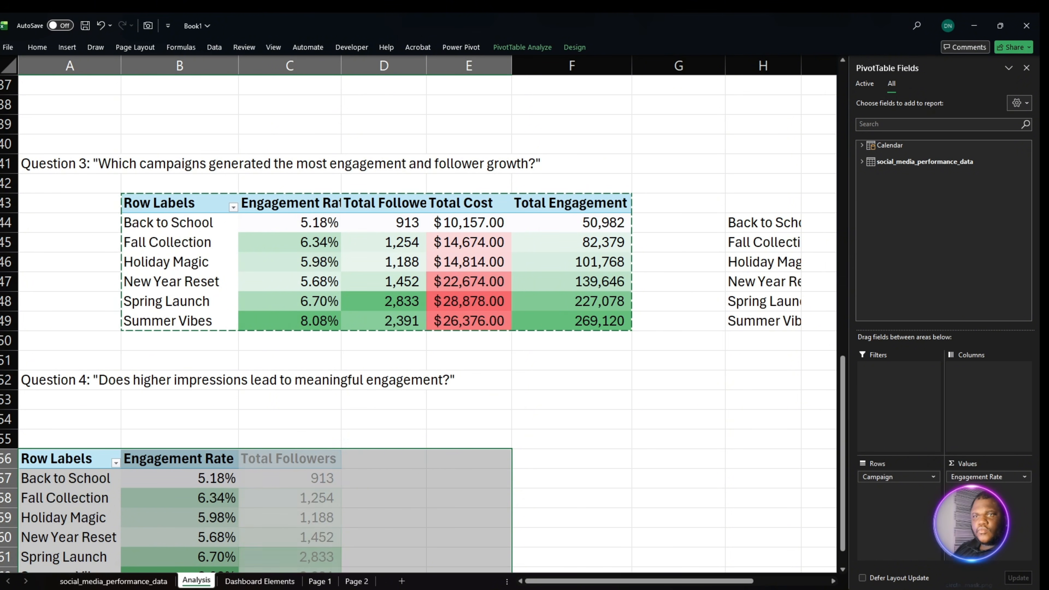
pyautogui.moveTo(881, 479); pyautogui.dragTo(821, 316)
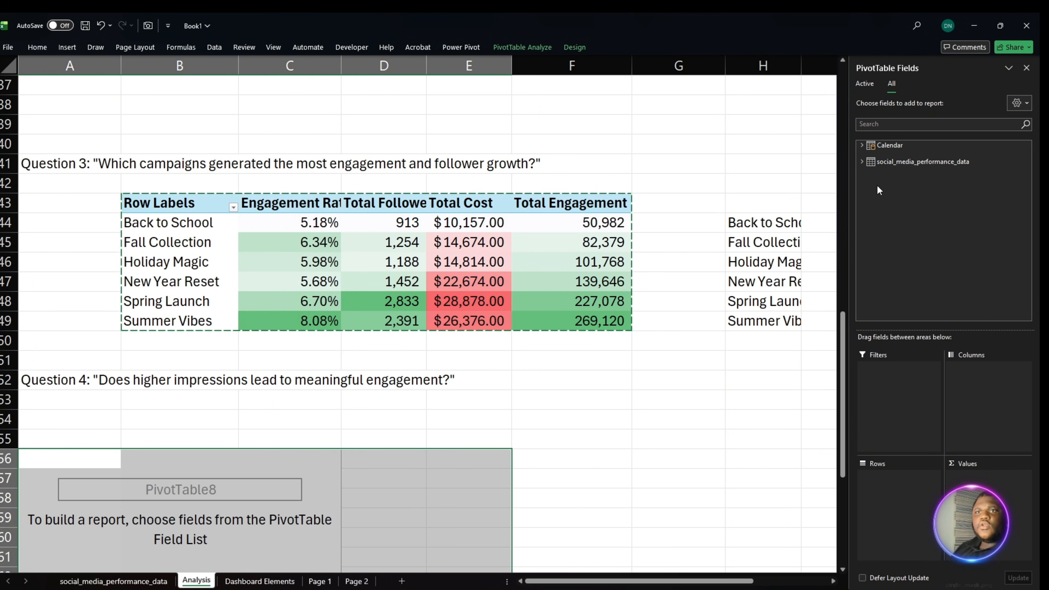
# - Build the Question 4 PivotTable with Impressions as rows and Total Engagement as values
pyautogui.click(864, 162)
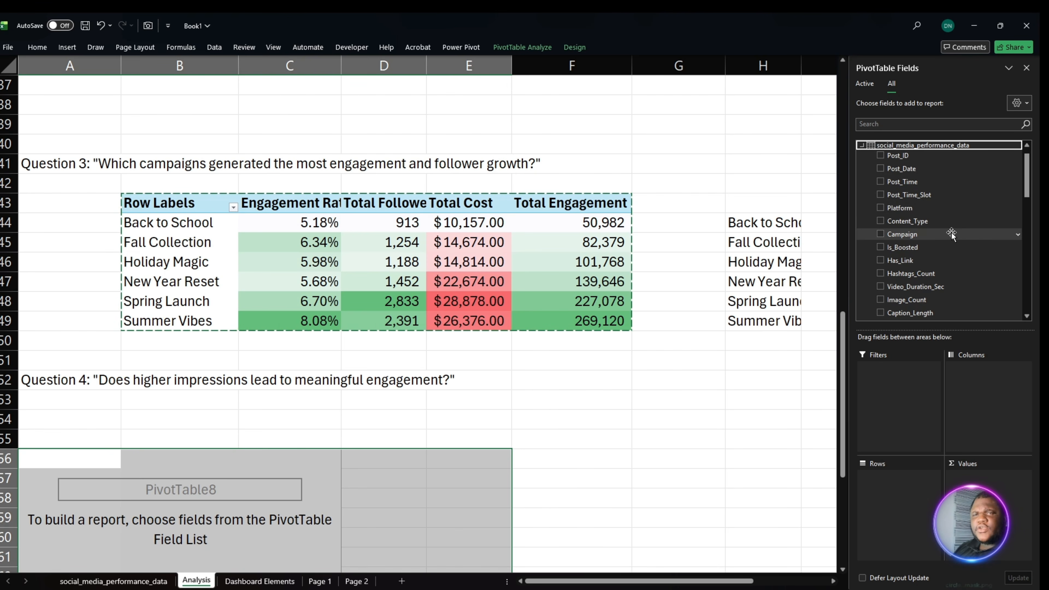
pyautogui.scroll(-2, 956, 249)
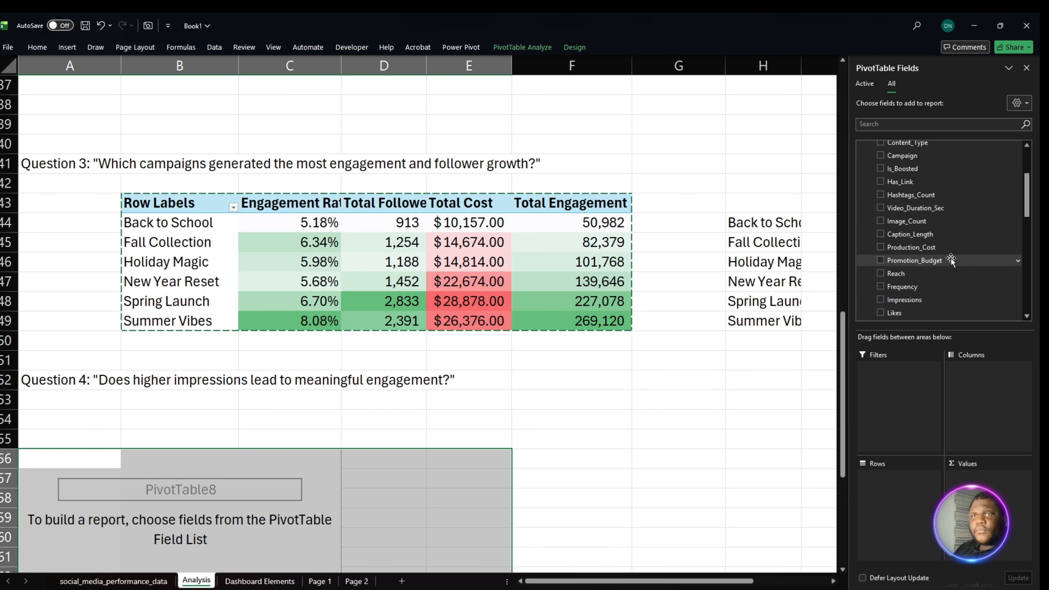
pyautogui.scroll(-1, 951, 257)
pyautogui.moveTo(907, 274); pyautogui.dragTo(893, 512)
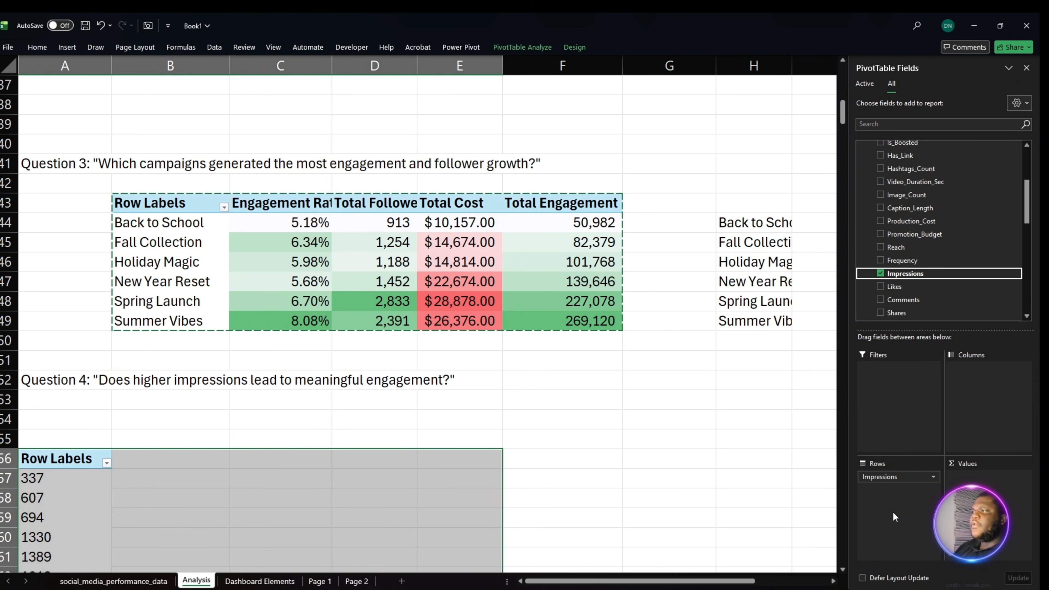
pyautogui.scroll(-3, 950, 248)
pyautogui.click(961, 274)
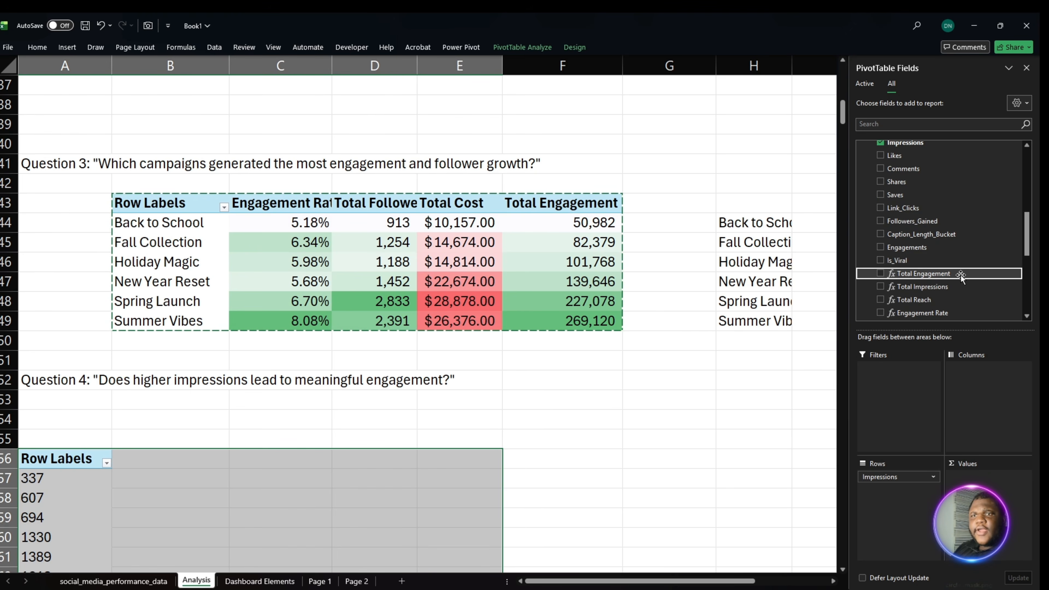
pyautogui.moveTo(960, 277); pyautogui.dragTo(992, 480)
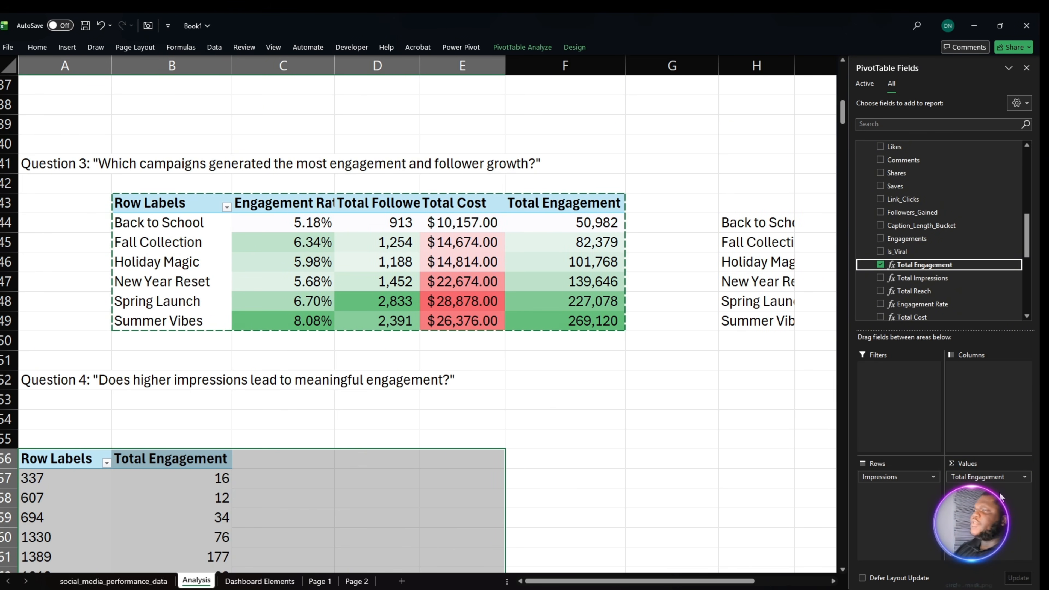
# - Calculate the correlation between impressions A57:A505 and total engagement B57:B505 with CORREL in cell B55
pyautogui.click(174, 435)
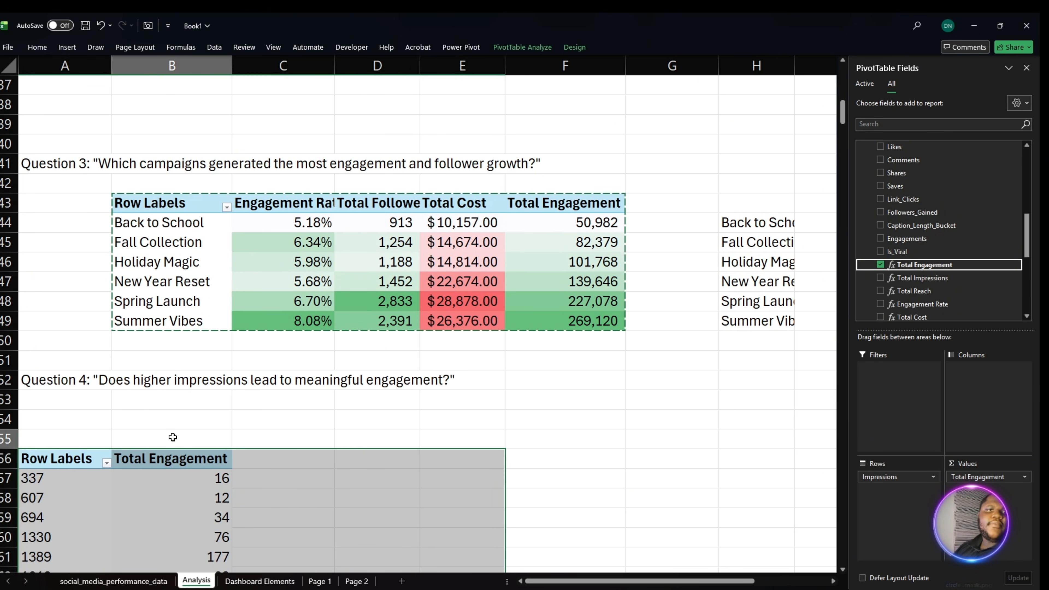
pyautogui.write('=')
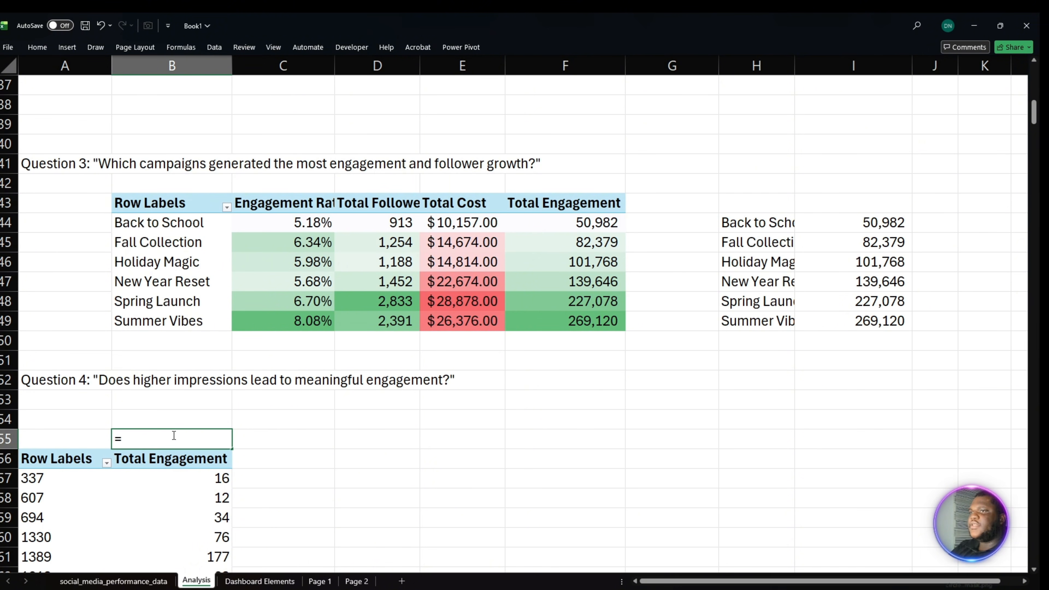
pyautogui.write('CORREL(')
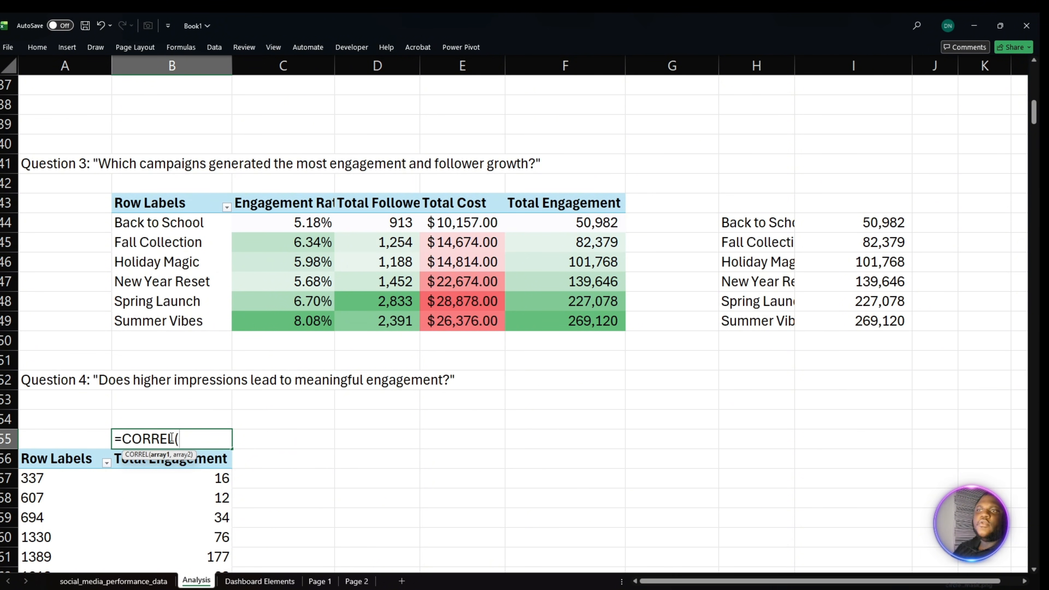
pyautogui.click(49, 478)
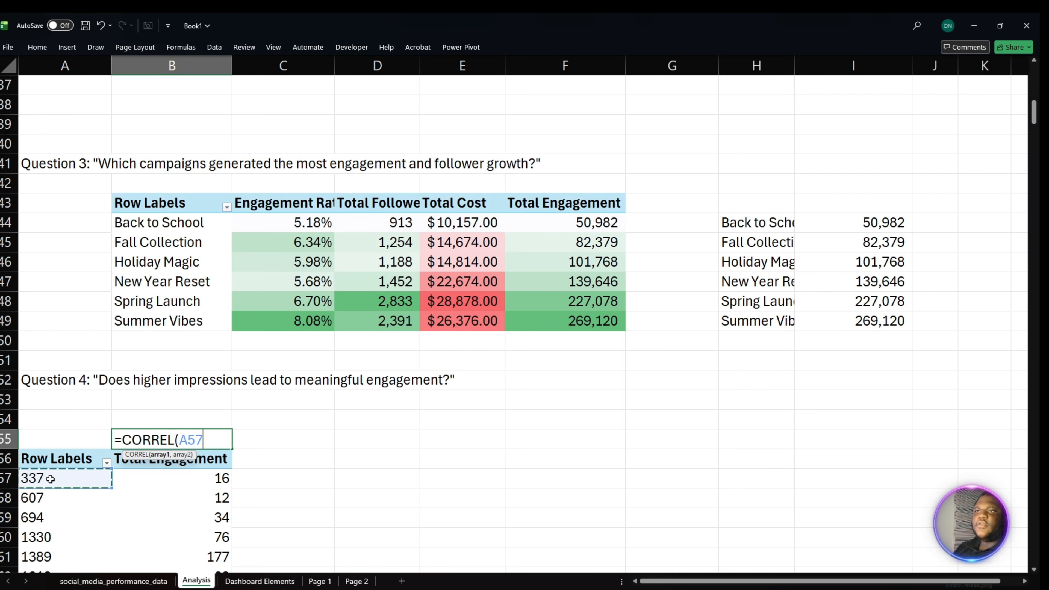
pyautogui.hotkey('ctrl', 'shift', 'Down')
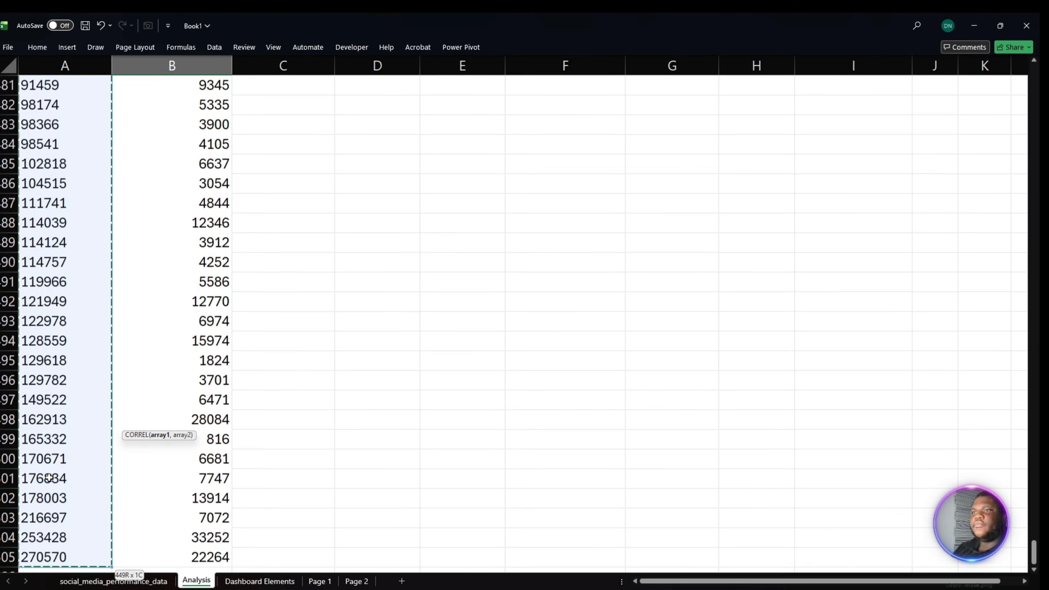
pyautogui.write(',')
pyautogui.scroll(18, 186, 404)
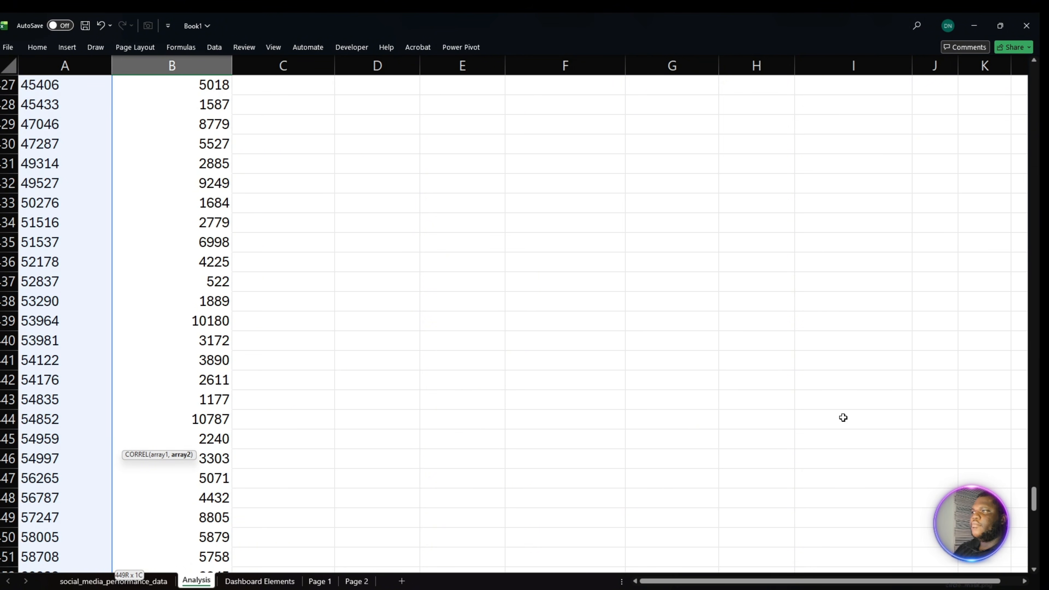
pyautogui.scroll(16, 769, 530)
pyautogui.scroll(20, 772, 528)
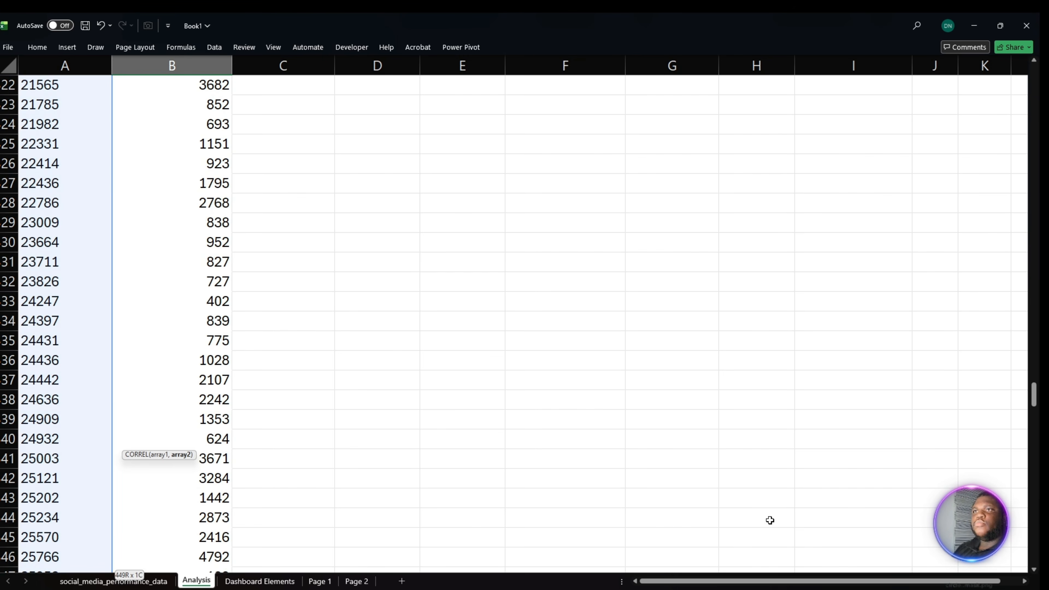
pyautogui.scroll(20, 759, 515)
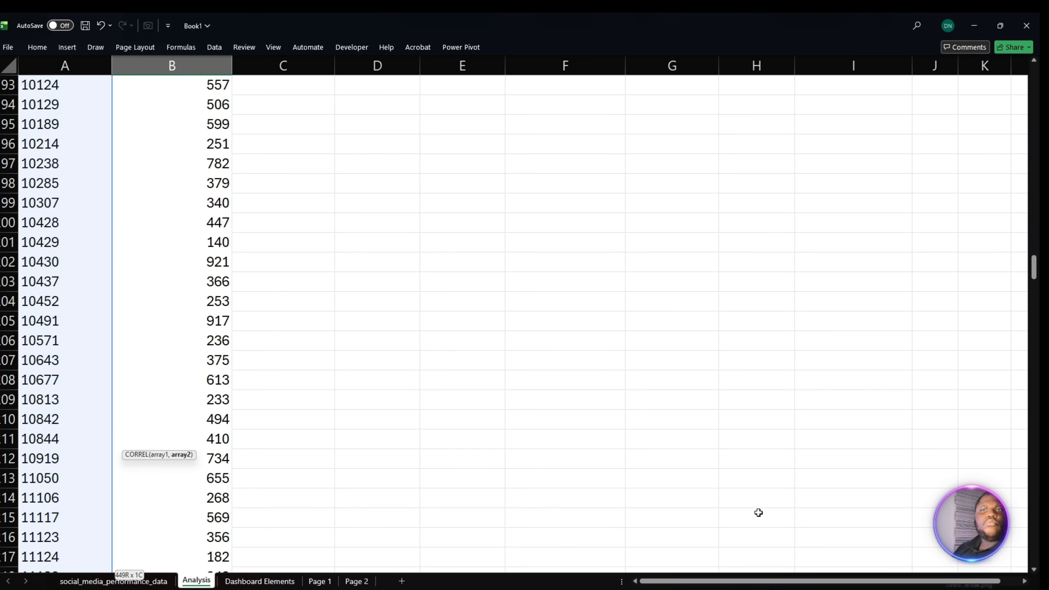
pyautogui.scroll(20, 761, 516)
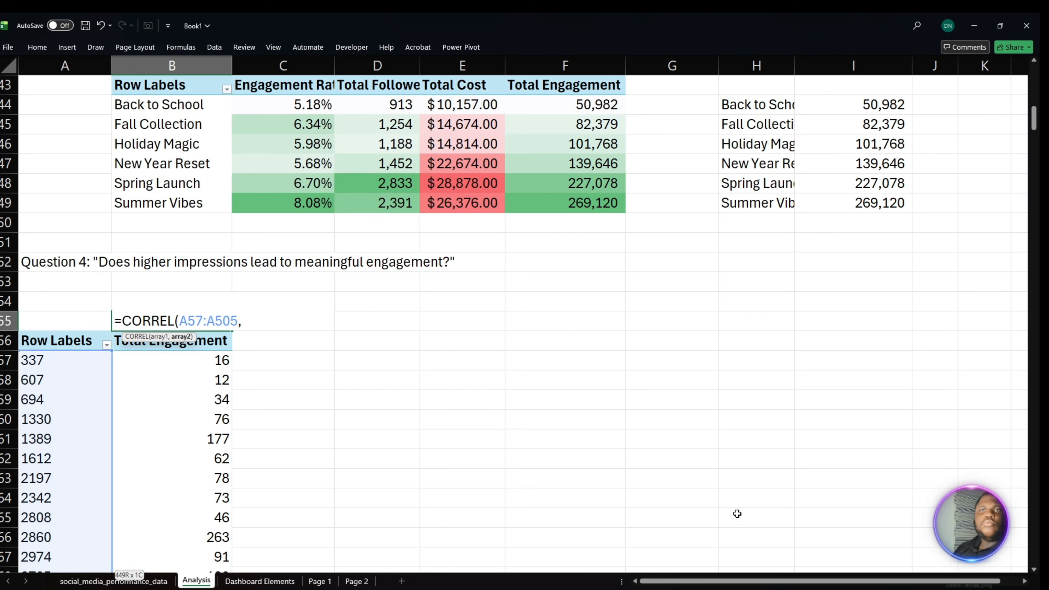
pyautogui.click(193, 368)
pyautogui.hotkey('ctrl', 'shift', 'Down')
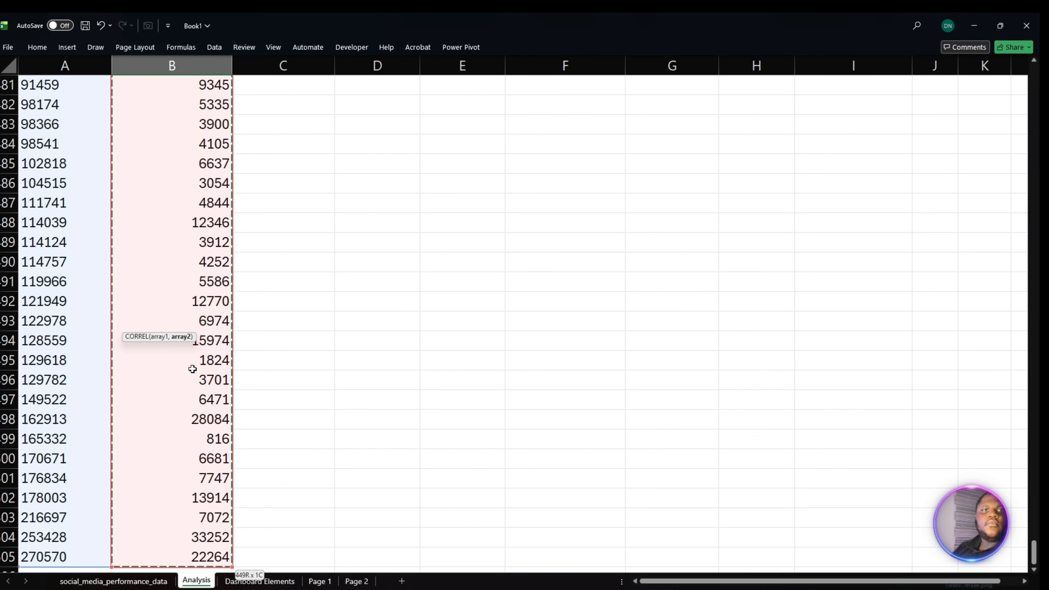
pyautogui.press('Return')
# - Format the correlation coefficient in B55 to two decimal places
pyautogui.scroll(2, 193, 369)
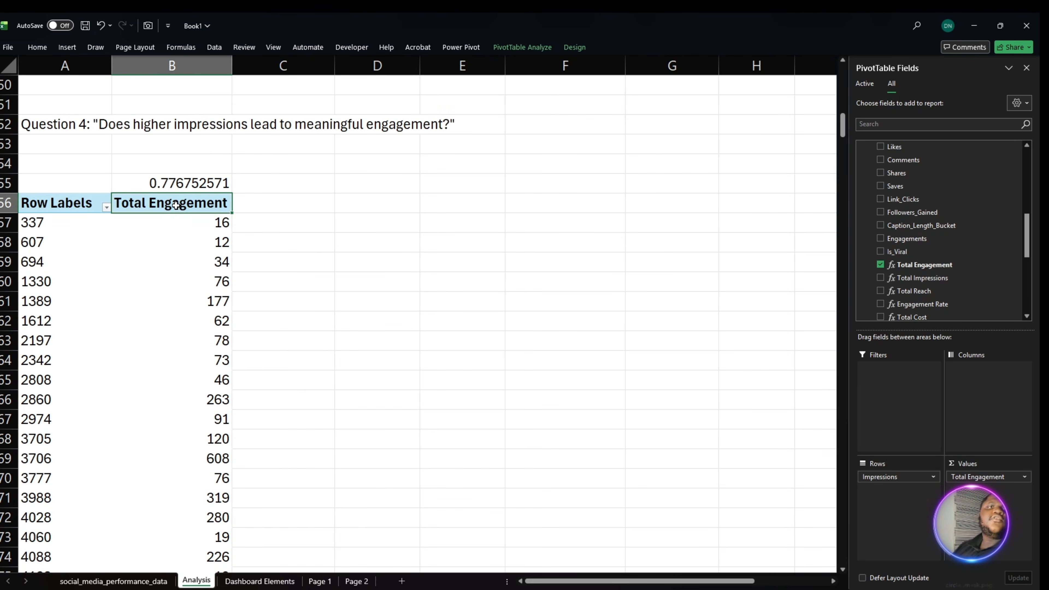
pyautogui.click(178, 187)
pyautogui.click(38, 47)
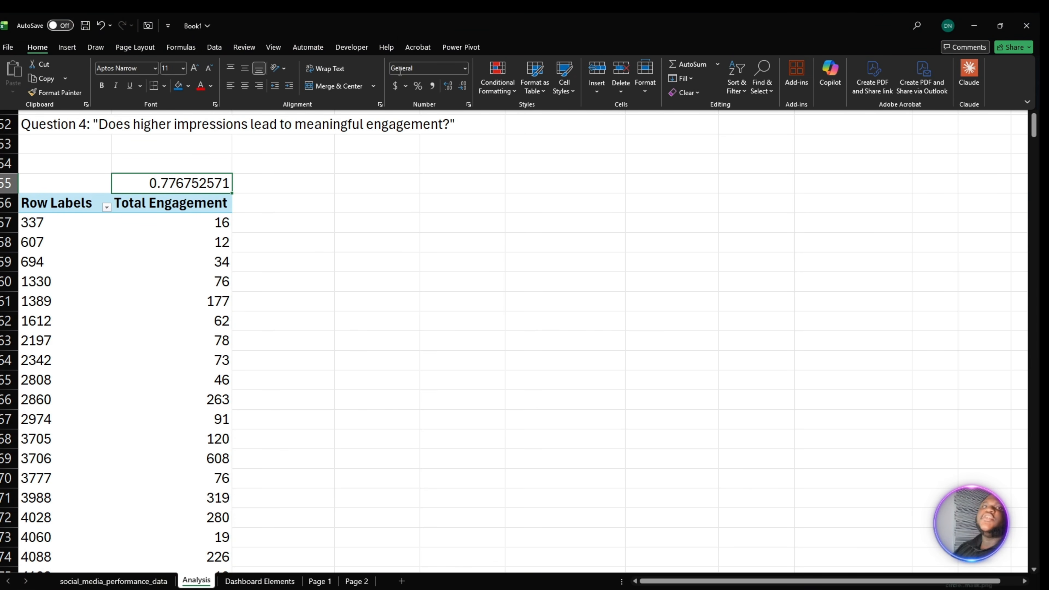
pyautogui.click(460, 85)
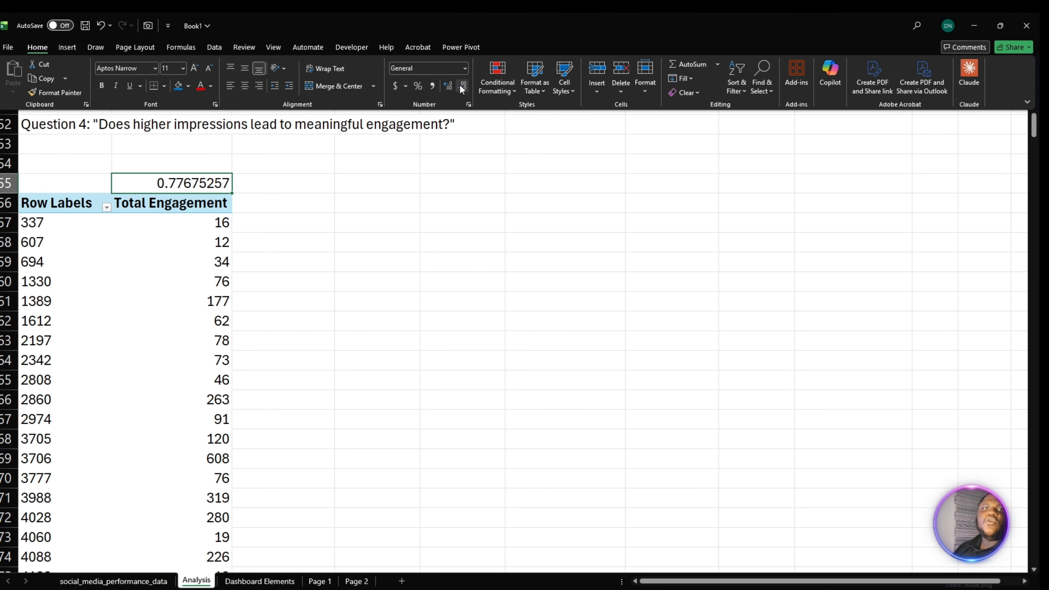
pyautogui.click(462, 88)
pyautogui.click(462, 88)
pyautogui.click(462, 88)
pyautogui.click(462, 88)
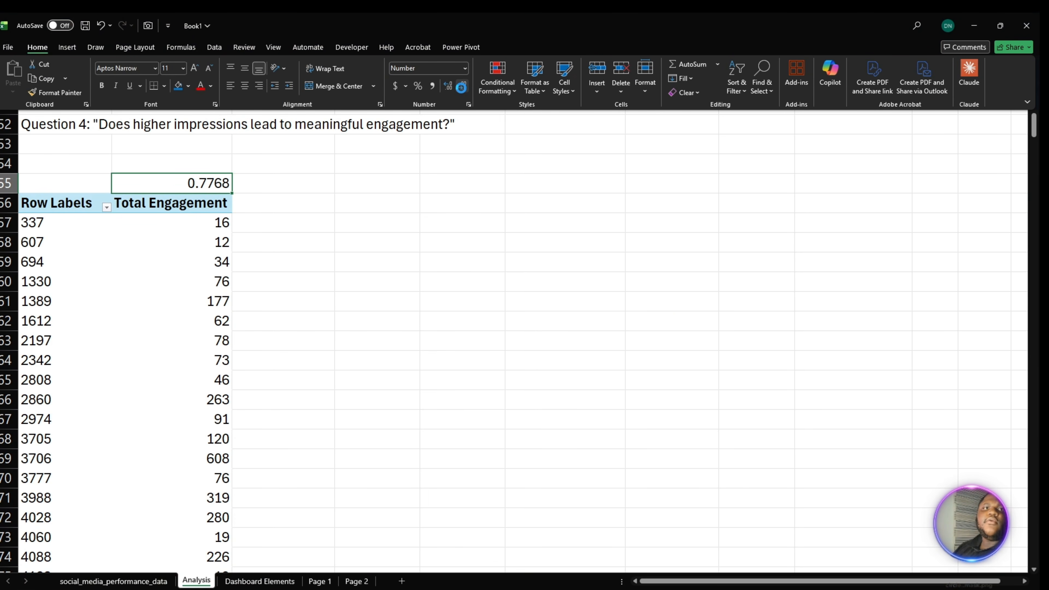
pyautogui.click(462, 88)
pyautogui.click(461, 88)
pyautogui.click(284, 461)
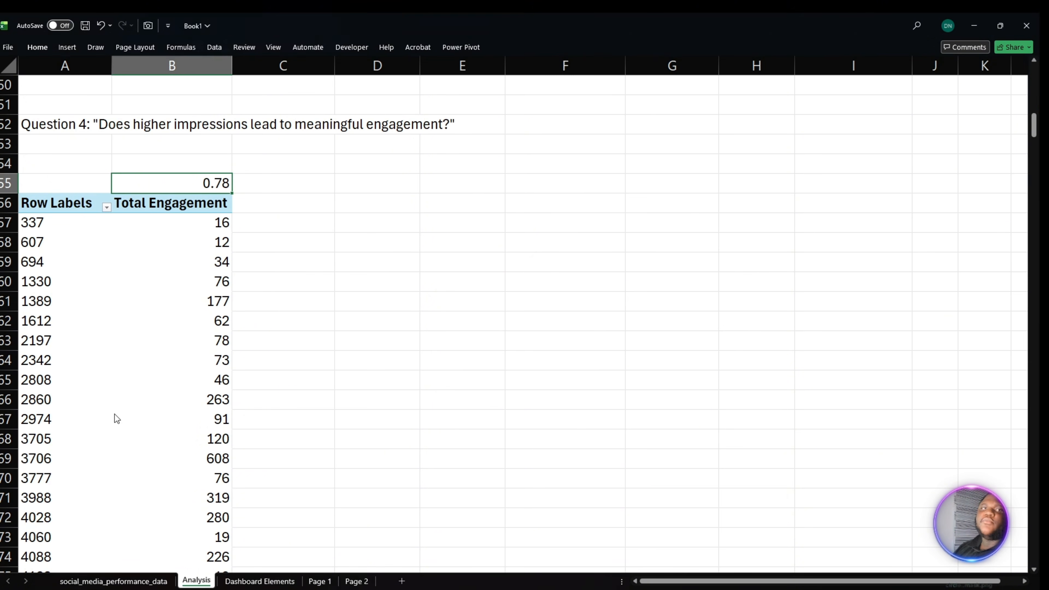
pyautogui.moveTo(54, 301); pyautogui.dragTo(56, 404)
pyautogui.moveTo(147, 330); pyautogui.dragTo(173, 371)
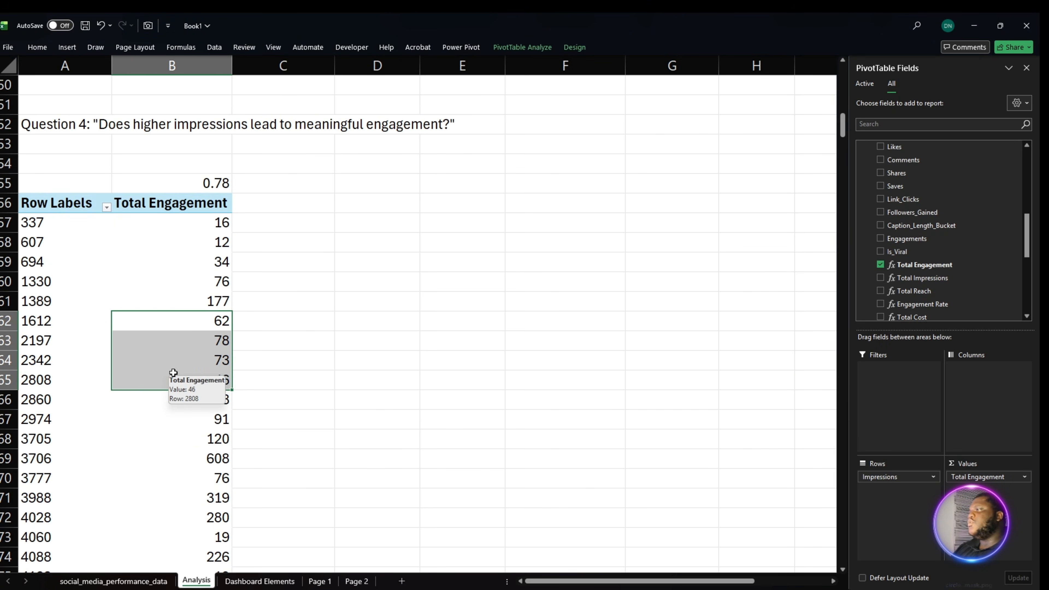
pyautogui.click(178, 283)
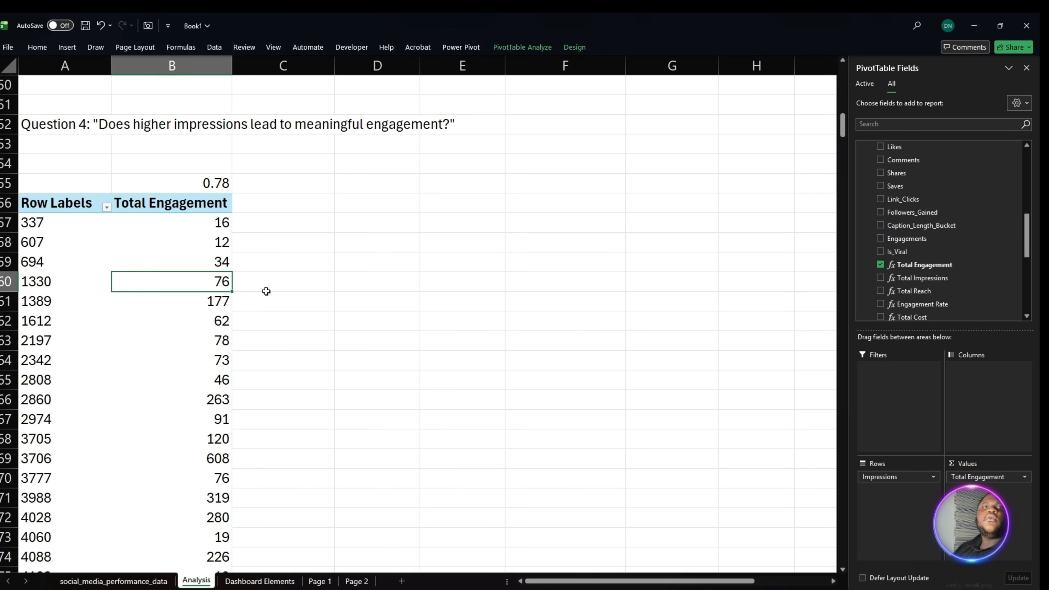
# - Copy the Question 3 campaign PivotTable in B43:F49 and paste it at G55, beside the Question 4 PivotTable
pyautogui.scroll(4, 200, 223)
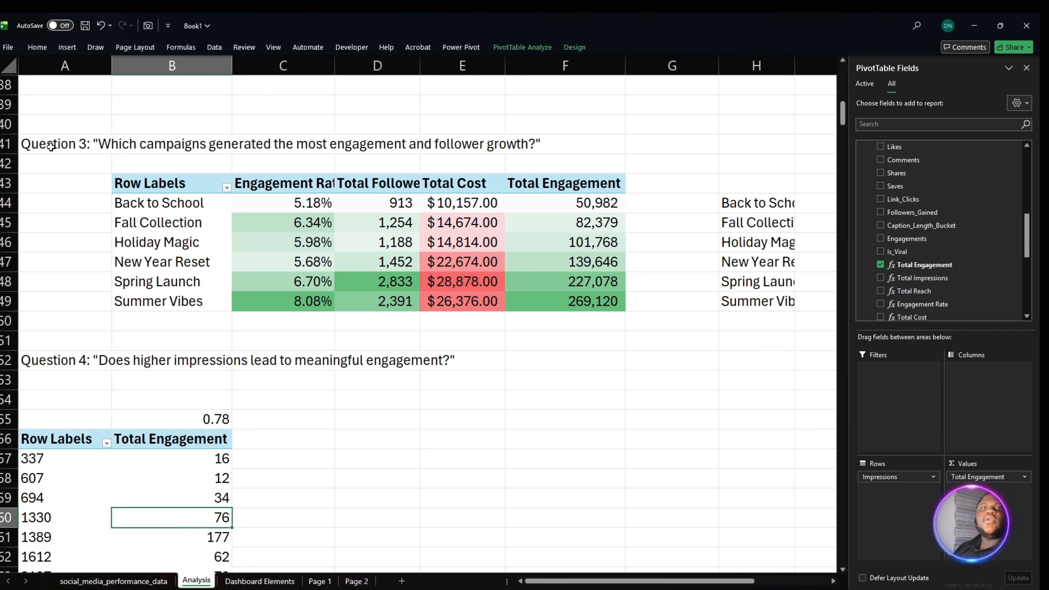
pyautogui.moveTo(120, 181); pyautogui.dragTo(616, 305)
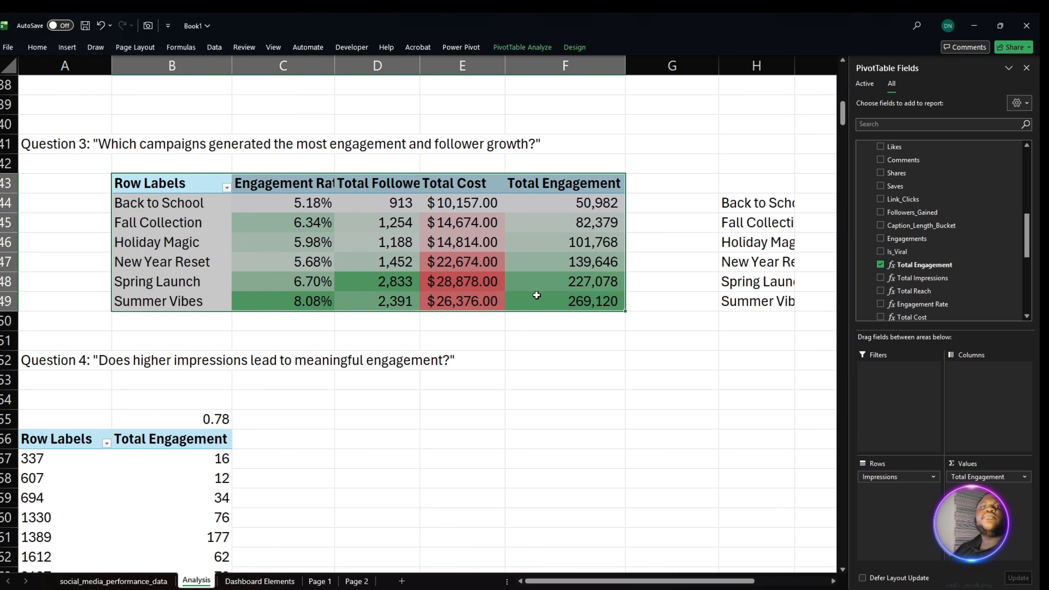
pyautogui.hotkey('ctrl', 'c')
pyautogui.scroll(-3, 658, 358)
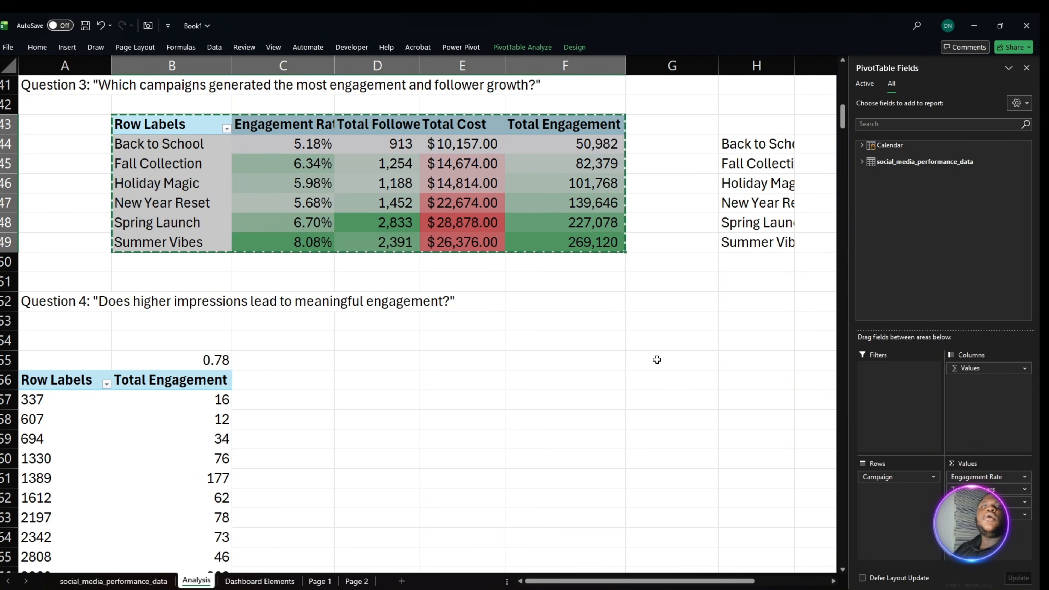
pyautogui.click(640, 244)
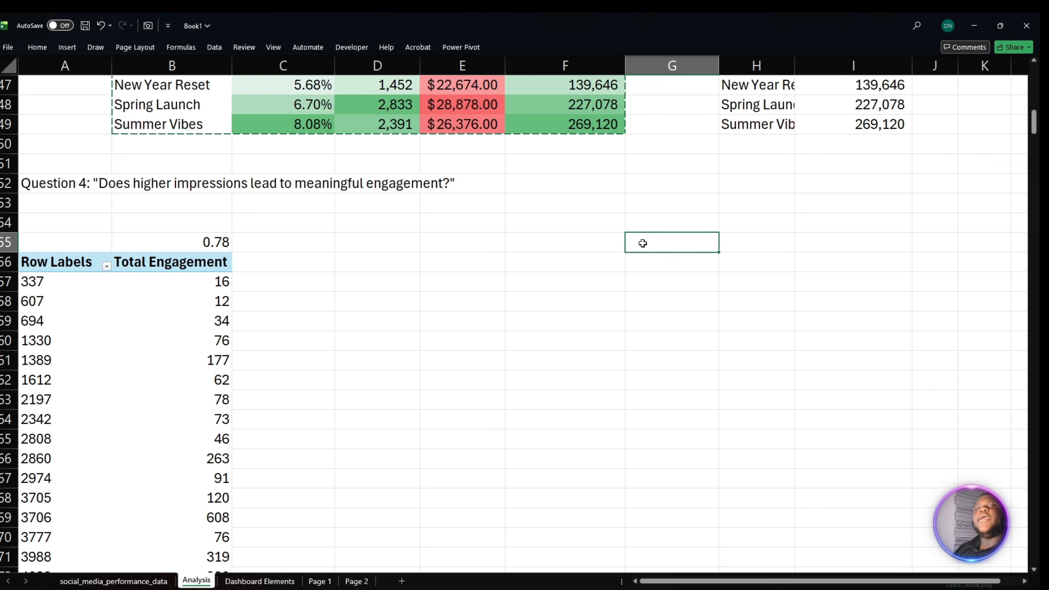
pyautogui.hotkey('ctrl', 'v')
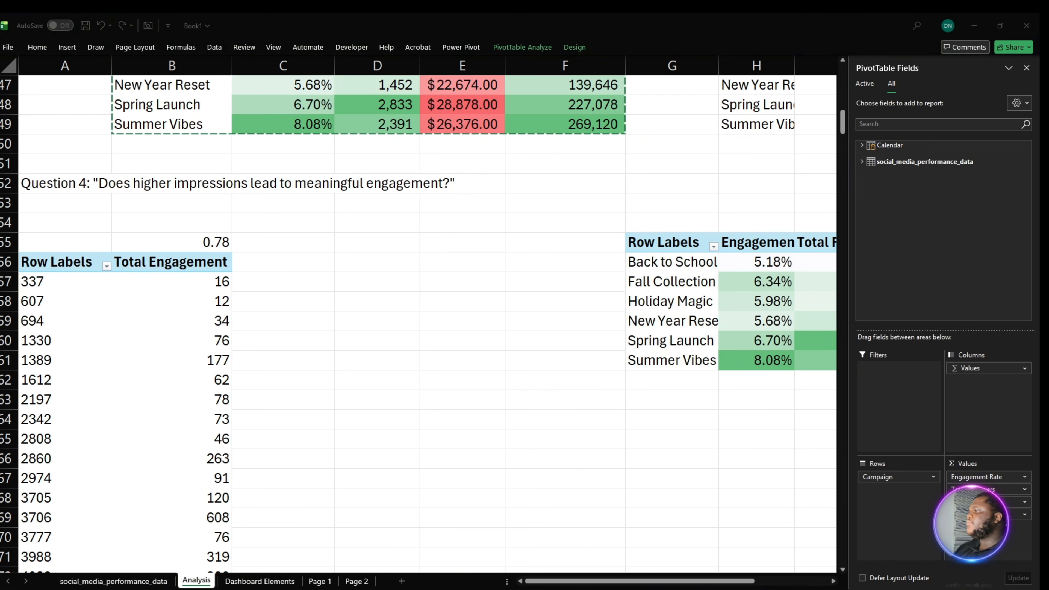
# - Copy the question "Are boosted posts worth the investment?" from its source and paste it into G52 as the heading above the pasted PivotTable
pyautogui.hotkey('ctrl', 'c')
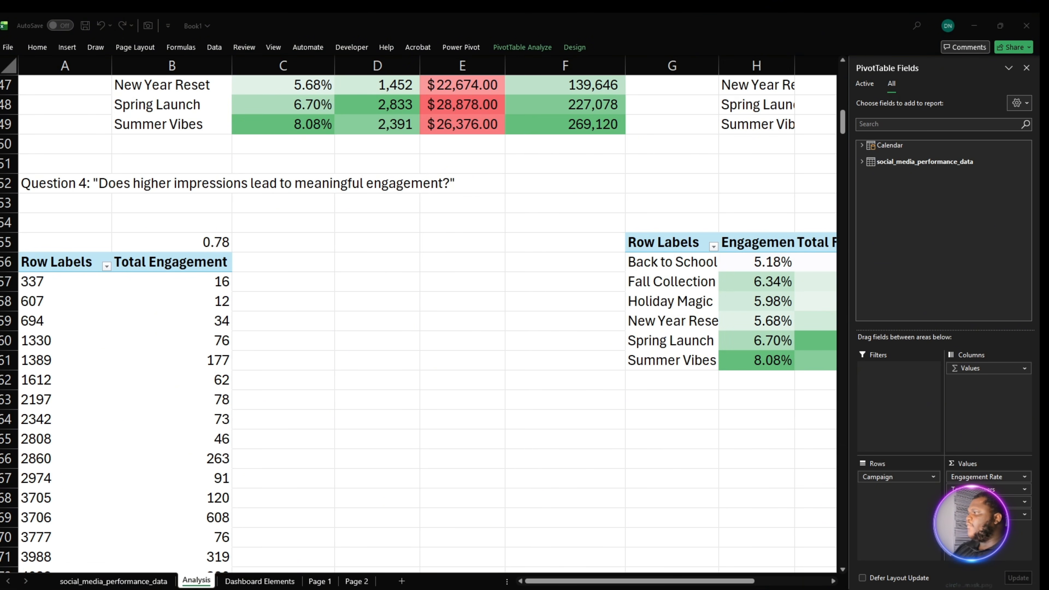
pyautogui.click(690, 182)
pyautogui.hotkey('ctrl', 'v')
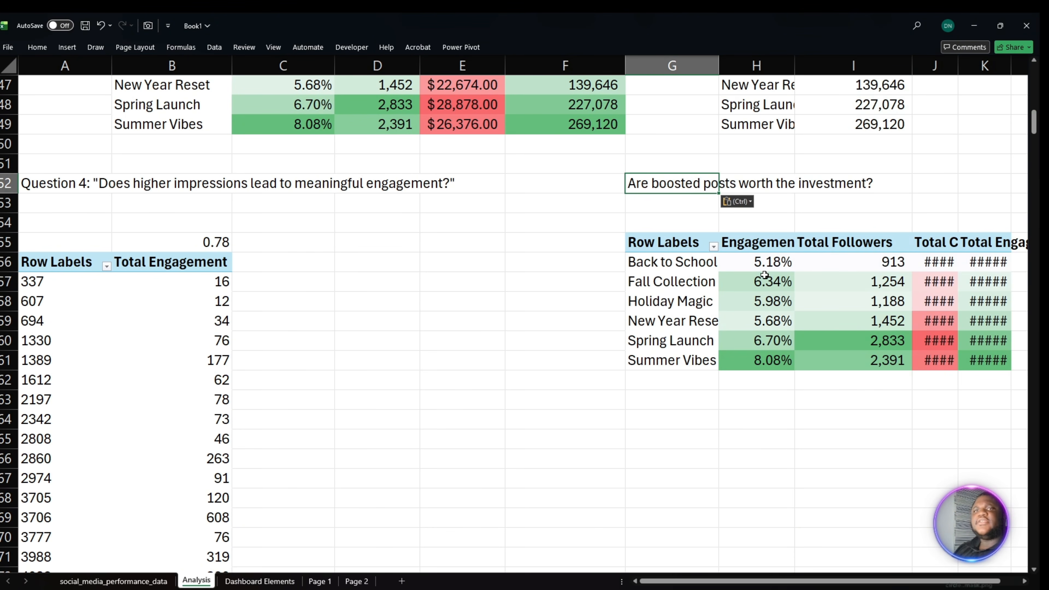
pyautogui.click(763, 402)
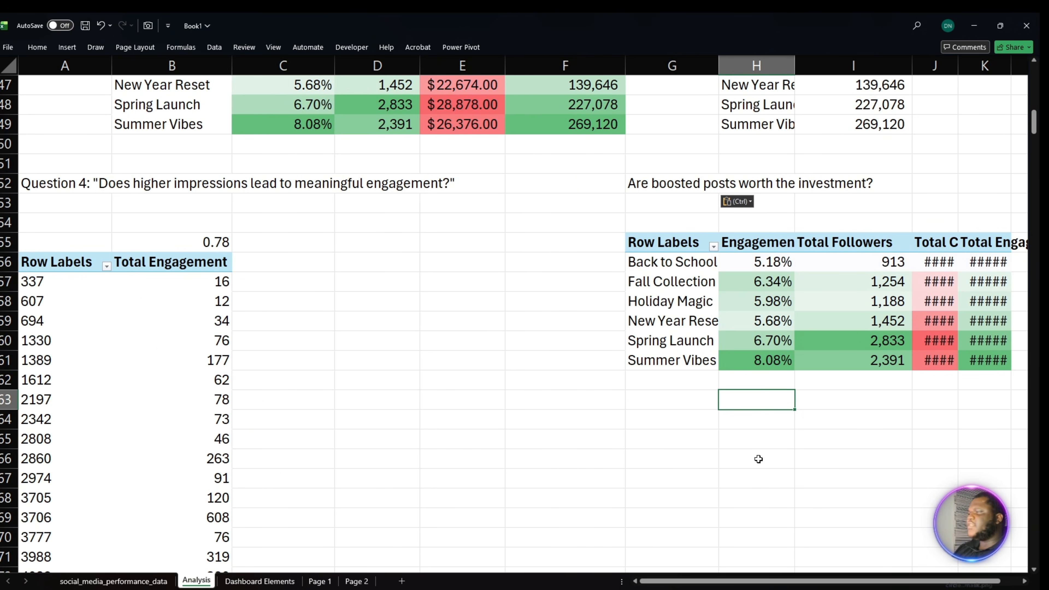
# - Replace Campaign with Is_Boosted as the row field of the PivotTable under the boosted posts question
pyautogui.moveTo(766, 584); pyautogui.dragTo(785, 585)
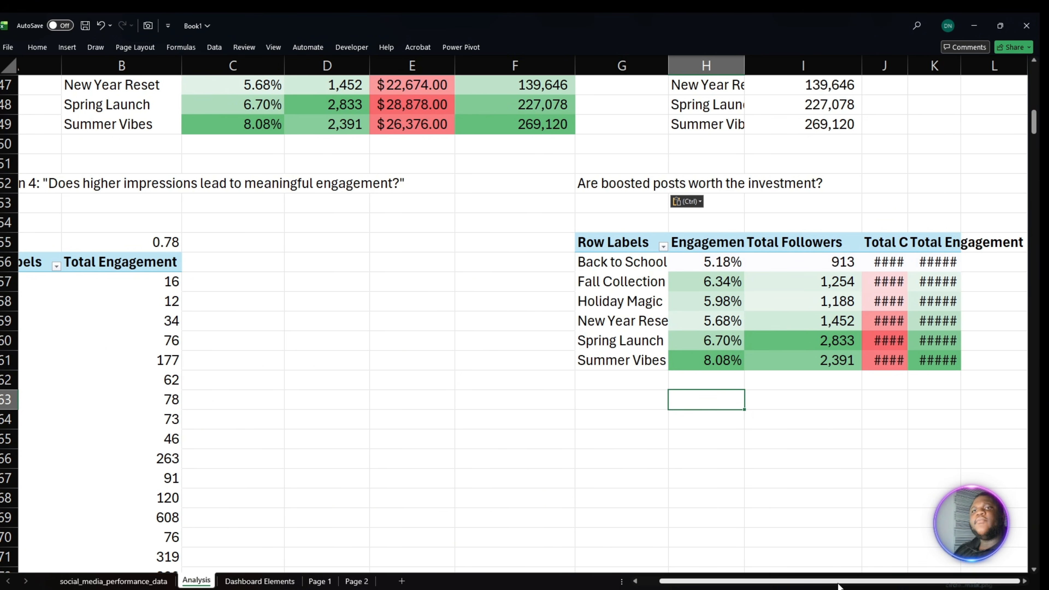
pyautogui.moveTo(622, 261); pyautogui.dragTo(621, 359)
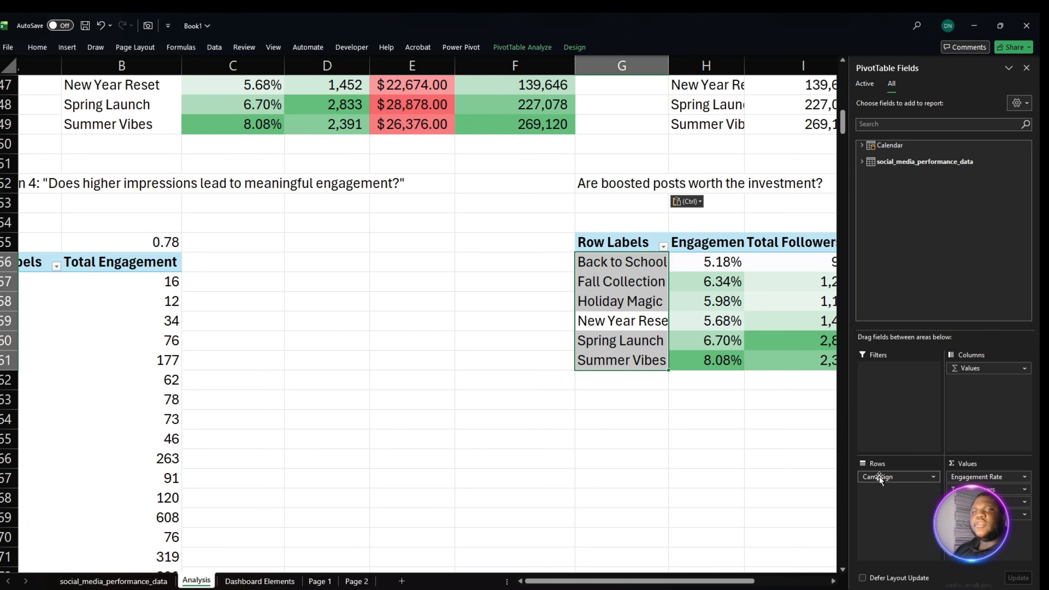
pyautogui.moveTo(880, 477); pyautogui.dragTo(911, 275)
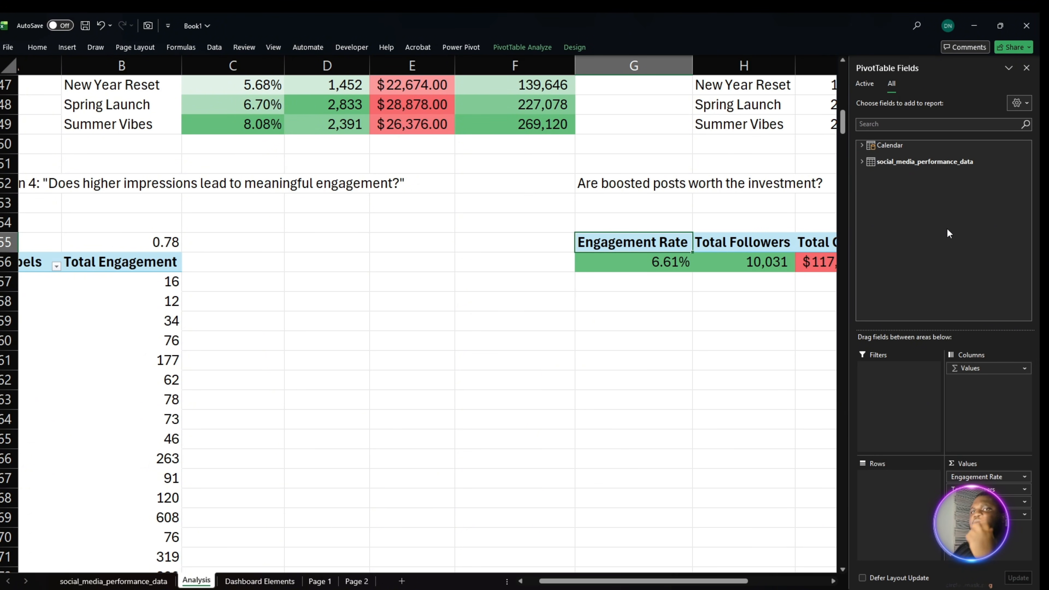
pyautogui.click(862, 161)
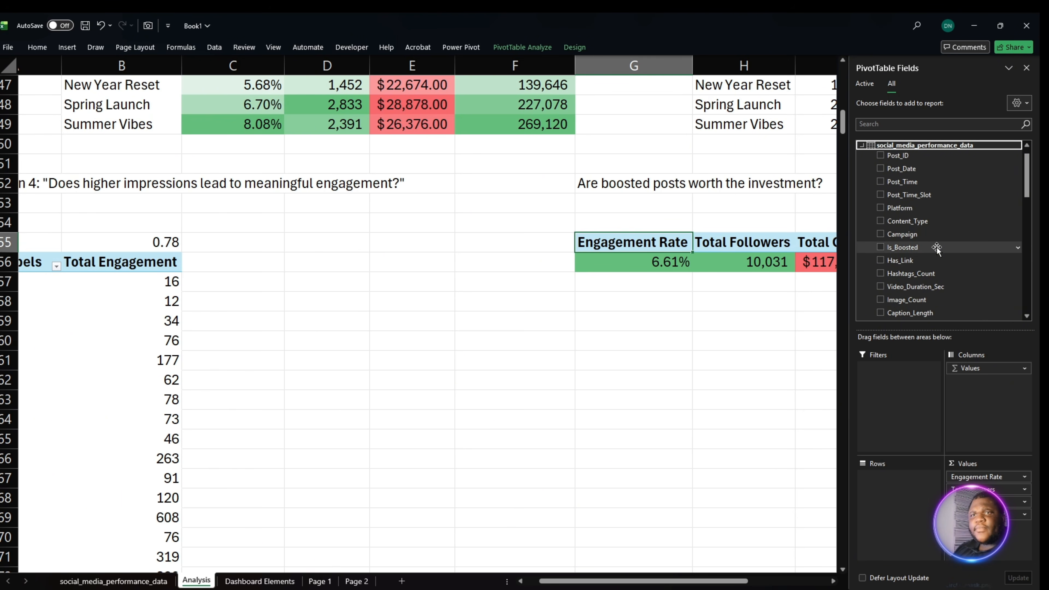
pyautogui.moveTo(936, 247); pyautogui.dragTo(918, 513)
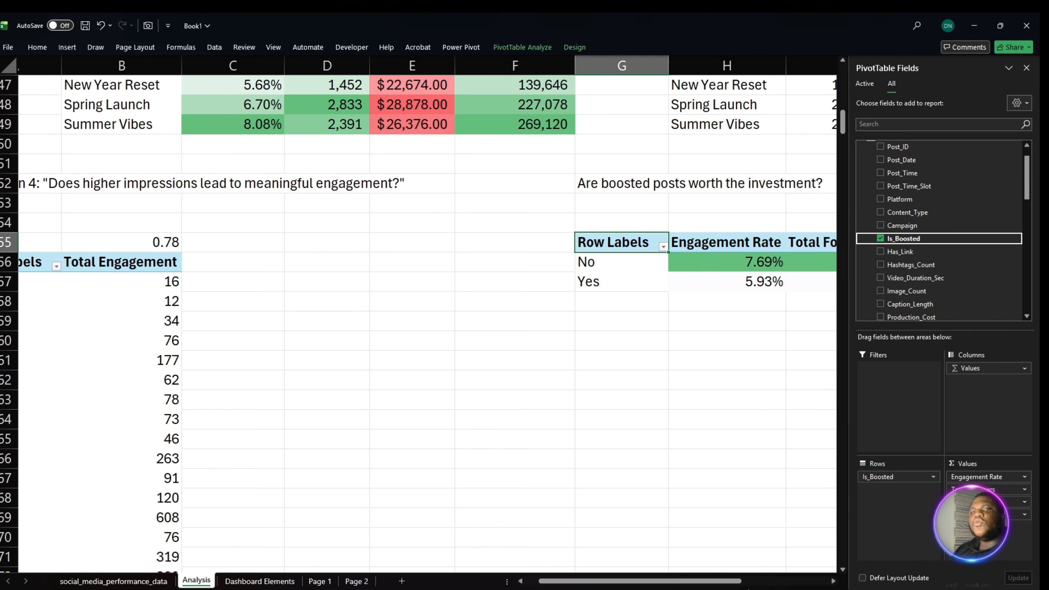
pyautogui.moveTo(737, 581); pyautogui.dragTo(824, 582)
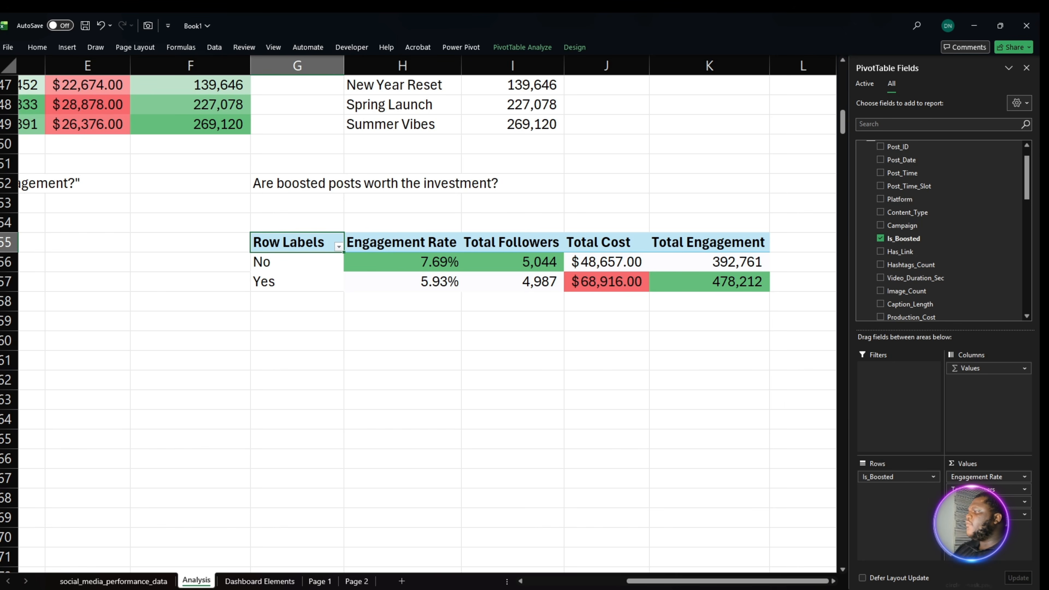
pyautogui.hotkey('alt', 'Tab')
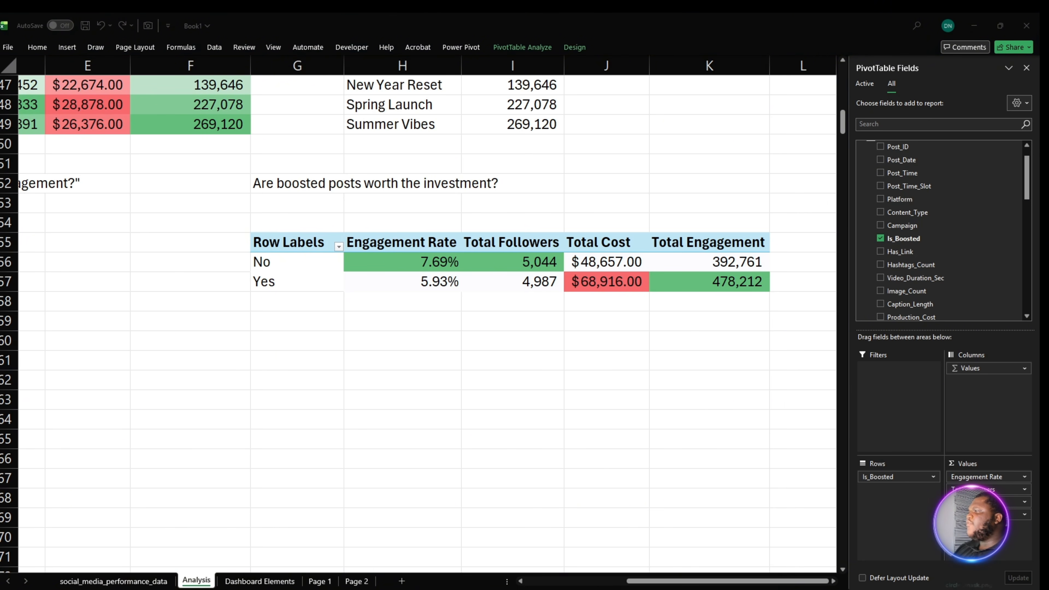
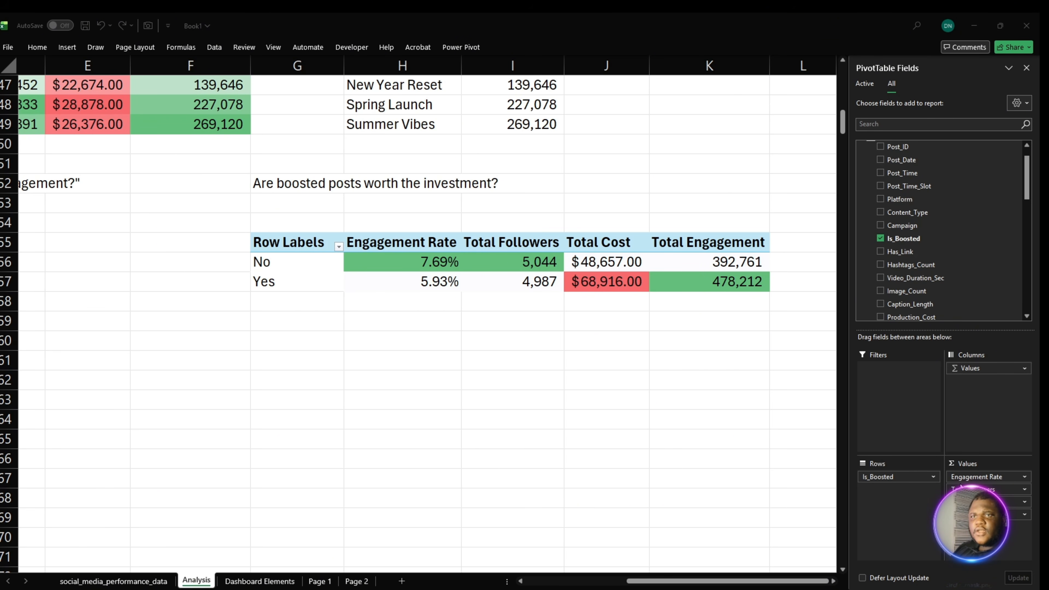
# - Remove Total Engagement and Total Followers from the values of the boosted posts PivotTable
pyautogui.click(294, 242)
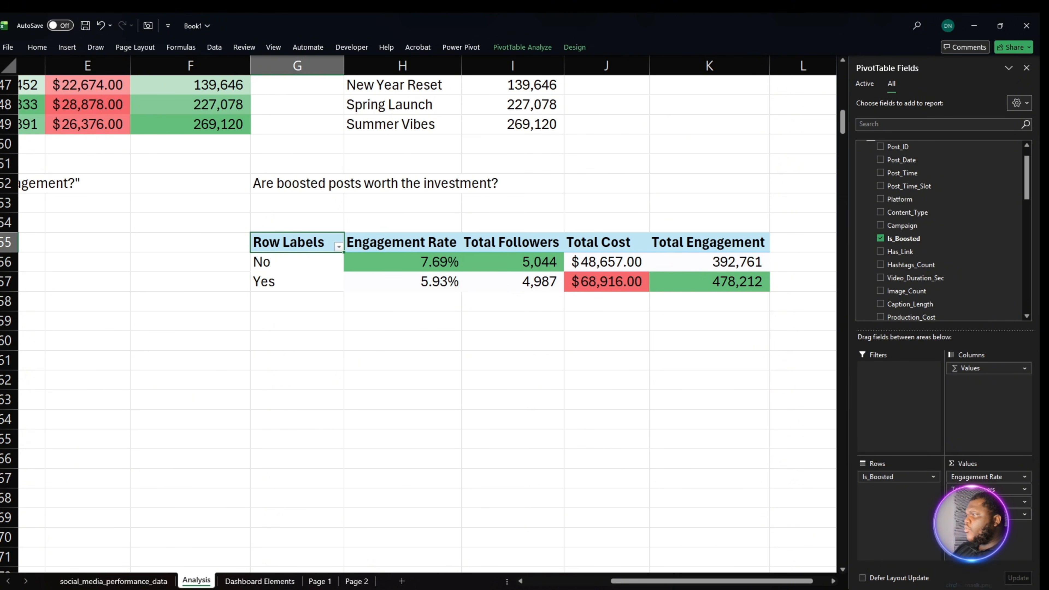
pyautogui.moveTo(985, 515); pyautogui.dragTo(829, 527)
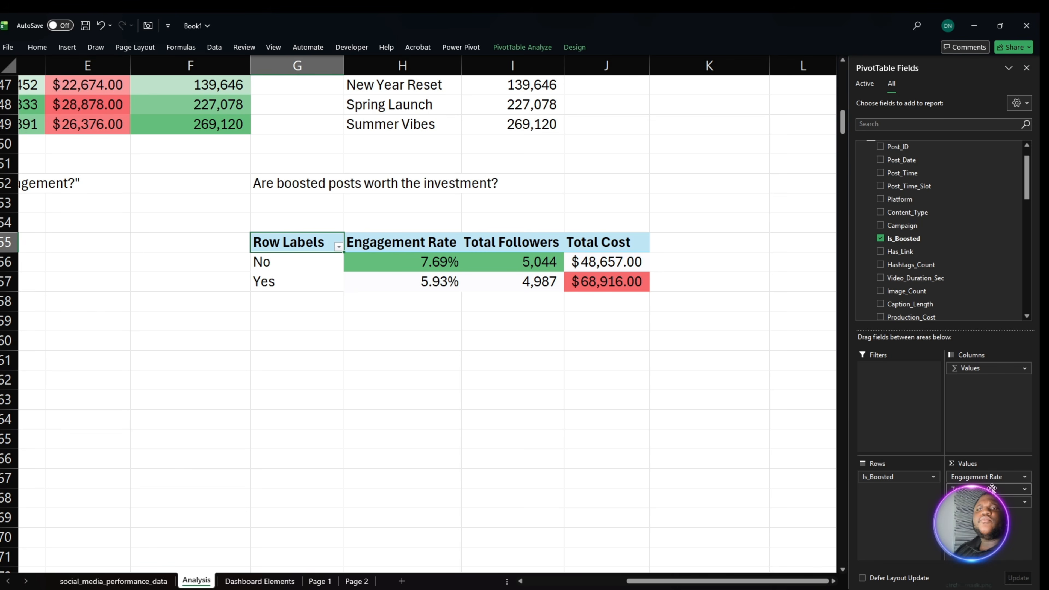
pyautogui.moveTo(987, 489); pyautogui.dragTo(800, 488)
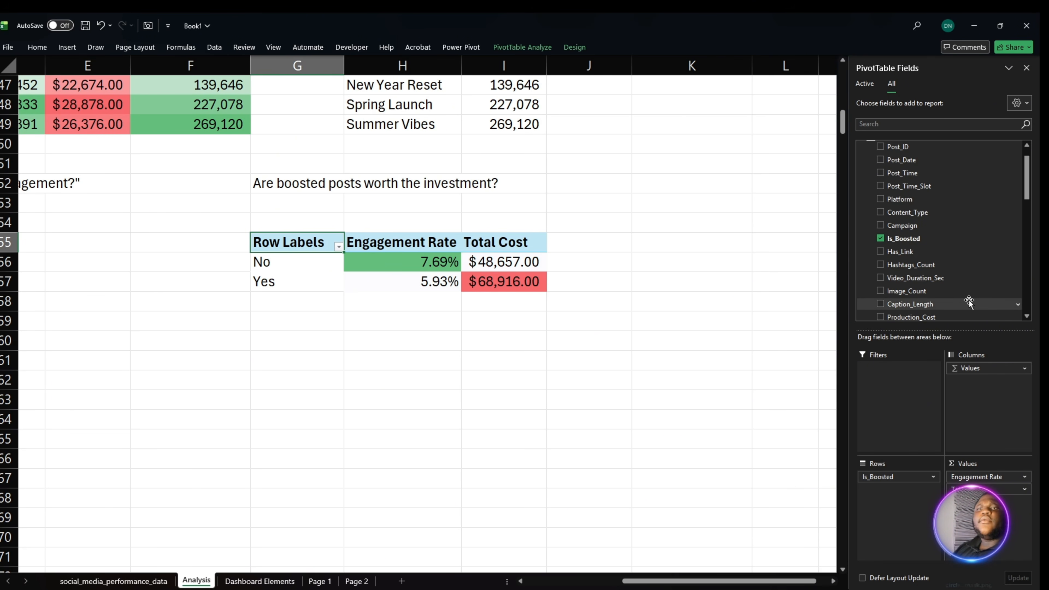
# - Add the Avg Reach measure as the first value of the boosted posts PivotTable, before Engagement Rate
pyautogui.scroll(-6, 936, 304)
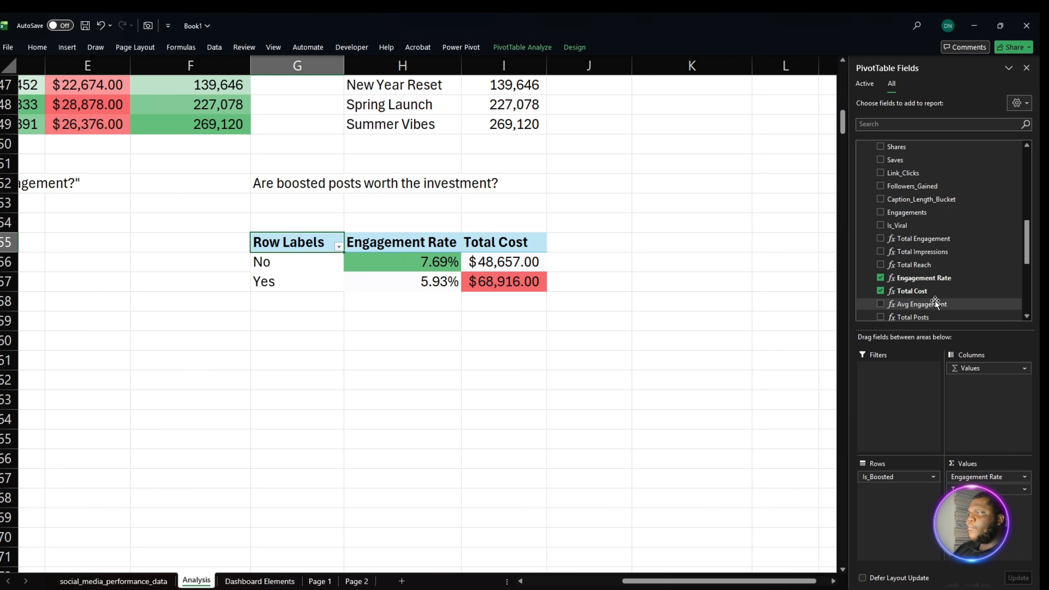
pyautogui.scroll(-1, 935, 304)
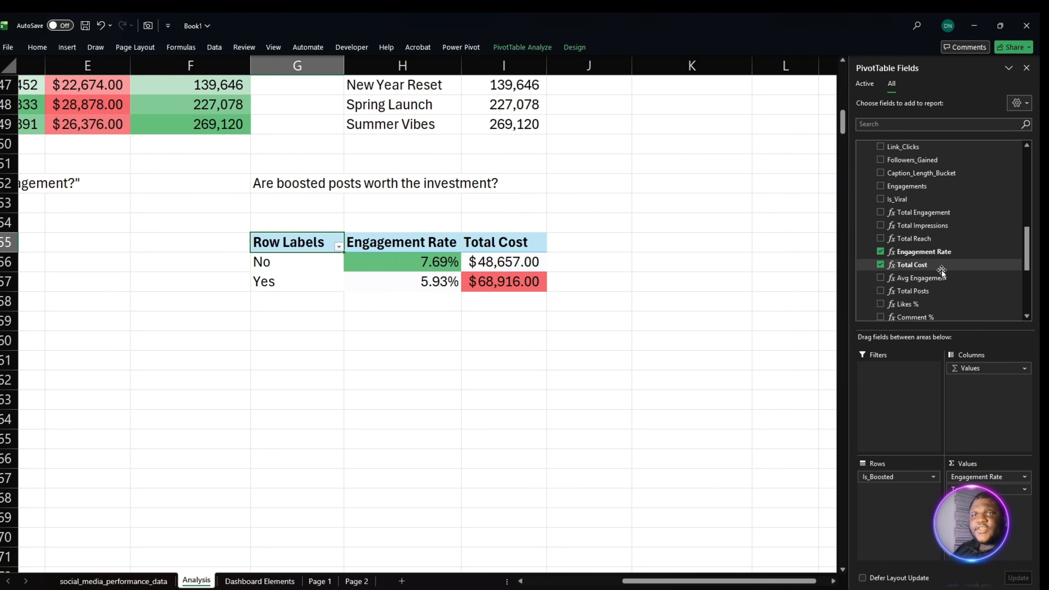
pyautogui.scroll(-2, 946, 277)
pyautogui.scroll(-4, 946, 285)
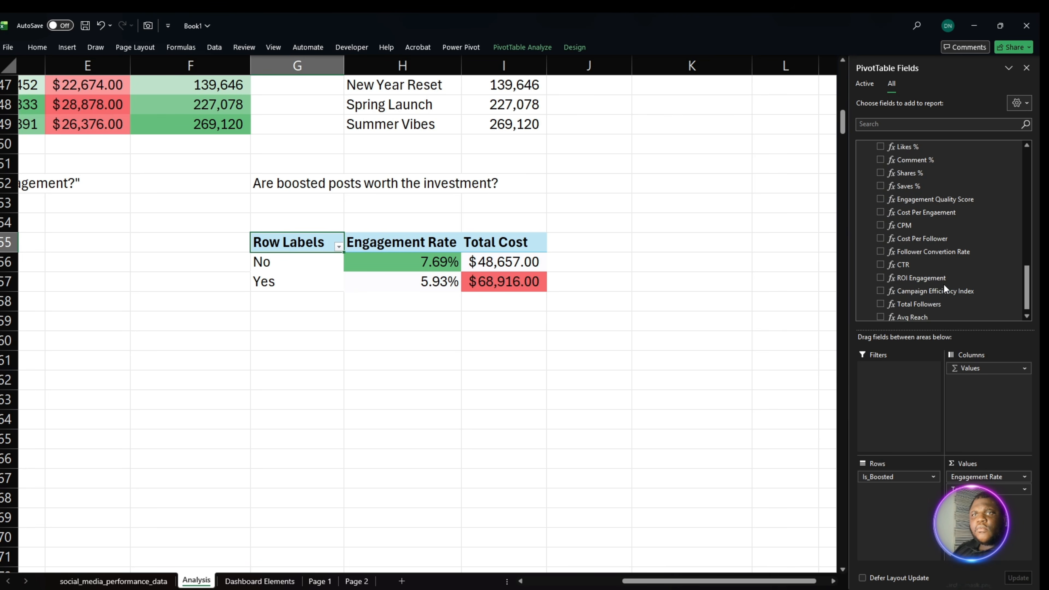
pyautogui.moveTo(938, 314); pyautogui.dragTo(984, 471)
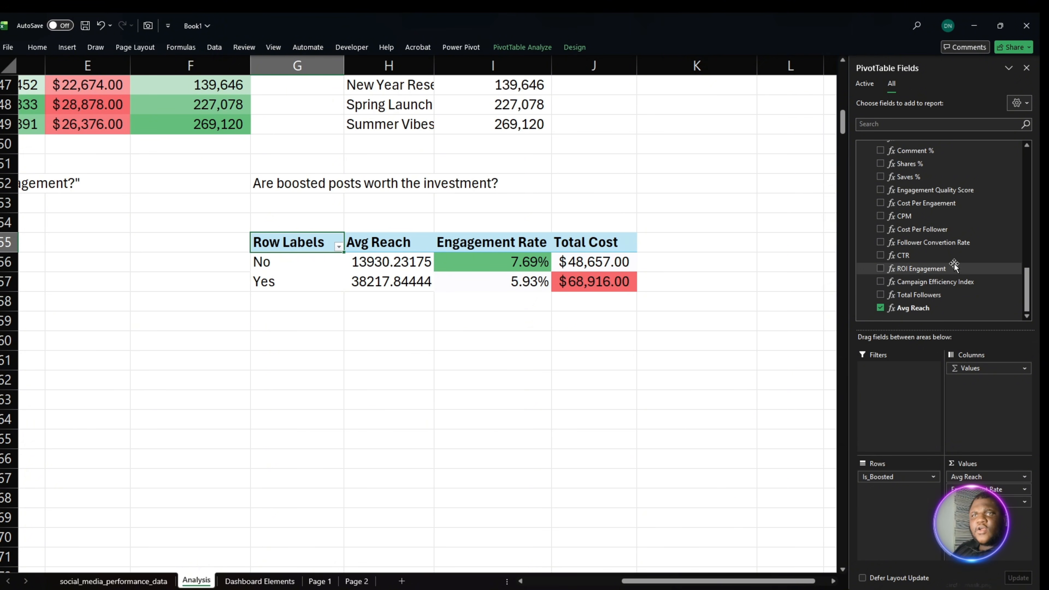
# - Add the Avg Engagement and Cost Per Engaement measures to the PivotTable values, between Avg Reach and Engagement Rate
pyautogui.scroll(1, 960, 304)
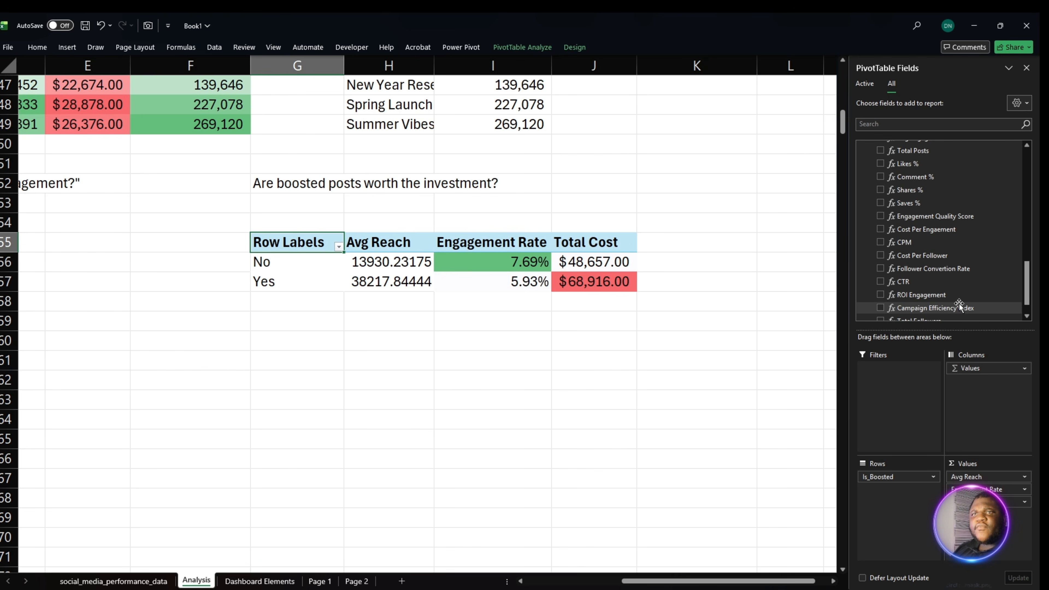
pyautogui.scroll(2, 959, 303)
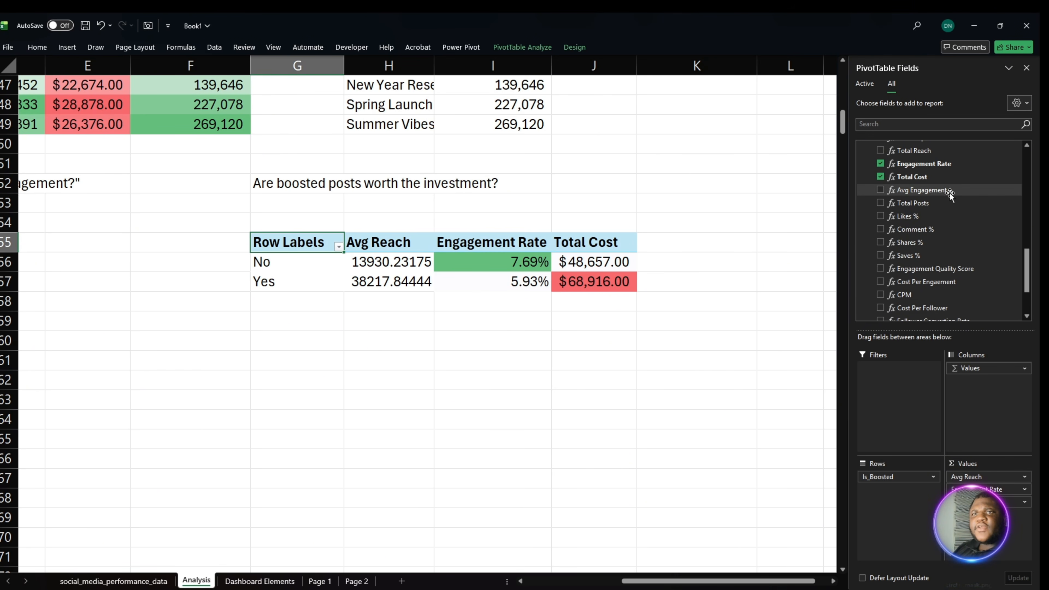
pyautogui.moveTo(950, 191); pyautogui.dragTo(982, 480)
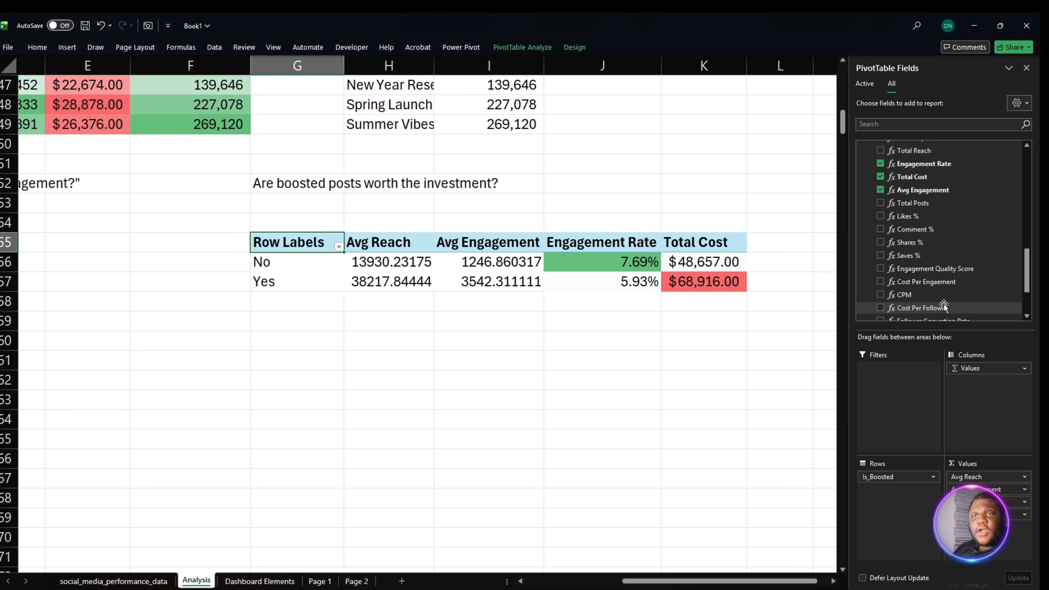
pyautogui.click(963, 320)
pyautogui.click(947, 283)
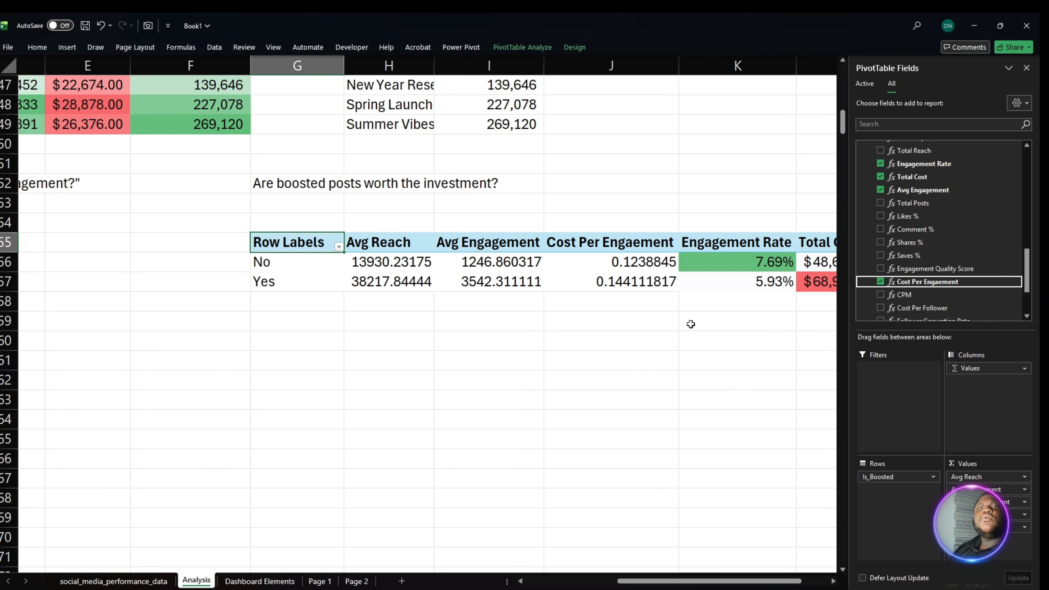
# - Format the Avg Reach and Avg Engagement values in H56:I57 with thousands separators and two decimals
pyautogui.click(612, 301)
pyautogui.moveTo(396, 265); pyautogui.dragTo(485, 286)
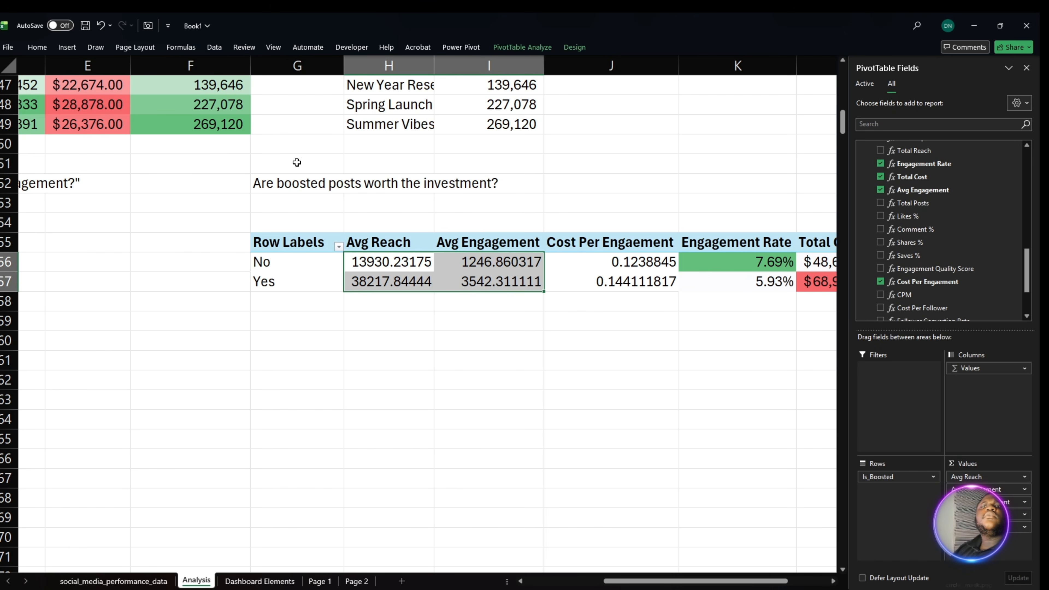
pyautogui.click(45, 49)
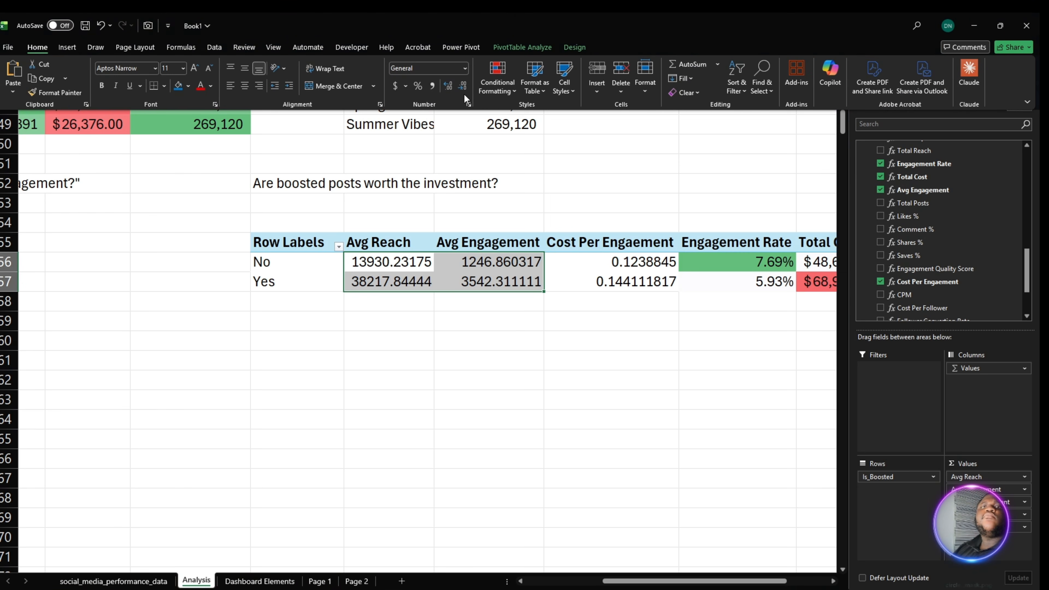
pyautogui.click(434, 88)
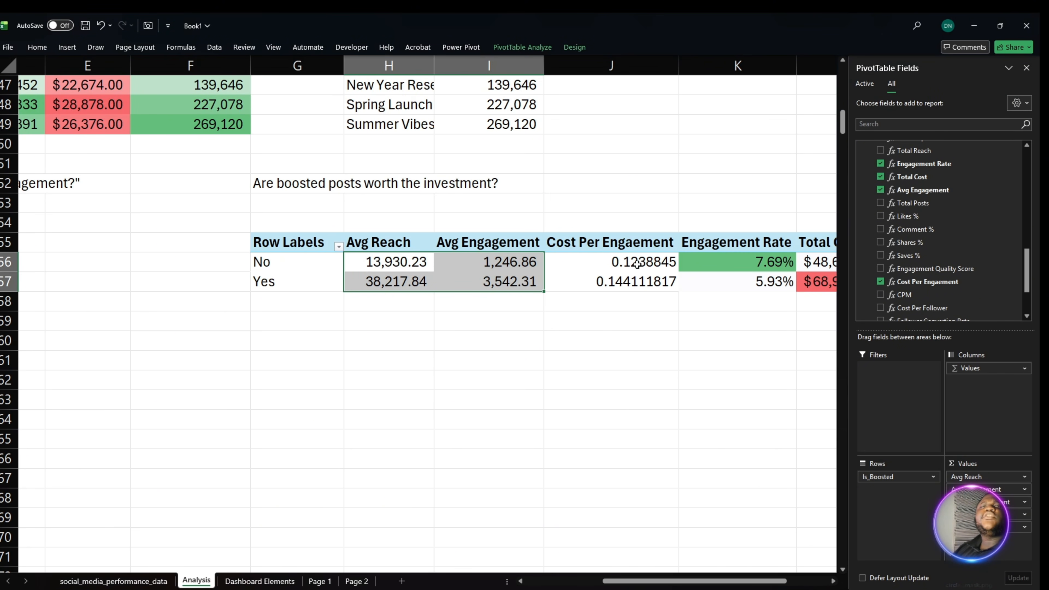
# - Format the cost per engagement values in J56:J57 as Accounting with a dollar sign
pyautogui.moveTo(638, 266); pyautogui.dragTo(637, 292)
pyautogui.click(38, 47)
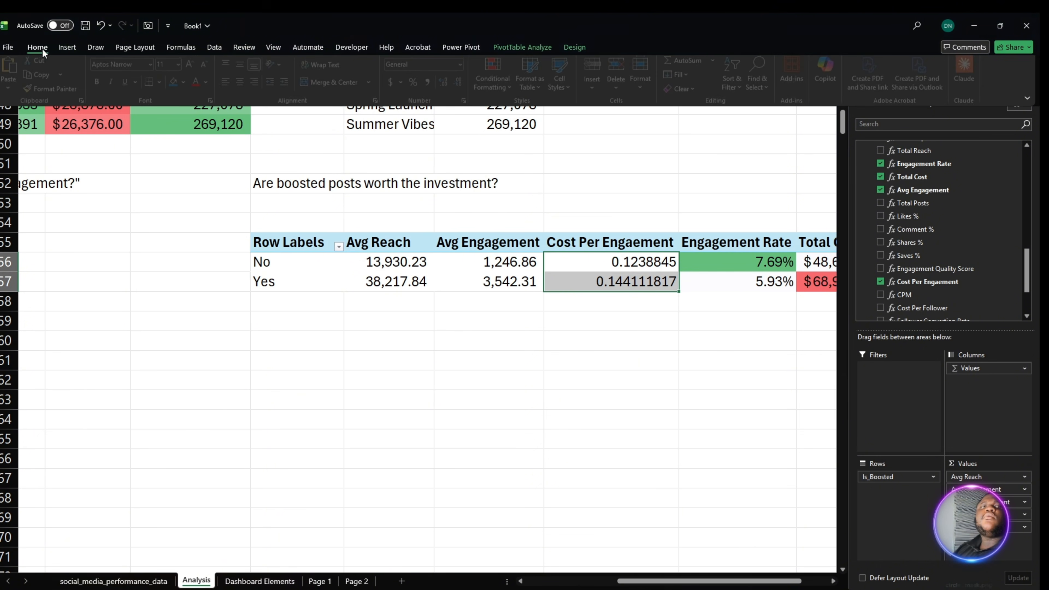
pyautogui.click(392, 88)
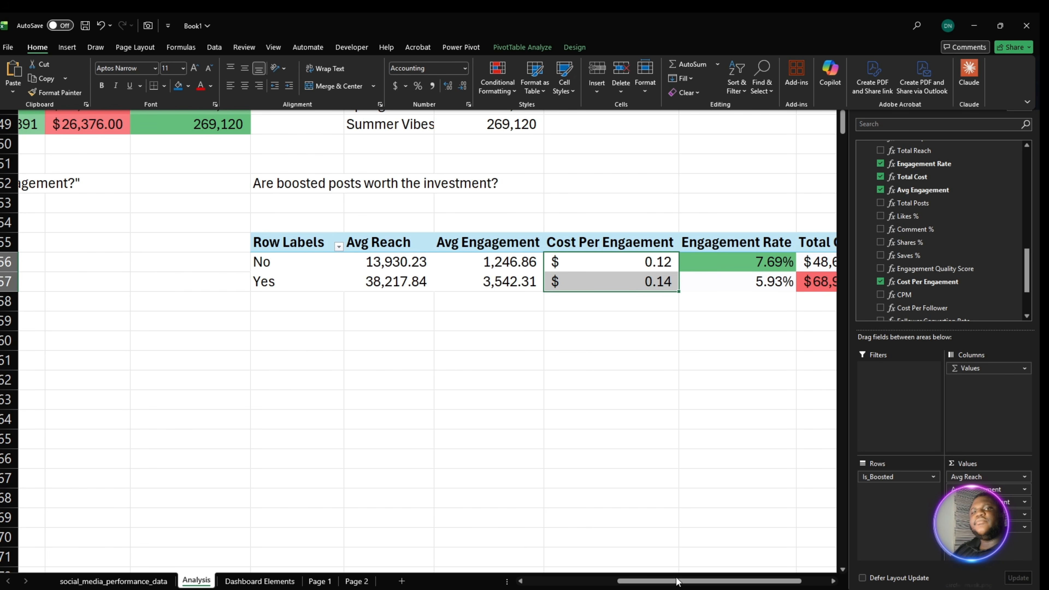
# - Compare reach, engagement, cost per engagement, engagement rate and total cost between the boosted and non-boosted rows
pyautogui.moveTo(677, 582); pyautogui.dragTo(722, 582)
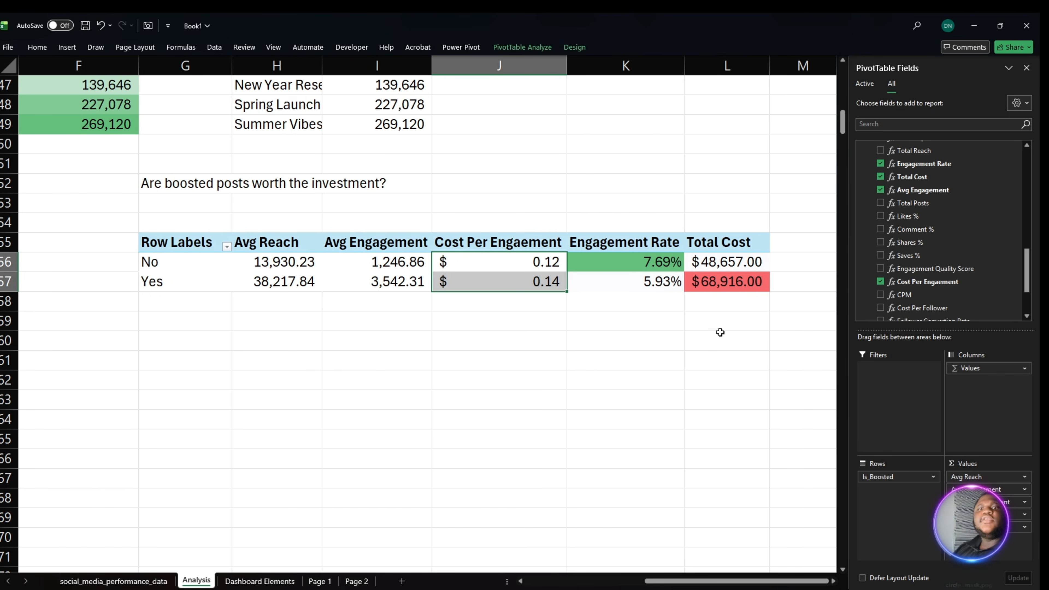
pyautogui.click(722, 270)
pyautogui.moveTo(658, 276); pyautogui.dragTo(647, 289)
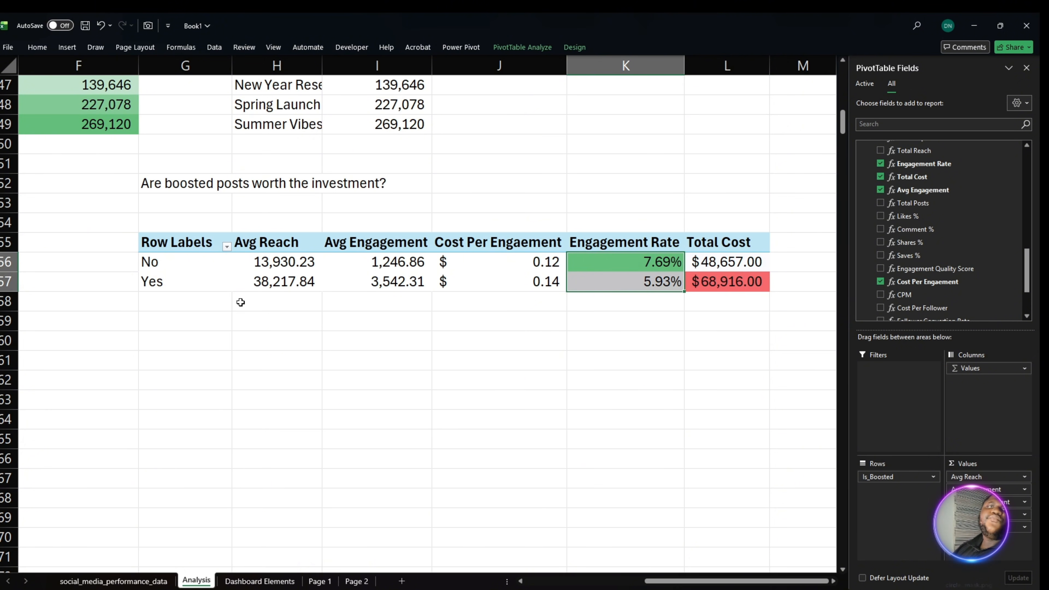
pyautogui.click(294, 283)
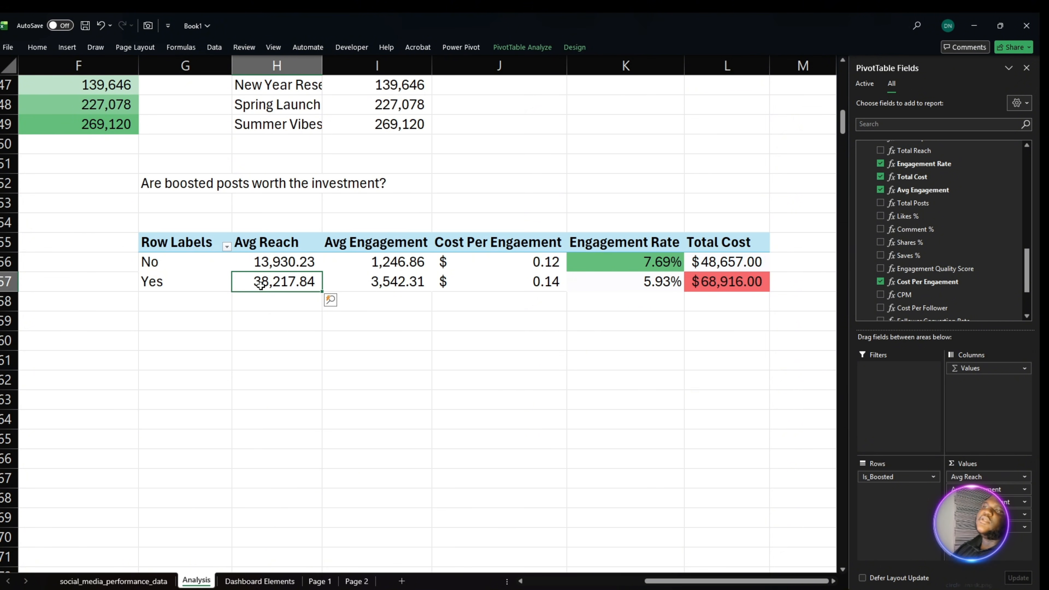
pyautogui.moveTo(260, 285)
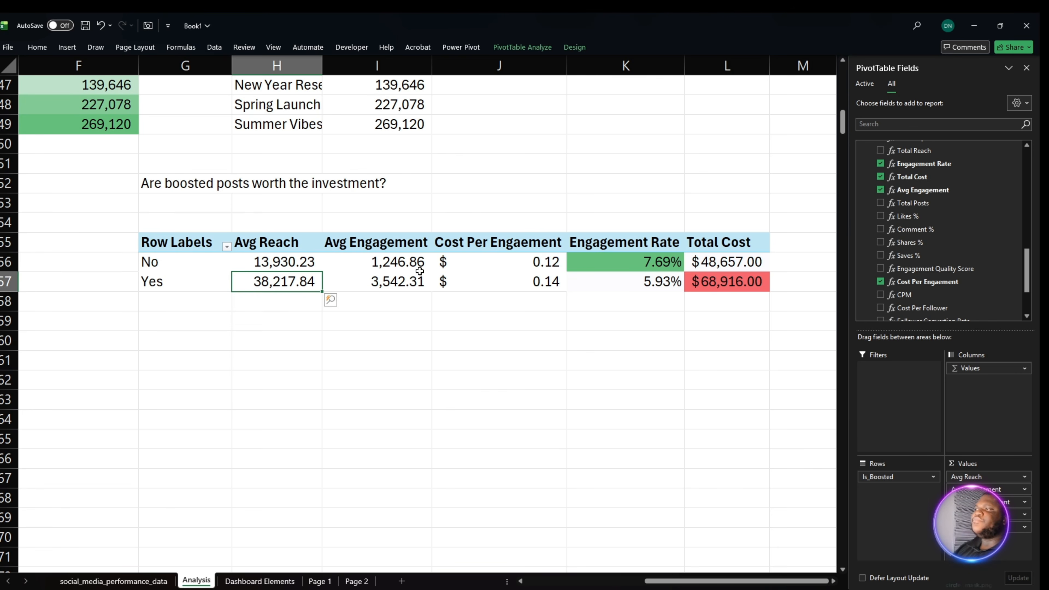
pyautogui.moveTo(386, 264)
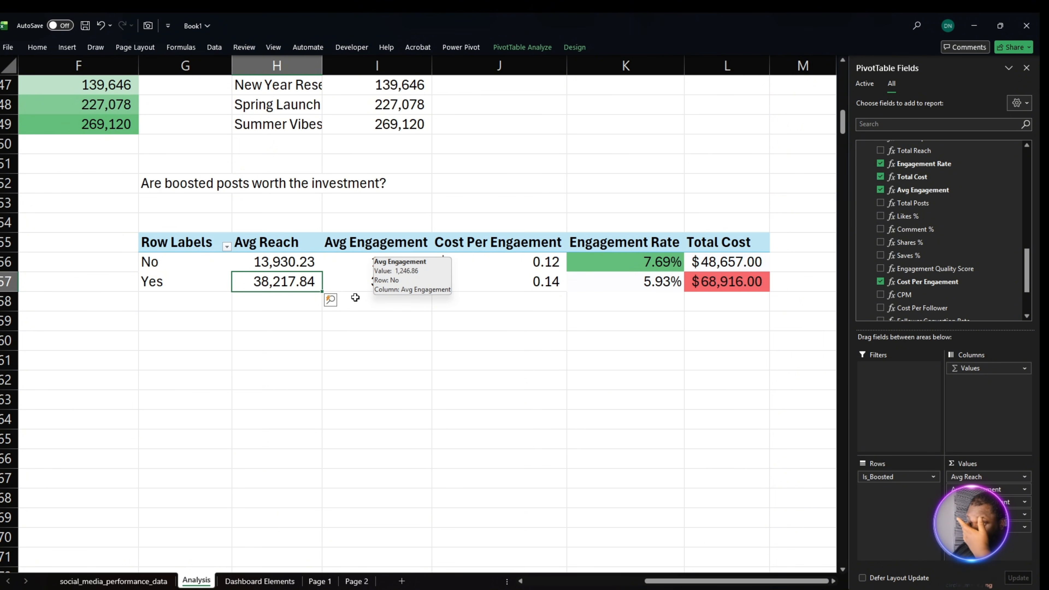
pyautogui.moveTo(366, 282)
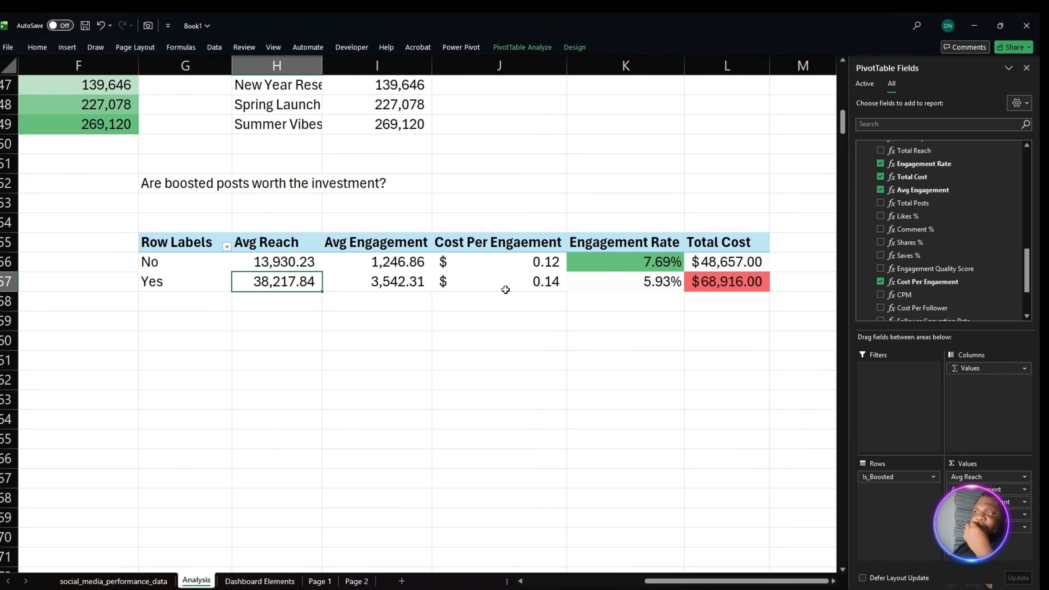
pyautogui.moveTo(506, 290)
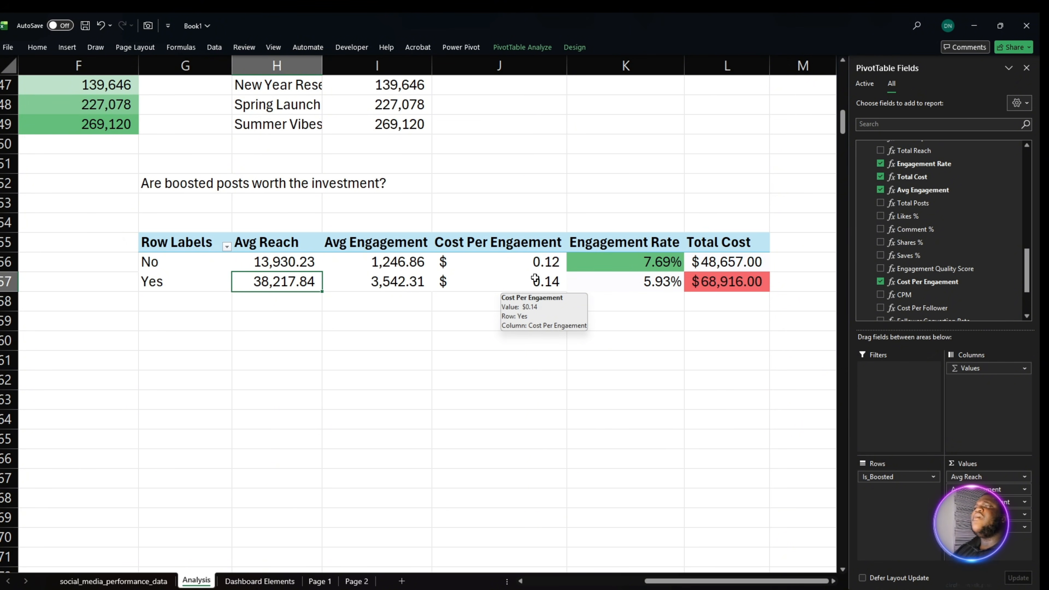
pyautogui.moveTo(548, 271)
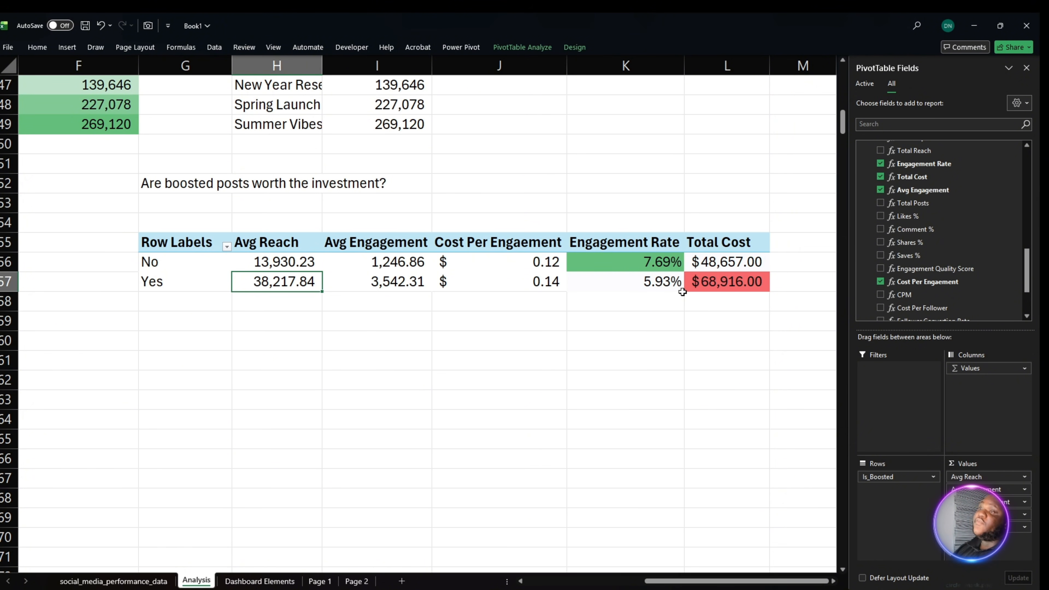
pyautogui.click(385, 287)
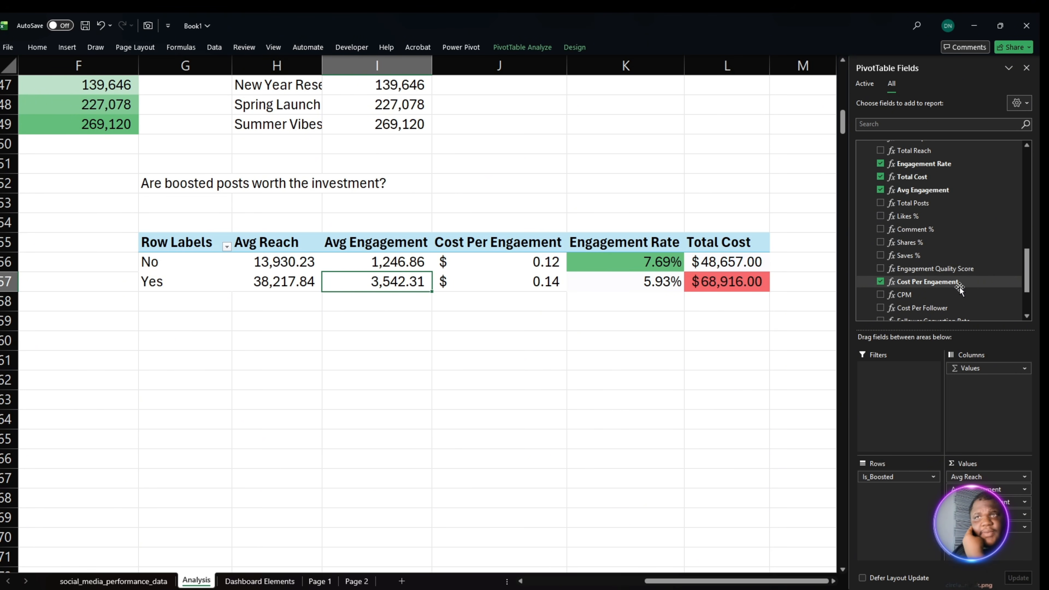
# - Correct the name of the Cost Per Engaement measure to Cost Per Engagement
pyautogui.scroll(-1, 962, 271)
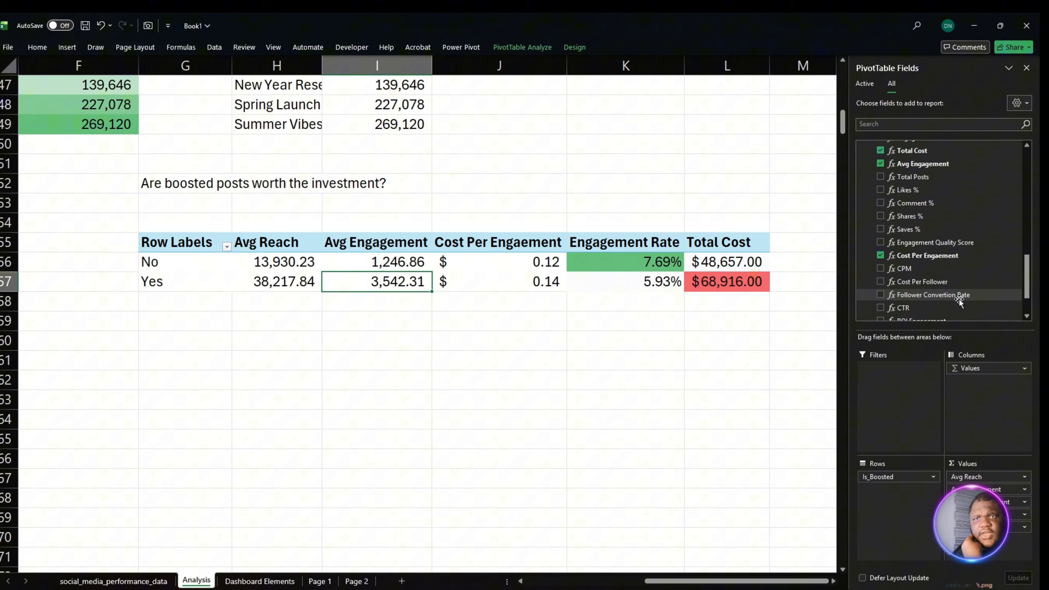
pyautogui.rightClick(950, 258)
pyautogui.click(974, 267)
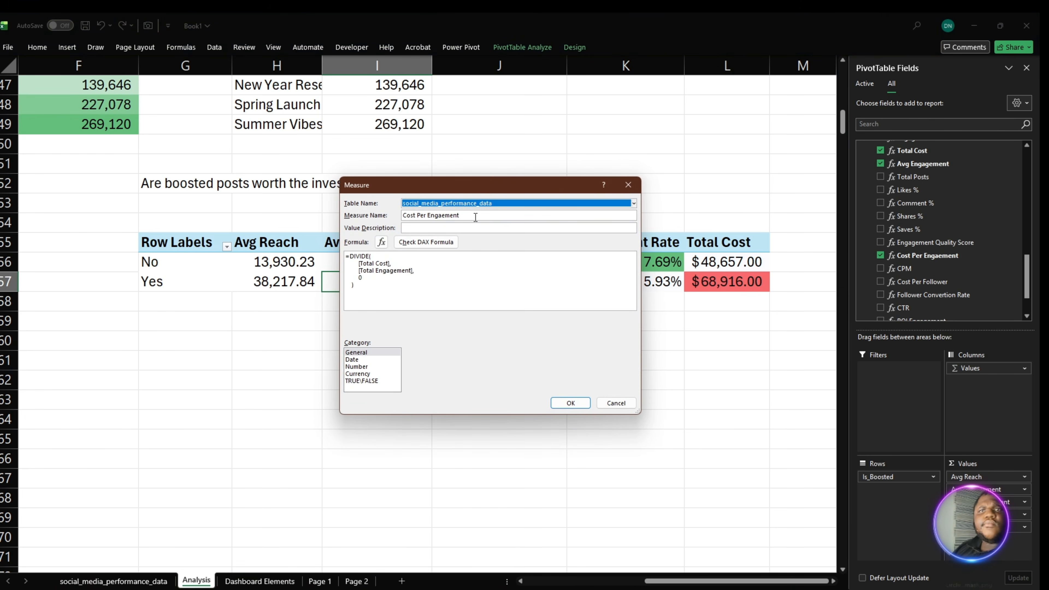
pyautogui.click(470, 213)
pyautogui.press('BackSpace')
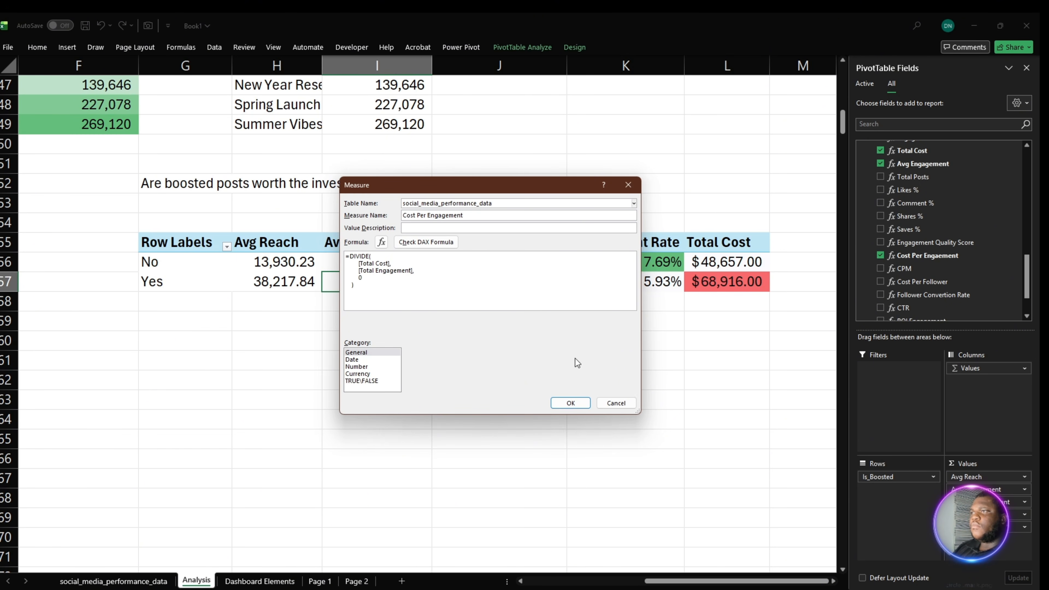
pyautogui.click(569, 404)
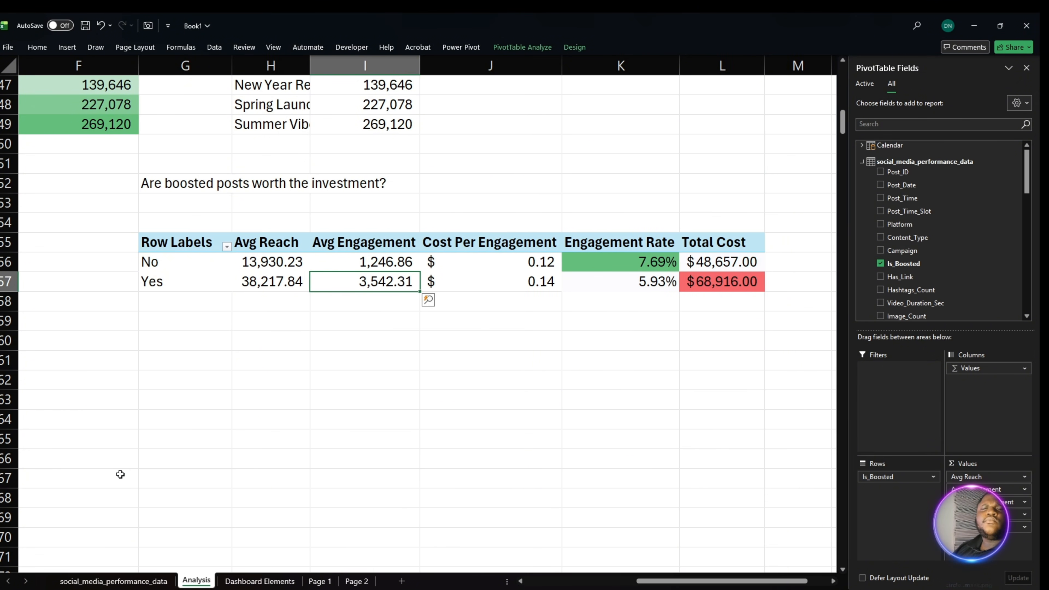
# - Deselect the PivotTable and save the workbook
pyautogui.click(327, 458)
pyautogui.click(278, 382)
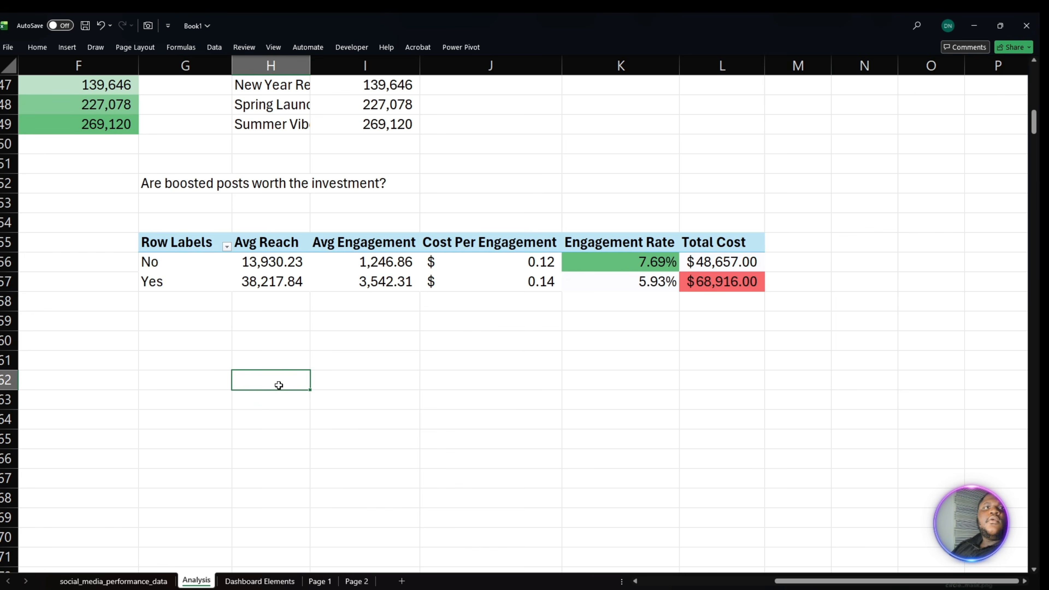
pyautogui.hotkey('ctrl', 's')
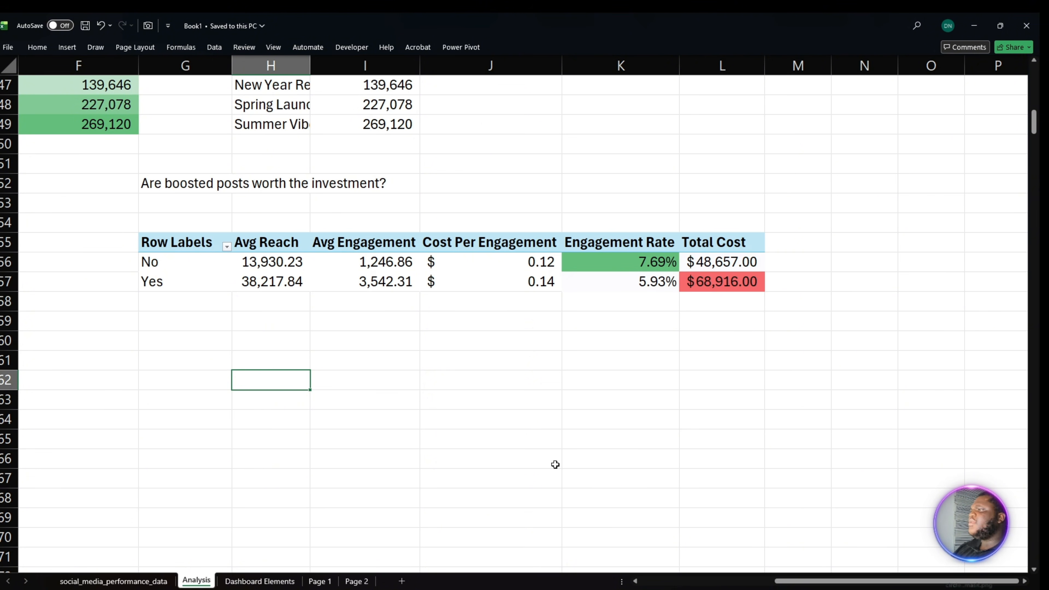
# - Enter the label Organic in G59, below the boosted posts PivotTable
pyautogui.click(194, 357)
pyautogui.click(186, 325)
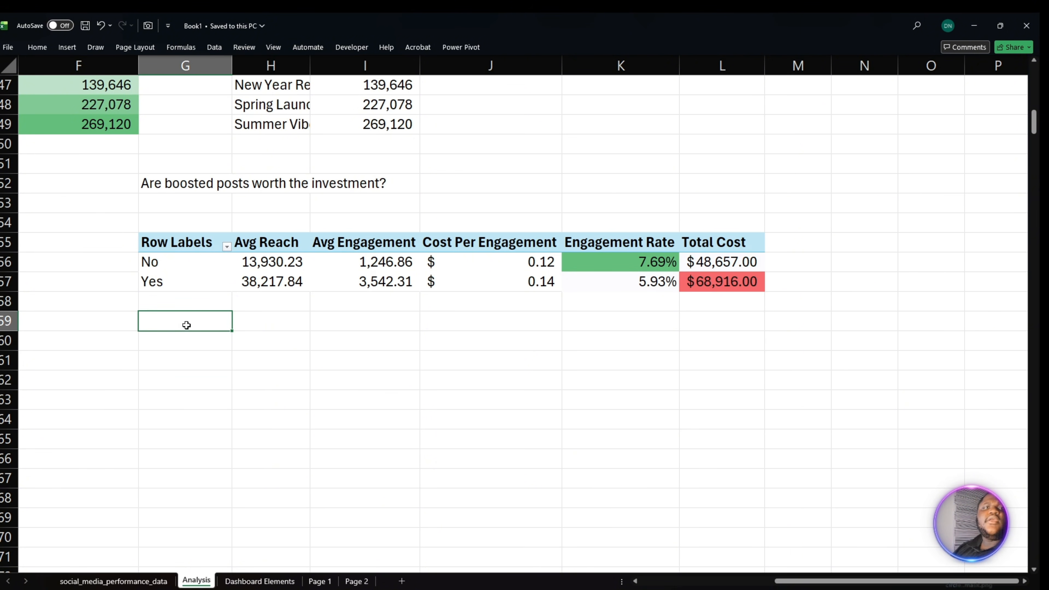
pyautogui.doubleClick(187, 326)
pyautogui.write('=')
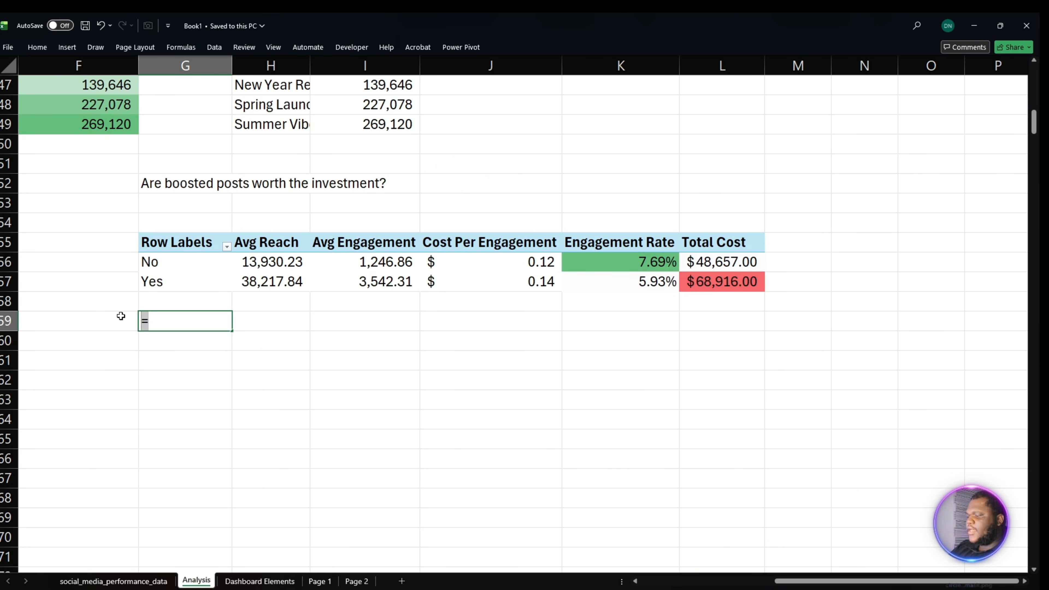
pyautogui.write('Organi')
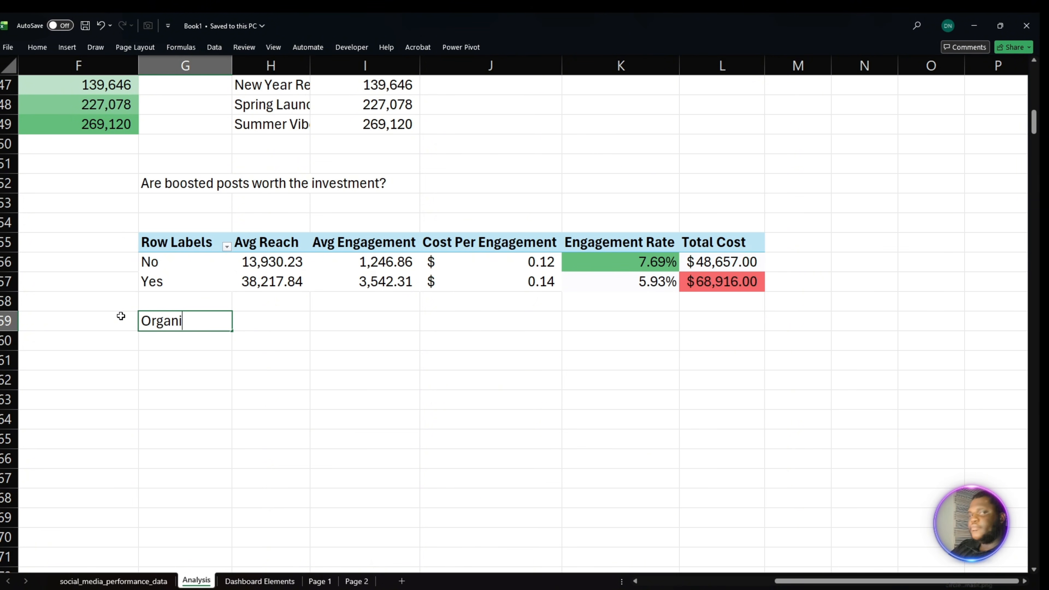
pyautogui.write('c')
pyautogui.press('Return')
# - Enter the label Boosted in G60 and make both the Organic and Boosted labels bold
pyautogui.doubleClick(150, 346)
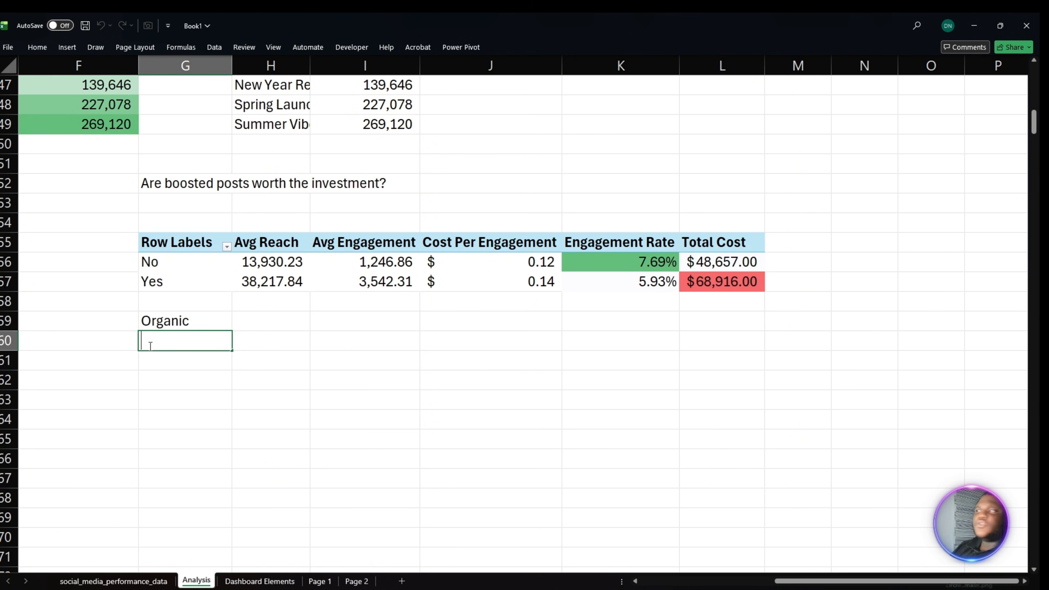
pyautogui.write('Boosted')
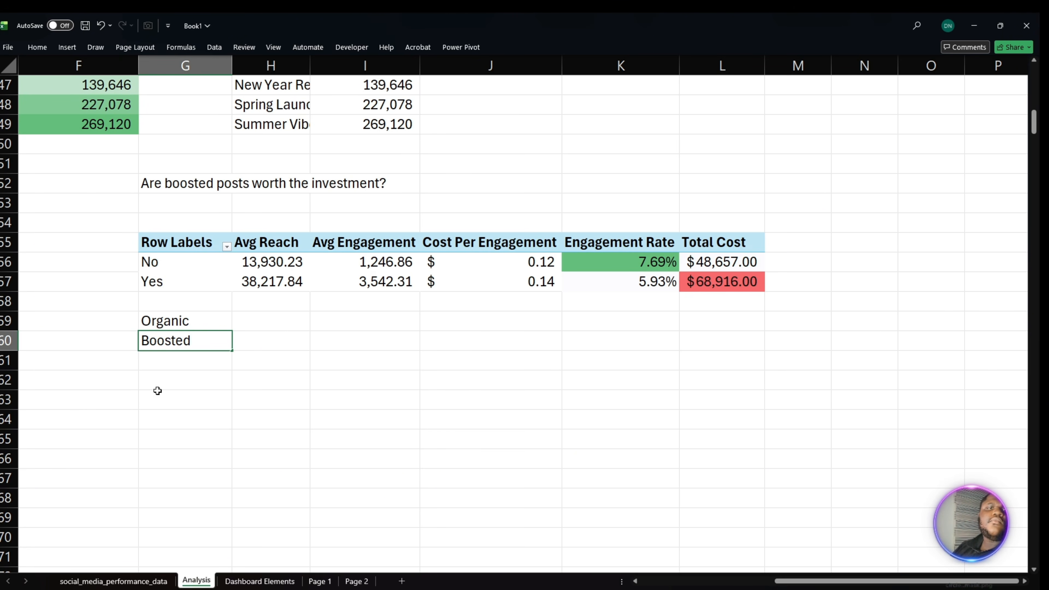
pyautogui.press('Return')
pyautogui.moveTo(185, 322)
pyautogui.mouseDown()
pyautogui.moveTo(178, 339)
pyautogui.moveTo(185, 335)
pyautogui.mouseUp()
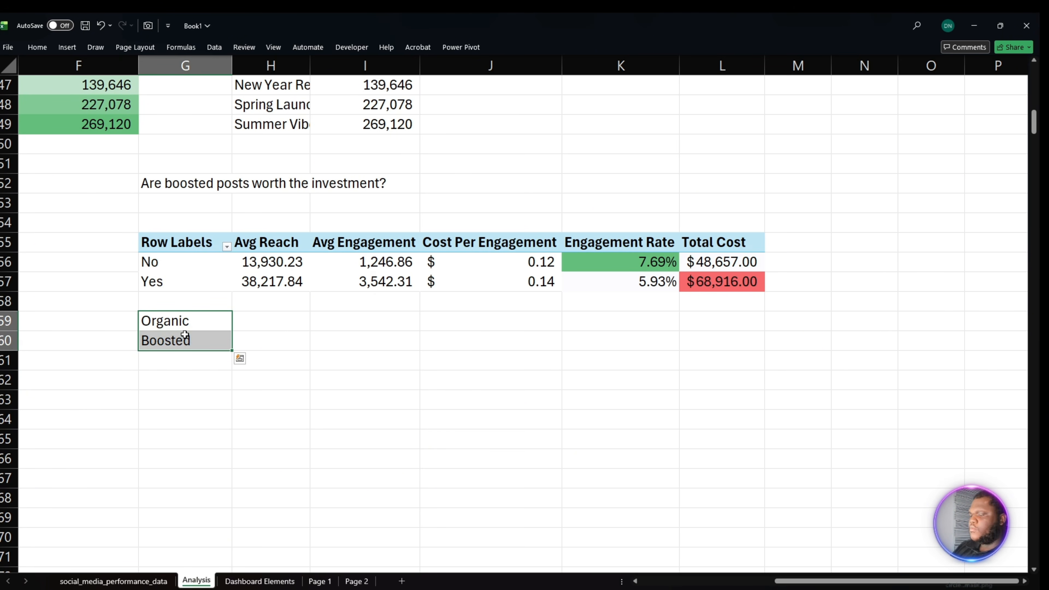
pyautogui.hotkey('ctrl', 'b')
pyautogui.click(185, 335)
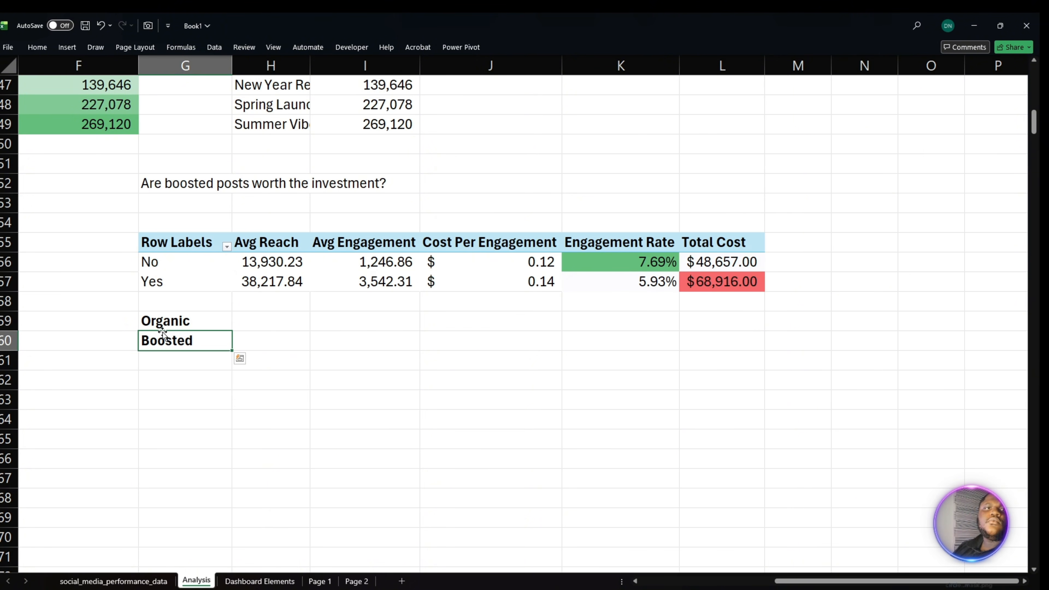
pyautogui.click(256, 324)
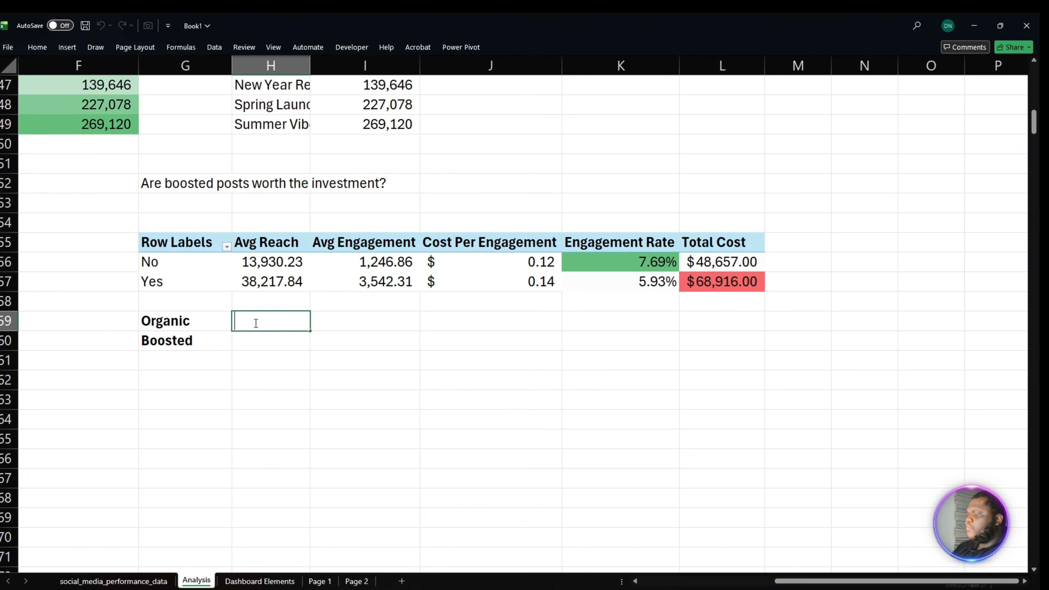
pyautogui.write('=')
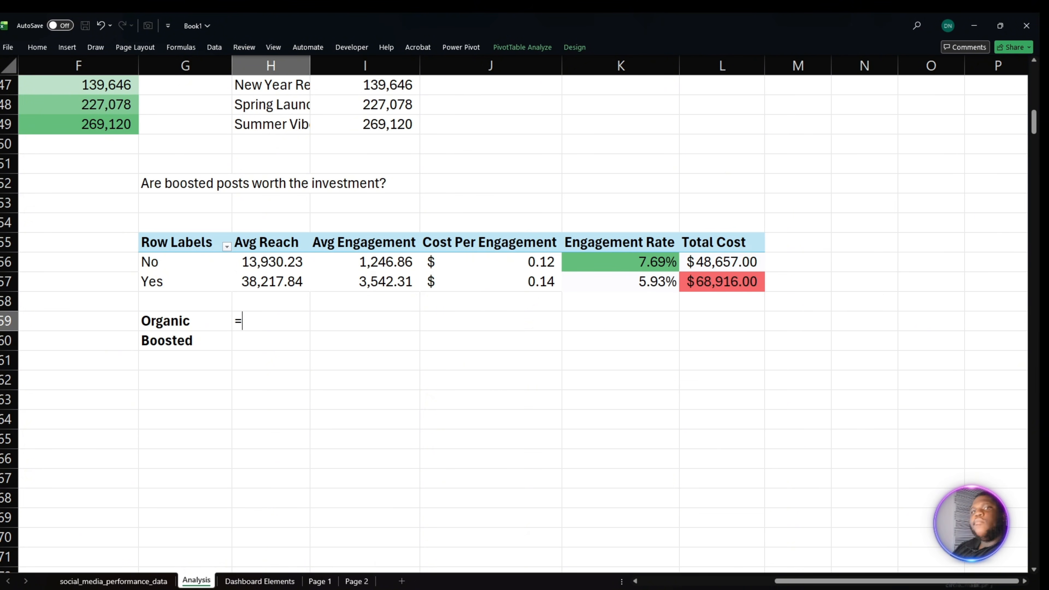
pyautogui.press('Escape')
pyautogui.hotkey('alt', 'Tab')
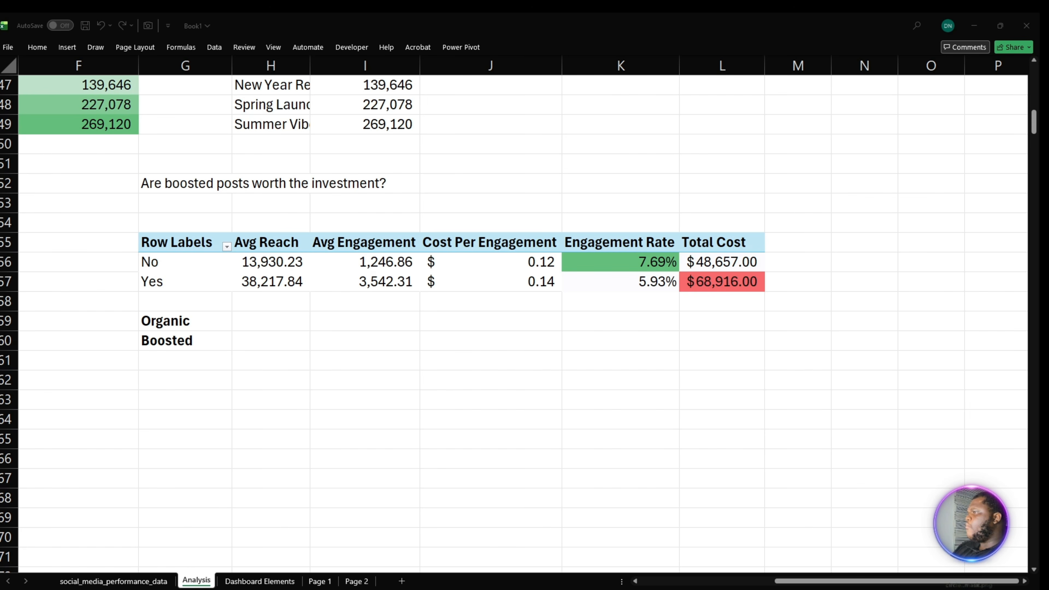
pyautogui.hotkey('alt', 'Tab')
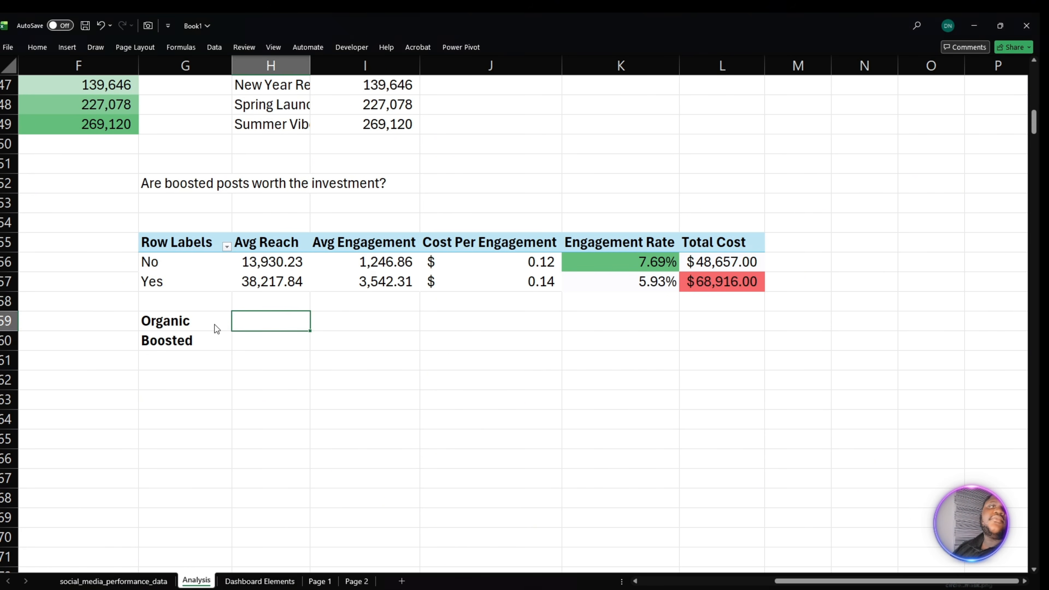
# - Link H59 to the average engagement of the non-boosted posts and fill the formula down to H60
pyautogui.write('=')
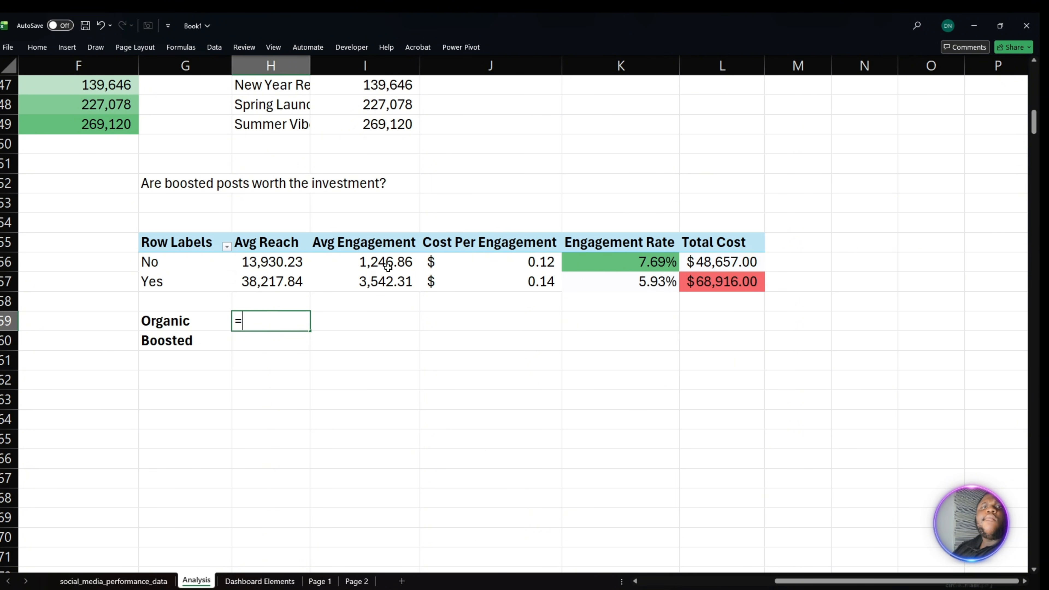
pyautogui.click(386, 265)
pyautogui.press('Return')
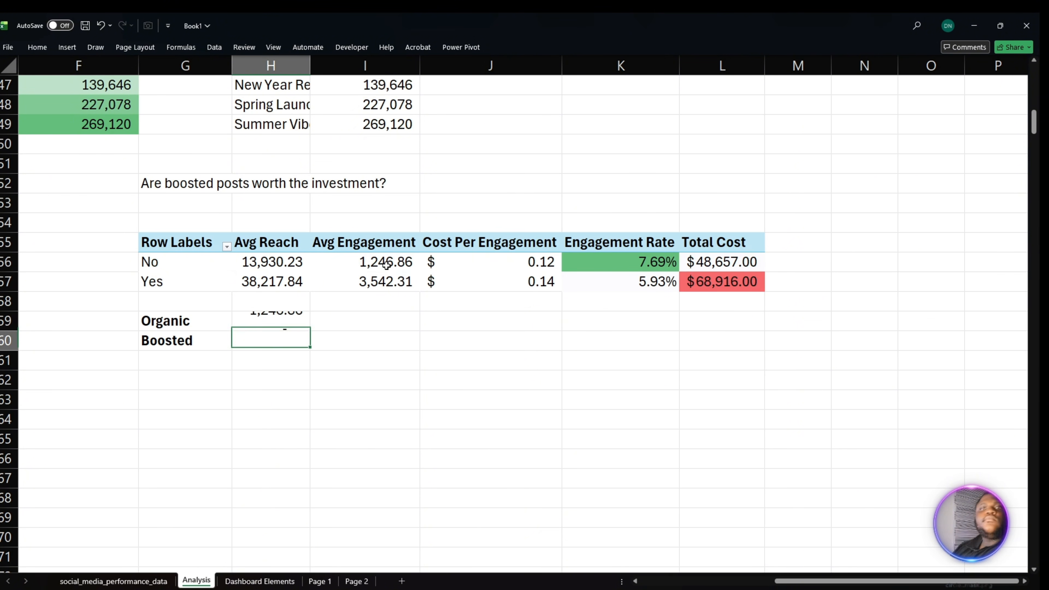
pyautogui.click(292, 321)
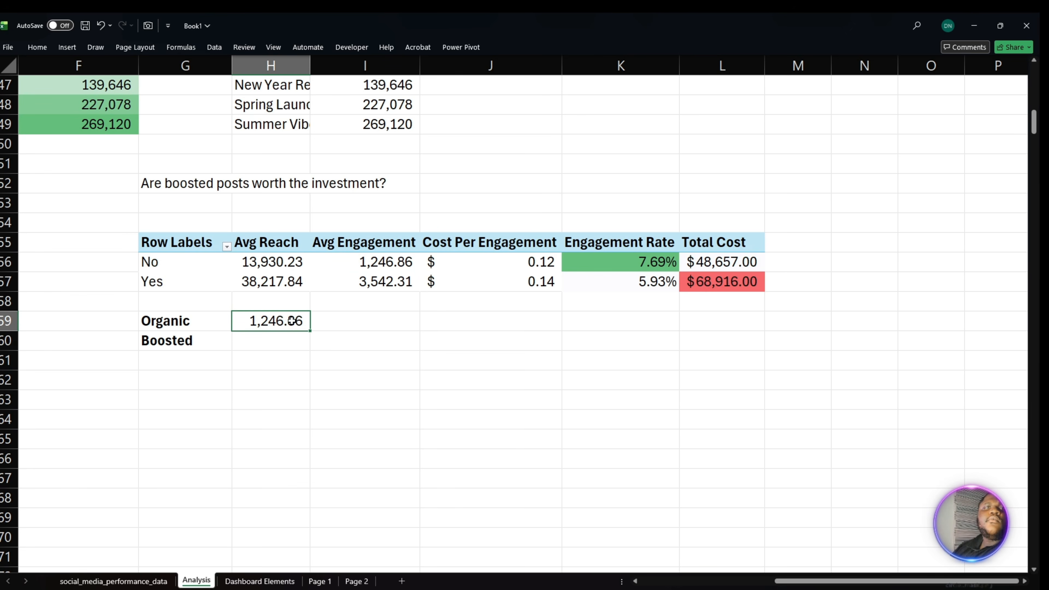
pyautogui.moveTo(310, 331); pyautogui.dragTo(310, 353)
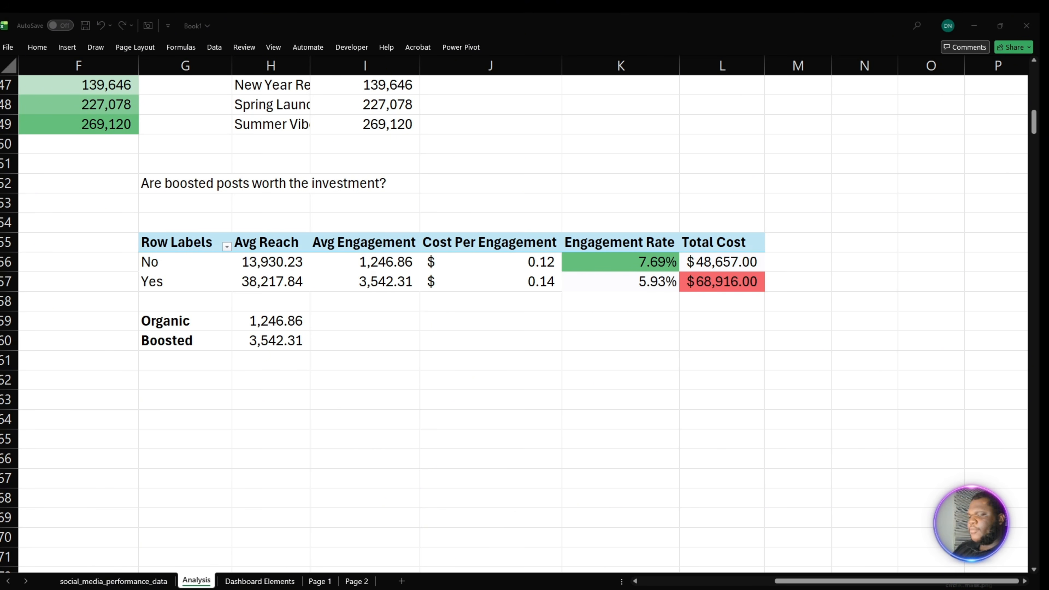
pyautogui.moveTo(269, 321); pyautogui.dragTo(269, 340)
# - Paste Question 6, 'What time of day drives best engagement?', into G63 and duplicate the boosted posts PivotTable at G65
pyautogui.click(149, 398)
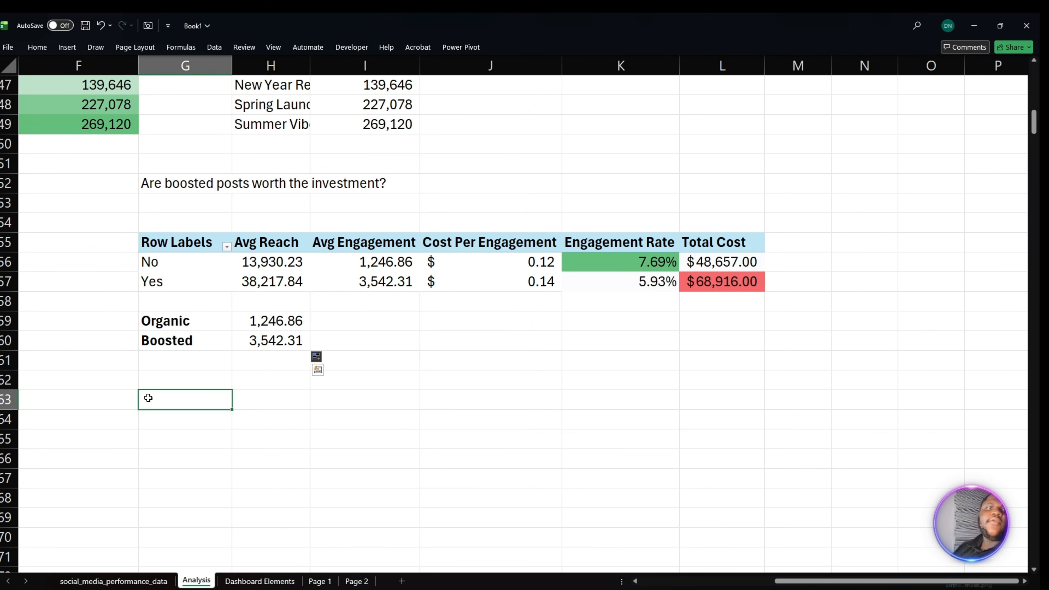
pyautogui.hotkey('ctrl', 'v')
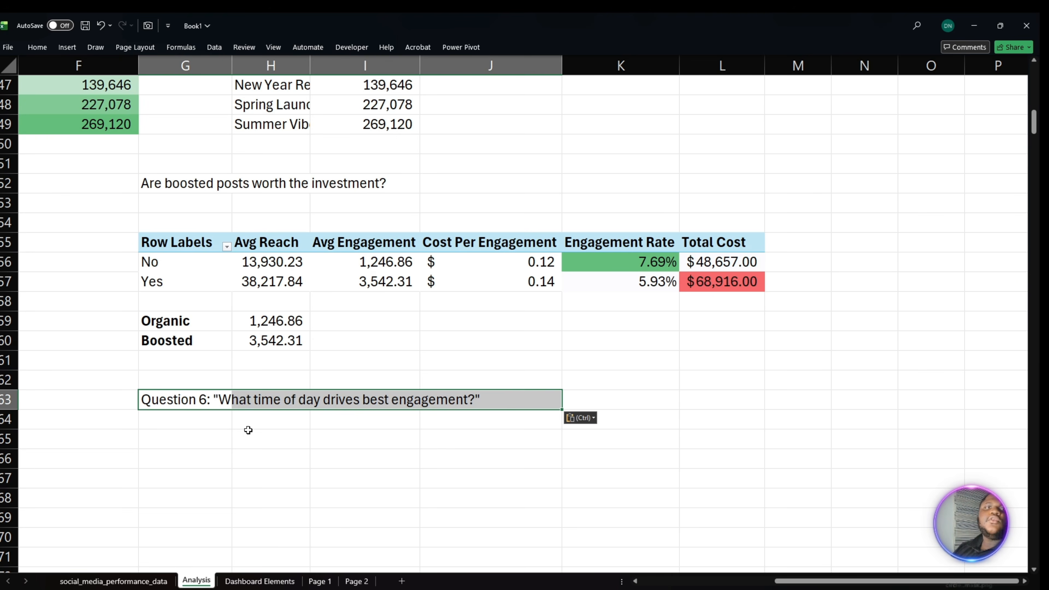
pyautogui.click(170, 271)
pyautogui.moveTo(170, 271); pyautogui.dragTo(699, 281)
pyautogui.hotkey('ctrl', 'c')
pyautogui.click(218, 460)
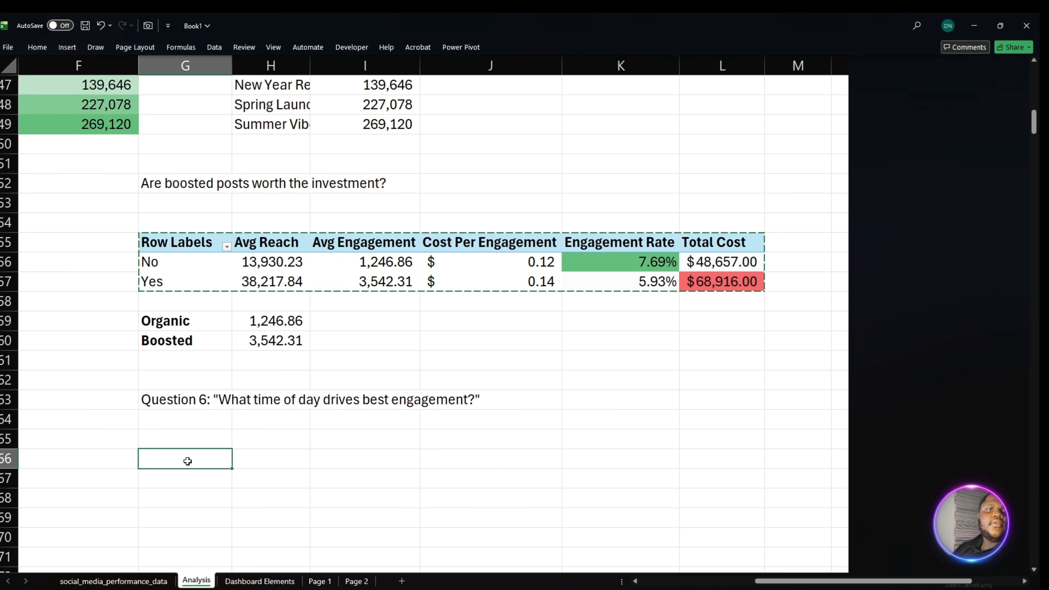
pyautogui.click(191, 441)
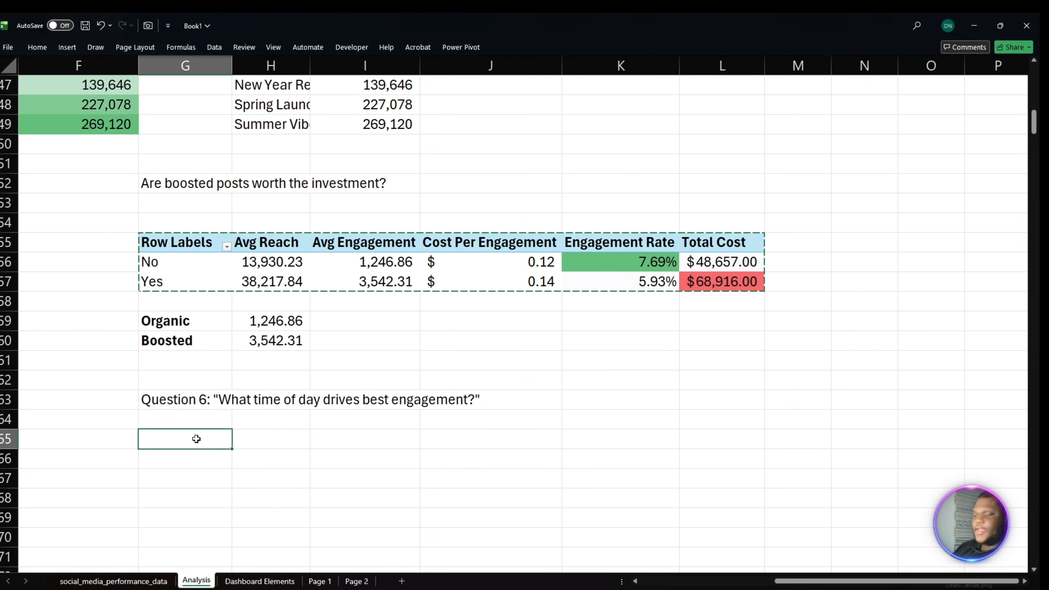
pyautogui.hotkey('ctrl', 'v')
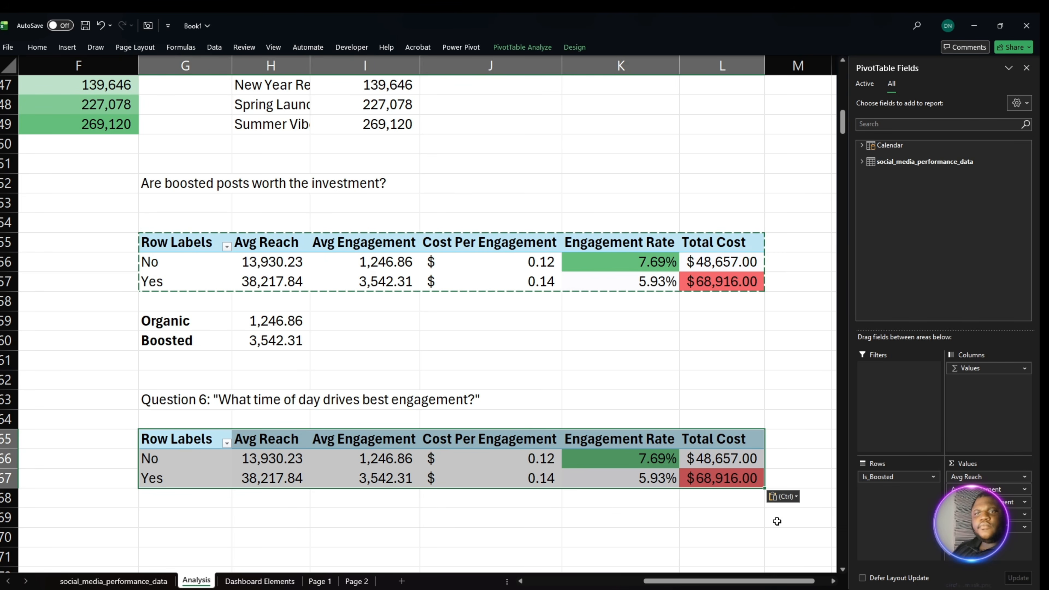
# - Remove Total Cost, Cost Per Engagement, Avg Engagement and Avg Reach from the copied PivotTable, keeping only Engagement Rate
pyautogui.moveTo(977, 528); pyautogui.dragTo(786, 531)
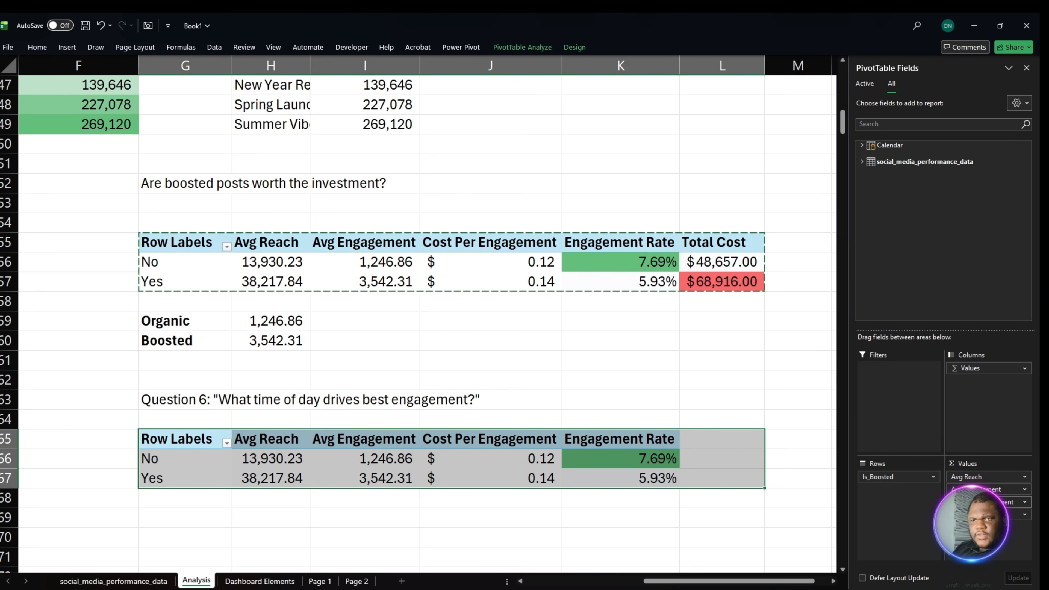
pyautogui.moveTo(978, 502); pyautogui.dragTo(785, 514)
pyautogui.moveTo(977, 489); pyautogui.dragTo(785, 488)
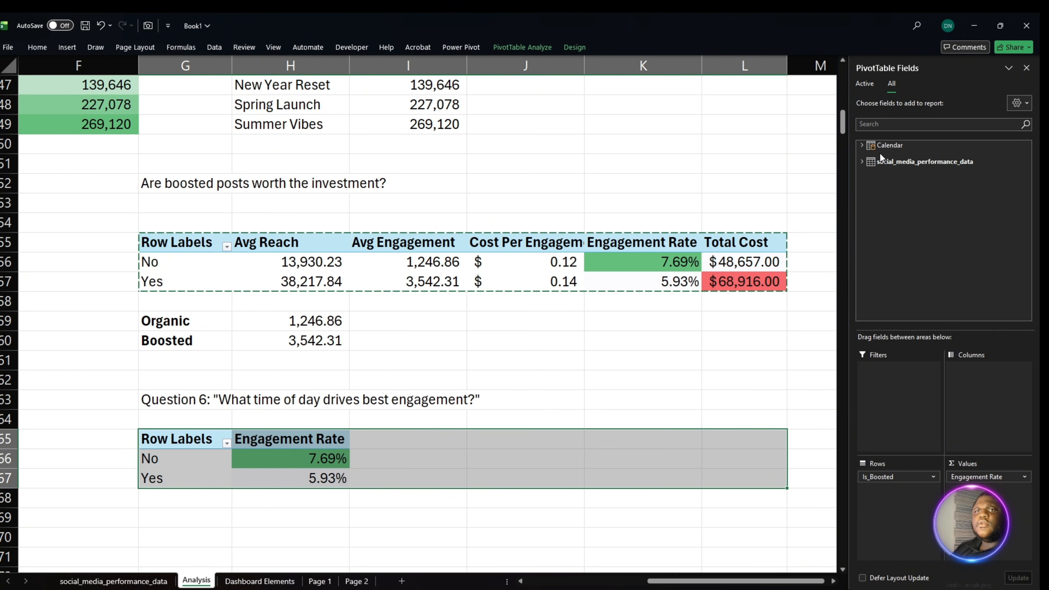
# - Add the Total Posts measure to the copied PivotTable's values, ahead of Engagement Rate
pyautogui.click(872, 161)
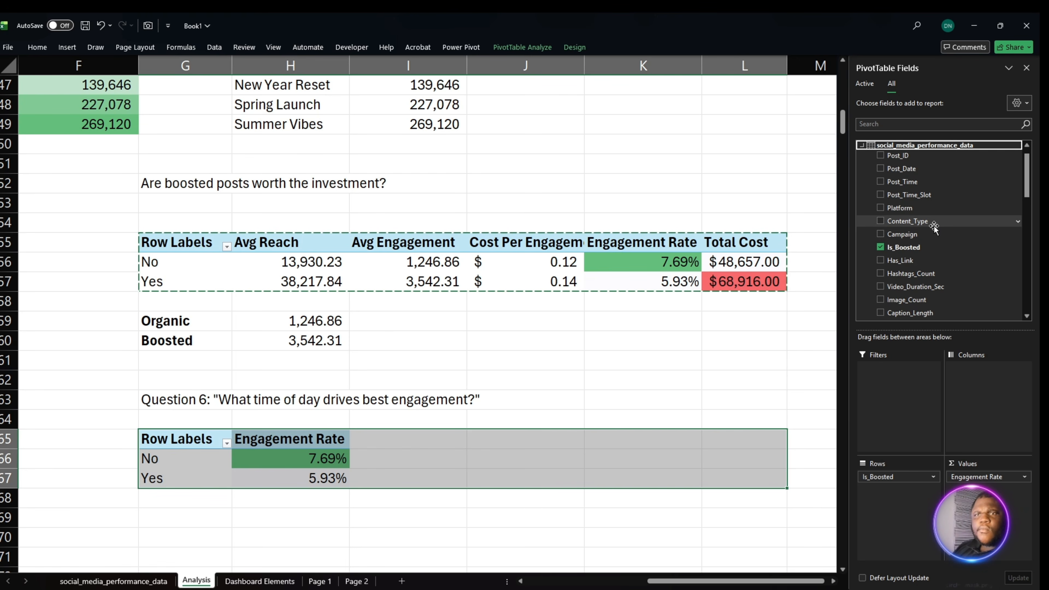
pyautogui.scroll(-5, 934, 265)
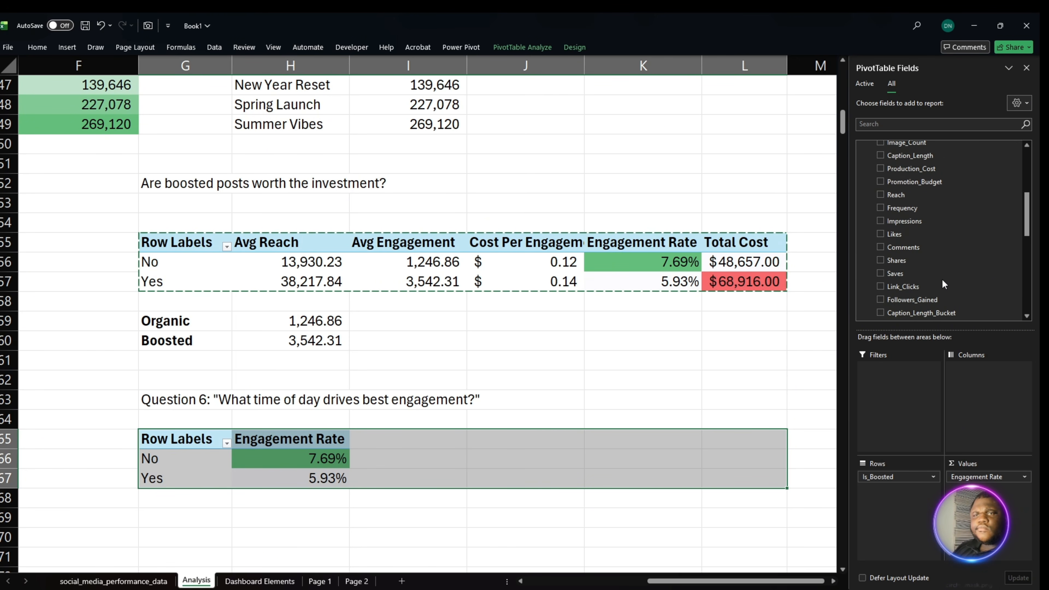
pyautogui.scroll(-1, 946, 285)
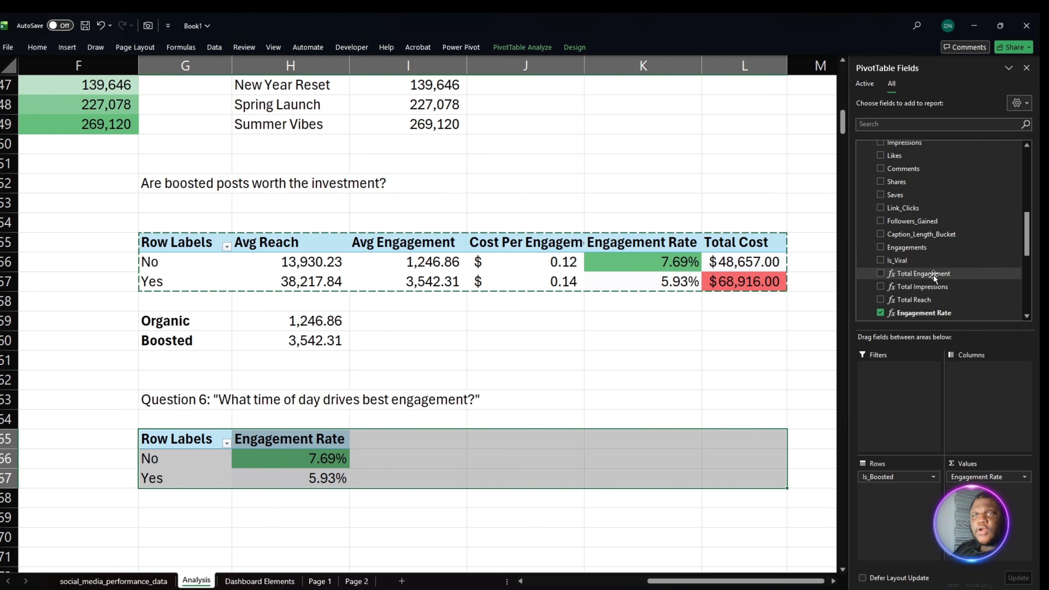
pyautogui.scroll(-2, 967, 279)
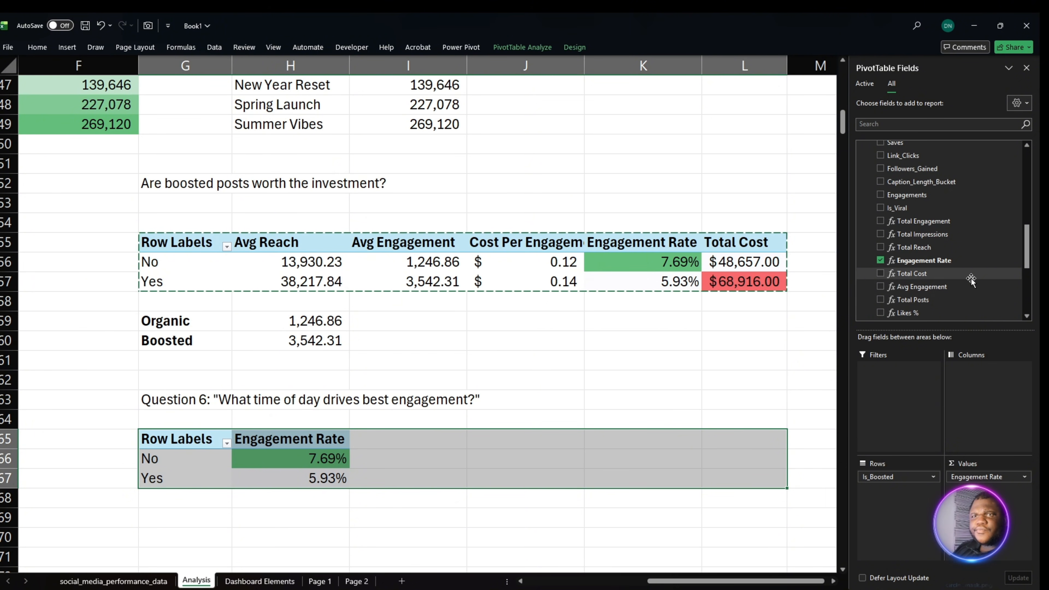
pyautogui.moveTo(969, 299); pyautogui.dragTo(1002, 472)
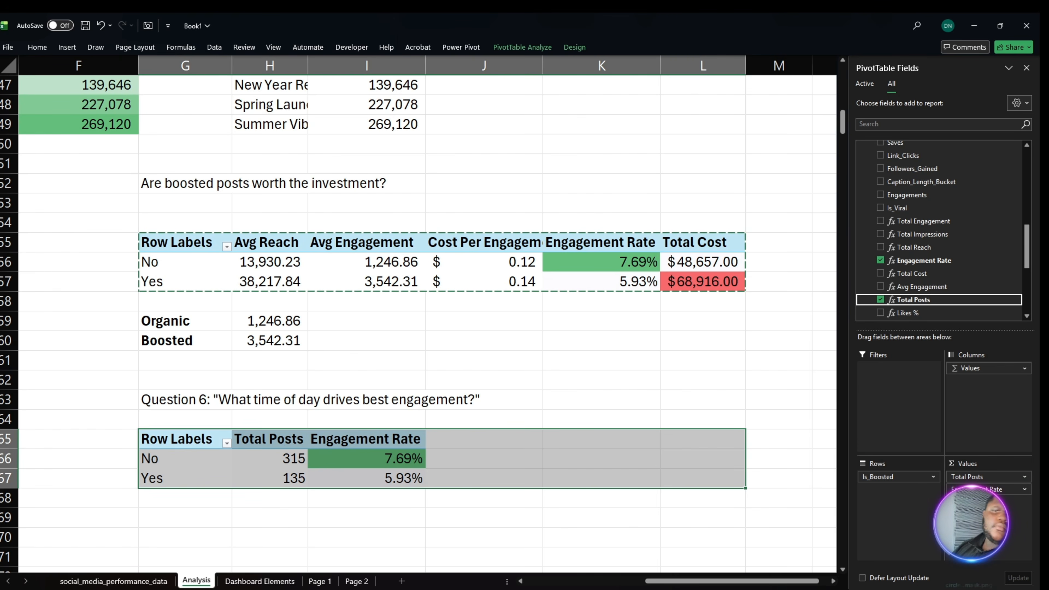
# - Replace Is_Boosted with Post_Time in the copied PivotTable's rows, keeping only the hour level
pyautogui.moveTo(896, 479); pyautogui.dragTo(737, 453)
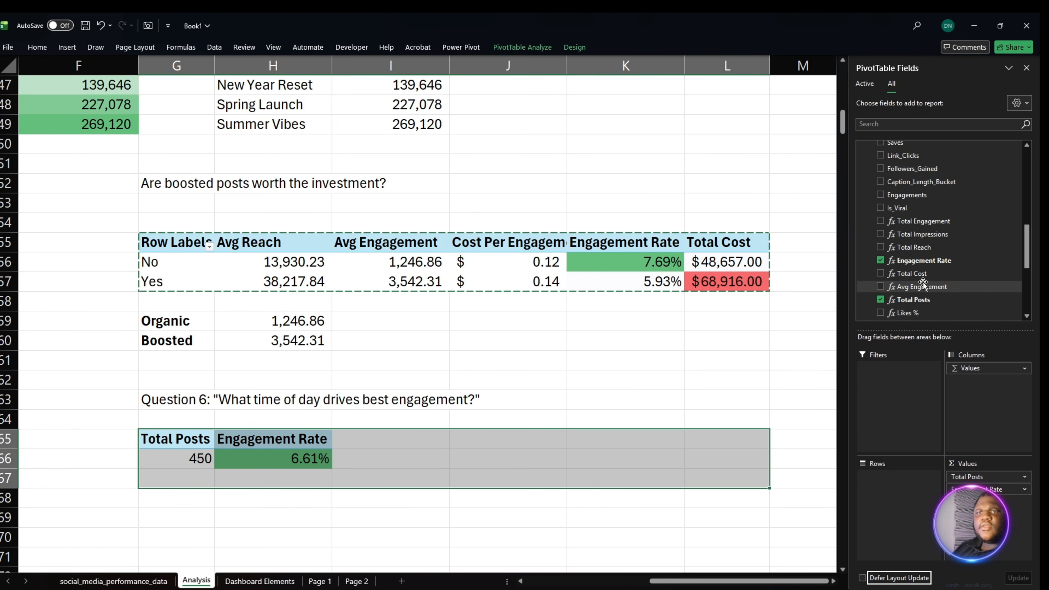
pyautogui.scroll(5, 923, 282)
pyautogui.scroll(3, 940, 252)
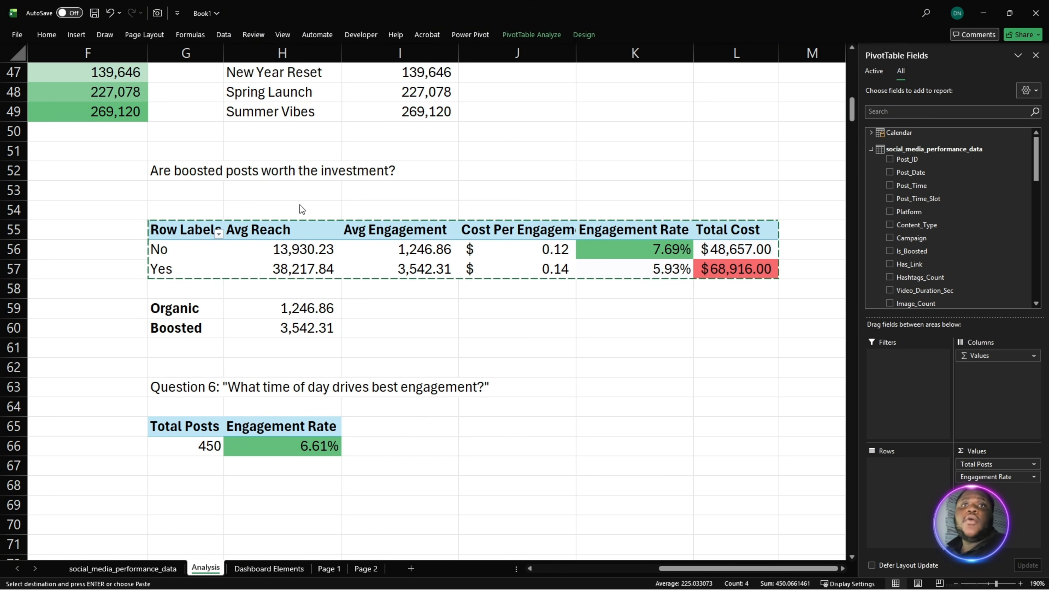
pyautogui.click(195, 448)
pyautogui.click(196, 448)
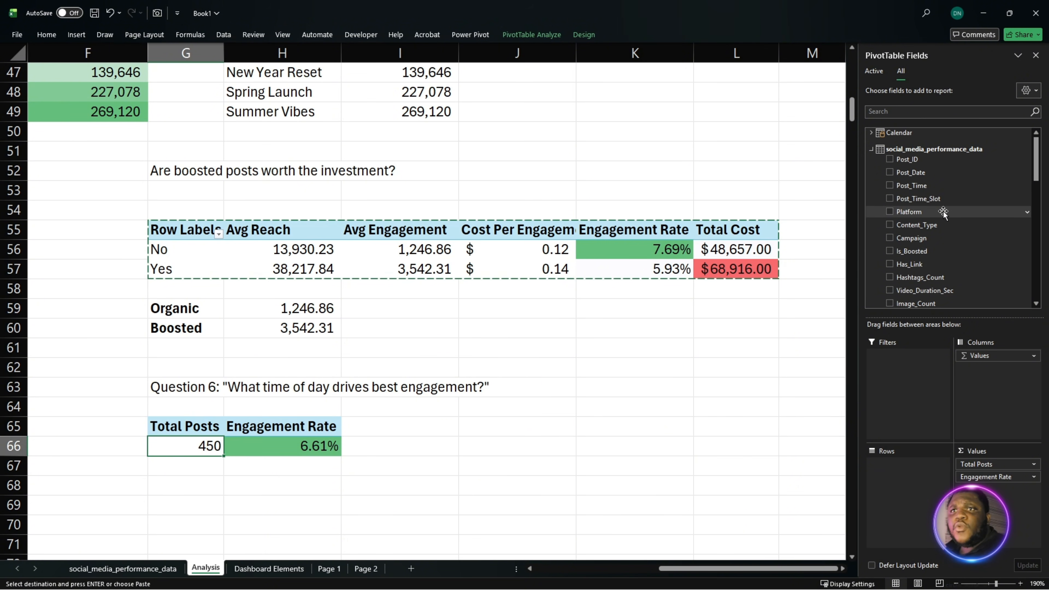
pyautogui.moveTo(939, 187); pyautogui.dragTo(898, 482)
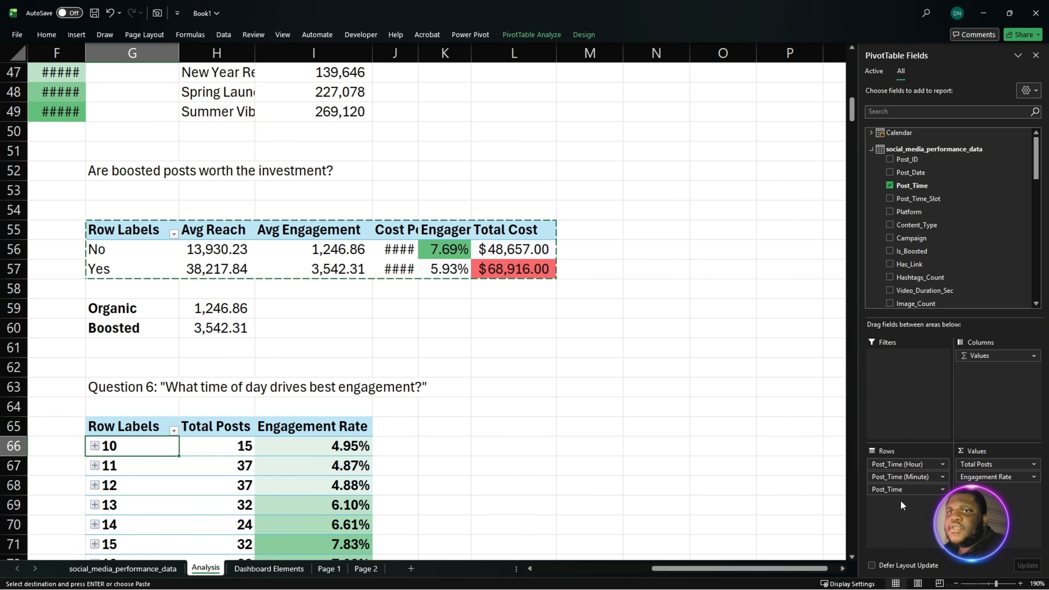
pyautogui.moveTo(896, 491); pyautogui.dragTo(728, 488)
pyautogui.moveTo(919, 475); pyautogui.dragTo(762, 488)
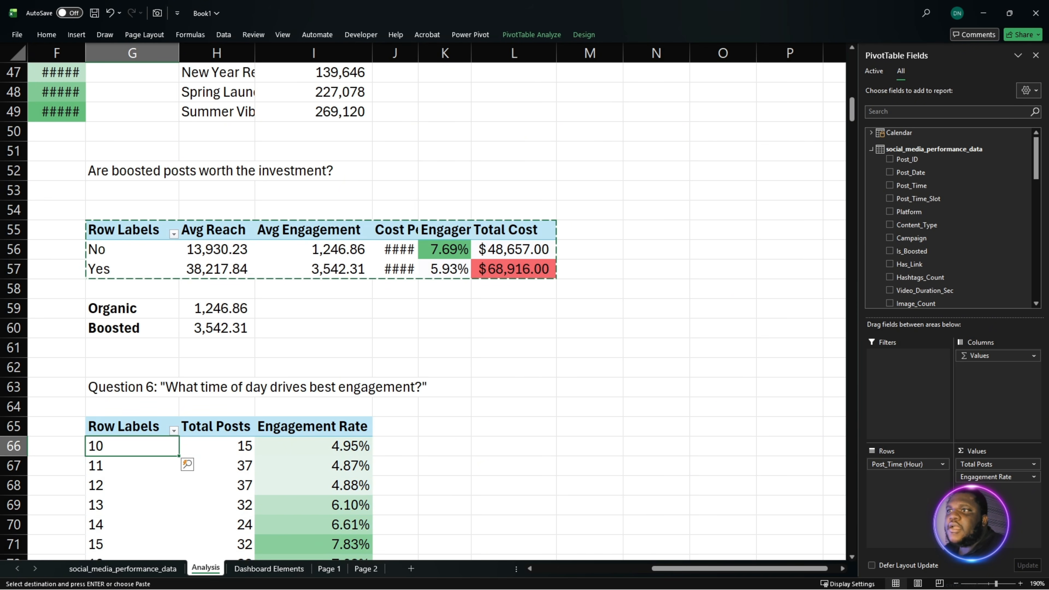
# - Compare the engagement rates across posting hours, focusing on hours 20 and 21 and on the post volume at hour 8
pyautogui.click(351, 465)
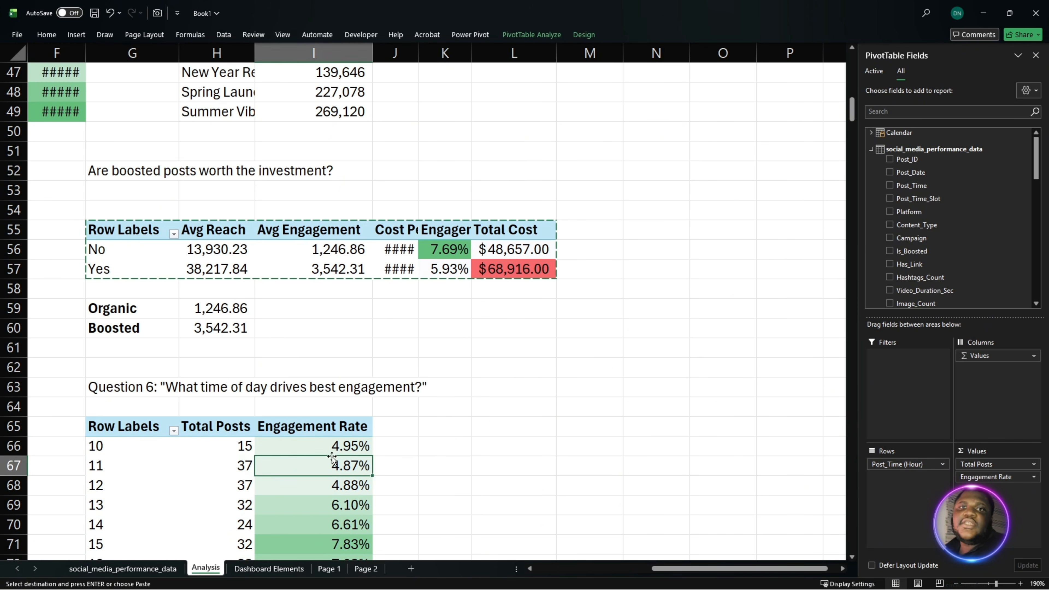
pyautogui.scroll(-4, 343, 413)
pyautogui.scroll(1, 342, 373)
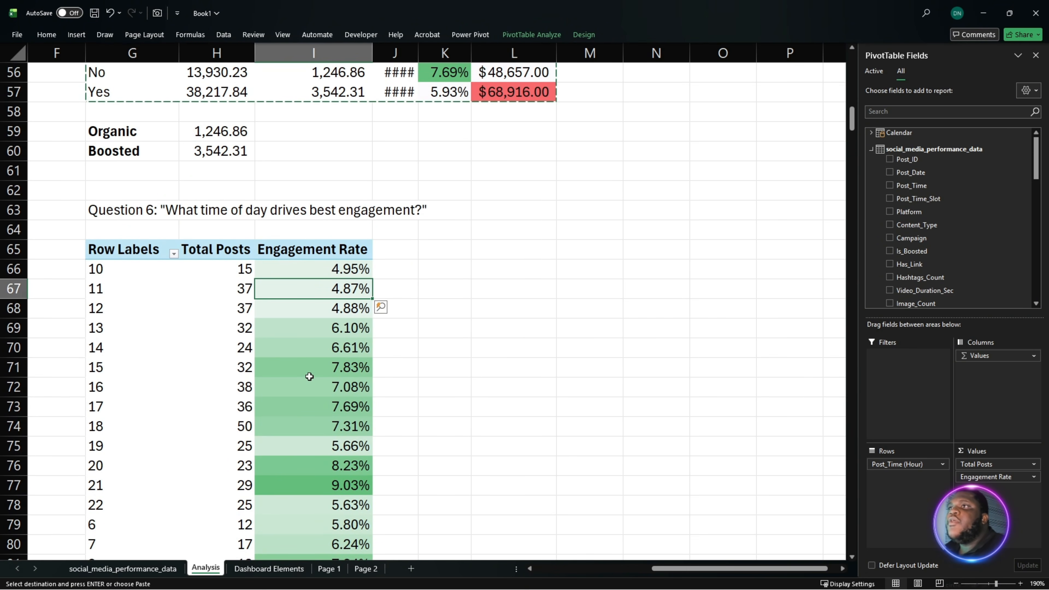
pyautogui.moveTo(333, 327); pyautogui.dragTo(318, 485)
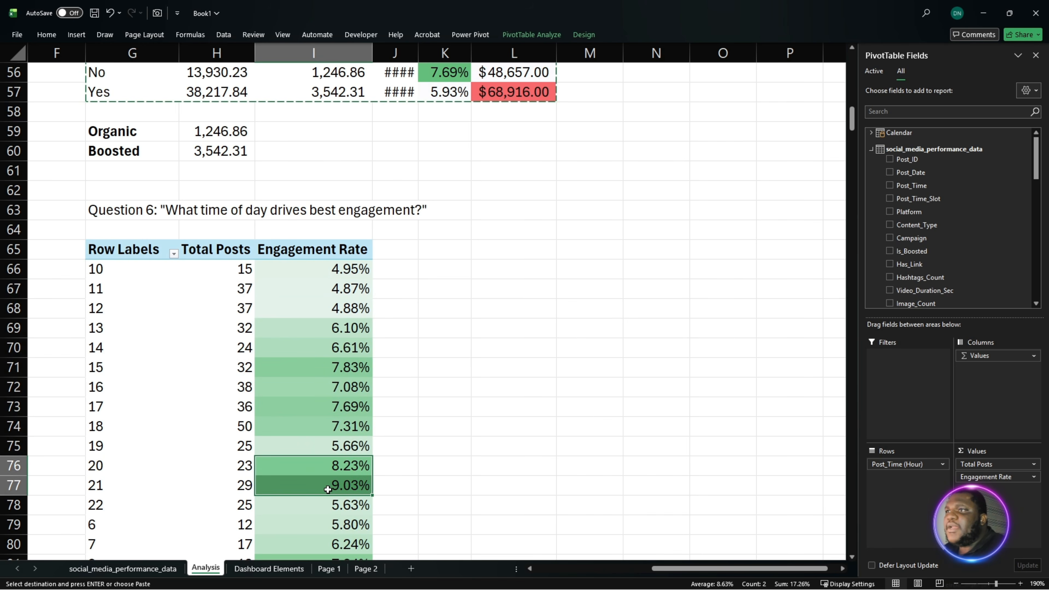
pyautogui.scroll(-2, 338, 494)
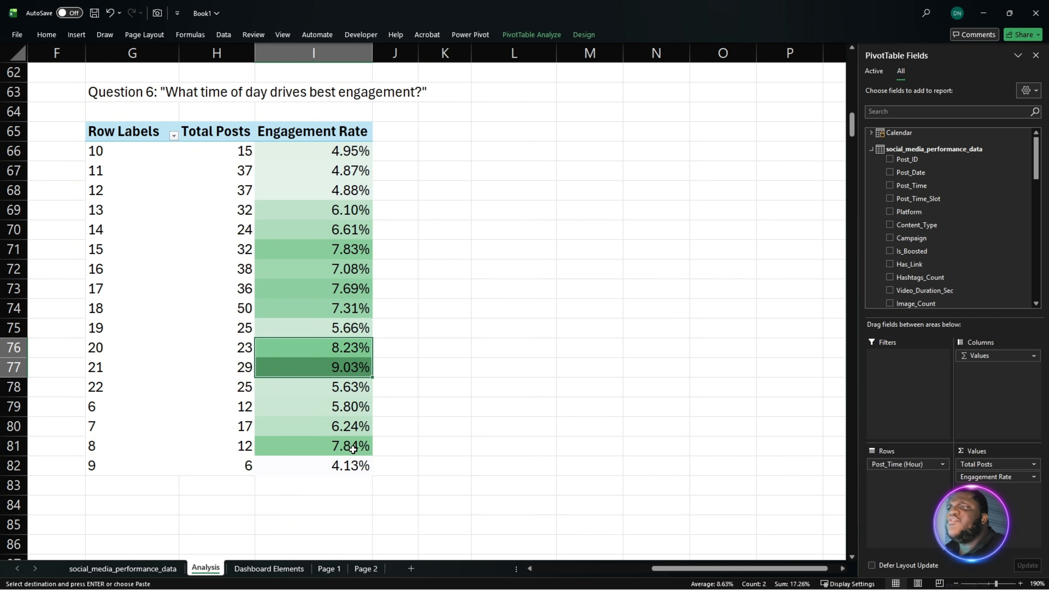
pyautogui.moveTo(345, 448); pyautogui.dragTo(159, 447)
pyautogui.scroll(3, 250, 468)
pyautogui.scroll(-3, 248, 467)
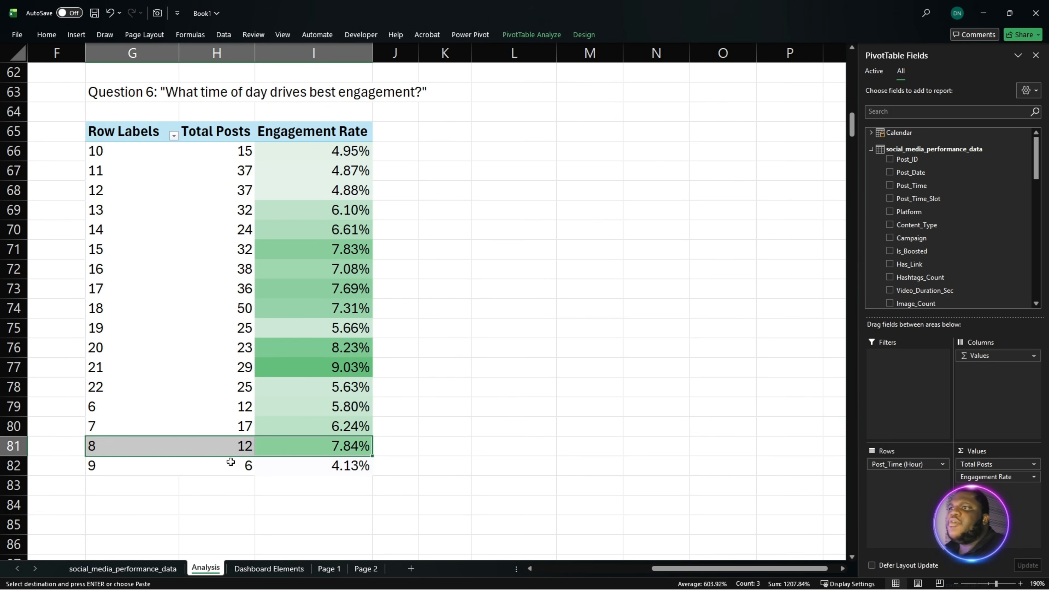
pyautogui.click(150, 450)
pyautogui.moveTo(355, 445); pyautogui.dragTo(136, 443)
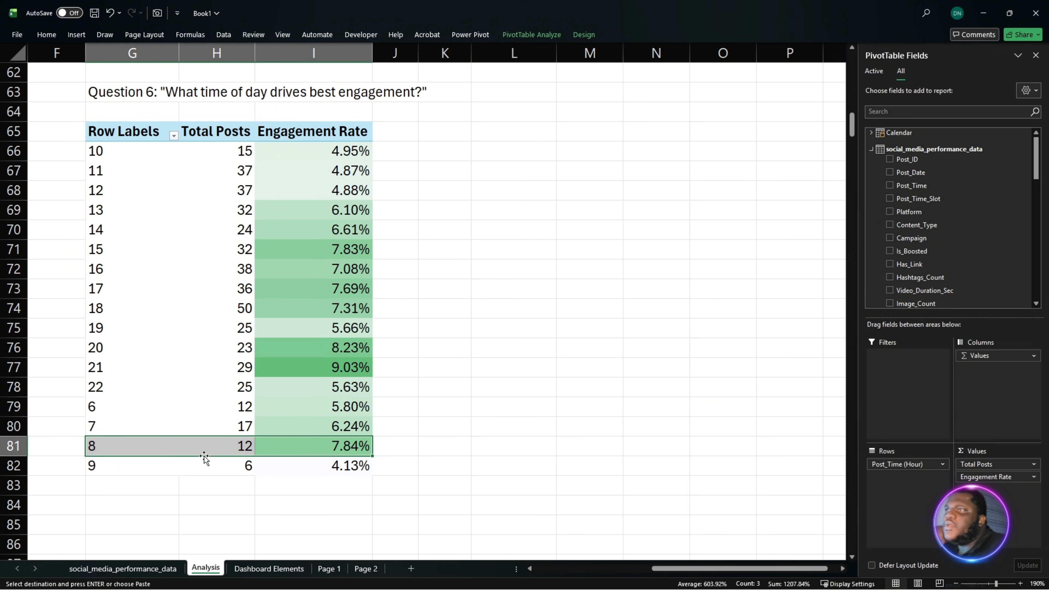
# - Examine the engagement rates for posting hours 20 to 21 and for hours 13 to 18 in the hourly PivotTable
pyautogui.moveTo(304, 354); pyautogui.dragTo(138, 364)
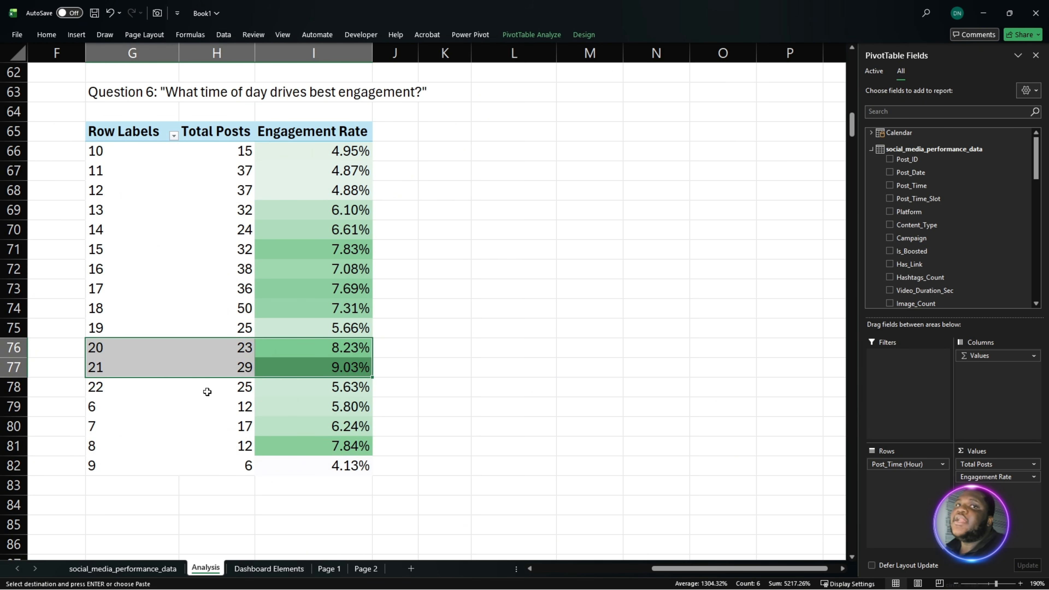
pyautogui.scroll(2, 207, 392)
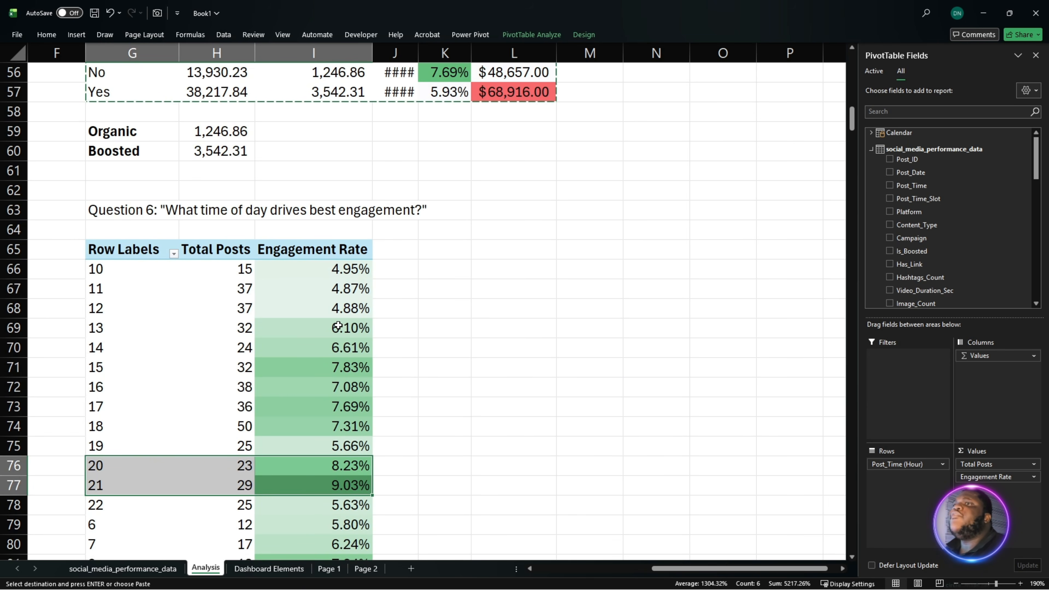
pyautogui.moveTo(338, 326); pyautogui.dragTo(131, 429)
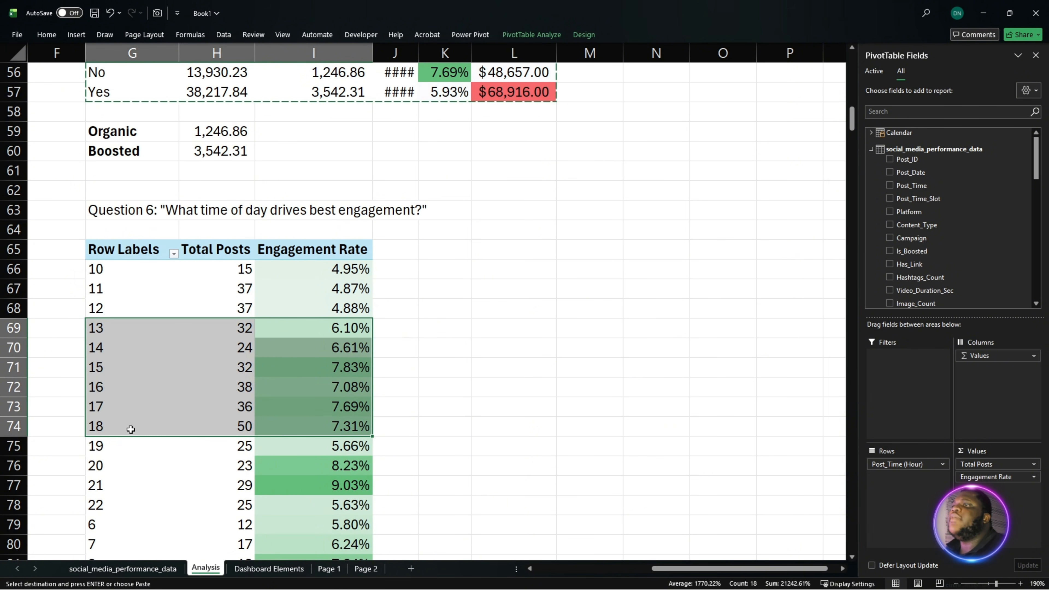
pyautogui.scroll(-1, 200, 443)
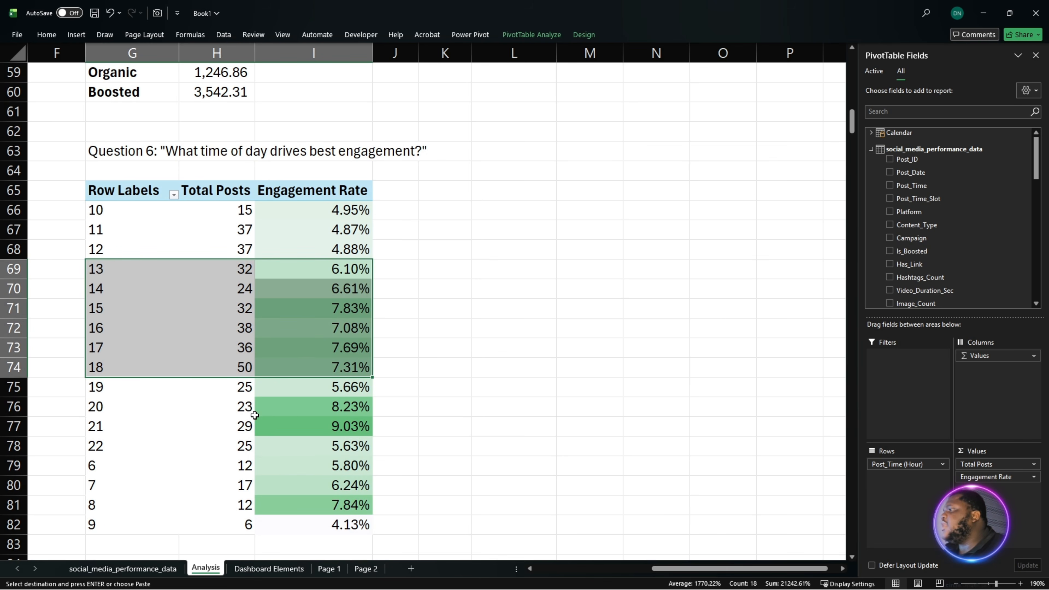
# - Duplicate the whole Question 6 hourly PivotTable beside the original, starting at cell L66
pyautogui.scroll(1, 217, 271)
pyautogui.moveTo(129, 250); pyautogui.dragTo(306, 532)
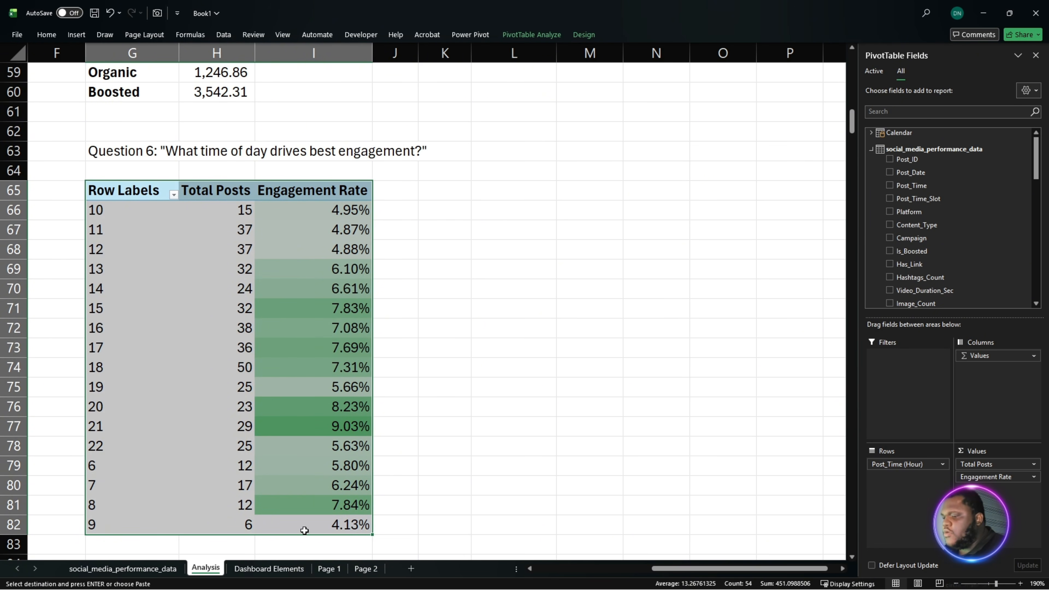
pyautogui.click(505, 203)
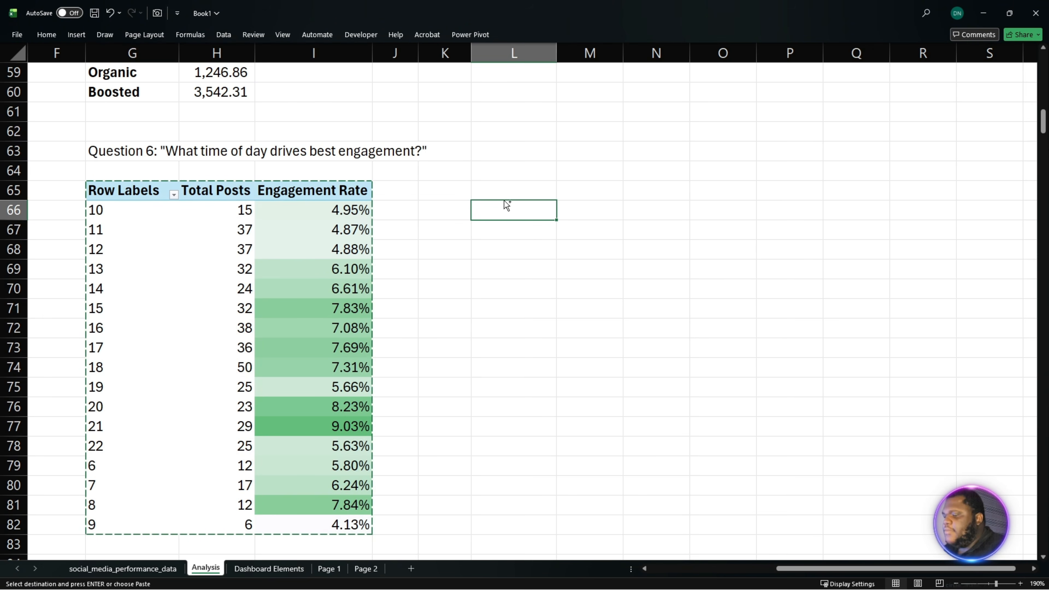
pyautogui.hotkey('ctrl', 'v')
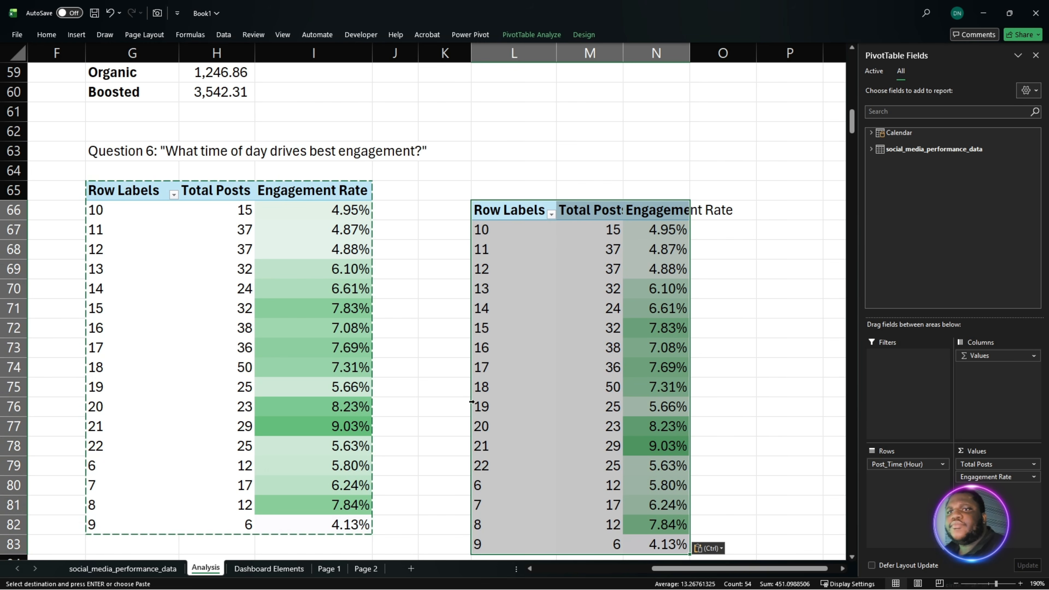
# - Replace Post_Time (Hour) with Post_Time_Slot in the duplicated PivotTable's rows
pyautogui.click(881, 464)
pyautogui.click(905, 134)
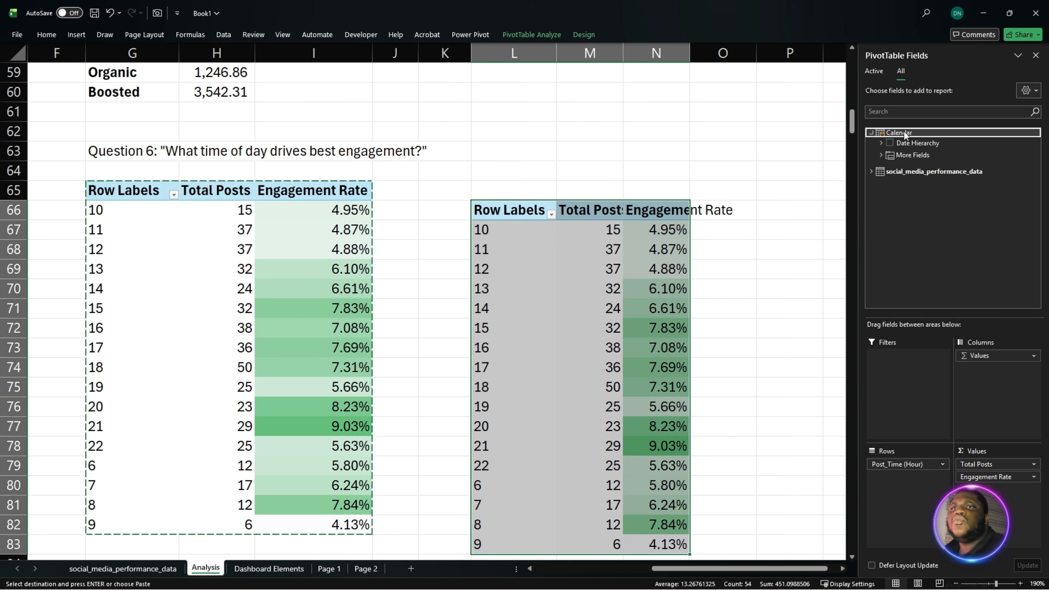
pyautogui.click(905, 135)
pyautogui.click(913, 149)
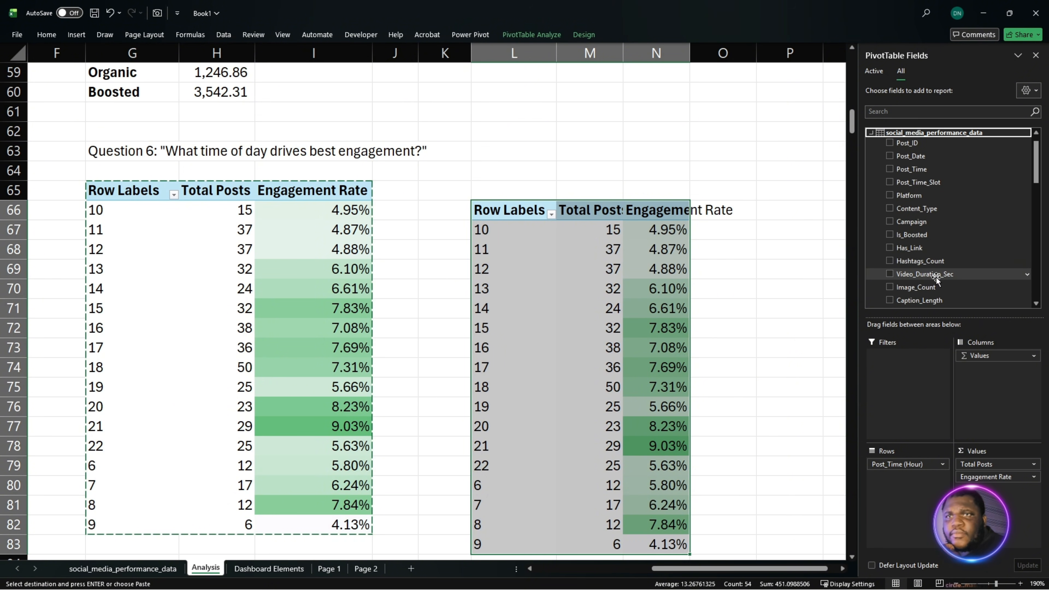
pyautogui.scroll(-2, 937, 281)
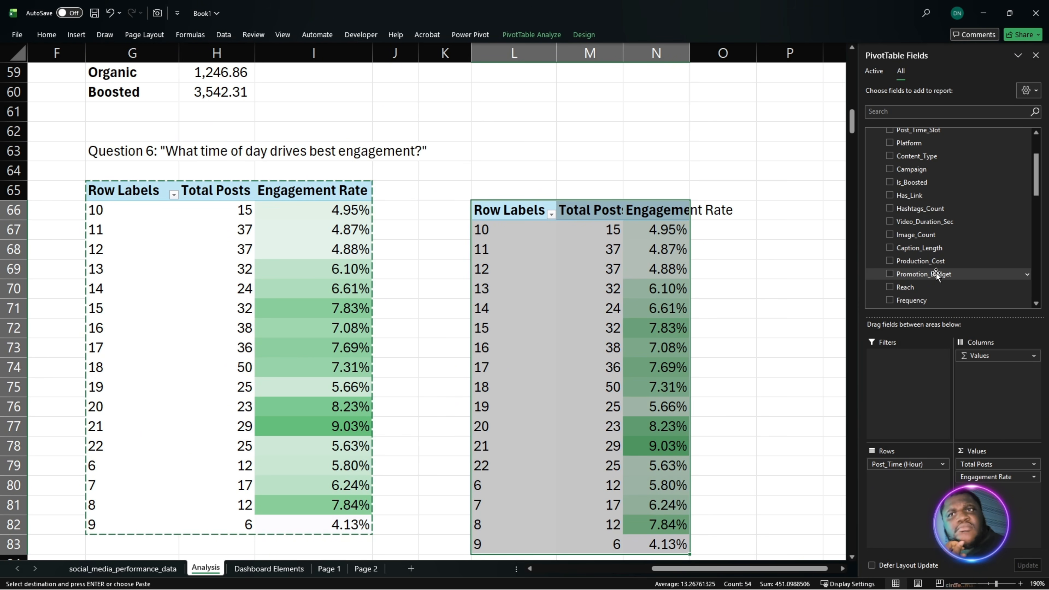
pyautogui.scroll(-1, 936, 261)
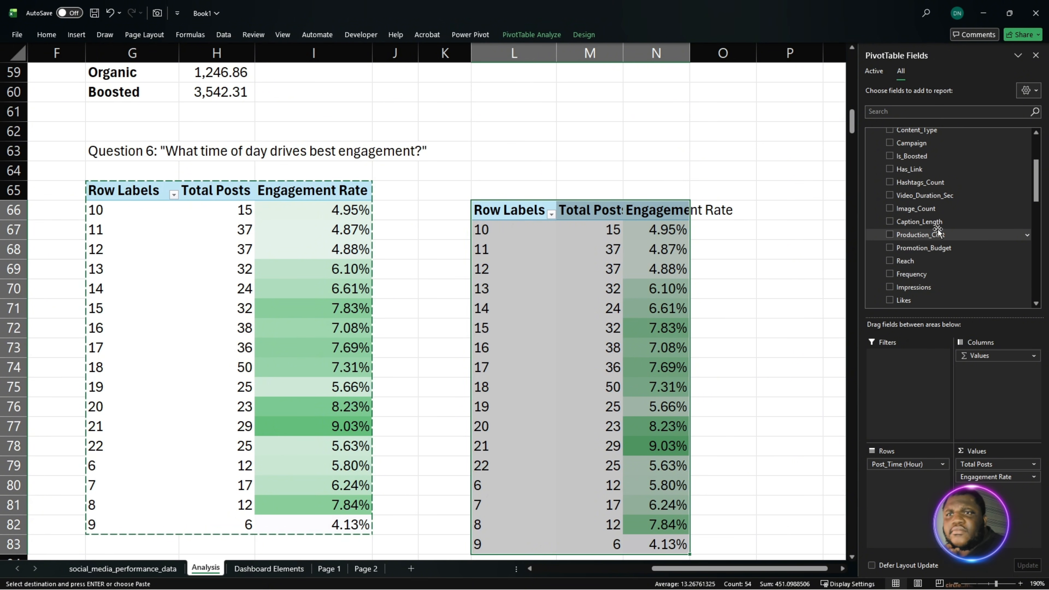
pyautogui.scroll(3, 932, 230)
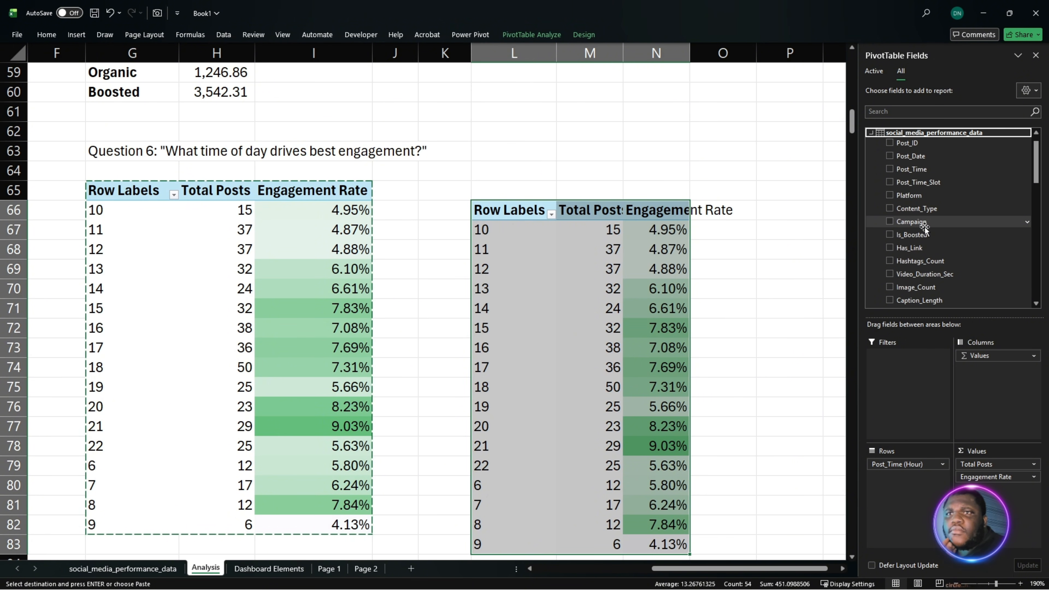
pyautogui.moveTo(921, 183); pyautogui.dragTo(890, 471)
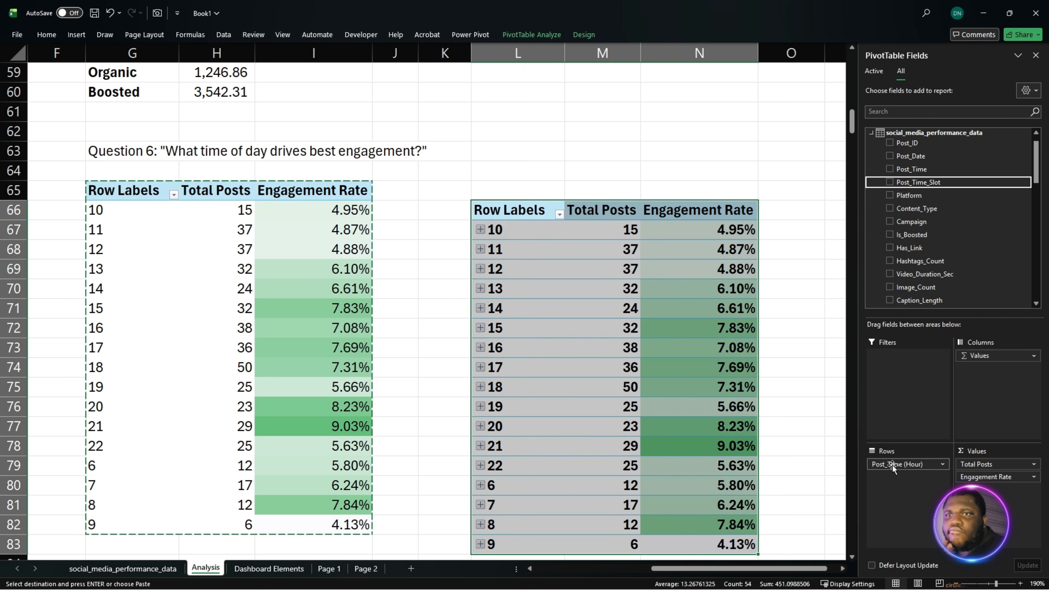
pyautogui.click(695, 308)
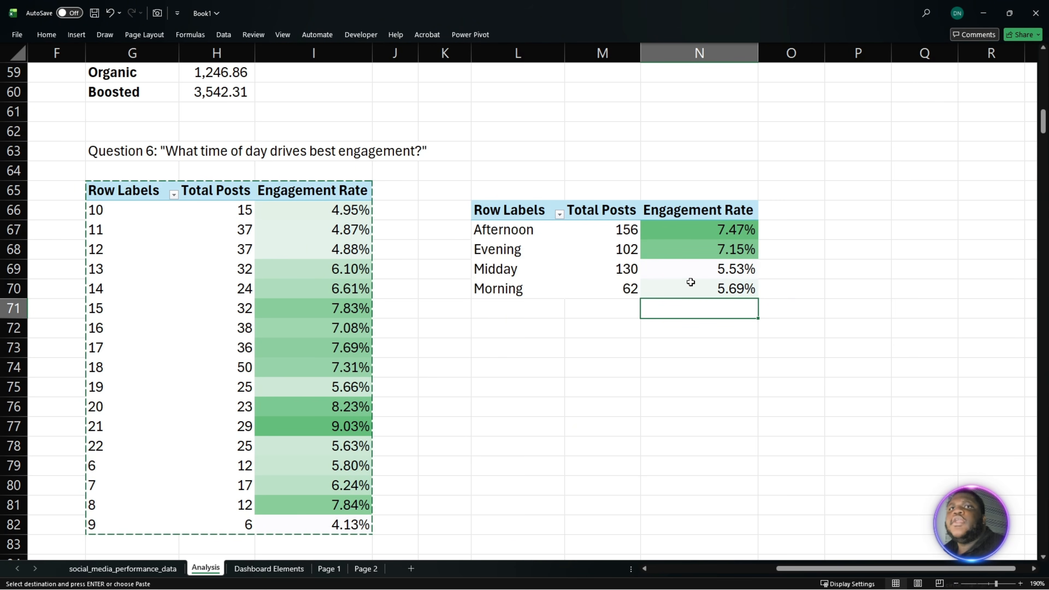
# - Compare the Afternoon and Evening engagement rates with the hourly rates for 13 to 18 and 20 to 22
pyautogui.moveTo(558, 230); pyautogui.dragTo(685, 248)
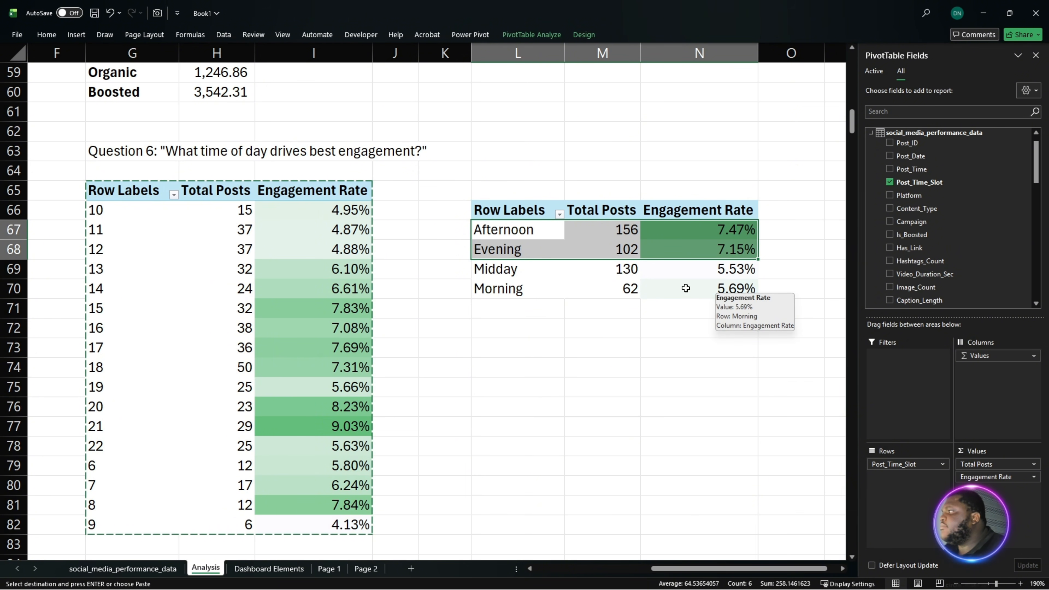
pyautogui.moveTo(674, 236); pyautogui.dragTo(527, 254)
pyautogui.moveTo(351, 272); pyautogui.dragTo(325, 368)
pyautogui.moveTo(335, 409); pyautogui.dragTo(334, 443)
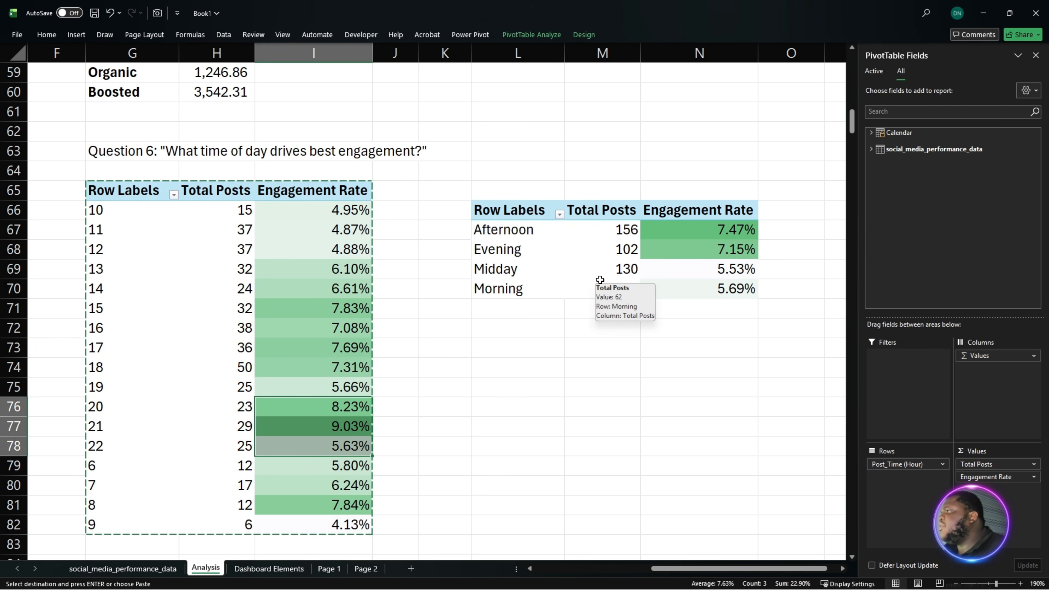
pyautogui.scroll(-2, 796, 322)
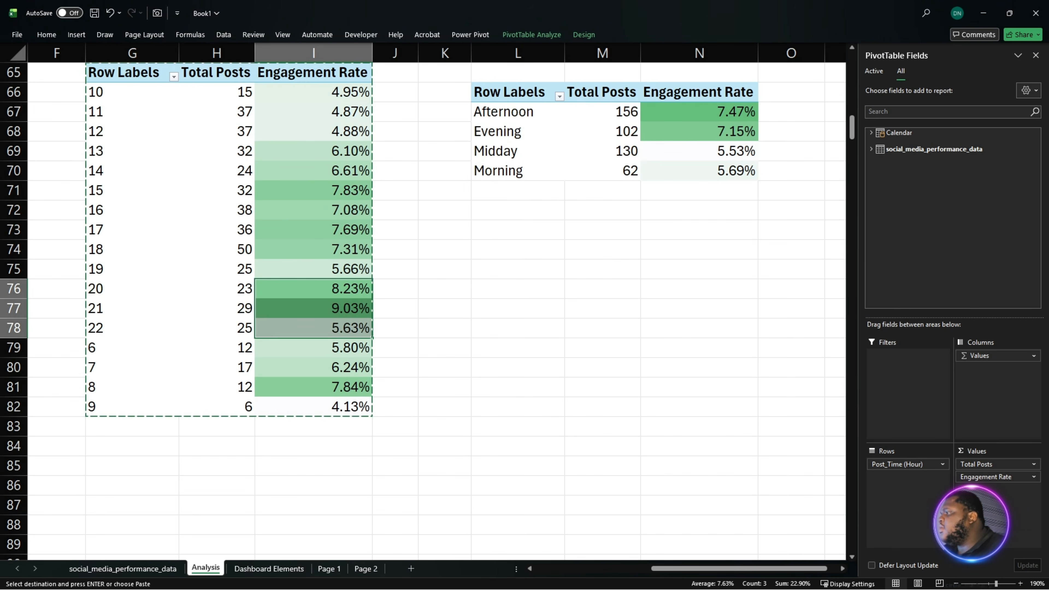
pyautogui.scroll(3, 429, 310)
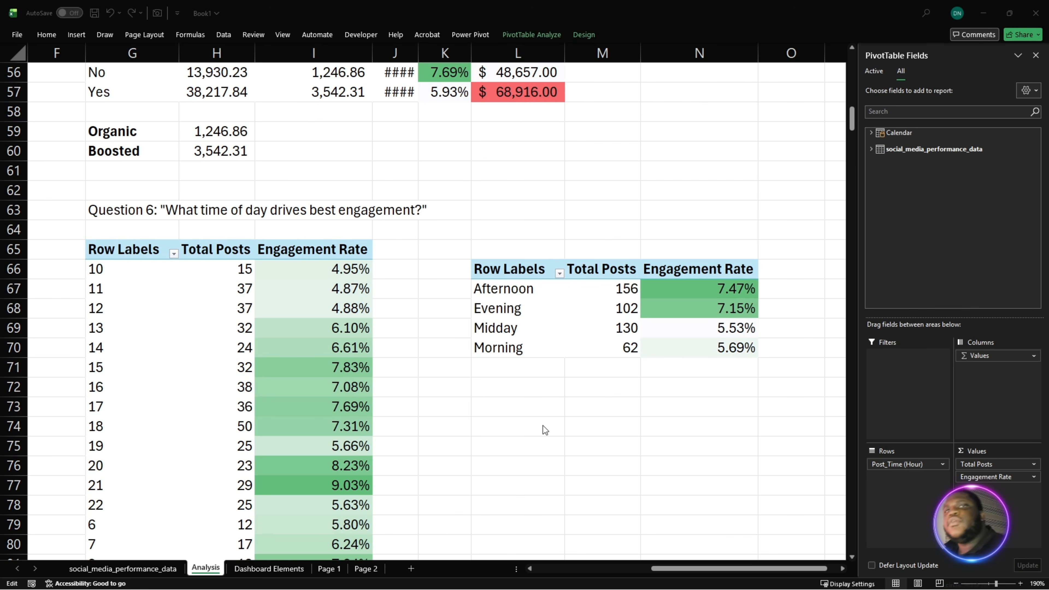
pyautogui.moveTo(314, 466); pyautogui.dragTo(314, 505)
# - Paste the Question 8 heading about the relationship between production quality (cost) and engagement into cell F85
pyautogui.scroll(-7, 420, 422)
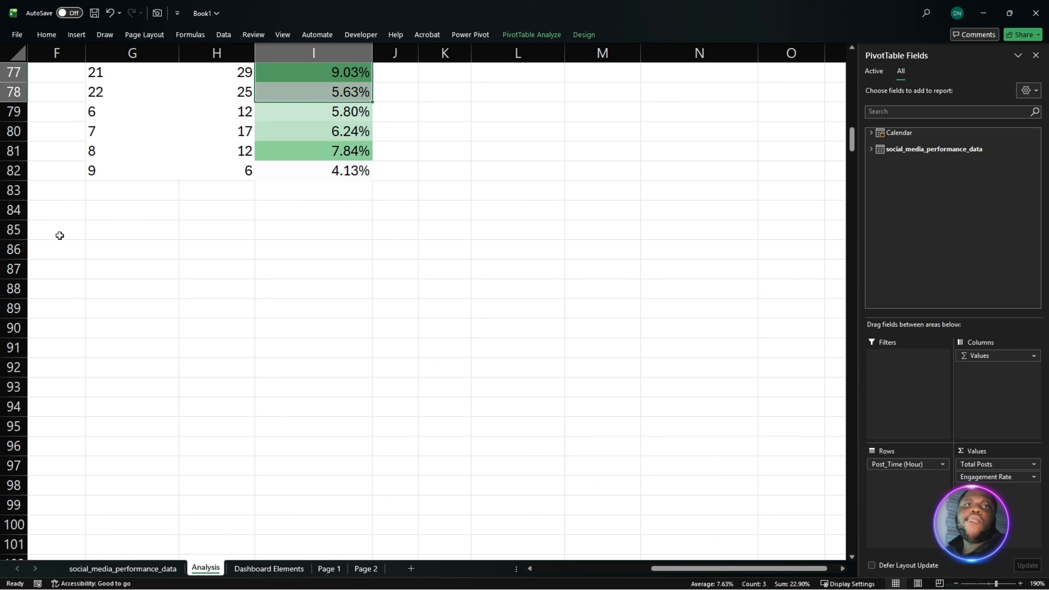
pyautogui.click(88, 228)
pyautogui.click(54, 232)
pyautogui.write('Question 8: "What\'s the relationship between production quality (cost) and engagement?')
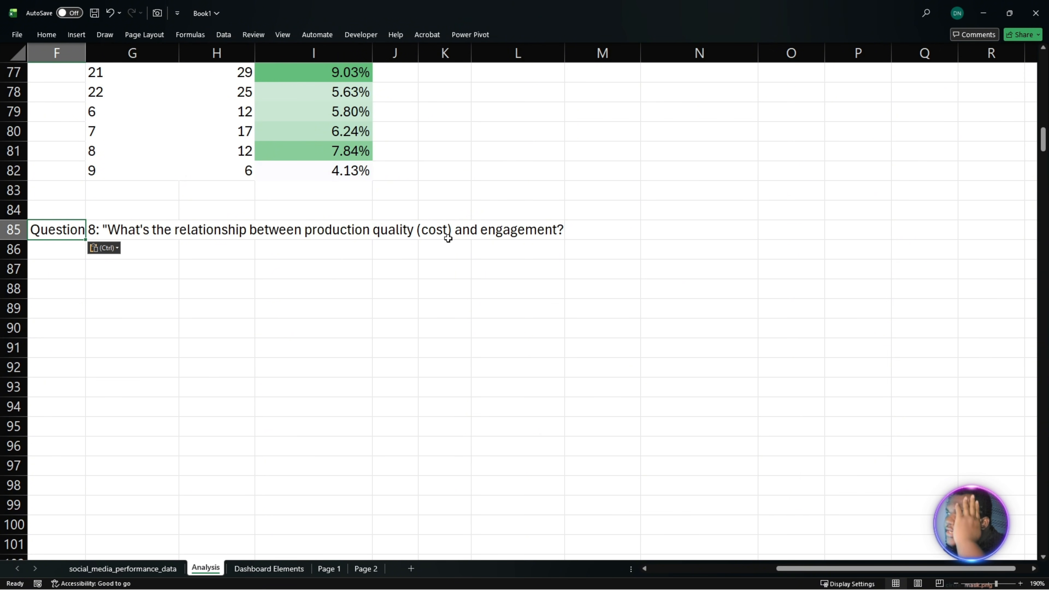
# - Copy the Post_Time_Slot PivotTable to cell G88, below the Question 8 heading
pyautogui.scroll(4, 442, 256)
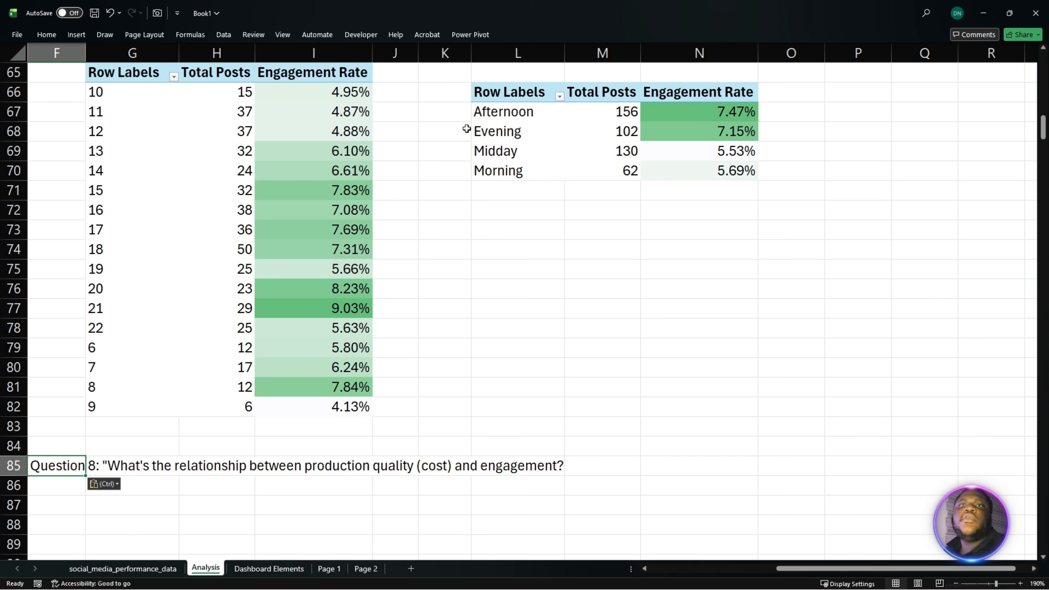
pyautogui.click(541, 100)
pyautogui.moveTo(541, 100); pyautogui.dragTo(677, 168)
pyautogui.hotkey('ctrl', 'c')
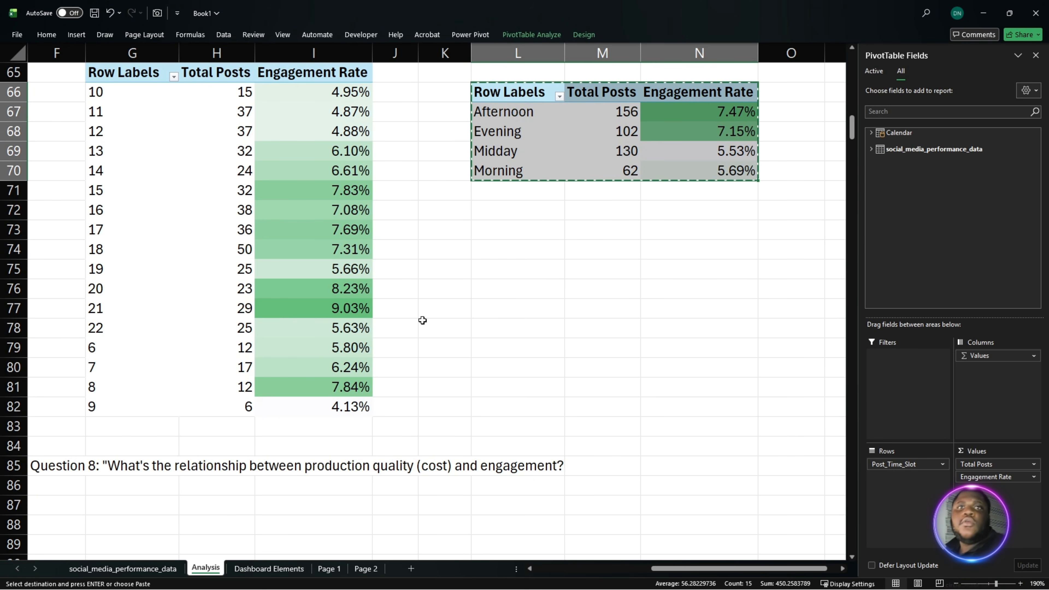
pyautogui.scroll(-2, 184, 395)
pyautogui.click(159, 393)
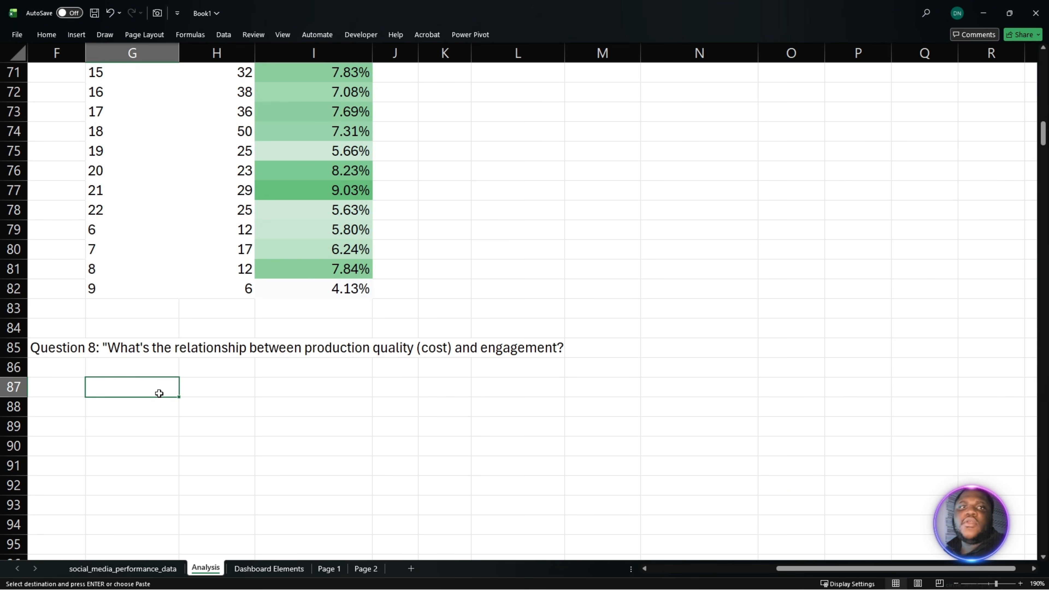
pyautogui.click(140, 409)
pyautogui.hotkey('ctrl', 'v')
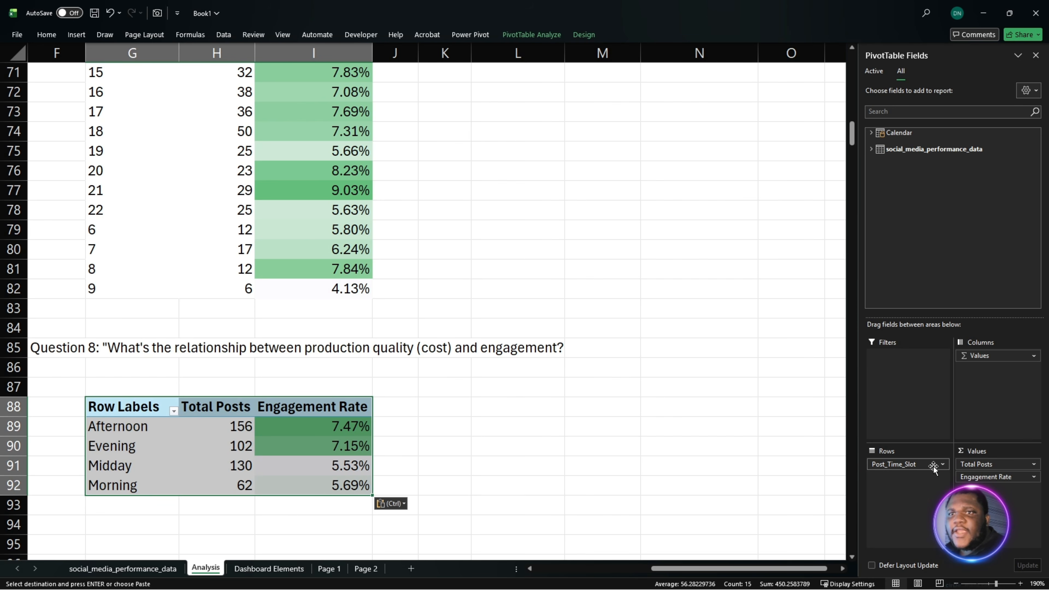
# - Replace Post_Time_Slot with Production_Cost in the Question 8 PivotTable's rows and remove Total Posts from its values
pyautogui.moveTo(933, 467); pyautogui.dragTo(932, 314)
pyautogui.moveTo(968, 465); pyautogui.dragTo(949, 347)
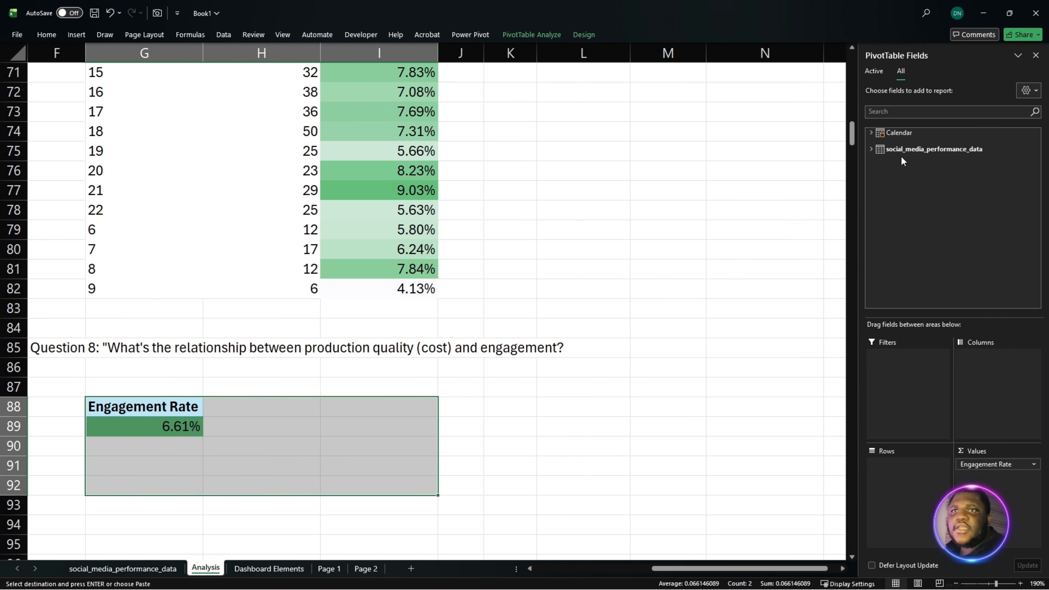
pyautogui.click(873, 149)
pyautogui.scroll(-2, 933, 224)
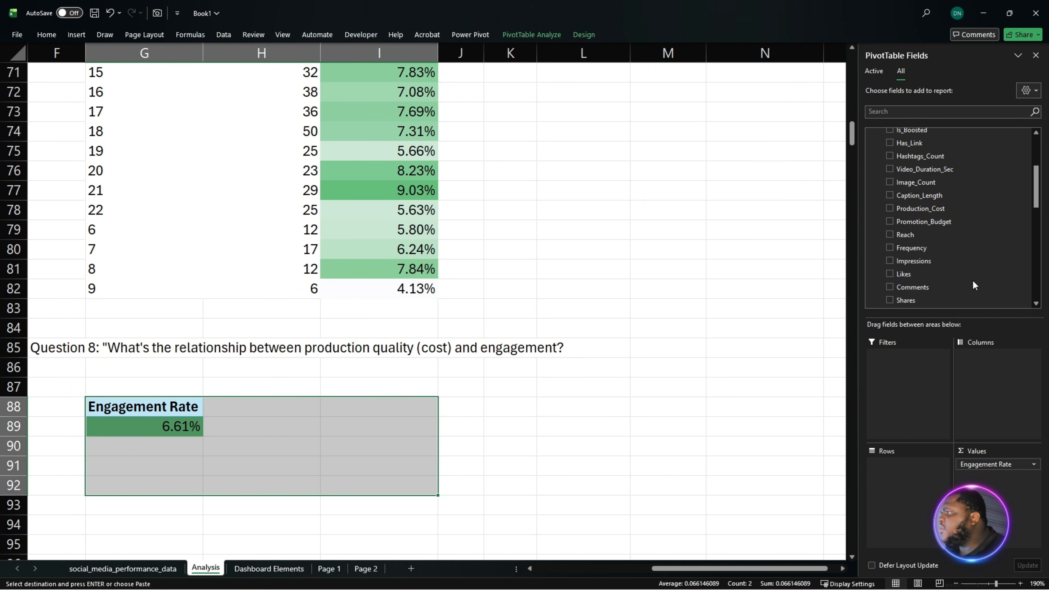
pyautogui.scroll(2, 972, 280)
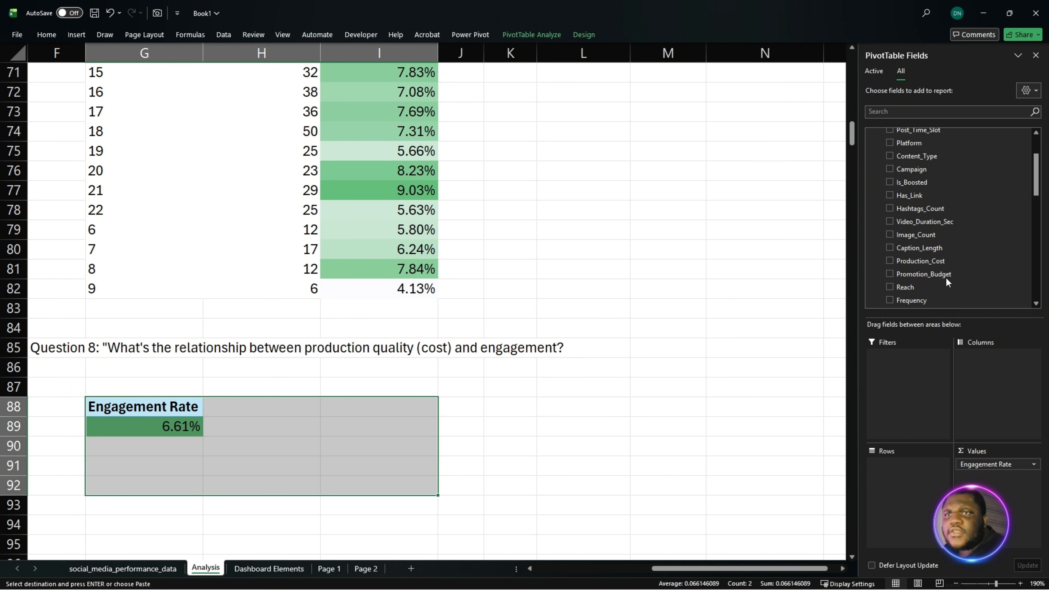
pyautogui.moveTo(921, 261); pyautogui.dragTo(907, 466)
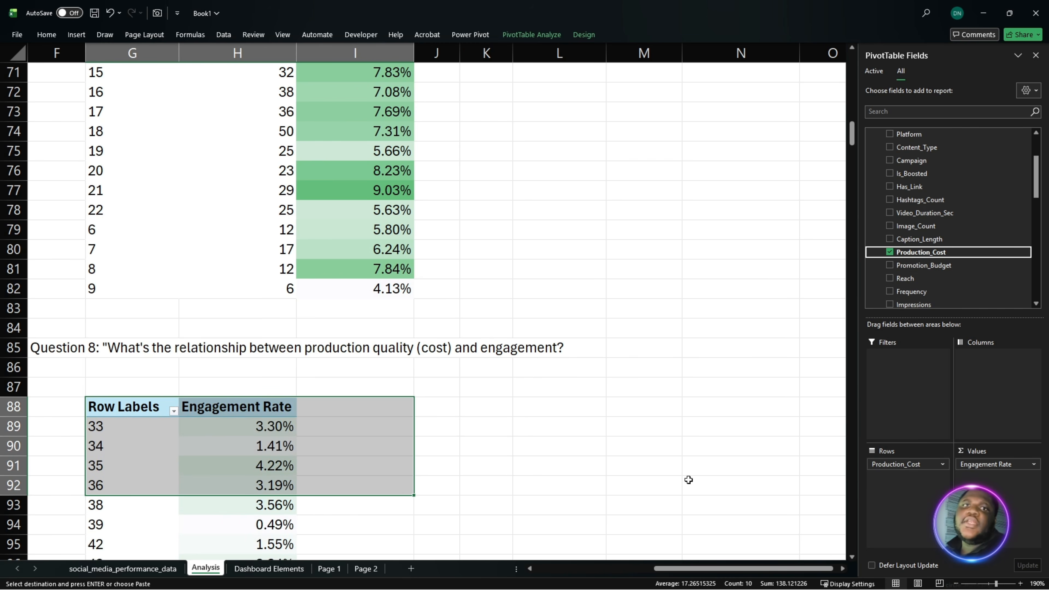
# - Start a CORREL formula in cell H87 with the PivotTable's production costs in G89:G305 as the first array
pyautogui.scroll(-4, 545, 458)
pyautogui.scroll(-20, 544, 458)
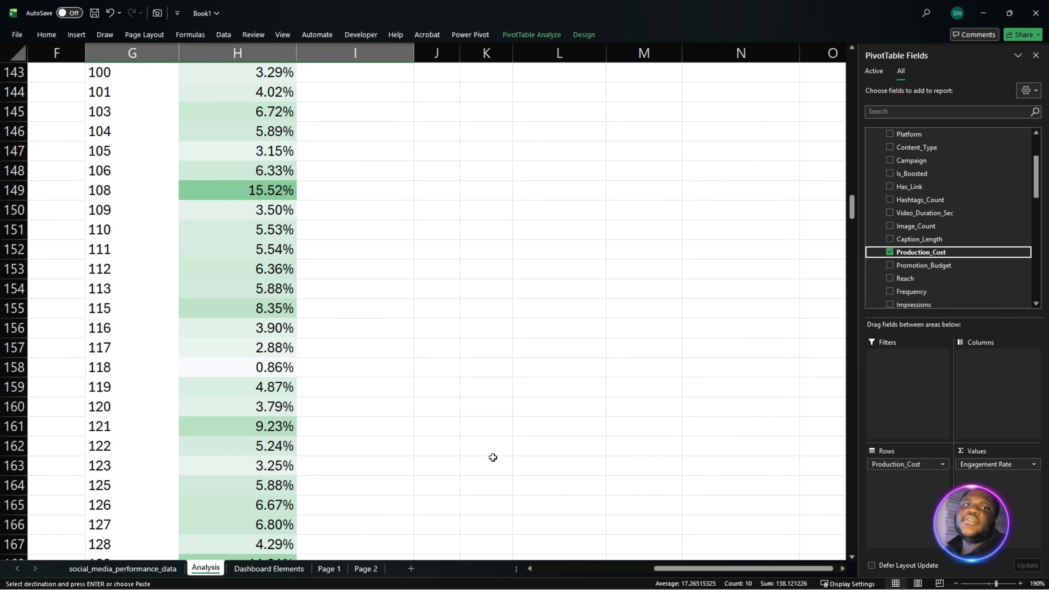
pyautogui.scroll(10, 488, 443)
pyautogui.scroll(15, 482, 432)
pyautogui.scroll(-2, 241, 438)
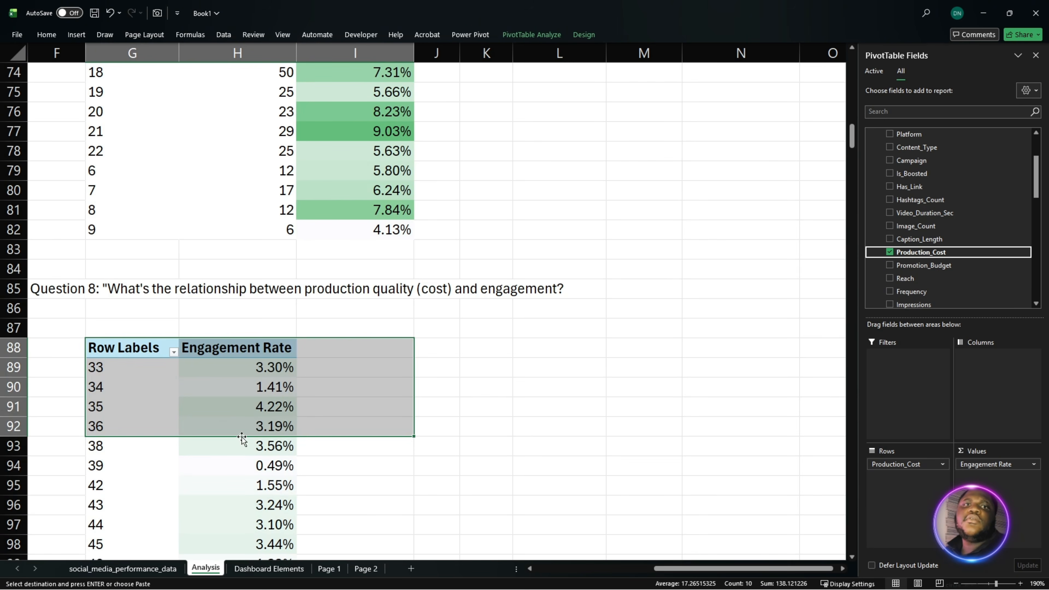
pyautogui.doubleClick(255, 330)
pyautogui.write('=')
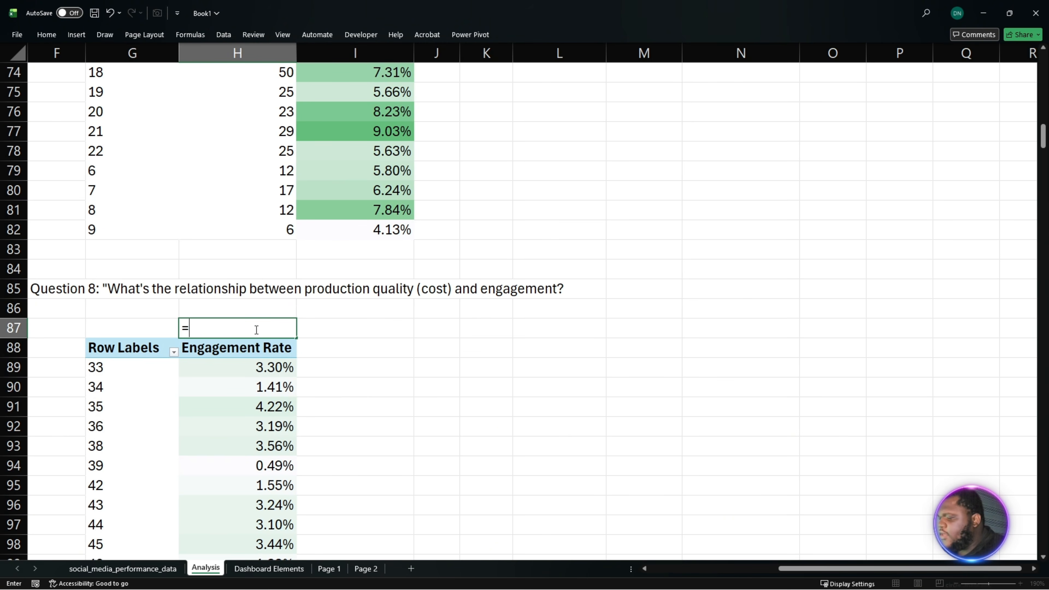
pyautogui.write('CORREL(')
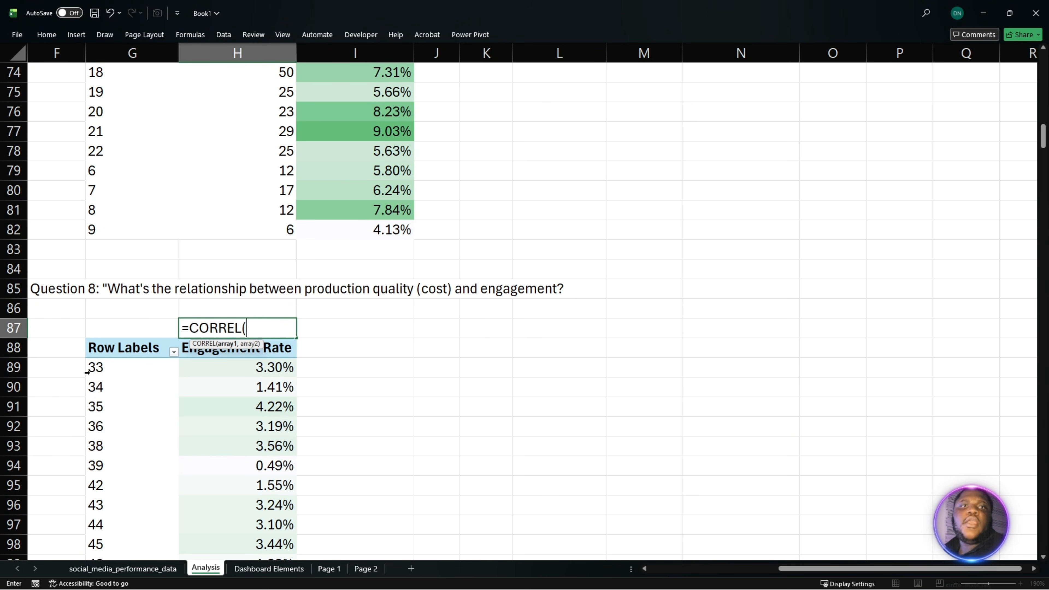
pyautogui.click(91, 375)
pyautogui.hotkey('ctrl', 'shift', 'Down')
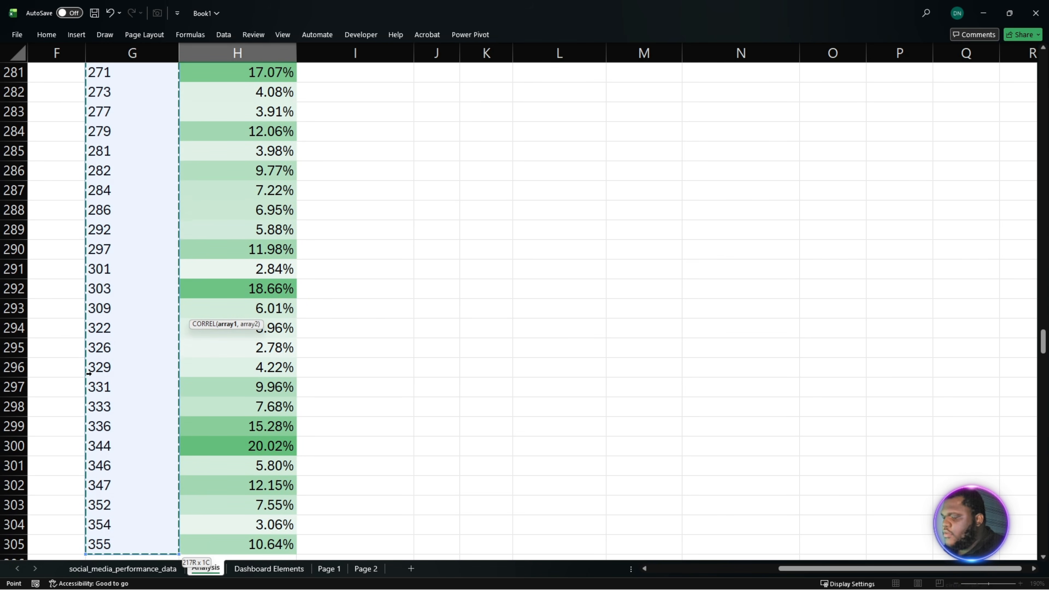
pyautogui.write(',')
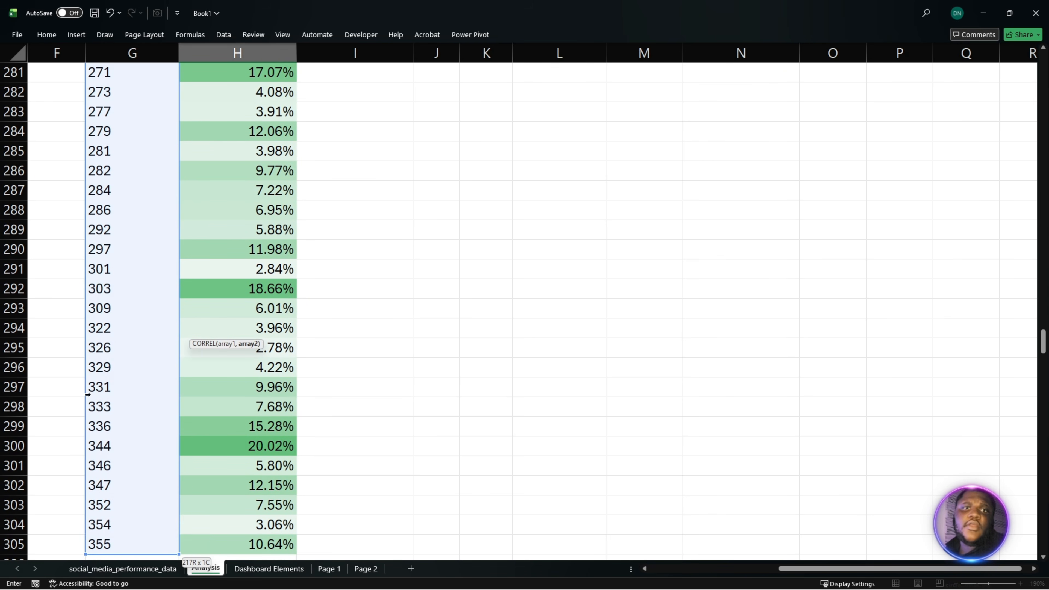
# - Complete the CORREL formula with the engagement rates in H89:H305 as the second array, excluding the header cell
pyautogui.click(236, 534)
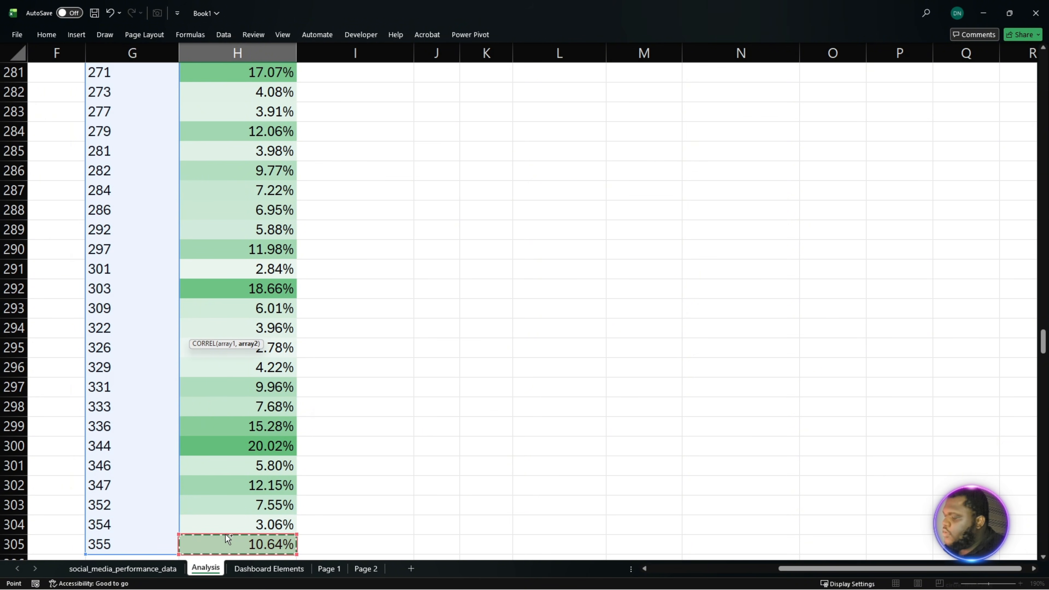
pyautogui.hotkey('ctrl', 'shift', 'Up')
pyautogui.scroll(3, 225, 534)
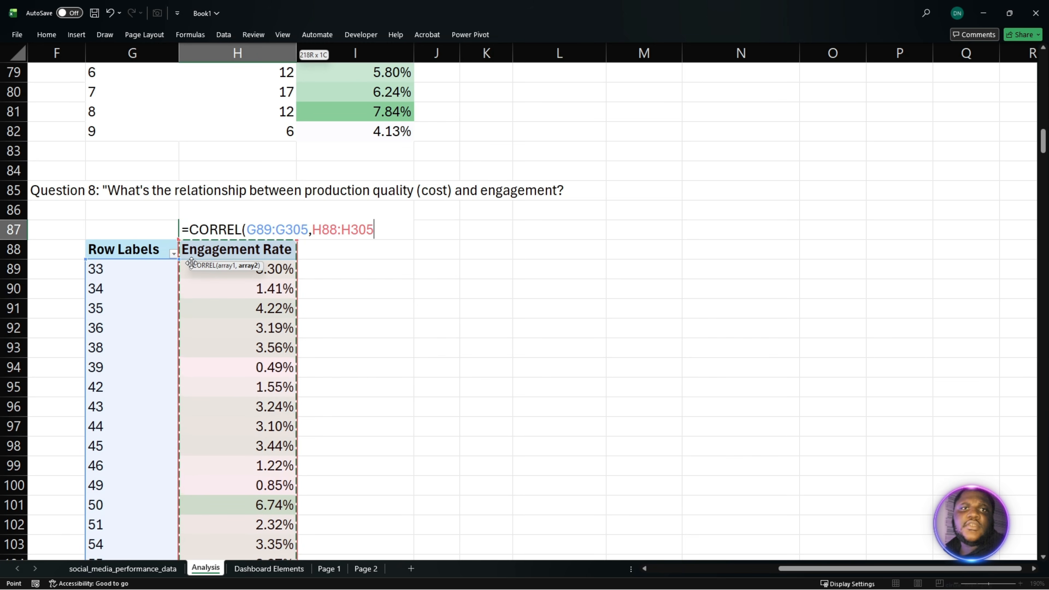
pyautogui.click(182, 242)
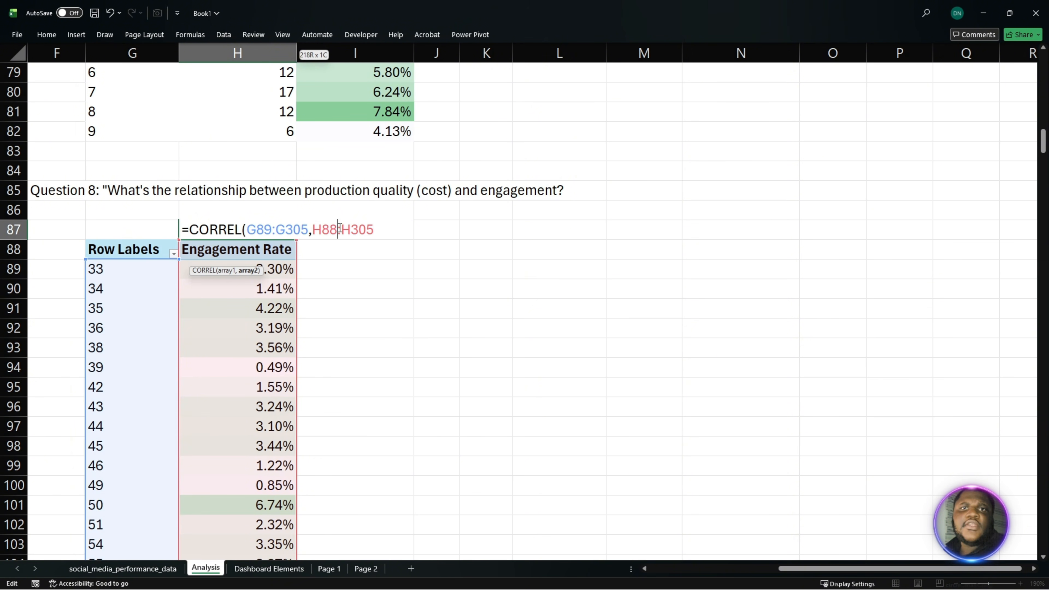
pyautogui.press('BackSpace')
pyautogui.write('9')
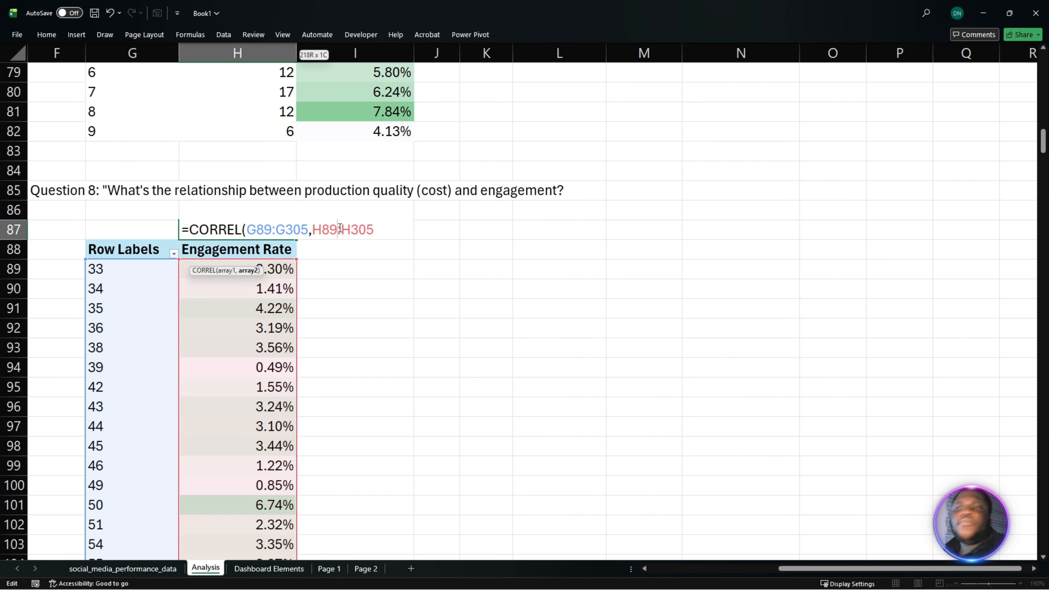
pyautogui.press('Return')
# - Format the correlation result in H87 with the Number format
pyautogui.press('Up')
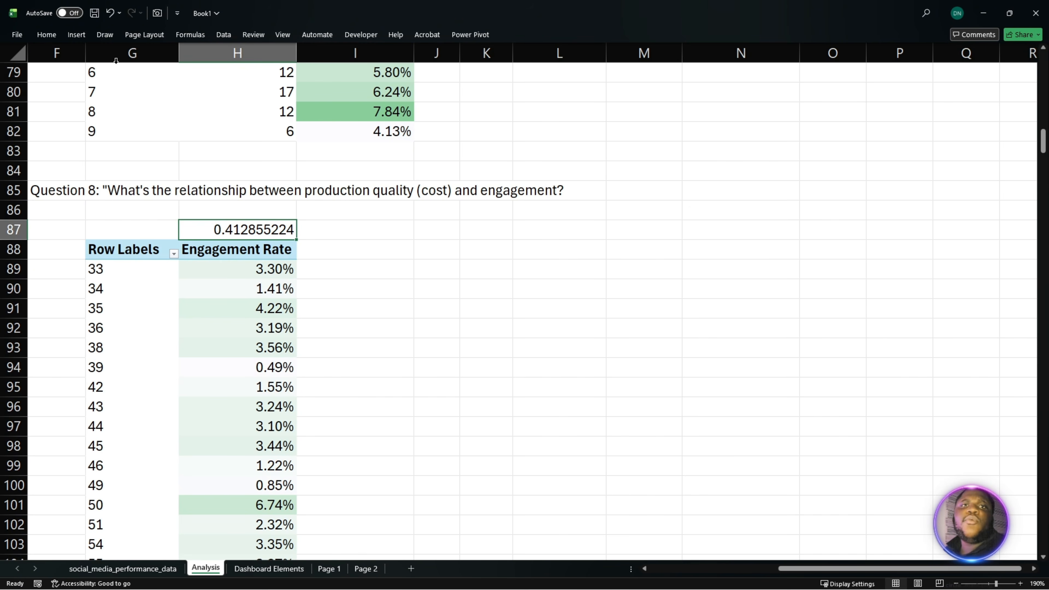
pyautogui.click(47, 35)
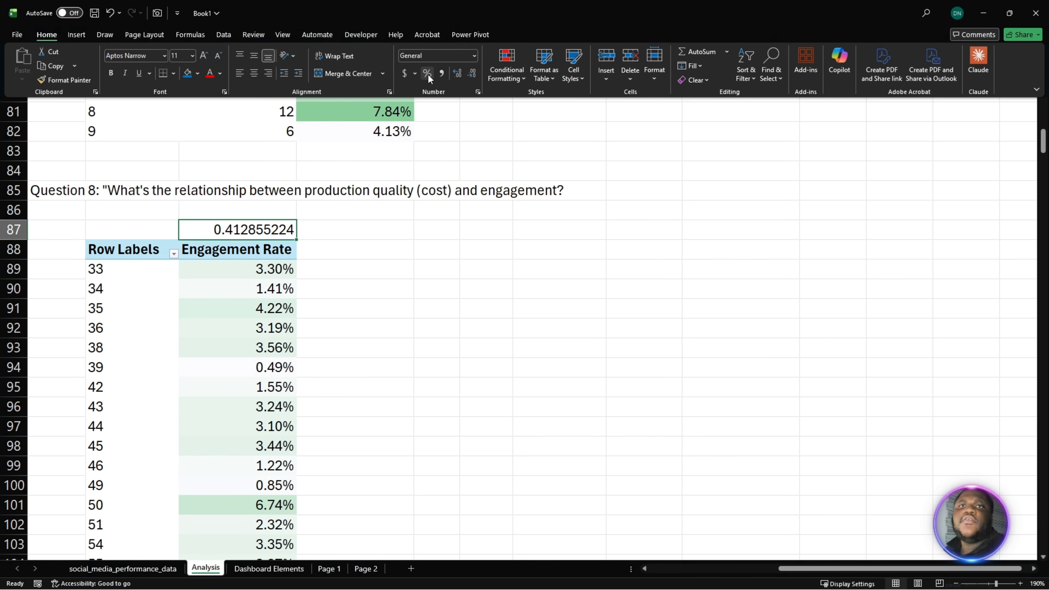
pyautogui.click(428, 74)
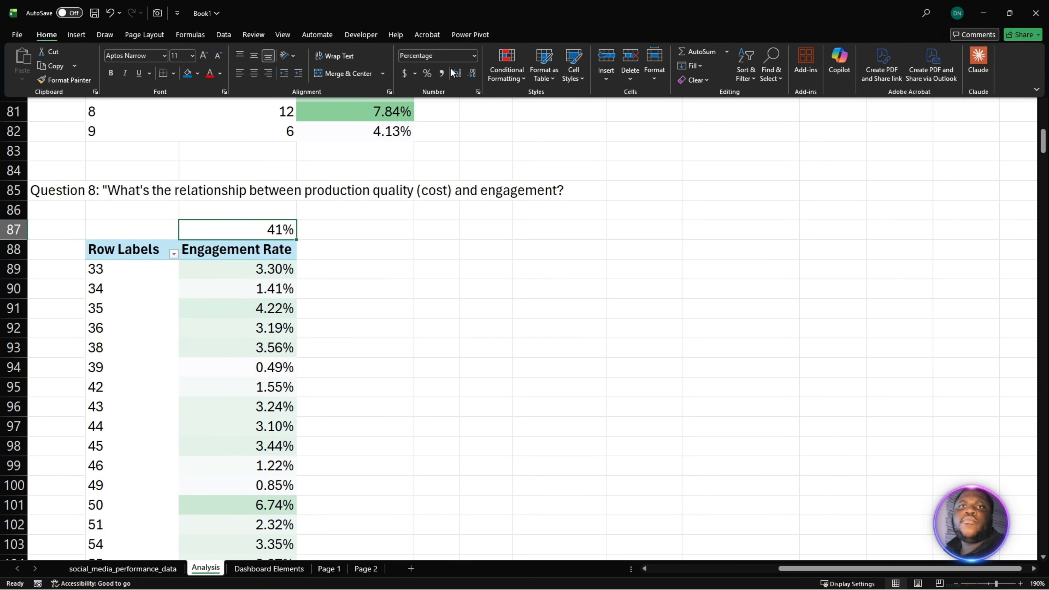
pyautogui.click(475, 56)
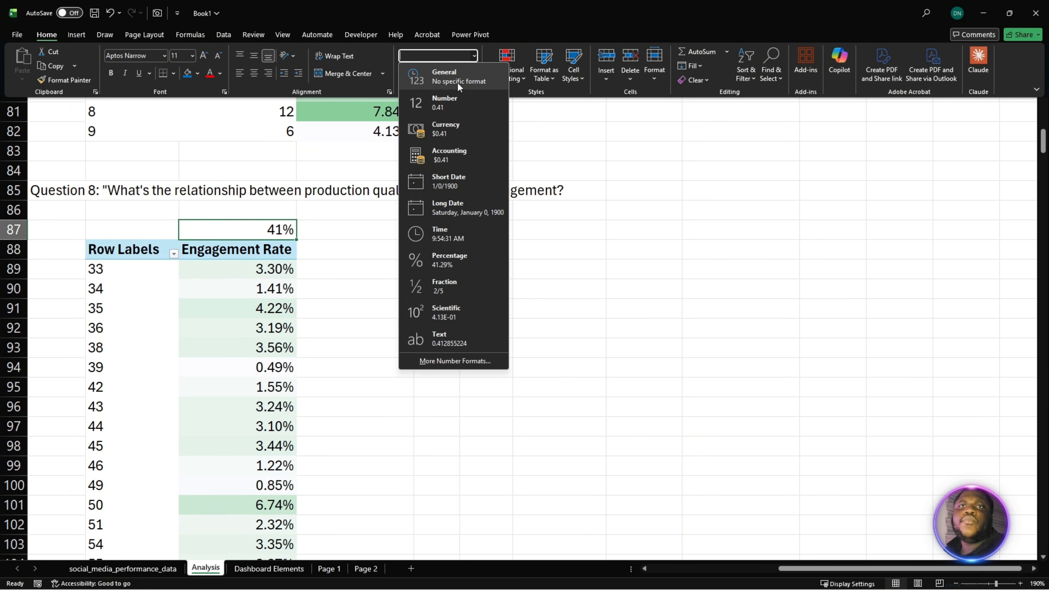
pyautogui.click(453, 104)
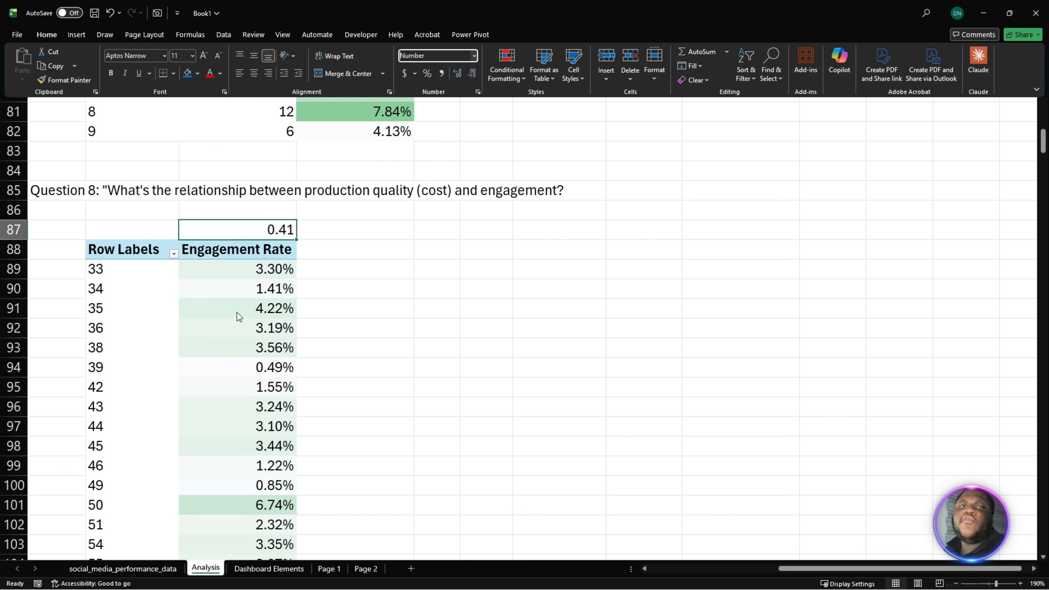
# - Examine how the production costs and engagement rates in the Question 8 PivotTable relate to the correlation value above it
pyautogui.moveTo(238, 312)
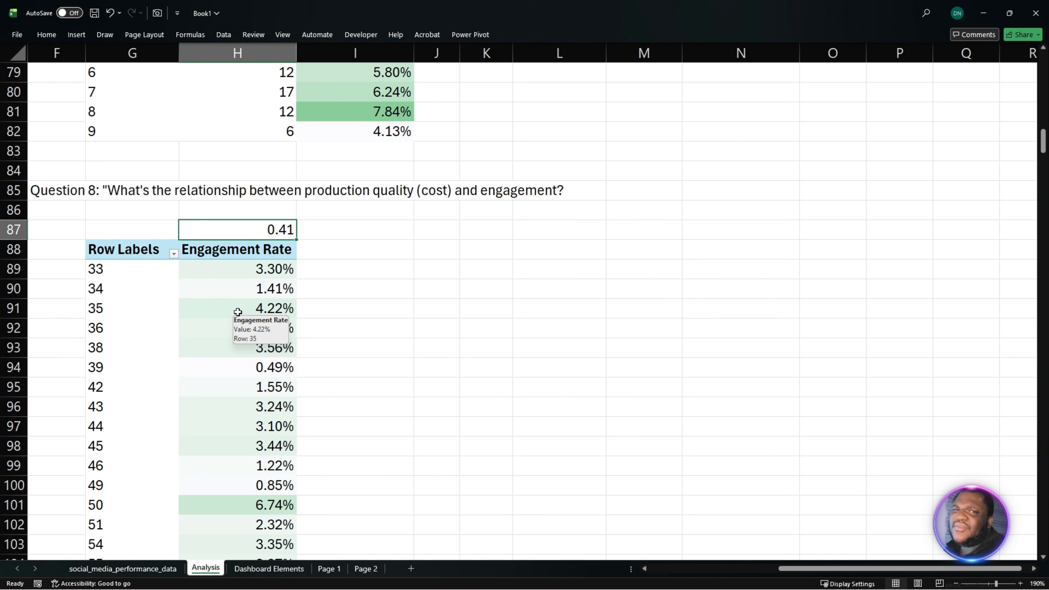
pyautogui.click(218, 277)
pyautogui.moveTo(157, 247); pyautogui.dragTo(218, 363)
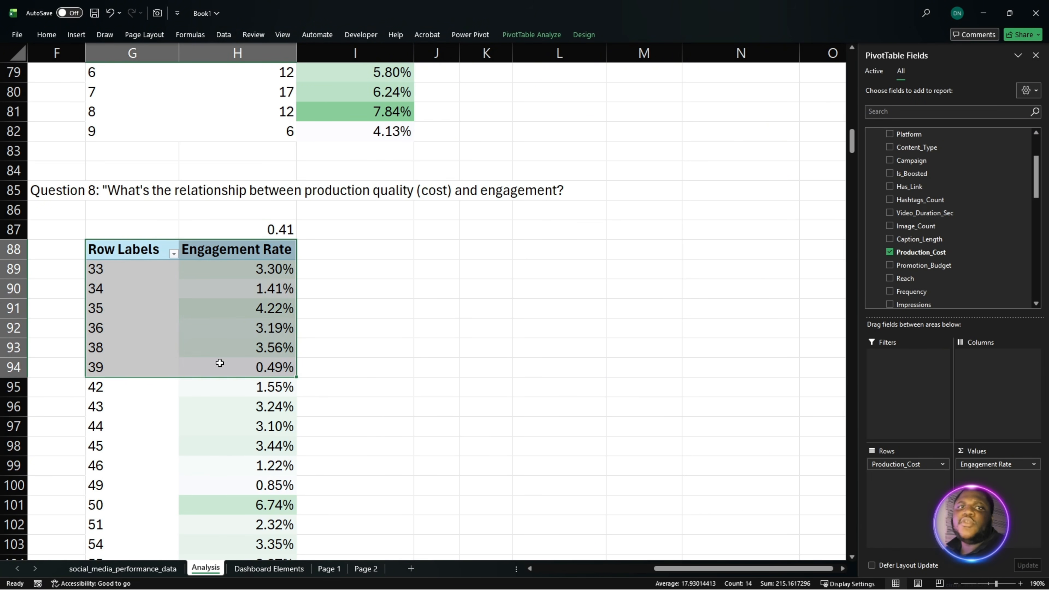
pyautogui.click(161, 279)
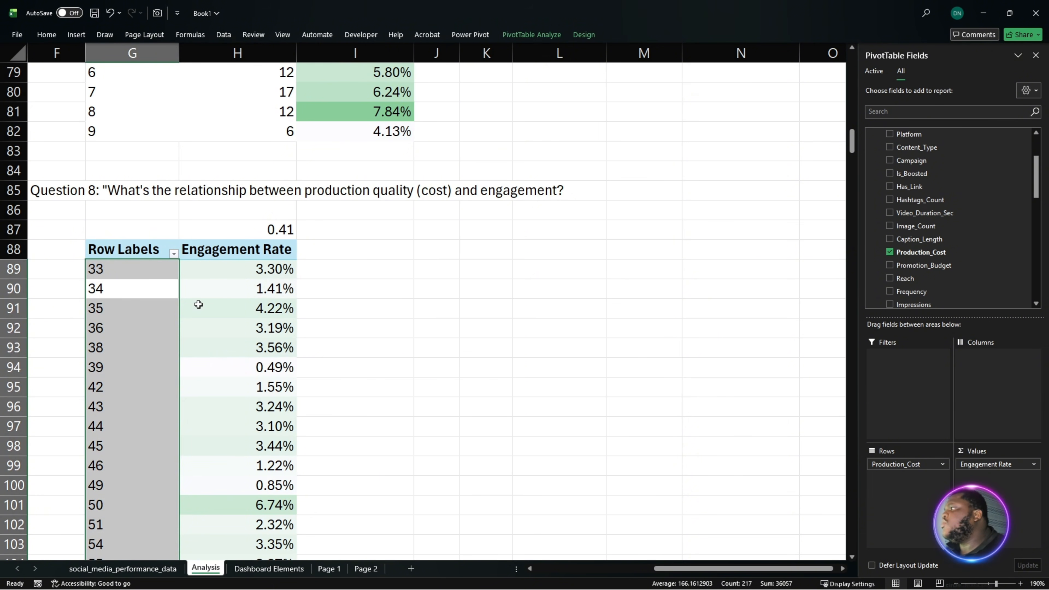
pyautogui.moveTo(203, 302)
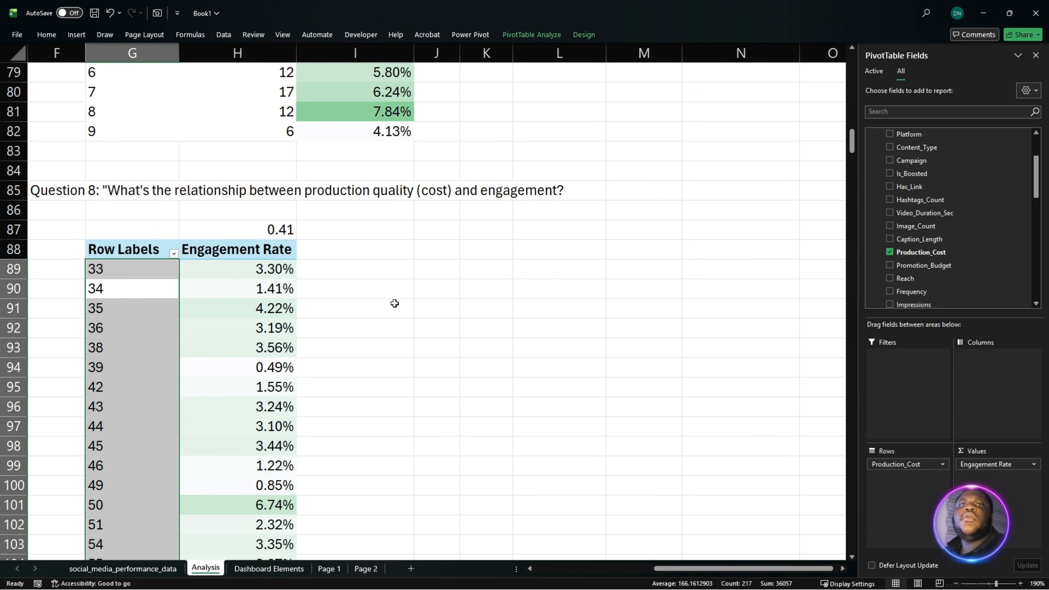
pyautogui.click(444, 307)
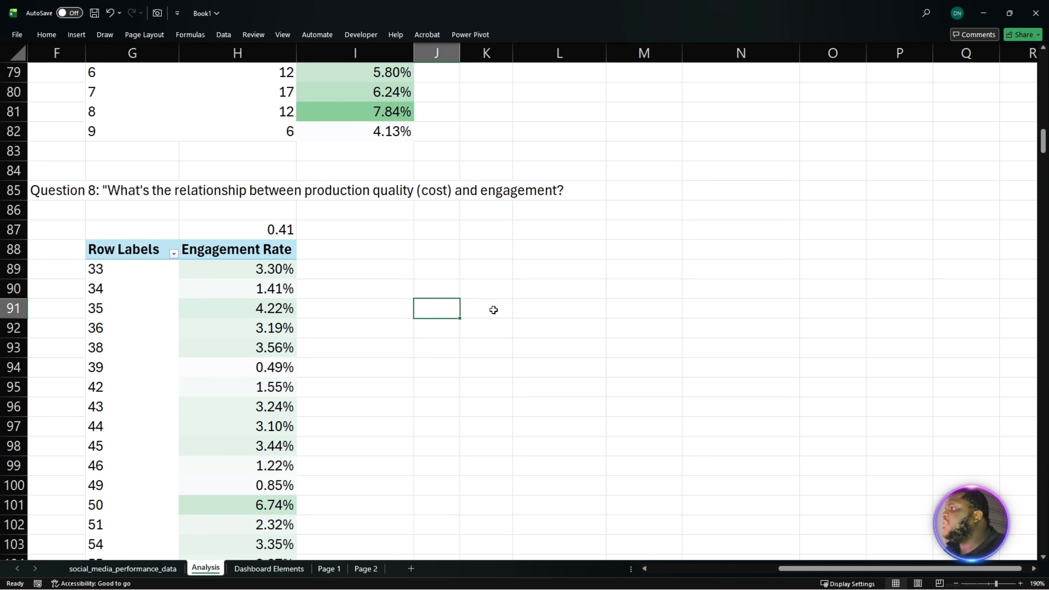
pyautogui.scroll(-3, 941, 356)
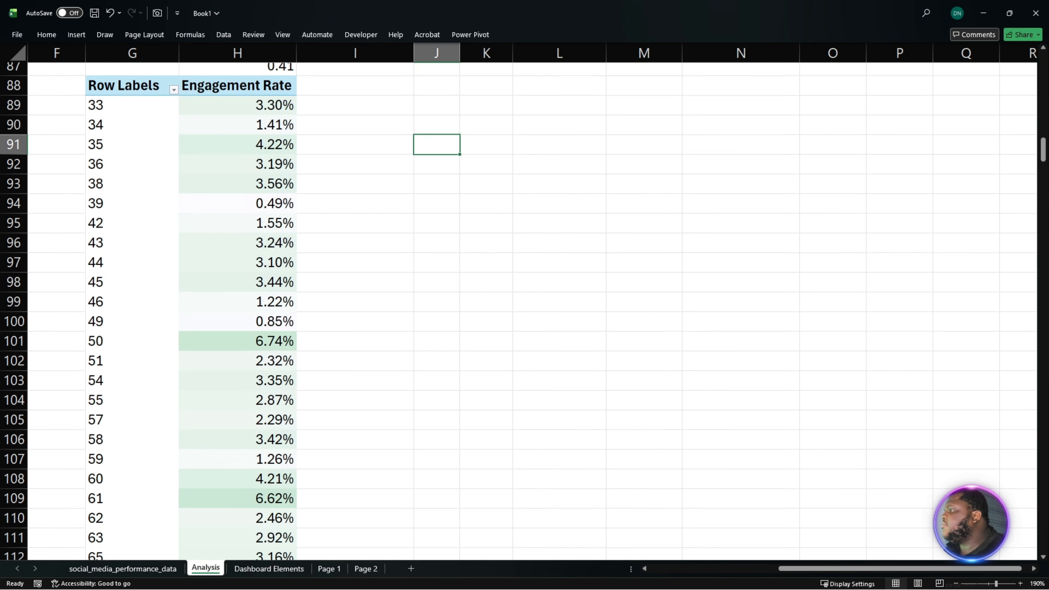
pyautogui.scroll(1, 942, 356)
pyautogui.scroll(3, 941, 357)
pyautogui.scroll(-2, 568, 308)
pyautogui.scroll(6, 567, 308)
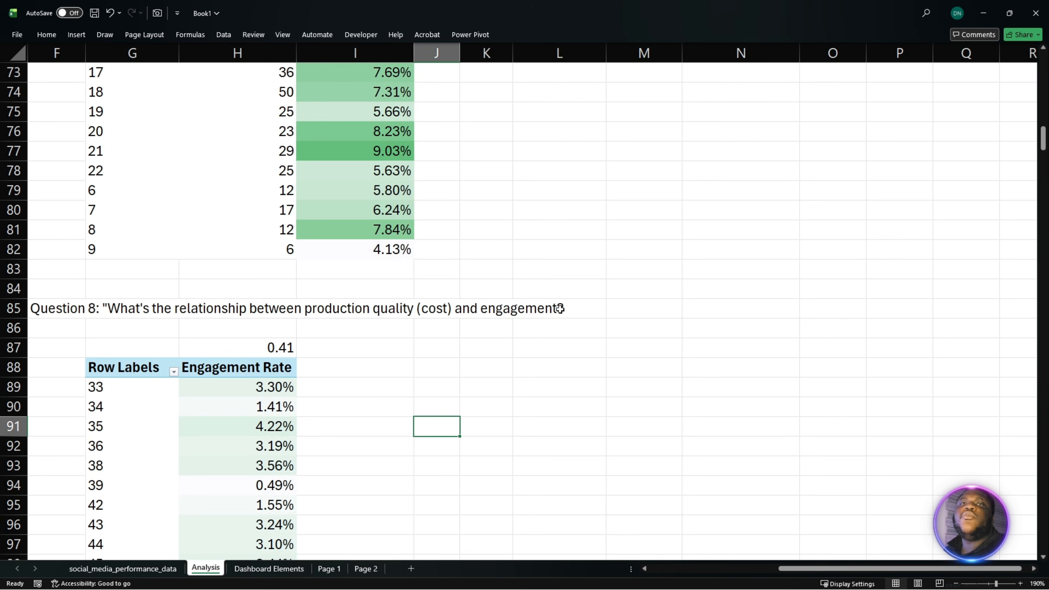
# - Copy the Post_Time_Slot PivotTable to cell L88, beside the Question 8 PivotTable
pyautogui.moveTo(552, 118); pyautogui.dragTo(742, 188)
pyautogui.hotkey('ctrl', 'c')
pyautogui.scroll(-4, 697, 291)
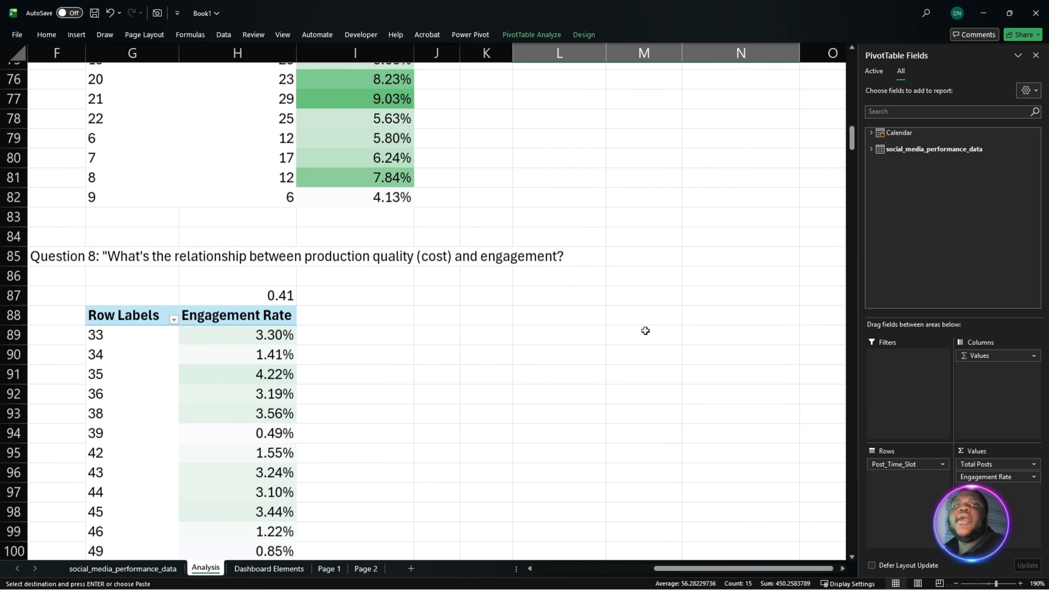
pyautogui.click(539, 296)
pyautogui.click(538, 312)
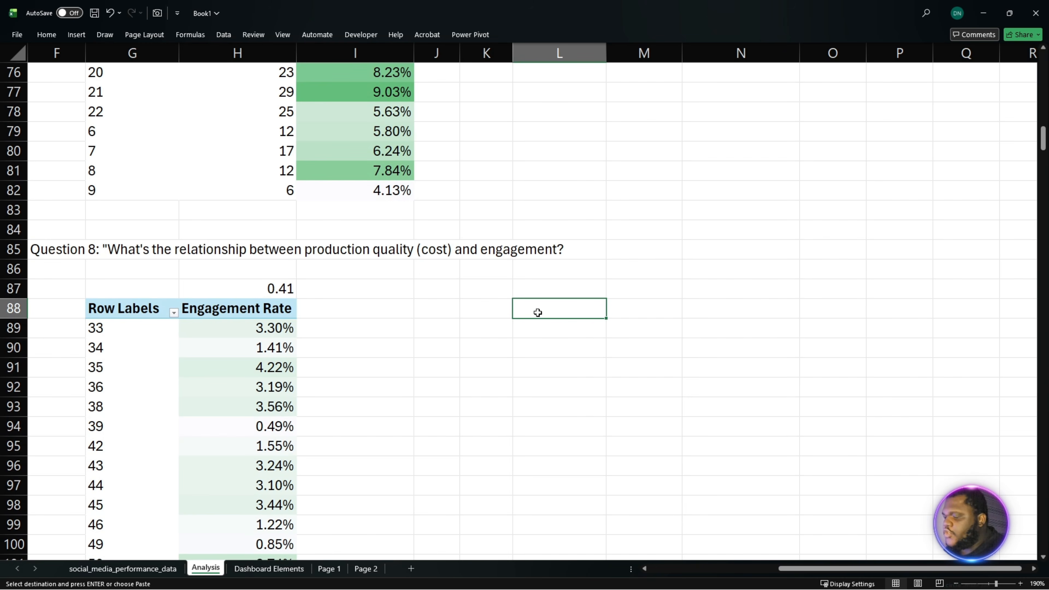
pyautogui.hotkey('ctrl', 'v')
# - Check the Is_Viral column in the social_media_performance_data sheet, then return to the Analysis sheet
pyautogui.click(121, 569)
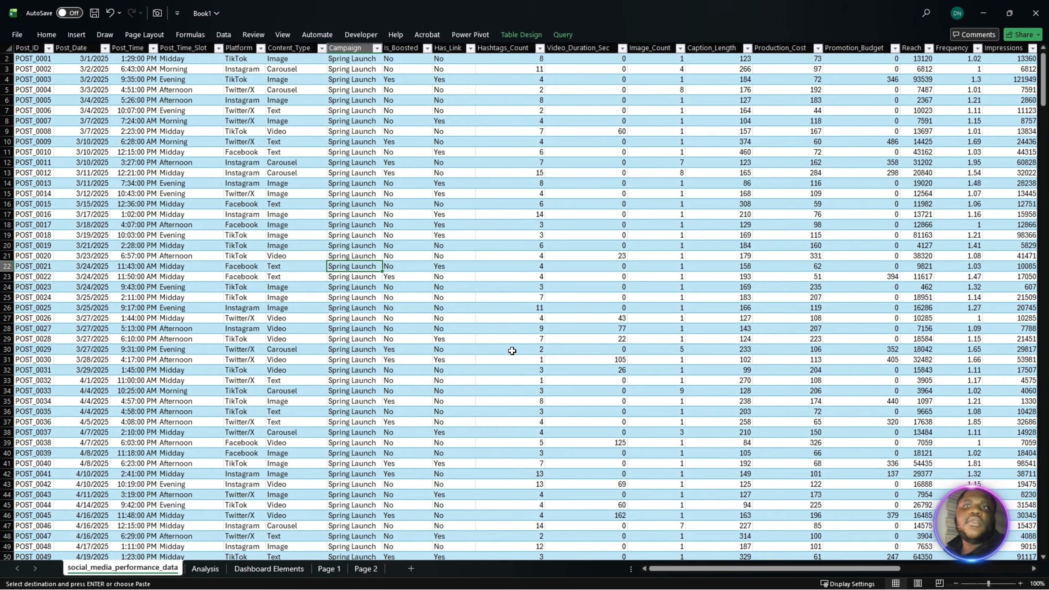
pyautogui.moveTo(721, 569); pyautogui.dragTo(850, 569)
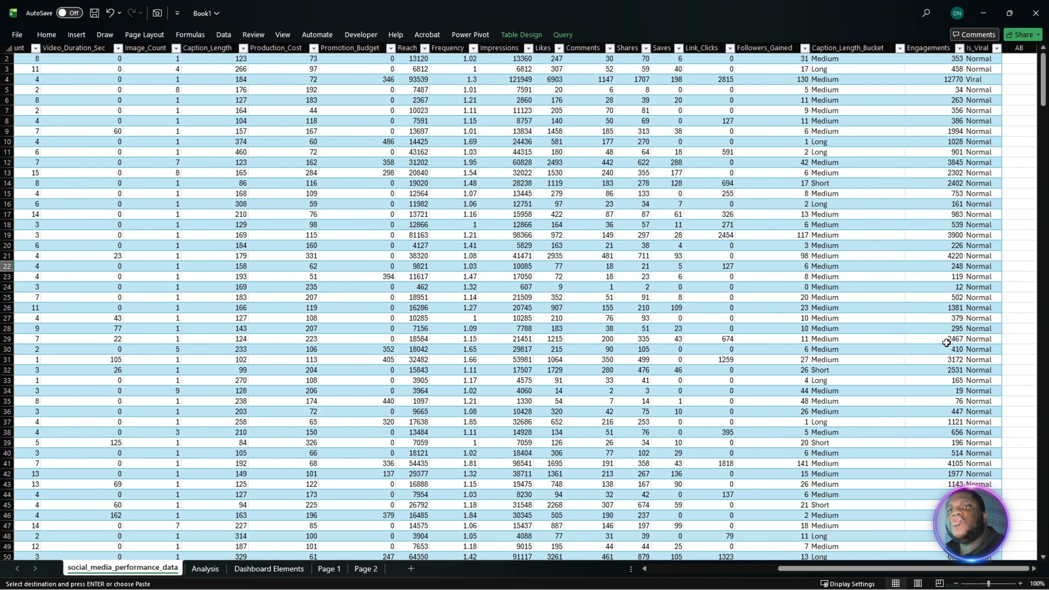
pyautogui.click(984, 68)
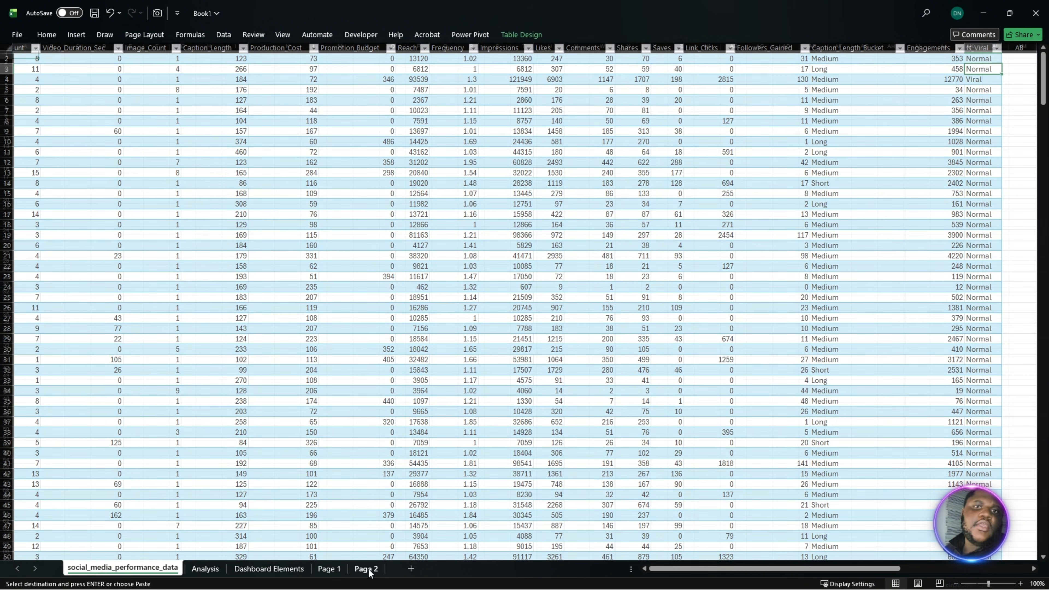
pyautogui.click(366, 569)
pyautogui.click(289, 570)
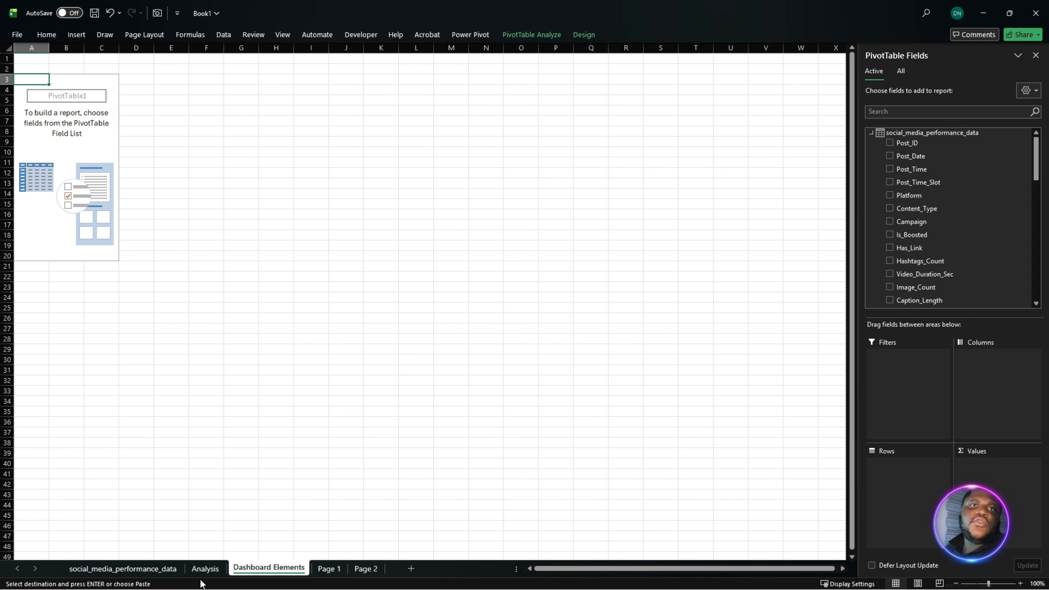
pyautogui.click(199, 572)
# - Remove Post_Time_Slot, Total Posts and Engagement Rate from the copied PivotTable at L88
pyautogui.scroll(-4, 398, 452)
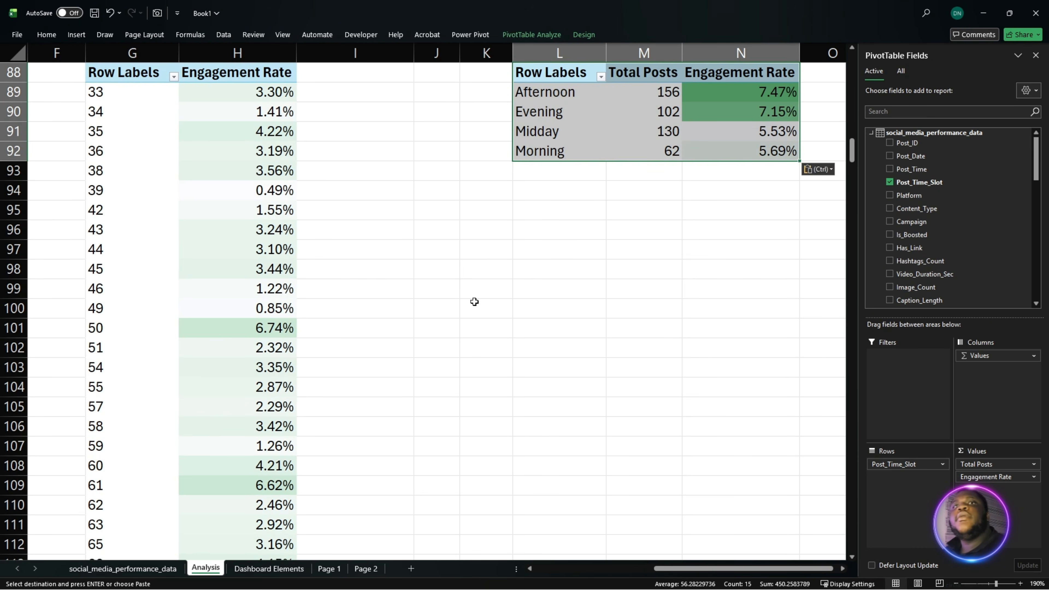
pyautogui.scroll(2, 481, 269)
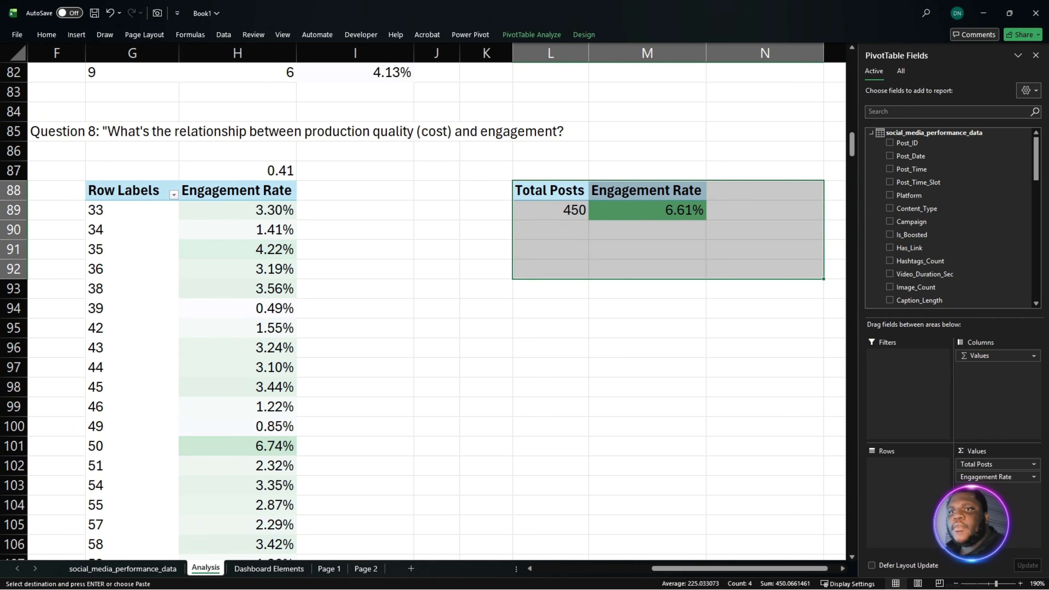
pyautogui.hotkey('alt', 'Tab')
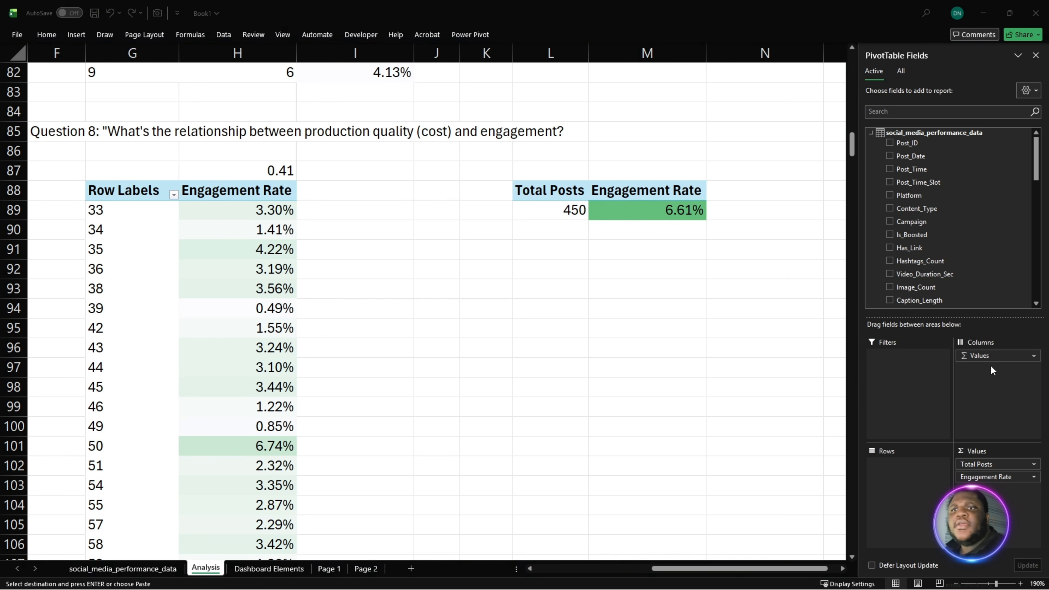
pyautogui.moveTo(997, 477); pyautogui.dragTo(741, 468)
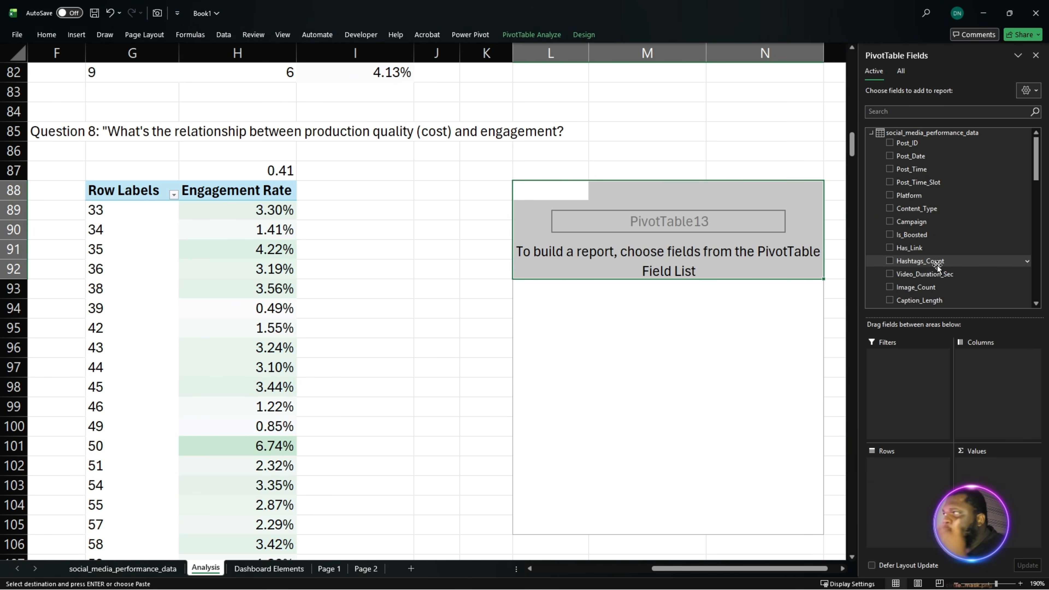
# - Add Post_ID to the rows of the PivotTable at L88 and look through the available measures
pyautogui.moveTo(922, 143); pyautogui.dragTo(924, 480)
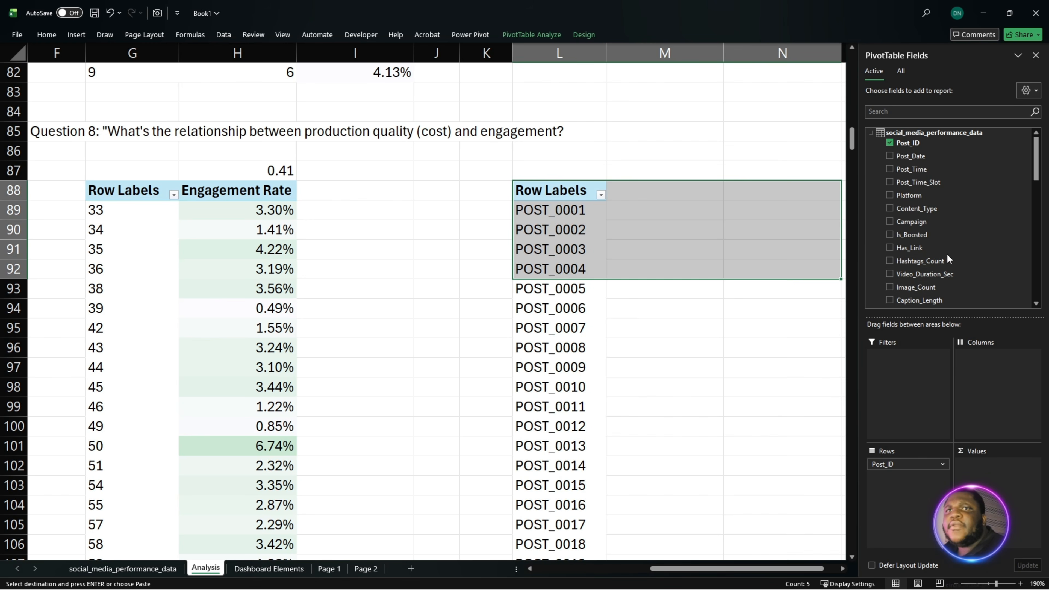
pyautogui.scroll(-12, 947, 253)
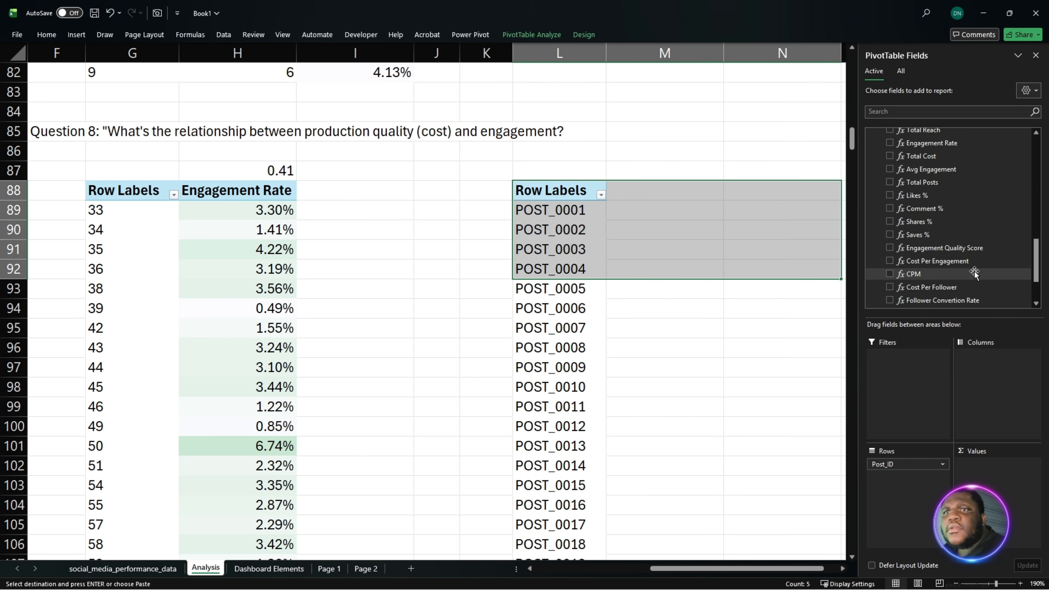
pyautogui.scroll(-3, 975, 271)
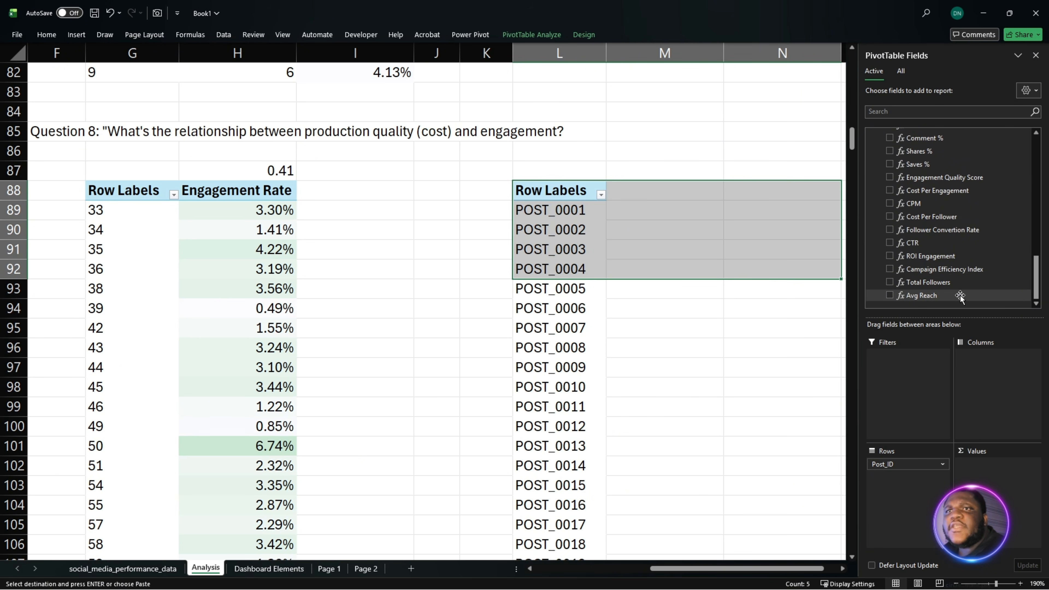
pyautogui.scroll(3, 960, 295)
pyautogui.scroll(-3, 962, 295)
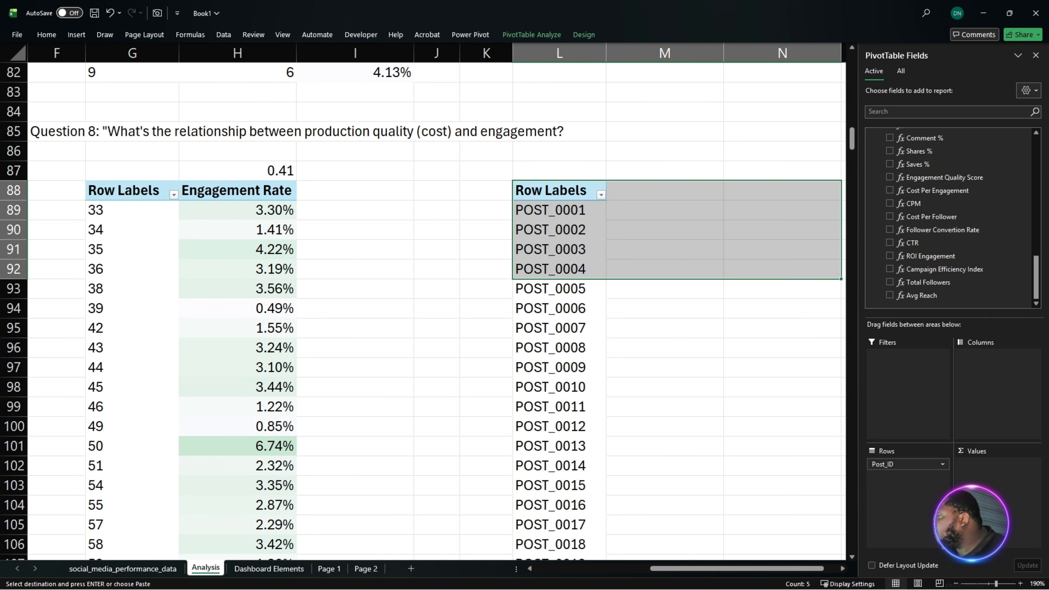
# - Define a Viral Flag measure in social_media_performance_data returning "Viral" when [Total Engagement] exceeds 5 times [Avg Engagement] across ALL(social_media_performance_data), otherwise "Normal"
pyautogui.hotkey('alt', 'Tab')
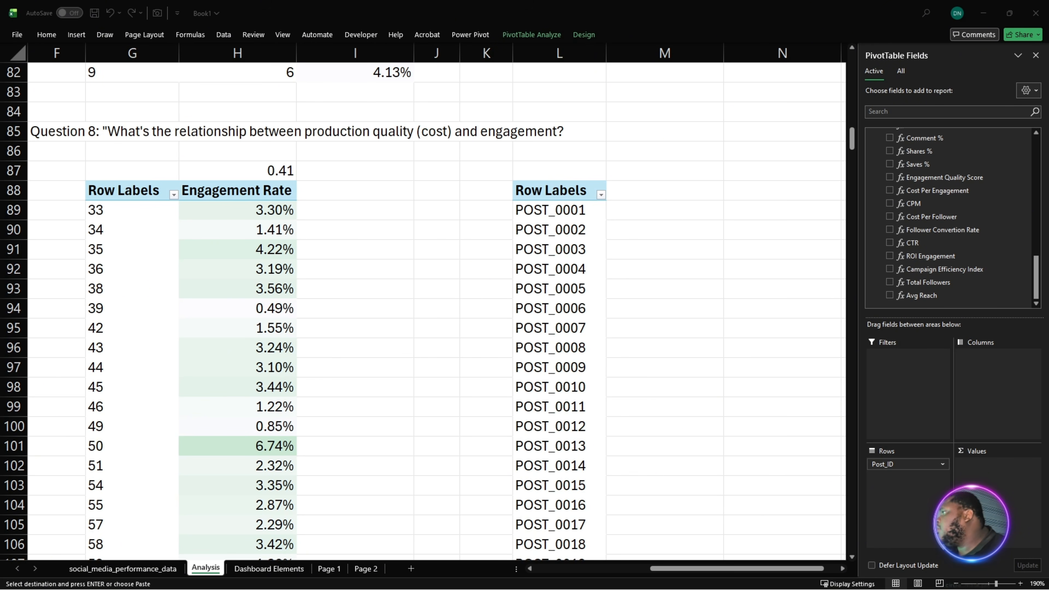
pyautogui.press('Escape')
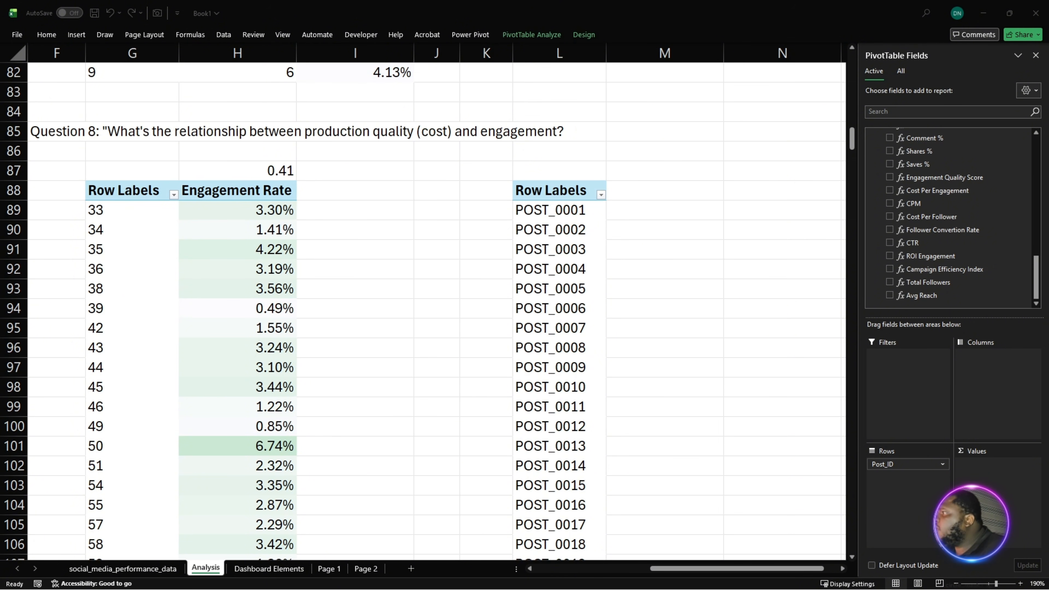
pyautogui.scroll(15, 926, 167)
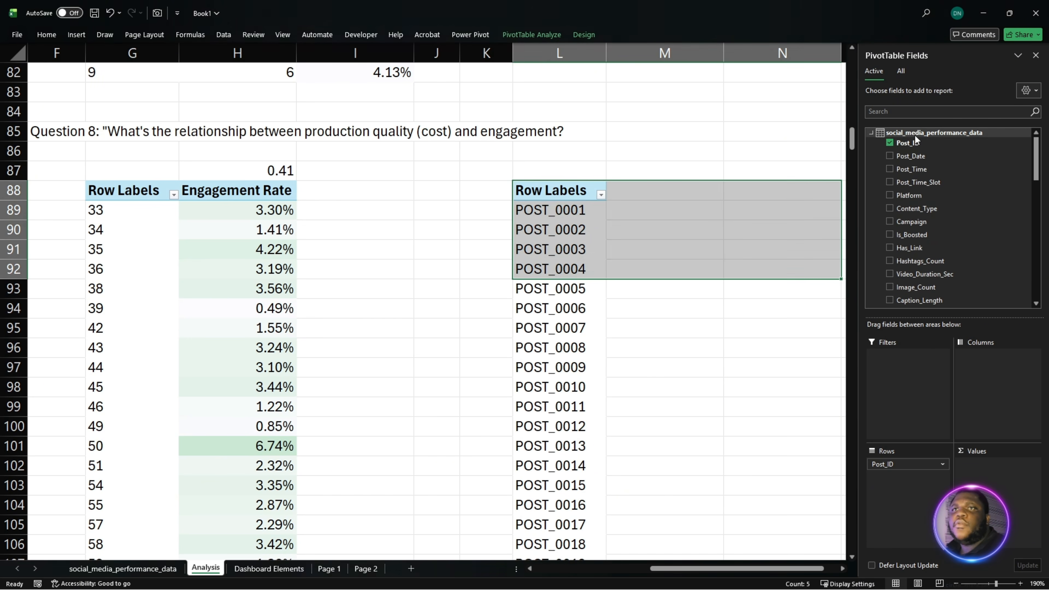
pyautogui.rightClick(927, 136)
pyautogui.click(955, 145)
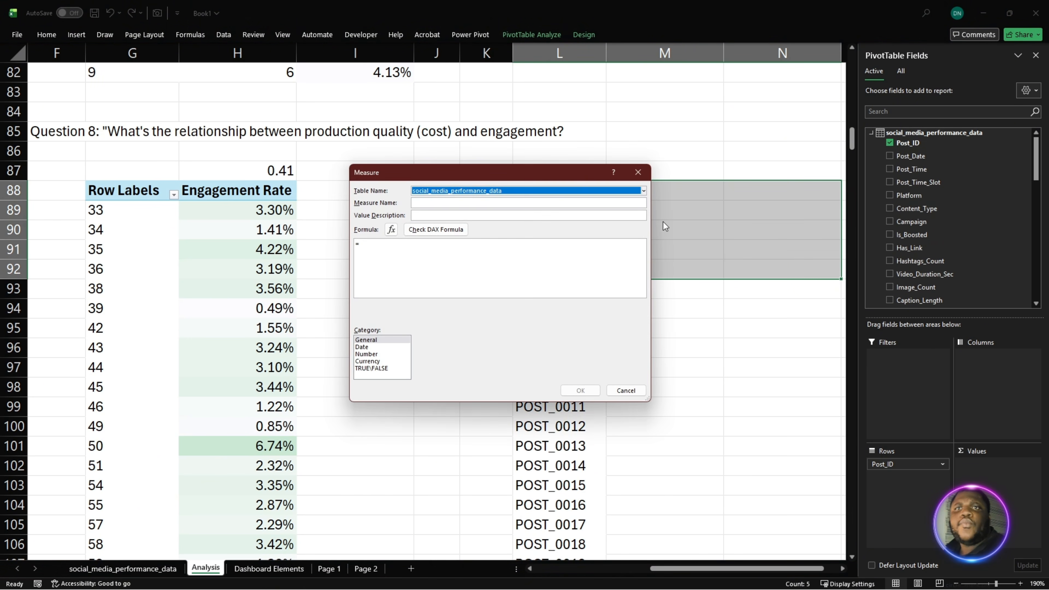
pyautogui.click(429, 204)
pyautogui.write('Viral Flag')
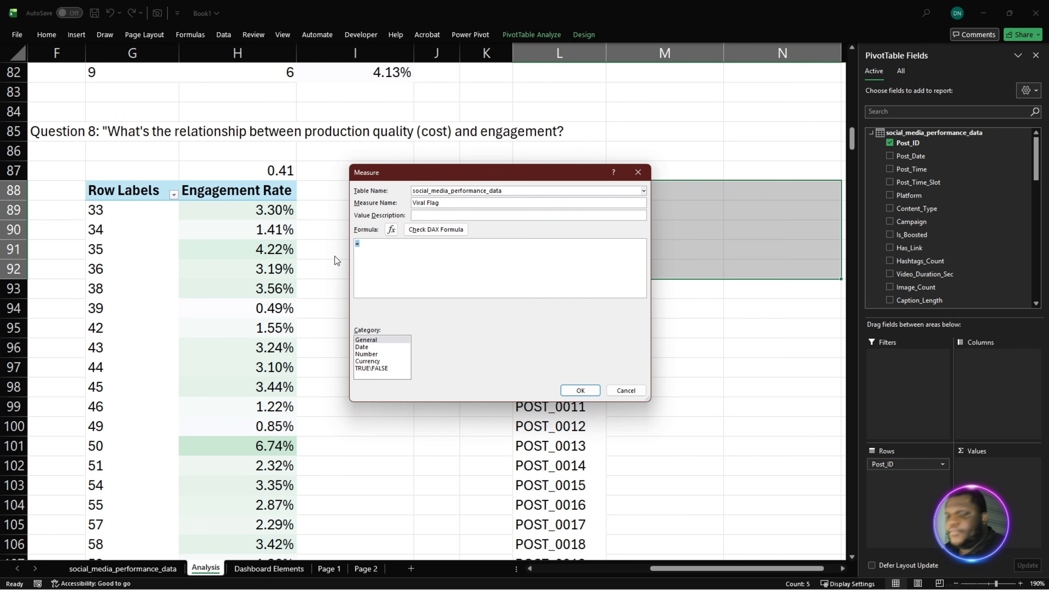
pyautogui.hotkey('ctrl', 'v')
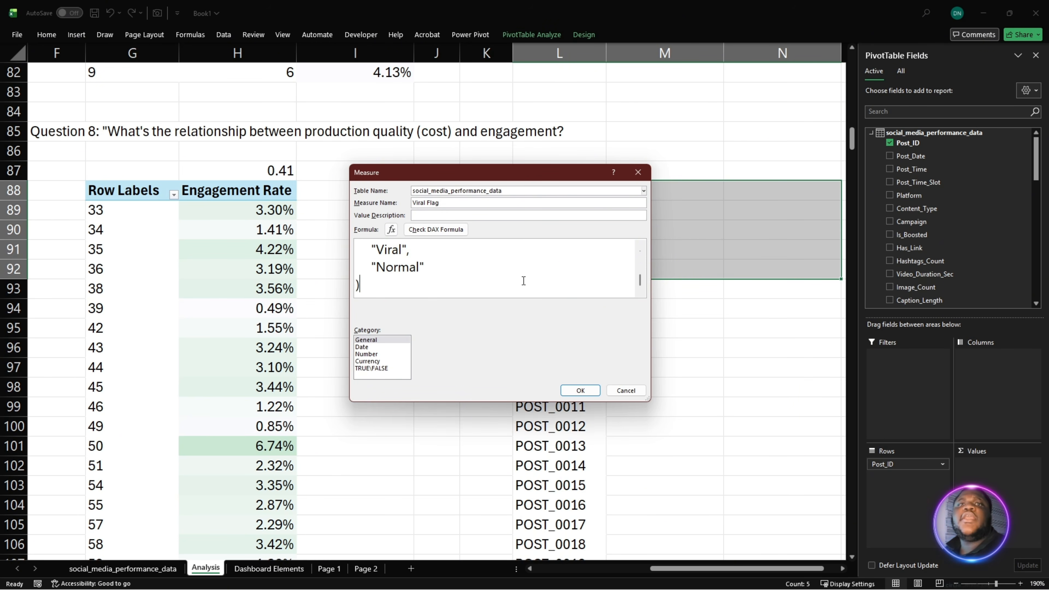
# - Enlarge the Measure dialog and review the Viral Flag formula's GlobalAvg variable, IF condition and two results
pyautogui.scroll(5, 455, 281)
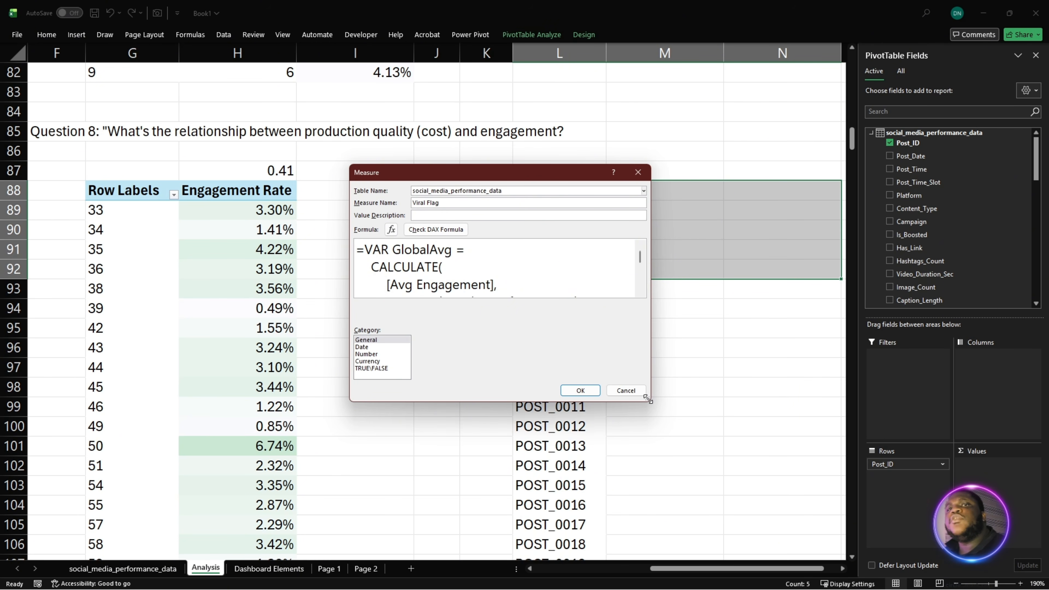
pyautogui.moveTo(650, 399); pyautogui.dragTo(763, 486)
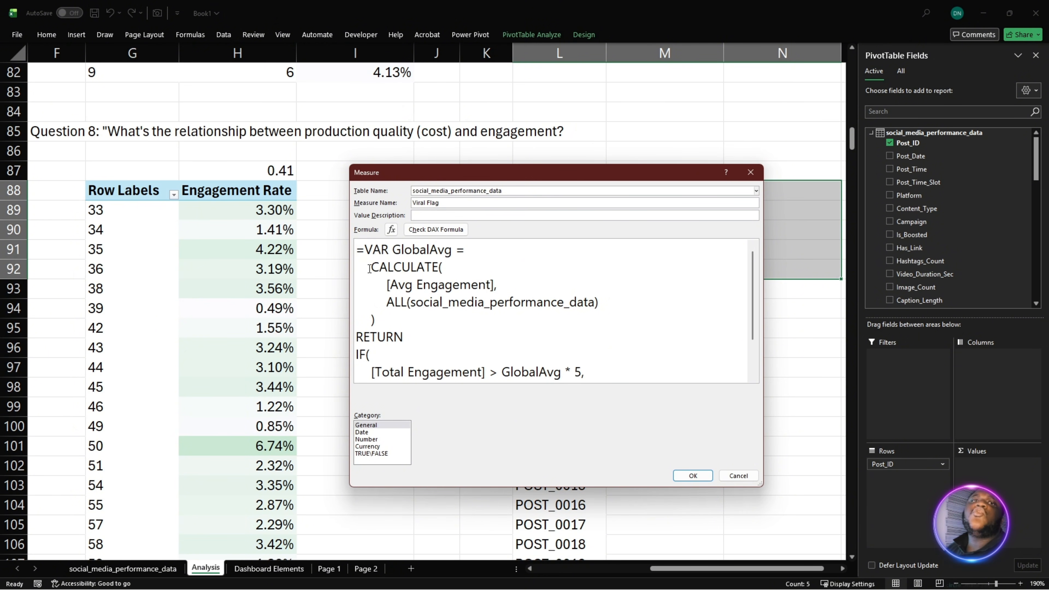
pyautogui.moveTo(370, 268); pyautogui.dragTo(388, 325)
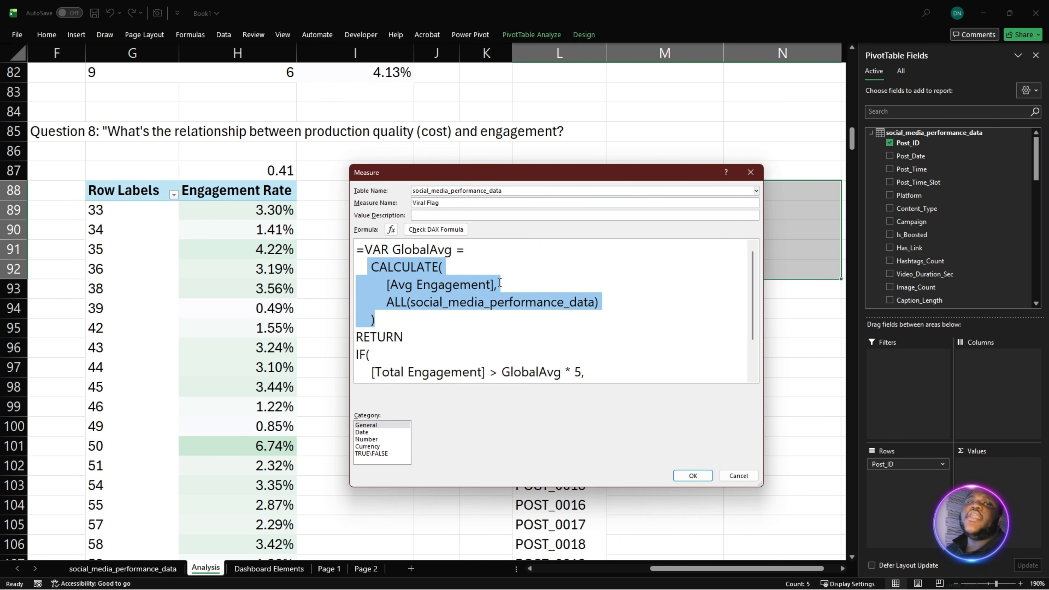
pyautogui.scroll(-2, 360, 295)
pyautogui.scroll(2, 445, 272)
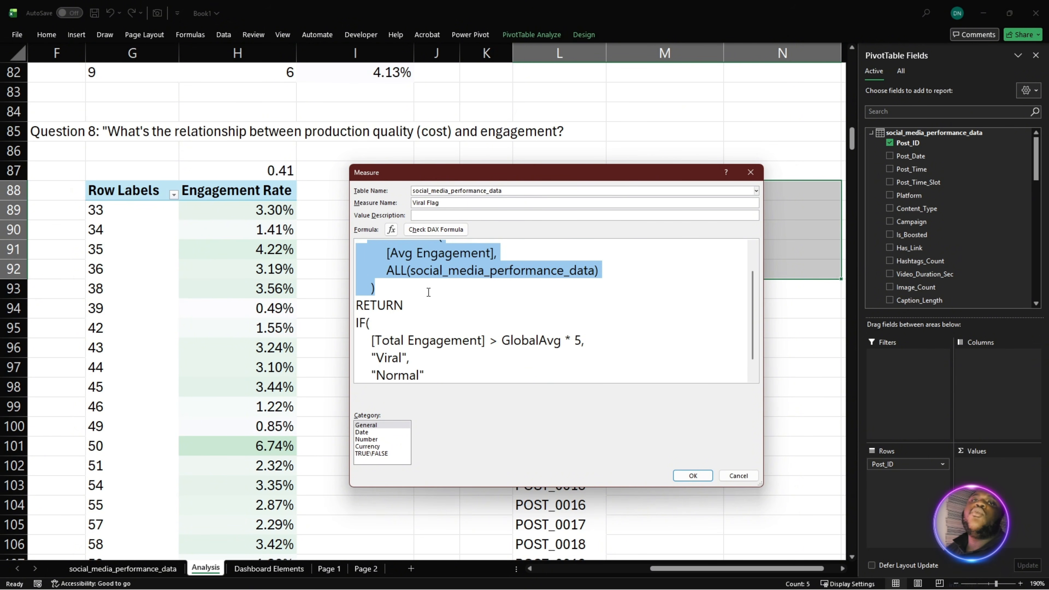
pyautogui.click(424, 284)
pyautogui.scroll(-1, 433, 280)
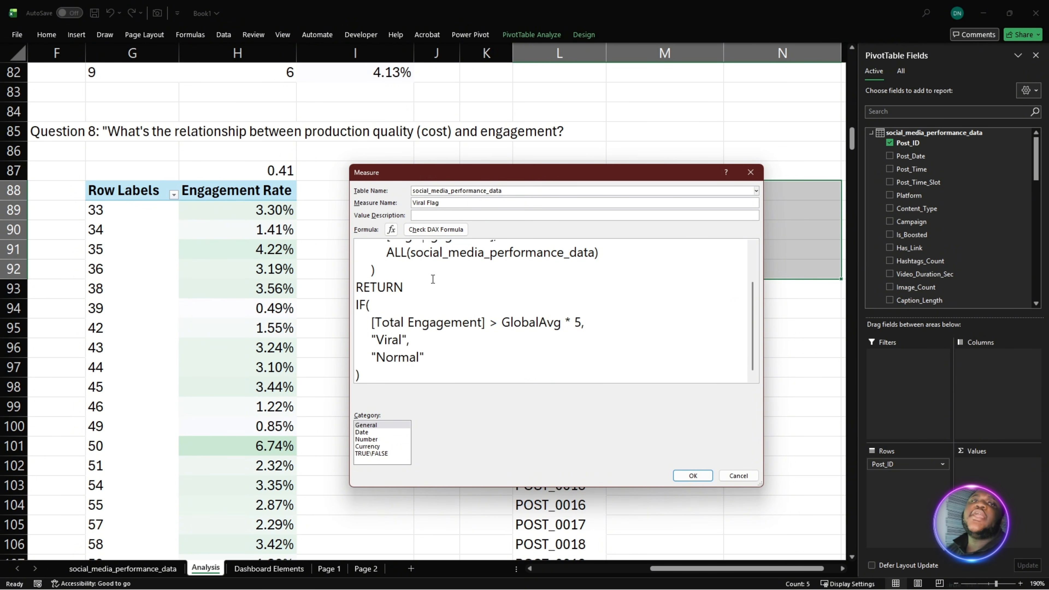
pyautogui.moveTo(373, 322); pyautogui.dragTo(586, 319)
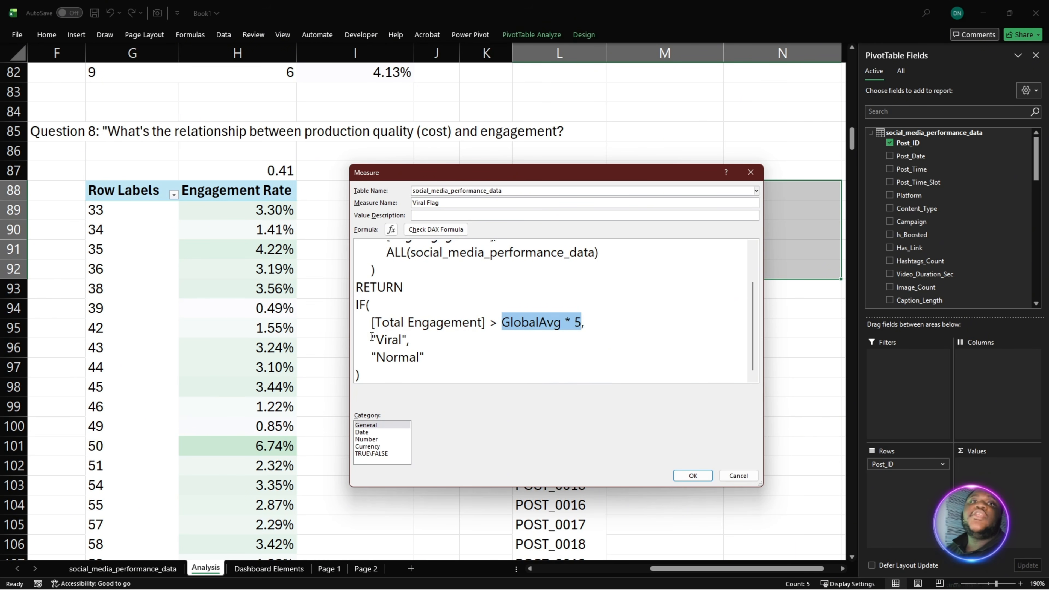
pyautogui.moveTo(372, 337); pyautogui.dragTo(414, 337)
pyautogui.click(431, 354)
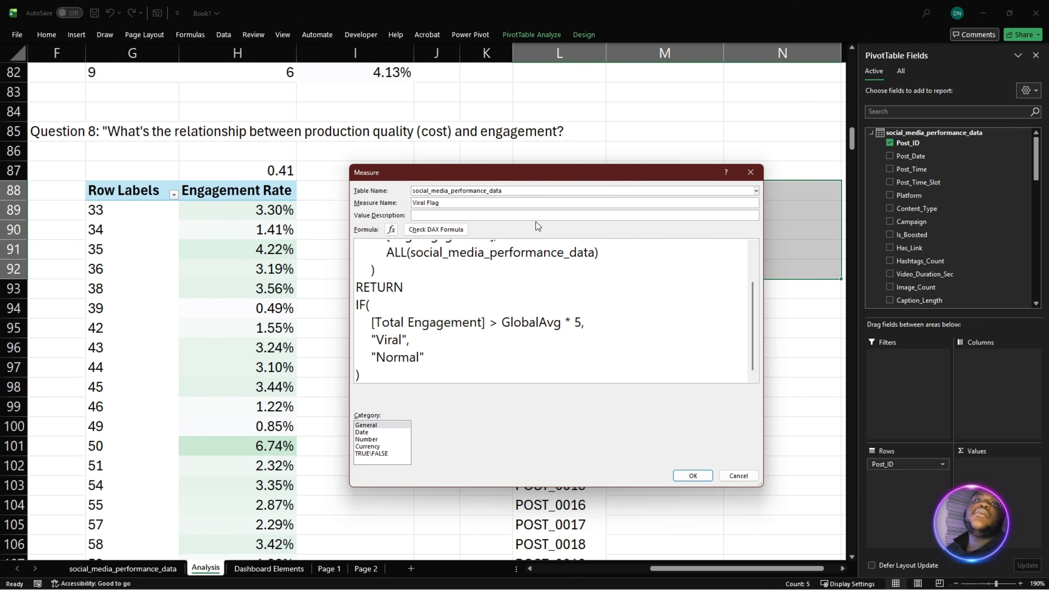
pyautogui.moveTo(537, 182); pyautogui.dragTo(503, 125)
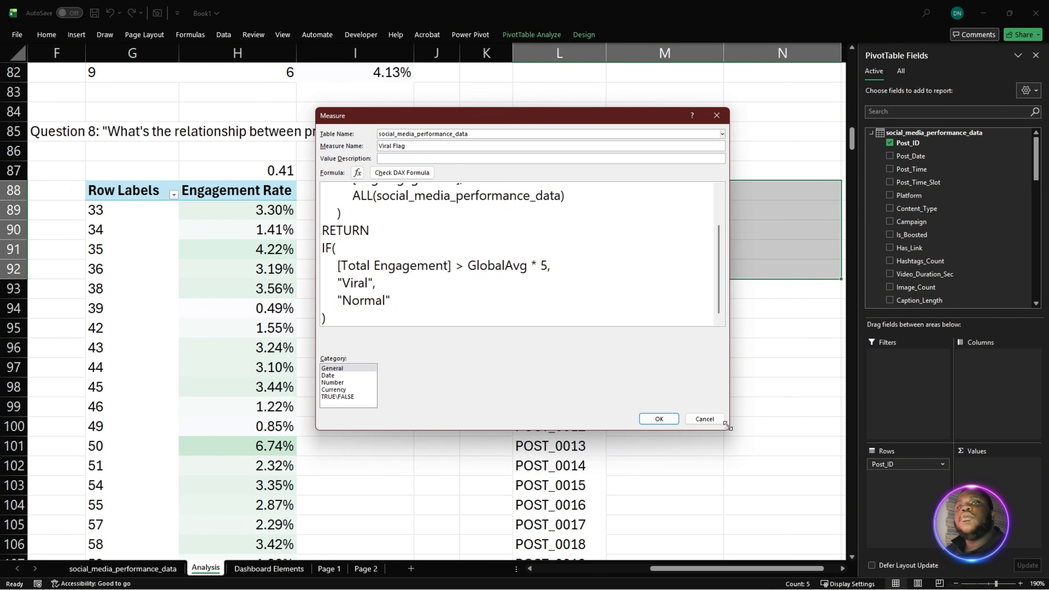
pyautogui.moveTo(730, 430); pyautogui.dragTo(740, 524)
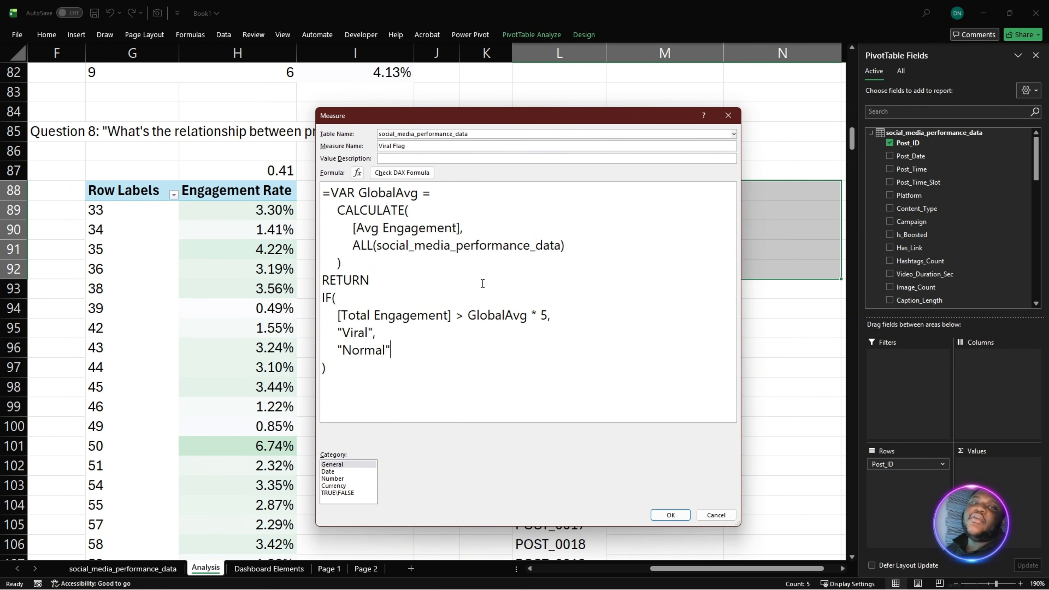
# - Validate and save the Viral Flag measure, and add it to the values of the Post_ID PivotTable
pyautogui.click(403, 172)
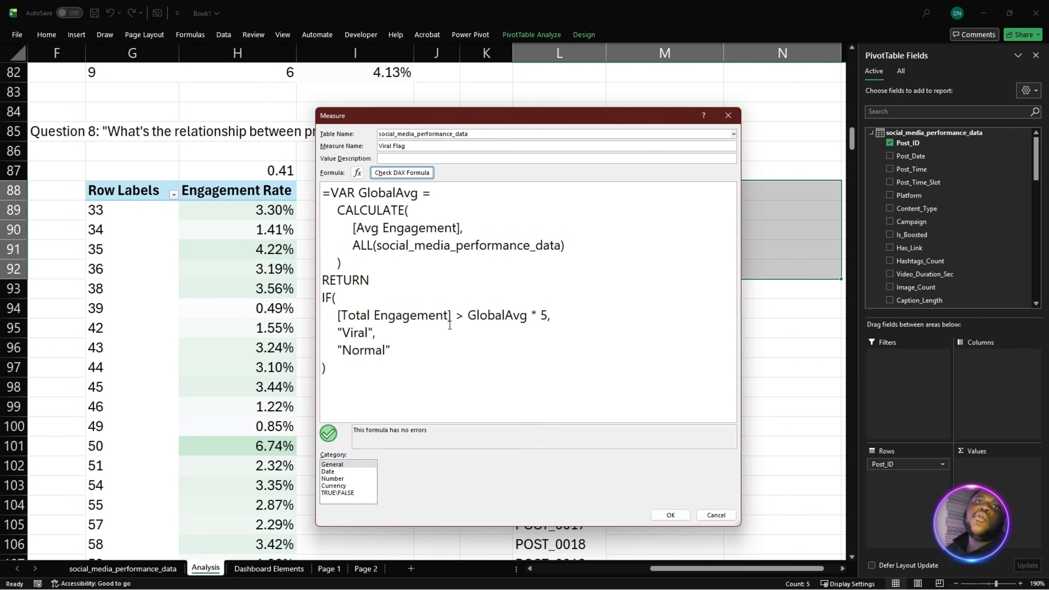
pyautogui.click(670, 515)
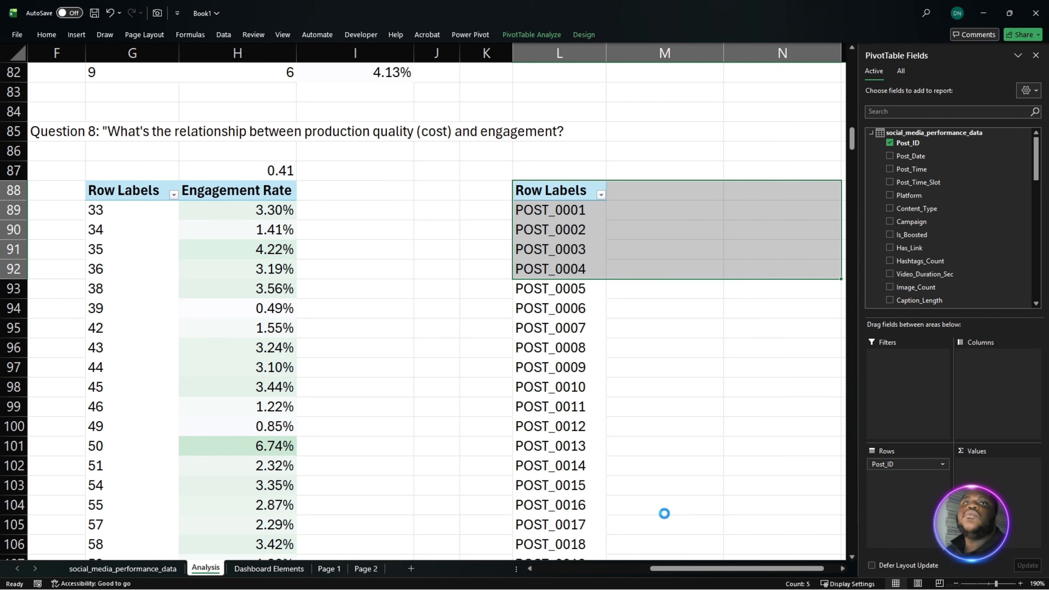
pyautogui.scroll(-8, 957, 300)
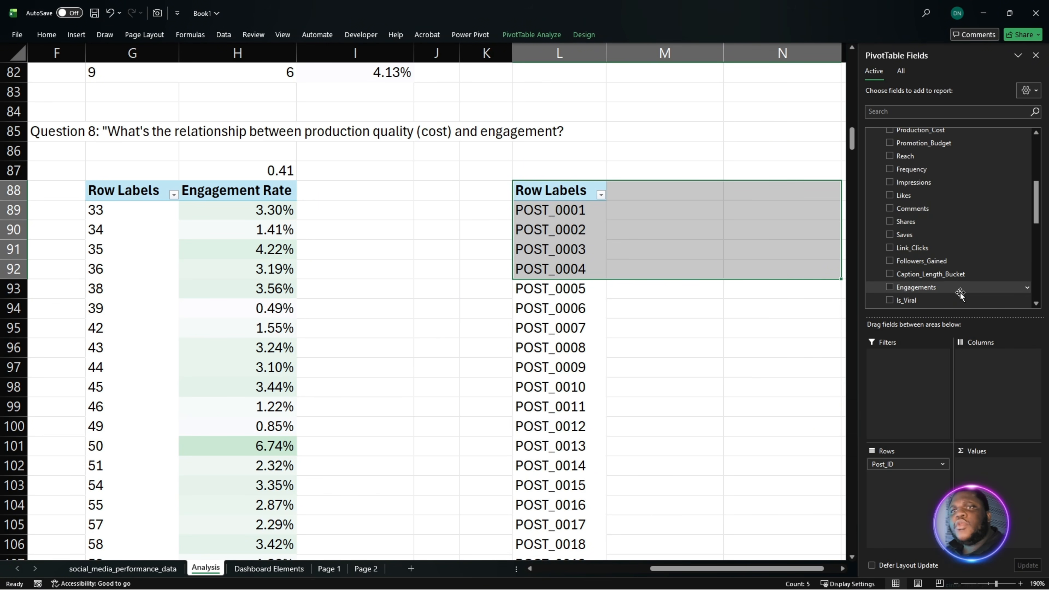
pyautogui.scroll(-5, 957, 300)
pyautogui.moveTo(953, 295); pyautogui.dragTo(990, 484)
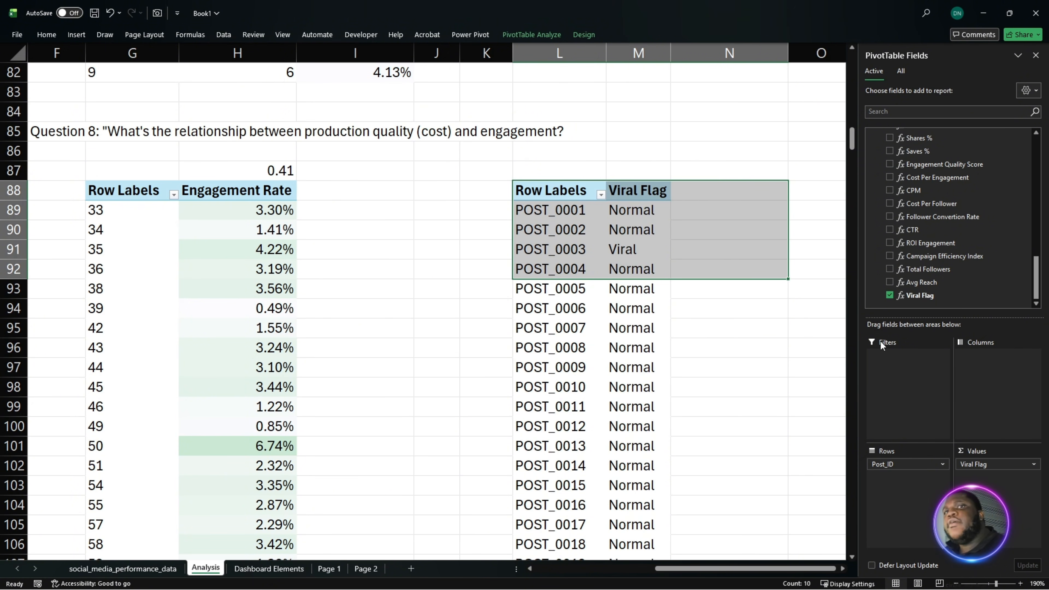
# - Try adding Platform as a value beside Viral Flag in the Post_ID PivotTable, and remove it again
pyautogui.scroll(2, 1003, 280)
pyautogui.scroll(2, 1003, 280)
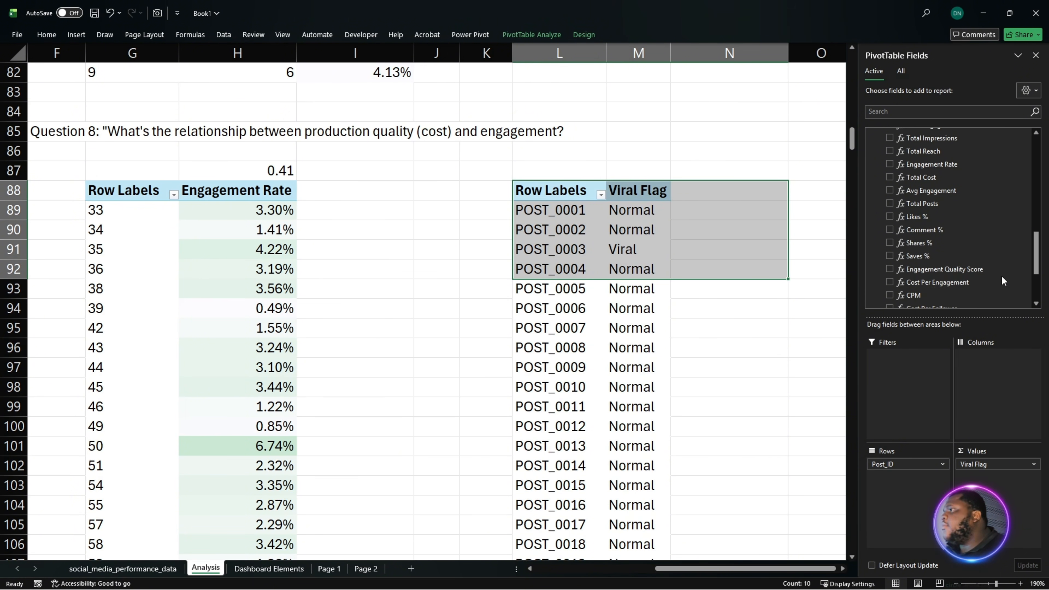
pyautogui.scroll(6, 1000, 274)
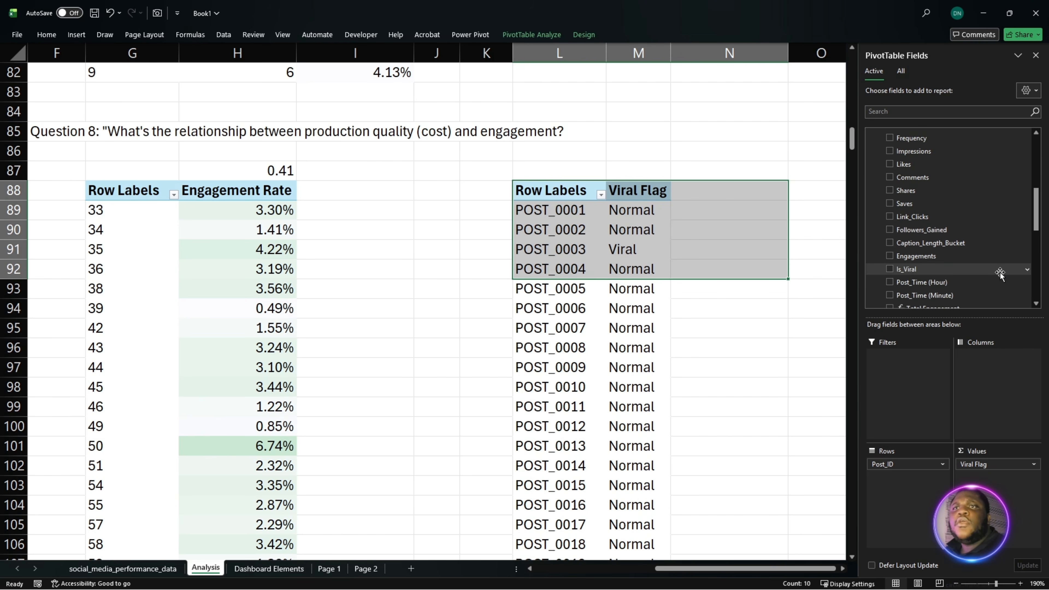
pyautogui.scroll(6, 996, 272)
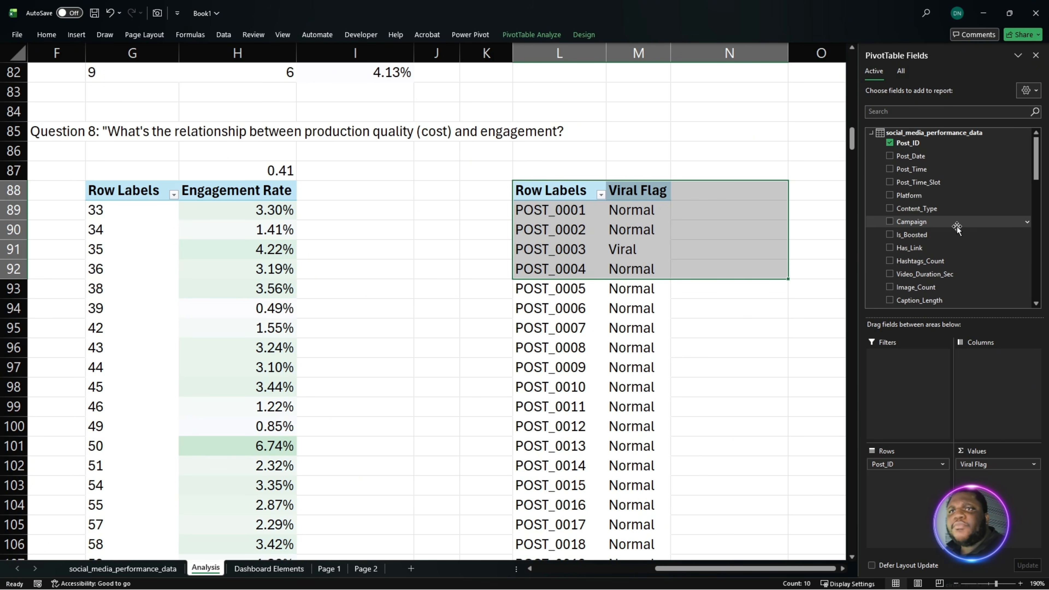
pyautogui.scroll(-6, 961, 242)
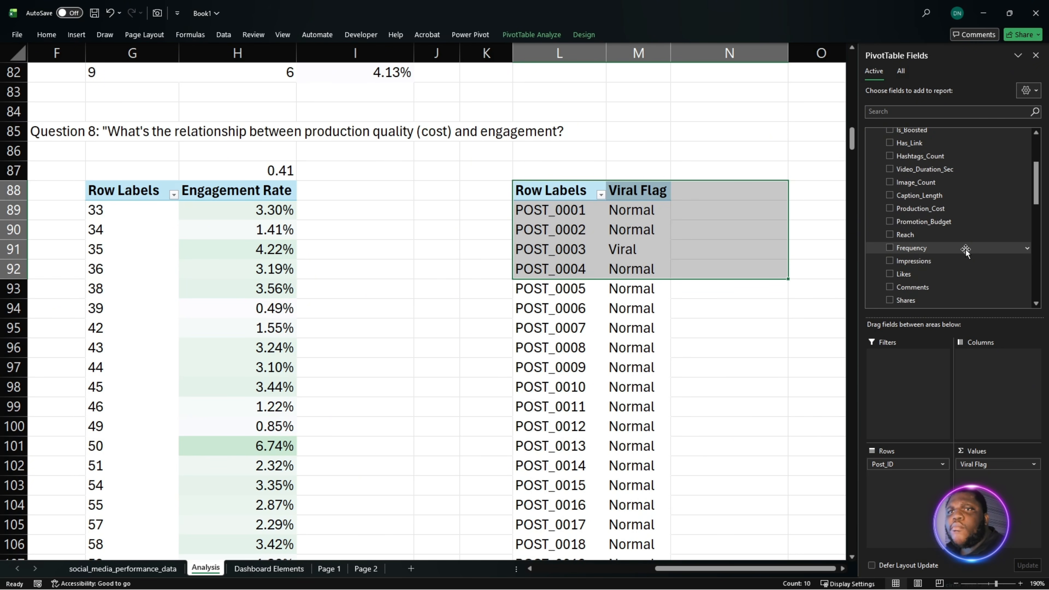
pyautogui.scroll(6, 964, 248)
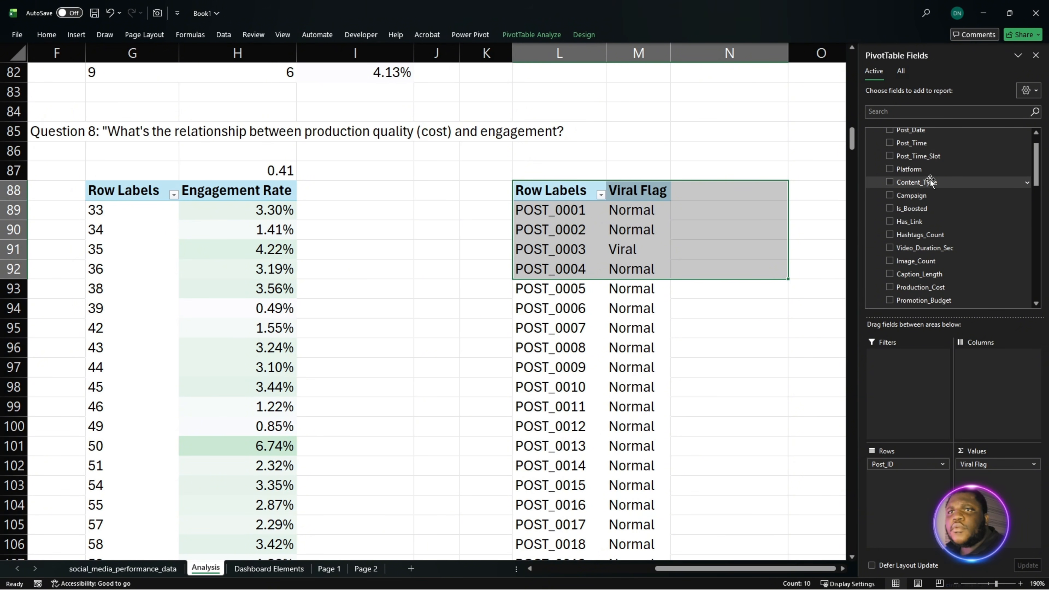
pyautogui.moveTo(921, 172); pyautogui.dragTo(975, 492)
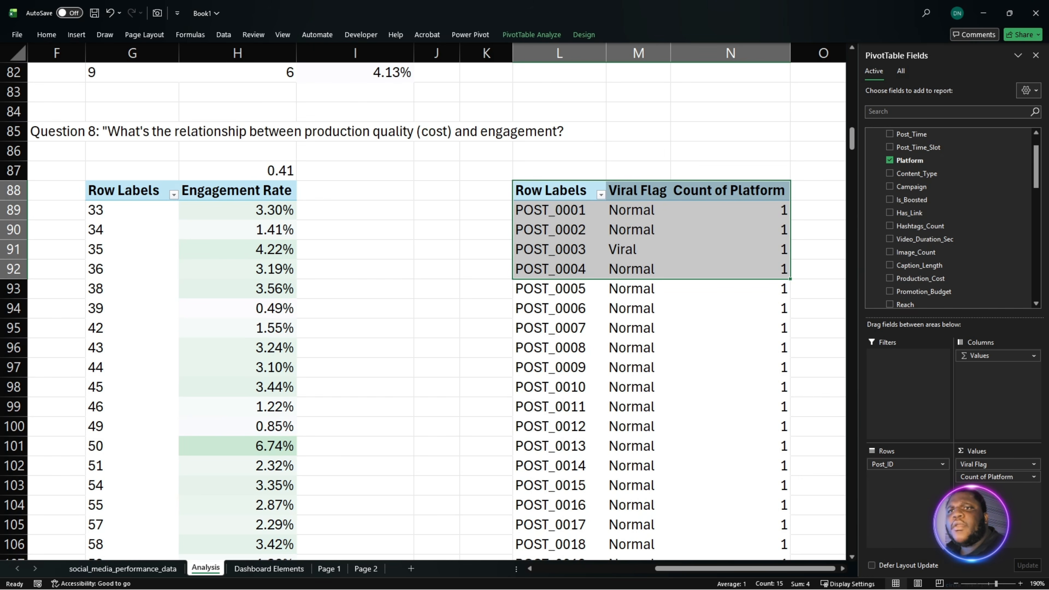
pyautogui.moveTo(981, 480); pyautogui.dragTo(783, 419)
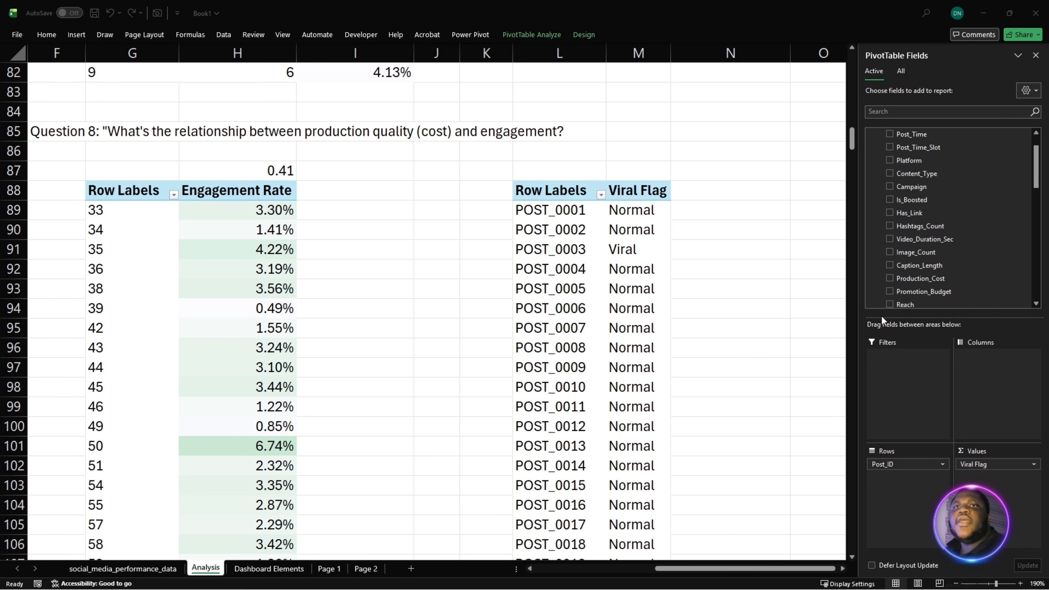
# - Create a Post Platform measure in social_media_performance_data with the formula =MAX(social_media_performance_data[Platform]), check it and save it
pyautogui.scroll(1, 931, 201)
pyautogui.rightClick(936, 136)
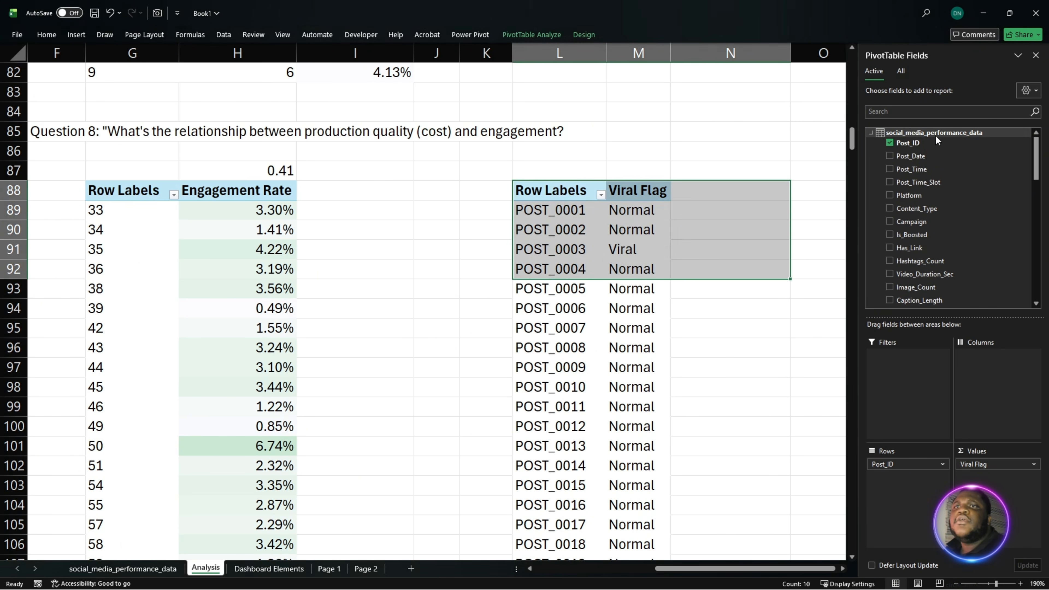
pyautogui.click(967, 145)
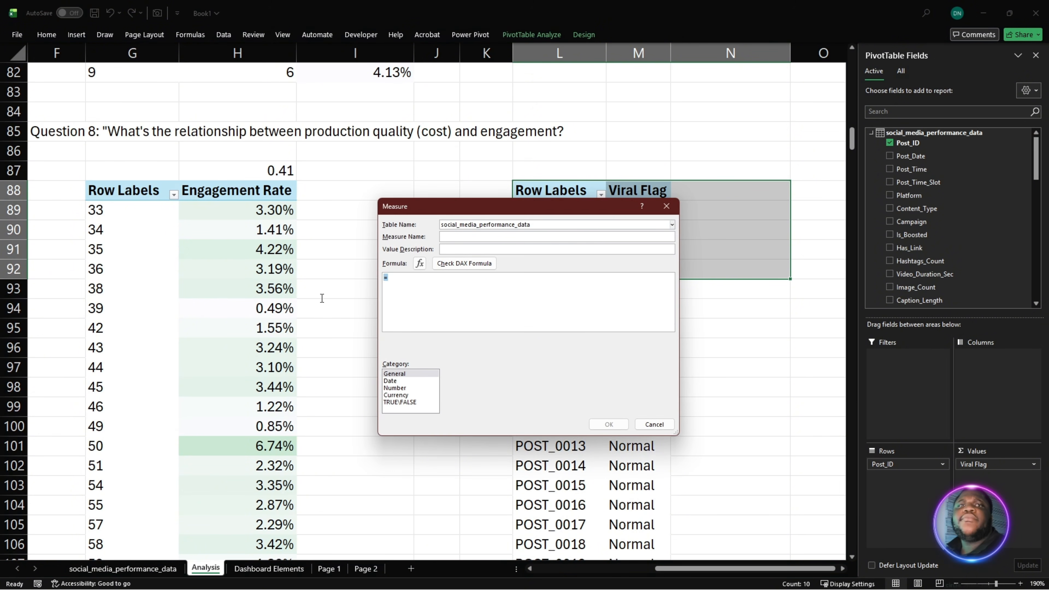
pyautogui.write('=MAX(social_media_performance_data[Platform])')
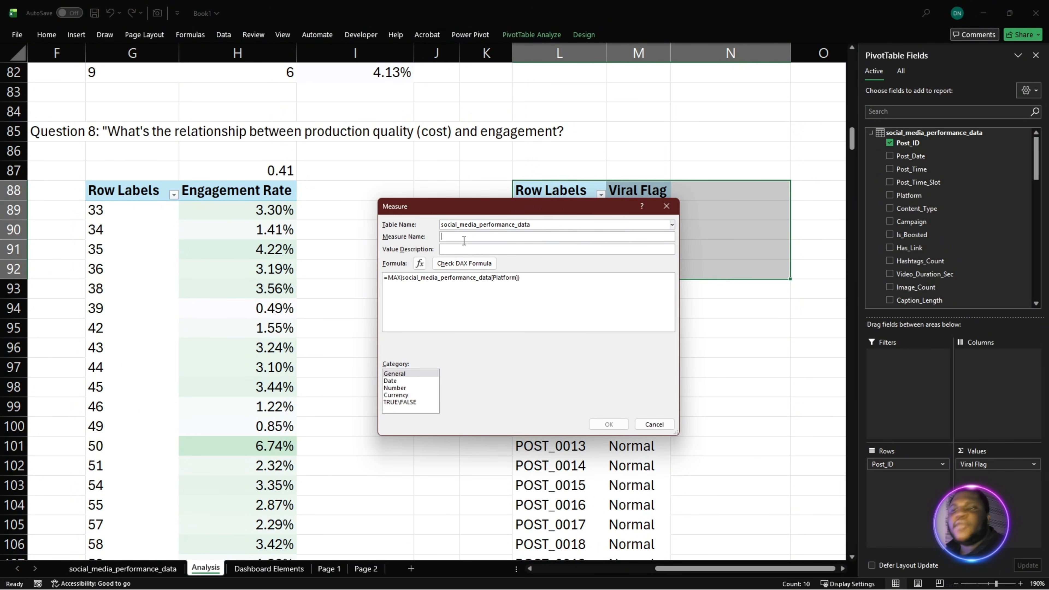
pyautogui.write('Post Platform')
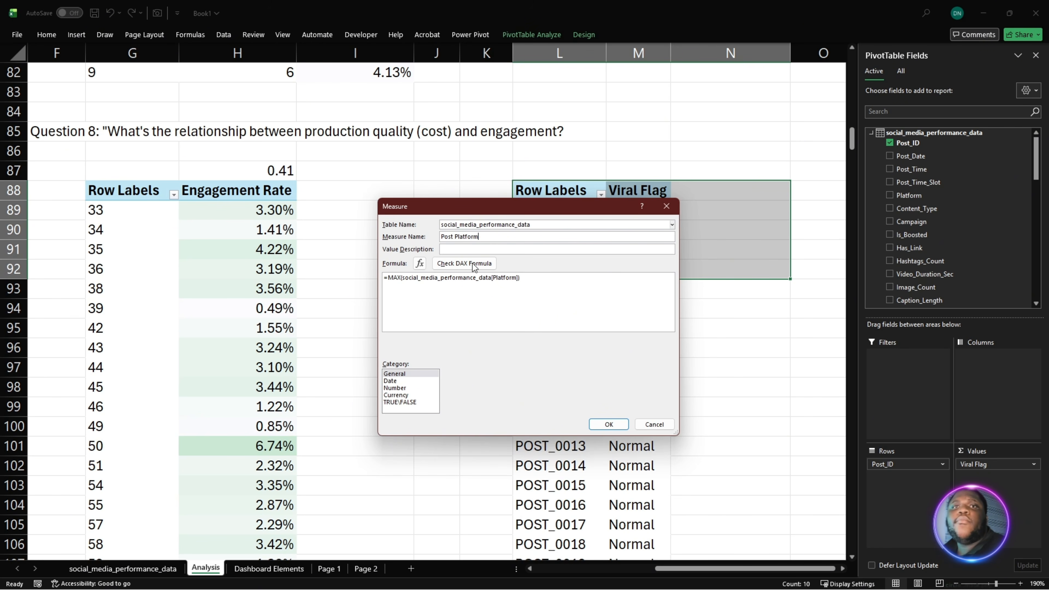
pyautogui.scroll(3, 462, 322)
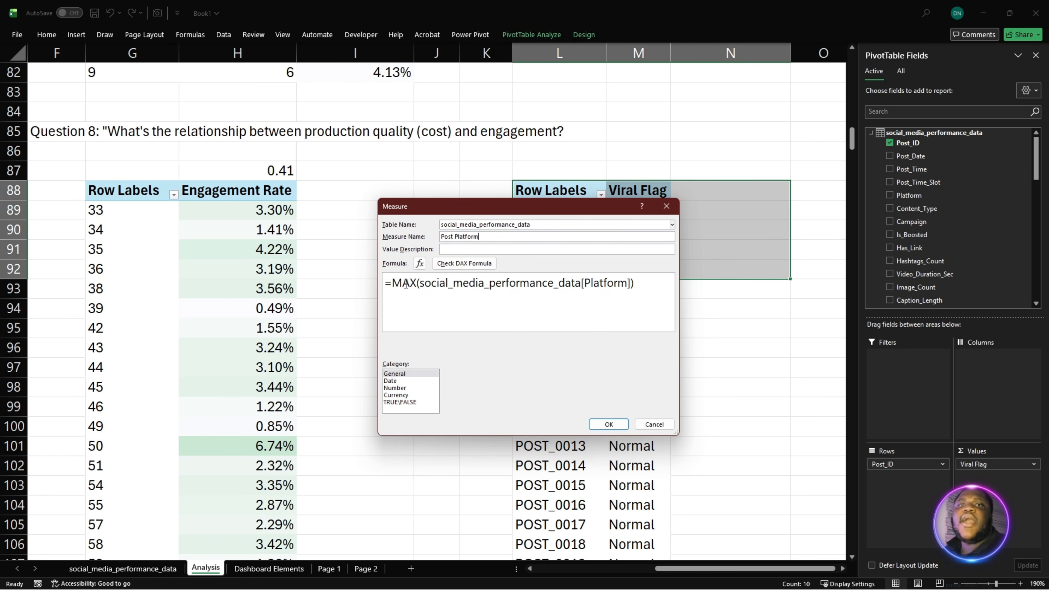
pyautogui.click(457, 265)
pyautogui.click(608, 424)
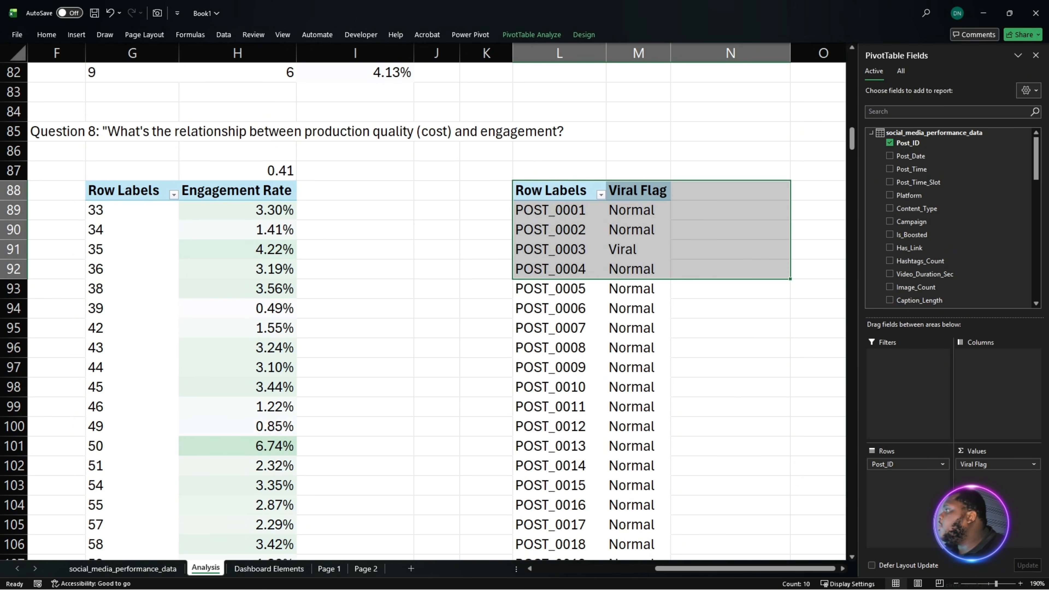
# - Create a Media Type measure in social_media_performance_data with the formula =MAX(social_media_performance_data[Content_Type]) and save it
pyautogui.hotkey('alt', 'Tab')
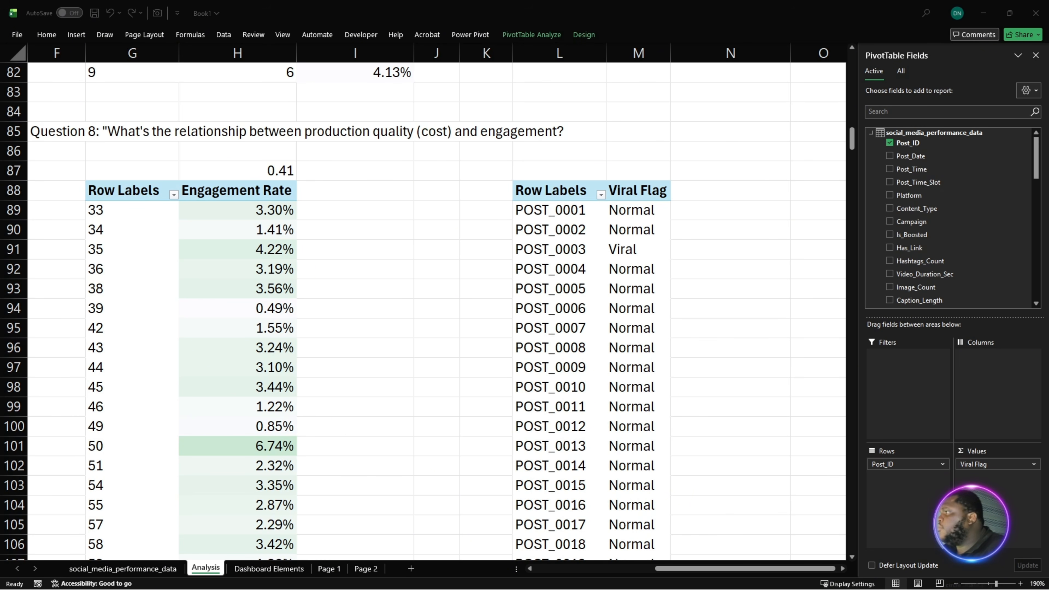
pyautogui.click(913, 130)
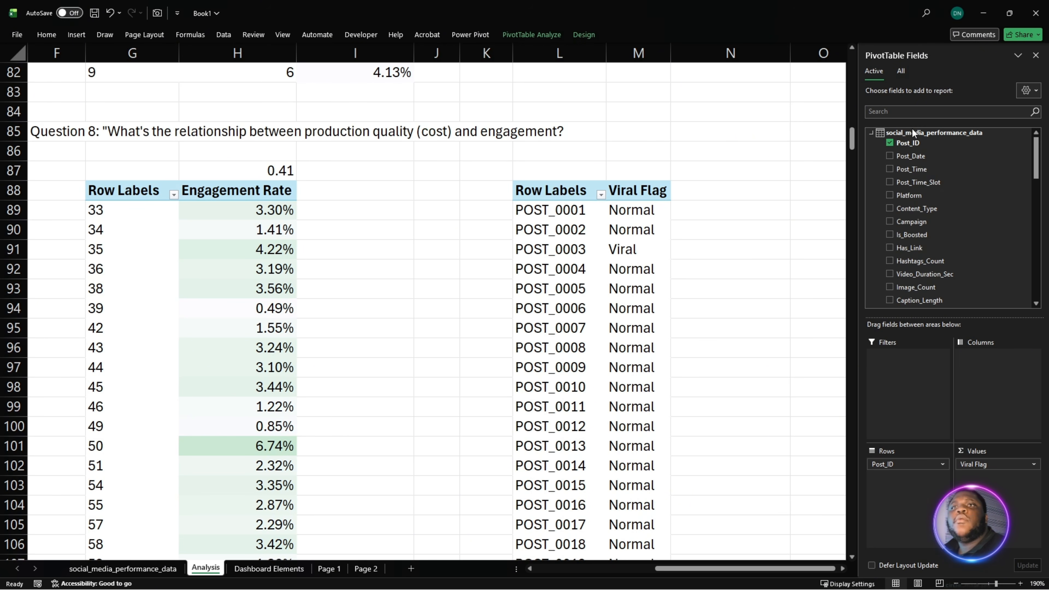
pyautogui.rightClick(932, 133)
pyautogui.click(949, 138)
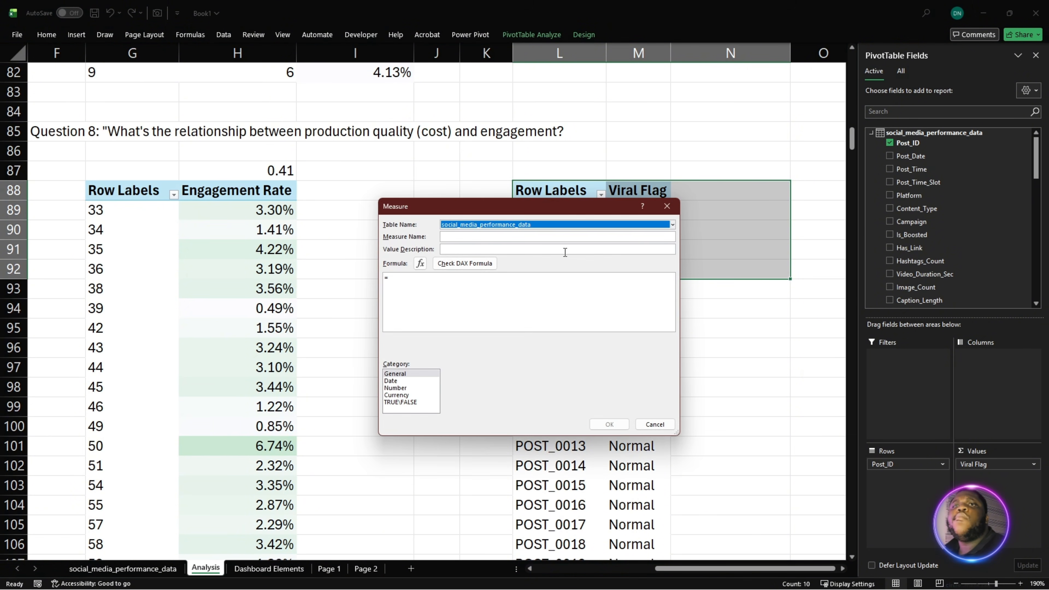
pyautogui.click(536, 238)
pyautogui.write('Media Type')
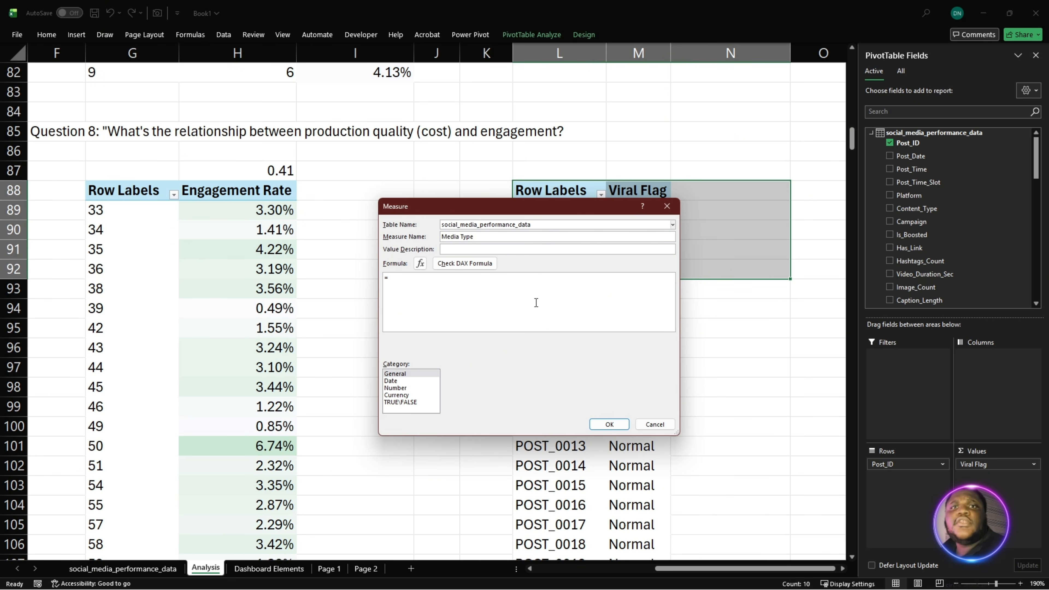
pyautogui.write('MAX(social_media_performance_data[Content_Type])')
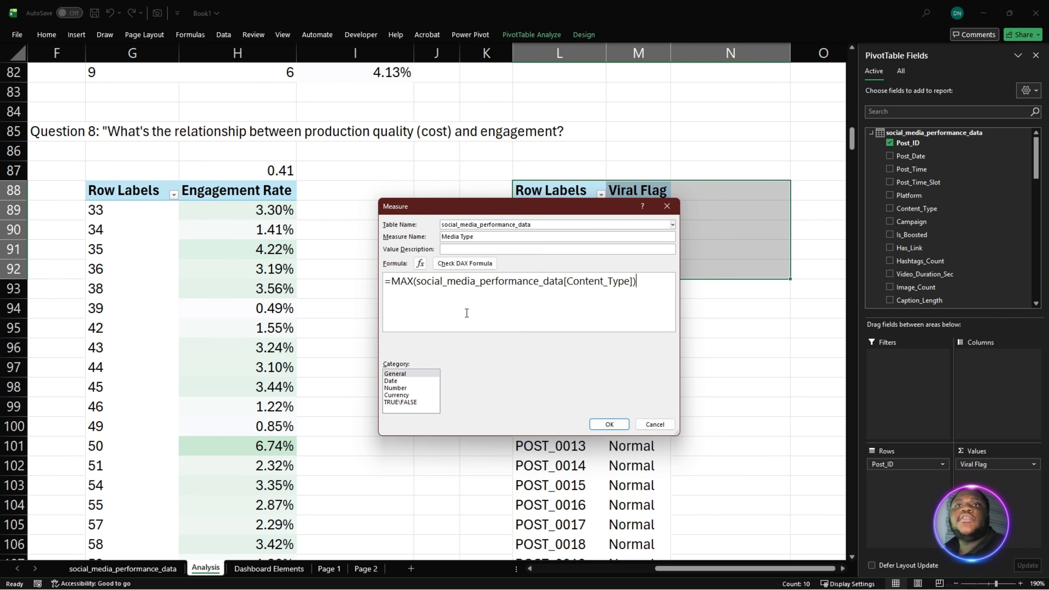
pyautogui.scroll(1, 467, 314)
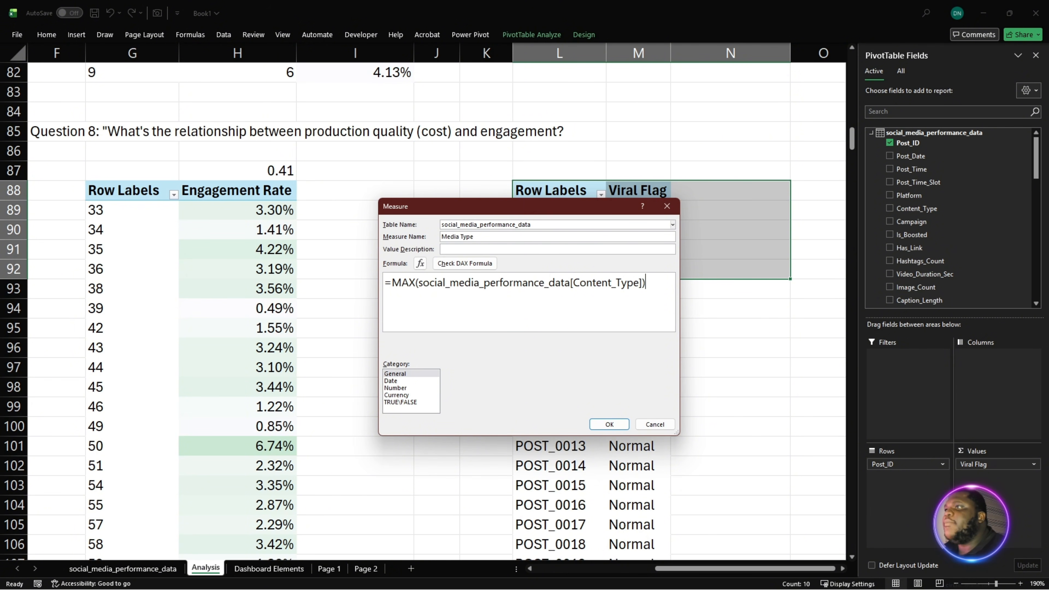
pyautogui.press('Return')
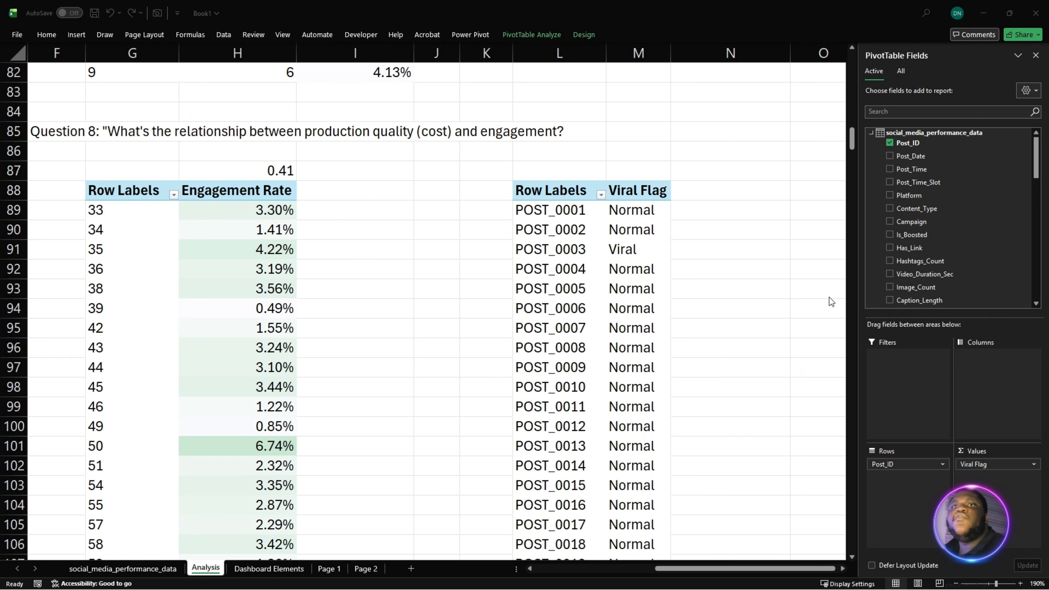
# - Create a Boosted measure in social_media_performance_data with the formula =MAX(social_media_performance_data[Is_Boosted]), check it and save it
pyautogui.rightClick(917, 131)
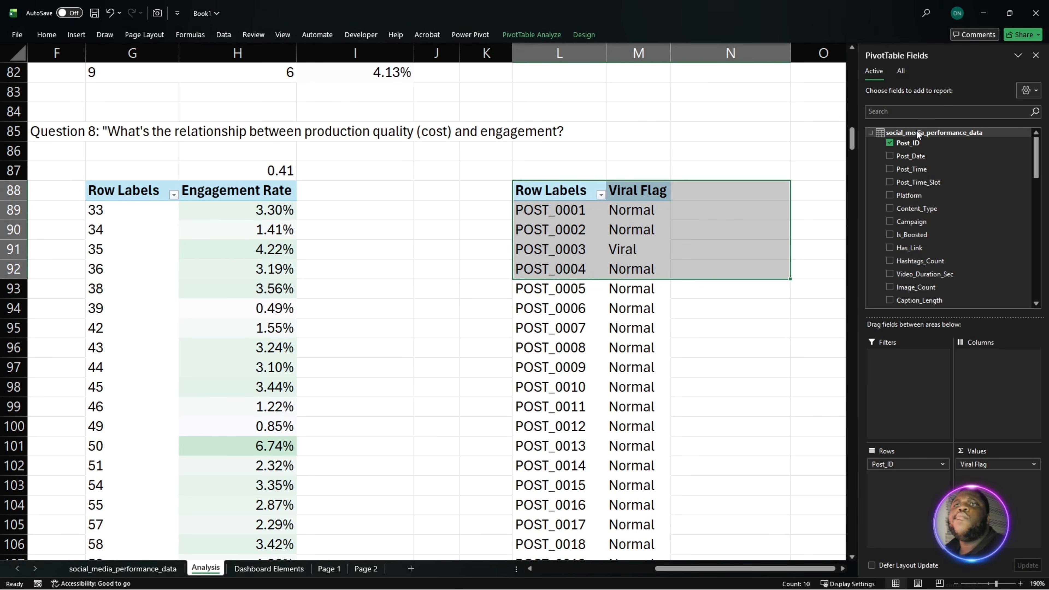
pyautogui.click(940, 136)
pyautogui.click(479, 238)
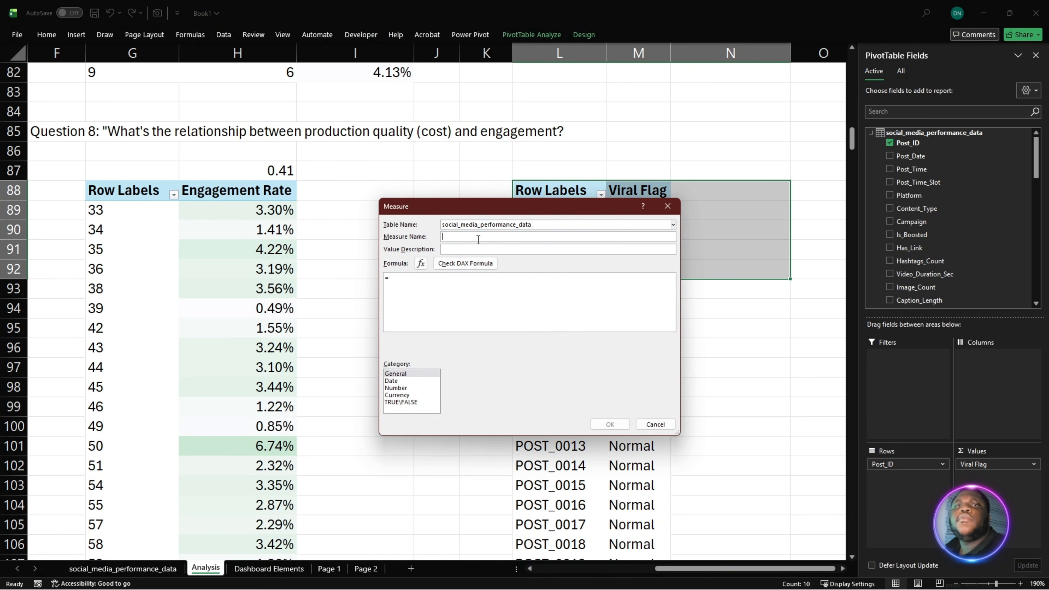
pyautogui.write('B')
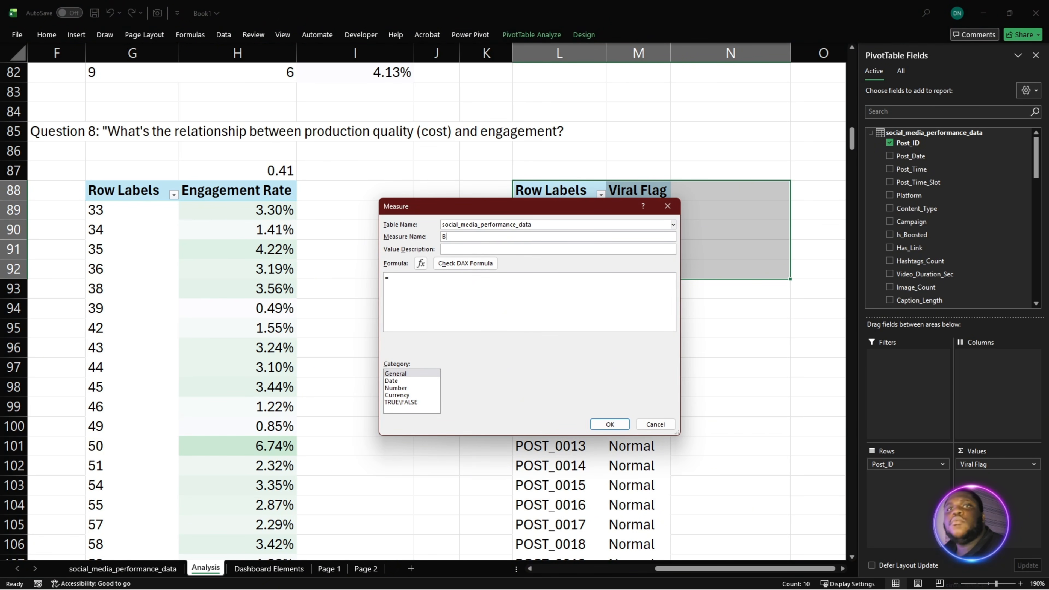
pyautogui.write('oosted')
pyautogui.click(425, 282)
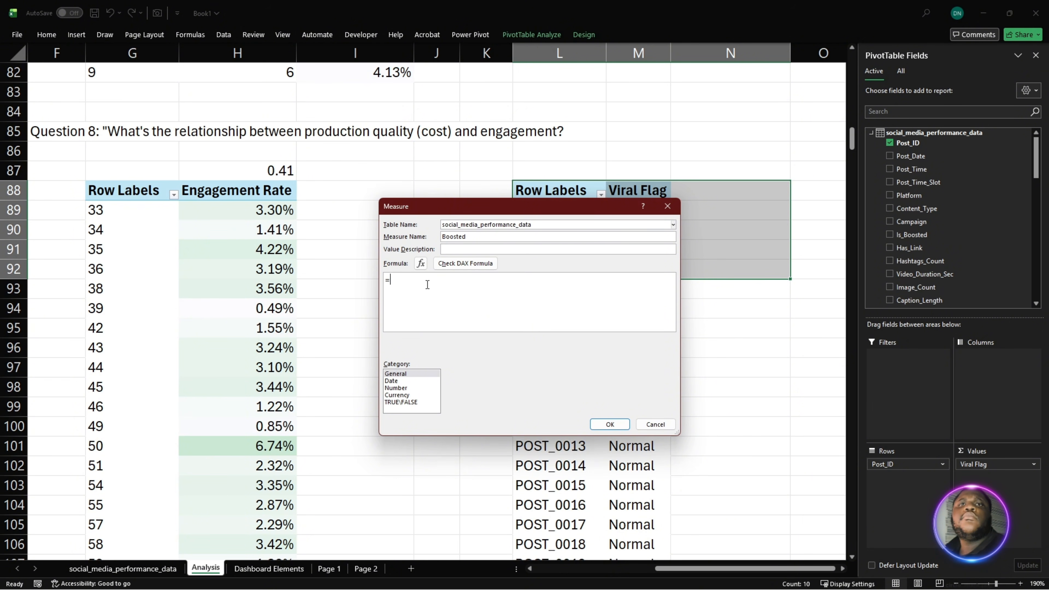
pyautogui.write('=MAX(social_media_performance_data[Is_Boosted])')
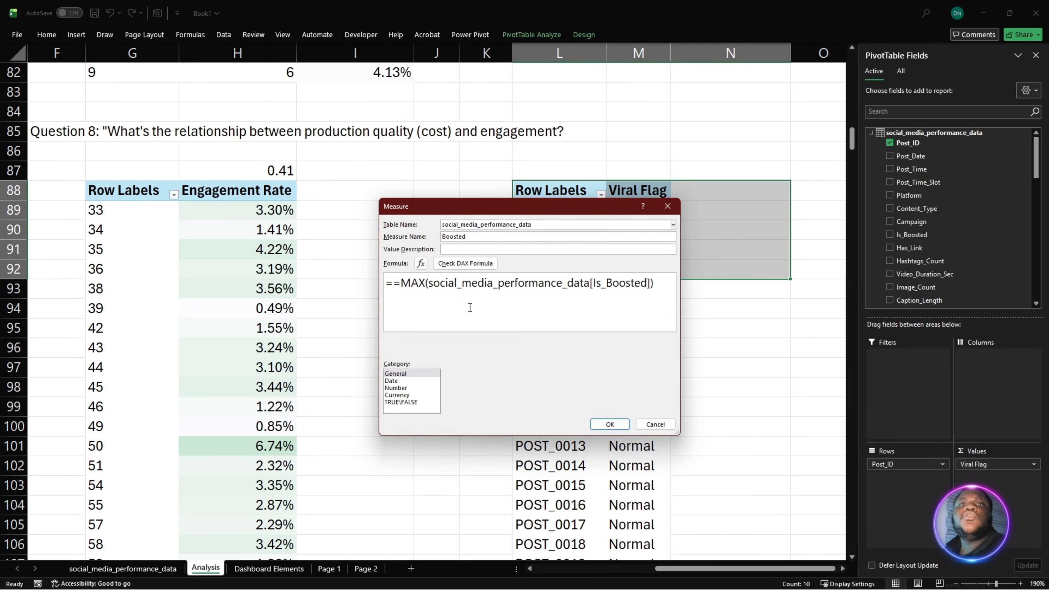
pyautogui.moveTo(401, 287); pyautogui.dragTo(393, 290)
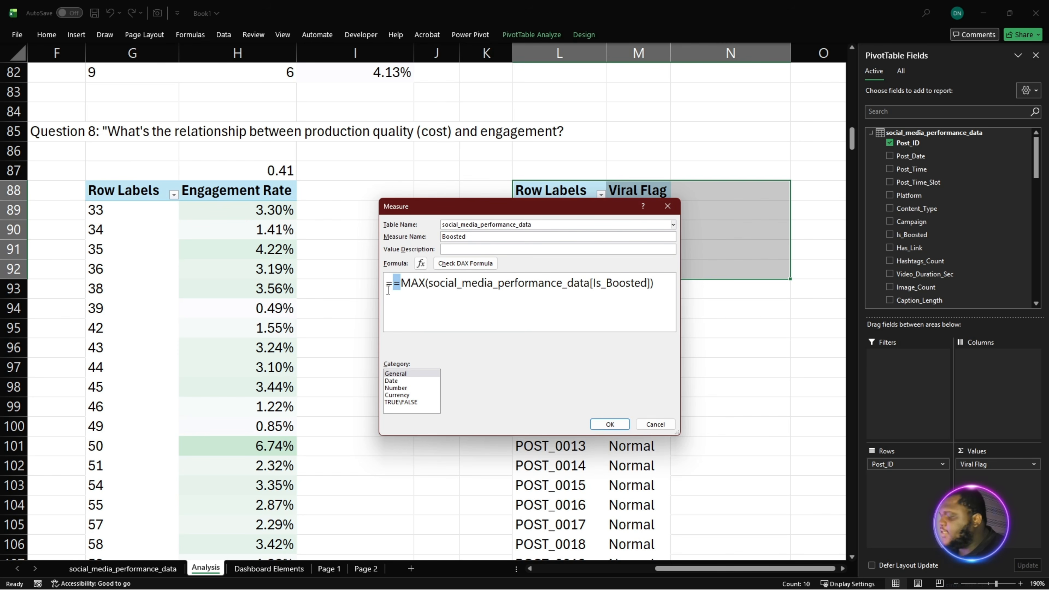
pyautogui.press('BackSpace')
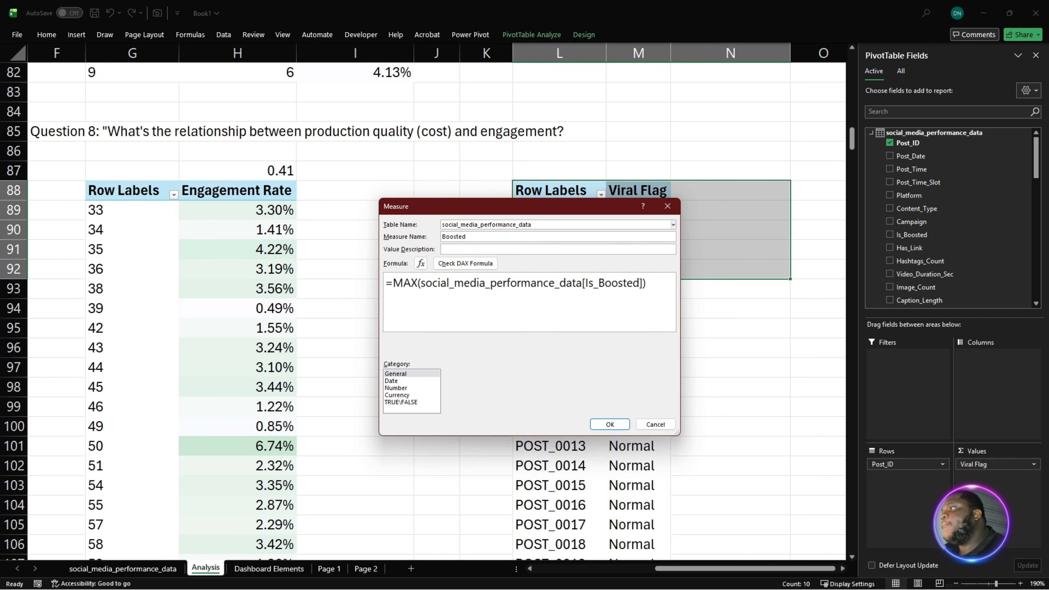
pyautogui.click(465, 264)
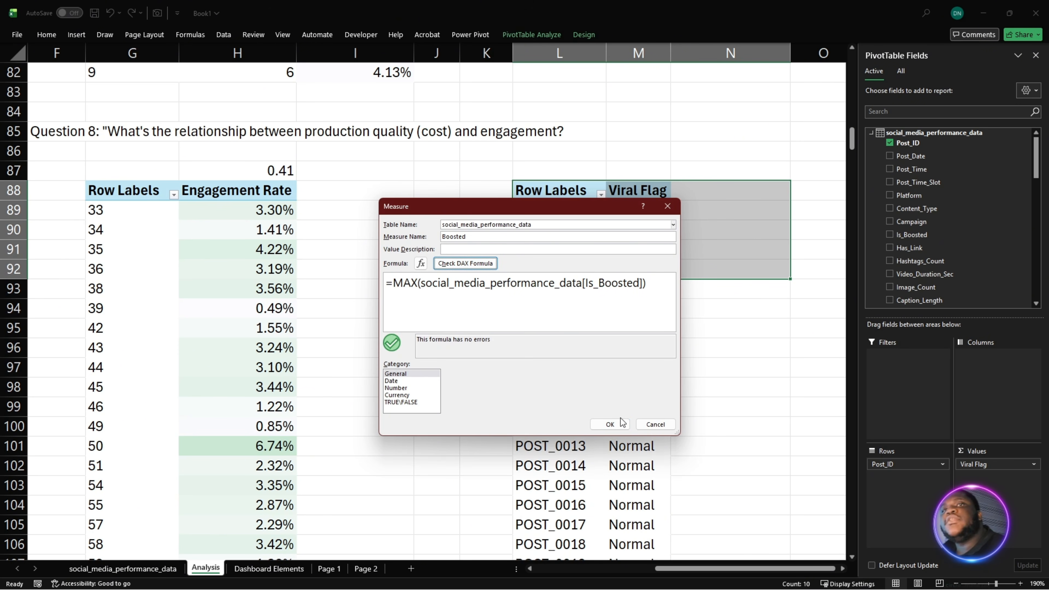
pyautogui.click(609, 424)
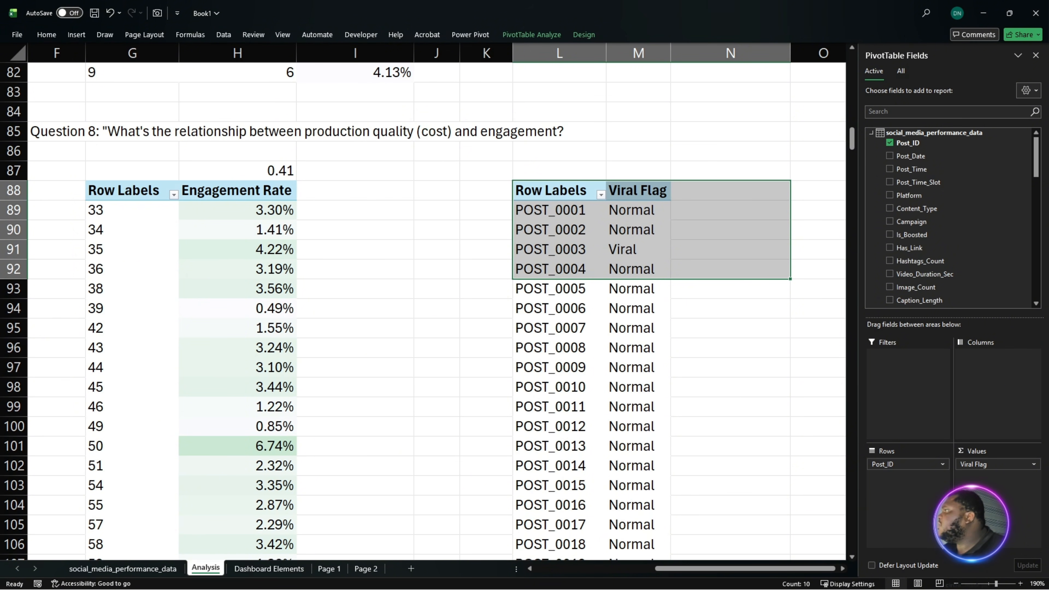
# - Add the Post Platform, Media Type and Boosted measures as values after Viral Flag in the Post_ID PivotTable
pyautogui.scroll(-15, 948, 195)
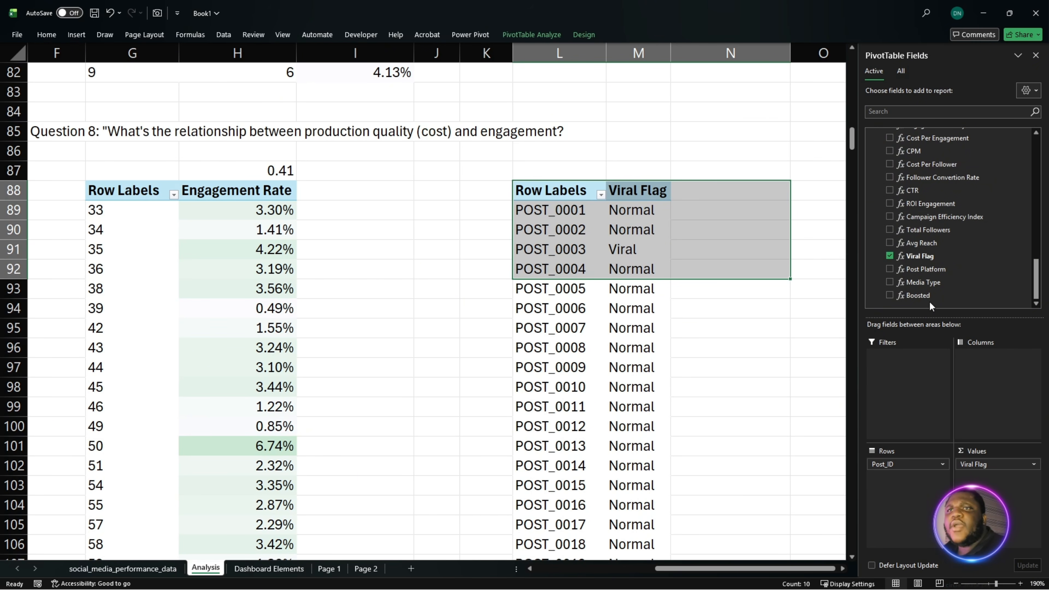
pyautogui.moveTo(930, 276); pyautogui.dragTo(995, 480)
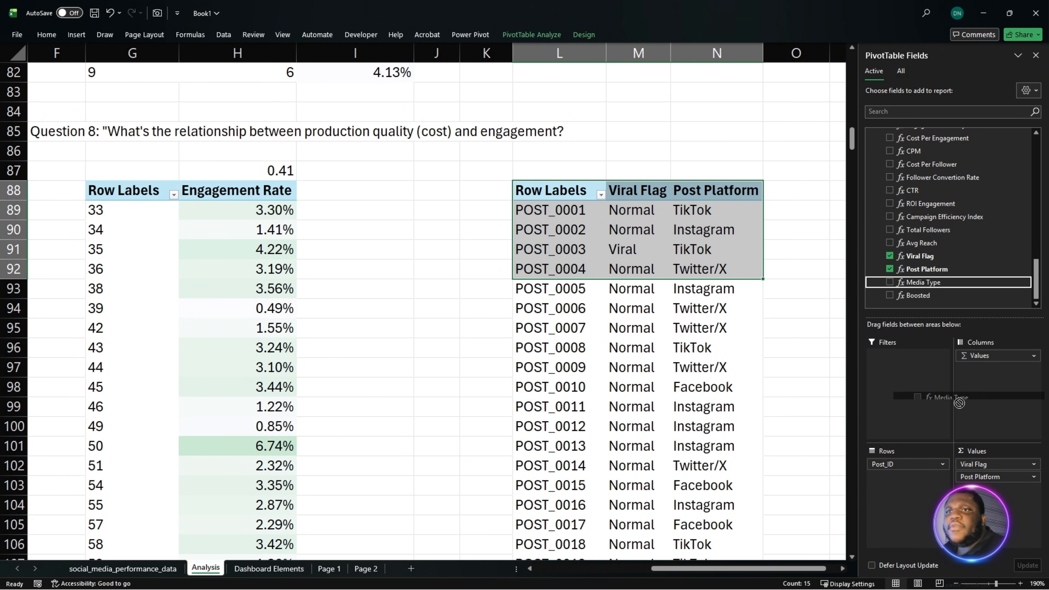
pyautogui.click(889, 282)
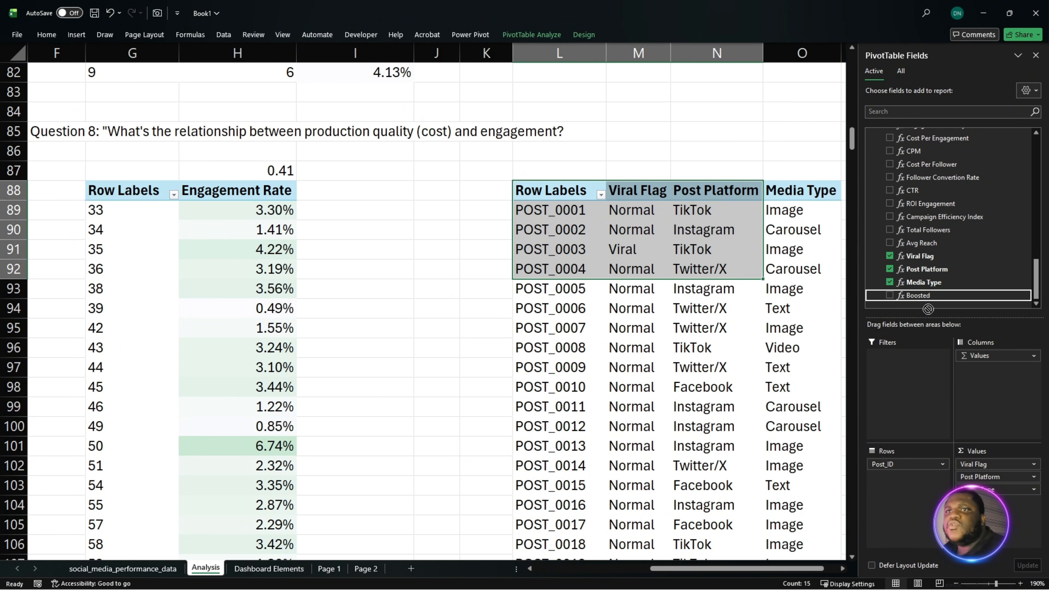
pyautogui.click(918, 295)
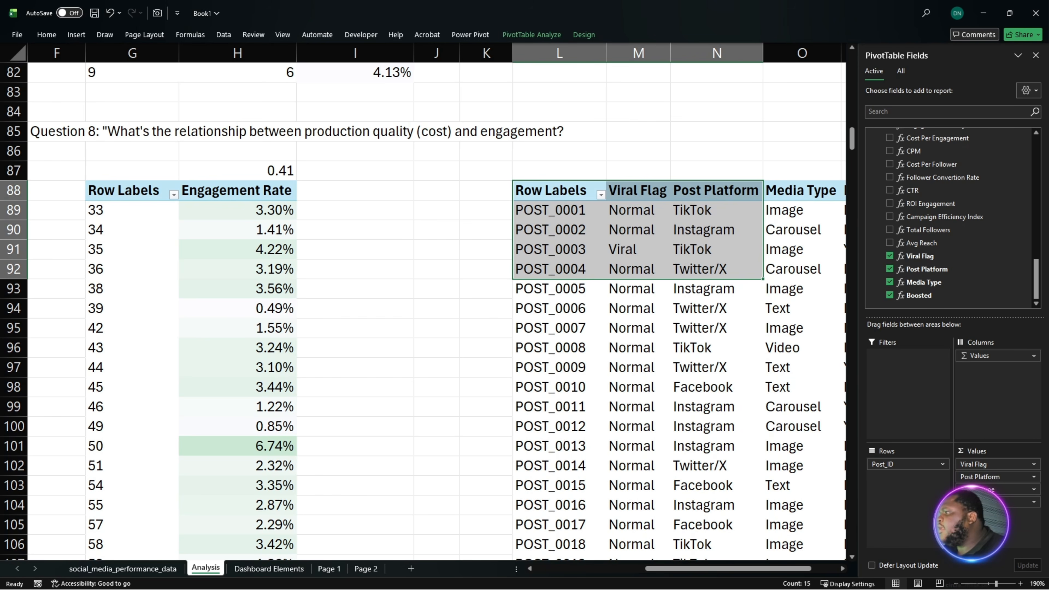
# - Add the Total Engagement measure as a value after Boosted in the Post_ID PivotTable
pyautogui.hotkey('alt', 'Tab')
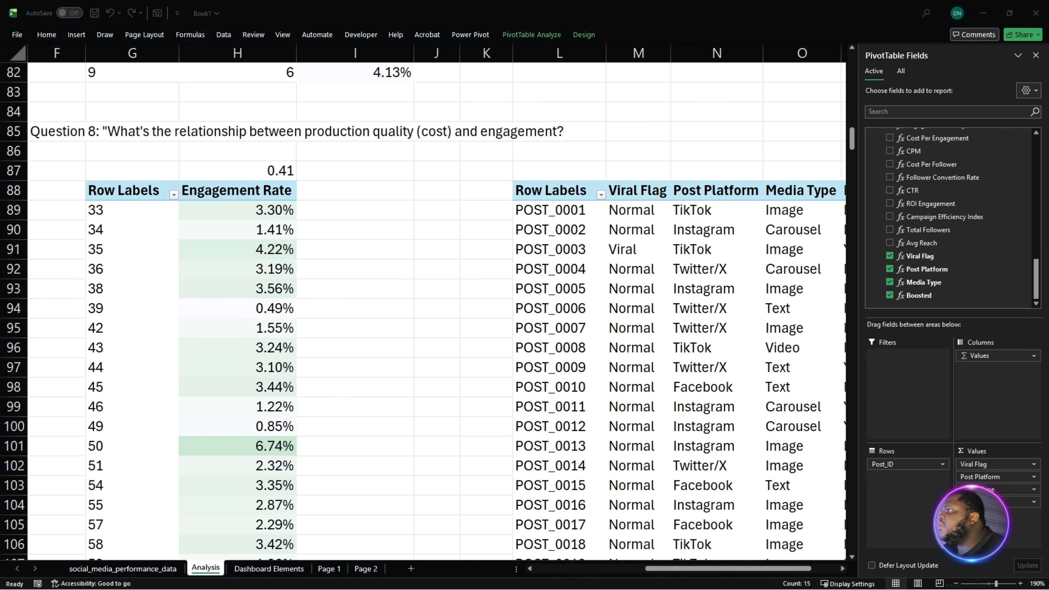
pyautogui.moveTo(798, 570); pyautogui.dragTo(832, 572)
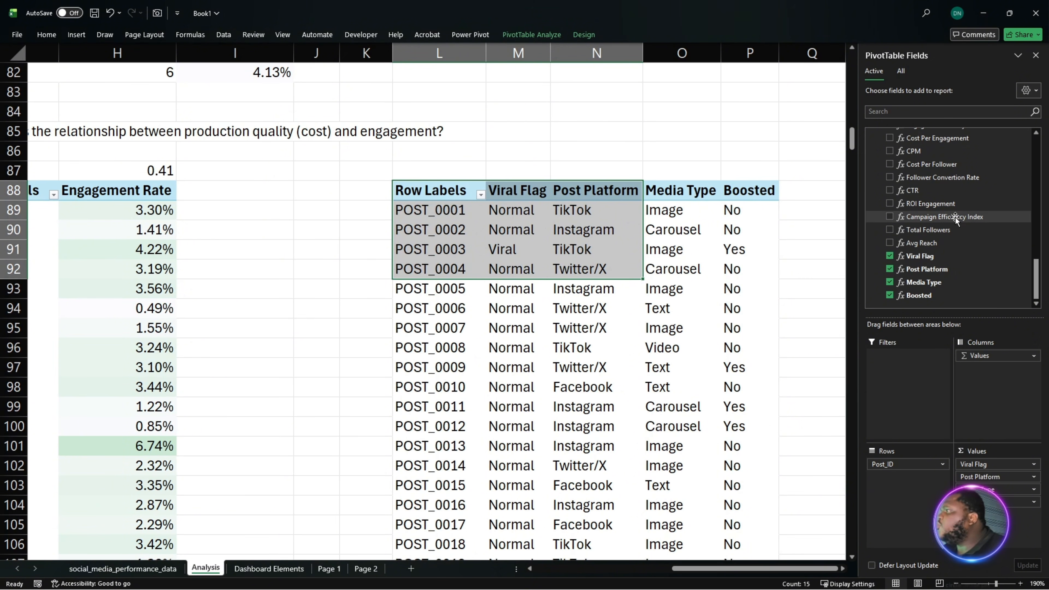
pyautogui.scroll(2, 958, 203)
pyautogui.scroll(2, 958, 202)
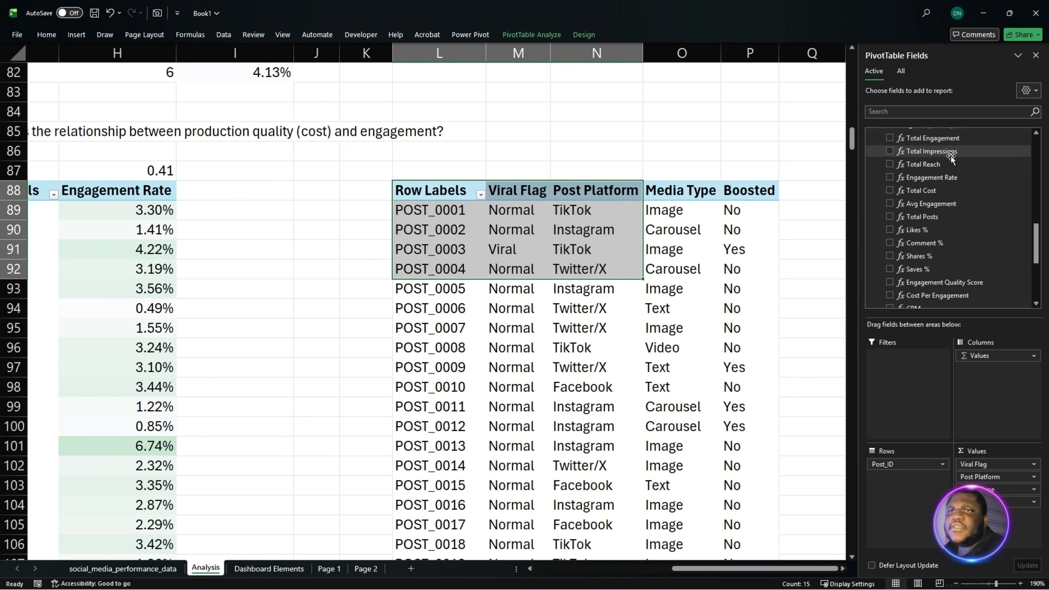
pyautogui.click(932, 138)
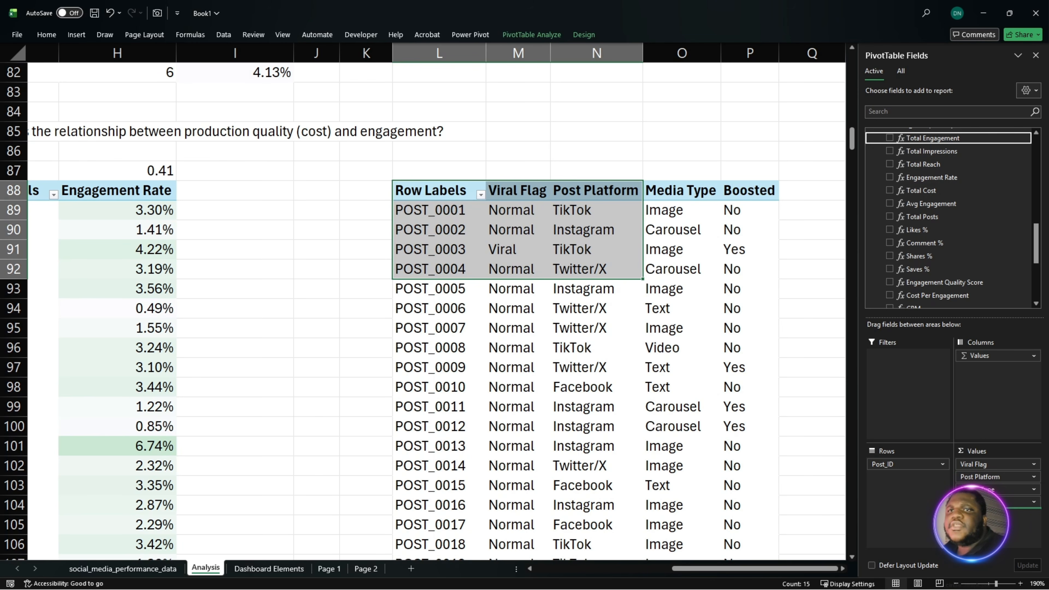
pyautogui.moveTo(801, 569); pyautogui.dragTo(818, 570)
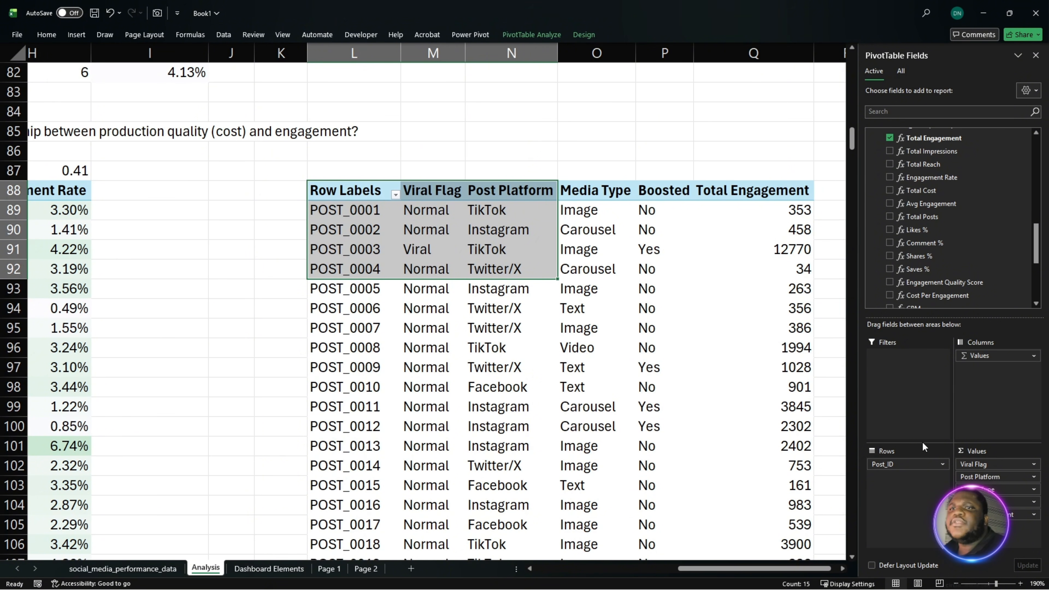
# - Add Is_Viral as a report filter on the Post_ID PivotTable and restrict it to Viral only
pyautogui.scroll(-4, 925, 253)
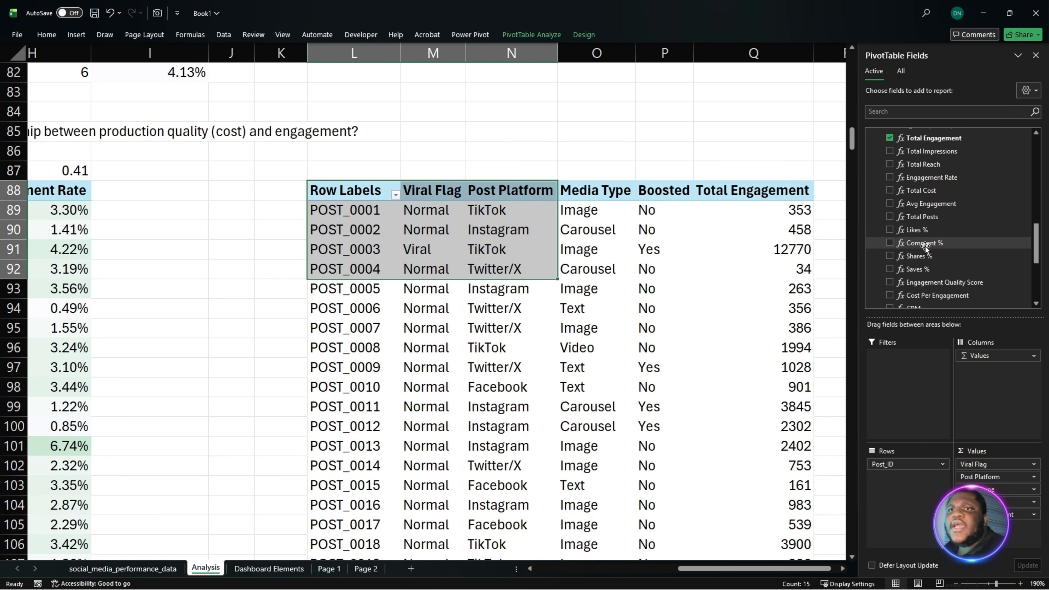
pyautogui.scroll(5, 928, 253)
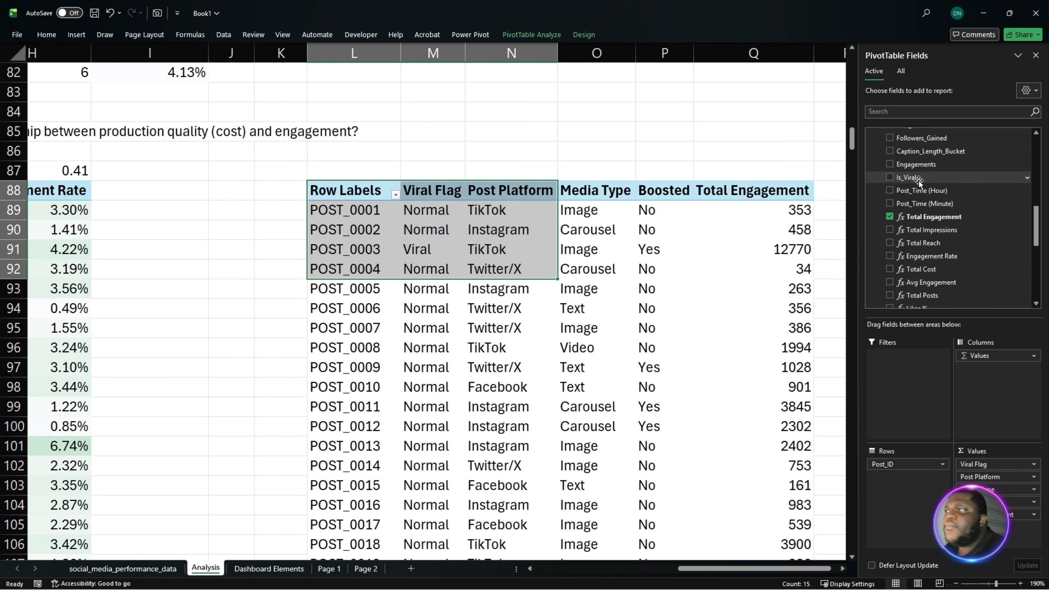
pyautogui.moveTo(918, 181); pyautogui.dragTo(903, 387)
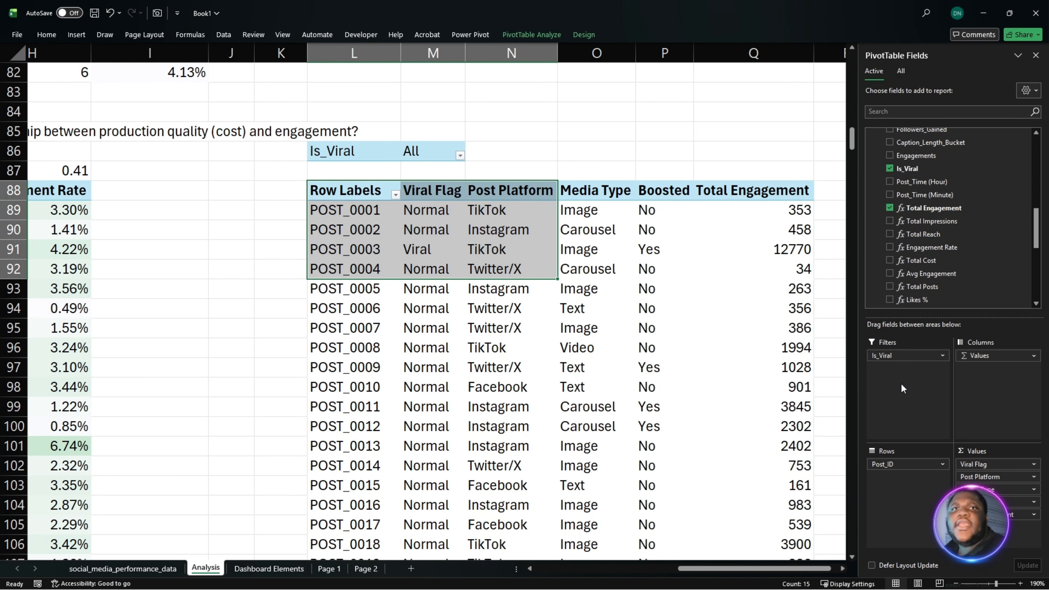
pyautogui.click(460, 155)
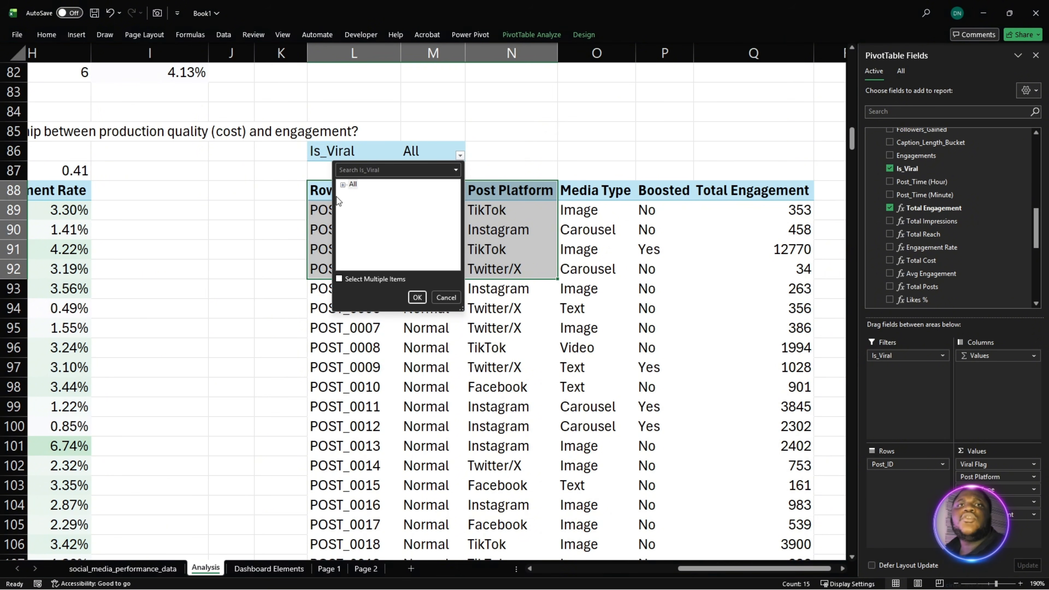
pyautogui.click(345, 281)
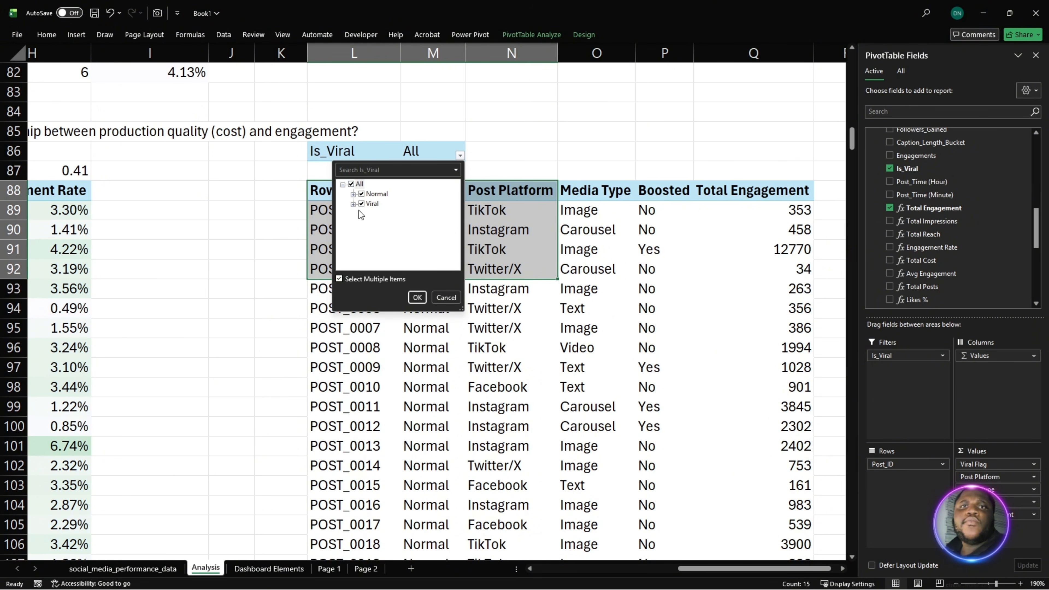
pyautogui.click(361, 195)
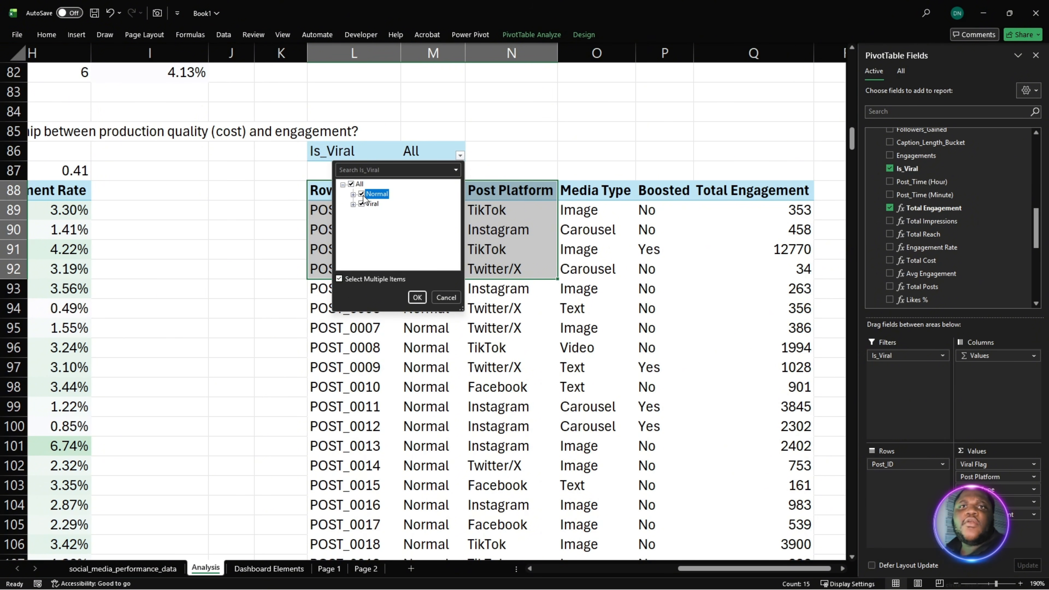
pyautogui.click(419, 299)
pyautogui.click(461, 366)
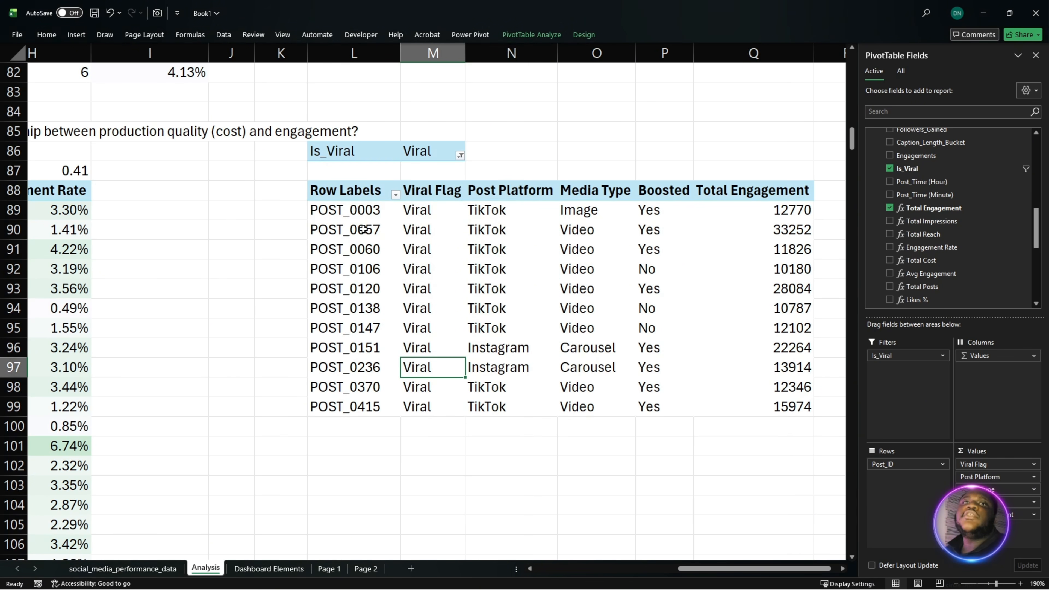
pyautogui.moveTo(347, 229); pyautogui.dragTo(691, 211)
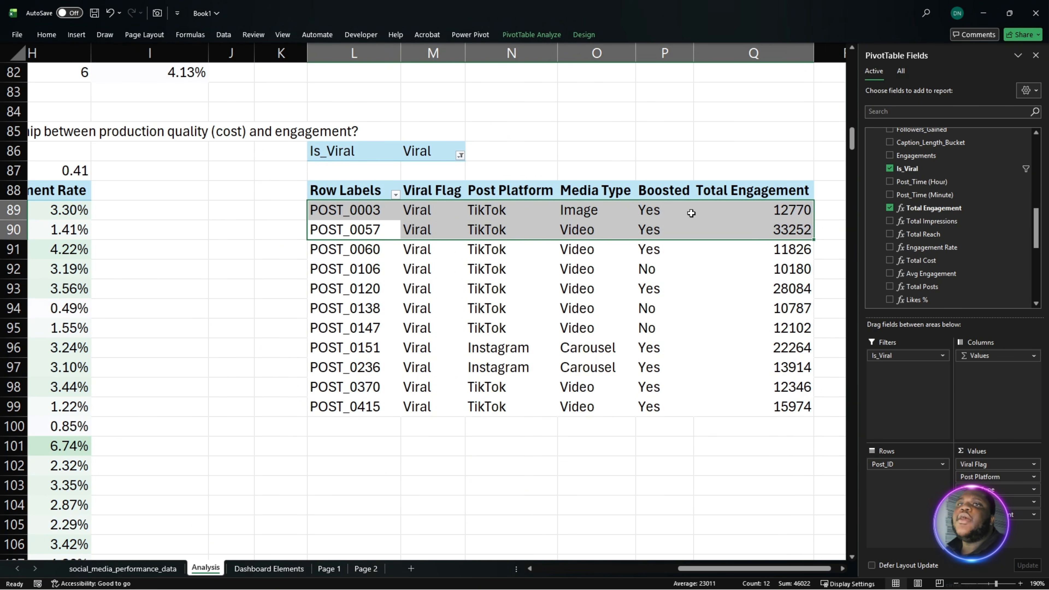
pyautogui.click(691, 211)
pyautogui.moveTo(363, 211); pyautogui.dragTo(752, 403)
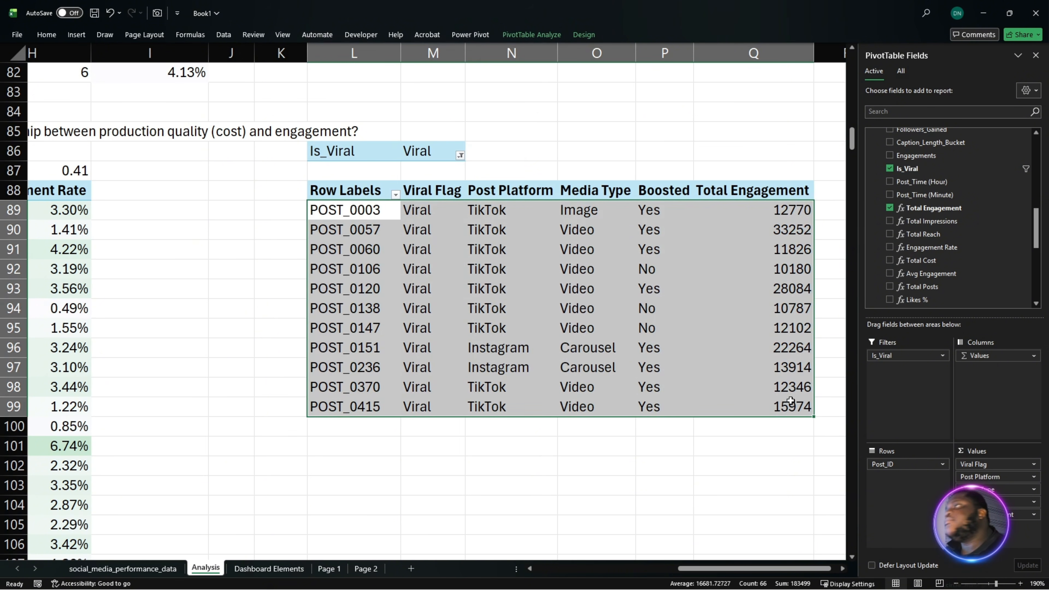
pyautogui.hotkey('alt', 'Tab')
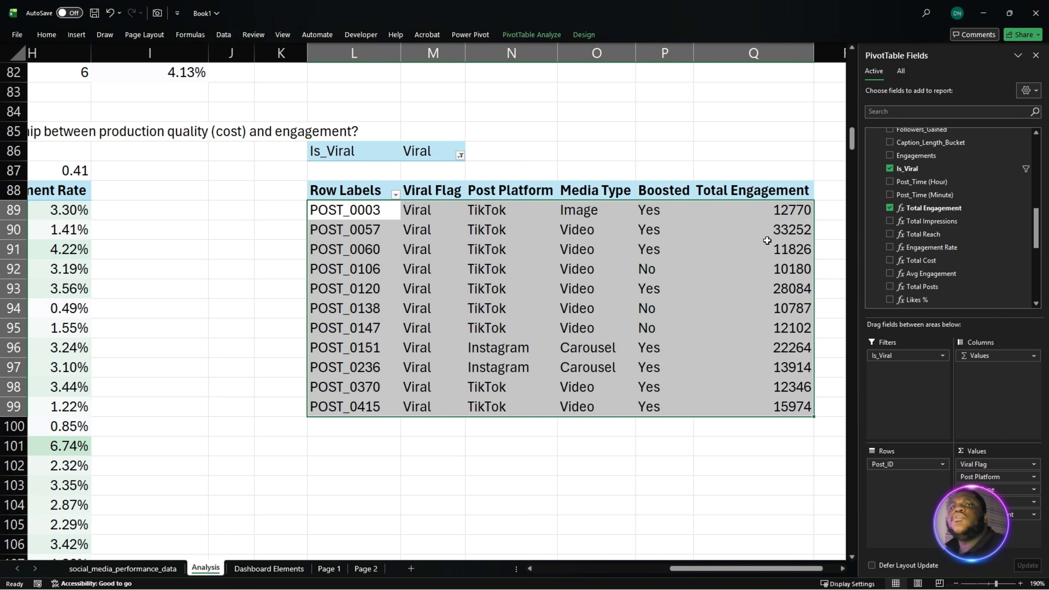
# - Start a custom solid-fill data bar rule for the Total Engagement values in Q89:Q99 and paste a custom pink hex code as the bar colour
pyautogui.moveTo(769, 209); pyautogui.dragTo(782, 401)
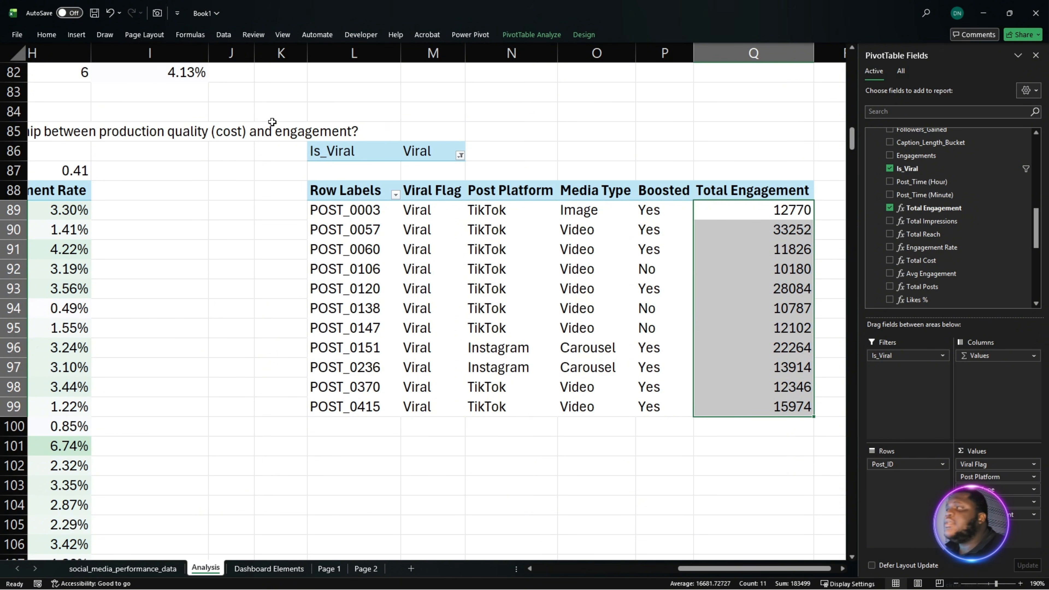
pyautogui.click(43, 33)
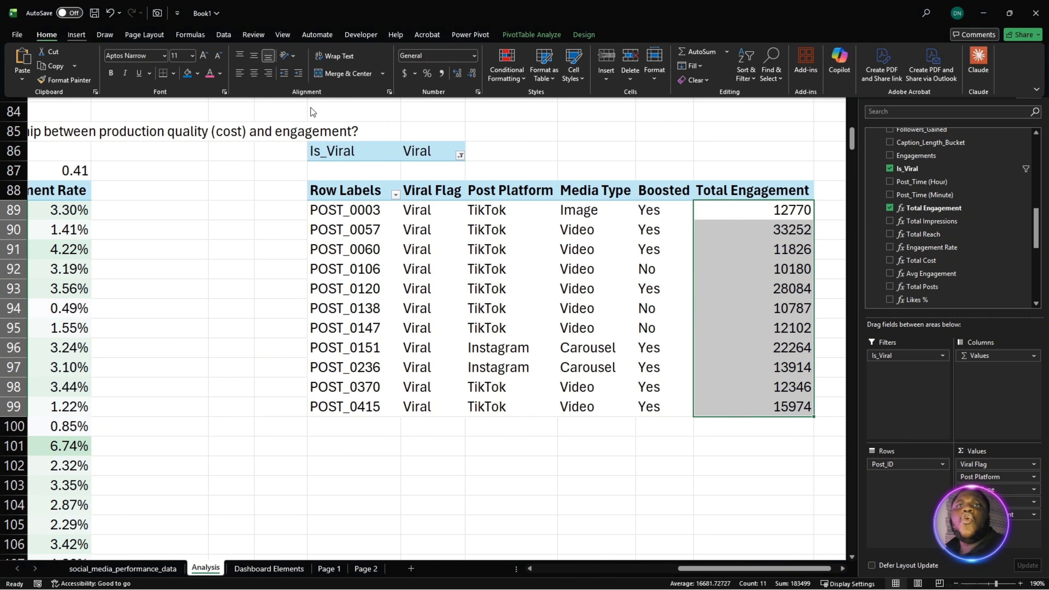
pyautogui.click(507, 68)
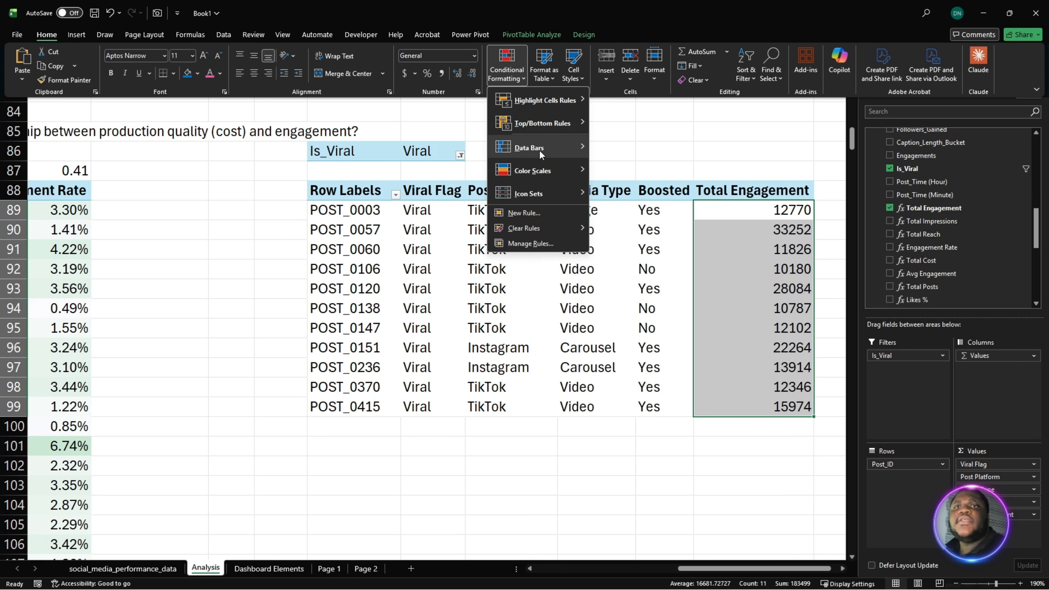
pyautogui.moveTo(548, 148)
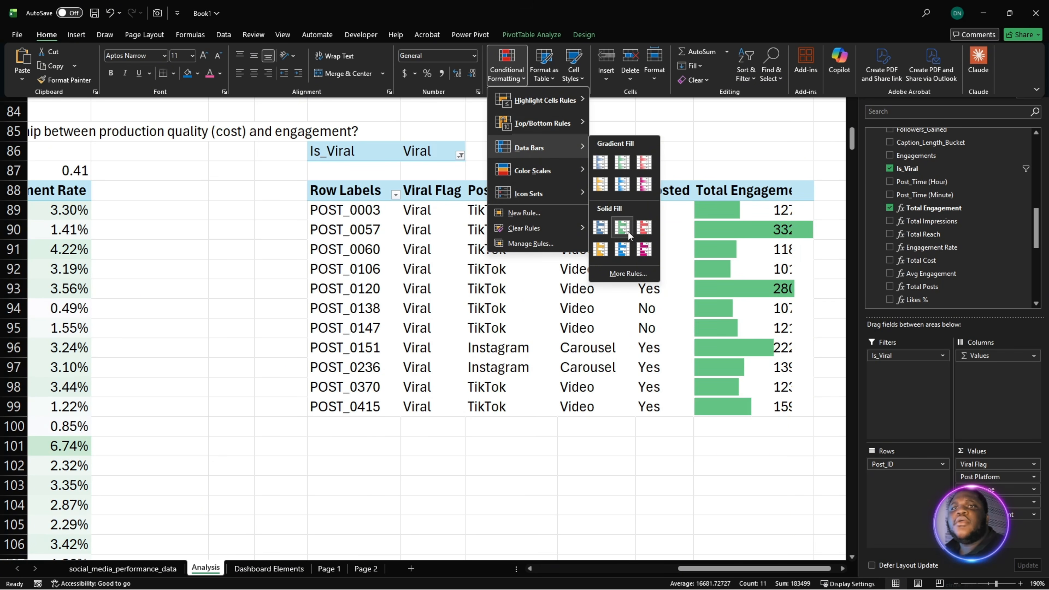
pyautogui.click(635, 285)
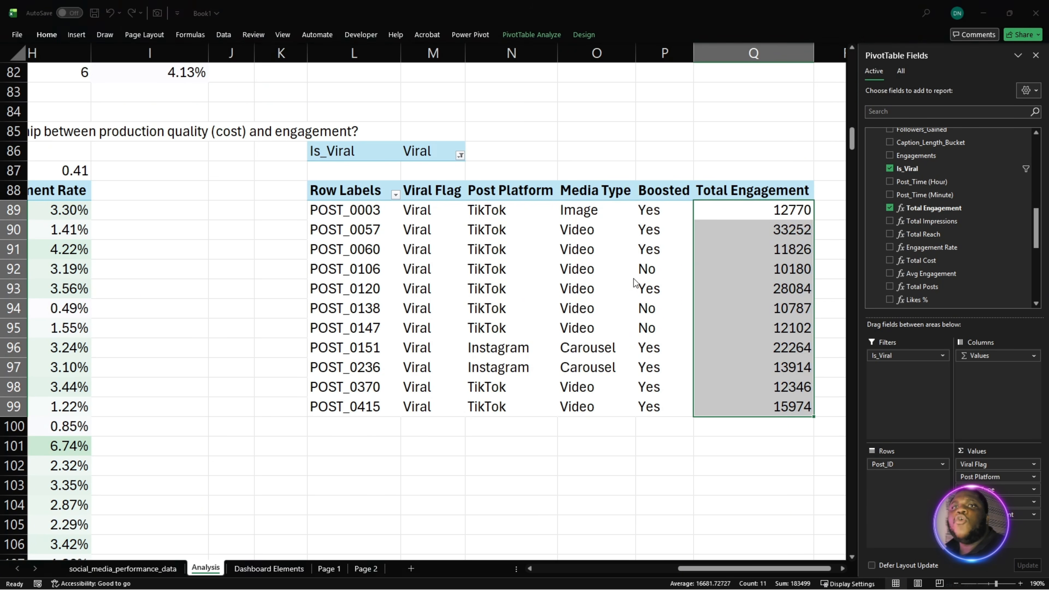
pyautogui.moveTo(428, 113); pyautogui.dragTo(405, 95)
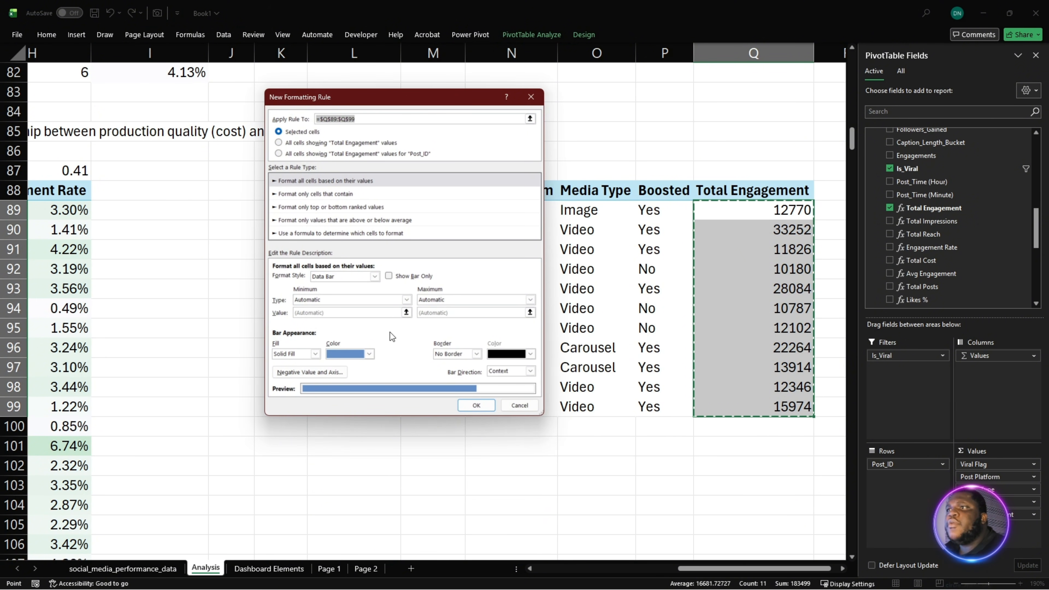
pyautogui.click(364, 355)
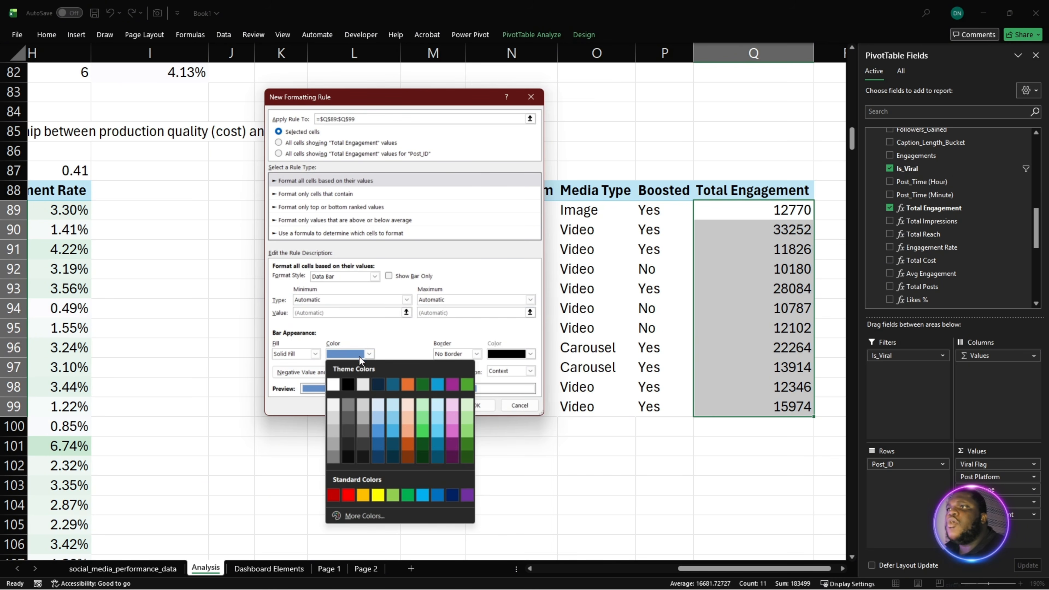
pyautogui.click(364, 516)
pyautogui.click(415, 324)
pyautogui.hotkey('ctrl', 'a')
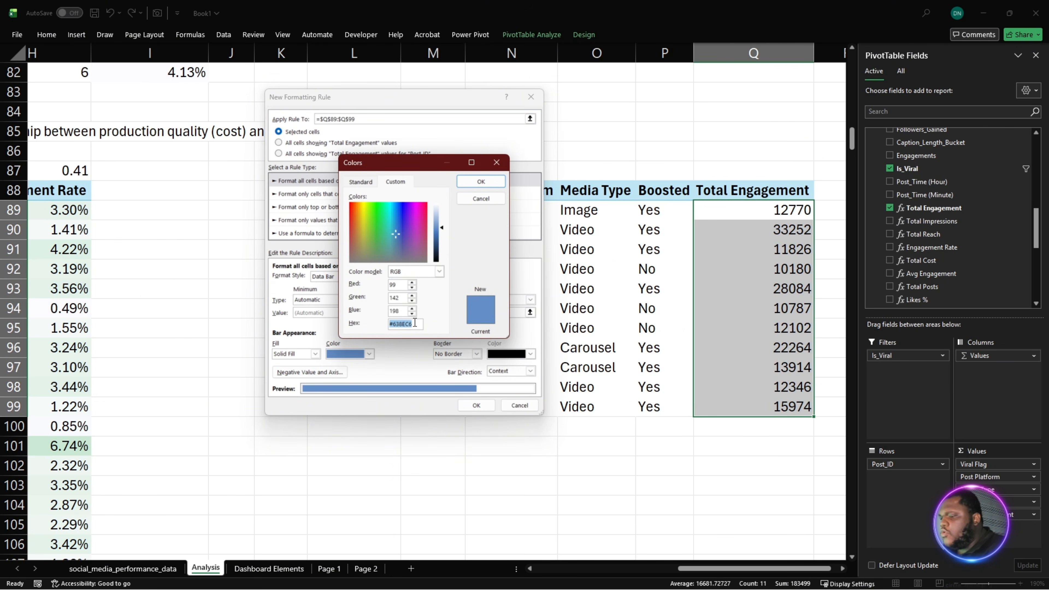
pyautogui.write('#EF5CA0')
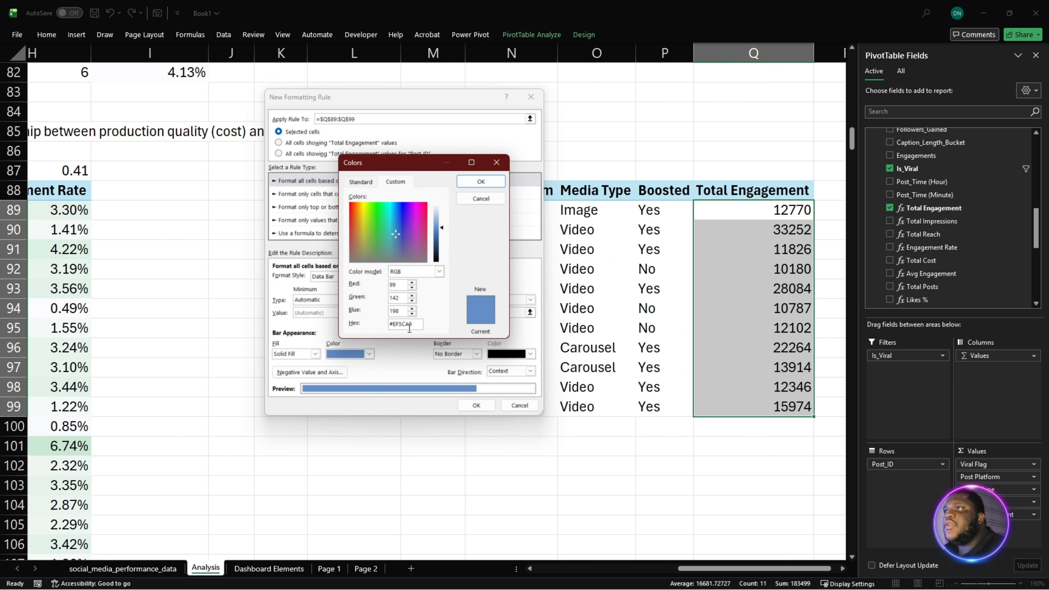
pyautogui.click(475, 183)
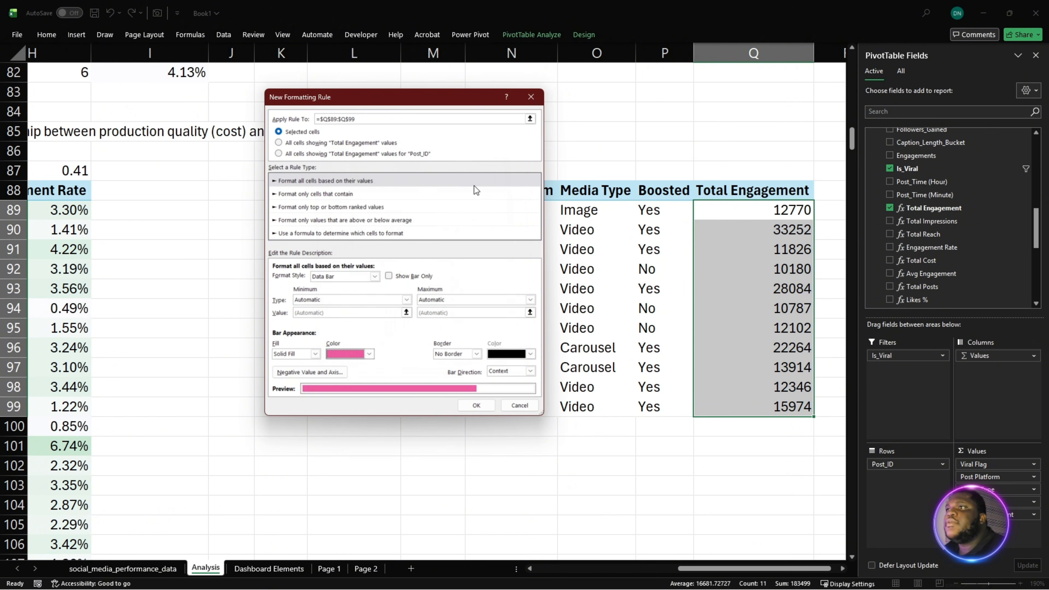
# - Give the data bars a solid dark grey border, show only the bars, and apply the rule
pyautogui.click(479, 354)
pyautogui.click(453, 371)
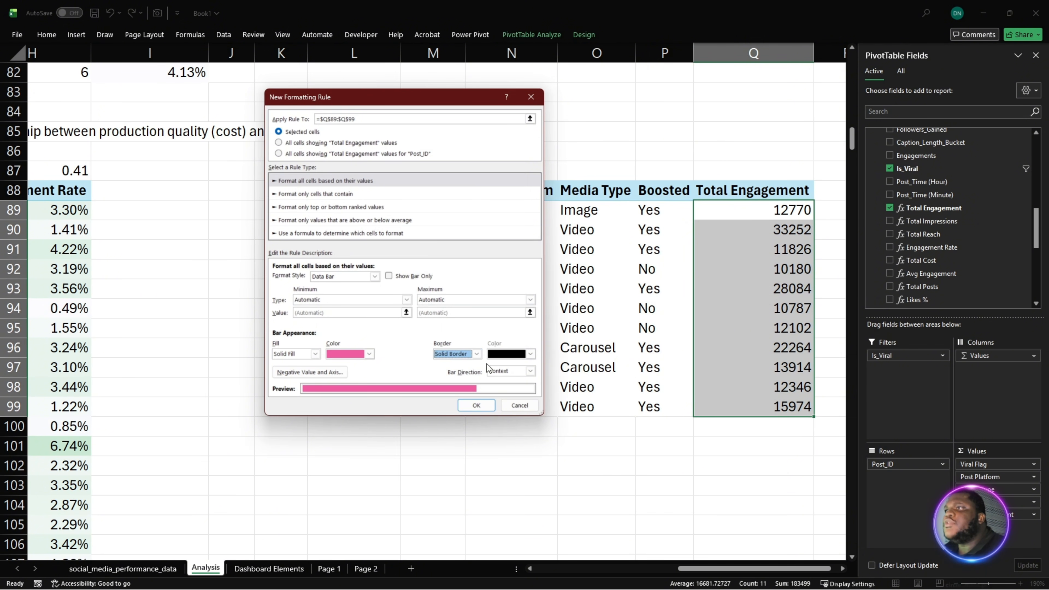
pyautogui.click(522, 354)
pyautogui.click(511, 431)
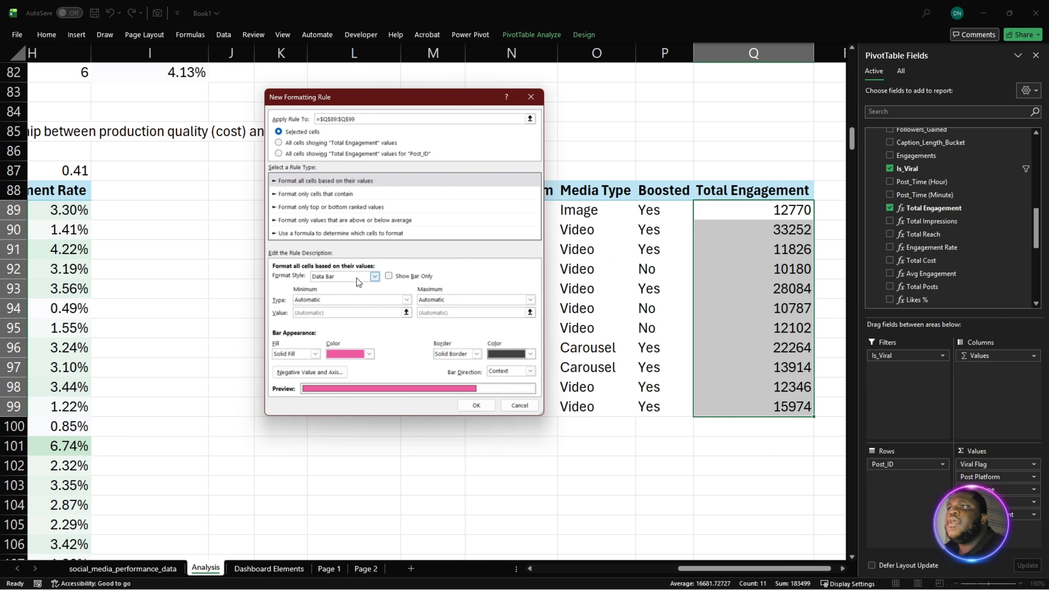
pyautogui.click(389, 275)
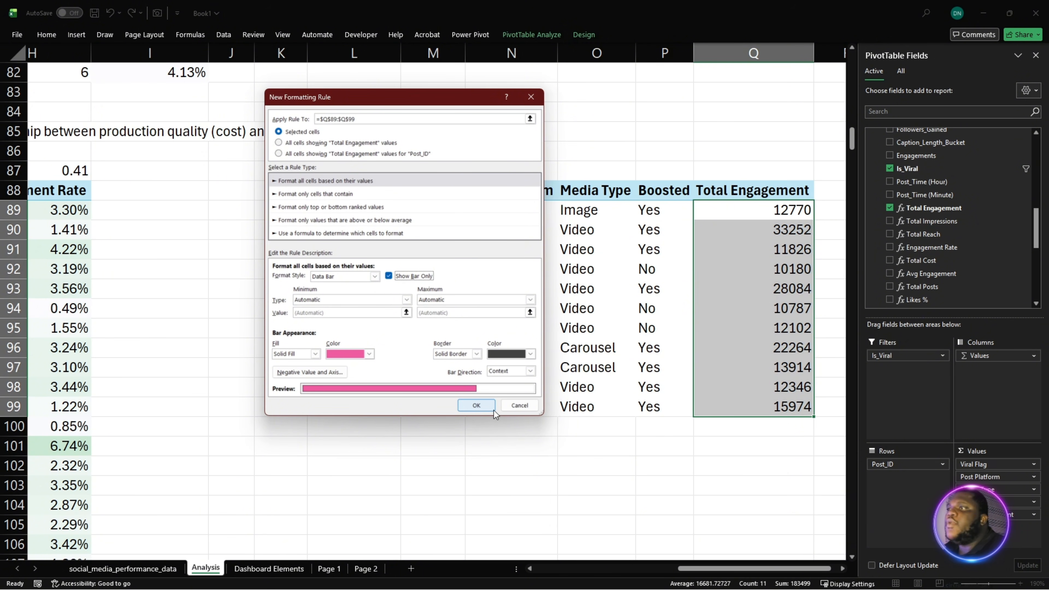
pyautogui.click(475, 405)
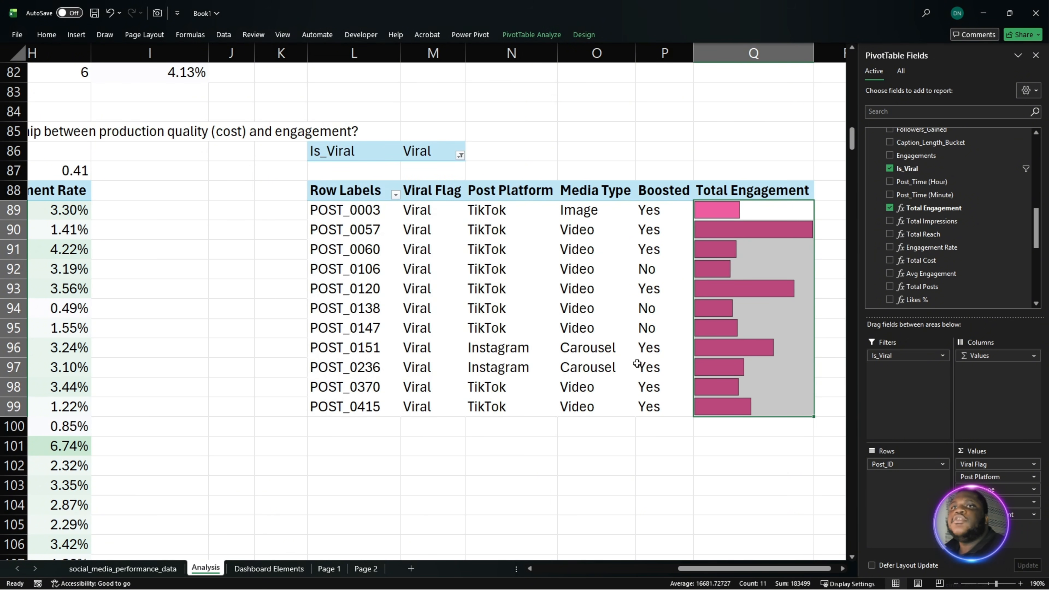
pyautogui.click(687, 273)
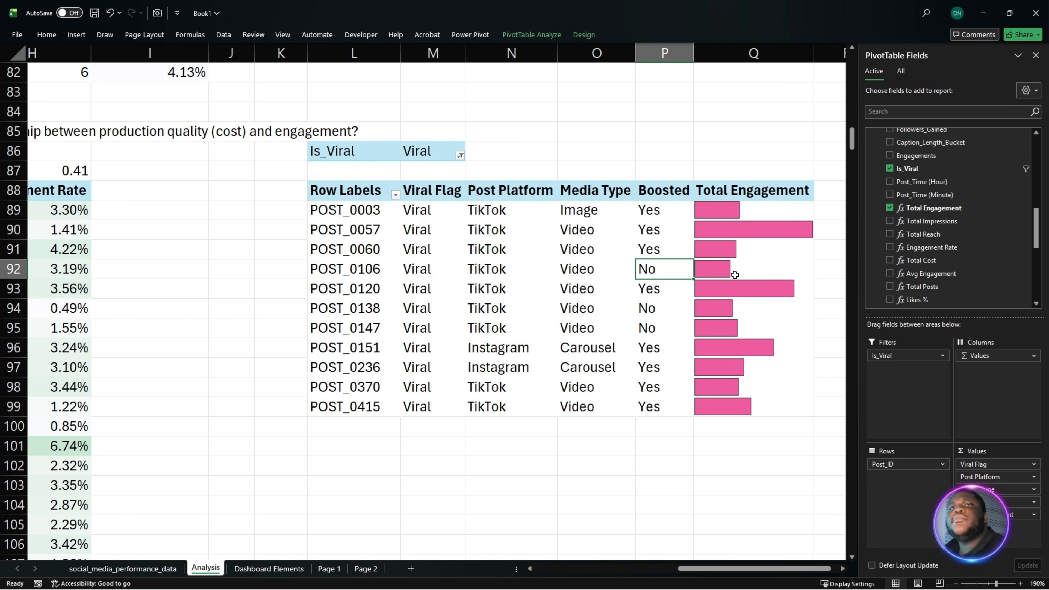
# - Sort the viral posts by Total Engagement from largest to smallest
pyautogui.click(740, 230)
pyautogui.rightClick(743, 232)
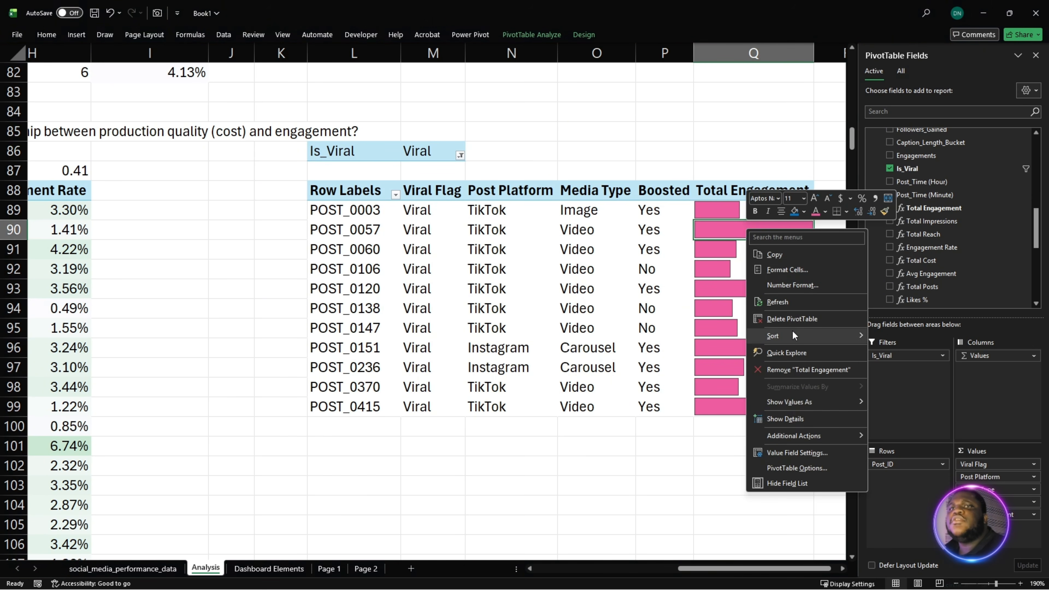
pyautogui.moveTo(793, 336)
pyautogui.click(909, 352)
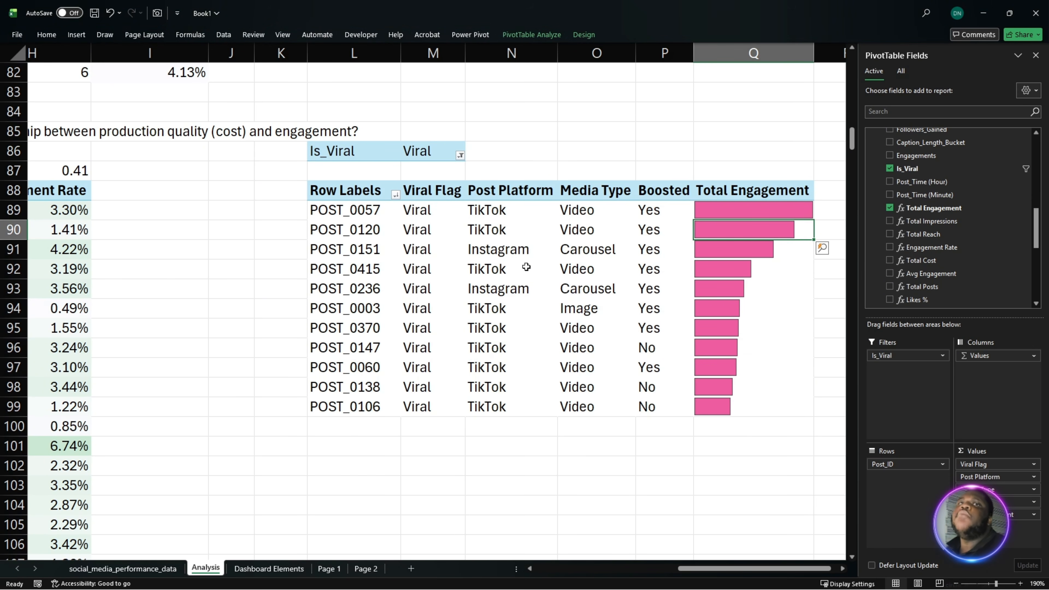
pyautogui.moveTo(351, 210); pyautogui.dragTo(728, 401)
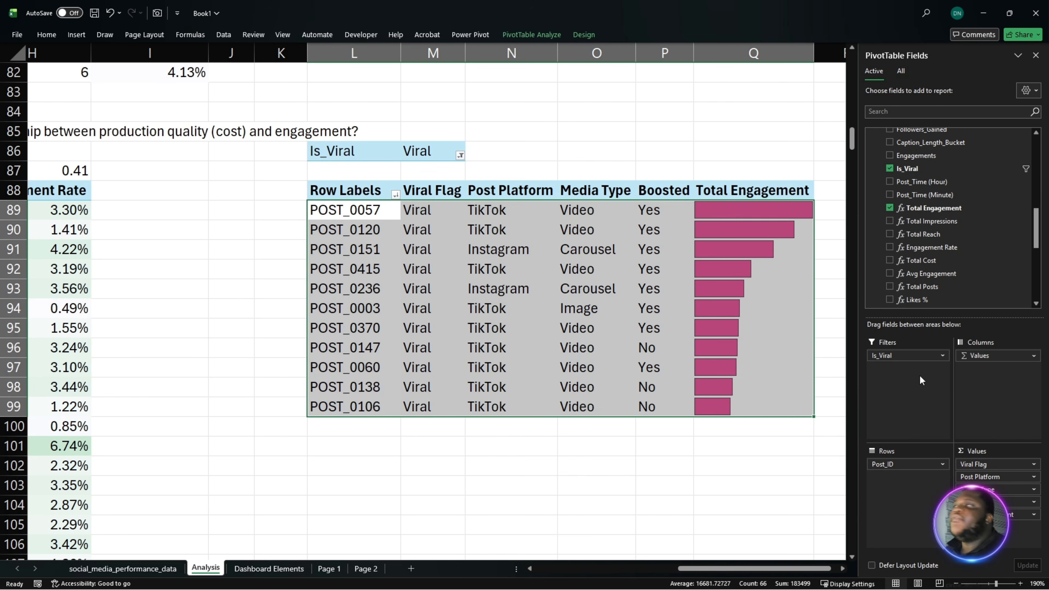
pyautogui.hotkey('alt', 'Tab')
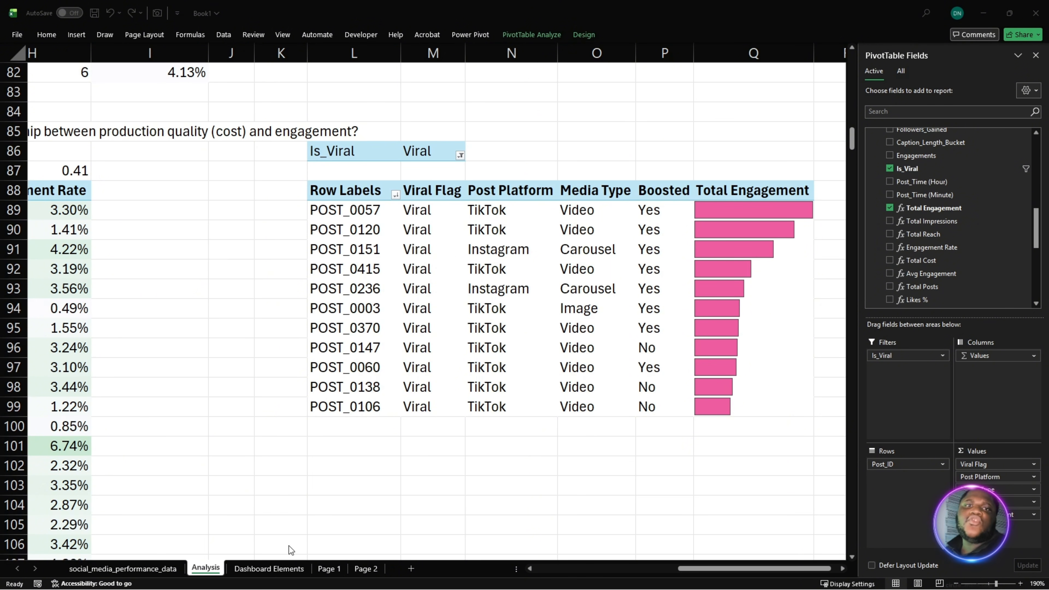
pyautogui.click(259, 574)
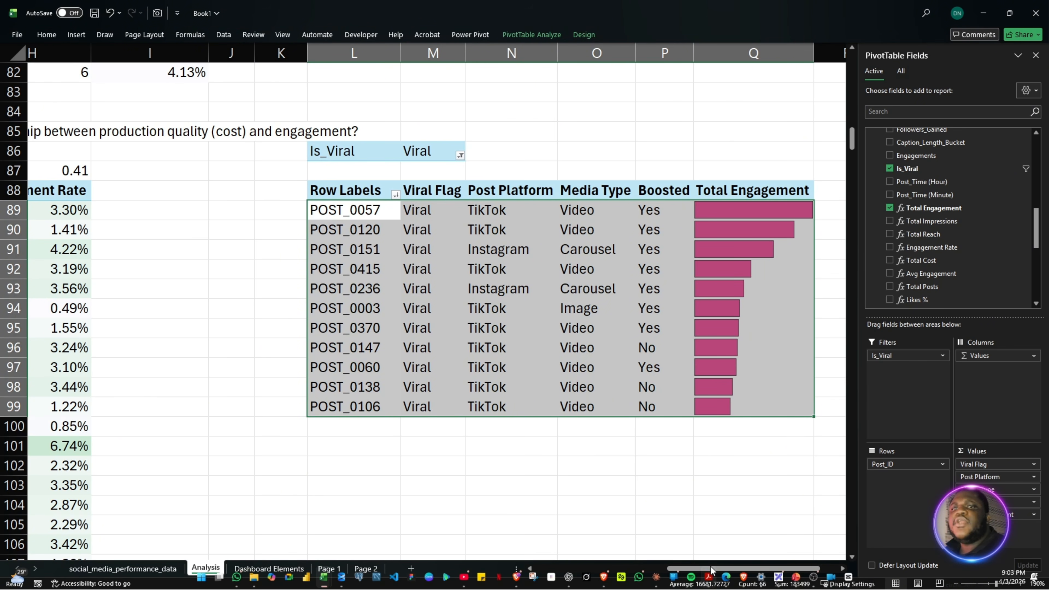
# - Copy the Essentials KPI PivotTable and paste it at M5, beyond the blue divider on the Analysis sheet
pyautogui.moveTo(687, 569); pyautogui.dragTo(626, 570)
pyautogui.scroll(20, 676, 458)
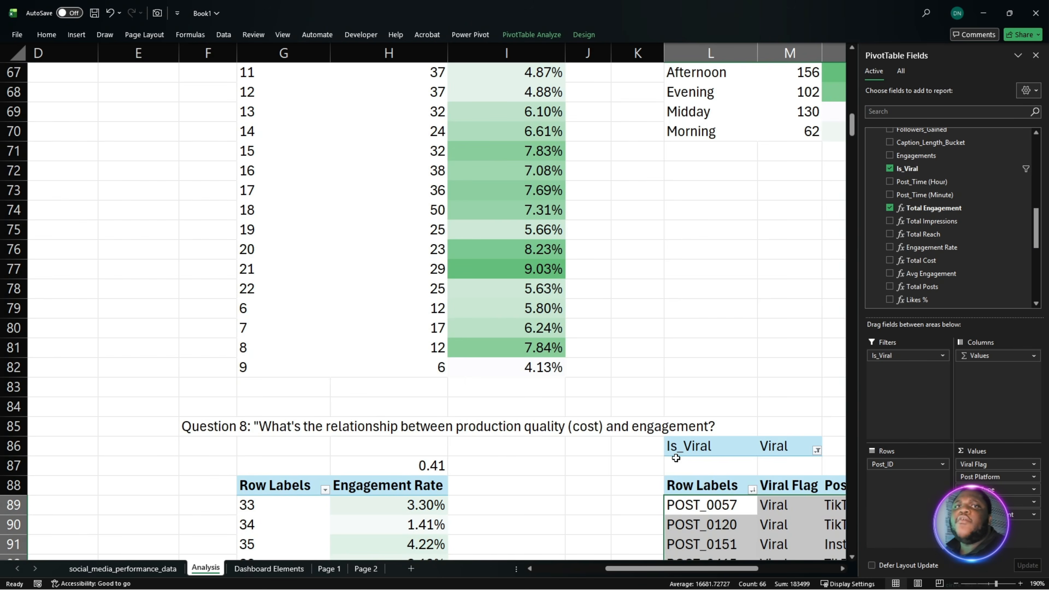
pyautogui.scroll(7, 675, 459)
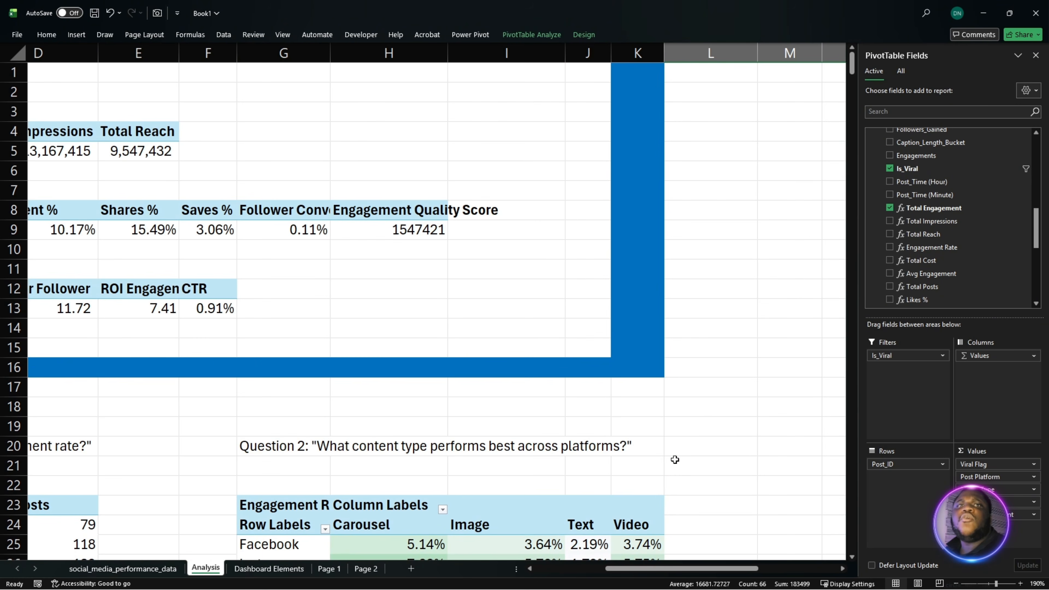
pyautogui.moveTo(750, 570); pyautogui.dragTo(669, 575)
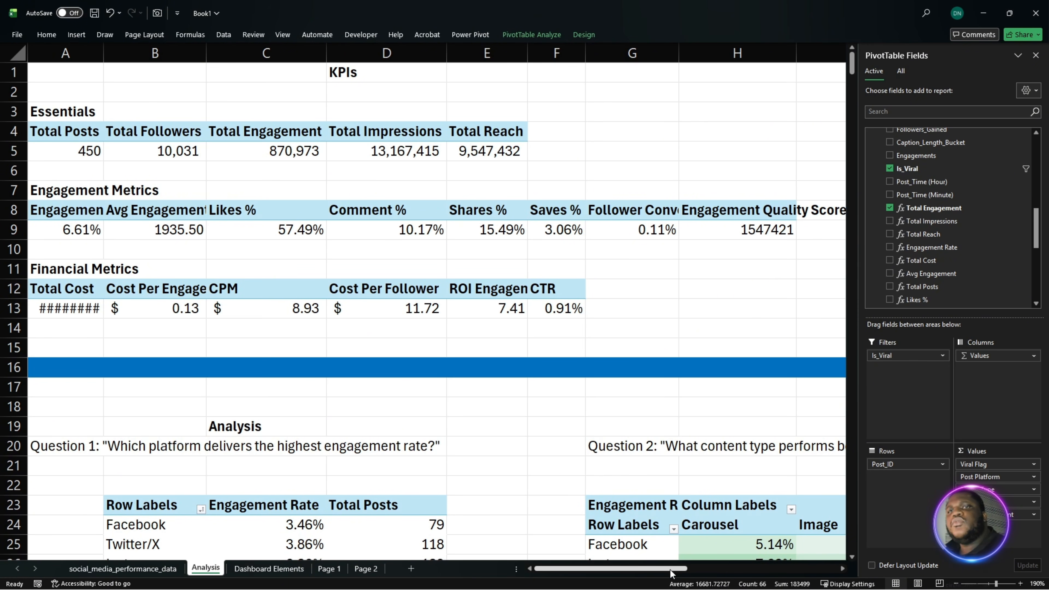
pyautogui.moveTo(679, 569); pyautogui.dragTo(799, 567)
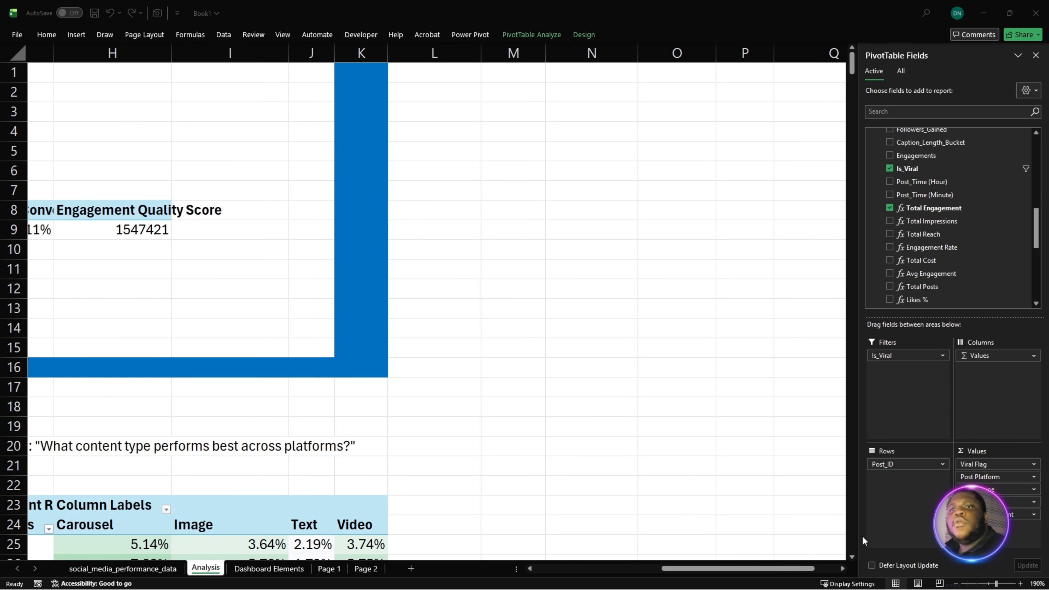
pyautogui.moveTo(809, 571); pyautogui.dragTo(683, 571)
pyautogui.moveTo(66, 137); pyautogui.dragTo(463, 147)
pyautogui.hotkey('ctrl', 'c')
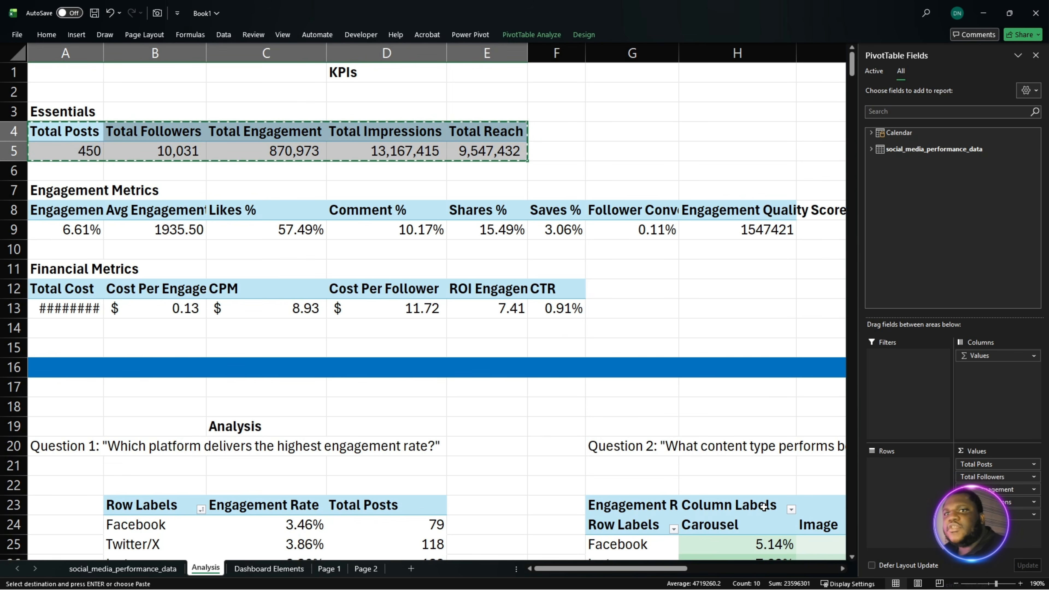
pyautogui.moveTo(681, 571); pyautogui.dragTo(797, 571)
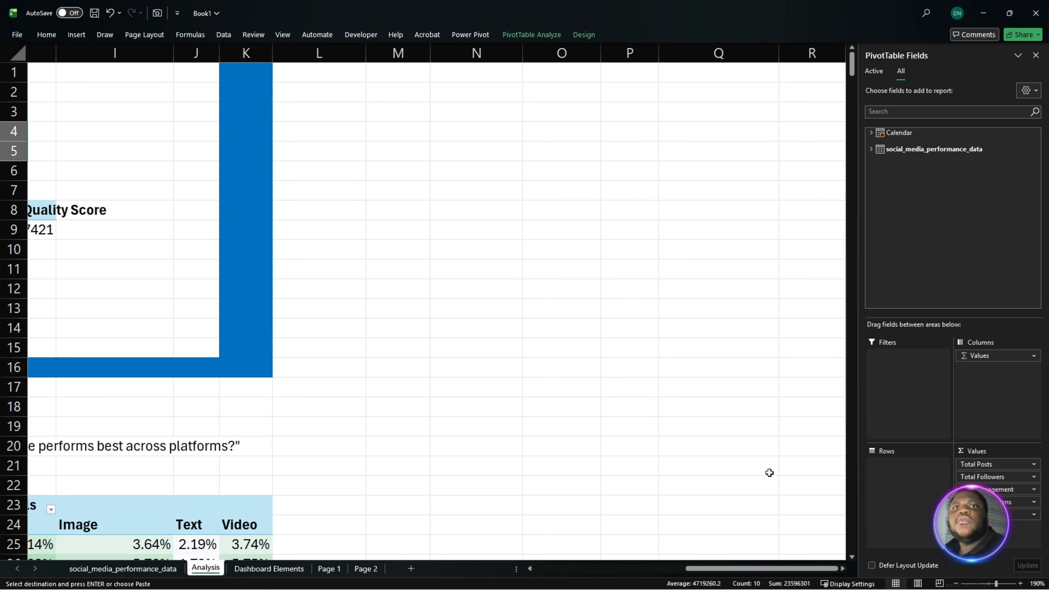
pyautogui.click(379, 155)
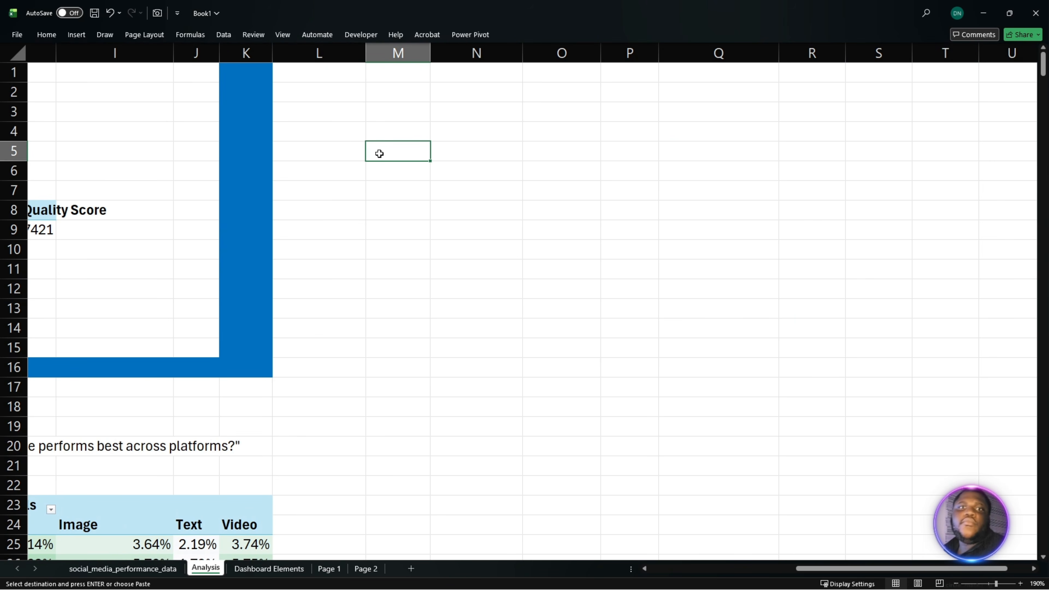
pyautogui.hotkey('ctrl', 'v')
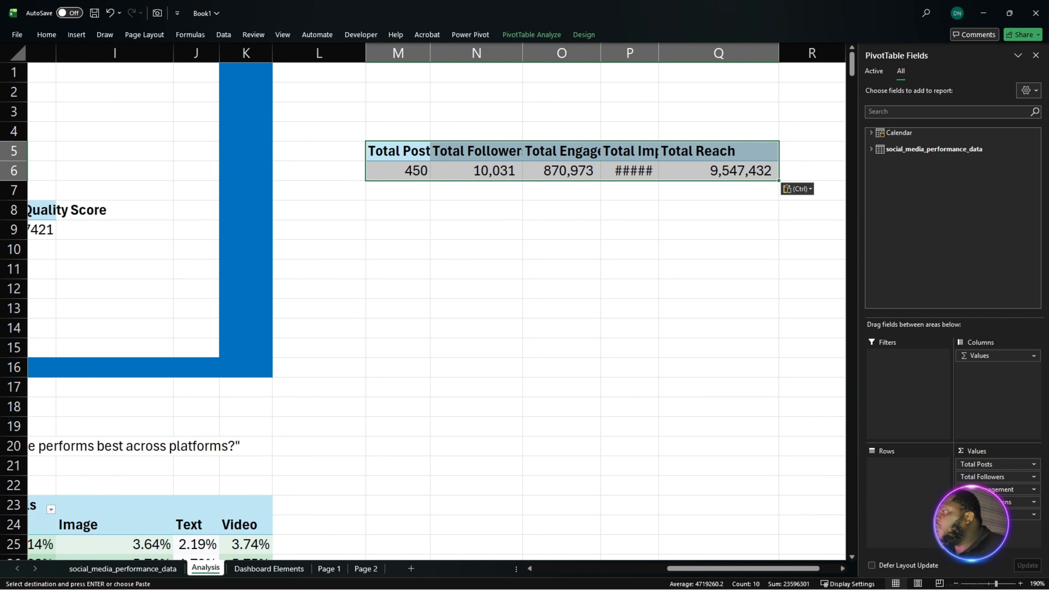
# - Remove all value fields from the pasted PivotTable, including Total Posts
pyautogui.moveTo(1002, 515); pyautogui.dragTo(764, 491)
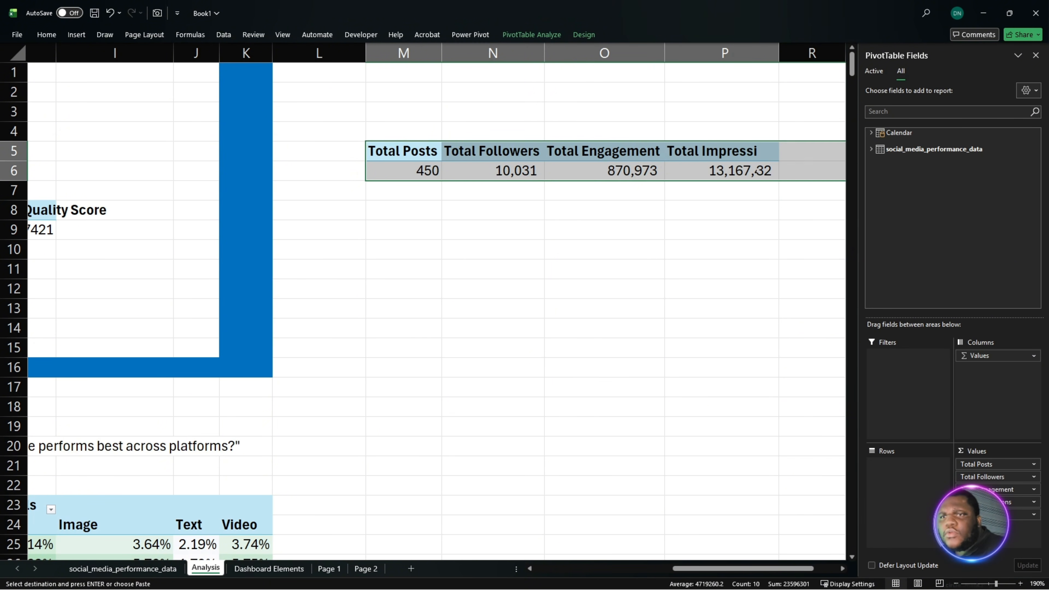
pyautogui.moveTo(909, 495); pyautogui.dragTo(910, 495)
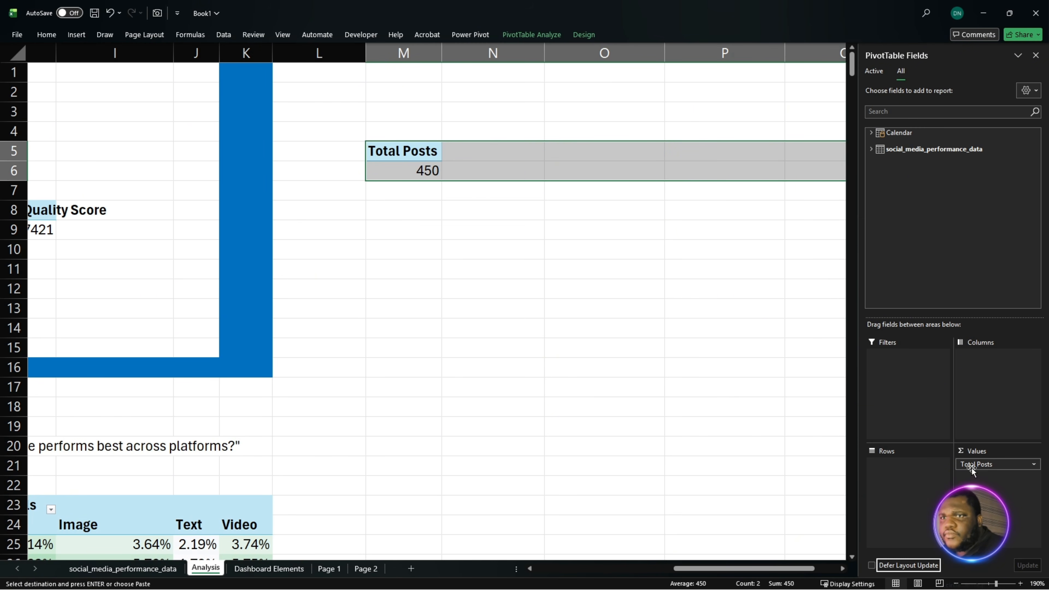
pyautogui.moveTo(998, 464); pyautogui.dragTo(810, 372)
# - Add the Likes field from social_media_performance_data to the emptied PivotTable's values
pyautogui.click(872, 150)
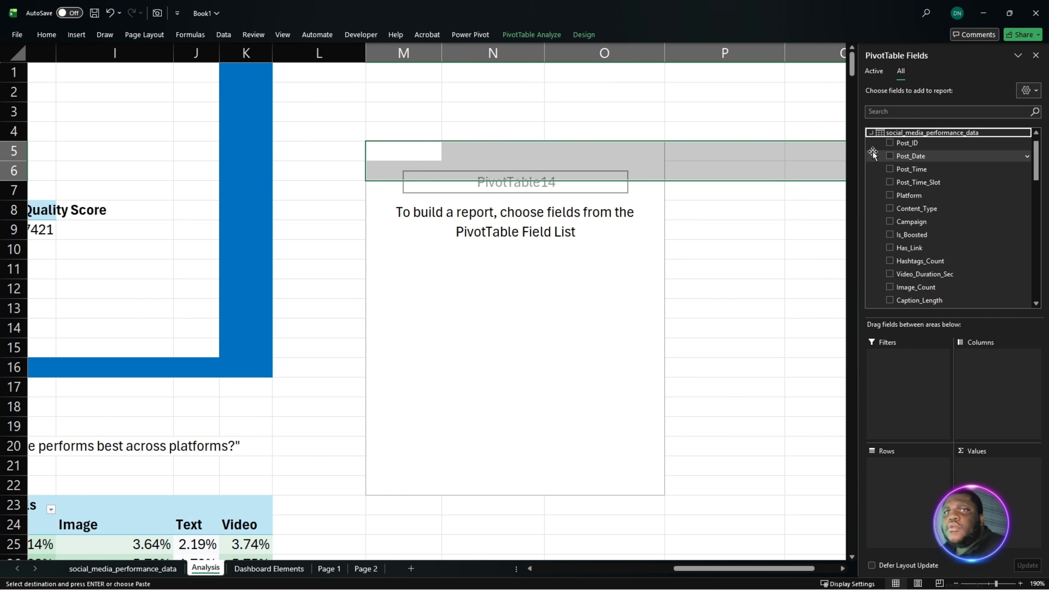
pyautogui.scroll(1, 927, 194)
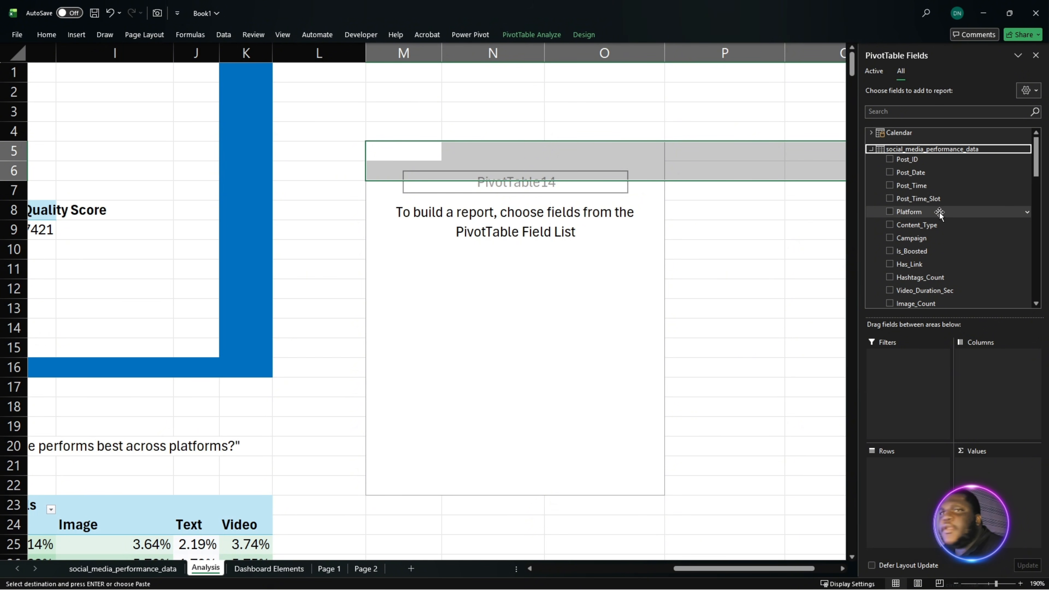
pyautogui.scroll(-1, 959, 243)
pyautogui.scroll(-2, 958, 243)
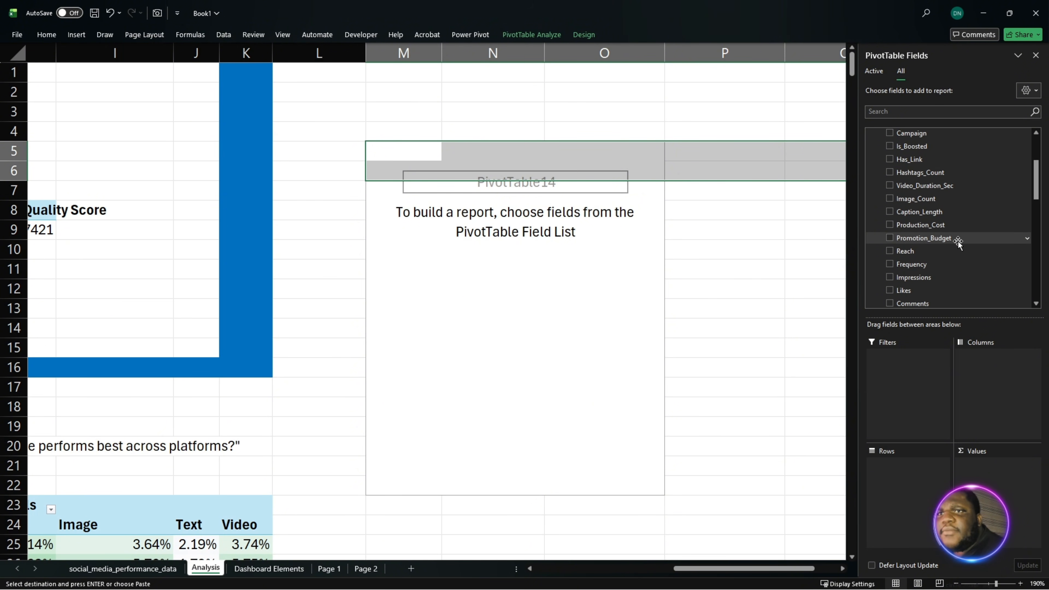
pyautogui.moveTo(918, 264); pyautogui.dragTo(996, 463)
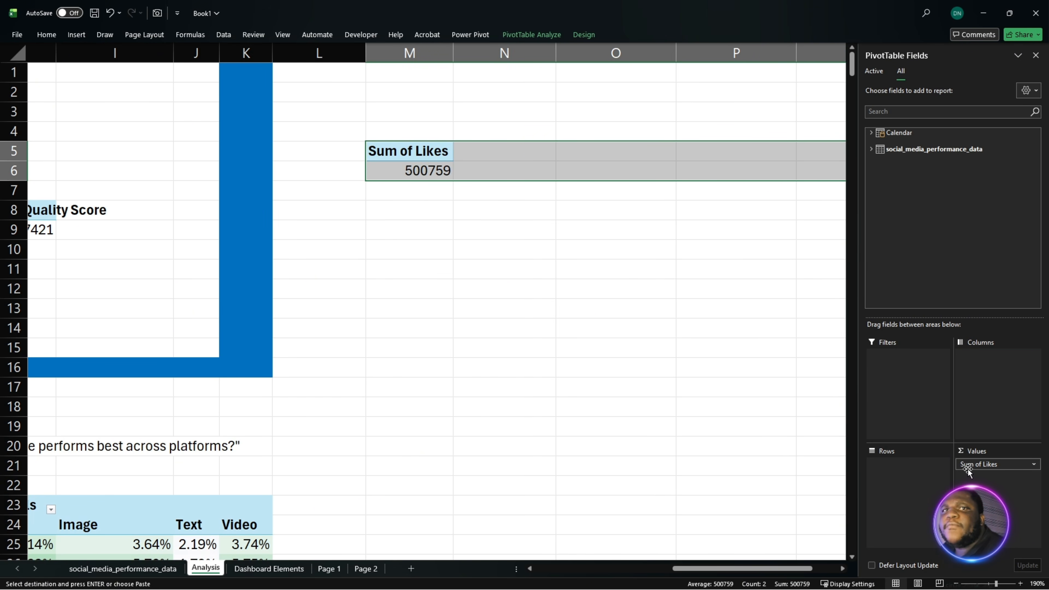
# - Add Comments, Shares and Link_Clicks as further values after Likes in the PivotTable
pyautogui.click(872, 149)
pyautogui.scroll(-2, 913, 194)
pyautogui.scroll(-3, 942, 213)
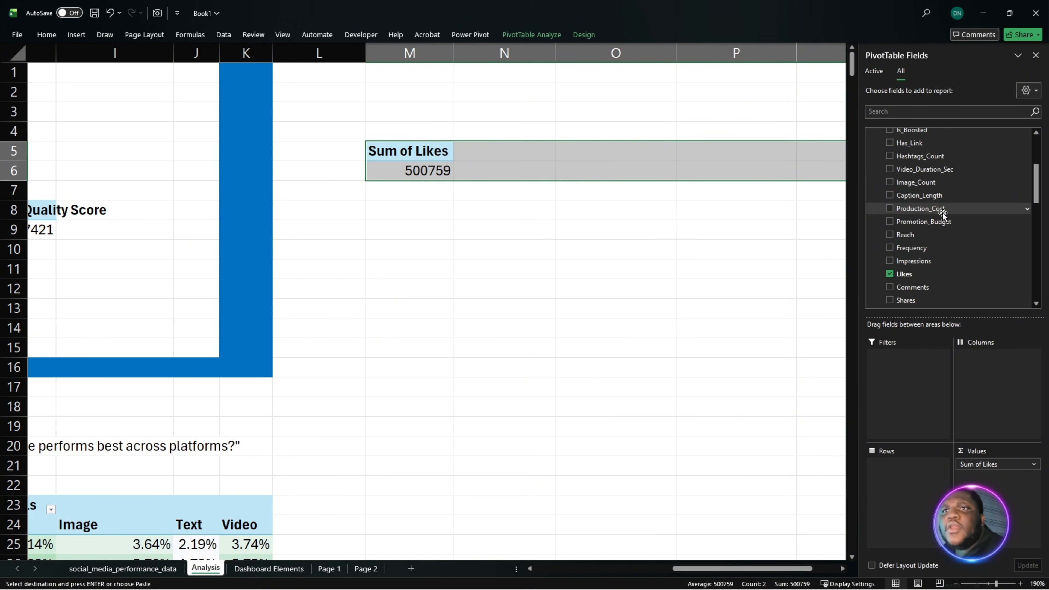
pyautogui.scroll(-1, 958, 248)
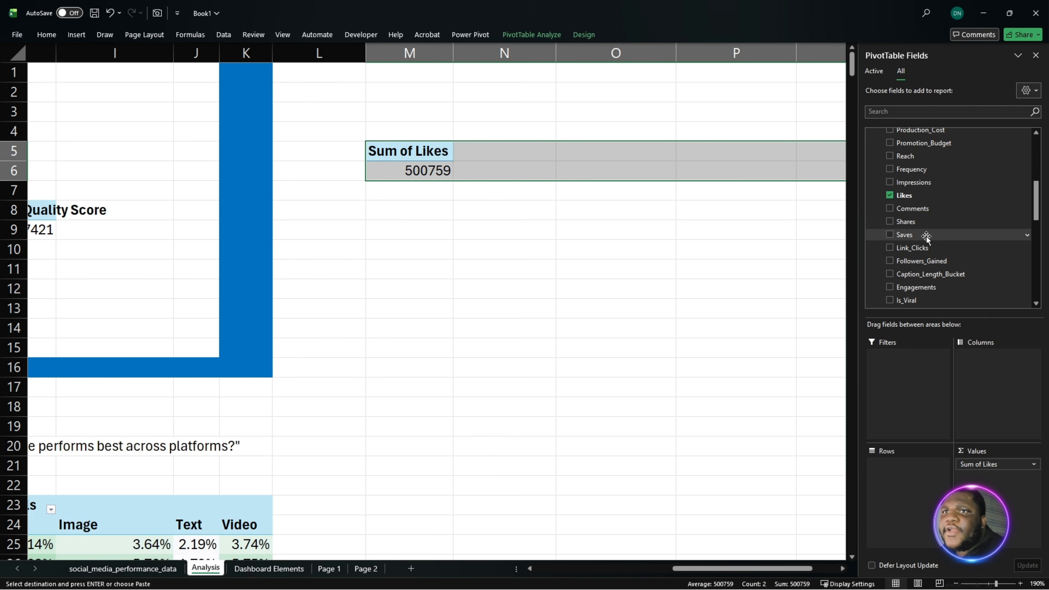
pyautogui.scroll(-1, 928, 240)
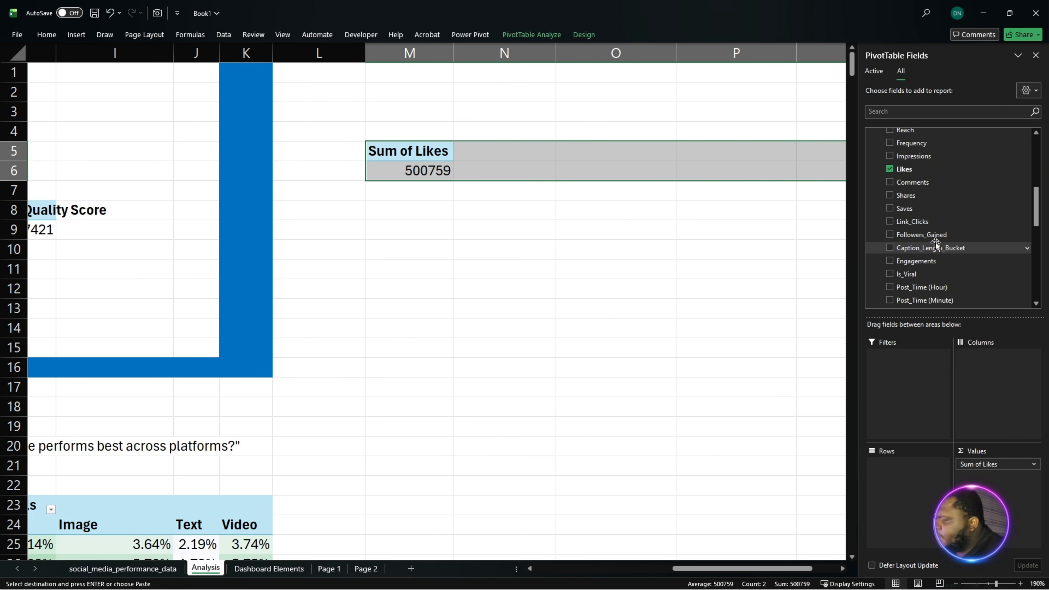
pyautogui.moveTo(919, 183); pyautogui.dragTo(995, 479)
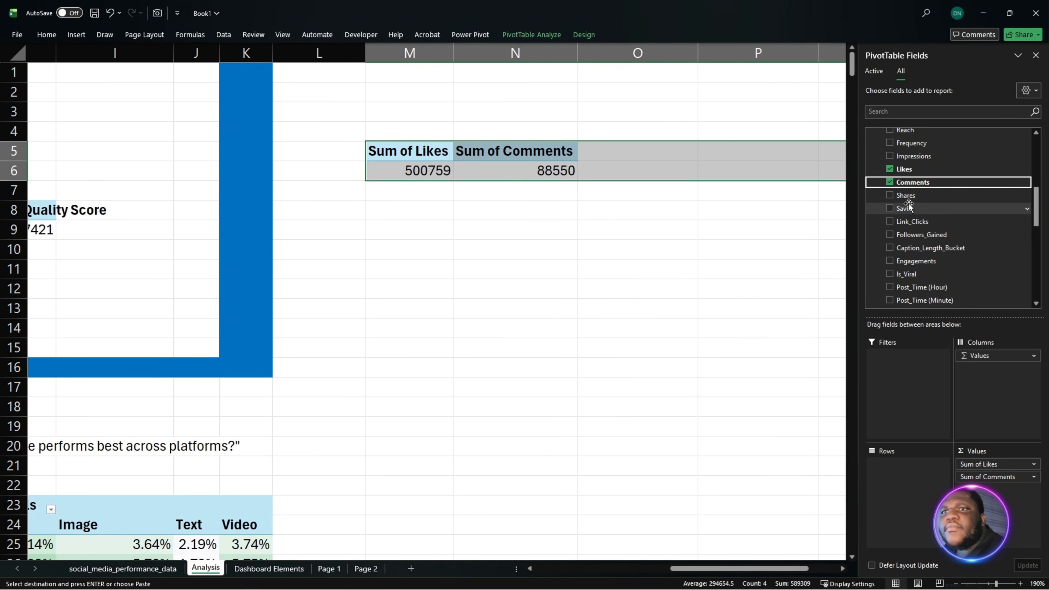
pyautogui.moveTo(909, 200); pyautogui.dragTo(1009, 492)
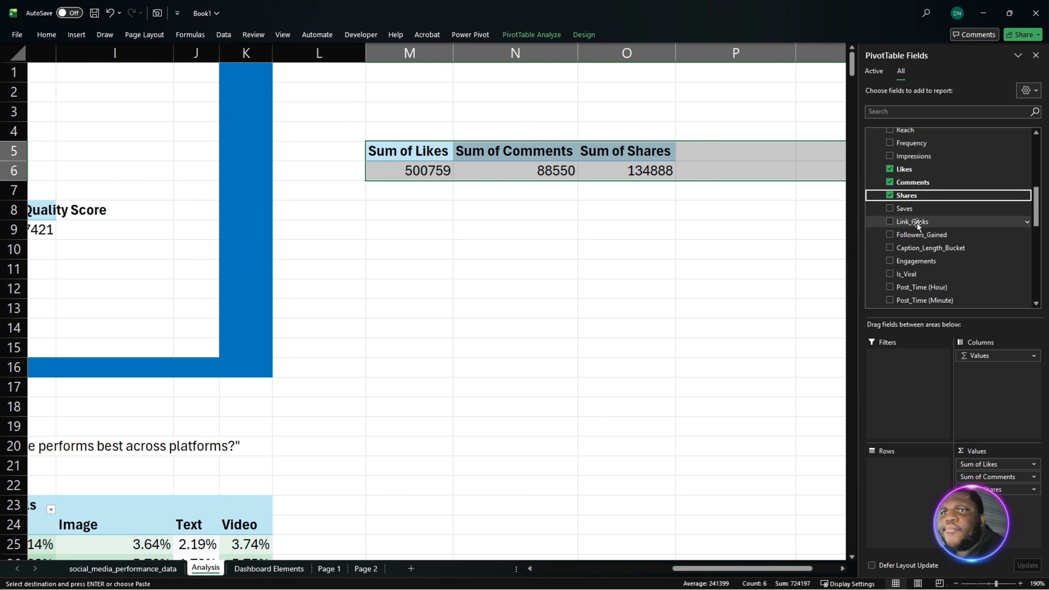
pyautogui.moveTo(913, 222); pyautogui.dragTo(996, 506)
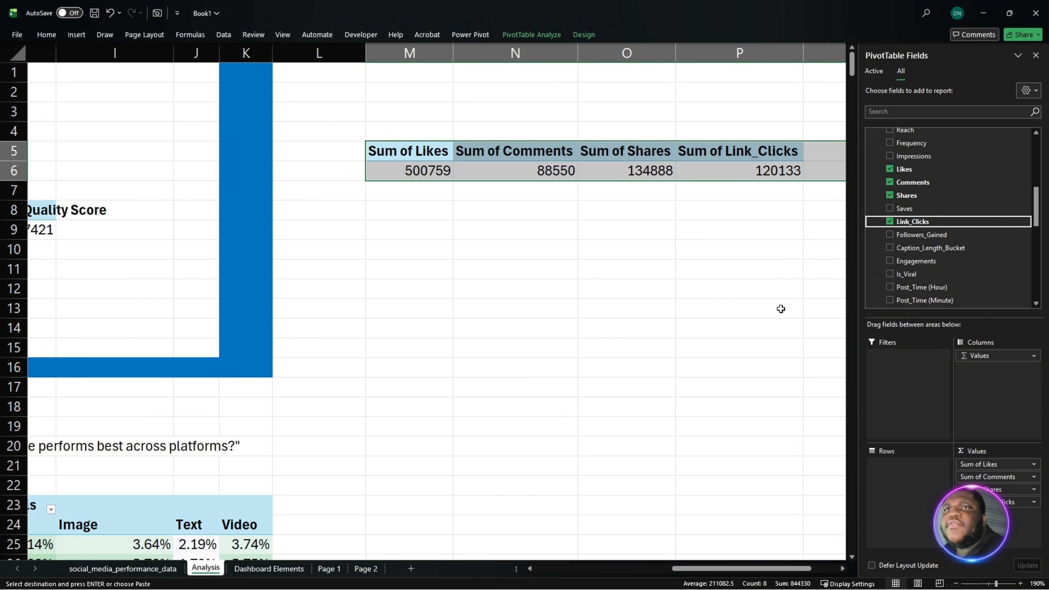
# - Paste the label list Likes, Shares, Clicks and comments from another window into M9:M12 below the PivotTable
pyautogui.click(500, 225)
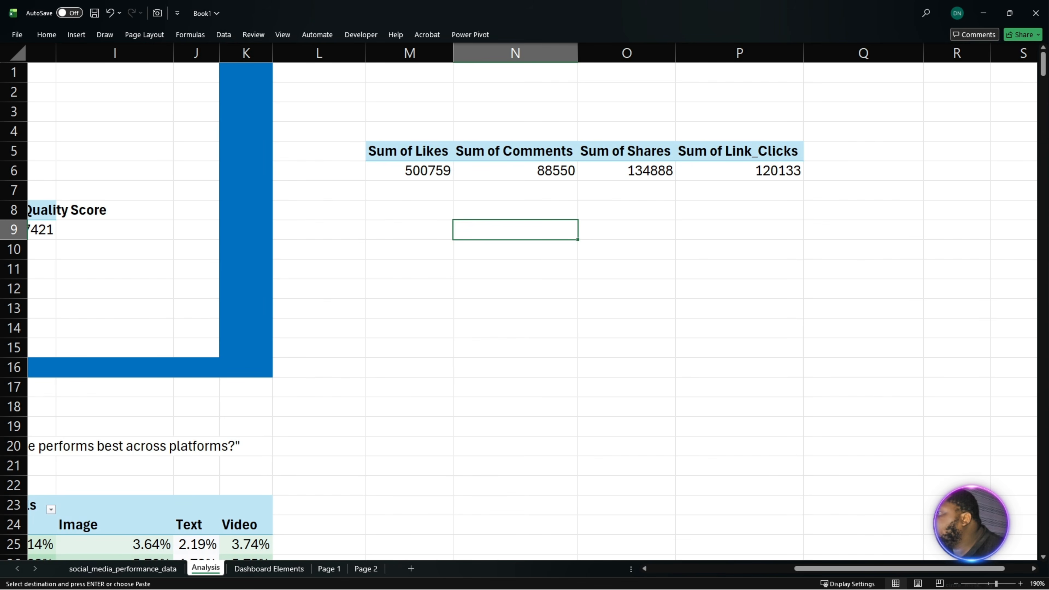
pyautogui.hotkey('alt', 'Tab')
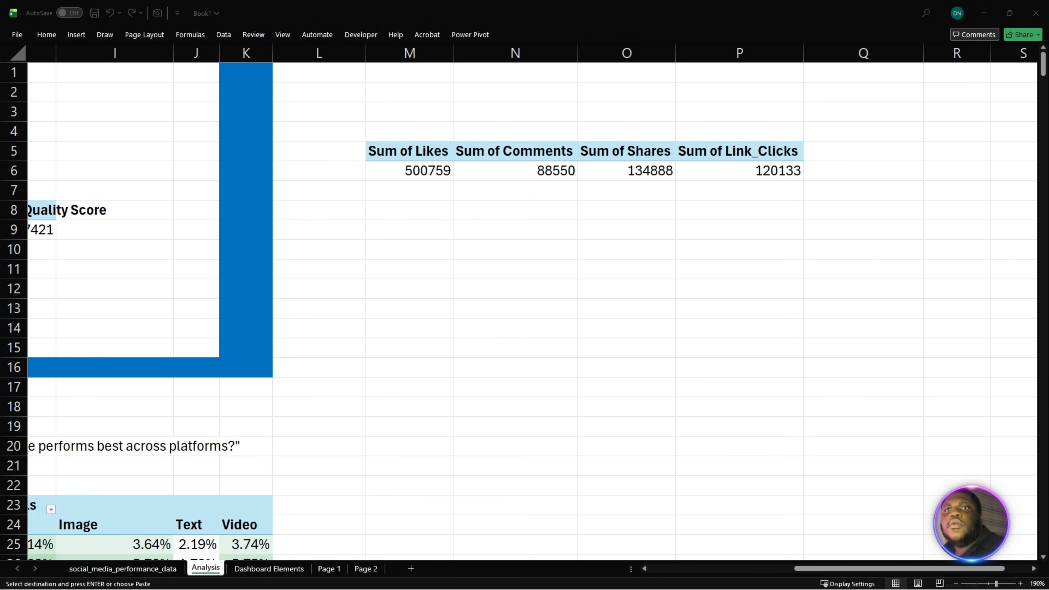
pyautogui.click(502, 223)
pyautogui.click(488, 214)
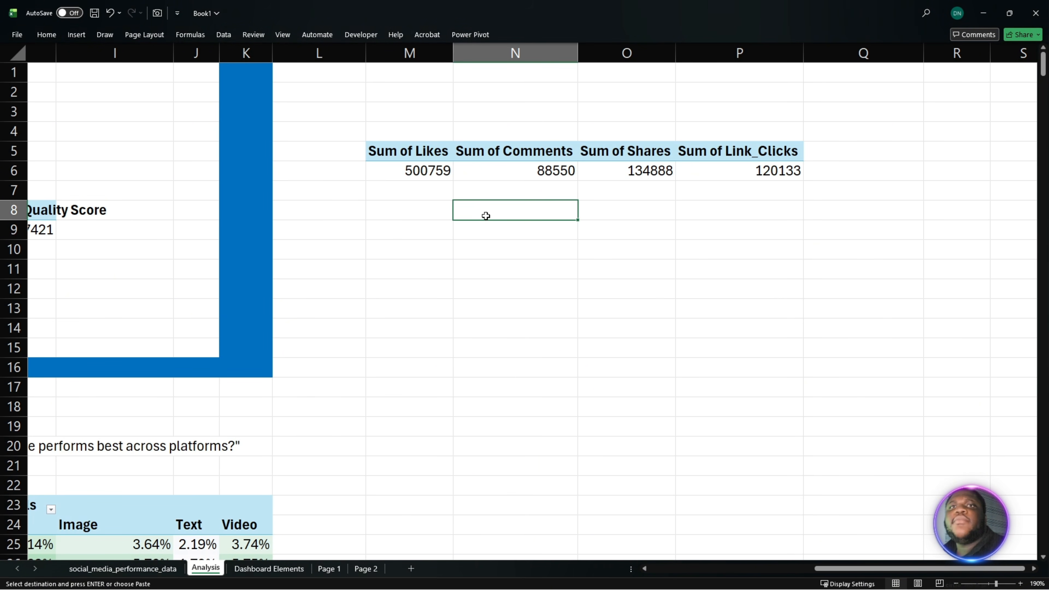
pyautogui.click(428, 232)
pyautogui.write('Likes Shares Clicks comments')
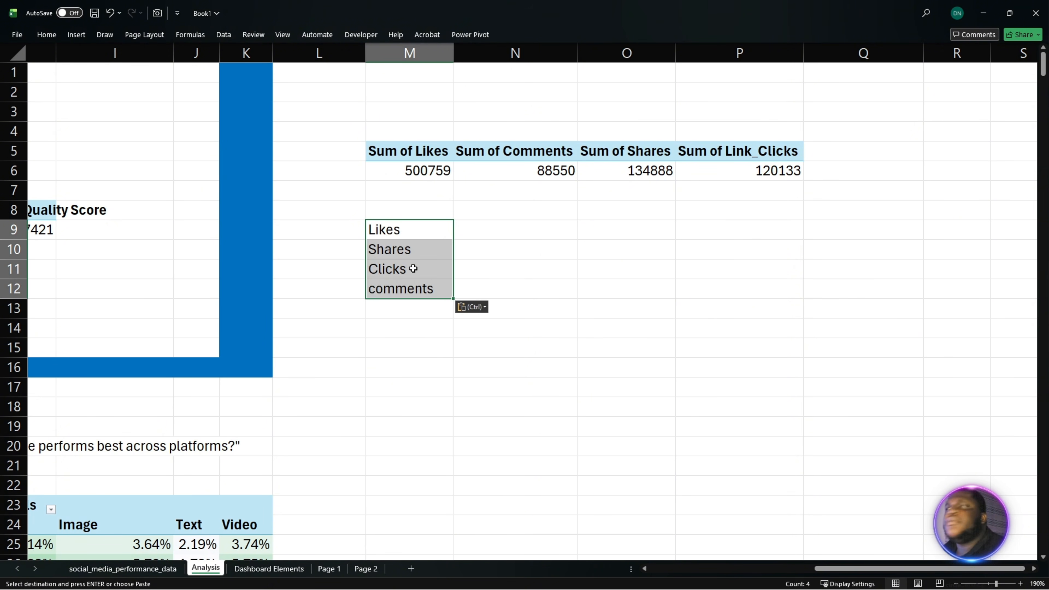
# - Link the Likes and Shares rows to the PivotTable by entering =M6 in N9 and =O6 in N10
pyautogui.click(491, 233)
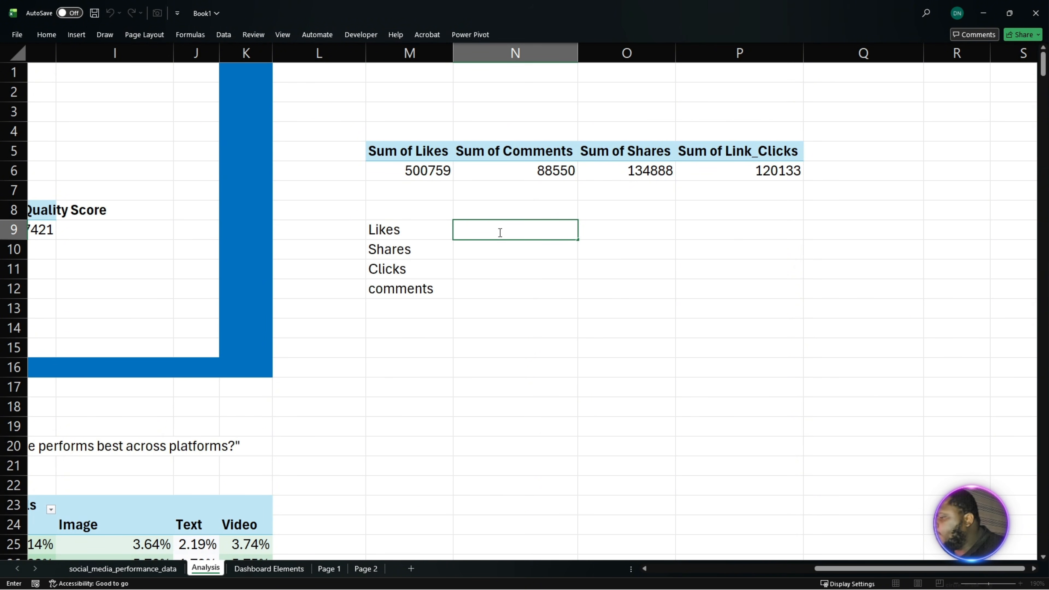
pyautogui.write('=')
pyautogui.click(426, 171)
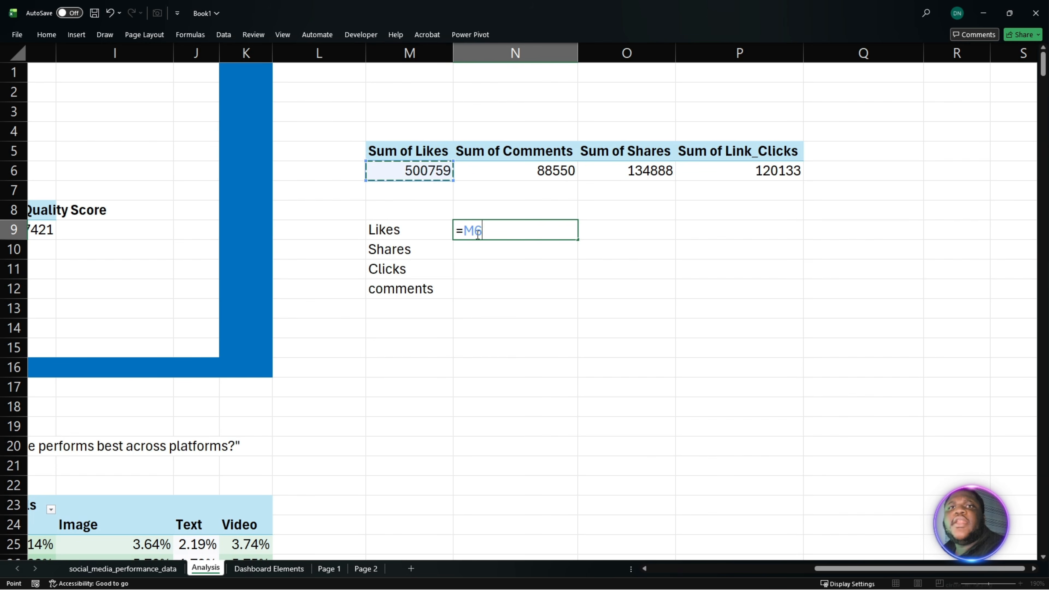
pyautogui.press('Return')
pyautogui.scroll(-17, 513, 261)
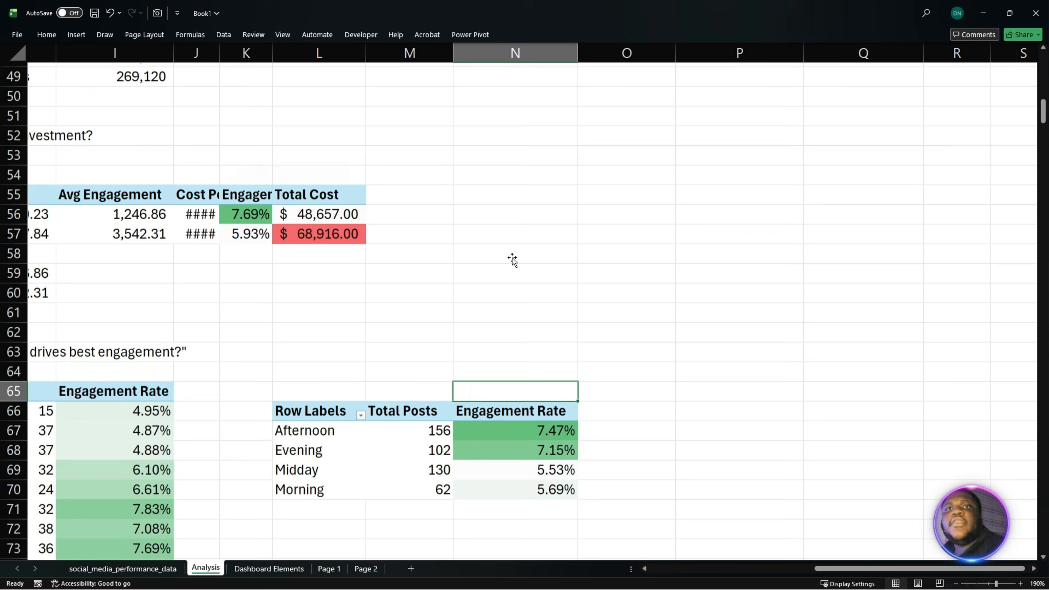
pyautogui.scroll(5, 543, 273)
pyautogui.scroll(13, 565, 285)
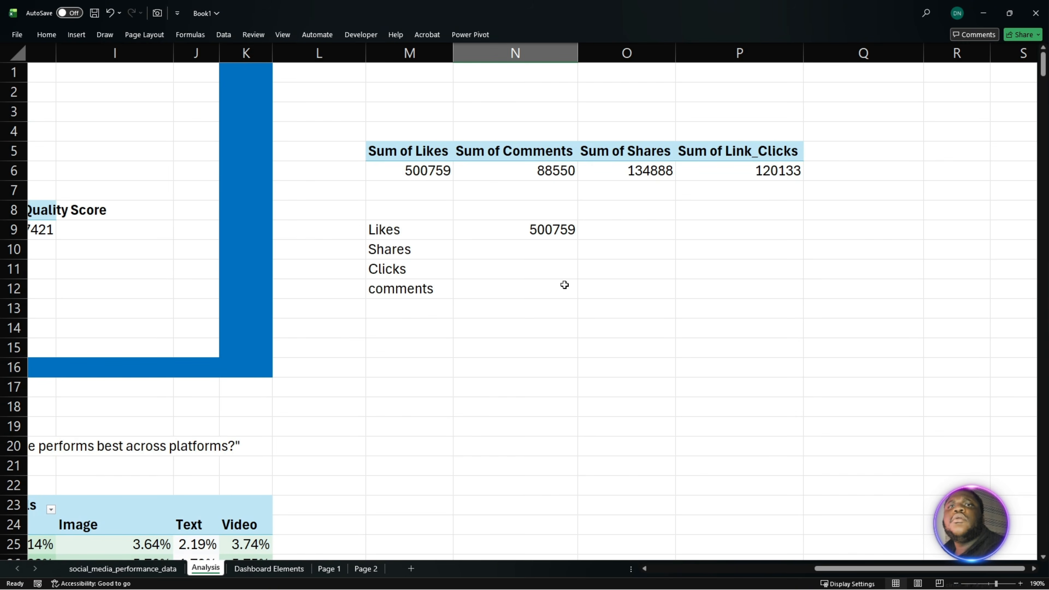
pyautogui.doubleClick(540, 245)
pyautogui.write('=')
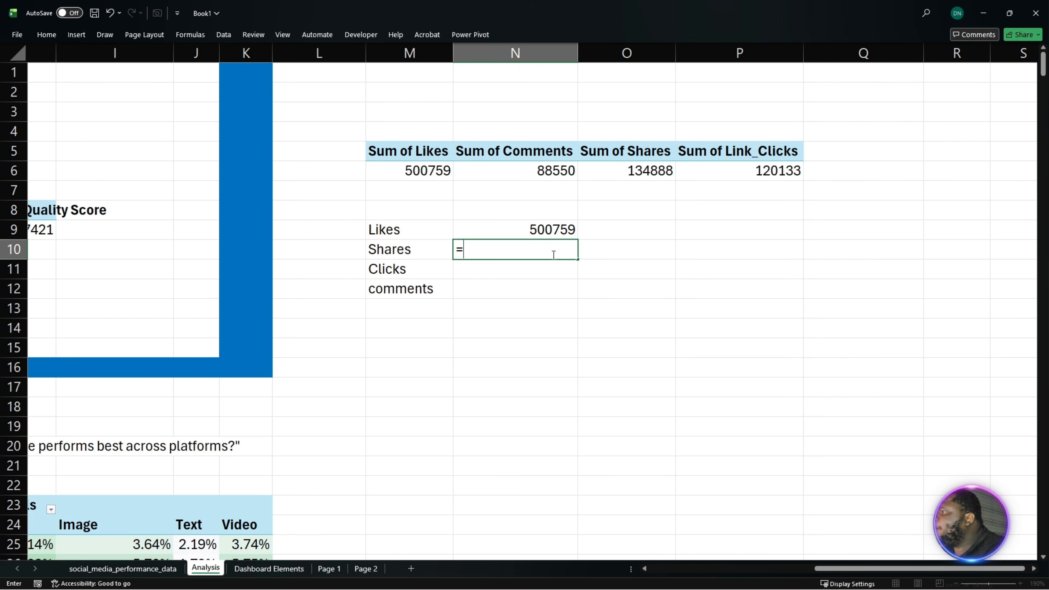
pyautogui.click(661, 172)
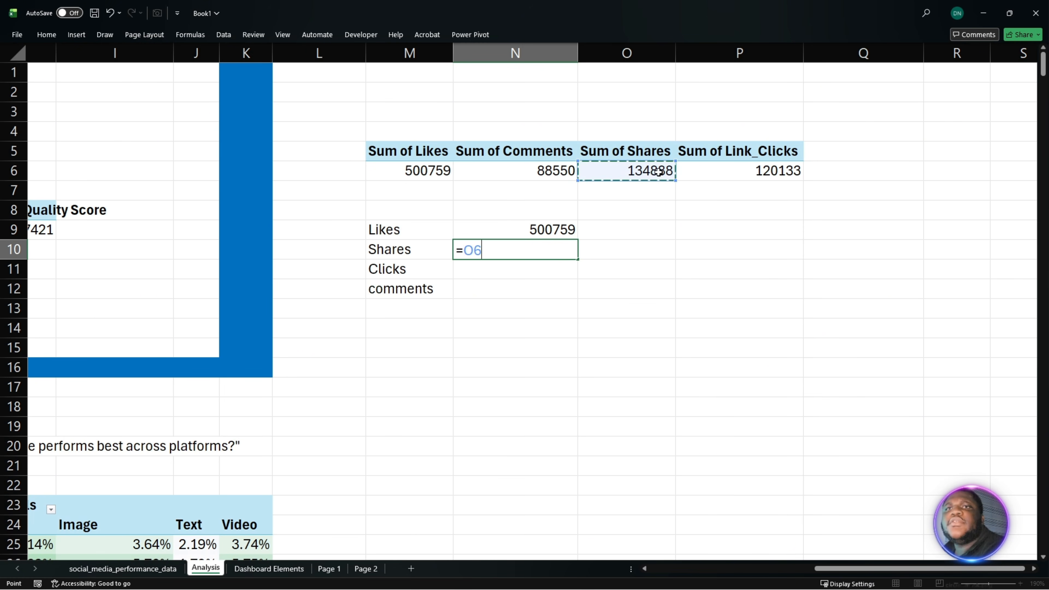
pyautogui.press('Return')
# - Link N11 to the PivotTable's Link_Clicks sum in P6 and N12 to its Comments sum in N6
pyautogui.doubleClick(534, 270)
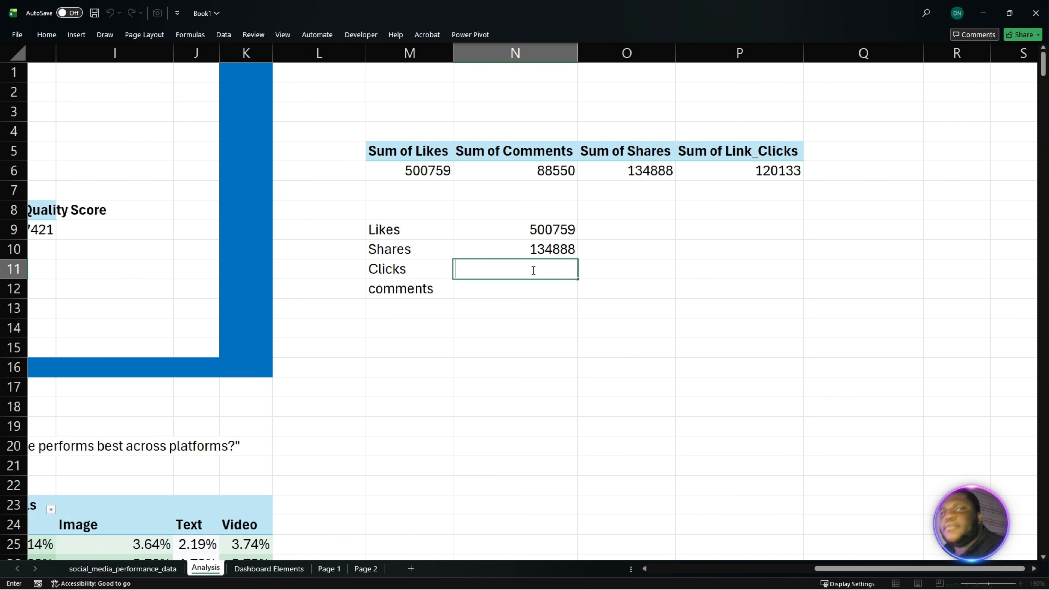
pyautogui.write('=')
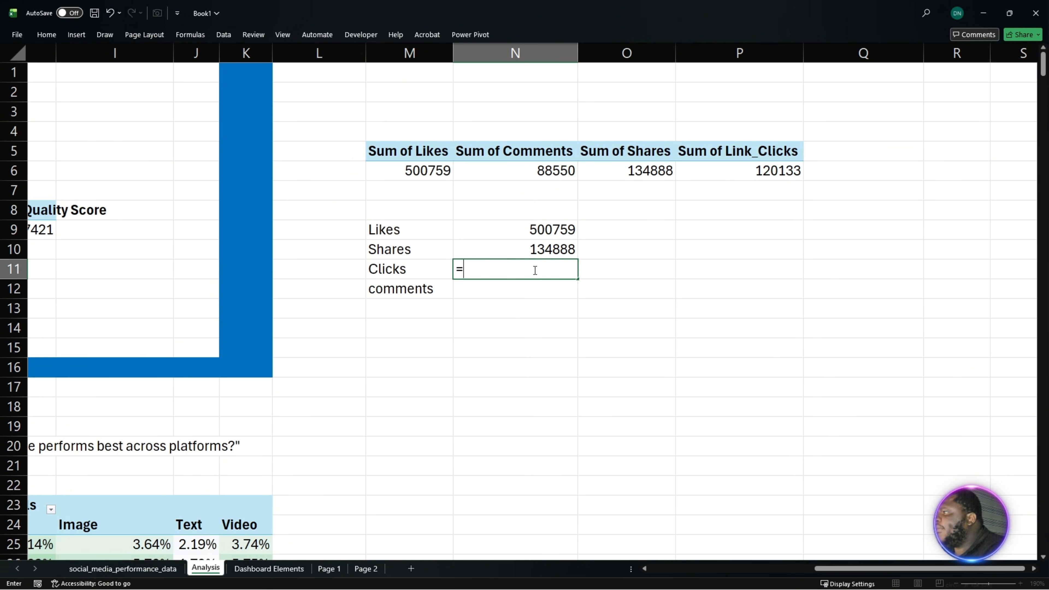
pyautogui.click(729, 167)
pyautogui.press('Return')
pyautogui.doubleClick(517, 293)
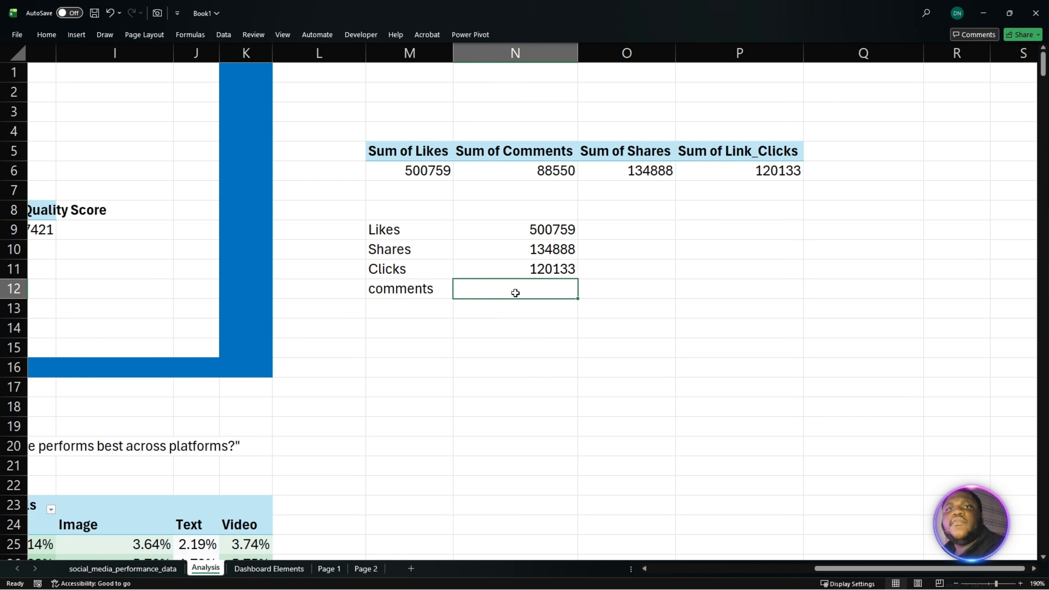
pyautogui.write('=')
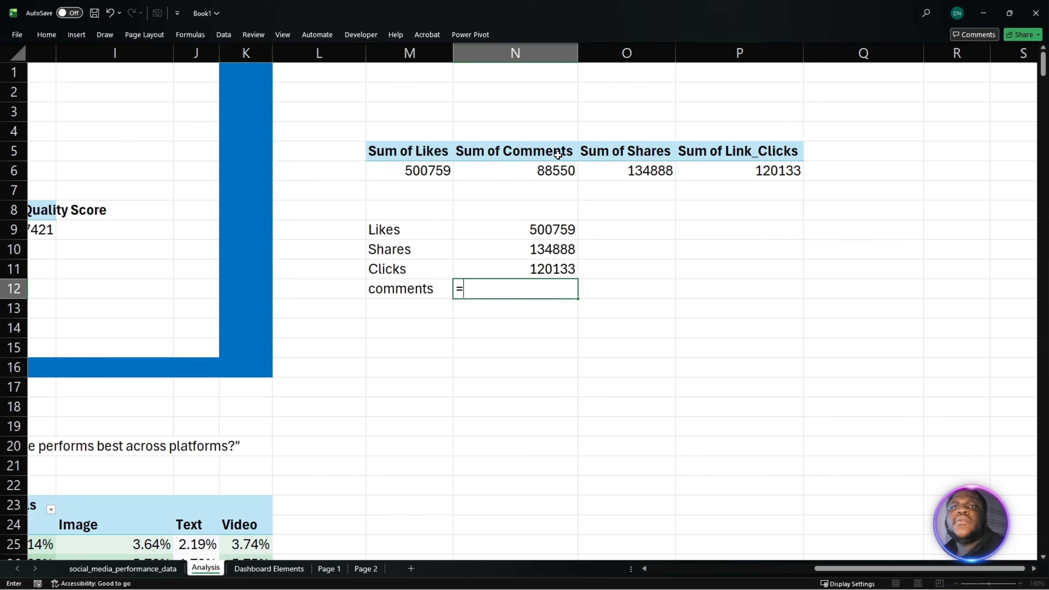
pyautogui.click(552, 167)
pyautogui.press('Return')
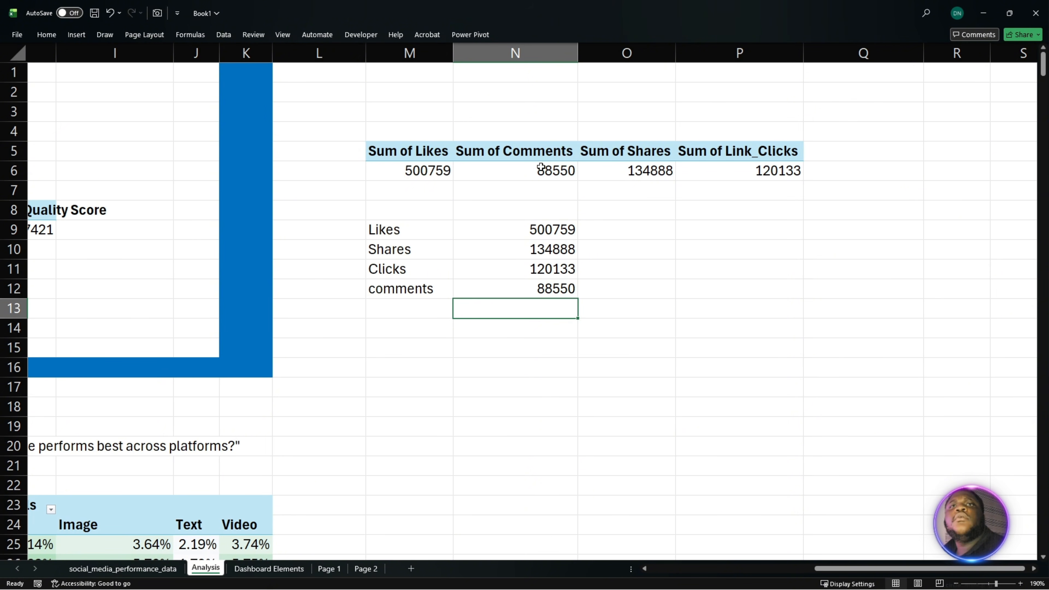
# - Format the PivotTable sums in M6:P6 with comma thousands separators and no decimal places
pyautogui.moveTo(422, 169); pyautogui.dragTo(735, 172)
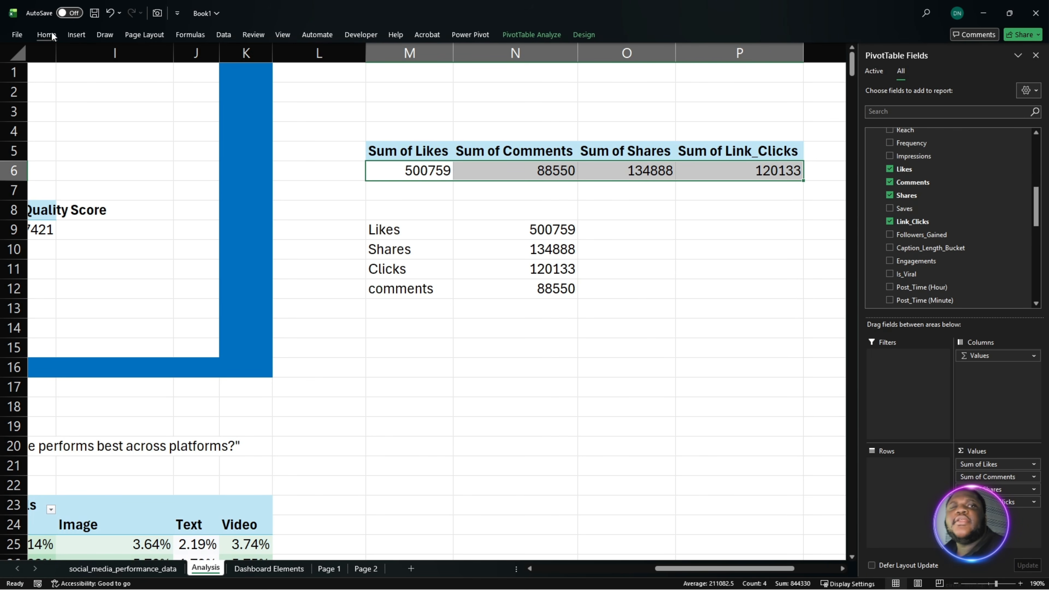
pyautogui.click(46, 34)
pyautogui.click(442, 73)
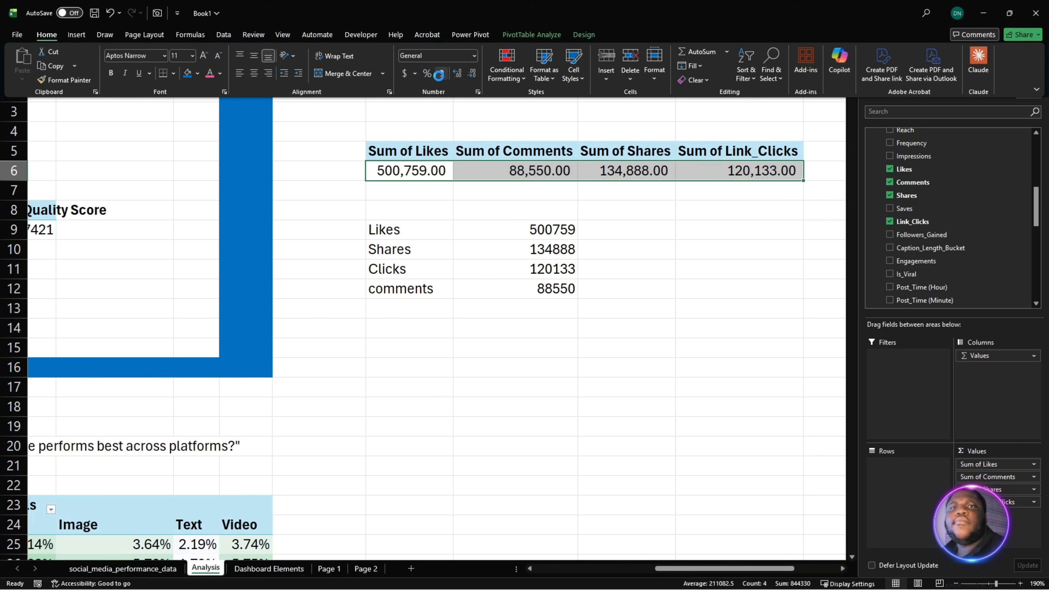
pyautogui.click(473, 73)
pyautogui.click(473, 73)
pyautogui.click(642, 329)
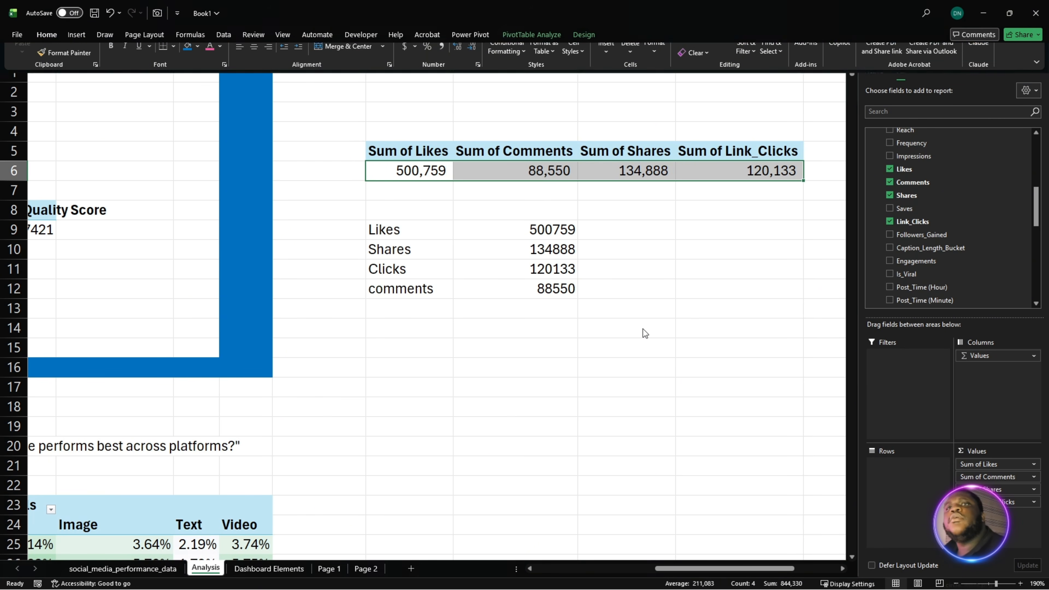
pyautogui.click(639, 305)
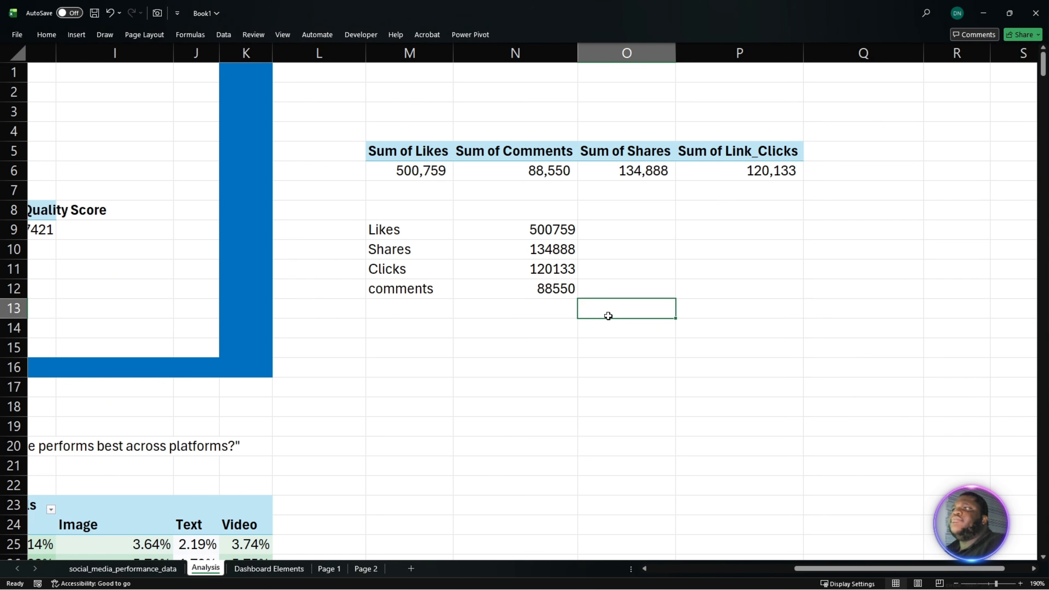
# - Copy the number format of M6 onto the linked summary values in N9:N12 with Format Painter
pyautogui.click(414, 179)
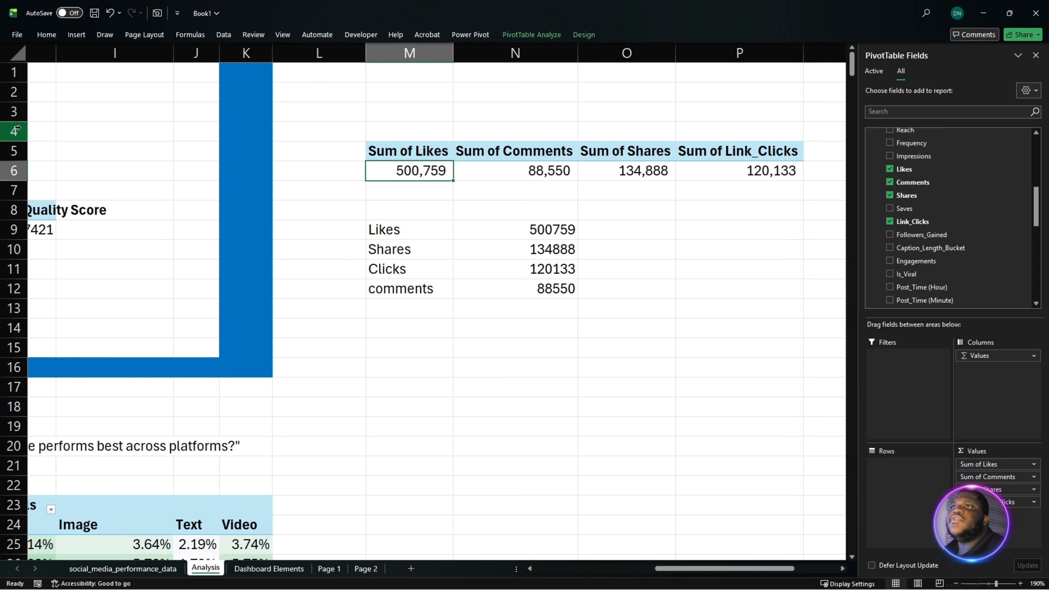
pyautogui.click(43, 34)
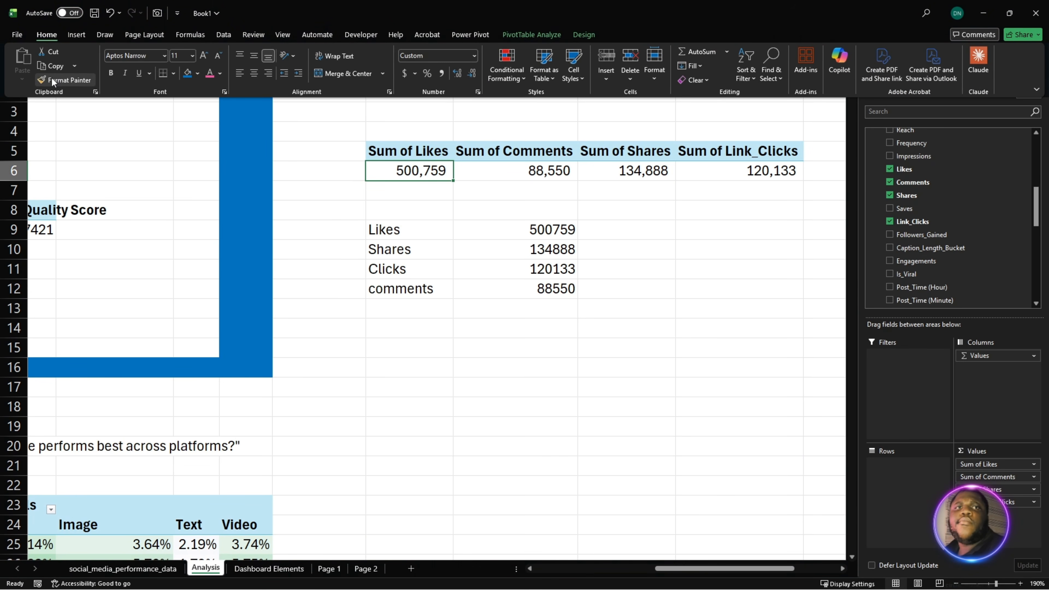
pyautogui.click(60, 81)
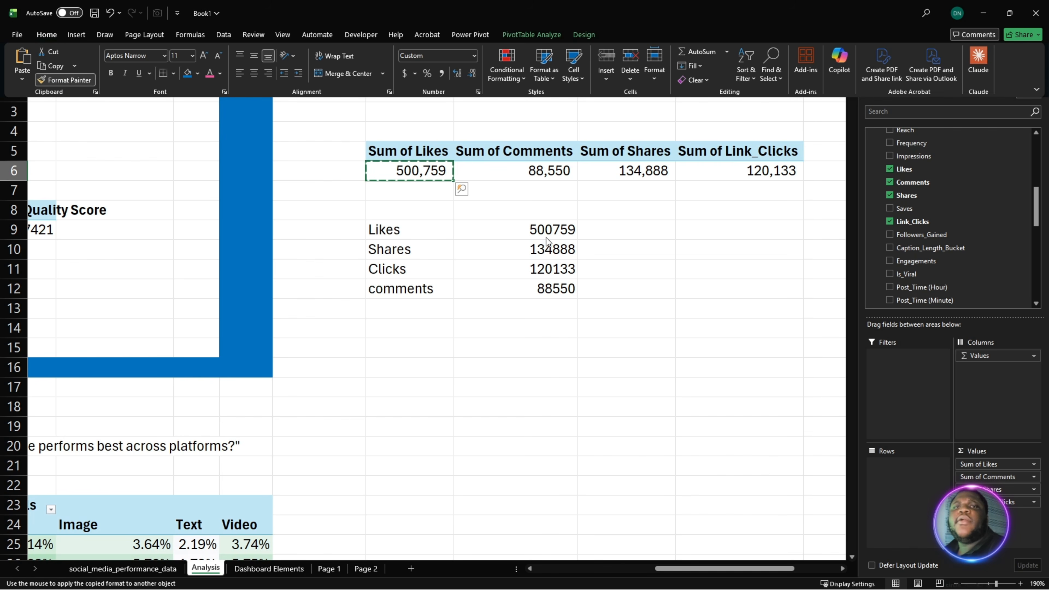
pyautogui.moveTo(545, 230); pyautogui.dragTo(544, 297)
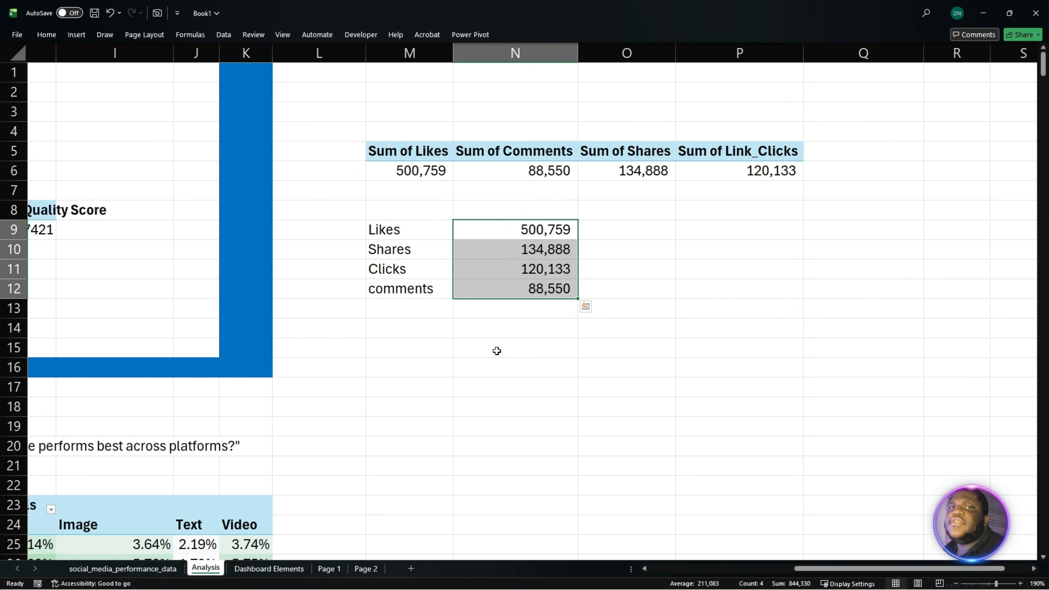
pyautogui.click(490, 345)
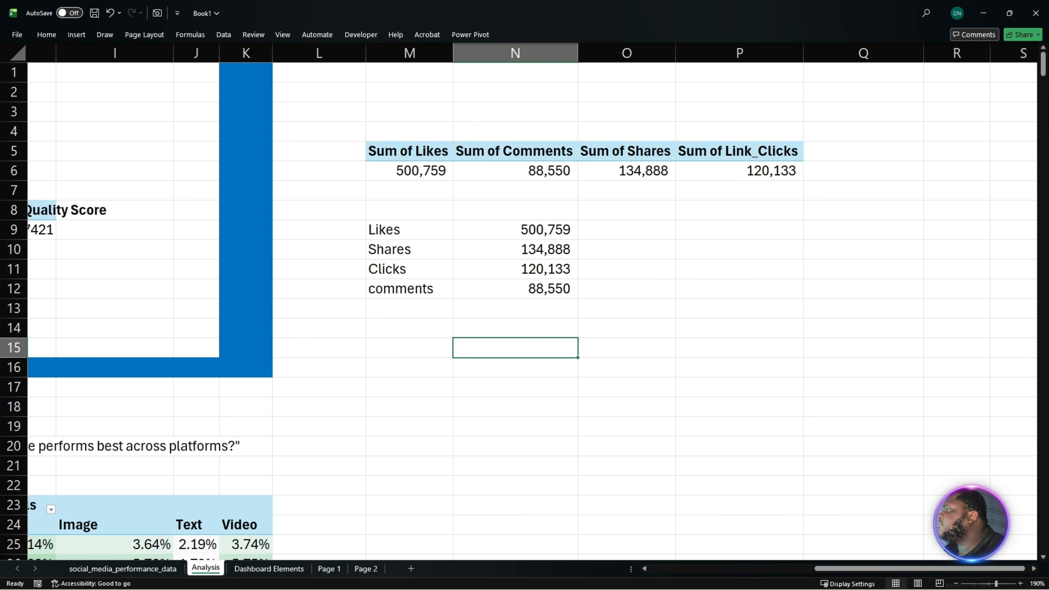
# - Paste the Social Media Analytics dashboard layout from another window onto the Page 1 sheet and move it to the sheet's upper-left corner
pyautogui.hotkey('alt', 'Tab')
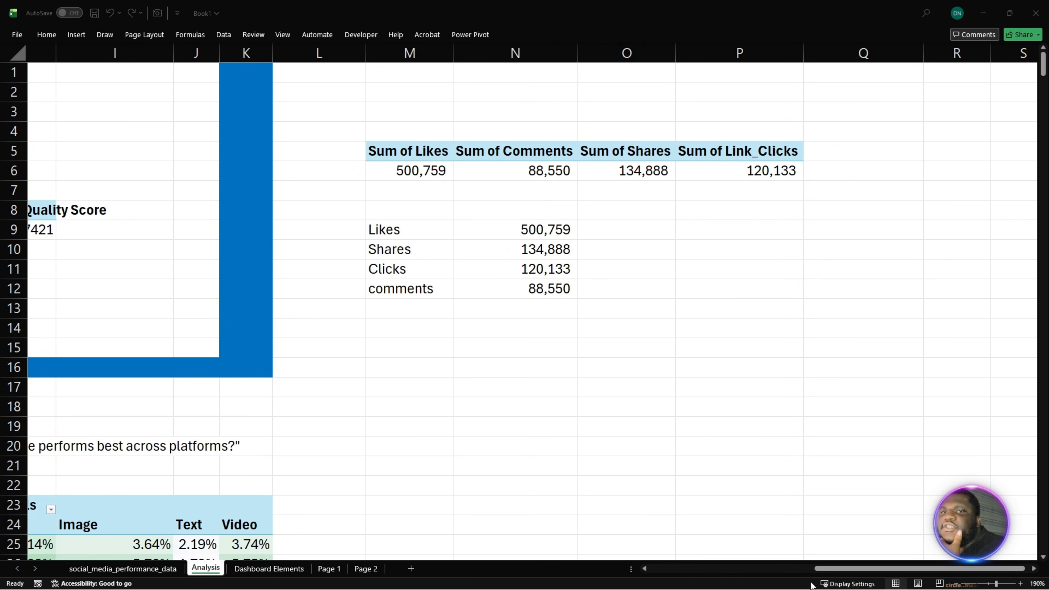
pyautogui.click(340, 570)
pyautogui.click(340, 570)
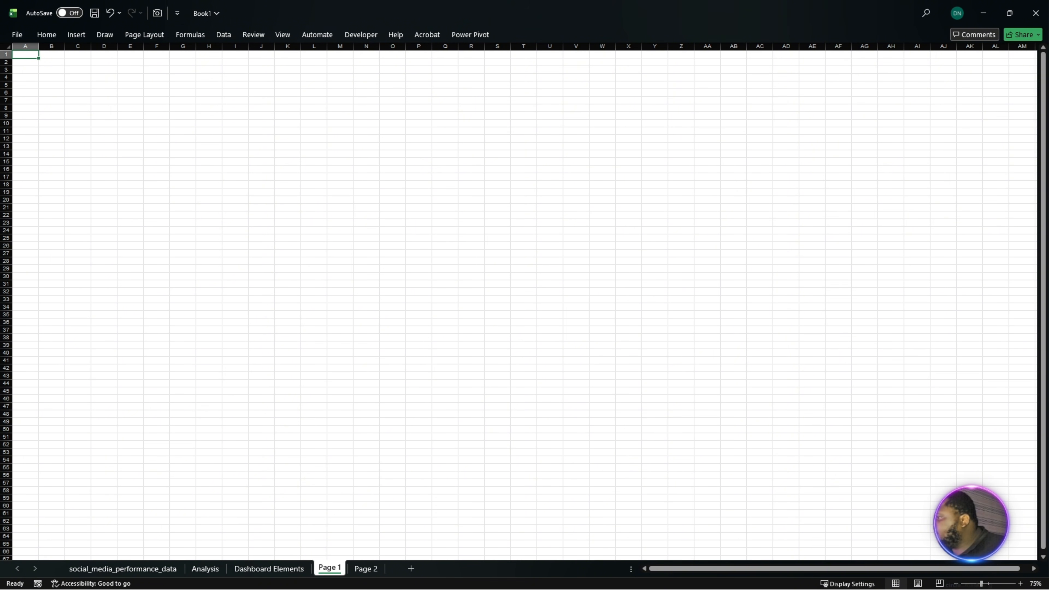
pyautogui.hotkey('alt', 'Tab')
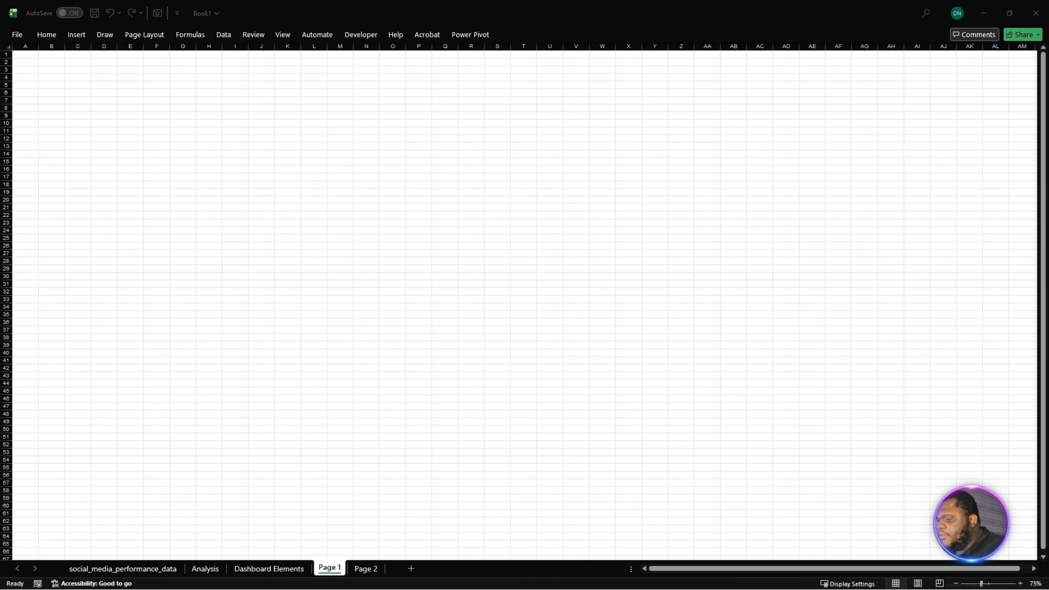
pyautogui.click(218, 154)
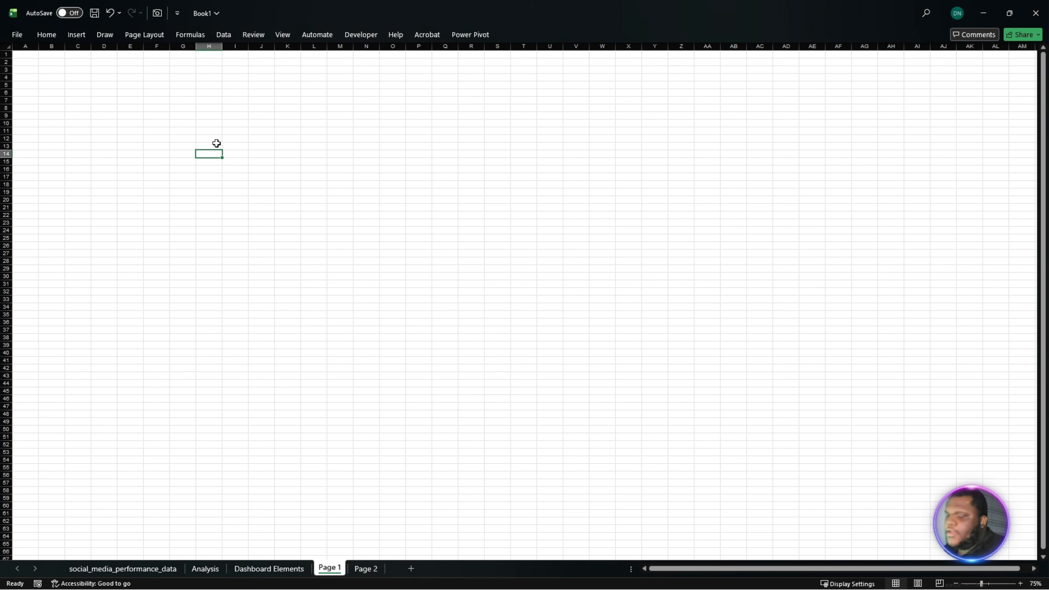
pyautogui.hotkey('ctrl', 'v')
pyautogui.moveTo(519, 171); pyautogui.dragTo(300, 68)
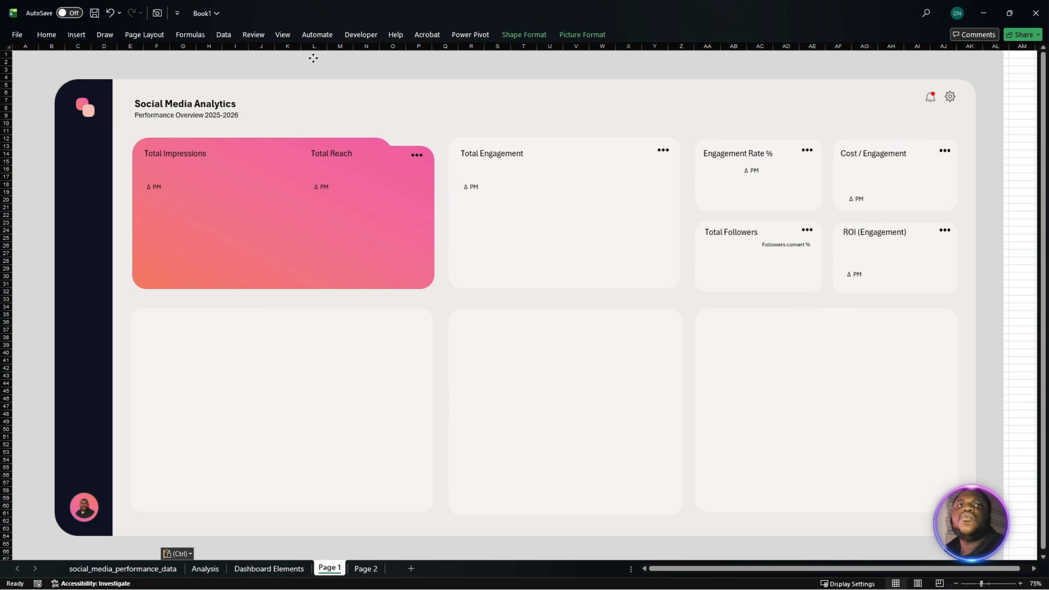
pyautogui.hotkey('ctrl', 'a')
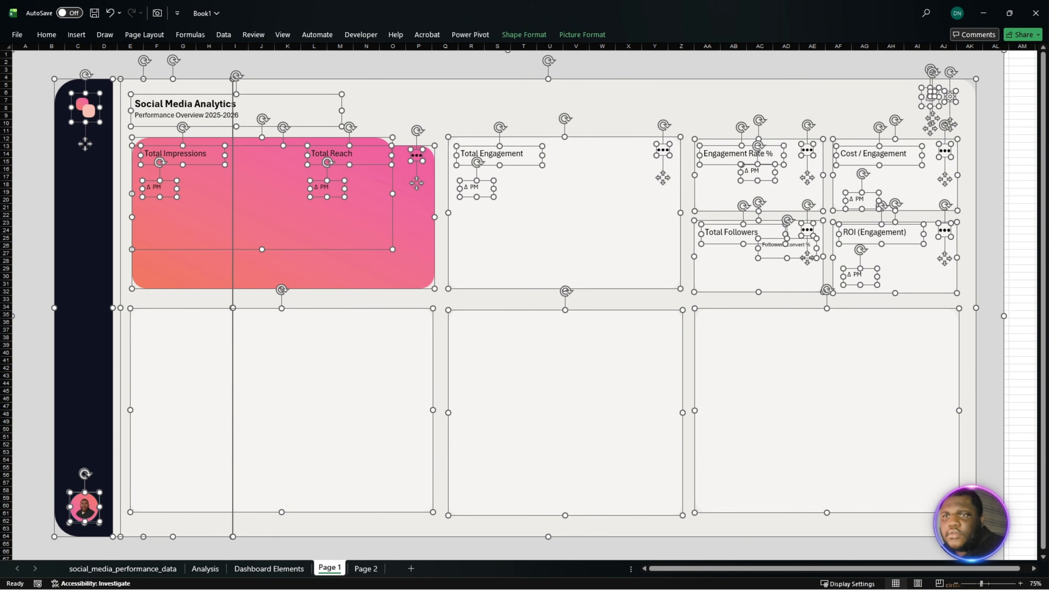
pyautogui.click(1016, 469)
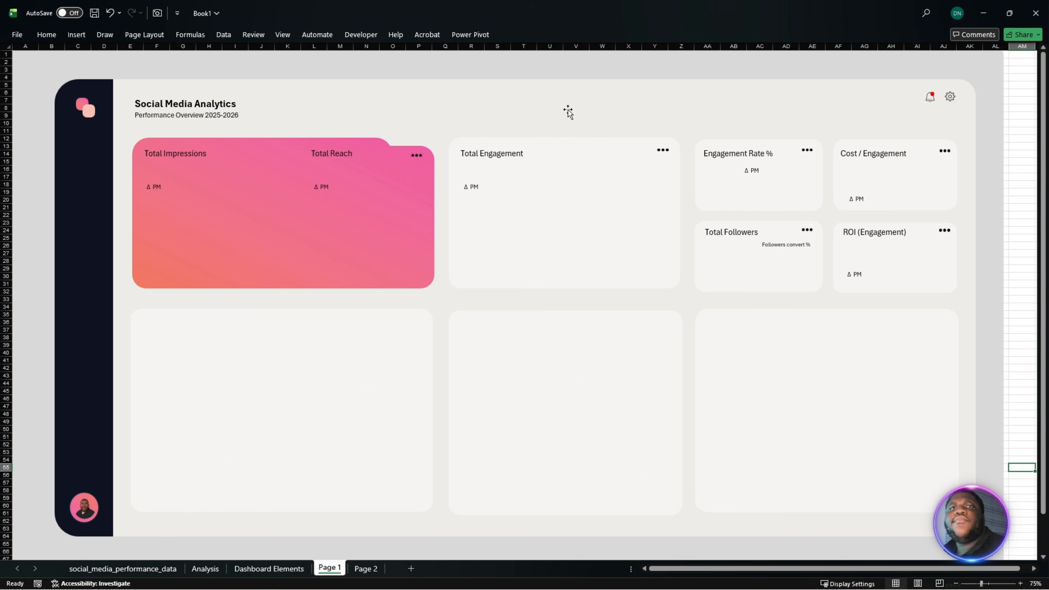
# - Hide the gridlines and the row and column headings on the Page 1 sheet
pyautogui.click(291, 32)
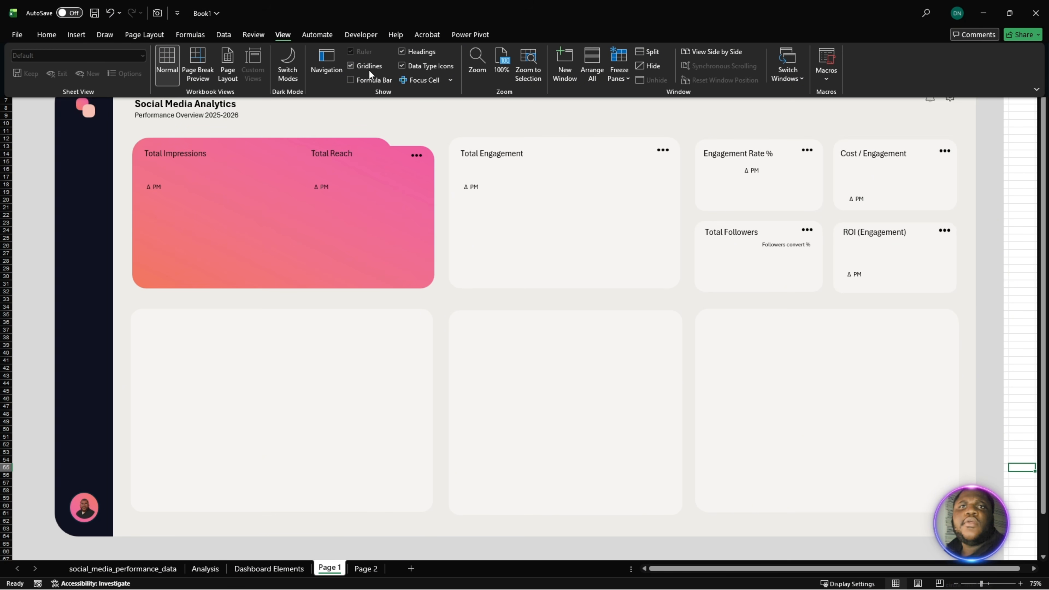
pyautogui.click(404, 52)
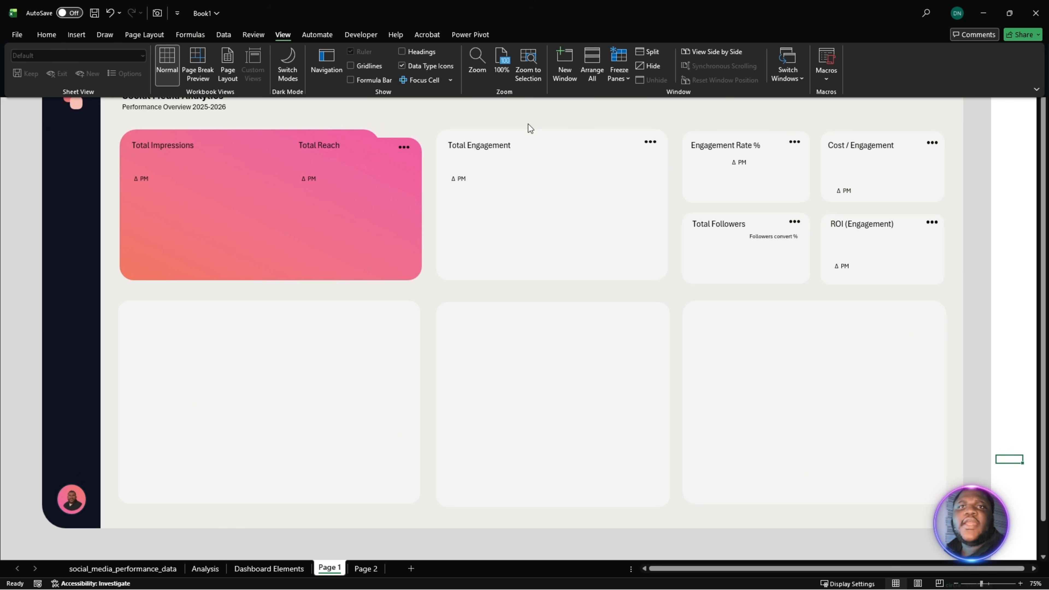
pyautogui.click(1010, 303)
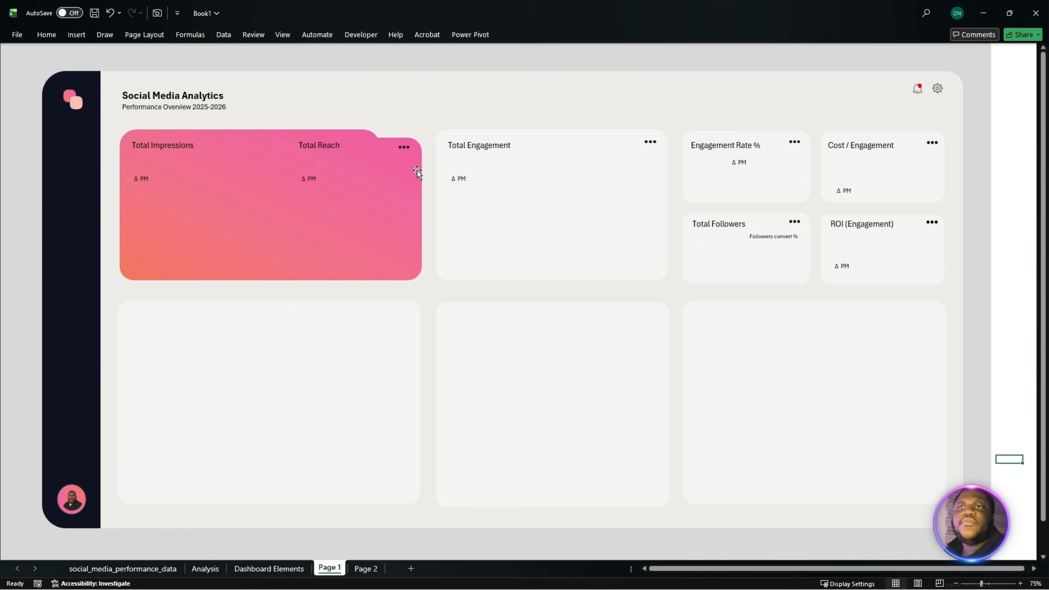
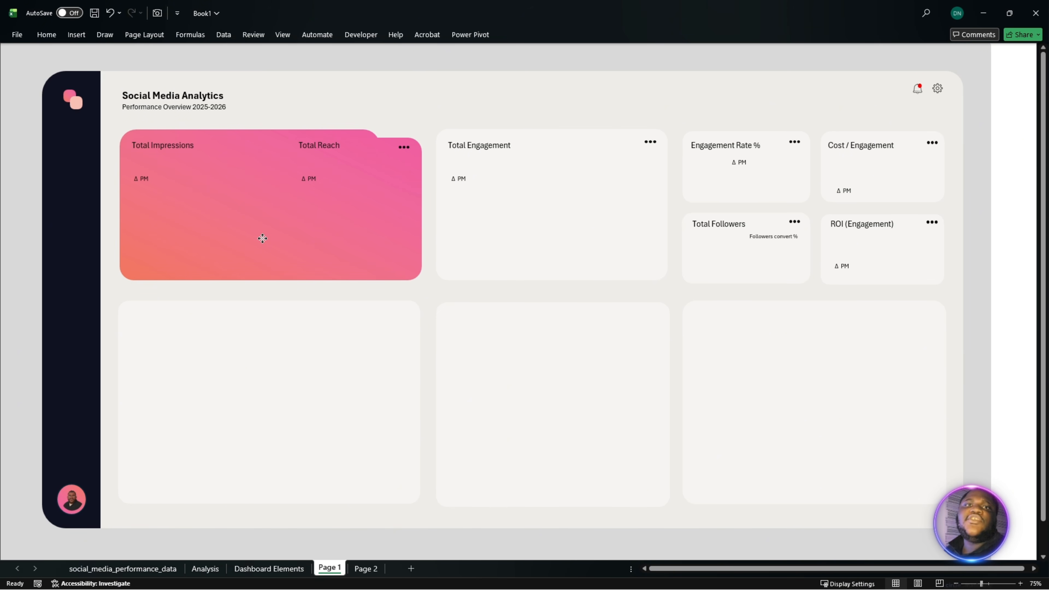
# - Move the larger gradient rectangle off the Total Impressions card, undo the move, and select each of the two overlapping rectangles
pyautogui.moveTo(263, 239); pyautogui.dragTo(541, 207)
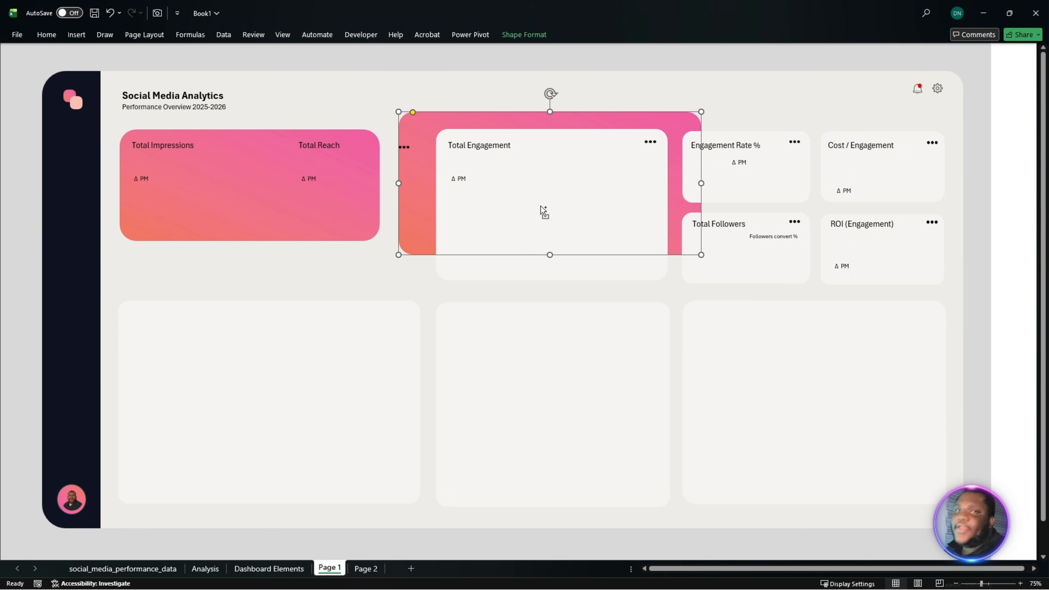
pyautogui.hotkey('ctrl', 'z')
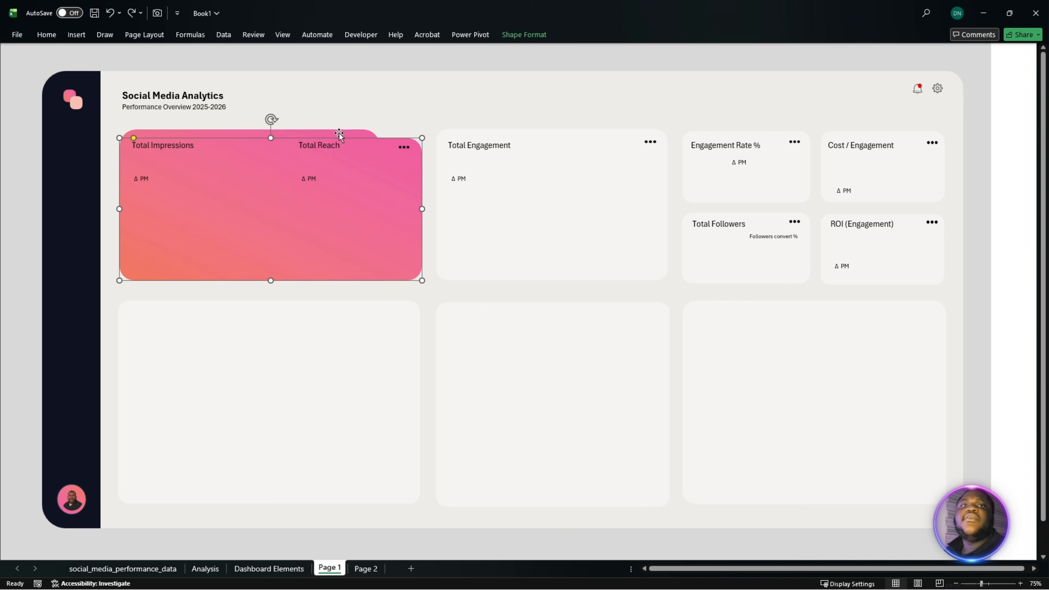
pyautogui.click(281, 213)
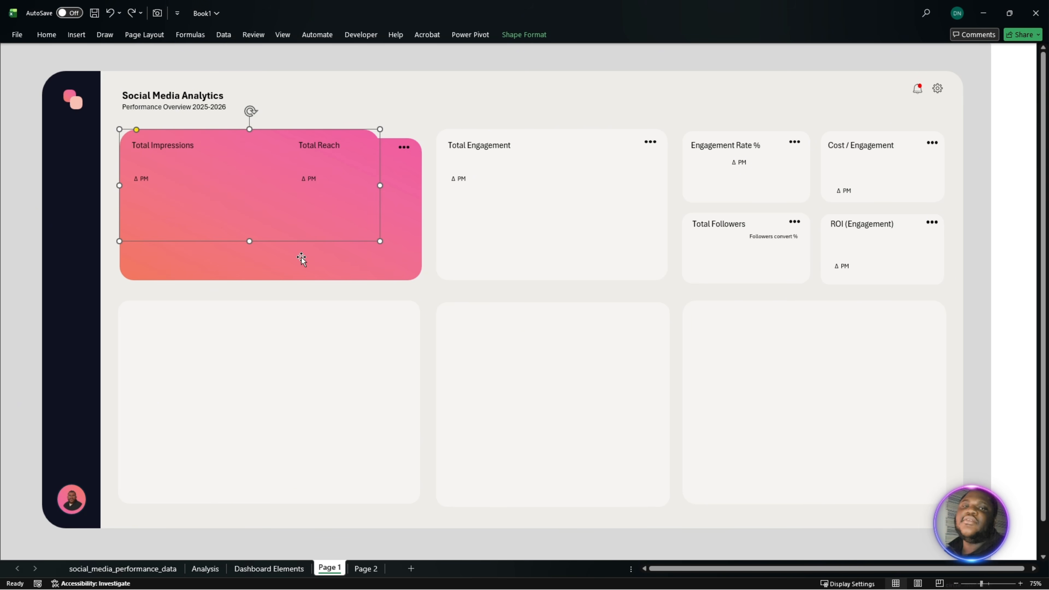
pyautogui.click(278, 263)
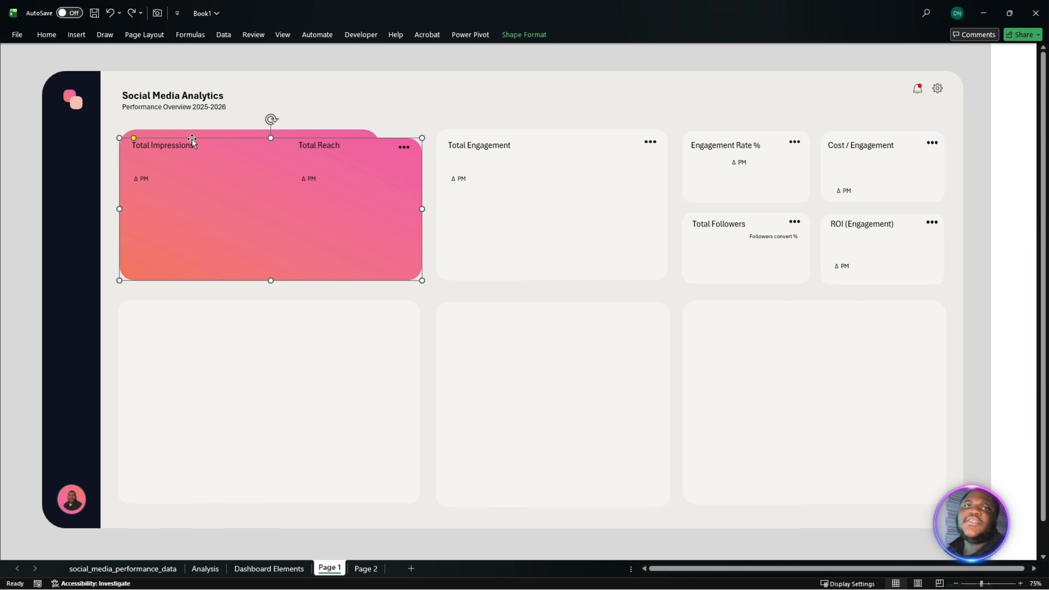
# - Examine the separate objects building the Page 1 wireframe: title text box, dark sidebar, background shapes, gradient card, ellipsis, gear and bell icons
pyautogui.click(183, 94)
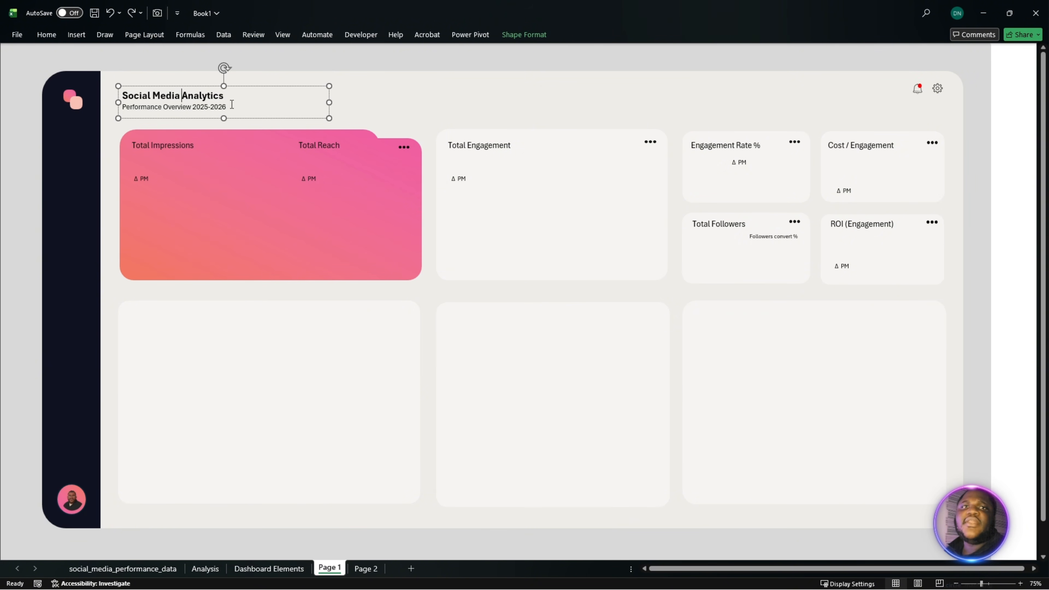
pyautogui.click(61, 244)
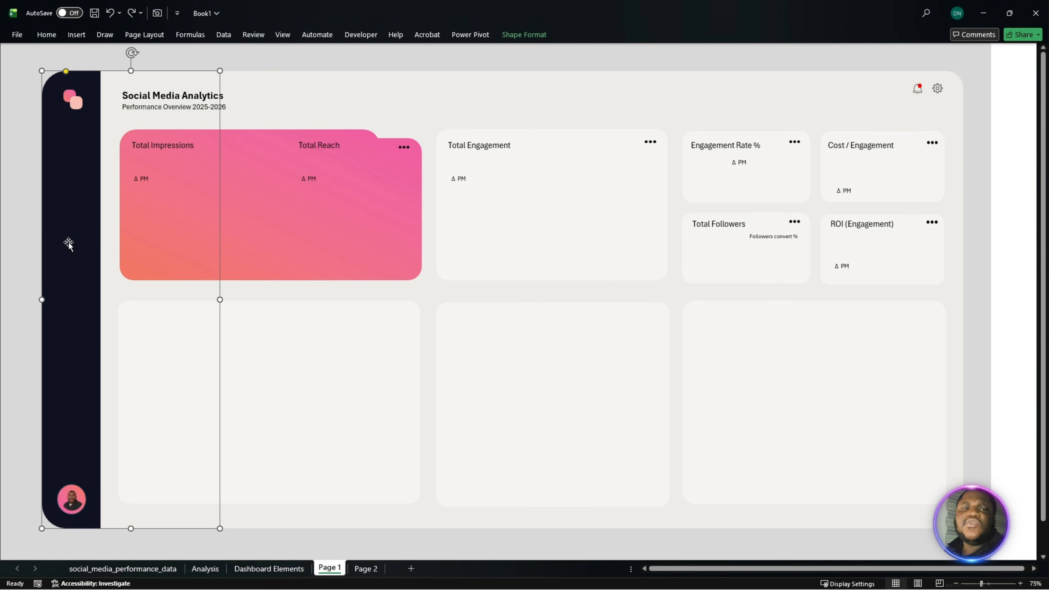
pyautogui.click(117, 293)
pyautogui.moveTo(373, 299); pyautogui.dragTo(118, 272)
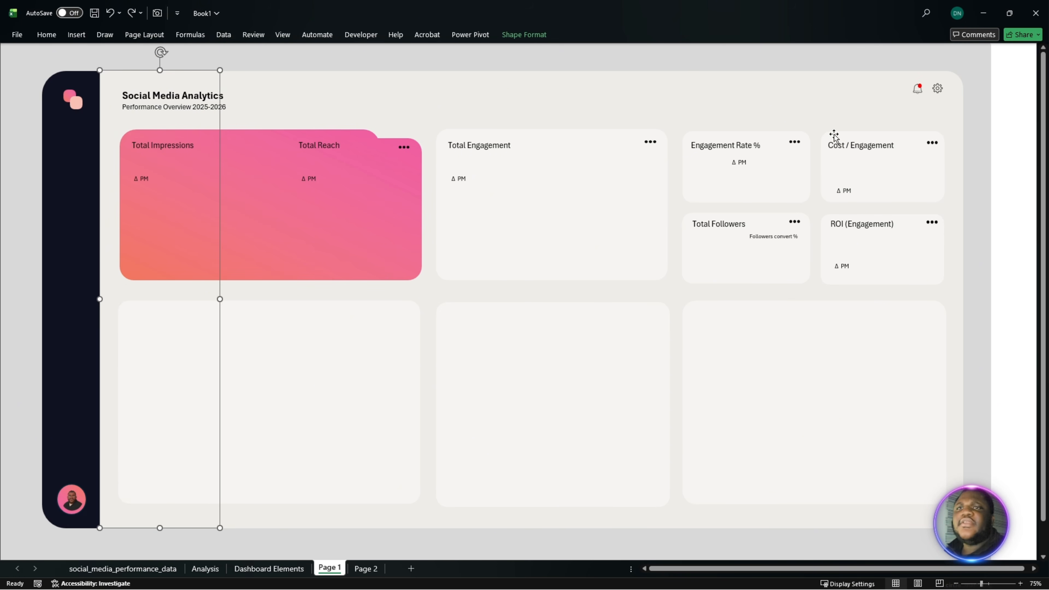
pyautogui.keyDown('ctrl'); pyautogui.scroll(5, 836, 194); pyautogui.keyUp('ctrl')
pyautogui.scroll(3, 726, 197)
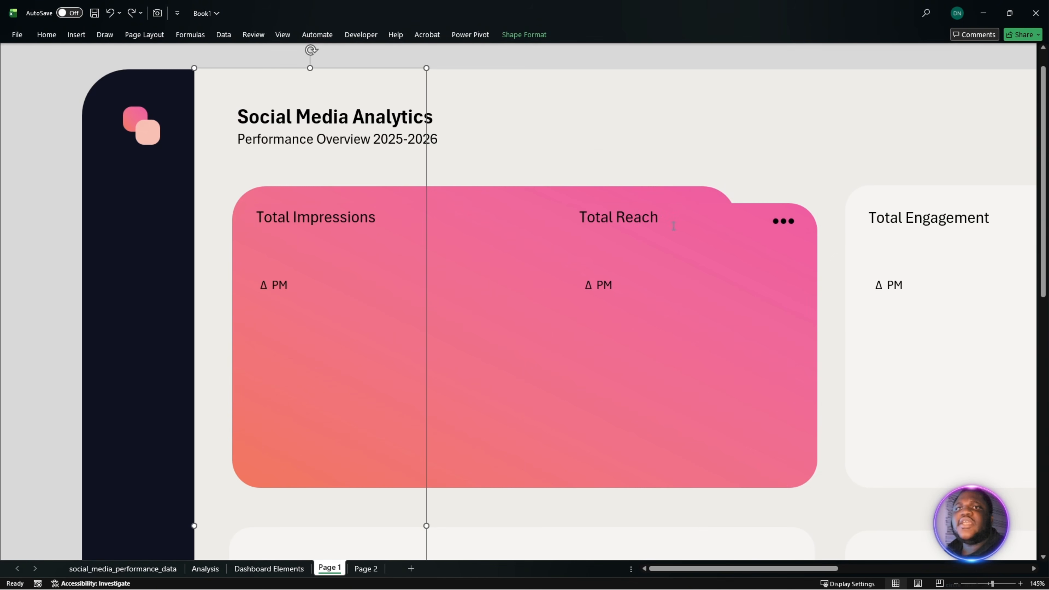
pyautogui.click(719, 193)
pyautogui.click(771, 225)
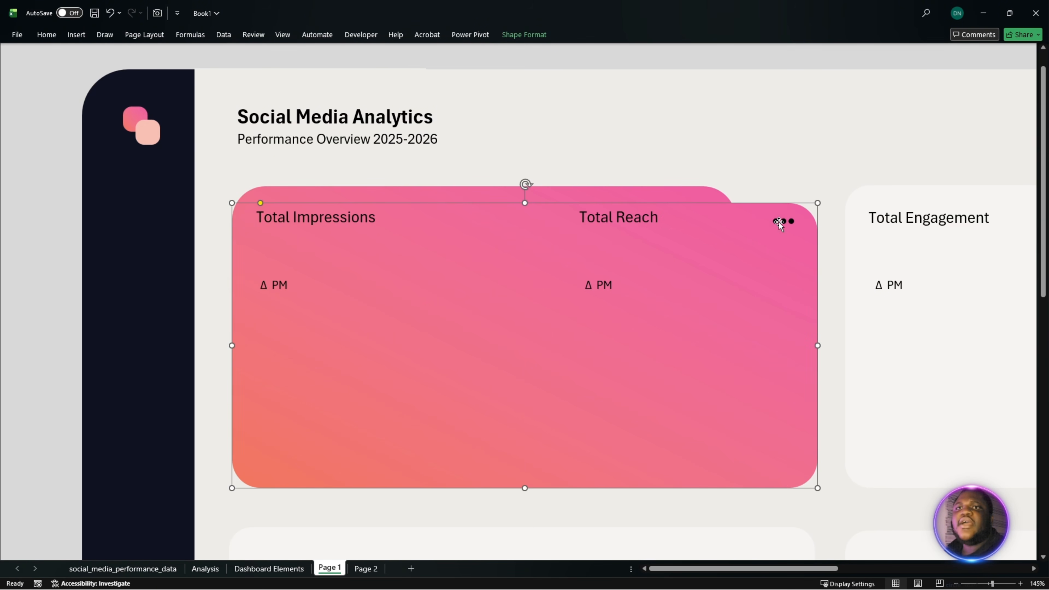
pyautogui.click(773, 223)
pyautogui.moveTo(789, 571); pyautogui.dragTo(979, 570)
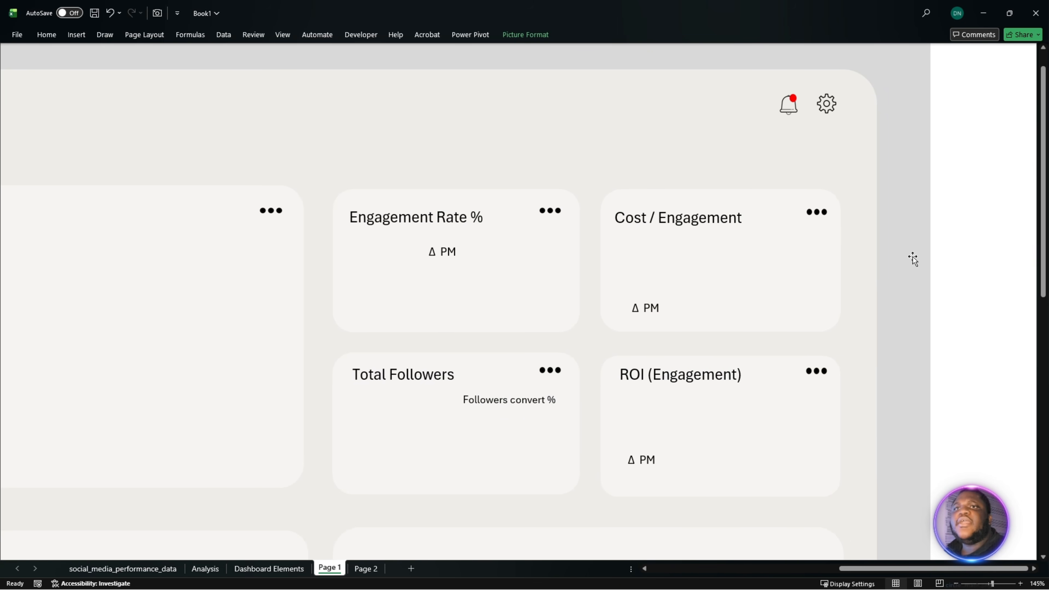
pyautogui.click(828, 108)
pyautogui.click(798, 110)
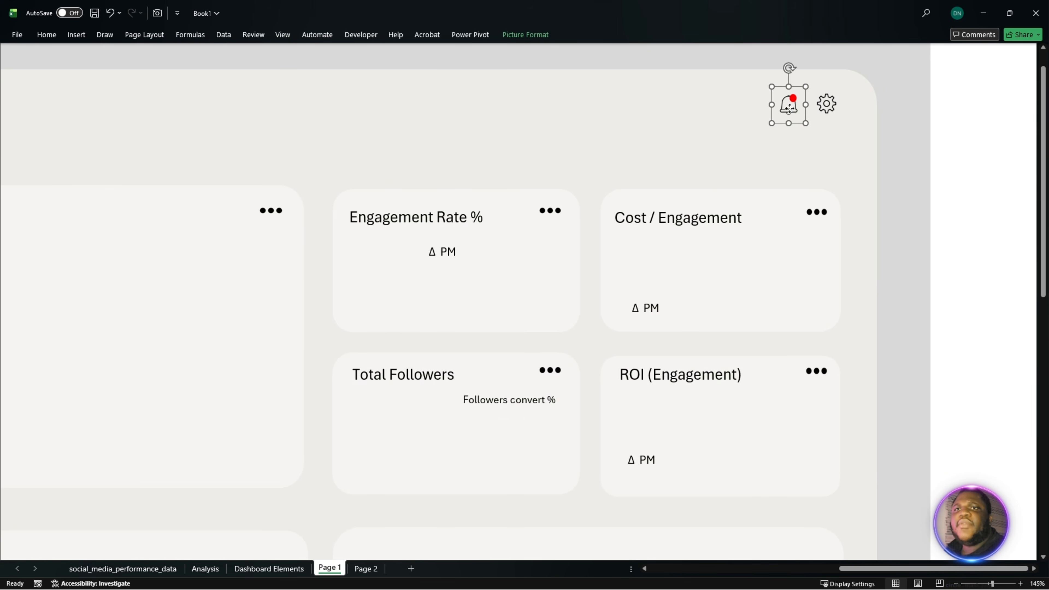
# - Set a custom 75% zoom on the Page 1 sheet so the whole wireframe fits
pyautogui.keyDown('ctrl'); pyautogui.scroll(-3, 659, 234); pyautogui.keyUp('ctrl')
pyautogui.keyDown('ctrl'); pyautogui.scroll(-2, 659, 234); pyautogui.keyUp('ctrl')
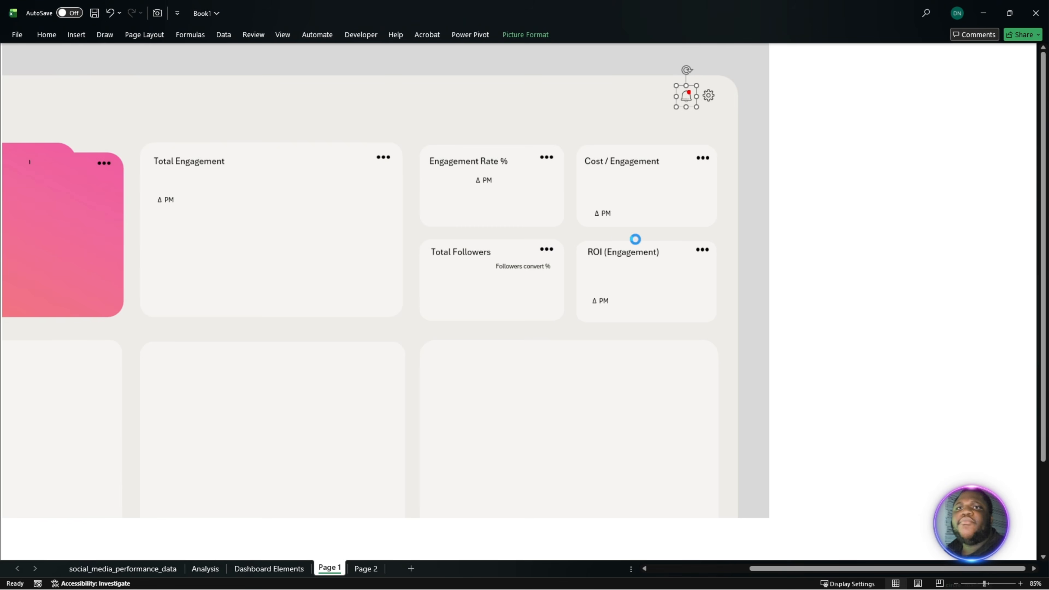
pyautogui.moveTo(811, 571); pyautogui.dragTo(718, 589)
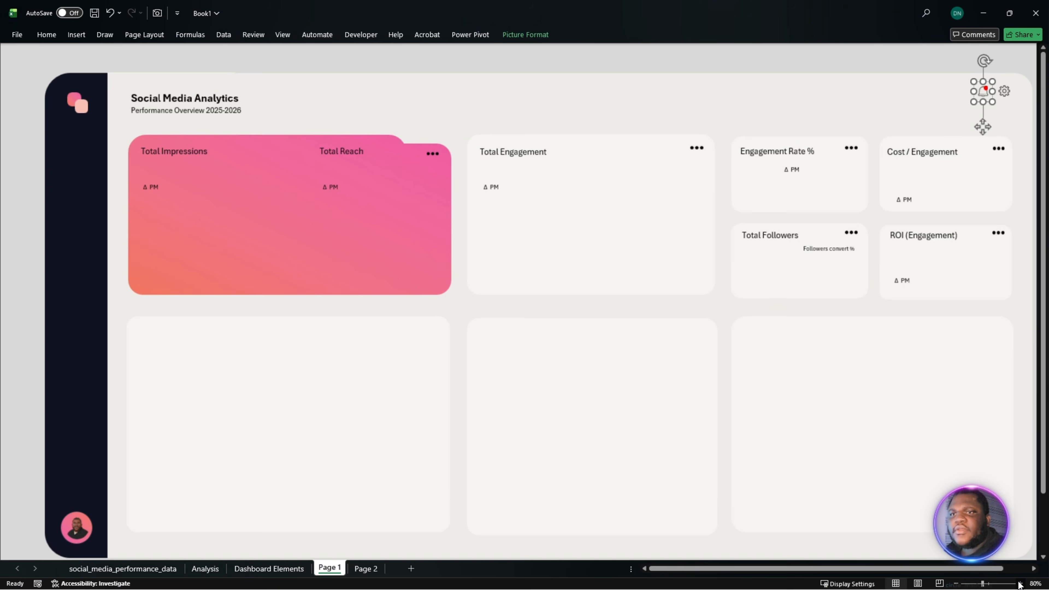
pyautogui.click(1021, 583)
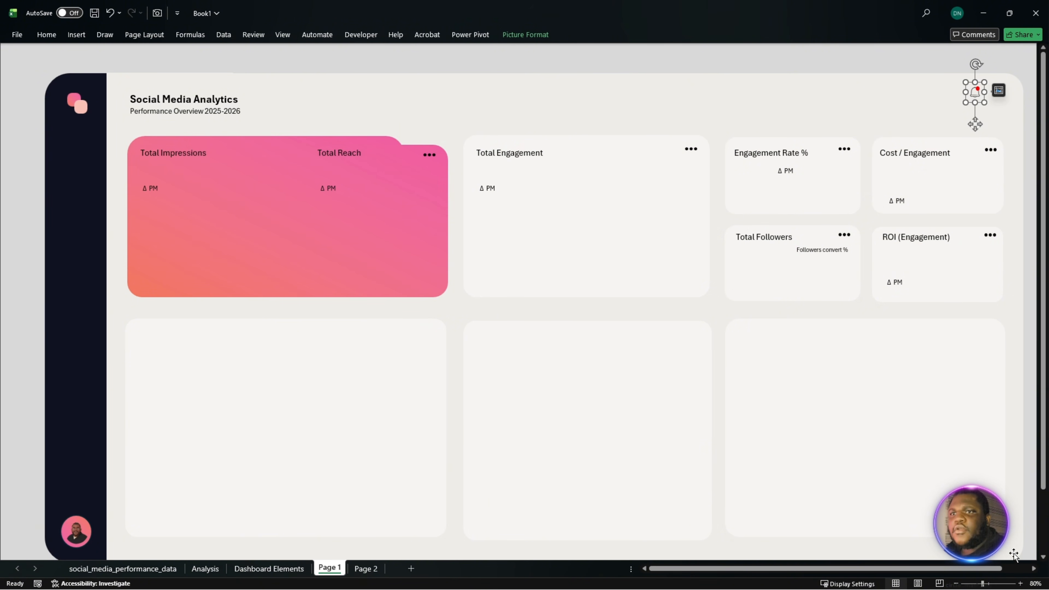
pyautogui.click(1036, 583)
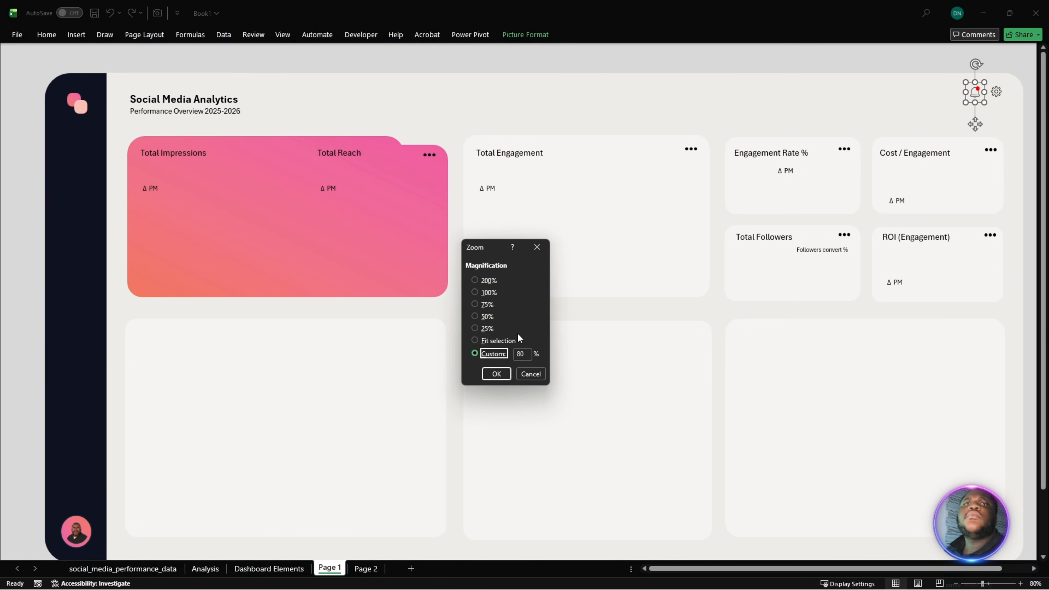
pyautogui.click(527, 352)
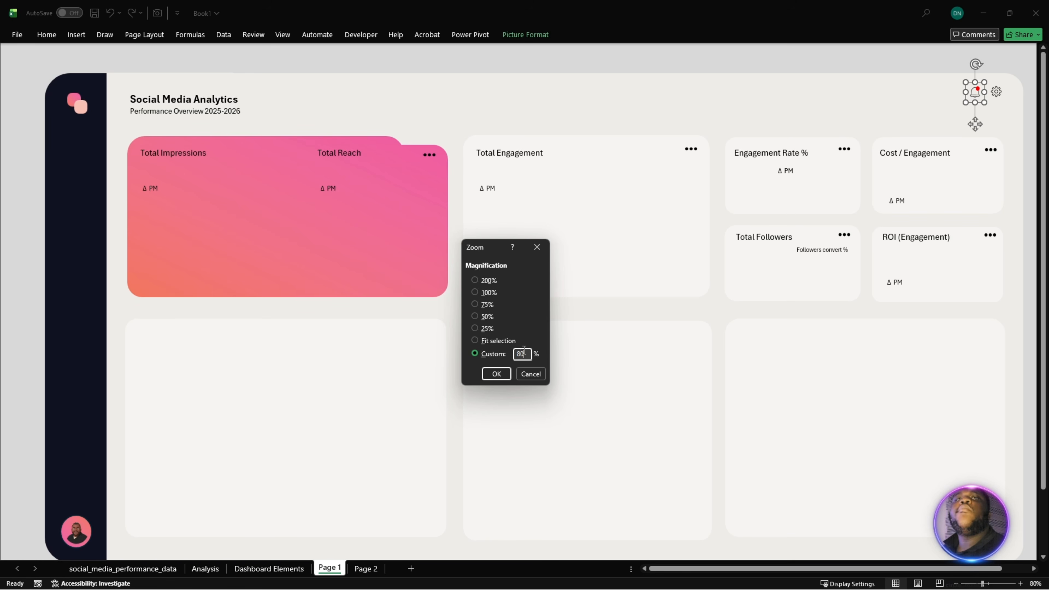
pyautogui.moveTo(524, 351); pyautogui.dragTo(508, 355)
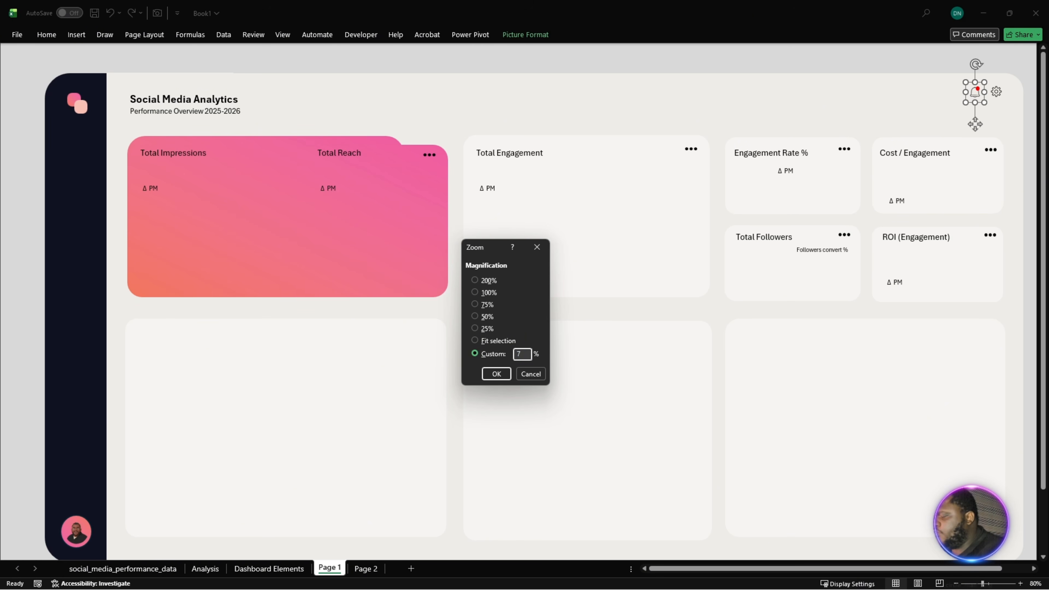
pyautogui.write('75')
pyautogui.press('Return')
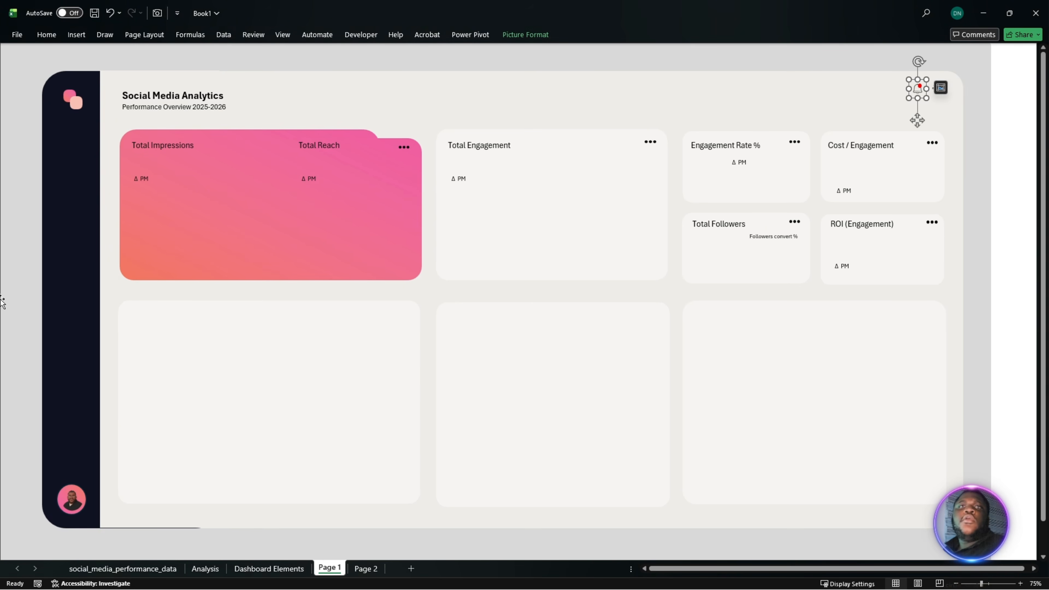
pyautogui.click(262, 213)
pyautogui.click(533, 218)
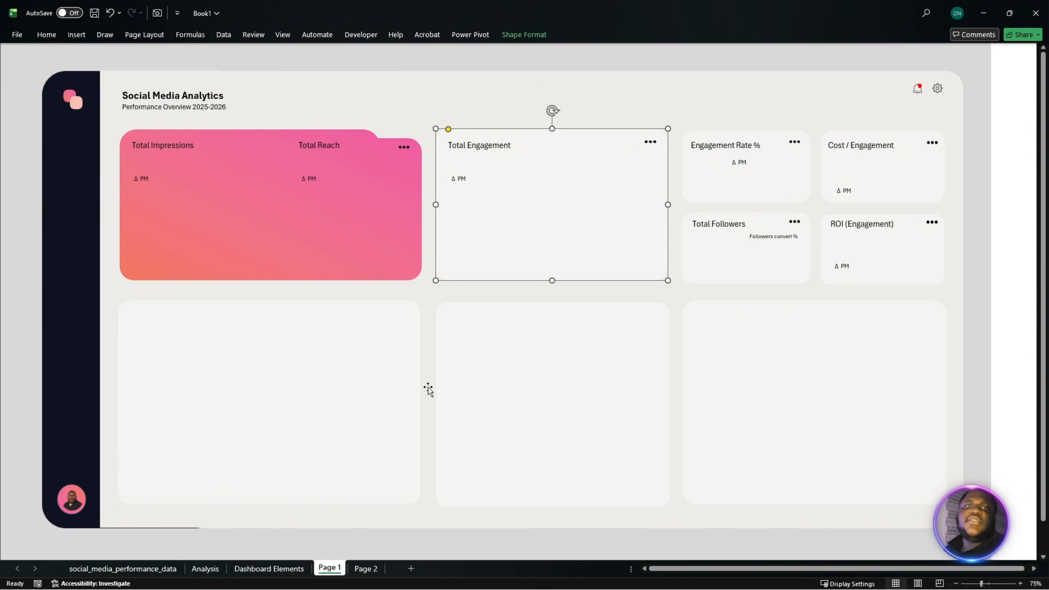
# - Paste the copied Strategic Performance Analysis wireframe onto the Page 2 sheet and move it to the sheet's upper-left corner
pyautogui.click(366, 568)
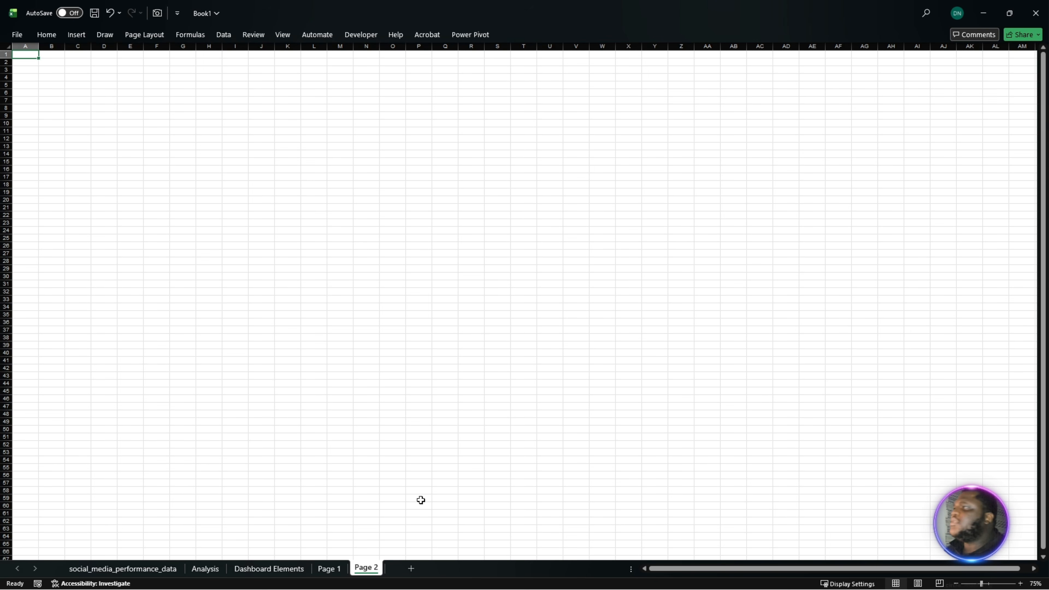
pyautogui.hotkey('alt', 'Tab')
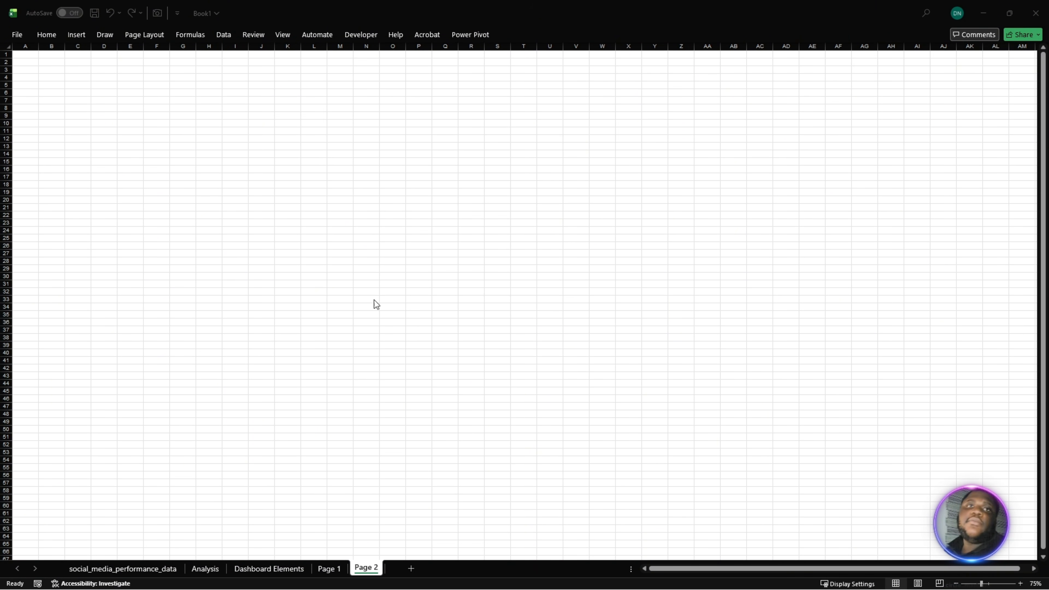
pyautogui.hotkey('alt', 'Tab')
pyautogui.click(289, 190)
pyautogui.hotkey('ctrl', 'v')
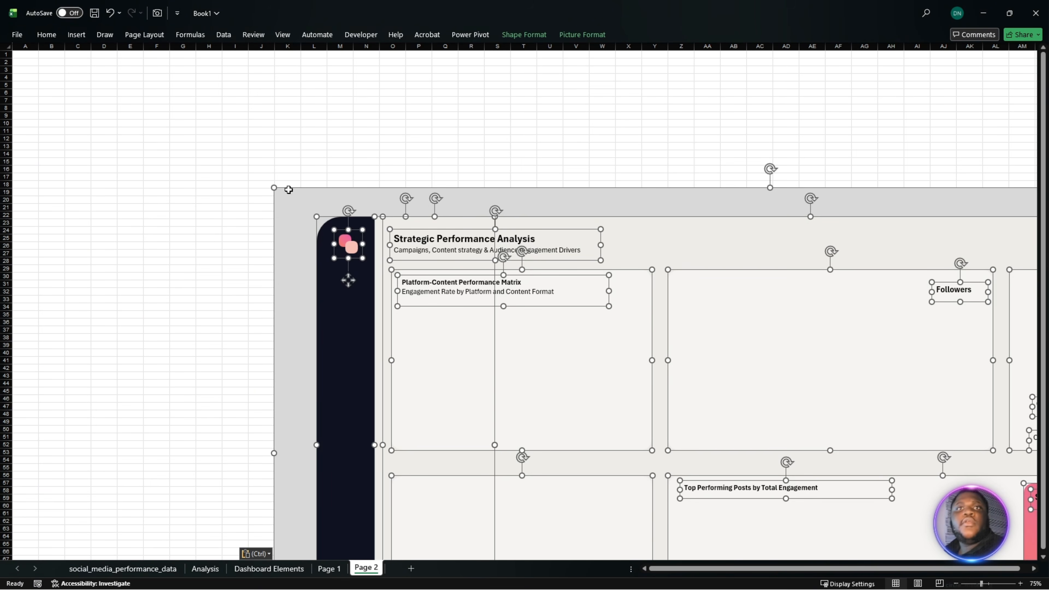
pyautogui.moveTo(610, 210); pyautogui.dragTo(338, 65)
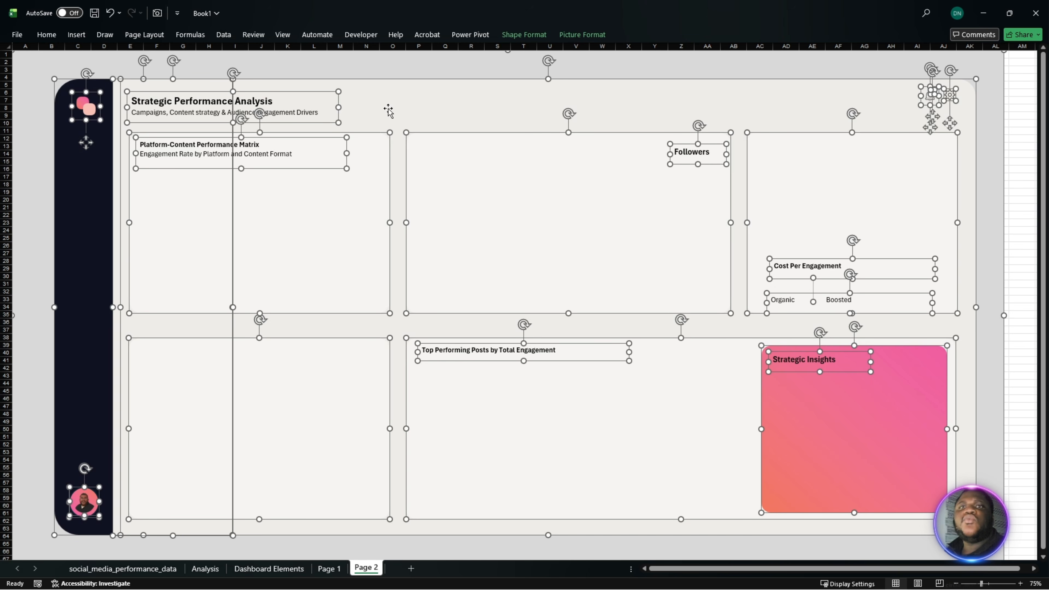
pyautogui.click(1012, 153)
# - Hide the gridlines and the row and column headings on the Page 2 sheet
pyautogui.click(223, 34)
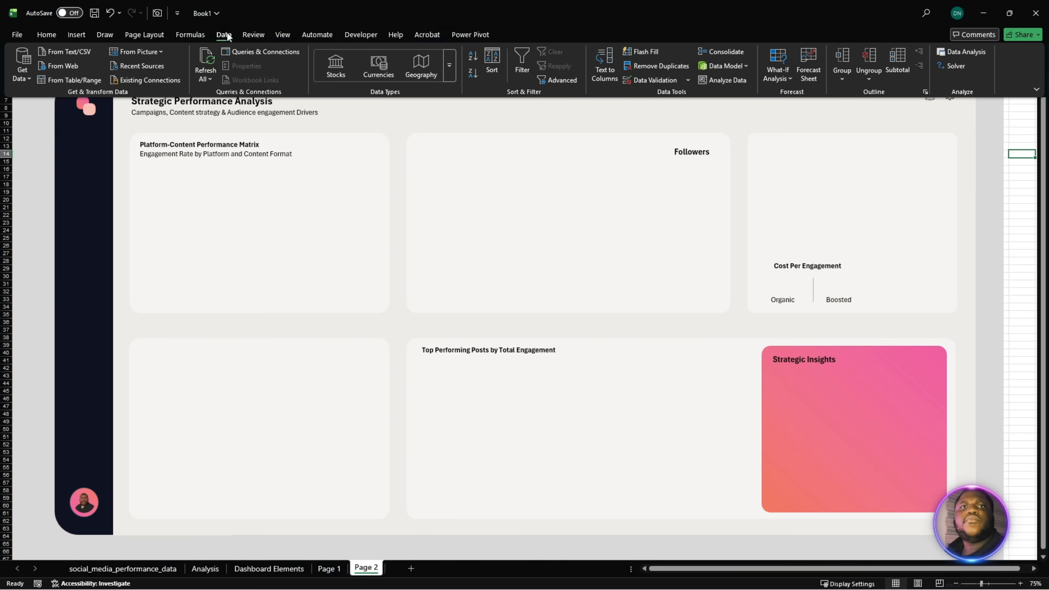
pyautogui.click(283, 34)
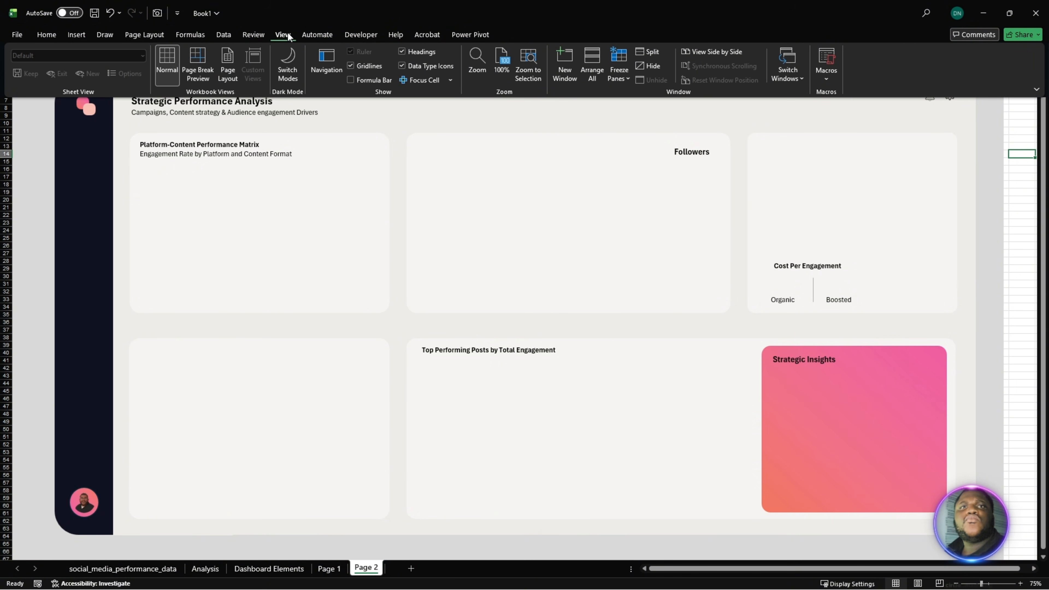
pyautogui.click(358, 65)
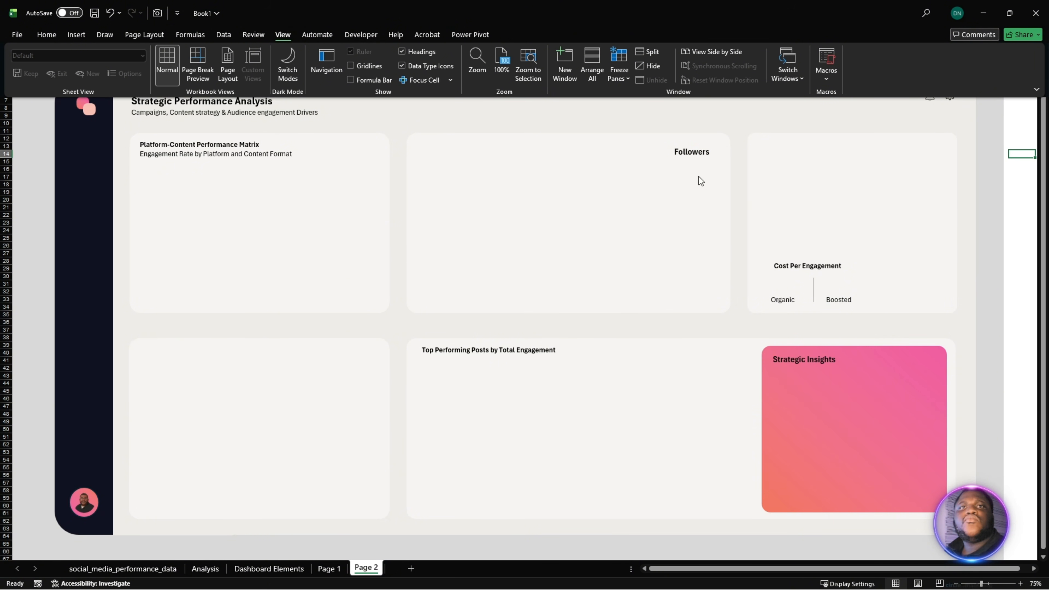
pyautogui.hotkey('ctrl', 'F1')
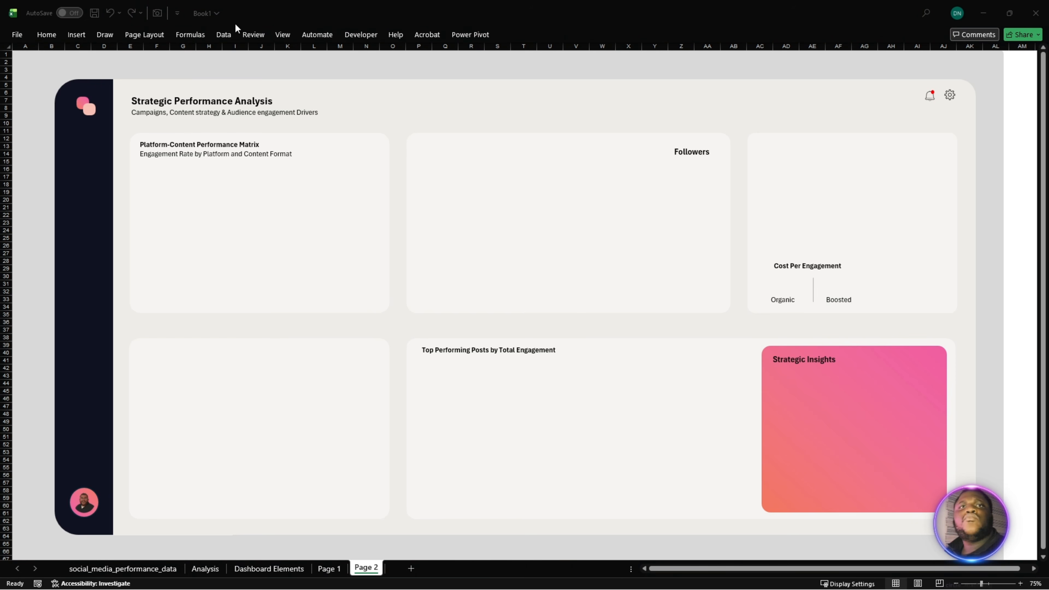
pyautogui.click(281, 34)
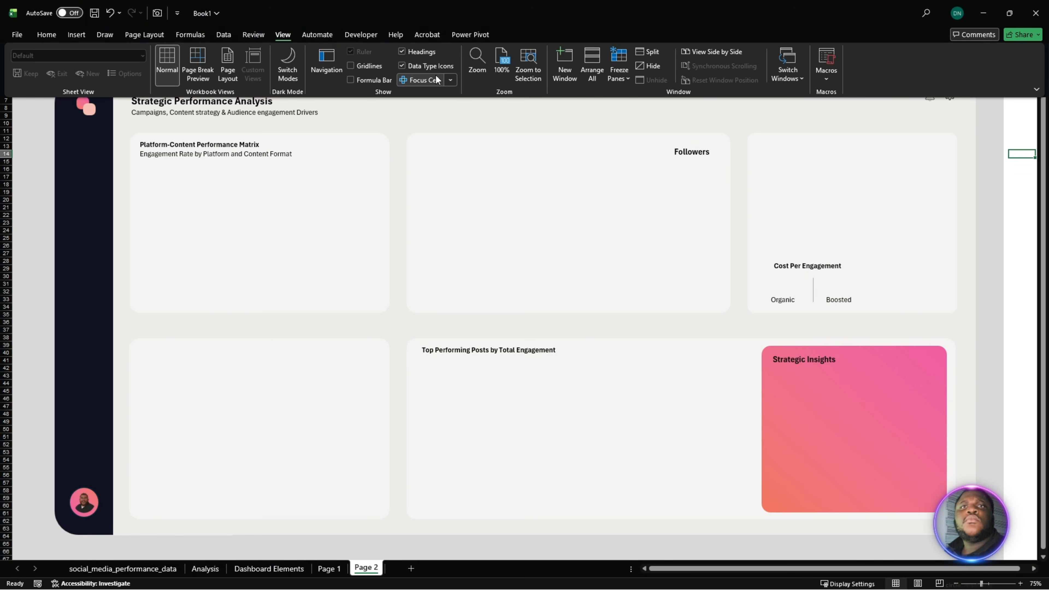
pyautogui.click(422, 55)
pyautogui.click(989, 273)
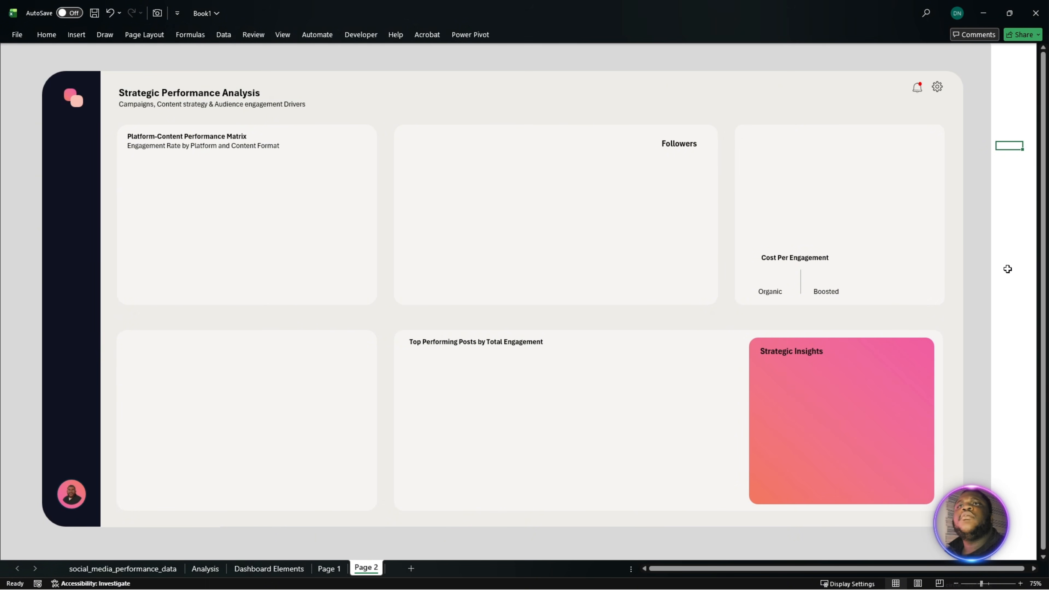
pyautogui.click(1009, 268)
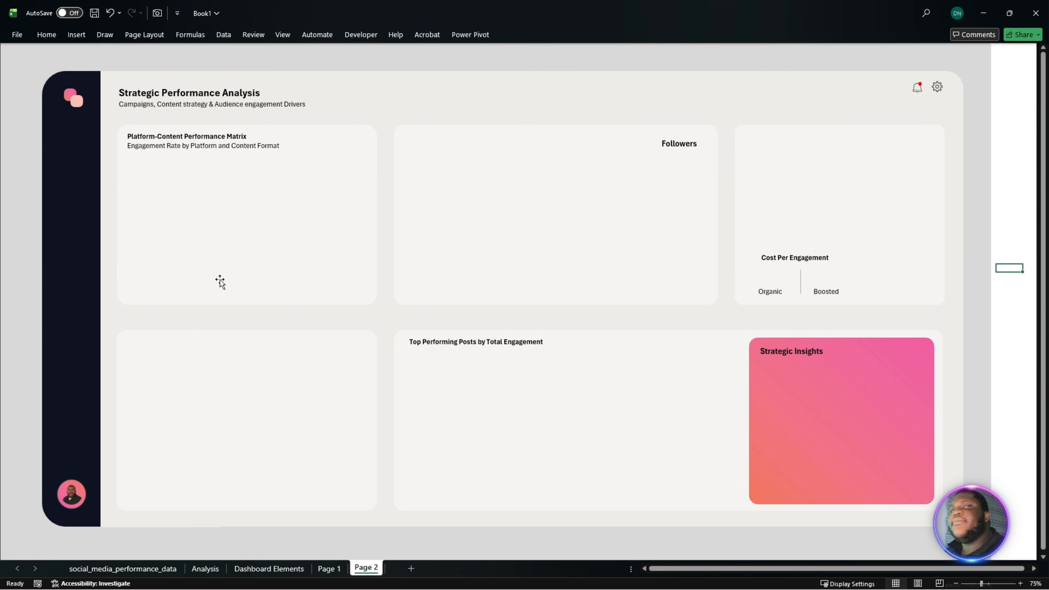
# - Rename the Page 1 sheet as "Wireframe 1"
pyautogui.click(330, 569)
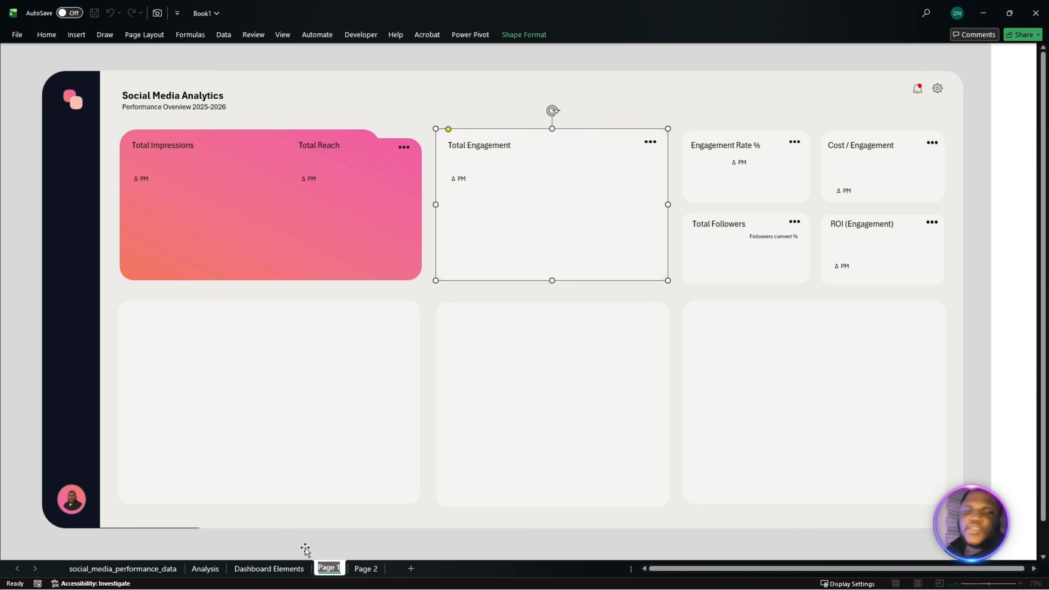
pyautogui.write('Wire')
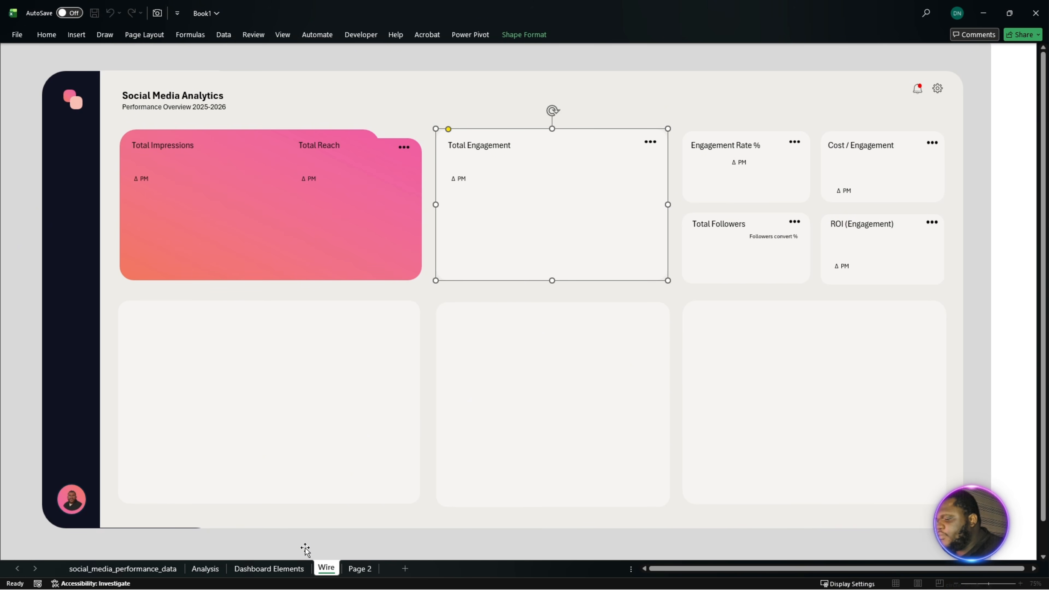
pyautogui.write('frame 1')
pyautogui.press('Return')
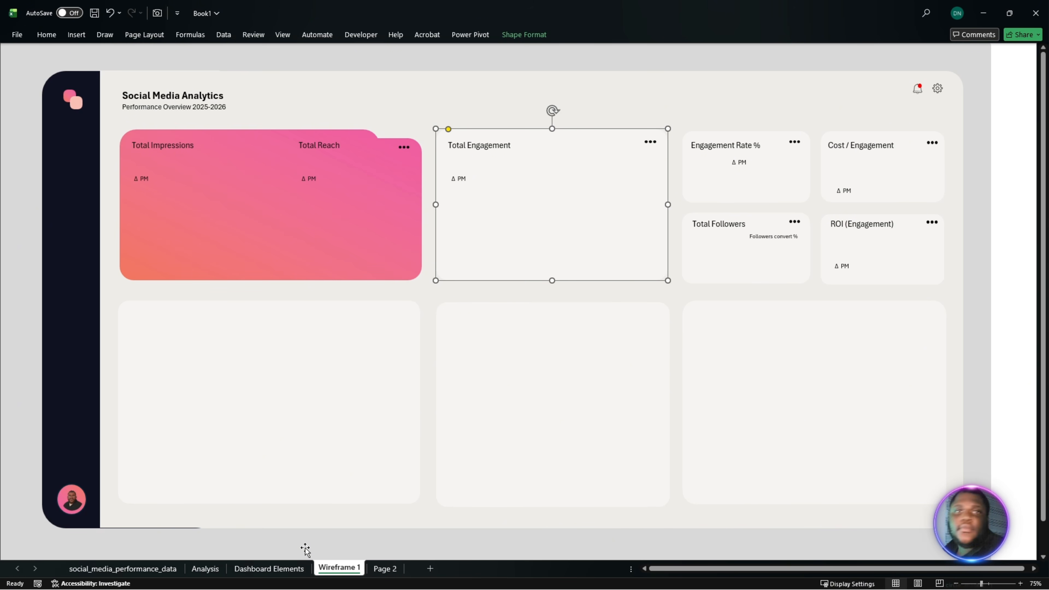
# - Rename the Page 2 sheet as "Wireframe 2"
pyautogui.doubleClick(395, 573)
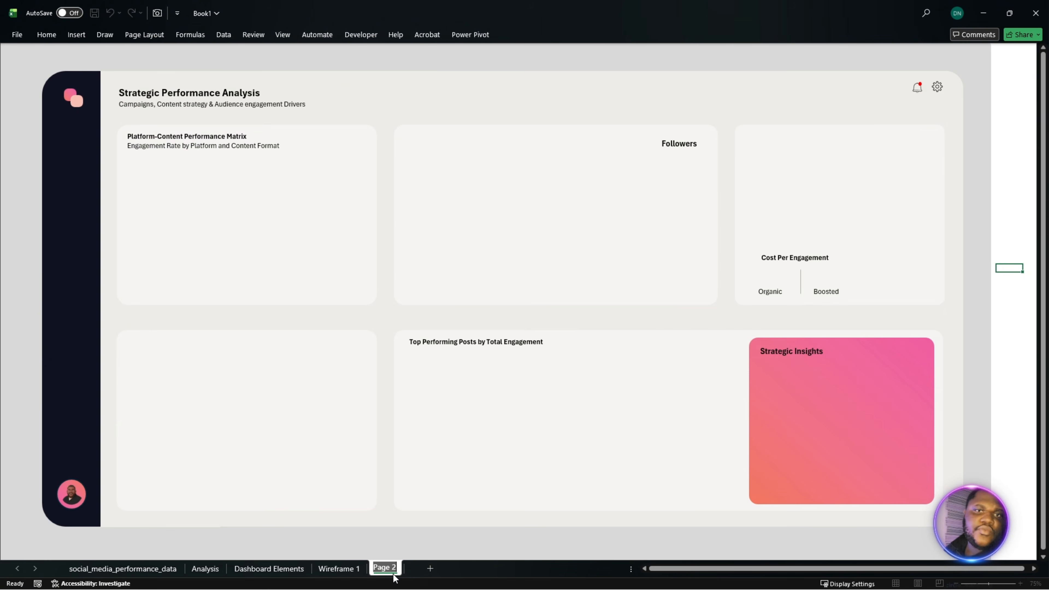
pyautogui.write('Wir')
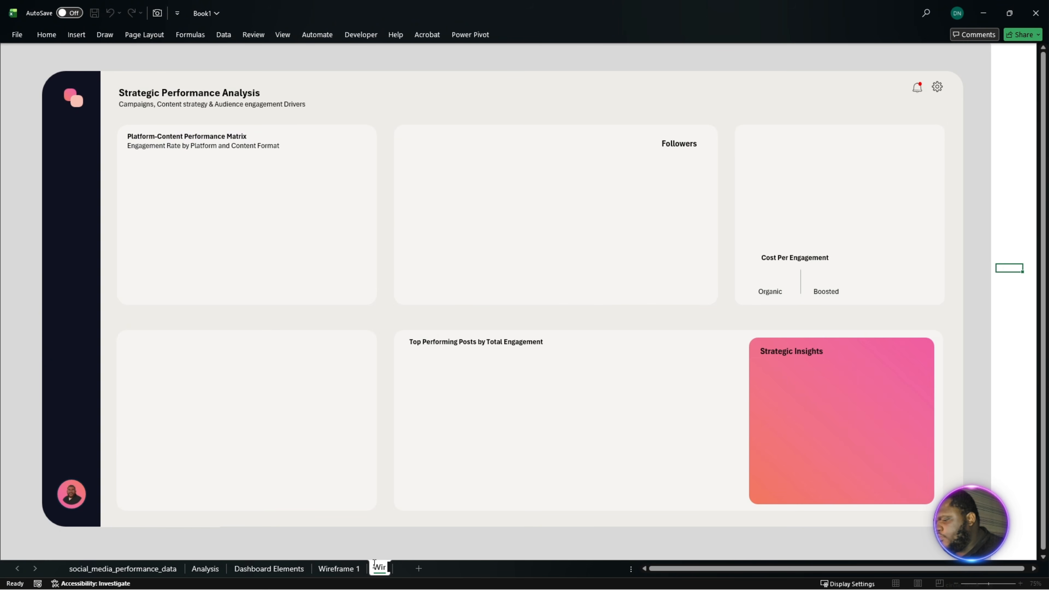
pyautogui.write('eframe 2')
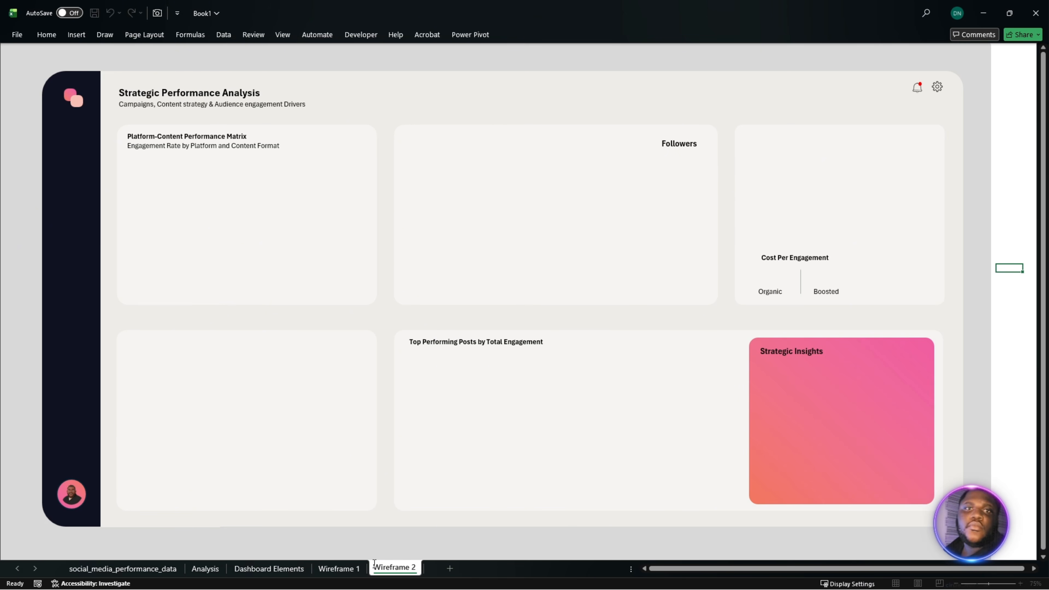
pyautogui.press('Return')
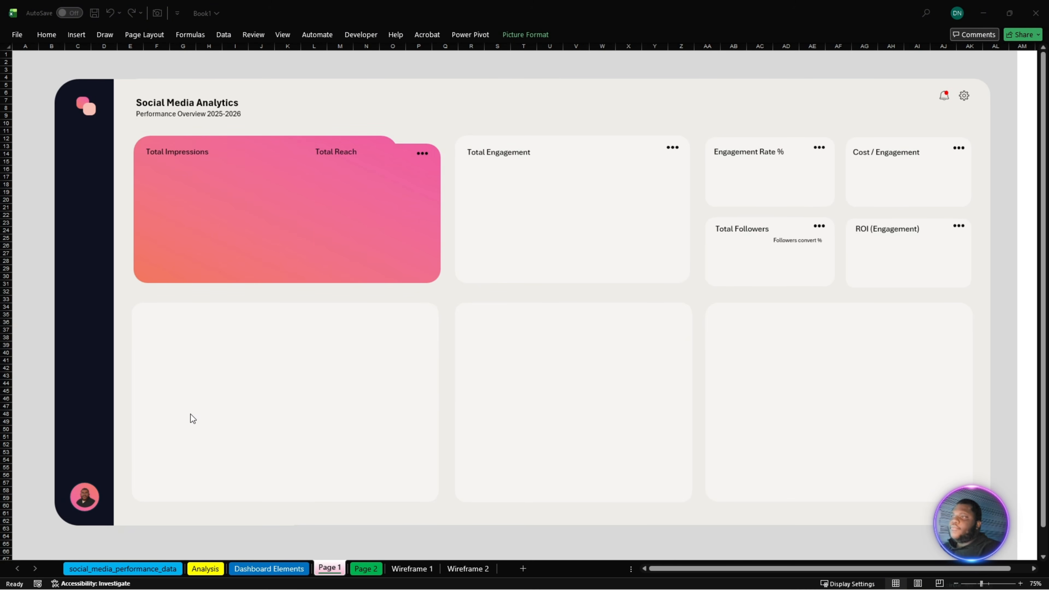
# - Look through the Page 2, Dashboard Elements and Page 1 sheets, checking how the wireframe picture moves as one object and undoing that move
pyautogui.click(366, 569)
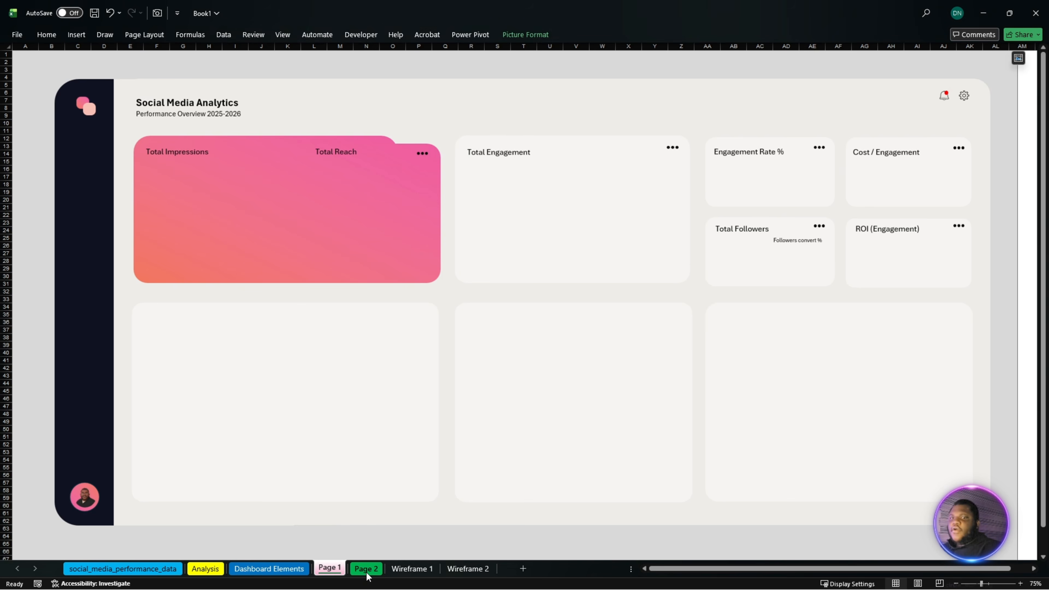
pyautogui.moveTo(479, 303); pyautogui.dragTo(503, 349)
pyautogui.hotkey('ctrl', 'z')
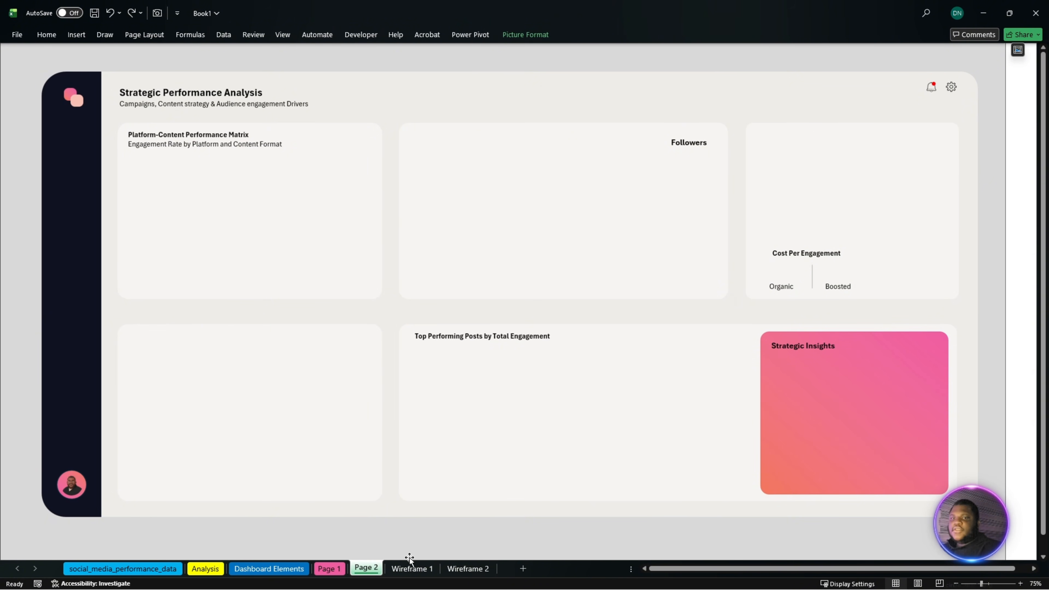
pyautogui.click(301, 574)
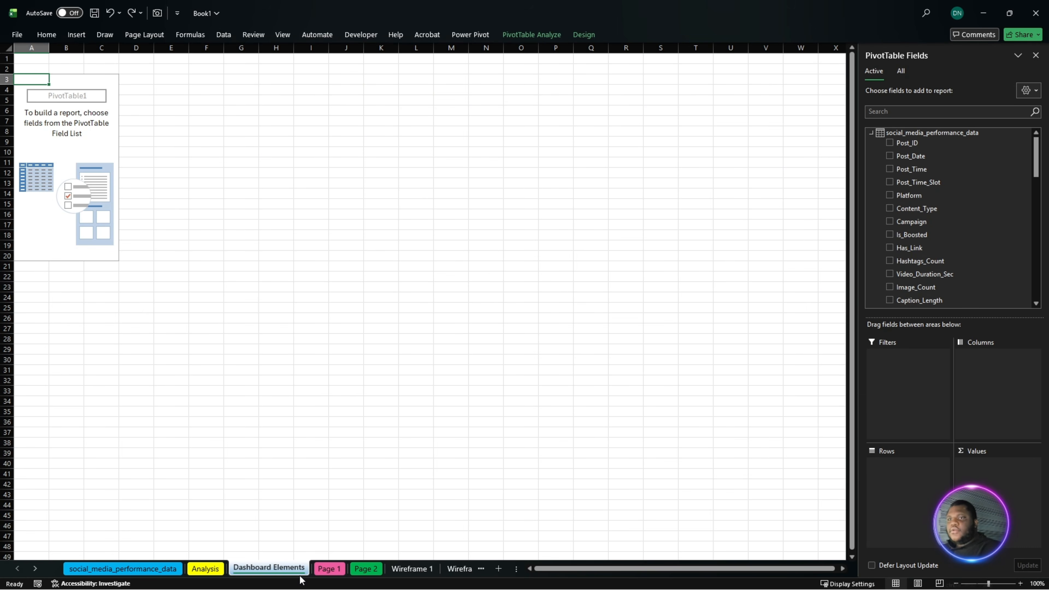
pyautogui.click(316, 578)
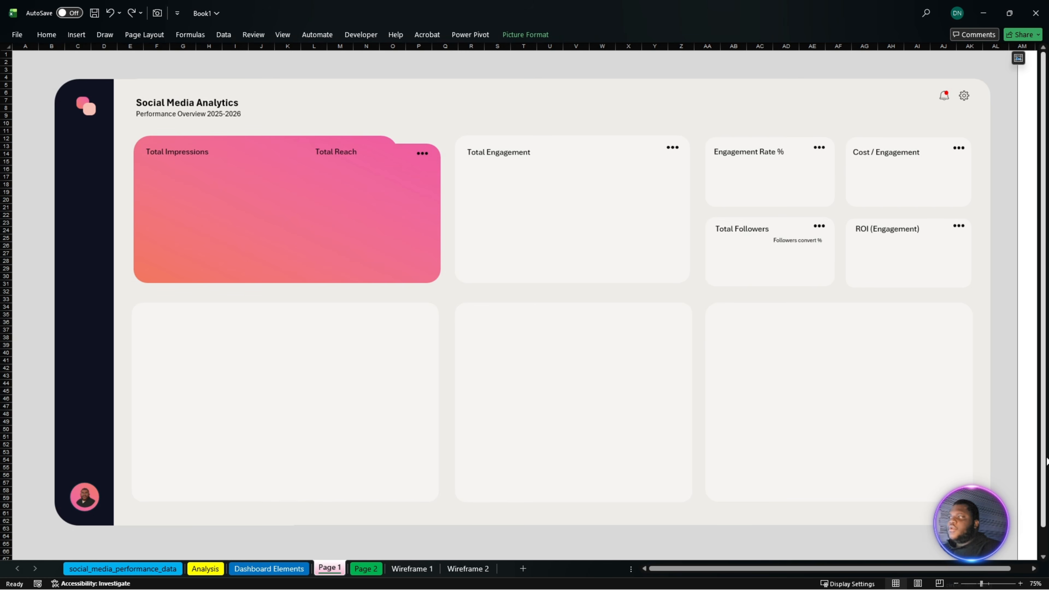
pyautogui.moveTo(1043, 429); pyautogui.dragTo(1032, 500)
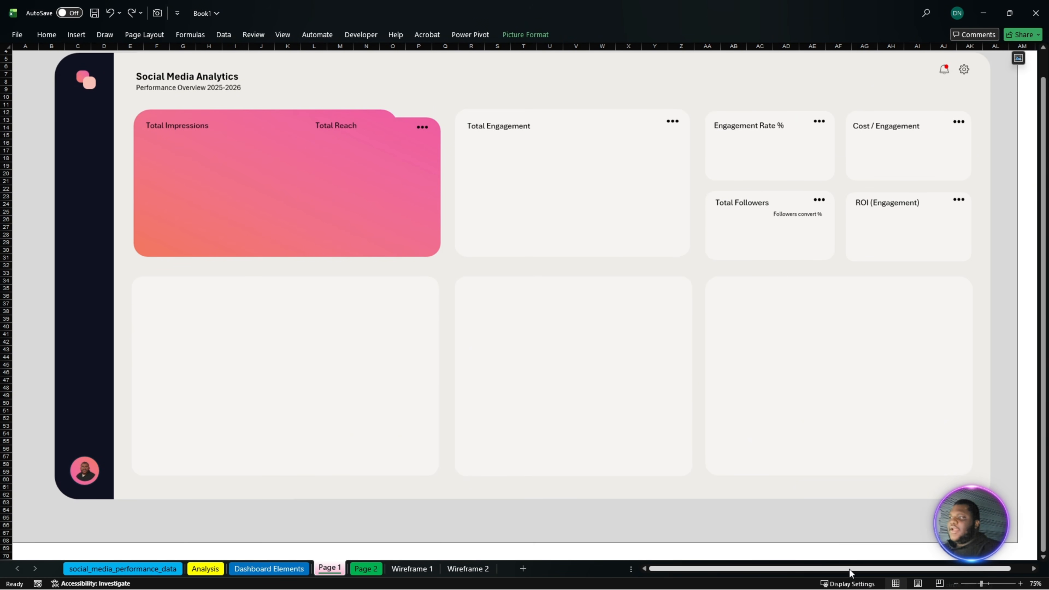
pyautogui.hotkey('alt', 'Tab')
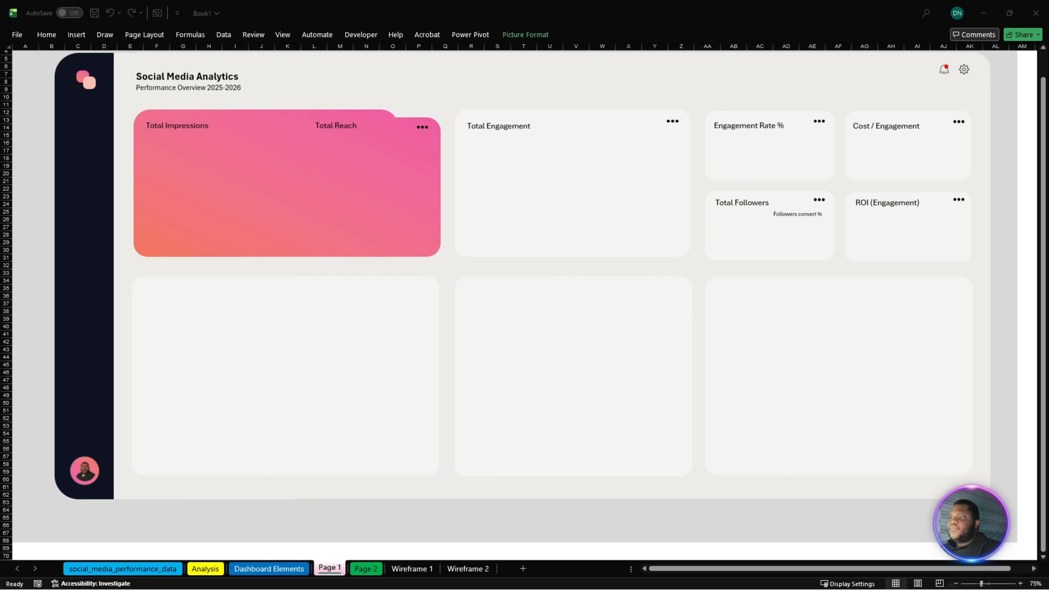
# - Check the individual card shapes on the Wireframe 1 sheet one by one, and view the Wireframe 2 sheet for comparison
pyautogui.click(412, 569)
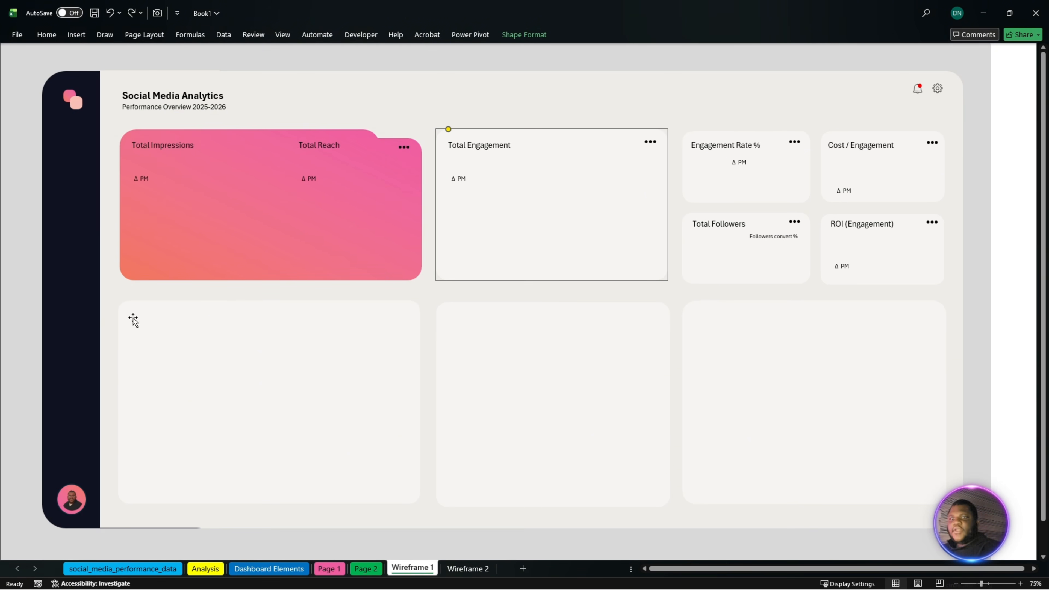
pyautogui.click(513, 354)
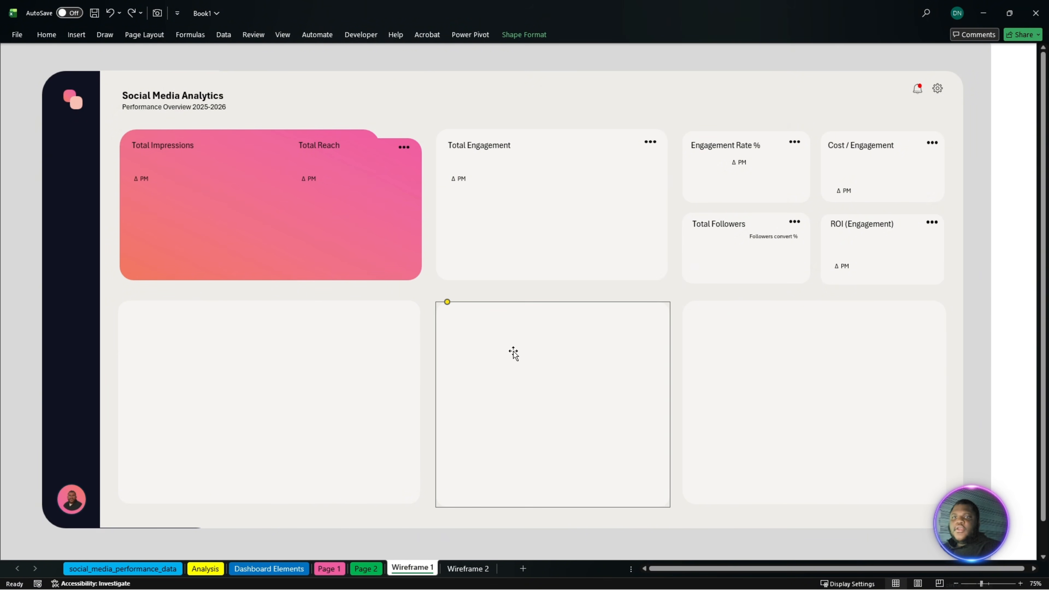
pyautogui.click(417, 366)
pyautogui.click(396, 248)
pyautogui.click(500, 239)
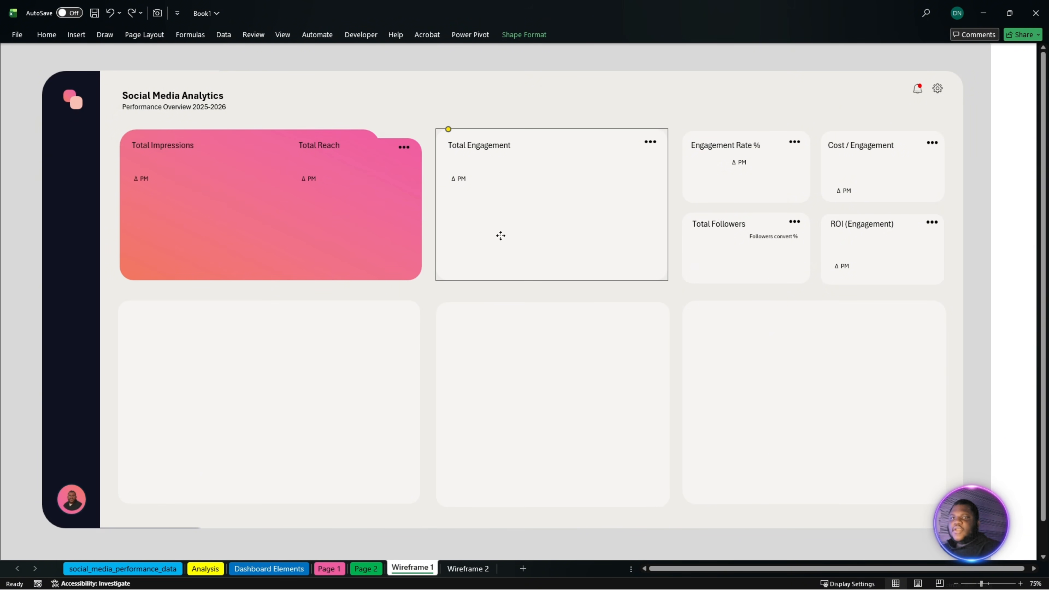
pyautogui.click(729, 250)
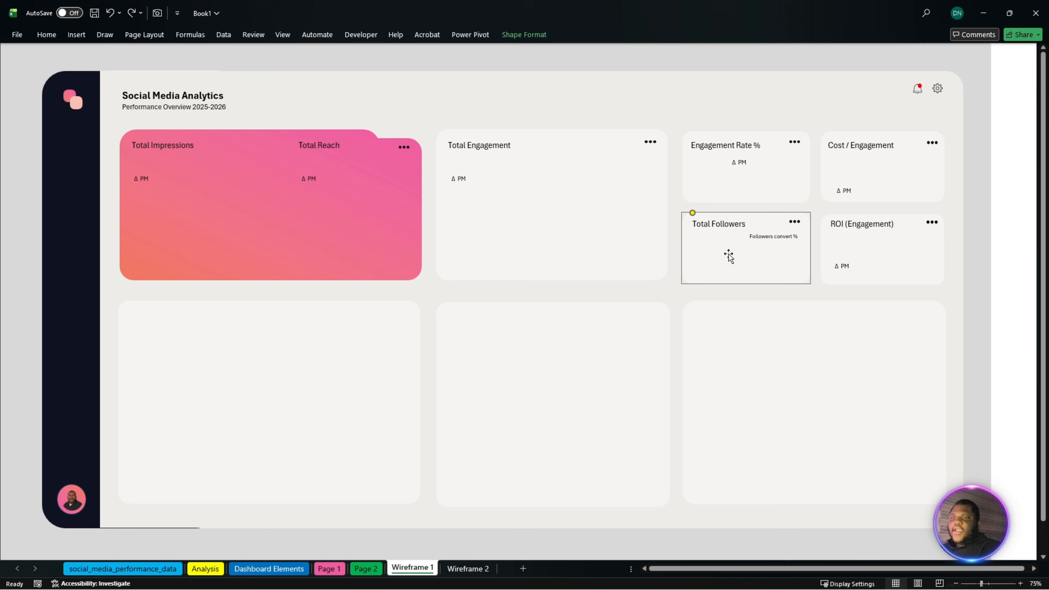
pyautogui.click(756, 374)
pyautogui.click(871, 261)
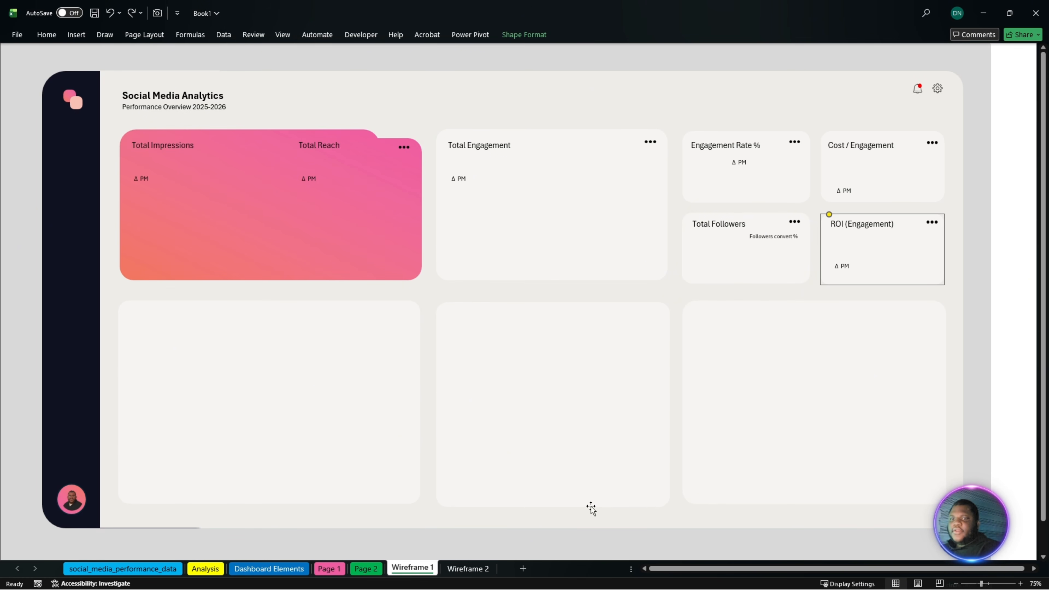
pyautogui.click(468, 569)
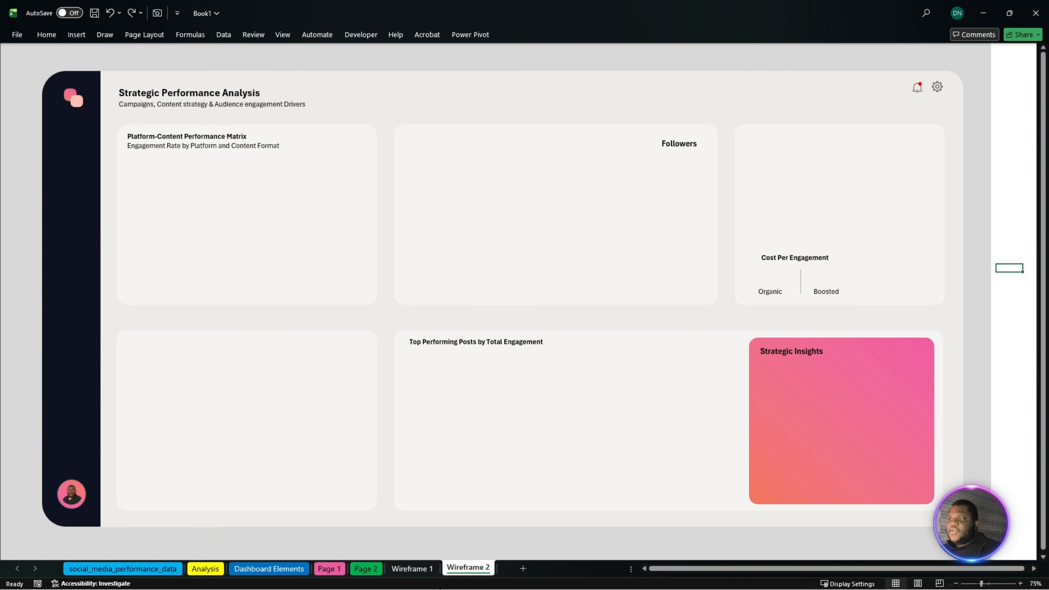
pyautogui.hotkey('alt', 'Tab')
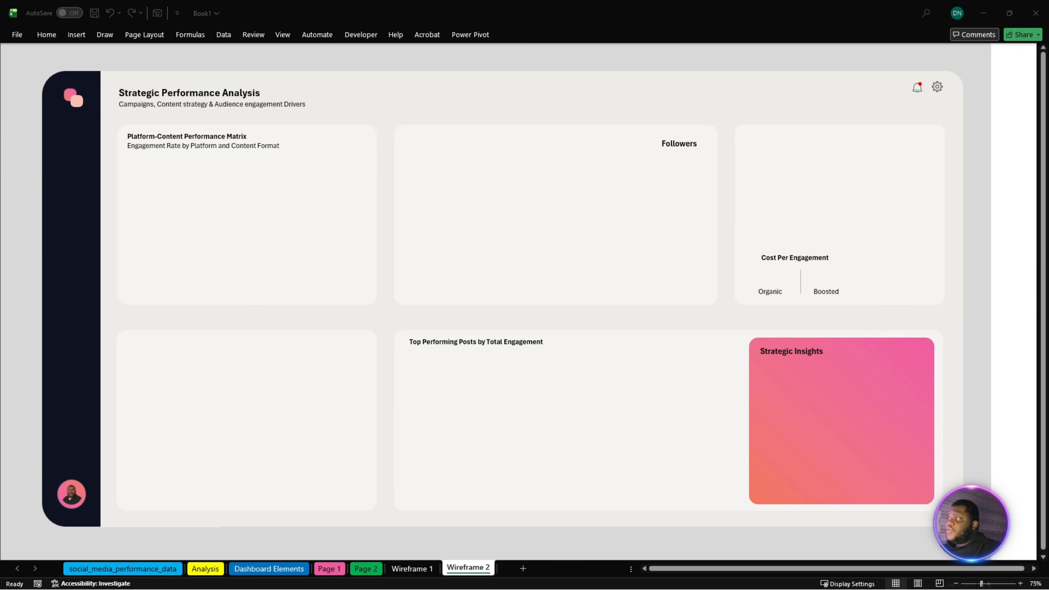
pyautogui.moveTo(1048, 143); pyautogui.dragTo(449, 207)
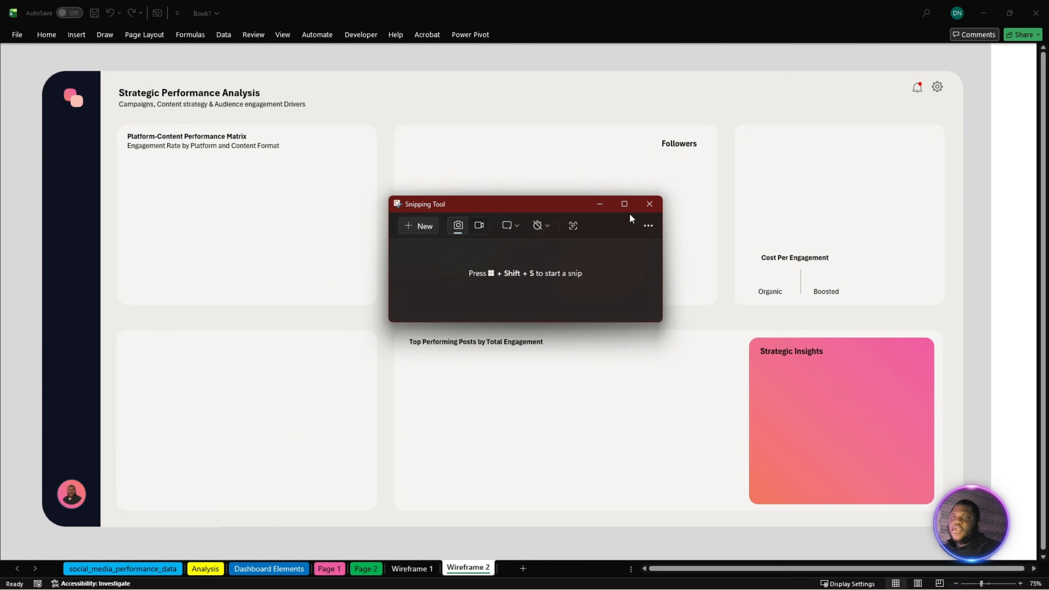
pyautogui.click(653, 210)
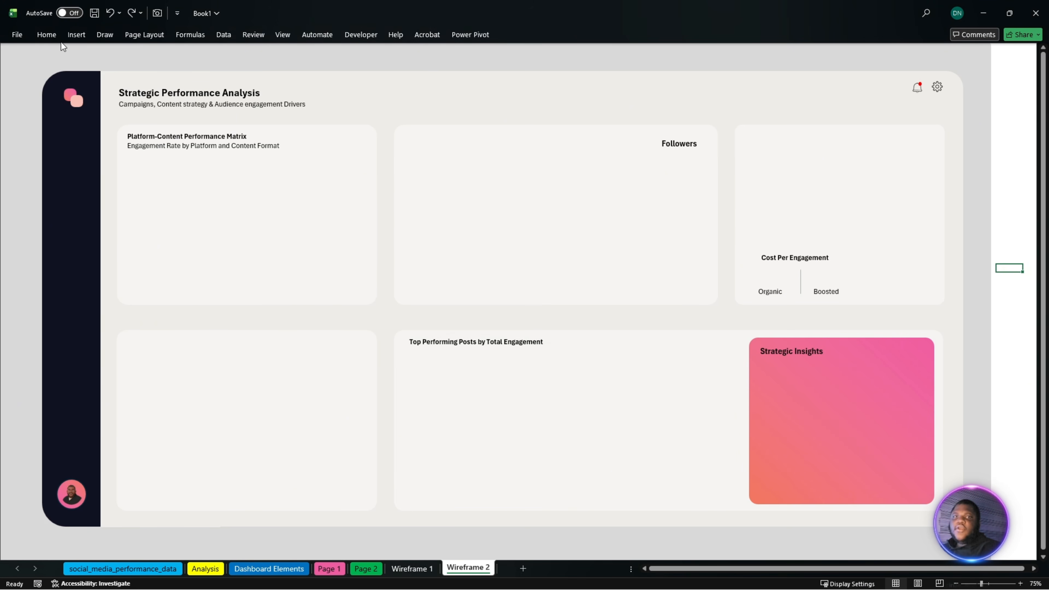
pyautogui.click(75, 37)
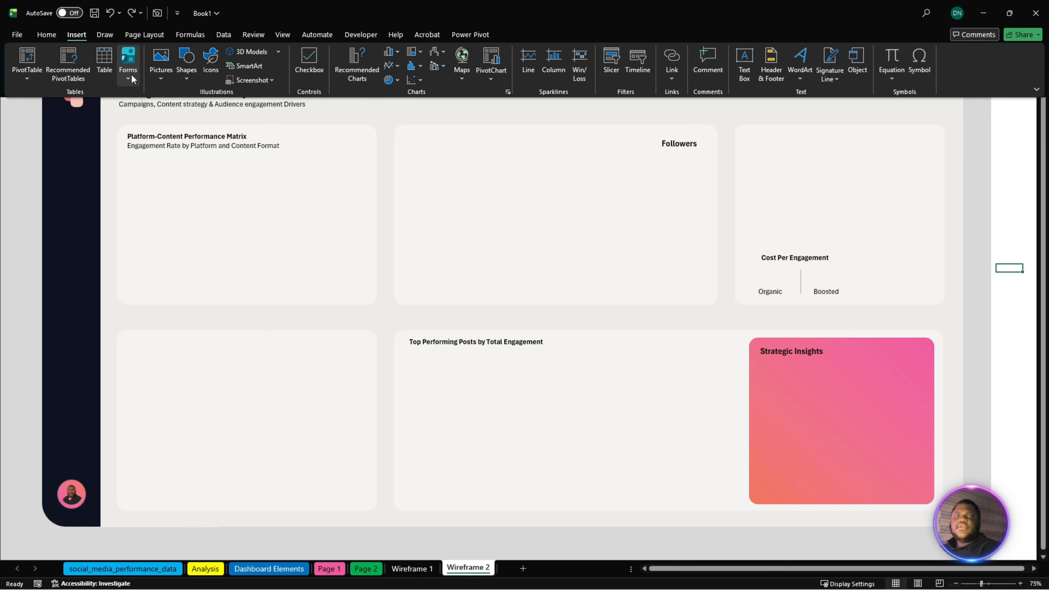
pyautogui.click(160, 80)
pyautogui.moveTo(192, 118)
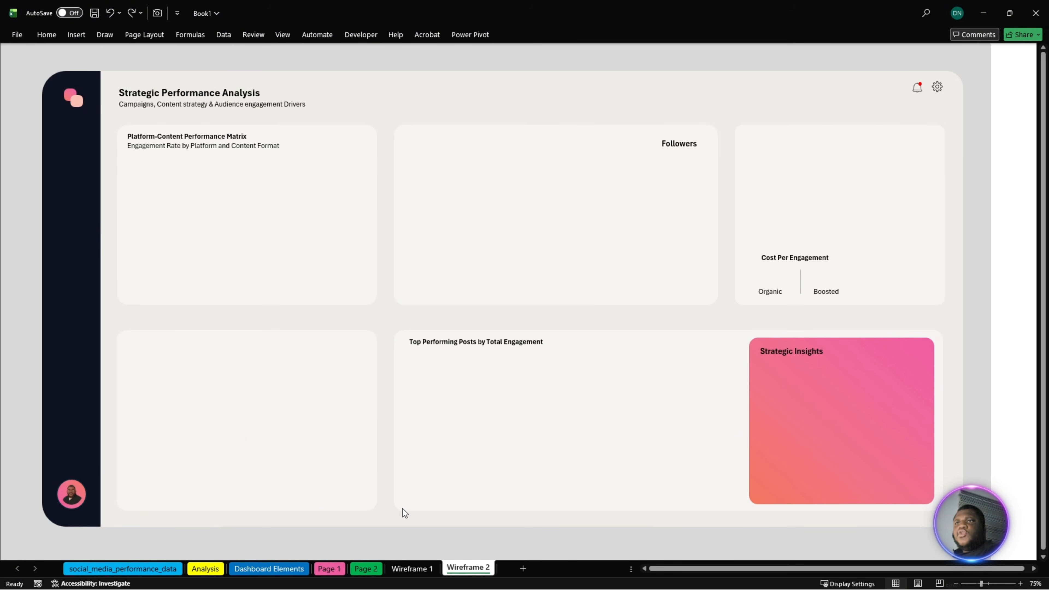
# - Select and copy the six "Δ PM" text boxes from the KPI cards on the Wireframe 1 sheet
pyautogui.click(418, 567)
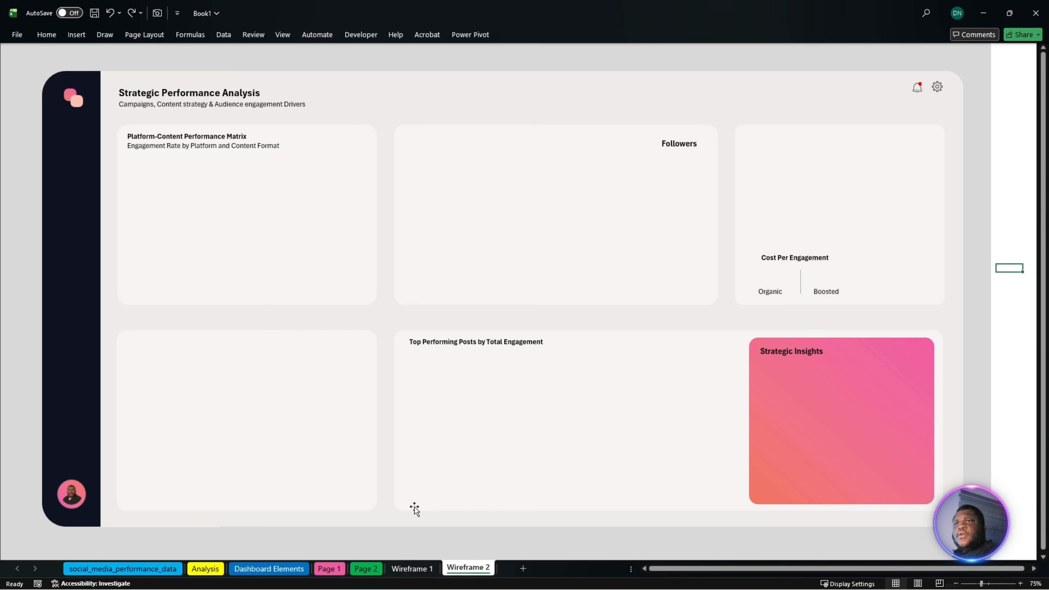
pyautogui.click(415, 569)
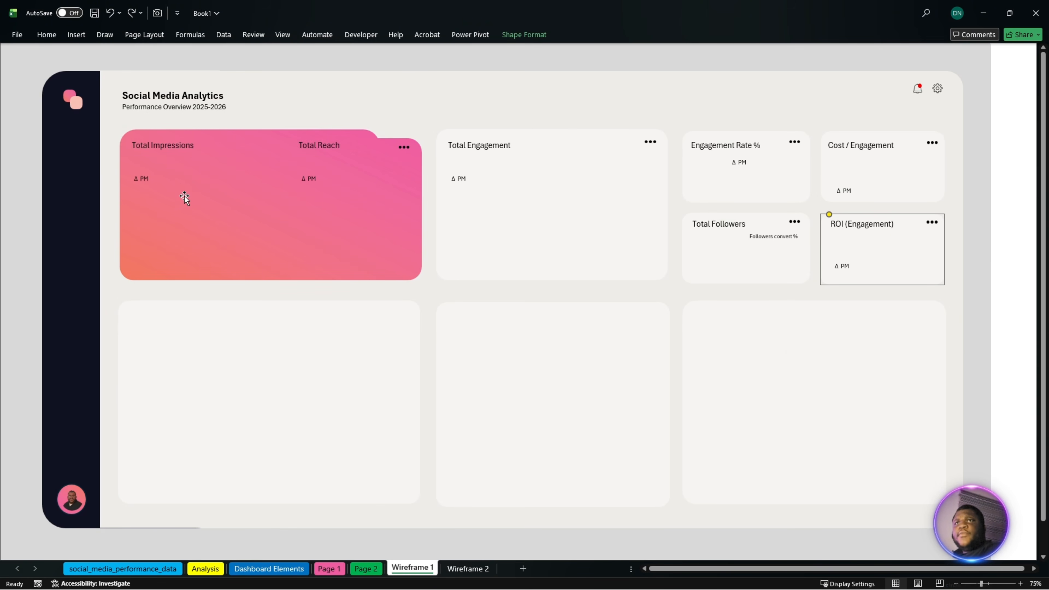
pyautogui.scroll(3, 237, 252)
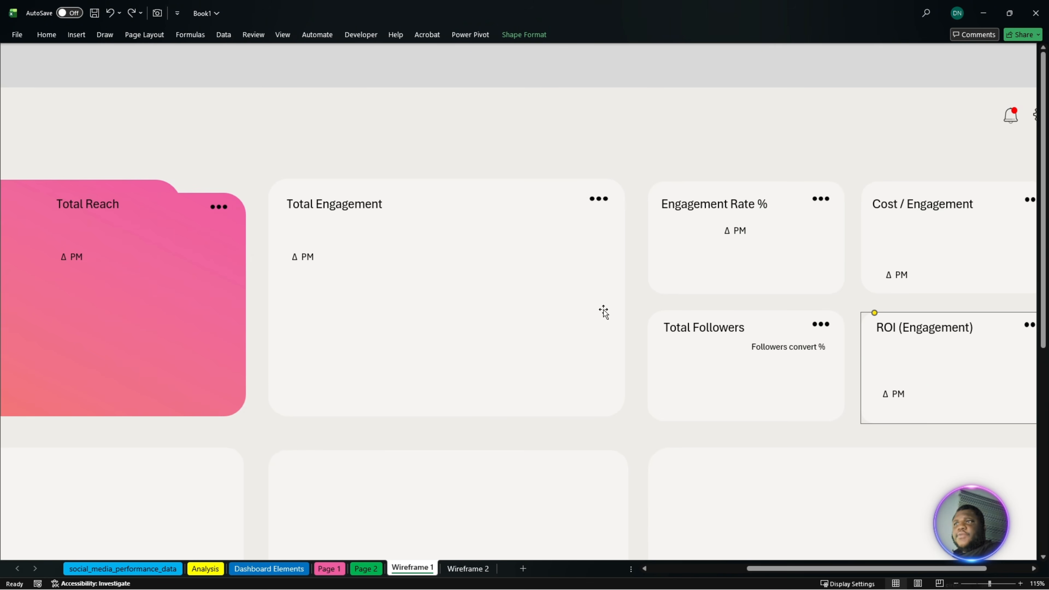
pyautogui.click(892, 395)
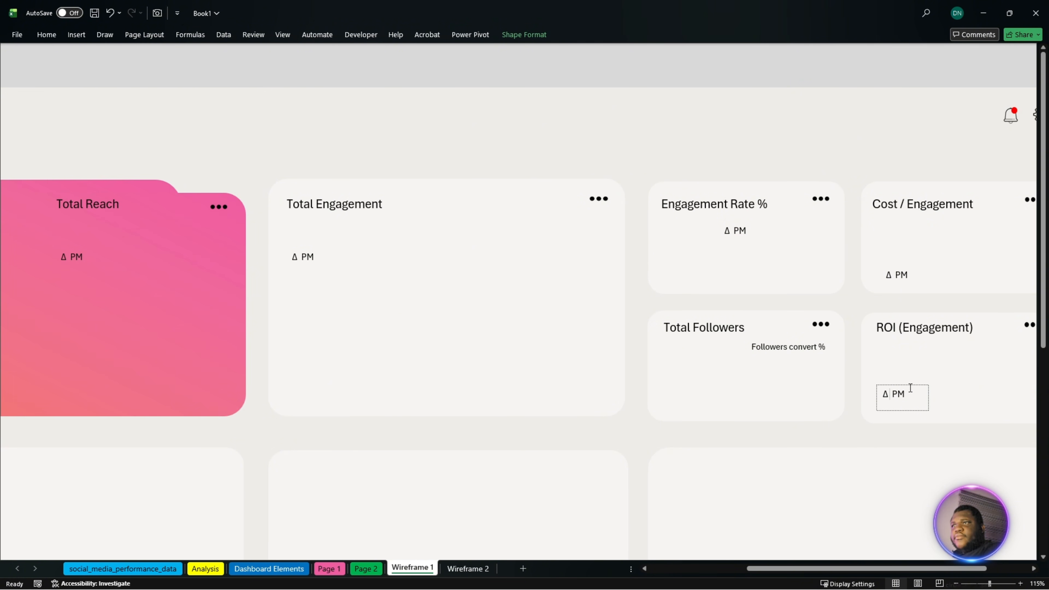
pyautogui.press('Escape')
pyautogui.keyDown('ctrl'); pyautogui.click(903, 277); pyautogui.keyUp('ctrl')
pyautogui.keyDown('ctrl'); pyautogui.click(731, 233); pyautogui.keyUp('ctrl')
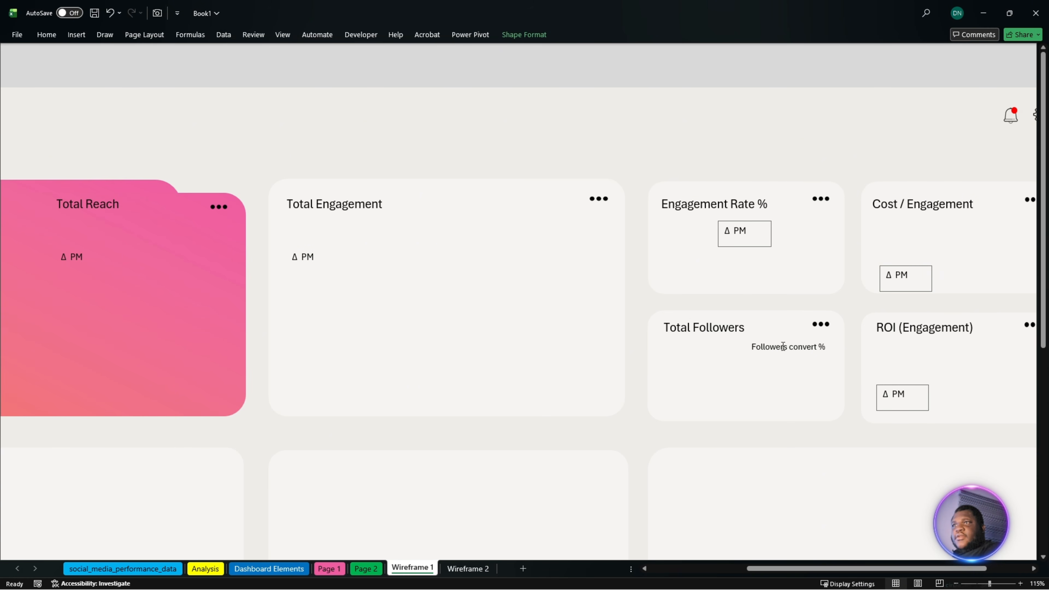
pyautogui.keyDown('ctrl'); pyautogui.click(306, 259); pyautogui.keyUp('ctrl')
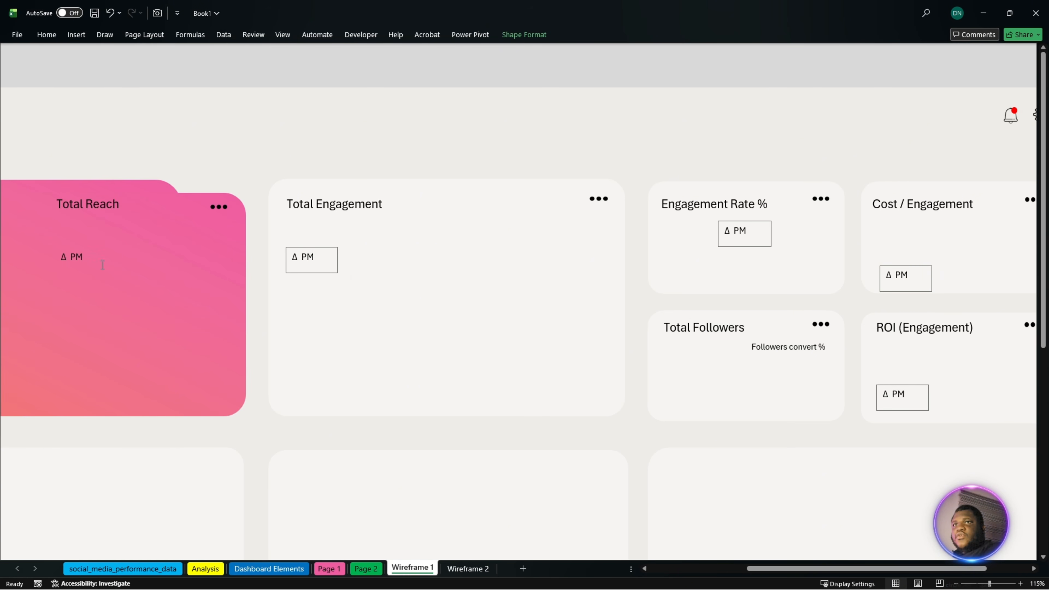
pyautogui.keyDown('ctrl'); pyautogui.click(72, 257); pyautogui.keyUp('ctrl')
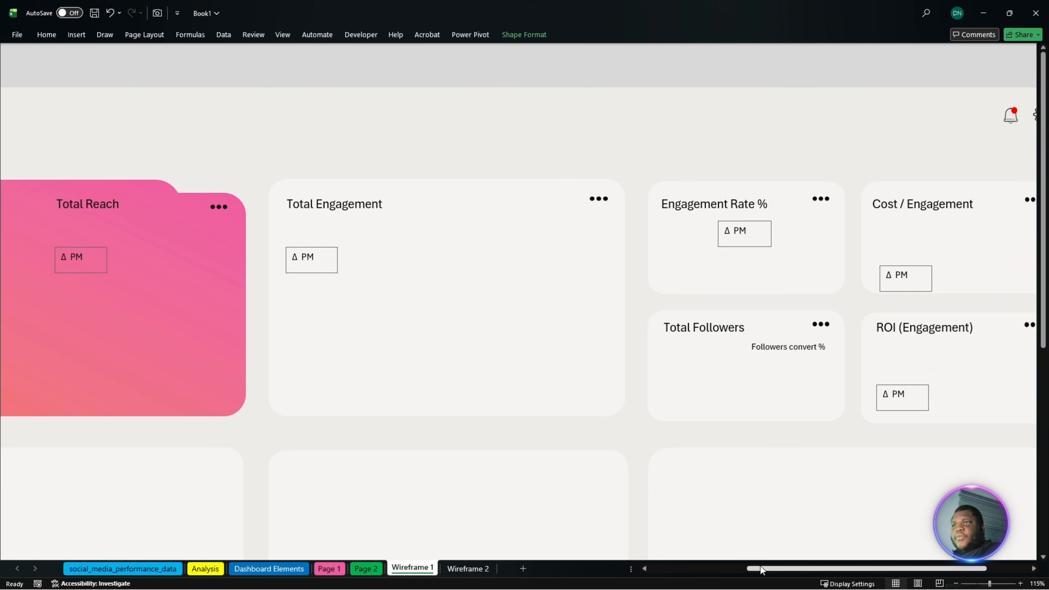
pyautogui.moveTo(756, 569); pyautogui.dragTo(670, 581)
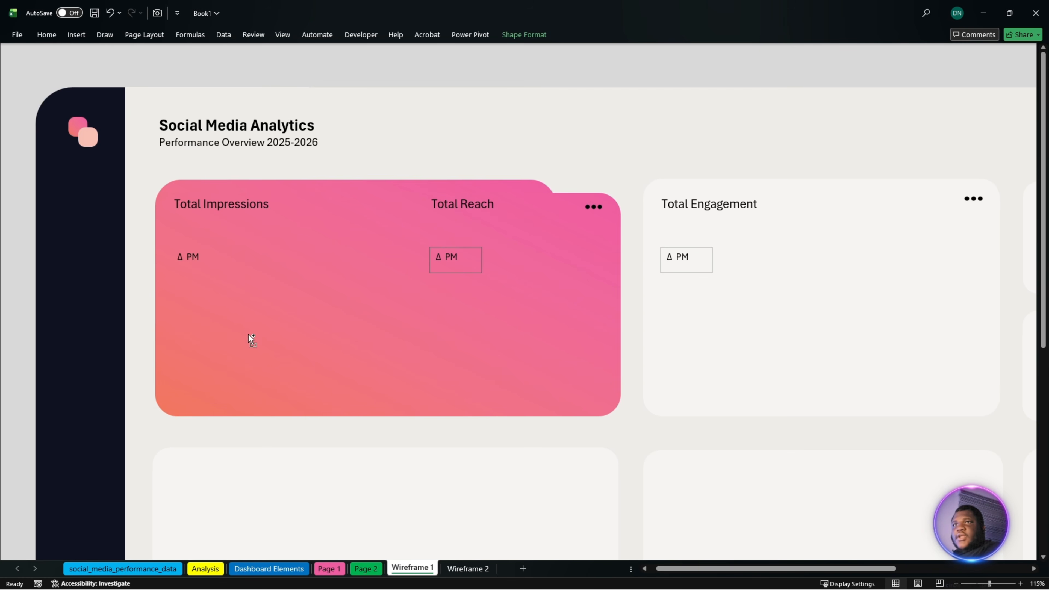
pyautogui.keyDown('ctrl'); pyautogui.click(188, 258); pyautogui.keyUp('ctrl')
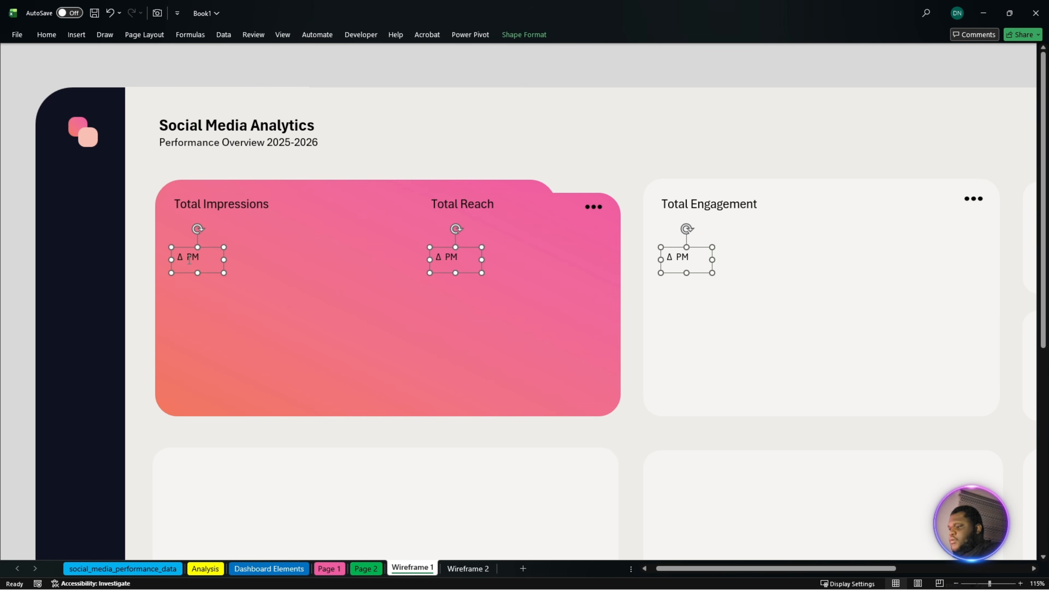
# - Paste the six copied "Δ PM" text boxes onto the Page 1 sheet and undo the accidental shift of the wireframe picture
pyautogui.click(329, 569)
pyautogui.hotkey('ctrl', 'v')
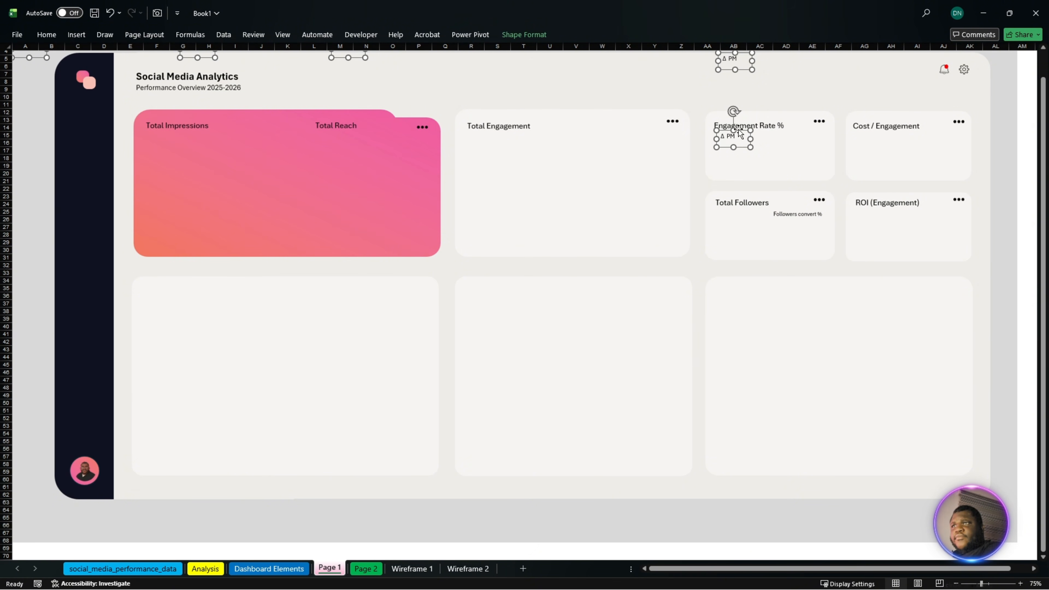
pyautogui.moveTo(739, 133); pyautogui.dragTo(750, 187)
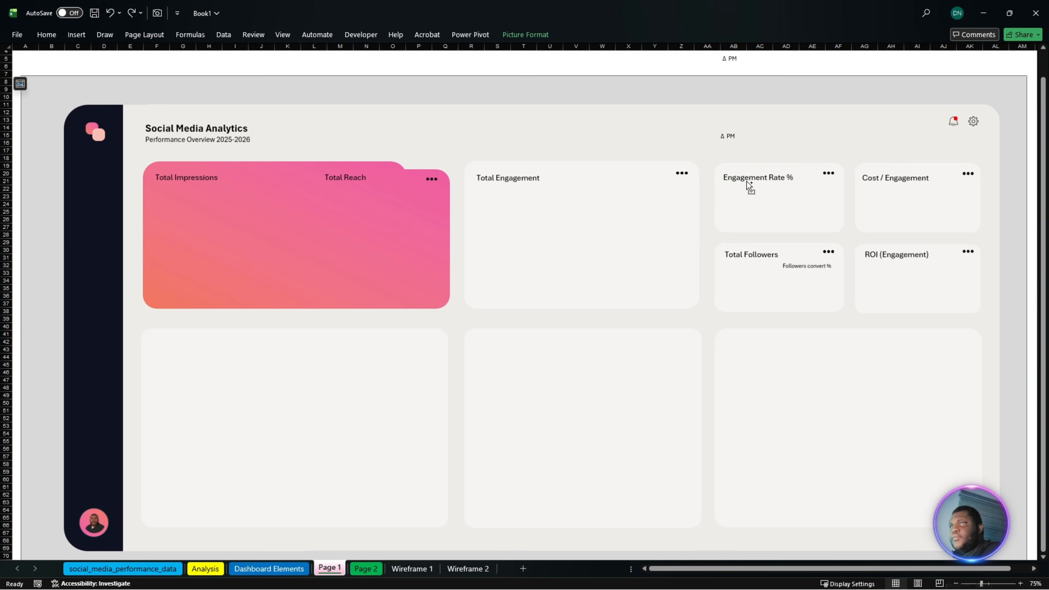
pyautogui.hotkey('ctrl', 'z')
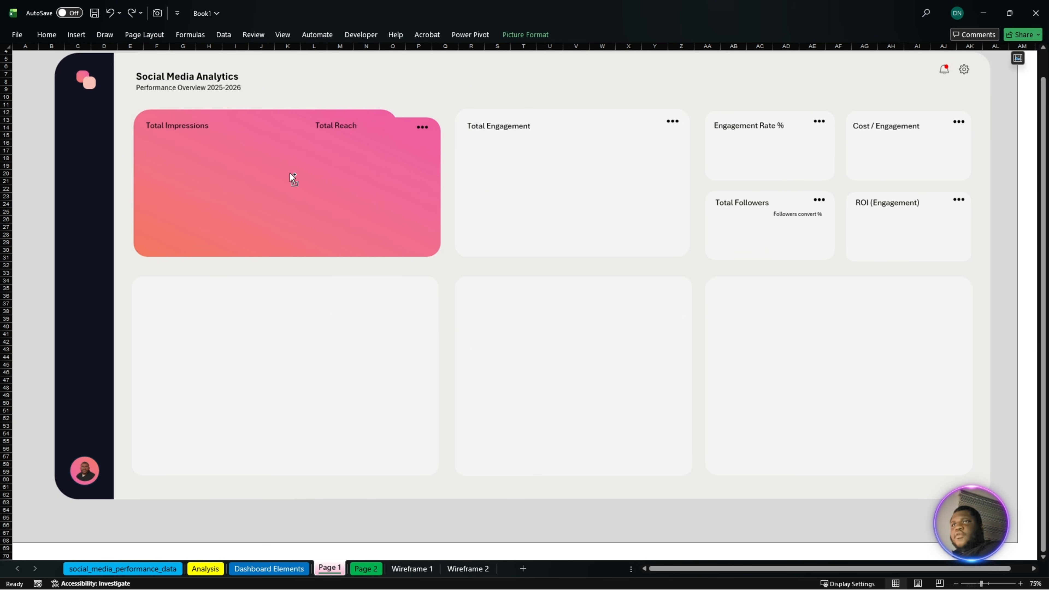
# - Move the six pasted "Δ PM" text boxes together onto the KPI cards, checking their positions against the Wireframe 1 sheet
pyautogui.hotkey('ctrl', 'a')
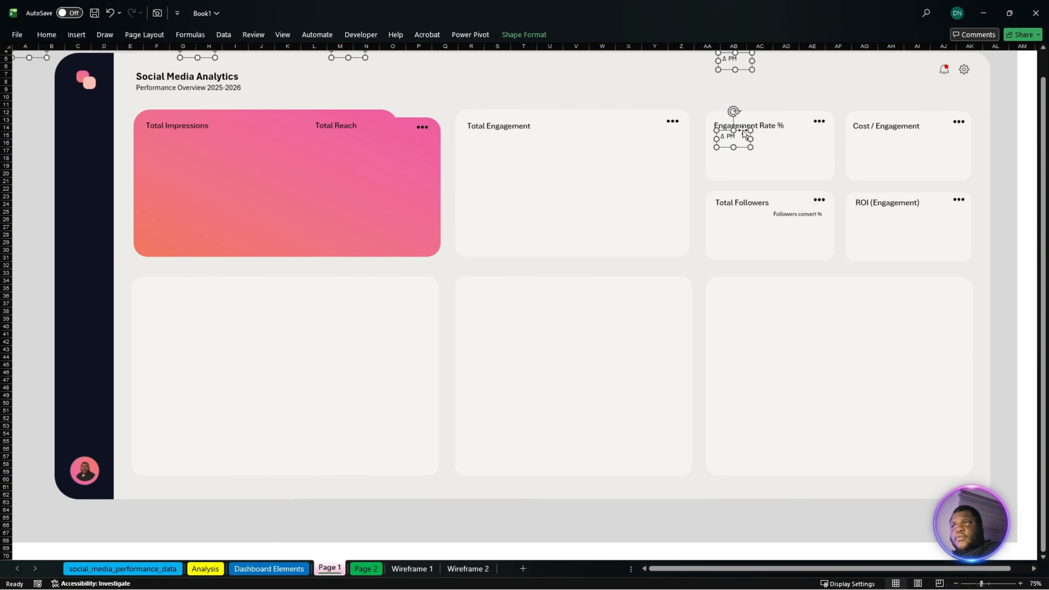
pyautogui.moveTo(743, 132); pyautogui.dragTo(749, 232)
pyautogui.click(416, 569)
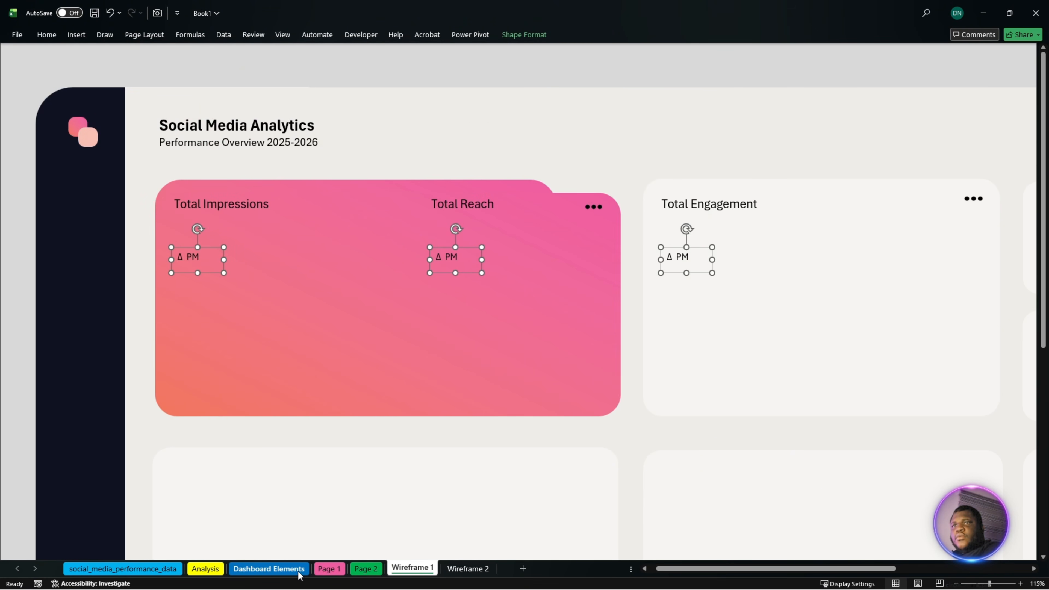
pyautogui.click(329, 569)
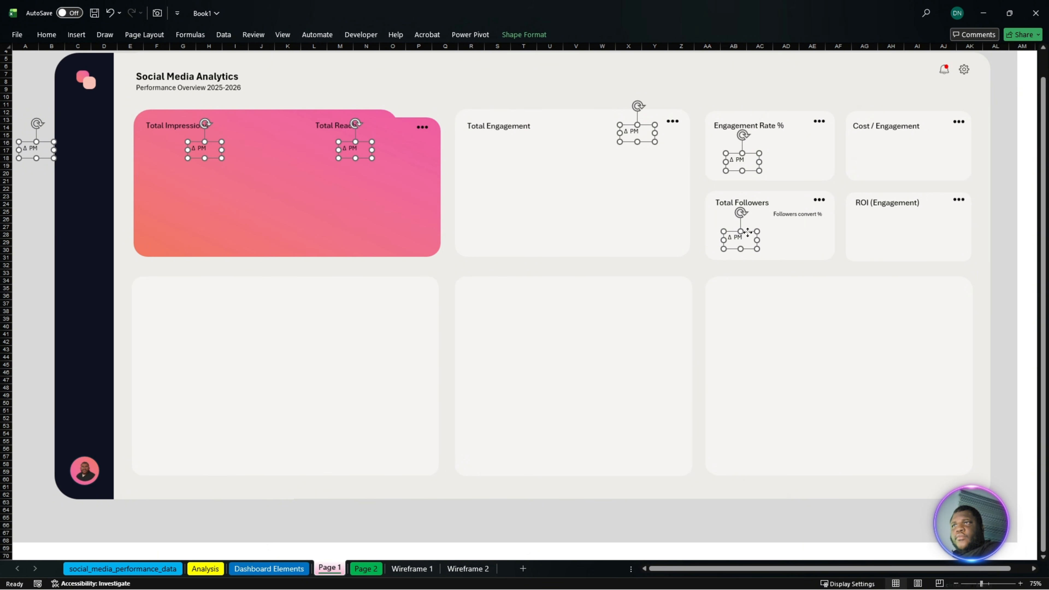
pyautogui.moveTo(748, 232); pyautogui.dragTo(876, 240)
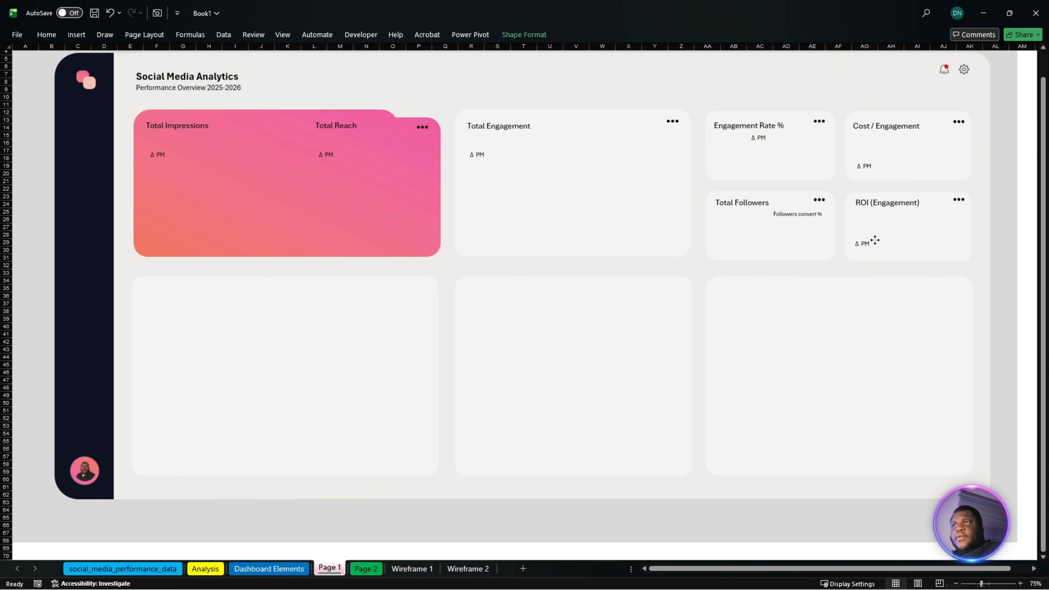
pyautogui.moveTo(875, 240); pyautogui.dragTo(876, 236)
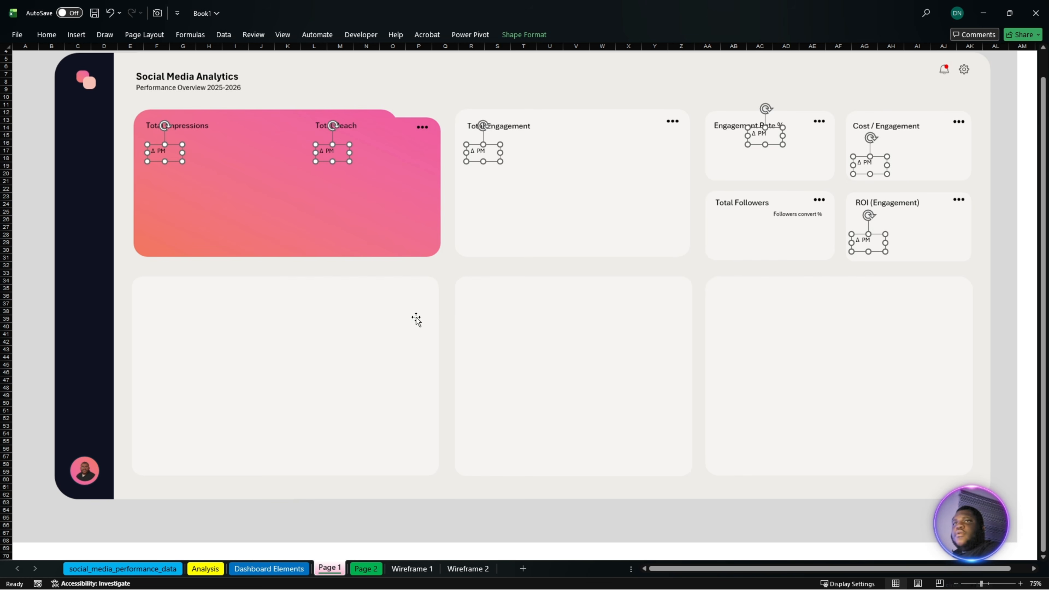
pyautogui.click(46, 242)
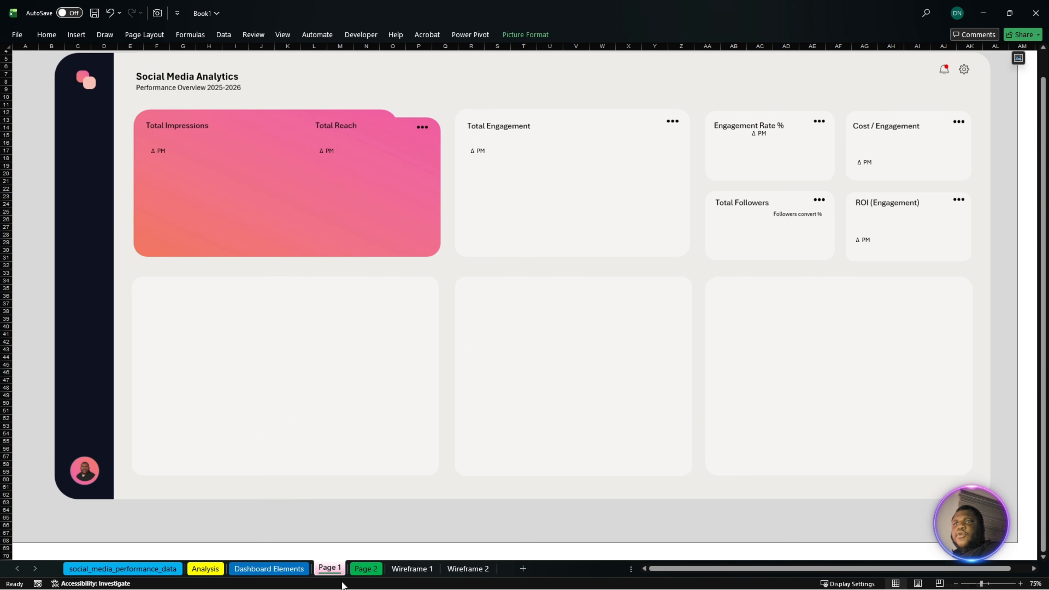
pyautogui.click(270, 570)
pyautogui.click(81, 161)
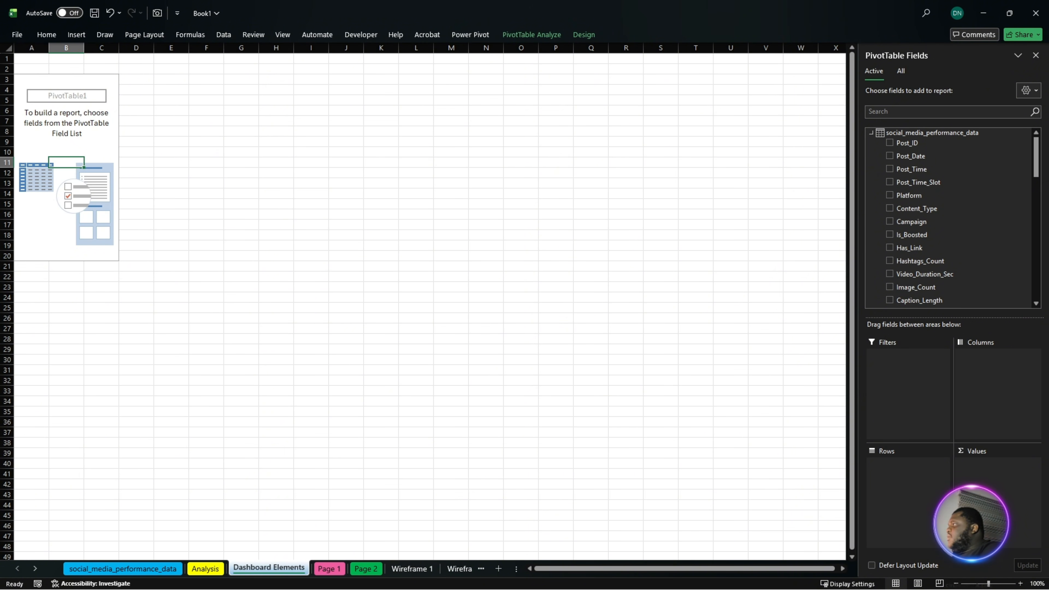
pyautogui.hotkey('alt', 'Tab')
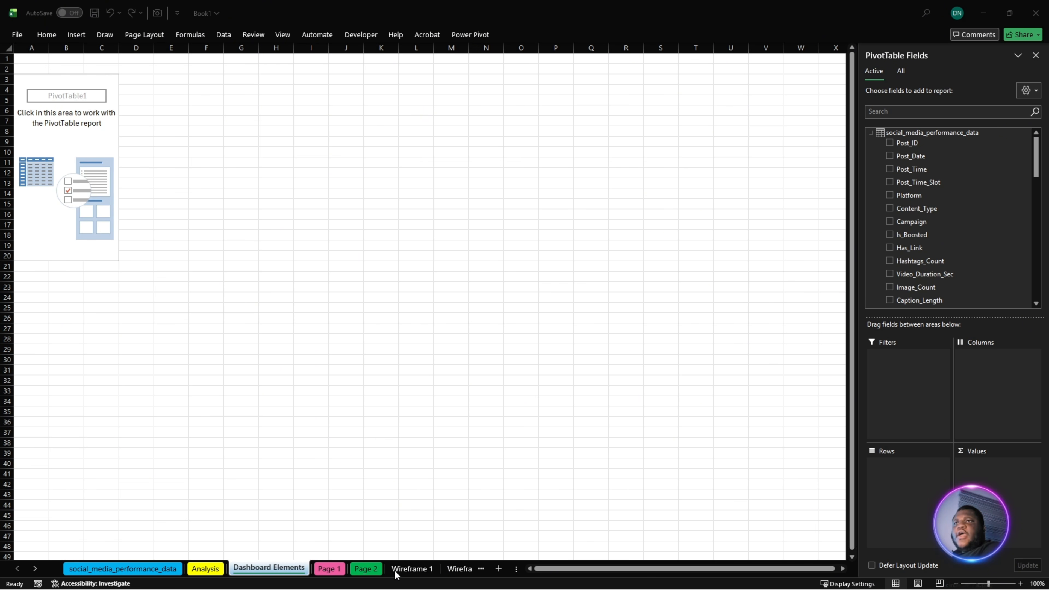
# - Draw a new text box in the pink card on the Page 1 sheet, below the Total Reach label
pyautogui.click(337, 570)
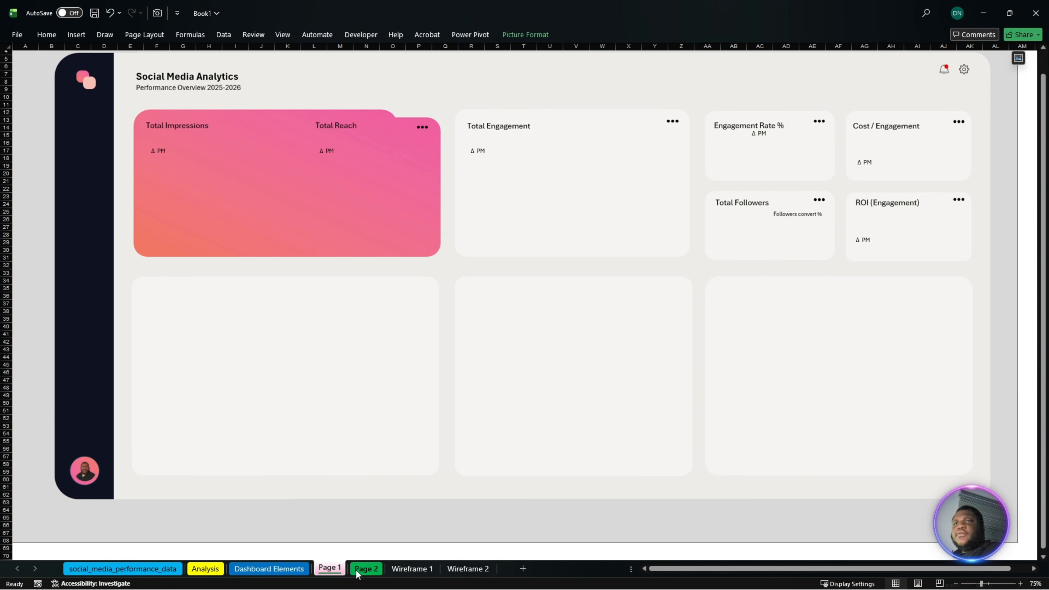
pyautogui.click(77, 36)
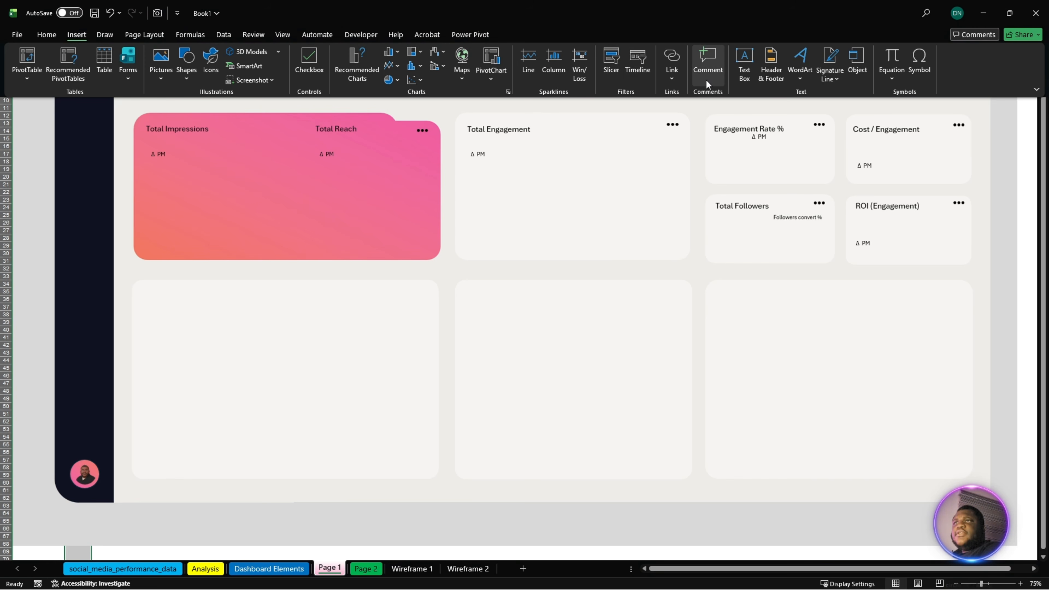
pyautogui.click(744, 66)
pyautogui.moveTo(272, 189); pyautogui.dragTo(359, 222)
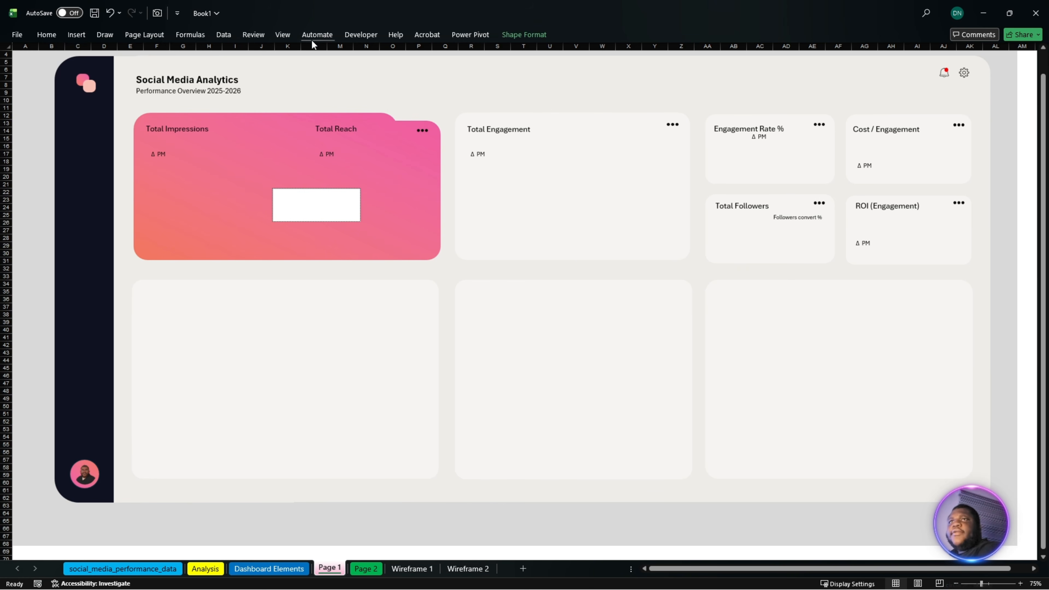
# - Show the formula bar in the workbook window
pyautogui.click(279, 37)
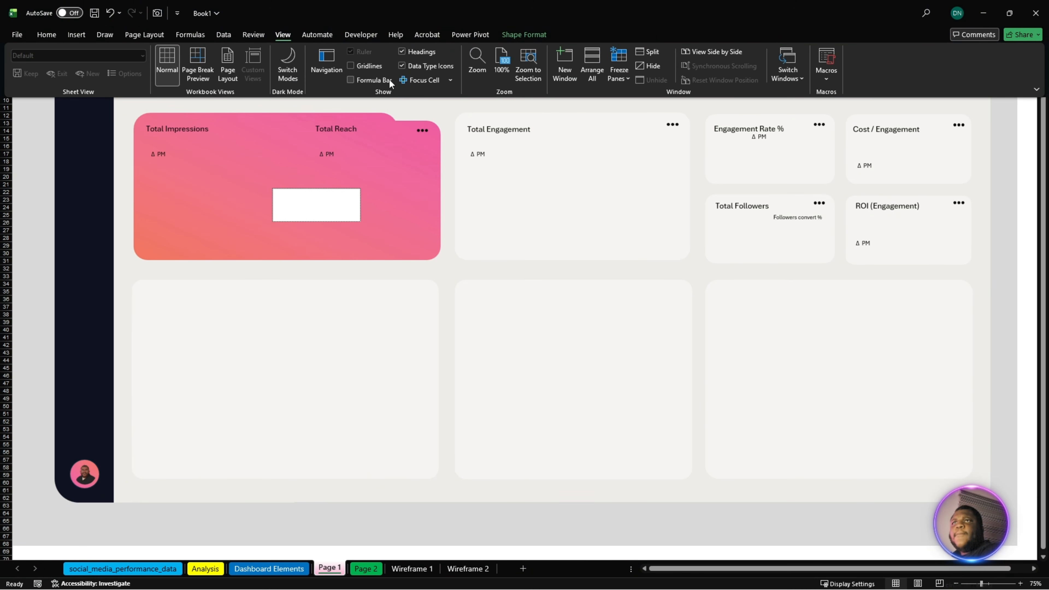
pyautogui.click(357, 80)
pyautogui.click(257, 137)
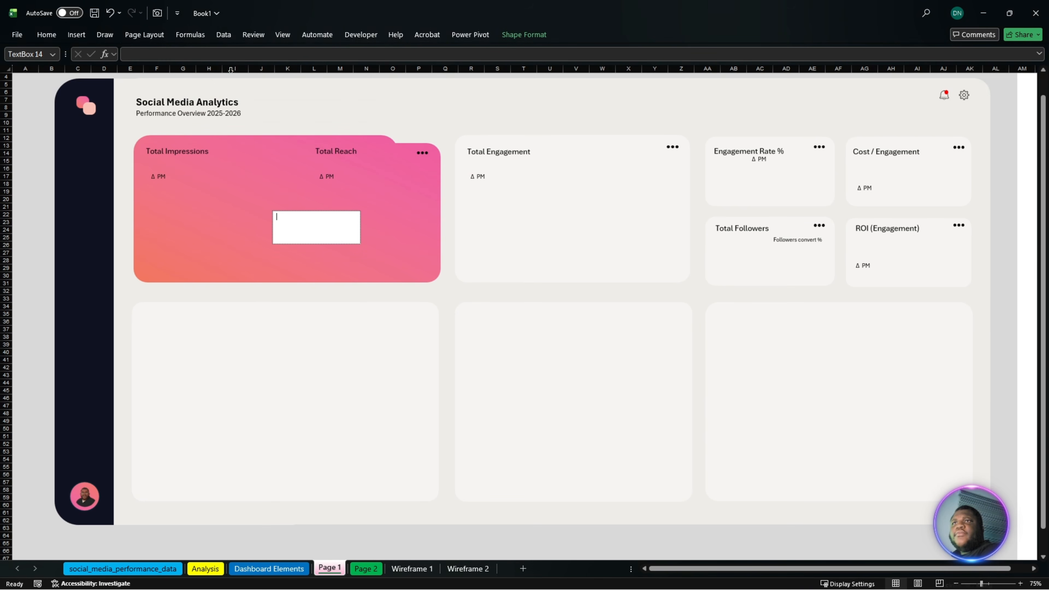
# - Link the new text box to the Total Impressions value on the Analysis sheet with =Analysis!D5
pyautogui.click(231, 55)
pyautogui.write('=')
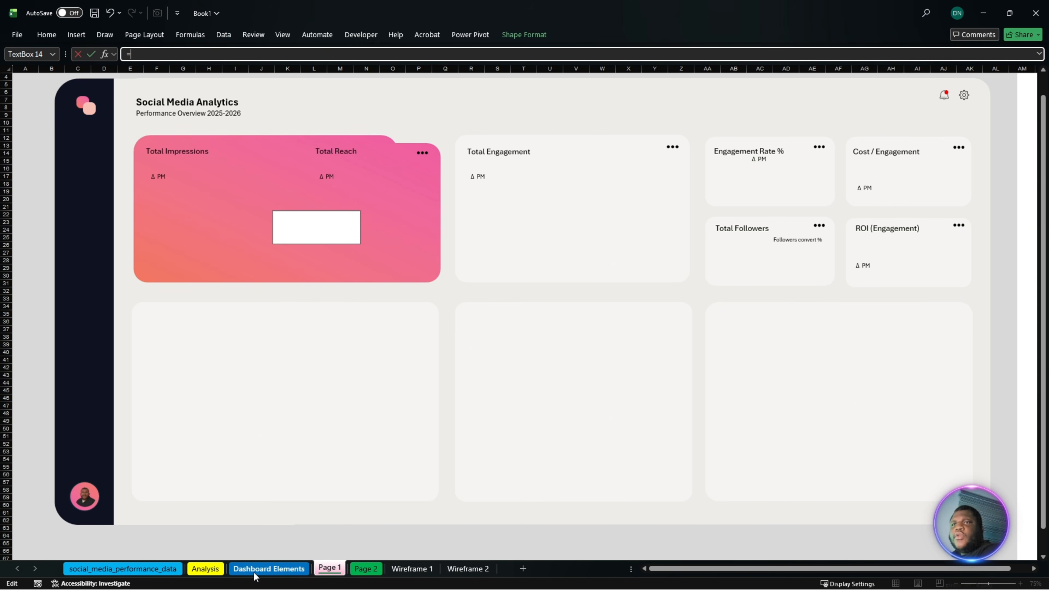
pyautogui.click(209, 570)
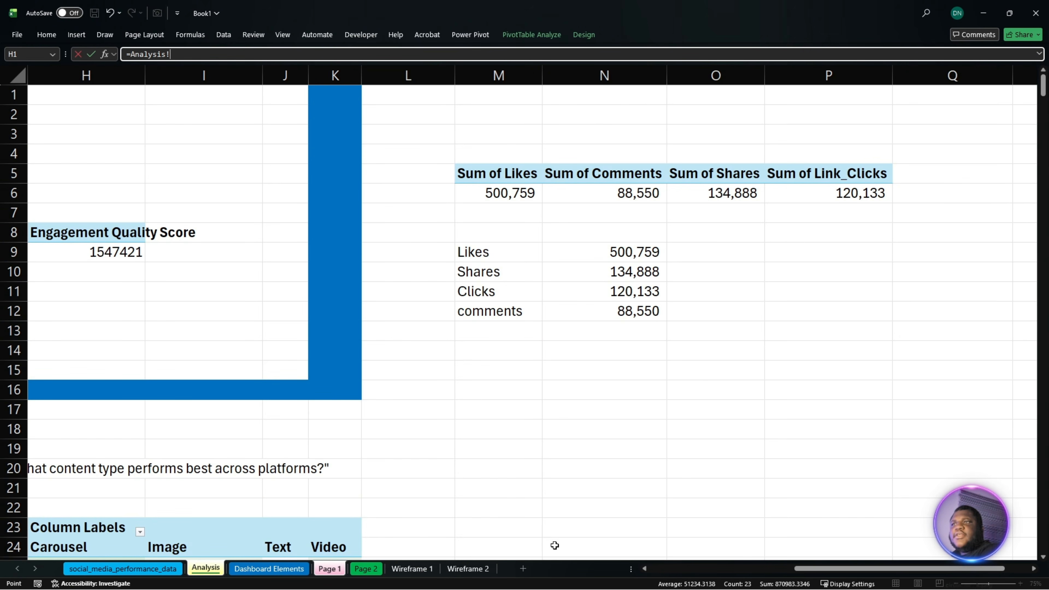
pyautogui.moveTo(797, 570); pyautogui.dragTo(497, 534)
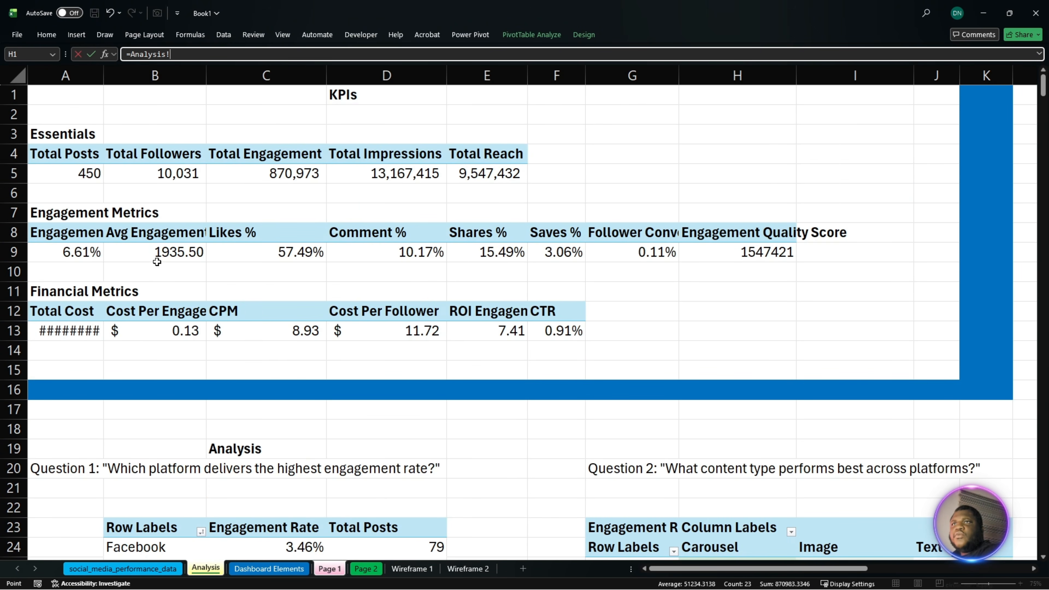
pyautogui.click(396, 178)
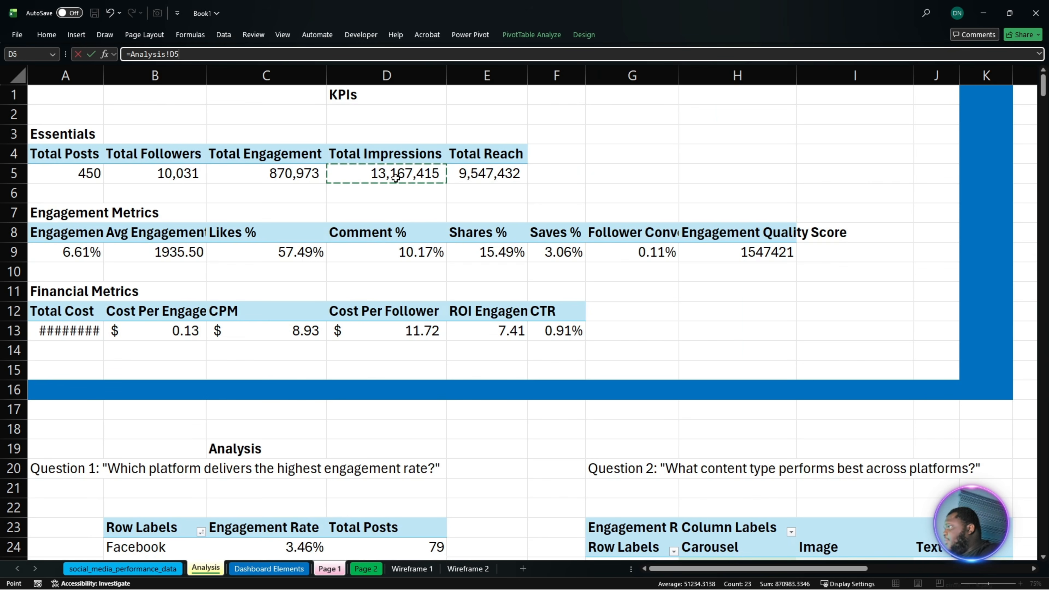
pyautogui.press('Return')
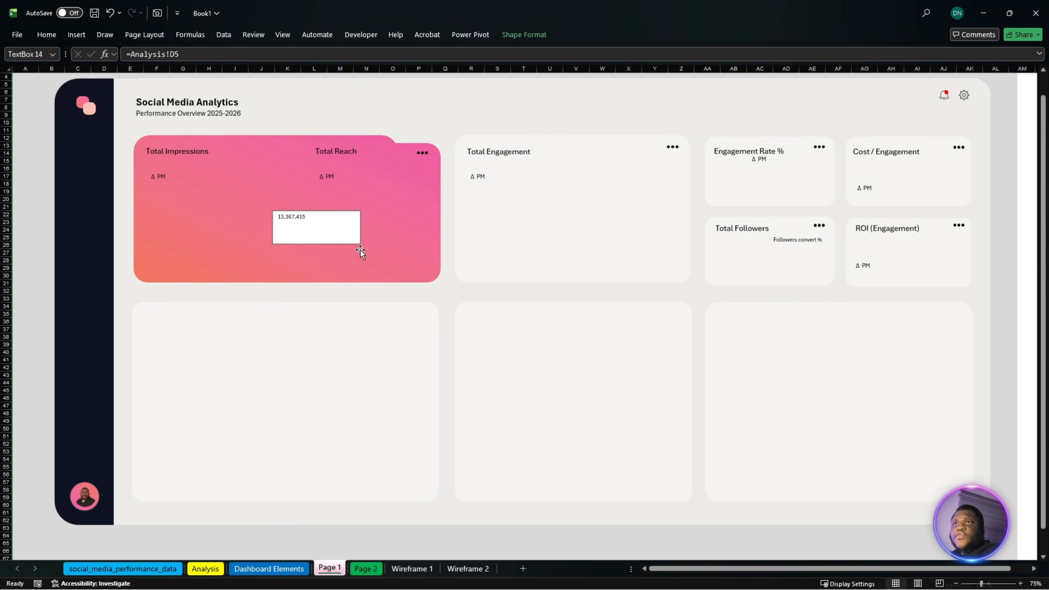
# - Make the linked text box slightly smaller and format it with no fill and no line
pyautogui.moveTo(360, 244); pyautogui.dragTo(330, 235)
pyautogui.rightClick(323, 229)
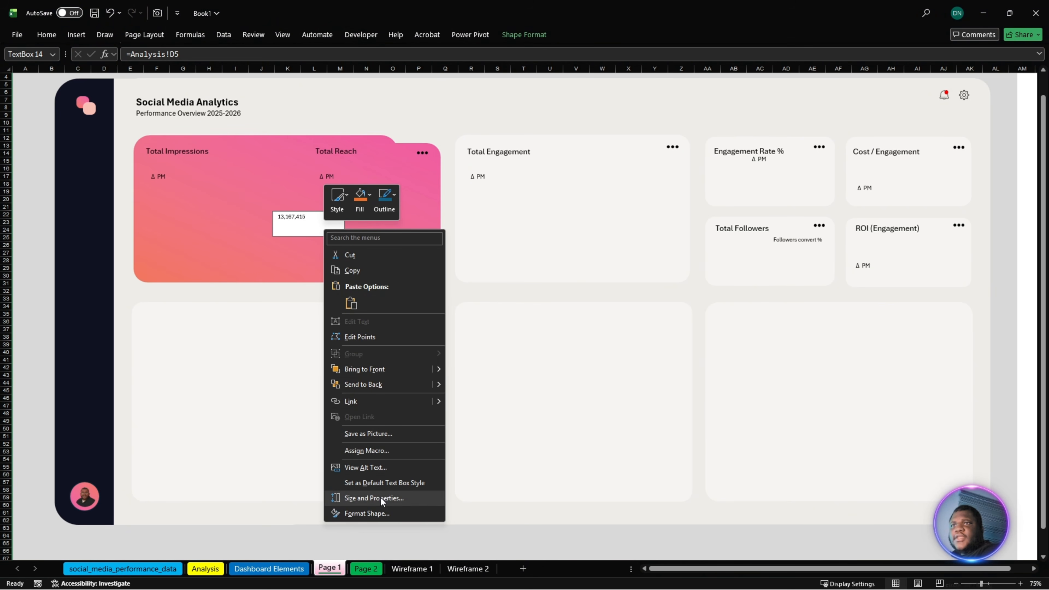
pyautogui.press('Escape')
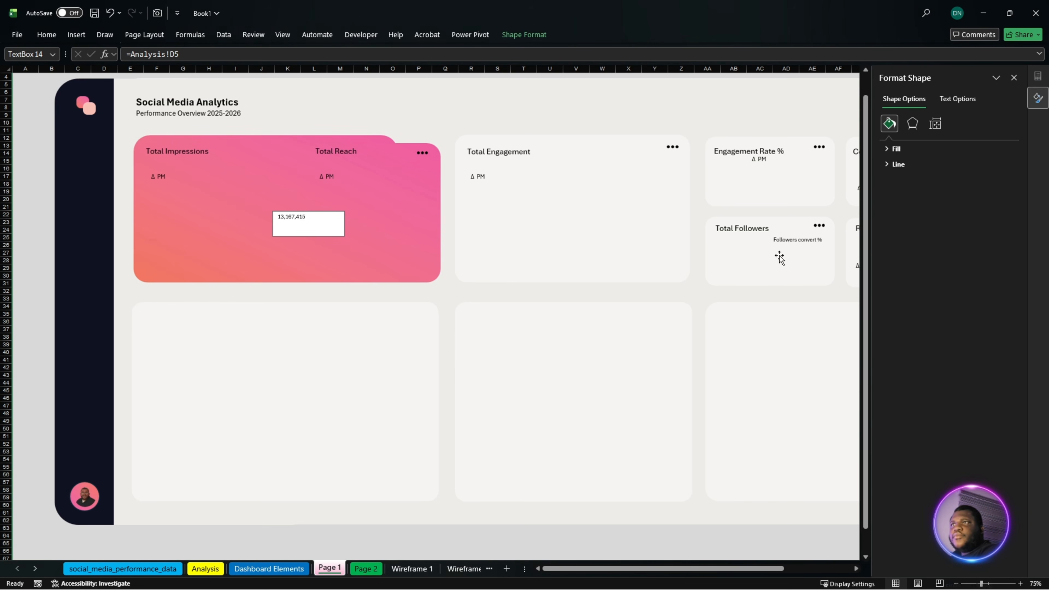
pyautogui.click(892, 149)
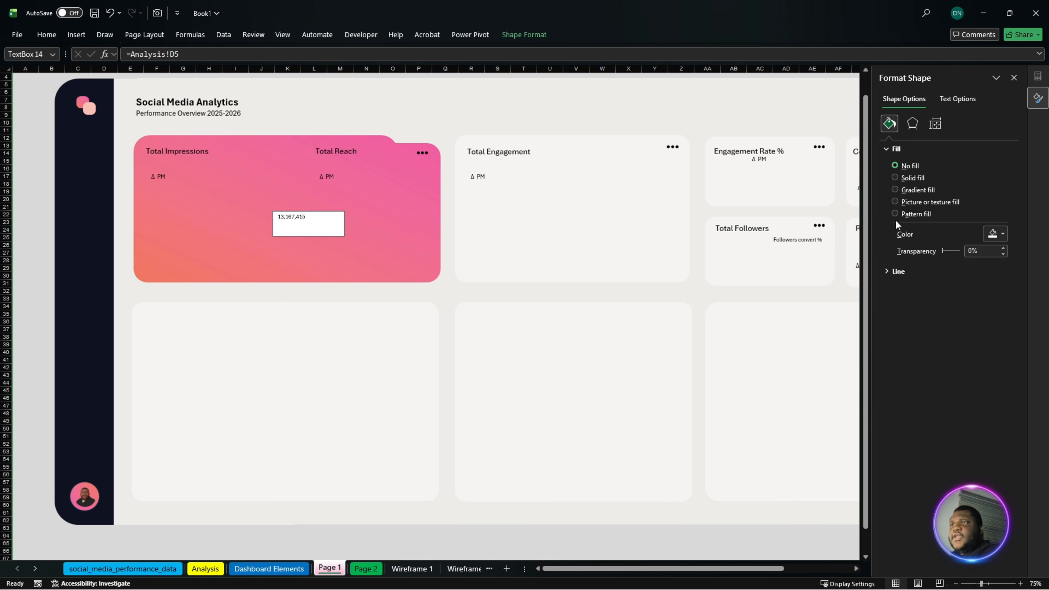
pyautogui.click(895, 166)
pyautogui.click(894, 233)
pyautogui.click(904, 249)
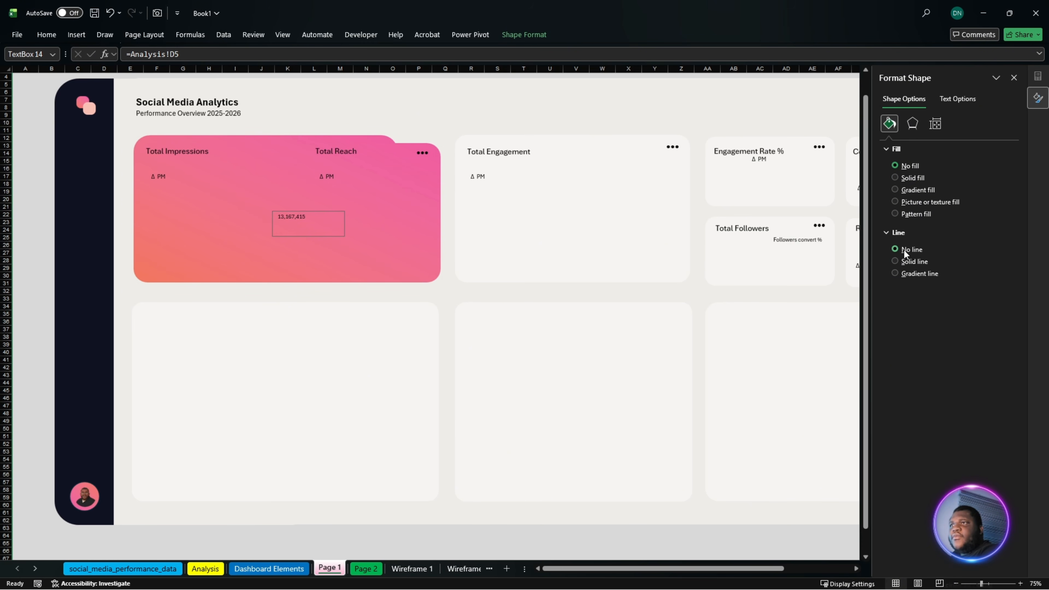
# - Check the gradient fill settings of the pink card on the Wireframe 1 sheet and view the Dashboard Elements sheet
pyautogui.click(432, 572)
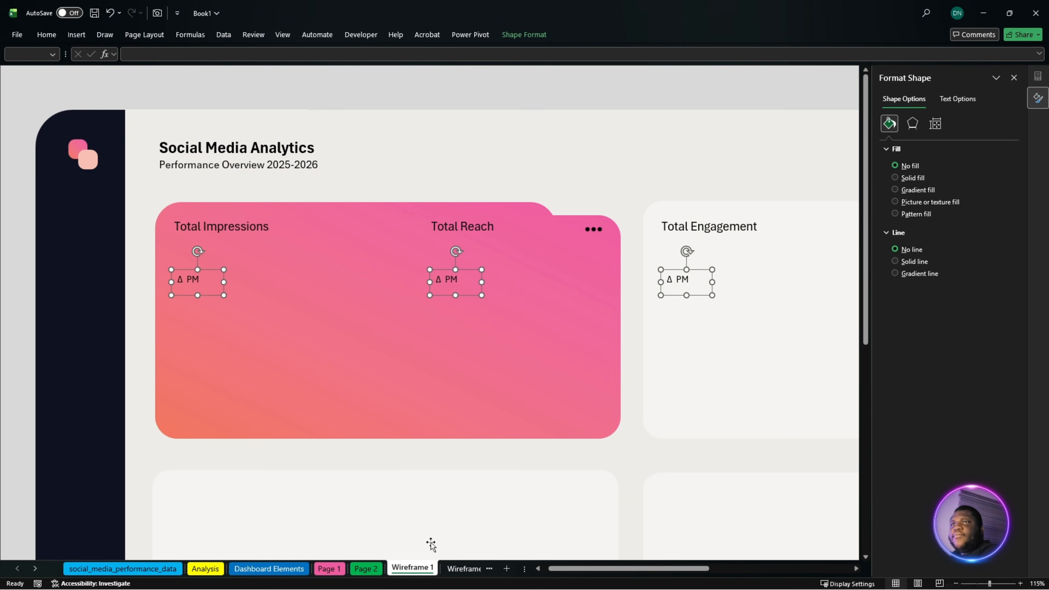
pyautogui.click(444, 368)
pyautogui.scroll(4, 445, 368)
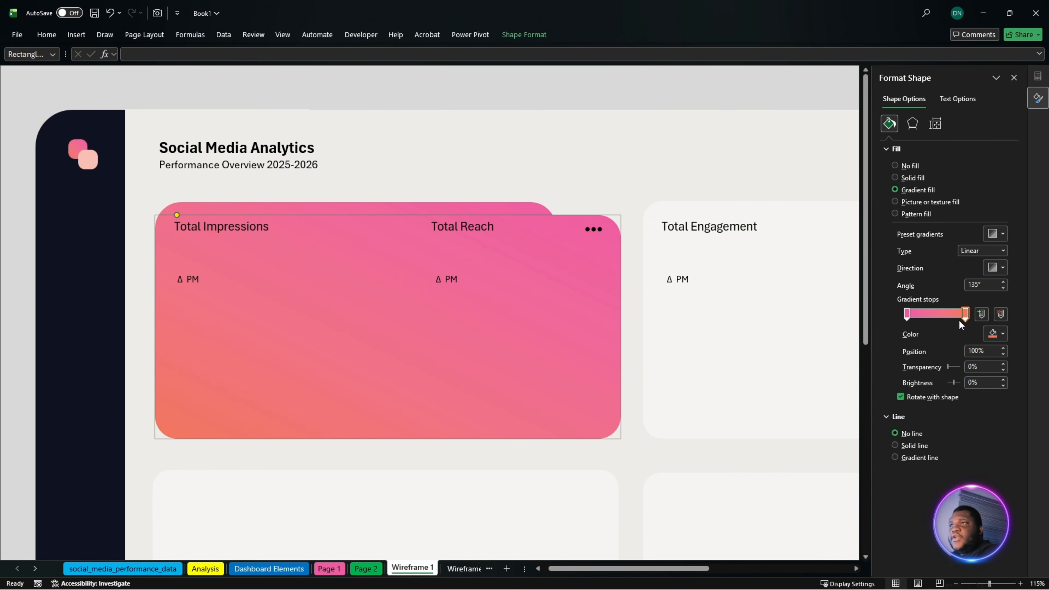
pyautogui.click(298, 573)
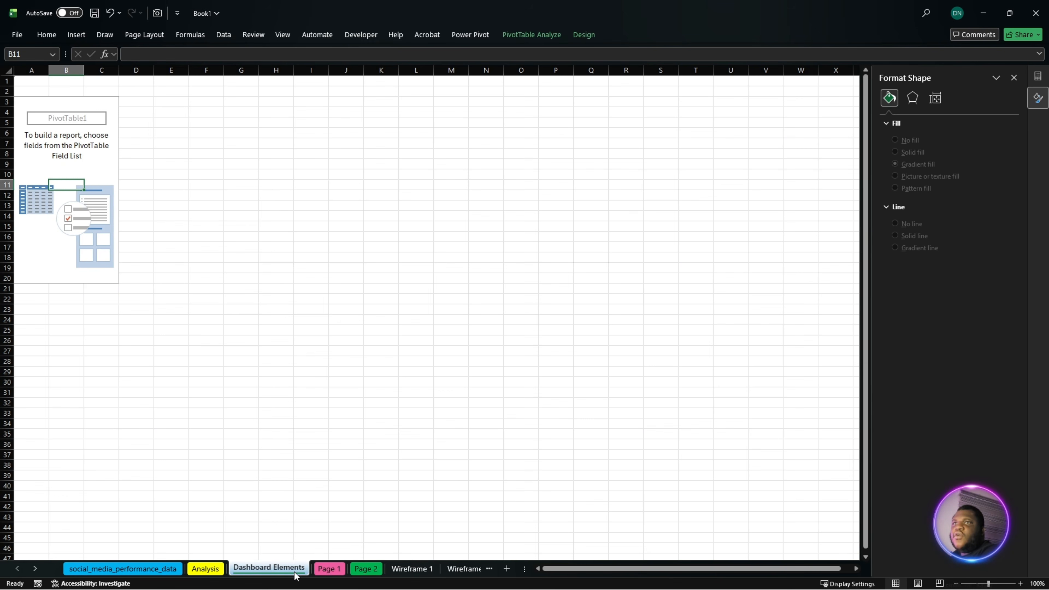
# - Apply the copied bold 28-point text format to the linked Total Impressions value on Page 1 and widen its text box
pyautogui.click(329, 570)
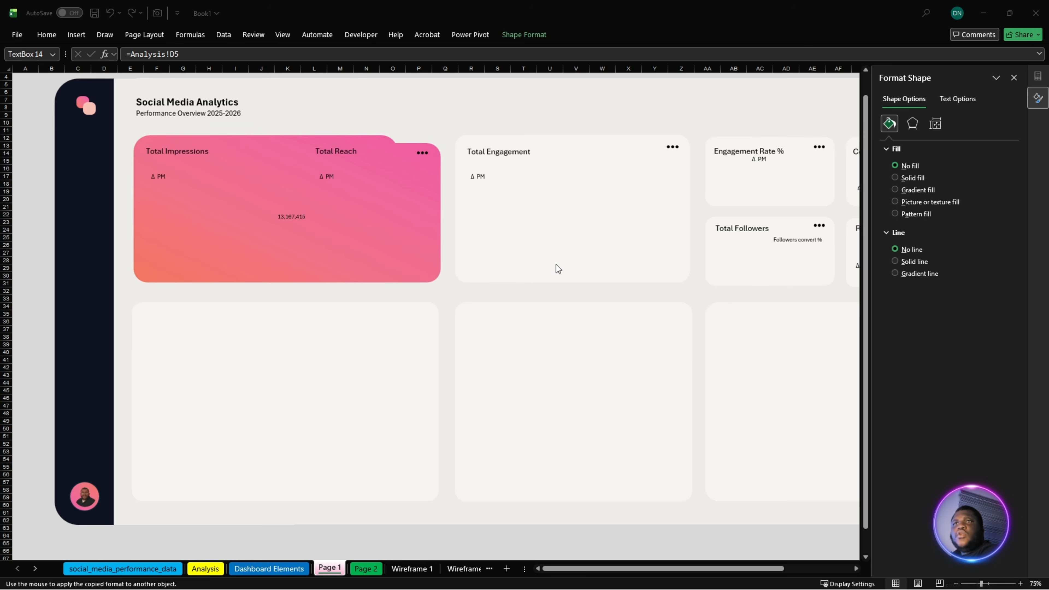
pyautogui.click(294, 219)
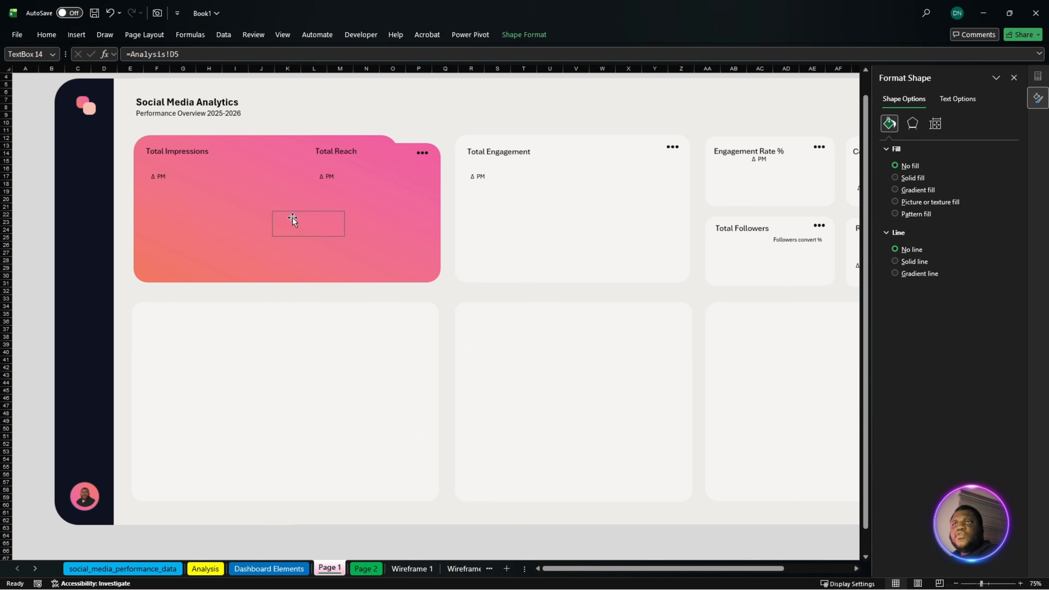
pyautogui.moveTo(342, 236); pyautogui.dragTo(394, 240)
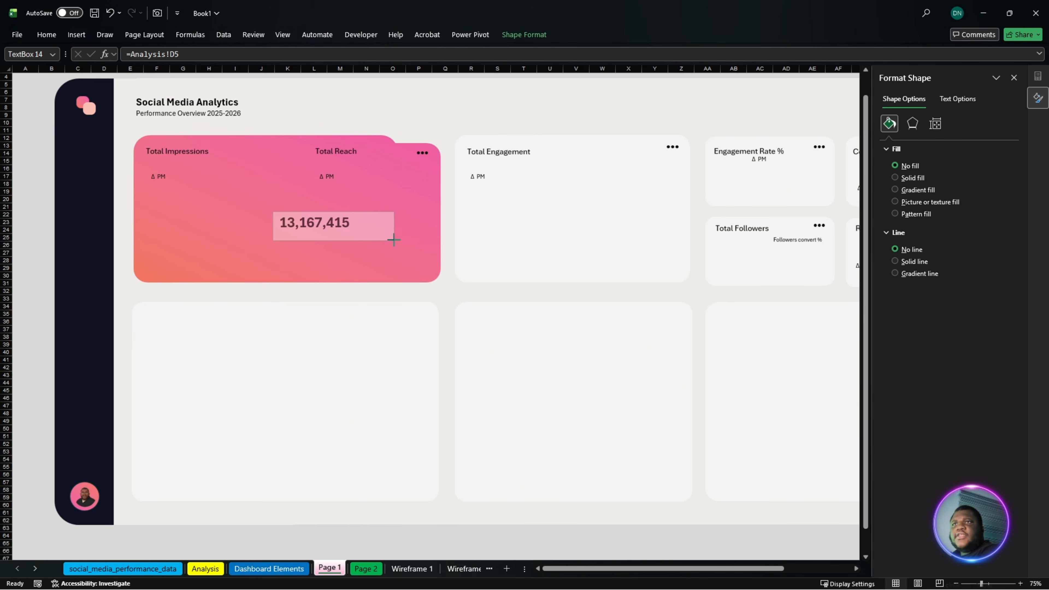
pyautogui.click(46, 35)
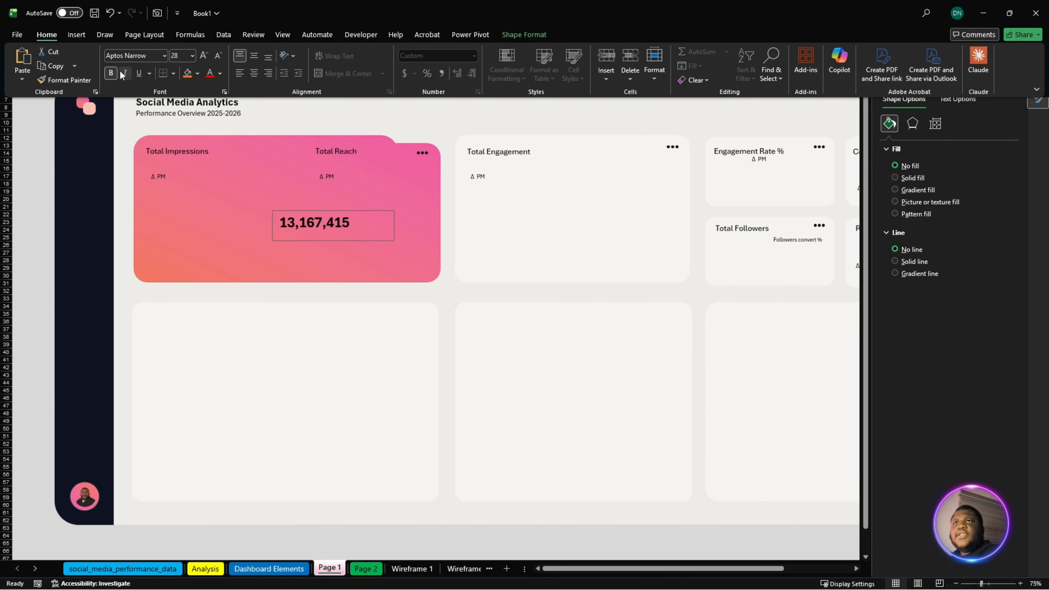
pyautogui.click(325, 227)
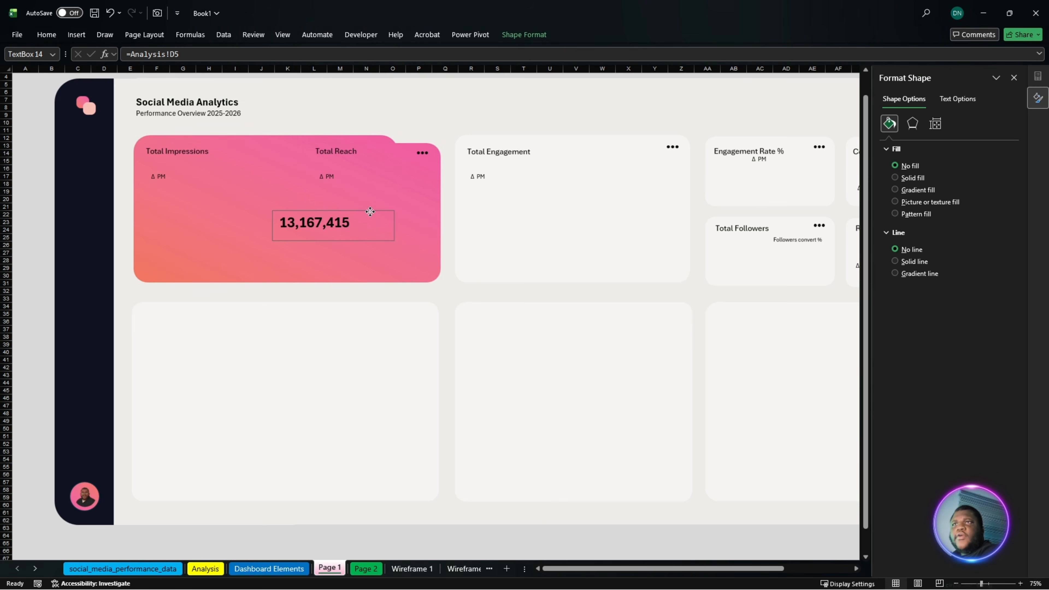
# - Try placing the value text box directly under the Total Impressions heading and undo the move
pyautogui.moveTo(370, 211); pyautogui.dragTo(236, 156)
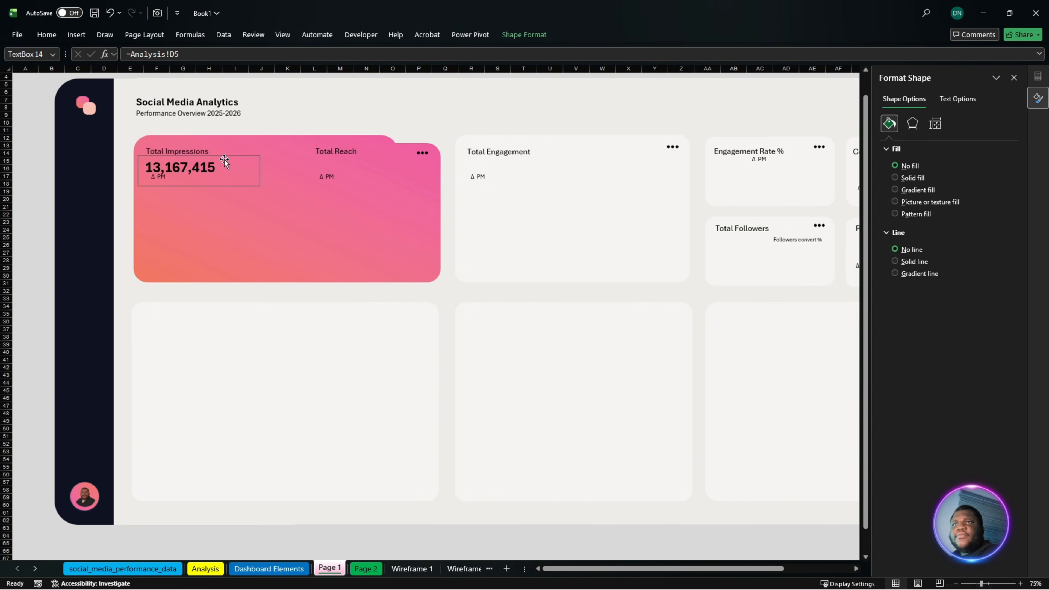
pyautogui.hotkey('ctrl', 'z')
pyautogui.hotkey('ctrl', 'z')
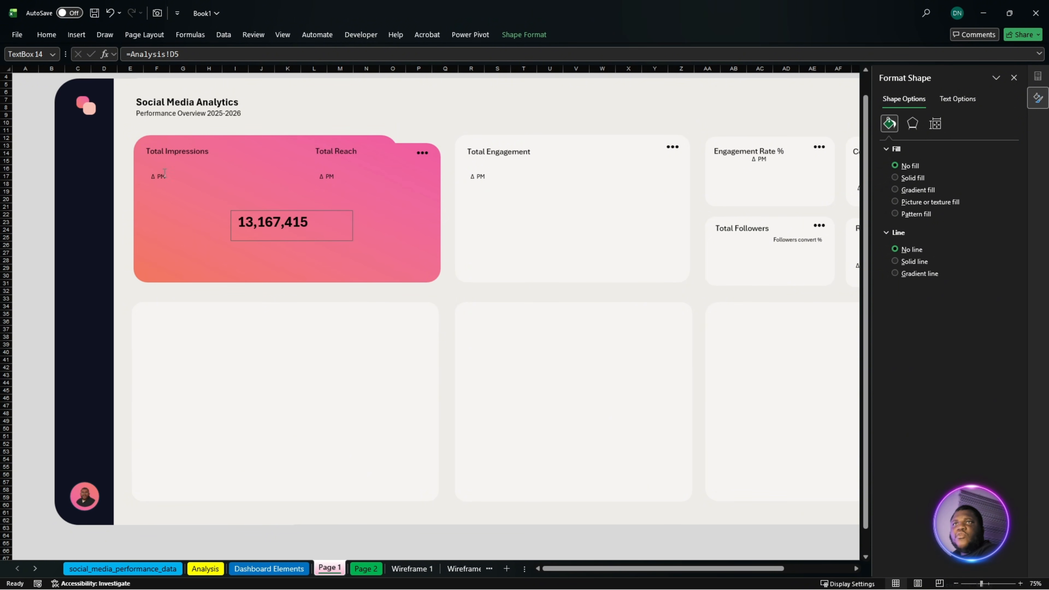
# - Move both Δ PM labels in the pink card lower and place the linked value directly under the Total Impressions heading
pyautogui.click(165, 176)
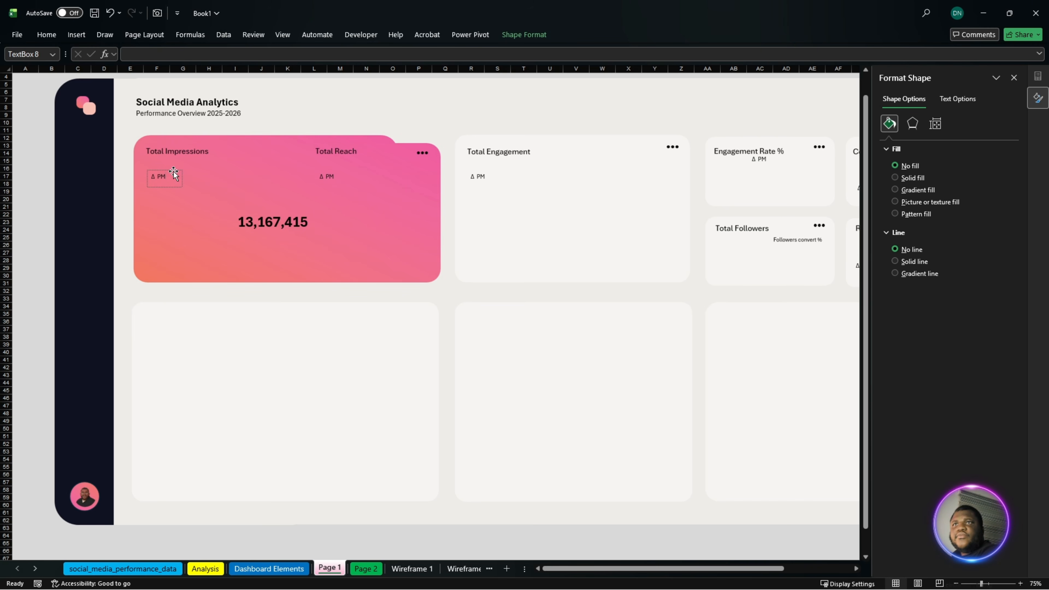
pyautogui.moveTo(173, 174); pyautogui.dragTo(174, 206)
pyautogui.moveTo(288, 224); pyautogui.dragTo(196, 174)
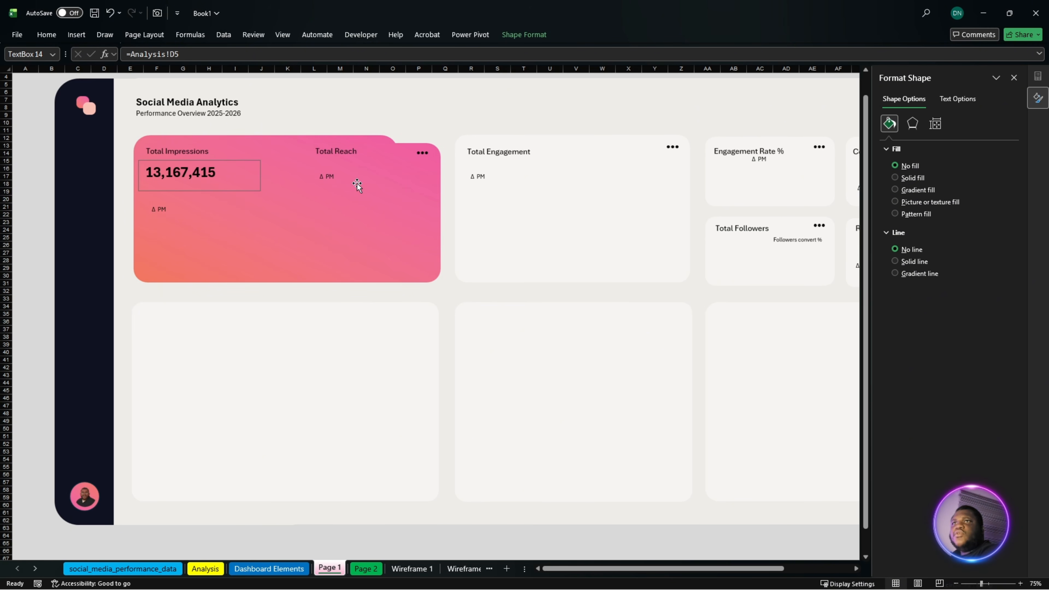
pyautogui.click(337, 174)
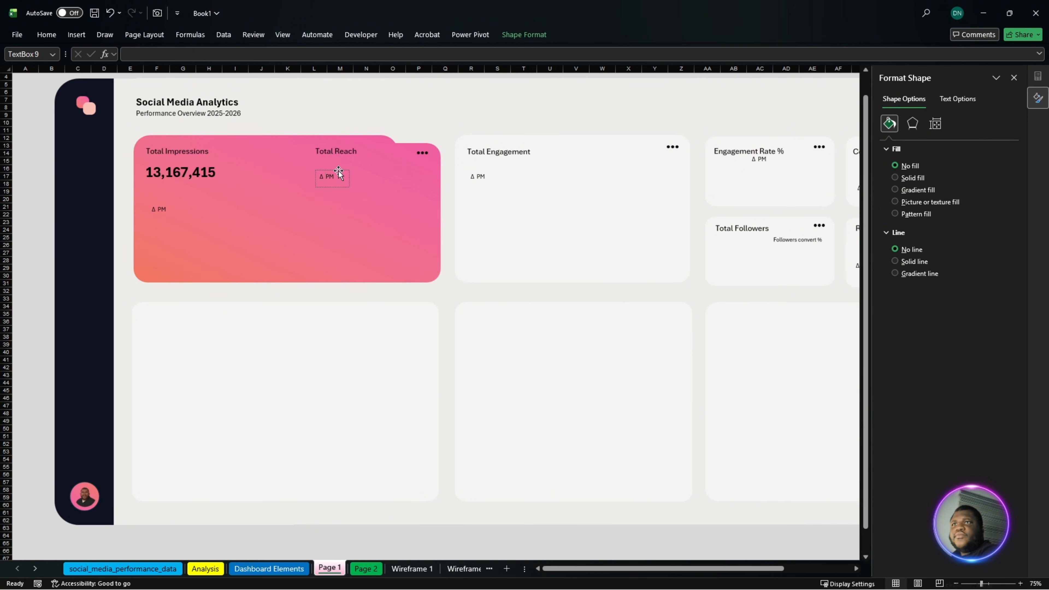
pyautogui.moveTo(338, 174); pyautogui.dragTo(350, 219)
# - Duplicate the Total Impressions value box under the Total Reach heading and link the copy to Analysis!E5
pyautogui.click(191, 174)
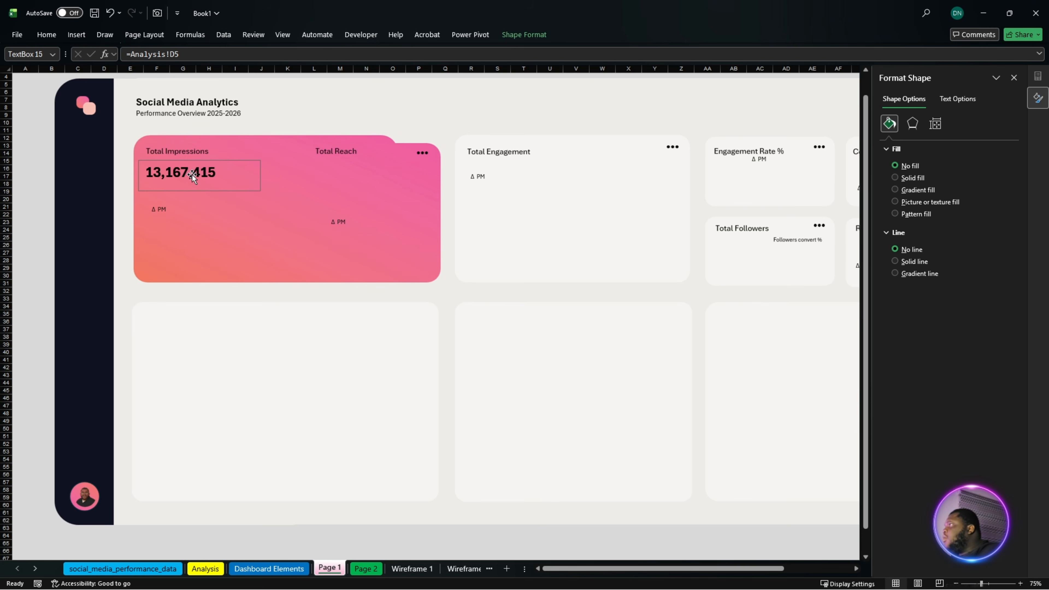
pyautogui.moveTo(191, 173); pyautogui.dragTo(362, 188)
pyautogui.moveTo(180, 54); pyautogui.dragTo(130, 54)
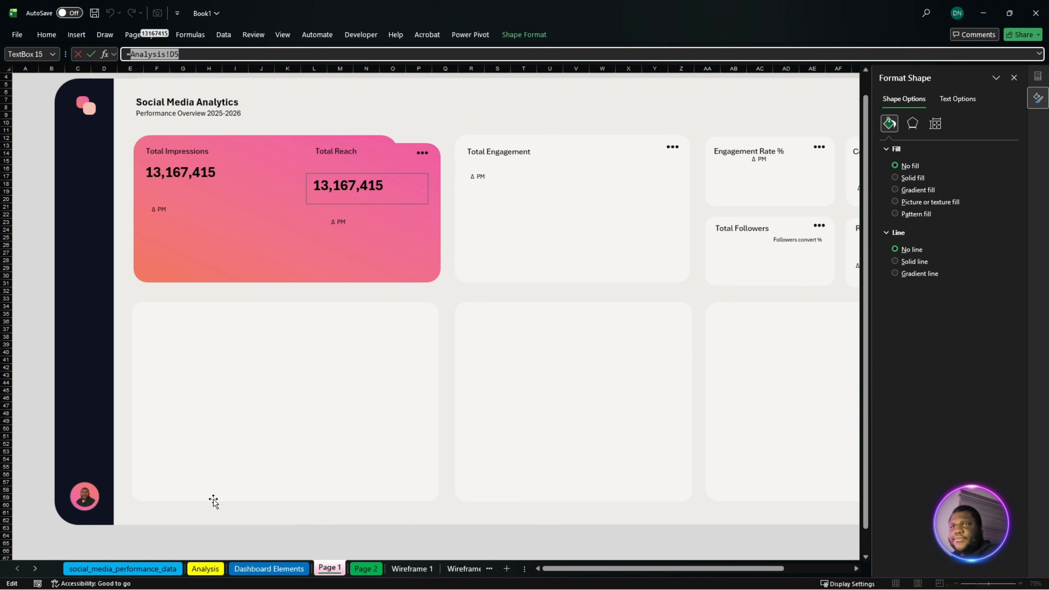
pyautogui.click(205, 569)
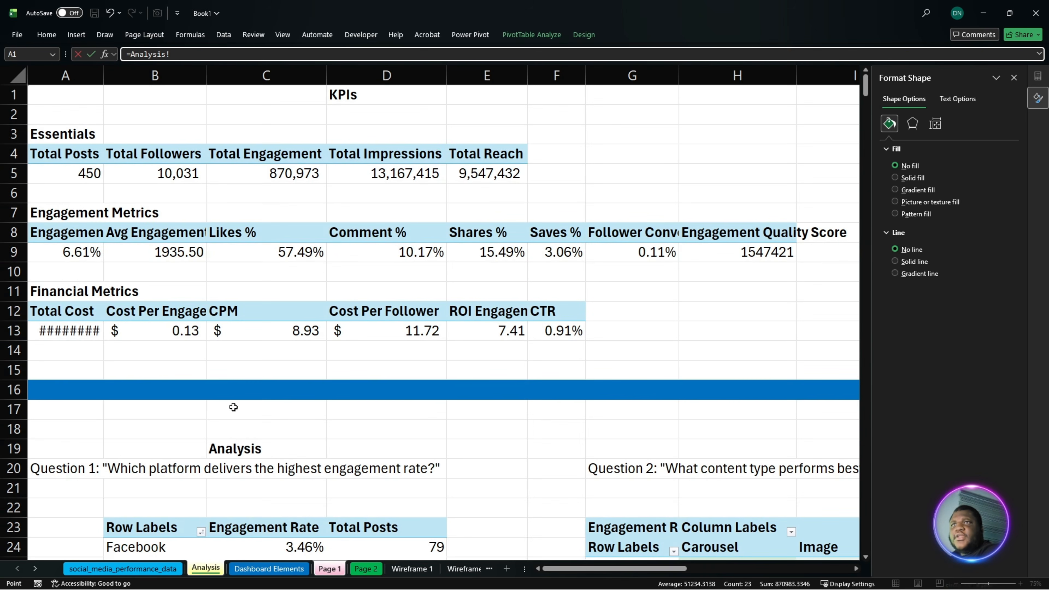
pyautogui.click(476, 173)
pyautogui.press('Return')
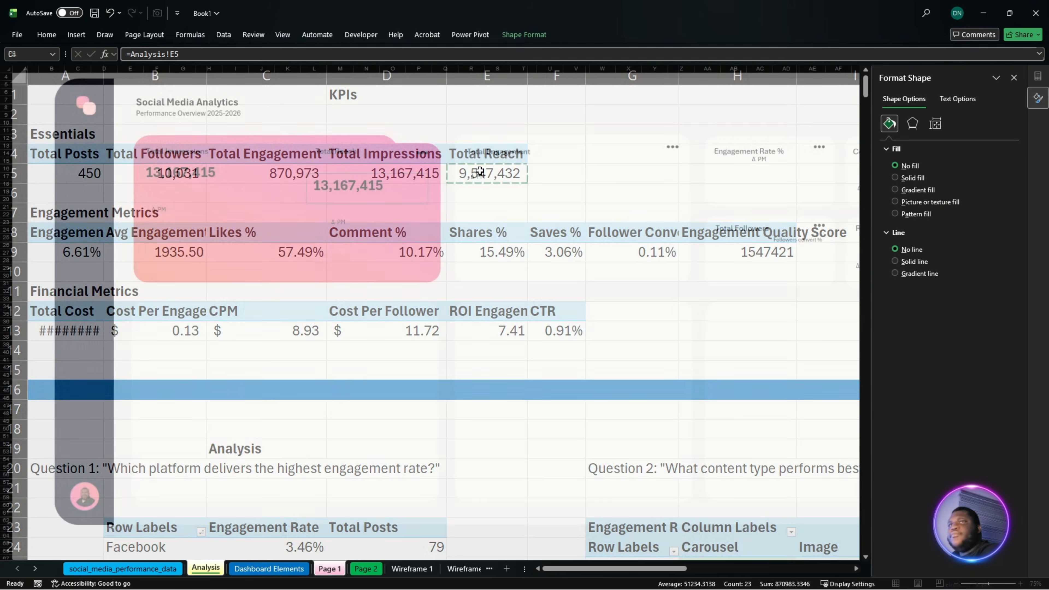
# - Copy the Total Impressions value's text format onto the linked Total Reach value with Format Painter
pyautogui.click(200, 184)
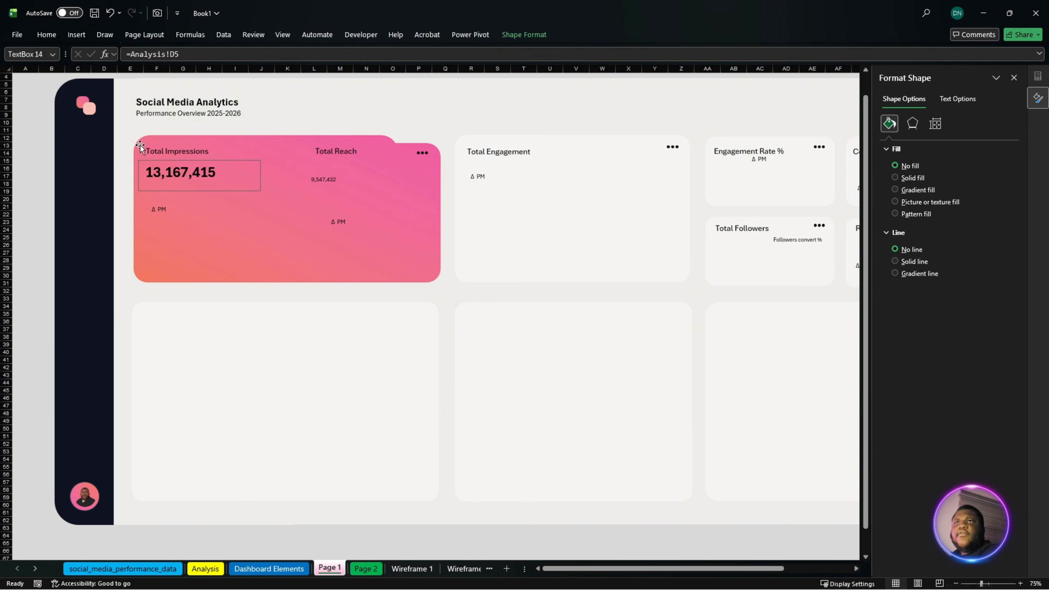
pyautogui.click(49, 33)
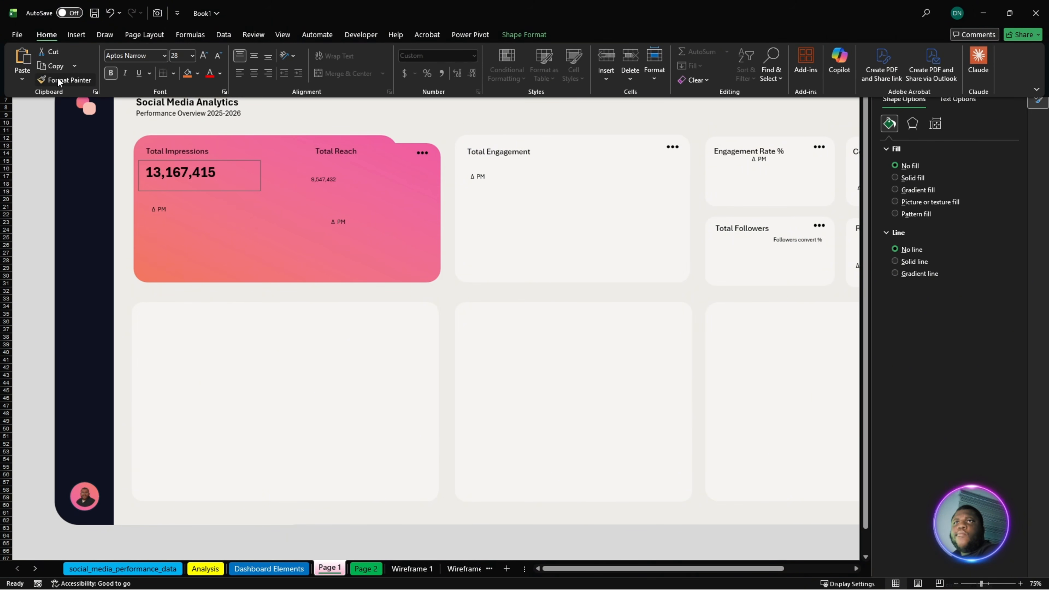
pyautogui.click(66, 80)
pyautogui.click(324, 178)
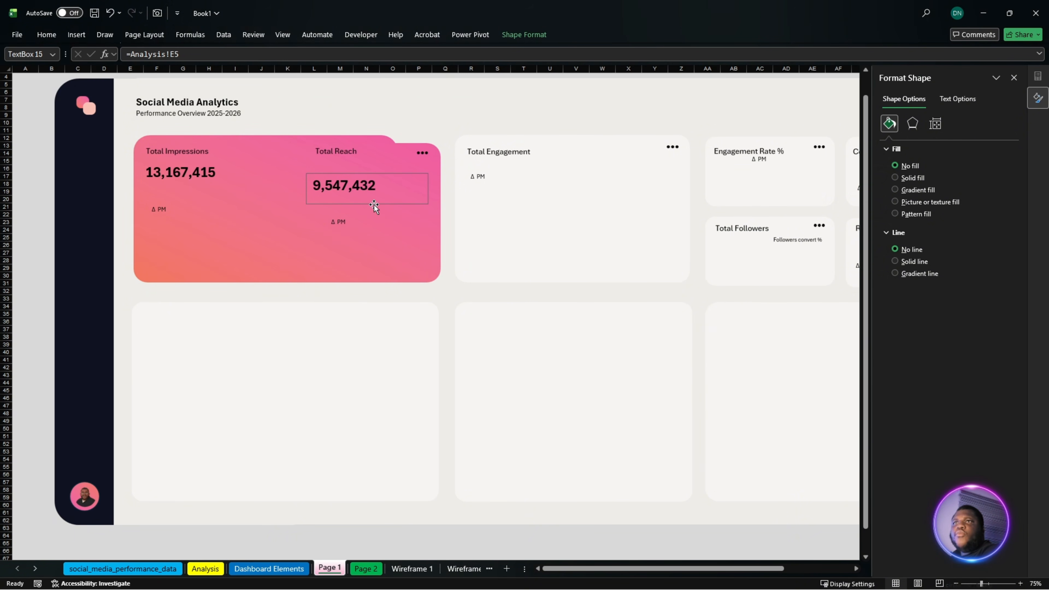
# - Shift the Total Reach value slightly under its heading and align the tops of both value boxes in the pink card
pyautogui.moveTo(359, 188); pyautogui.dragTo(364, 190)
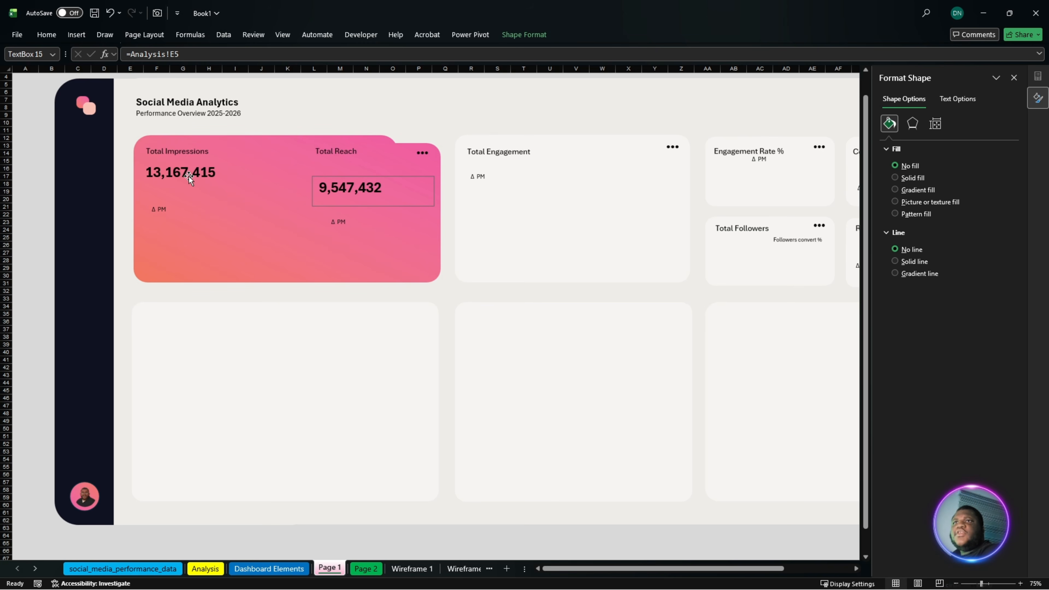
pyautogui.keyDown('ctrl'); pyautogui.click(188, 176); pyautogui.keyUp('ctrl')
pyautogui.click(523, 35)
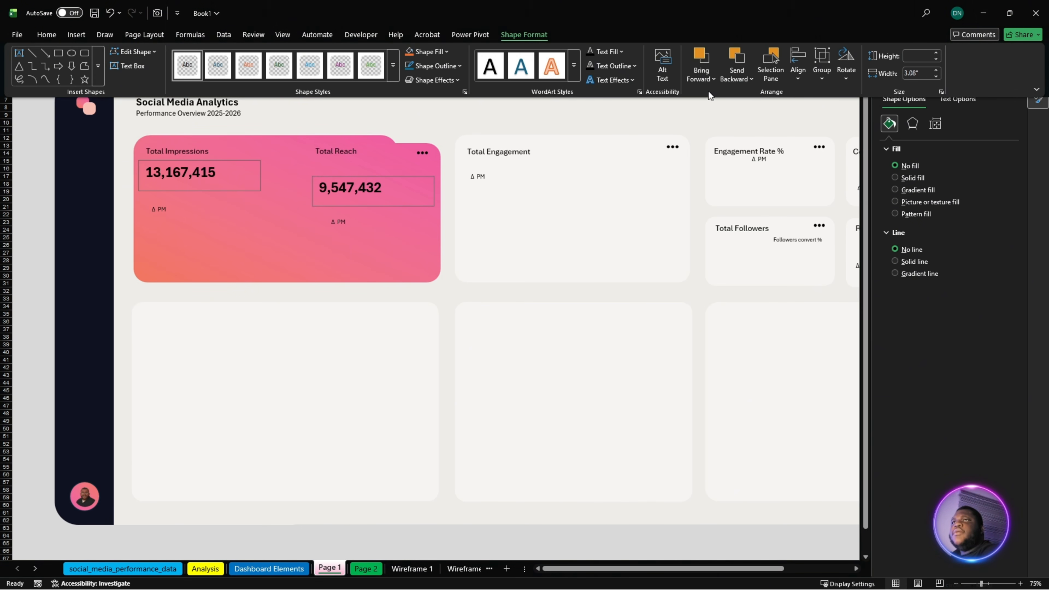
pyautogui.click(787, 81)
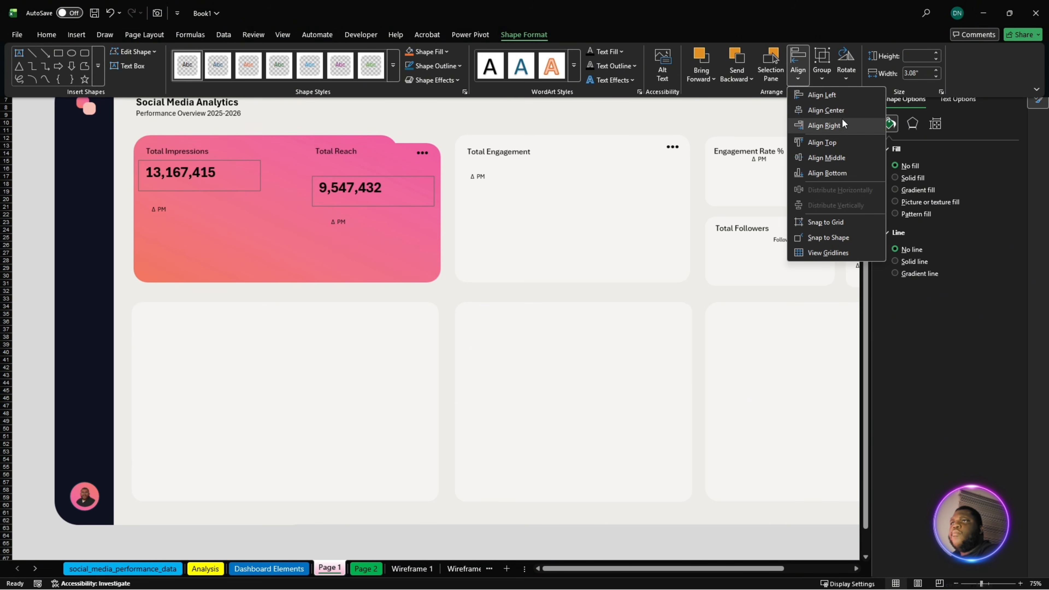
pyautogui.click(839, 142)
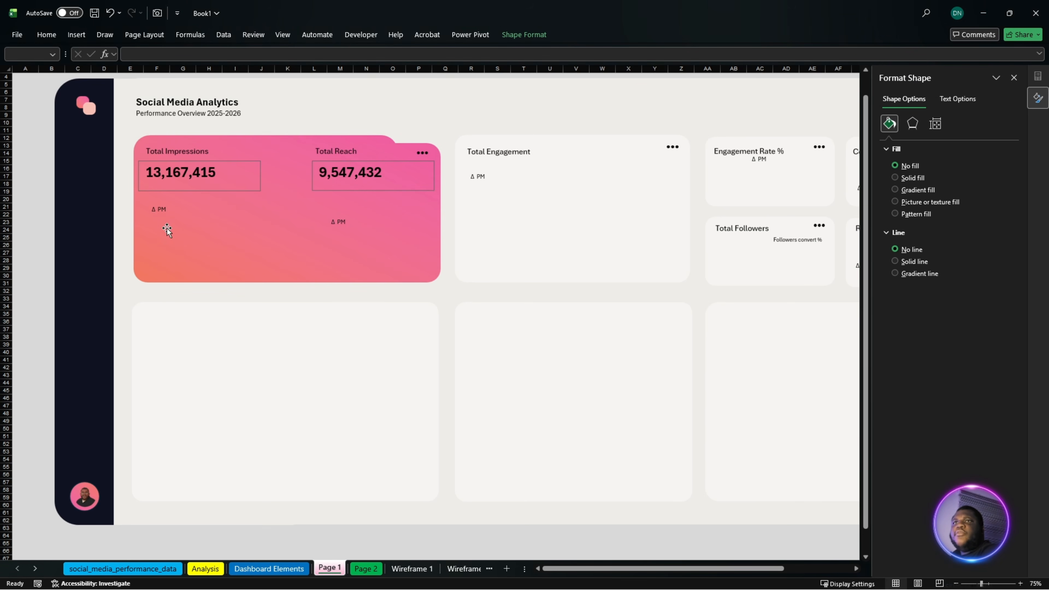
# - Place the Δ PM label just below the Total Impressions value and align the tops of both Δ PM labels
pyautogui.click(160, 210)
pyautogui.moveTo(173, 206); pyautogui.dragTo(170, 193)
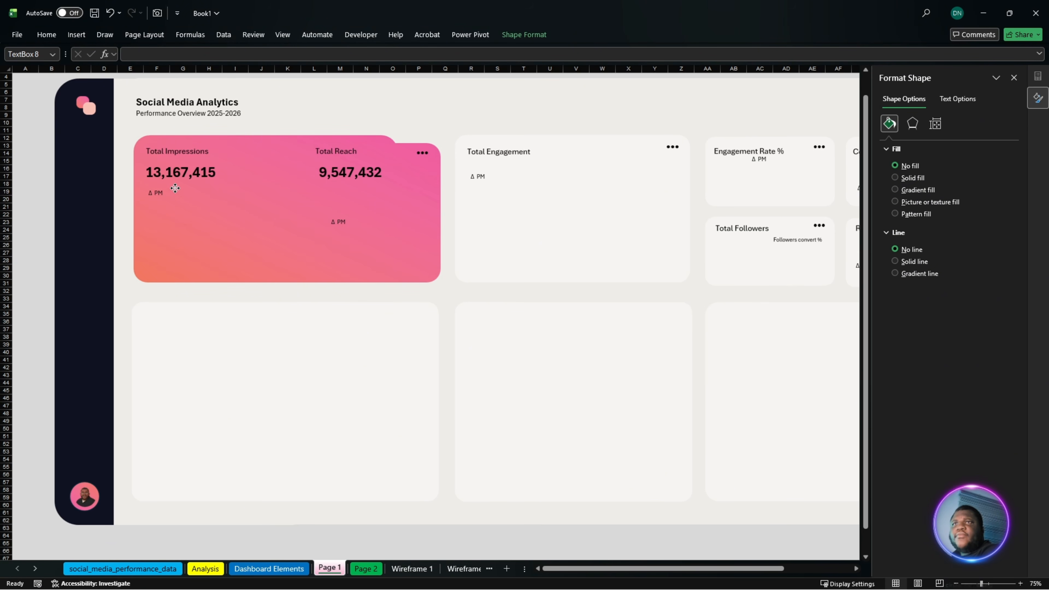
pyautogui.keyDown('ctrl'); pyautogui.click(344, 217); pyautogui.keyUp('ctrl')
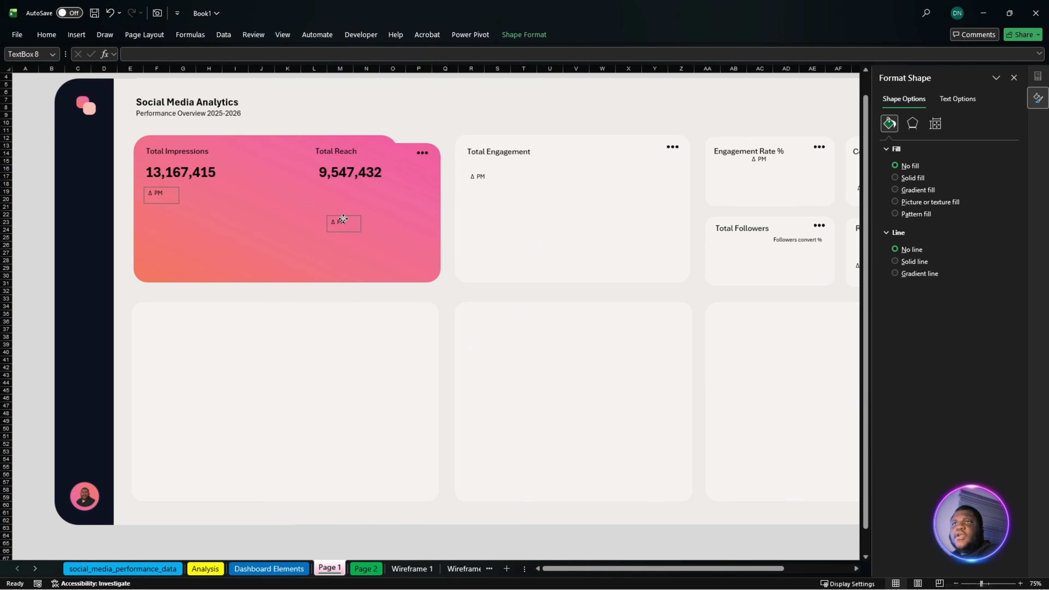
pyautogui.click(524, 36)
pyautogui.click(797, 75)
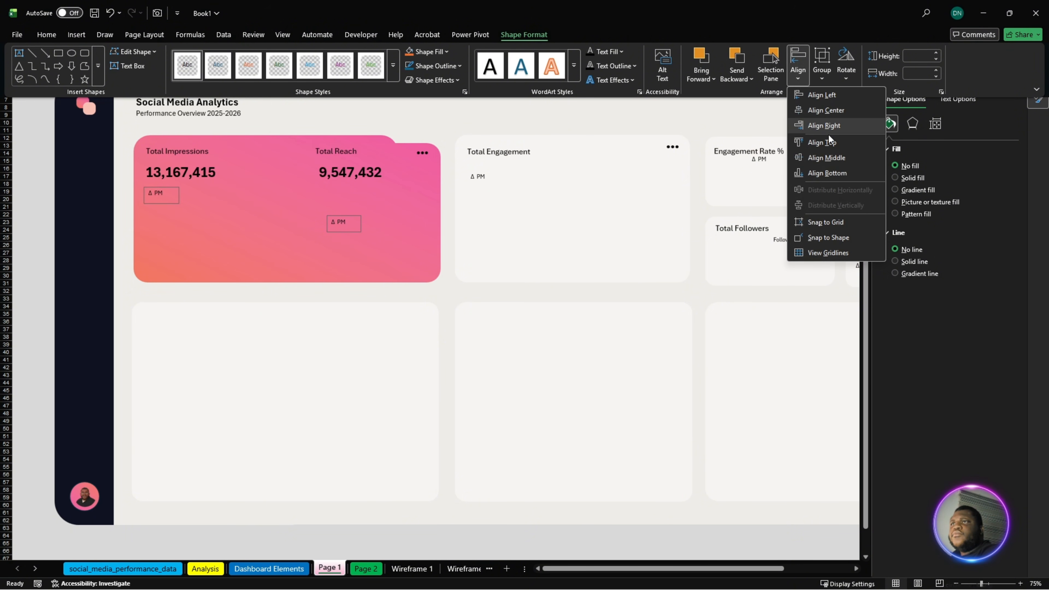
pyautogui.click(839, 144)
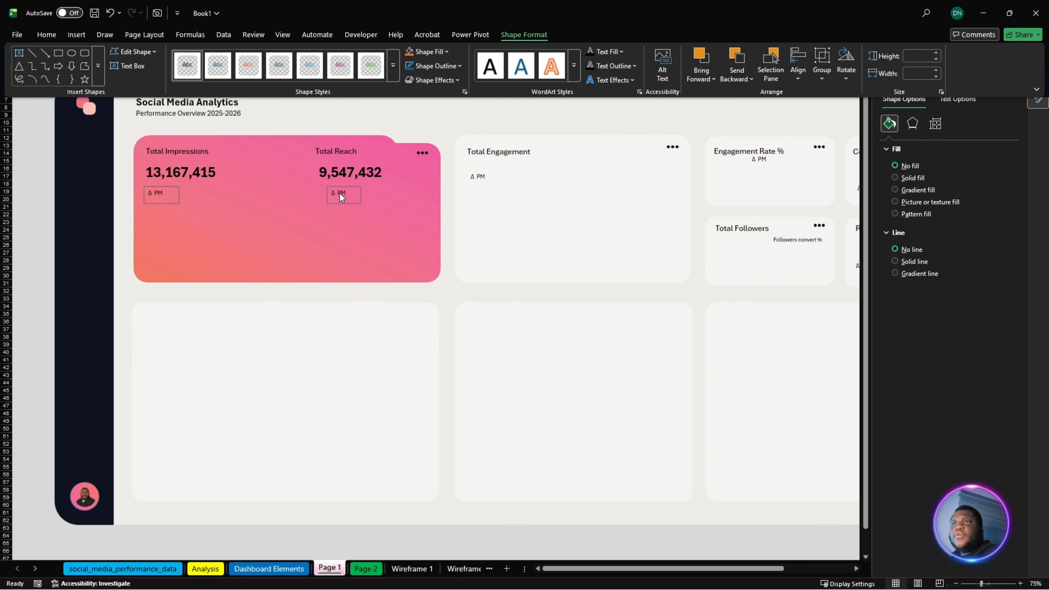
# - Nudge the Total Reach Δ PM label leftward so it lines up under the start of the Total Reach value
pyautogui.click(342, 198)
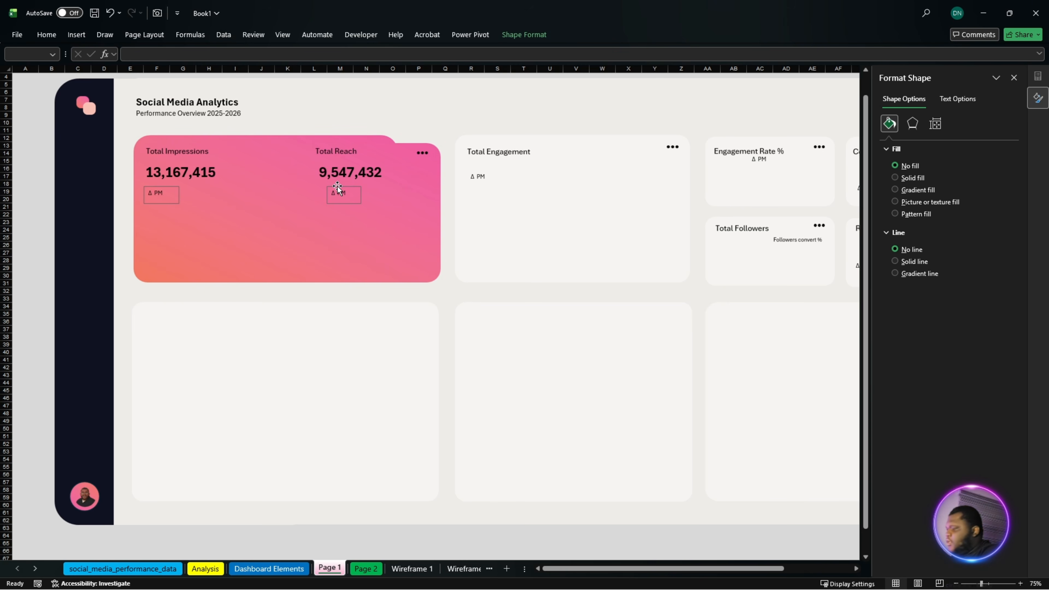
pyautogui.click(328, 228)
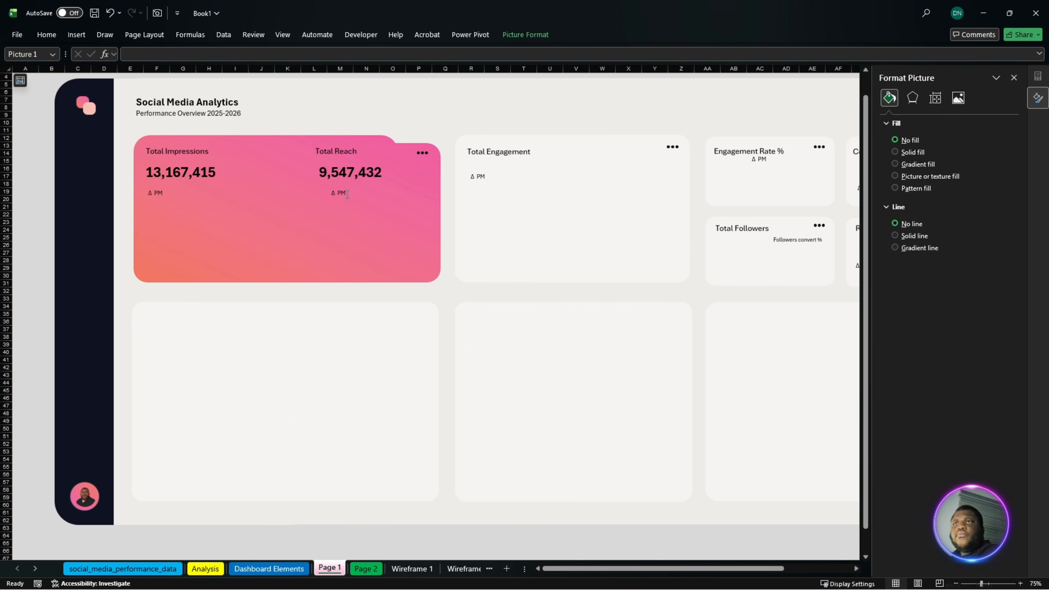
pyautogui.click(353, 190)
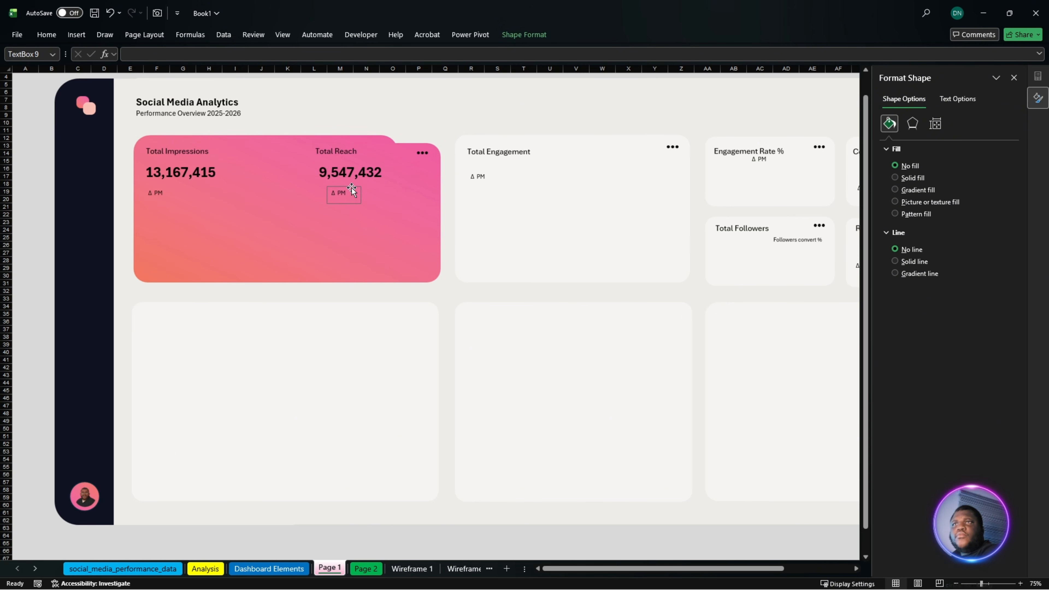
pyautogui.press('Left')
pyautogui.press('Left')
pyautogui.press('Left')
pyautogui.press('Left')
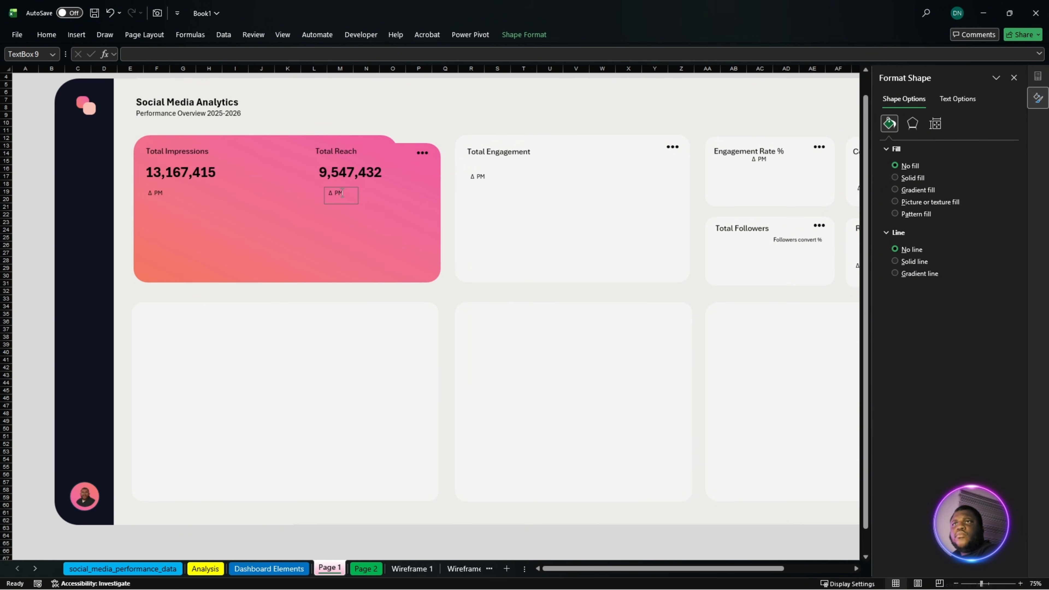
pyautogui.press('Left')
pyautogui.press('Left')
pyautogui.press('Left')
pyautogui.press('Left')
pyautogui.press('Left')
pyautogui.press('Left')
pyautogui.press('Left')
pyautogui.press('Left')
pyautogui.press('Up')
pyautogui.press('Up')
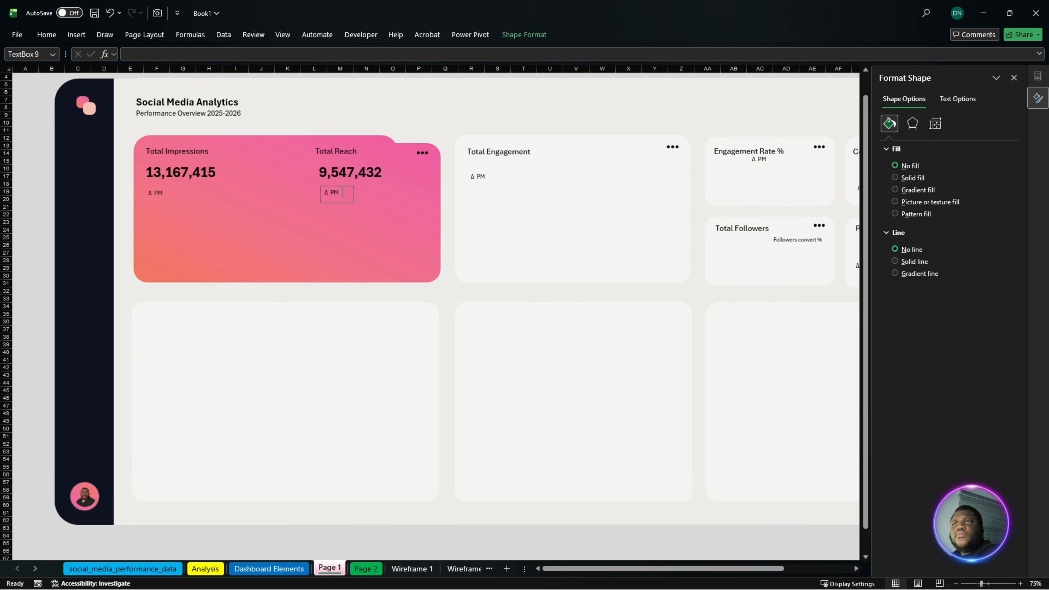
pyautogui.press('Left')
pyautogui.press('Left')
pyautogui.press('Left')
pyautogui.press('Left')
pyautogui.press('Left')
pyautogui.press('Left')
pyautogui.press('Left')
pyautogui.press('Left')
pyautogui.press('Down')
pyautogui.press('Down')
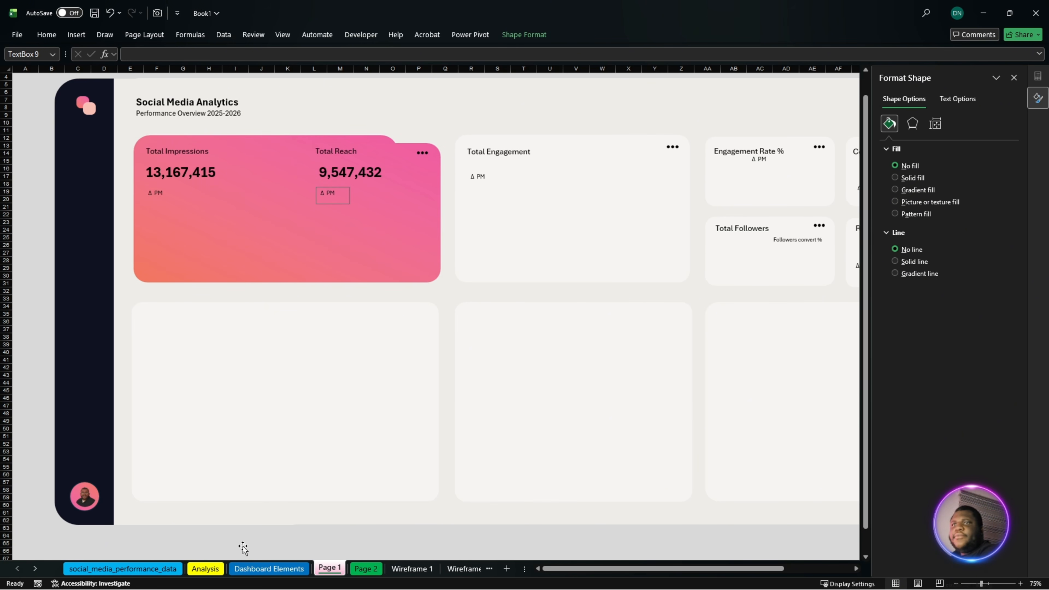
# - Add the Calendar table's MMM-YYYY field to the rows of the empty pivot table on the Dashboard Elements sheet
pyautogui.click(269, 569)
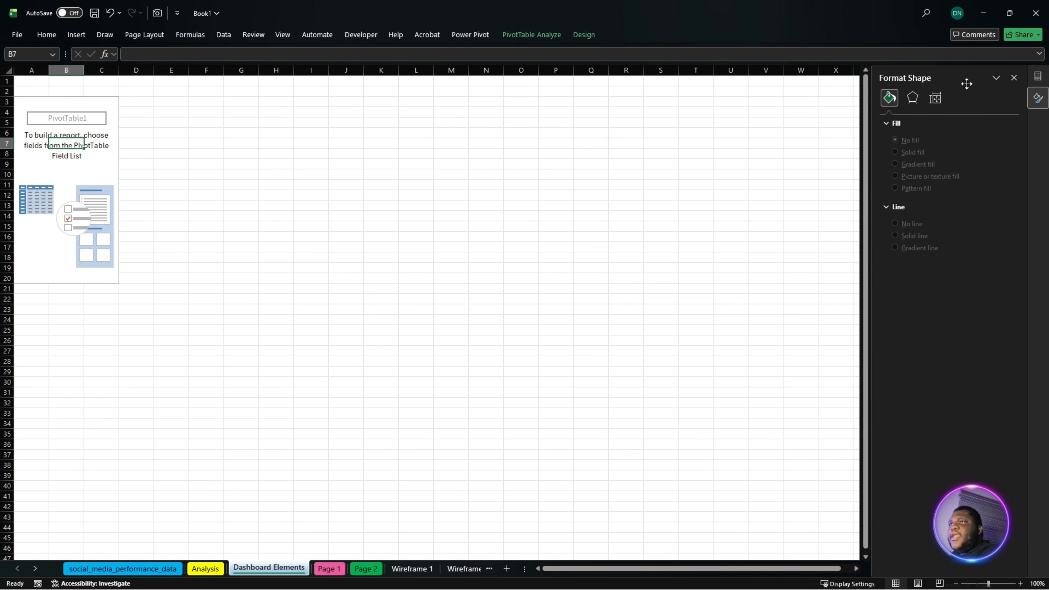
pyautogui.click(1014, 78)
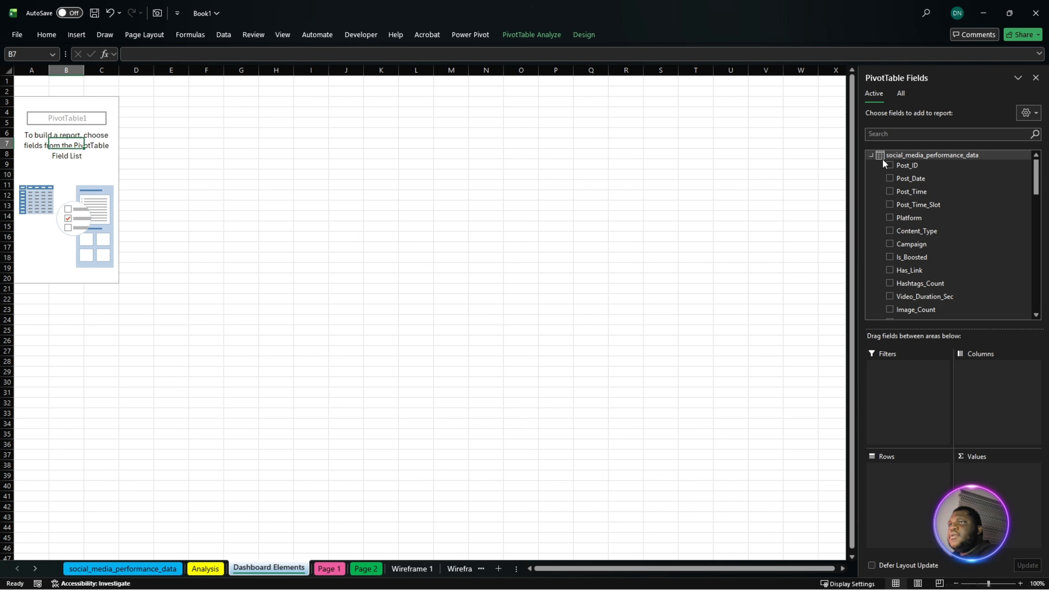
pyautogui.click(873, 155)
pyautogui.click(904, 97)
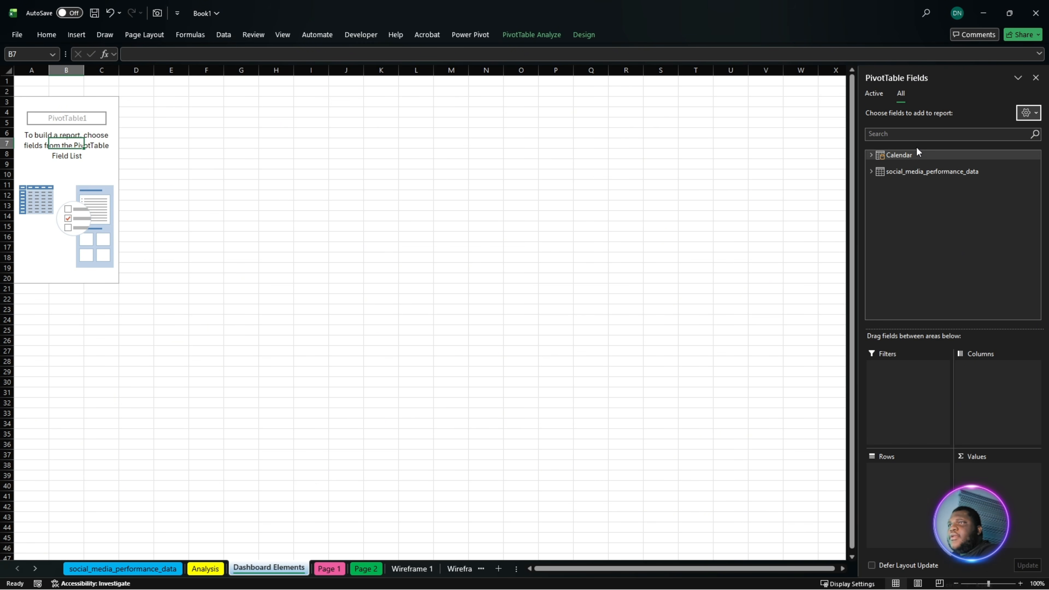
pyautogui.click(872, 155)
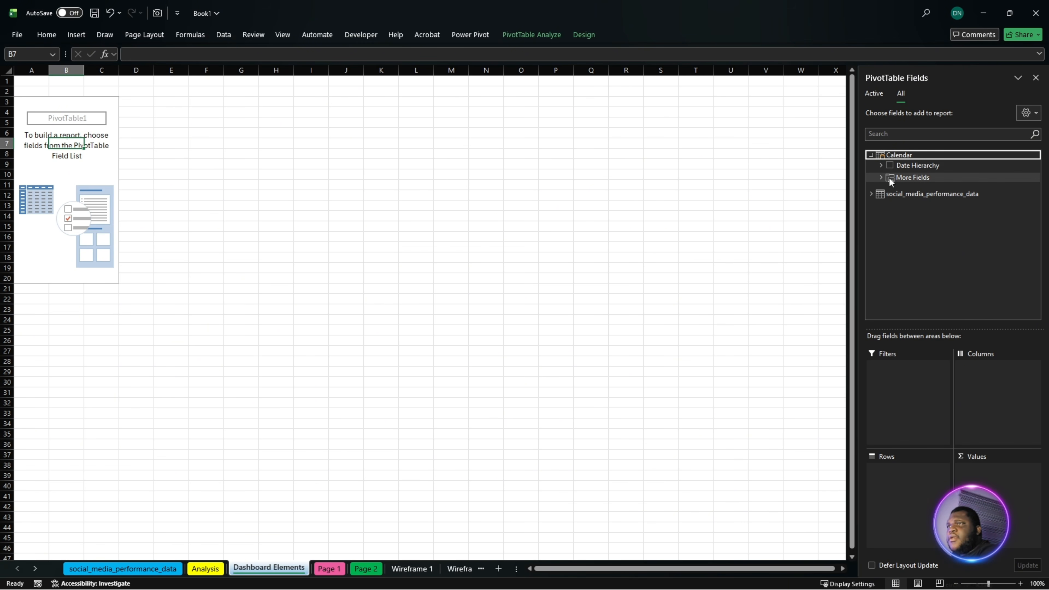
pyautogui.click(880, 178)
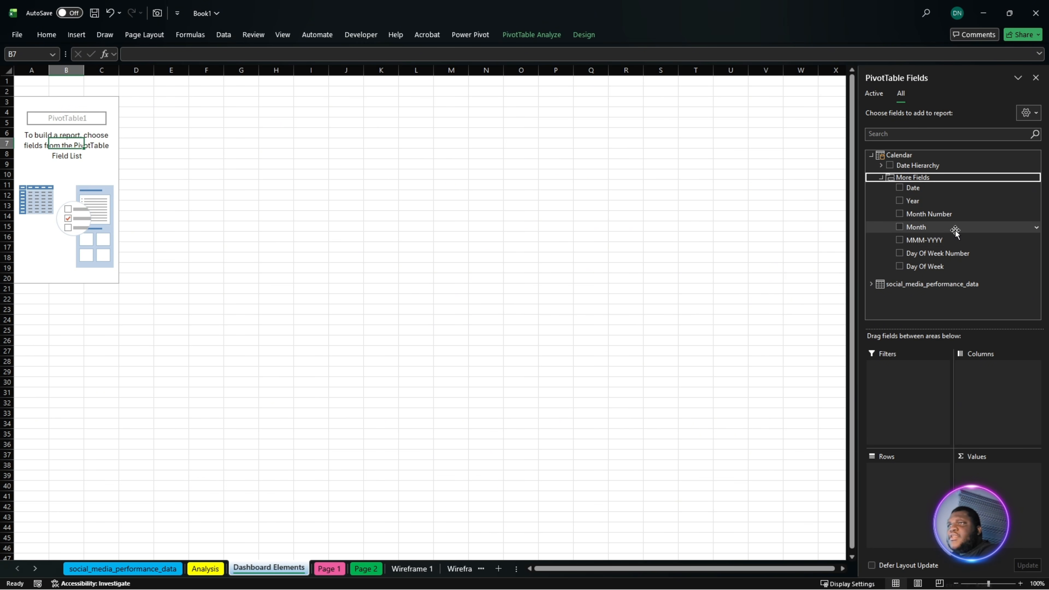
pyautogui.moveTo(946, 239); pyautogui.dragTo(920, 494)
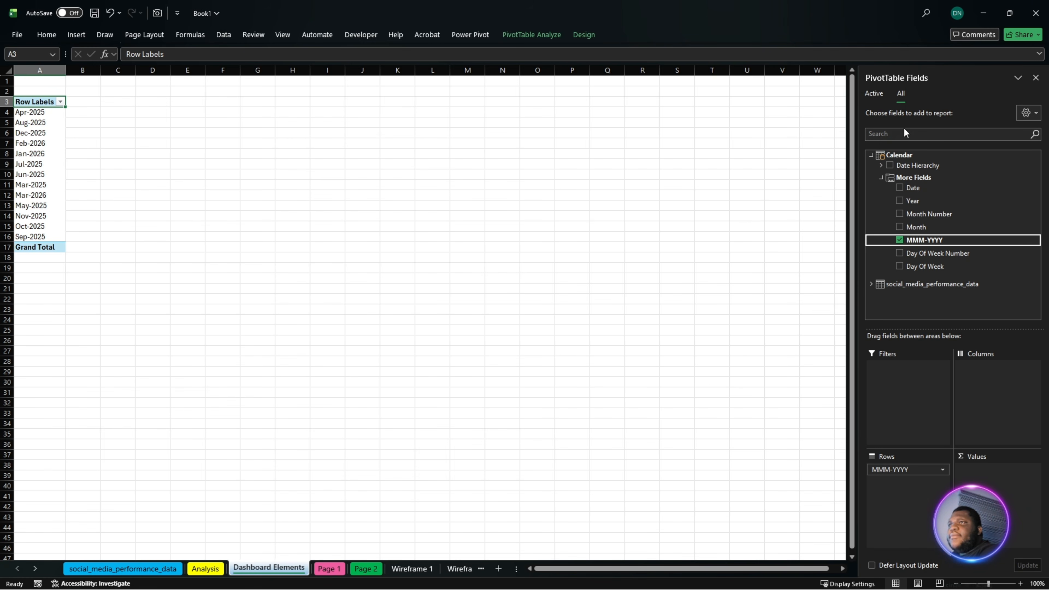
# - Add the Total Impressions and Total Reach measures from social_media_performance_data to the pivot table's values
pyautogui.click(873, 284)
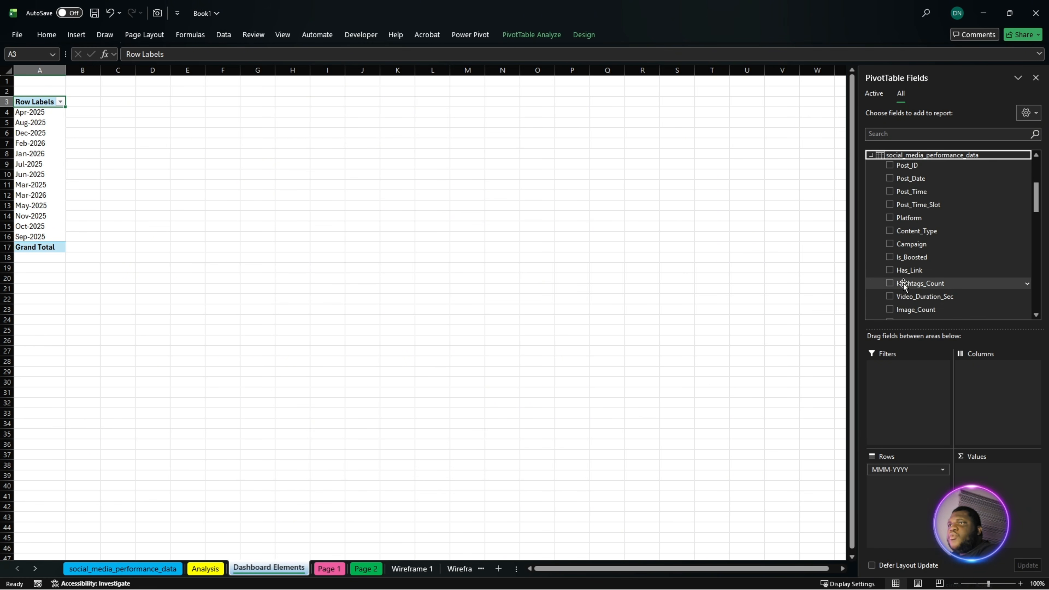
pyautogui.scroll(-3, 942, 293)
pyautogui.scroll(-3, 942, 293)
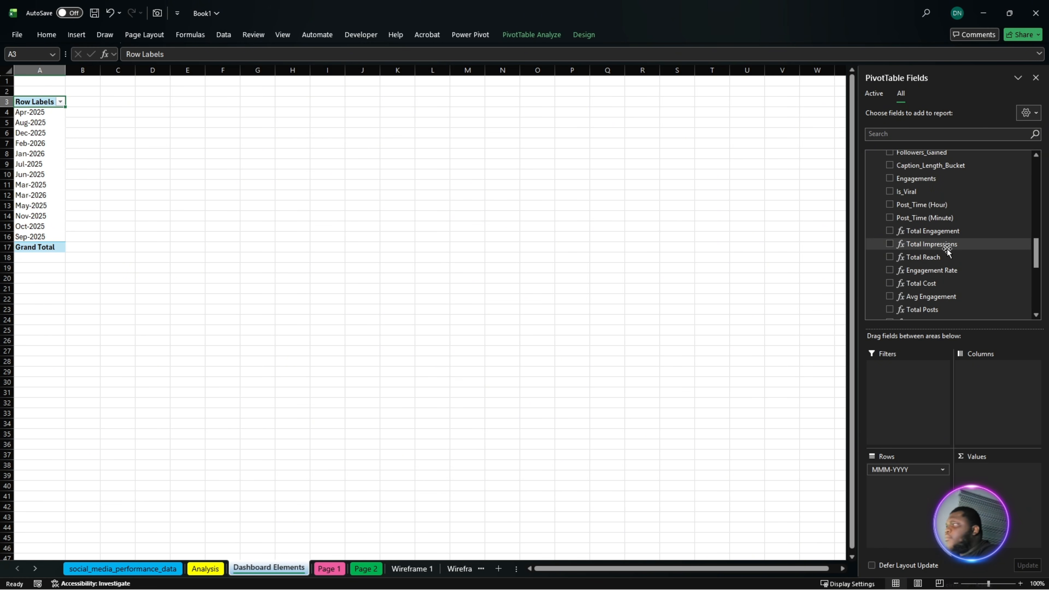
pyautogui.moveTo(949, 248); pyautogui.dragTo(996, 472)
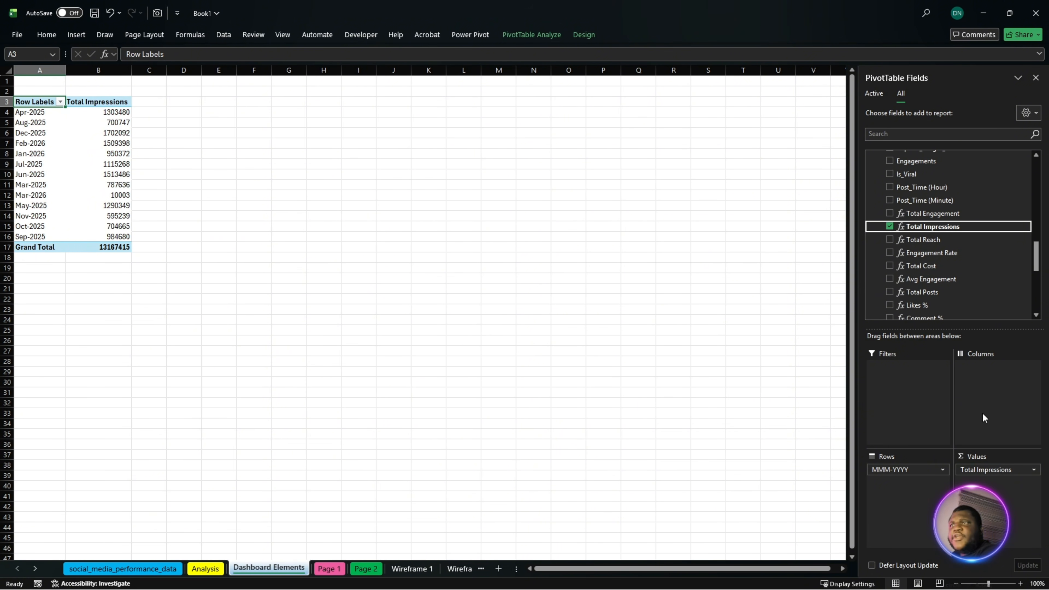
pyautogui.moveTo(936, 241); pyautogui.dragTo(994, 492)
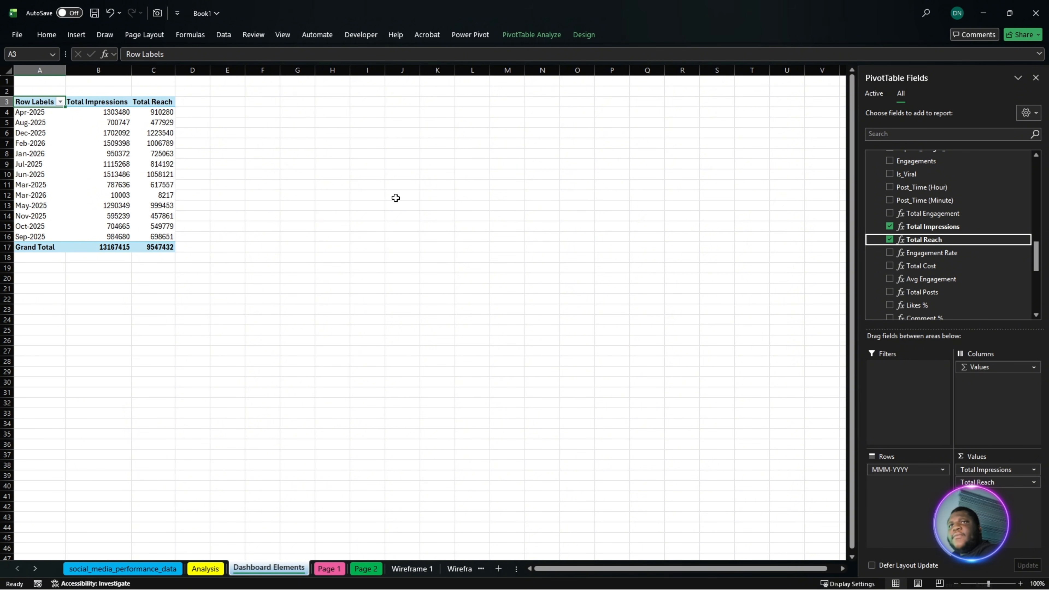
pyautogui.click(166, 162)
pyautogui.click(155, 207)
pyautogui.click(109, 193)
pyautogui.click(108, 153)
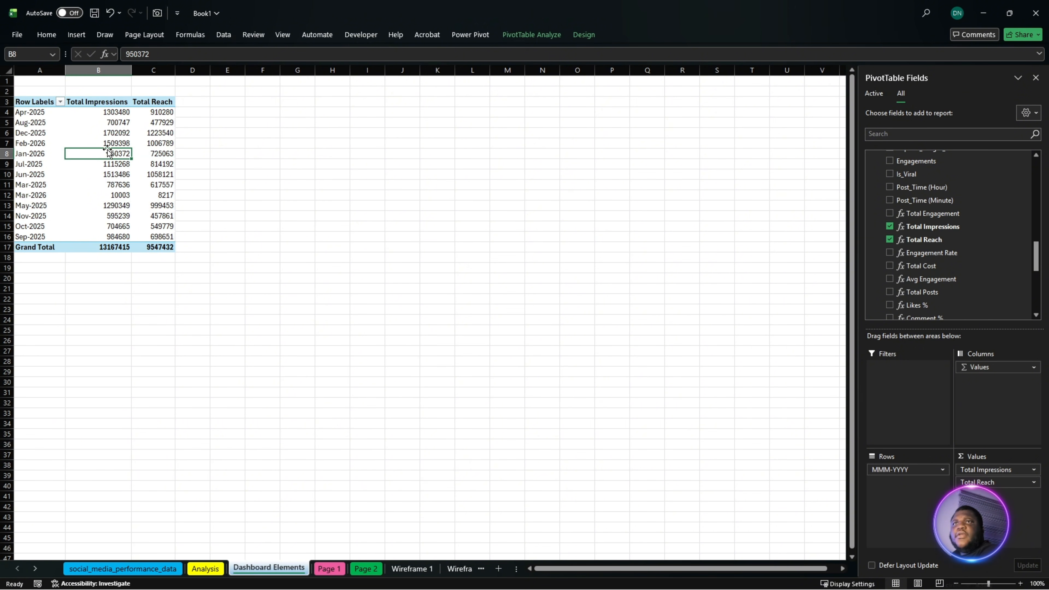
pyautogui.moveTo(32, 102); pyautogui.dragTo(151, 249)
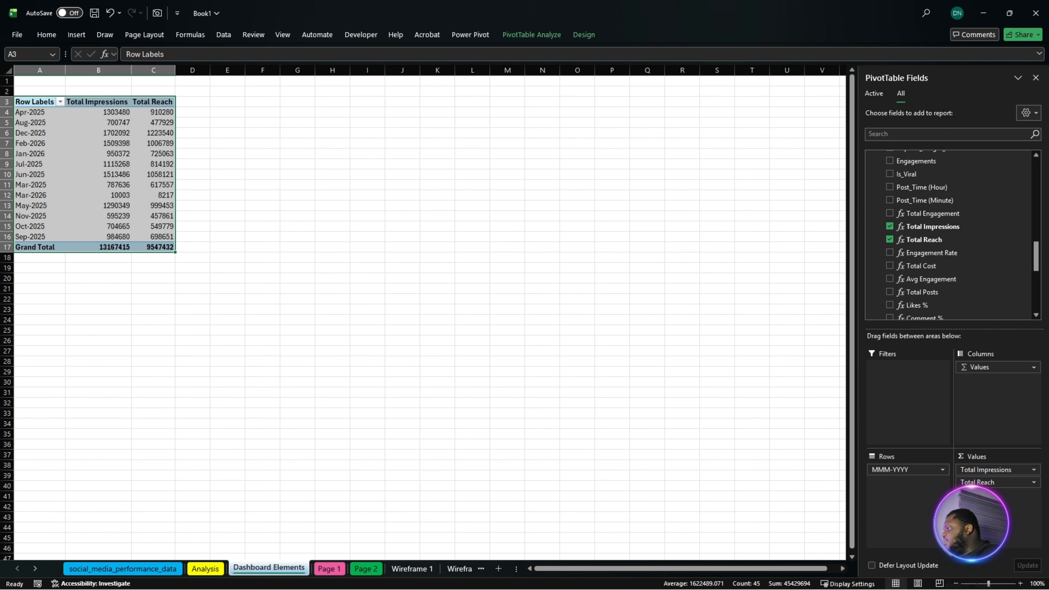
pyautogui.hotkey('alt', 'Tab')
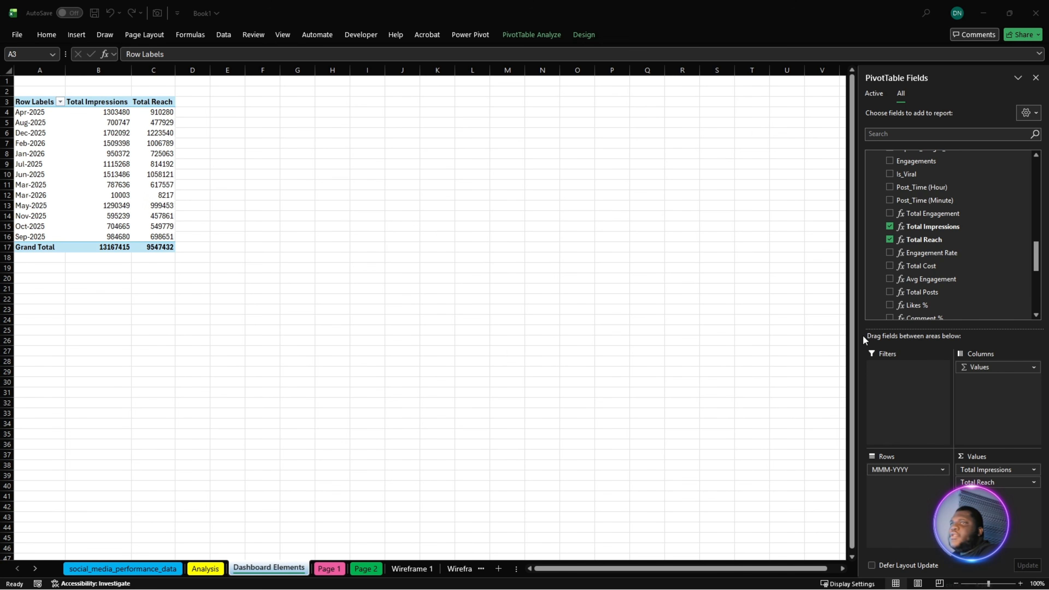
# - Replace MMM-YYYY in the pivot table's rows with the Calendar table's Month field
pyautogui.moveTo(903, 470); pyautogui.dragTo(646, 407)
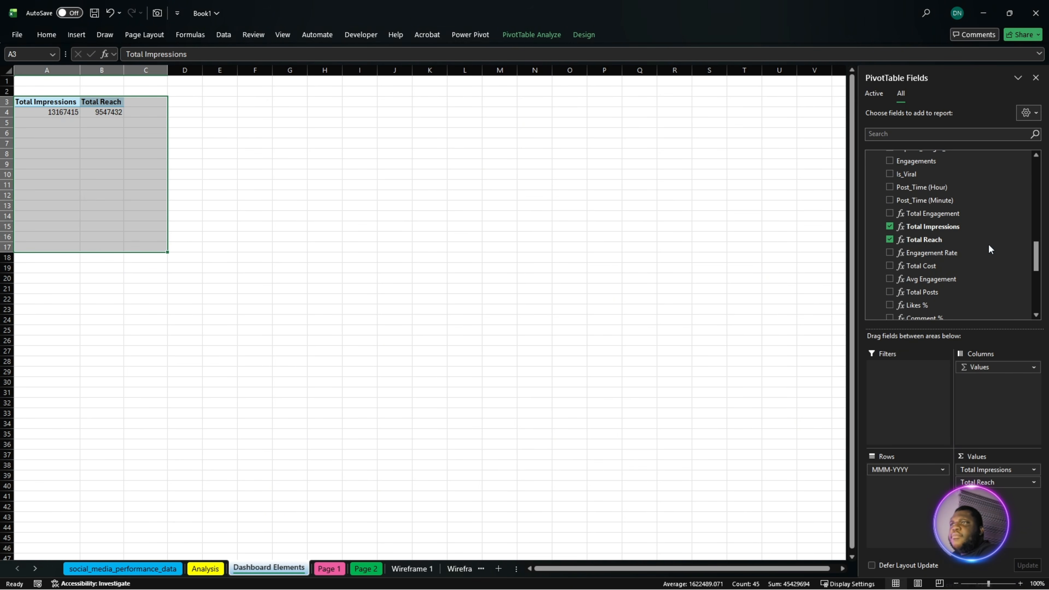
pyautogui.scroll(3, 948, 220)
pyautogui.scroll(4, 949, 214)
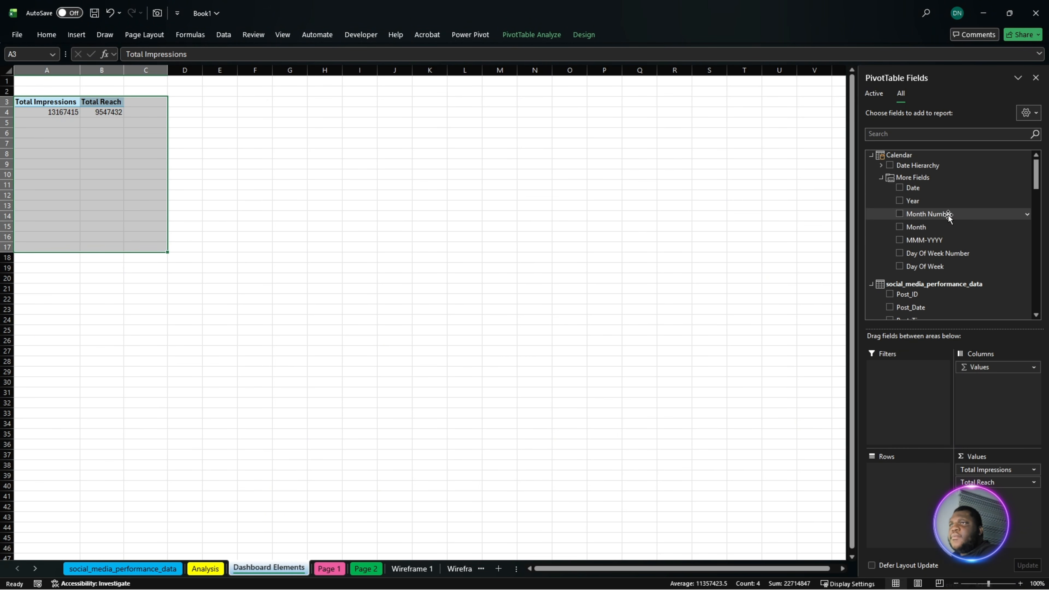
pyautogui.moveTo(923, 227); pyautogui.dragTo(911, 474)
pyautogui.click(211, 326)
pyautogui.scroll(6, 209, 326)
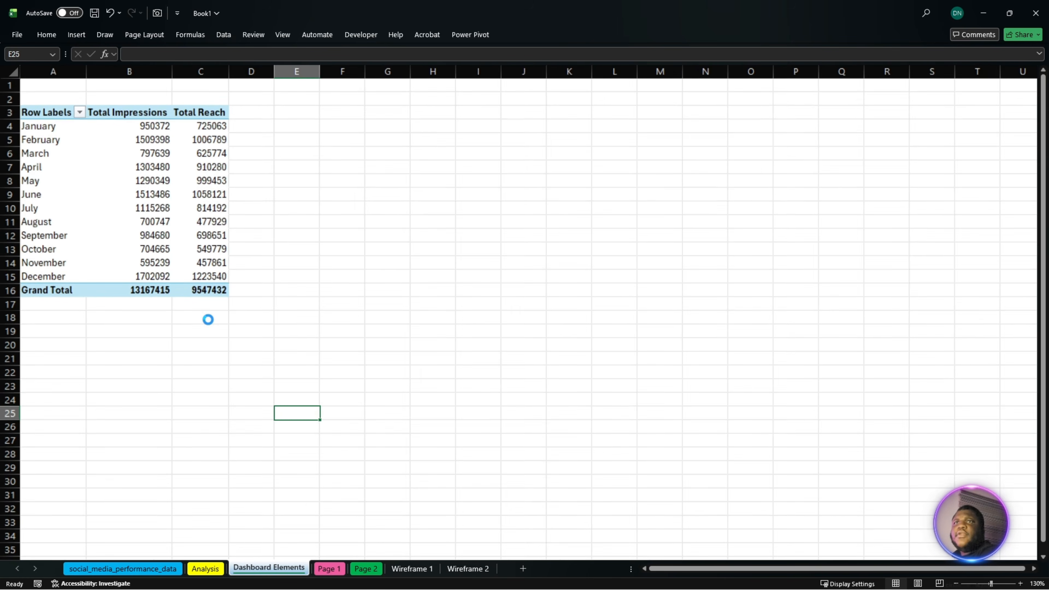
pyautogui.click(210, 217)
pyautogui.click(173, 152)
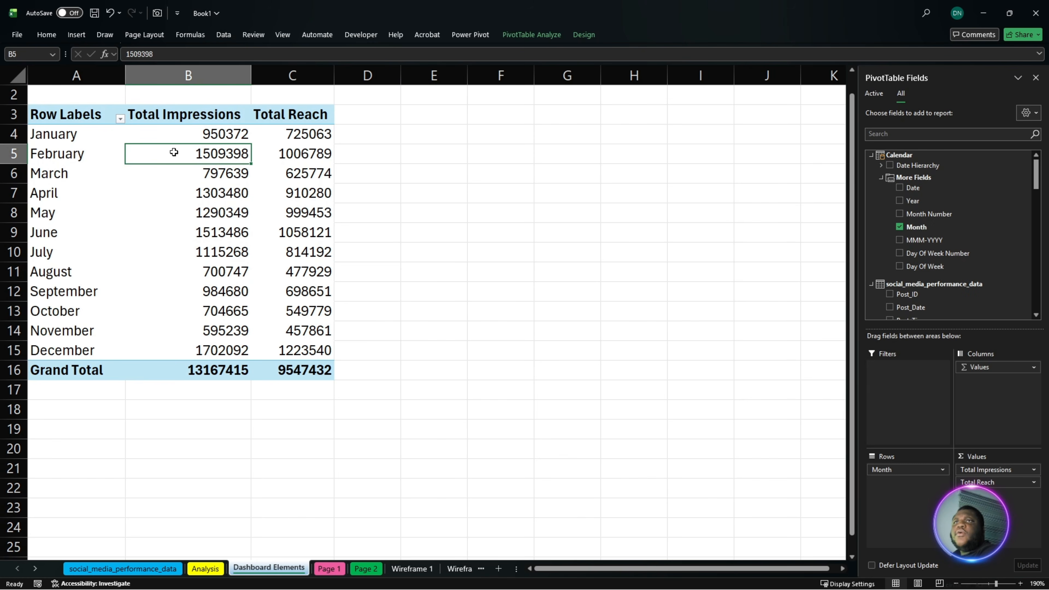
# - Try a clustered column PivotChart of Total Impressions and Total Reach by Calendar month, and delete it
pyautogui.moveTo(73, 123); pyautogui.dragTo(270, 367)
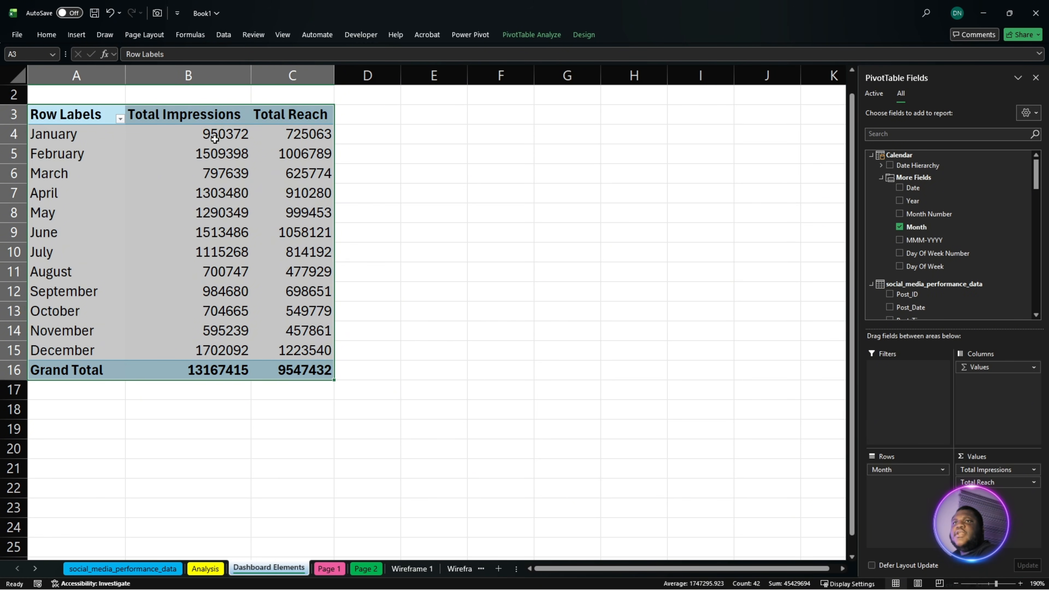
pyautogui.click(77, 35)
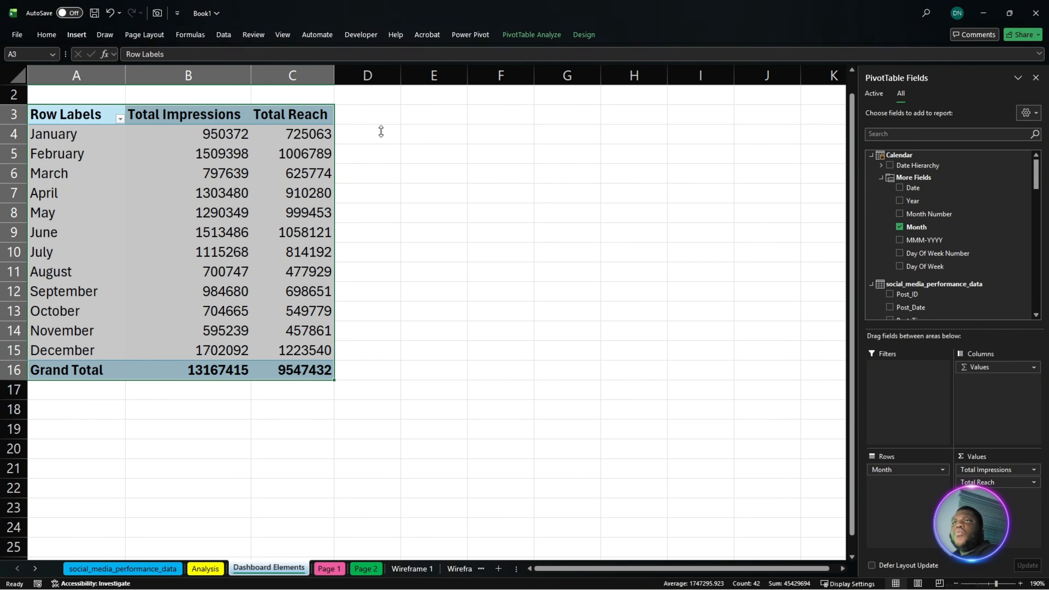
pyautogui.moveTo(497, 261)
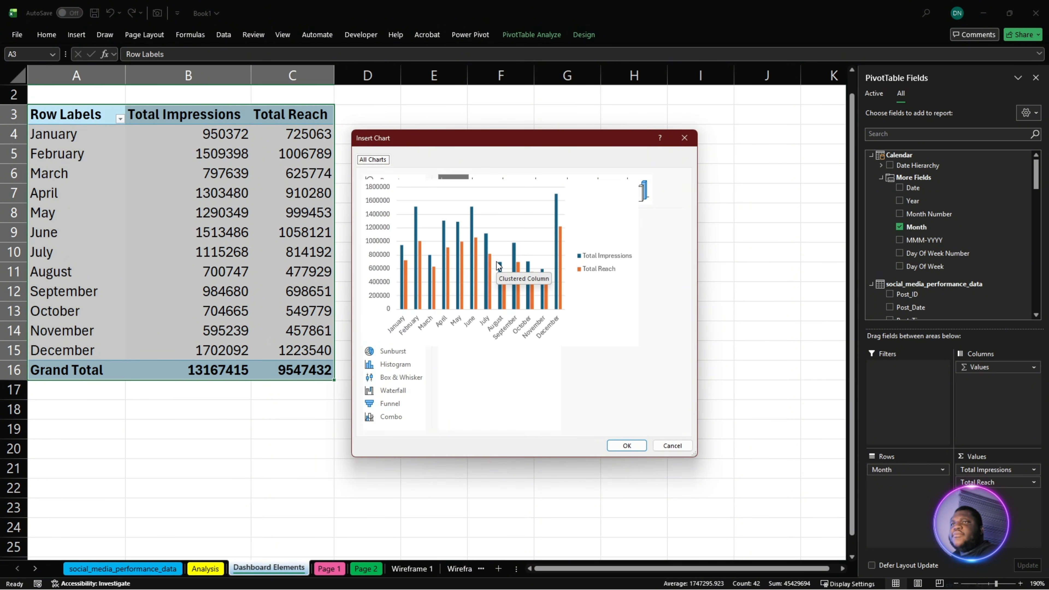
pyautogui.click(622, 447)
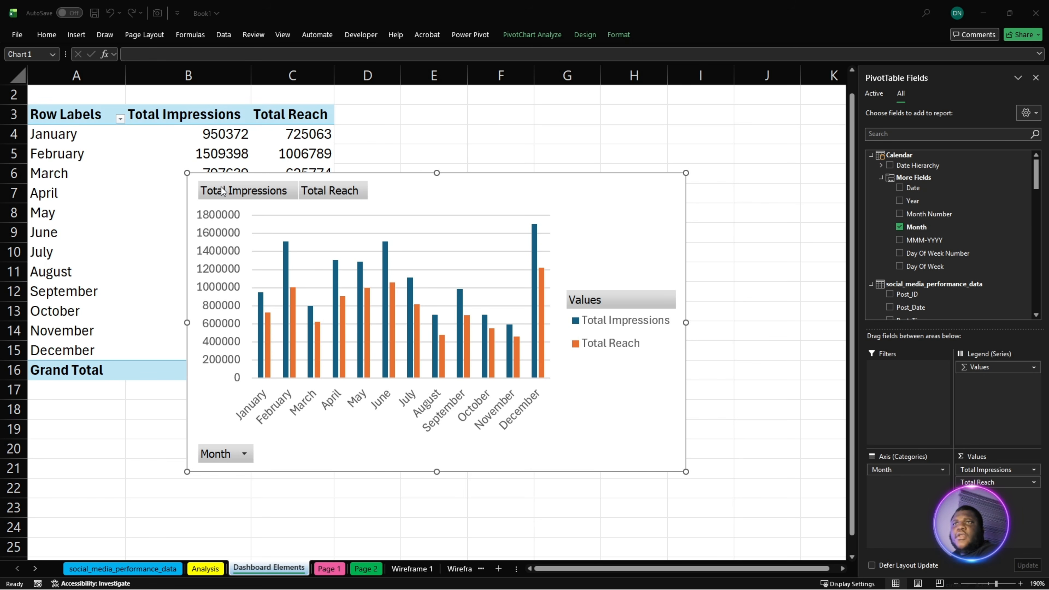
pyautogui.click(417, 188)
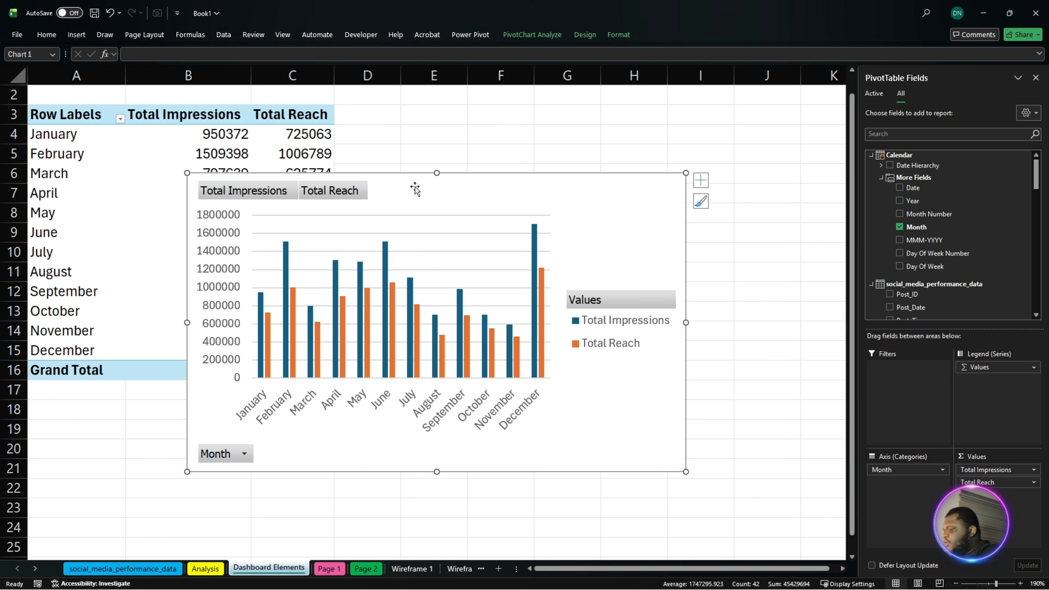
pyautogui.press('Delete')
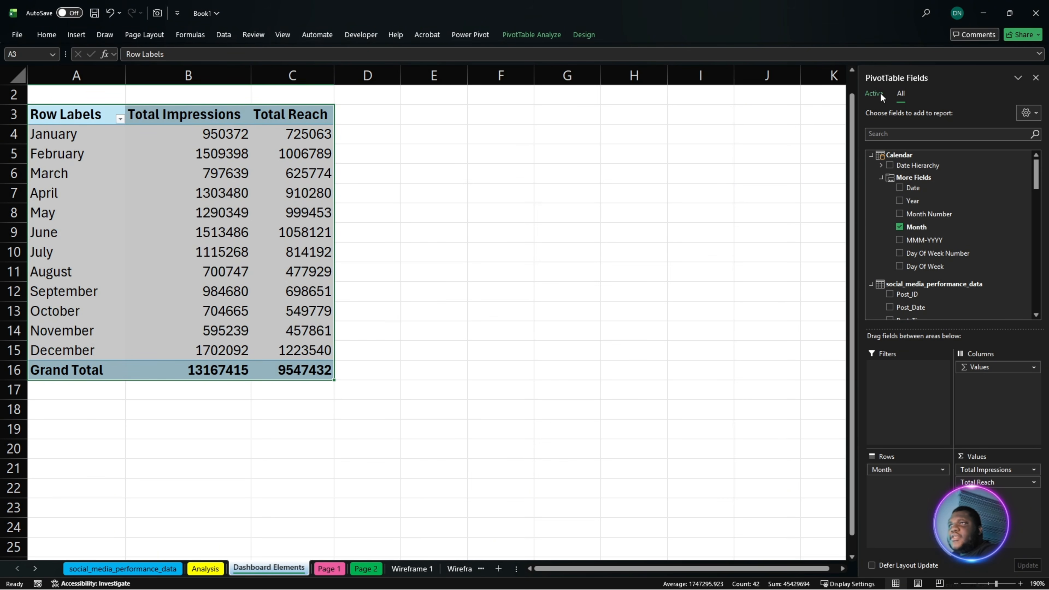
# - Replace Month in the pivot table's rows with Post_Date from social_media_performance_data, keeping only its Post_Date (Month) level
pyautogui.moveTo(894, 470); pyautogui.dragTo(616, 455)
pyautogui.scroll(-1, 950, 277)
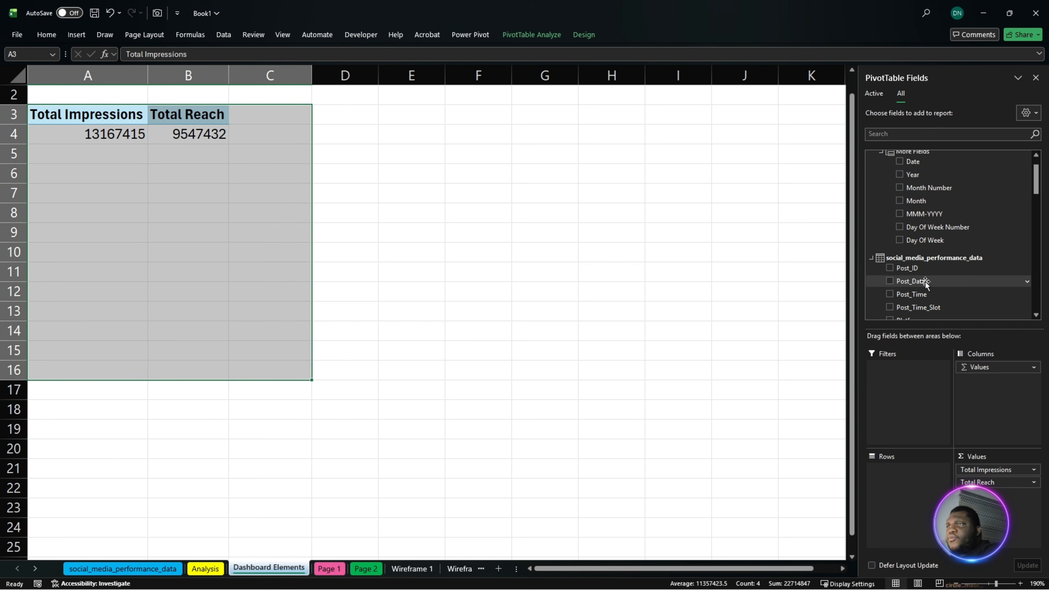
pyautogui.moveTo(925, 281); pyautogui.dragTo(911, 490)
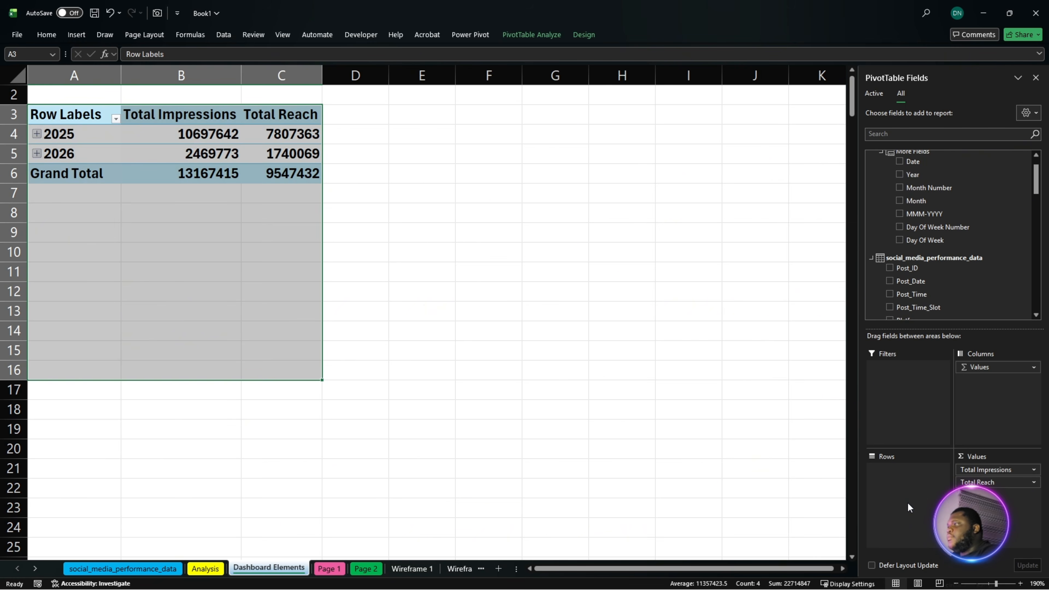
pyautogui.moveTo(908, 505); pyautogui.dragTo(761, 505)
pyautogui.moveTo(899, 483); pyautogui.dragTo(735, 484)
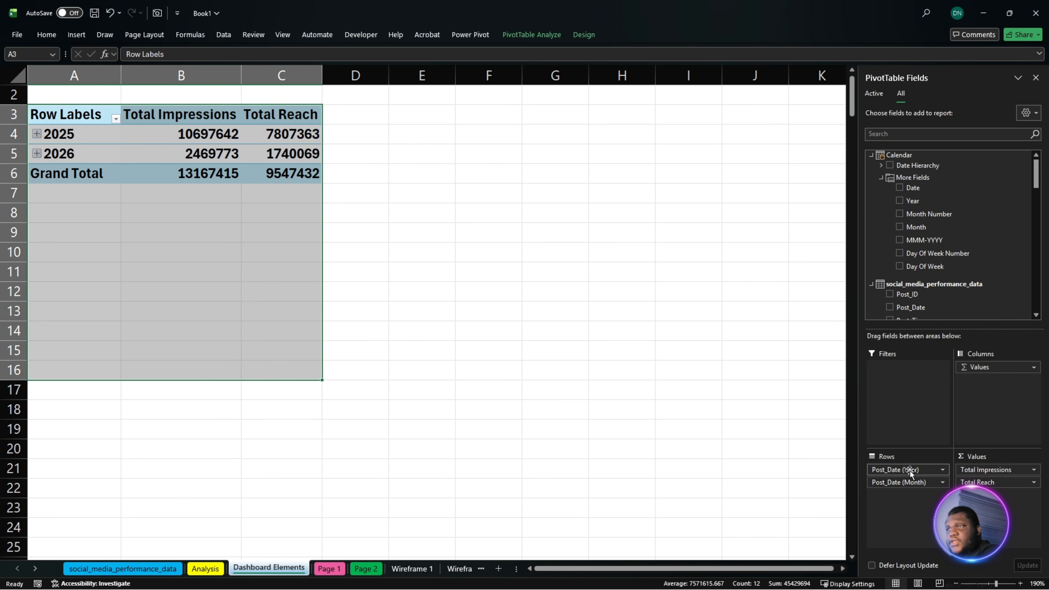
pyautogui.moveTo(911, 471); pyautogui.dragTo(626, 478)
pyautogui.click(237, 233)
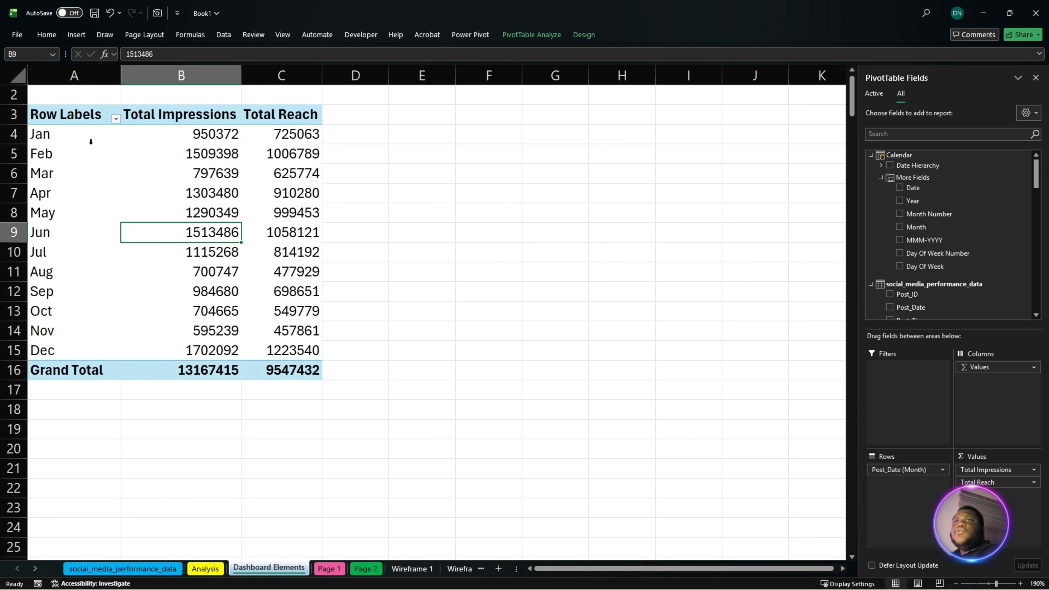
# - Insert a clustered column PivotChart from the whole pivot table of Total Impressions and Total Reach and shift it slightly
pyautogui.click(72, 120)
pyautogui.hotkey('ctrl', 'a')
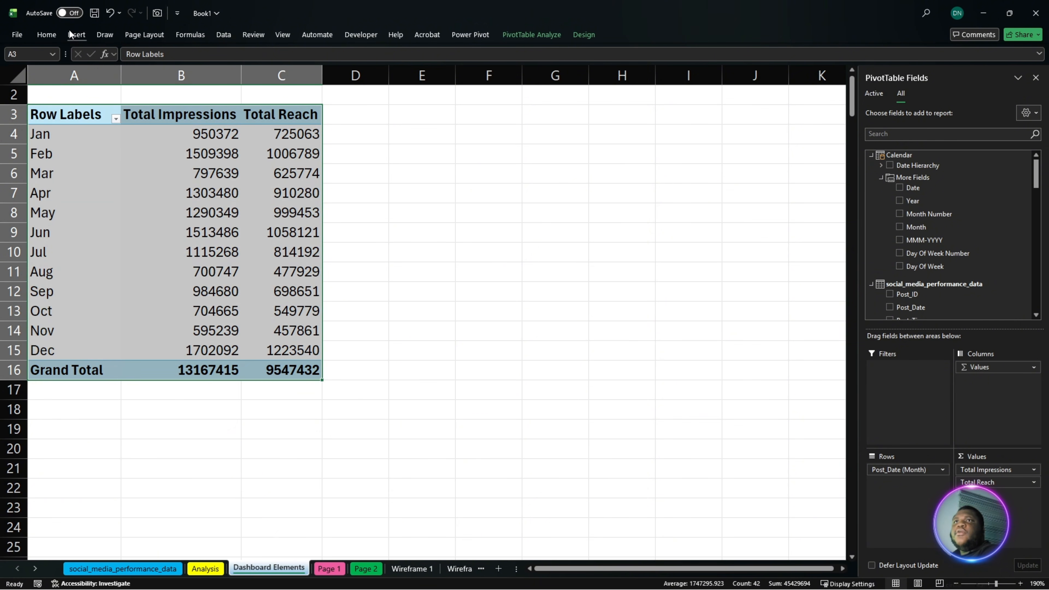
pyautogui.click(68, 29)
pyautogui.click(342, 59)
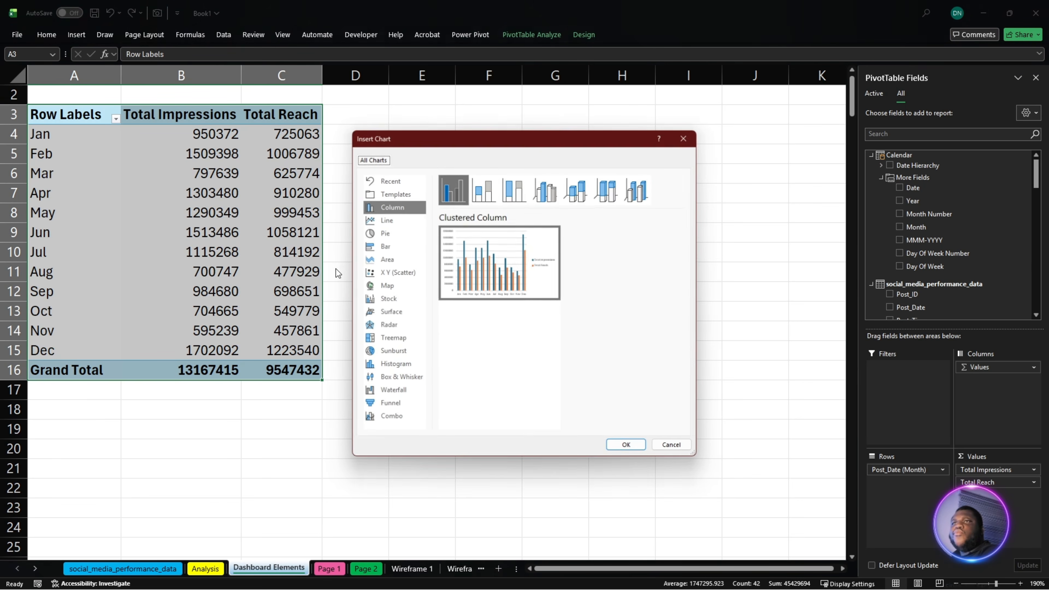
pyautogui.click(624, 446)
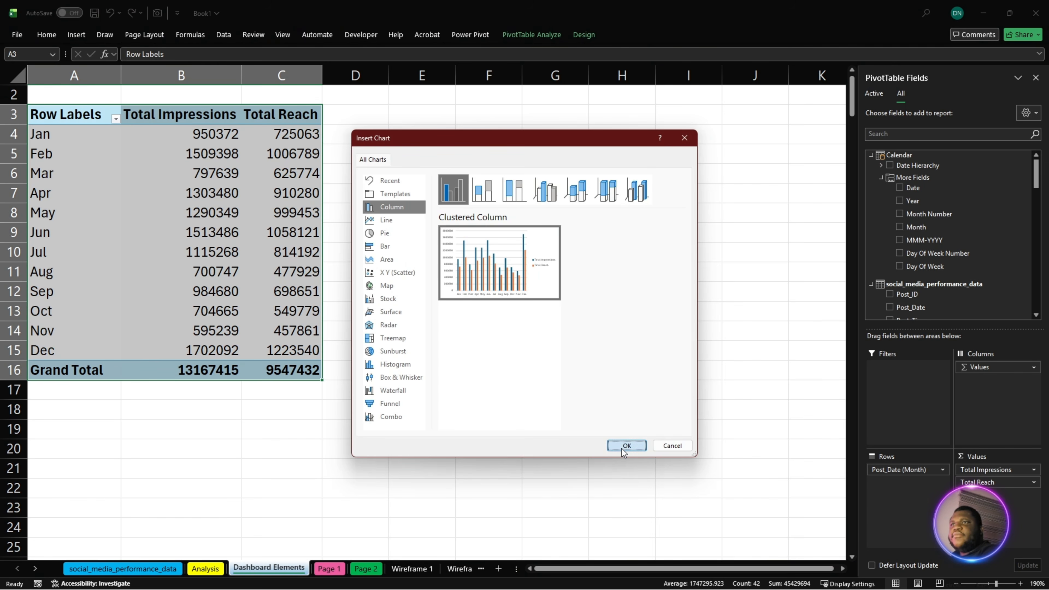
pyautogui.moveTo(460, 455); pyautogui.dragTo(434, 460)
# - Hide all field buttons on the PivotChart and delete its vertical value axis
pyautogui.rightClick(257, 461)
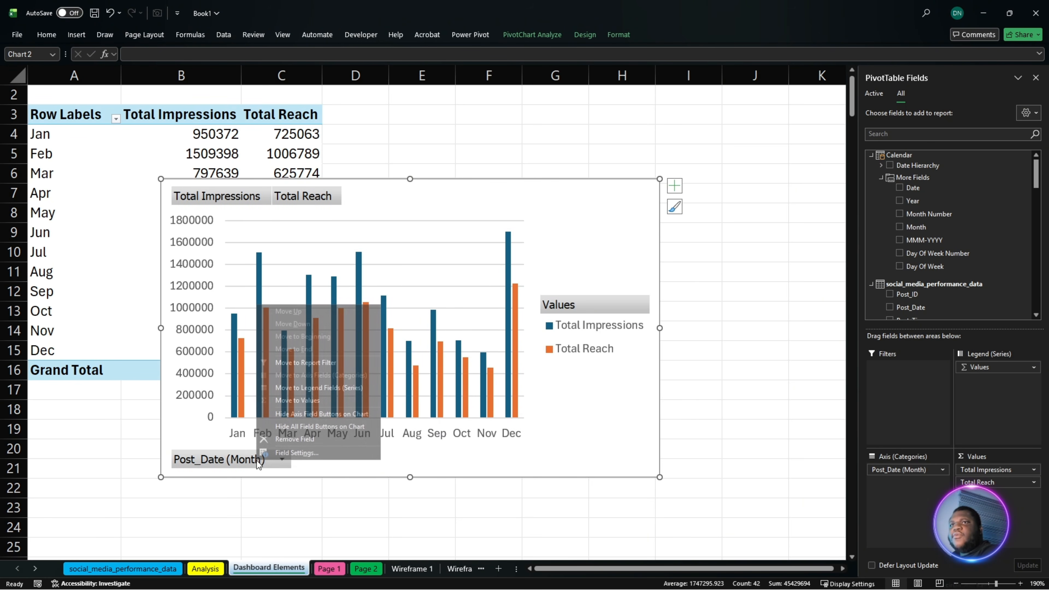
pyautogui.click(298, 427)
pyautogui.click(183, 313)
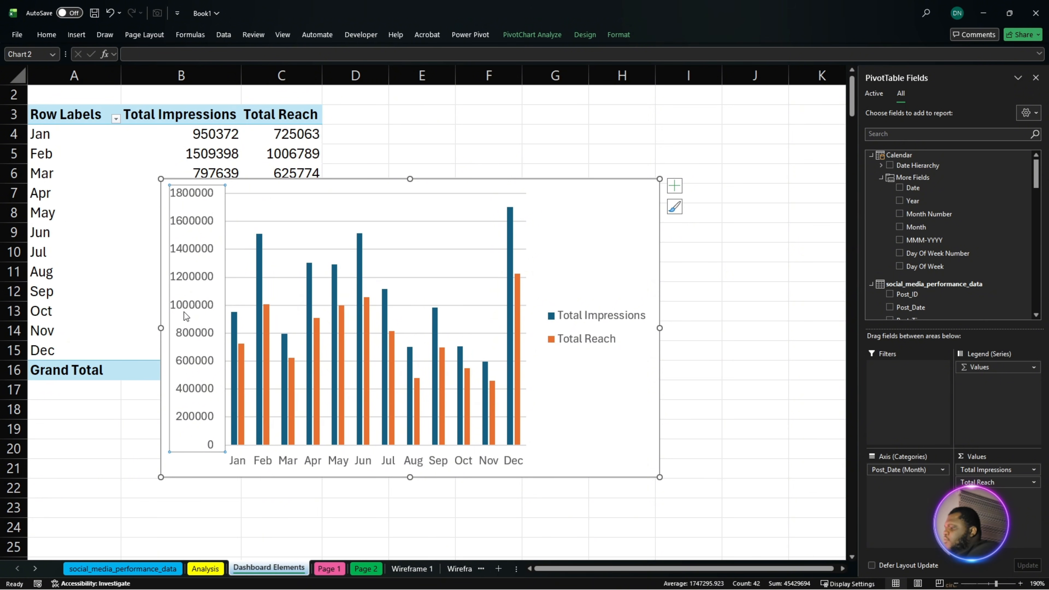
pyautogui.press('Delete')
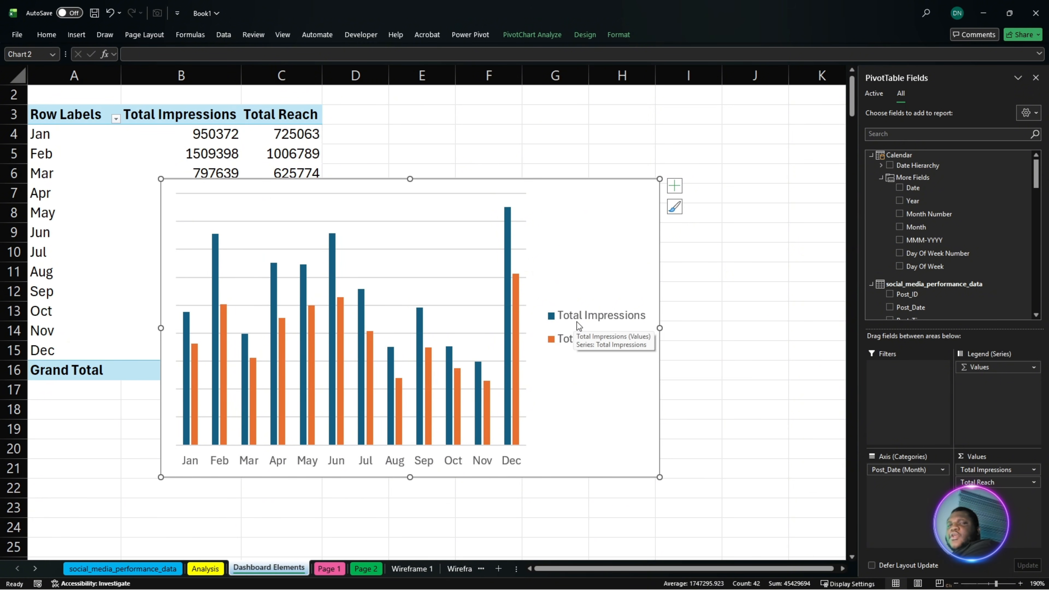
# - Delete the PivotChart's legend and horizontal gridlines
pyautogui.click(578, 322)
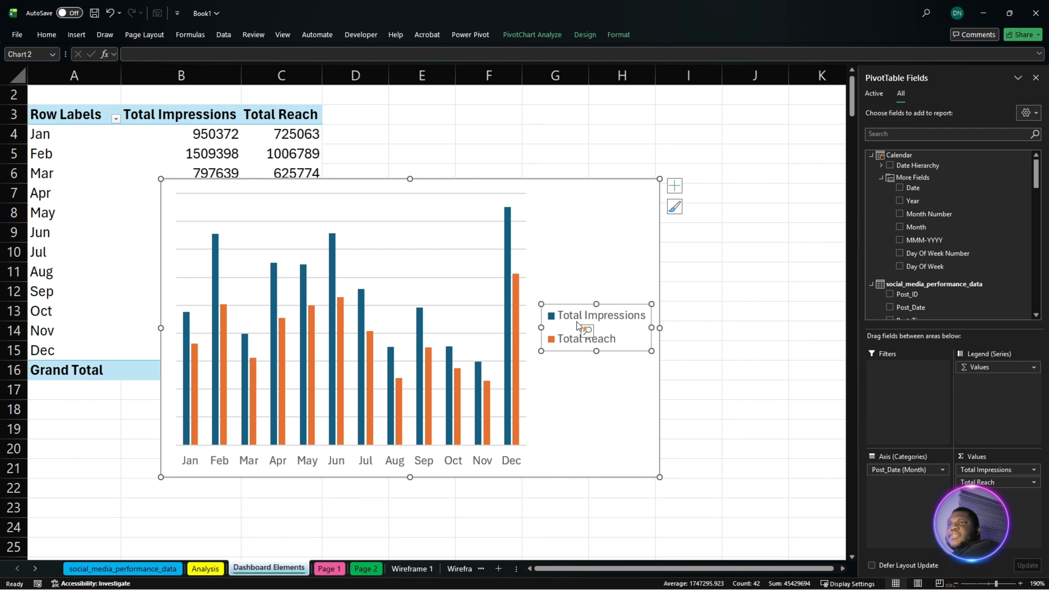
pyautogui.press('Delete')
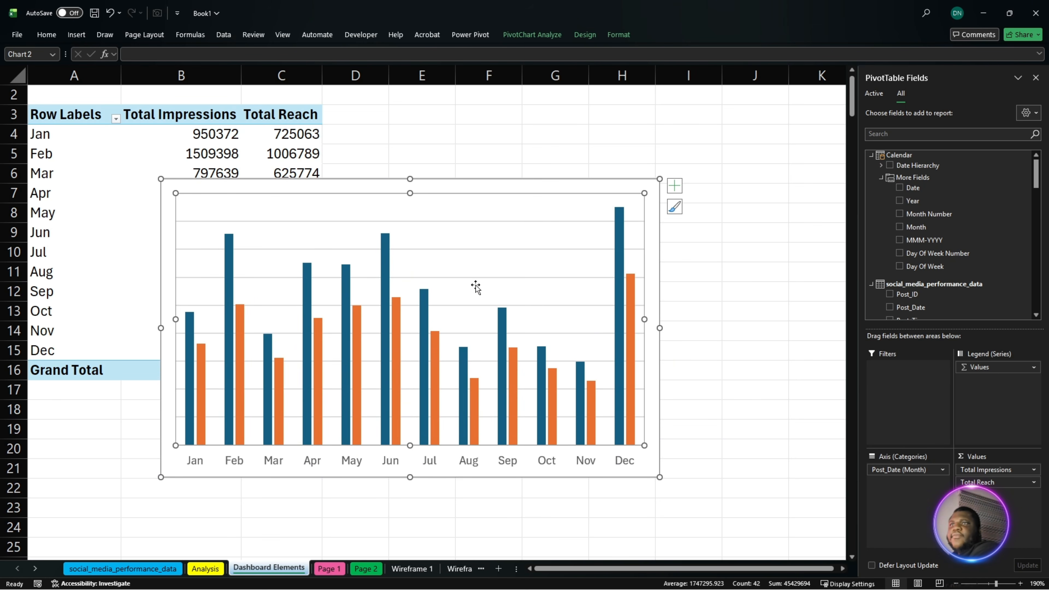
pyautogui.click(478, 278)
pyautogui.press('Delete')
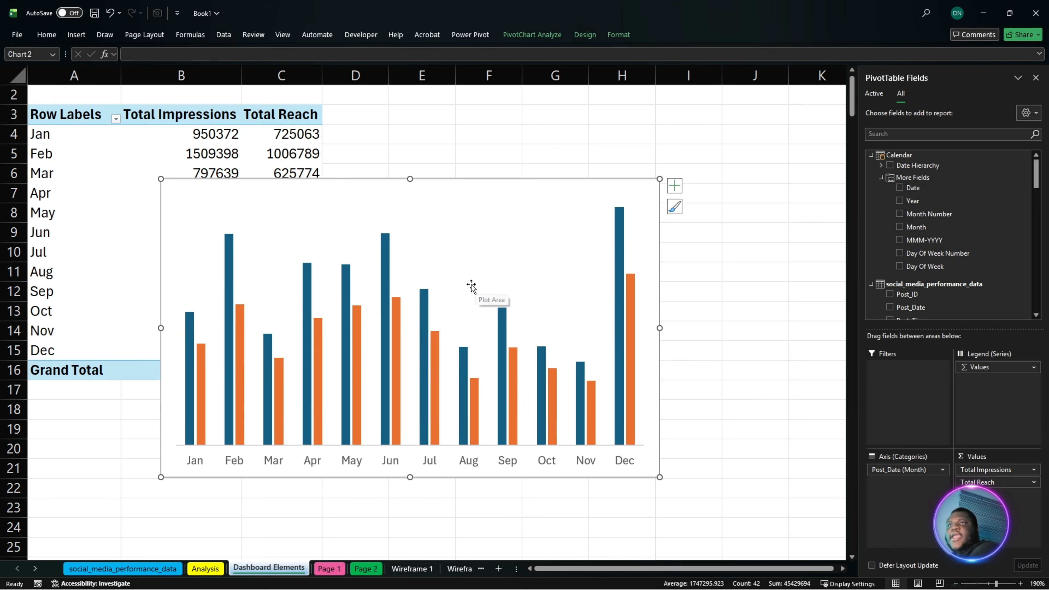
# - Format the PivotChart's chart area with no border line and no fill
pyautogui.rightClick(439, 181)
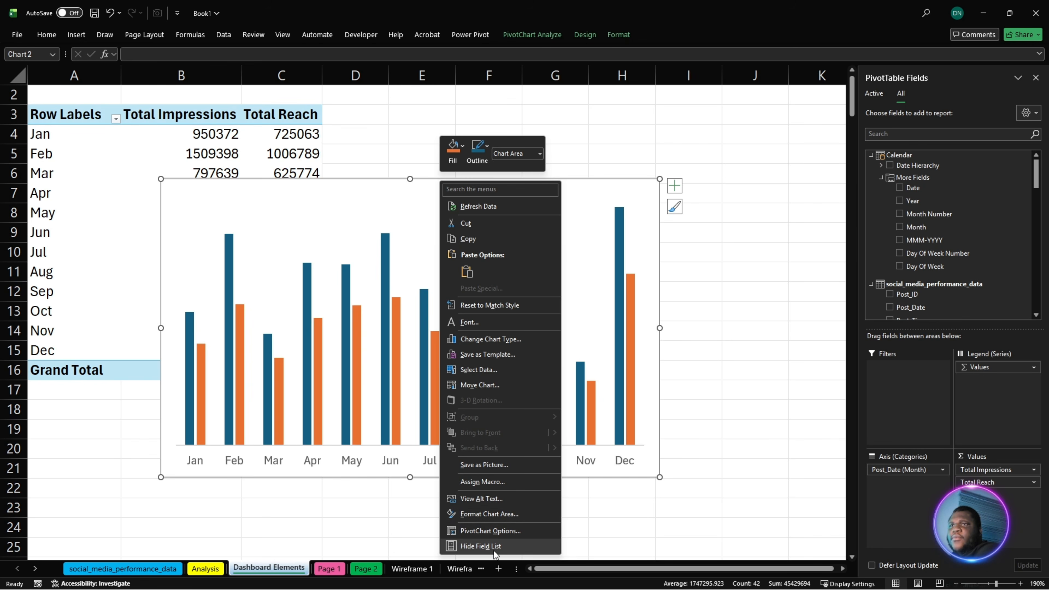
pyautogui.click(500, 515)
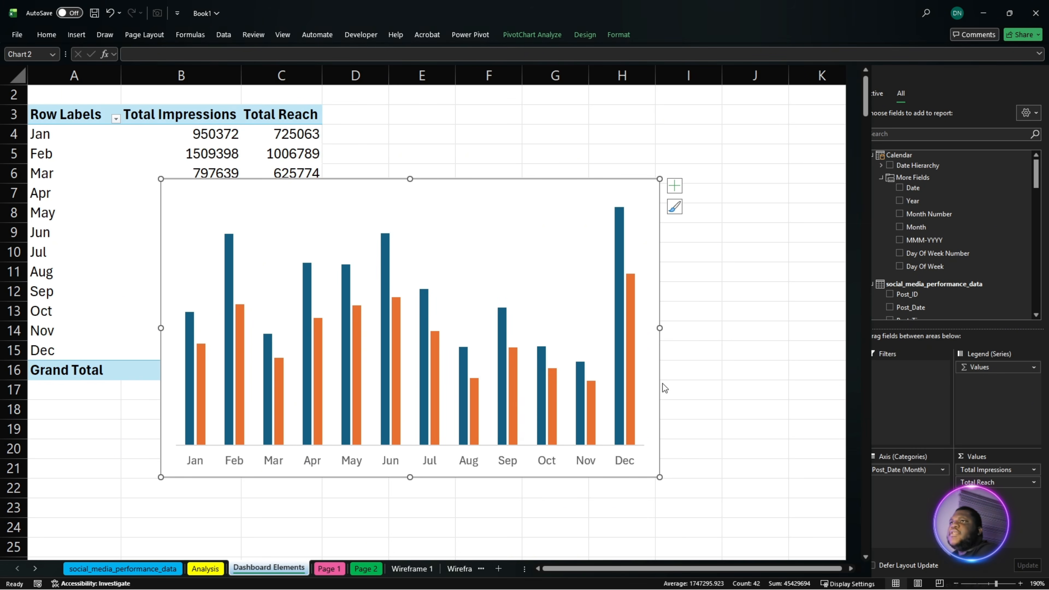
pyautogui.click(896, 284)
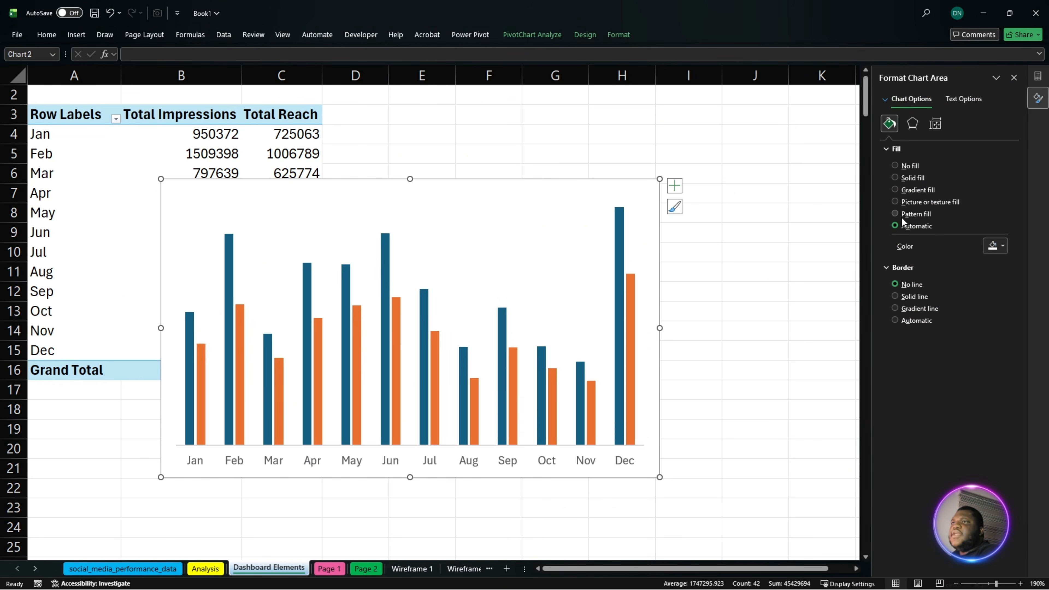
pyautogui.click(902, 166)
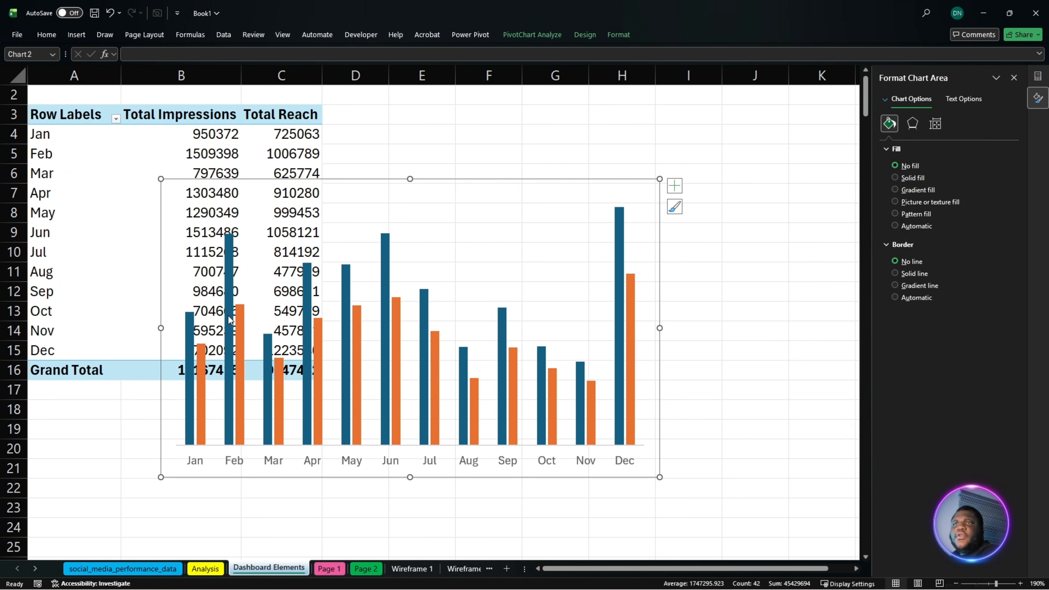
# - Set the line of the chart's horizontal month axis to No line
pyautogui.click(313, 464)
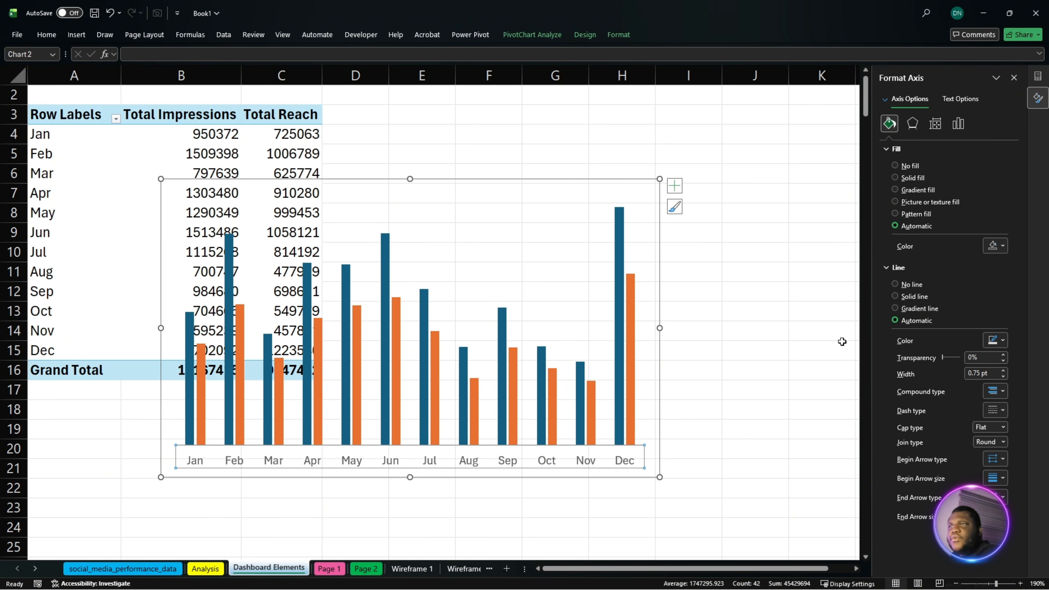
pyautogui.click(905, 287)
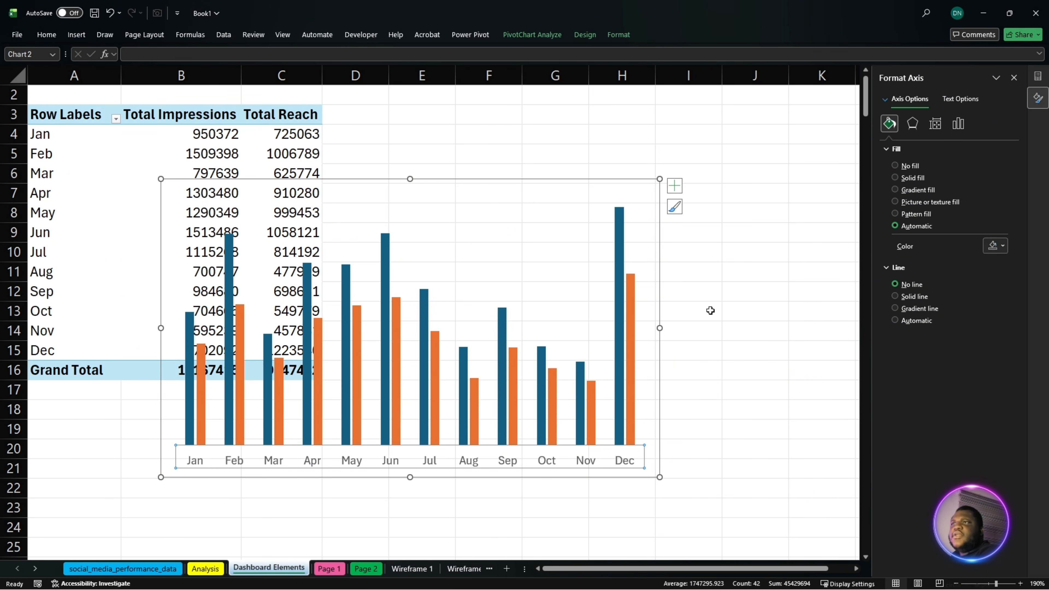
pyautogui.click(1000, 246)
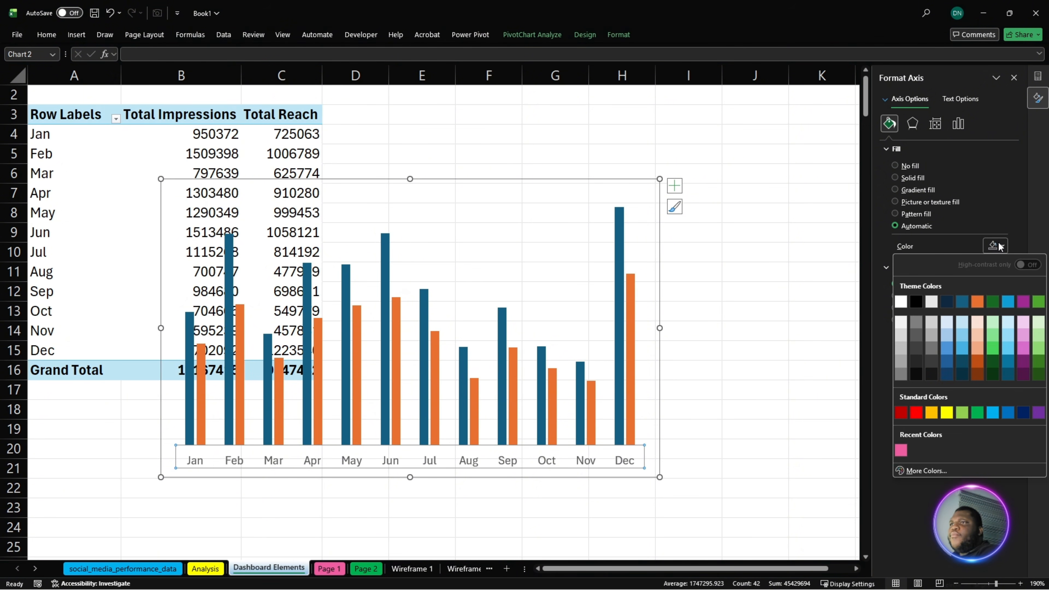
pyautogui.click(1000, 247)
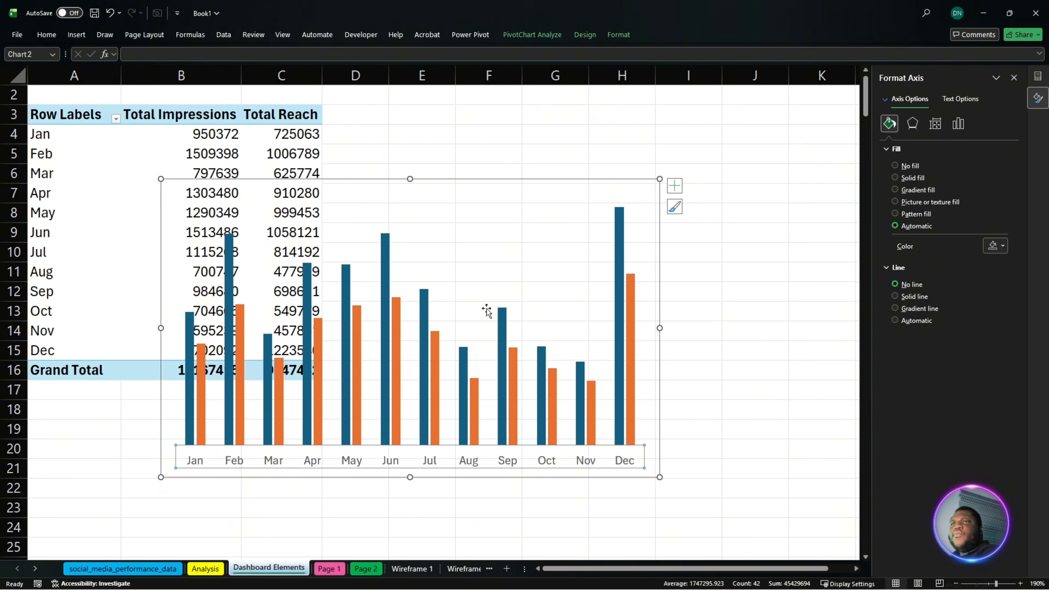
pyautogui.click(192, 343)
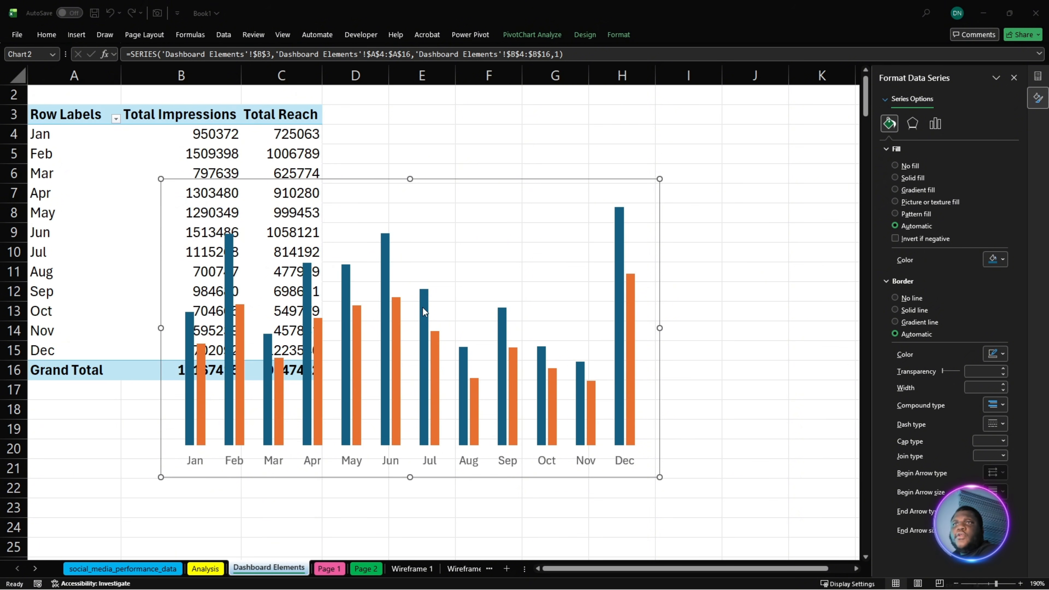
pyautogui.click(385, 288)
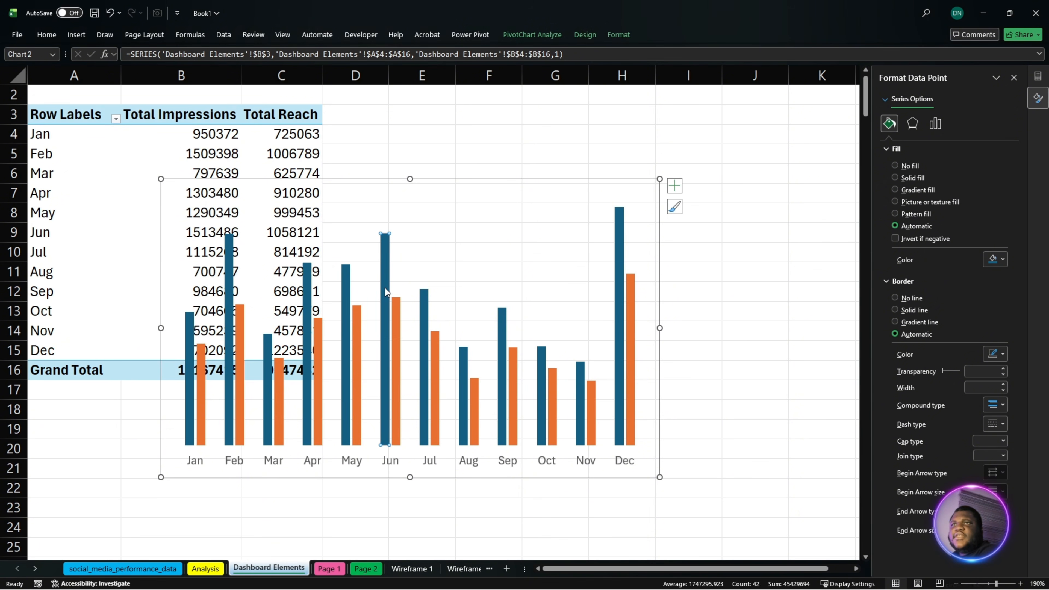
pyautogui.click(620, 269)
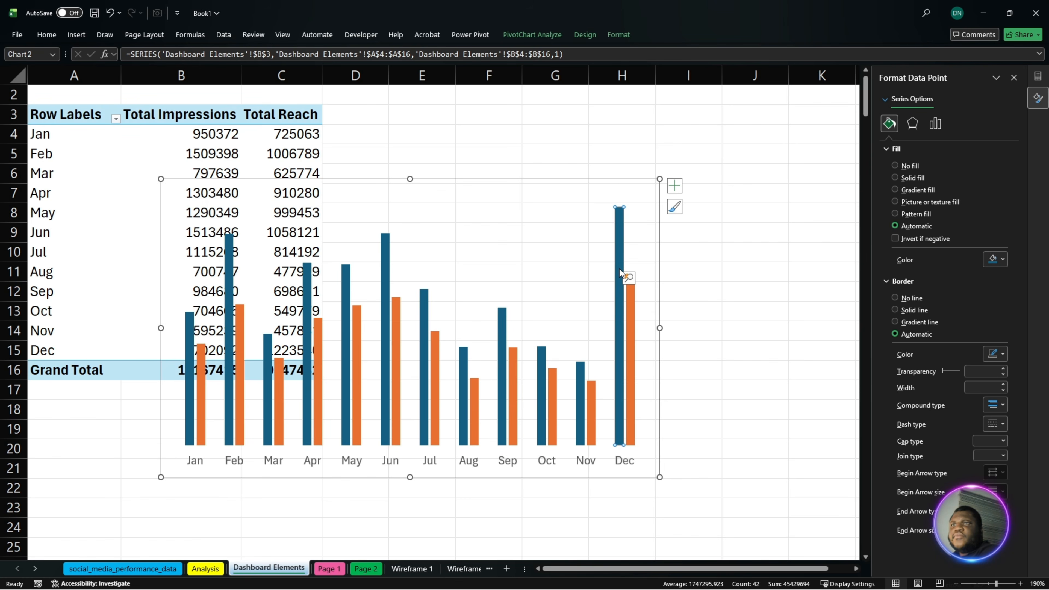
pyautogui.click(743, 349)
pyautogui.click(622, 397)
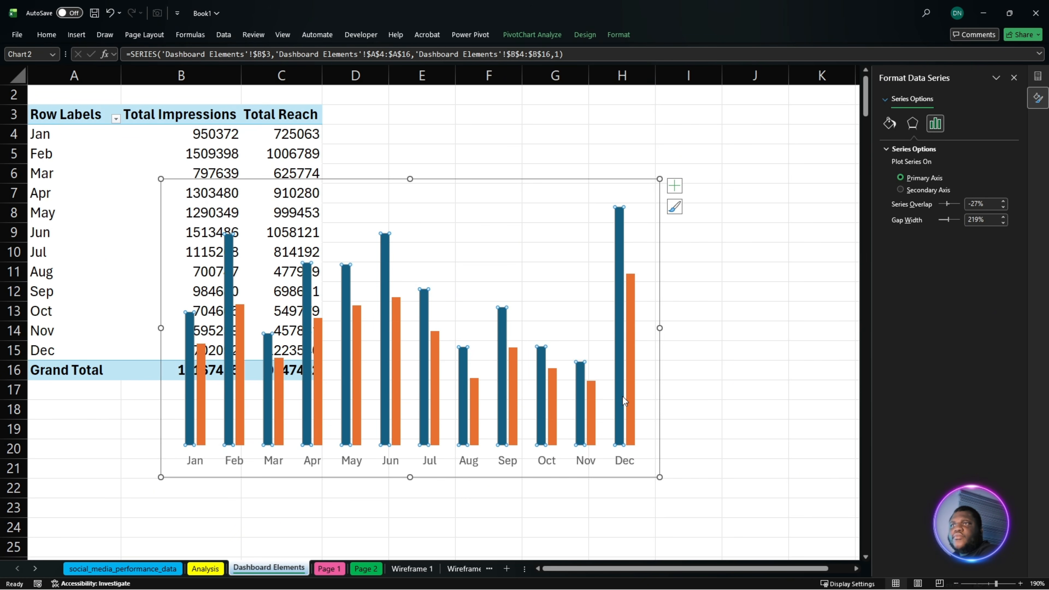
pyautogui.click(619, 363)
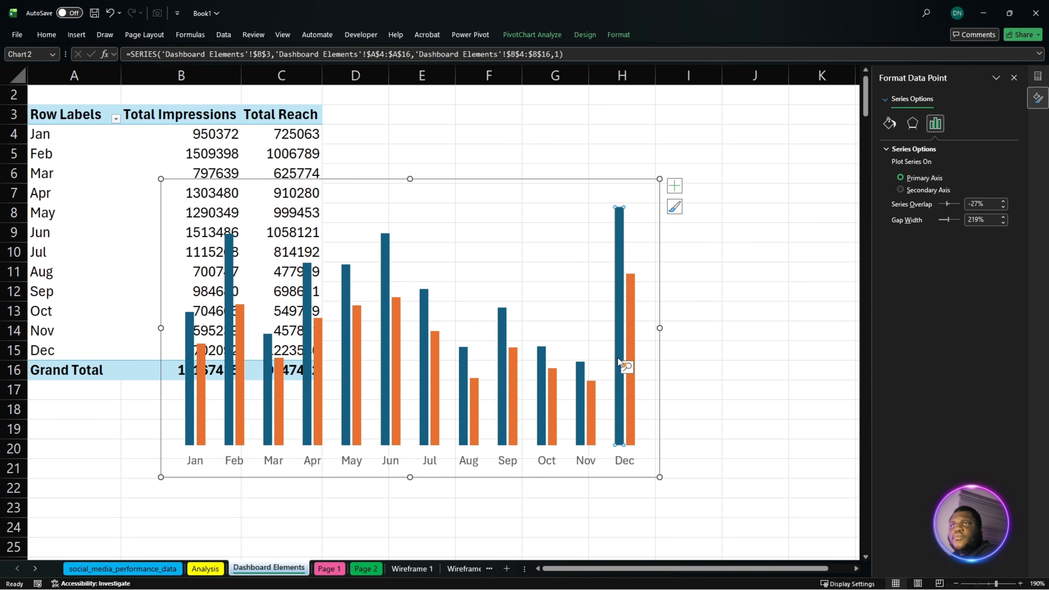
pyautogui.click(187, 393)
pyautogui.click(755, 392)
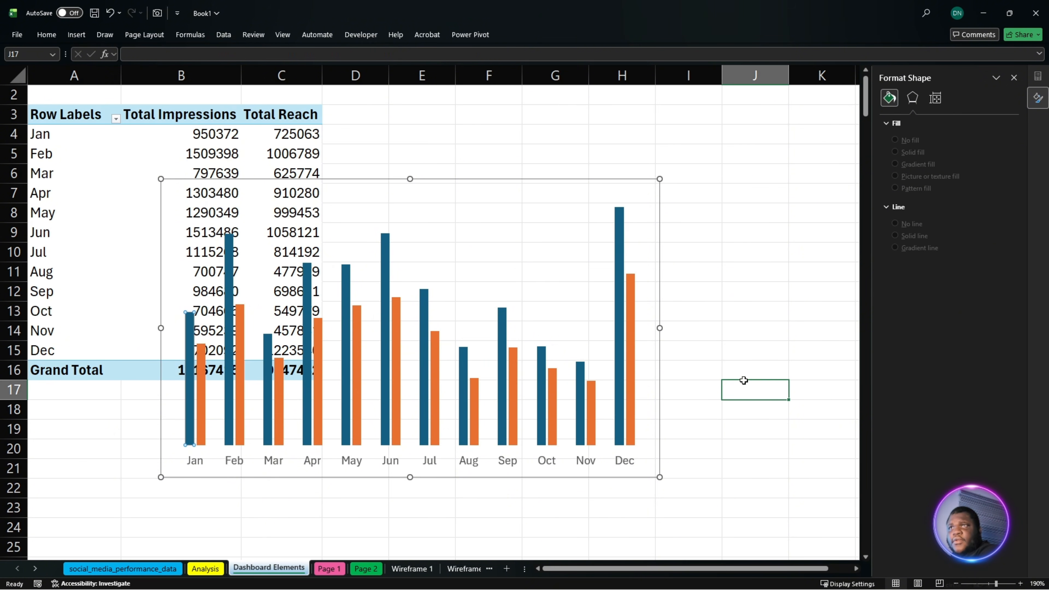
# - Fill the chart's Total Impressions columns with the copied dark navy hex colour as a custom colour
pyautogui.click(617, 257)
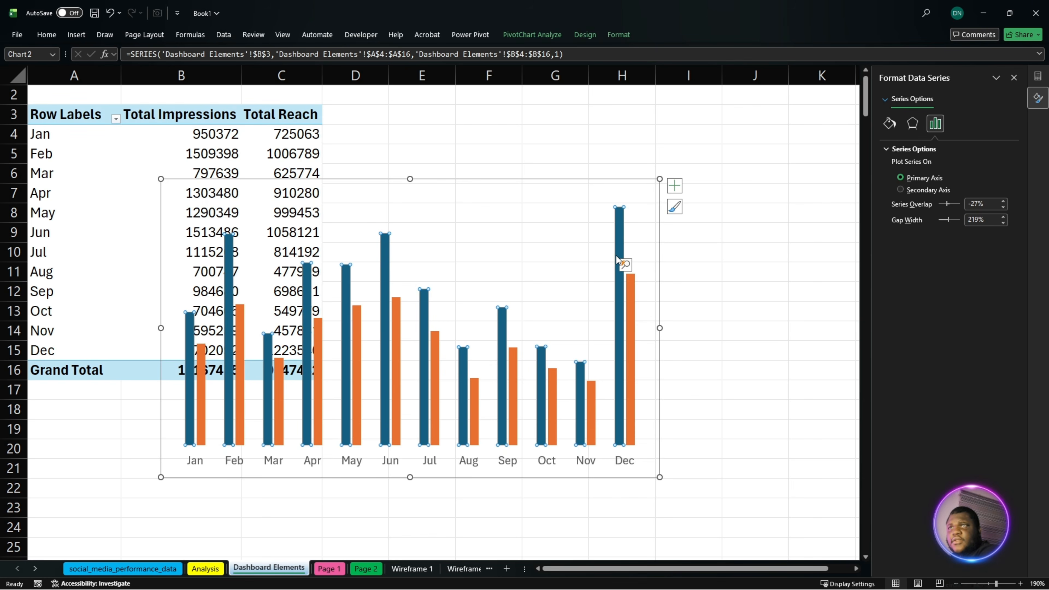
pyautogui.click(890, 124)
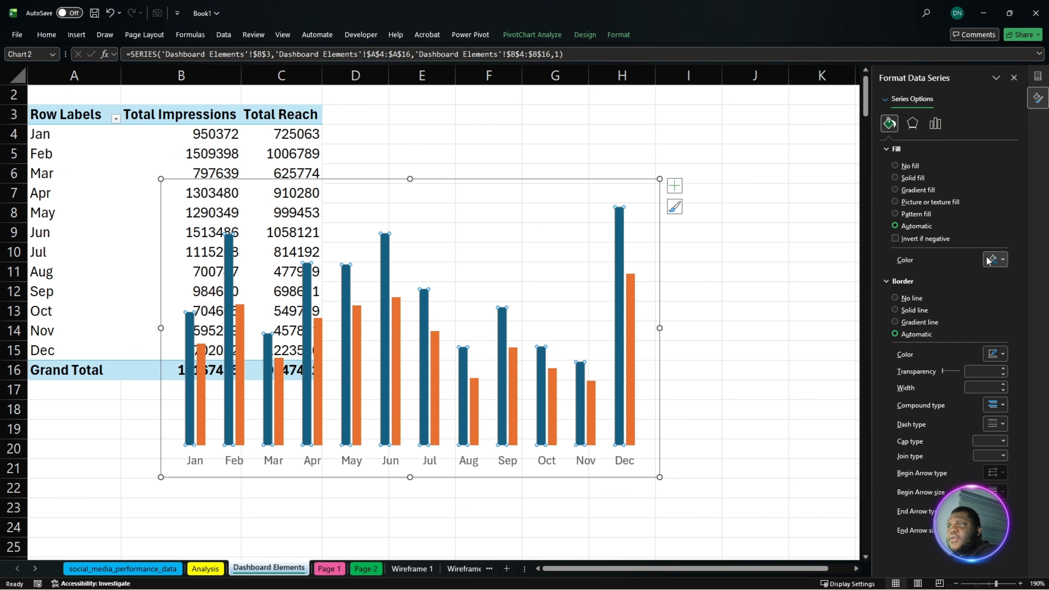
pyautogui.click(995, 259)
pyautogui.click(946, 484)
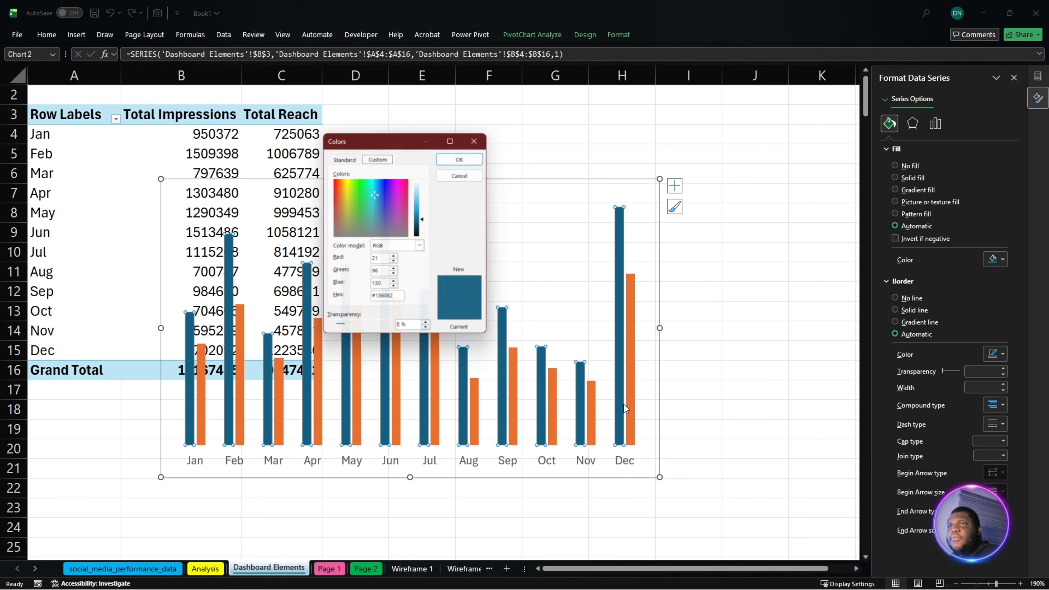
pyautogui.click(396, 300)
pyautogui.hotkey('ctrl', 'a')
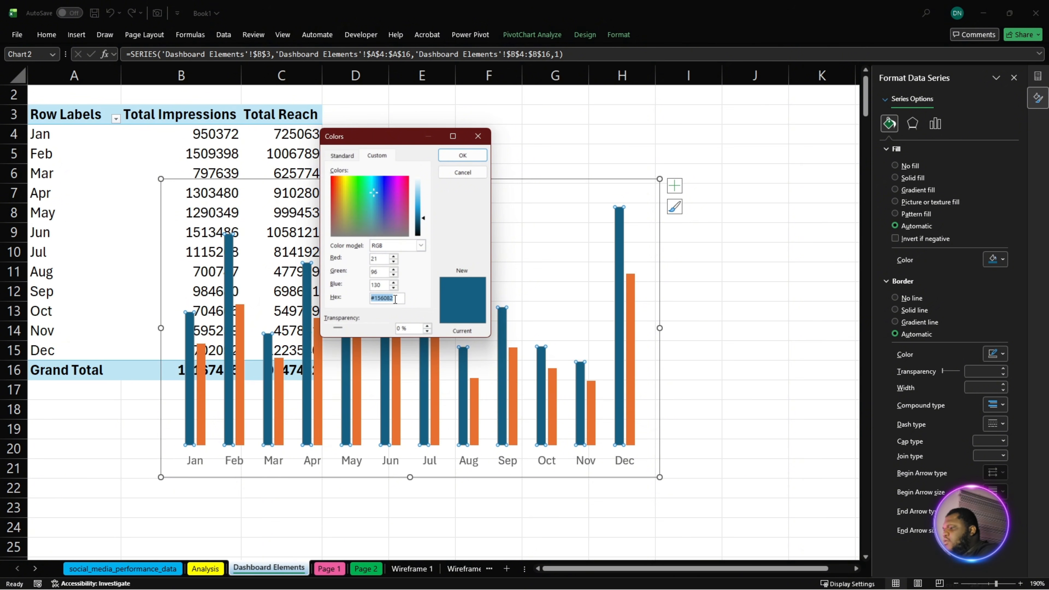
pyautogui.write('#101322')
pyautogui.click(463, 155)
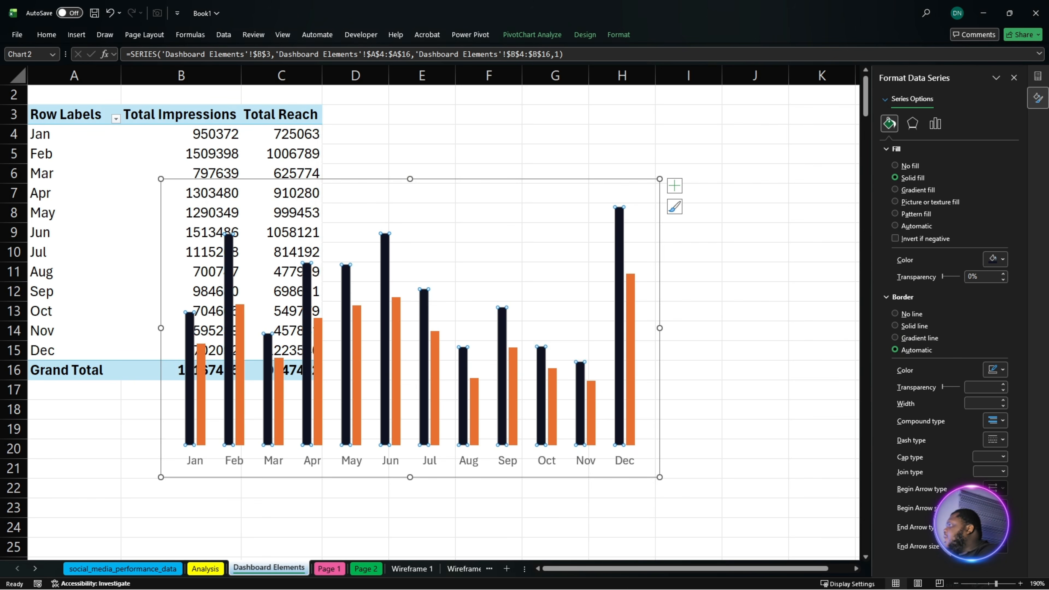
# - Fill the chart's Total Reach columns with a copied light grey hex code as a custom colour
pyautogui.hotkey('alt', 'Tab')
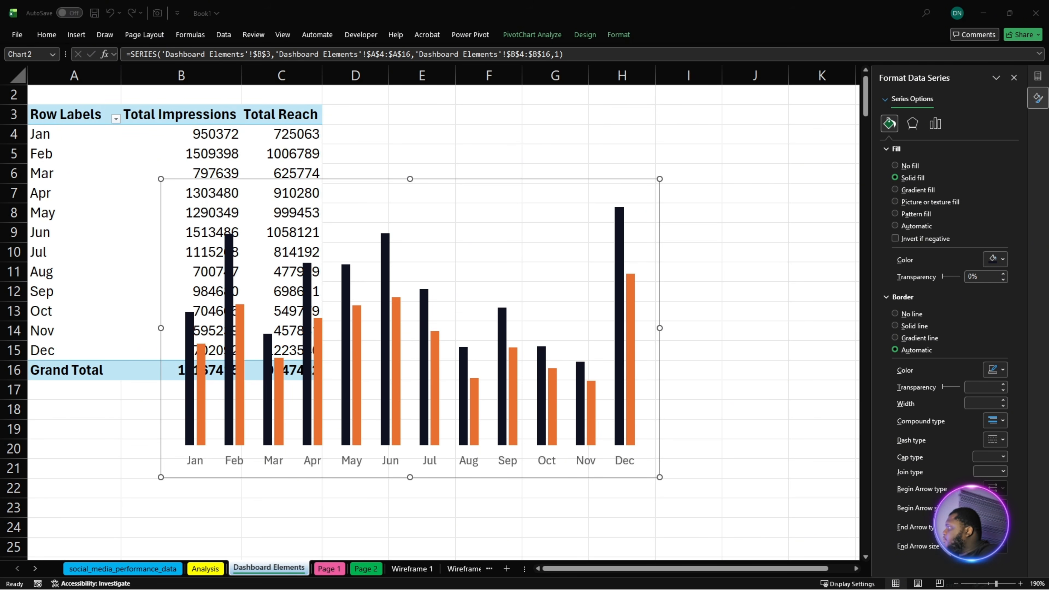
pyautogui.click(633, 378)
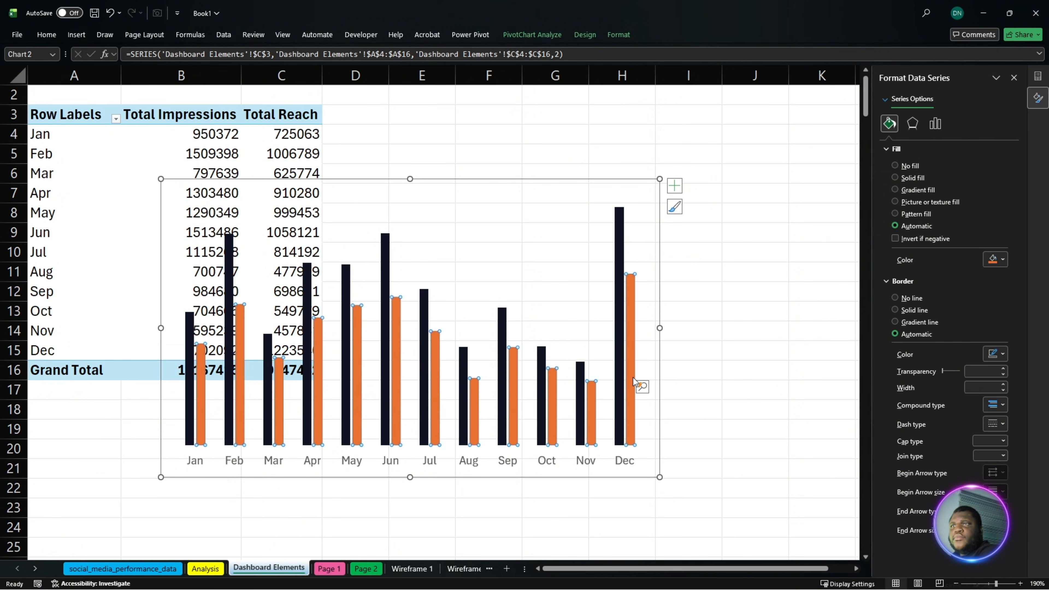
pyautogui.click(993, 260)
pyautogui.click(933, 484)
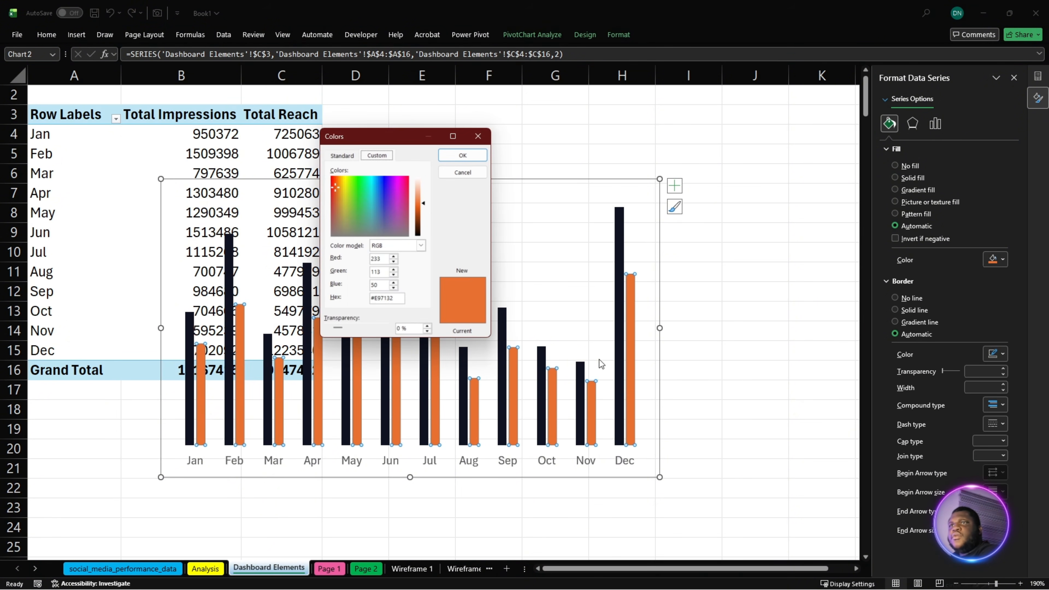
pyautogui.click(397, 301)
pyautogui.hotkey('ctrl', 'a')
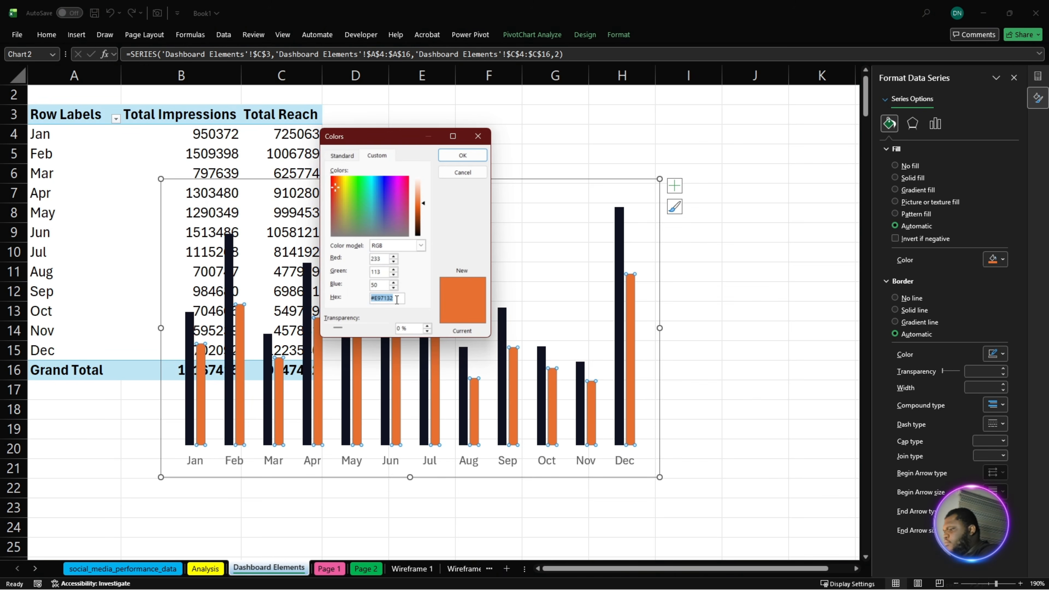
pyautogui.write('#D9D9D9')
pyautogui.click(459, 157)
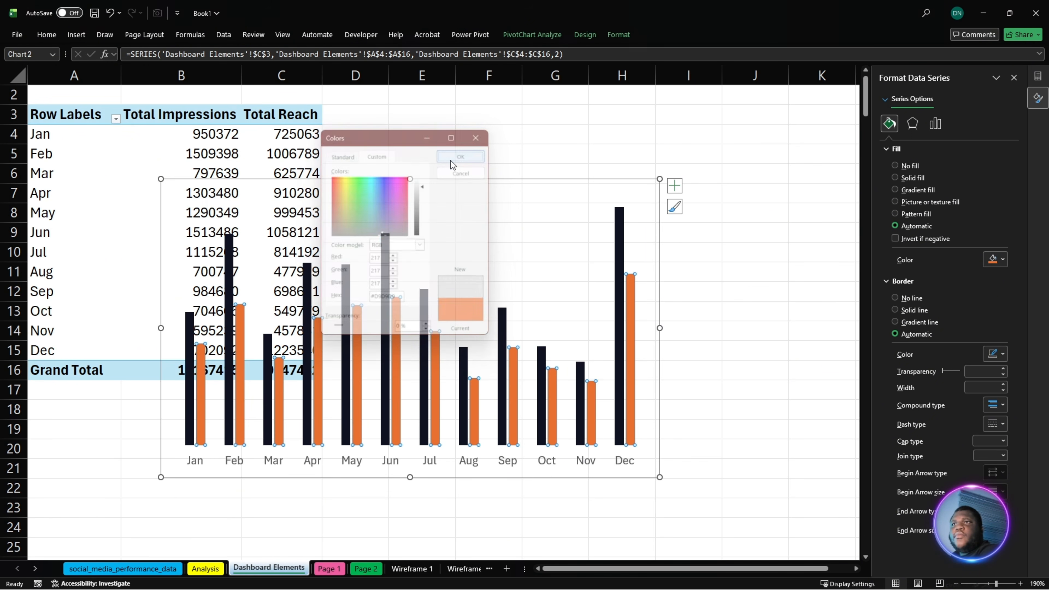
# - Set the chart's column gap width to 95% and the series overlap to 0%
pyautogui.click(521, 184)
pyautogui.click(387, 393)
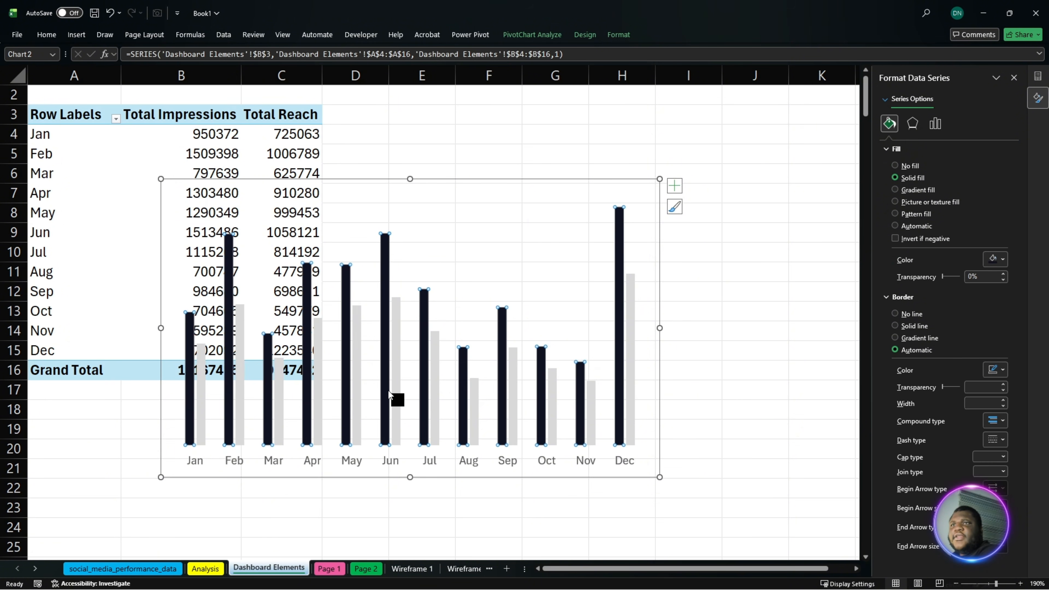
pyautogui.hotkey('alt', 'Tab')
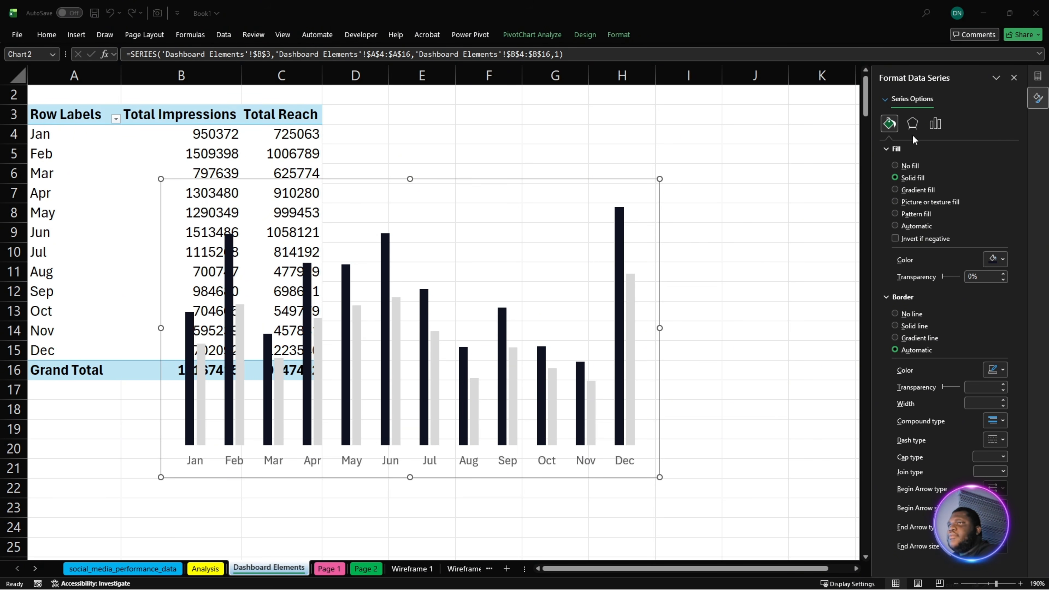
pyautogui.click(936, 124)
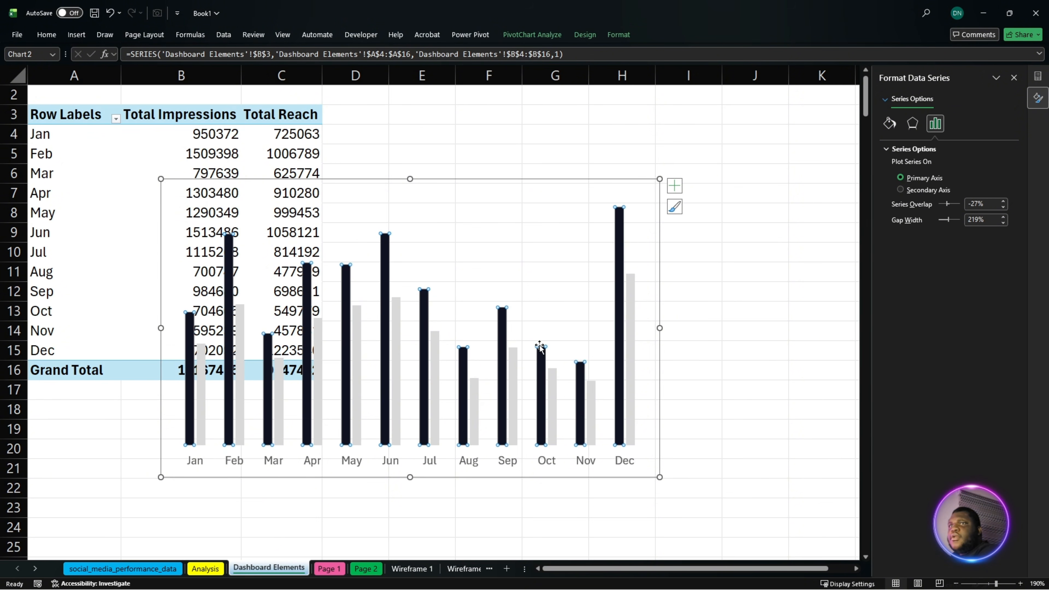
pyautogui.click(990, 223)
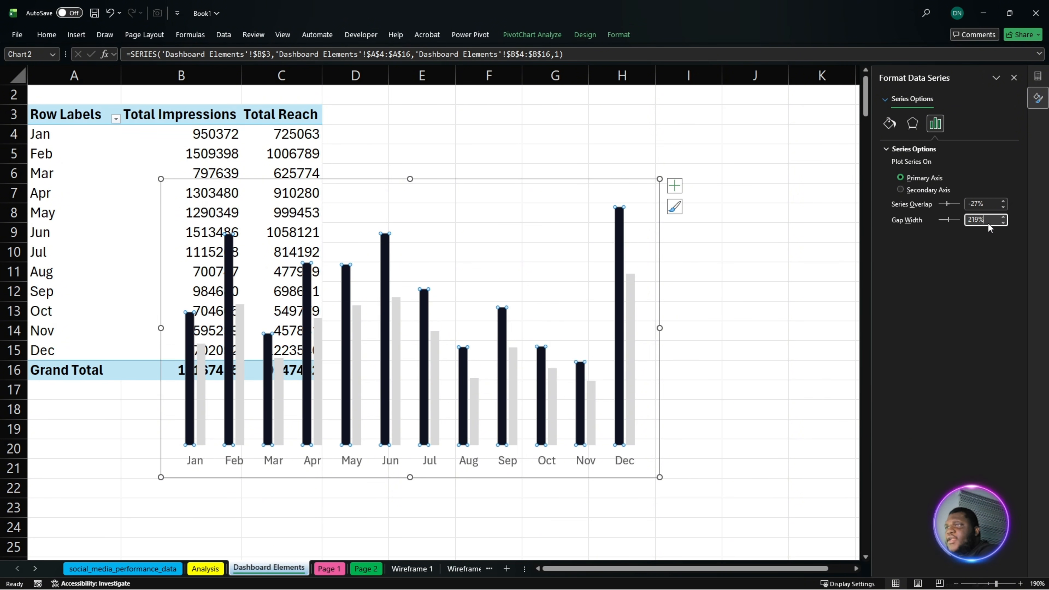
pyautogui.doubleClick(990, 222)
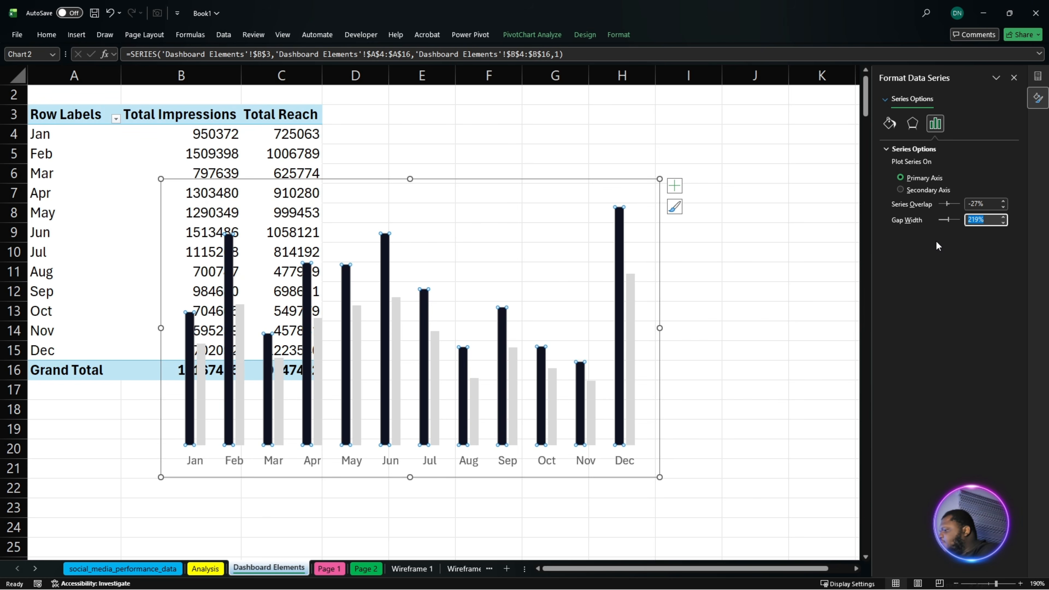
pyautogui.write('95')
pyautogui.press('Return')
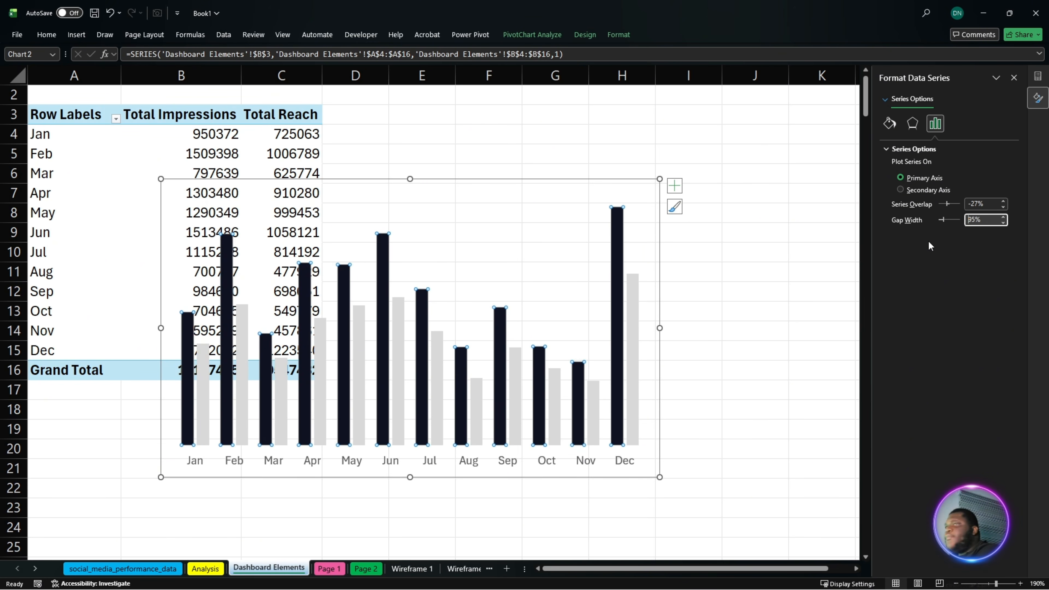
pyautogui.click(984, 204)
pyautogui.write('0')
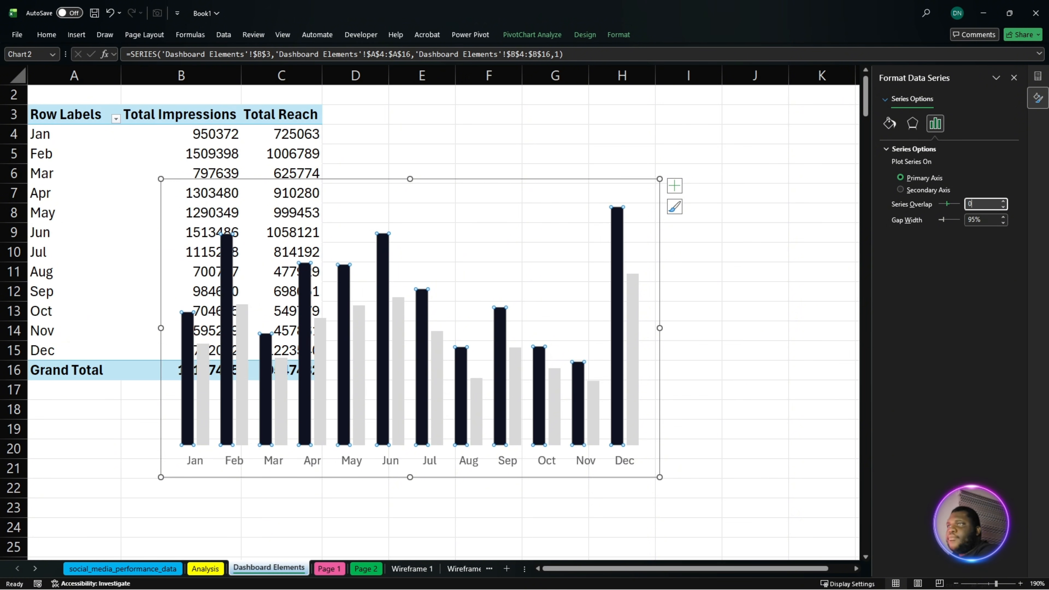
pyautogui.press('Return')
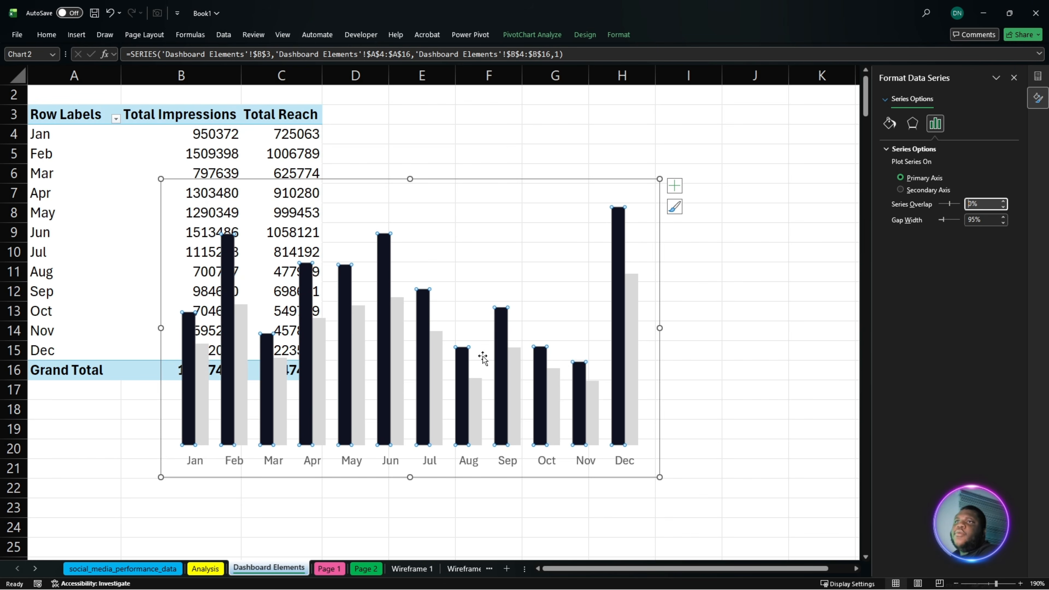
# - Cut the finished column chart from the Dashboard Elements sheet and paste it onto the Page 1 sheet
pyautogui.click(502, 184)
pyautogui.press('Delete')
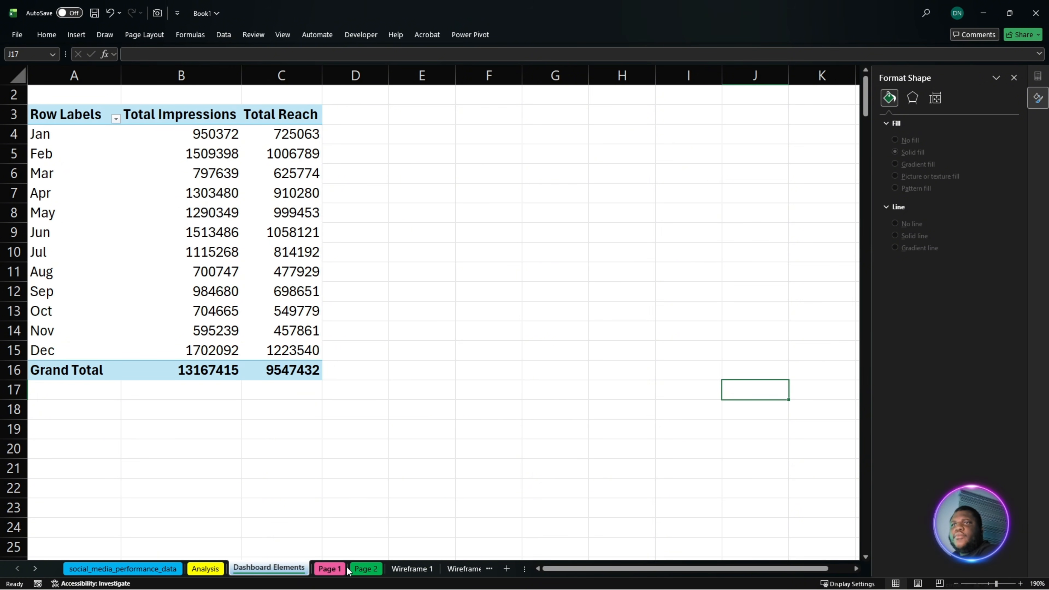
pyautogui.click(330, 569)
pyautogui.click(266, 244)
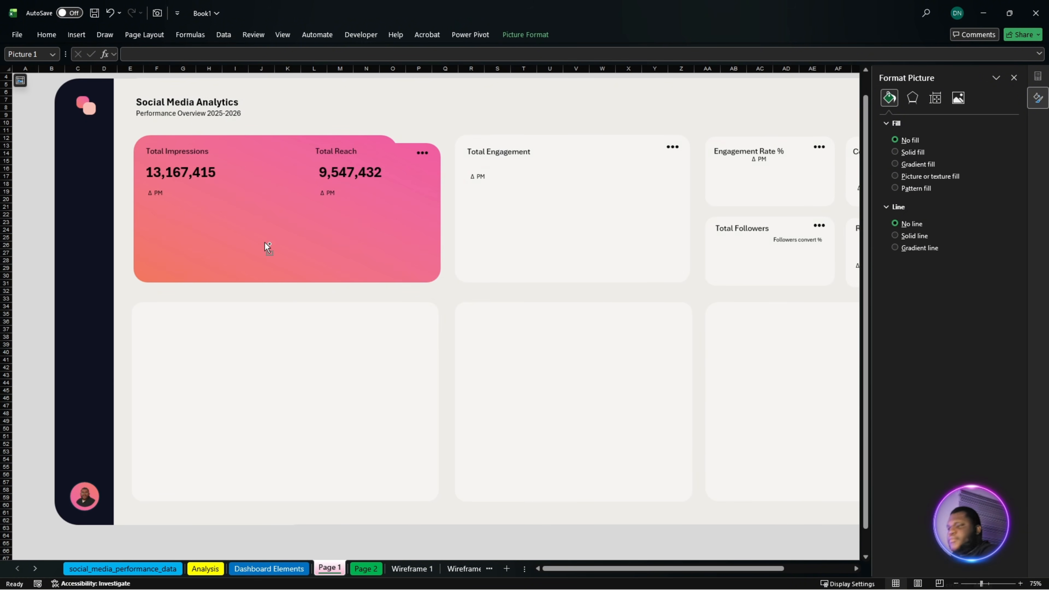
pyautogui.click(264, 244)
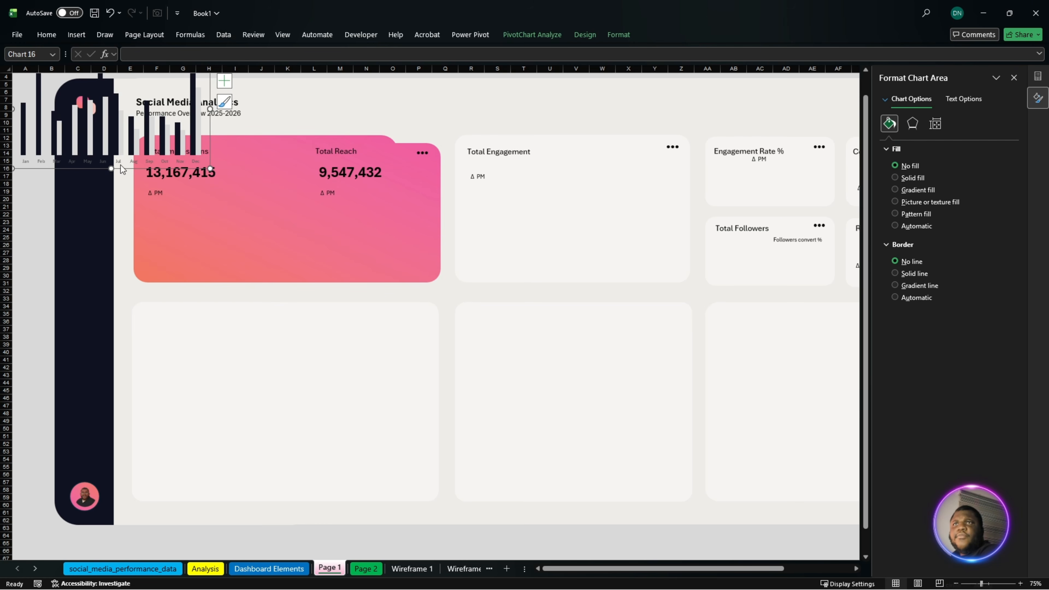
# - Move the chart onto the pink Total Impressions and Total Reach card and resize it to span the card's width below the KPI figures
pyautogui.moveTo(66, 170); pyautogui.dragTo(197, 276)
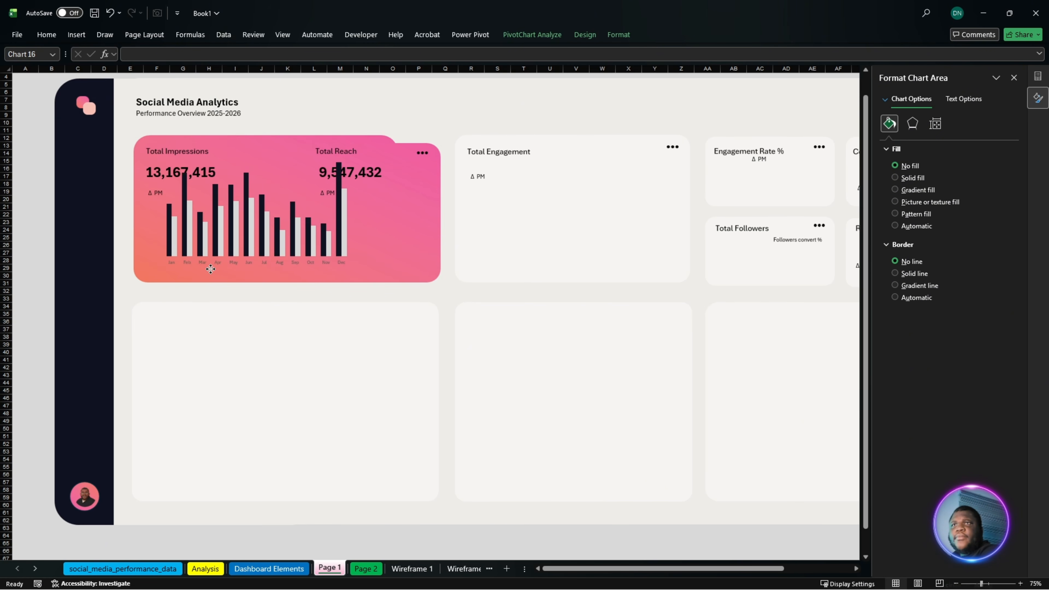
pyautogui.keyDown('ctrl'); pyautogui.scroll(6, 198, 276); pyautogui.keyUp('ctrl')
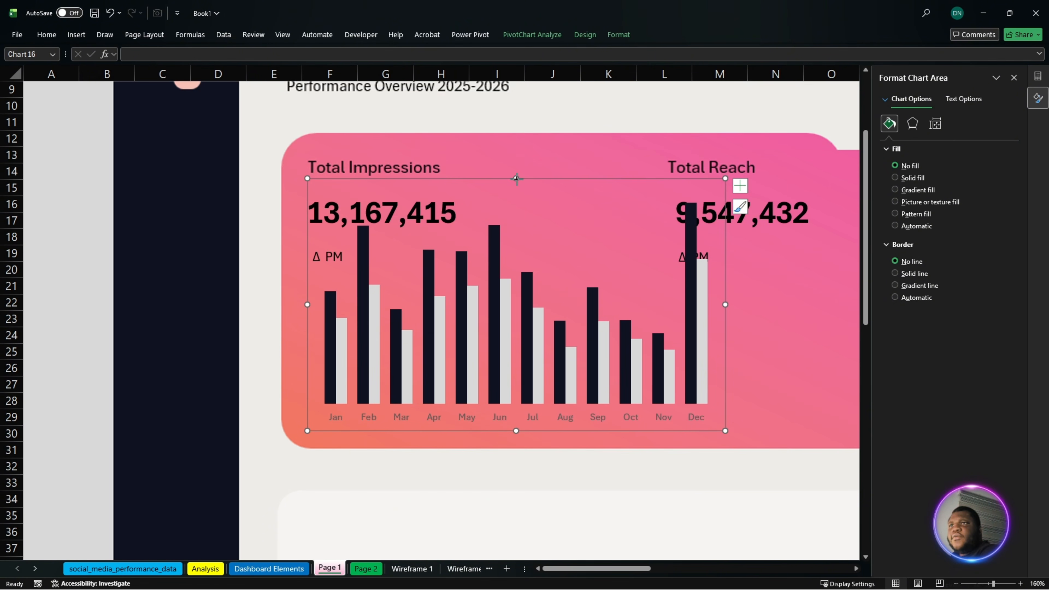
pyautogui.moveTo(516, 178); pyautogui.dragTo(516, 246)
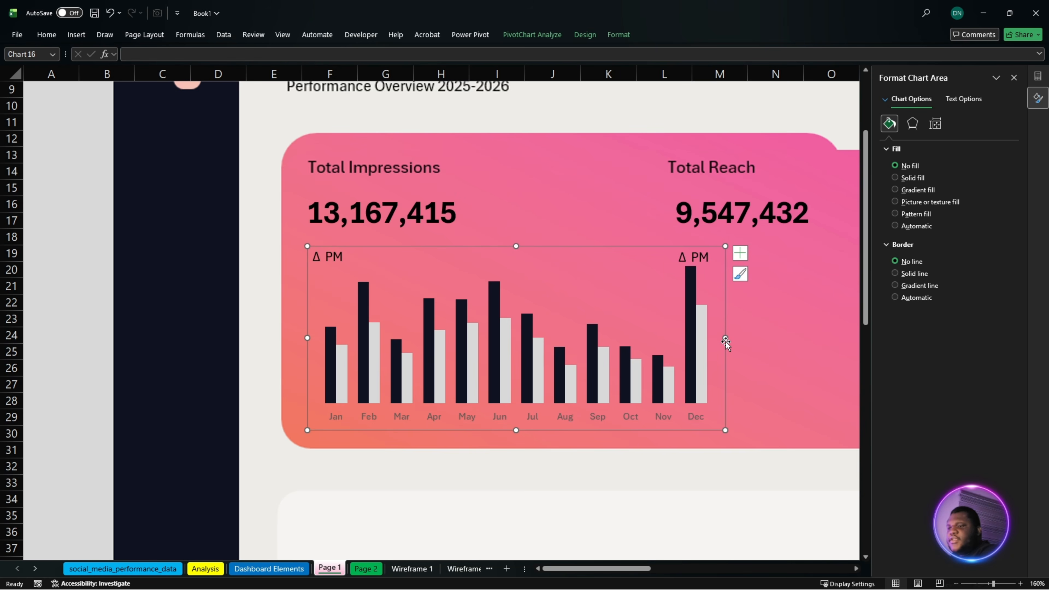
pyautogui.moveTo(726, 338); pyautogui.dragTo(757, 338)
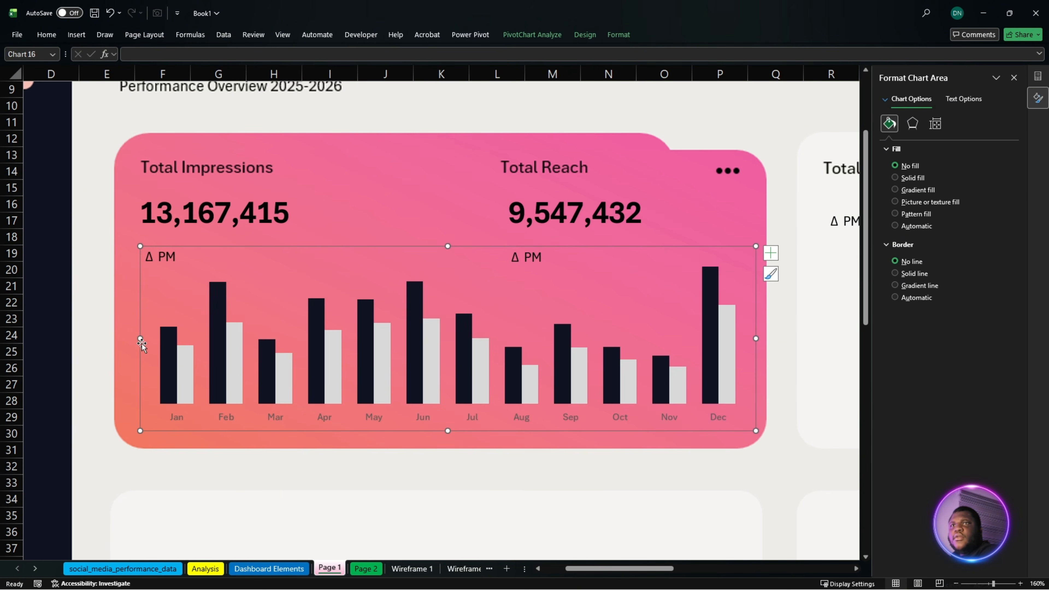
pyautogui.moveTo(140, 339); pyautogui.dragTo(133, 339)
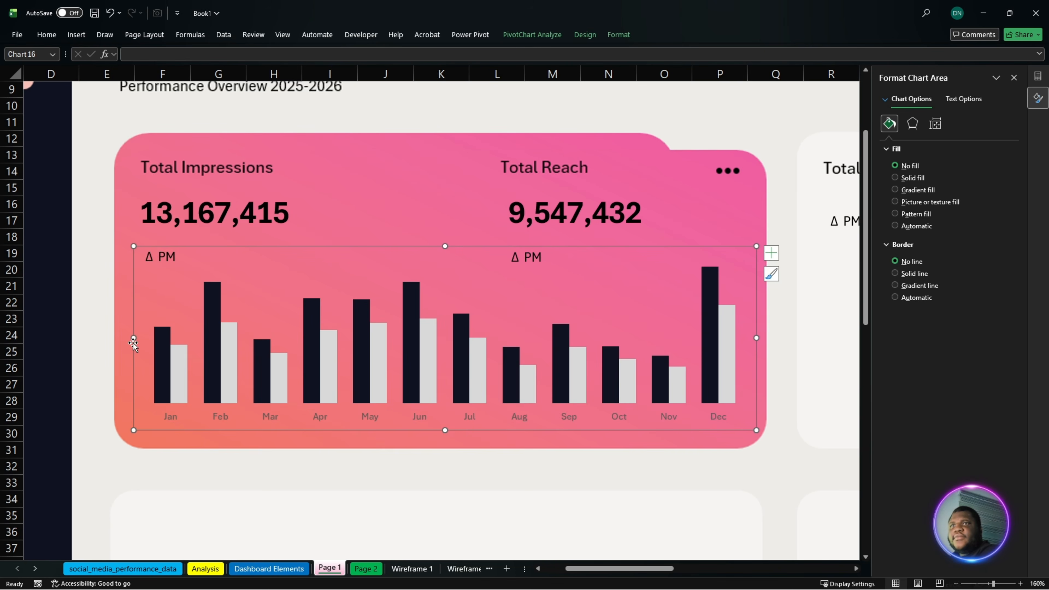
# - Lower the top edge of the chart's plot area slightly so the columns sit below the Δ PM labels
pyautogui.click(426, 275)
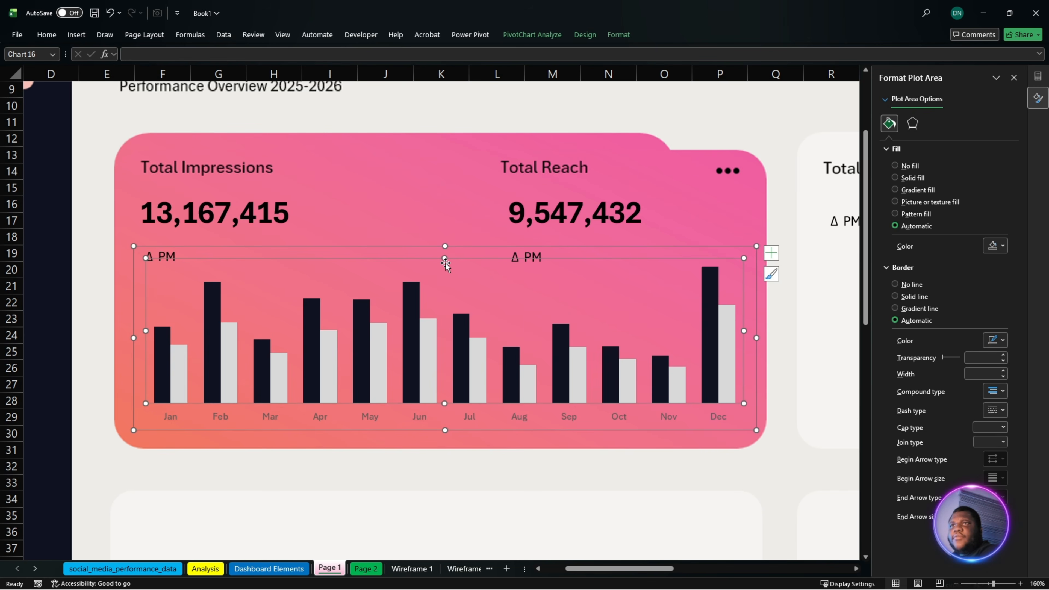
pyautogui.moveTo(445, 258); pyautogui.dragTo(444, 265)
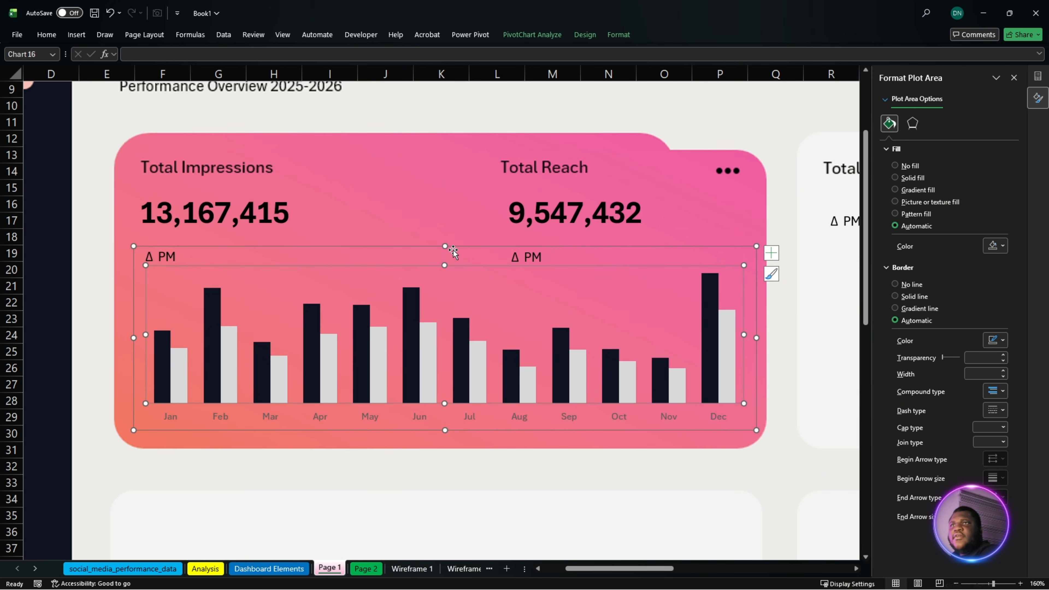
pyautogui.click(453, 247)
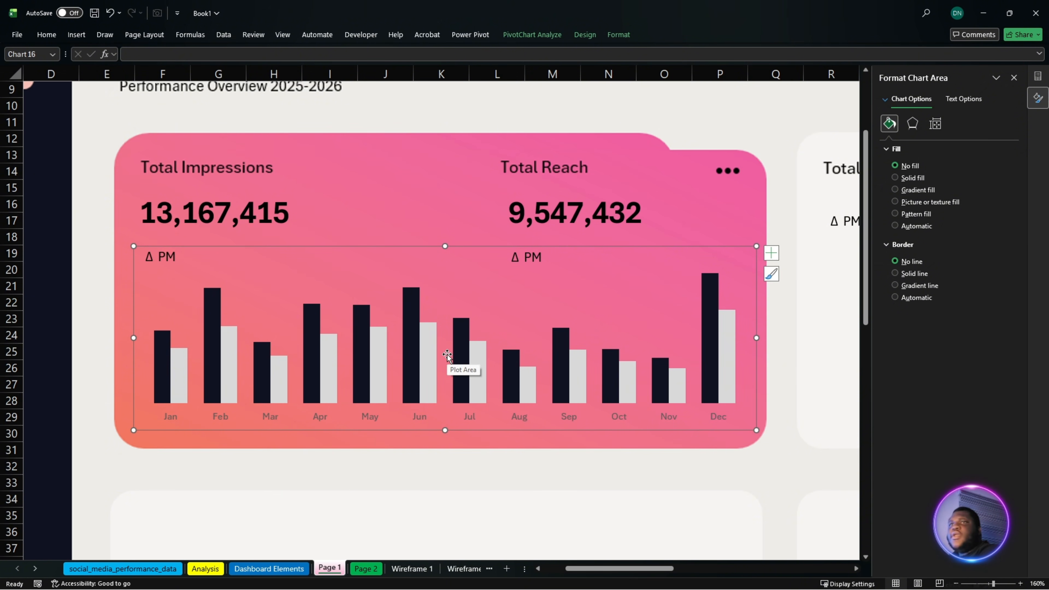
# - Change the font colour of the chart's month axis labels to a dark, near-black shade
pyautogui.click(370, 420)
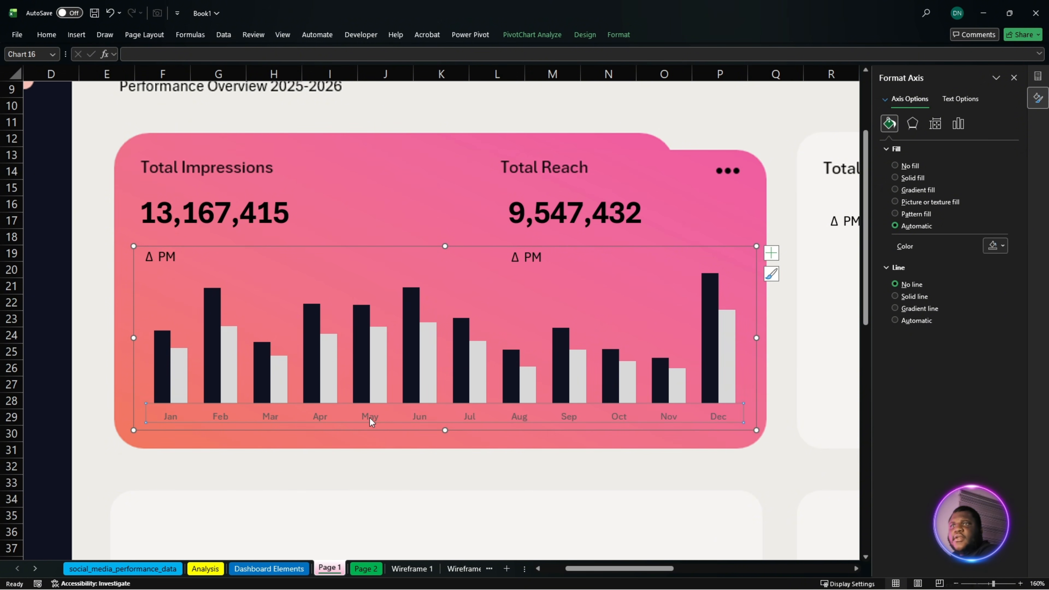
pyautogui.click(47, 34)
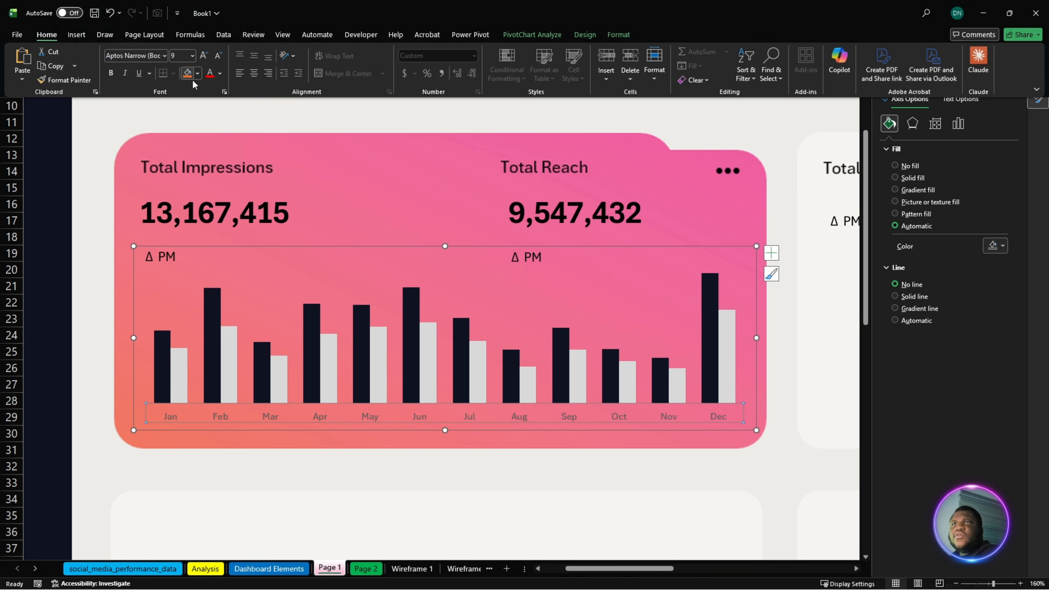
pyautogui.click(220, 73)
pyautogui.click(227, 219)
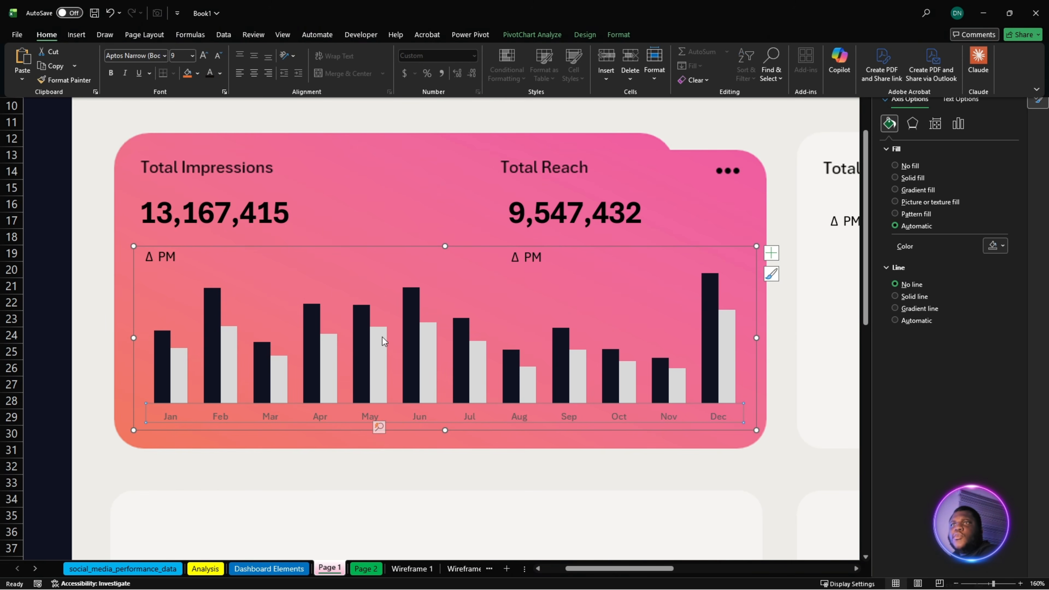
pyautogui.click(404, 570)
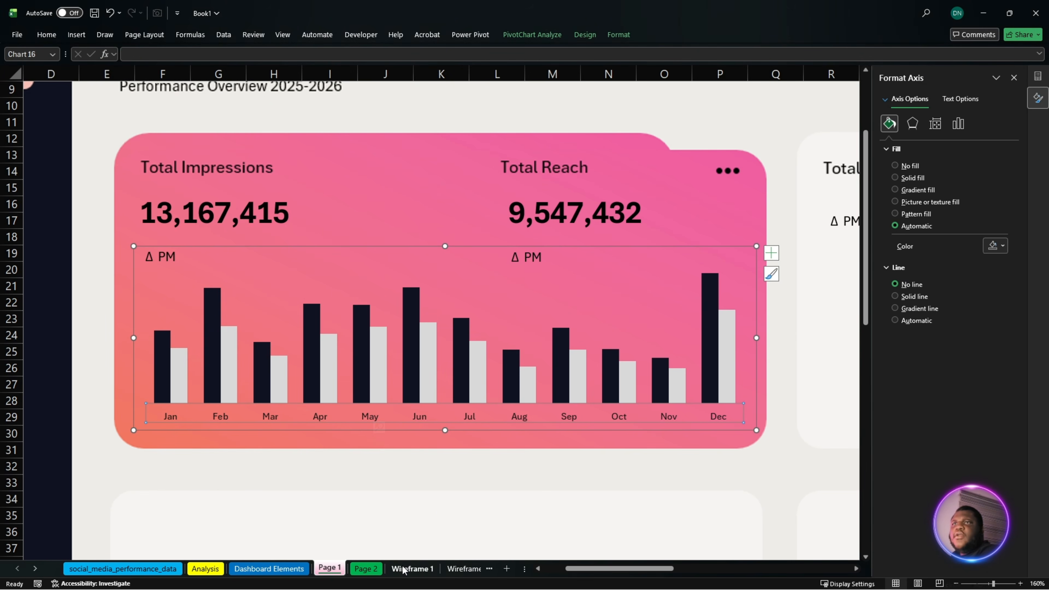
# - Rename the monthly impressions and reach PivotTable on the Dashboard Elements sheet as "Kpi Reach/np"
pyautogui.click(269, 569)
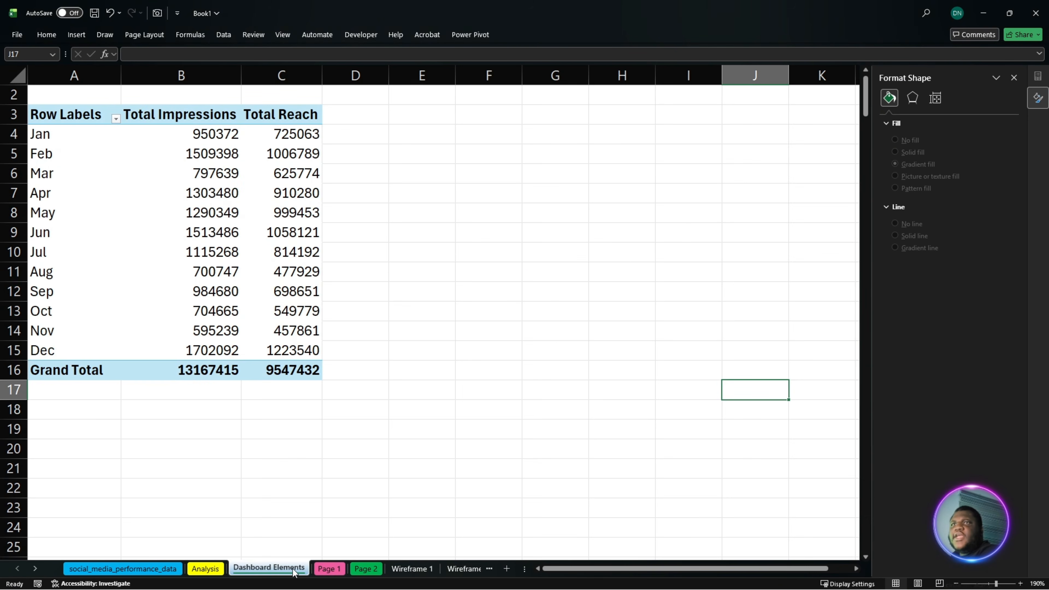
pyautogui.click(144, 155)
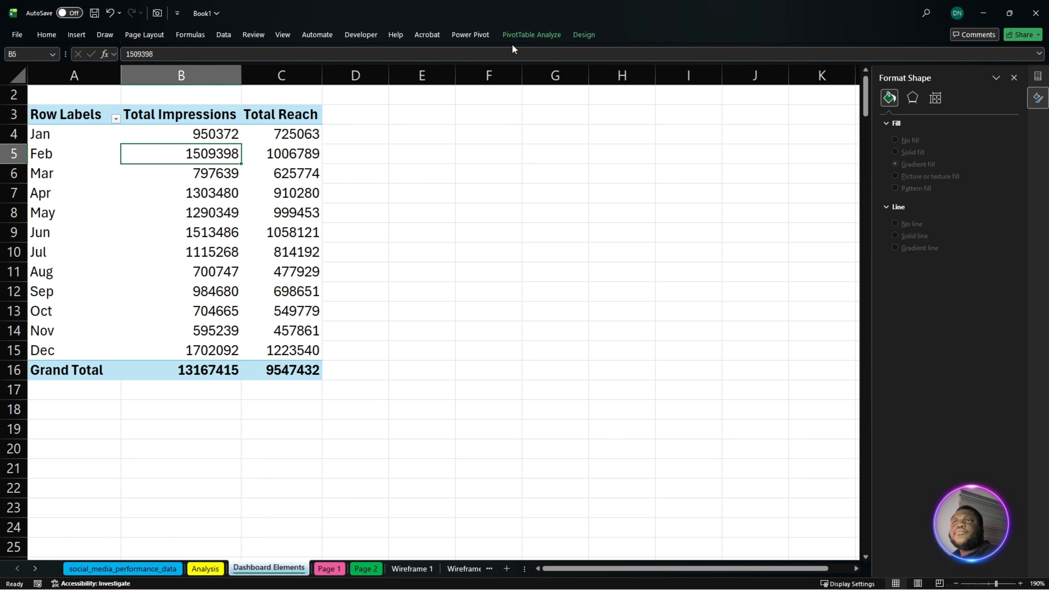
pyautogui.click(113, 116)
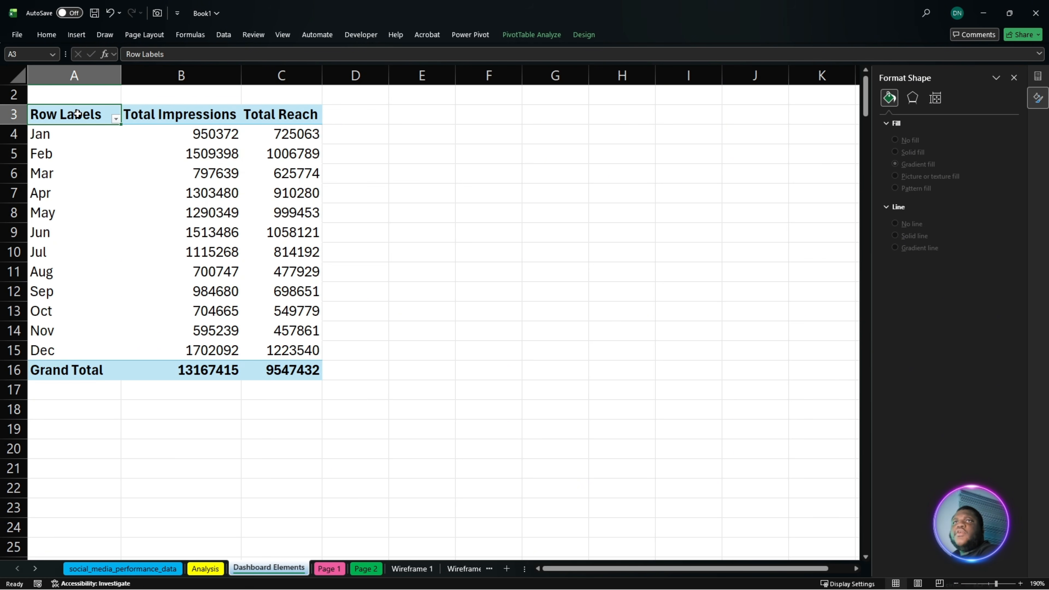
pyautogui.click(532, 34)
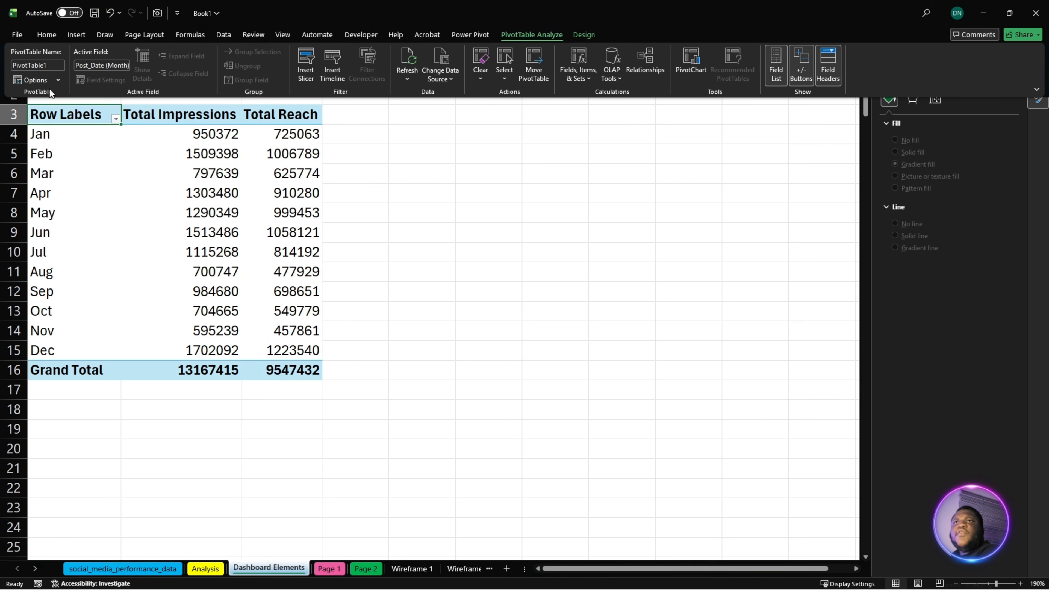
pyautogui.click(55, 66)
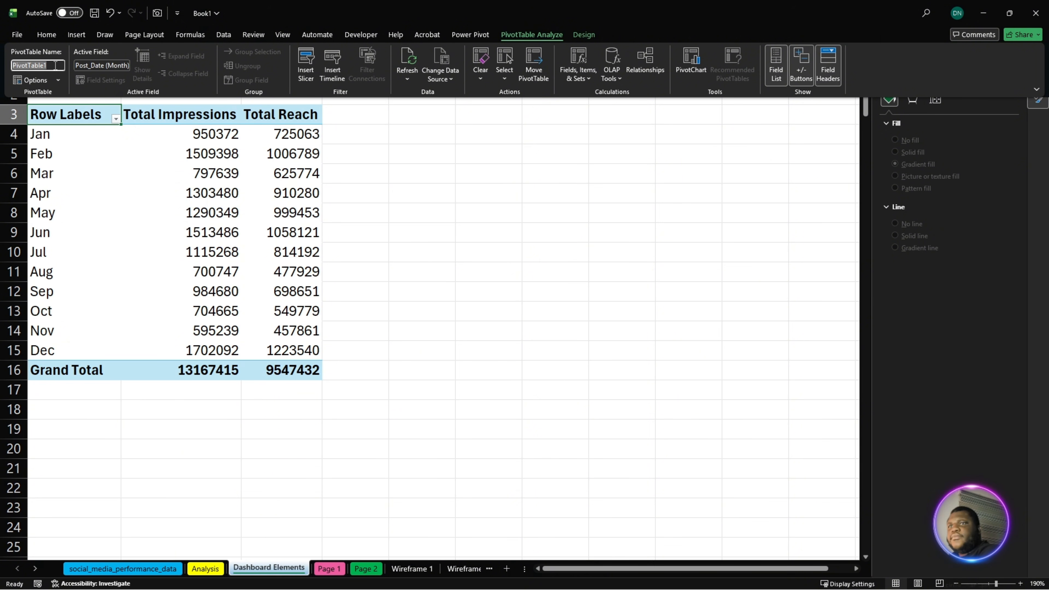
pyautogui.write('Kpi Reach/npress')
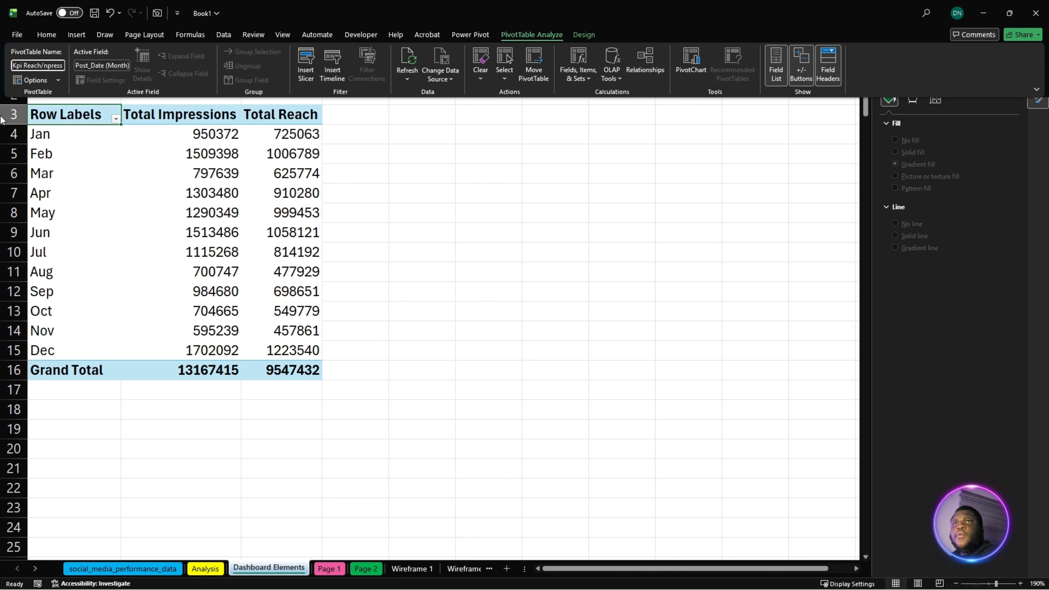
pyautogui.click(95, 148)
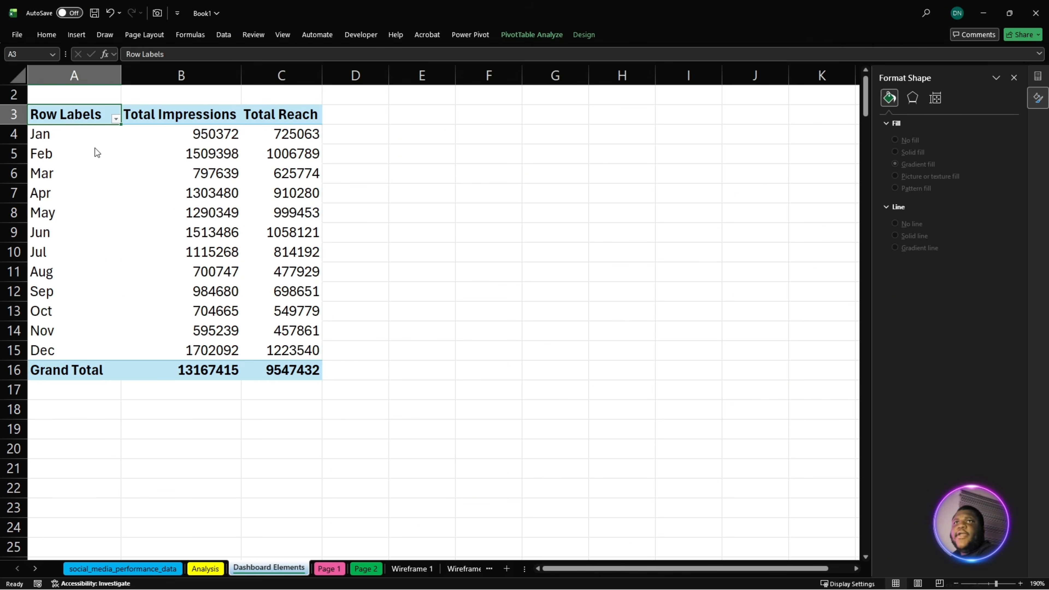
pyautogui.click(119, 184)
pyautogui.click(211, 253)
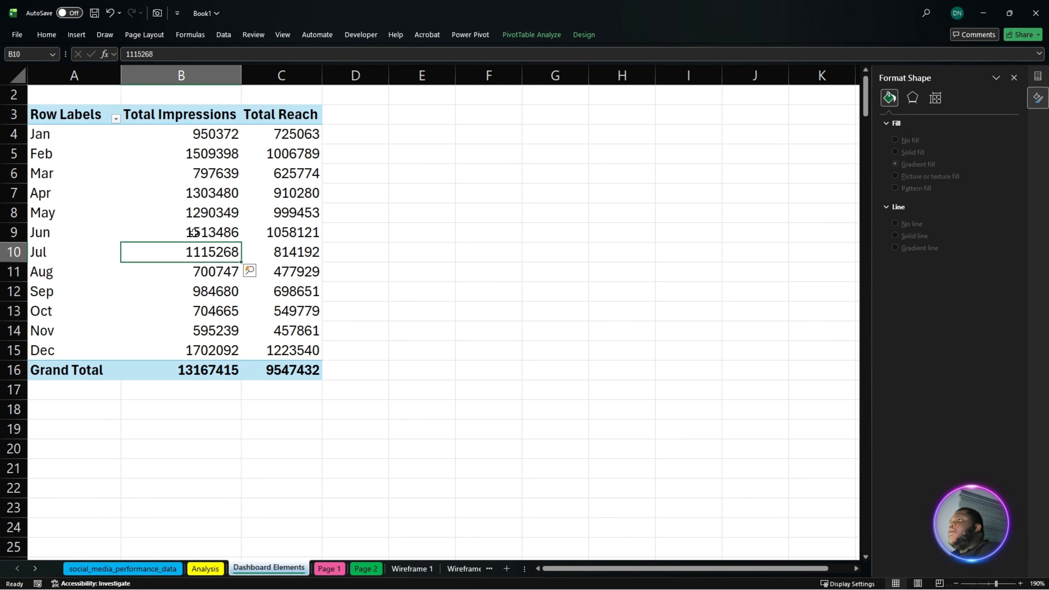
pyautogui.click(257, 278)
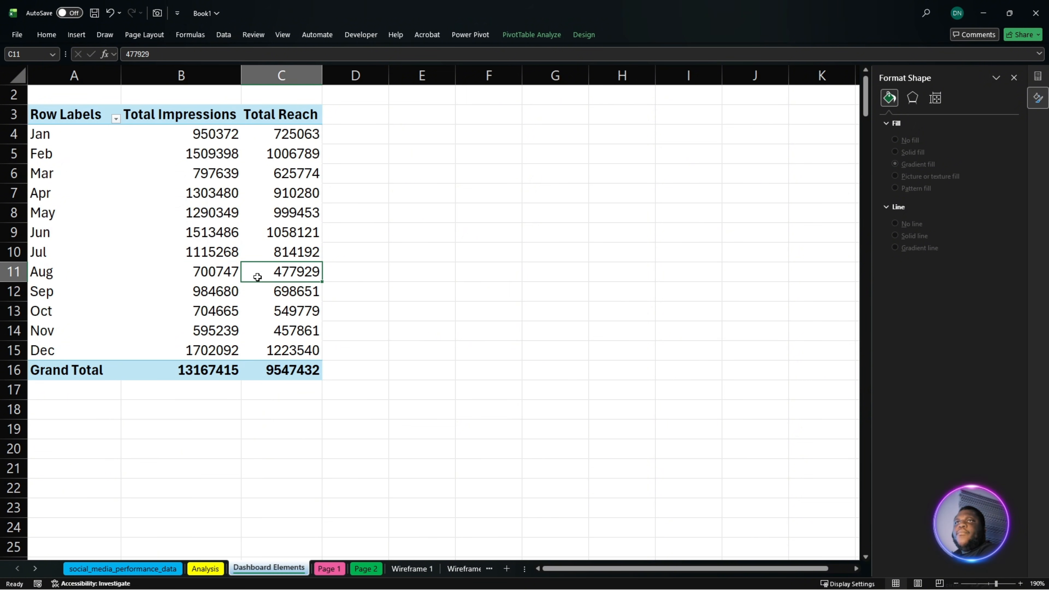
pyautogui.moveTo(257, 277)
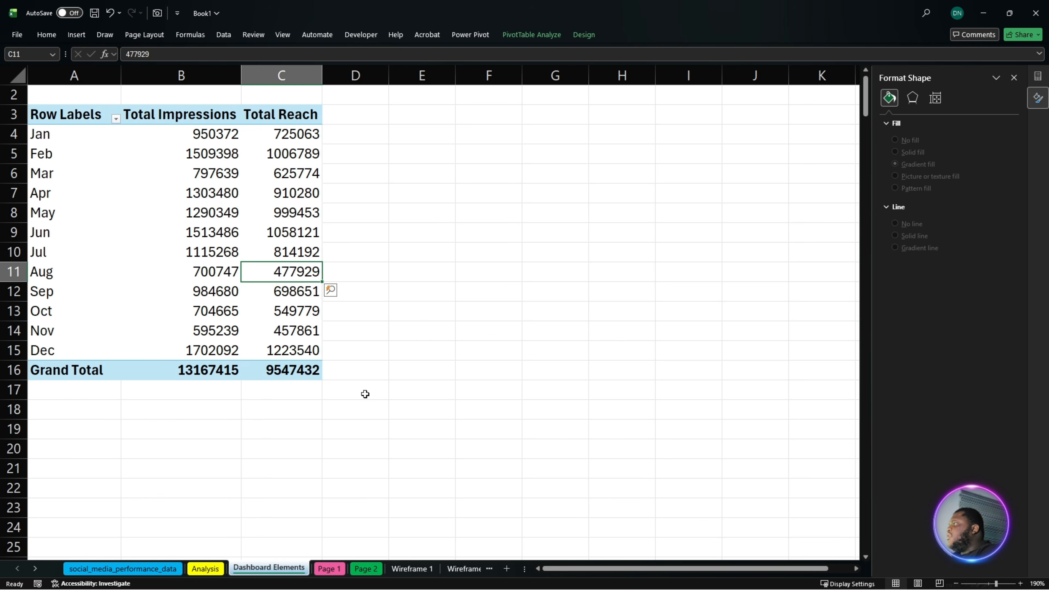
pyautogui.click(419, 569)
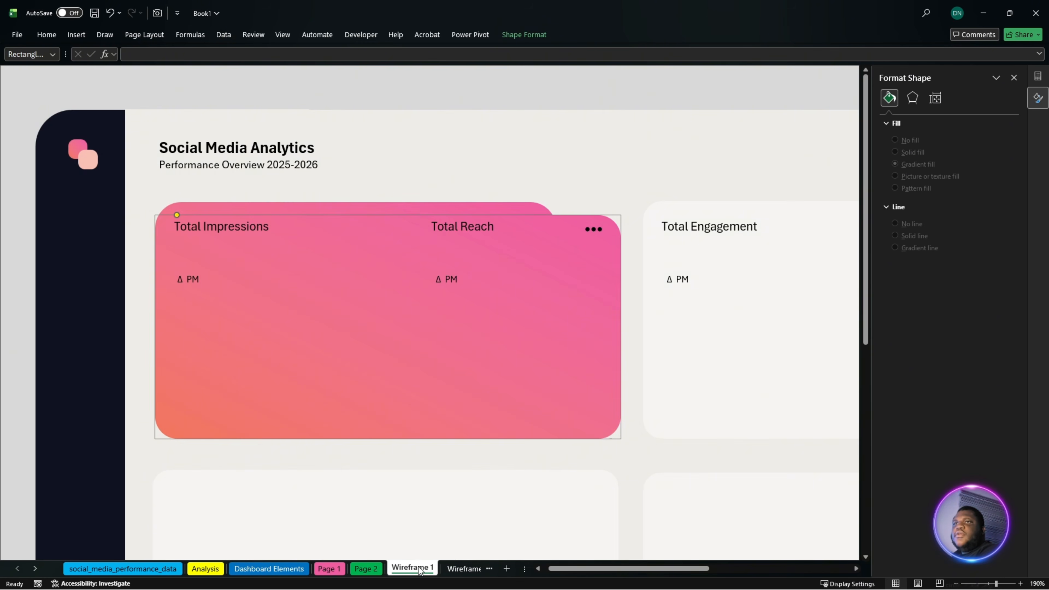
pyautogui.click(329, 569)
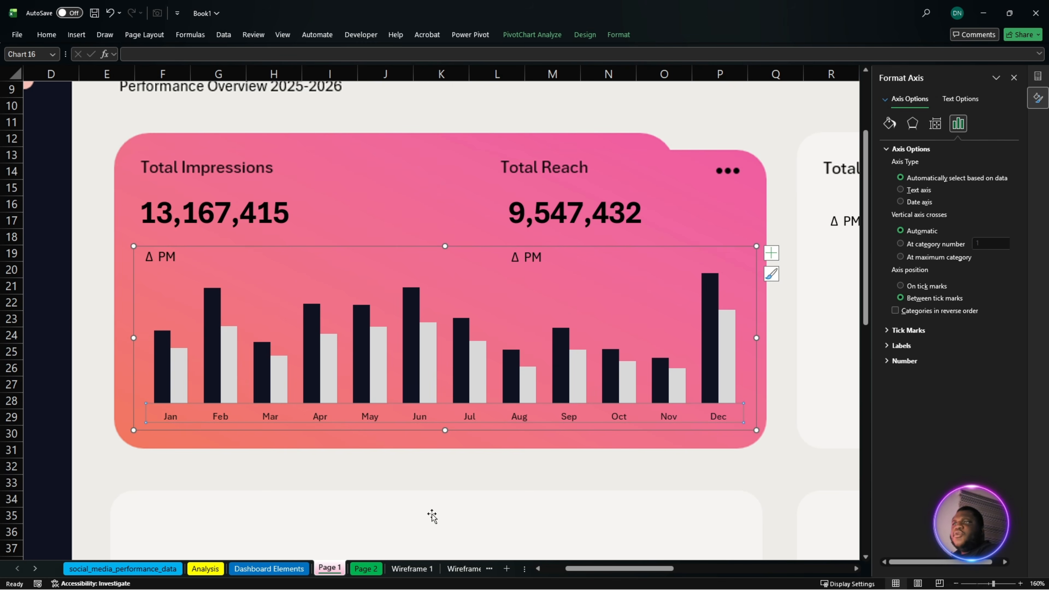
pyautogui.click(258, 574)
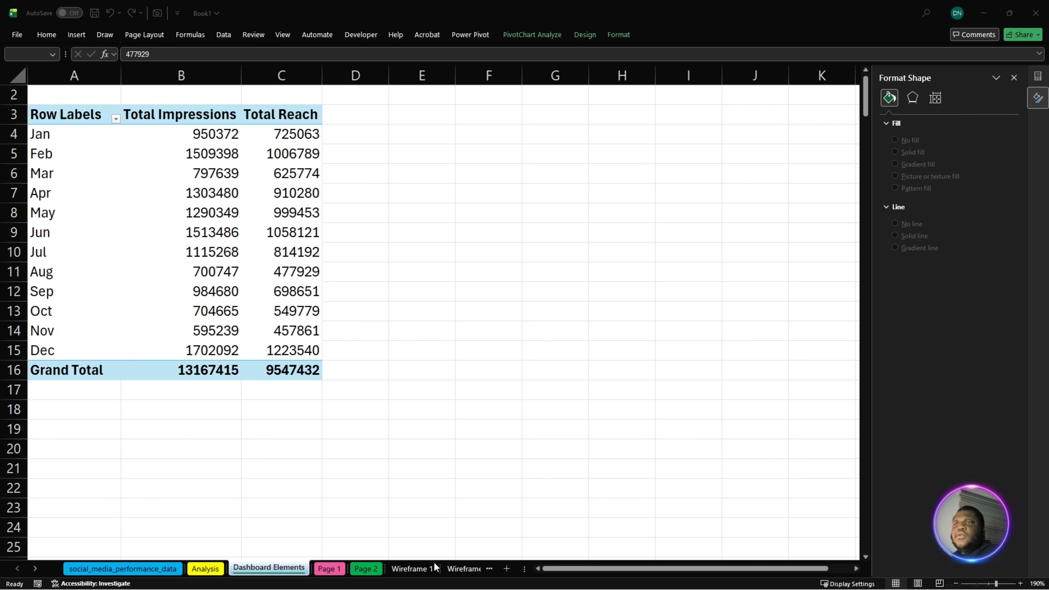
# - On Page 1, bottom-align the Total Engagement card's Δ PM label with the Total Reach Δ PM label
pyautogui.click(330, 569)
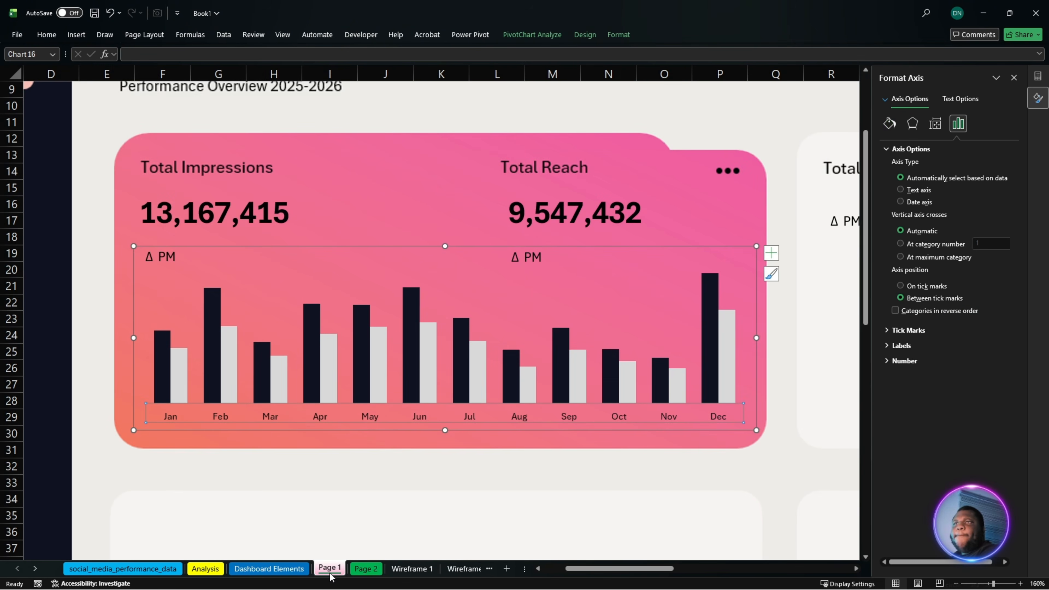
pyautogui.moveTo(619, 569); pyautogui.dragTo(648, 569)
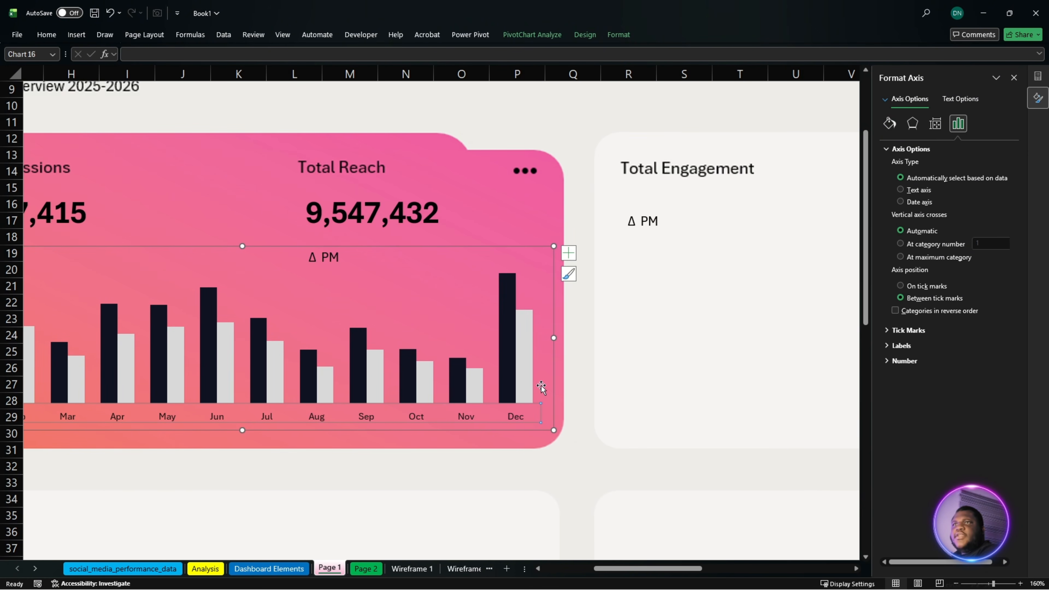
pyautogui.click(380, 204)
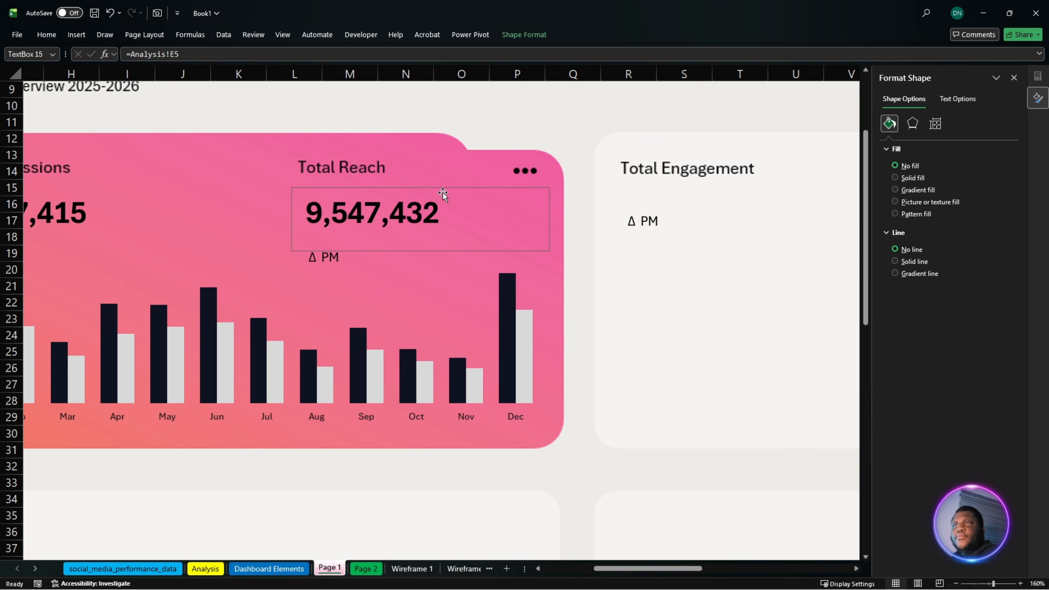
pyautogui.click(640, 221)
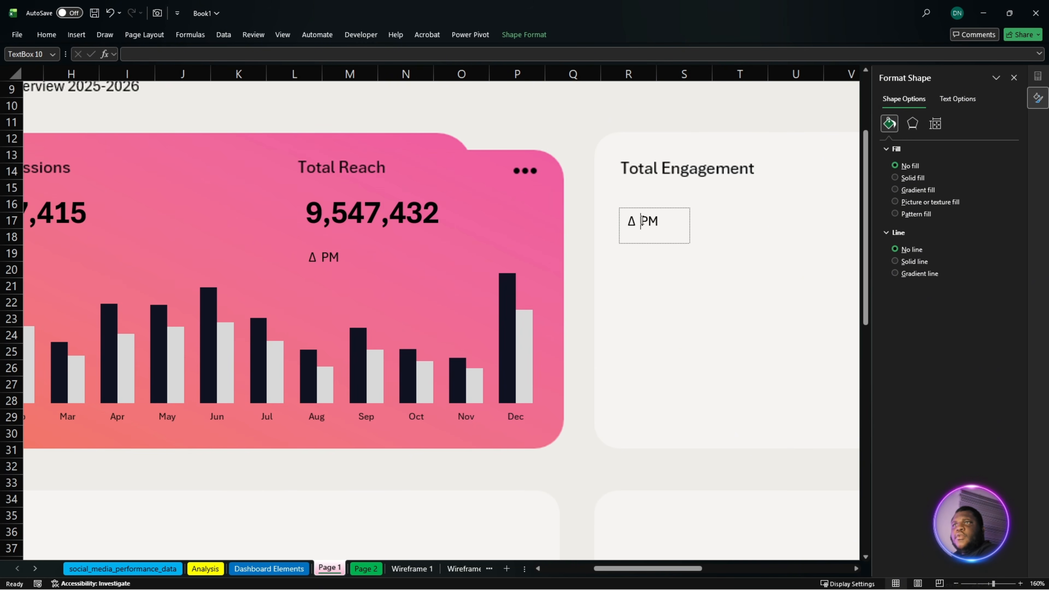
pyautogui.click(674, 208)
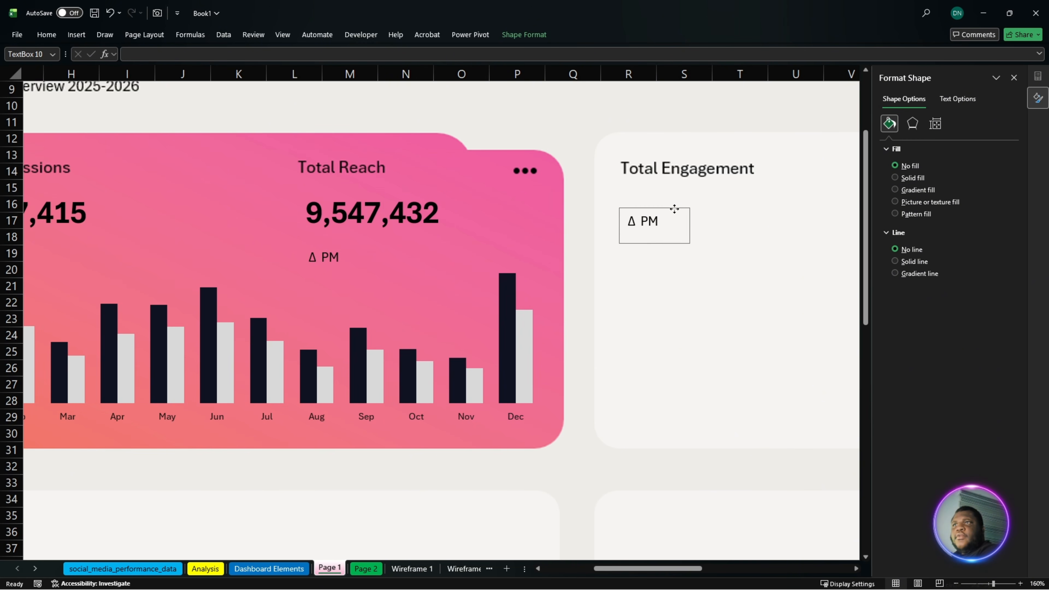
pyautogui.keyDown('ctrl'); pyautogui.click(332, 257); pyautogui.keyUp('ctrl')
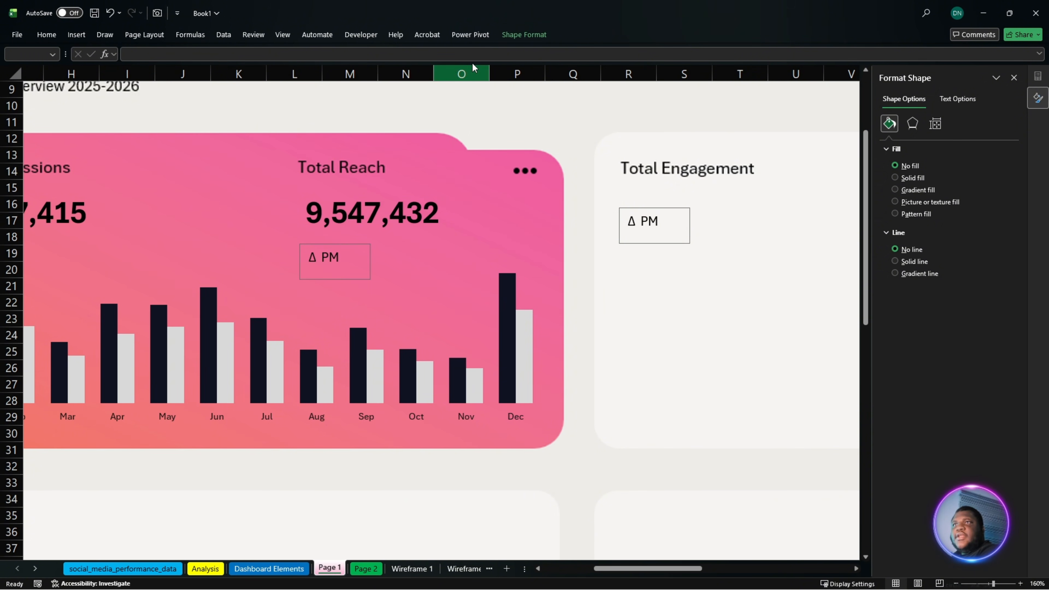
pyautogui.click(525, 34)
pyautogui.click(798, 80)
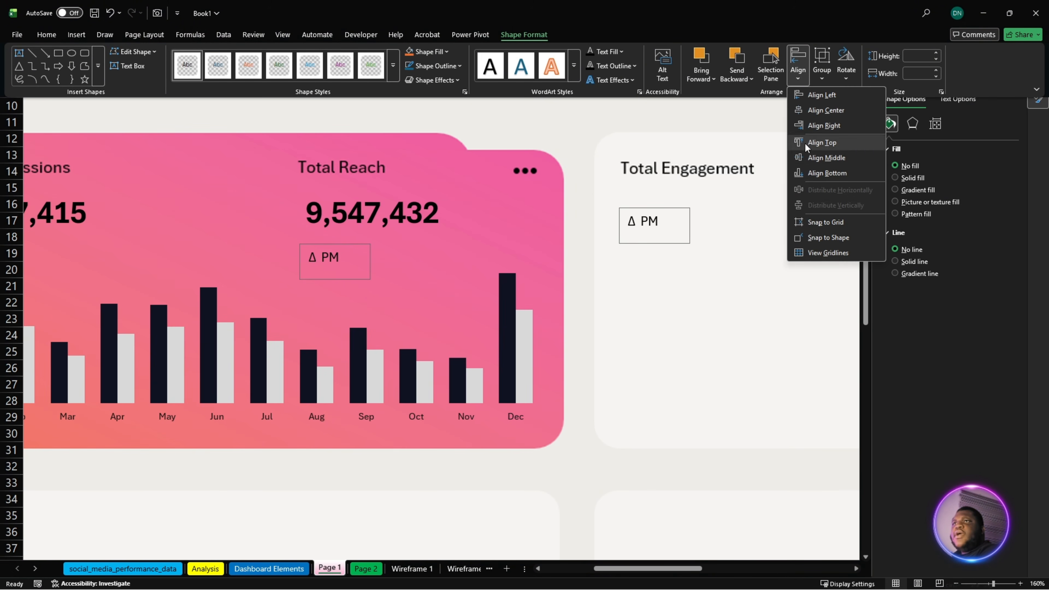
pyautogui.click(851, 173)
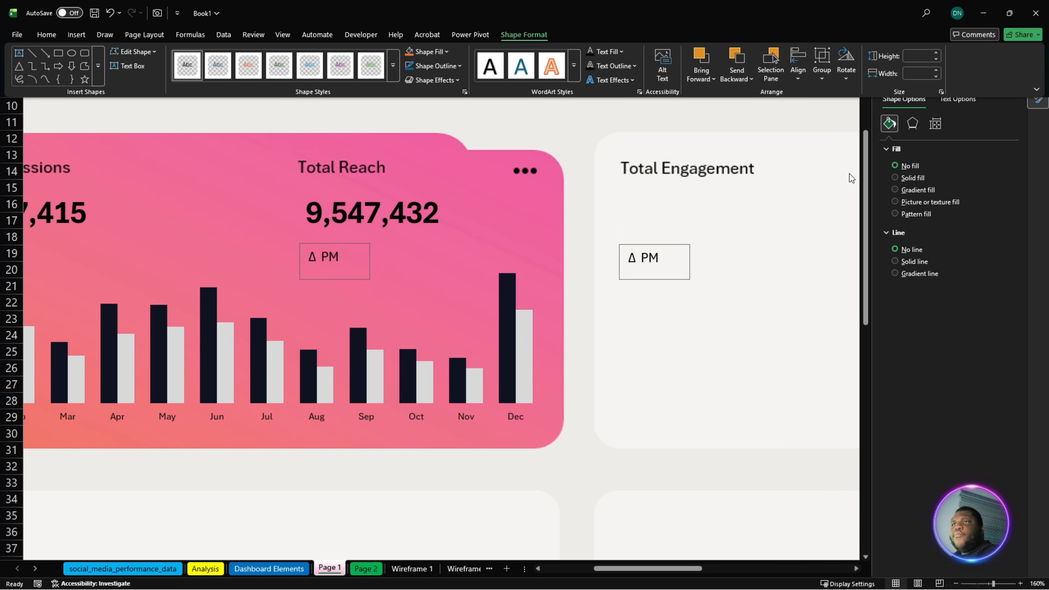
pyautogui.click(665, 247)
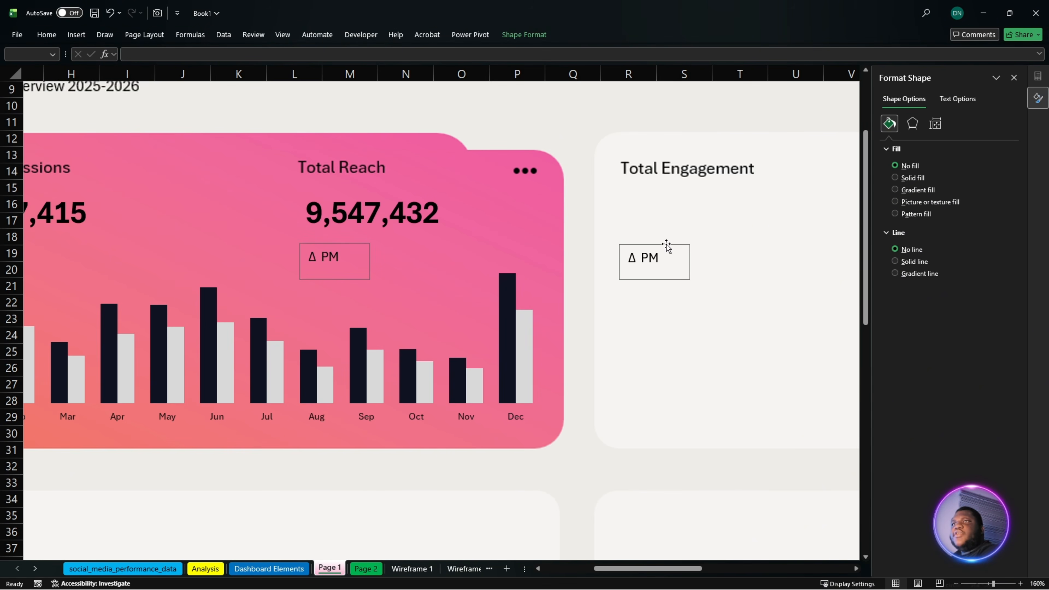
pyautogui.click(500, 124)
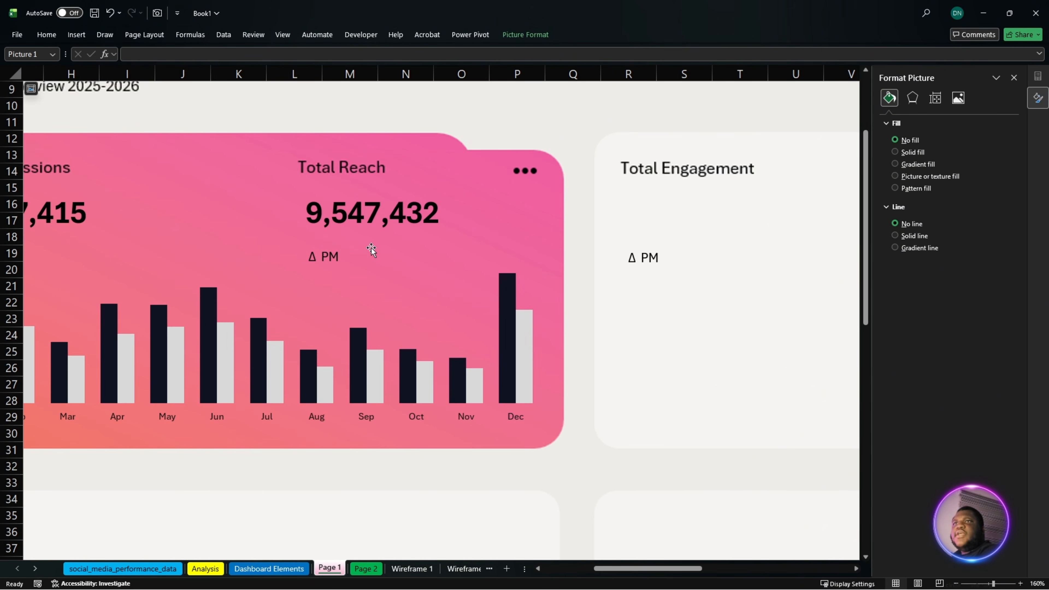
pyautogui.click(395, 213)
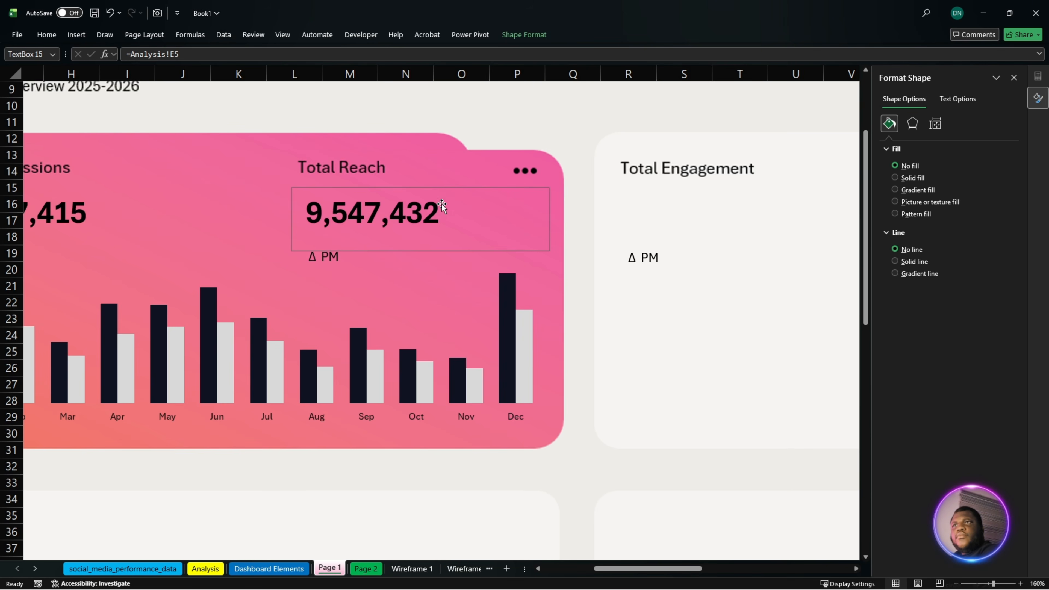
pyautogui.moveTo(443, 204); pyautogui.dragTo(466, 251)
pyautogui.hotkey('ctrl', 'z')
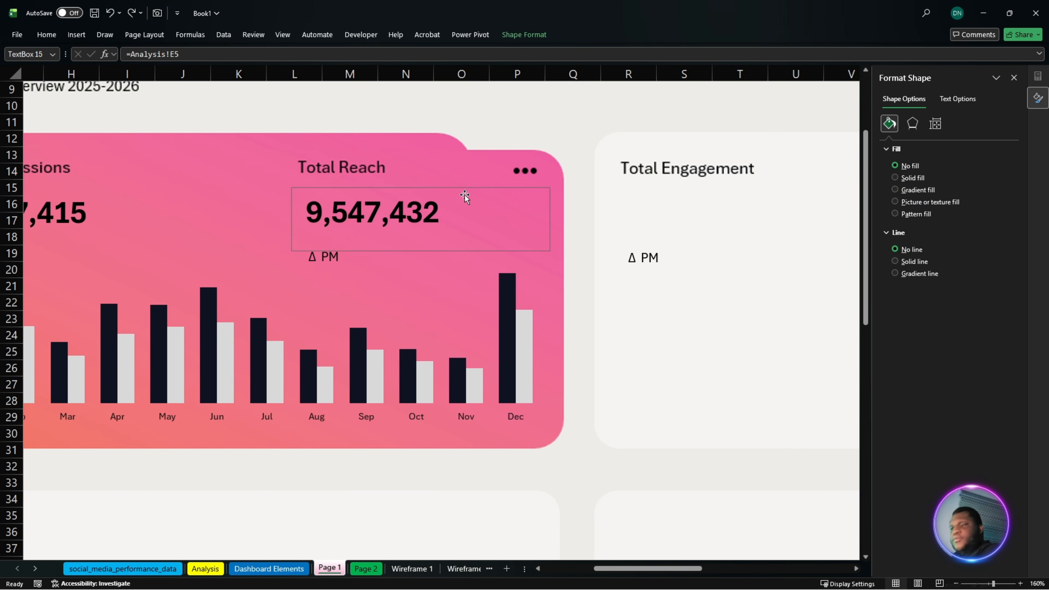
# - Duplicate the Total Reach value box onto the Total Engagement card and link the copy to =Analysis!C5
pyautogui.moveTo(468, 207); pyautogui.dragTo(776, 208)
pyautogui.moveTo(223, 59); pyautogui.dragTo(132, 63)
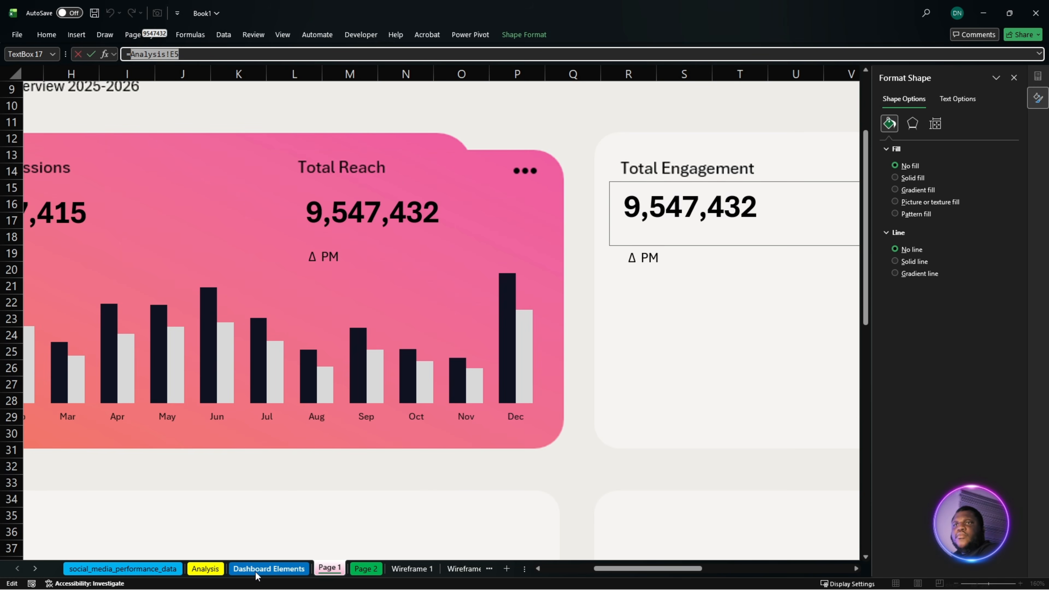
pyautogui.click(205, 569)
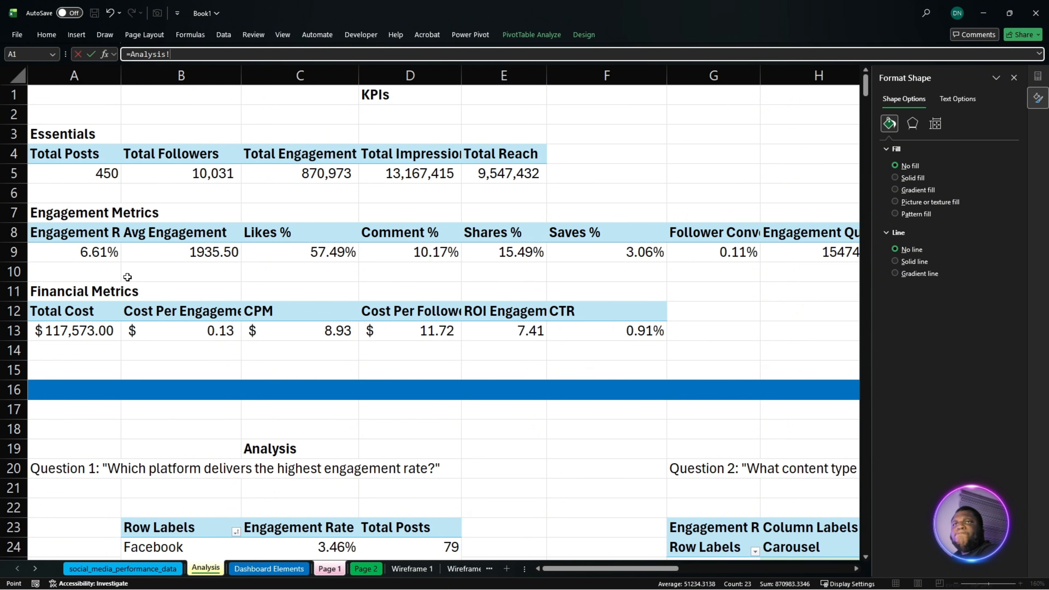
pyautogui.click(333, 172)
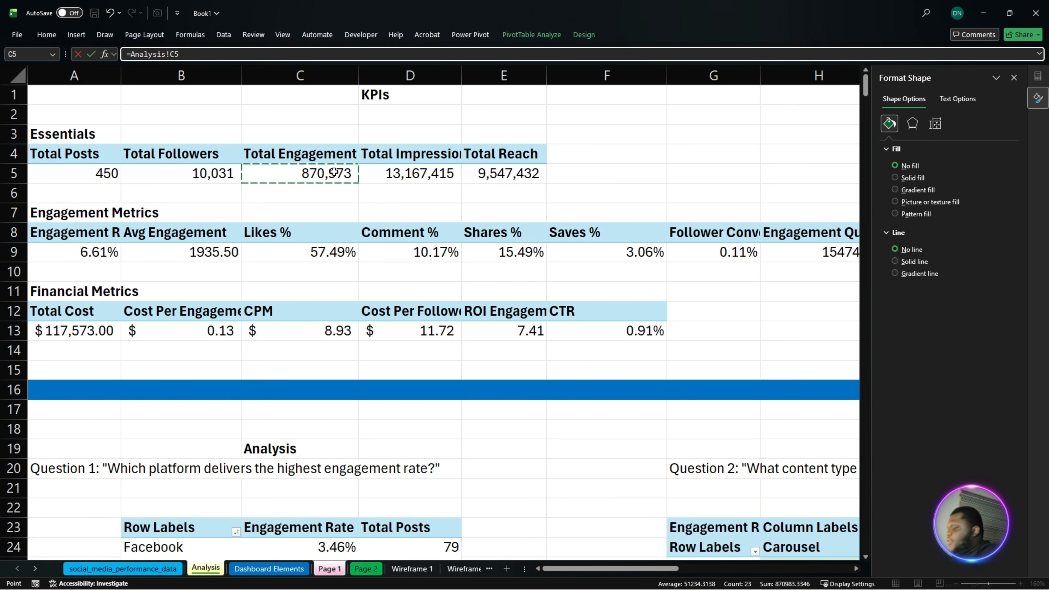
pyautogui.press('Return')
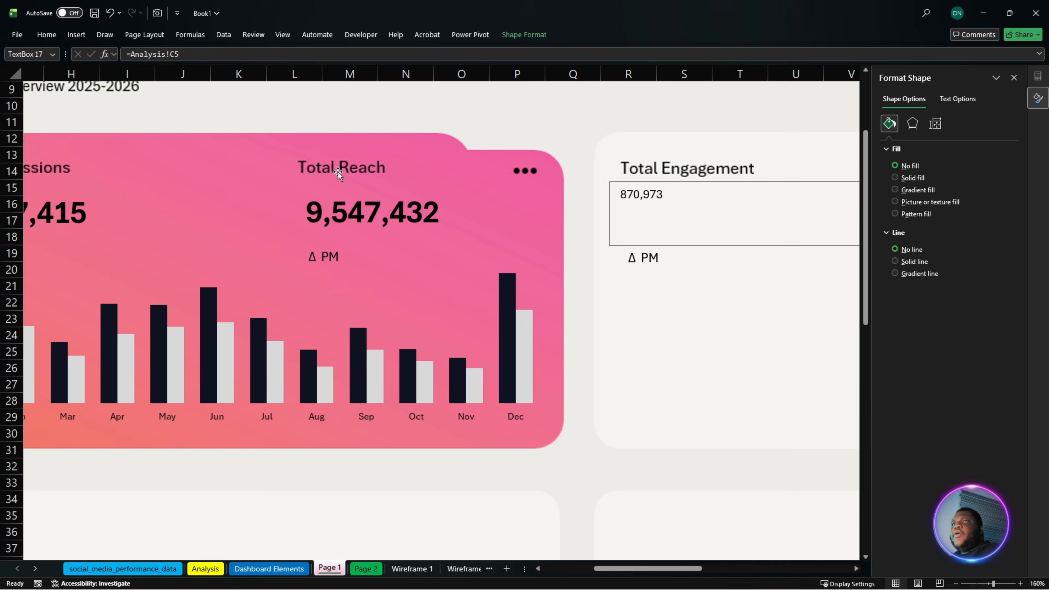
# - Copy the Total Reach figure's formatting onto the Total Engagement figure with Format Painter
pyautogui.click(393, 210)
pyautogui.click(46, 35)
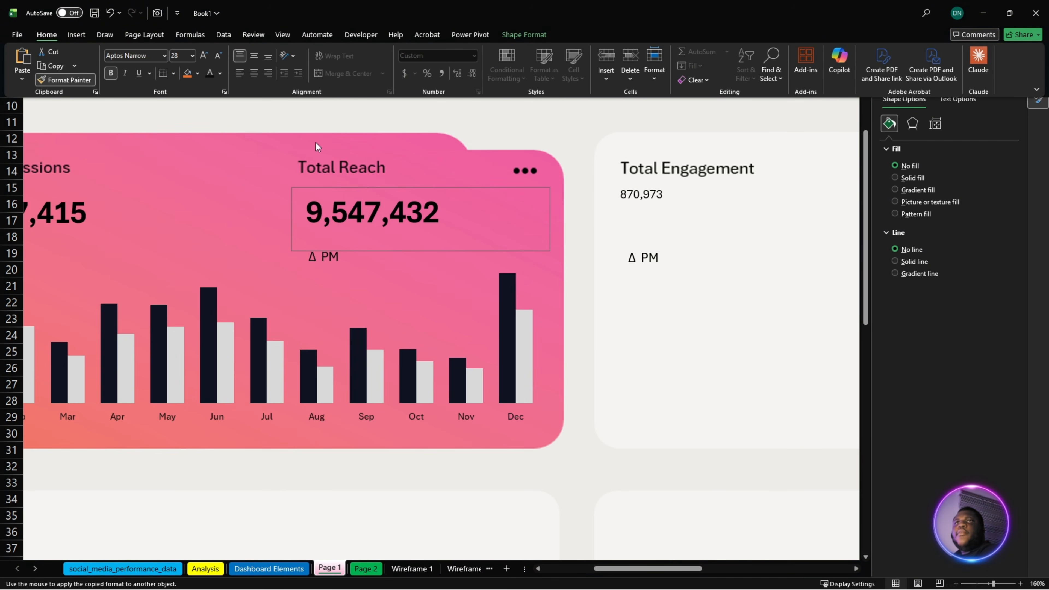
pyautogui.click(646, 195)
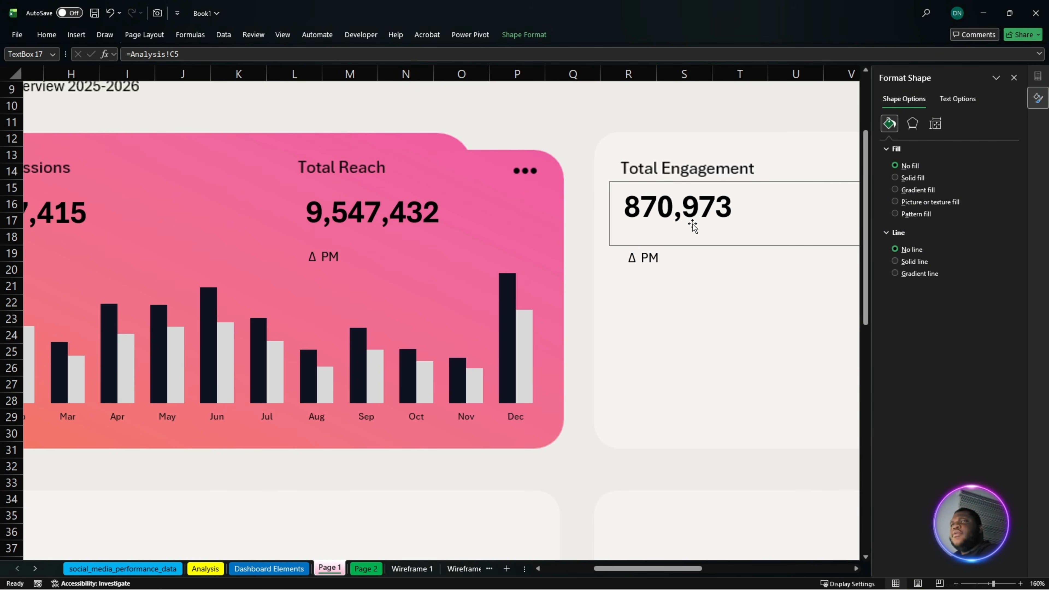
pyautogui.click(648, 261)
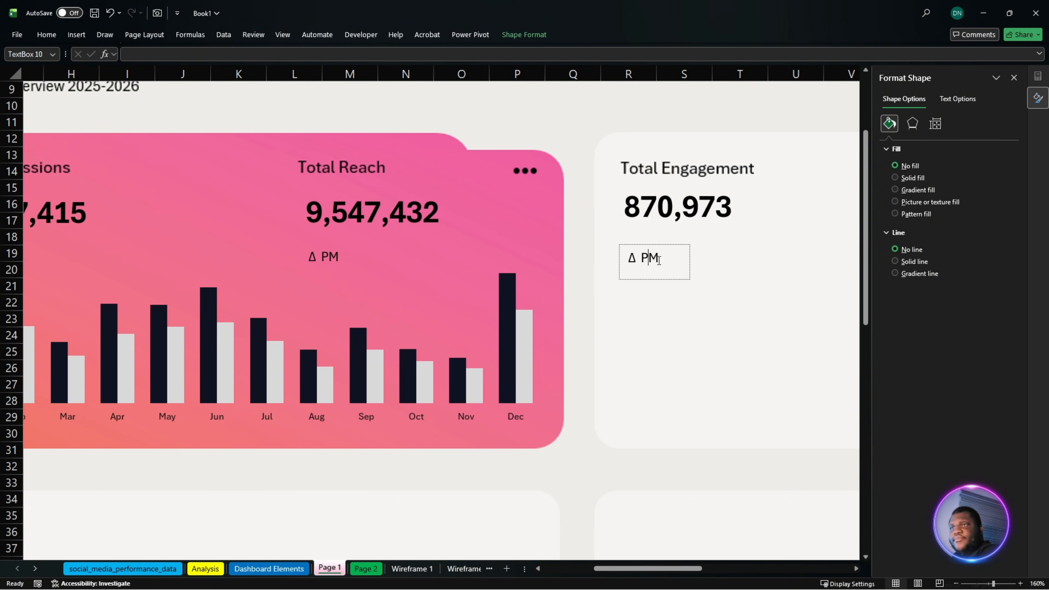
# - Move the Δ PM label on the Total Engagement card up, closer to the engagement figure
pyautogui.moveTo(668, 246); pyautogui.dragTo(668, 237)
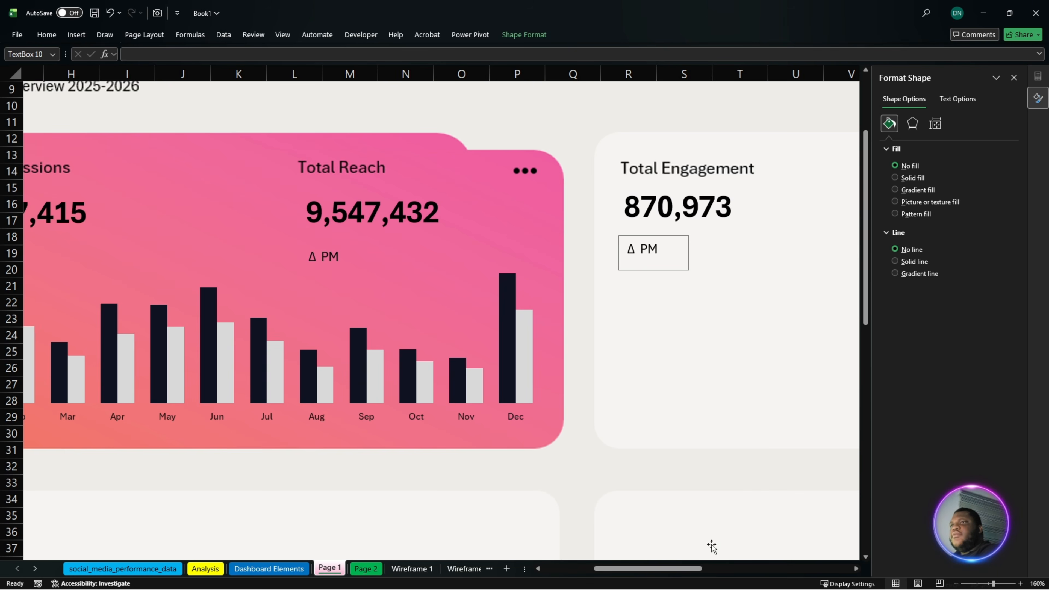
pyautogui.moveTo(686, 569); pyautogui.dragTo(736, 570)
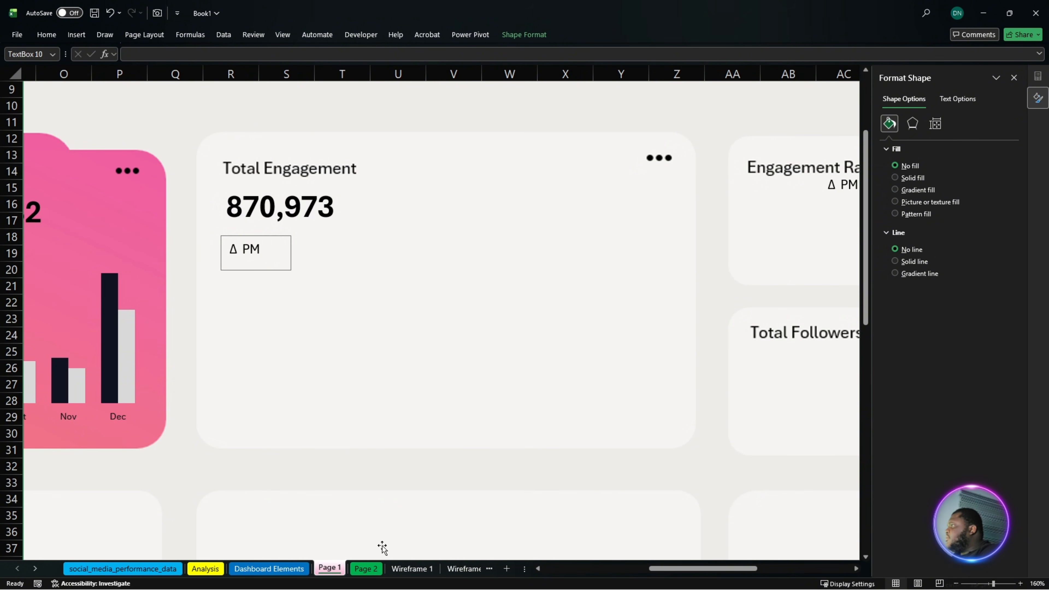
# - Go to the Analysis sheet and select the Likes, Shares, Clicks and comments table in M9:N12
pyautogui.click(265, 570)
pyautogui.click(206, 570)
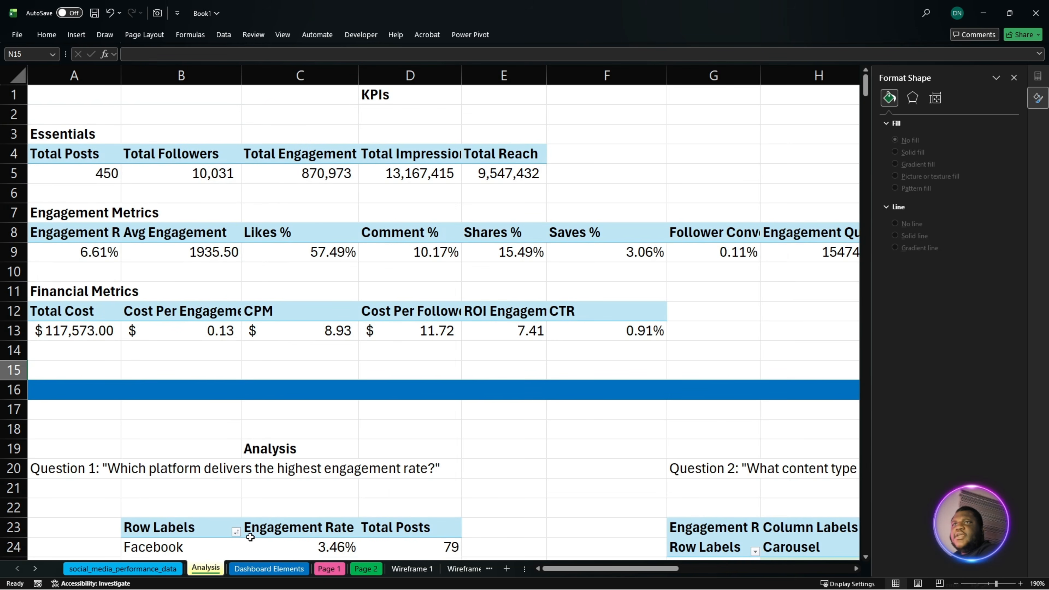
pyautogui.moveTo(577, 571); pyautogui.dragTo(599, 570)
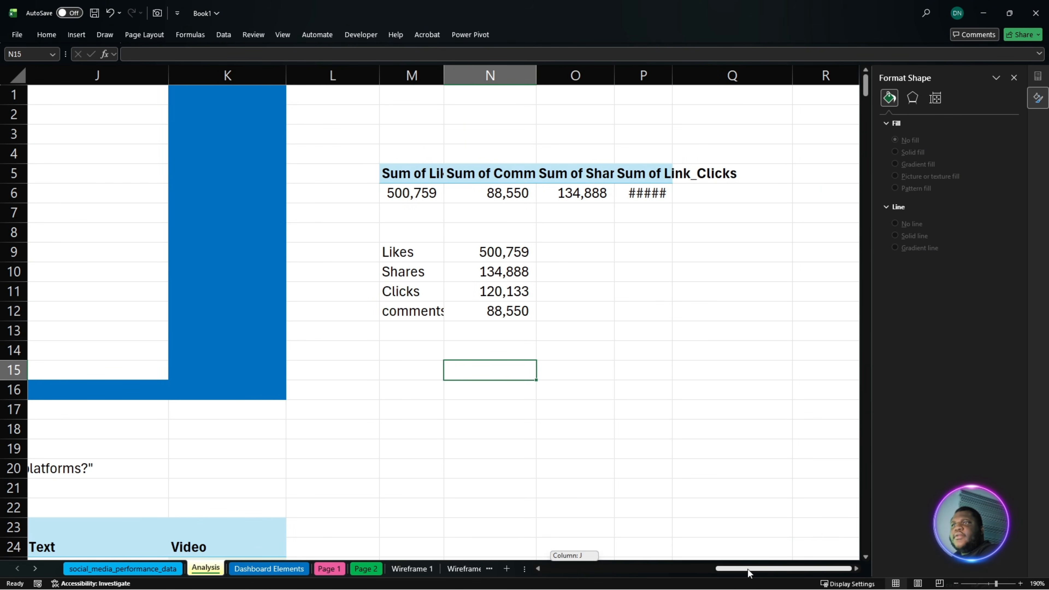
pyautogui.moveTo(413, 251); pyautogui.dragTo(522, 312)
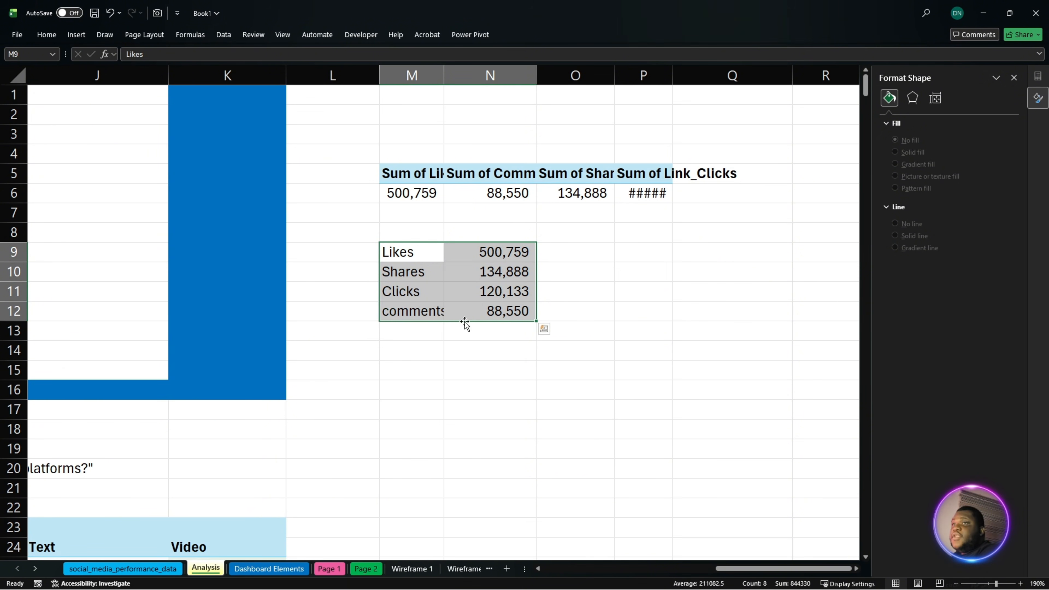
pyautogui.moveTo(411, 173); pyautogui.dragTo(641, 196)
pyautogui.click(80, 32)
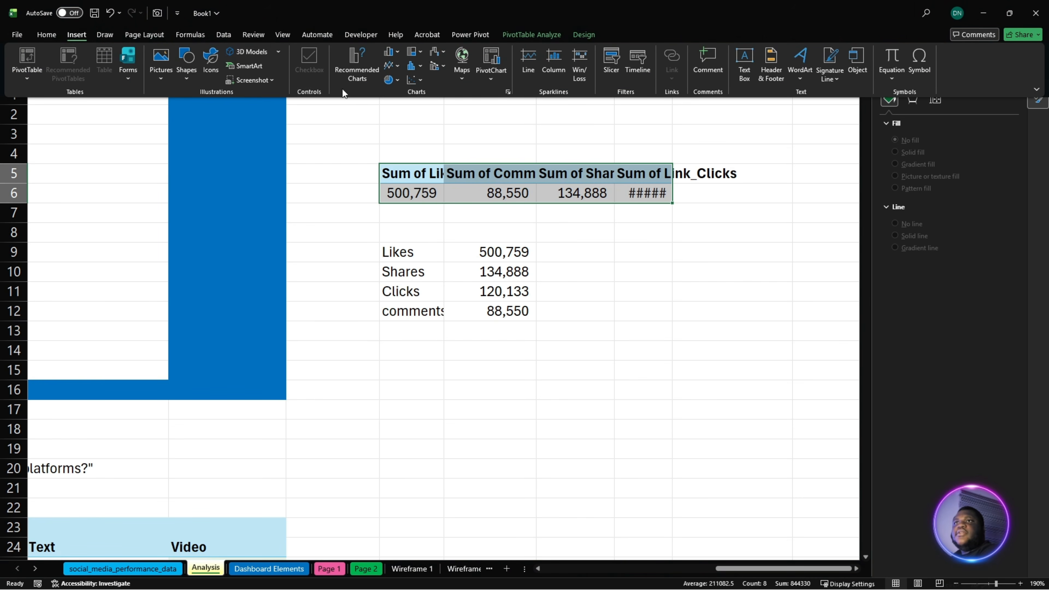
pyautogui.click(342, 89)
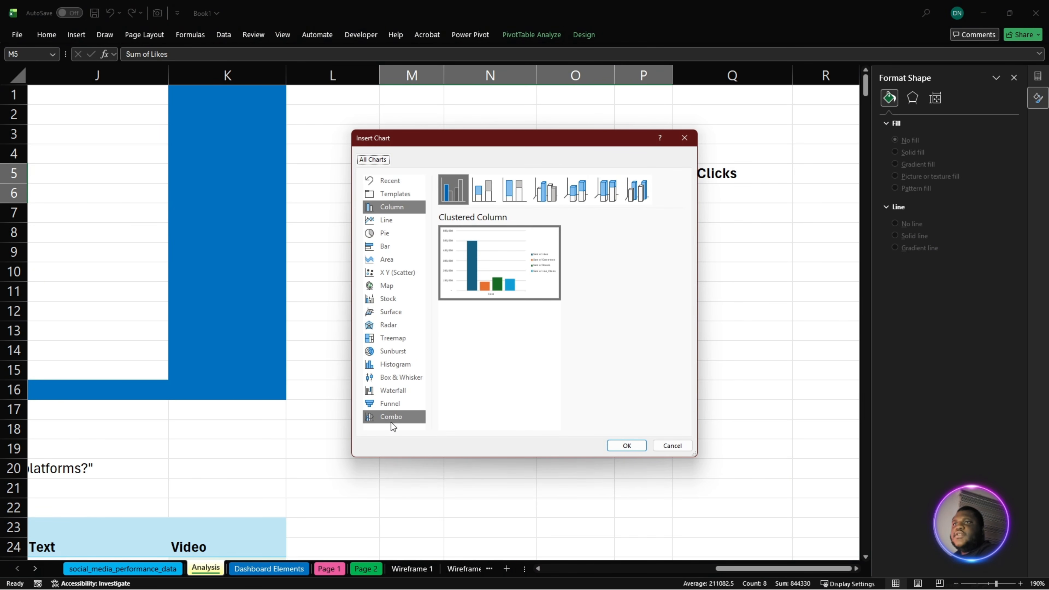
pyautogui.click(392, 422)
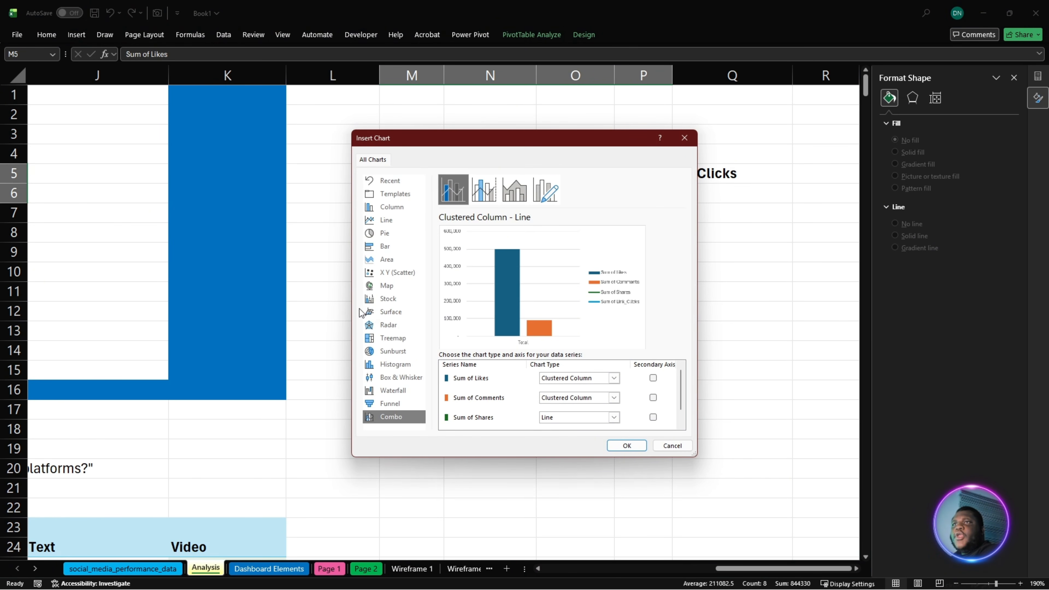
pyautogui.click(387, 220)
pyautogui.click(395, 237)
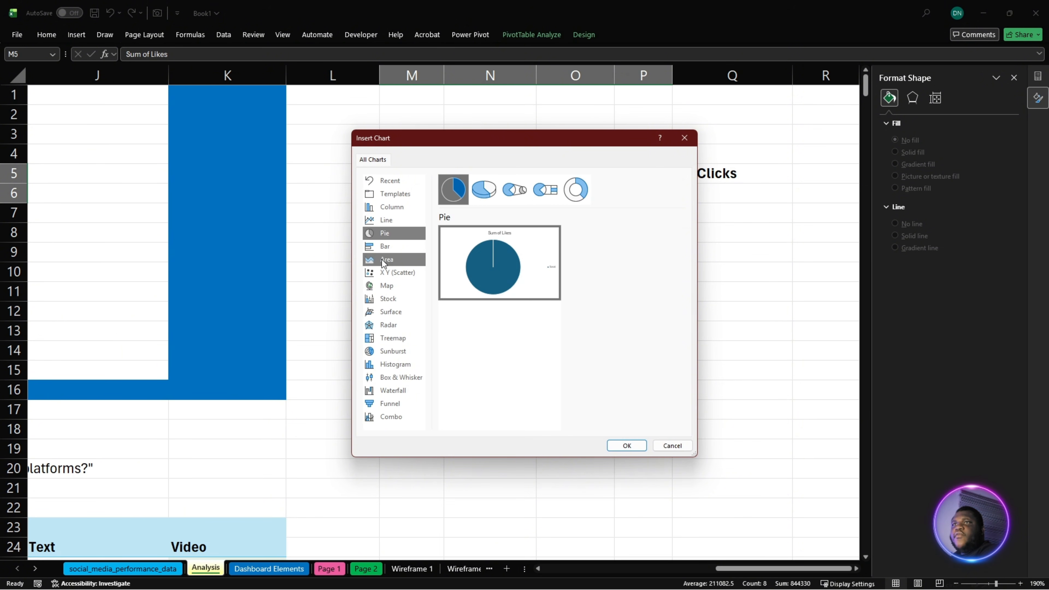
pyautogui.click(565, 199)
pyautogui.moveTo(490, 276)
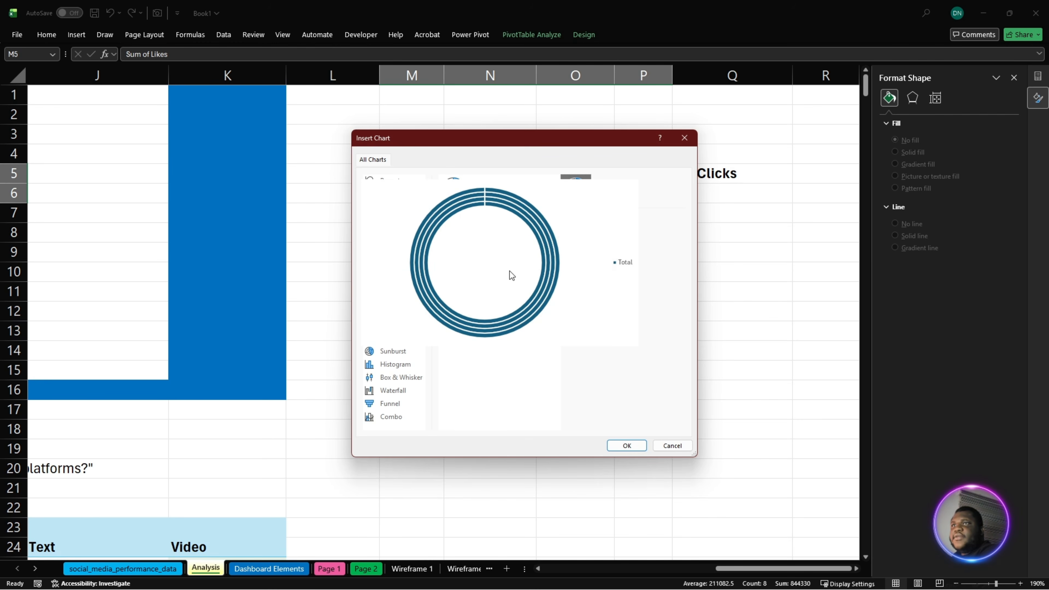
pyautogui.click(672, 446)
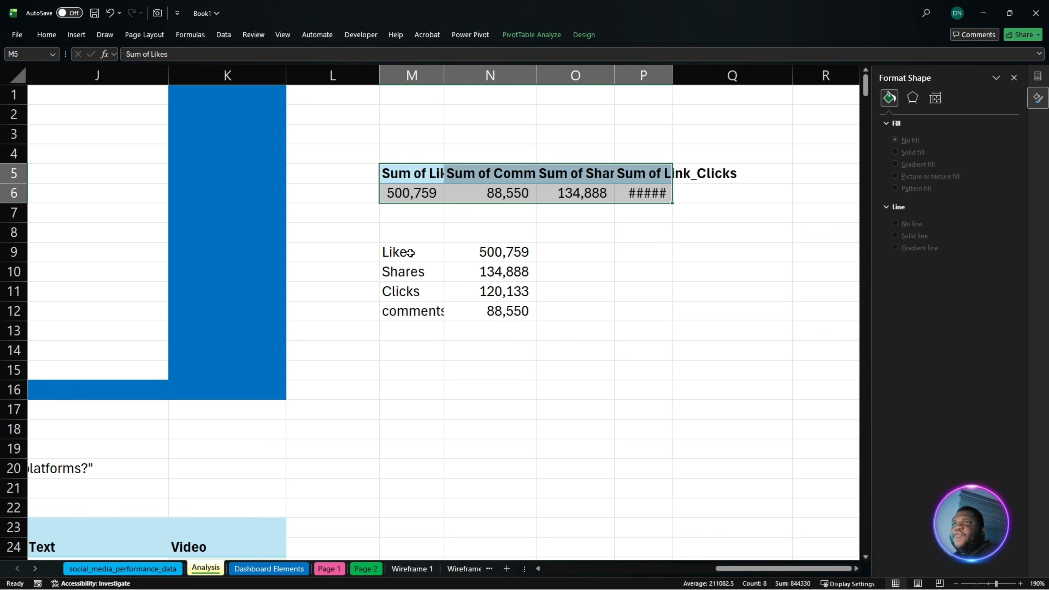
# - Start inserting a chart from the engagement breakdown in M9:N12 and choose the Doughnut type
pyautogui.moveTo(411, 253); pyautogui.dragTo(508, 311)
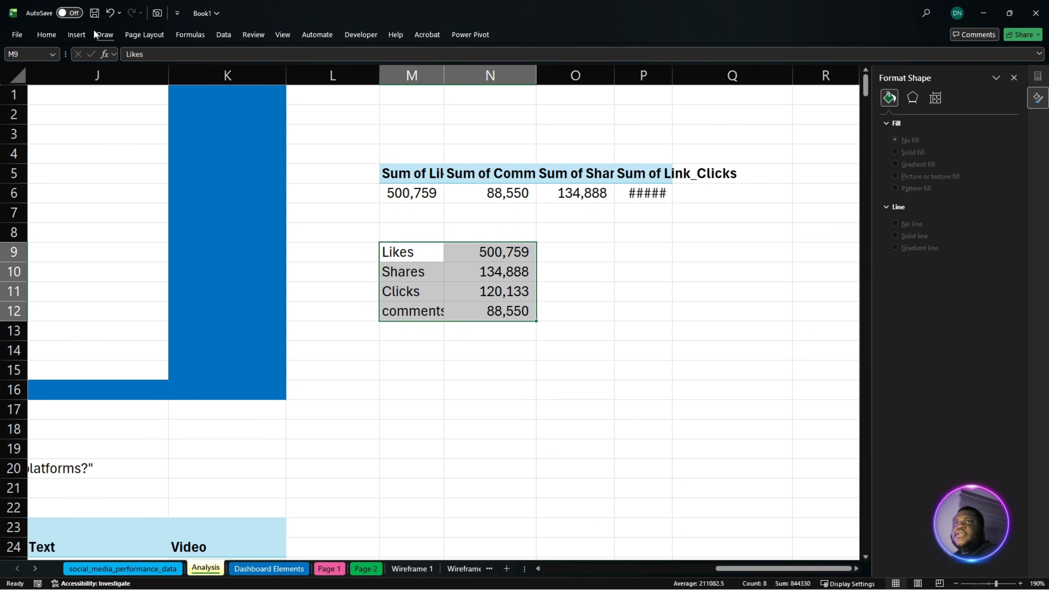
pyautogui.click(77, 34)
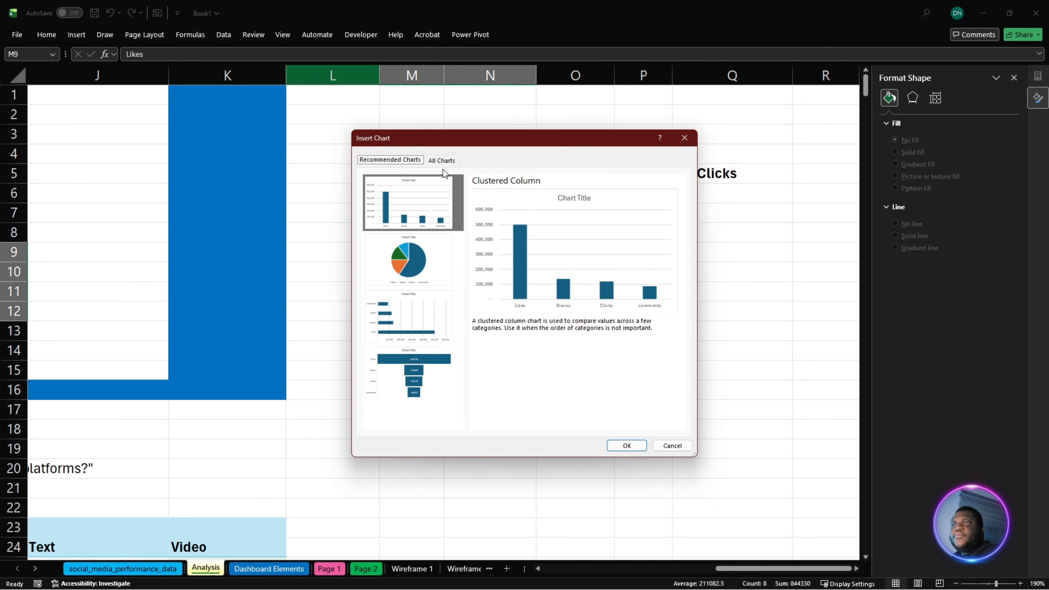
pyautogui.click(442, 162)
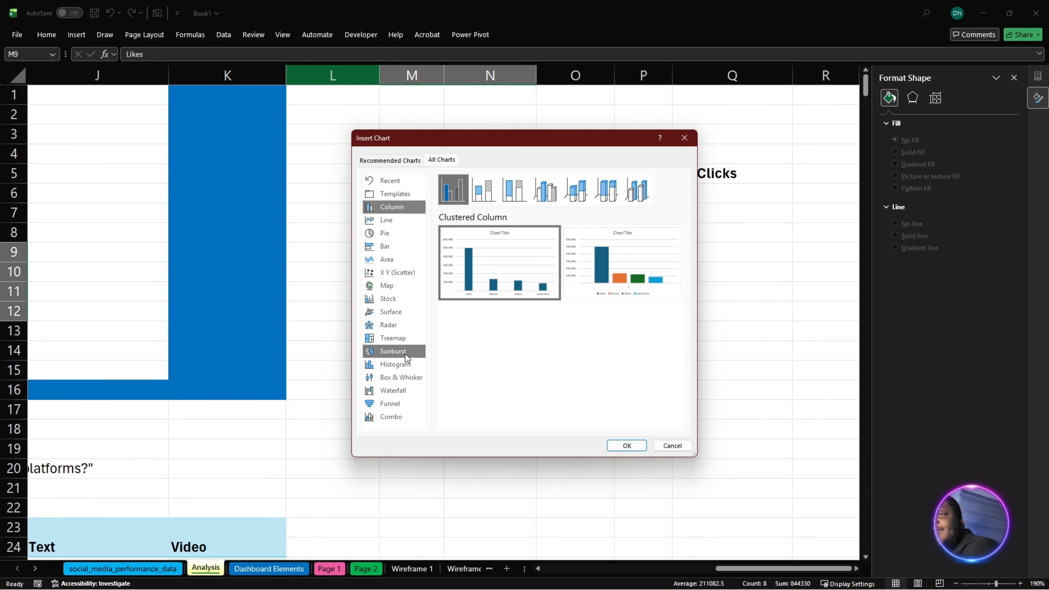
pyautogui.click(393, 235)
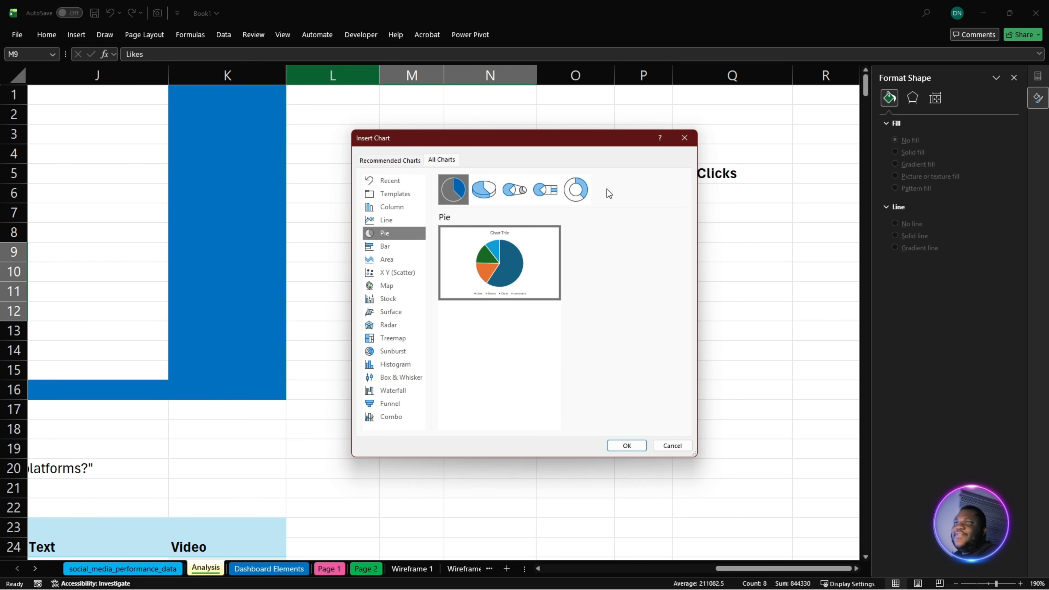
pyautogui.click(577, 191)
pyautogui.moveTo(494, 267)
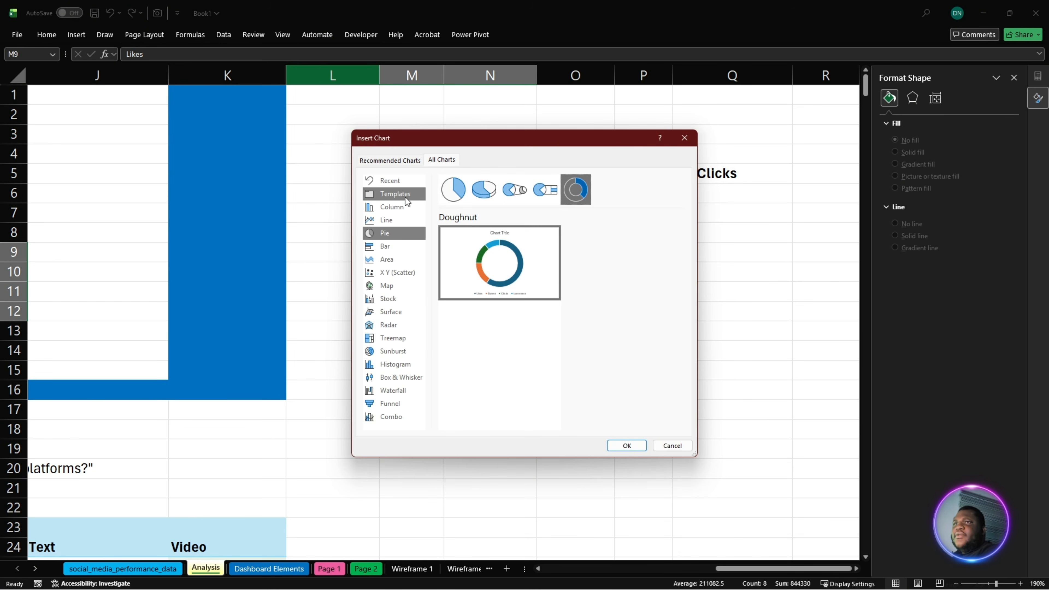
# - Browse the saved chart templates for a style to use for the engagement breakdown chart
pyautogui.click(405, 196)
pyautogui.scroll(-3, 537, 289)
pyautogui.moveTo(471, 306)
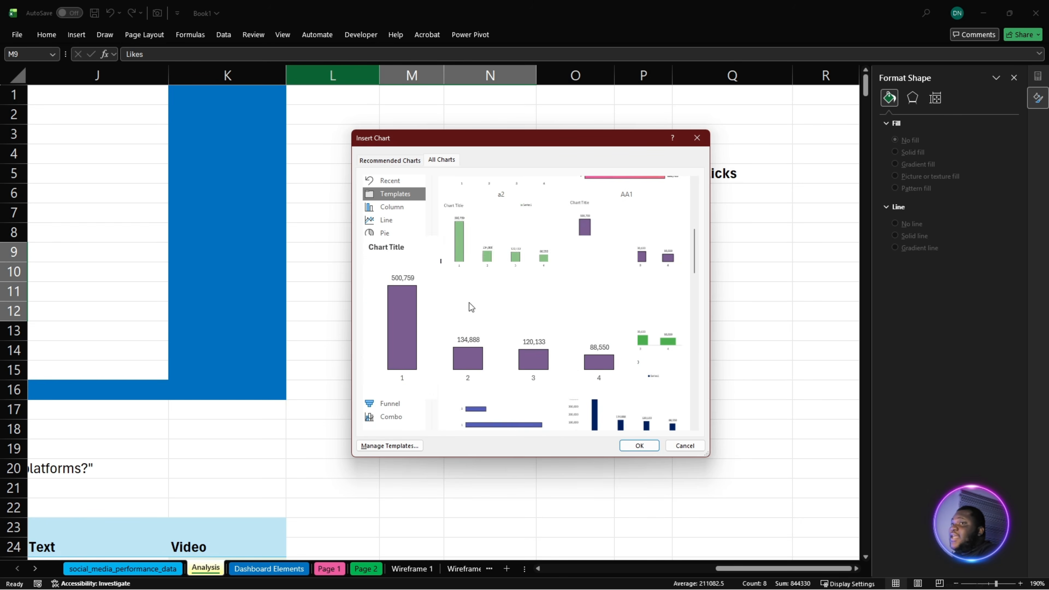
pyautogui.scroll(3, 577, 360)
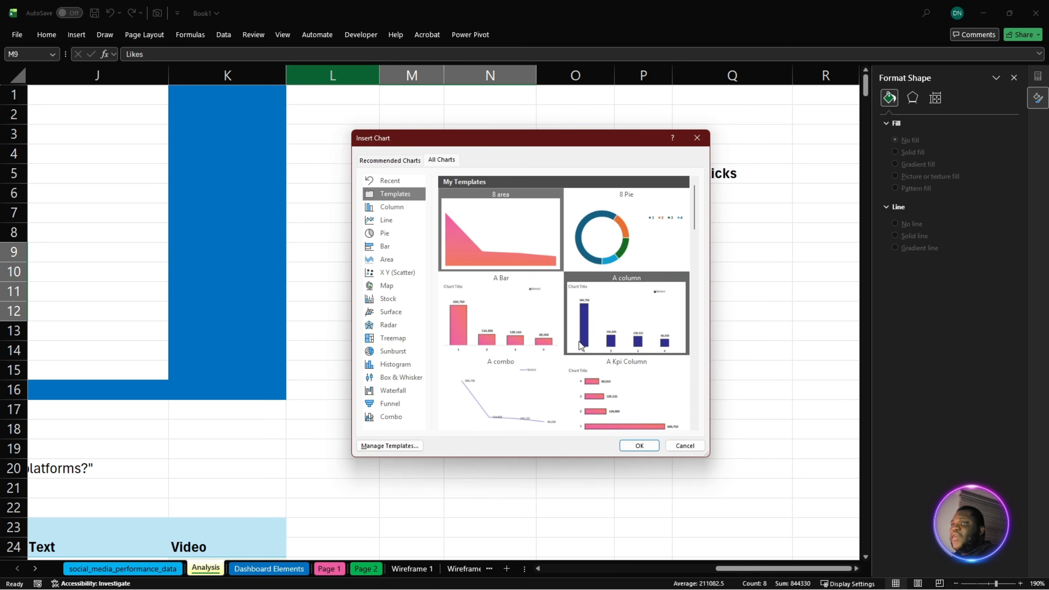
pyautogui.scroll(-3, 579, 342)
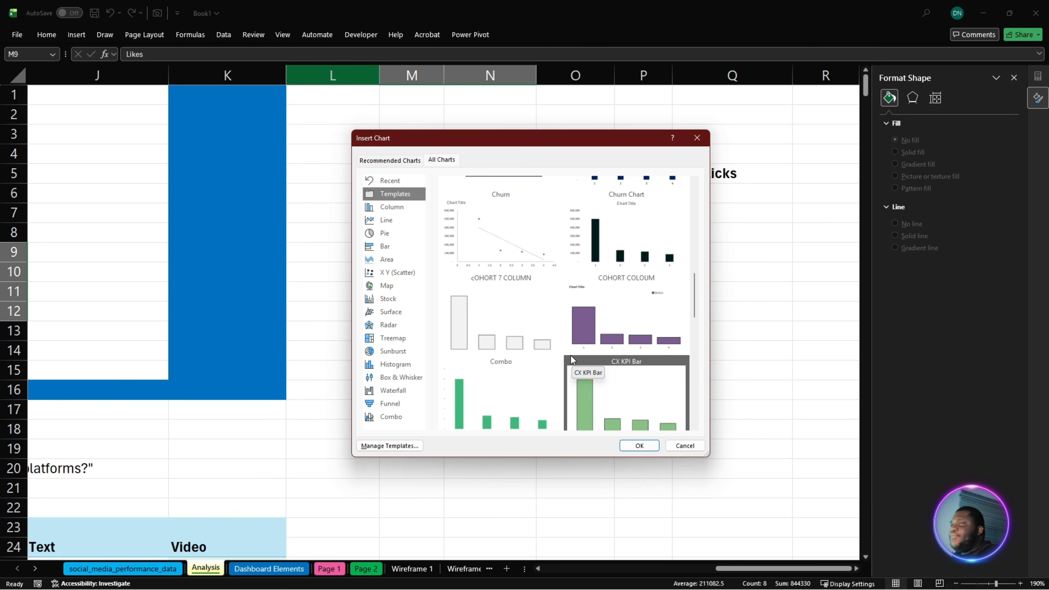
pyautogui.scroll(4, 562, 344)
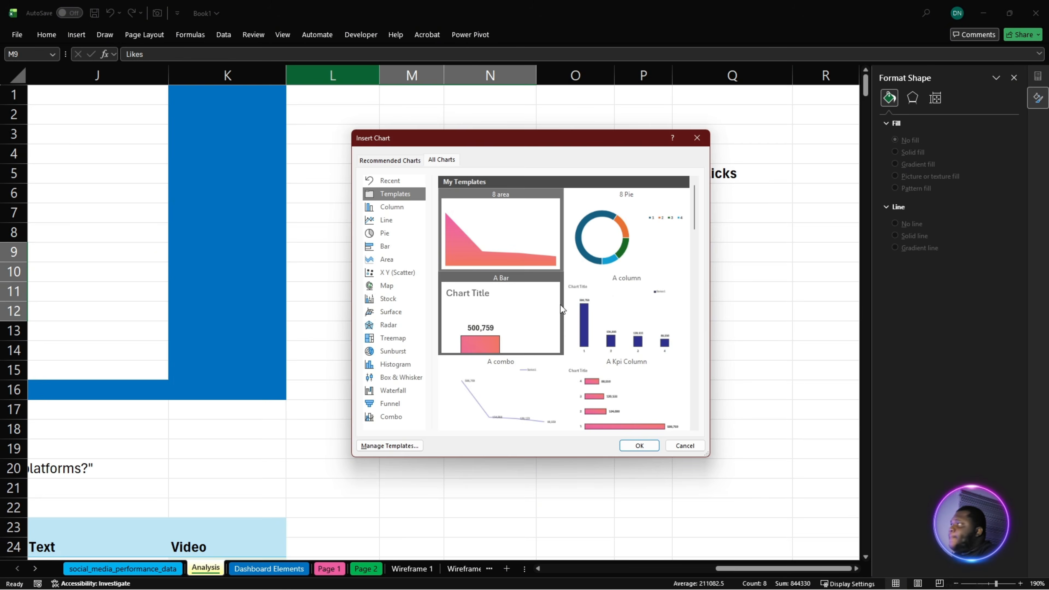
pyautogui.moveTo(508, 432)
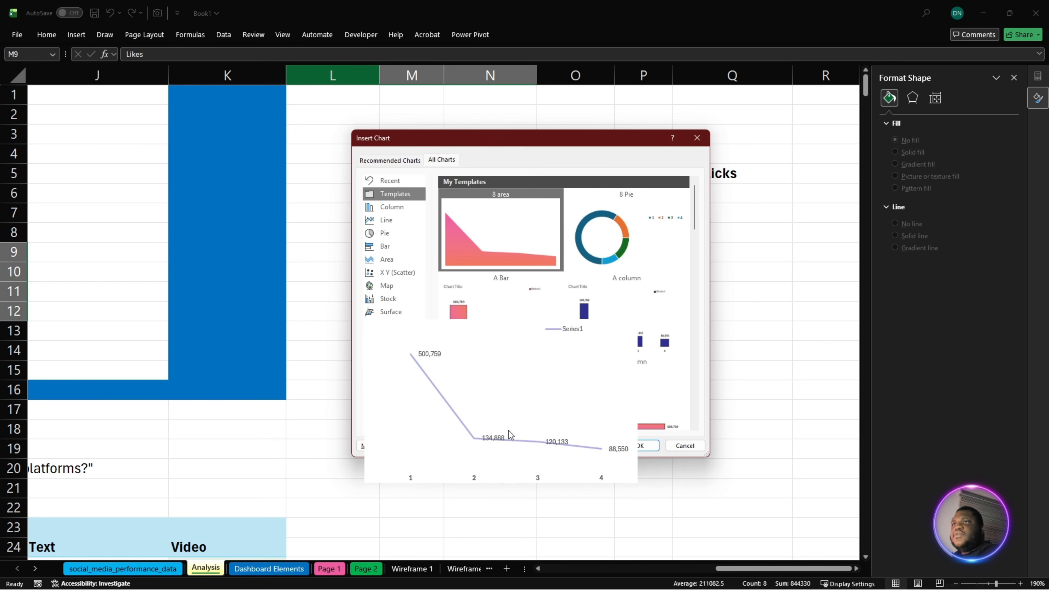
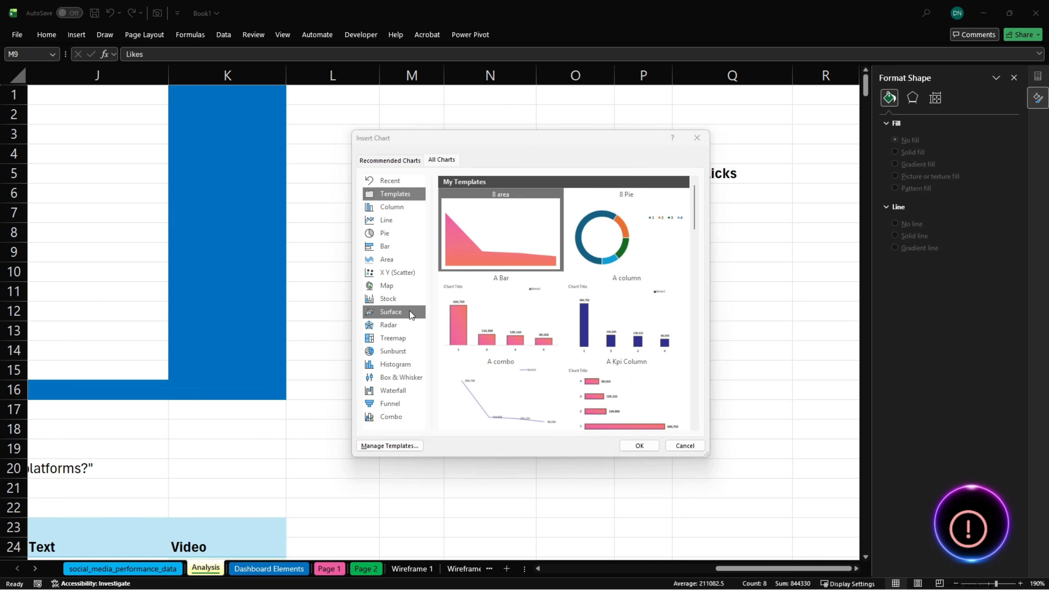
# - Insert a Doughnut chart of the Likes, Shares, Clicks and comments data and delete its chart title
pyautogui.click(389, 236)
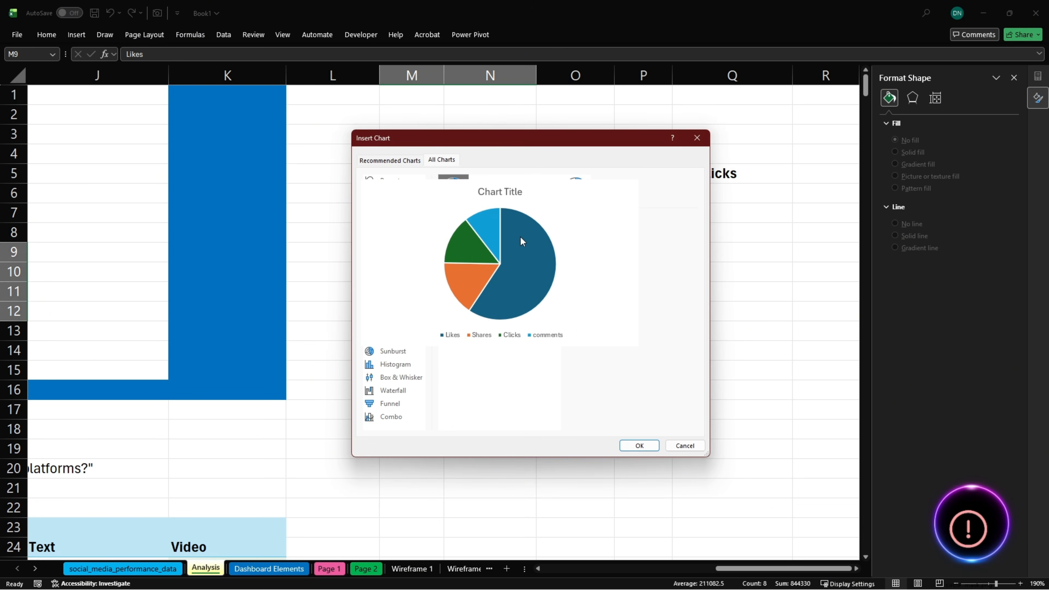
pyautogui.click(582, 199)
pyautogui.click(649, 444)
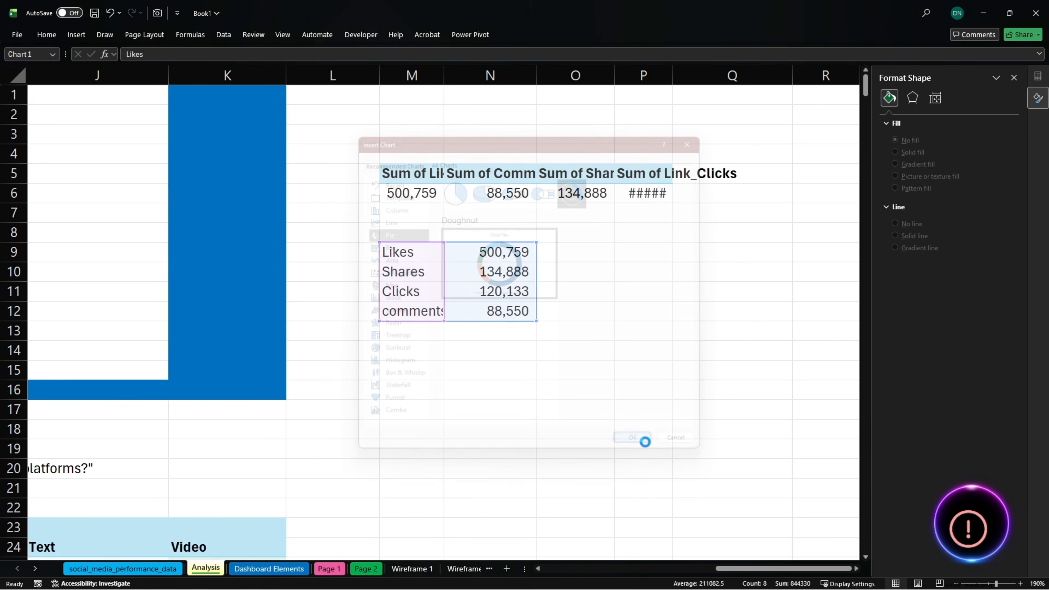
pyautogui.moveTo(579, 261); pyautogui.dragTo(681, 320)
pyautogui.click(545, 256)
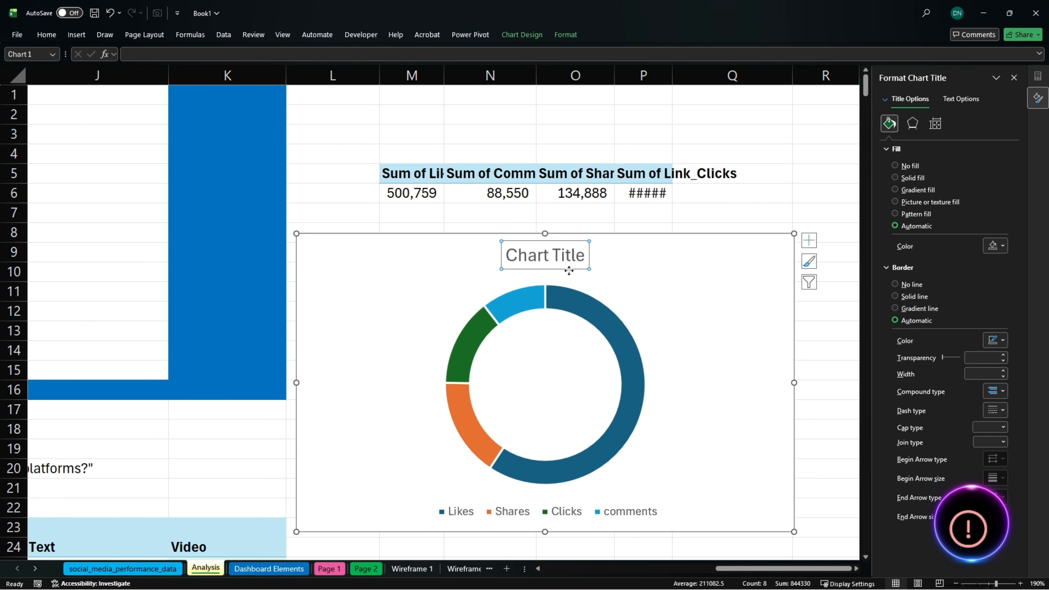
pyautogui.press('Delete')
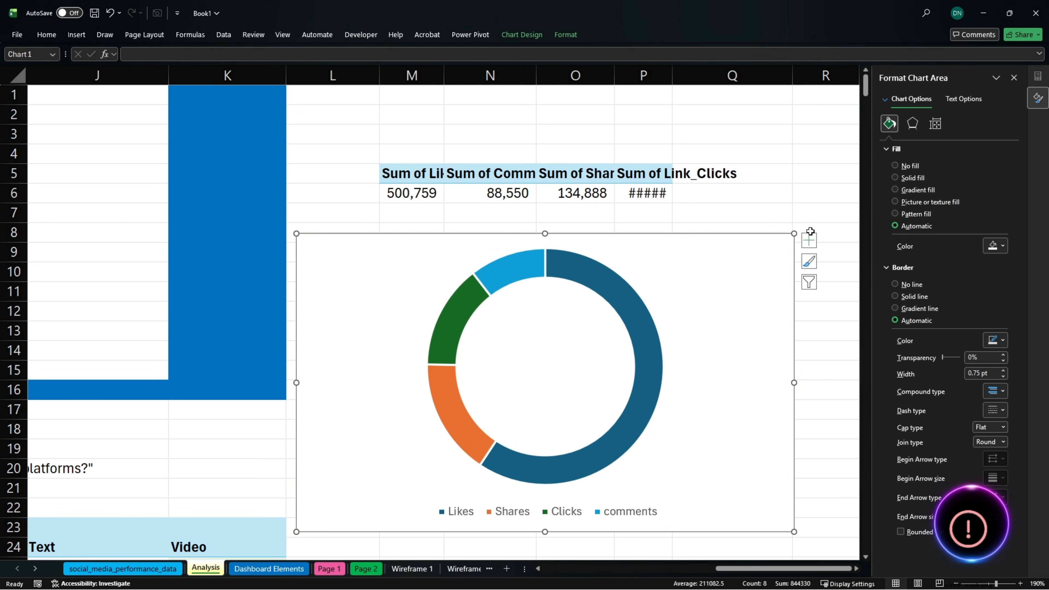
# - Format the doughnut chart's area with no border line and no fill
pyautogui.click(911, 284)
pyautogui.click(900, 176)
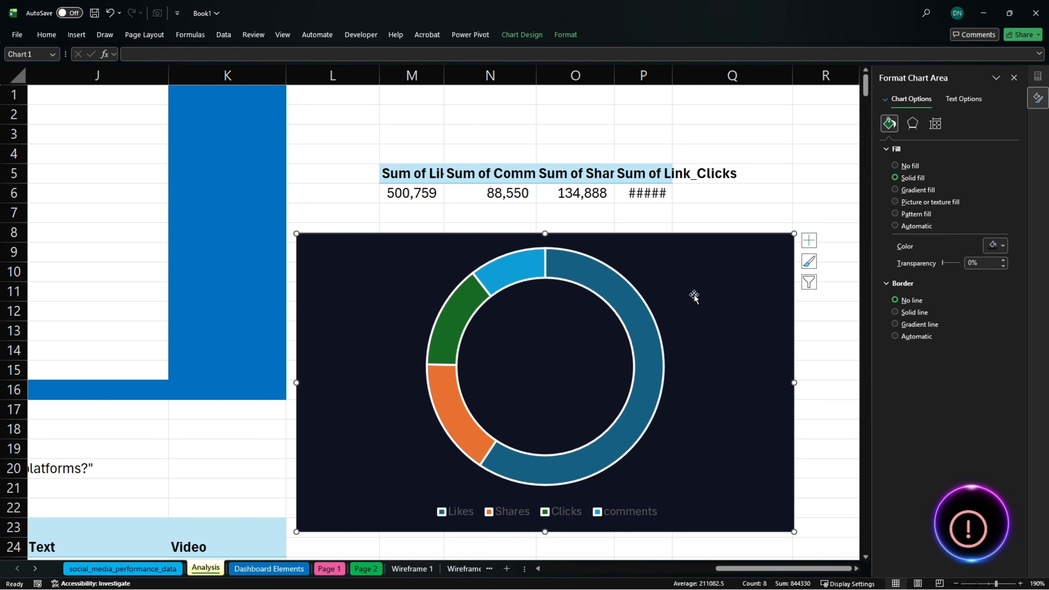
pyautogui.click(903, 166)
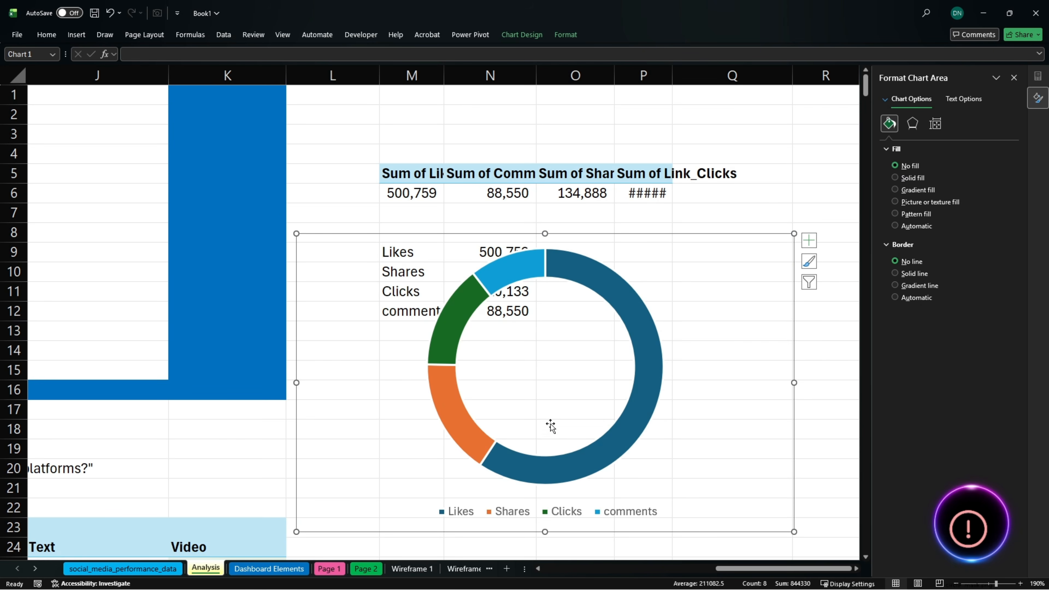
# - Separate the chart's parts by moving the legend to the chart's left side and the doughnut plot area to its right side
pyautogui.click(555, 513)
pyautogui.click(582, 382)
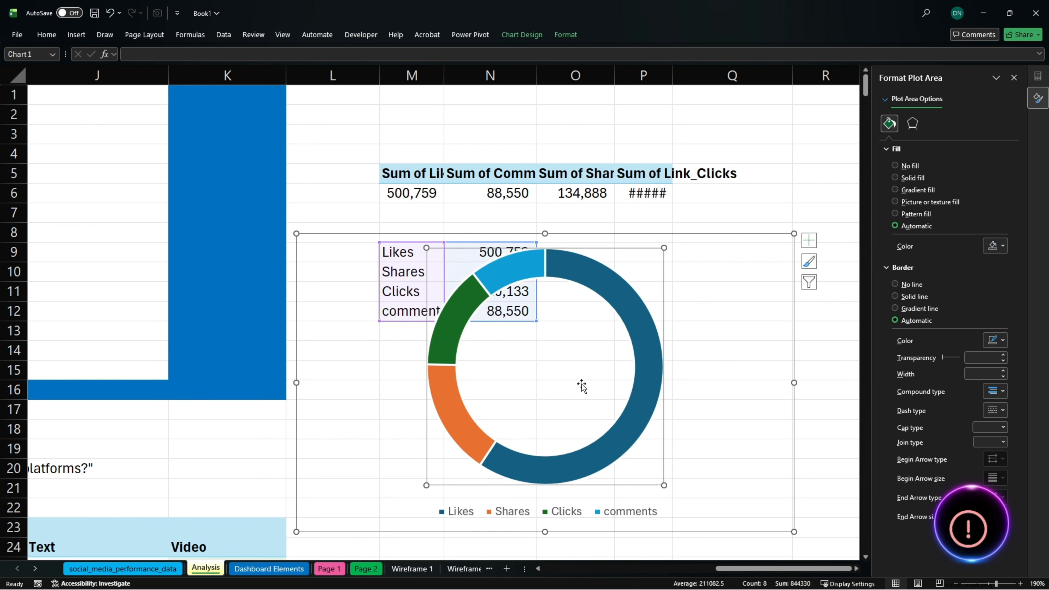
pyautogui.moveTo(428, 413); pyautogui.dragTo(539, 423)
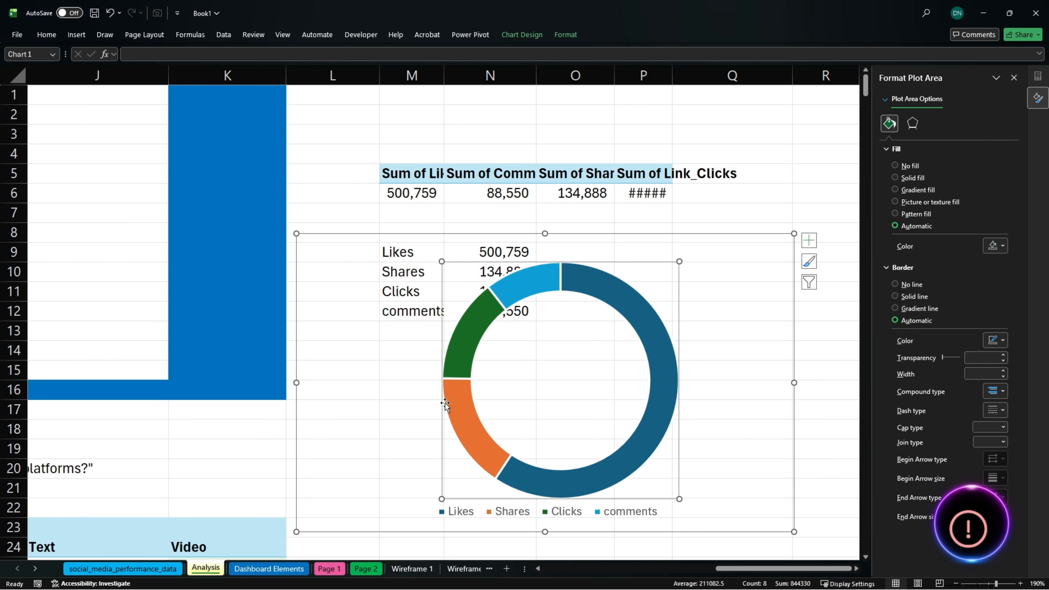
pyautogui.click(439, 398)
pyautogui.click(472, 518)
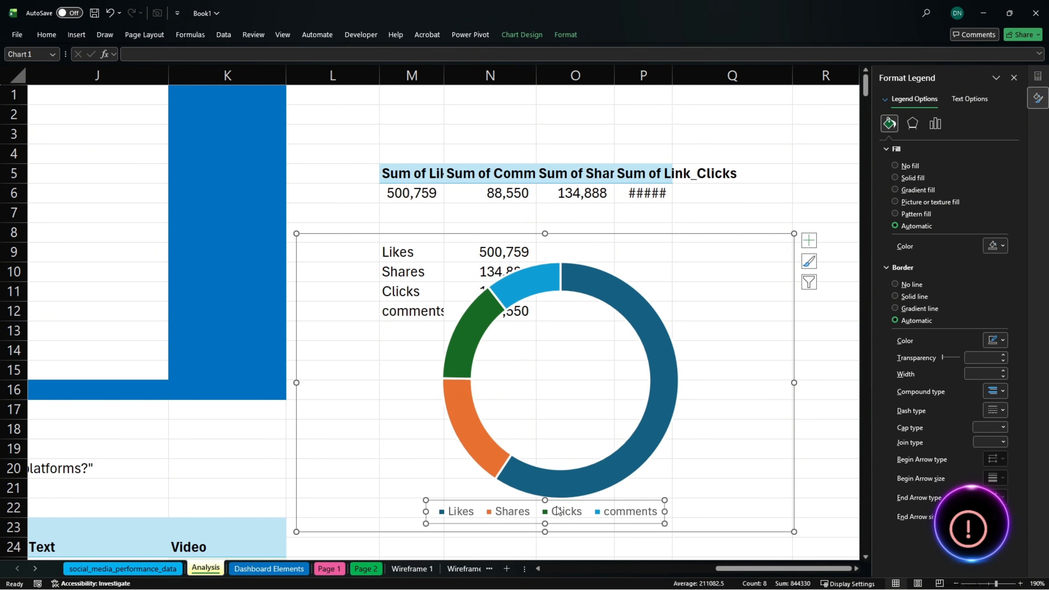
pyautogui.moveTo(505, 500); pyautogui.dragTo(357, 341)
pyautogui.click(581, 407)
pyautogui.moveTo(616, 279); pyautogui.dragTo(723, 271)
# - Reshape the legend into a tall, narrow box with entries stacked in one column, vertically centred beside the doughnut
pyautogui.click(442, 359)
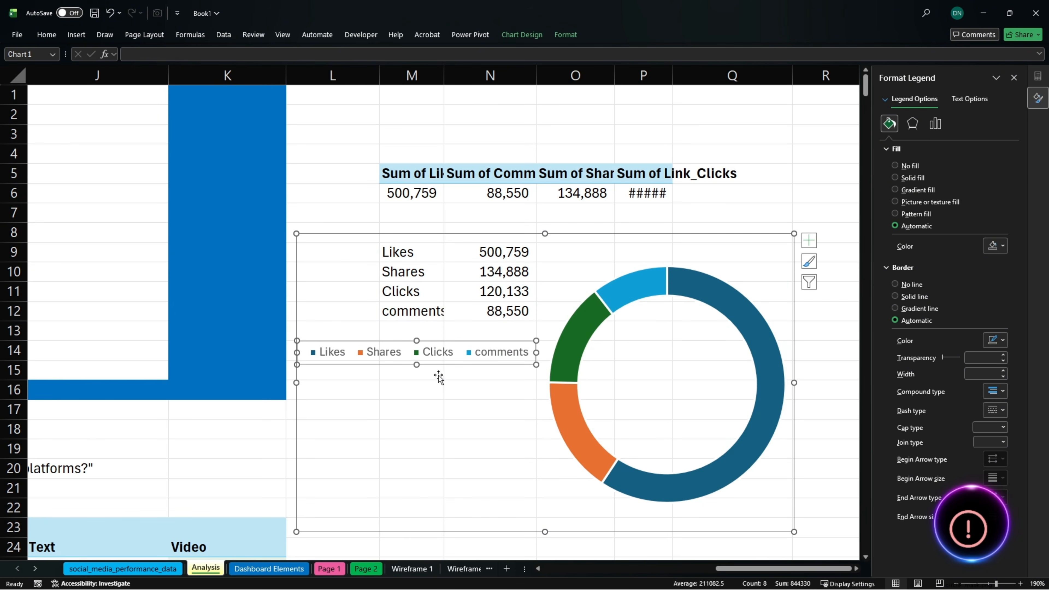
pyautogui.moveTo(417, 368); pyautogui.dragTo(417, 374)
pyautogui.moveTo(403, 470); pyautogui.dragTo(404, 470)
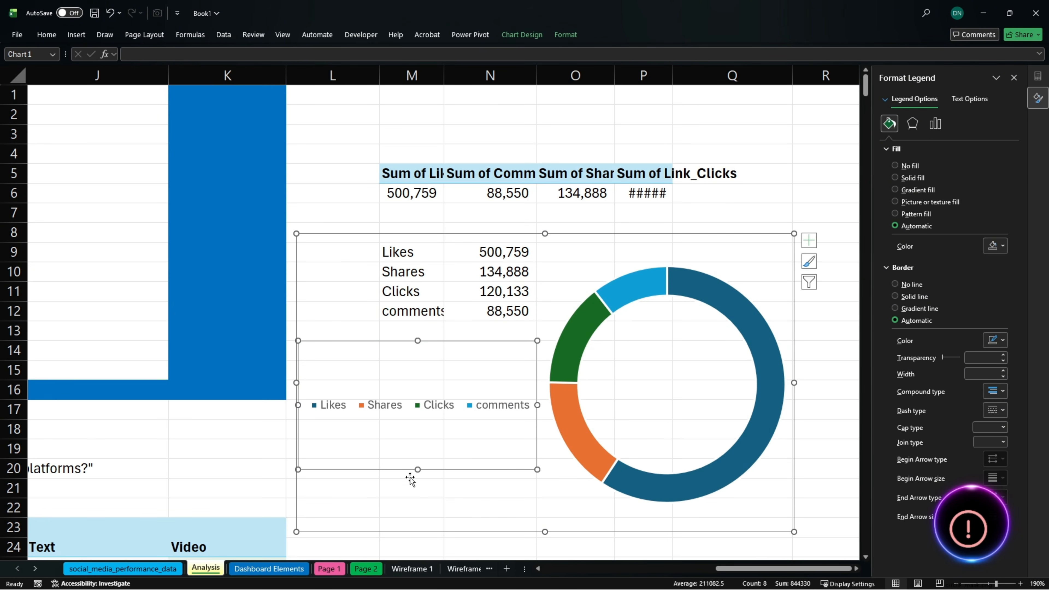
pyautogui.moveTo(538, 405); pyautogui.dragTo(393, 406)
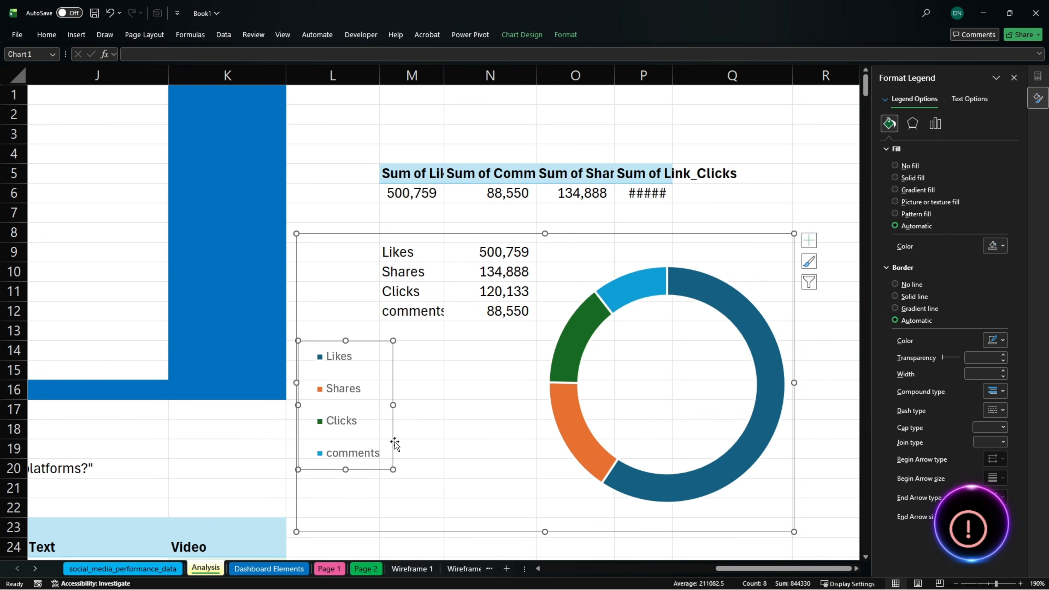
pyautogui.moveTo(343, 470); pyautogui.dragTo(342, 490)
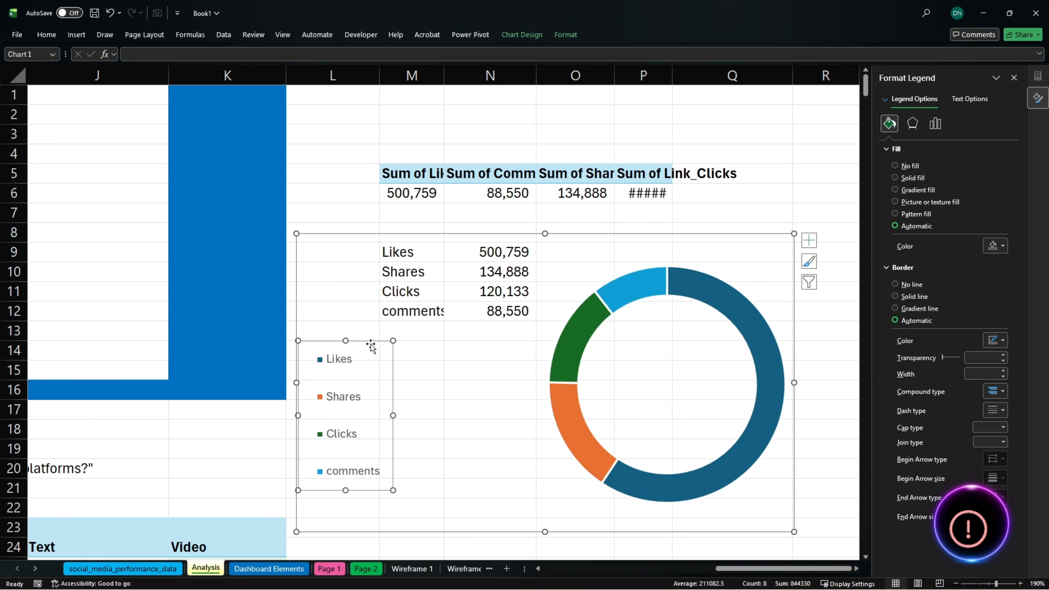
pyautogui.moveTo(369, 342); pyautogui.dragTo(371, 332)
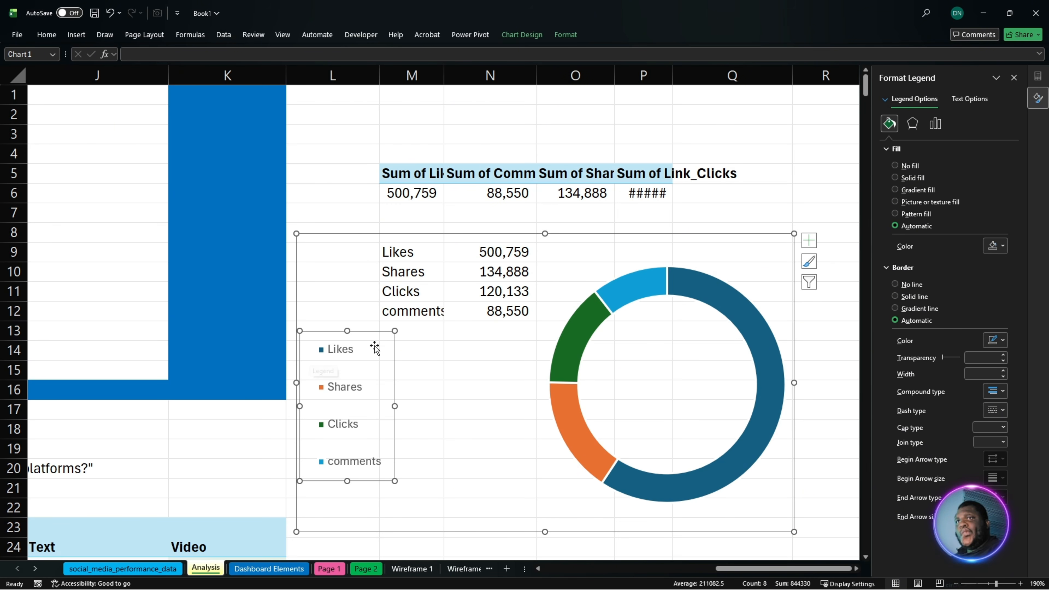
pyautogui.moveTo(363, 333); pyautogui.dragTo(361, 318)
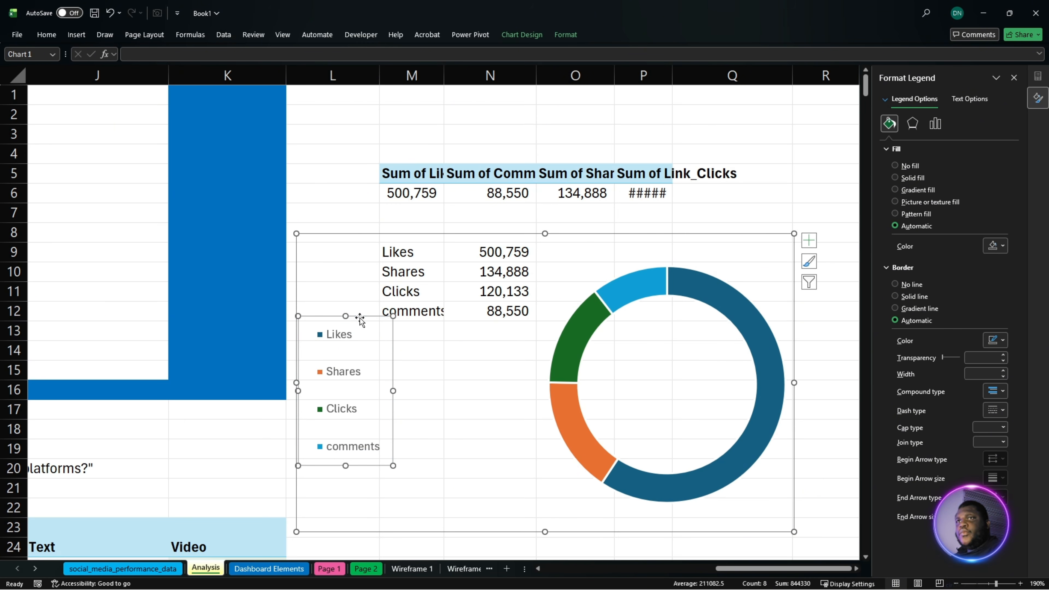
# - Cut the doughnut chart from the Analysis sheet and paste it onto the Page 1 sheet
pyautogui.click(506, 248)
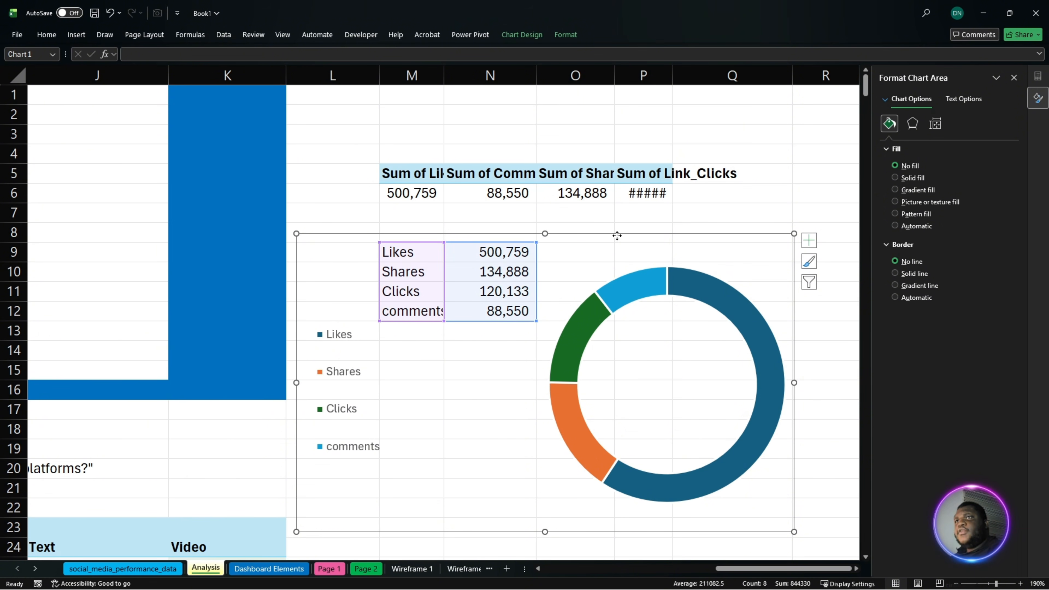
pyautogui.click(695, 234)
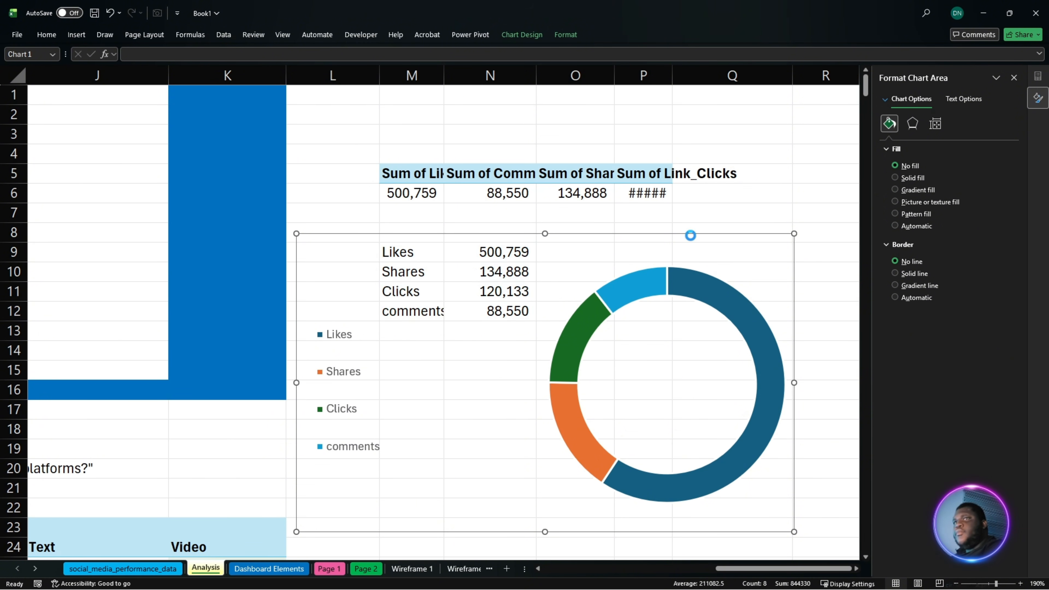
pyautogui.press('Delete')
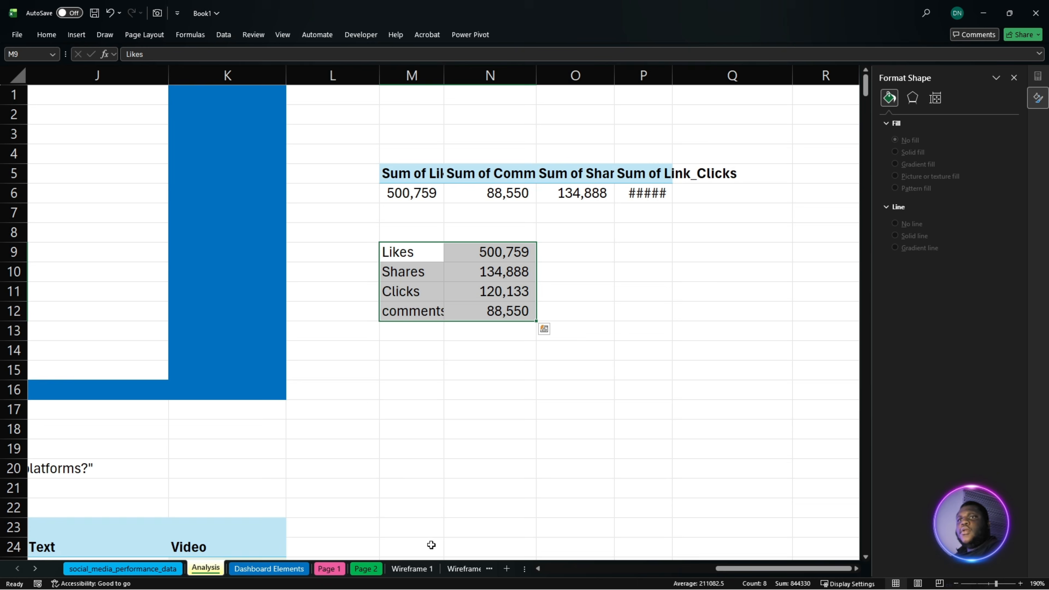
pyautogui.click(340, 570)
pyautogui.hotkey('ctrl', 'v')
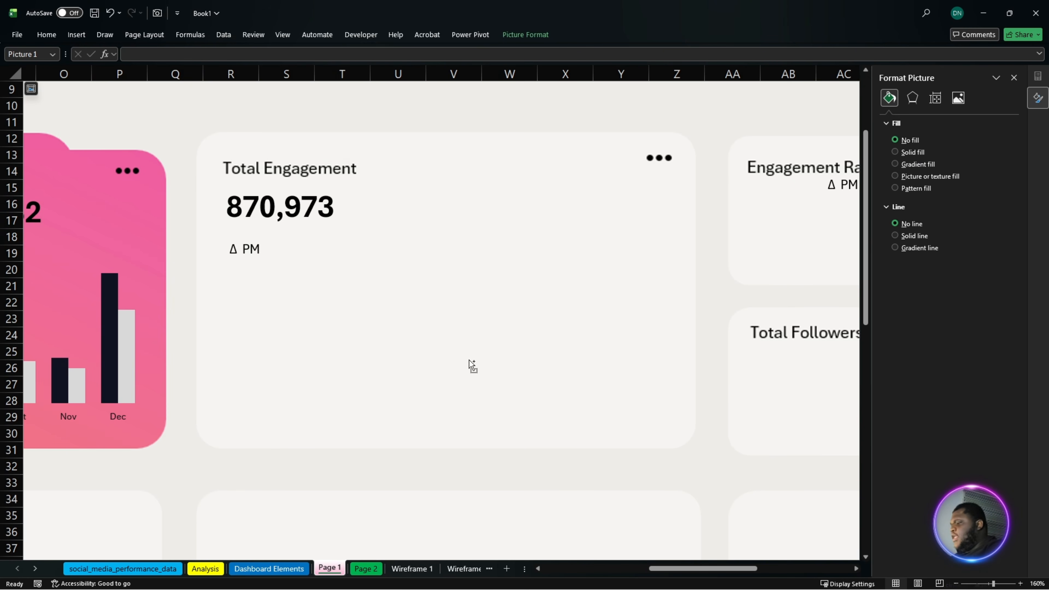
pyautogui.click(470, 362)
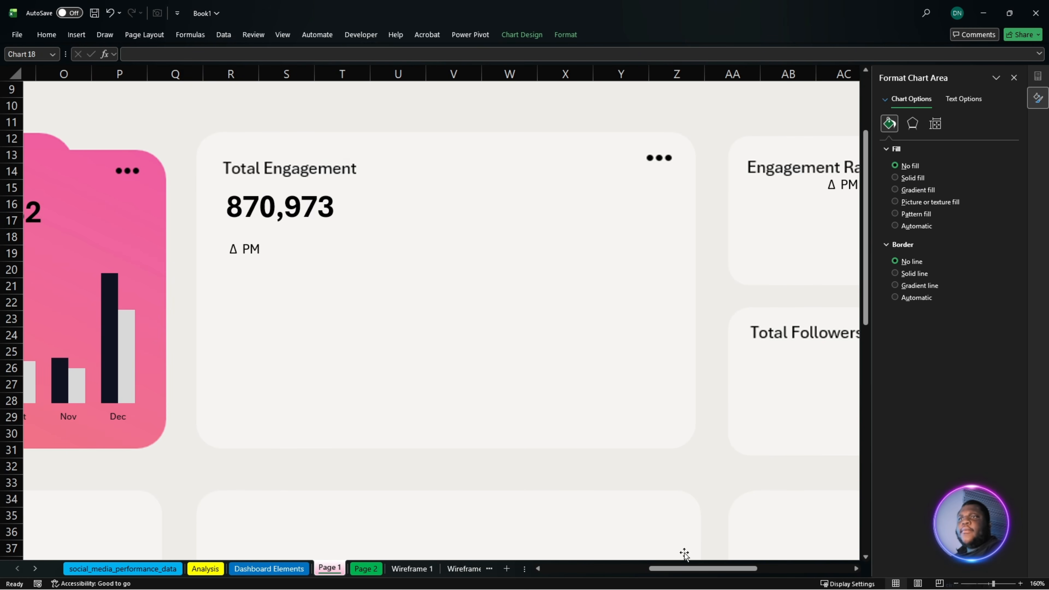
# - Move the pasted doughnut chart into the Total Engagement card and widen it to span the card
pyautogui.moveTo(683, 569); pyautogui.dragTo(576, 568)
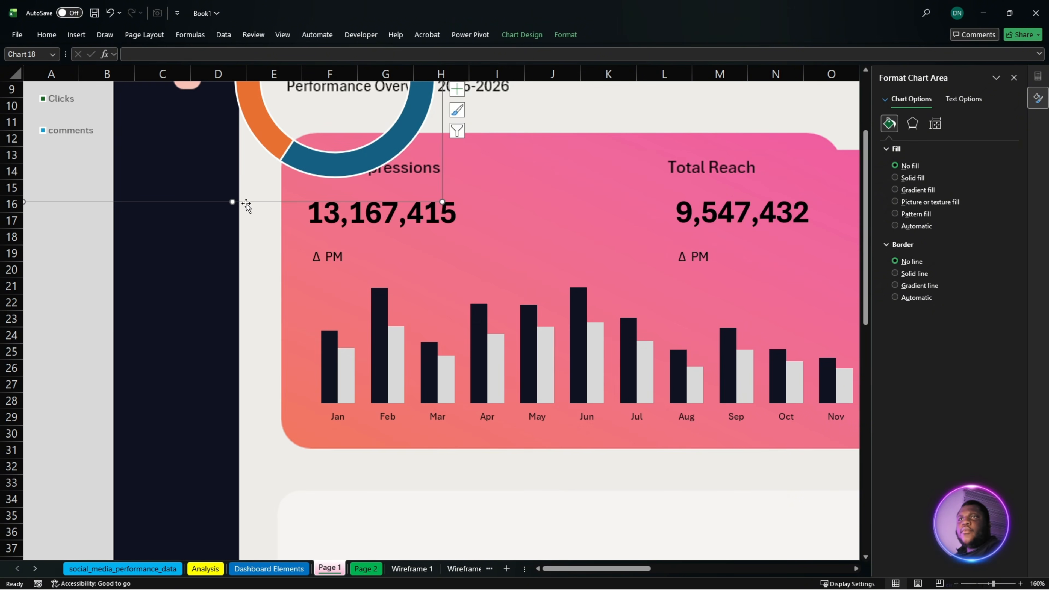
pyautogui.moveTo(248, 203); pyautogui.dragTo(738, 426)
pyautogui.moveTo(643, 570); pyautogui.dragTo(731, 569)
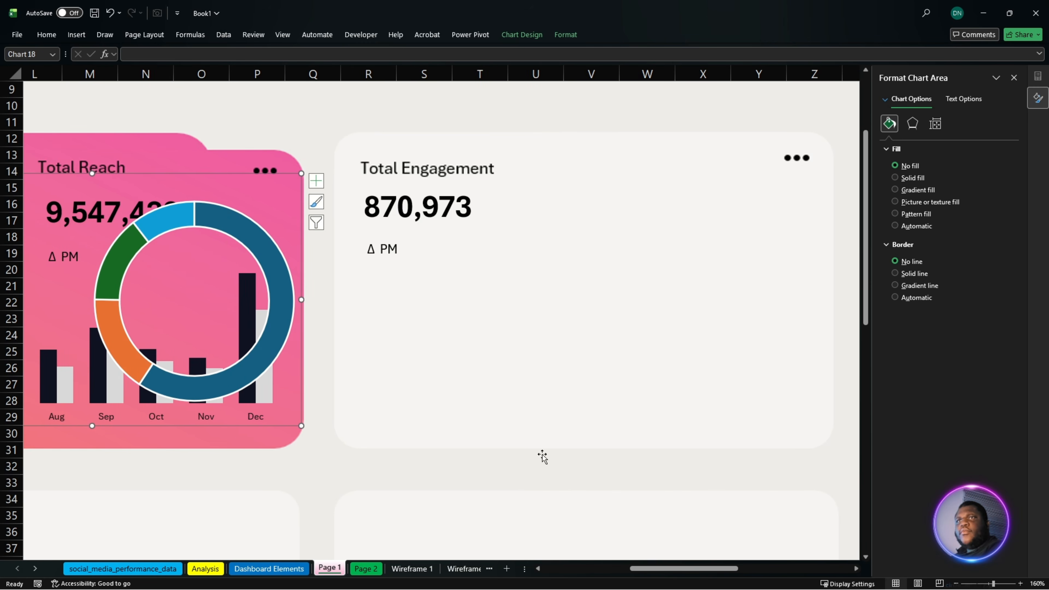
pyautogui.moveTo(186, 172)
pyautogui.mouseDown()
pyautogui.moveTo(618, 194)
pyautogui.moveTo(678, 188)
pyautogui.moveTo(654, 199)
pyautogui.mouseUp()
pyautogui.moveTo(768, 324); pyautogui.dragTo(820, 324)
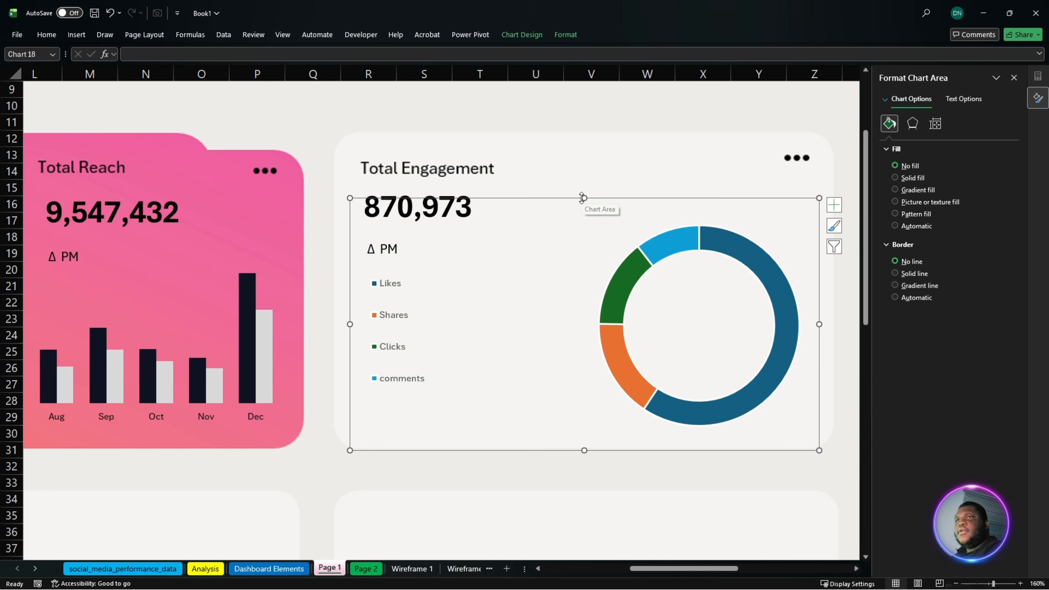
# - Enlarge the doughnut plot area up to the top of the chart frame in the Total Engagement card
pyautogui.click(693, 316)
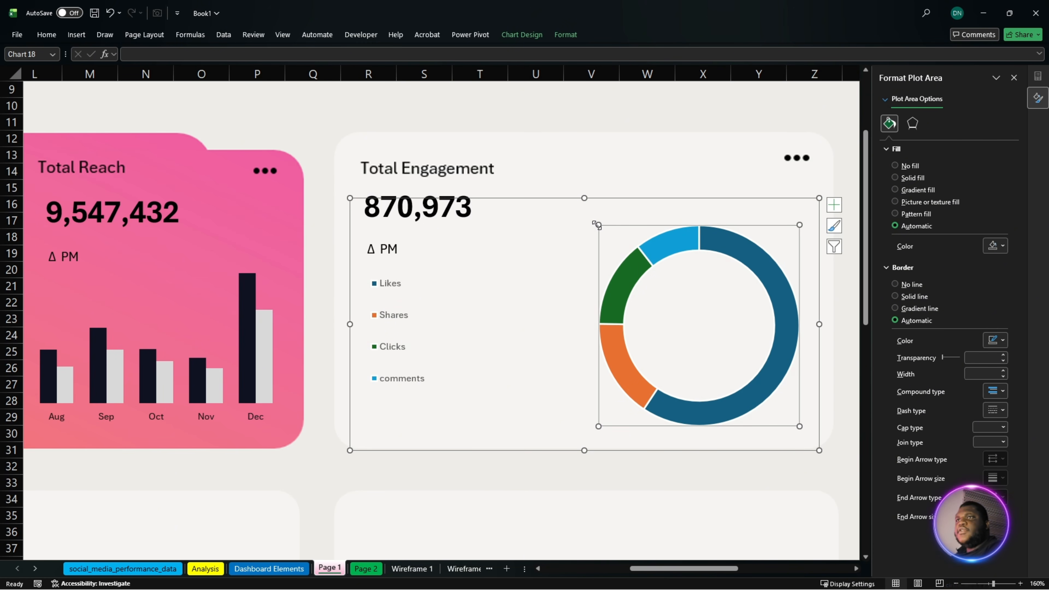
pyautogui.moveTo(598, 225); pyautogui.dragTo(571, 227)
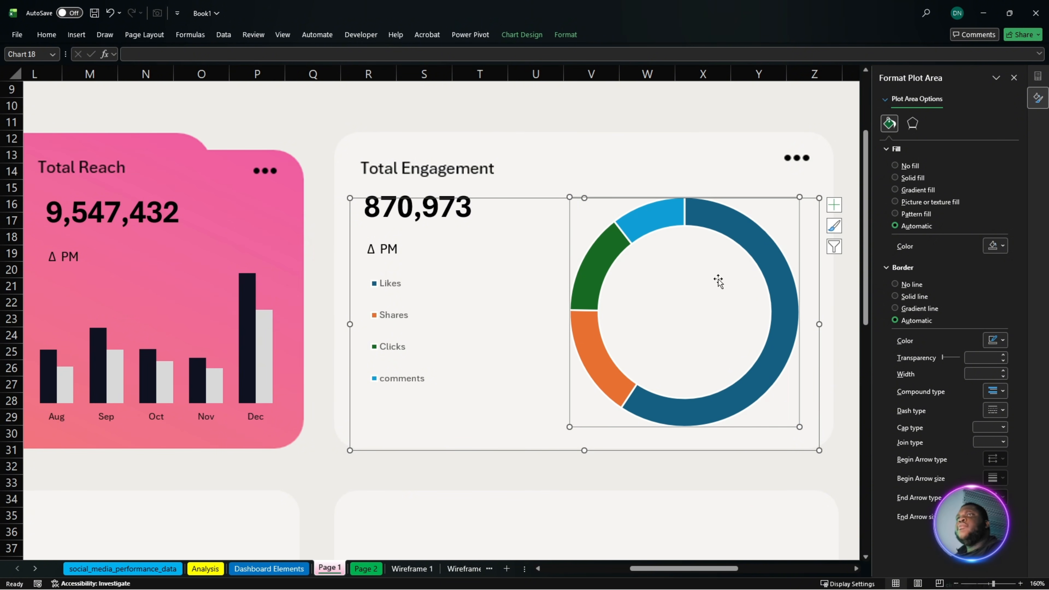
pyautogui.click(570, 177)
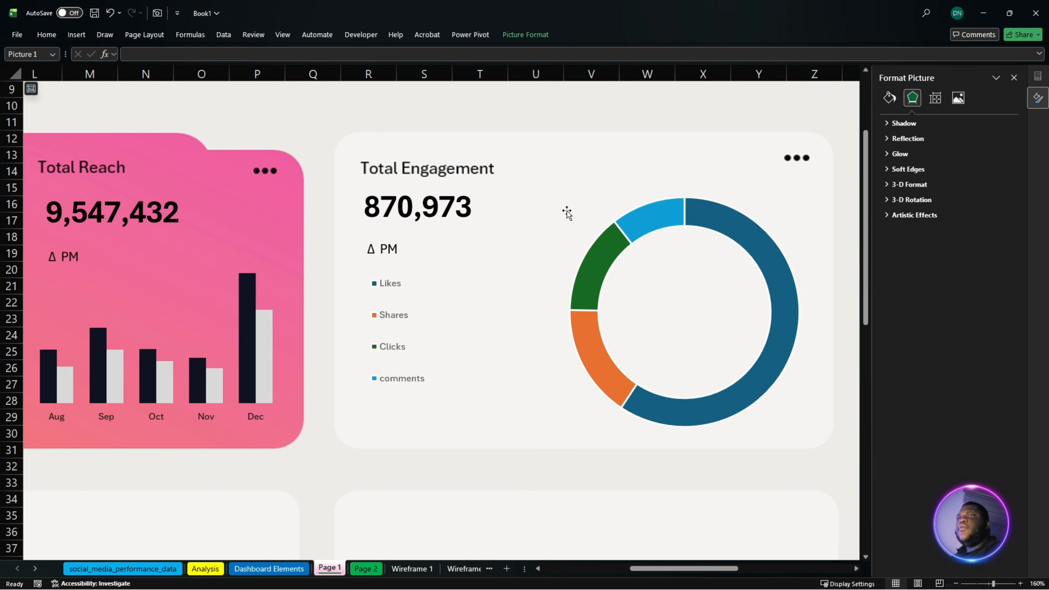
# - Narrow the doughnut chart's legend so its entries sit closer to the card's left edge
pyautogui.click(389, 328)
pyautogui.click(391, 290)
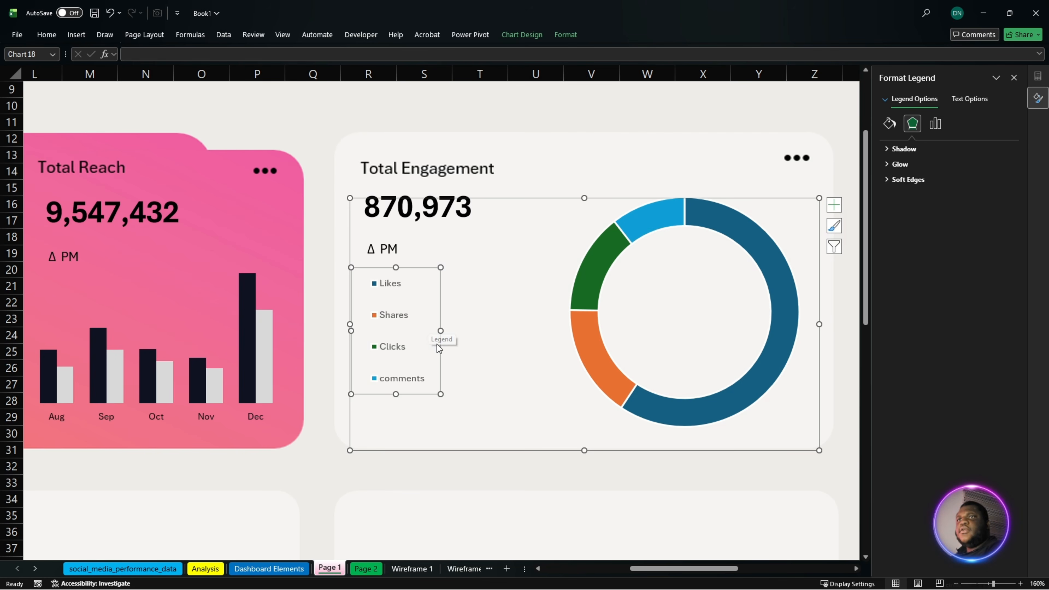
pyautogui.moveTo(441, 330); pyautogui.dragTo(415, 329)
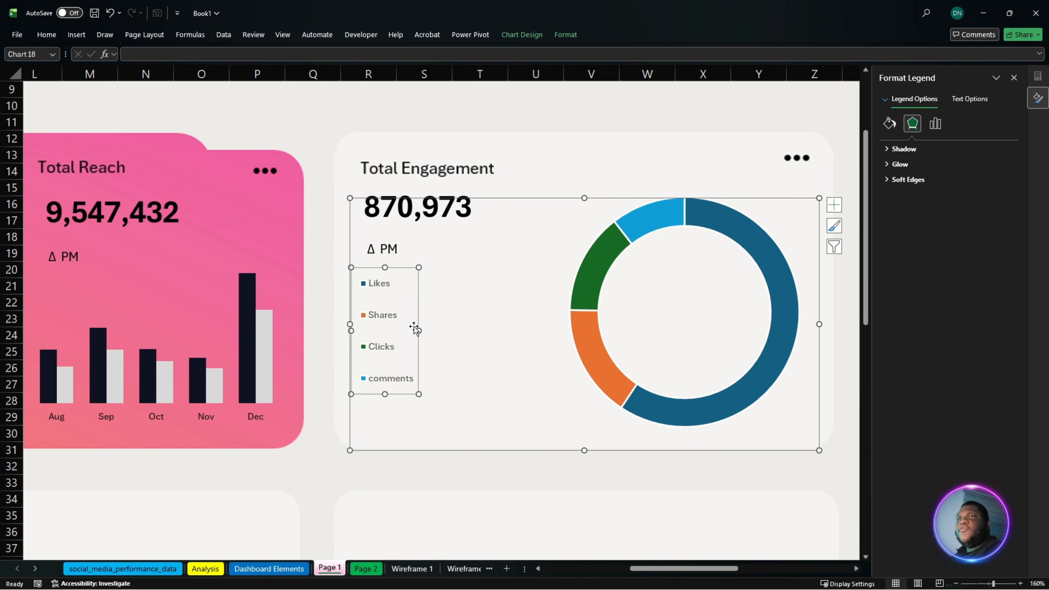
pyautogui.click(677, 325)
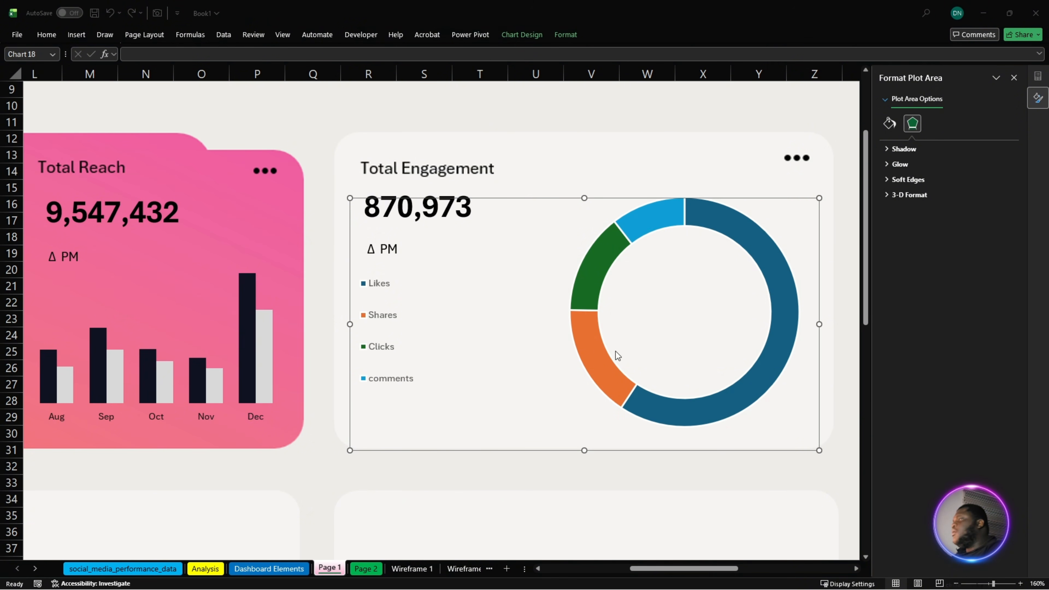
# - Fill the Likes slice of the doughnut with the recently used pink
pyautogui.click(707, 413)
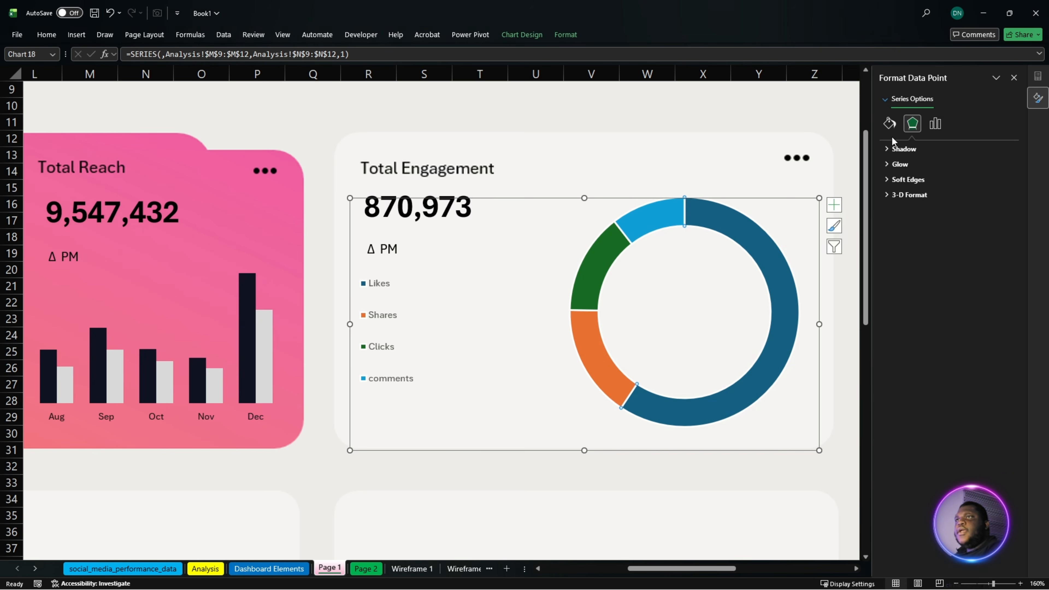
pyautogui.click(890, 123)
pyautogui.click(995, 259)
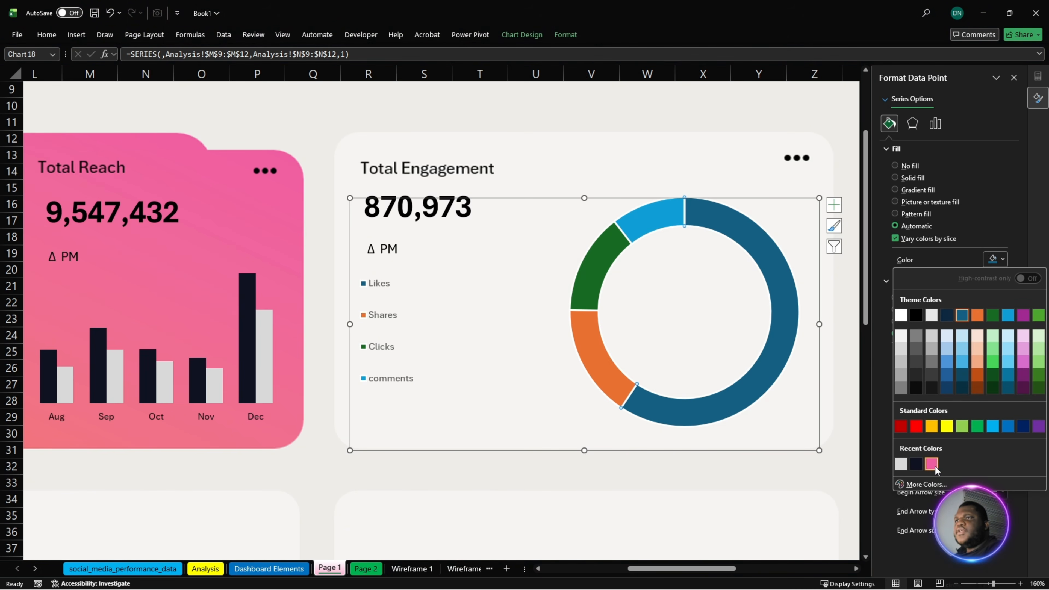
pyautogui.click(933, 465)
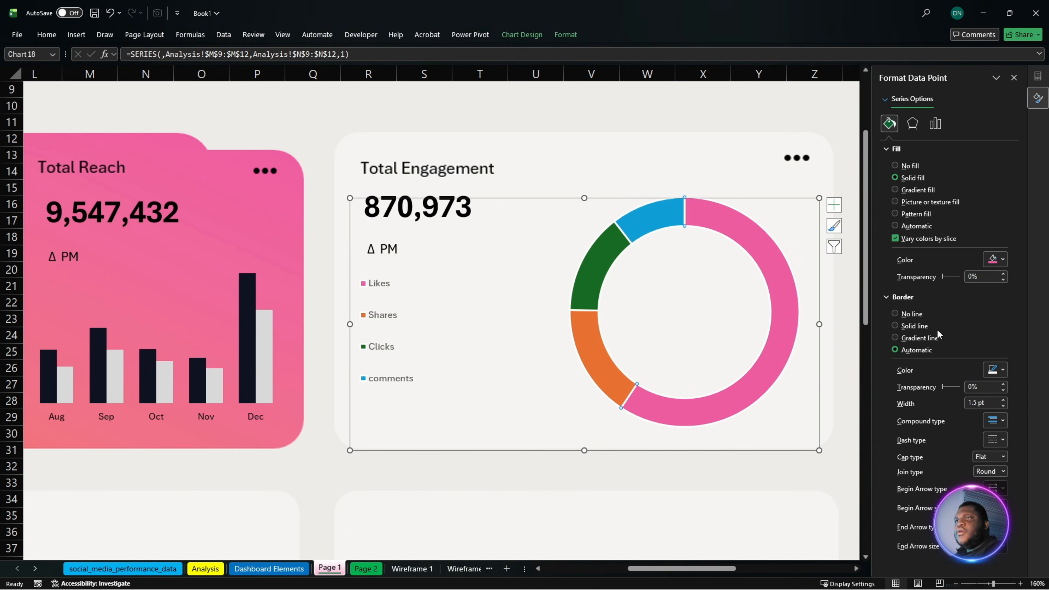
# - Give the Likes slice a solid border in the same pink and increase its width to 4 pt
pyautogui.click(996, 369)
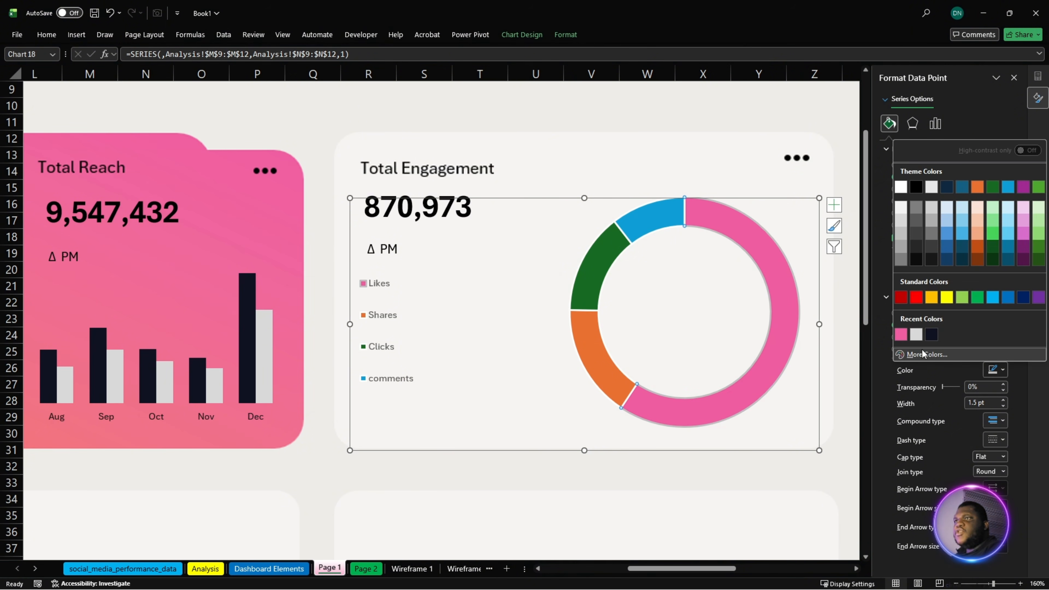
pyautogui.click(903, 336)
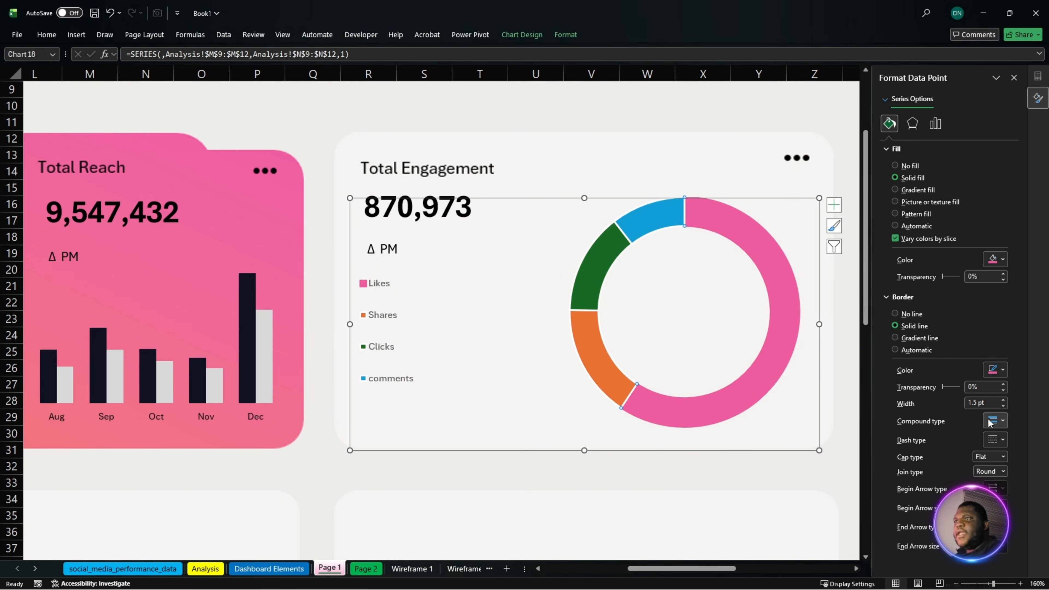
pyautogui.click(1003, 400)
pyautogui.click(1003, 400)
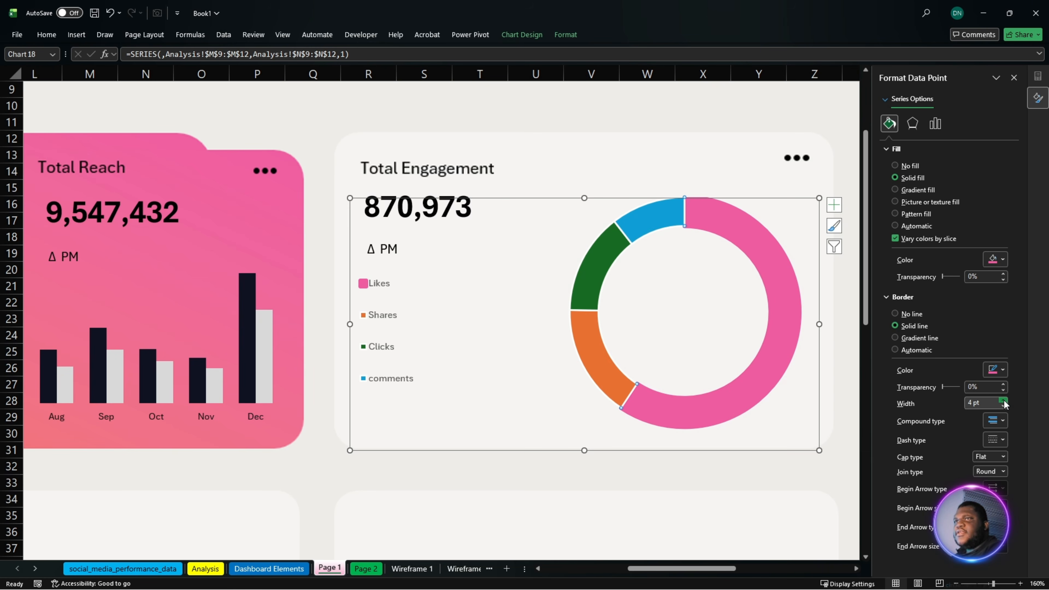
# - Increase the border width of the doughnut's Likes slice to 8 pt
pyautogui.click(1004, 400)
pyautogui.click(1003, 400)
pyautogui.click(1003, 400)
pyautogui.click(1004, 400)
pyautogui.click(1003, 399)
pyautogui.click(1004, 400)
pyautogui.click(1004, 399)
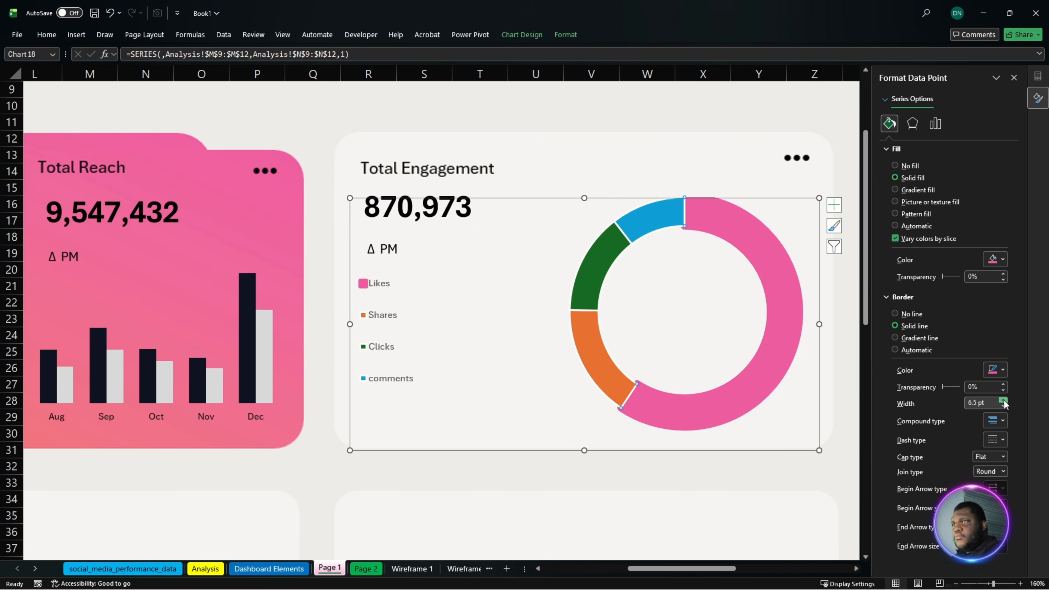
pyautogui.click(1004, 400)
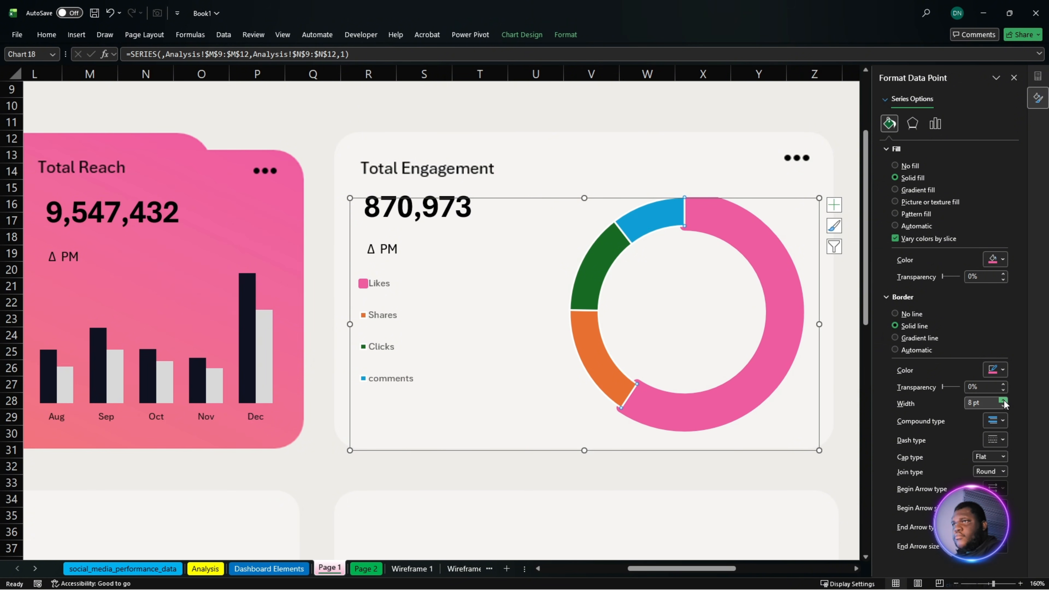
# - Move the doughnut plot area slightly down and centre it vertically within the chart frame
pyautogui.click(679, 319)
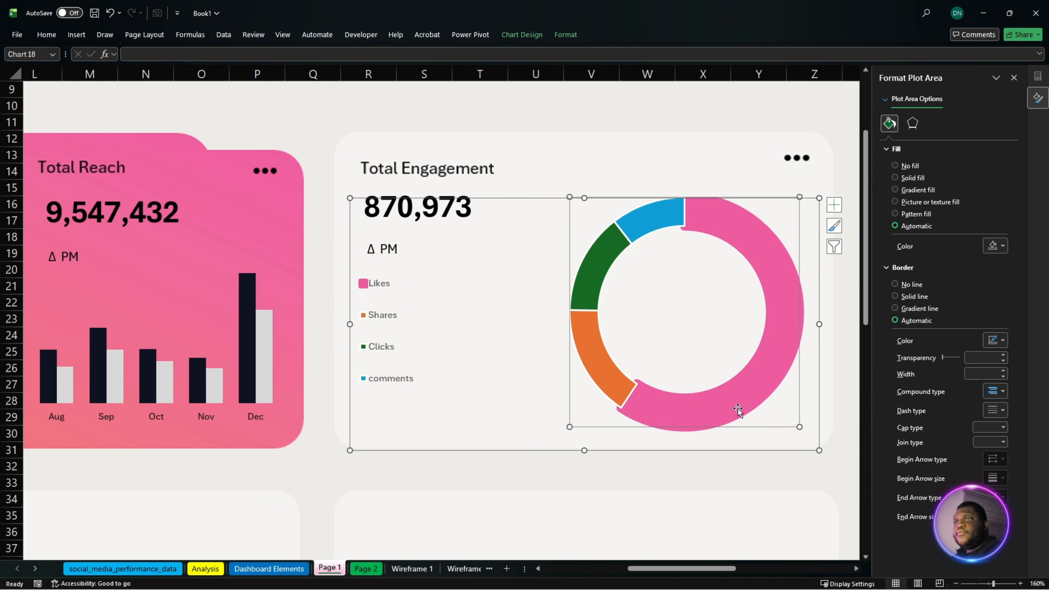
pyautogui.moveTo(743, 429); pyautogui.dragTo(741, 447)
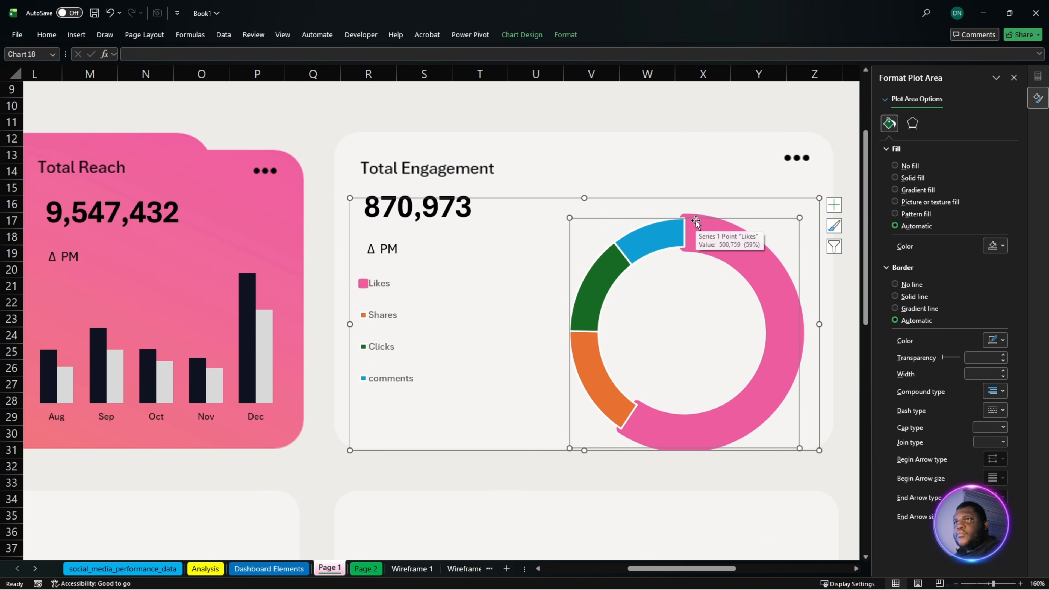
pyautogui.moveTo(696, 217); pyautogui.dragTo(699, 208)
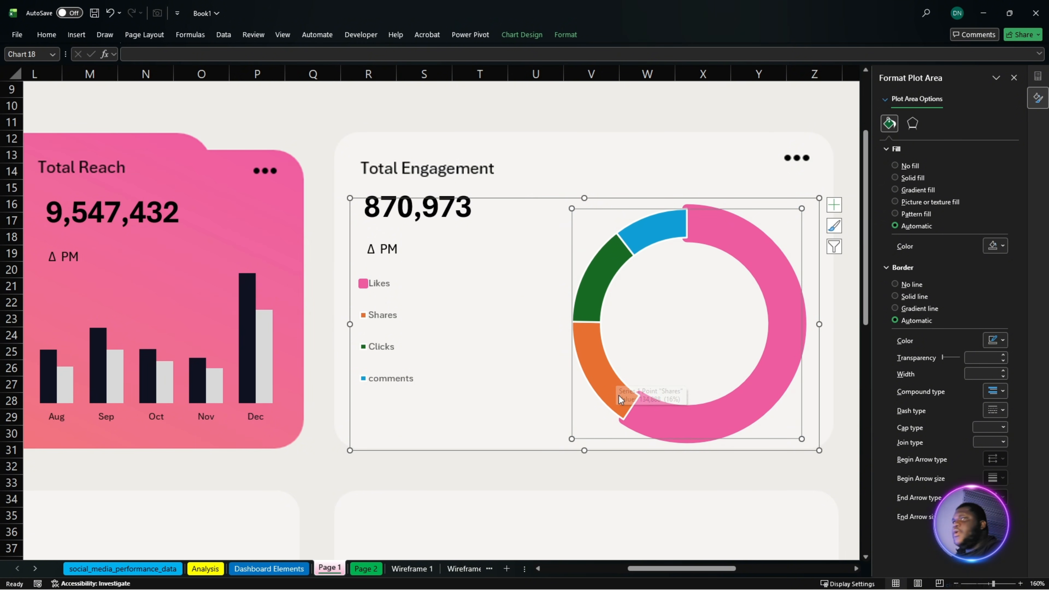
# - Fill the doughnut's Shares slice with the copied coral hex code as a custom colour
pyautogui.click(616, 377)
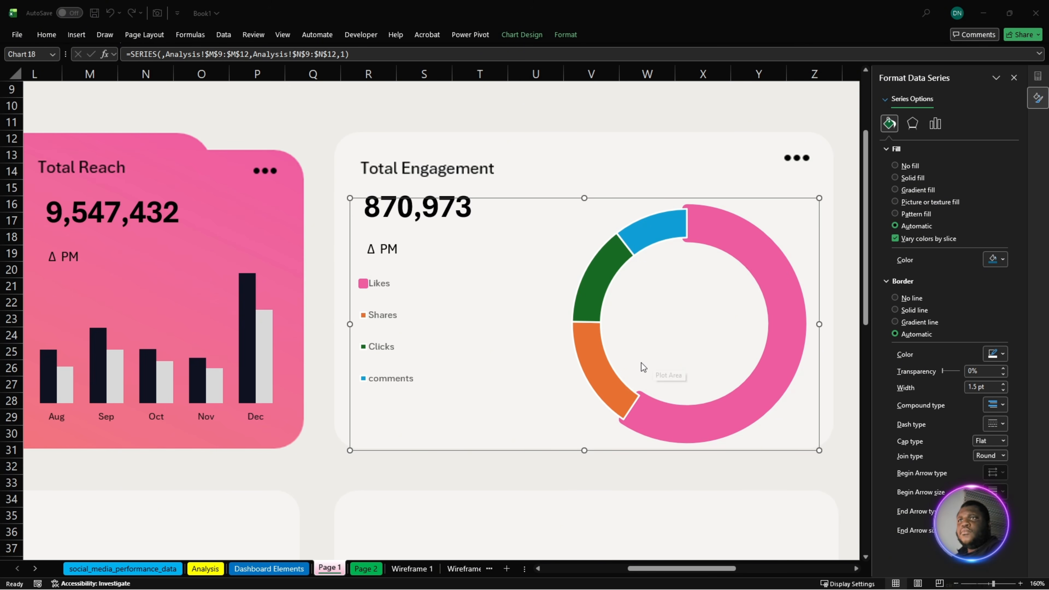
pyautogui.click(611, 376)
pyautogui.click(610, 377)
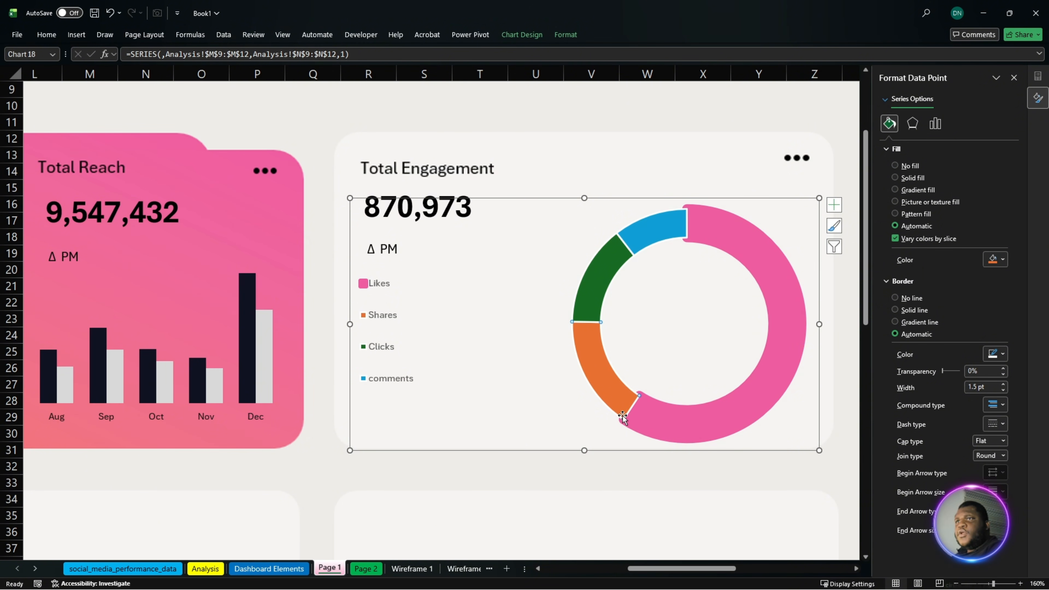
pyautogui.click(990, 261)
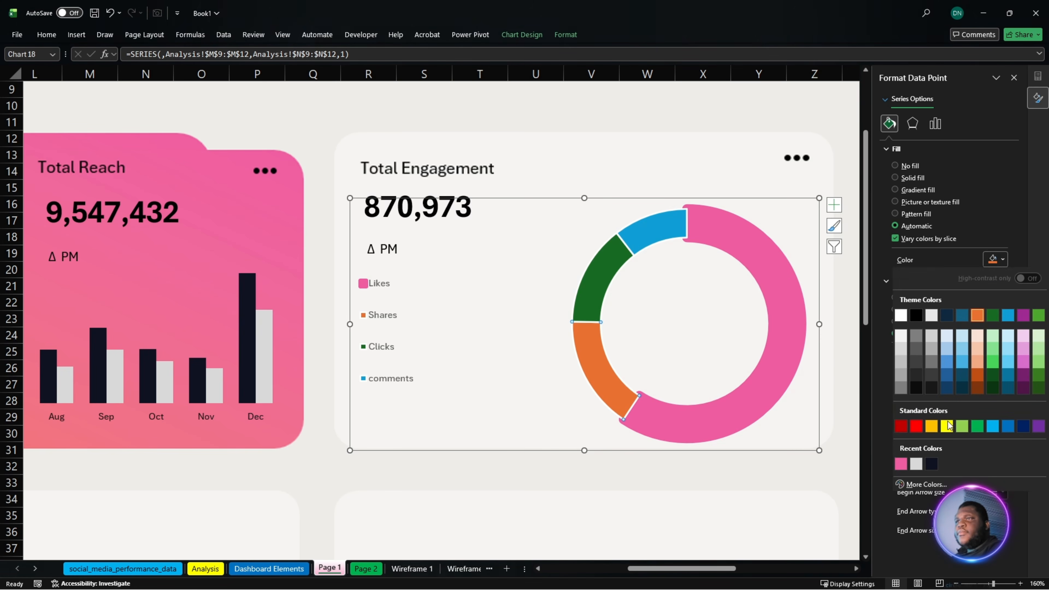
pyautogui.click(929, 483)
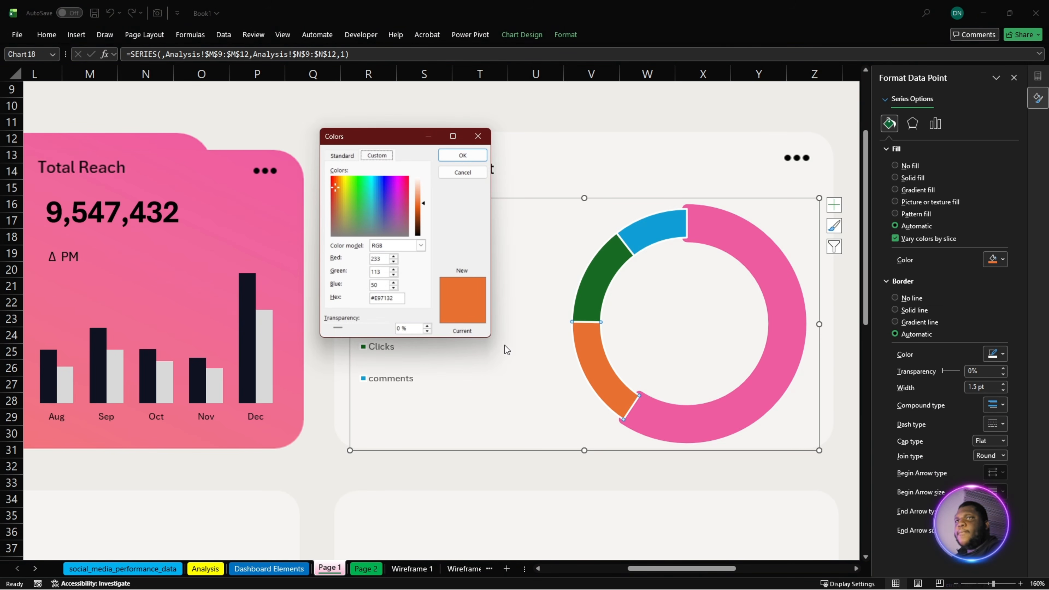
pyautogui.click(390, 298)
pyautogui.doubleClick(390, 298)
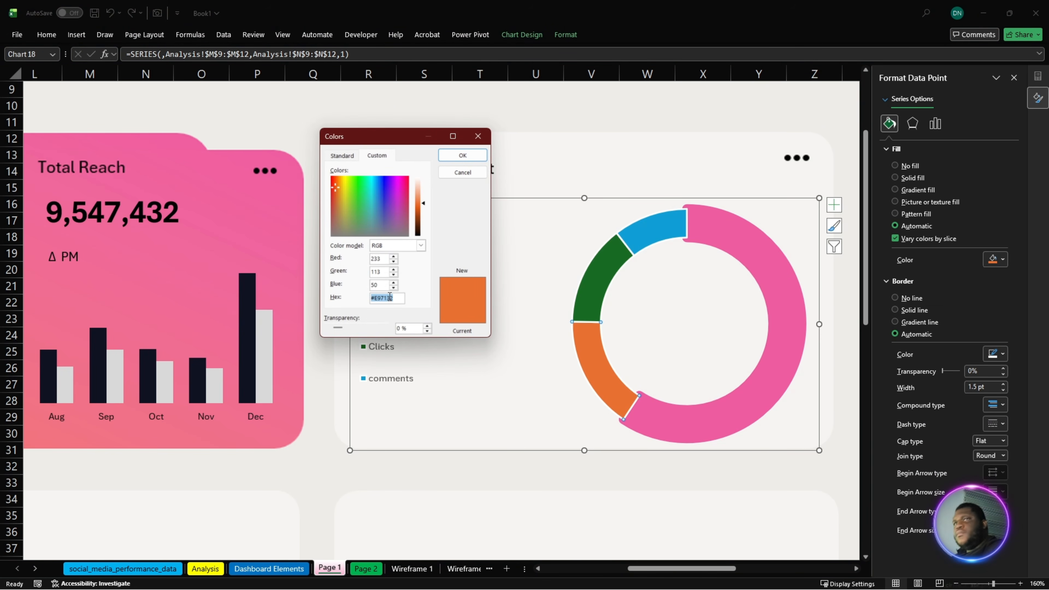
pyautogui.write('#F2765D')
pyautogui.click(460, 160)
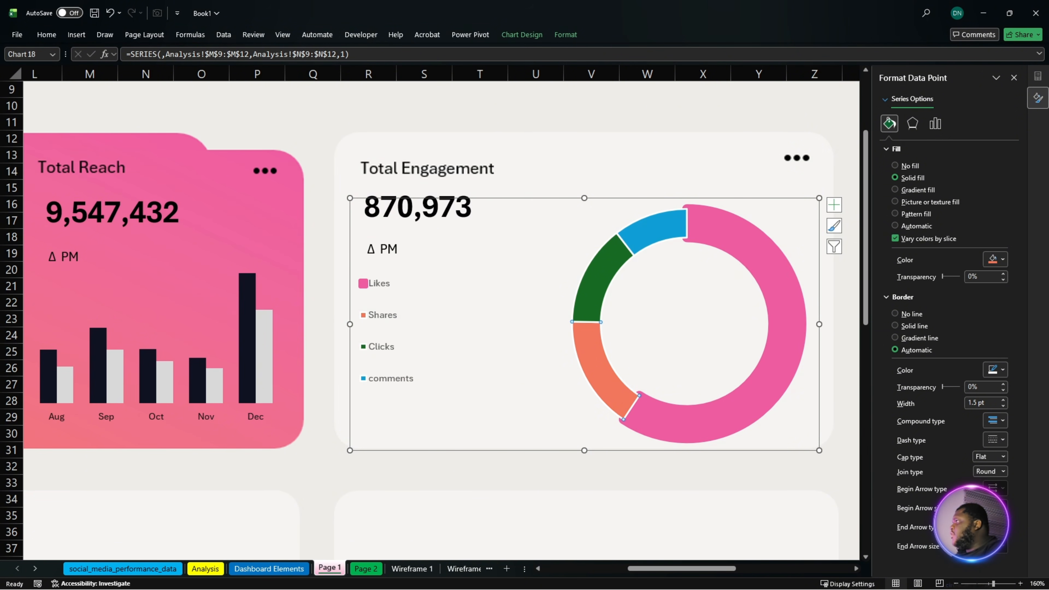
# - Copy the light peach-pink hex code from the other window and fill the doughnut's Clicks slice with custom colour #F9C0B5
pyautogui.hotkey('alt', 'Tab')
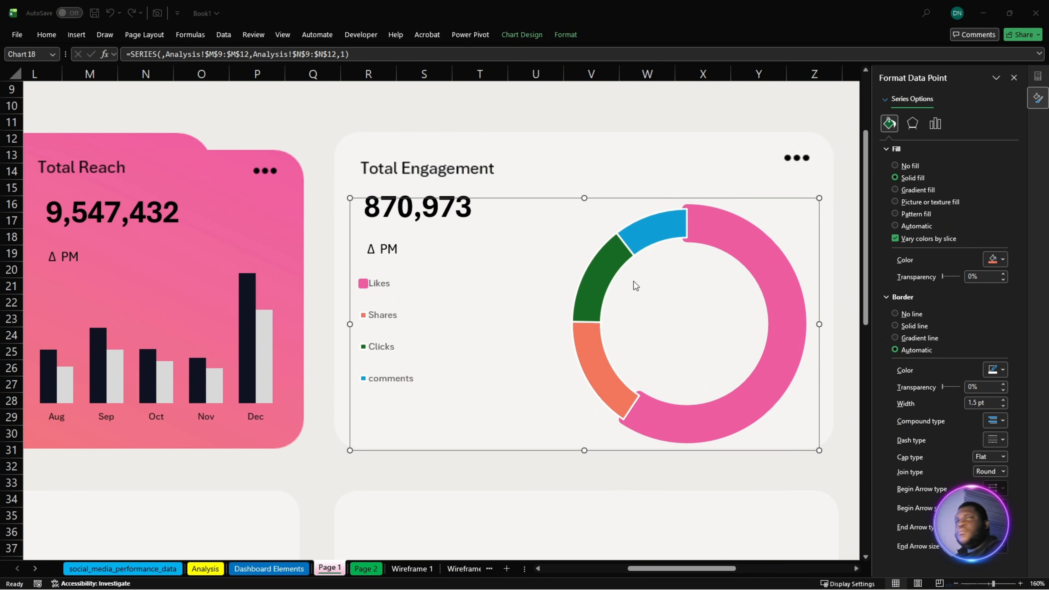
pyautogui.click(601, 284)
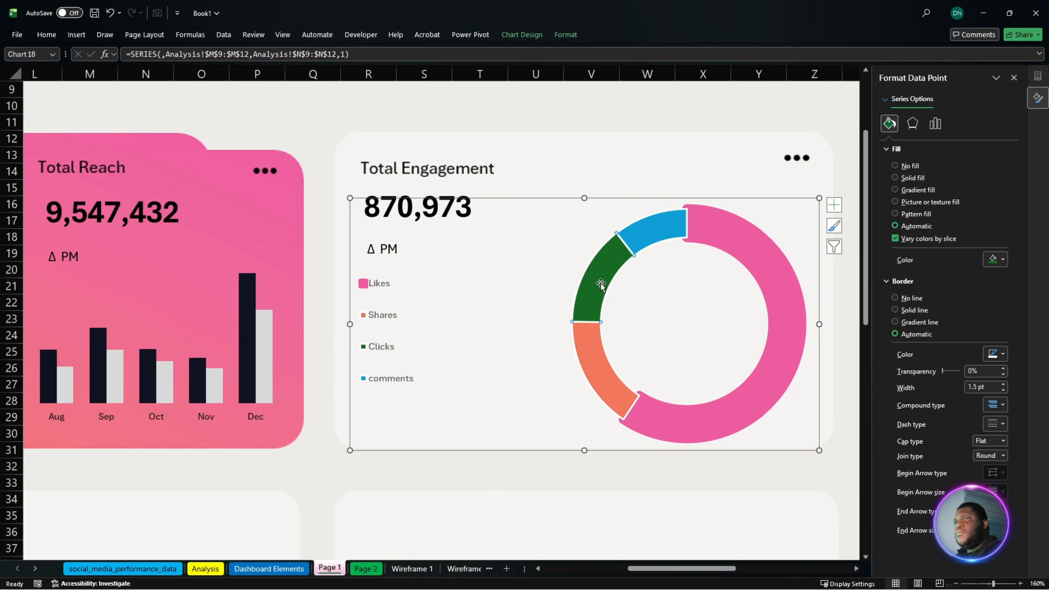
pyautogui.rightClick(601, 284)
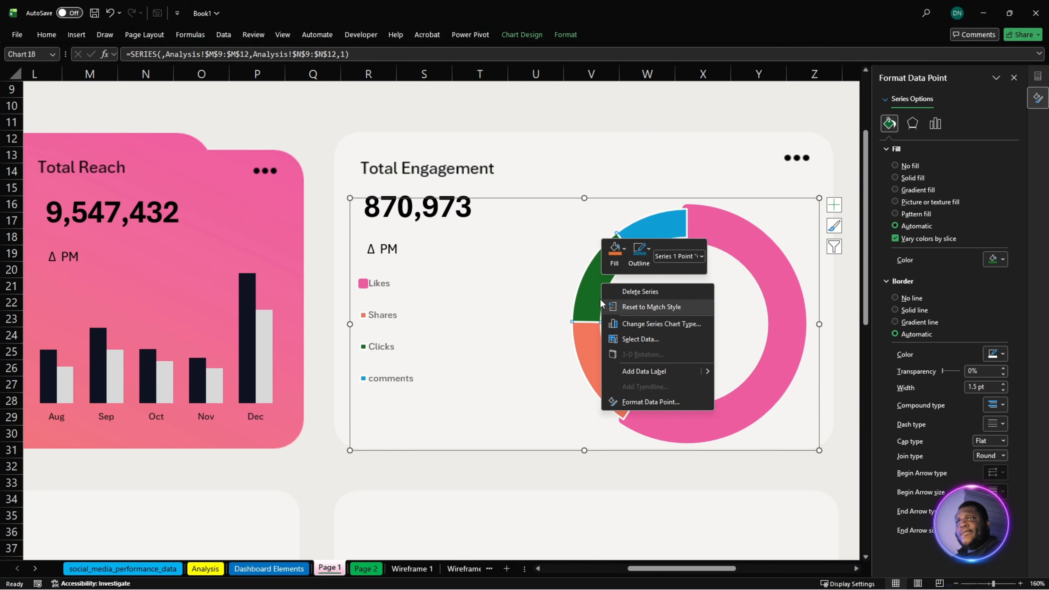
pyautogui.click(595, 291)
pyautogui.click(996, 259)
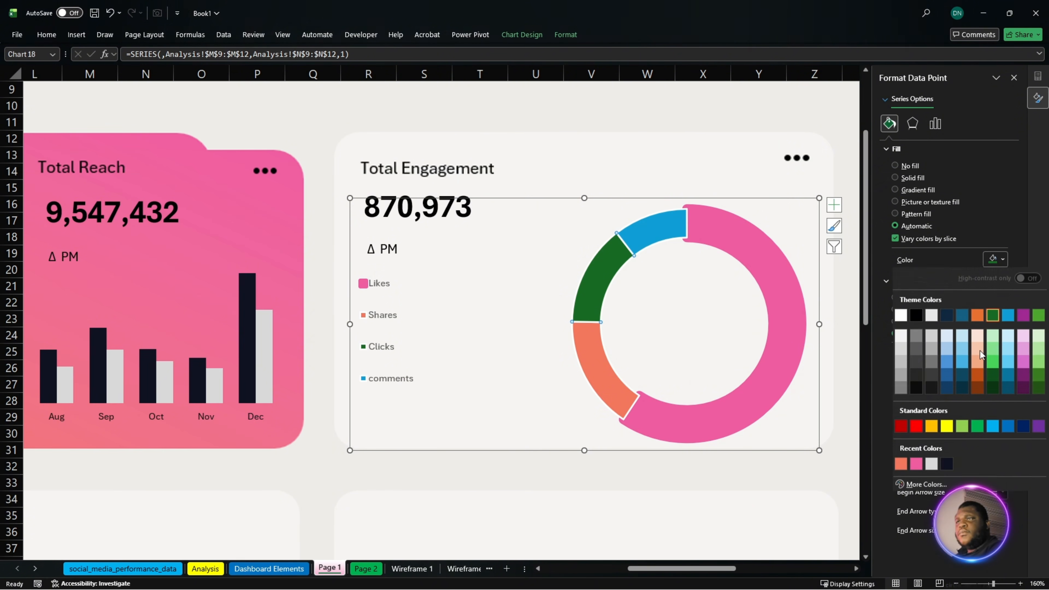
pyautogui.click(930, 475)
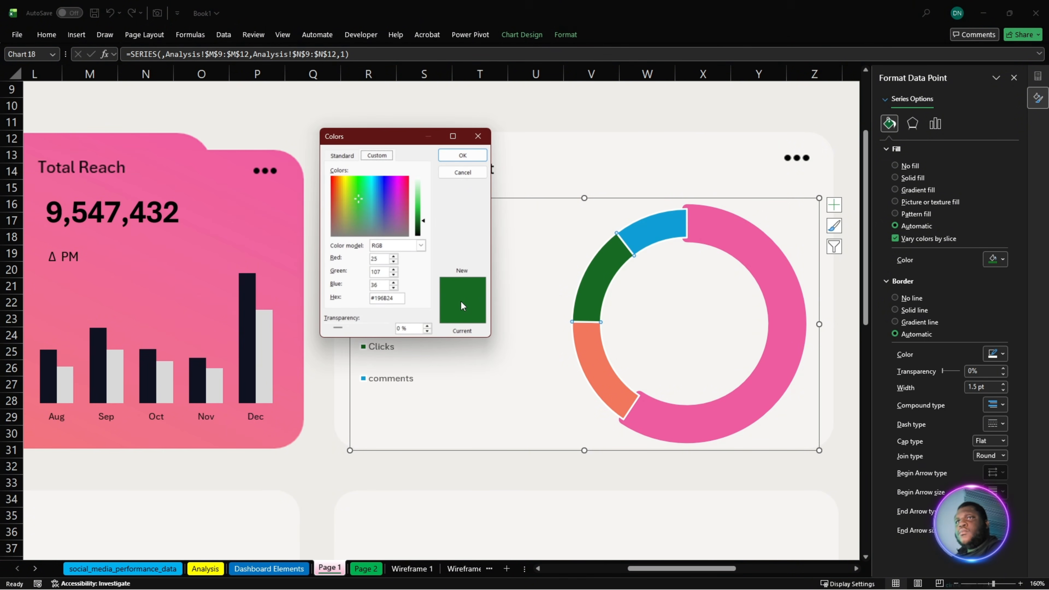
pyautogui.click(373, 299)
pyautogui.hotkey('ctrl', 'a')
pyautogui.hotkey('ctrl', 'v')
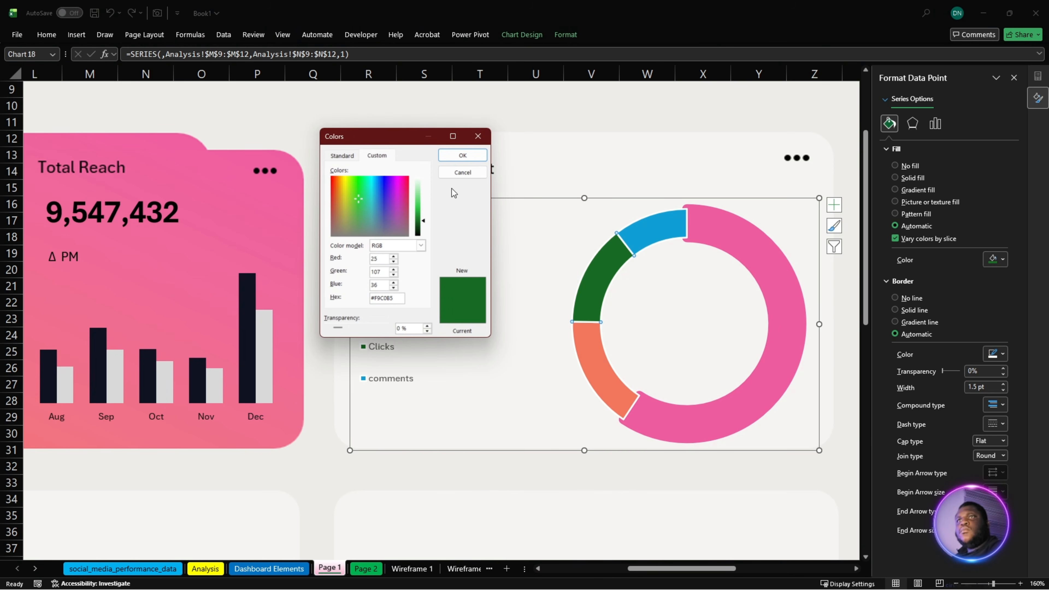
pyautogui.click(461, 158)
# - Give the Shares slice a solid border in its own coral colour and set the border width to 5 pt
pyautogui.click(627, 403)
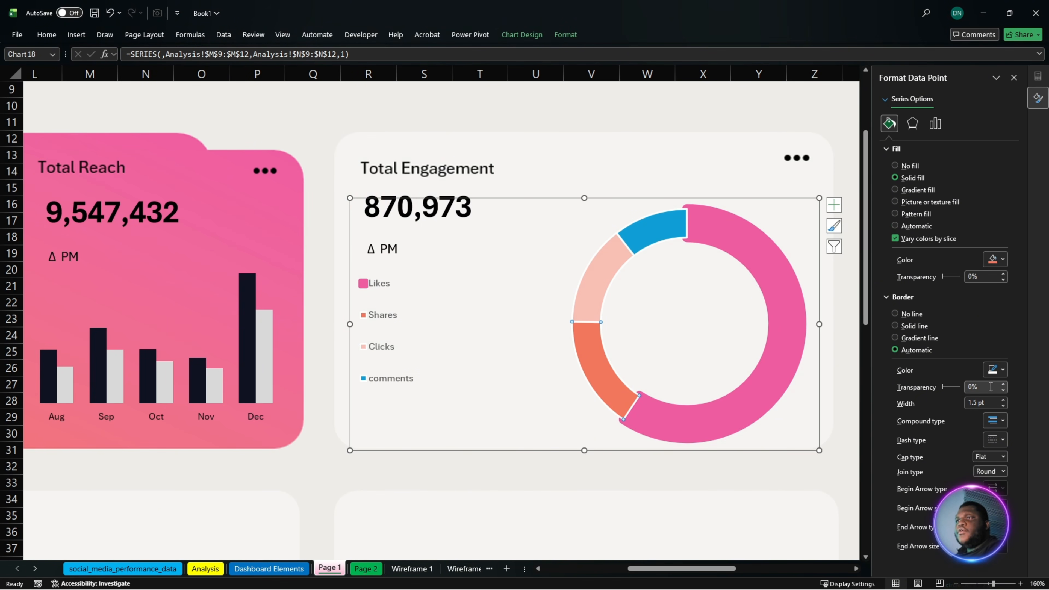
pyautogui.click(895, 326)
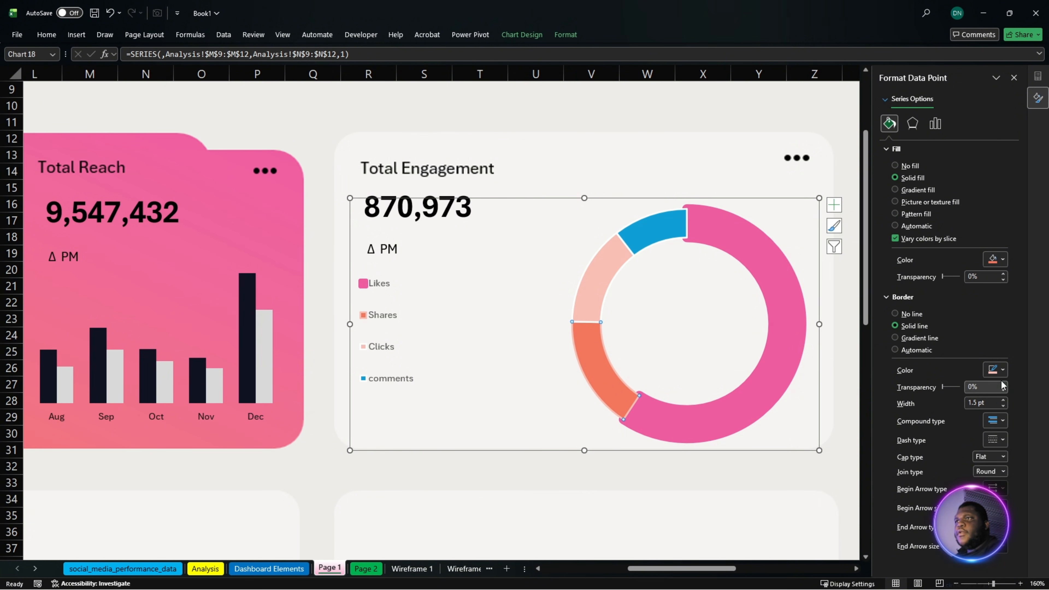
pyautogui.click(998, 369)
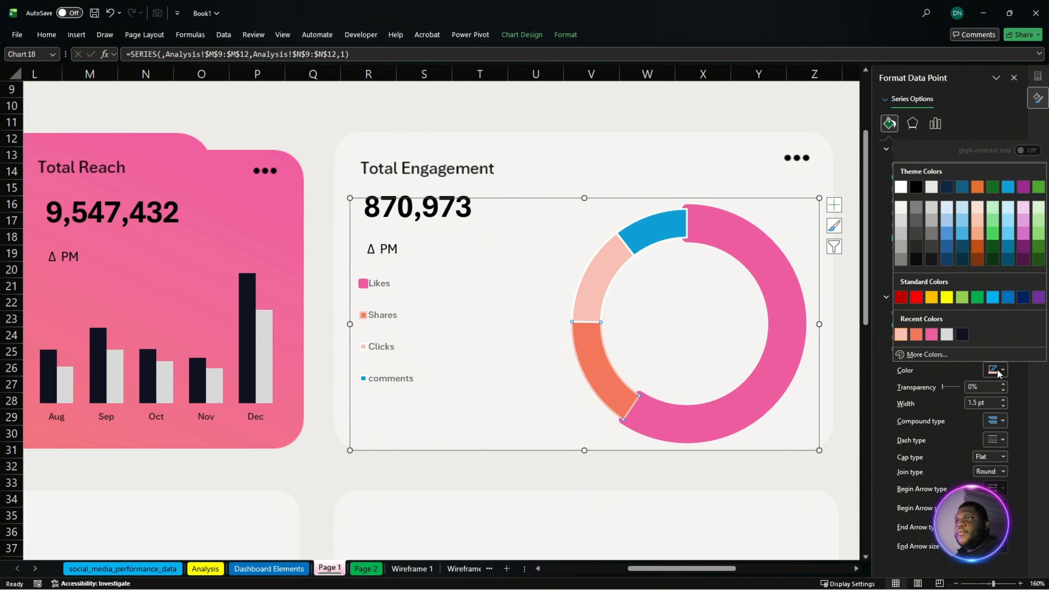
pyautogui.click(916, 334)
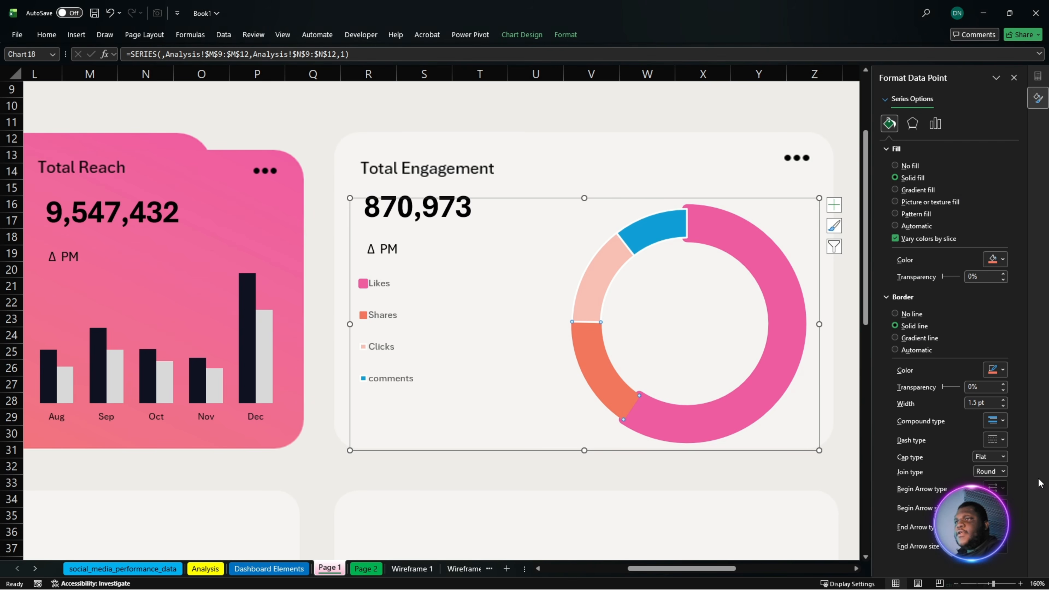
pyautogui.click(1003, 400)
pyautogui.click(1003, 400)
pyautogui.click(1002, 400)
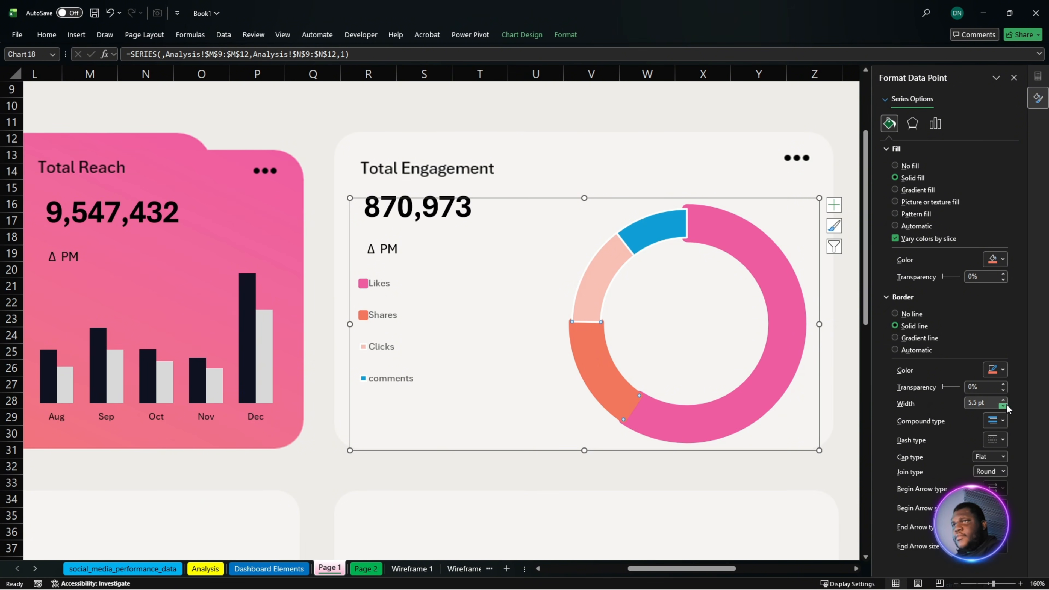
pyautogui.click(1003, 407)
pyautogui.click(1004, 407)
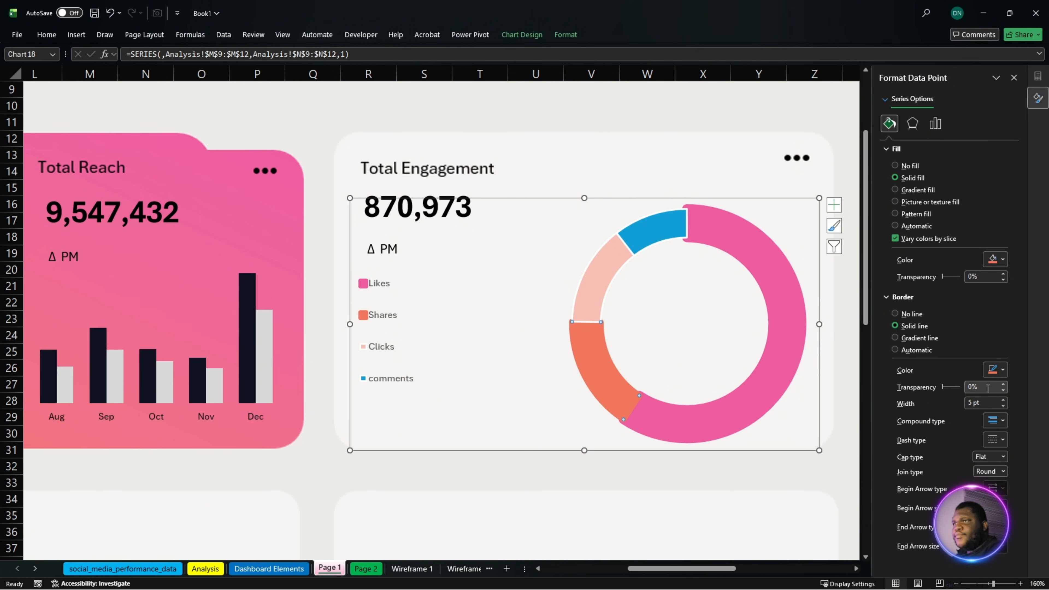
# - Give the Clicks slice a solid border in its own light peach-pink and set the border width to 3.5 pt
pyautogui.click(614, 265)
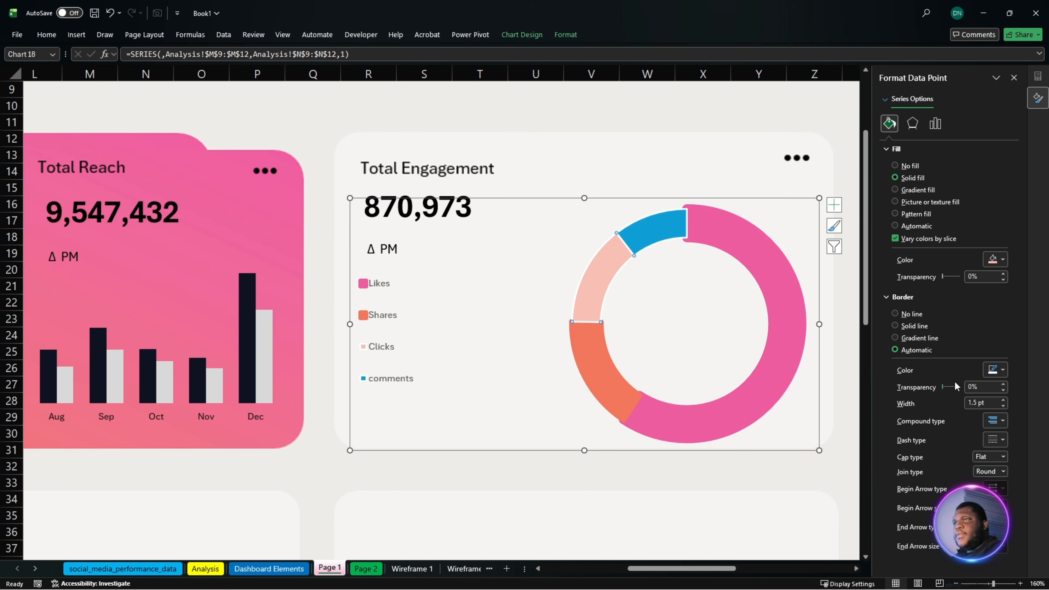
pyautogui.click(910, 327)
pyautogui.click(997, 369)
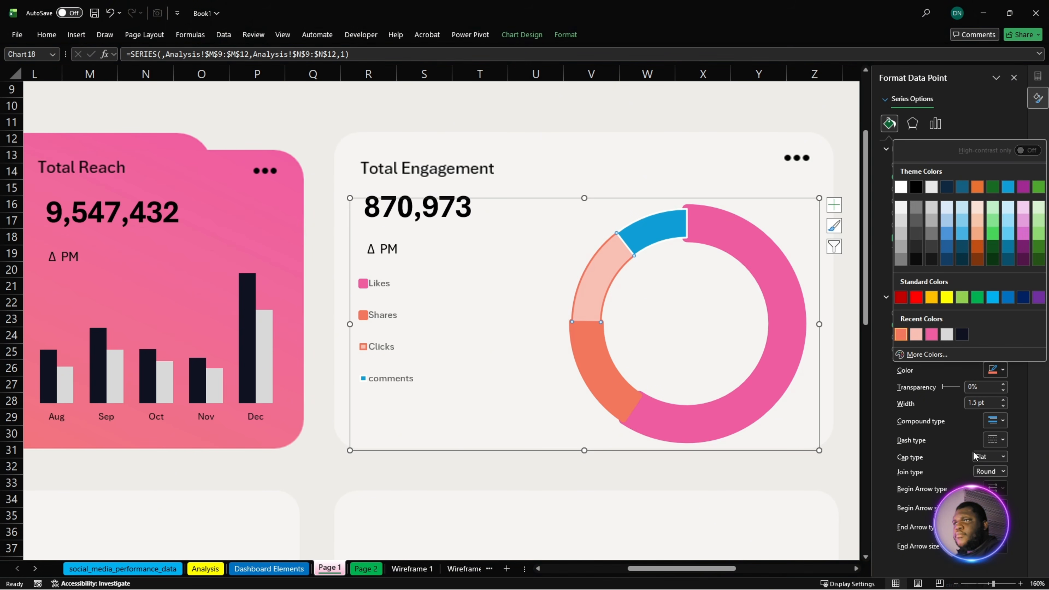
pyautogui.click(920, 339)
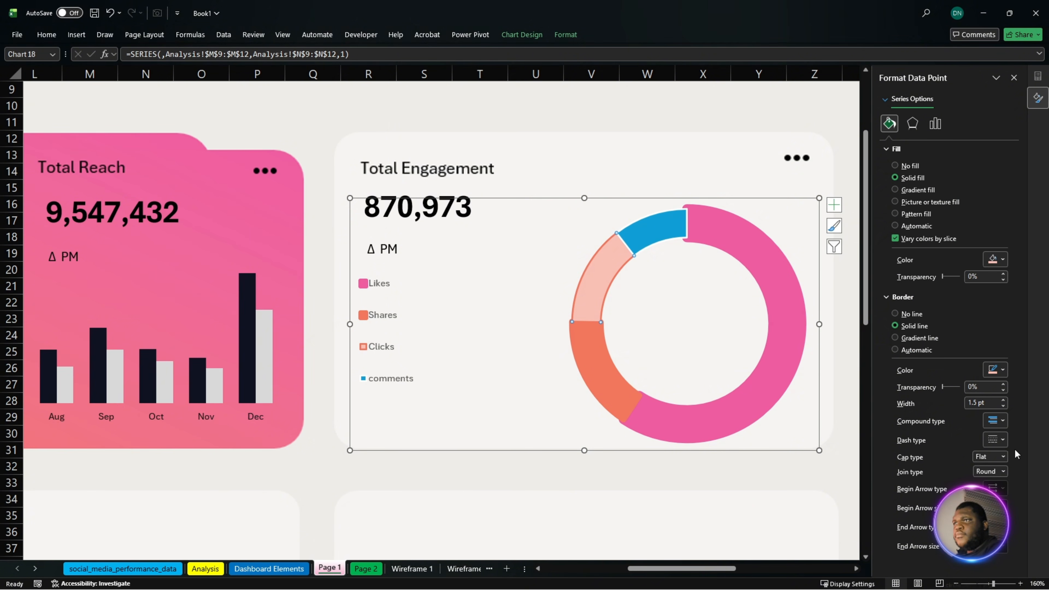
pyautogui.click(1003, 400)
pyautogui.click(1003, 400)
pyautogui.click(1003, 400)
pyautogui.click(1004, 400)
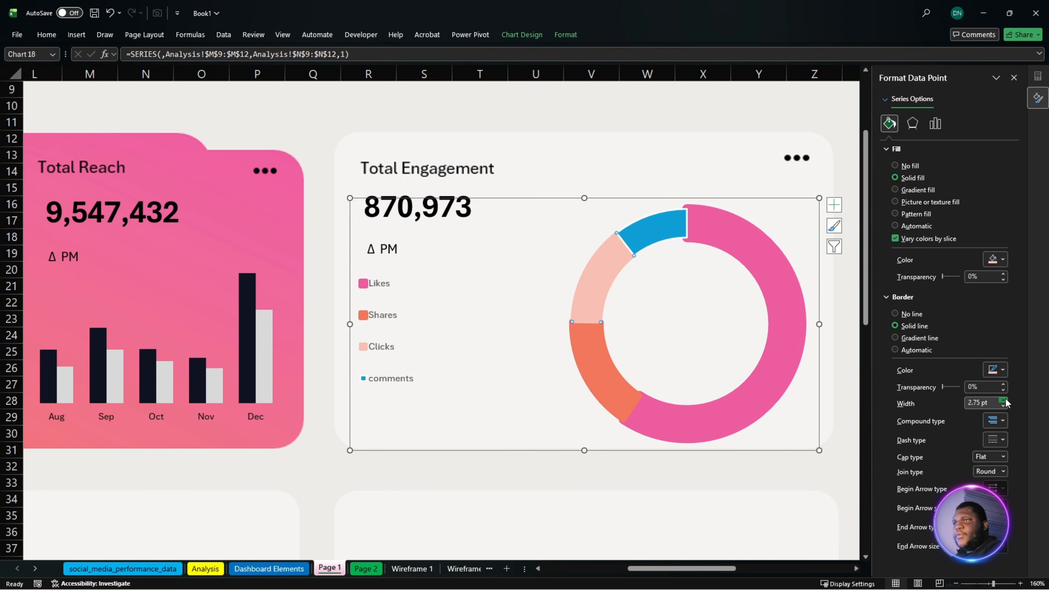
pyautogui.click(1003, 399)
pyautogui.click(1003, 400)
pyautogui.click(1004, 400)
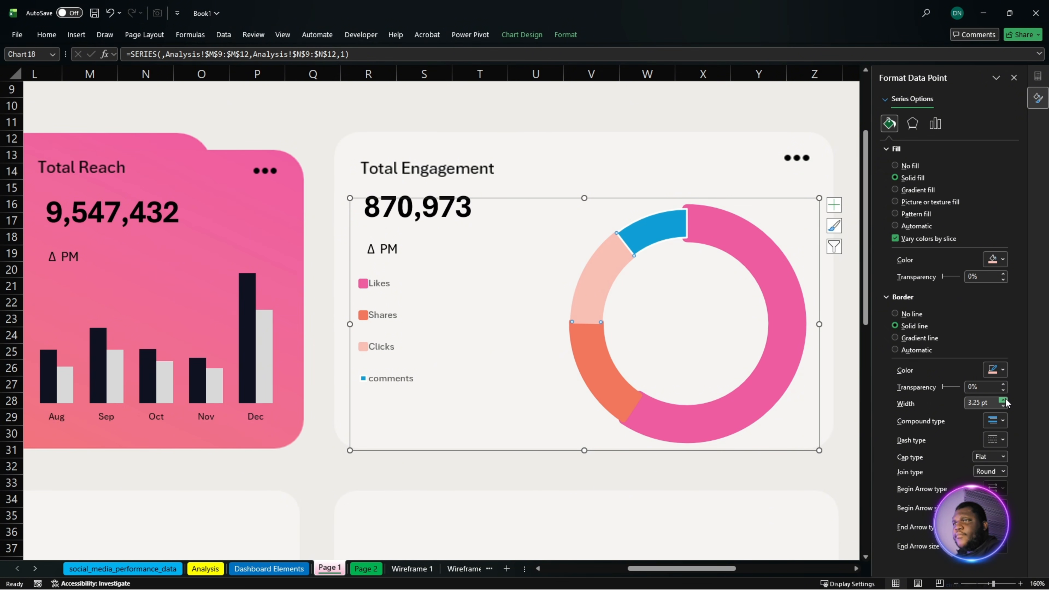
# - Fill the doughnut's comments slice with the recently used dark navy
pyautogui.click(654, 240)
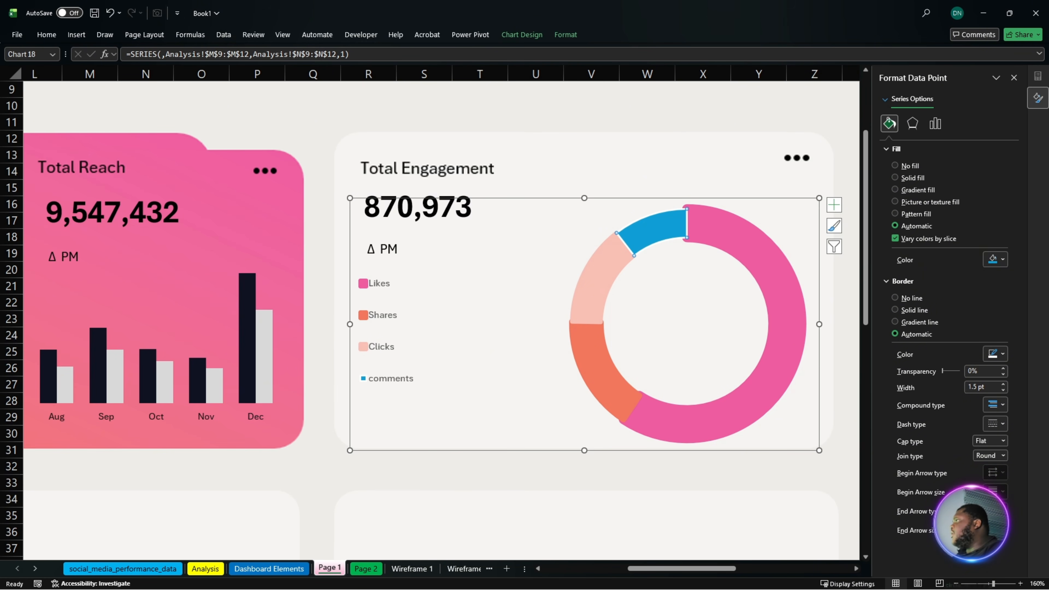
pyautogui.click(656, 235)
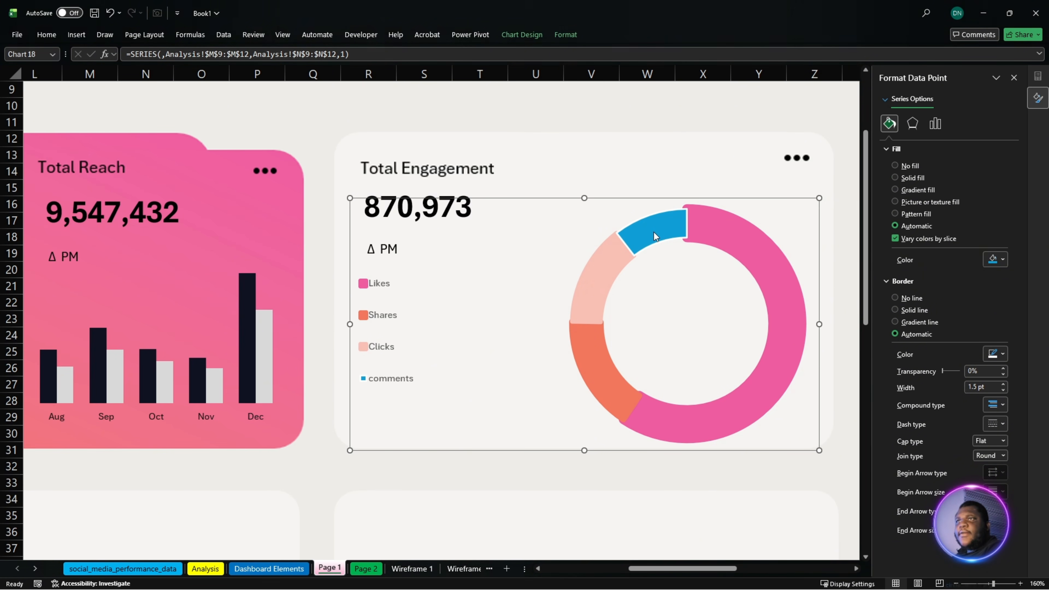
pyautogui.click(995, 259)
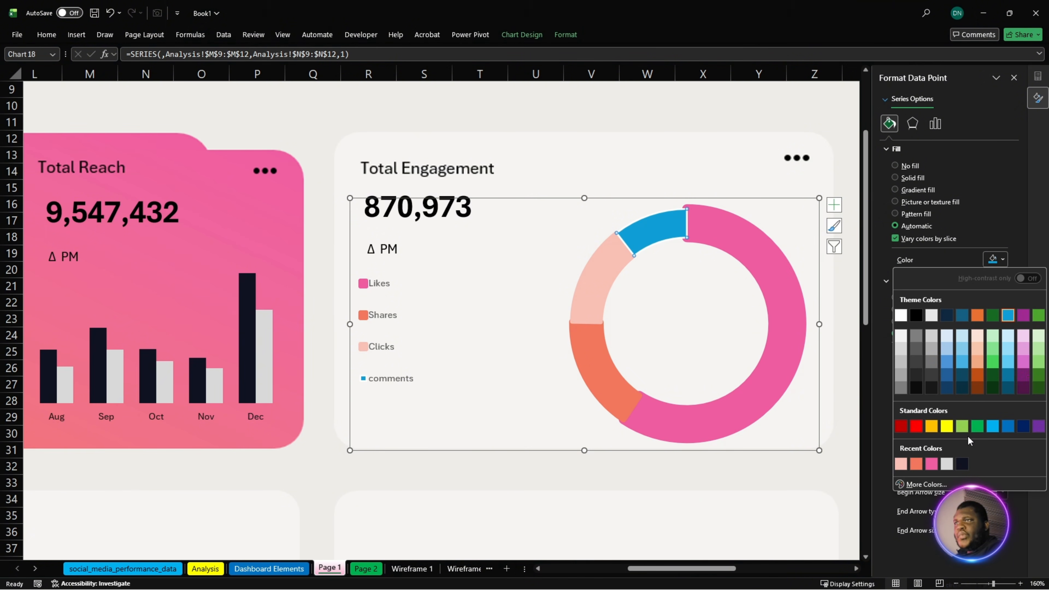
pyautogui.click(963, 465)
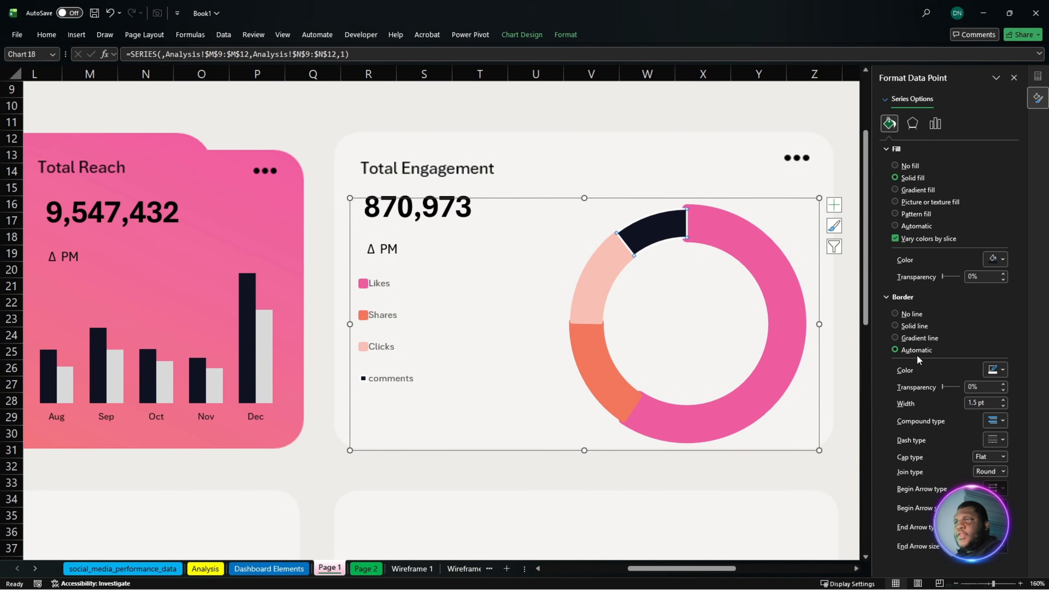
# - Give the comments slice a solid border in the same dark navy and deselect the chart
pyautogui.click(917, 326)
pyautogui.click(995, 370)
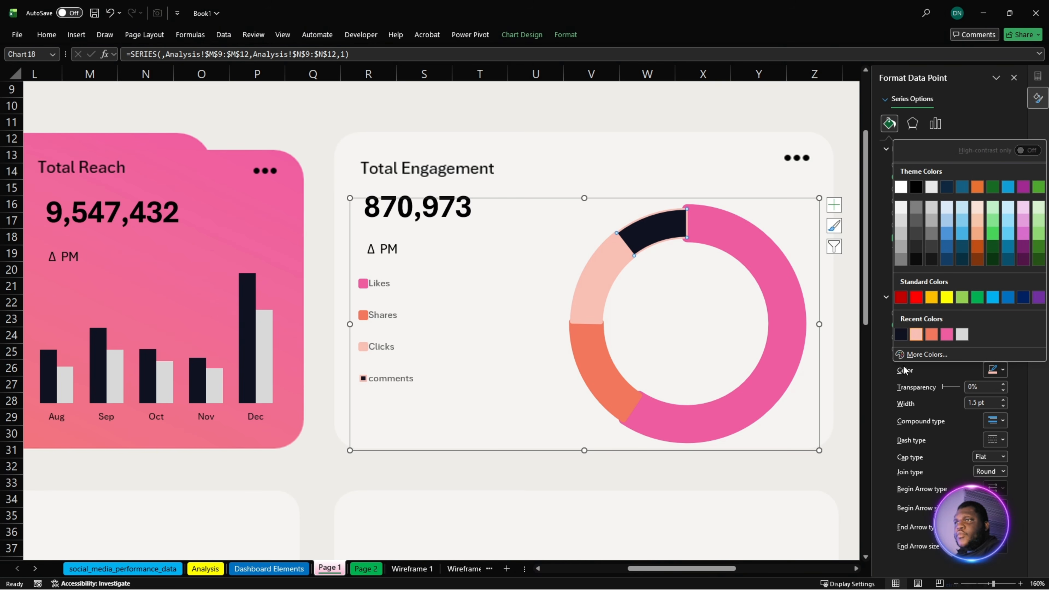
pyautogui.click(908, 339)
pyautogui.click(712, 518)
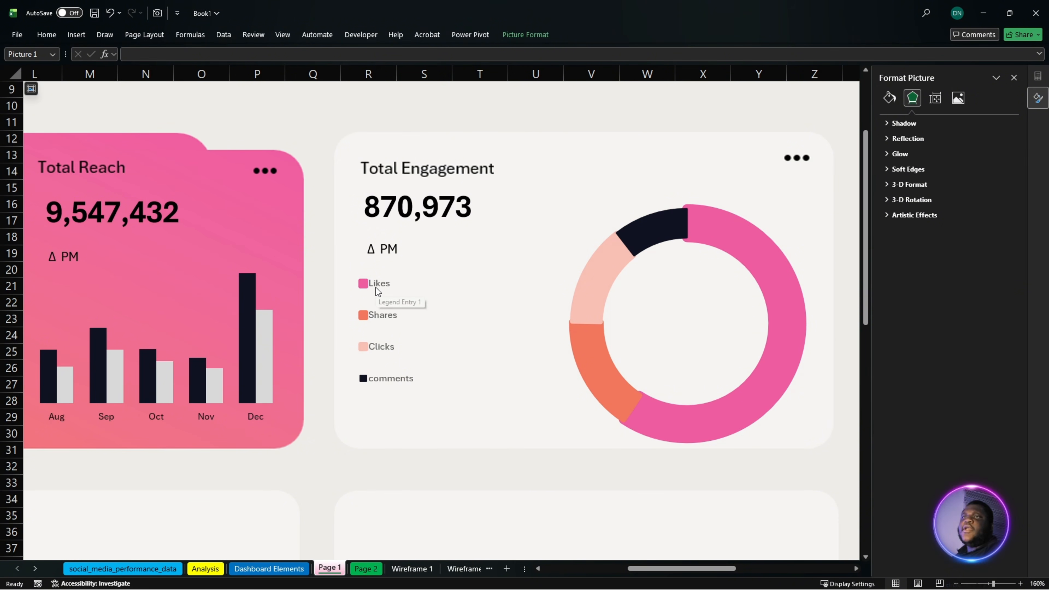
pyautogui.click(418, 216)
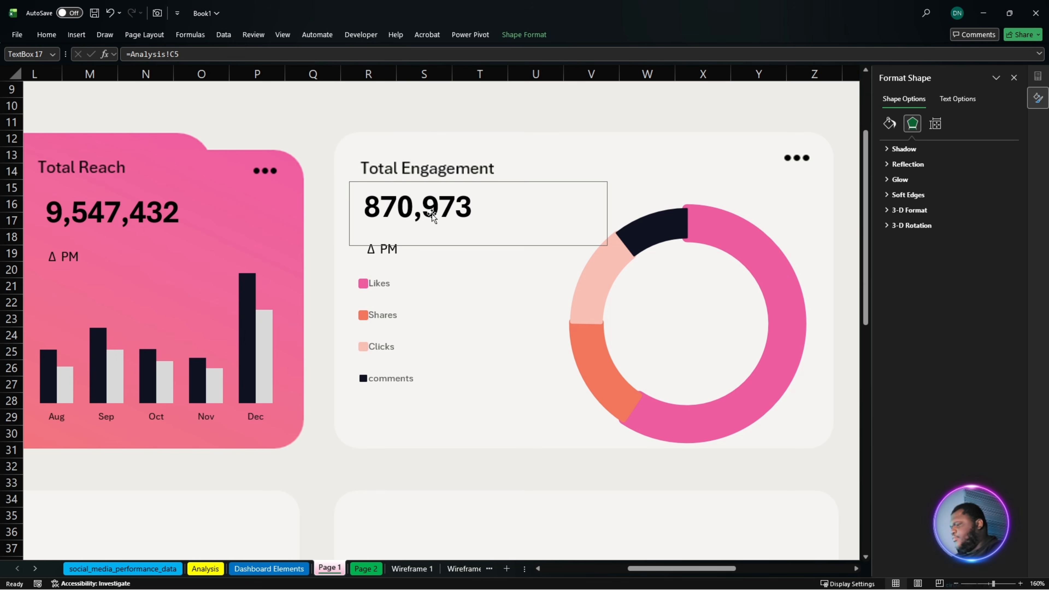
pyautogui.moveTo(441, 209); pyautogui.dragTo(472, 278)
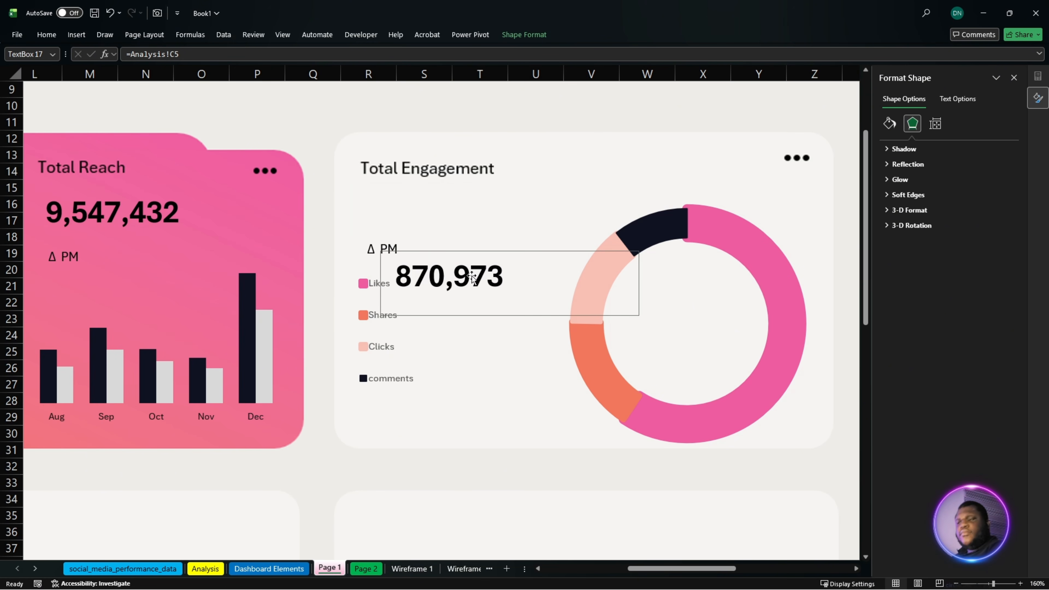
pyautogui.hotkey('ctrl', 'z')
pyautogui.click(533, 180)
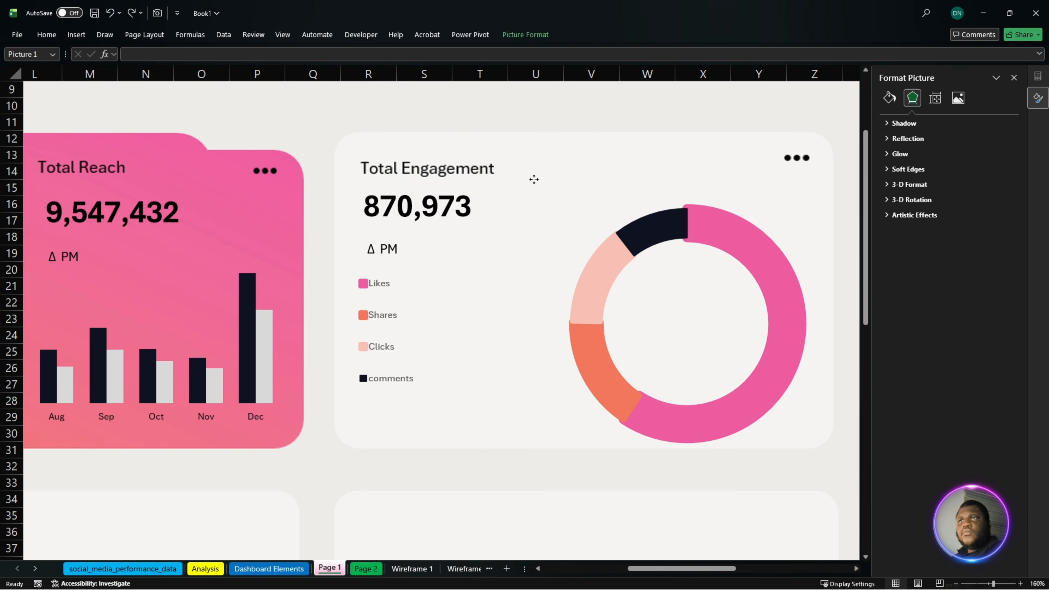
# - Duplicate the Total Engagement figure's text box beside the Likes legend entry and link the copy to cell N9 on the Analysis sheet
pyautogui.click(475, 203)
pyautogui.click(427, 194)
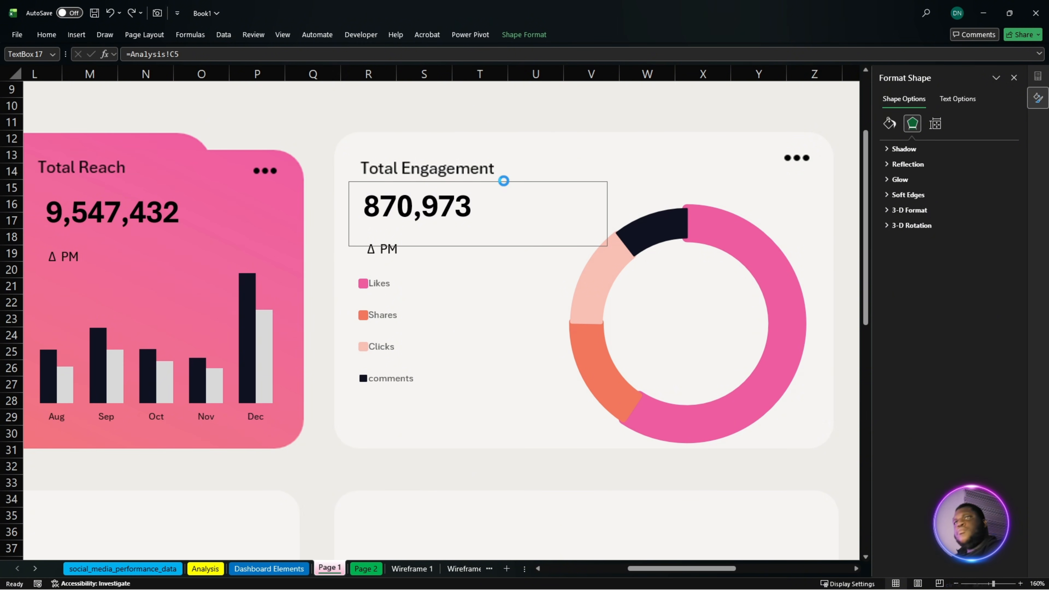
pyautogui.keyDown('ctrl'); pyautogui.moveTo(435, 205); pyautogui.dragTo(477, 280); pyautogui.keyUp('ctrl')
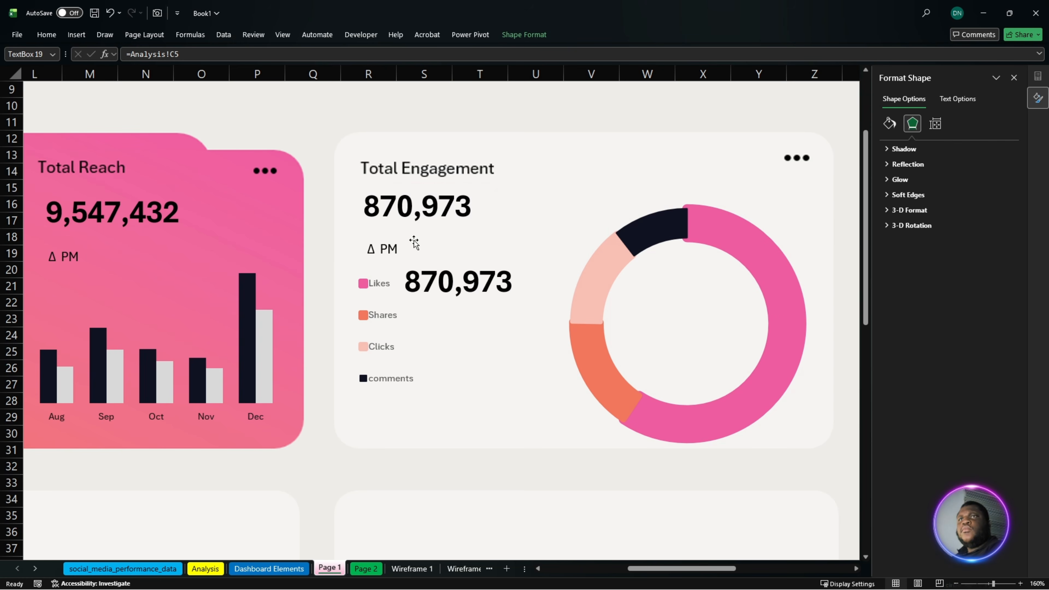
pyautogui.click(210, 68)
pyautogui.moveTo(179, 54); pyautogui.dragTo(135, 69)
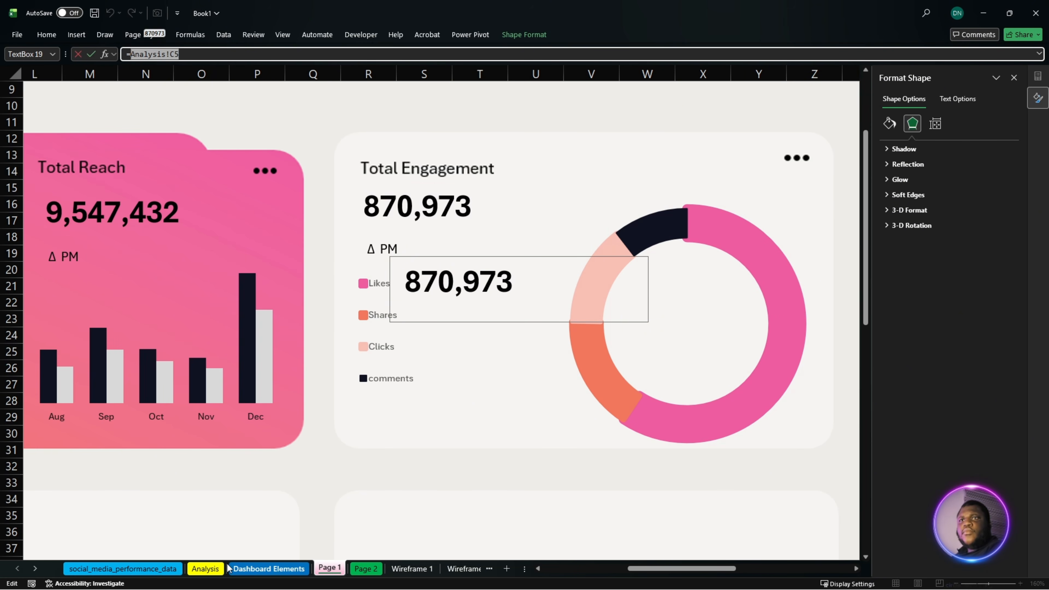
pyautogui.click(206, 569)
pyautogui.click(498, 257)
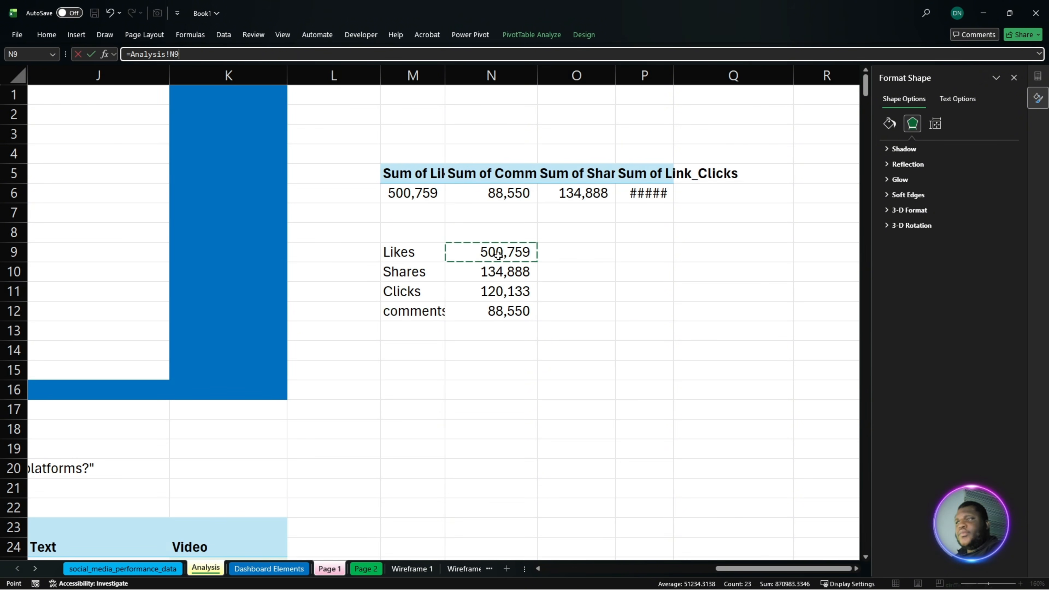
pyautogui.press('Return')
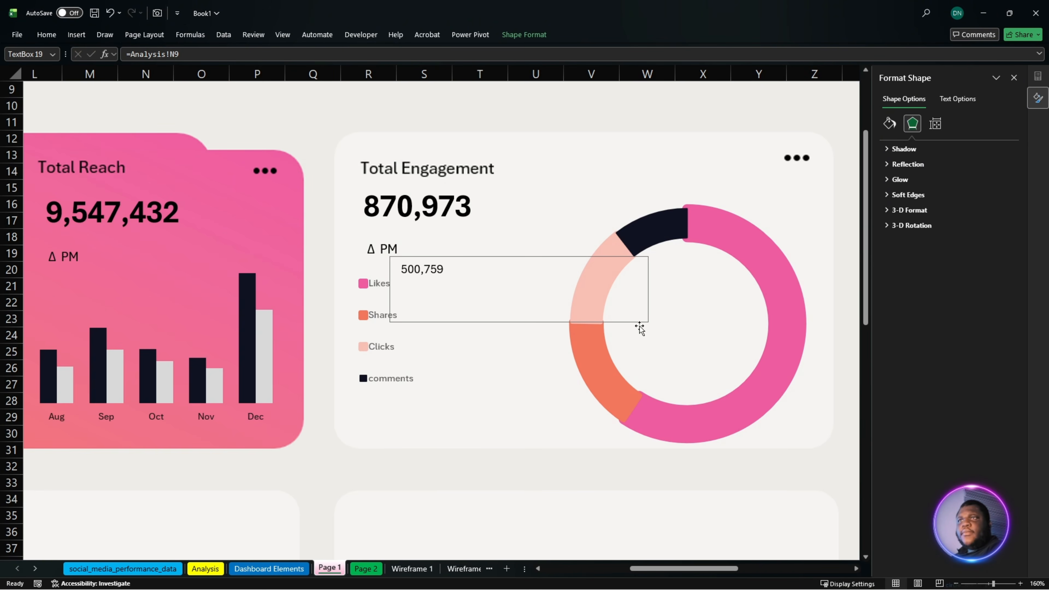
# - Shrink the Likes figure's text box and place a copy beside the Shares legend entry, linked to cell N10 on the Analysis sheet
pyautogui.moveTo(646, 321); pyautogui.dragTo(448, 314)
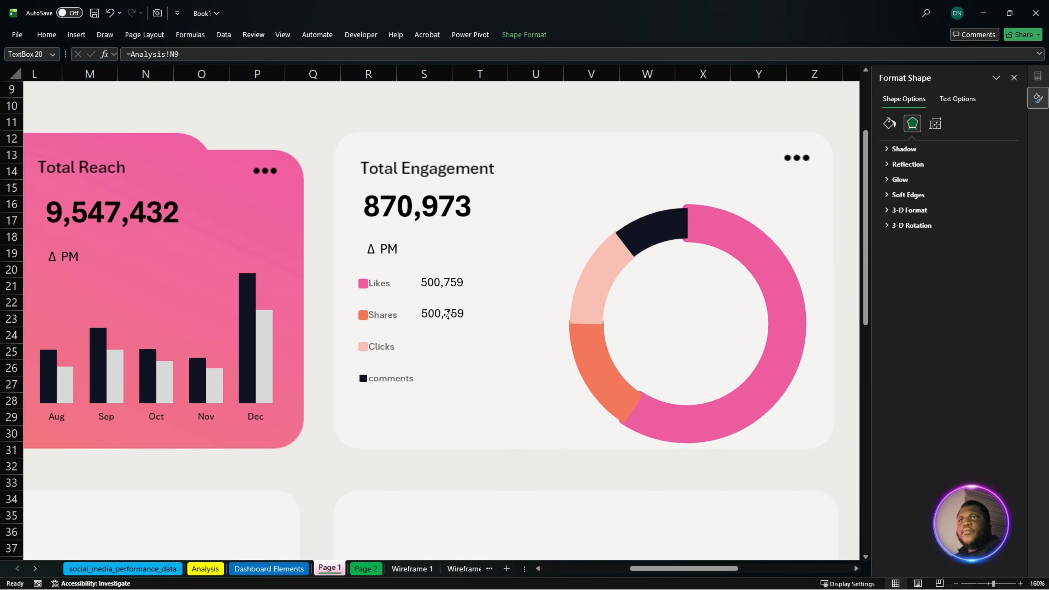
pyautogui.moveTo(180, 54); pyautogui.dragTo(132, 66)
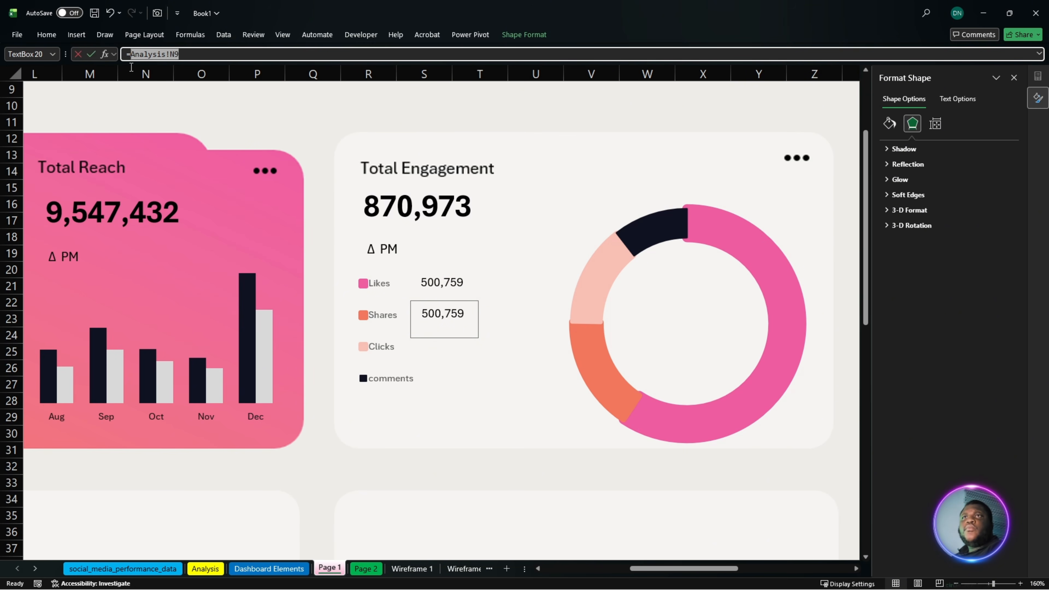
pyautogui.click(206, 568)
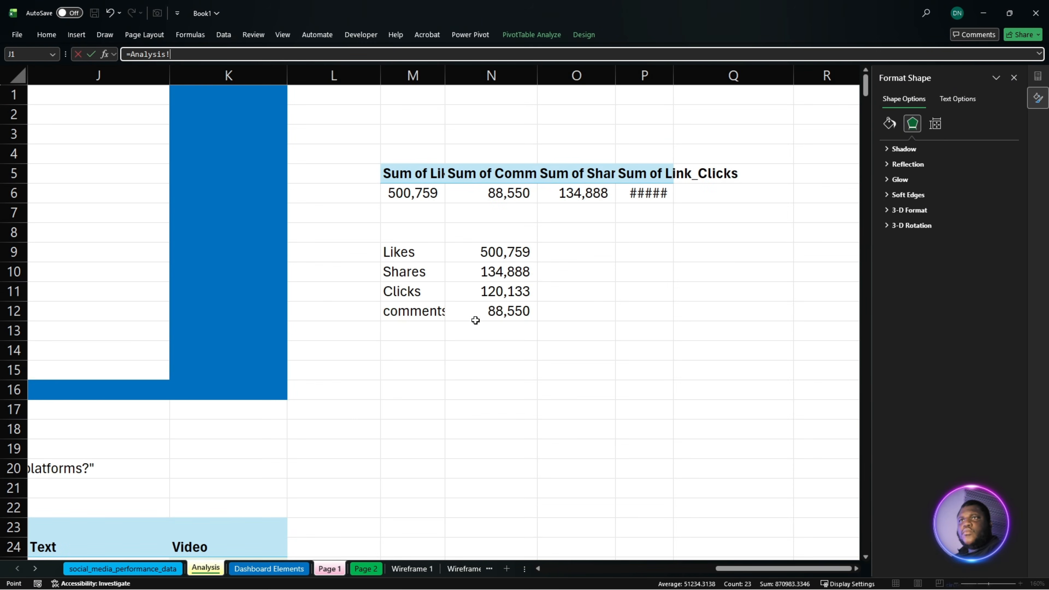
pyautogui.click(495, 275)
pyautogui.press('Return')
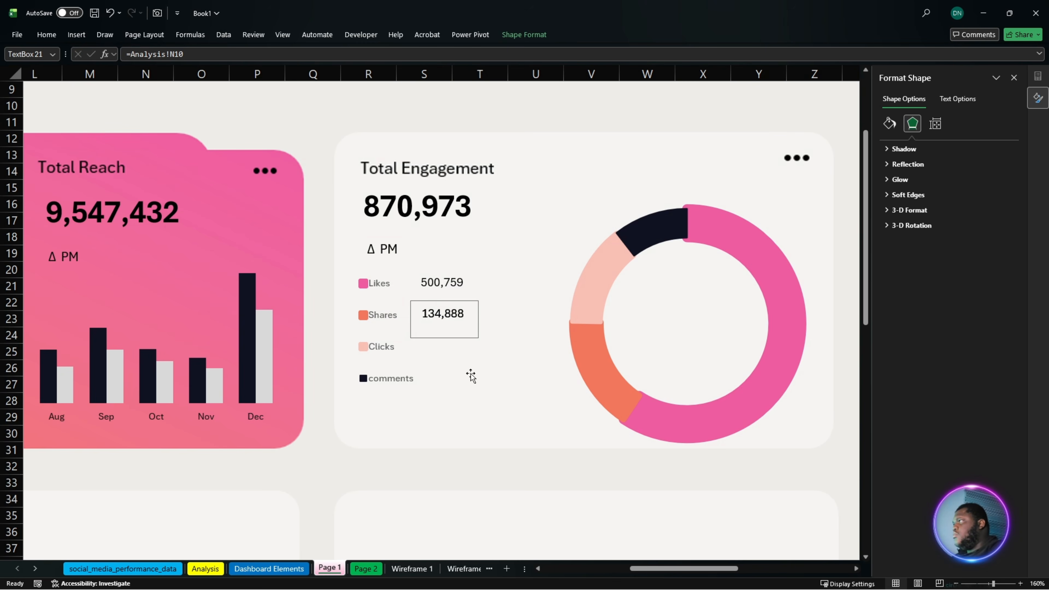
# - Duplicate the Shares figure's text box beside the Clicks legend entry and link the copy to cell N11 on the Analysis sheet
pyautogui.moveTo(444, 324); pyautogui.dragTo(437, 346)
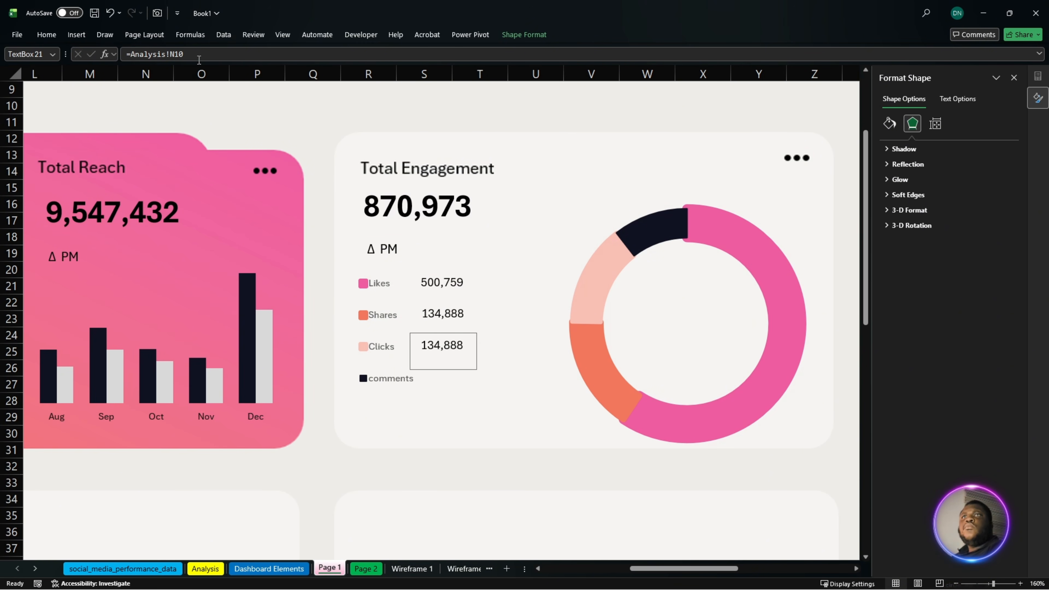
pyautogui.moveTo(199, 55); pyautogui.dragTo(130, 54)
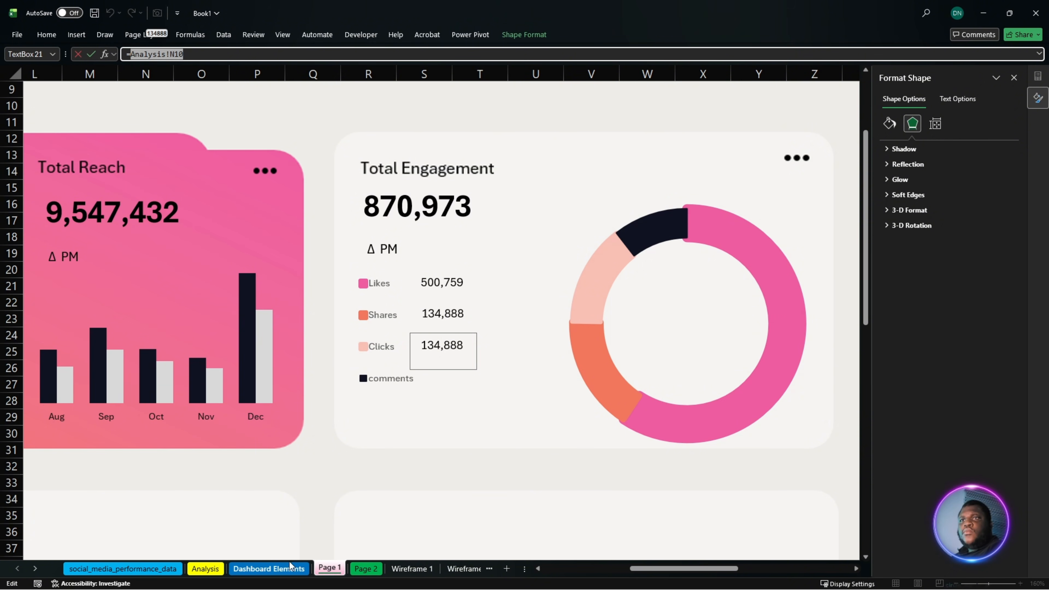
pyautogui.click(205, 568)
pyautogui.click(485, 298)
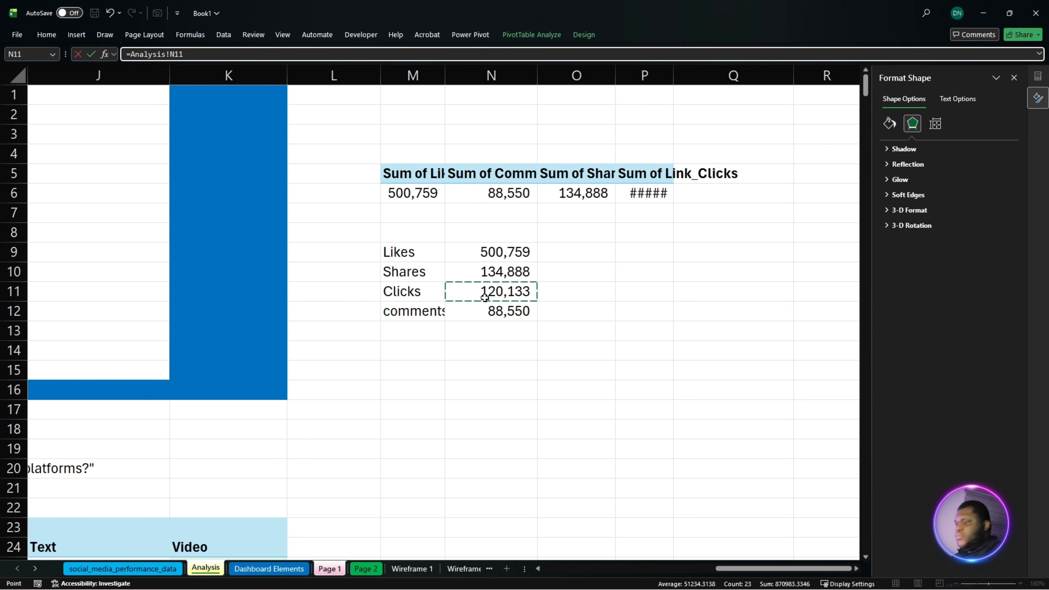
pyautogui.press('Return')
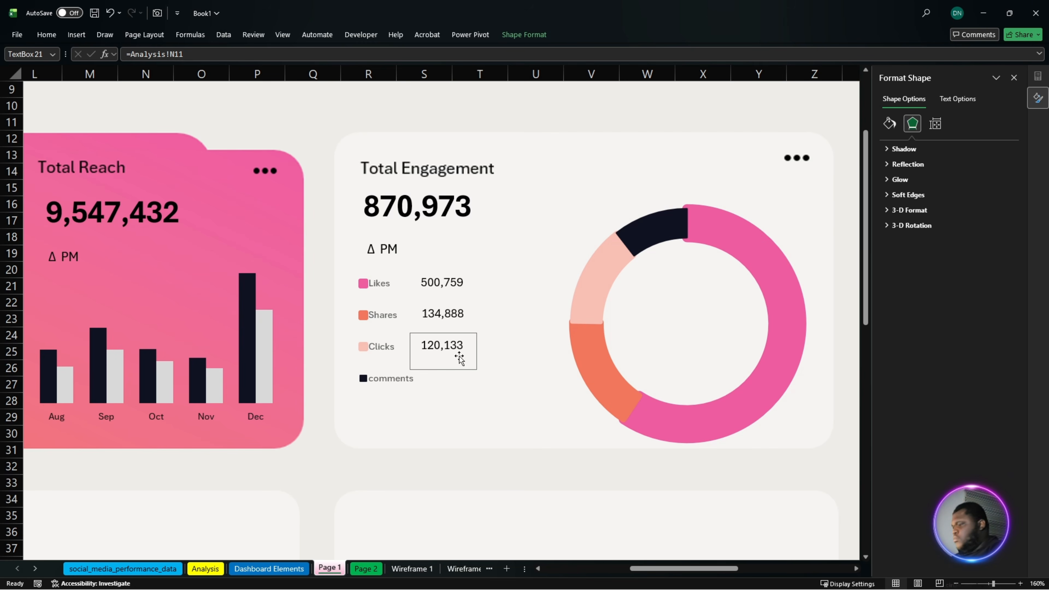
# - Duplicate the Clicks figure's text box beside the comments legend entry and link the copy to cell N12 on the Analysis sheet
pyautogui.moveTo(460, 359); pyautogui.dragTo(446, 377)
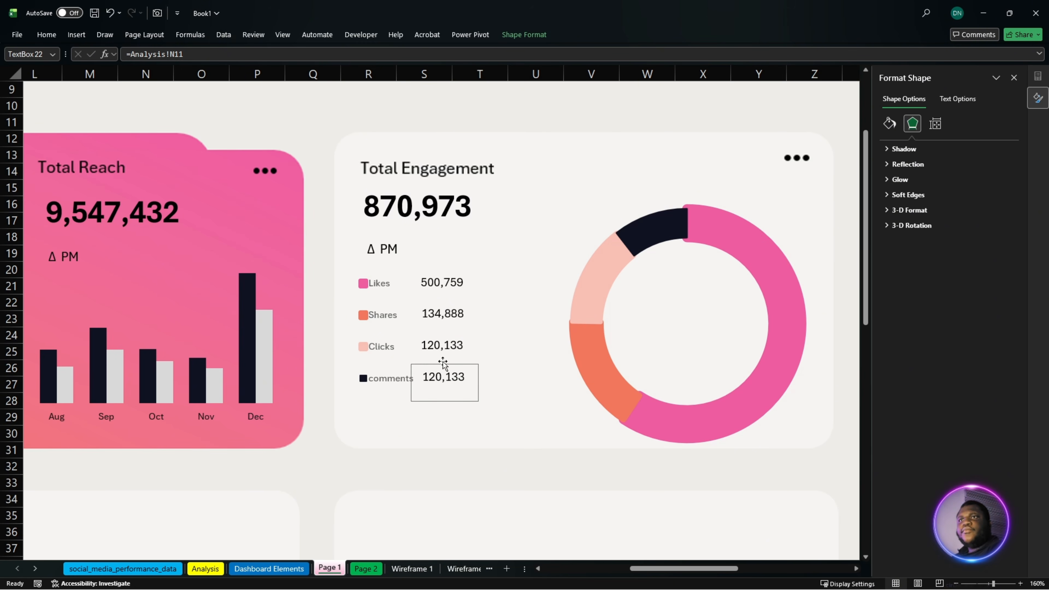
pyautogui.moveTo(190, 56); pyautogui.dragTo(153, 63)
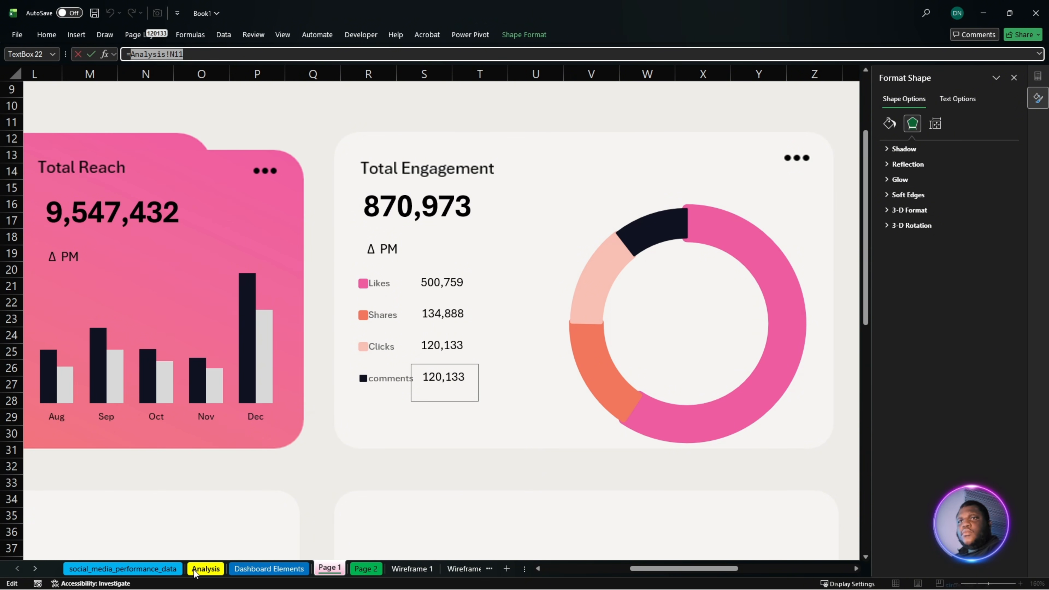
pyautogui.click(203, 570)
pyautogui.click(482, 316)
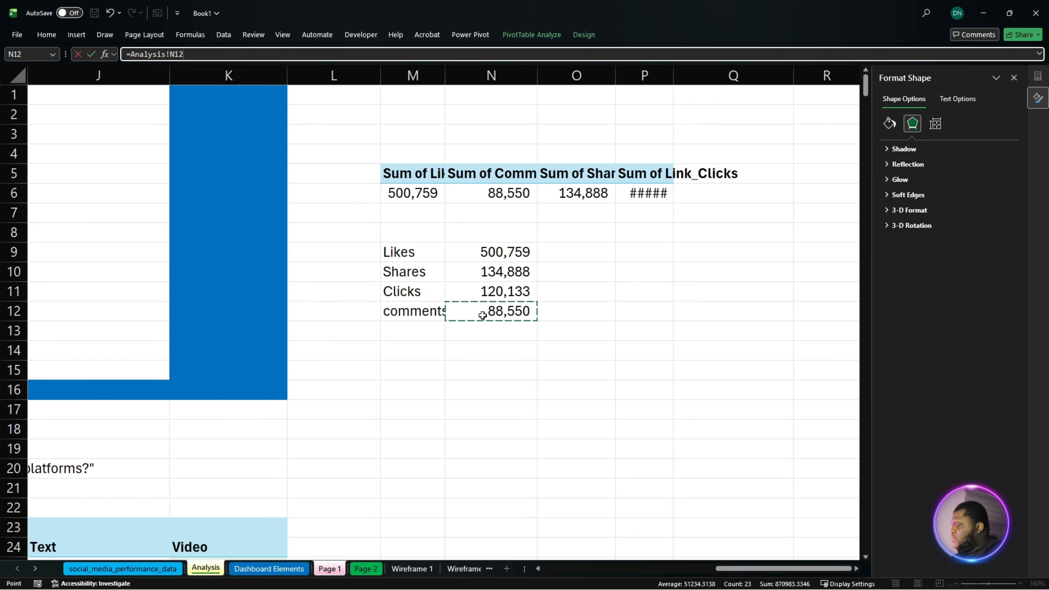
pyautogui.press('Return')
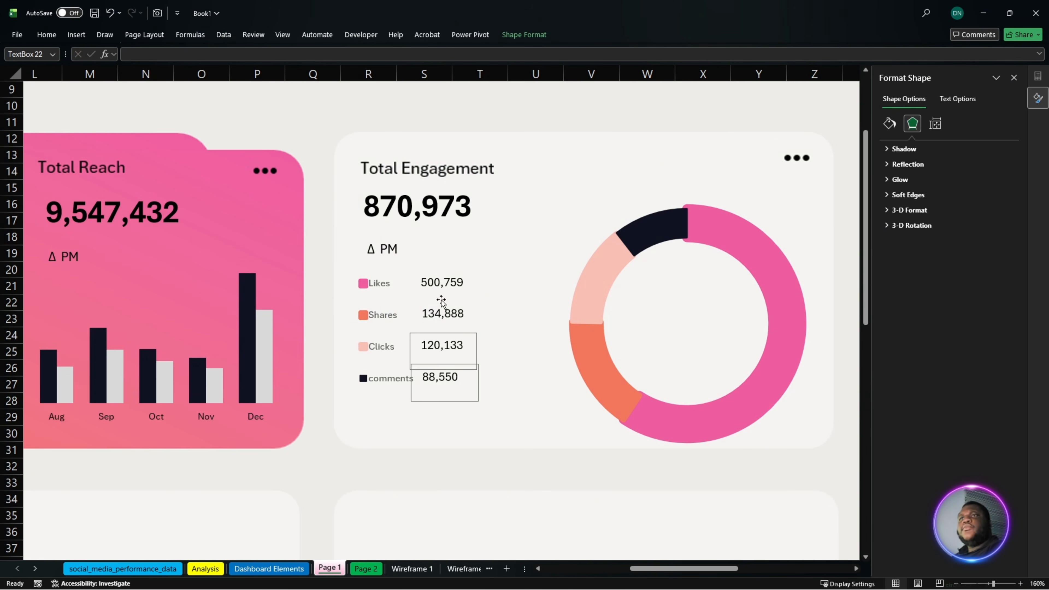
# - Align the four legend figure text boxes to the right, and shift the comments figure slightly further right
pyautogui.click(443, 303)
pyautogui.click(449, 282)
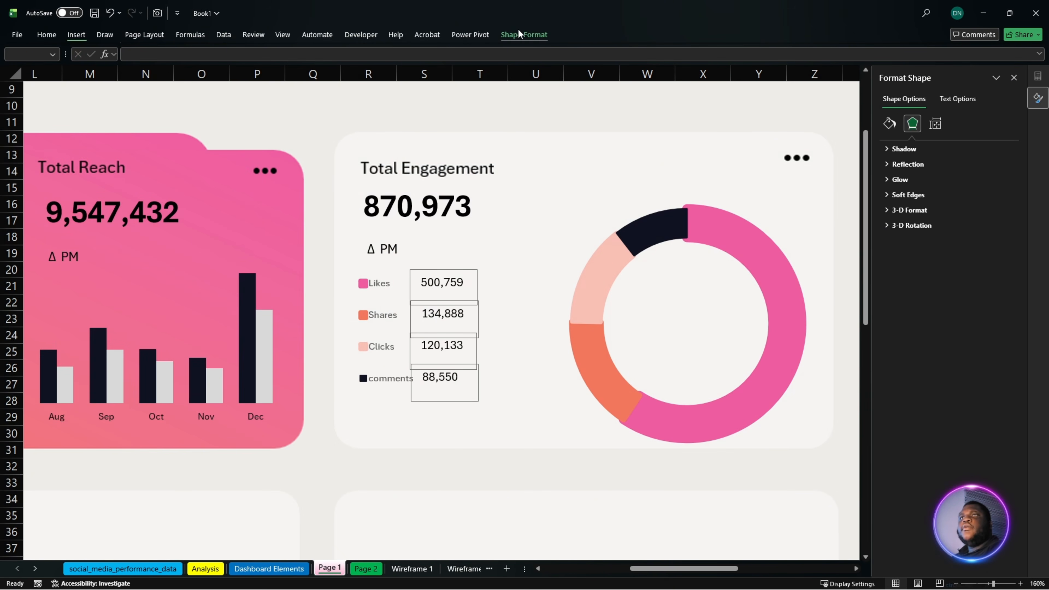
pyautogui.click(524, 34)
pyautogui.click(795, 77)
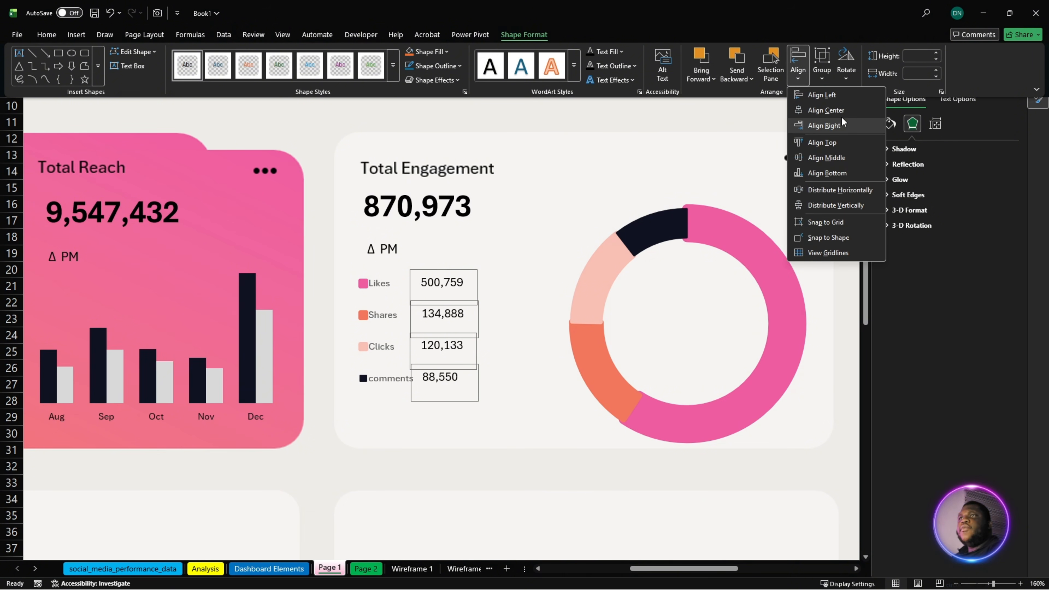
pyautogui.click(843, 126)
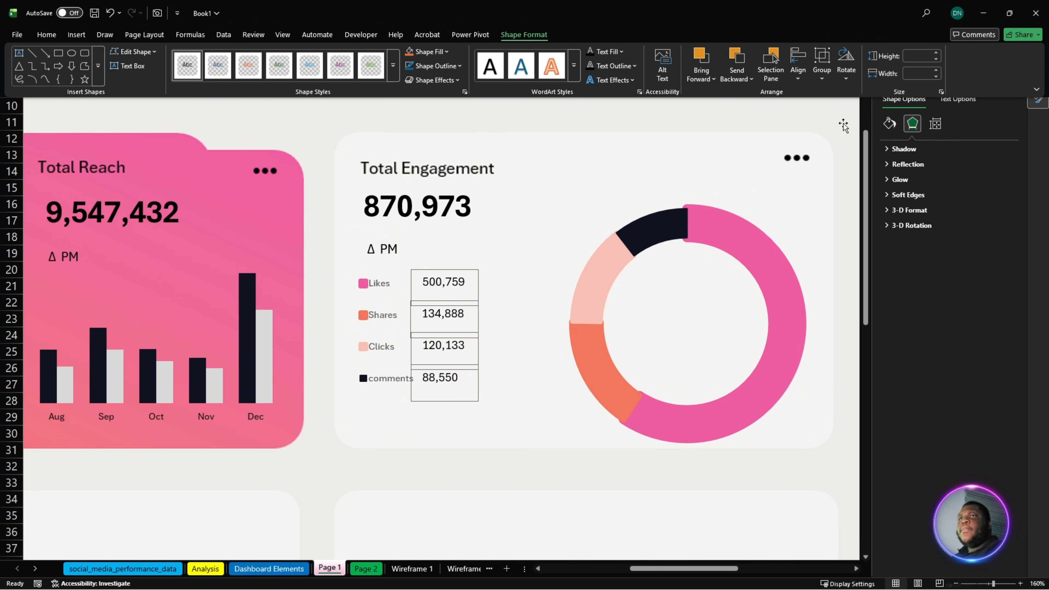
pyautogui.click(535, 484)
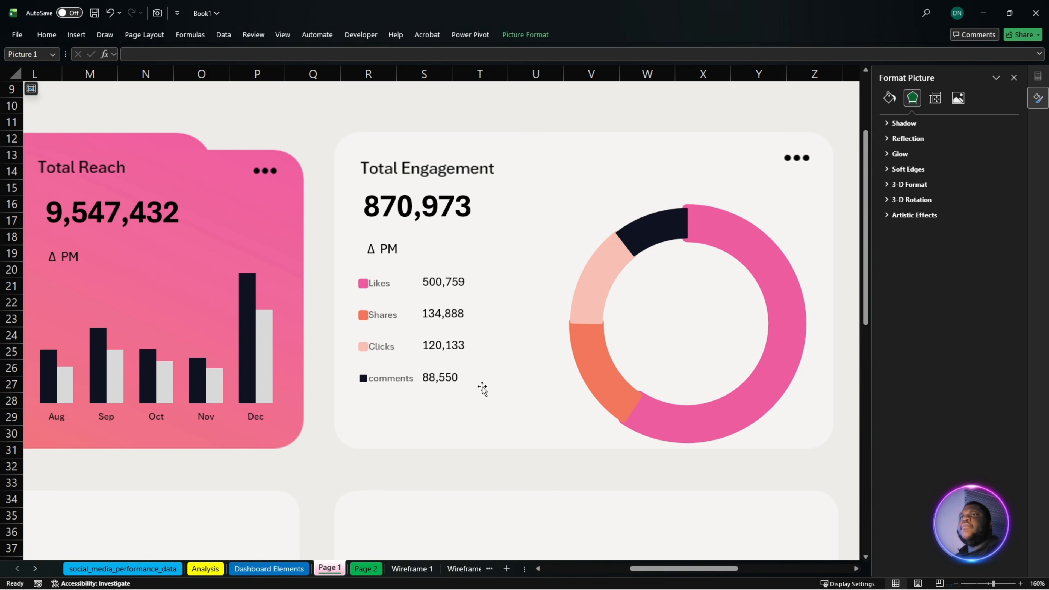
pyautogui.click(452, 380)
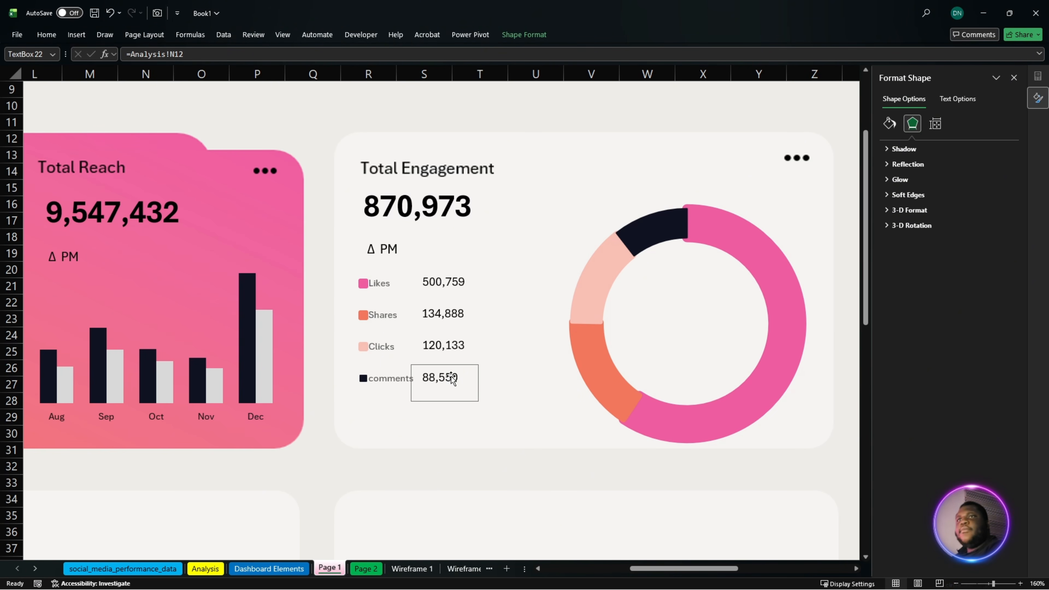
pyautogui.moveTo(452, 378); pyautogui.dragTo(453, 377)
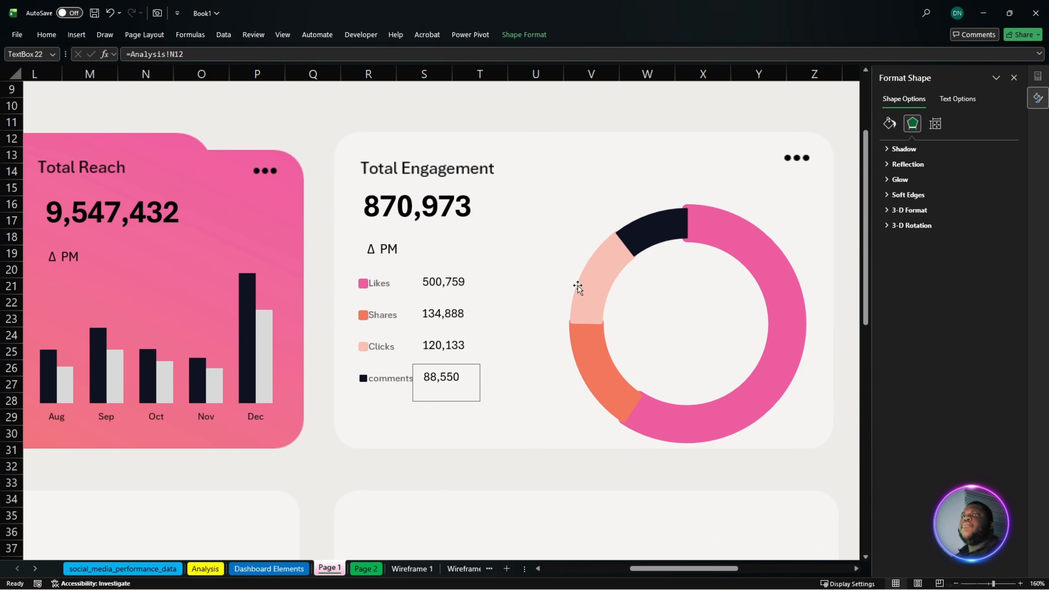
# - Nudge the Δ PM label in the Total Engagement card three steps left, towards the edge of the figure above it
pyautogui.click(388, 250)
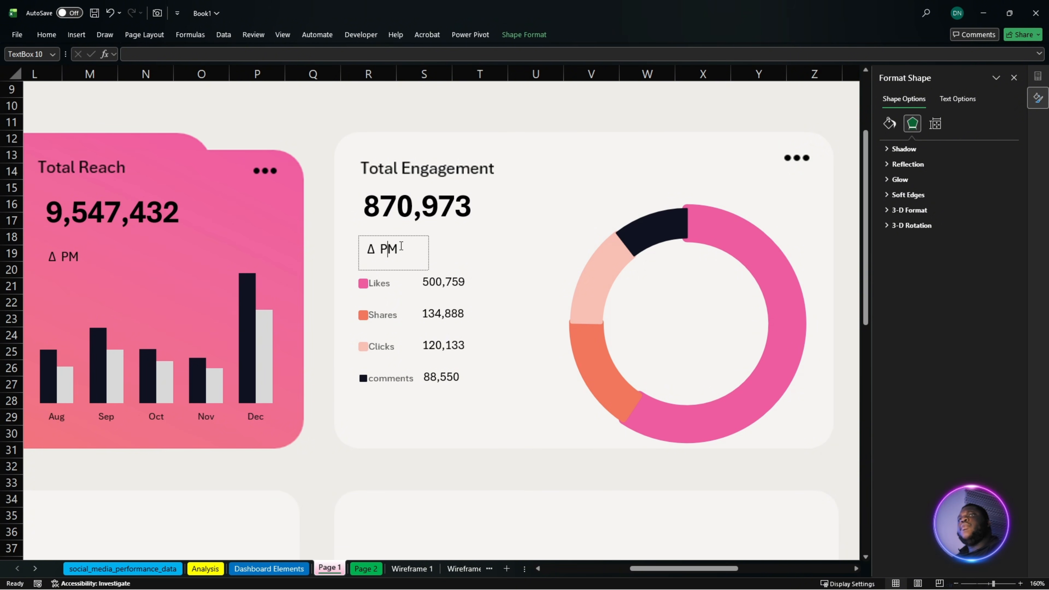
pyautogui.click(406, 236)
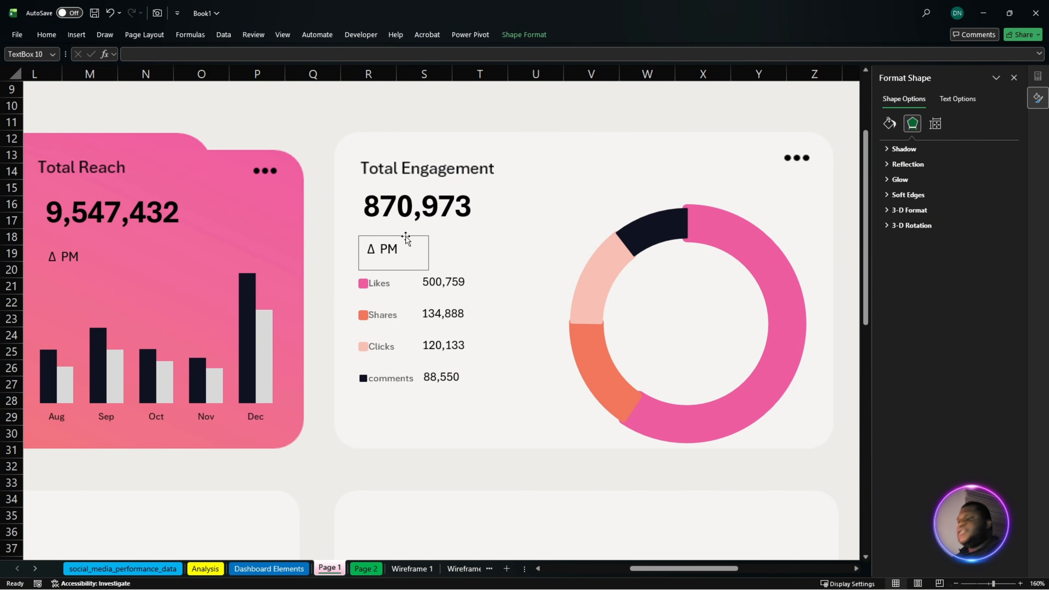
pyautogui.press('Left')
pyautogui.press('Left')
pyautogui.press('Left')
pyautogui.press('Left')
pyautogui.press('Left')
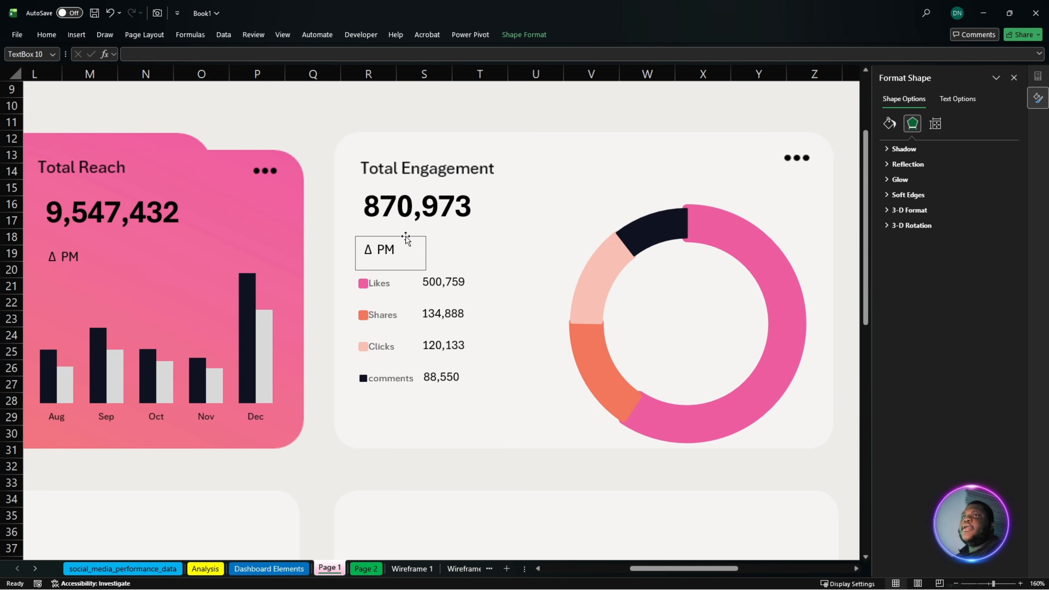
# - Shift the Δ PM label slightly down and to the right within the Engagement Rate % card
pyautogui.scroll(-6, 421, 248)
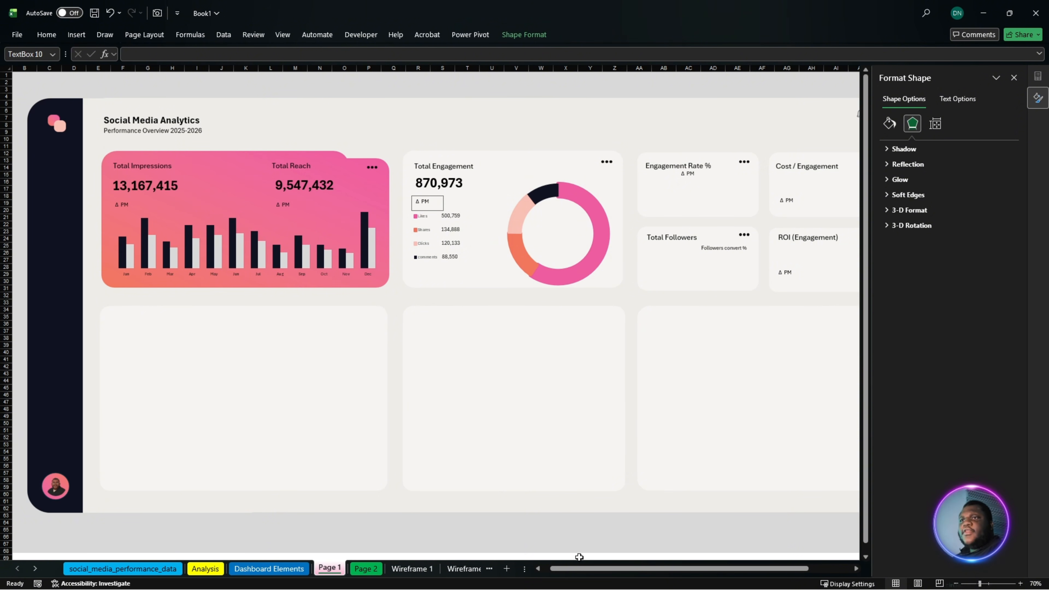
pyautogui.moveTo(581, 569); pyautogui.dragTo(654, 565)
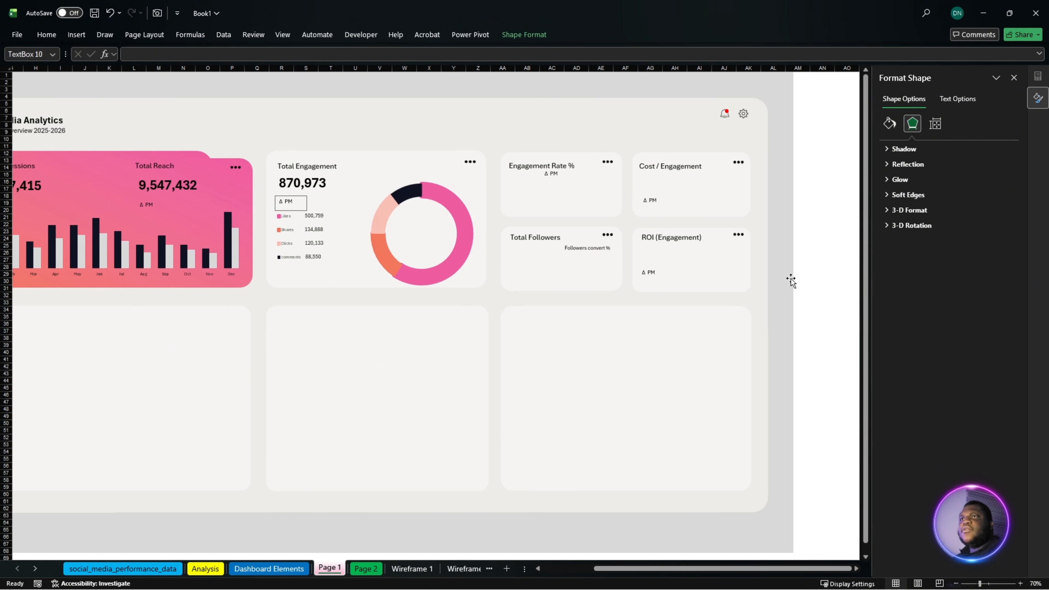
pyautogui.click(771, 279)
pyautogui.scroll(2, 623, 304)
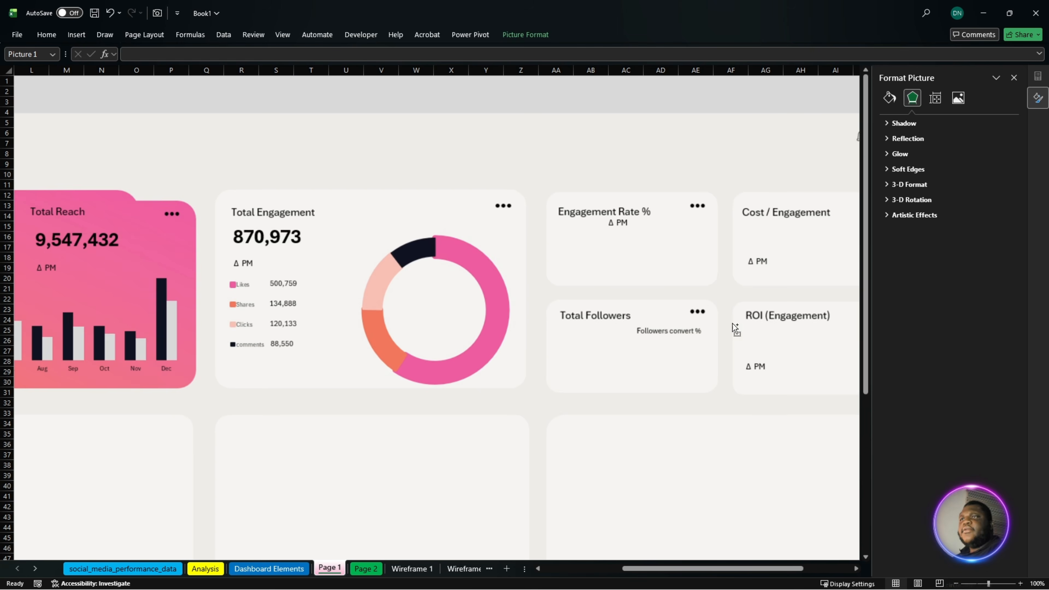
pyautogui.moveTo(763, 570); pyautogui.dragTo(803, 536)
pyautogui.scroll(1, 662, 472)
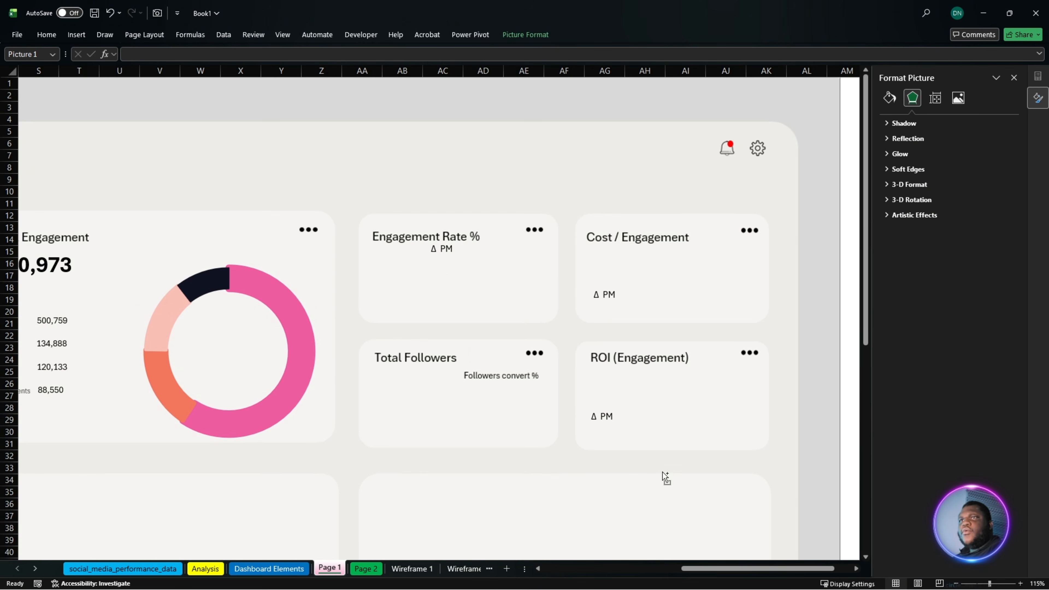
pyautogui.scroll(-1, 648, 453)
pyautogui.scroll(1, 647, 452)
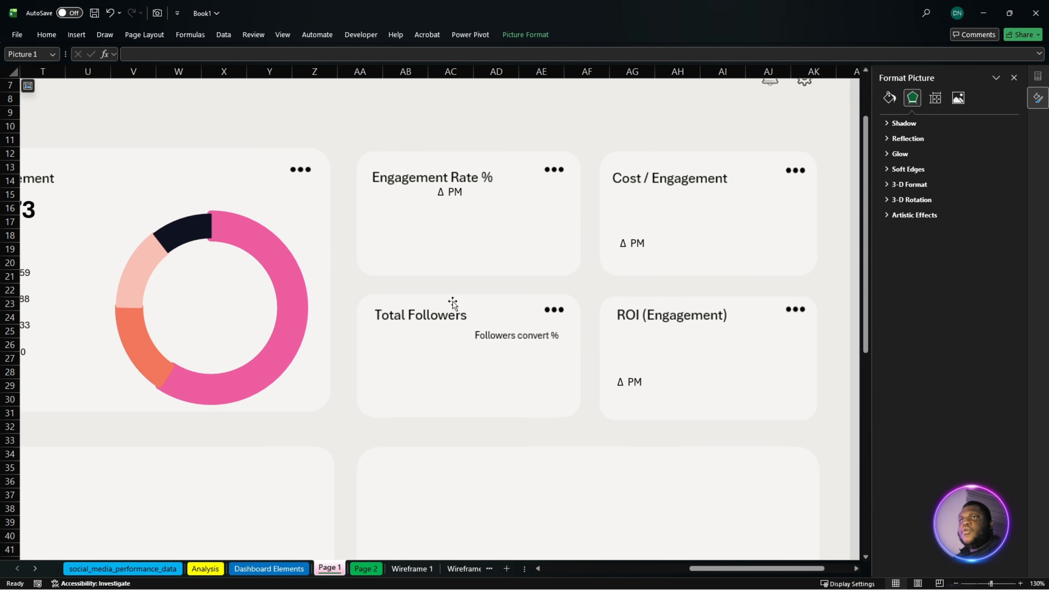
pyautogui.click(455, 193)
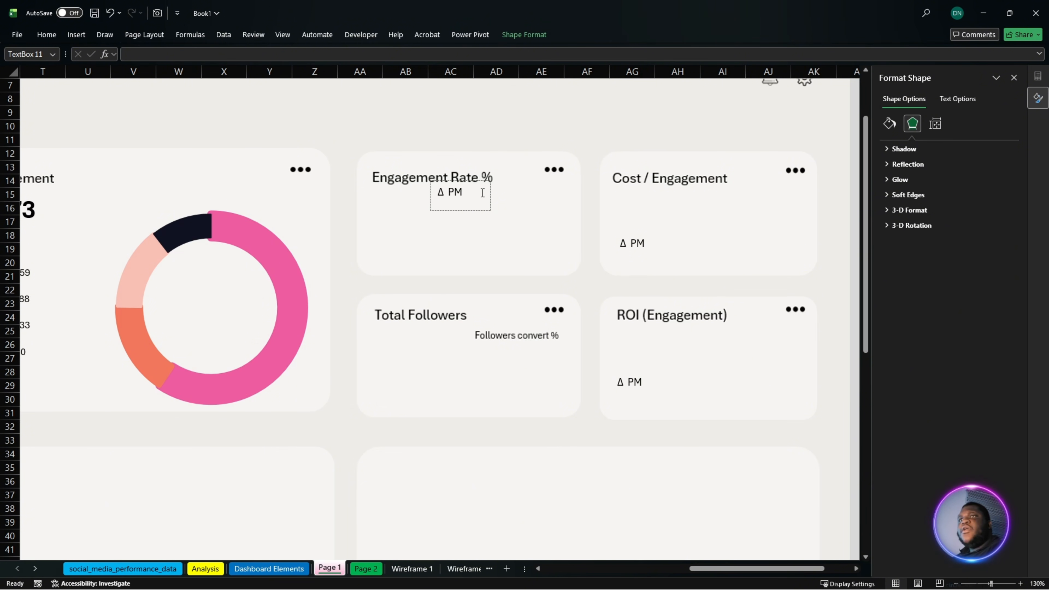
pyautogui.click(473, 211)
pyautogui.moveTo(473, 212); pyautogui.dragTo(477, 213)
# - Duplicate the Total Engagement card's large figure text box into the Engagement Rate % card, below its title
pyautogui.hscroll(-2, 719, 569)
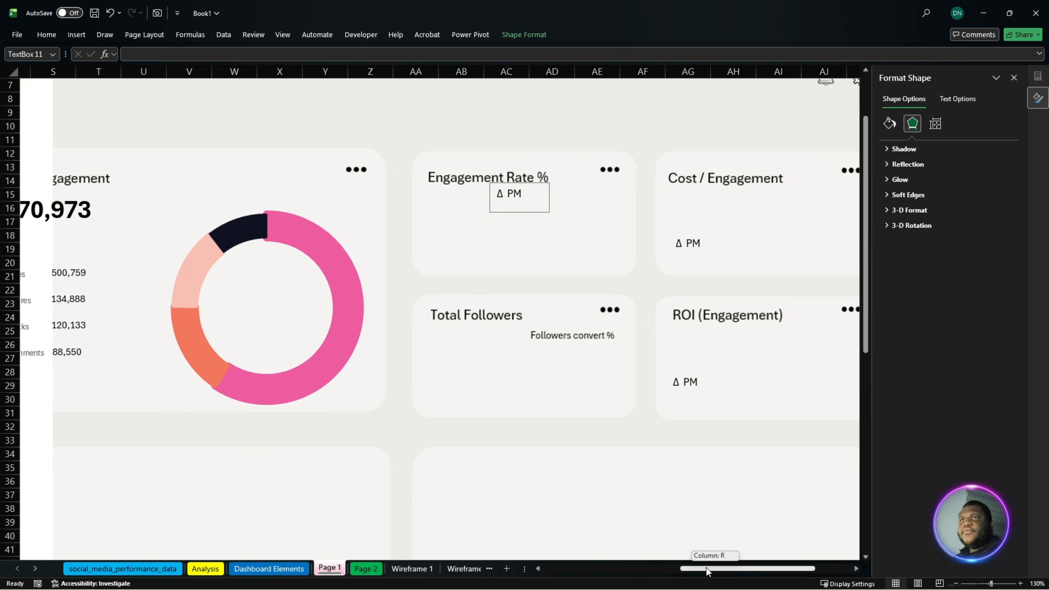
pyautogui.click(82, 201)
pyautogui.click(95, 188)
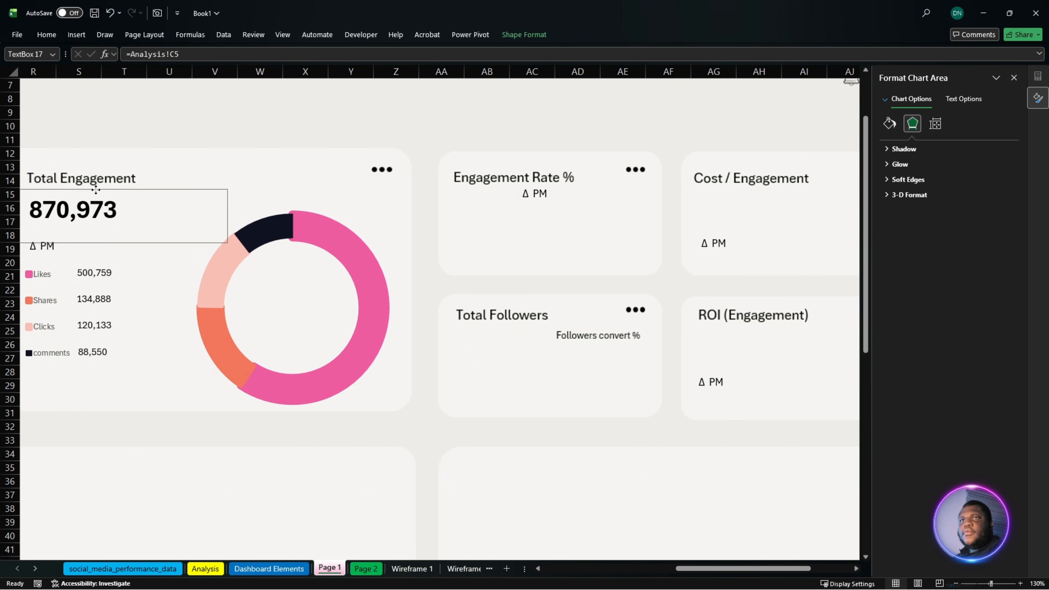
pyautogui.click(136, 188)
pyautogui.click(97, 191)
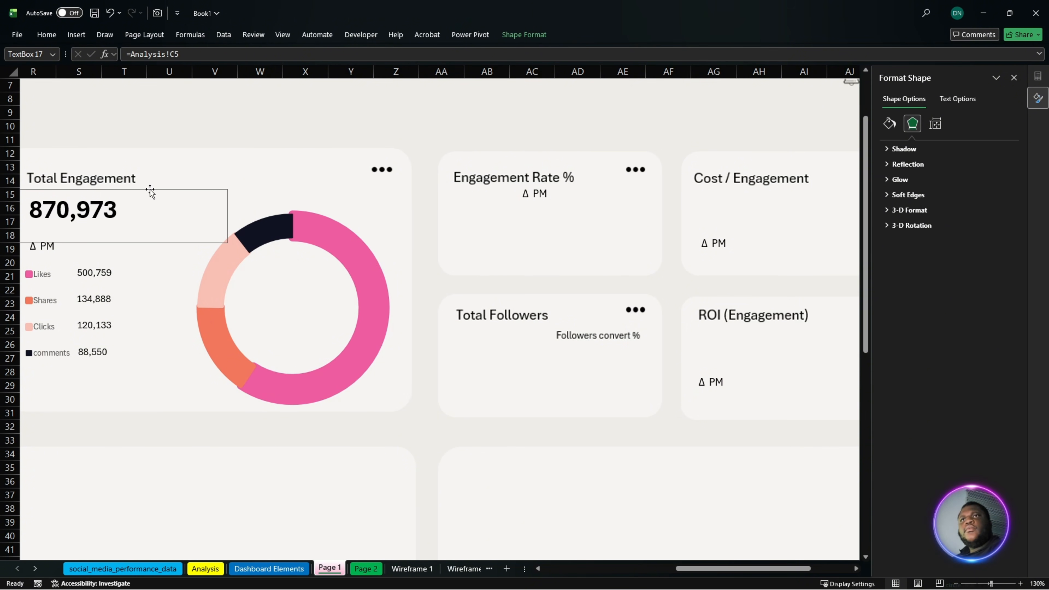
pyautogui.moveTo(150, 191); pyautogui.dragTo(588, 201)
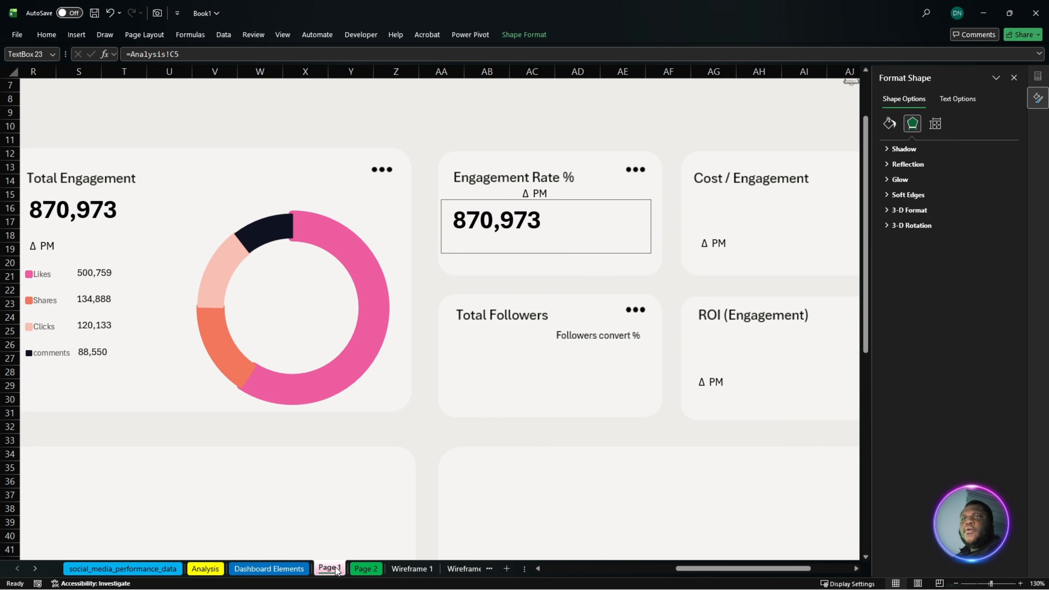
# - Link the copied figure to cell A9 on the Analysis sheet and reapply the large bold figure format with Format Painter
pyautogui.moveTo(188, 58); pyautogui.dragTo(128, 64)
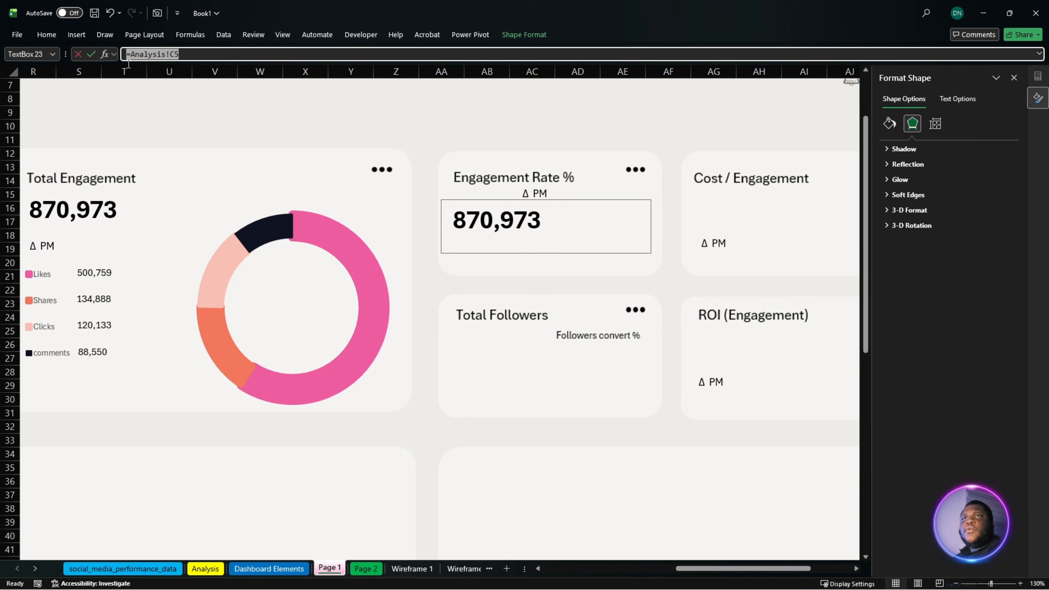
pyautogui.click(205, 569)
pyautogui.moveTo(719, 568); pyautogui.dragTo(565, 568)
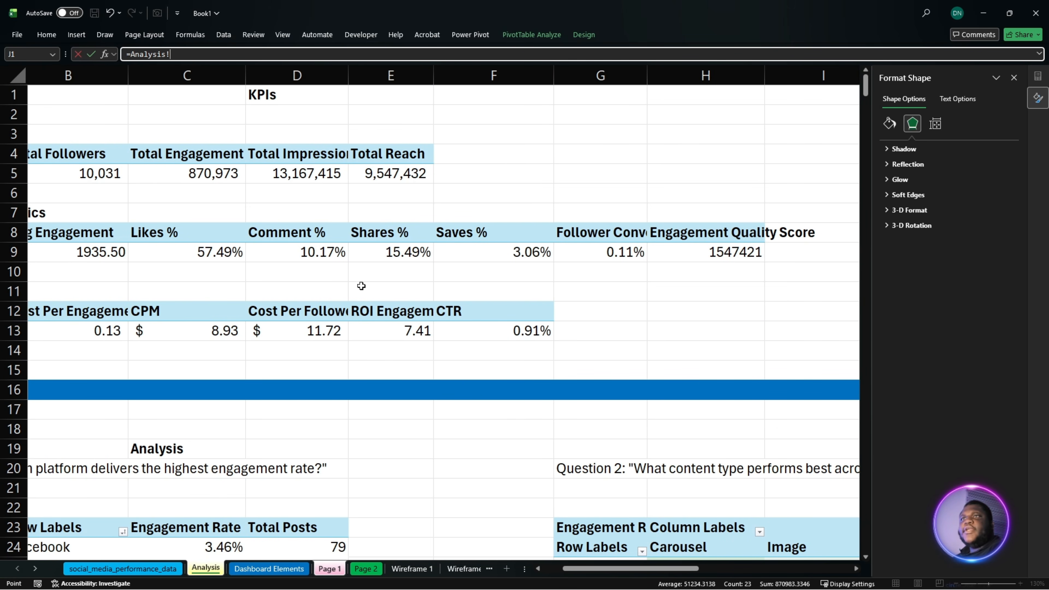
pyautogui.moveTo(623, 566); pyautogui.dragTo(603, 567)
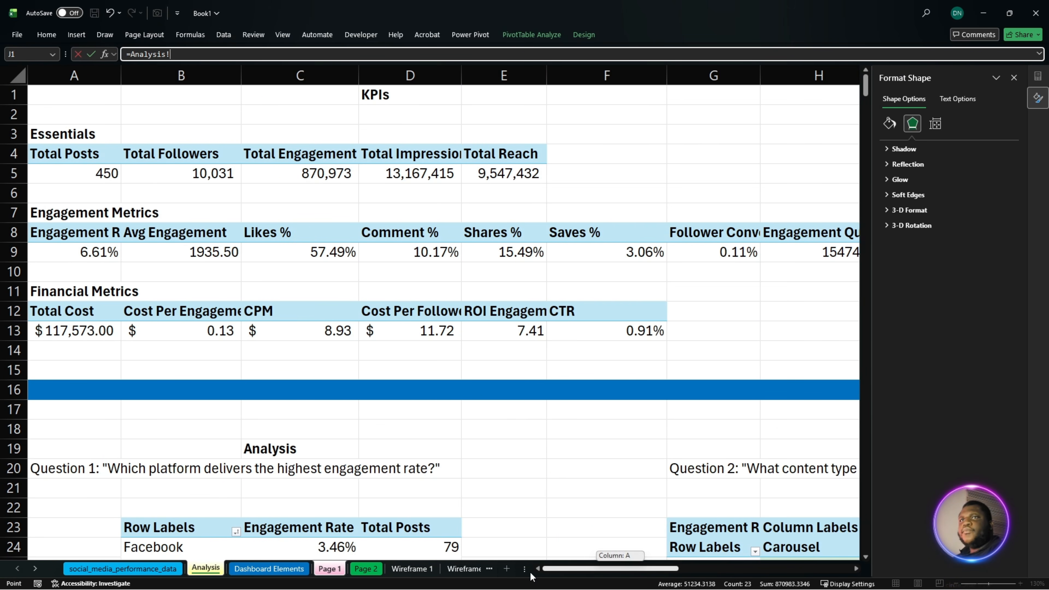
pyautogui.click(74, 252)
pyautogui.press('Return')
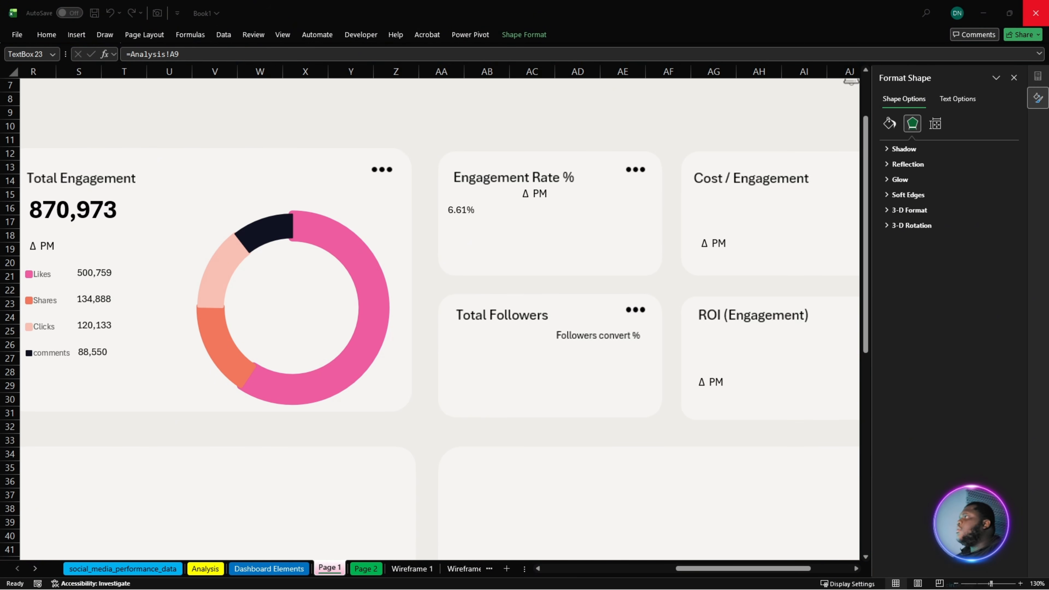
pyautogui.click(40, 89)
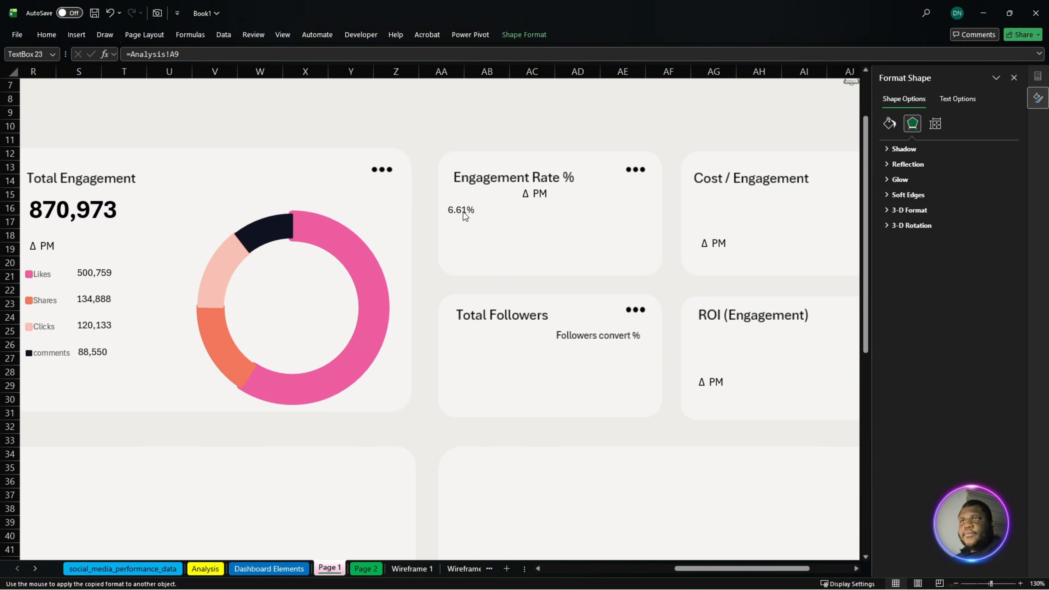
pyautogui.click(479, 225)
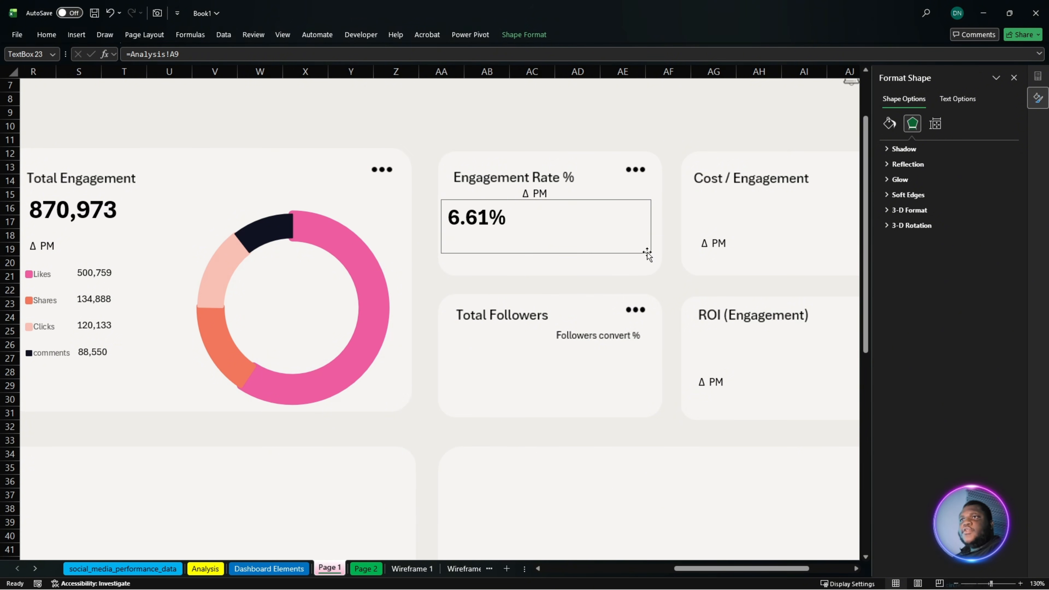
# - Position the engagement rate figure directly beneath its card title and lower the Δ PM label to sit level beside it
pyautogui.moveTo(648, 251); pyautogui.dragTo(481, 211)
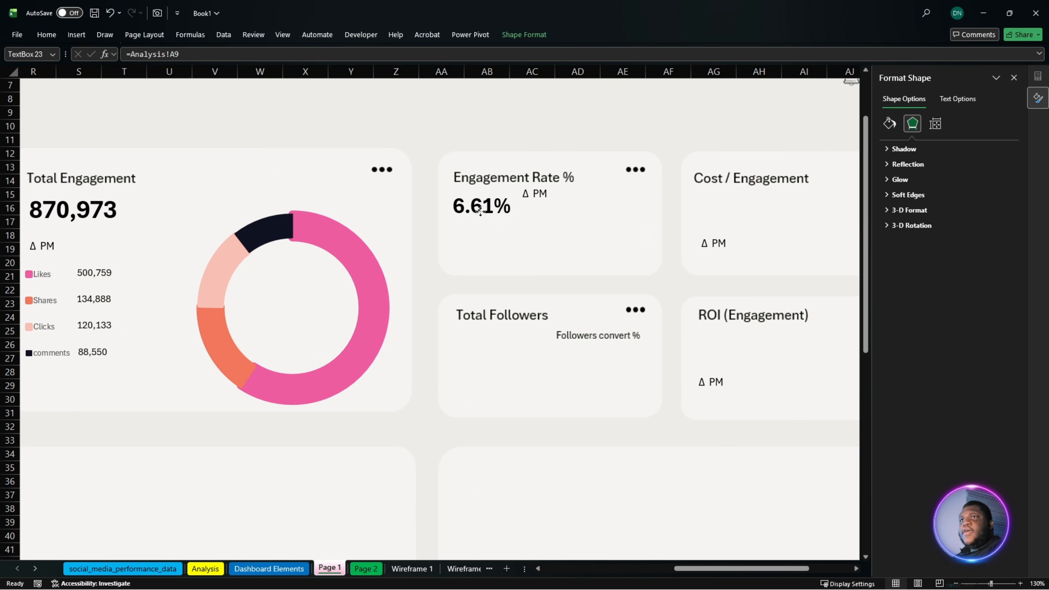
pyautogui.click(541, 194)
pyautogui.moveTo(554, 215); pyautogui.dragTo(554, 225)
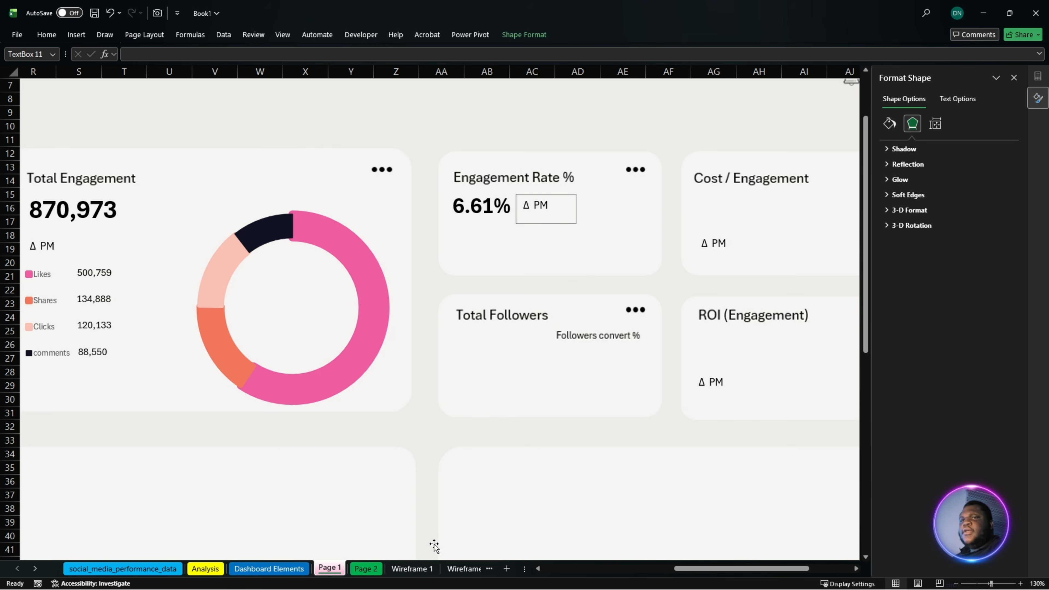
# - Copy the monthly impressions and reach pivot table A3:C16 on the Dashboard Elements sheet to cell F3
pyautogui.click(269, 569)
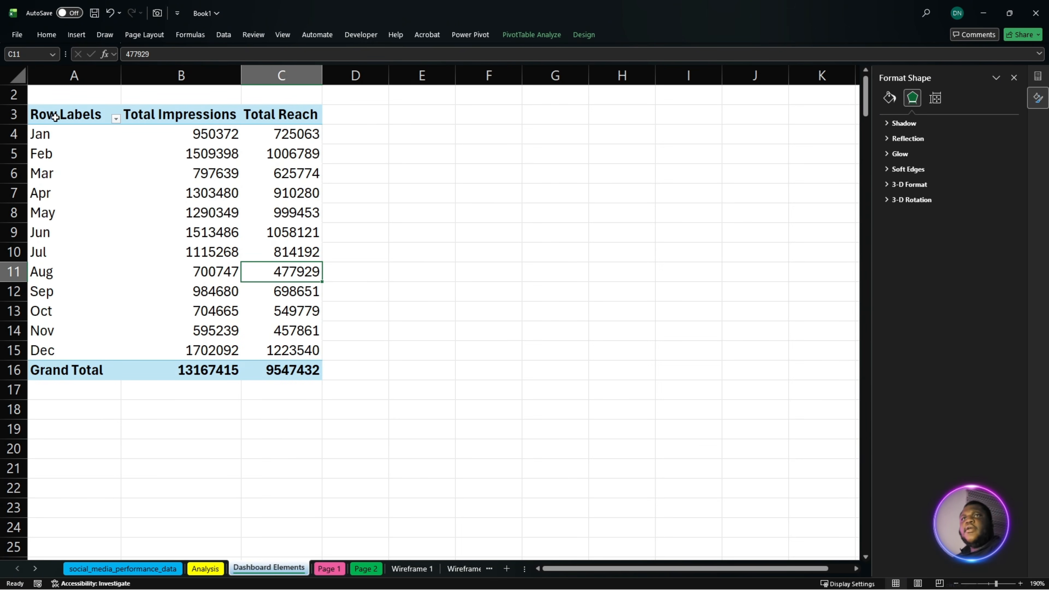
pyautogui.moveTo(55, 118); pyautogui.dragTo(298, 372)
pyautogui.hotkey('ctrl', 'c')
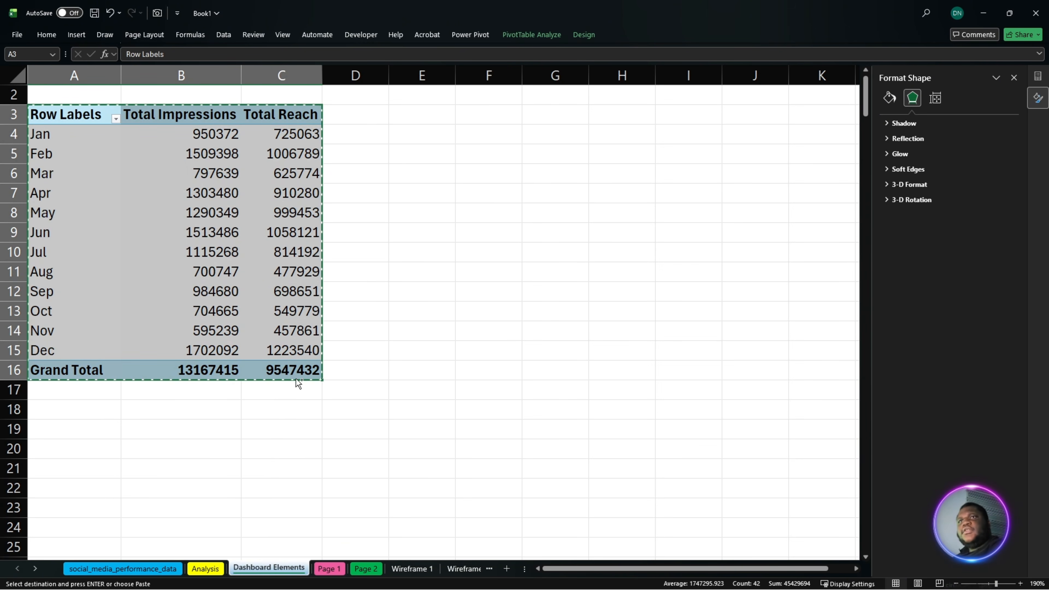
pyautogui.click(432, 134)
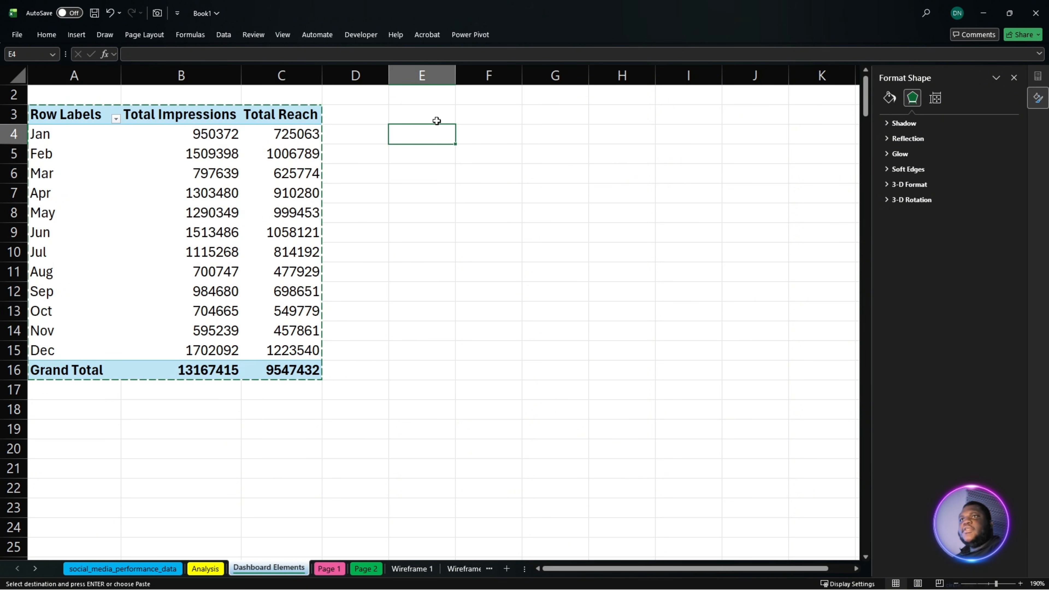
pyautogui.click(436, 120)
pyautogui.click(487, 116)
pyautogui.hotkey('ctrl', 'v')
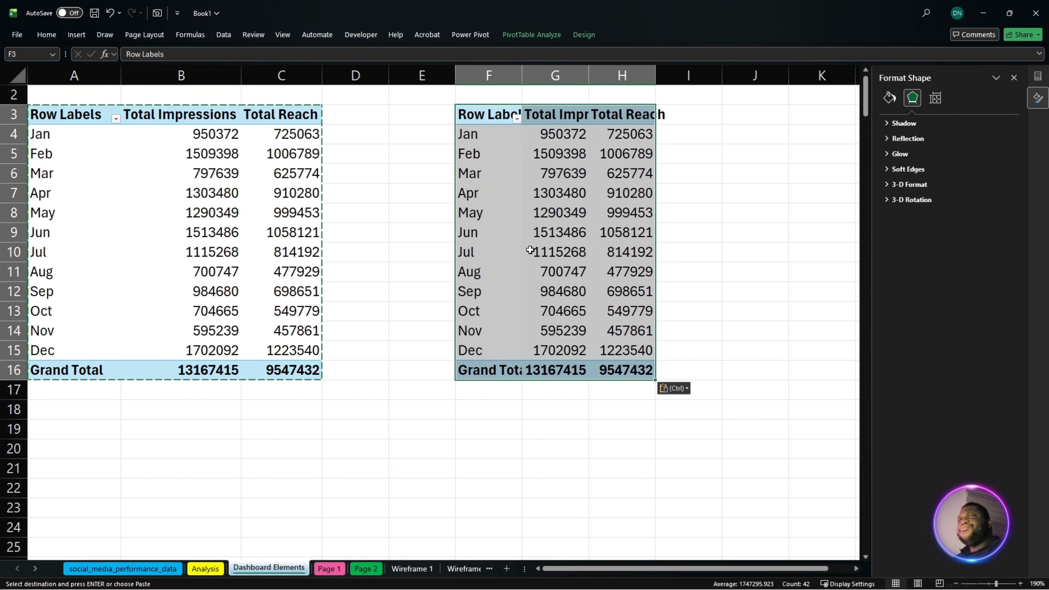
# - Remove Total Reach and Total Impressions from the copied pivot table's values
pyautogui.click(597, 291)
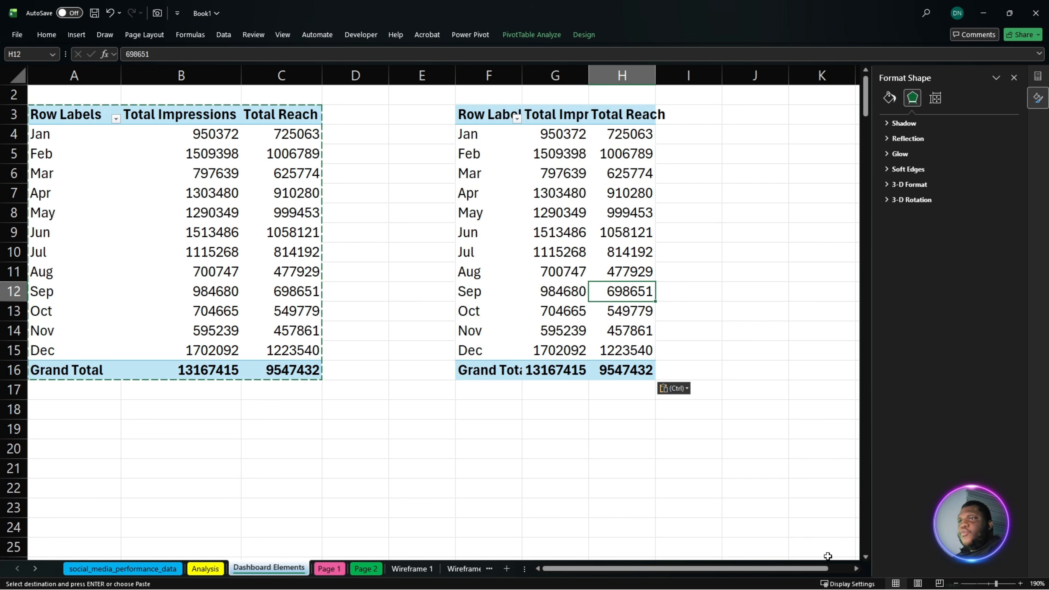
pyautogui.click(583, 345)
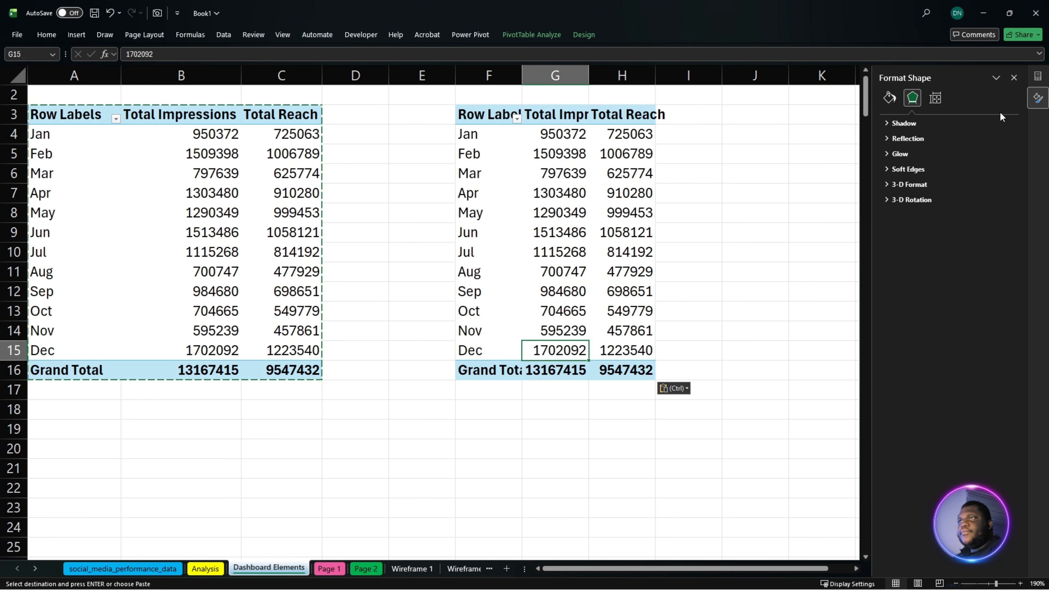
pyautogui.click(1014, 77)
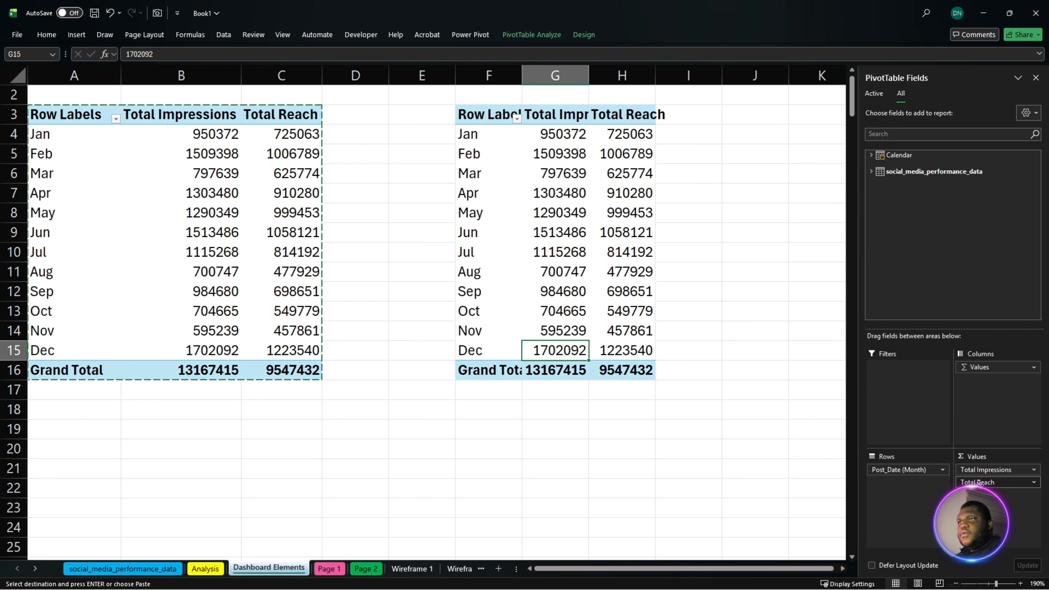
pyautogui.moveTo(980, 483); pyautogui.dragTo(929, 248)
pyautogui.moveTo(987, 469); pyautogui.dragTo(903, 136)
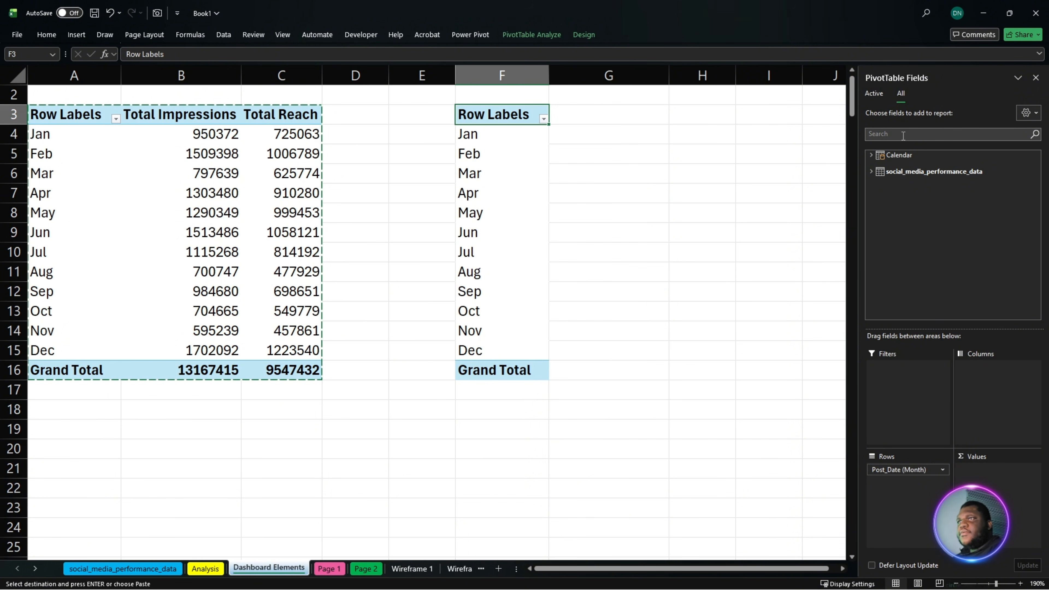
# - Search the pivot fields for "eng" and add the Engagement Rate measure to the copied pivot table's values
pyautogui.click(903, 134)
pyautogui.write('eng')
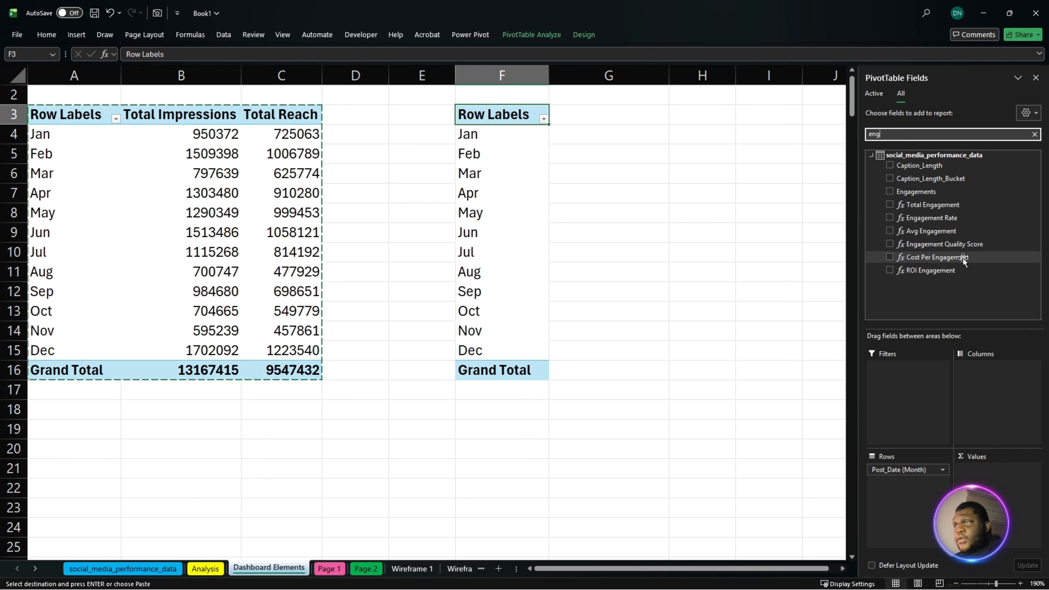
pyautogui.moveTo(951, 218); pyautogui.dragTo(1011, 486)
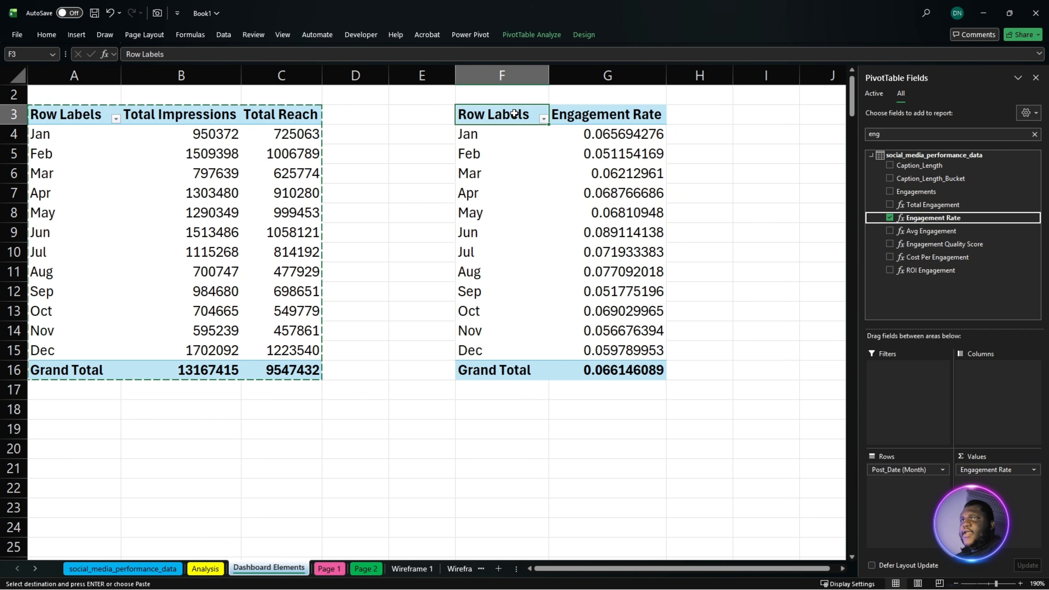
# - Insert an Area pivot chart from the monthly Engagement Rate pivot table in F3:G16
pyautogui.moveTo(514, 113); pyautogui.dragTo(620, 370)
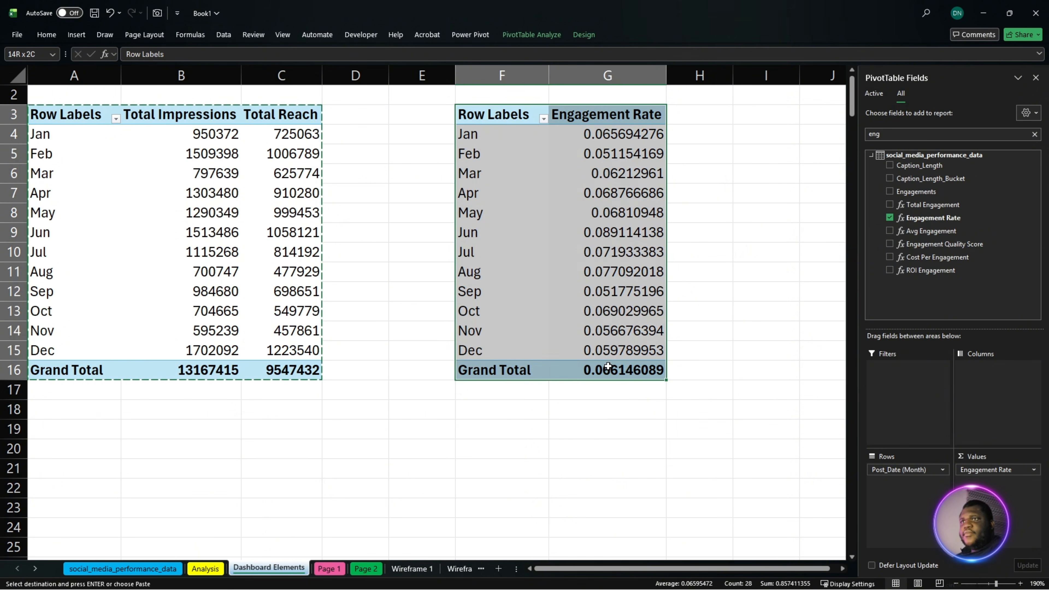
pyautogui.click(82, 32)
pyautogui.click(380, 74)
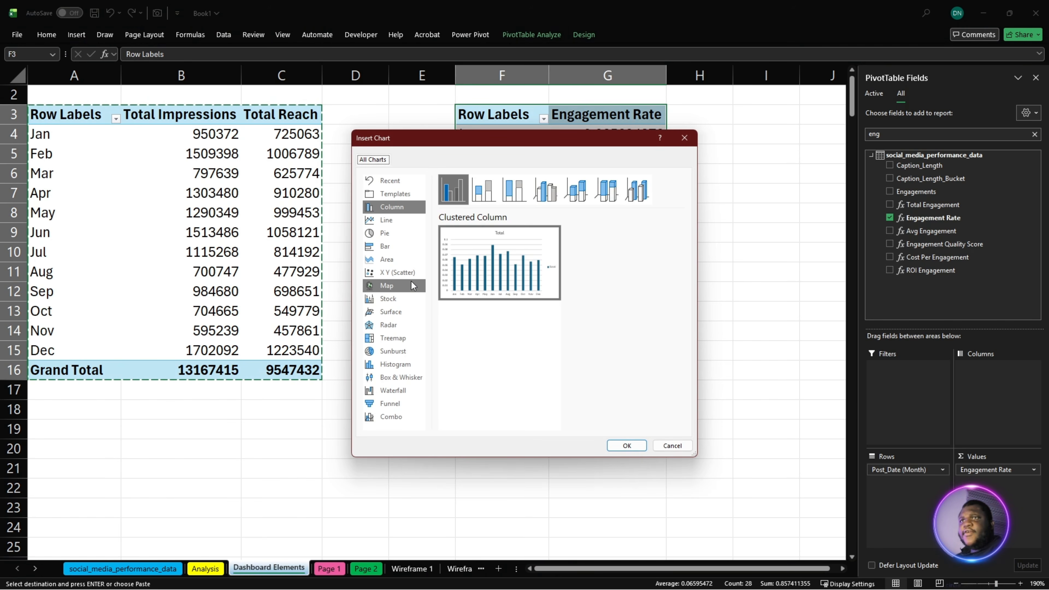
pyautogui.click(398, 263)
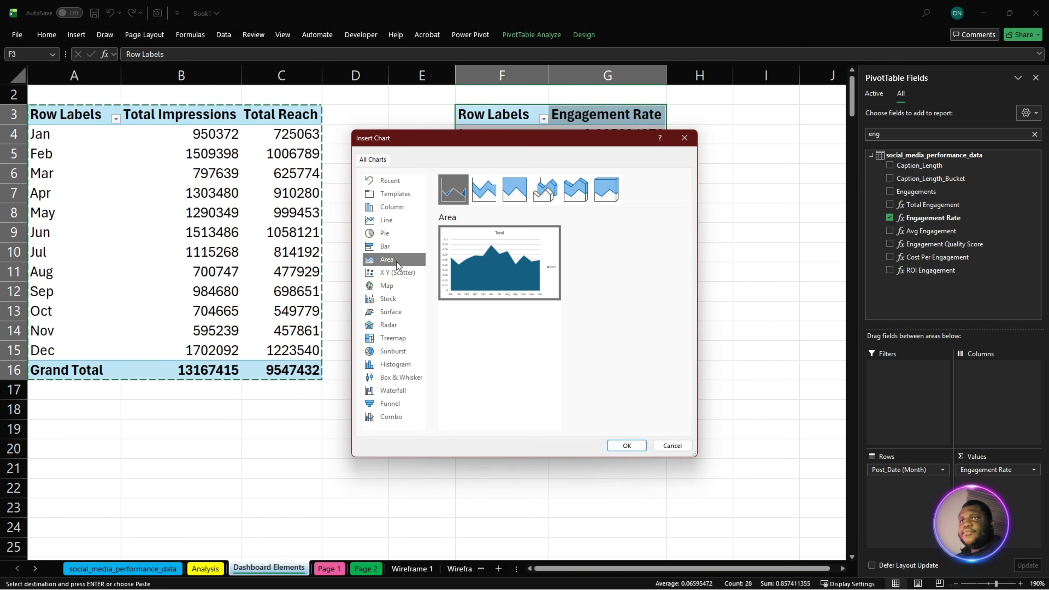
pyautogui.click(635, 451)
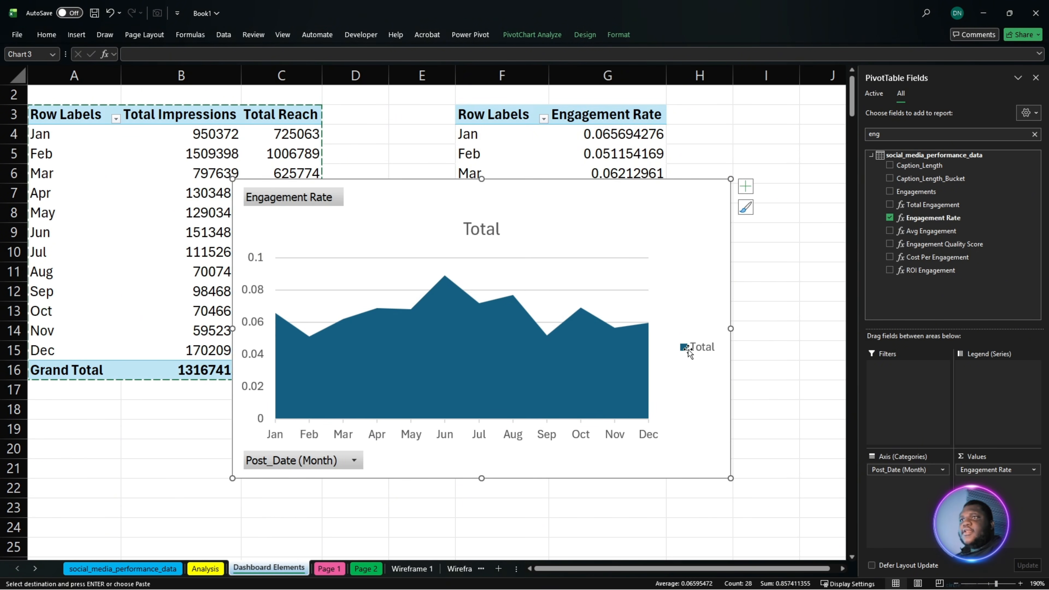
# - Delete the legend and the horizontal gridlines from the Engagement Rate area chart
pyautogui.click(688, 350)
pyautogui.press('Delete')
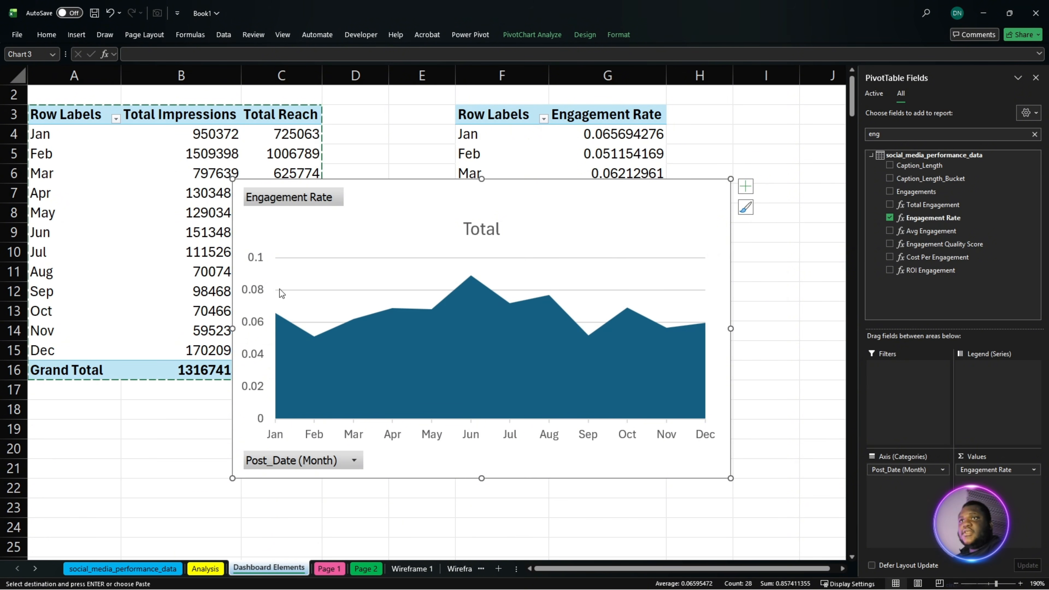
pyautogui.click(316, 293)
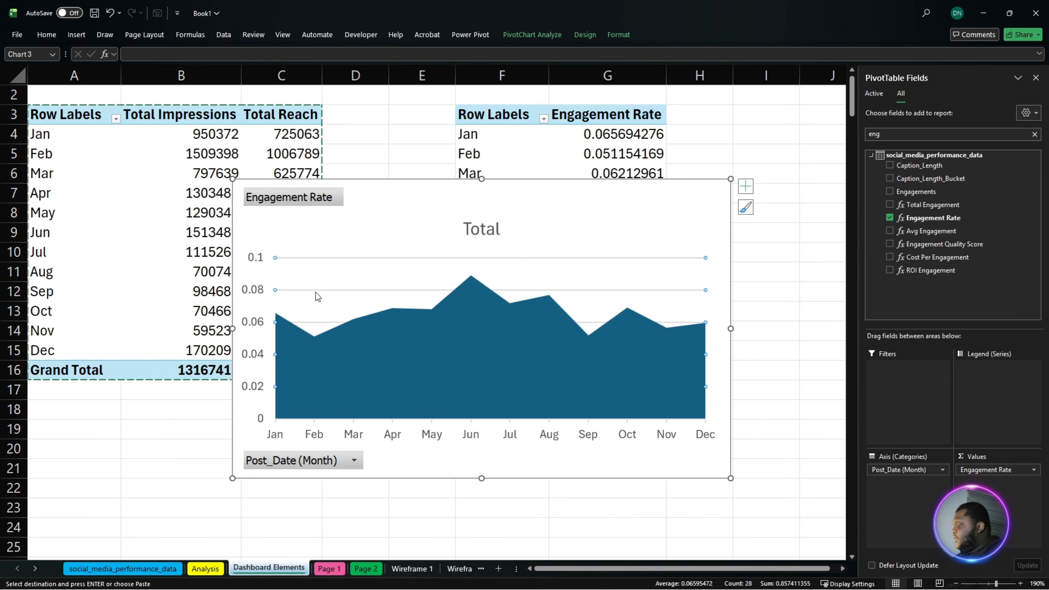
pyautogui.press('Delete')
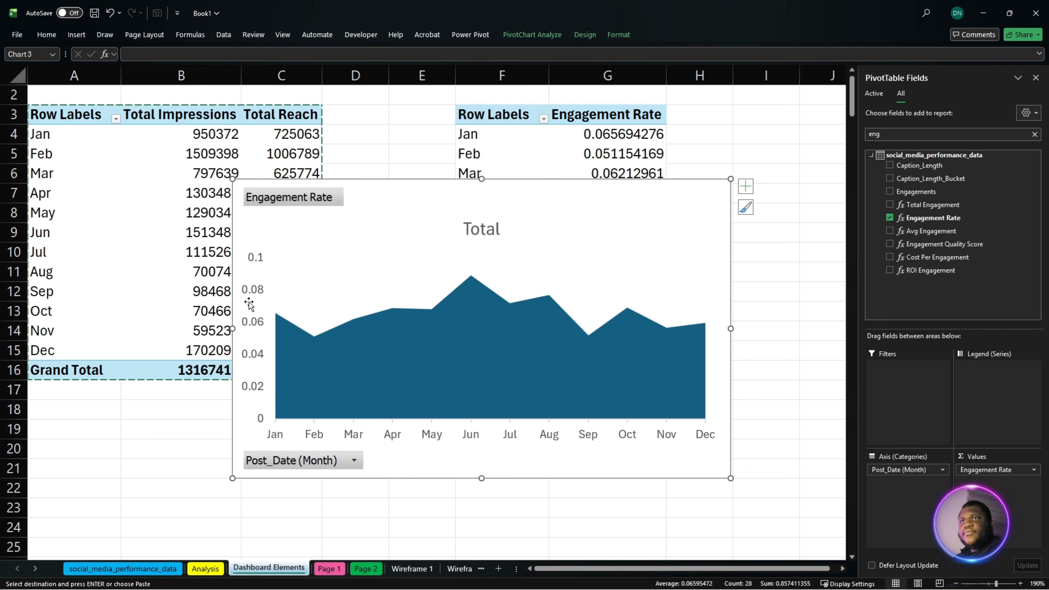
# - Hide all field buttons on the Engagement Rate area chart and delete its vertical axis, month axis and title
pyautogui.rightClick(302, 461)
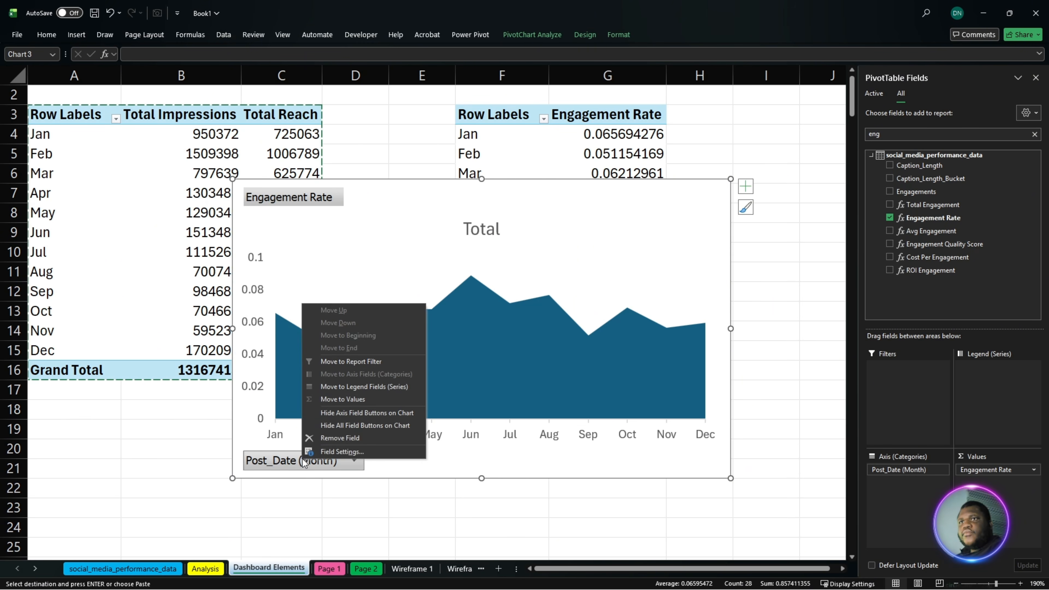
pyautogui.click(352, 427)
pyautogui.click(259, 381)
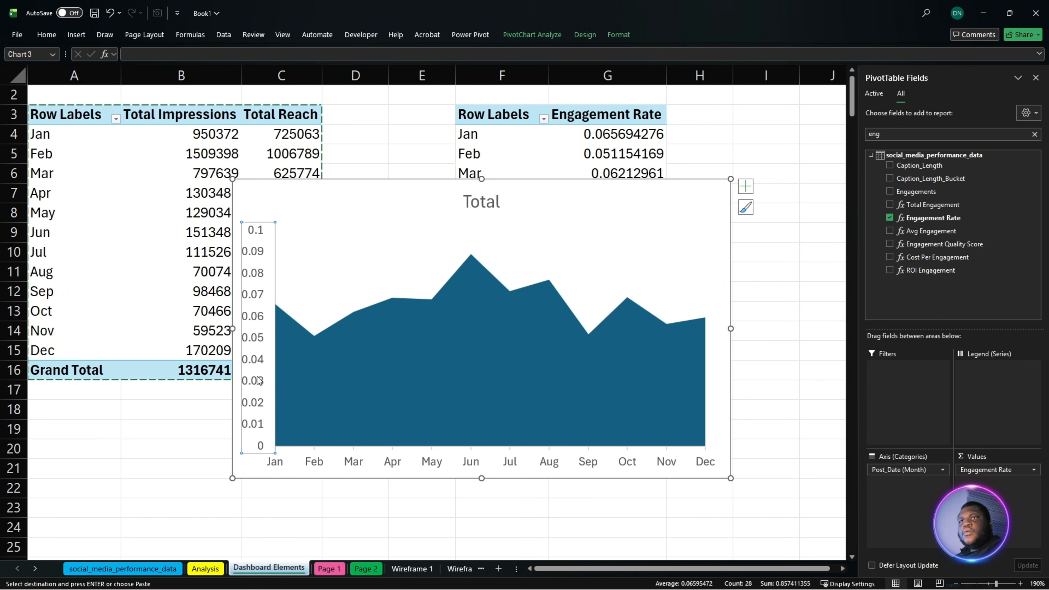
pyautogui.press('Delete')
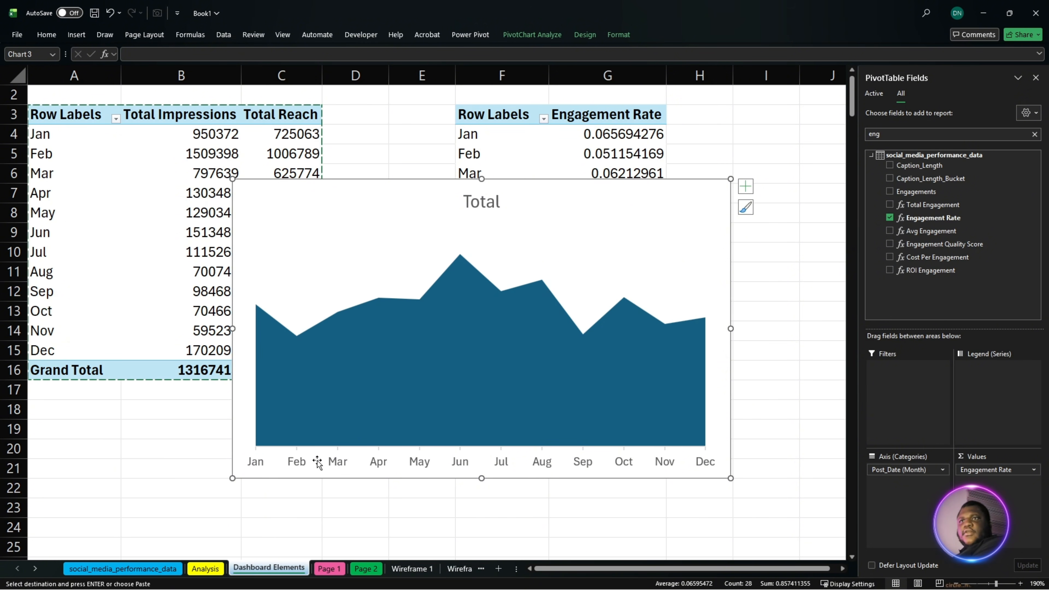
pyautogui.click(341, 460)
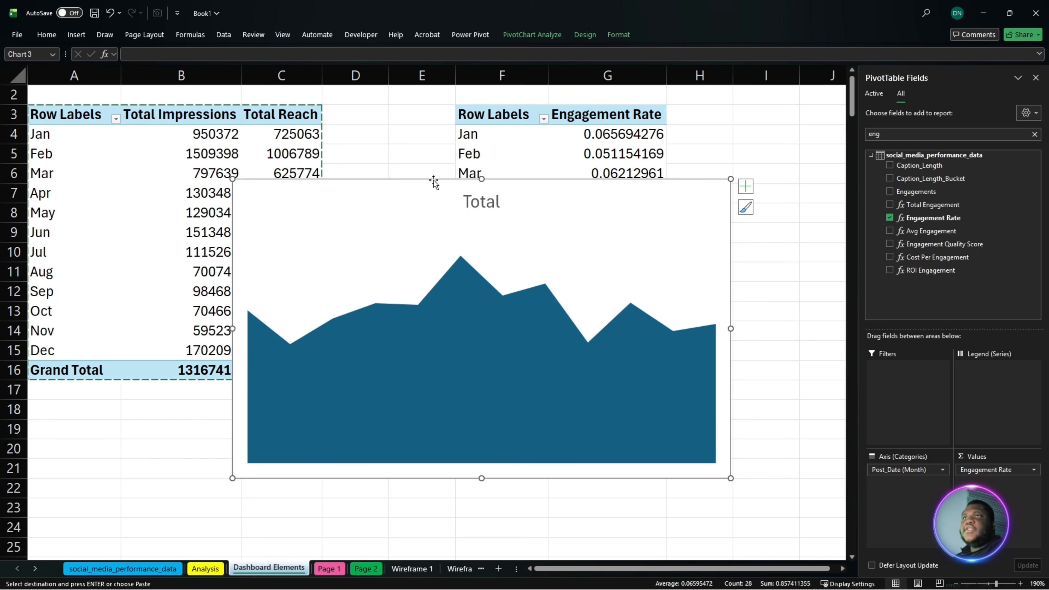
pyautogui.click(483, 210)
pyautogui.press('Delete')
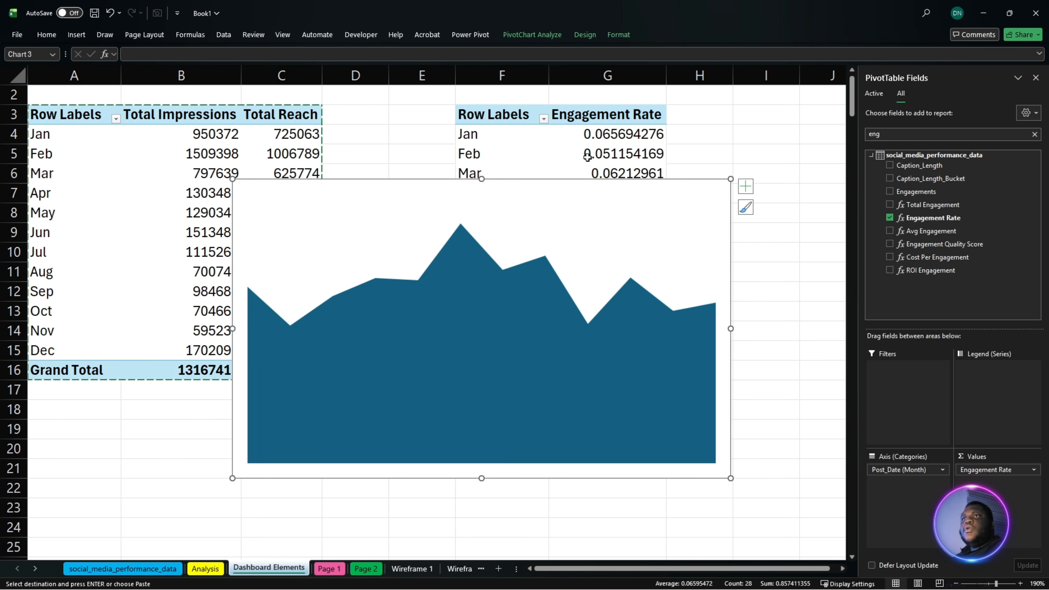
# - Set the area chart's background to no fill and no border, and give its data series a gradient fill
pyautogui.rightClick(578, 184)
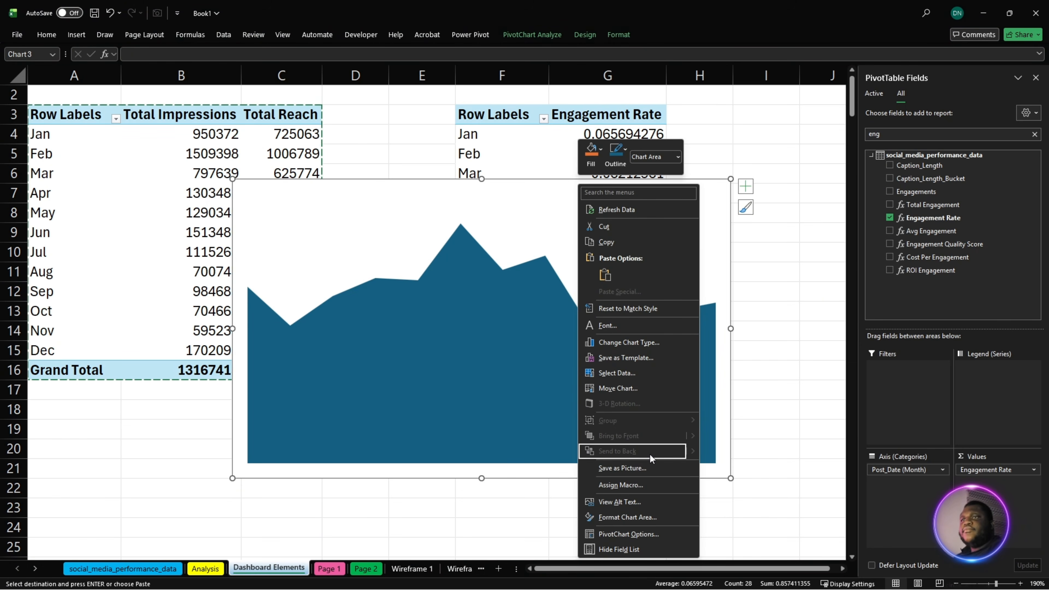
pyautogui.click(645, 518)
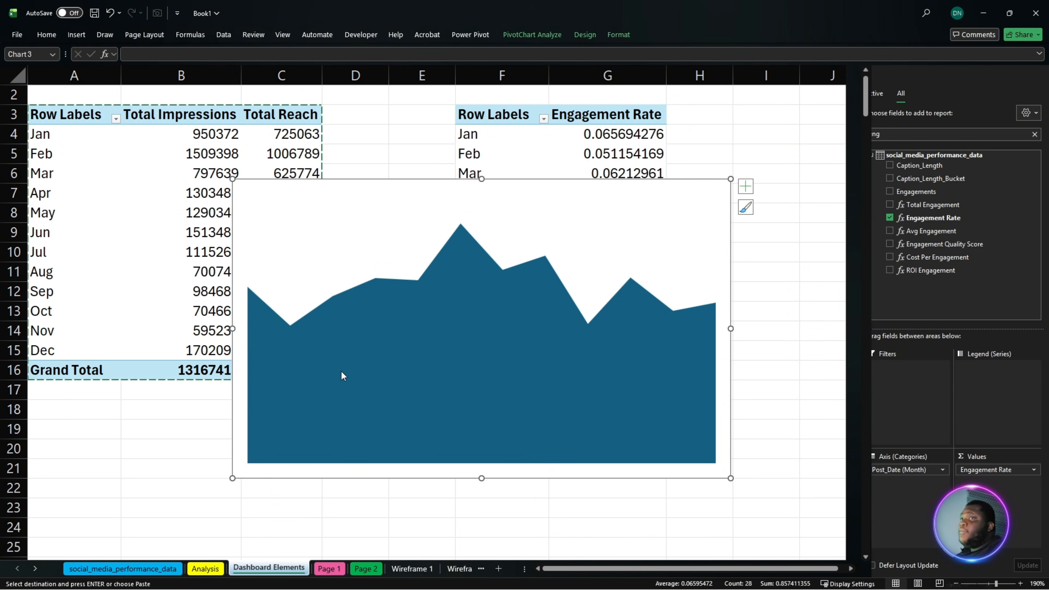
pyautogui.click(898, 285)
pyautogui.click(896, 166)
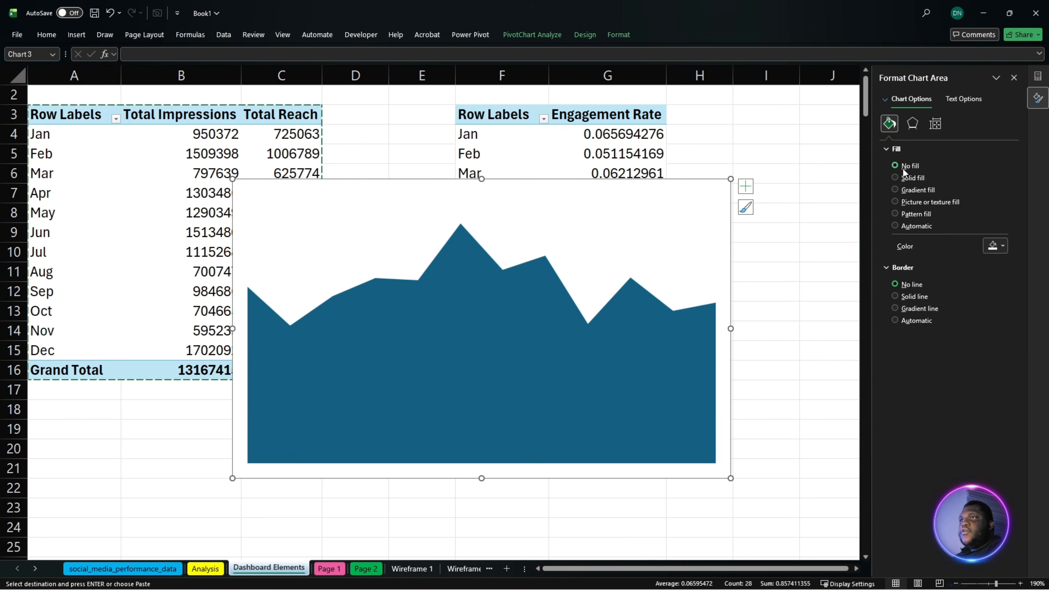
pyautogui.click(539, 301)
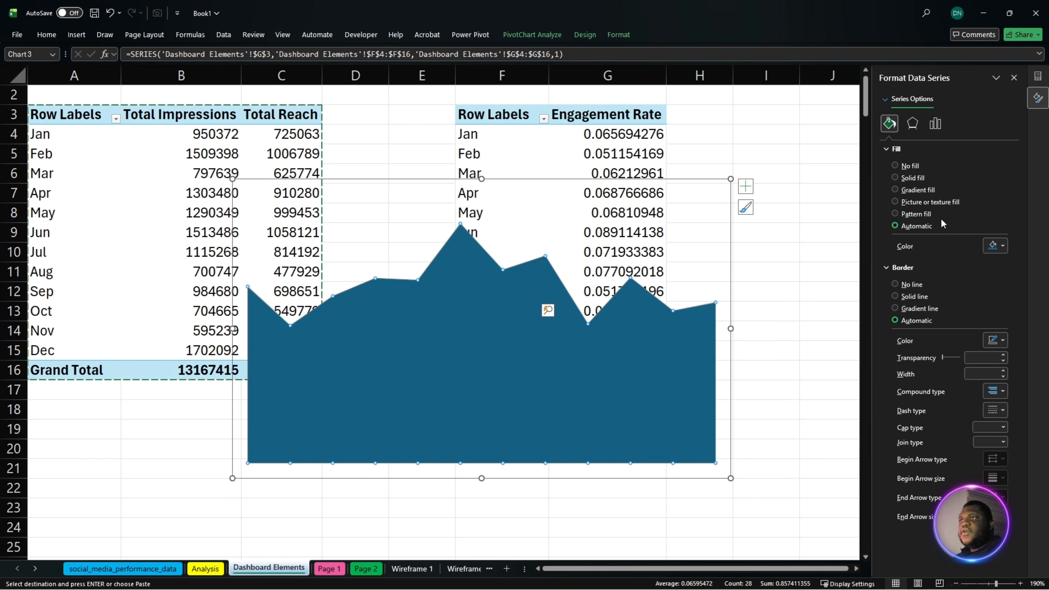
pyautogui.click(926, 191)
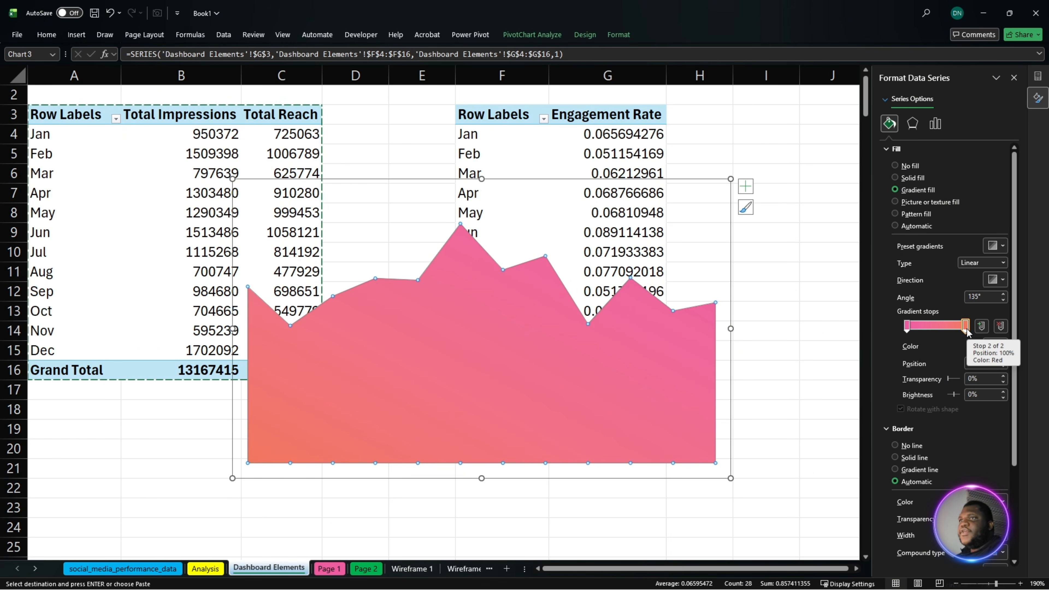
pyautogui.click(705, 184)
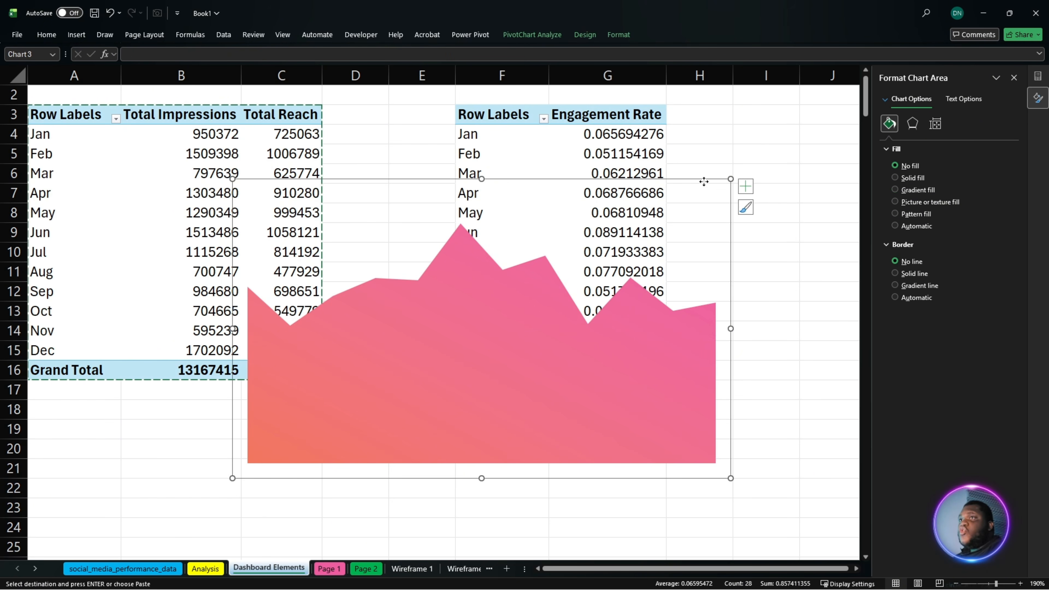
pyautogui.rightClick(705, 182)
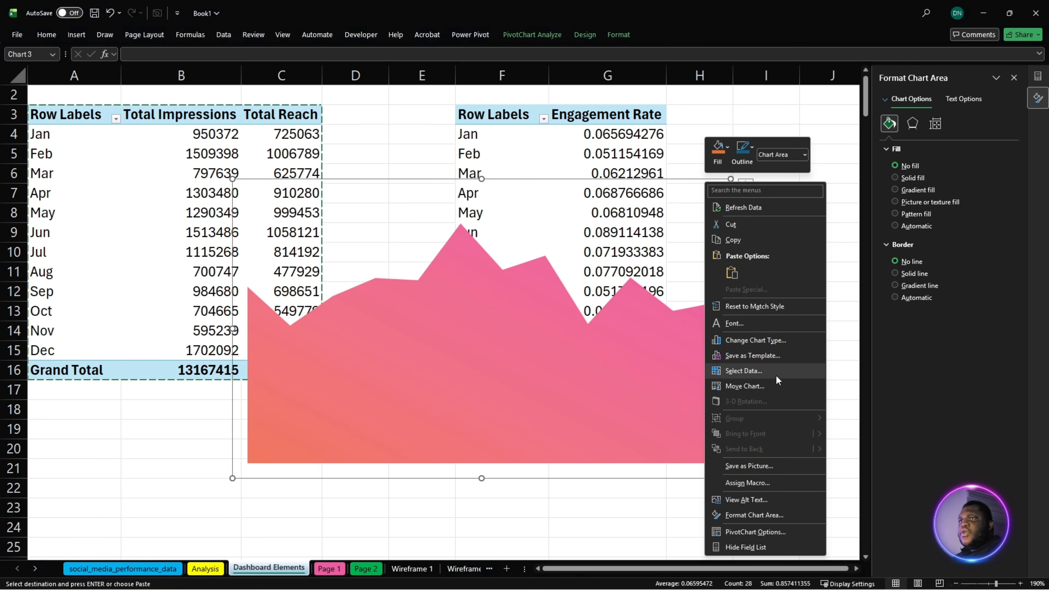
pyautogui.click(772, 362)
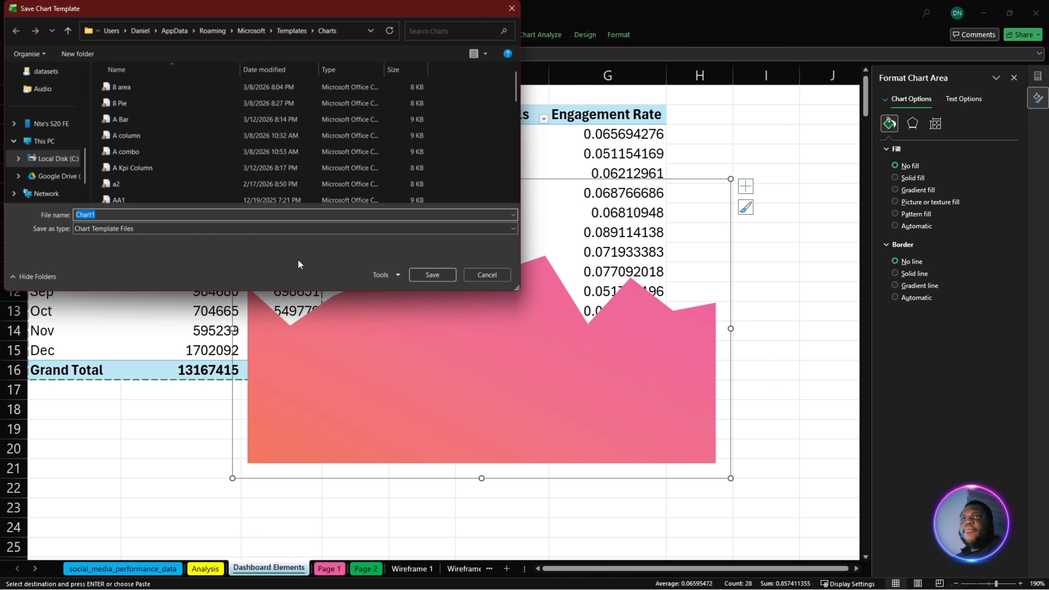
pyautogui.click(495, 271)
# - Delete the manually formatted Engagement Rate area chart from the Dashboard Elements sheet
pyautogui.click(541, 174)
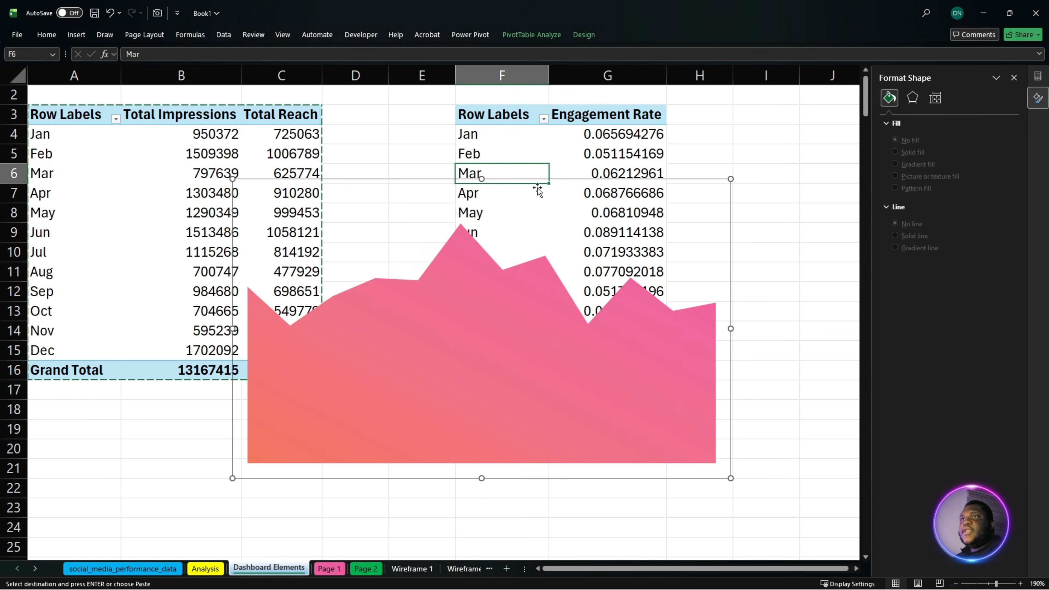
pyautogui.click(484, 273)
pyautogui.click(532, 250)
pyautogui.press('Escape')
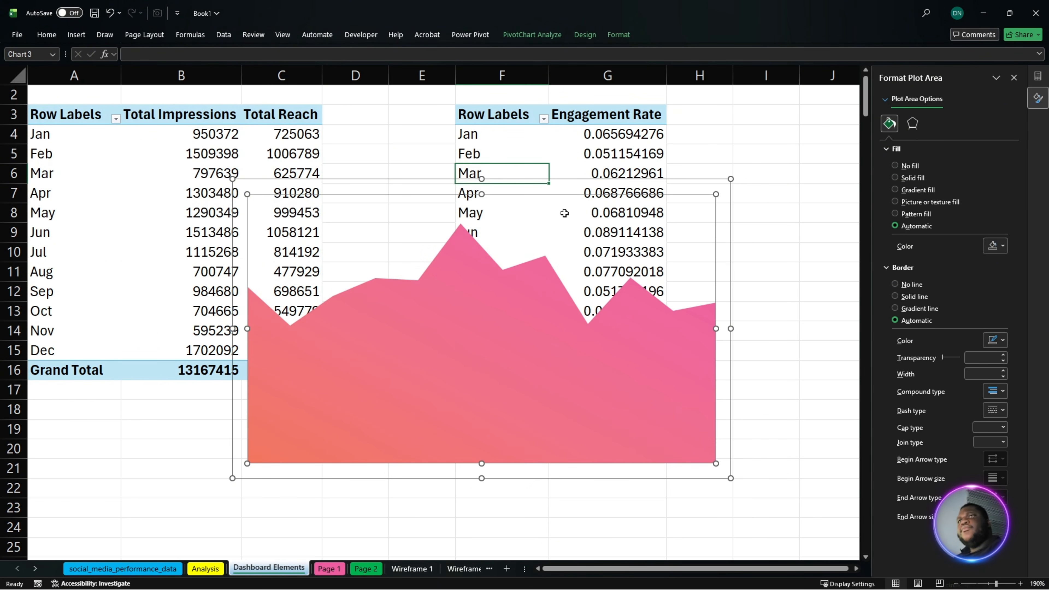
pyautogui.press('Delete')
# - Insert a pivot chart from the monthly Engagement Rate data in F4:G15 using the saved "8 area" chart template
pyautogui.moveTo(478, 138); pyautogui.dragTo(617, 349)
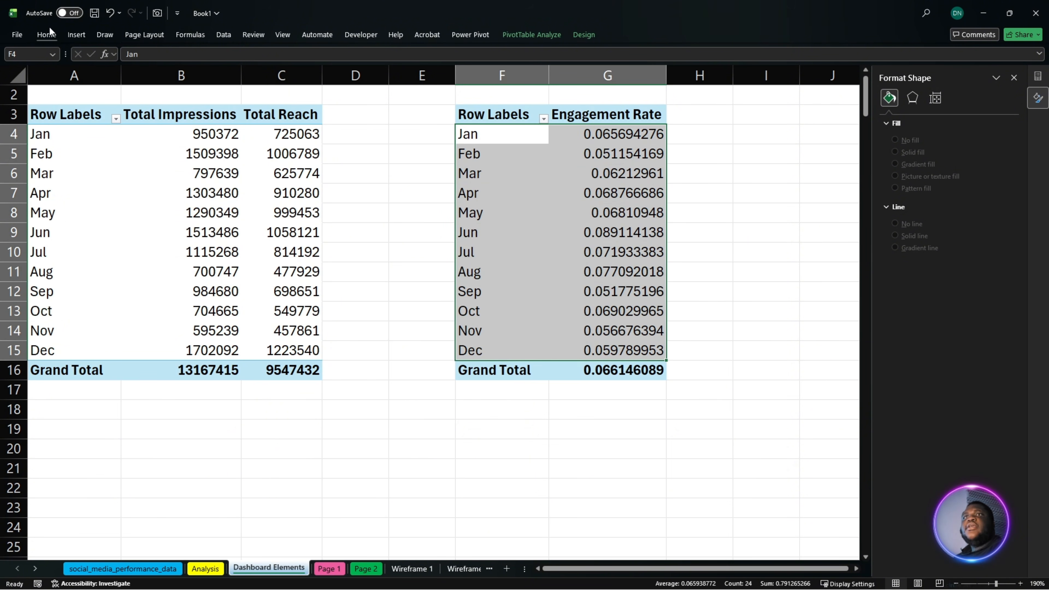
pyautogui.click(79, 35)
pyautogui.click(348, 68)
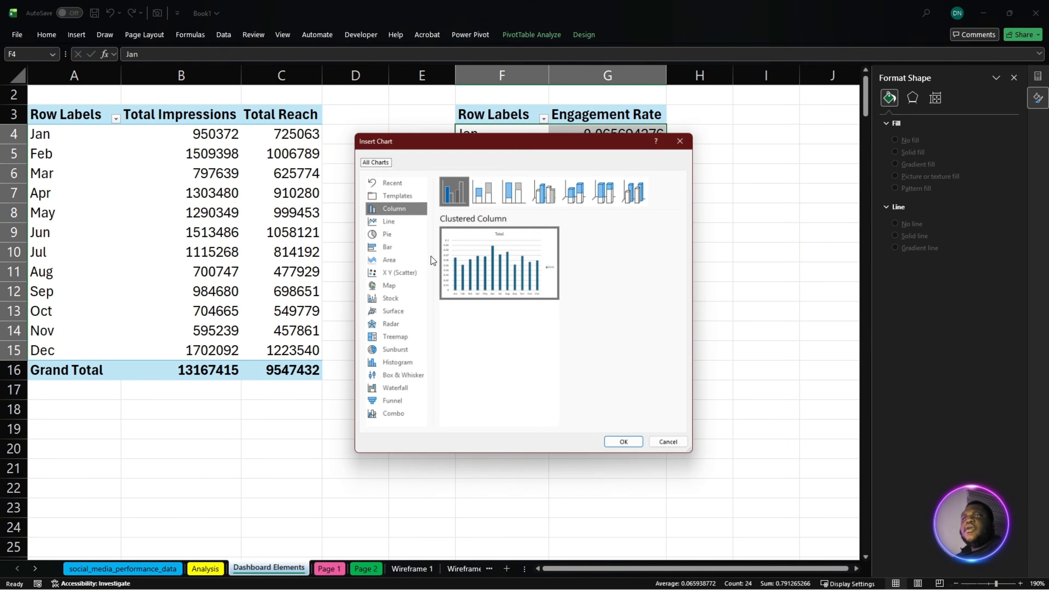
pyautogui.click(394, 194)
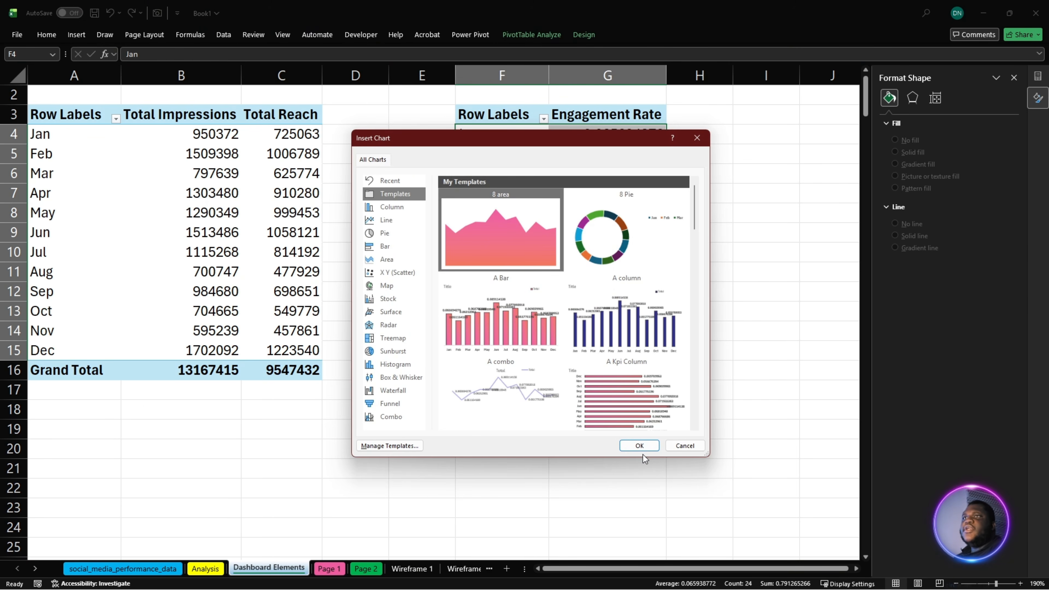
pyautogui.click(639, 447)
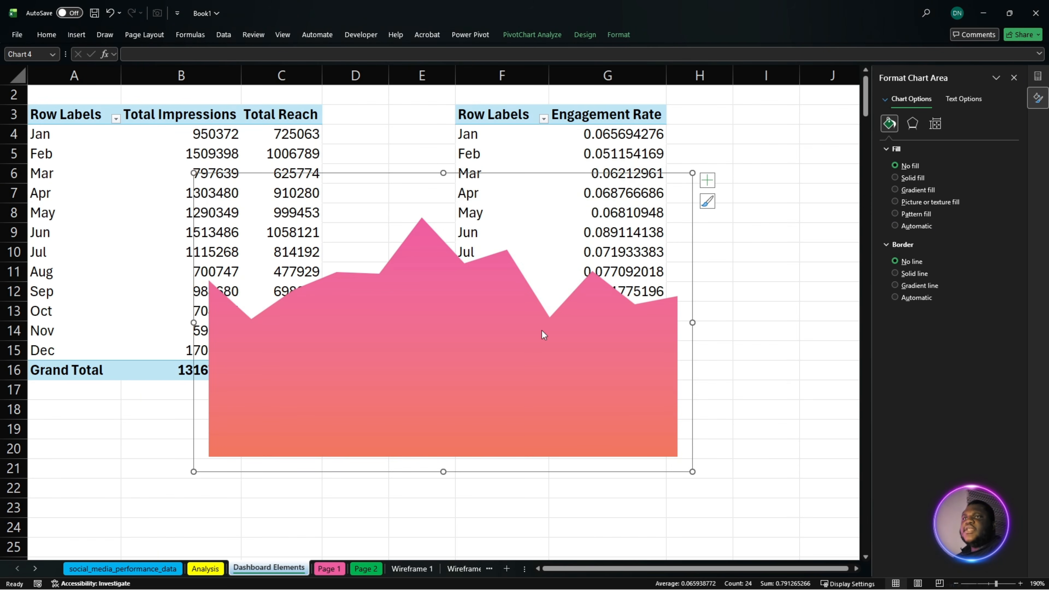
# - Cut the templated area chart from Dashboard Elements and paste it onto the Page 1 sheet
pyautogui.press('Delete')
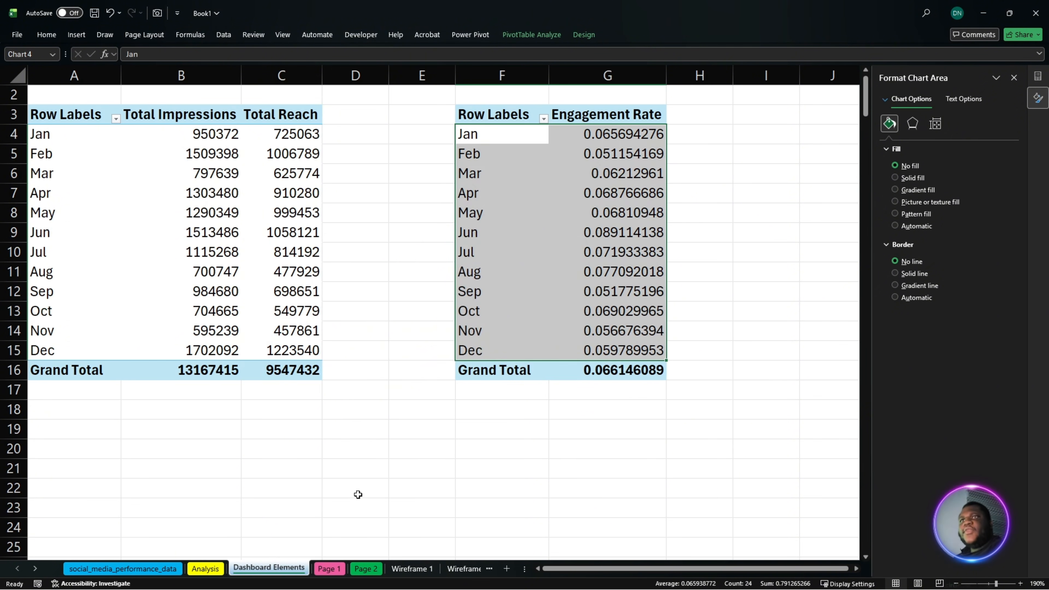
pyautogui.click(329, 569)
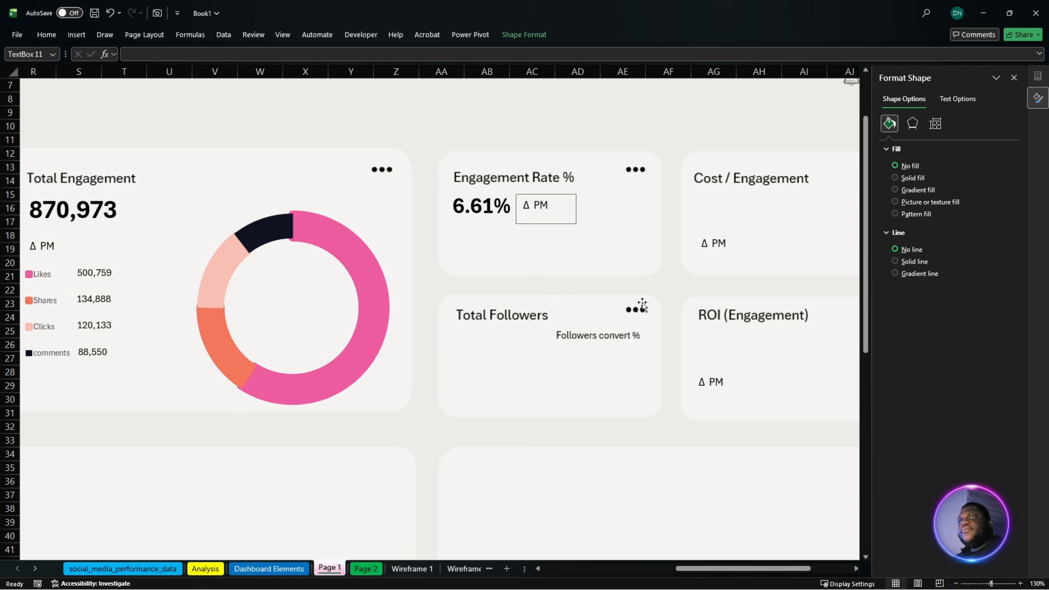
pyautogui.click(518, 267)
pyautogui.click(525, 329)
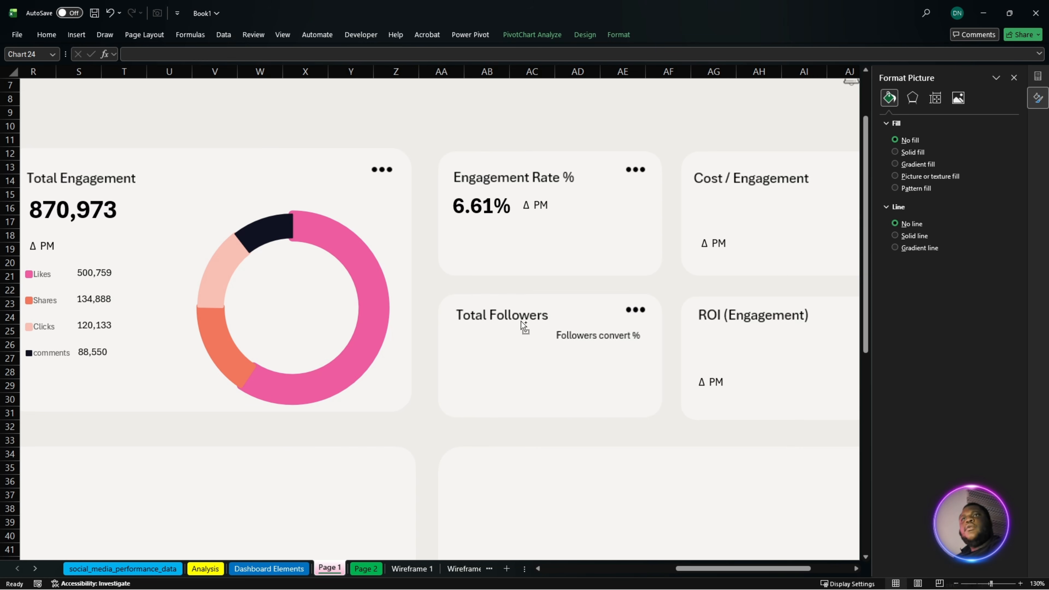
pyautogui.moveTo(756, 569); pyautogui.dragTo(556, 563)
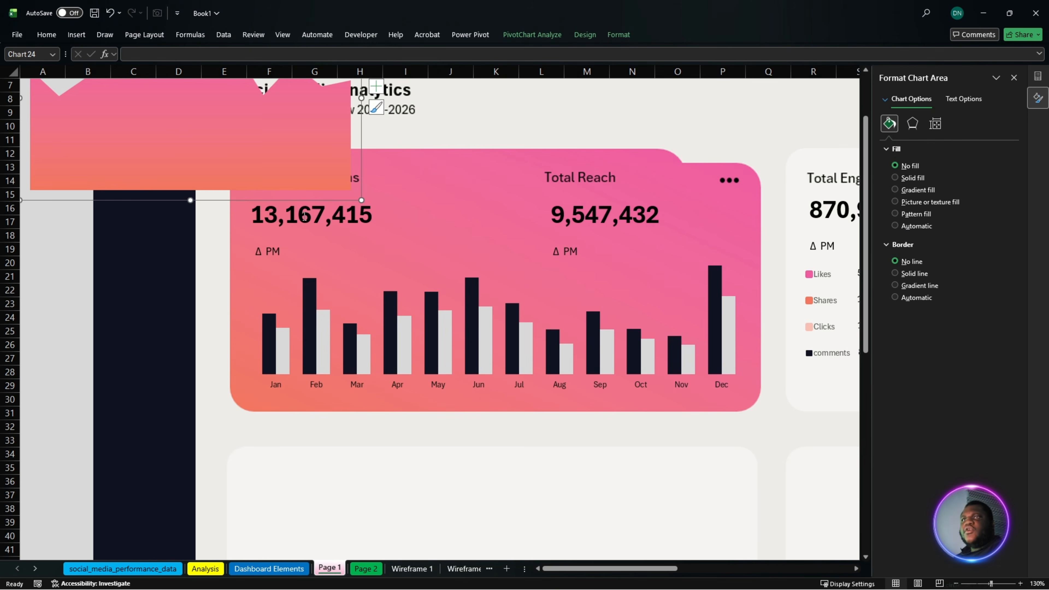
pyautogui.click(272, 181)
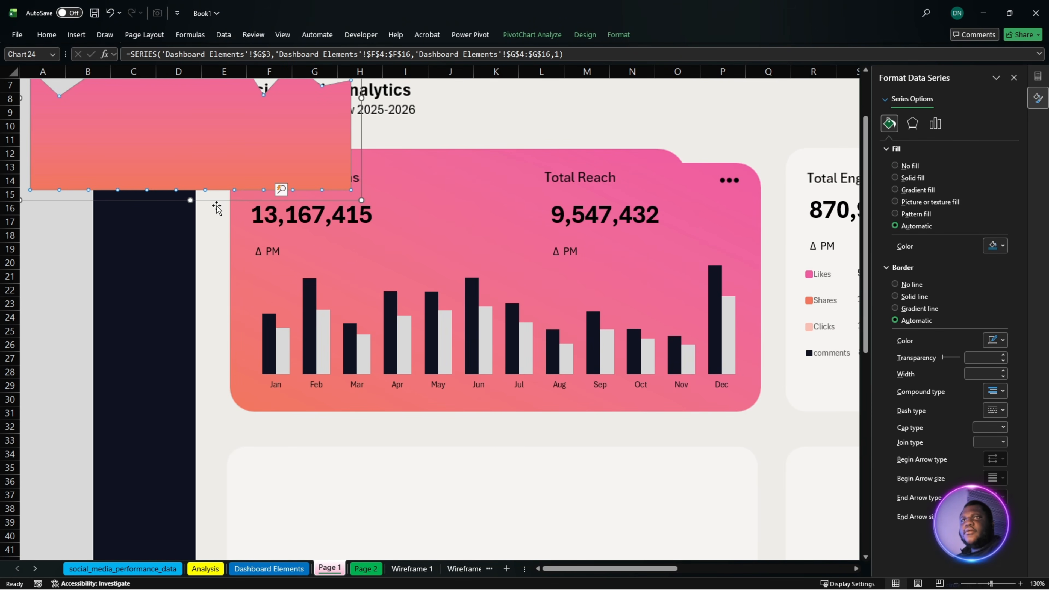
pyautogui.click(693, 350)
pyautogui.moveTo(693, 350); pyautogui.dragTo(216, 206)
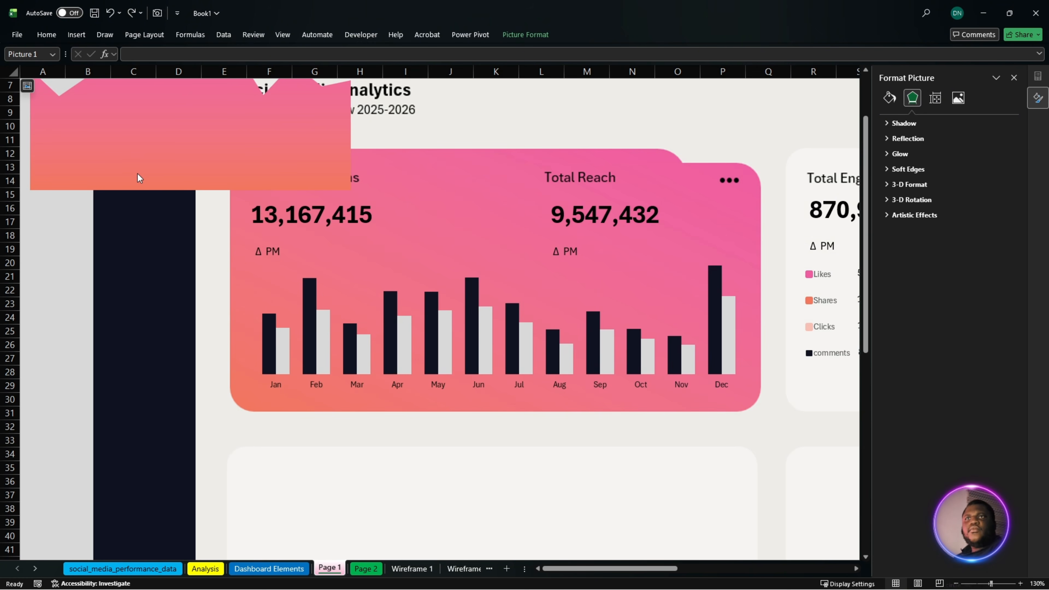
pyautogui.click(133, 175)
pyautogui.click(51, 204)
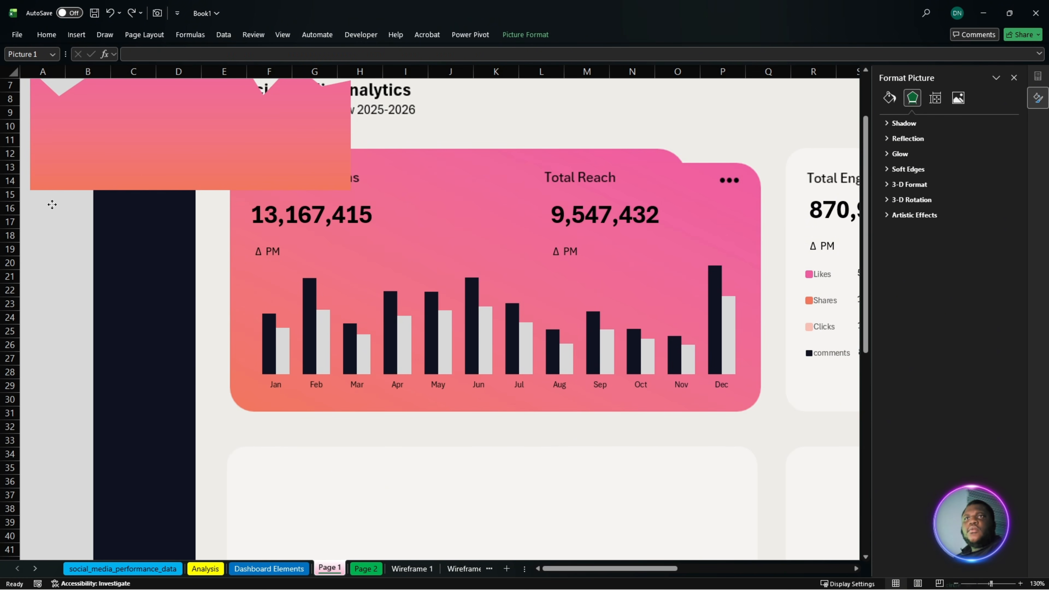
pyautogui.click(86, 152)
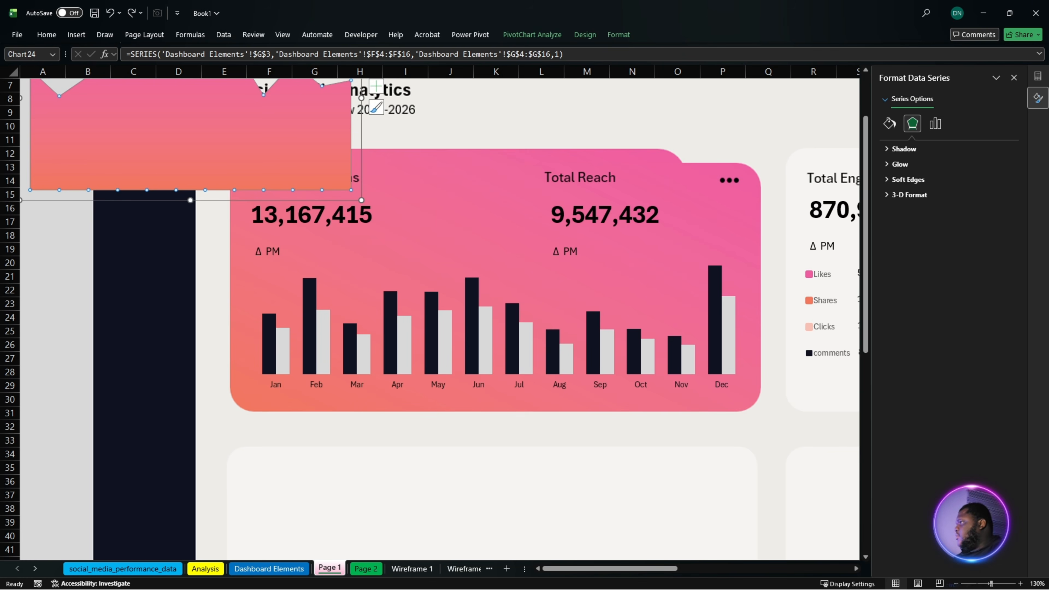
pyautogui.hotkey('alt', 'Tab')
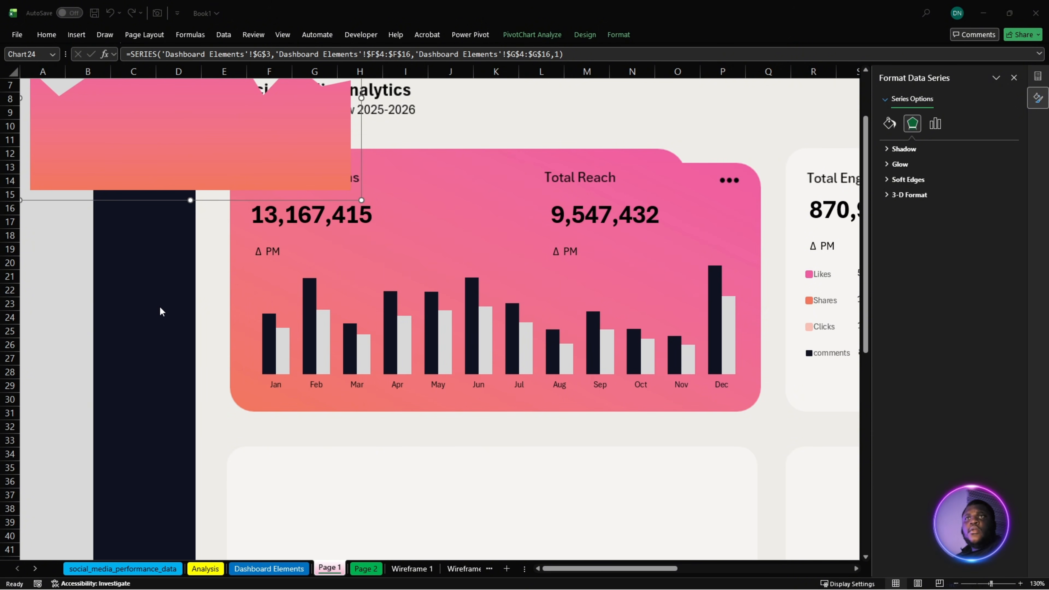
# - Move the area chart into the Engagement Rate % card and resize it to fit beneath the 6.61% figure
pyautogui.click(155, 201)
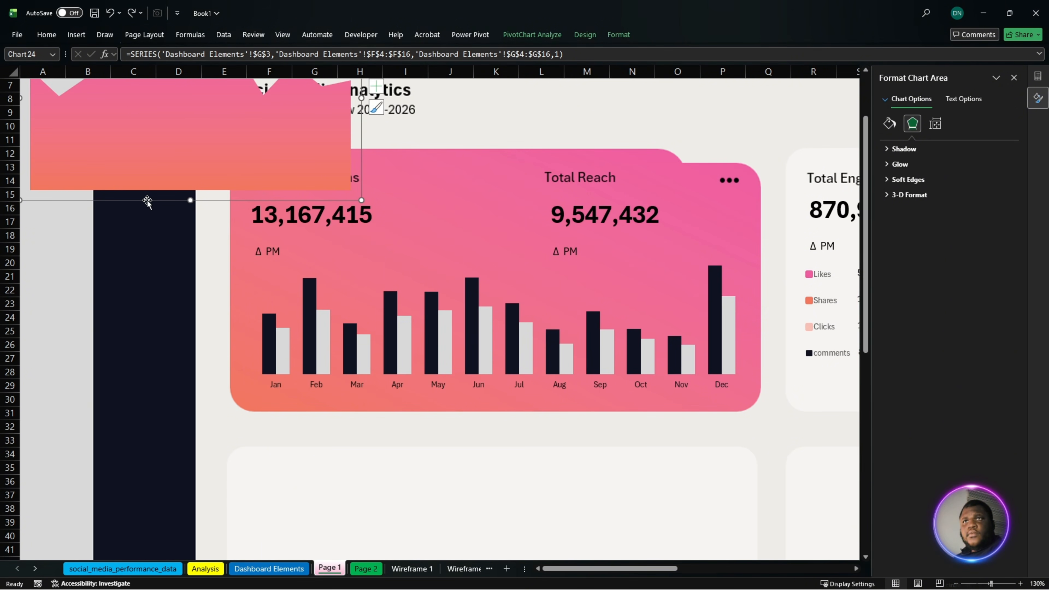
pyautogui.moveTo(200, 202); pyautogui.dragTo(677, 427)
pyautogui.moveTo(628, 570); pyautogui.dragTo(752, 578)
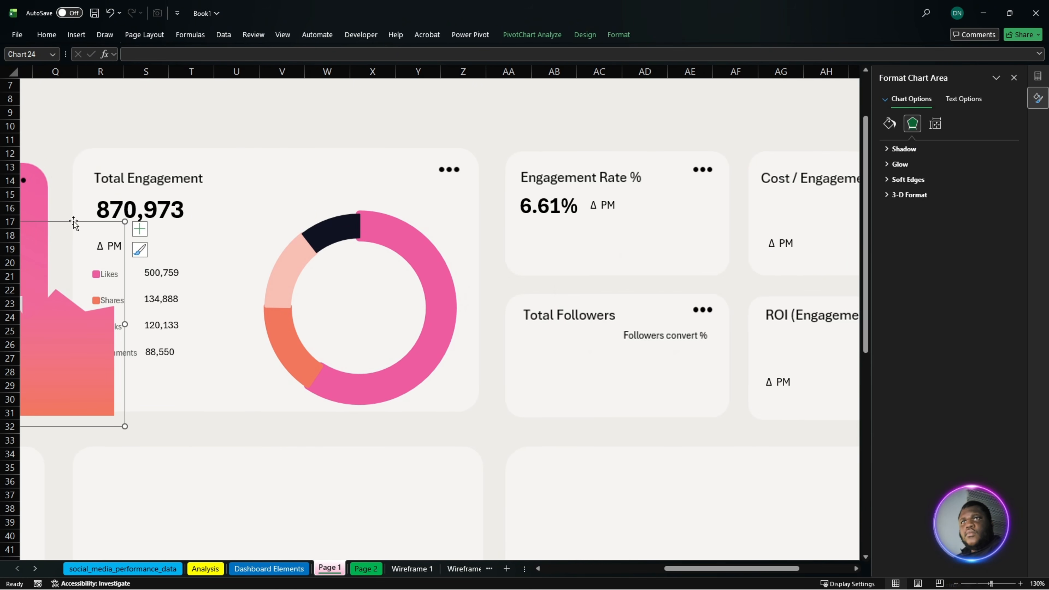
pyautogui.moveTo(74, 224); pyautogui.dragTo(590, 327)
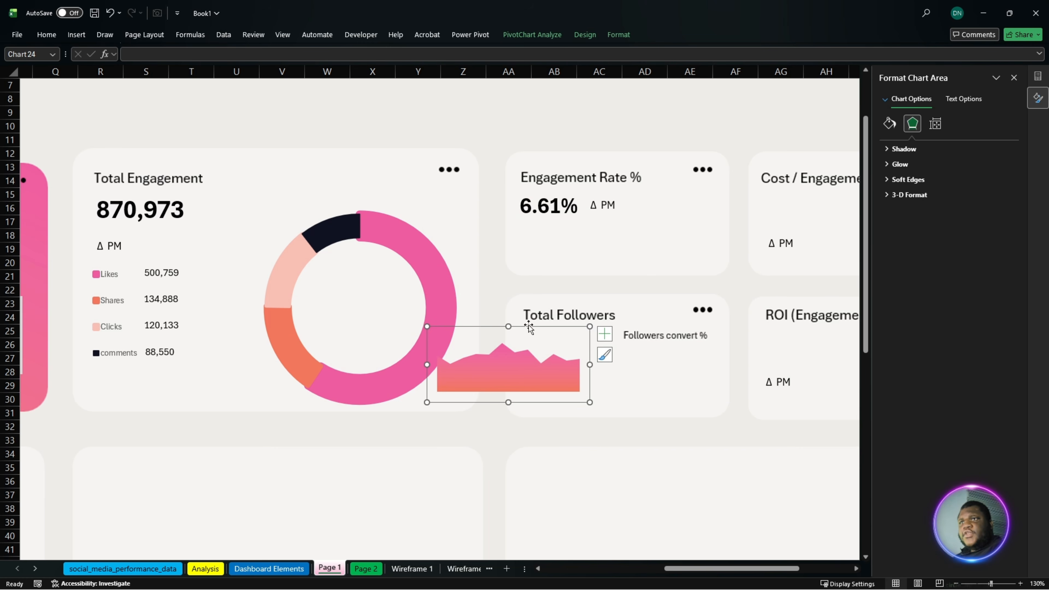
pyautogui.moveTo(525, 328); pyautogui.dragTo(614, 203)
pyautogui.moveTo(679, 238); pyautogui.dragTo(719, 239)
pyautogui.click(574, 116)
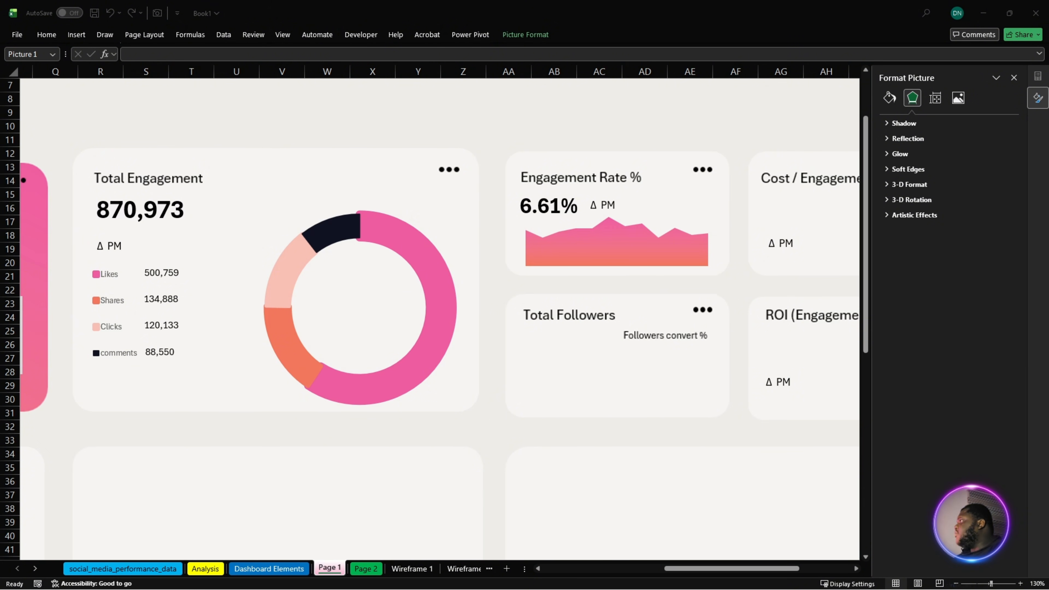
# - Duplicate the Engagement Rate % card's figure and place the copy under the Total Followers heading
pyautogui.click(552, 204)
pyautogui.click(552, 197)
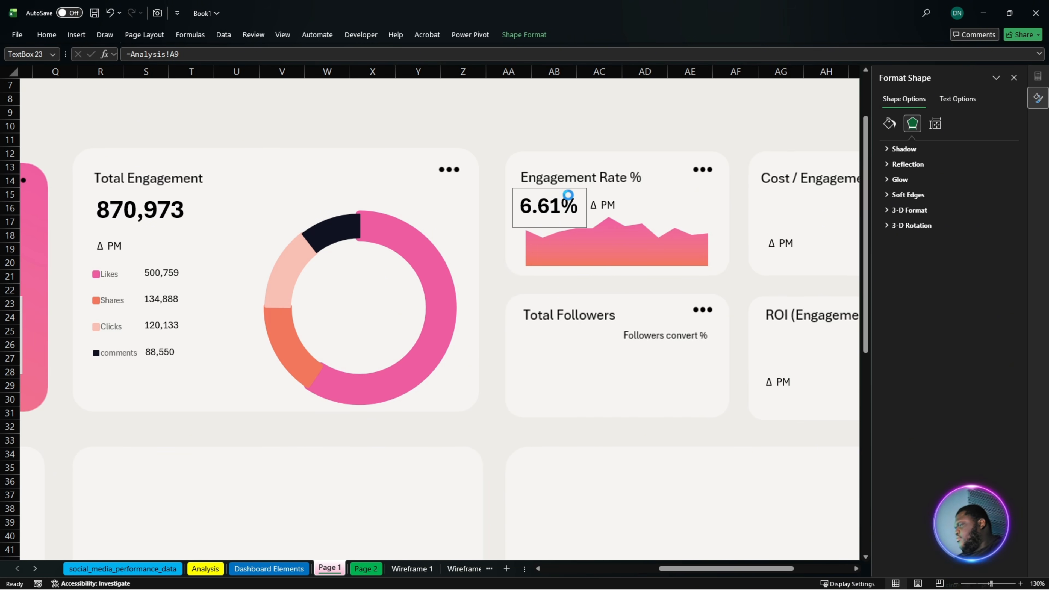
pyautogui.click(560, 211)
pyautogui.moveTo(558, 212); pyautogui.dragTo(565, 342)
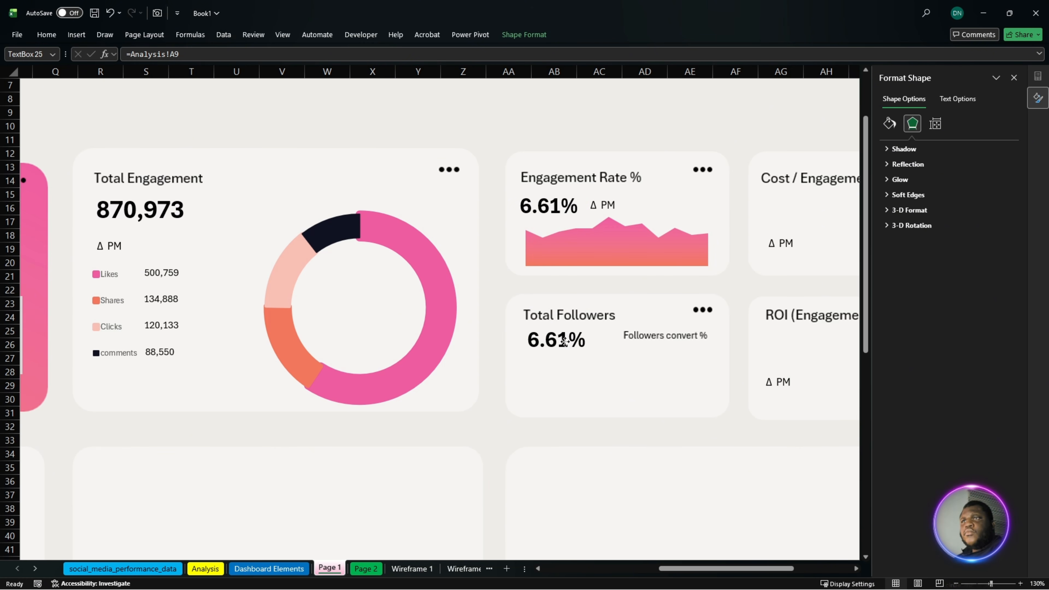
pyautogui.moveTo(565, 341); pyautogui.dragTo(559, 340)
# - Link the copied figure in the Total Followers card to cell B5 of the Analysis sheet
pyautogui.click(668, 341)
pyautogui.click(160, 54)
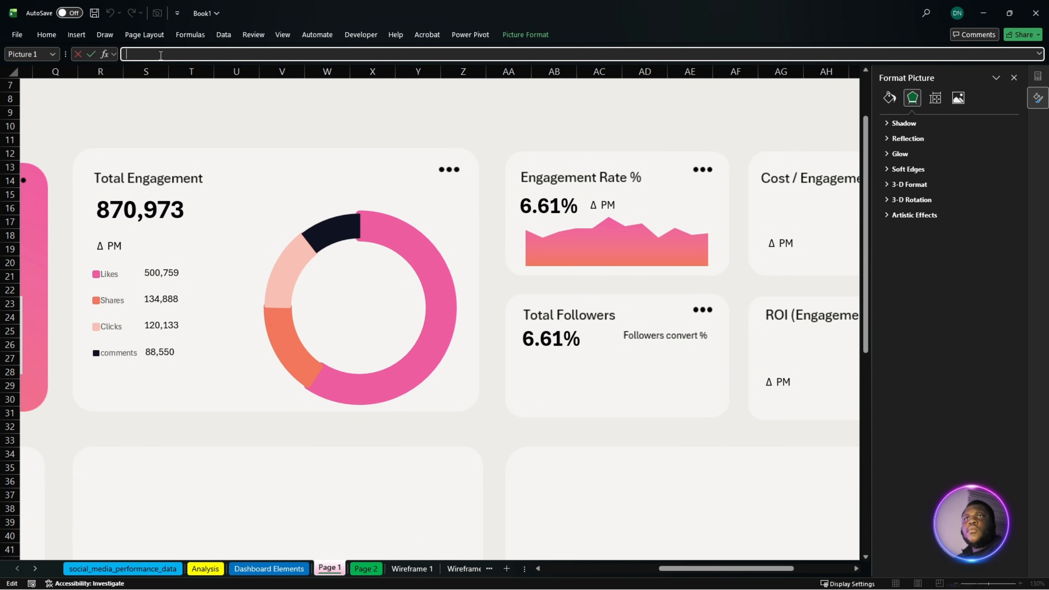
pyautogui.click(547, 338)
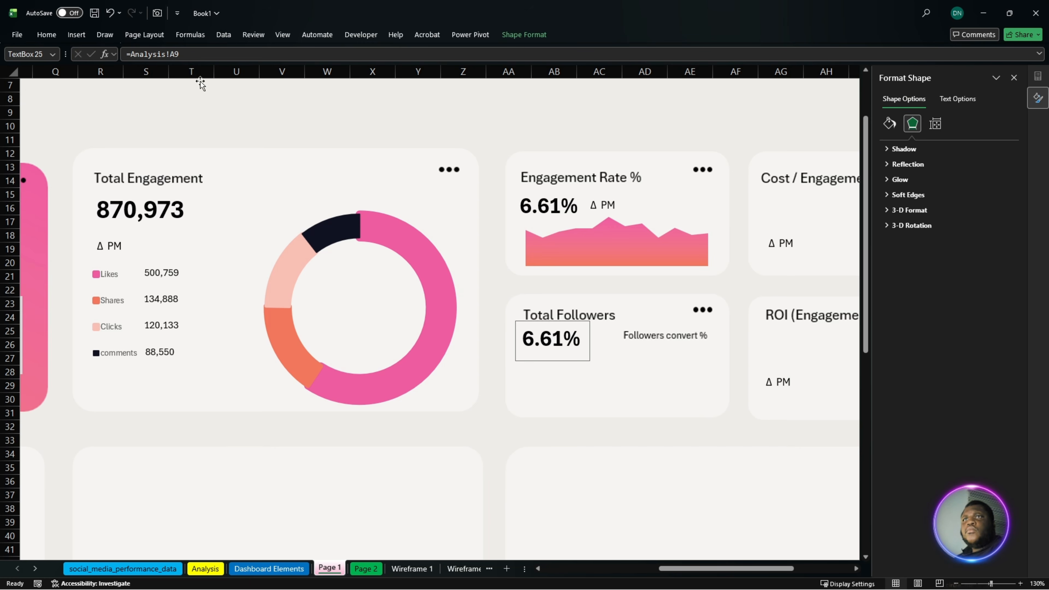
pyautogui.moveTo(180, 54); pyautogui.dragTo(130, 63)
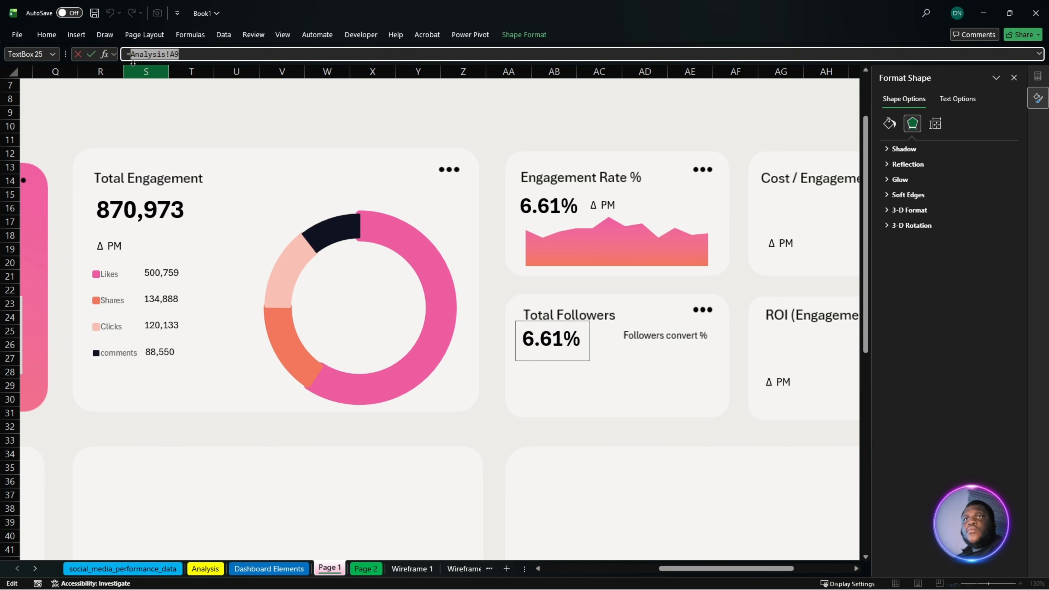
pyautogui.click(206, 569)
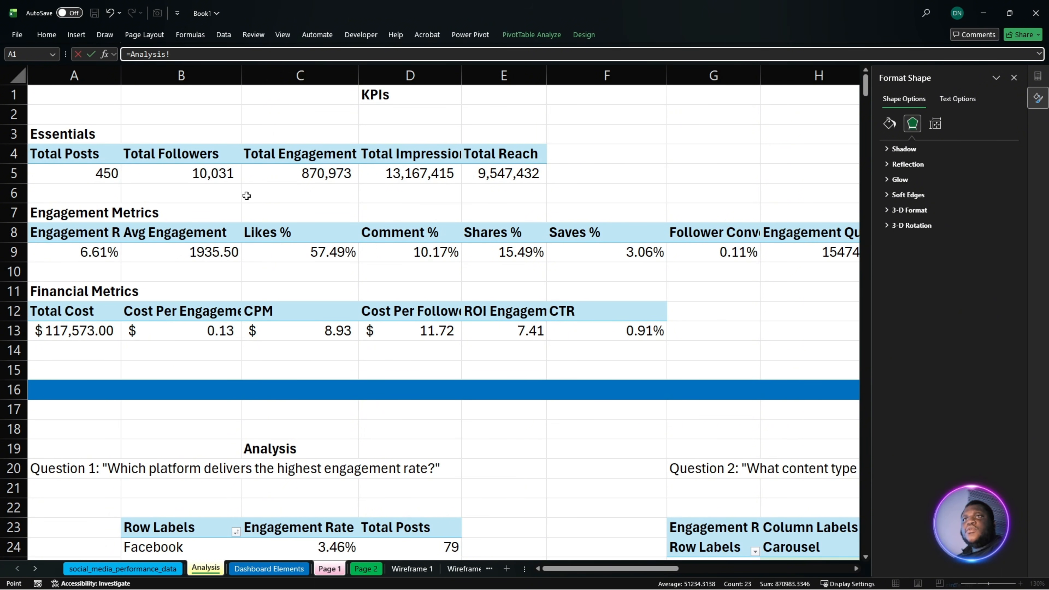
pyautogui.click(208, 176)
pyautogui.press('Return')
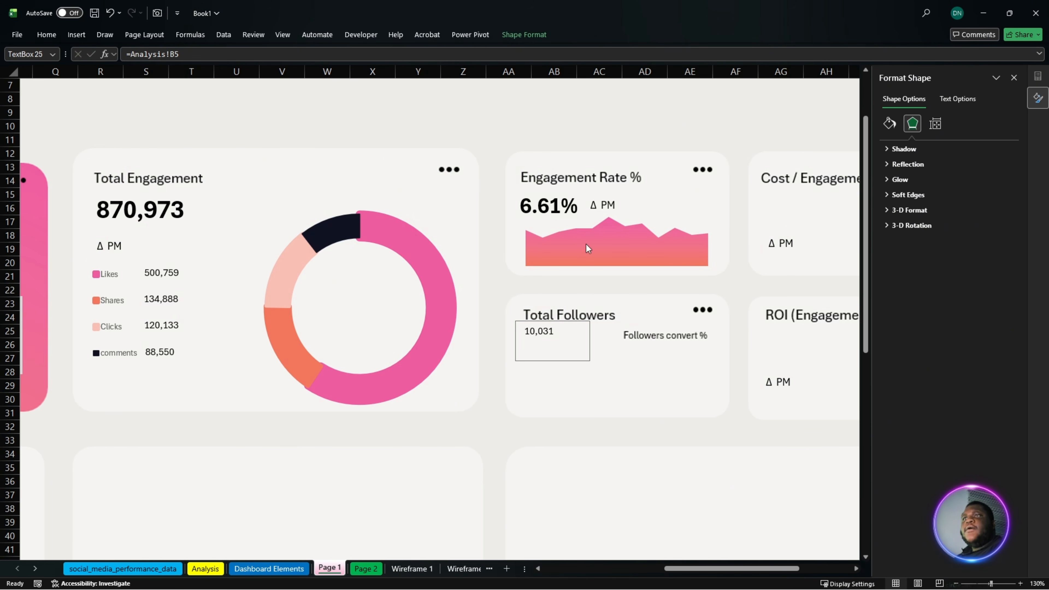
# - Copy the Engagement Rate % figure's formatting onto the Total Followers figure, then widen its text box and align it under the heading
pyautogui.click(555, 206)
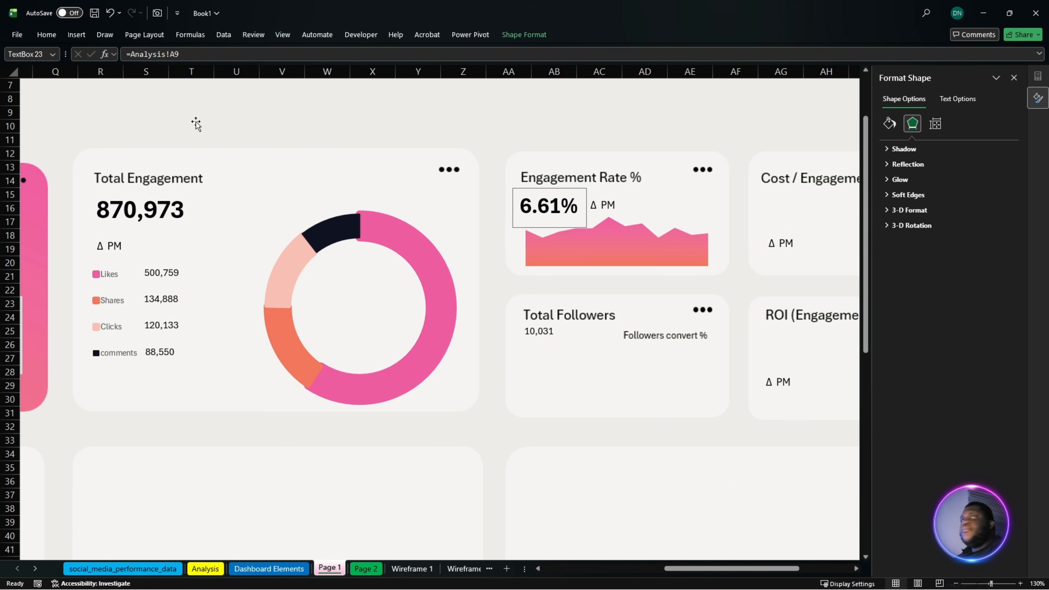
pyautogui.click(47, 35)
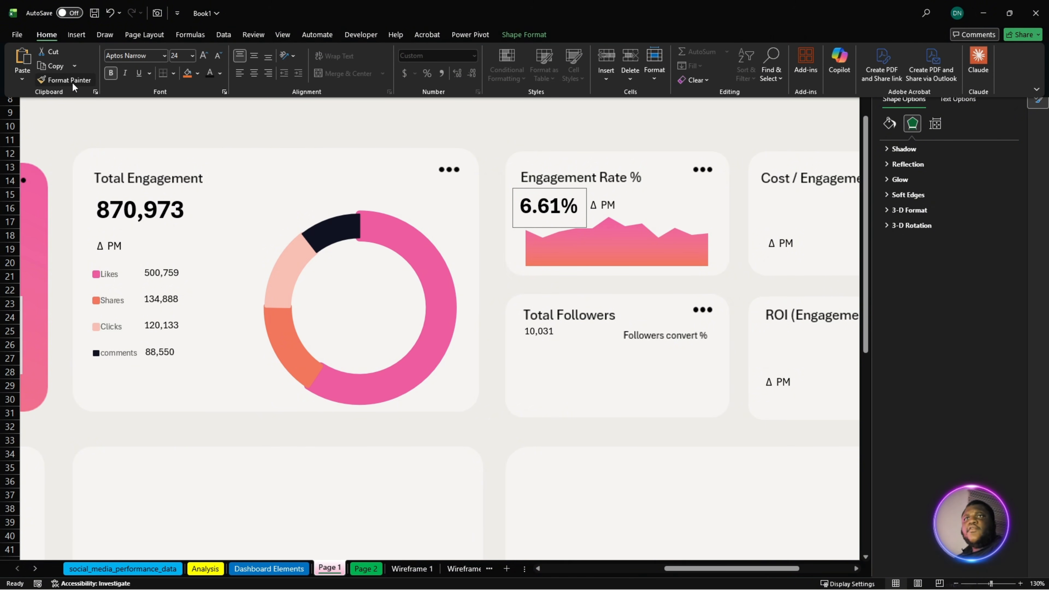
pyautogui.click(58, 85)
pyautogui.click(543, 334)
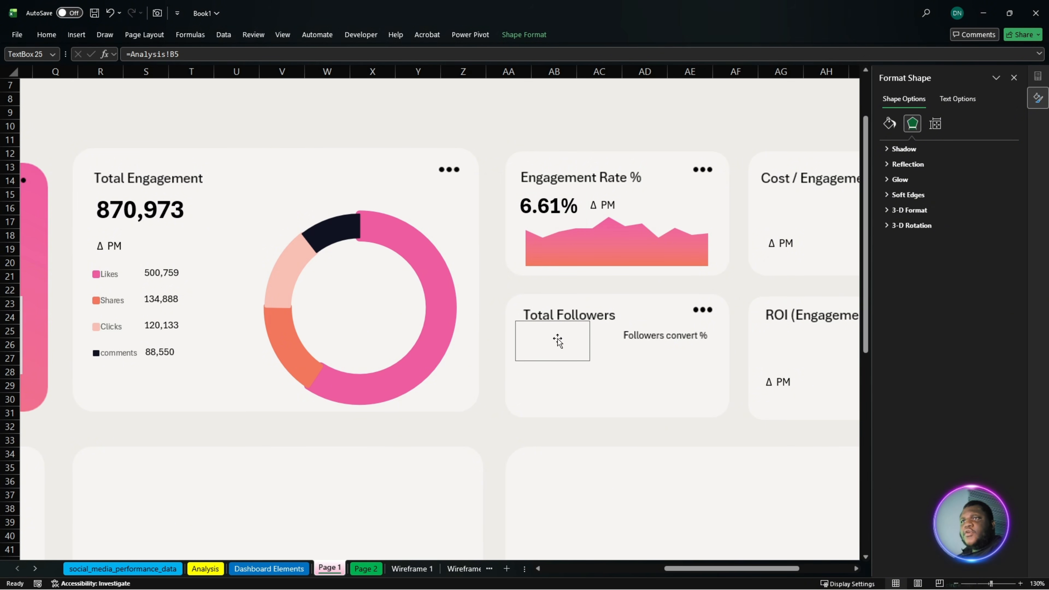
pyautogui.moveTo(587, 357); pyautogui.dragTo(629, 360)
pyautogui.moveTo(562, 341); pyautogui.dragTo(564, 340)
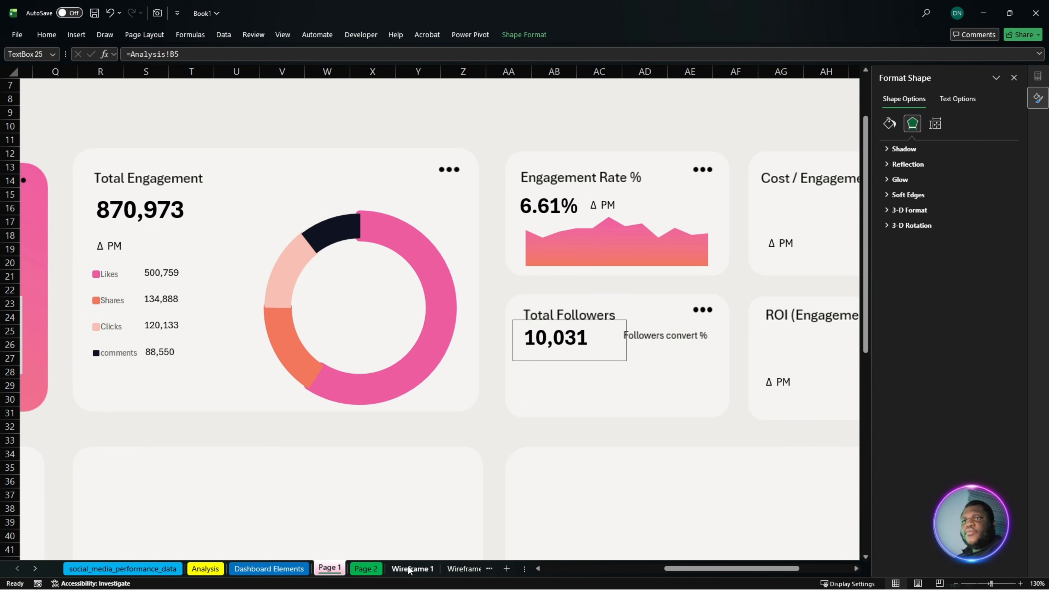
# - Copy the monthly Engagement Rate pivot table in F3:G16 of Dashboard Elements and paste it at A21
pyautogui.click(269, 569)
pyautogui.moveTo(471, 118); pyautogui.dragTo(613, 366)
pyautogui.hotkey('ctrl', 'c')
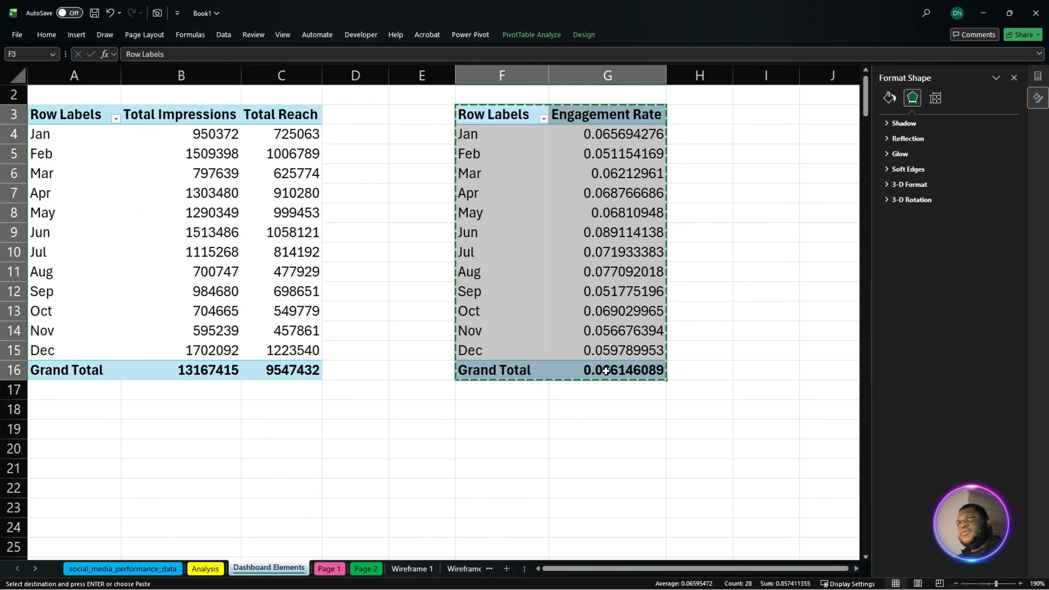
pyautogui.click(89, 476)
pyautogui.hotkey('ctrl', 'v')
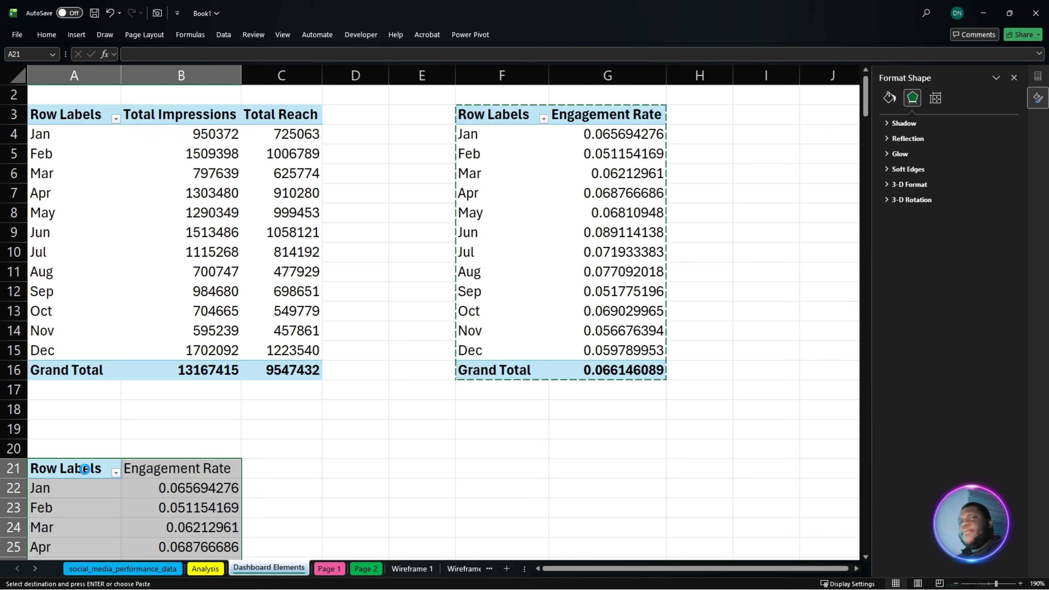
# - Replace Engagement Rate with the Total Followers measure as the values of the pasted pivot table
pyautogui.scroll(-2, 172, 456)
pyautogui.click(150, 451)
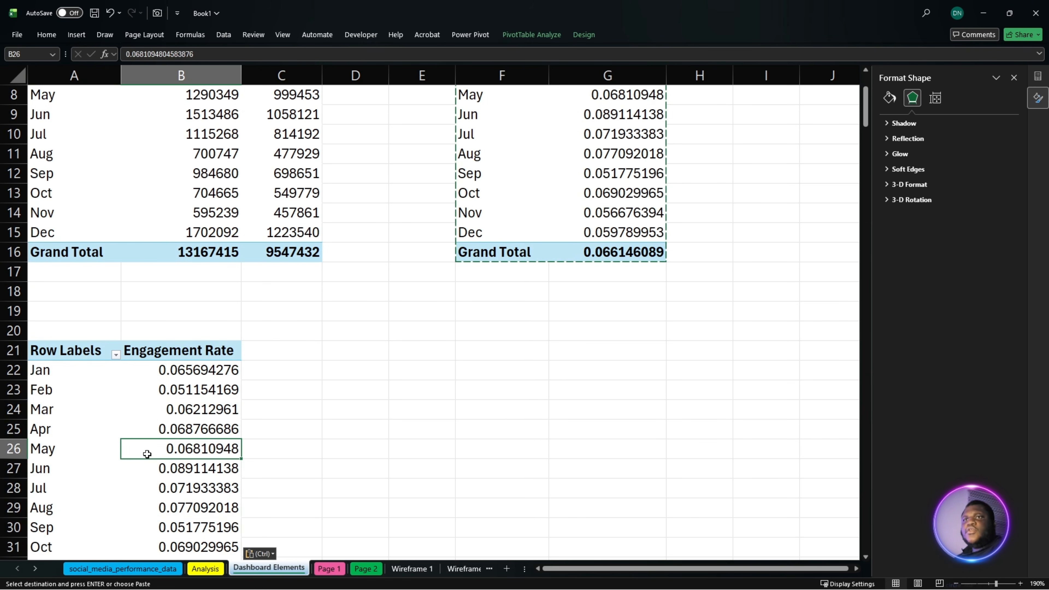
pyautogui.click(1014, 77)
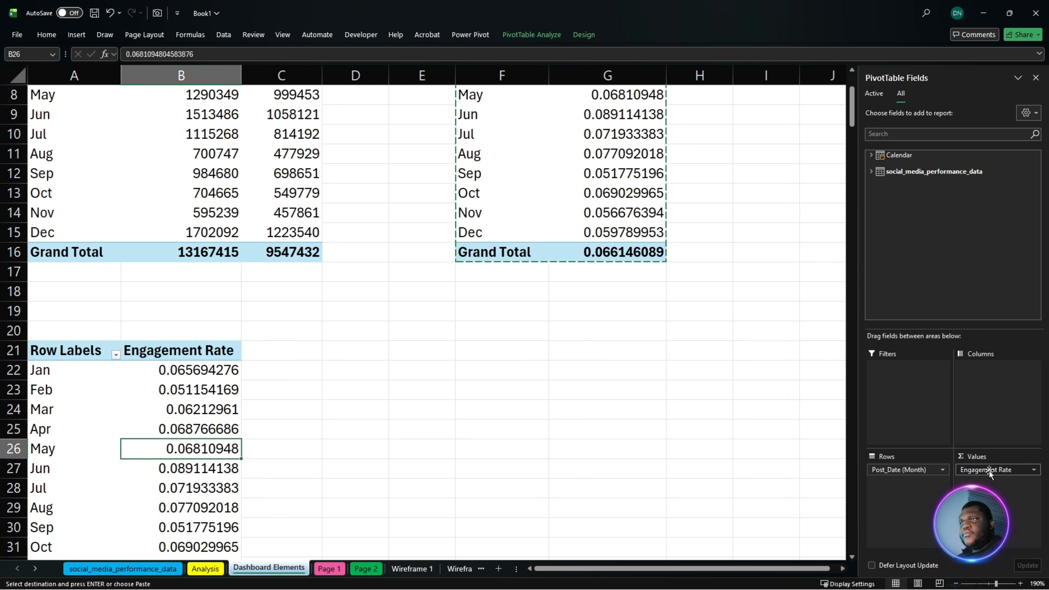
pyautogui.moveTo(987, 470); pyautogui.dragTo(954, 277)
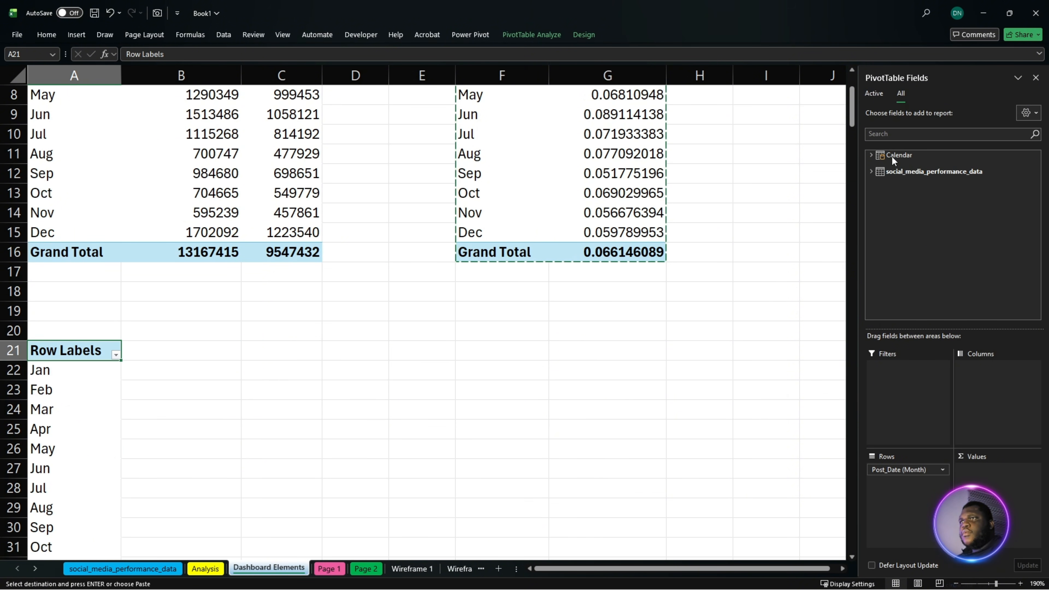
pyautogui.click(896, 137)
pyautogui.write('follo')
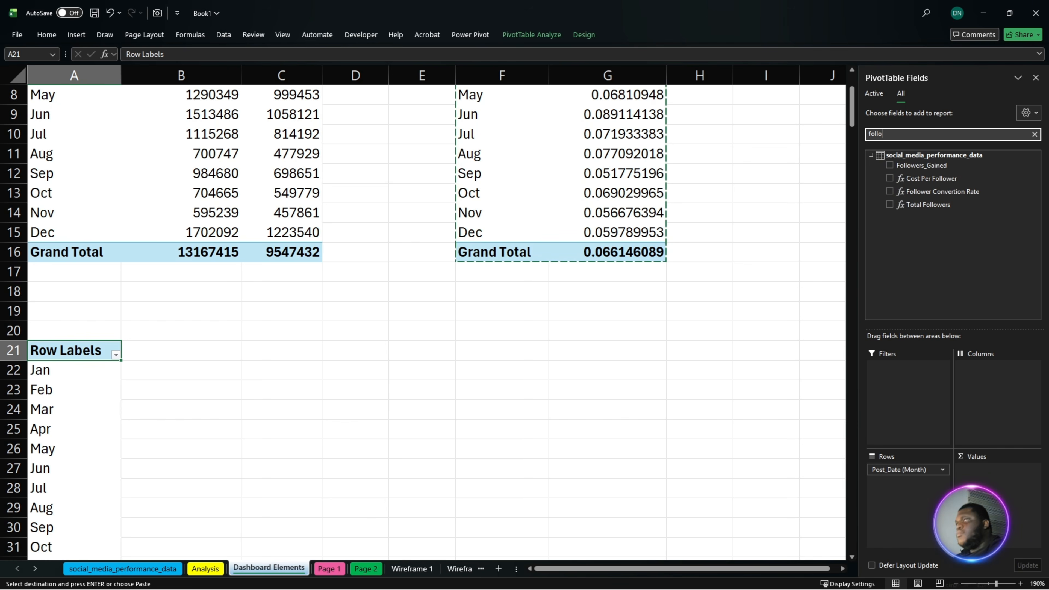
pyautogui.moveTo(928, 205); pyautogui.dragTo(996, 473)
pyautogui.scroll(-3, 448, 386)
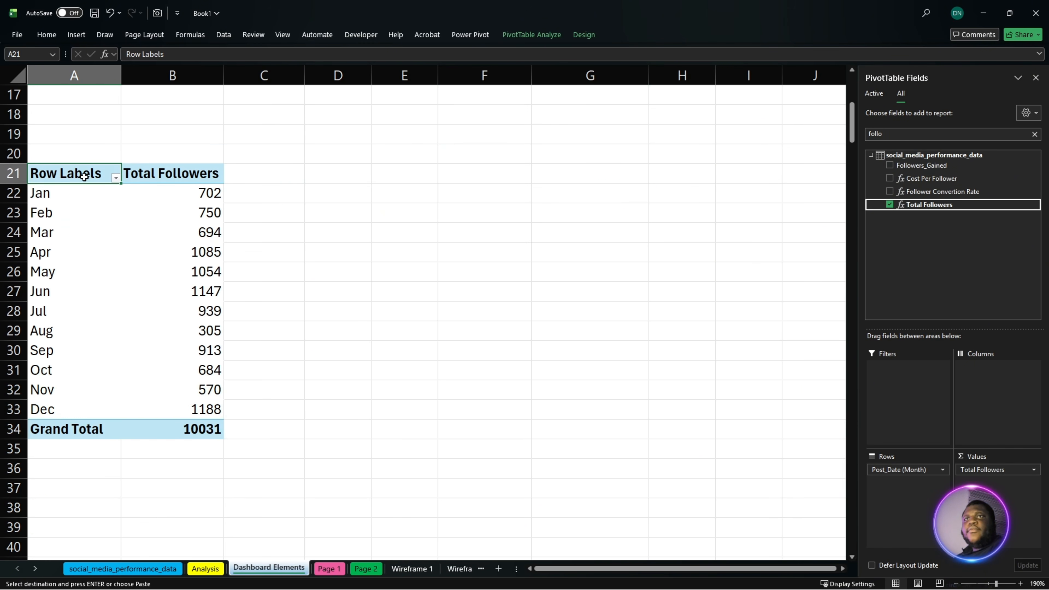
# - Insert a pivot chart from the monthly Total Followers data in A21:B34 using the saved "8 area" chart template
pyautogui.moveTo(87, 176); pyautogui.dragTo(157, 429)
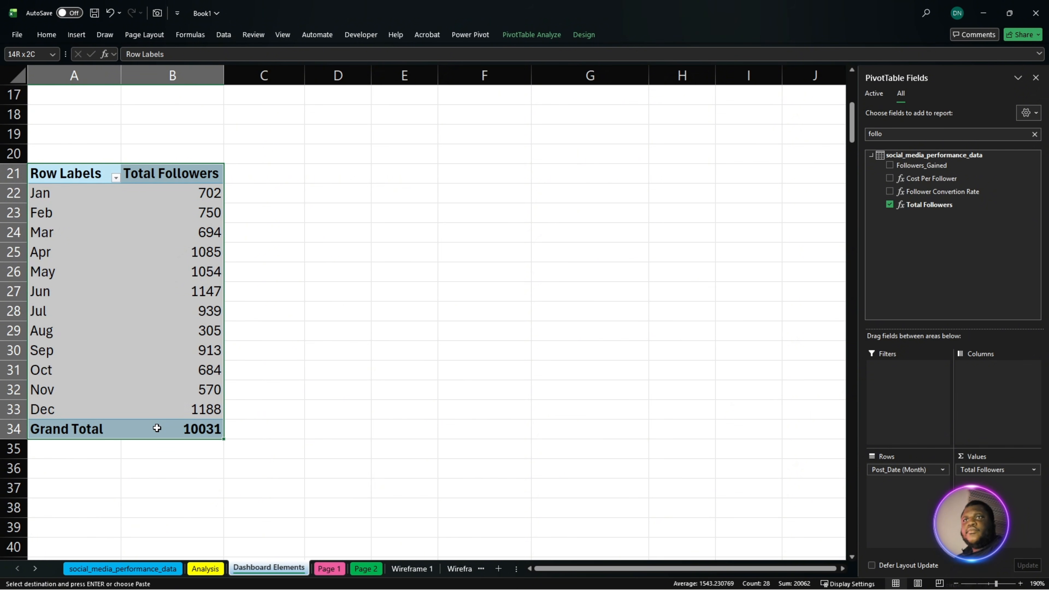
pyautogui.click(77, 35)
pyautogui.click(351, 72)
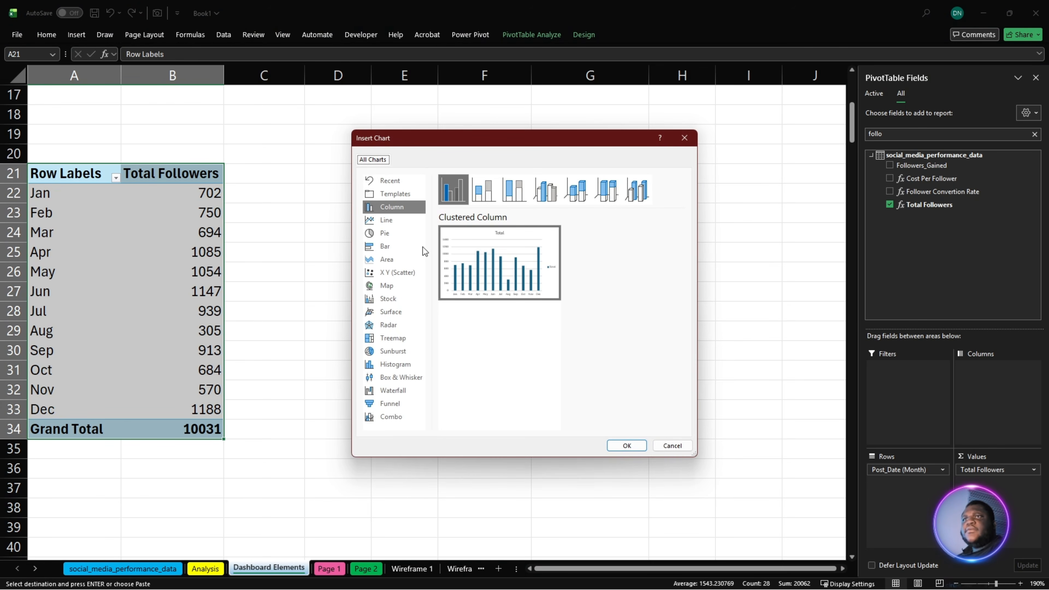
pyautogui.click(399, 220)
pyautogui.click(399, 212)
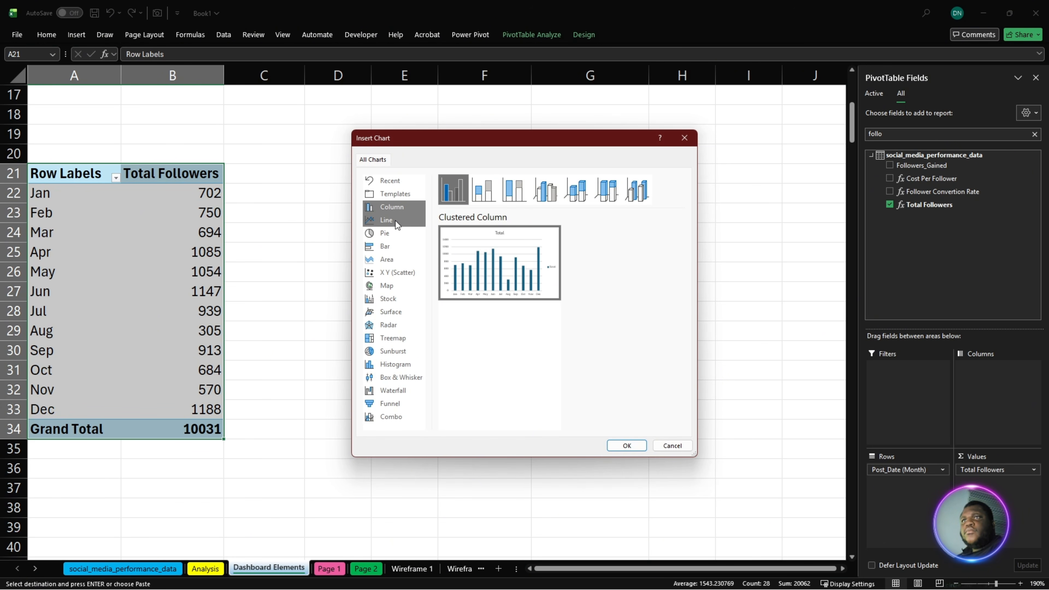
pyautogui.click(403, 194)
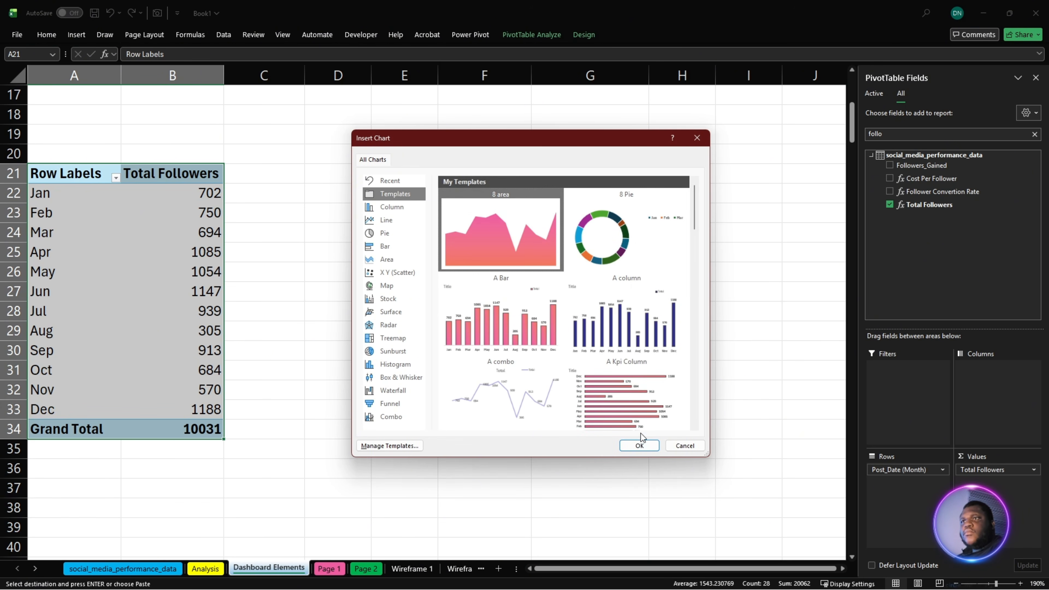
pyautogui.click(639, 445)
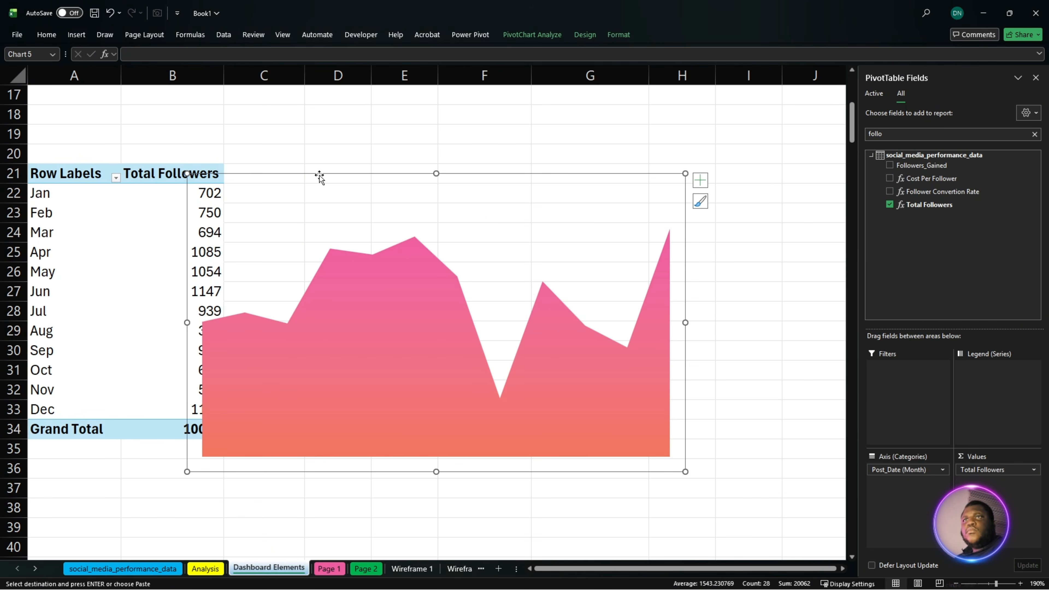
# - Cut the Total Followers area chart from Dashboard Elements and paste it onto the Page 1 sheet
pyautogui.press('Delete')
pyautogui.click(329, 568)
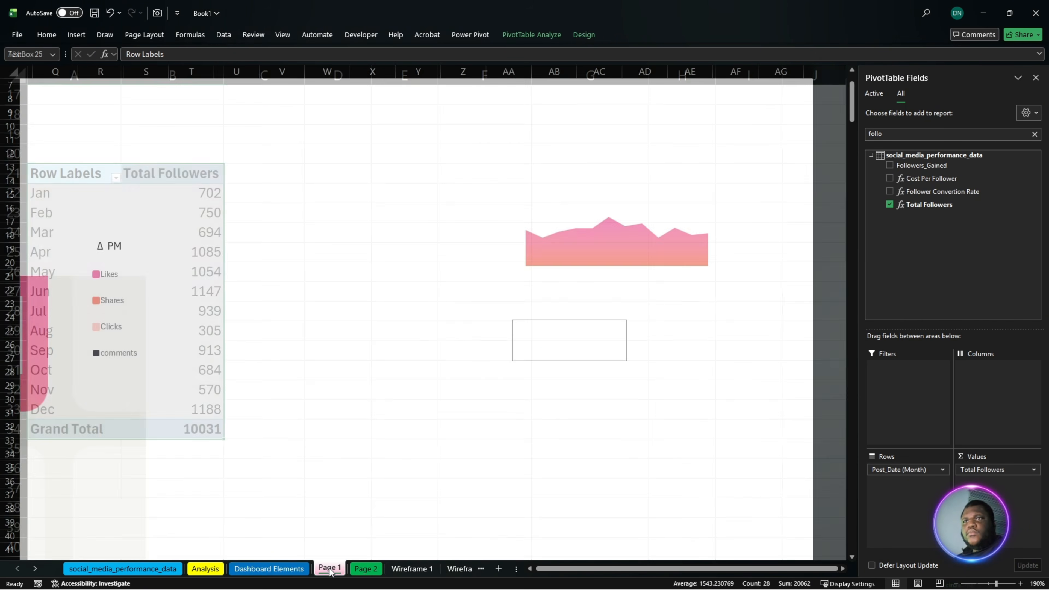
pyautogui.click(561, 389)
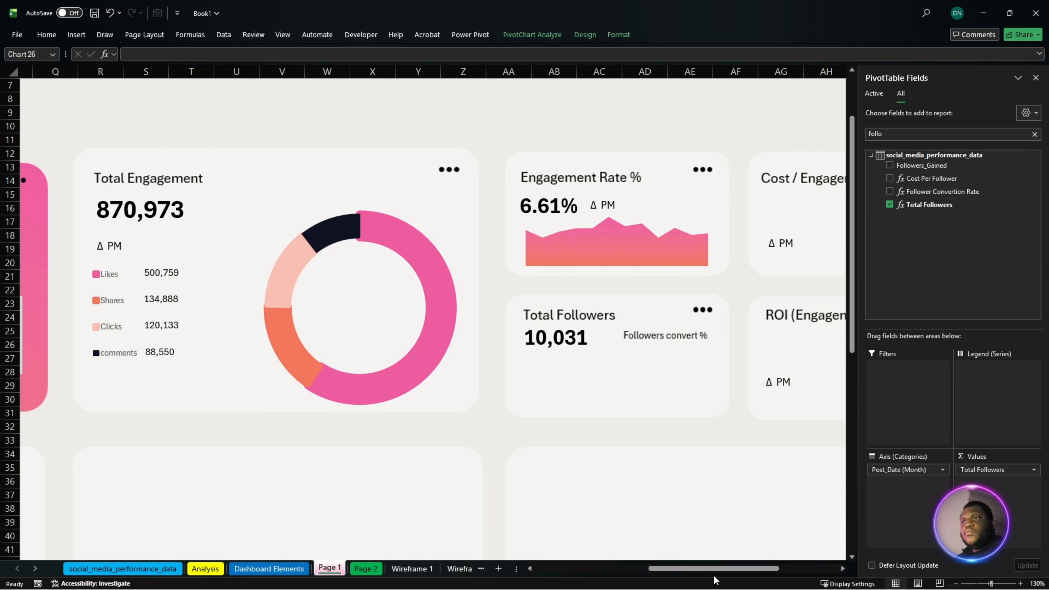
# - Move the pasted area chart into the Total Followers card and resize it to fit beneath the card's figure
pyautogui.moveTo(713, 569); pyautogui.dragTo(579, 581)
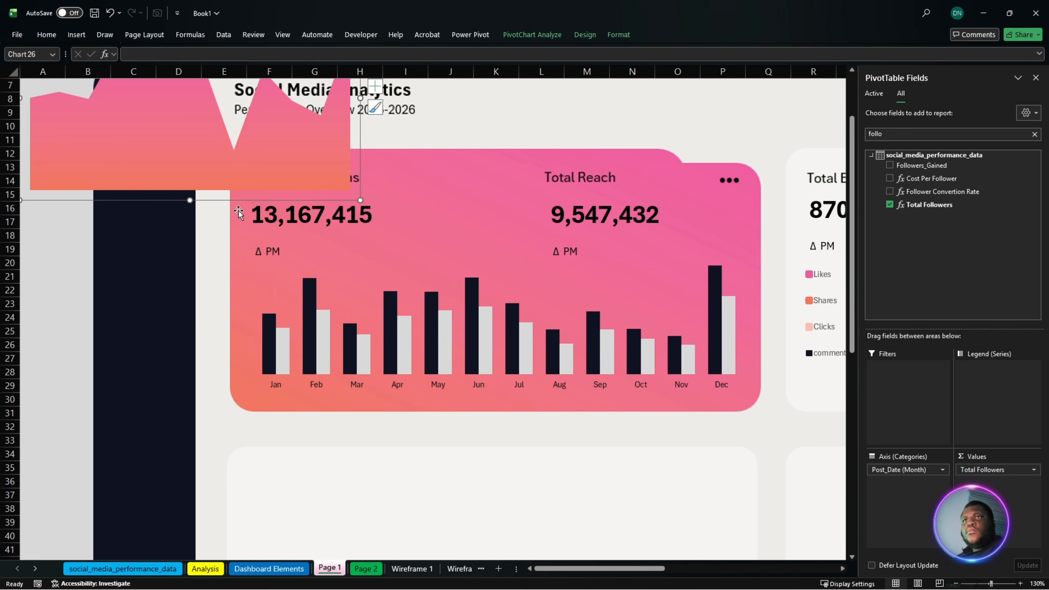
pyautogui.moveTo(231, 200); pyautogui.dragTo(817, 398)
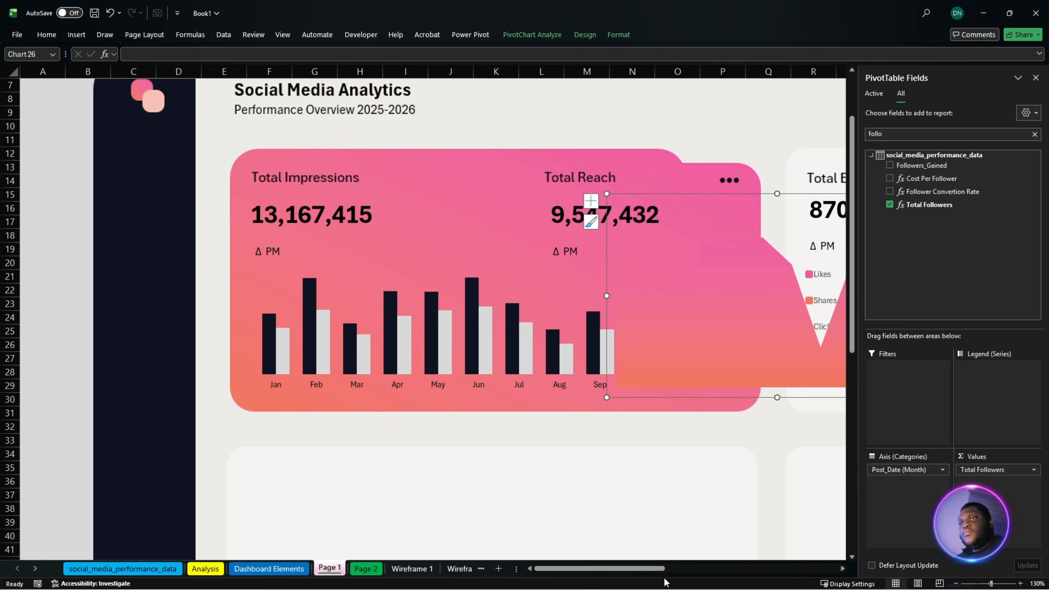
pyautogui.moveTo(661, 570); pyautogui.dragTo(772, 570)
pyautogui.moveTo(261, 193); pyautogui.dragTo(758, 271)
pyautogui.moveTo(442, 272); pyautogui.dragTo(569, 376)
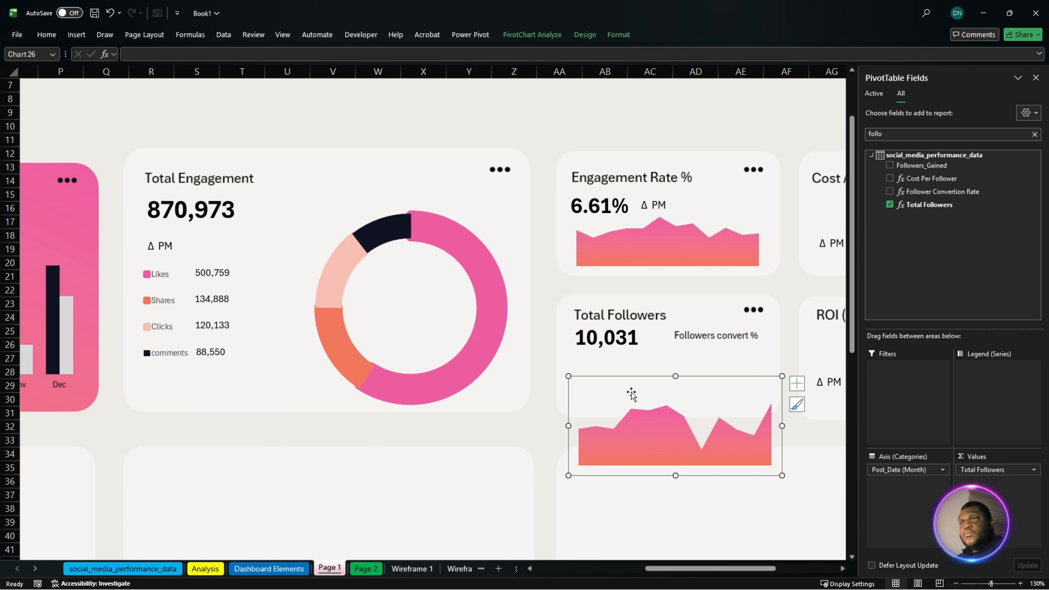
pyautogui.moveTo(654, 386); pyautogui.dragTo(647, 324)
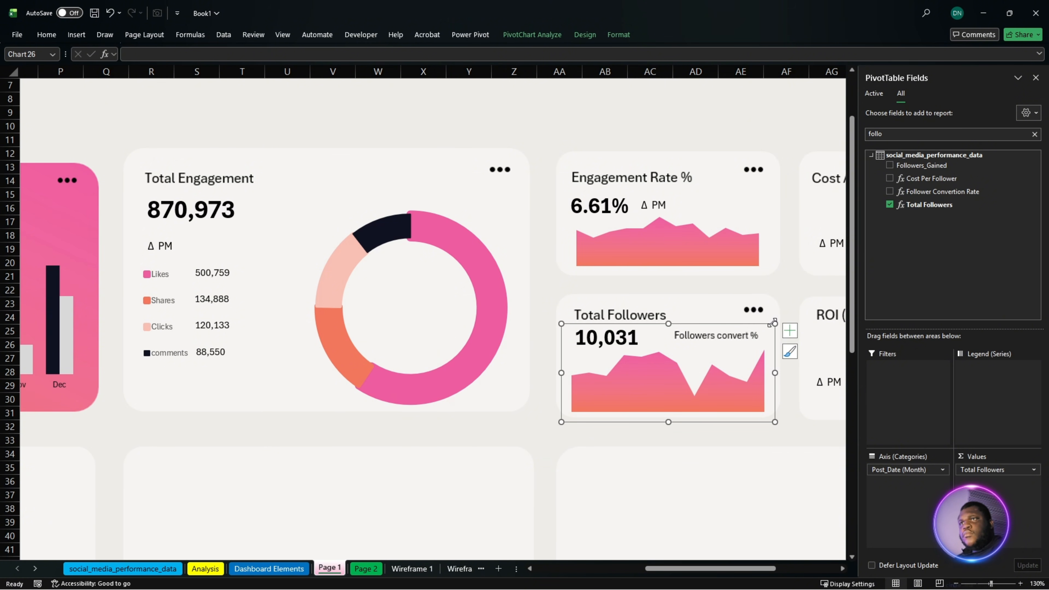
pyautogui.moveTo(774, 324); pyautogui.dragTo(755, 352)
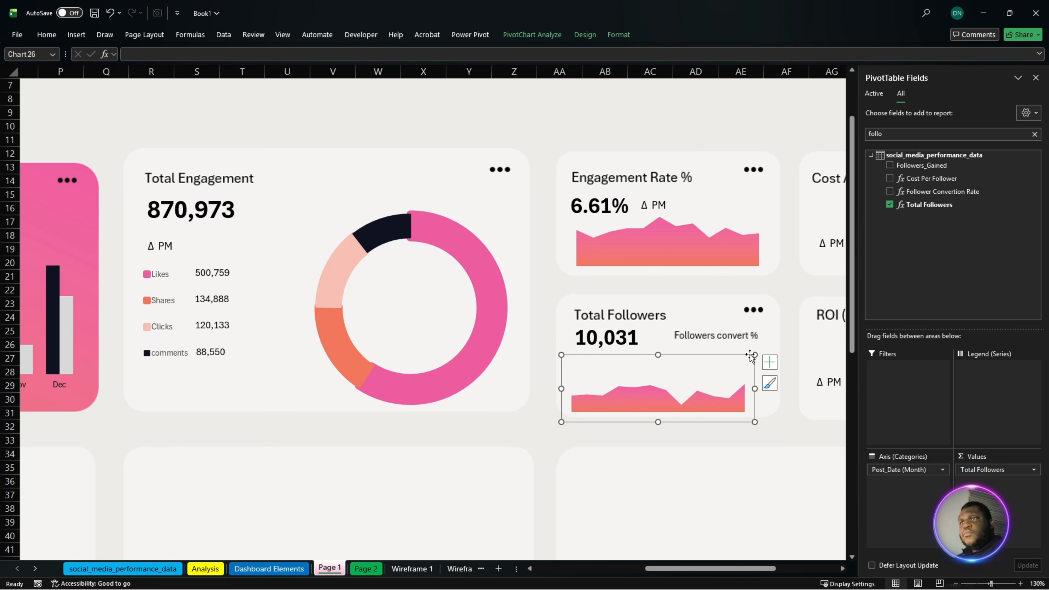
pyautogui.moveTo(755, 355); pyautogui.dragTo(755, 349)
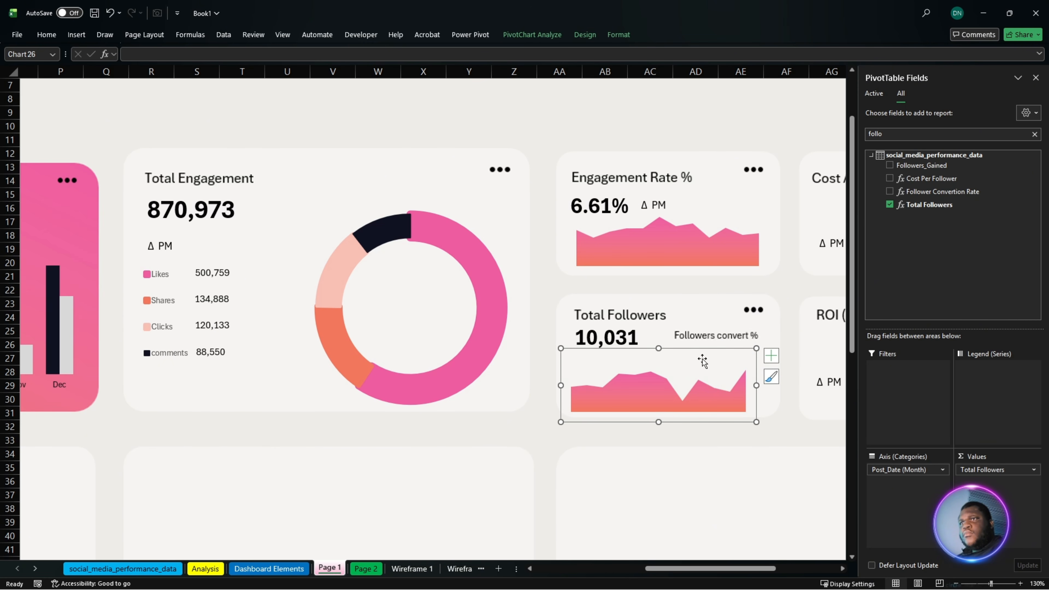
pyautogui.moveTo(678, 349); pyautogui.dragTo(687, 340)
pyautogui.click(723, 327)
# - Duplicate the Total Followers figure beside its card and link the copy to the follower conversion rate in Analysis cell G9
pyautogui.click(586, 336)
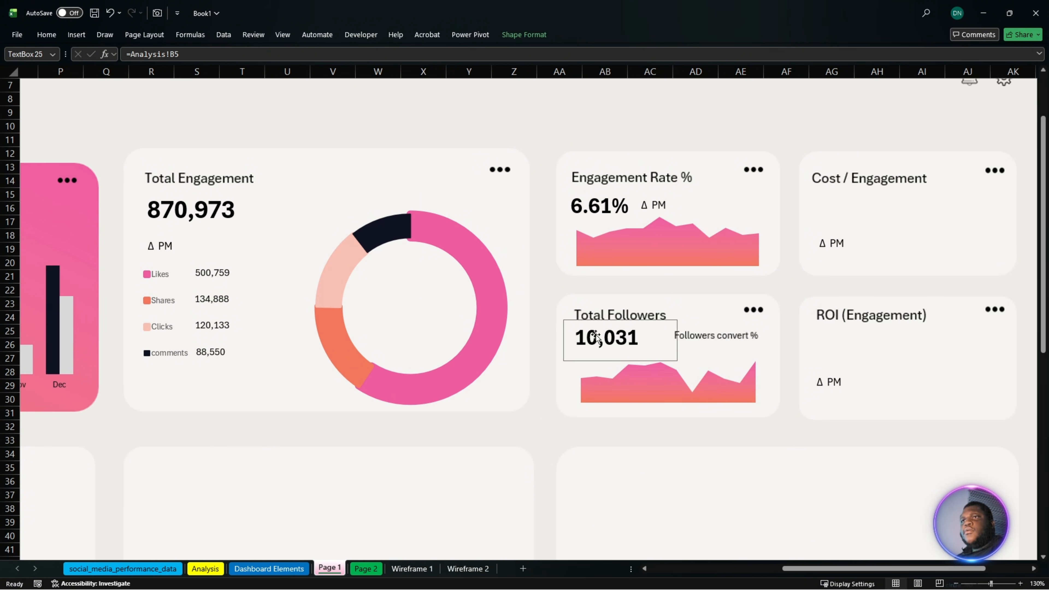
pyautogui.keyDown('ctrl'); pyautogui.moveTo(600, 334); pyautogui.dragTo(511, 378); pyautogui.keyUp('ctrl')
pyautogui.click(229, 55)
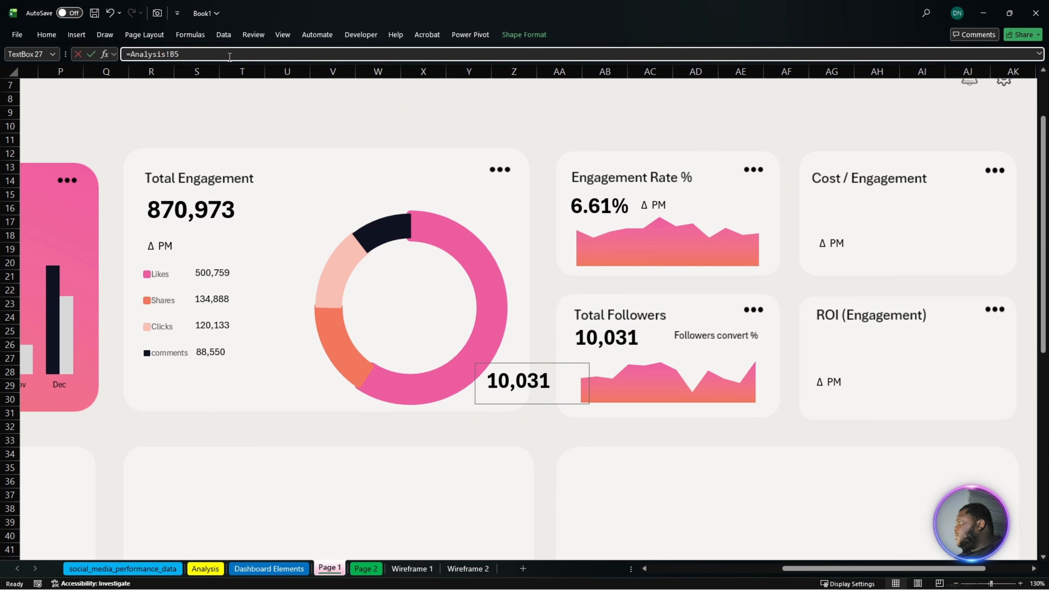
pyautogui.moveTo(179, 54); pyautogui.dragTo(130, 54)
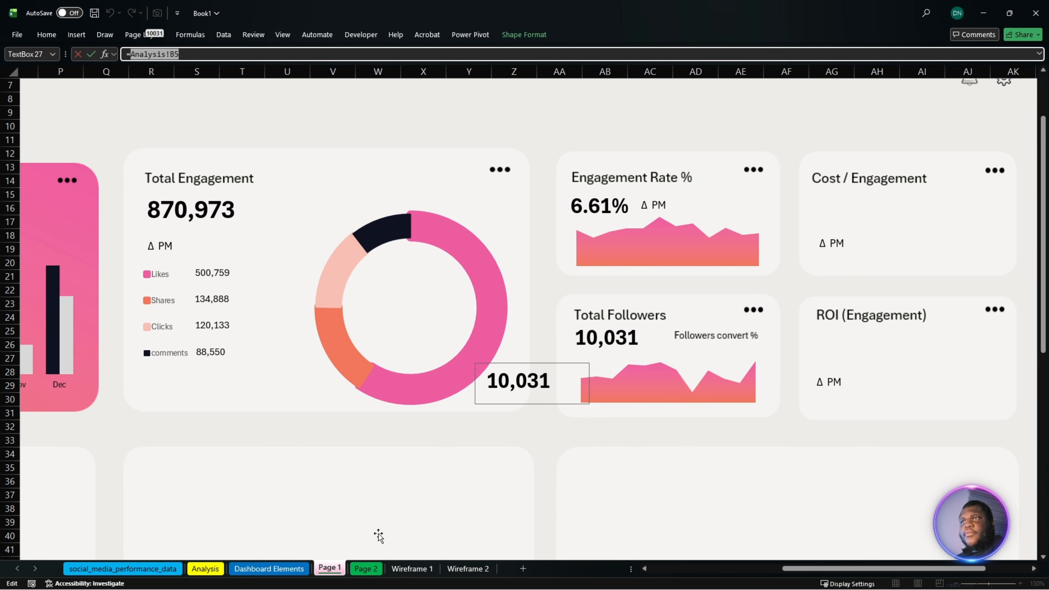
pyautogui.click(217, 571)
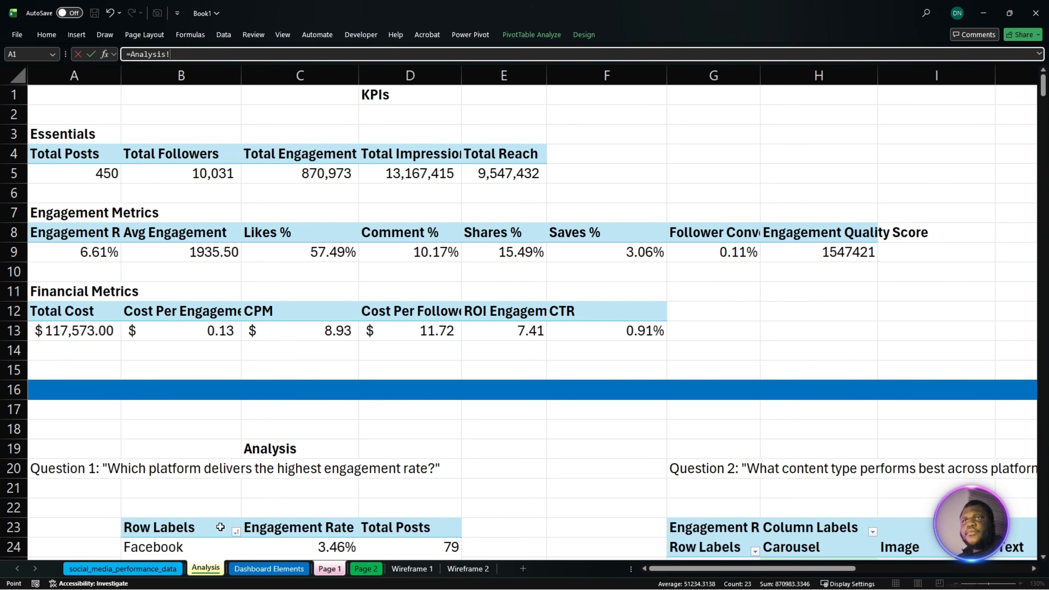
pyautogui.click(730, 258)
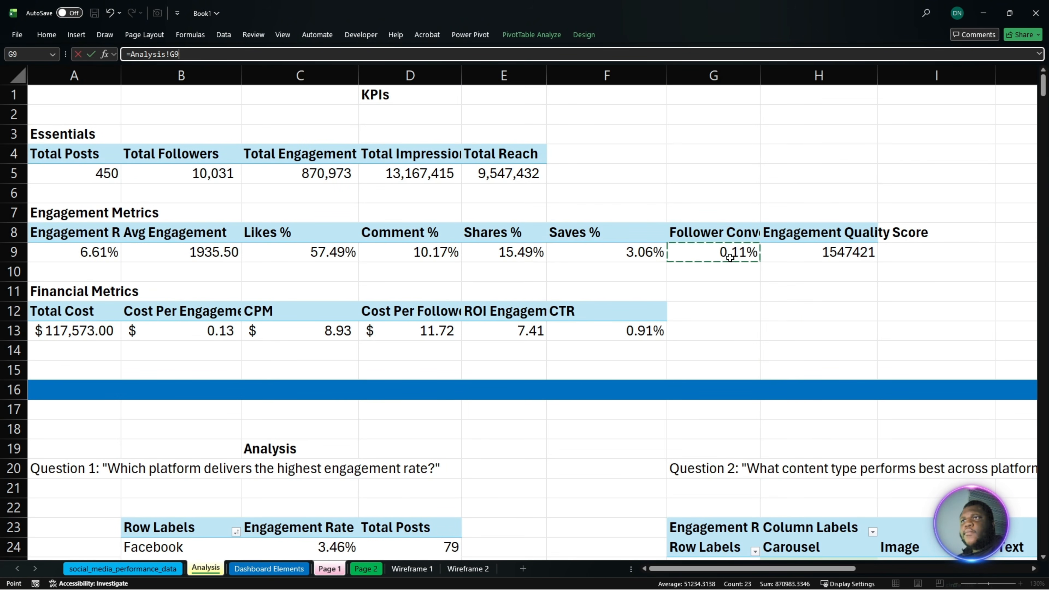
pyautogui.press('Return')
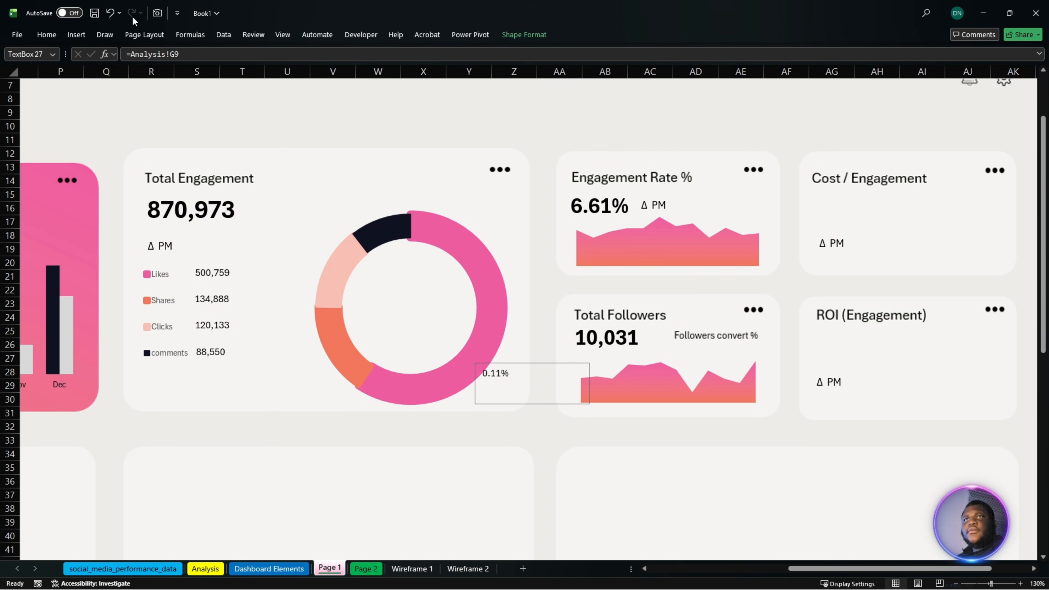
# - Bold the follower conversion rate figure, shrink its text box and place it under the Followers convert % label
pyautogui.click(48, 36)
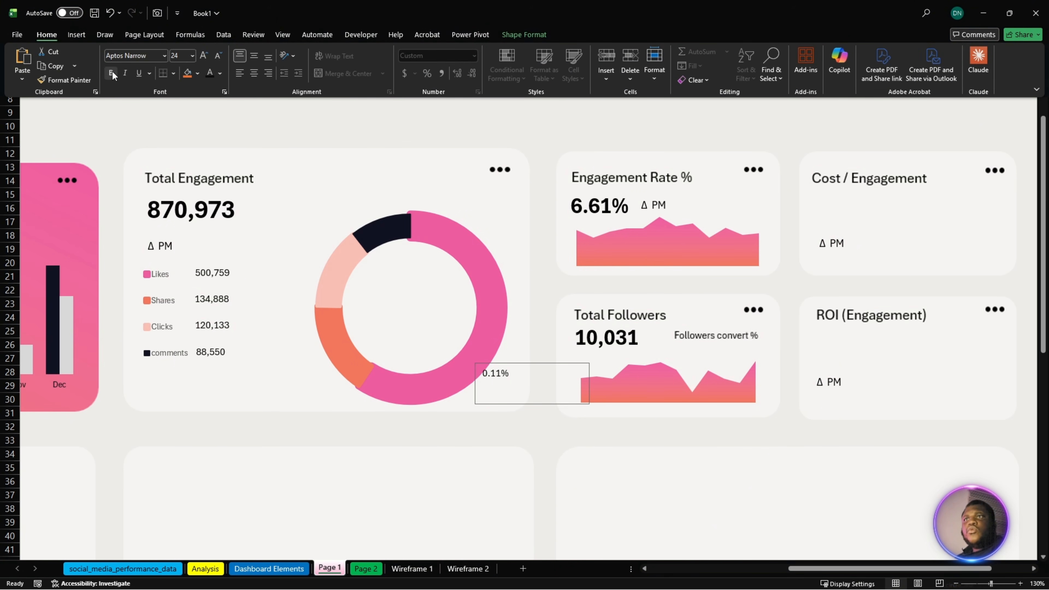
pyautogui.click(112, 73)
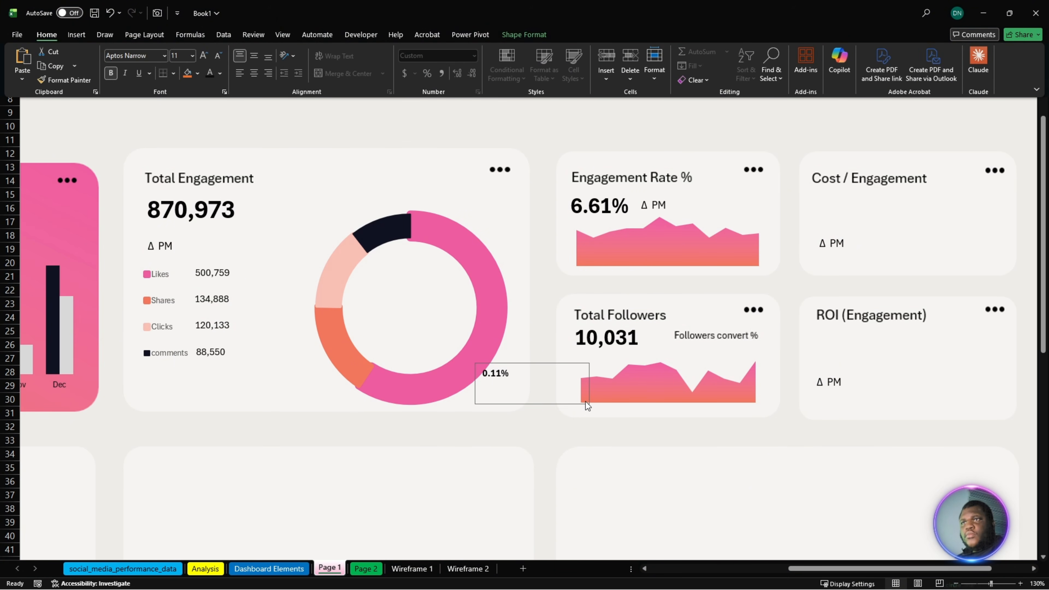
pyautogui.click(545, 383)
pyautogui.moveTo(590, 363); pyautogui.dragTo(694, 349)
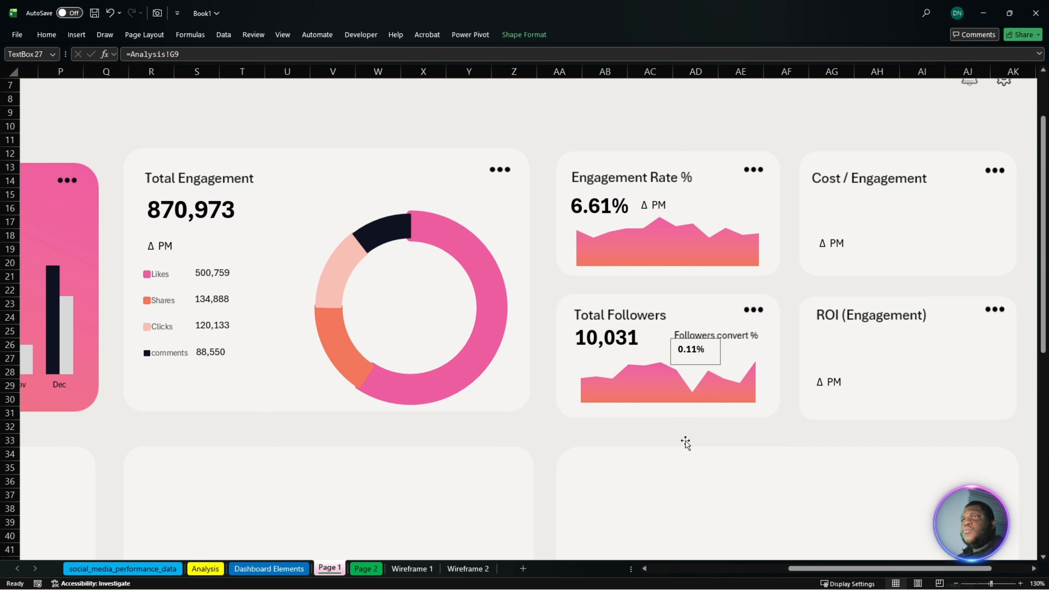
pyautogui.click(684, 488)
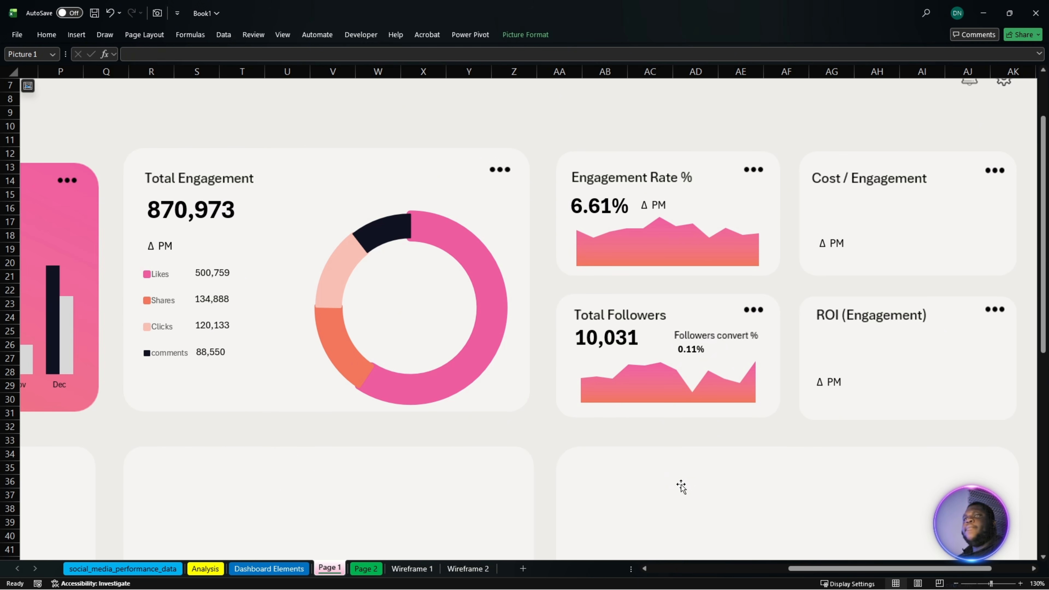
# - Left-align the Engagement Rate and Total Followers figures with each other and duplicate both into the Cost / Engagement and ROI (Engagement) cards
pyautogui.moveTo(834, 569); pyautogui.dragTo(873, 570)
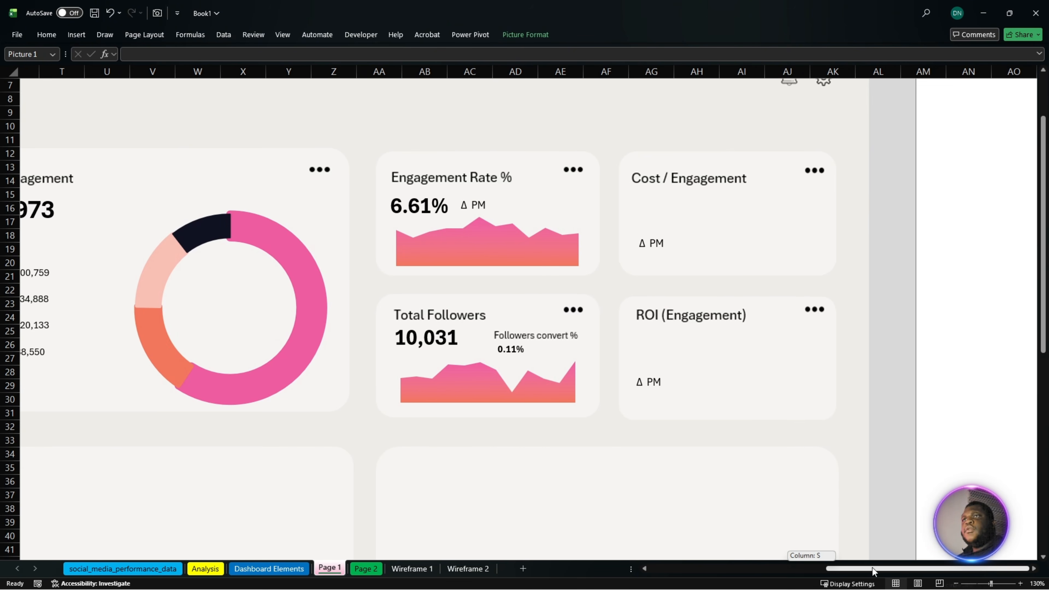
pyautogui.click(414, 202)
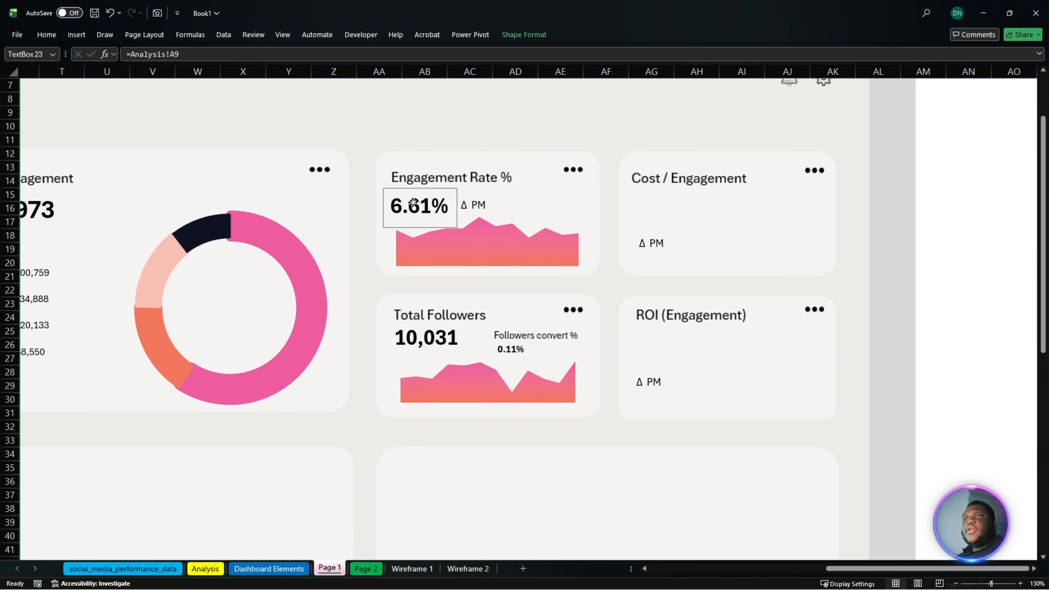
pyautogui.click(418, 344)
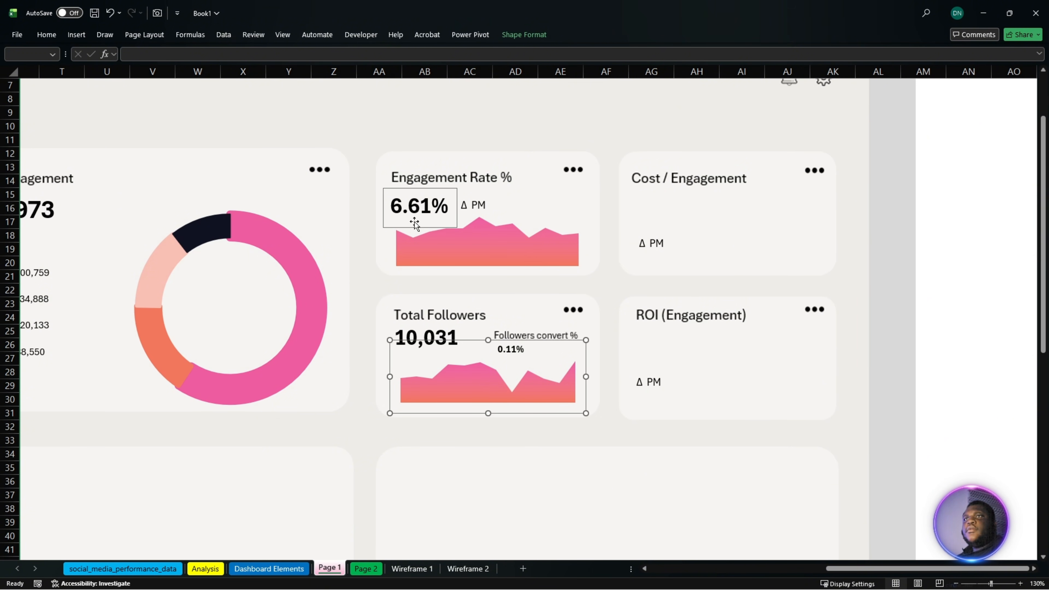
pyautogui.click(421, 333)
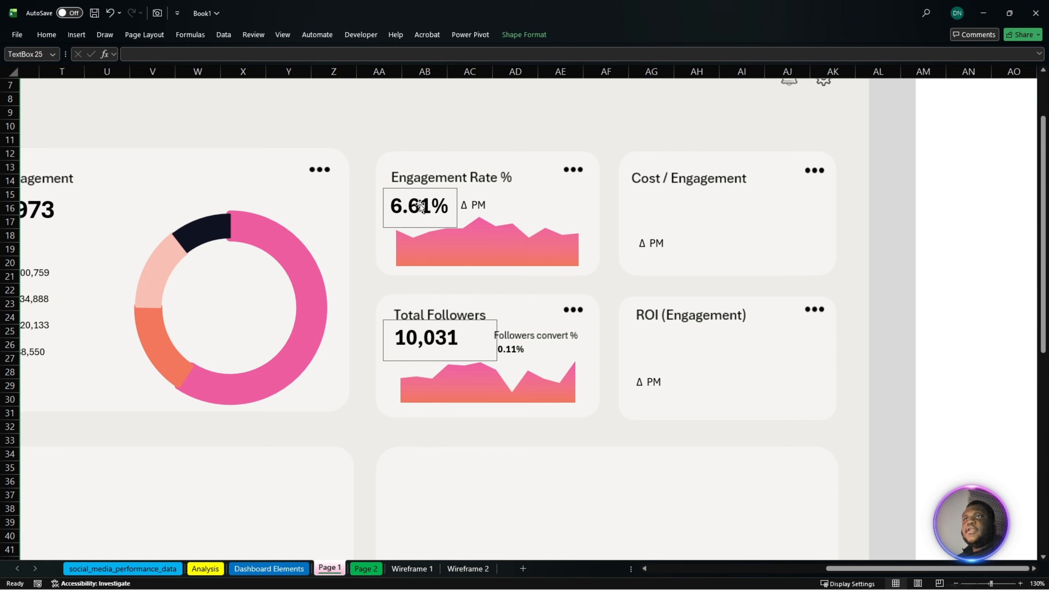
pyautogui.click(533, 35)
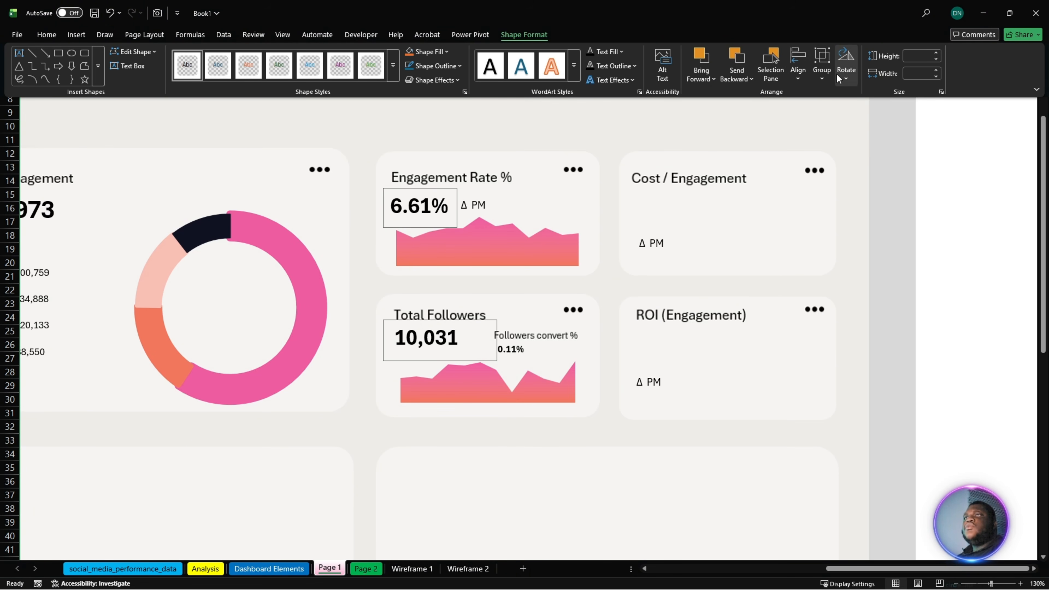
pyautogui.click(797, 76)
pyautogui.click(829, 95)
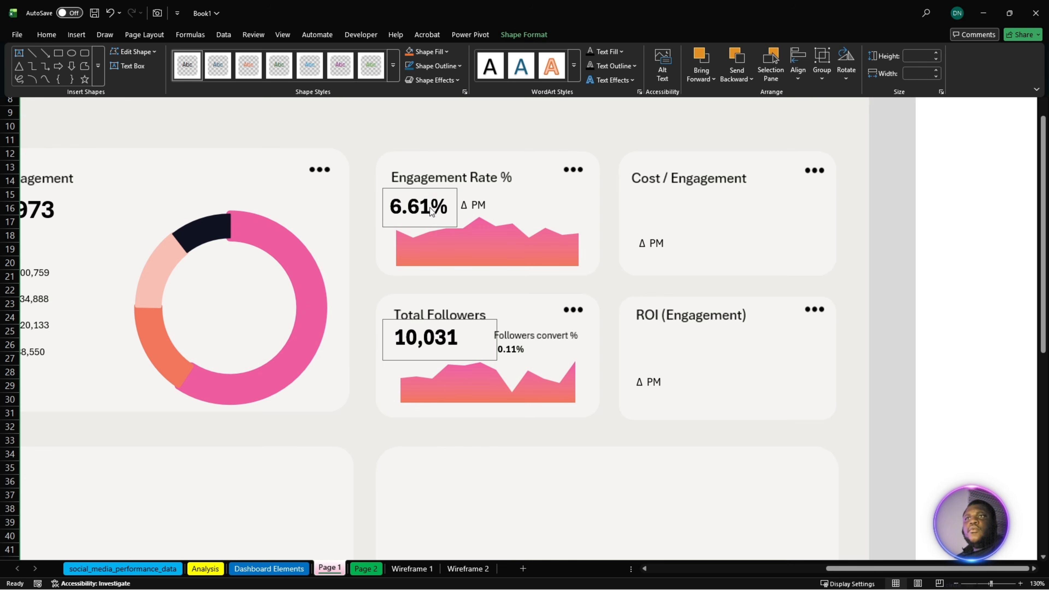
pyautogui.moveTo(431, 211); pyautogui.dragTo(676, 213)
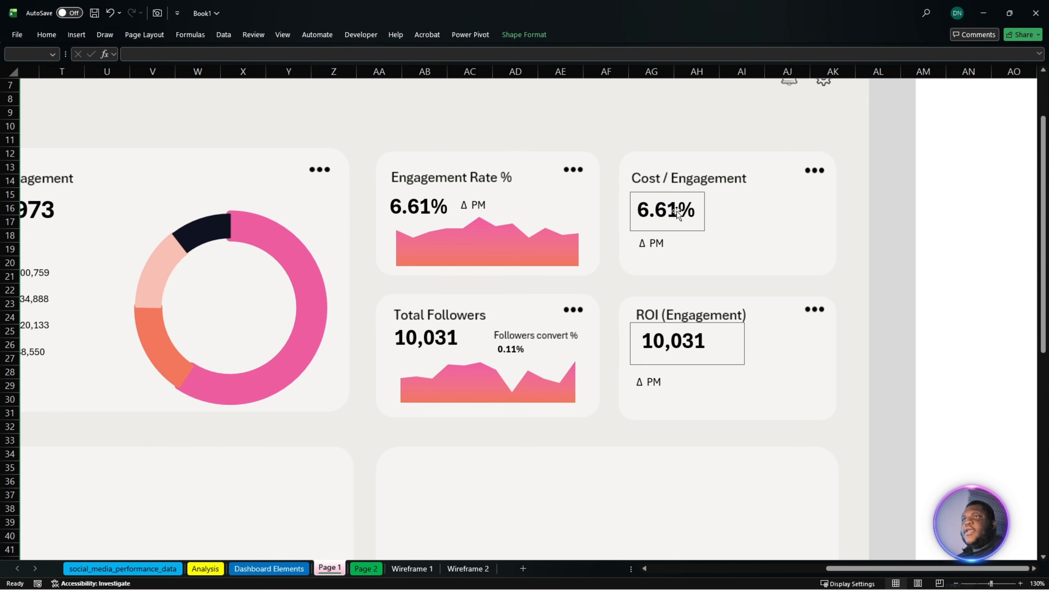
pyautogui.click(888, 225)
# - Link the copied figure in the Cost / Engagement card to the cost per engagement in Analysis cell B13
pyautogui.click(699, 216)
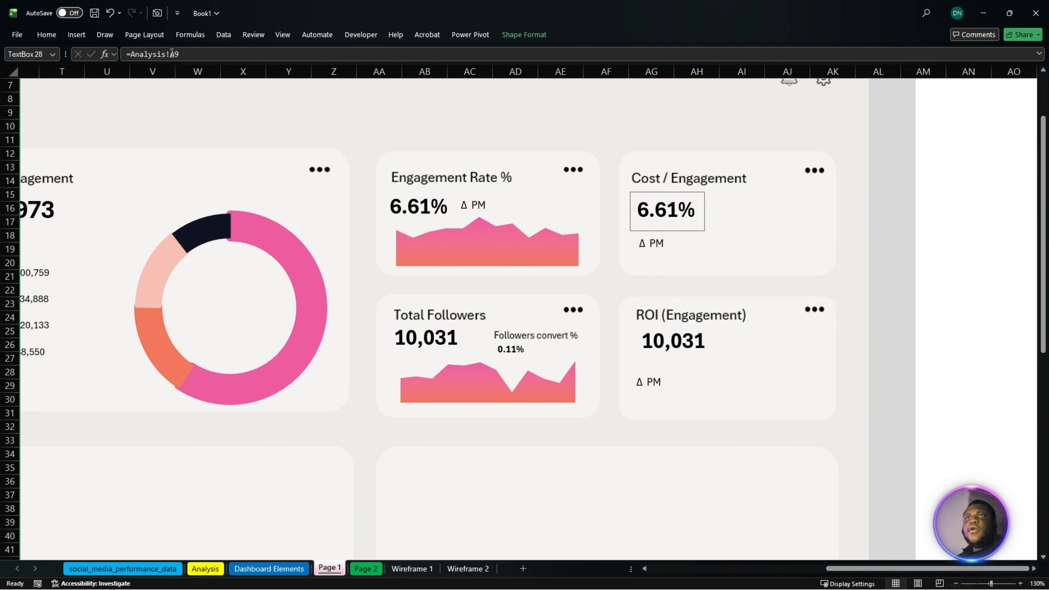
pyautogui.moveTo(179, 54); pyautogui.dragTo(130, 54)
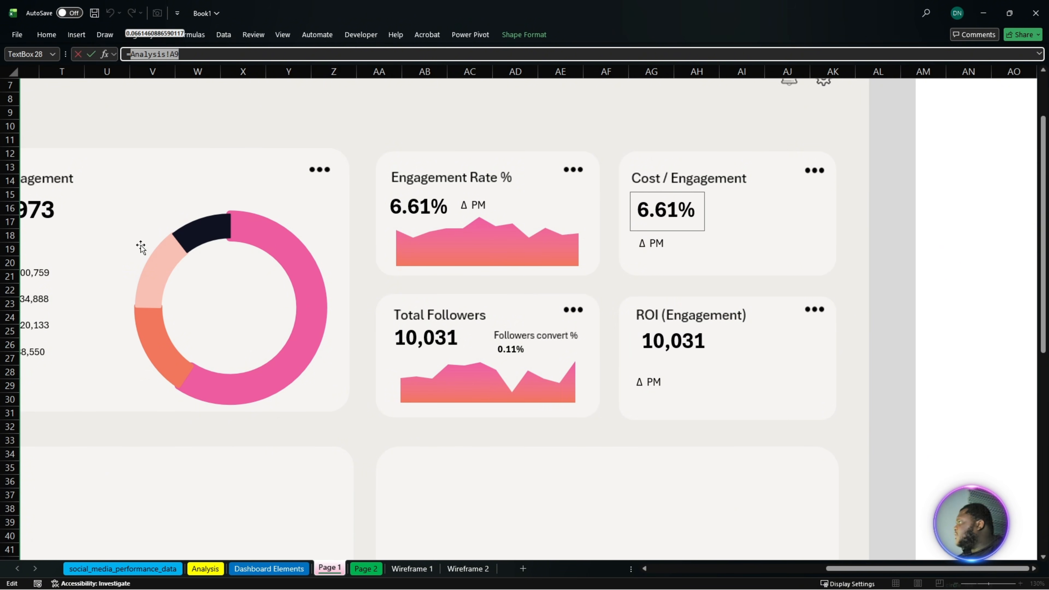
pyautogui.click(220, 569)
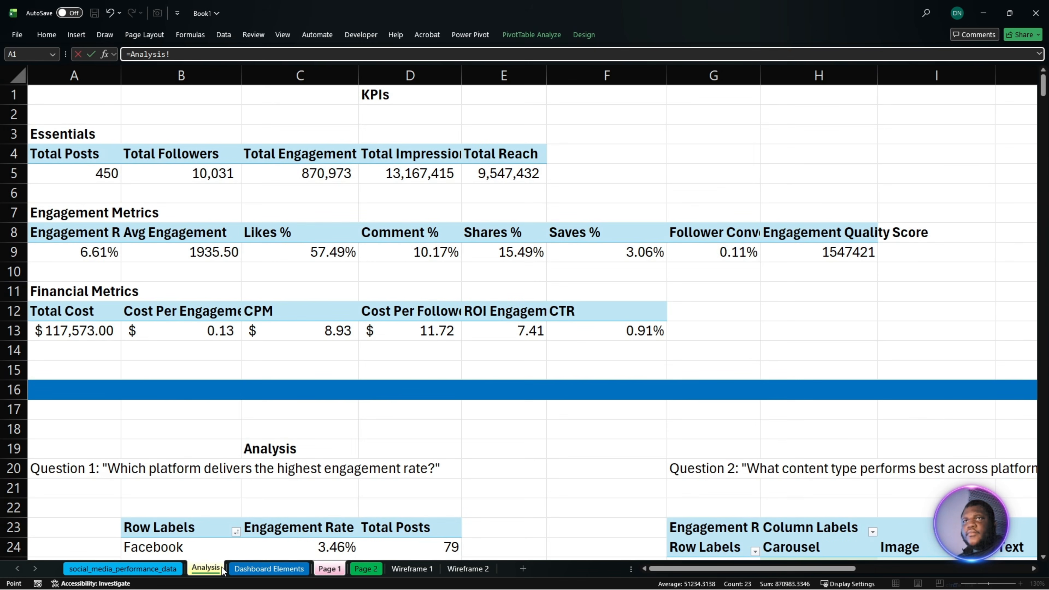
pyautogui.click(194, 331)
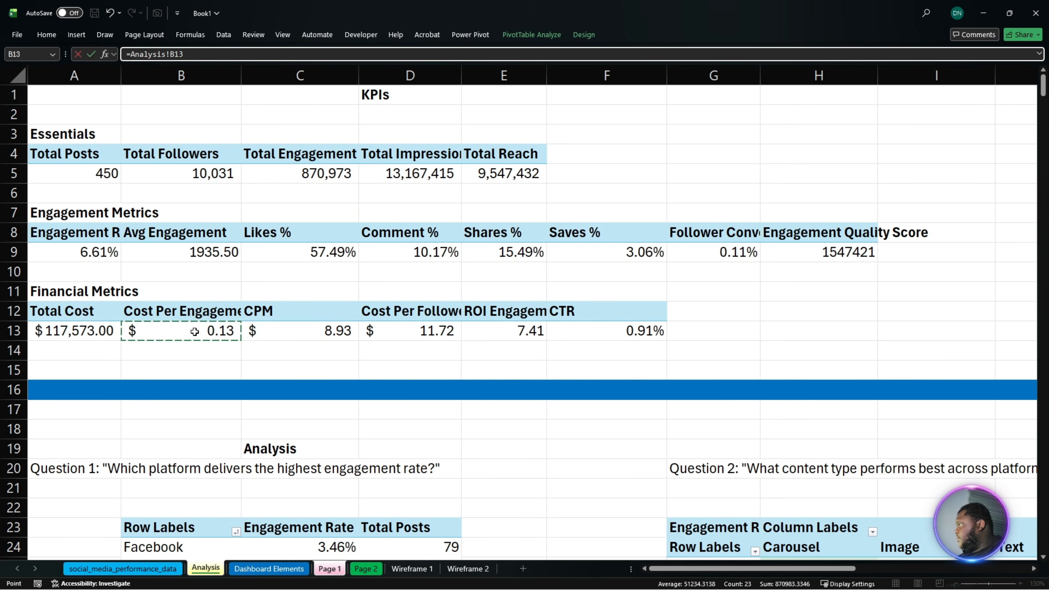
pyautogui.press('Return')
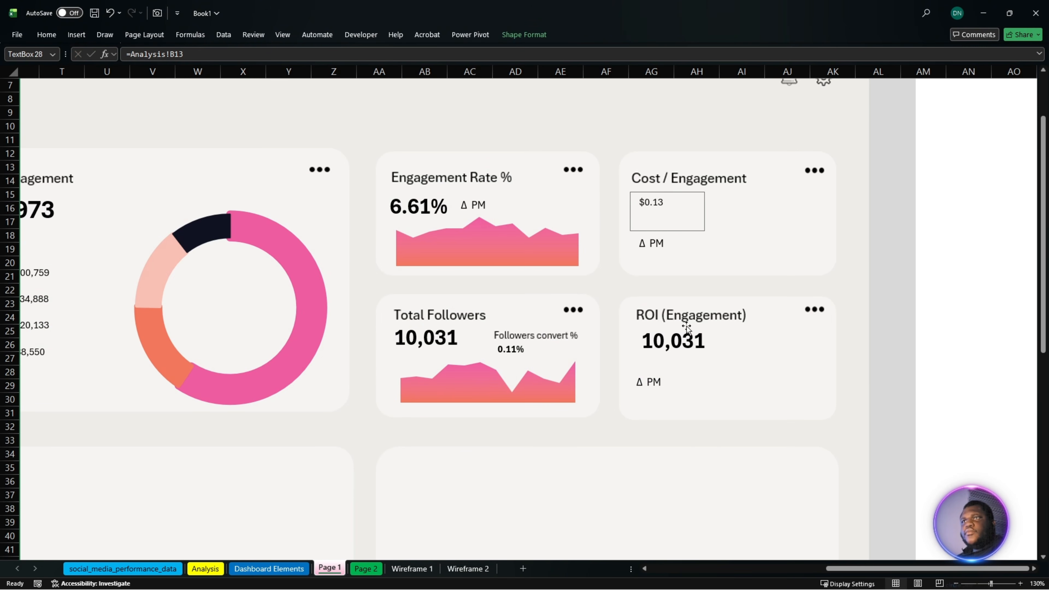
# - Link the copied figure in the ROI (Engagement) card to the ROI value in Analysis cell E13
pyautogui.press('Tab')
pyautogui.moveTo(200, 54); pyautogui.dragTo(130, 55)
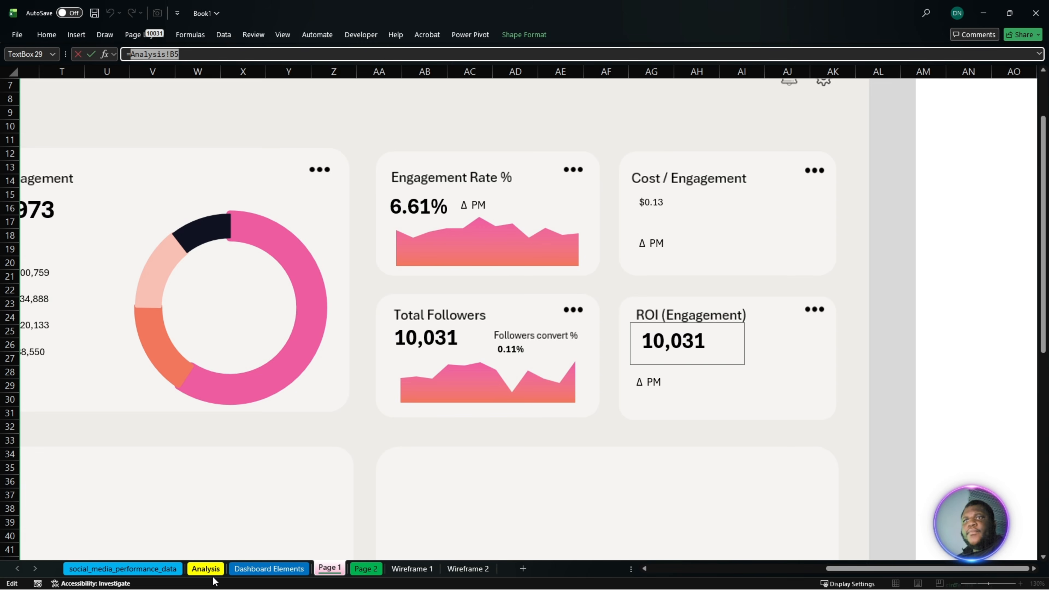
pyautogui.click(205, 569)
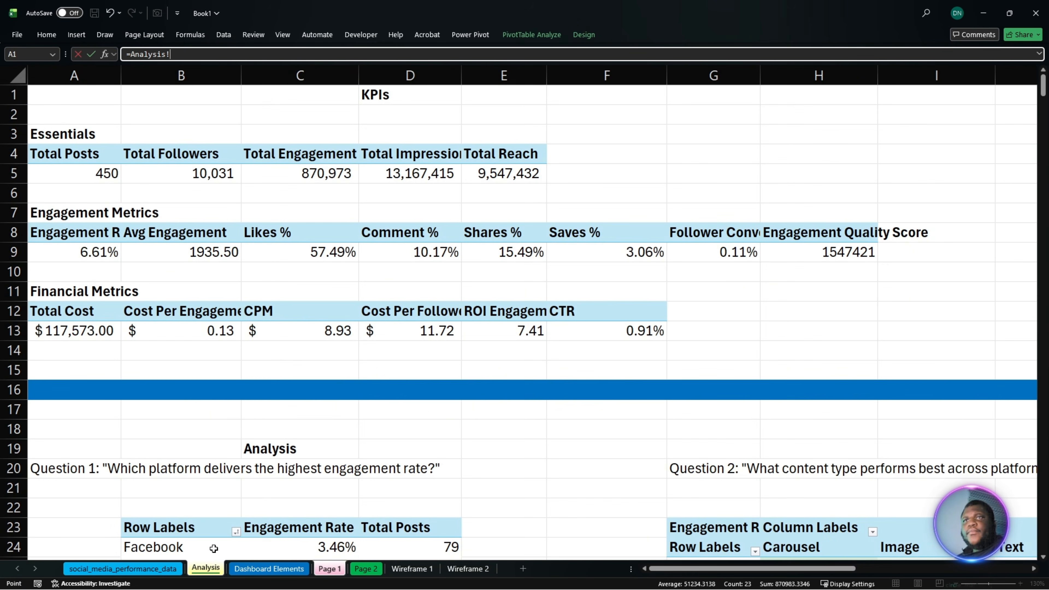
pyautogui.click(498, 335)
pyautogui.press('Return')
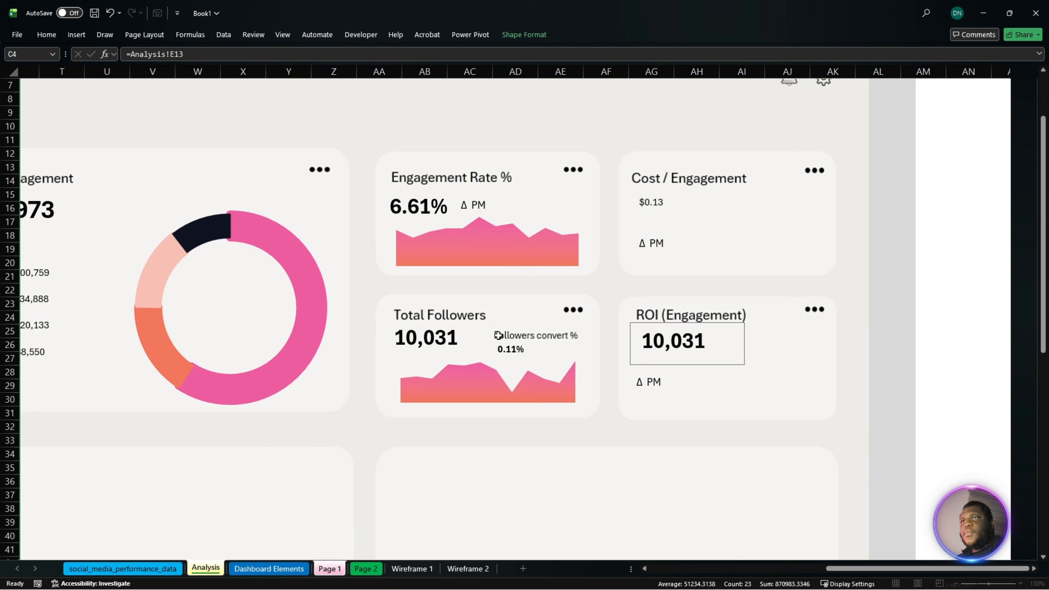
# - Copy the Total Engagement figure's formatting onto the Cost / Engagement figure, widen its text box and set the font size to 36
pyautogui.click(50, 206)
pyautogui.click(47, 34)
pyautogui.click(62, 76)
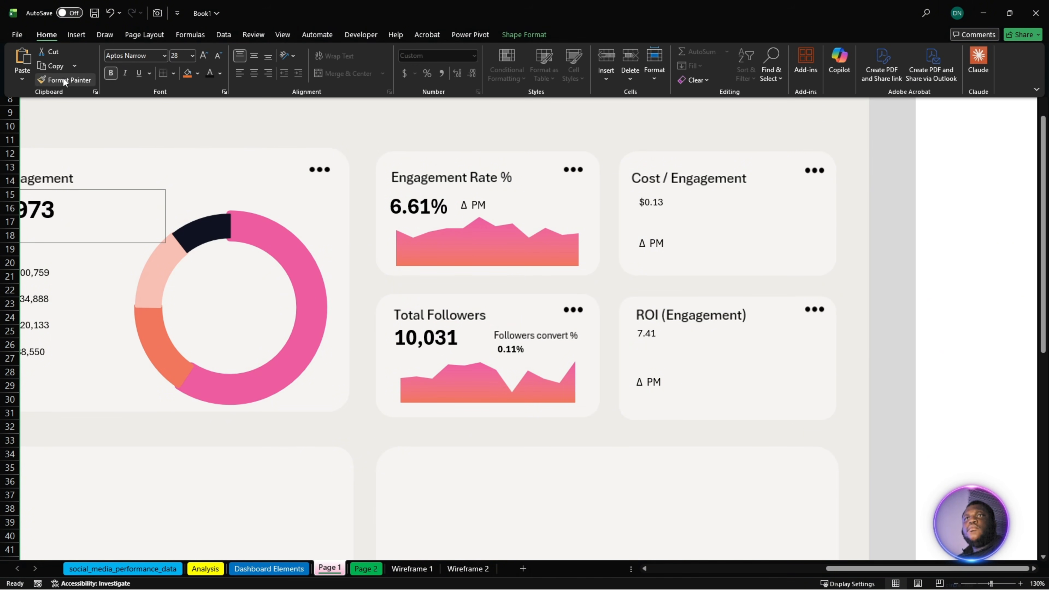
pyautogui.click(659, 208)
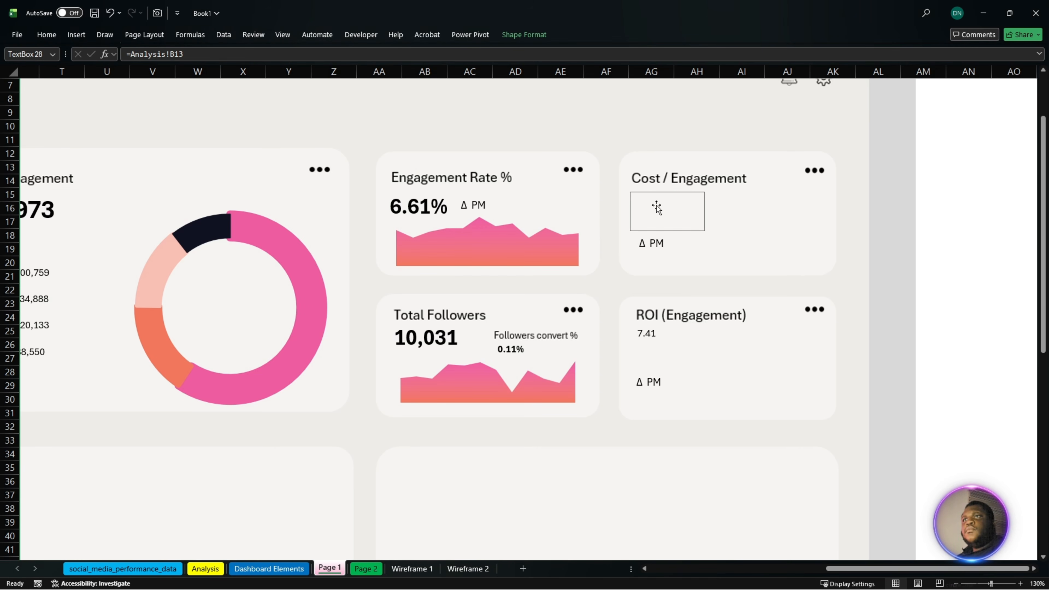
pyautogui.moveTo(755, 246); pyautogui.dragTo(770, 232)
pyautogui.click(46, 36)
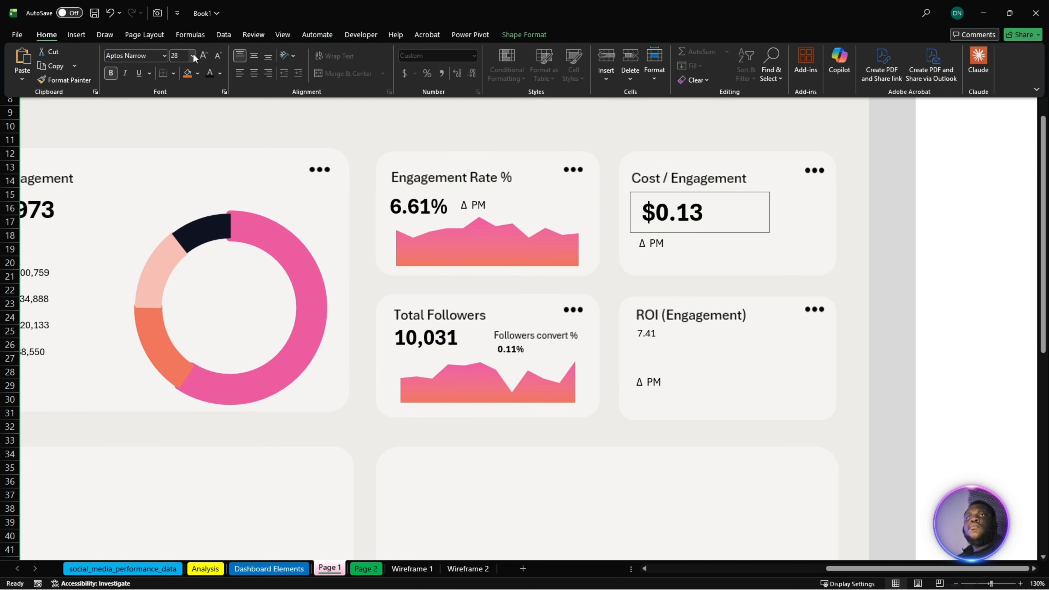
pyautogui.click(203, 56)
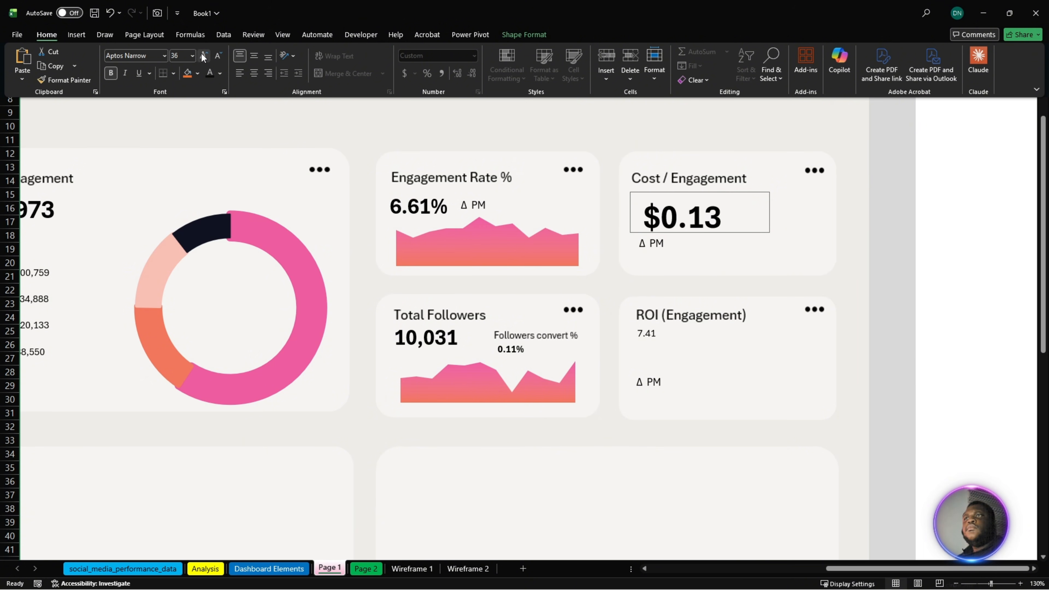
pyautogui.click(203, 56)
# - Copy the Cost / Engagement figure's formatting onto the ROI figure, enlarge the ROI text box and position both figures beneath their card titles
pyautogui.click(65, 79)
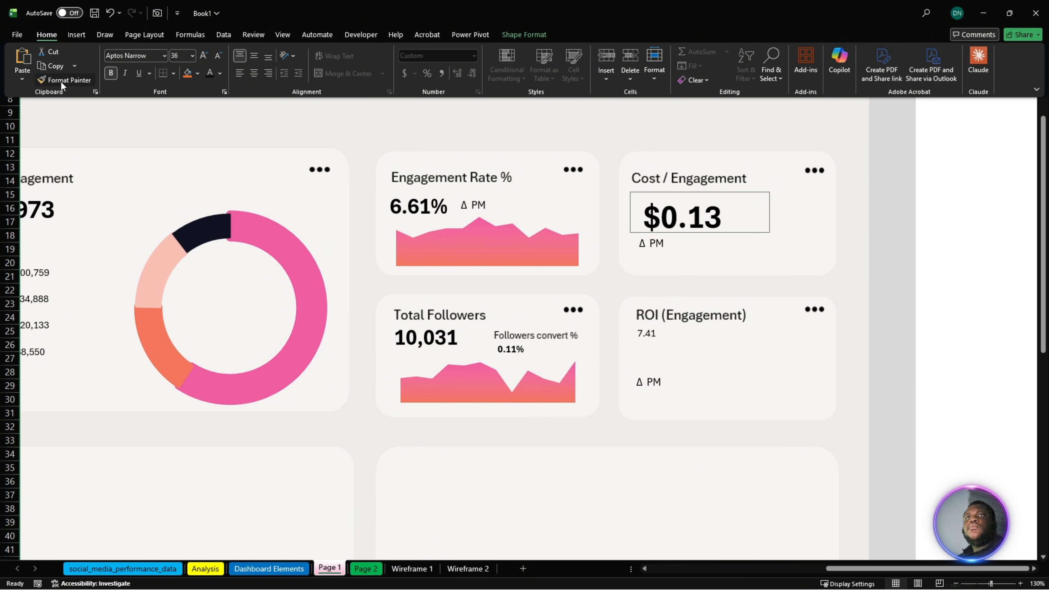
pyautogui.click(649, 336)
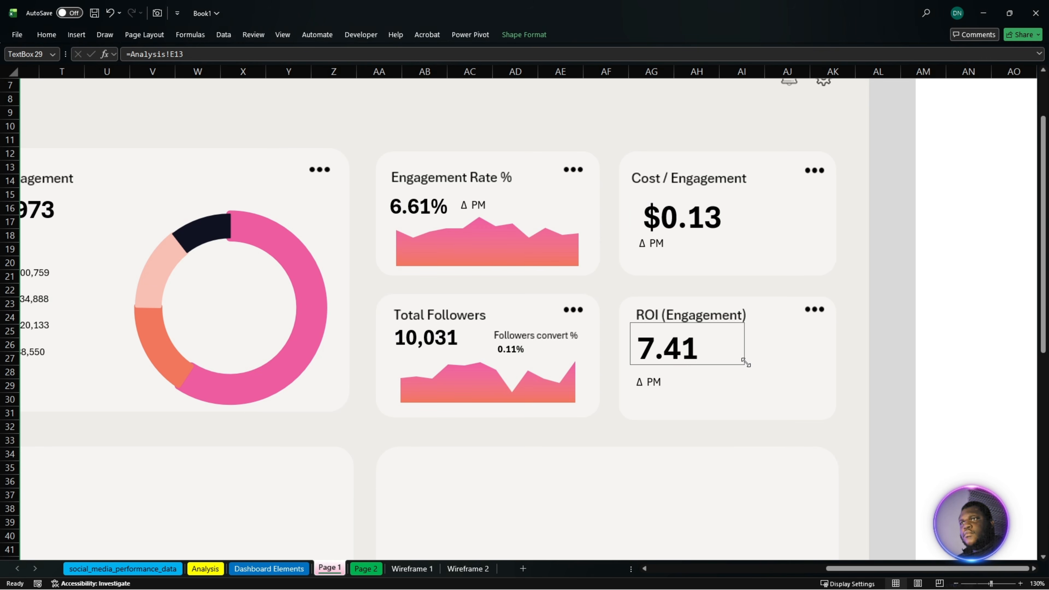
pyautogui.moveTo(745, 364); pyautogui.dragTo(778, 381)
pyautogui.moveTo(686, 364); pyautogui.dragTo(689, 367)
pyautogui.moveTo(685, 226); pyautogui.dragTo(671, 210)
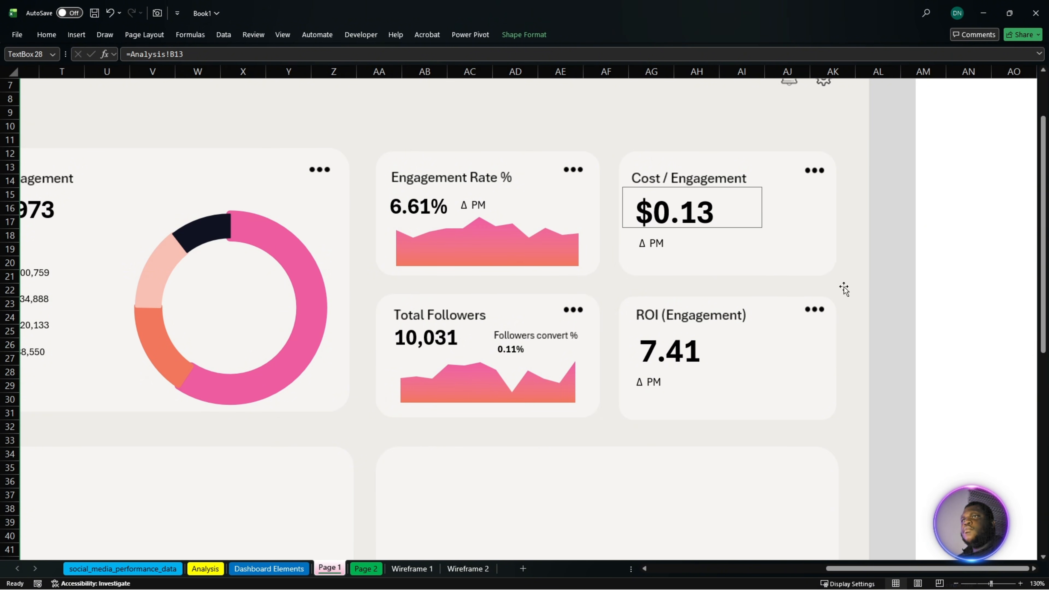
pyautogui.click(925, 265)
# - Return to the Dashboard Elements sheet, clear the PivotTable field search and look through the full list of fields and measures
pyautogui.keyDown('ctrl'); pyautogui.scroll(-2, 435, 385); pyautogui.keyUp('ctrl')
pyautogui.keyDown('ctrl'); pyautogui.scroll(-2, 416, 383); pyautogui.keyUp('ctrl')
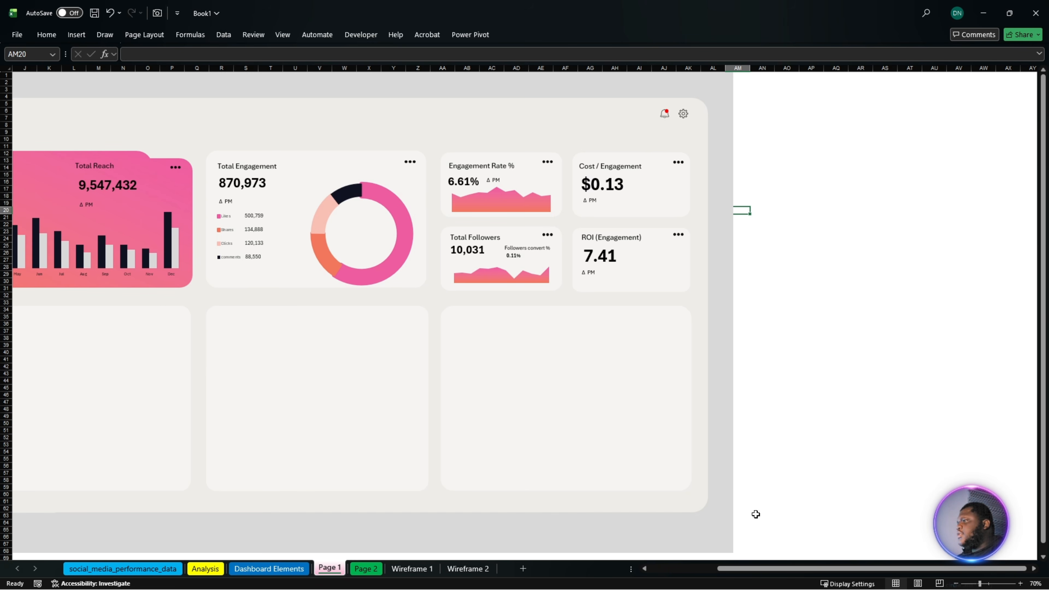
pyautogui.moveTo(756, 569); pyautogui.dragTo(706, 583)
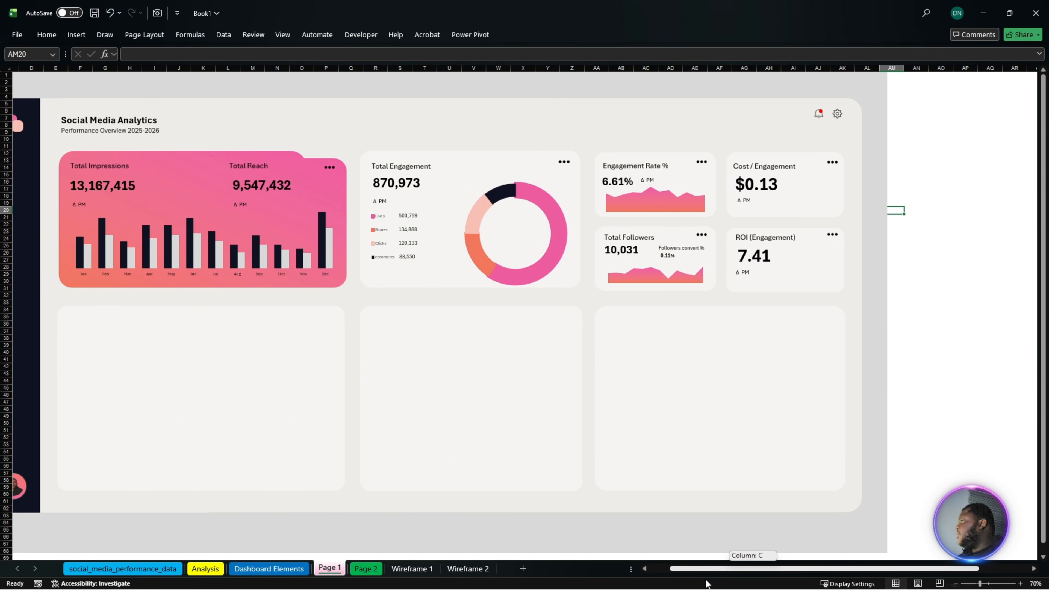
pyautogui.moveTo(707, 583); pyautogui.dragTo(673, 586)
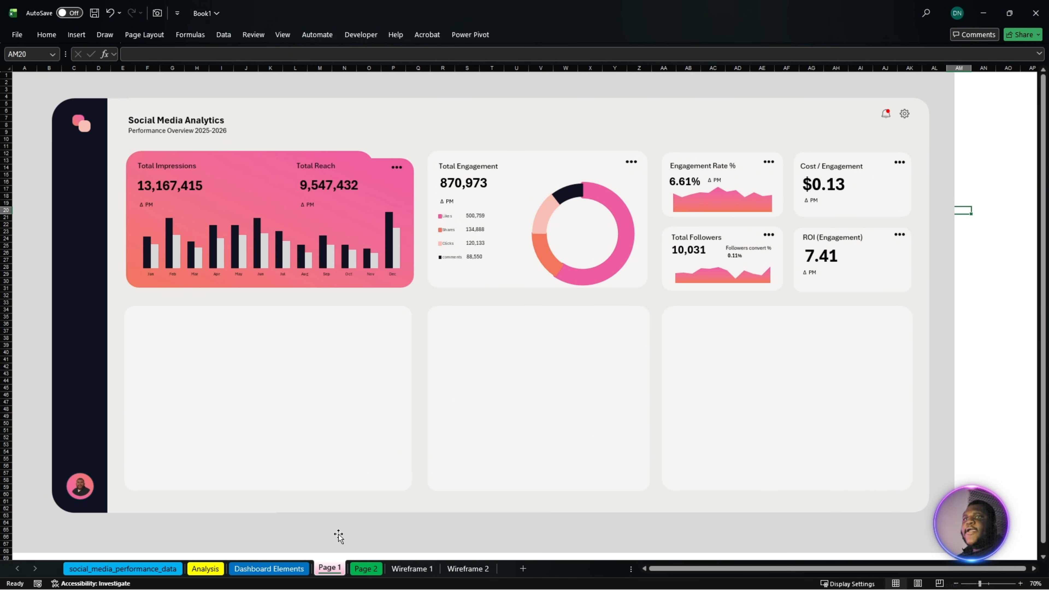
pyautogui.click(268, 568)
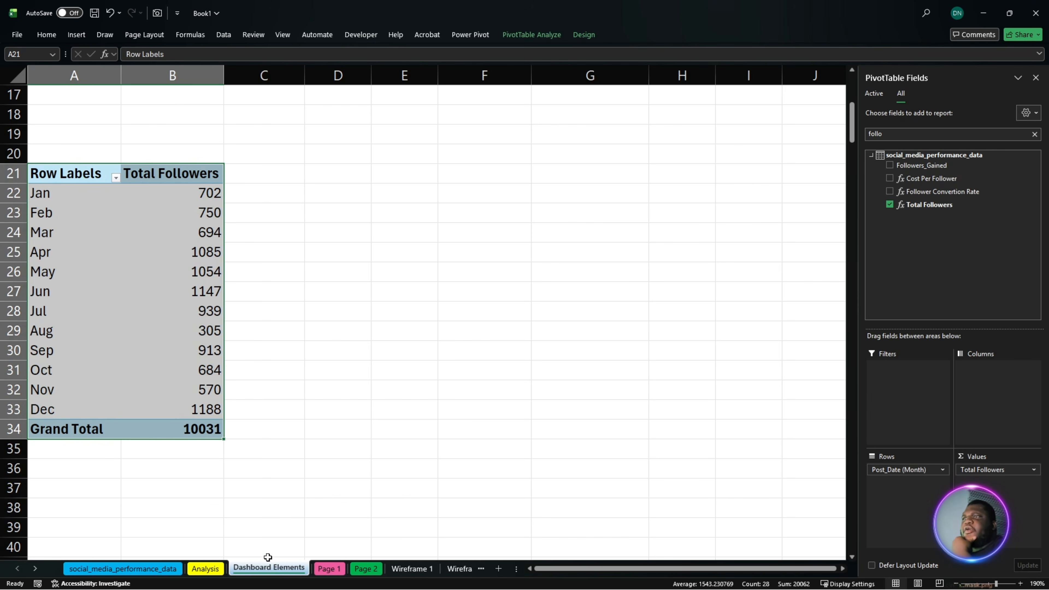
pyautogui.click(1035, 134)
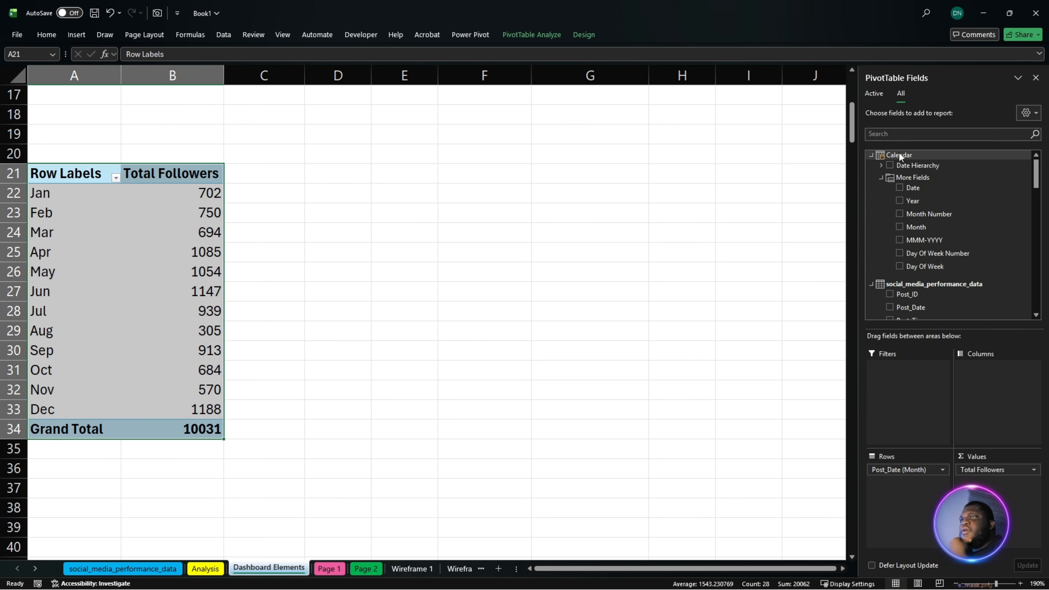
pyautogui.scroll(-10, 938, 233)
pyautogui.scroll(-5, 942, 268)
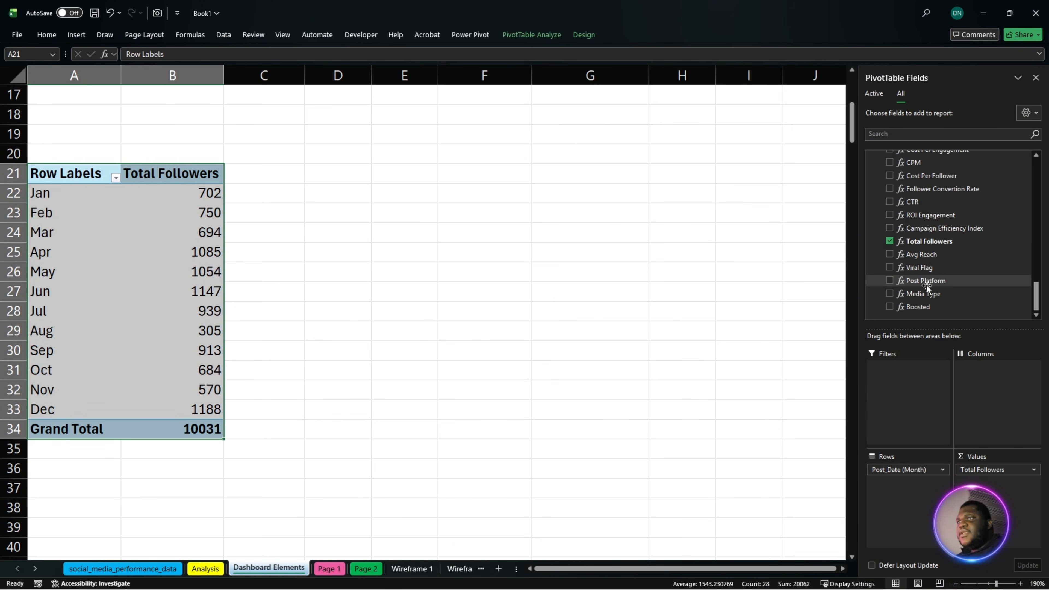
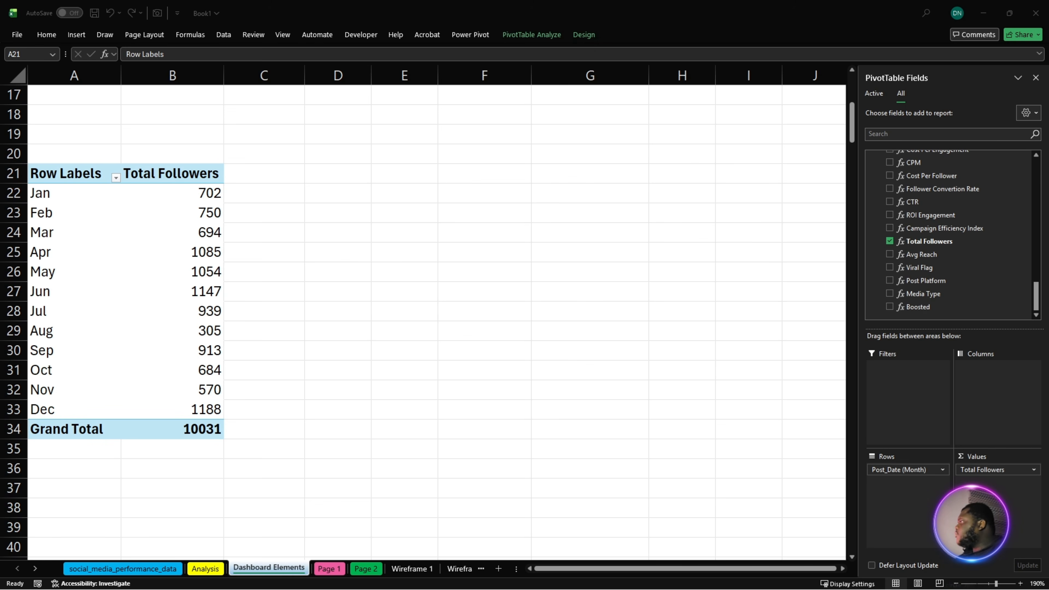
# - Add a measure to the social_media_performance_data table with the formula =CALCULATE([Engagement Rate], ALL(social_media_performance_data))
pyautogui.scroll(10, 919, 203)
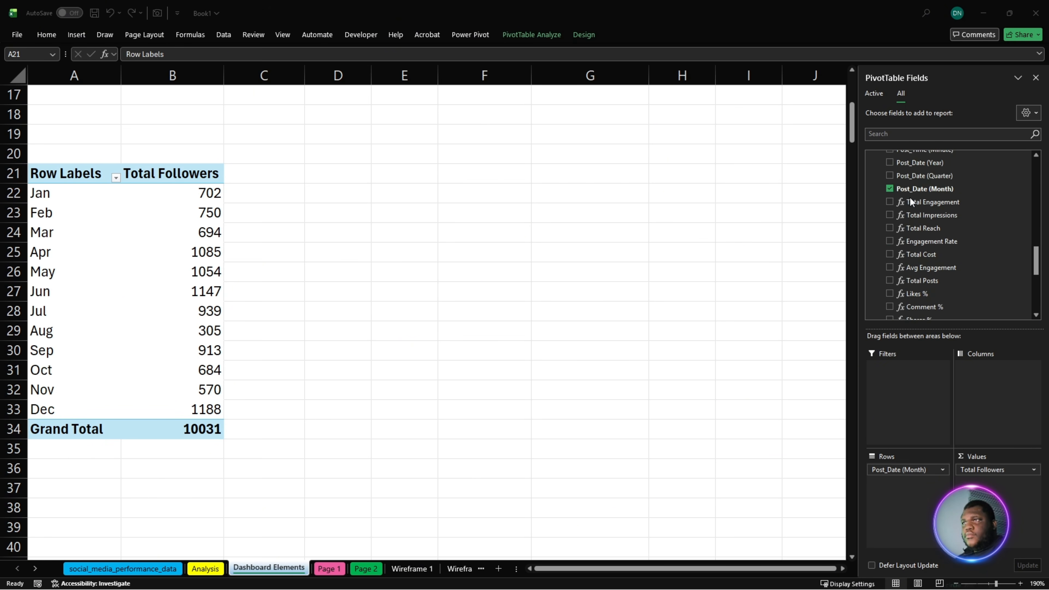
pyautogui.scroll(5, 926, 207)
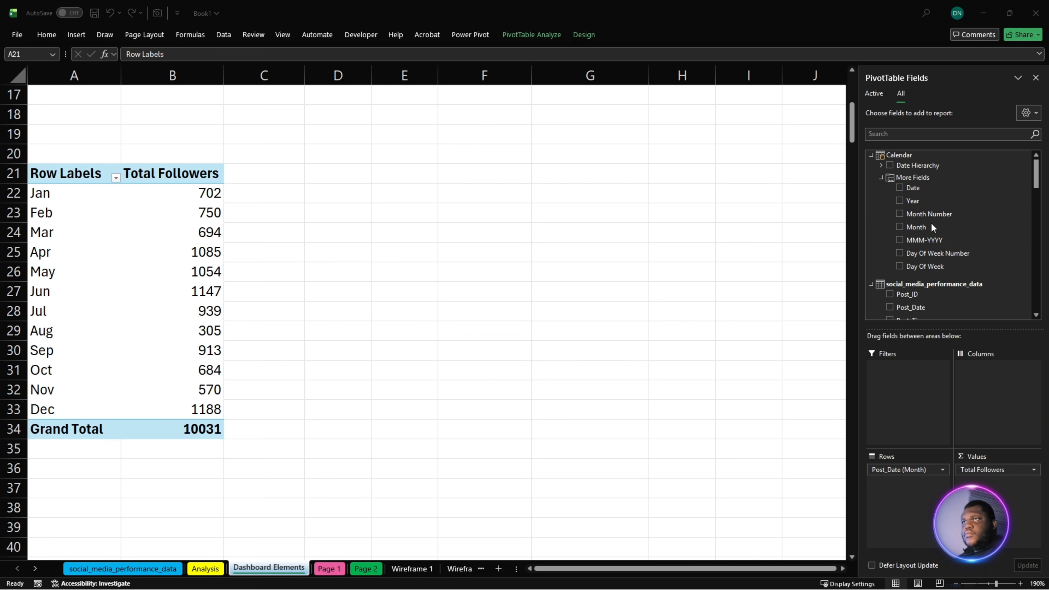
pyautogui.rightClick(911, 282)
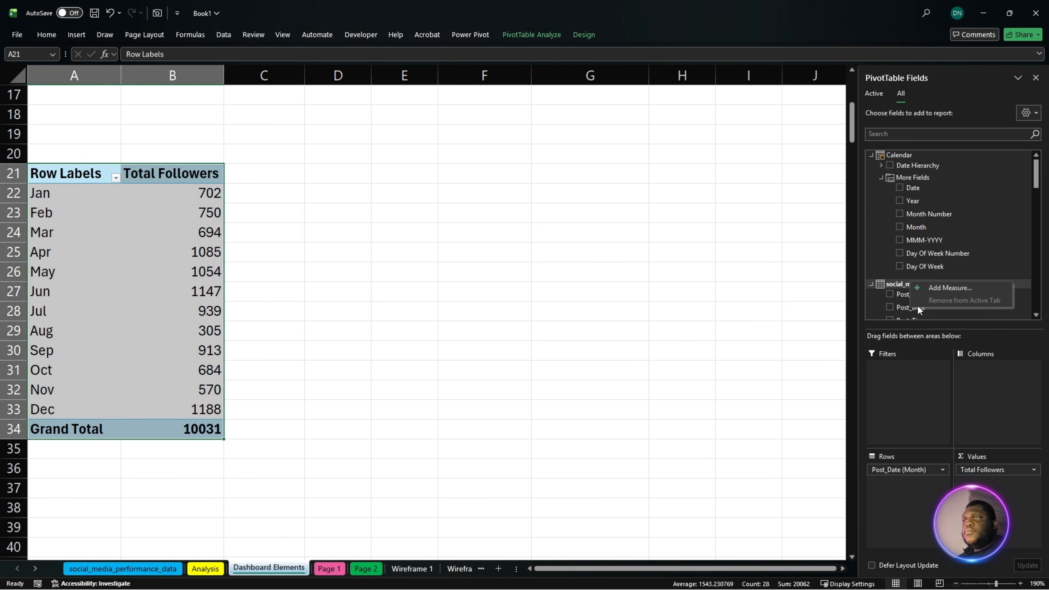
pyautogui.click(937, 291)
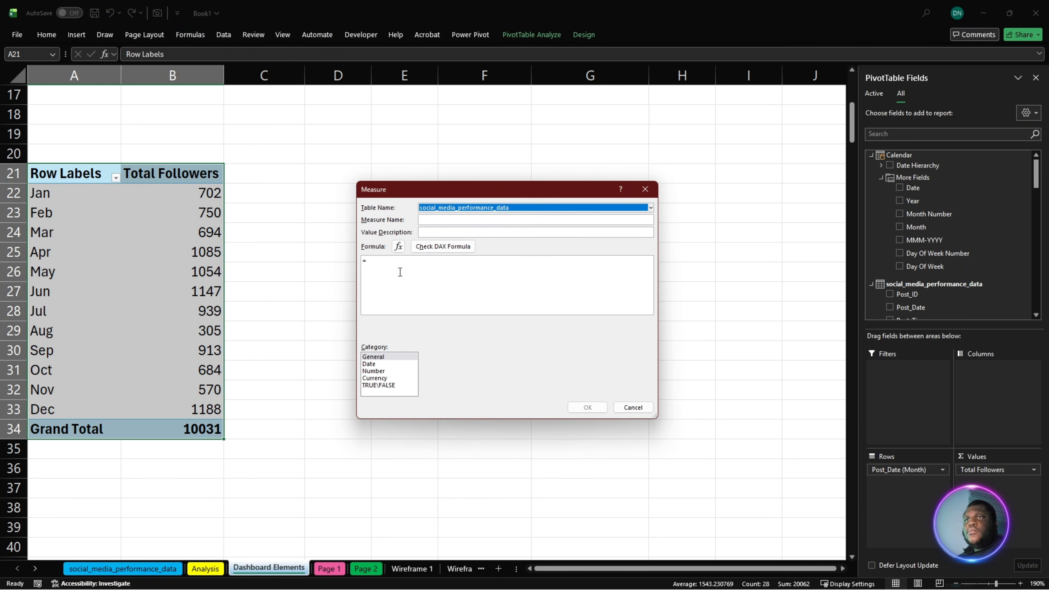
pyautogui.click(400, 272)
pyautogui.write('CALCULATE(     [Engagement Rate],     ALL(social_media_performance_data) )')
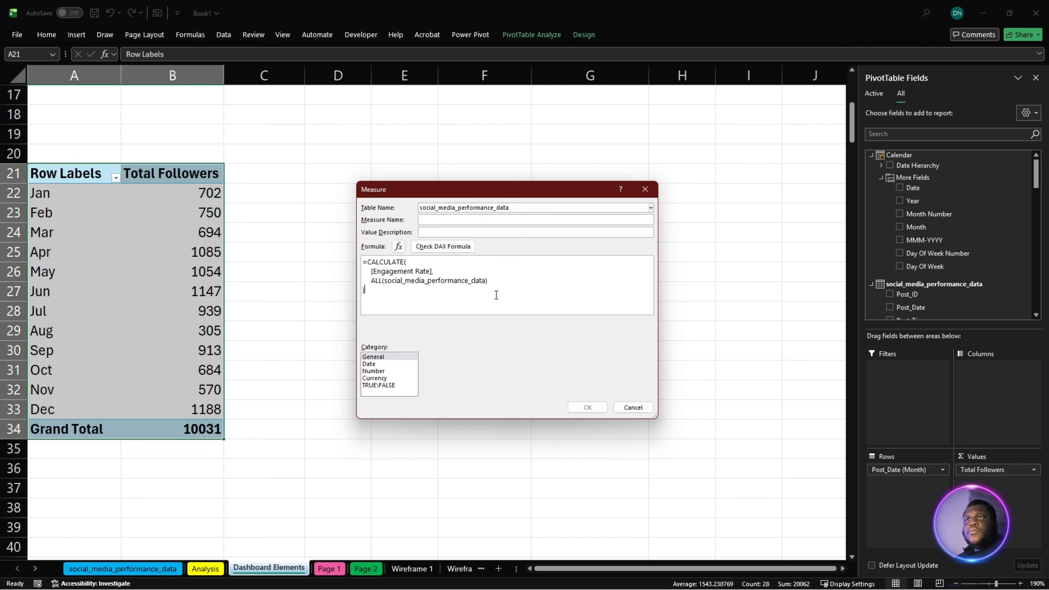
pyautogui.scroll(2, 496, 295)
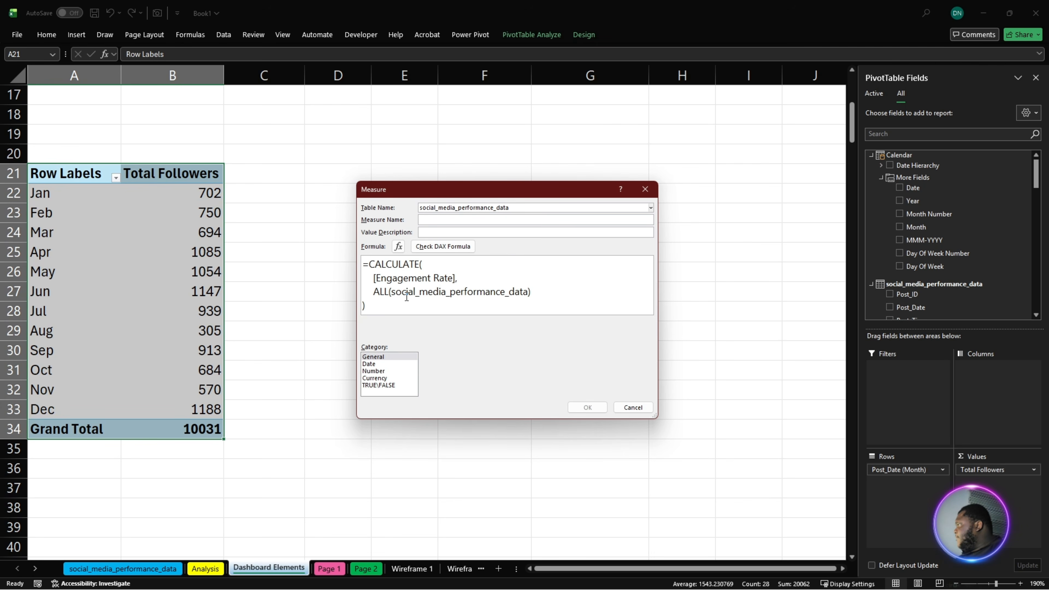
# - Name the measure Avg Engagement Rate (Global), check its DAX formula and save it
pyautogui.click(428, 223)
pyautogui.write('Avg Engagement Rat')
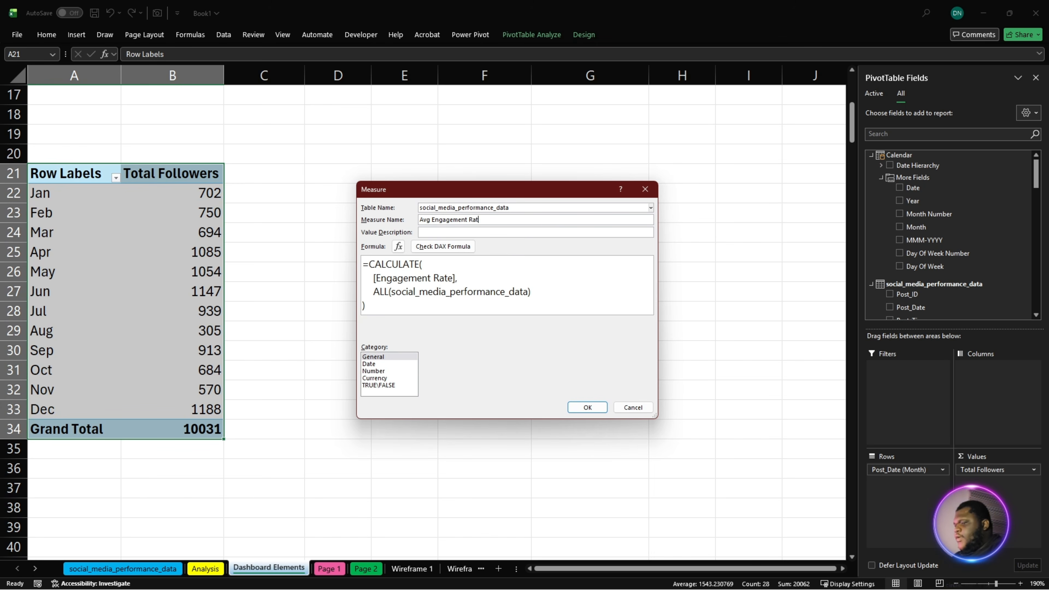
pyautogui.write('e (')
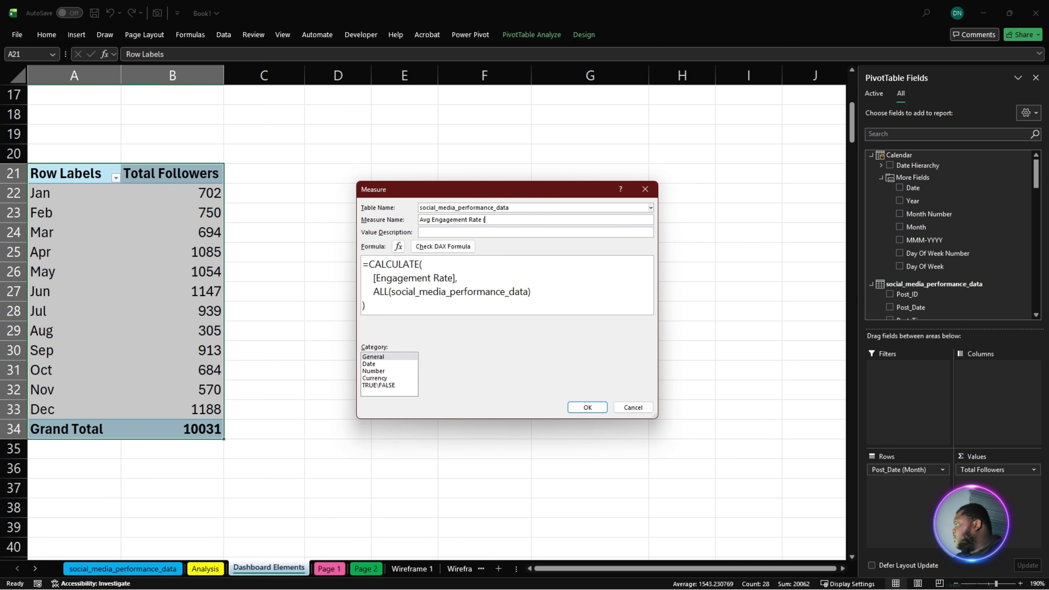
pyautogui.write('Global')
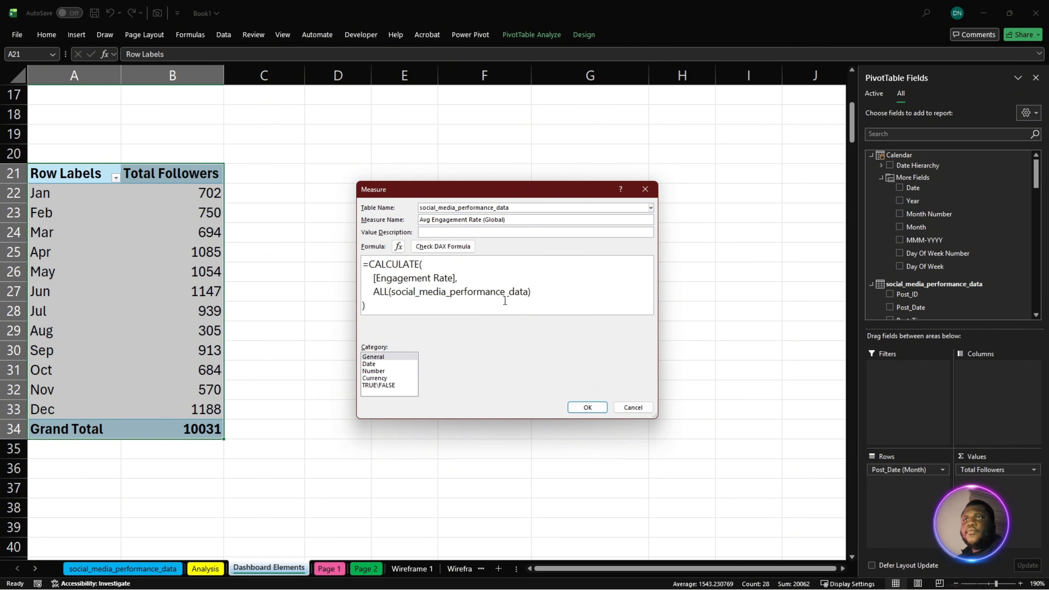
pyautogui.click(443, 246)
pyautogui.click(576, 405)
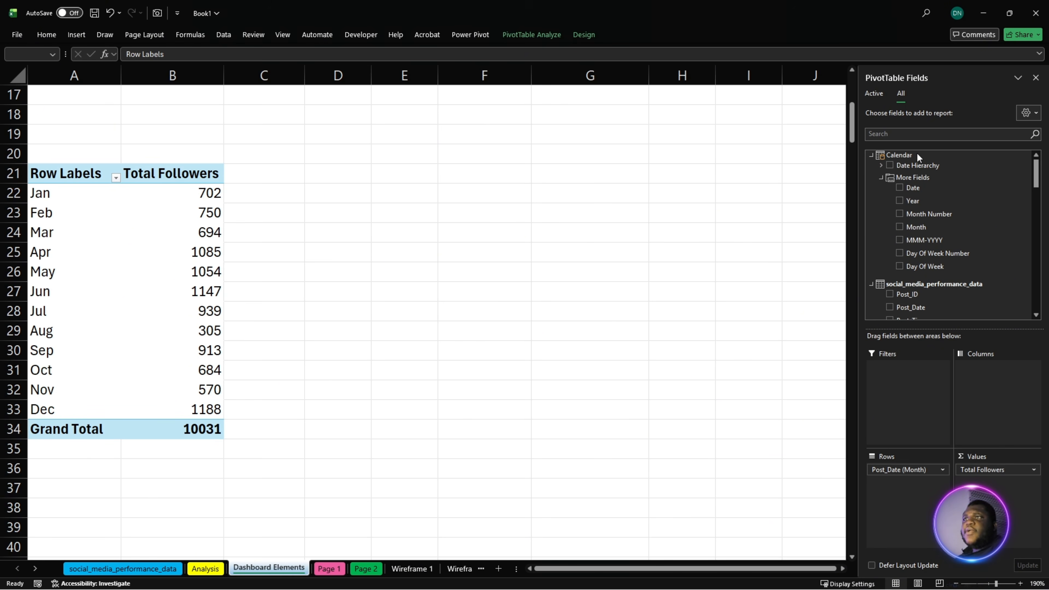
# - Start another measure on social_media_performance_data and fill its formula with the copied summary DAX beginning =VAR TopMonthTable
pyautogui.hotkey('ctrl', 'a')
pyautogui.rightClick(900, 285)
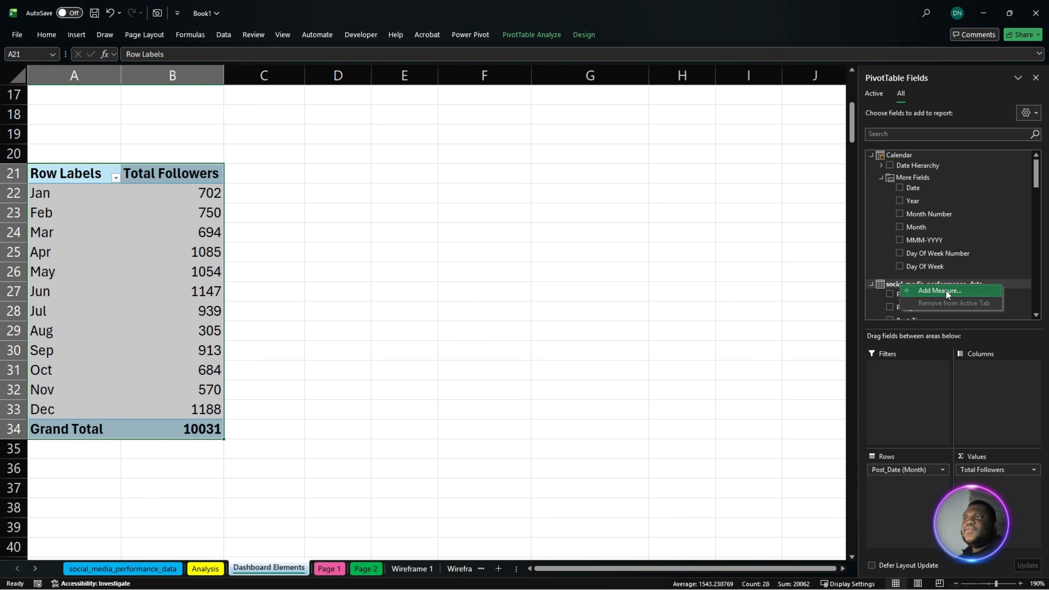
pyautogui.click(893, 287)
pyautogui.rightClick(892, 288)
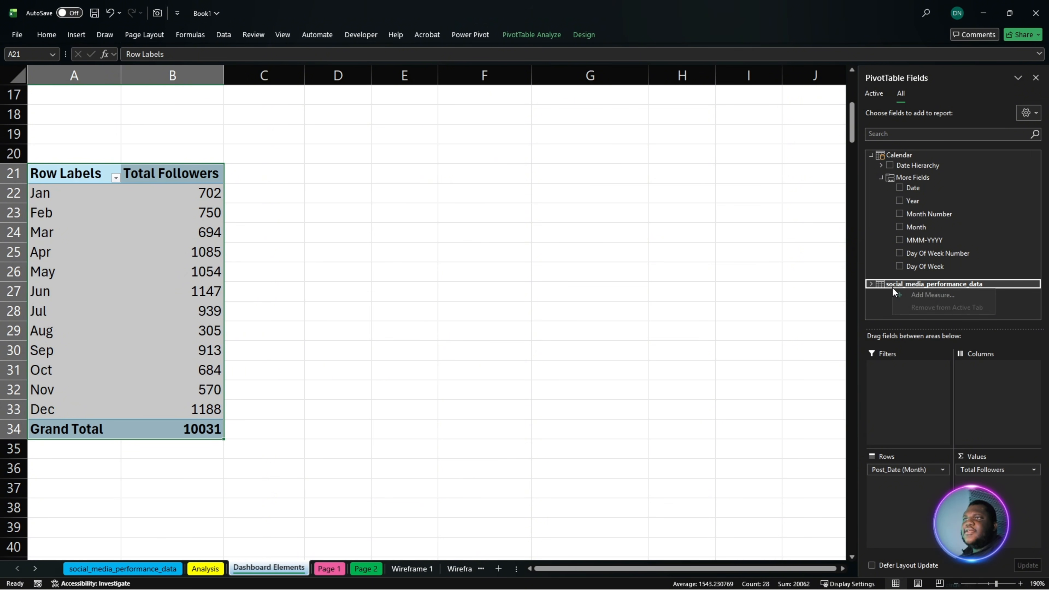
pyautogui.click(947, 296)
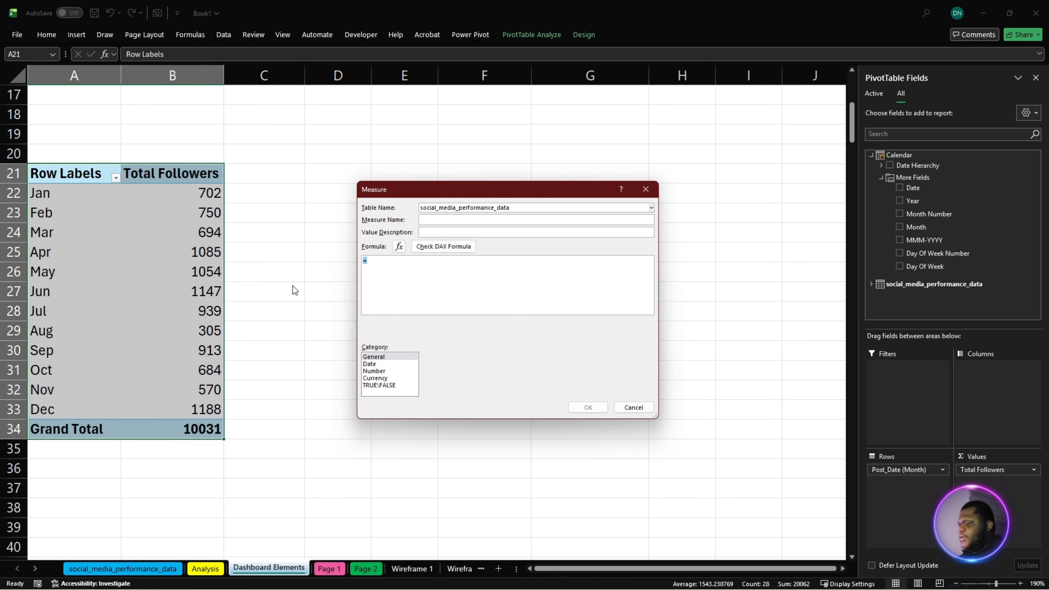
pyautogui.press('super+v')
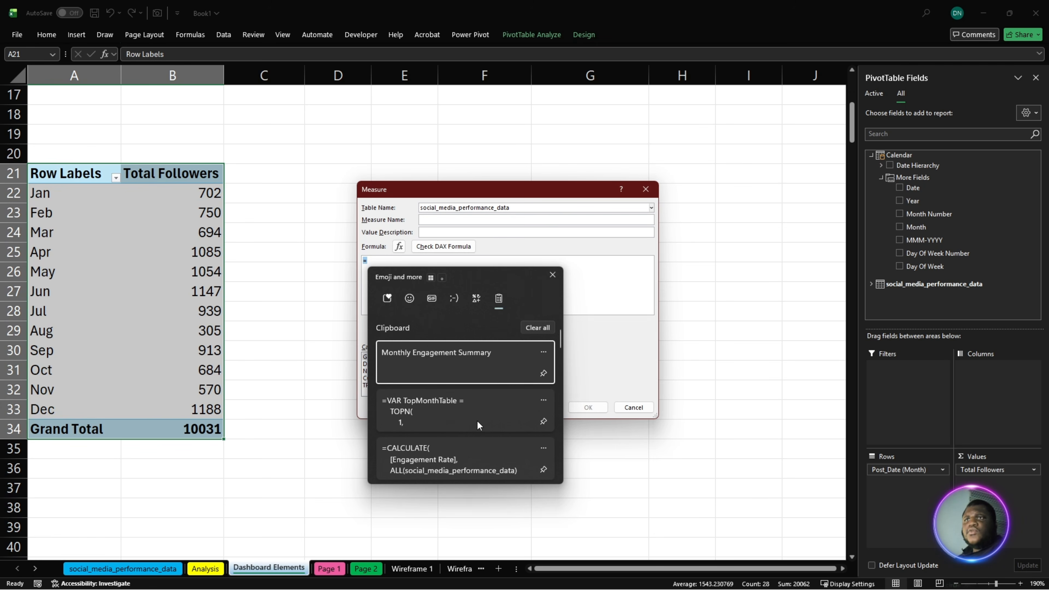
pyautogui.click(439, 409)
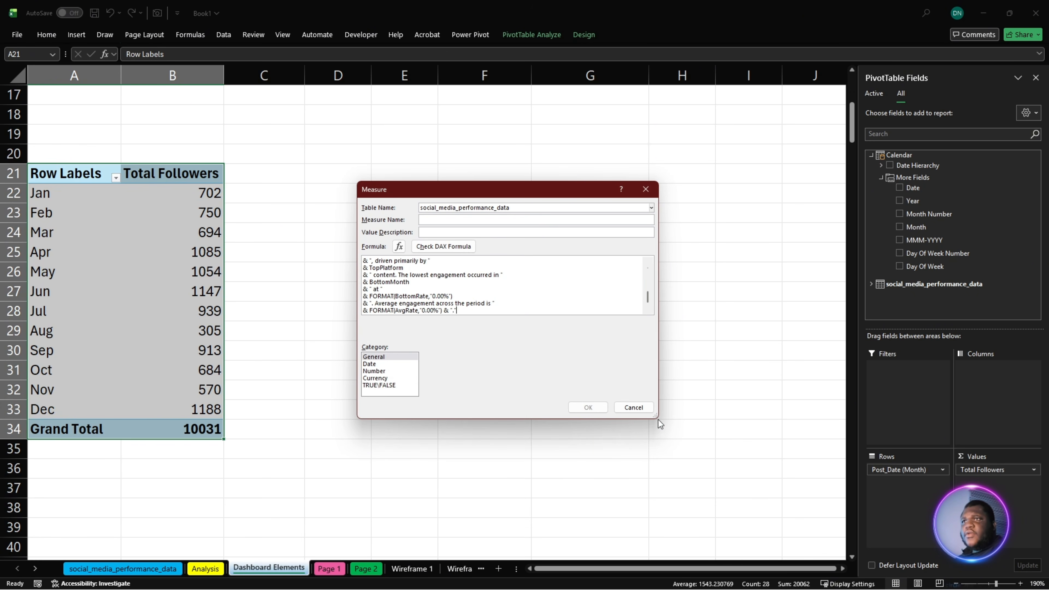
# - Enlarge the Measure dialog, read through the monthly summary formula and check its DAX for errors
pyautogui.moveTo(657, 418); pyautogui.dragTo(725, 526)
pyautogui.scroll(10, 546, 393)
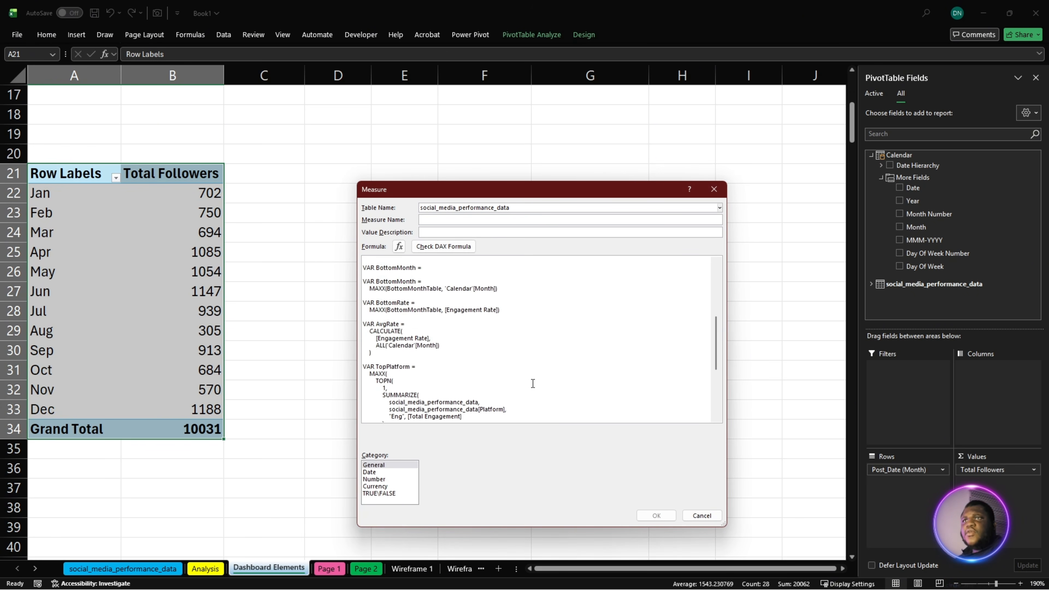
pyautogui.scroll(5, 529, 377)
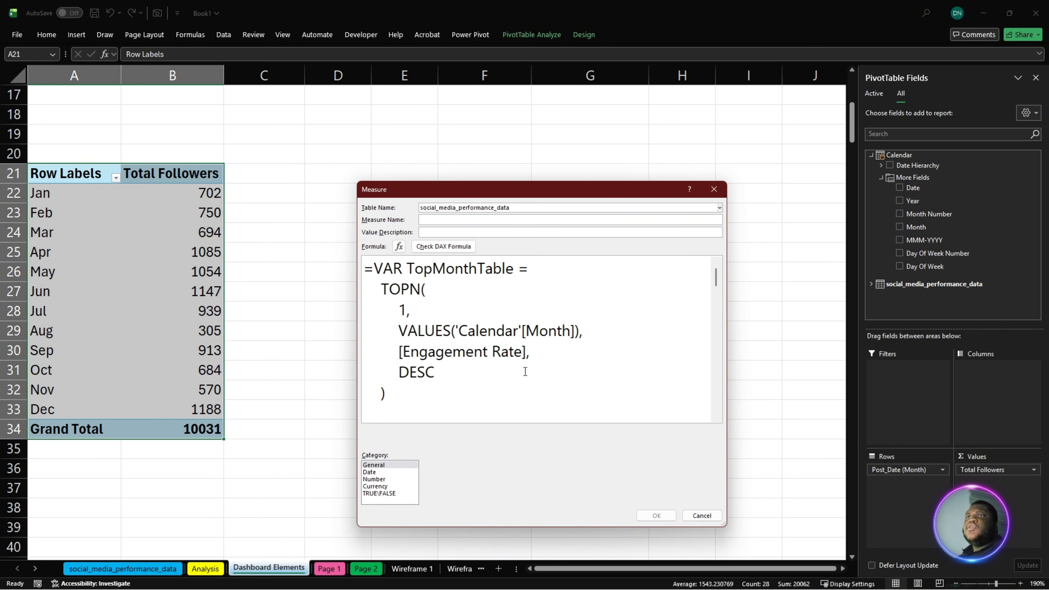
pyautogui.scroll(-15, 533, 357)
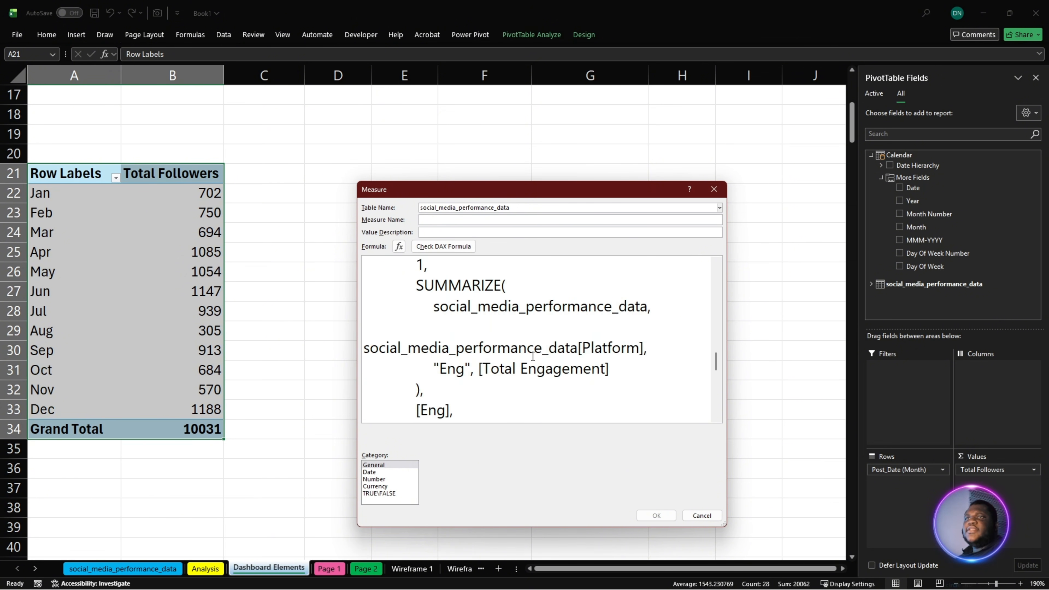
pyautogui.scroll(15, 533, 357)
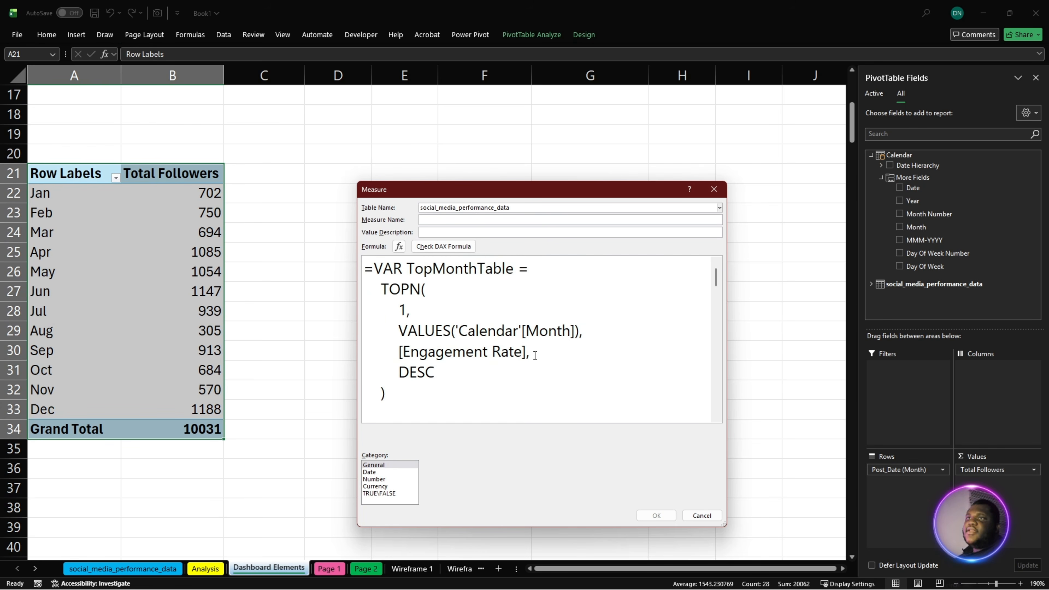
pyautogui.scroll(-15, 501, 310)
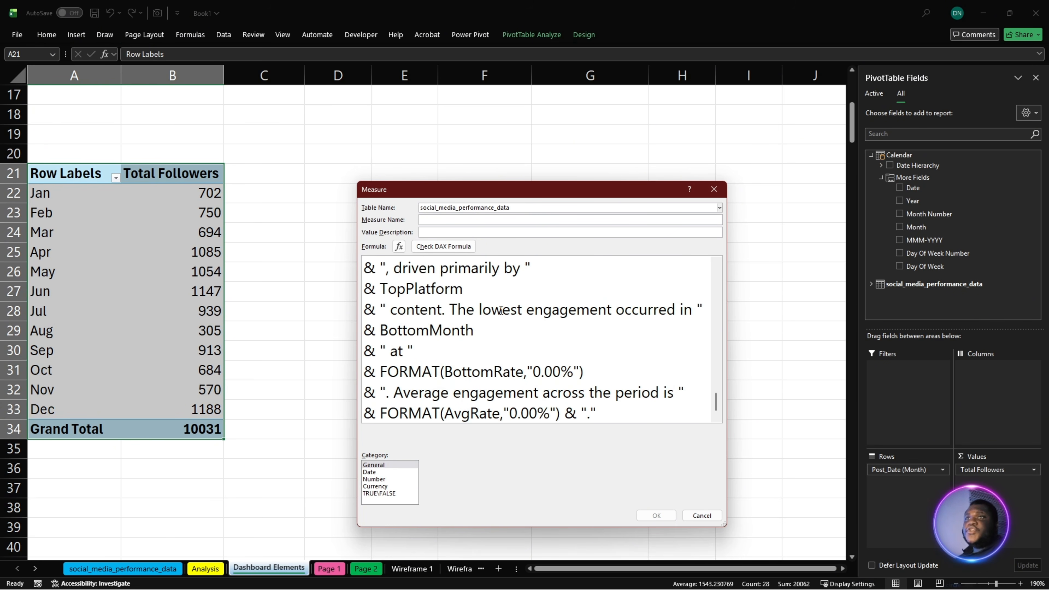
pyautogui.click(461, 248)
pyautogui.scroll(15, 518, 348)
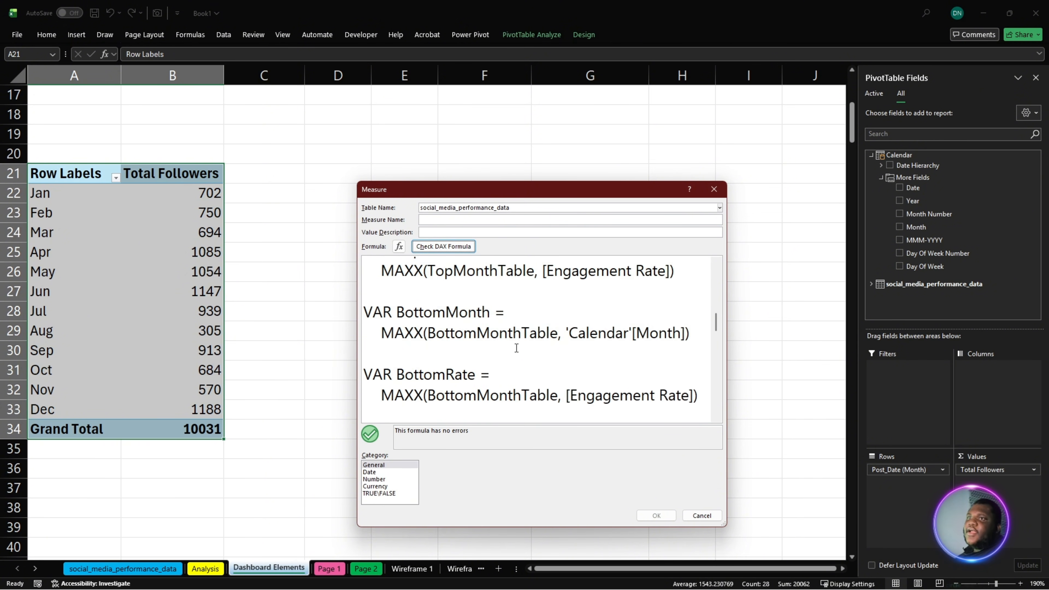
pyautogui.scroll(-15, 517, 349)
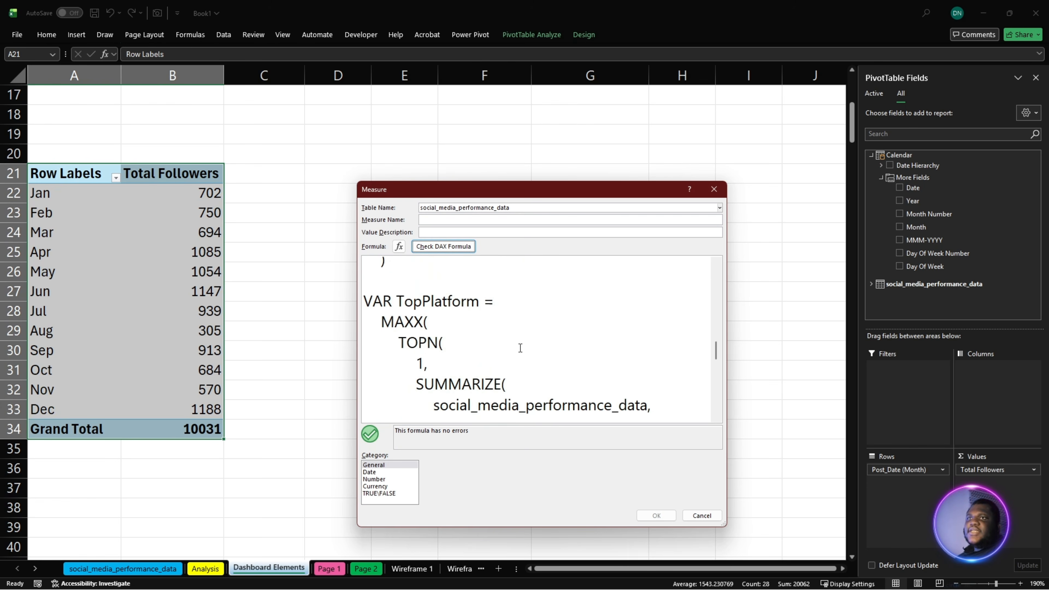
pyautogui.scroll(15, 526, 371)
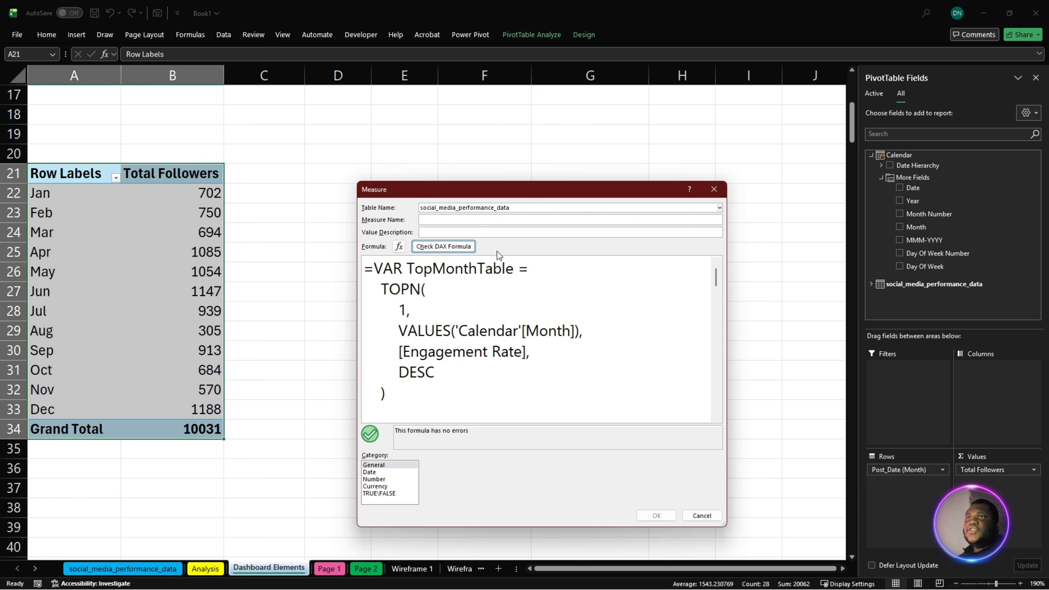
# - Name the measure Monthly Engagement Summary and save it
pyautogui.click(480, 221)
pyautogui.press('super+v')
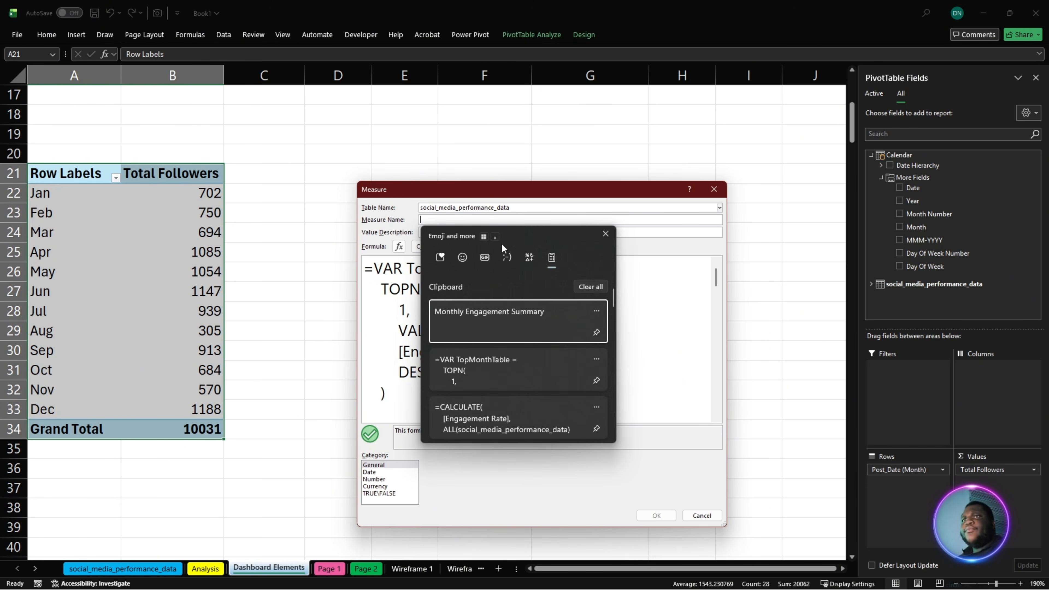
pyautogui.click(506, 318)
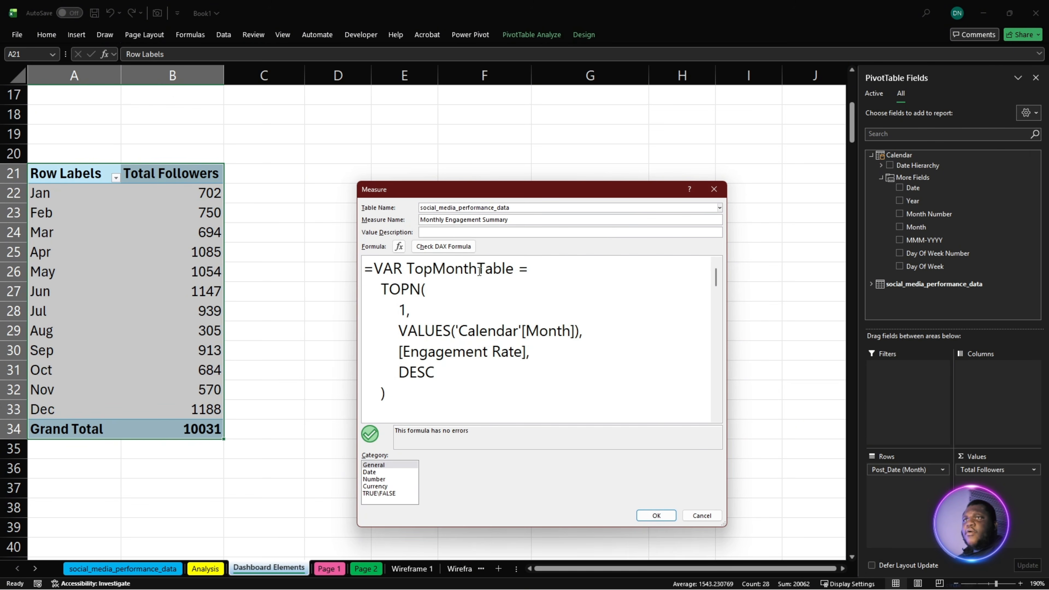
pyautogui.press('Return')
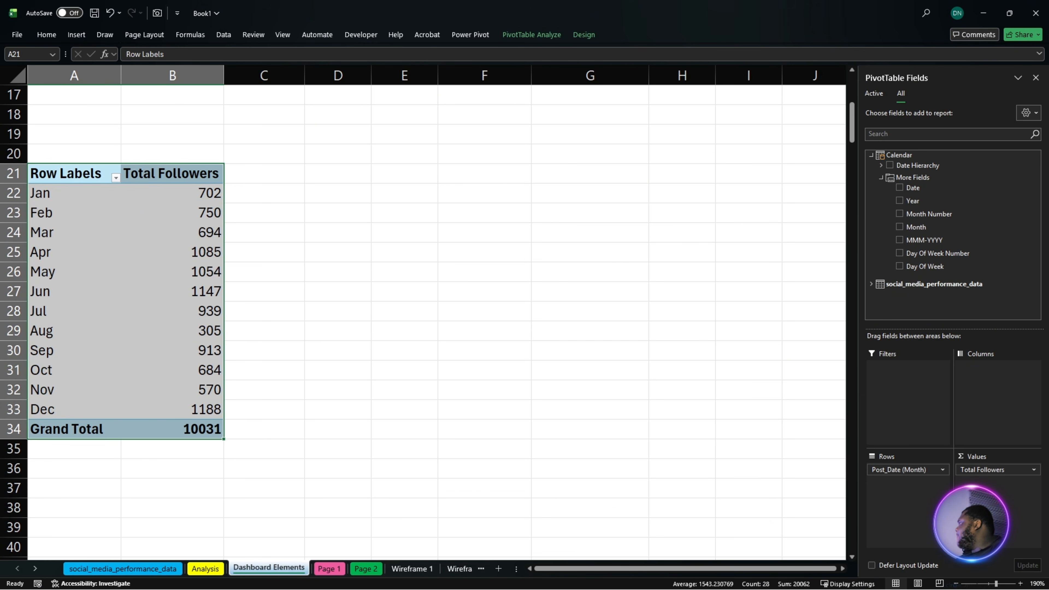
# - Start a new measure on the social_media_performance_data table and name it Engagement MoM KPI
pyautogui.hotkey('alt', 'Tab')
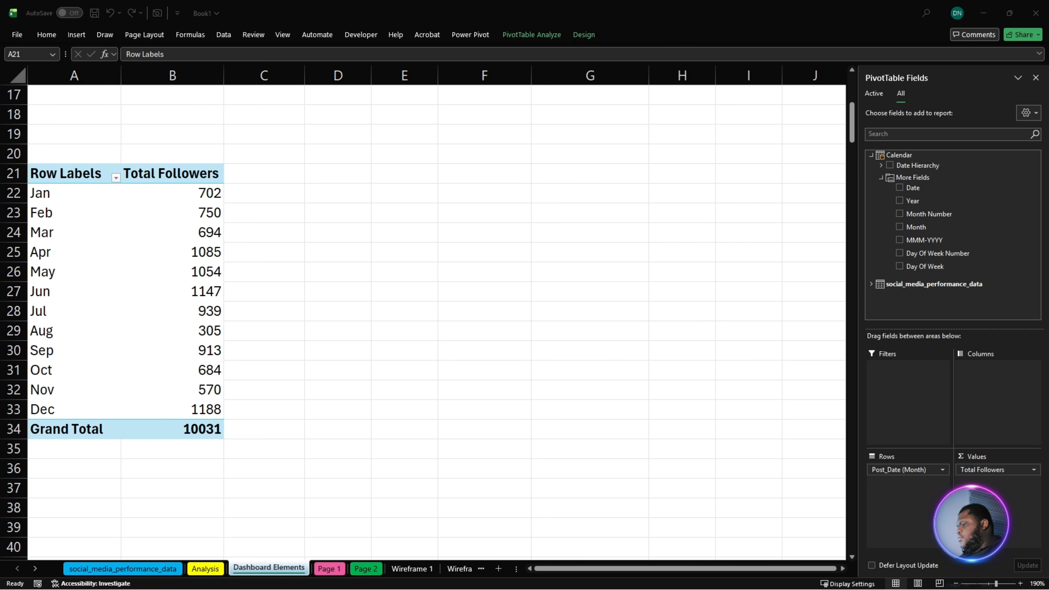
pyautogui.rightClick(905, 281)
pyautogui.click(963, 294)
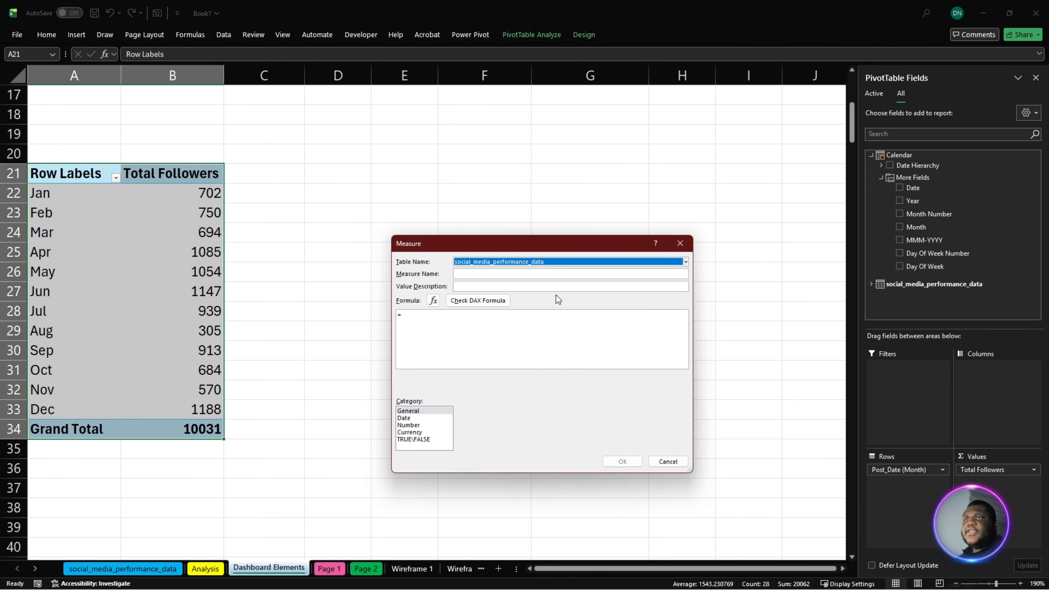
pyautogui.click(520, 273)
pyautogui.write('Engagement MoM KPI')
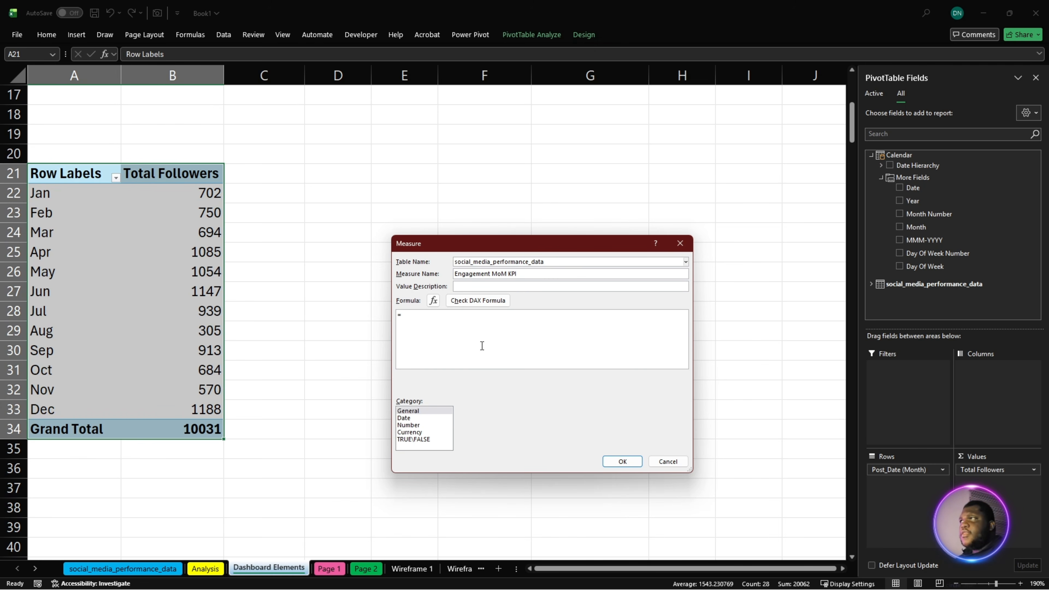
# - Fill the measure's formula with the copied DAX beginning =VAR Curr = [Engagement Rate], which compares the rate with the previous month
pyautogui.click(495, 337)
pyautogui.hotkey('ctrl', 'a')
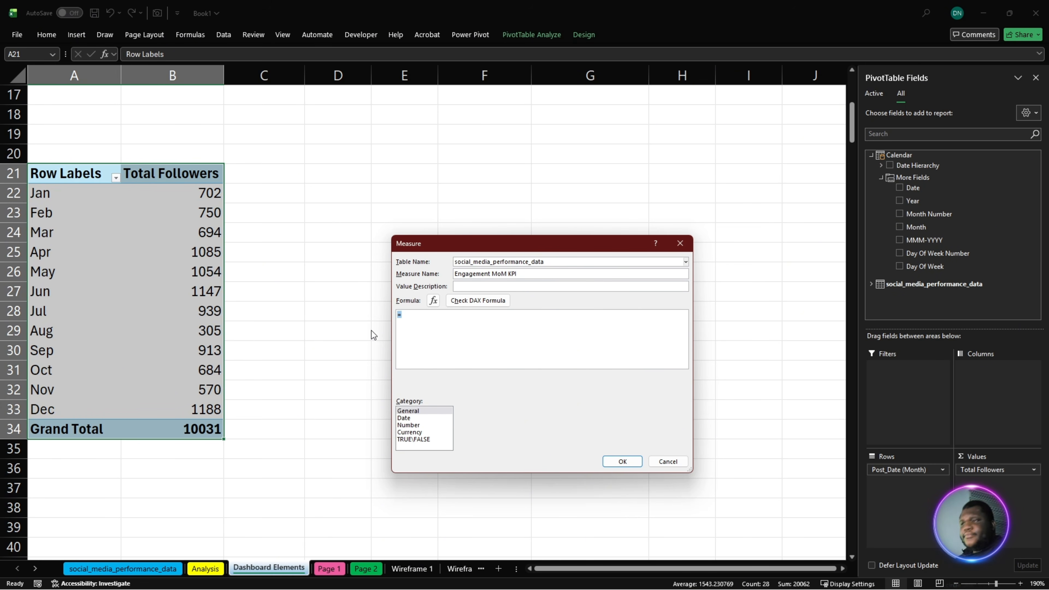
pyautogui.write('Engagement MoM KPI')
pyautogui.moveTo(499, 321); pyautogui.dragTo(306, 330)
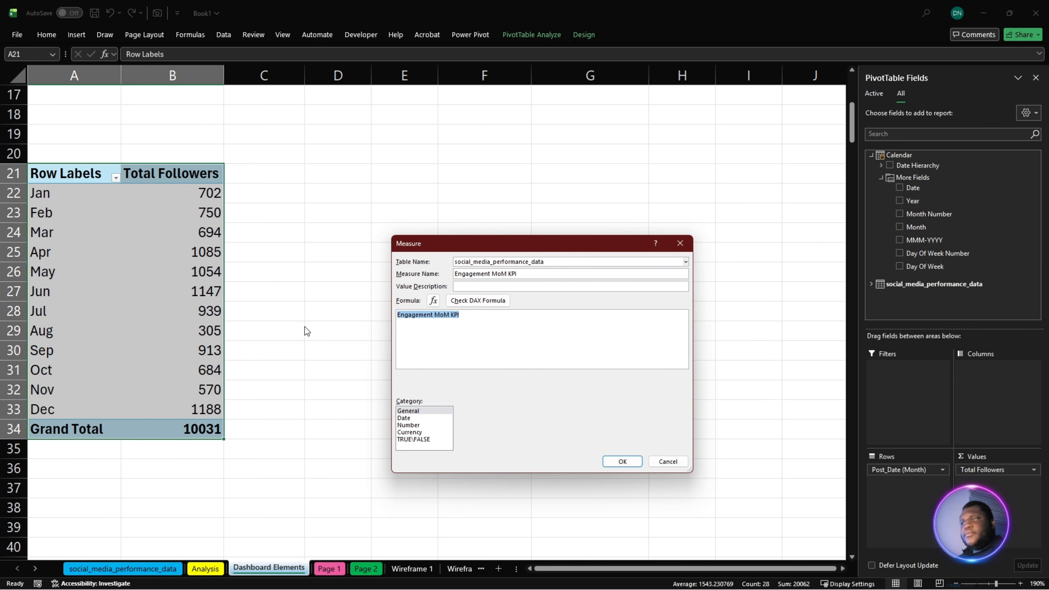
pyautogui.press('super+v')
pyautogui.click(478, 456)
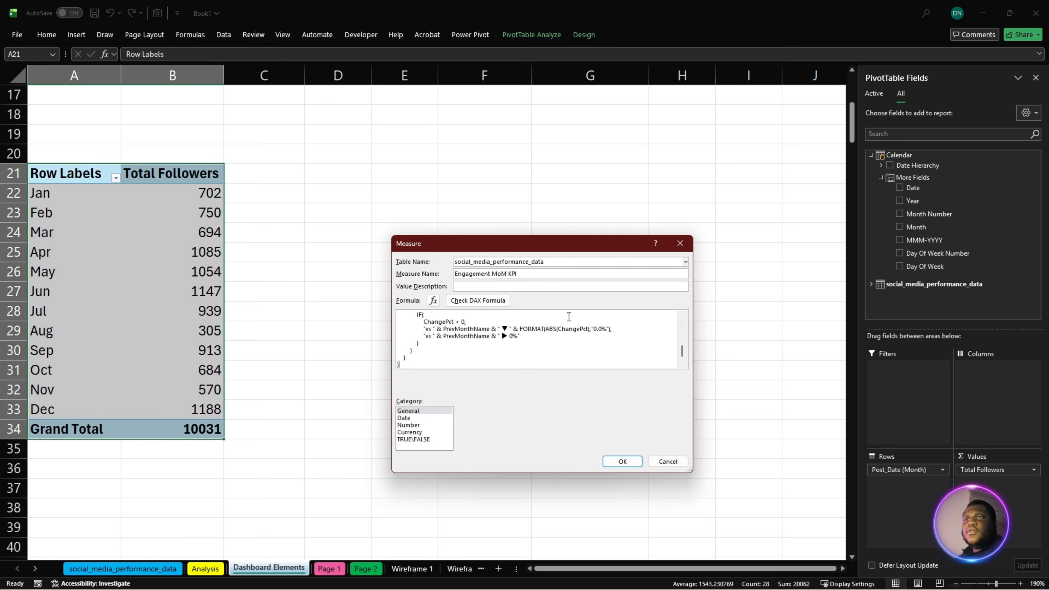
# - Enlarge the Measure dialog and its formula text, and examine how the Curr and PrevRate variables use Engagement Rate and DATEADD
pyautogui.moveTo(560, 241); pyautogui.dragTo(509, 148)
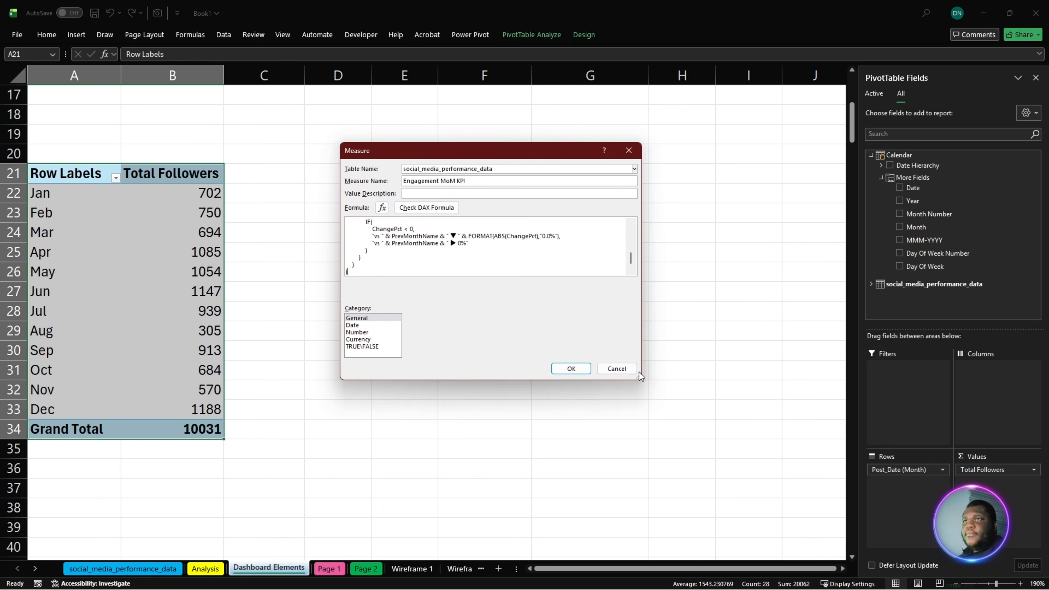
pyautogui.moveTo(640, 377); pyautogui.dragTo(723, 537)
pyautogui.scroll(5, 583, 365)
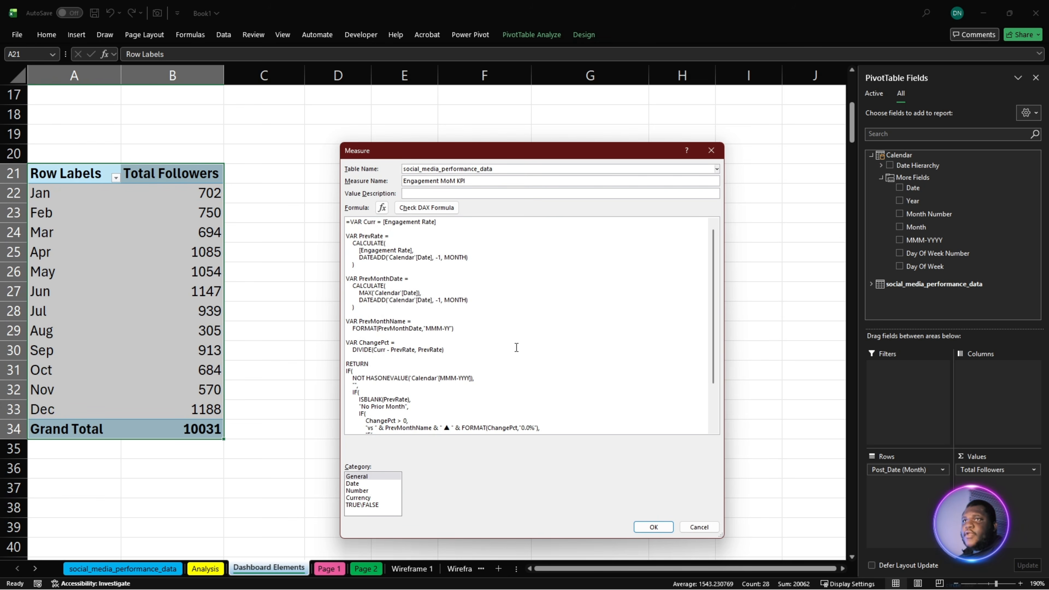
pyautogui.keyDown('ctrl'); pyautogui.scroll(4, 517, 348); pyautogui.keyUp('ctrl')
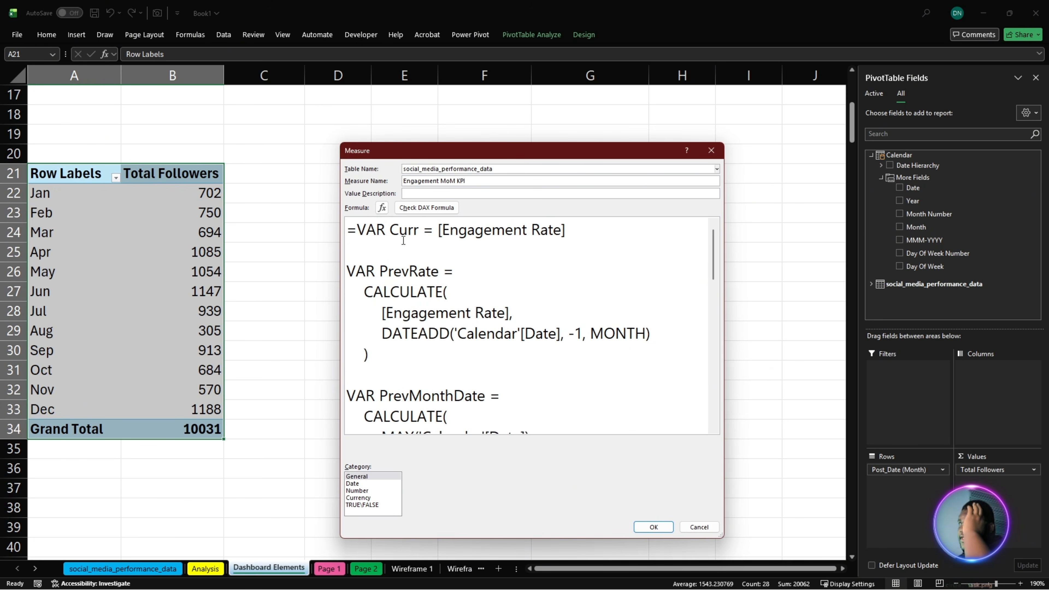
pyautogui.moveTo(561, 232); pyautogui.dragTo(441, 237)
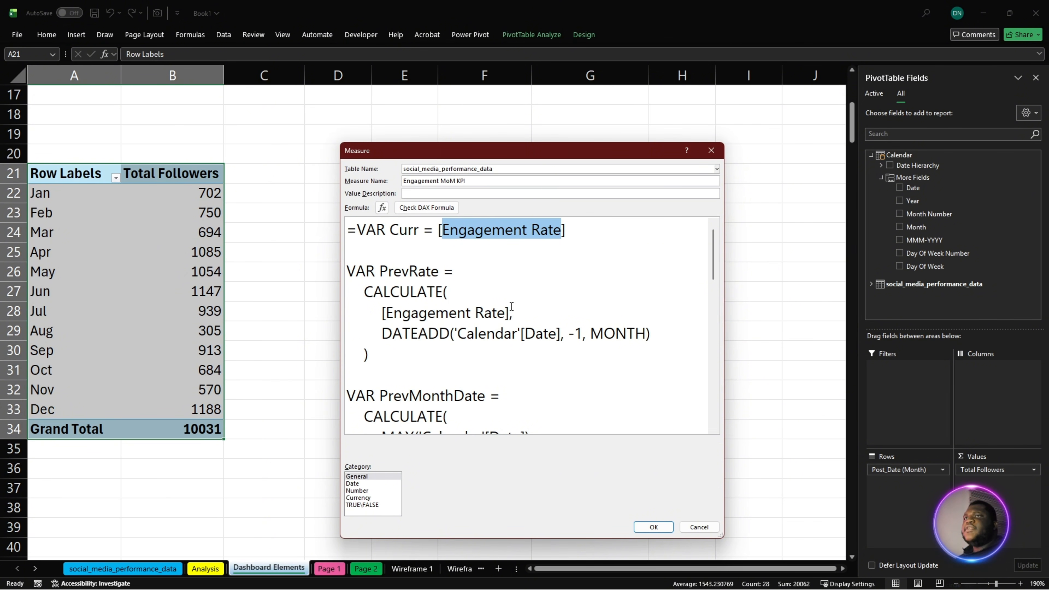
pyautogui.moveTo(381, 334); pyautogui.dragTo(410, 332)
pyautogui.moveTo(450, 295); pyautogui.dragTo(399, 292)
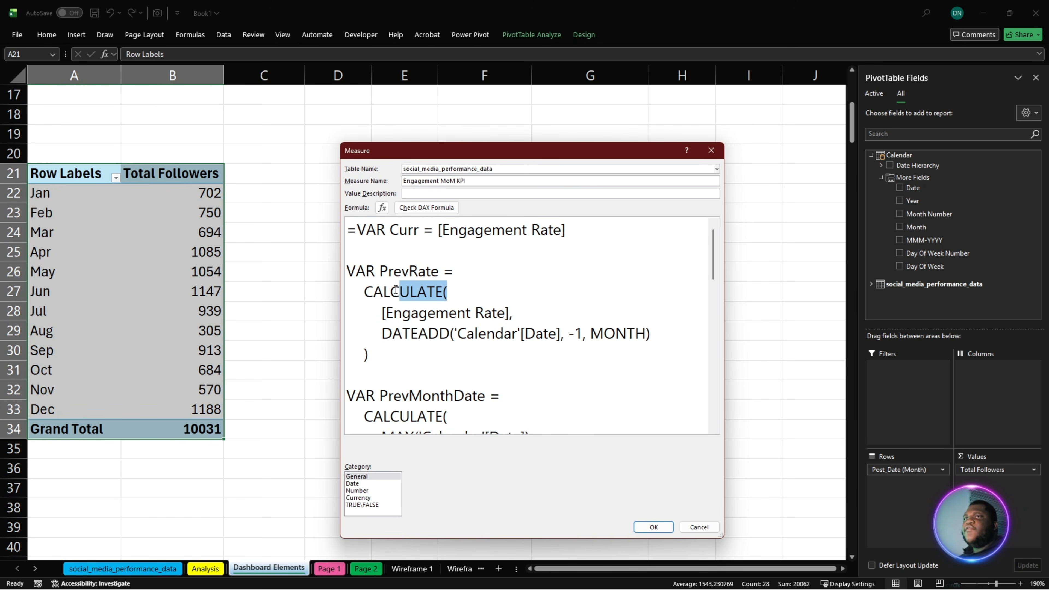
pyautogui.moveTo(389, 335); pyautogui.dragTo(464, 338)
pyautogui.moveTo(565, 334); pyautogui.dragTo(657, 335)
pyautogui.scroll(-2, 542, 343)
pyautogui.scroll(2, 499, 298)
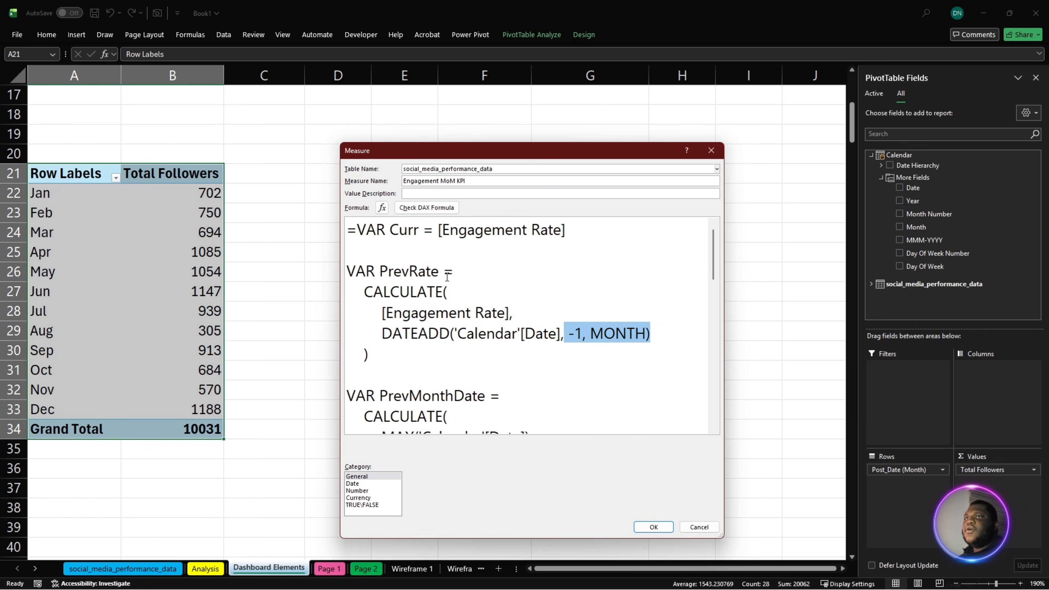
# - Examine the PrevMonthDate, PrevMonthName and ChangePct variables in the Engagement MoM KPI formula
pyautogui.scroll(-3, 428, 281)
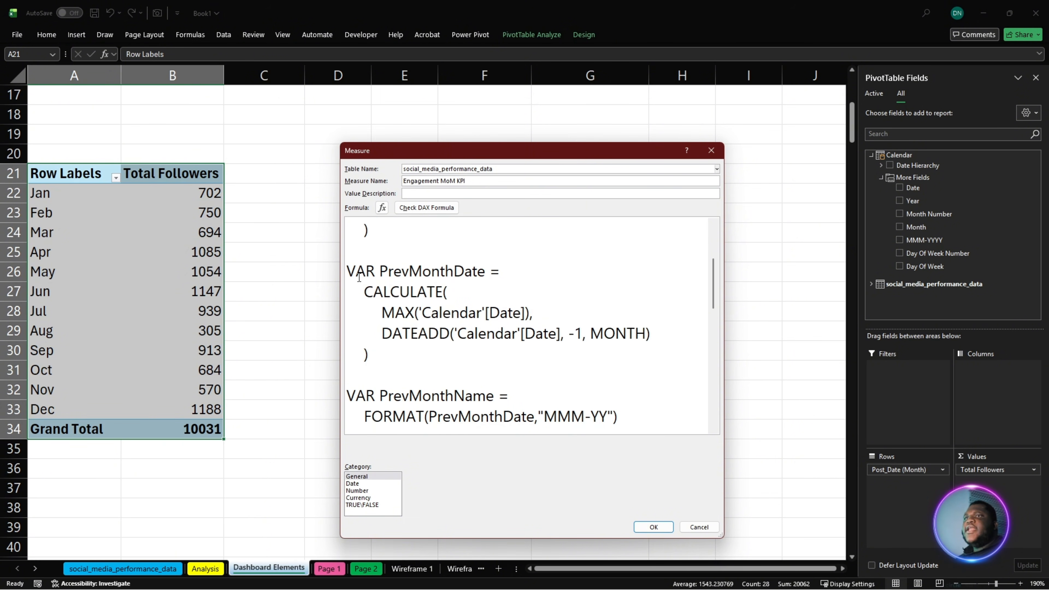
pyautogui.moveTo(374, 295); pyautogui.dragTo(464, 295)
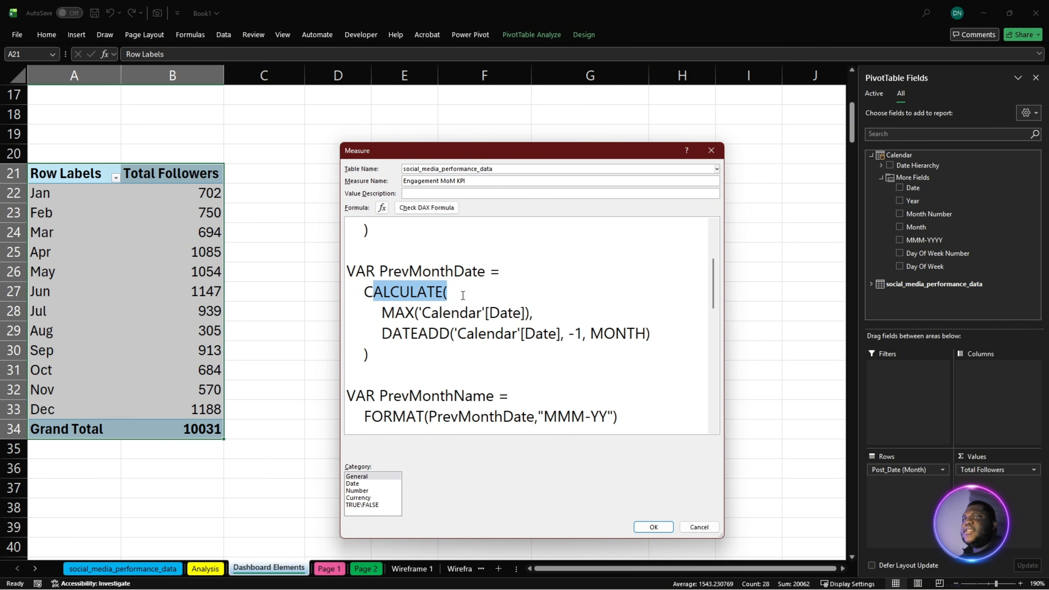
pyautogui.moveTo(382, 315); pyautogui.dragTo(531, 315)
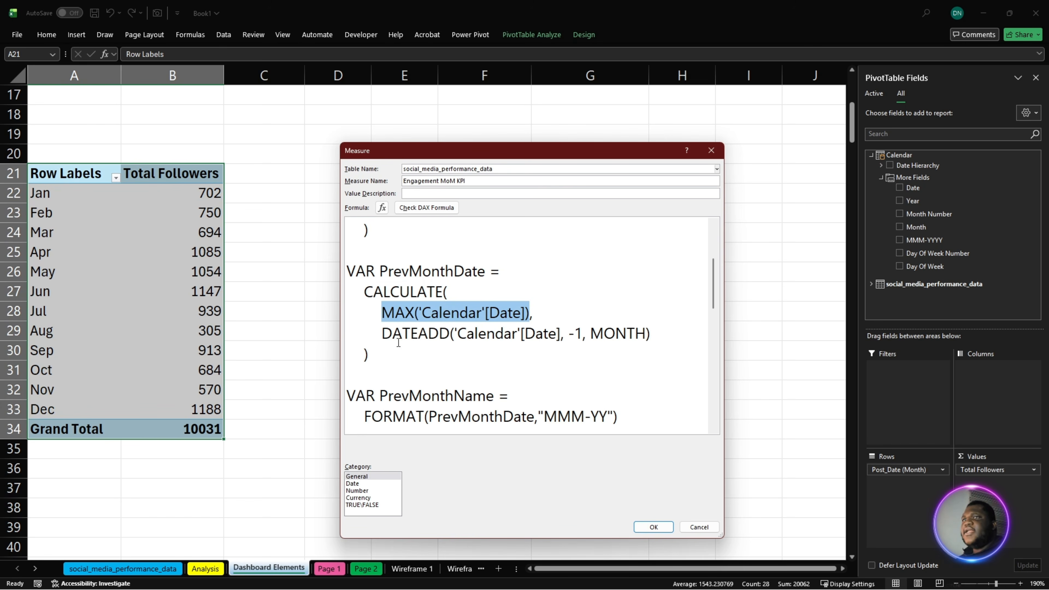
pyautogui.scroll(-2, 625, 337)
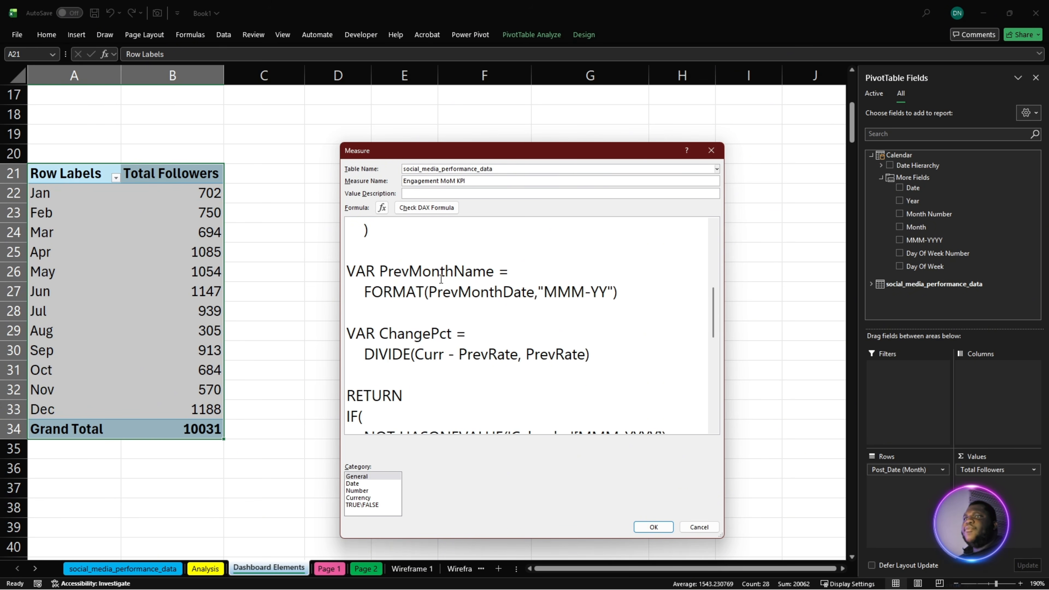
pyautogui.scroll(-2, 543, 287)
pyautogui.scroll(2, 433, 277)
pyautogui.scroll(-2, 445, 288)
pyautogui.scroll(-2, 439, 301)
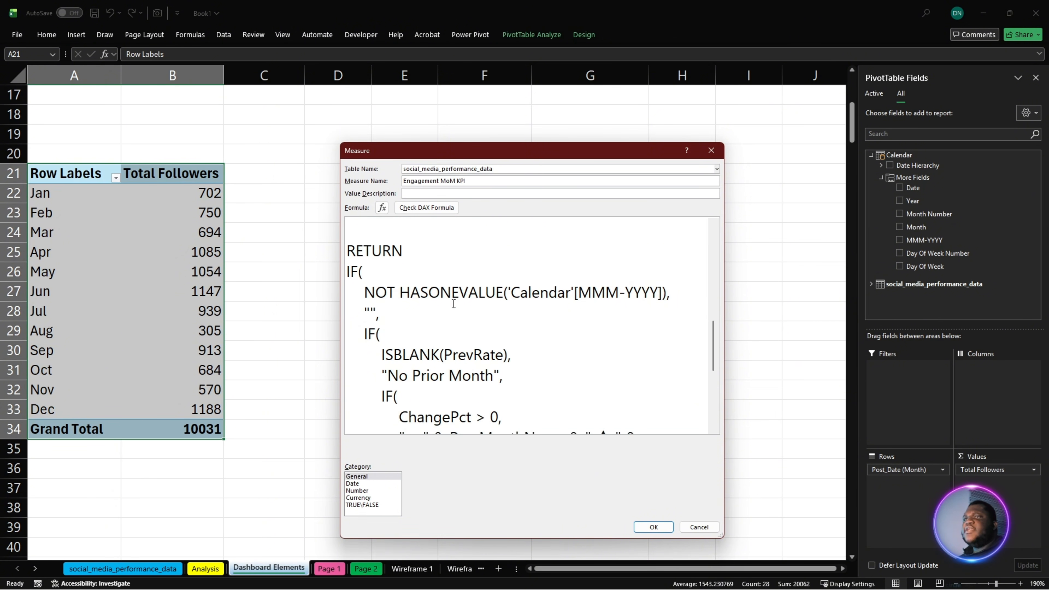
# - Read through the formula's RETURN section, covering the HASONEVALUE test, the "No Prior Month" case and the ChangePct arrow labels
pyautogui.scroll(2, 480, 306)
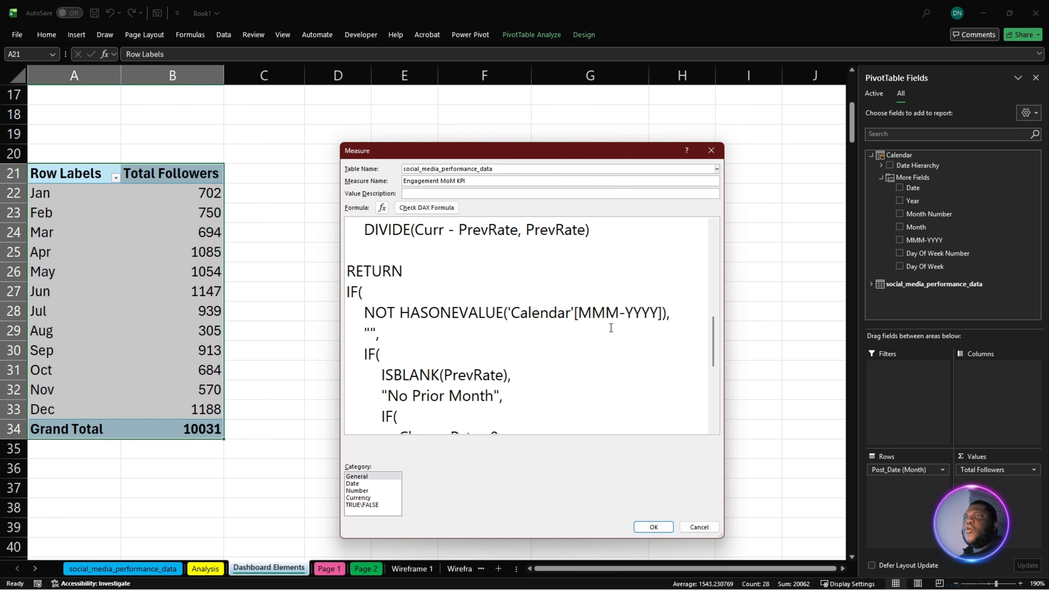
pyautogui.doubleClick(374, 331)
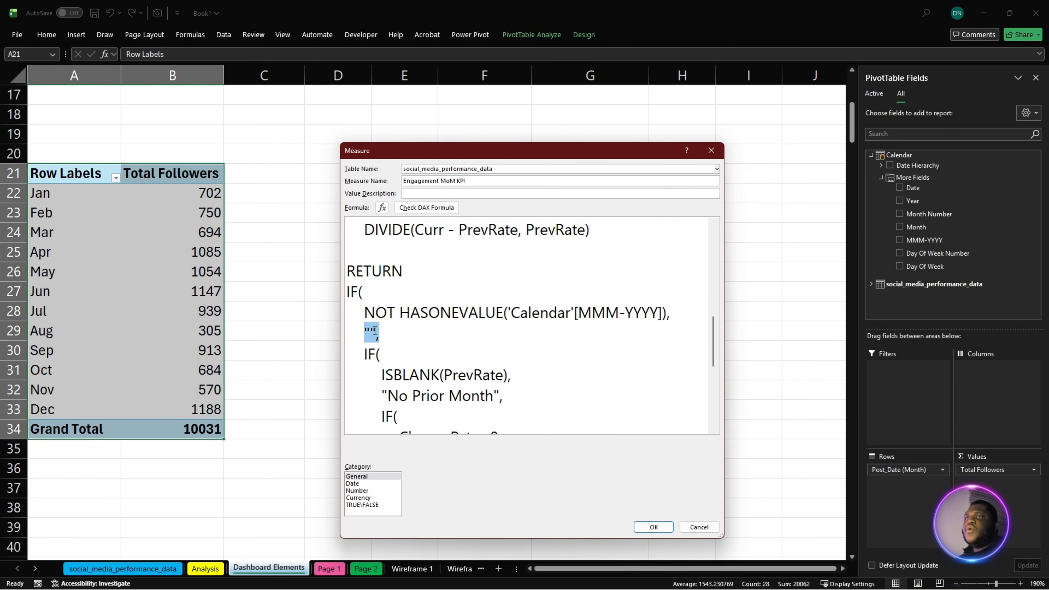
pyautogui.scroll(-1, 374, 330)
pyautogui.moveTo(374, 313); pyautogui.dragTo(457, 314)
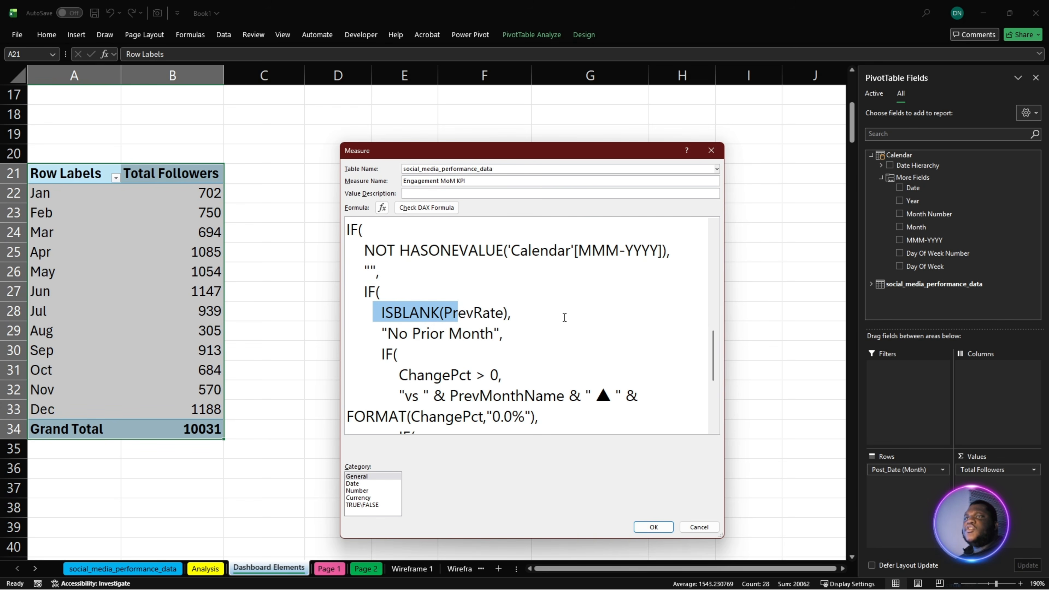
pyautogui.moveTo(513, 333); pyautogui.dragTo(377, 334)
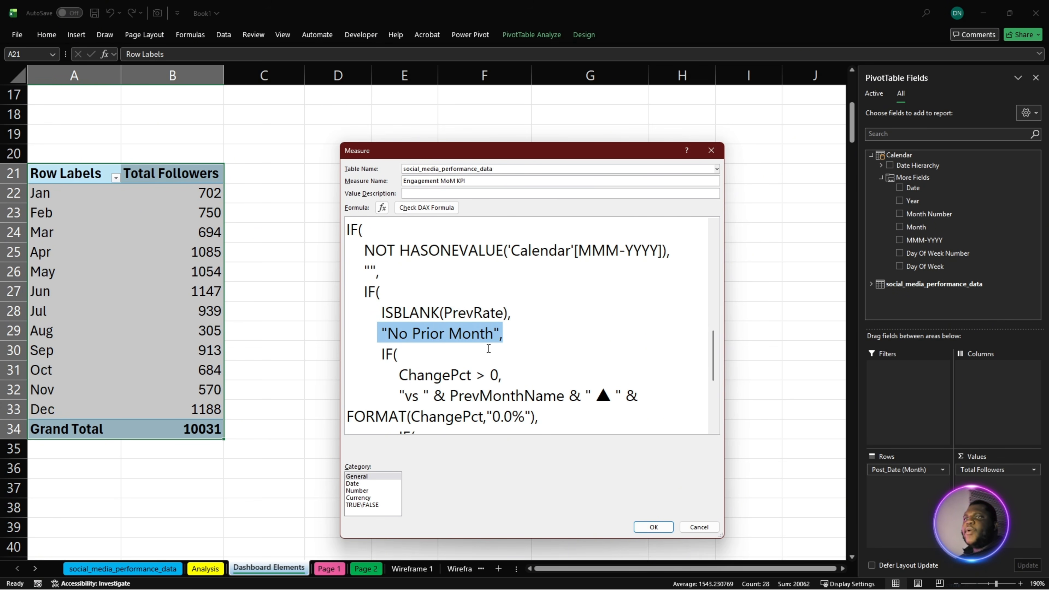
pyautogui.scroll(-3, 489, 348)
pyautogui.scroll(2, 450, 387)
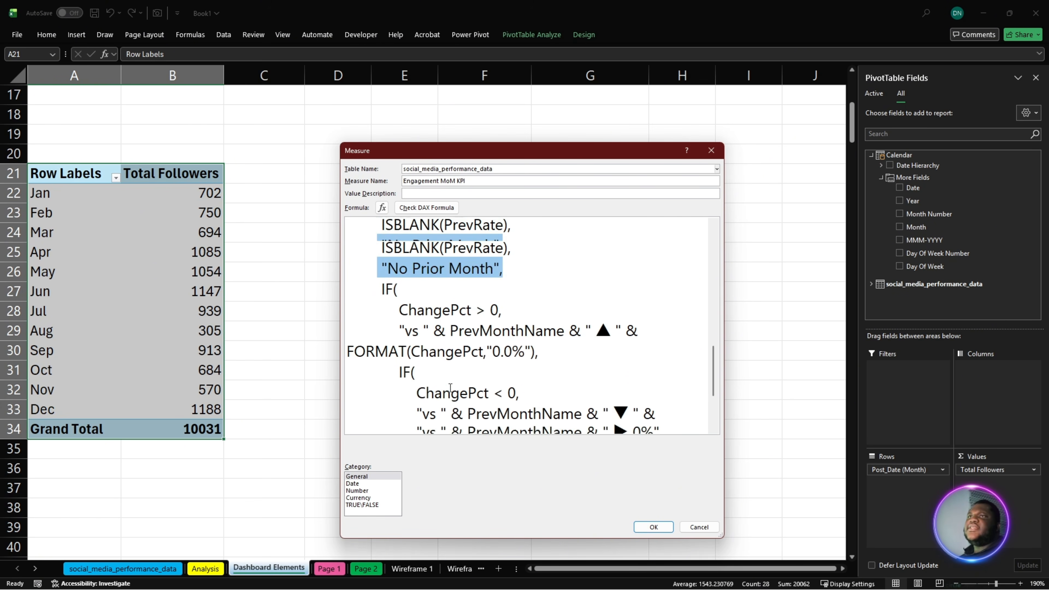
pyautogui.scroll(8, 451, 387)
pyautogui.scroll(-4, 500, 319)
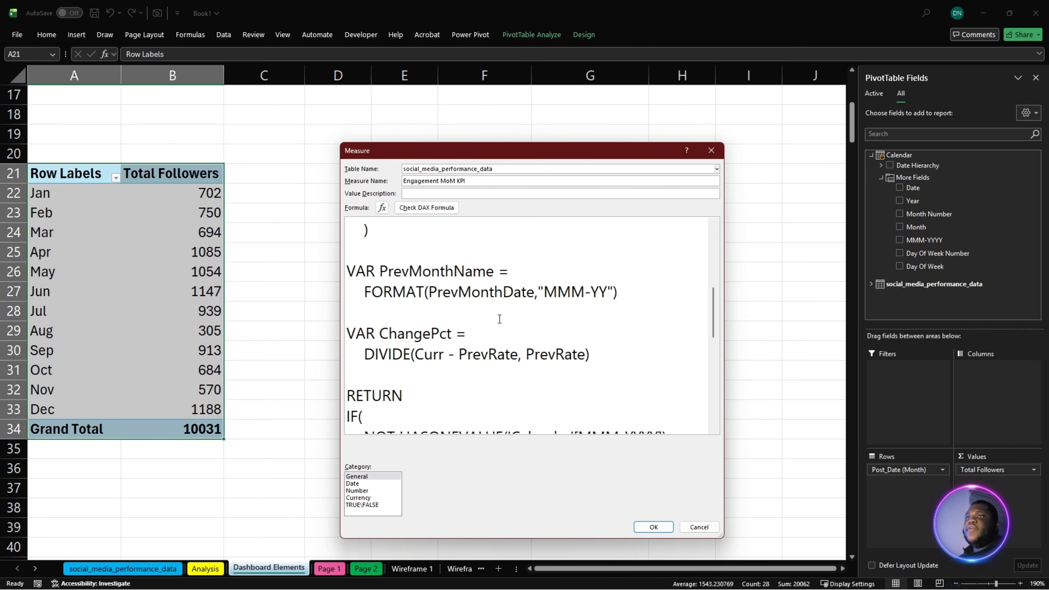
# - Check the Engagement MoM KPI formula for DAX errors and save the measure
pyautogui.scroll(-5, 499, 318)
pyautogui.click(487, 378)
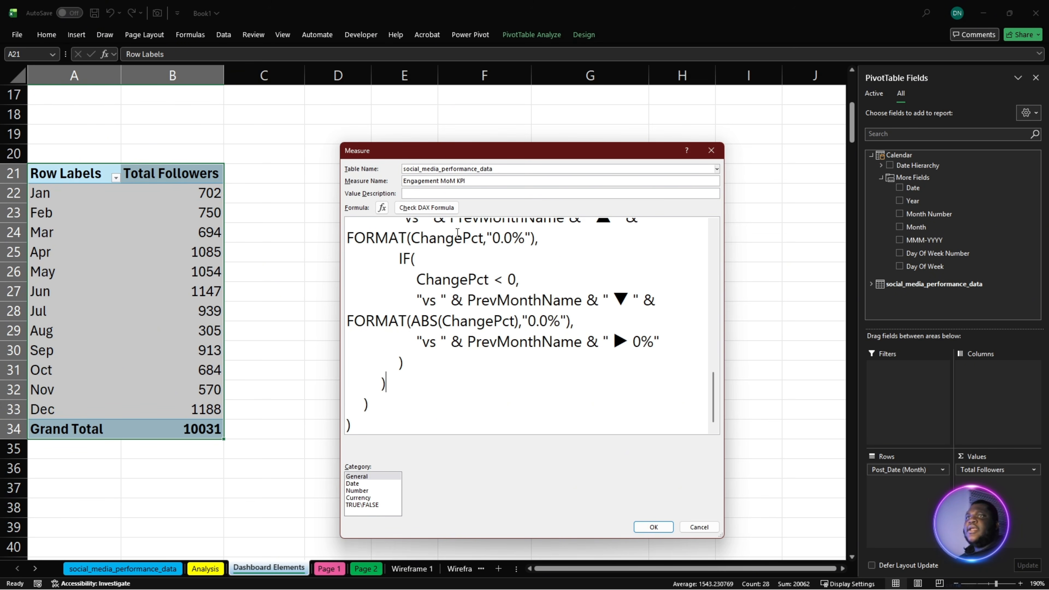
pyautogui.click(439, 208)
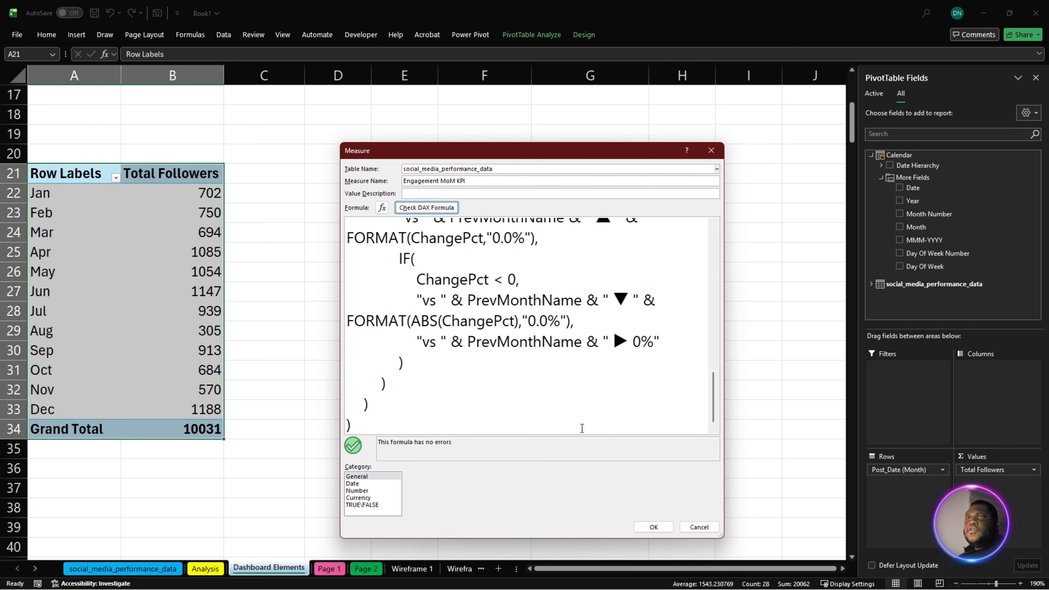
pyautogui.click(660, 525)
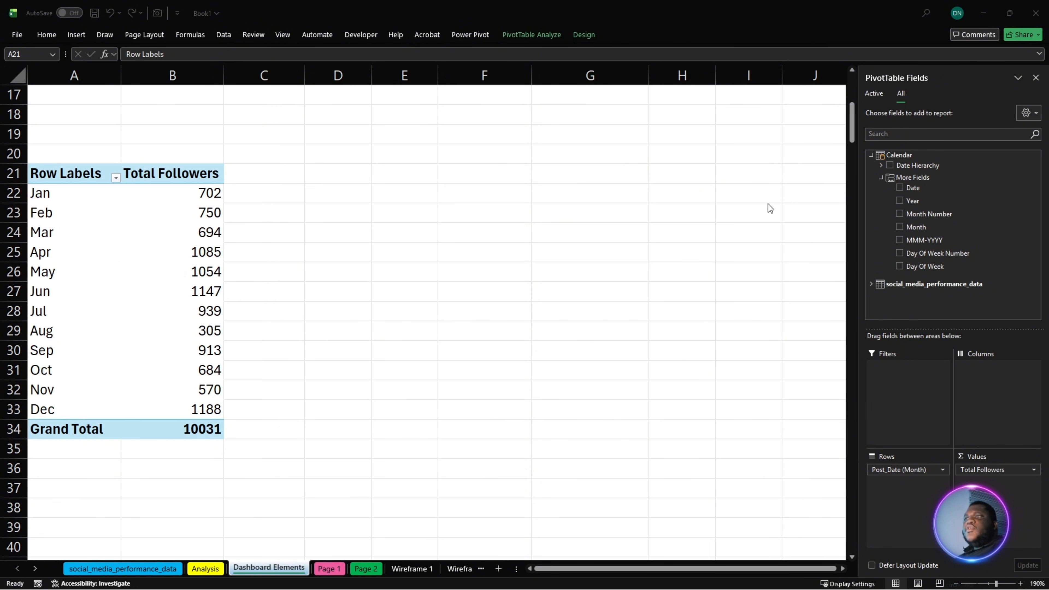
# - Start a new measure on the social_media_performance_data table and name it Impressions Kpi
pyautogui.rightClick(892, 285)
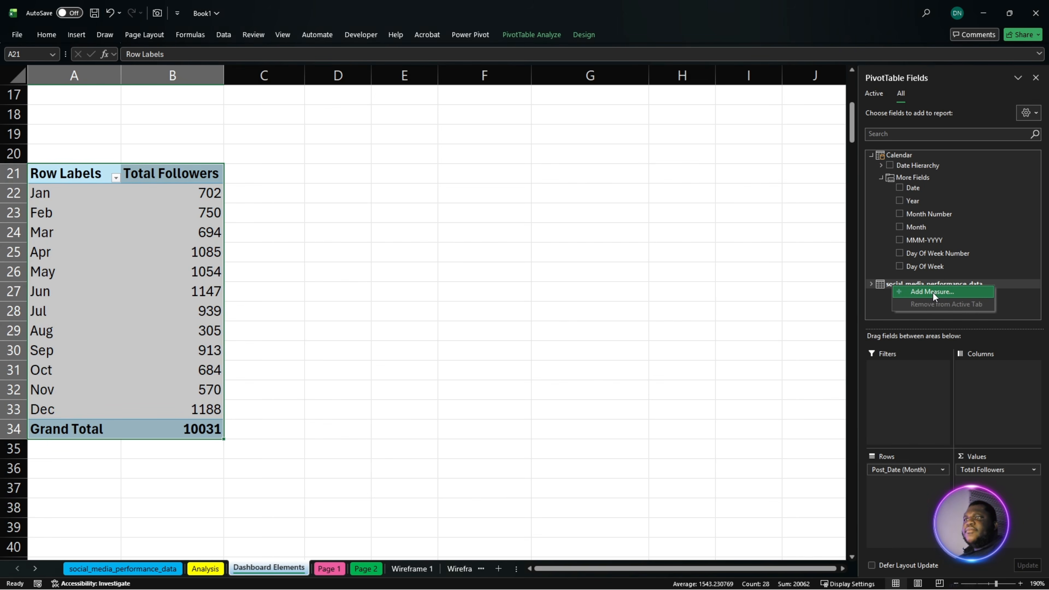
pyautogui.click(933, 293)
pyautogui.click(490, 260)
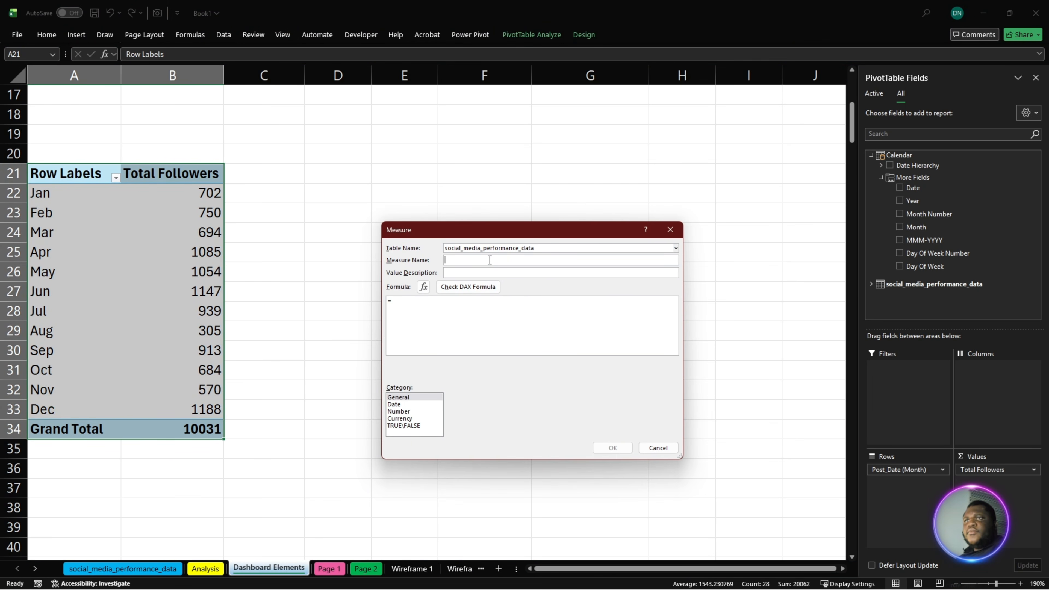
pyautogui.press('super+v')
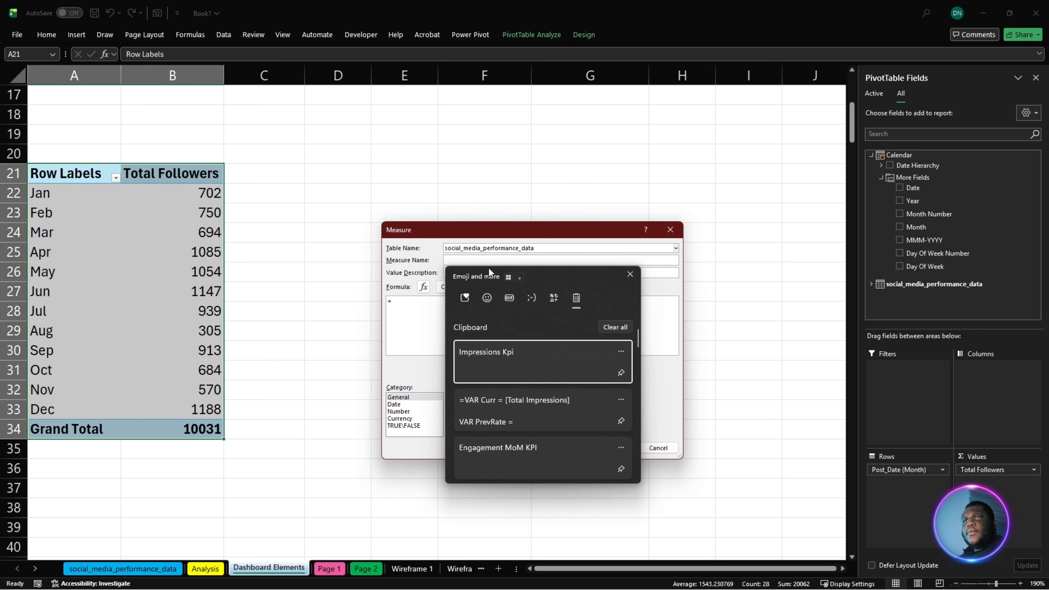
pyautogui.click(480, 352)
# - Fill the measure's formula with the copied DAX beginning =VAR Curr = [Total Impressions]
pyautogui.moveTo(452, 317); pyautogui.dragTo(265, 317)
pyautogui.write('Impressions Kpi')
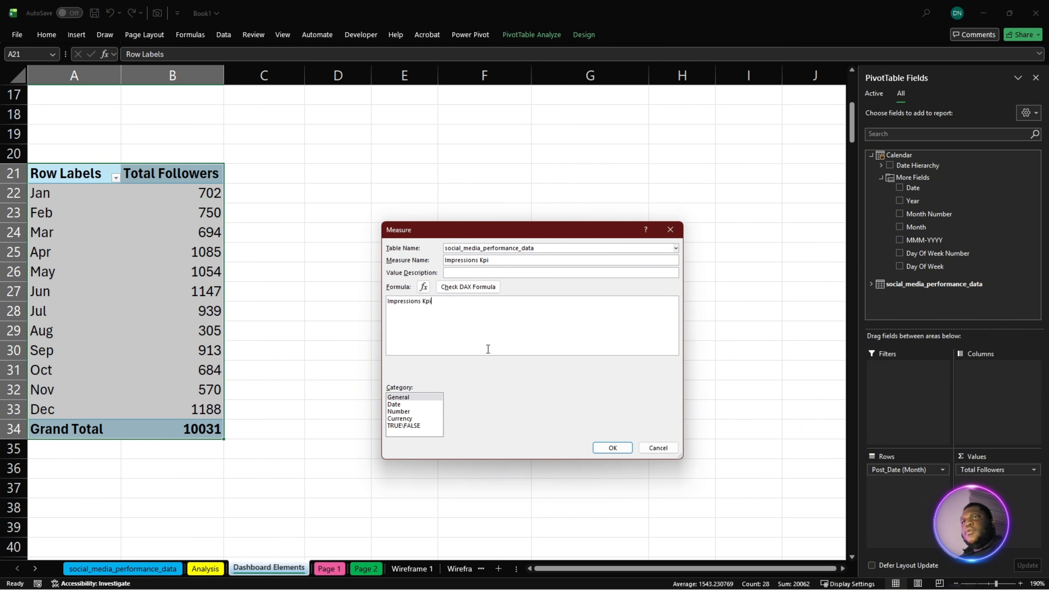
pyautogui.moveTo(488, 350); pyautogui.dragTo(261, 290)
pyautogui.press('super+v')
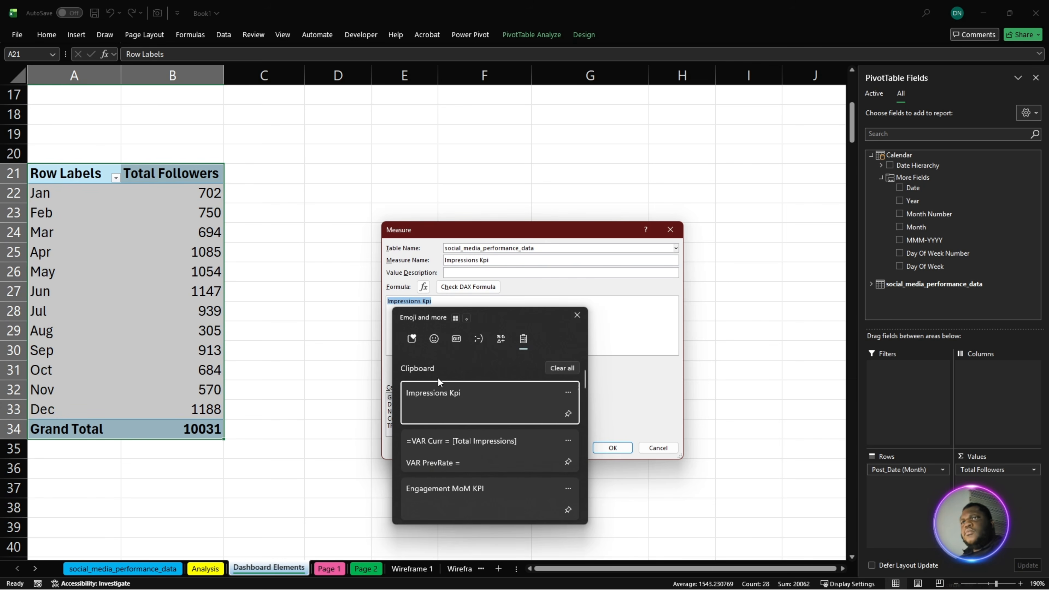
pyautogui.click(468, 441)
# - Enlarge the Measure dialog and its formula text, and review how the Impressions Kpi formula uses Total Impressions
pyautogui.moveTo(556, 236); pyautogui.dragTo(440, 207)
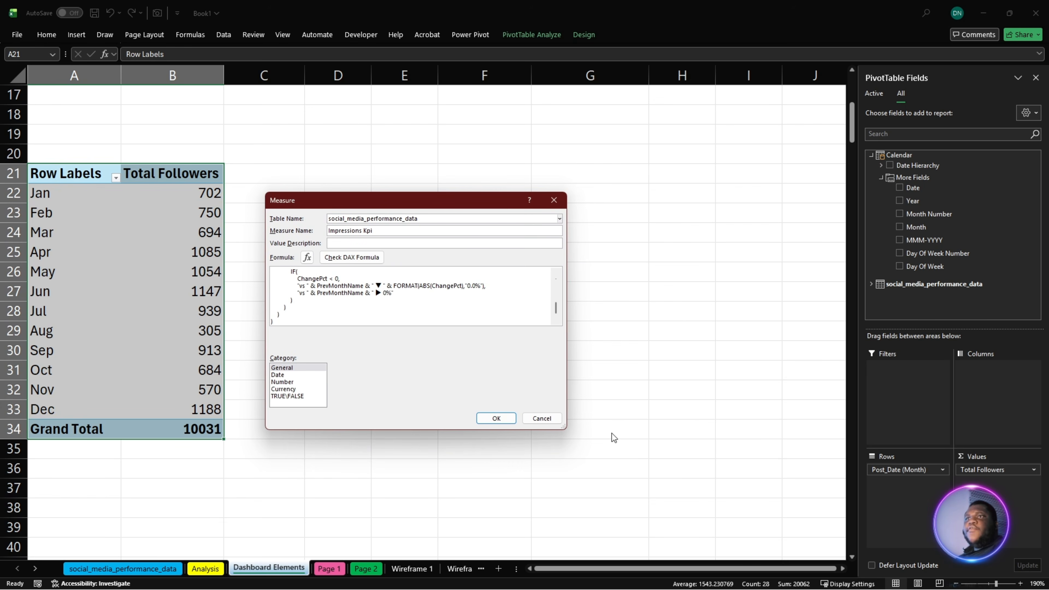
pyautogui.moveTo(564, 429); pyautogui.dragTo(703, 550)
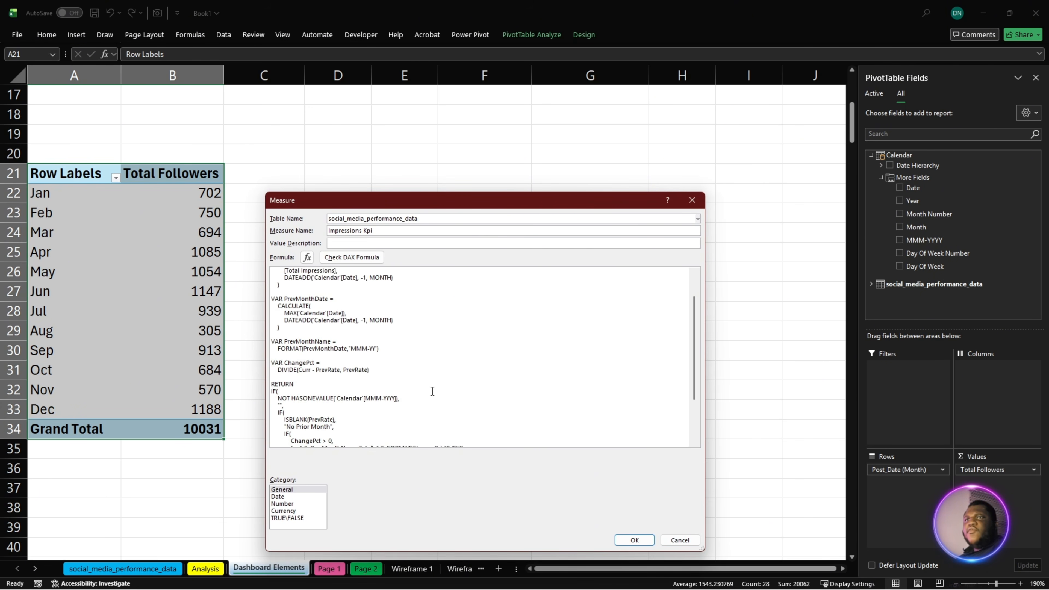
pyautogui.scroll(3, 432, 391)
pyautogui.keyDown('ctrl'); pyautogui.scroll(4, 433, 391); pyautogui.keyUp('ctrl')
pyautogui.scroll(-5, 457, 386)
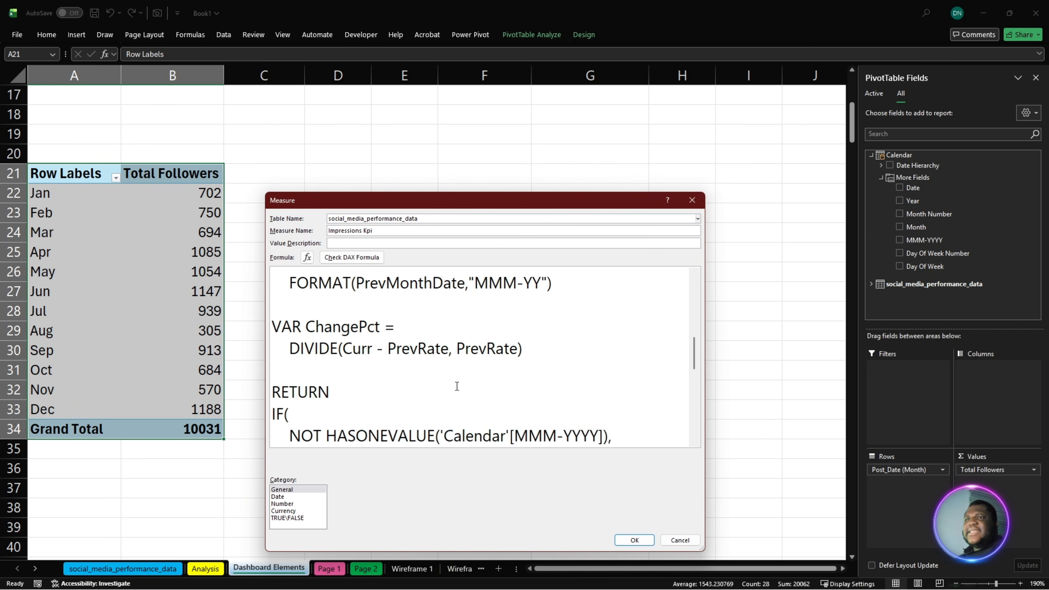
pyautogui.scroll(-4, 457, 387)
pyautogui.scroll(10, 454, 389)
pyautogui.moveTo(366, 281); pyautogui.dragTo(498, 280)
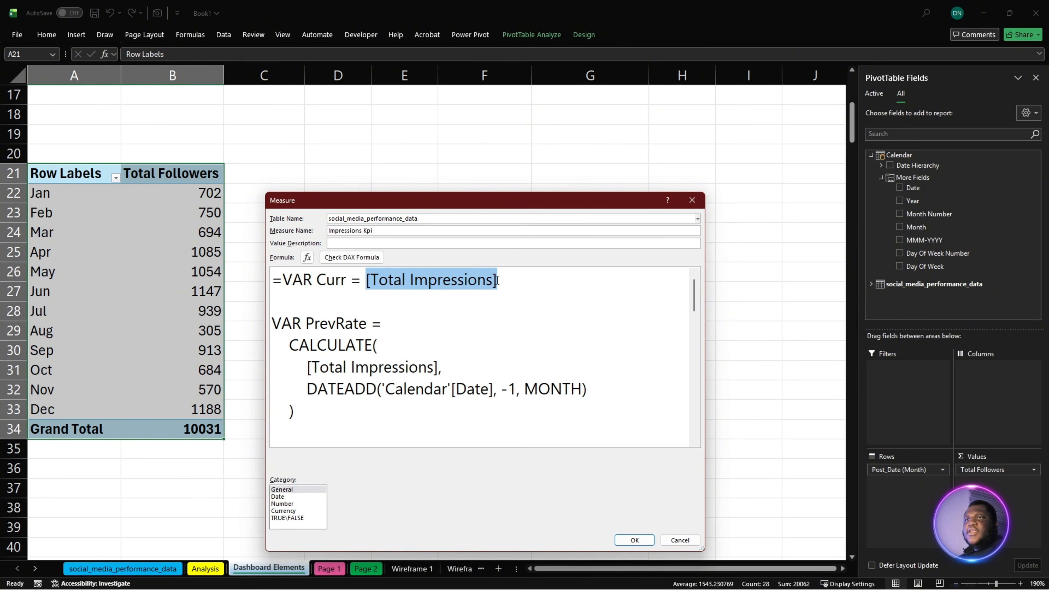
# - Check the Impressions Kpi formula for DAX errors and save the measure
pyautogui.click(353, 258)
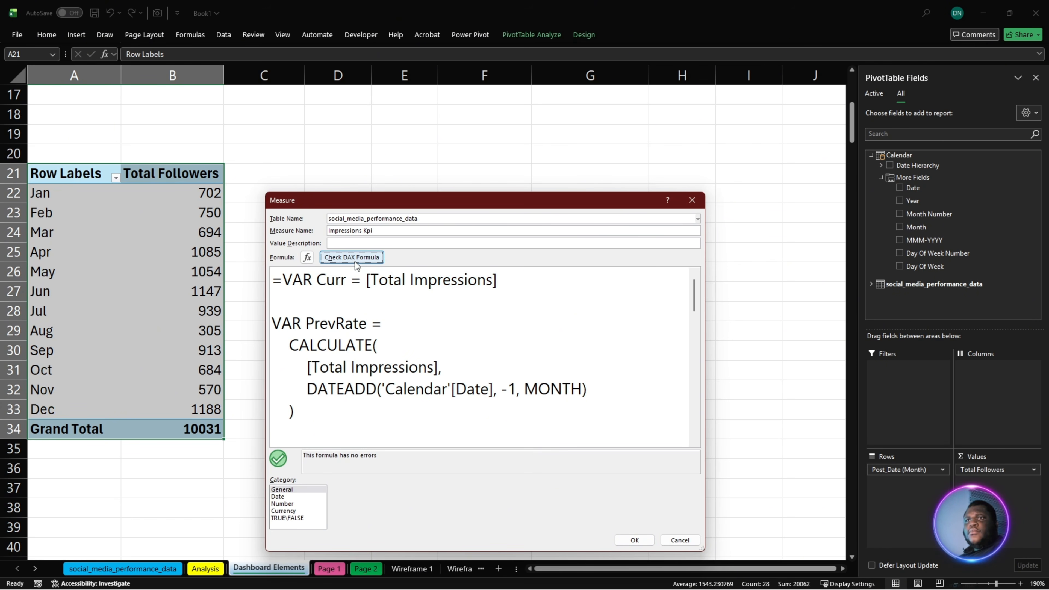
pyautogui.click(623, 542)
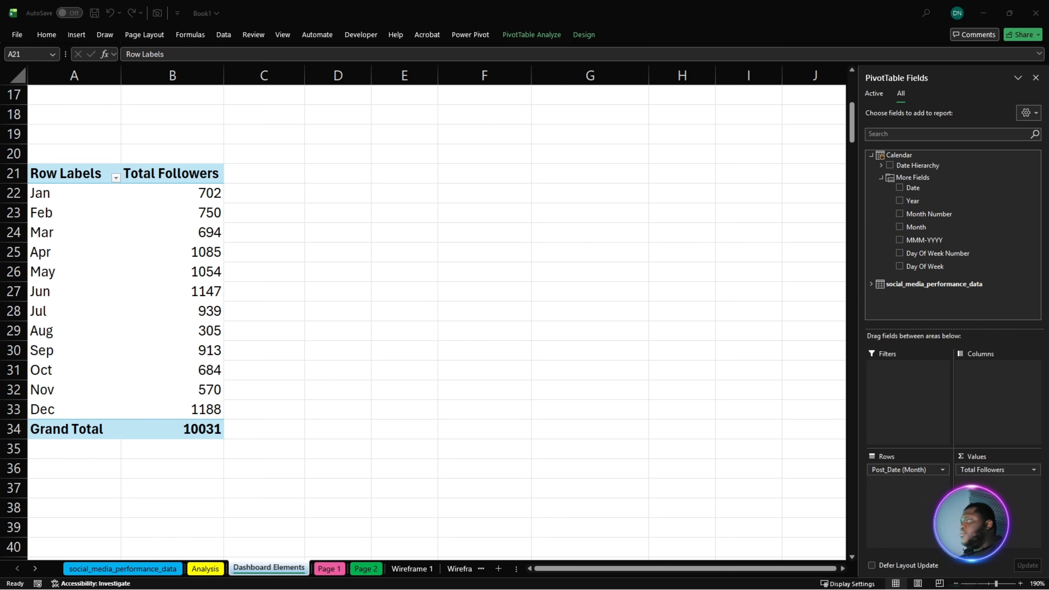
# - Start a new measure on the social_media_performance_data table and name it Reach KPI
pyautogui.rightClick(916, 284)
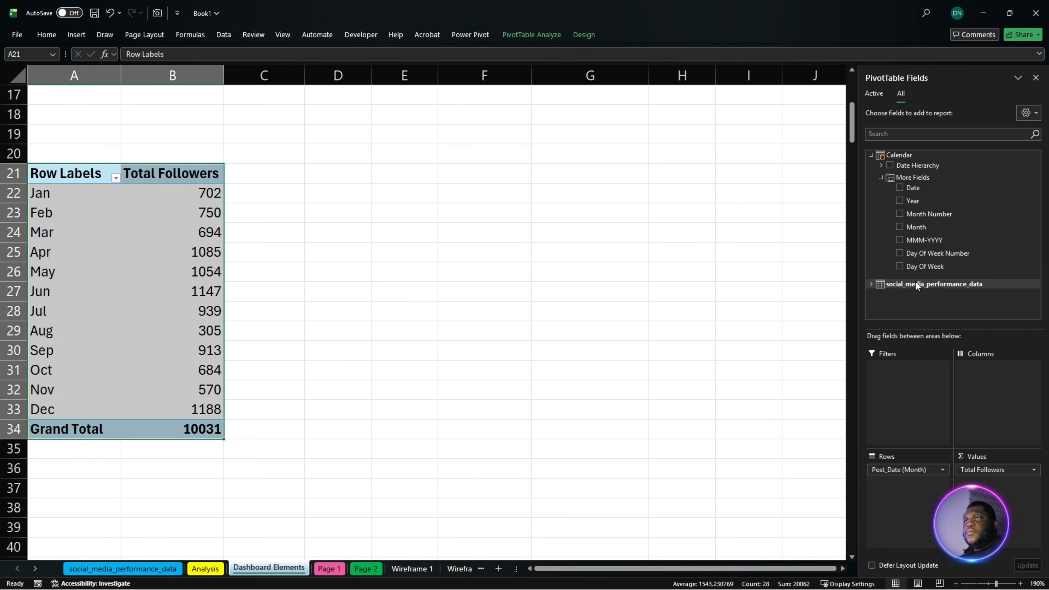
pyautogui.click(940, 292)
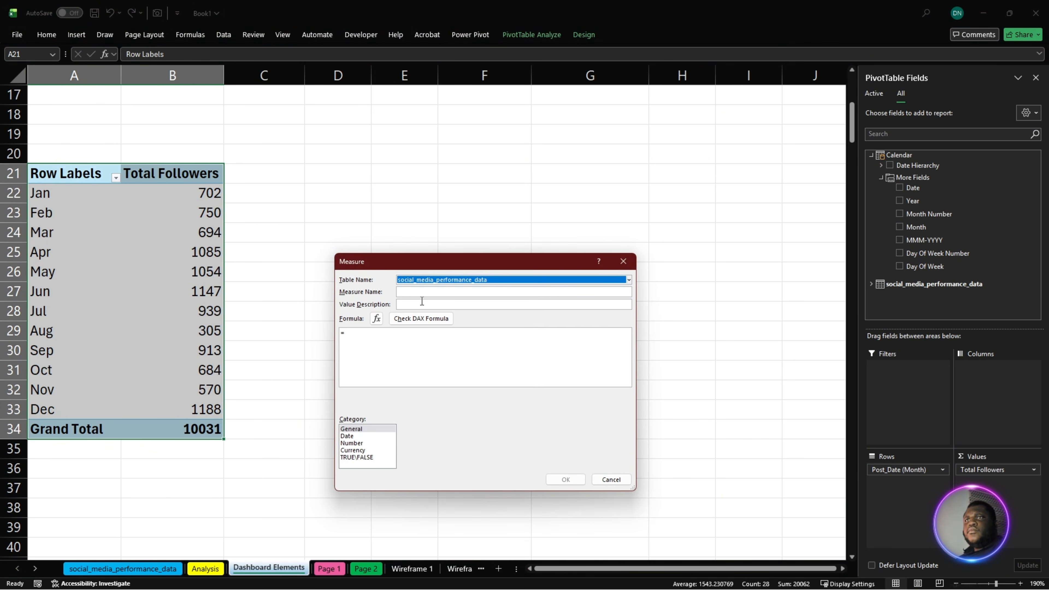
pyautogui.click(420, 292)
pyautogui.write('Reach KPI')
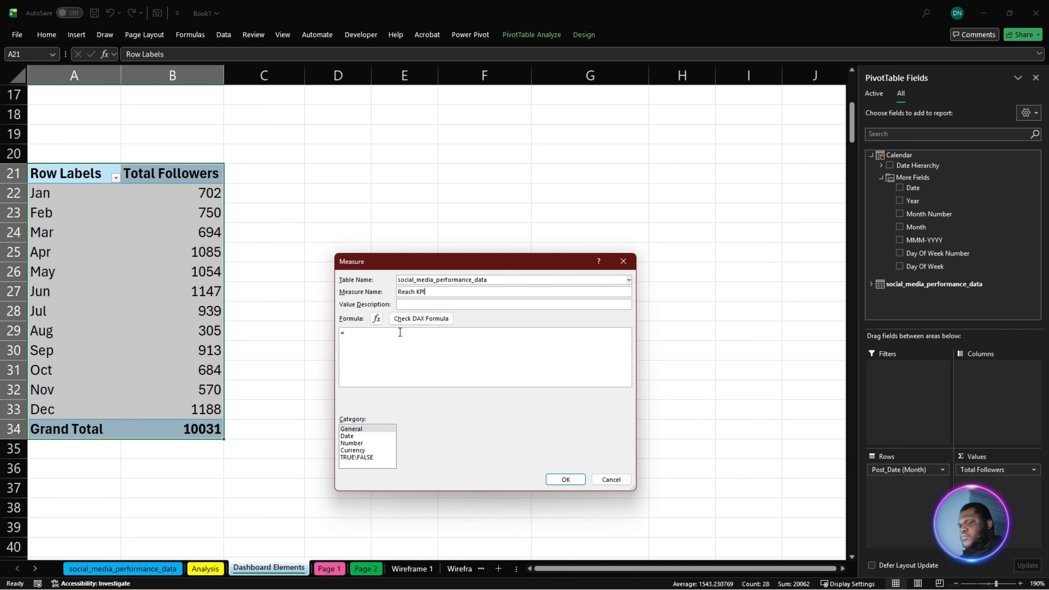
# - Fill the Reach KPI formula with its copied month-over-month DAX, then check it for errors and save the measure
pyautogui.click(342, 359)
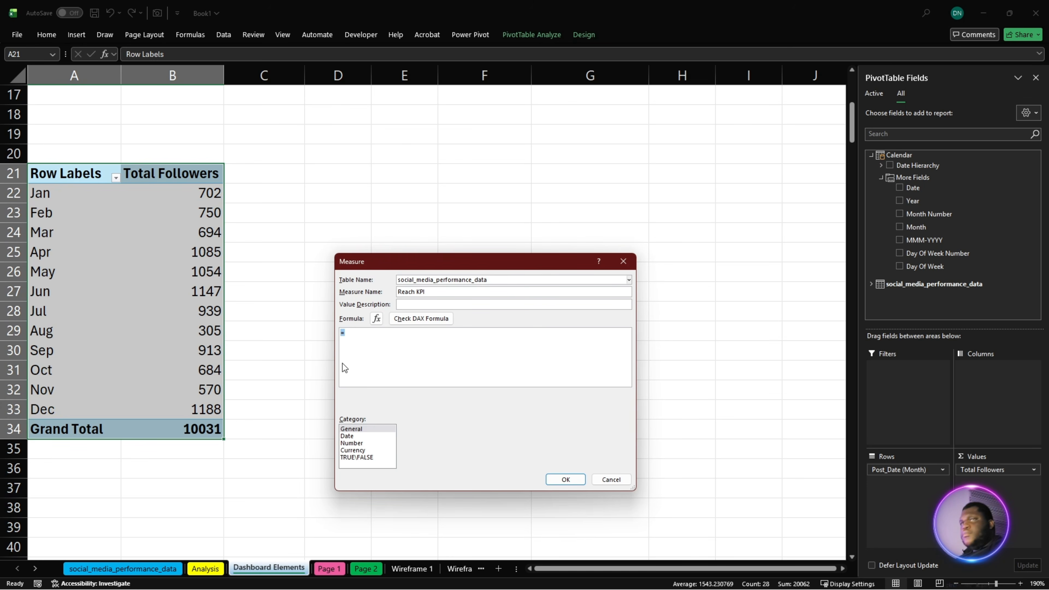
pyautogui.press('super+v')
pyautogui.click(397, 496)
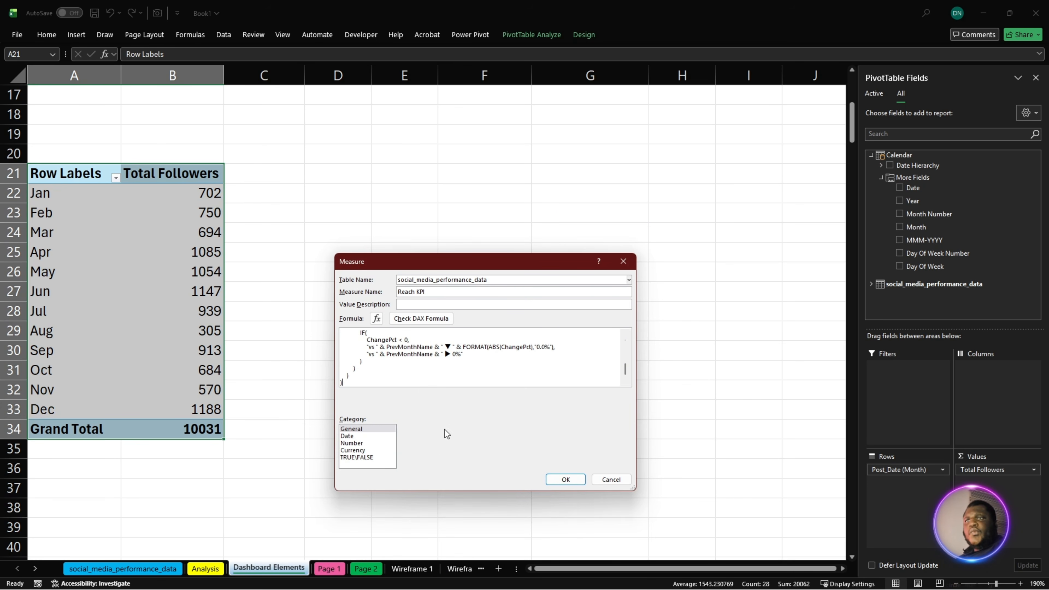
pyautogui.click(421, 319)
pyautogui.click(566, 480)
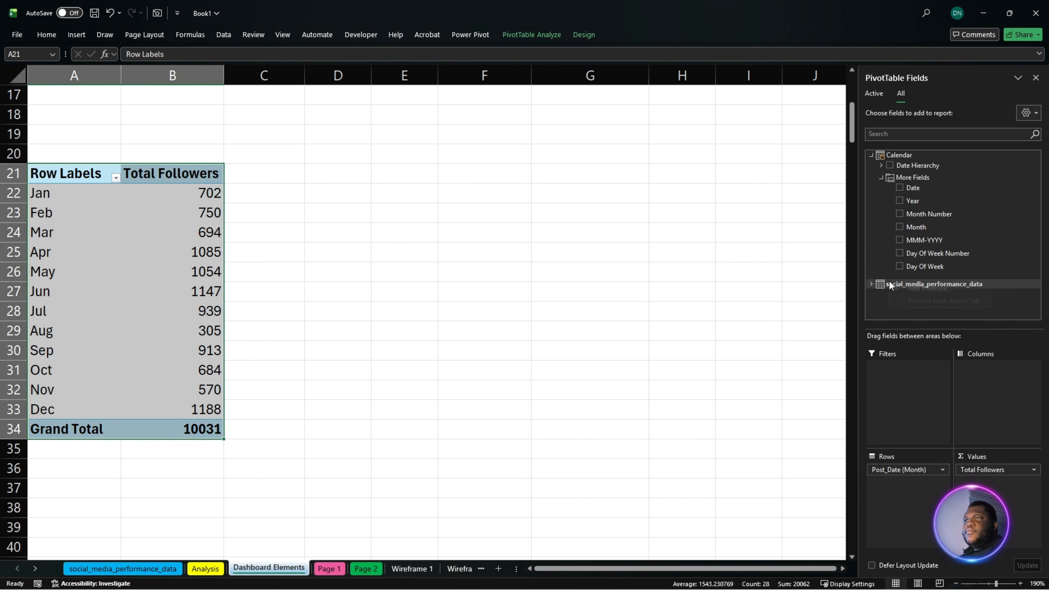
# - Start a new measure on the social_media_performance_data table and name it Engagement KPI
pyautogui.rightClick(890, 284)
pyautogui.click(917, 286)
pyautogui.click(495, 302)
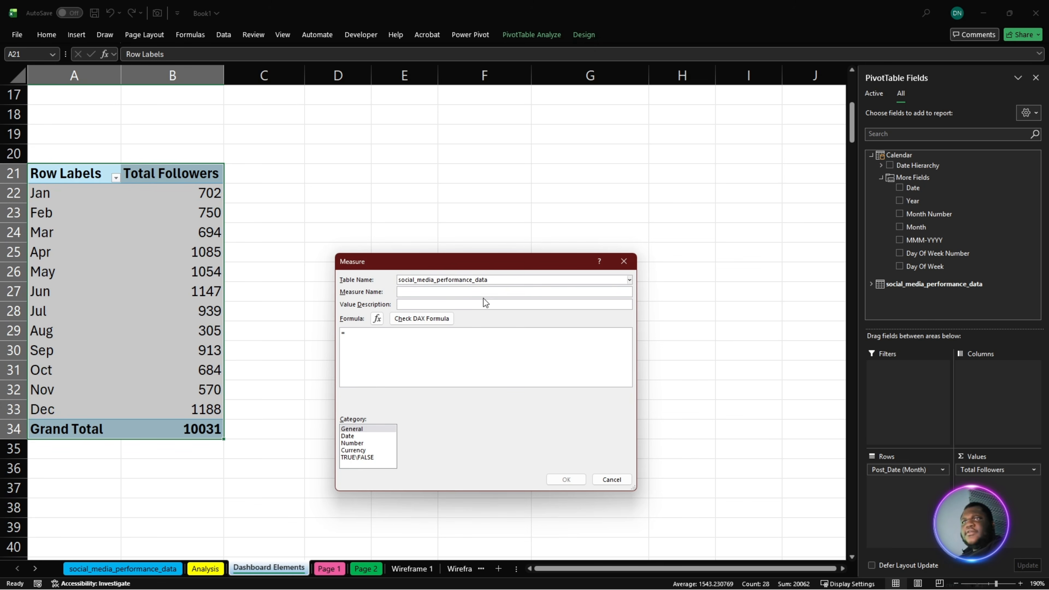
pyautogui.write('Engagement KPI')
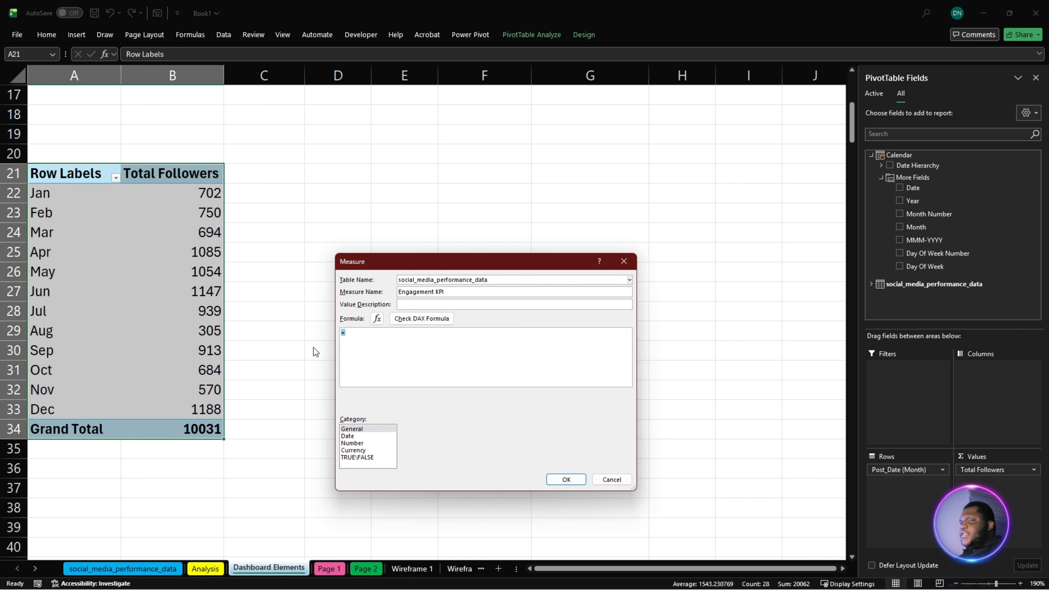
# - Fill the Engagement KPI formula with its copied month-over-month DAX, then check it for errors and save the measure
pyautogui.press('super+v')
pyautogui.click(428, 478)
pyautogui.click(421, 318)
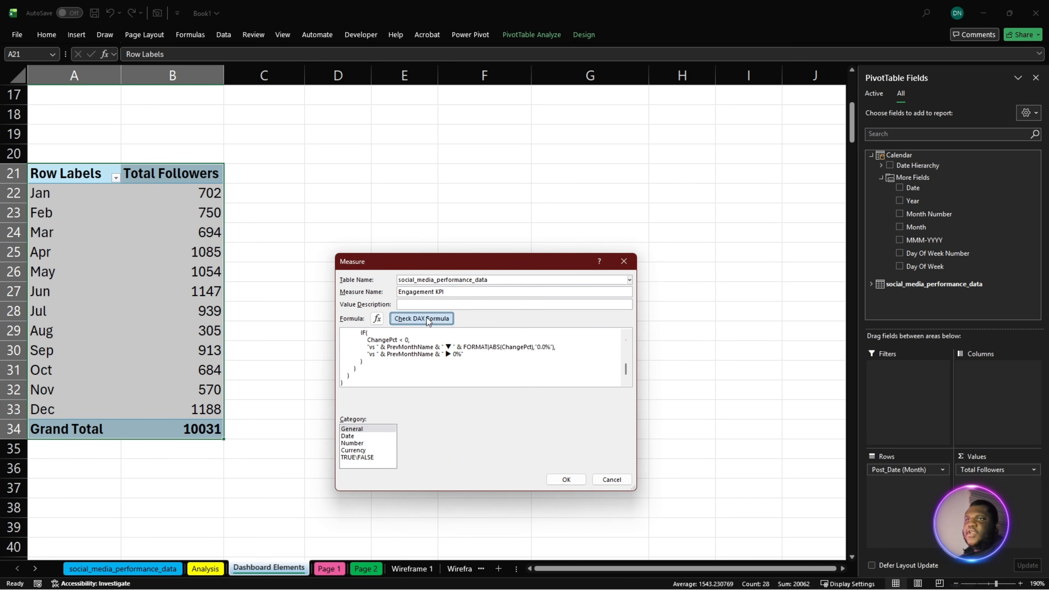
pyautogui.click(565, 479)
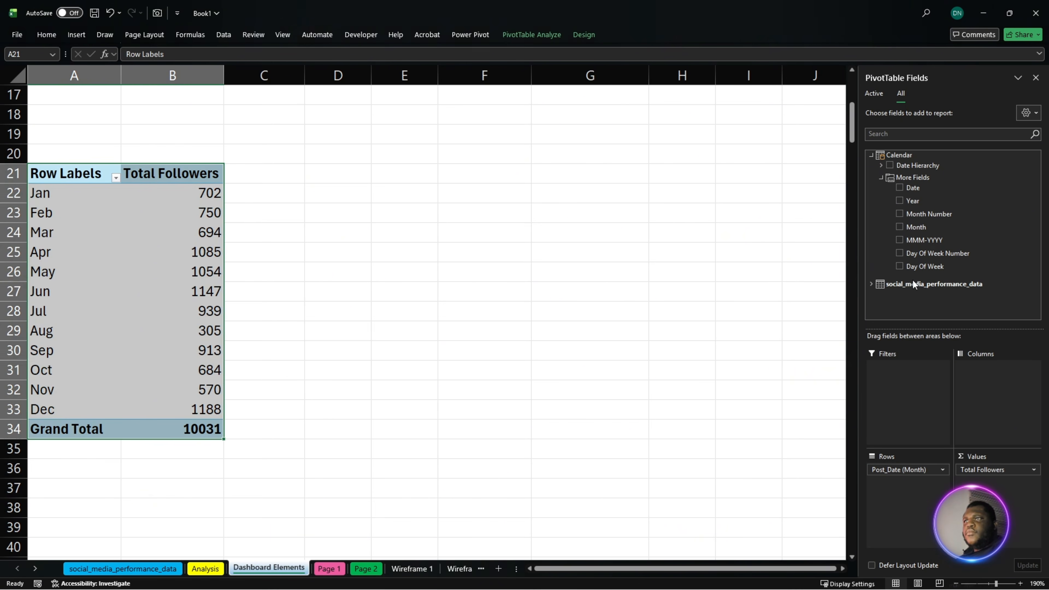
# - Start a new measure on the social_media_performance_data table and name it CPE KPI
pyautogui.rightClick(914, 280)
pyautogui.click(911, 287)
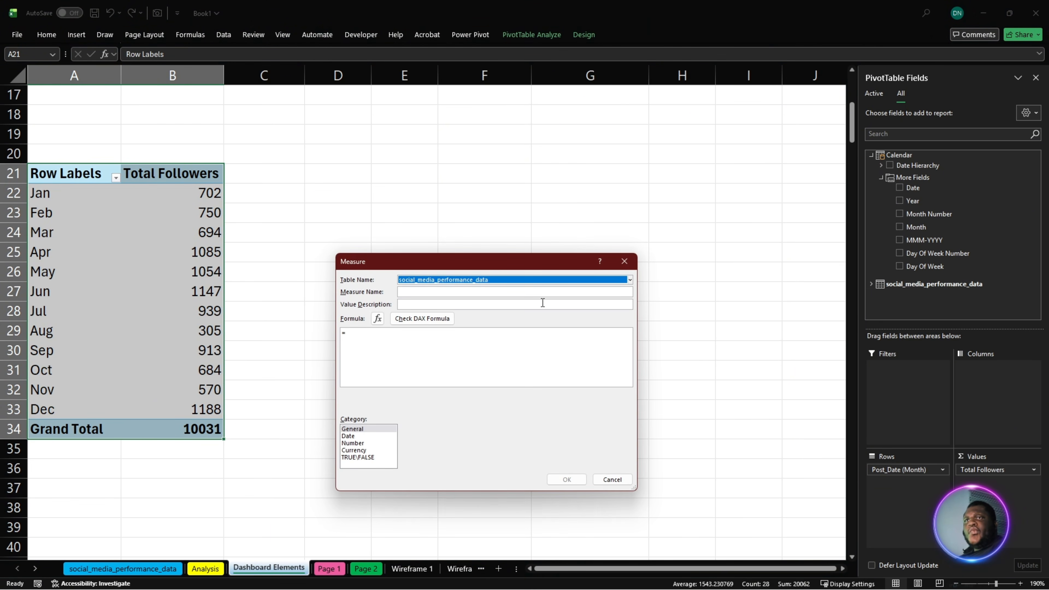
pyautogui.click(451, 292)
pyautogui.write('CPE KPI')
pyautogui.press('Tab')
pyautogui.press('Tab')
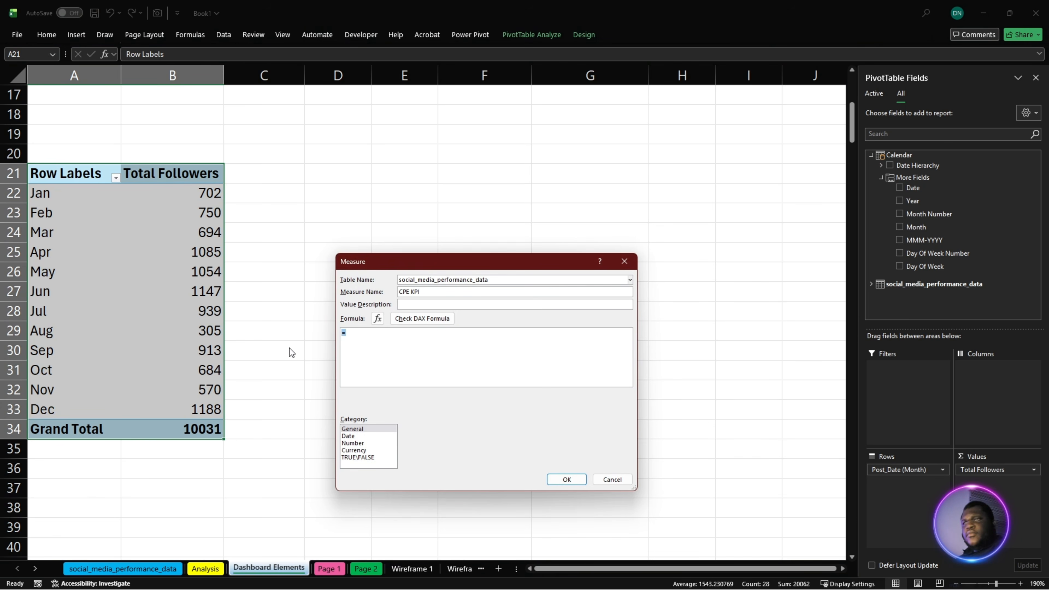
# - Fill the CPE KPI formula with the copied DAX beginning =VAR Curr = [Cost Per Engagement ] and check it for errors
pyautogui.press('super+v')
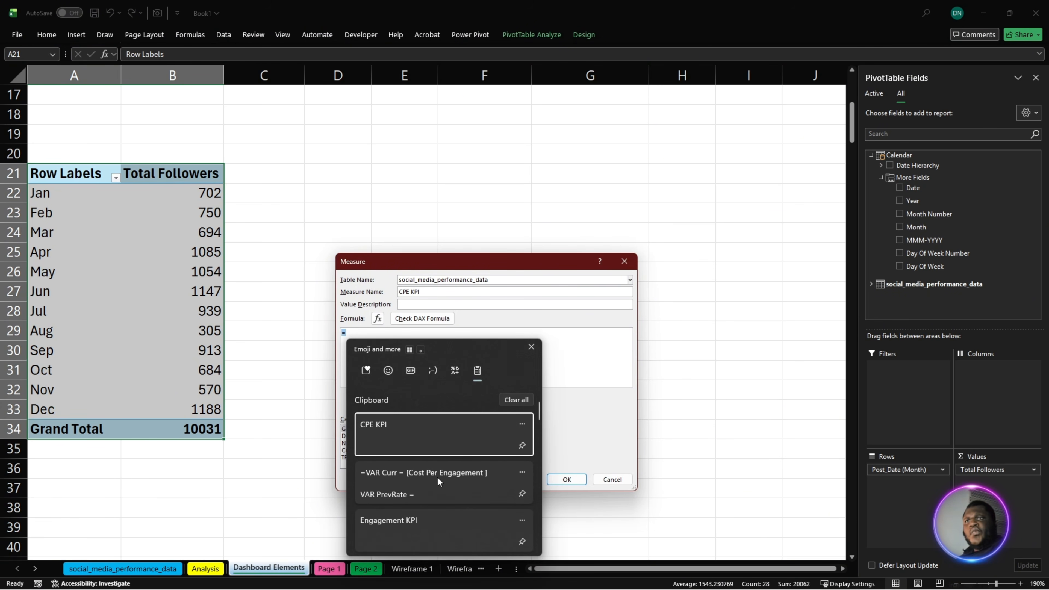
pyautogui.press('Escape')
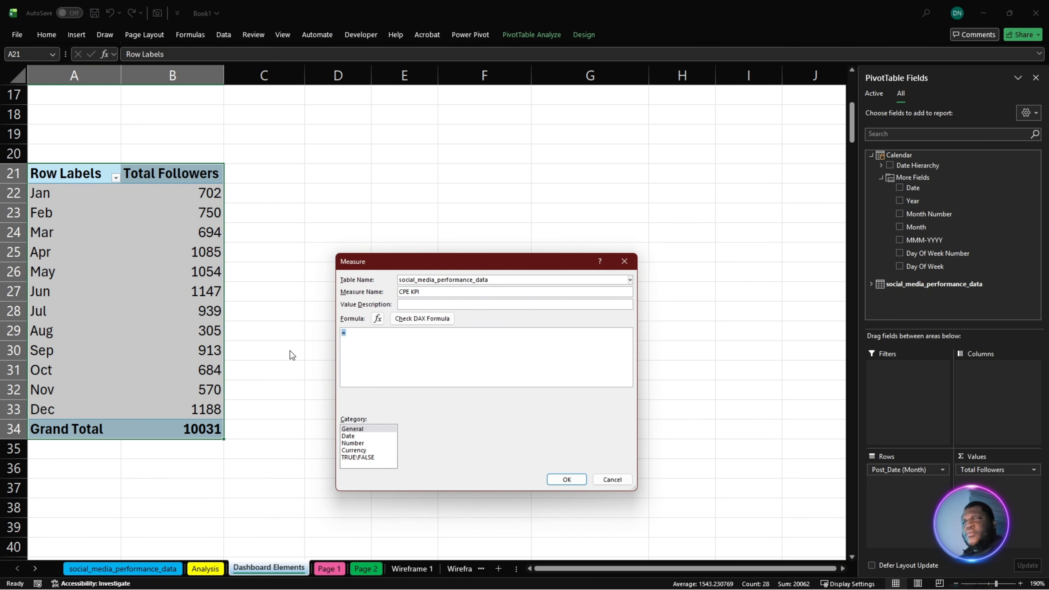
pyautogui.press('super+v')
pyautogui.click(406, 478)
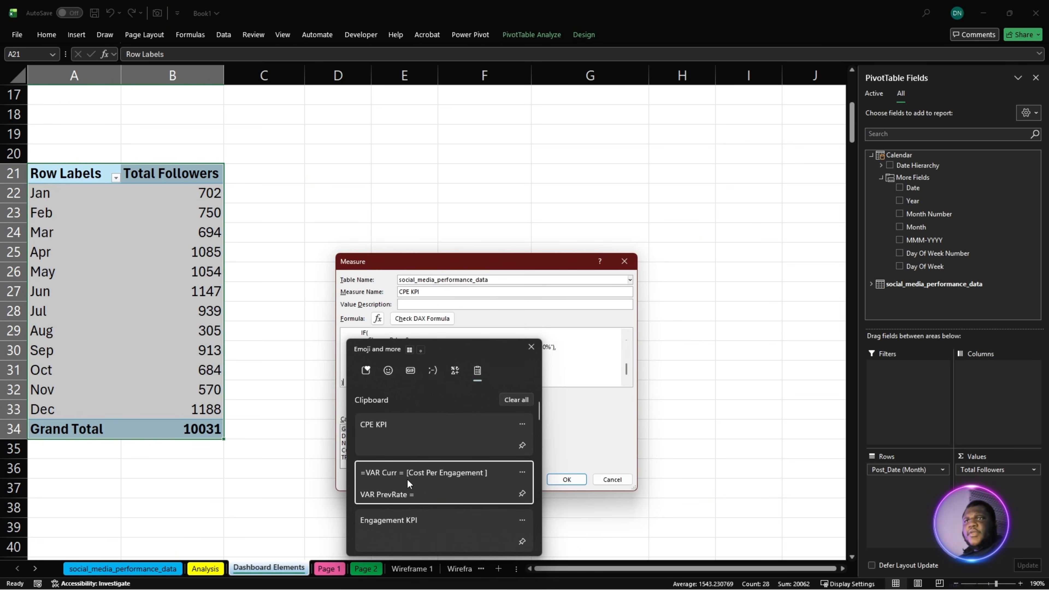
pyautogui.scroll(5, 433, 332)
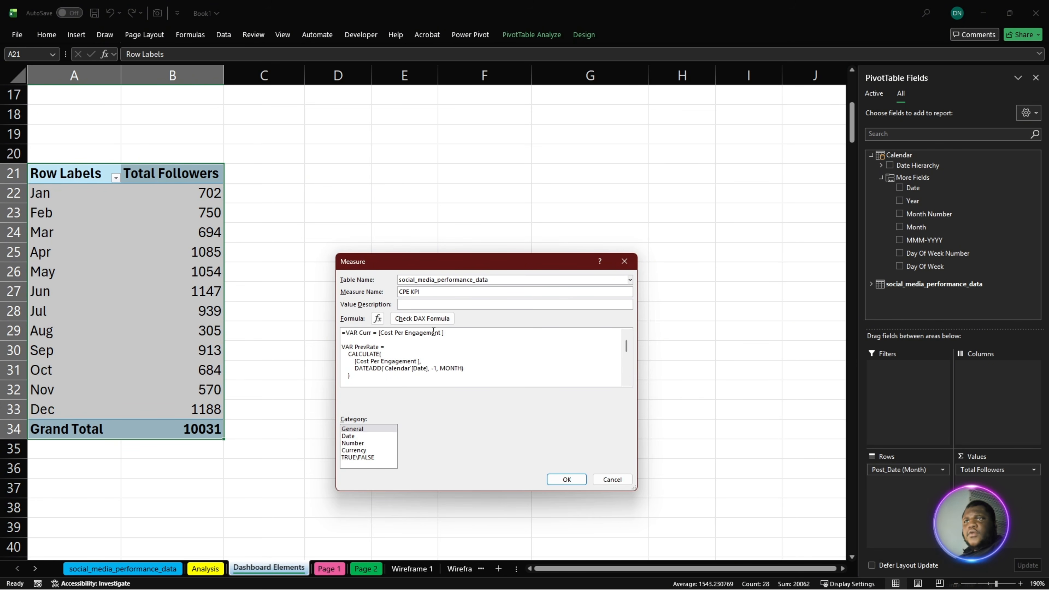
pyautogui.click(422, 318)
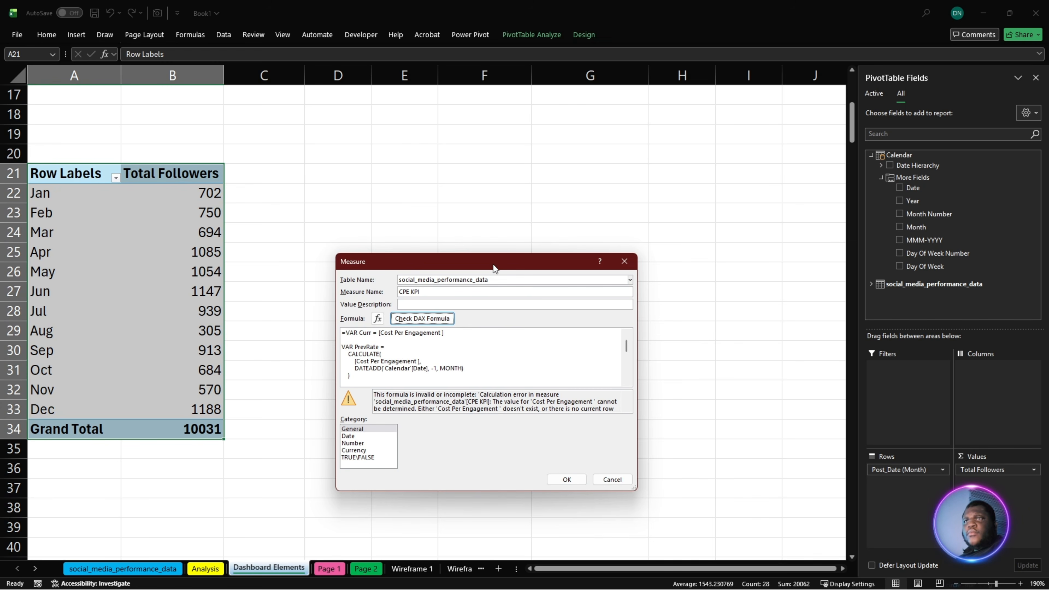
# - Enlarge the Measure dialog and its formula text, and examine the CPE KPI formula for the cause of the error
pyautogui.moveTo(495, 266); pyautogui.dragTo(470, 186)
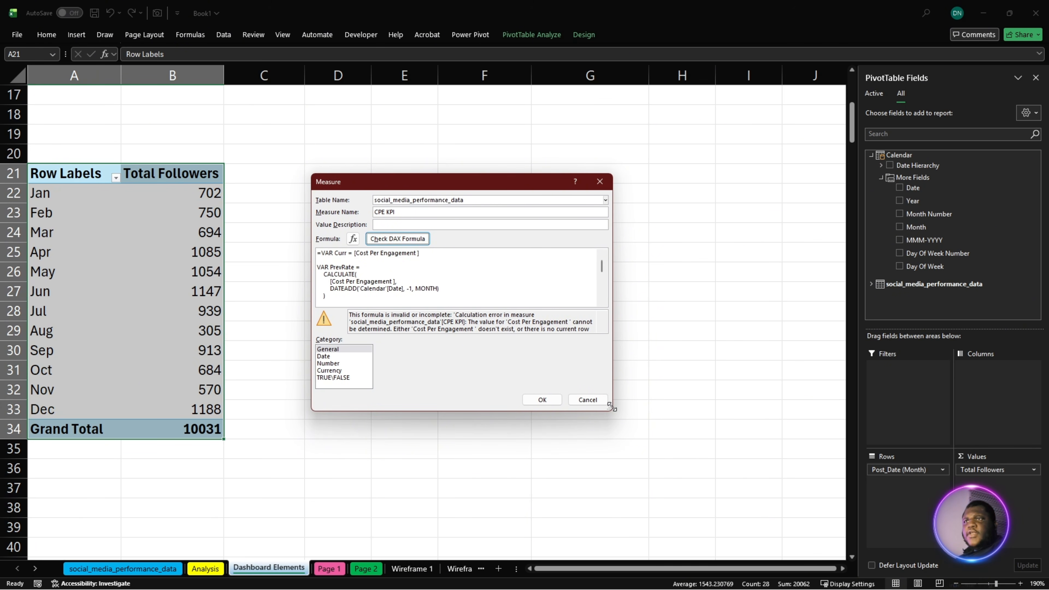
pyautogui.moveTo(612, 407); pyautogui.dragTo(679, 539)
pyautogui.click(539, 380)
pyautogui.scroll(8, 539, 381)
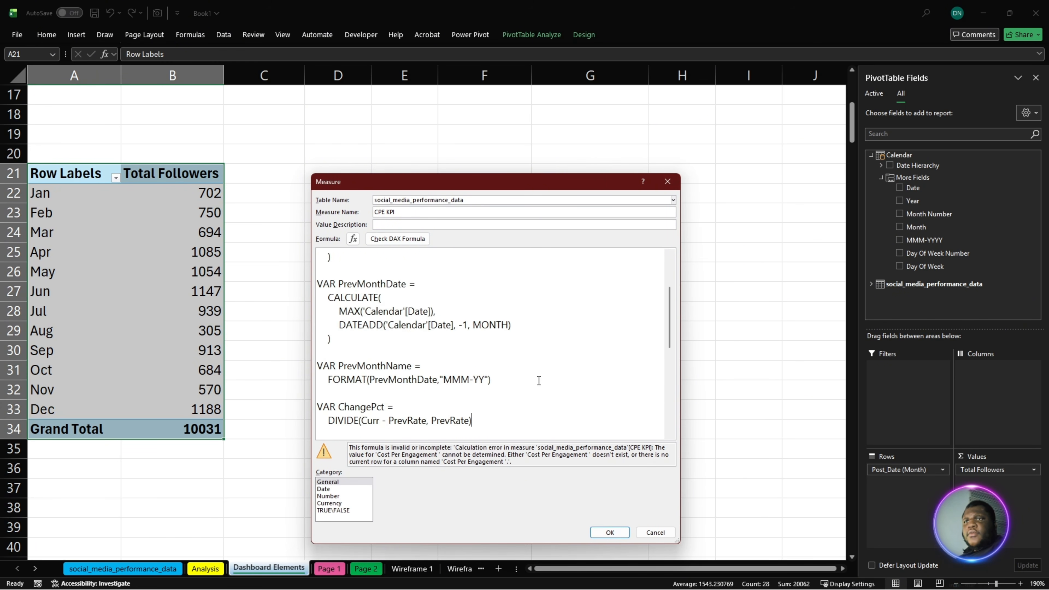
pyautogui.scroll(1, 539, 380)
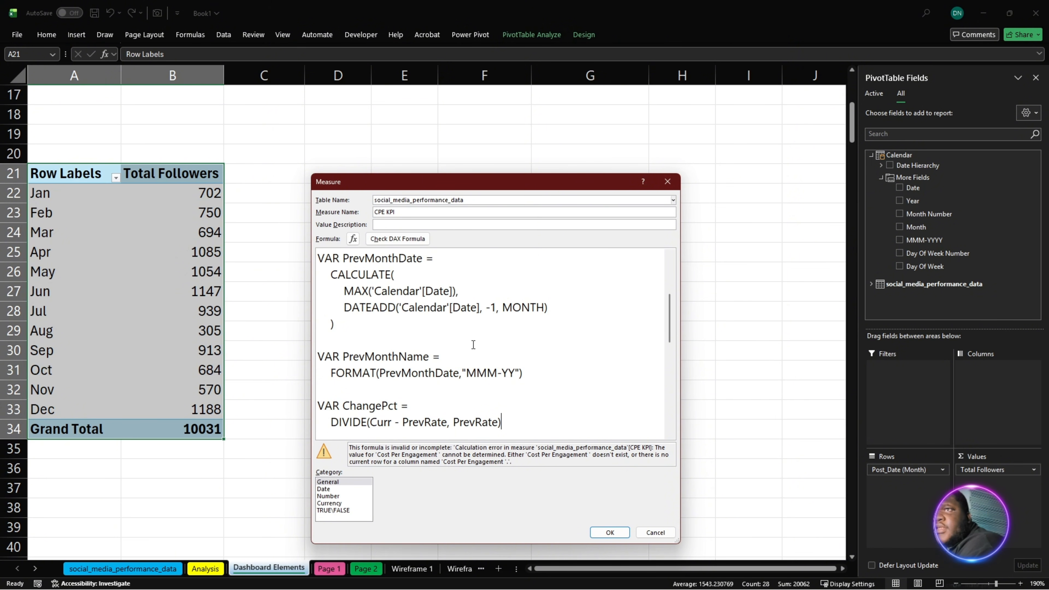
pyautogui.scroll(-6, 475, 347)
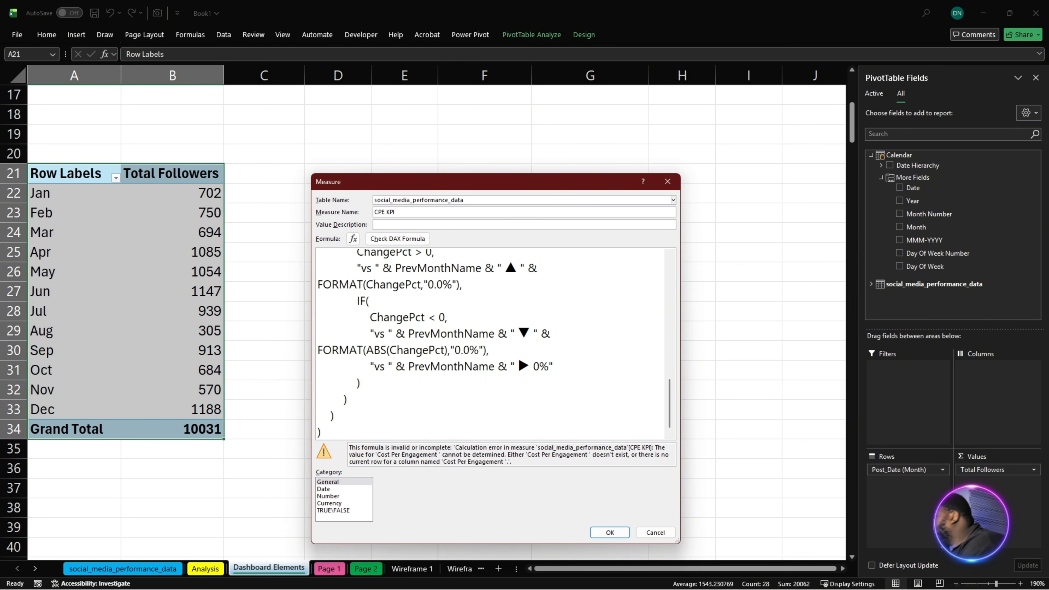
pyautogui.scroll(8, 556, 359)
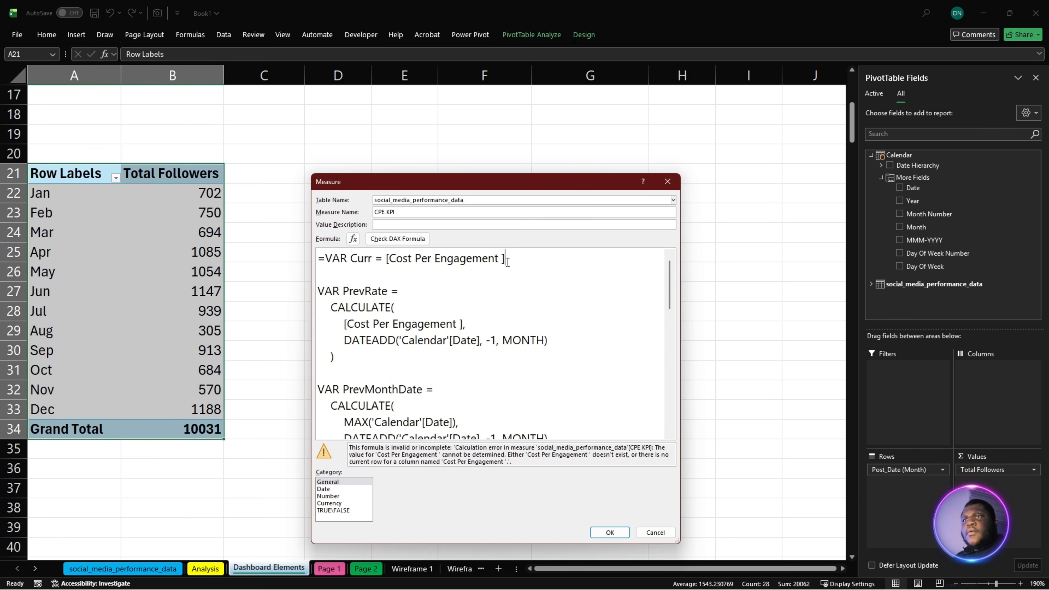
# - Replace the measure reference in the Curr variable with the suggested [Cost Per Engagement], without the trailing space, and recheck the formula
pyautogui.press('BackSpace')
pyautogui.press('BackSpace')
pyautogui.press('BackSpace')
pyautogui.press('BackSpace')
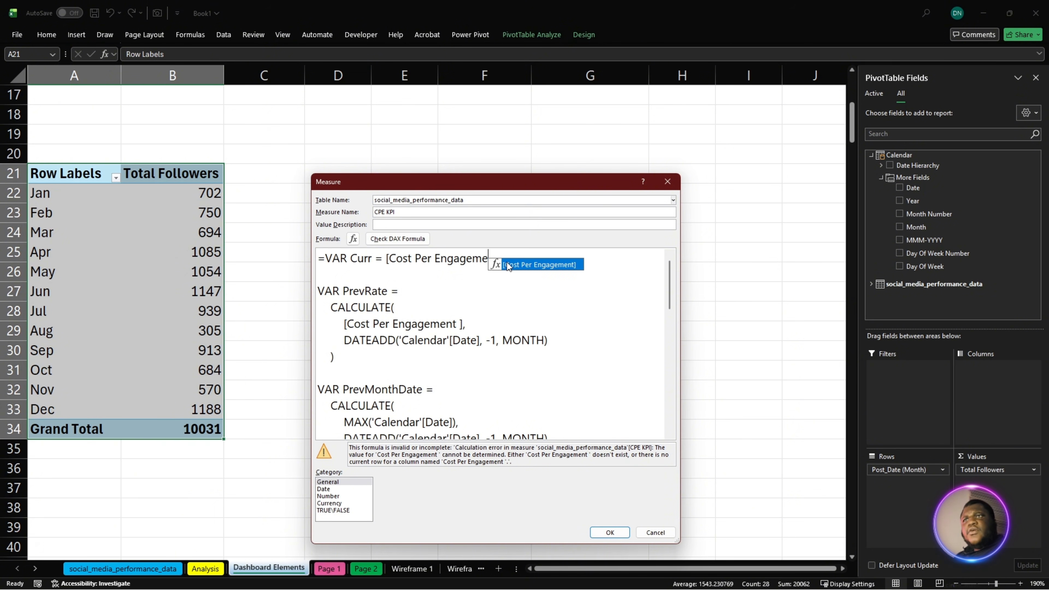
pyautogui.doubleClick(552, 260)
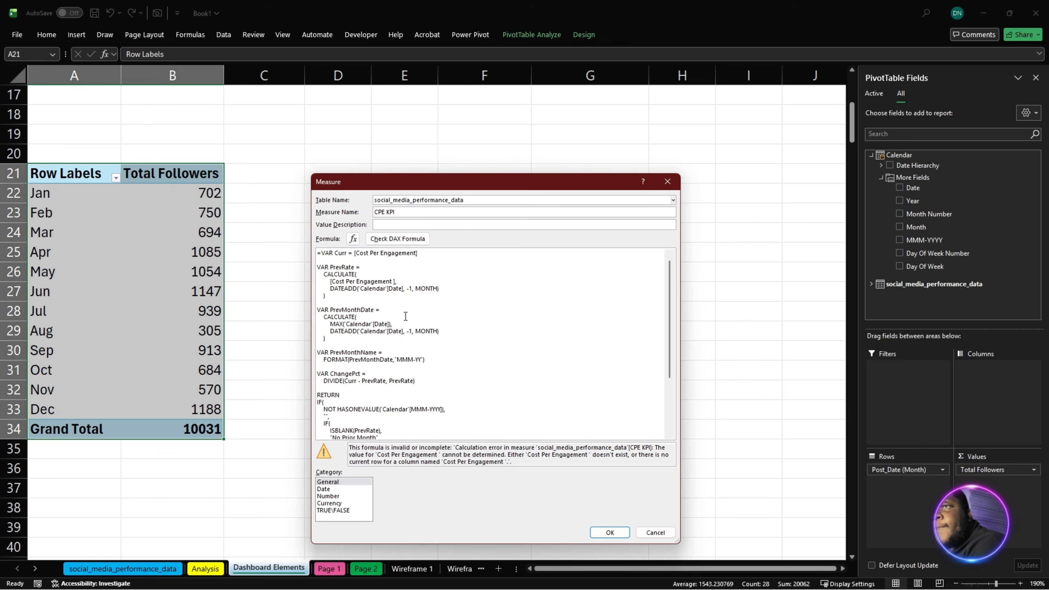
pyautogui.scroll(3, 385, 319)
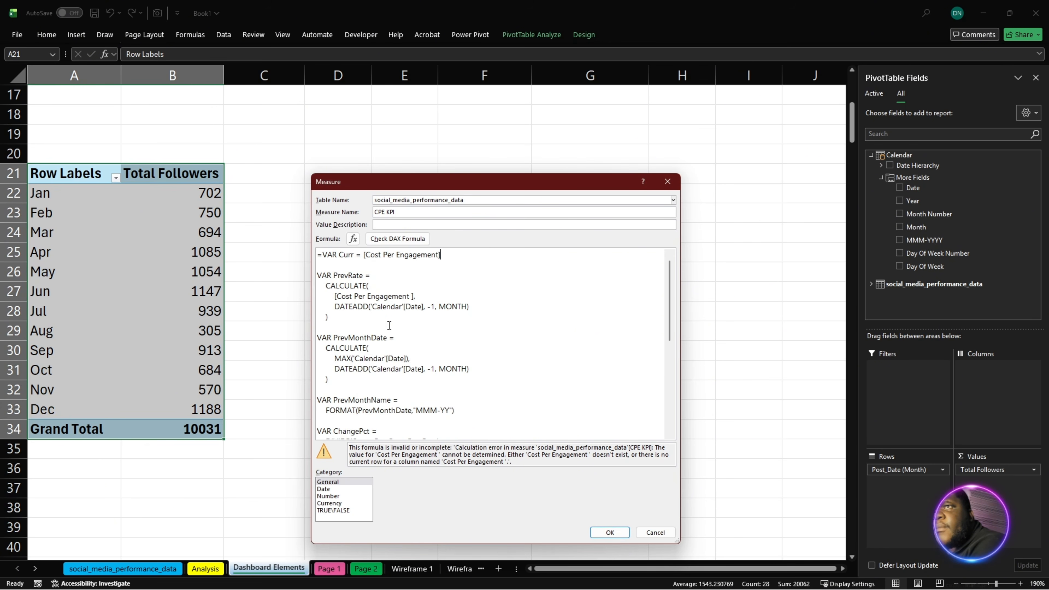
pyautogui.click(393, 244)
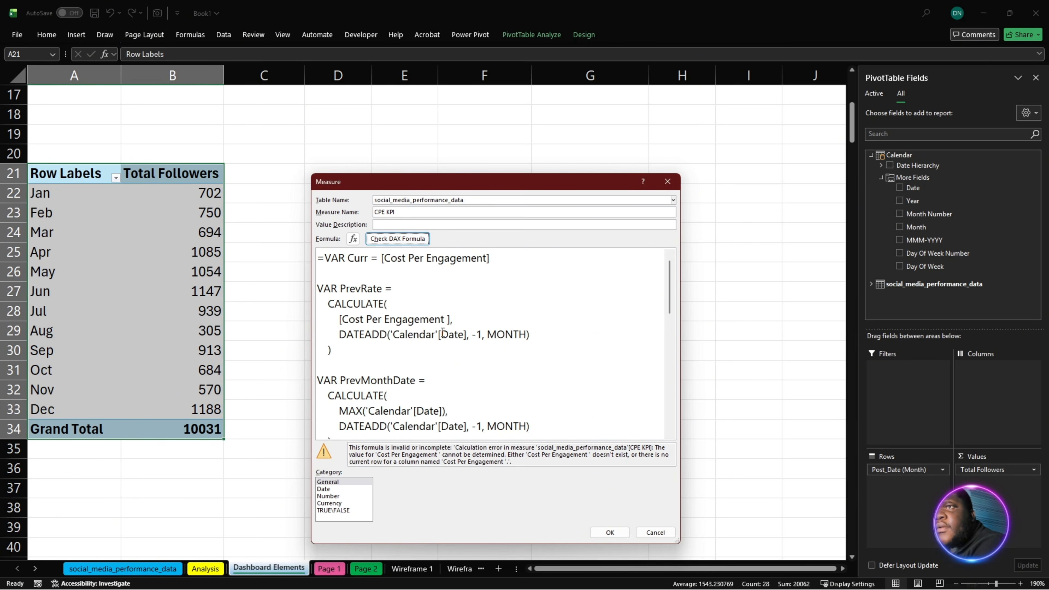
# - Replace the measure reference inside PrevRate's CALCULATE with the suggested [Cost Per Engagement] and recheck the DAX formula
pyautogui.scroll(-3, 407, 330)
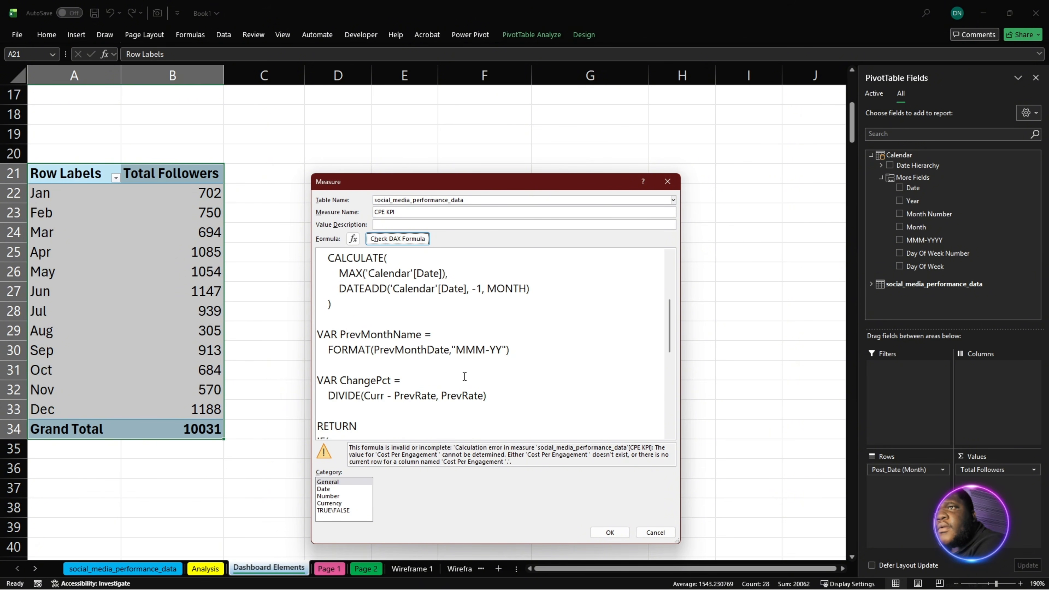
pyautogui.scroll(-1, 464, 373)
pyautogui.scroll(-5, 464, 373)
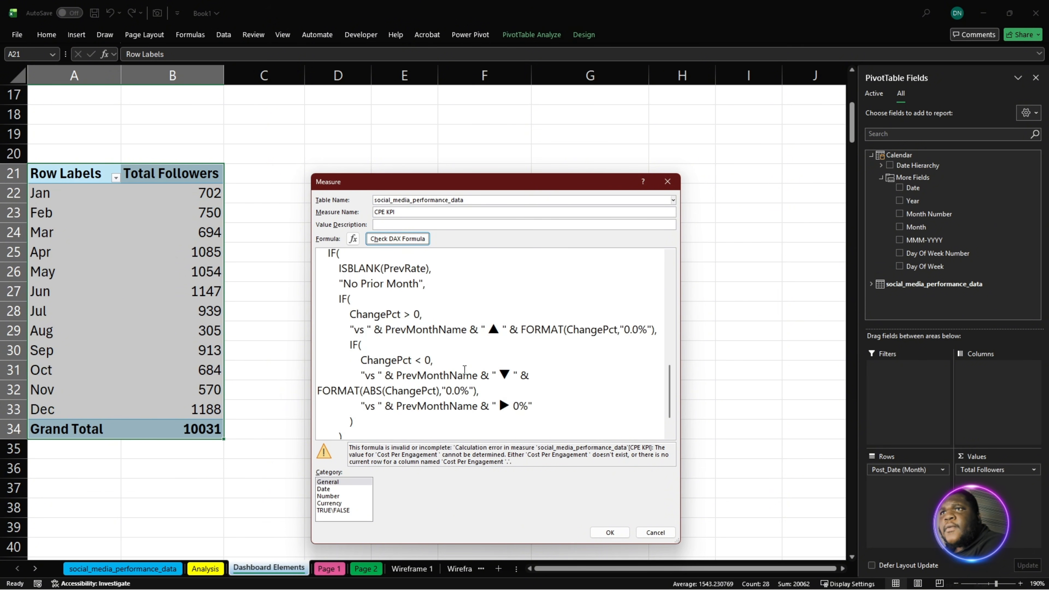
pyautogui.scroll(10, 466, 371)
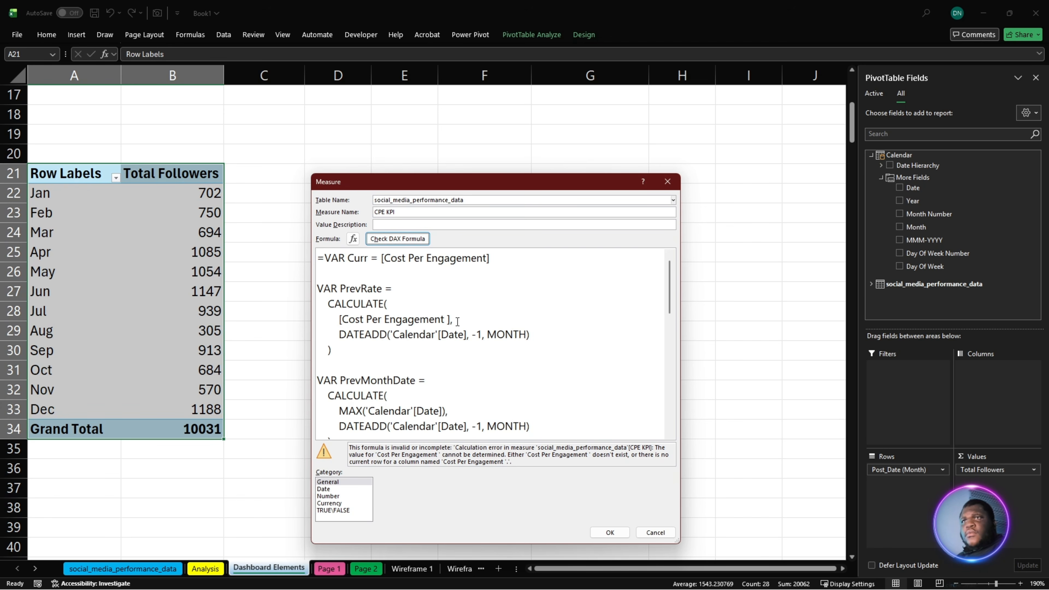
pyautogui.moveTo(340, 320); pyautogui.dragTo(450, 322)
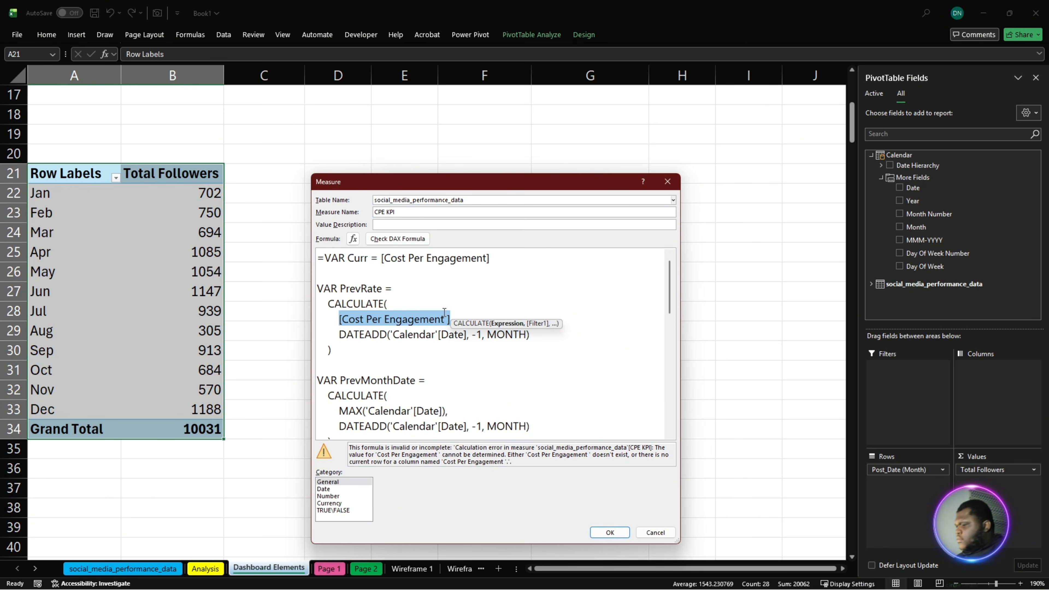
pyautogui.write('cos')
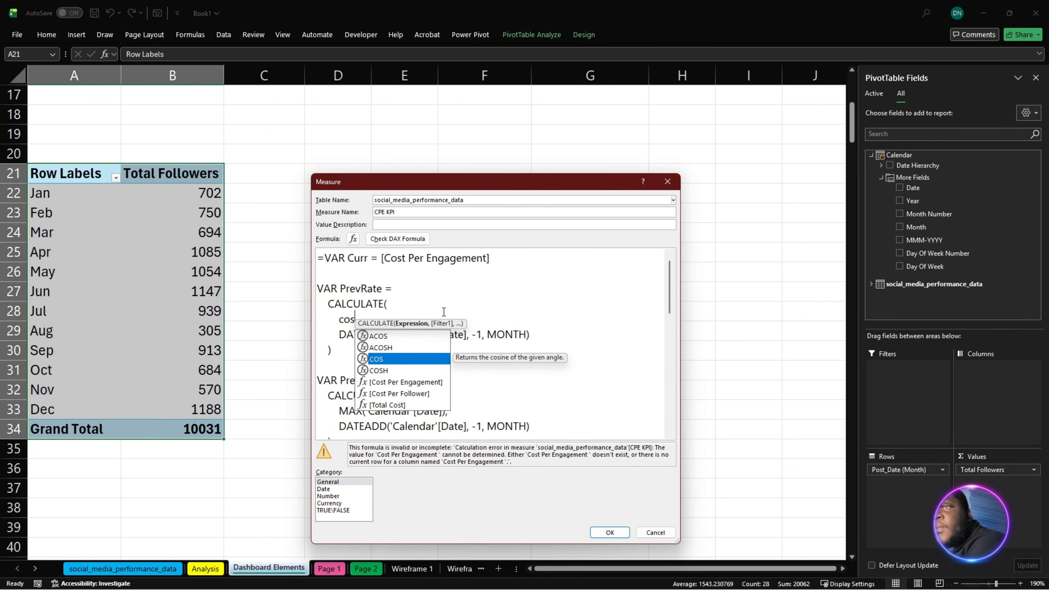
pyautogui.doubleClick(428, 381)
pyautogui.click(405, 241)
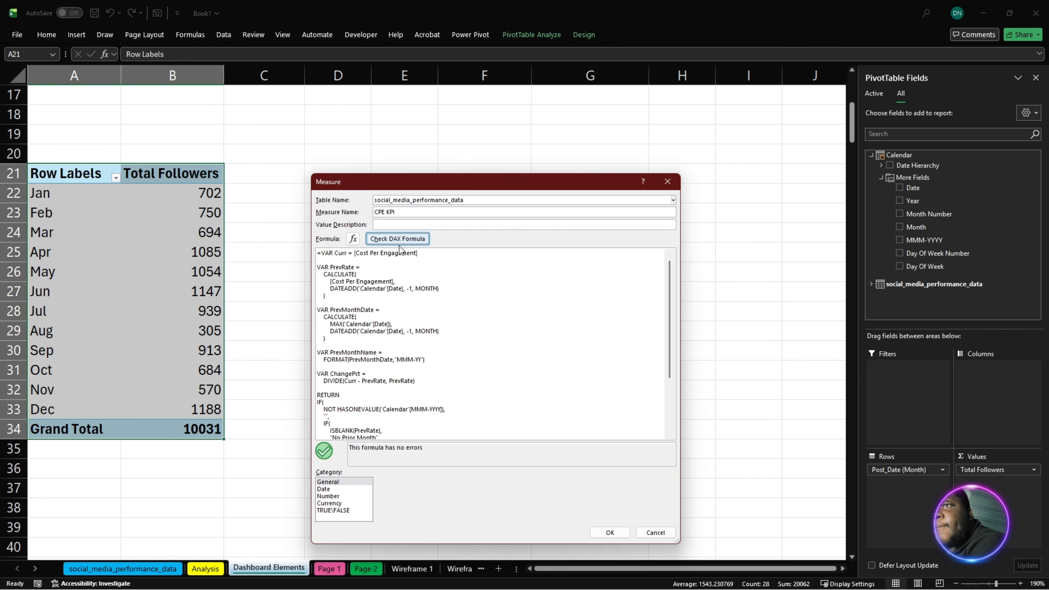
# - Enlarge the corrected CPE KPI formula text to review both Cost Per Engagement references, and save the measure
pyautogui.click(419, 365)
pyautogui.keyDown('ctrl'); pyautogui.scroll(4, 419, 364); pyautogui.keyUp('ctrl')
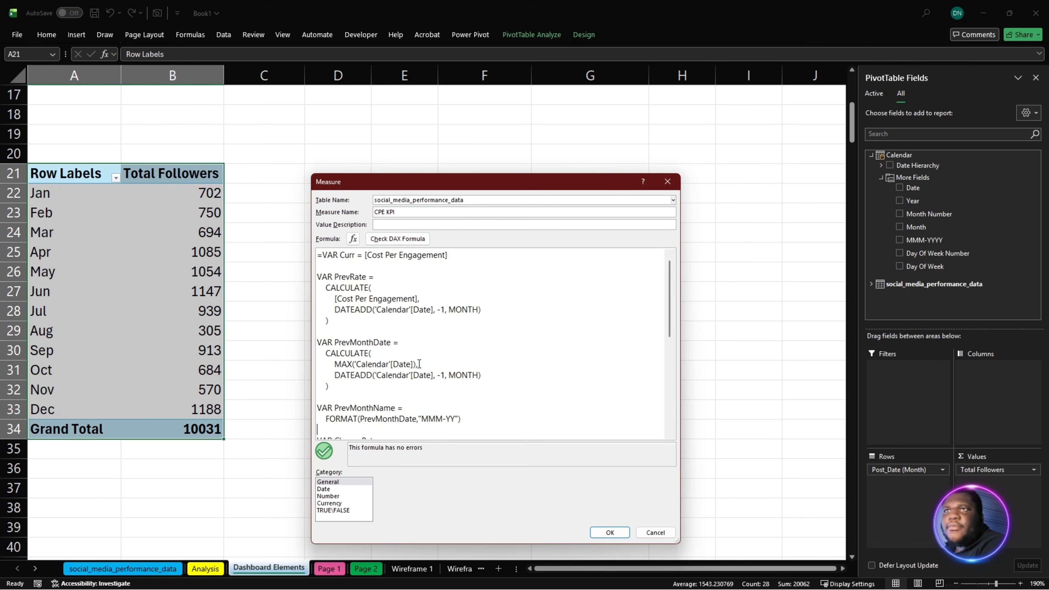
pyautogui.scroll(5, 455, 338)
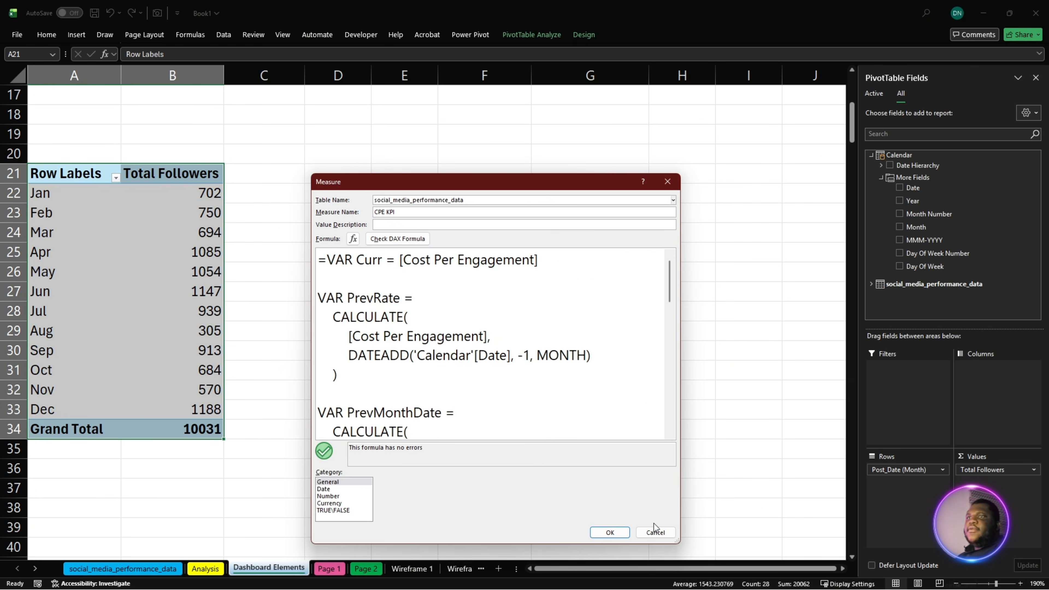
pyautogui.click(618, 532)
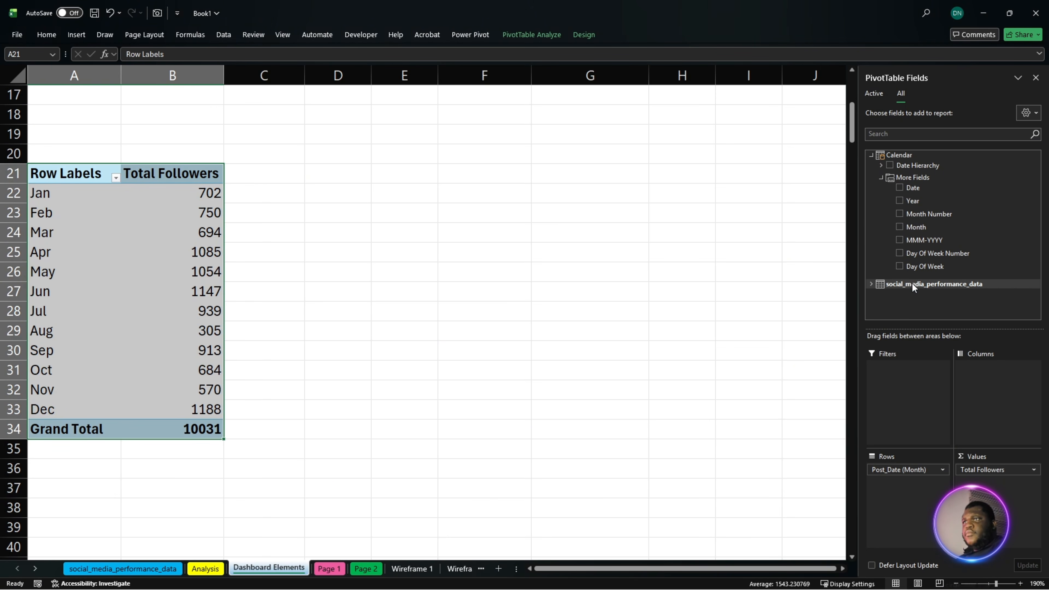
# - Add an ROI KPI measure to social_media_performance_data using the copied formula beginning VAR Curr = [ROI engagement], check the DAX and save it
pyautogui.rightClick(912, 283)
pyautogui.click(942, 289)
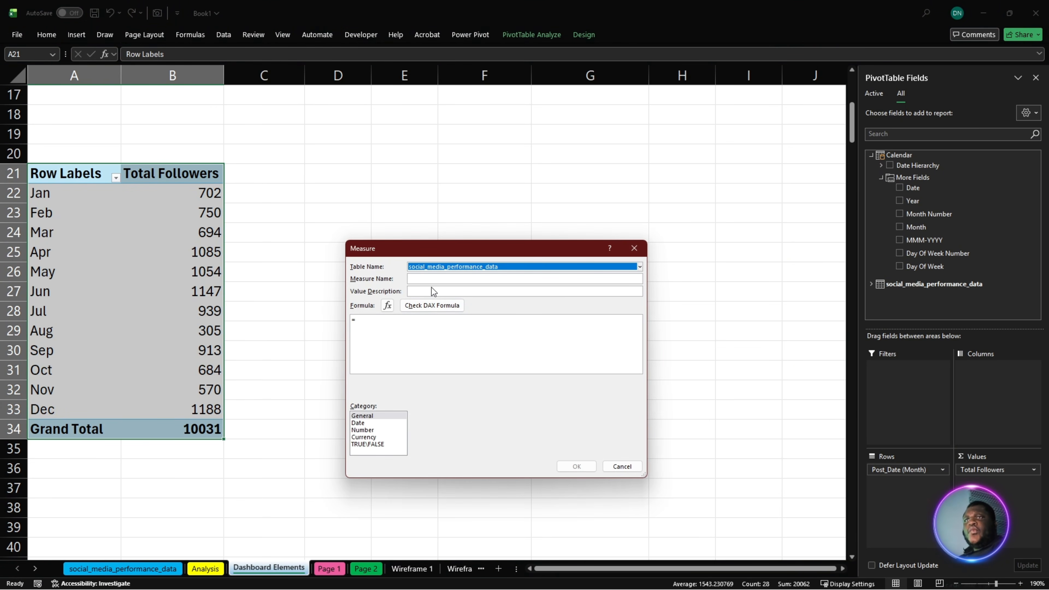
pyautogui.press('Tab')
pyautogui.write('ROI KPI')
pyautogui.moveTo(425, 332); pyautogui.dragTo(255, 331)
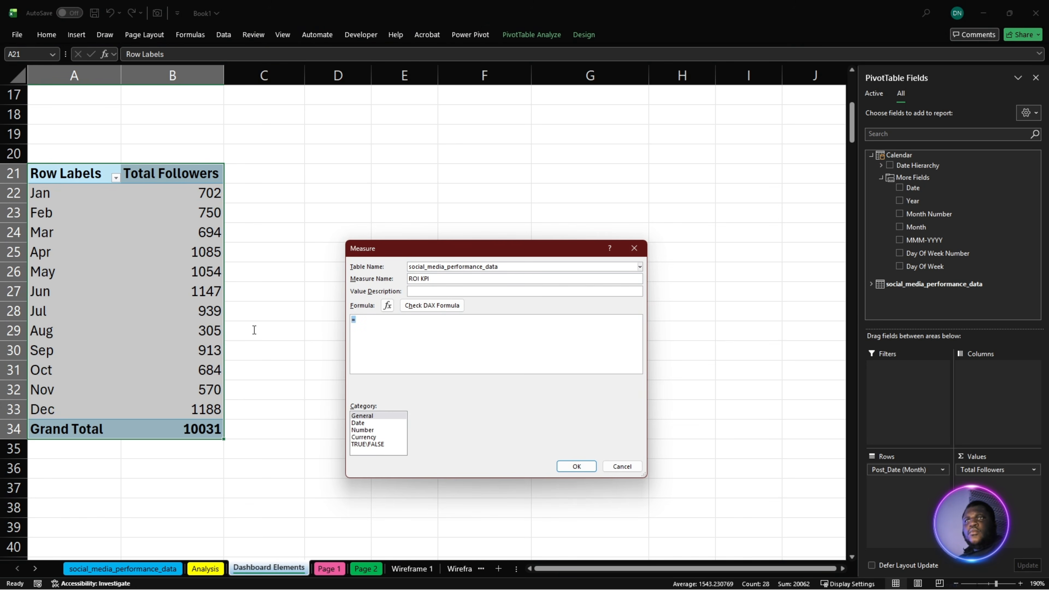
pyautogui.press('super+v')
pyautogui.click(415, 459)
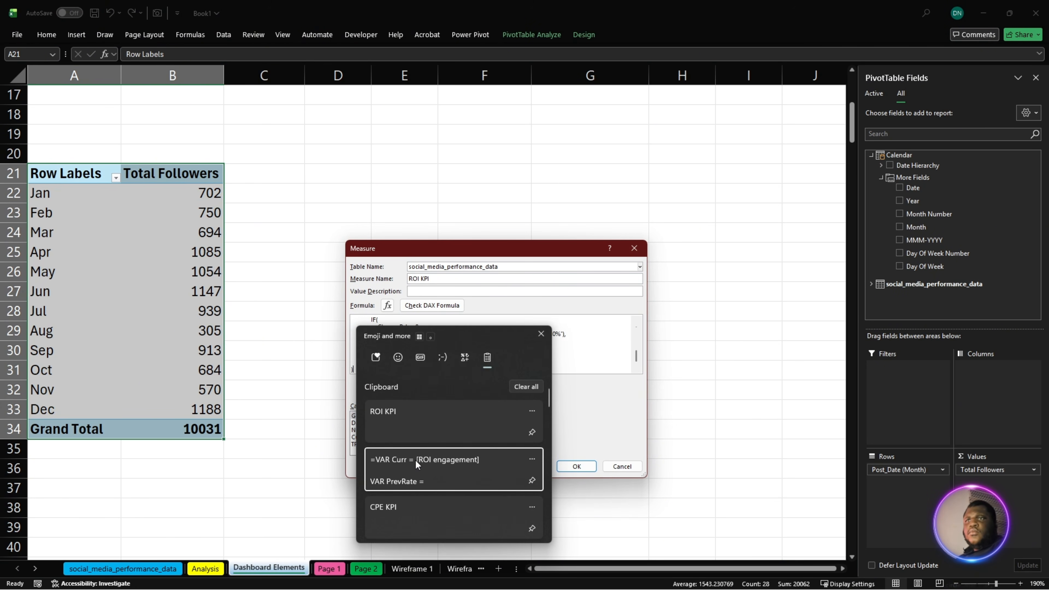
pyautogui.click(415, 309)
pyautogui.click(574, 466)
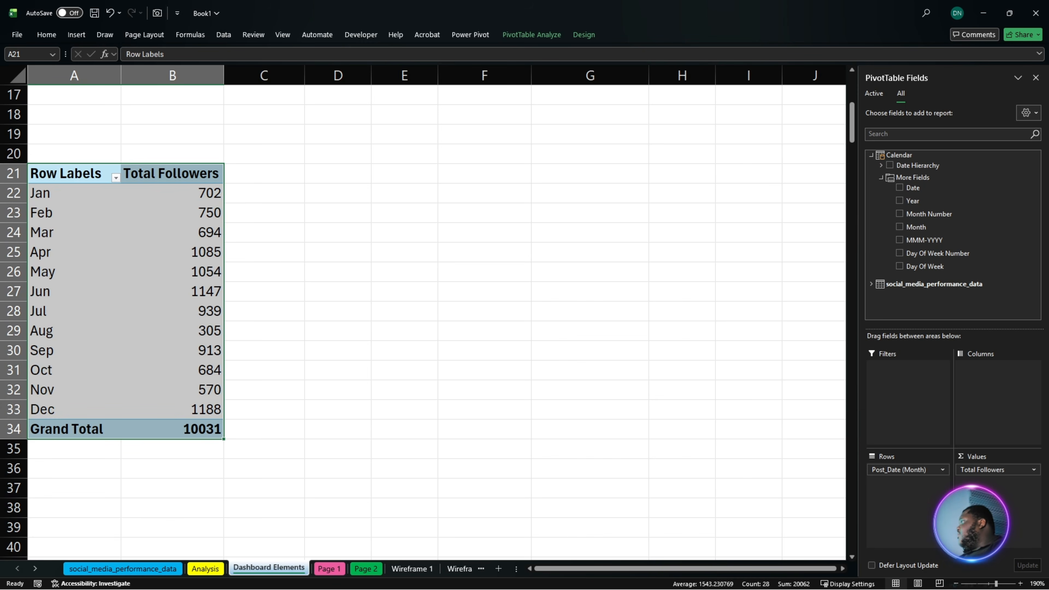
# - Start another measure on the social_media_performance_data table and name it Organic CPE
pyautogui.hotkey('alt', 'F1')
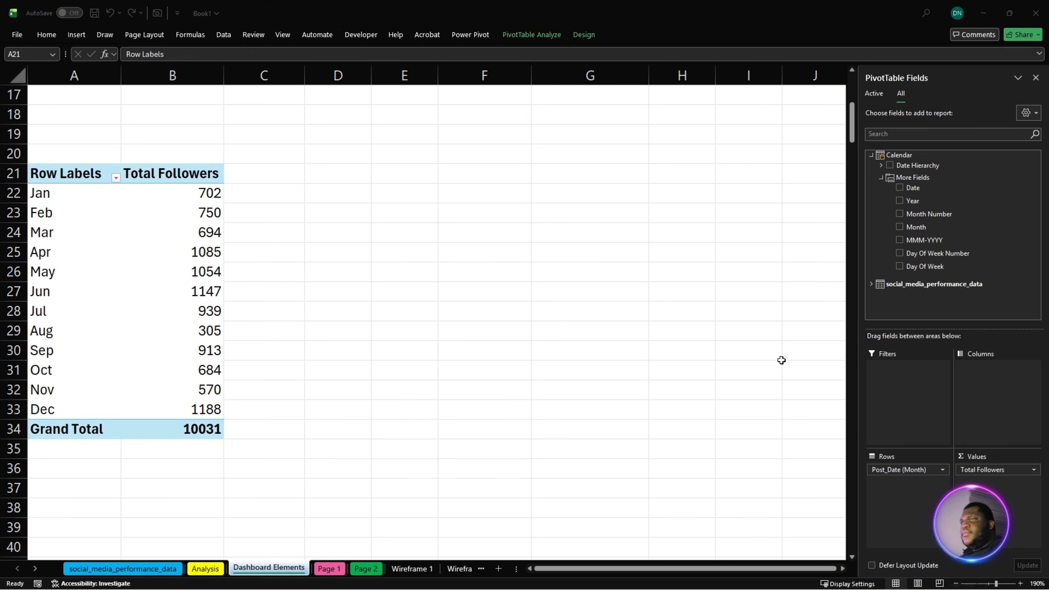
pyautogui.click(914, 286)
pyautogui.rightClick(914, 285)
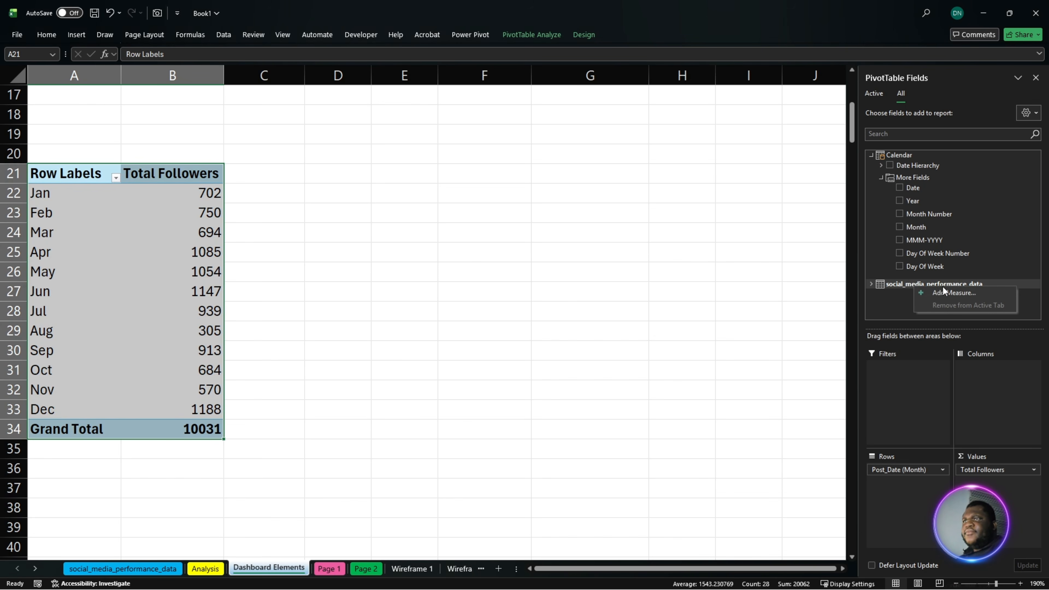
pyautogui.click(942, 291)
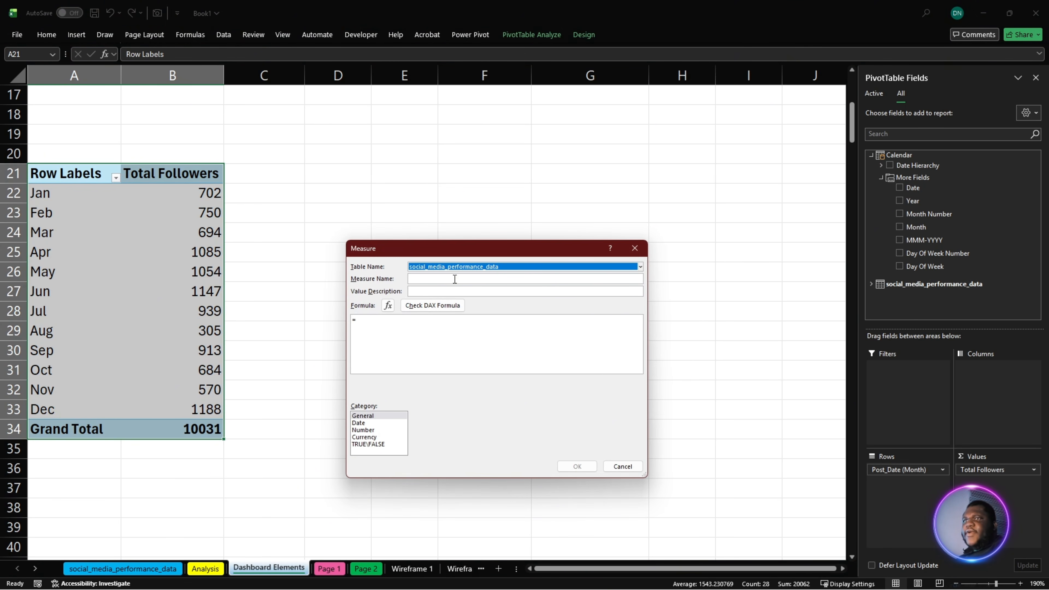
pyautogui.click(456, 280)
pyautogui.write('Organic CPE')
pyautogui.press('Tab')
pyautogui.press('Tab')
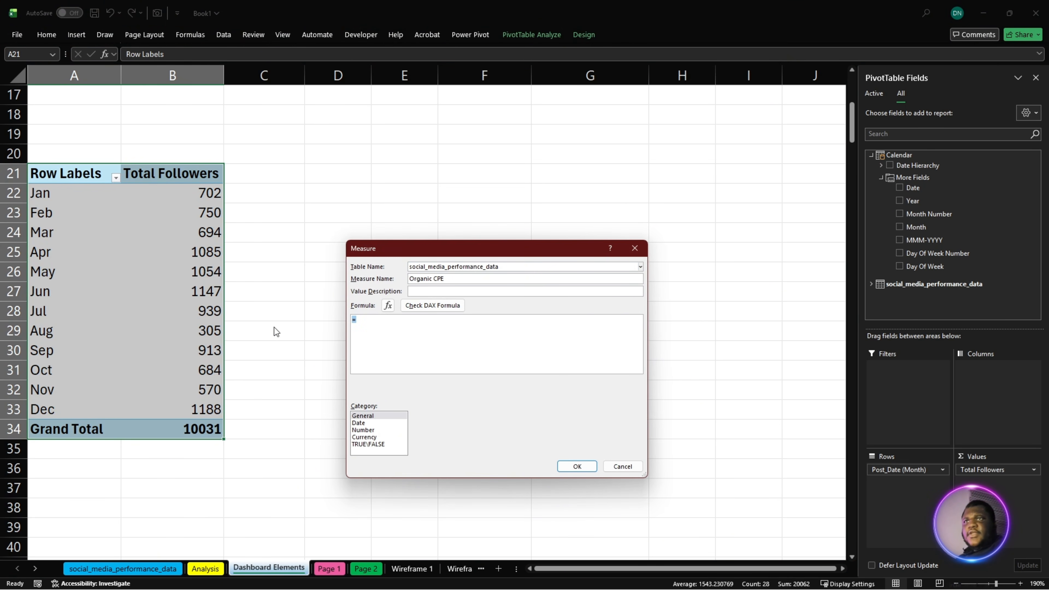
# - Insert the copied formula =CALCULATE([Cost Per Engagement ],social_media_performance_data[Is_Boosted] = "No"), enlarge its text and check the DAX
pyautogui.press('super+v')
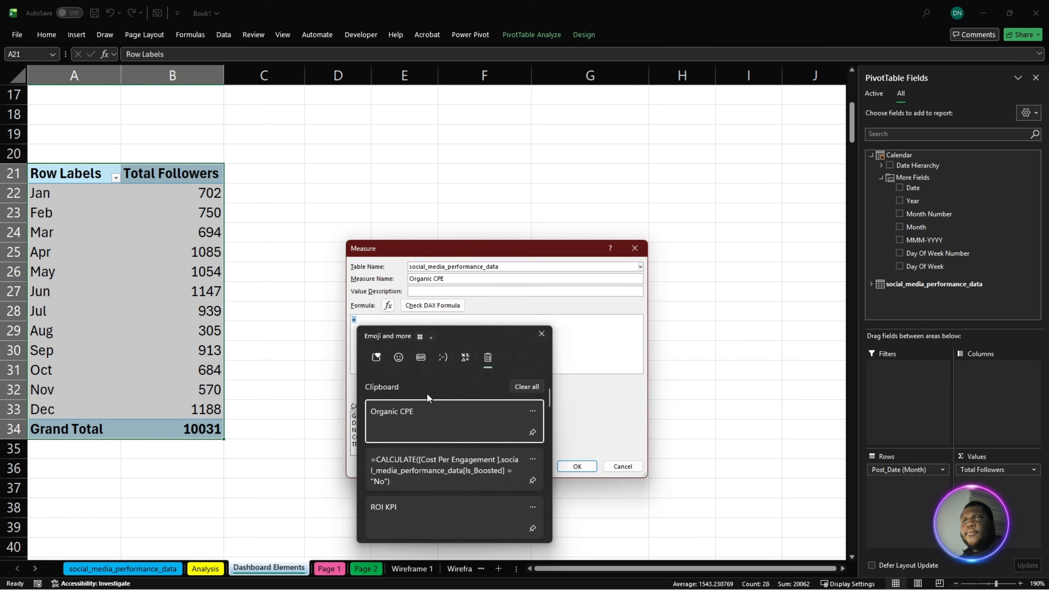
pyautogui.click(419, 465)
pyautogui.keyDown('ctrl'); pyautogui.scroll(5, 498, 367); pyautogui.keyUp('ctrl')
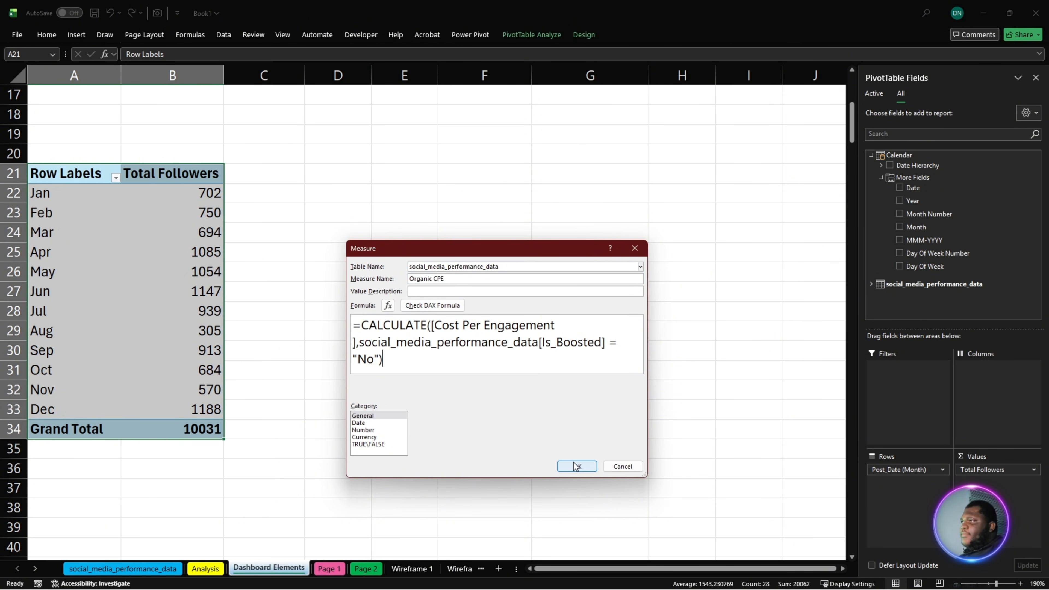
pyautogui.click(418, 310)
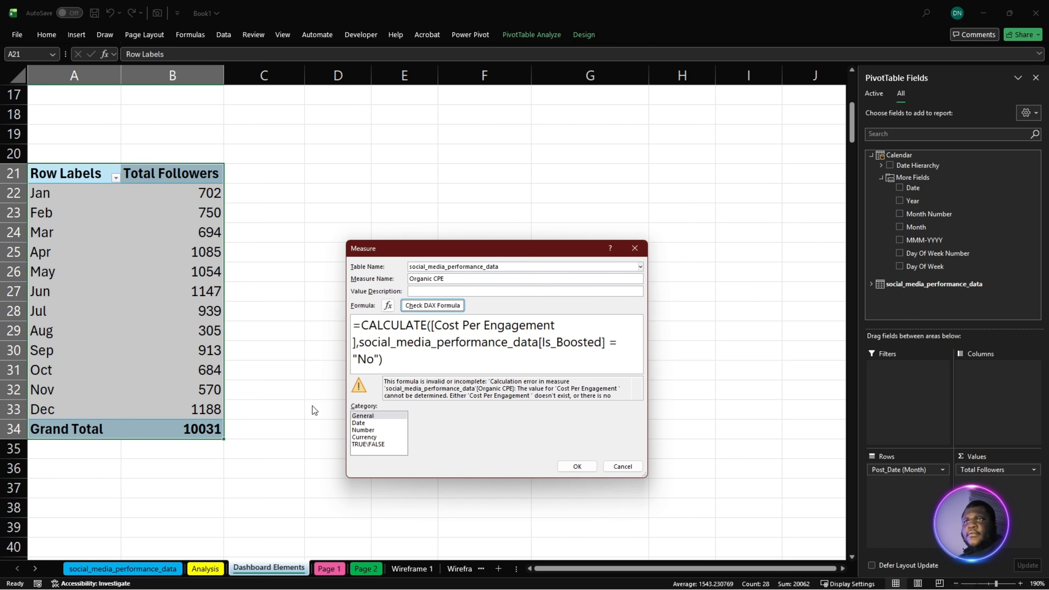
# - Replace the reference in the Organic CPE formula with the suggested [Cost Per Engagement], without the trailing space, recheck it and save the measure
pyautogui.click(573, 326)
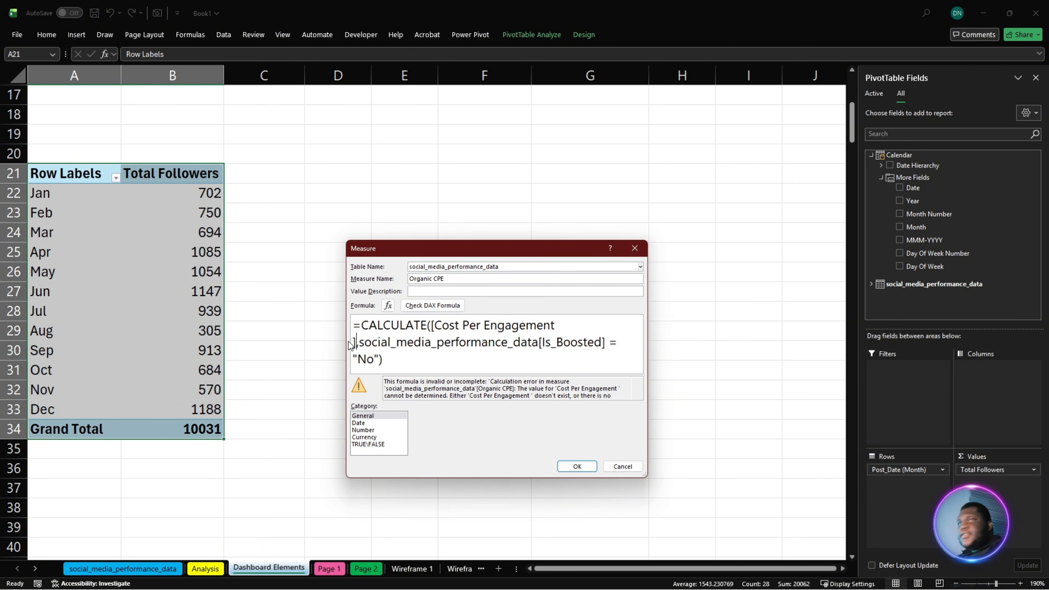
pyautogui.write('\\')
pyautogui.press('BackSpace')
pyautogui.press('BackSpace')
pyautogui.press('BackSpace')
pyautogui.press('BackSpace')
pyautogui.press('BackSpace')
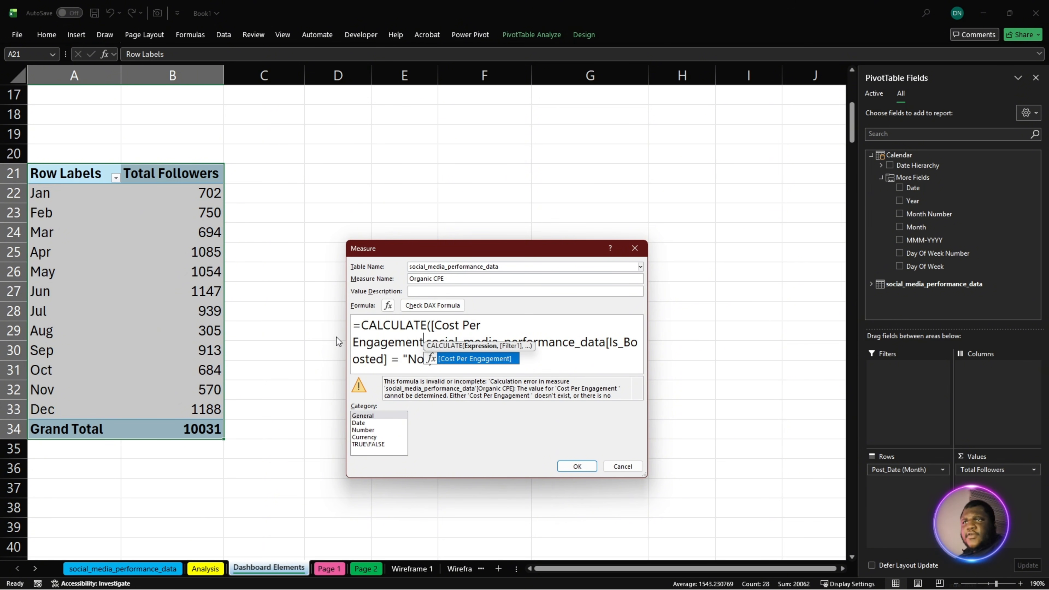
pyautogui.doubleClick(464, 358)
pyautogui.click(433, 305)
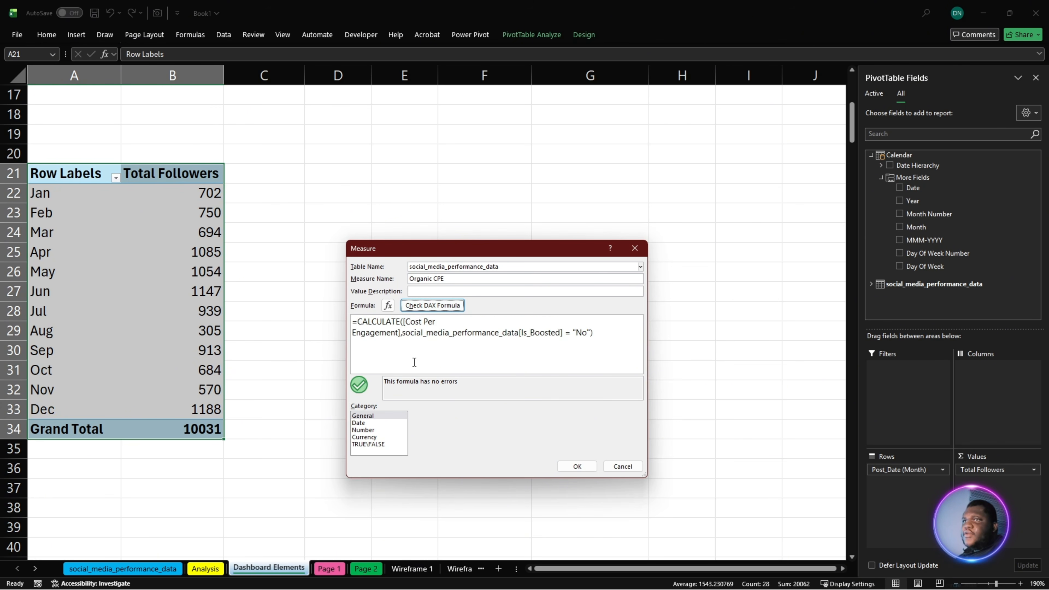
pyautogui.click(577, 466)
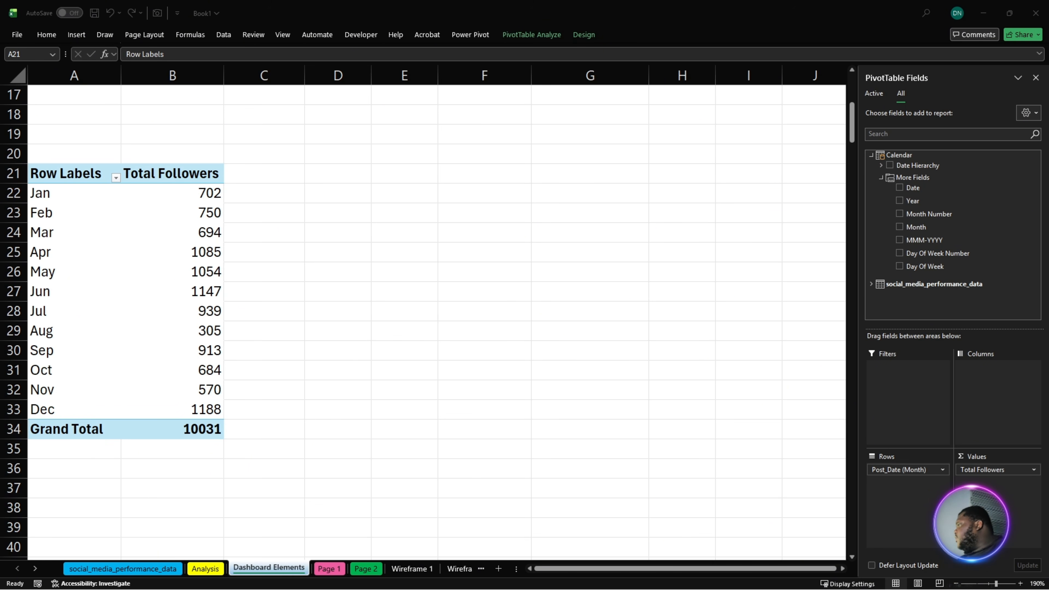
# - Create a Boosted CPE measure with the copied CALCULATE formula filtering social_media_performance_data[Is_Boosted] = "Yes", and check the DAX
pyautogui.rightClick(948, 285)
pyautogui.click(991, 292)
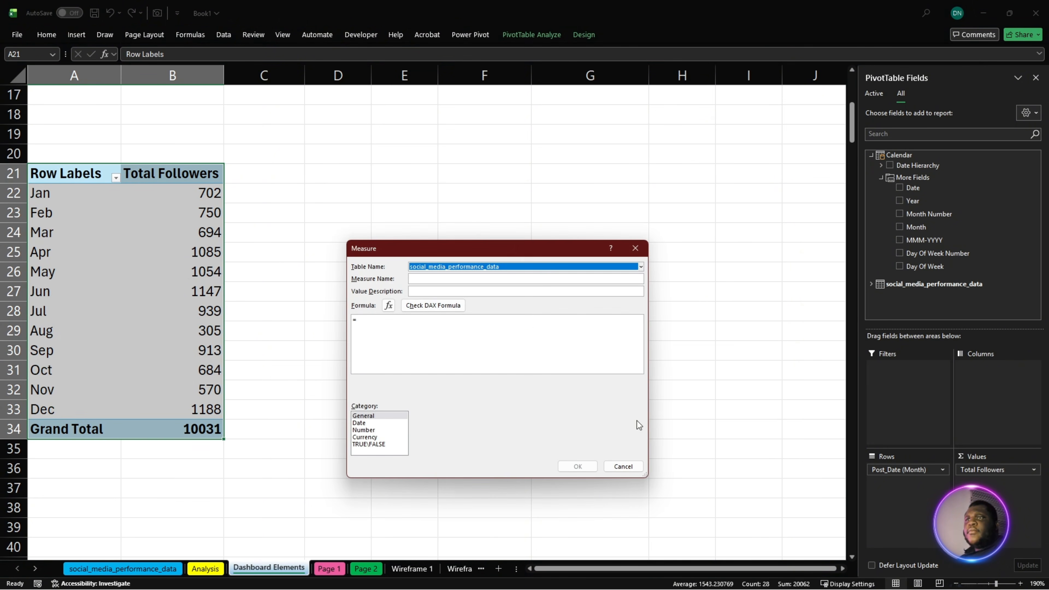
pyautogui.click(447, 279)
pyautogui.write('Boosted CPE')
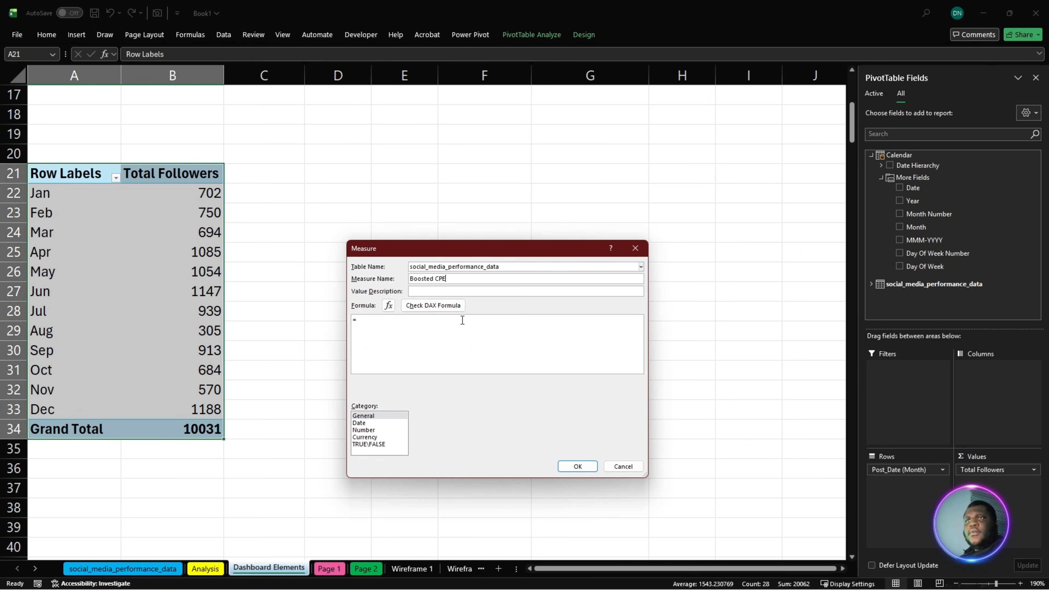
pyautogui.moveTo(463, 320); pyautogui.dragTo(215, 333)
pyautogui.press('super+v')
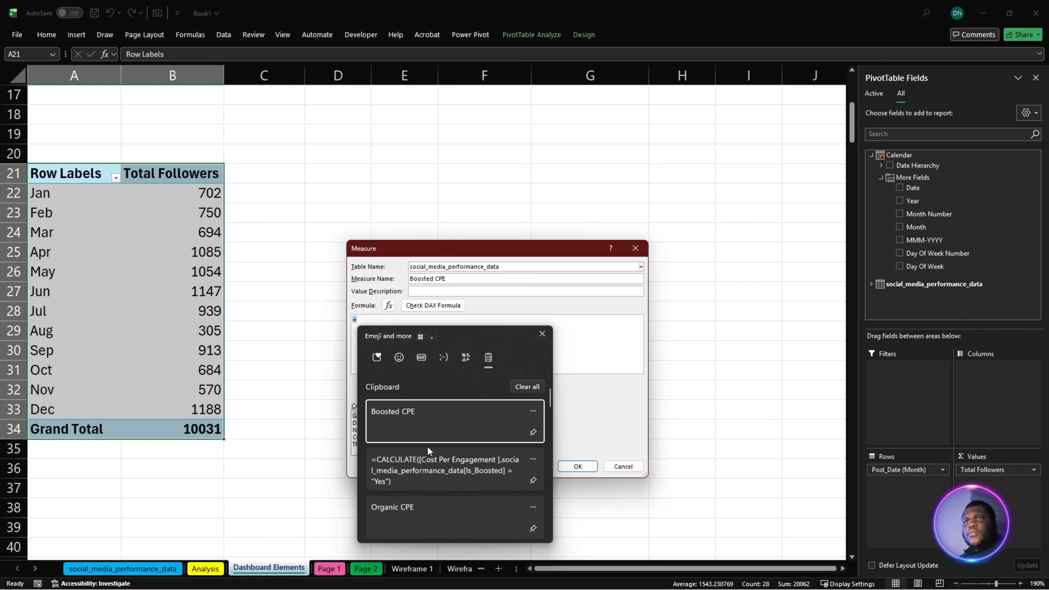
pyautogui.click(433, 470)
pyautogui.click(433, 306)
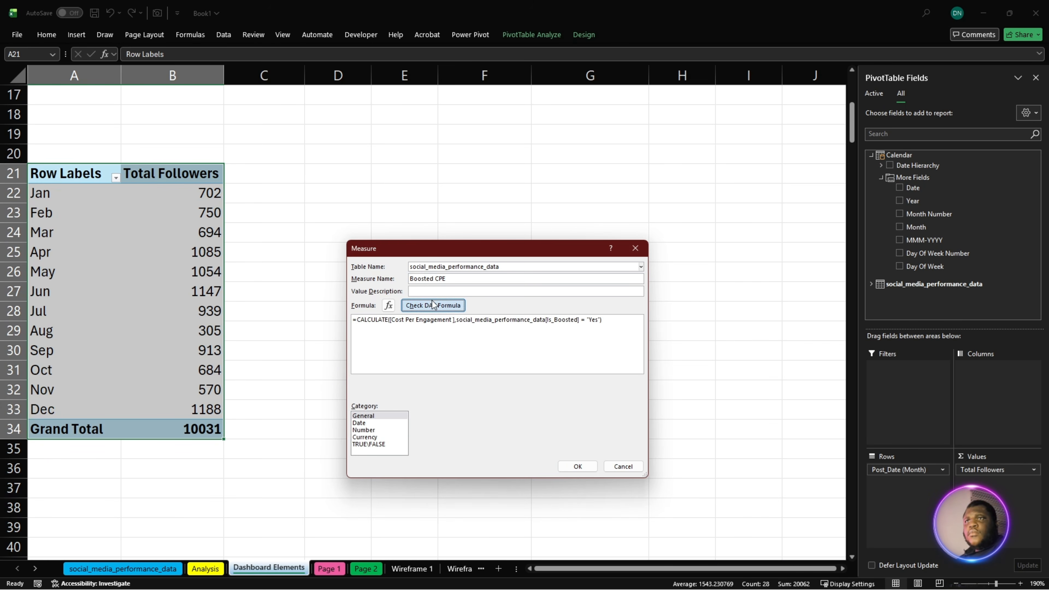
pyautogui.keyDown('ctrl'); pyautogui.scroll(3, 426, 345); pyautogui.keyUp('ctrl')
pyautogui.keyDown('ctrl'); pyautogui.scroll(1, 448, 353); pyautogui.keyUp('ctrl')
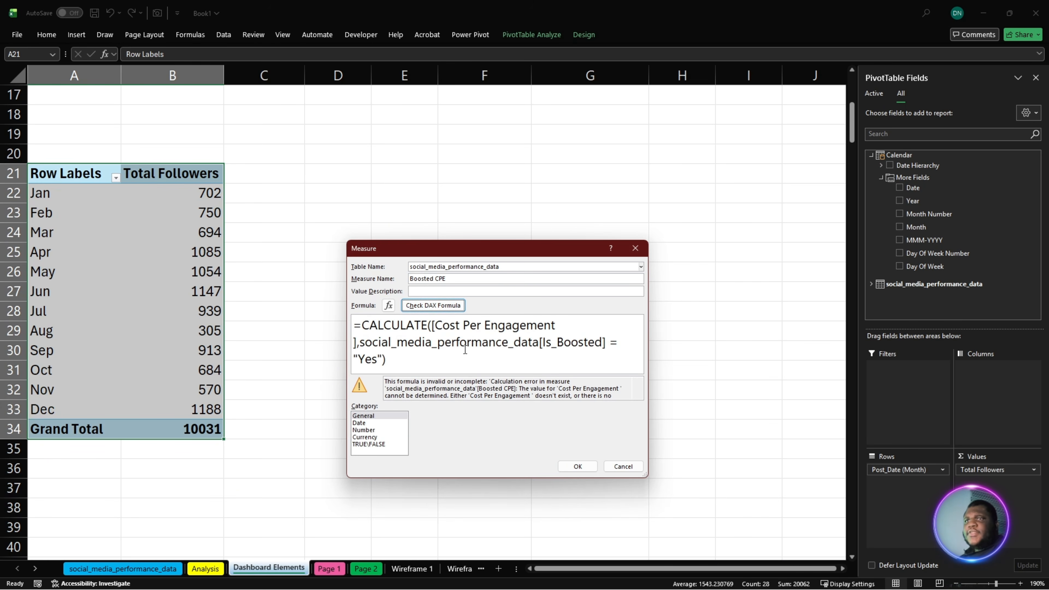
# - Remove the trailing space inside [Cost Per Engagement ] in the Boosted CPE formula, recheck the DAX and save the measure
pyautogui.click(558, 325)
pyautogui.press('BackSpace')
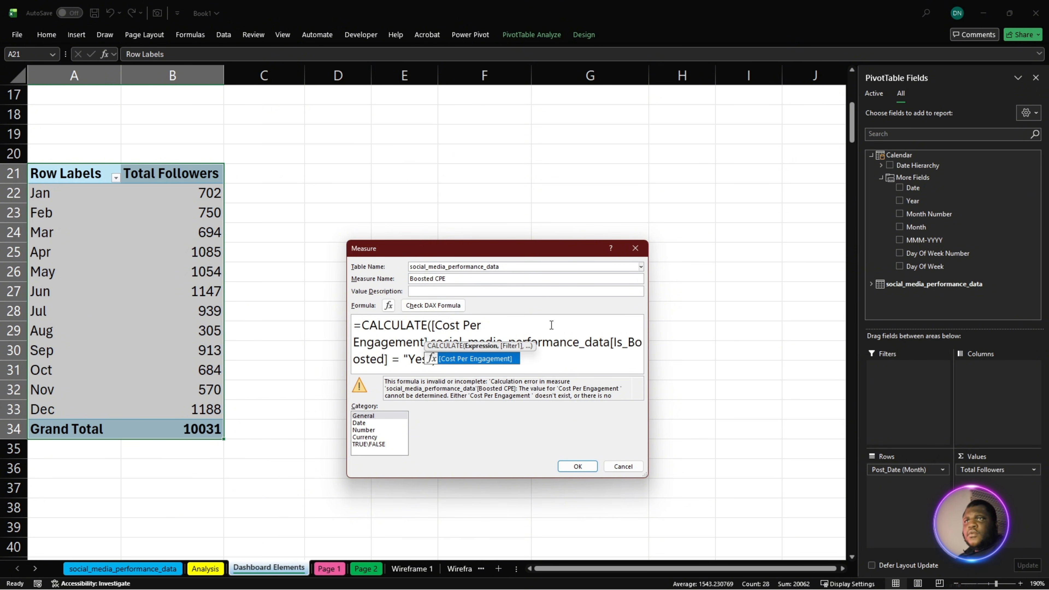
pyautogui.click(433, 305)
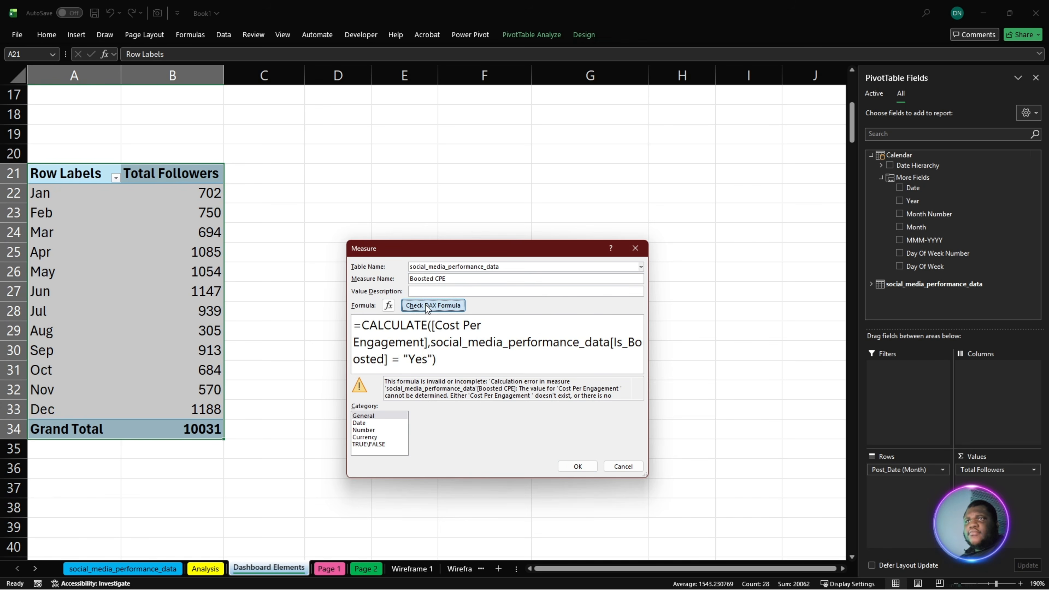
pyautogui.click(578, 466)
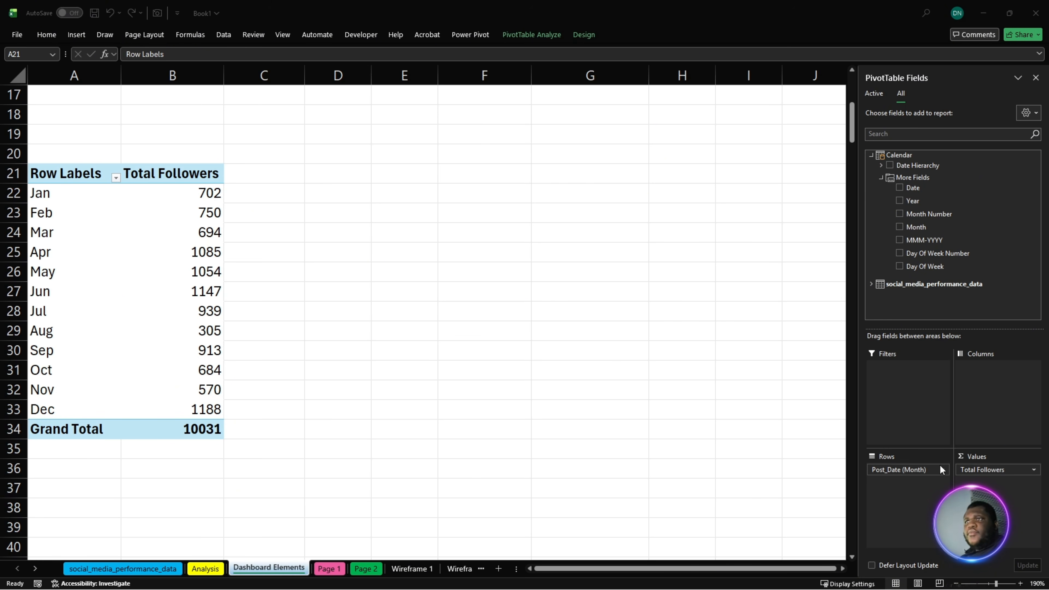
# - Create a measure named Platform Media Insight on social_media_performance_data and fill in the copied top platform and content narrative formula
pyautogui.rightClick(933, 282)
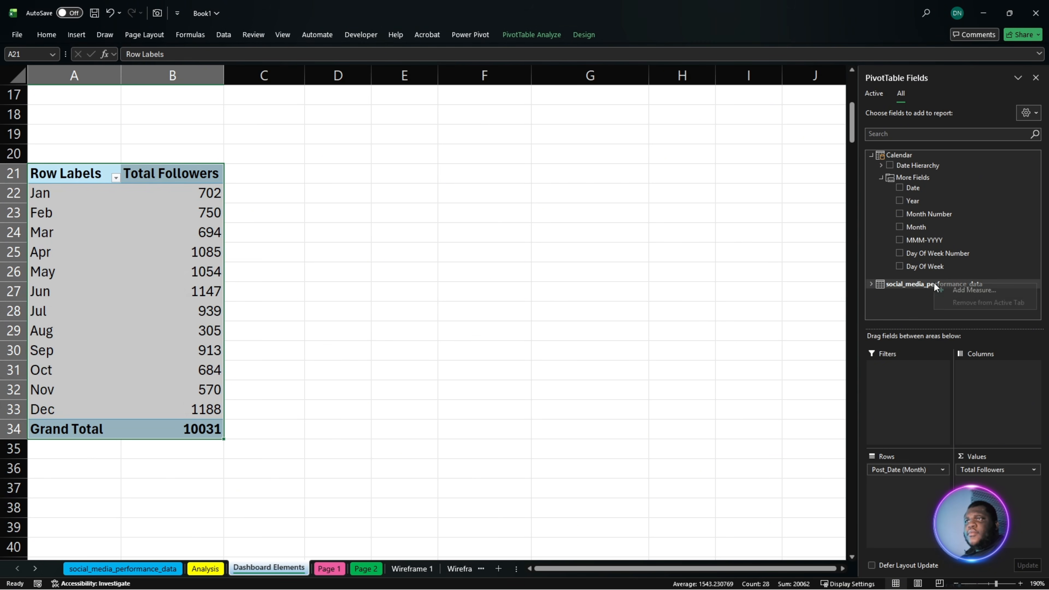
pyautogui.click(989, 291)
pyautogui.click(444, 279)
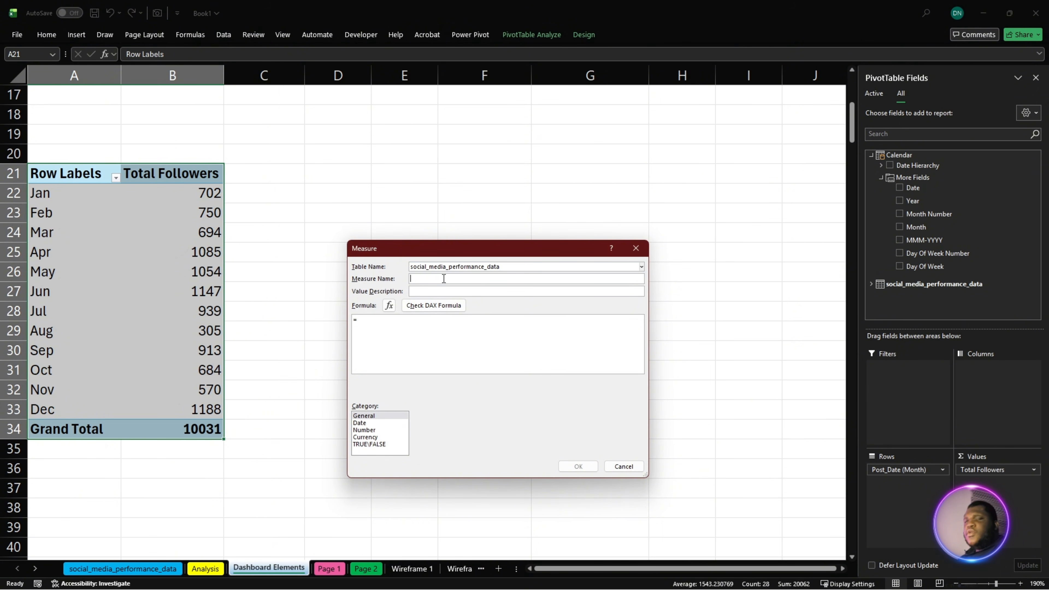
pyautogui.write('Platform Media Insight')
pyautogui.moveTo(455, 330); pyautogui.dragTo(330, 332)
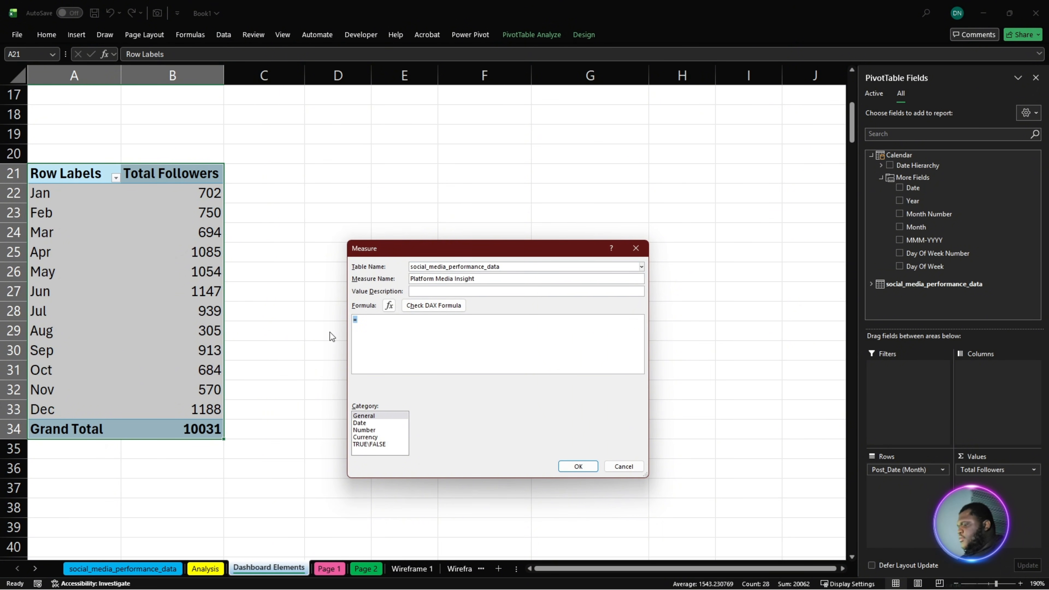
pyautogui.press('super+v')
pyautogui.click(414, 460)
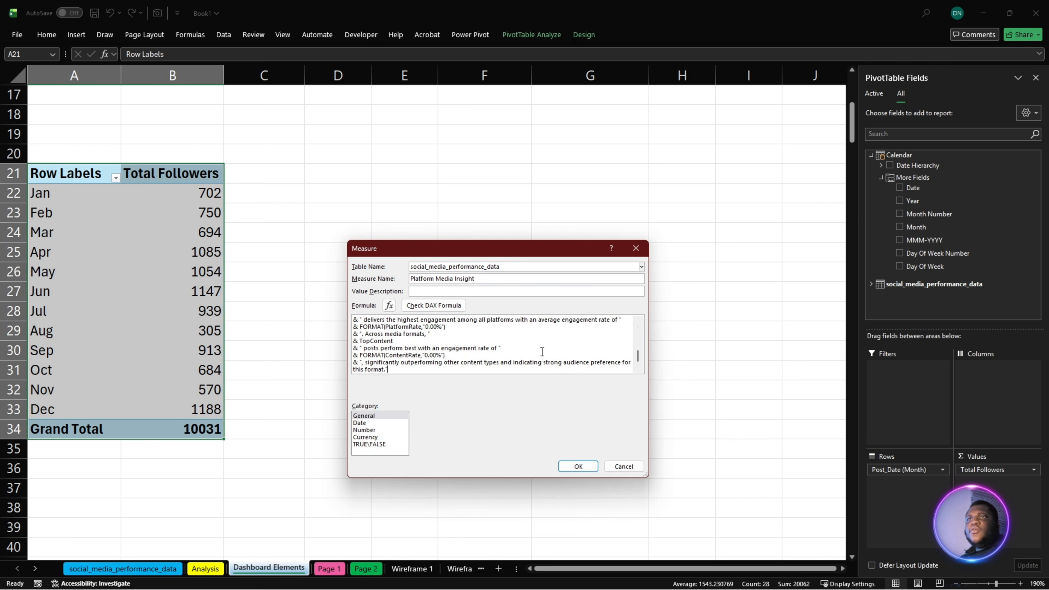
# - Enlarge the Platform Media Insight formula text to review it, check the DAX and save the measure
pyautogui.scroll(5, 558, 341)
pyautogui.scroll(4, 558, 340)
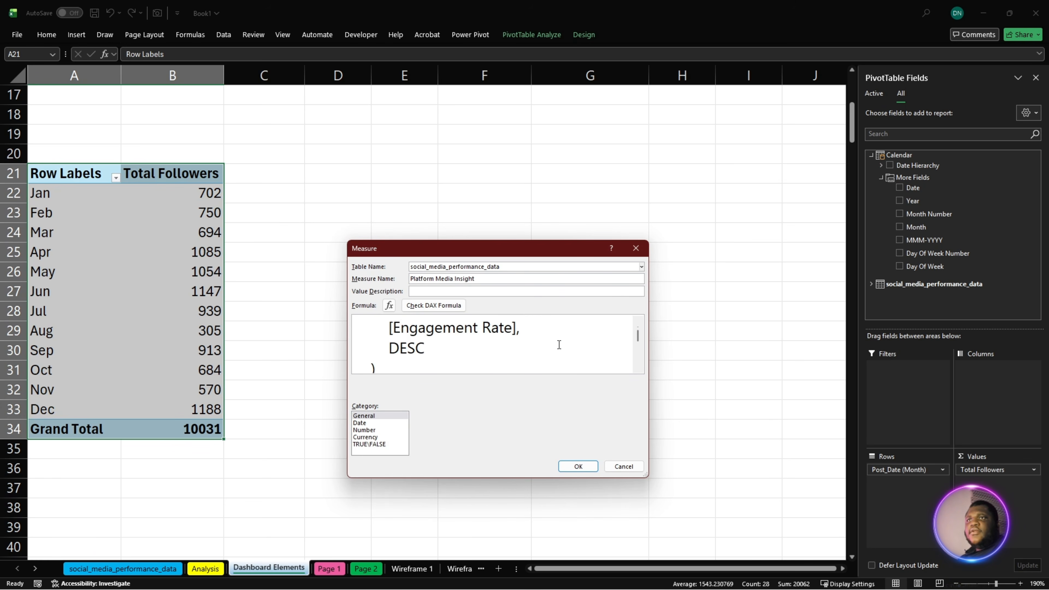
pyautogui.scroll(3, 562, 356)
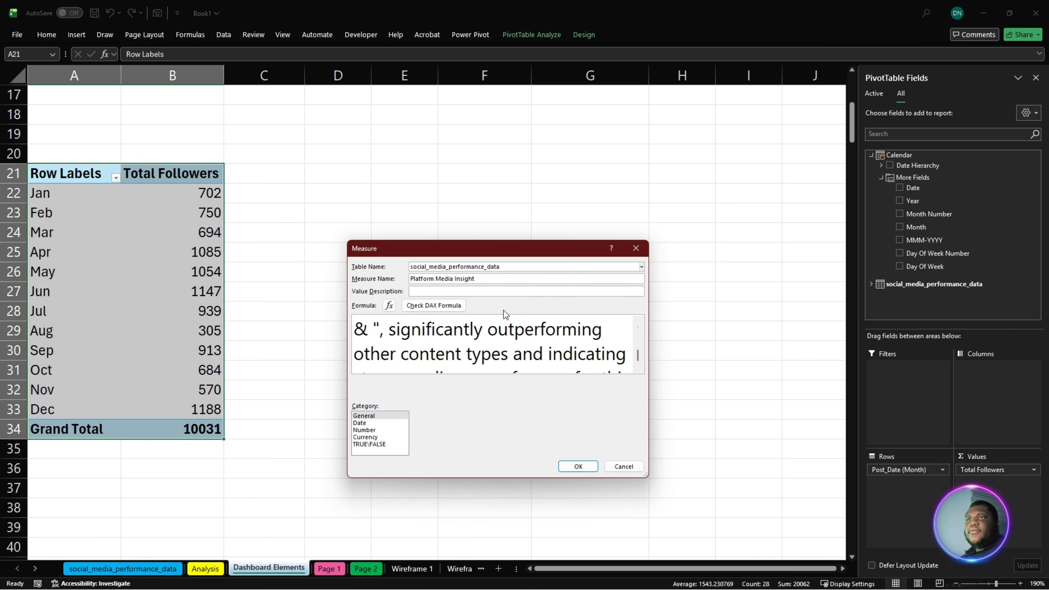
pyautogui.click(413, 306)
pyautogui.click(578, 466)
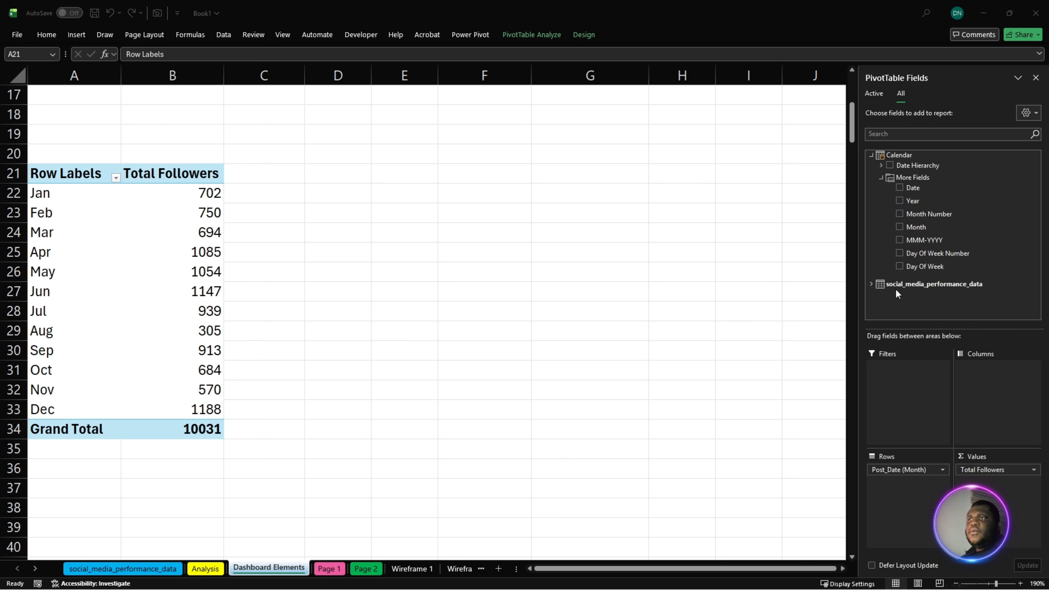
# - Add a Strategic Summary measure to social_media_performance_data using the copied top content, campaign and best posting time formula, check the DAX and save it
pyautogui.hotkey('ctrl', 'a')
pyautogui.rightClick(904, 284)
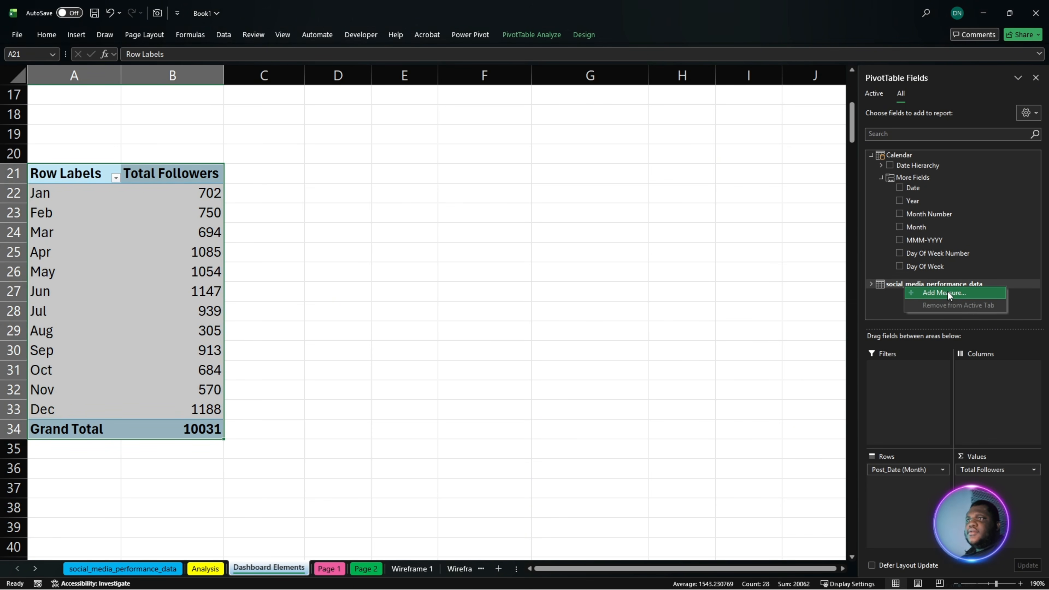
pyautogui.click(948, 293)
pyautogui.click(441, 281)
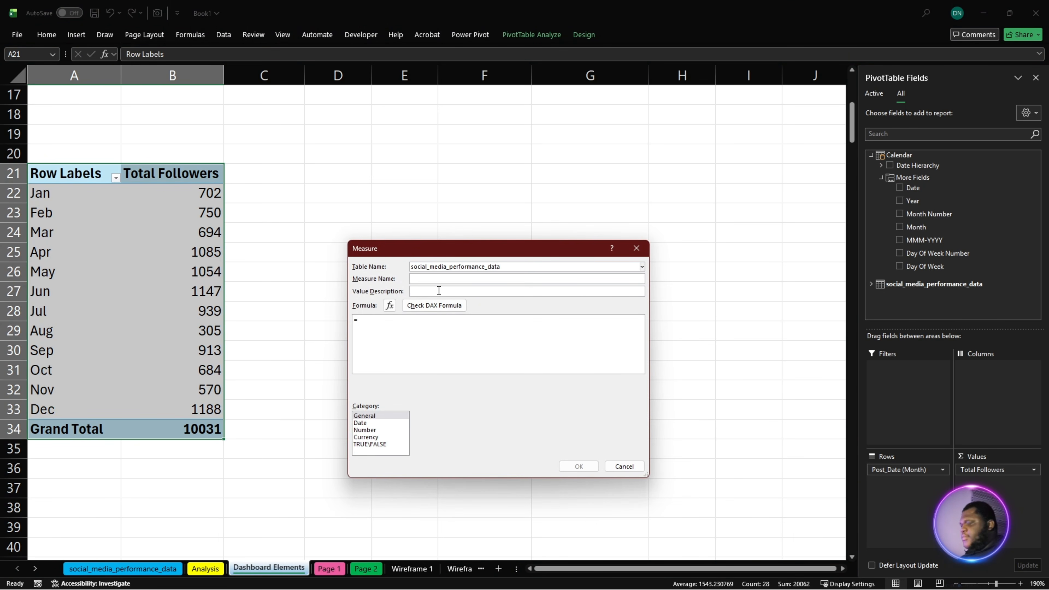
pyautogui.hotkey('ctrl', 'v')
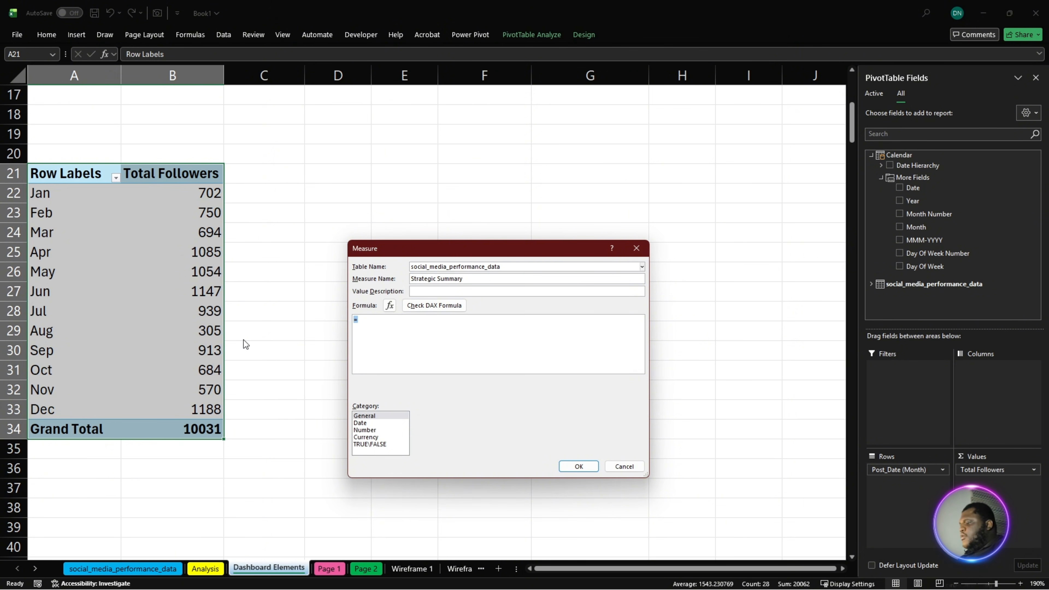
pyautogui.press('super+v')
pyautogui.click(438, 476)
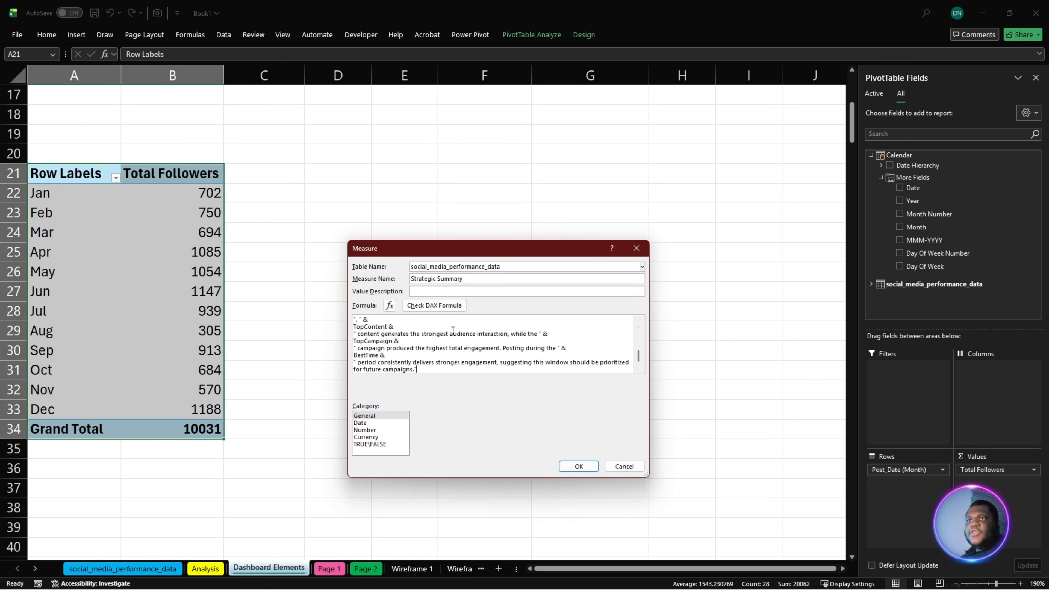
pyautogui.click(434, 305)
pyautogui.click(578, 466)
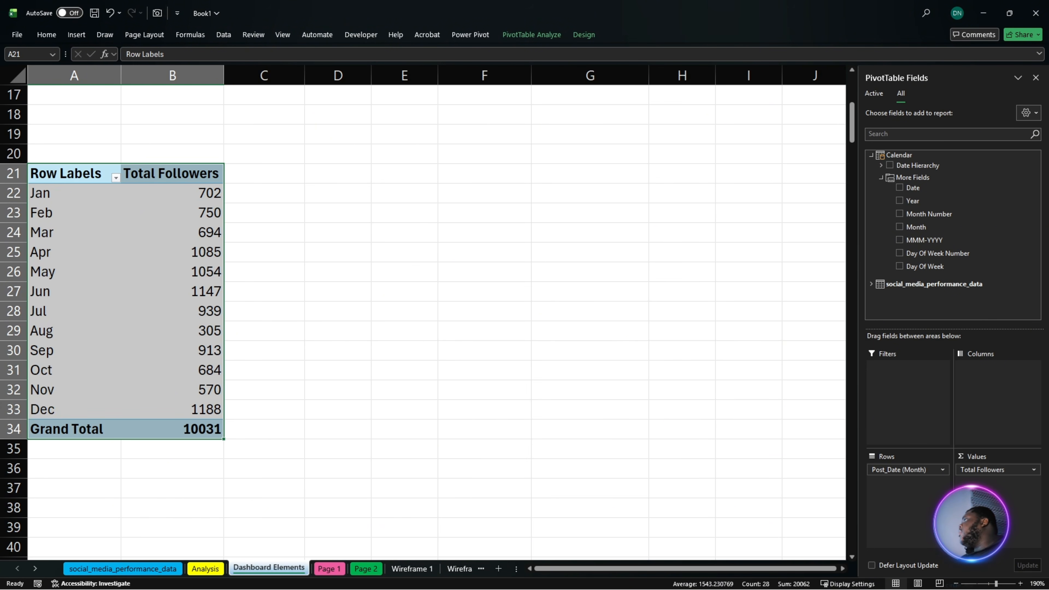
# - Duplicate the monthly Total Followers PivotTable on the Dashboard Elements sheet, placing the copy at G20
pyautogui.click(172, 277)
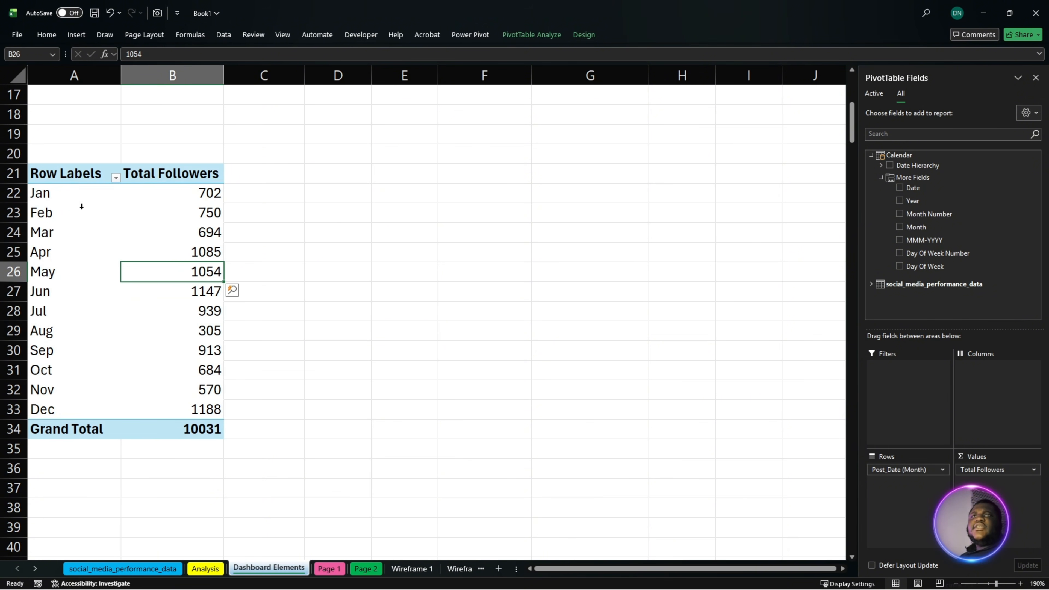
pyautogui.moveTo(65, 183); pyautogui.dragTo(166, 421)
pyautogui.hotkey('ctrl', 'c')
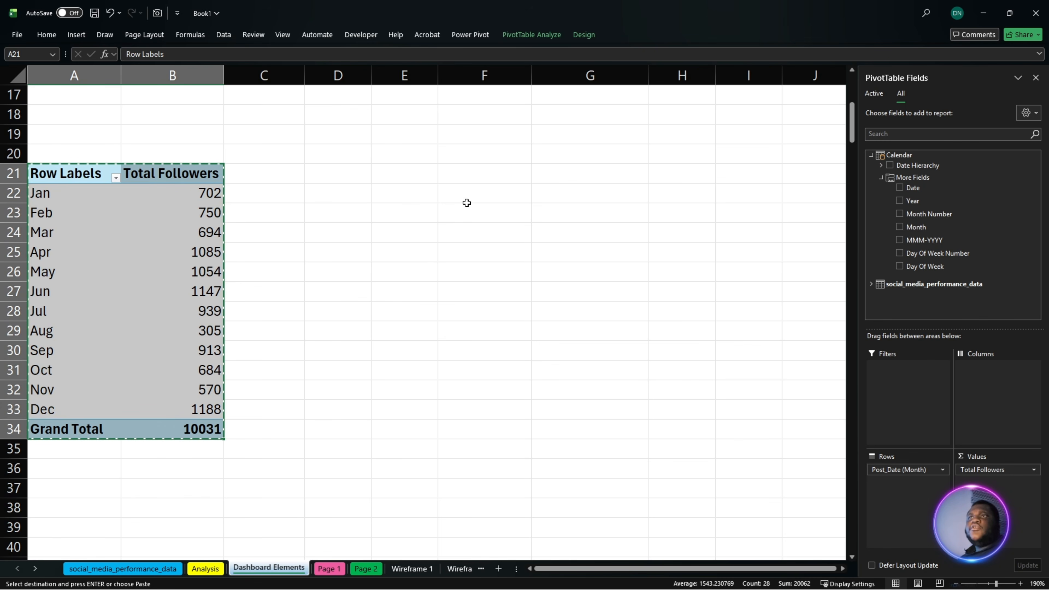
pyautogui.click(589, 160)
pyautogui.hotkey('ctrl', 'v')
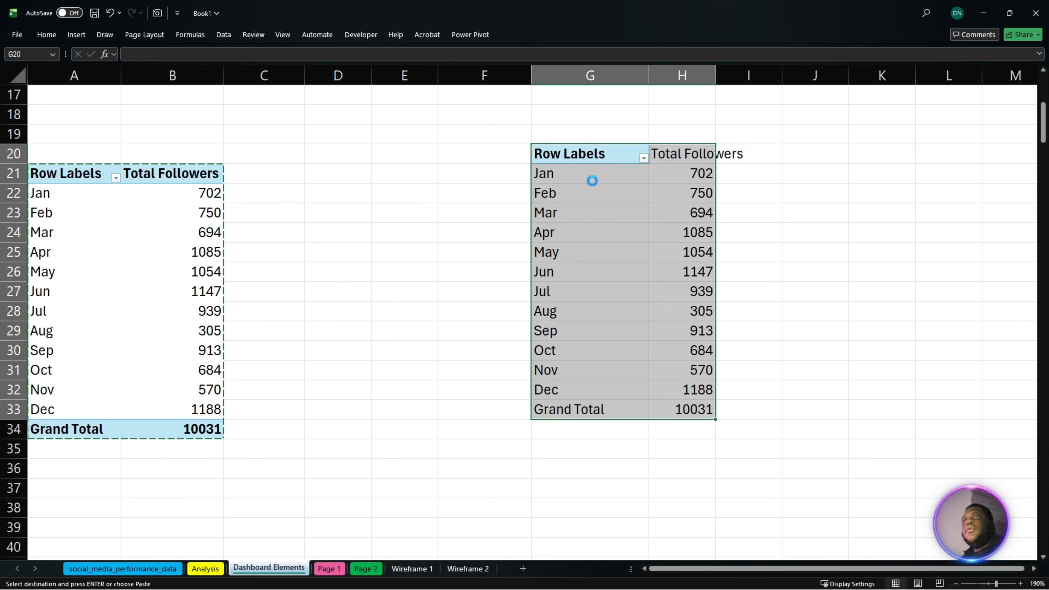
# - Remove the Post_Date (Month) row field and the Total Followers value from the PivotTable copy at G20
pyautogui.moveTo(909, 472); pyautogui.dragTo(740, 472)
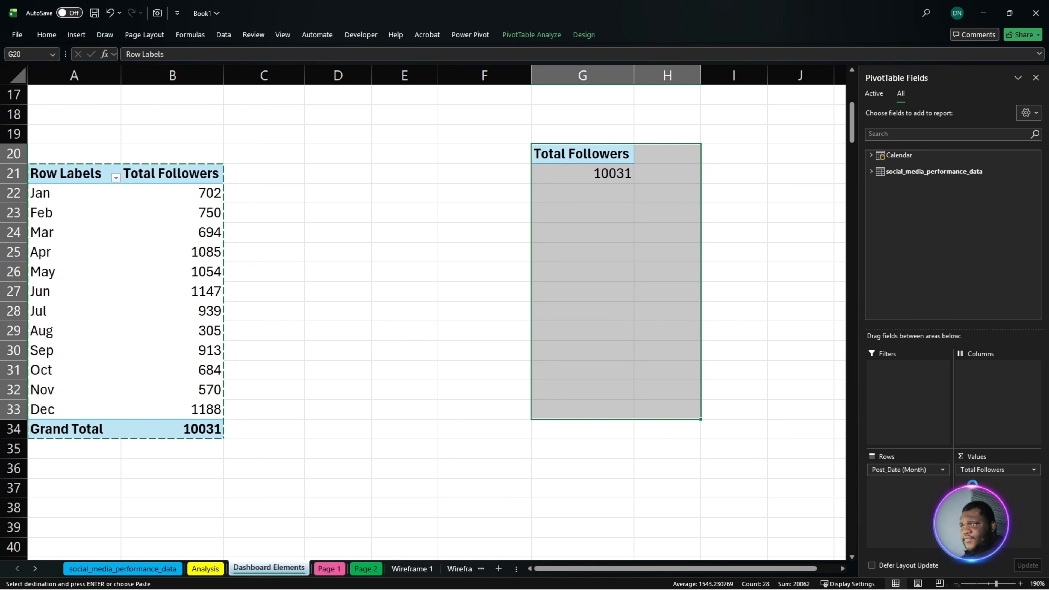
pyautogui.moveTo(984, 474); pyautogui.dragTo(554, 479)
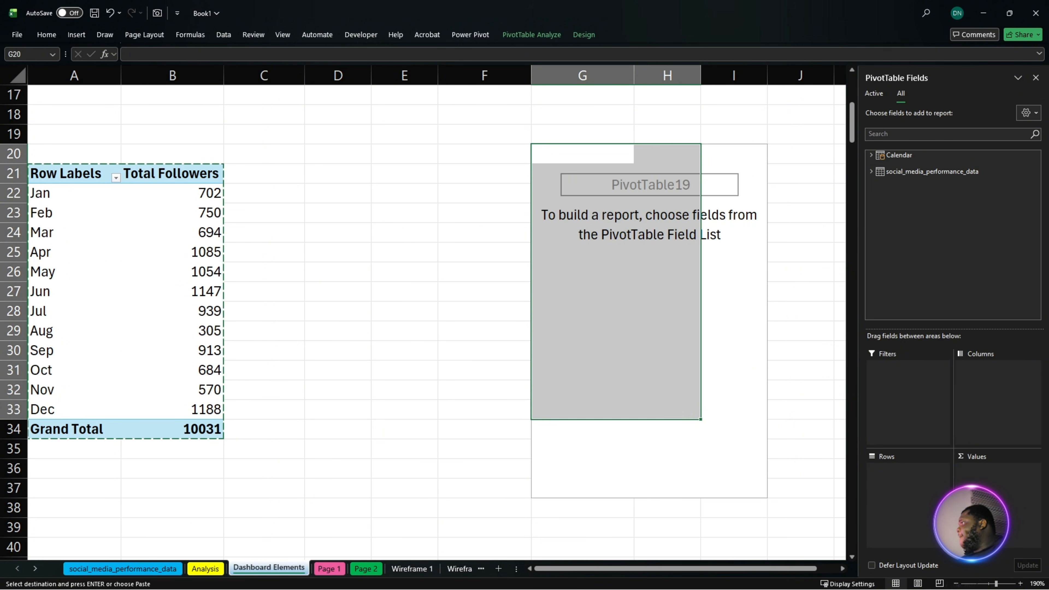
pyautogui.hotkey('ctrl', 'z')
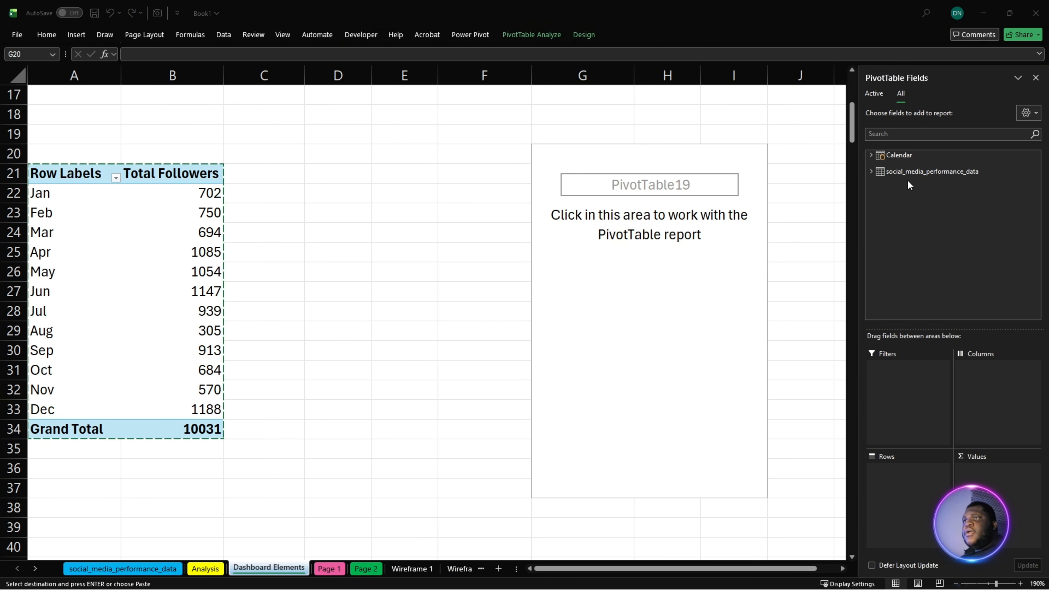
# - Add the Monthly Engagement Summary, Platform Media Insight and Strategic Summary measures as values of the PivotTable at G20
pyautogui.click(872, 171)
pyautogui.scroll(-5, 966, 281)
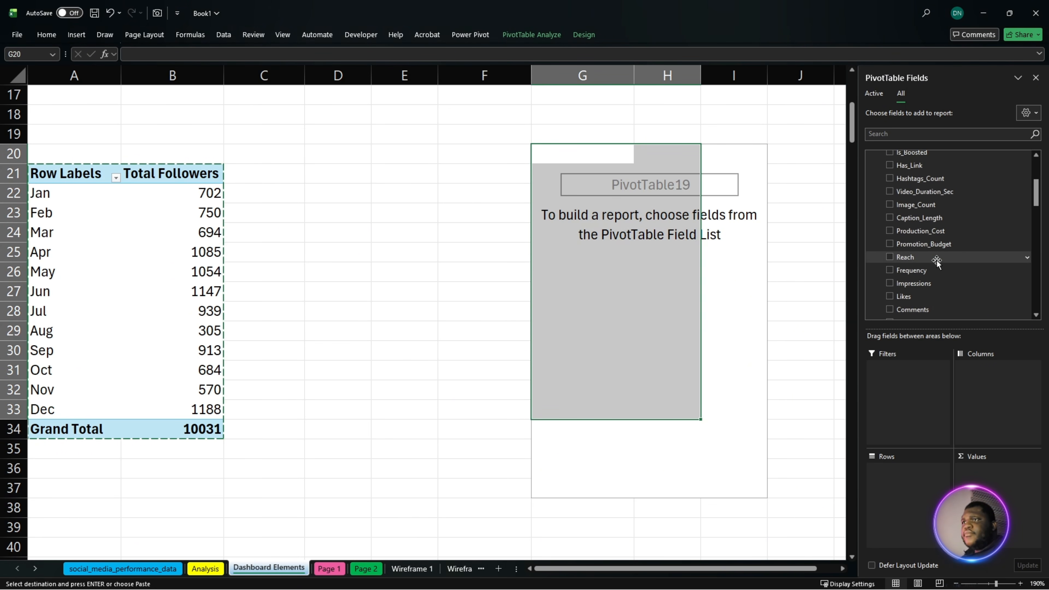
pyautogui.scroll(-10, 966, 279)
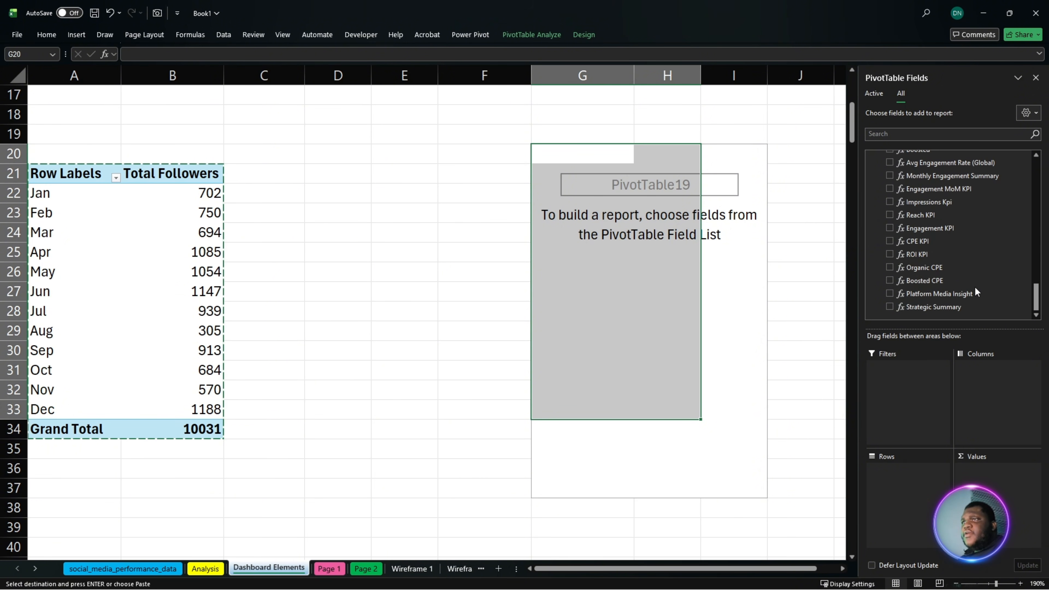
pyautogui.moveTo(935, 177); pyautogui.dragTo(998, 492)
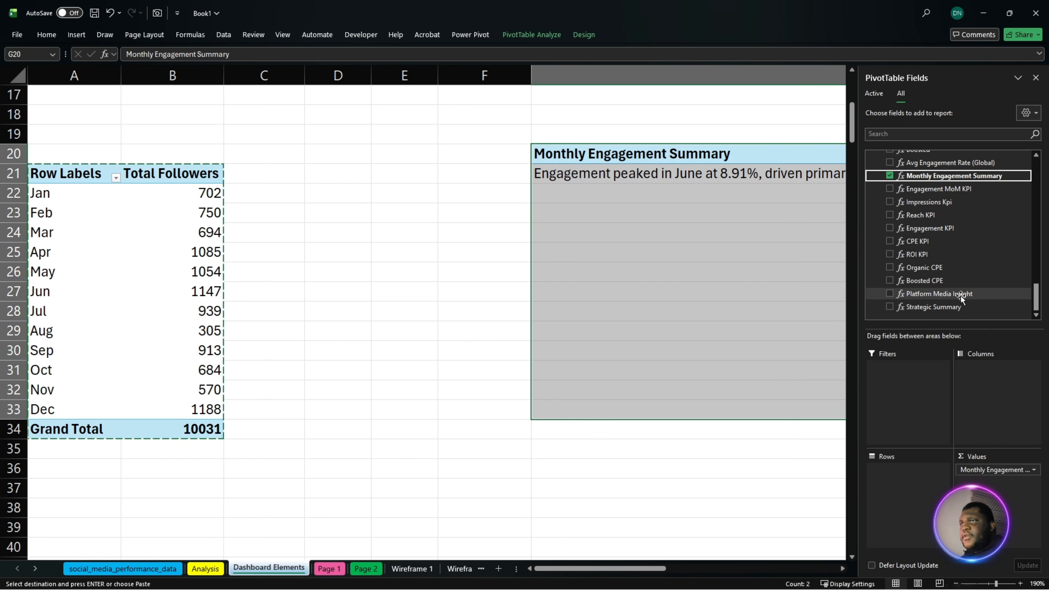
pyautogui.moveTo(961, 295); pyautogui.dragTo(991, 488)
pyautogui.moveTo(934, 306); pyautogui.dragTo(951, 328)
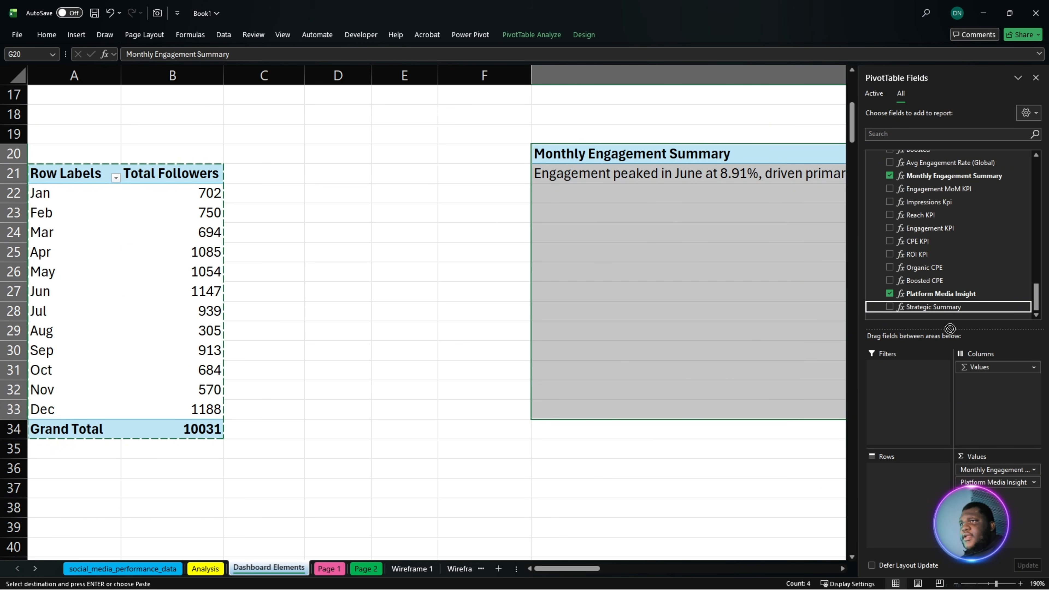
pyautogui.moveTo(992, 493); pyautogui.dragTo(992, 495)
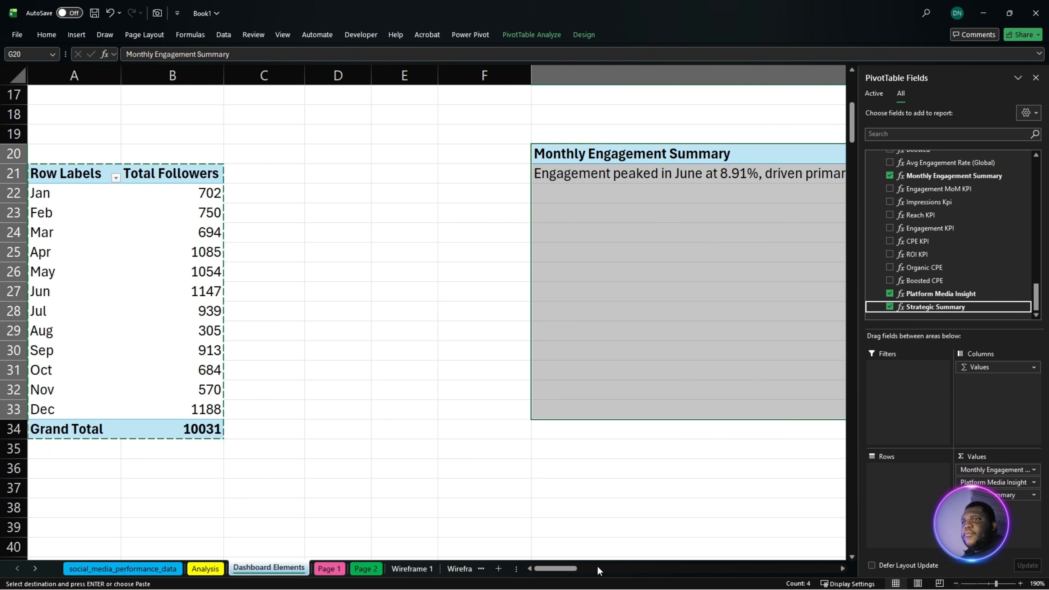
# - Shrink column I, which holds the Strategic Summary, in stages to about the width of a normal column
pyautogui.moveTo(569, 572); pyautogui.dragTo(845, 578)
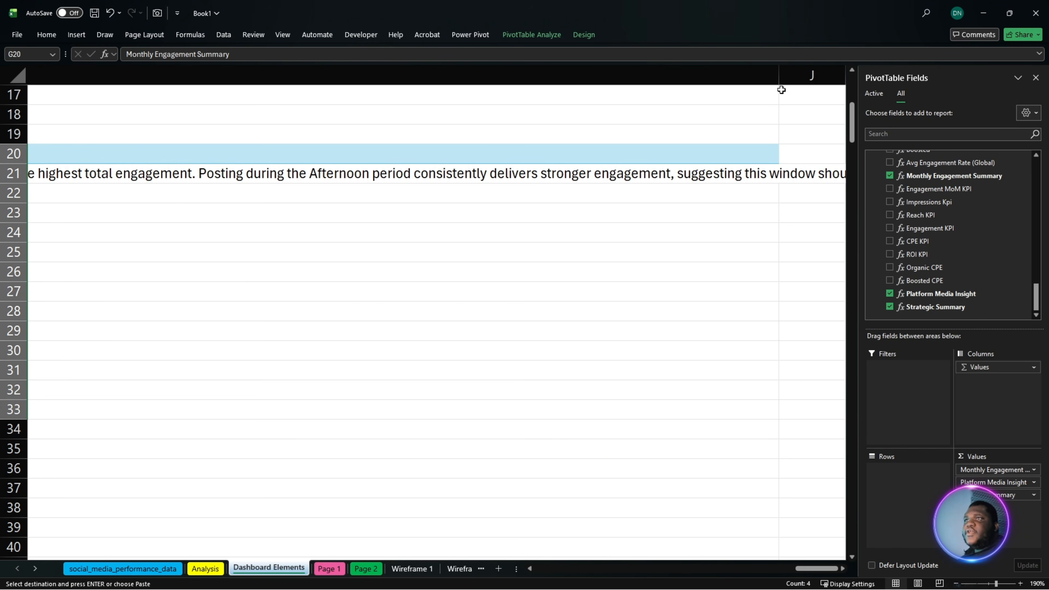
pyautogui.moveTo(780, 77); pyautogui.dragTo(263, 117)
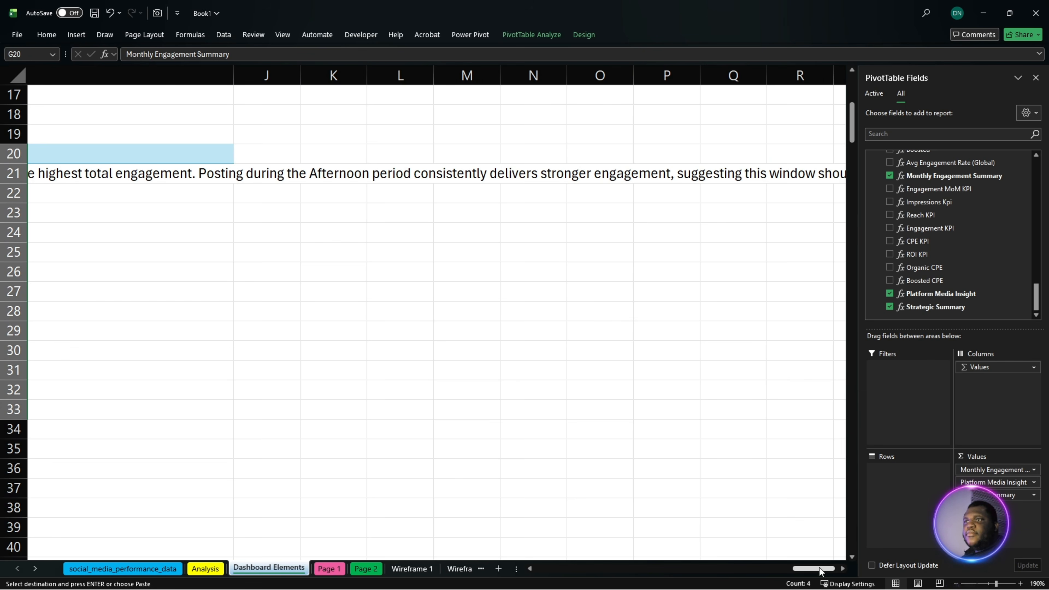
pyautogui.moveTo(820, 570)
pyautogui.mouseDown()
pyautogui.moveTo(784, 577)
pyautogui.moveTo(802, 574)
pyautogui.mouseUp()
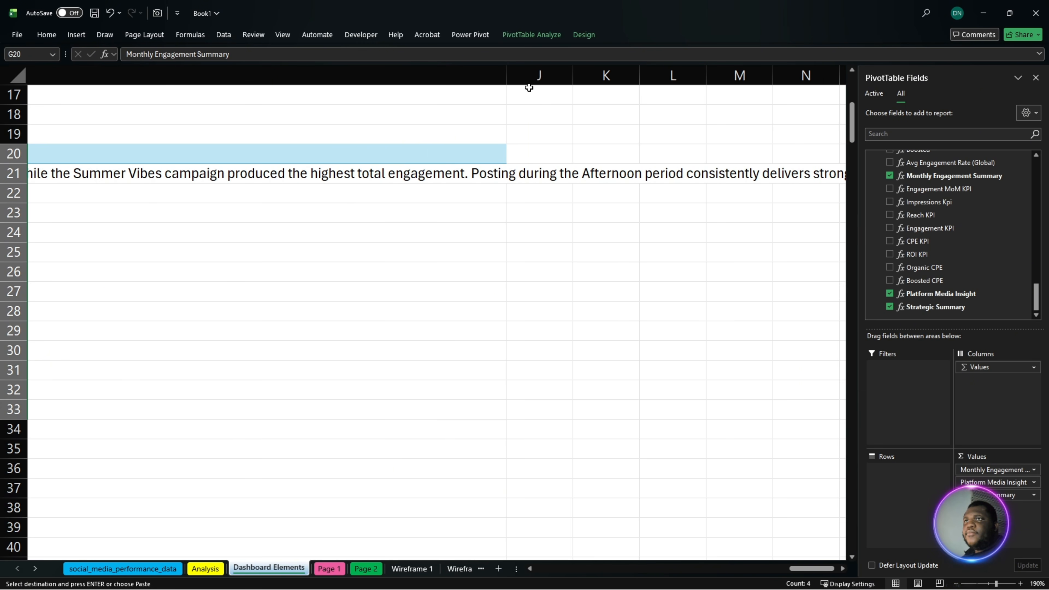
pyautogui.moveTo(510, 76); pyautogui.dragTo(171, 77)
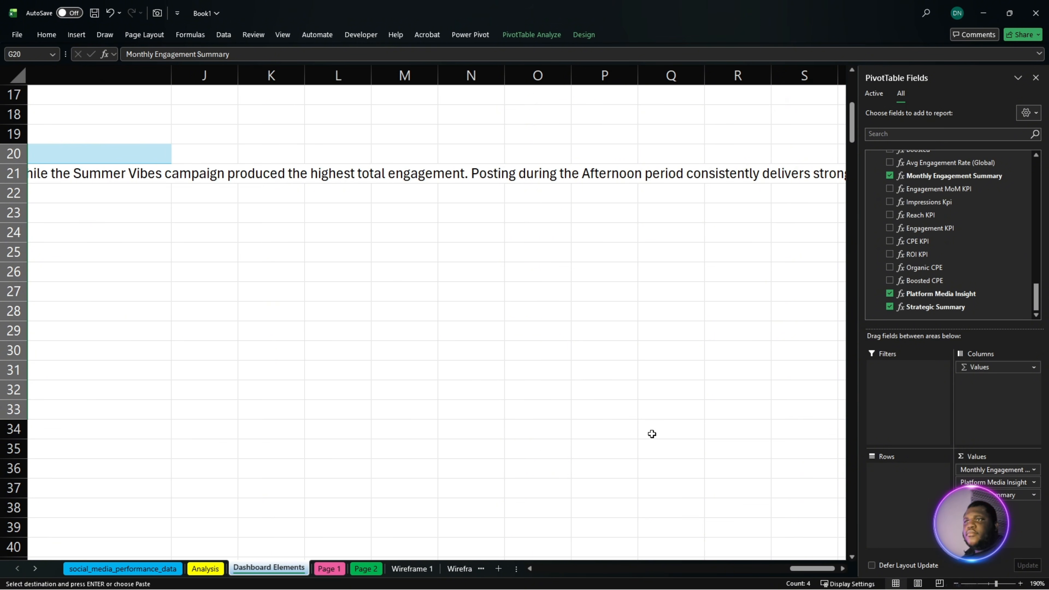
pyautogui.moveTo(817, 571); pyautogui.dragTo(786, 576)
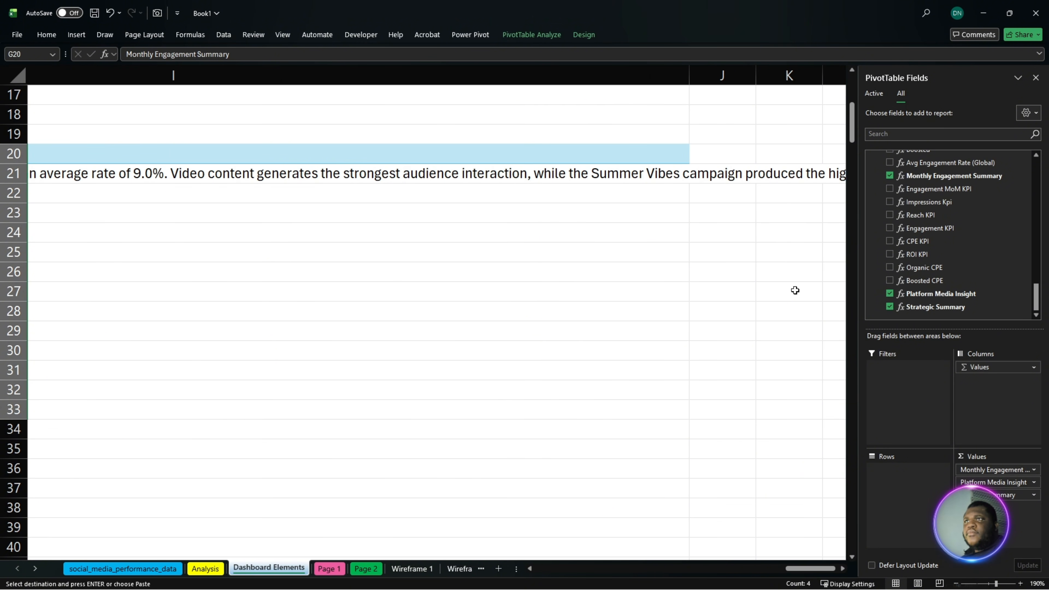
pyautogui.moveTo(693, 75); pyautogui.dragTo(113, 75)
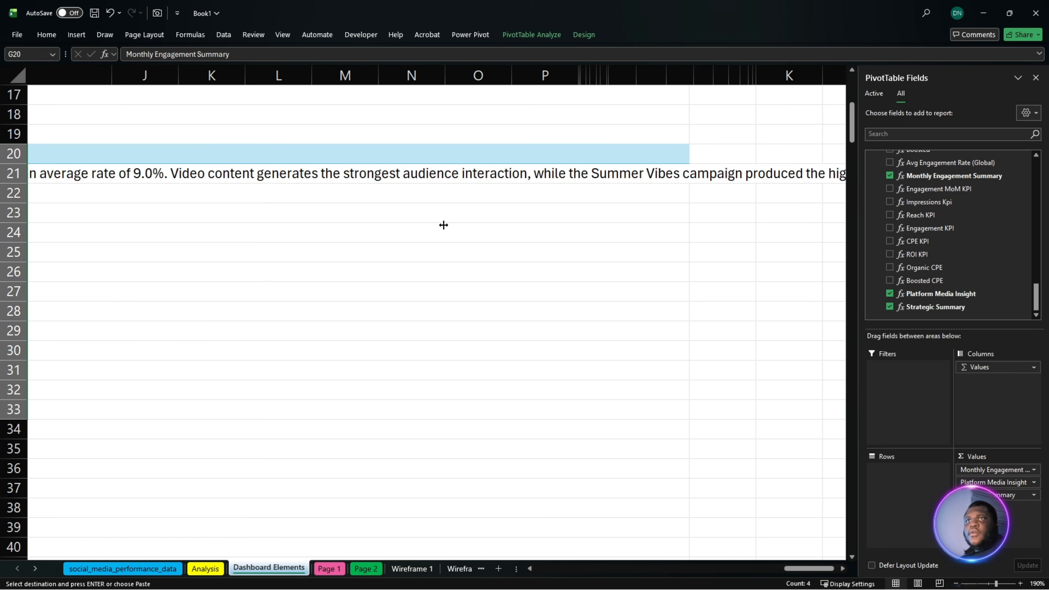
pyautogui.moveTo(804, 570)
pyautogui.mouseDown()
pyautogui.moveTo(746, 572)
pyautogui.moveTo(794, 568)
pyautogui.mouseUp()
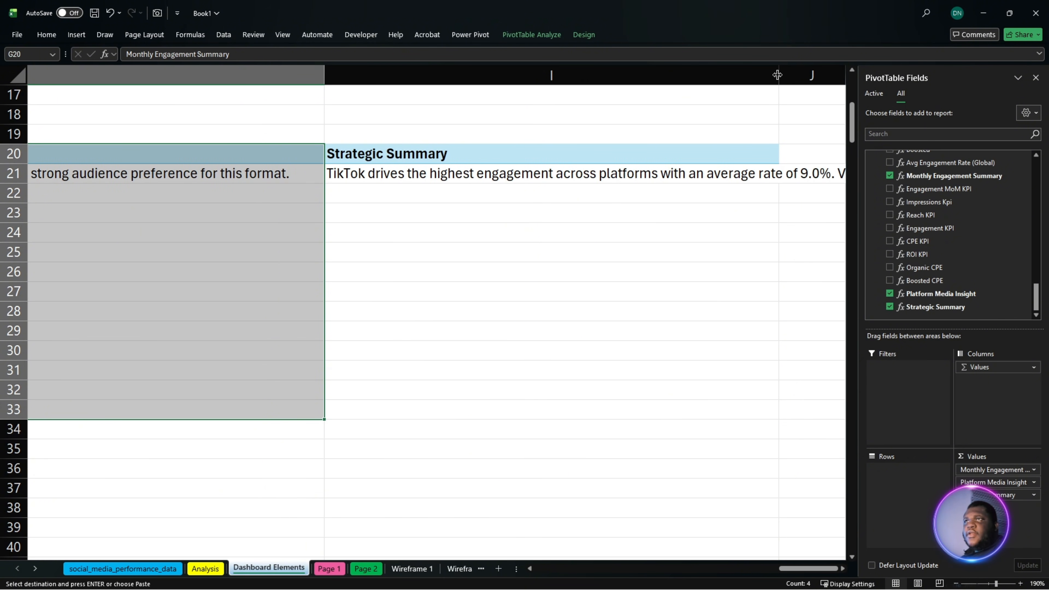
pyautogui.moveTo(778, 75); pyautogui.dragTo(415, 84)
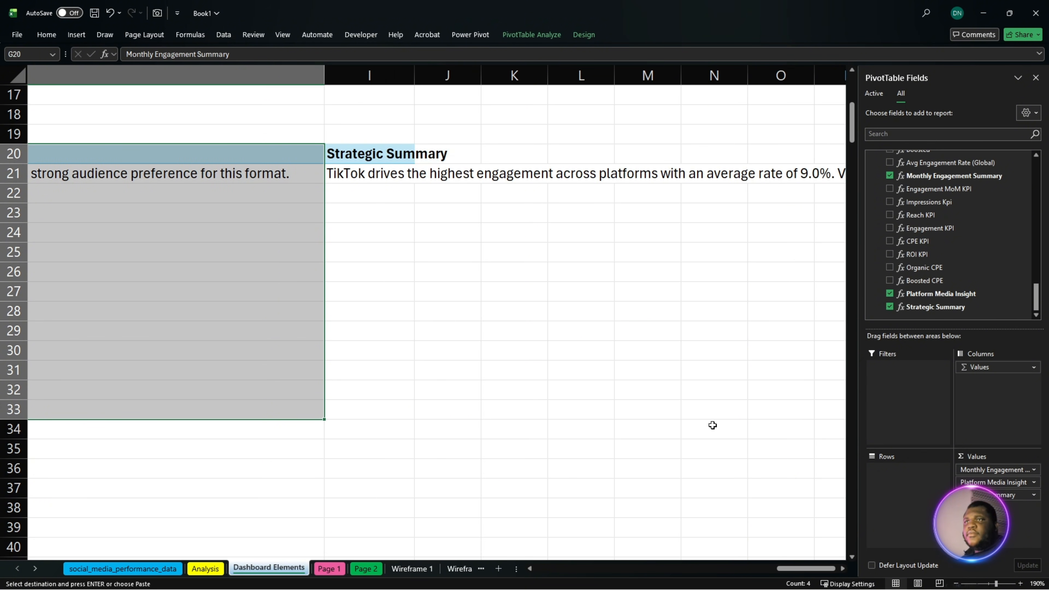
# - Narrow column H with the Platform Media Insight to a few characters and reduce column I to a similar width
pyautogui.moveTo(808, 569); pyautogui.dragTo(789, 555)
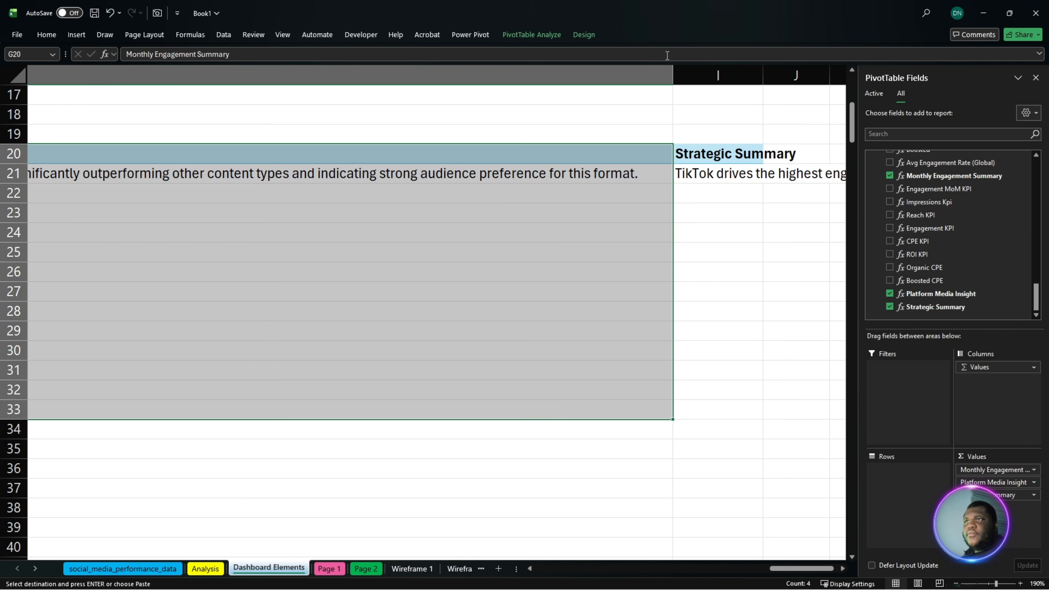
pyautogui.hscroll(2, 598, 394)
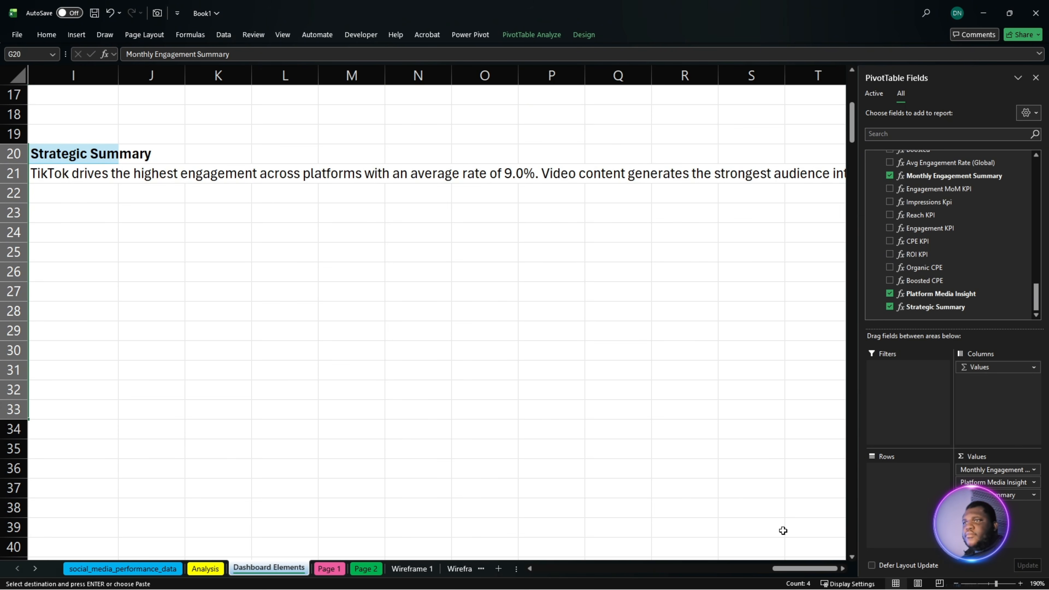
pyautogui.moveTo(800, 572); pyautogui.dragTo(733, 573)
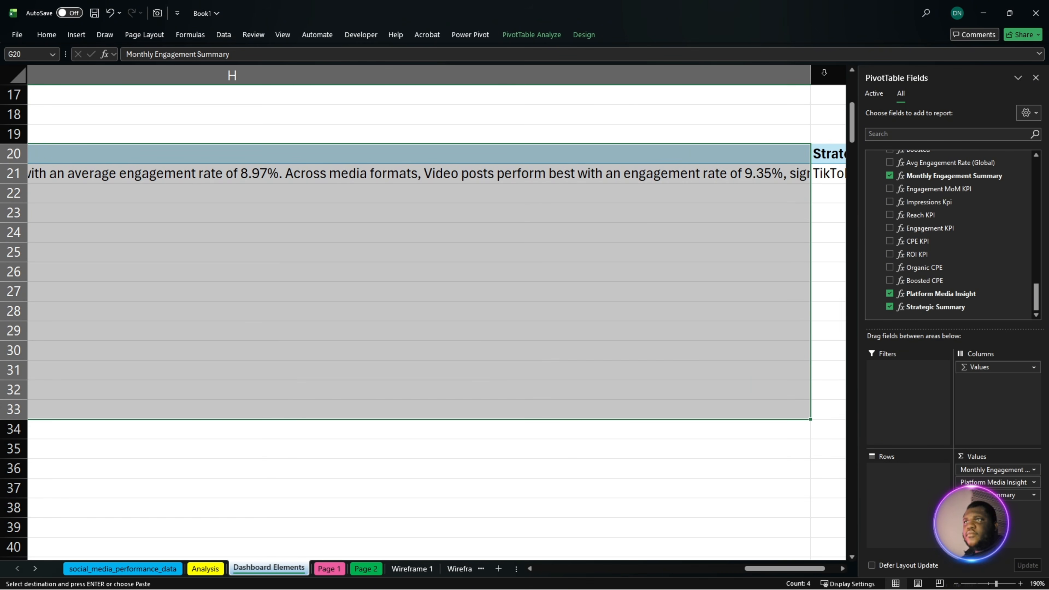
pyautogui.moveTo(810, 73); pyautogui.dragTo(67, 74)
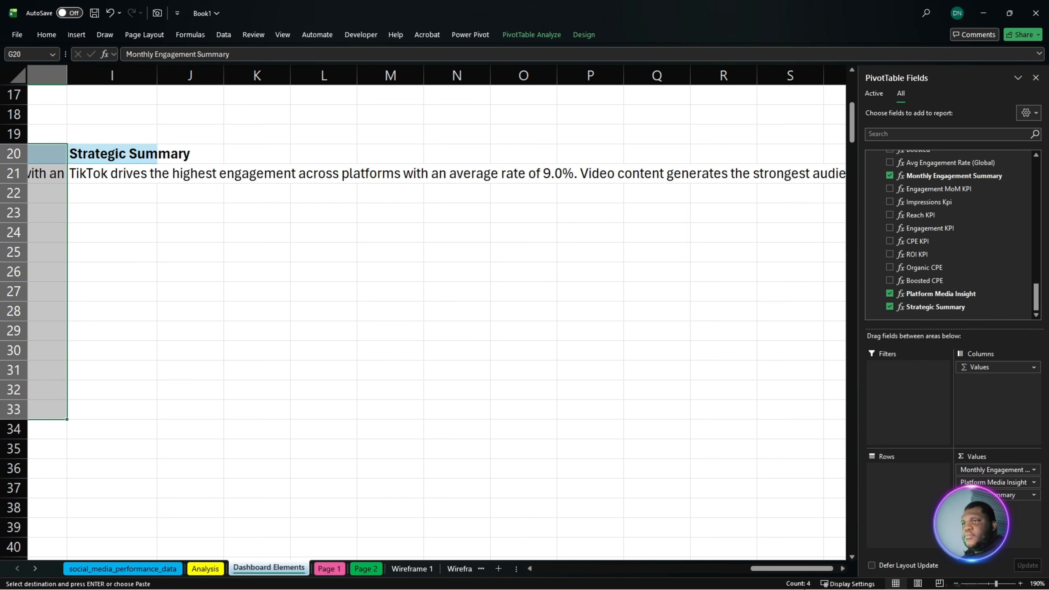
pyautogui.hotkey('ctrl', 'z')
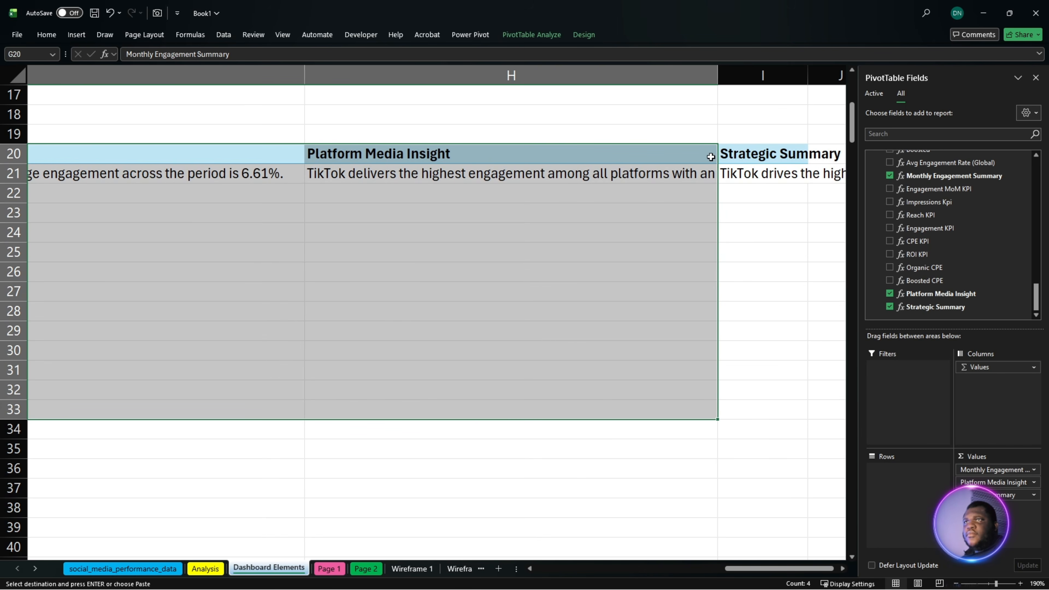
pyautogui.moveTo(714, 77); pyautogui.dragTo(352, 121)
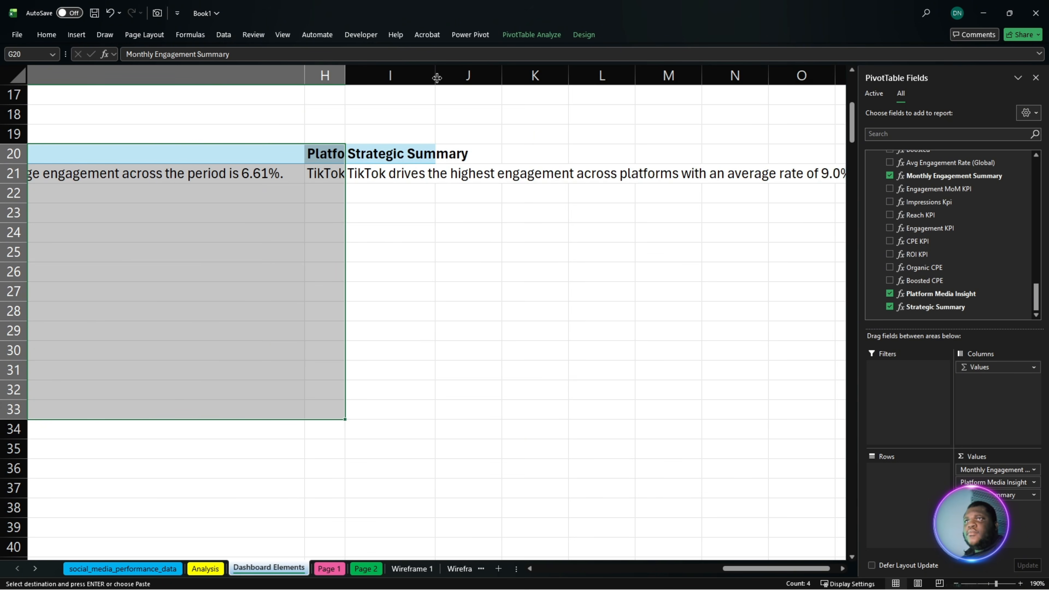
pyautogui.moveTo(437, 77); pyautogui.dragTo(383, 89)
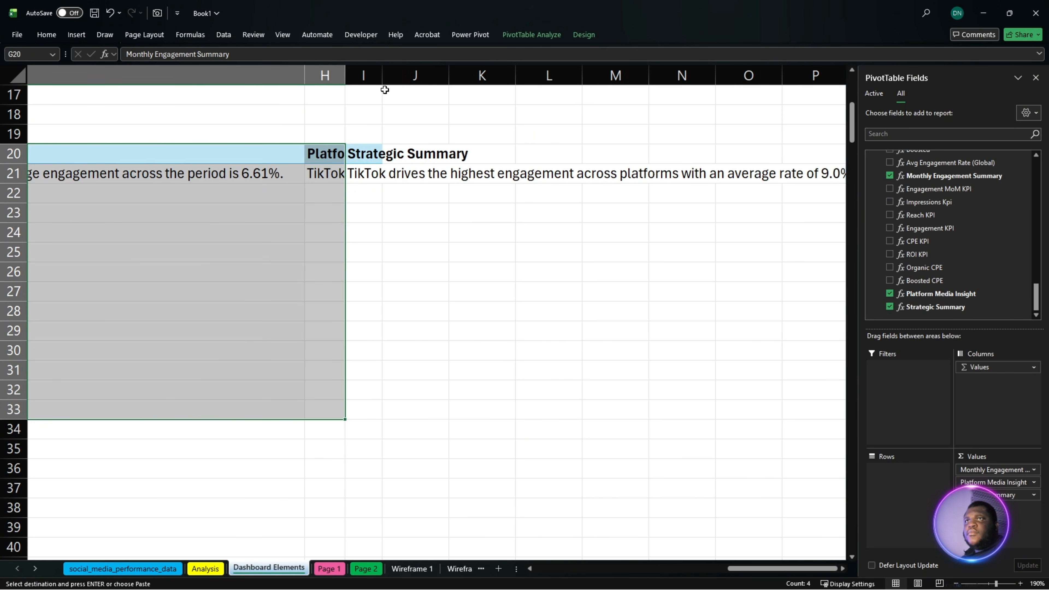
# - Narrow column G with the Monthly Engagement Summary until only the first few characters of its text fit
pyautogui.moveTo(304, 74); pyautogui.dragTo(644, 83)
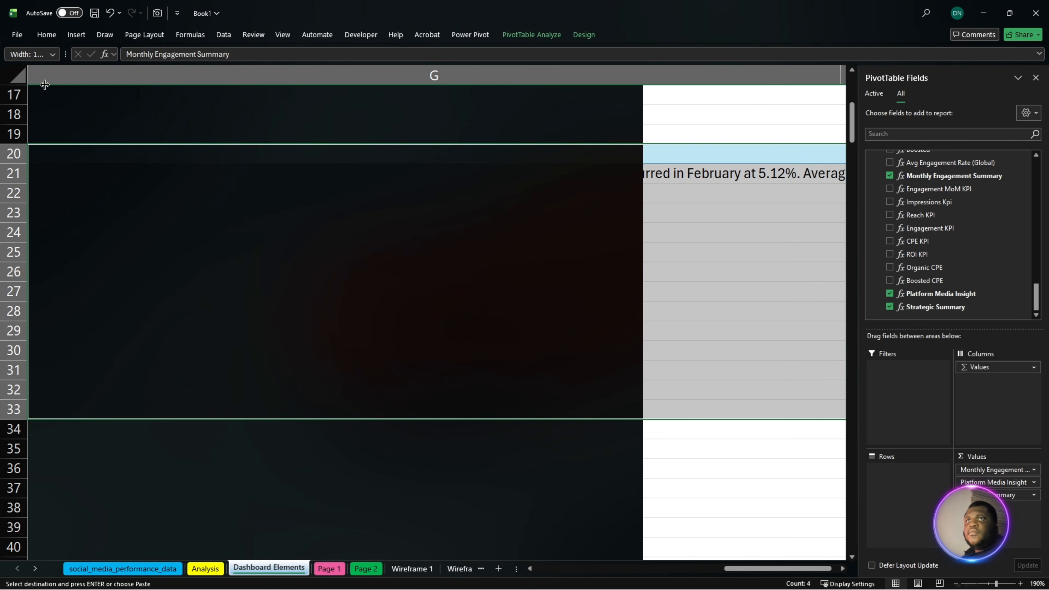
pyautogui.moveTo(754, 563); pyautogui.dragTo(706, 573)
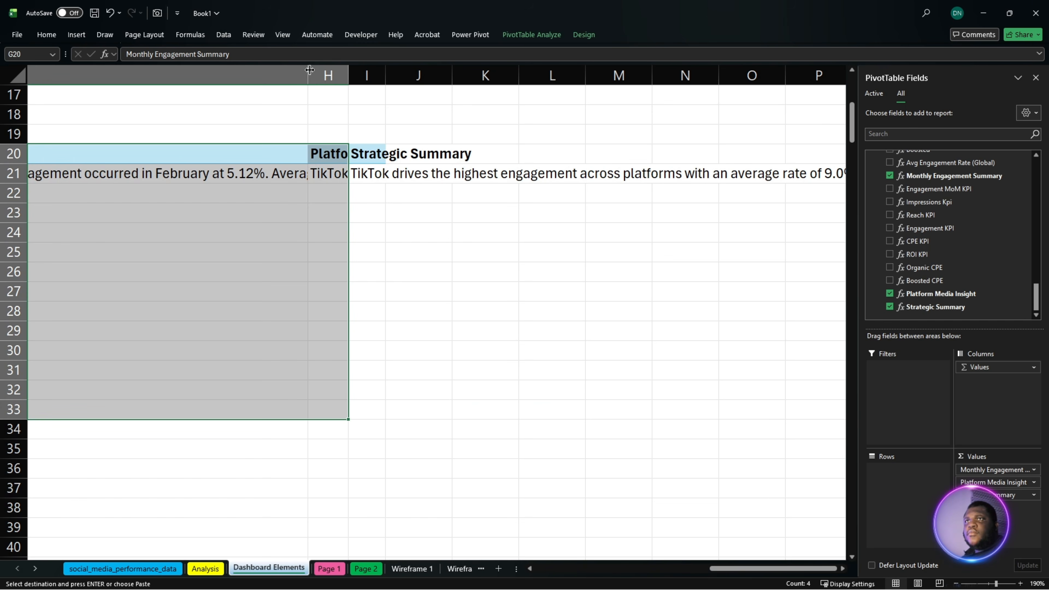
pyautogui.moveTo(310, 71); pyautogui.dragTo(35, 72)
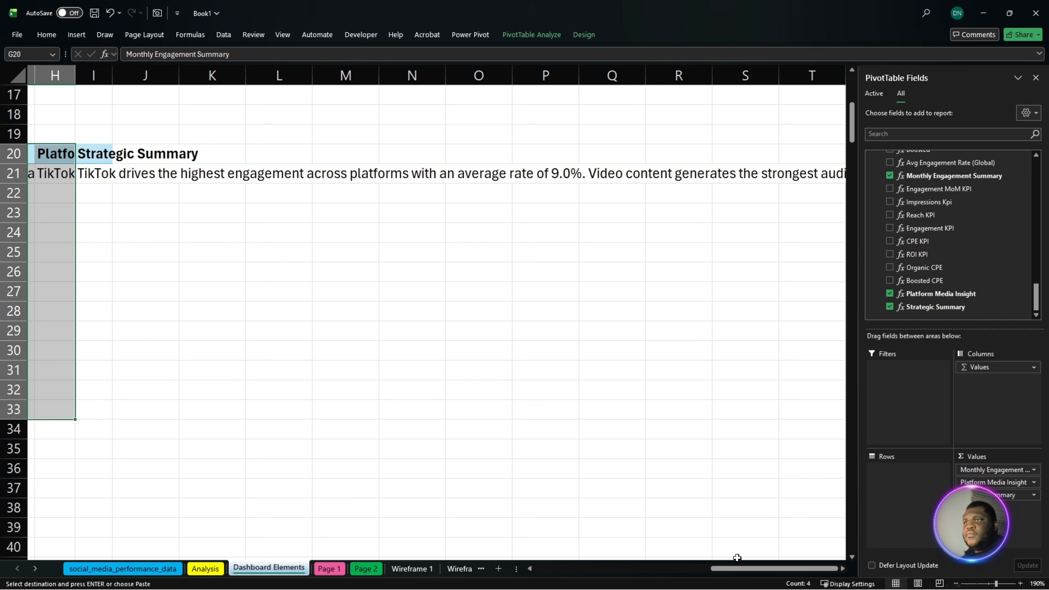
pyautogui.moveTo(739, 569); pyautogui.dragTo(602, 569)
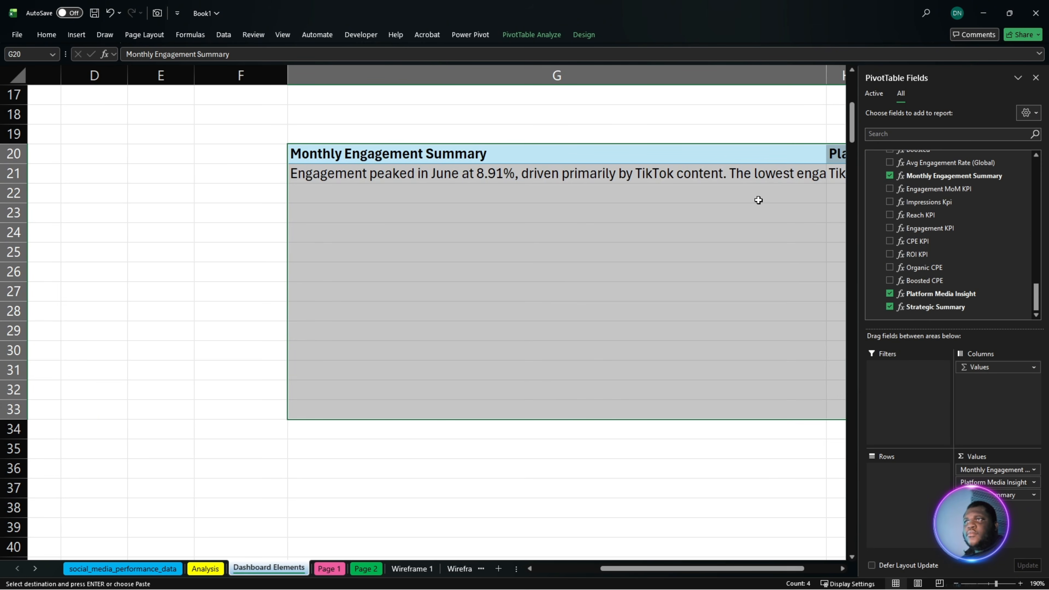
pyautogui.moveTo(825, 68); pyautogui.dragTo(338, 73)
# - Read the Strategic Summary text in row 21 through to its end, then return to the monthly Total Followers PivotTable
pyautogui.moveTo(686, 570); pyautogui.dragTo(839, 566)
pyautogui.hscroll(6, 841, 565)
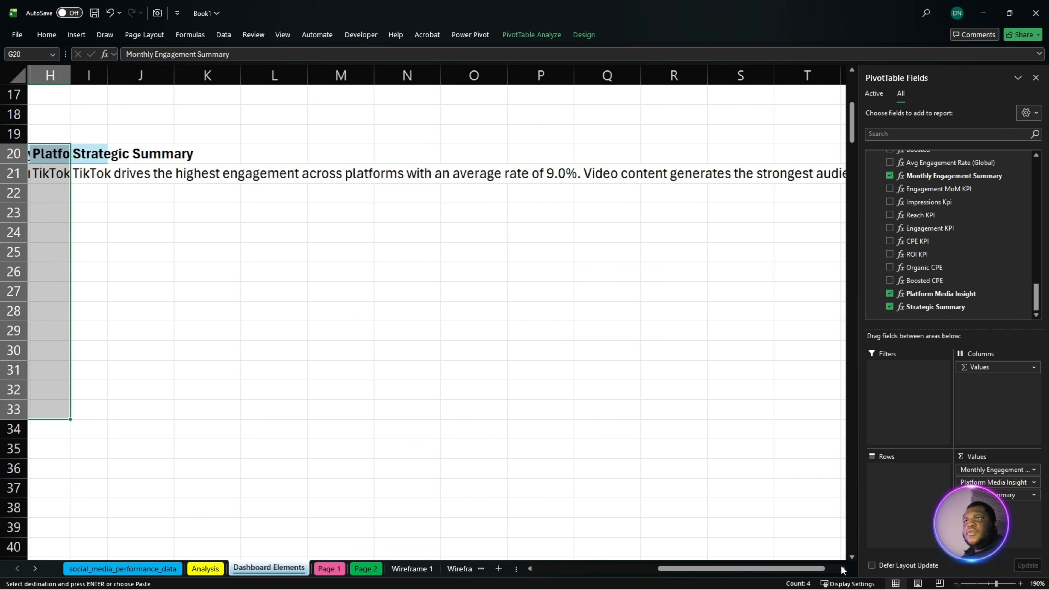
pyautogui.hscroll(11, 841, 565)
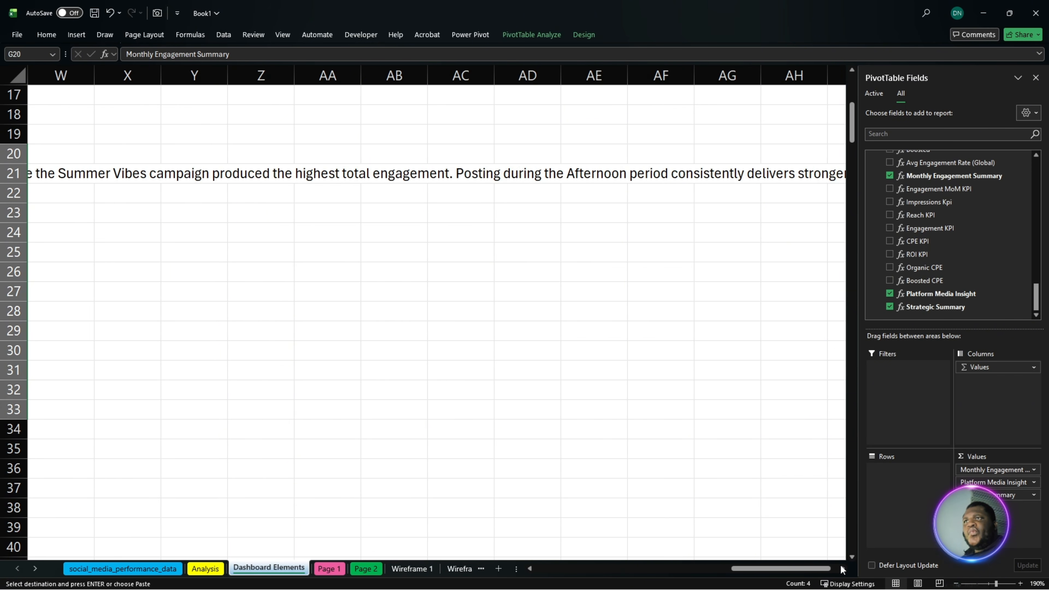
pyautogui.click(362, 173)
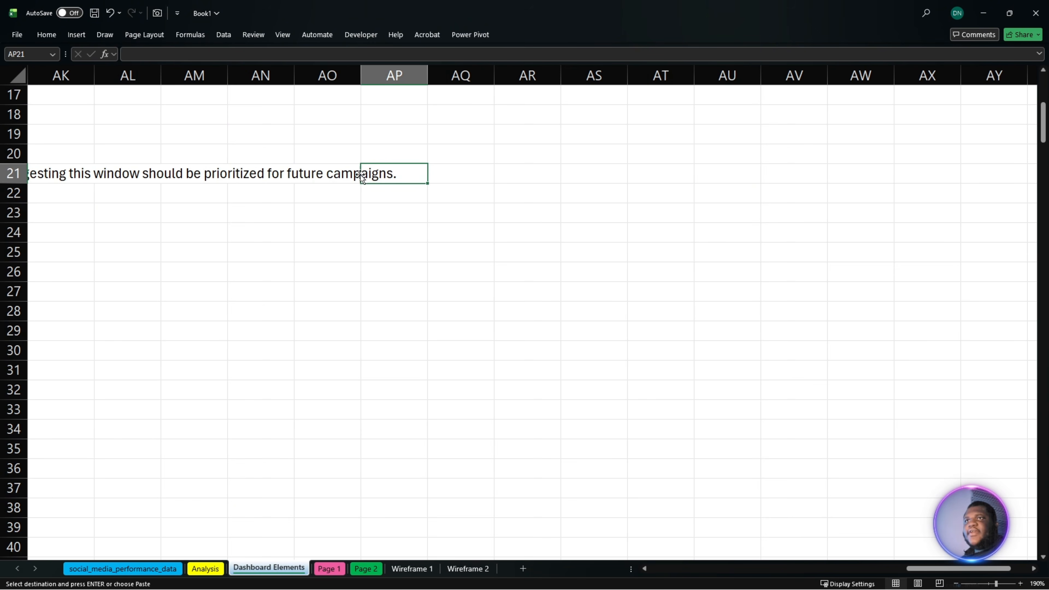
pyautogui.click(330, 178)
pyautogui.click(339, 152)
pyautogui.moveTo(937, 568); pyautogui.dragTo(567, 553)
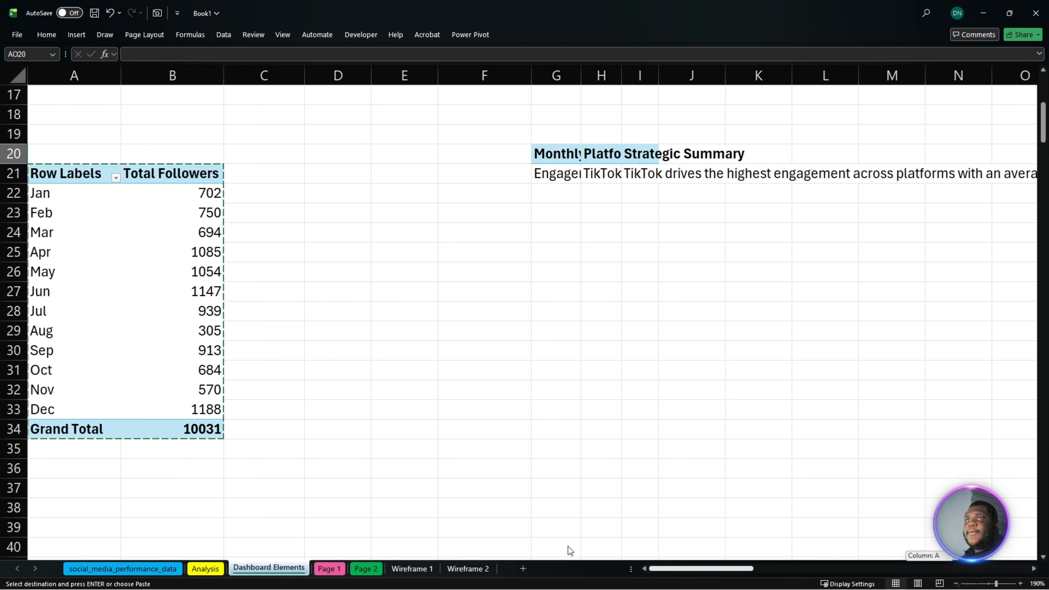
pyautogui.click(148, 211)
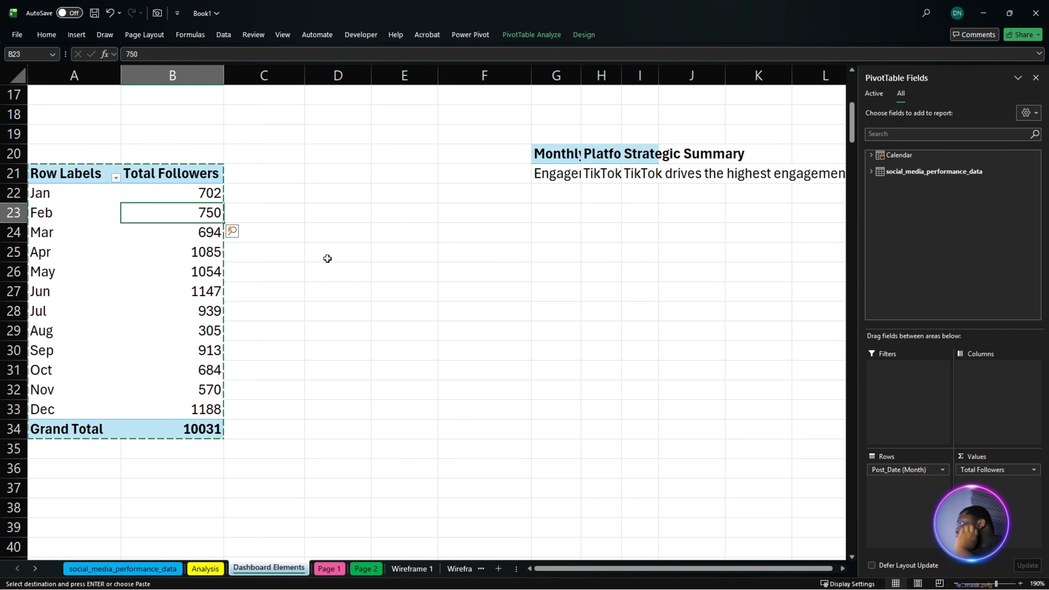
# - Copy the monthly Total Followers PivotTable (A21:B34) and paste the copy at cell BB20
pyautogui.click(150, 174)
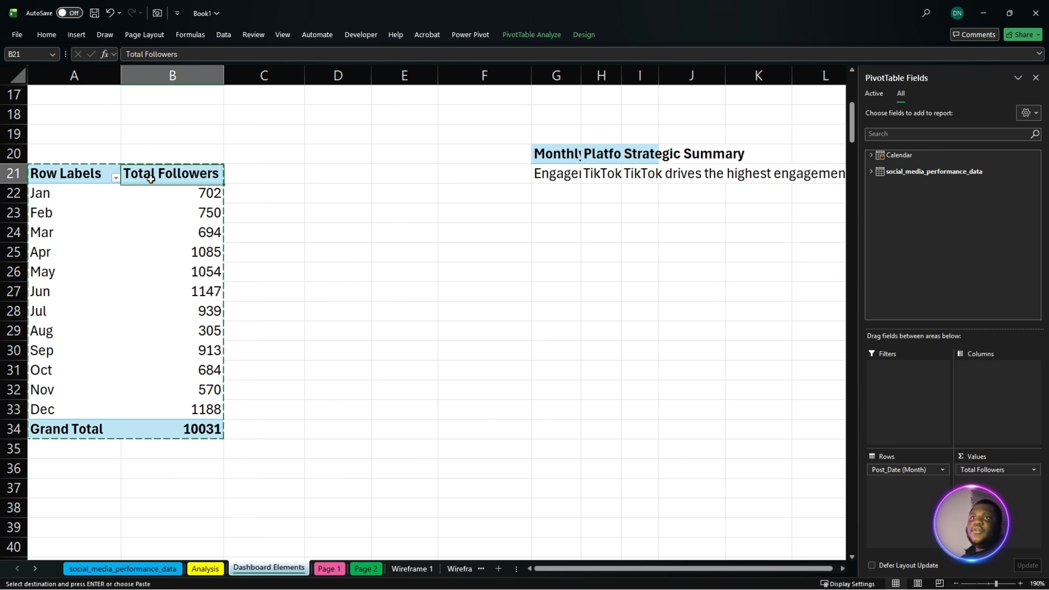
pyautogui.moveTo(74, 172); pyautogui.dragTo(182, 436)
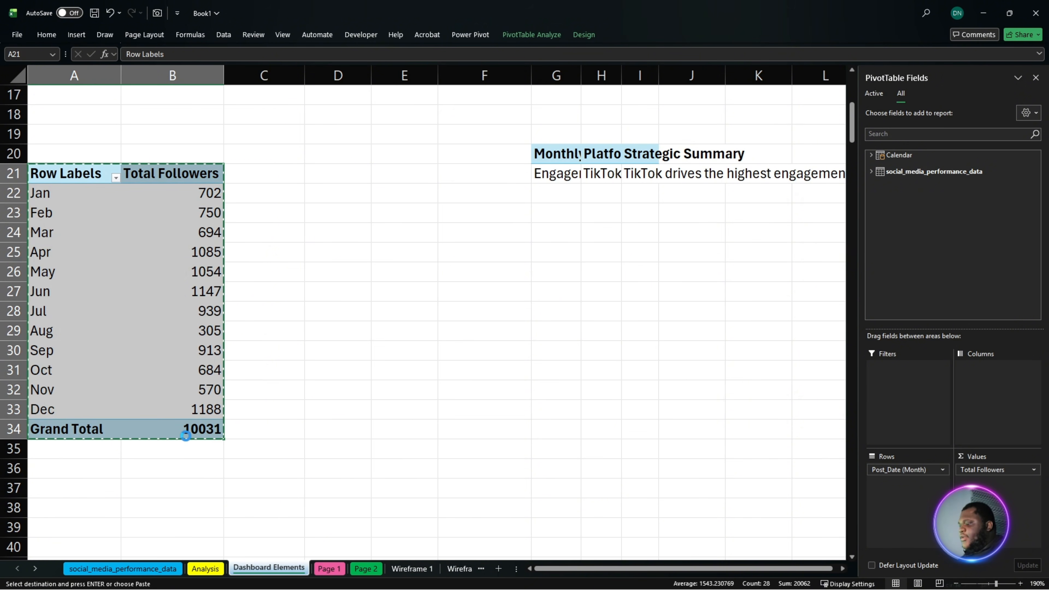
pyautogui.click(841, 569)
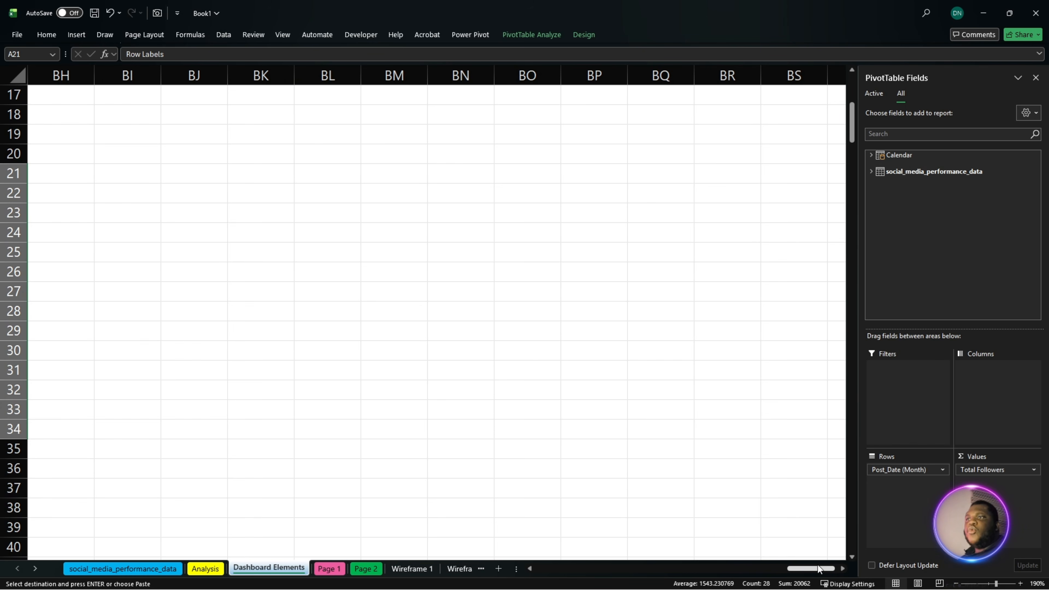
pyautogui.moveTo(818, 570); pyautogui.dragTo(795, 570)
pyautogui.click(414, 154)
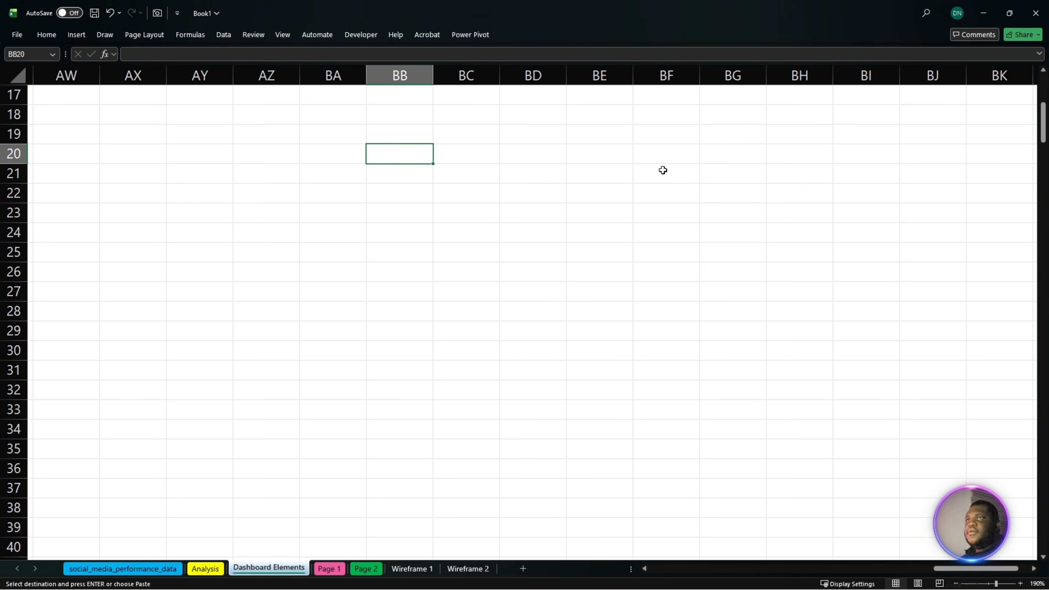
pyautogui.hotkey('ctrl', 'v')
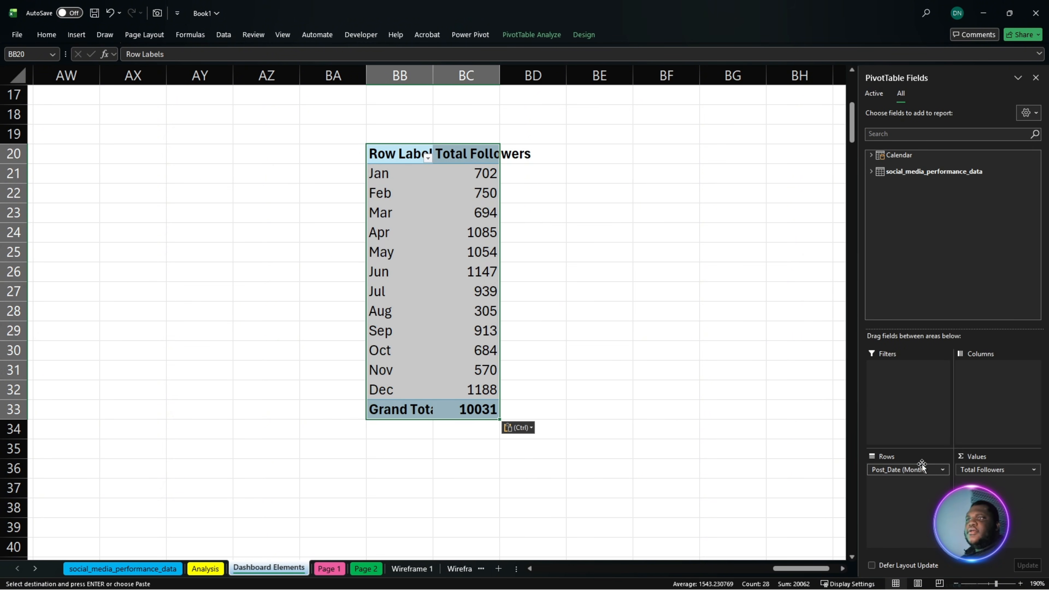
# - Remove the Post_Date (Month) and Total Followers fields from the copied PivotTable so it is empty
pyautogui.moveTo(914, 469); pyautogui.dragTo(673, 416)
pyautogui.click(576, 350)
pyautogui.click(525, 257)
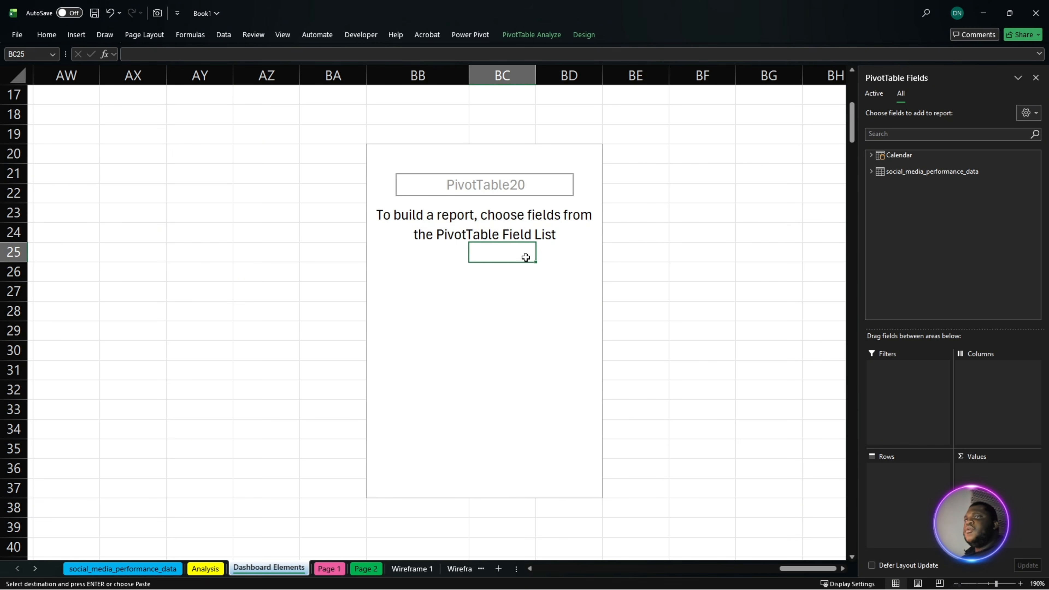
# - Add the Engagement MoM KPI and Impressions Kpi measures from social_media_performance_data as values of the empty PivotTable at BB20
pyautogui.click(873, 171)
pyautogui.scroll(-5, 940, 262)
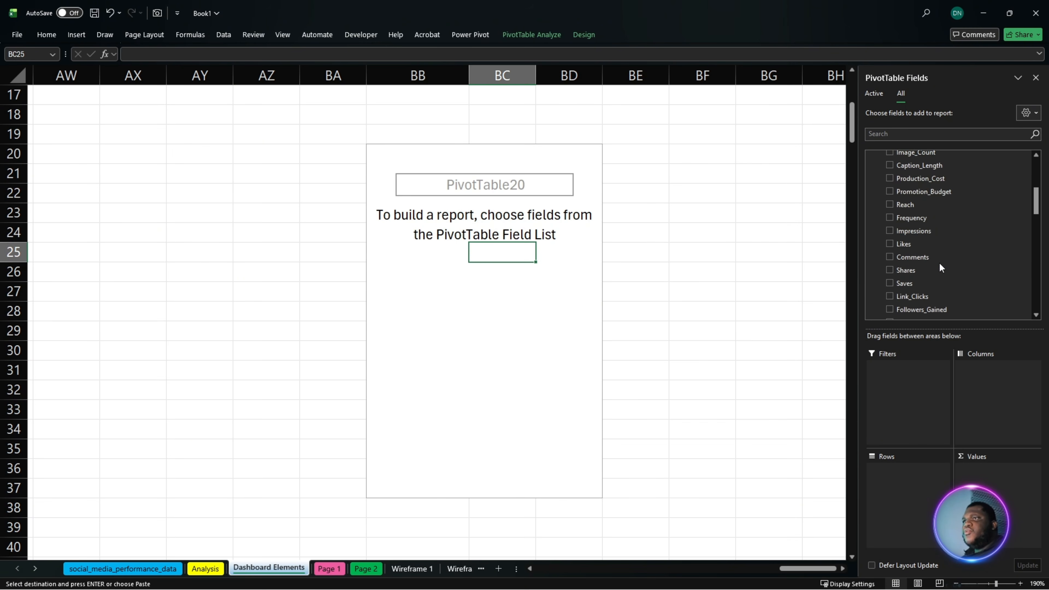
pyautogui.scroll(-6, 946, 265)
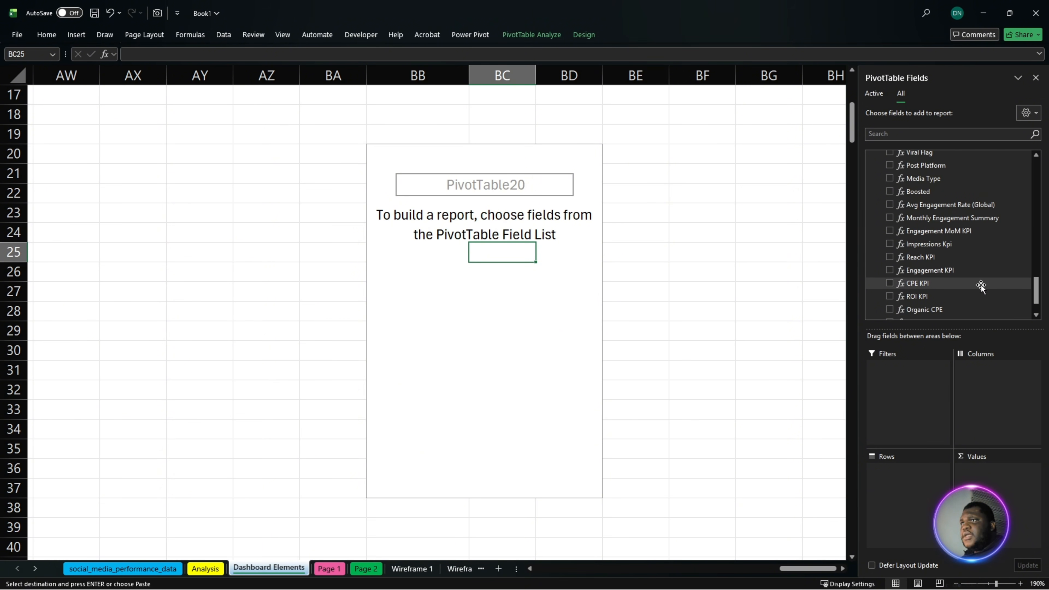
pyautogui.scroll(-2, 983, 286)
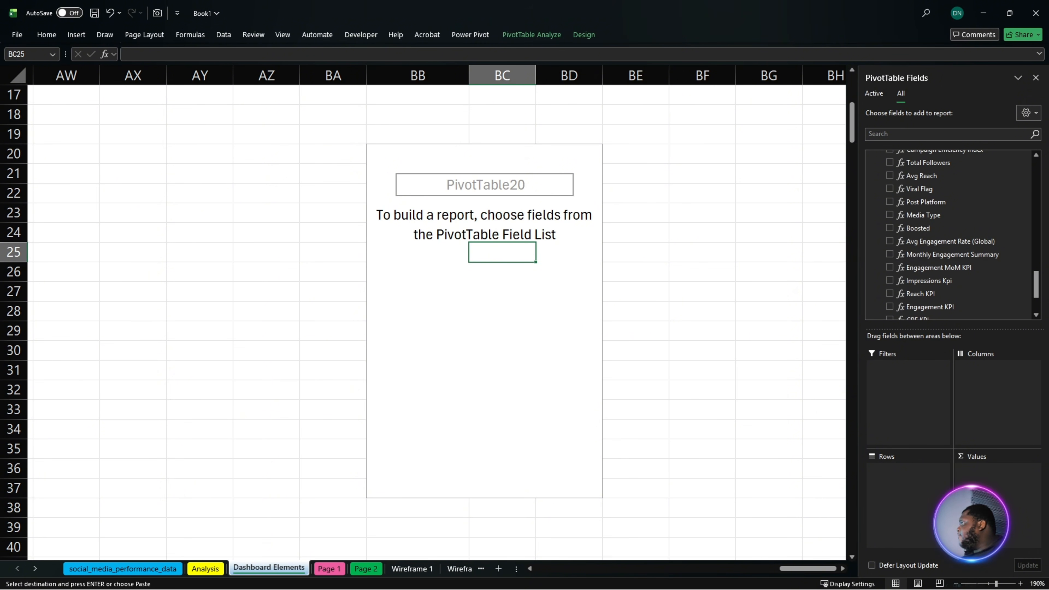
pyautogui.hotkey('alt', 'Tab')
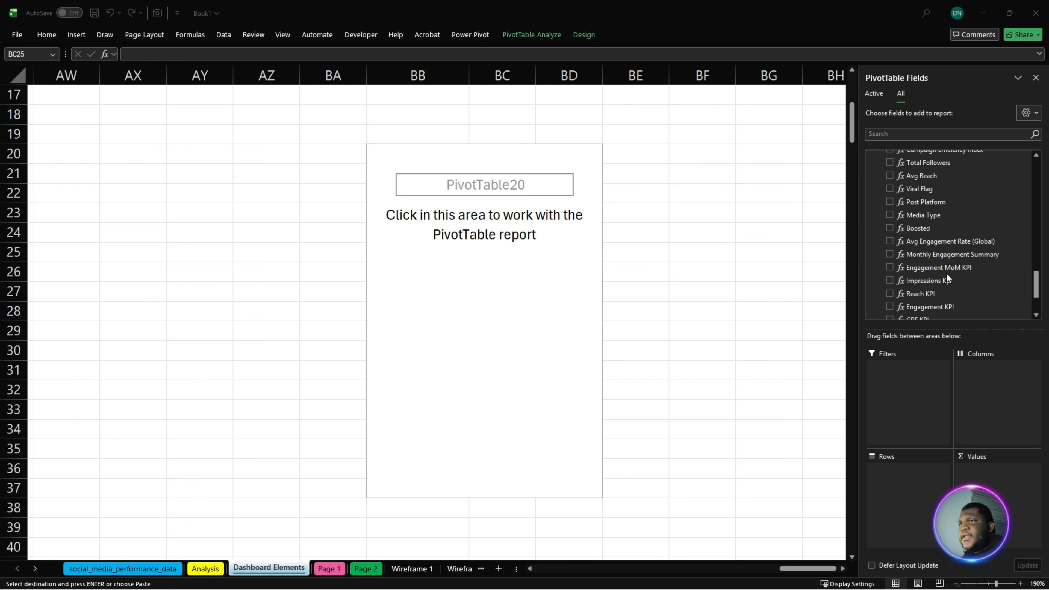
pyautogui.moveTo(947, 262); pyautogui.dragTo(982, 495)
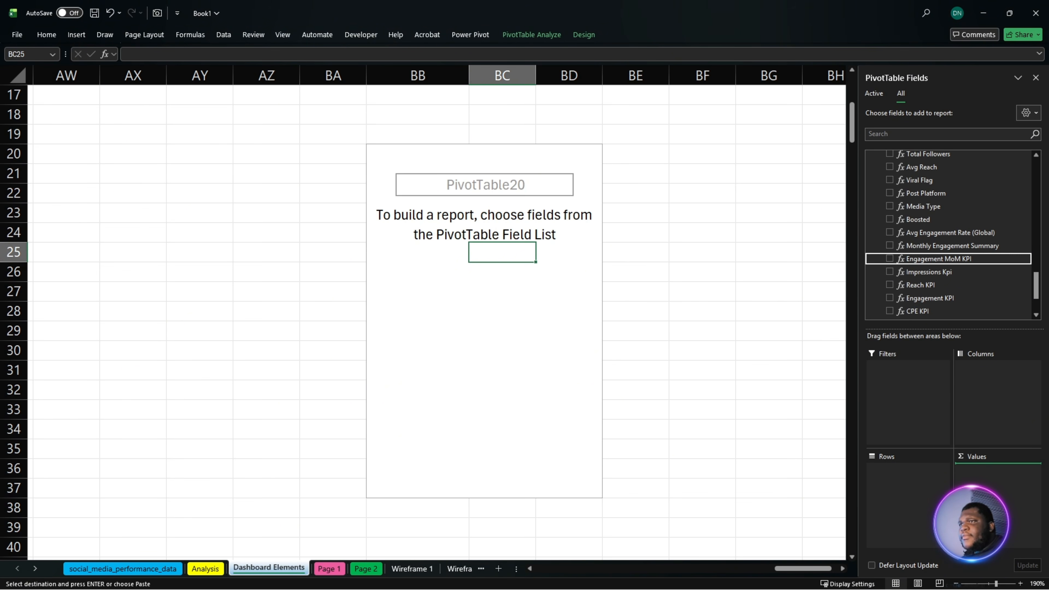
pyautogui.moveTo(944, 274); pyautogui.dragTo(1008, 506)
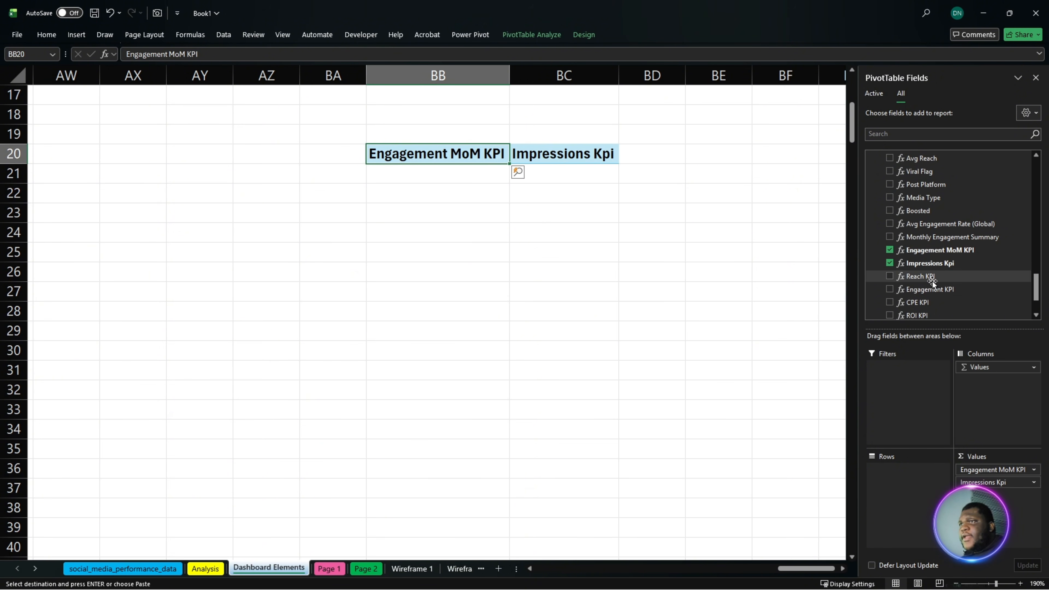
# - Add the Reach KPI, Engagement KPI, CPE KPI and ROI KPI measures as further values of the PivotTable
pyautogui.moveTo(932, 281); pyautogui.dragTo(1011, 543)
pyautogui.moveTo(944, 292); pyautogui.dragTo(1008, 548)
pyautogui.moveTo(924, 294); pyautogui.dragTo(994, 552)
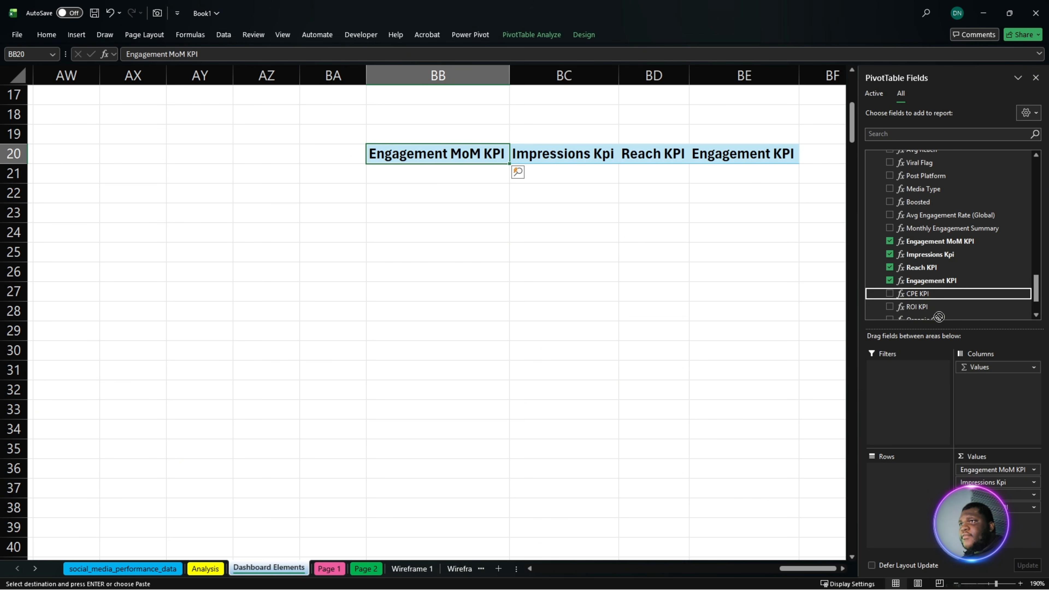
pyautogui.moveTo(928, 311); pyautogui.dragTo(1000, 533)
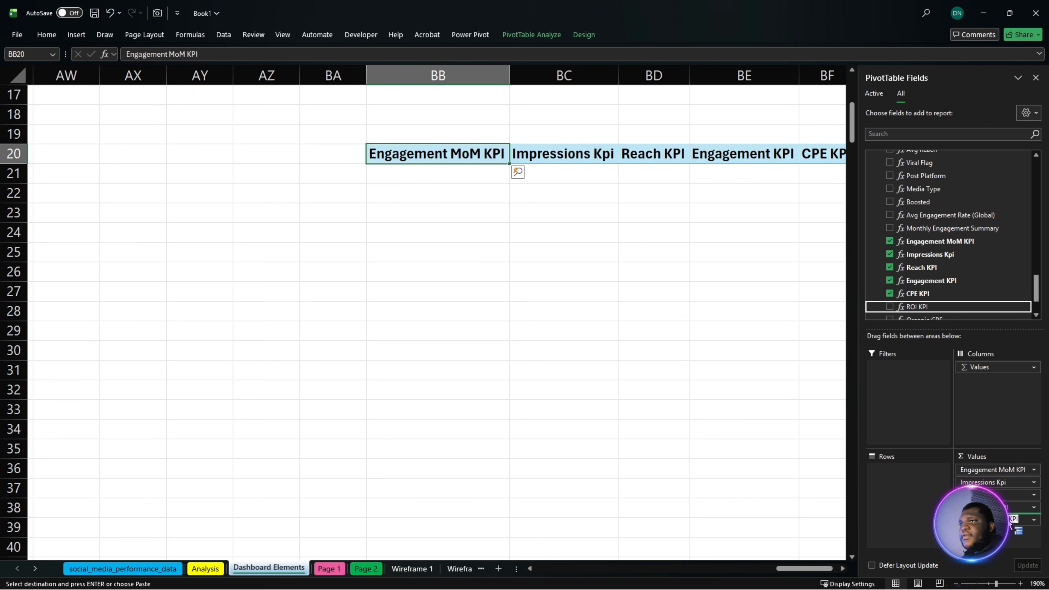
pyautogui.scroll(-1, 948, 246)
pyautogui.scroll(-1, 979, 287)
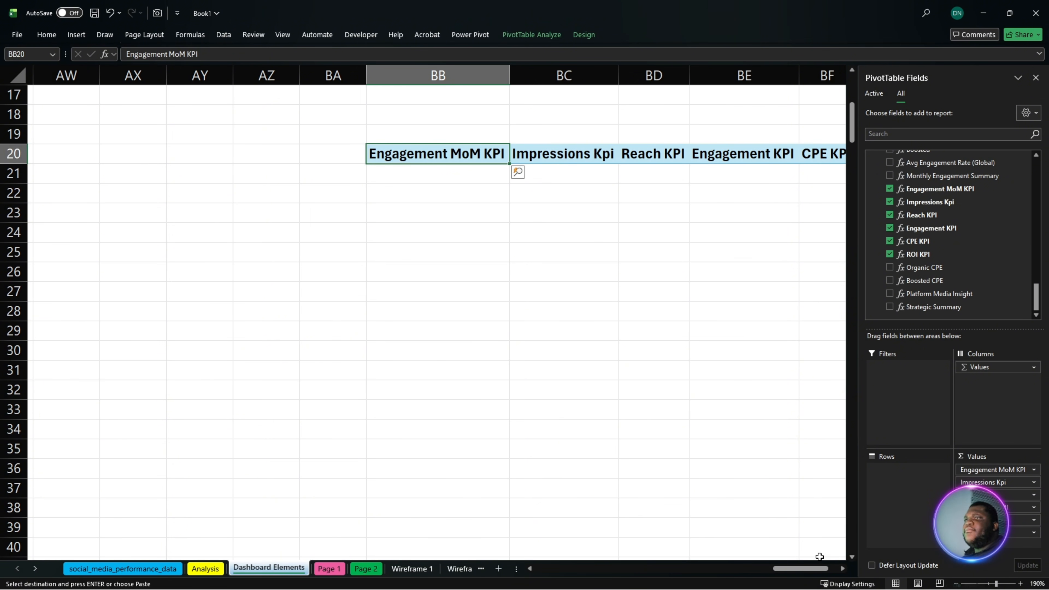
pyautogui.moveTo(821, 569); pyautogui.dragTo(843, 574)
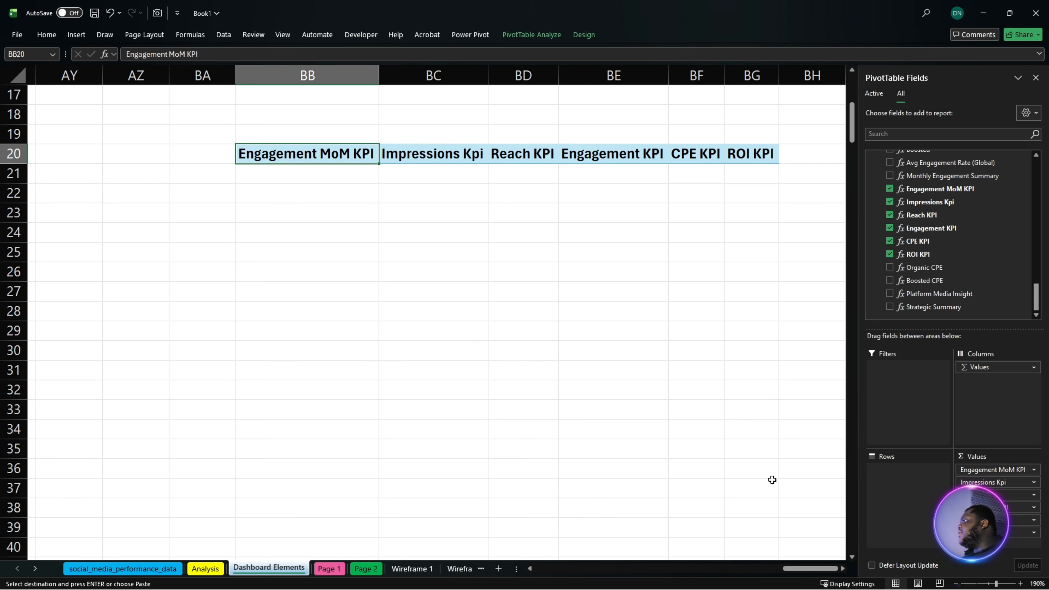
pyautogui.click(374, 269)
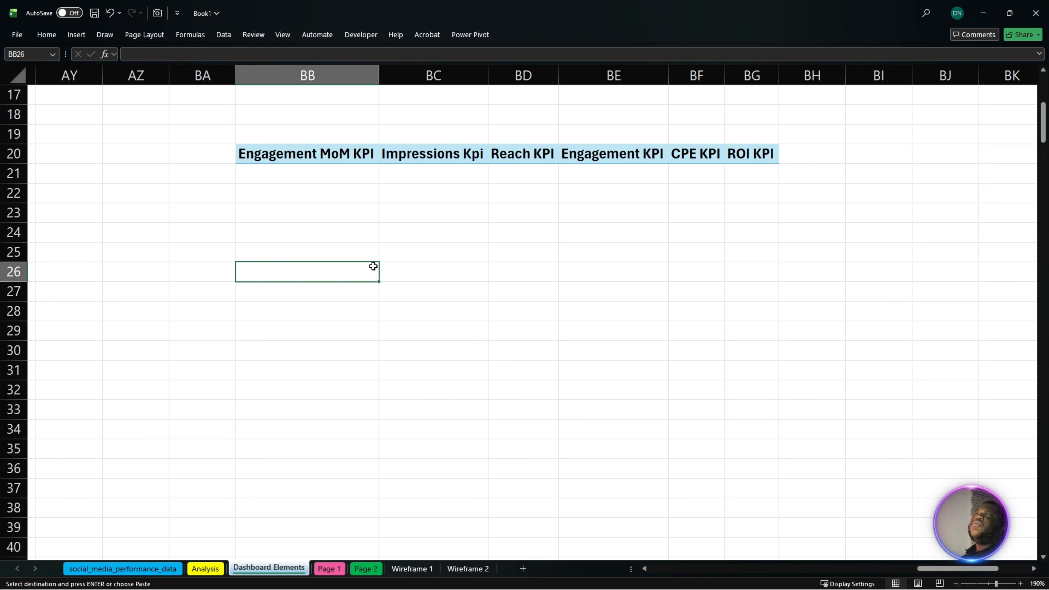
# - Insert a slicer on the Calendar field MMM-YYYY for the KPI PivotTable and place it a few rows below the table
pyautogui.click(314, 157)
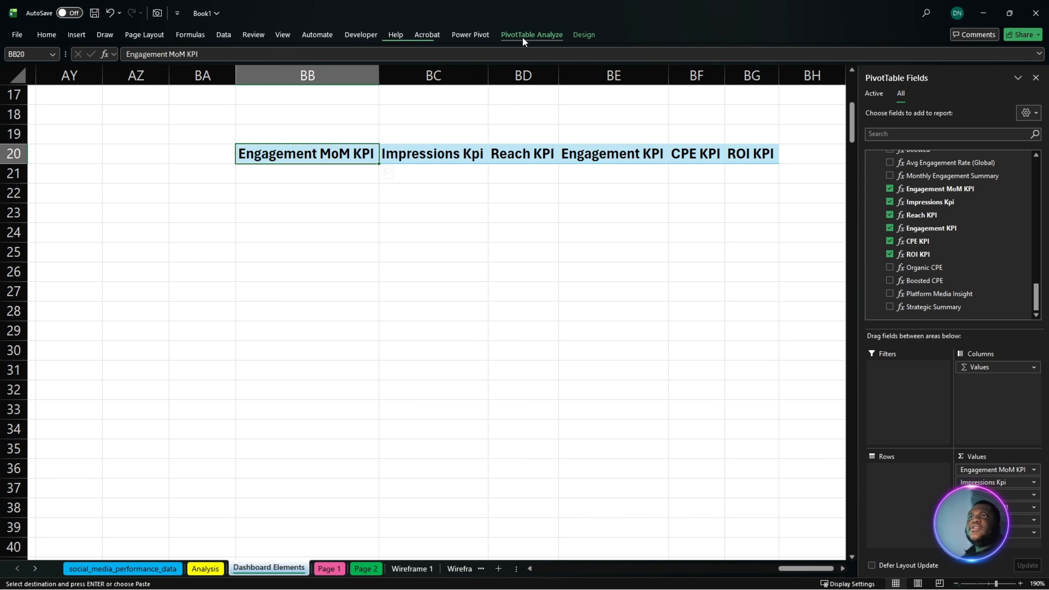
pyautogui.click(522, 37)
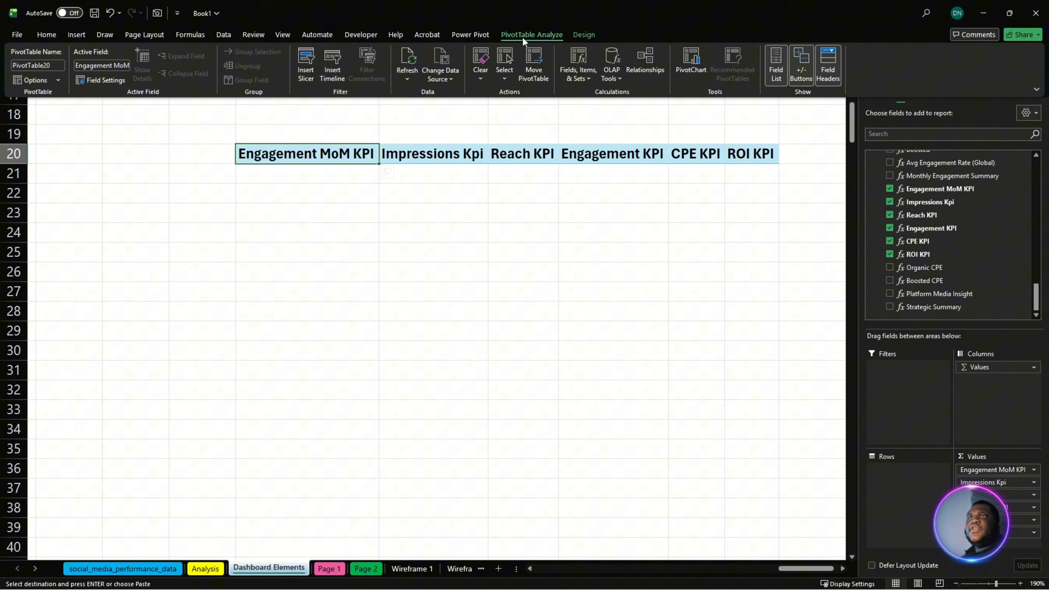
pyautogui.click(311, 67)
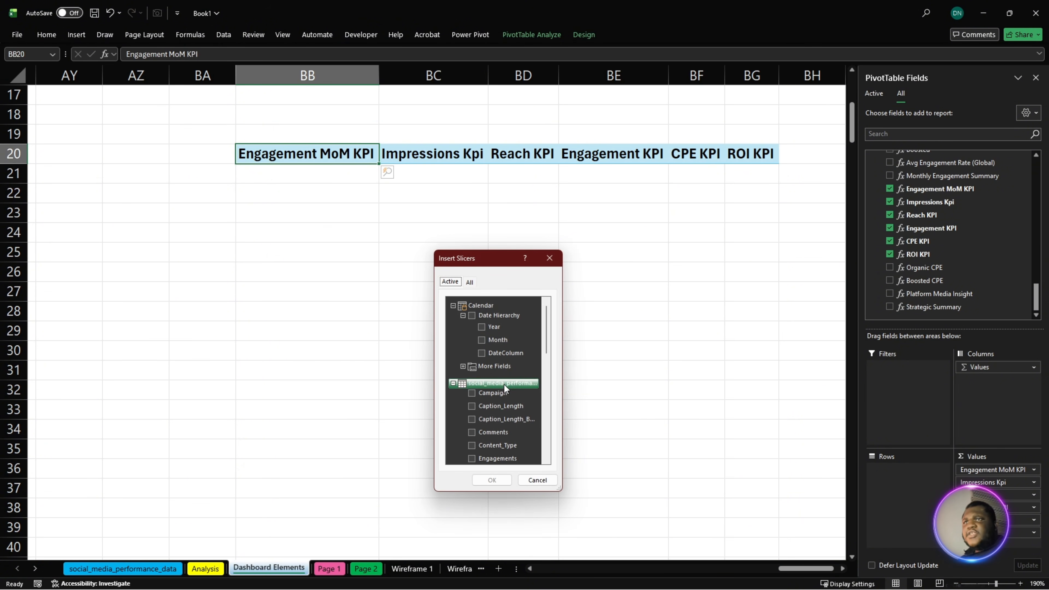
pyautogui.doubleClick(456, 367)
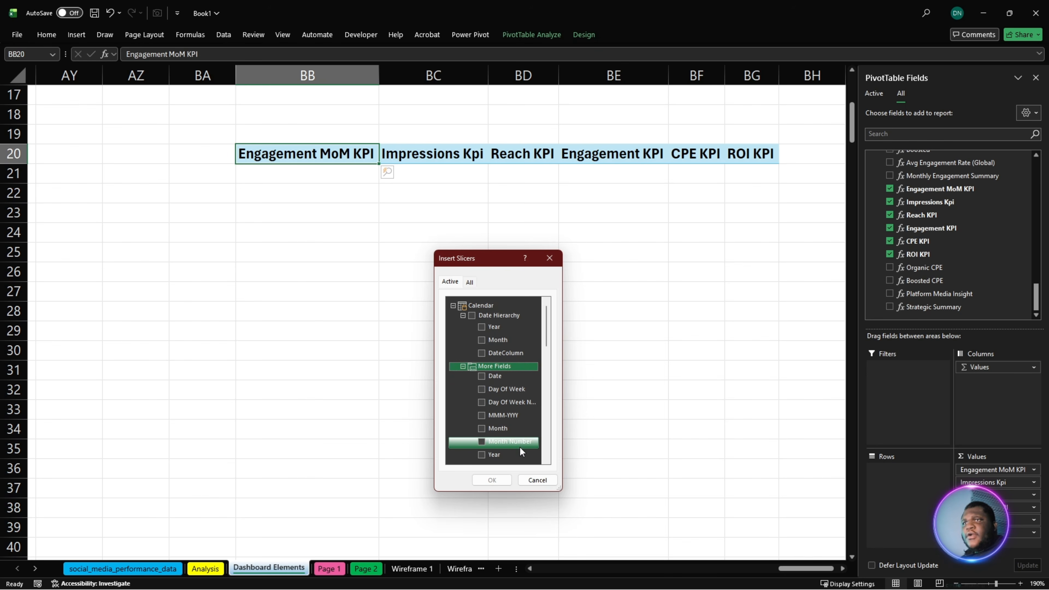
pyautogui.scroll(-1, 496, 442)
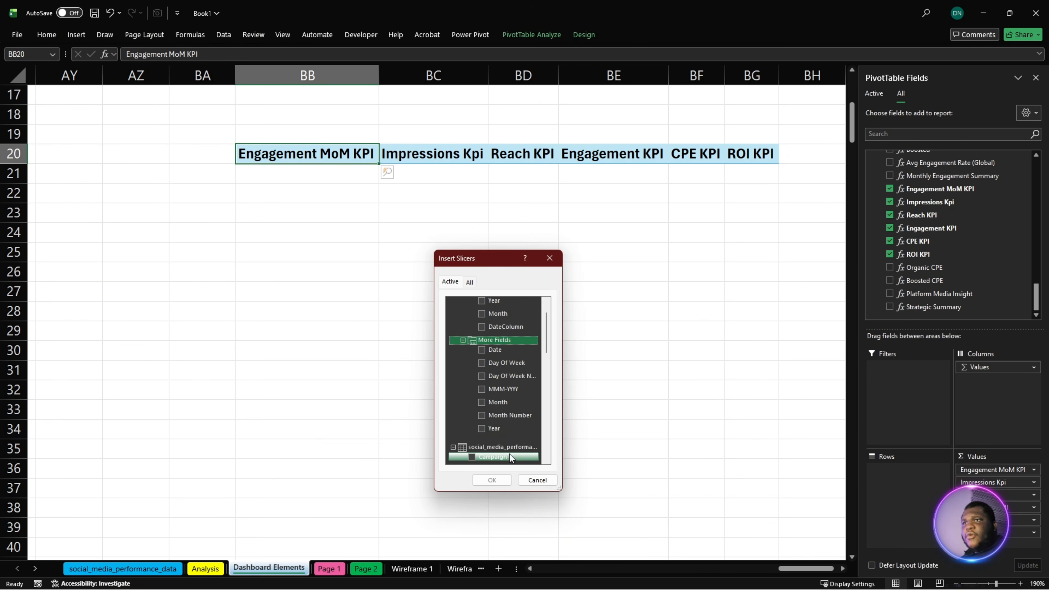
pyautogui.click(484, 391)
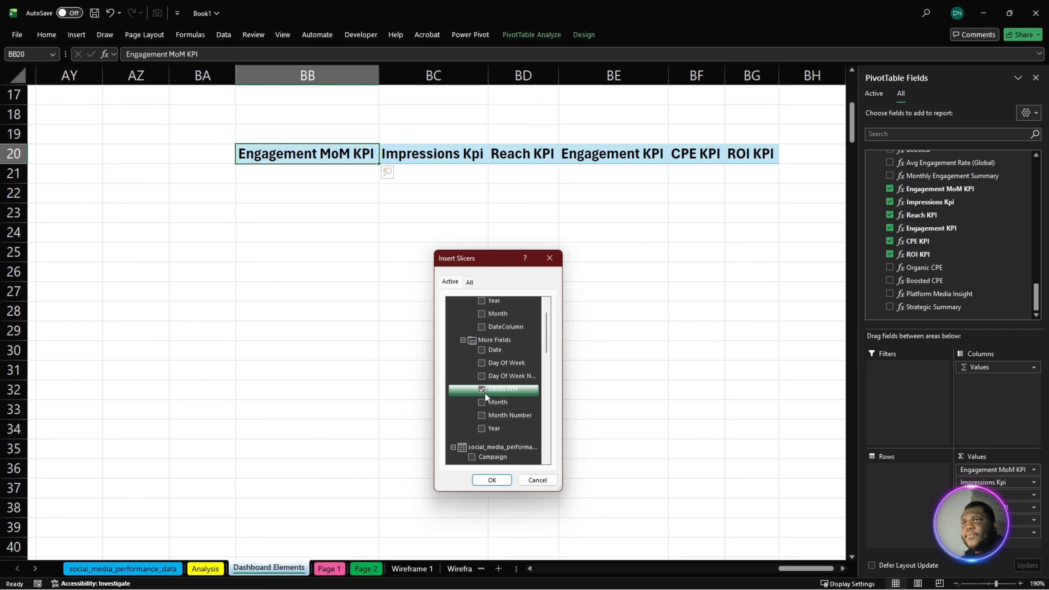
pyautogui.click(493, 481)
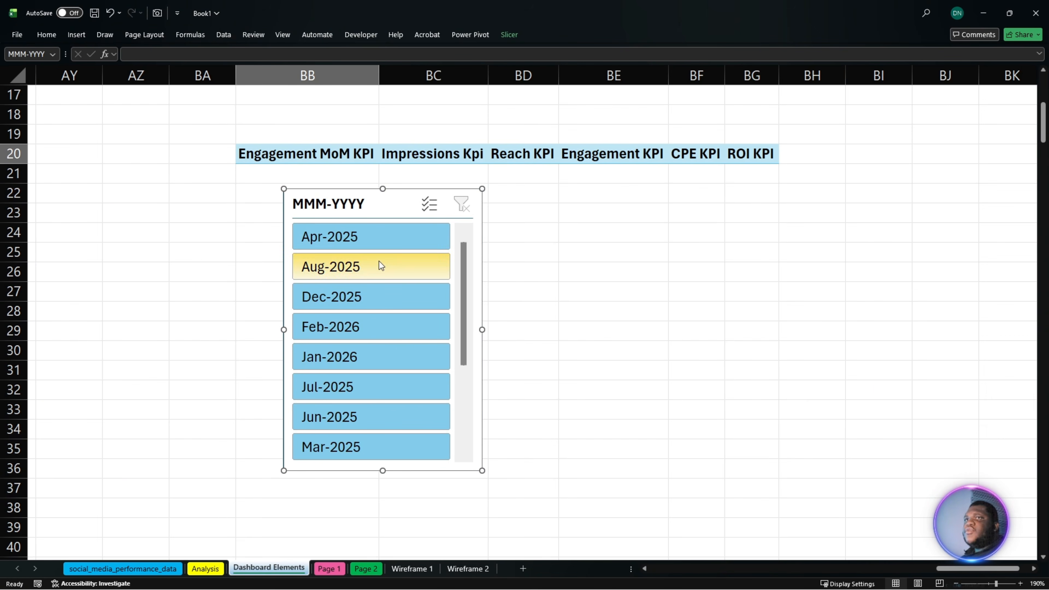
pyautogui.moveTo(355, 223); pyautogui.dragTo(493, 305)
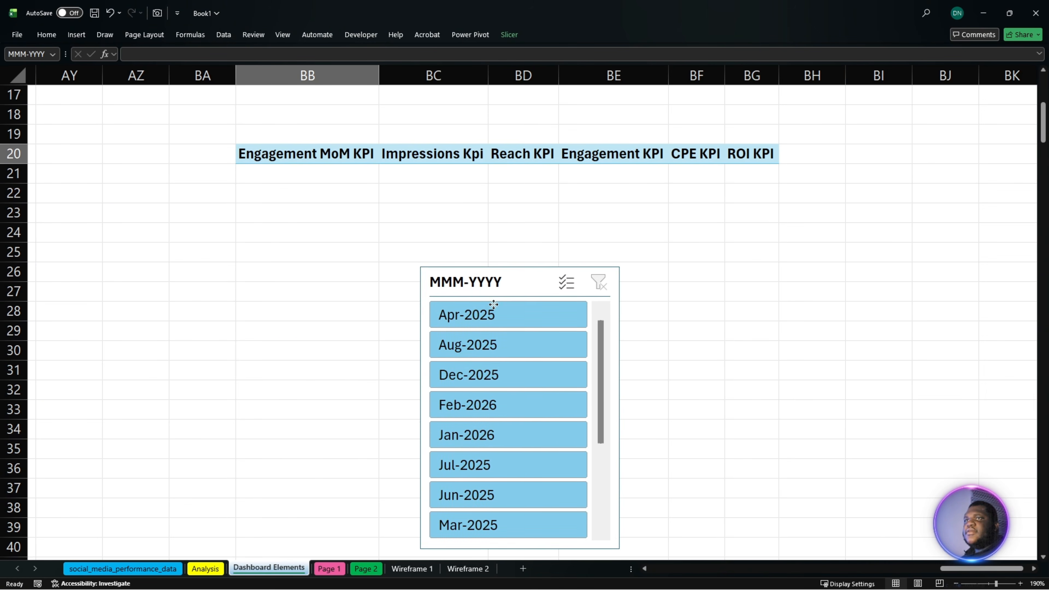
# - Test the KPI PivotTable by filtering it in turn to Dec-2025, Aug-2025, Jul-2025, Feb-2026, Dec-2025 and Aug-2025
pyautogui.click(502, 379)
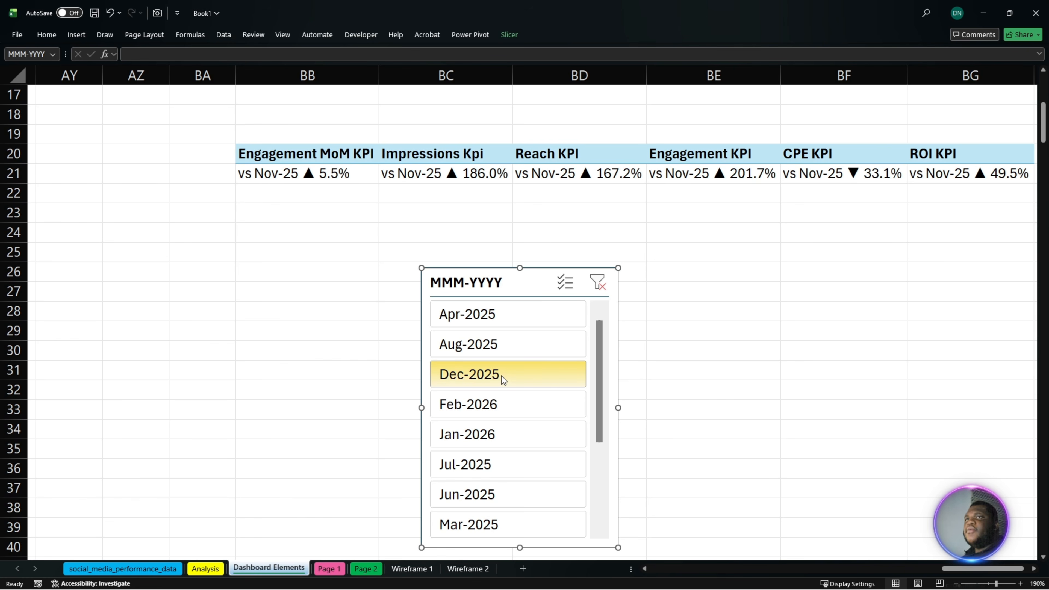
pyautogui.click(501, 347)
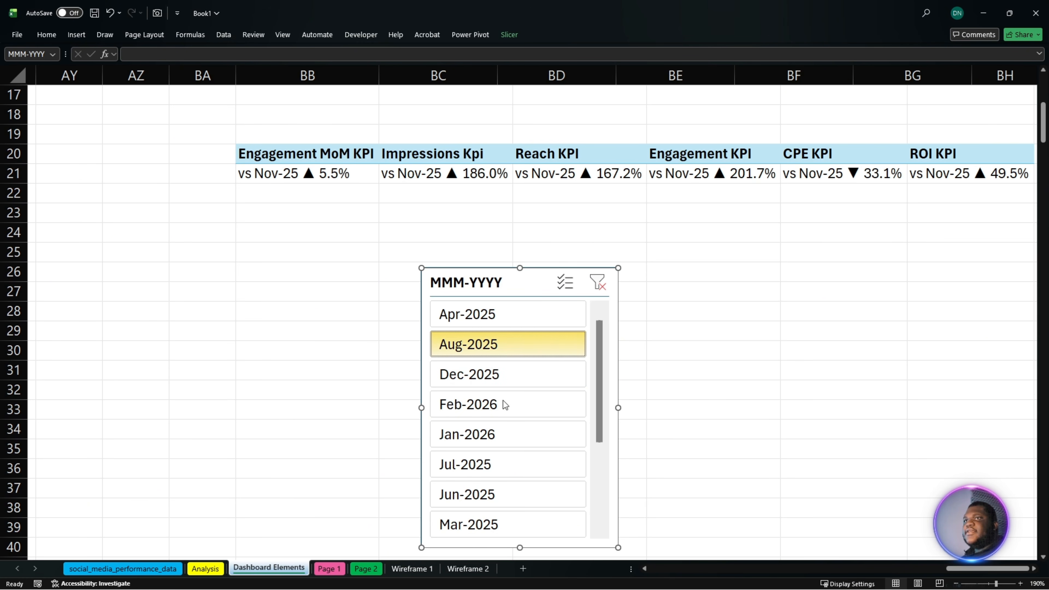
pyautogui.click(499, 464)
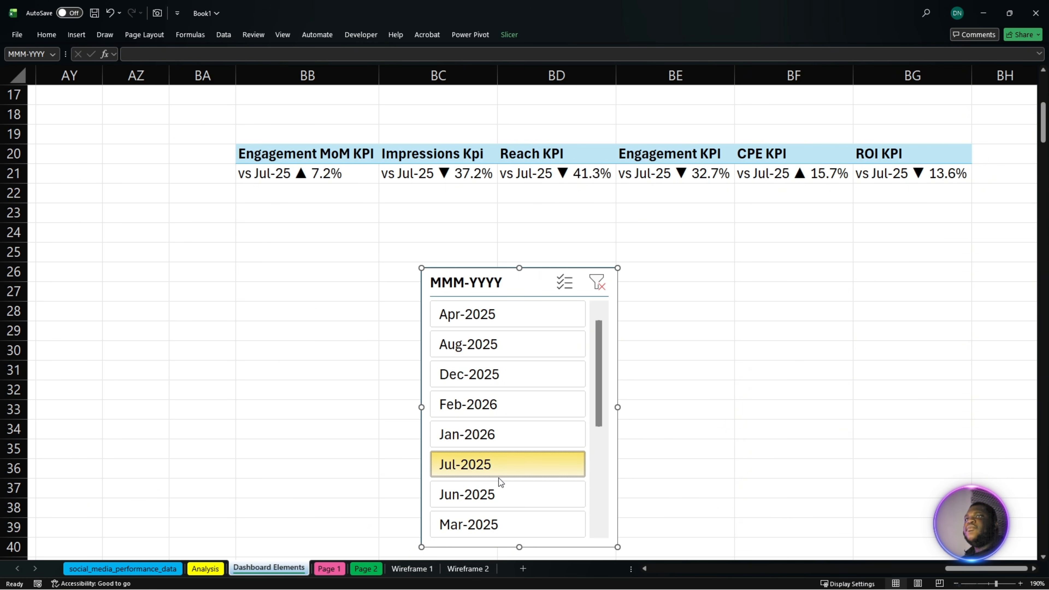
pyautogui.click(505, 403)
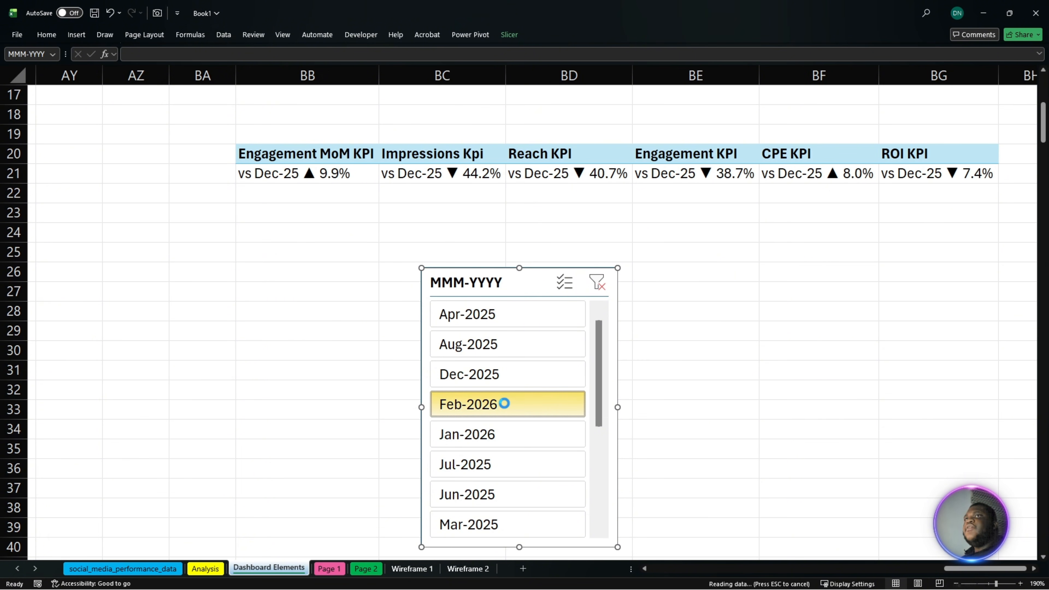
pyautogui.click(509, 377)
pyautogui.click(502, 346)
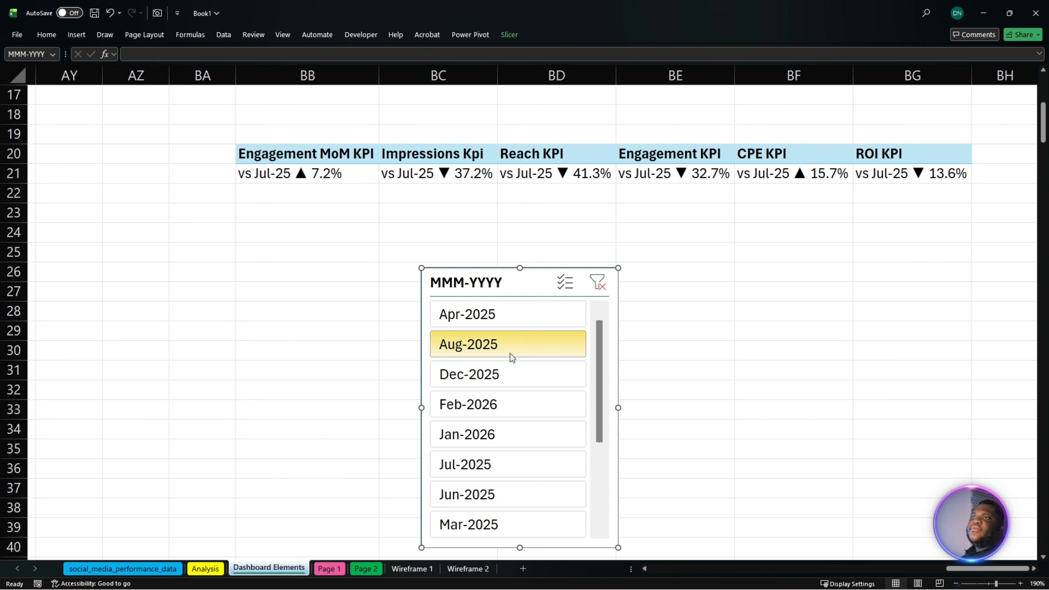
# - Clear the MMM-YYYY slicer's filter and move the slicer beyond the KPI columns, to around column BH
pyautogui.click(597, 283)
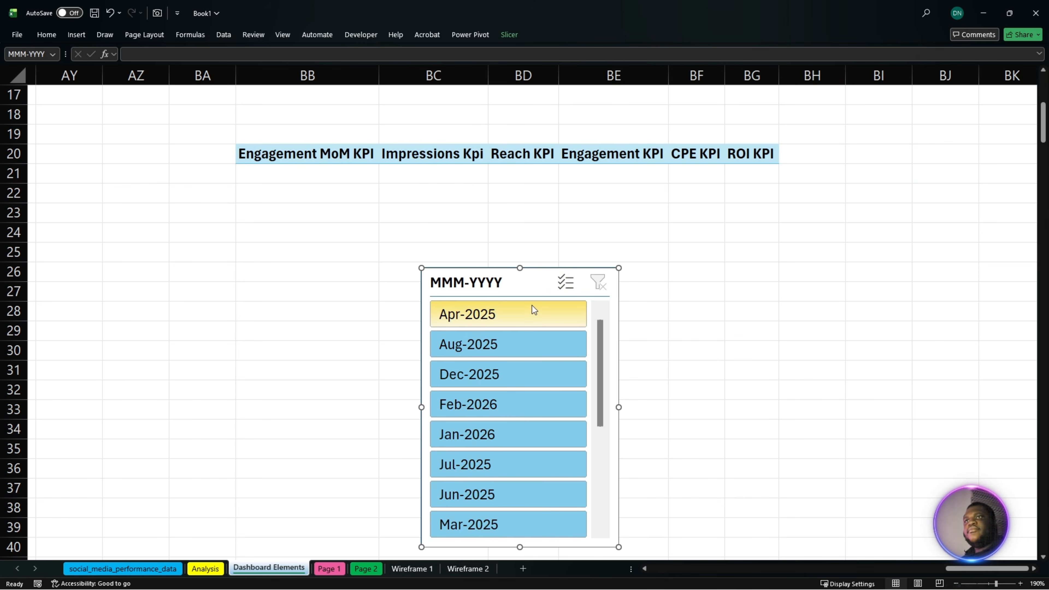
pyautogui.moveTo(505, 285); pyautogui.dragTo(872, 288)
pyautogui.click(303, 179)
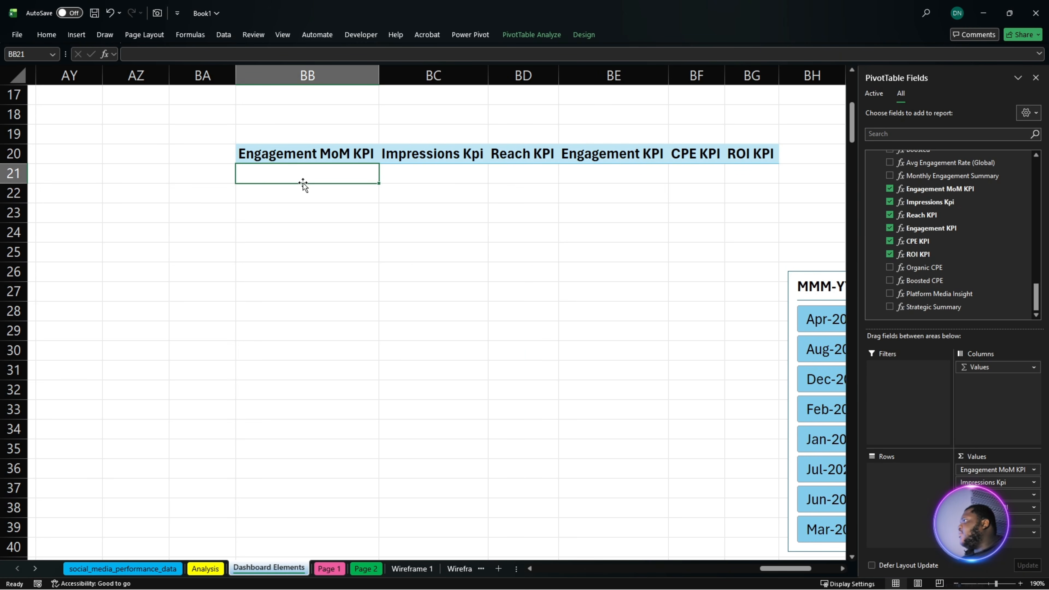
pyautogui.doubleClick(303, 183)
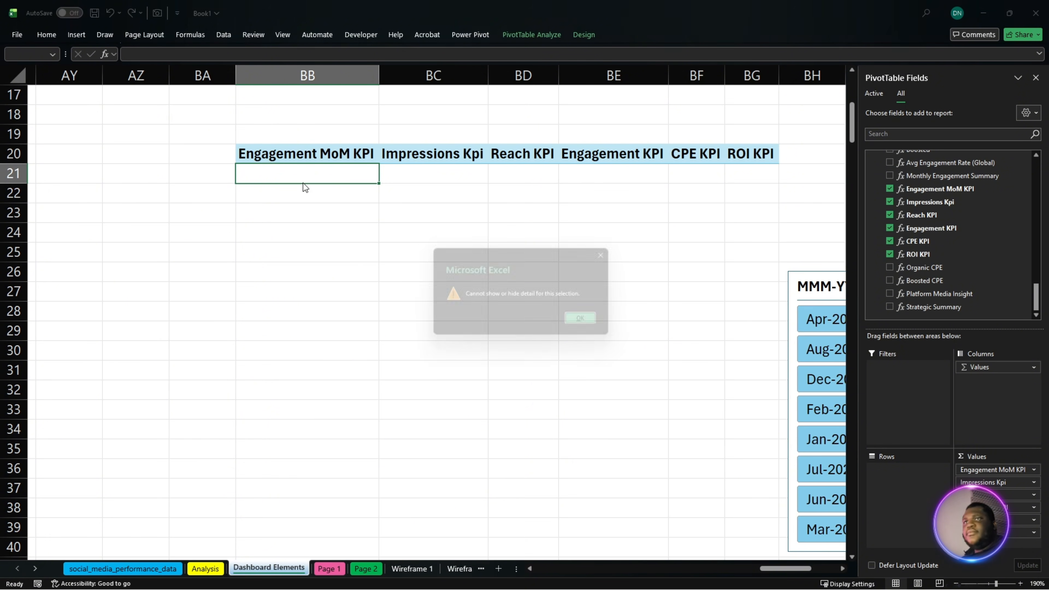
pyautogui.press('Return')
# - Link cell BB23 to the Engagement MoM KPI value with =BB21 and fill the formula across to BG23
pyautogui.doubleClick(311, 209)
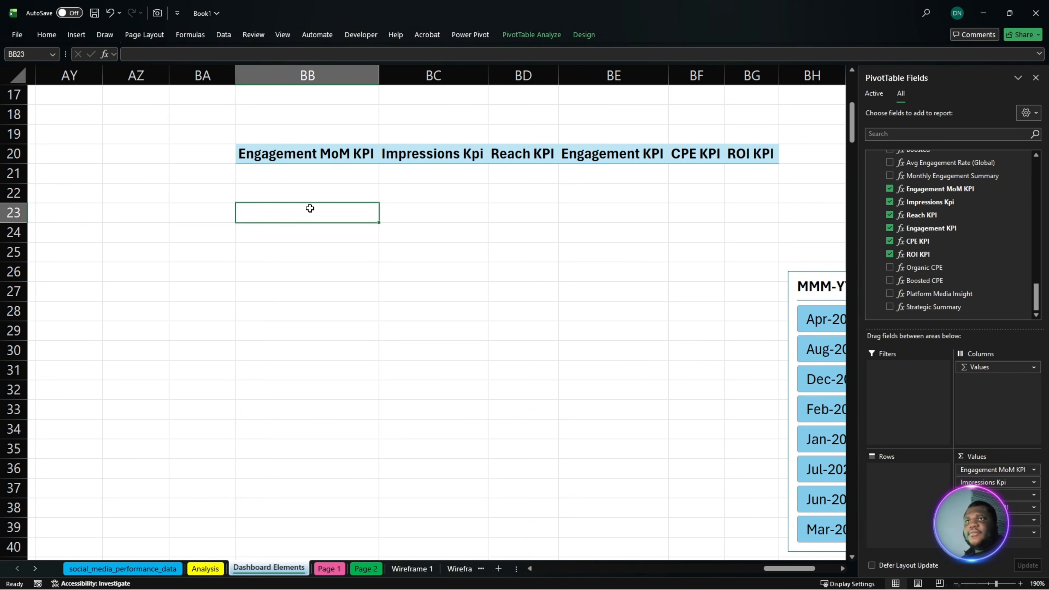
pyautogui.write('=')
pyautogui.click(262, 174)
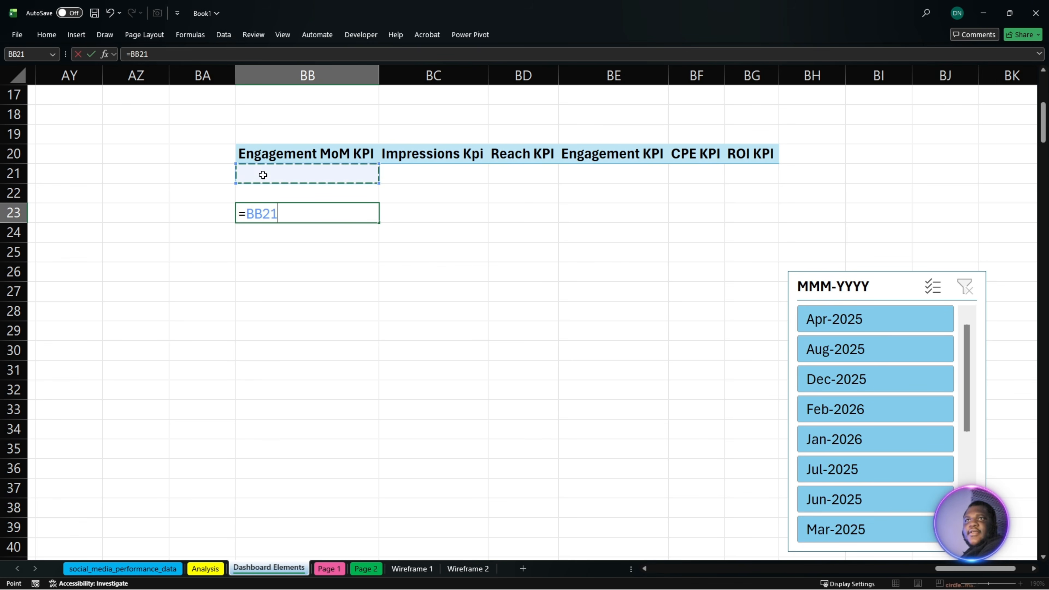
pyautogui.press('Return')
pyautogui.click(298, 213)
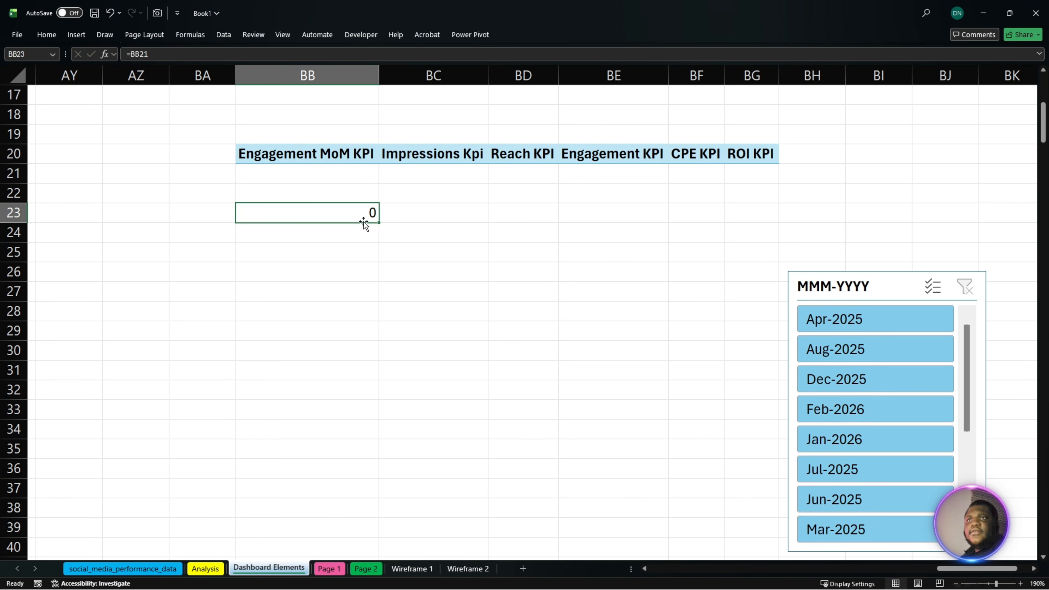
pyautogui.moveTo(378, 222); pyautogui.dragTo(768, 214)
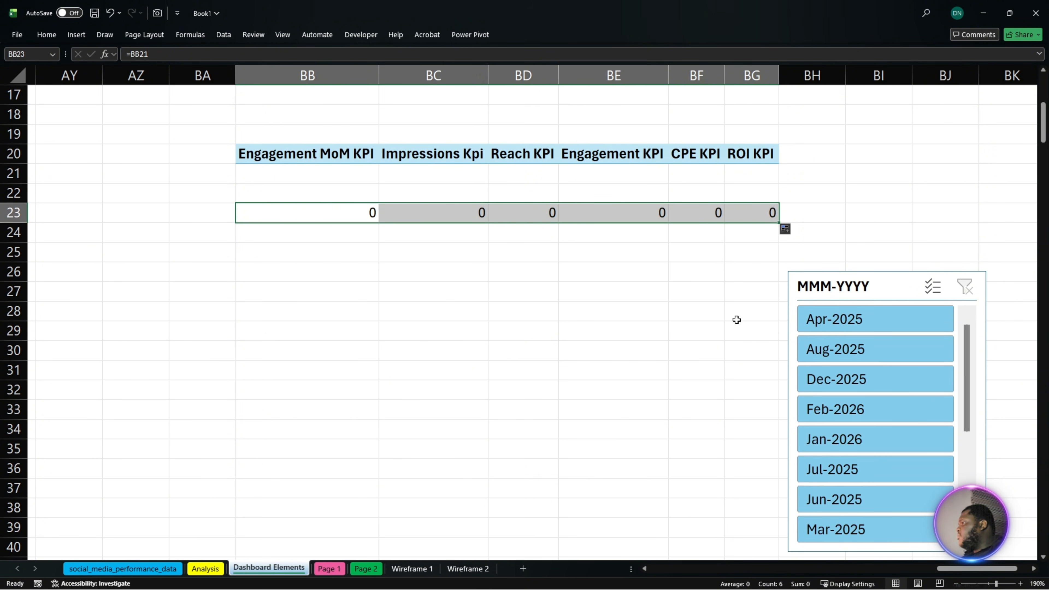
# - Test the linked KPI cells by filtering the MMM-YYYY slicer to Apr-2025, and clear the filter again
pyautogui.click(847, 323)
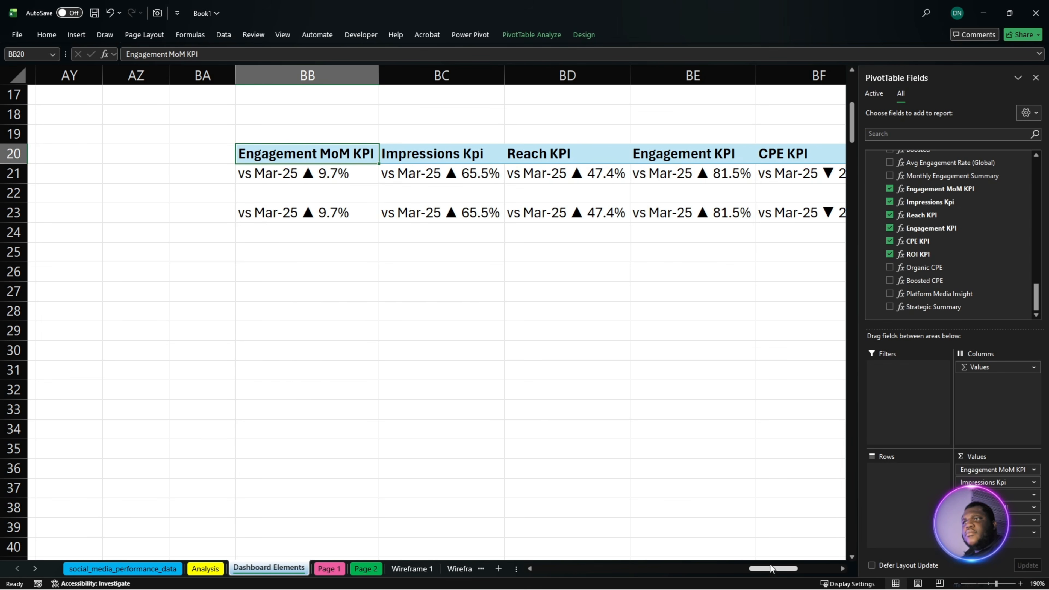
pyautogui.moveTo(773, 569); pyautogui.dragTo(812, 576)
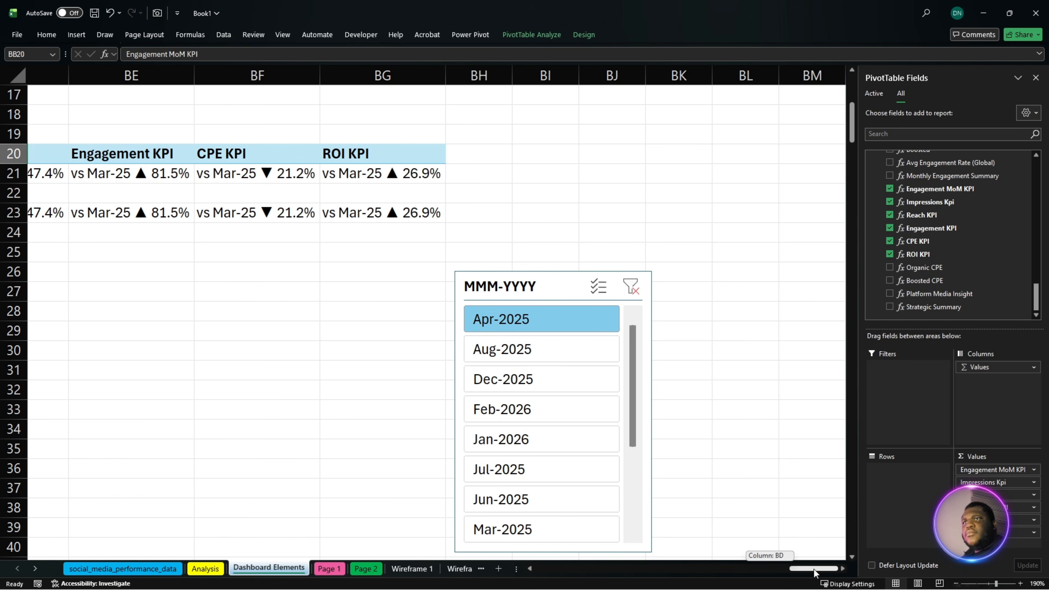
pyautogui.click(632, 290)
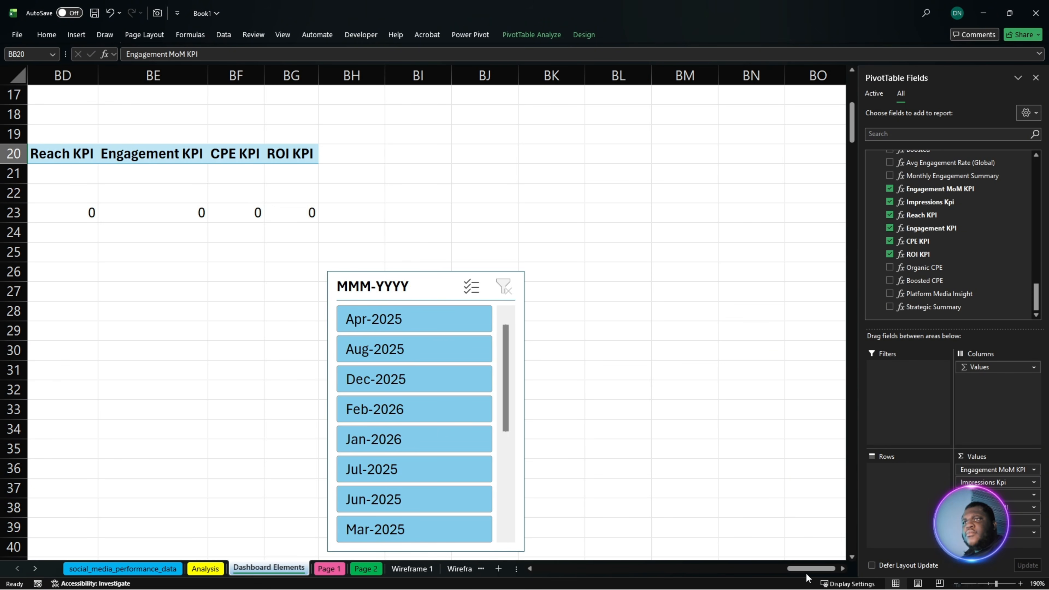
pyautogui.moveTo(803, 570); pyautogui.dragTo(788, 571)
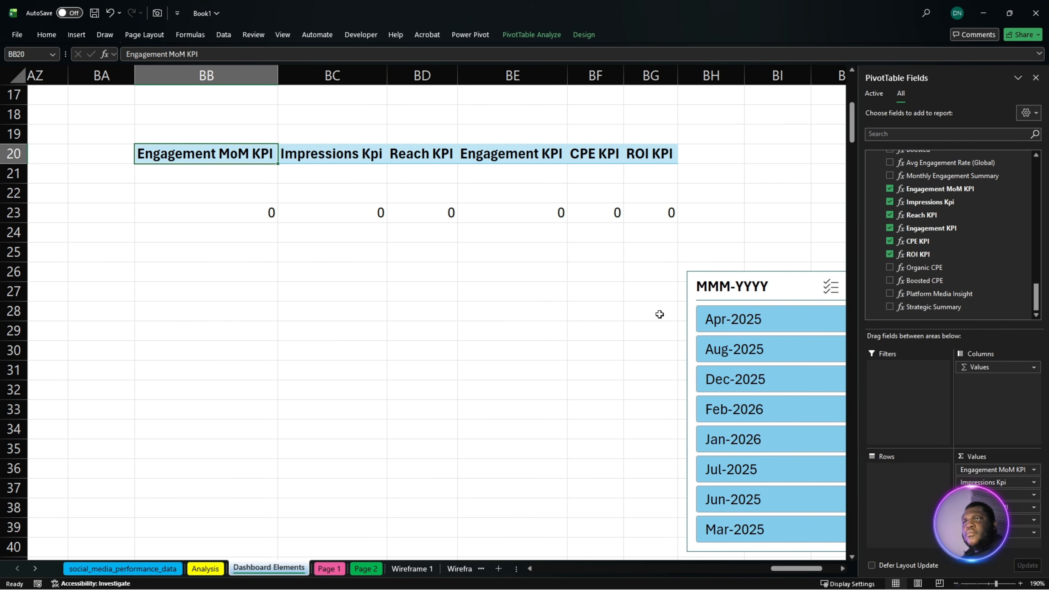
pyautogui.moveTo(211, 211); pyautogui.dragTo(644, 213)
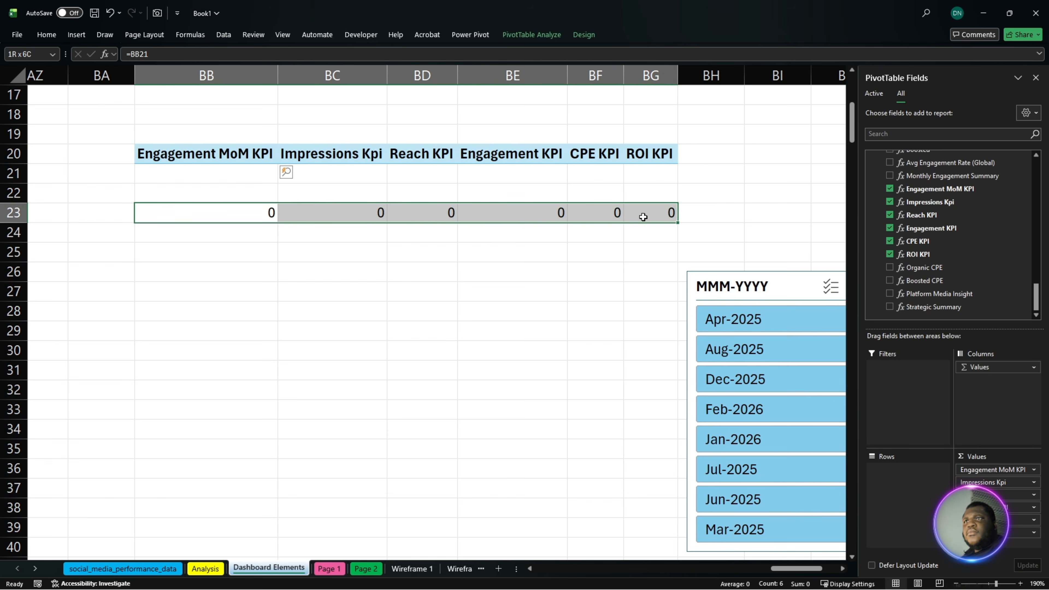
pyautogui.click(19, 34)
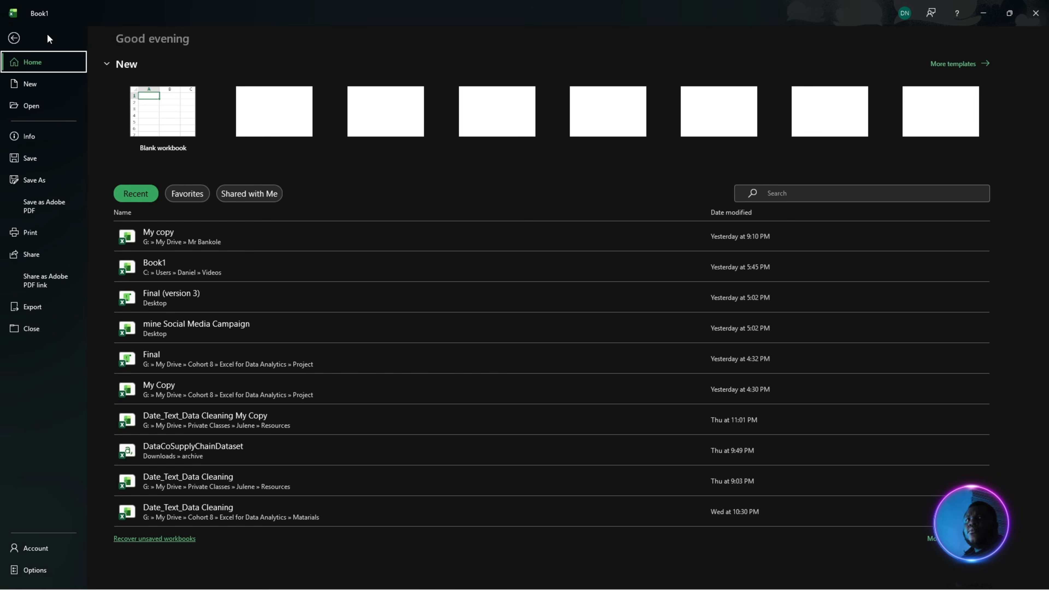
pyautogui.click(15, 40)
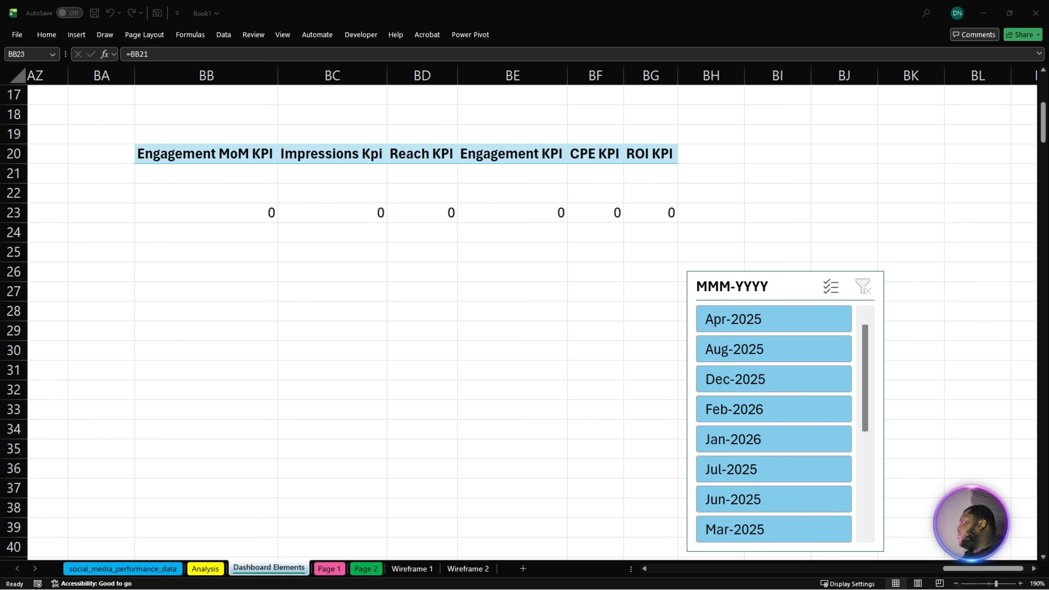
# - Apply the copied bold, centred cell formatting to BB23 and filter the KPI PivotTable to Aug-2025
pyautogui.click(209, 172)
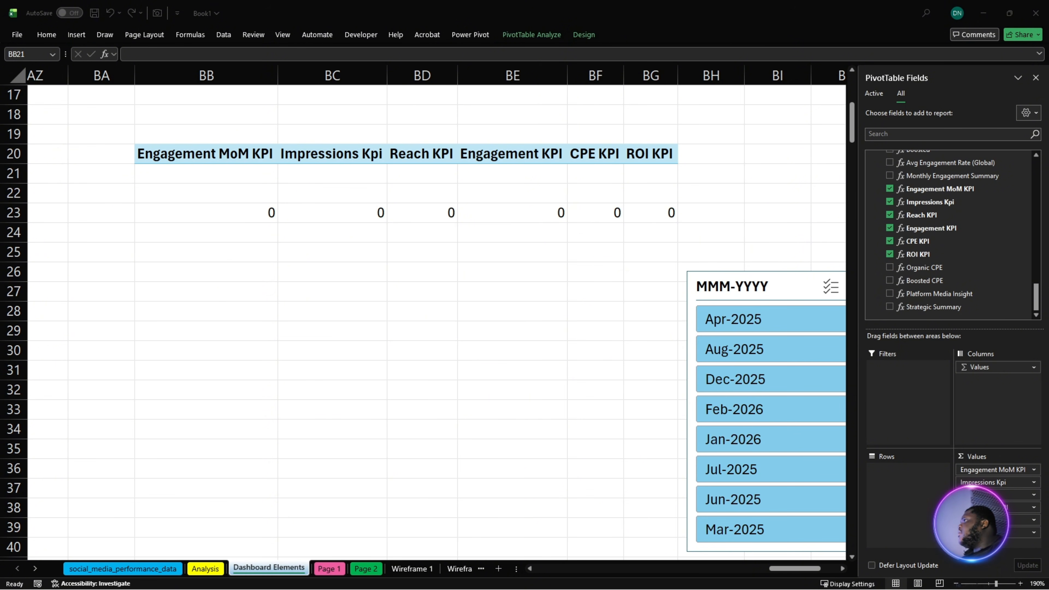
pyautogui.hotkey('ctrl', 'shift', 'c')
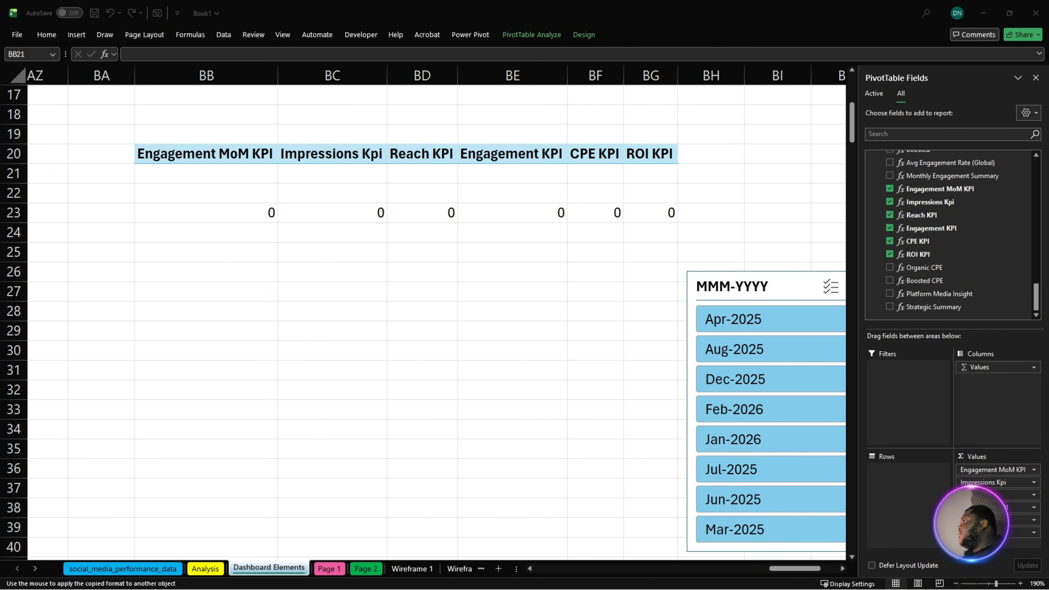
pyautogui.click(239, 210)
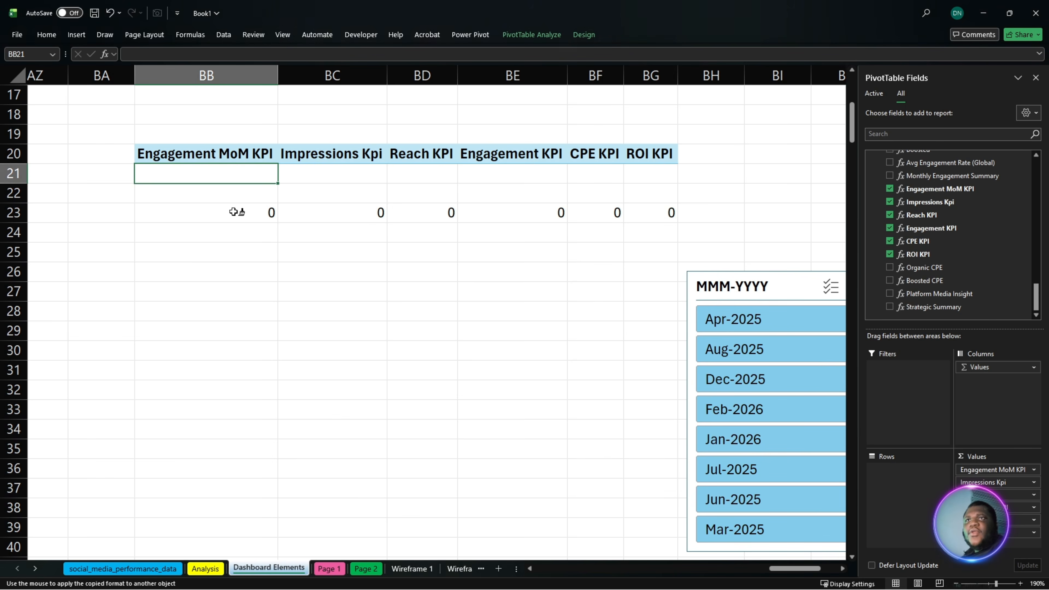
pyautogui.click(234, 211)
pyautogui.click(766, 350)
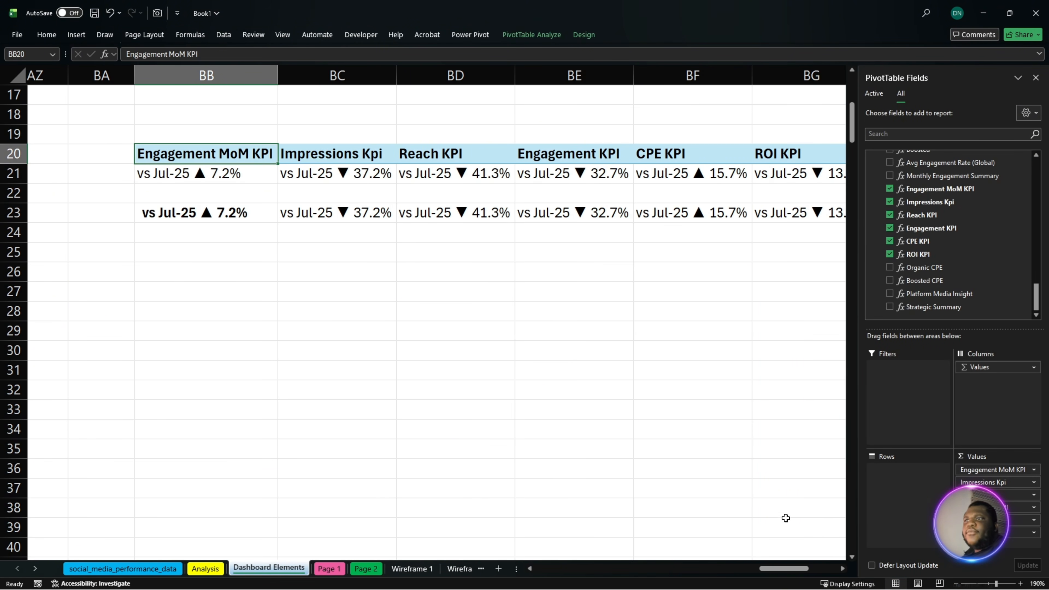
pyautogui.moveTo(785, 569)
pyautogui.mouseDown()
pyautogui.moveTo(827, 572)
pyautogui.moveTo(785, 570)
pyautogui.mouseUp()
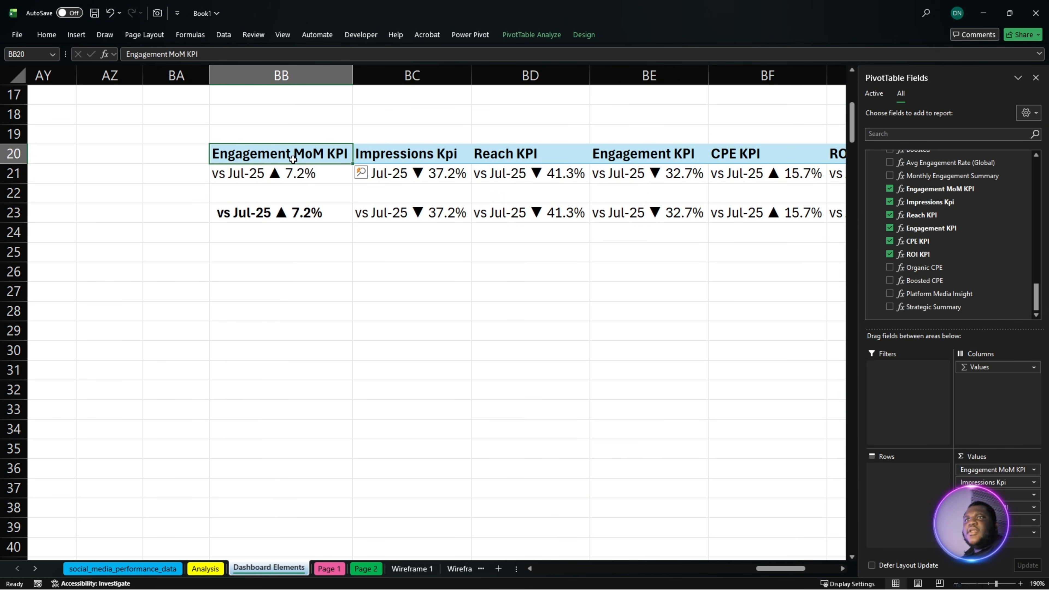
pyautogui.moveTo(297, 157); pyautogui.dragTo(649, 203)
pyautogui.rightClick(649, 198)
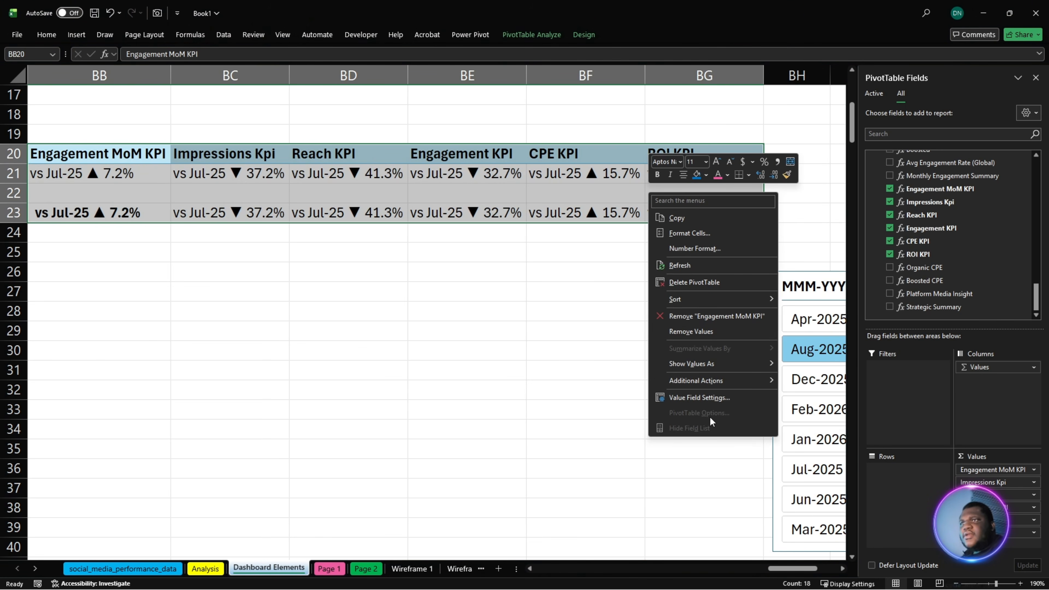
pyautogui.click(703, 396)
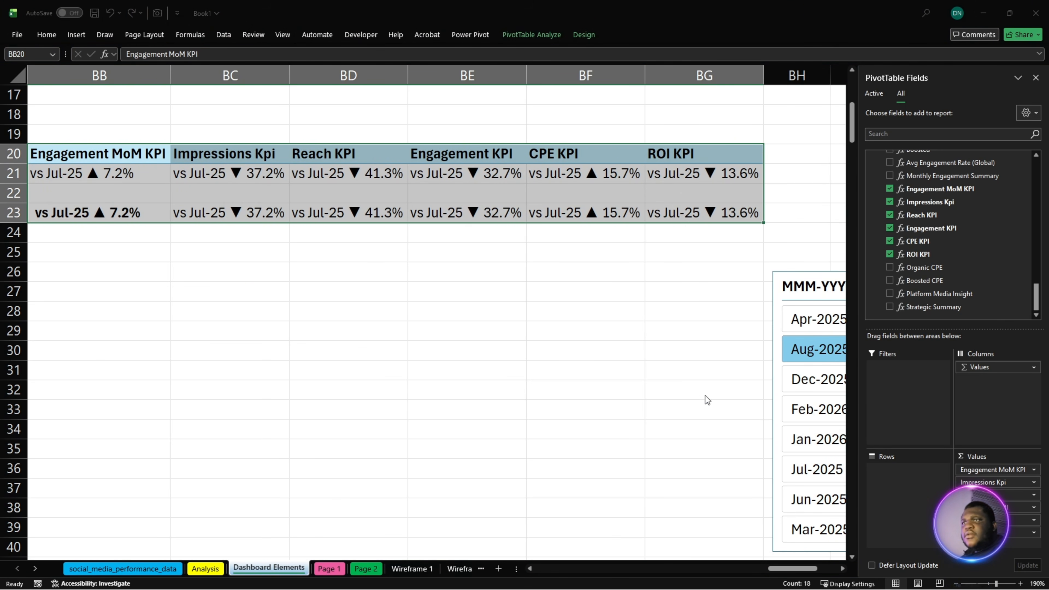
pyautogui.click(652, 387)
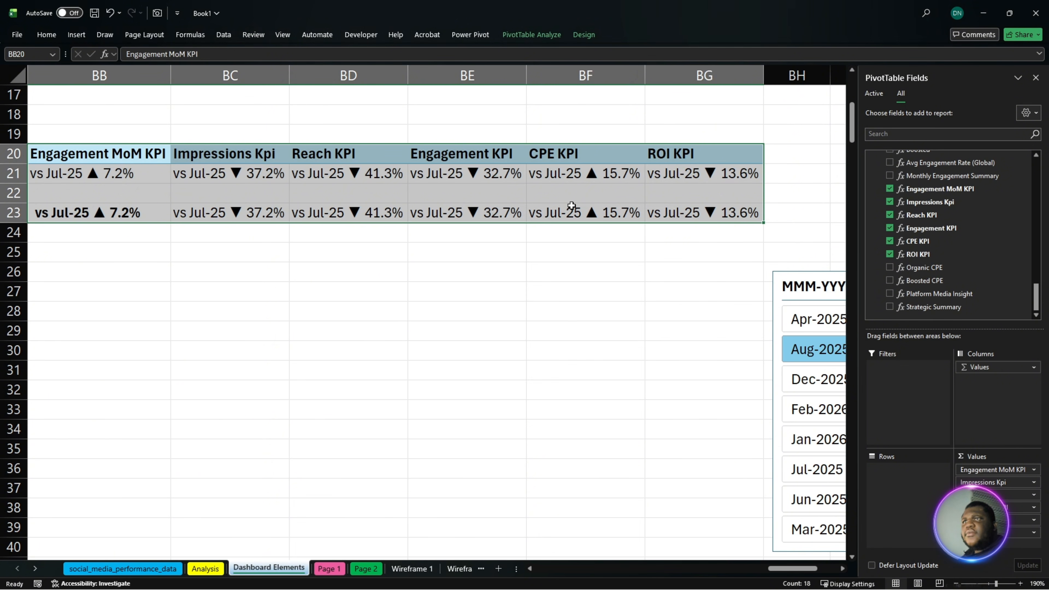
pyautogui.rightClick(566, 177)
pyautogui.moveTo(653, 359)
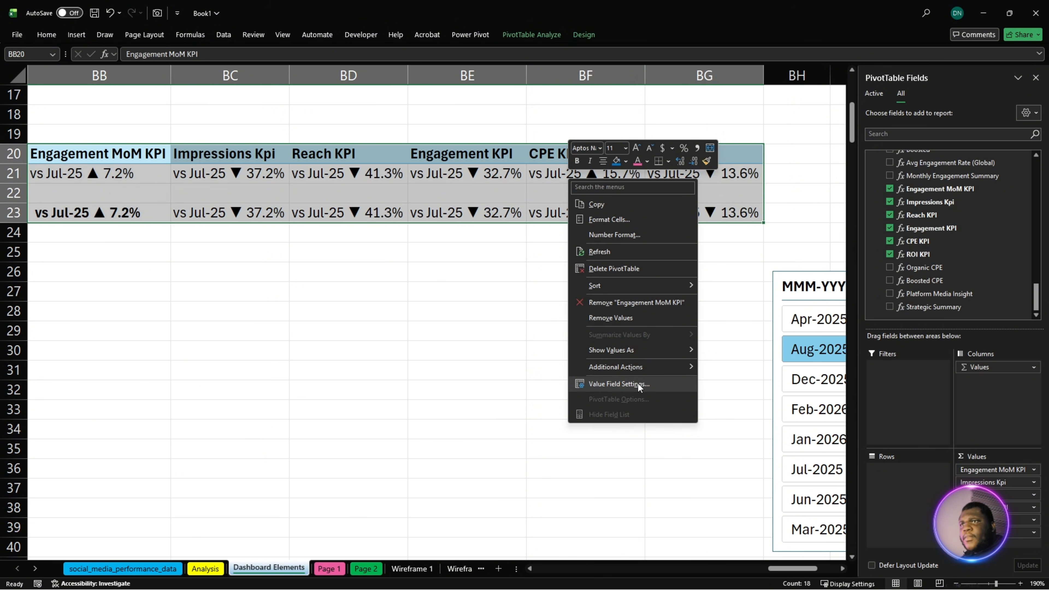
pyautogui.click(657, 388)
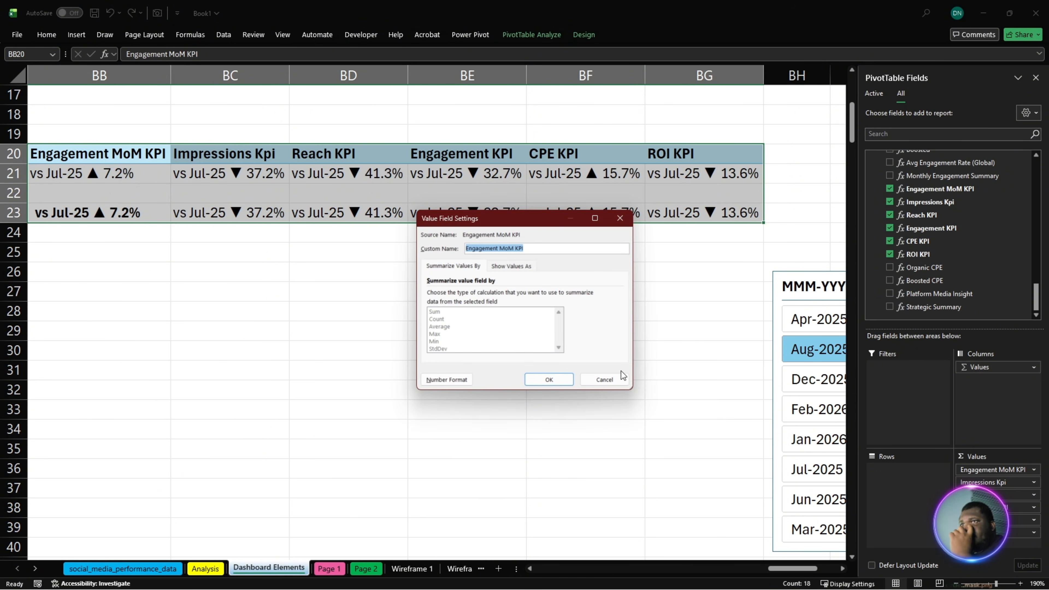
pyautogui.click(603, 376)
pyautogui.click(704, 193)
# - Turn off autofitting of column widths on update for the KPI PivotTable at BB20:BG21
pyautogui.moveTo(714, 153); pyautogui.dragTo(144, 178)
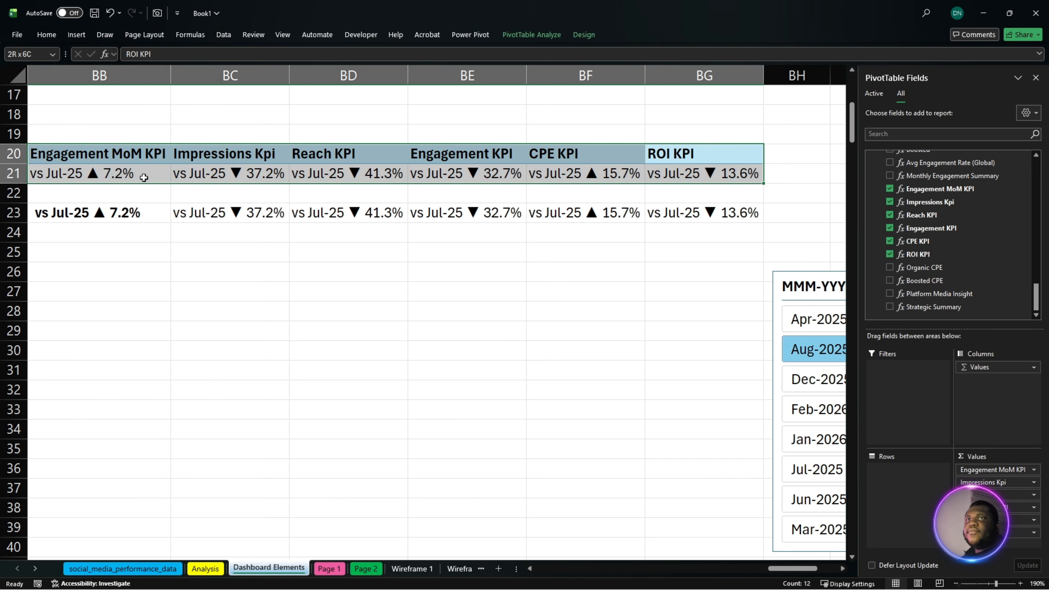
pyautogui.moveTo(80, 177); pyautogui.dragTo(213, 180)
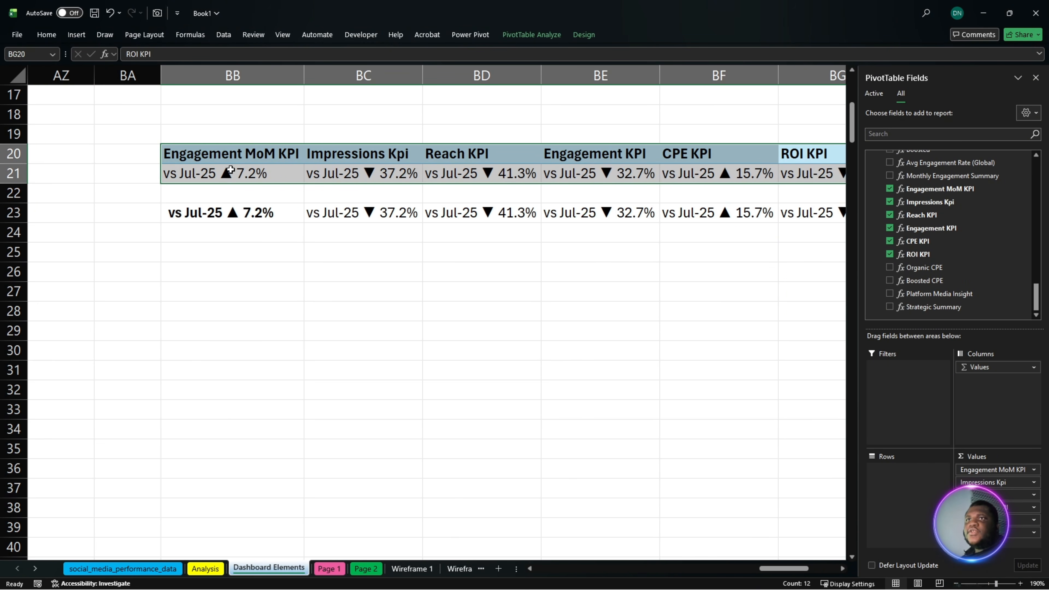
pyautogui.rightClick(231, 170)
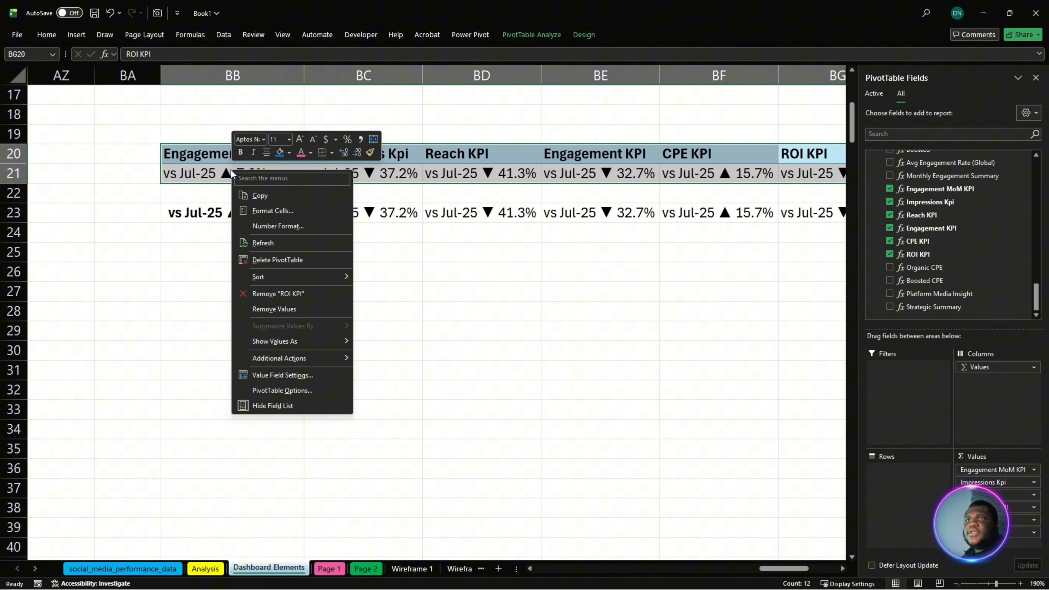
pyautogui.click(301, 390)
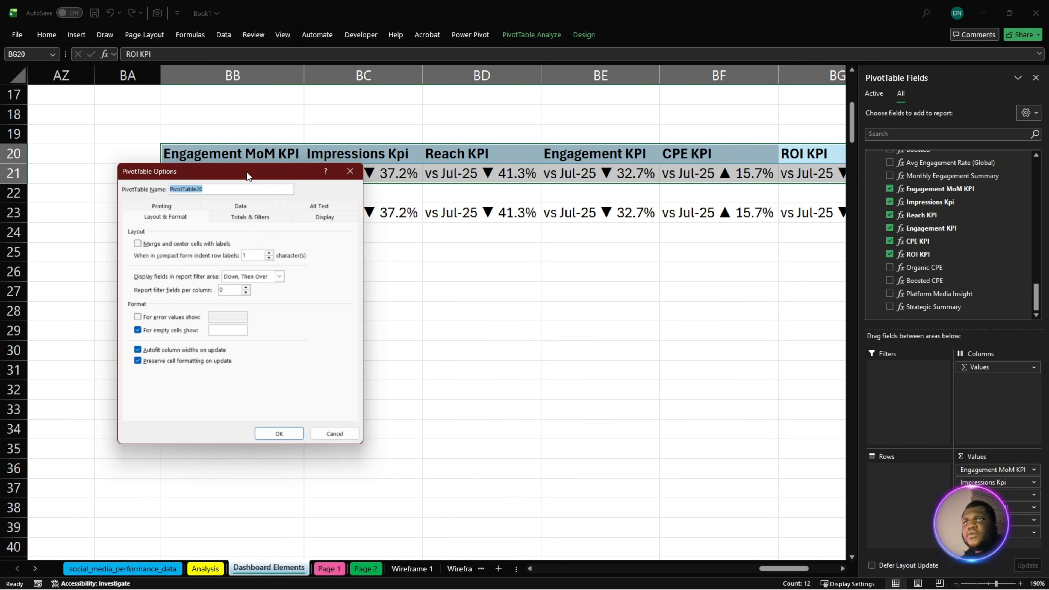
pyautogui.moveTo(247, 172); pyautogui.dragTo(477, 180)
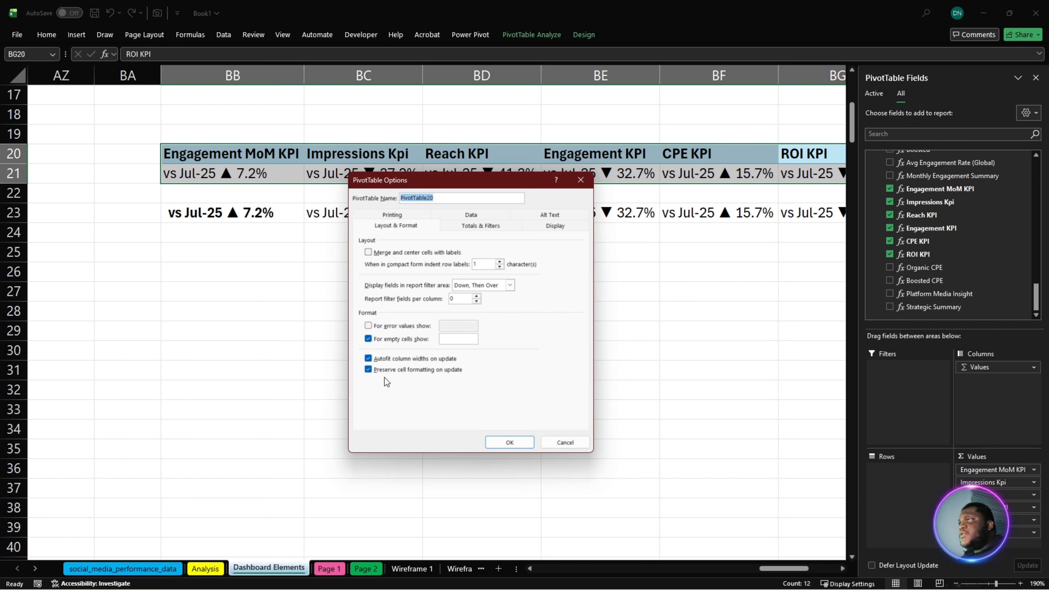
pyautogui.click(371, 360)
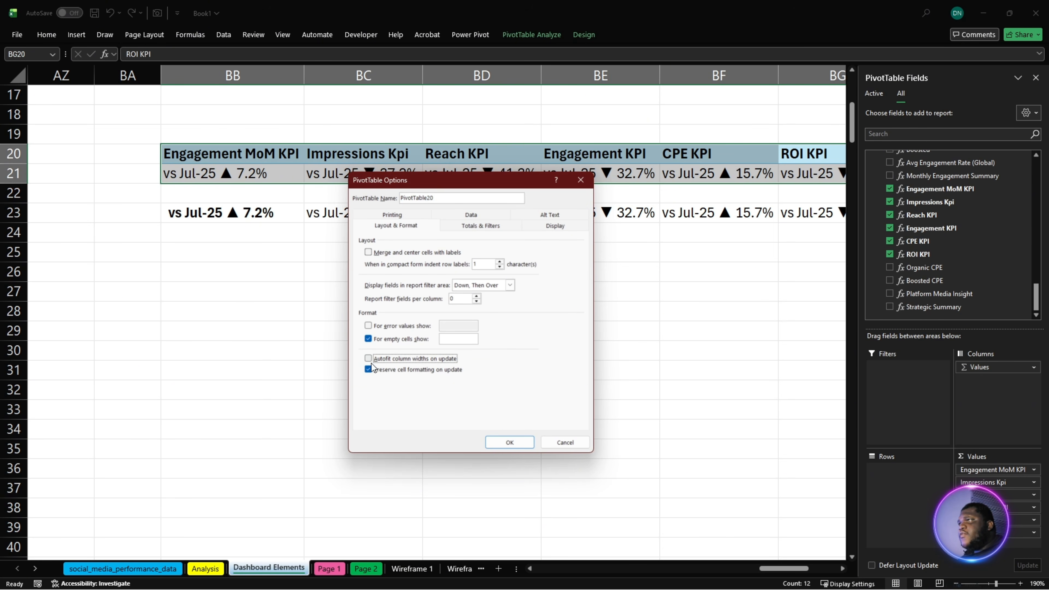
pyautogui.click(494, 444)
pyautogui.click(363, 347)
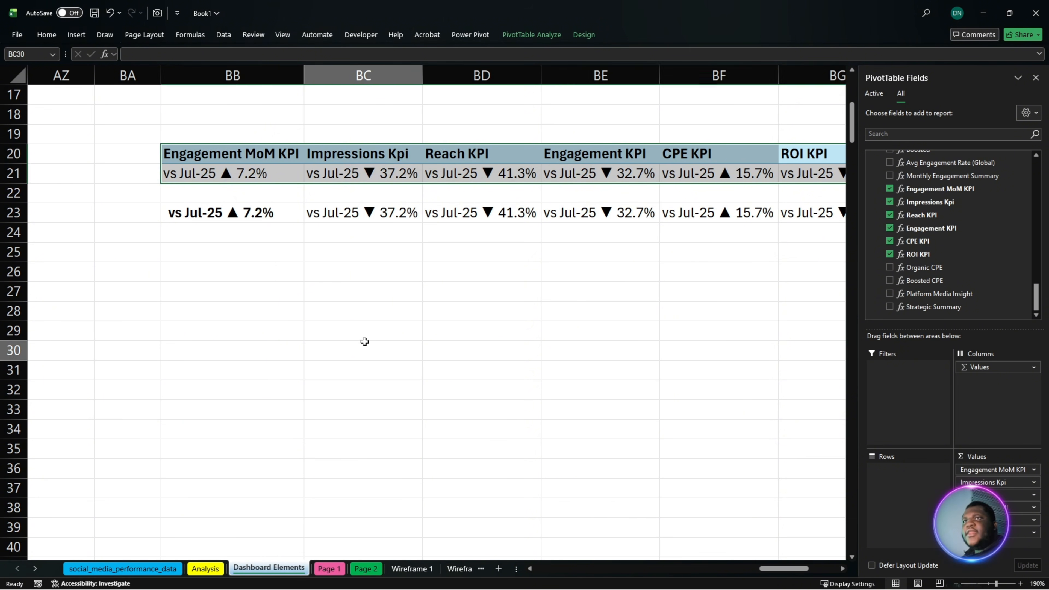
# - Start a new formula-based conditional formatting rule for the Engagement MoM KPI value in cell BB21
pyautogui.click(252, 180)
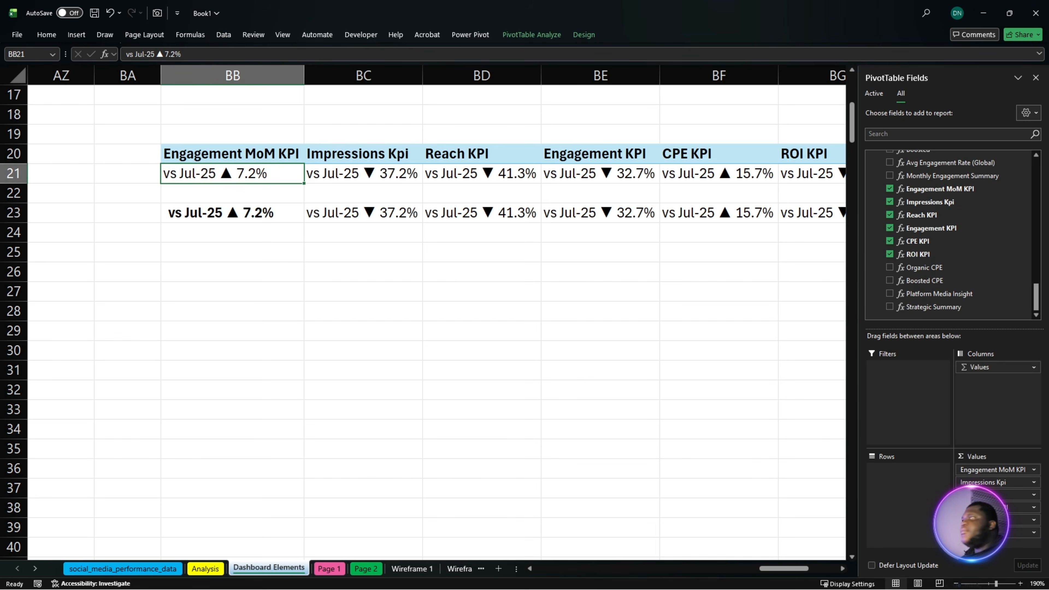
pyautogui.hotkey('alt', 'Tab')
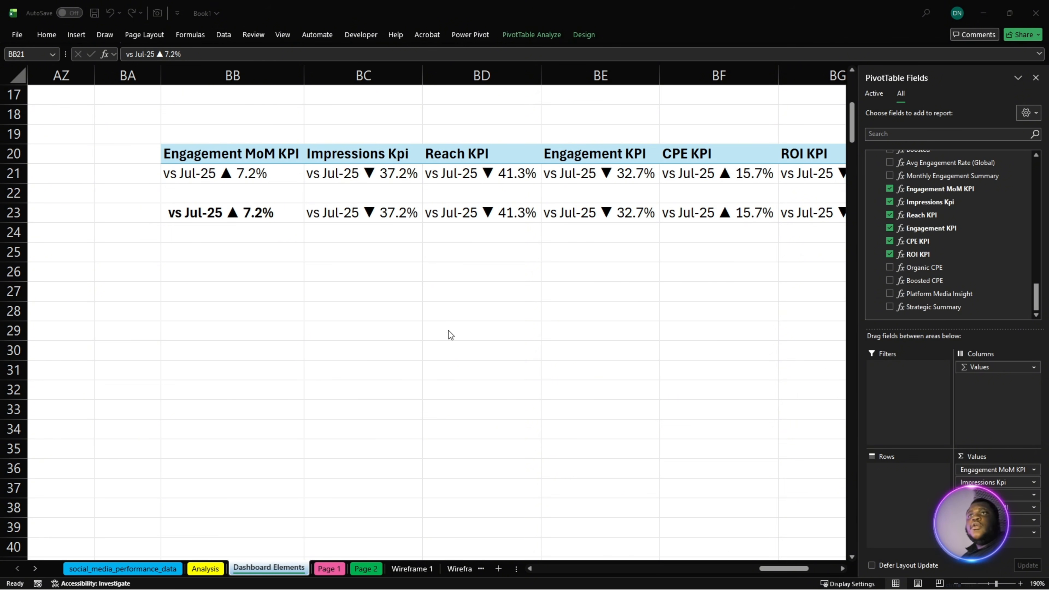
pyautogui.click(215, 179)
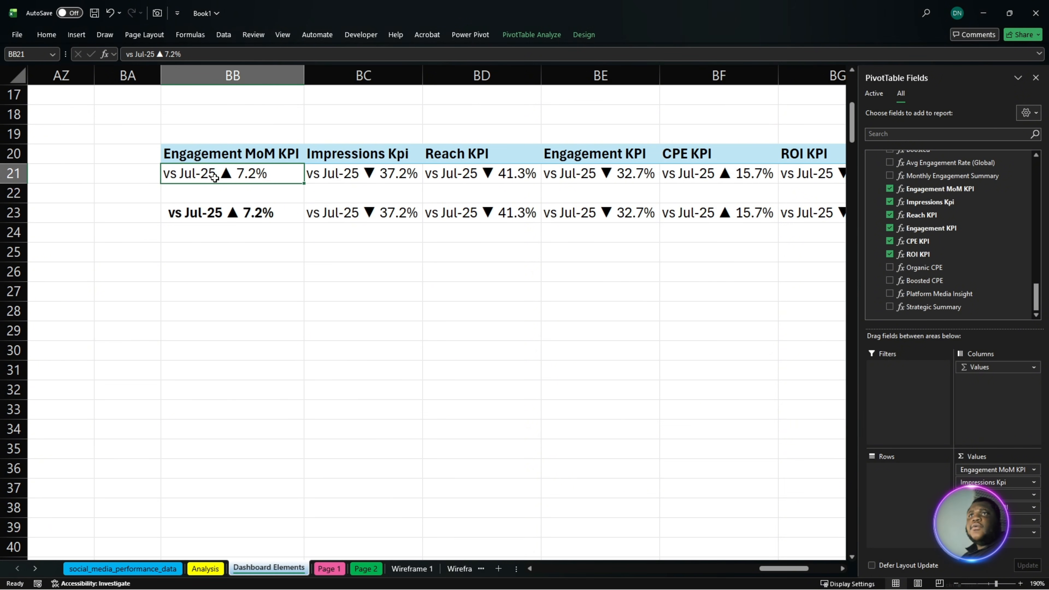
pyautogui.click(48, 35)
pyautogui.click(513, 78)
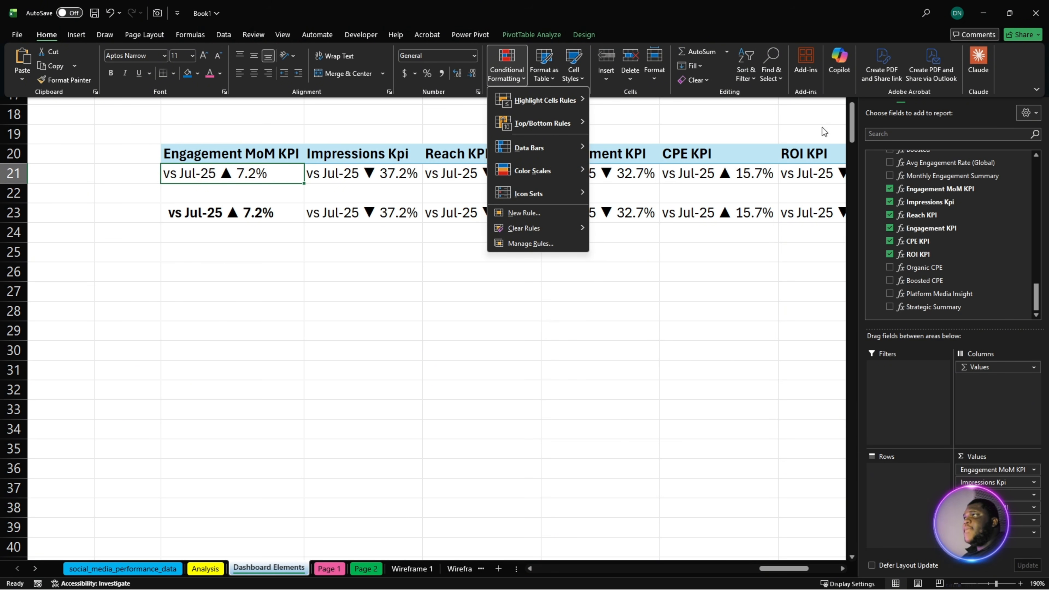
pyautogui.moveTo(521, 177)
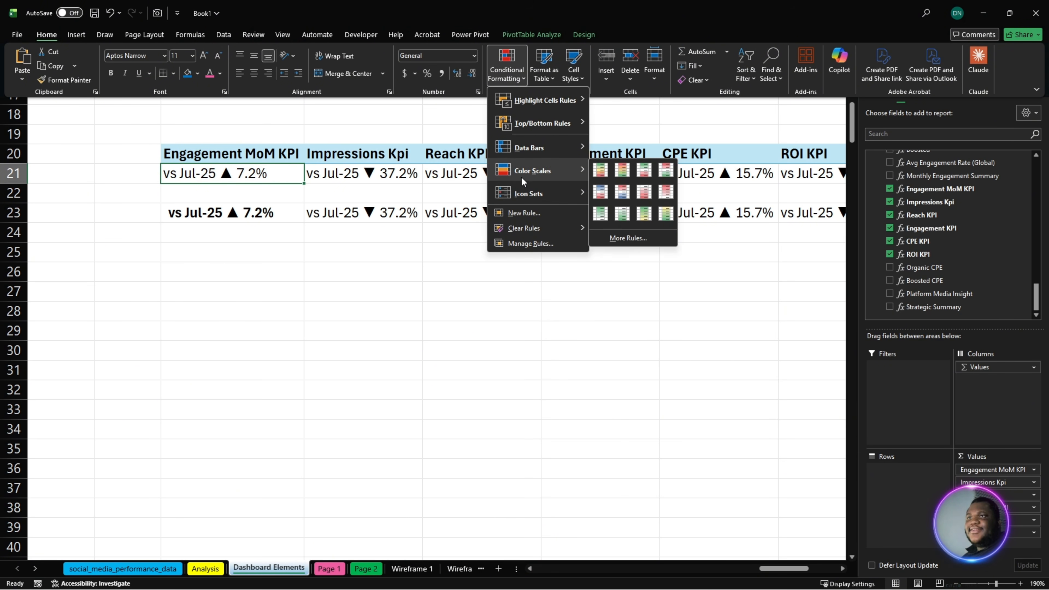
pyautogui.click(528, 213)
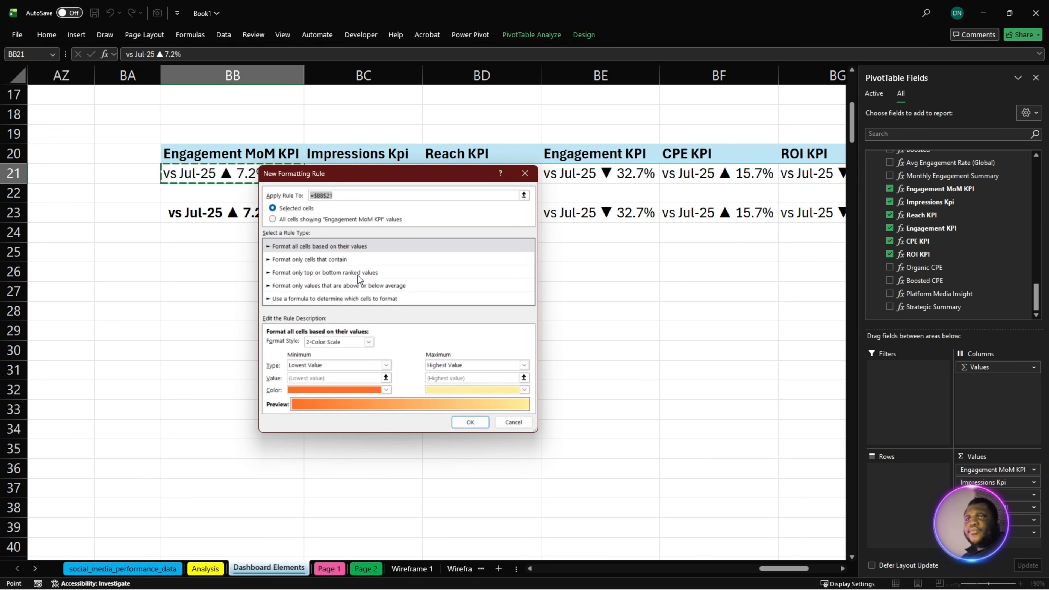
pyautogui.click(336, 299)
pyautogui.click(334, 344)
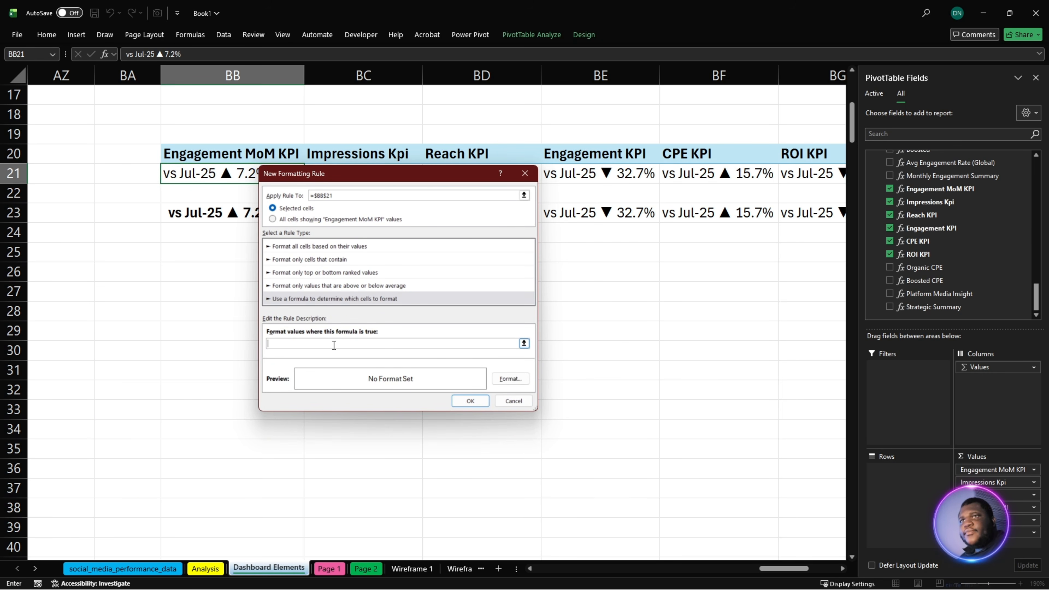
# - Set the formatting rule's condition to =ISNUMBER(SEARCH("▲",$BB$21))
pyautogui.hotkey('ctrl', 'v')
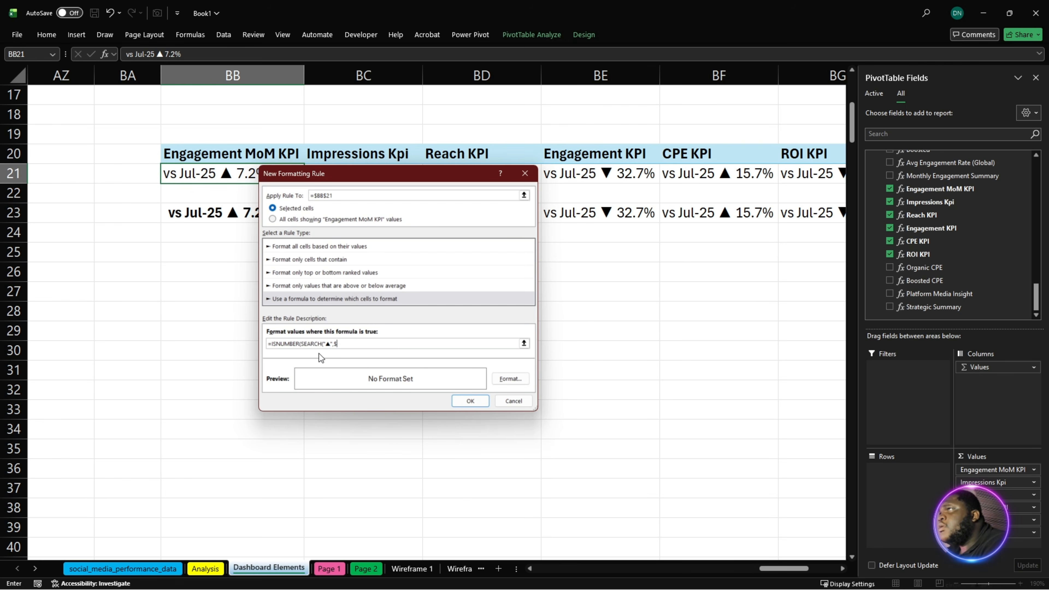
pyautogui.press('BackSpace')
pyautogui.press('BackSpace')
pyautogui.press('BackSpace')
pyautogui.press('BackSpace')
pyautogui.press('BackSpace')
pyautogui.press('BackSpace')
pyautogui.moveTo(323, 173); pyautogui.dragTo(517, 230)
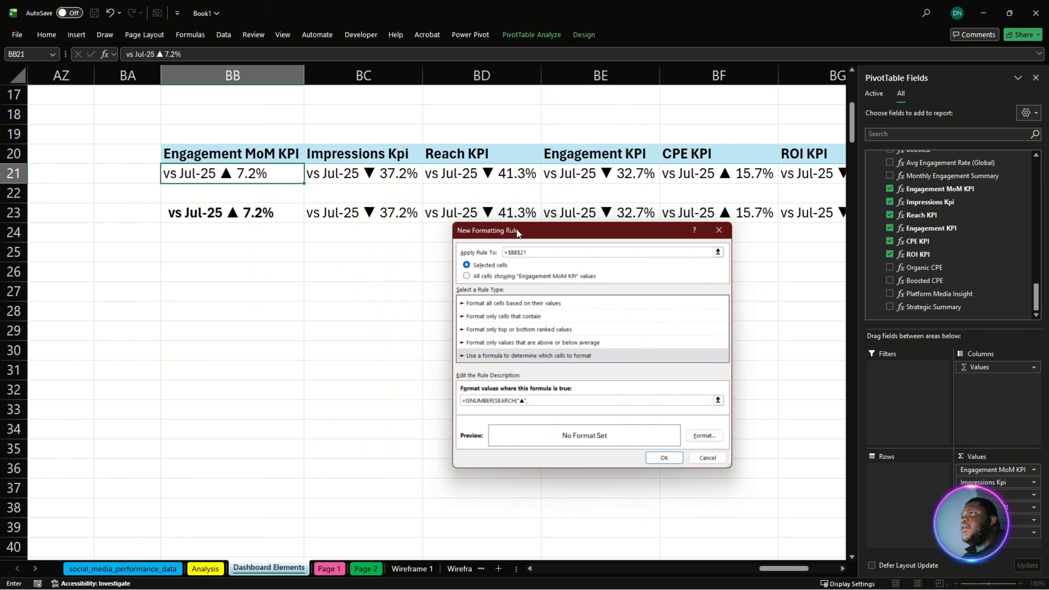
pyautogui.click(365, 177)
pyautogui.click(252, 175)
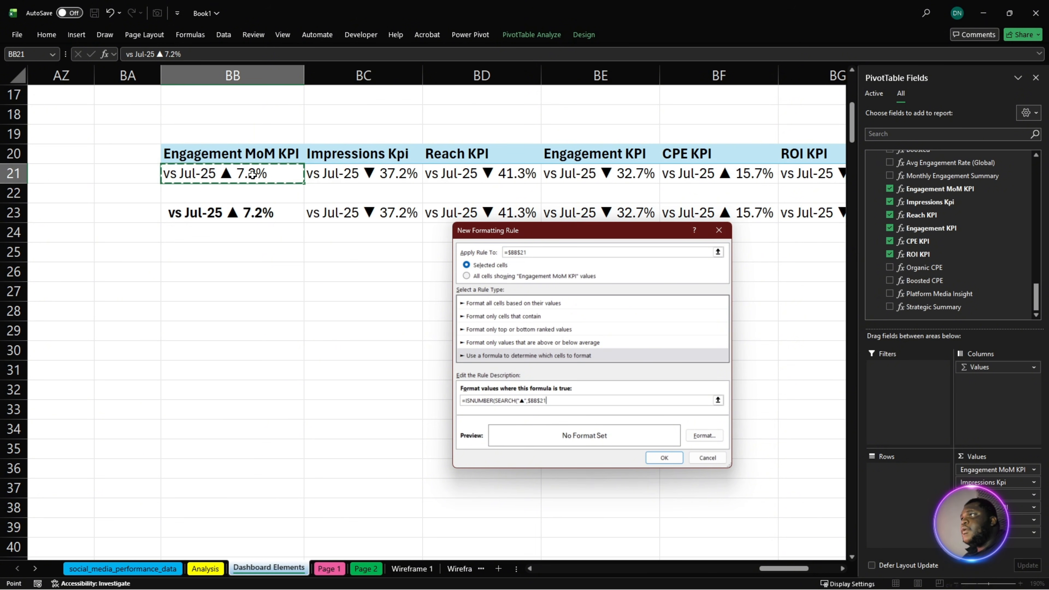
pyautogui.click(549, 401)
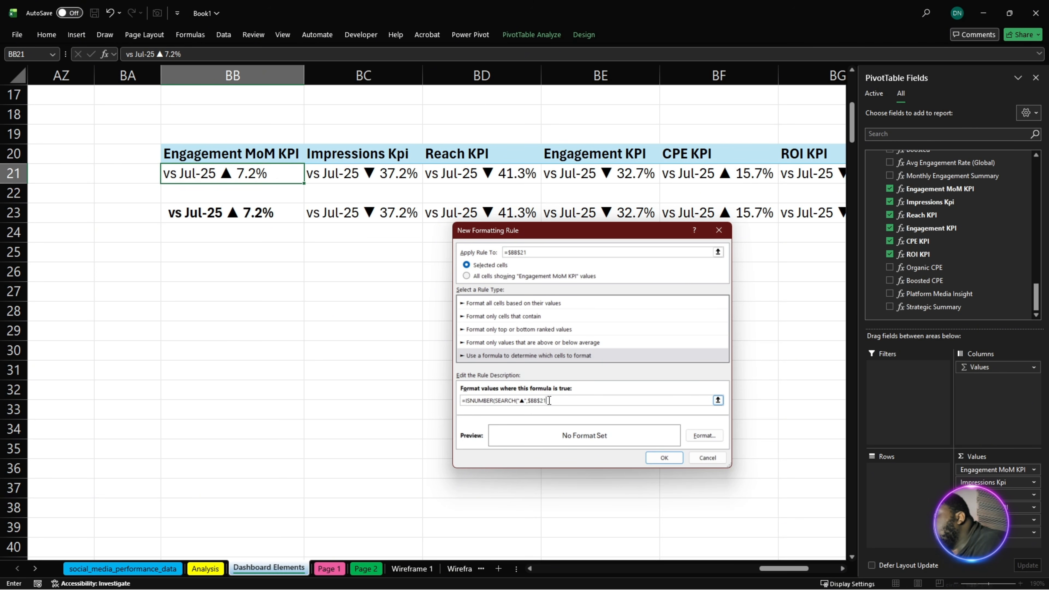
pyautogui.write('))')
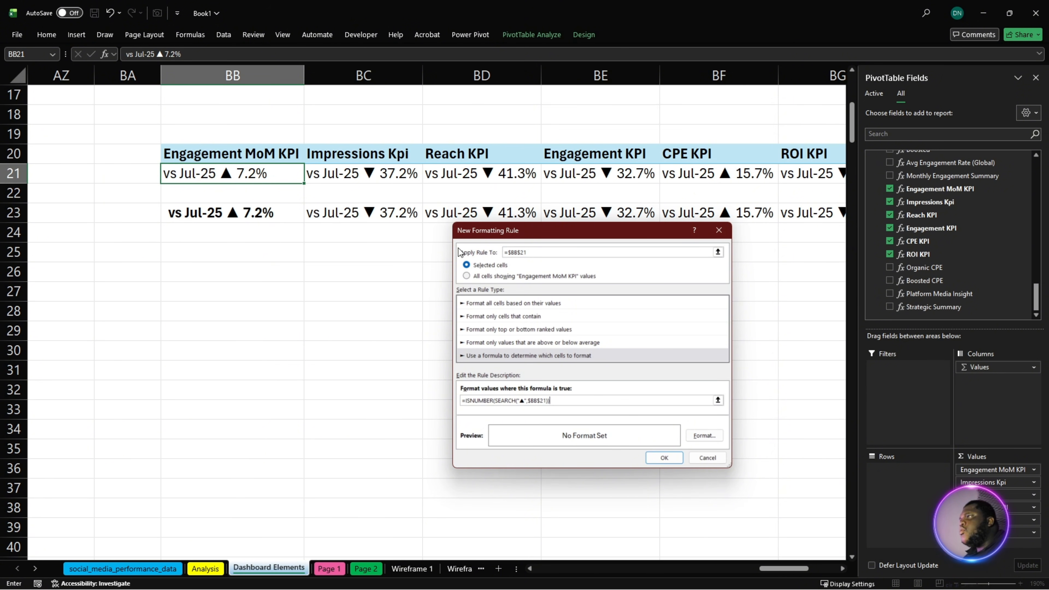
# - Give the up-arrow rule a green font colour and apply the rule to BB21
pyautogui.click(704, 436)
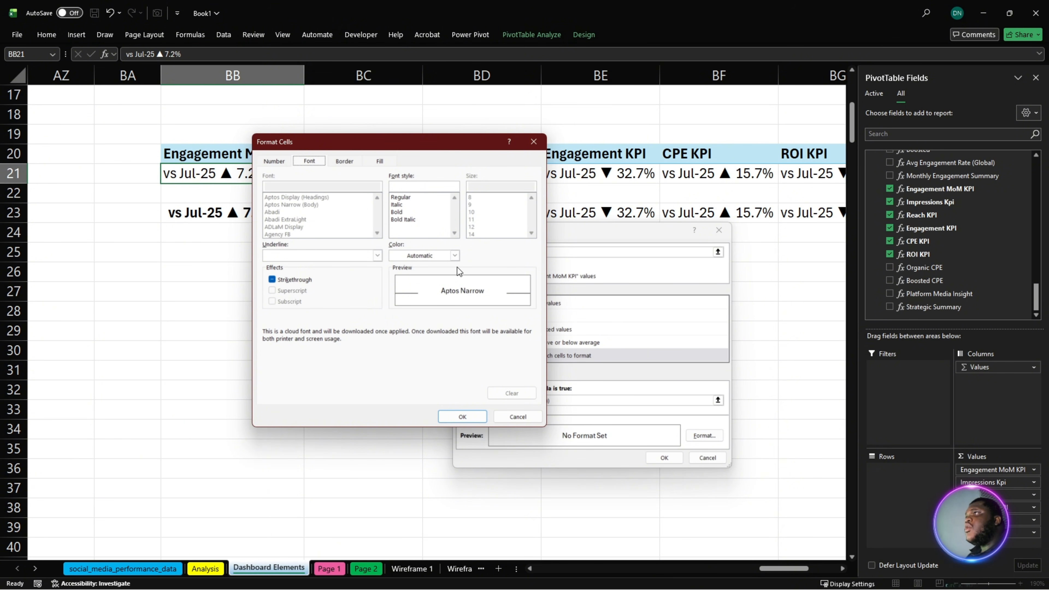
pyautogui.click(455, 256)
pyautogui.click(471, 416)
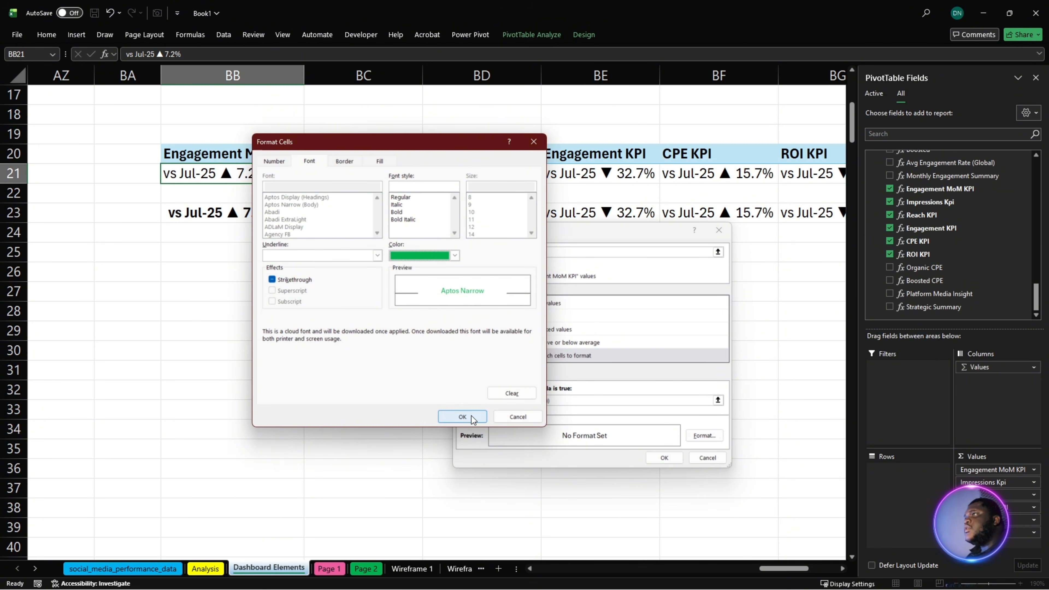
pyautogui.click(463, 417)
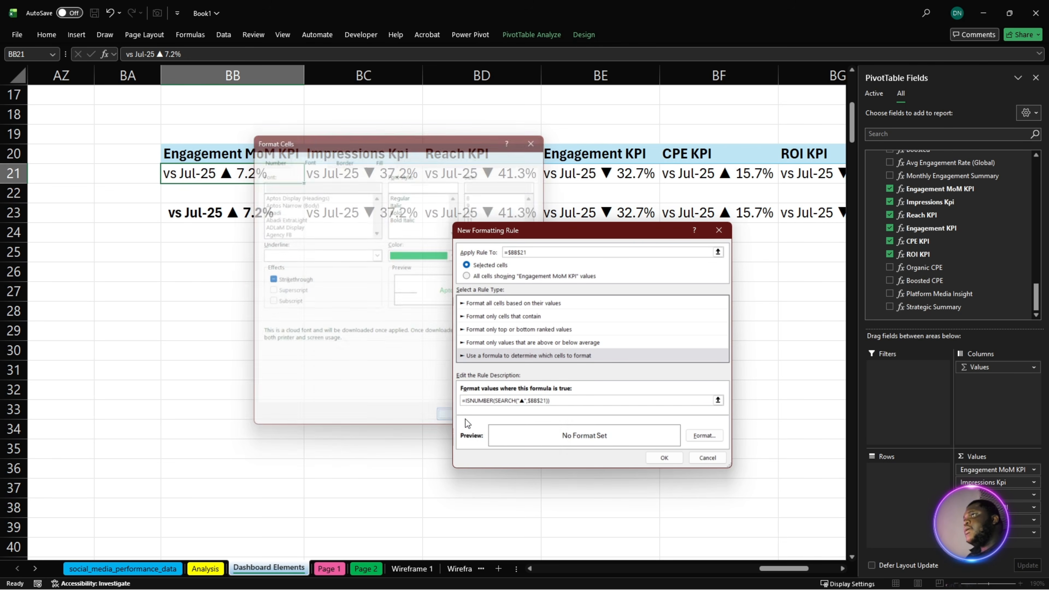
pyautogui.click(663, 457)
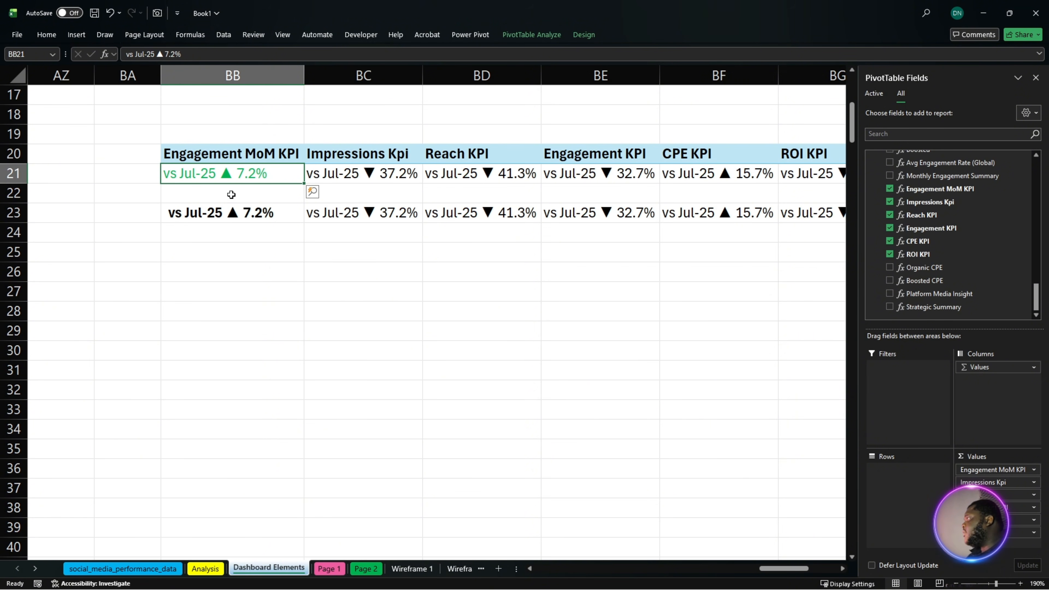
# - Make the Engagement MoM KPI value in BB21 bold and widen column BB slightly
pyautogui.hotkey('ctrl', 'b')
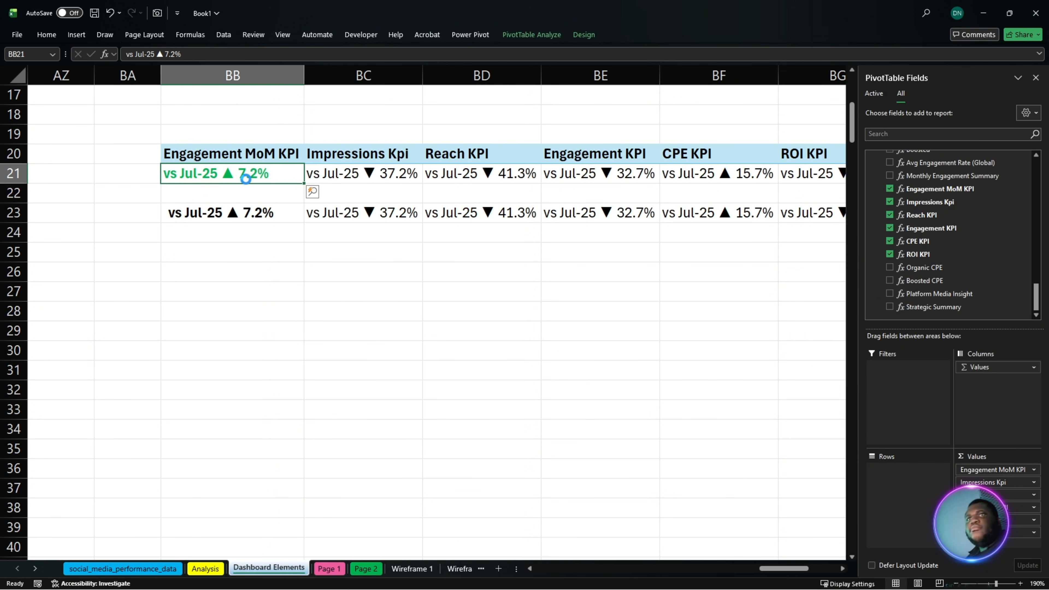
pyautogui.moveTo(304, 78); pyautogui.dragTo(317, 78)
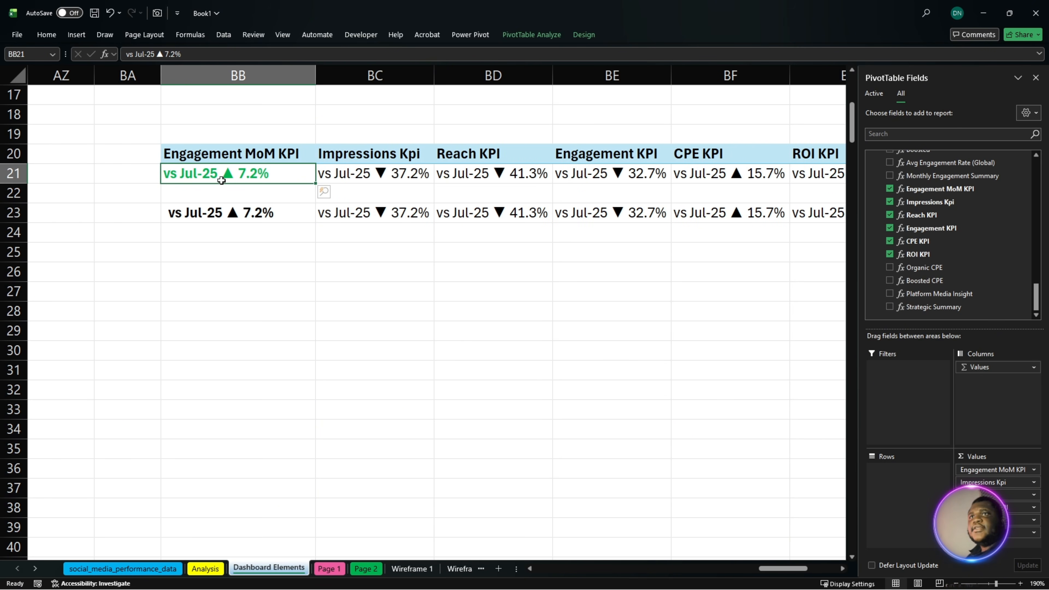
pyautogui.click(231, 261)
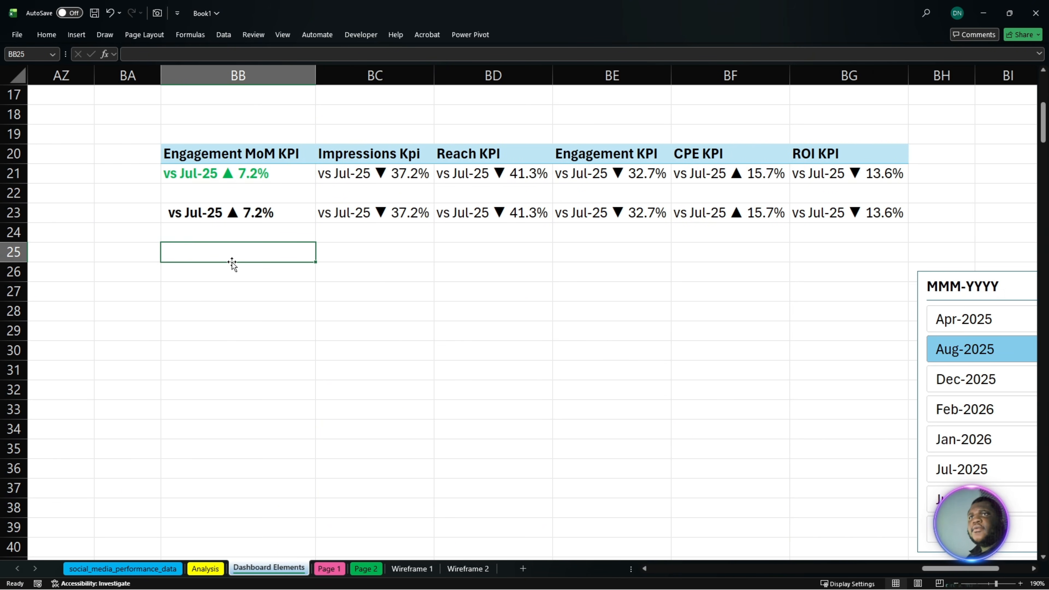
pyautogui.click(237, 219)
pyautogui.click(244, 175)
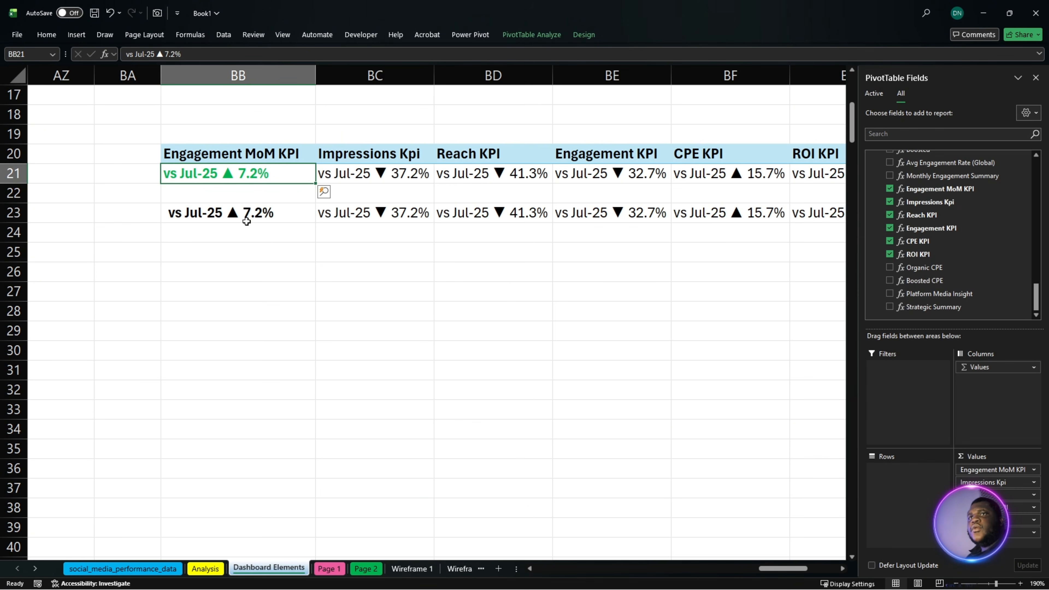
pyautogui.click(247, 212)
pyautogui.click(248, 176)
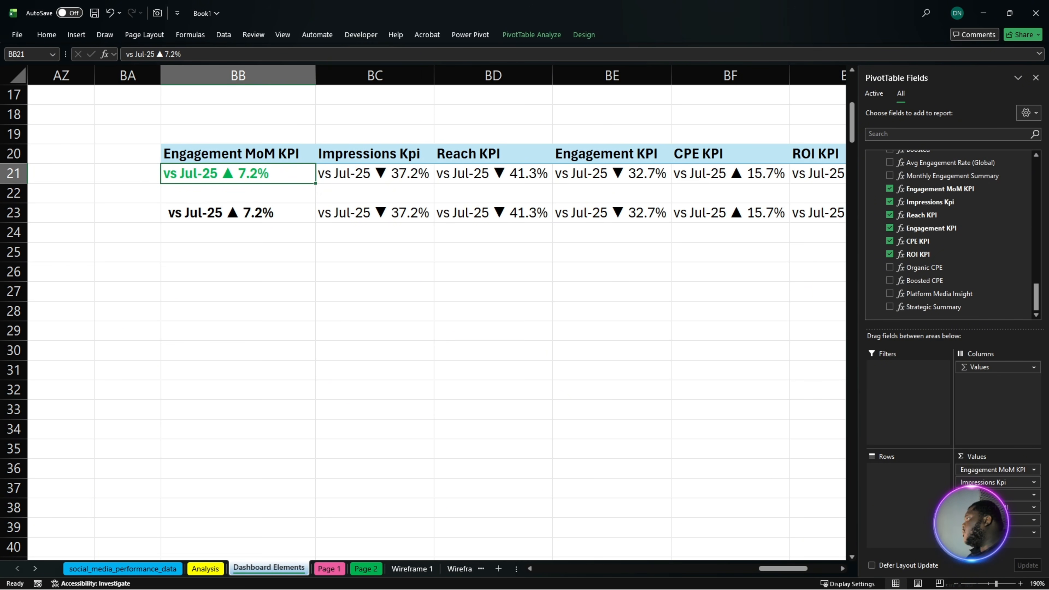
pyautogui.hotkey('alt', 'Tab')
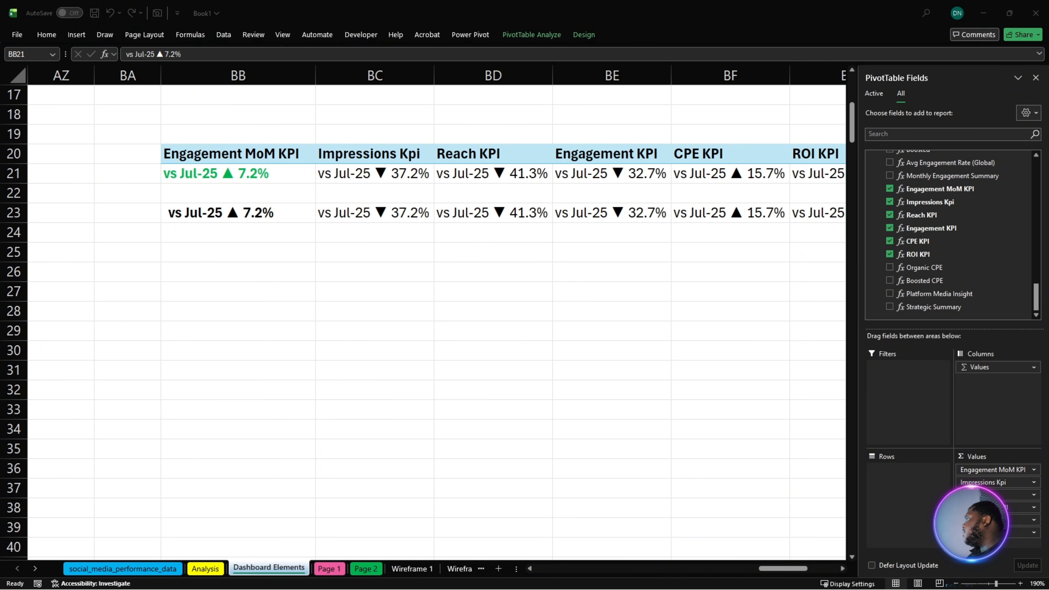
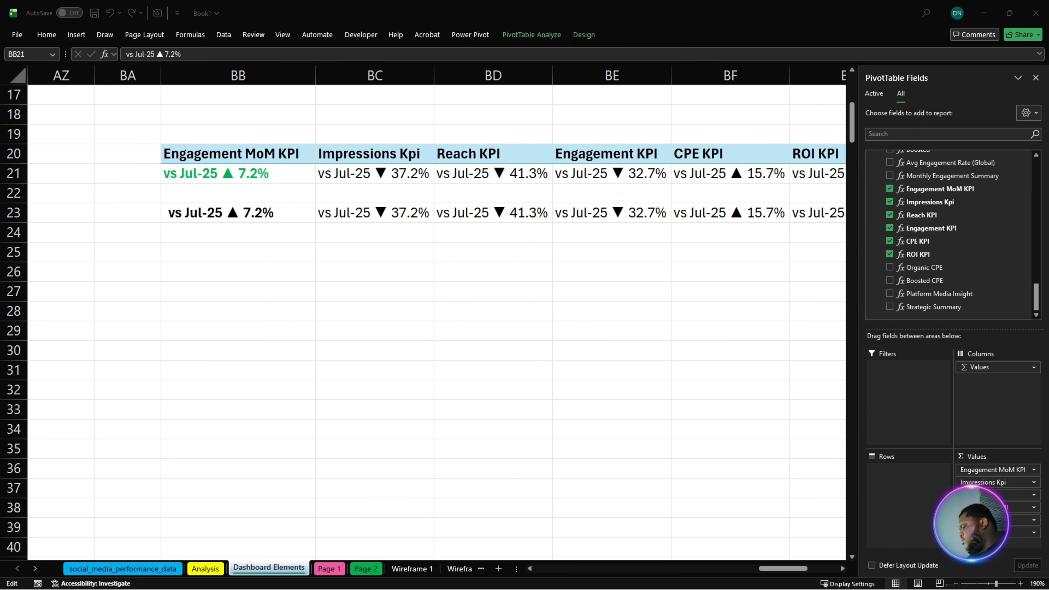
# - Start a second formula-based conditional formatting rule for the Engagement MoM KPI value in BB21
pyautogui.press('Escape')
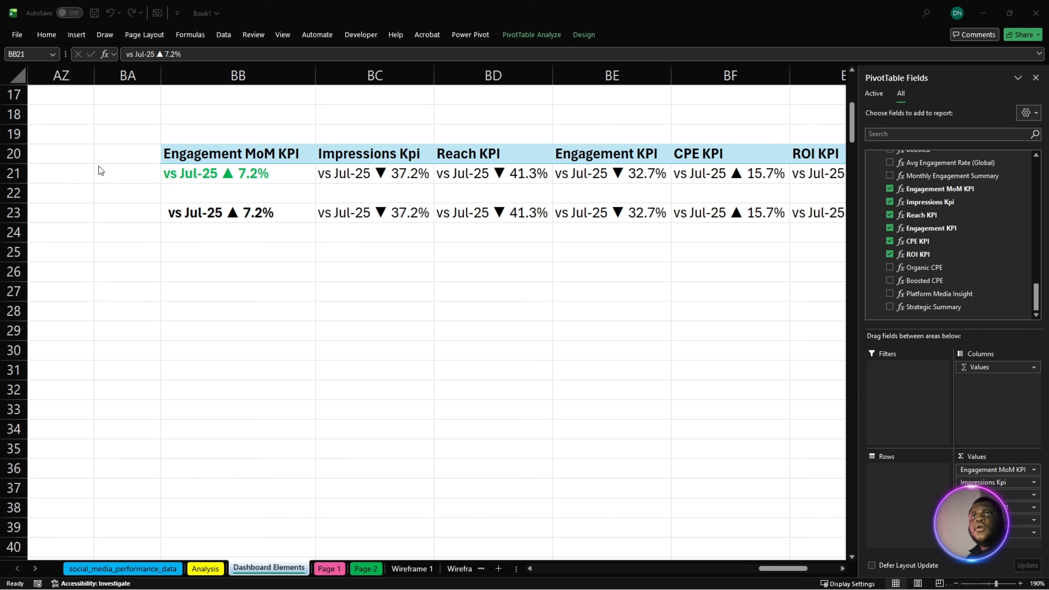
pyautogui.click(254, 172)
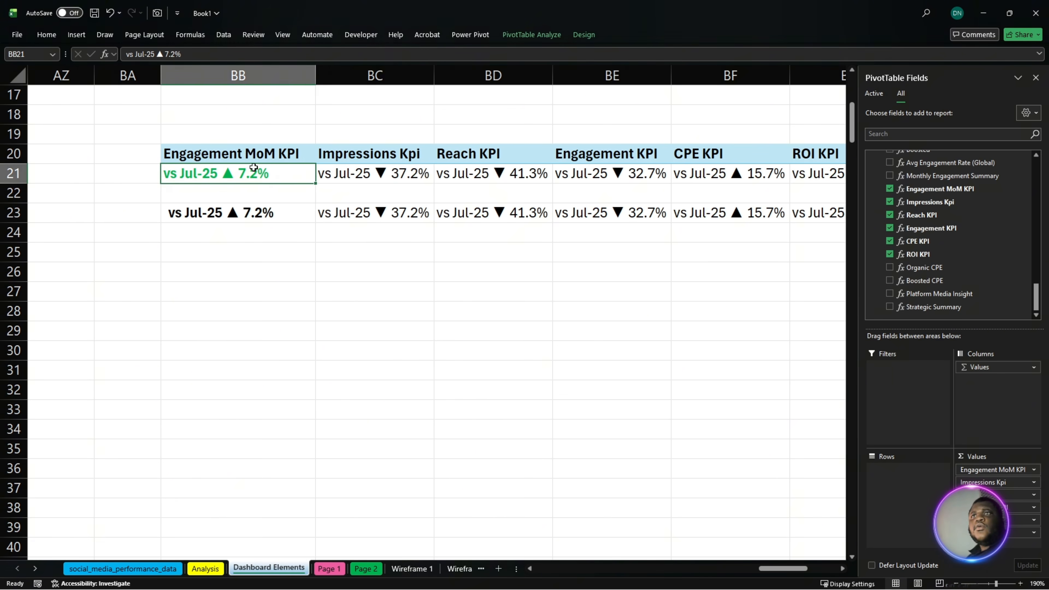
pyautogui.click(54, 34)
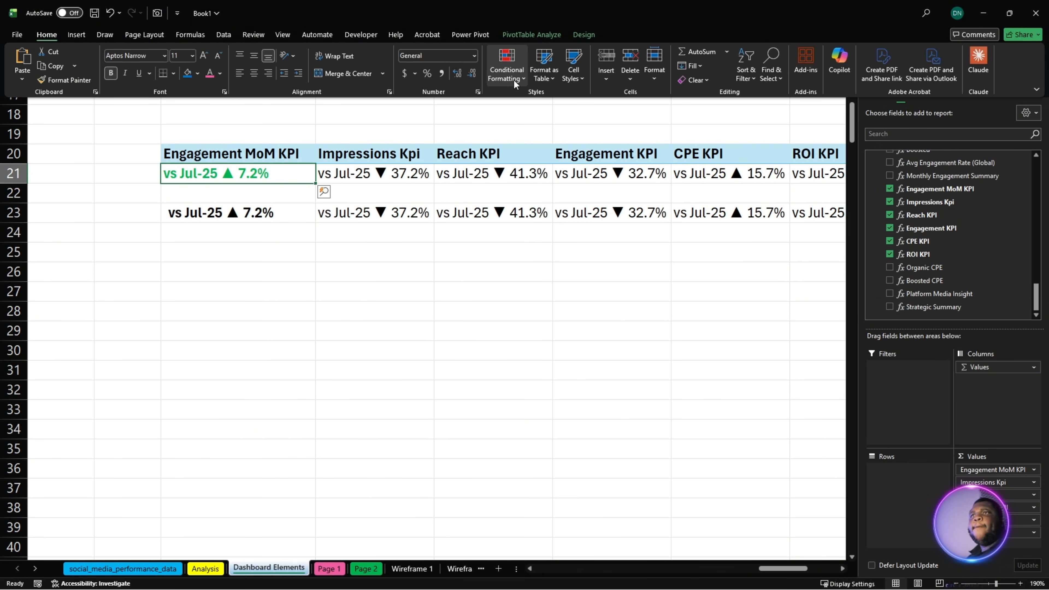
pyautogui.click(514, 80)
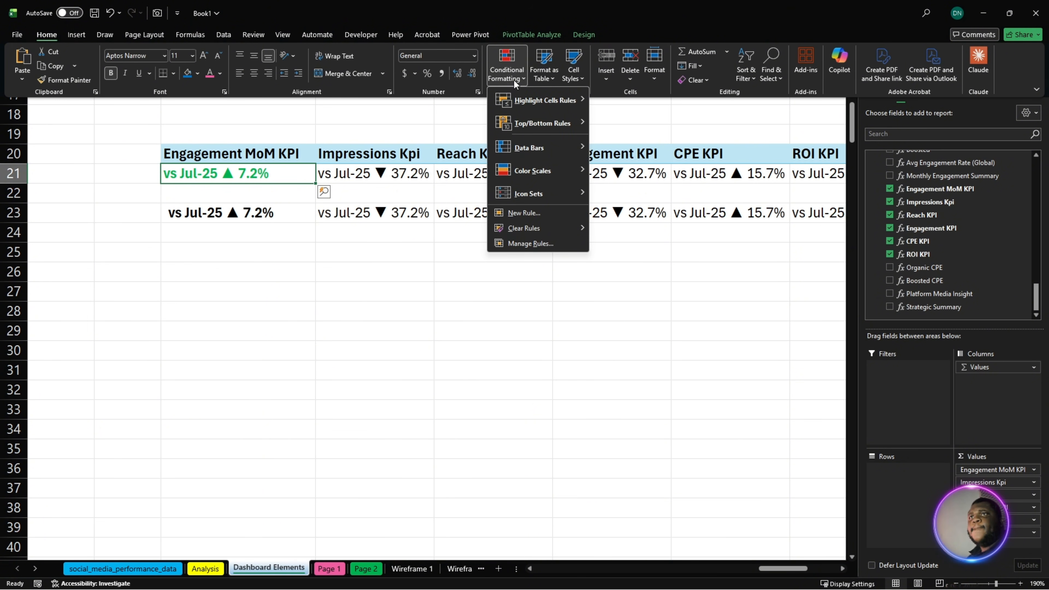
pyautogui.click(537, 213)
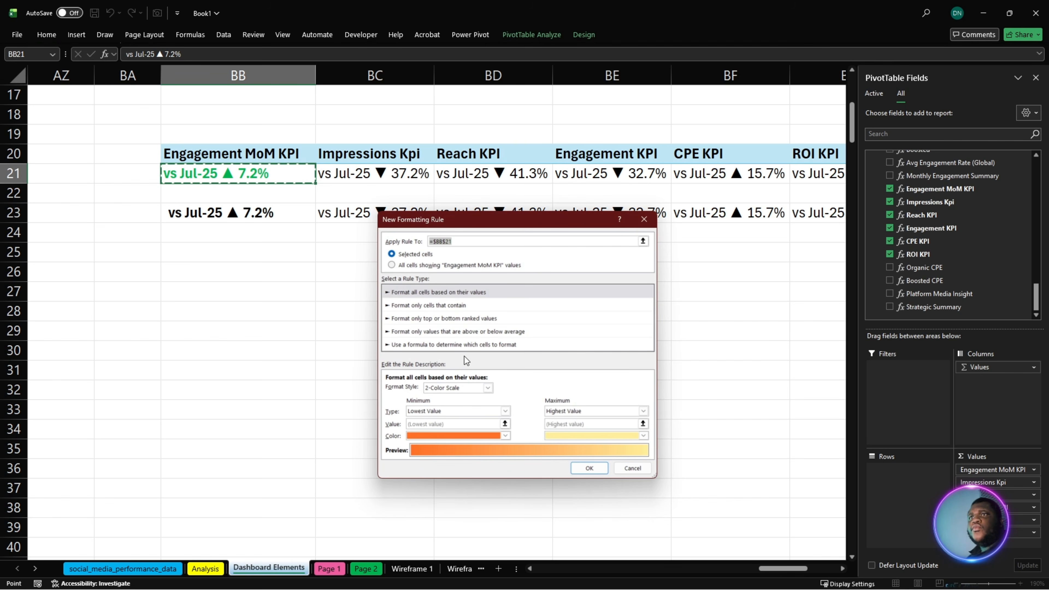
pyautogui.click(437, 345)
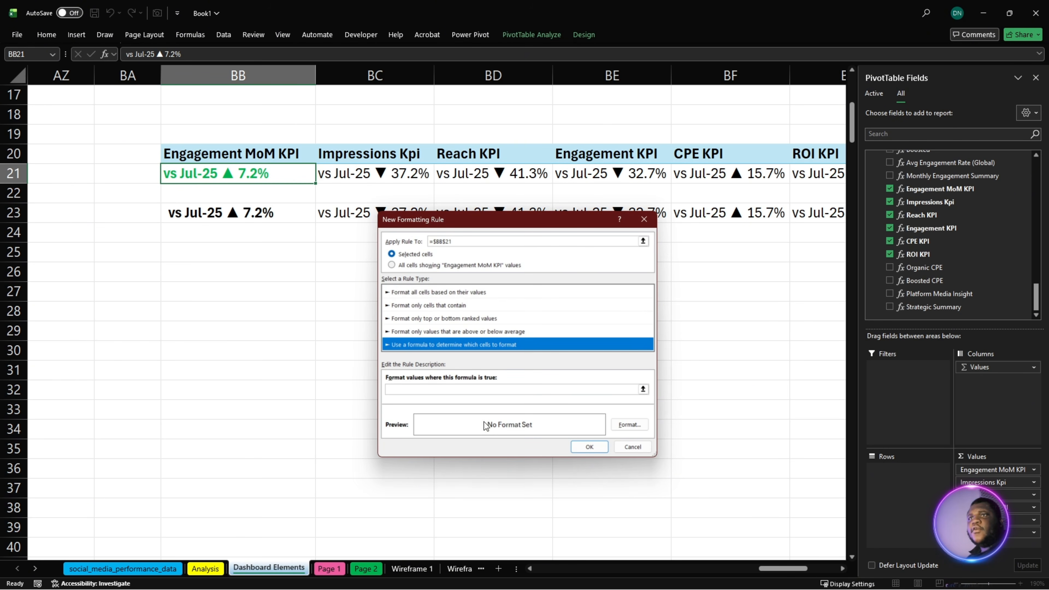
# - Set the new rule's condition to =ISNUMBER(SEARCH("▼",$BB$21))
pyautogui.click(421, 389)
pyautogui.write('=ISNUMBER(SEARCH("▼",$AV$5))')
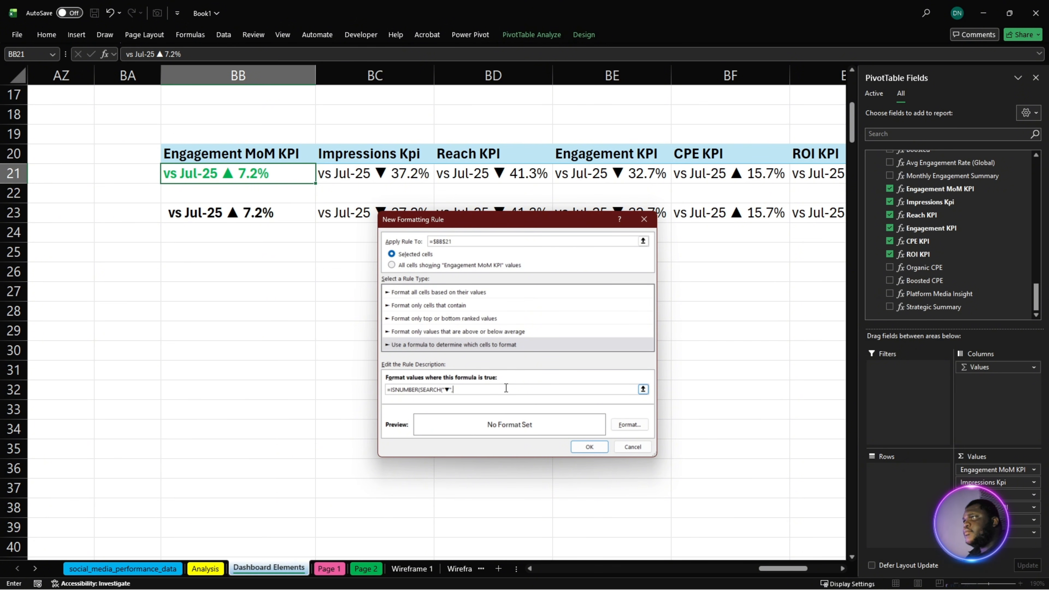
pyautogui.click(243, 173)
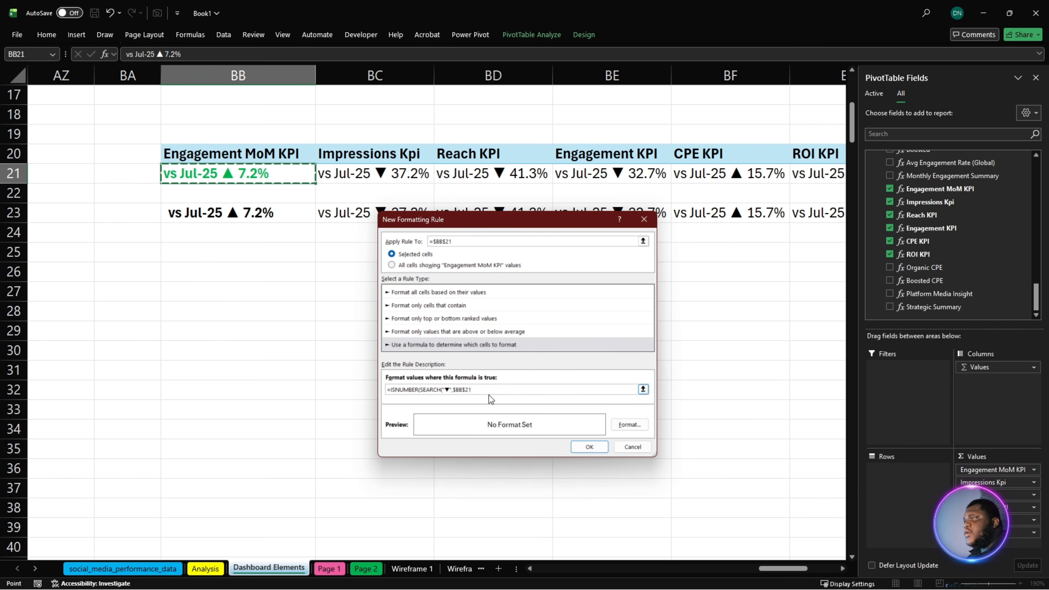
pyautogui.click(485, 389)
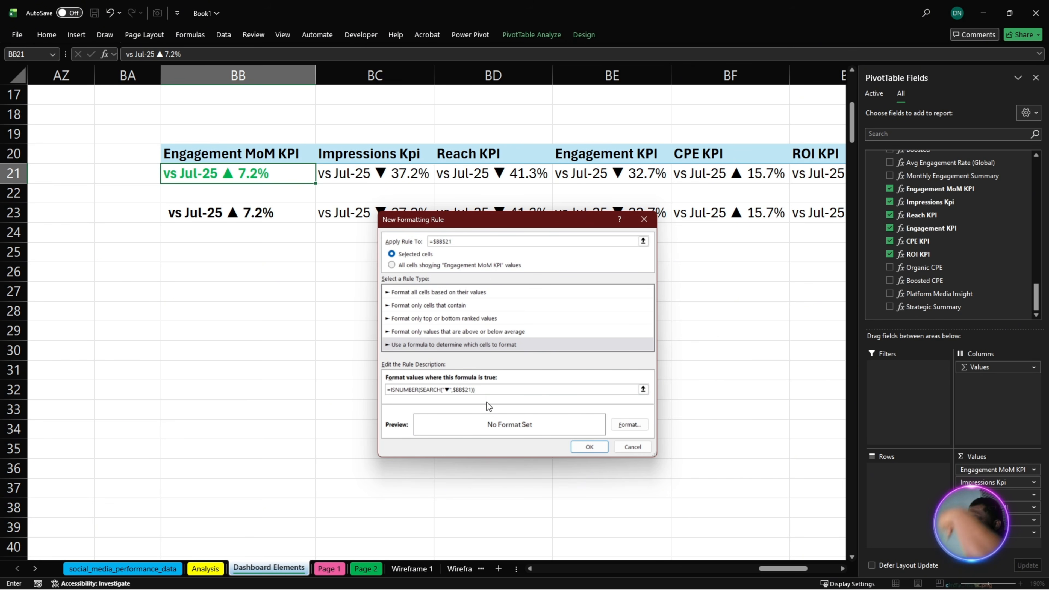
# - Give the down-arrow rule a bold red font and apply the rule to BB21
pyautogui.click(631, 424)
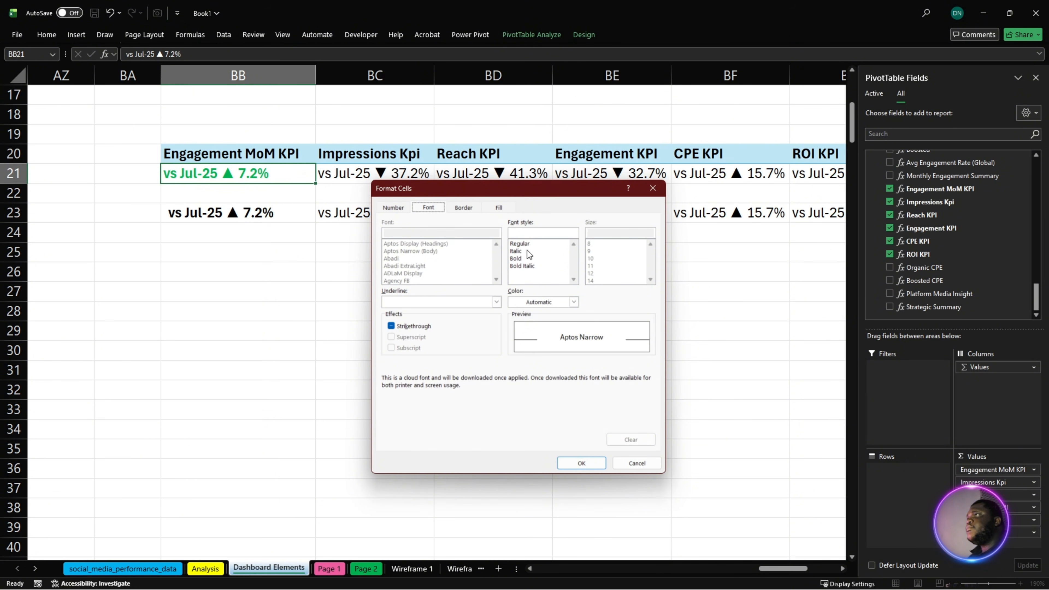
pyautogui.click(526, 258)
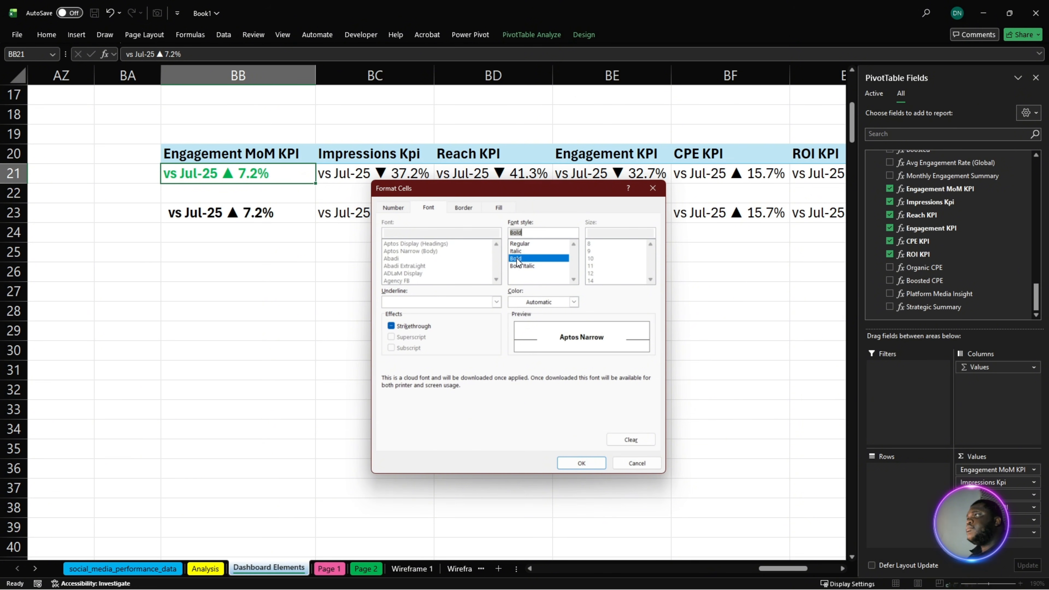
pyautogui.click(527, 301)
pyautogui.click(429, 217)
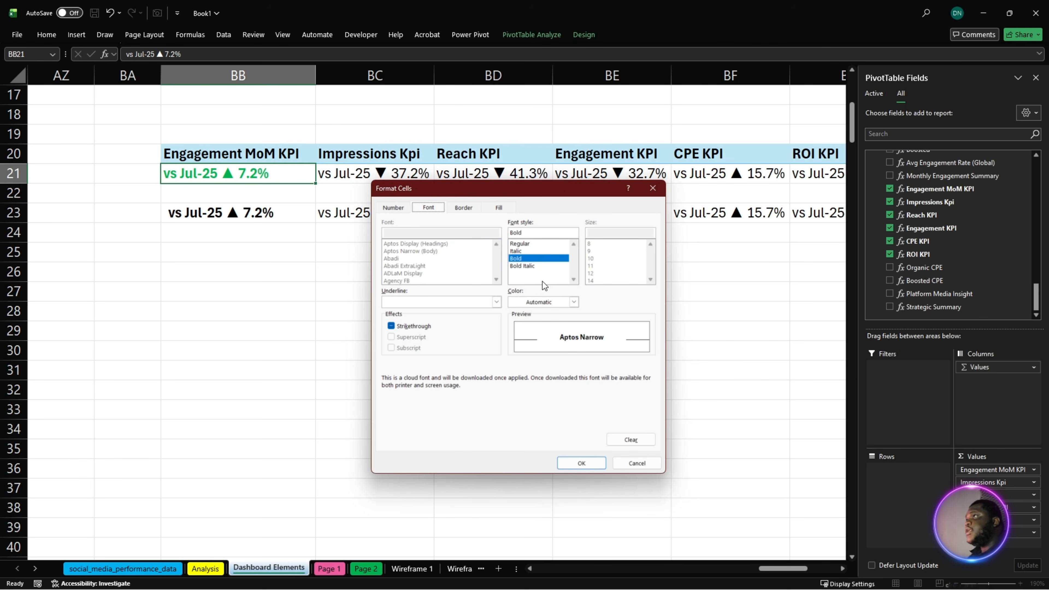
pyautogui.click(552, 302)
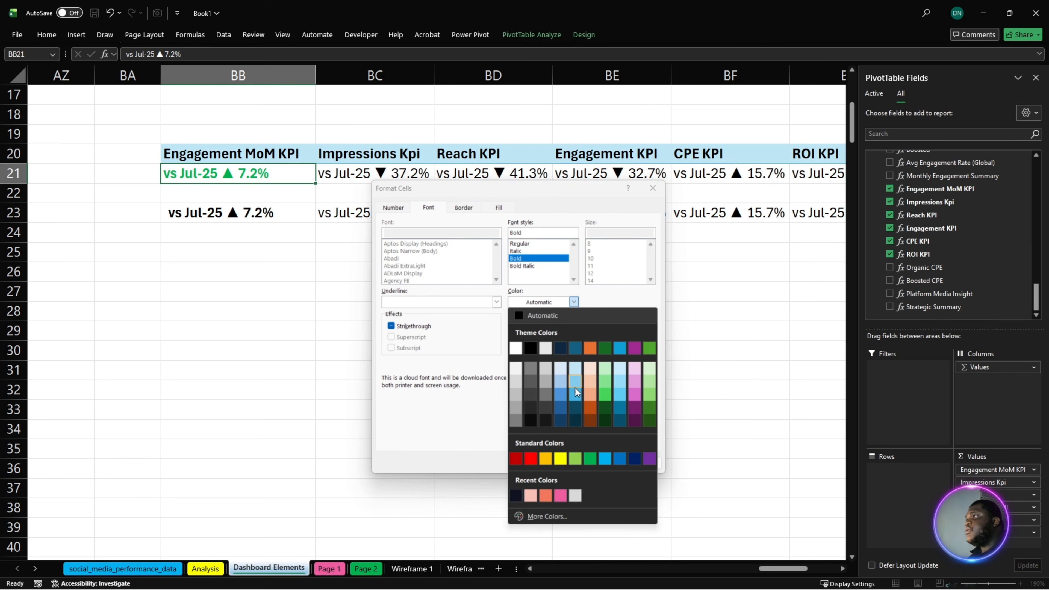
pyautogui.click(529, 460)
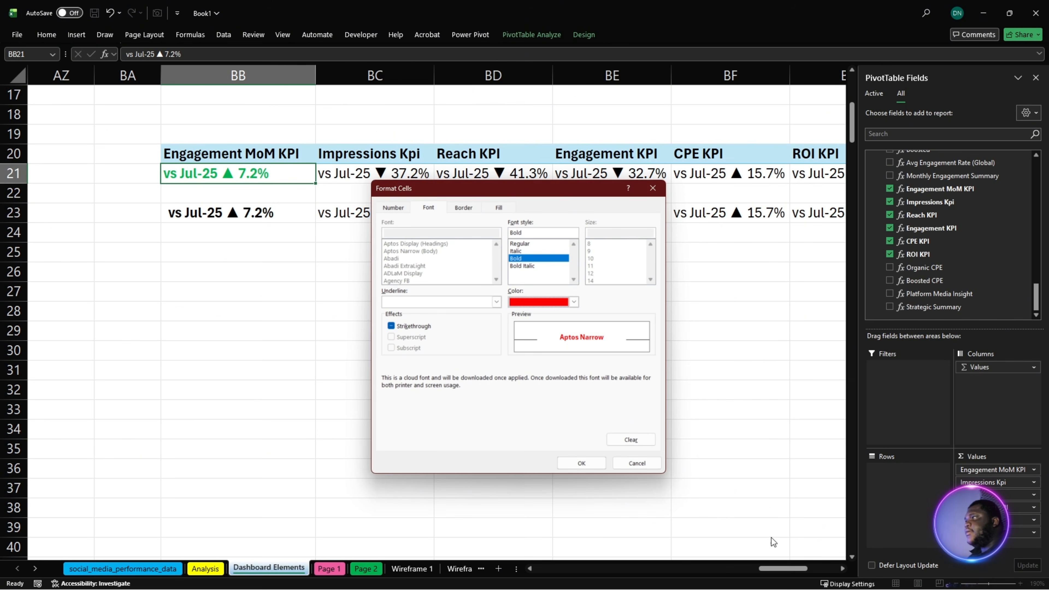
pyautogui.click(587, 461)
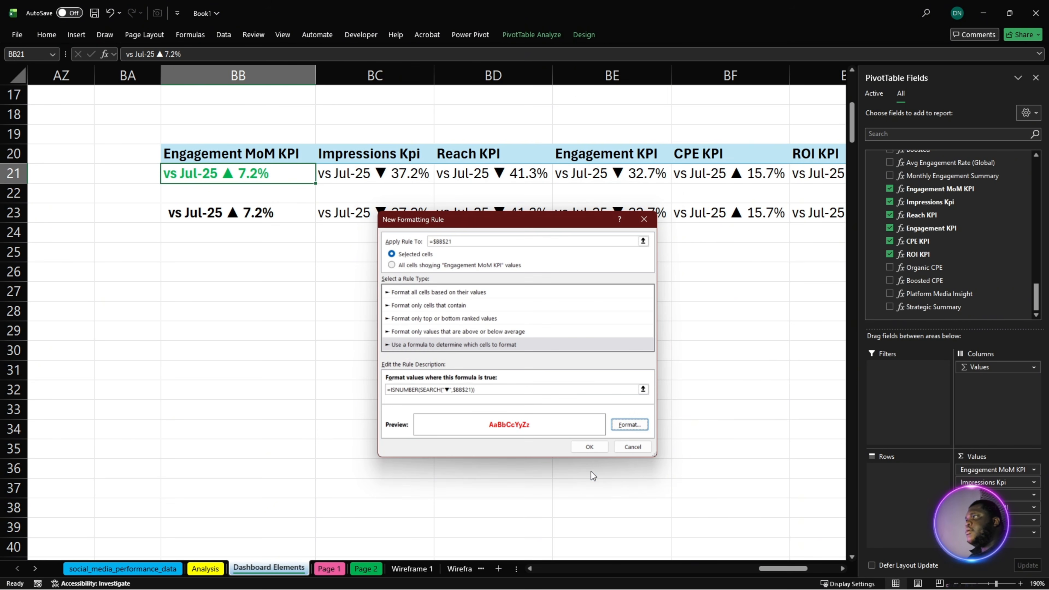
pyautogui.click(597, 448)
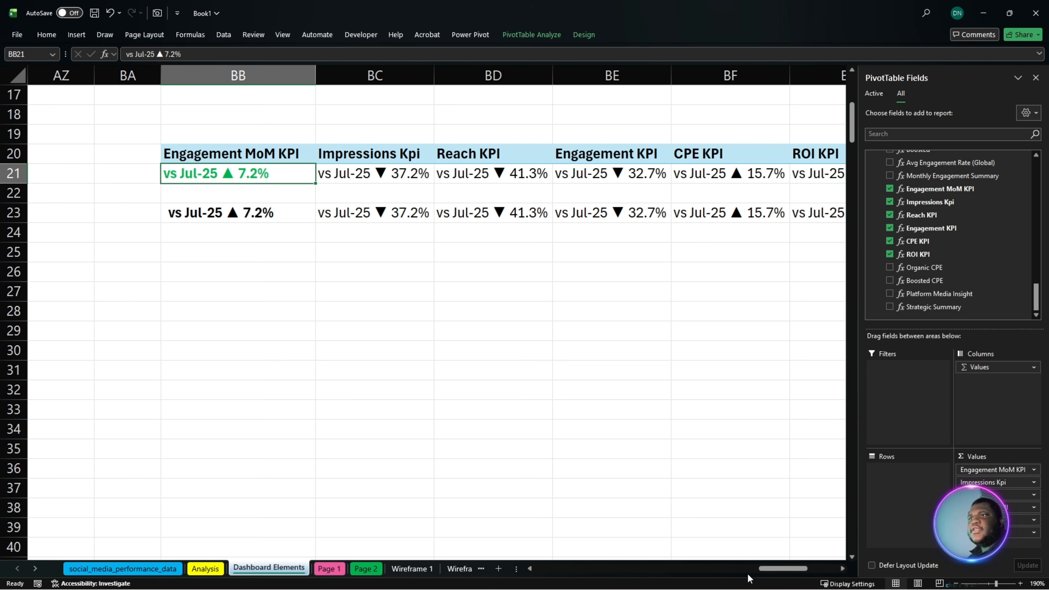
# - Move the MMM-YYYY slicer from beside the KPI table to below its Reach KPI and Engagement KPI columns
pyautogui.moveTo(764, 569); pyautogui.dragTo(803, 572)
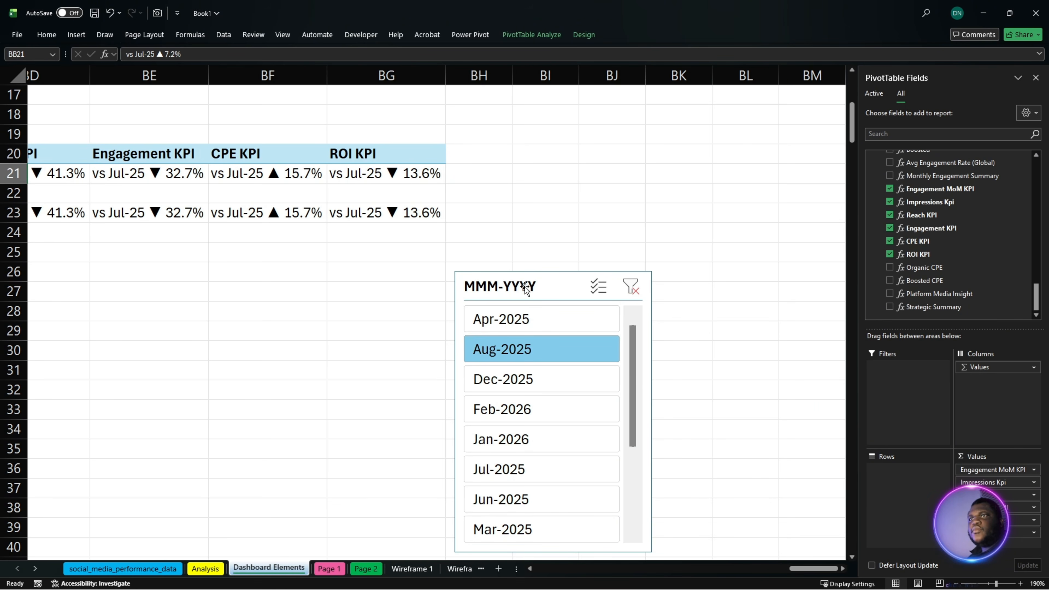
pyautogui.moveTo(525, 286); pyautogui.dragTo(144, 269)
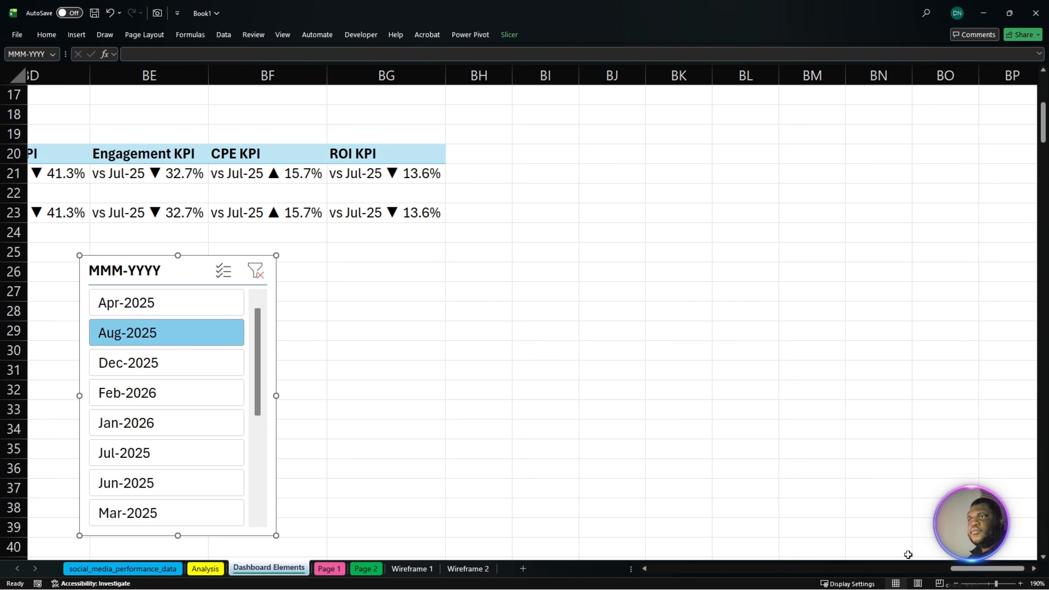
pyautogui.moveTo(958, 573); pyautogui.dragTo(935, 572)
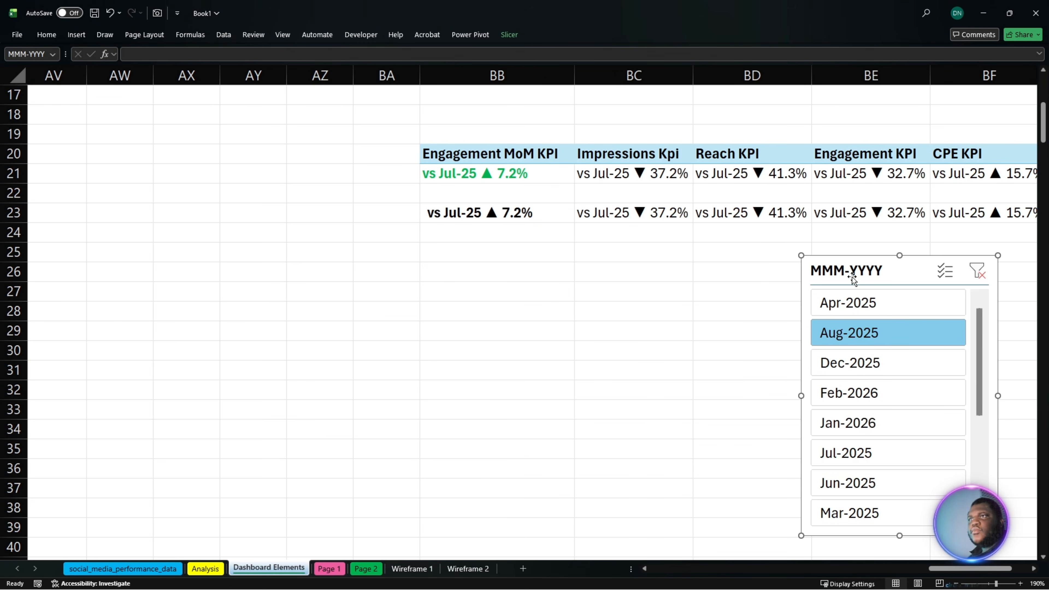
pyautogui.moveTo(852, 274); pyautogui.dragTo(792, 286)
# - Test the arrow colours with Apr-2025, Dec-2025, Feb-2026, Jan-2026, Jul-2025 and Jun-2025, and move the slicer to below the Engagement MoM KPI column's left edge
pyautogui.click(806, 313)
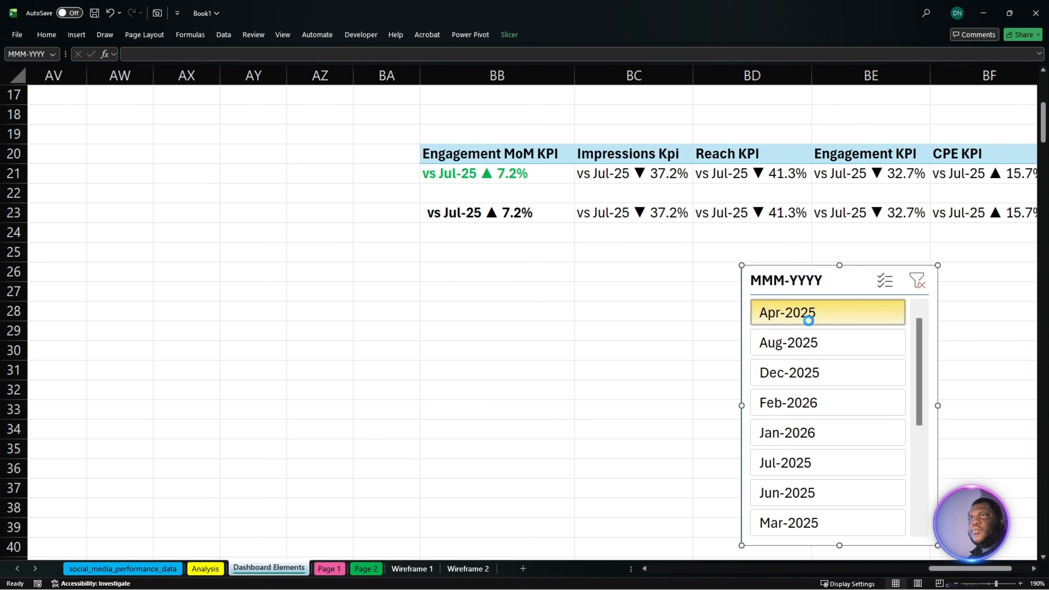
pyautogui.click(816, 372)
pyautogui.click(809, 404)
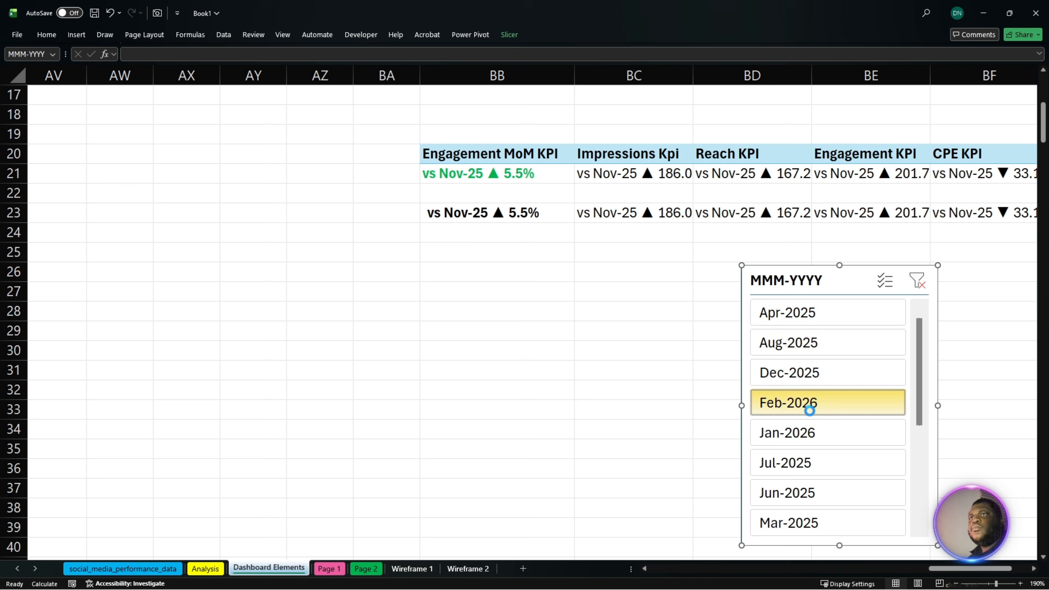
pyautogui.click(810, 438)
pyautogui.click(812, 465)
pyautogui.click(816, 488)
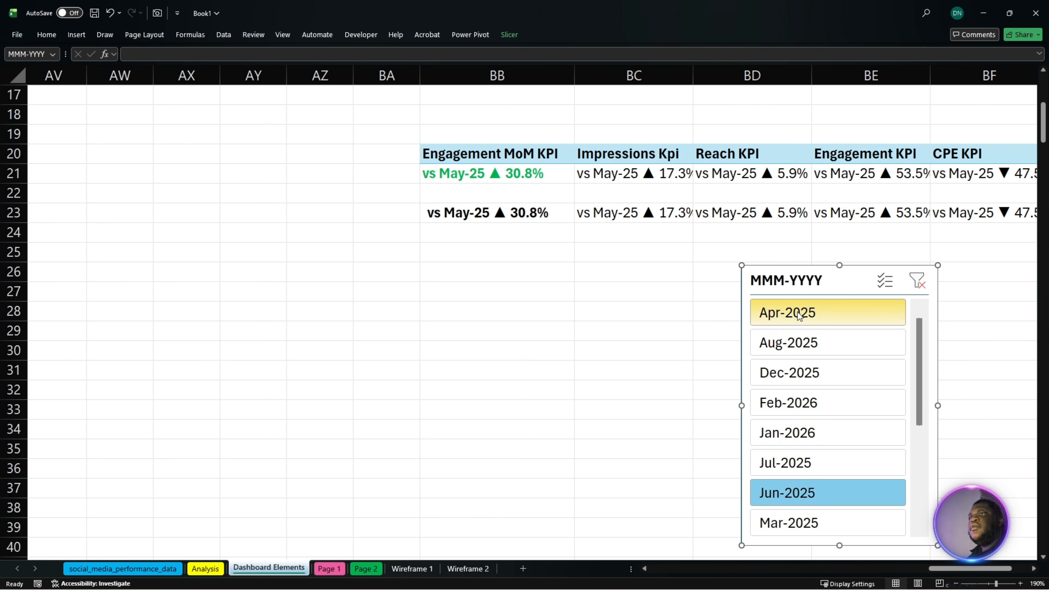
pyautogui.moveTo(801, 292); pyautogui.dragTo(371, 298)
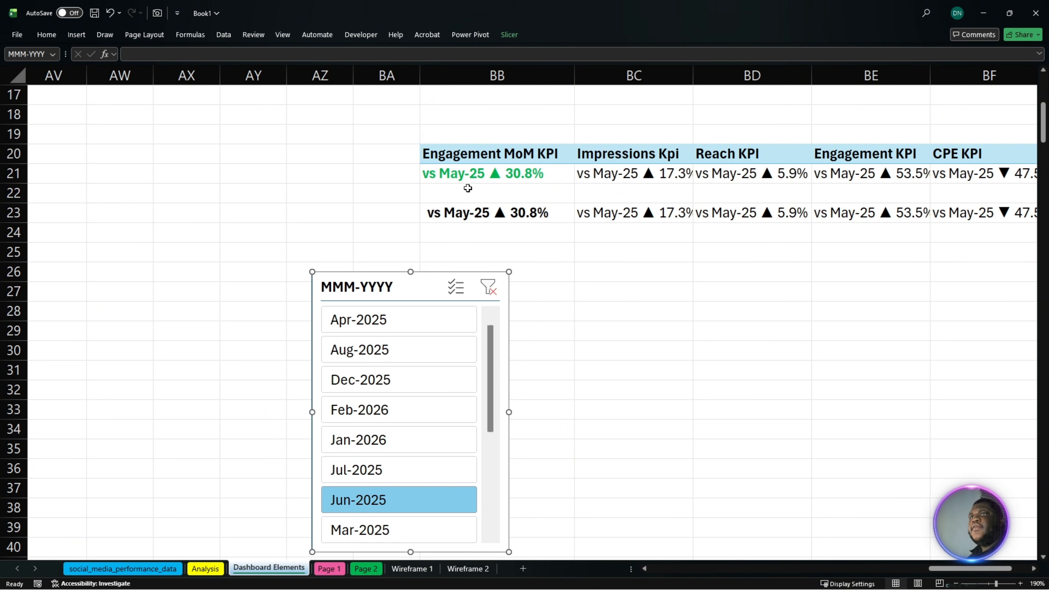
# - Open the up-arrow conditional formatting rule of BB21 for editing
pyautogui.click(471, 176)
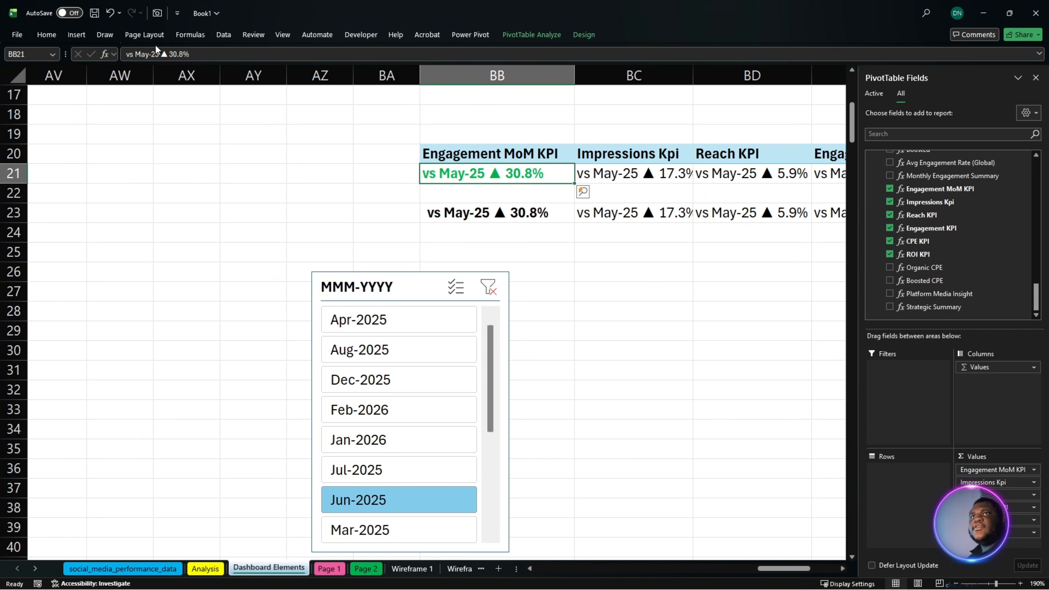
pyautogui.click(48, 35)
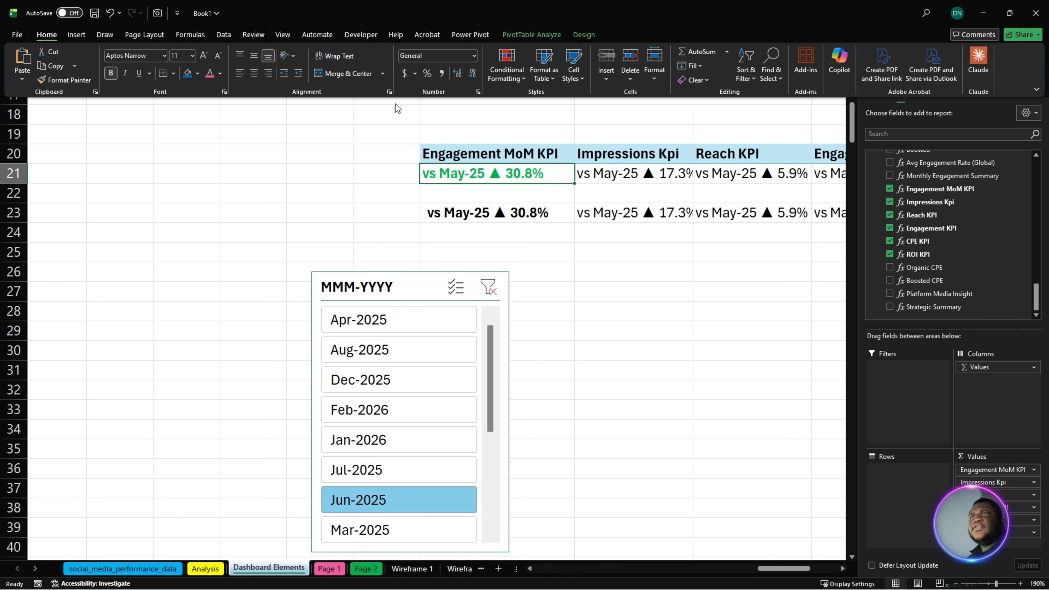
pyautogui.click(507, 68)
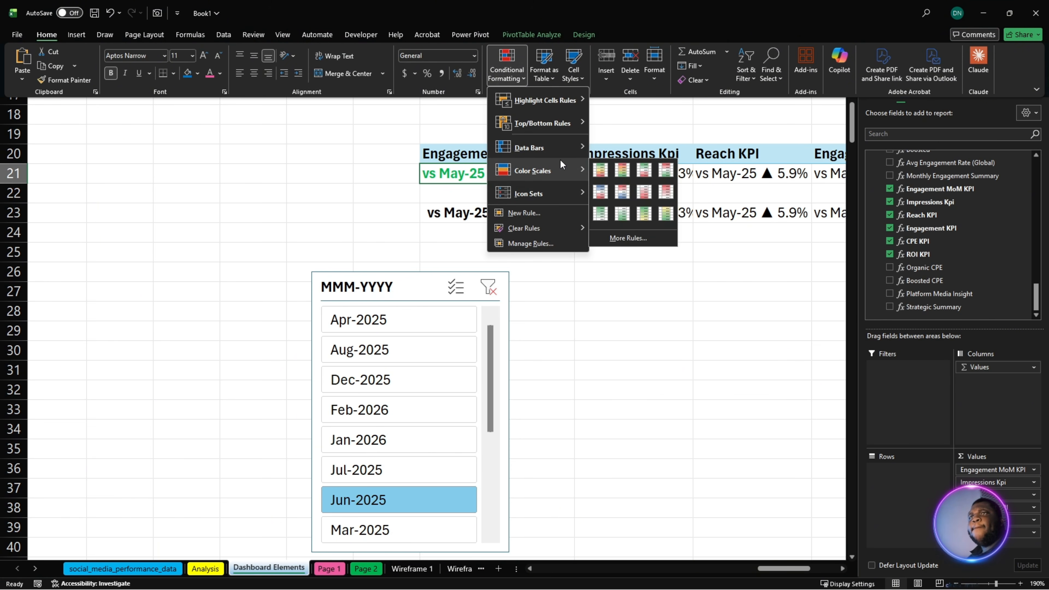
pyautogui.moveTo(575, 172)
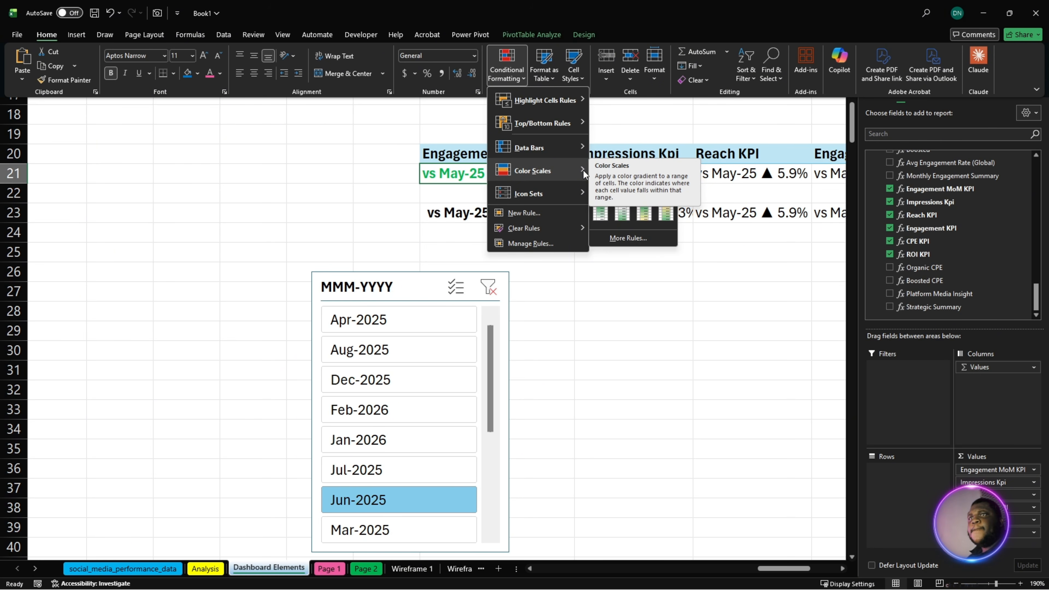
pyautogui.click(547, 247)
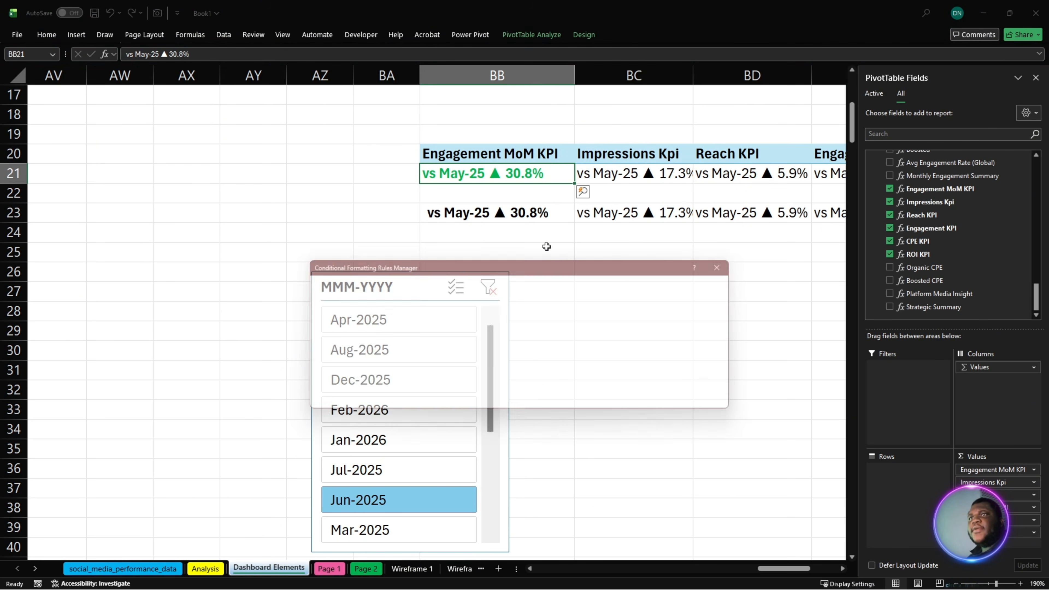
pyautogui.click(497, 334)
pyautogui.click(378, 295)
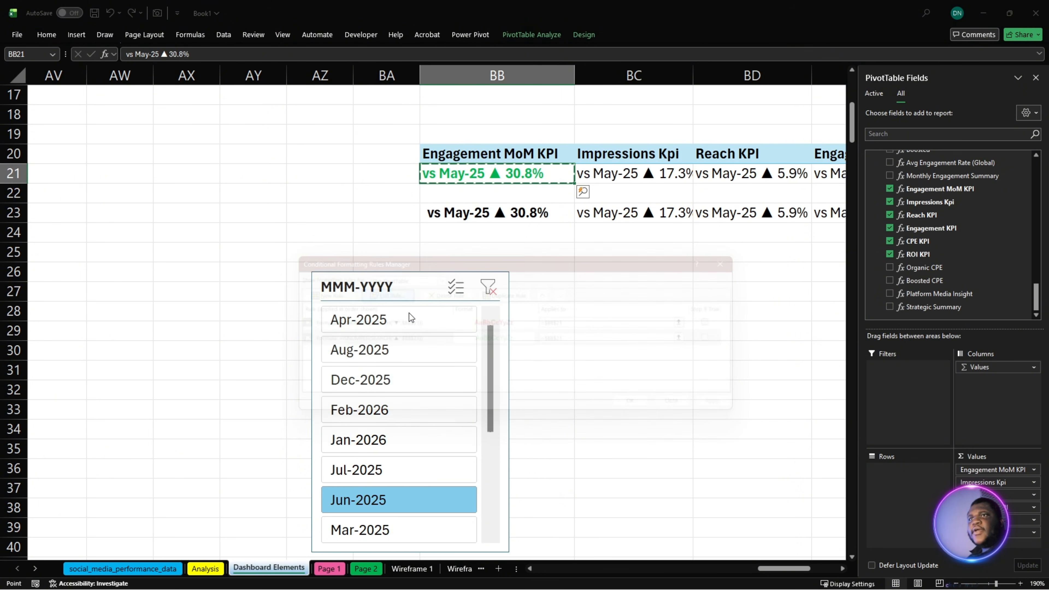
# - Set the up-arrow rule's font colour to a lighter theme green and apply the edited rule
pyautogui.click(623, 425)
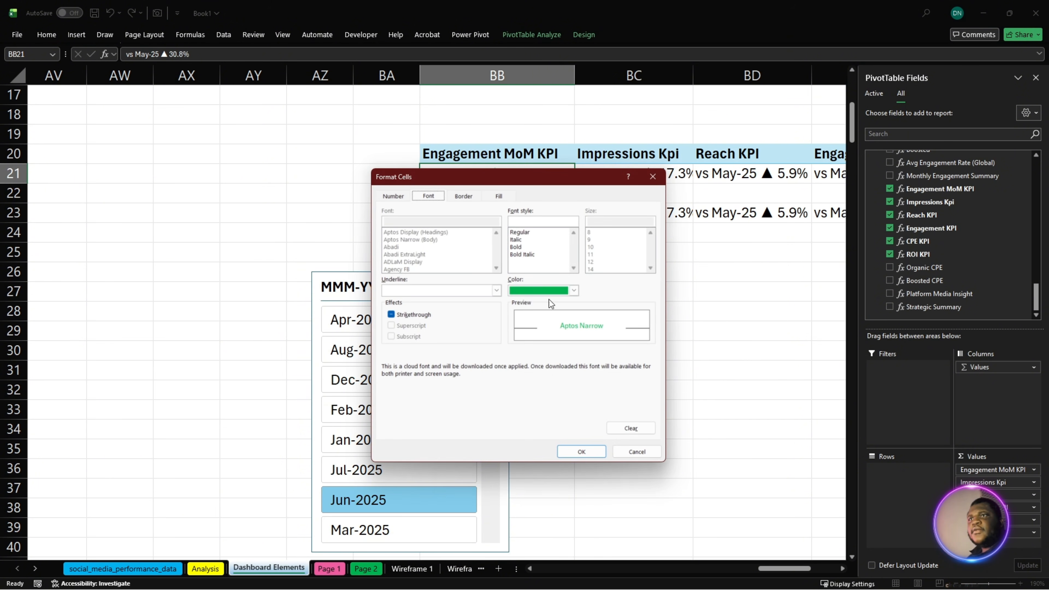
pyautogui.click(546, 290)
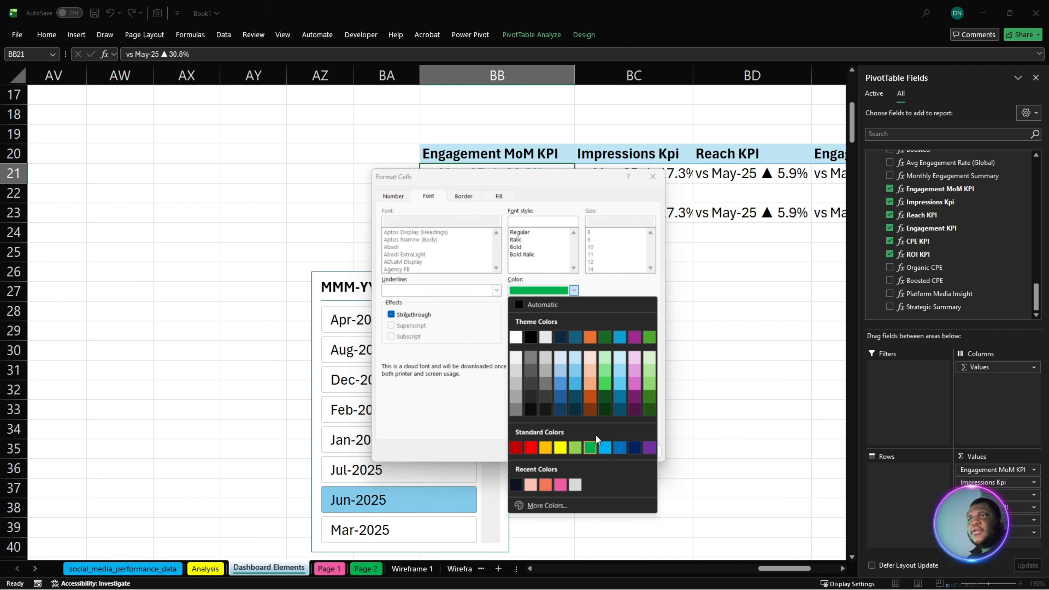
pyautogui.click(605, 396)
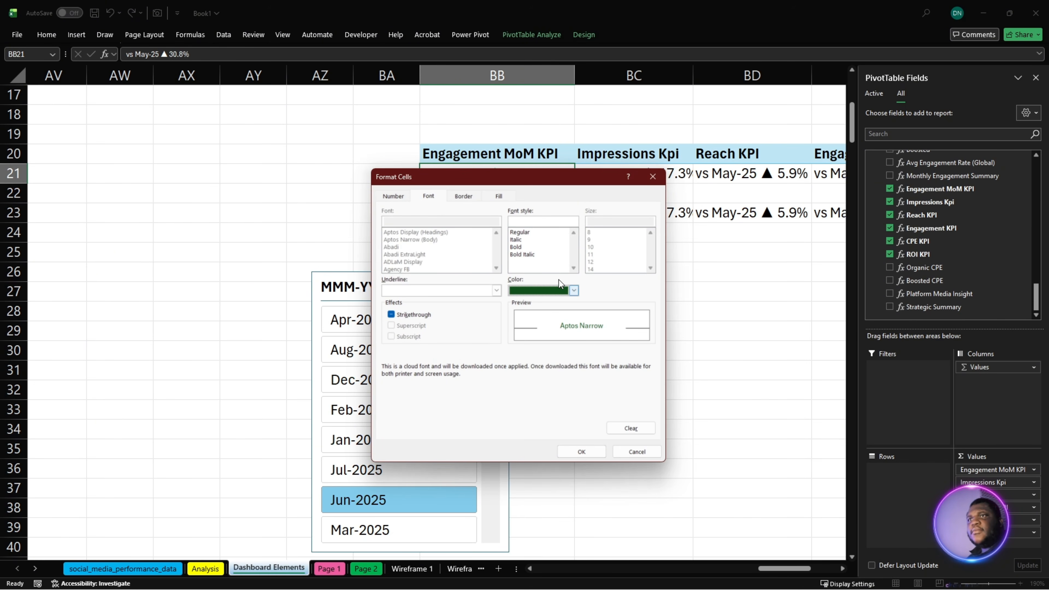
pyautogui.click(573, 291)
pyautogui.click(603, 385)
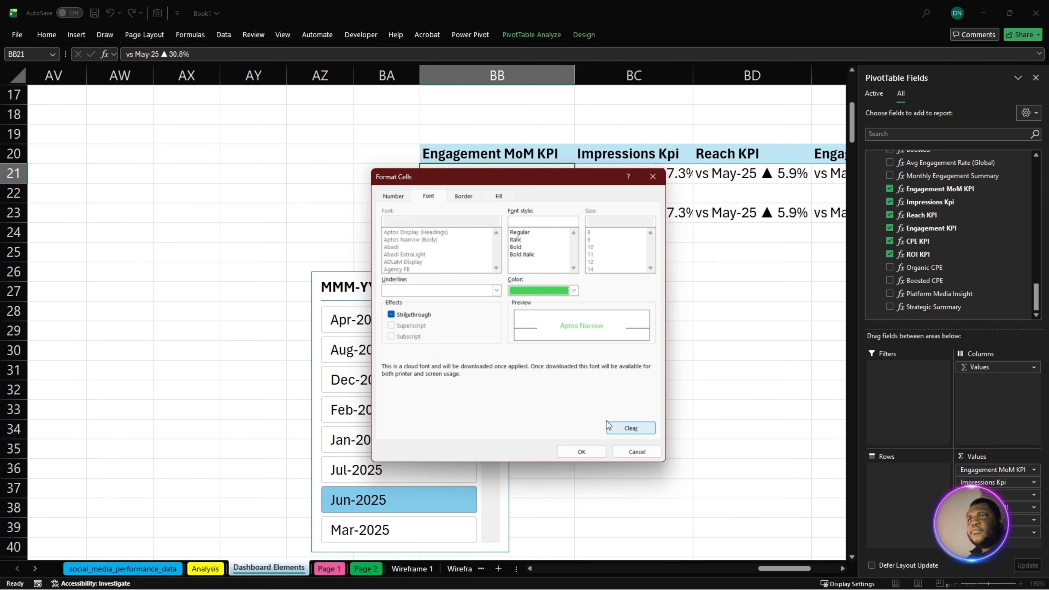
pyautogui.click(582, 452)
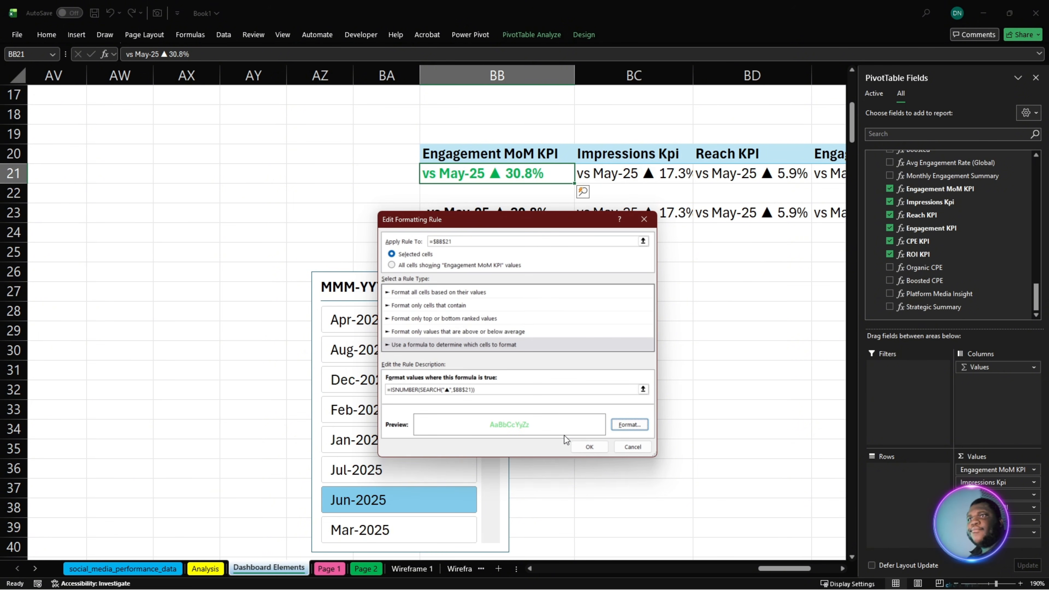
pyautogui.click(580, 451)
pyautogui.click(635, 404)
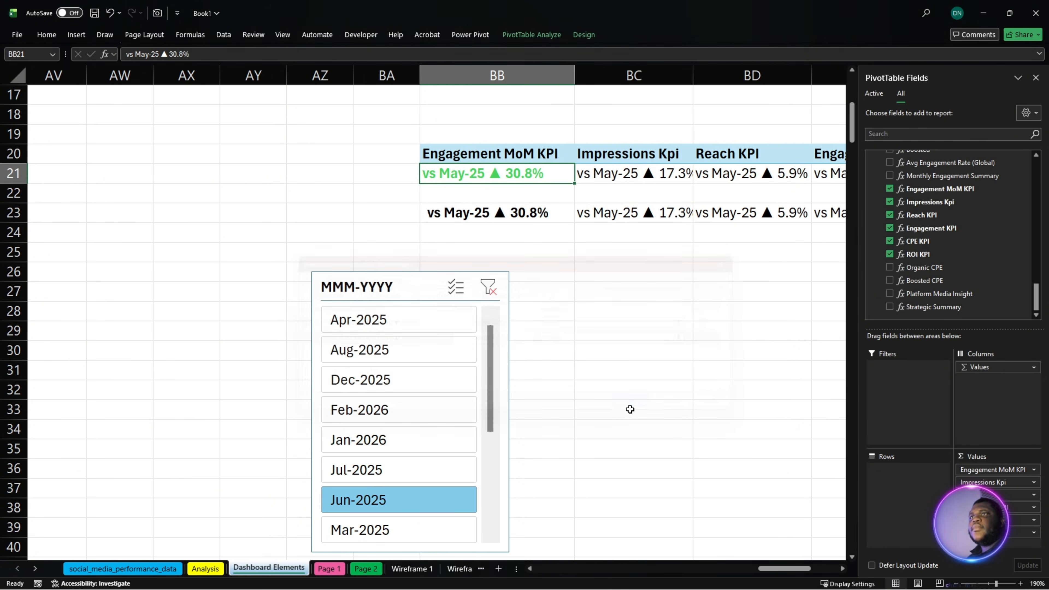
# - Apply the arrow-colour conditional formatting to the remaining KPI comparison cells BC21:BG21, with the CPE KPI's down arrow in green
pyautogui.click(637, 386)
pyautogui.click(523, 177)
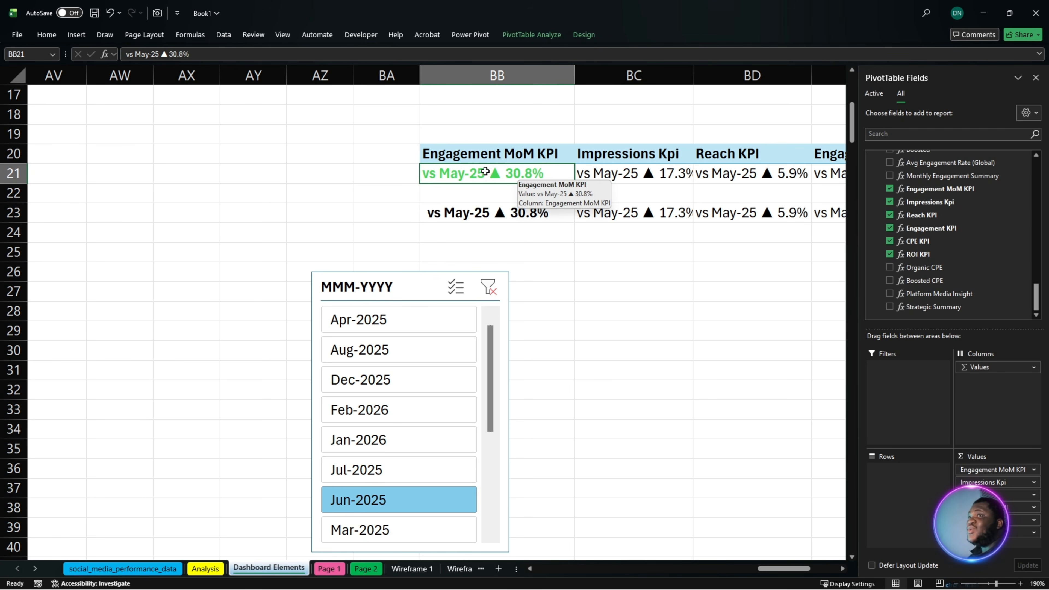
pyautogui.click(602, 173)
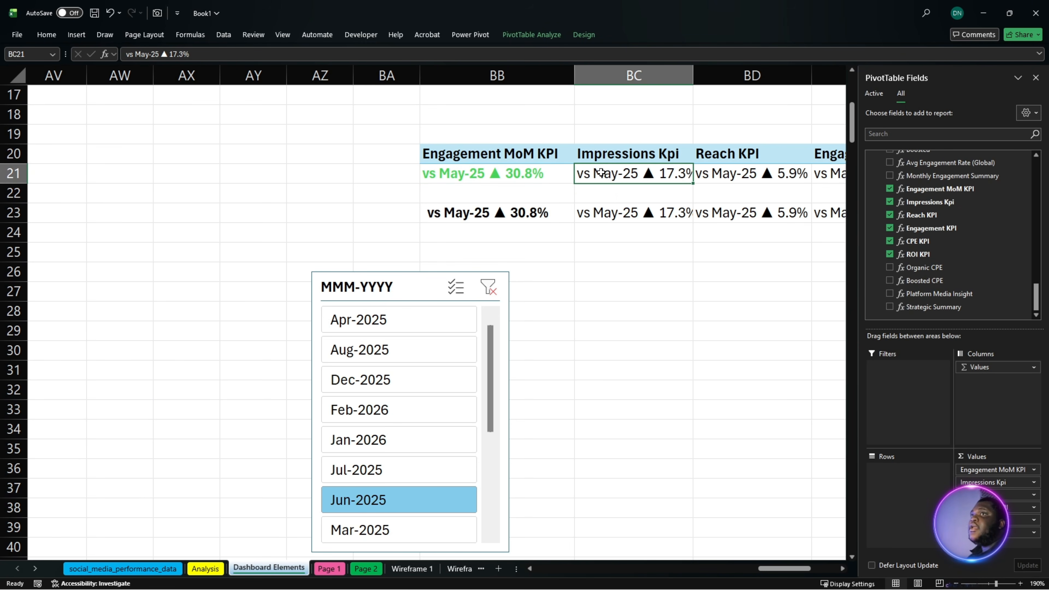
pyautogui.click(700, 178)
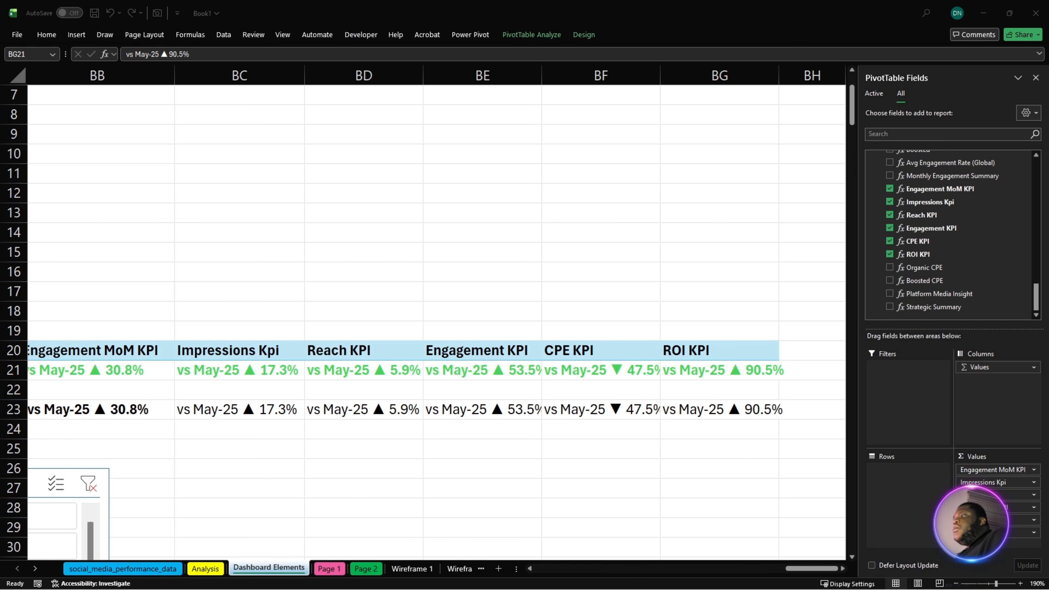
# - Review the arrow colours across the KPI comparison cells BB21:BG21, including the down arrow under CPE KPI
pyautogui.click(803, 567)
pyautogui.moveTo(819, 569)
pyautogui.mouseDown()
pyautogui.moveTo(804, 569)
pyautogui.moveTo(815, 570)
pyautogui.mouseUp()
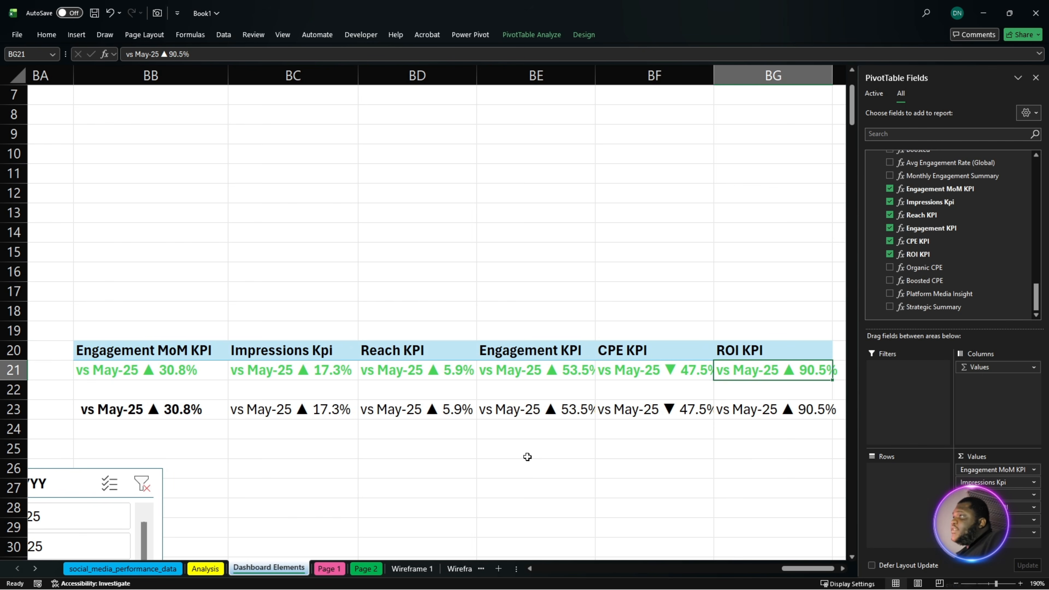
pyautogui.click(630, 377)
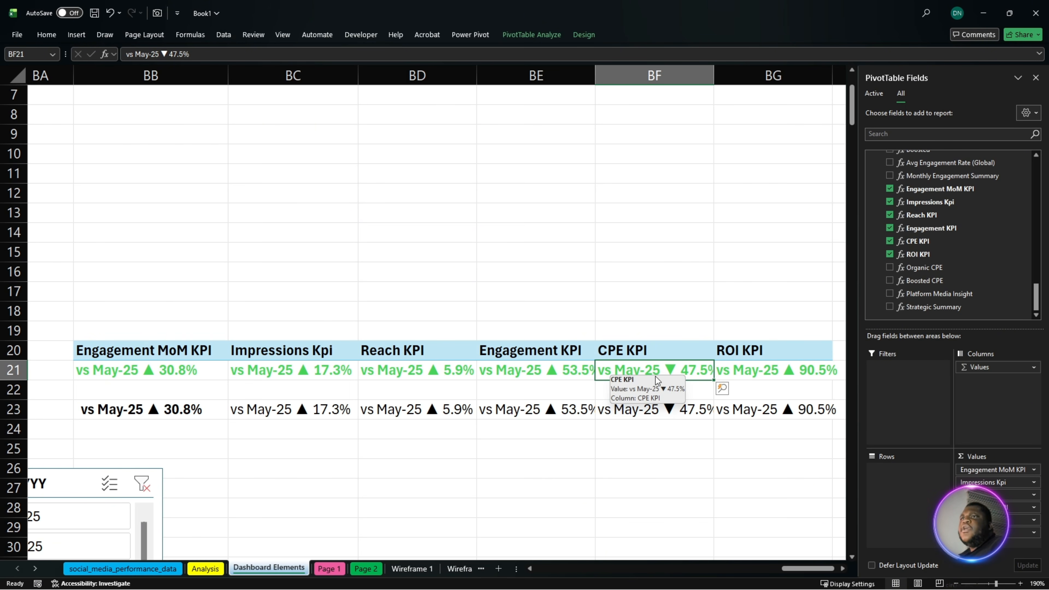
pyautogui.click(457, 370)
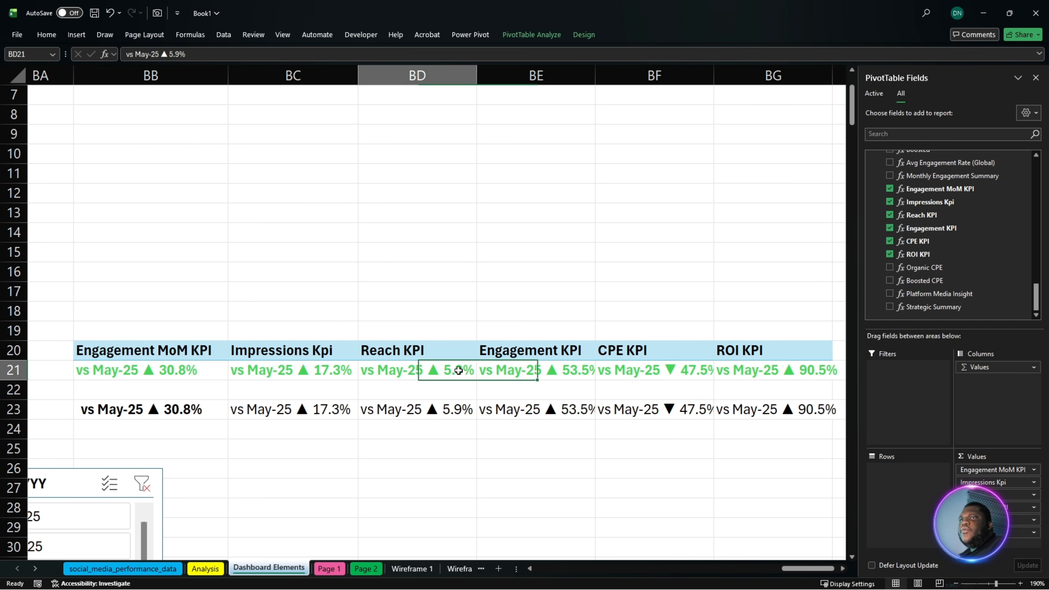
pyautogui.click(321, 373)
pyautogui.click(146, 372)
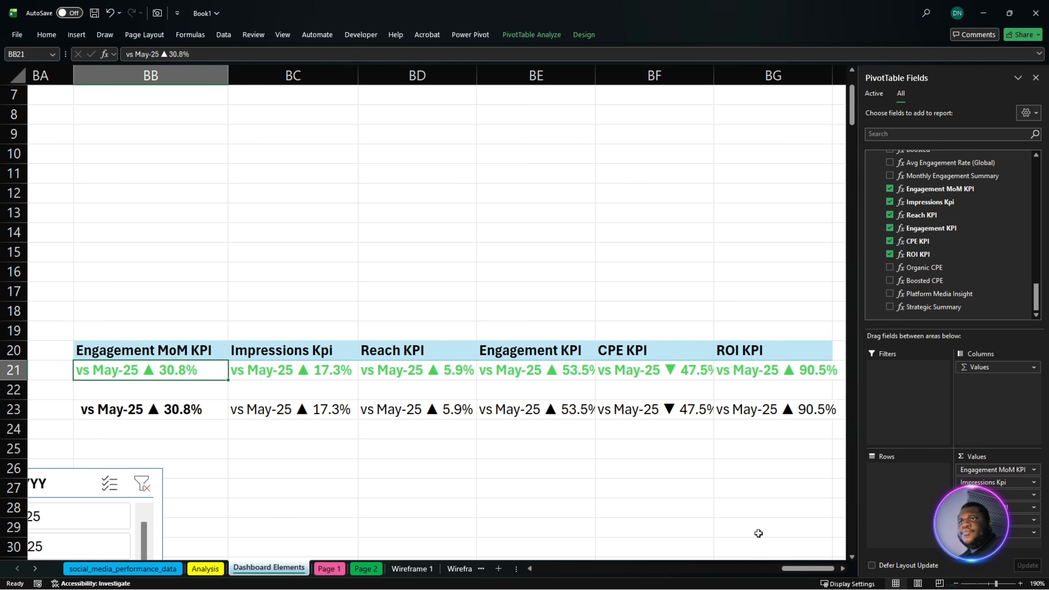
# - Set the KPI PivotTable at BB20:BG21 to the plain style without header shading
pyautogui.moveTo(798, 569); pyautogui.dragTo(801, 572)
pyautogui.moveTo(766, 358); pyautogui.dragTo(131, 373)
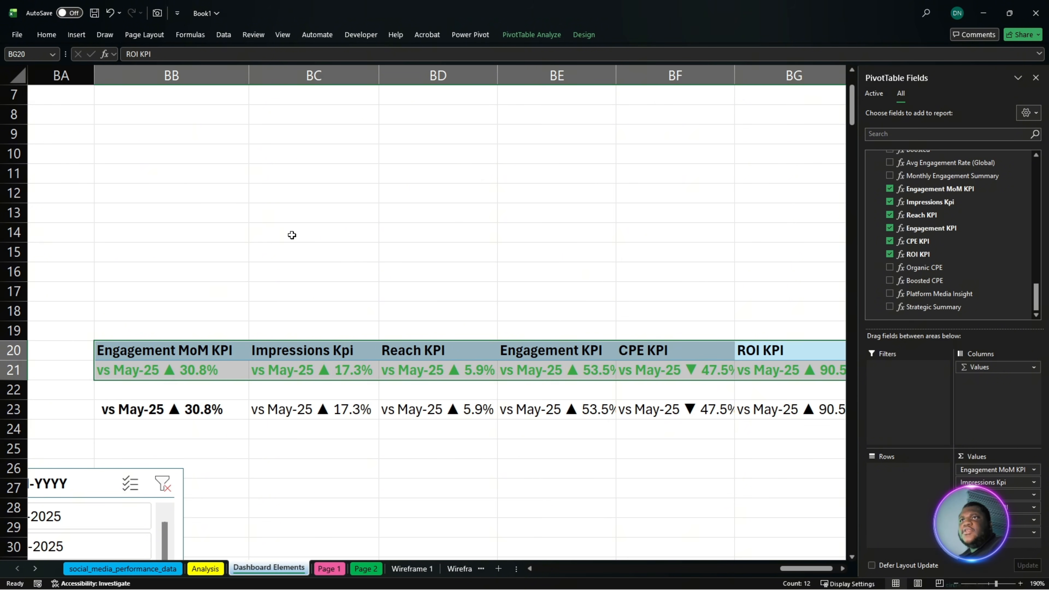
pyautogui.click(580, 34)
pyautogui.click(553, 71)
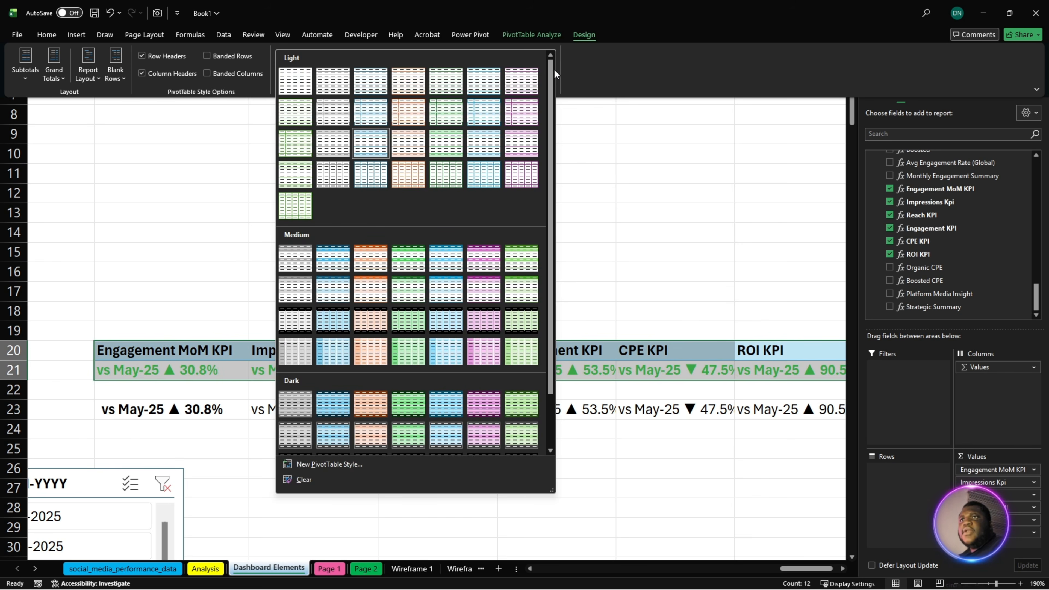
pyautogui.click(288, 84)
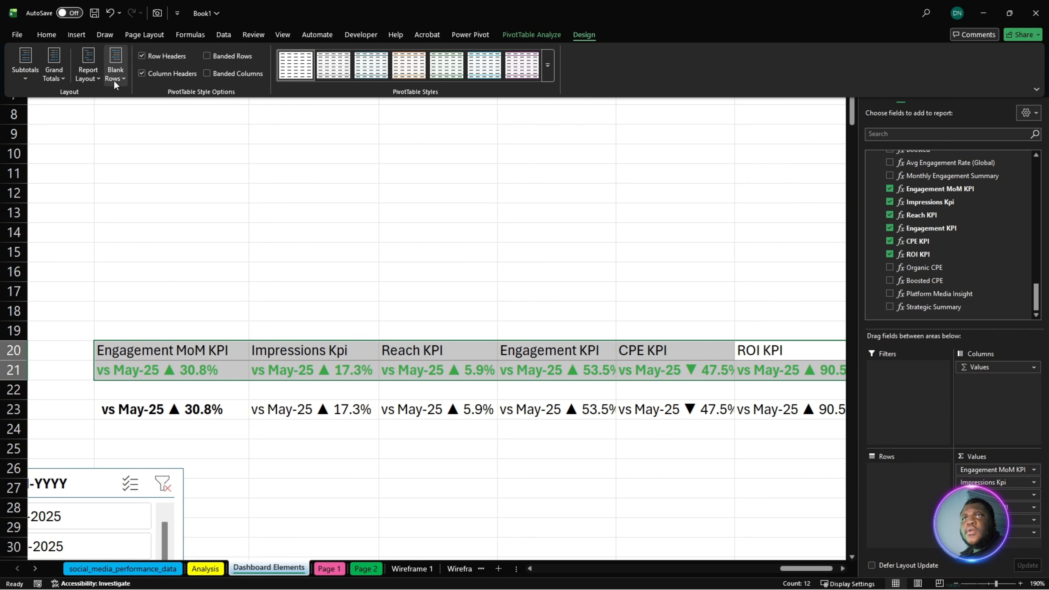
# - Remove all borders from the KPI table cells BB20:BG21
pyautogui.click(52, 36)
pyautogui.click(173, 74)
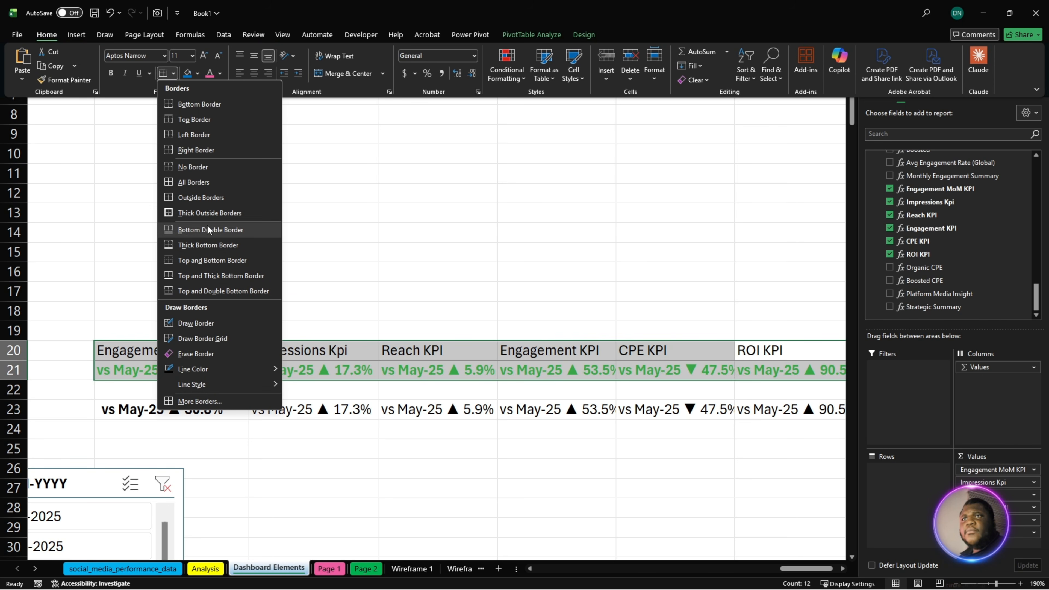
pyautogui.click(207, 173)
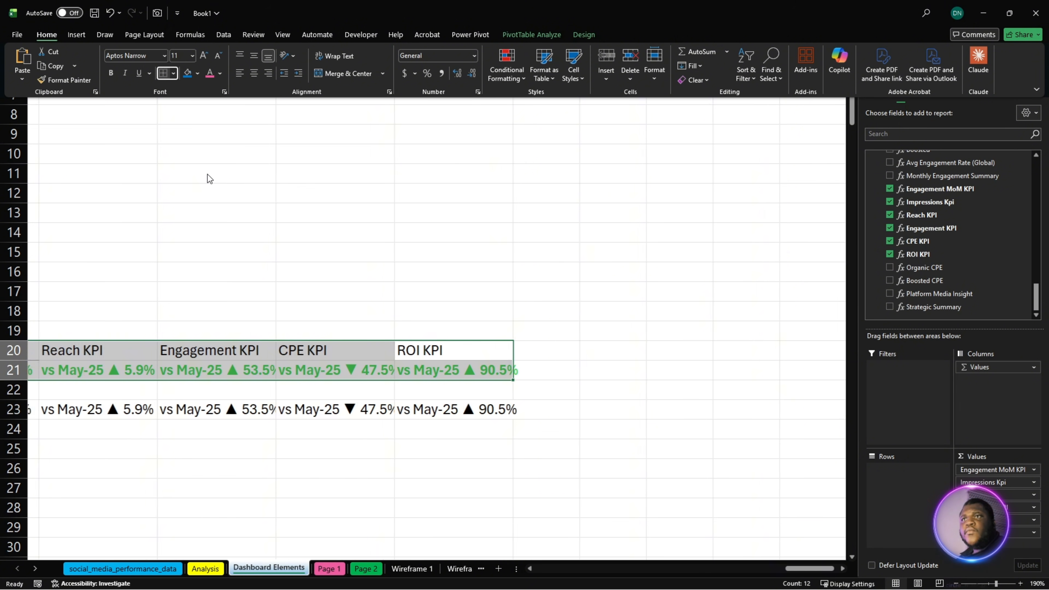
pyautogui.click(531, 474)
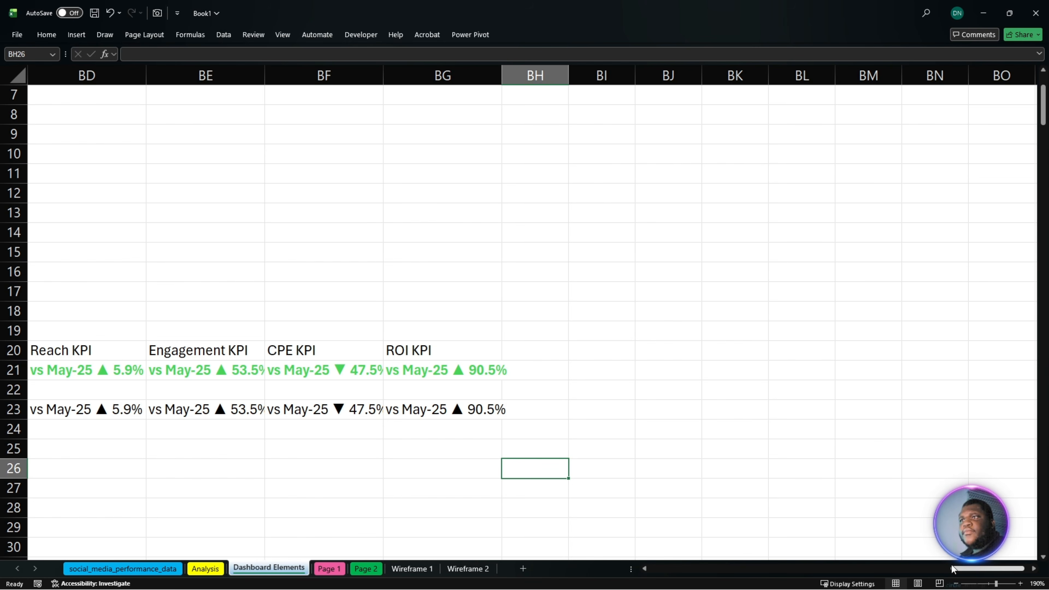
pyautogui.moveTo(953, 569); pyautogui.dragTo(914, 573)
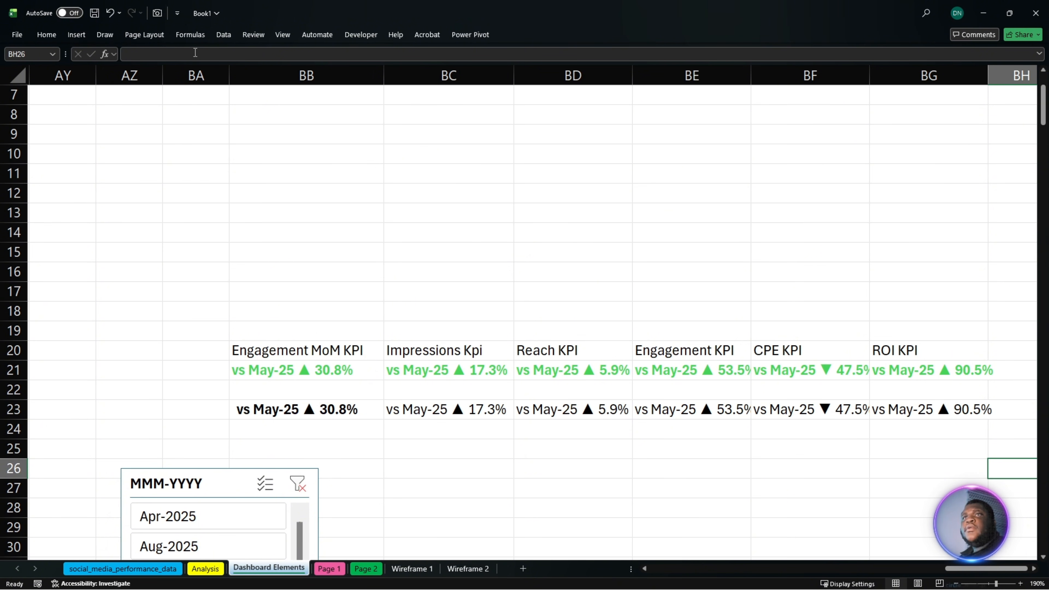
# - Hide the gridlines on the Dashboard Elements sheet while keeping the formula bar shown
pyautogui.click(281, 36)
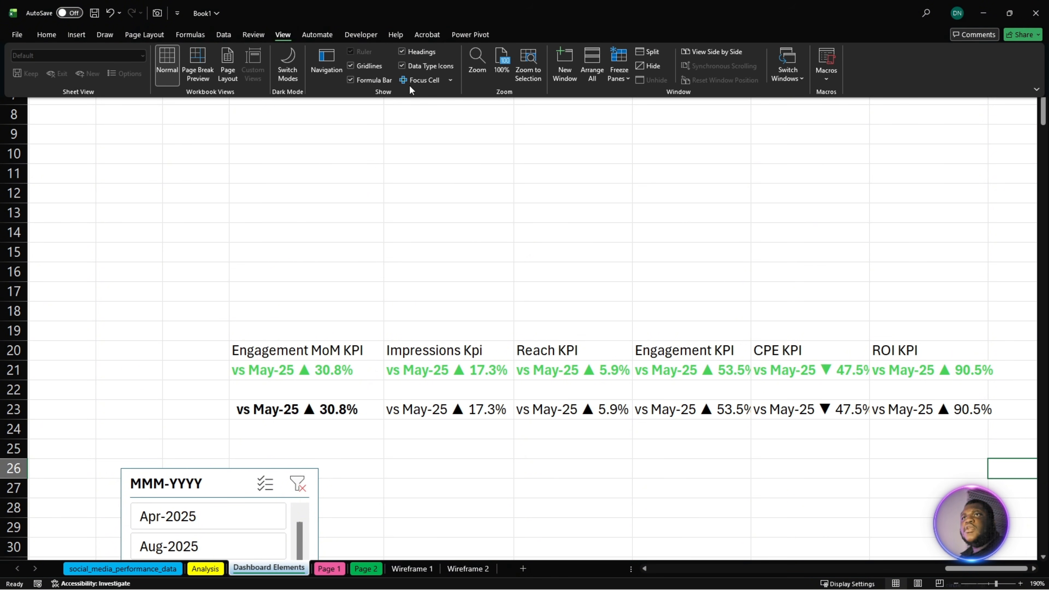
pyautogui.click(360, 82)
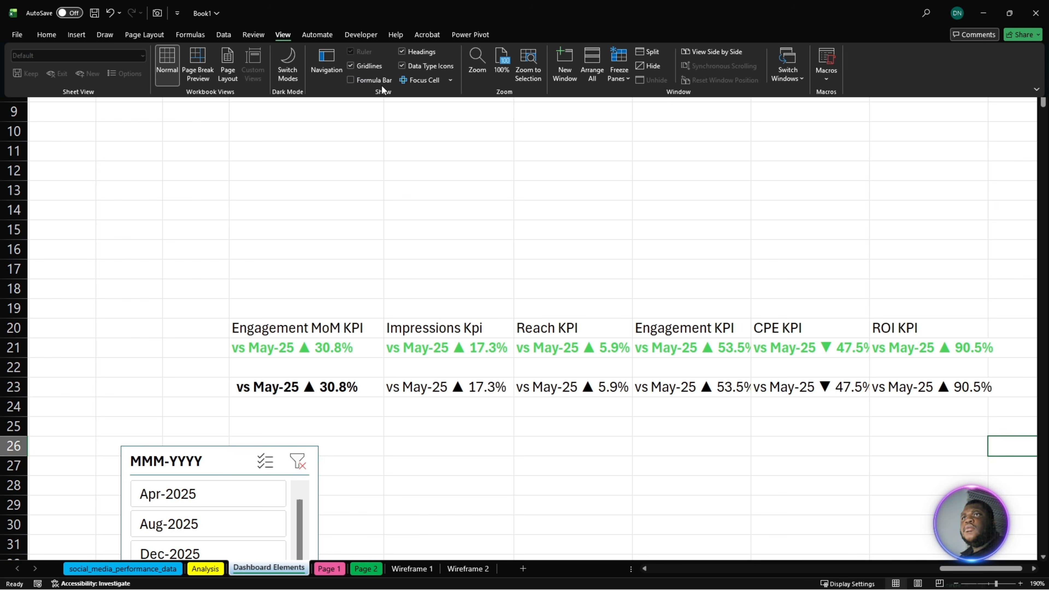
pyautogui.click(367, 80)
pyautogui.click(365, 66)
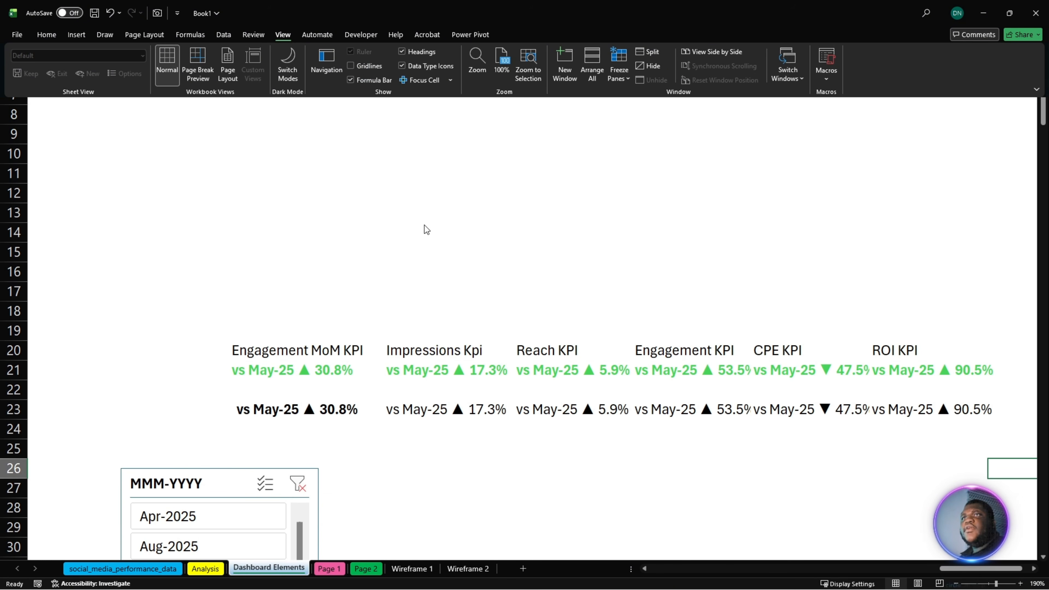
pyautogui.click(440, 245)
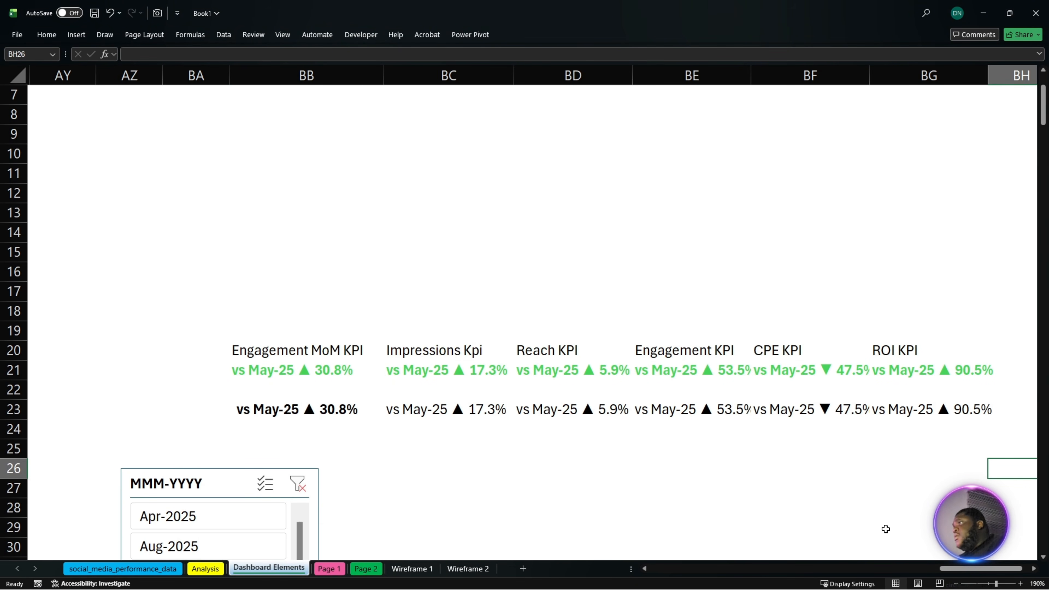
# - Examine the Δ PM placeholders on the Total Impressions and Total Reach cards of Wireframe 1 and Page 1, and return to Dashboard Elements
pyautogui.hotkey('alt', 'Tab')
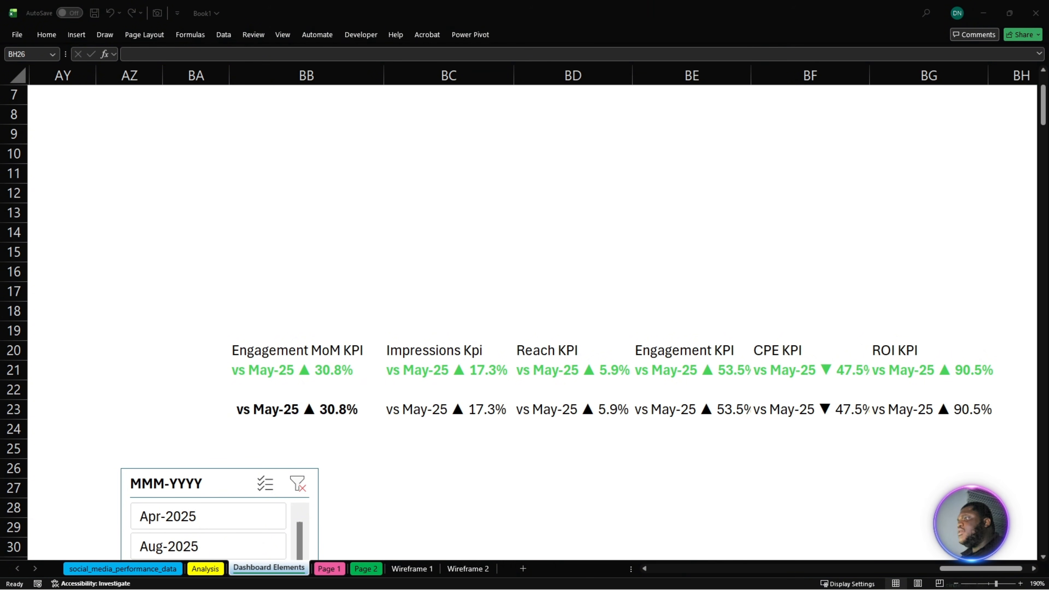
pyautogui.click(407, 569)
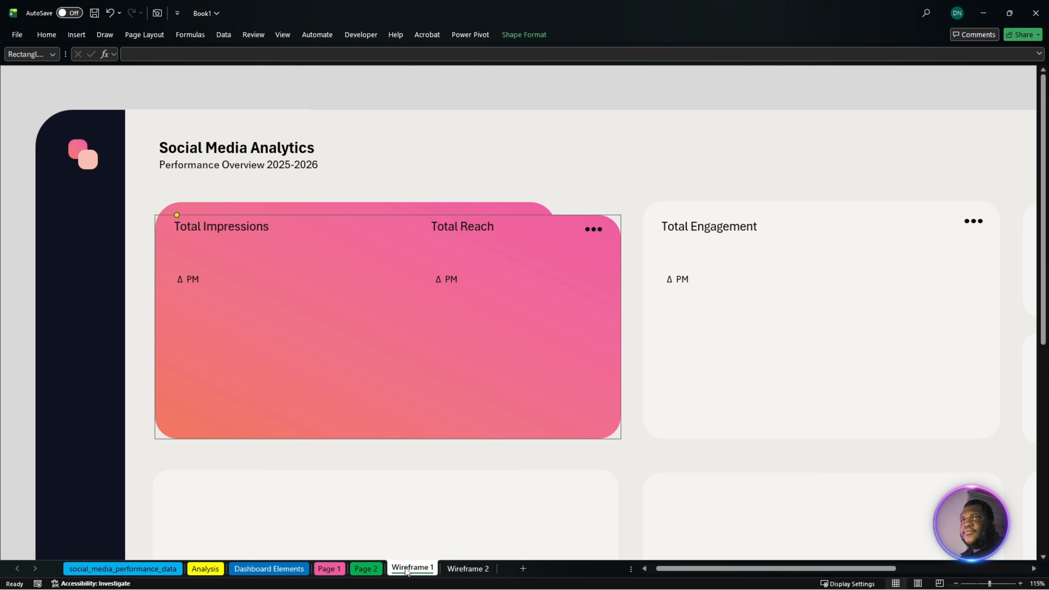
pyautogui.click(330, 569)
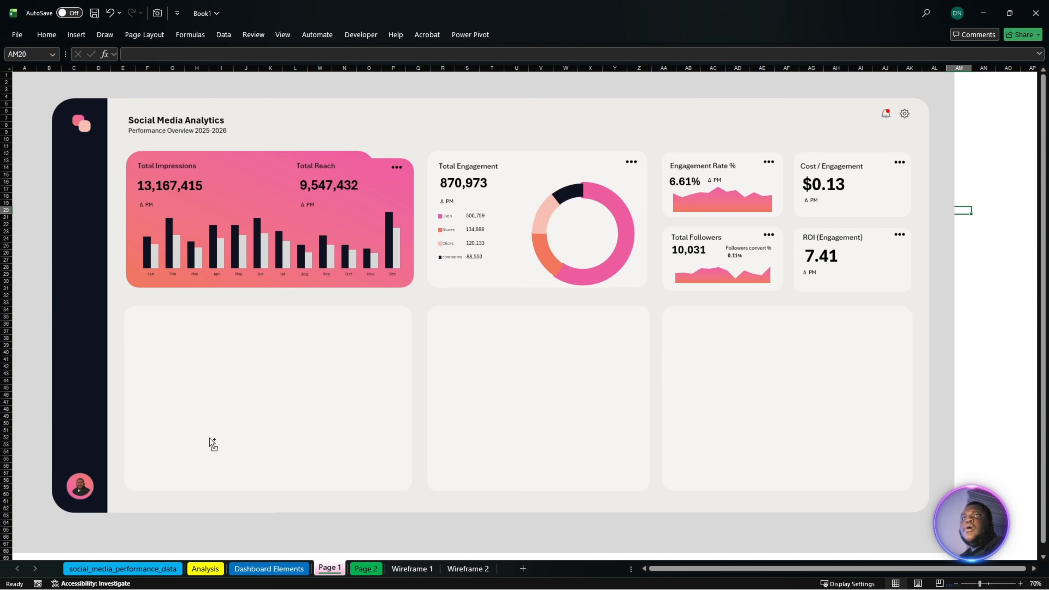
pyautogui.keyDown('ctrl'); pyautogui.scroll(2, 229, 445); pyautogui.keyUp('ctrl')
pyautogui.moveTo(761, 569); pyautogui.dragTo(661, 584)
pyautogui.scroll(3, 307, 459)
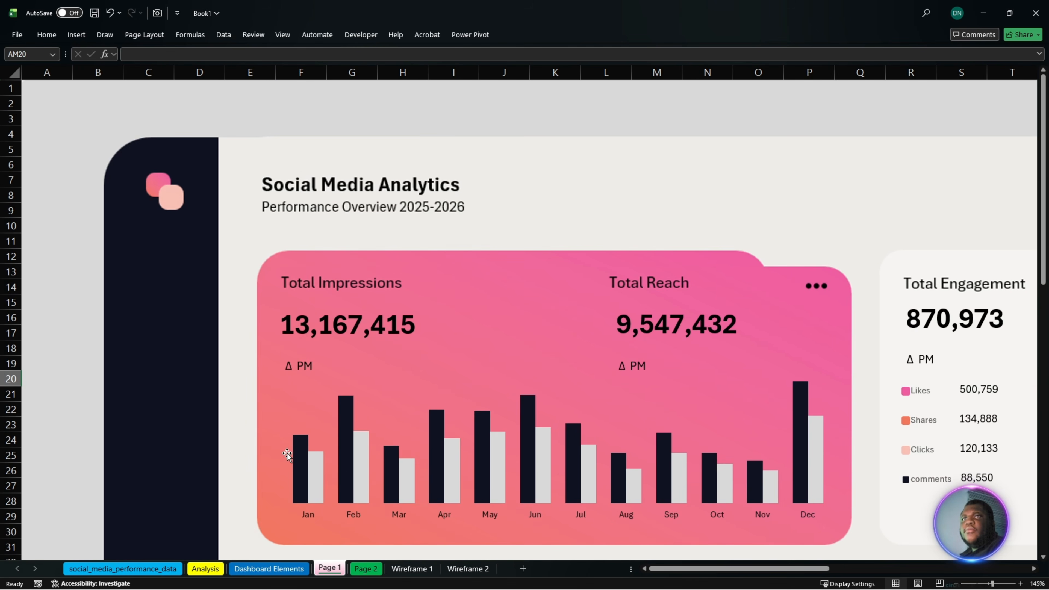
pyautogui.scroll(-1, 381, 455)
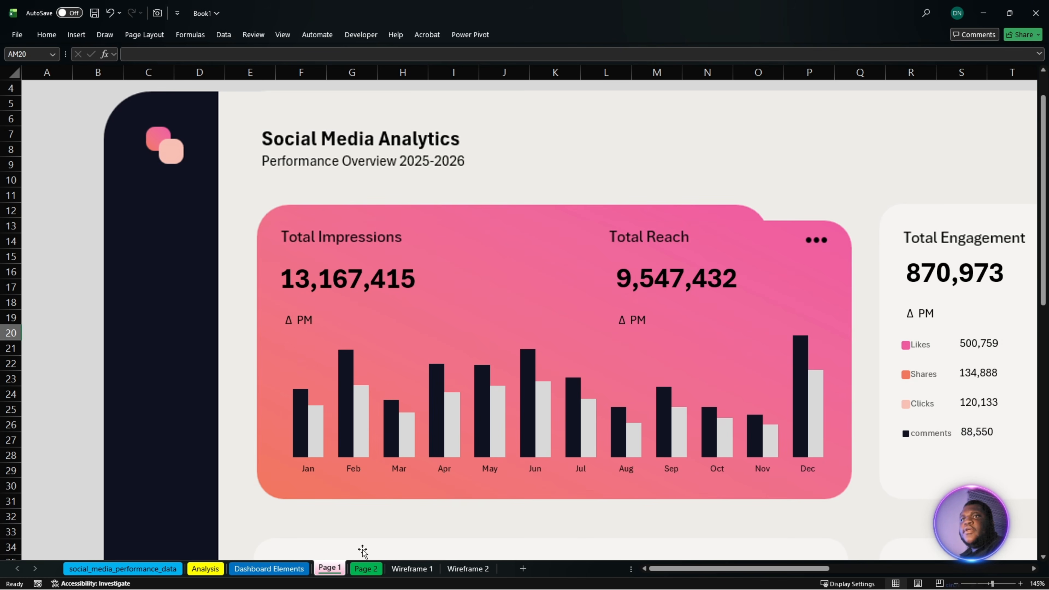
pyautogui.click(421, 570)
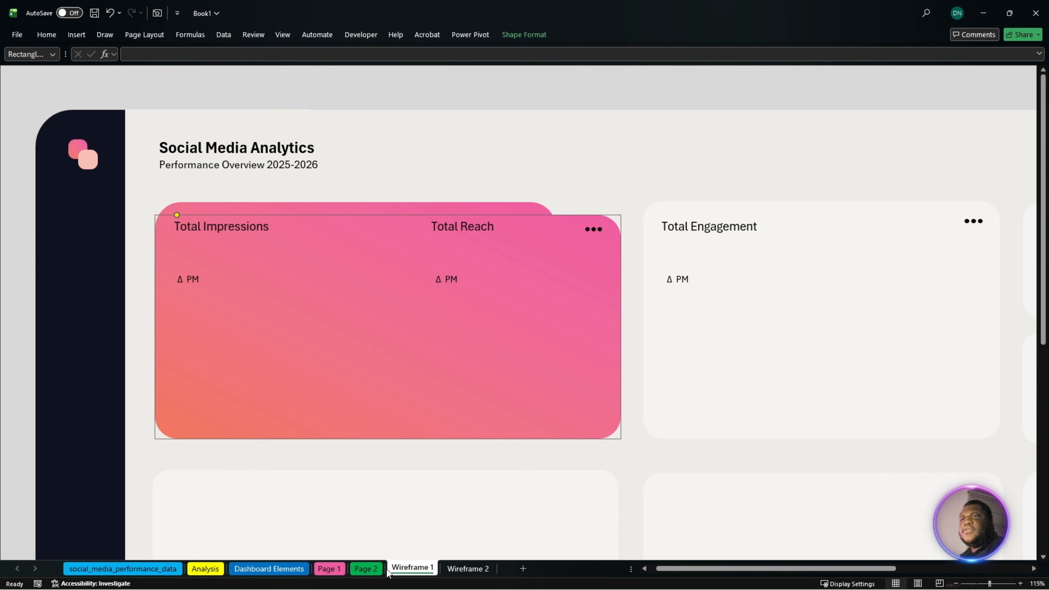
pyautogui.click(341, 569)
pyautogui.click(269, 569)
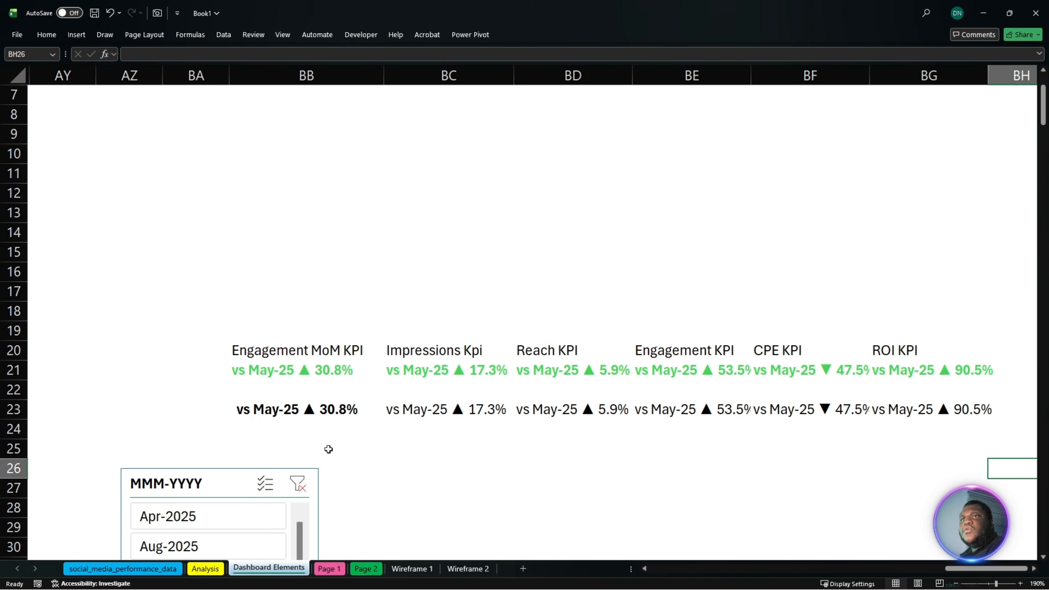
# - Place a linked camera picture of the Impressions KPI cell BC21 on Page 1 beside the Total Impressions card's Δ PM label
pyautogui.click(454, 374)
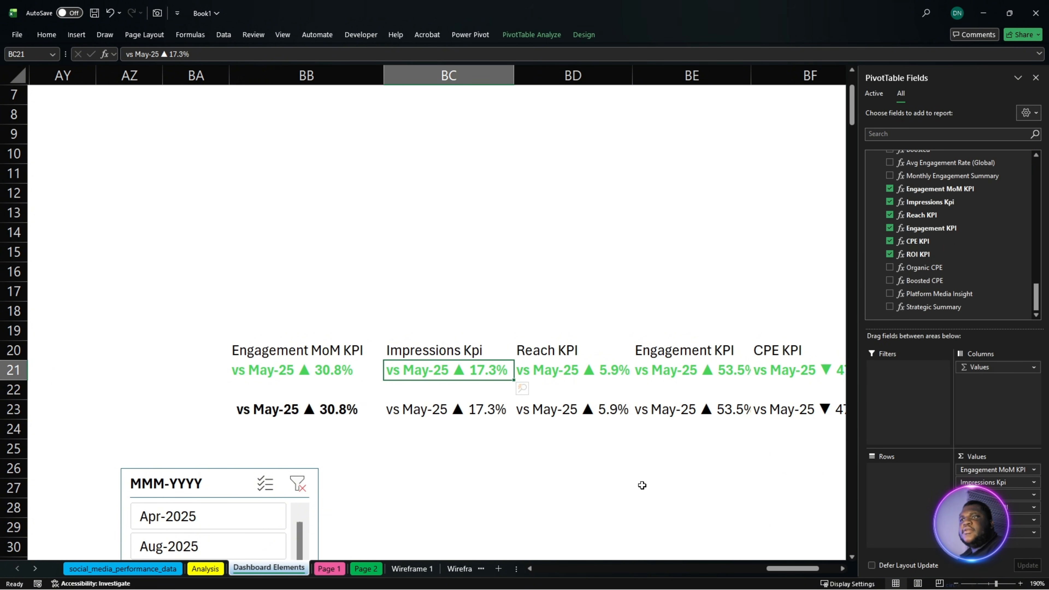
pyautogui.click(127, 142)
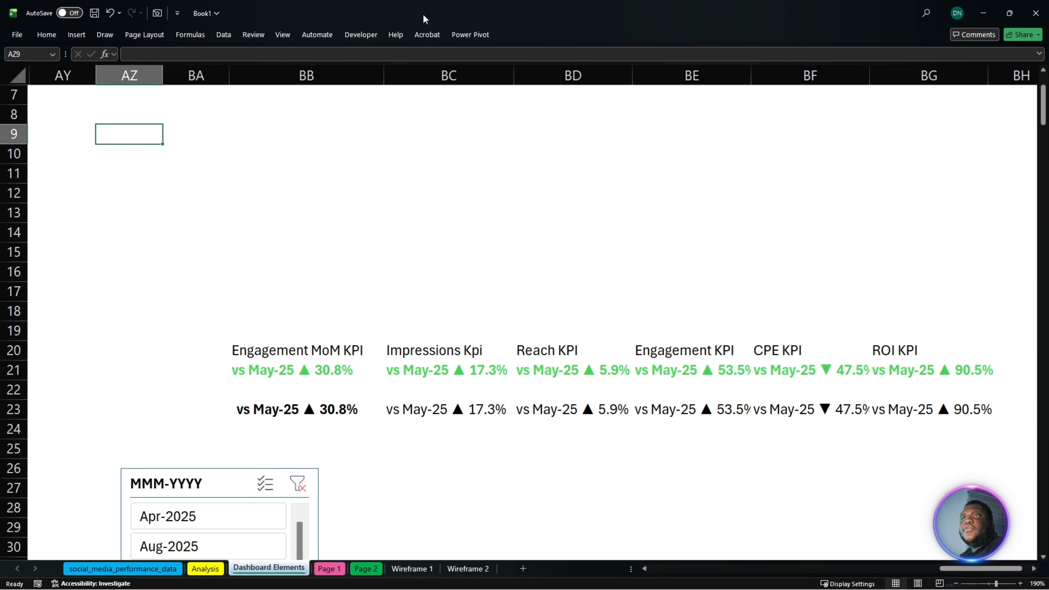
pyautogui.click(574, 75)
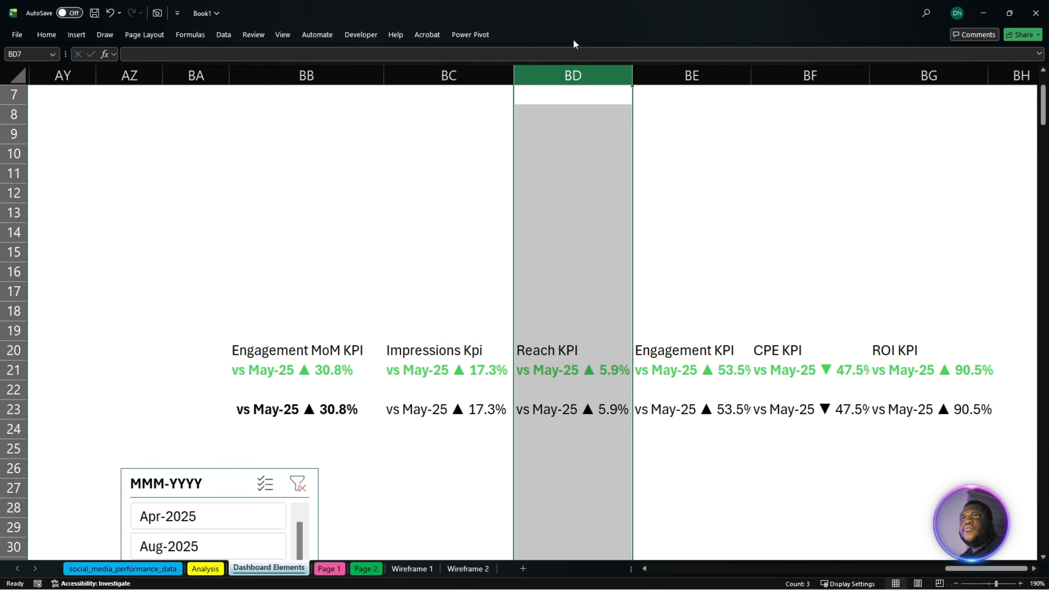
pyautogui.click(459, 372)
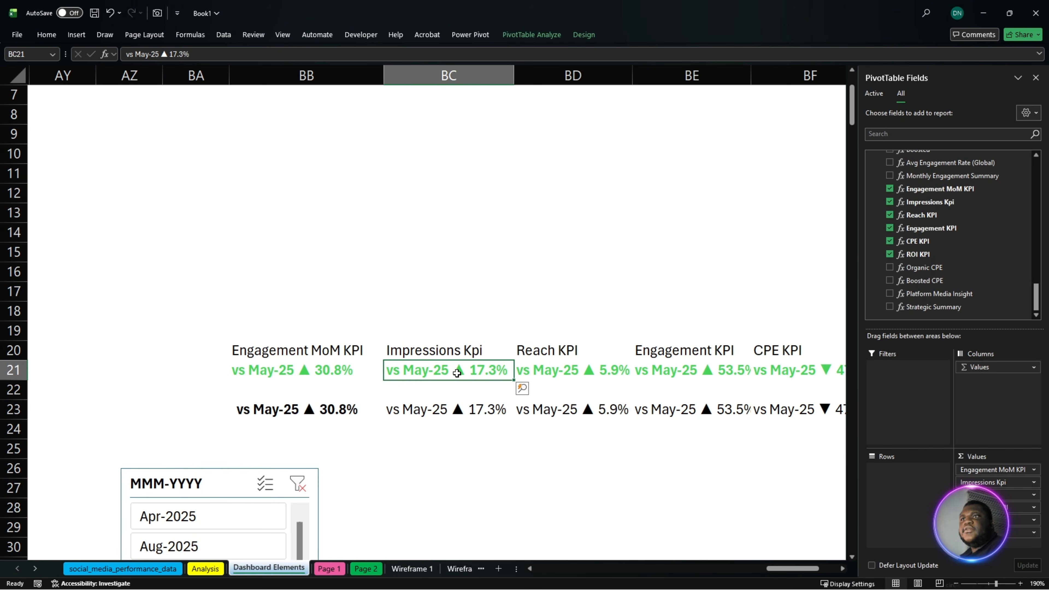
pyautogui.click(158, 14)
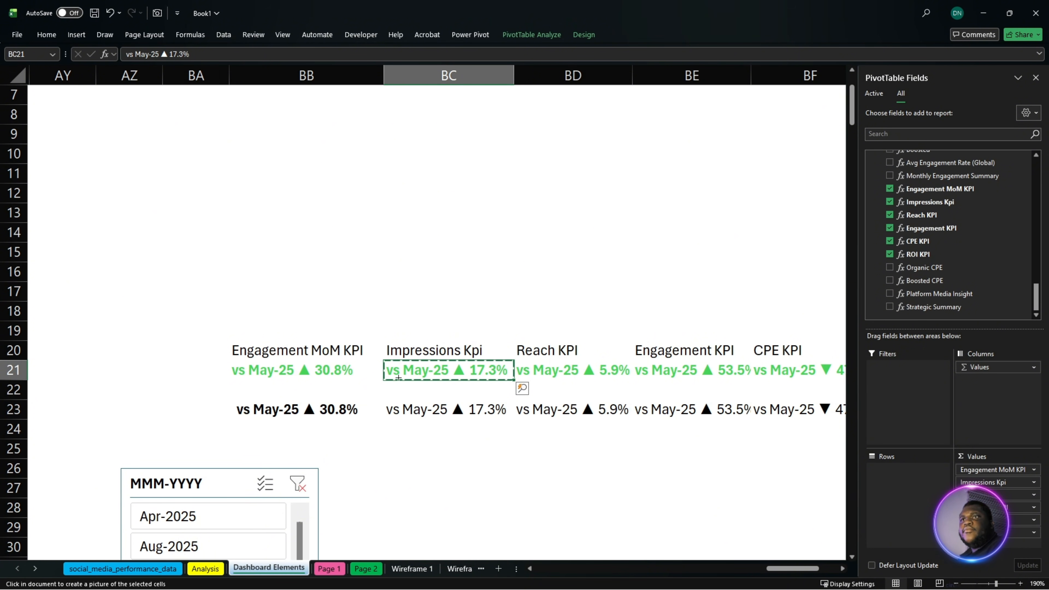
pyautogui.click(329, 569)
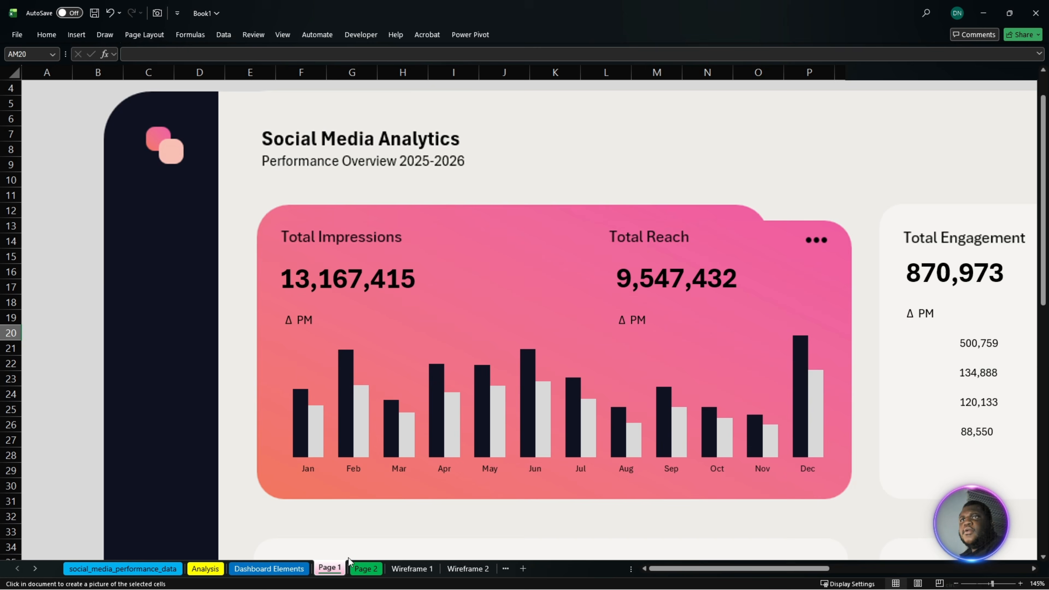
pyautogui.moveTo(346, 315); pyautogui.dragTo(386, 319)
# - Format the linked Impressions KPI picture with no fill and no line
pyautogui.rightClick(386, 318)
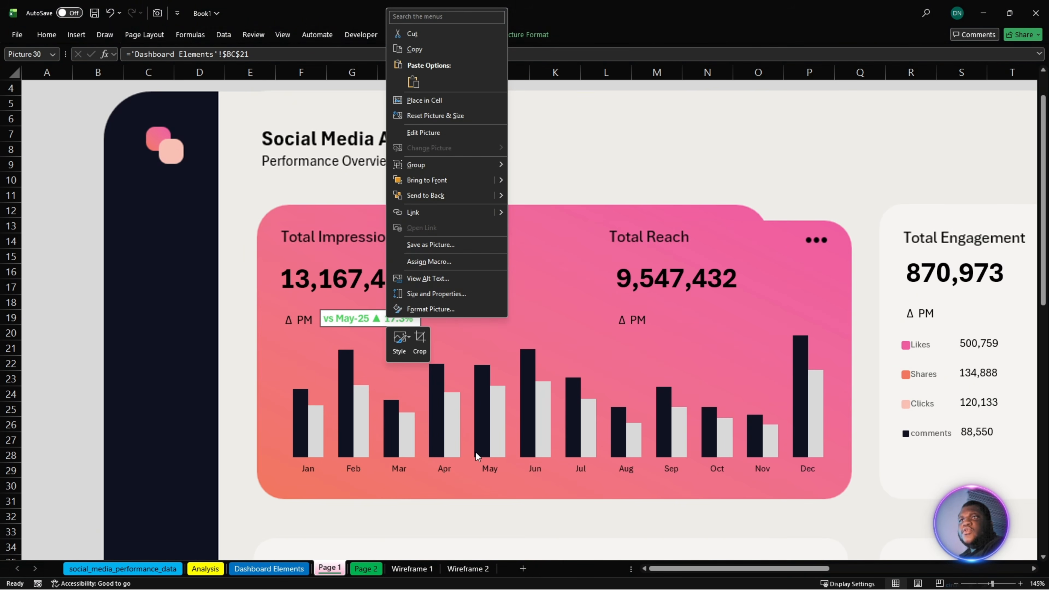
pyautogui.click(442, 308)
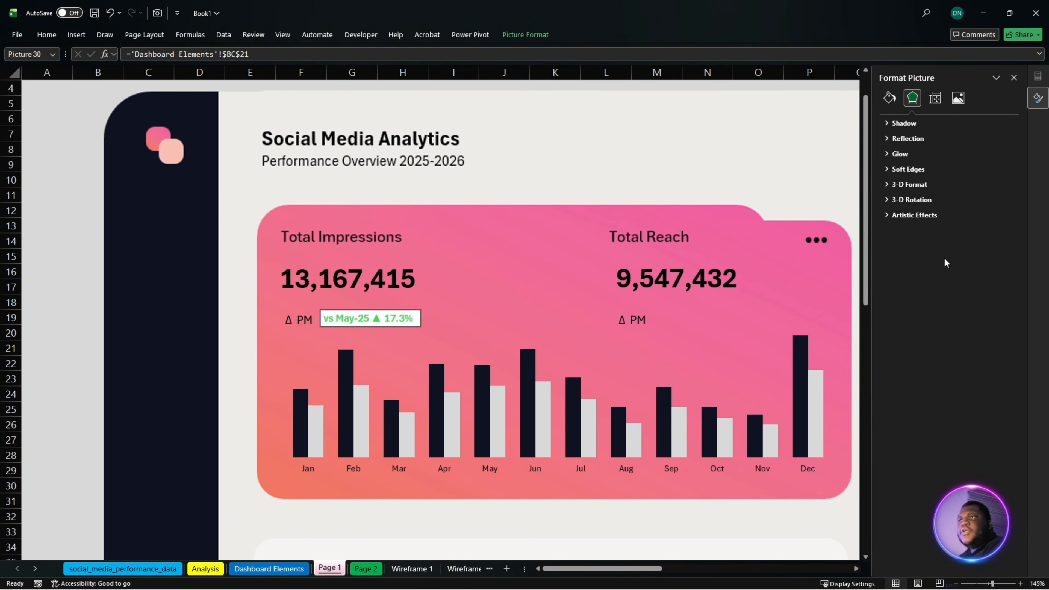
pyautogui.click(899, 123)
pyautogui.click(892, 99)
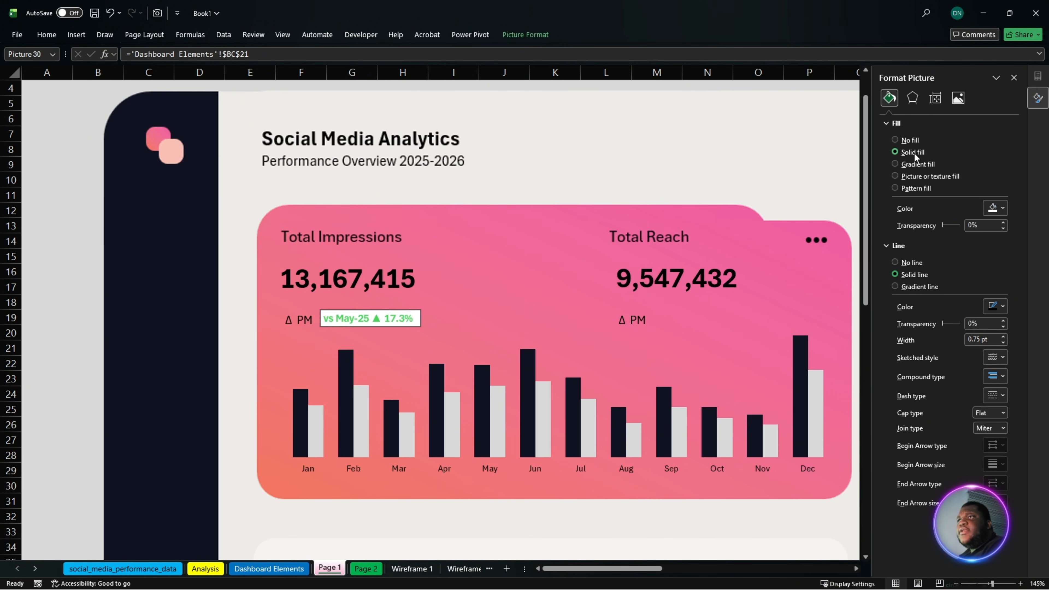
pyautogui.click(895, 224)
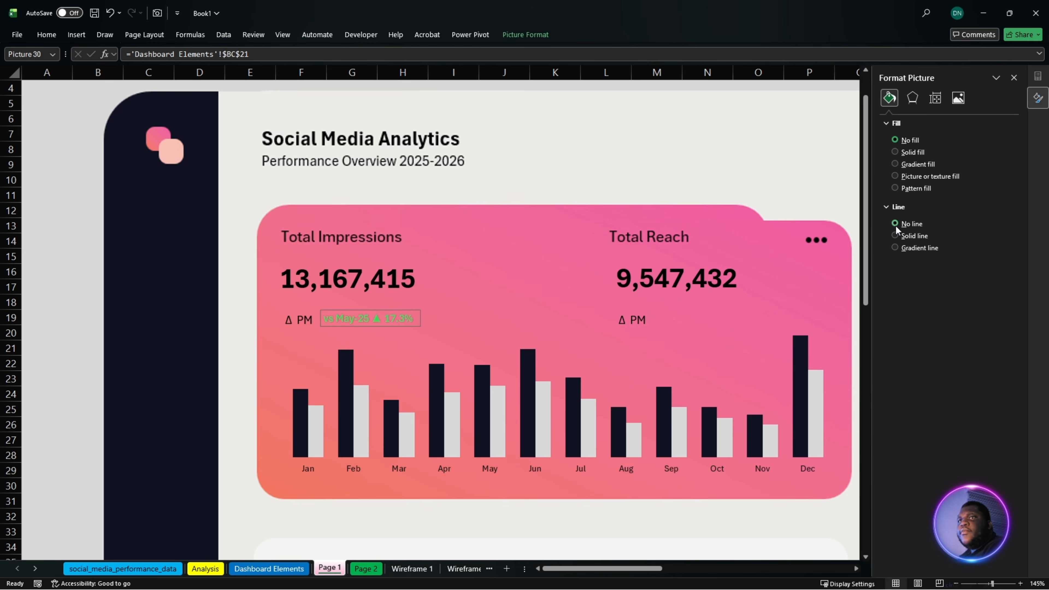
# - Enlarge the linked Impressions KPI picture and set it directly beside the Total Impressions card's Δ PM label on Page 1
pyautogui.click(530, 158)
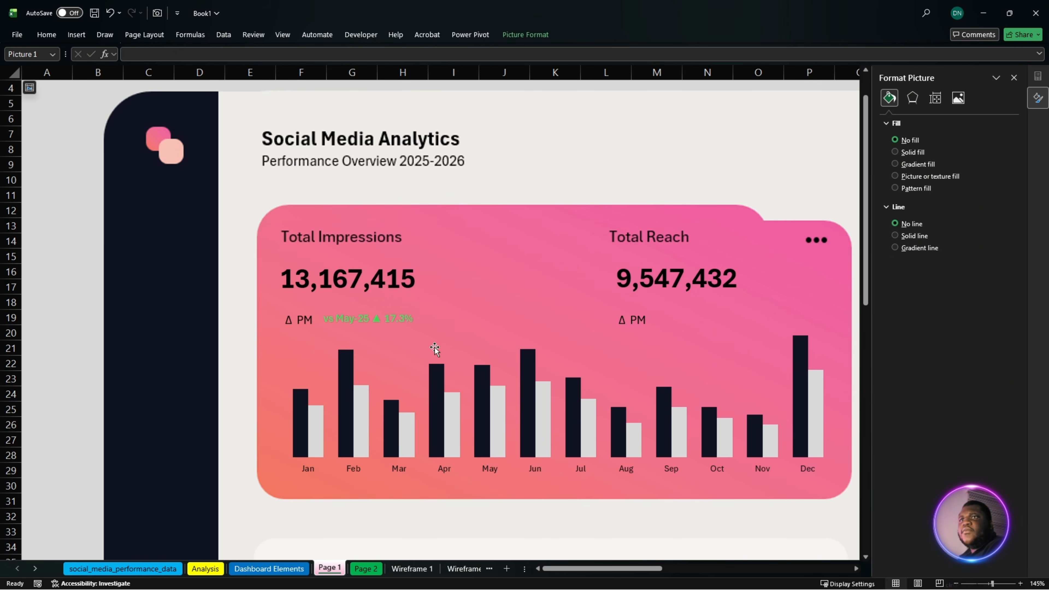
pyautogui.click(379, 324)
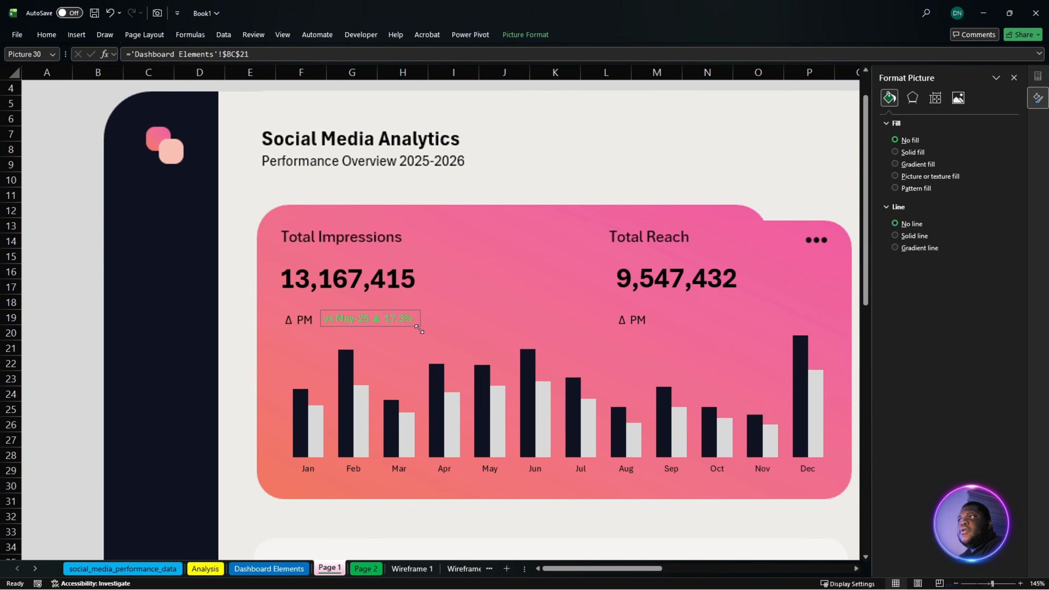
pyautogui.moveTo(420, 329); pyautogui.dragTo(412, 319)
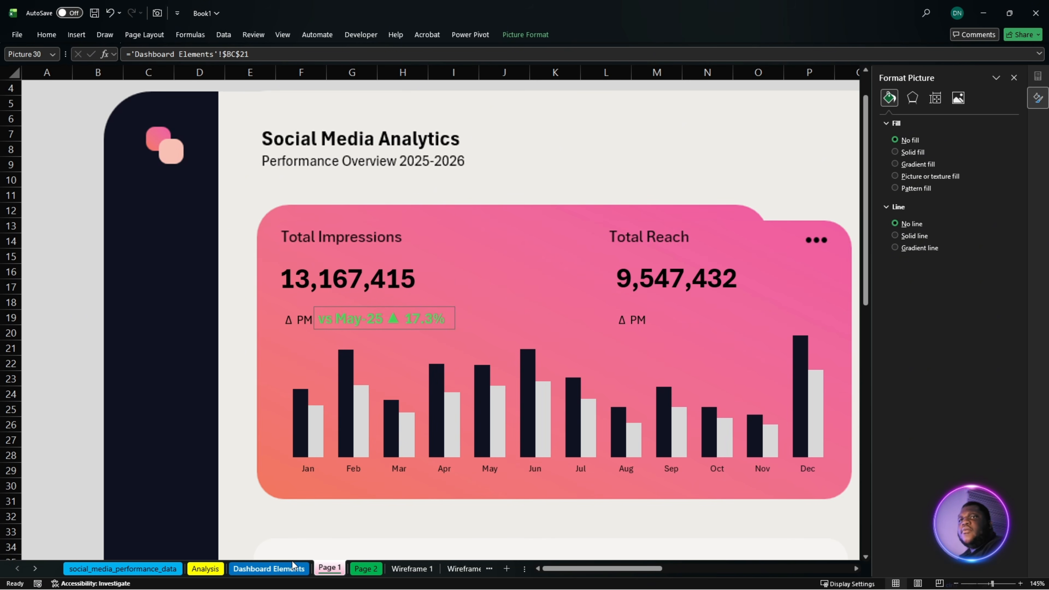
# - Place a linked camera picture of the Reach KPI cell BD21 from Dashboard Elements on Page 1 near the Total Reach Δ PM label
pyautogui.click(269, 568)
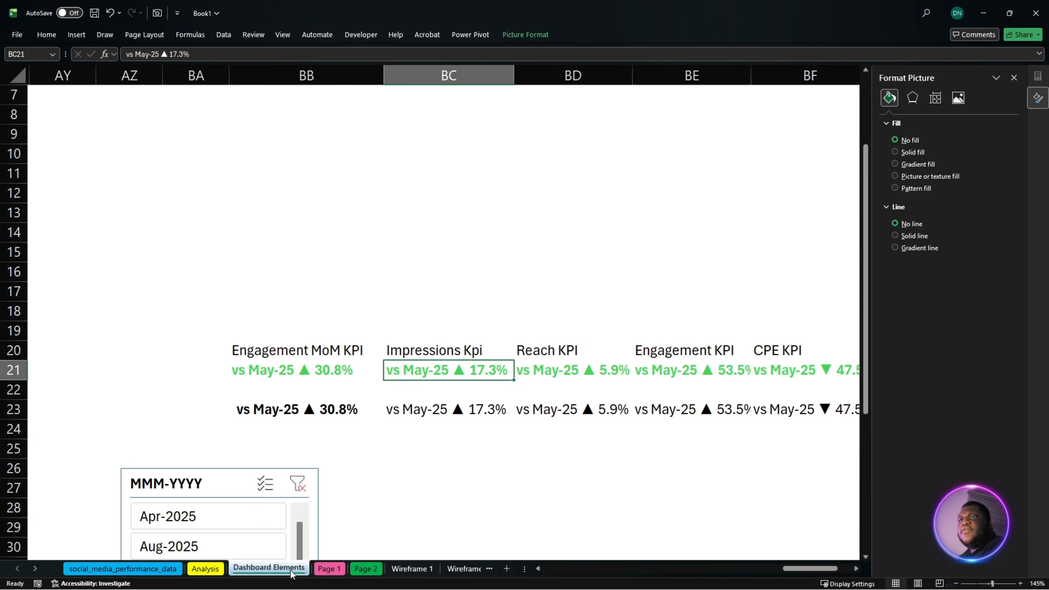
pyautogui.click(561, 372)
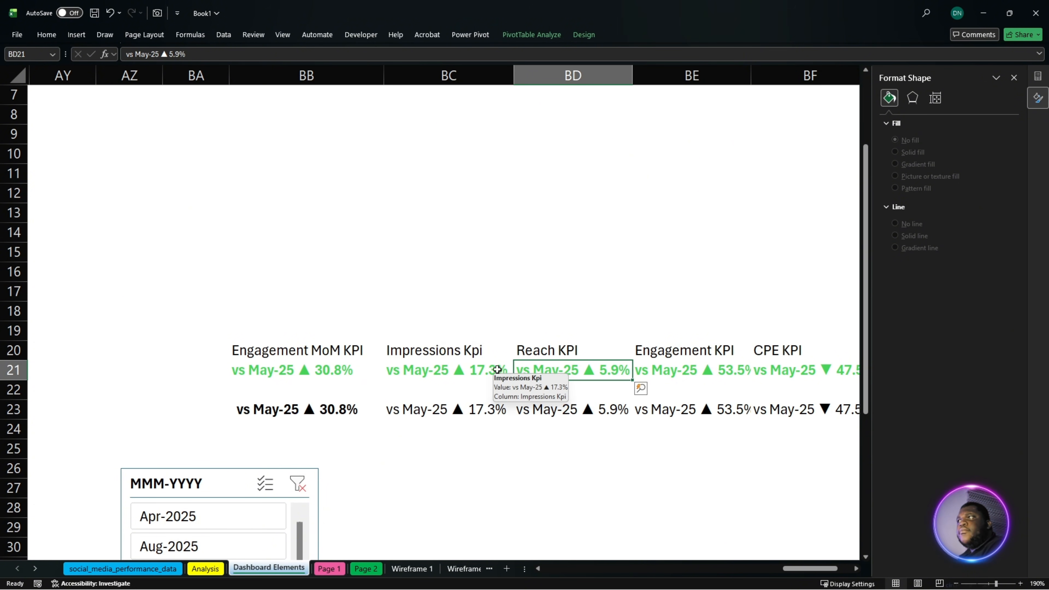
pyautogui.click(157, 13)
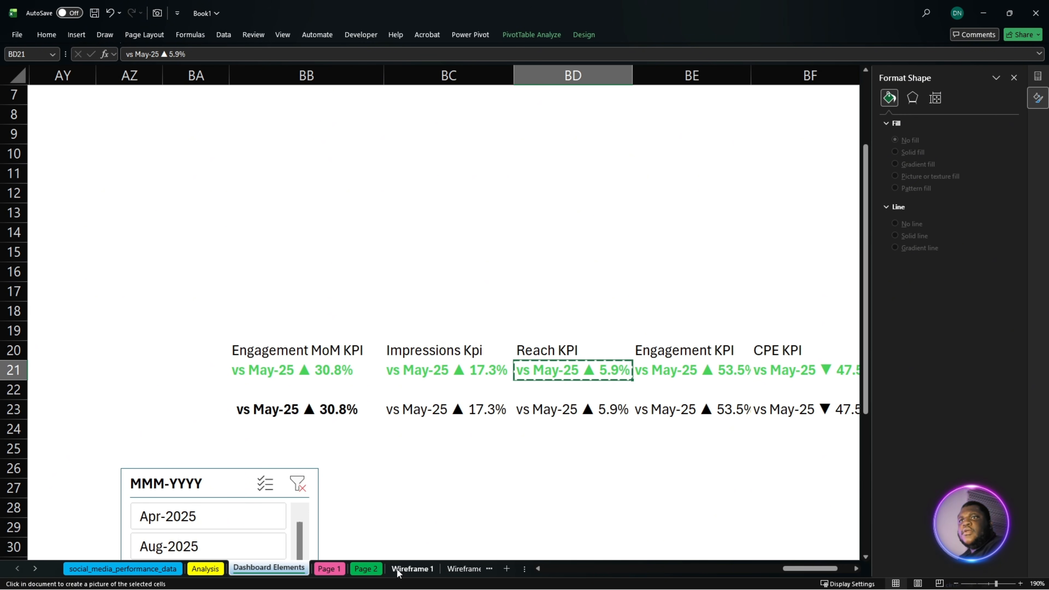
pyautogui.click(367, 569)
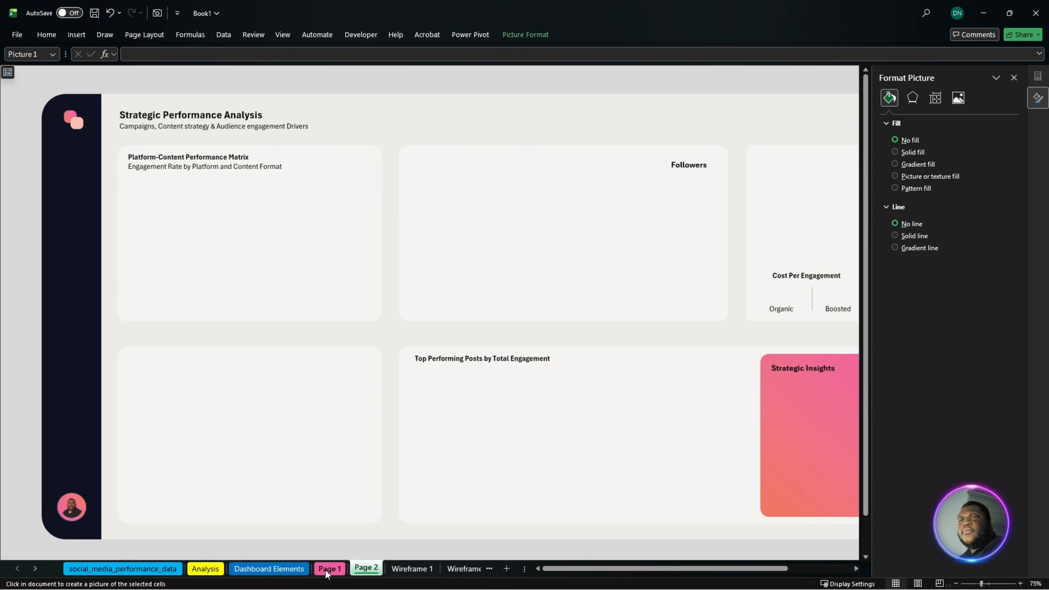
pyautogui.click(328, 570)
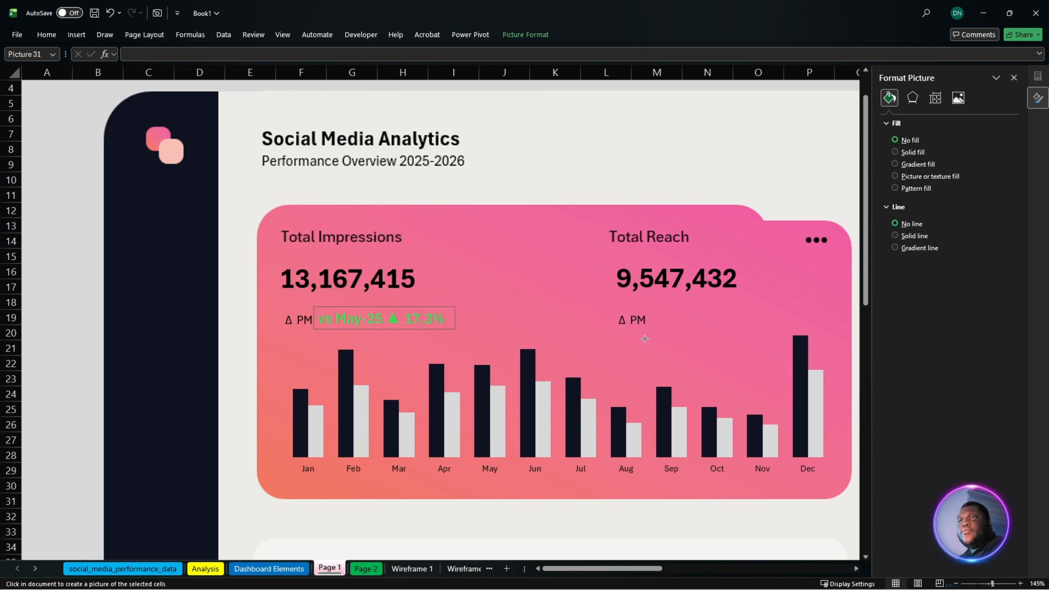
pyautogui.click(586, 321)
pyautogui.moveTo(577, 313); pyautogui.dragTo(628, 351)
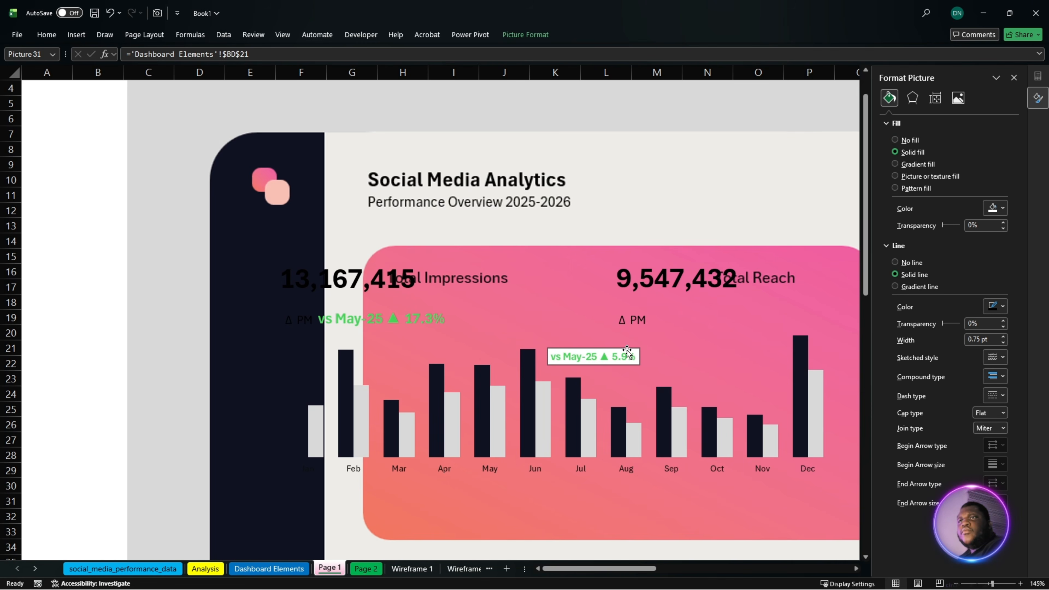
pyautogui.hotkey('ctrl', 'z')
pyautogui.hotkey('ctrl', 'z')
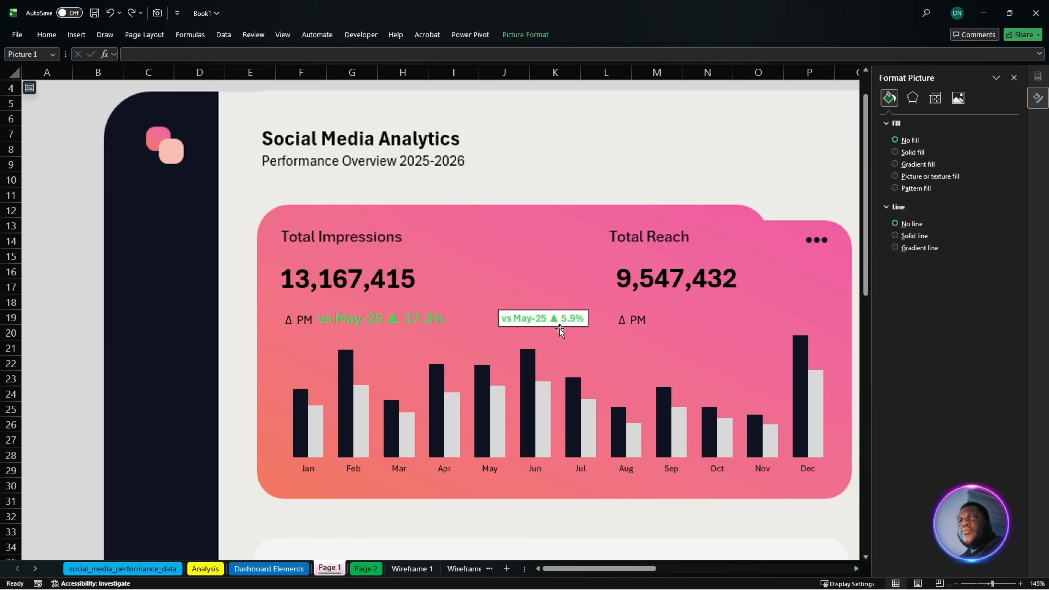
pyautogui.click(543, 319)
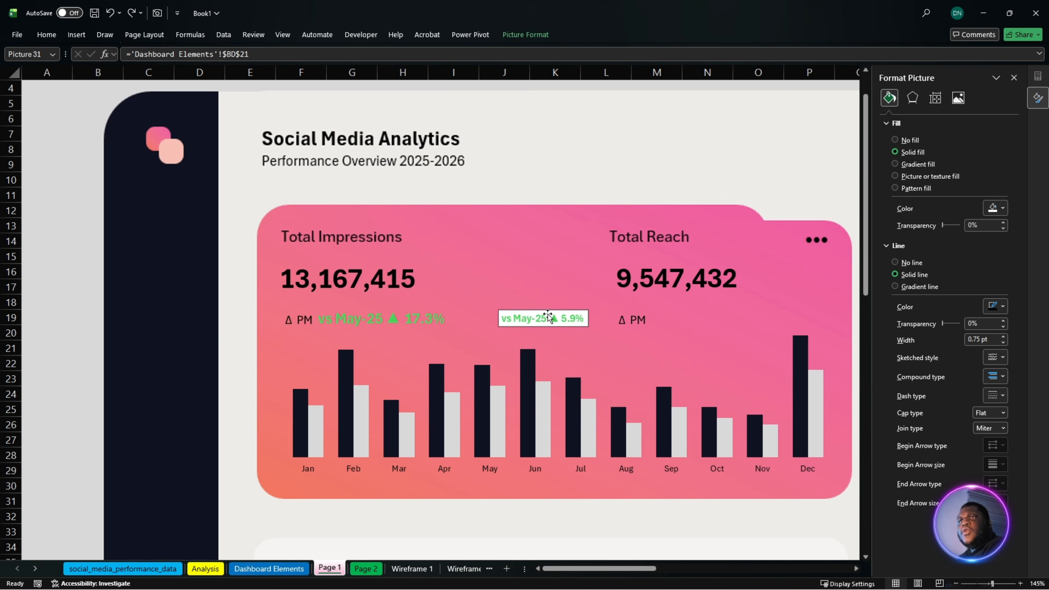
# - Copy the Impressions KPI picture's formatting onto the Reach KPI picture, then enlarge and position it beside the Total Reach Δ PM label
pyautogui.click(377, 322)
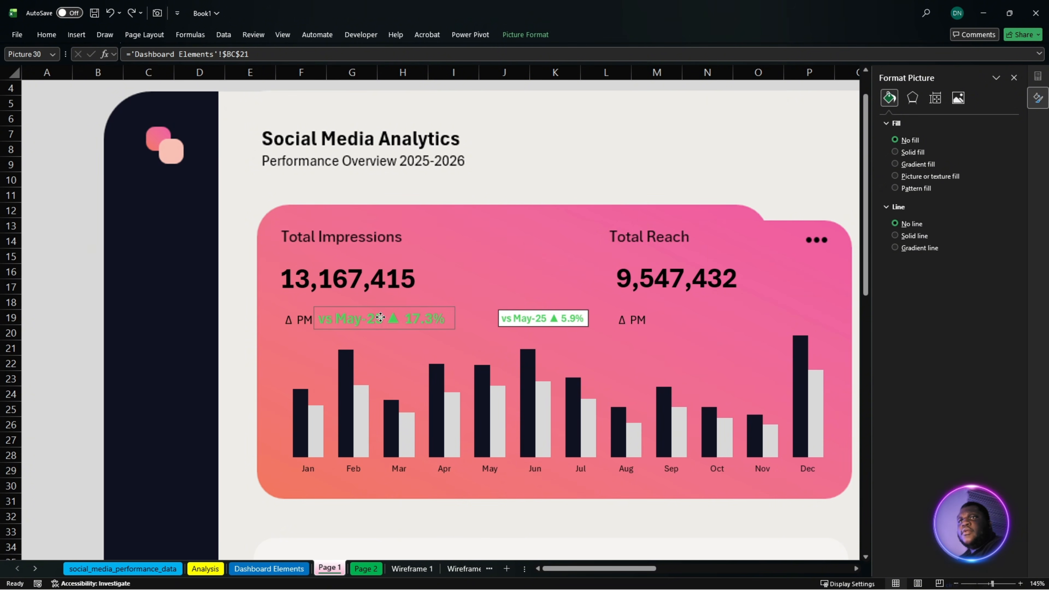
pyautogui.click(46, 35)
pyautogui.click(61, 83)
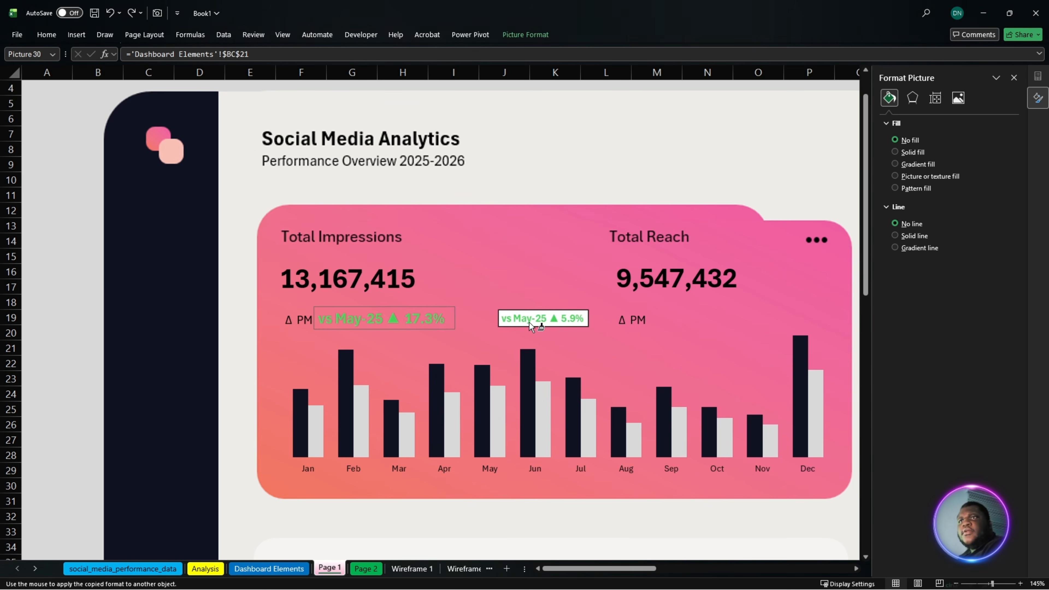
pyautogui.click(531, 321)
pyautogui.moveTo(552, 318); pyautogui.dragTo(730, 322)
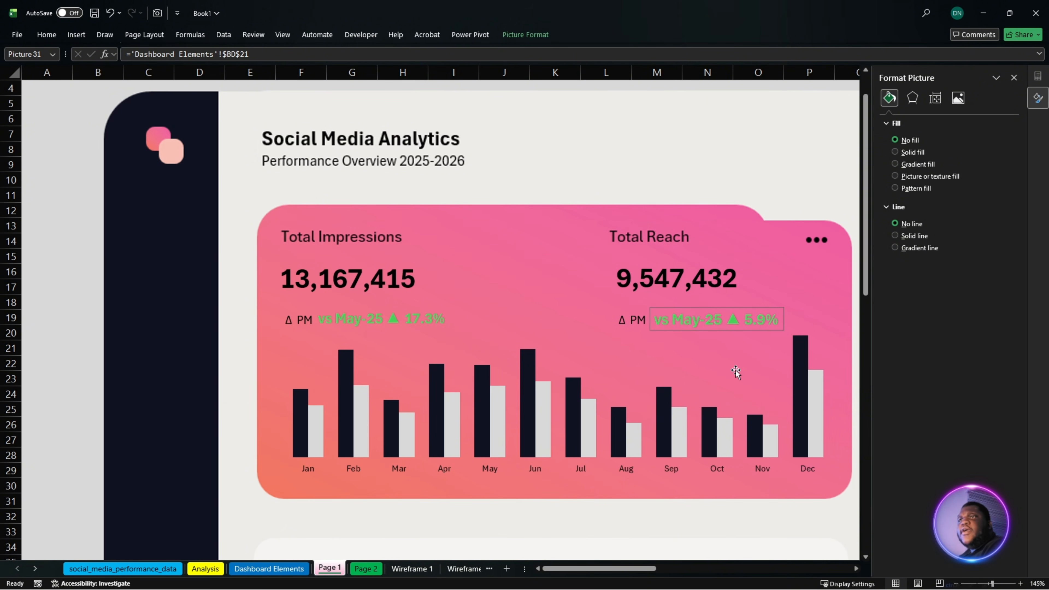
# - Autofit column BE on Dashboard Elements so the Engagement KPI text fits inside its cell
pyautogui.moveTo(636, 571); pyautogui.dragTo(708, 567)
pyautogui.click(495, 310)
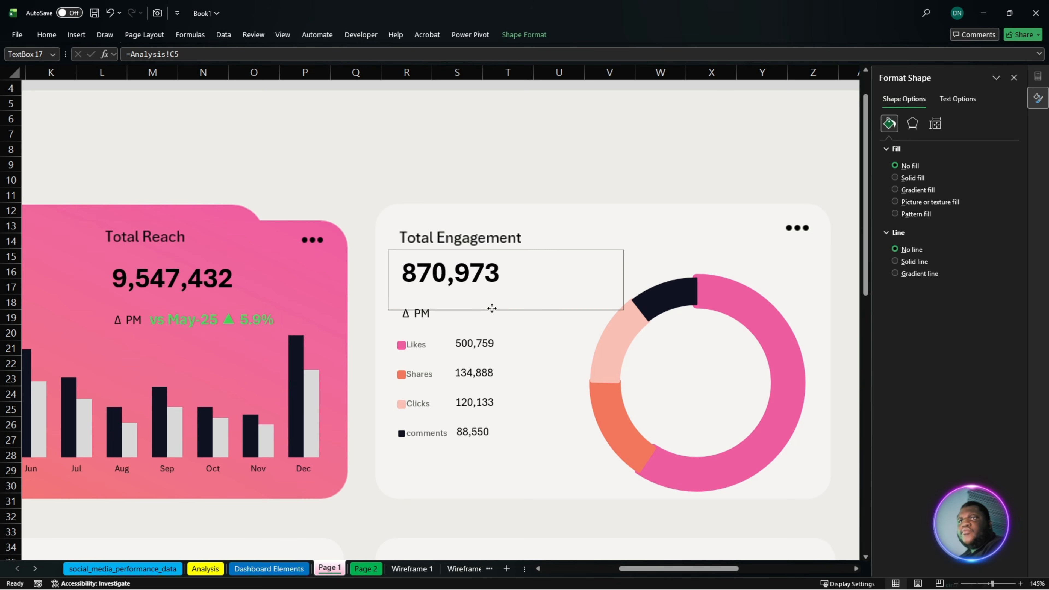
pyautogui.click(488, 322)
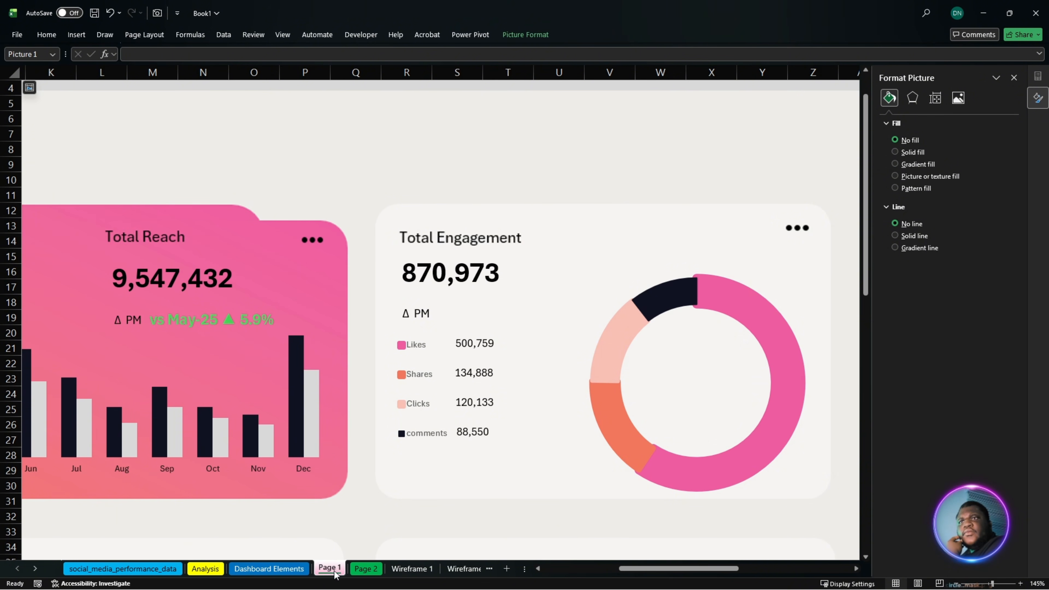
pyautogui.click(269, 569)
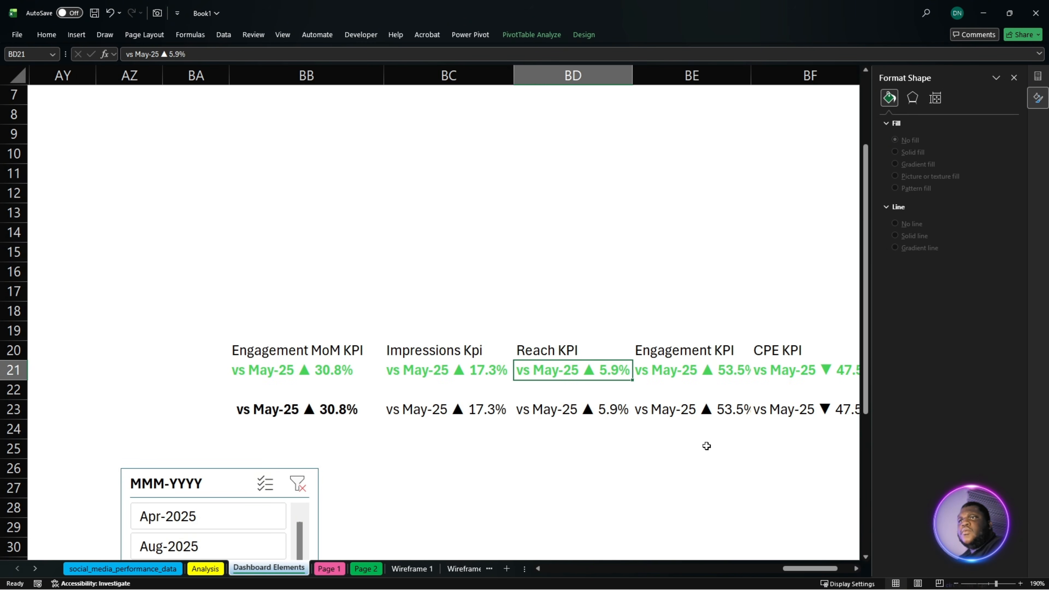
pyautogui.click(684, 372)
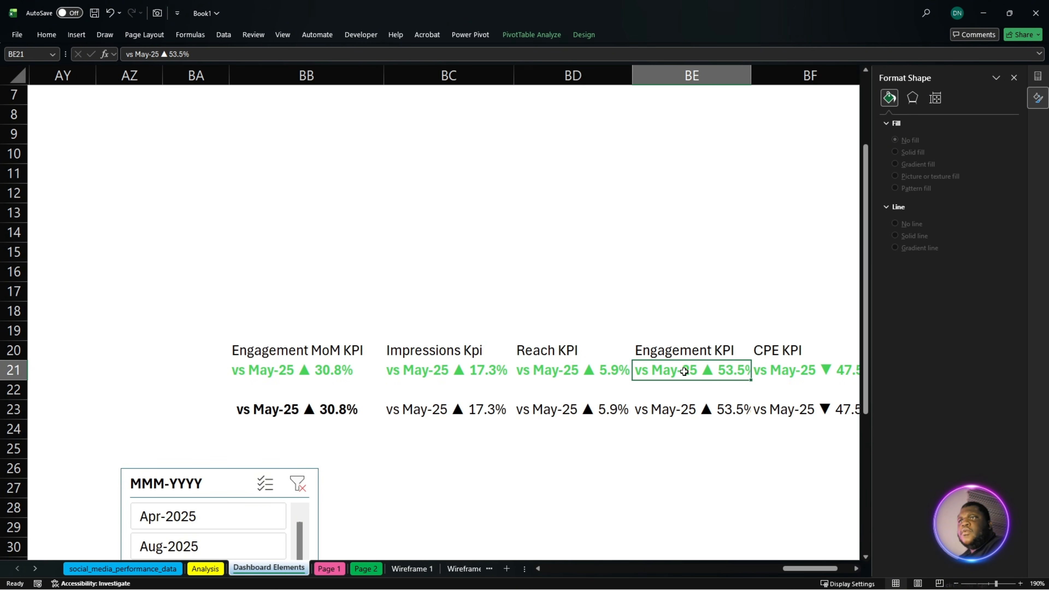
pyautogui.doubleClick(751, 80)
pyautogui.click(751, 80)
pyautogui.click(740, 407)
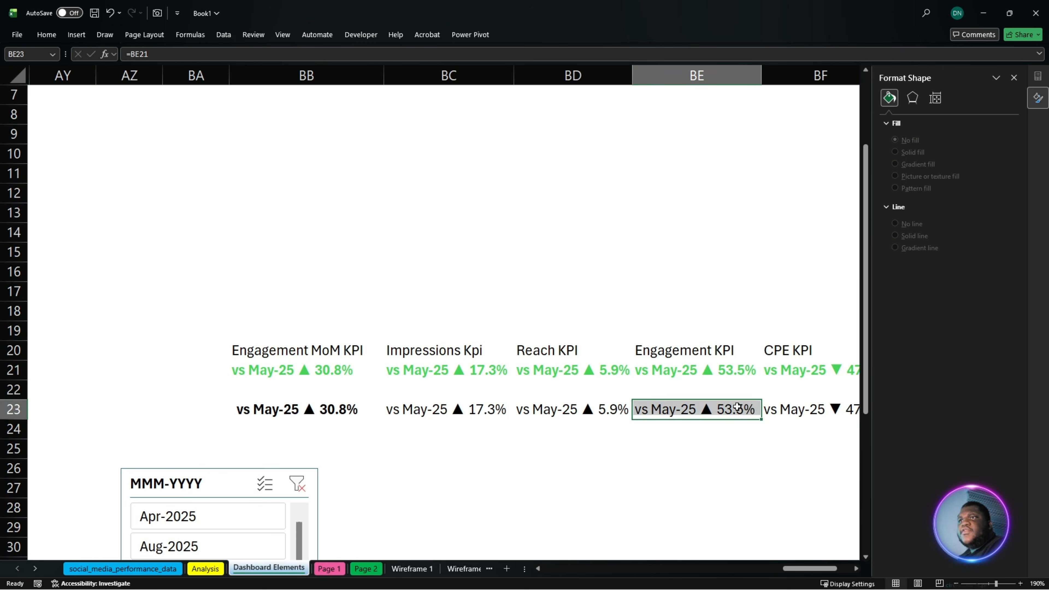
# - Place a linked camera picture of the Engagement KPI cell BE21 on Page 1 near the Total Engagement card's Δ PM label
pyautogui.click(710, 372)
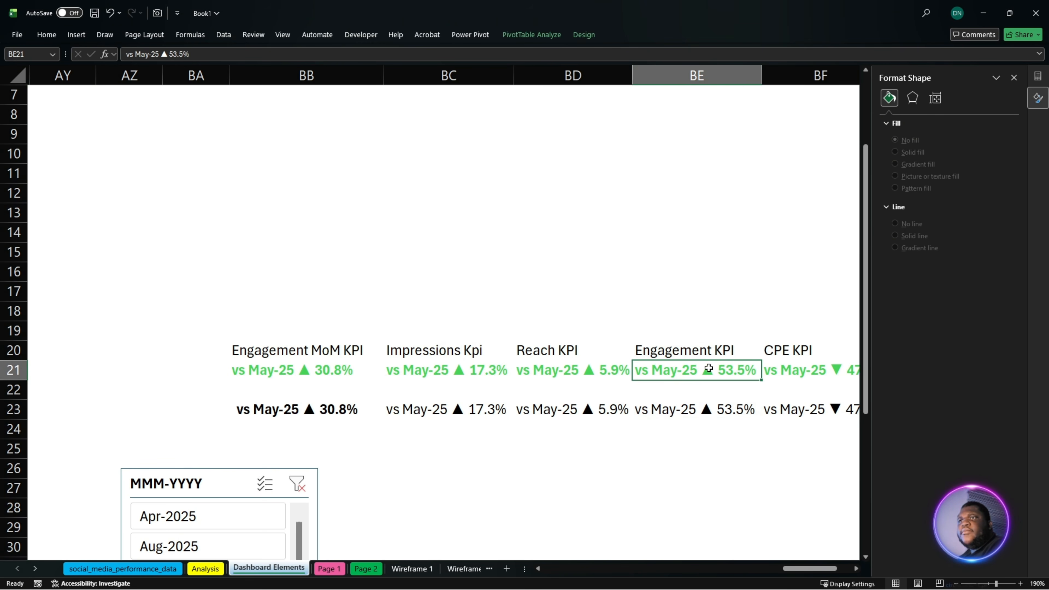
pyautogui.click(157, 13)
pyautogui.click(329, 569)
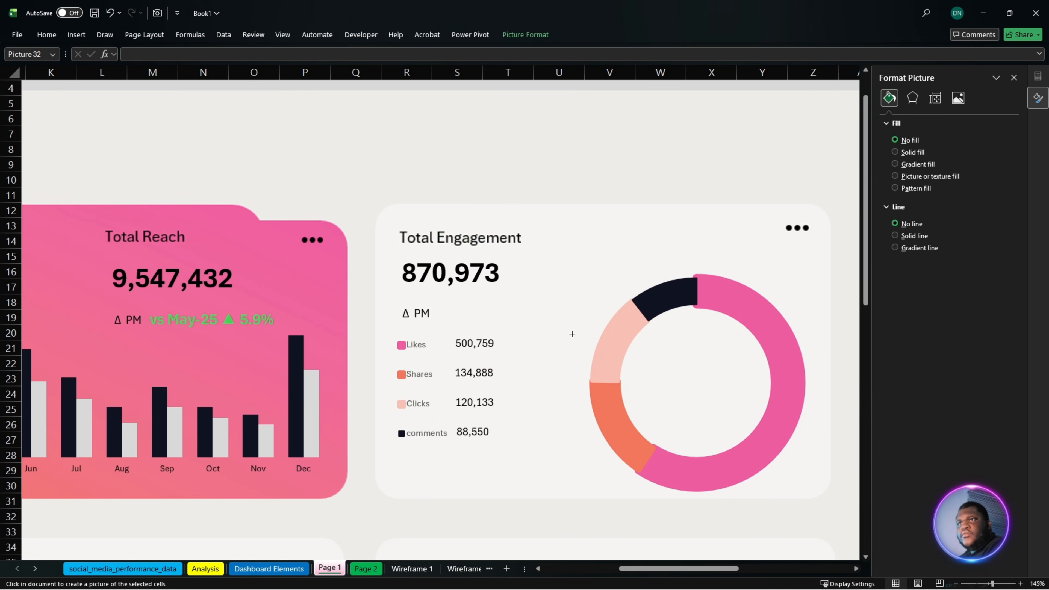
pyautogui.click(519, 302)
pyautogui.moveTo(523, 340); pyautogui.dragTo(584, 366)
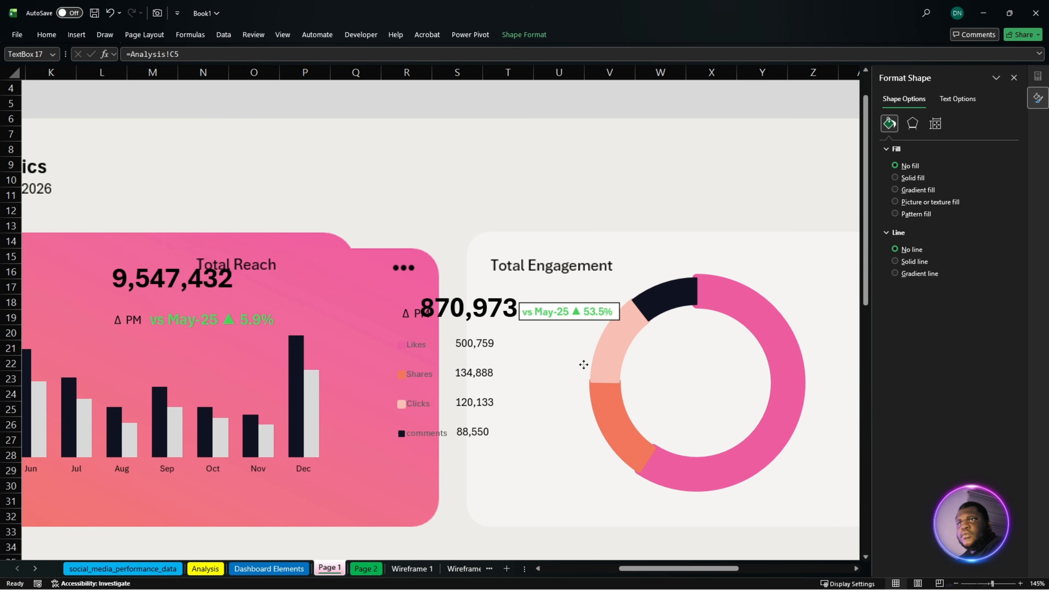
pyautogui.hotkey('ctrl', 'z')
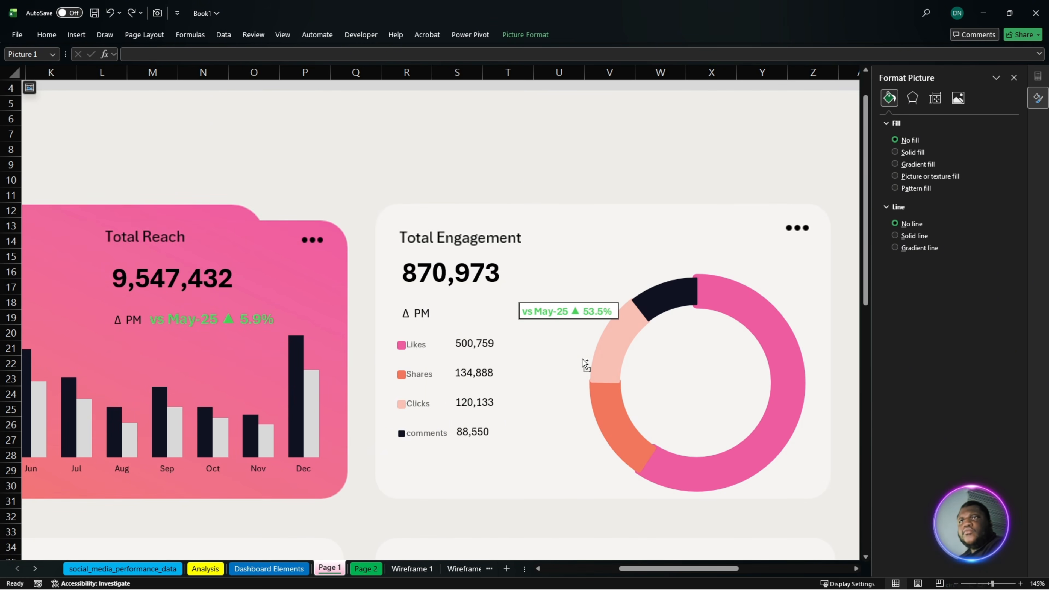
pyautogui.moveTo(553, 313); pyautogui.dragTo(499, 316)
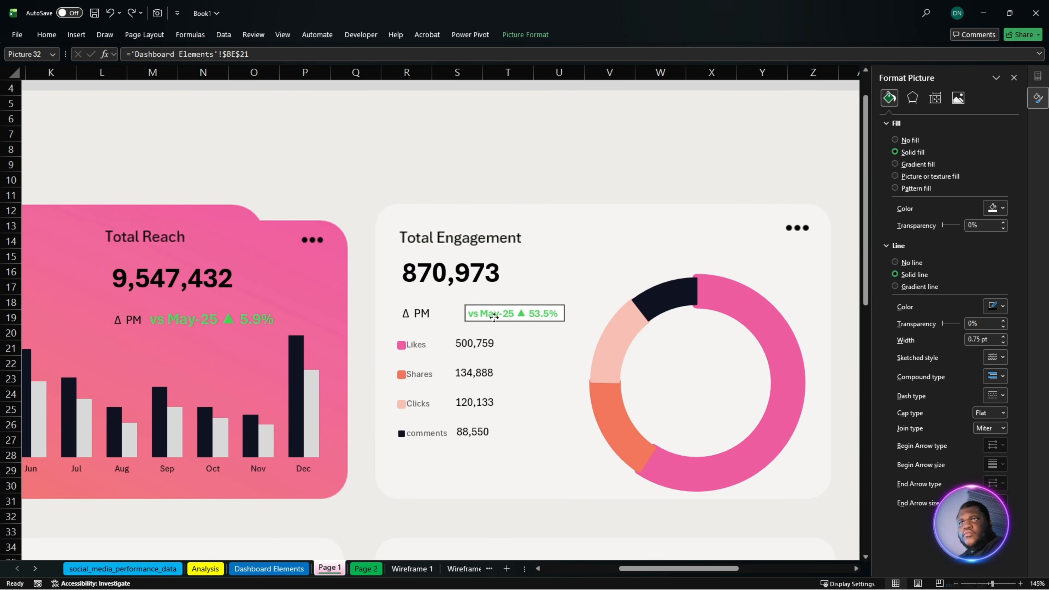
# - Copy the Reach KPI picture's formatting onto the Engagement KPI picture, then enlarge it and set it directly beside its Δ PM label
pyautogui.click(240, 318)
pyautogui.click(47, 35)
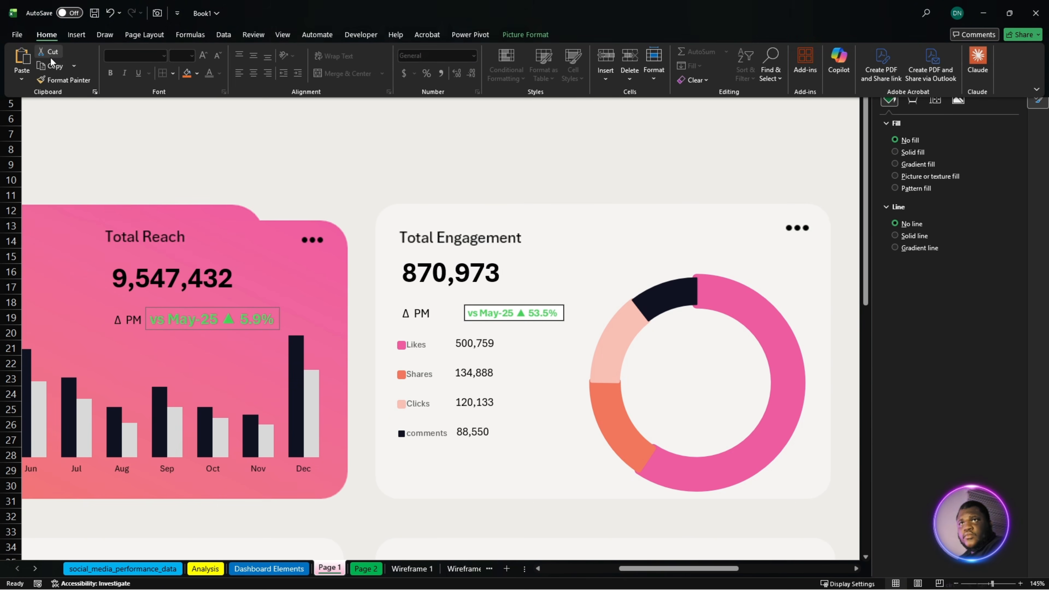
pyautogui.click(58, 79)
pyautogui.click(542, 313)
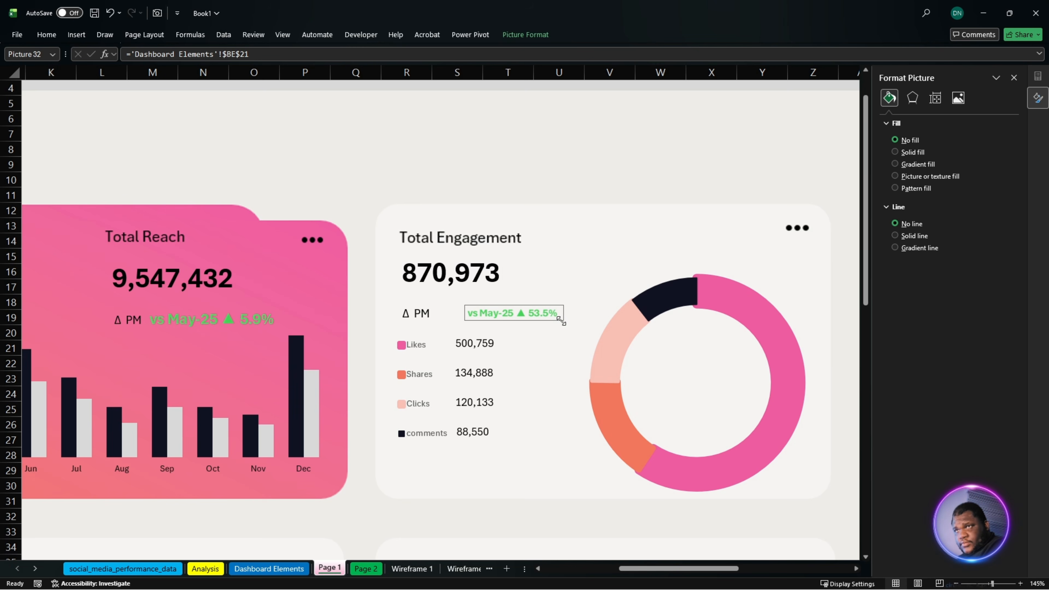
pyautogui.moveTo(562, 322); pyautogui.dragTo(513, 311)
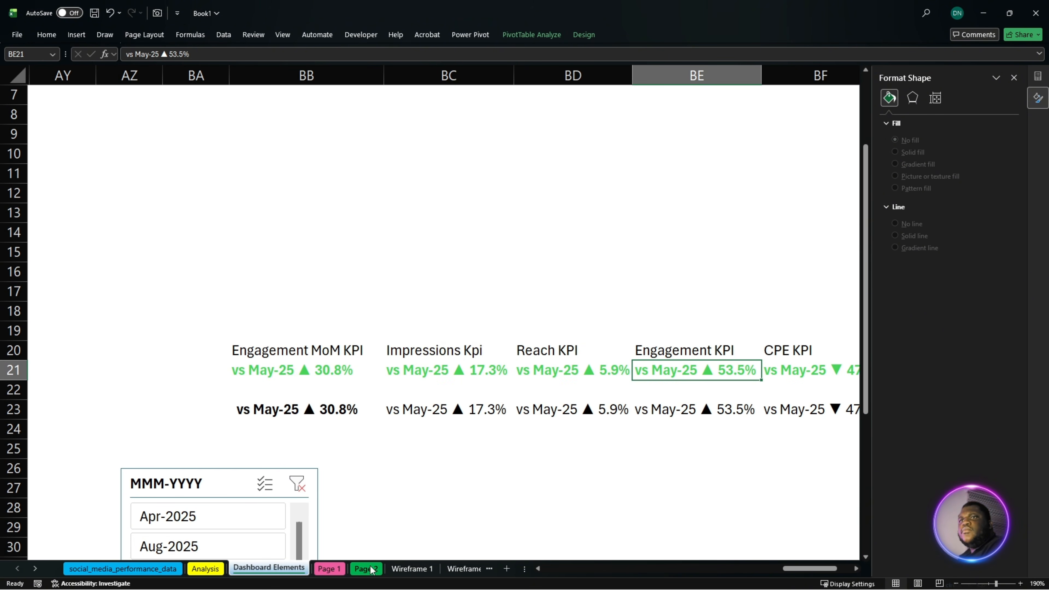
# - Examine the Δ PM placeholders on Page 1's Engagement Rate %, Cost / Engagement and ROI (Engagement) cards
pyautogui.click(407, 568)
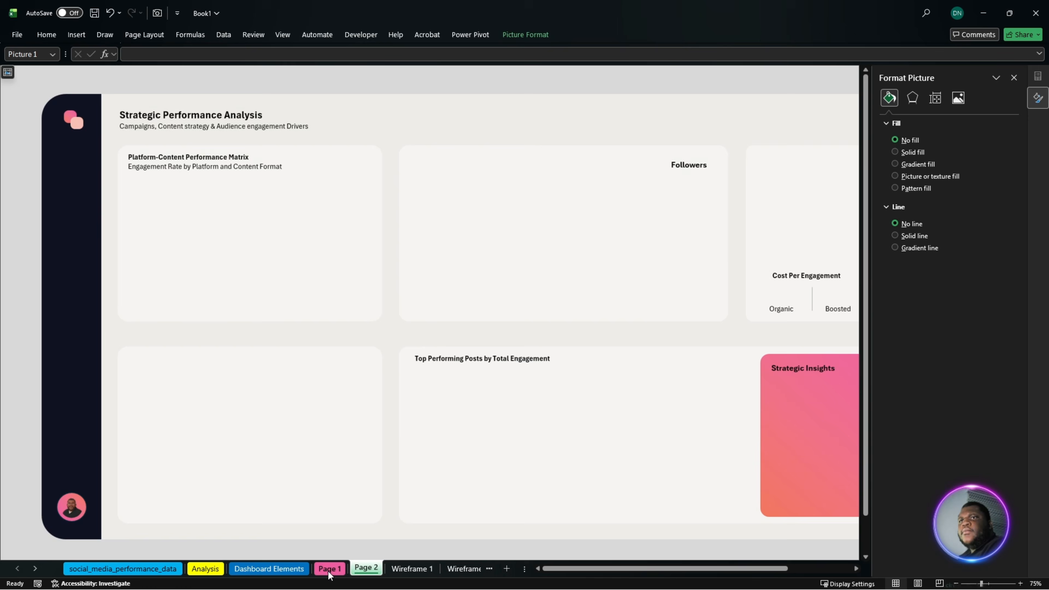
pyautogui.click(329, 568)
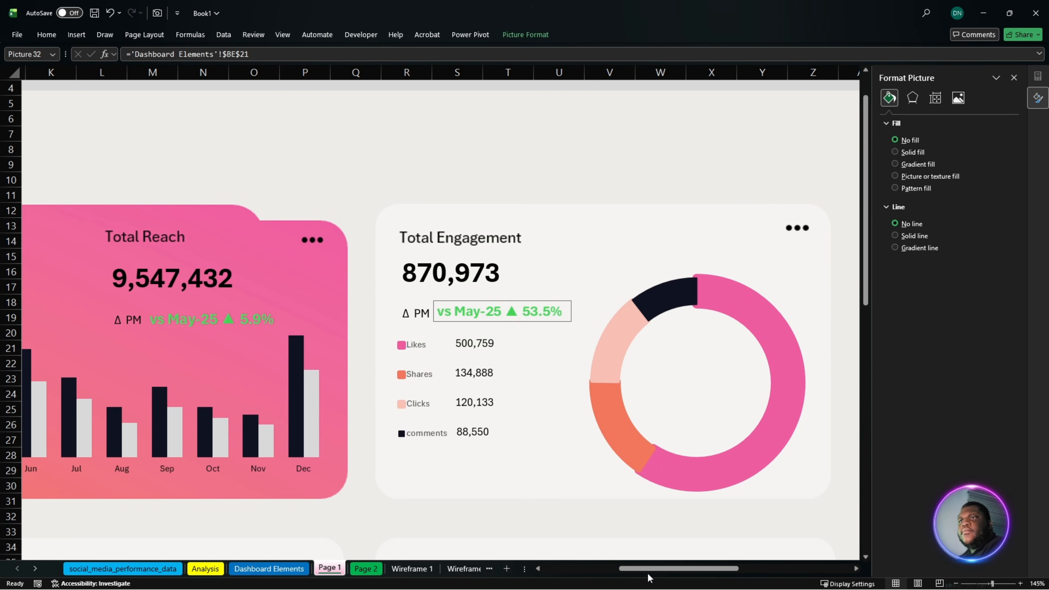
pyautogui.hscroll(10, 649, 578)
pyautogui.scroll(-1, 649, 578)
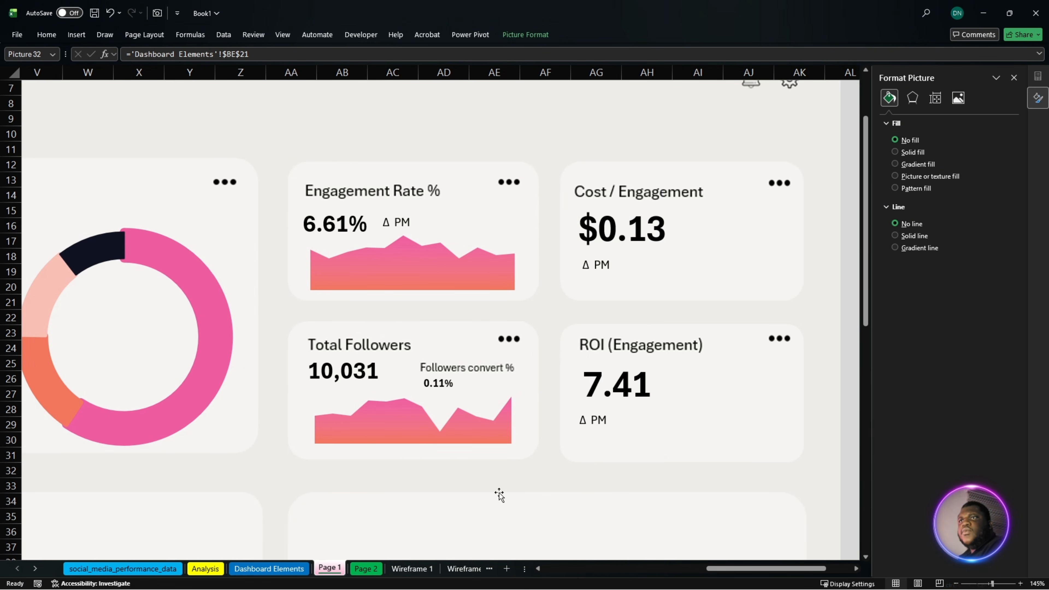
pyautogui.click(608, 384)
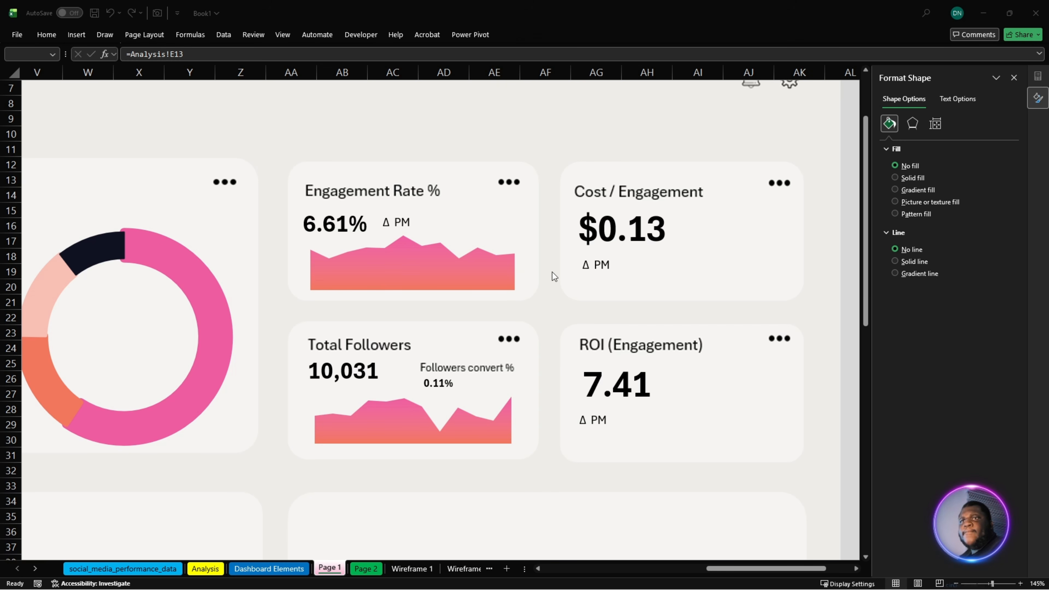
# - Examine the colour-formatted KPI cells in row 21 of Dashboard Elements, from Impressions through ROI
pyautogui.click(284, 575)
pyautogui.click(289, 571)
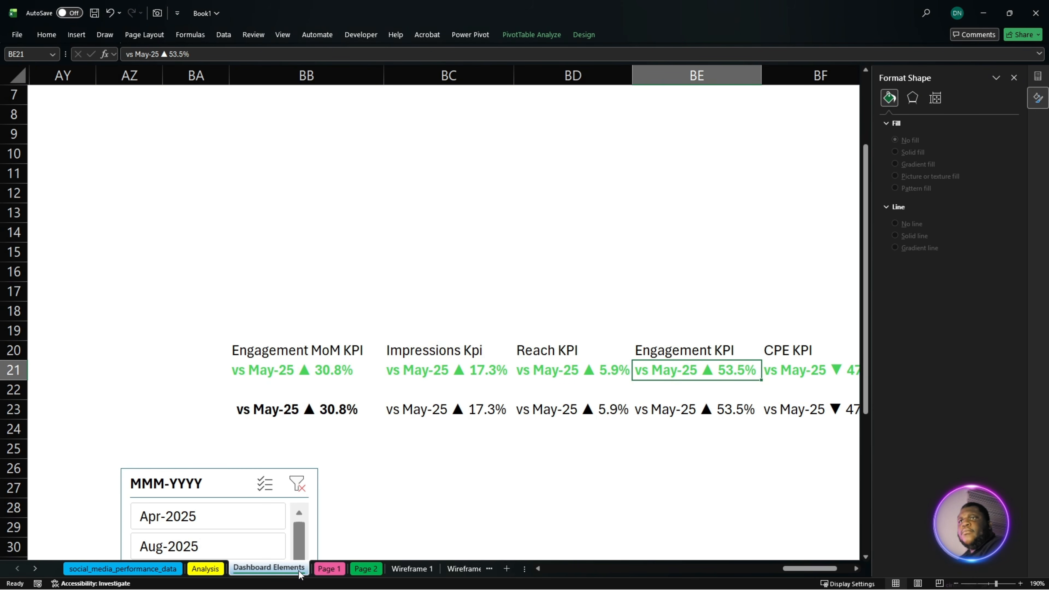
pyautogui.moveTo(795, 569); pyautogui.dragTo(814, 569)
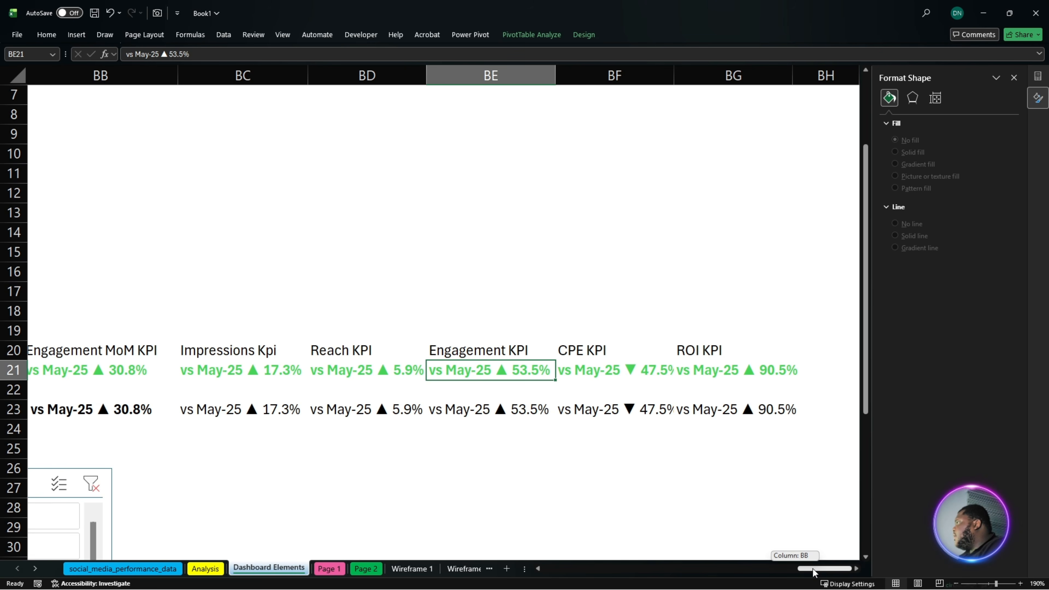
pyautogui.moveTo(813, 569); pyautogui.dragTo(808, 569)
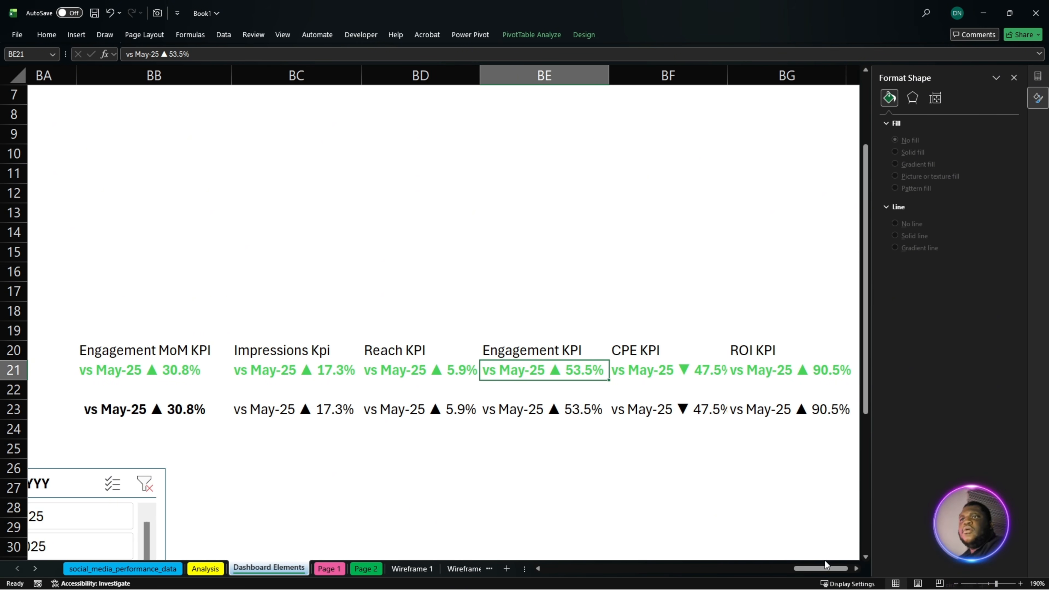
pyautogui.click(663, 374)
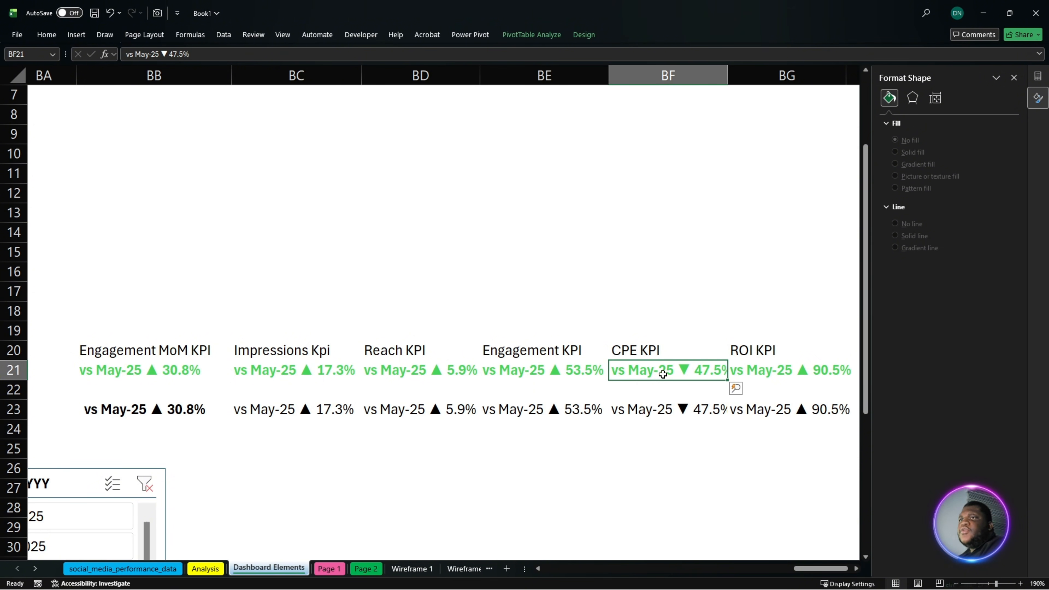
pyautogui.click(549, 374)
pyautogui.click(372, 371)
pyautogui.click(568, 371)
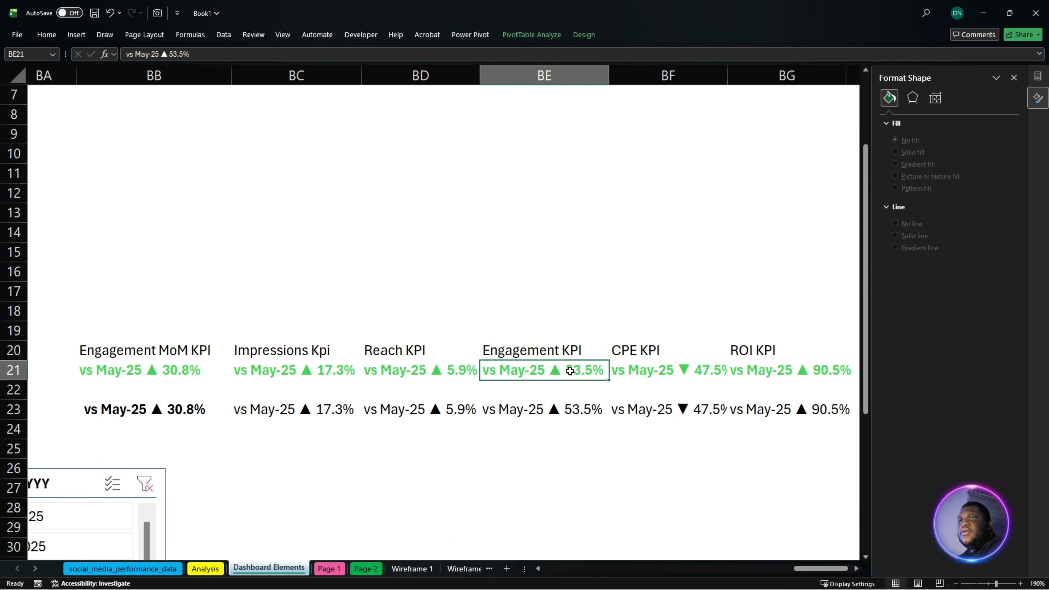
pyautogui.click(658, 370)
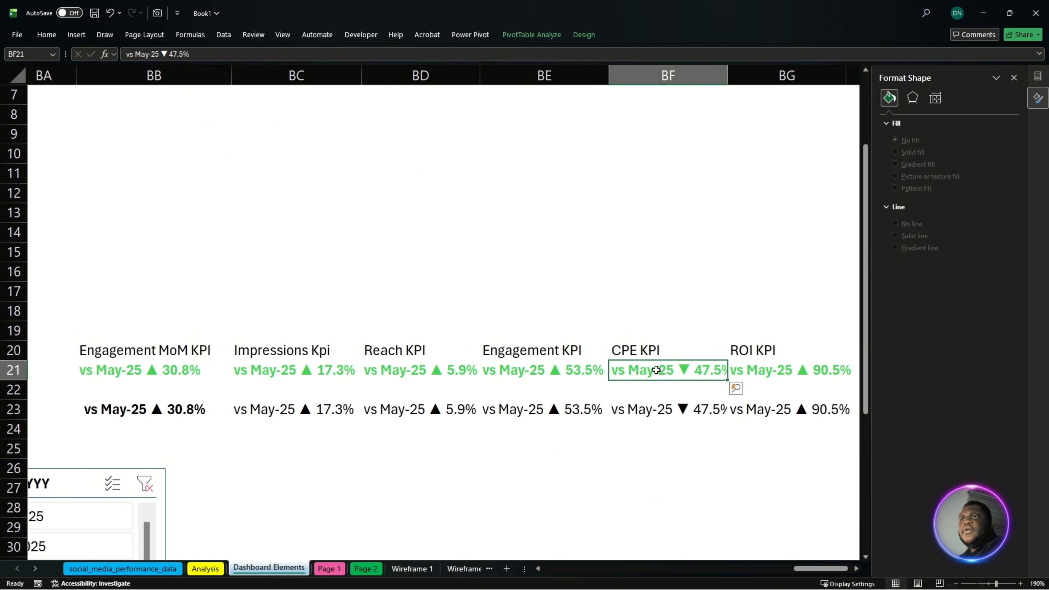
pyautogui.click(286, 370)
pyautogui.click(386, 371)
pyautogui.click(517, 371)
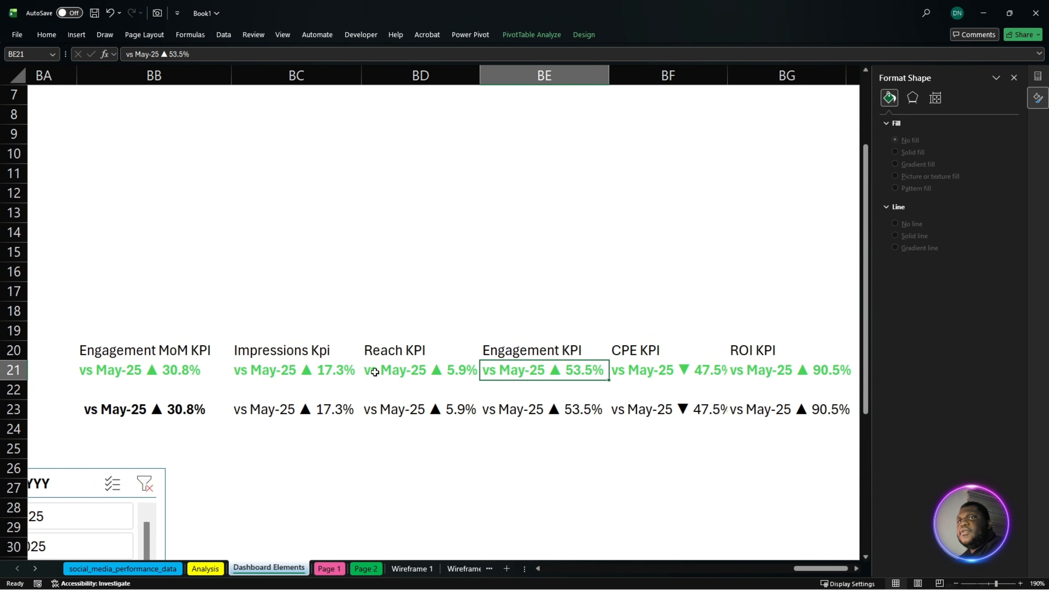
# - Place a linked camera picture of the CPE KPI cell BF21 on Page 1 beside the Cost / Engagement card's Δ PM label
pyautogui.click(656, 367)
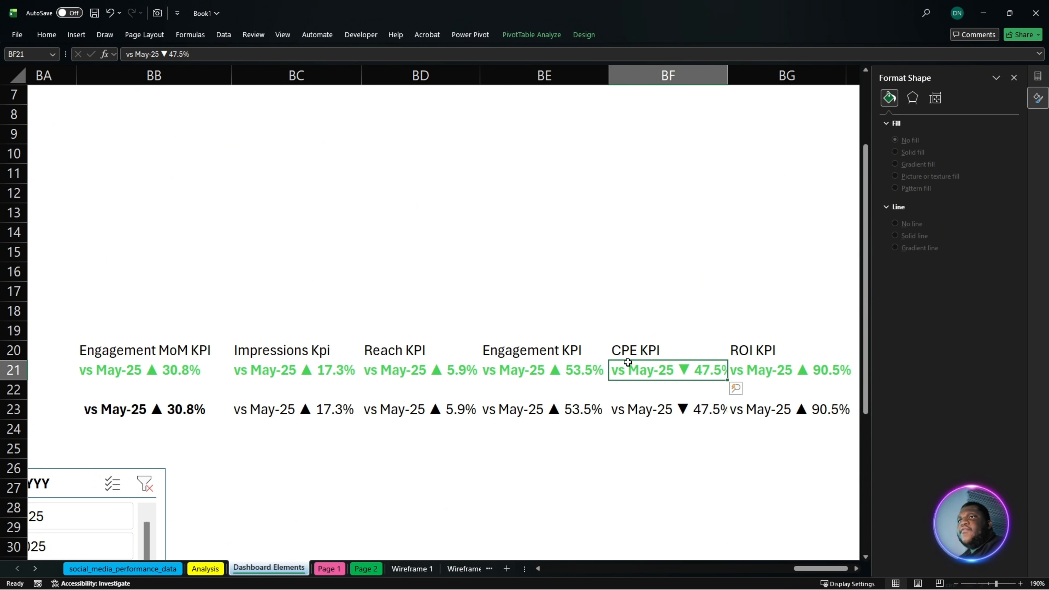
pyautogui.click(157, 13)
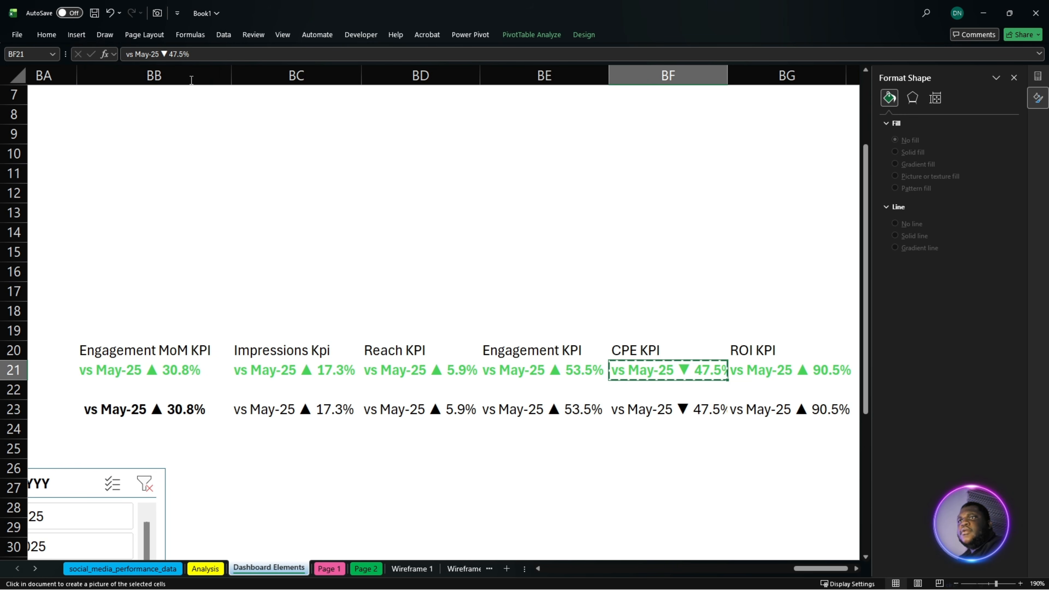
pyautogui.click(329, 569)
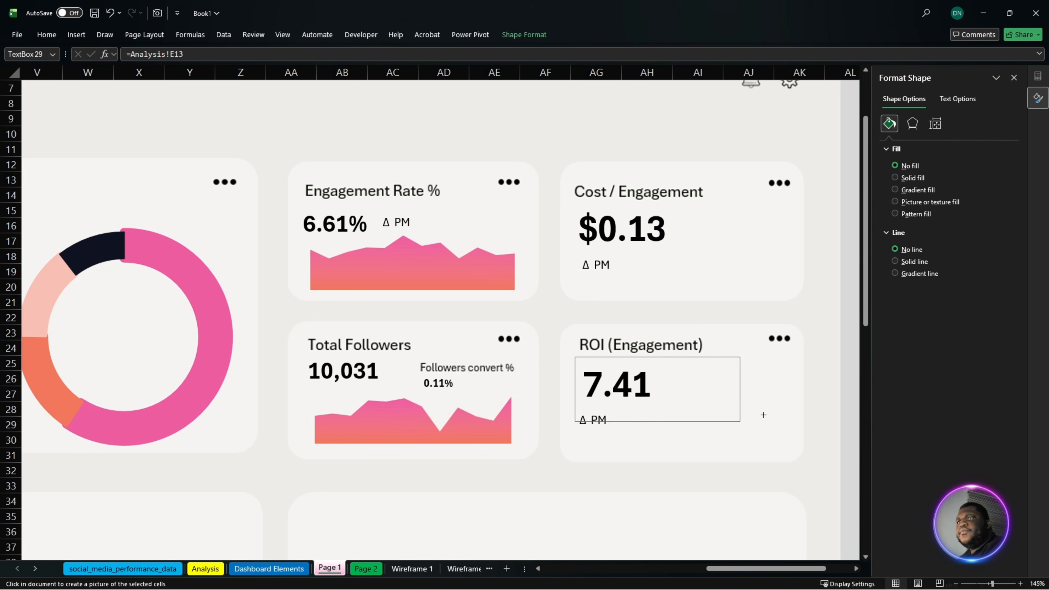
pyautogui.click(636, 266)
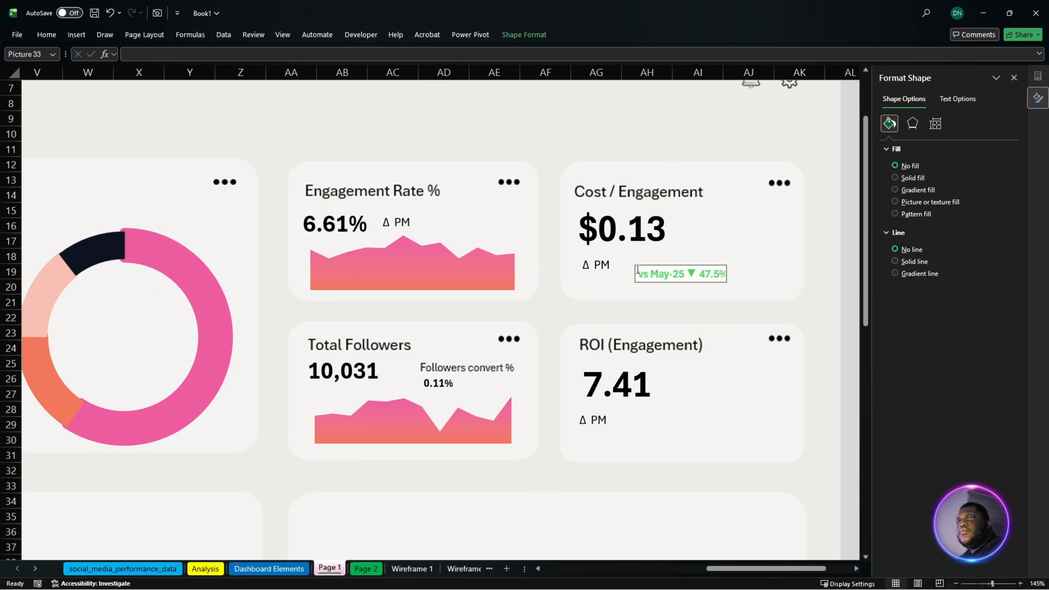
pyautogui.doubleClick(695, 275)
pyautogui.click(679, 276)
pyautogui.moveTo(676, 275); pyautogui.dragTo(661, 265)
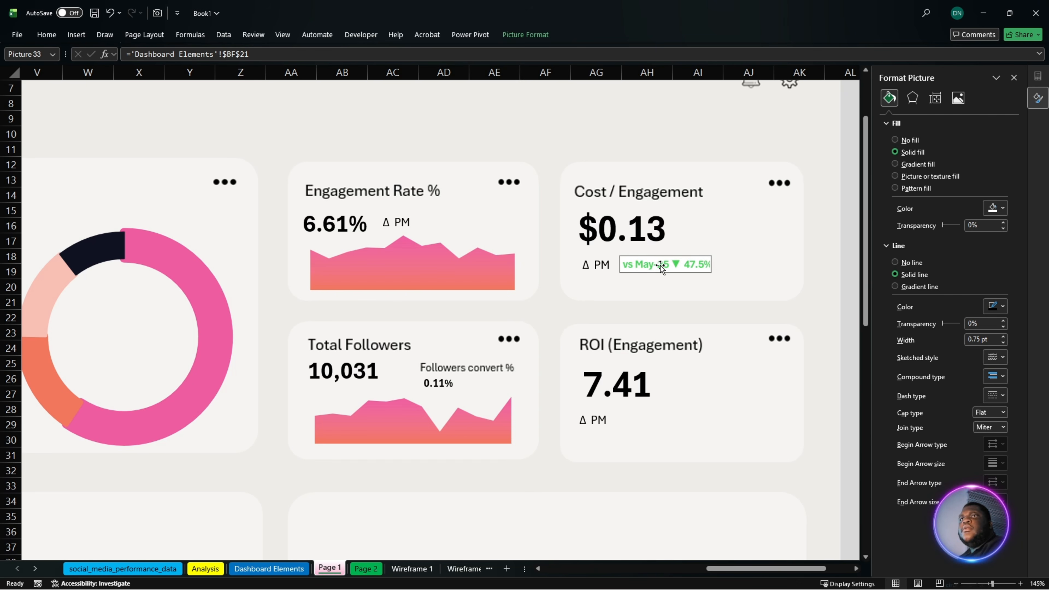
# - Copy the Engagement KPI picture's no-fill, no-line formatting onto the CPE KPI picture on the Cost / Engagement card
pyautogui.moveTo(774, 570); pyautogui.dragTo(750, 570)
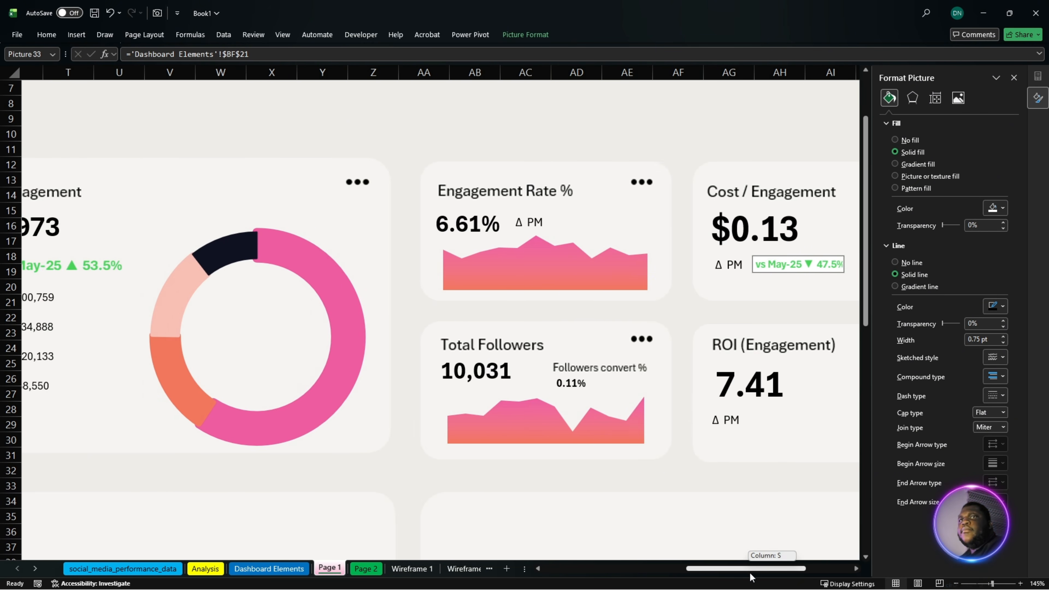
pyautogui.click(102, 267)
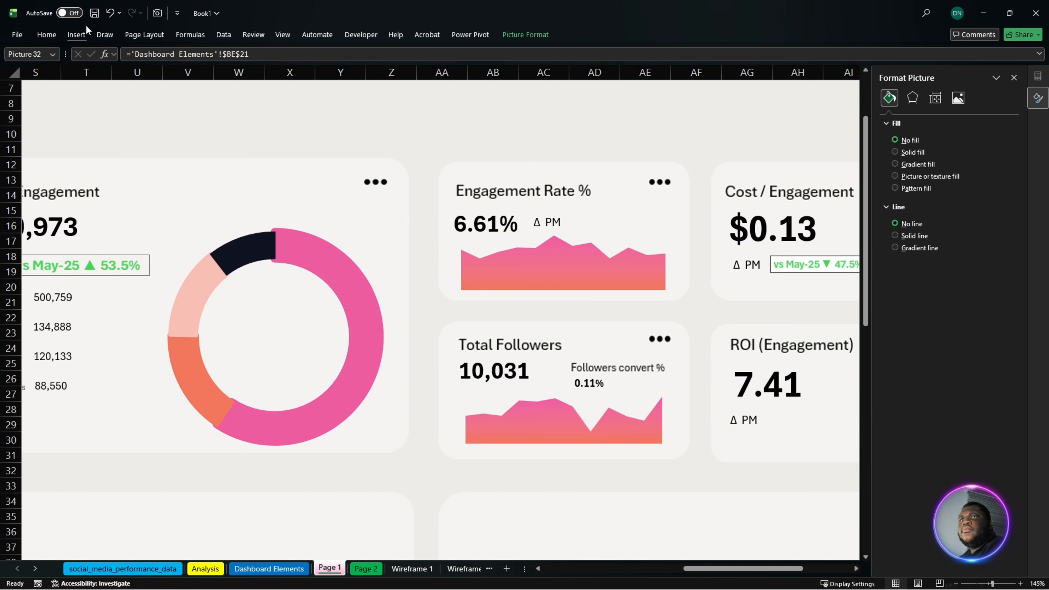
pyautogui.click(47, 33)
pyautogui.click(63, 77)
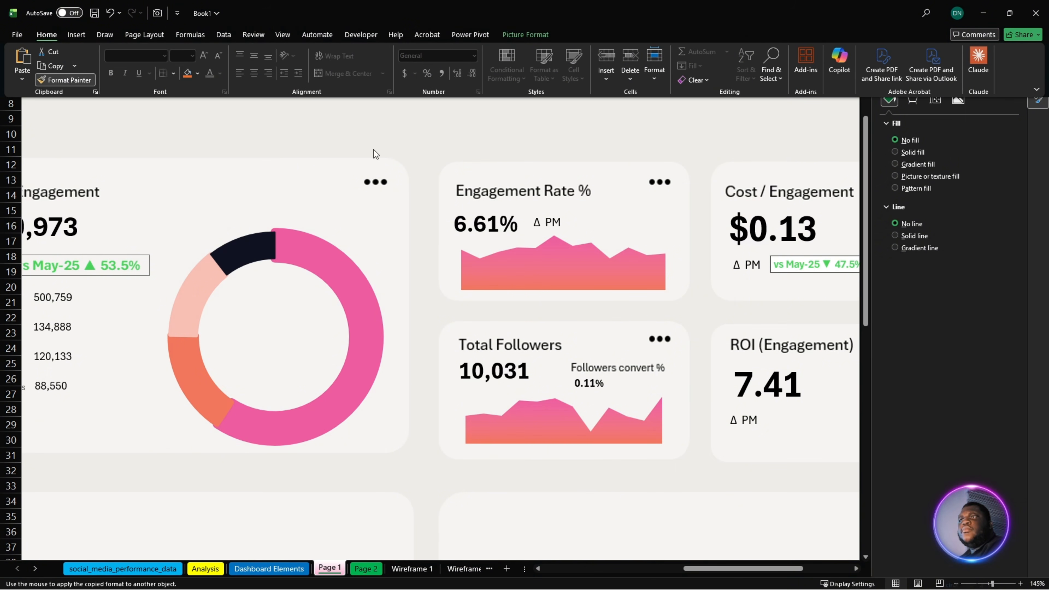
pyautogui.click(806, 264)
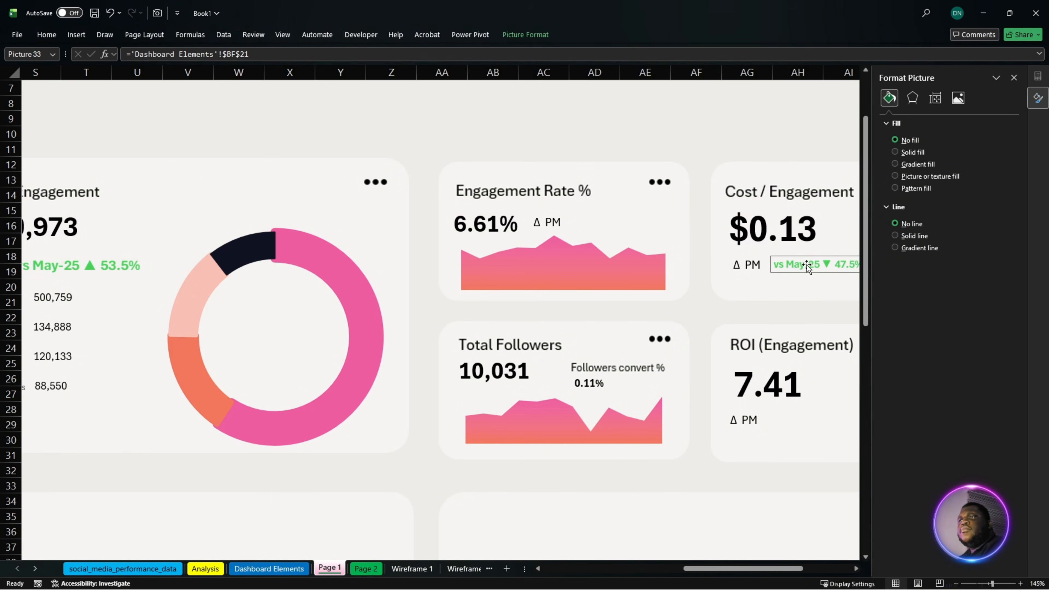
pyautogui.click(103, 269)
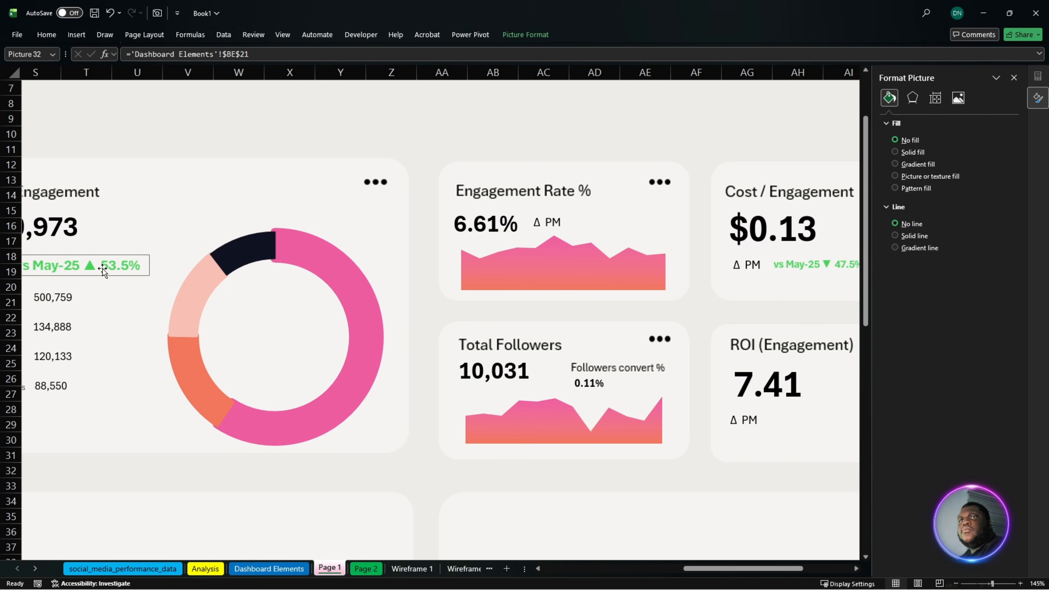
pyautogui.click(49, 38)
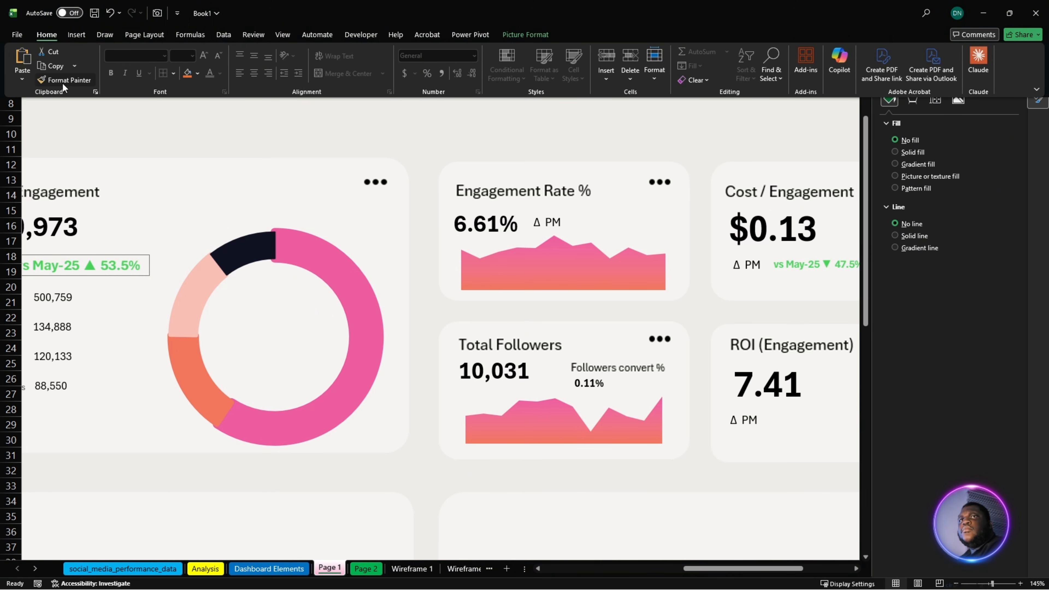
pyautogui.click(63, 81)
pyautogui.click(797, 267)
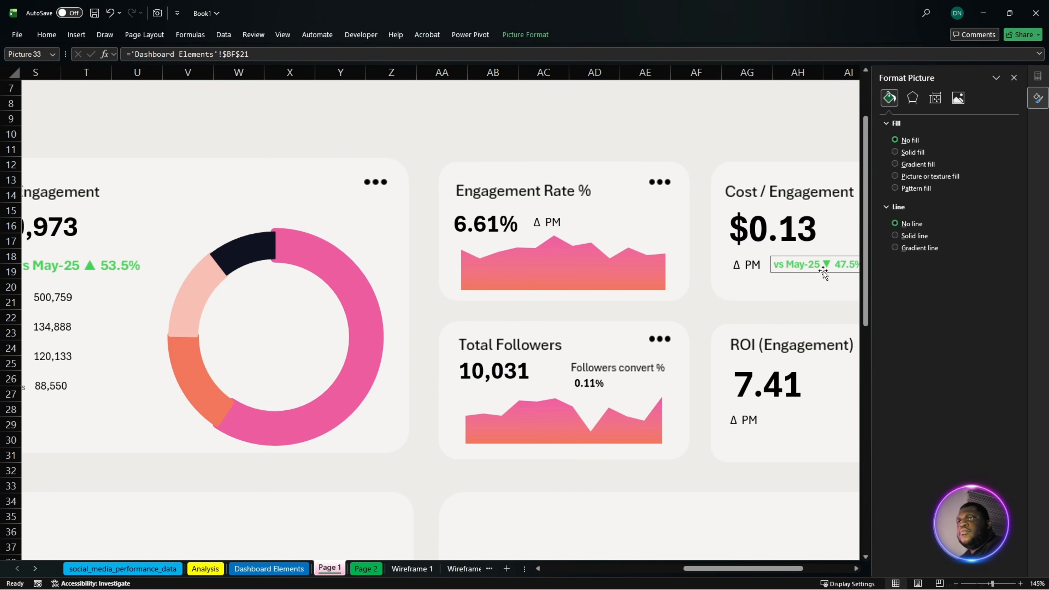
pyautogui.click(822, 299)
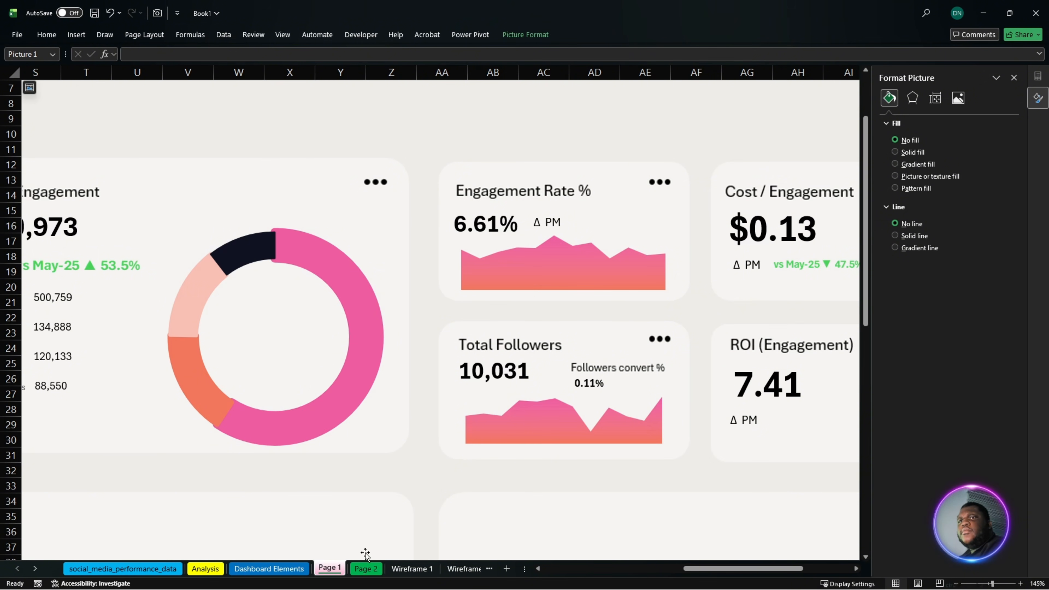
# - Place a linked camera picture of the ROI KPI cell BG21 on Page 1 beside the ROI (Engagement) card's Δ PM label
pyautogui.click(268, 568)
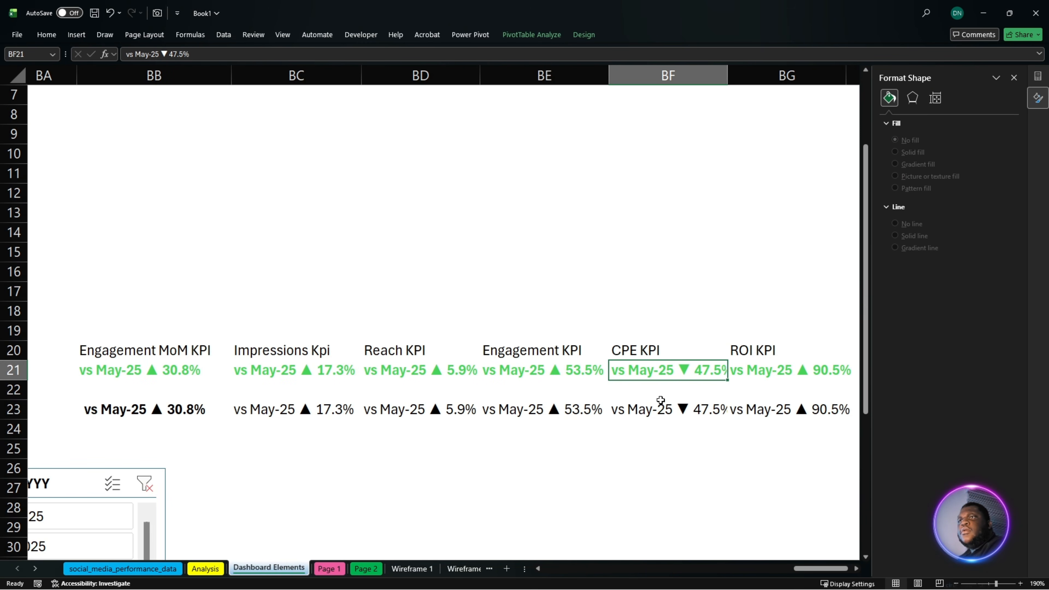
pyautogui.click(765, 377)
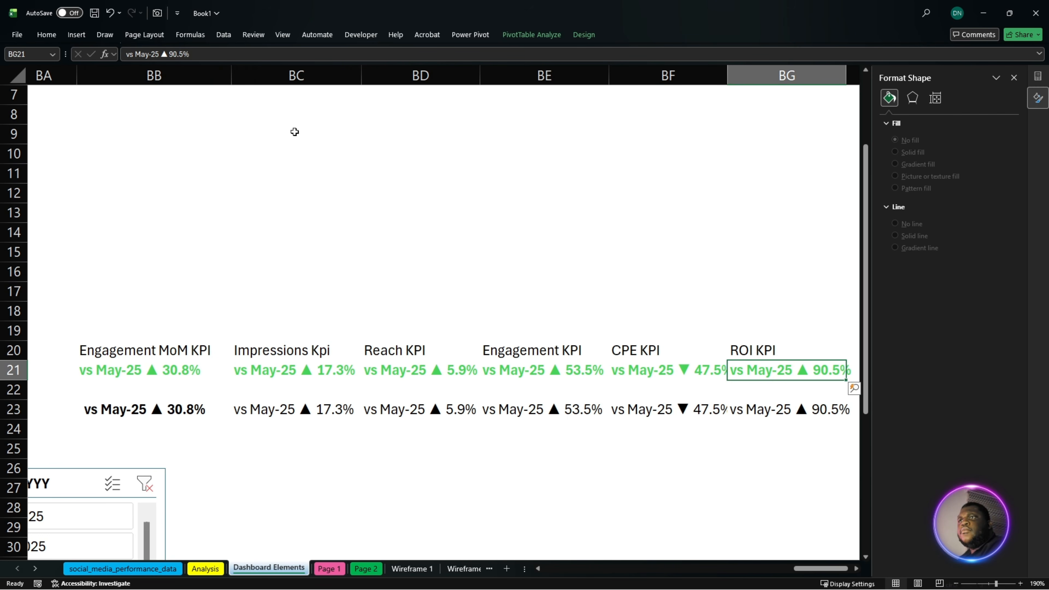
pyautogui.click(157, 13)
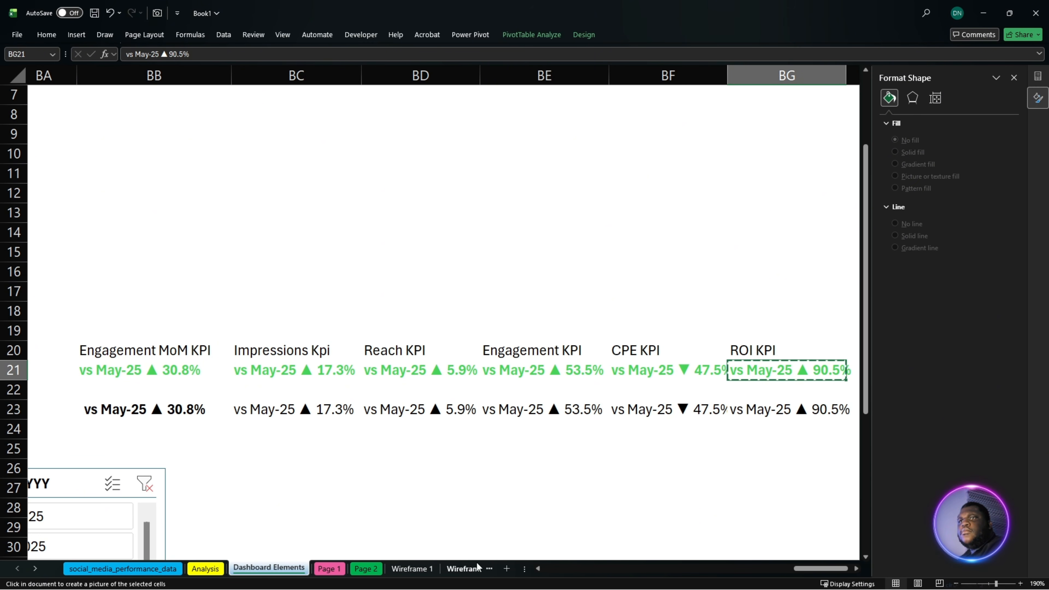
pyautogui.click(330, 569)
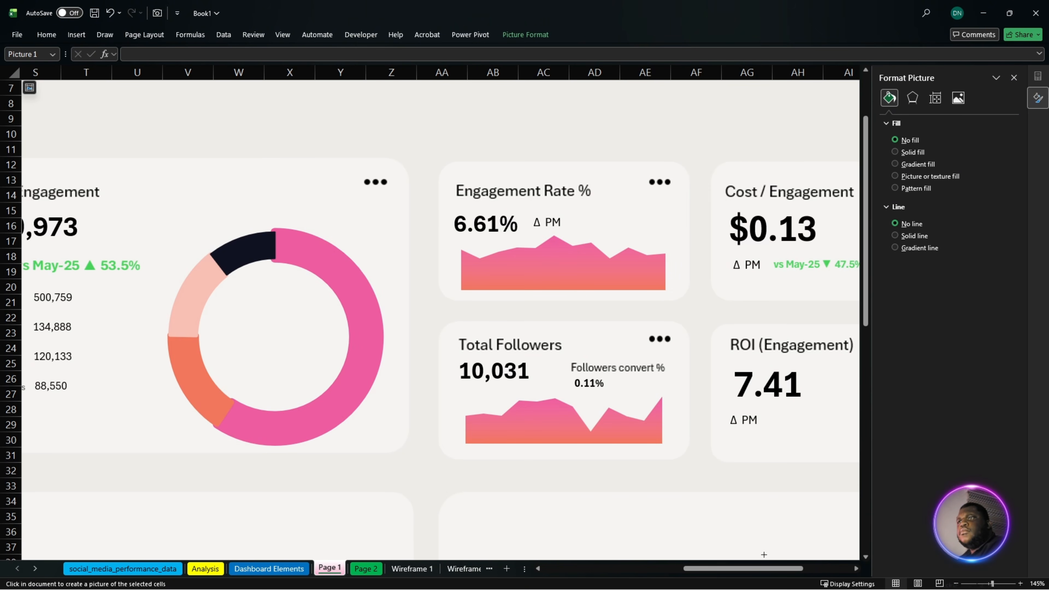
pyautogui.moveTo(764, 568); pyautogui.dragTo(795, 570)
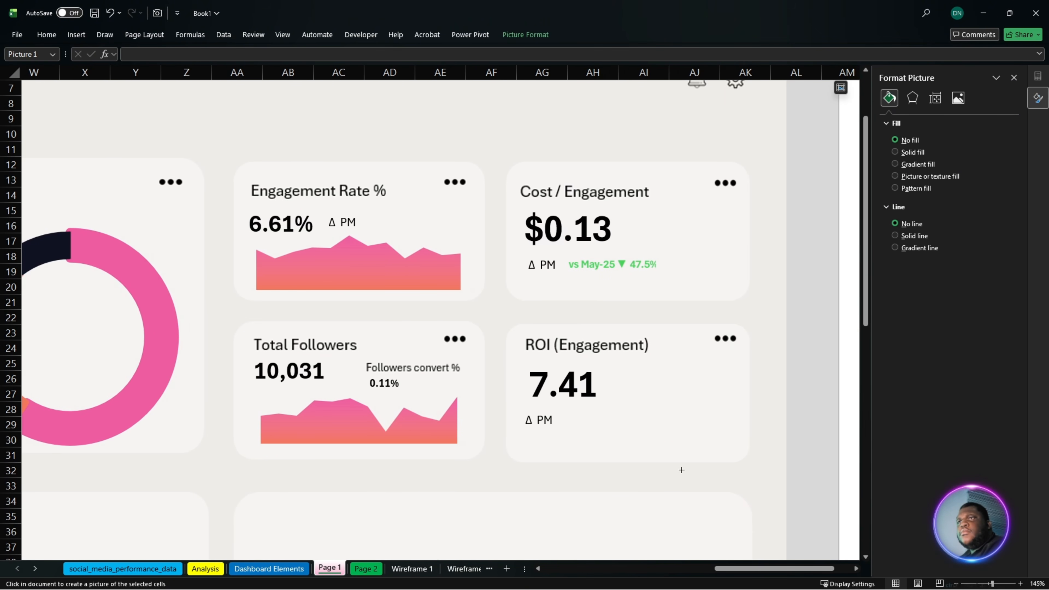
pyautogui.click(579, 429)
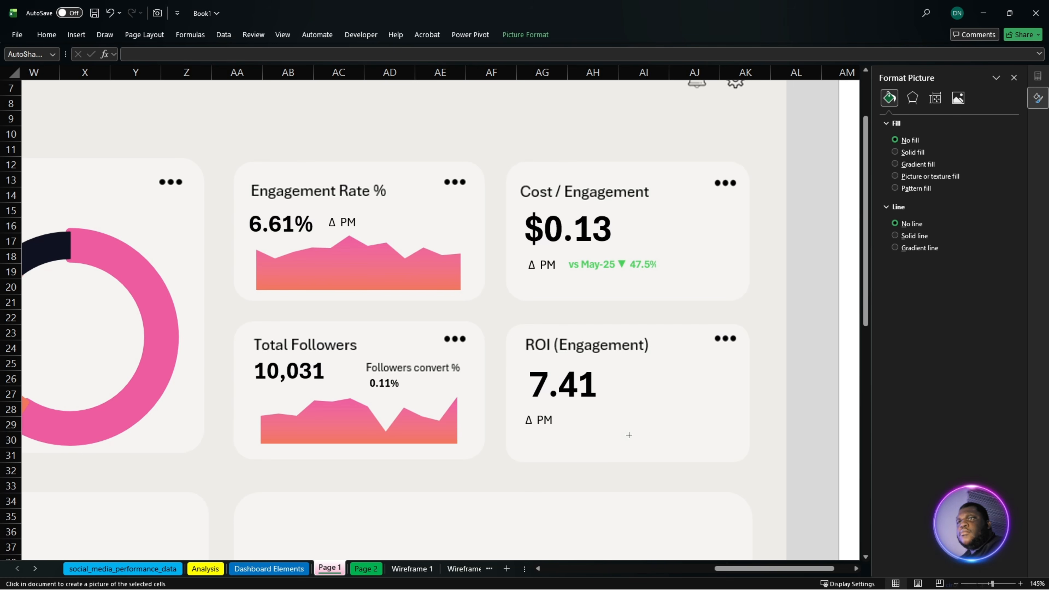
pyautogui.click(629, 438)
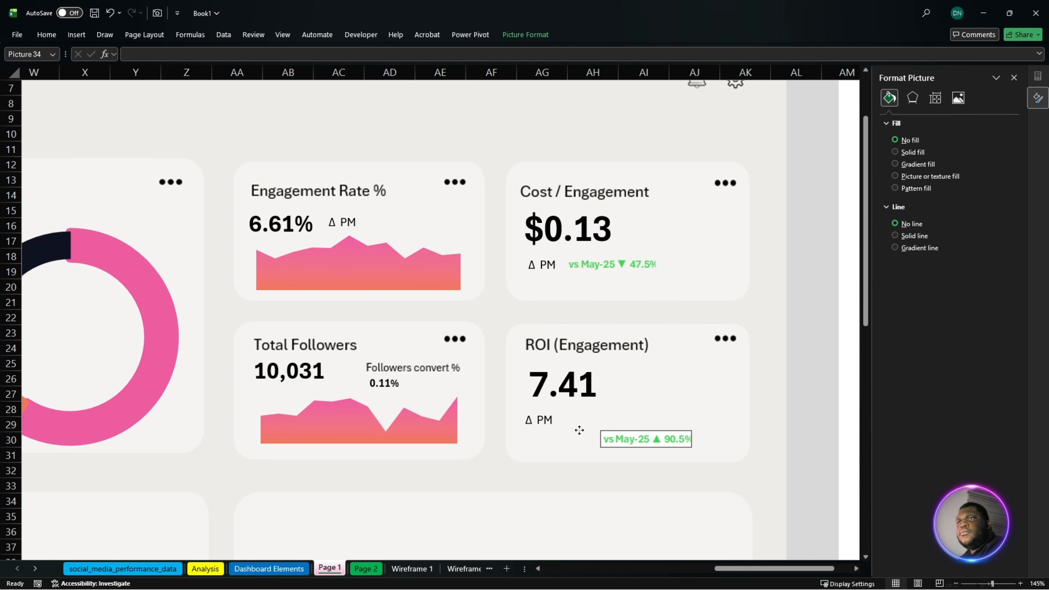
pyautogui.moveTo(625, 441); pyautogui.dragTo(585, 421)
# - Copy the CPE KPI picture's formatting onto the ROI KPI picture on the ROI (Engagement) card
pyautogui.click(615, 260)
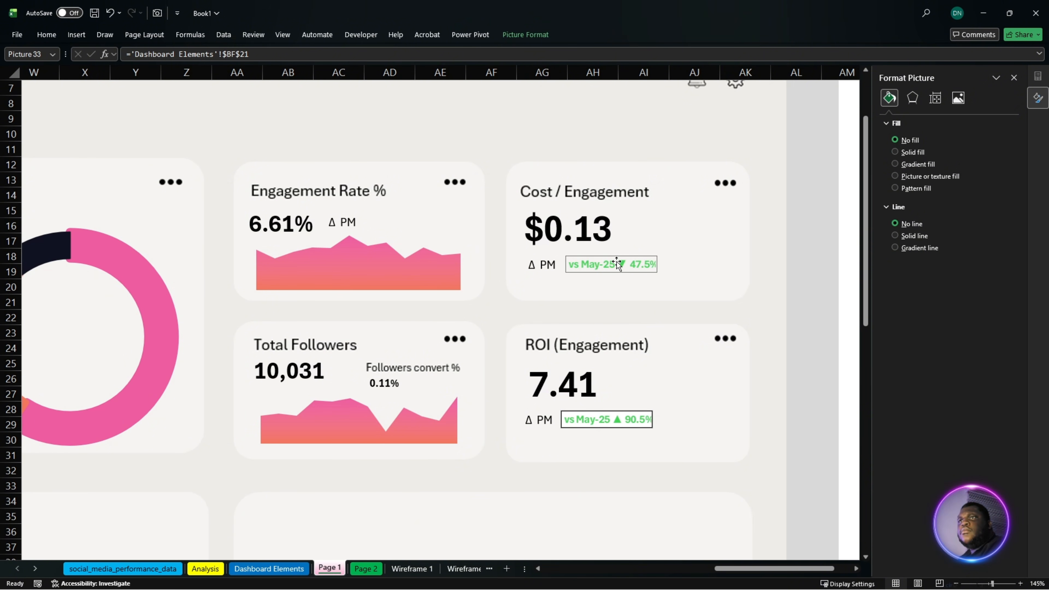
pyautogui.click(56, 33)
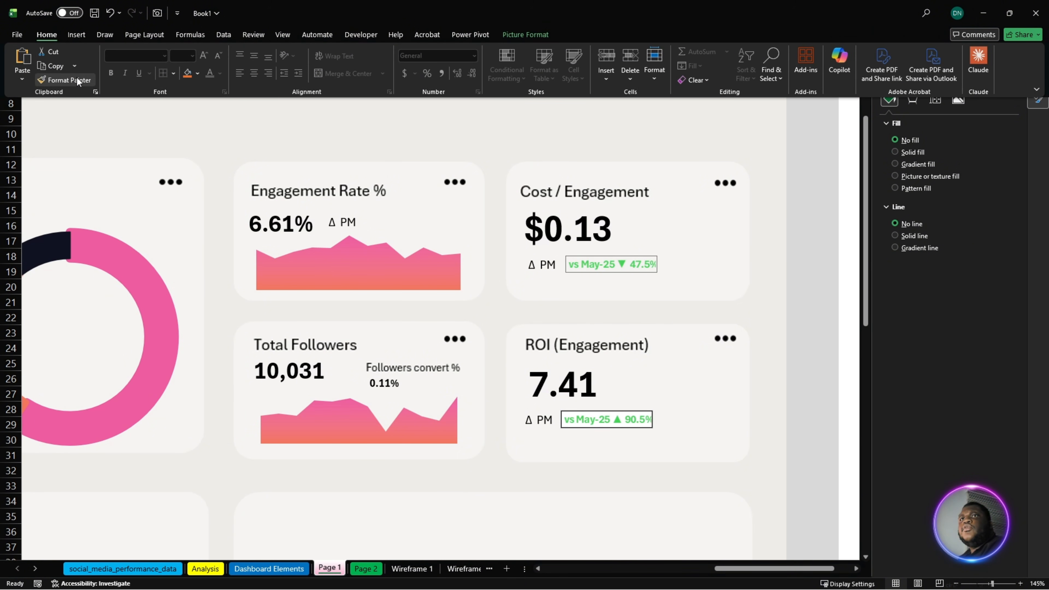
pyautogui.click(77, 77)
pyautogui.click(623, 414)
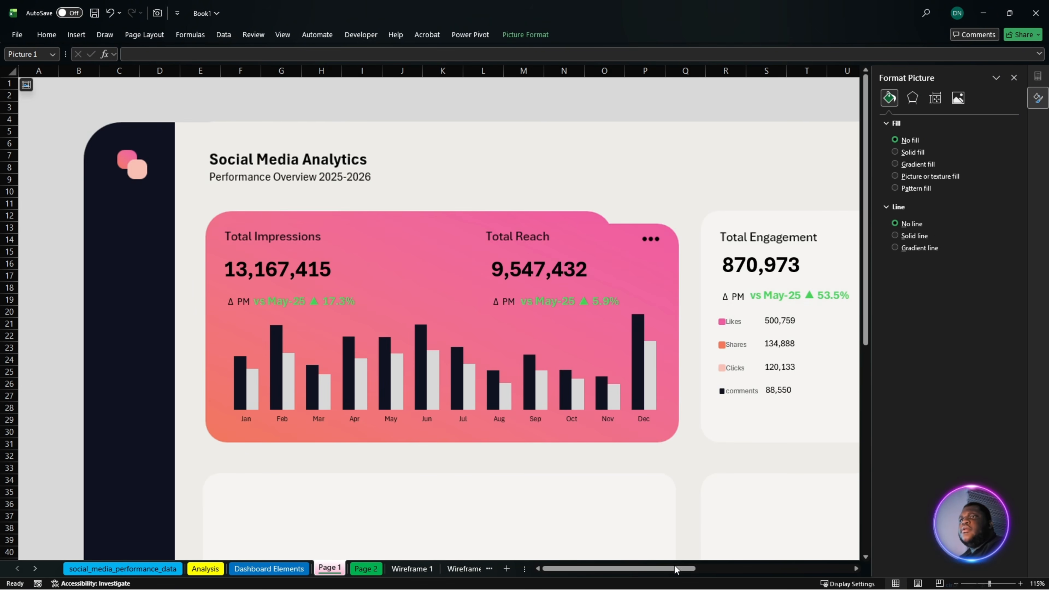
# - Close the Format Picture pane and review Page 1's KPI cards and the three empty cards below them
pyautogui.moveTo(680, 569); pyautogui.dragTo(707, 567)
pyautogui.scroll(-1, 707, 446)
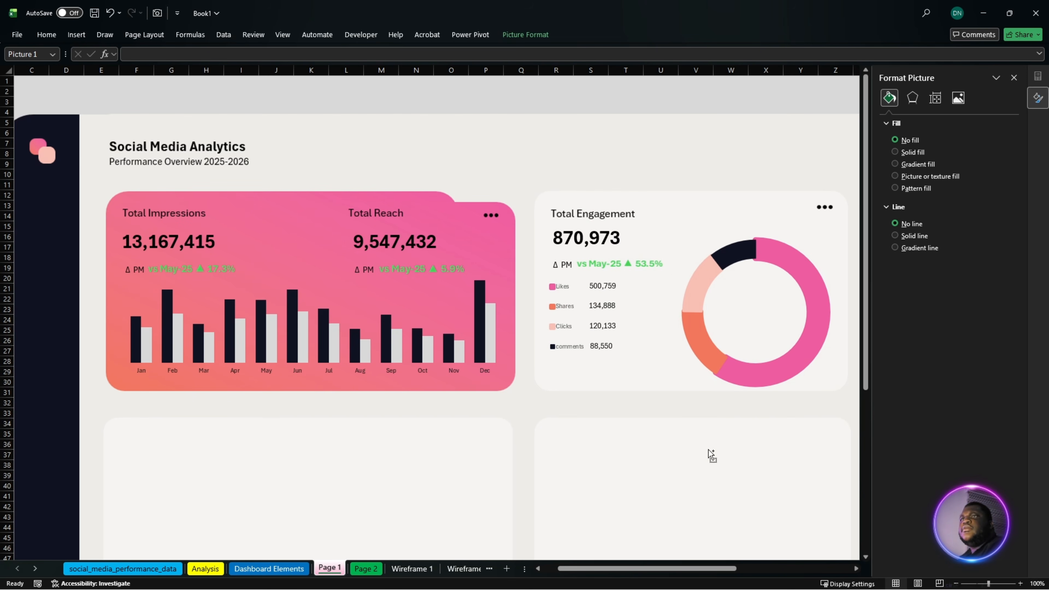
pyautogui.scroll(-1, 733, 452)
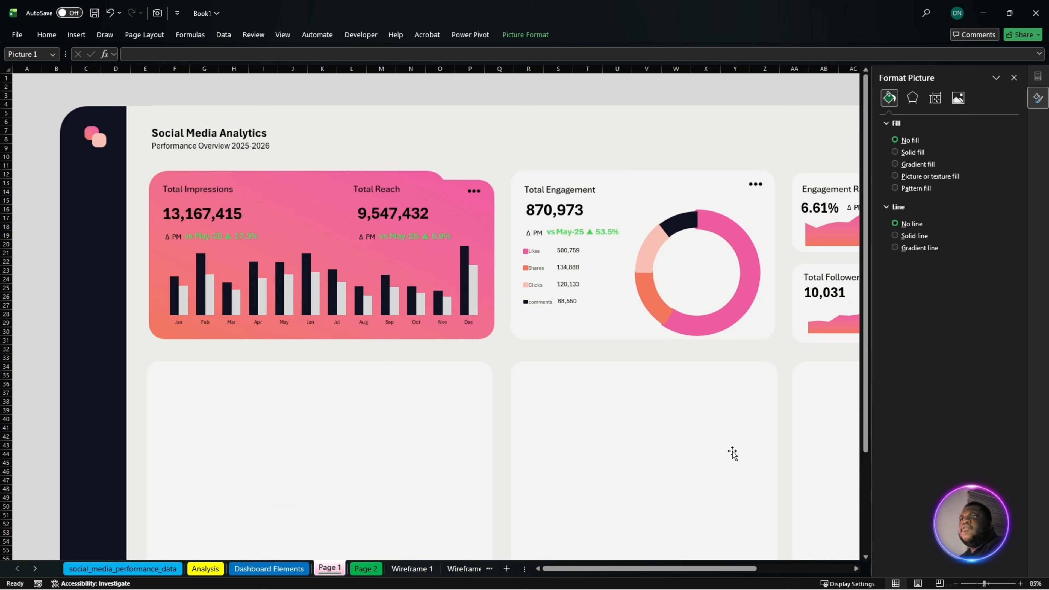
pyautogui.click(1011, 82)
pyautogui.moveTo(808, 568); pyautogui.dragTo(836, 566)
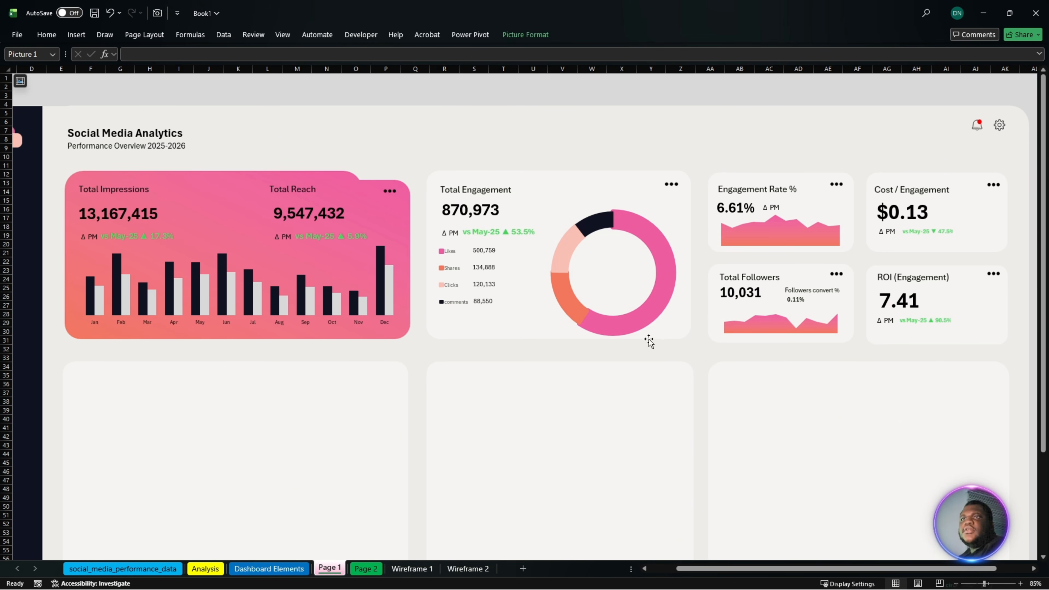
pyautogui.scroll(-4, 649, 341)
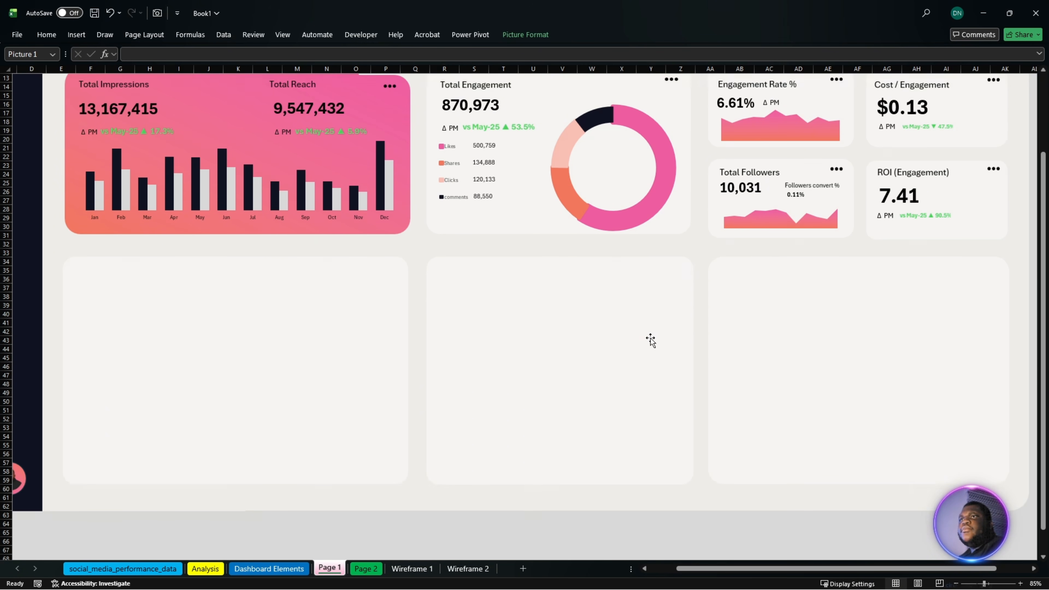
pyautogui.scroll(-1, 651, 338)
pyautogui.scroll(1, 651, 337)
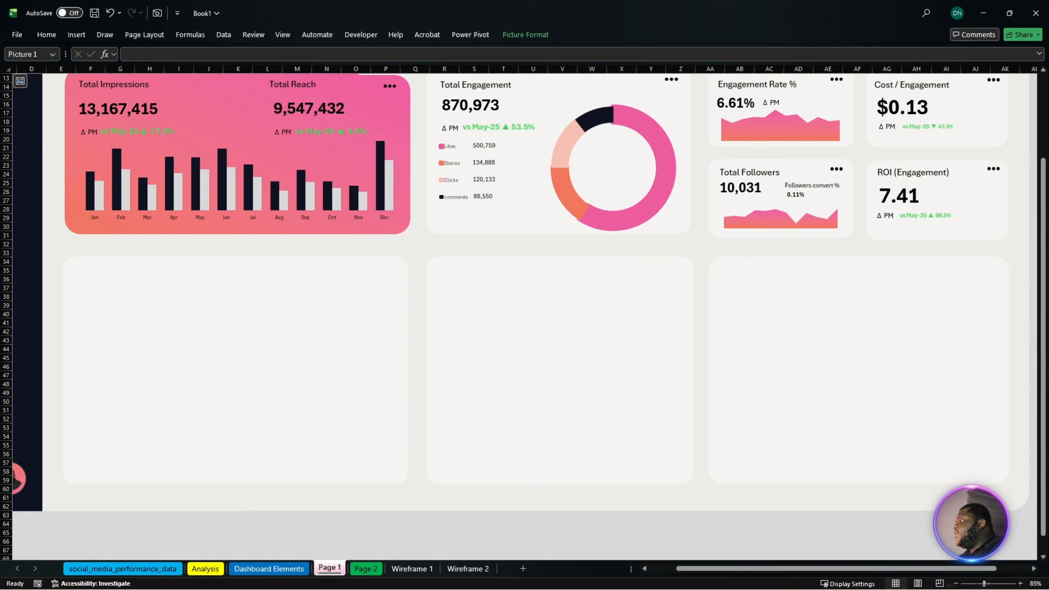
pyautogui.hotkey('alt', 'Tab')
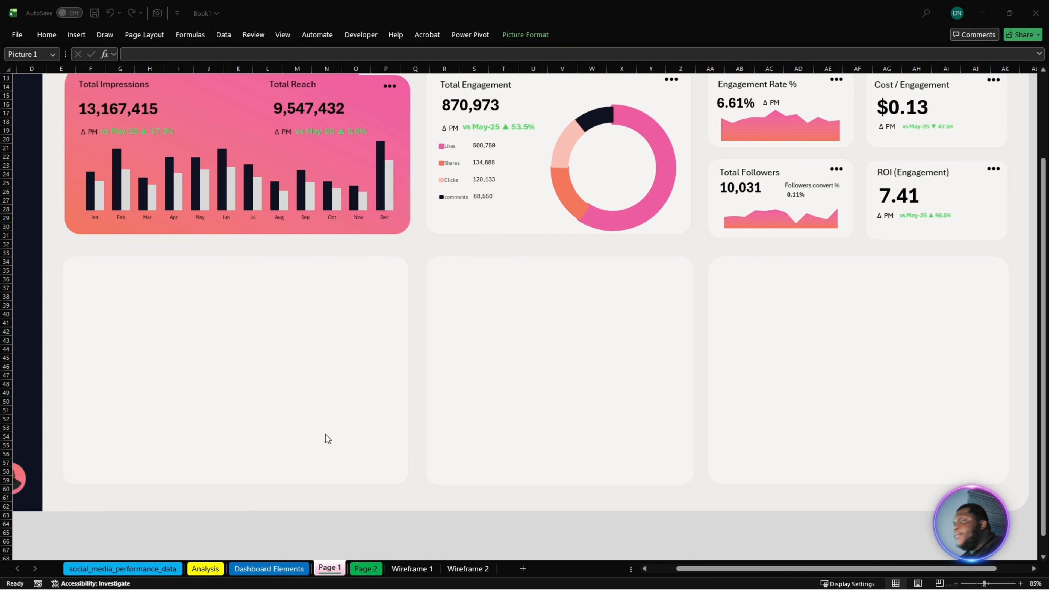
# - Duplicate the monthly Engagement Rate pivot table F3:G16 on Dashboard Elements to cell A38, below the Total Followers pivot table
pyautogui.click(364, 568)
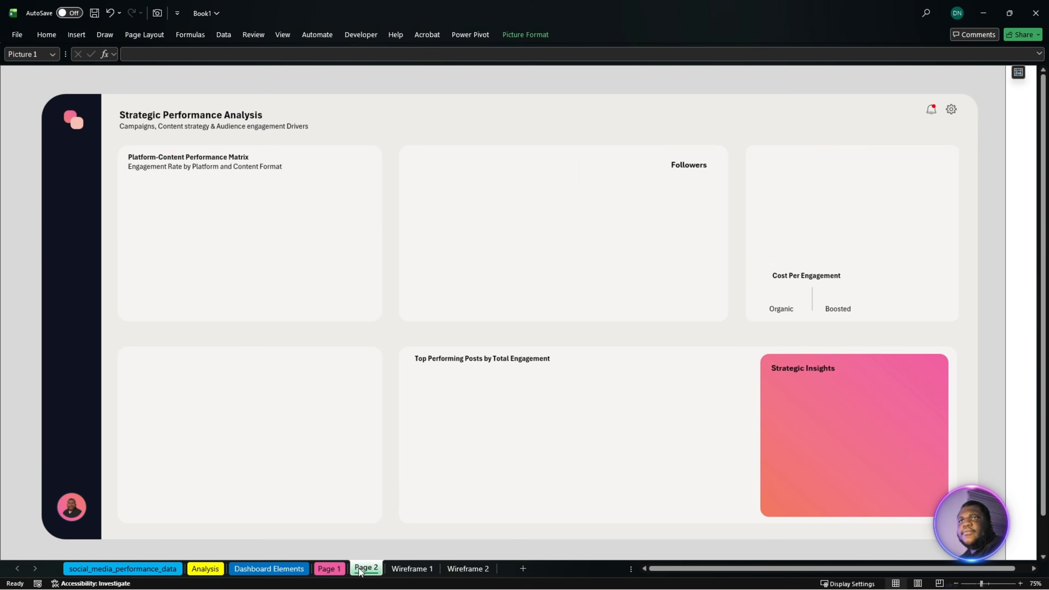
pyautogui.click(284, 570)
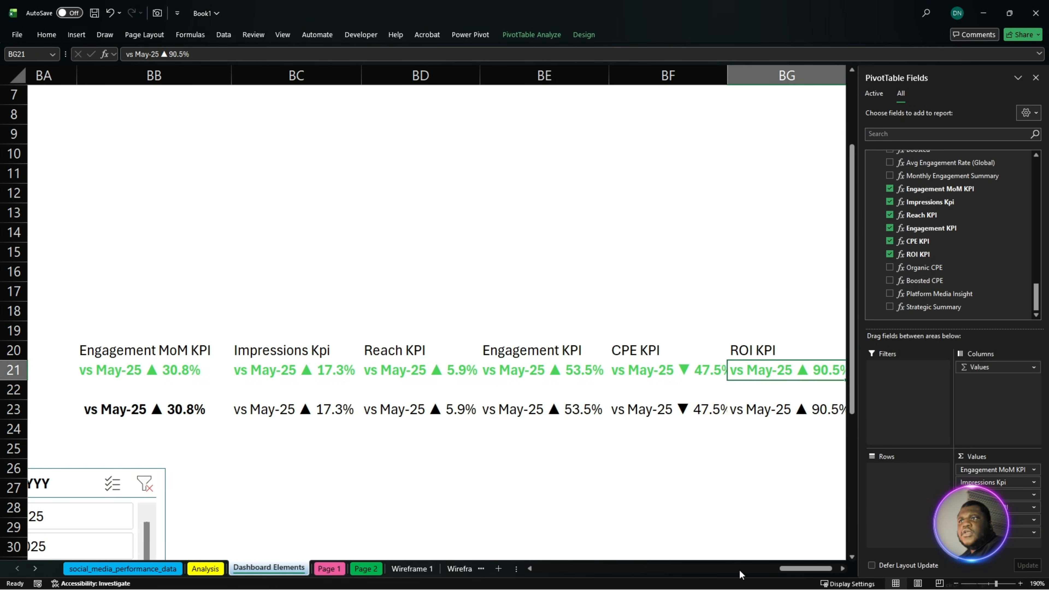
pyautogui.moveTo(759, 570); pyautogui.dragTo(544, 570)
pyautogui.moveTo(476, 134); pyautogui.dragTo(548, 395)
pyautogui.hotkey('ctrl', 'c')
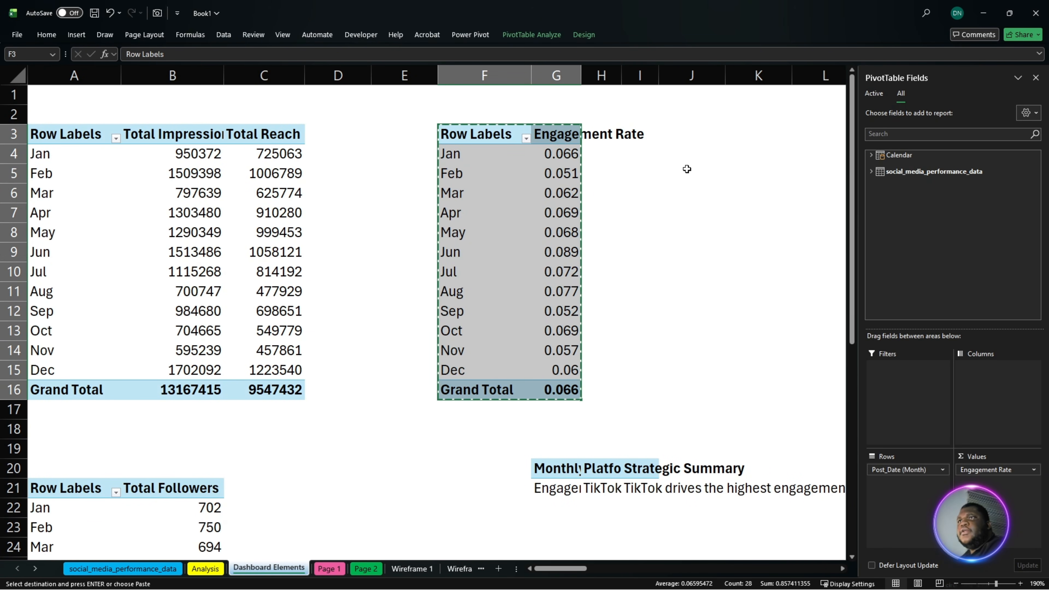
pyautogui.scroll(-2, 564, 415)
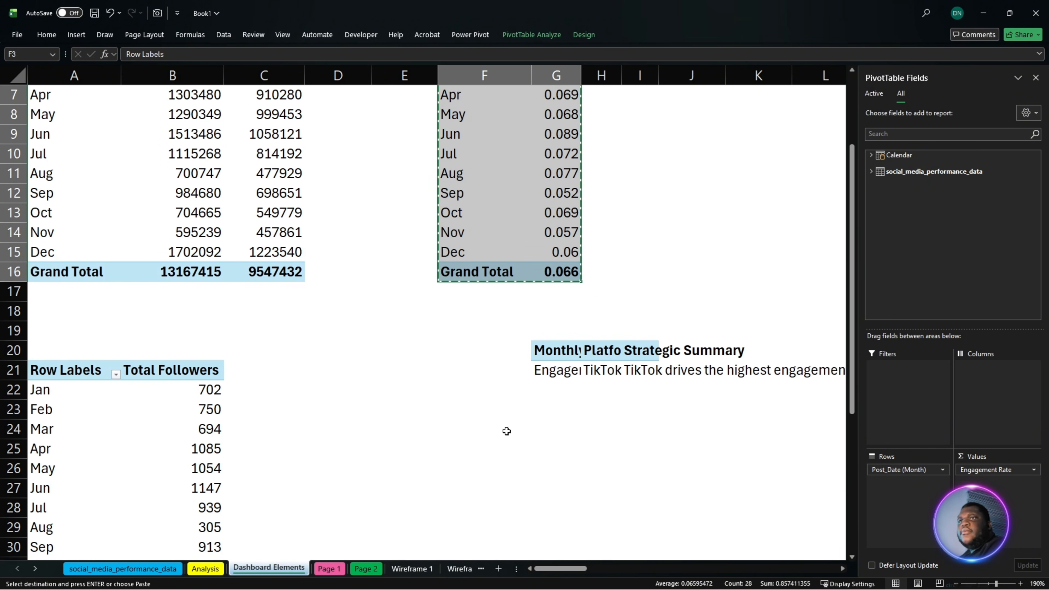
pyautogui.click(480, 426)
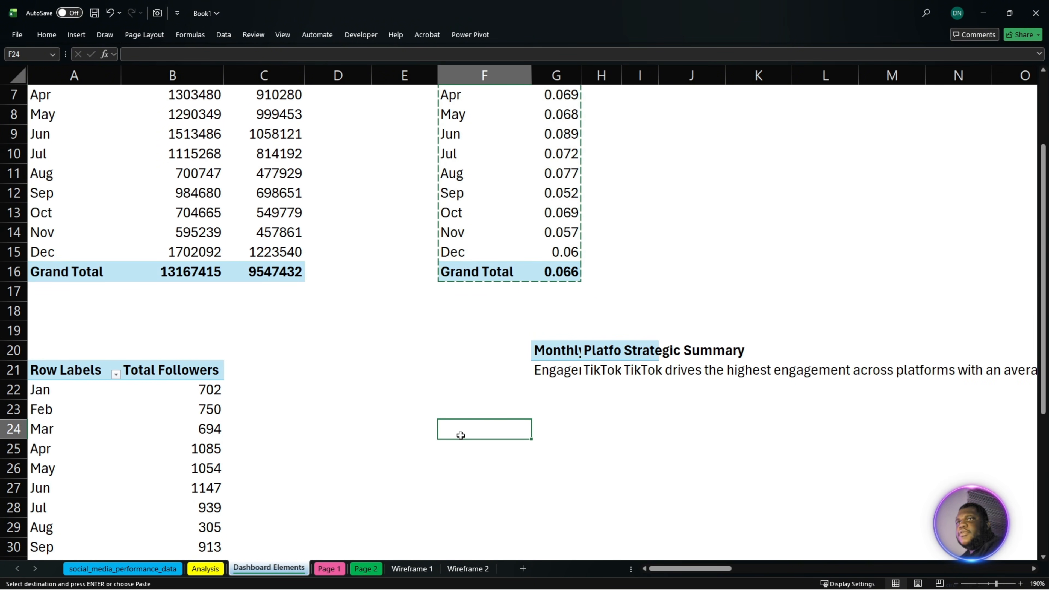
pyautogui.scroll(-4, 289, 478)
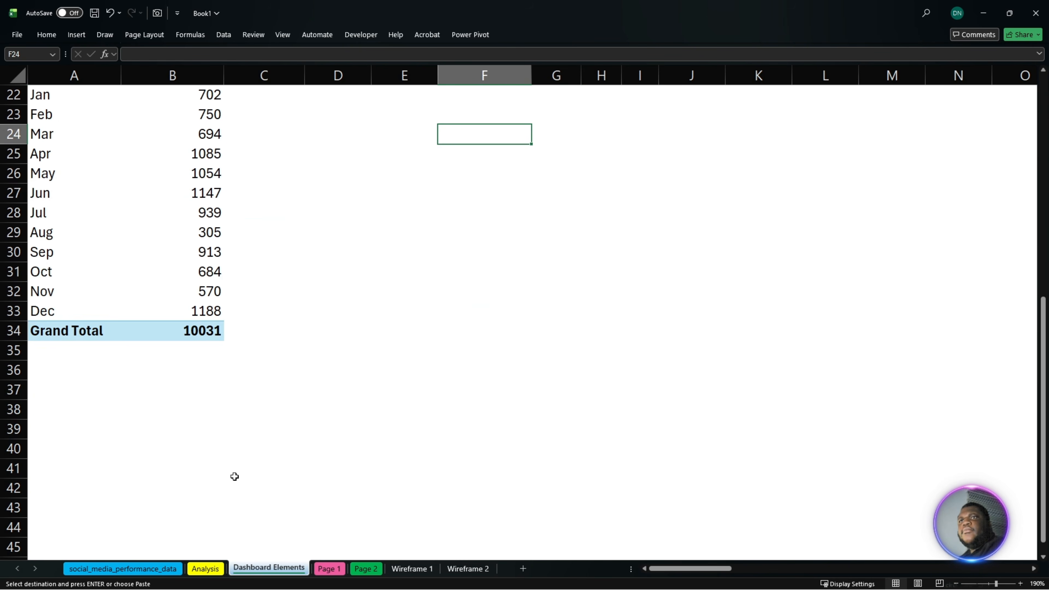
pyautogui.click(53, 407)
pyautogui.hotkey('ctrl', 'v')
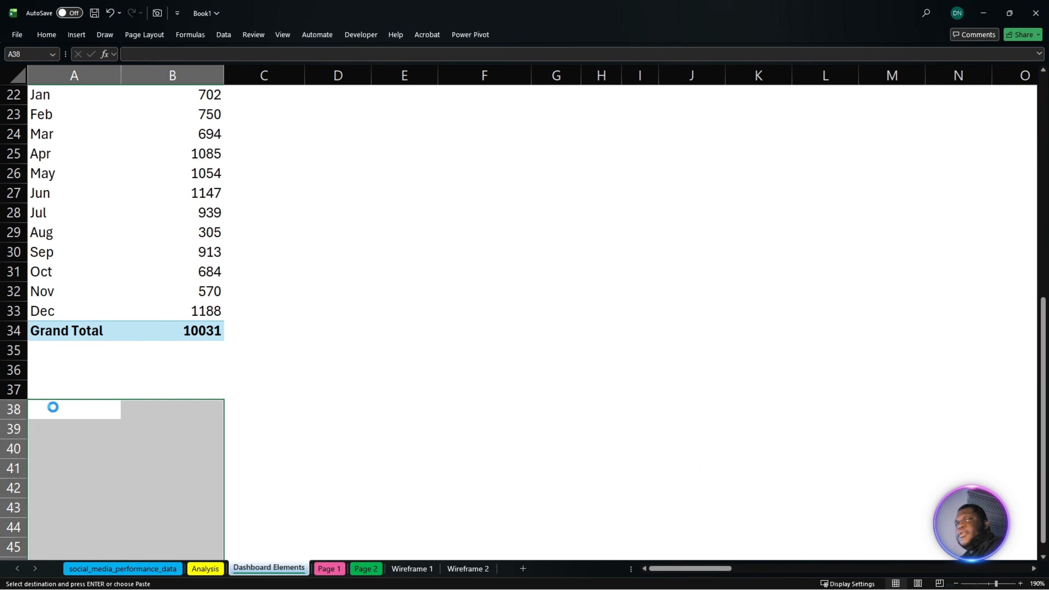
# - Add the Avg Engagement Rate (Global) measure to the values of the pivot table copy at A38
pyautogui.click(166, 488)
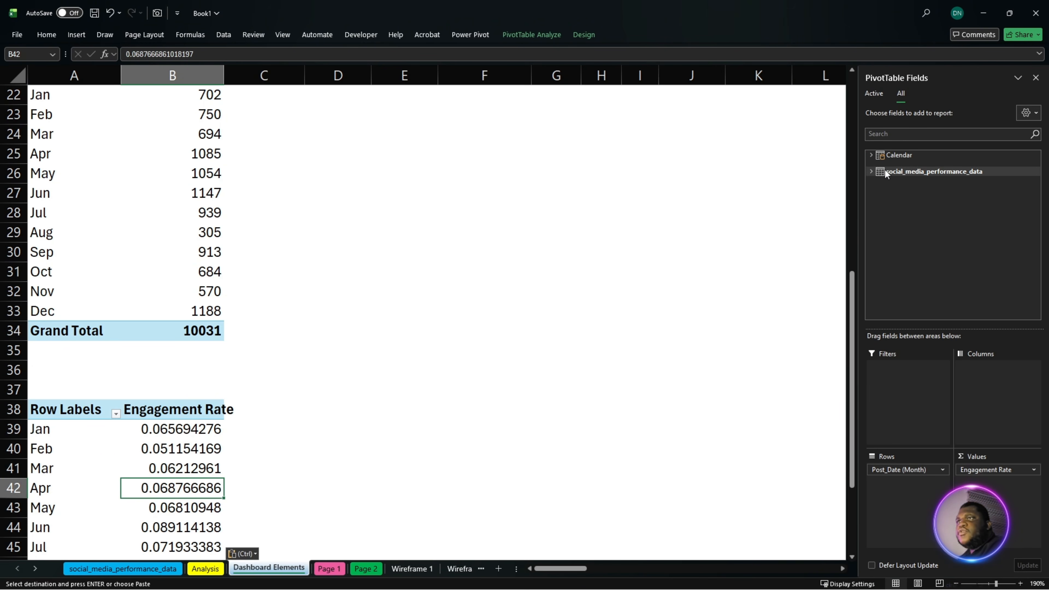
pyautogui.click(888, 138)
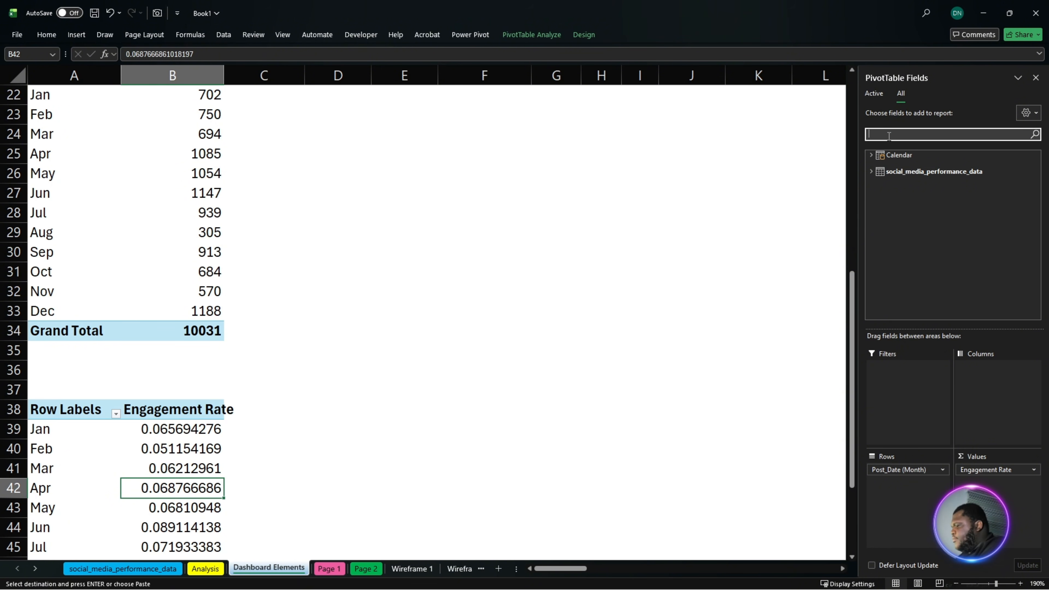
pyautogui.write('globa')
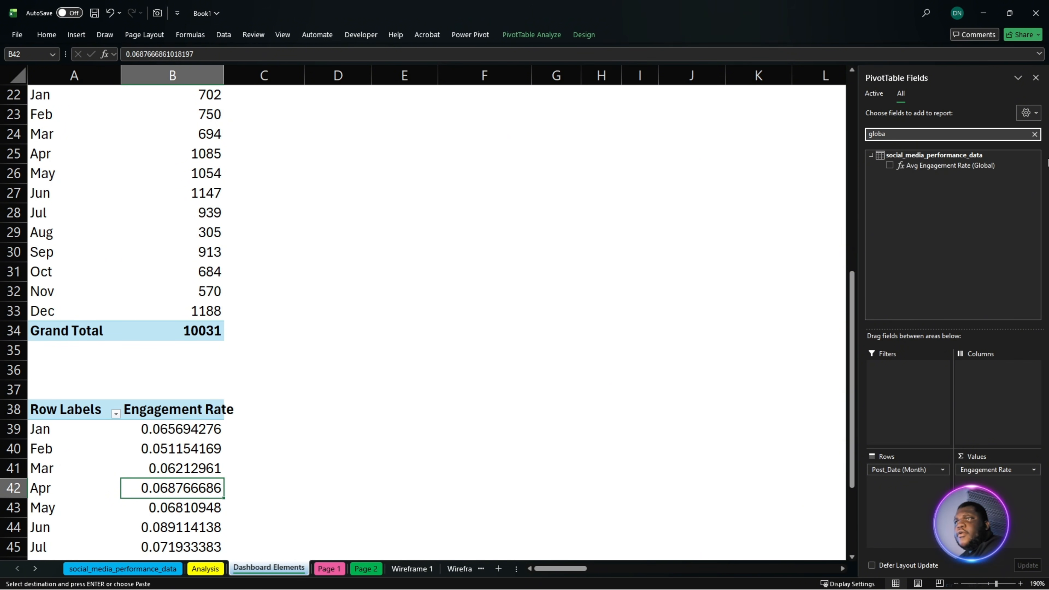
pyautogui.moveTo(998, 167); pyautogui.dragTo(1009, 508)
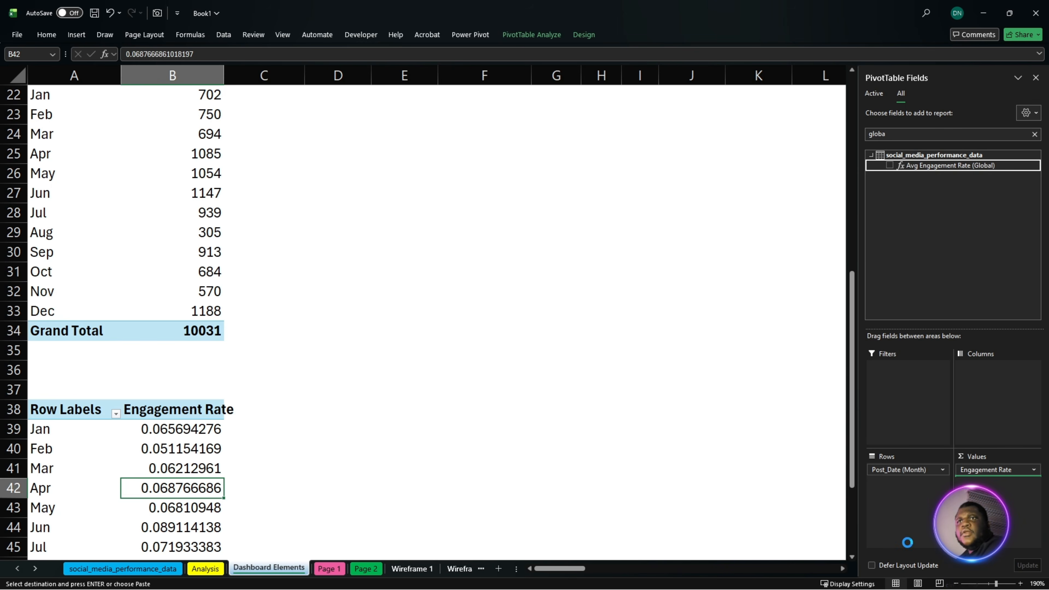
pyautogui.scroll(-3, 450, 497)
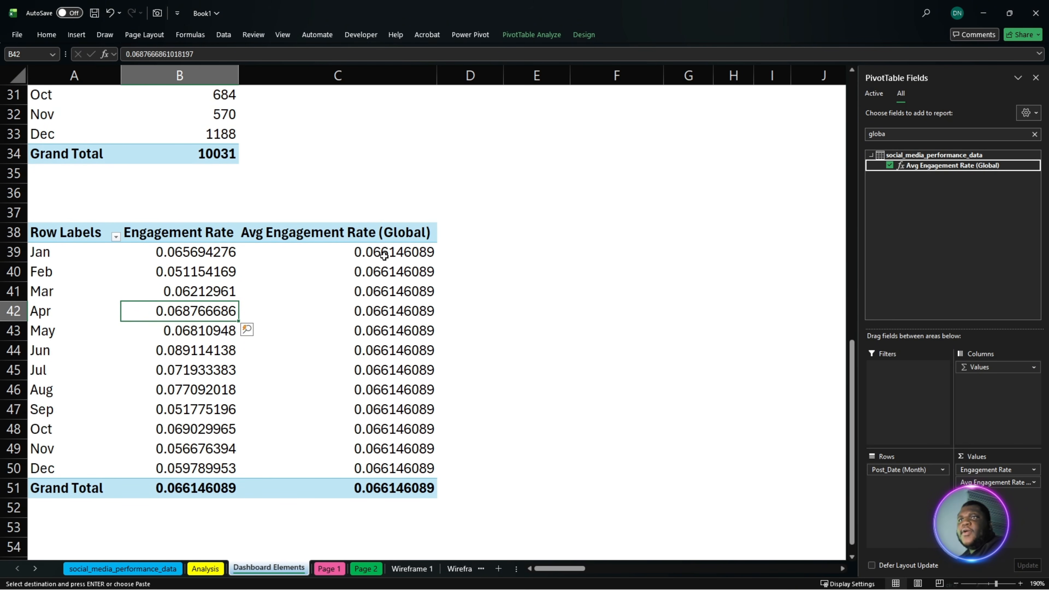
# - Format the monthly engagement rates and global averages in B39:C50 as percentages with two decimal places
pyautogui.moveTo(384, 256); pyautogui.dragTo(388, 463)
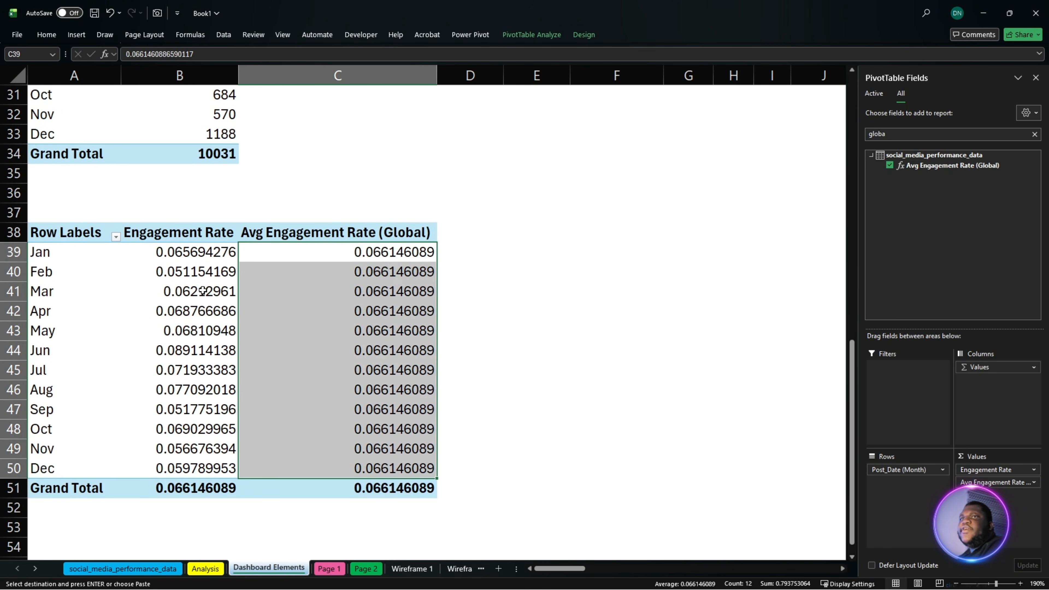
pyautogui.moveTo(194, 261); pyautogui.dragTo(331, 470)
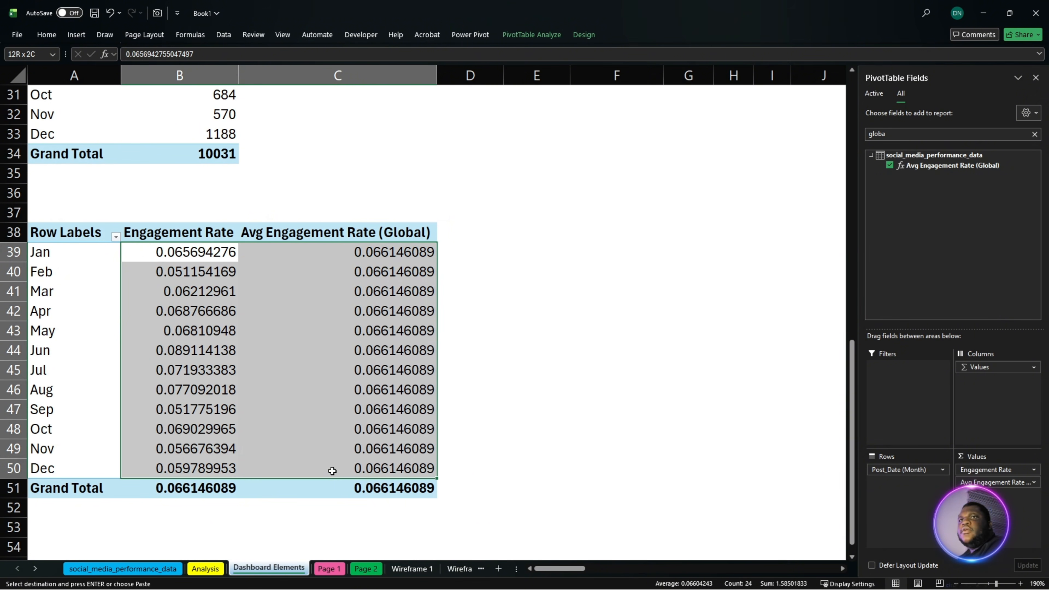
pyautogui.click(63, 34)
pyautogui.click(427, 73)
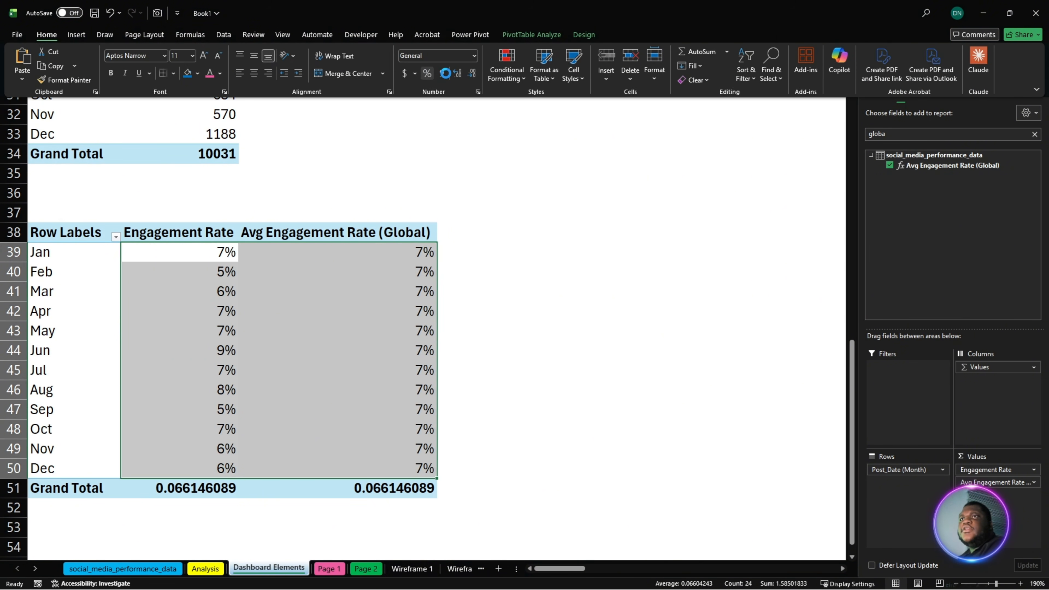
pyautogui.click(457, 74)
pyautogui.click(457, 73)
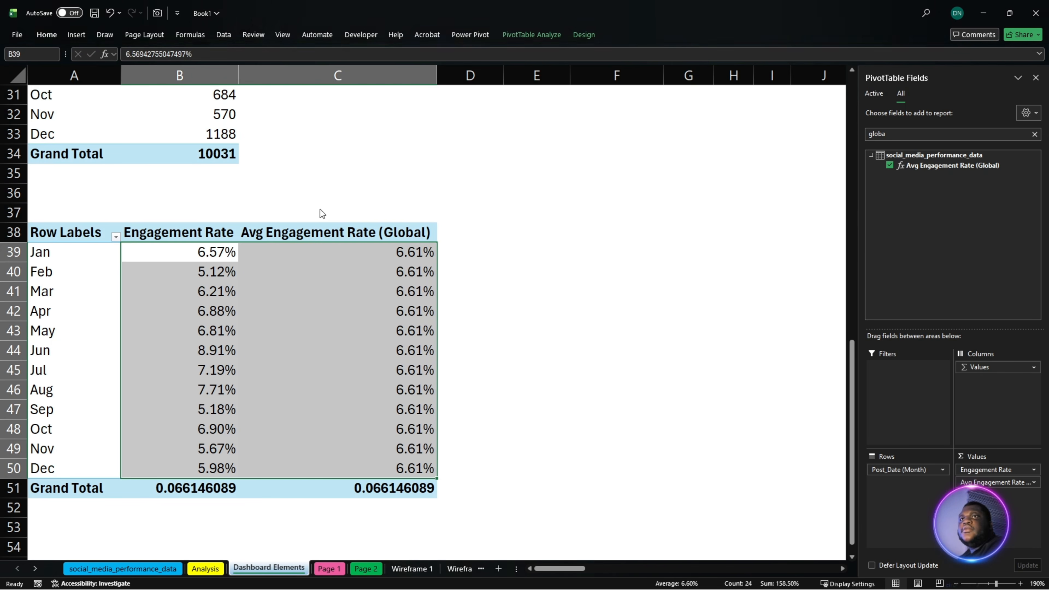
# - Insert a Clustered Column - Line combo chart from pivot table A38:C51, with Engagement Rate as columns and the global average as a line
pyautogui.moveTo(73, 236); pyautogui.dragTo(408, 488)
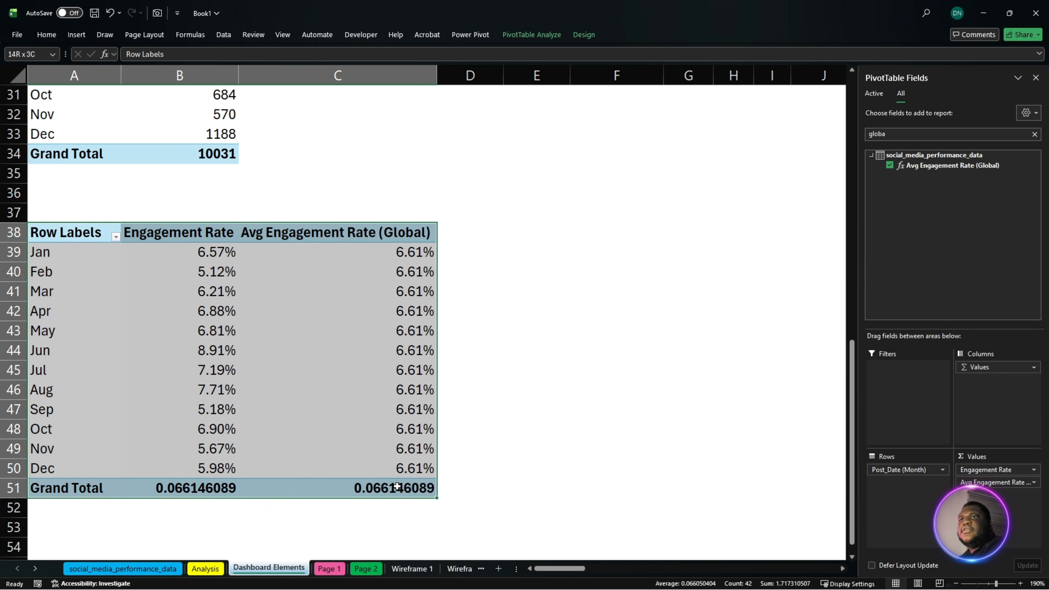
pyautogui.click(76, 34)
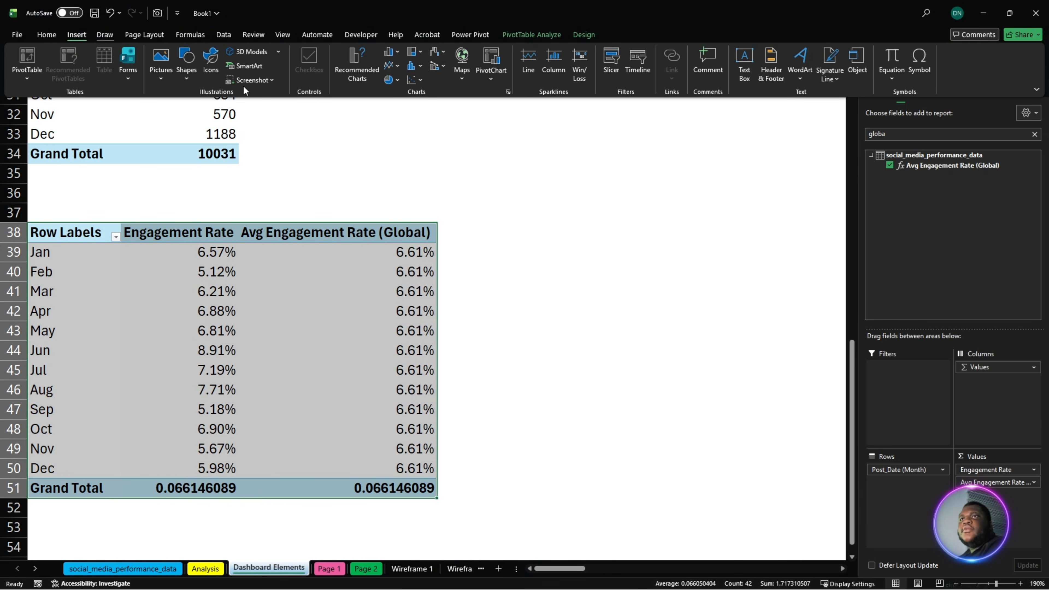
pyautogui.click(358, 62)
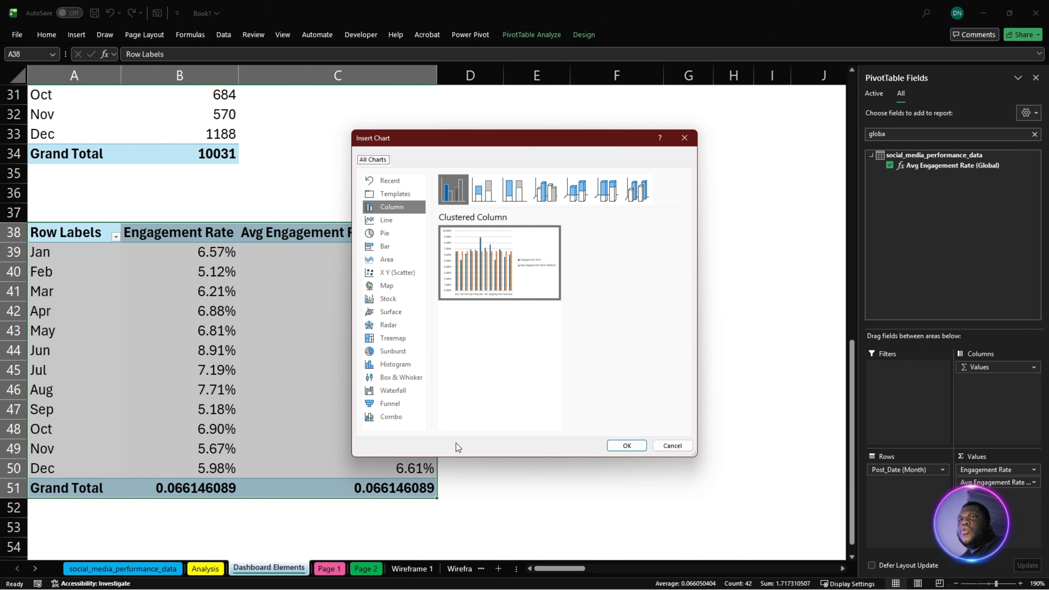
pyautogui.click(404, 418)
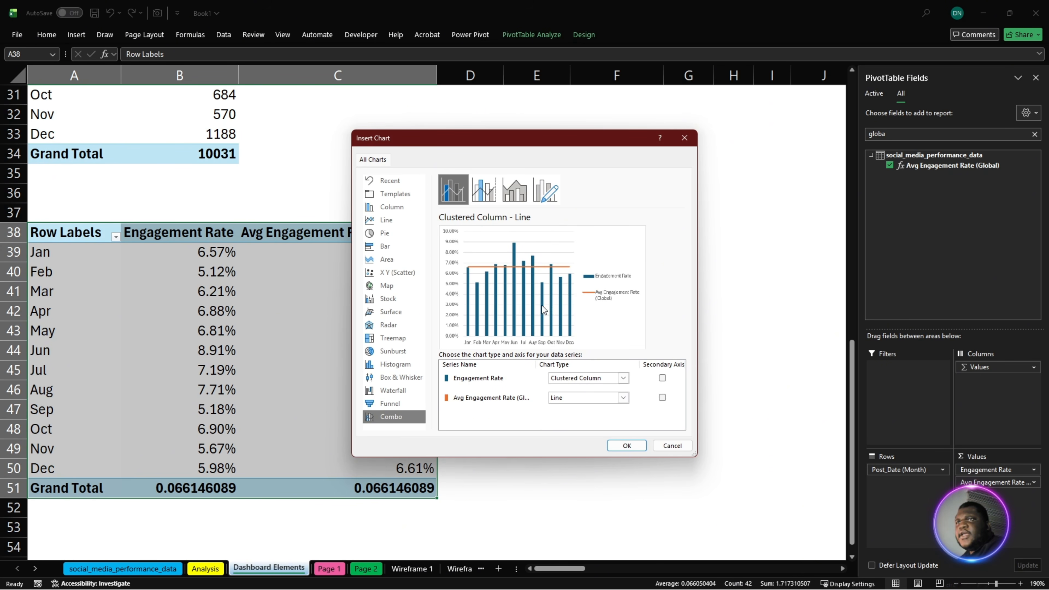
pyautogui.click(627, 446)
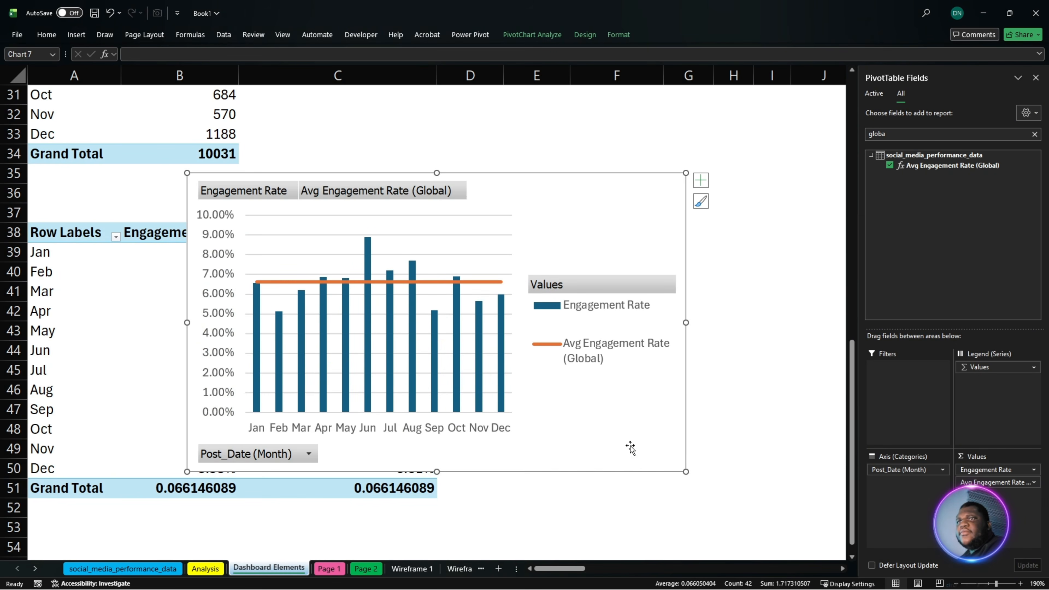
# - Remove the gridlines and vertical axis from the engagement rate combo chart and hide all its field buttons
pyautogui.click(567, 312)
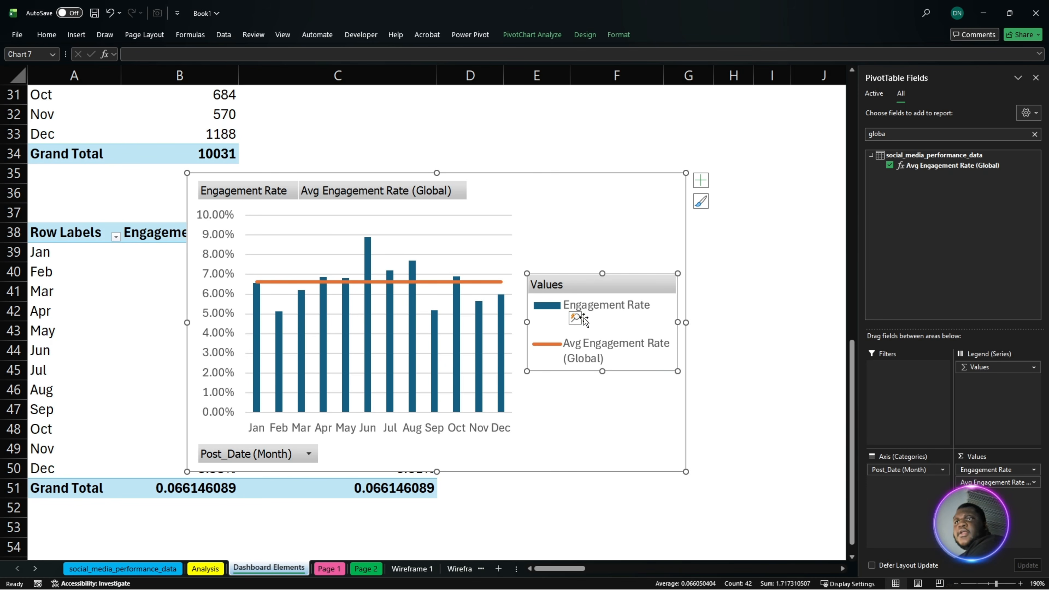
pyautogui.click(460, 236)
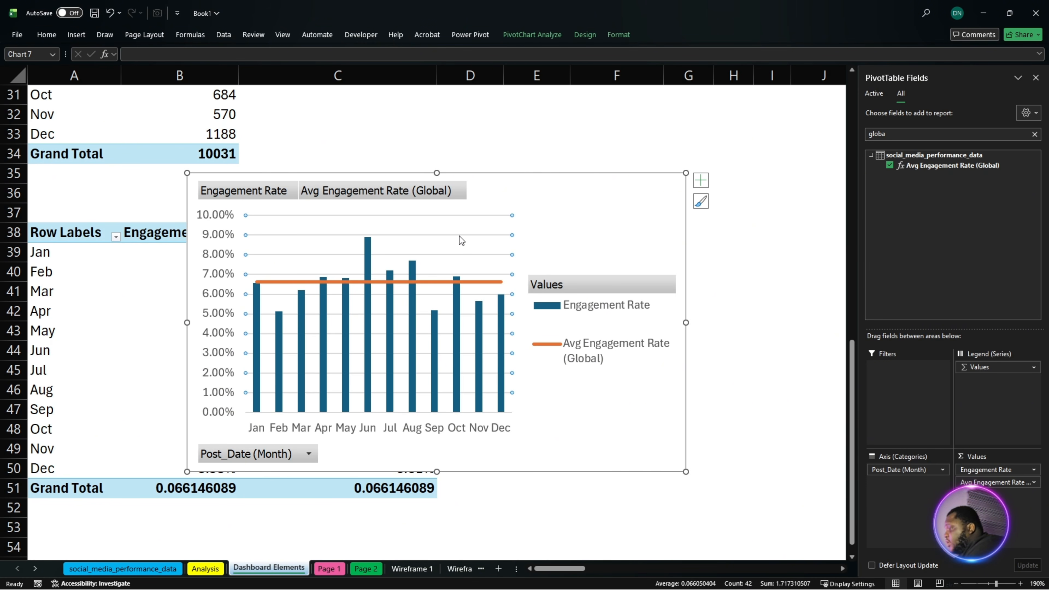
pyautogui.press('Delete')
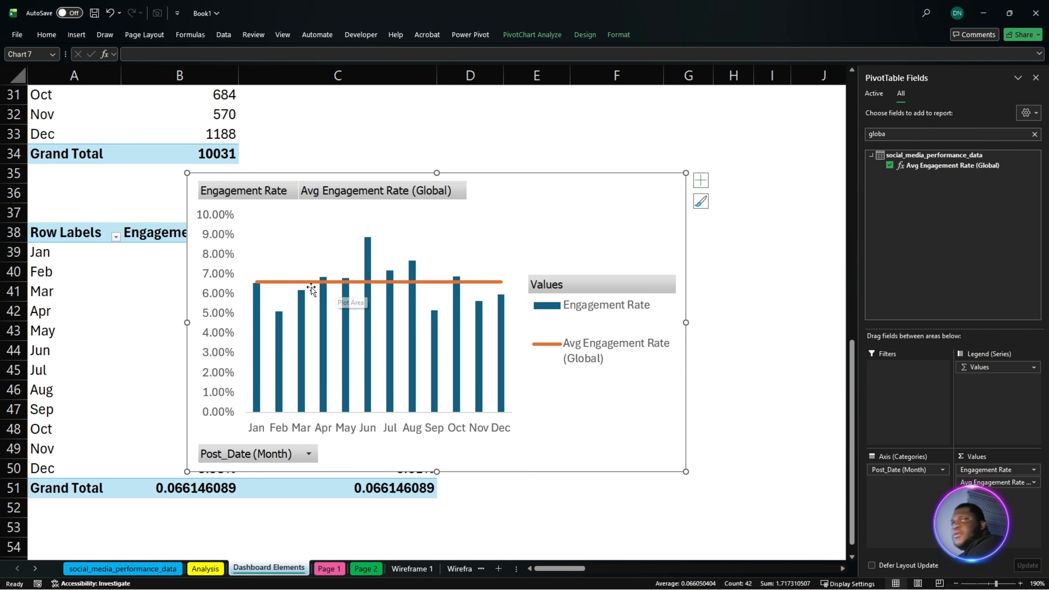
pyautogui.click(332, 281)
pyautogui.click(207, 313)
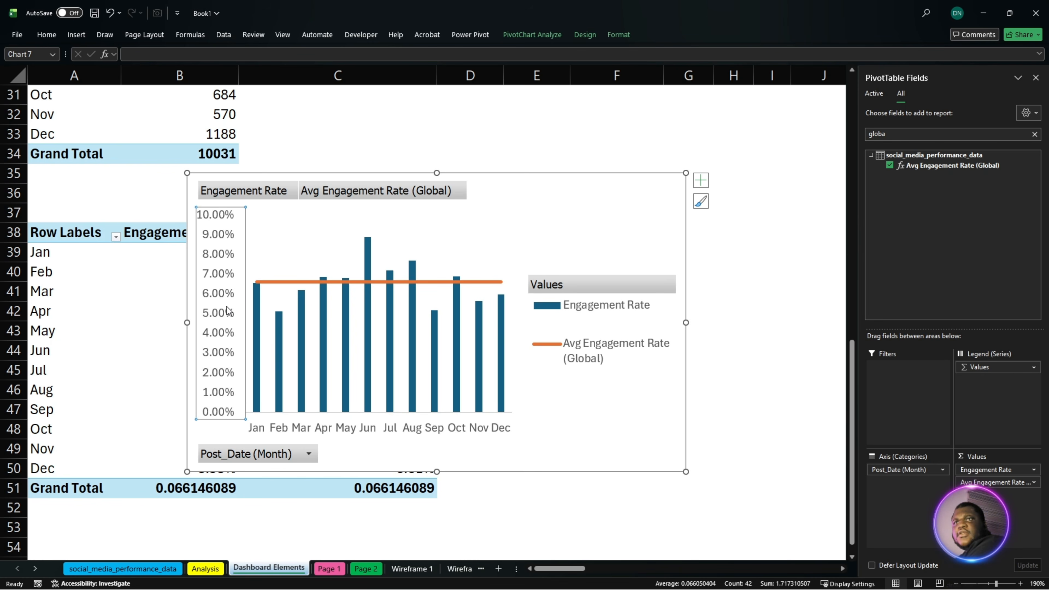
pyautogui.press('Delete')
pyautogui.rightClick(289, 449)
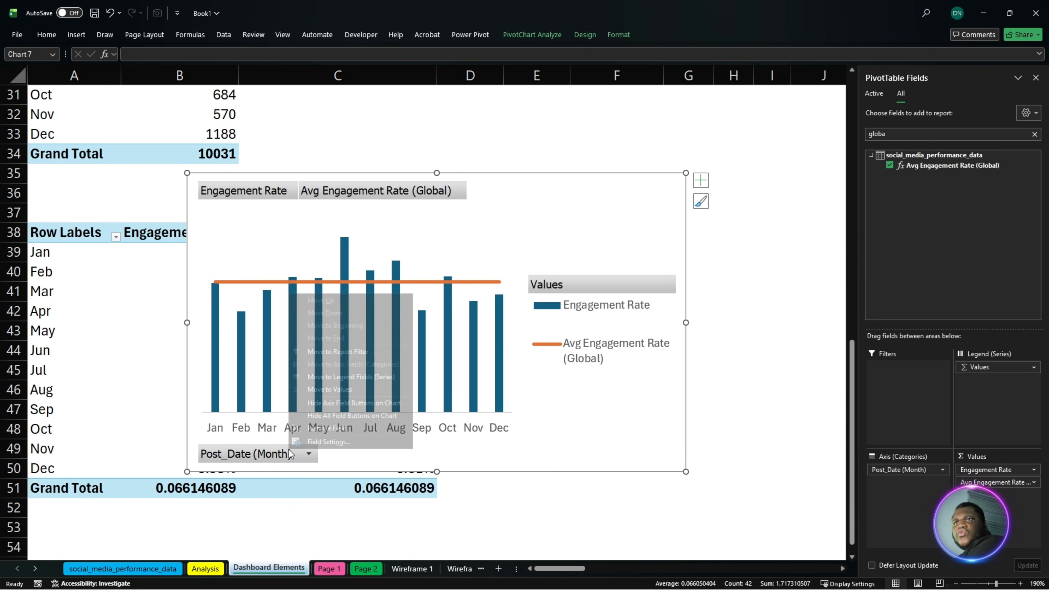
pyautogui.click(331, 415)
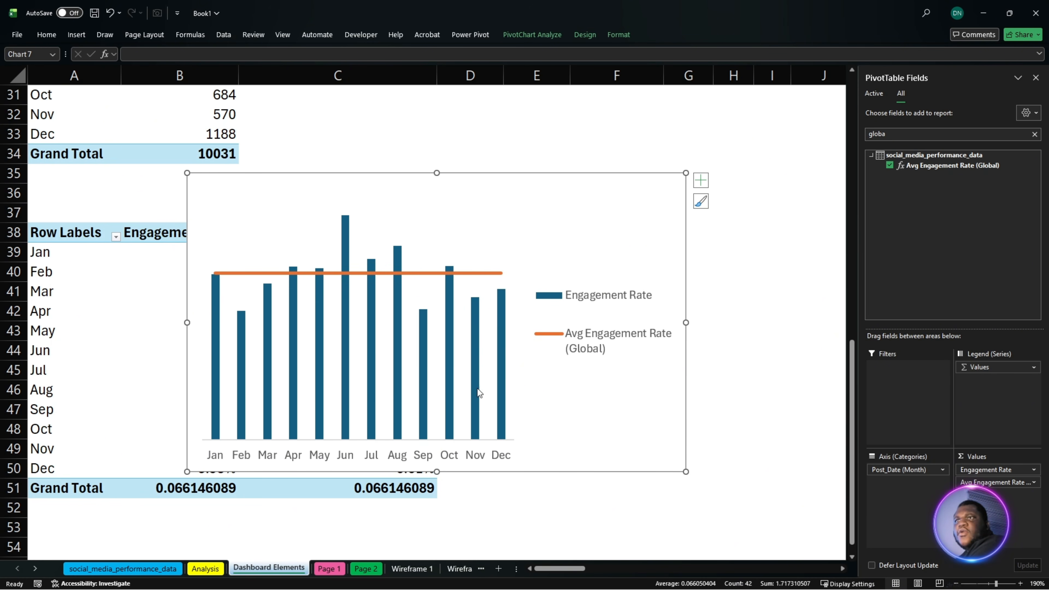
# - Move the legend to the chart's upper right corner and widen it so each entry fits on one line
pyautogui.click(538, 306)
pyautogui.moveTo(618, 319); pyautogui.dragTo(461, 207)
pyautogui.moveTo(545, 254); pyautogui.dragTo(621, 225)
pyautogui.moveTo(503, 205); pyautogui.dragTo(564, 209)
# - Give the combo chart's area no fill and no border line, and widen the plot area across the chart's full width
pyautogui.click(376, 182)
pyautogui.rightClick(377, 182)
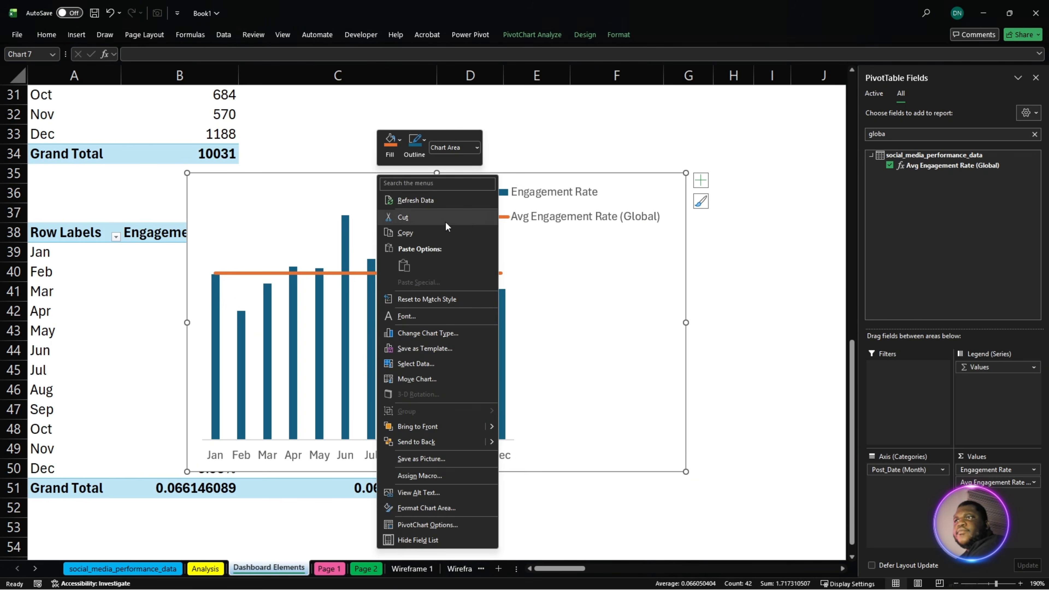
pyautogui.click(449, 507)
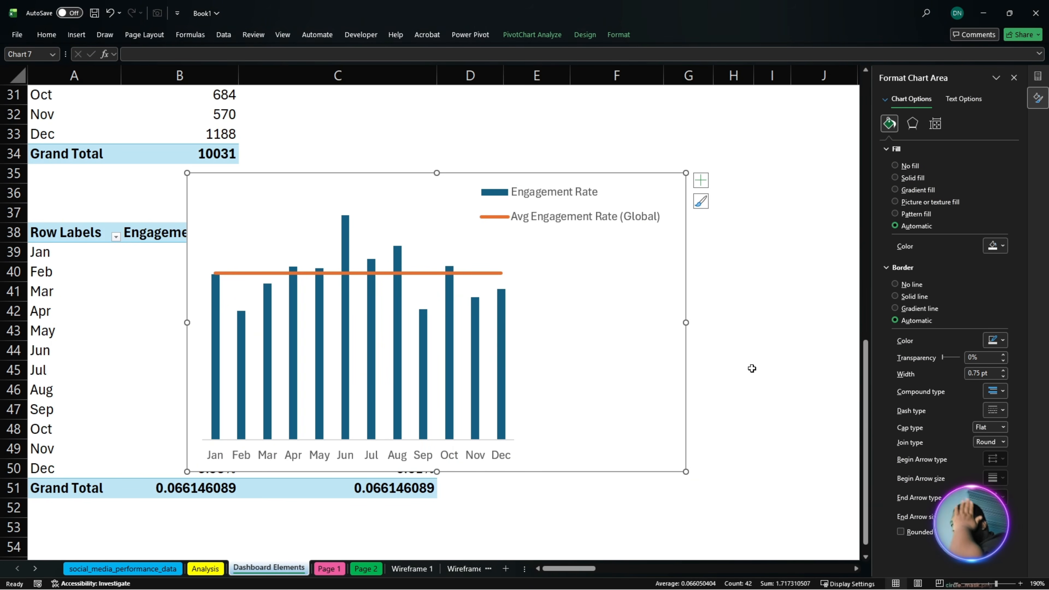
pyautogui.click(901, 284)
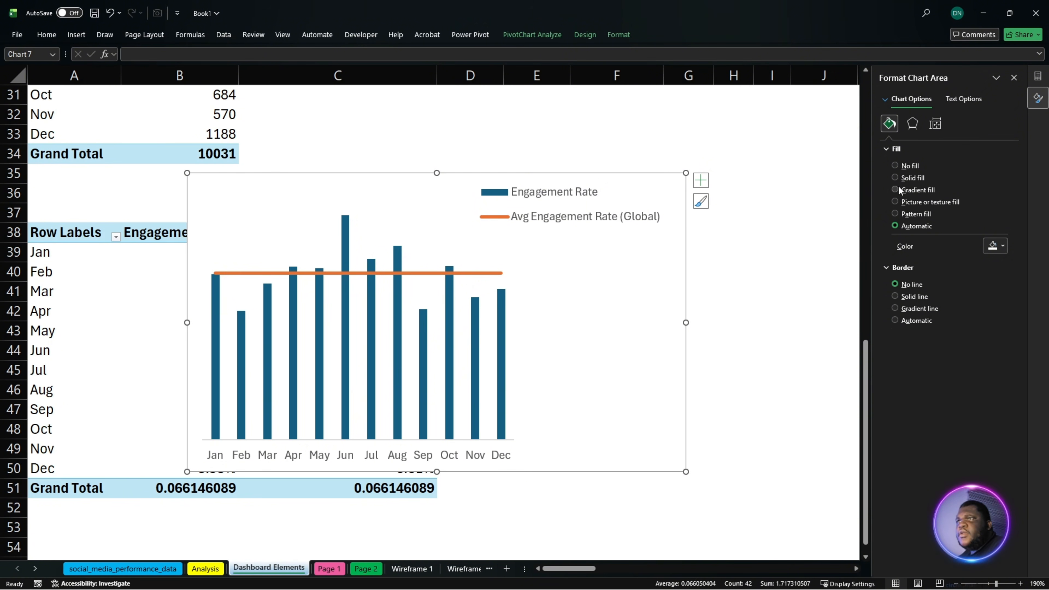
pyautogui.click(903, 170)
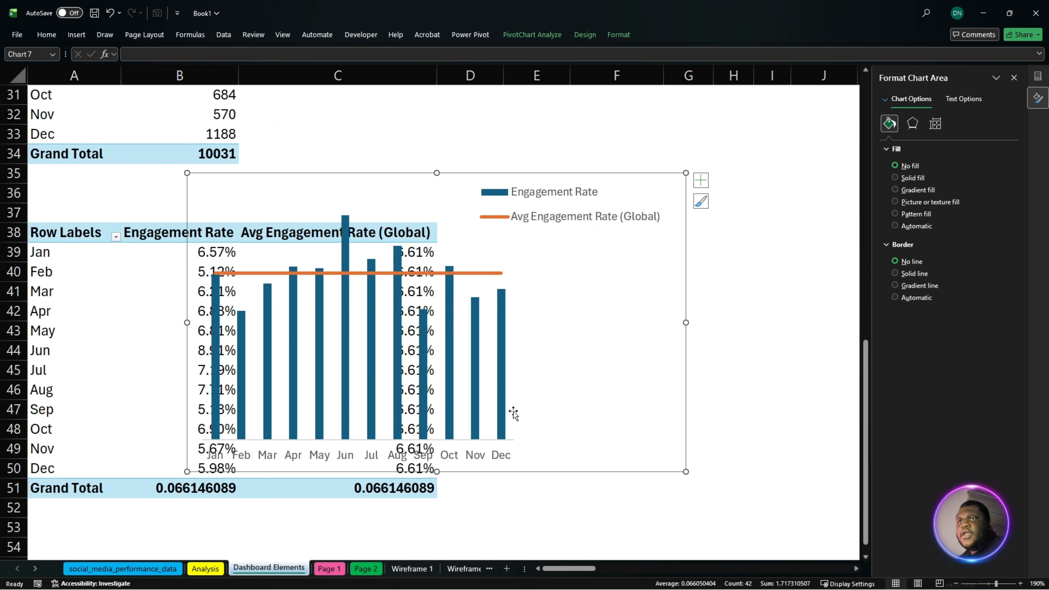
pyautogui.click(513, 385)
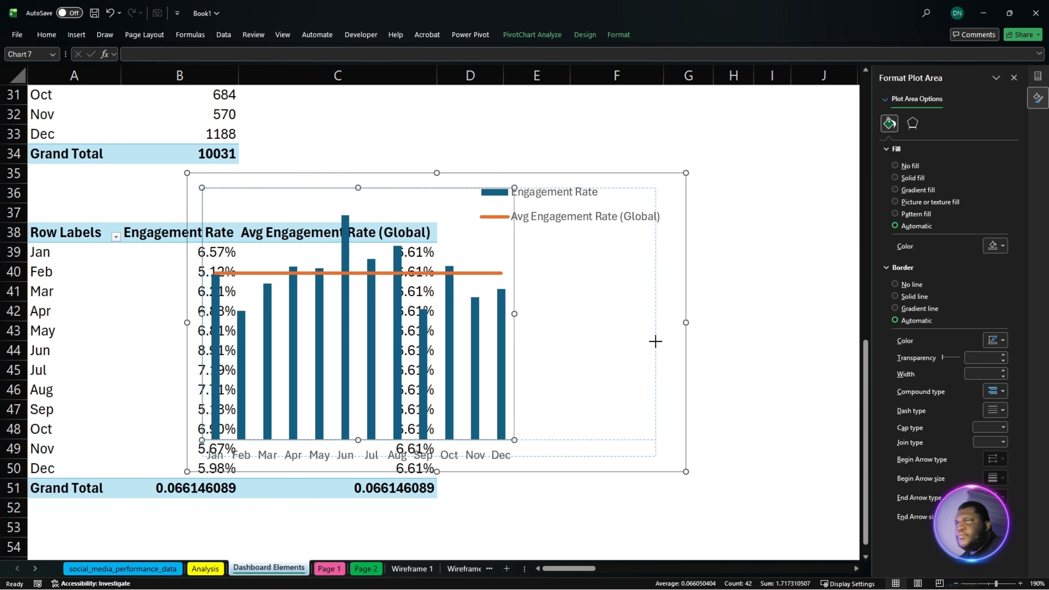
pyautogui.moveTo(656, 344); pyautogui.dragTo(674, 319)
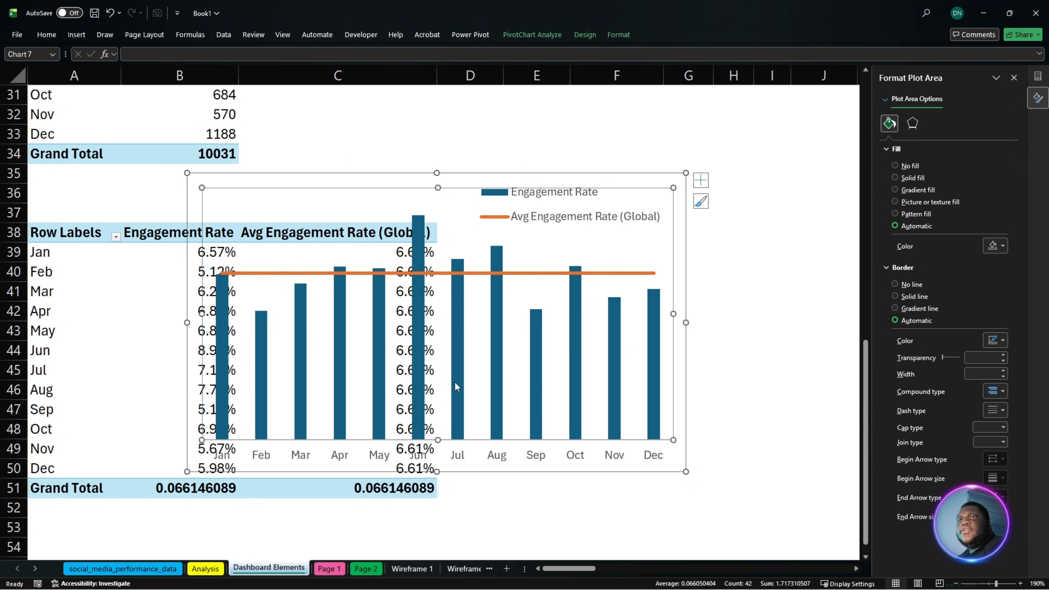
# - Move the engagement rate combo chart from Dashboard Elements to Page 1, fitting it to the upper part of the first empty lower card
pyautogui.click(362, 452)
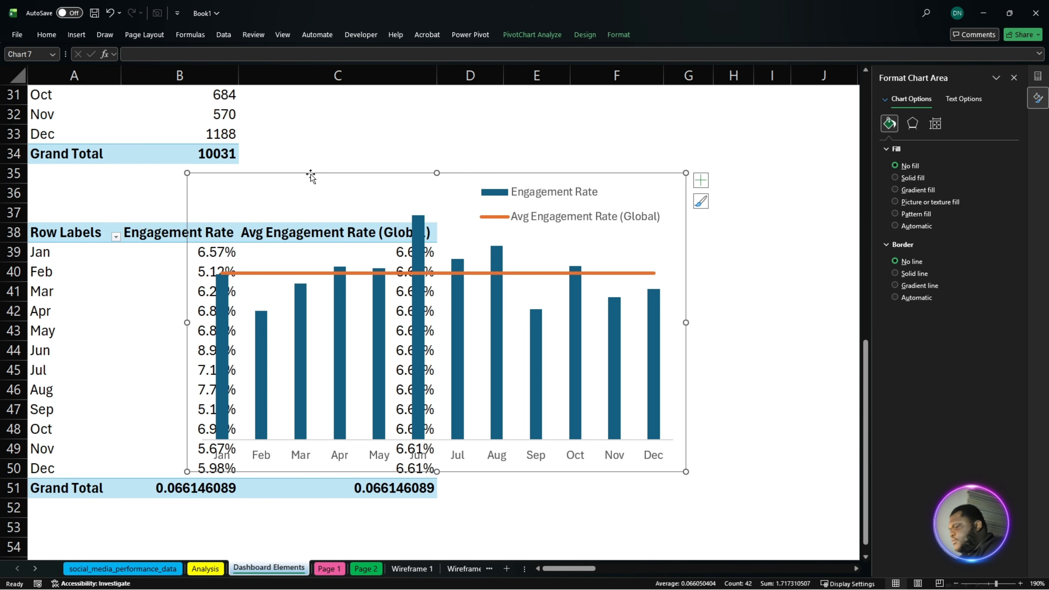
pyautogui.hotkey('ctrl', 'x')
pyautogui.click(329, 569)
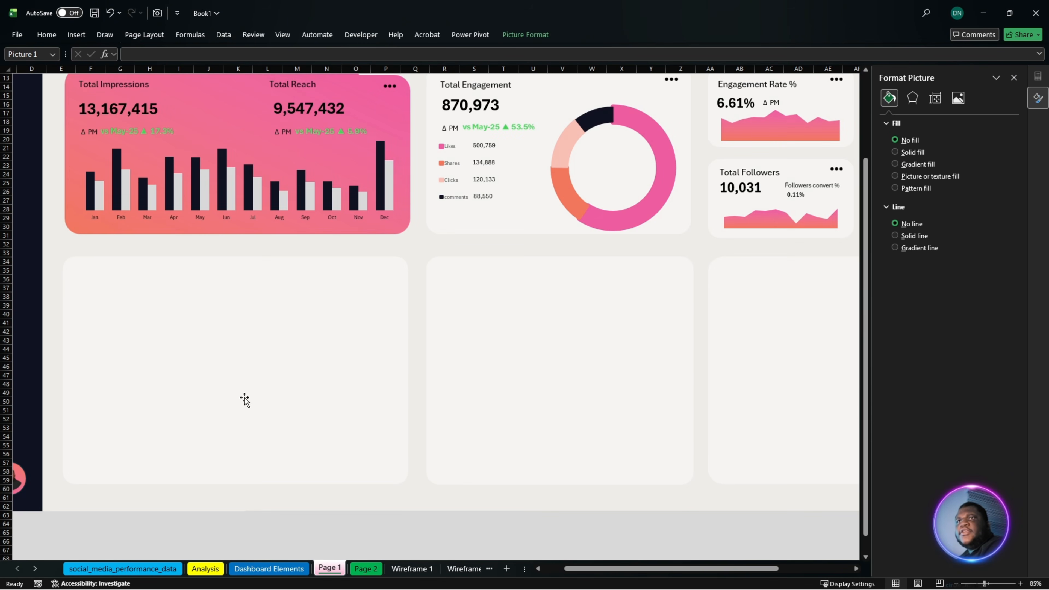
pyautogui.hotkey('ctrl', 'v')
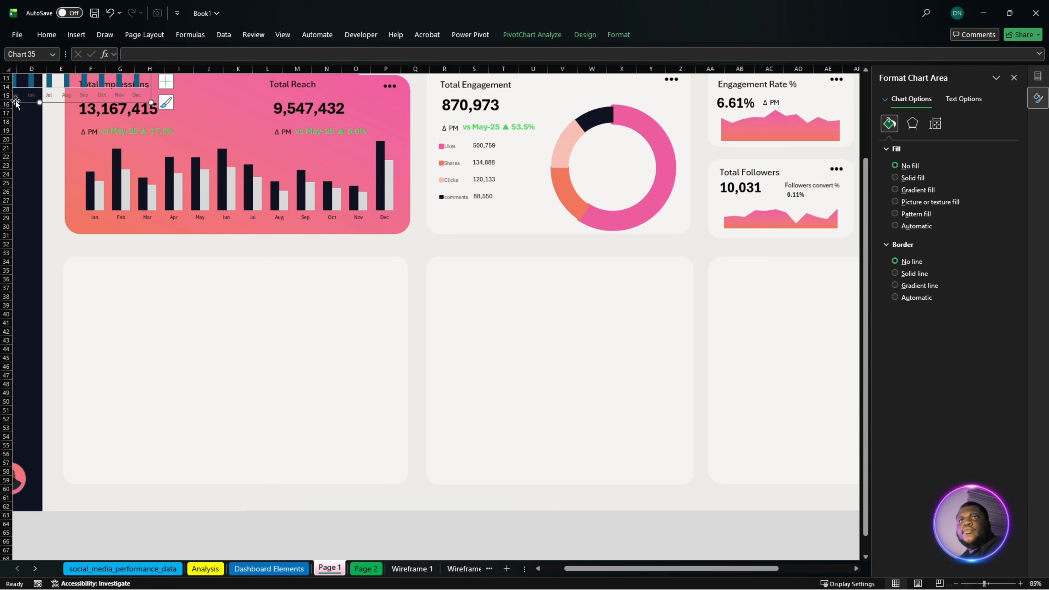
pyautogui.moveTo(31, 104)
pyautogui.mouseDown()
pyautogui.moveTo(49, 150)
pyautogui.moveTo(211, 335)
pyautogui.moveTo(176, 375)
pyautogui.moveTo(176, 410)
pyautogui.mouseUp()
pyautogui.moveTo(295, 340); pyautogui.dragTo(389, 341)
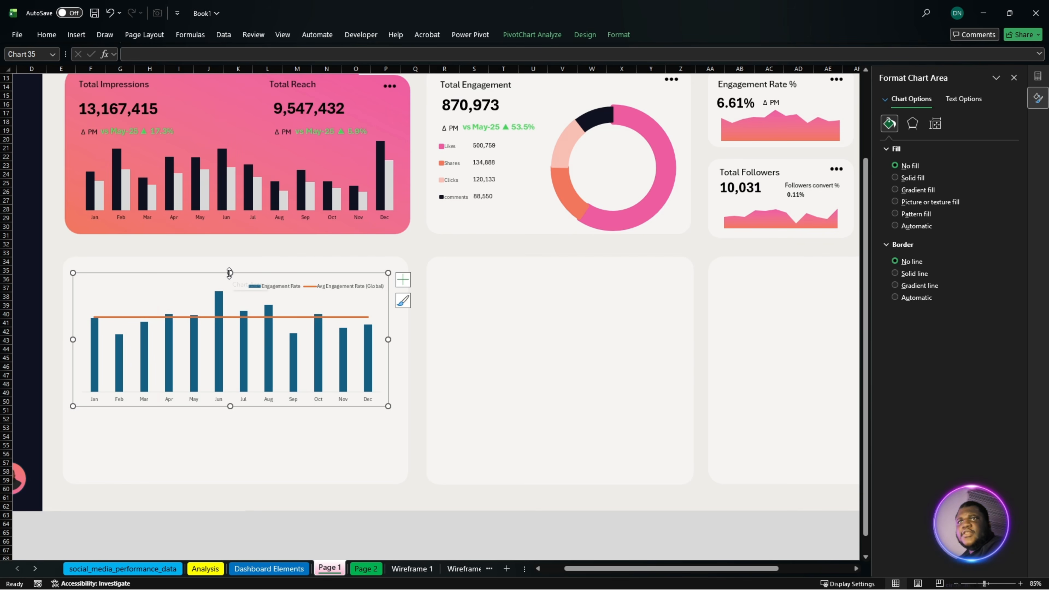
pyautogui.moveTo(231, 274); pyautogui.dragTo(231, 271)
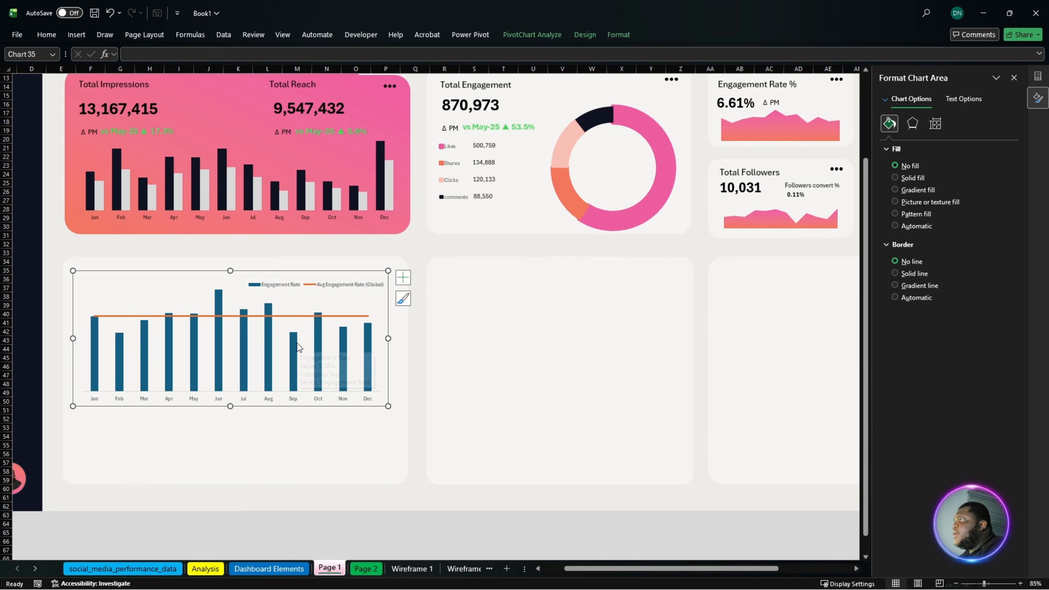
pyautogui.moveTo(296, 343)
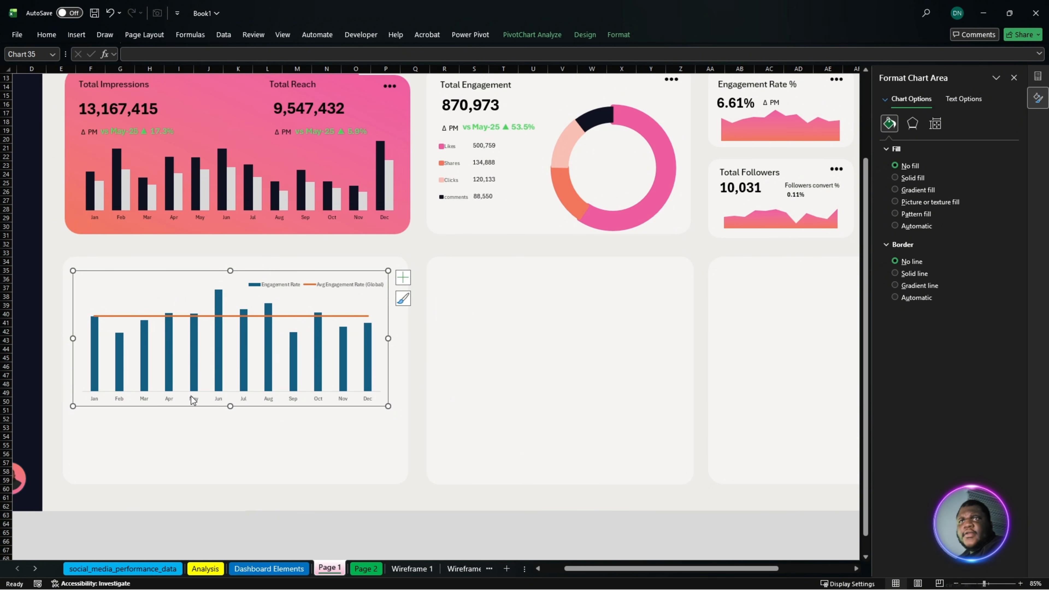
# - Apply the pink-to-orange linear gradient fill to the Engagement Rate columns and make the global average line dashed and mid-grey
pyautogui.click(117, 364)
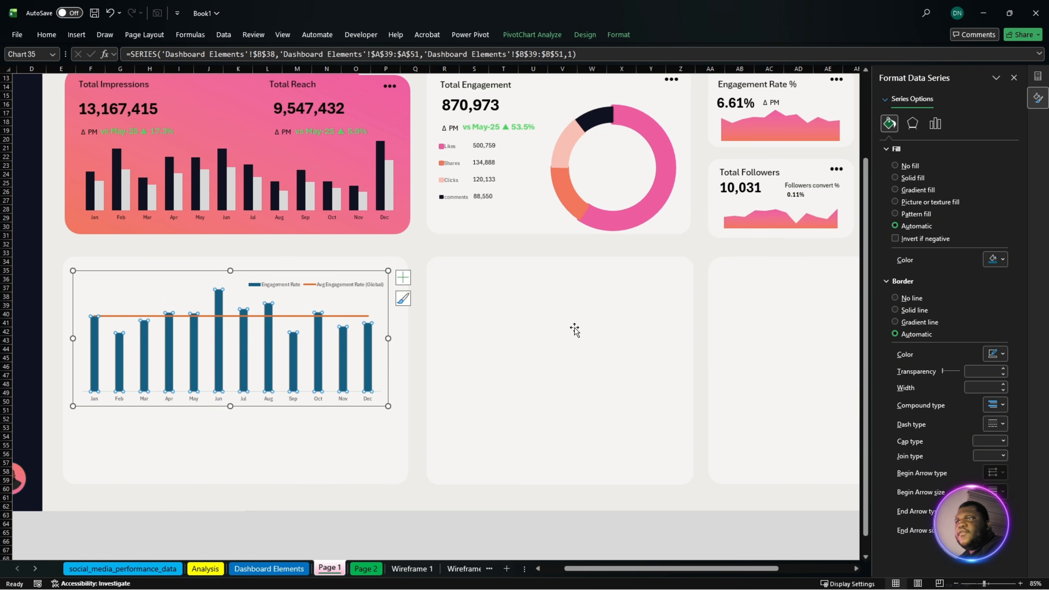
pyautogui.click(929, 193)
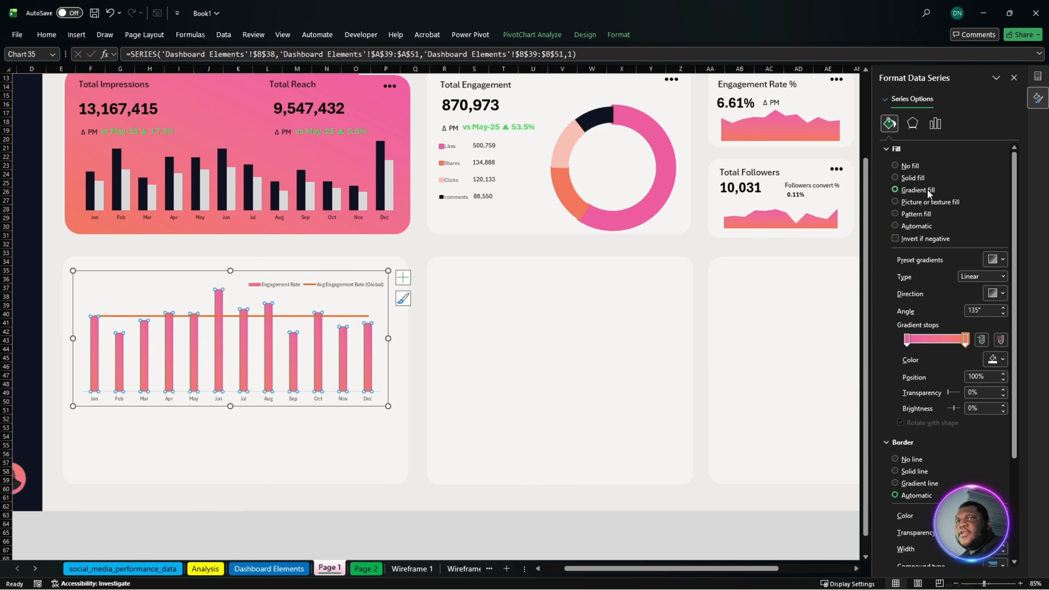
pyautogui.click(295, 317)
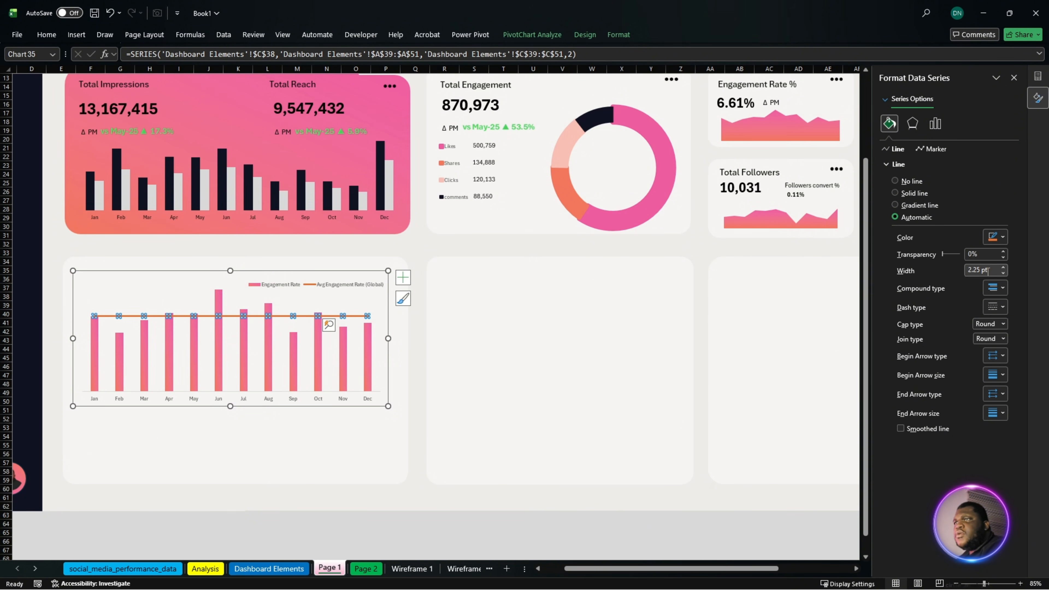
pyautogui.click(996, 306)
pyautogui.click(997, 355)
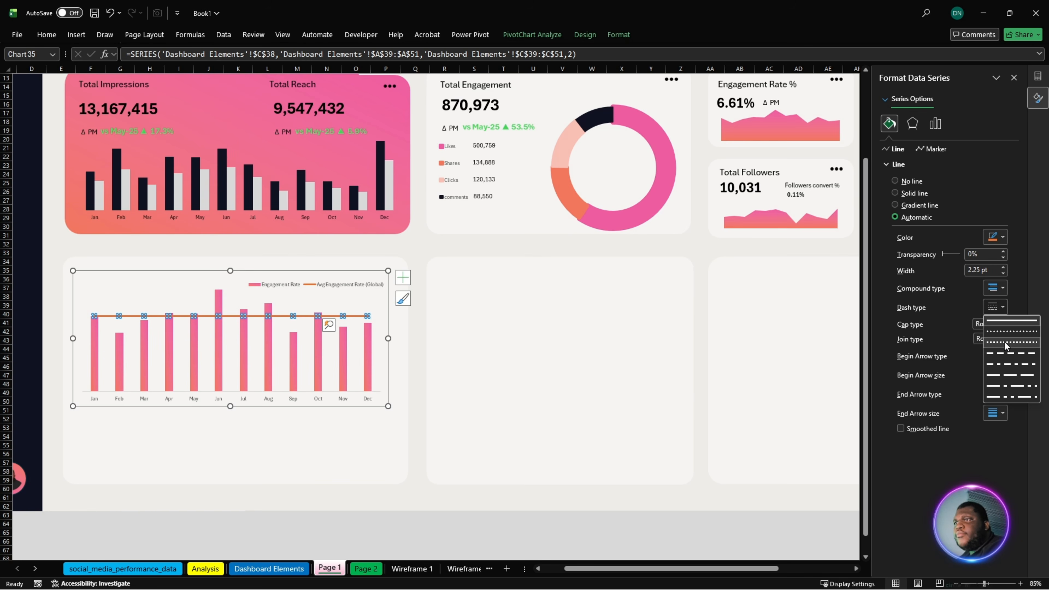
pyautogui.click(994, 237)
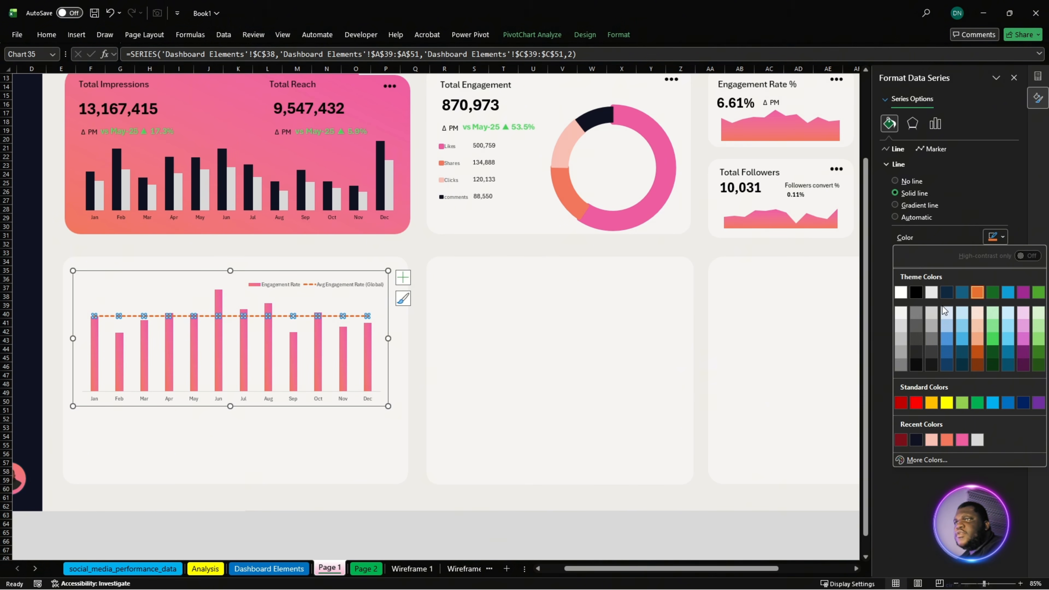
pyautogui.click(920, 316)
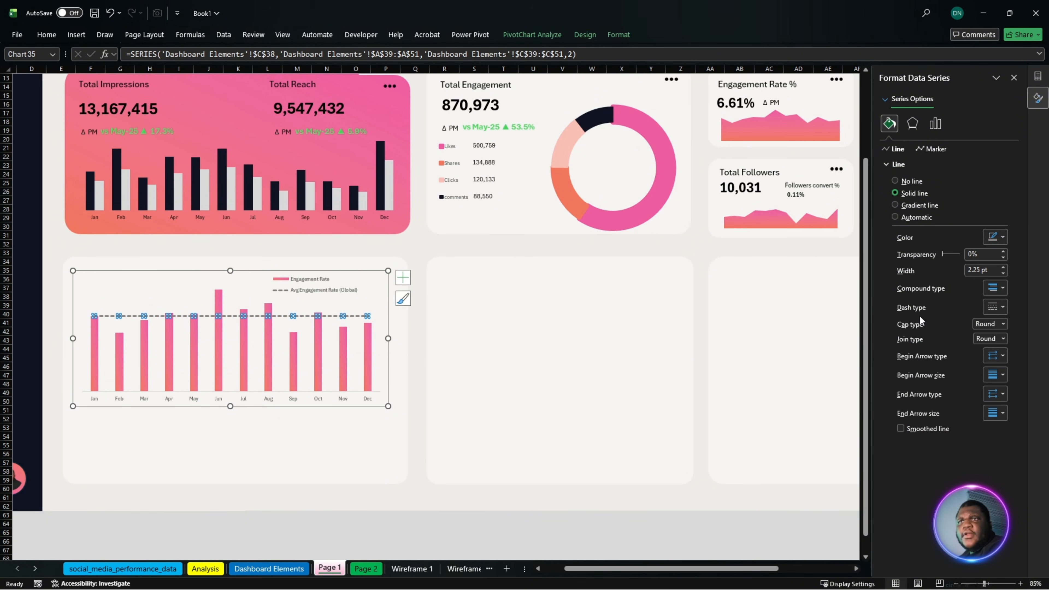
# - Narrow the combo chart's legend from its left edge and make the month axis labels bold
pyautogui.click(301, 289)
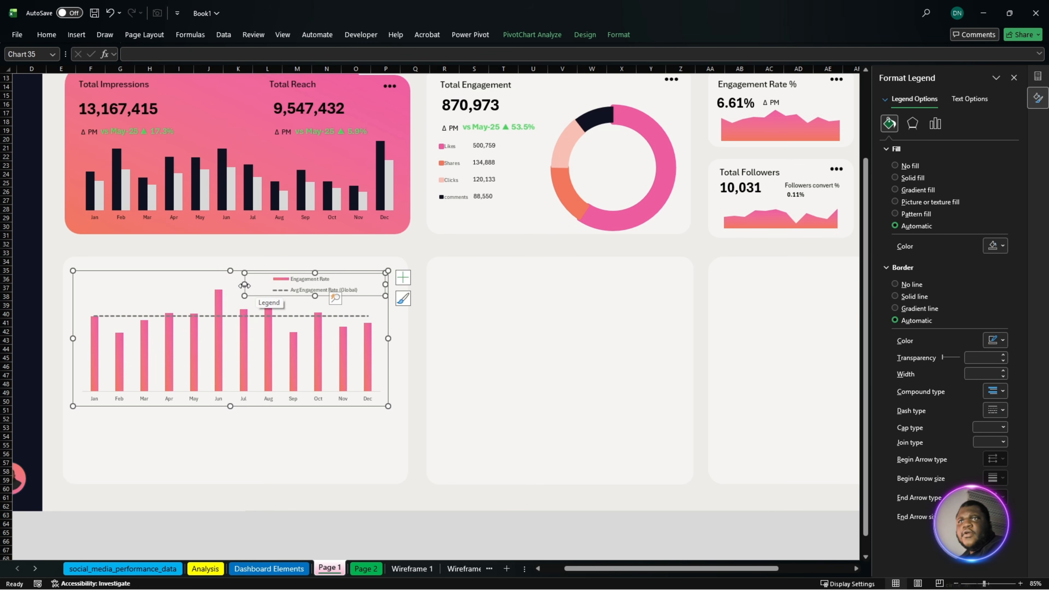
pyautogui.moveTo(247, 285); pyautogui.dragTo(265, 285)
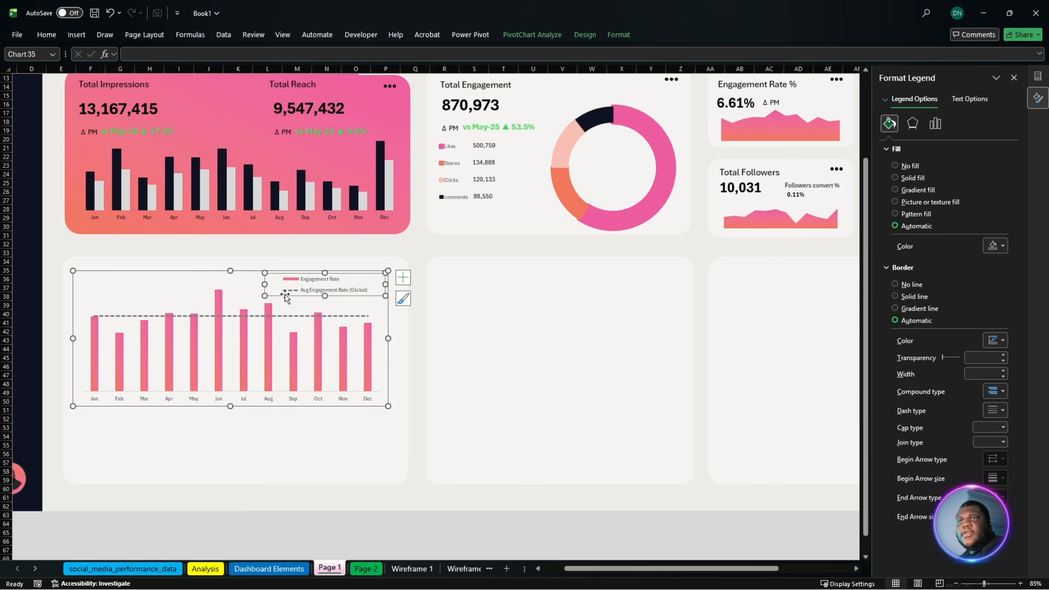
pyautogui.keyDown('ctrl'); pyautogui.scroll(3, 192, 437); pyautogui.keyUp('ctrl')
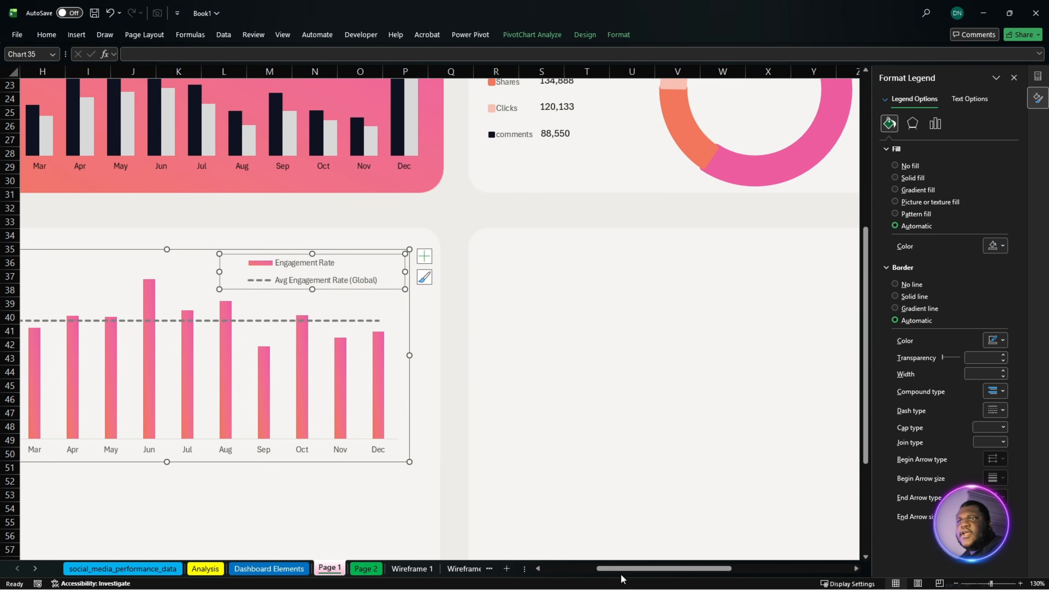
pyautogui.moveTo(625, 579); pyautogui.dragTo(578, 576)
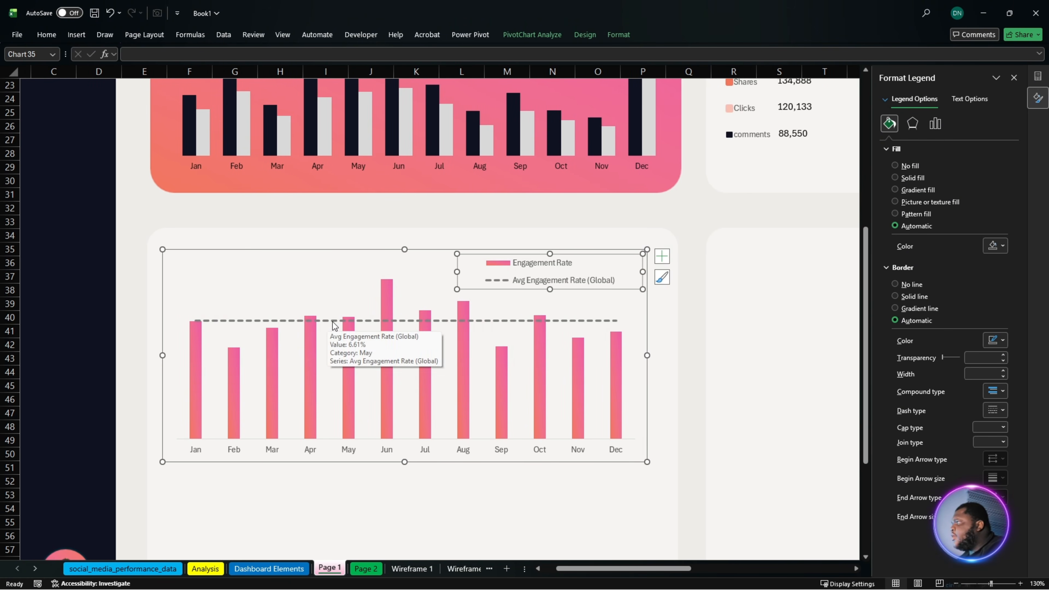
pyautogui.click(201, 452)
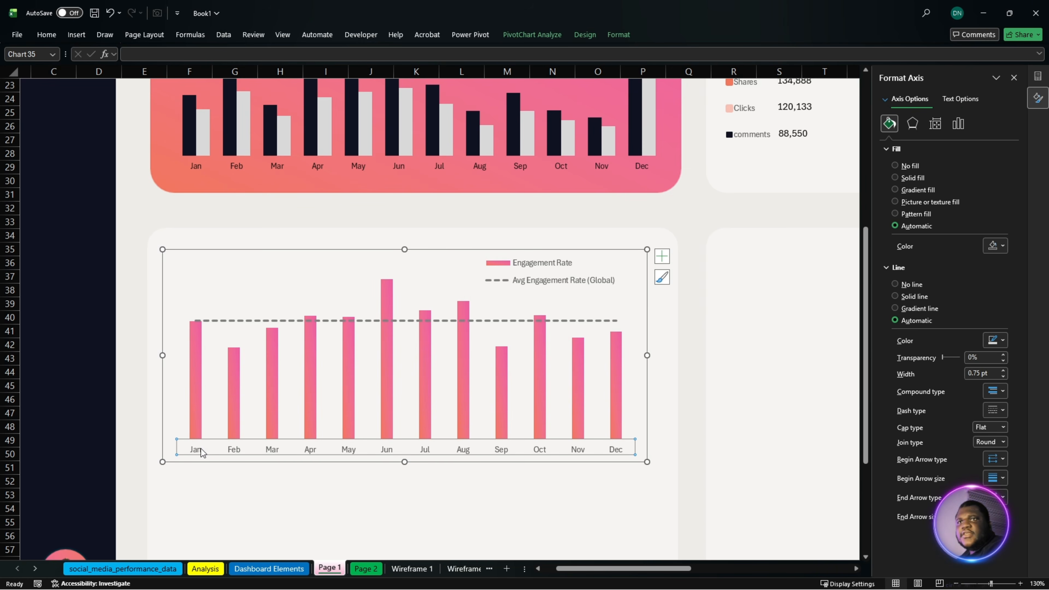
# - Give the Engagement Rate columns a solid very dark grey border line
pyautogui.click(191, 397)
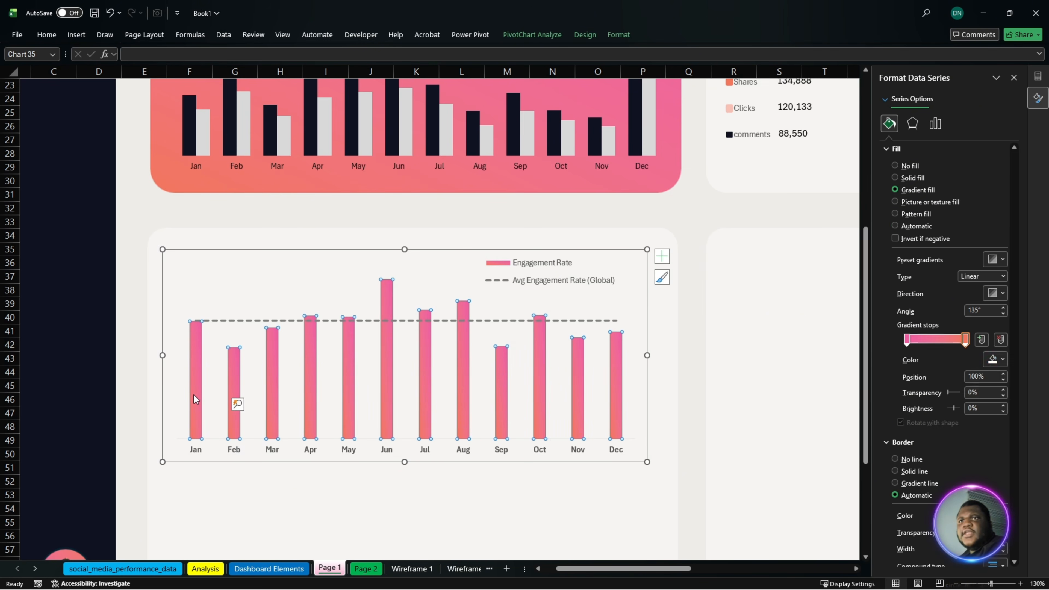
pyautogui.scroll(-1, 954, 476)
pyautogui.scroll(-1, 955, 475)
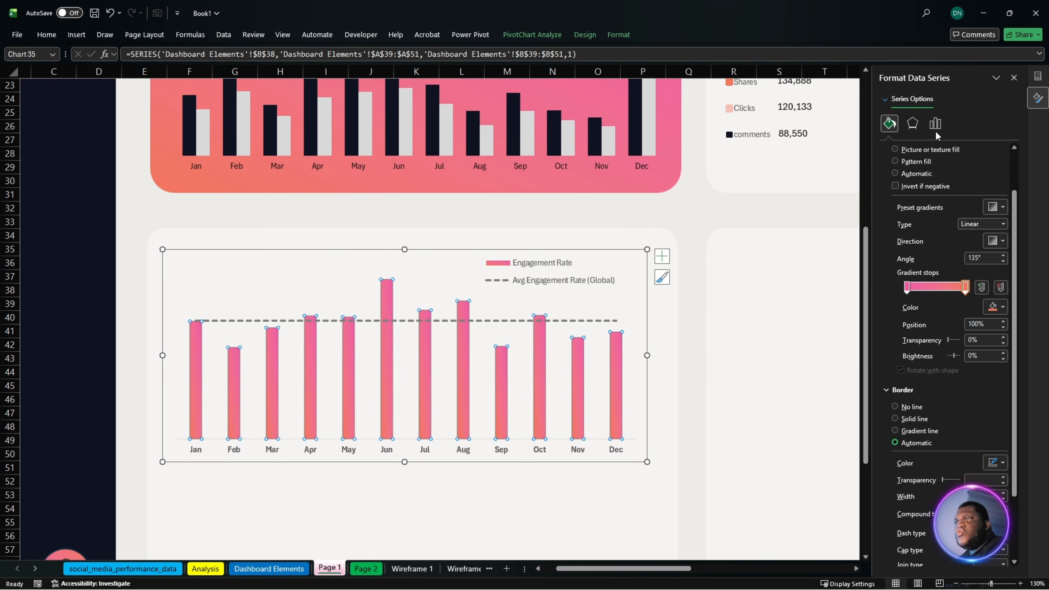
pyautogui.click(924, 421)
pyautogui.click(1002, 463)
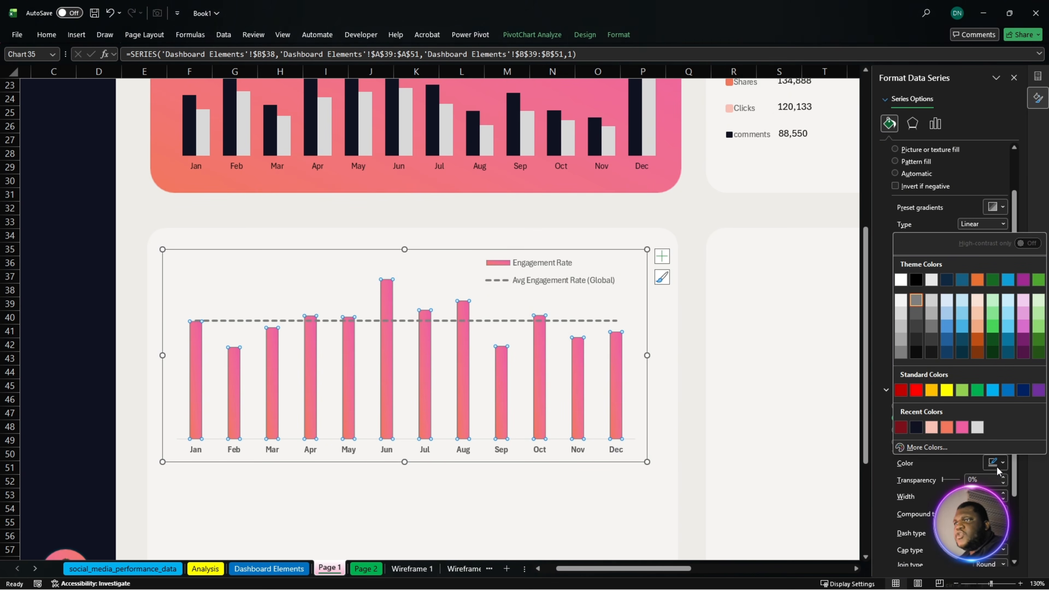
pyautogui.click(917, 339)
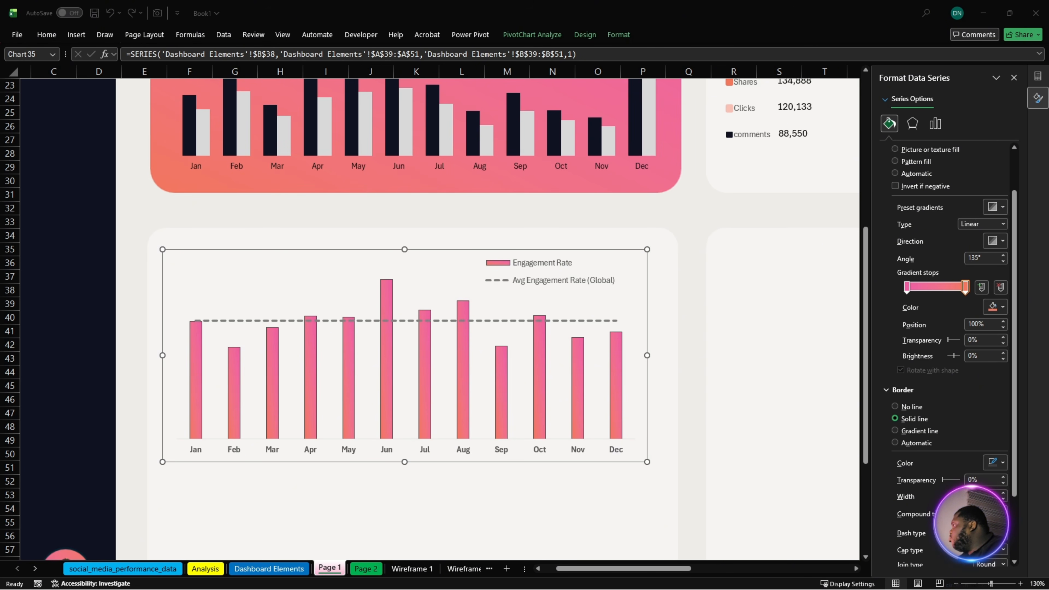
# - Set the gap width of the Engagement Rate columns to 70%
pyautogui.click(199, 398)
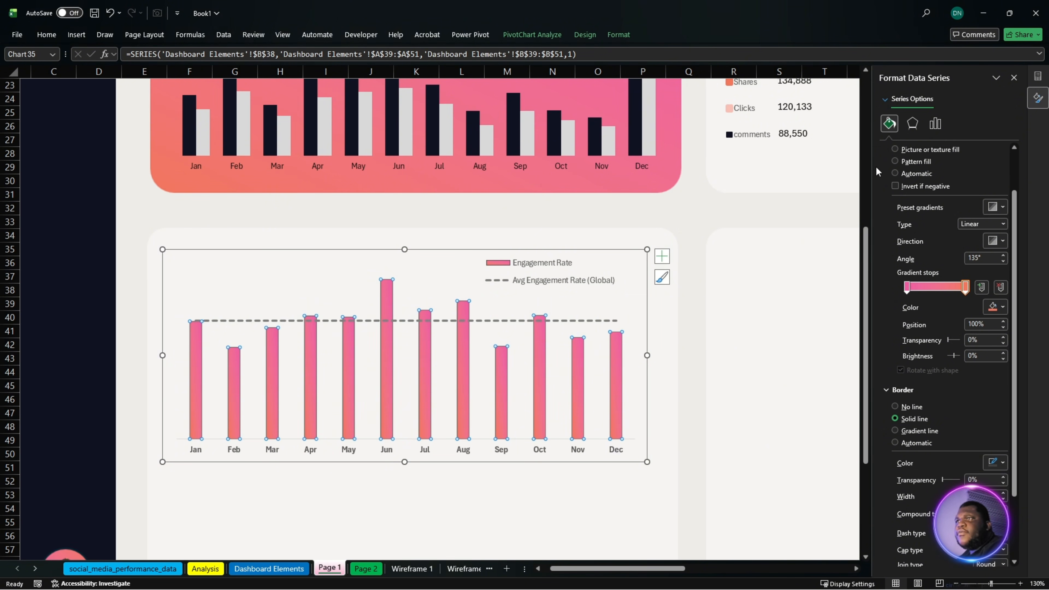
pyautogui.click(936, 123)
pyautogui.doubleClick(977, 220)
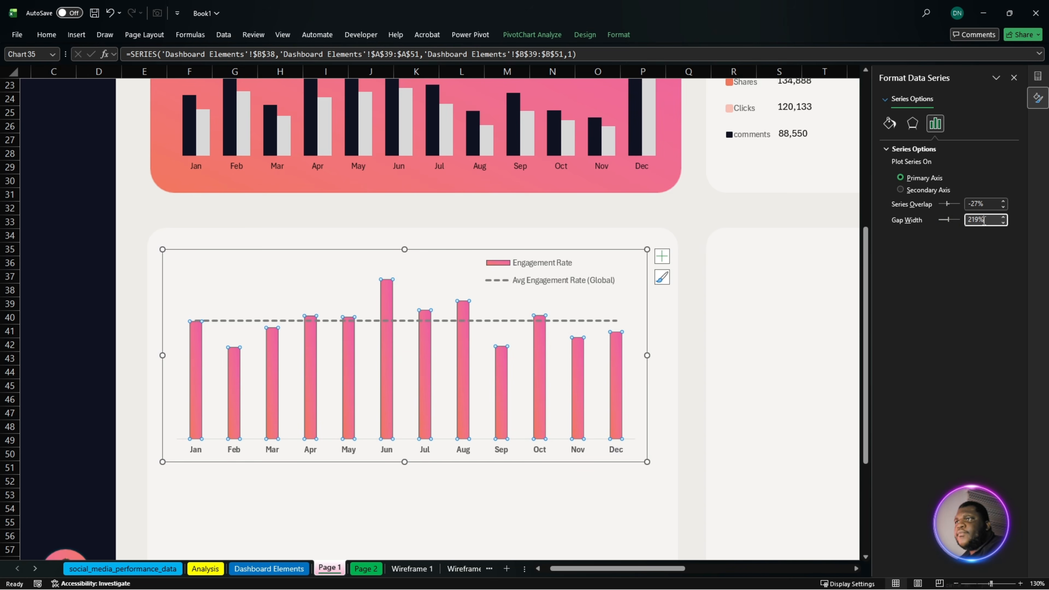
pyautogui.write('70')
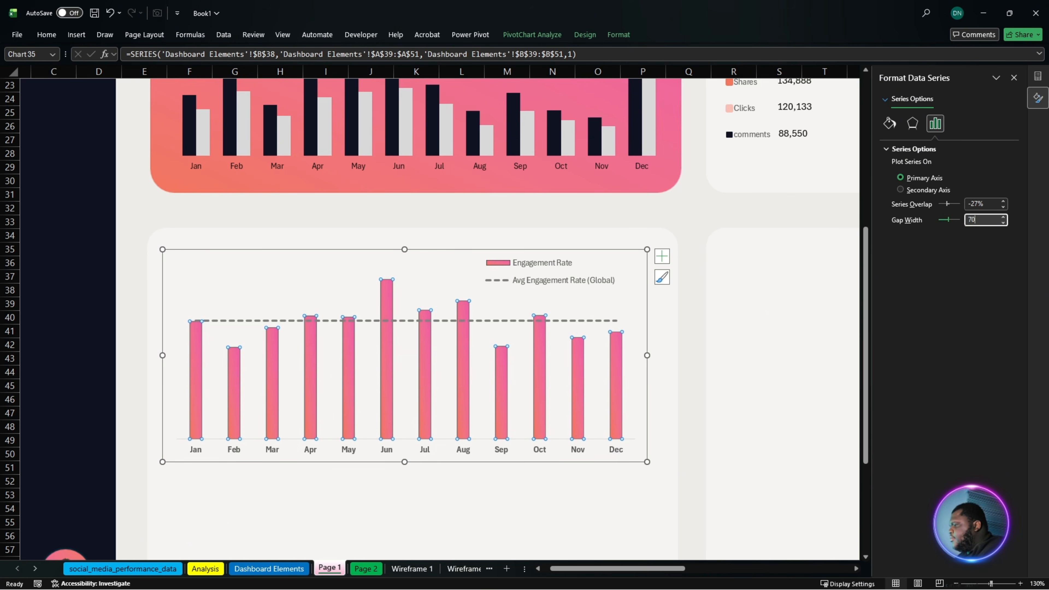
pyautogui.press('Return')
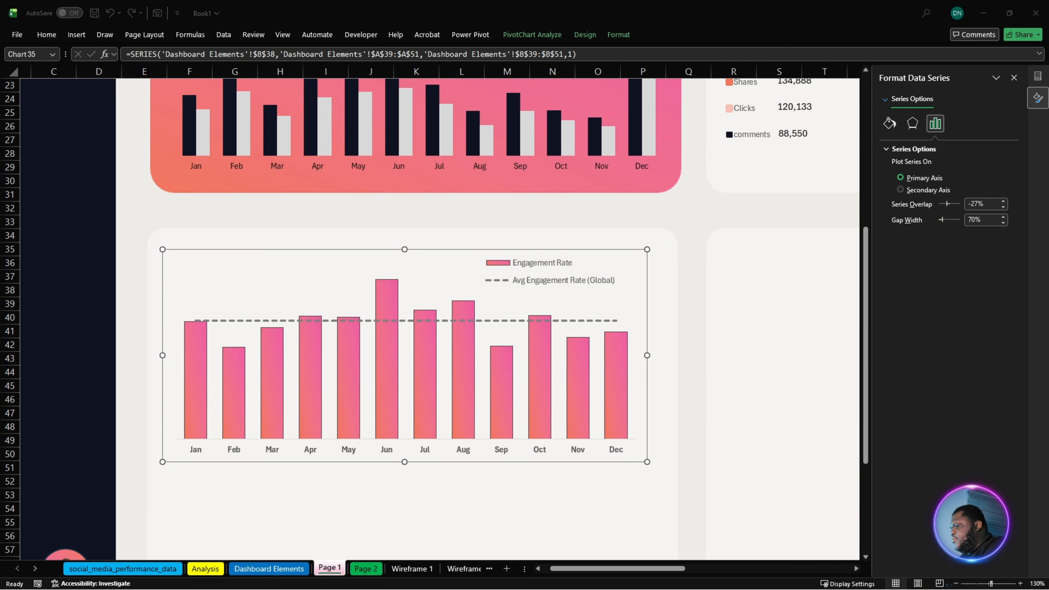
# - Add the two-line chart title "Engagement Trend" and "Monthly Performance" by pasting the copied text, and place it in the chart's upper left corner
pyautogui.click(314, 271)
pyautogui.click(662, 256)
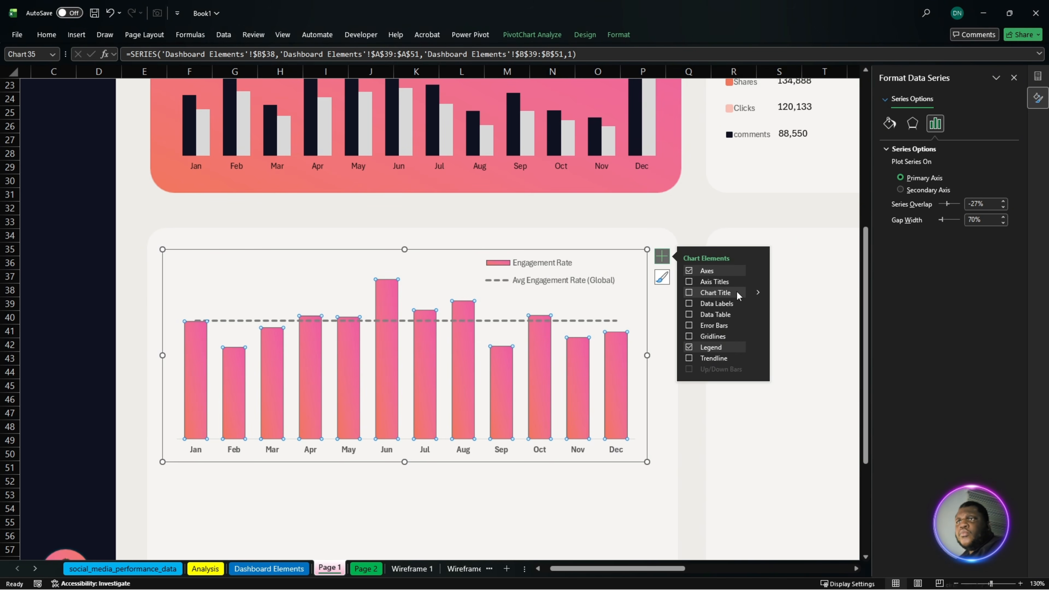
pyautogui.click(709, 291)
pyautogui.click(393, 269)
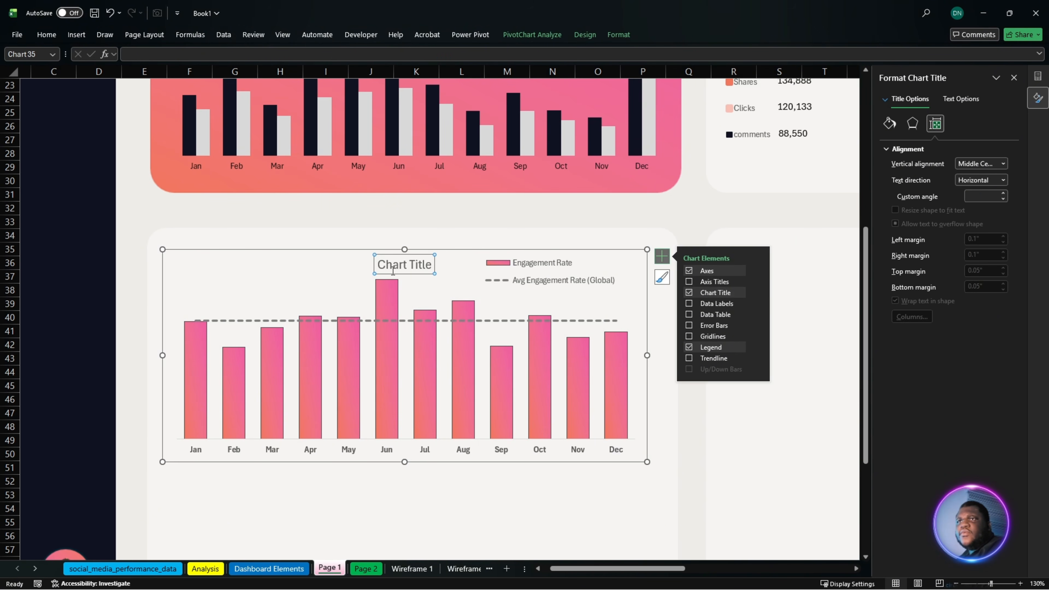
pyautogui.click(393, 270)
pyautogui.hotkey('ctrl', 'a')
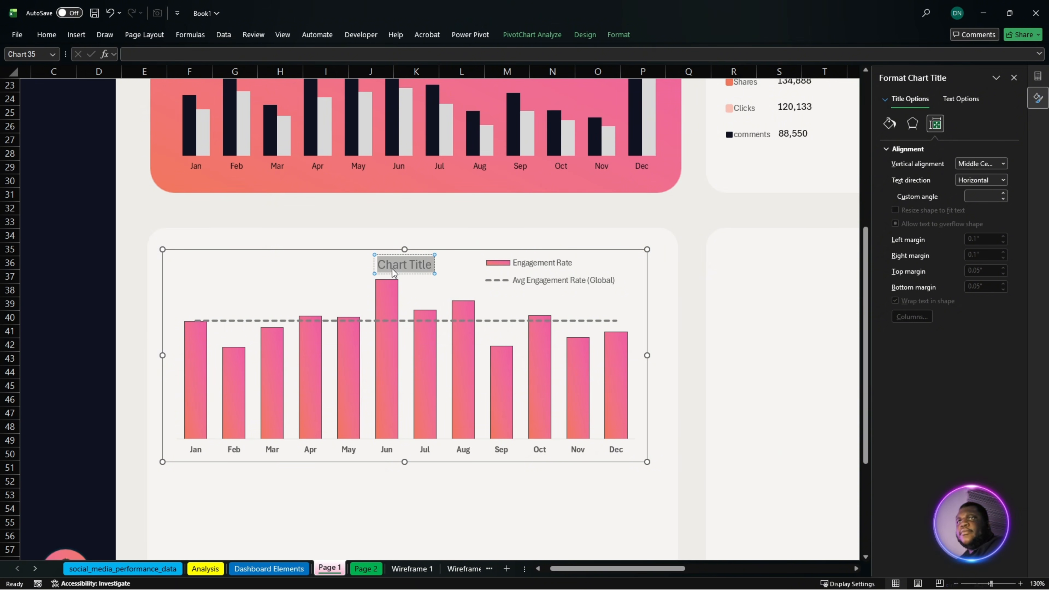
pyautogui.write('Engagement Trend Monthly Performance')
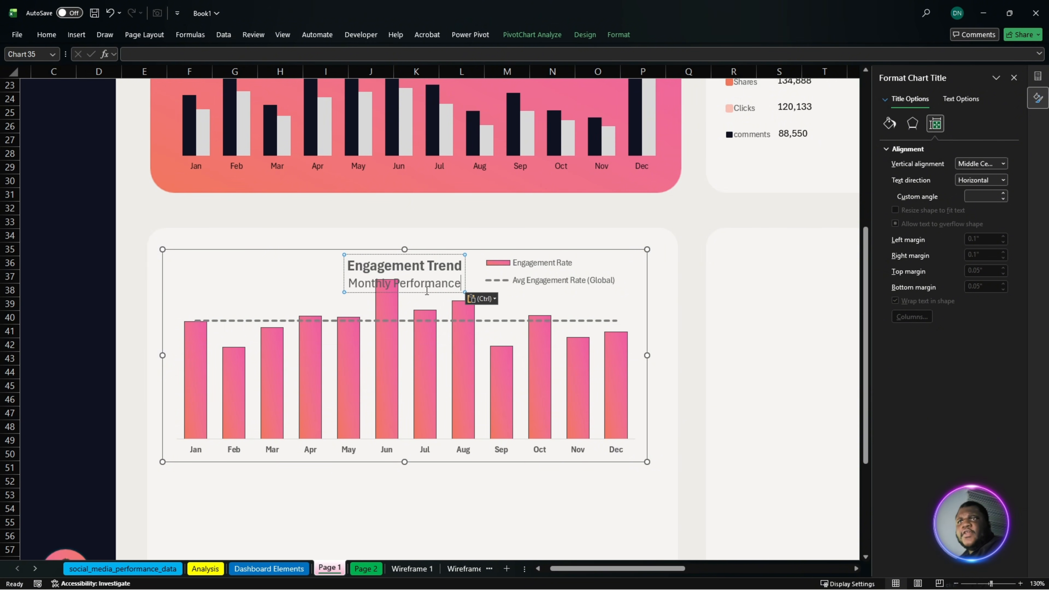
pyautogui.moveTo(424, 292); pyautogui.dragTo(253, 290)
# - Widen the Engagement Trend chart from its right edge so it nearly spans the card's width
pyautogui.keyDown('ctrl'); pyautogui.scroll(-3, 449, 404); pyautogui.keyUp('ctrl')
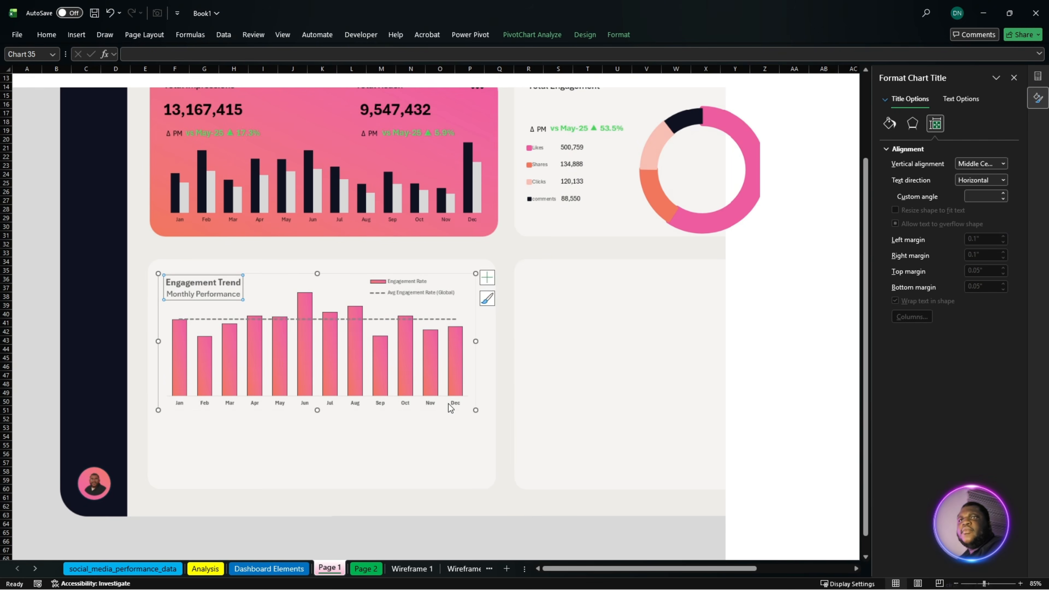
pyautogui.click(398, 458)
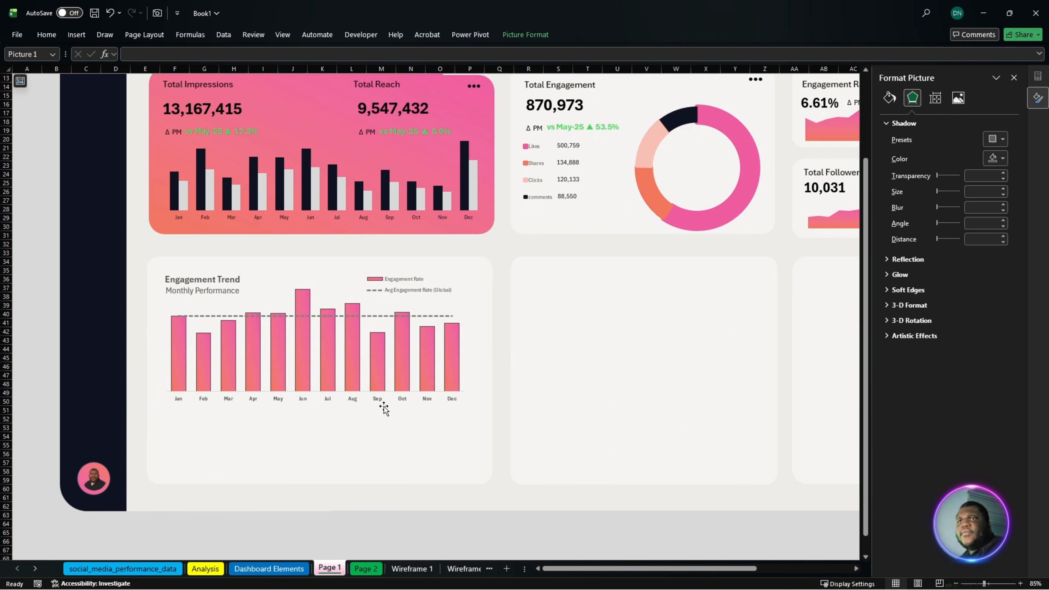
pyautogui.click(408, 376)
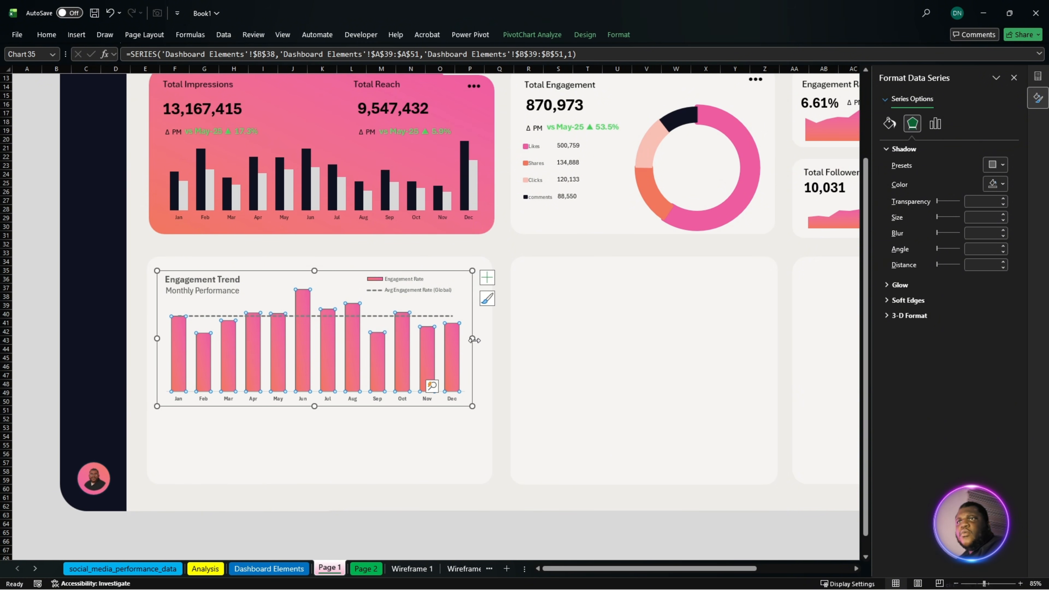
pyautogui.moveTo(472, 338); pyautogui.dragTo(484, 339)
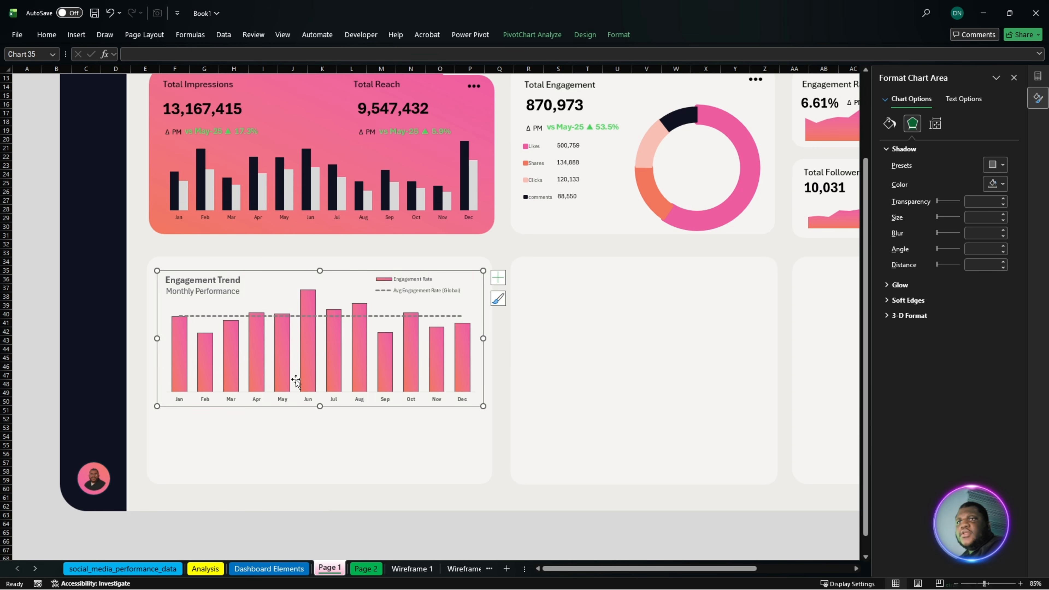
pyautogui.click(221, 316)
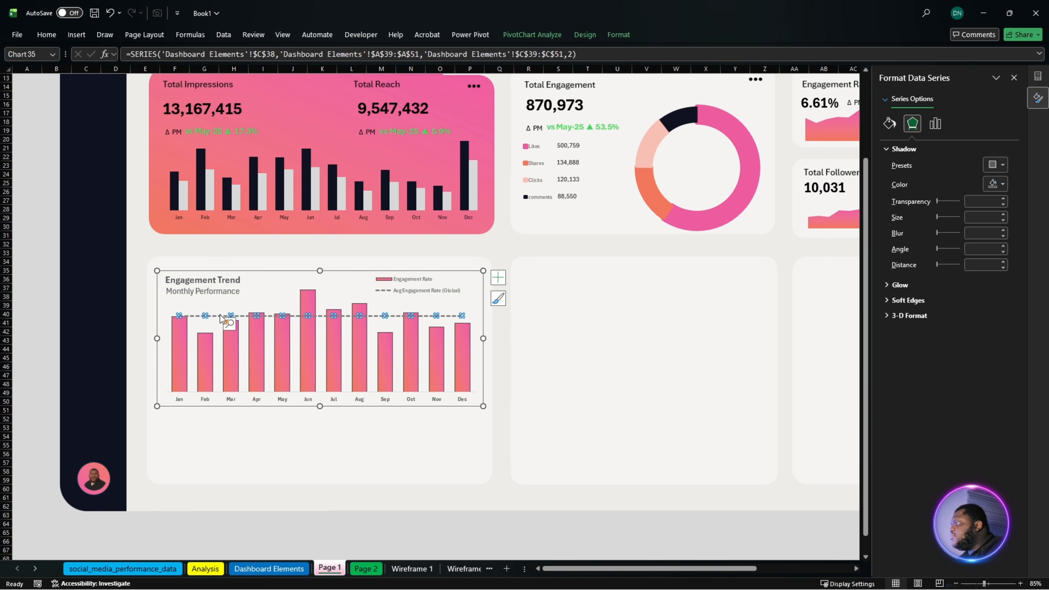
pyautogui.rightClick(220, 317)
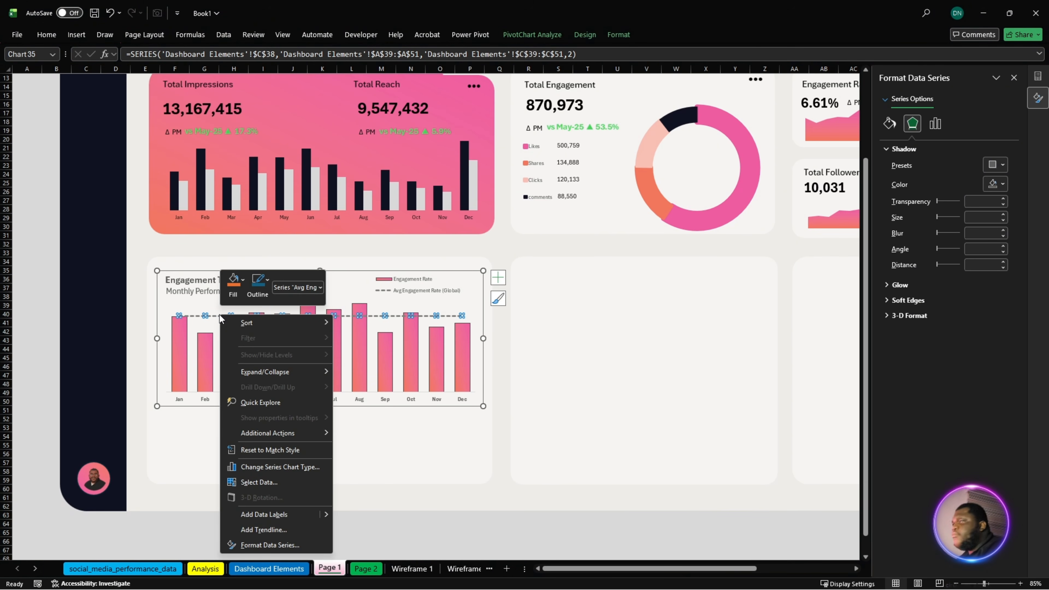
pyautogui.press('Escape')
# - Add data labels to the Engagement Rate columns in the Engagement Trend chart and make the labels bold
pyautogui.click(390, 357)
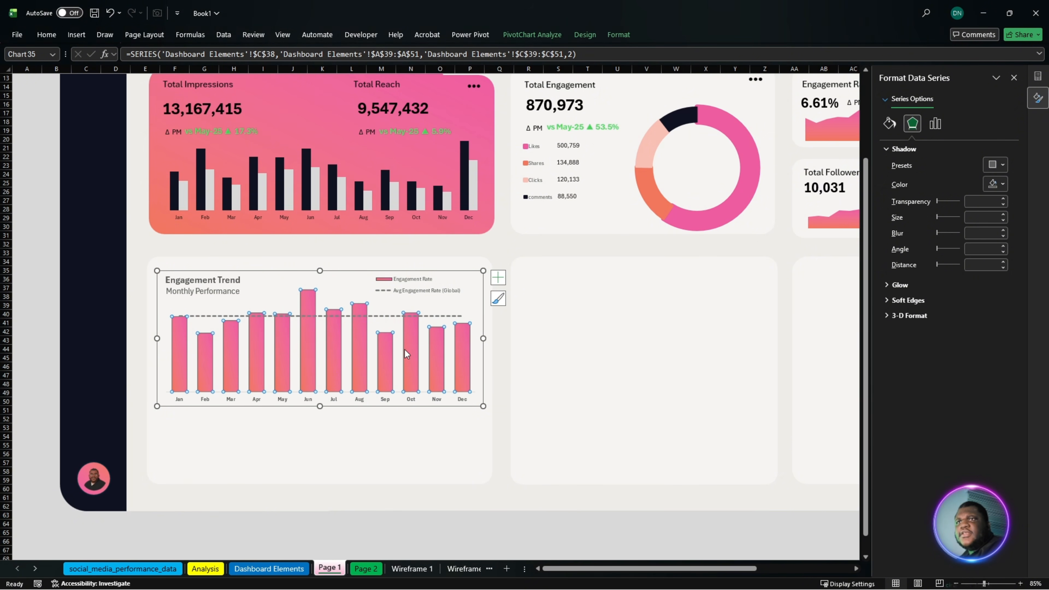
pyautogui.click(498, 283)
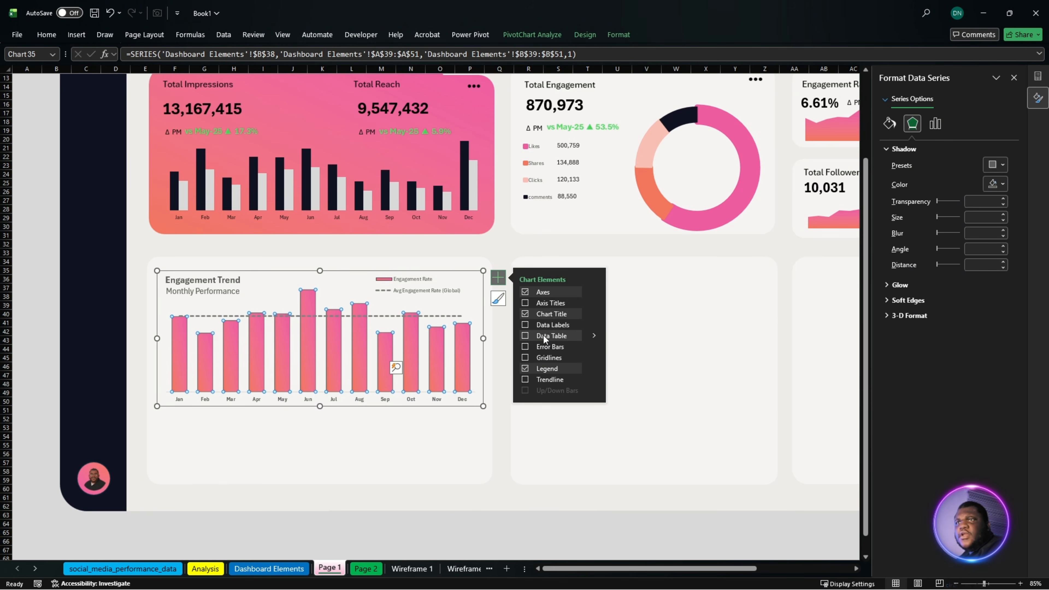
pyautogui.click(526, 324)
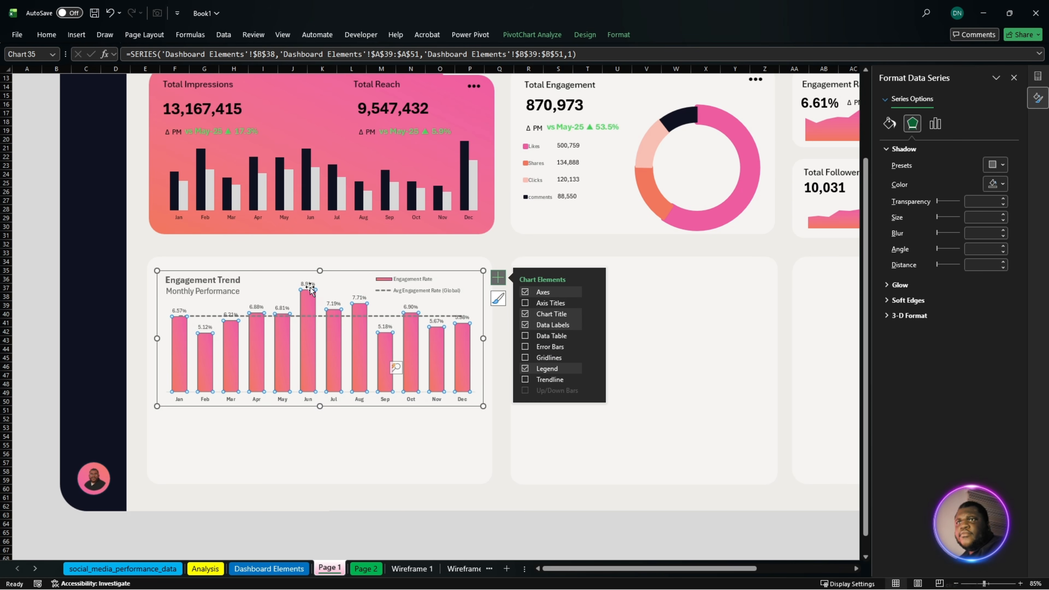
pyautogui.click(308, 285)
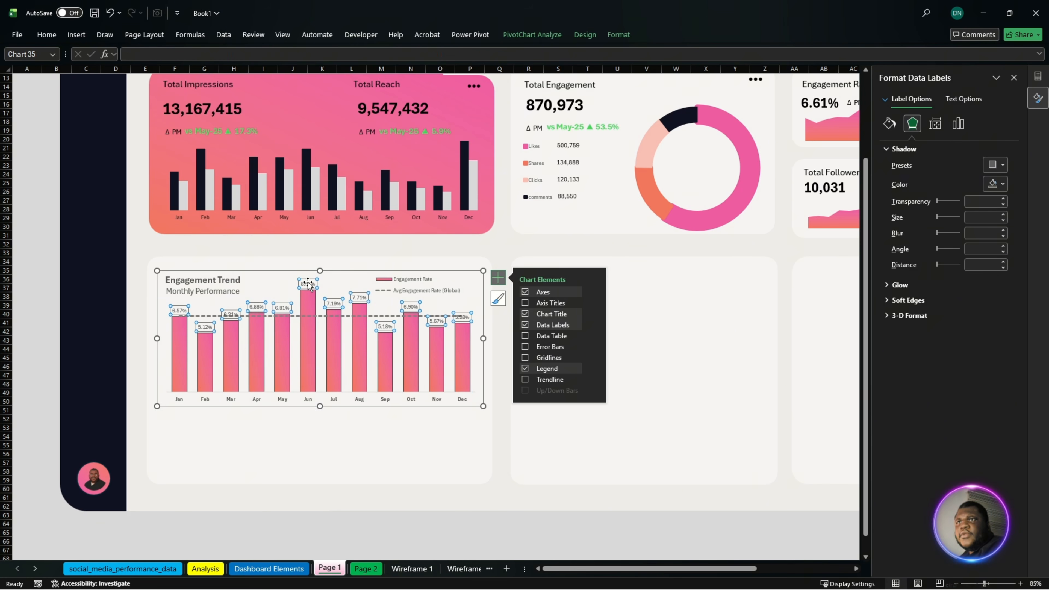
pyautogui.click(345, 468)
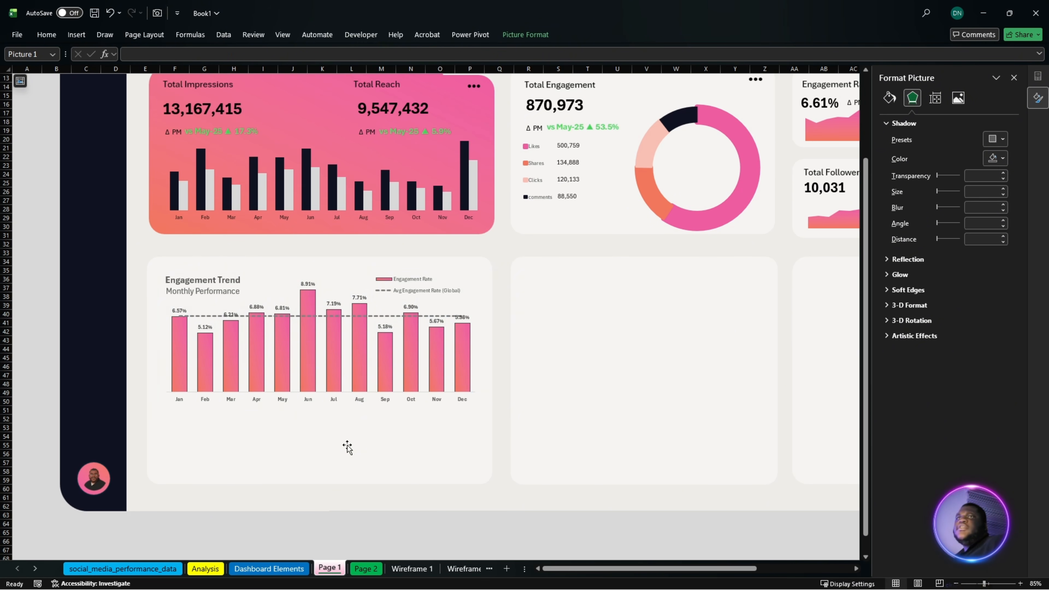
# - Duplicate the Total Impressions value text box below the Engagement Trend chart and link the copy to cell G21 of the Dashboard Elements sheet
pyautogui.click(206, 110)
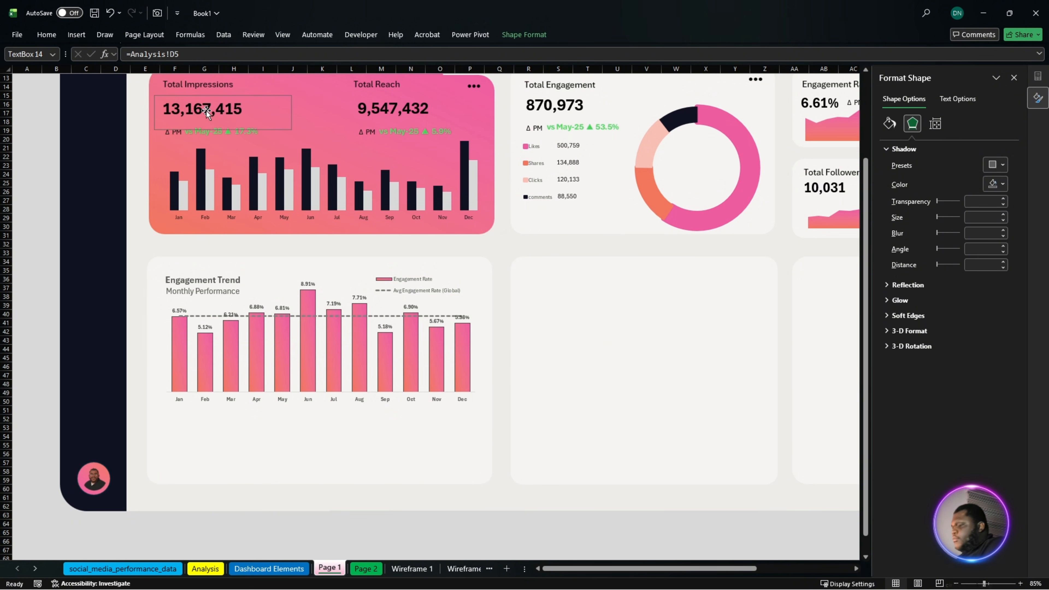
pyautogui.keyDown('ctrl'); pyautogui.moveTo(206, 110); pyautogui.dragTo(256, 443); pyautogui.keyUp('ctrl')
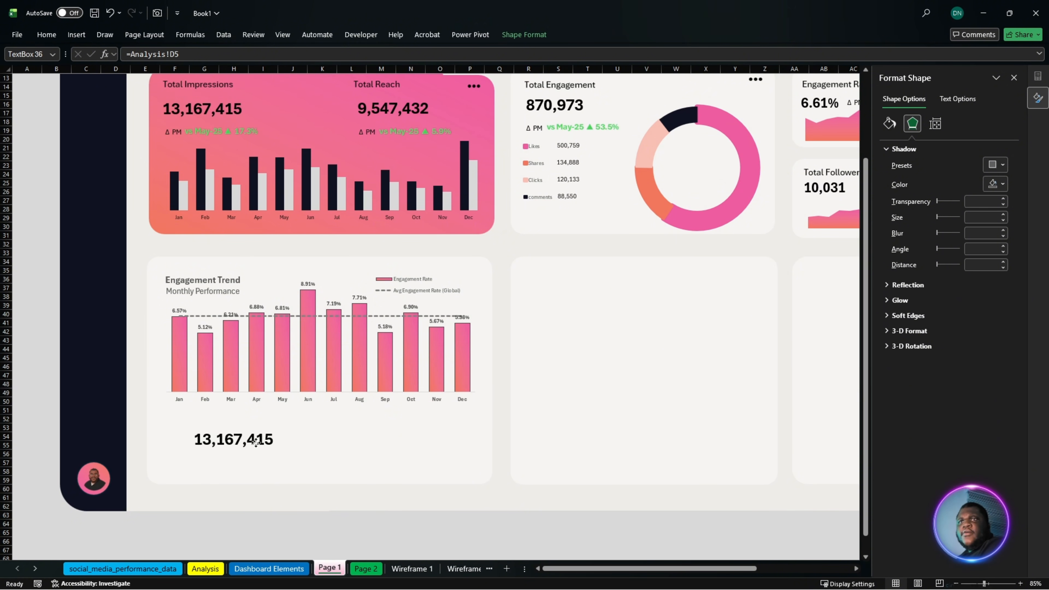
pyautogui.moveTo(178, 55); pyautogui.dragTo(138, 68)
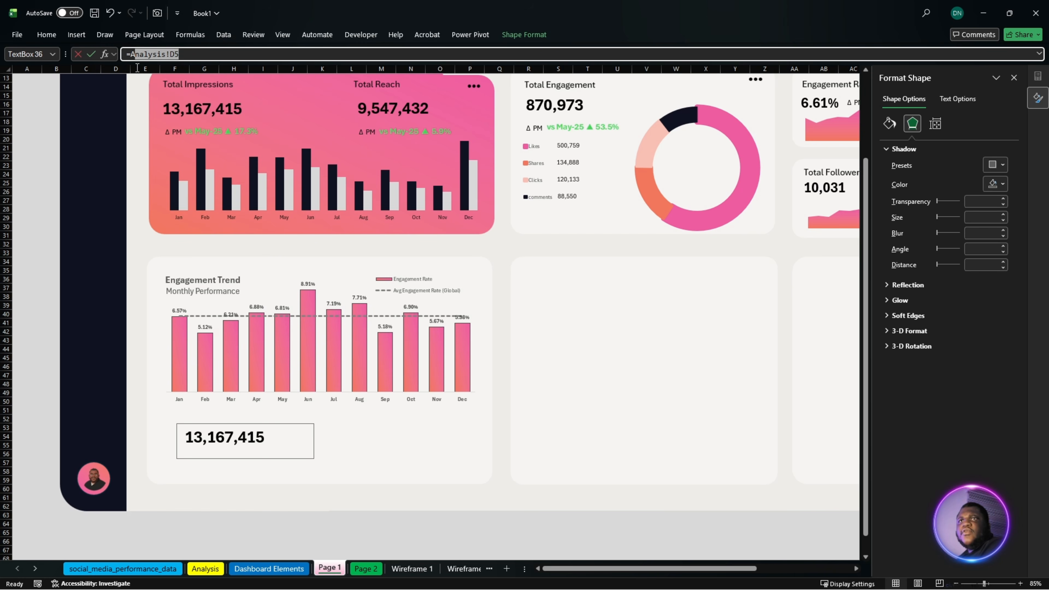
pyautogui.click(269, 569)
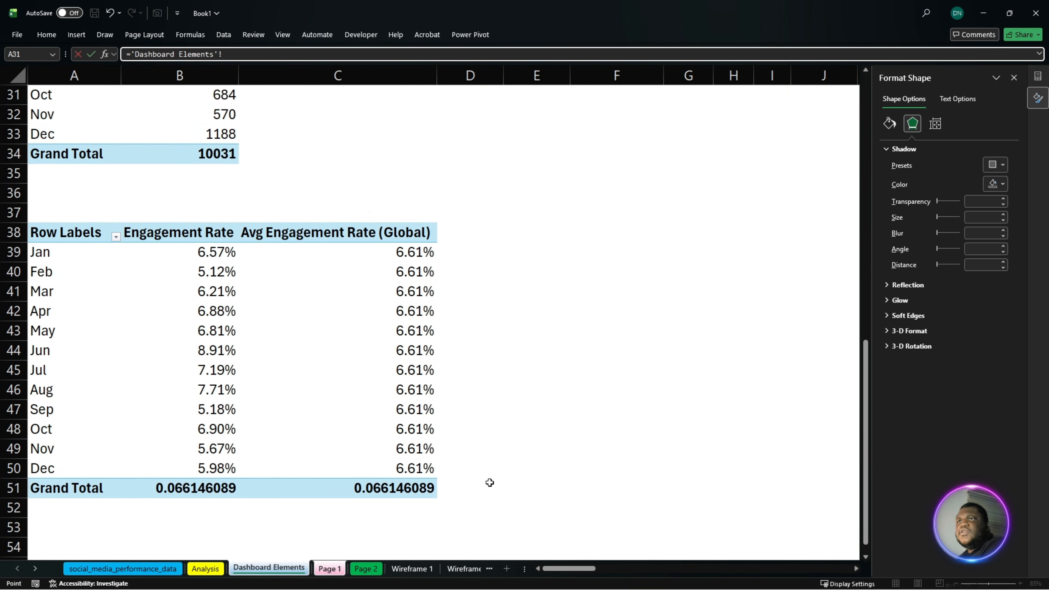
pyautogui.moveTo(583, 575); pyautogui.dragTo(534, 581)
pyautogui.scroll(8, 588, 476)
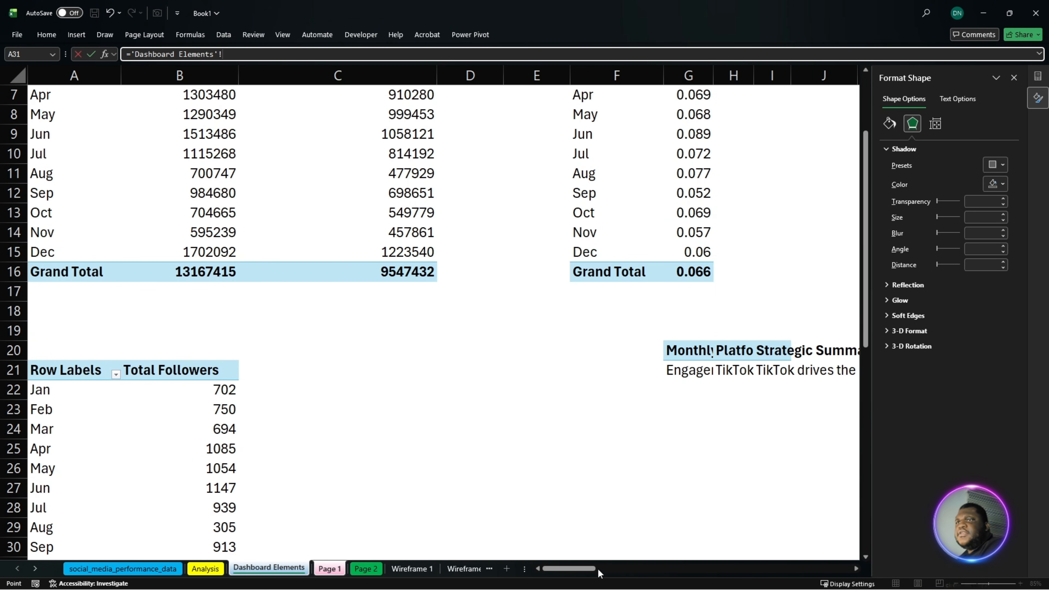
pyautogui.hscroll(4, 600, 574)
pyautogui.click(242, 374)
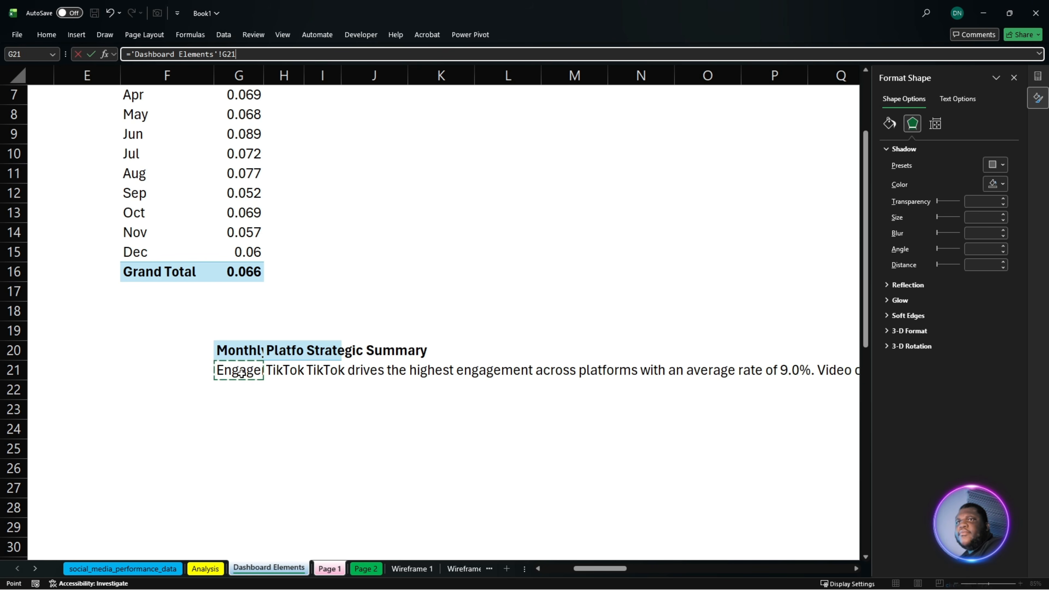
pyautogui.press('Return')
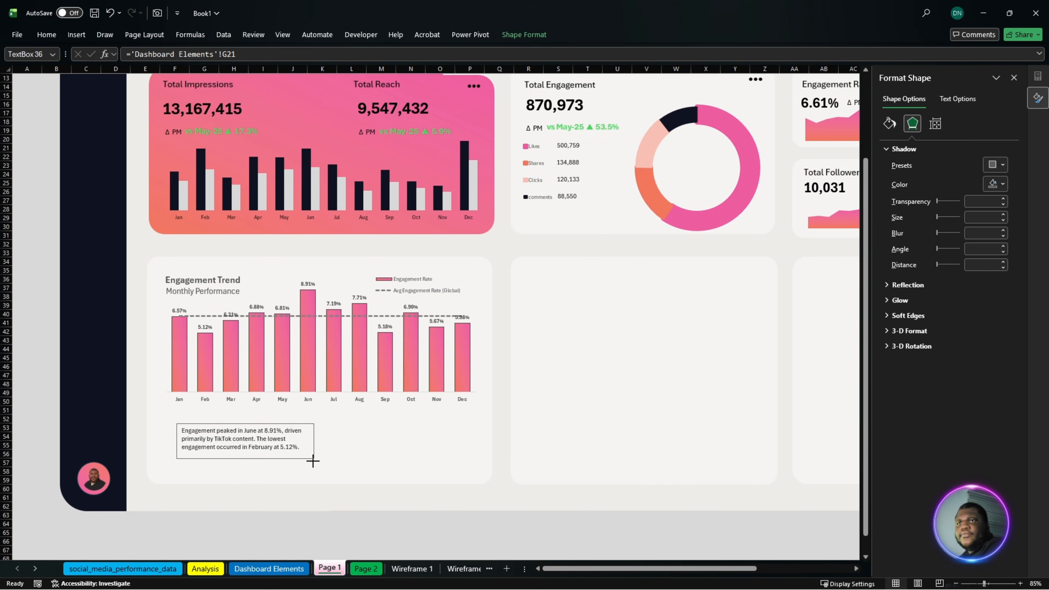
# - Widen the engagement summary text box to nearly the card's width and shift the Engagement Trend chart slightly down towards it
pyautogui.moveTo(313, 461); pyautogui.dragTo(453, 463)
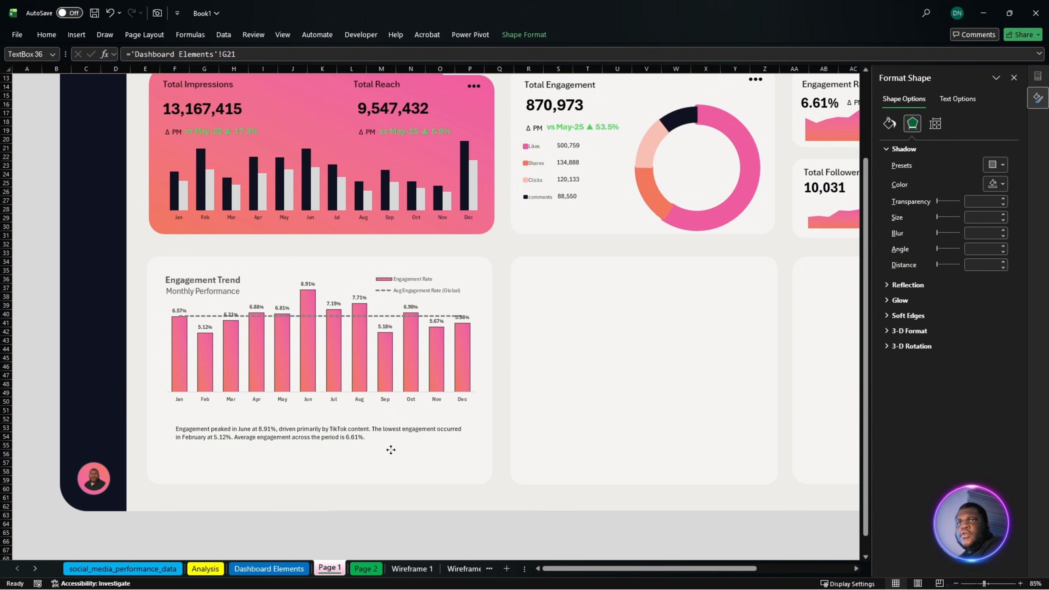
pyautogui.click(338, 277)
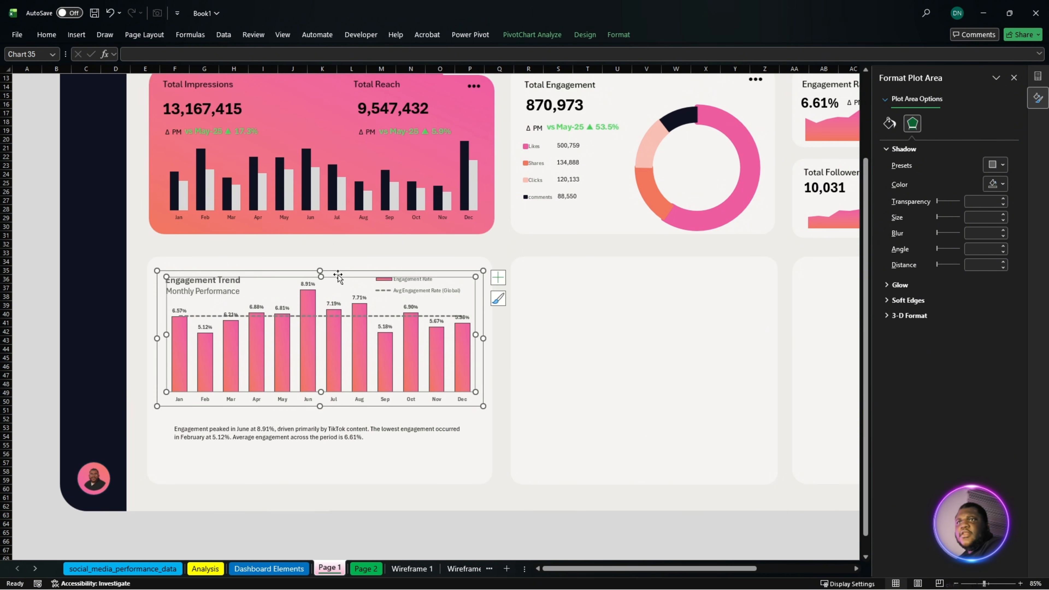
pyautogui.click(338, 275)
pyautogui.moveTo(339, 273); pyautogui.dragTo(339, 277)
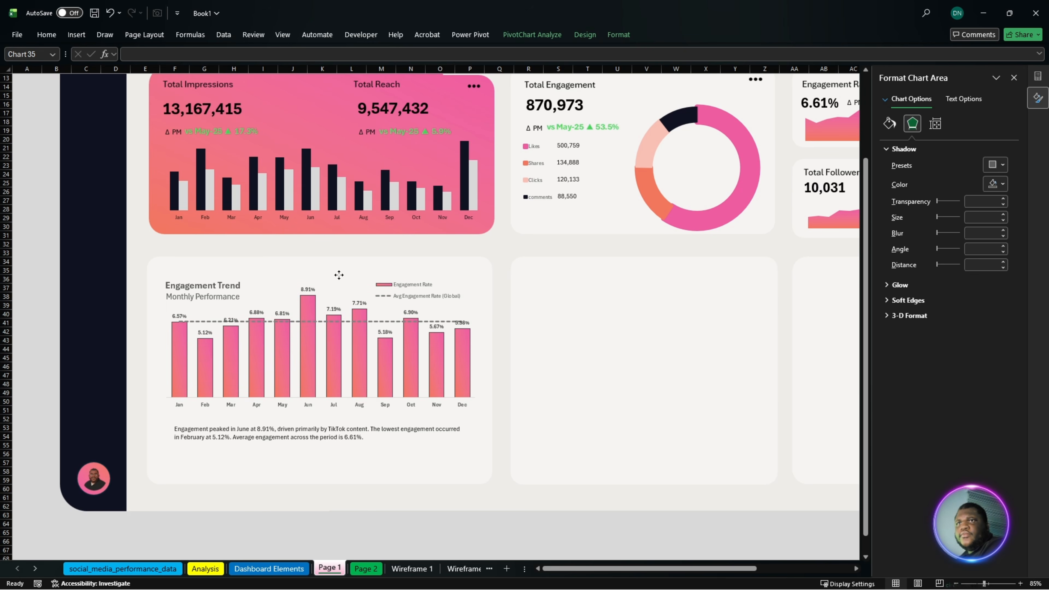
# - Extend the engagement summary text box slightly to the right and apply the larger text formatting to it with Format Painter
pyautogui.click(432, 453)
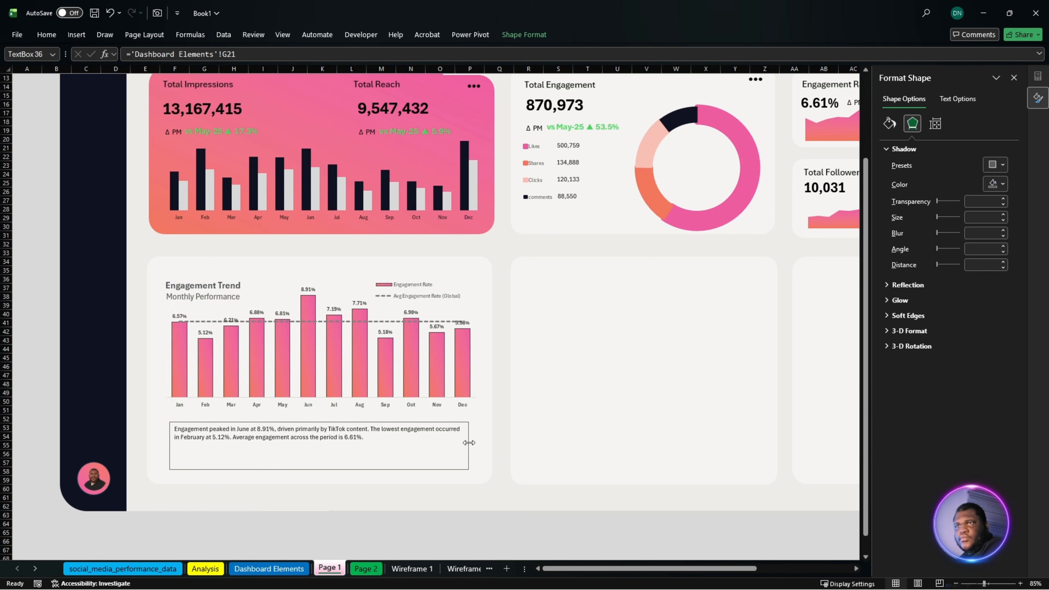
pyautogui.moveTo(469, 443); pyautogui.dragTo(472, 440)
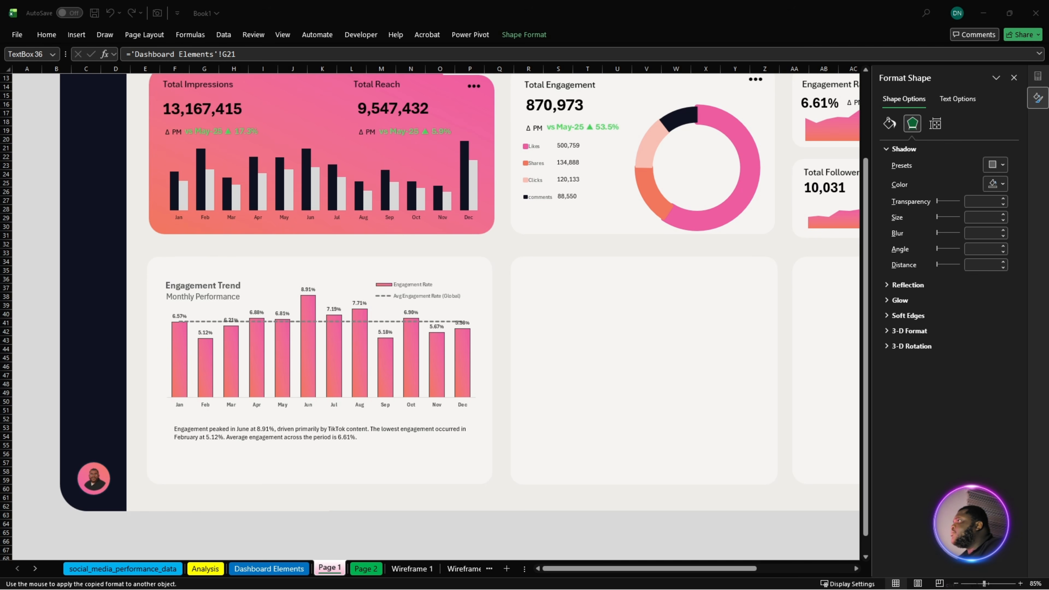
pyautogui.click(277, 433)
pyautogui.click(485, 535)
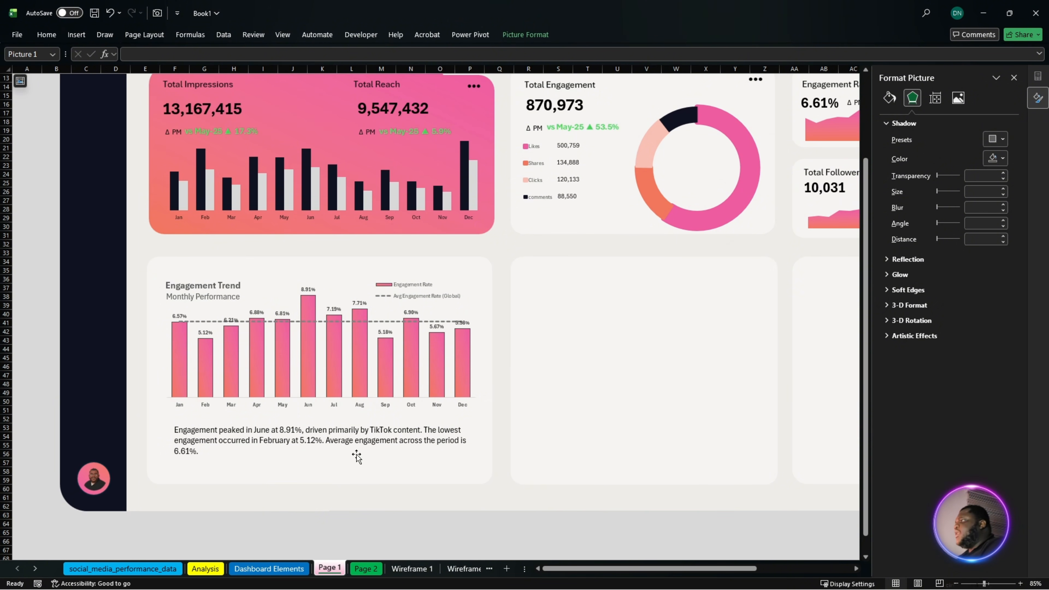
# - Go to the Question 1 platform engagement rate table on the Analysis sheet to find data for the empty middle card
pyautogui.moveTo(695, 571); pyautogui.dragTo(734, 571)
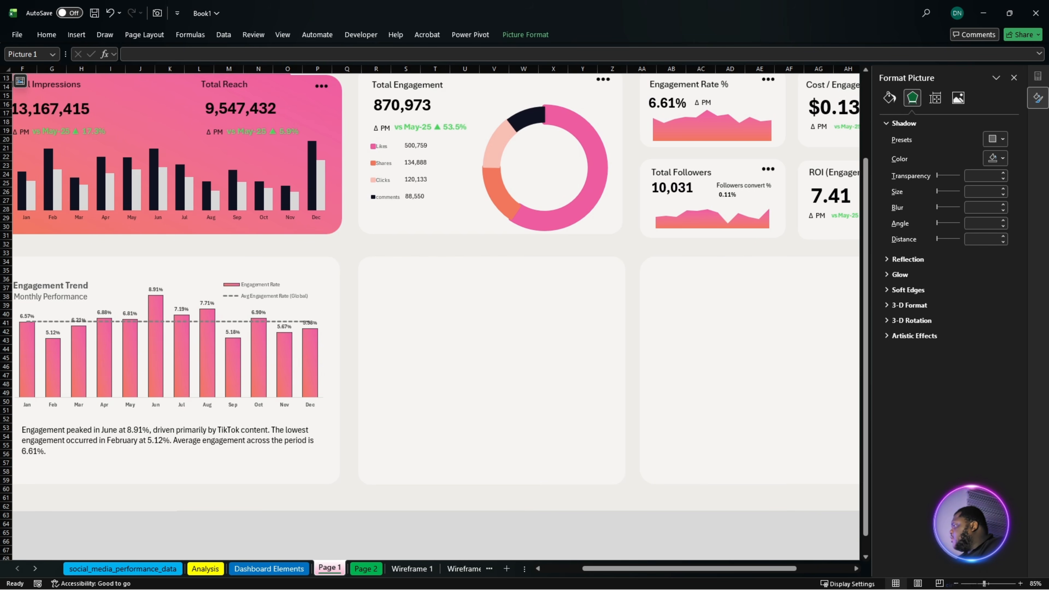
pyautogui.hotkey('alt', 'Tab')
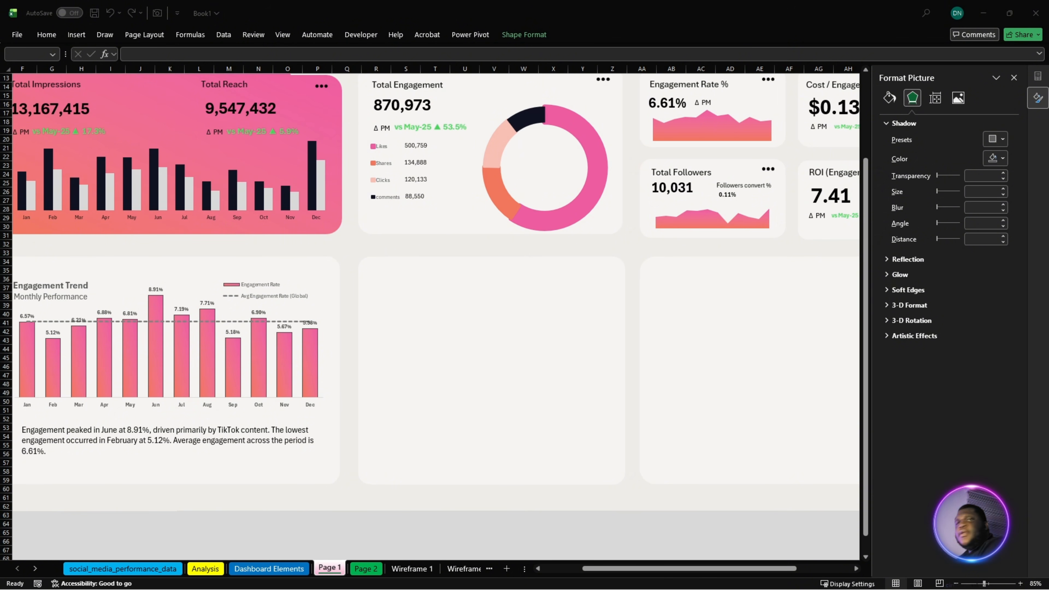
pyautogui.click(206, 563)
pyautogui.scroll(-5, 227, 346)
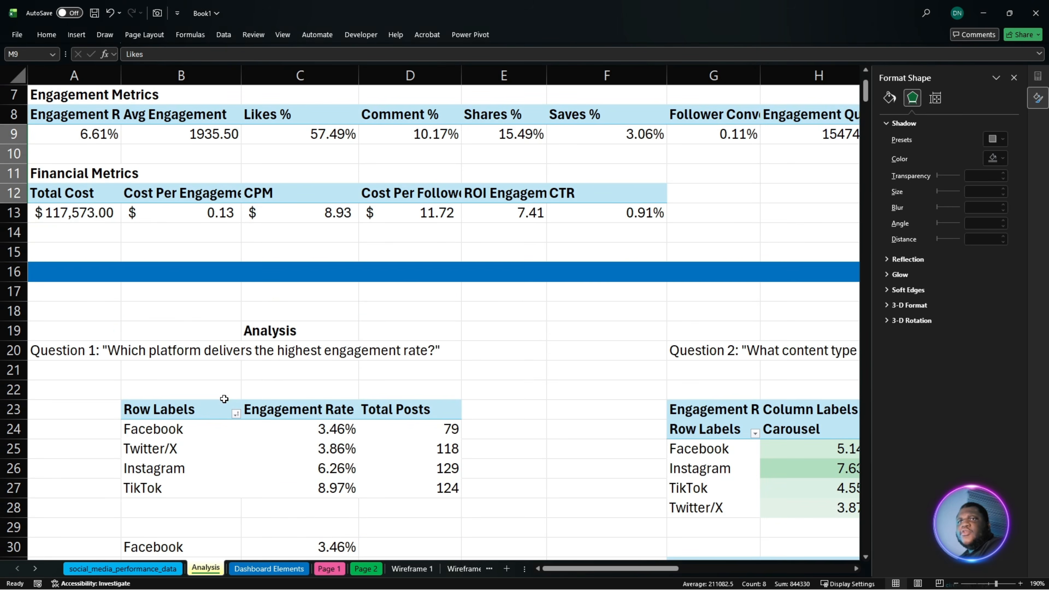
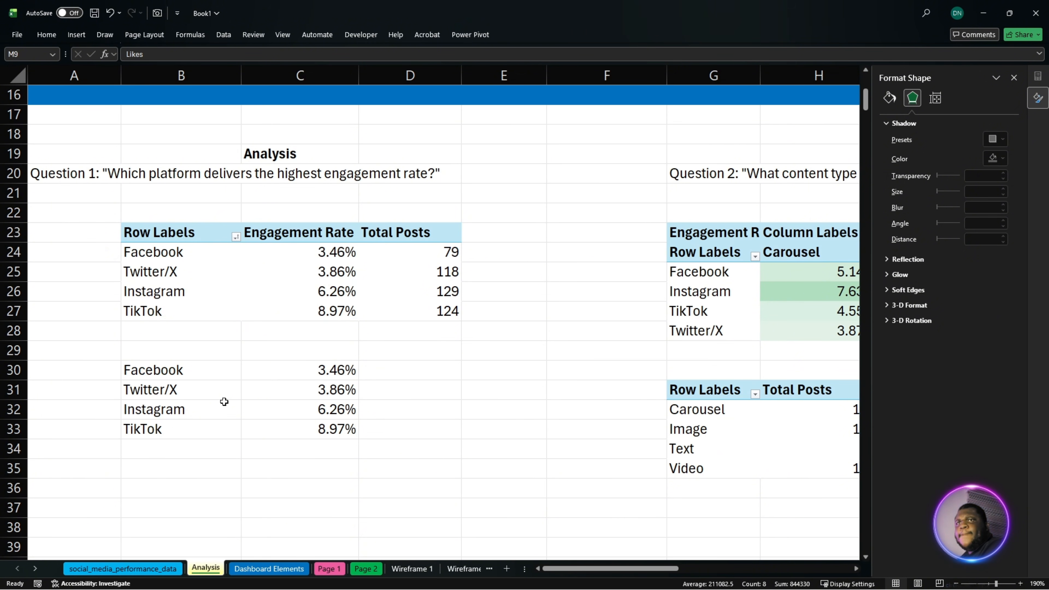
# - Insert a chart of the platform engagement rates in B30:C33 using the saved template "A Kpi Column"
pyautogui.moveTo(182, 370); pyautogui.dragTo(319, 427)
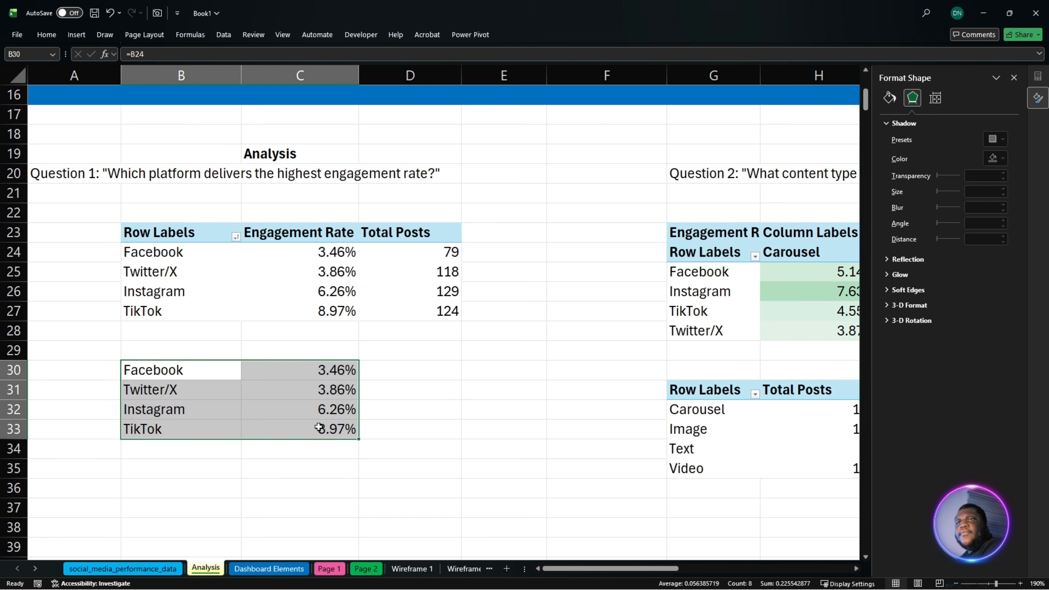
pyautogui.click(77, 35)
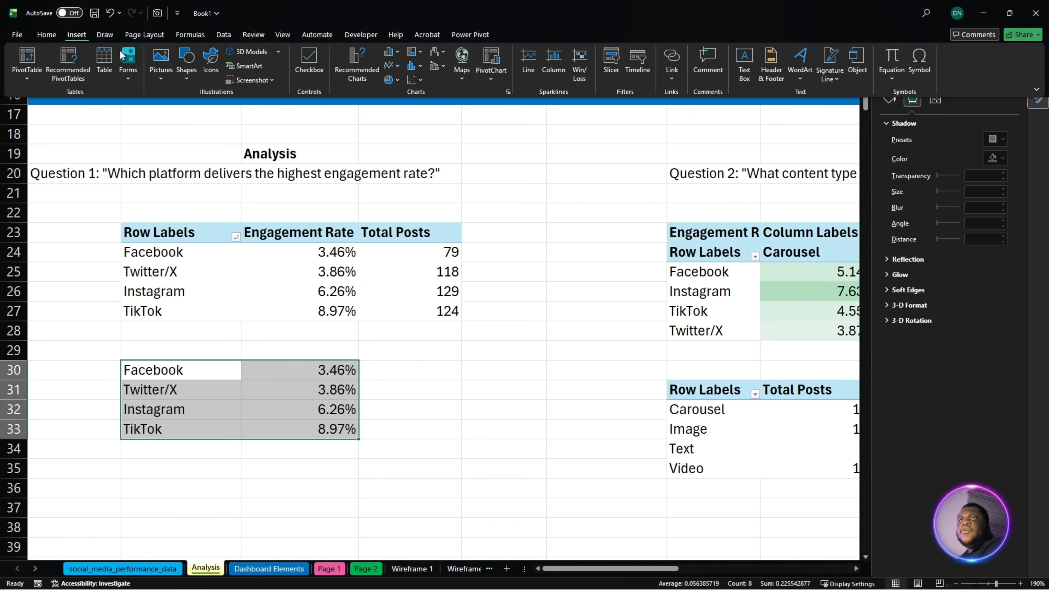
pyautogui.click(347, 69)
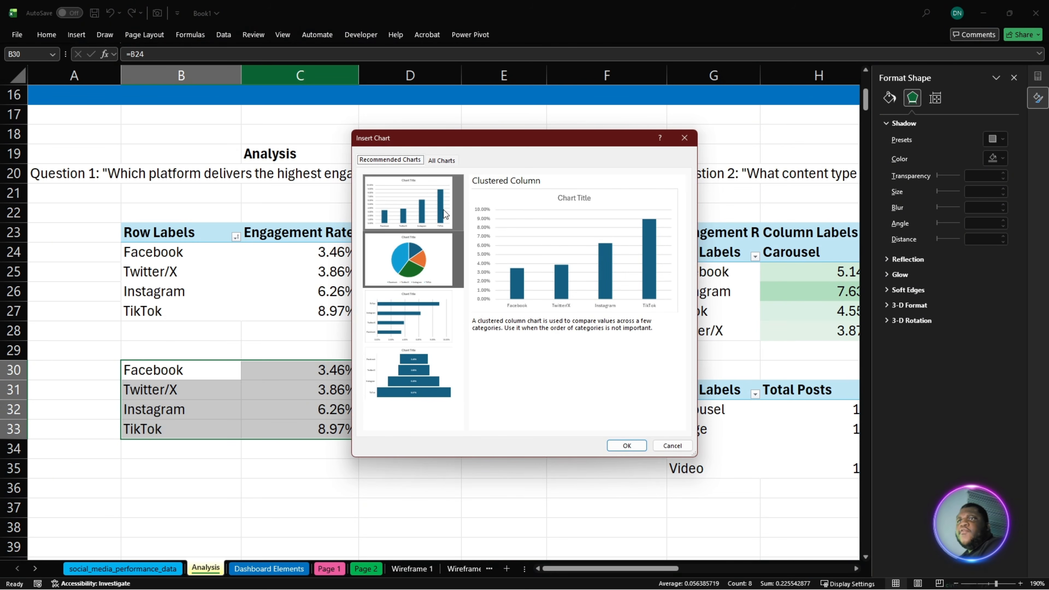
pyautogui.click(432, 297)
pyautogui.click(442, 160)
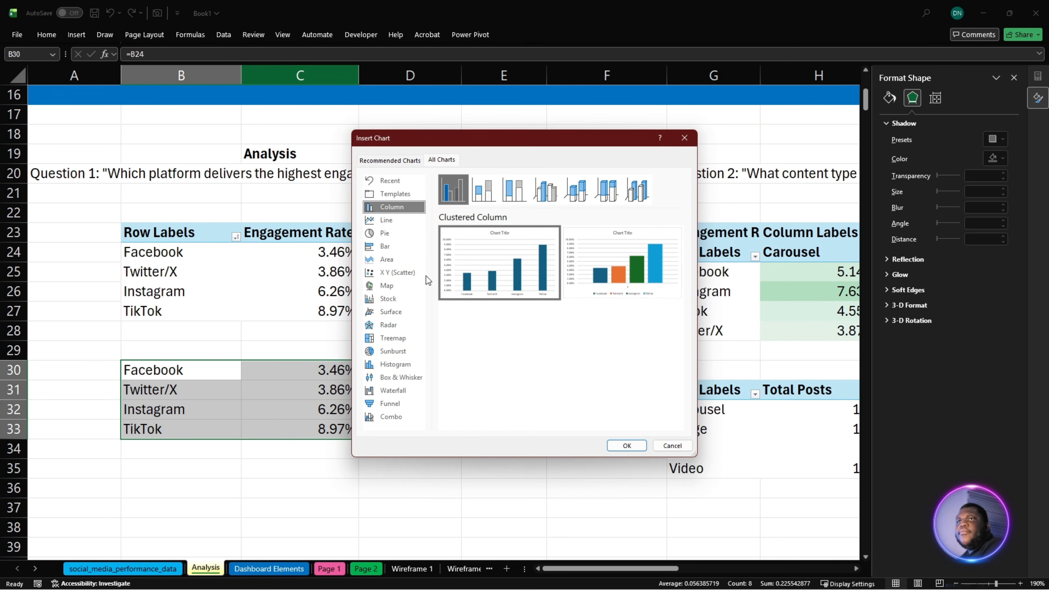
pyautogui.click(411, 242)
pyautogui.moveTo(508, 242)
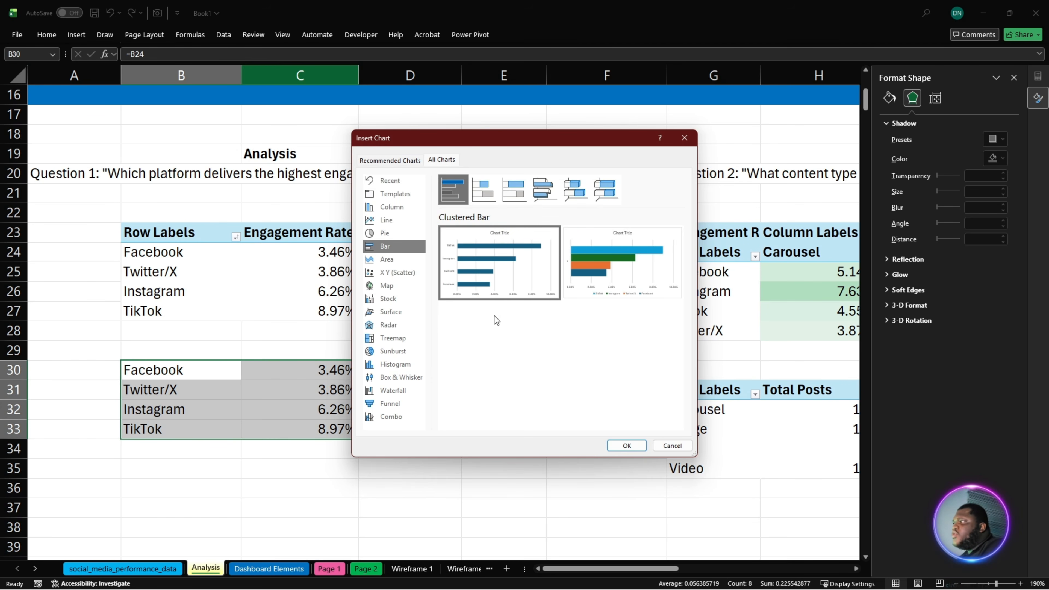
pyautogui.click(396, 194)
pyautogui.moveTo(542, 399)
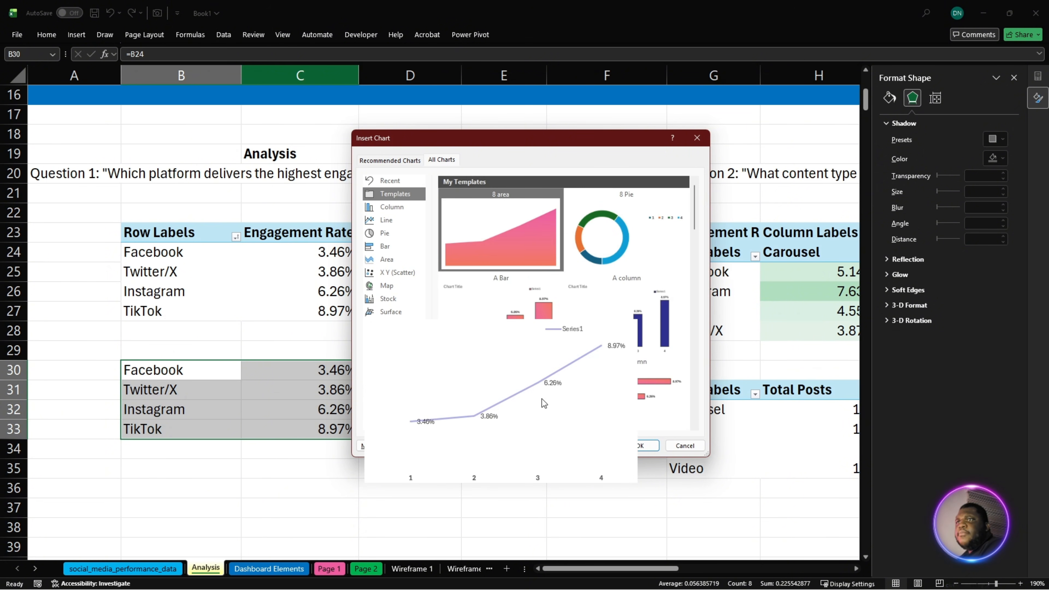
pyautogui.click(645, 391)
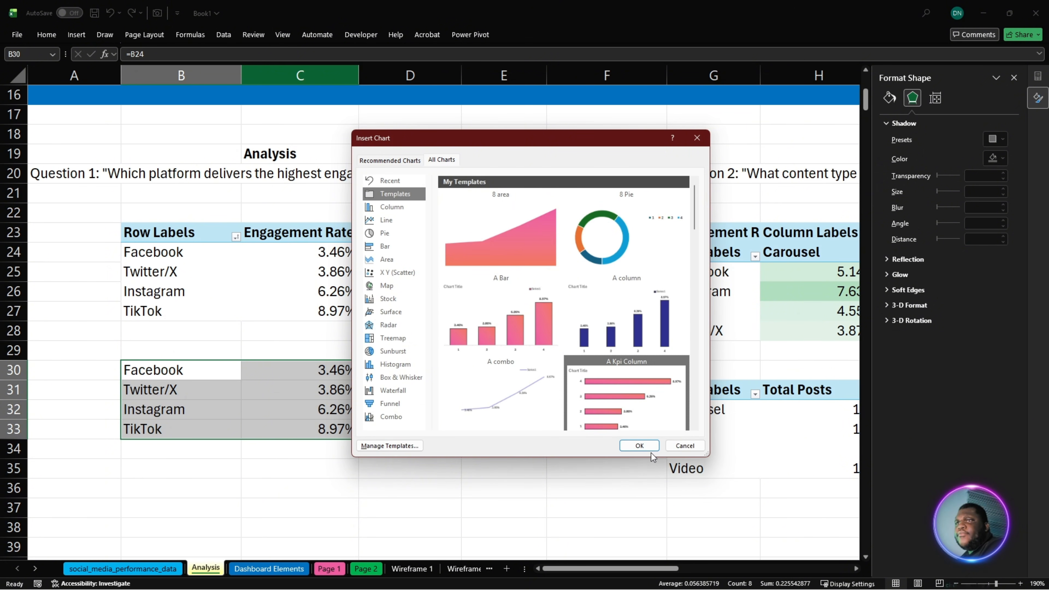
pyautogui.click(645, 447)
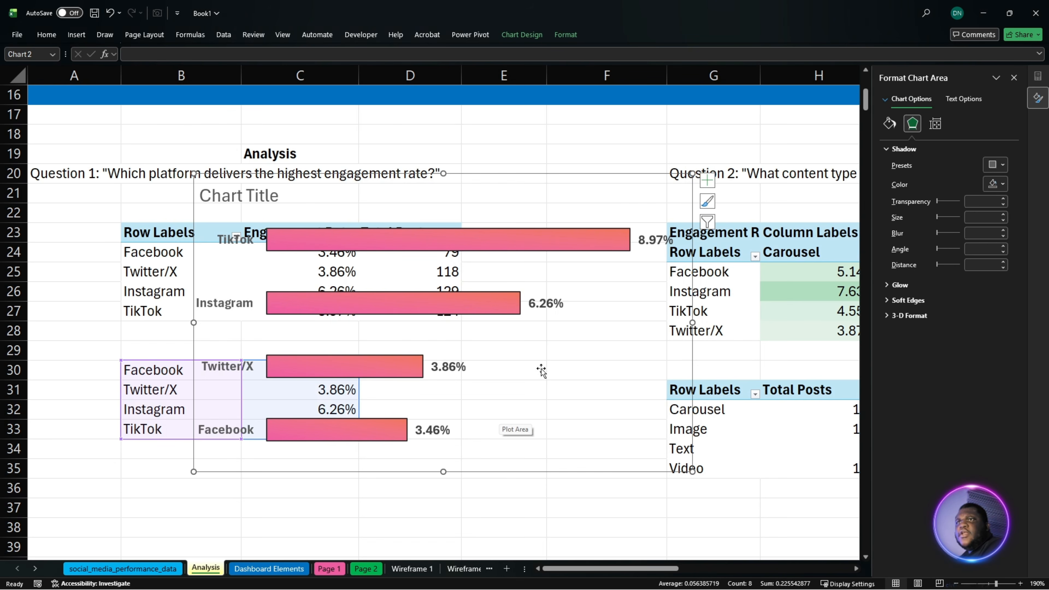
# - Move the new bar chart down and slightly left so it starts around row 25 of the Analysis sheet
pyautogui.click(539, 176)
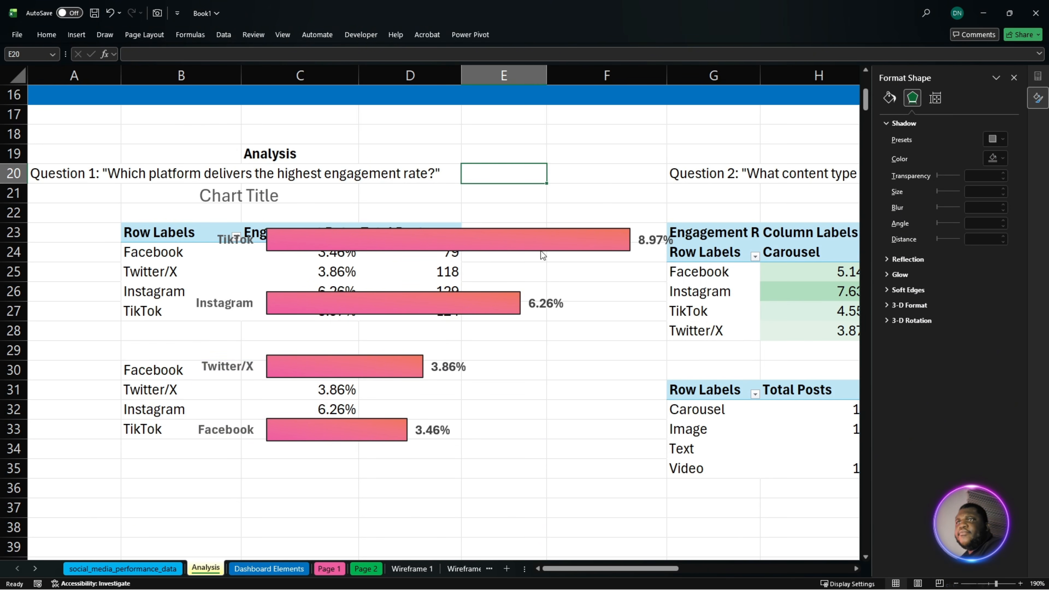
pyautogui.click(548, 301)
pyautogui.moveTo(604, 176); pyautogui.dragTo(597, 289)
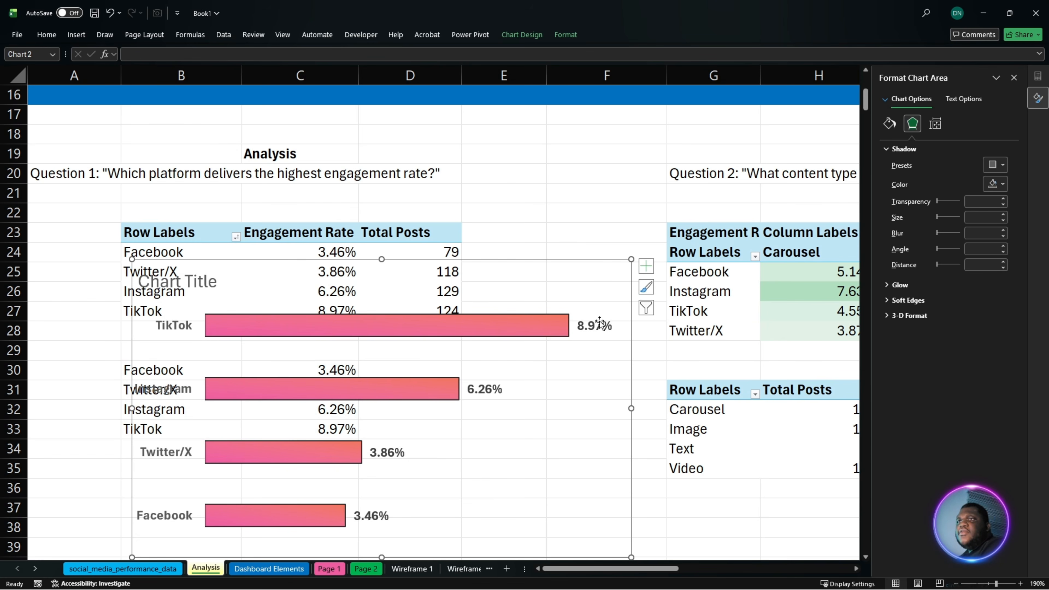
# - Add the Total Posts values from D24:D27 to the chart's data labels through Value From Cells
pyautogui.click(600, 323)
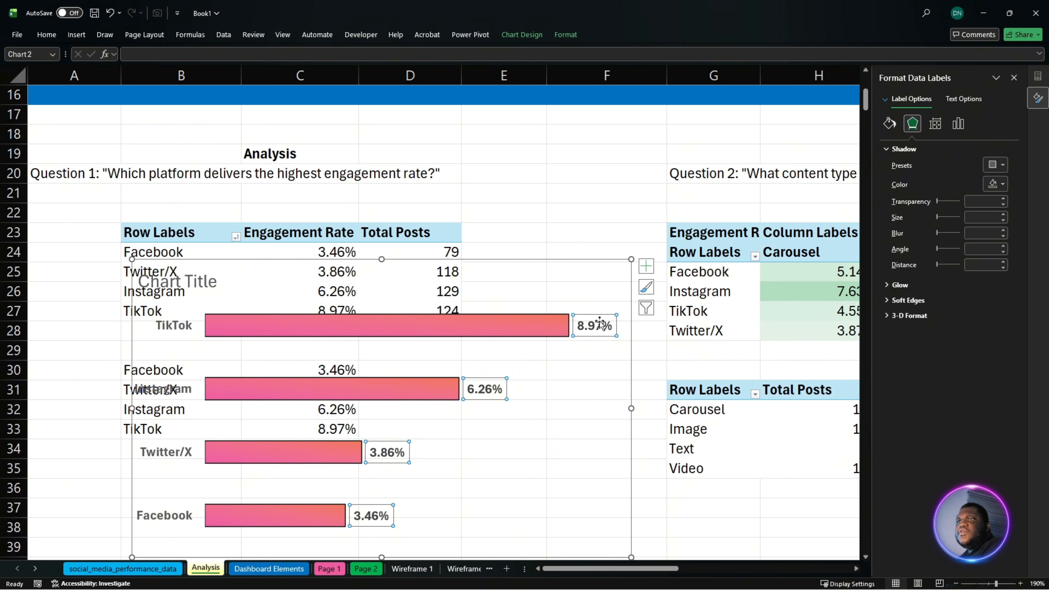
pyautogui.click(958, 124)
pyautogui.click(924, 150)
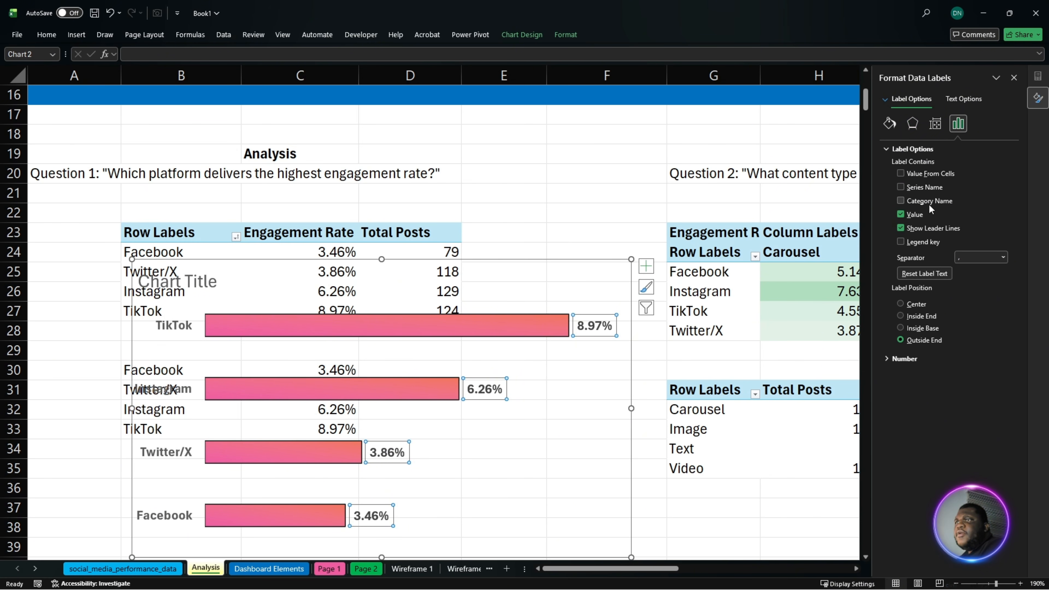
pyautogui.click(921, 175)
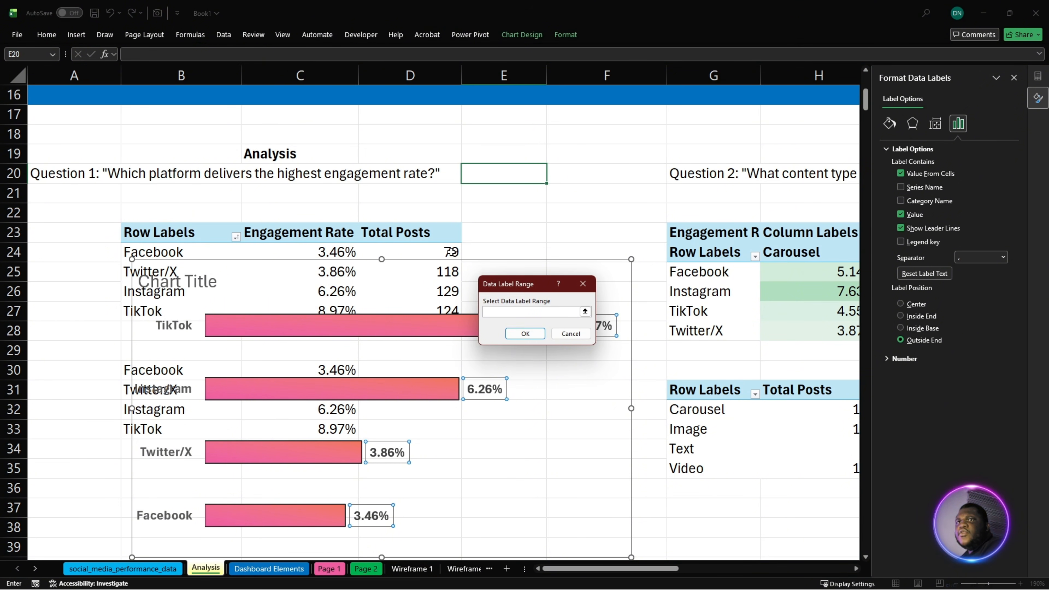
pyautogui.moveTo(451, 251); pyautogui.dragTo(448, 309)
pyautogui.click(533, 333)
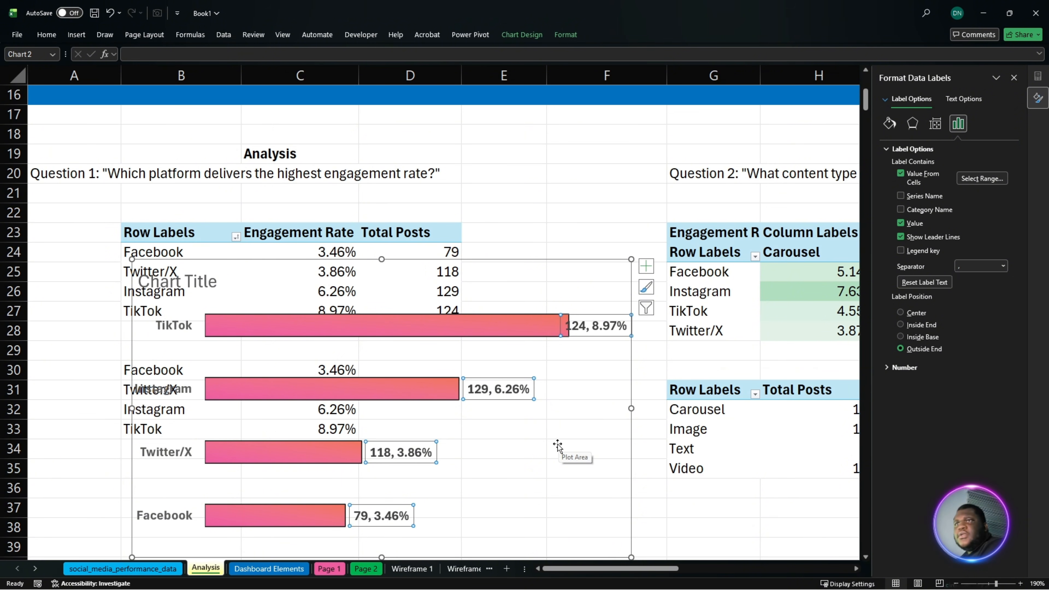
# - Narrow the chart's plot area from its right side to make room for the longer data labels
pyautogui.click(504, 335)
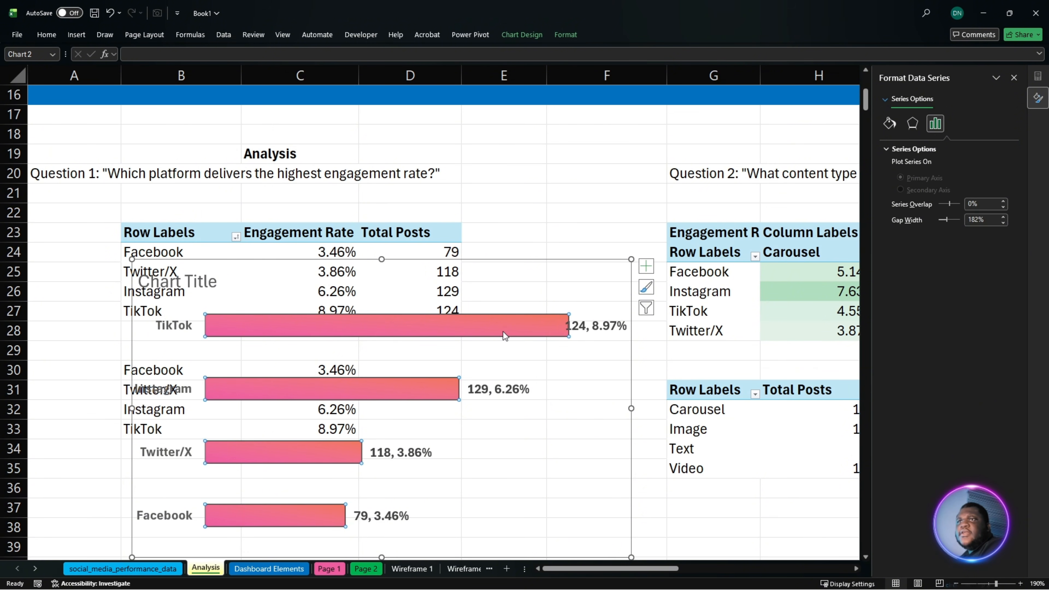
pyautogui.click(558, 362)
pyautogui.moveTo(607, 421)
pyautogui.mouseDown()
pyautogui.moveTo(578, 422)
pyautogui.moveTo(612, 422)
pyautogui.moveTo(589, 413)
pyautogui.mouseUp()
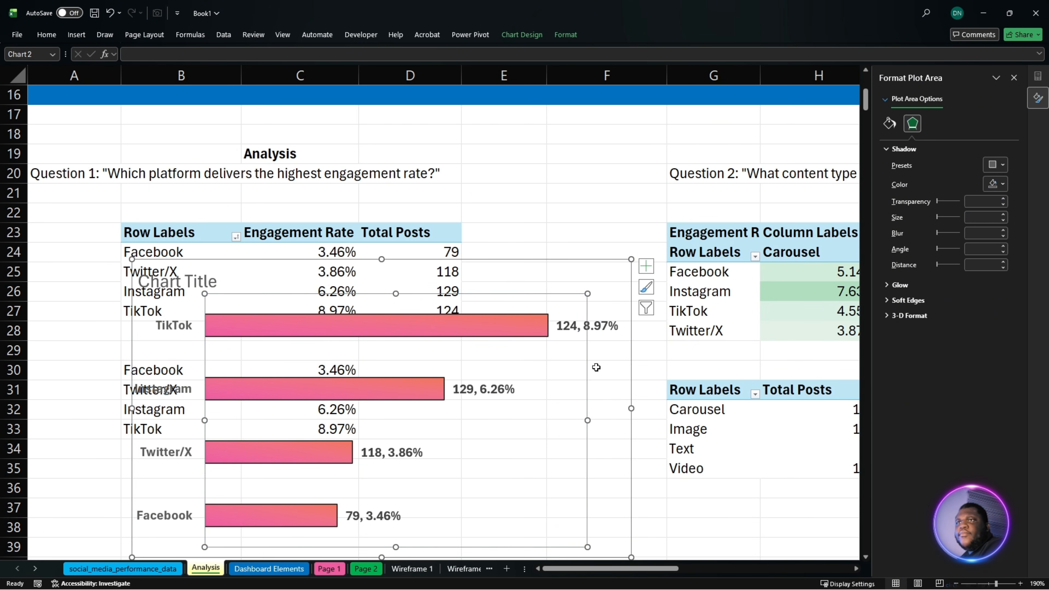
pyautogui.click(554, 266)
pyautogui.click(490, 322)
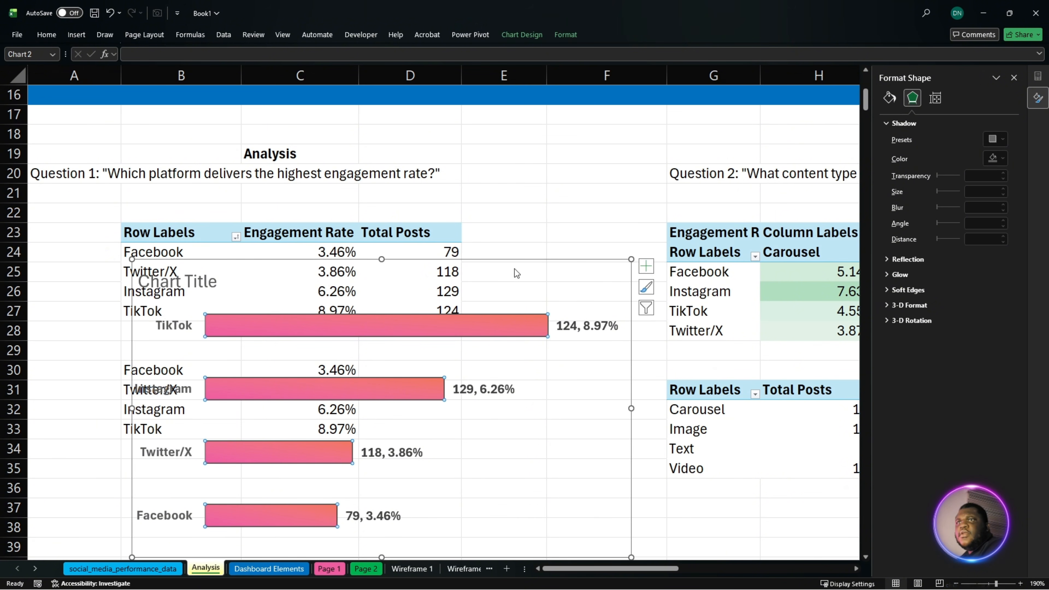
# - Cut the bar chart from the Analysis sheet and place it on Page 1 in the empty card below Total Engagement
pyautogui.click(519, 265)
pyautogui.hotkey('ctrl', 'x')
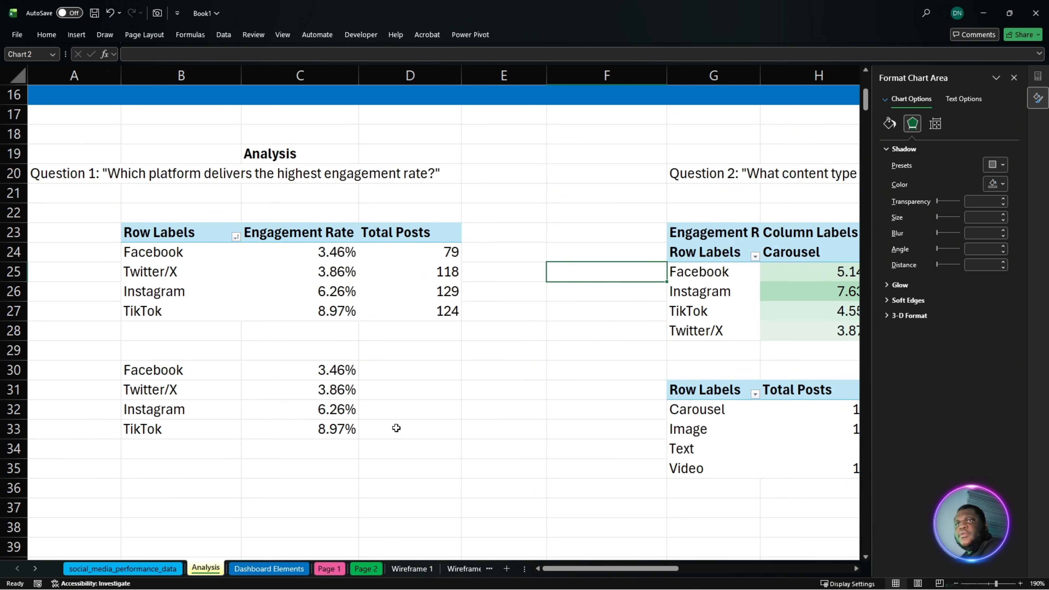
pyautogui.click(329, 569)
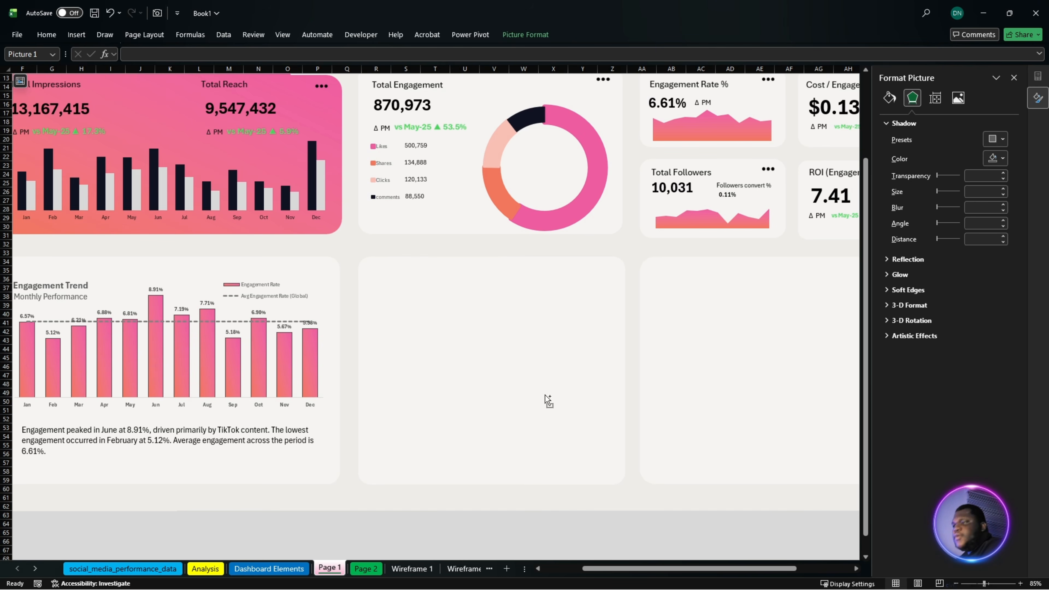
pyautogui.hotkey('ctrl', 'v')
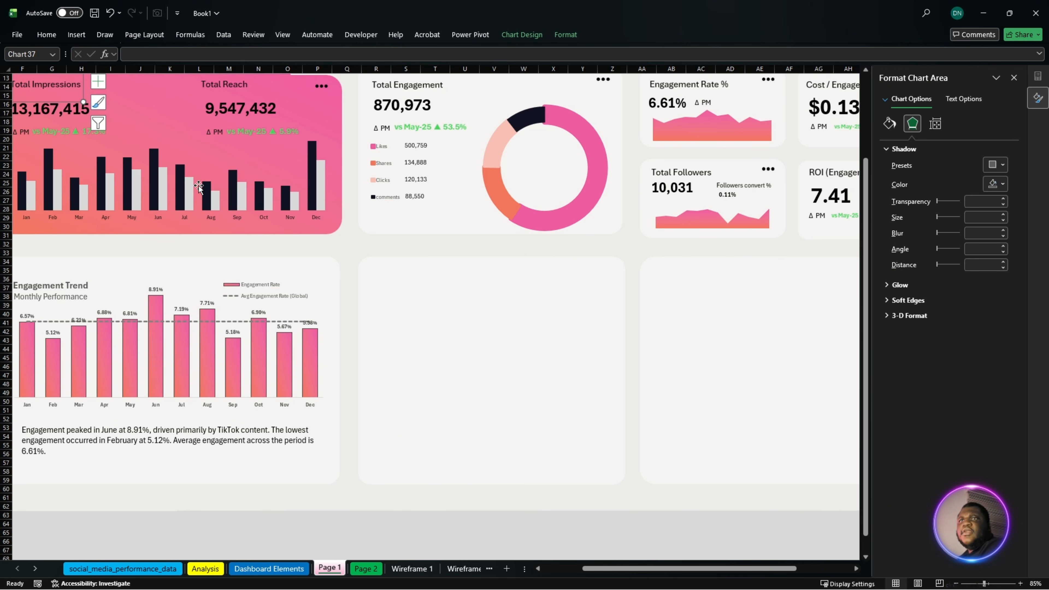
pyautogui.moveTo(658, 569); pyautogui.dragTo(617, 573)
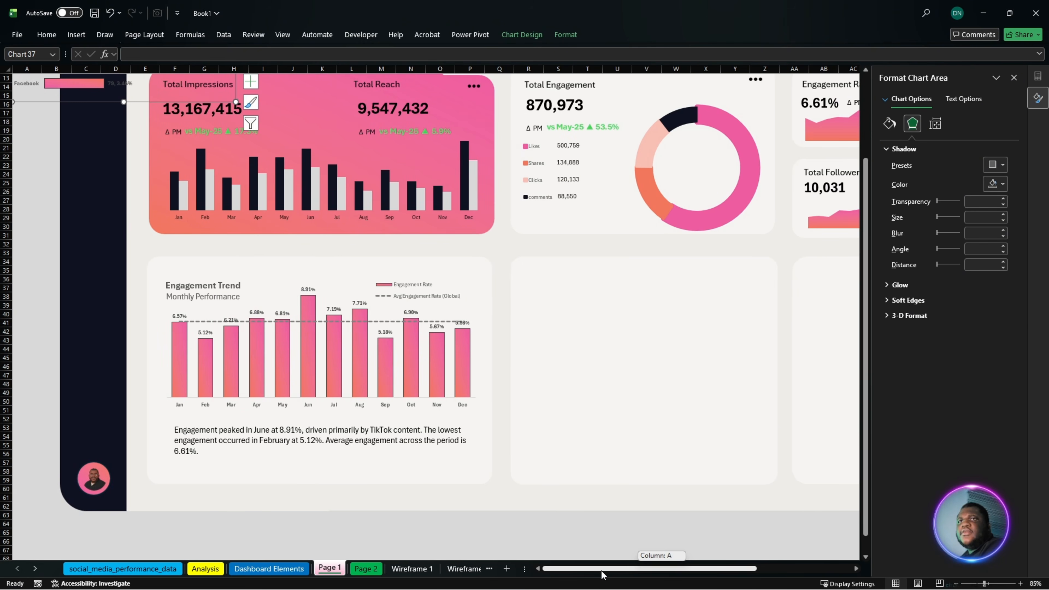
pyautogui.moveTo(86, 104); pyautogui.dragTo(603, 454)
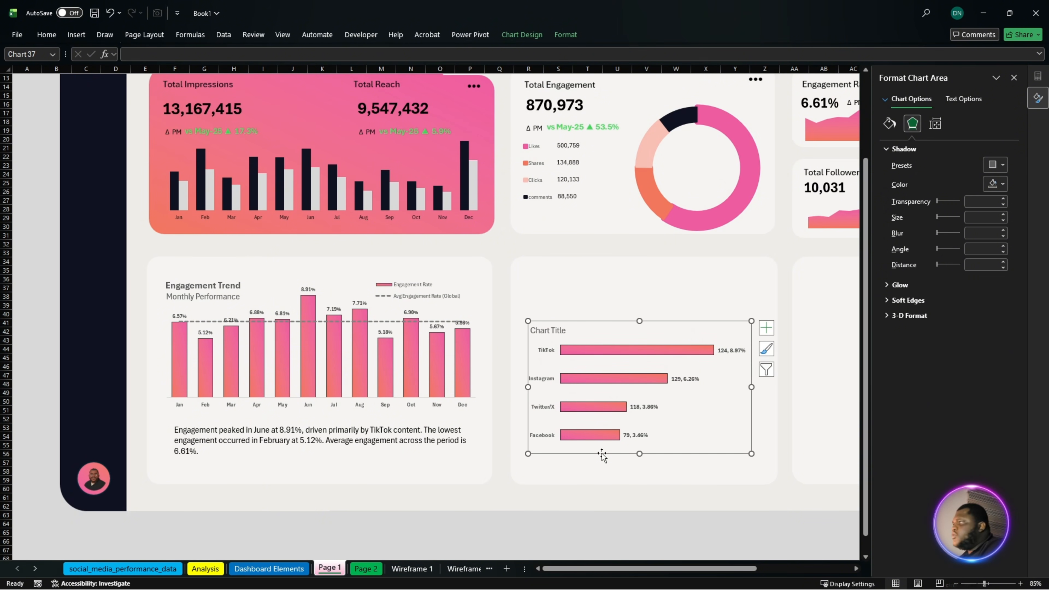
# - Enlarge the platform bar chart on all sides until it nearly fills its card
pyautogui.moveTo(753, 454); pyautogui.dragTo(767, 472)
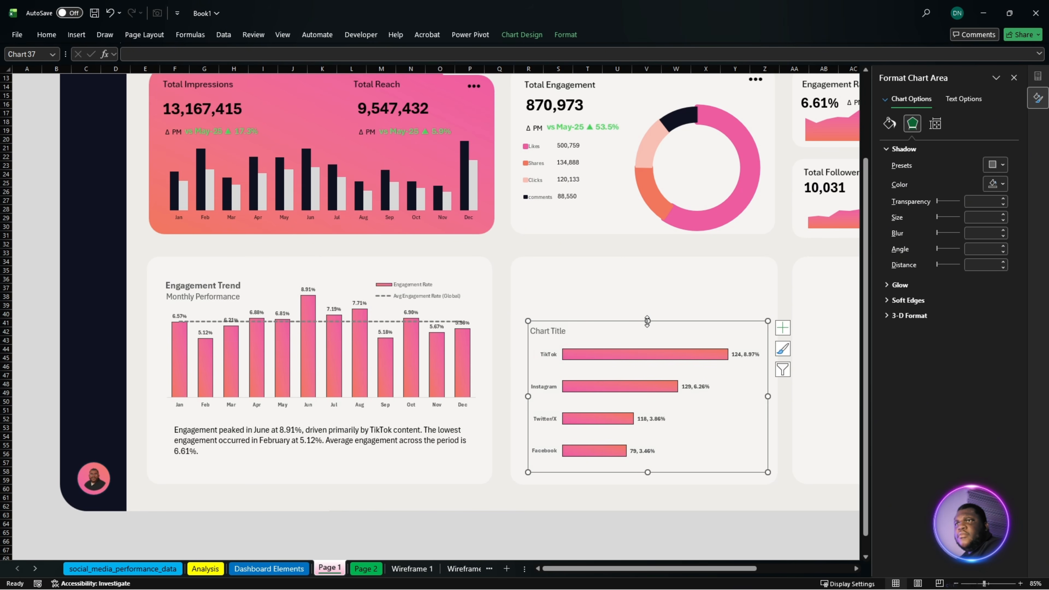
pyautogui.moveTo(648, 320); pyautogui.dragTo(637, 282)
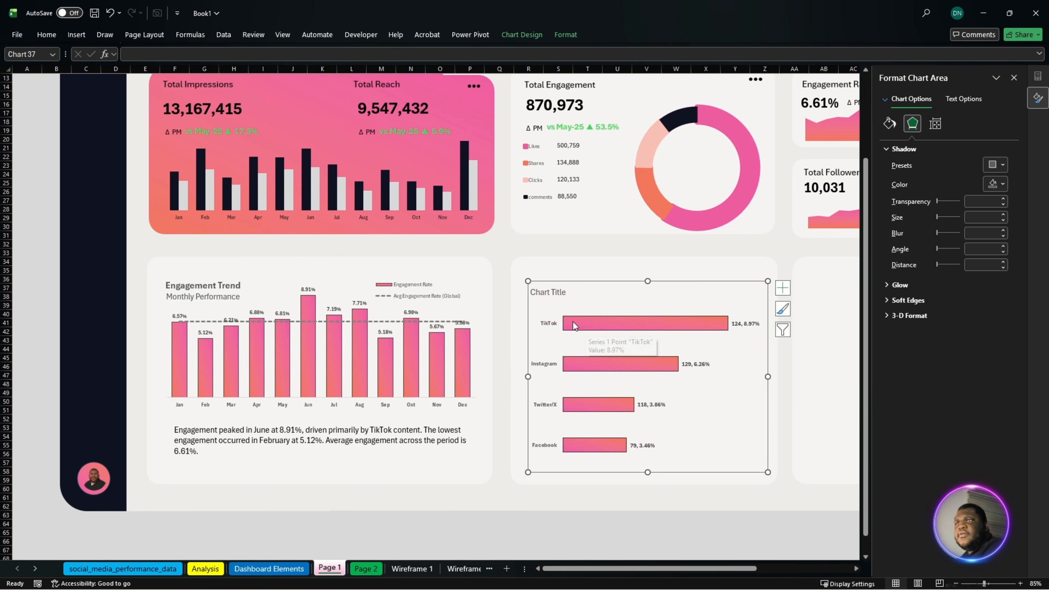
pyautogui.moveTo(528, 376); pyautogui.dragTo(524, 376)
pyautogui.moveTo(647, 282); pyautogui.dragTo(647, 273)
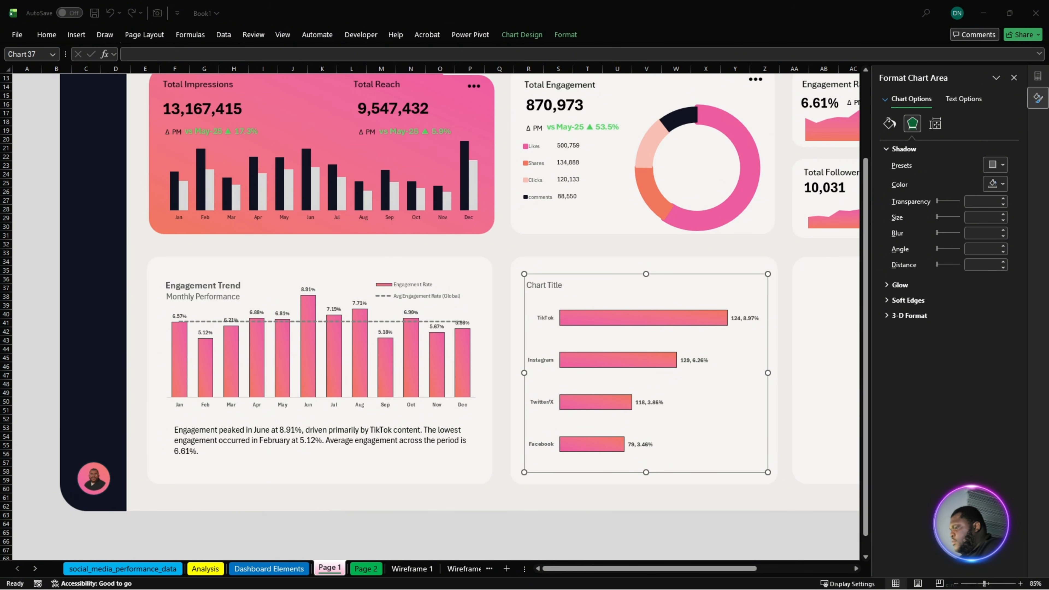
pyautogui.click(647, 293)
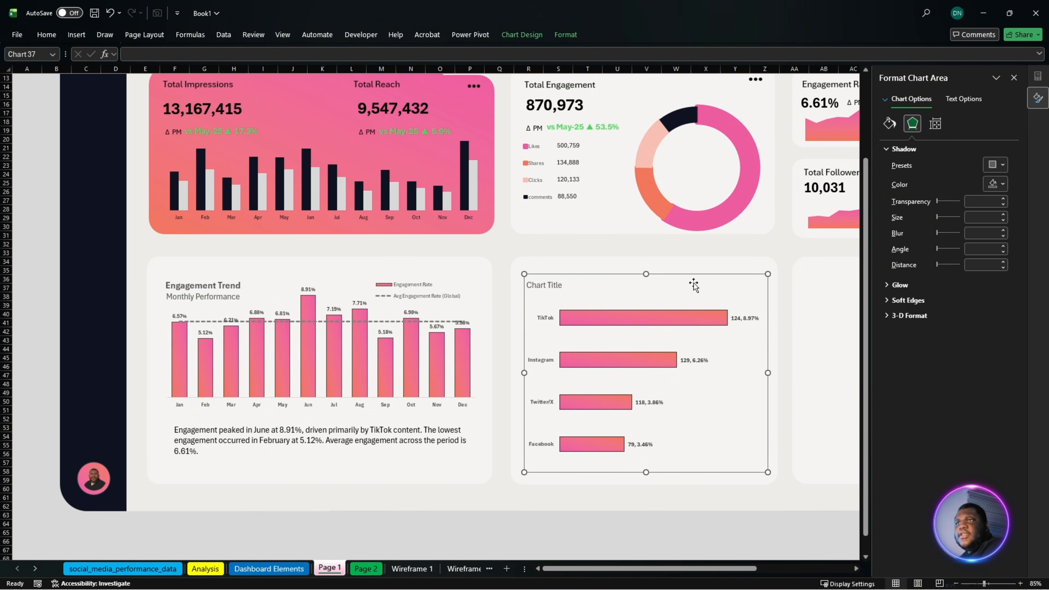
# - Reset the chart title and replace its text with "Platform Performance" and the subtitle "Ads Concentration and Engagement rate"
pyautogui.click(782, 281)
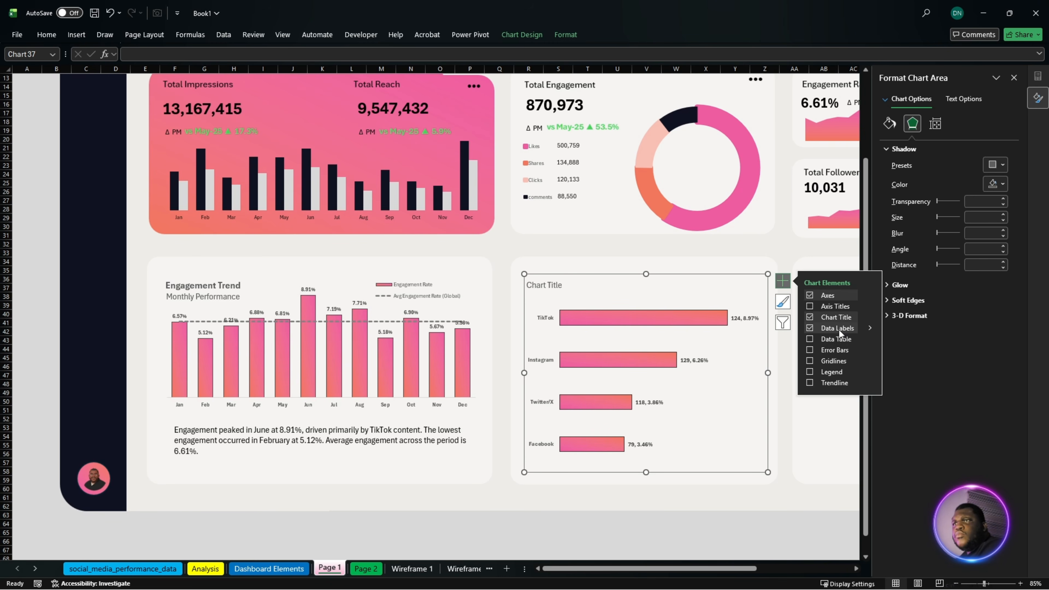
pyautogui.click(810, 317)
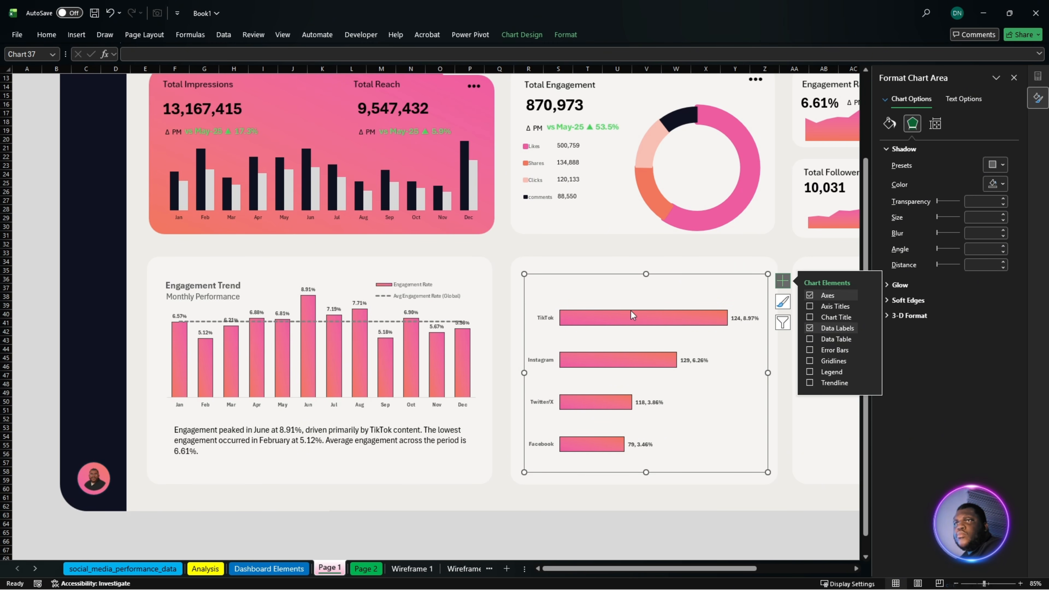
pyautogui.click(810, 318)
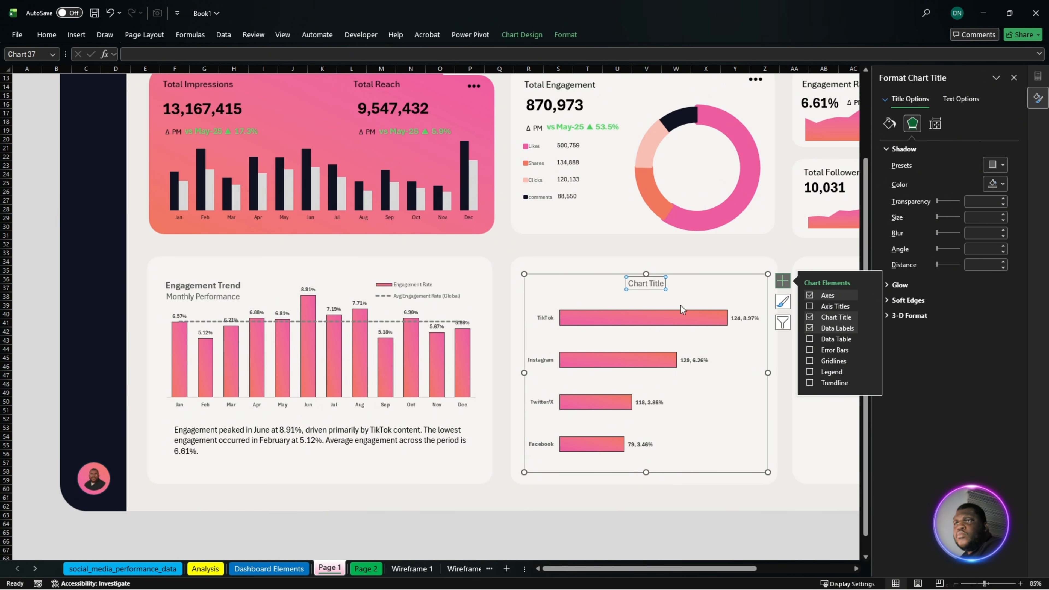
pyautogui.click(653, 285)
pyautogui.hotkey('ctrl', 'a')
pyautogui.hotkey('ctrl', 'v')
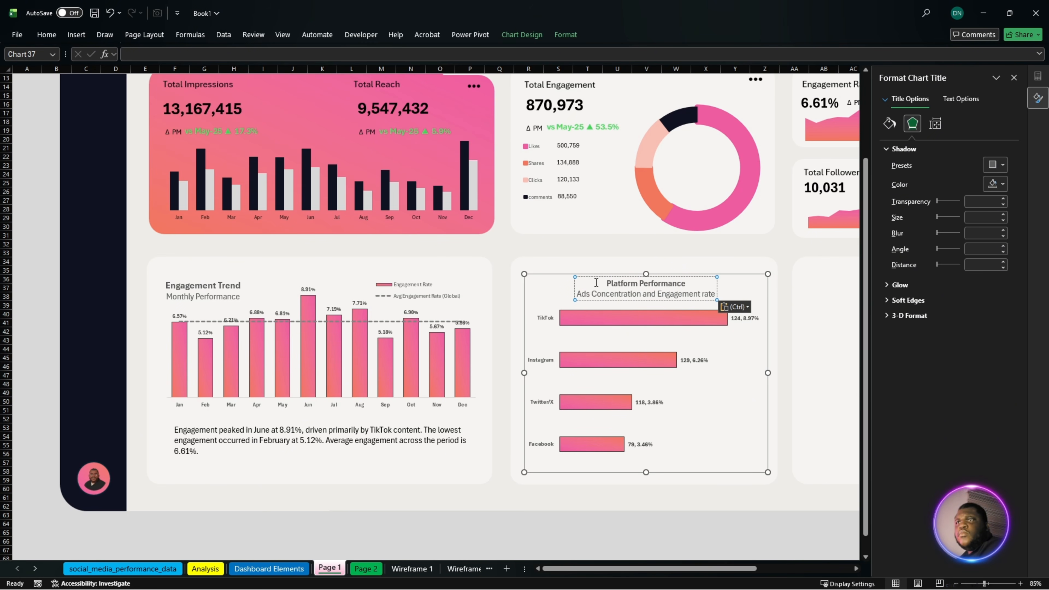
# - Left-align the two-line chart title and move it to the chart's upper-left corner
pyautogui.hotkey('ctrl', 'a')
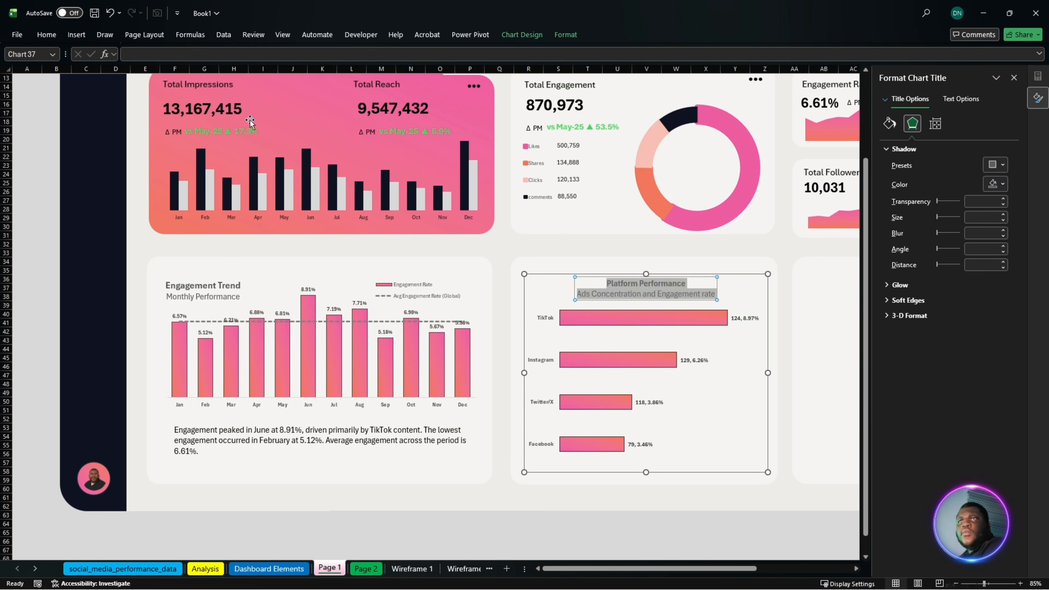
pyautogui.click(46, 35)
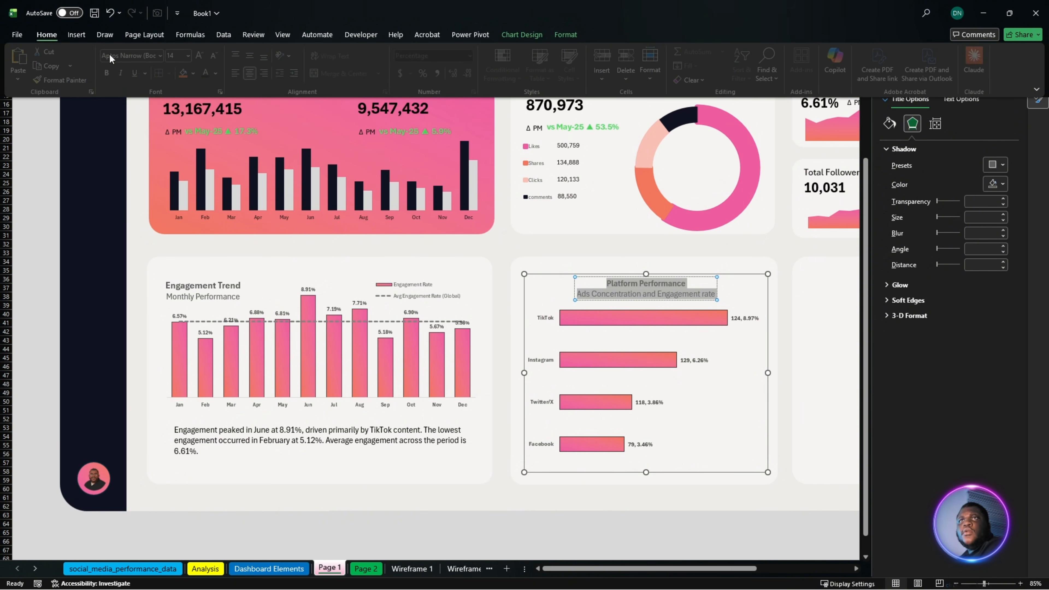
pyautogui.click(241, 74)
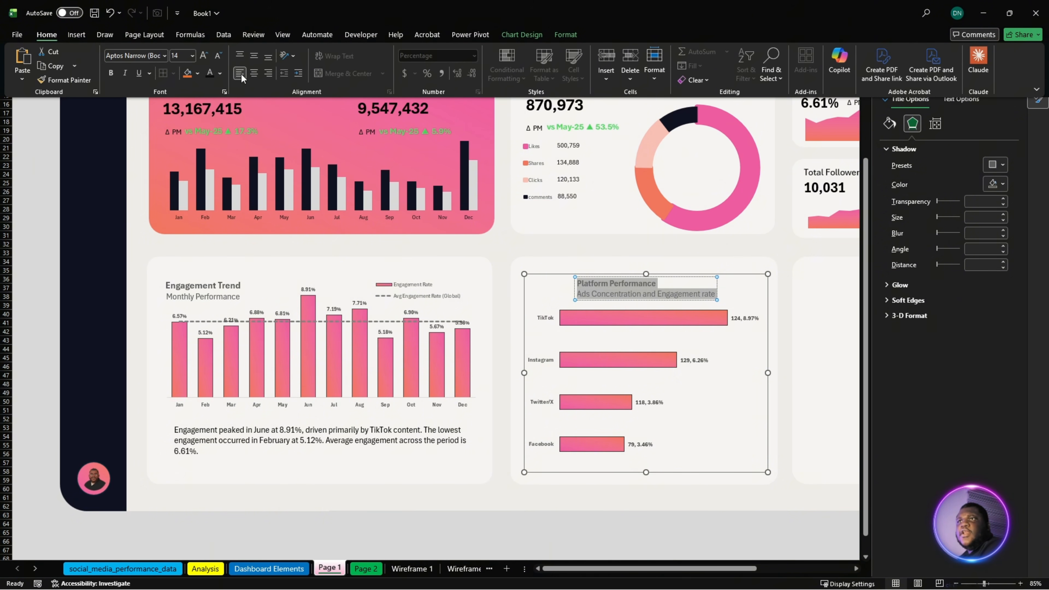
pyautogui.click(592, 295)
pyautogui.moveTo(590, 298); pyautogui.dragTo(540, 301)
pyautogui.click(667, 422)
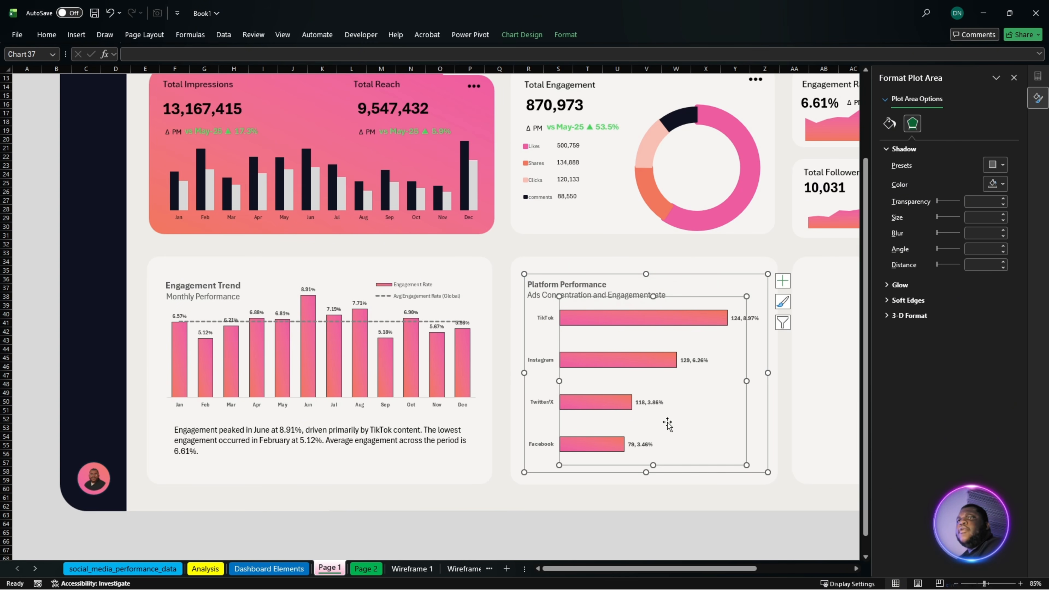
pyautogui.click(632, 529)
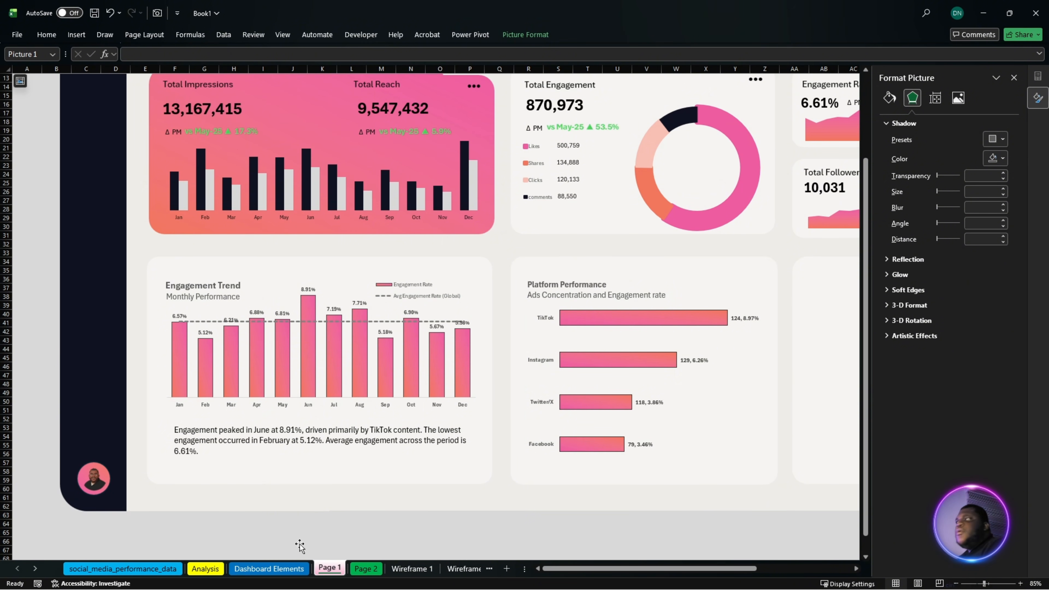
# - On the Analysis sheet, link J32:J35 to the content type labels in G32:G35 of the lower content type PivotTable
pyautogui.hotkey('alt', 'Tab')
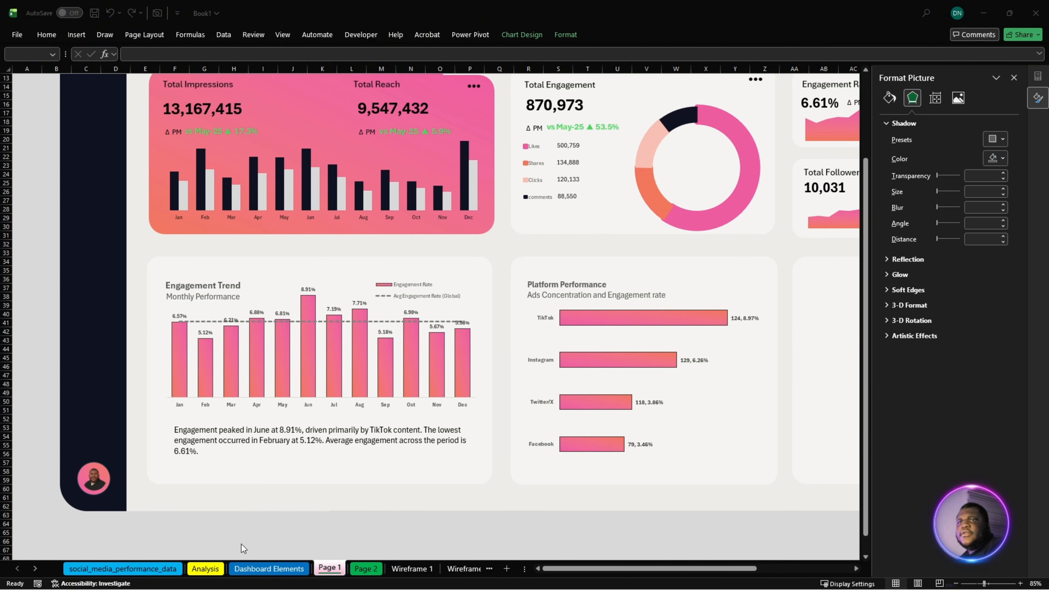
pyautogui.click(205, 569)
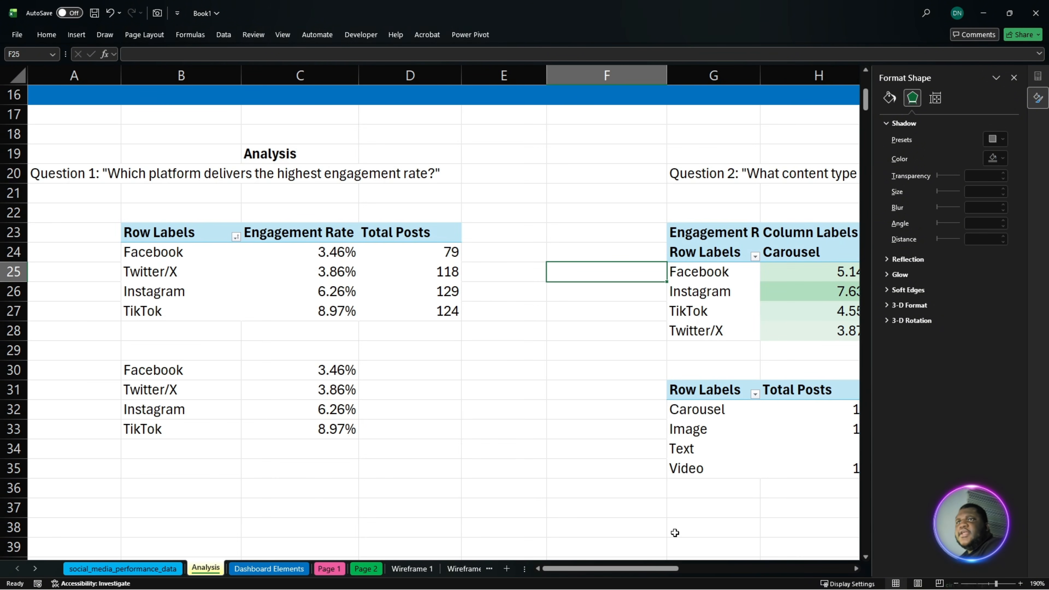
pyautogui.moveTo(633, 569); pyautogui.dragTo(695, 575)
pyautogui.moveTo(694, 578); pyautogui.dragTo(715, 567)
pyautogui.scroll(-3, 597, 397)
pyautogui.scroll(1, 597, 409)
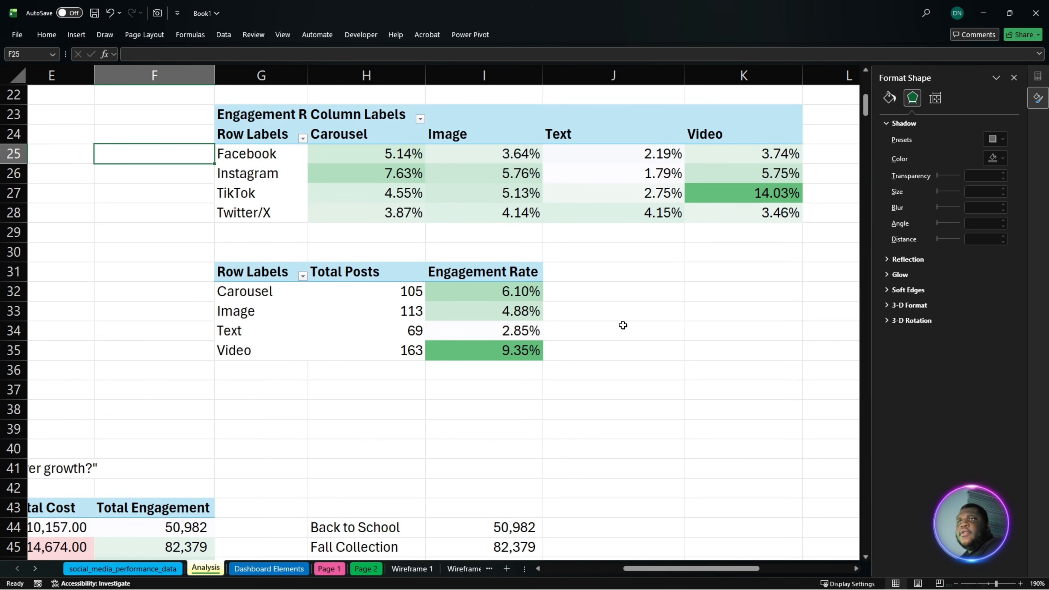
pyautogui.click(630, 291)
pyautogui.click(728, 288)
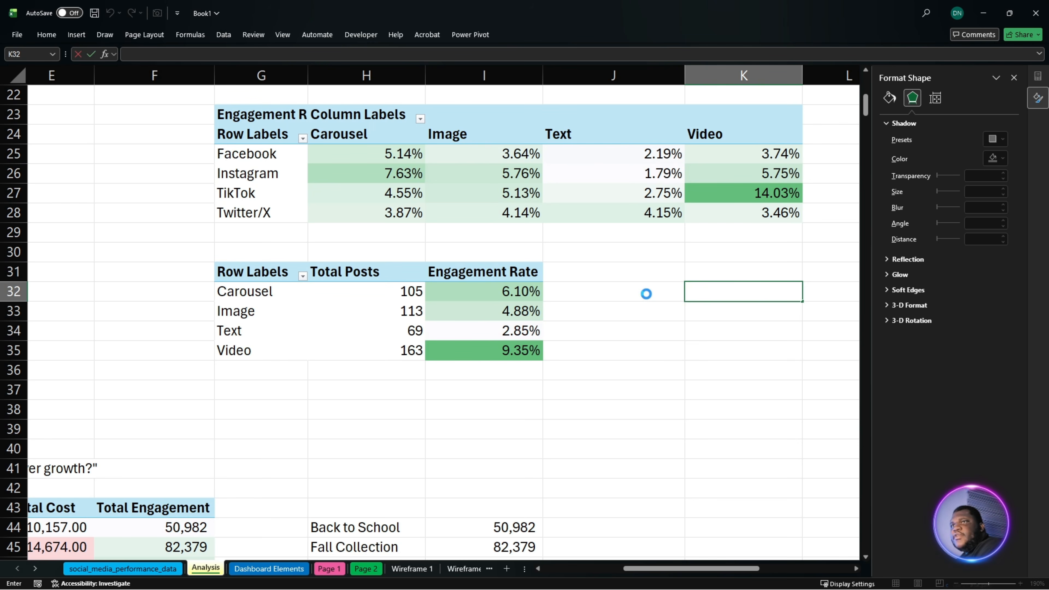
pyautogui.click(645, 293)
pyautogui.write('=')
pyautogui.click(279, 295)
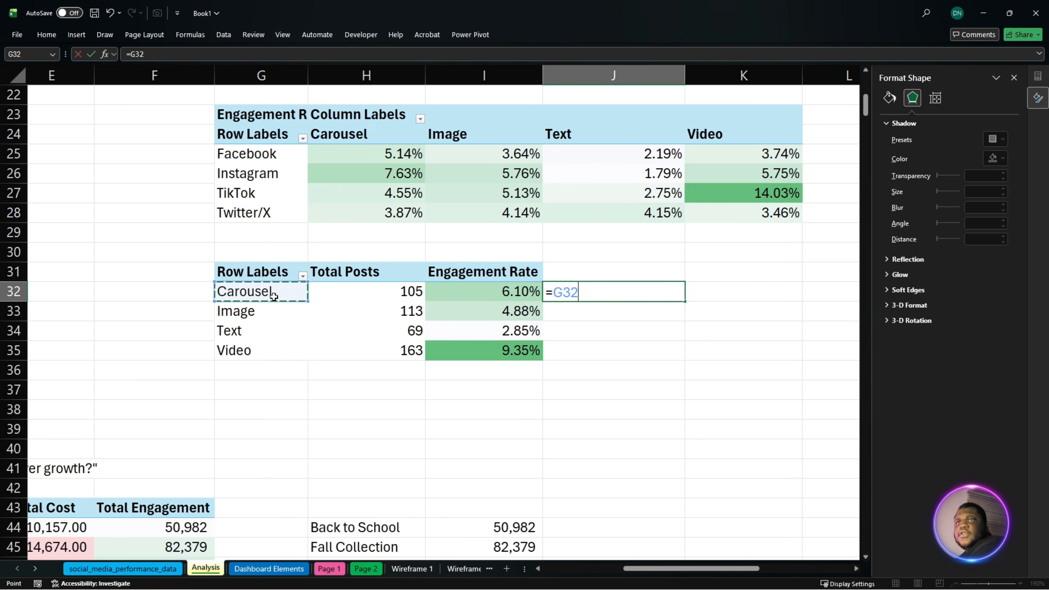
pyautogui.press('Return')
pyautogui.click(644, 291)
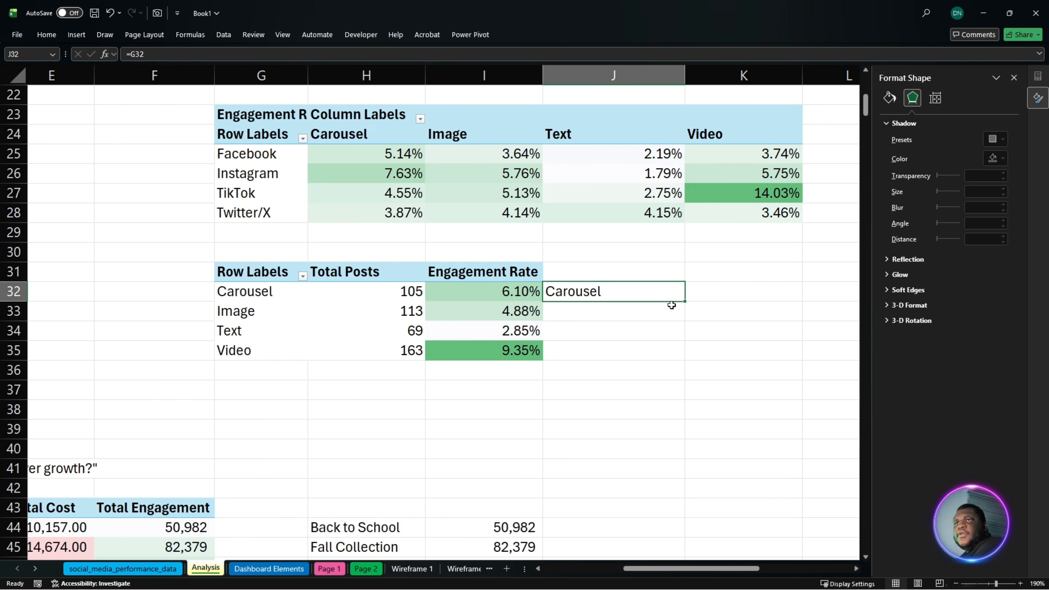
pyautogui.moveTo(688, 301); pyautogui.dragTo(689, 359)
# - Link K32:K35 to the content types' Engagement Rate values in I32:I35
pyautogui.doubleClick(724, 297)
pyautogui.write('=')
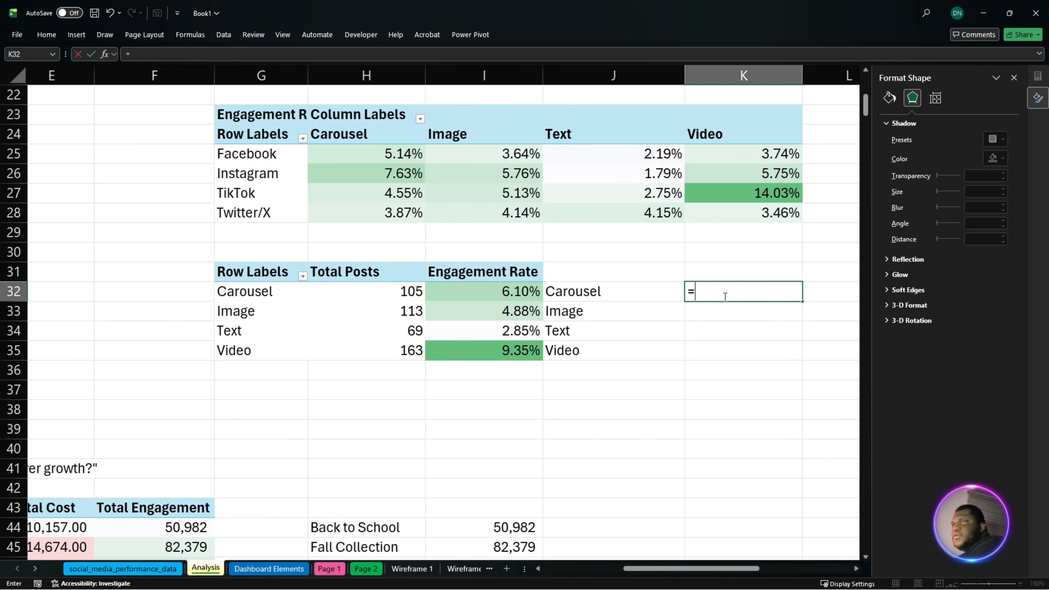
pyautogui.click(506, 295)
pyautogui.press('Return')
pyautogui.click(766, 292)
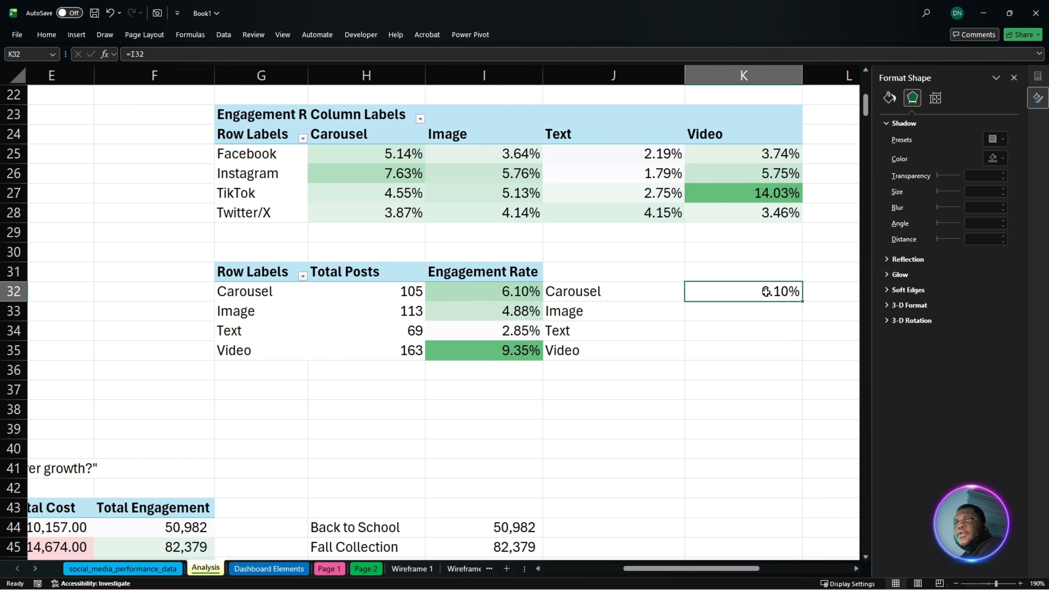
pyautogui.moveTo(805, 303); pyautogui.dragTo(804, 358)
# - Insert a horizontal bar chart of J32:K35 from the saved chart templates and move it below the content type table
pyautogui.moveTo(626, 296); pyautogui.dragTo(745, 351)
pyautogui.click(85, 38)
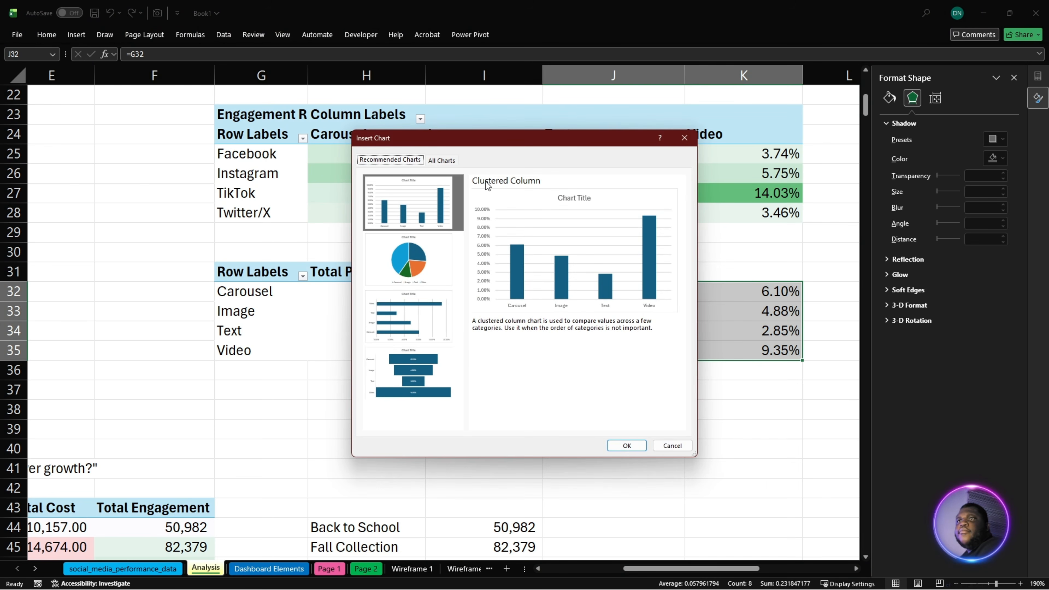
pyautogui.click(444, 159)
pyautogui.click(395, 194)
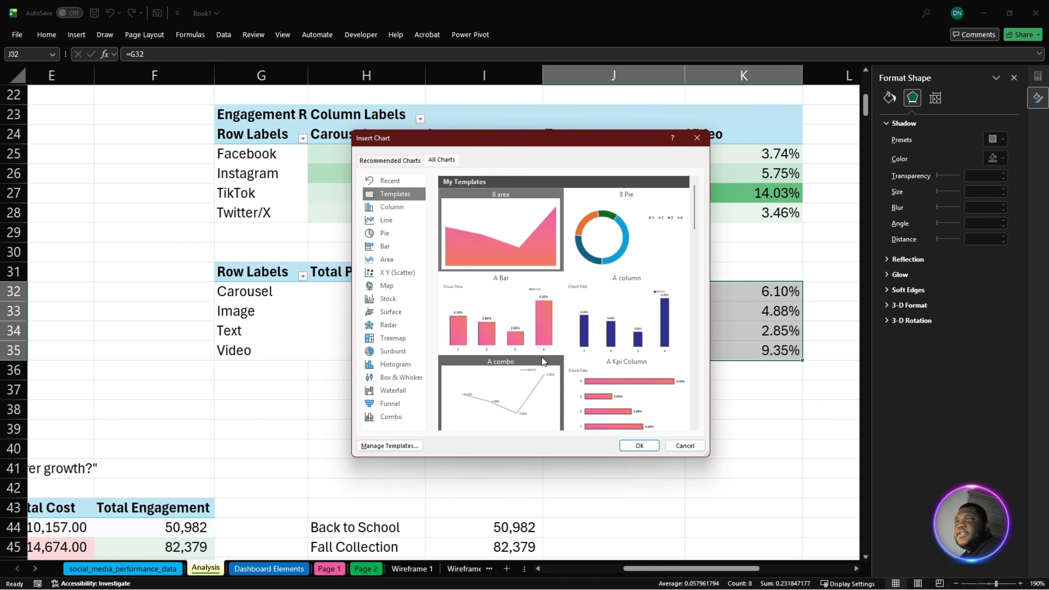
pyautogui.click(647, 447)
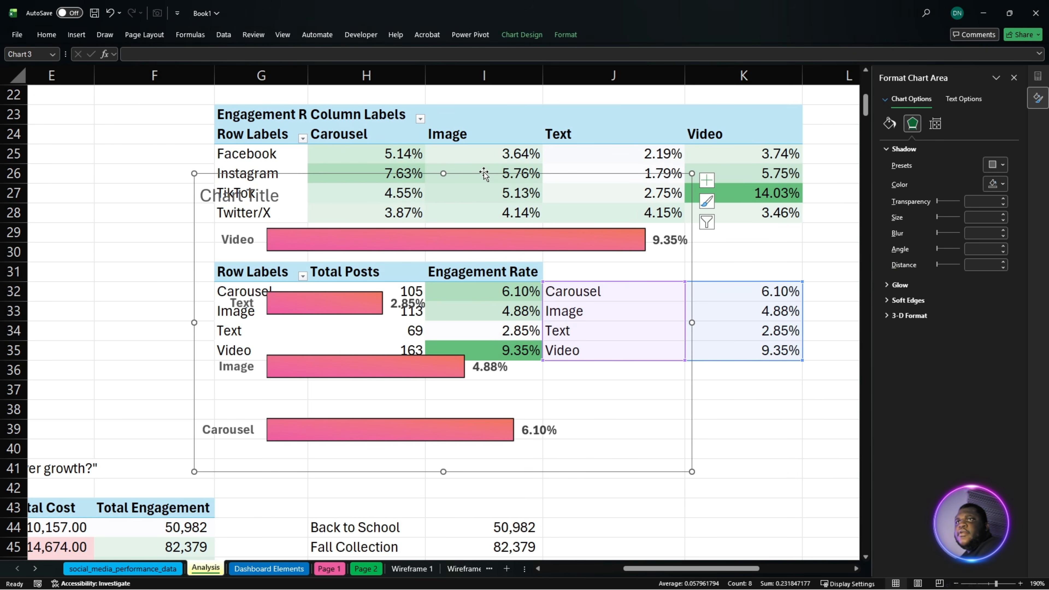
pyautogui.moveTo(484, 174); pyautogui.dragTo(549, 349)
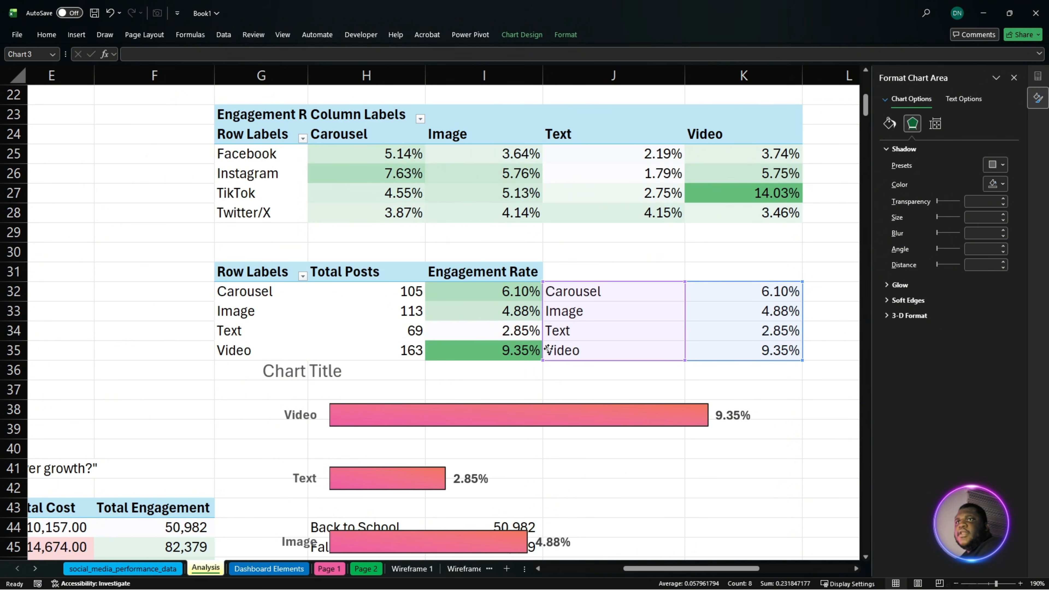
# - Sort the content type PivotTable by Engagement Rate from smallest to largest
pyautogui.click(460, 292)
pyautogui.rightClick(460, 291)
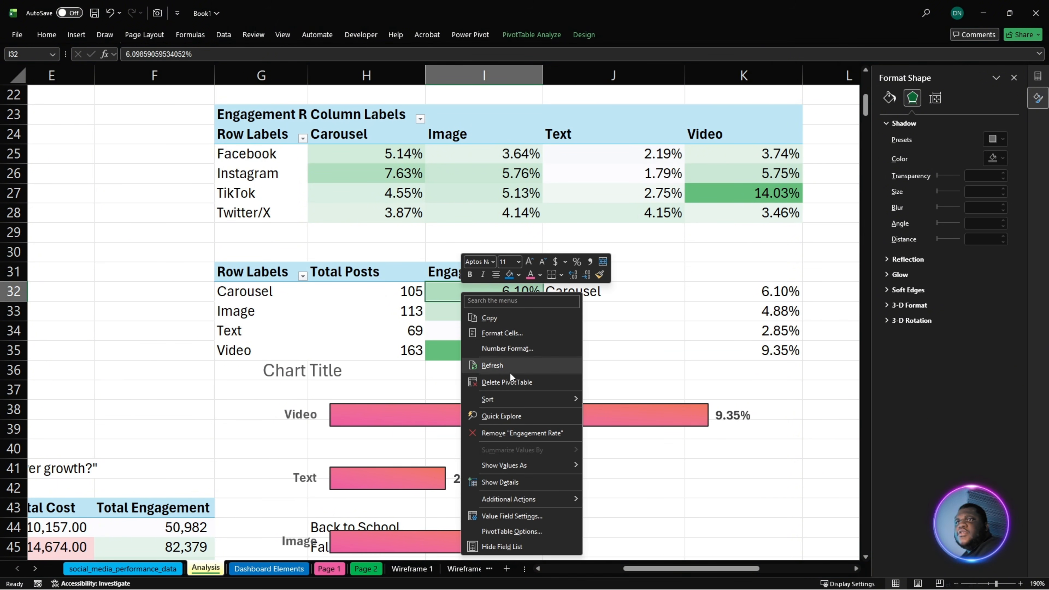
pyautogui.moveTo(516, 405)
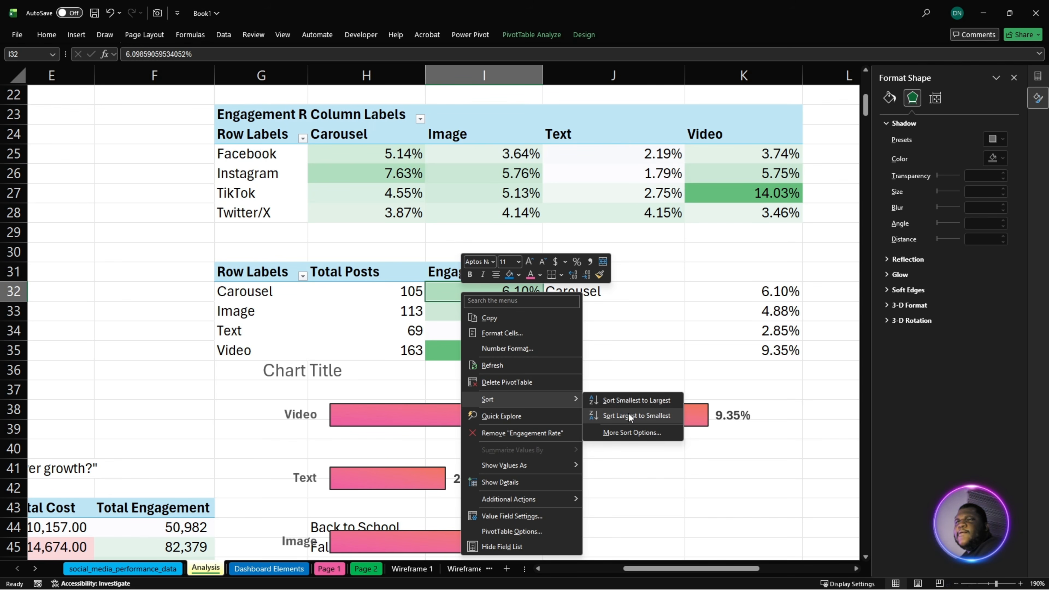
pyautogui.click(632, 403)
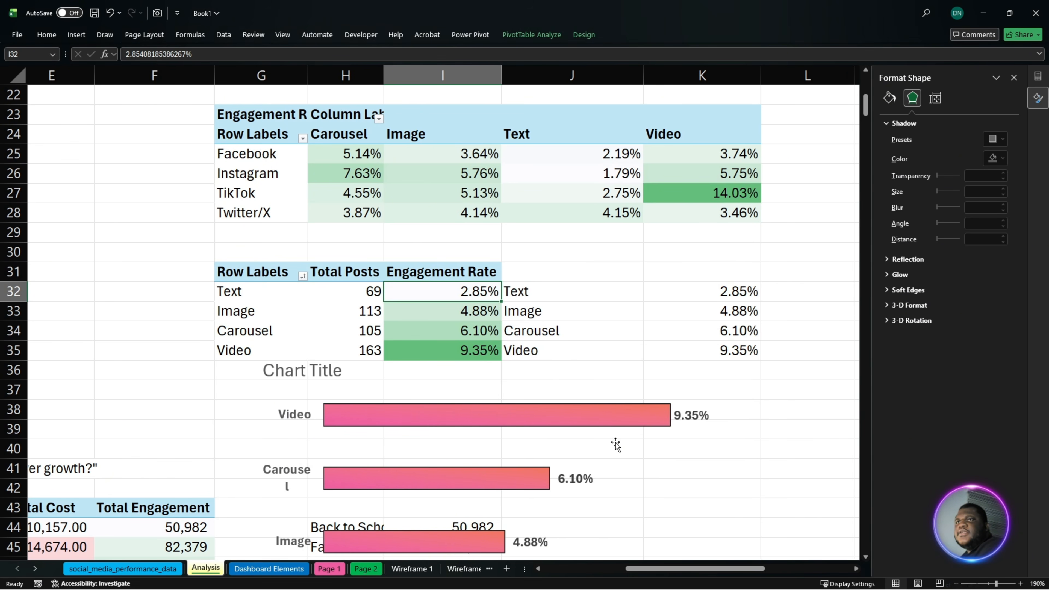
# - Add the Total Posts values from H32:H35 to the content type chart's data labels alongside the engagement rates
pyautogui.click(692, 418)
pyautogui.click(692, 418)
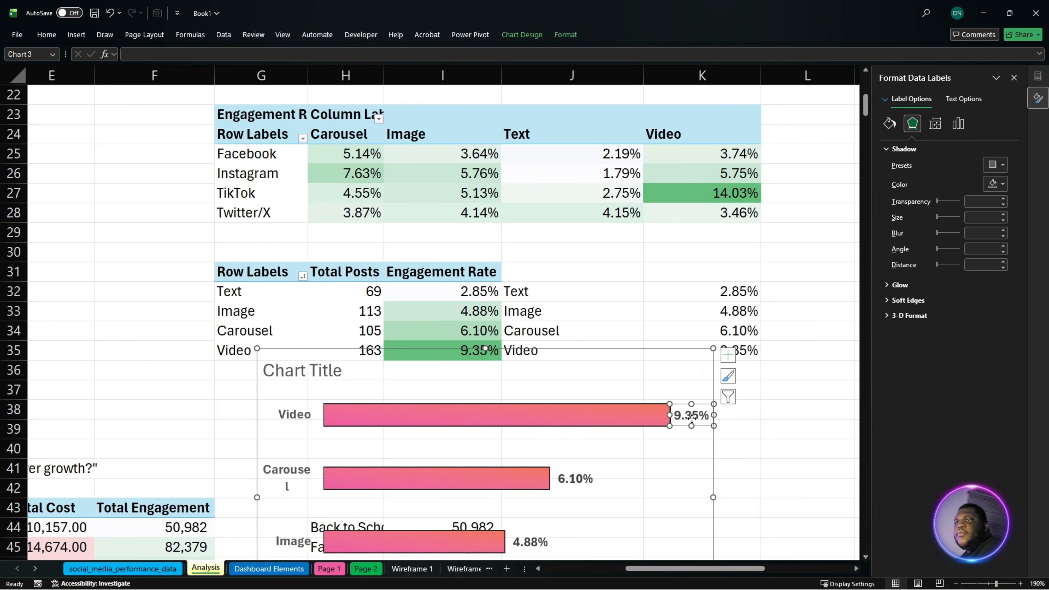
pyautogui.click(673, 459)
pyautogui.click(689, 417)
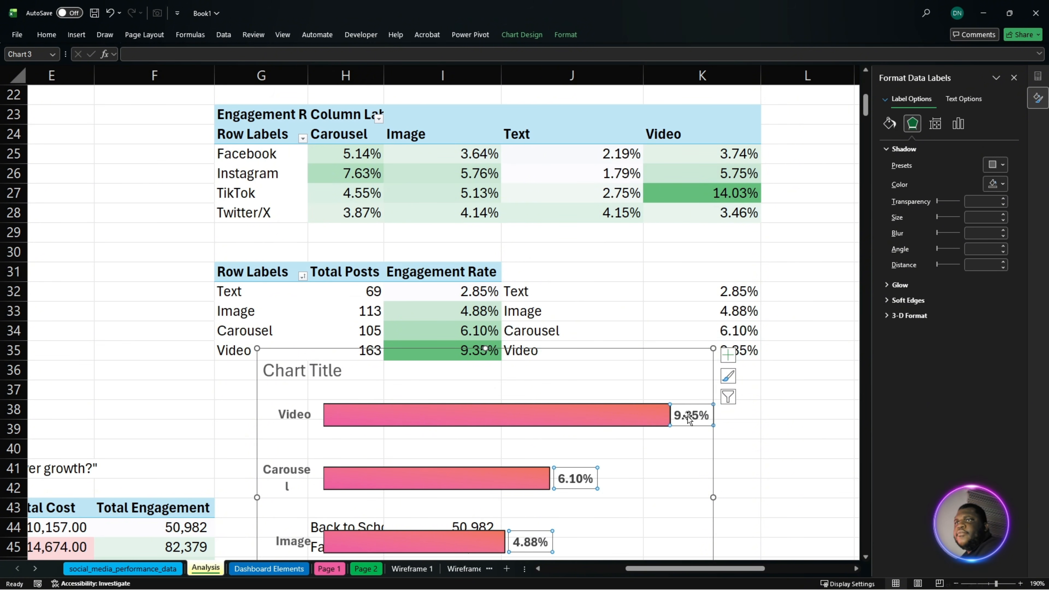
pyautogui.click(958, 123)
pyautogui.click(918, 148)
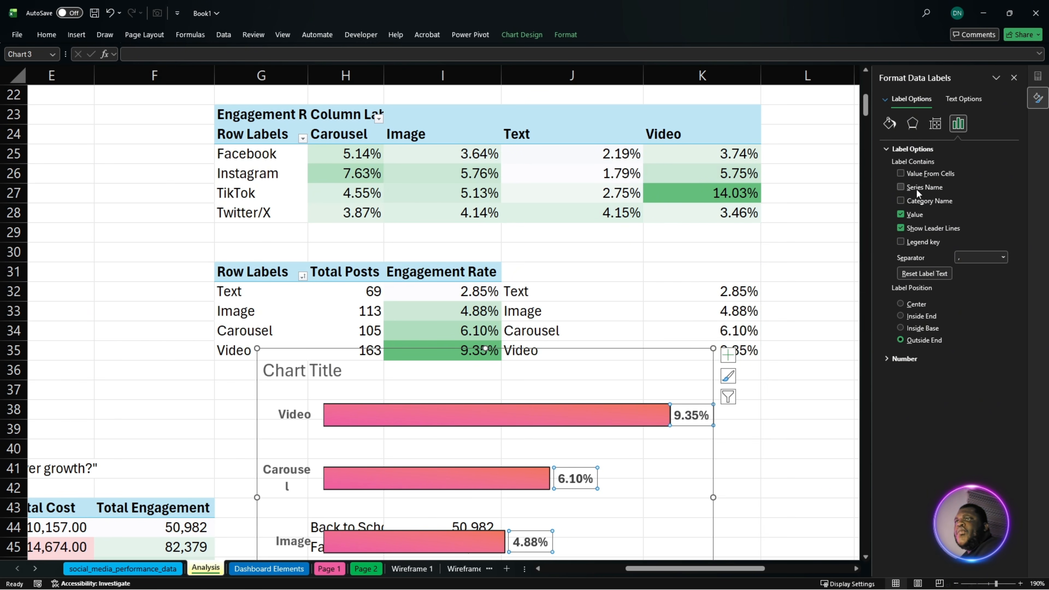
pyautogui.click(920, 177)
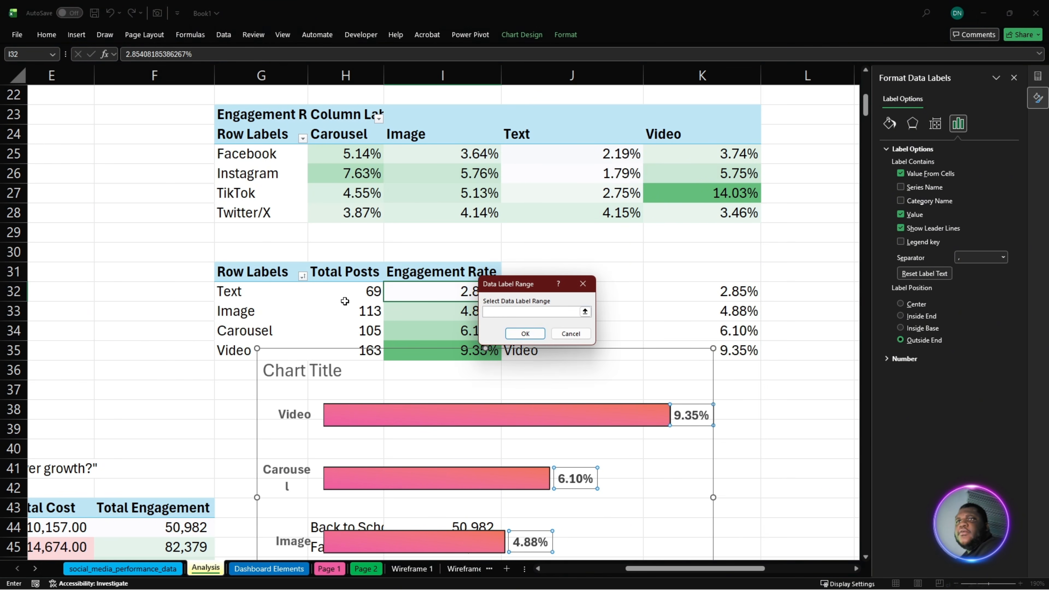
pyautogui.moveTo(345, 302); pyautogui.dragTo(347, 355)
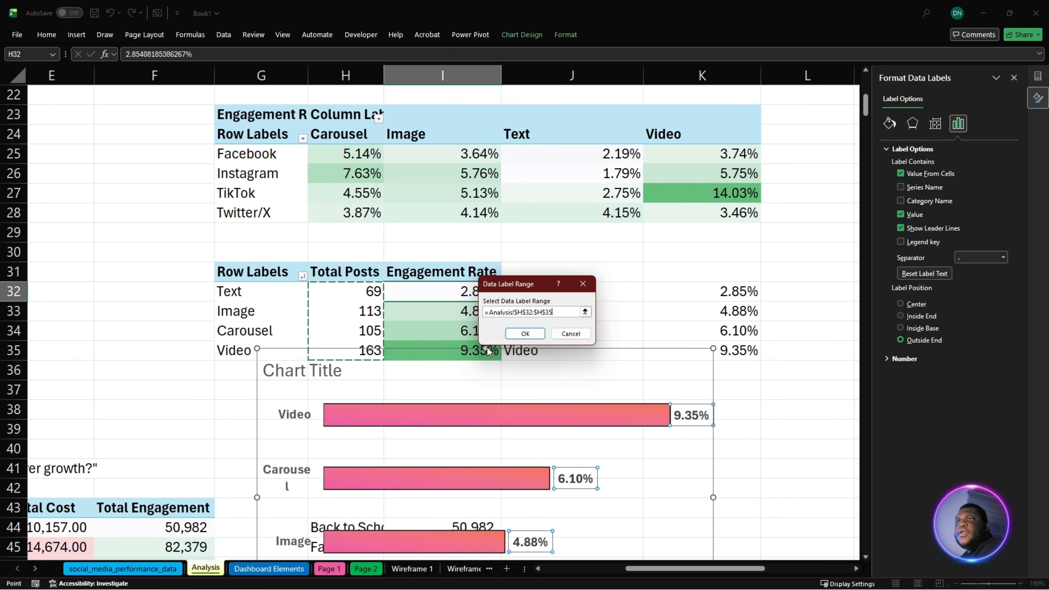
pyautogui.click(526, 333)
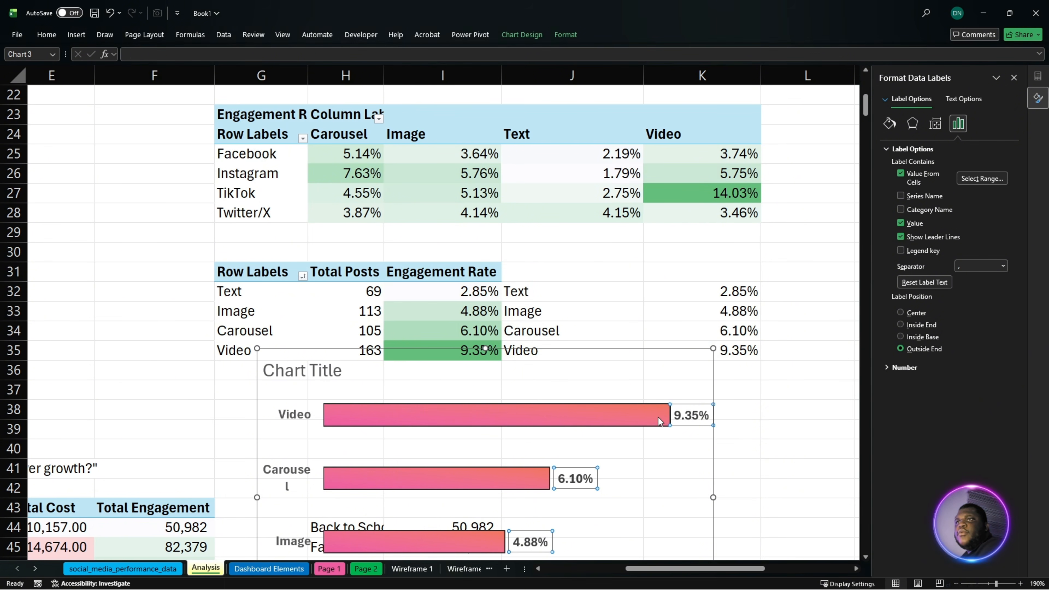
# - Cut the content type chart from the Analysis sheet and place it on Page 1 in the empty card beside Platform Performance
pyautogui.click(660, 350)
pyautogui.press('Delete')
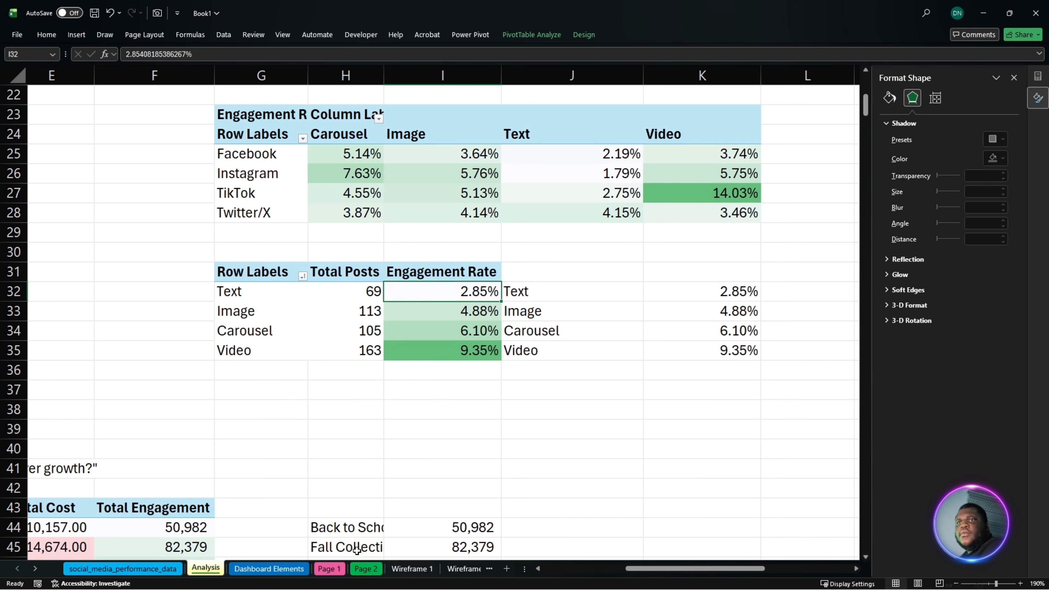
pyautogui.click(329, 569)
pyautogui.moveTo(647, 571); pyautogui.dragTo(747, 569)
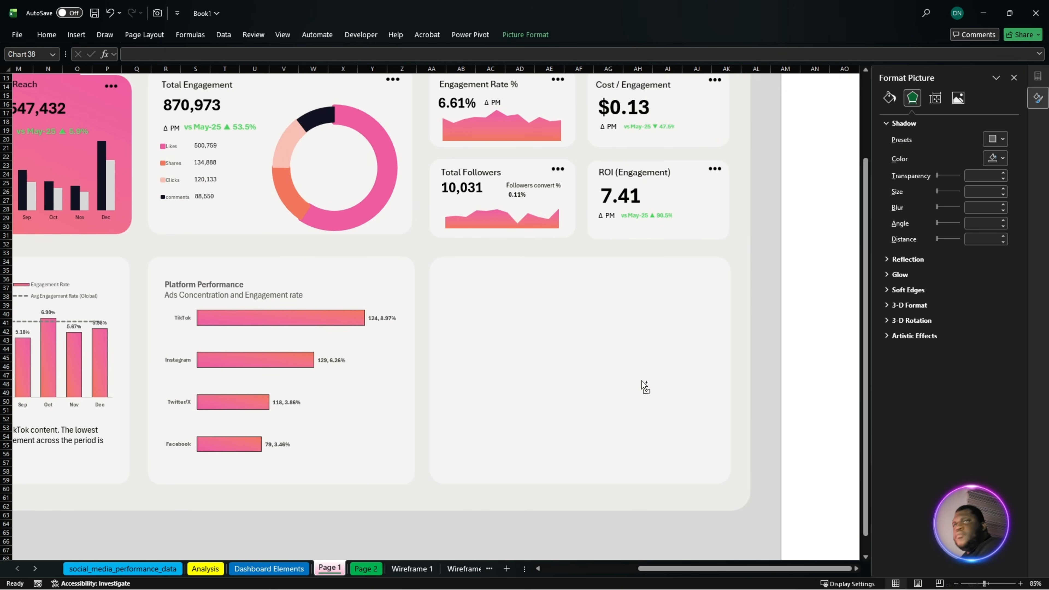
pyautogui.hotkey('ctrl', 'v')
pyautogui.moveTo(705, 572); pyautogui.dragTo(611, 573)
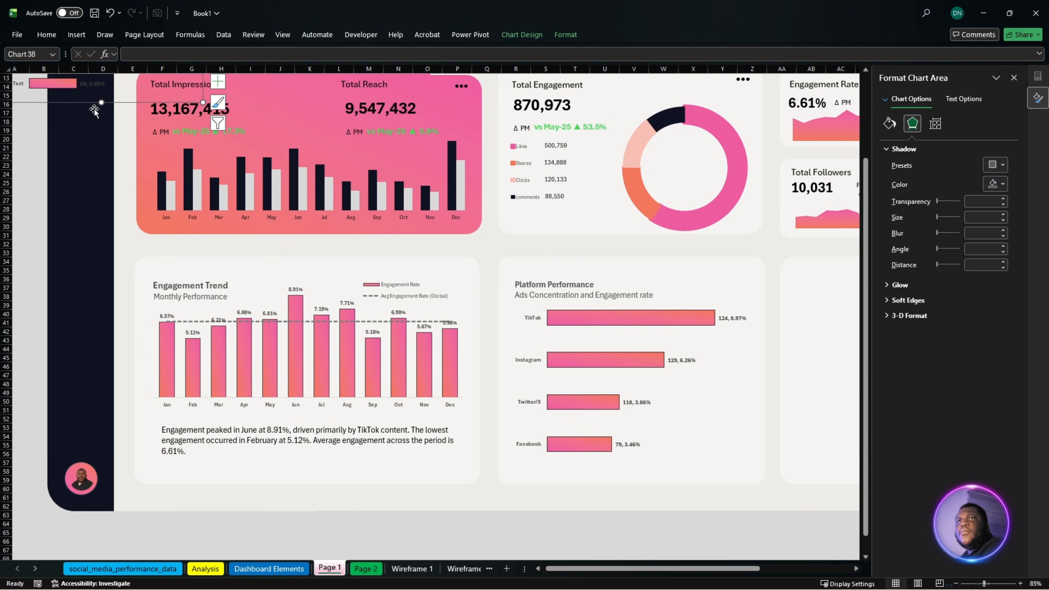
pyautogui.click(76, 98)
pyautogui.click(31, 87)
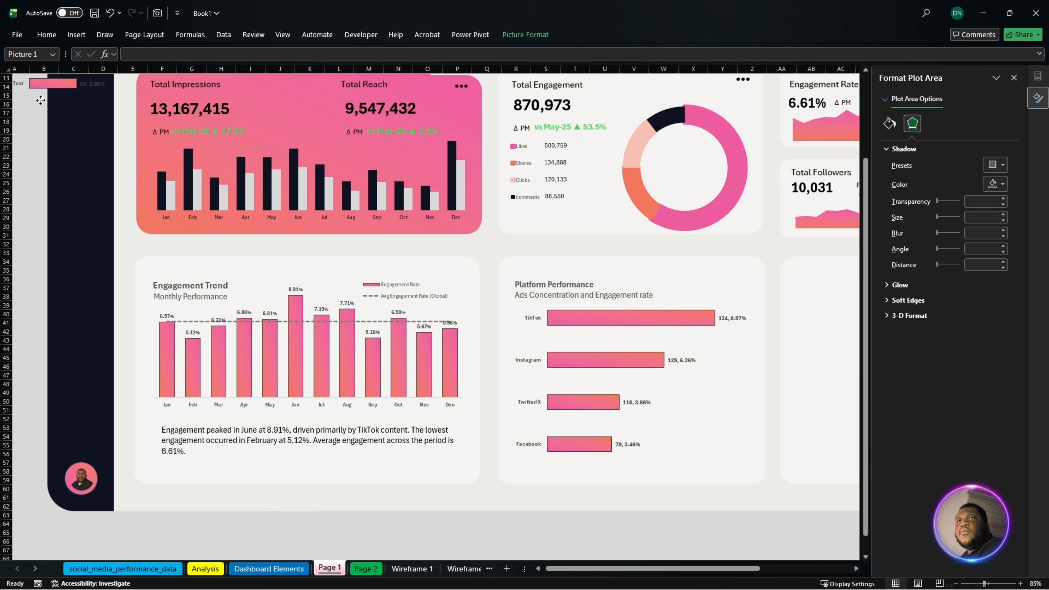
pyautogui.click(45, 87)
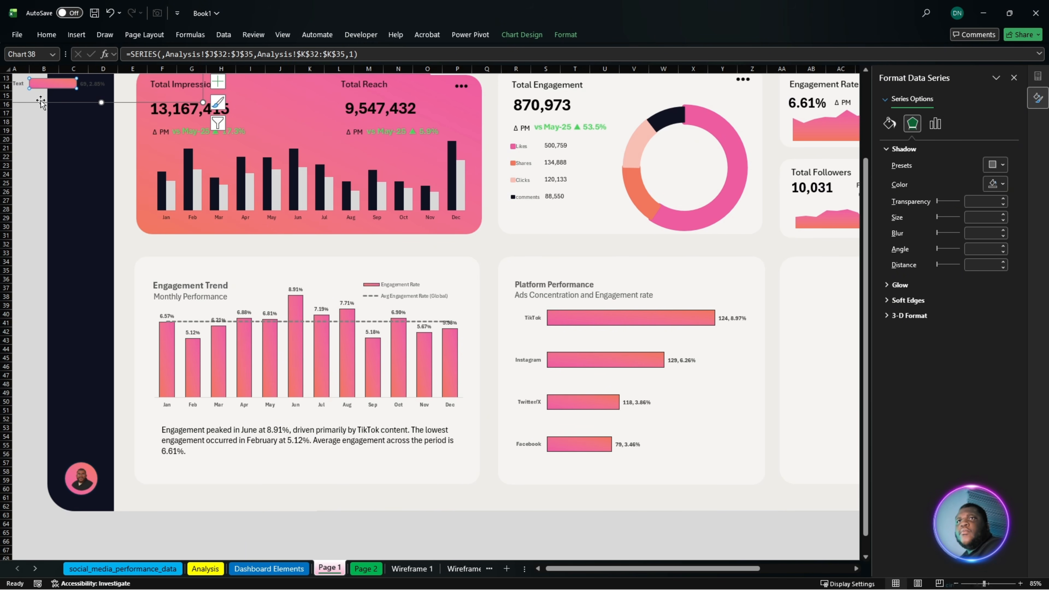
pyautogui.click(42, 102)
pyautogui.moveTo(43, 103); pyautogui.dragTo(781, 511)
pyautogui.moveTo(708, 568); pyautogui.dragTo(800, 565)
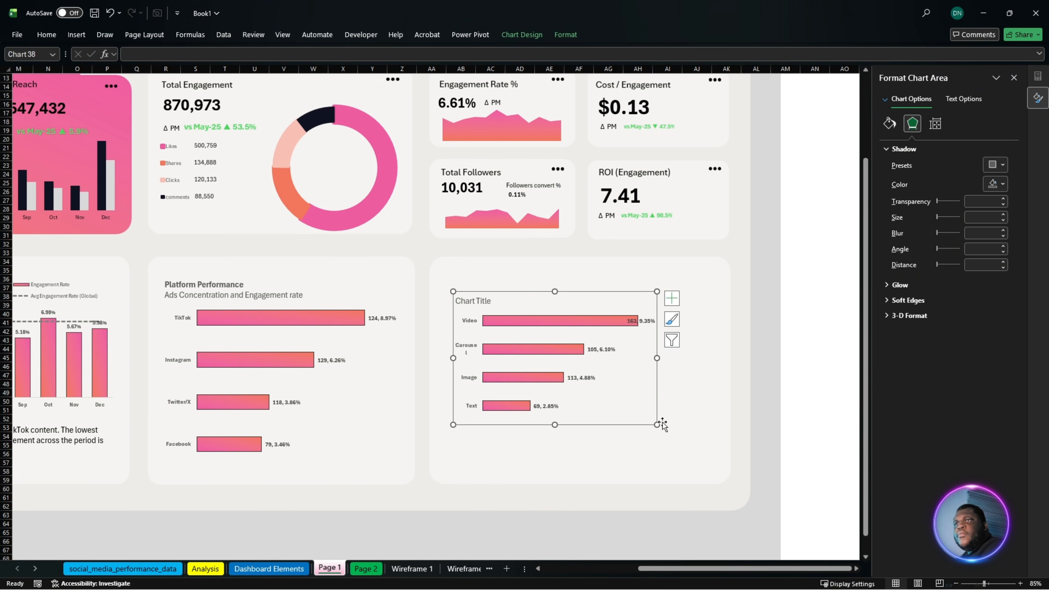
# - Enlarge the content type chart on all sides until it nearly fills its card
pyautogui.moveTo(655, 423); pyautogui.dragTo(717, 468)
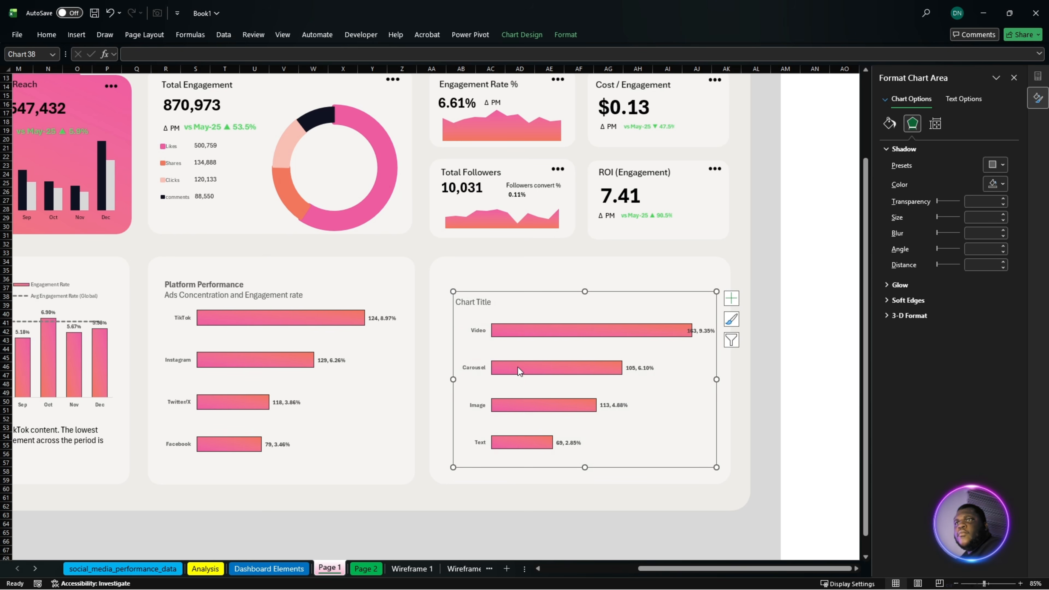
pyautogui.moveTo(452, 379); pyautogui.dragTo(441, 379)
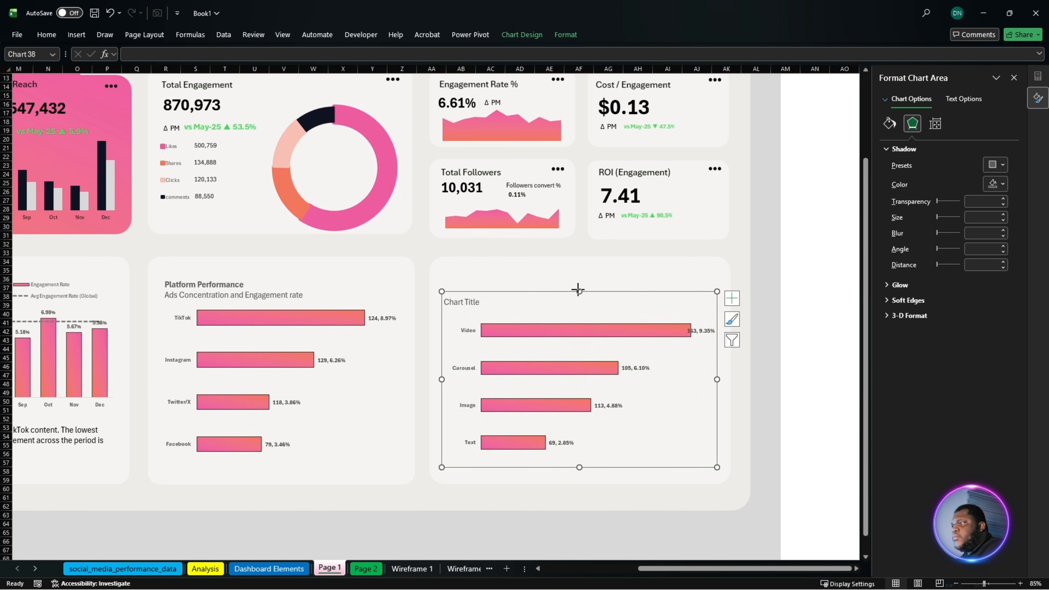
pyautogui.moveTo(579, 290); pyautogui.dragTo(579, 273)
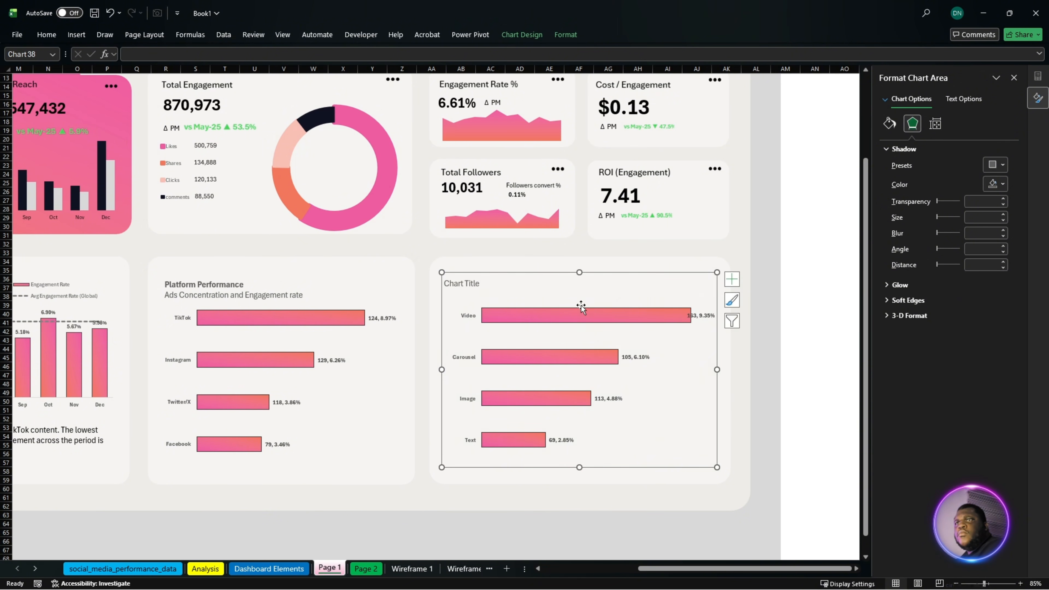
# - Narrow the content type chart's plot area slightly from the right so the Video data label clears its bar
pyautogui.click(643, 319)
pyautogui.click(694, 376)
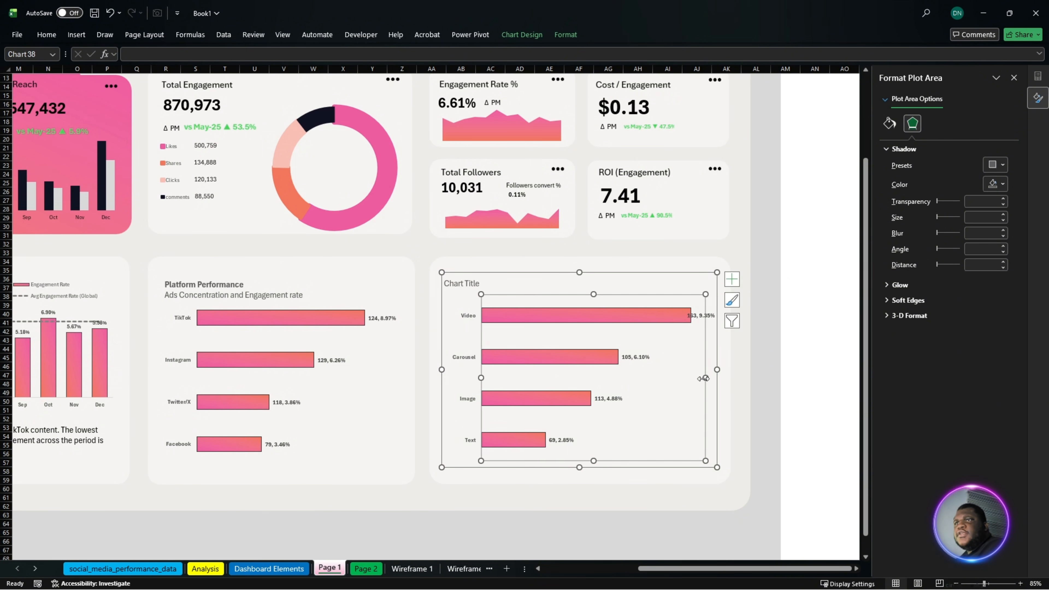
pyautogui.moveTo(695, 378); pyautogui.dragTo(695, 377)
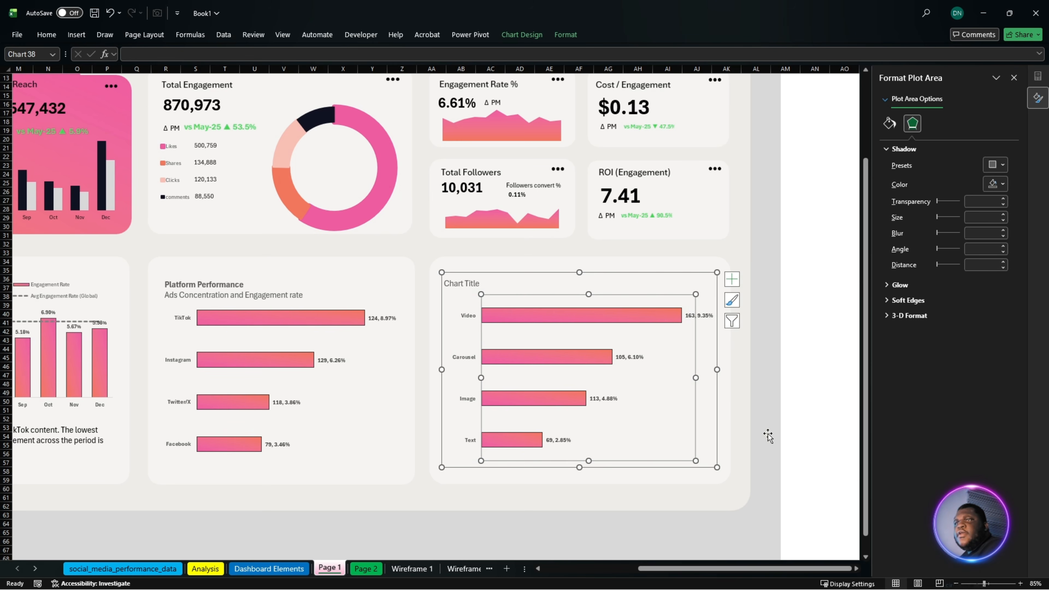
pyautogui.click(791, 419)
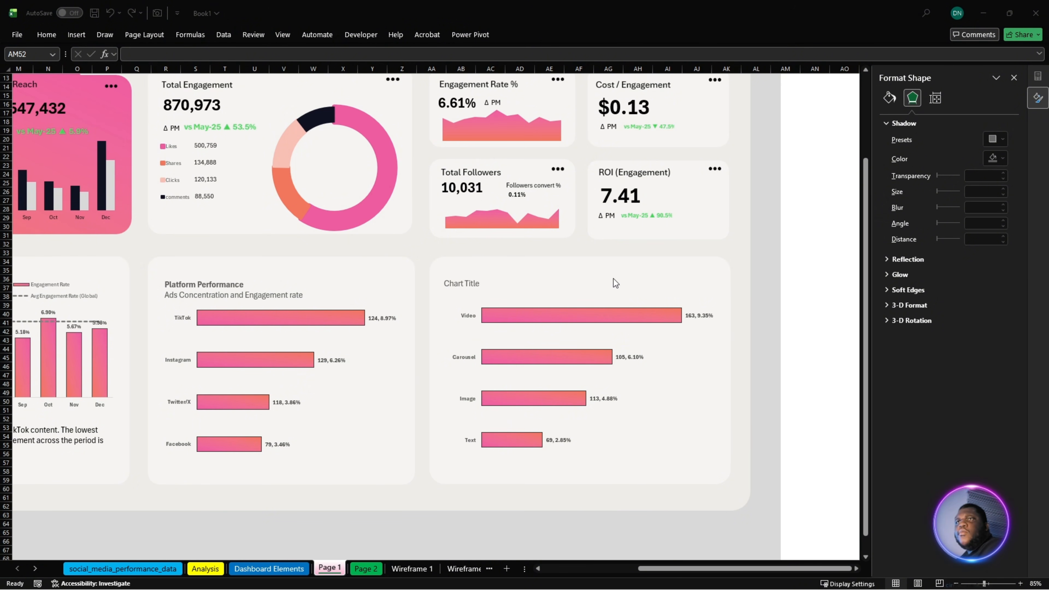
# - Replace the chart title with the copied text "Content type Performance" and the subtitle "Ads Concentration and Engagement rate"
pyautogui.click(463, 286)
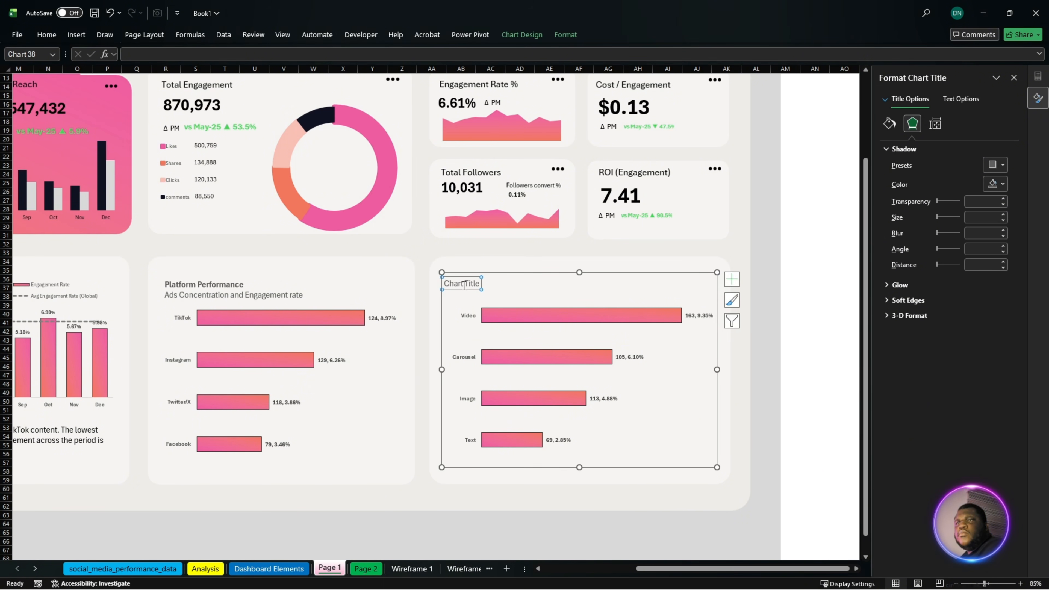
pyautogui.doubleClick(463, 285)
pyautogui.write('Content type Performance Ads Concentration and Engagement rate')
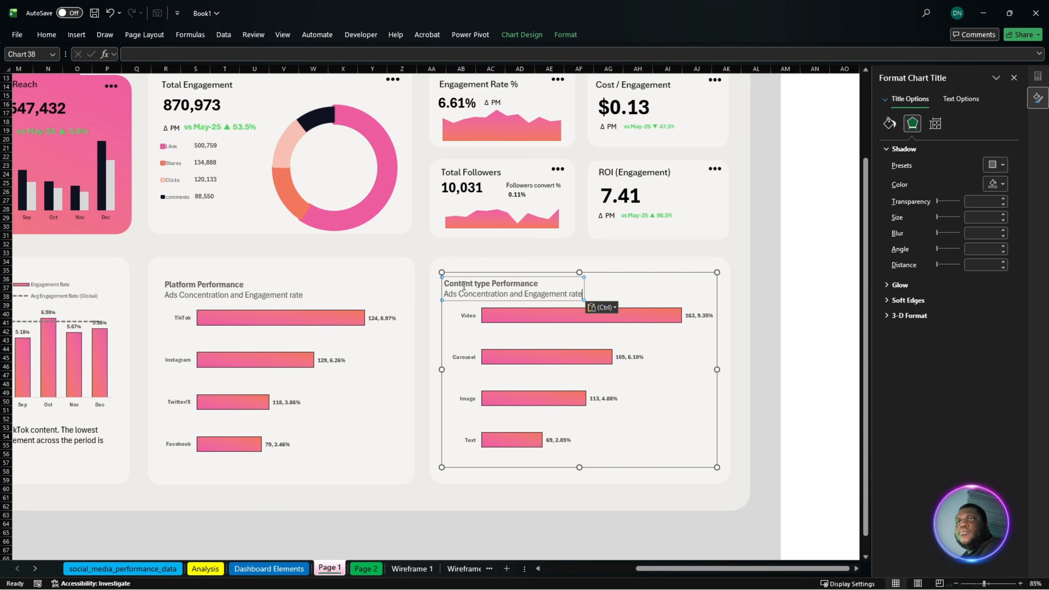
# - Nudge the content type chart very slightly down and right within its card on Page 1
pyautogui.click(627, 430)
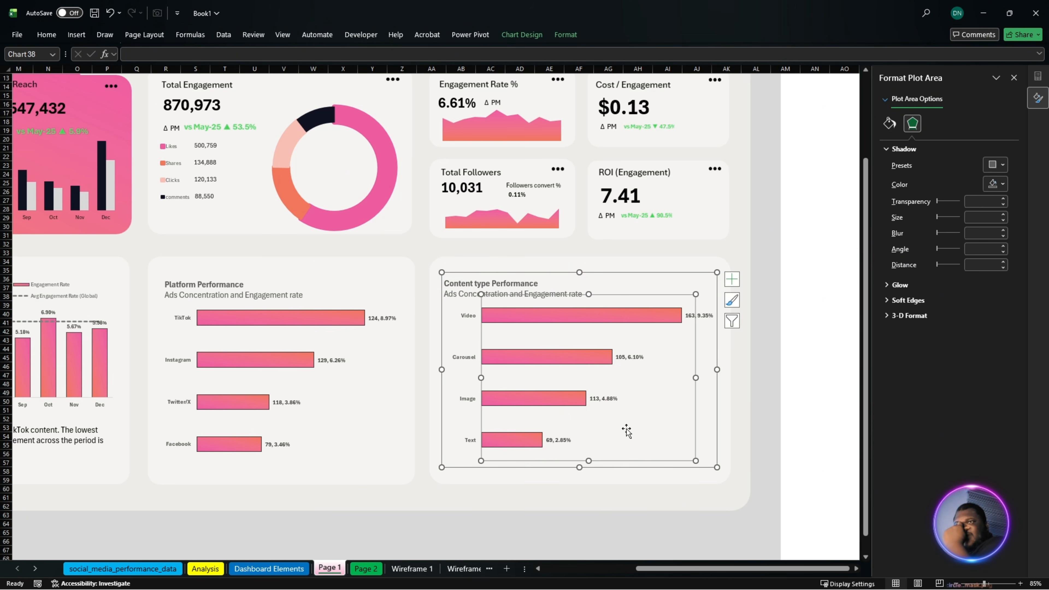
pyautogui.click(671, 541)
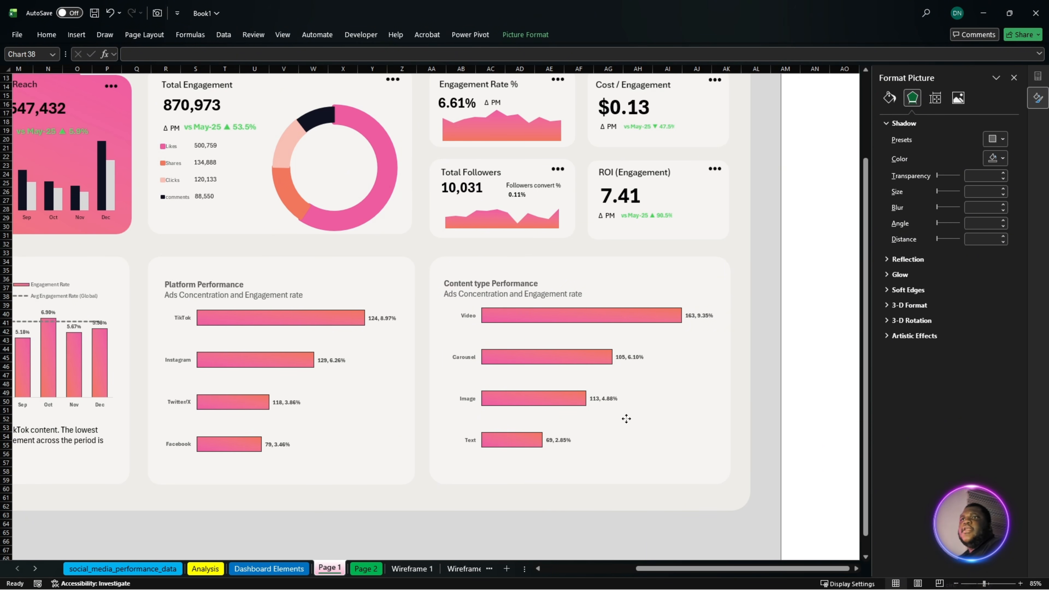
pyautogui.click(681, 455)
pyautogui.click(675, 470)
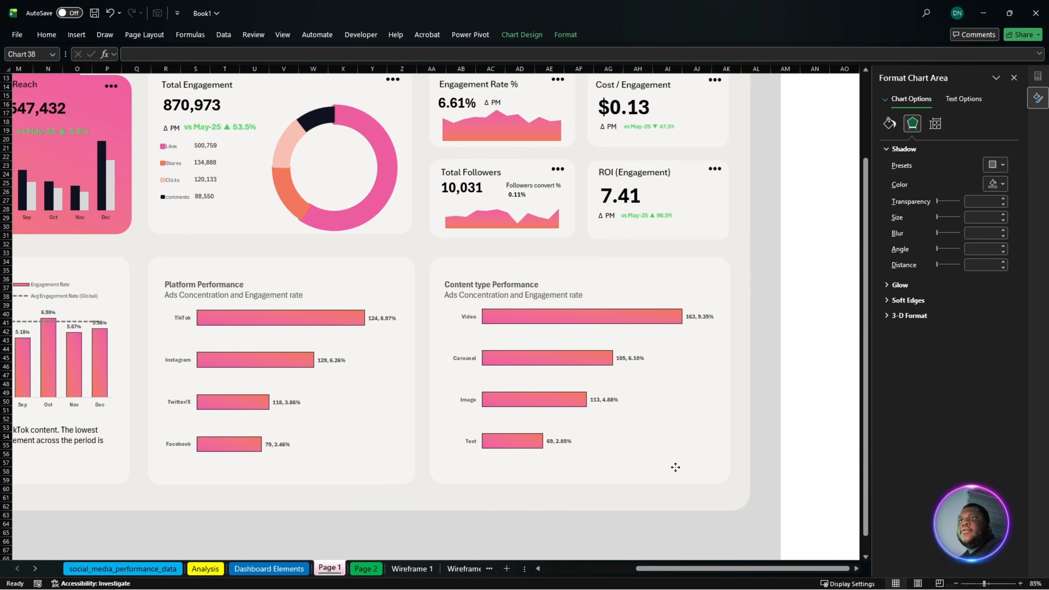
pyautogui.click(675, 466)
# - Review the complete Page 1 dashboard layout and the empty cards on the Page 2 sheet
pyautogui.moveTo(735, 564); pyautogui.dragTo(668, 575)
pyautogui.scroll(-2, 652, 459)
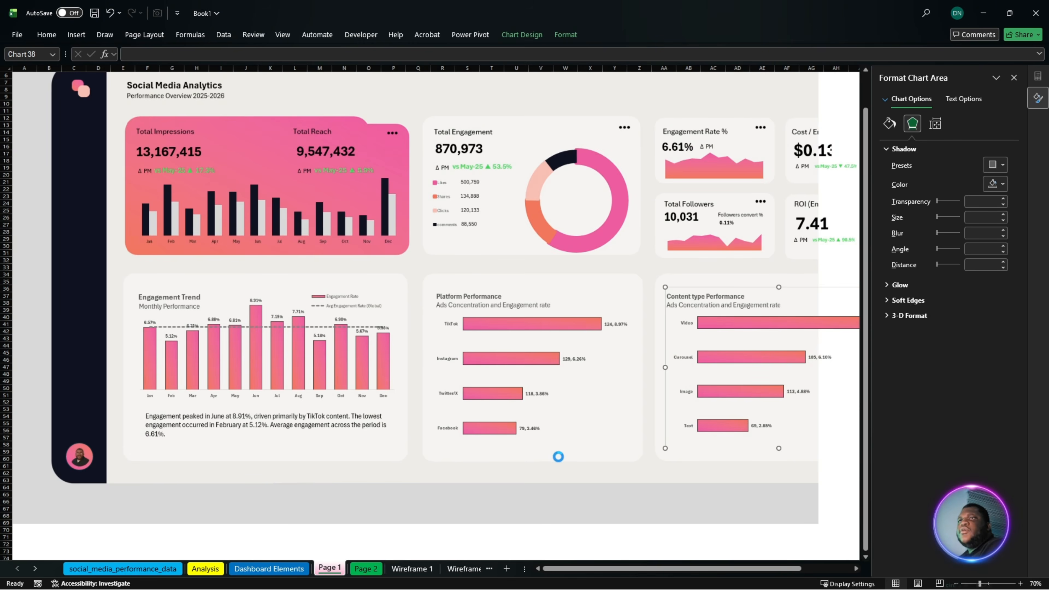
pyautogui.click(578, 524)
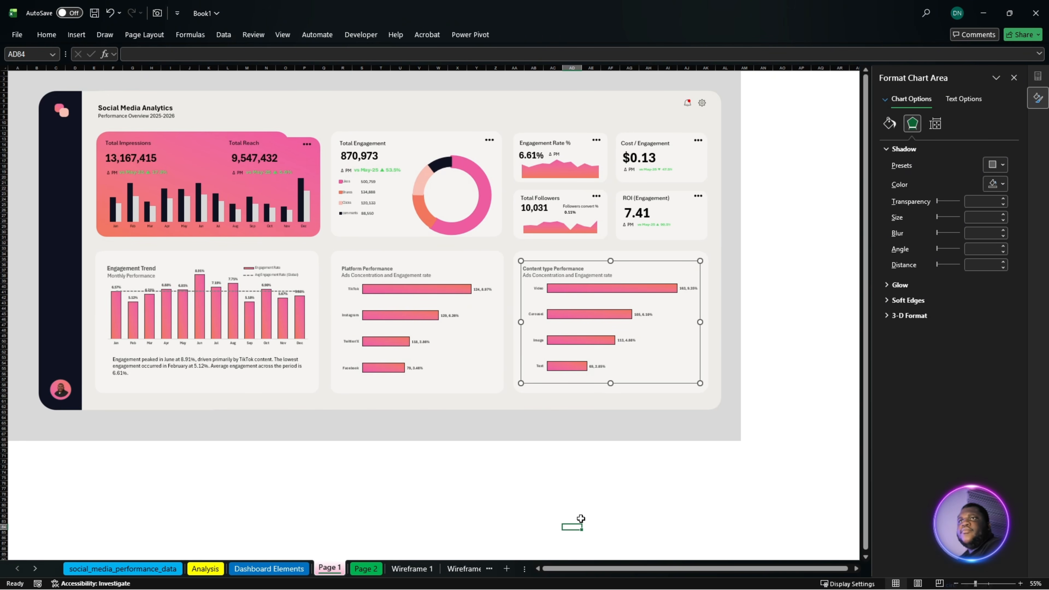
pyautogui.scroll(1, 587, 517)
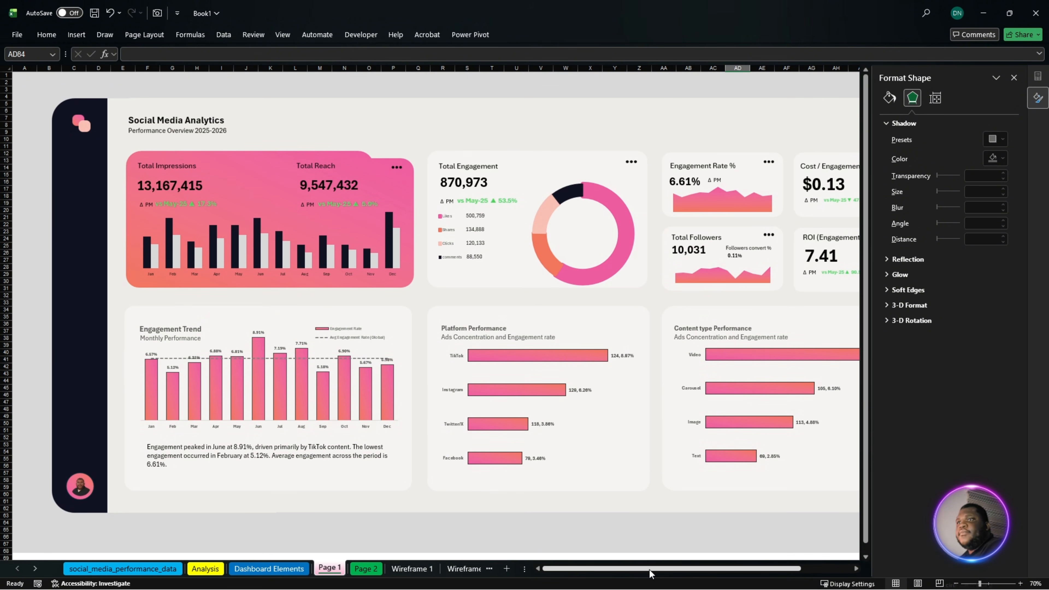
pyautogui.moveTo(648, 568)
pyautogui.mouseDown()
pyautogui.moveTo(694, 575)
pyautogui.moveTo(644, 570)
pyautogui.mouseUp()
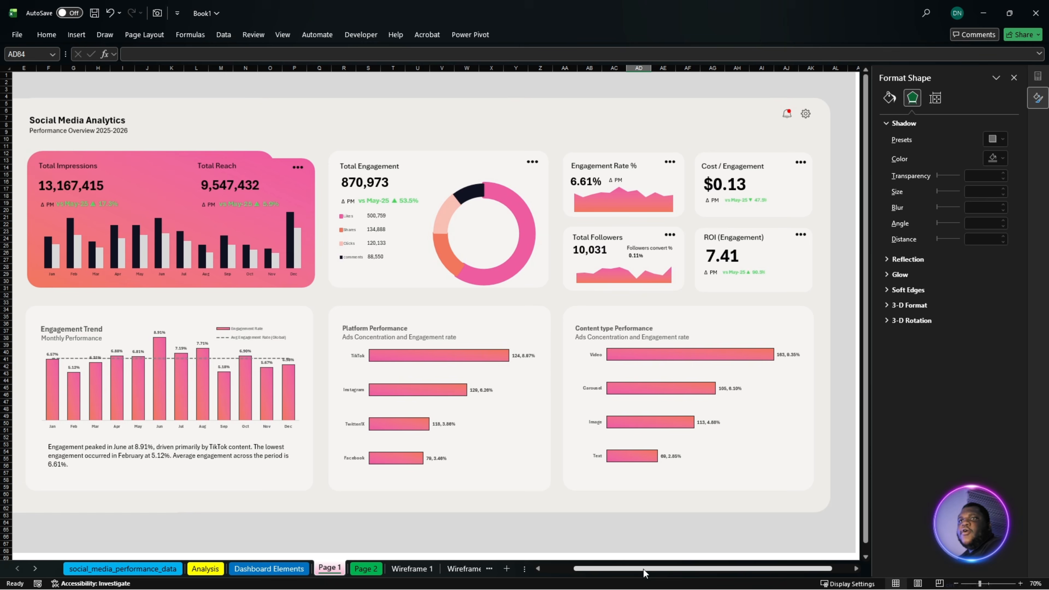
pyautogui.click(366, 569)
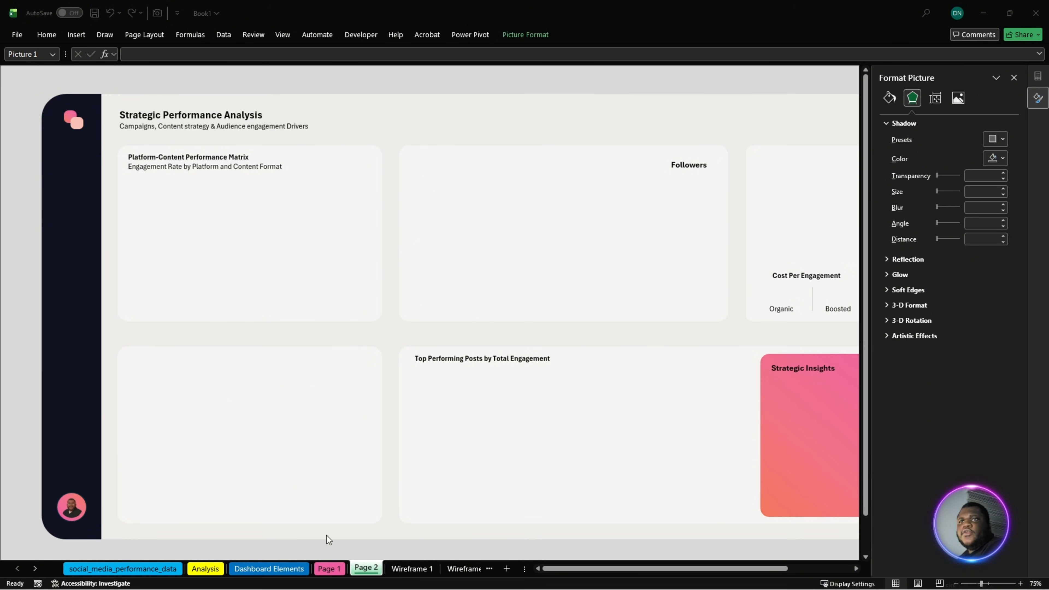
# - Copy the engagement rate by platform and content type PivotTable, G23:K28, from the Analysis sheet
pyautogui.click(216, 570)
pyautogui.scroll(2, 436, 420)
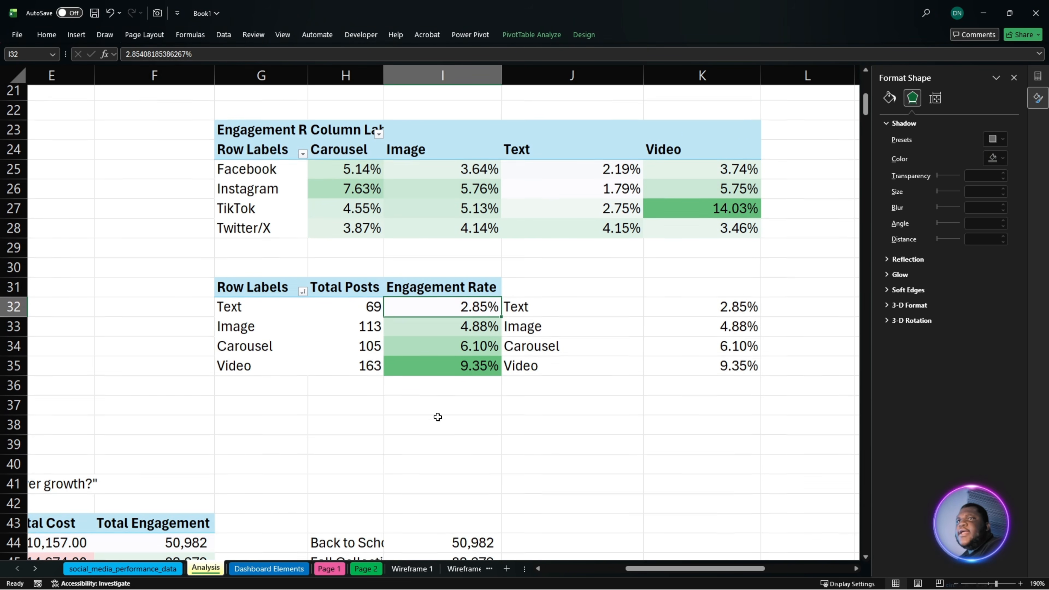
pyautogui.moveTo(259, 177); pyautogui.dragTo(676, 266)
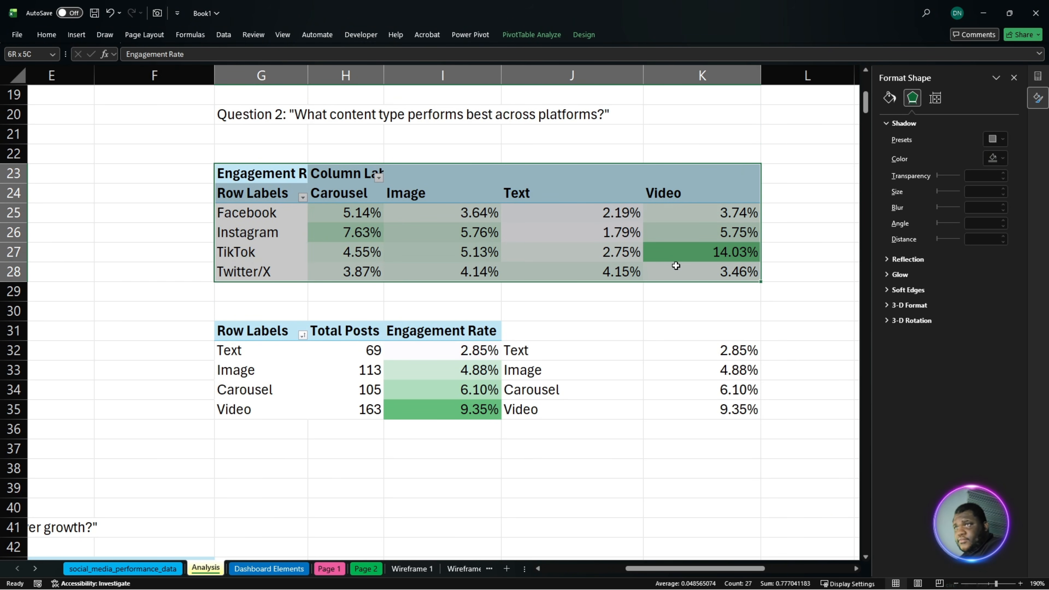
pyautogui.hotkey('ctrl', 'c')
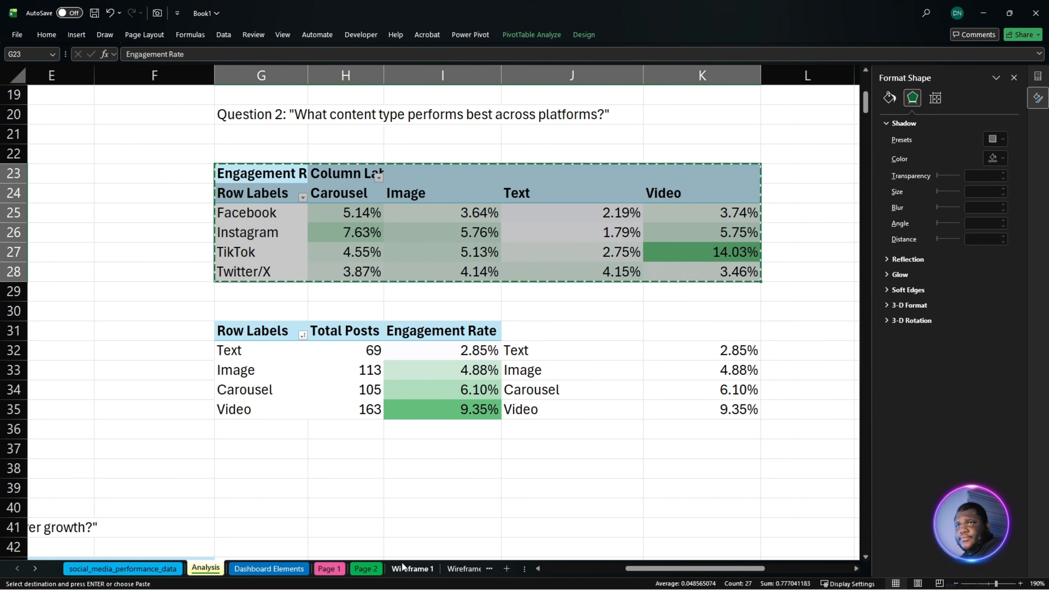
# - Paste the copied PivotTable into the Dashboard Elements sheet at cell BJ20, past the ROI KPI column
pyautogui.hotkey('ctrl', 'pagedown')
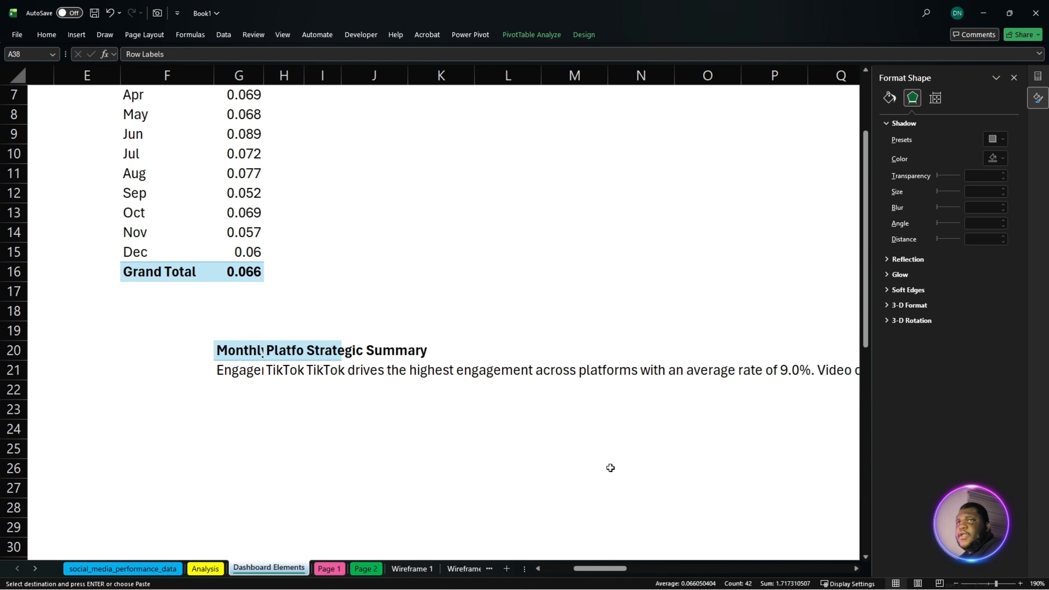
pyautogui.scroll(2, 610, 467)
pyautogui.moveTo(582, 568); pyautogui.dragTo(828, 577)
pyautogui.scroll(-3, 817, 517)
pyautogui.click(858, 567)
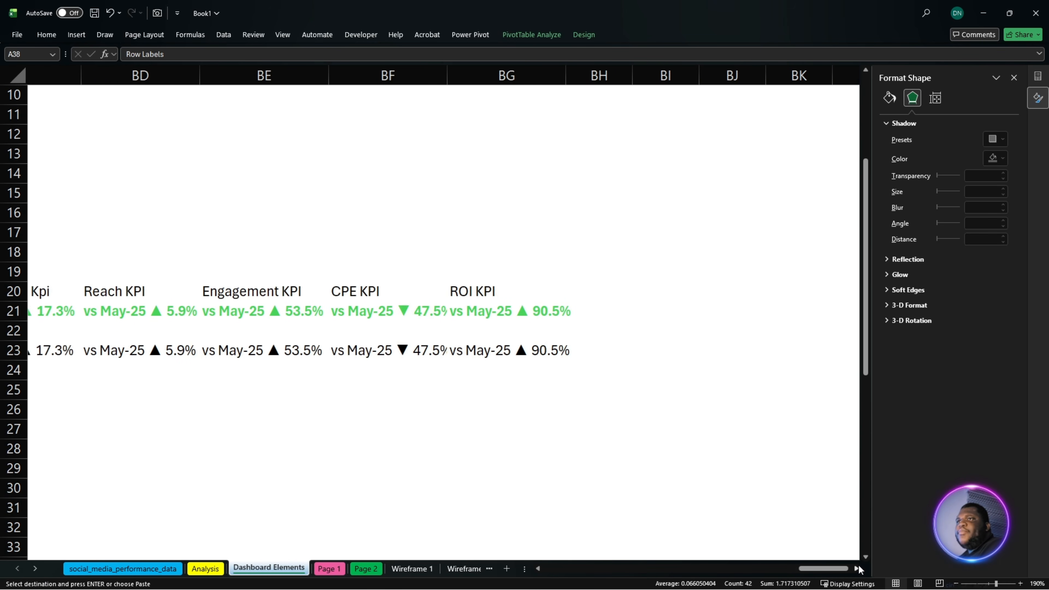
pyautogui.click(859, 567)
pyautogui.click(643, 319)
pyautogui.click(648, 287)
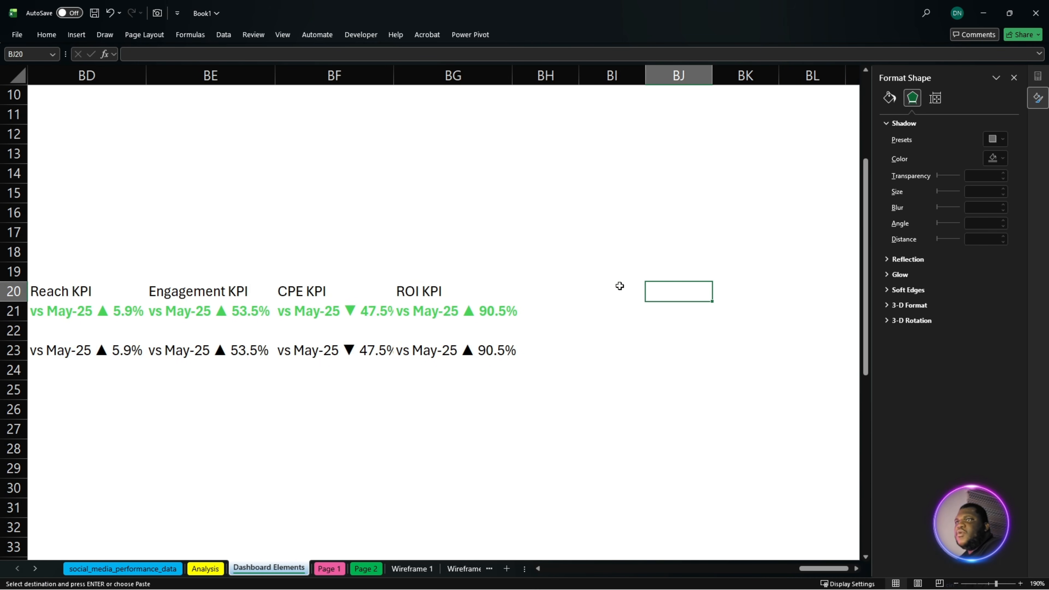
pyautogui.click(619, 286)
pyautogui.click(657, 288)
pyautogui.hotkey('ctrl', 'v')
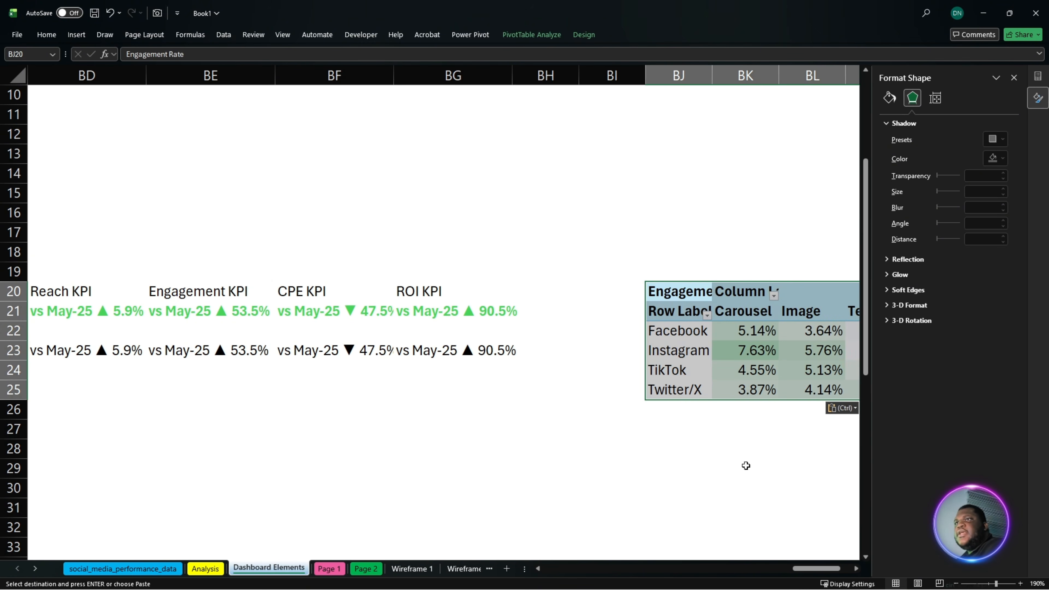
# - Move the pasted PivotTable up from BJ20 to cell BJ2
pyautogui.moveTo(822, 569); pyautogui.dragTo(857, 573)
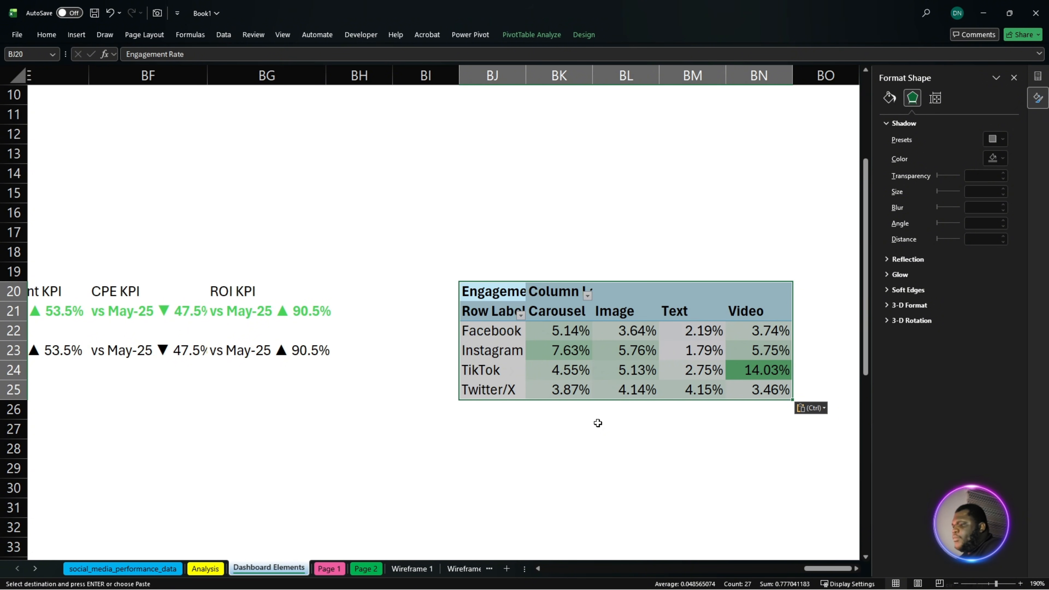
pyautogui.hotkey('ctrl', 'c')
pyautogui.scroll(3, 570, 372)
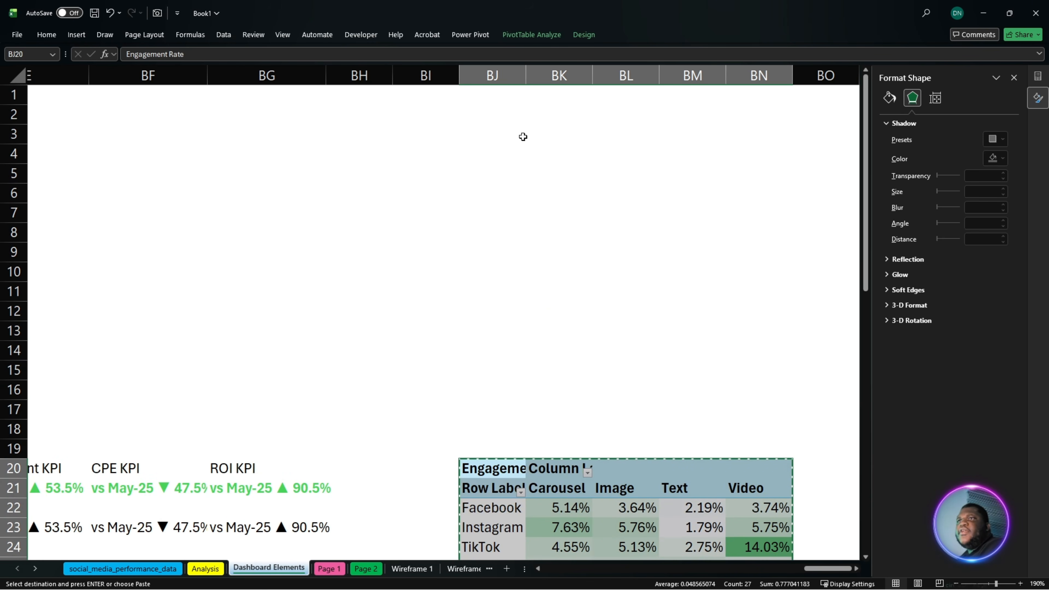
pyautogui.click(472, 114)
pyautogui.hotkey('ctrl', 'v')
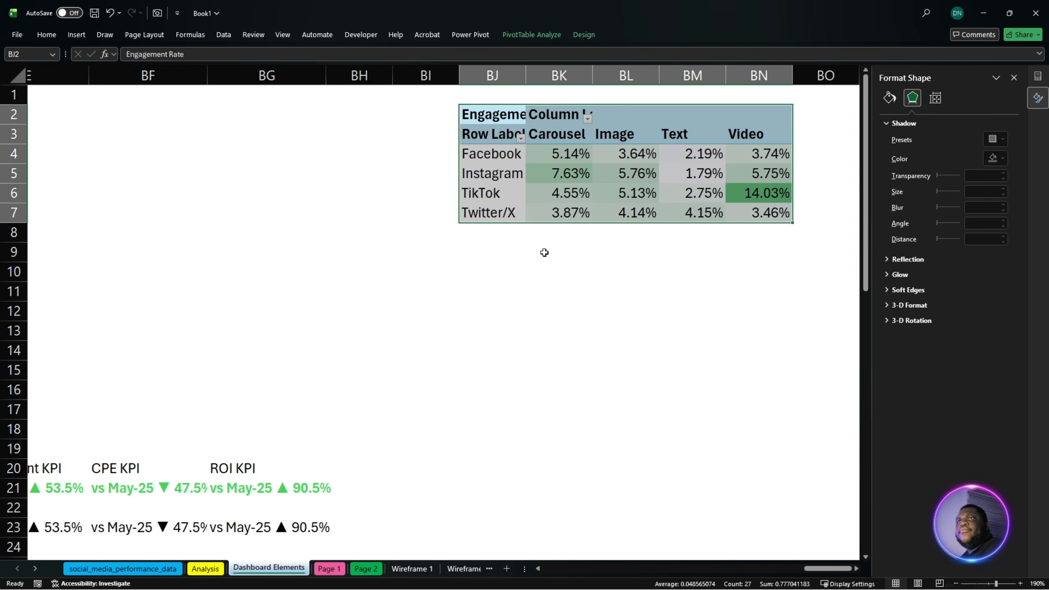
pyautogui.click(554, 310)
# - Apply the first, plain Light style to the PivotTable at BJ2 to strip its header shading
pyautogui.moveTo(494, 124); pyautogui.dragTo(765, 213)
pyautogui.click(585, 35)
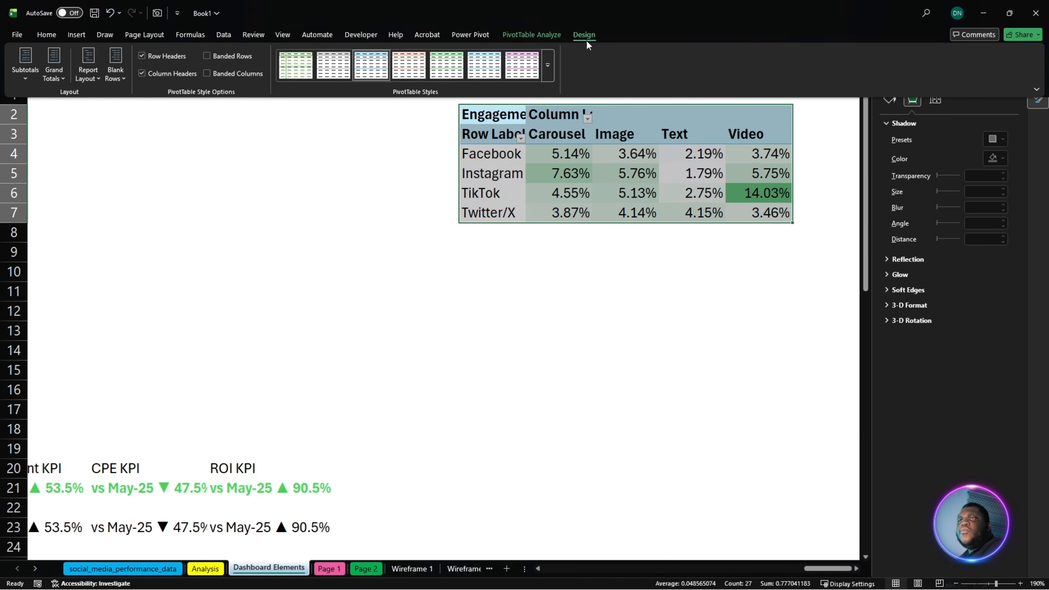
pyautogui.click(548, 66)
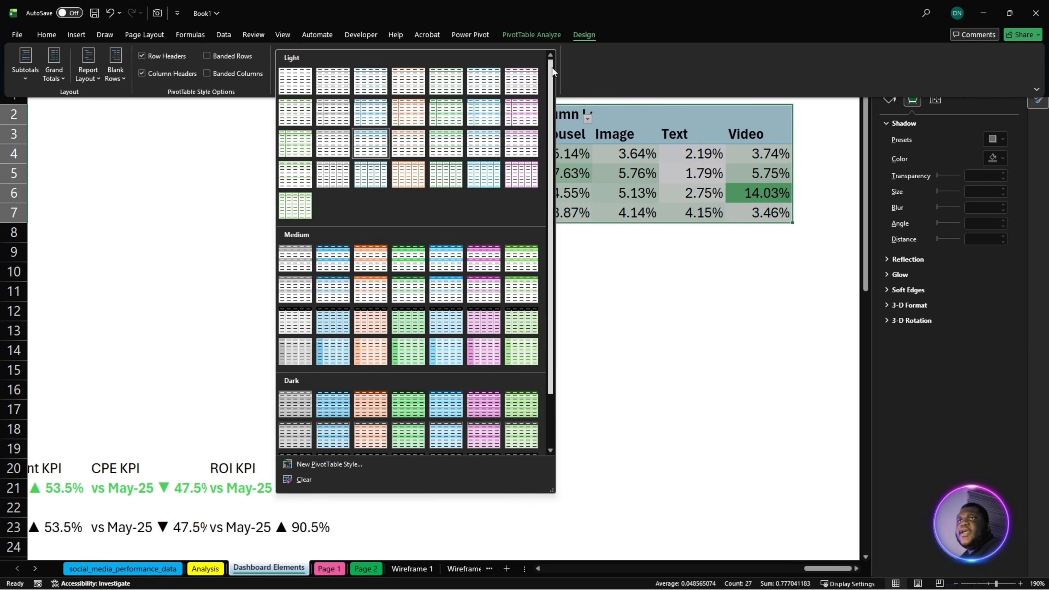
pyautogui.click(296, 81)
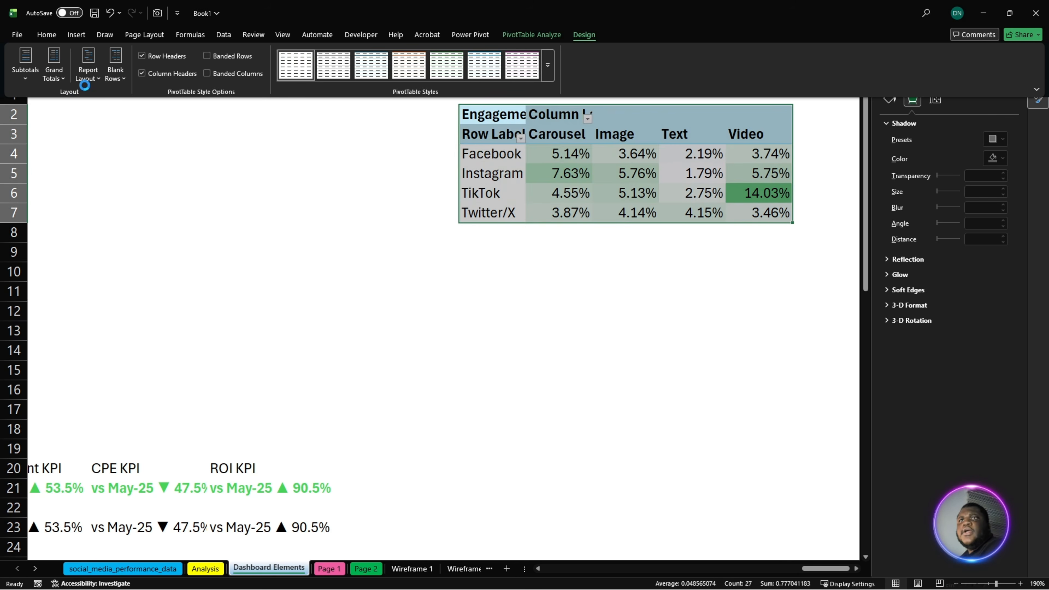
# - Set the engagement rate PivotTable's cells to No Border
pyautogui.click(47, 34)
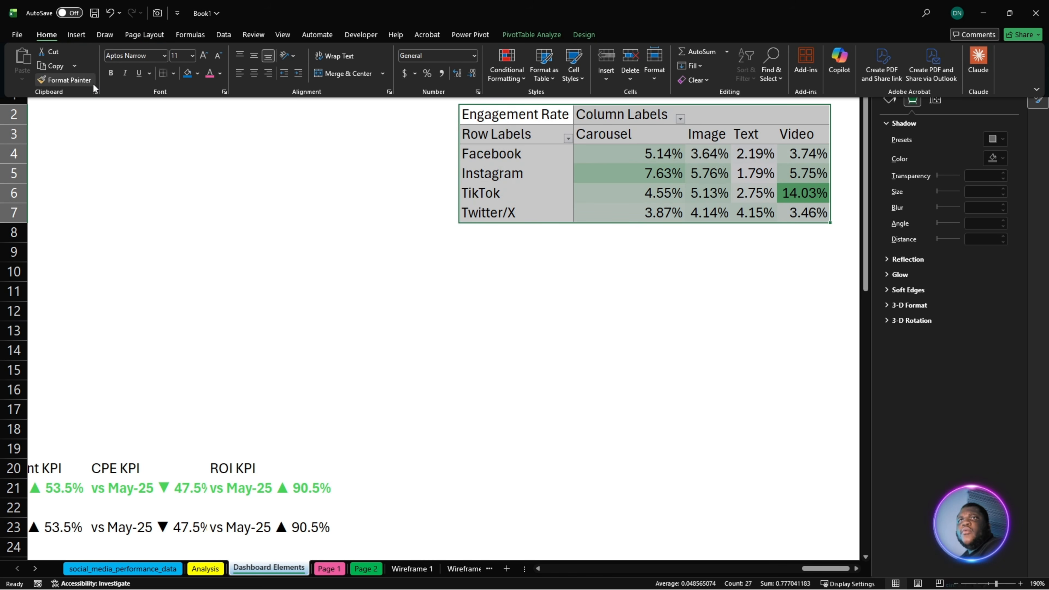
pyautogui.click(173, 74)
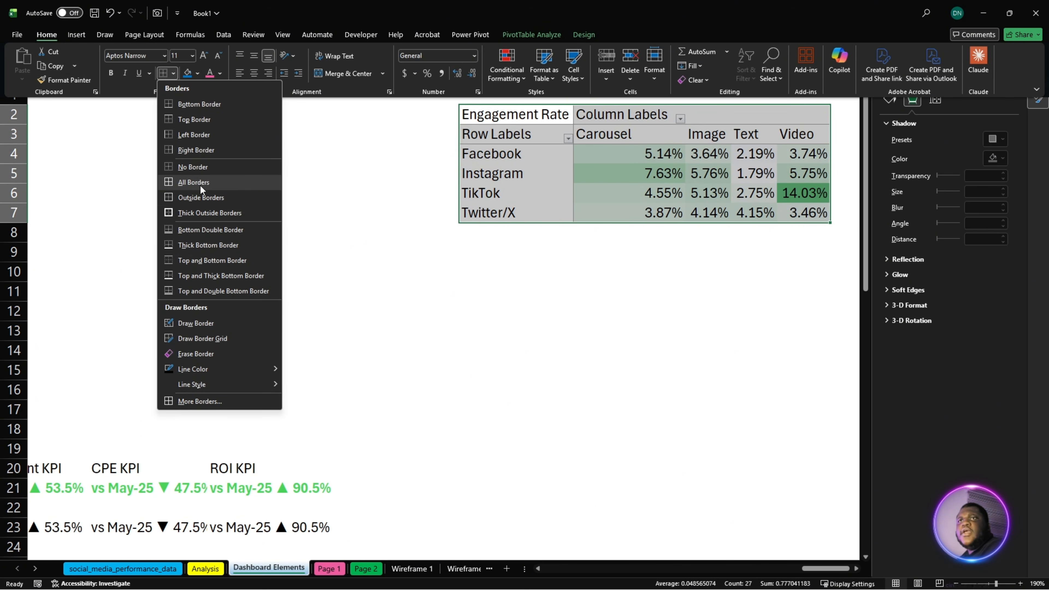
pyautogui.click(232, 167)
pyautogui.click(613, 364)
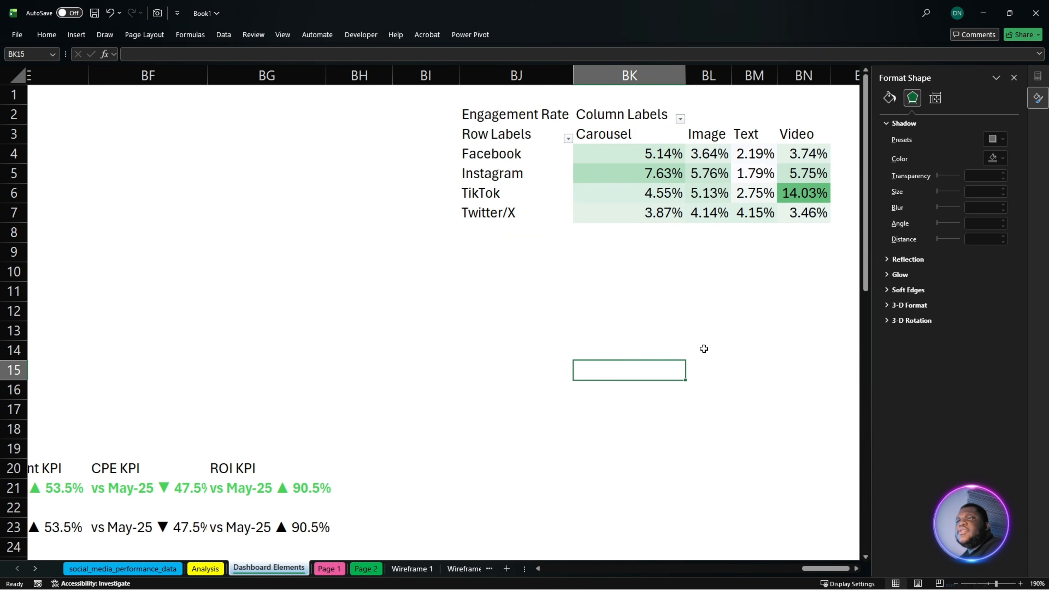
pyautogui.click(704, 349)
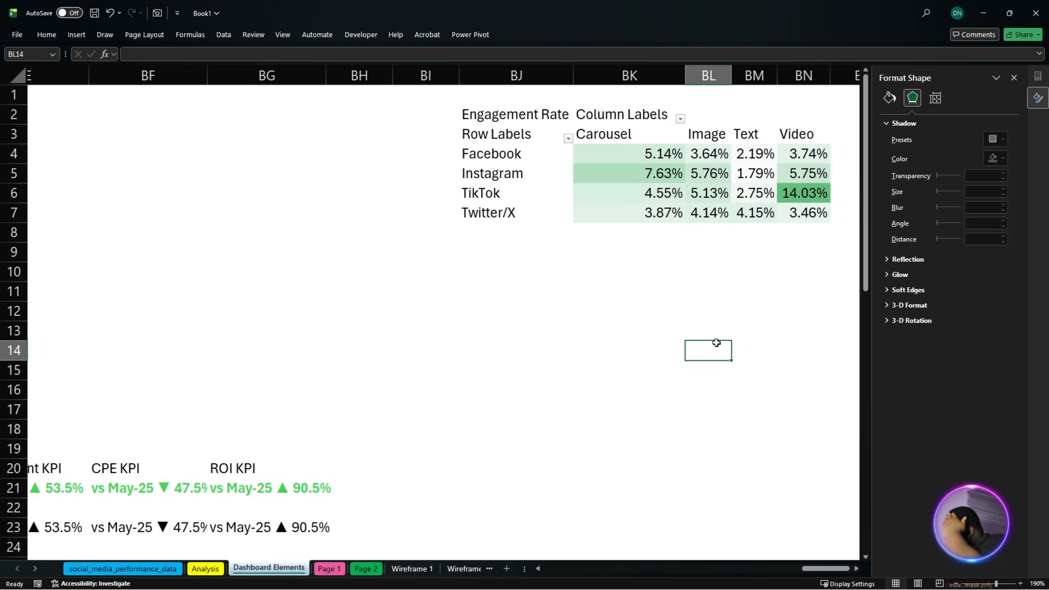
# - Apply a custom 2-Color Scale to the engagement rates in BK4:BN7, with orange for the lowest value and pink for the highest
pyautogui.moveTo(691, 295); pyautogui.dragTo(703, 311)
pyautogui.moveTo(598, 161); pyautogui.dragTo(806, 213)
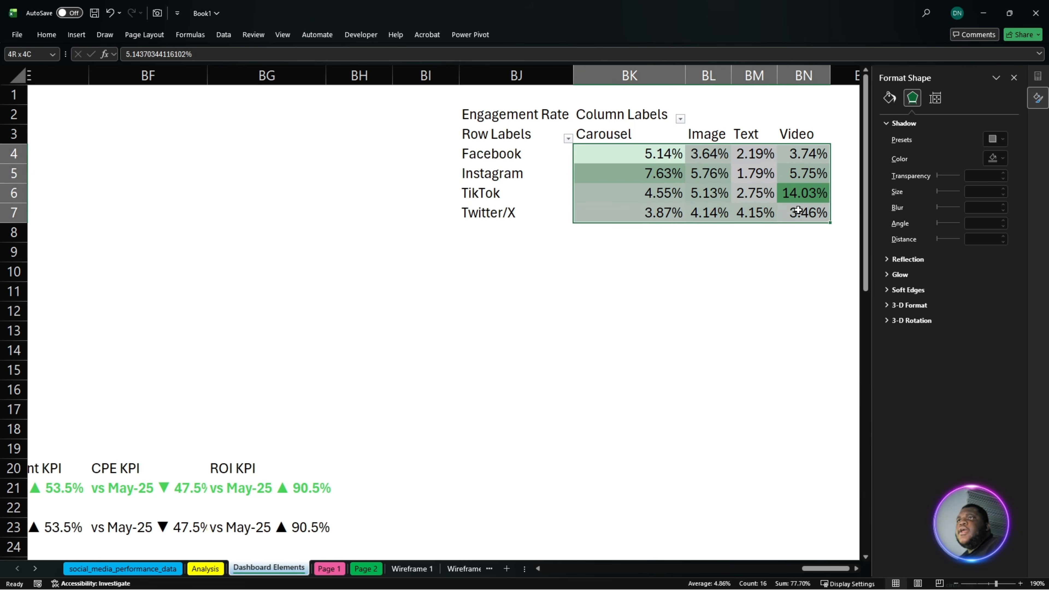
pyautogui.click(47, 36)
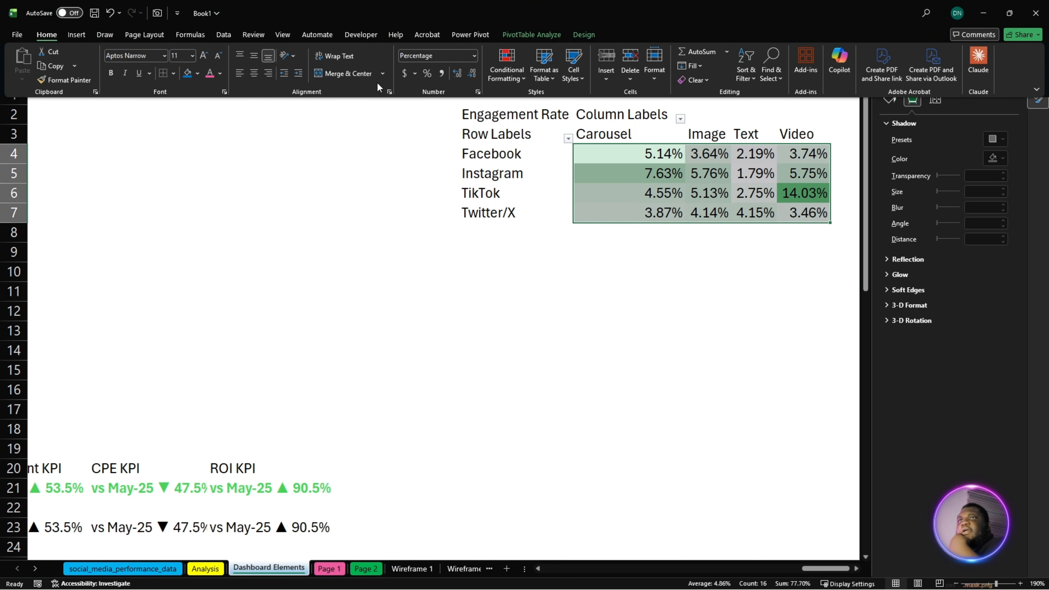
pyautogui.click(505, 81)
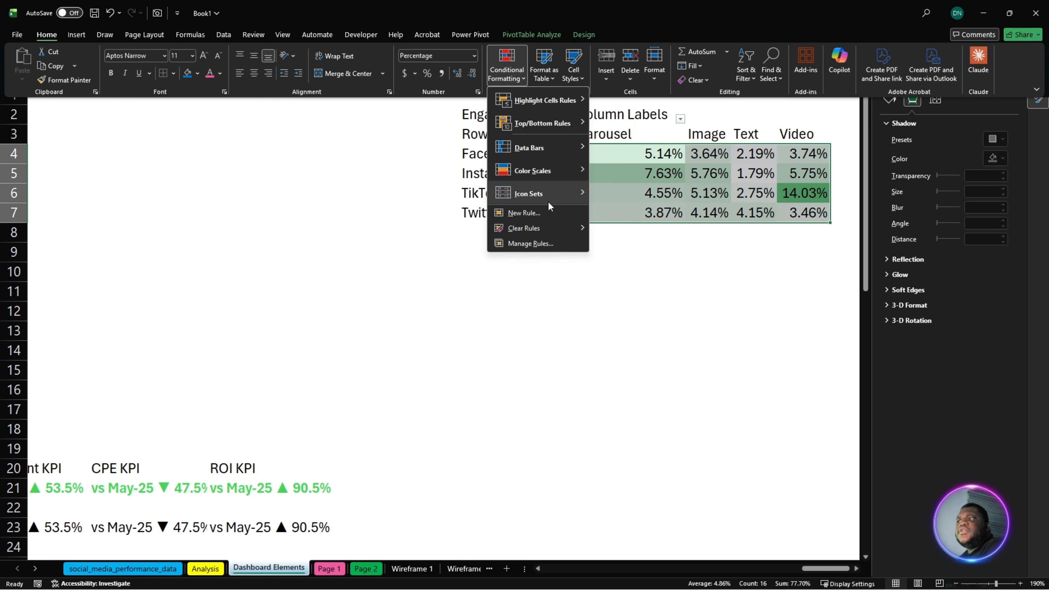
pyautogui.moveTo(568, 178)
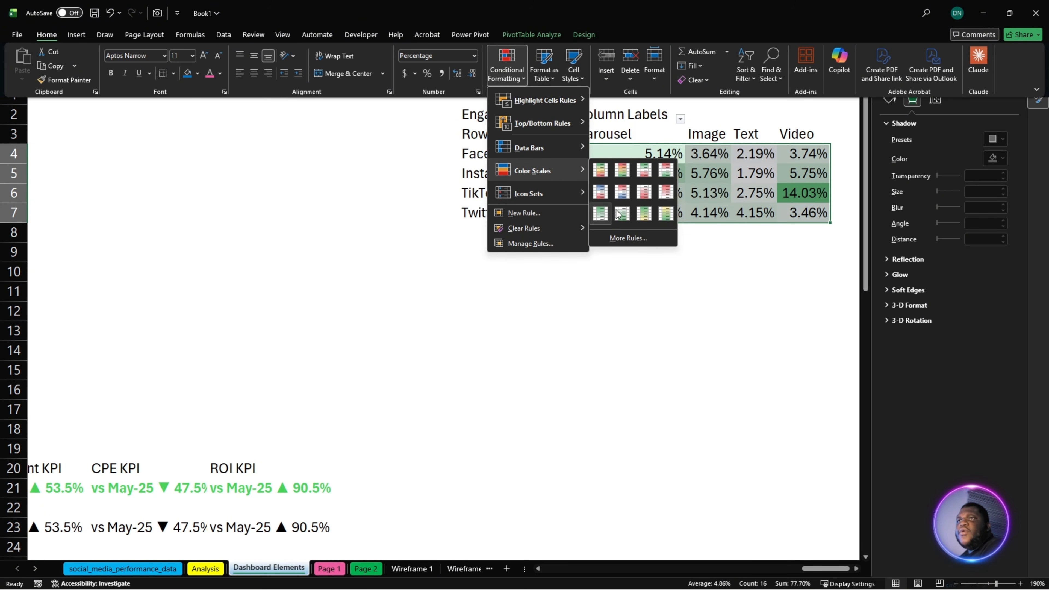
pyautogui.click(628, 238)
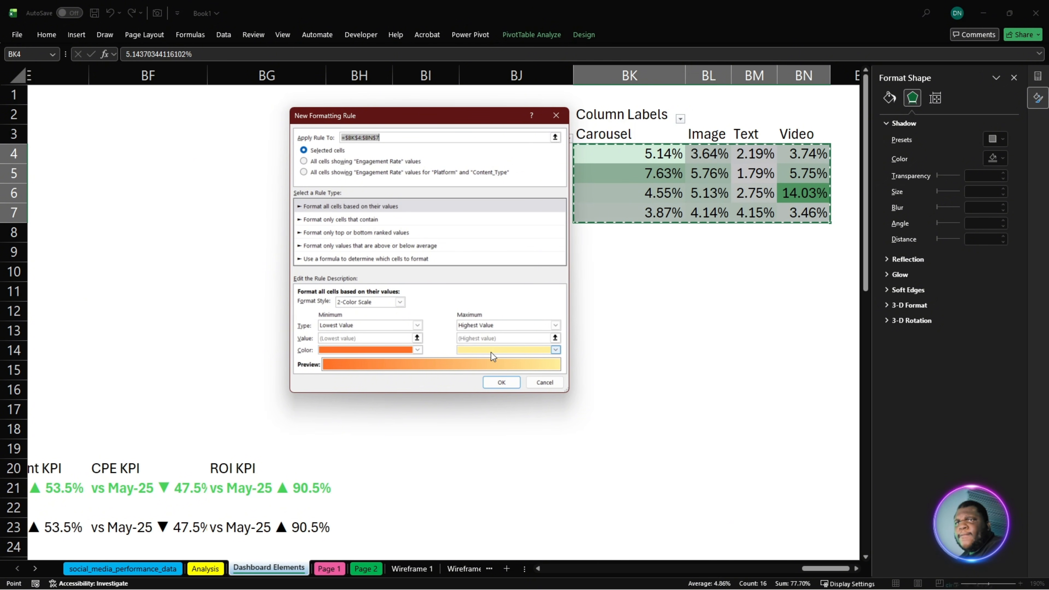
pyautogui.click(555, 350)
pyautogui.click(520, 528)
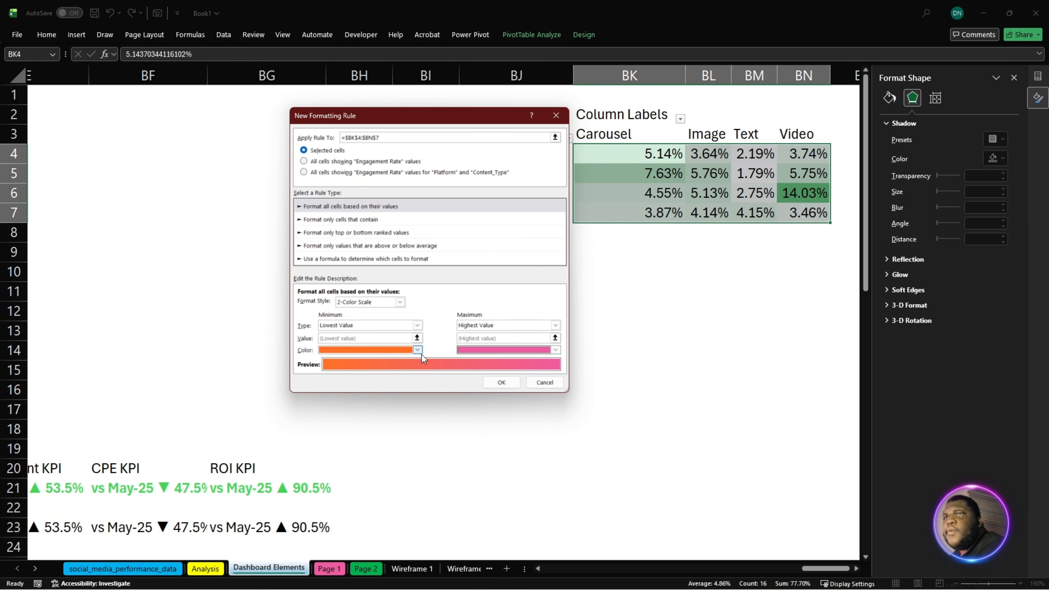
pyautogui.click(418, 350)
pyautogui.click(417, 350)
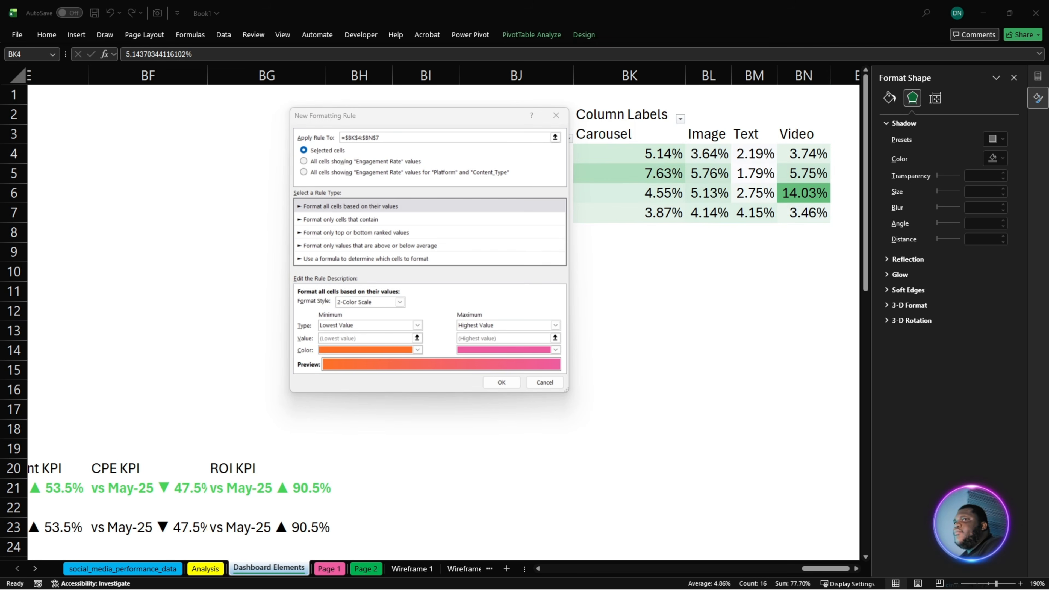
pyautogui.click(511, 384)
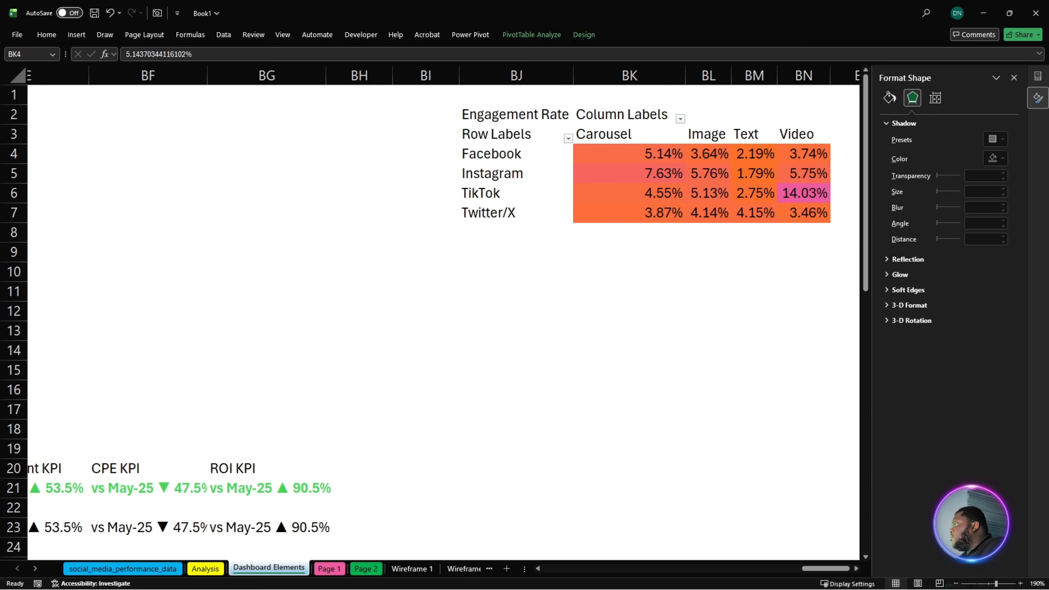
# - Edit the orange-pink color scale rule on BK4:BN7, changing its lowest-value color to #F5F4F2, and apply the rule
pyautogui.click(604, 150)
pyautogui.click(619, 151)
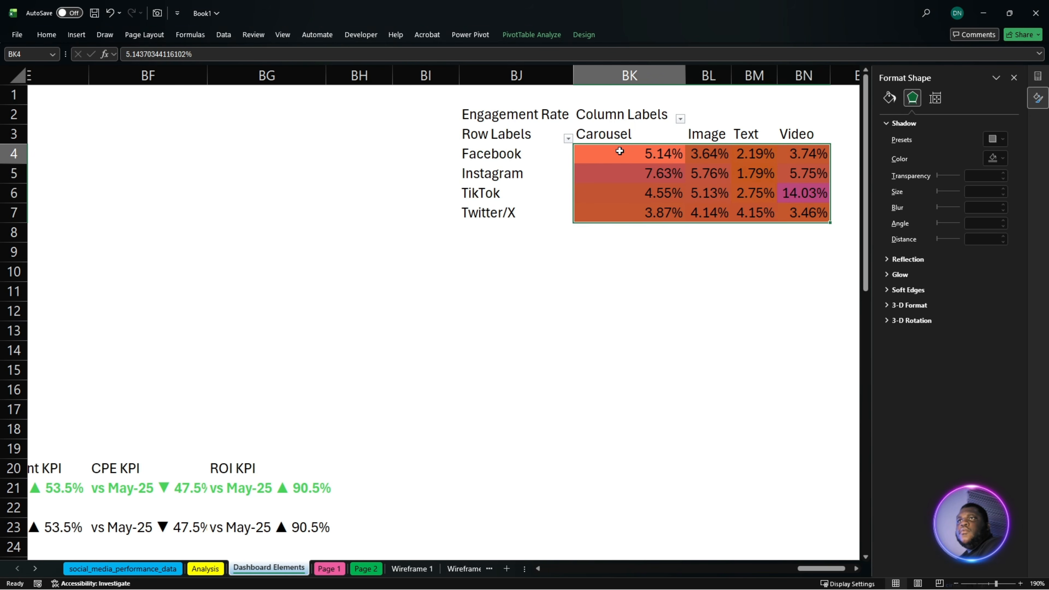
pyautogui.moveTo(620, 151); pyautogui.dragTo(808, 212)
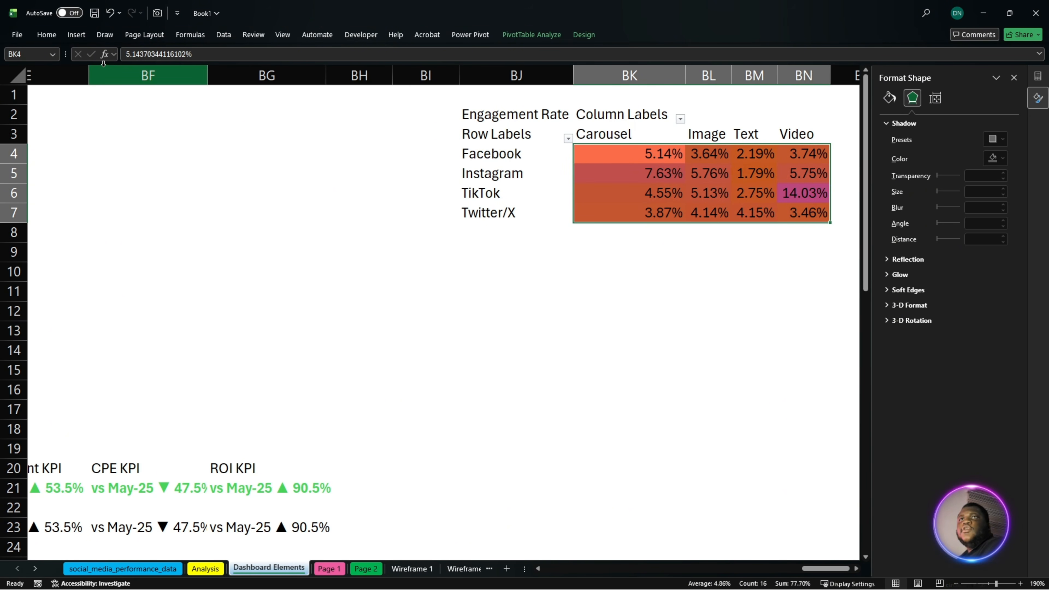
pyautogui.click(52, 34)
pyautogui.click(507, 66)
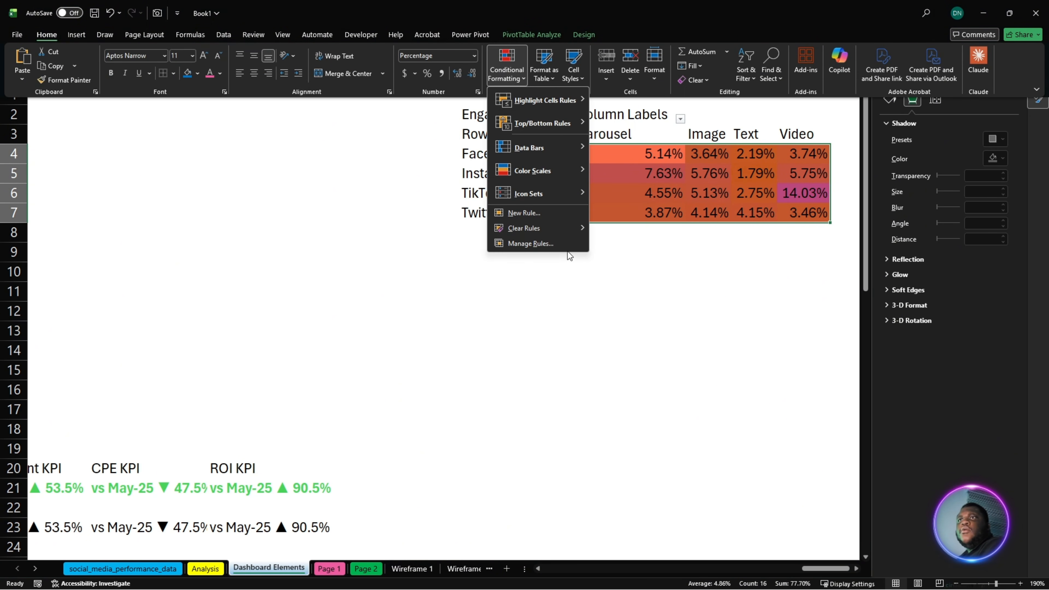
pyautogui.click(542, 245)
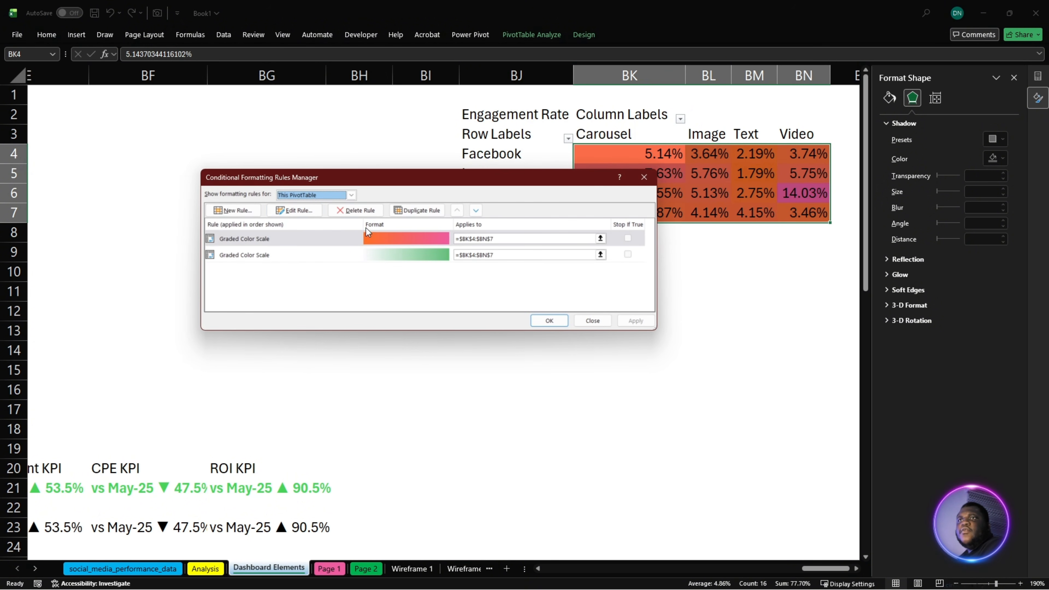
pyautogui.click(300, 210)
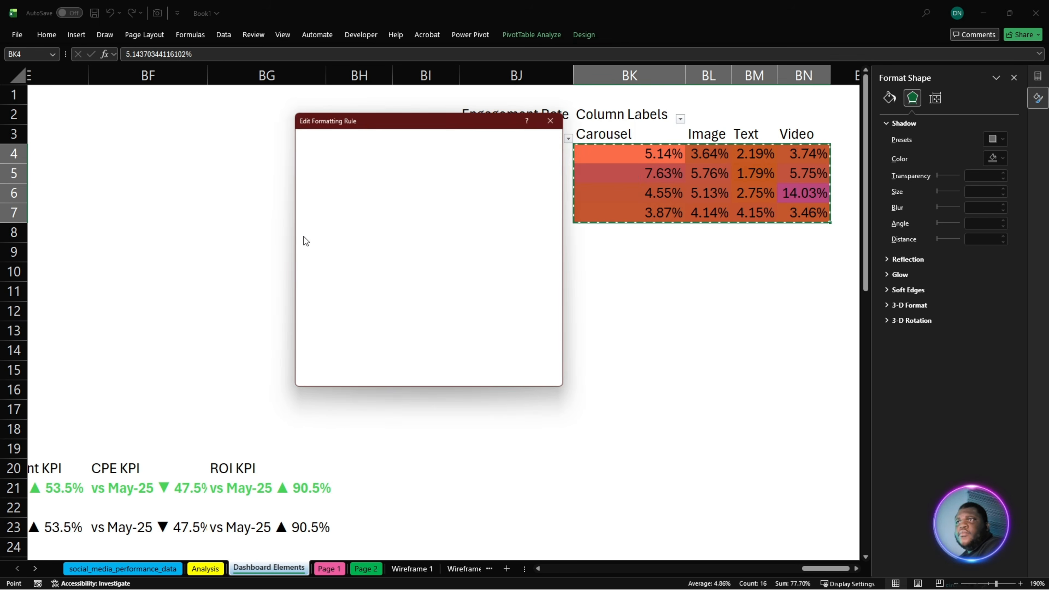
pyautogui.click(411, 349)
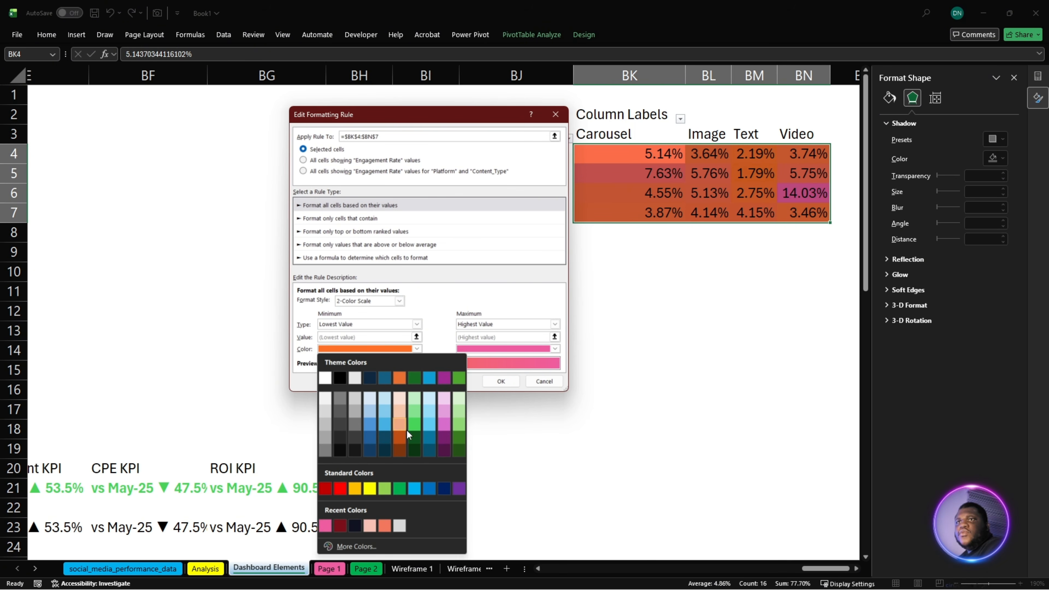
pyautogui.click(369, 546)
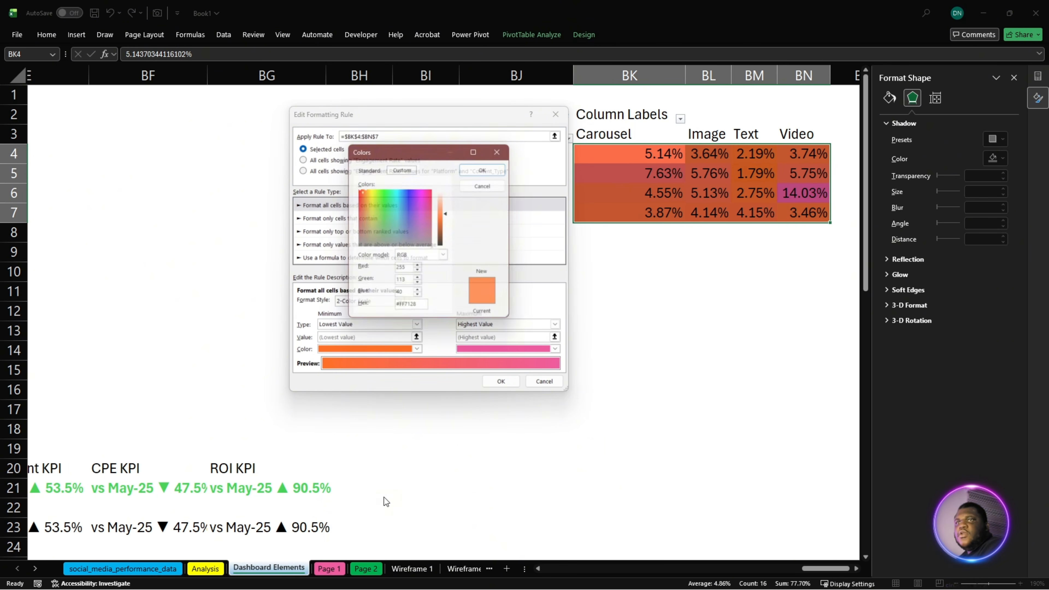
pyautogui.doubleClick(411, 308)
pyautogui.write('#F5F4F2')
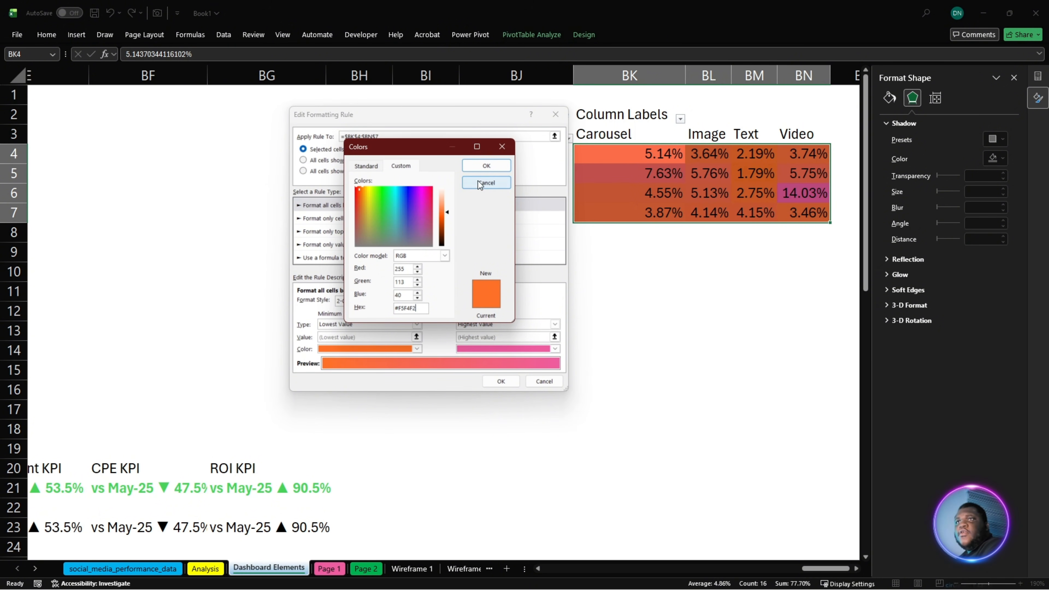
pyautogui.click(486, 166)
pyautogui.click(502, 383)
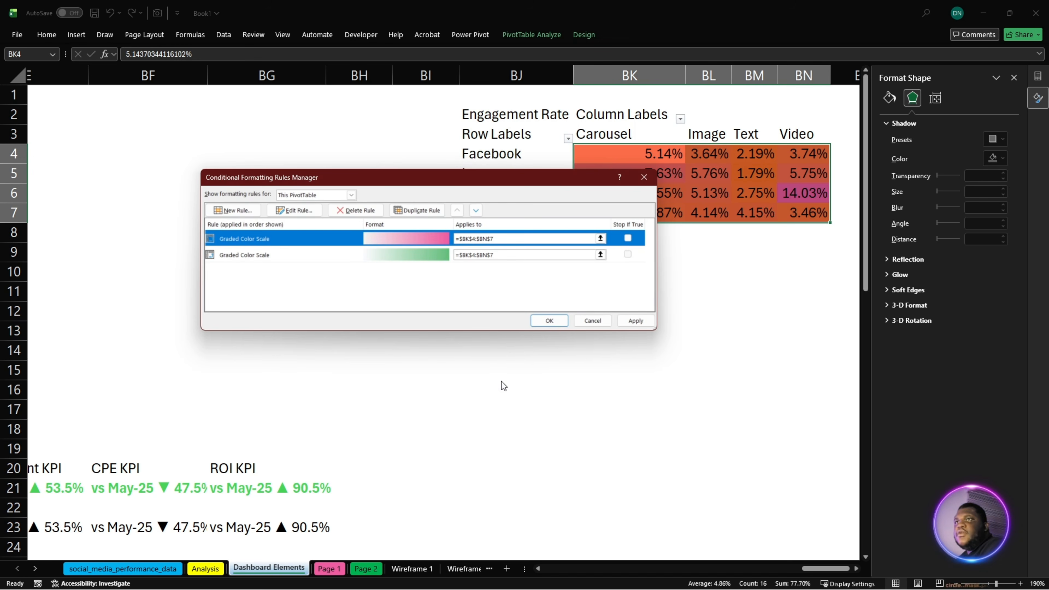
pyautogui.click(536, 321)
pyautogui.click(675, 310)
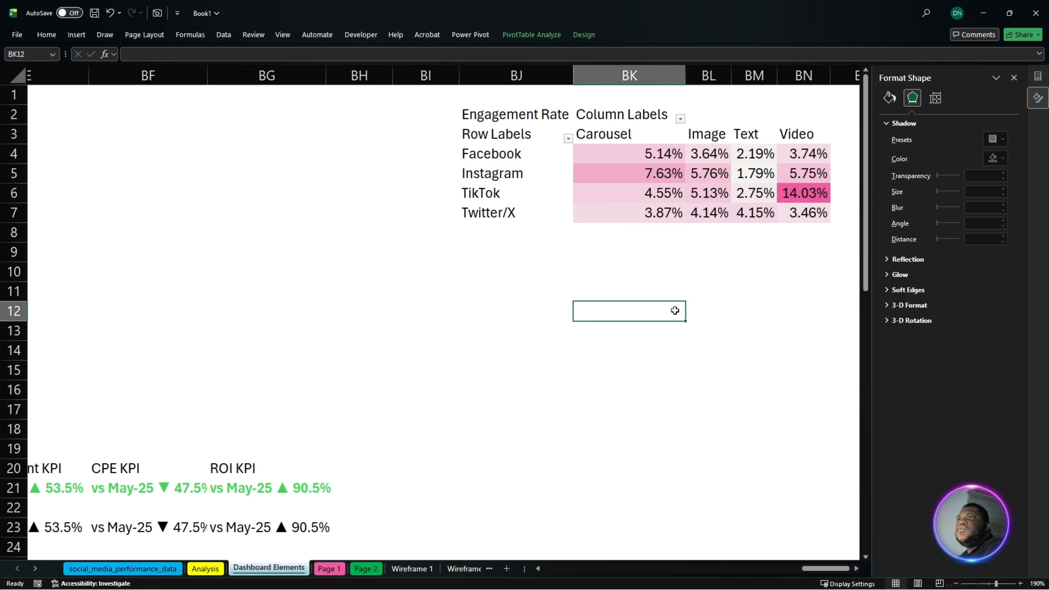
# - Rename the PivotTable's row header in BJ3 to Platform
pyautogui.click(523, 166)
pyautogui.doubleClick(506, 135)
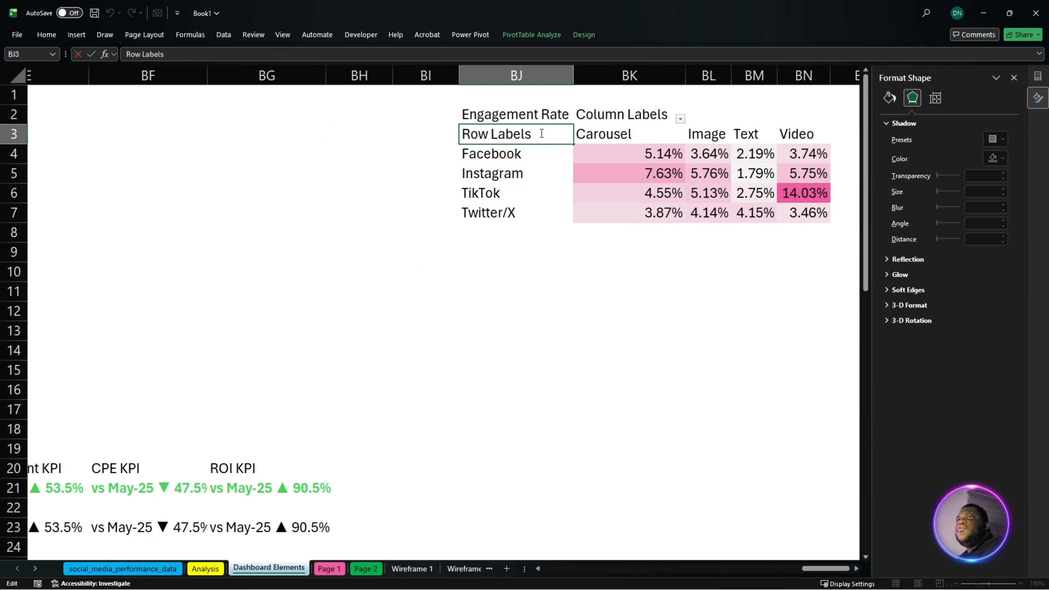
pyautogui.moveTo(541, 134); pyautogui.dragTo(435, 145)
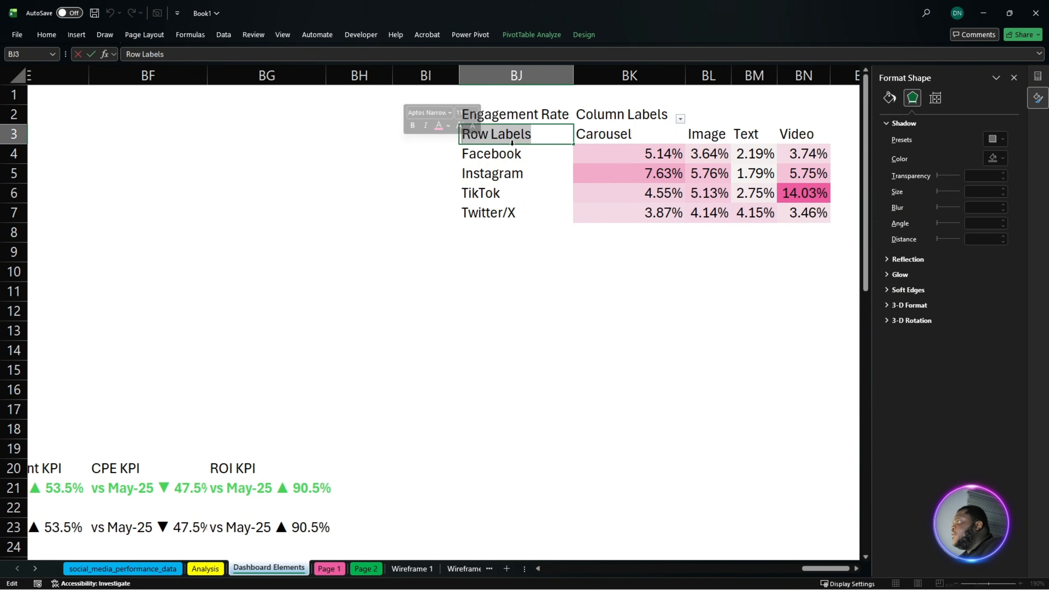
pyautogui.write('Plat')
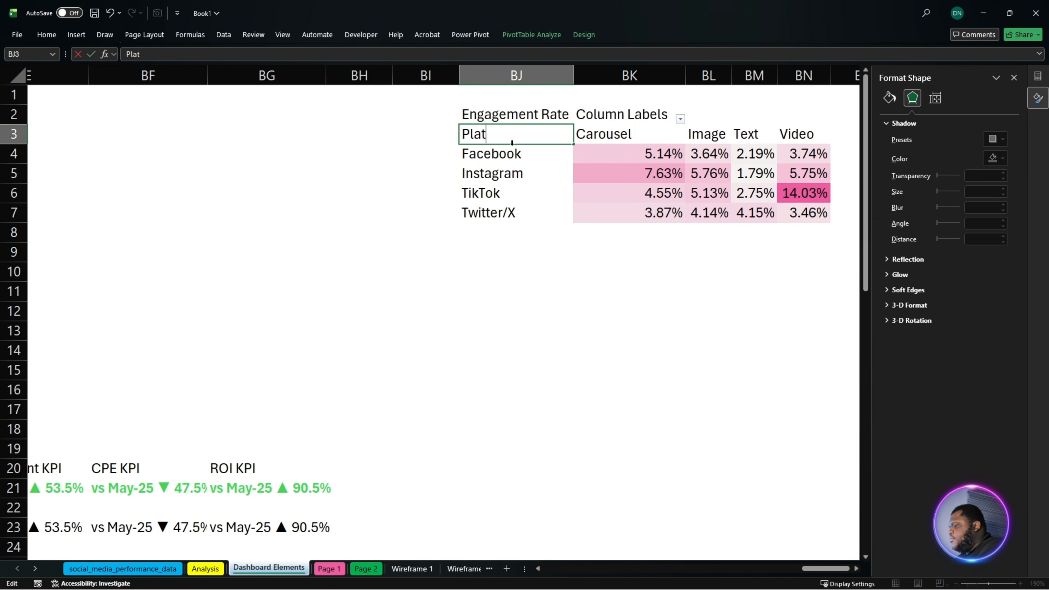
pyautogui.write('form')
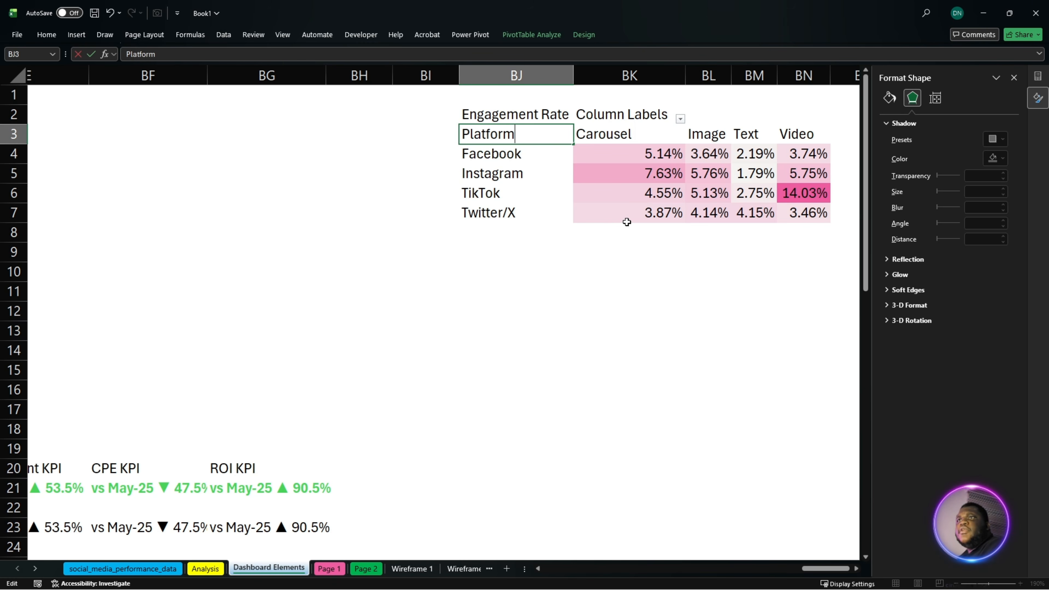
pyautogui.hotkey('shift', 'Return')
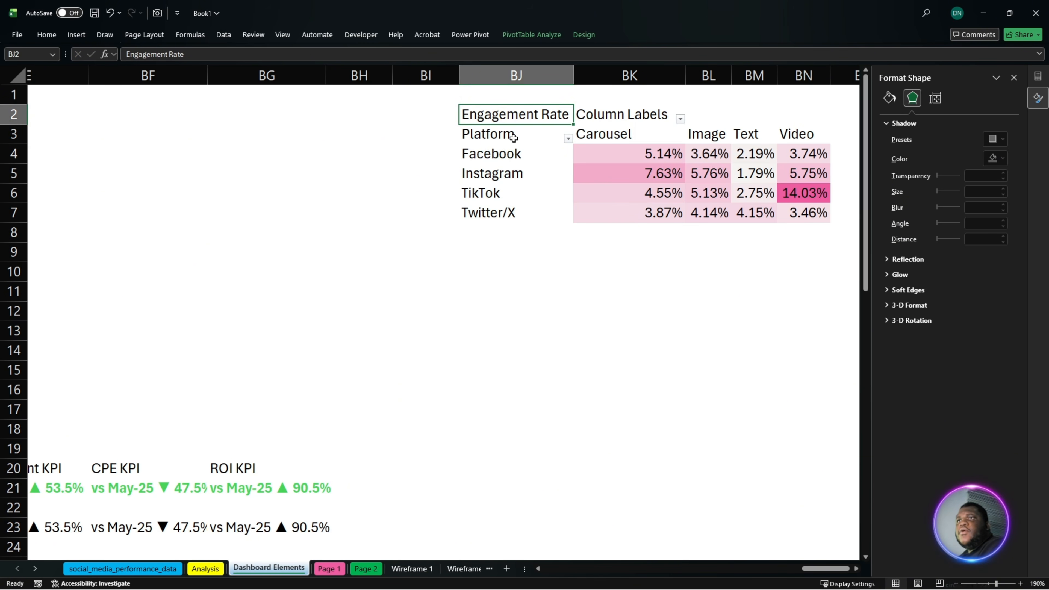
# - Place a linked camera picture of BJ3:BN7 on Page 2 under the Platform-Content Performance Matrix heading and enlarge it to nearly the card's width
pyautogui.moveTo(514, 138)
pyautogui.mouseDown()
pyautogui.moveTo(613, 178)
pyautogui.moveTo(760, 192)
pyautogui.moveTo(791, 198)
pyautogui.moveTo(795, 211)
pyautogui.mouseUp()
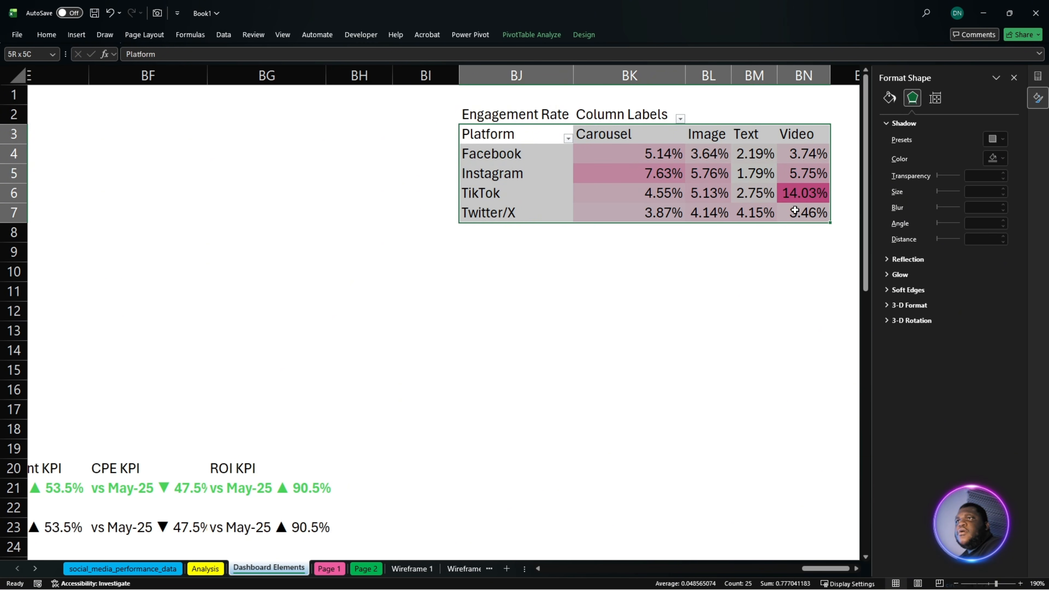
pyautogui.click(157, 13)
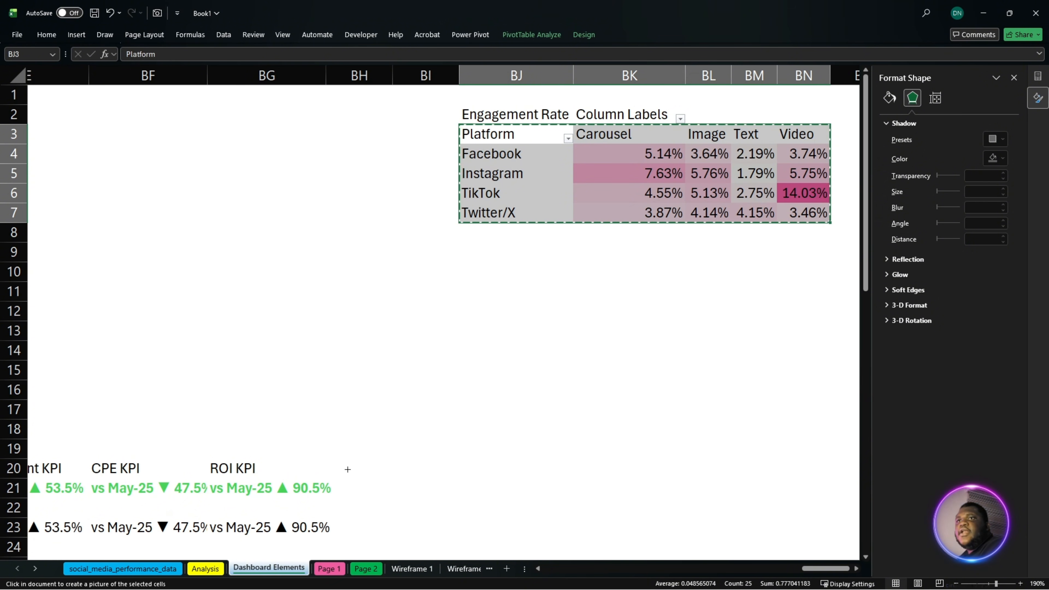
pyautogui.click(356, 569)
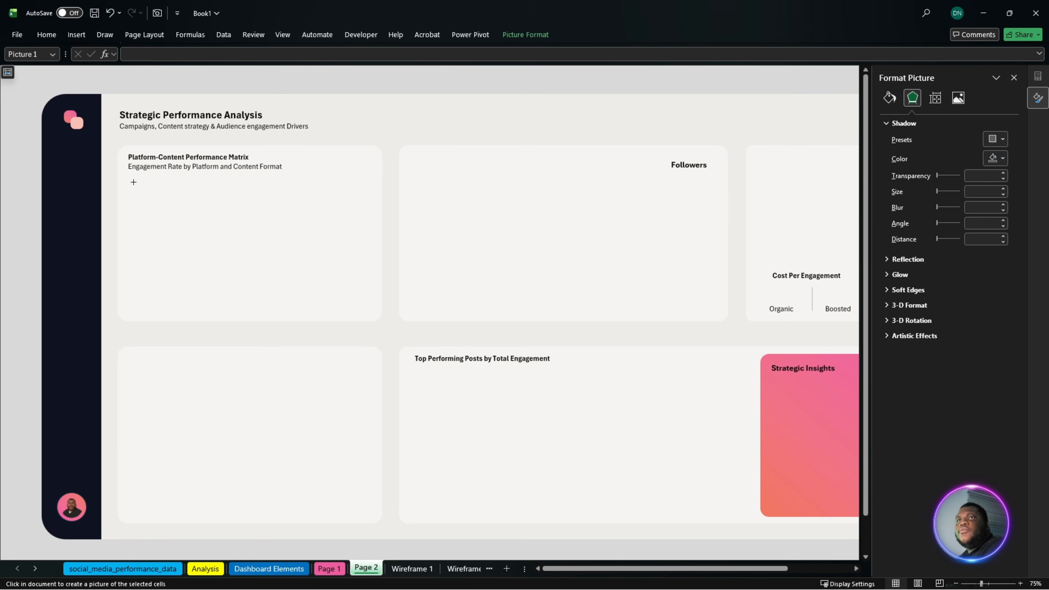
pyautogui.click(199, 206)
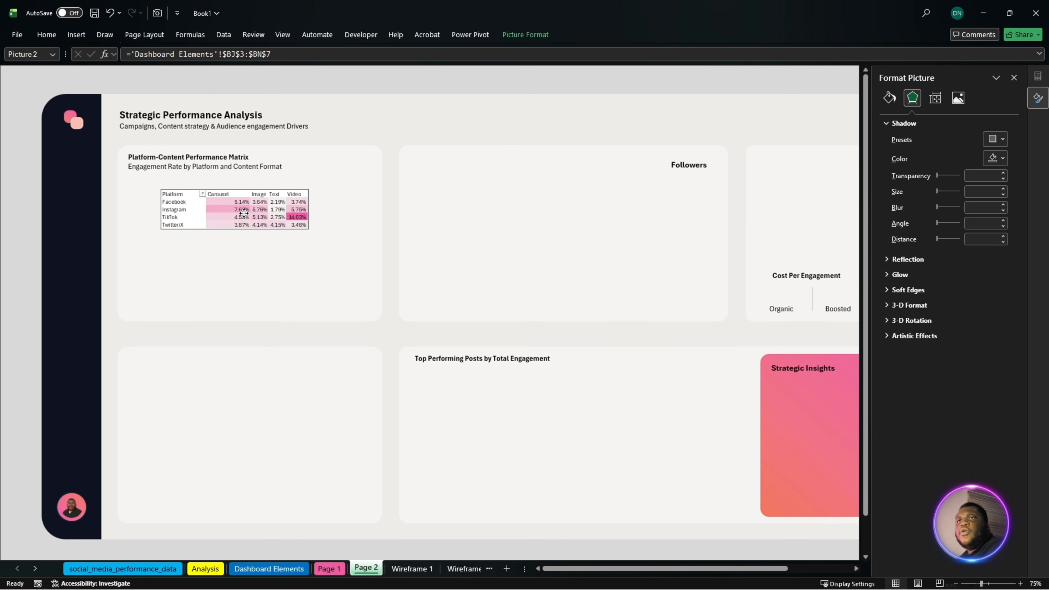
pyautogui.moveTo(275, 225); pyautogui.dragTo(284, 252)
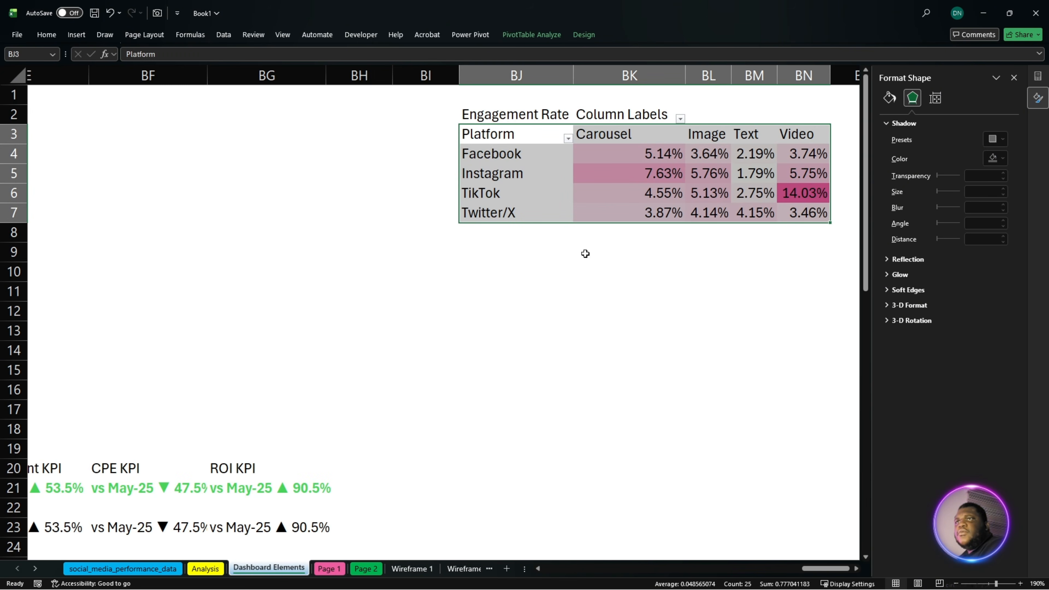
# - Make the matrix header row BJ3:BN3 on the Dashboard Elements sheet bold at font size 10
pyautogui.click(620, 271)
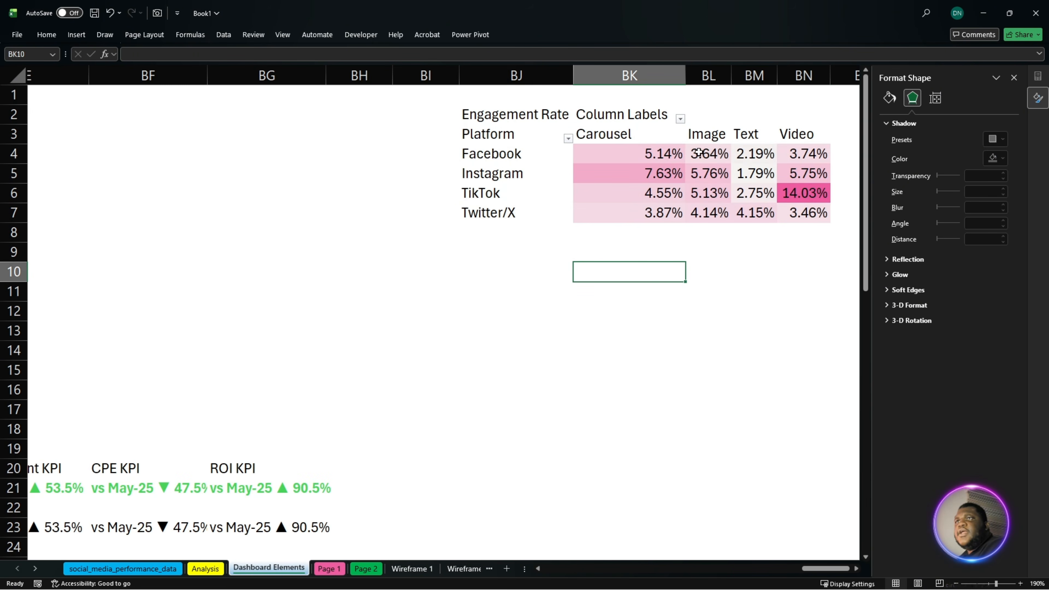
pyautogui.moveTo(799, 134); pyautogui.dragTo(537, 140)
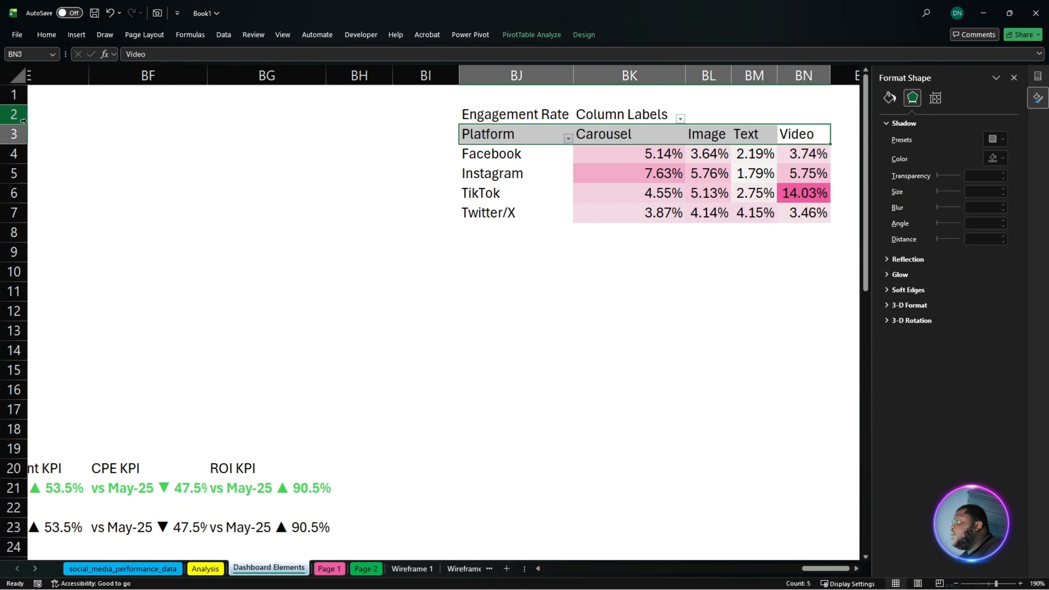
pyautogui.click(45, 35)
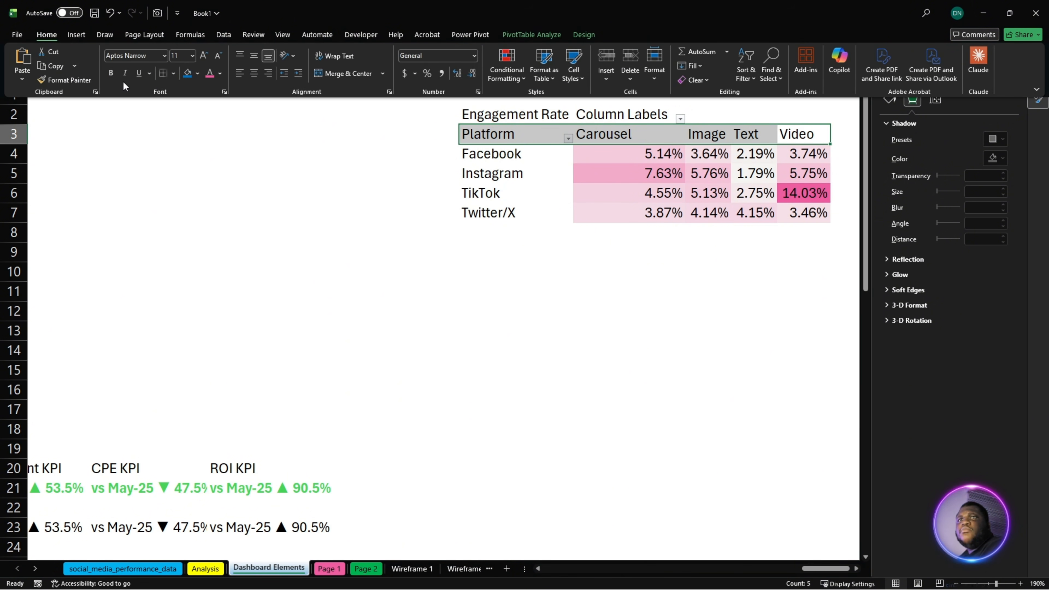
pyautogui.click(110, 74)
pyautogui.click(218, 56)
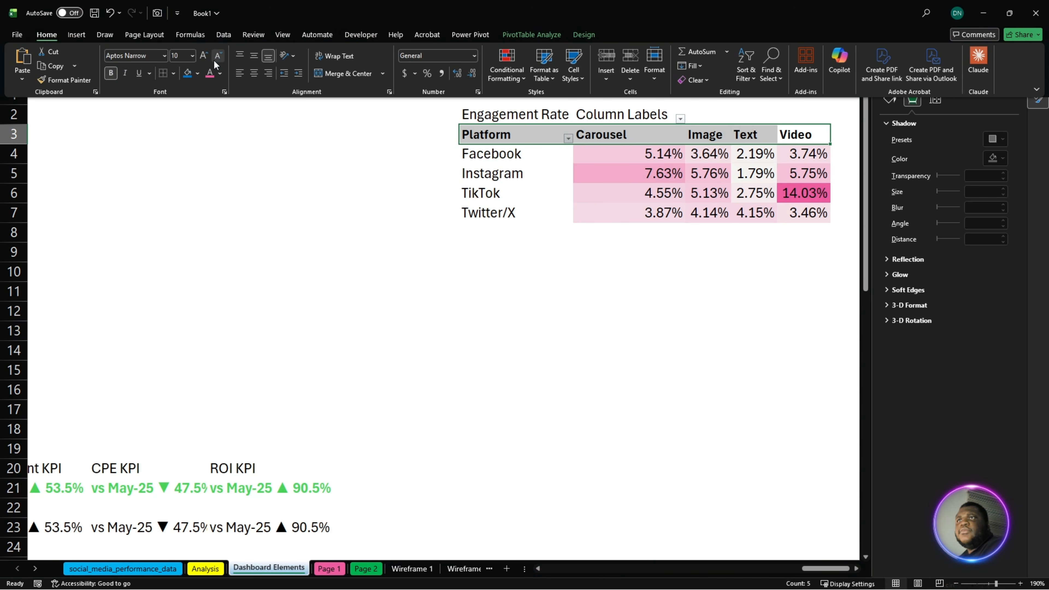
pyautogui.click(214, 60)
pyautogui.click(205, 60)
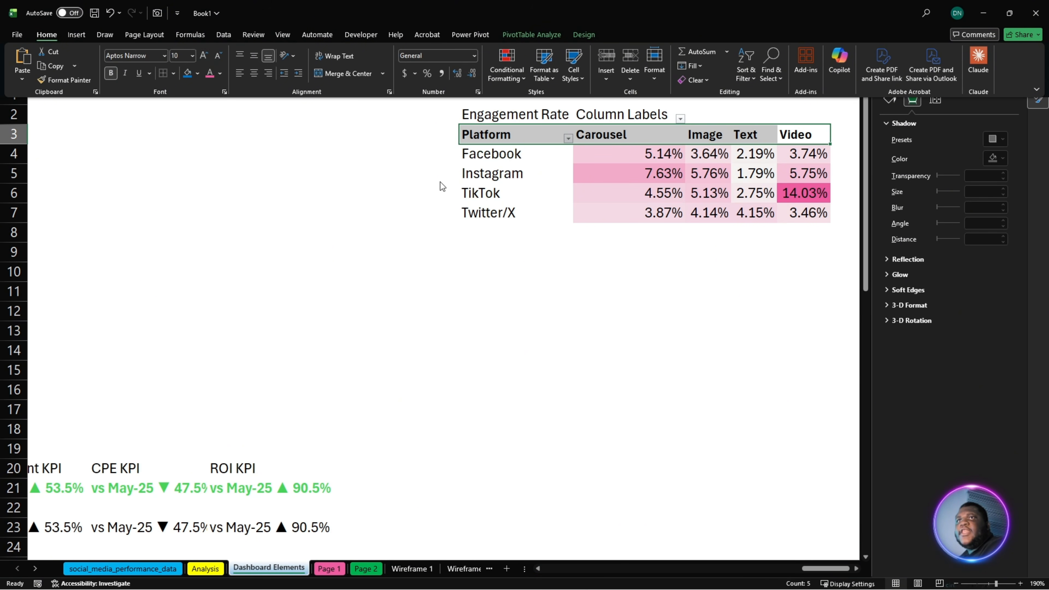
# - Make the platform names in BJ4:BJ7 bold at font size 10, and narrow columns BJ and BK to fit their contents
pyautogui.click(535, 195)
pyautogui.moveTo(512, 156); pyautogui.dragTo(514, 212)
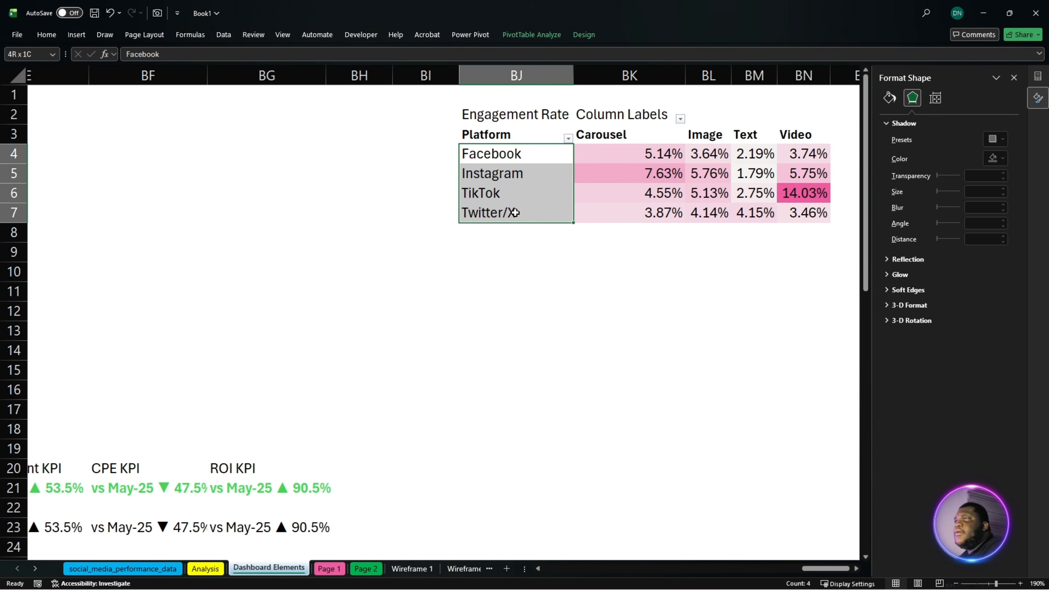
pyautogui.click(49, 35)
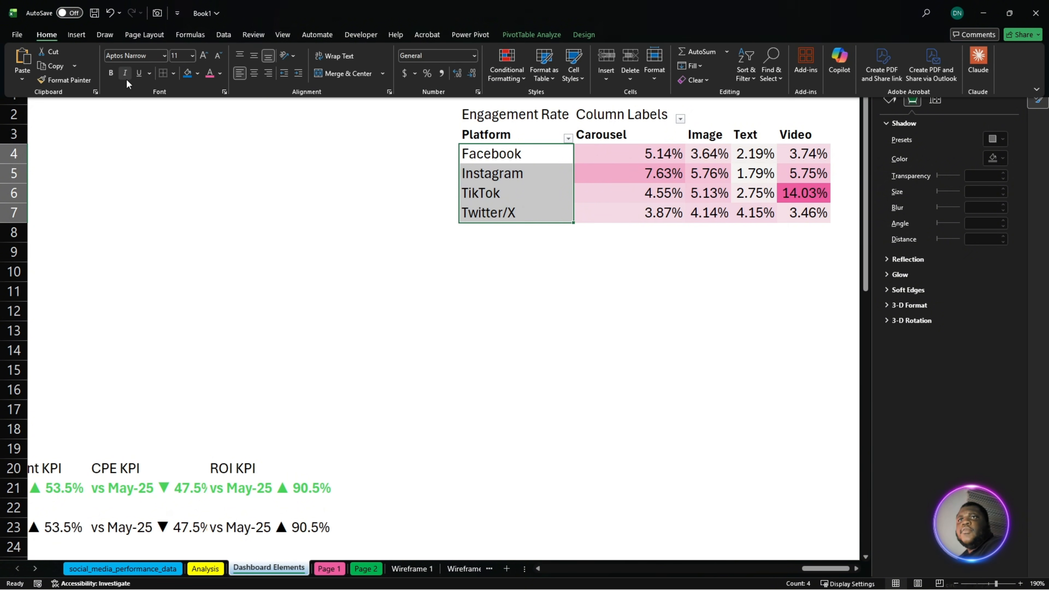
pyautogui.click(111, 74)
pyautogui.click(218, 56)
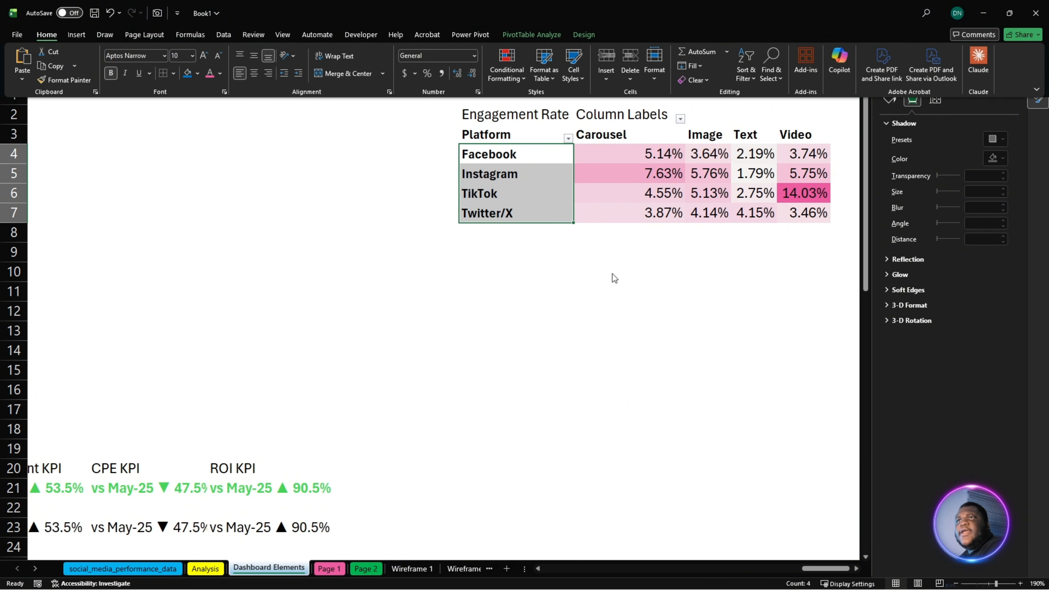
pyautogui.moveTo(573, 83); pyautogui.dragTo(540, 81)
pyautogui.moveTo(648, 74); pyautogui.dragTo(605, 77)
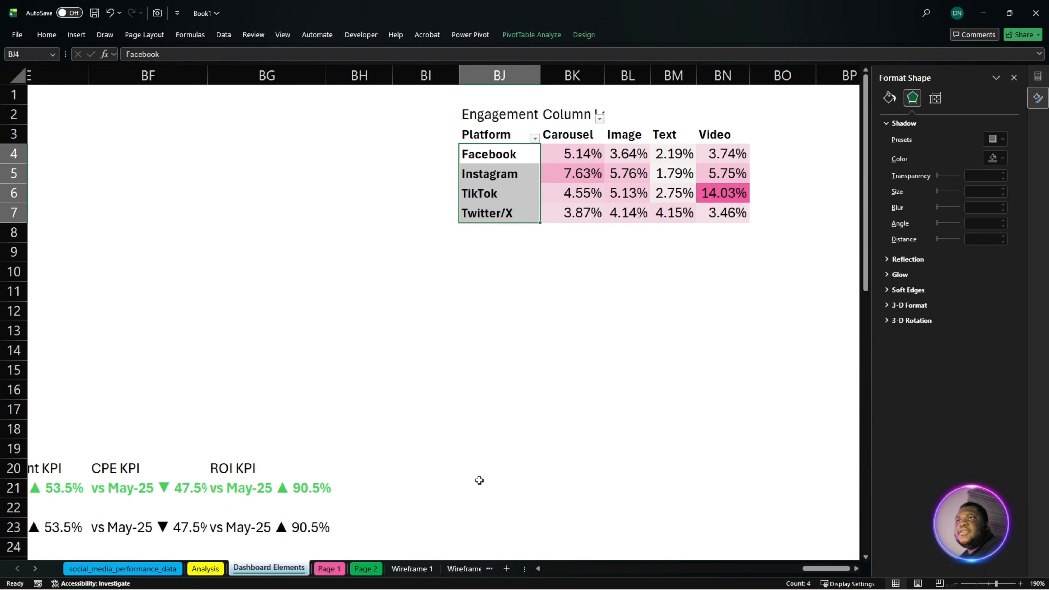
# - Stretch the matrix picture on Page 2 taller within its card and set its outline to No line
pyautogui.click(366, 569)
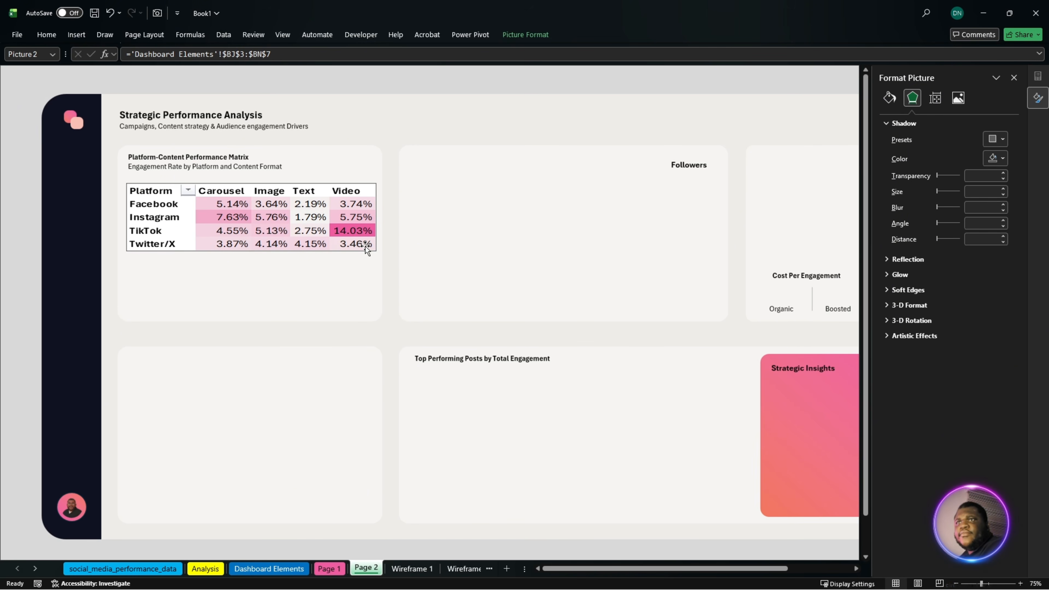
pyautogui.moveTo(252, 254)
pyautogui.mouseDown()
pyautogui.moveTo(248, 270)
pyautogui.moveTo(262, 239)
pyautogui.mouseUp()
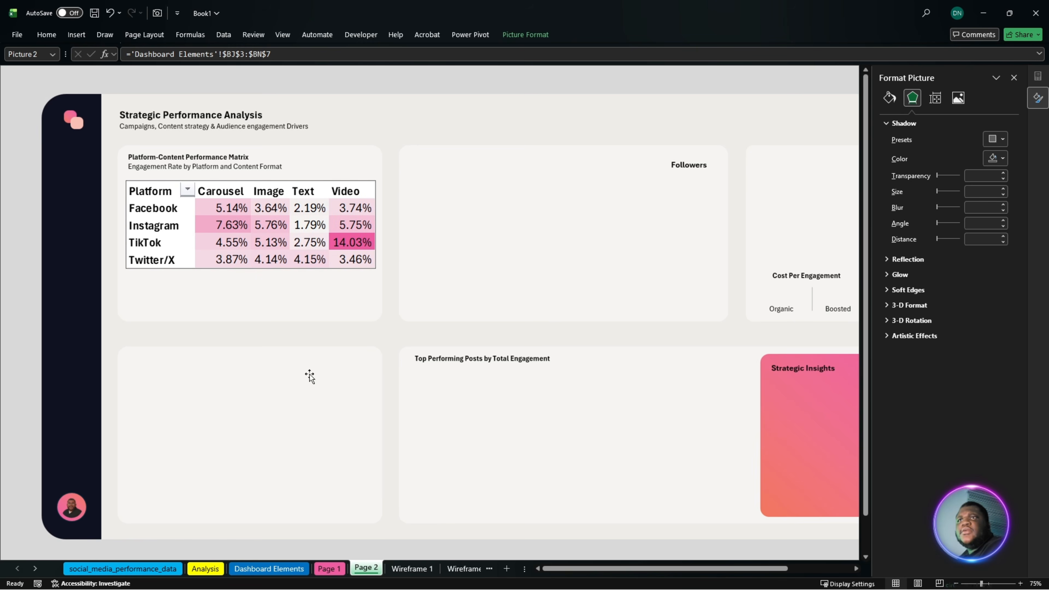
pyautogui.click(306, 352)
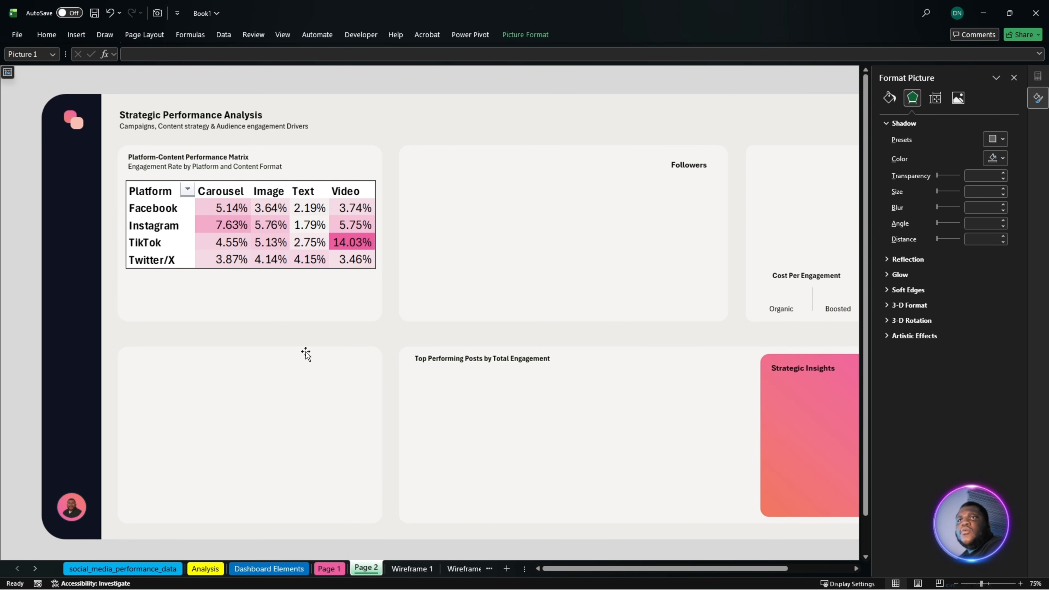
pyautogui.click(263, 248)
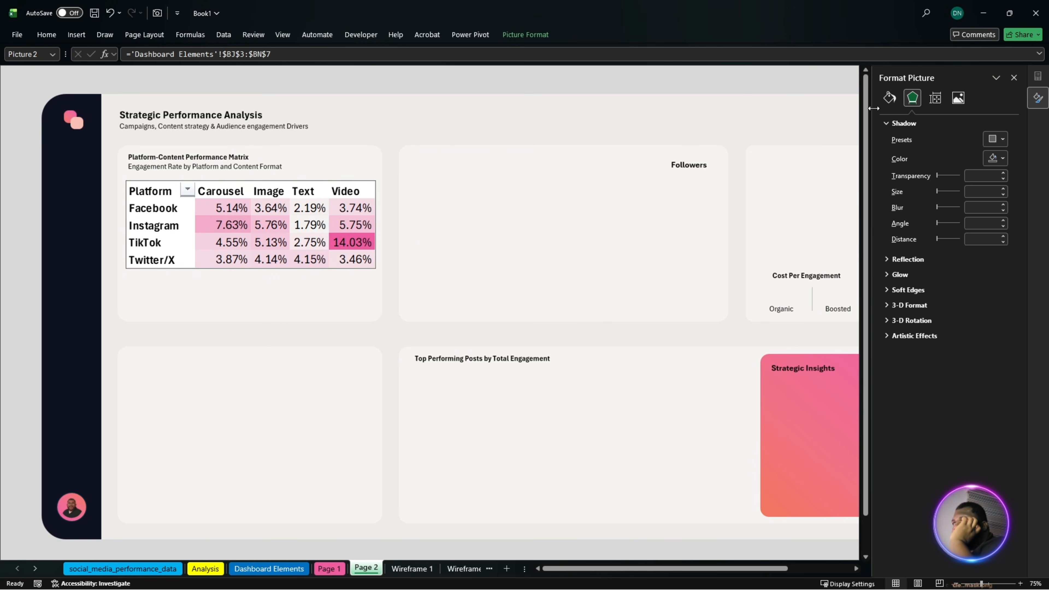
pyautogui.click(890, 98)
pyautogui.click(919, 140)
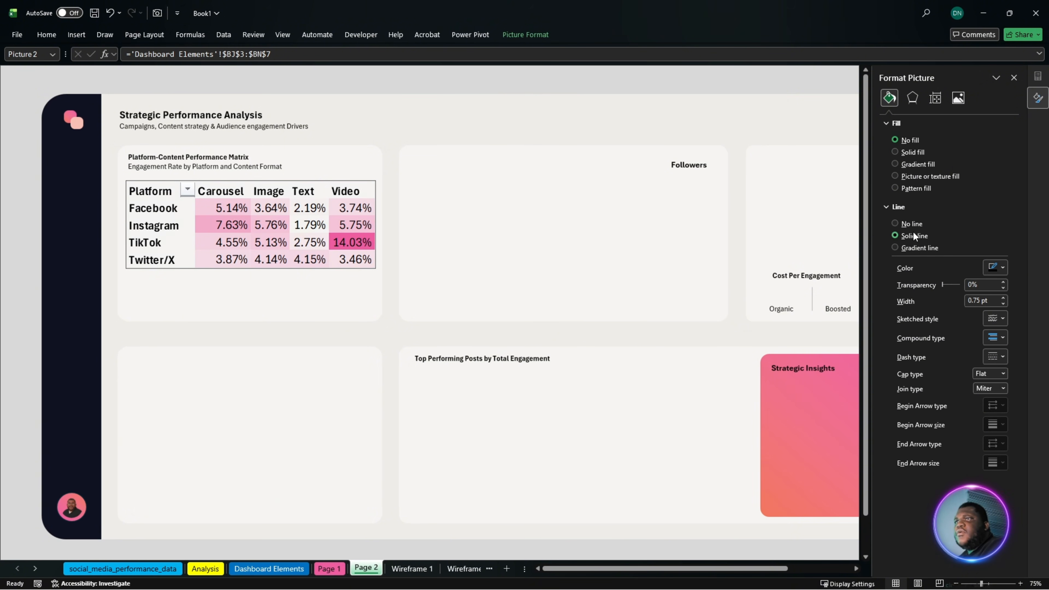
pyautogui.click(909, 222)
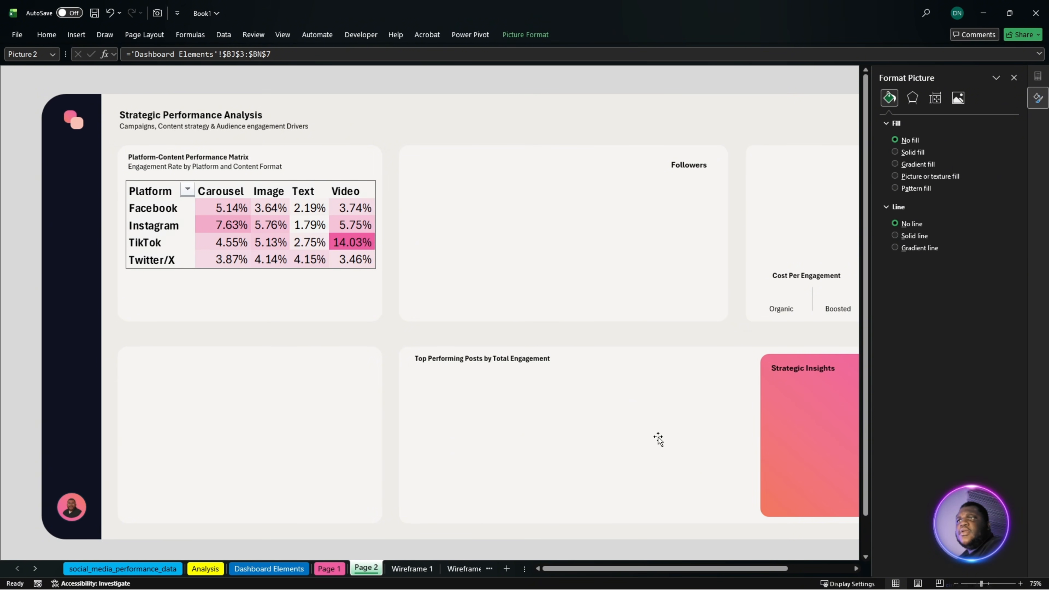
# - Reduce the font size of the platform names in BJ4:BJ7 on the Dashboard Elements sheet
pyautogui.click(401, 324)
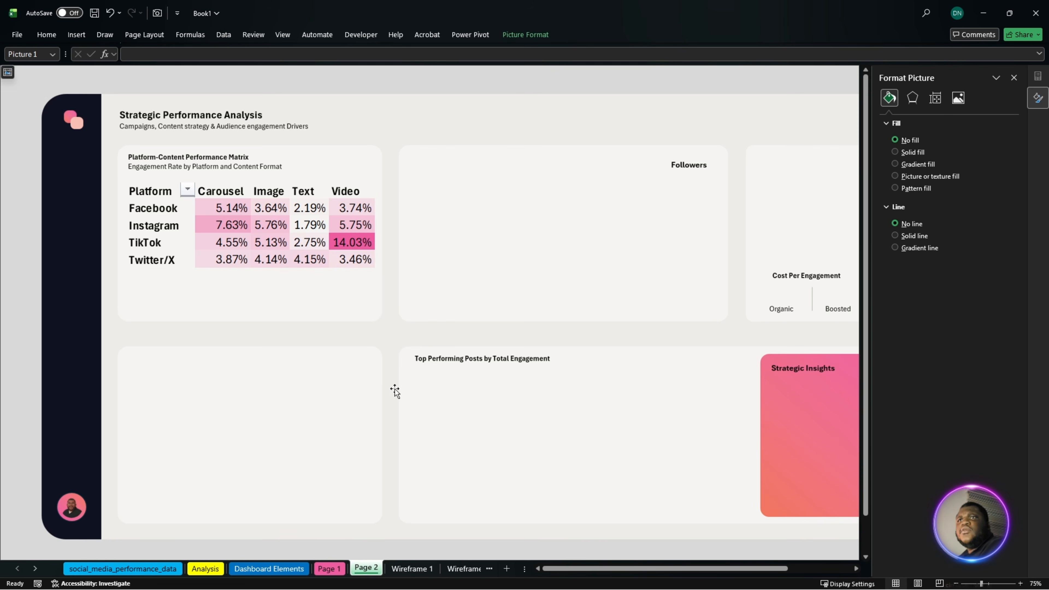
pyautogui.click(269, 569)
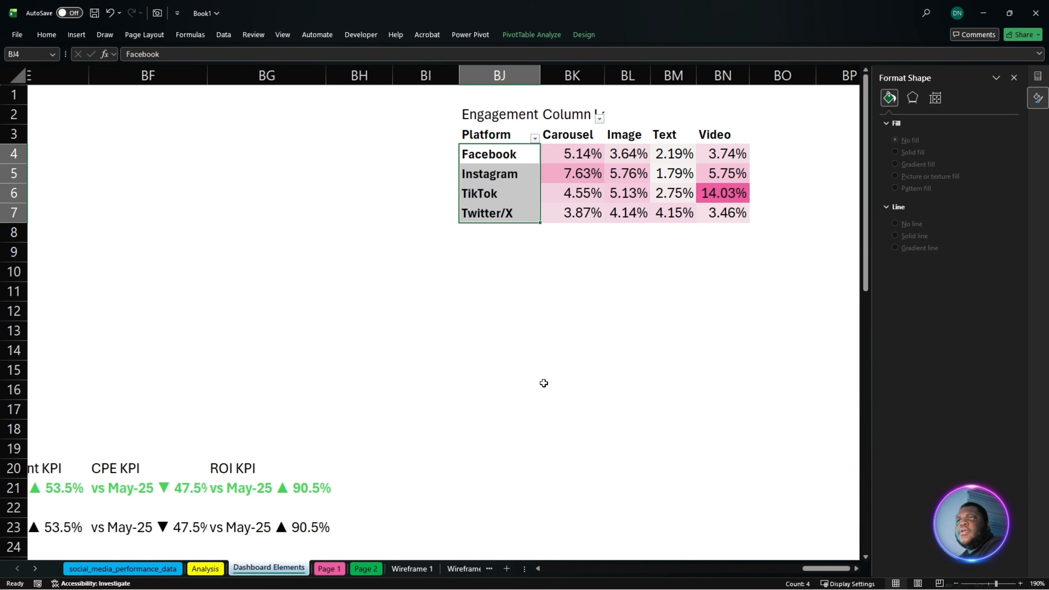
pyautogui.click(497, 173)
pyautogui.moveTo(496, 155); pyautogui.dragTo(503, 203)
pyautogui.click(44, 35)
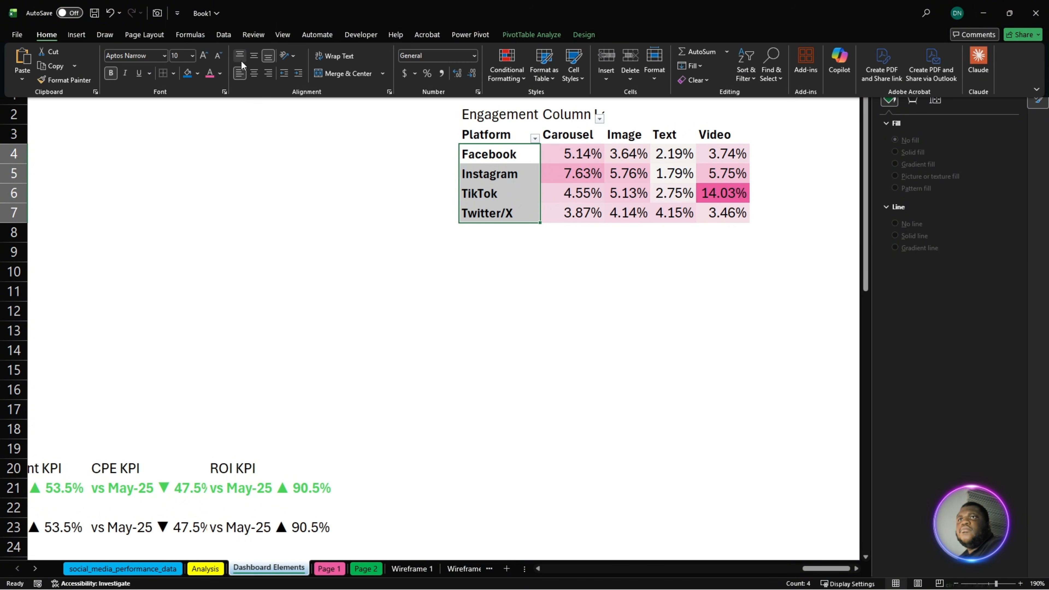
pyautogui.click(219, 57)
pyautogui.click(220, 57)
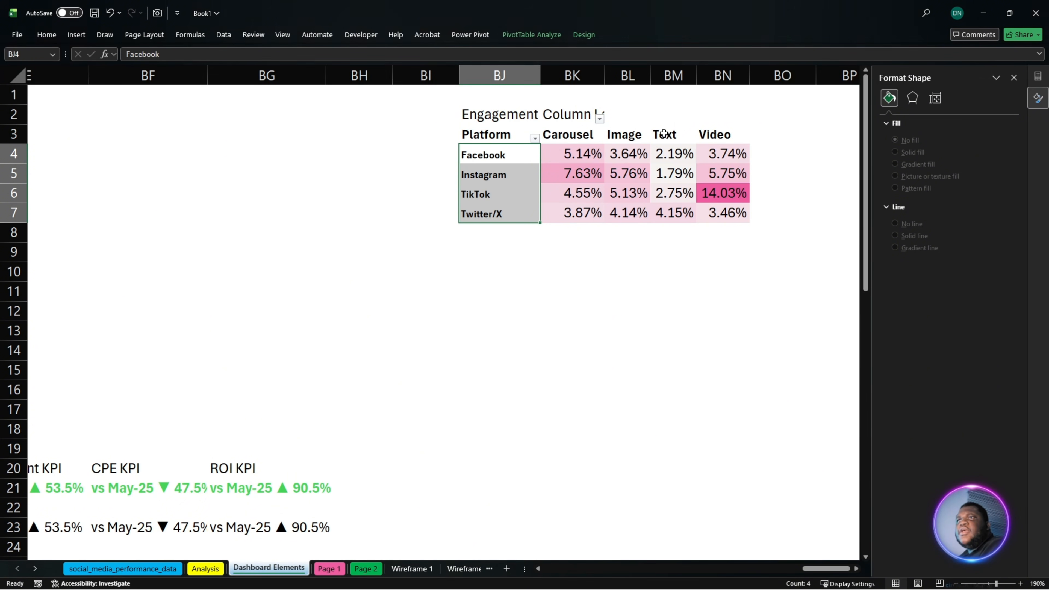
# - Reduce the font size of the matrix header row BJ3:BN3 and set the percentages in BK4:BN7 to size 9
pyautogui.moveTo(713, 133); pyautogui.dragTo(488, 135)
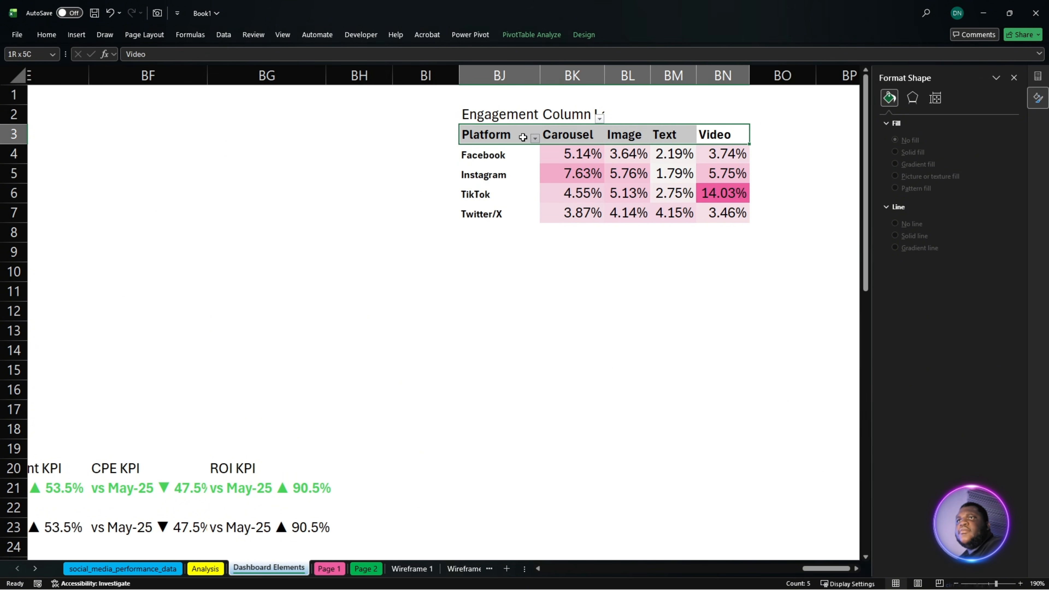
pyautogui.click(48, 35)
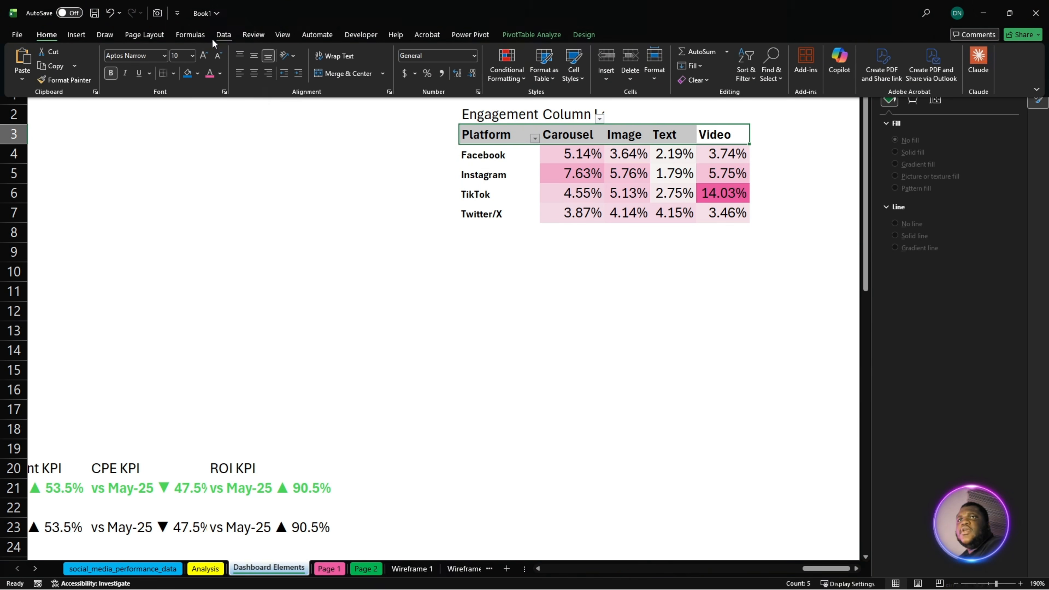
pyautogui.click(220, 57)
pyautogui.click(220, 57)
pyautogui.moveTo(571, 152); pyautogui.dragTo(727, 213)
pyautogui.click(47, 35)
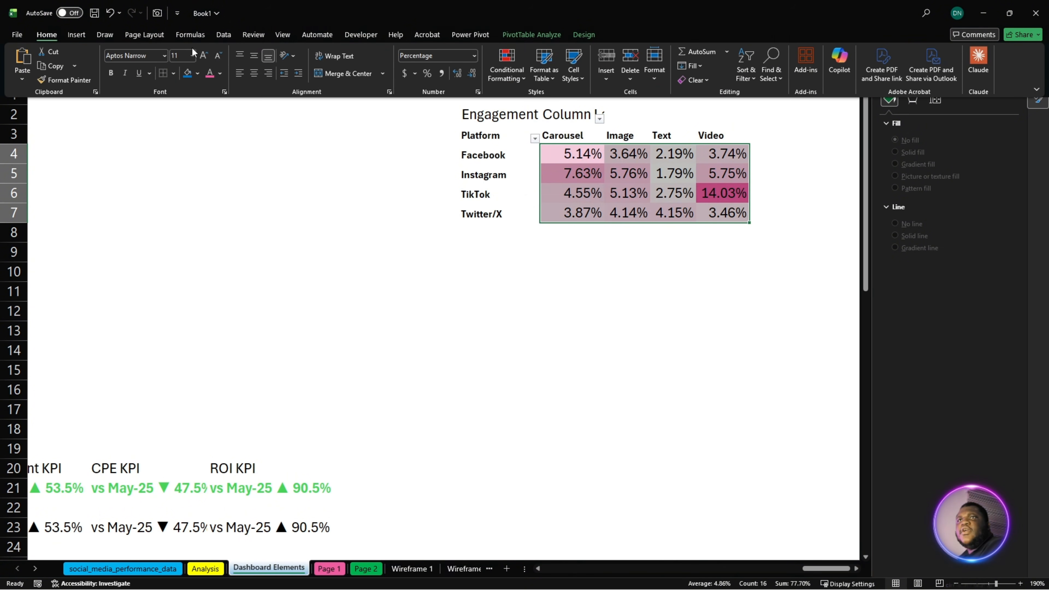
pyautogui.click(219, 56)
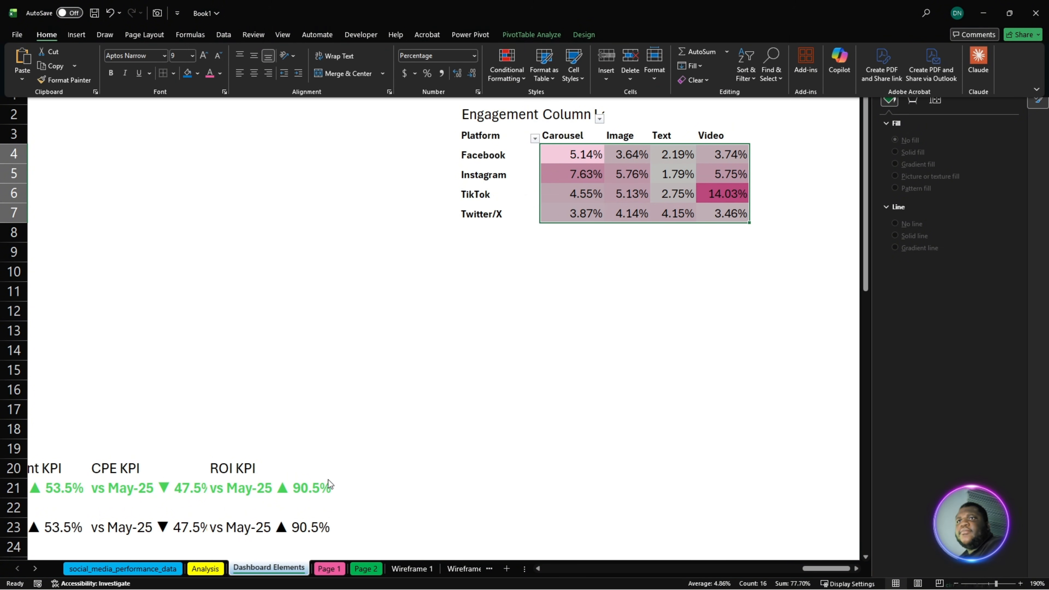
pyautogui.click(366, 570)
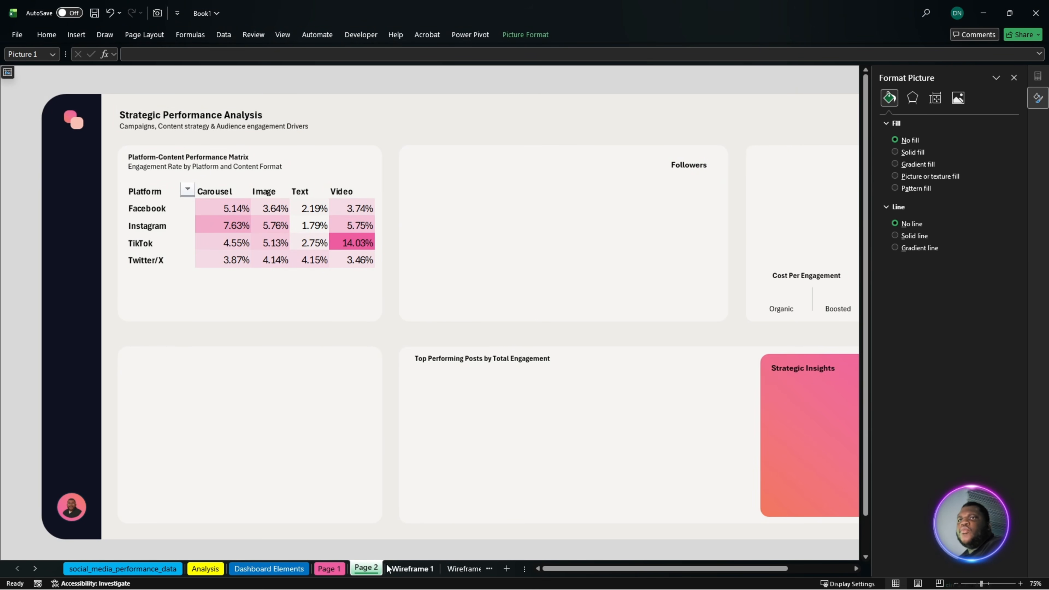
# - Copy the Engagement Trend insight text box from Page 1 and place it below the matrix picture on Page 2
pyautogui.click(330, 569)
pyautogui.click(167, 452)
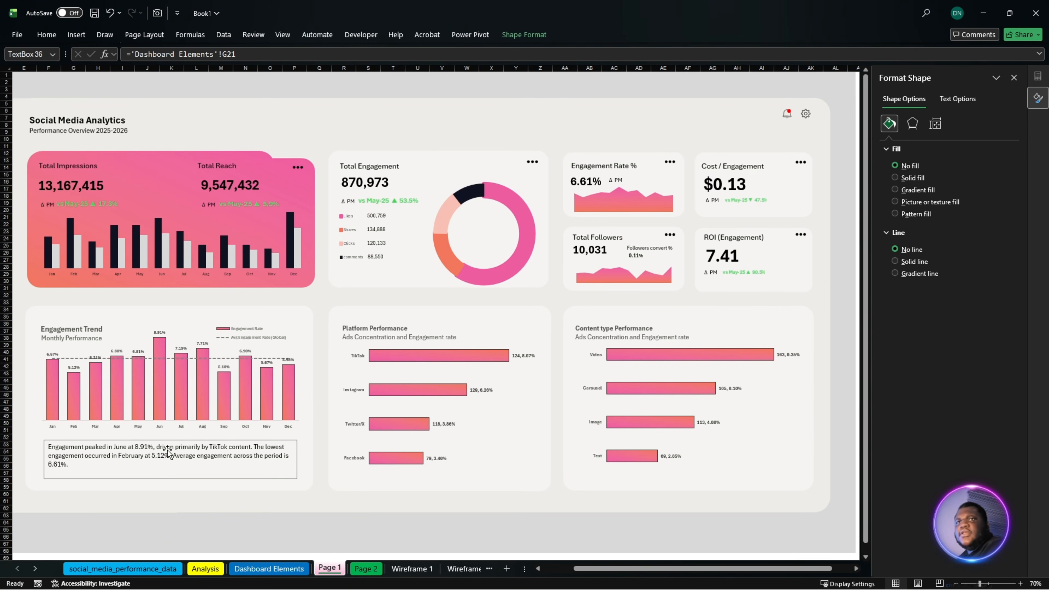
pyautogui.click(366, 569)
pyautogui.click(186, 292)
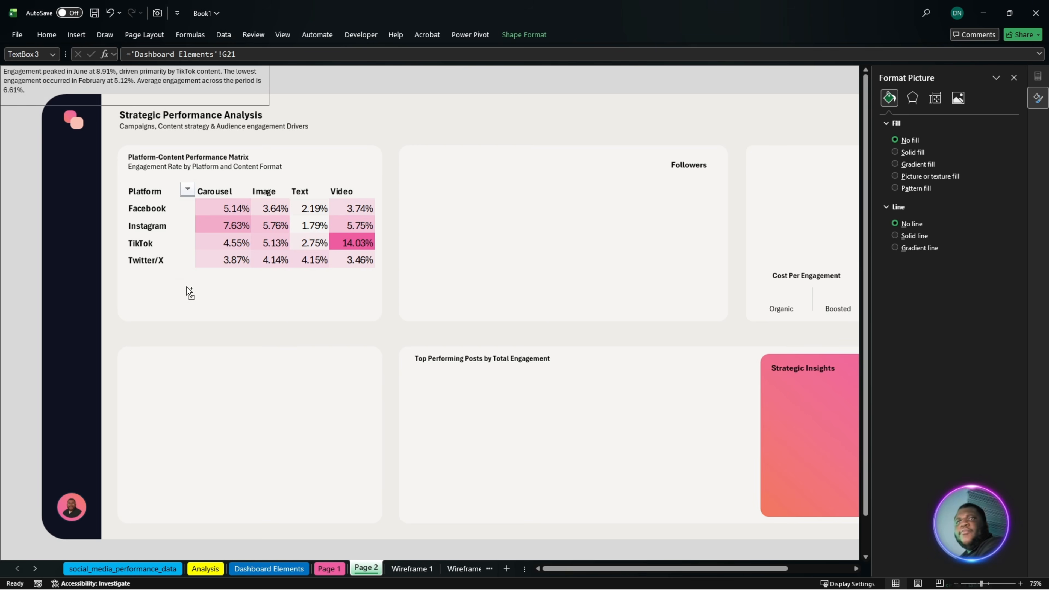
pyautogui.moveTo(137, 89); pyautogui.dragTo(254, 300)
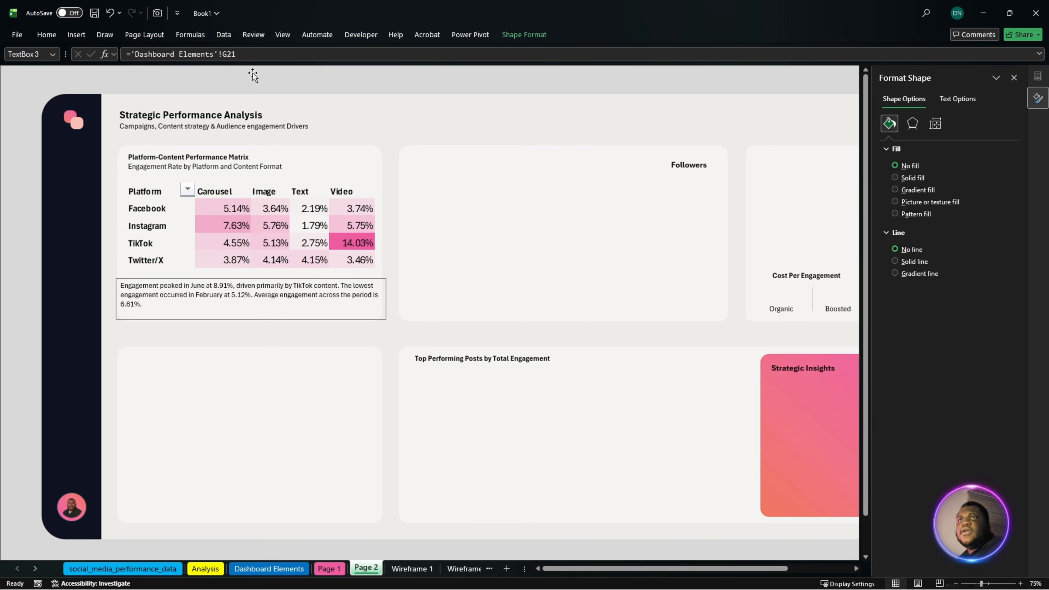
# - Relink the copied insight text box to cell H21 of the Dashboard Elements sheet
pyautogui.click(251, 59)
pyautogui.moveTo(250, 59); pyautogui.dragTo(138, 82)
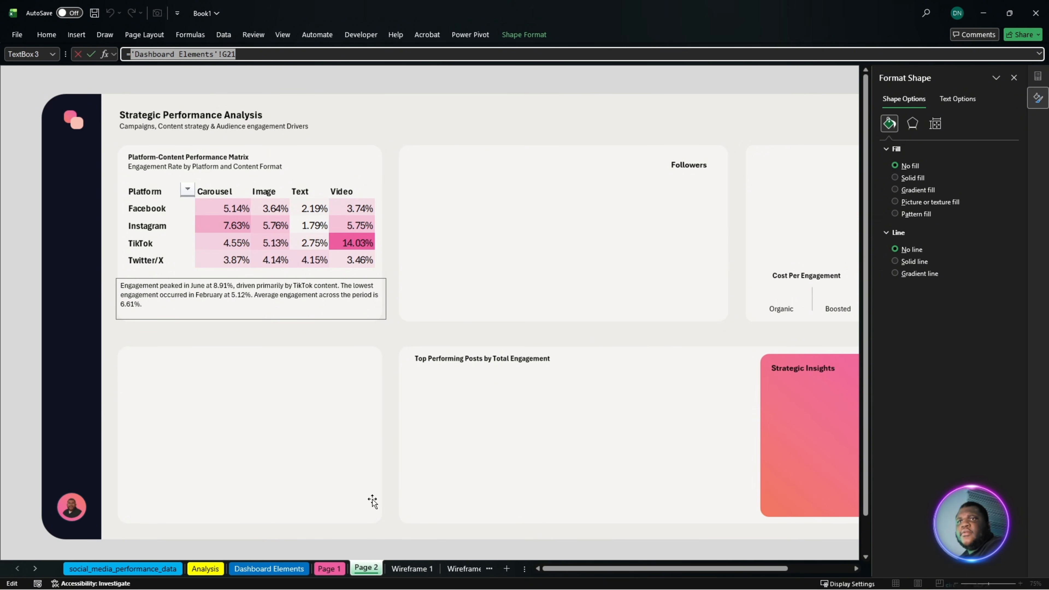
pyautogui.click(269, 569)
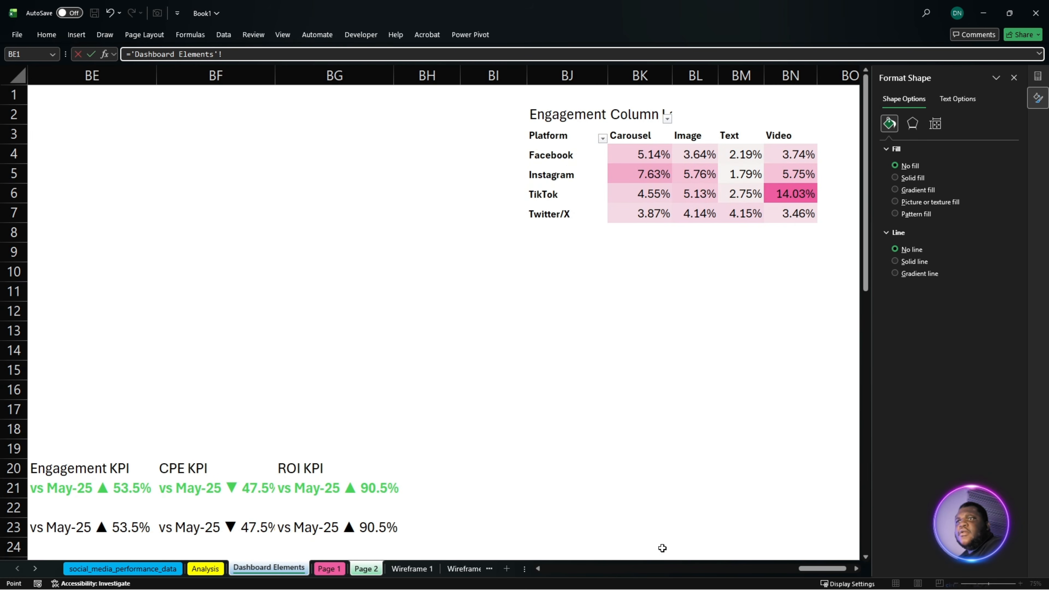
pyautogui.moveTo(797, 567); pyautogui.dragTo(562, 587)
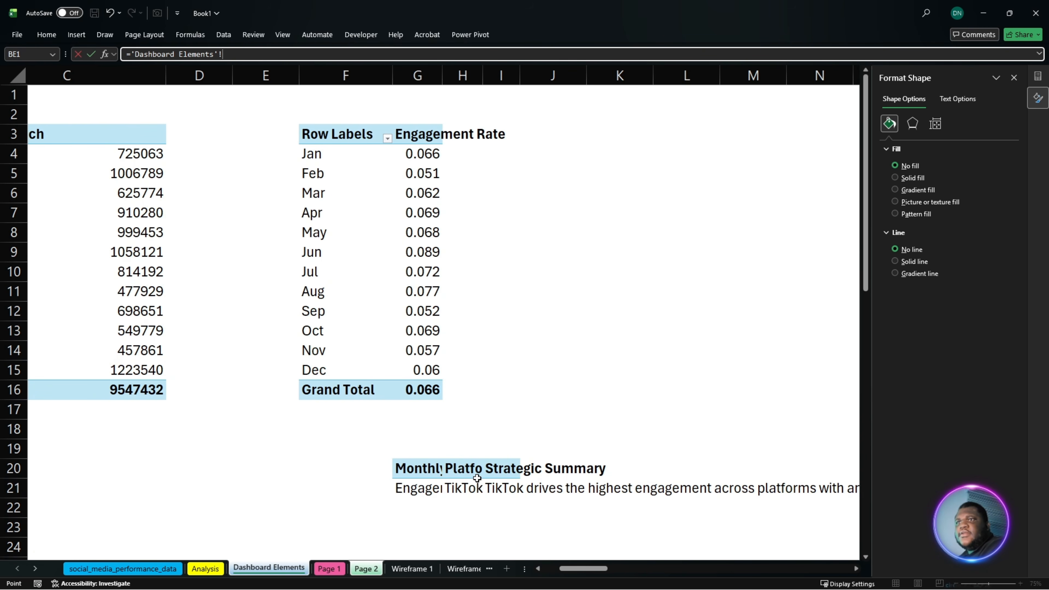
pyautogui.click(477, 490)
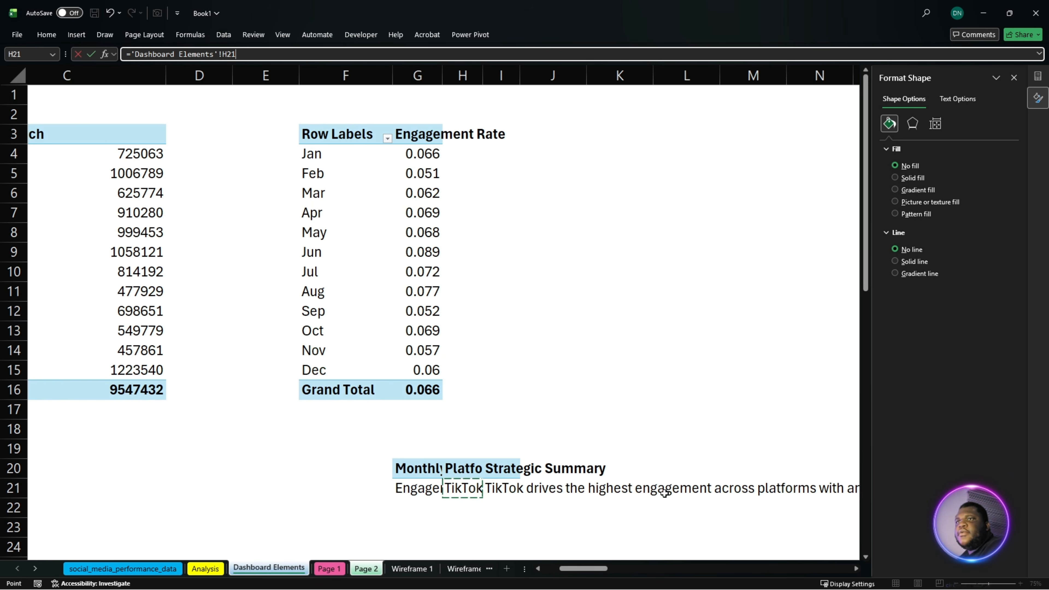
pyautogui.press('Return')
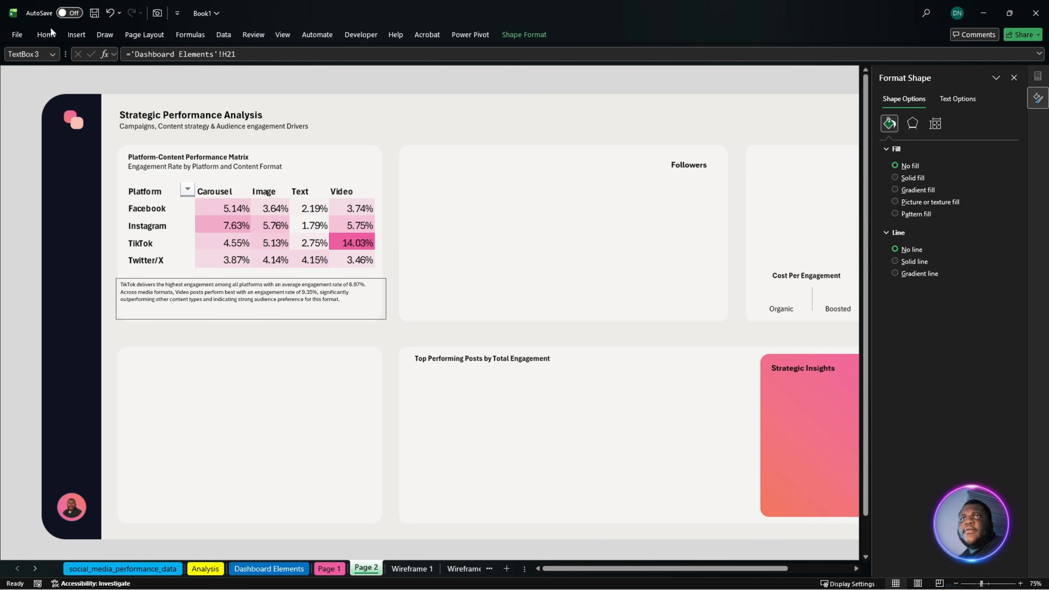
# - Set the insight text to font size 12 and shift its box so it sits inside the matrix card
pyautogui.click(38, 35)
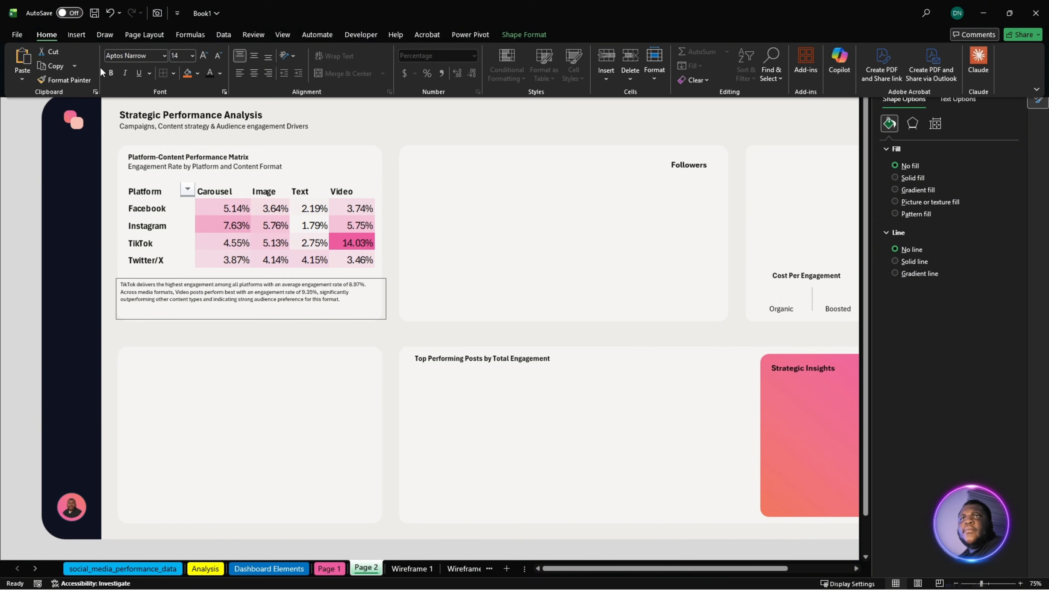
pyautogui.click(205, 55)
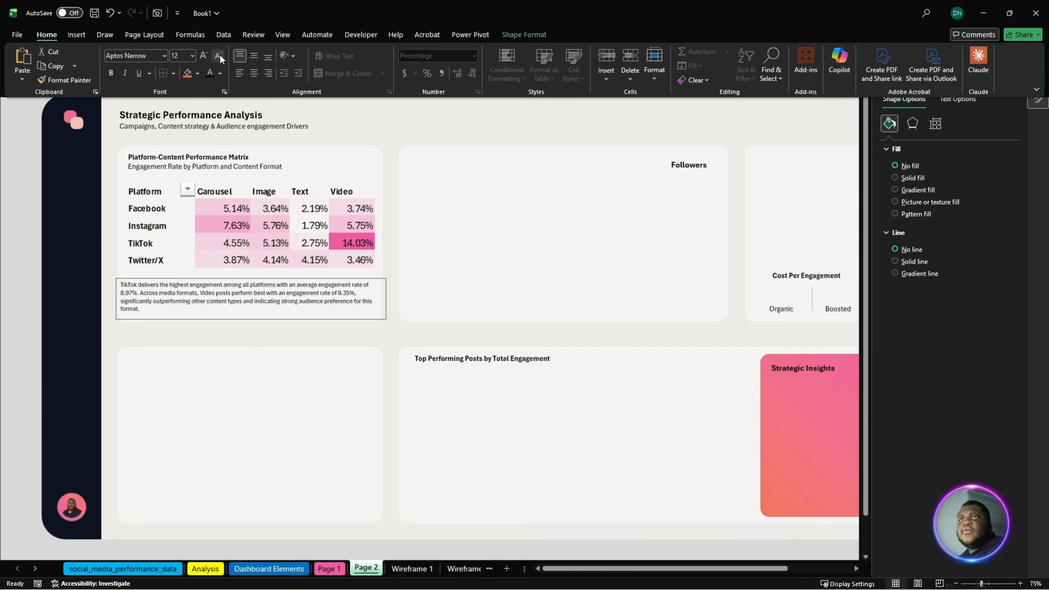
pyautogui.click(219, 55)
pyautogui.click(219, 55)
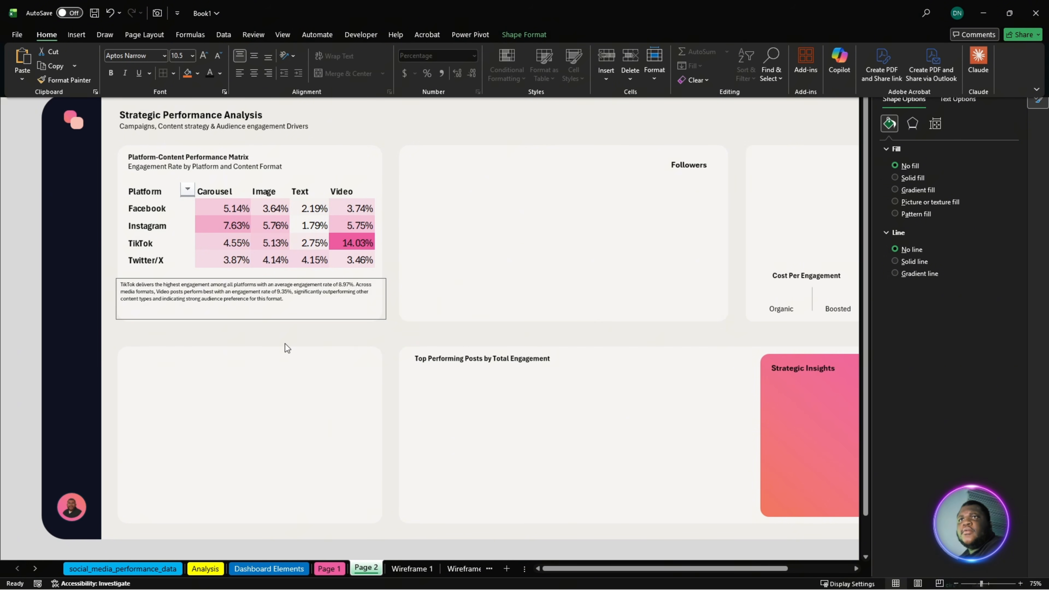
pyautogui.click(203, 56)
pyautogui.click(203, 56)
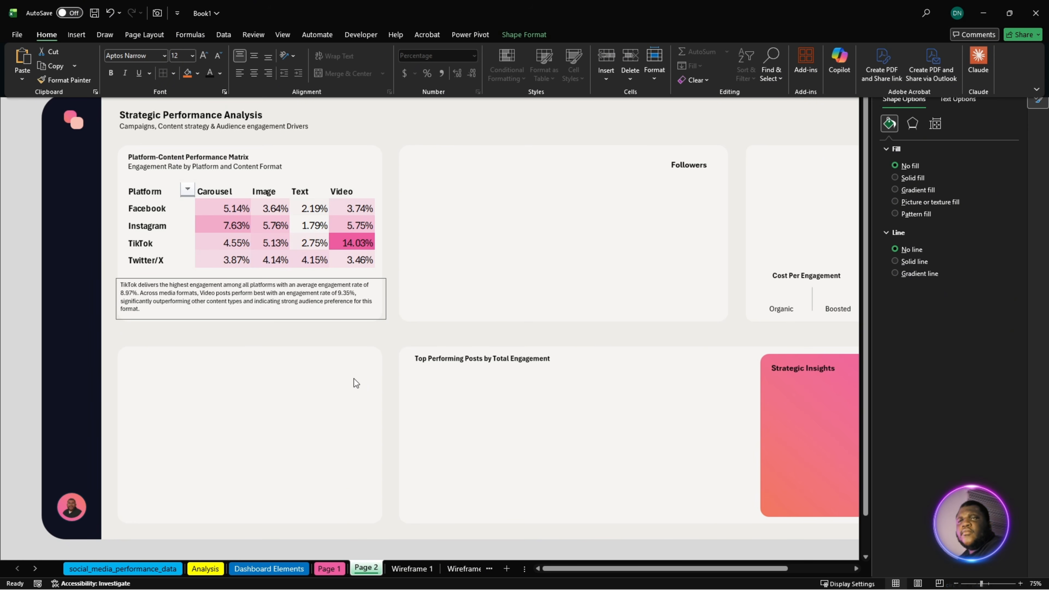
pyautogui.click(316, 371)
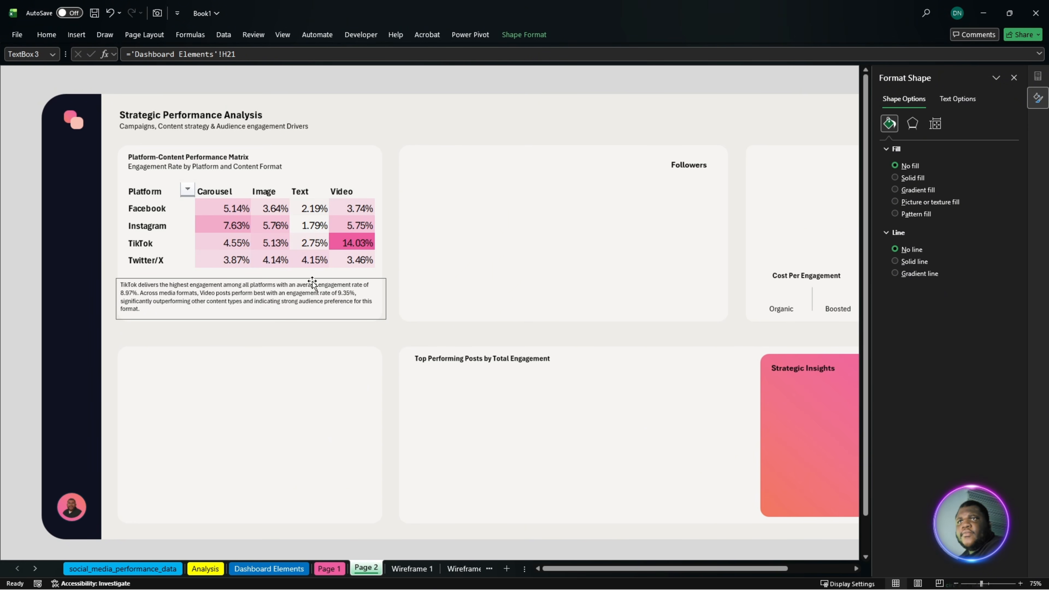
pyautogui.moveTo(312, 283); pyautogui.dragTo(318, 277)
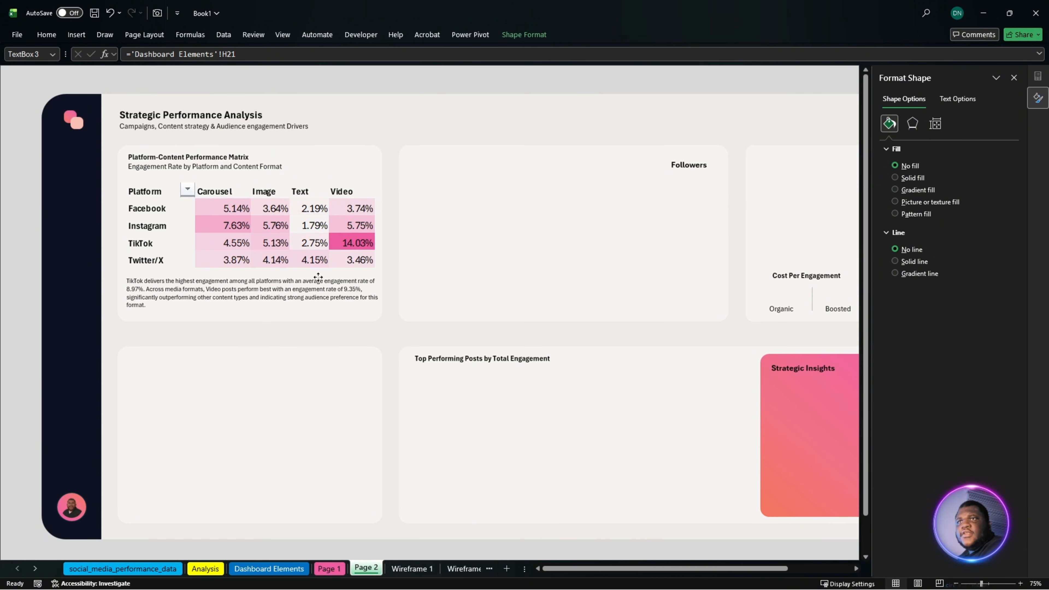
pyautogui.click(327, 396)
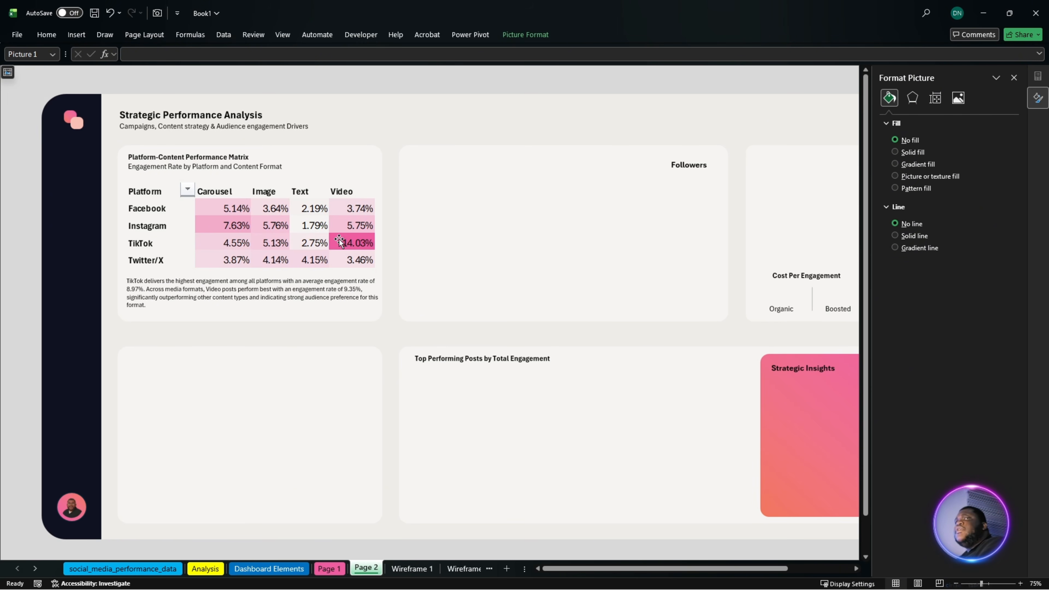
# - On the Analysis sheet, link P67 to the time-of-day label in L67 and fill the formula down to P70
pyautogui.hotkey('alt', 'Tab')
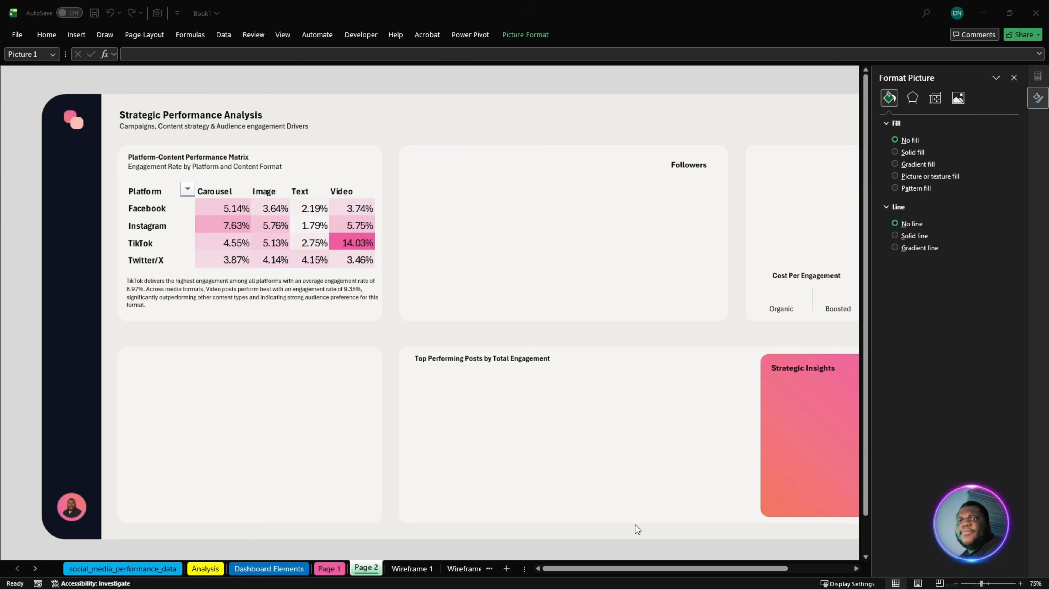
pyautogui.click(205, 568)
pyautogui.scroll(-3, 471, 440)
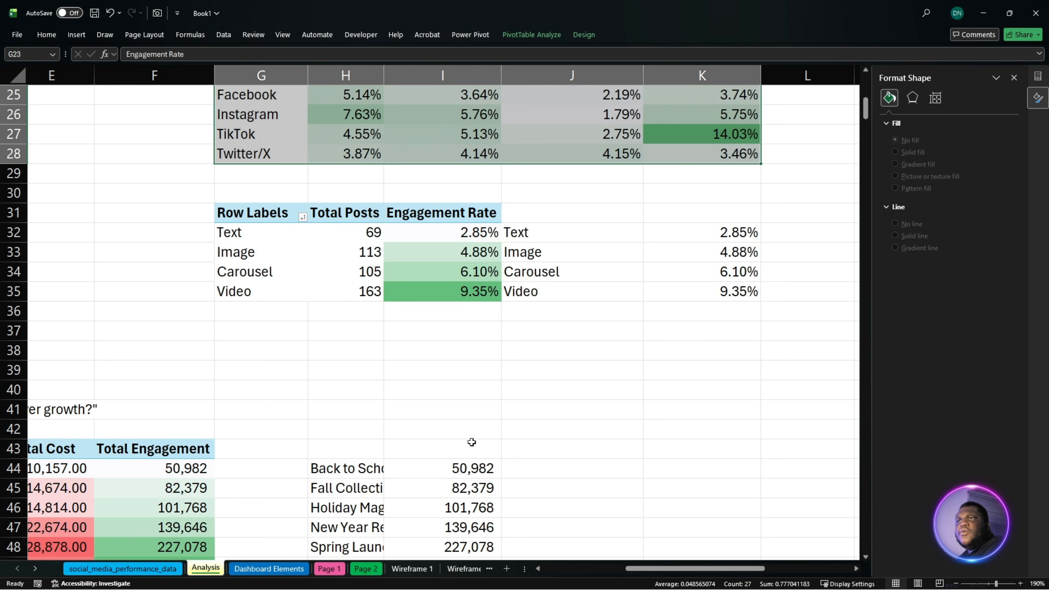
pyautogui.scroll(-6, 479, 449)
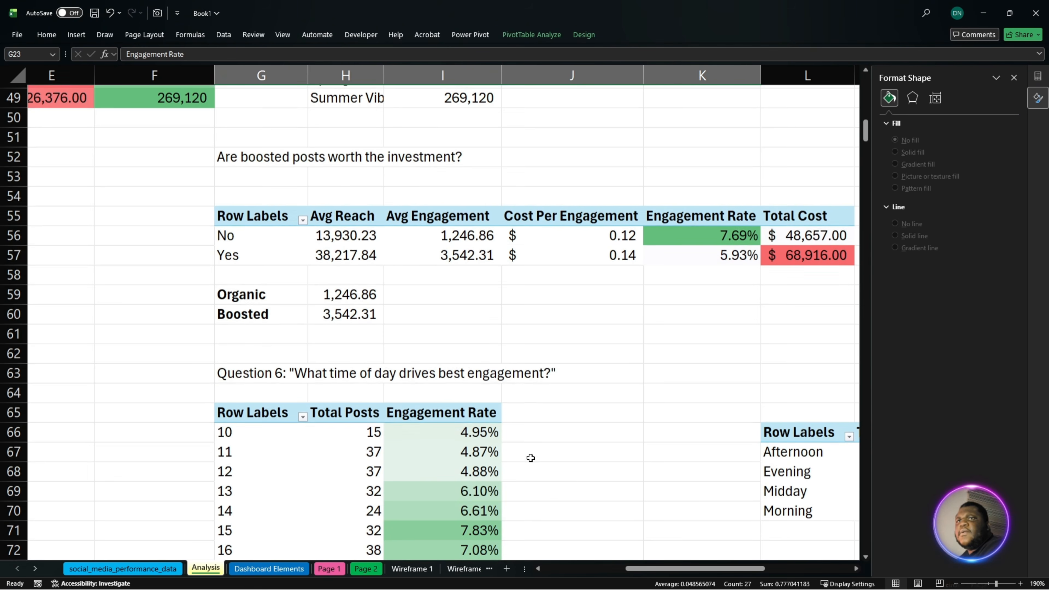
pyautogui.moveTo(731, 568); pyautogui.dragTo(793, 570)
pyautogui.scroll(-3, 677, 445)
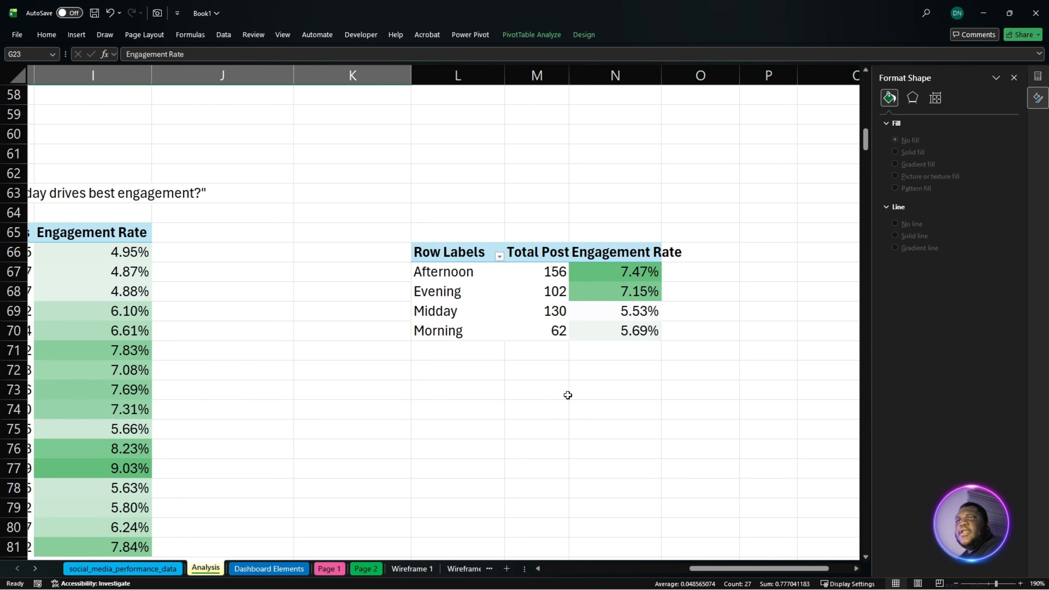
pyautogui.click(714, 267)
pyautogui.click(759, 272)
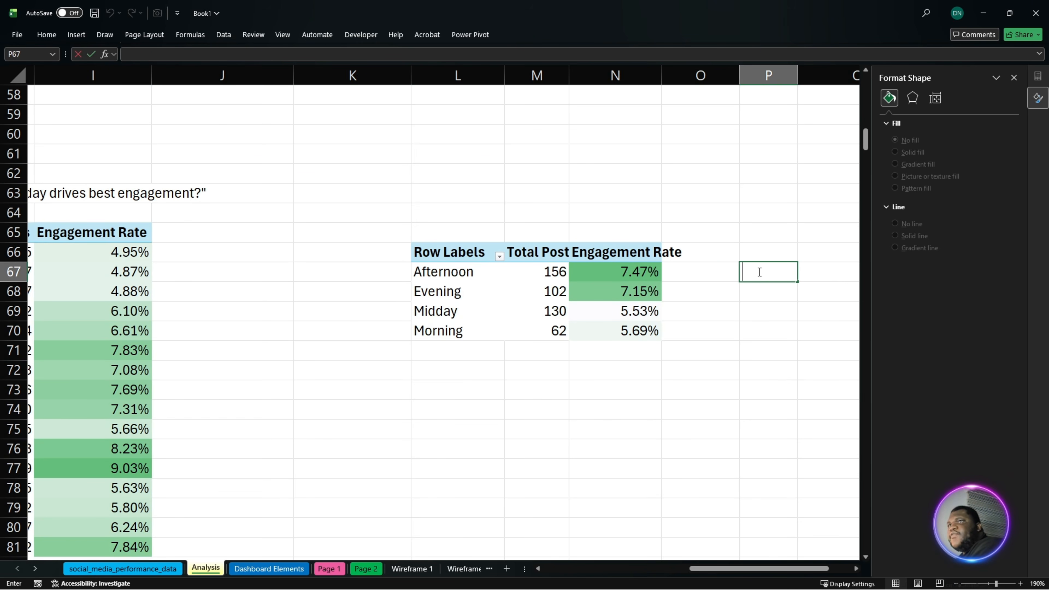
pyautogui.write('=')
pyautogui.click(476, 273)
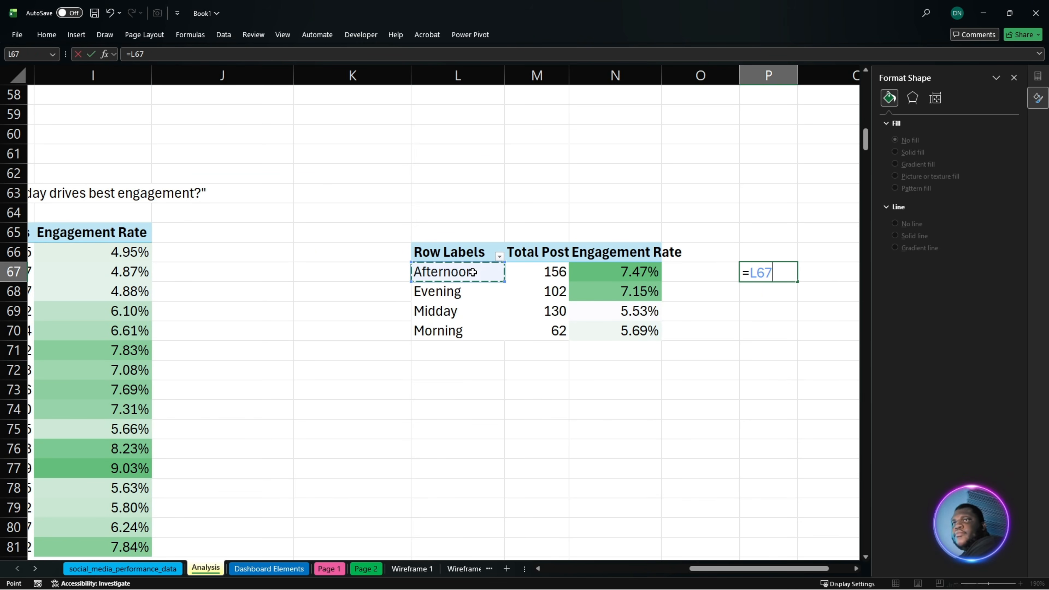
pyautogui.press('Return')
pyautogui.click(768, 272)
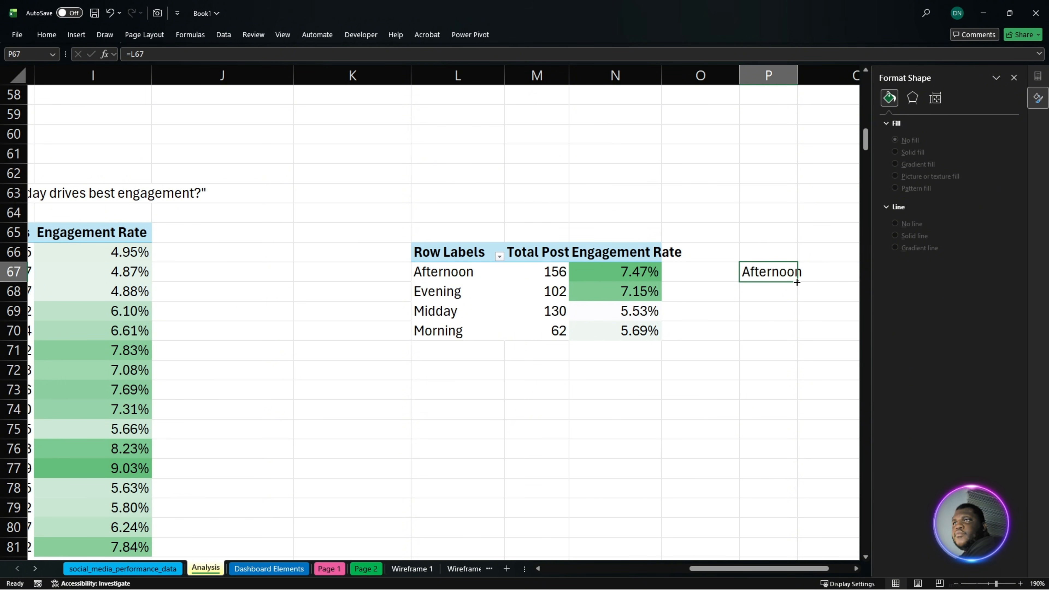
pyautogui.moveTo(797, 282); pyautogui.dragTo(798, 340)
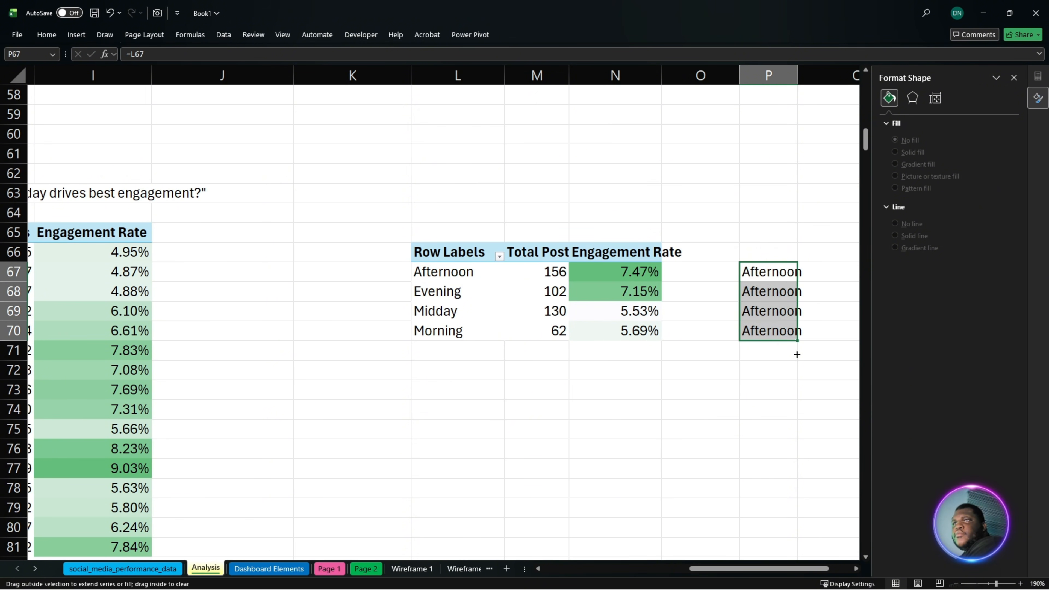
pyautogui.click(801, 340)
# - Link Q67 to the engagement rate in N67 and fill the formula down to Q70
pyautogui.moveTo(780, 274); pyautogui.dragTo(588, 288)
pyautogui.doubleClick(591, 279)
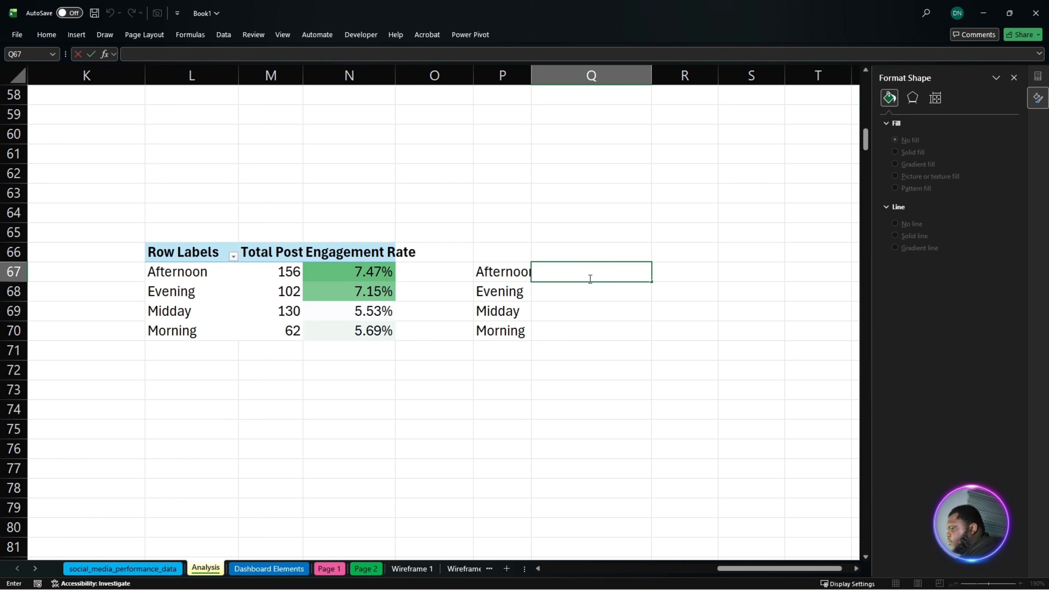
pyautogui.write('=')
pyautogui.click(372, 272)
pyautogui.press('Return')
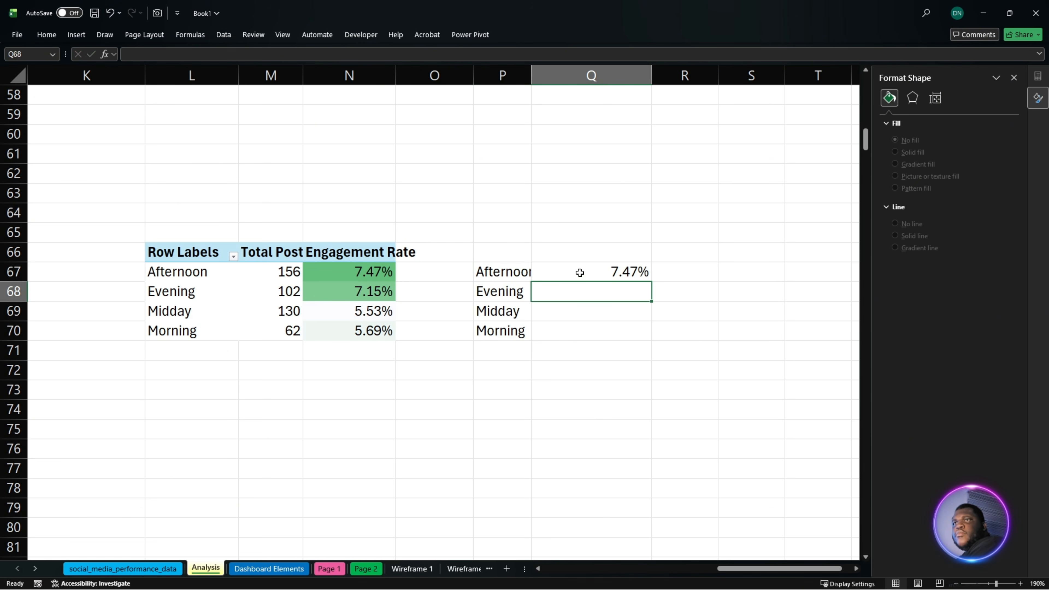
pyautogui.click(580, 273)
pyautogui.moveTo(654, 281); pyautogui.dragTo(641, 344)
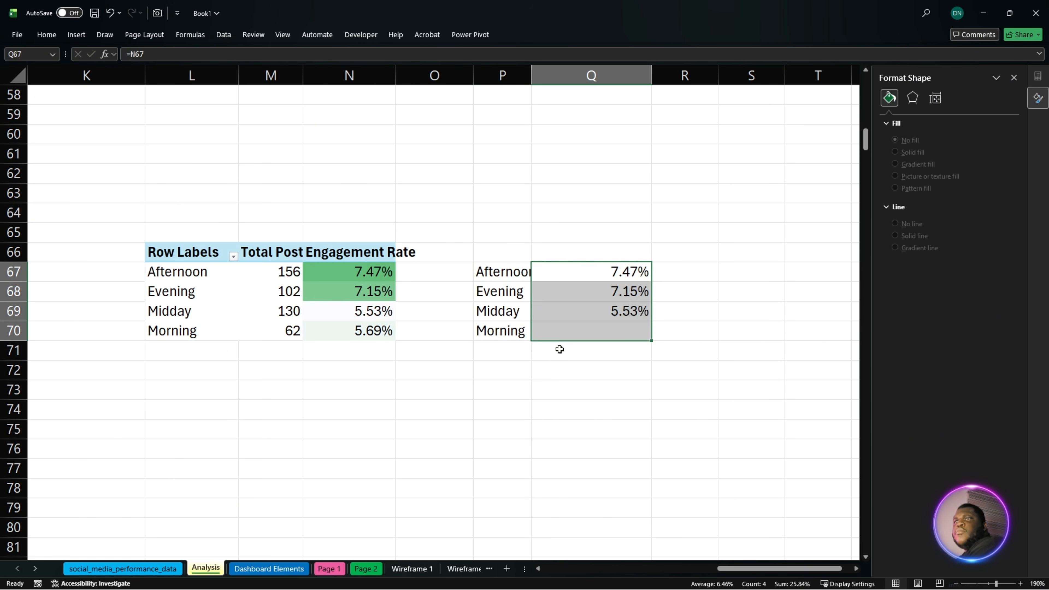
# - Insert a chart of engagement rate by time of day from P67:Q70 using the saved A Bar template
pyautogui.moveTo(498, 274); pyautogui.dragTo(576, 328)
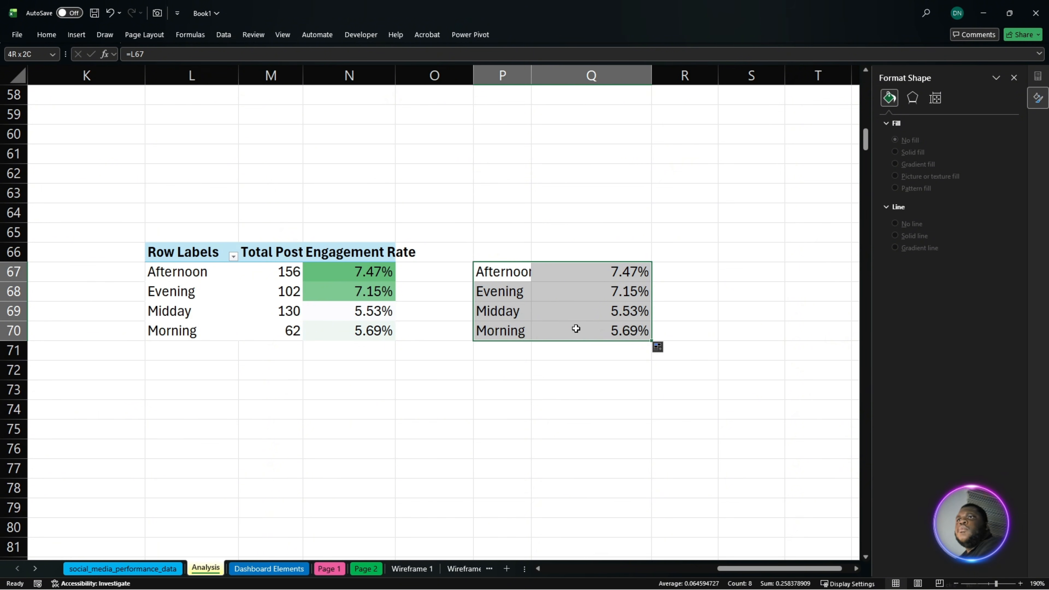
pyautogui.click(80, 35)
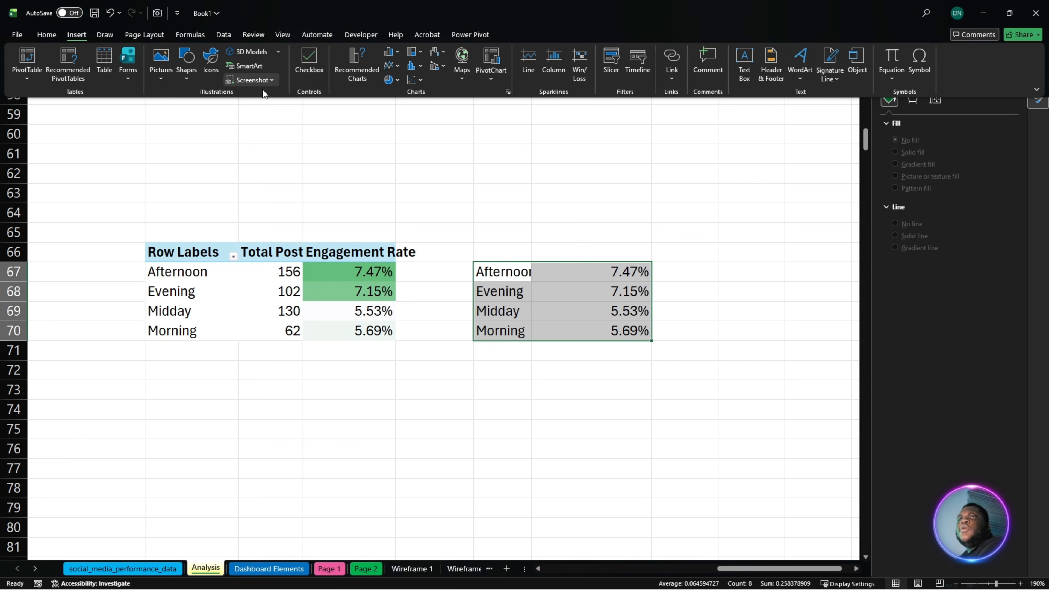
pyautogui.click(357, 64)
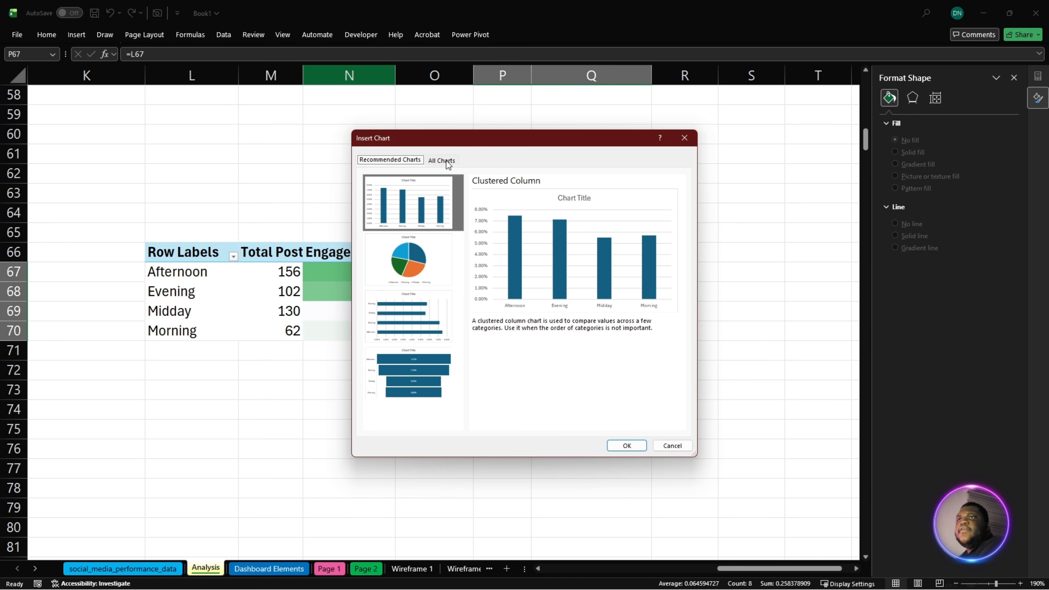
pyautogui.click(449, 164)
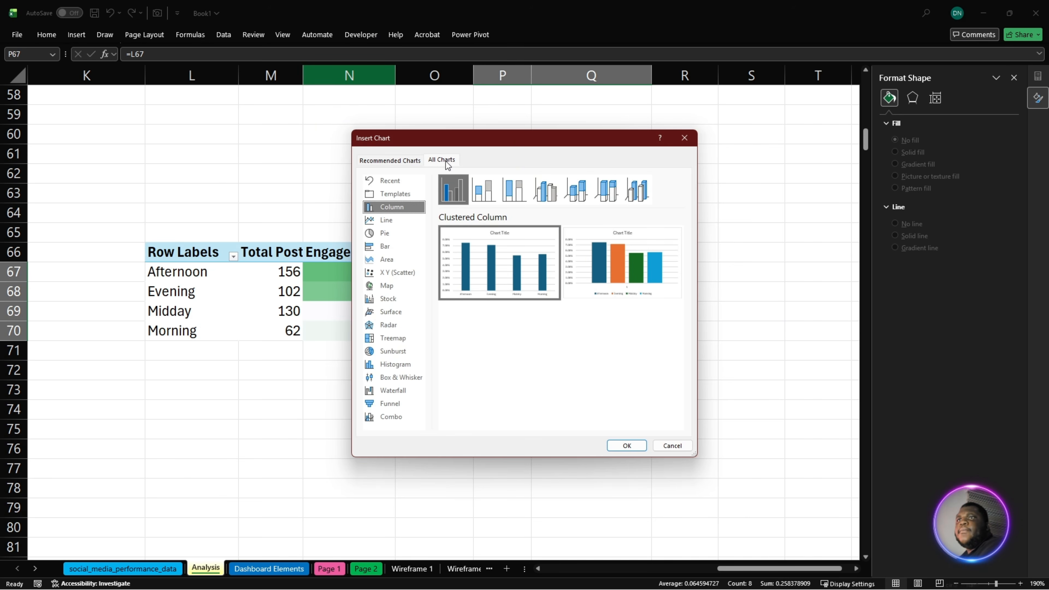
pyautogui.click(396, 195)
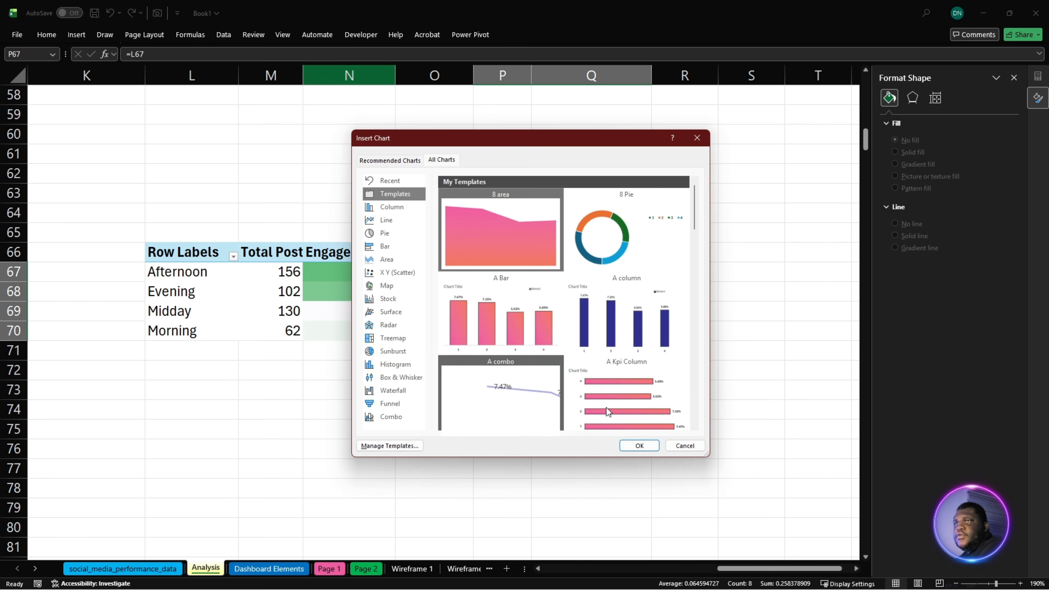
pyautogui.click(532, 345)
pyautogui.click(639, 446)
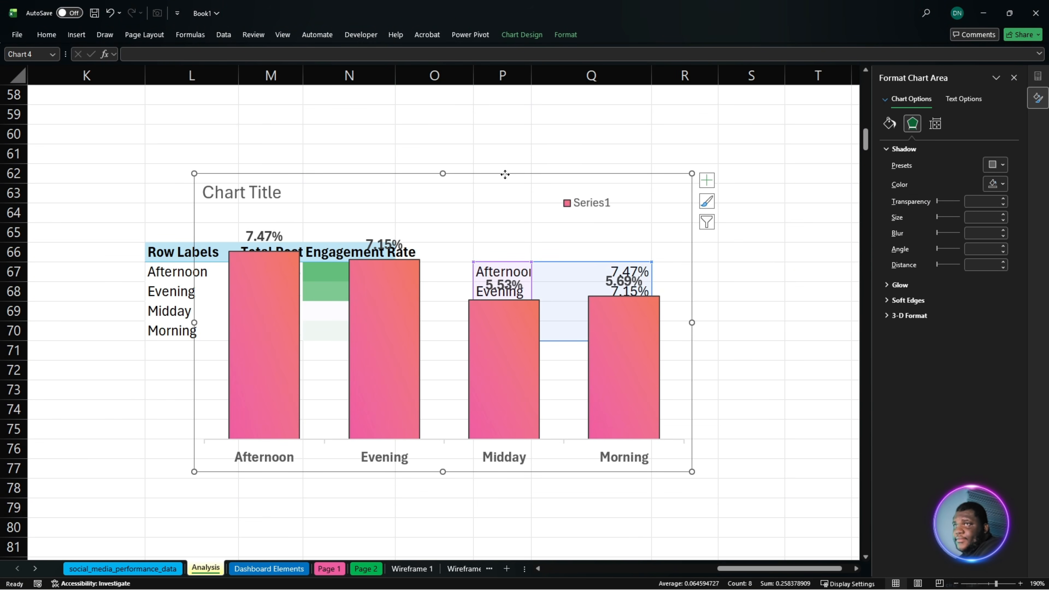
# - Cut the time-of-day engagement chart from the Analysis sheet and paste it onto Page 2
pyautogui.moveTo(555, 213); pyautogui.dragTo(538, 240)
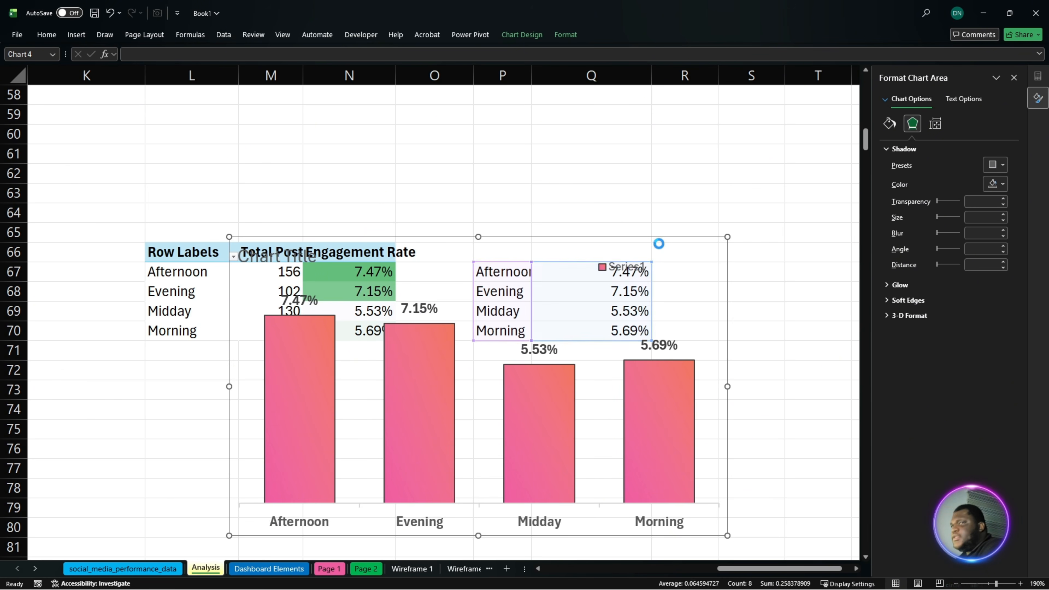
pyautogui.press('Delete')
pyautogui.click(403, 573)
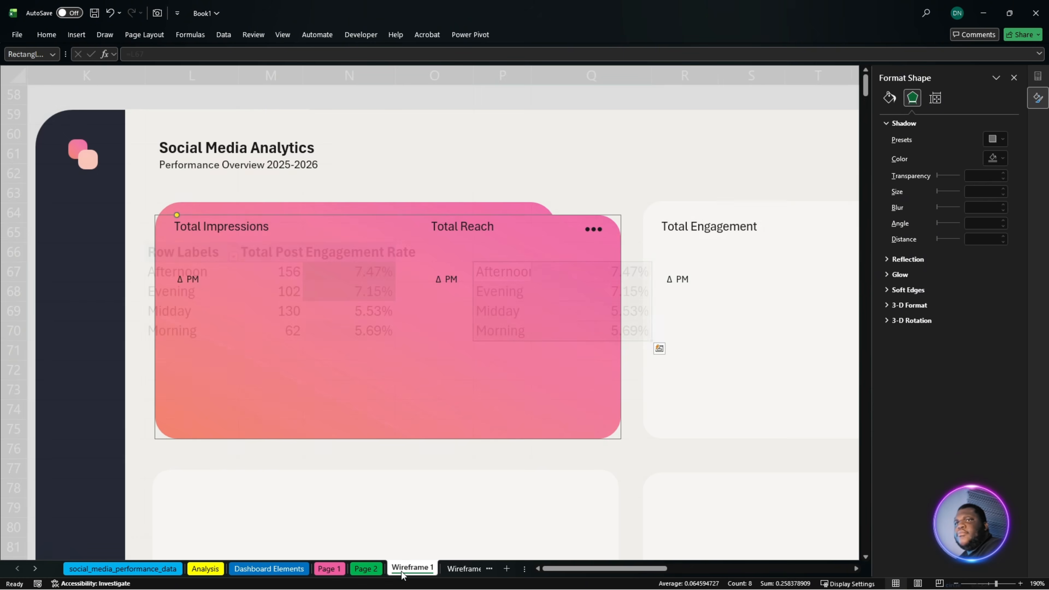
pyautogui.click(367, 569)
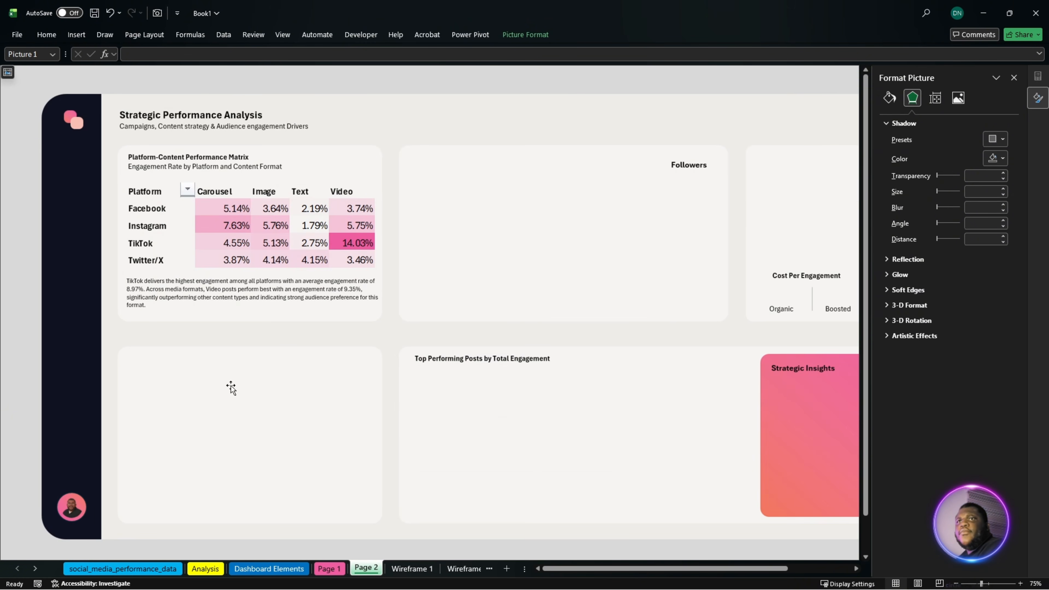
pyautogui.hotkey('ctrl', 'v')
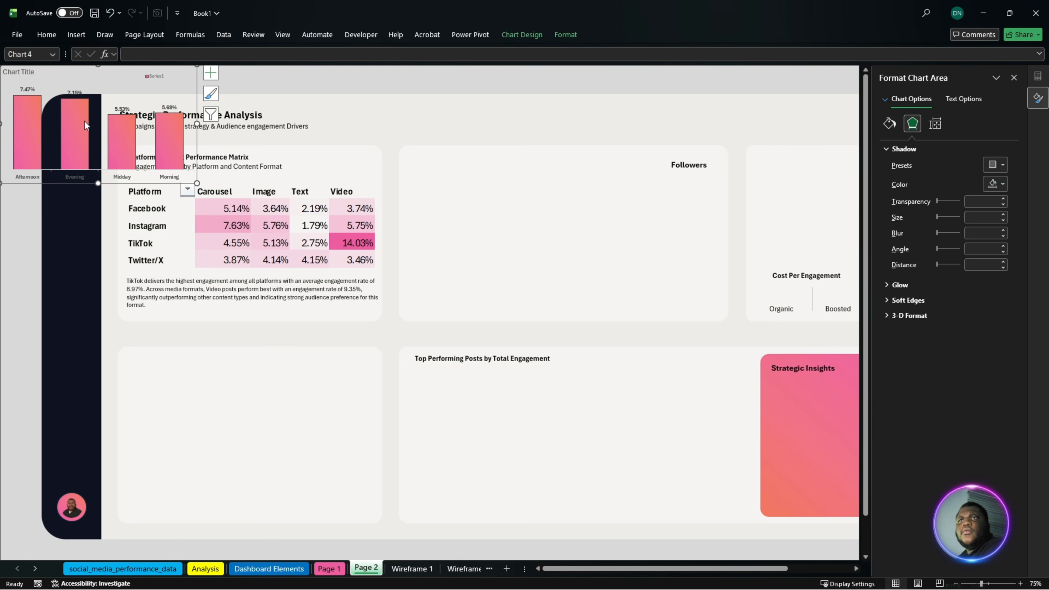
# - Position and resize the time-of-day chart to fit inside the empty card below the Platform-Content Performance Matrix
pyautogui.moveTo(80, 123); pyautogui.dragTo(184, 377)
pyautogui.moveTo(179, 445); pyautogui.dragTo(201, 512)
pyautogui.moveTo(327, 389); pyautogui.dragTo(357, 372)
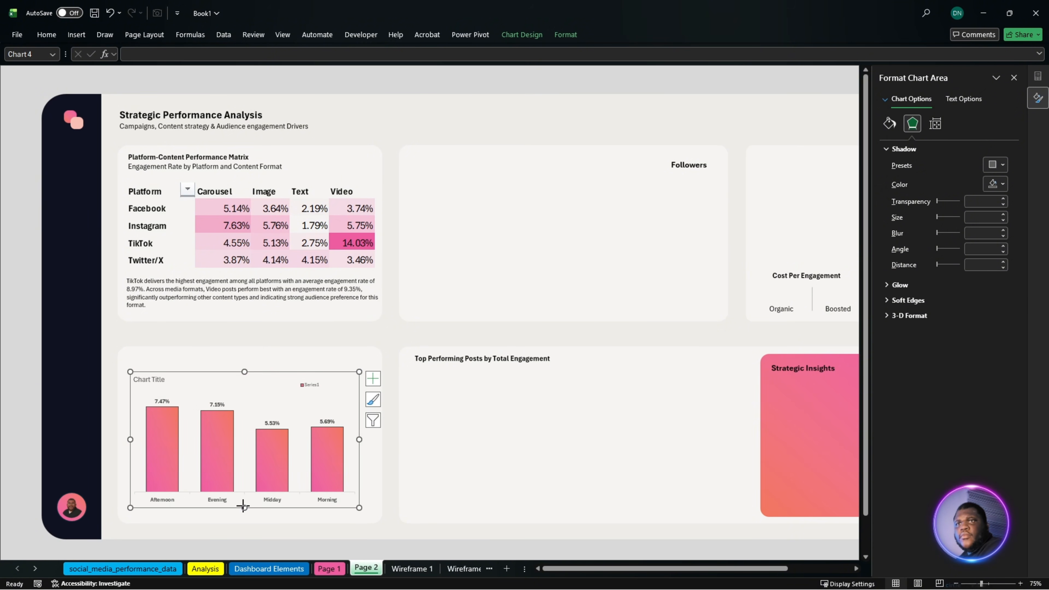
pyautogui.moveTo(243, 506); pyautogui.dragTo(243, 513)
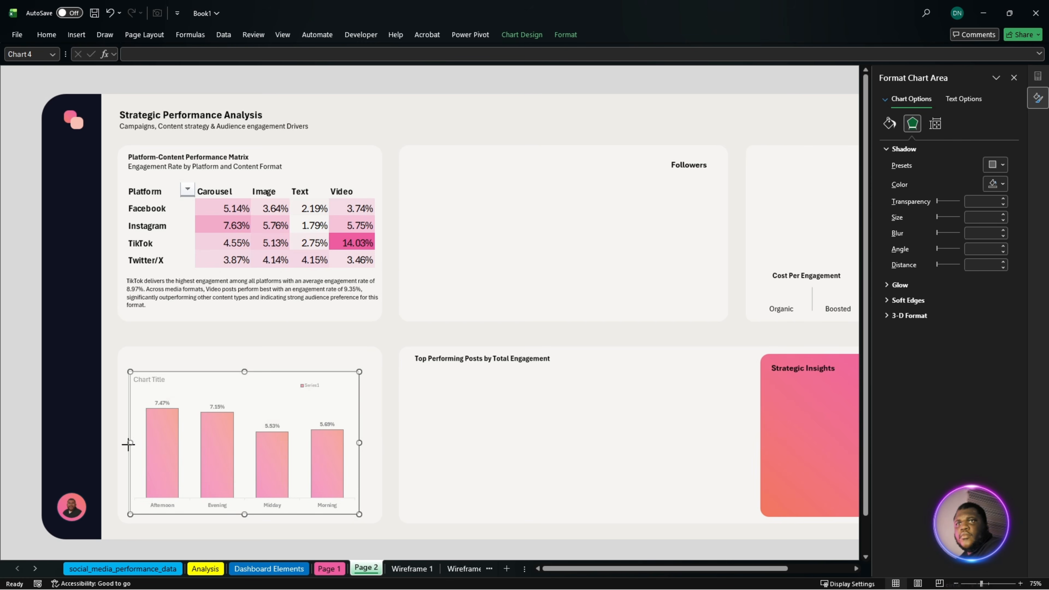
pyautogui.moveTo(128, 444); pyautogui.dragTo(128, 443)
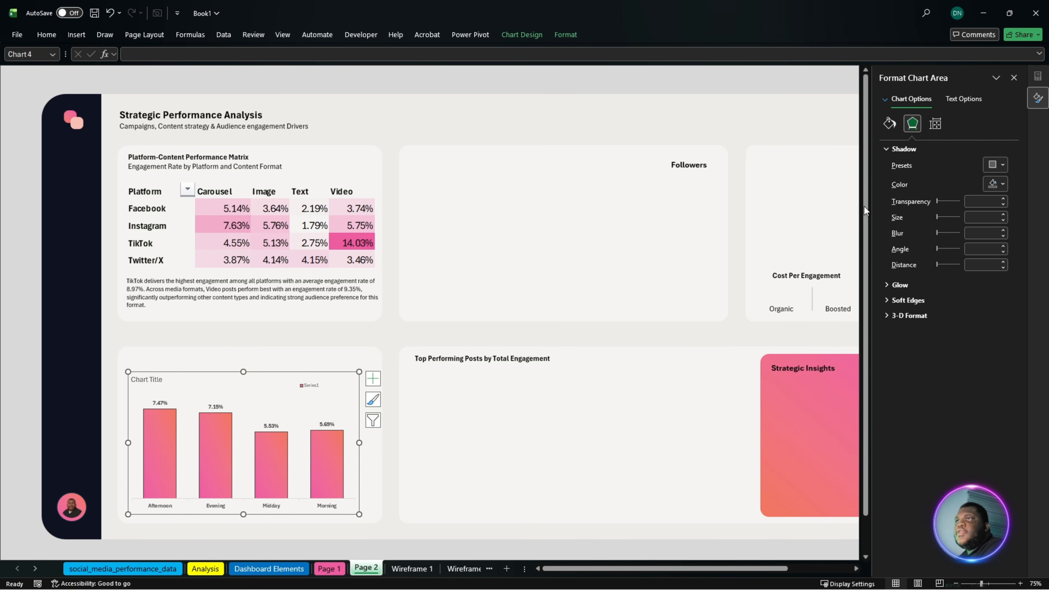
# - Narrow the columns of the time-of-day chart by setting the series gap width to 150%
pyautogui.click(935, 123)
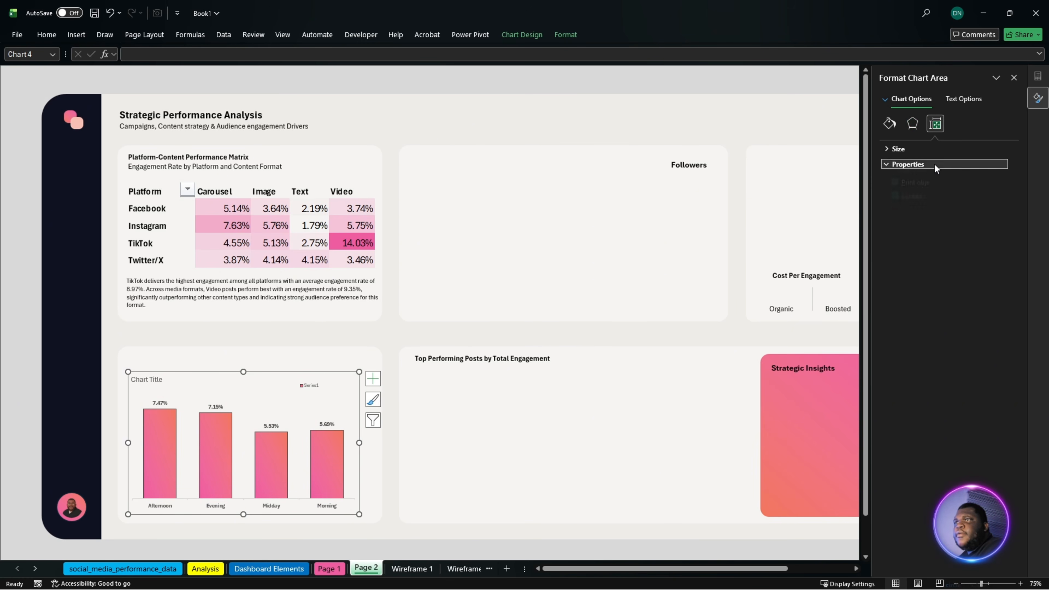
pyautogui.click(932, 164)
pyautogui.click(281, 464)
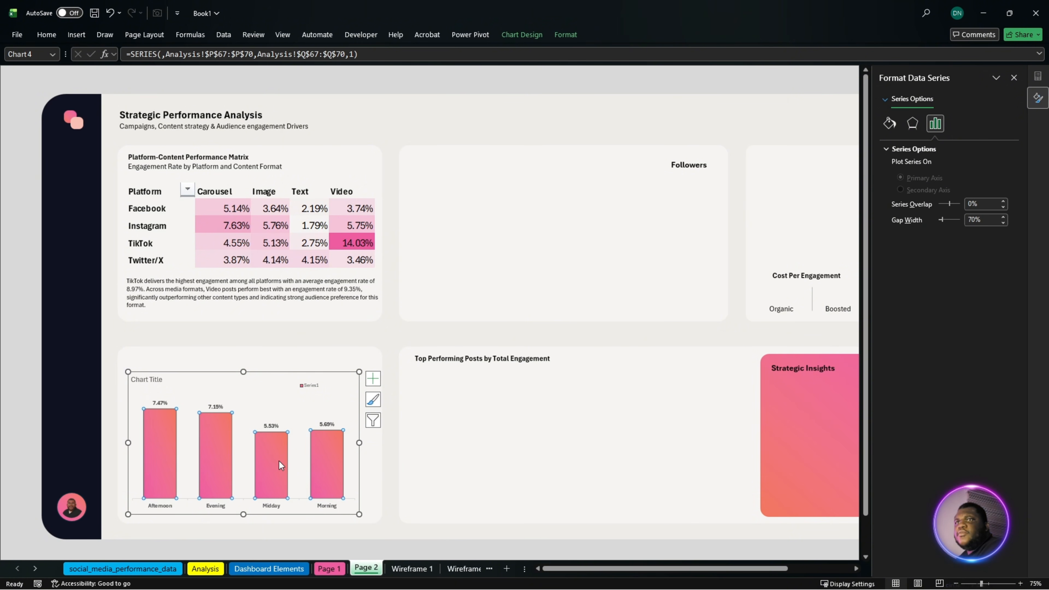
pyautogui.click(947, 223)
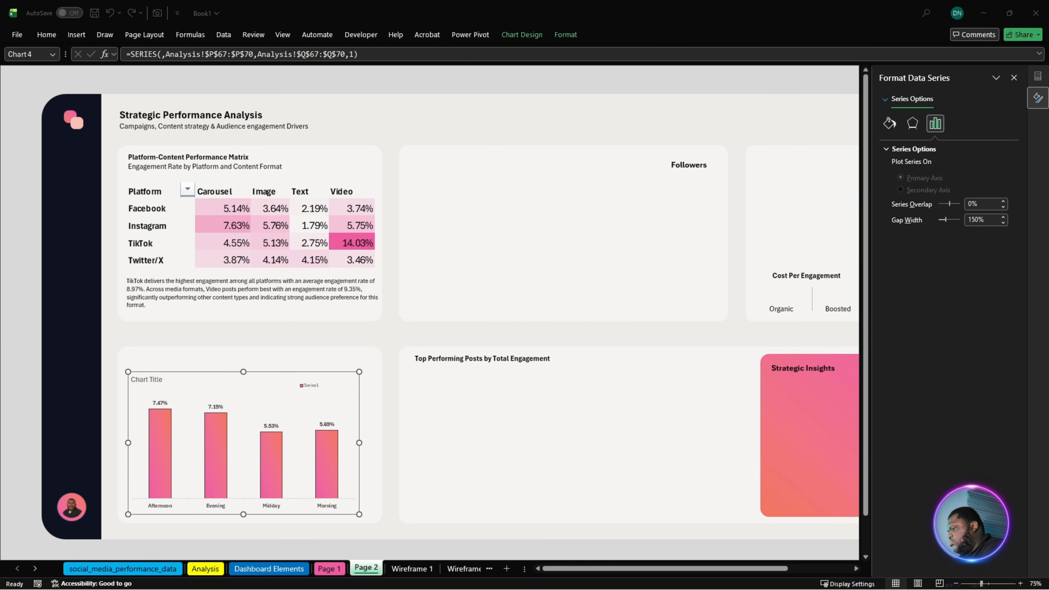
# - Replace the chart title with "Engagement Rate by Posting Time" and the subtitle "Optimal Posting Time Based on Engagement"
pyautogui.click(146, 381)
pyautogui.doubleClick(146, 382)
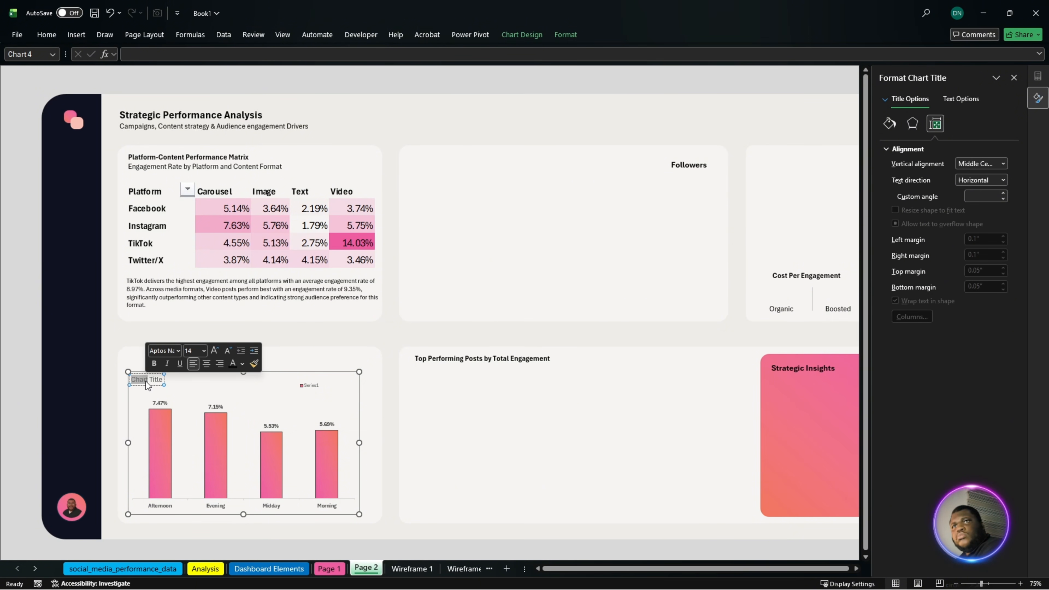
pyautogui.write('Engagement Rate by Posting Time Optimal Posting Time Based on Engagement')
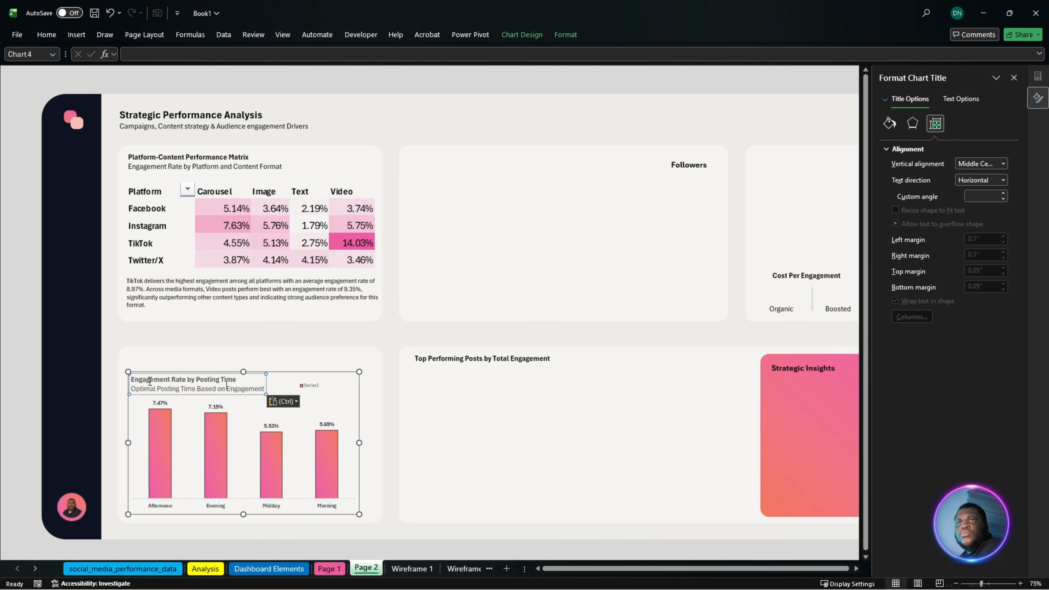
# - Delete the Series1 legend from the posting time chart, keeping the chart itself
pyautogui.click(306, 389)
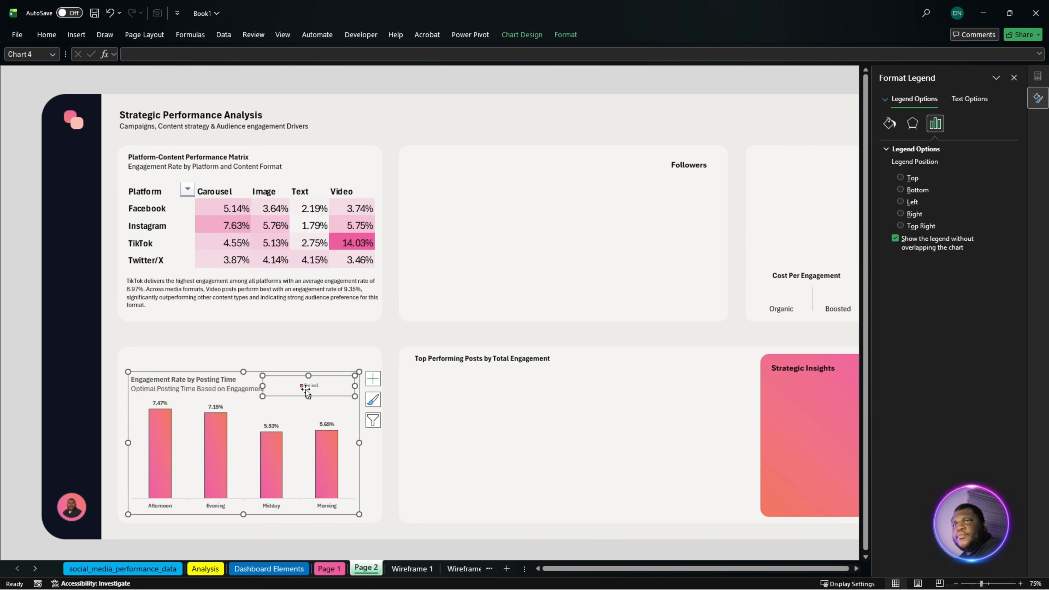
pyautogui.press('Delete')
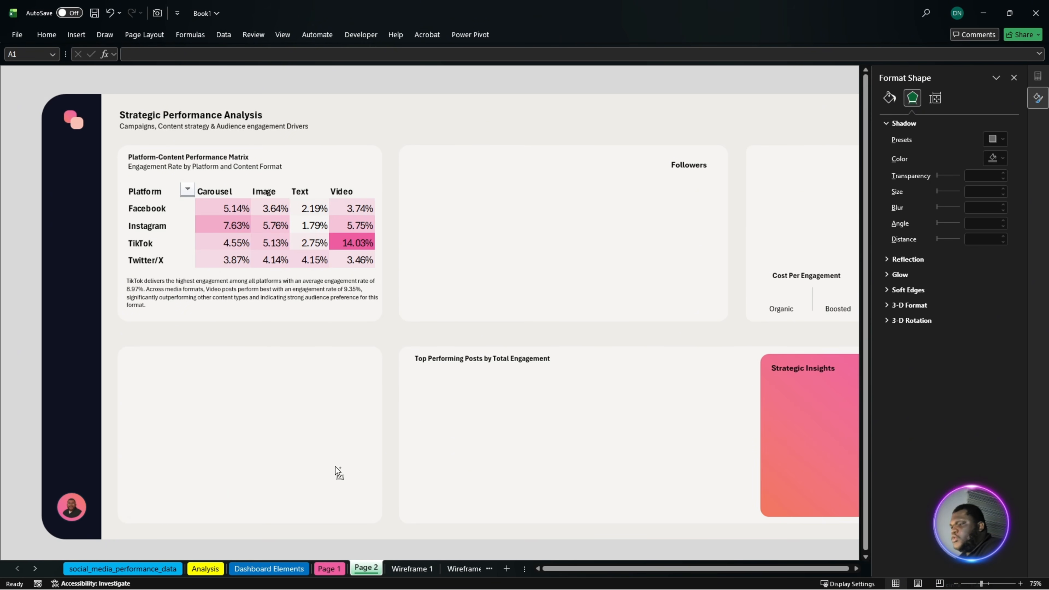
pyautogui.hotkey('ctrl', 'z')
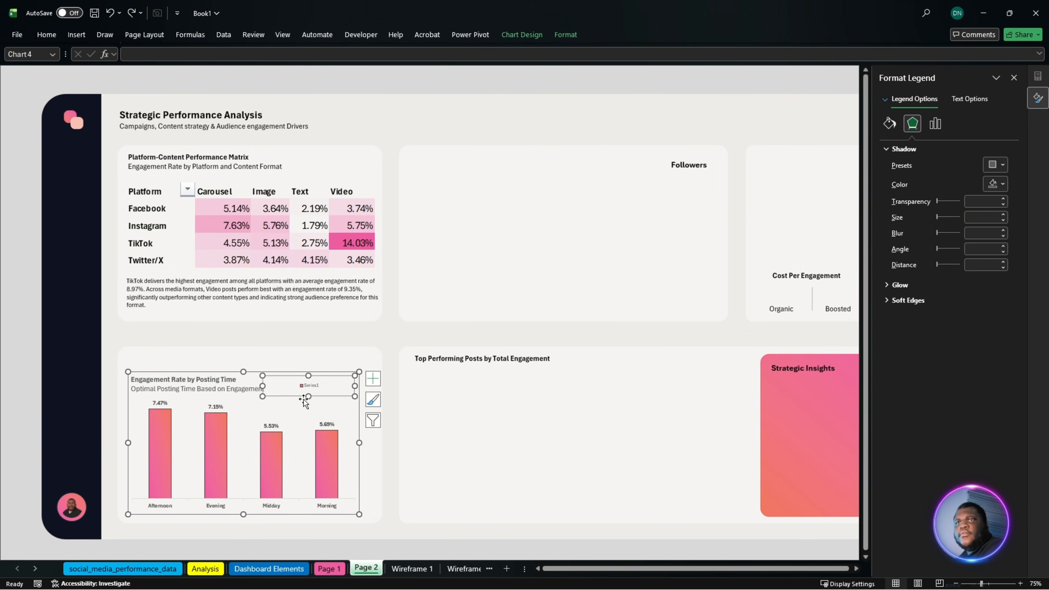
pyautogui.press('Delete')
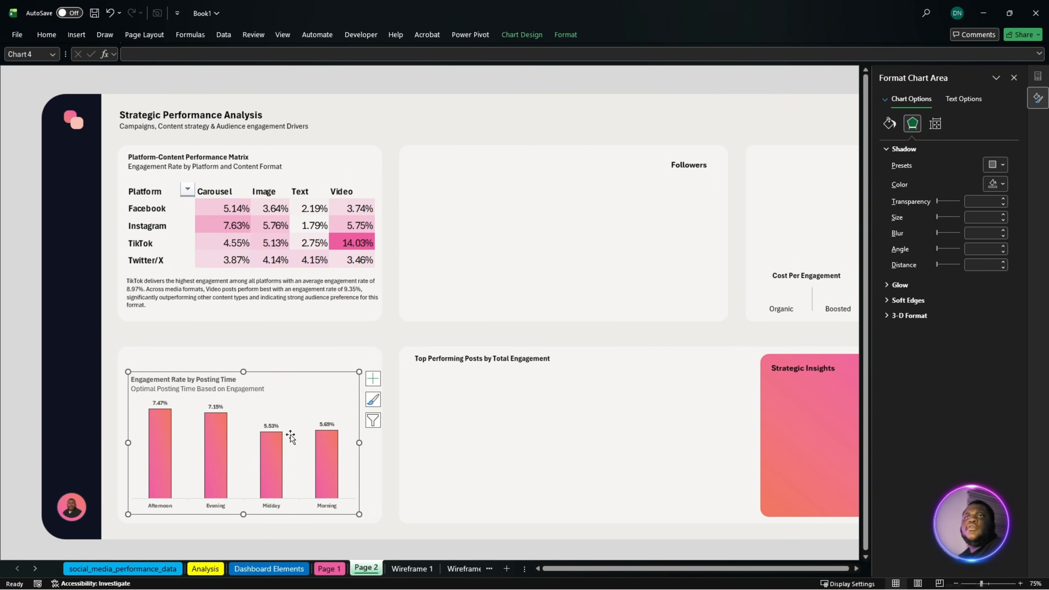
# - Enlarge the posting time chart slightly to the right and upward so it fills its card
pyautogui.moveTo(360, 442); pyautogui.dragTo(367, 444)
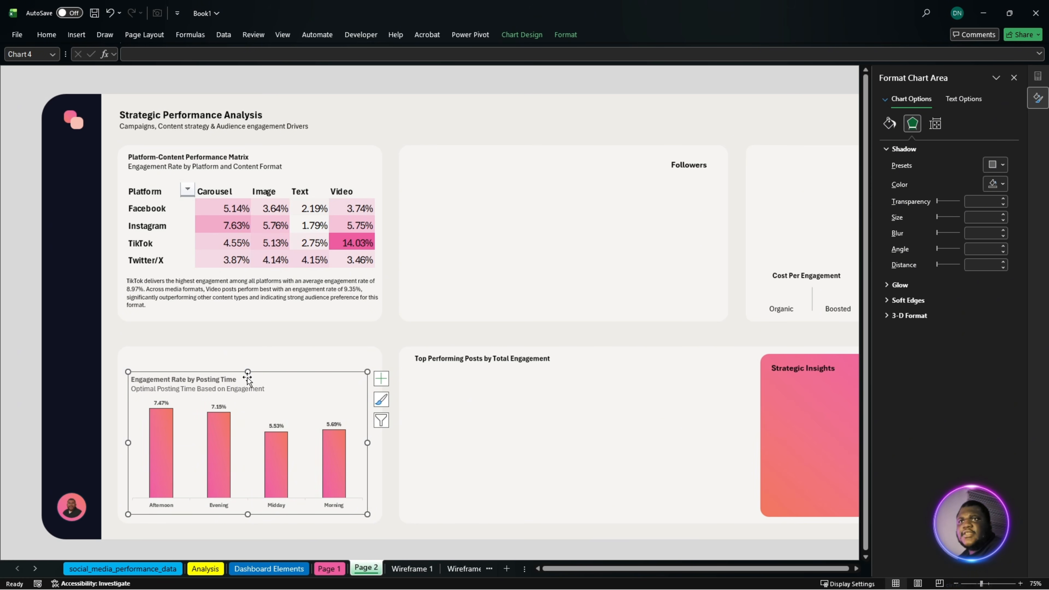
pyautogui.moveTo(247, 372); pyautogui.dragTo(246, 360)
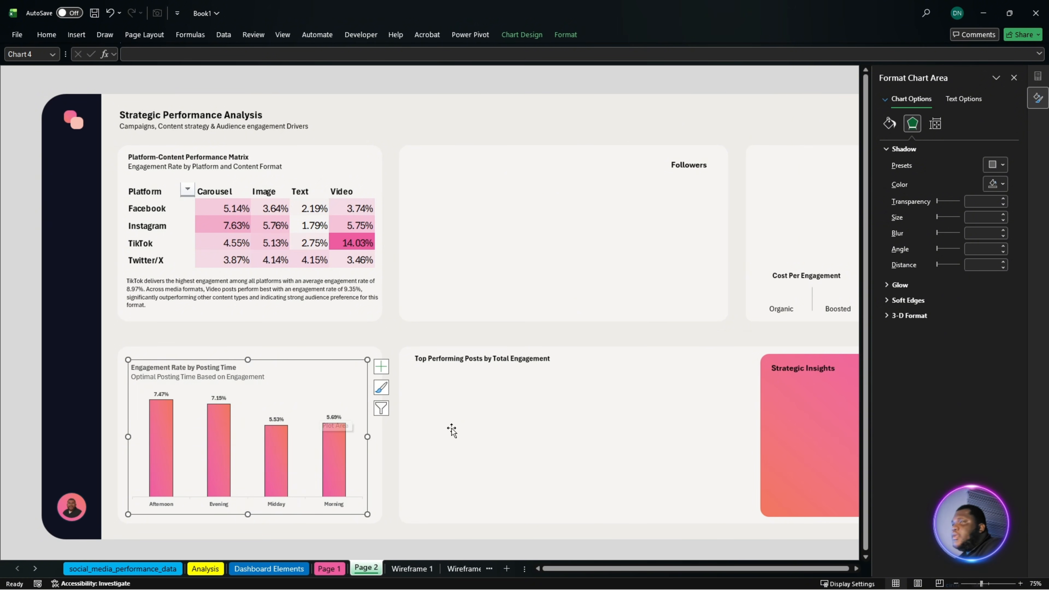
pyautogui.moveTo(598, 570); pyautogui.dragTo(641, 577)
pyautogui.click(321, 520)
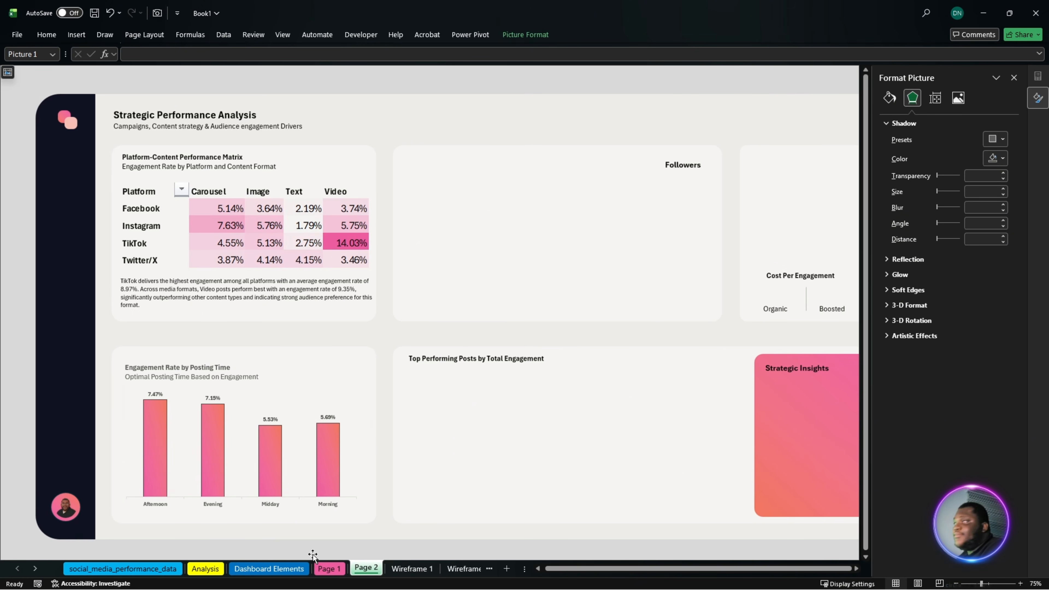
# - On the Analysis sheet, insert a chart of total engagement by campaign from H44:I49 using the saved A Kpi Column template
pyautogui.click(205, 570)
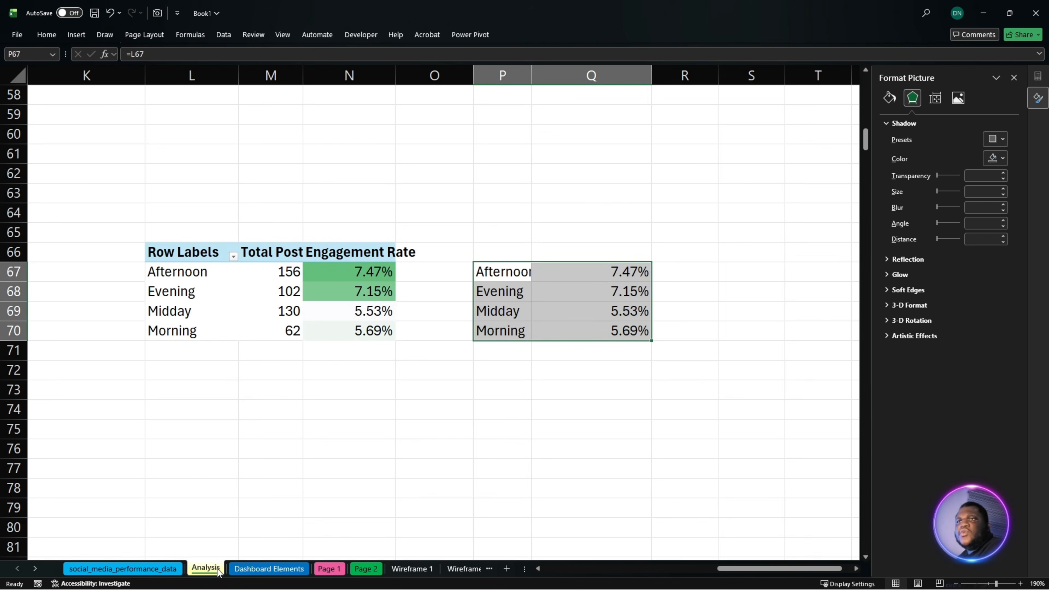
pyautogui.scroll(14, 415, 385)
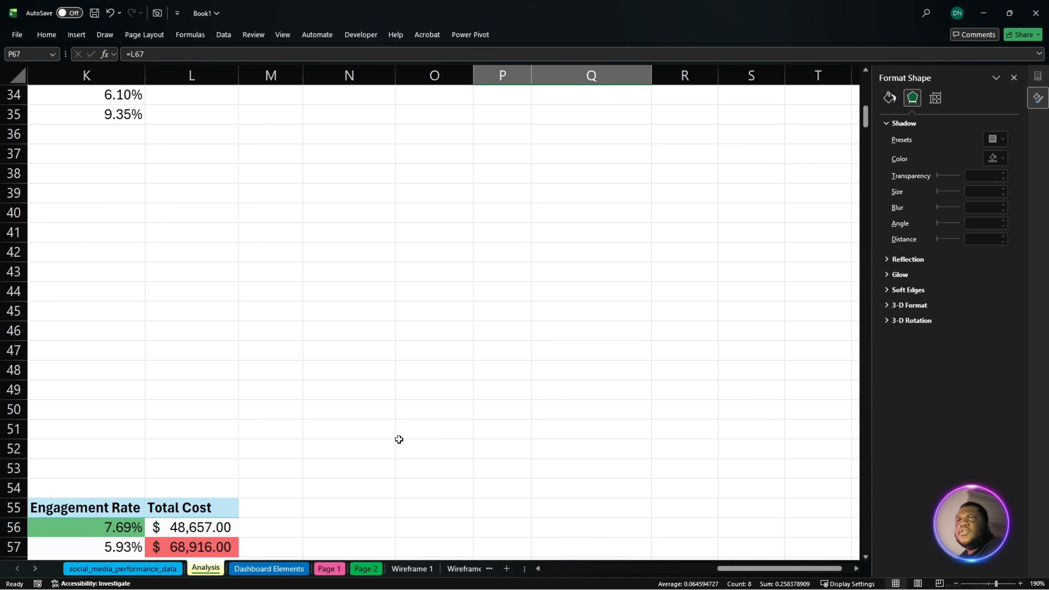
pyautogui.scroll(5, 397, 447)
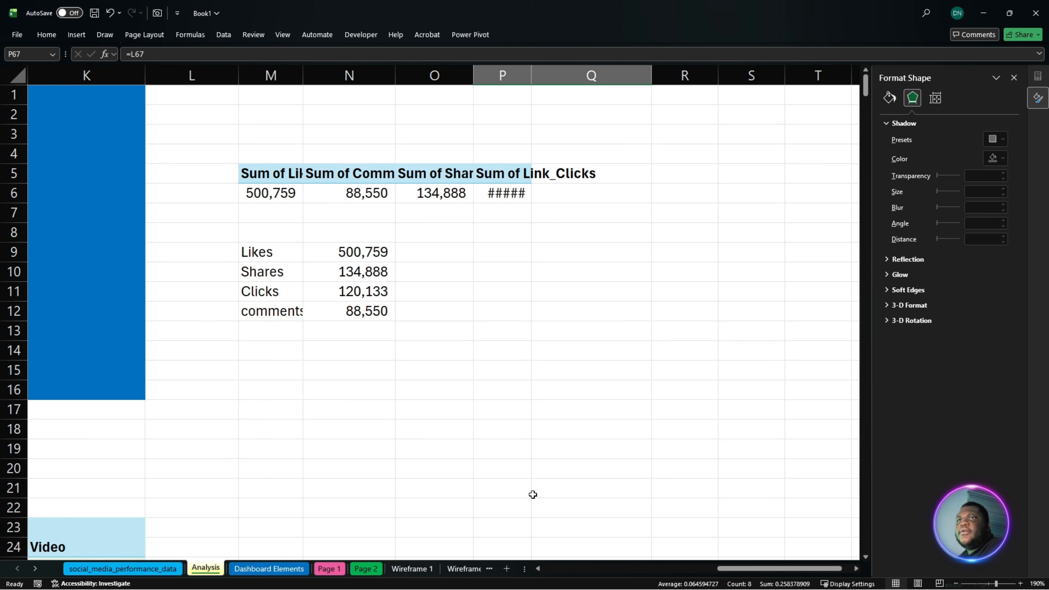
pyautogui.moveTo(734, 572); pyautogui.dragTo(627, 584)
pyautogui.scroll(-8, 518, 451)
pyautogui.scroll(-3, 470, 449)
pyautogui.moveTo(702, 292); pyautogui.dragTo(806, 390)
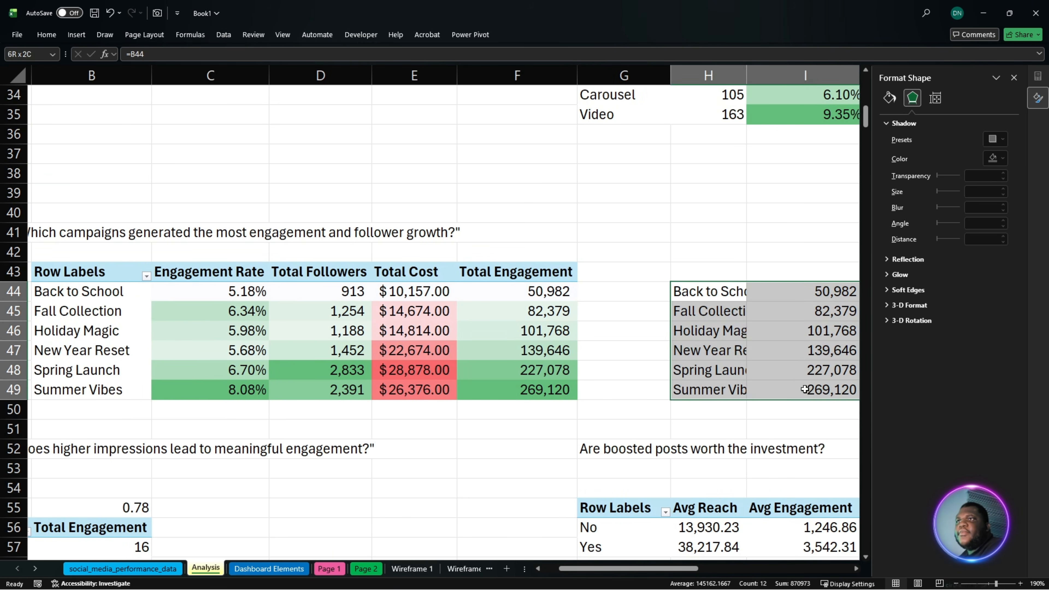
pyautogui.click(76, 36)
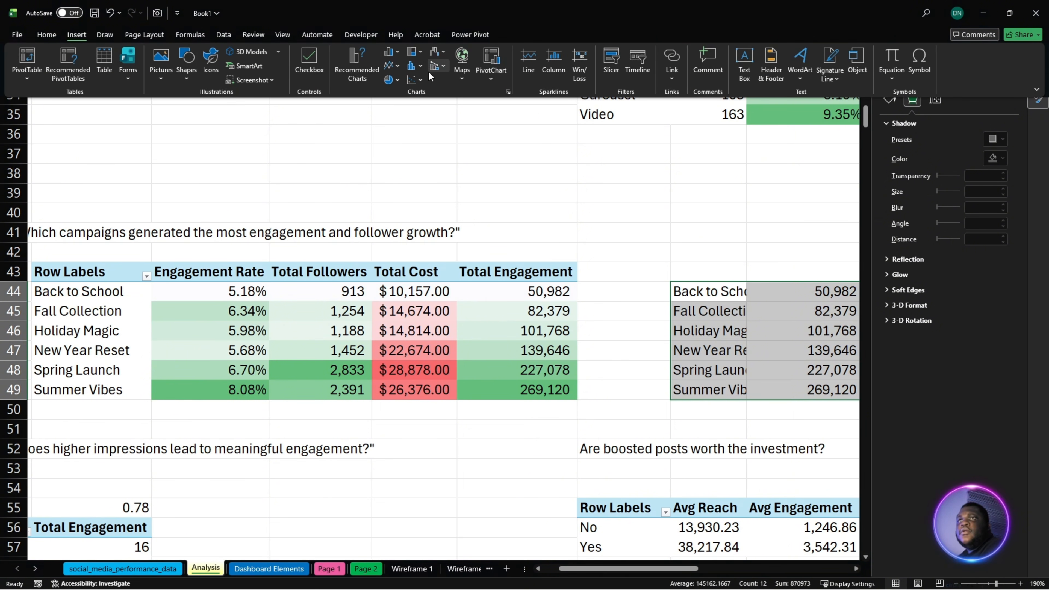
pyautogui.click(361, 64)
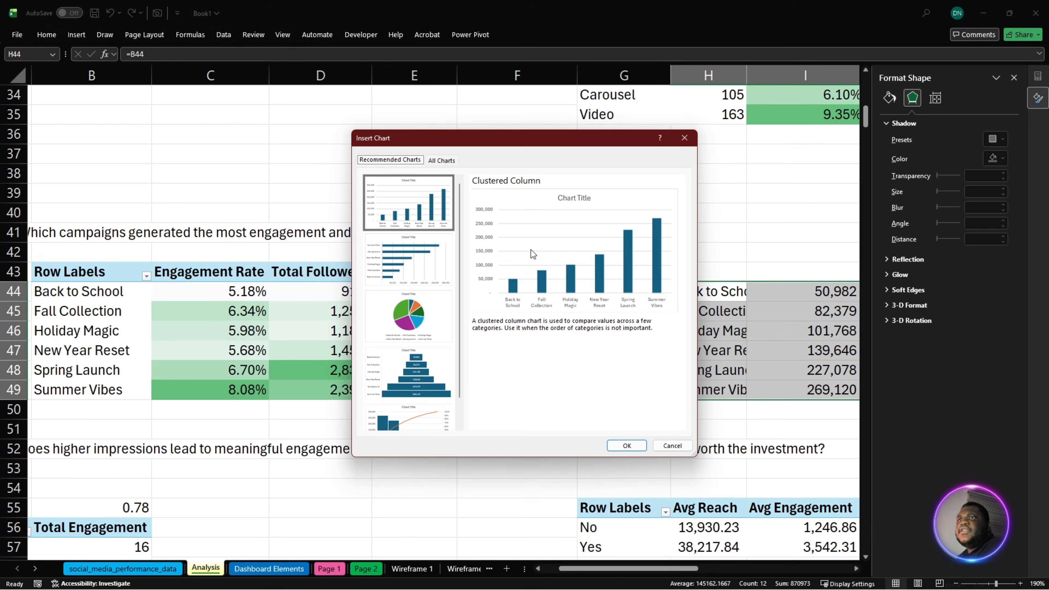
pyautogui.click(446, 162)
pyautogui.click(397, 198)
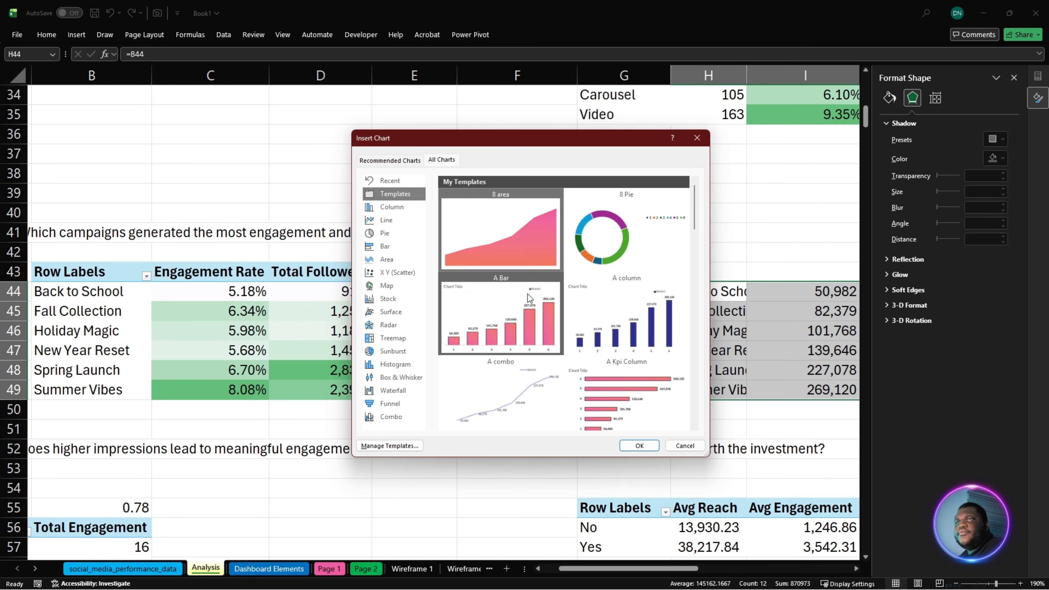
pyautogui.click(641, 447)
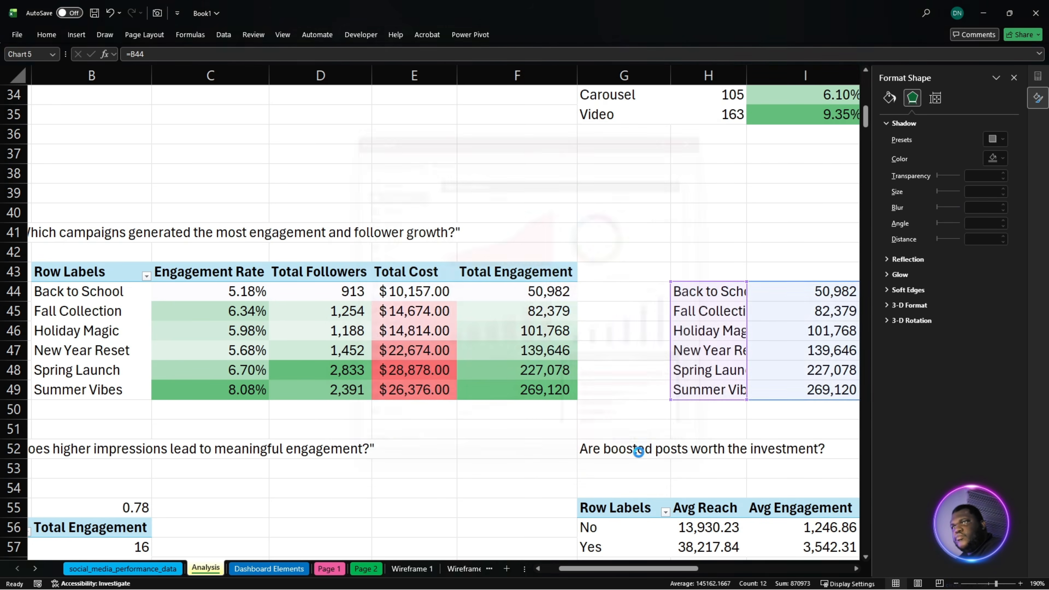
# - Move the total engagement by campaign chart from the Analysis sheet to Page 2 and place it in the card containing the Followers heading
pyautogui.press('Delete')
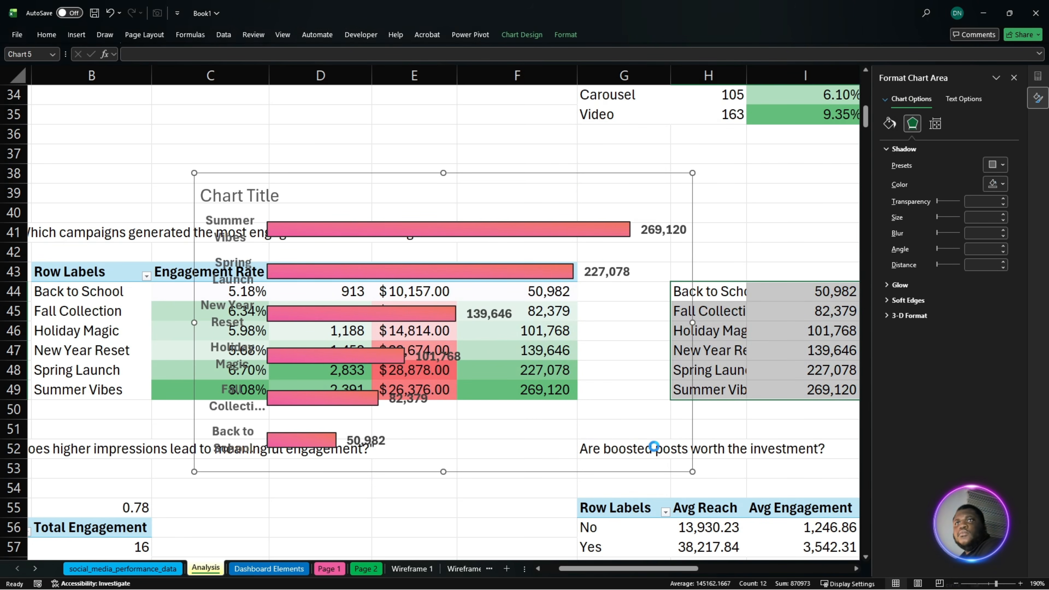
pyautogui.click(377, 570)
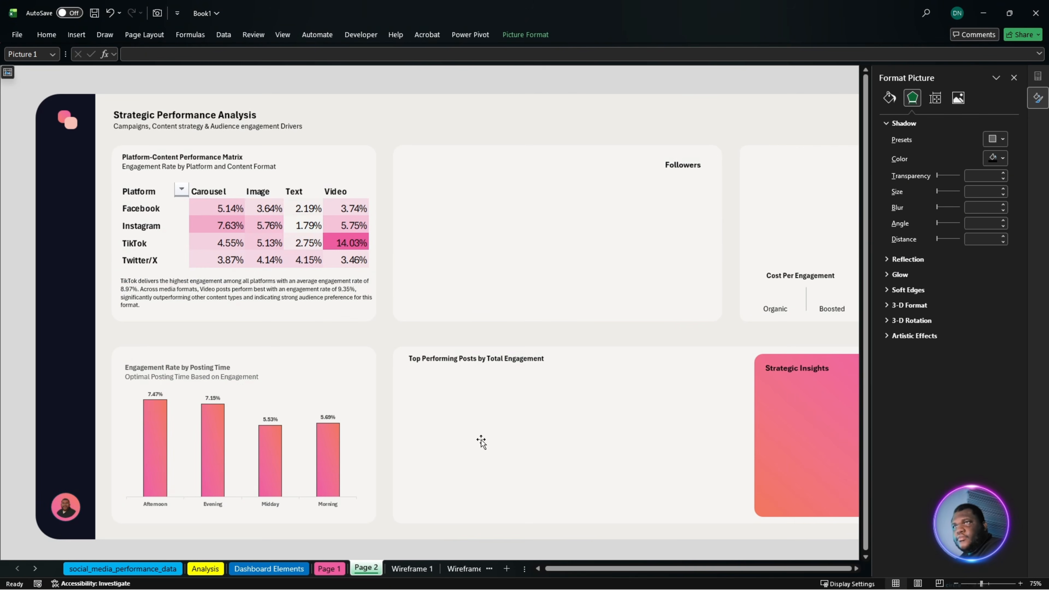
pyautogui.hotkey('ctrl', 'v')
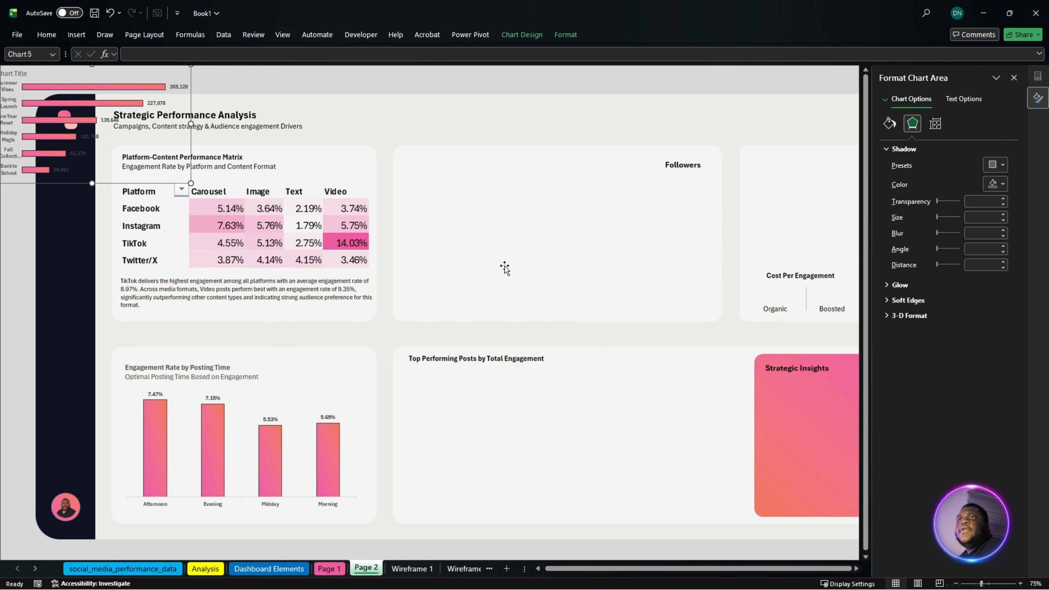
pyautogui.moveTo(72, 184); pyautogui.dragTo(481, 300)
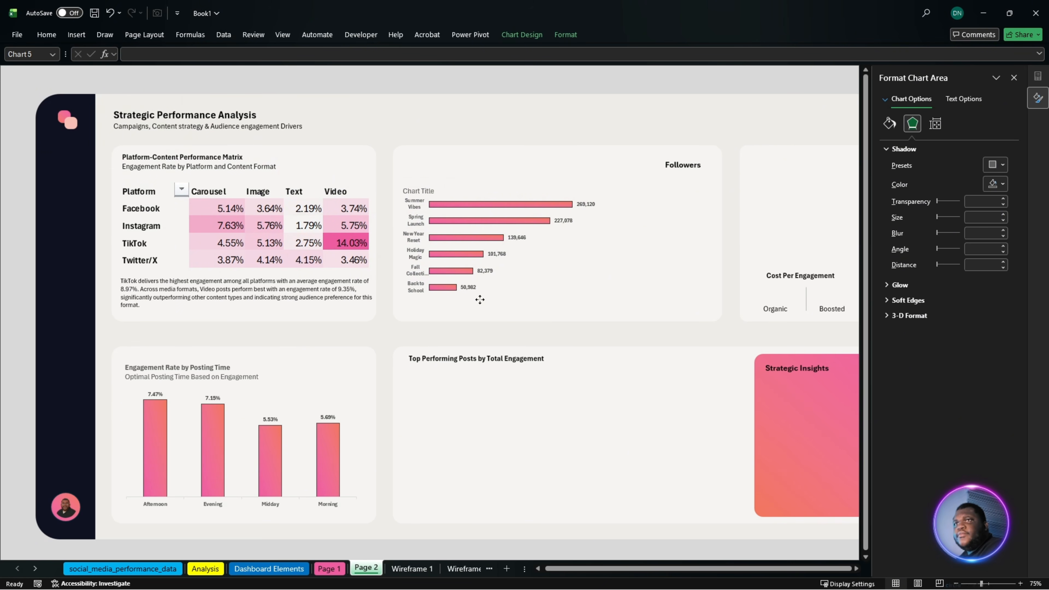
# - Enlarge the campaign chart to nearly the card's full height and widen it up to the Followers heading
pyautogui.moveTo(598, 242); pyautogui.dragTo(633, 242)
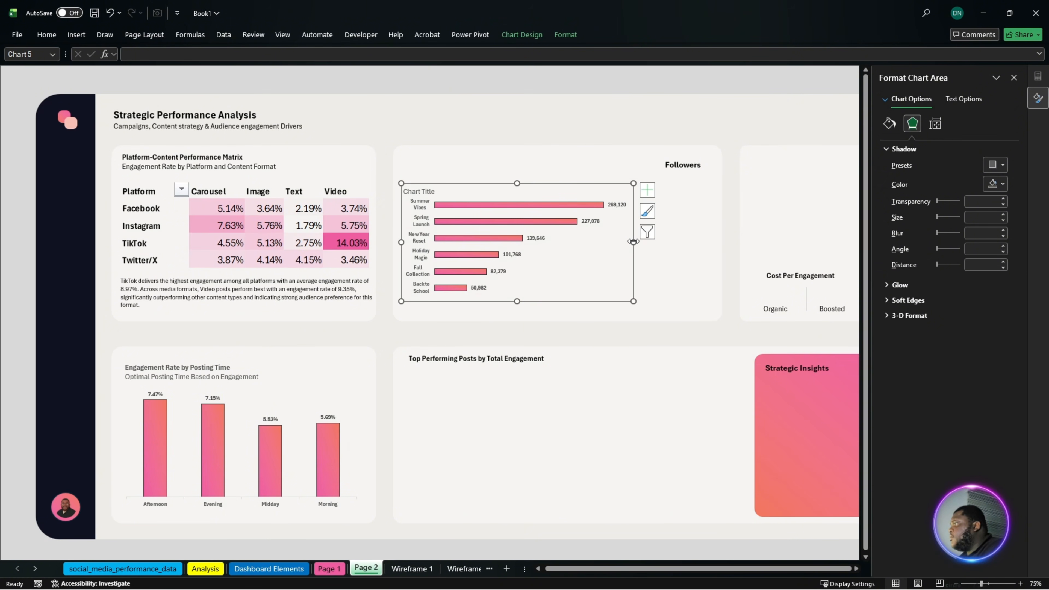
pyautogui.moveTo(517, 182); pyautogui.dragTo(520, 160)
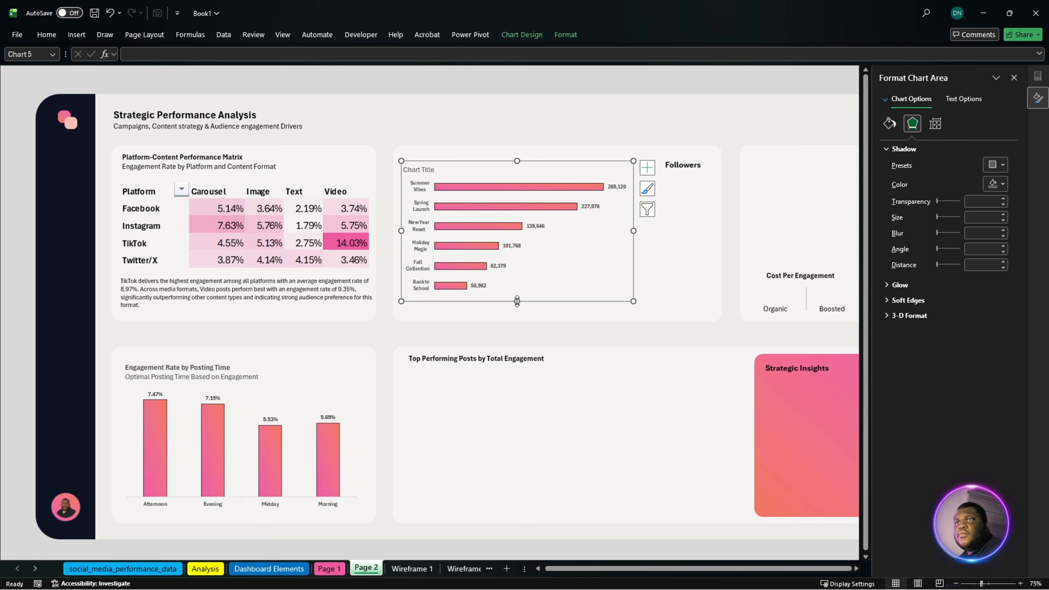
pyautogui.moveTo(517, 301); pyautogui.dragTo(518, 312)
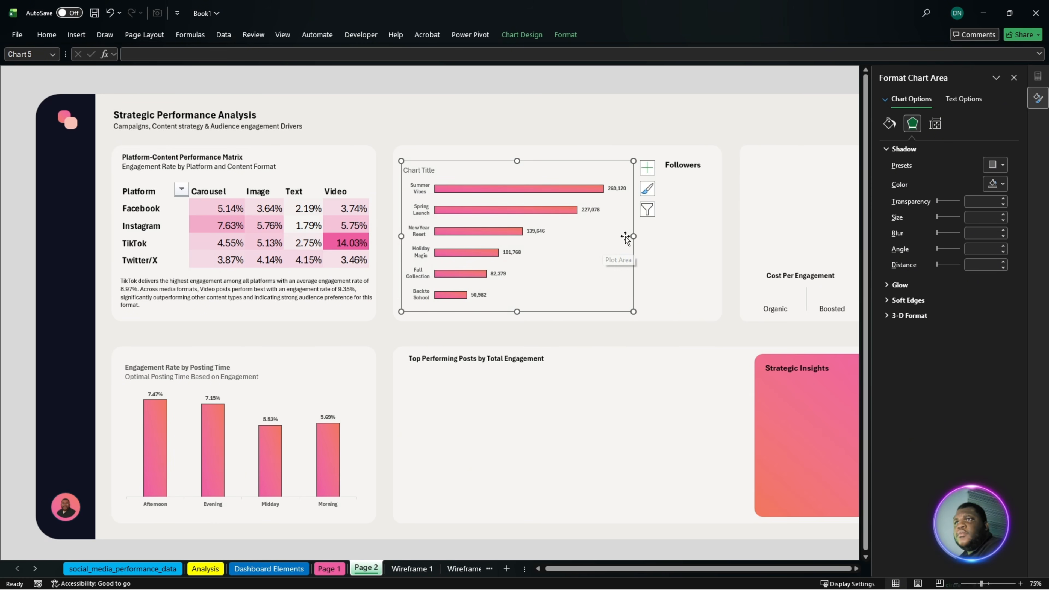
pyautogui.moveTo(634, 237); pyautogui.dragTo(664, 237)
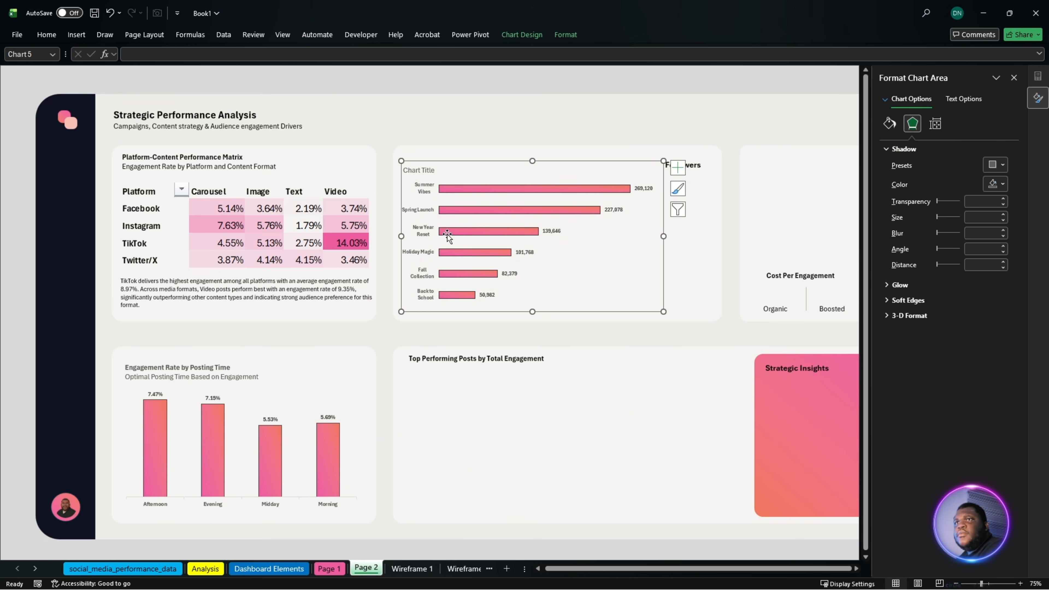
pyautogui.click(434, 230)
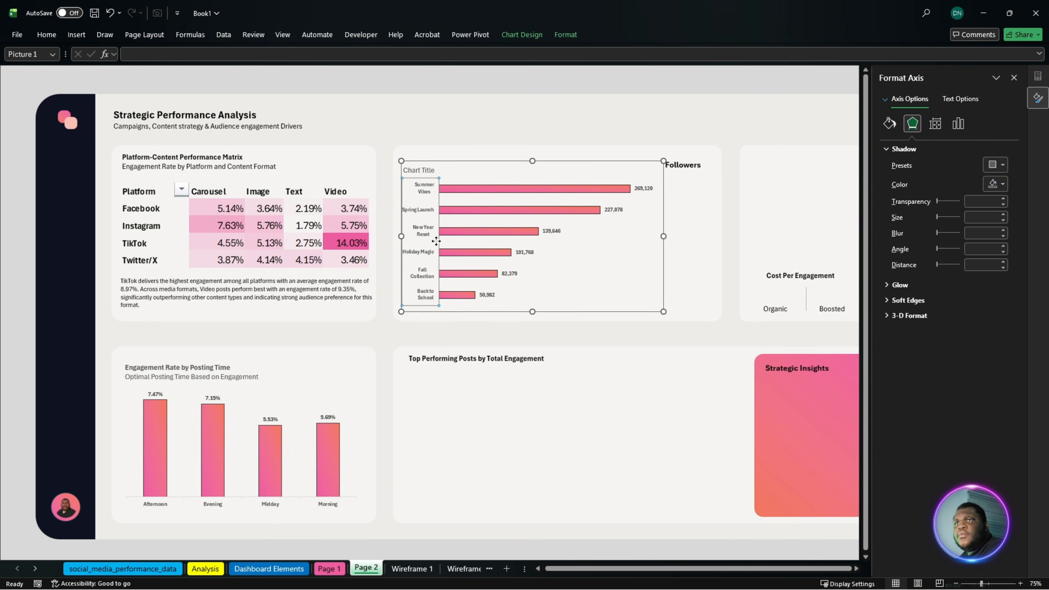
pyautogui.moveTo(442, 246); pyautogui.dragTo(447, 243)
pyautogui.hotkey('ctrl', 'z')
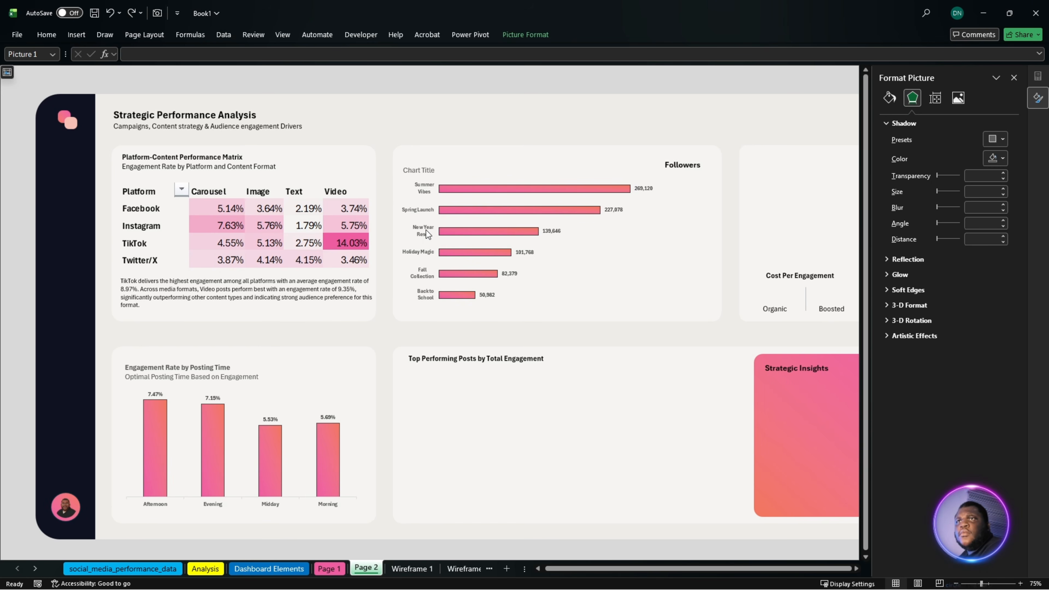
pyautogui.click(426, 230)
pyautogui.click(436, 232)
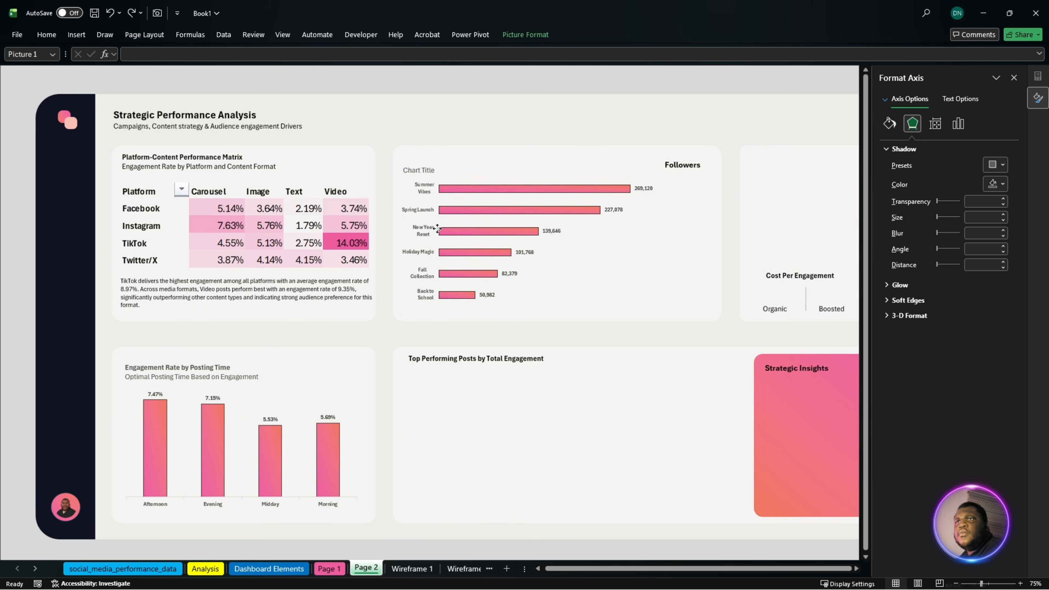
pyautogui.click(421, 238)
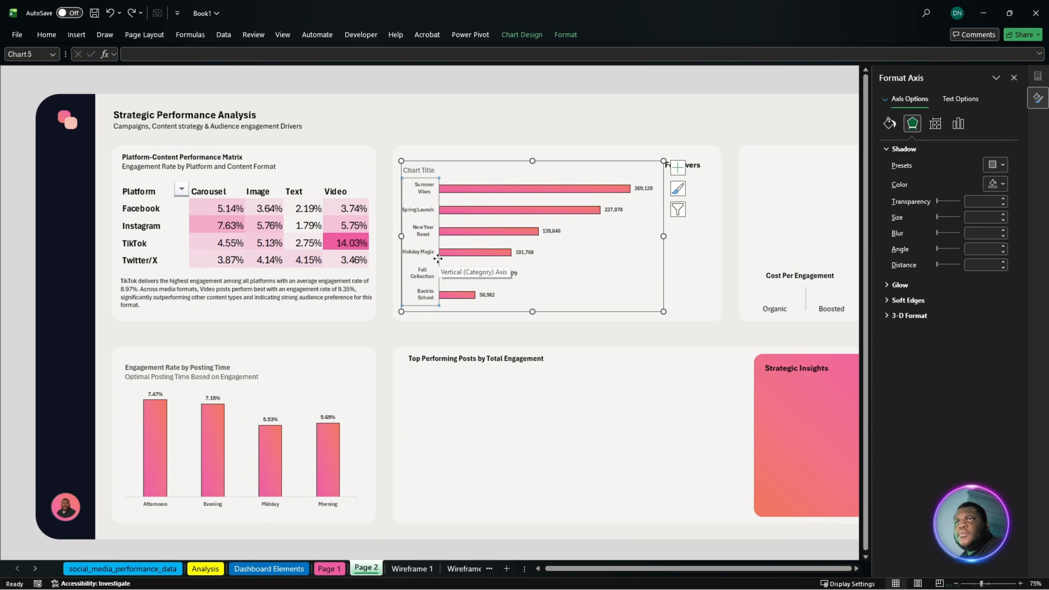
pyautogui.click(405, 240)
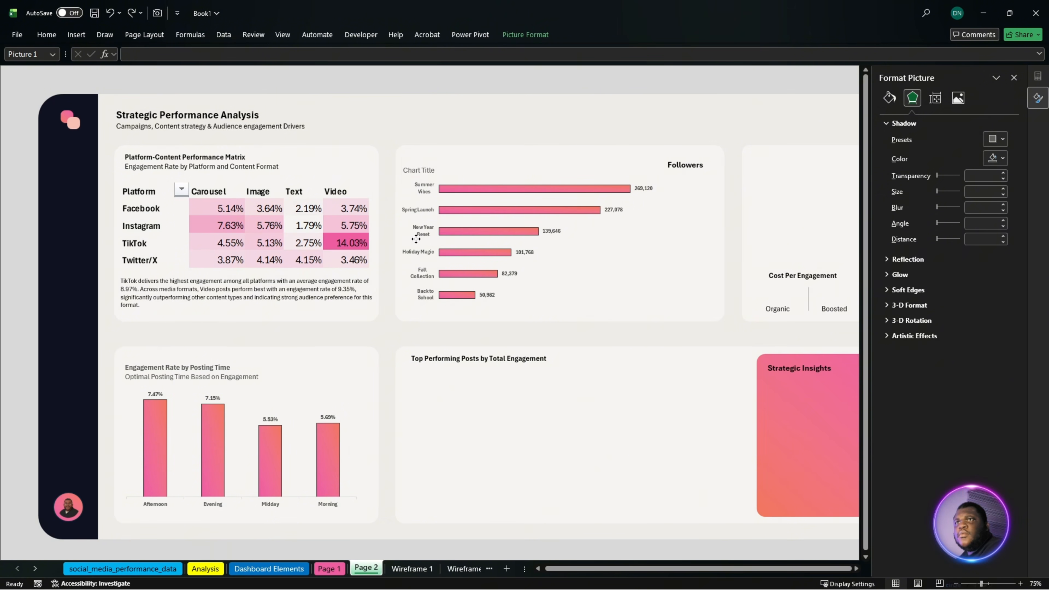
pyautogui.click(433, 237)
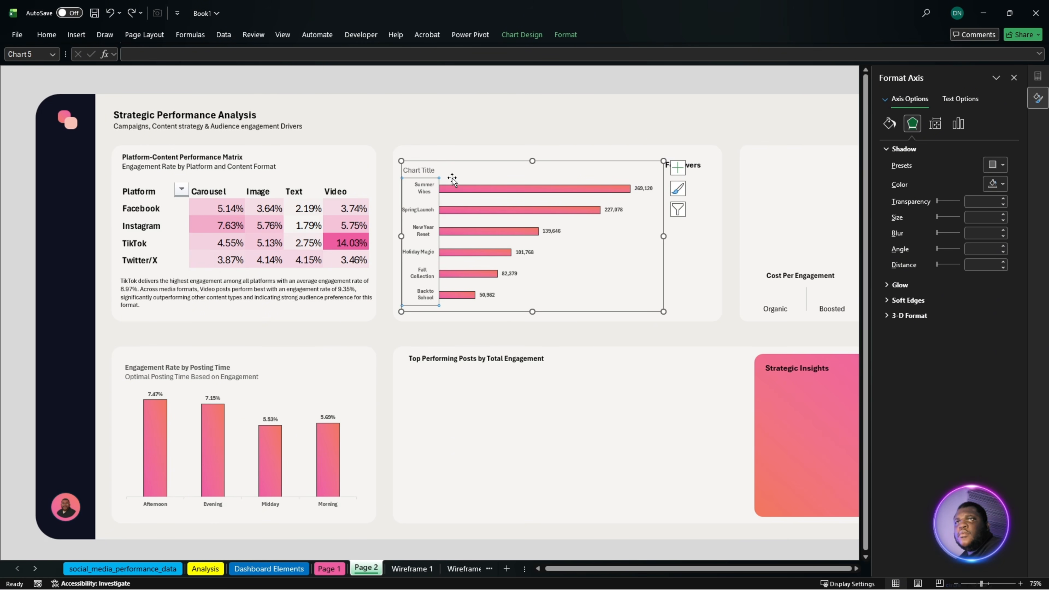
# - Widen the campaign chart slightly and narrow its plot area from the label side so each campaign name fits on one line
pyautogui.click(663, 242)
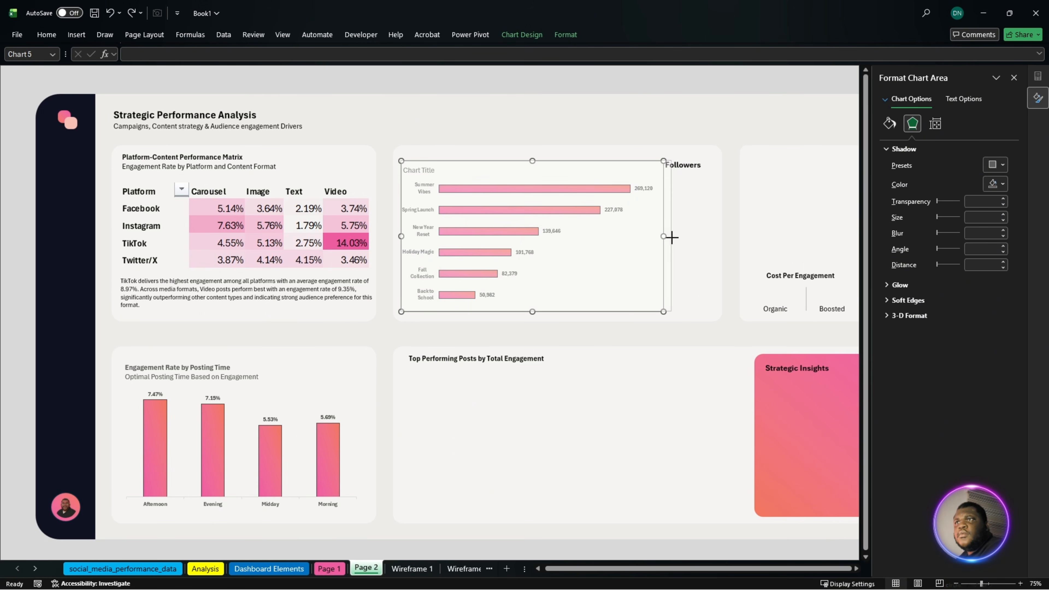
pyautogui.moveTo(663, 237); pyautogui.dragTo(675, 237)
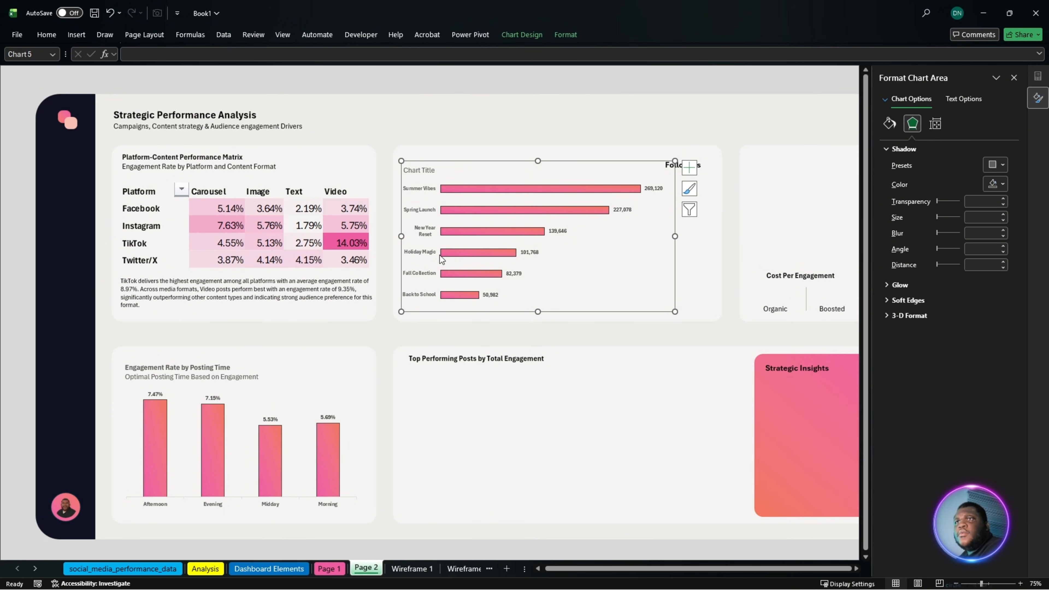
pyautogui.click(419, 233)
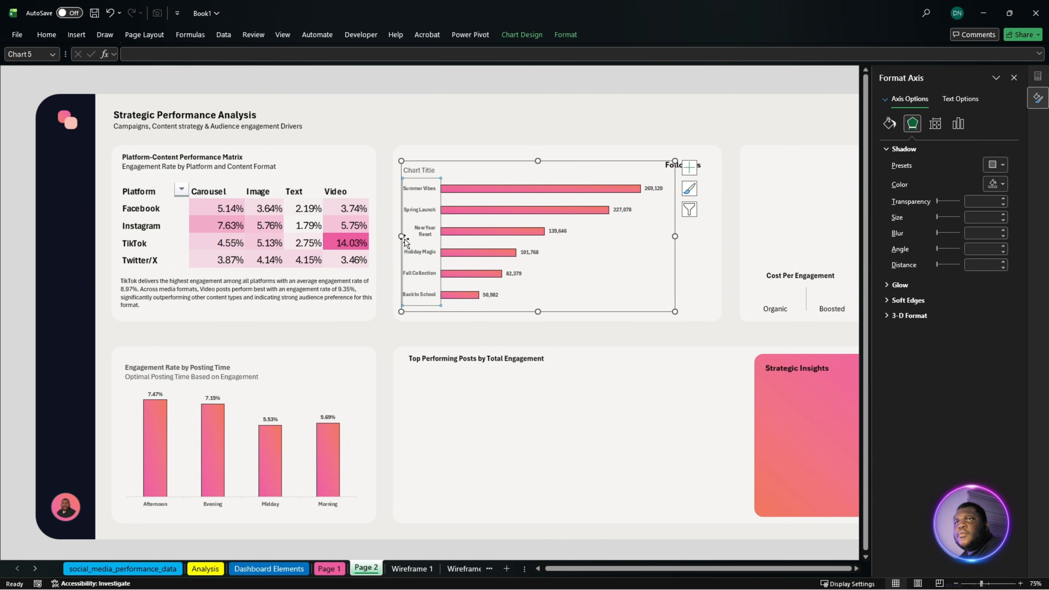
pyautogui.moveTo(401, 235); pyautogui.dragTo(402, 235)
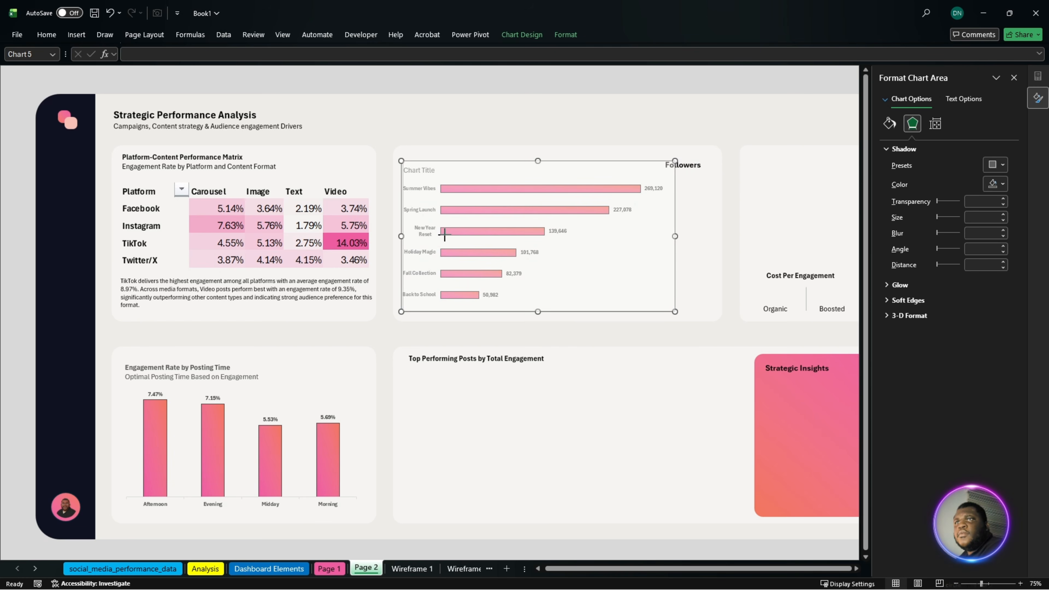
pyautogui.click(466, 233)
pyautogui.click(573, 240)
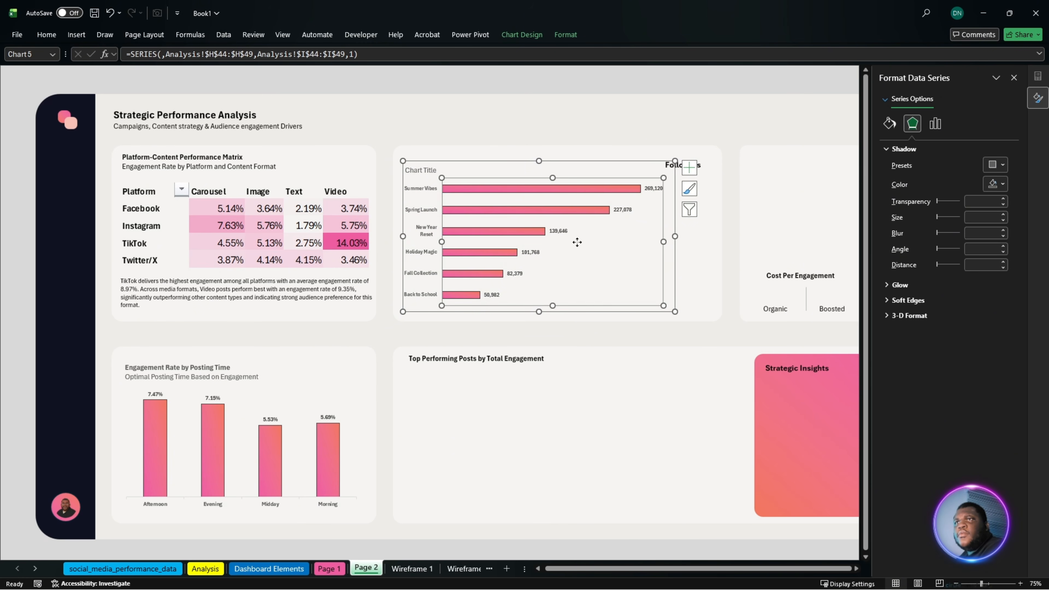
pyautogui.moveTo(458, 243); pyautogui.dragTo(453, 243)
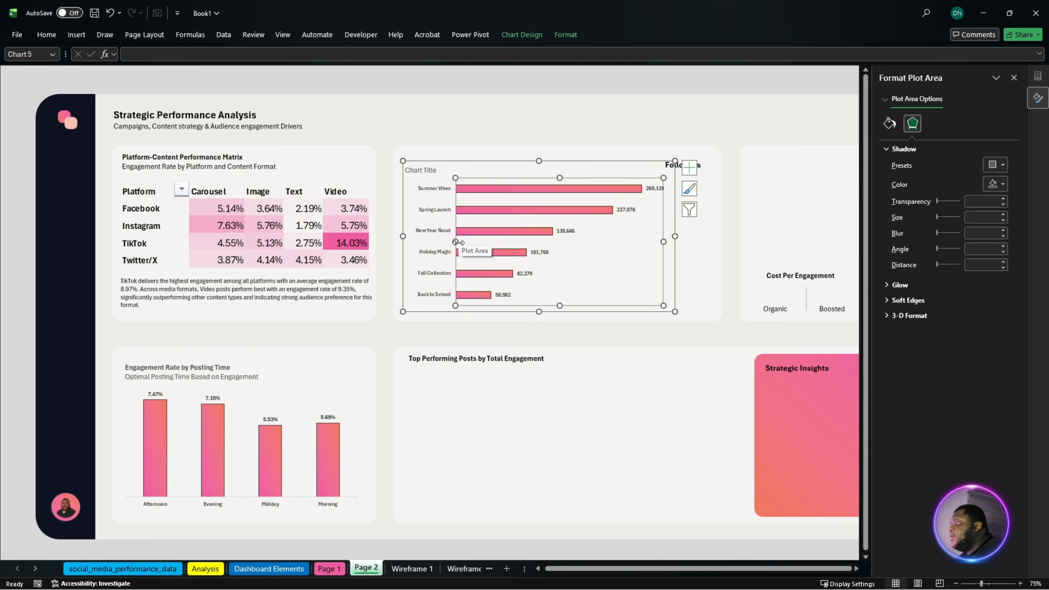
pyautogui.moveTo(455, 243); pyautogui.dragTo(451, 244)
pyautogui.click(729, 268)
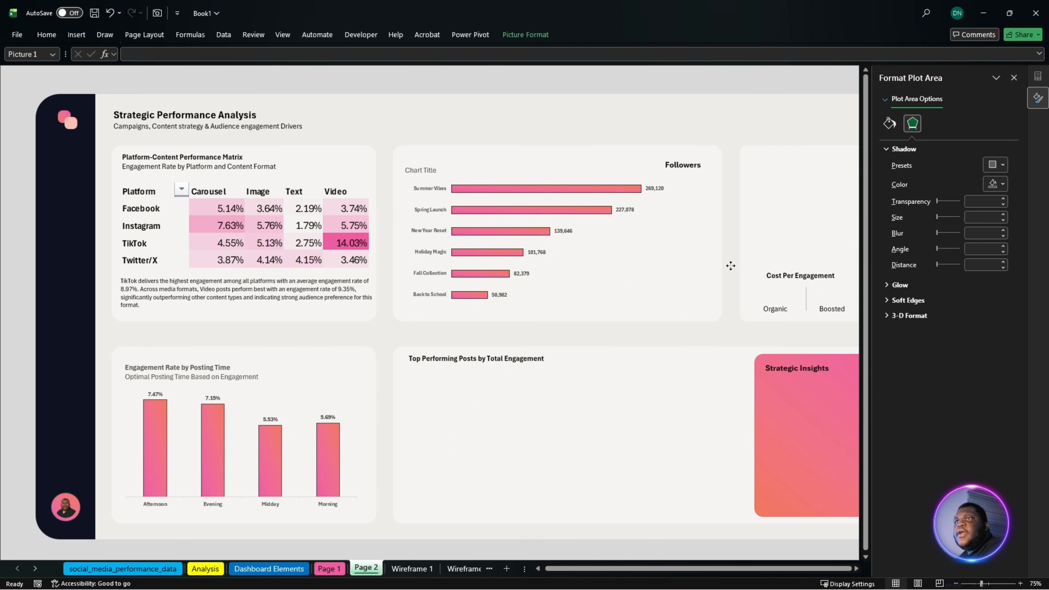
# - Narrow the campaign chart so its edge stops just before the Followers heading
pyautogui.click(666, 193)
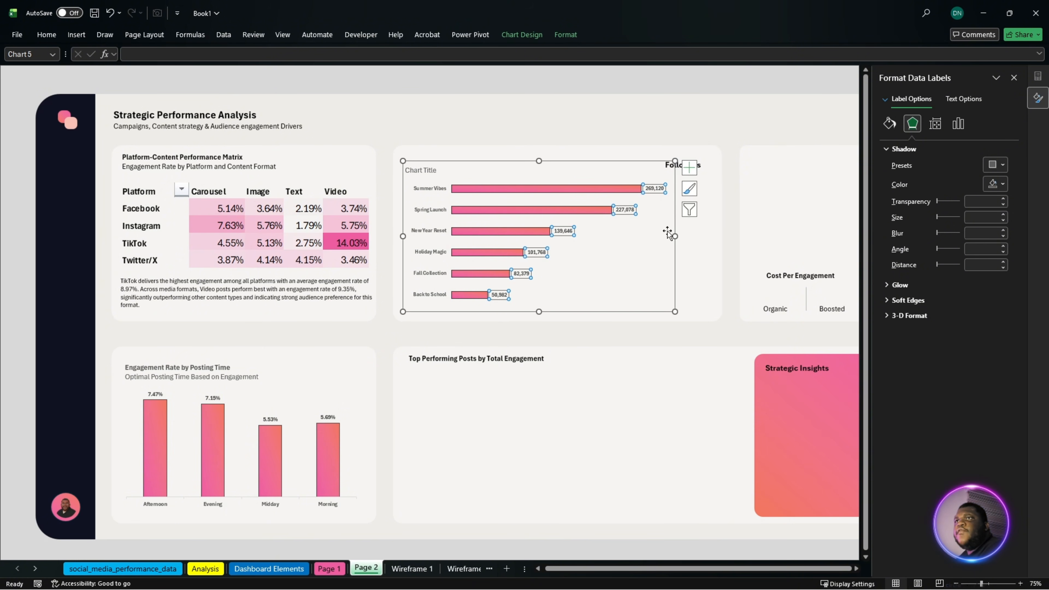
pyautogui.click(670, 240)
pyautogui.moveTo(670, 240); pyautogui.dragTo(663, 237)
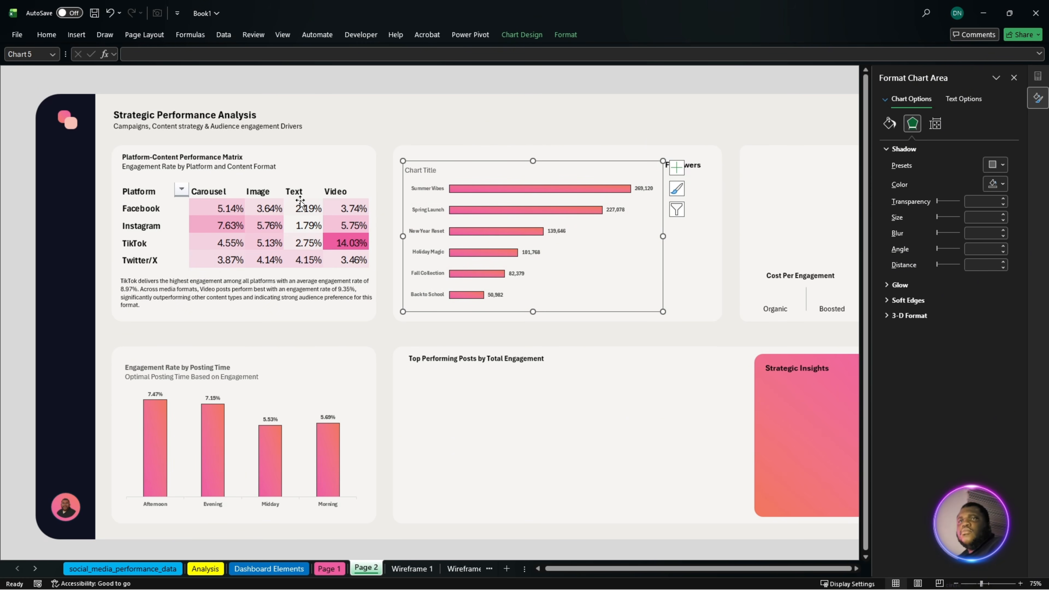
# - Duplicate the commentary text box under the platform matrix and link the copy to the Summer Vibes follower total in Analysis!D49
pyautogui.click(225, 297)
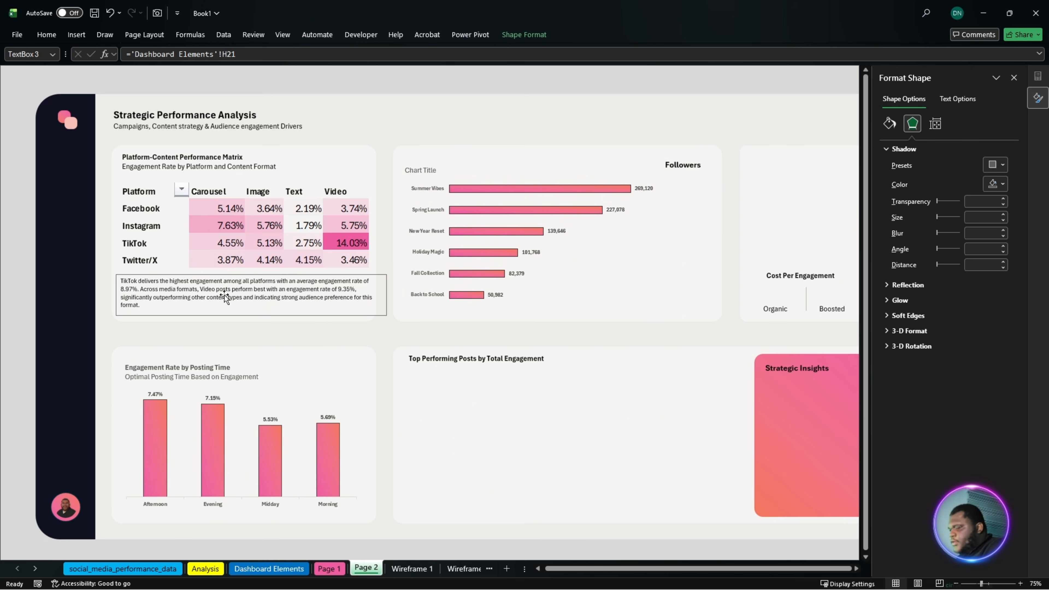
pyautogui.hotkey('ctrl', 'v')
pyautogui.moveTo(253, 305); pyautogui.dragTo(686, 287)
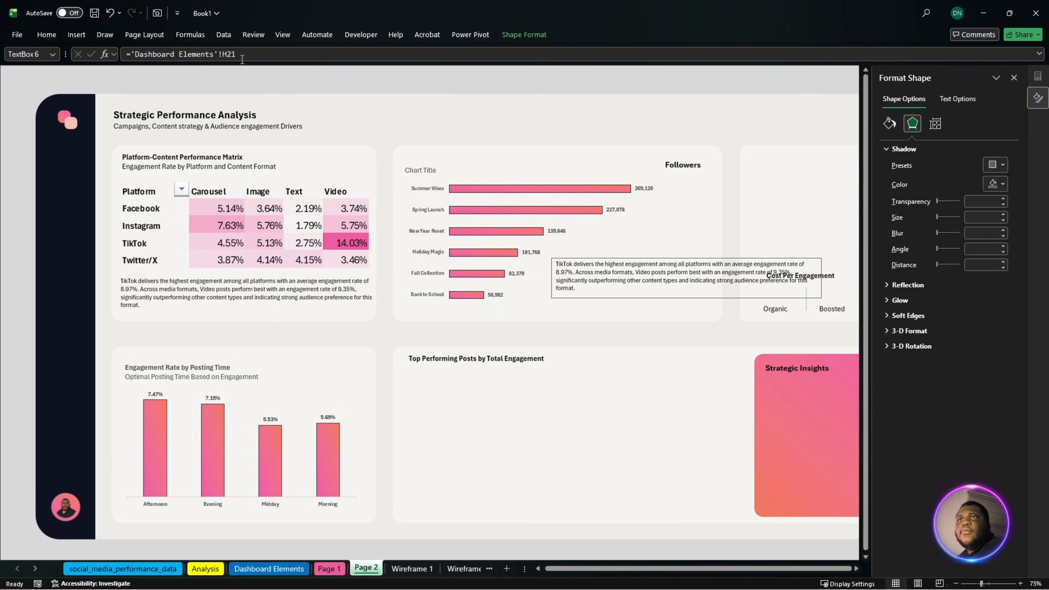
pyautogui.moveTo(243, 58); pyautogui.dragTo(136, 68)
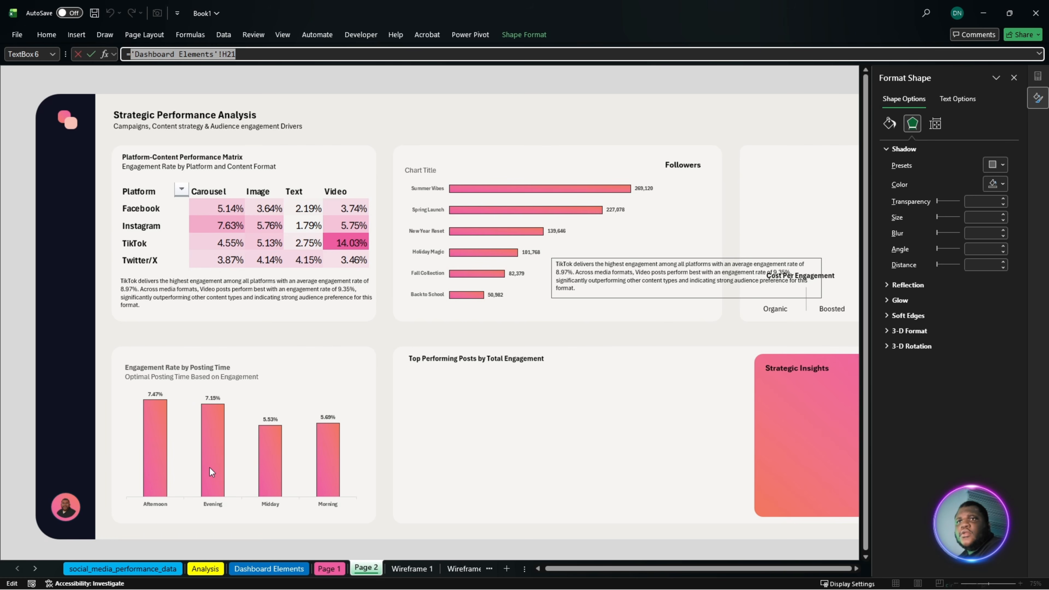
pyautogui.click(209, 569)
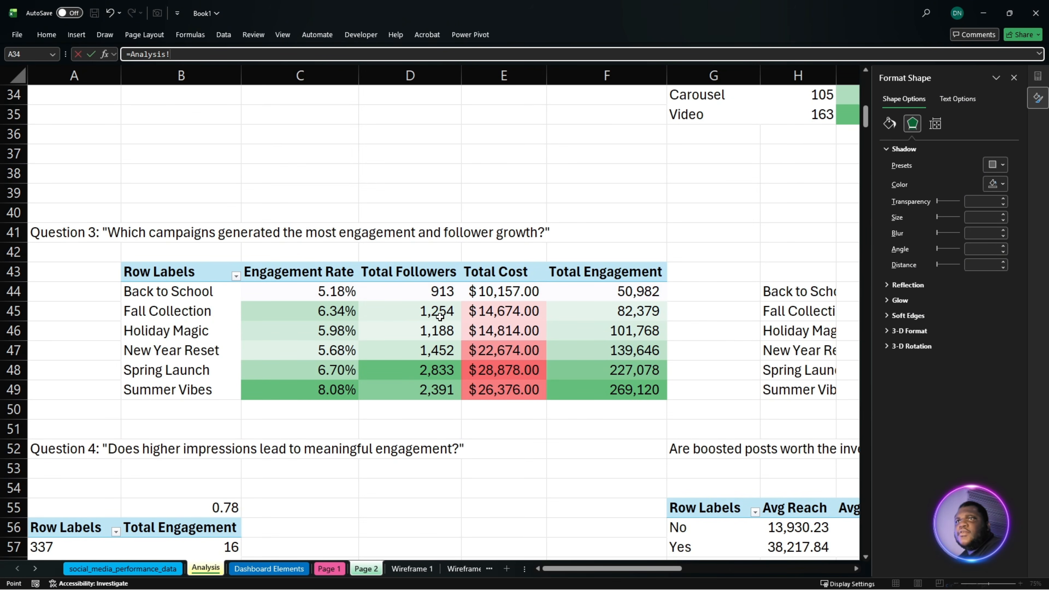
pyautogui.click(435, 391)
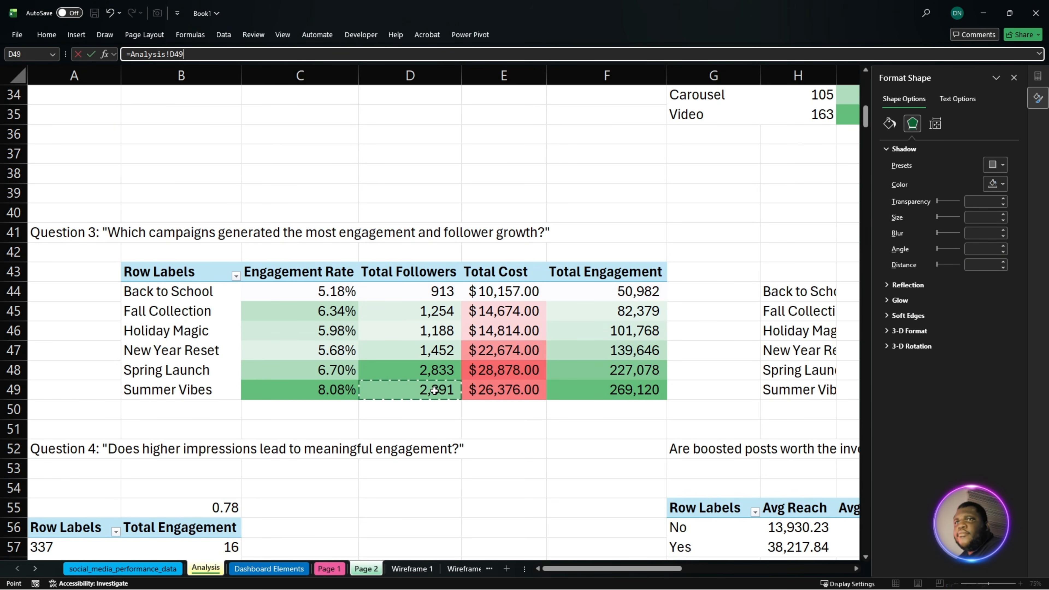
pyautogui.press('Return')
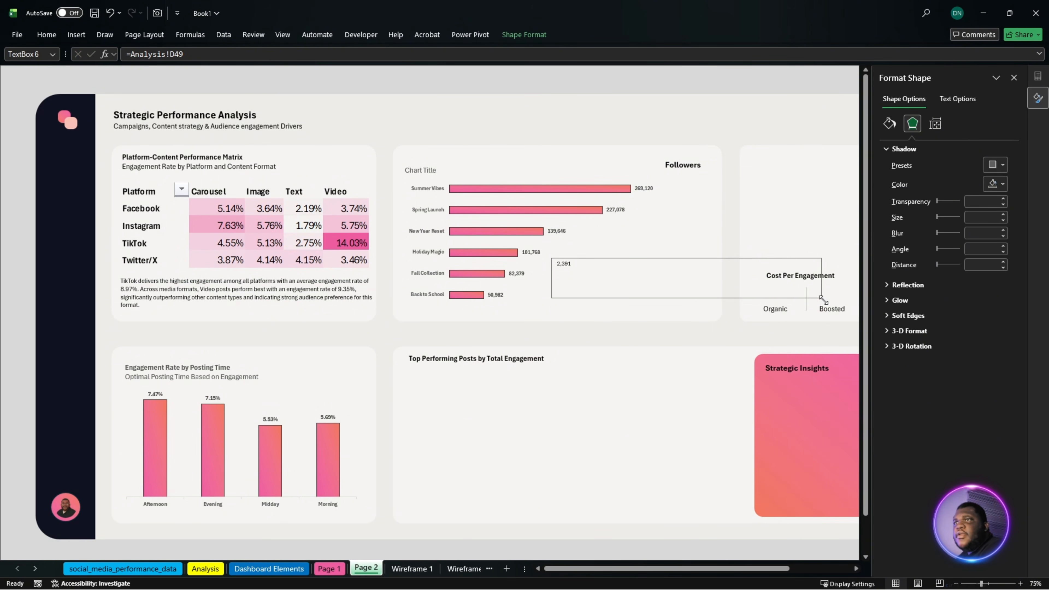
# - Shrink the linked text box copy beneath the Followers heading and remove it from the page
pyautogui.moveTo(822, 298); pyautogui.dragTo(683, 190)
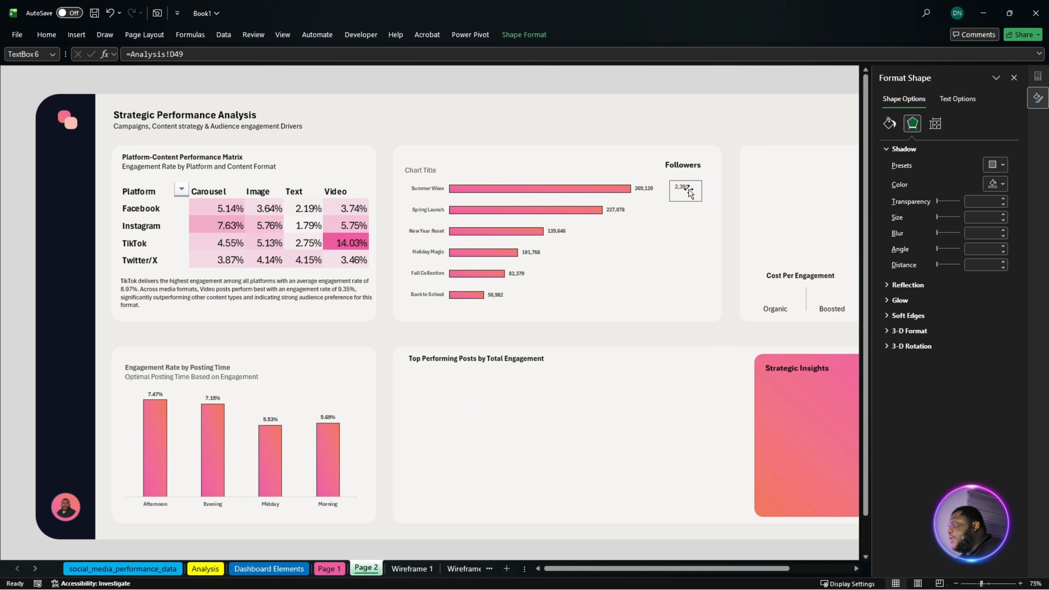
pyautogui.press('Delete')
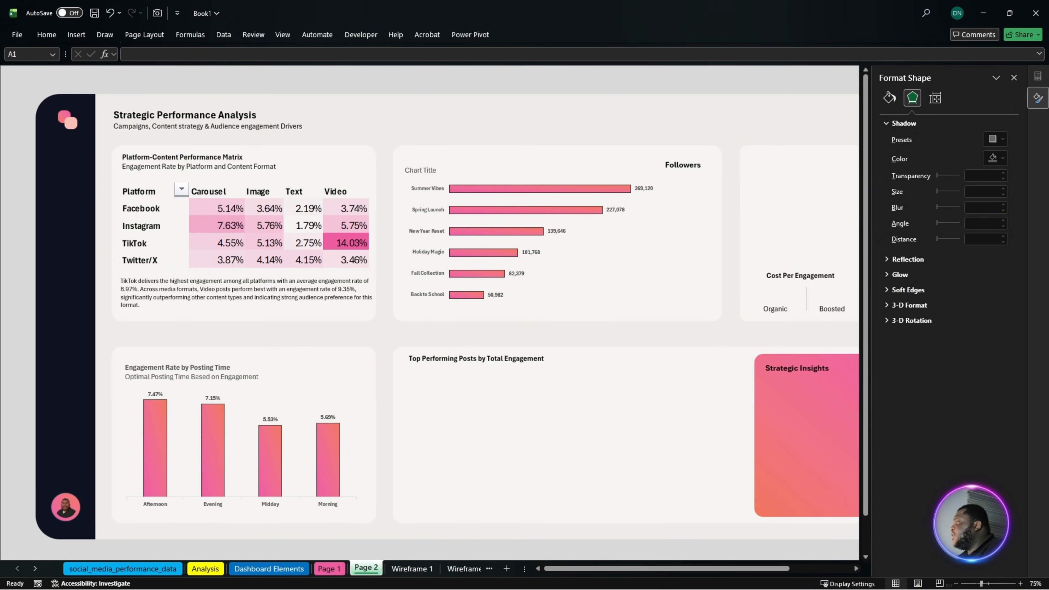
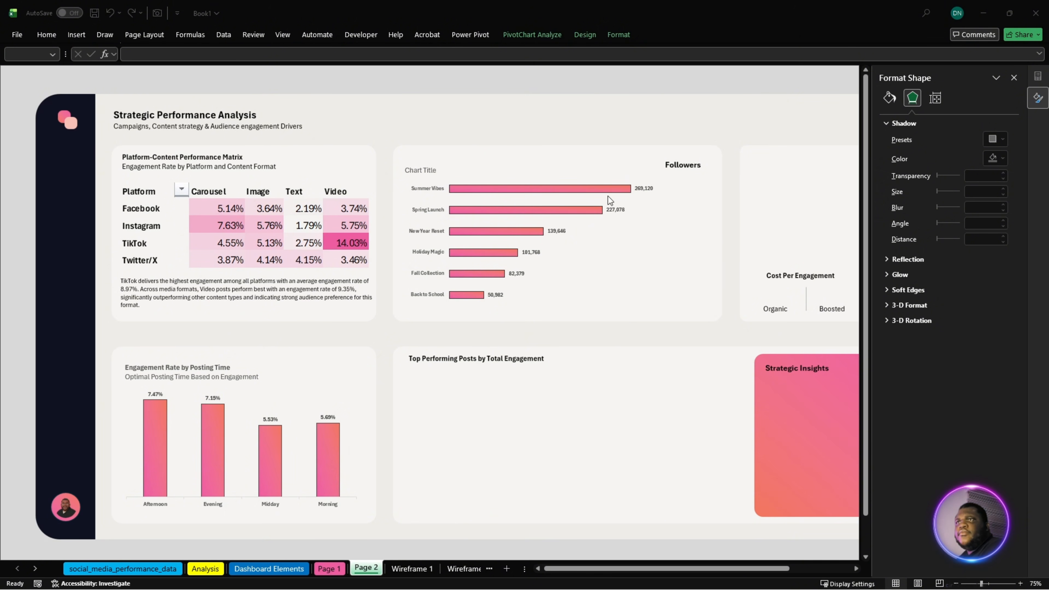
# - Paste the six copied follower-count text boxes onto Page 2 and position them beneath the Followers heading beside the campaign bars
pyautogui.hotkey('ctrl', 'v')
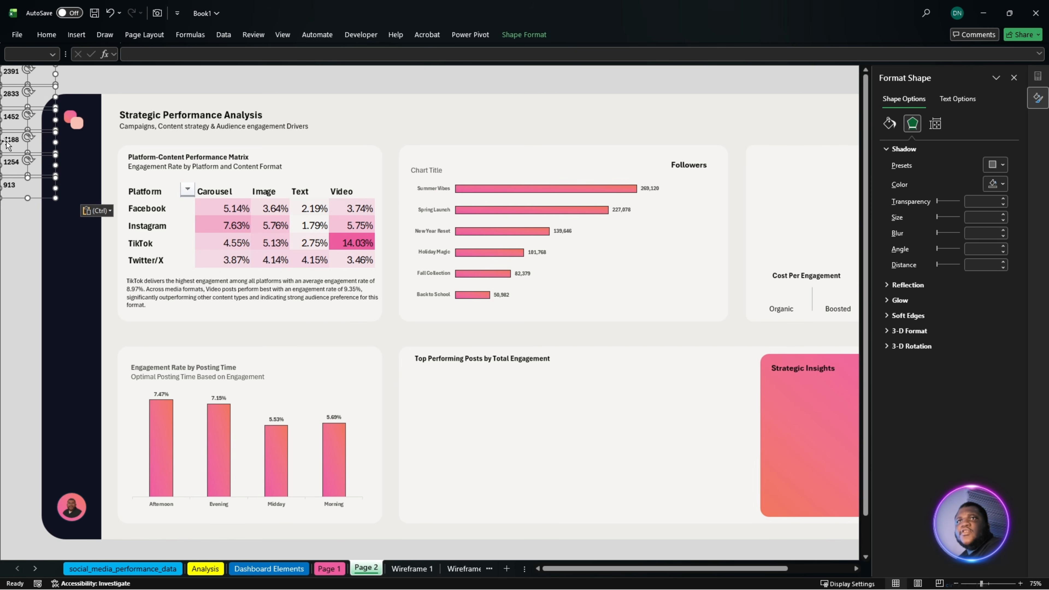
pyautogui.moveTo(42, 138); pyautogui.dragTo(683, 254)
pyautogui.click(667, 256)
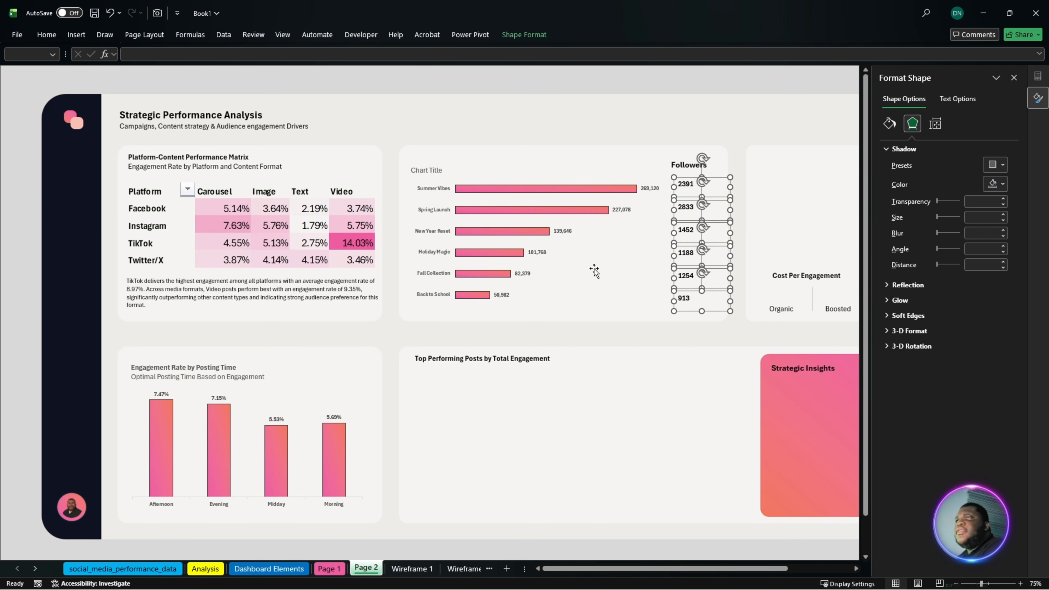
# - Thicken the campaign chart's bars by setting the data series gap width to 99%
pyautogui.click(477, 260)
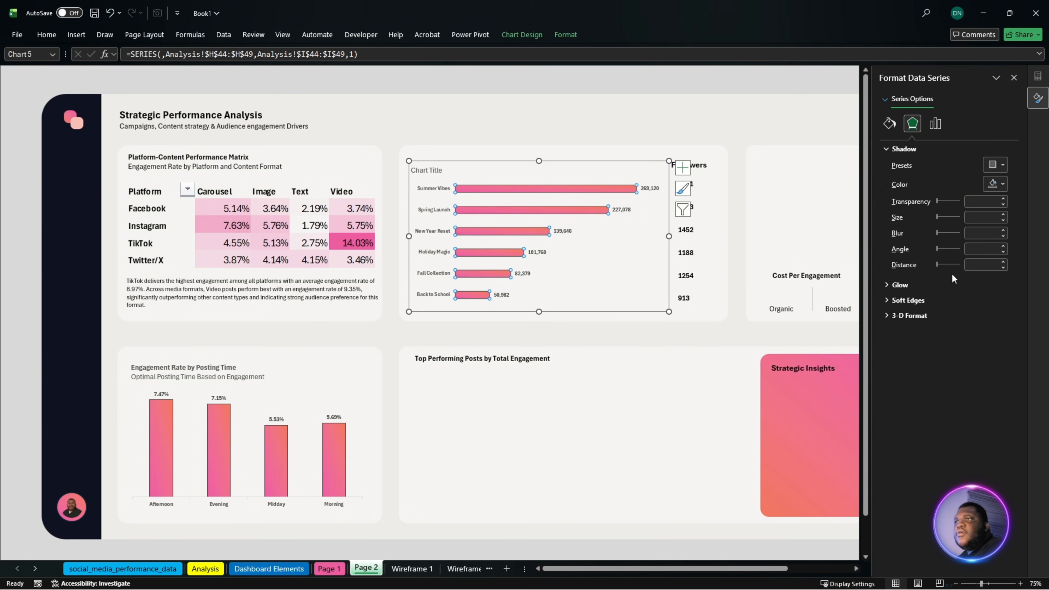
pyautogui.click(936, 124)
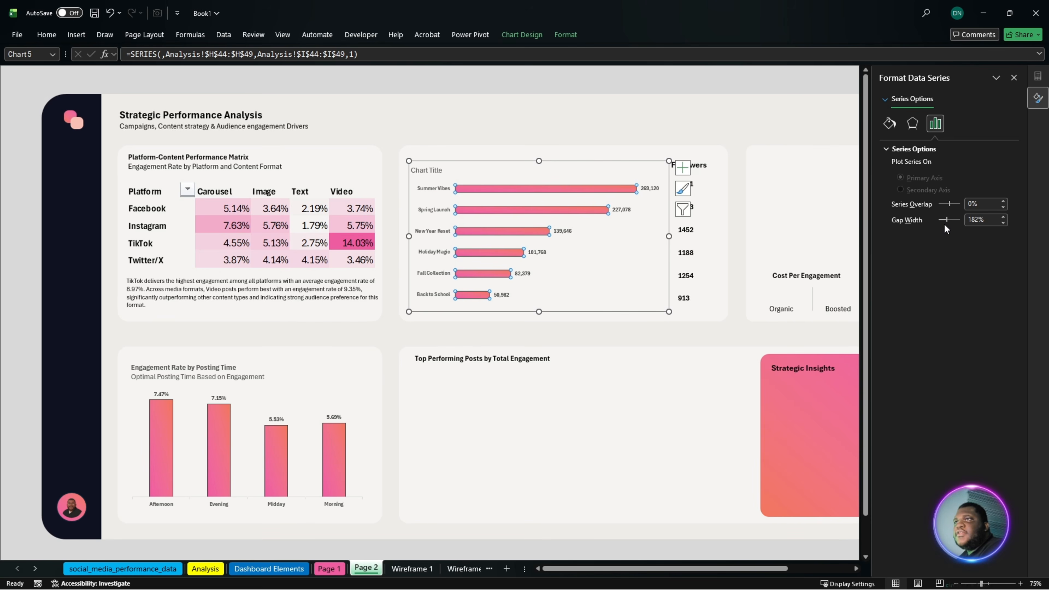
pyautogui.moveTo(945, 225)
pyautogui.mouseDown()
pyautogui.moveTo(958, 224)
pyautogui.moveTo(948, 223)
pyautogui.mouseUp()
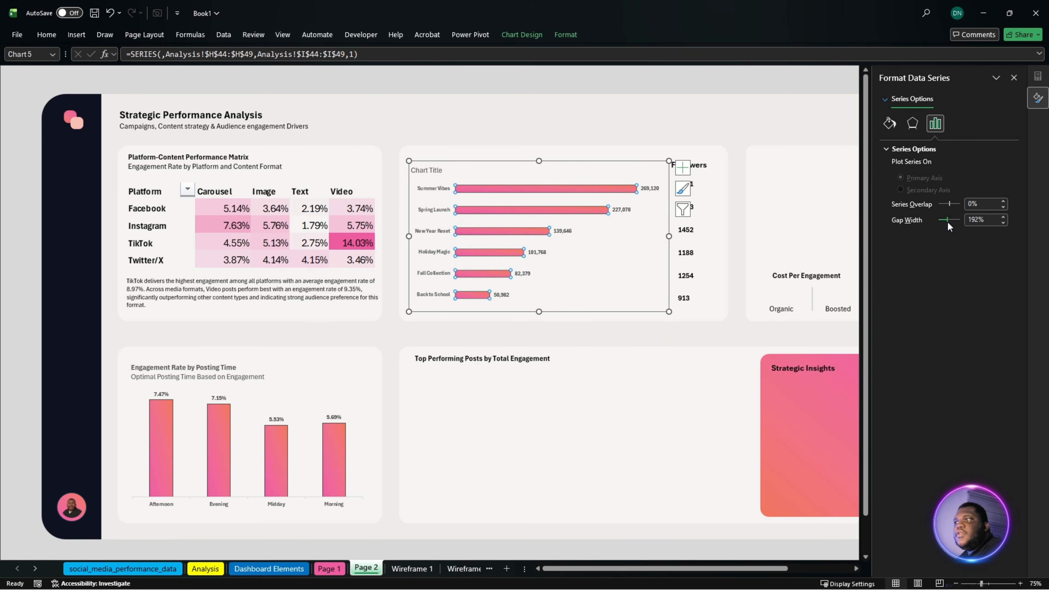
pyautogui.click(1007, 227)
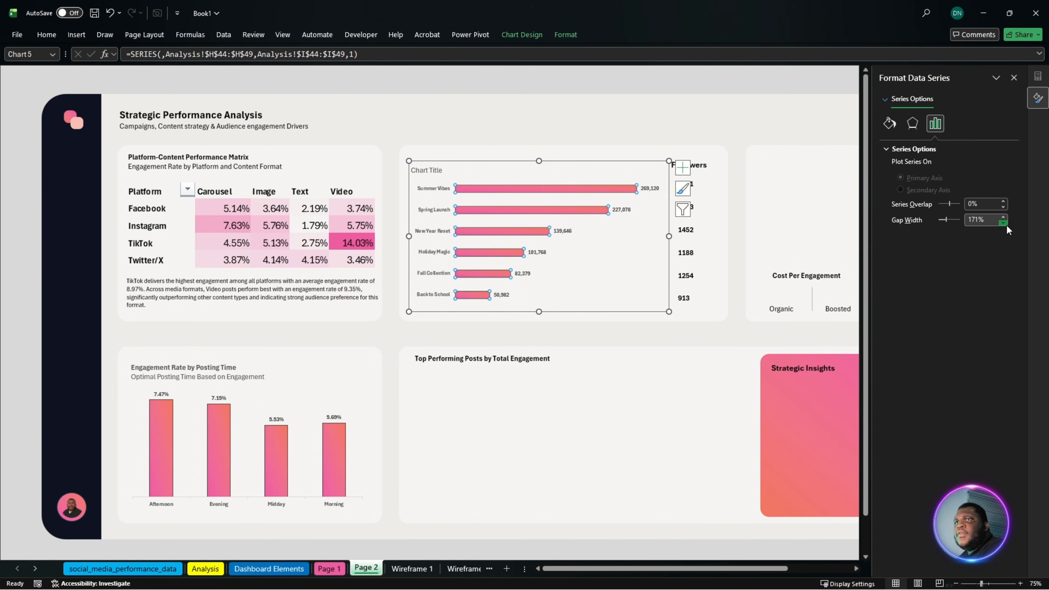
pyautogui.click(1005, 224)
pyautogui.click(1004, 223)
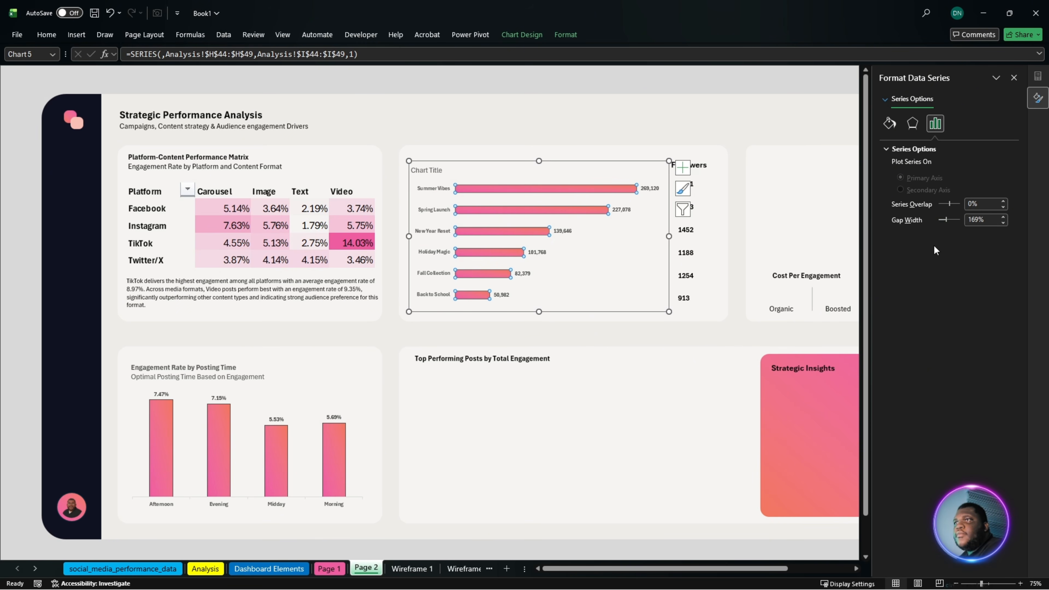
pyautogui.moveTo(943, 220); pyautogui.dragTo(941, 221)
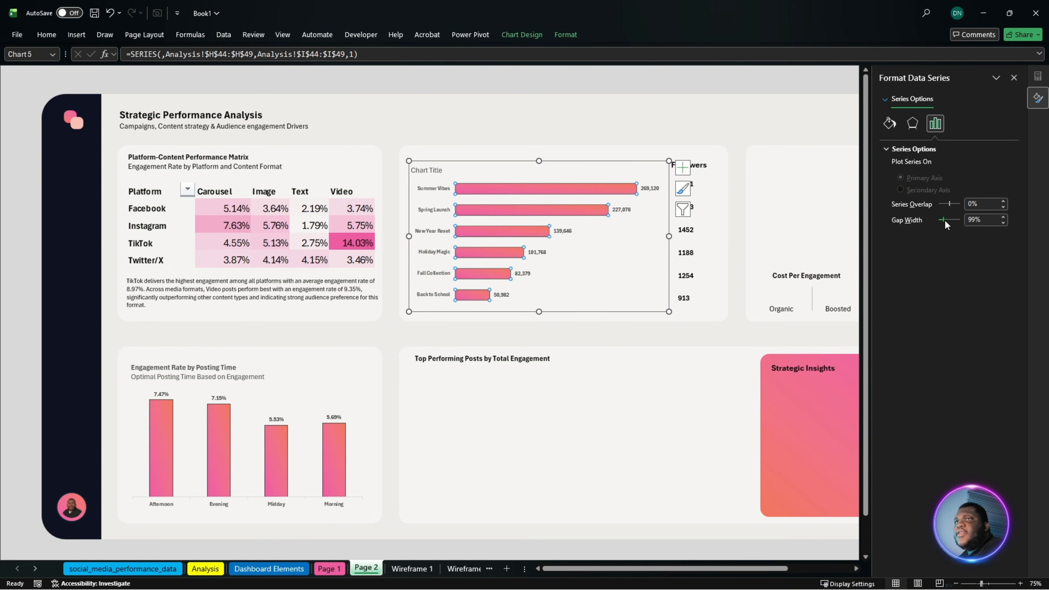
pyautogui.click(737, 232)
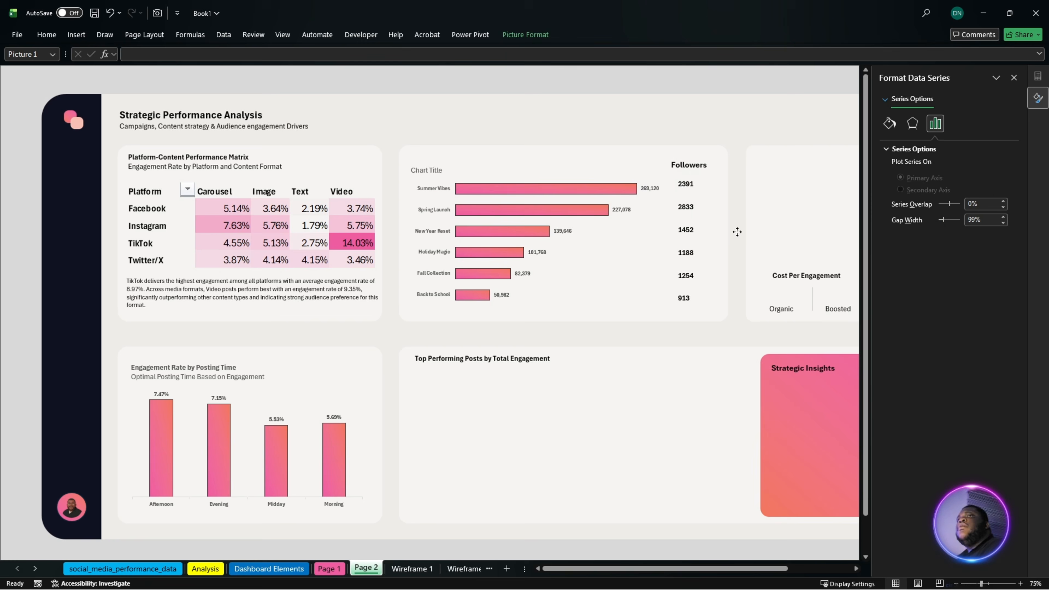
# - Replace the campaign chart's title with the copied text "Marketing Campaign Performance" and subtitle "Total Engagement and Followers Growth"
pyautogui.click(428, 172)
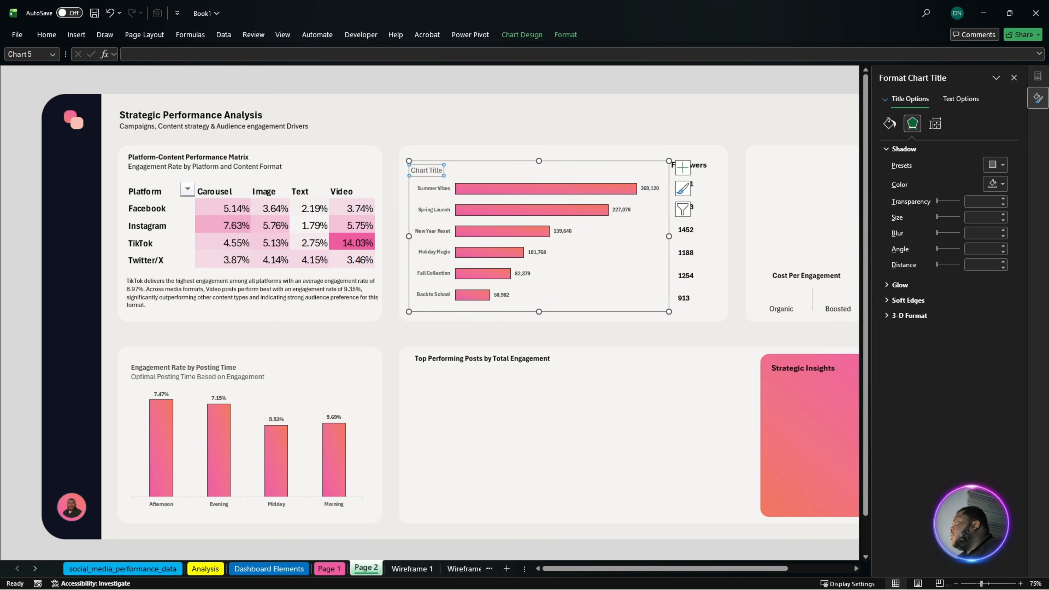
pyautogui.hotkey('alt', 'Tab')
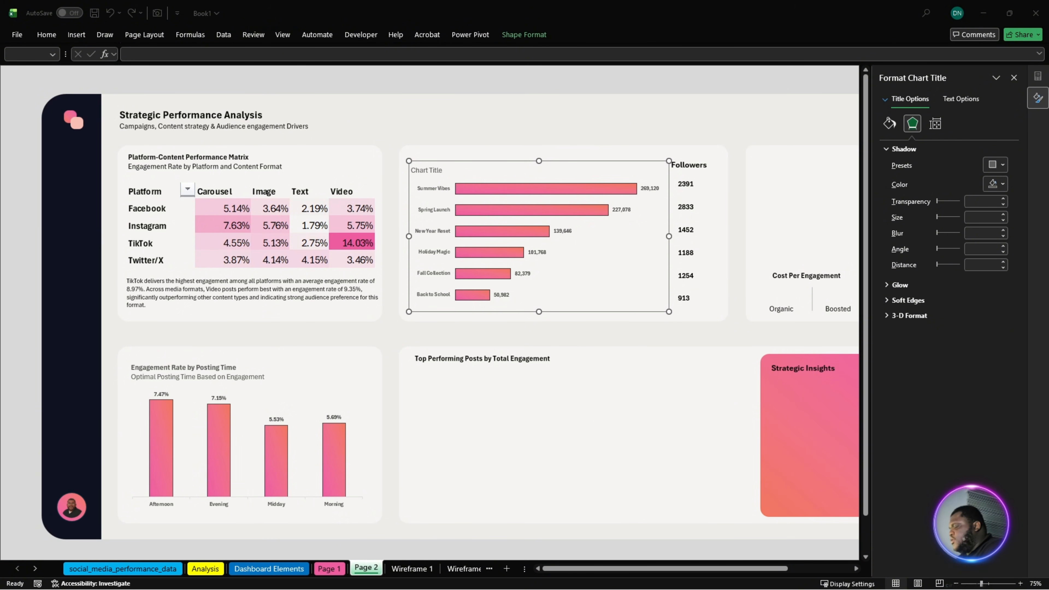
pyautogui.click(427, 171)
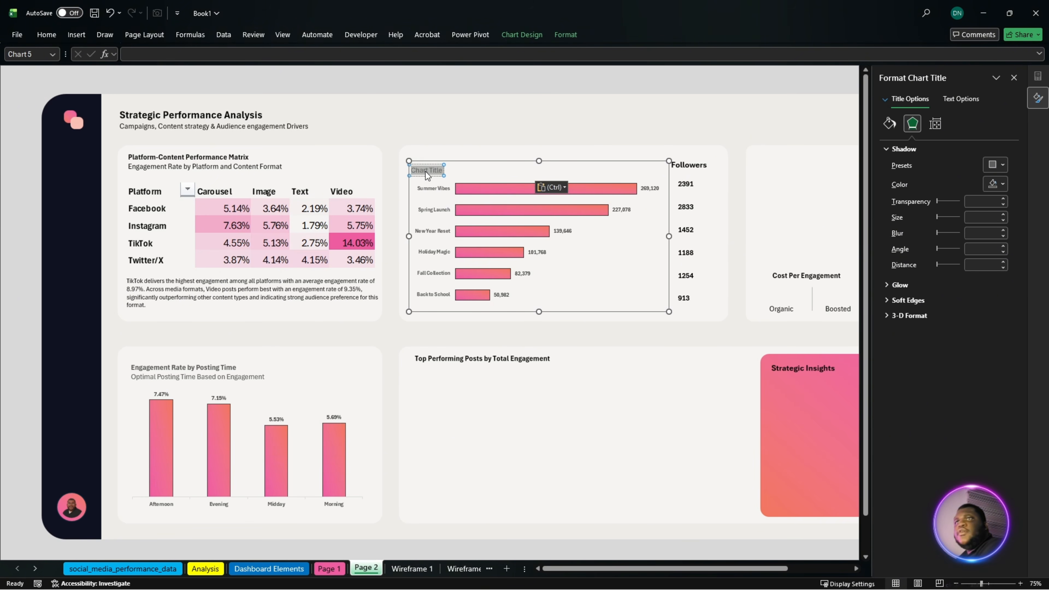
pyautogui.write('Marketing Campaign Performance Total Engagement and Followers Growth')
pyautogui.click(607, 261)
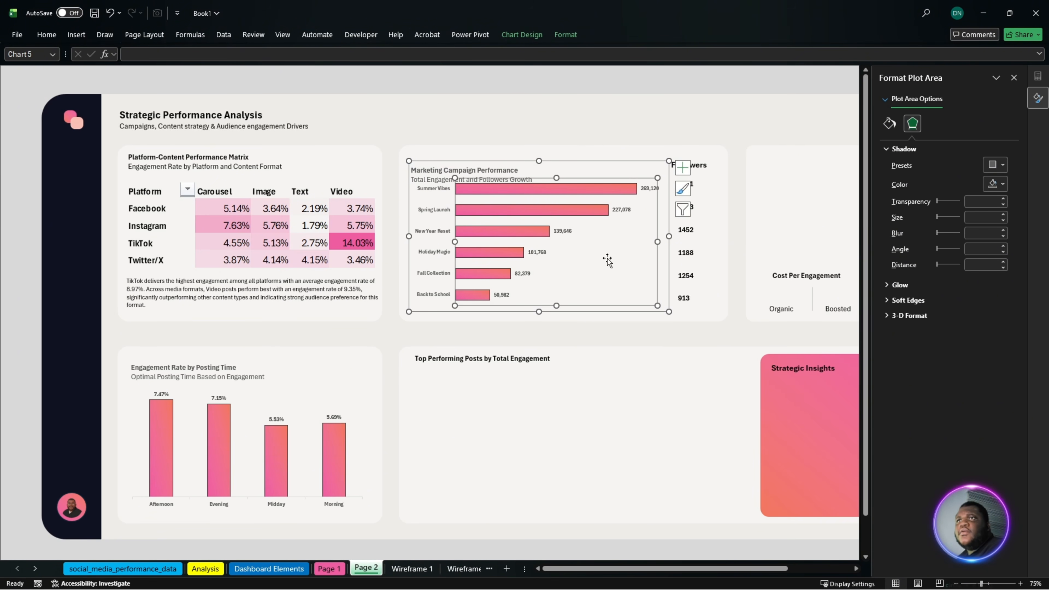
# - Extend the campaign chart slightly upward and lower its plot area's upper edge to make room for the two-line title
pyautogui.moveTo(539, 161); pyautogui.dragTo(539, 156)
pyautogui.click(564, 175)
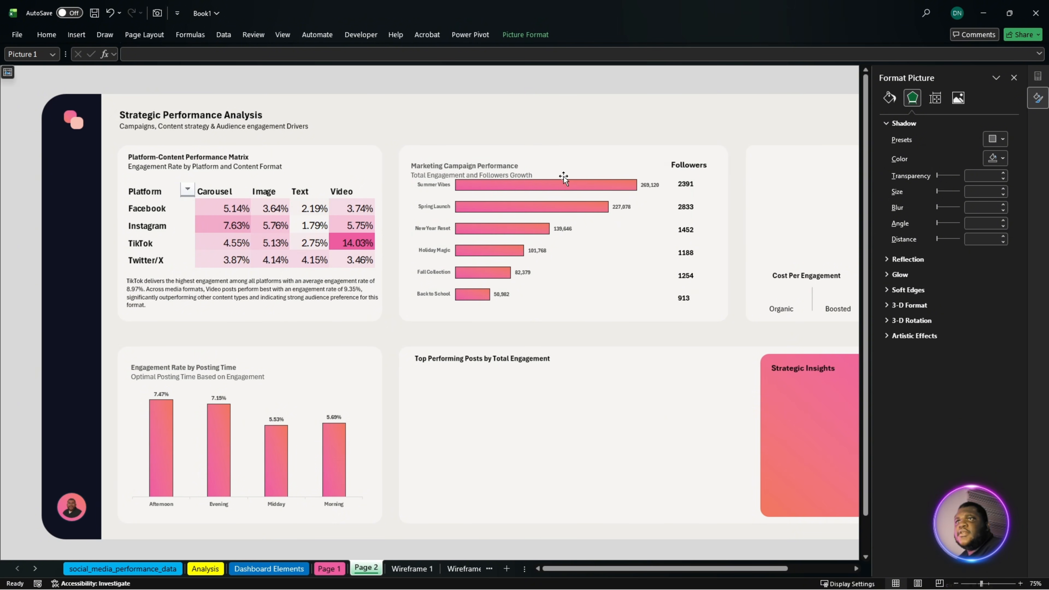
pyautogui.click(605, 194)
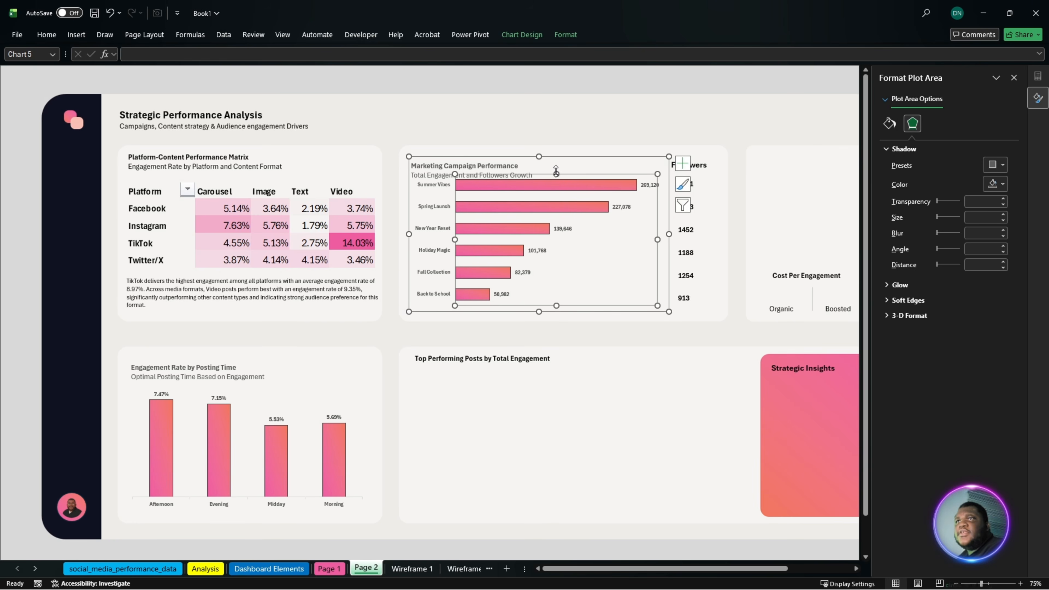
pyautogui.moveTo(557, 173); pyautogui.dragTo(557, 177)
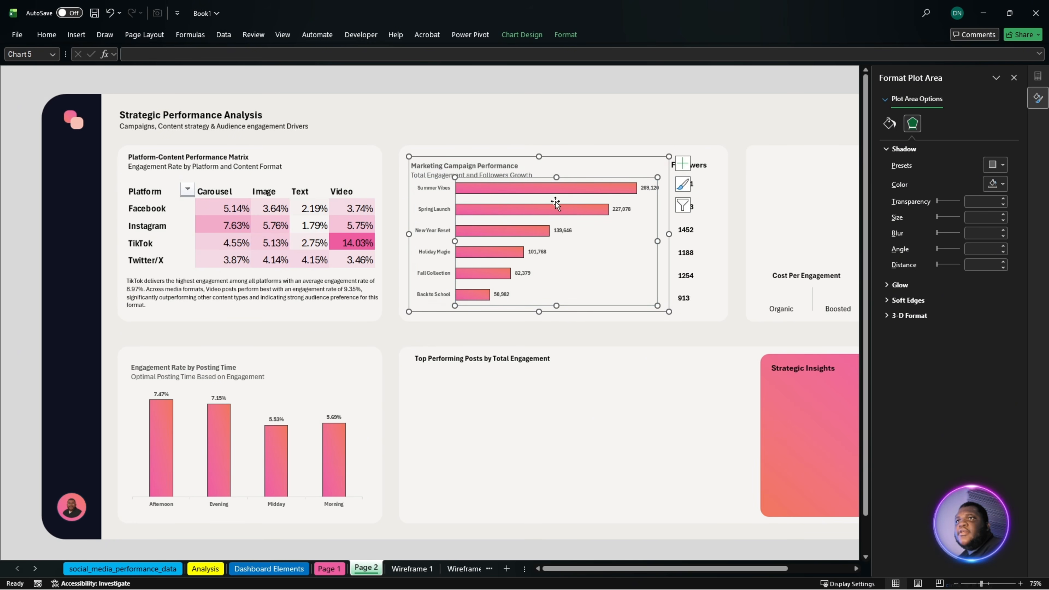
pyautogui.click(654, 384)
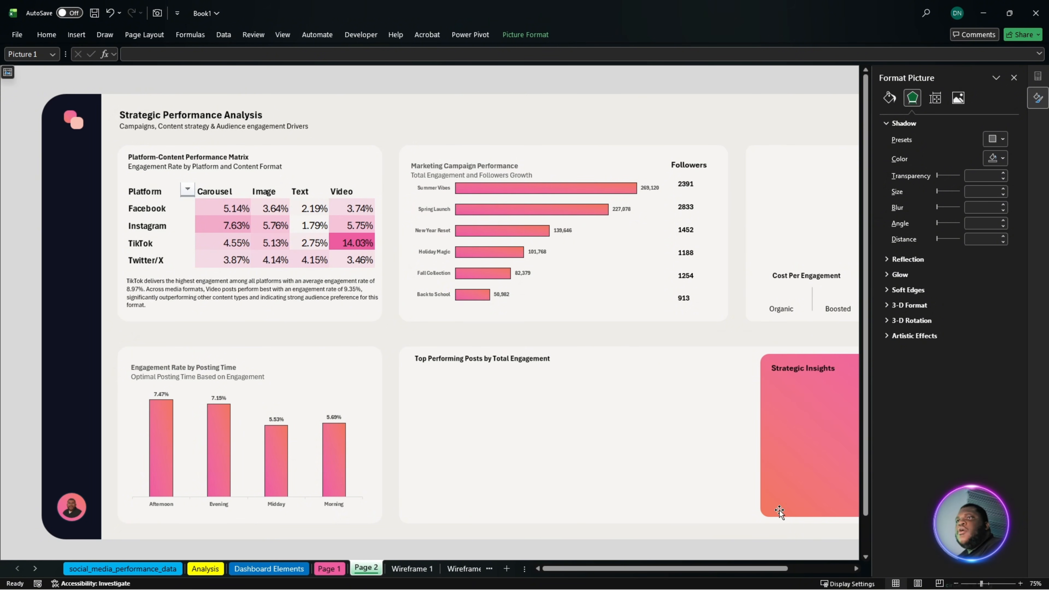
# - Select the Organic and Boosted labels with their values in Analysis!G59:H60 as chart data
pyautogui.moveTo(743, 569); pyautogui.dragTo(810, 571)
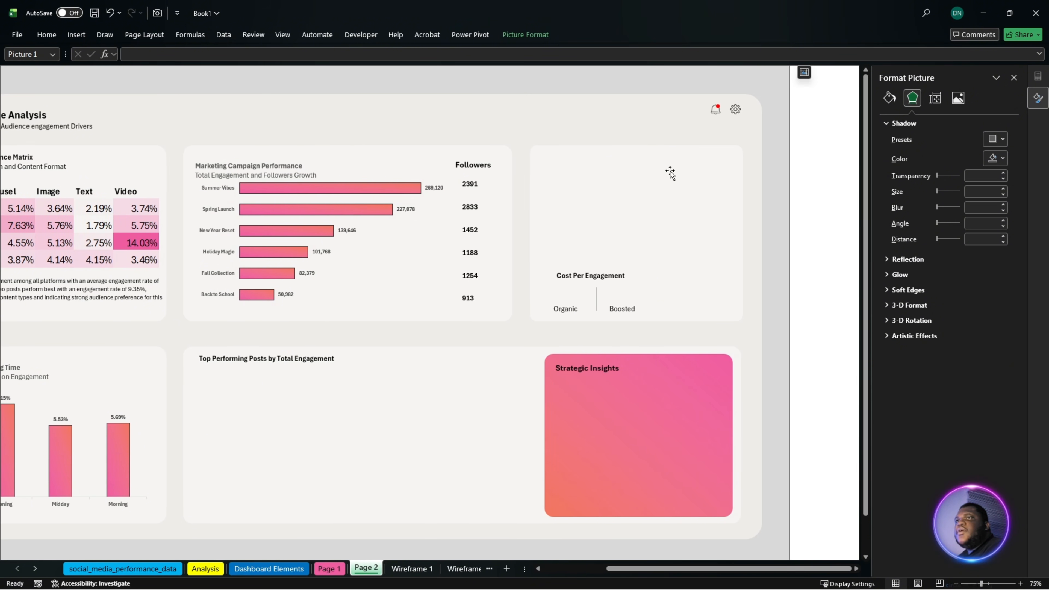
pyautogui.hotkey('ctrl', 'pageup')
pyautogui.hotkey('ctrl', 'pageup')
pyautogui.hotkey('ctrl', 'pageup')
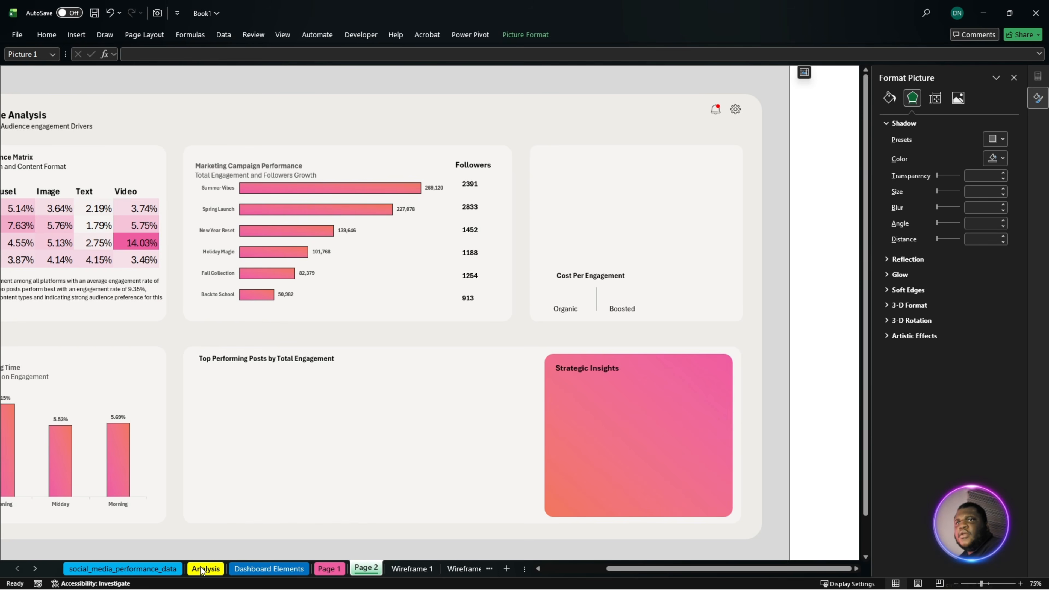
pyautogui.scroll(-3, 442, 500)
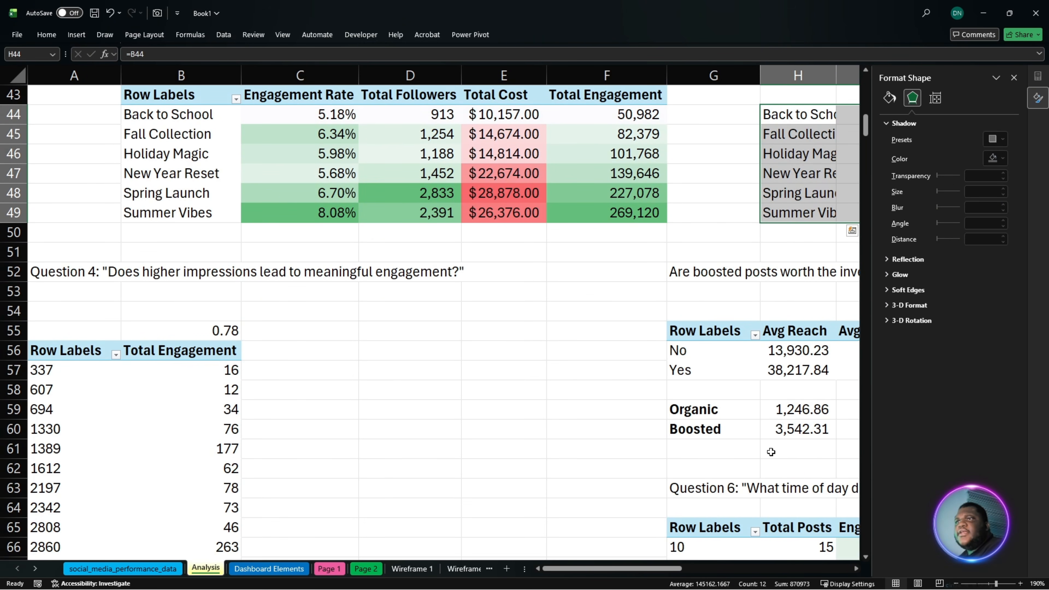
pyautogui.moveTo(714, 413); pyautogui.dragTo(806, 430)
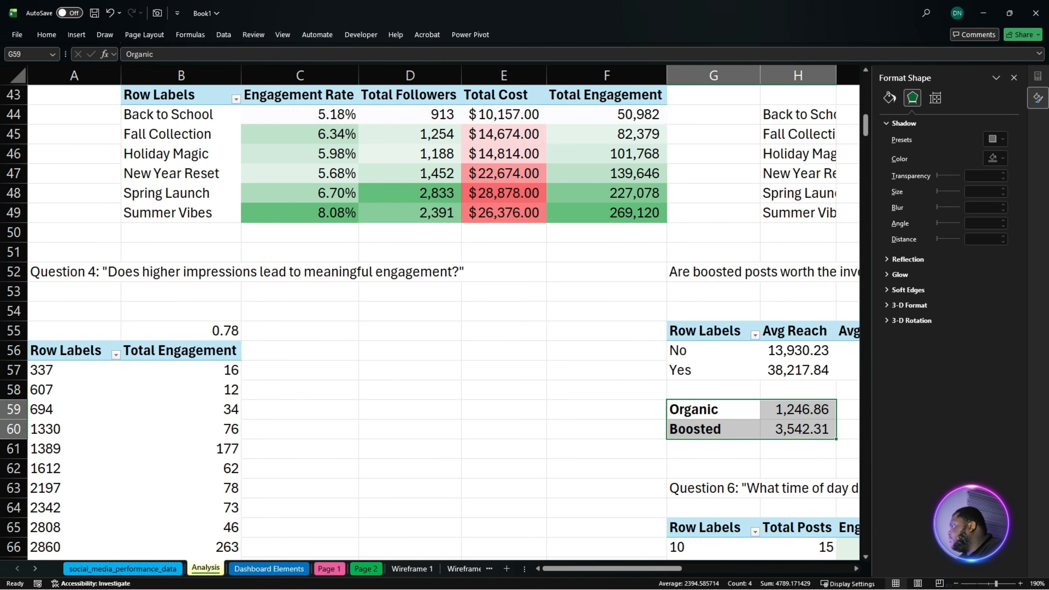
pyautogui.hotkey('alt', 'n')
pyautogui.press('r')
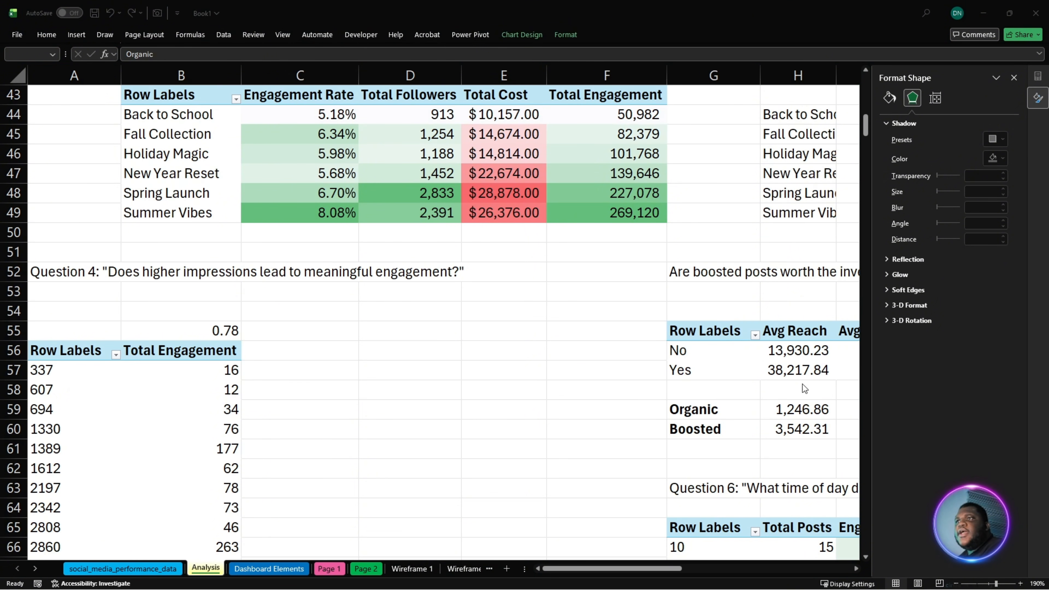
pyautogui.hotkey('ctrl', 'z')
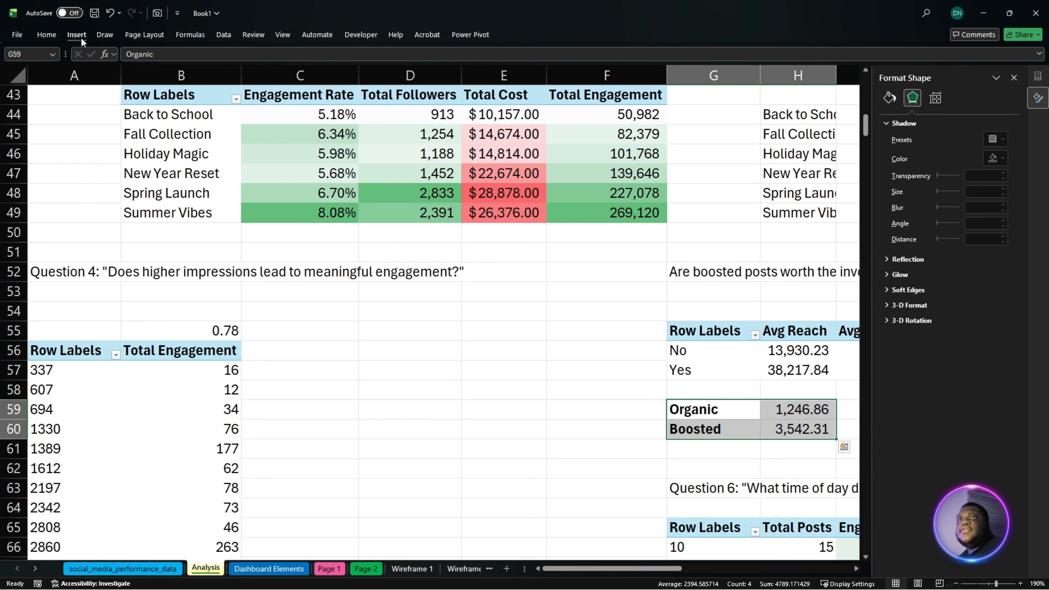
# - Insert a chart of the Organic and Boosted values using the saved "A Kpi Column" template
pyautogui.click(78, 35)
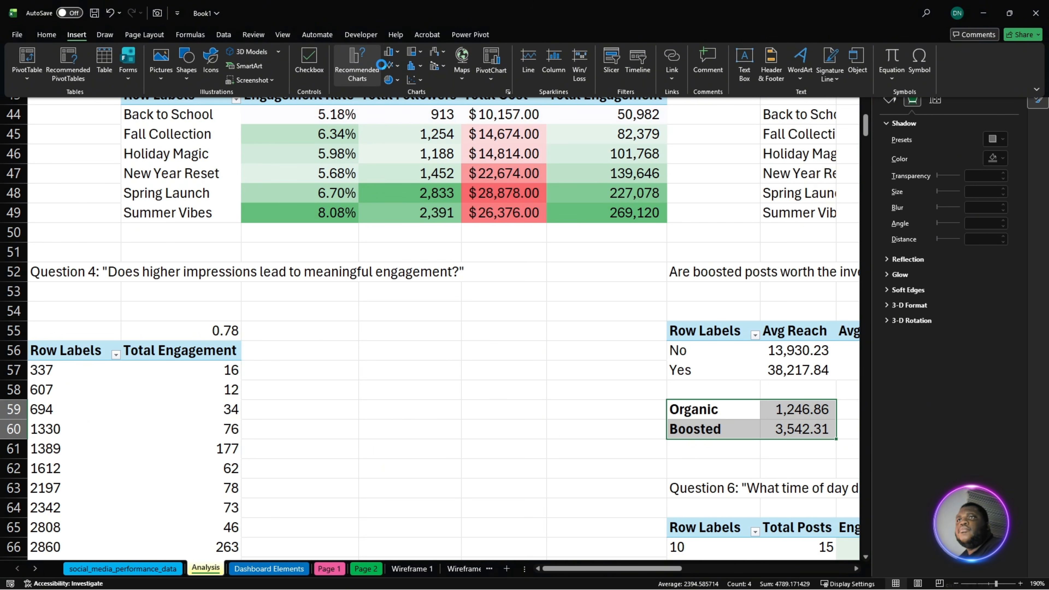
pyautogui.click(354, 66)
pyautogui.click(442, 160)
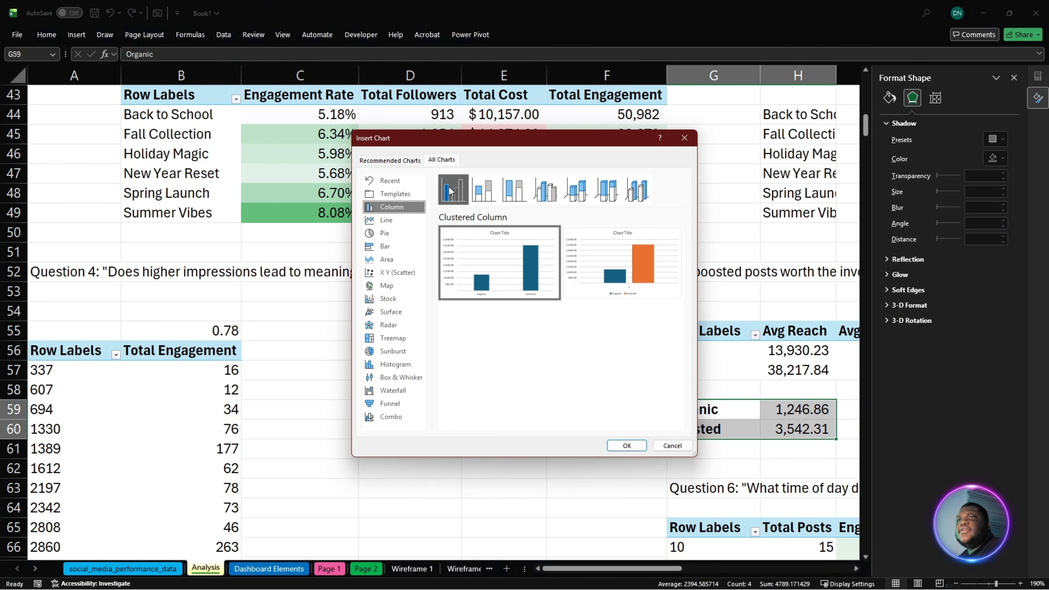
pyautogui.click(398, 194)
pyautogui.click(624, 397)
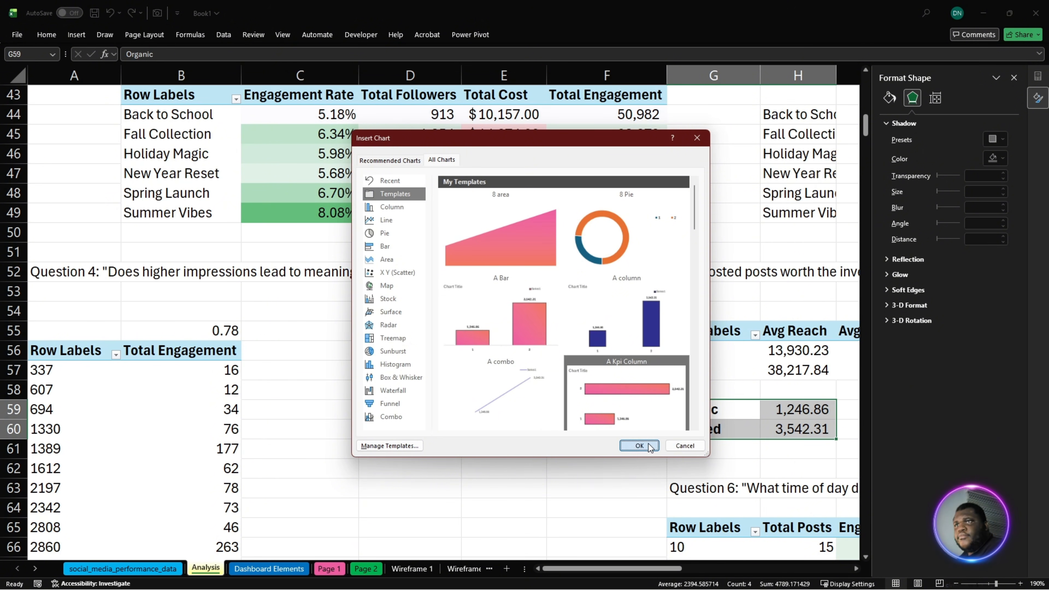
pyautogui.click(640, 446)
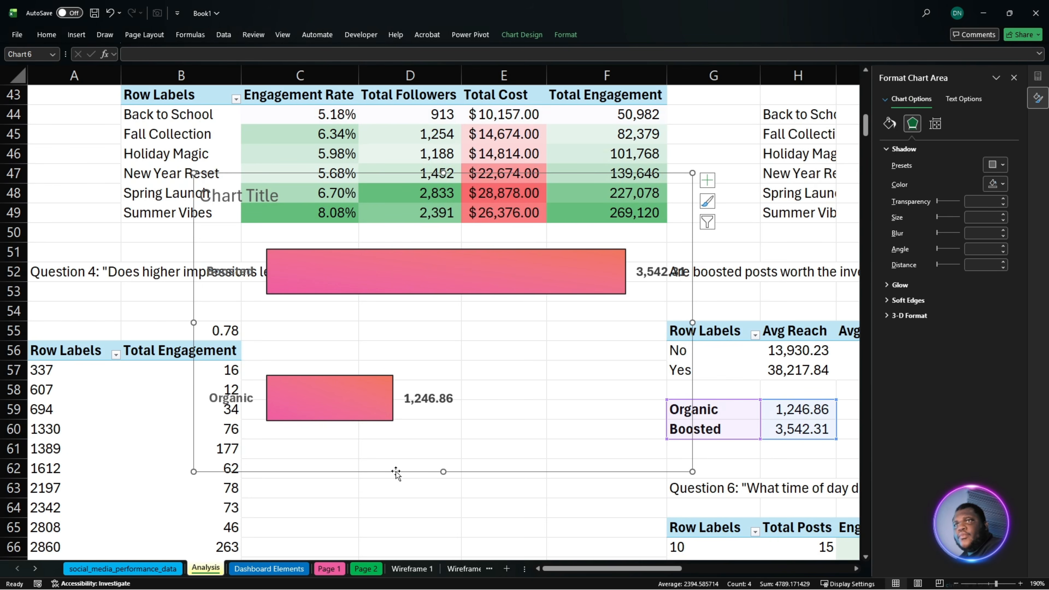
# - Move the Organic and Boosted chart to Page 2 and position it in the empty card area above Cost Per Engagement
pyautogui.hotkey('ctrl', 'x')
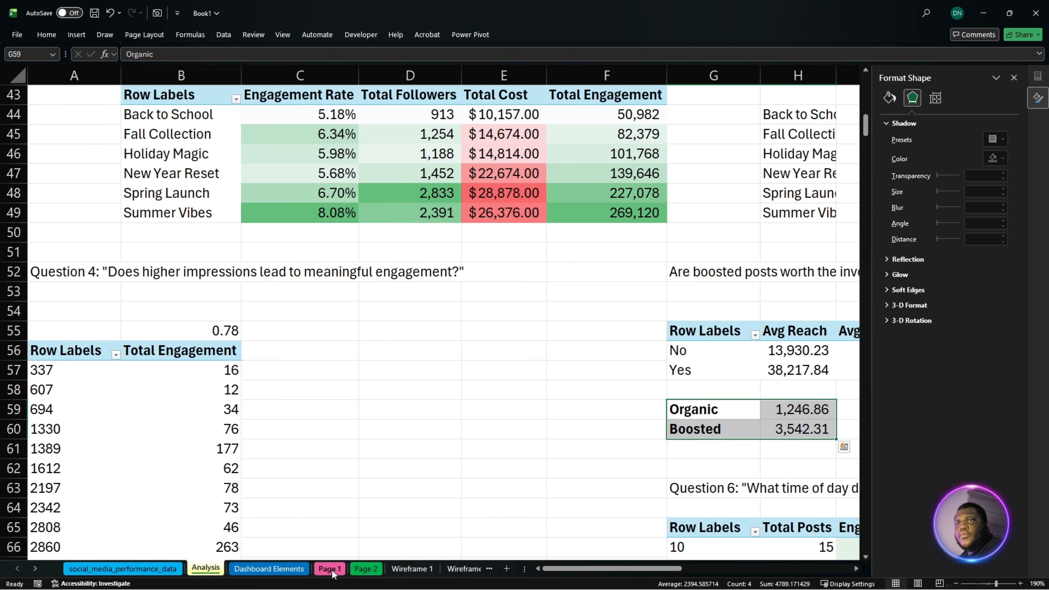
pyautogui.click(365, 569)
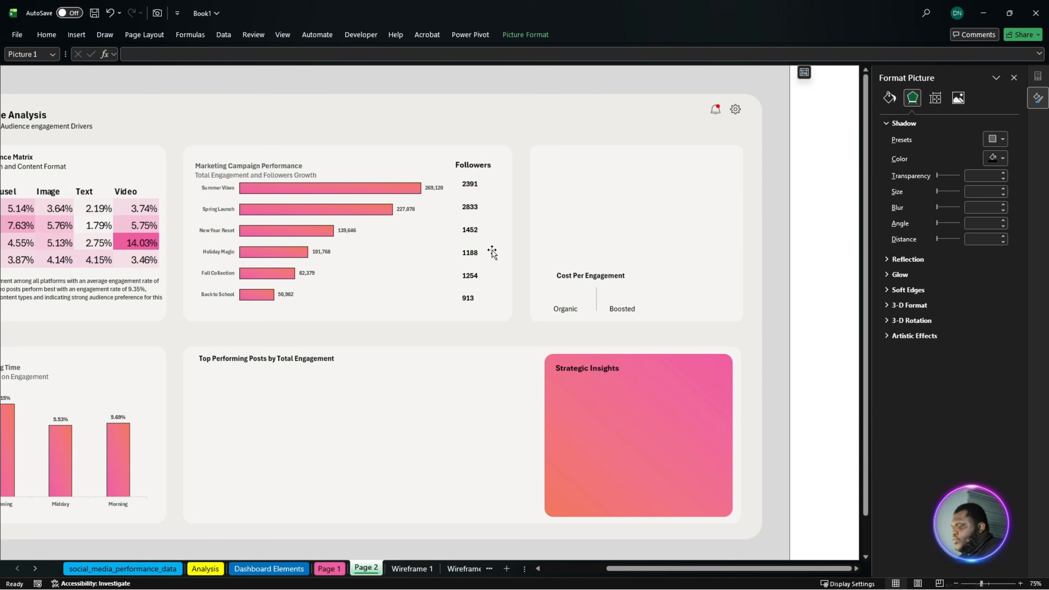
pyautogui.hotkey('ctrl', 'v')
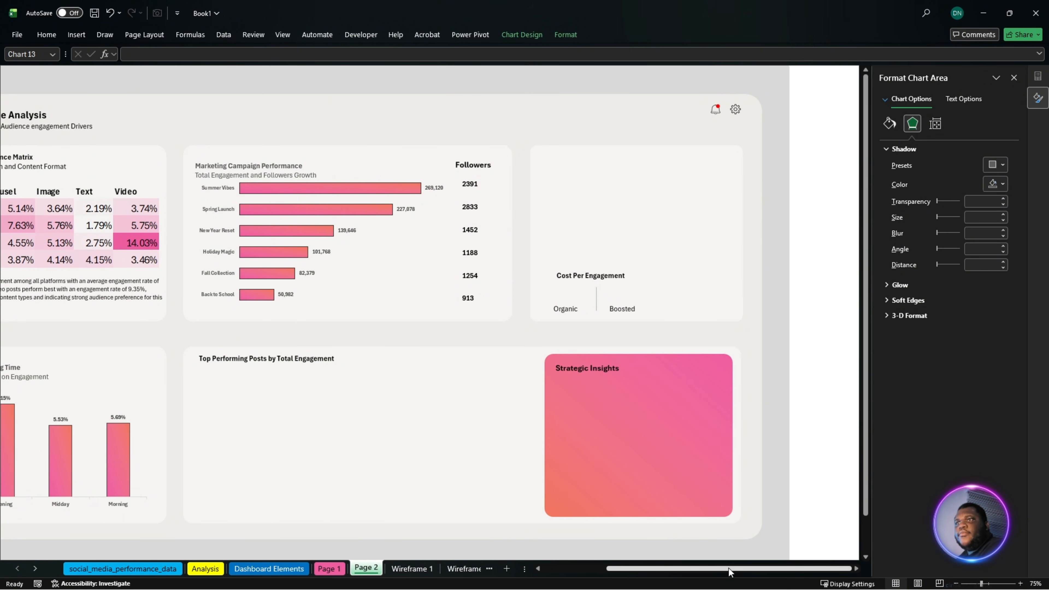
pyautogui.moveTo(729, 568); pyautogui.dragTo(617, 575)
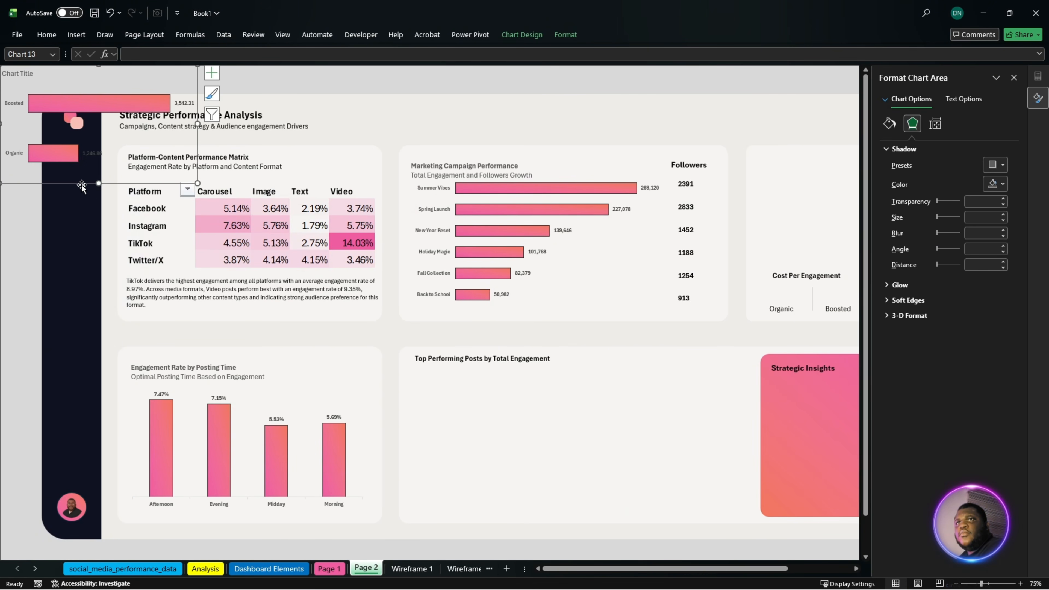
pyautogui.moveTo(81, 186); pyautogui.dragTo(838, 262)
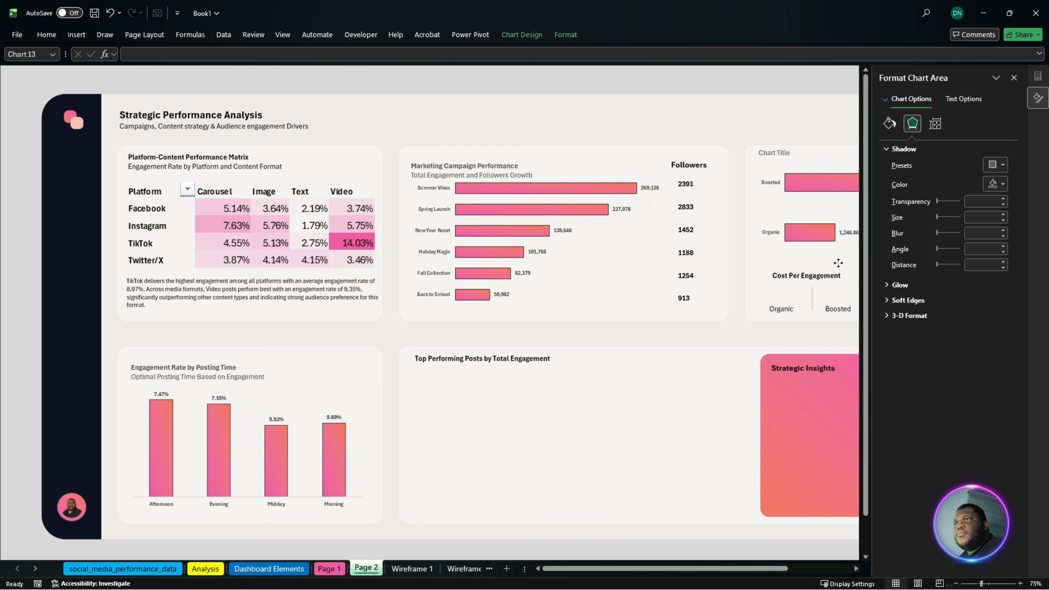
pyautogui.moveTo(693, 566); pyautogui.dragTo(757, 566)
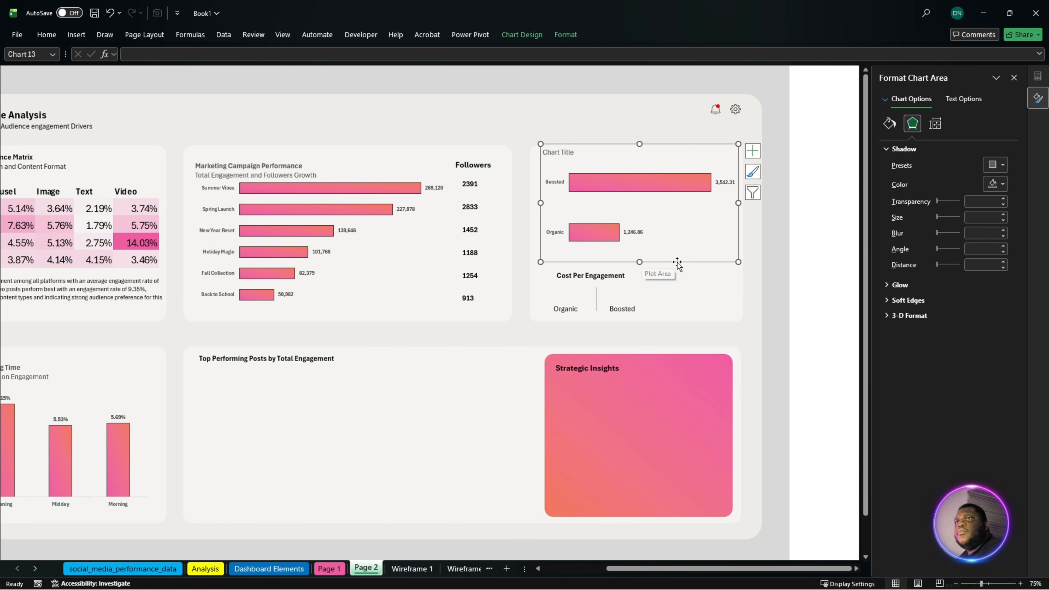
pyautogui.moveTo(617, 144); pyautogui.dragTo(621, 149)
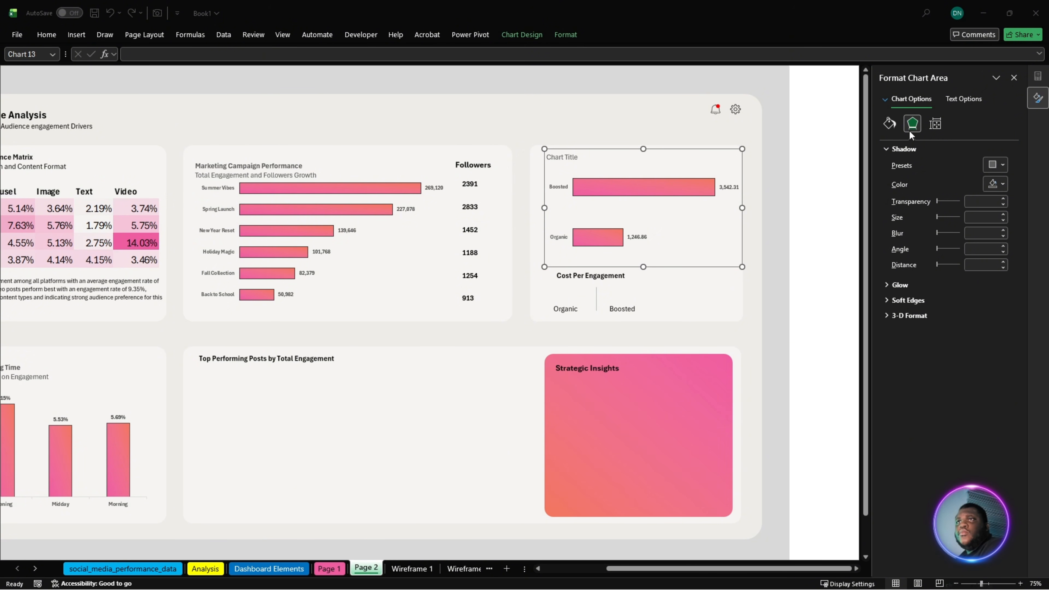
# - Replace the Organic and Boosted chart's title with the copied text "Engagement Performance; Boosted Vs Organic Posts"
pyautogui.click(569, 156)
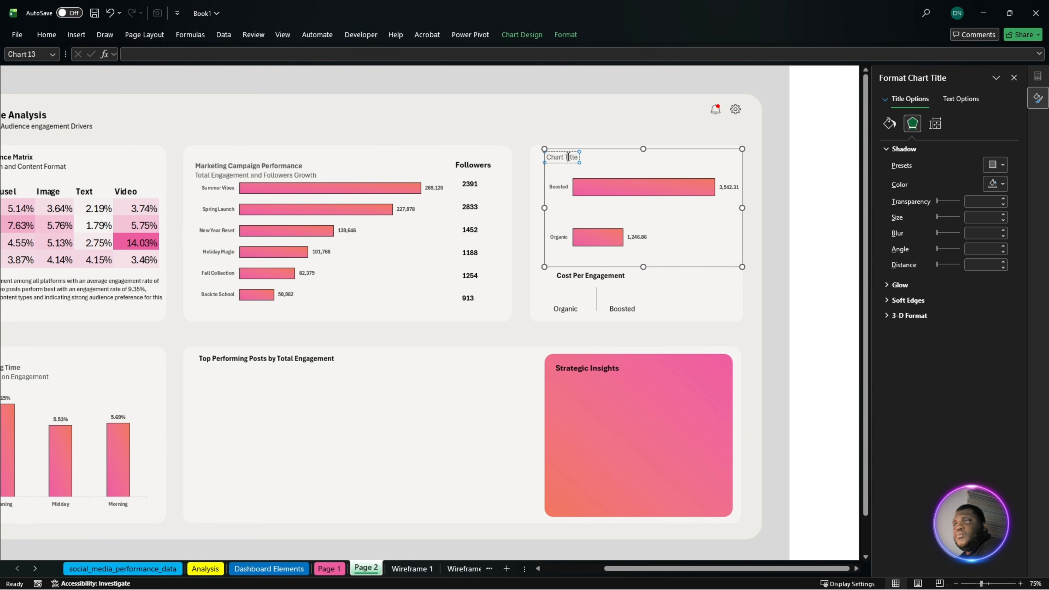
pyautogui.tripleClick(569, 158)
pyautogui.hotkey('ctrl', 'v')
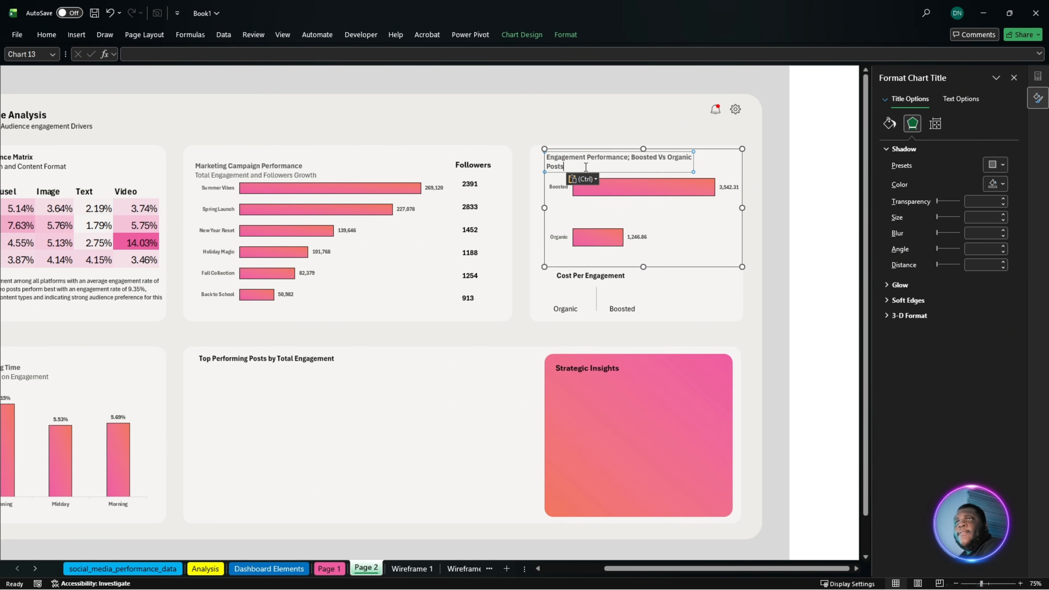
# - Nudge the Boosted Vs Organic engagement chart slightly down within its card
pyautogui.click(696, 276)
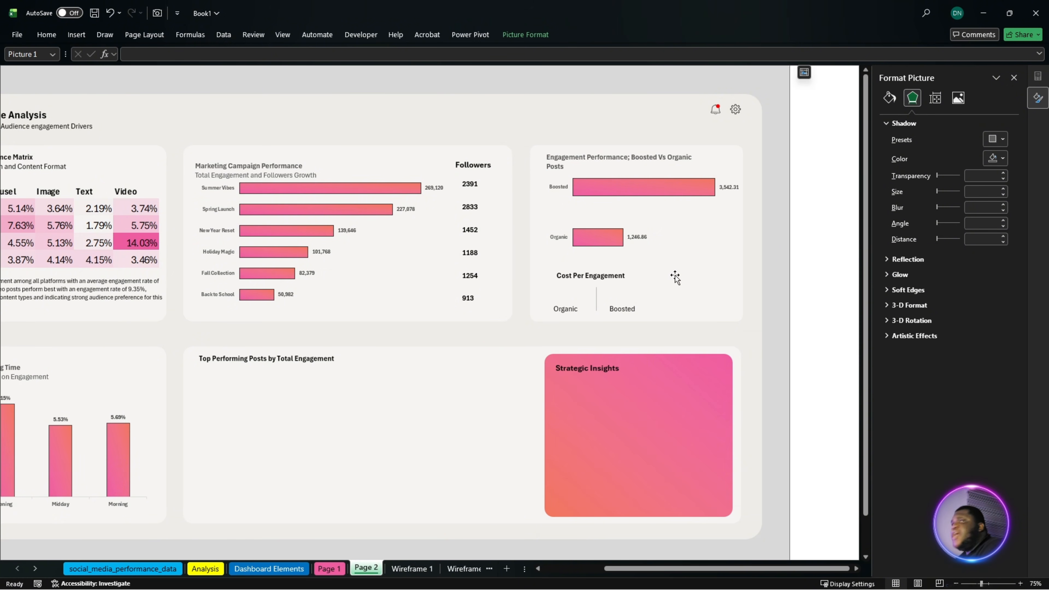
pyautogui.click(677, 234)
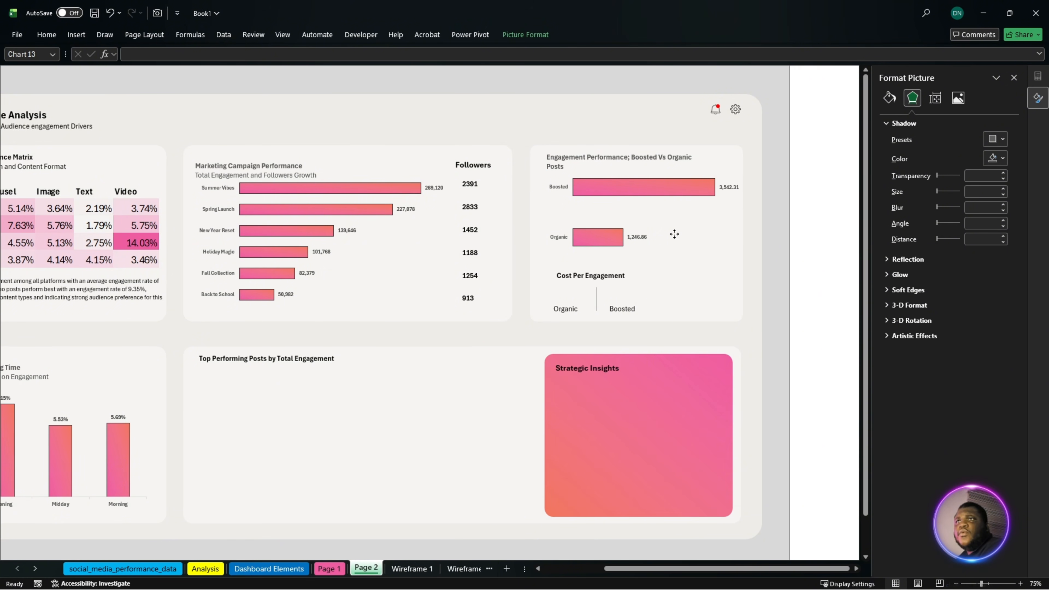
pyautogui.click(689, 154)
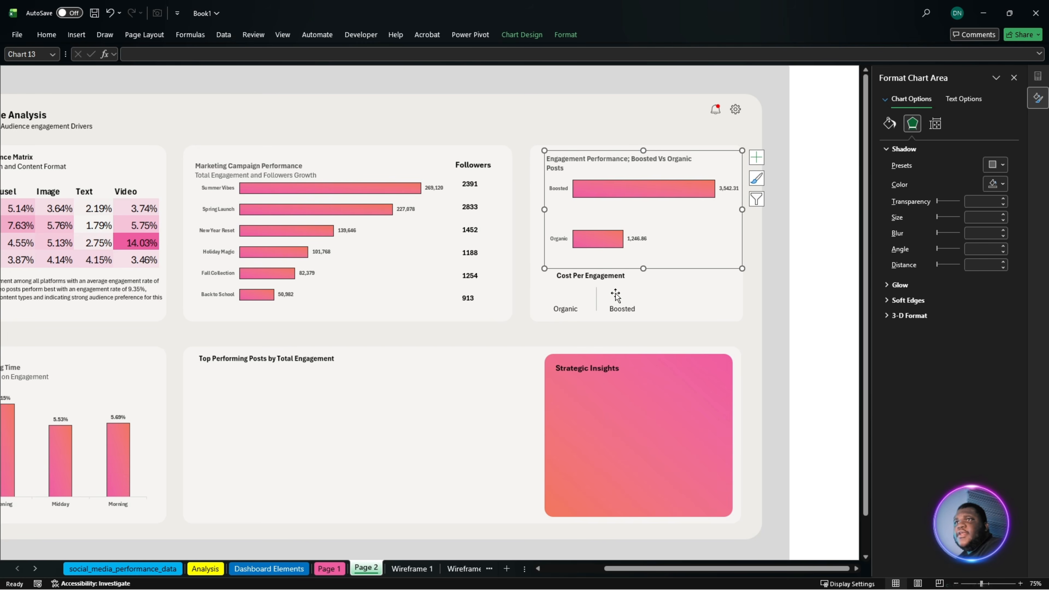
# - Duplicate the topmost Followers value text box and place the copy above the Organic label under Cost Per Engagement
pyautogui.click(470, 185)
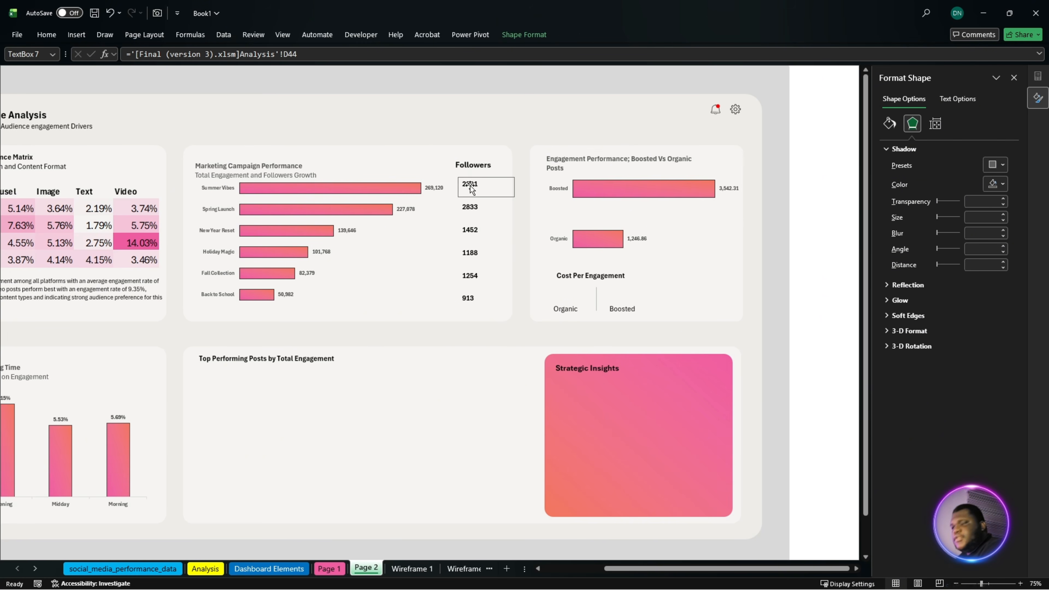
pyautogui.click(483, 188)
pyautogui.moveTo(484, 189); pyautogui.dragTo(580, 293)
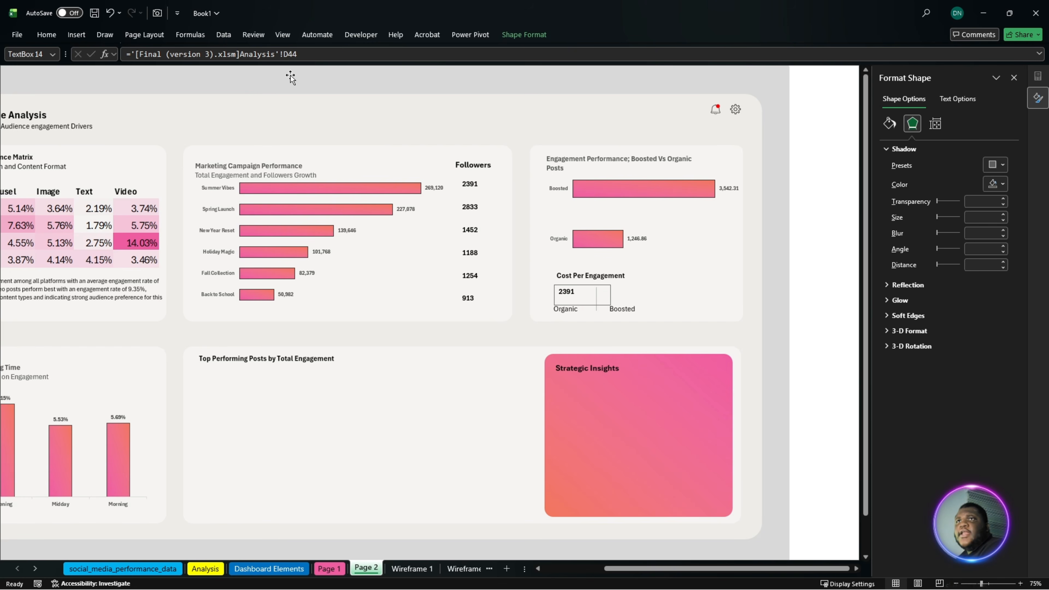
# - Link the copied text box to the organic cost per engagement with the formula =Analysis!J56
pyautogui.moveTo(317, 60); pyautogui.dragTo(136, 81)
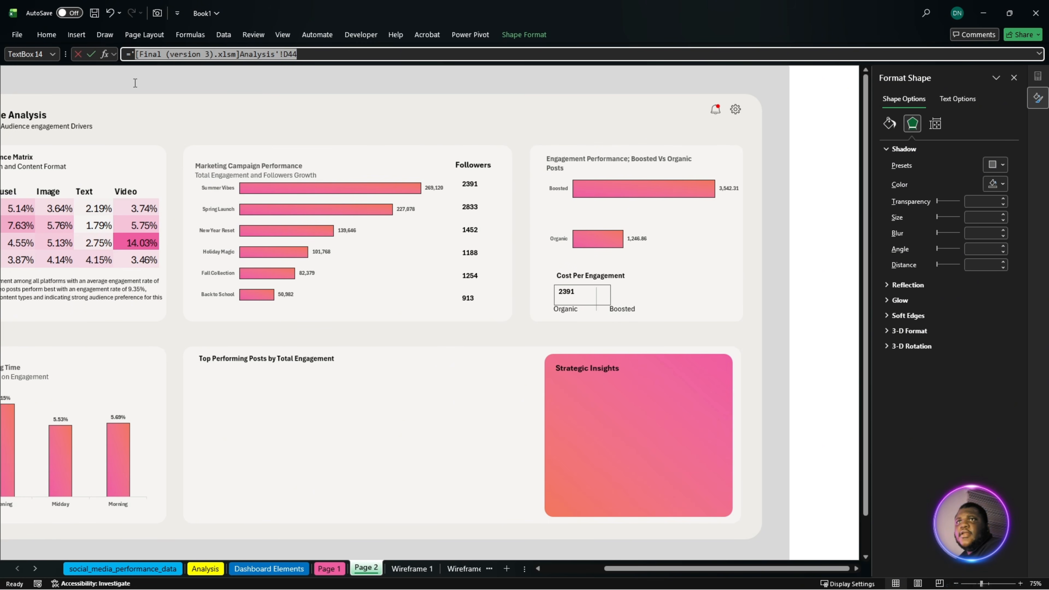
pyautogui.moveTo(135, 83); pyautogui.dragTo(131, 83)
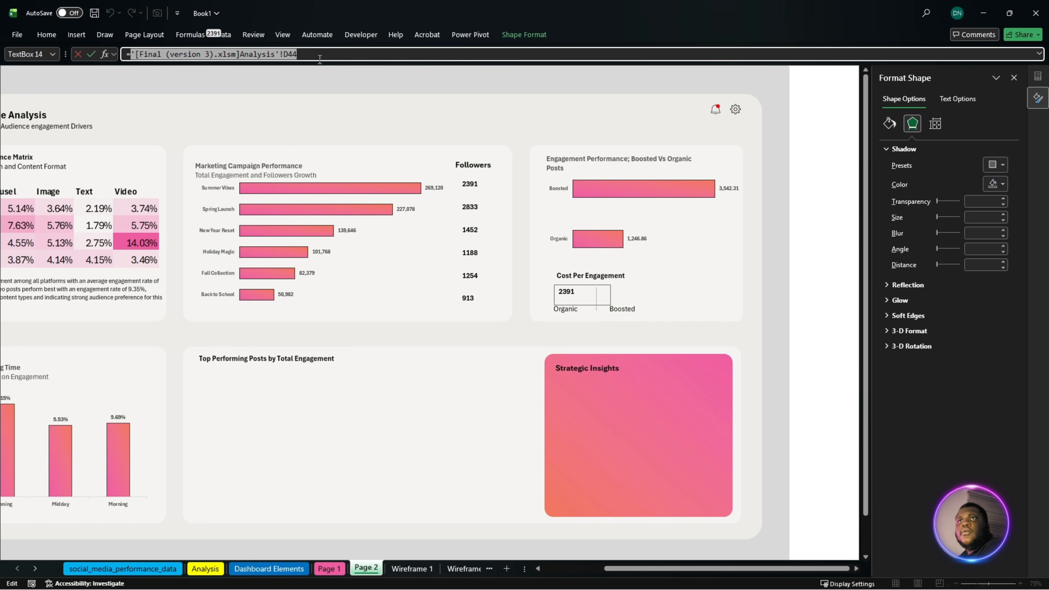
pyautogui.moveTo(321, 57); pyautogui.dragTo(7, 56)
pyautogui.write('=')
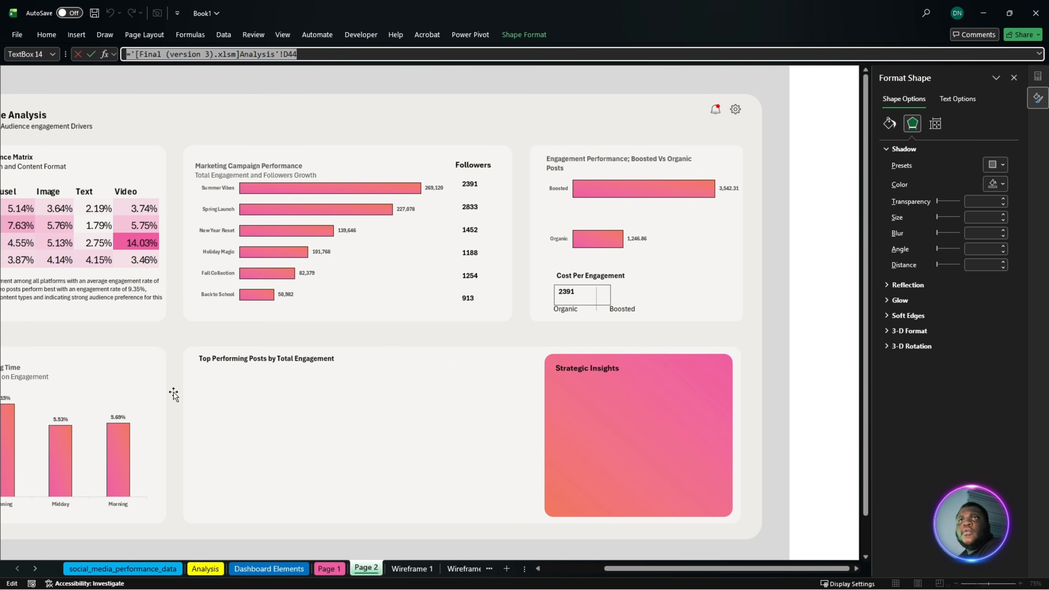
pyautogui.click(205, 568)
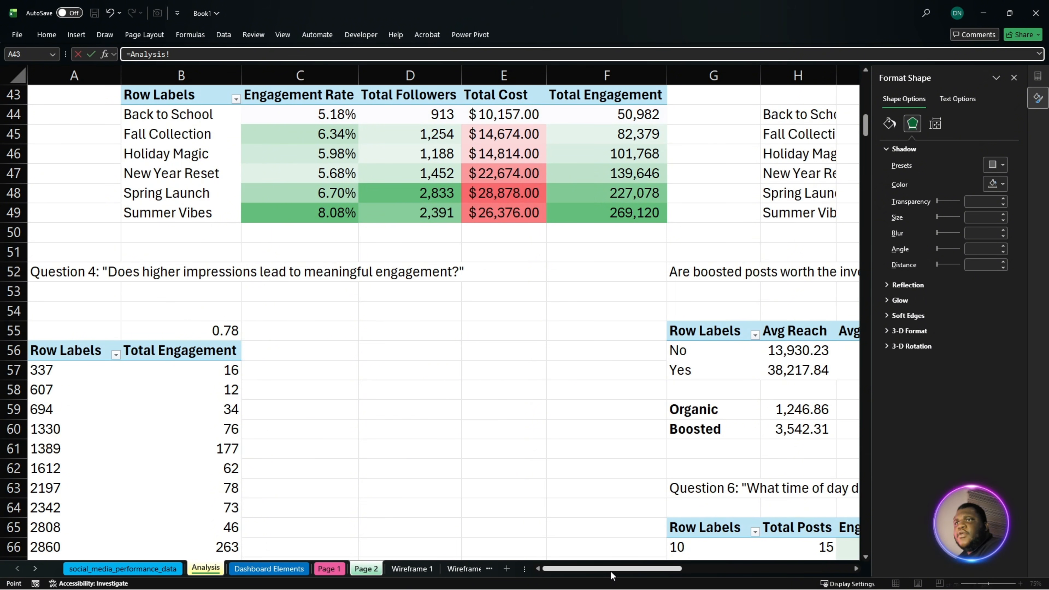
pyautogui.moveTo(611, 571); pyautogui.dragTo(695, 571)
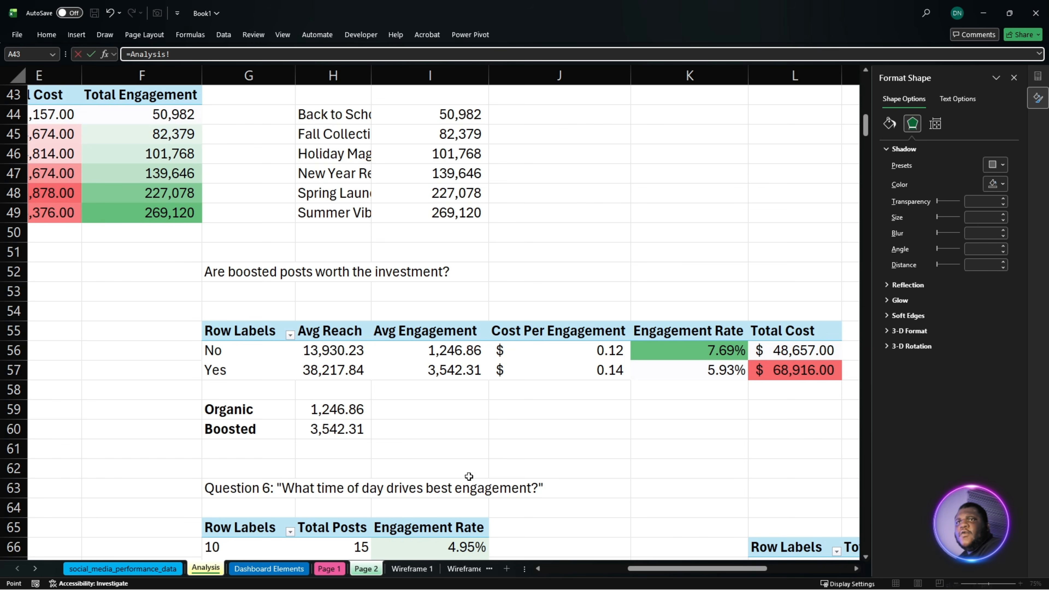
pyautogui.click(615, 349)
pyautogui.press('Return')
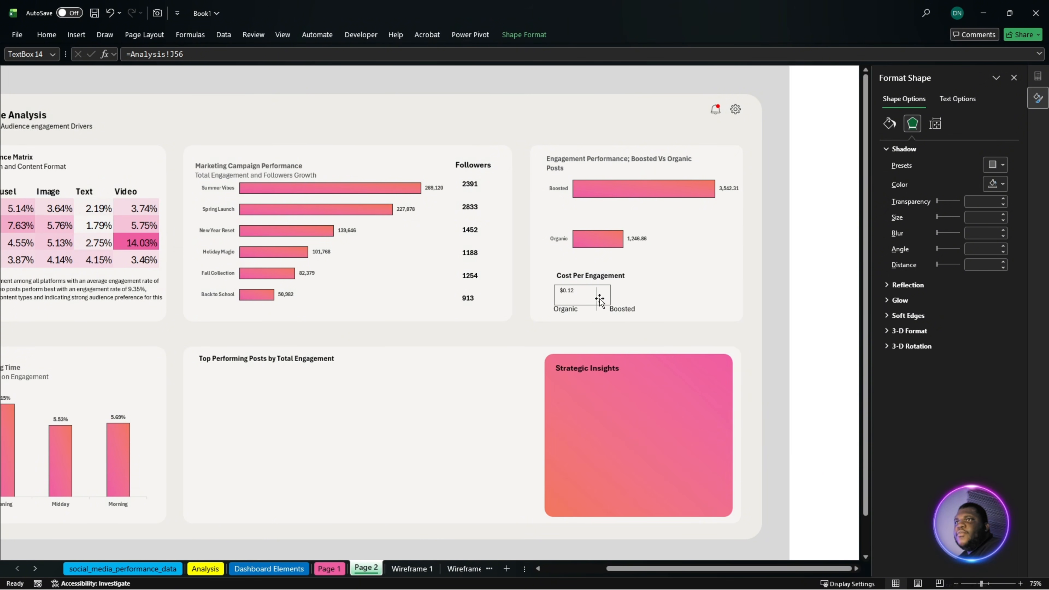
# - Try duplicating the organic cost text box above the Boosted label, and delete both cost text boxes
pyautogui.hotkey('ctrl', 'd')
pyautogui.moveTo(589, 300); pyautogui.dragTo(630, 298)
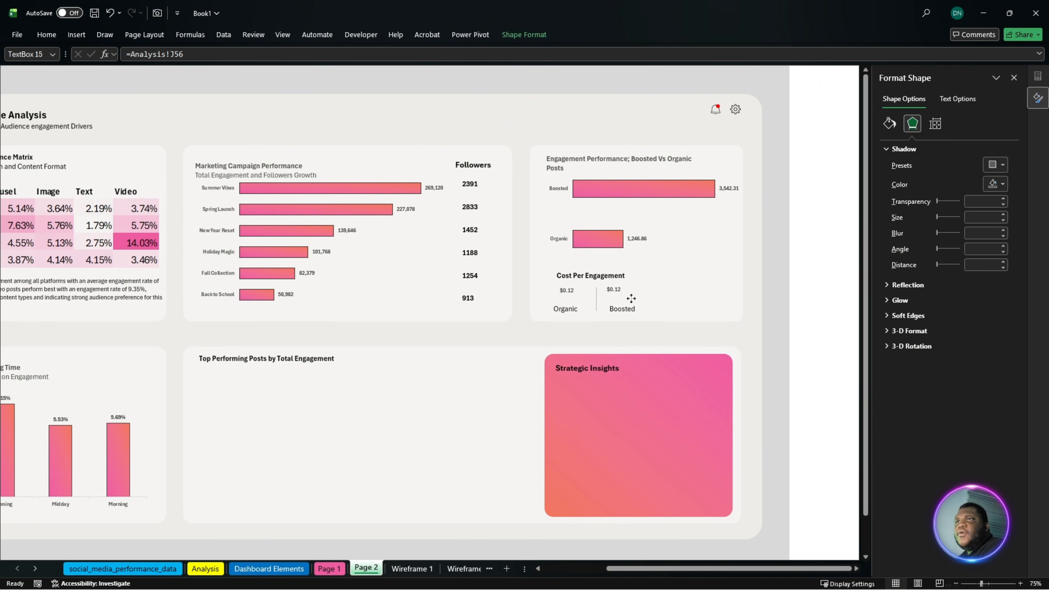
pyautogui.keyDown('shift'); pyautogui.click(562, 293); pyautogui.keyUp('shift')
pyautogui.press('Delete')
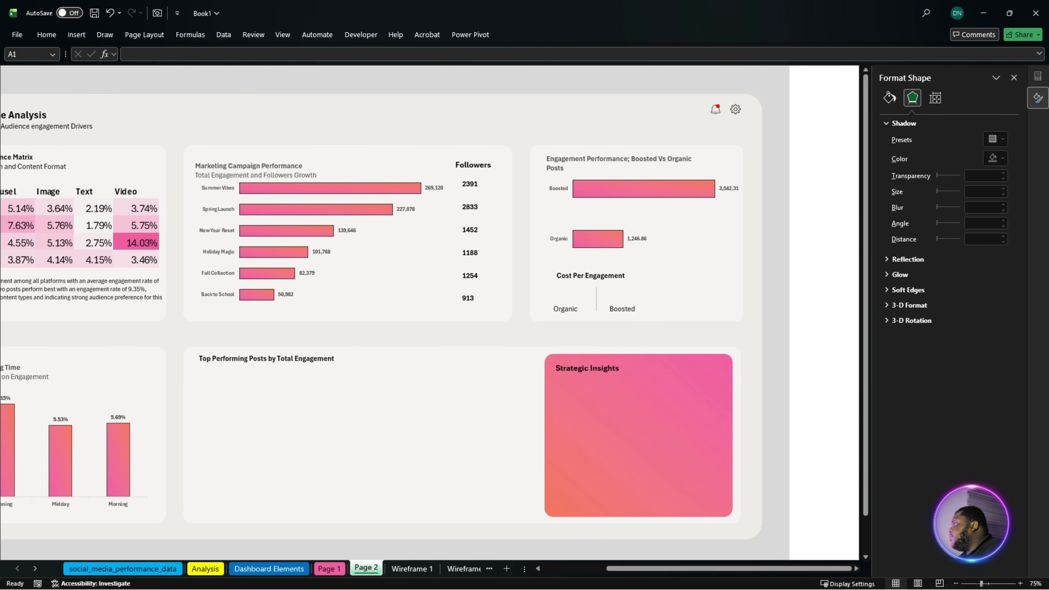
# - Paste the copied $0.12 and $0.14 text boxes onto Page 2 and place them above the Organic and Boosted labels
pyautogui.hotkey('alt', 'Tab')
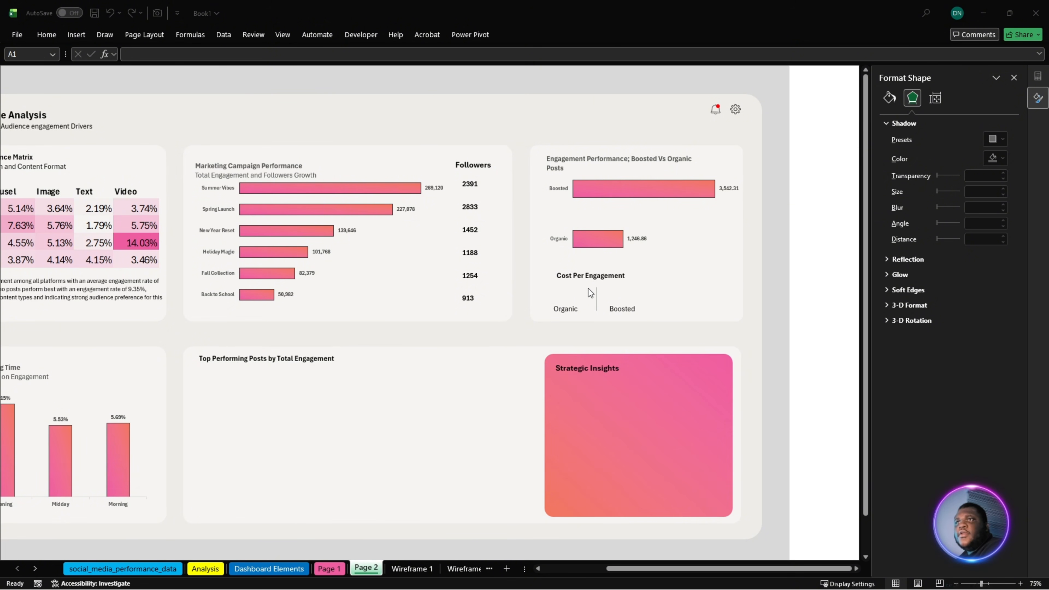
pyautogui.hotkey('alt', 'Tab')
pyautogui.hotkey('ctrl', 'v')
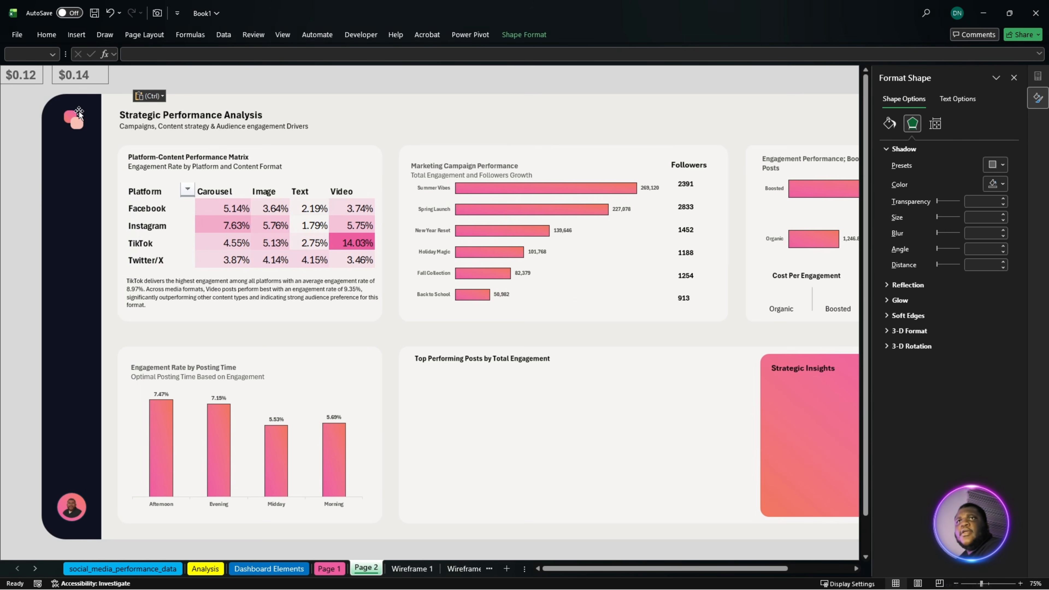
pyautogui.moveTo(76, 70); pyautogui.dragTo(844, 290)
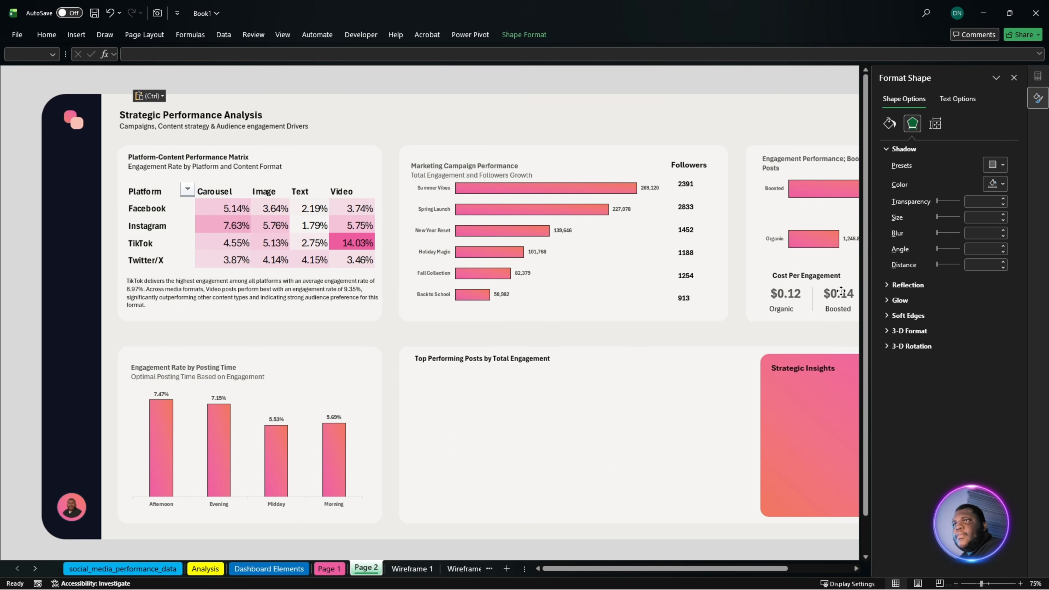
# - Go to the viral posts pivot table on the Analysis sheet and hide the sheet's gridlines
pyautogui.scroll(-1, 710, 491)
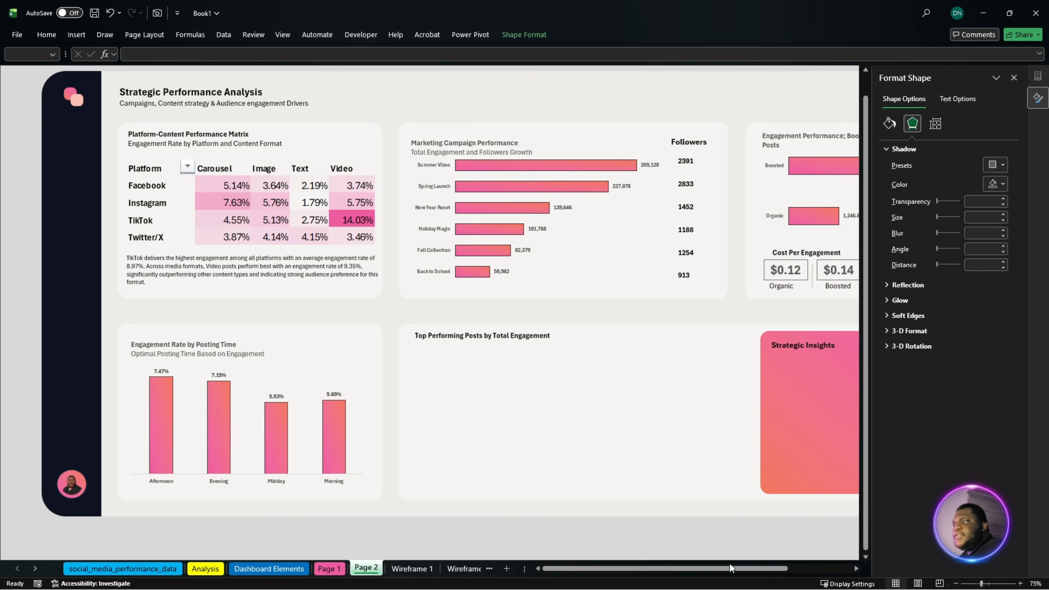
pyautogui.moveTo(730, 565); pyautogui.dragTo(738, 566)
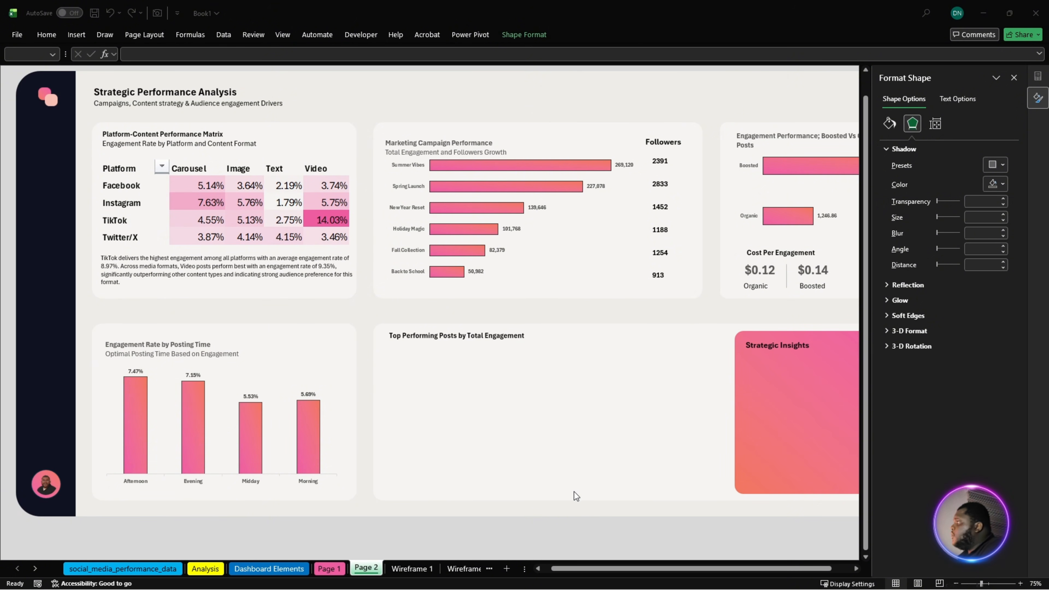
pyautogui.click(214, 570)
pyautogui.scroll(-11, 499, 476)
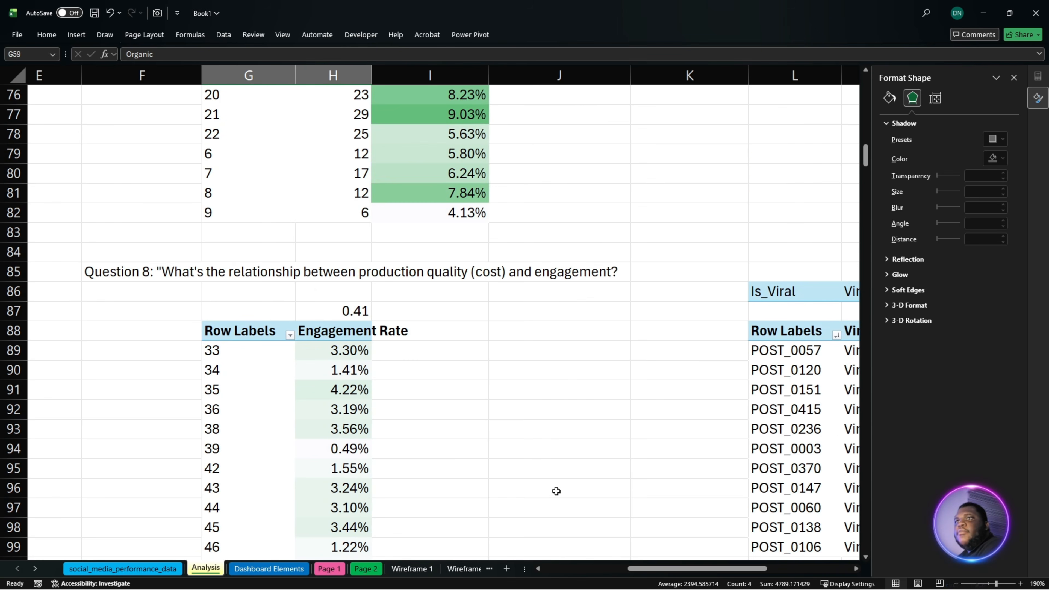
pyautogui.scroll(-4, 574, 500)
pyautogui.moveTo(639, 577); pyautogui.dragTo(743, 575)
pyautogui.scroll(3, 657, 500)
pyautogui.scroll(-1, 510, 415)
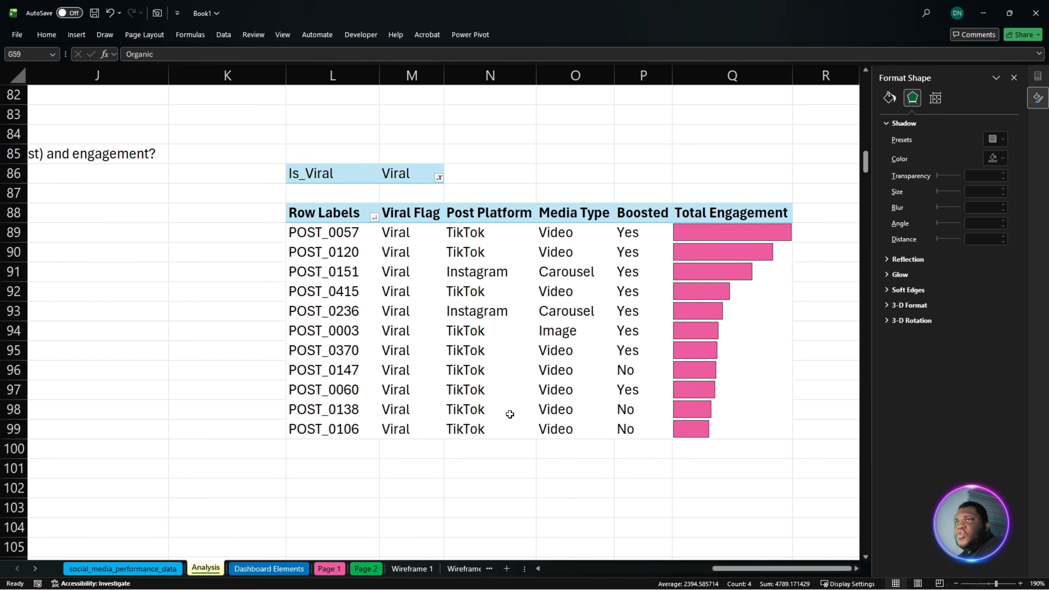
pyautogui.click(283, 35)
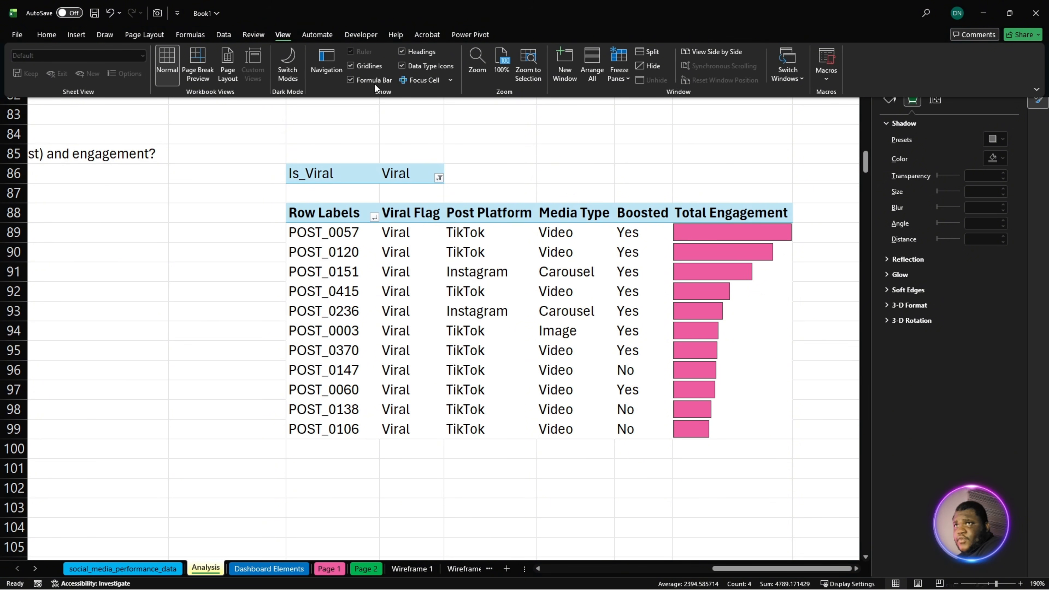
pyautogui.click(374, 67)
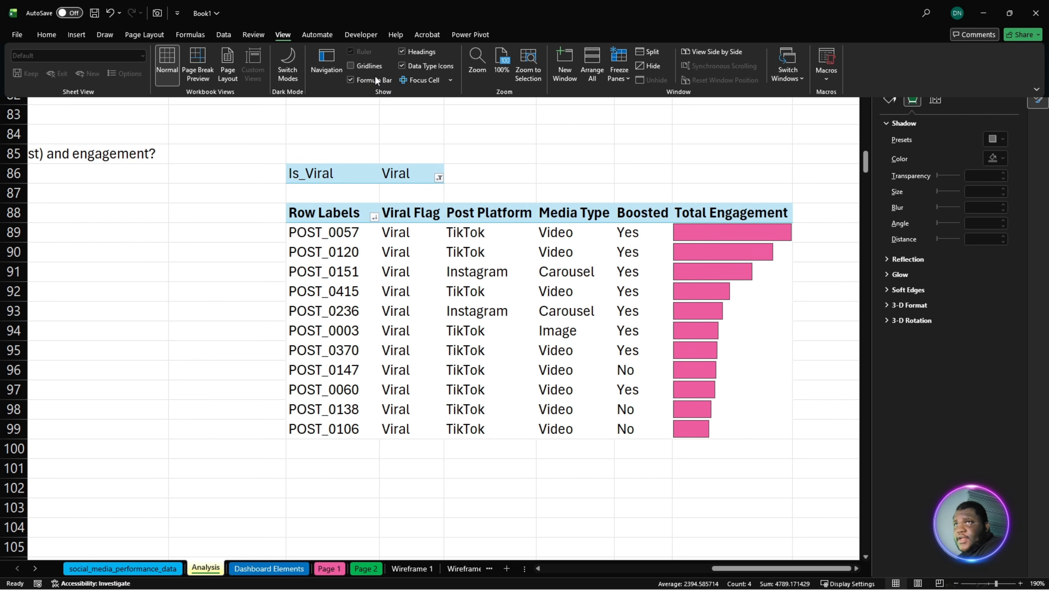
pyautogui.click(244, 236)
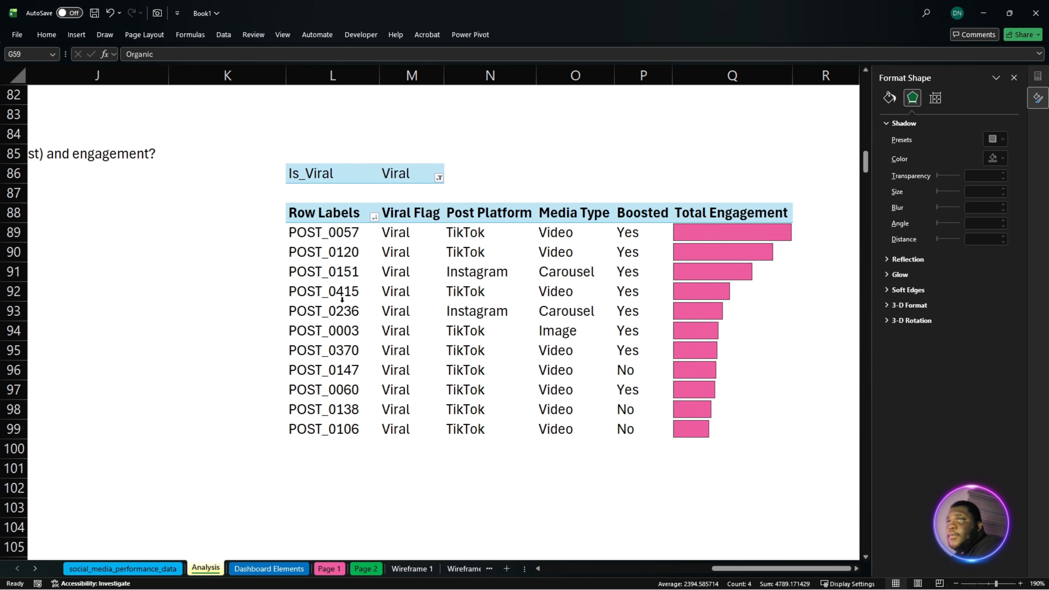
# - Select the viral posts pivot table L88:Q99 and set its PivotTable style to the plain, unformatted option
pyautogui.click(489, 330)
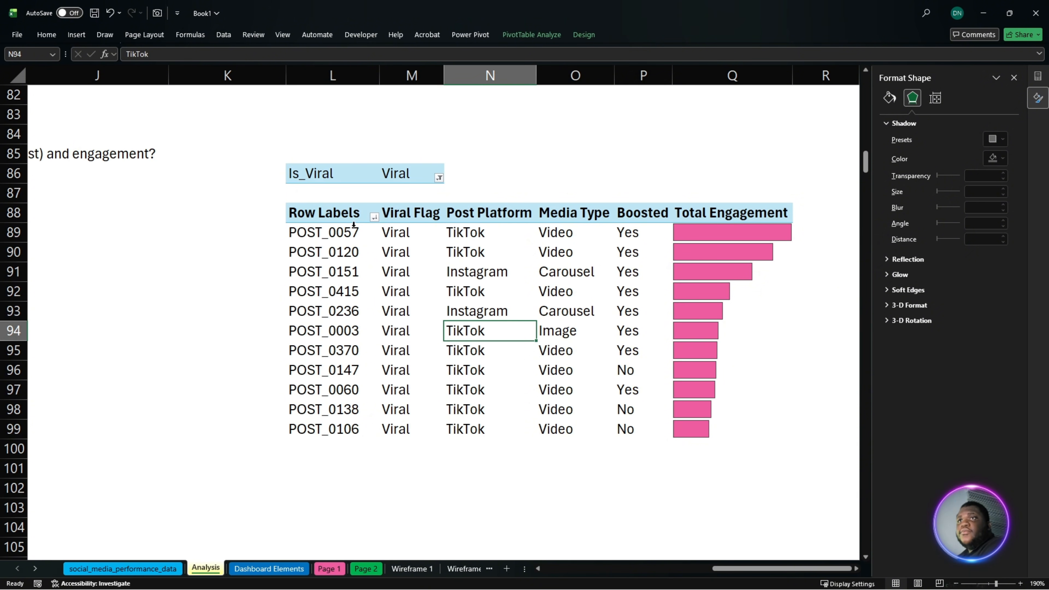
pyautogui.click(323, 214)
pyautogui.moveTo(323, 213); pyautogui.dragTo(703, 435)
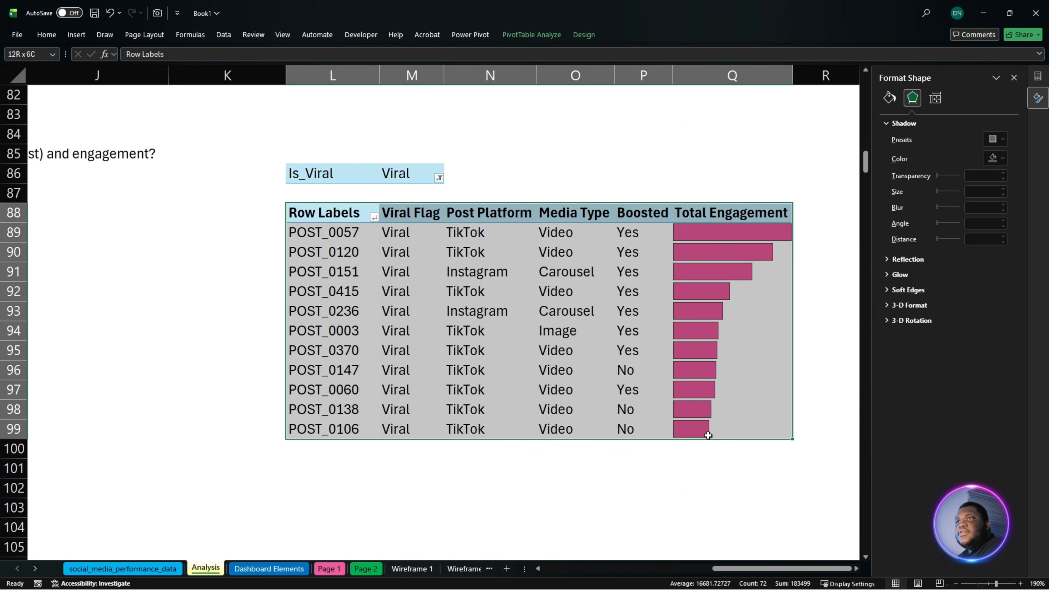
pyautogui.click(581, 35)
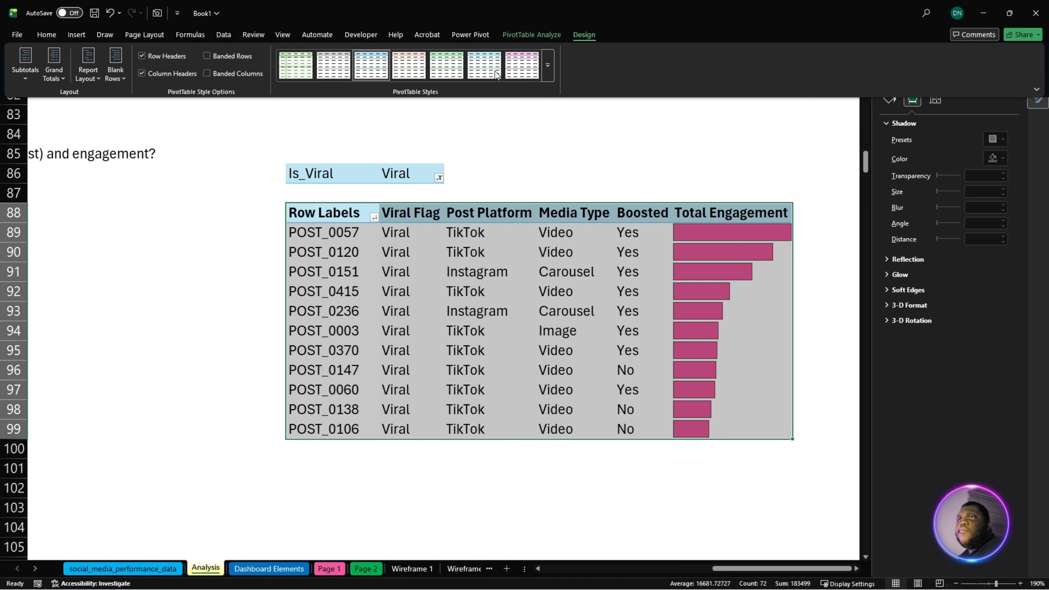
pyautogui.click(548, 74)
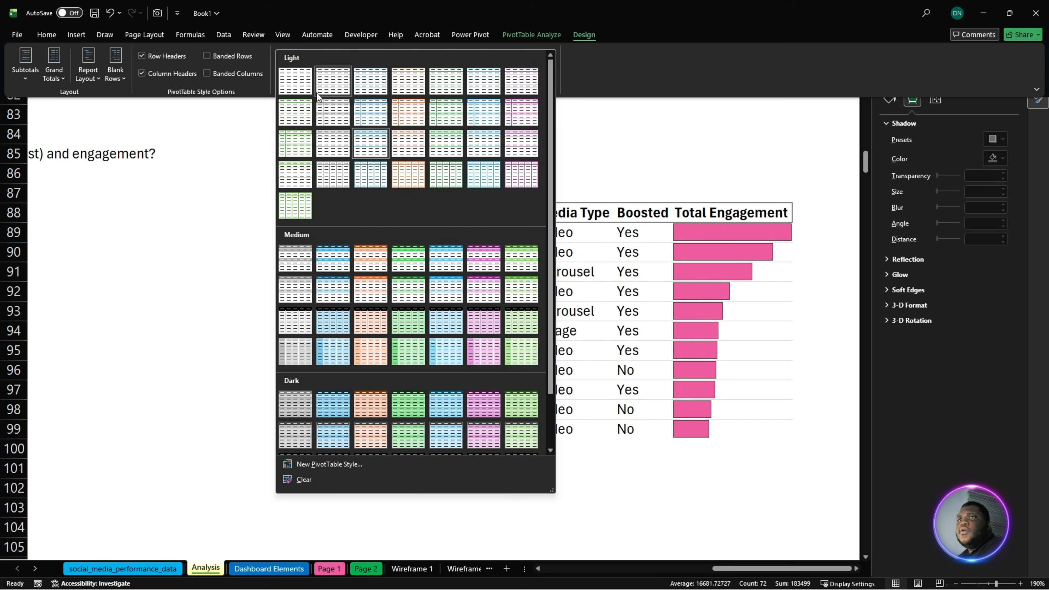
pyautogui.click(481, 334)
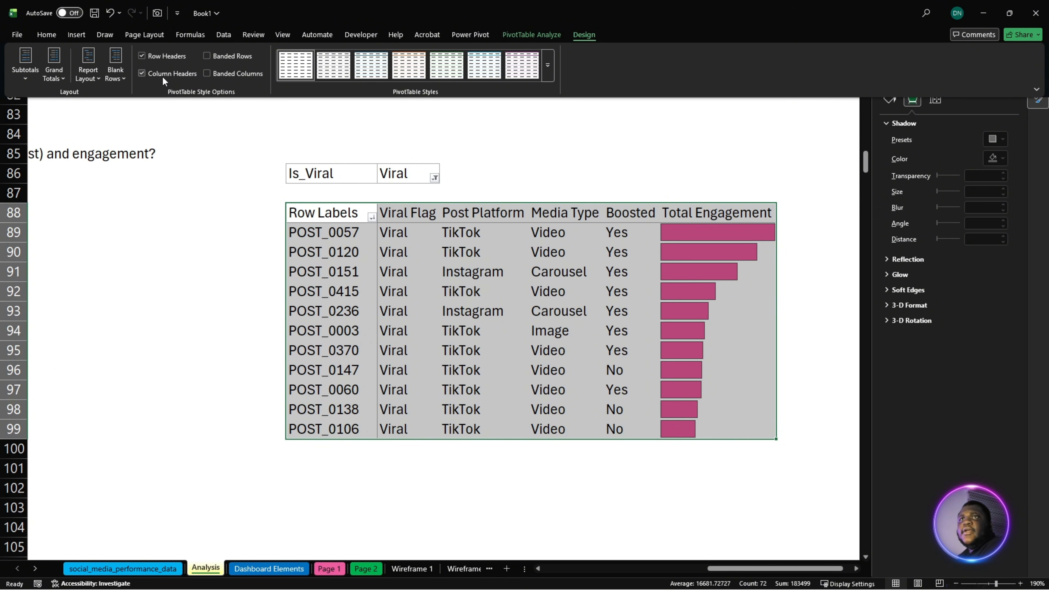
# - Apply No Border to the selected viral posts pivot table cells
pyautogui.click(49, 36)
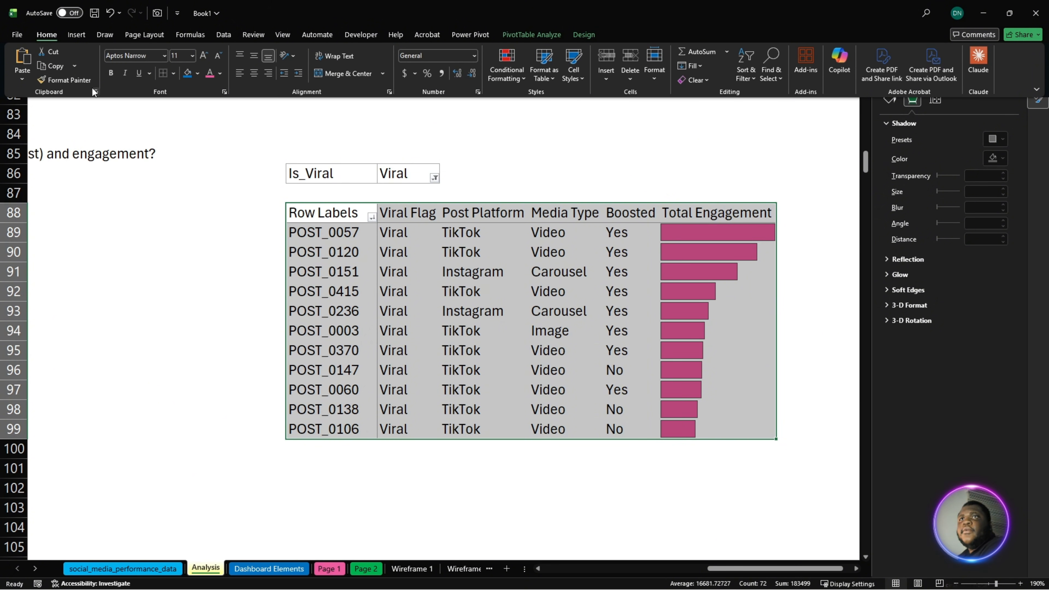
pyautogui.click(174, 74)
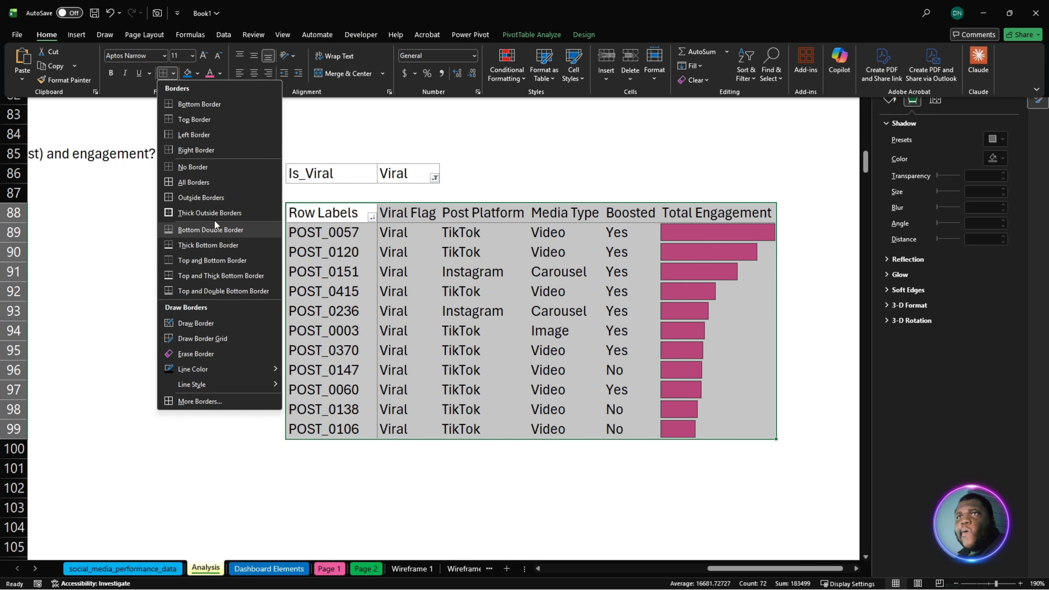
pyautogui.click(204, 171)
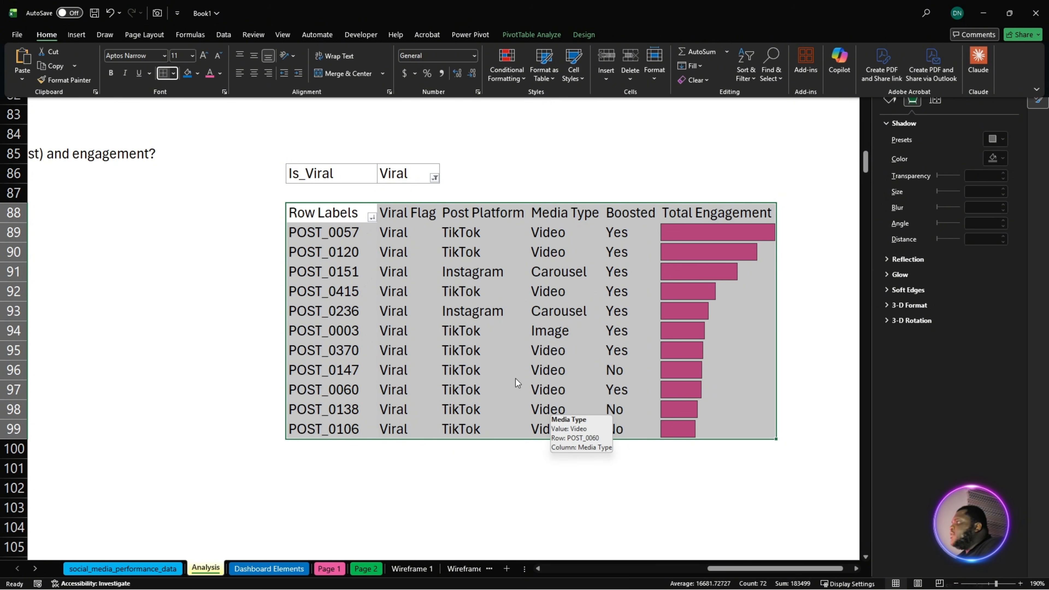
pyautogui.click(417, 297)
# - Rename the viral posts pivot table's Row Labels header in L88 to "Post ID"
pyautogui.doubleClick(315, 212)
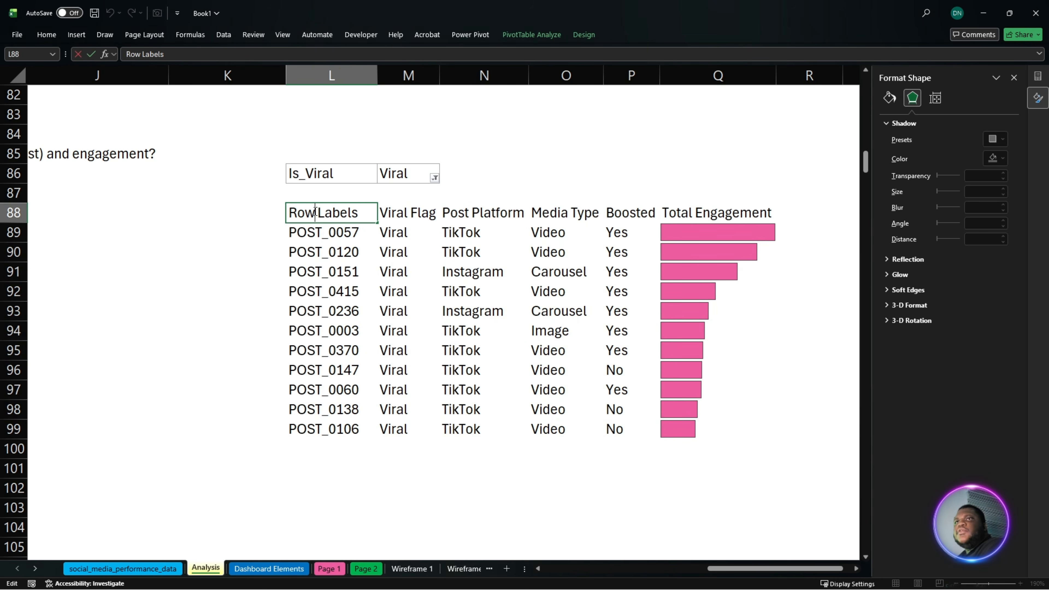
pyautogui.hotkey('ctrl', 'a')
pyautogui.write('P')
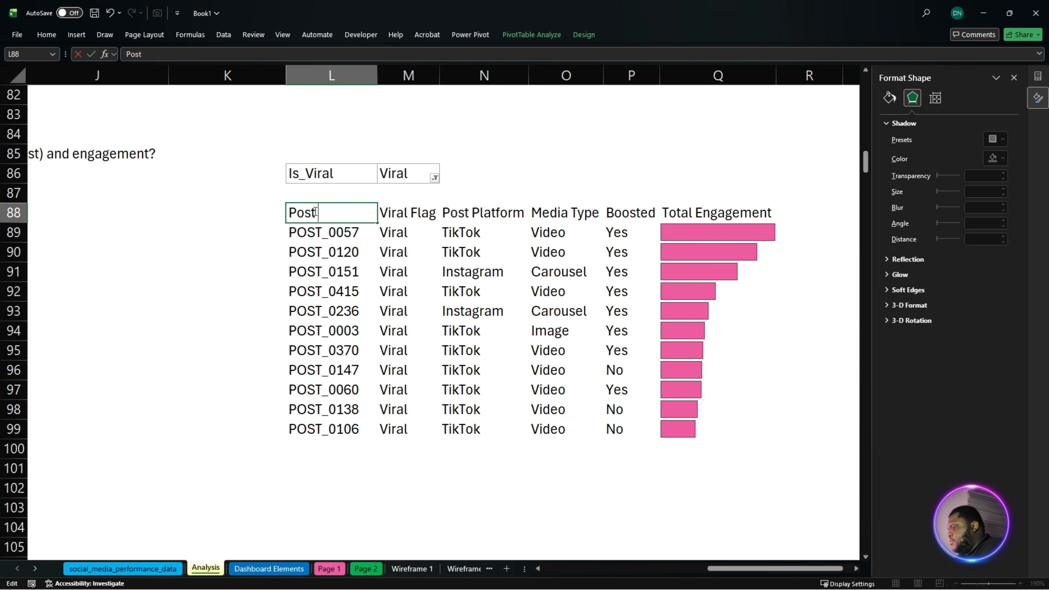
pyautogui.write('ost ID')
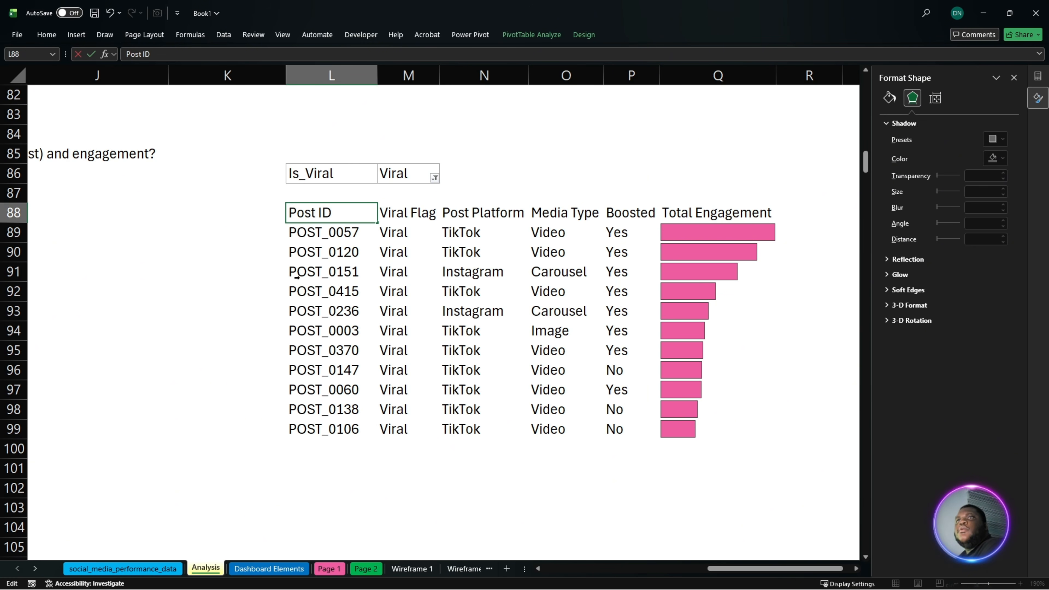
pyautogui.click(390, 319)
# - Bold the viral posts pivot table's header row, L88:Q88, on the Analysis sheet
pyautogui.moveTo(719, 202); pyautogui.dragTo(404, 203)
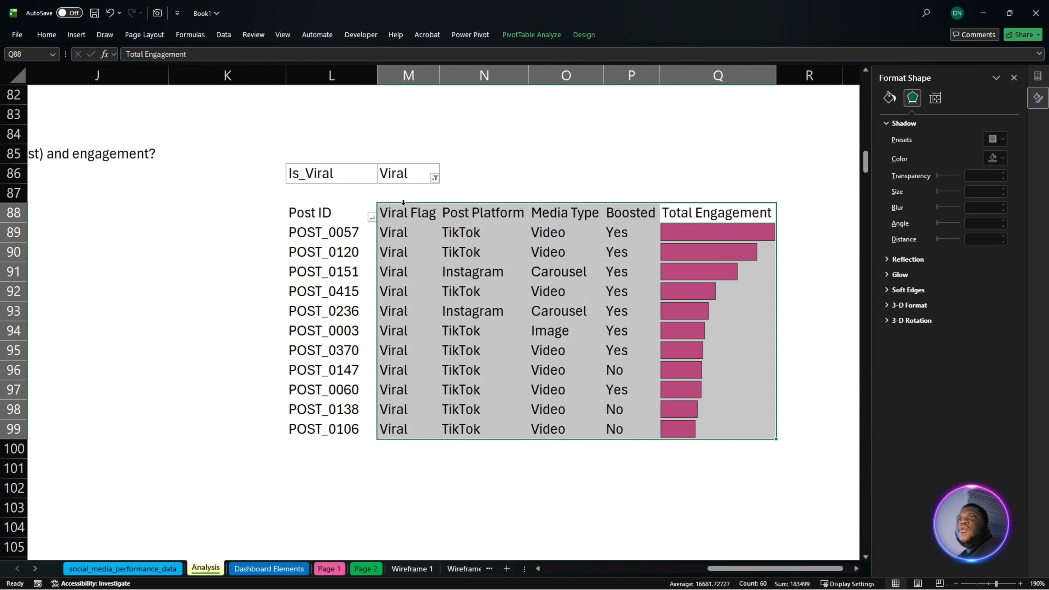
pyautogui.click(346, 222)
pyautogui.moveTo(325, 213); pyautogui.dragTo(714, 214)
pyautogui.hotkey('ctrl', 'b')
pyautogui.click(682, 291)
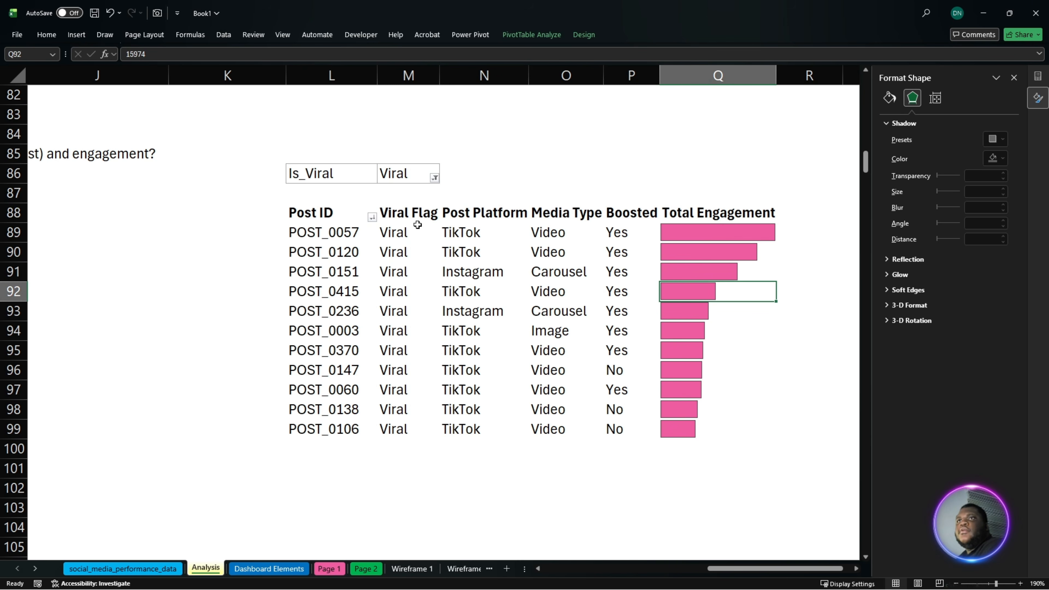
# - Try to fill Page 2's Top Performing Posts card with an enlarged Camera picture of Analysis range L88:Q99, and delete the picture
pyautogui.moveTo(340, 212); pyautogui.dragTo(730, 429)
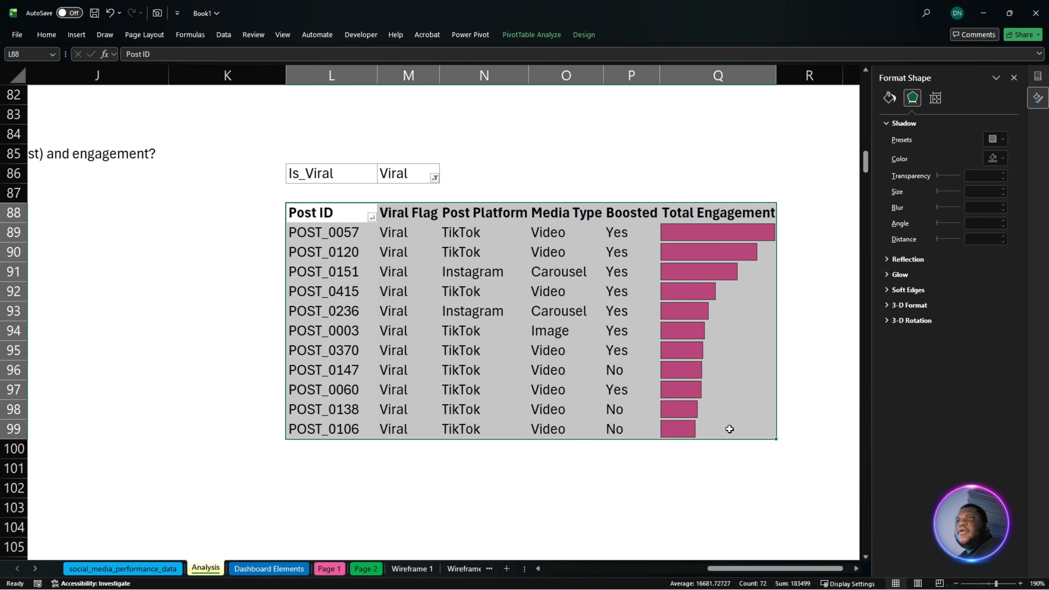
pyautogui.click(52, 34)
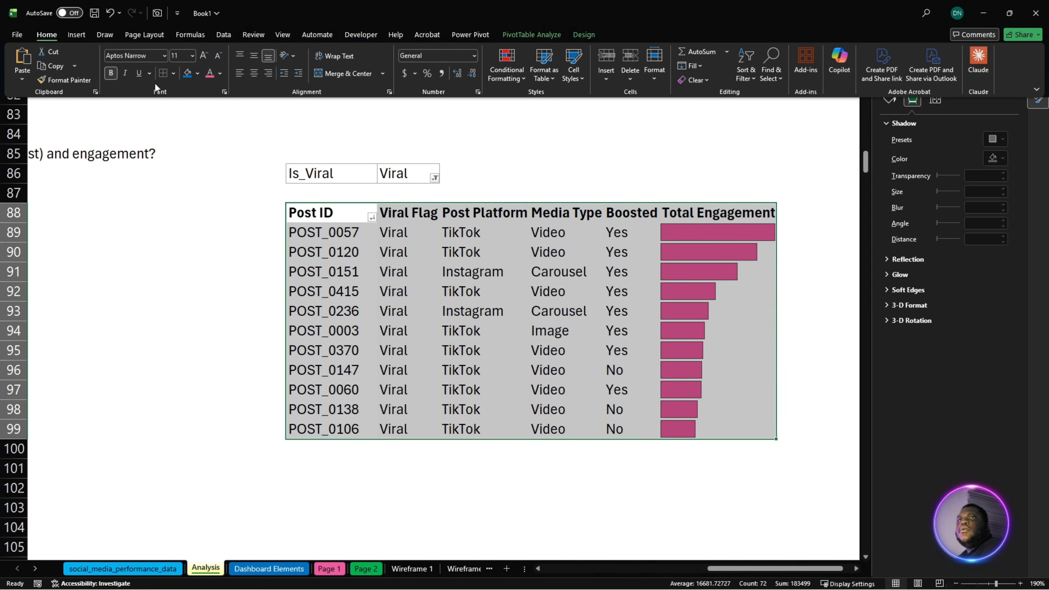
pyautogui.click(157, 13)
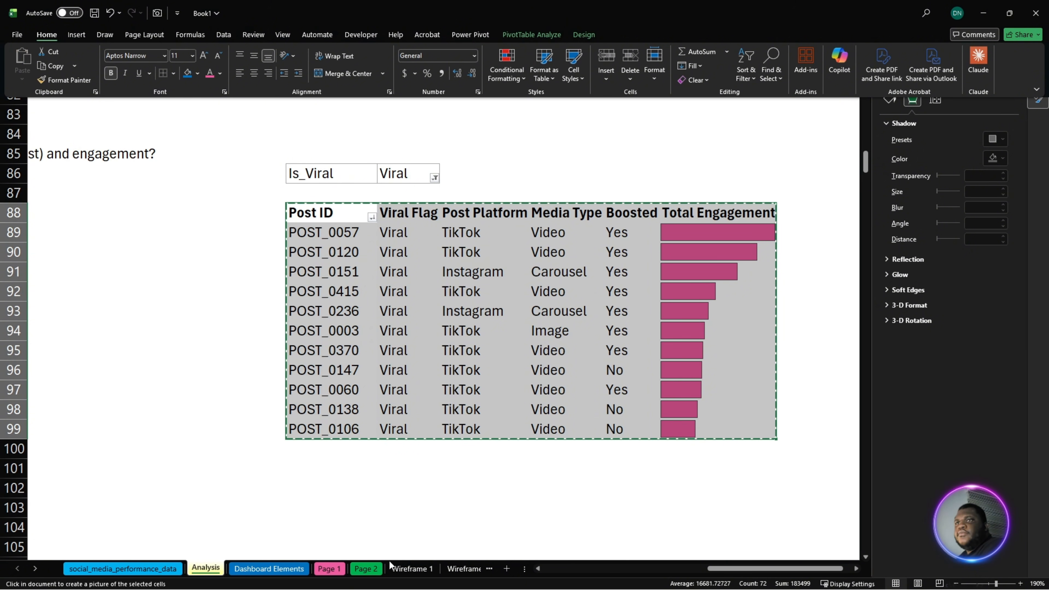
pyautogui.click(366, 569)
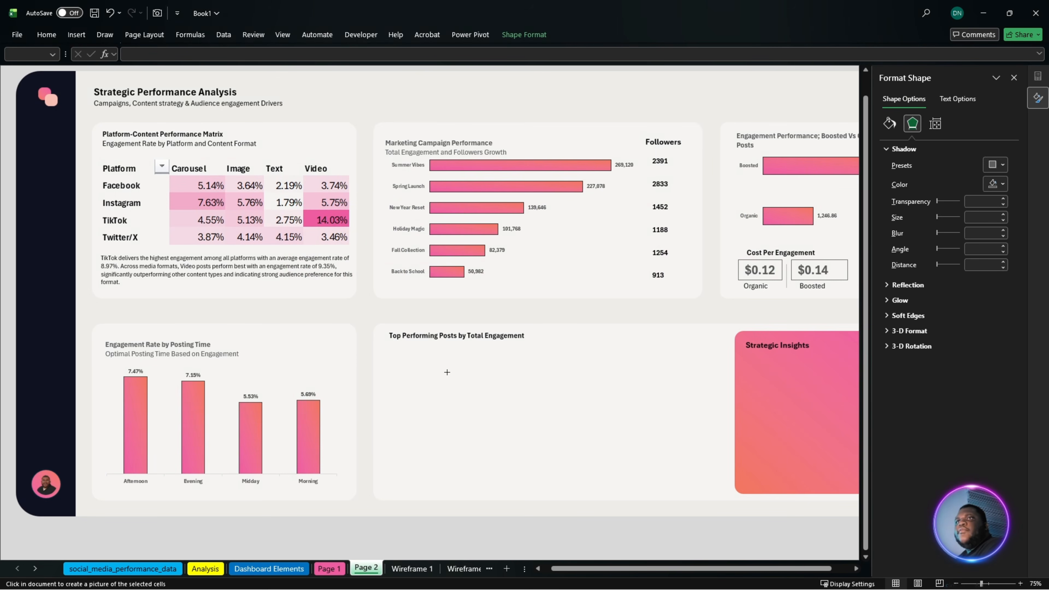
pyautogui.click(447, 372)
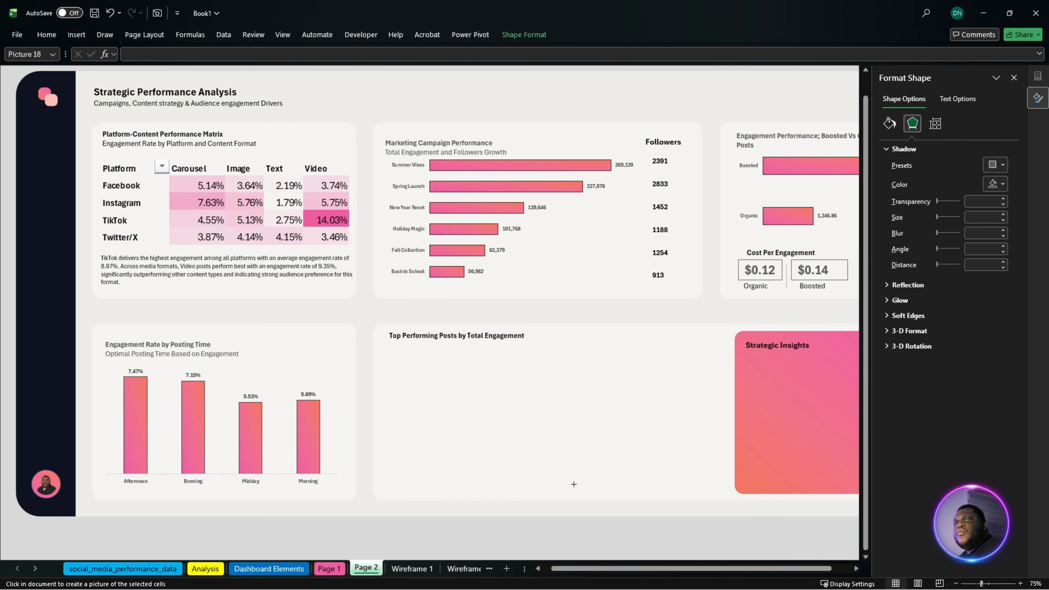
pyautogui.moveTo(552, 396); pyautogui.dragTo(503, 380)
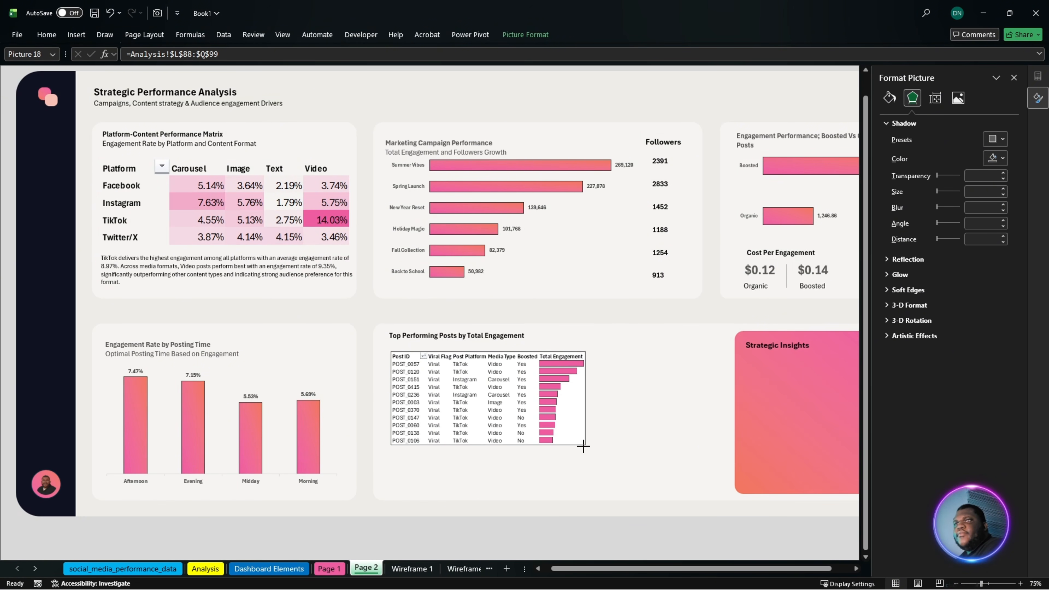
pyautogui.moveTo(584, 447); pyautogui.dragTo(702, 471)
pyautogui.moveTo(621, 461)
pyautogui.mouseDown()
pyautogui.moveTo(624, 449)
pyautogui.moveTo(612, 454)
pyautogui.mouseUp()
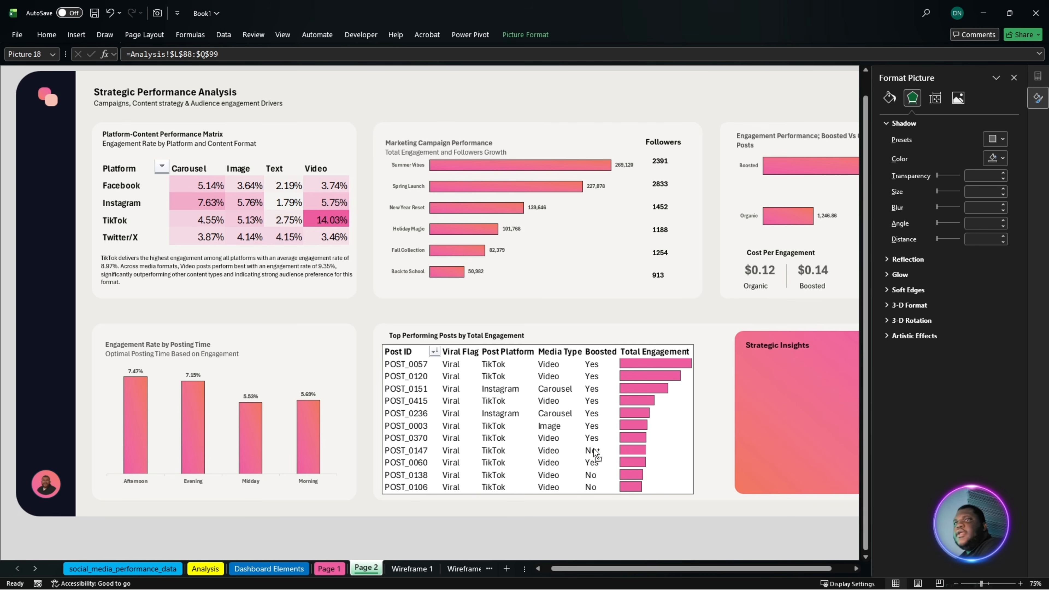
pyautogui.press('Delete')
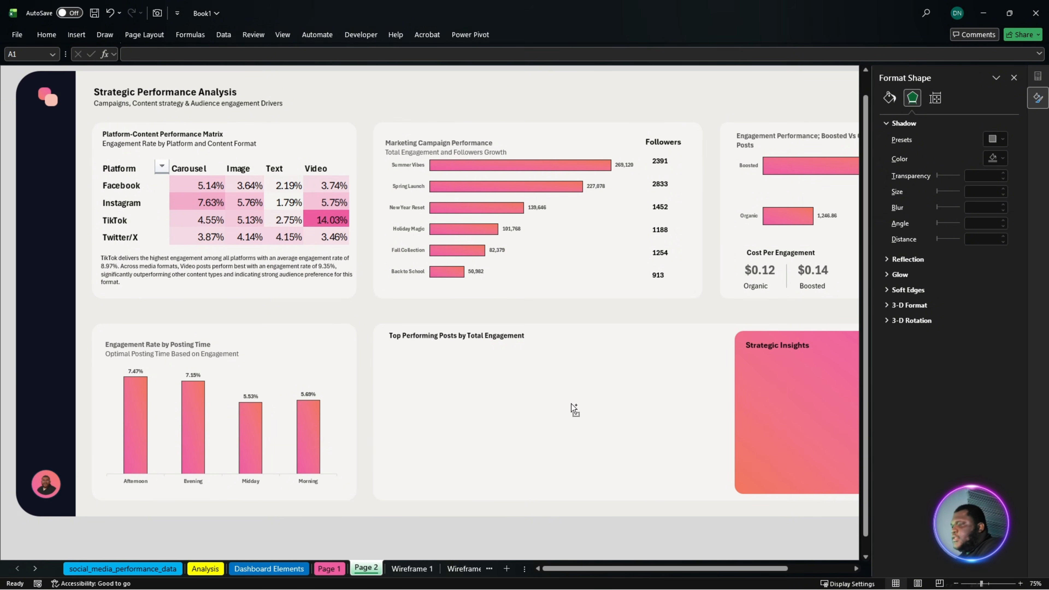
# - Paste the copied linked picture of the viral posts table and fit it into Page 2's Top Performing Posts card
pyautogui.hotkey('ctrl', 'v')
pyautogui.moveTo(208, 167); pyautogui.dragTo(616, 469)
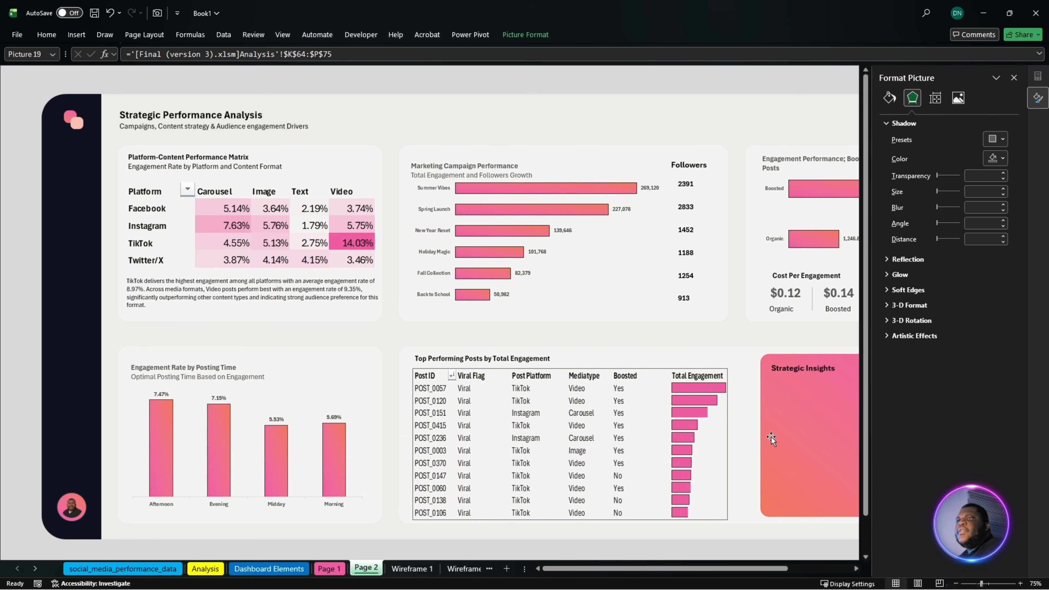
pyautogui.click(791, 430)
# - Duplicate the insight text box under the Platform-Content Performance Matrix and resize the copy to fill the Strategic Insights card
pyautogui.click(309, 289)
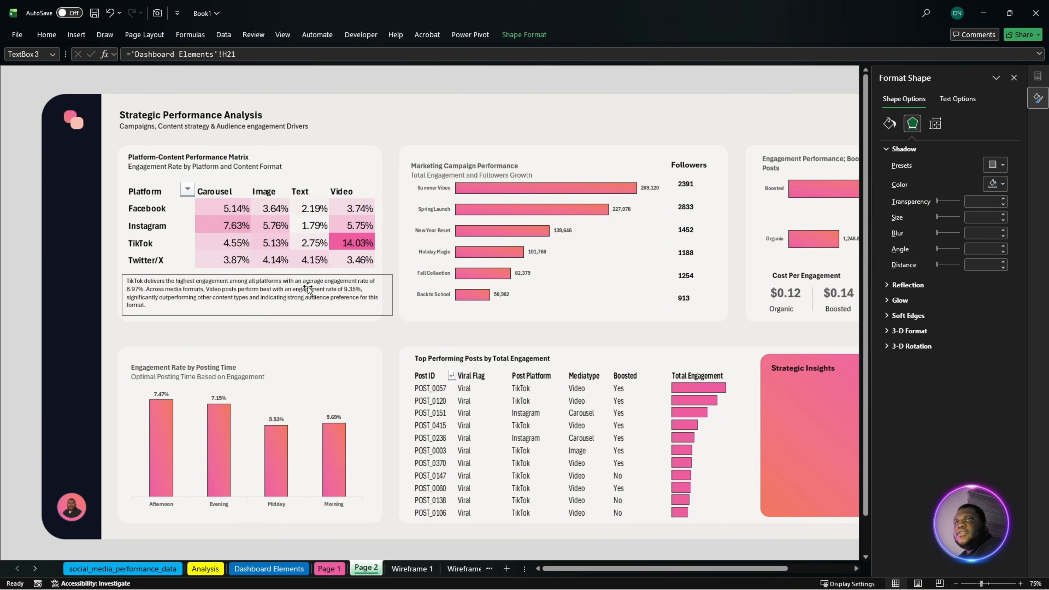
pyautogui.moveTo(308, 289); pyautogui.dragTo(790, 415)
pyautogui.moveTo(775, 571); pyautogui.dragTo(812, 559)
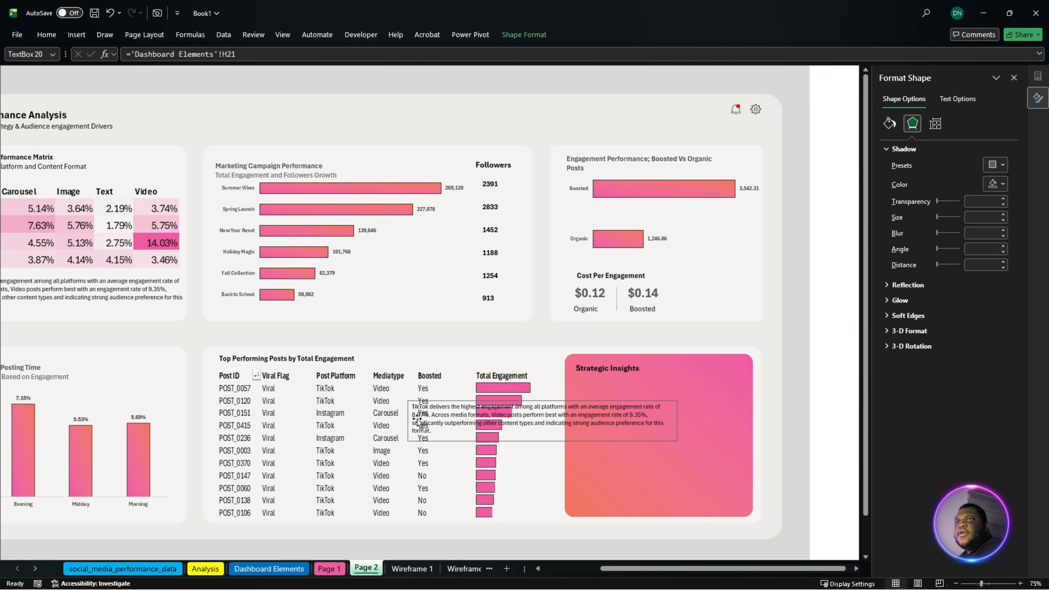
pyautogui.moveTo(410, 419); pyautogui.dragTo(595, 401)
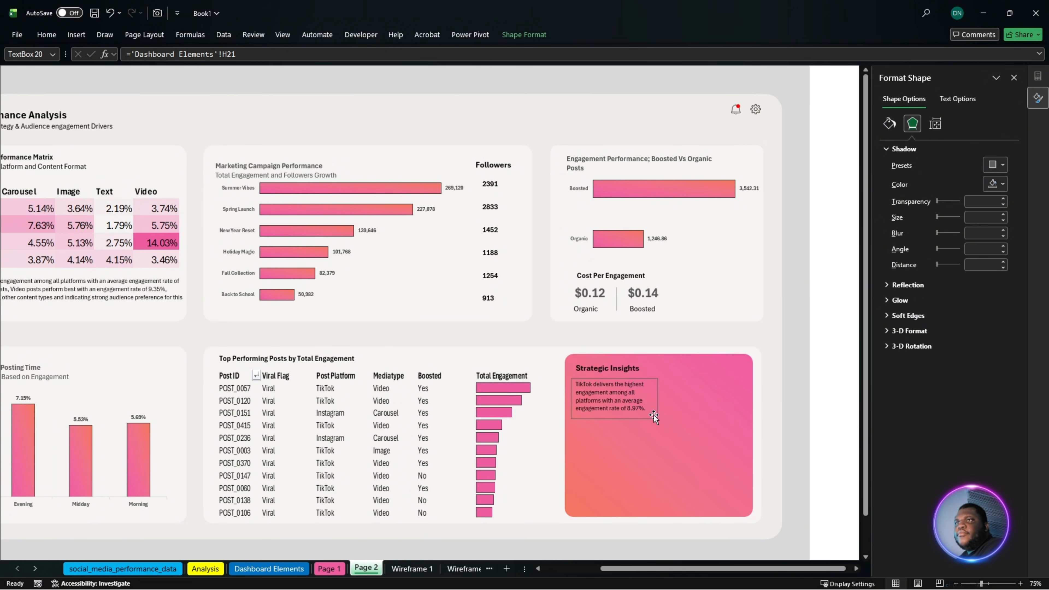
pyautogui.moveTo(658, 419); pyautogui.dragTo(742, 505)
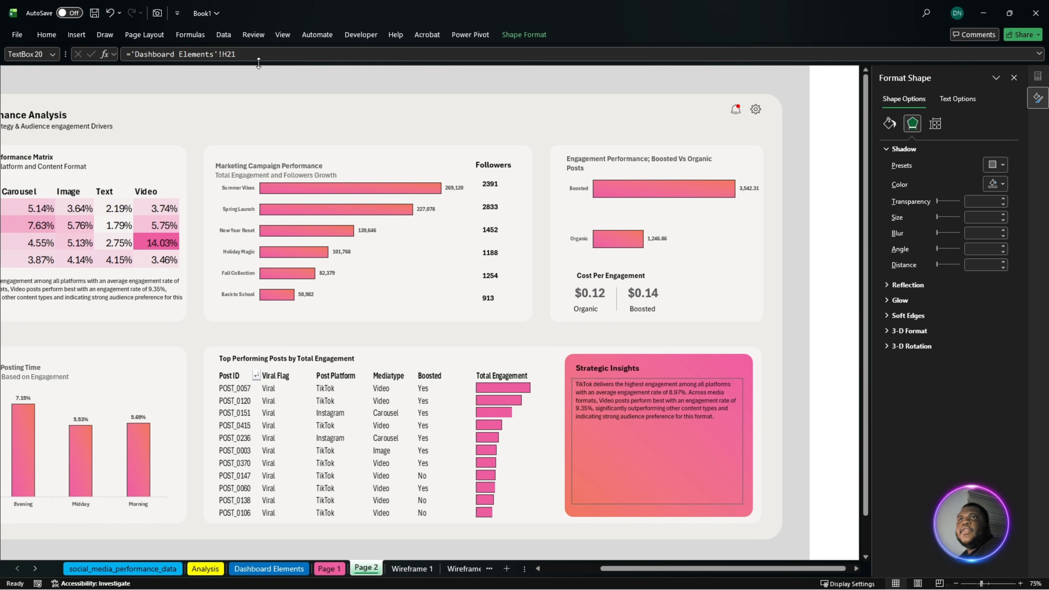
# - Link the Strategic Insights text box to the Strategic Summary text in cell I21 of Dashboard Elements
pyautogui.moveTo(244, 54); pyautogui.dragTo(132, 63)
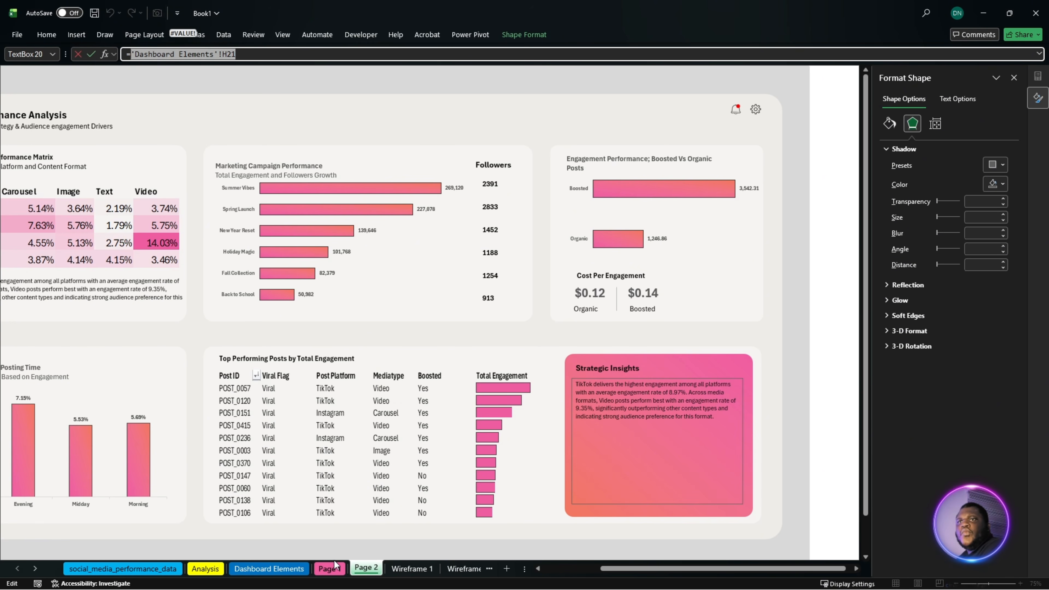
pyautogui.click(270, 576)
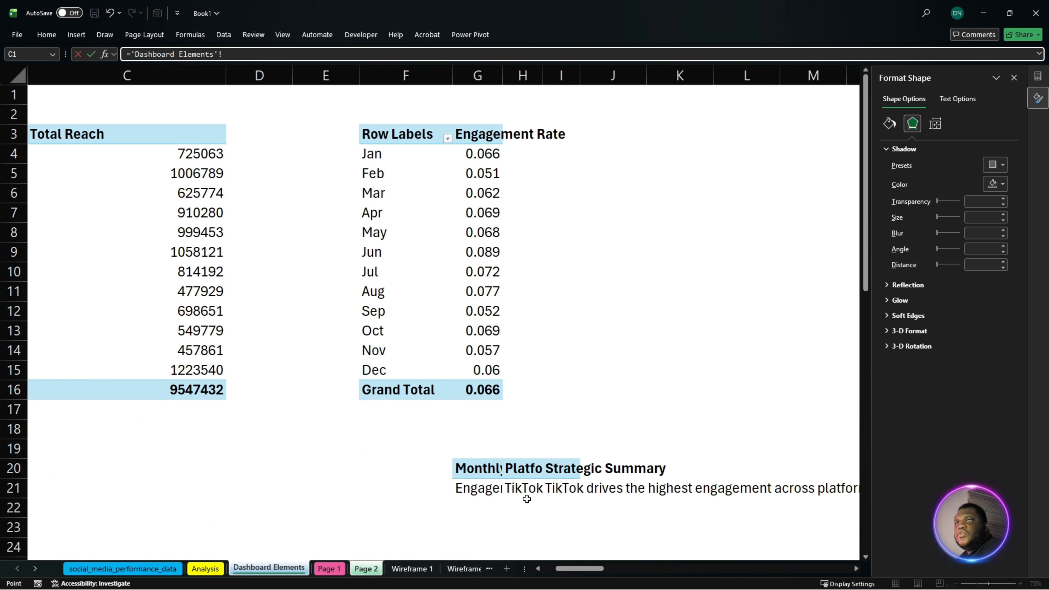
pyautogui.click(562, 496)
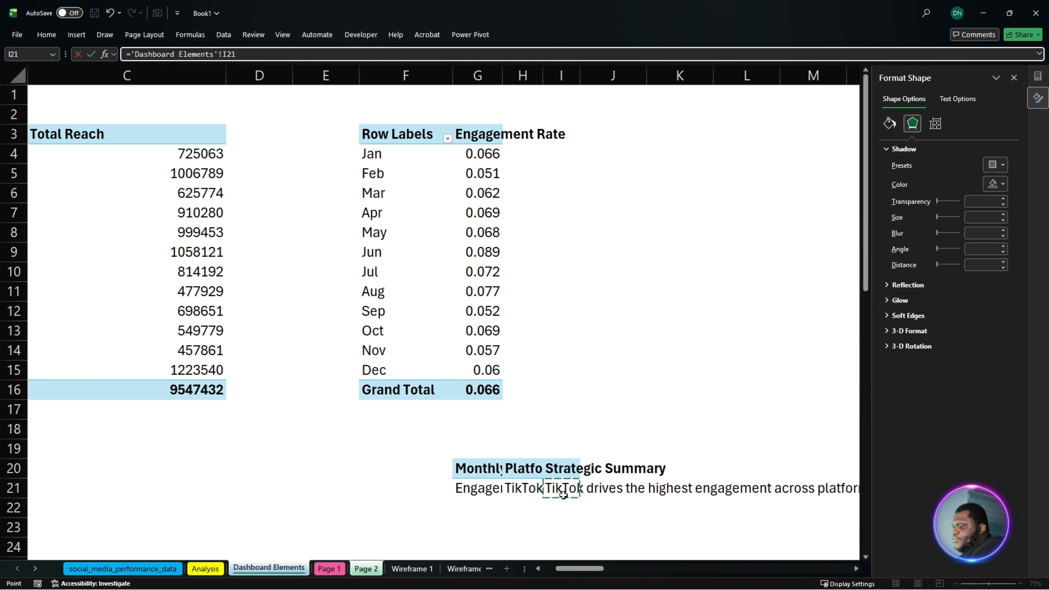
pyautogui.press('Return')
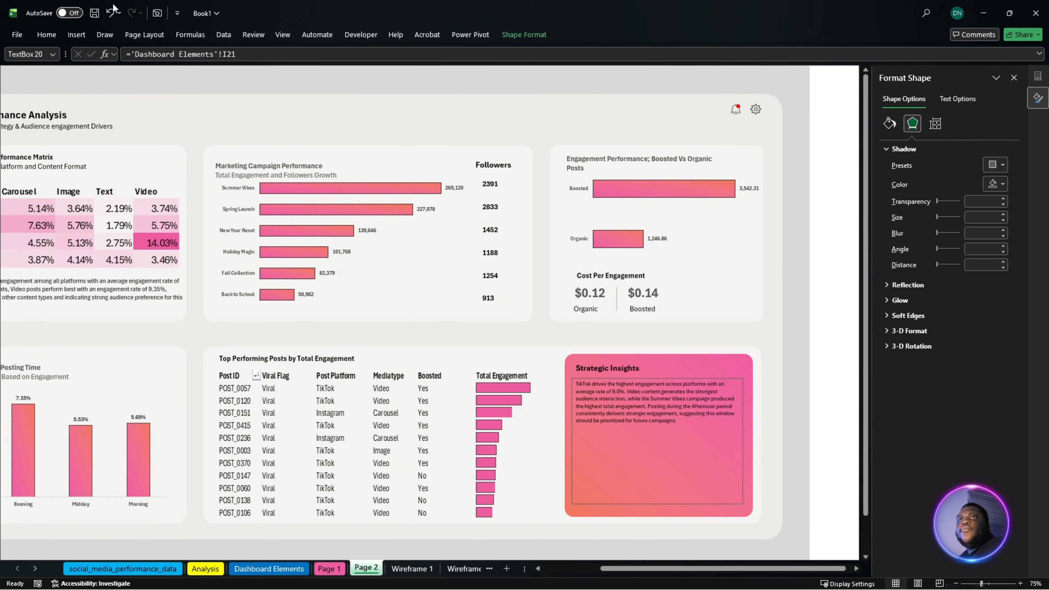
# - Enlarge the Strategic Insights text to font size 18
pyautogui.click(45, 35)
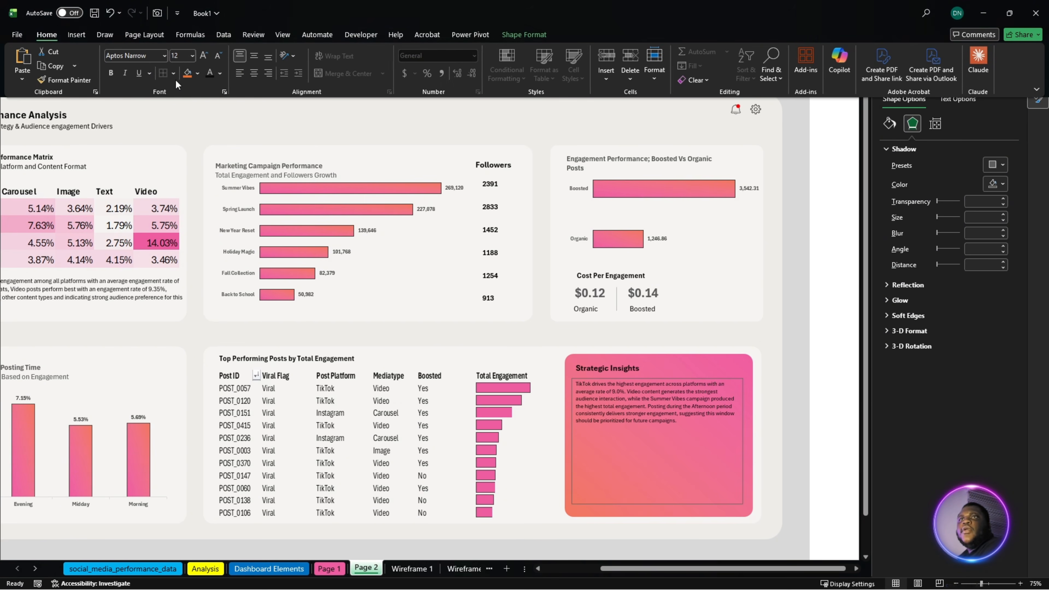
pyautogui.click(203, 55)
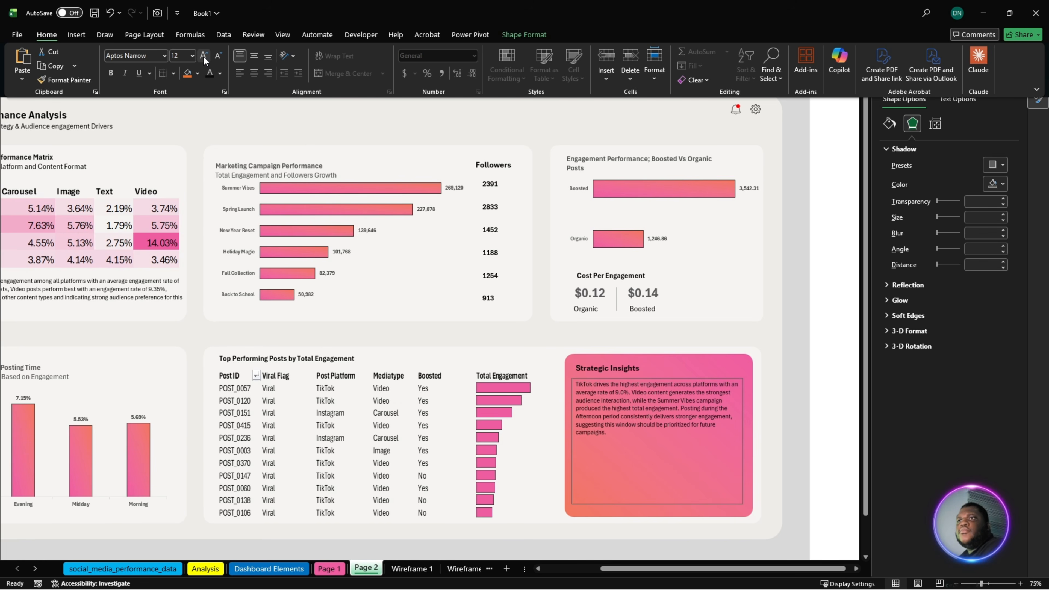
pyautogui.click(203, 55)
pyautogui.click(203, 55)
pyautogui.click(203, 56)
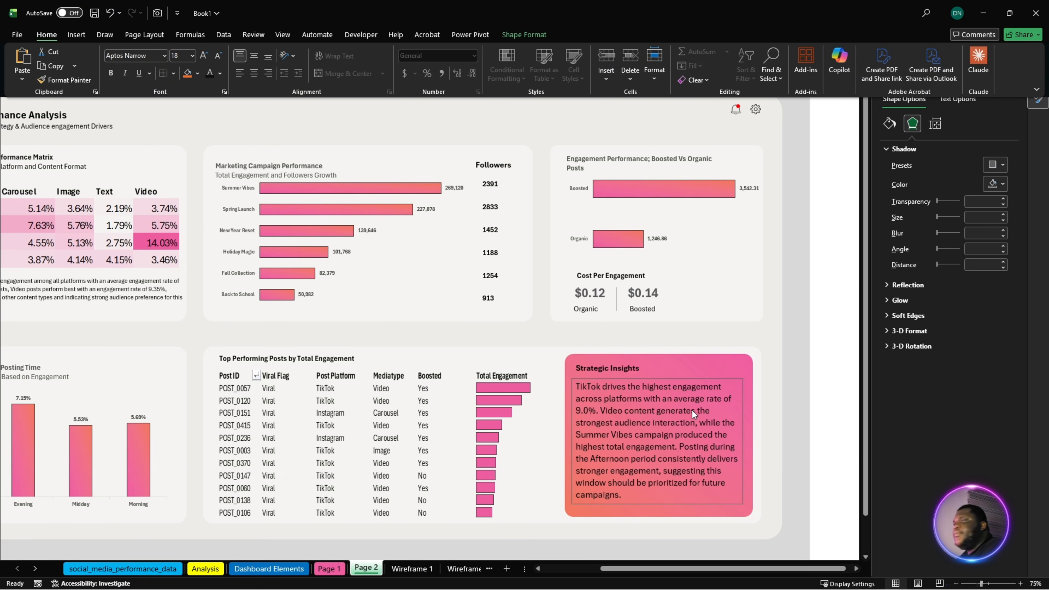
pyautogui.click(673, 404)
pyautogui.click(806, 397)
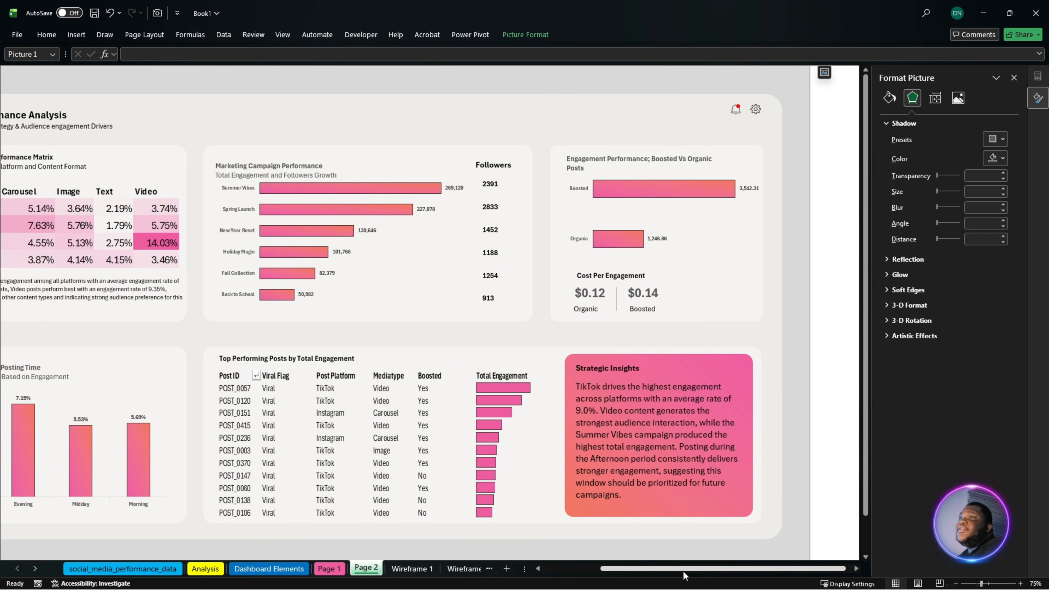
# - Zoom Page 2 out to 70% and close the Format Picture pane to show the whole dashboard
pyautogui.moveTo(683, 572); pyautogui.dragTo(644, 574)
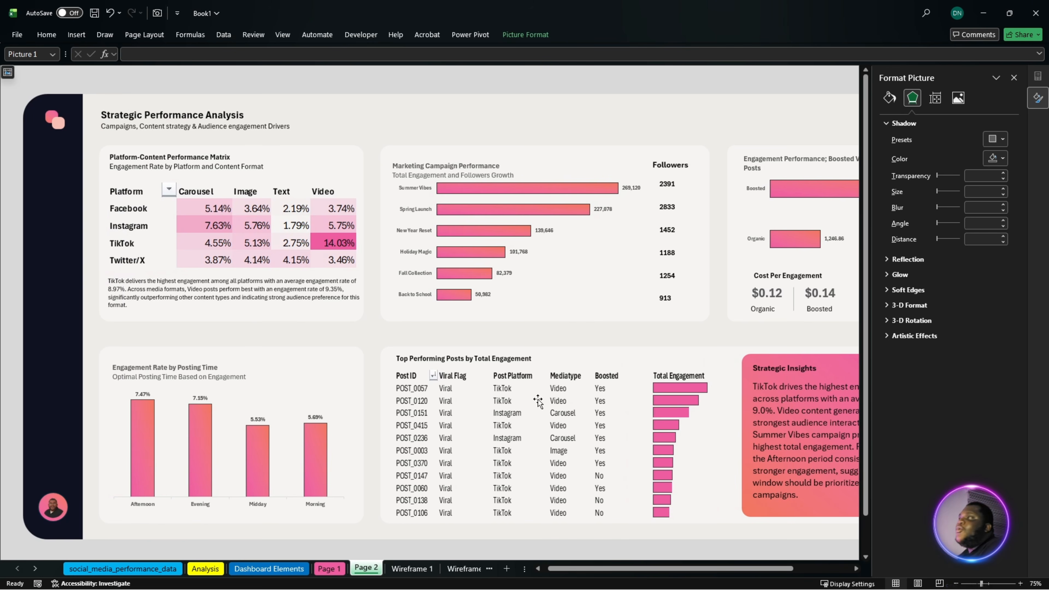
pyautogui.scroll(-1, 541, 407)
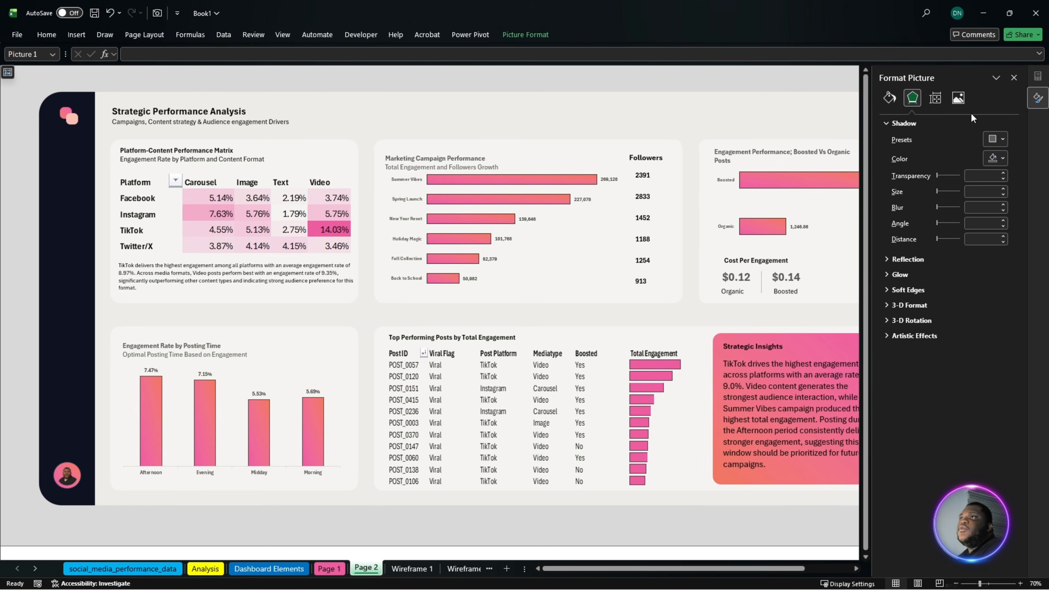
pyautogui.click(1014, 79)
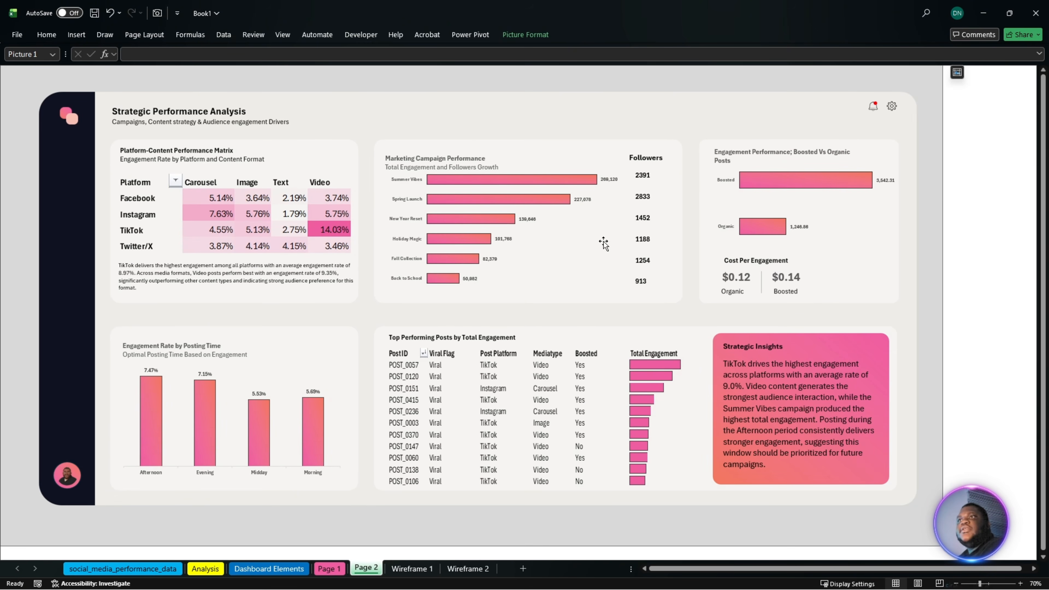
# - Paste the copied home, network, search and database icons onto Page 1 and place them in the dark sidebar below the logo
pyautogui.click(329, 568)
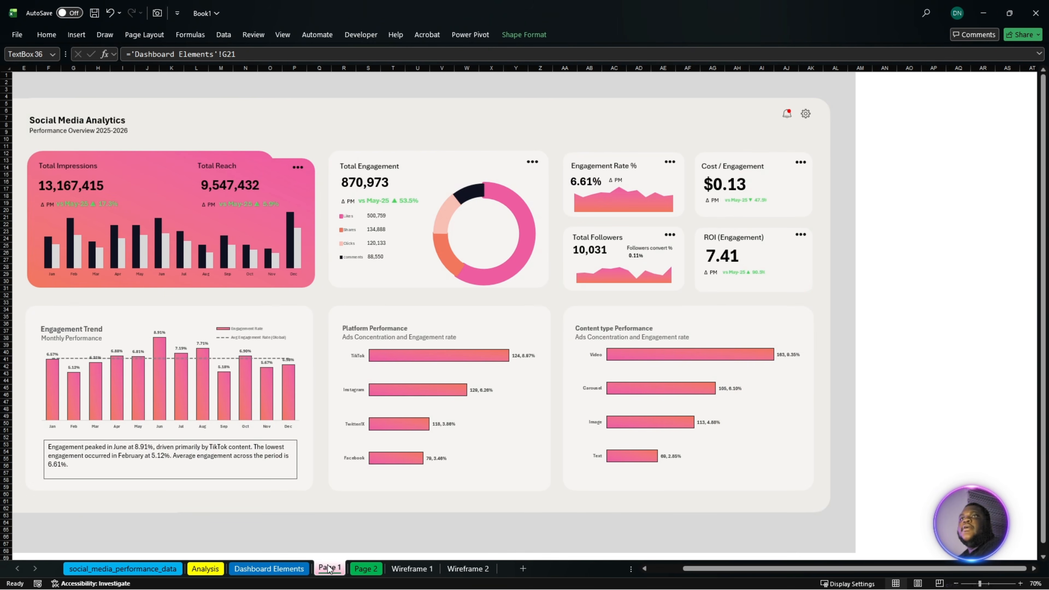
pyautogui.moveTo(714, 568); pyautogui.dragTo(683, 584)
pyautogui.click(325, 535)
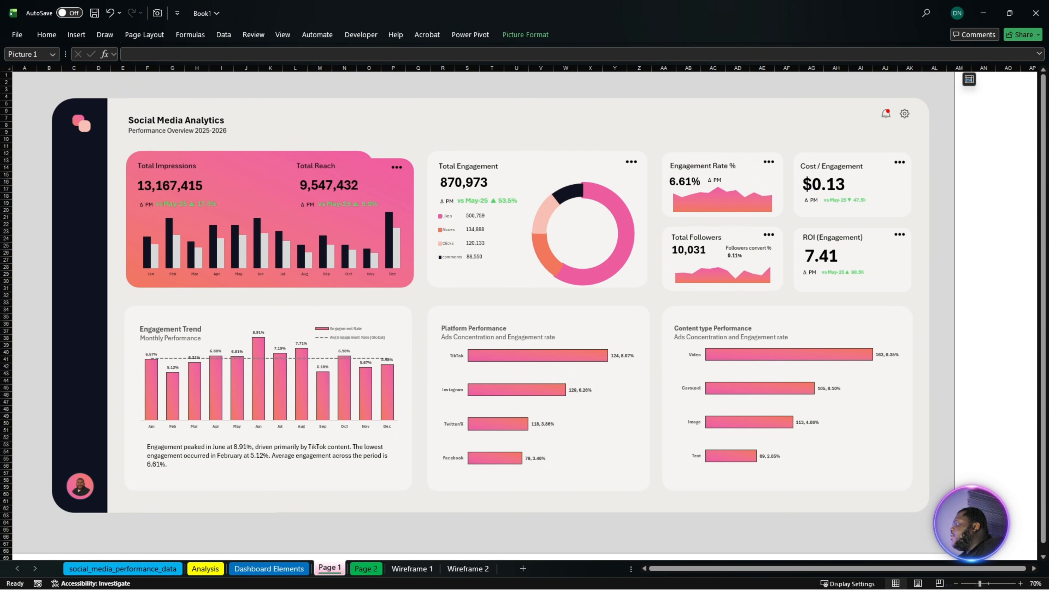
pyautogui.hotkey('alt', 'Tab')
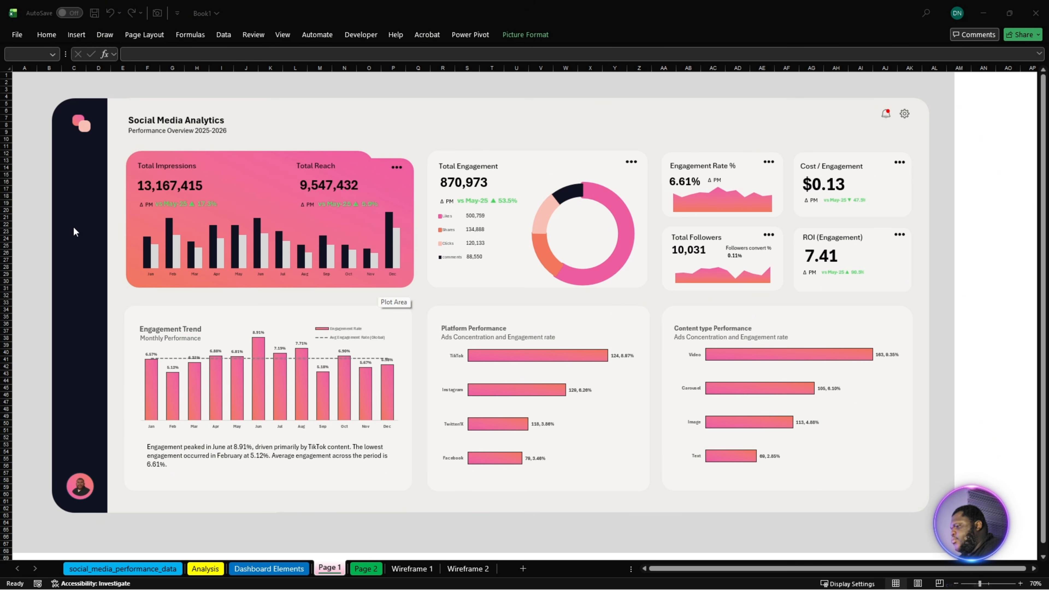
pyautogui.click(79, 235)
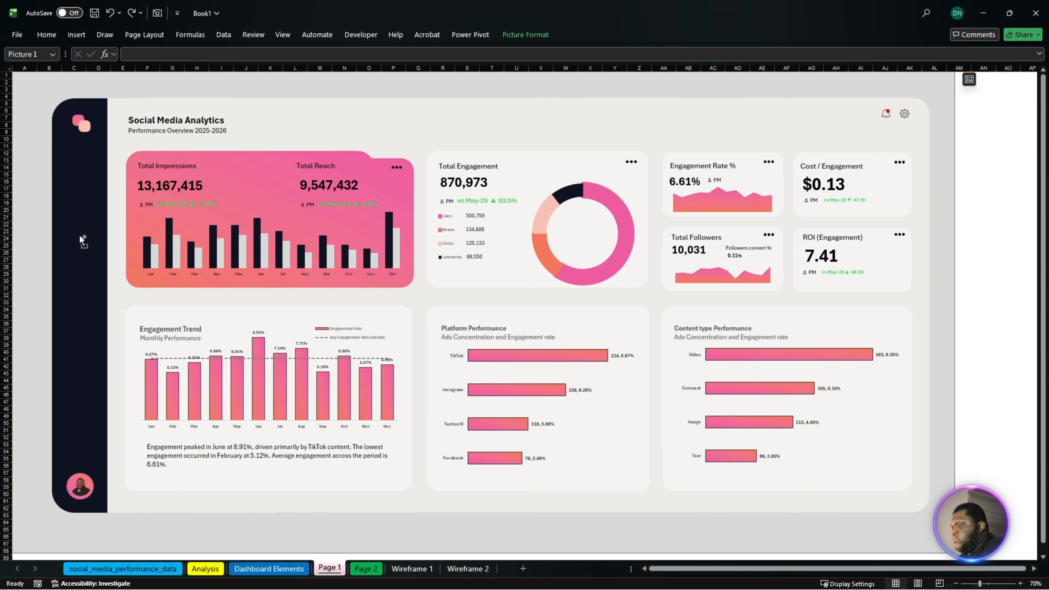
pyautogui.hotkey('ctrl', 'v')
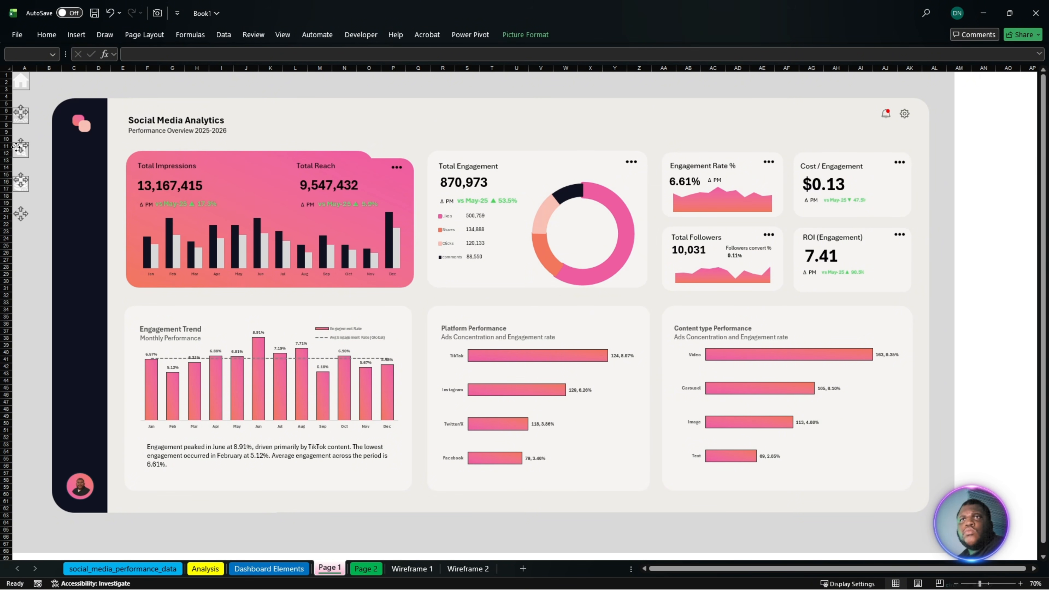
pyautogui.moveTo(17, 147); pyautogui.dragTo(78, 248)
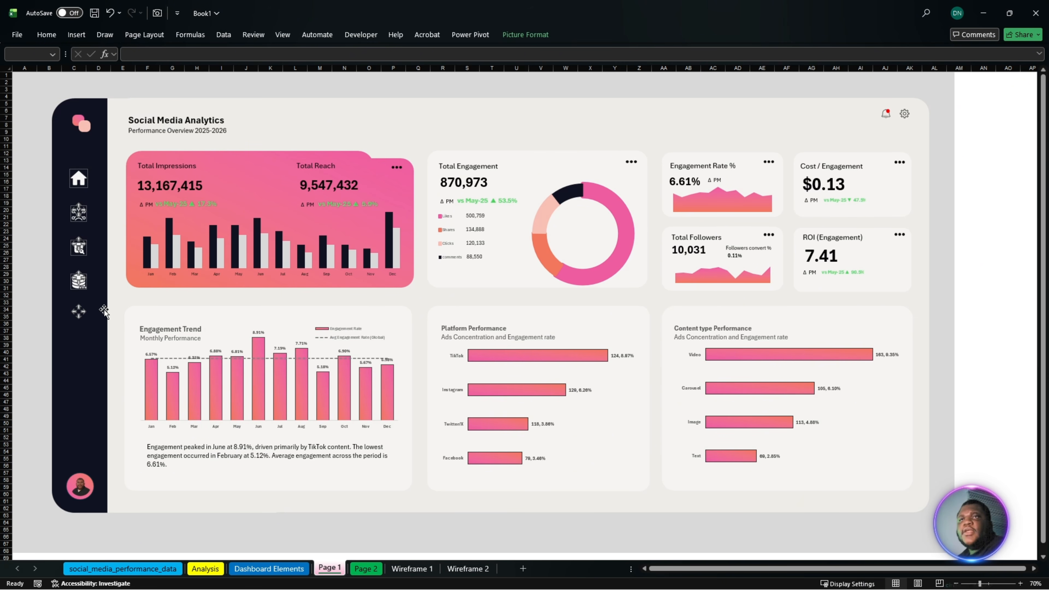
# - Paste the copied grey pill shape onto Page 1 and place it above the Engagement Trend card
pyautogui.click(986, 216)
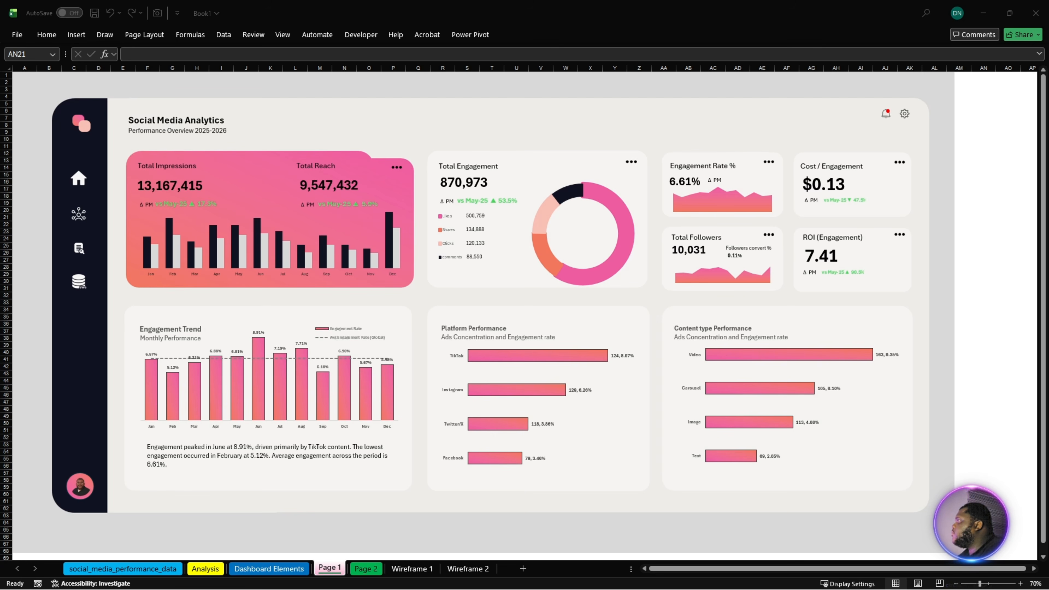
pyautogui.click(184, 299)
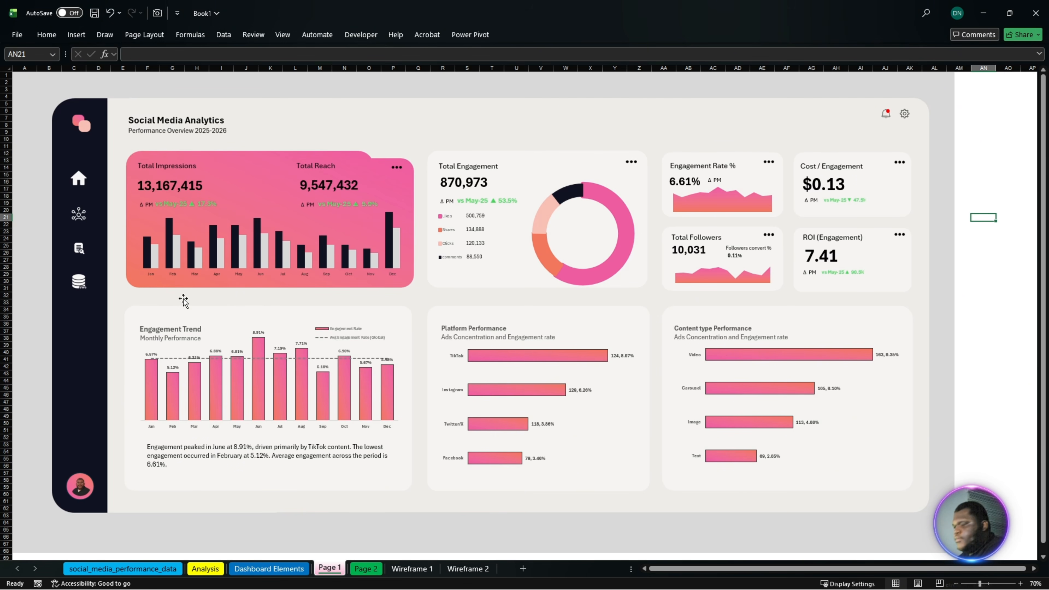
pyautogui.hotkey('ctrl', 'v')
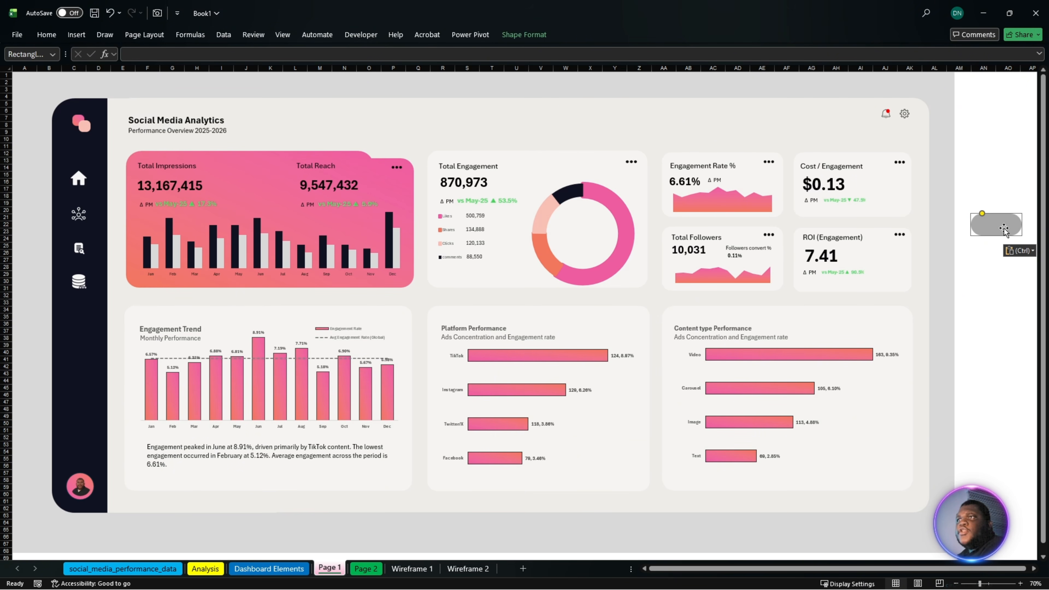
pyautogui.moveTo(1004, 227); pyautogui.dragTo(385, 311)
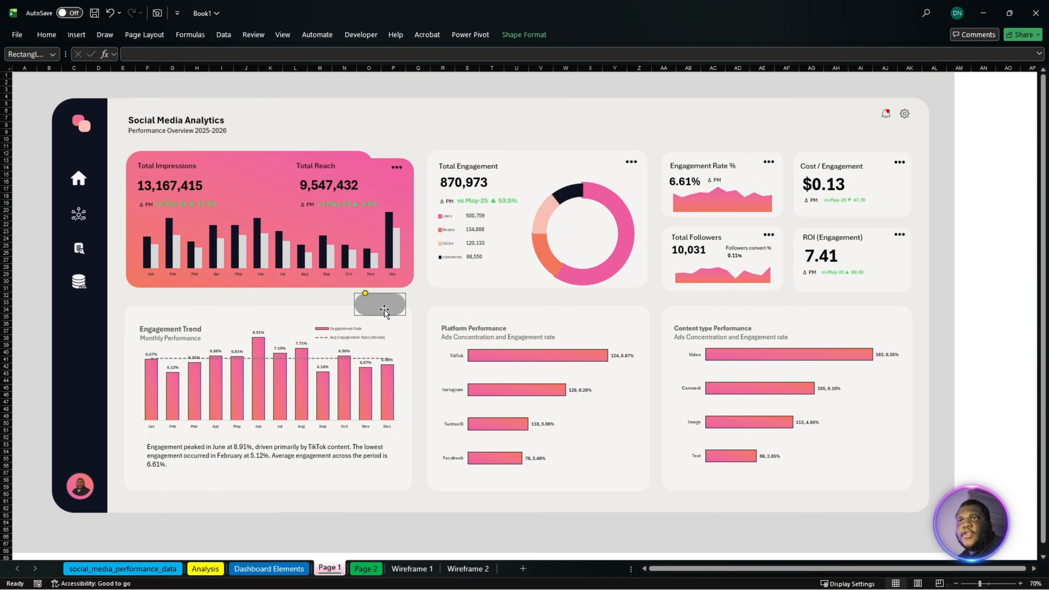
pyautogui.click(78, 34)
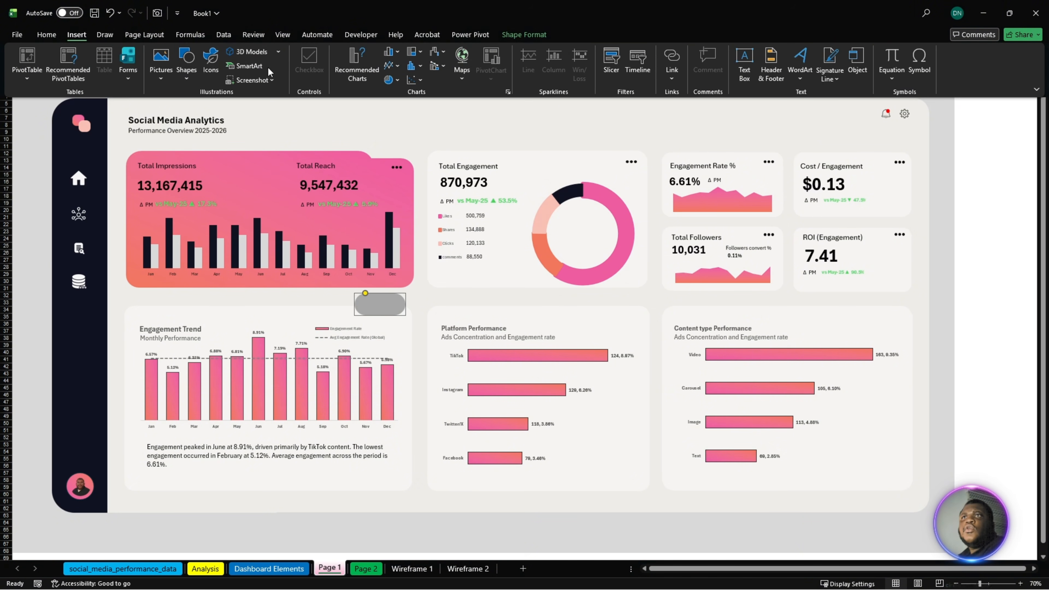
pyautogui.click(186, 63)
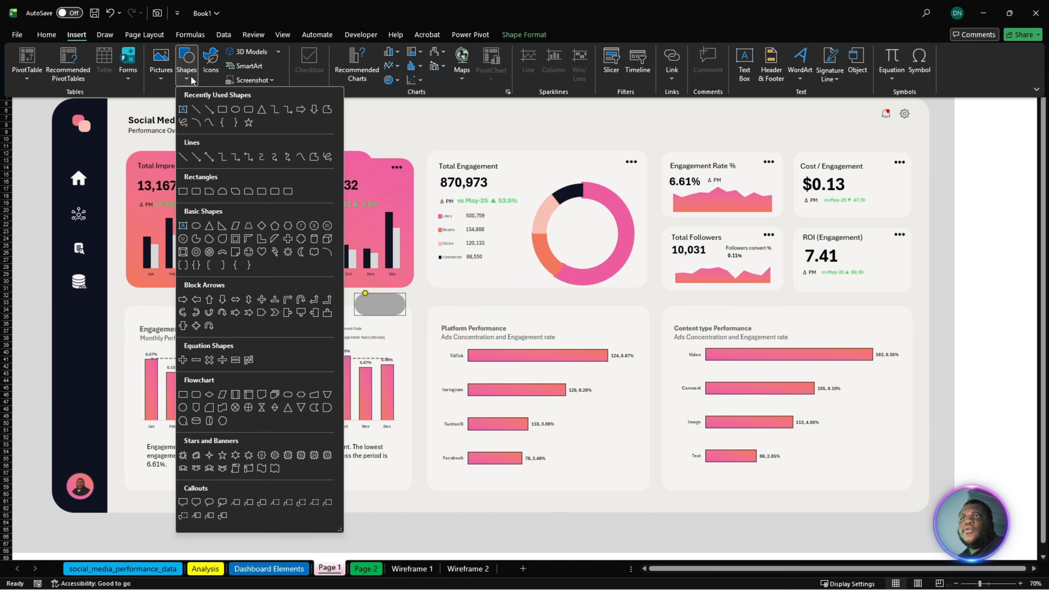
pyautogui.click(236, 109)
pyautogui.moveTo(346, 133); pyautogui.dragTo(467, 177)
pyautogui.press('Delete')
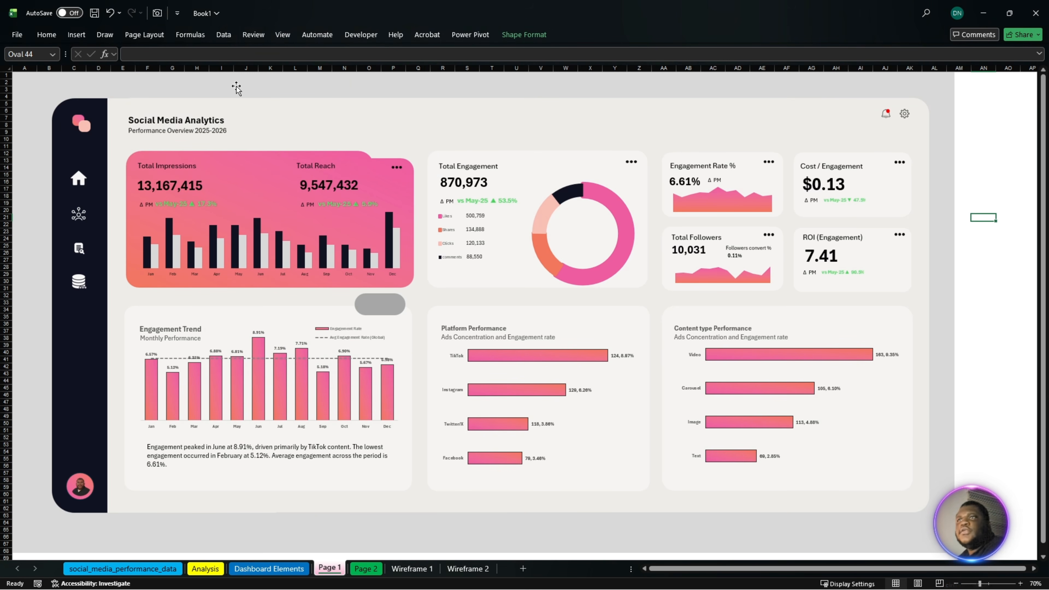
# - Draw a fully rounded rectangle on Page 1, shrink it and place it just below the grey pill shape
pyautogui.click(76, 35)
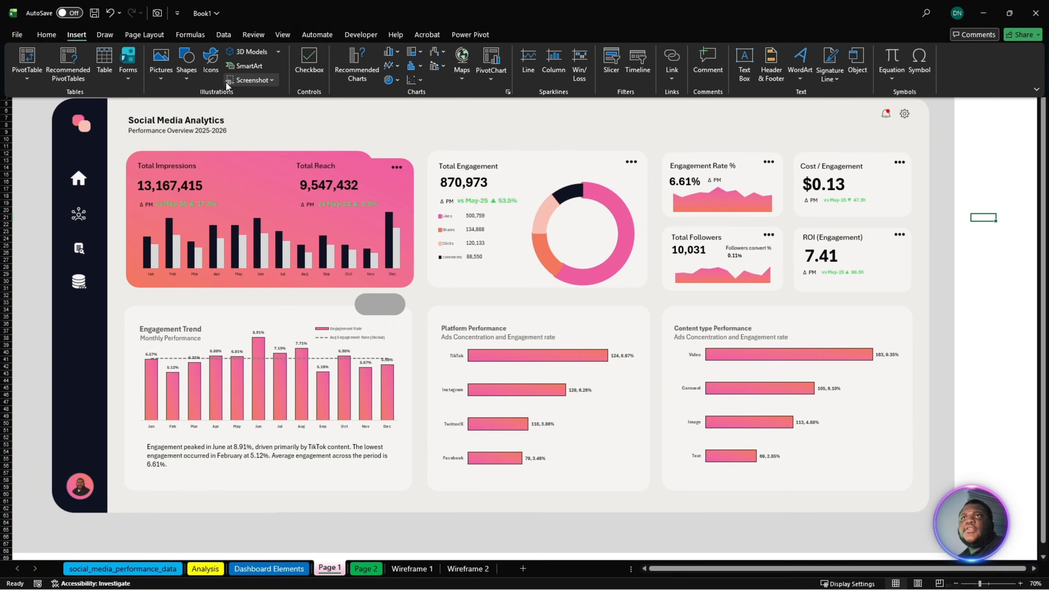
pyautogui.click(188, 75)
pyautogui.click(249, 110)
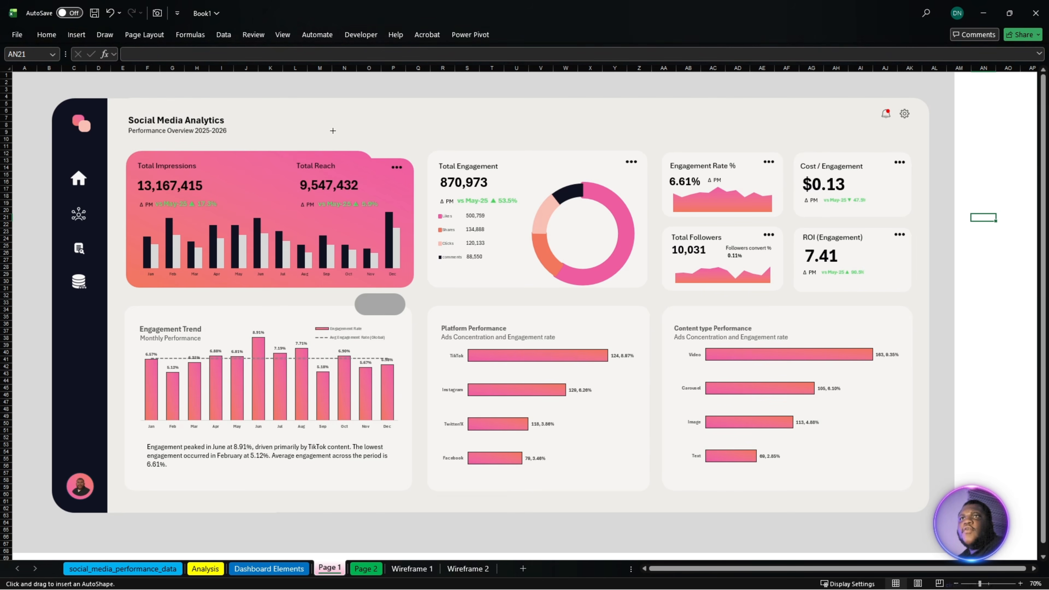
pyautogui.moveTo(333, 130); pyautogui.dragTo(428, 175)
pyautogui.moveTo(335, 140)
pyautogui.mouseDown()
pyautogui.moveTo(526, 302)
pyautogui.moveTo(606, 342)
pyautogui.mouseUp()
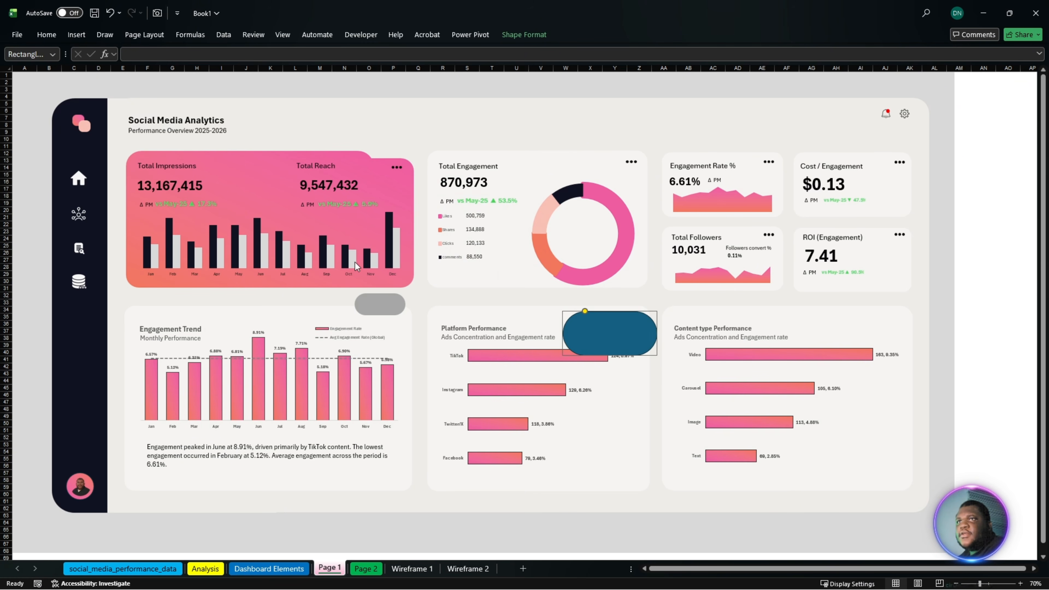
pyautogui.moveTo(658, 314); pyautogui.dragTo(405, 347)
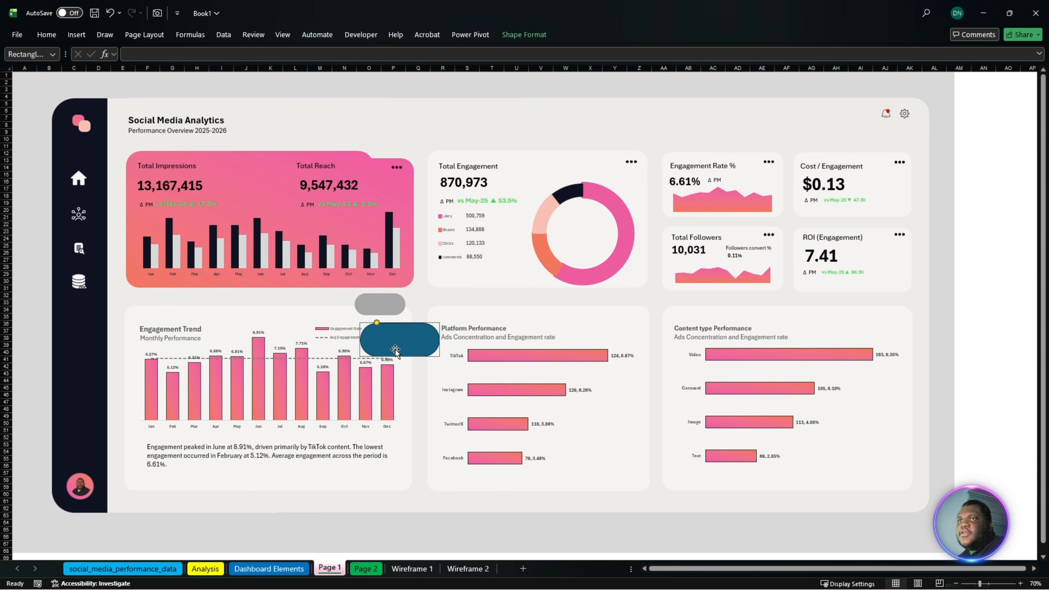
# - Give the new rounded rectangle a solid dark grey fill with no line, and delete the shape
pyautogui.rightClick(395, 348)
pyautogui.click(438, 340)
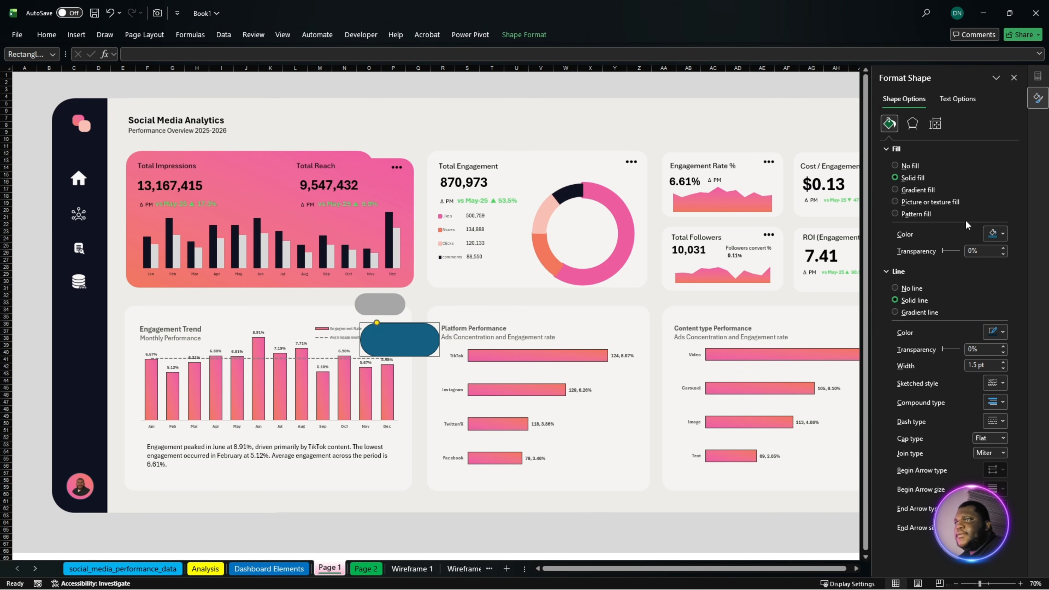
pyautogui.click(995, 234)
pyautogui.click(915, 323)
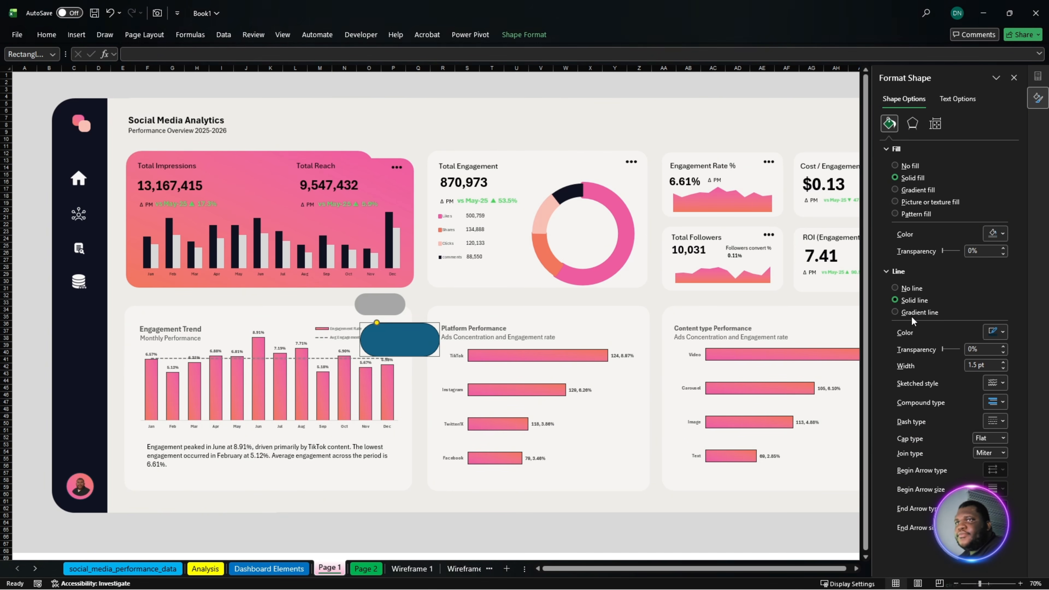
pyautogui.click(910, 289)
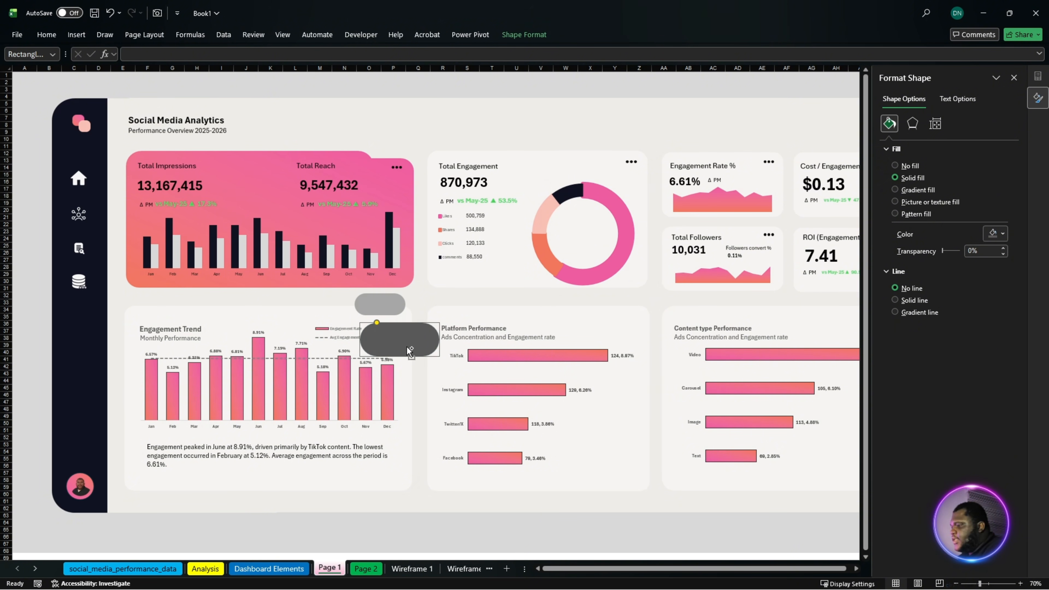
pyautogui.press('Delete')
# - Remove the existing hyperlinks from the grey pill shape and the home icon
pyautogui.rightClick(376, 309)
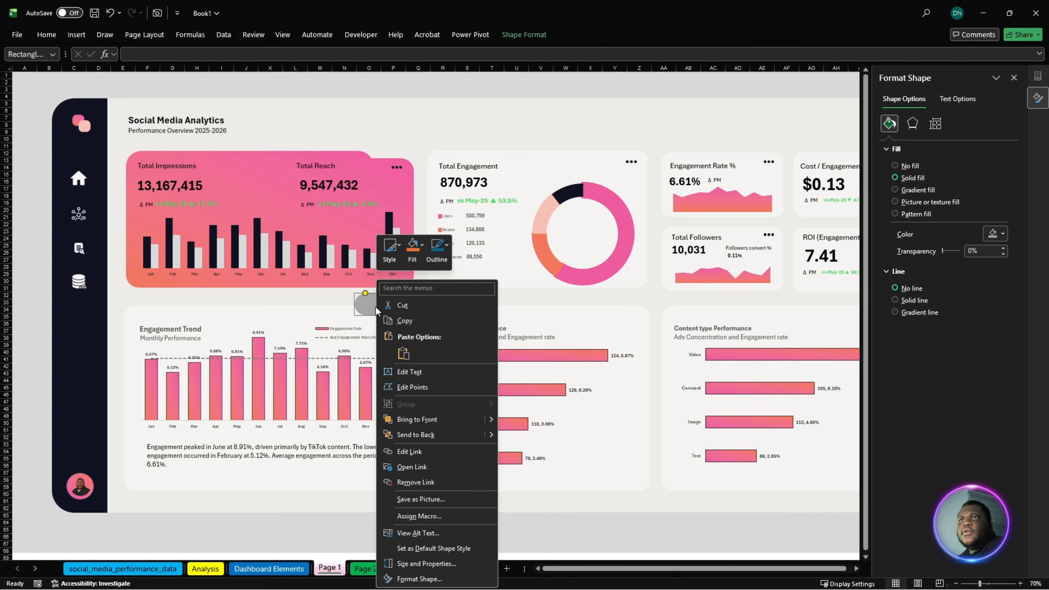
pyautogui.click(416, 482)
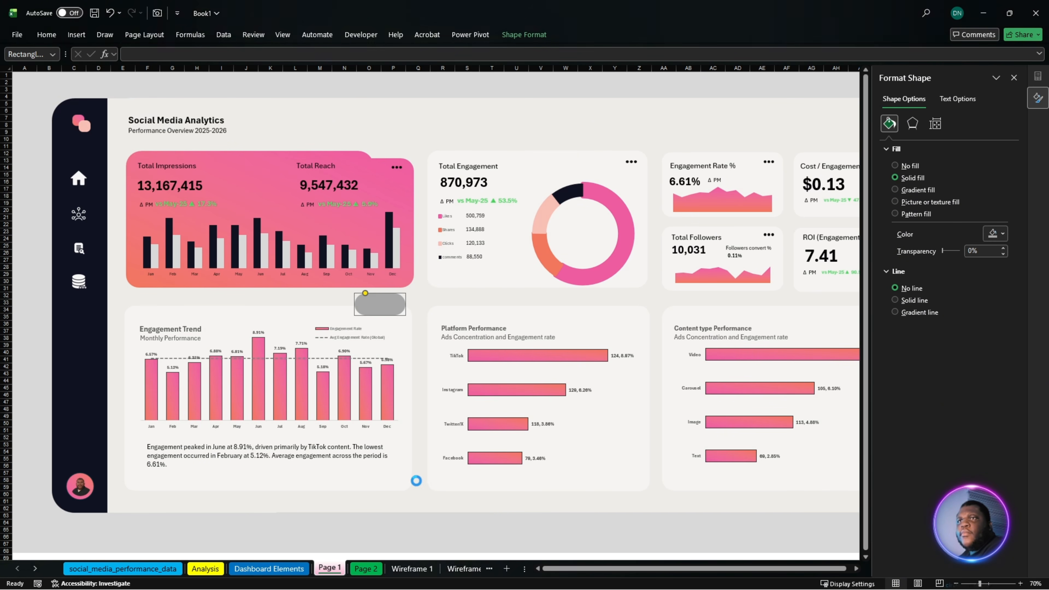
pyautogui.click(80, 181)
pyautogui.rightClick(80, 183)
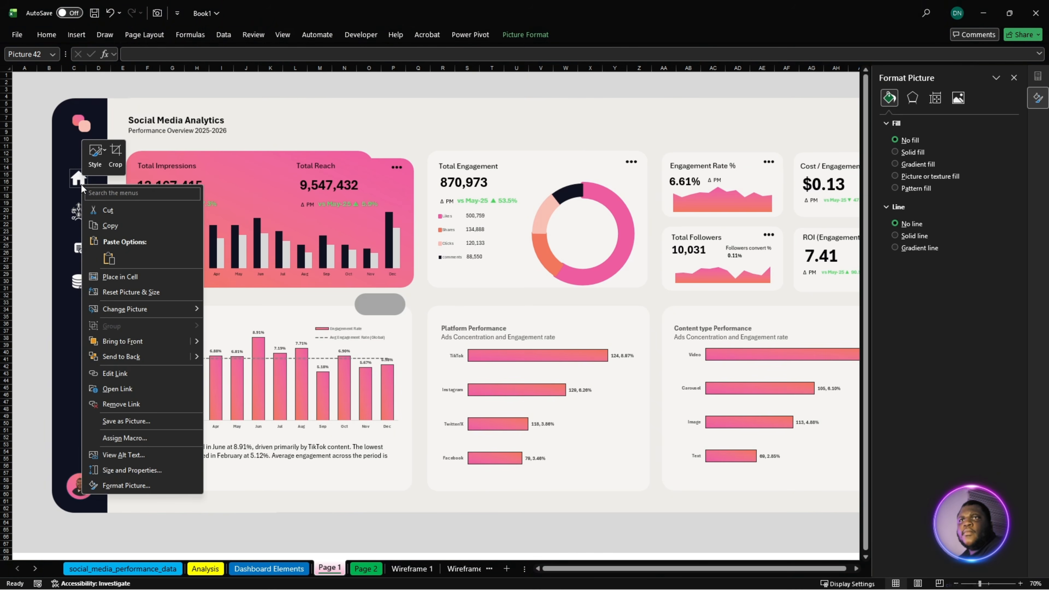
pyautogui.click(125, 404)
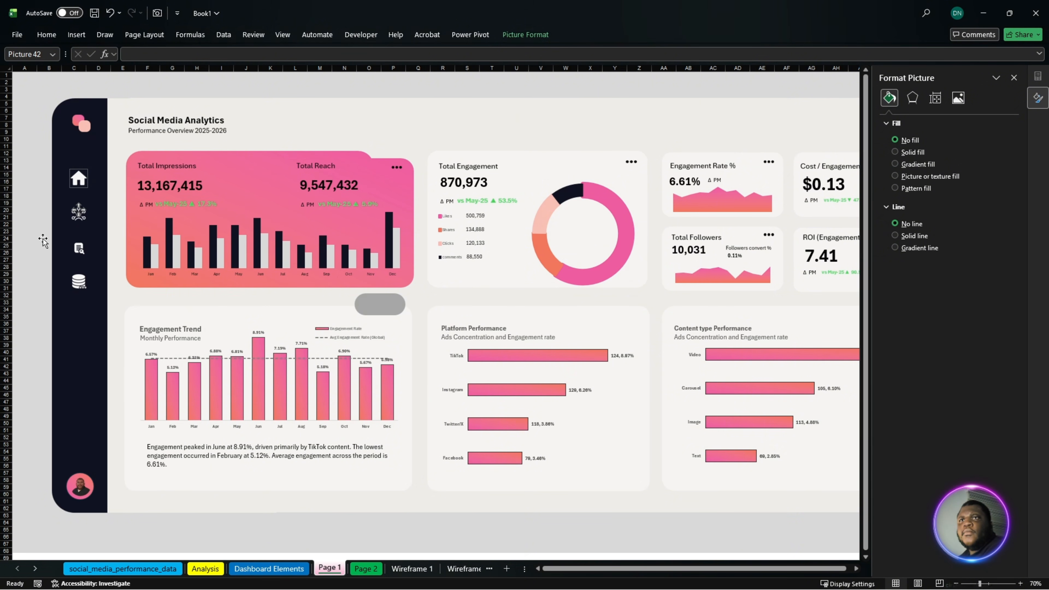
# - Remove the existing hyperlinks from the database, search and network icons in the sidebar
pyautogui.rightClick(81, 213)
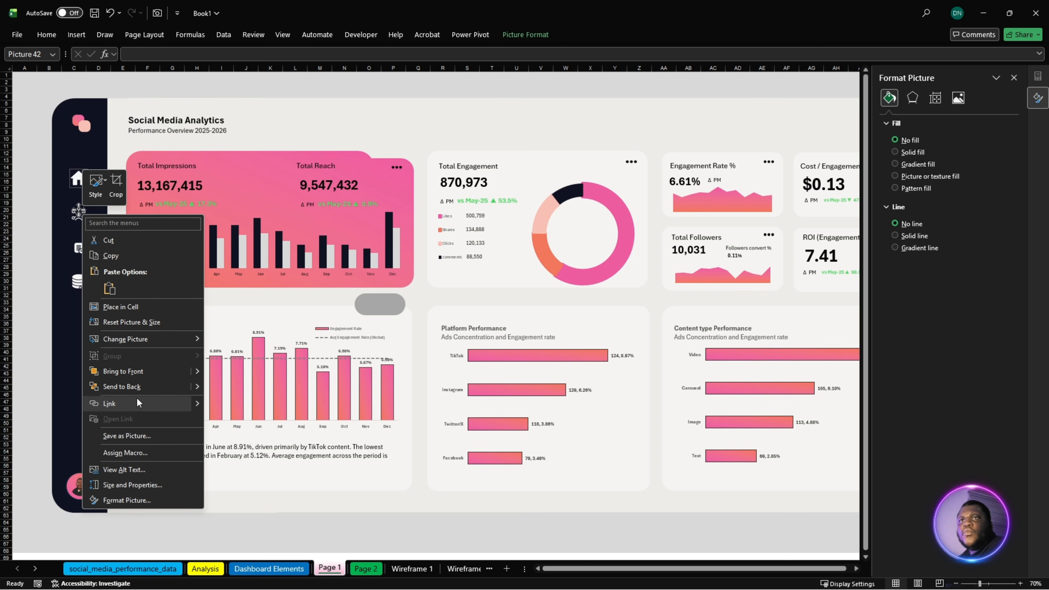
pyautogui.click(71, 293)
pyautogui.rightClick(76, 280)
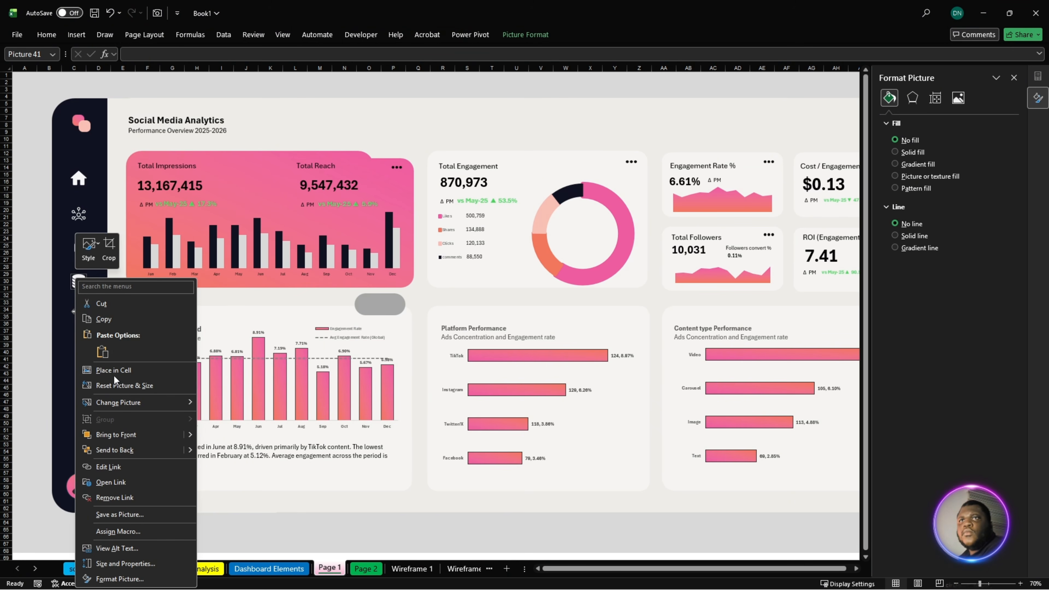
pyautogui.click(116, 500)
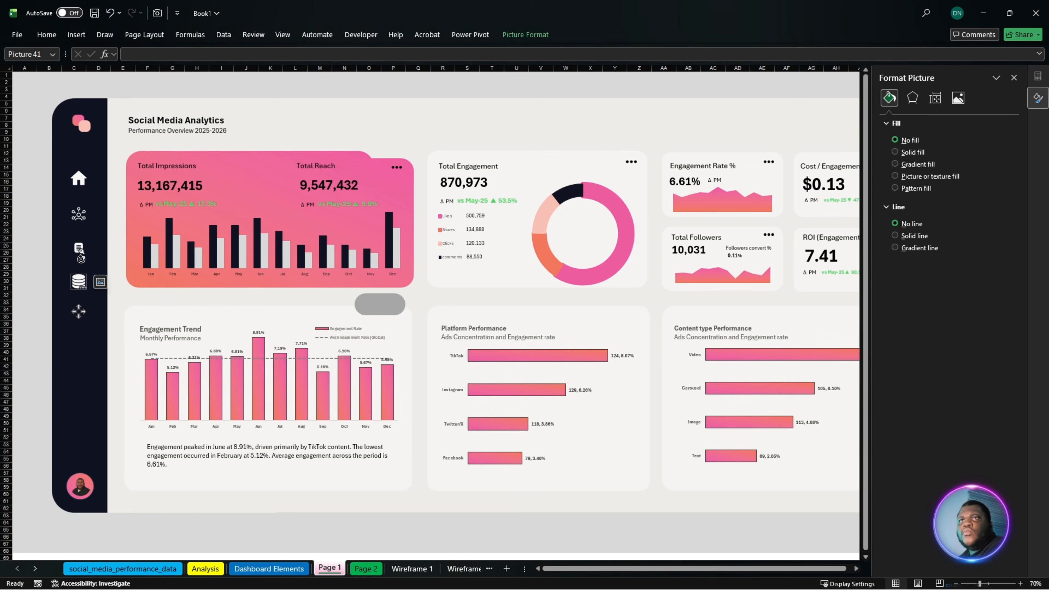
pyautogui.rightClick(80, 254)
pyautogui.rightClick(79, 244)
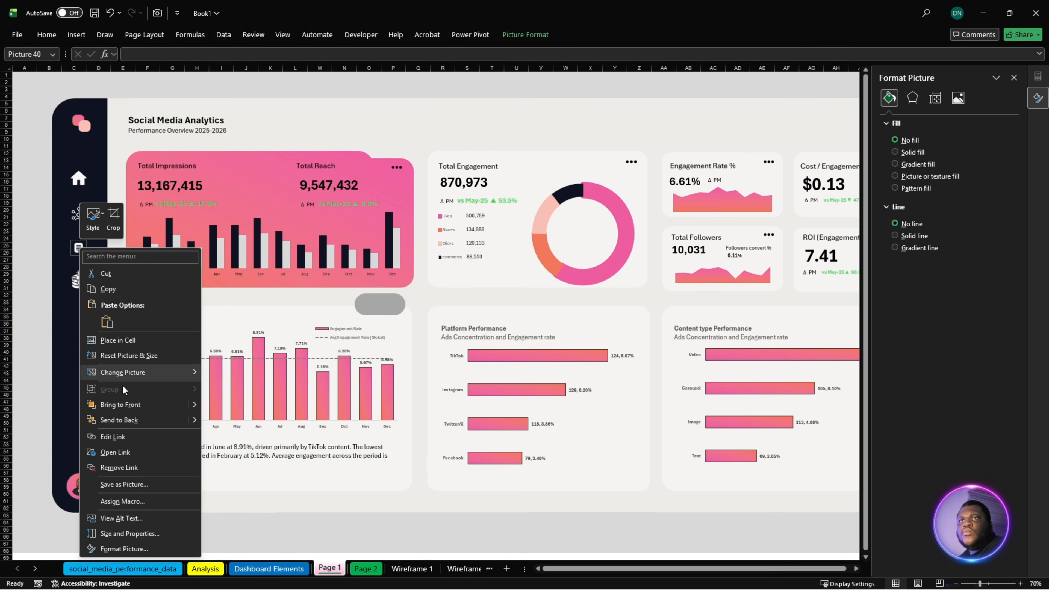
pyautogui.click(125, 470)
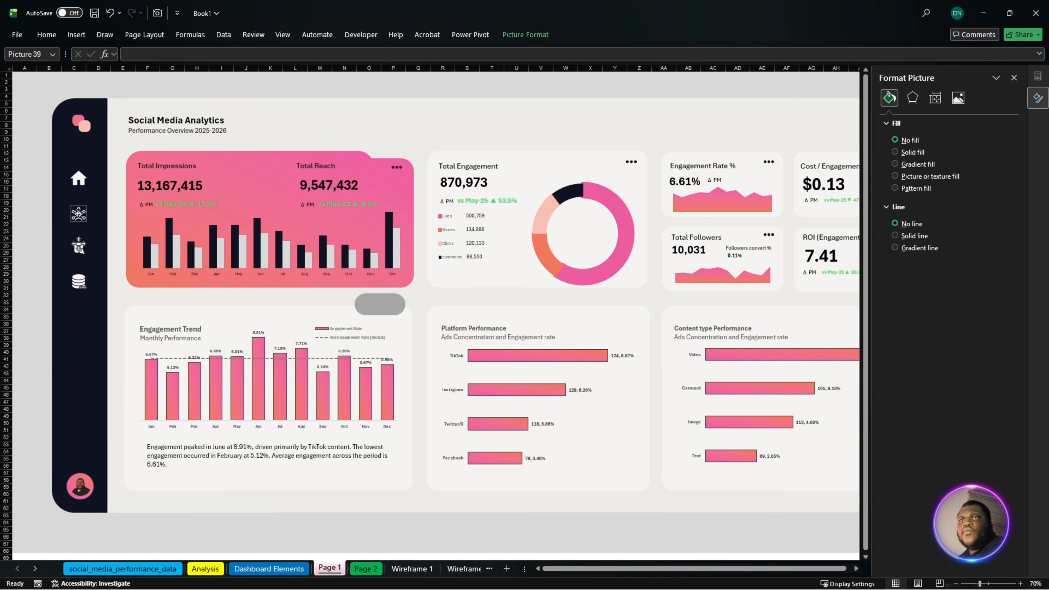
pyautogui.rightClick(79, 212)
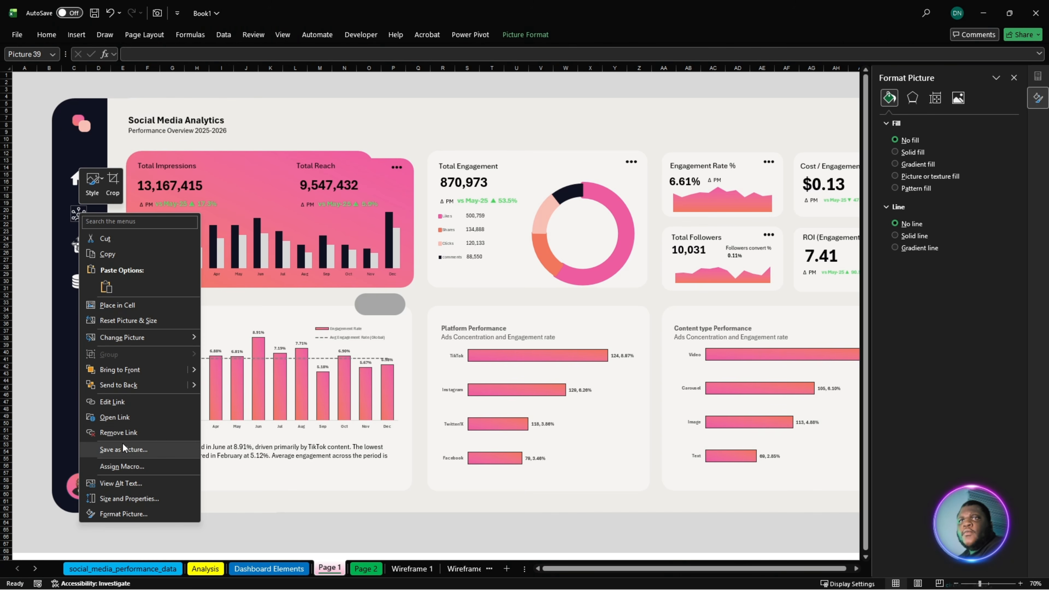
pyautogui.click(122, 433)
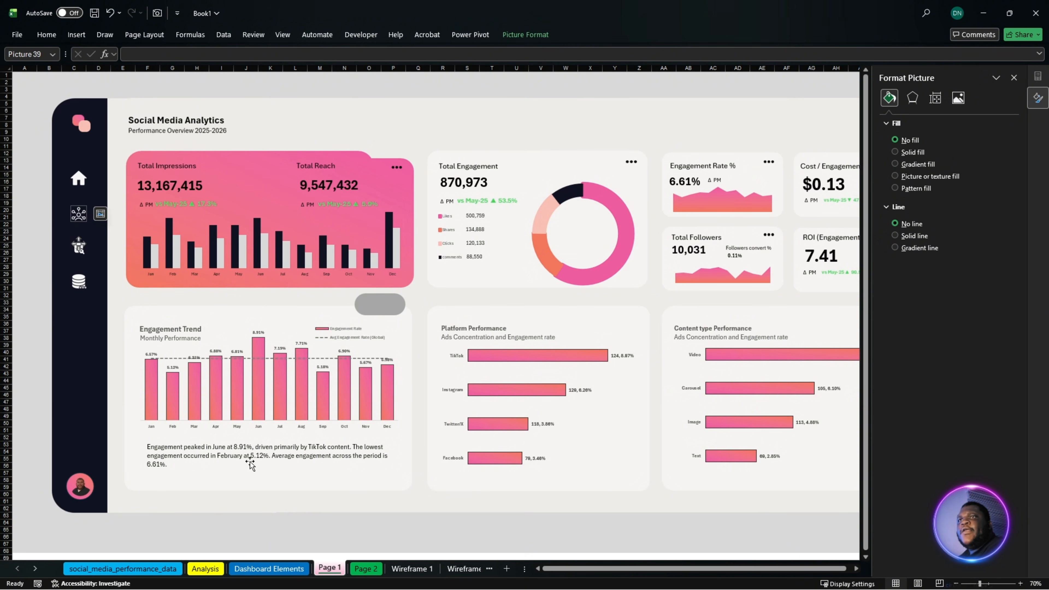
# - Bring the home icon to the front and position the grey pill behind it in the sidebar as a highlight
pyautogui.click(381, 308)
pyautogui.moveTo(382, 309); pyautogui.dragTo(90, 224)
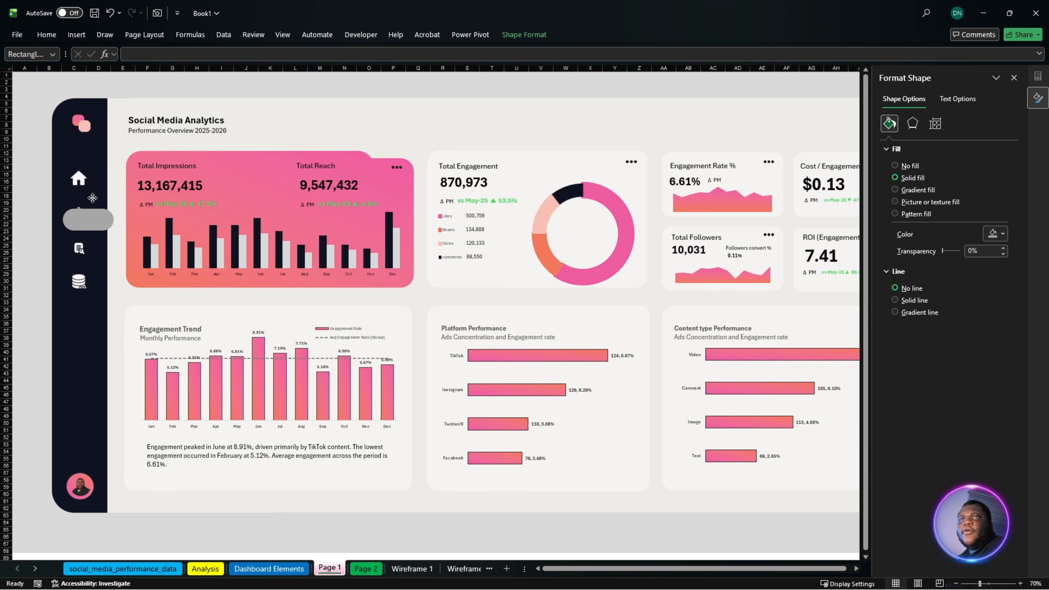
pyautogui.click(86, 182)
pyautogui.click(526, 34)
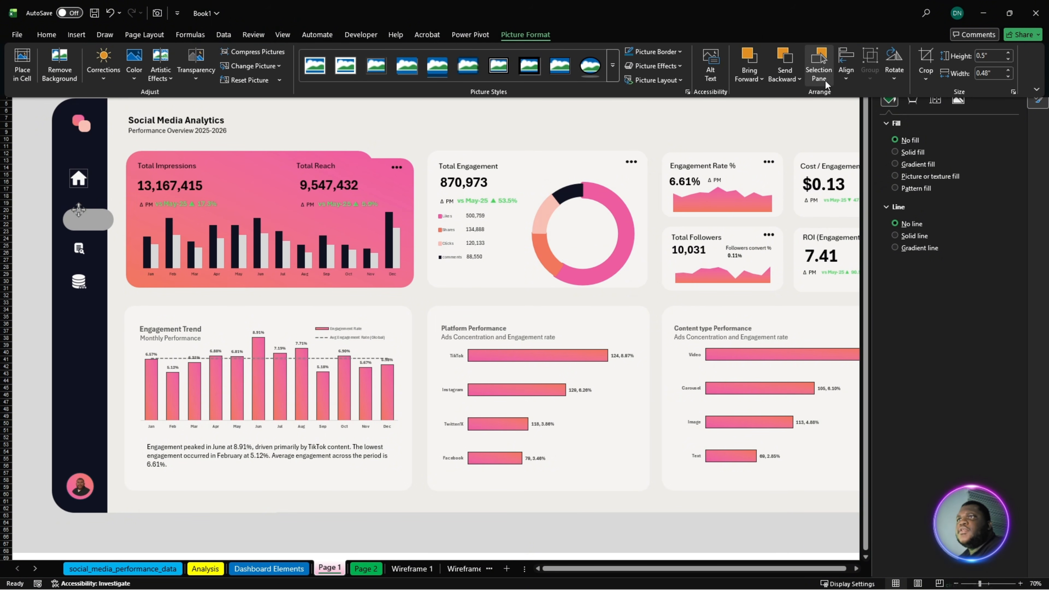
pyautogui.click(759, 81)
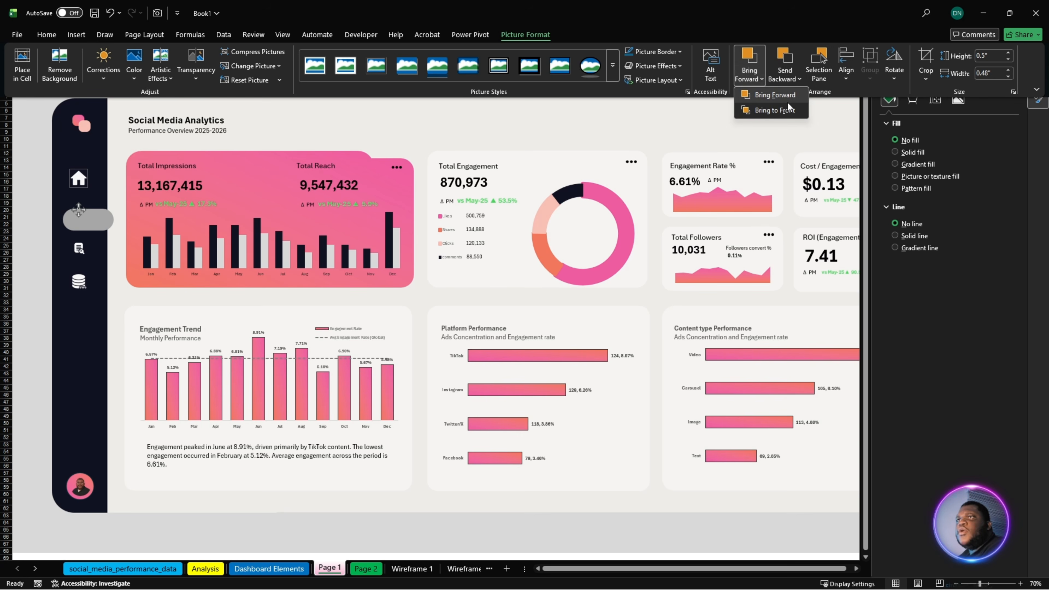
pyautogui.click(781, 110)
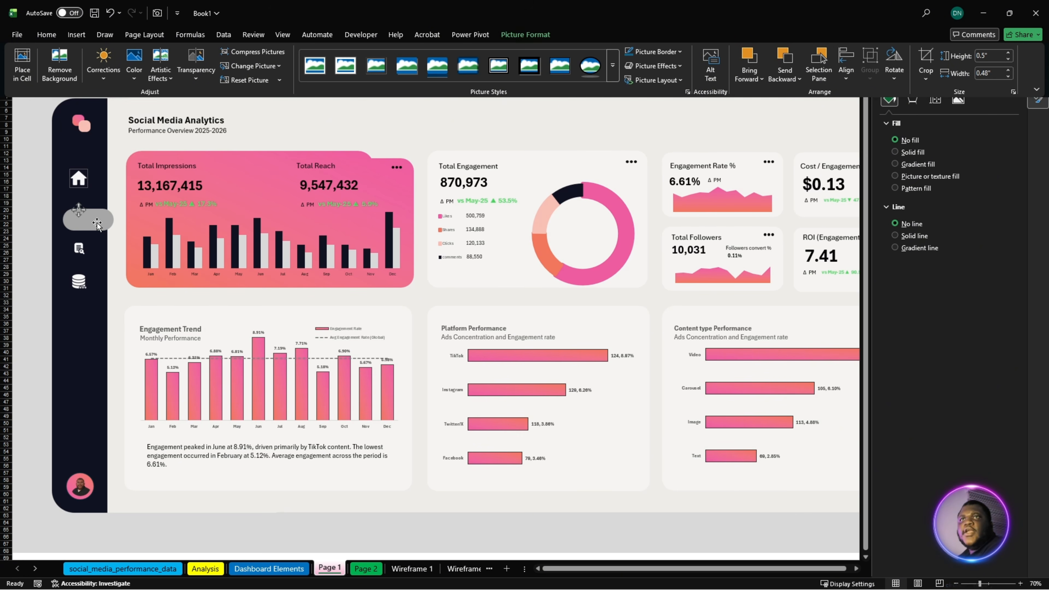
pyautogui.moveTo(96, 222); pyautogui.dragTo(100, 185)
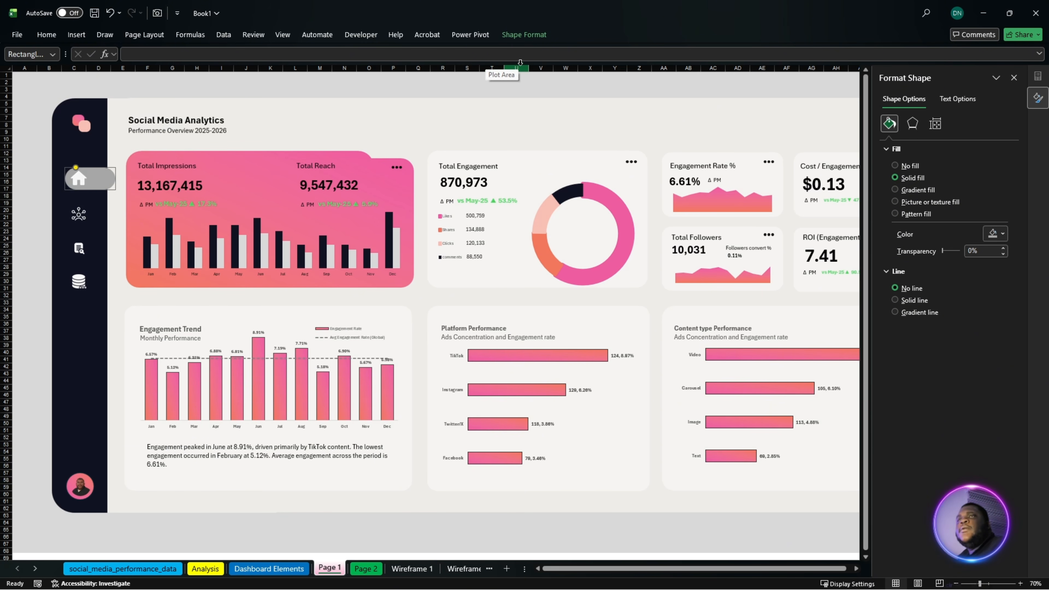
# - Link the grey pill shape behind the home icon to the 'Page 1' sheet in this document
pyautogui.click(525, 35)
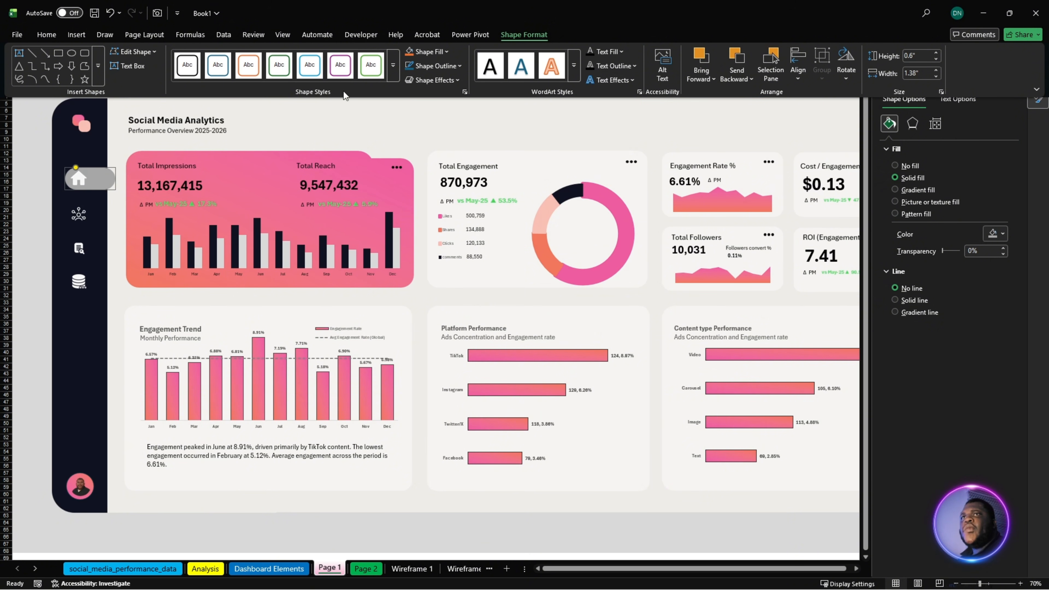
pyautogui.rightClick(90, 176)
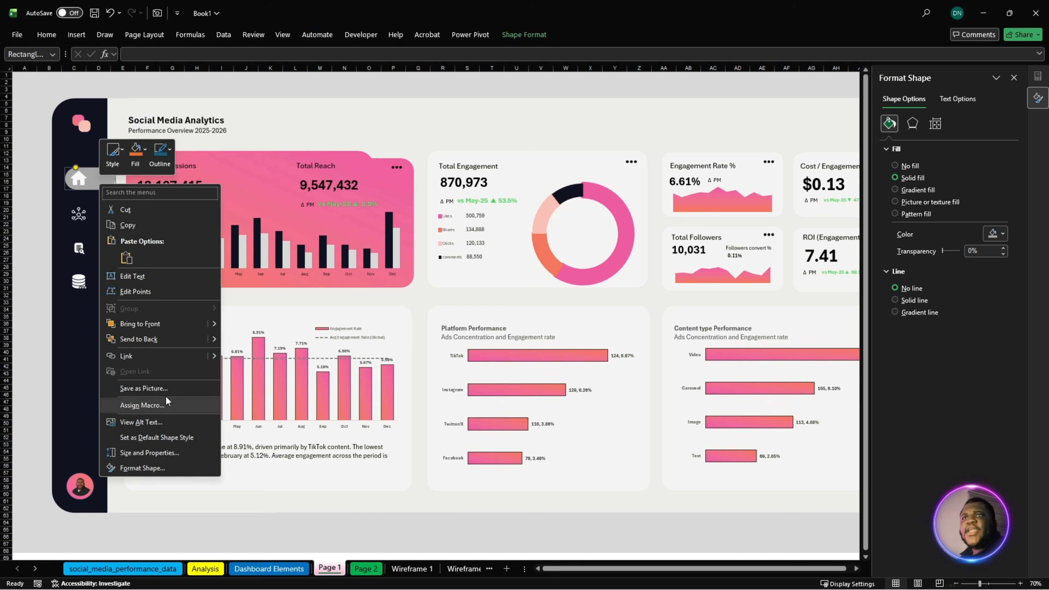
pyautogui.click(159, 354)
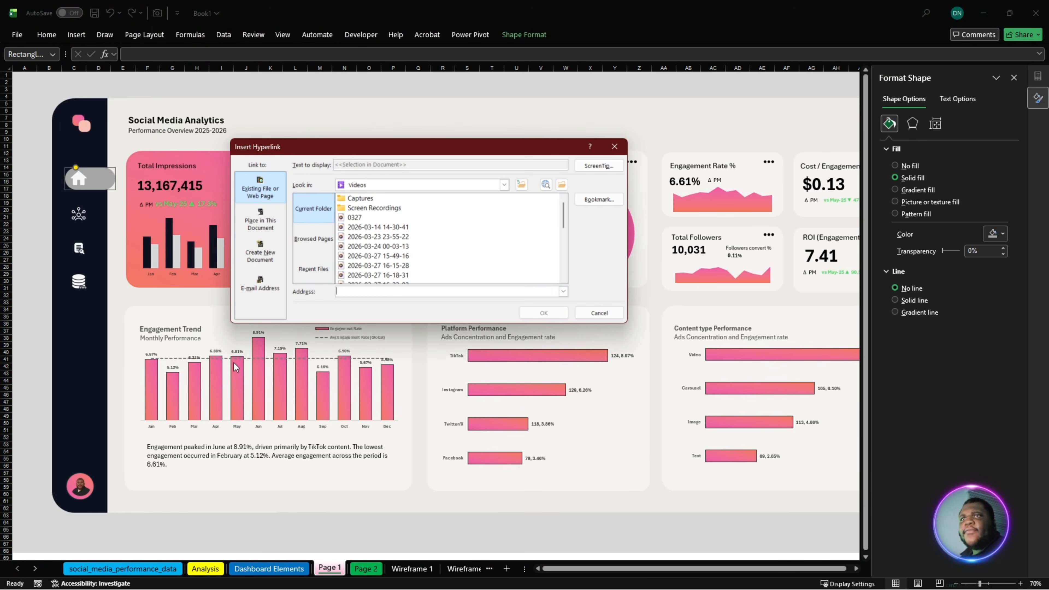
pyautogui.click(261, 221)
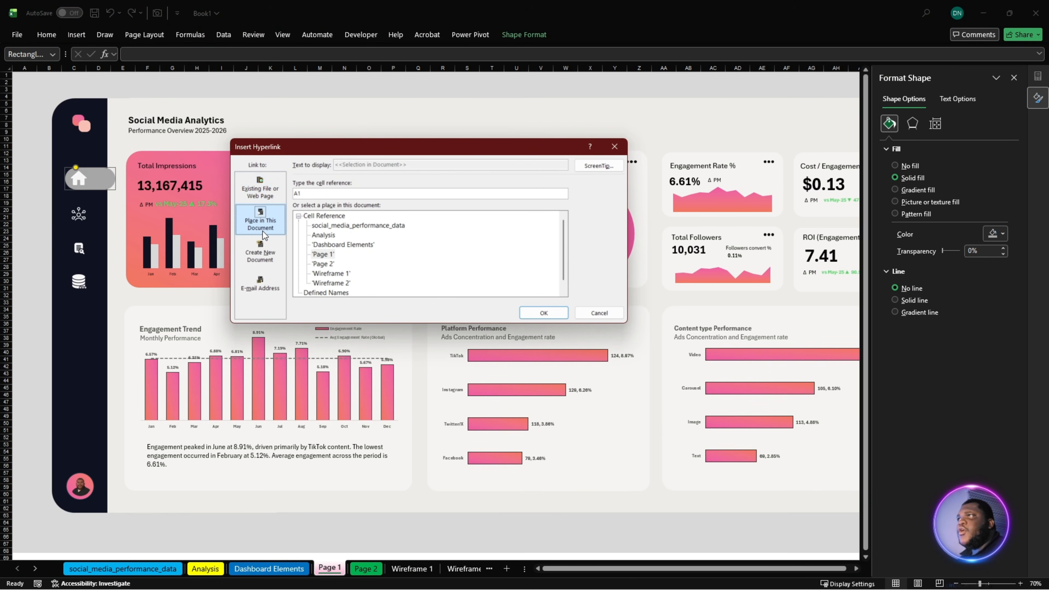
pyautogui.click(325, 255)
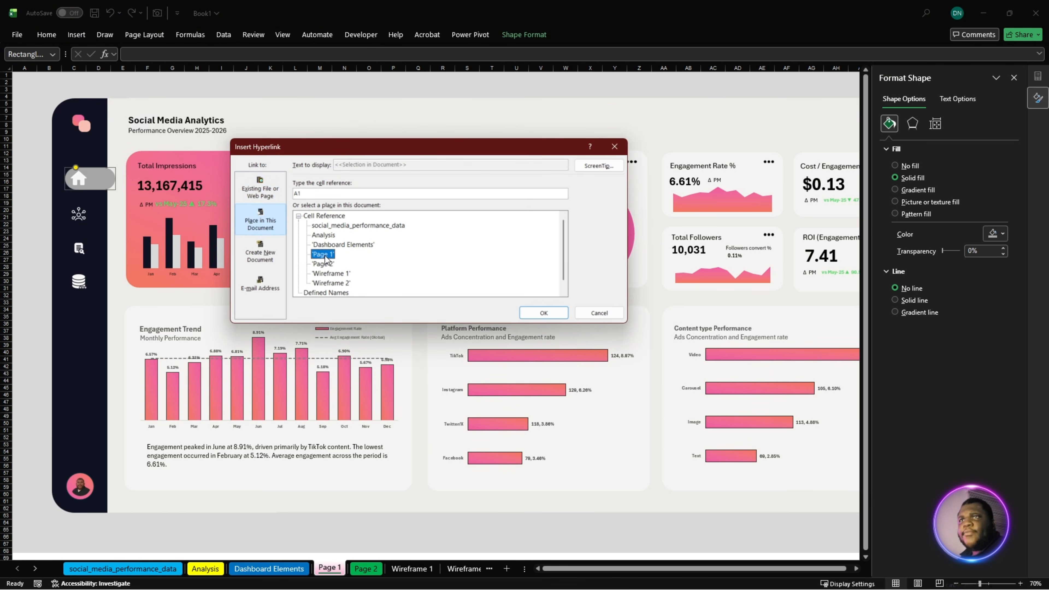
pyautogui.click(544, 313)
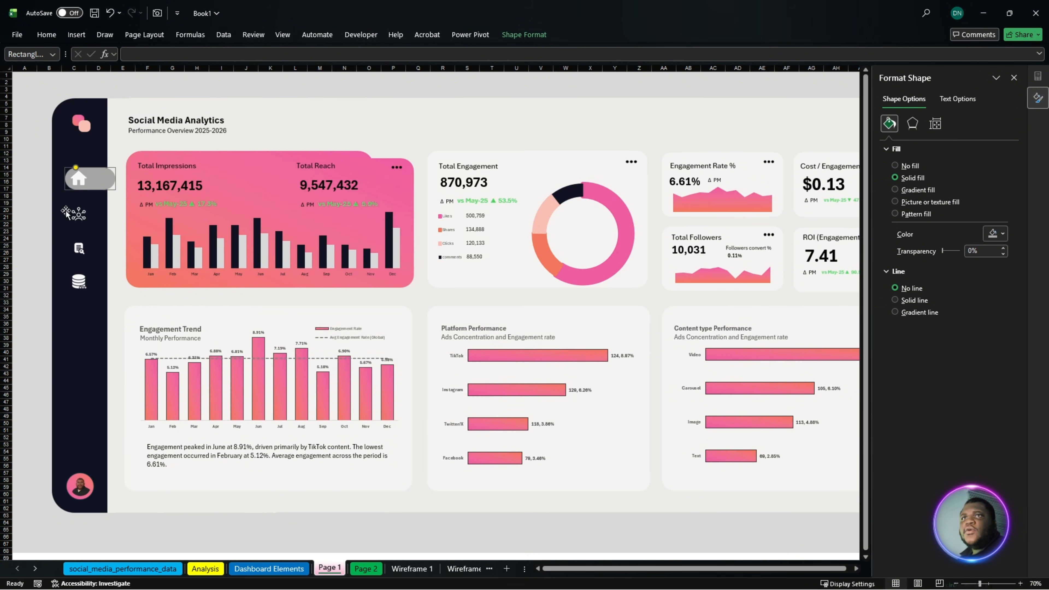
# - Link the home icon in the sidebar to the 'Page 1' sheet
pyautogui.rightClick(87, 185)
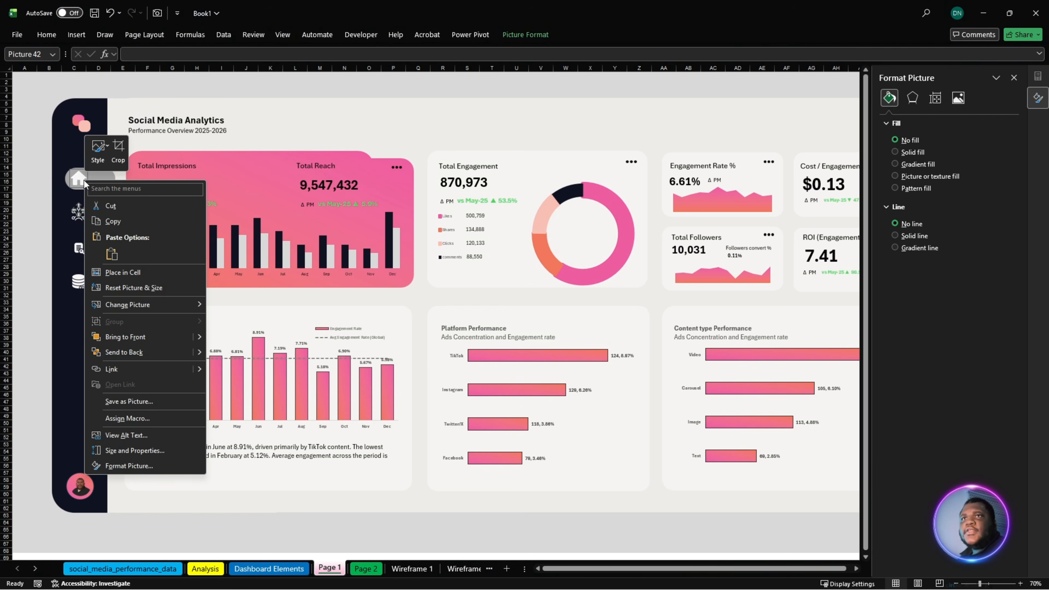
pyautogui.click(123, 369)
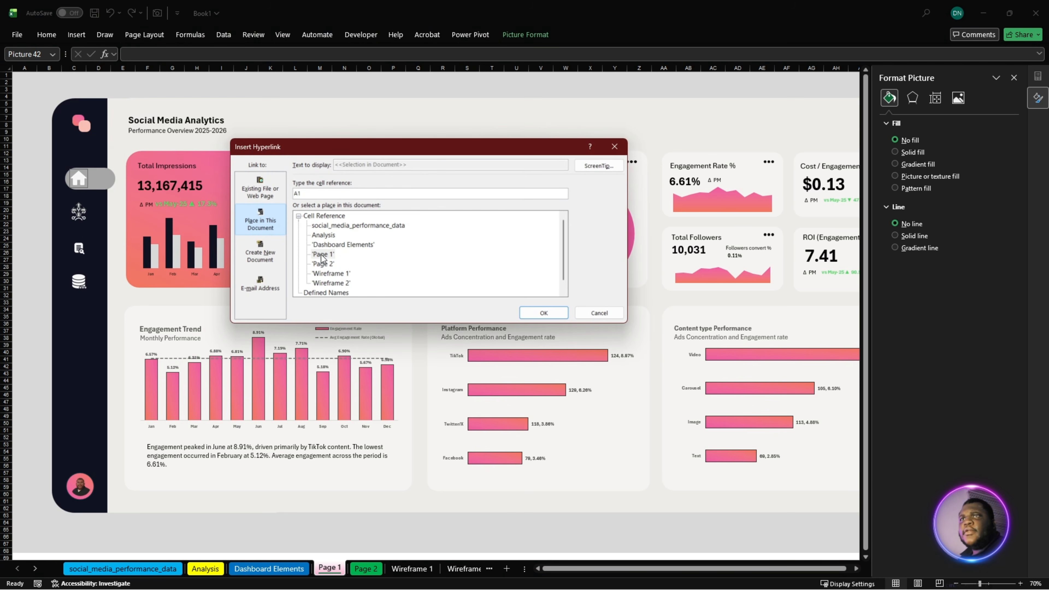
pyautogui.click(321, 256)
pyautogui.click(541, 314)
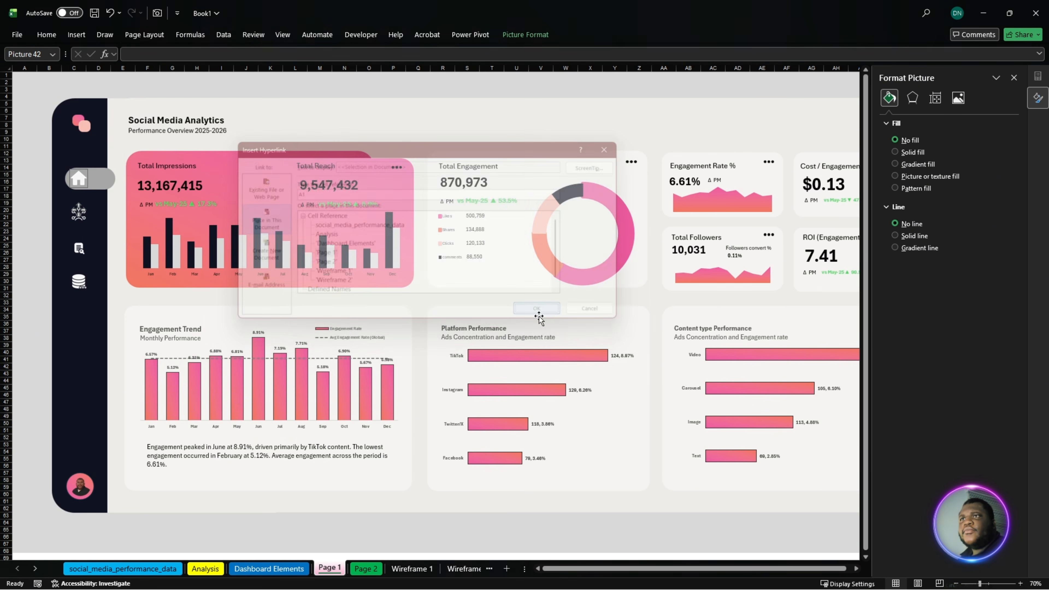
# - Link the network icon below the home icon to the 'Page 2' sheet
pyautogui.click(78, 248)
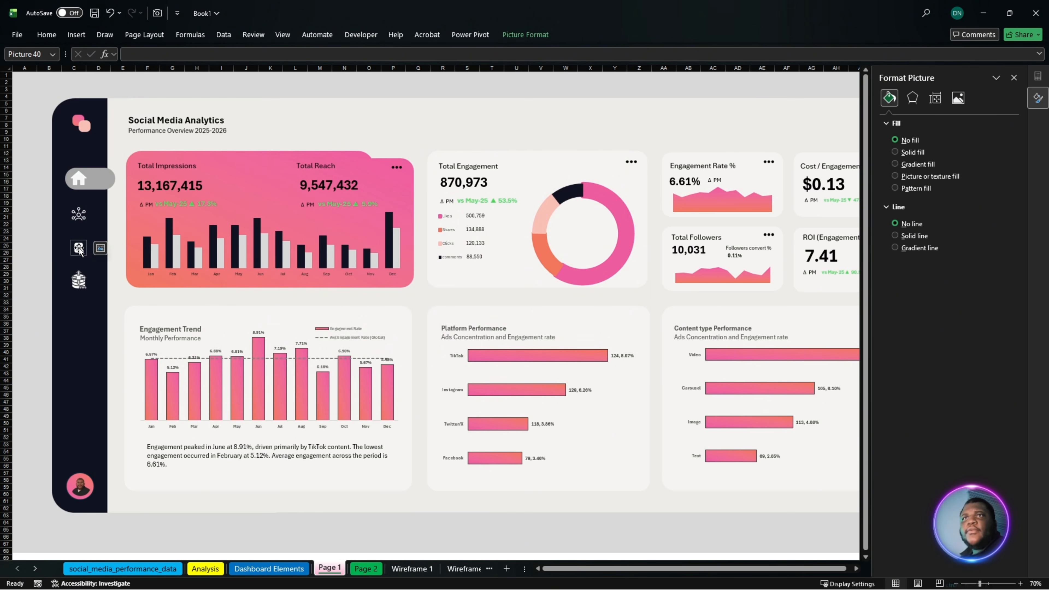
pyautogui.rightClick(77, 221)
pyautogui.click(71, 210)
pyautogui.click(78, 215)
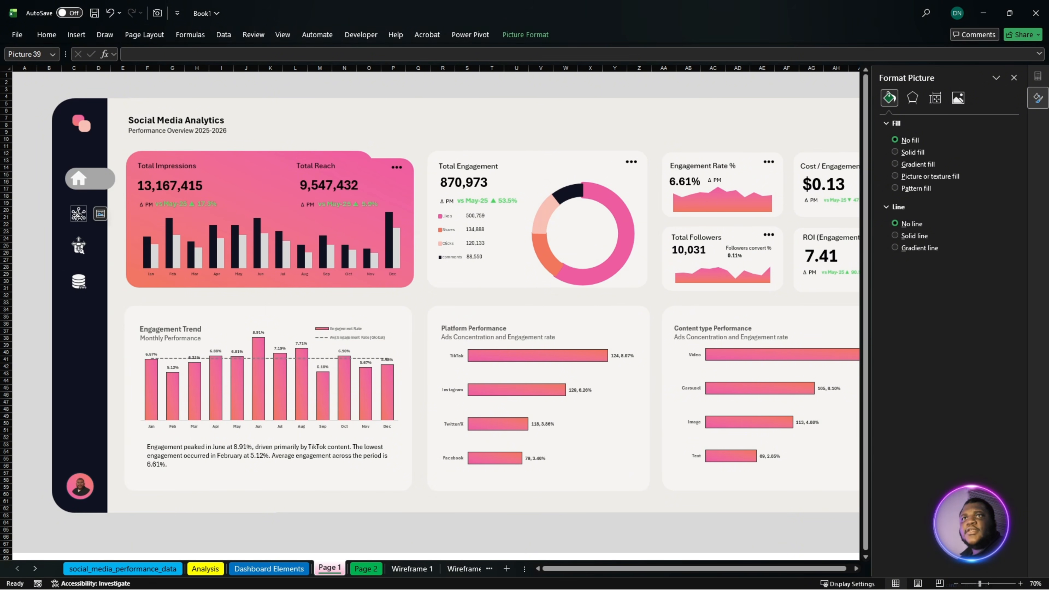
pyautogui.rightClick(77, 215)
pyautogui.click(120, 405)
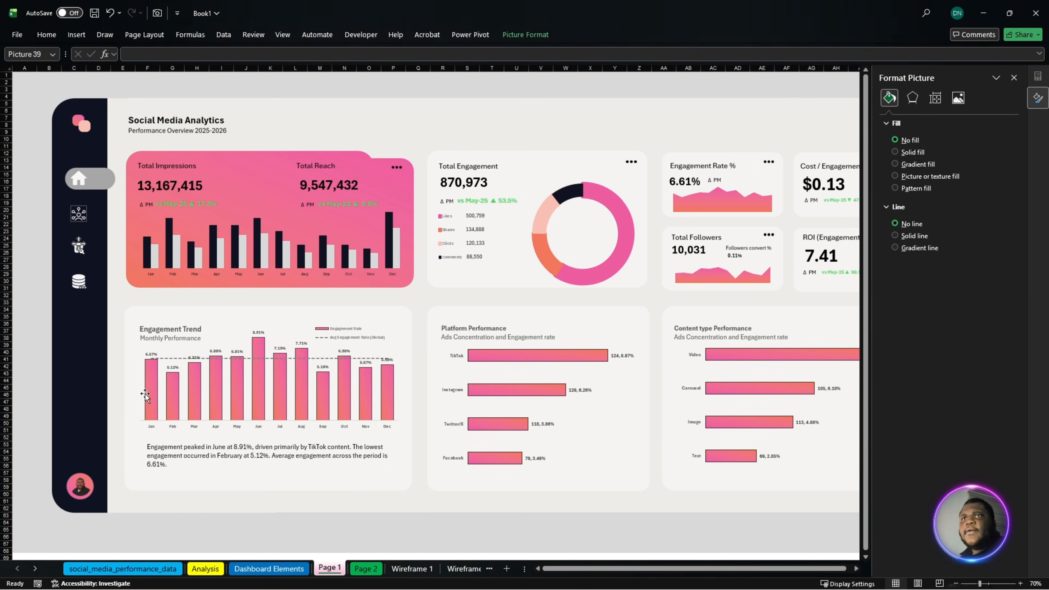
pyautogui.click(326, 265)
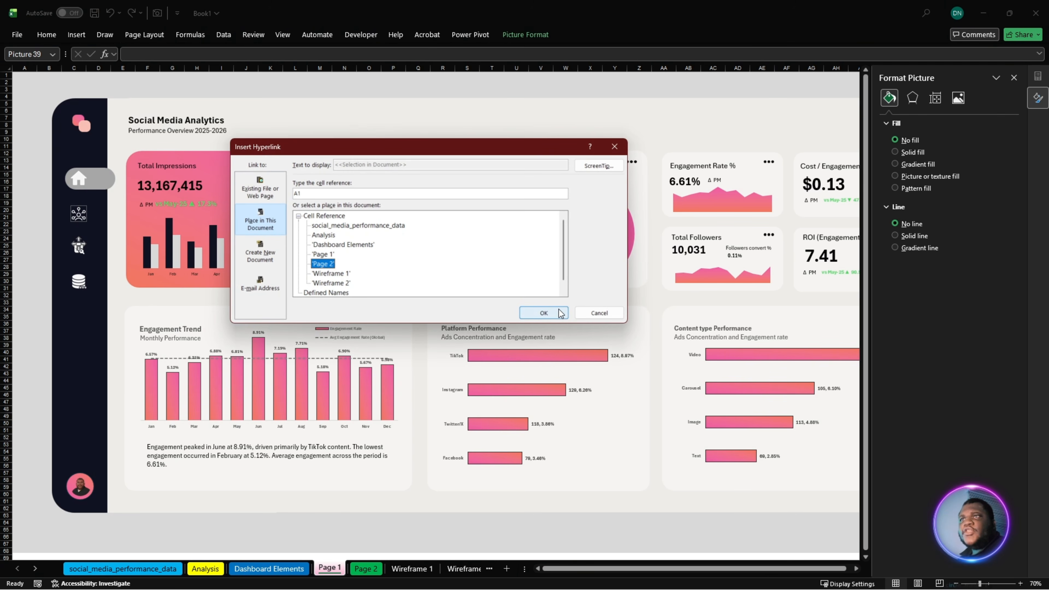
pyautogui.click(544, 313)
# - Link the database icon in the sidebar to the social_media_performance_data sheet
pyautogui.rightClick(79, 285)
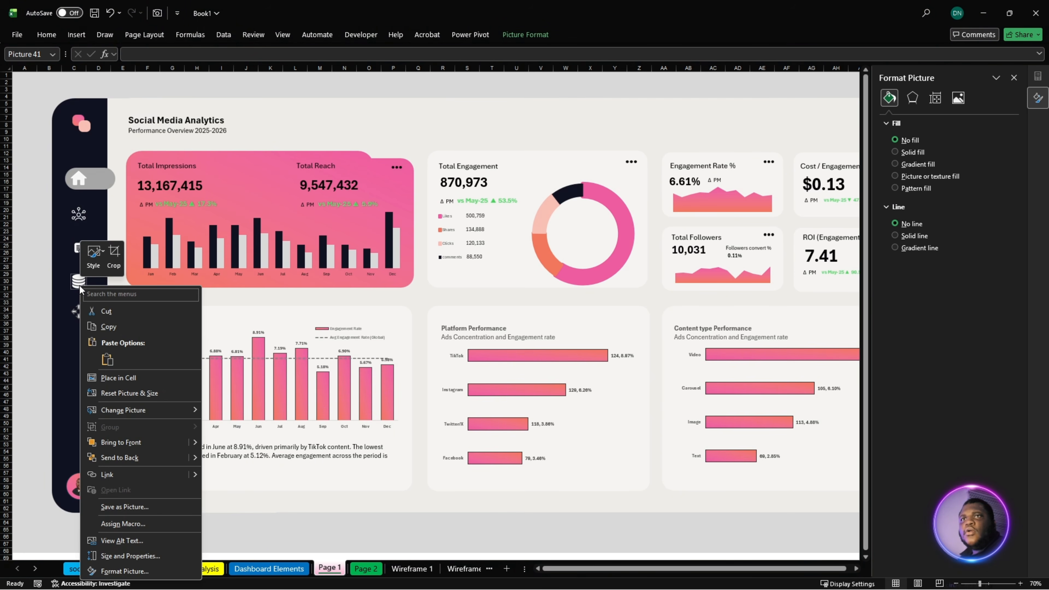
pyautogui.click(116, 474)
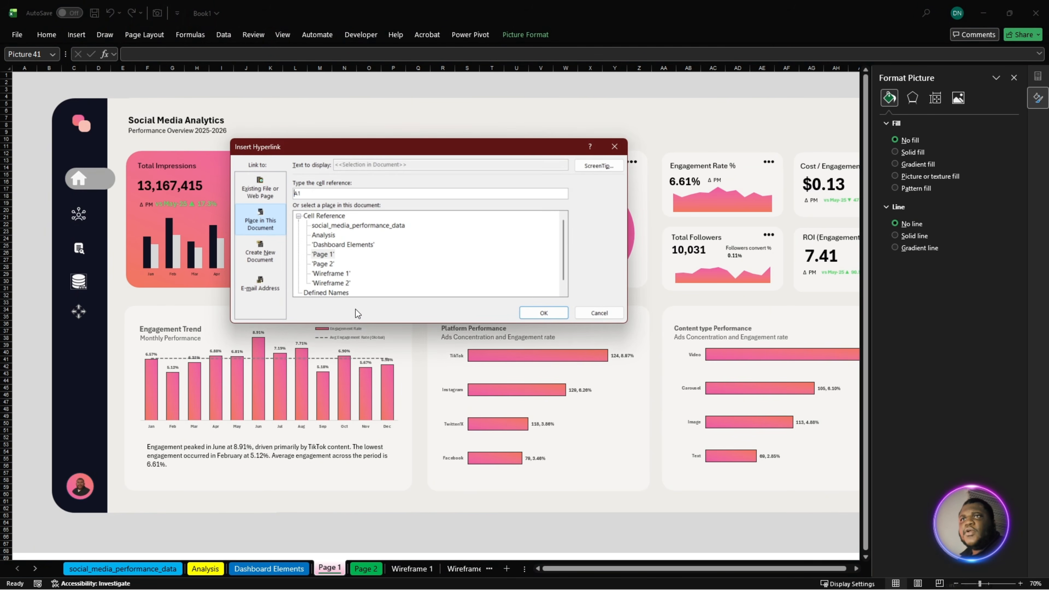
pyautogui.click(348, 244)
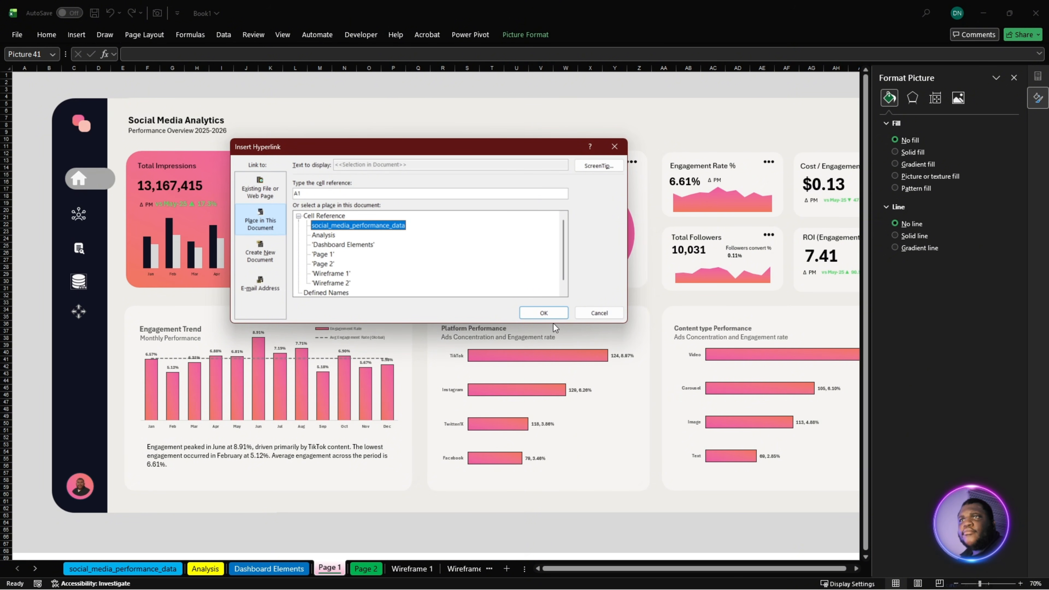
pyautogui.click(533, 314)
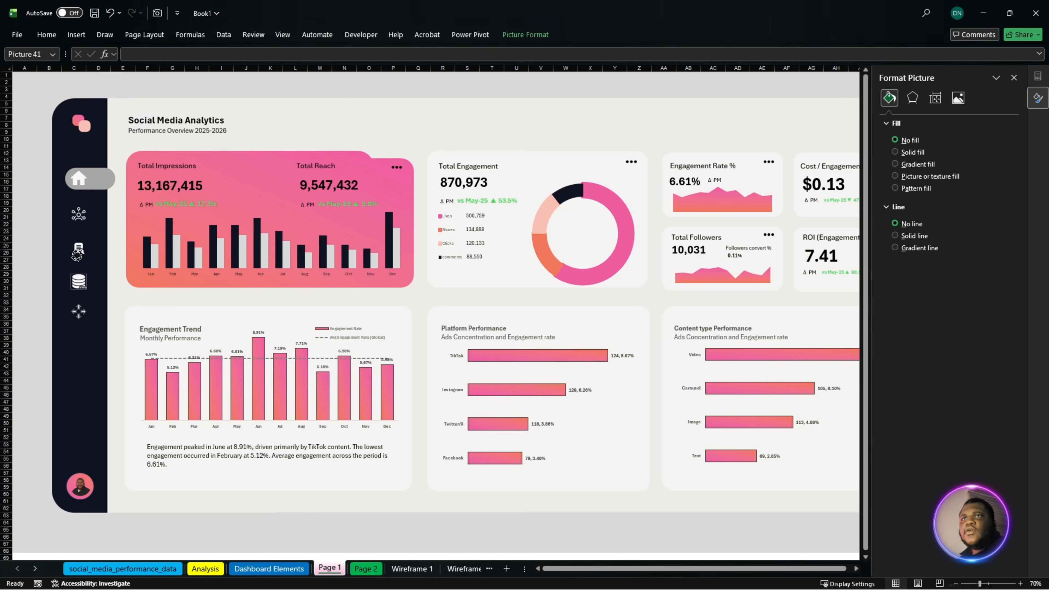
# - Link the search icon in the sidebar to the Analysis sheet
pyautogui.rightClick(76, 252)
pyautogui.click(79, 250)
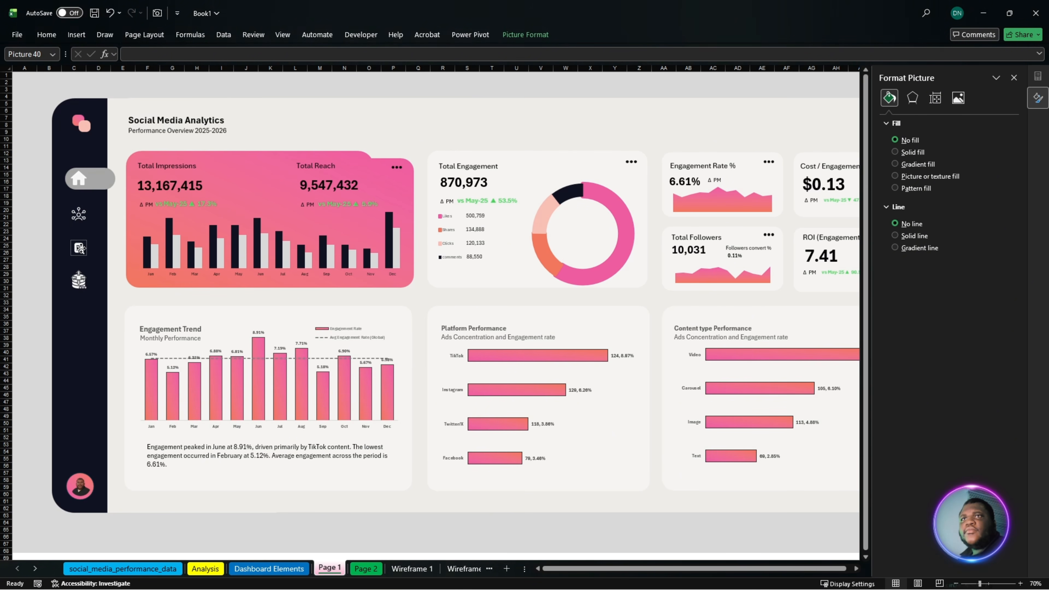
pyautogui.rightClick(79, 248)
pyautogui.click(130, 437)
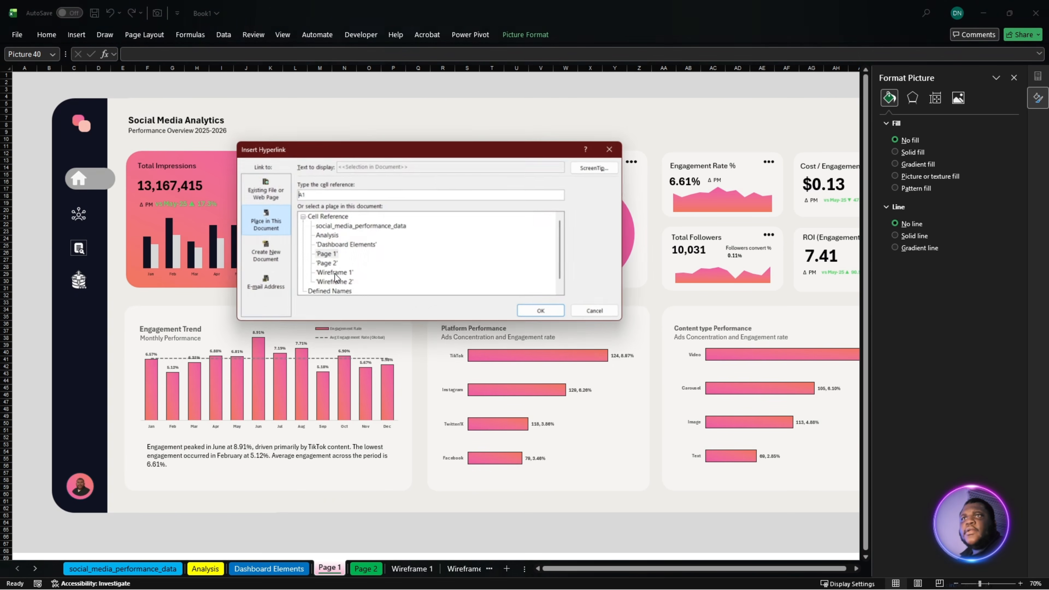
pyautogui.click(326, 237)
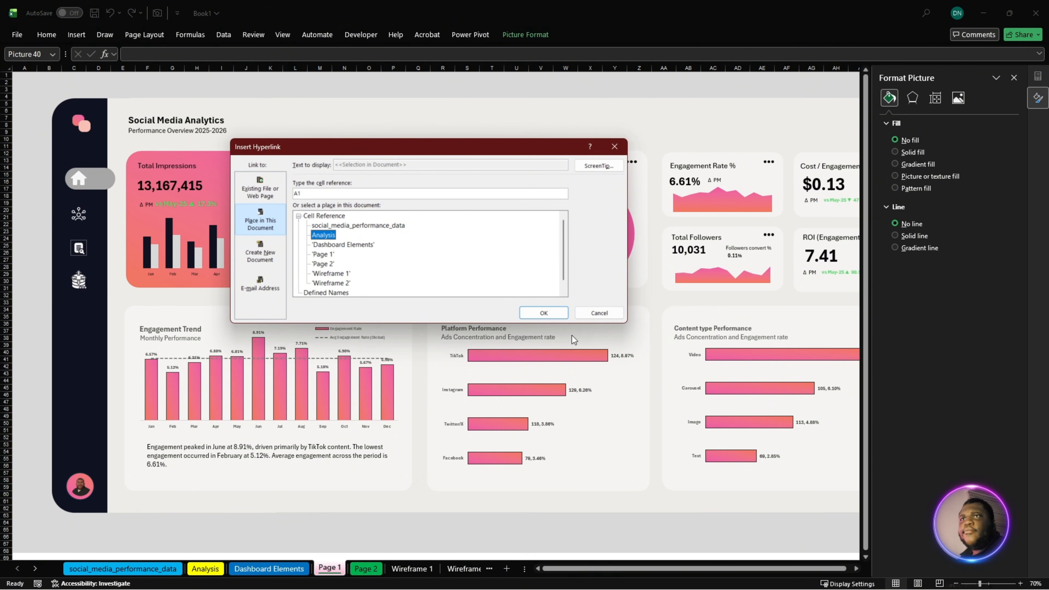
pyautogui.click(541, 313)
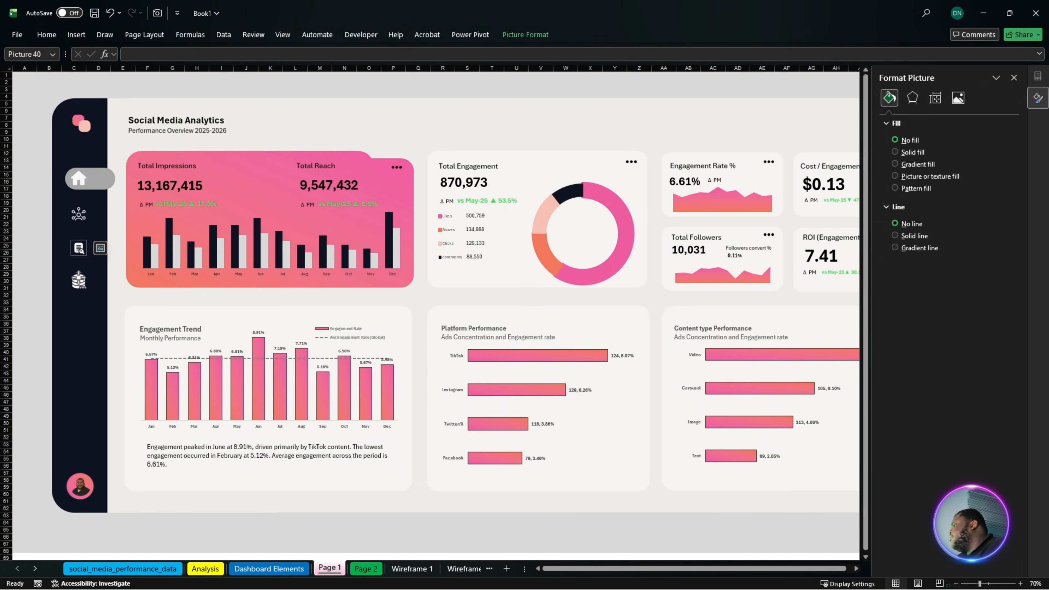
# - Paste the navigation icons with the grey pill onto the Page 2 sheet and position them together in the dark sidebar
pyautogui.rightClick(79, 278)
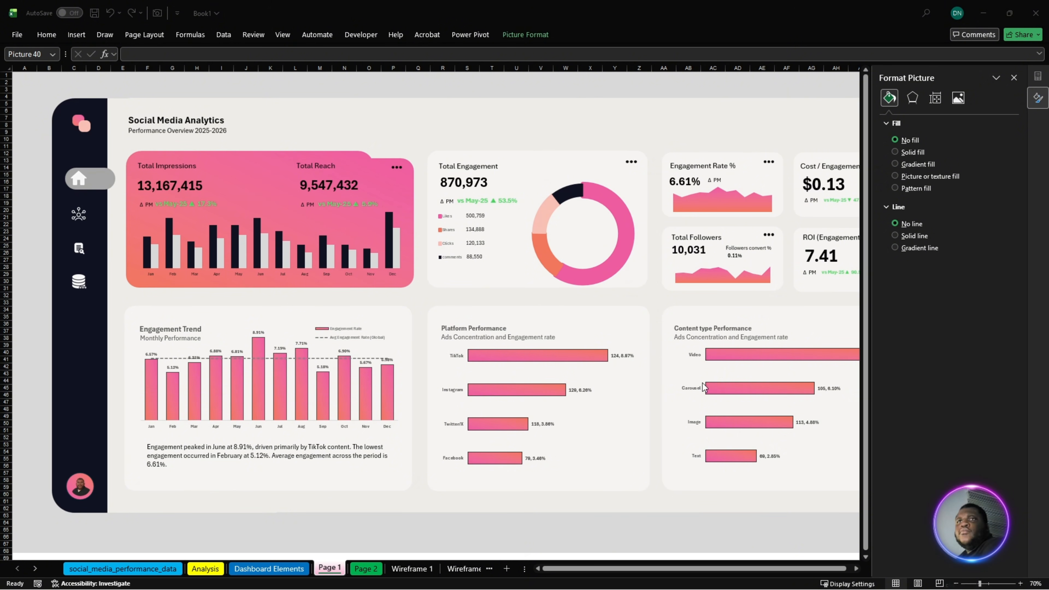
pyautogui.click(367, 568)
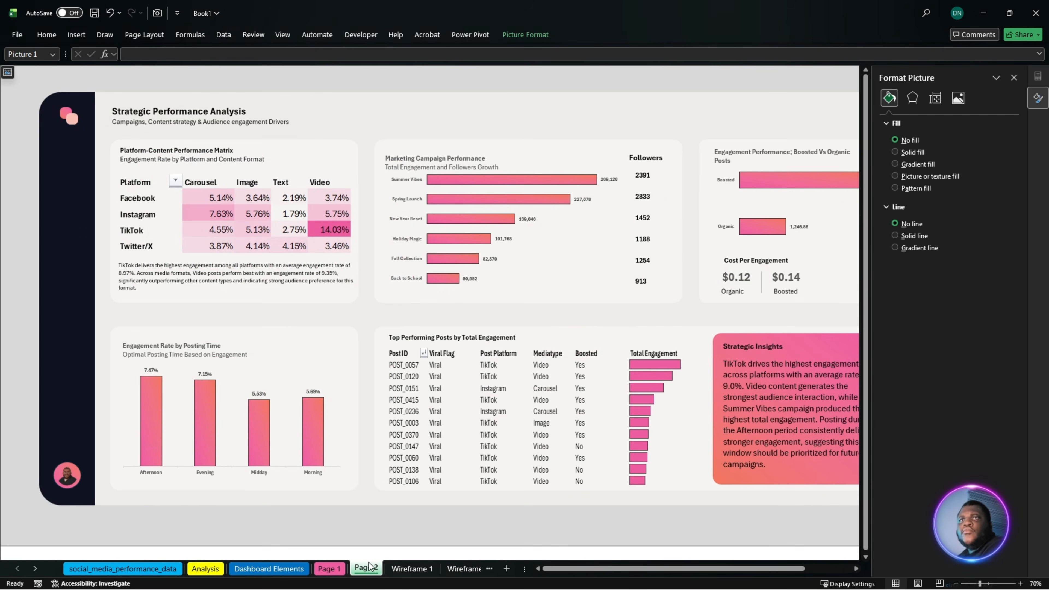
pyautogui.hotkey('ctrl', 'v')
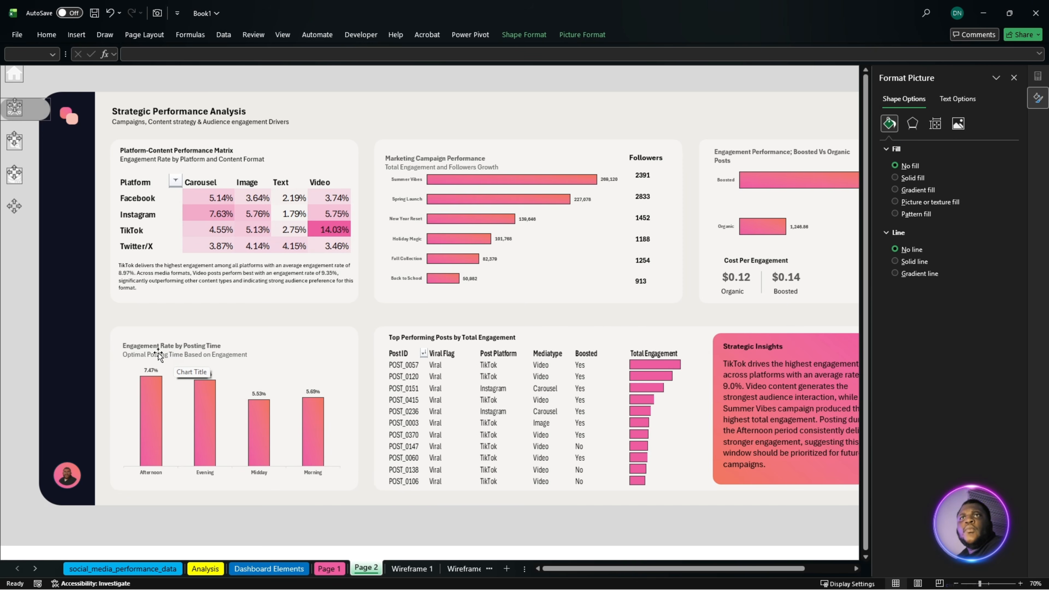
pyautogui.moveTo(32, 112); pyautogui.dragTo(86, 210)
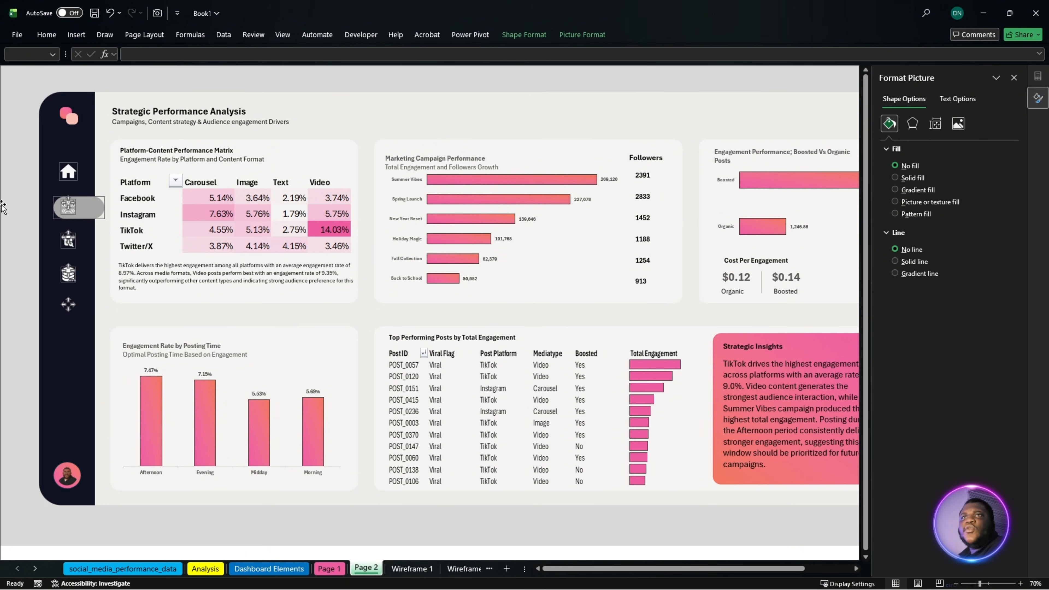
# - Edit the hyperlink of the home icon on Page 2 so it points to the 'Page 1' sheet
pyautogui.click(68, 172)
pyautogui.rightClick(68, 171)
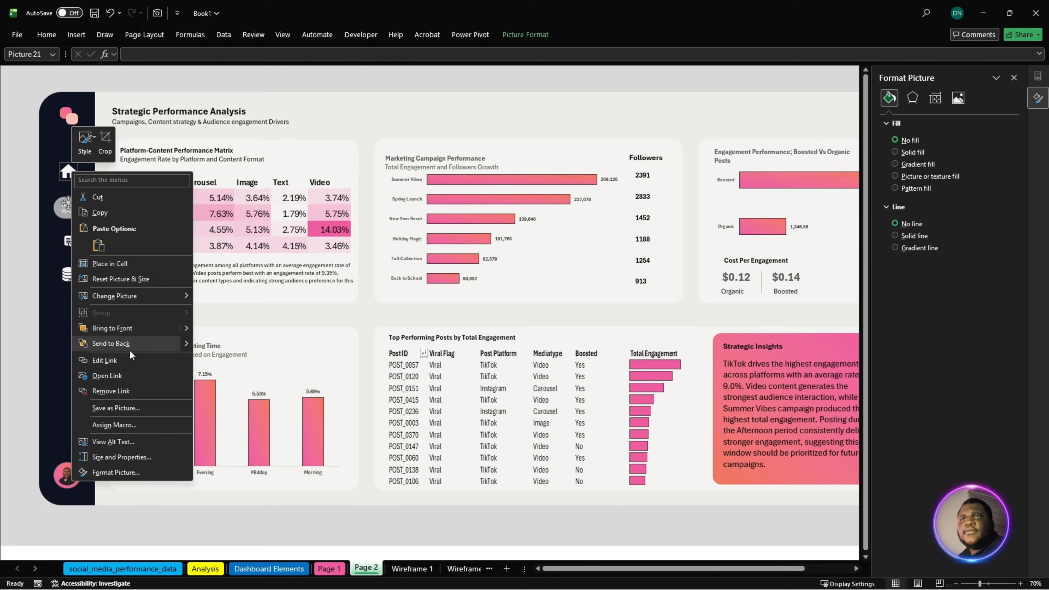
pyautogui.click(132, 358)
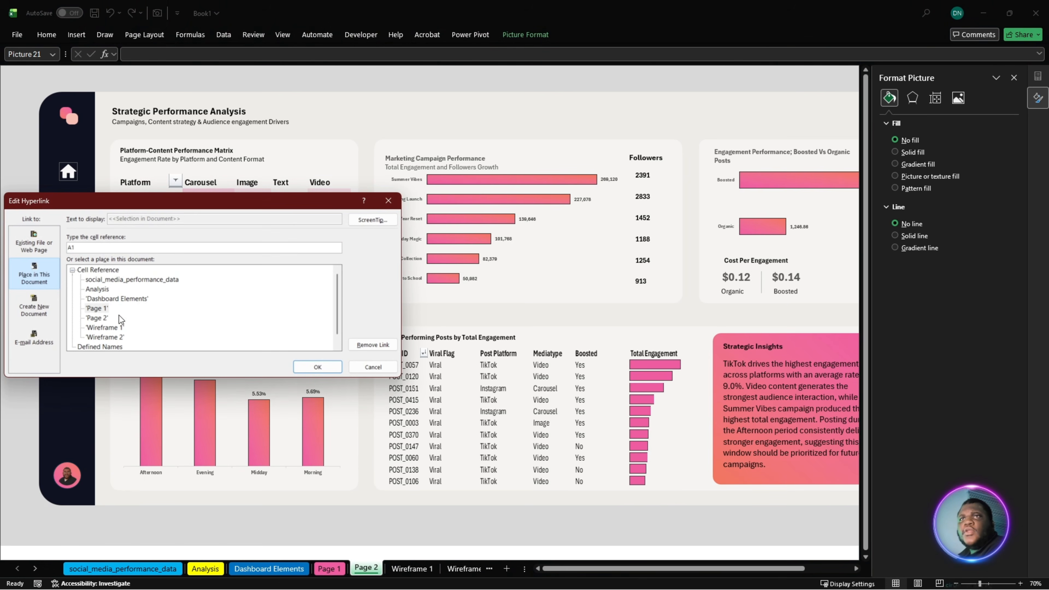
pyautogui.click(104, 309)
pyautogui.click(317, 368)
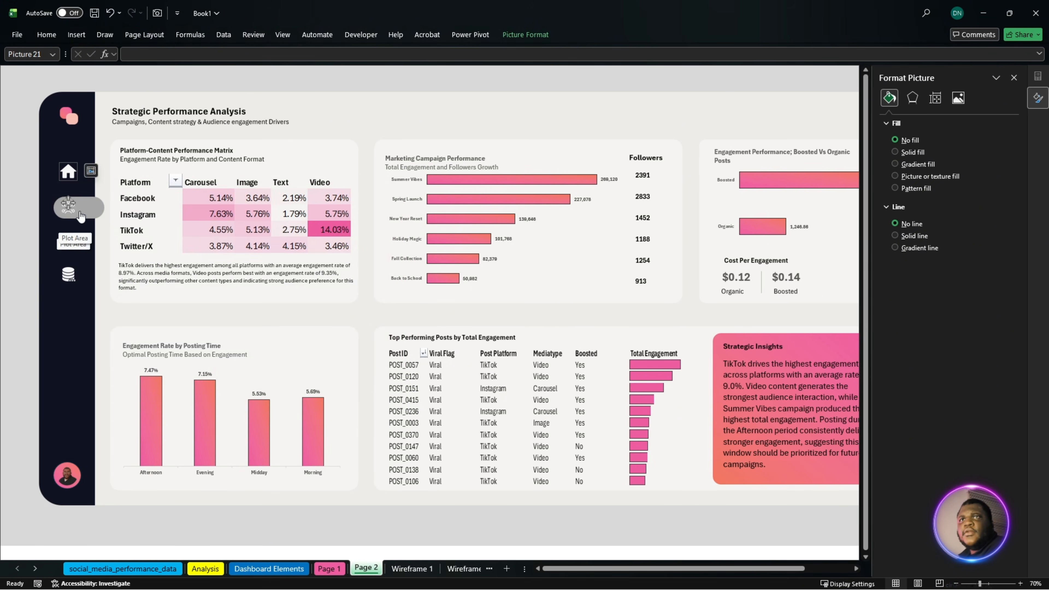
# - Edit the hyperlink of the grey pill shape on Page 2 so it points to the 'Page 2' sheet
pyautogui.rightClick(94, 207)
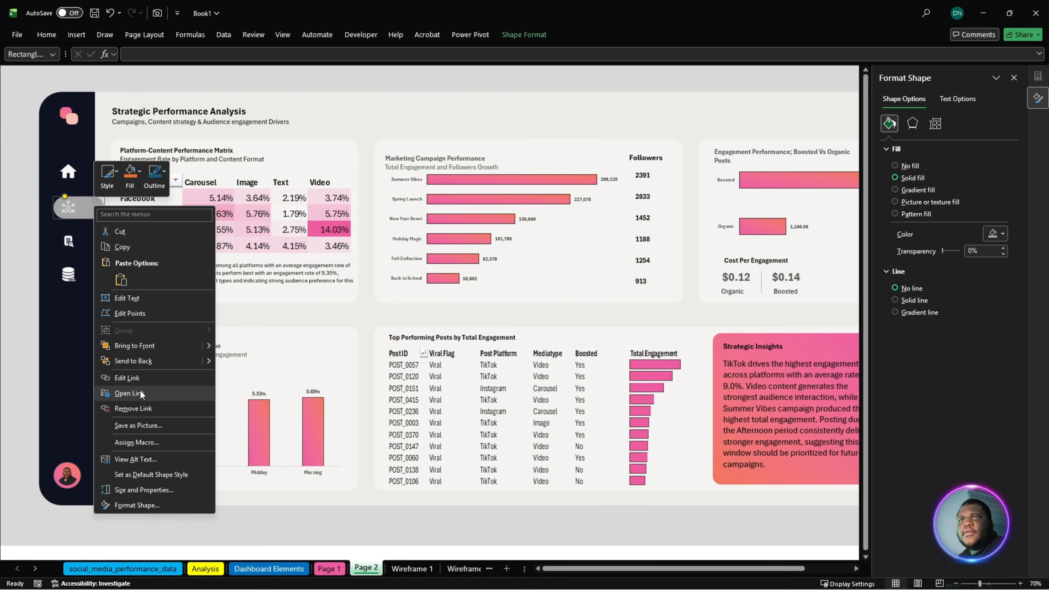
pyautogui.click(126, 377)
pyautogui.click(109, 332)
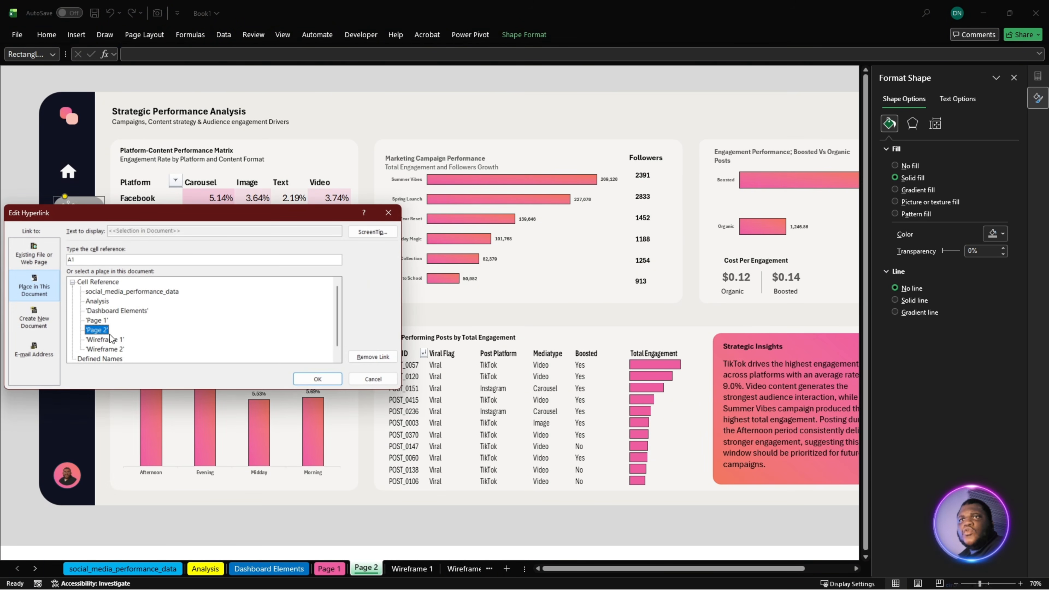
pyautogui.click(315, 377)
# - Edit the hyperlink of the network icon on the grey pill so it points to the 'Page 2' sheet
pyautogui.rightClick(71, 211)
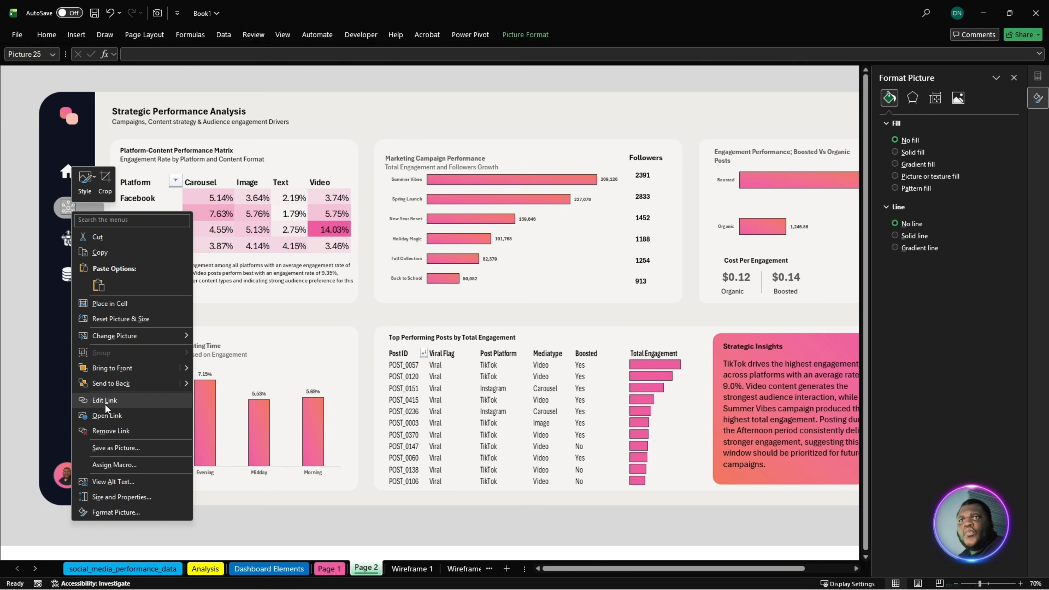
pyautogui.click(110, 401)
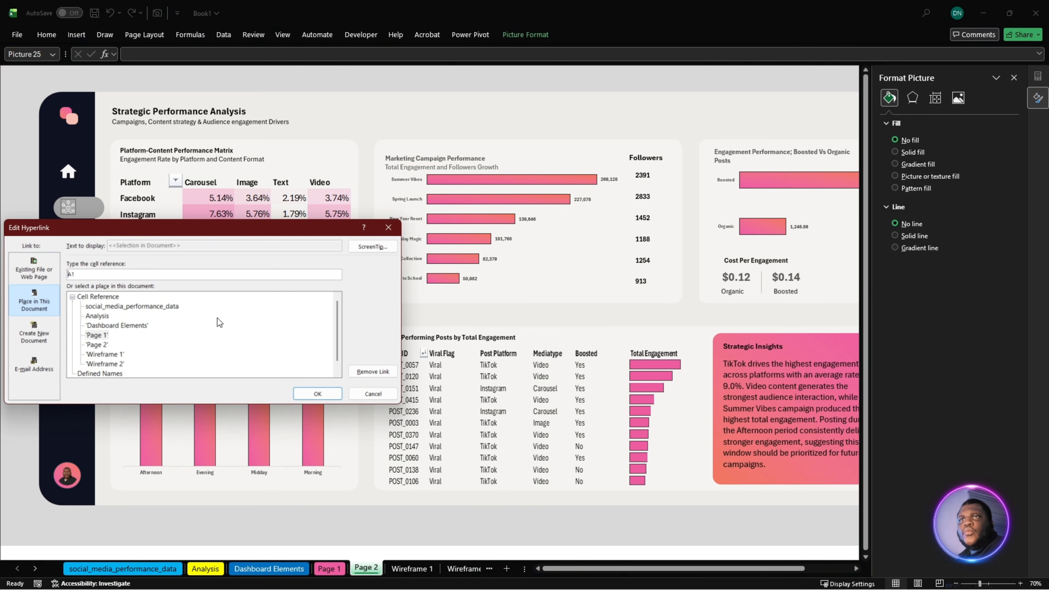
pyautogui.click(97, 344)
pyautogui.click(318, 394)
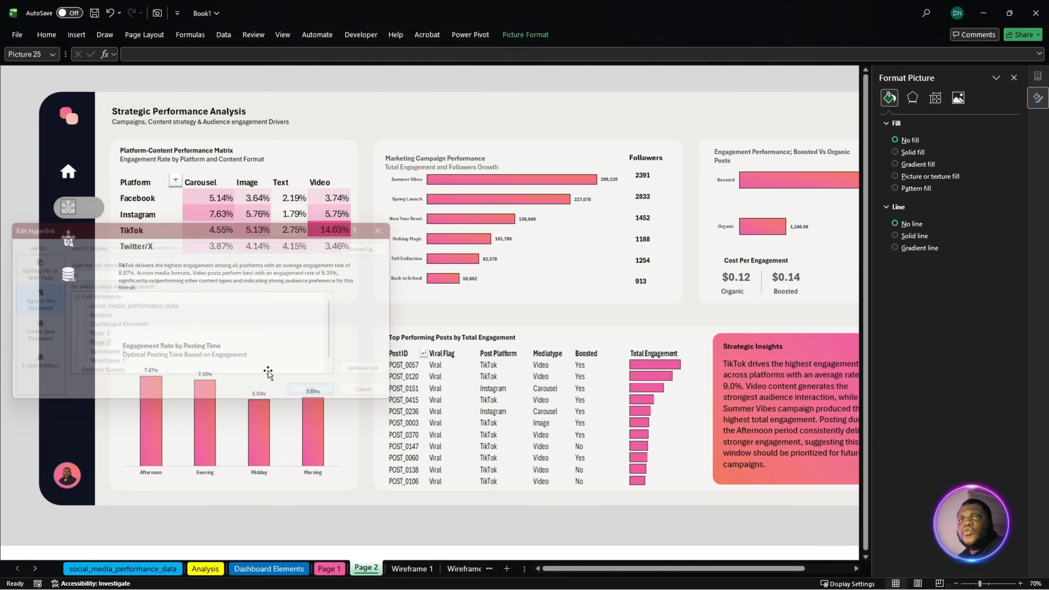
# - Edit the hyperlink of the document-search icon in Page 2's sidebar so it points to the 'Analysis' sheet
pyautogui.rightClick(78, 246)
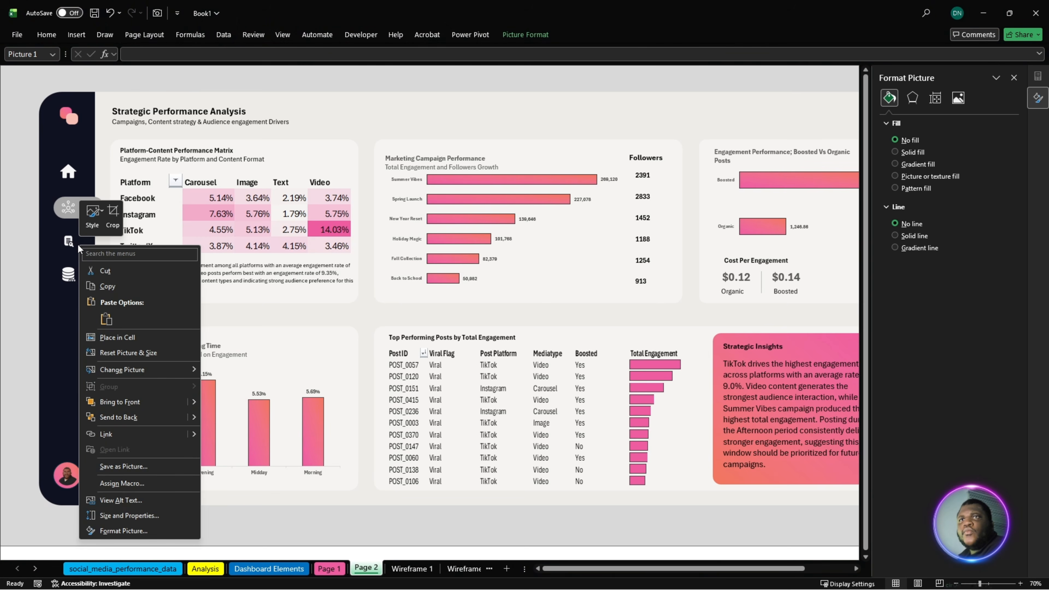
pyautogui.click(71, 244)
pyautogui.rightClick(72, 244)
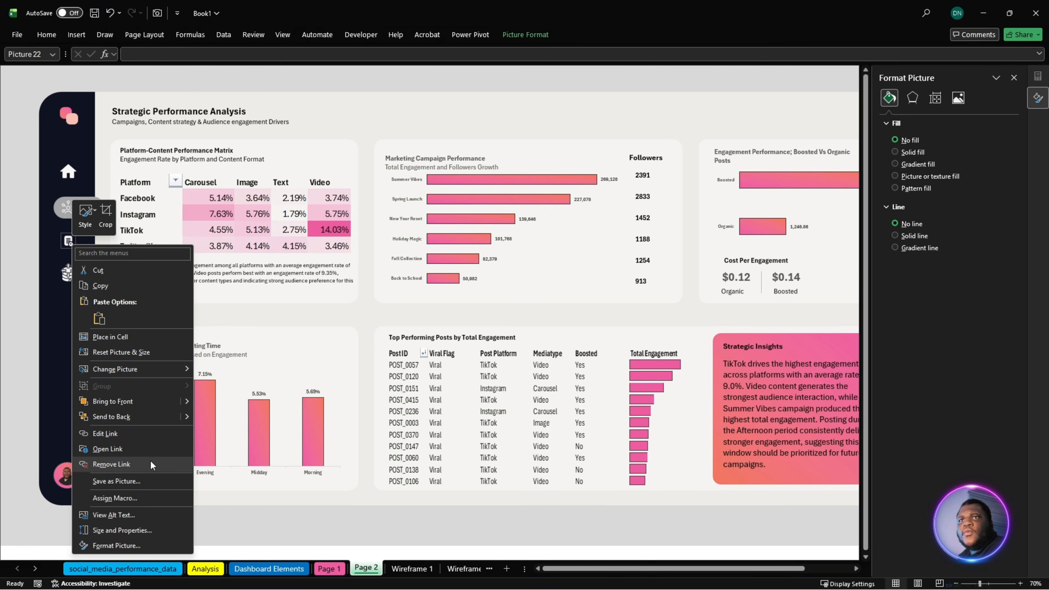
pyautogui.click(132, 435)
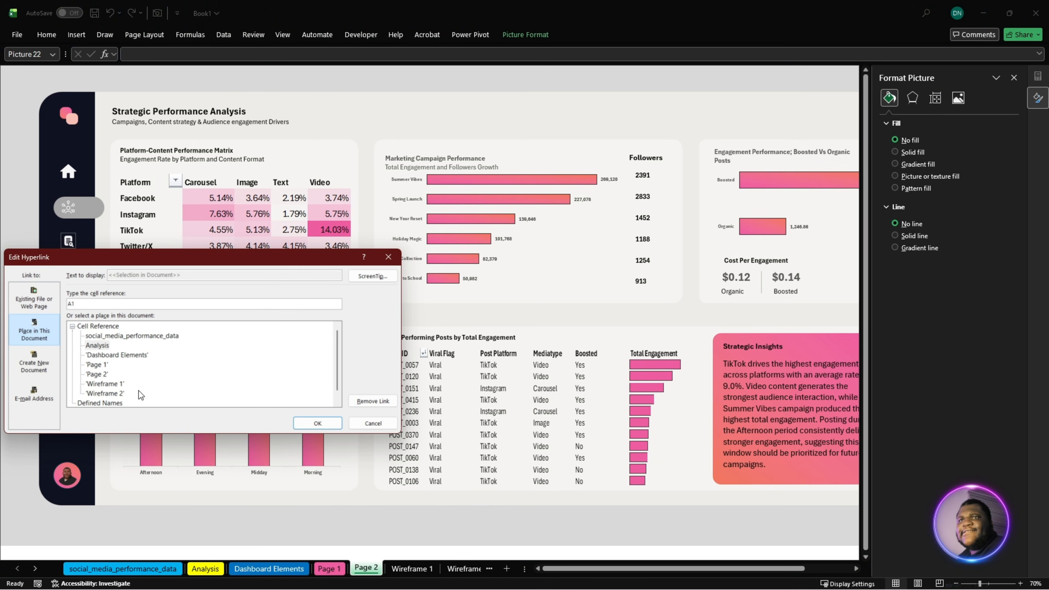
pyautogui.click(106, 347)
pyautogui.click(314, 424)
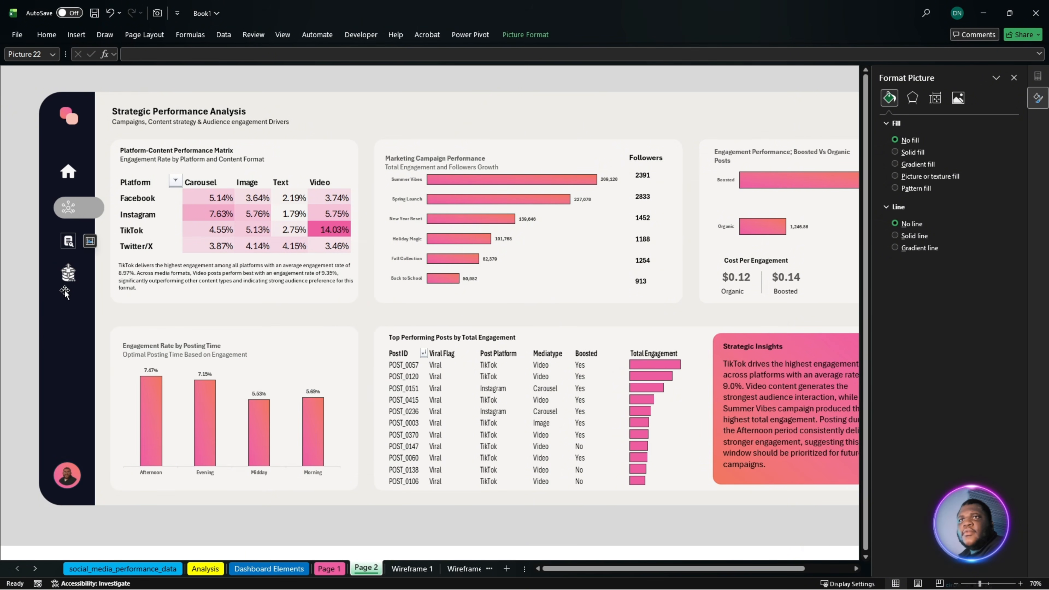
# - Edit the hyperlink of the database icon in Page 2's sidebar so it points to the 'social_media_performance_data' sheet
pyautogui.click(68, 283)
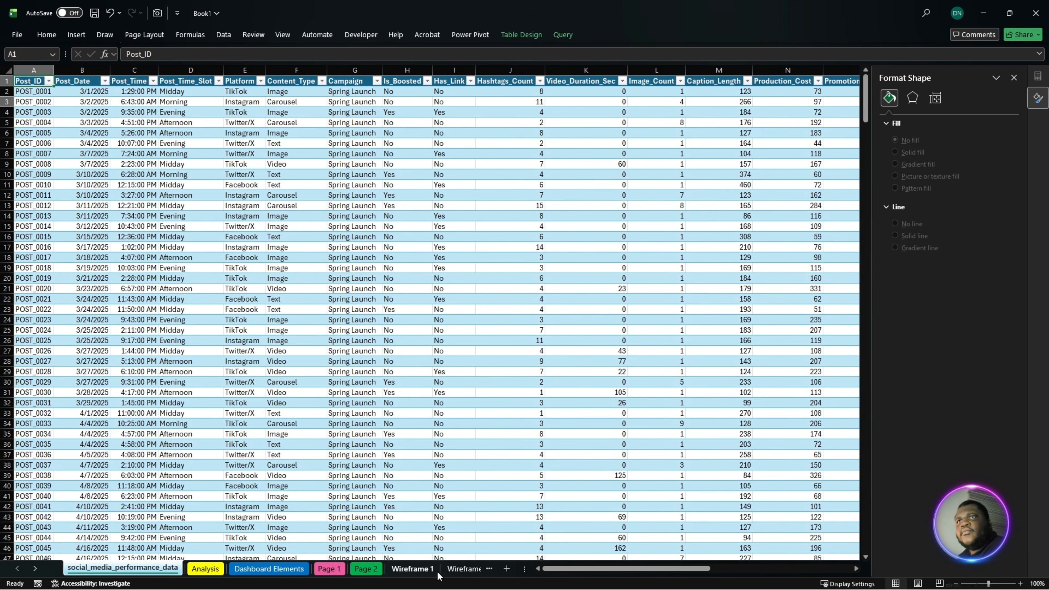
pyautogui.click(366, 570)
pyautogui.rightClick(69, 282)
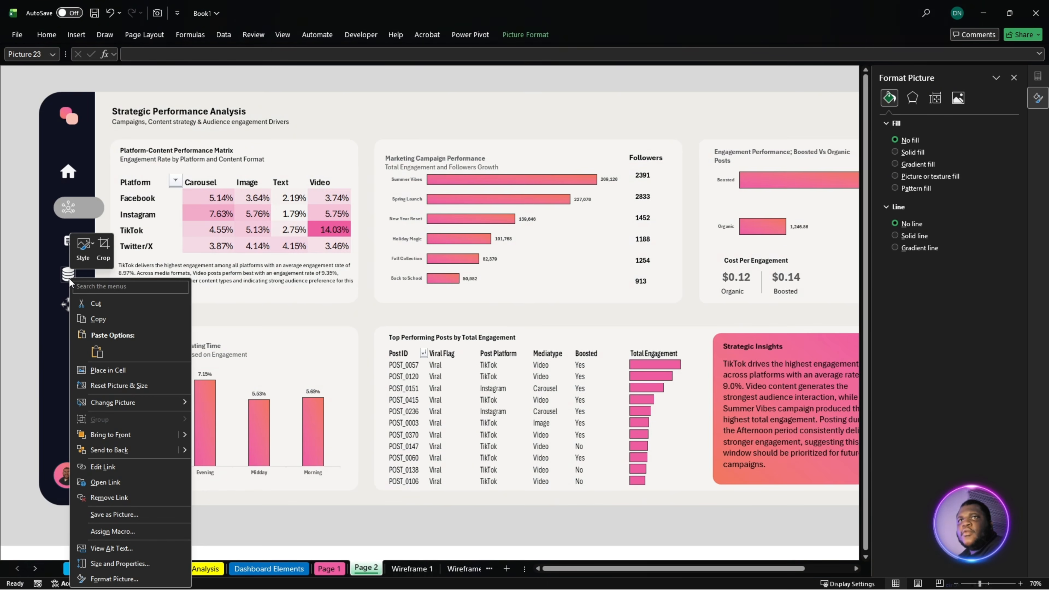
pyautogui.click(102, 467)
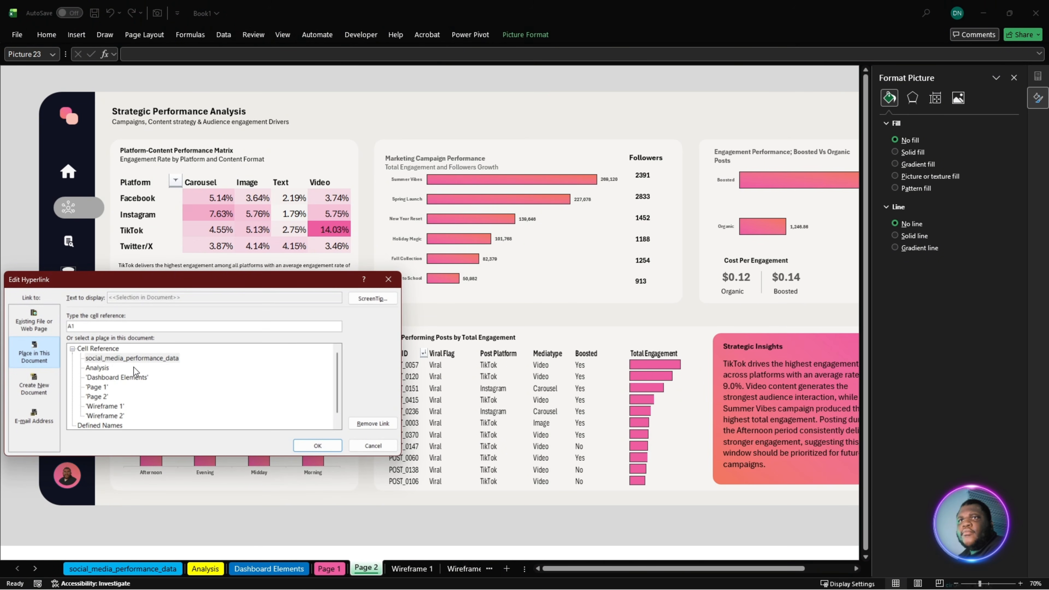
pyautogui.click(122, 360)
pyautogui.click(317, 446)
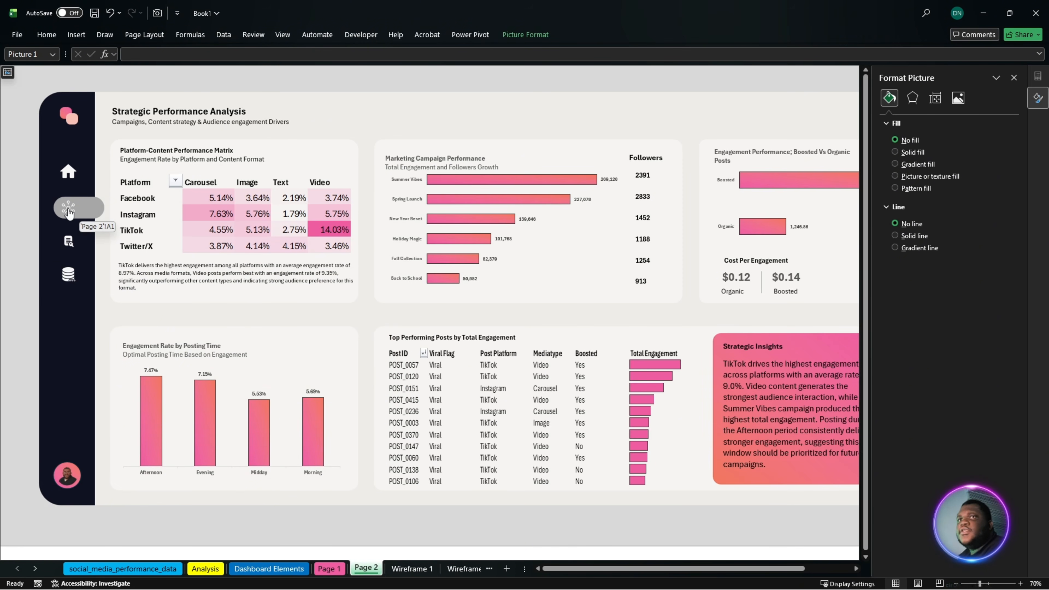
# - Test the sidebar navigation icons' links between the dashboard pages, analysis and raw data, and close the shape formatting options on Page 1
pyautogui.click(73, 175)
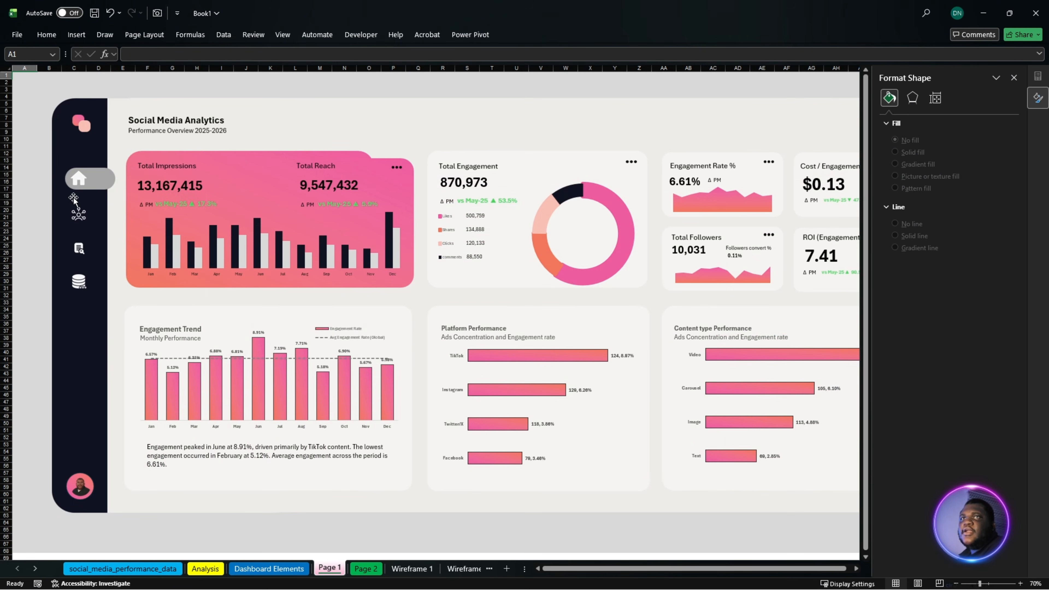
pyautogui.click(76, 218)
pyautogui.click(61, 246)
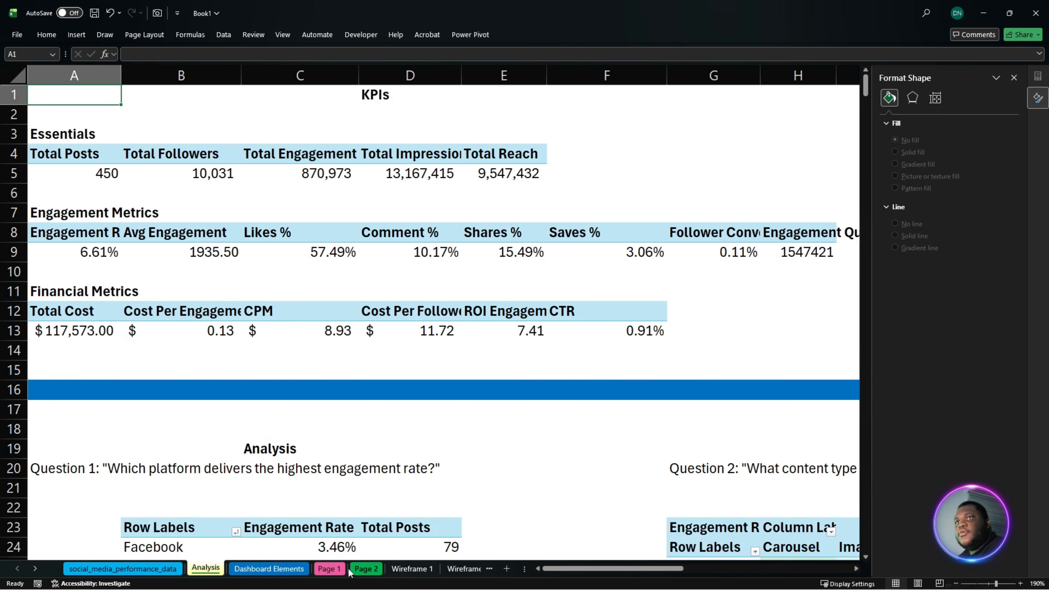
pyautogui.click(329, 568)
pyautogui.click(81, 281)
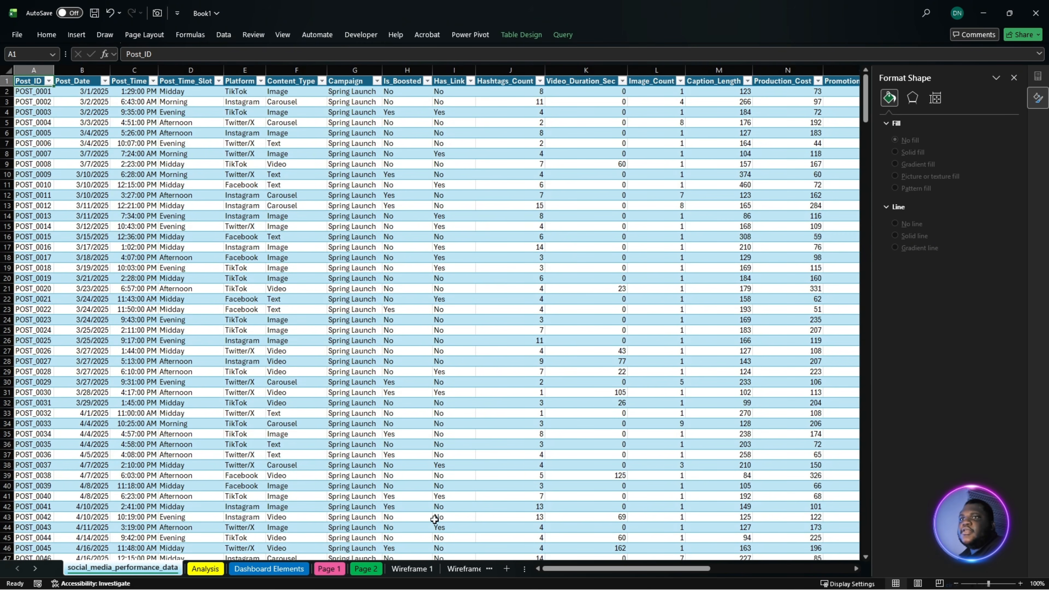
pyautogui.click(330, 569)
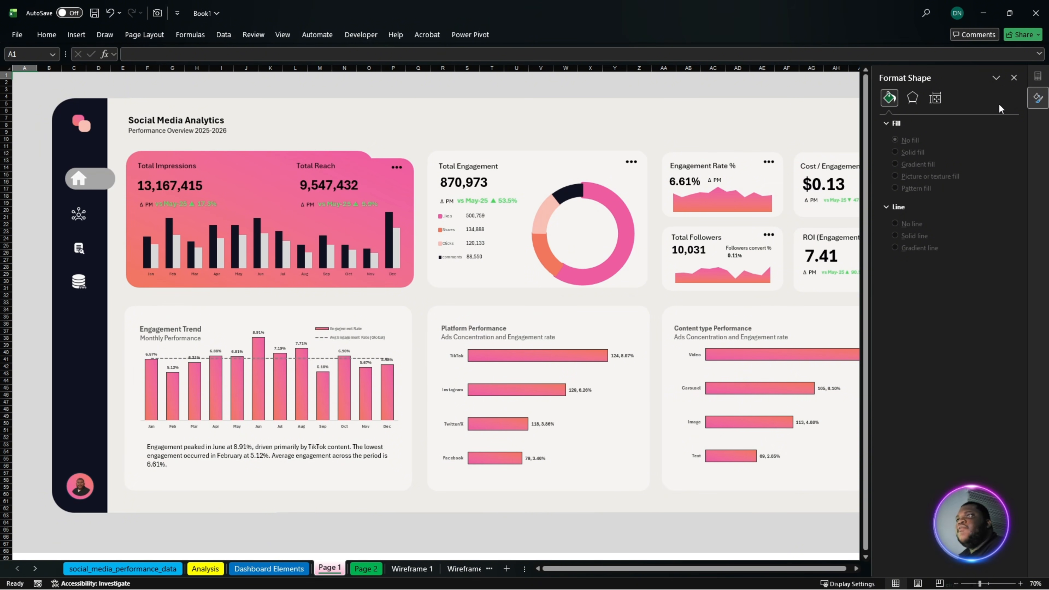
pyautogui.click(1015, 77)
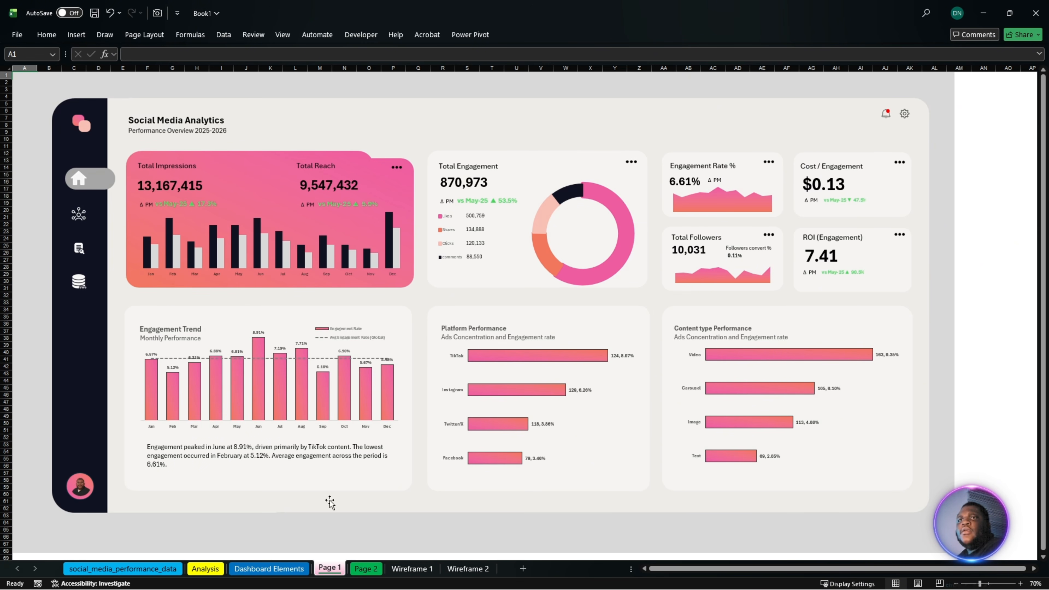
# - Look over the Analysis, Dashboard Elements, Page 1 and social_media_performance_data sheets
pyautogui.click(218, 570)
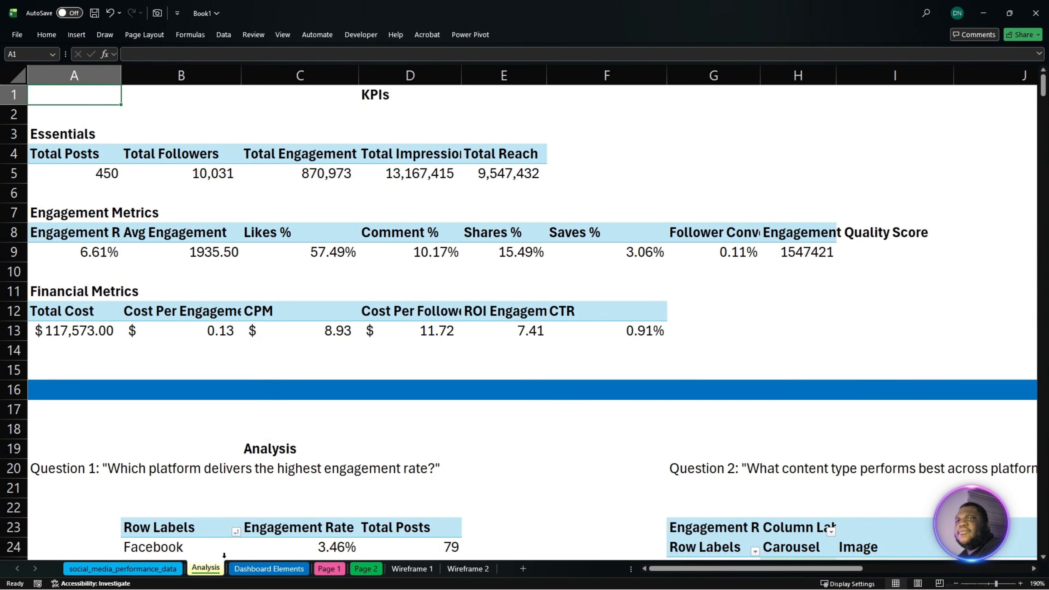
pyautogui.click(263, 572)
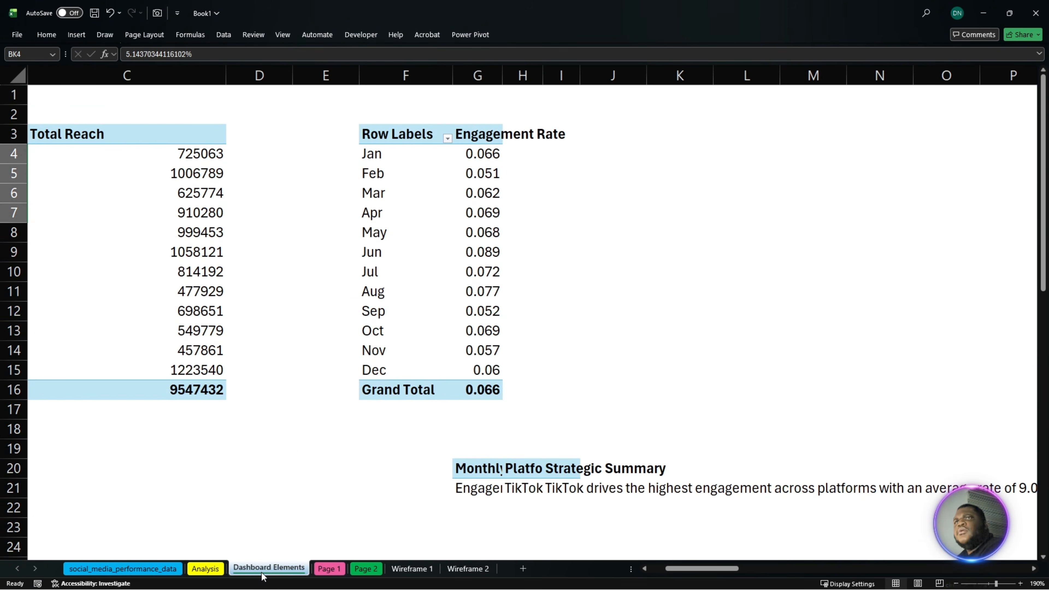
pyautogui.moveTo(556, 570); pyautogui.dragTo(529, 571)
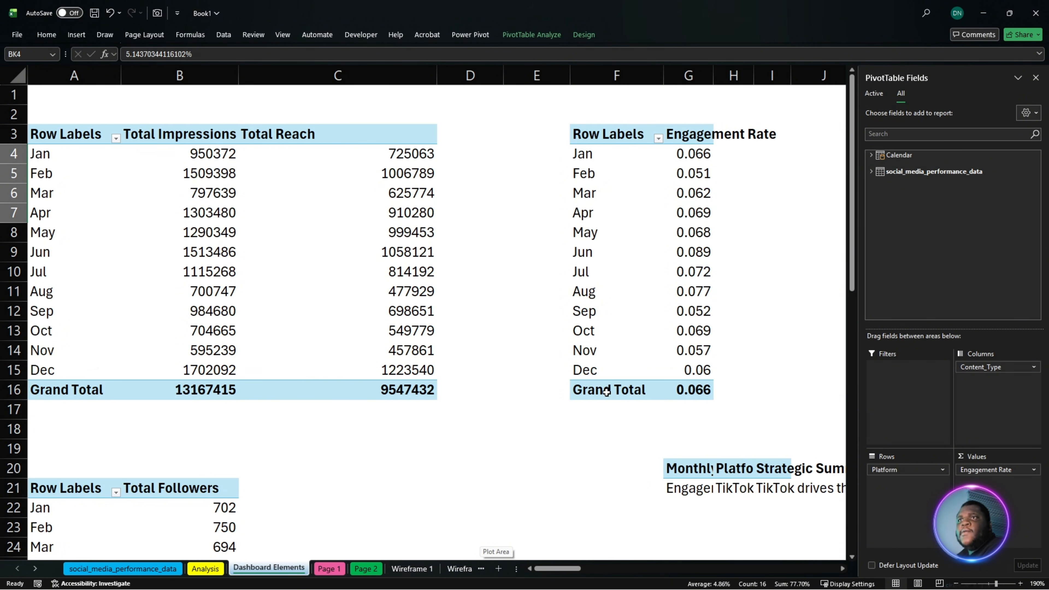
pyautogui.moveTo(566, 565)
pyautogui.mouseDown()
pyautogui.moveTo(613, 572)
pyautogui.moveTo(552, 575)
pyautogui.mouseUp()
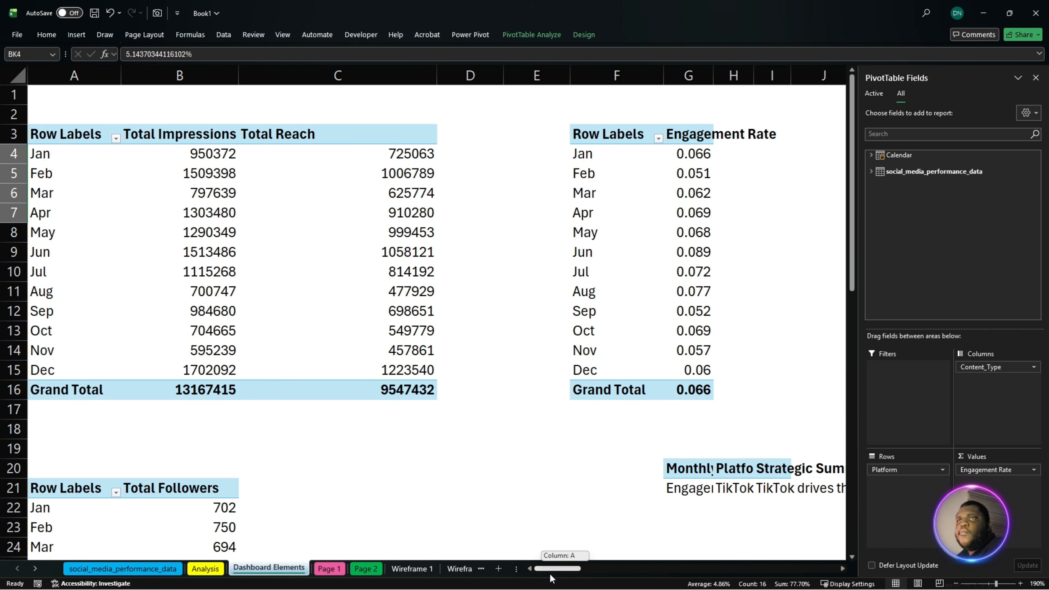
pyautogui.click(338, 574)
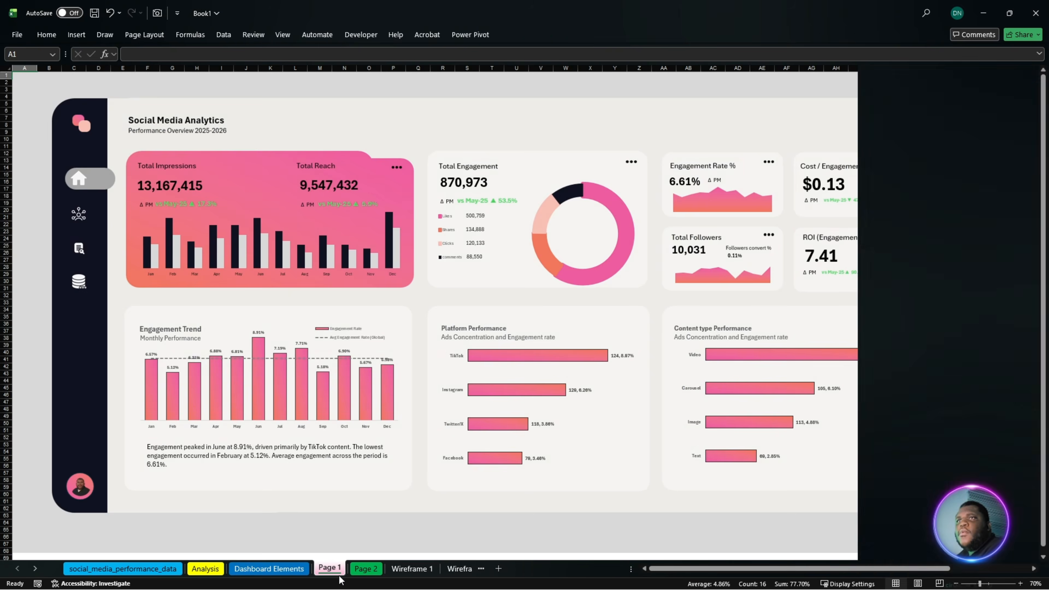
pyautogui.hotkey('ctrl', 'pageup')
pyautogui.hotkey('ctrl', 'pageup')
pyautogui.hotkey('ctrl', 'pageup')
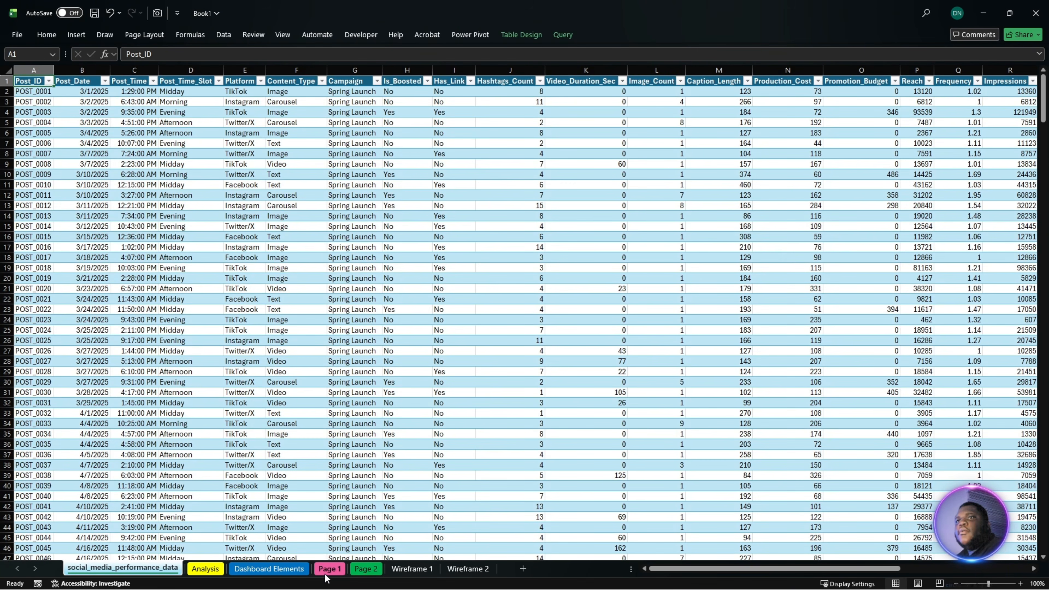
# - Examine the monthly impressions, reach and engagement rate PivotTables on the Dashboard Elements sheet
pyautogui.click(326, 575)
pyautogui.click(287, 575)
pyautogui.click(622, 256)
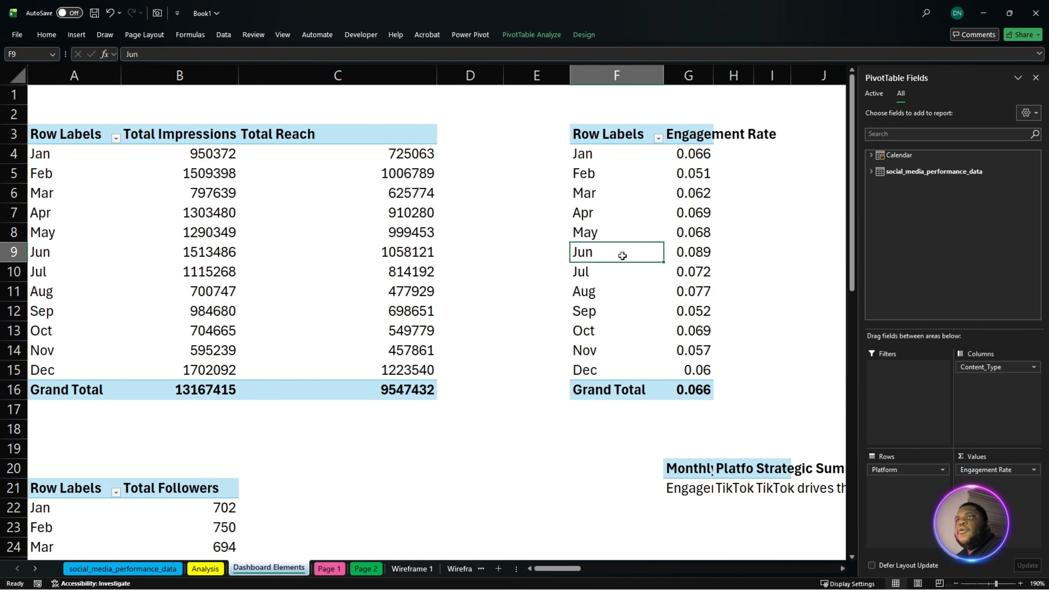
pyautogui.click(363, 231)
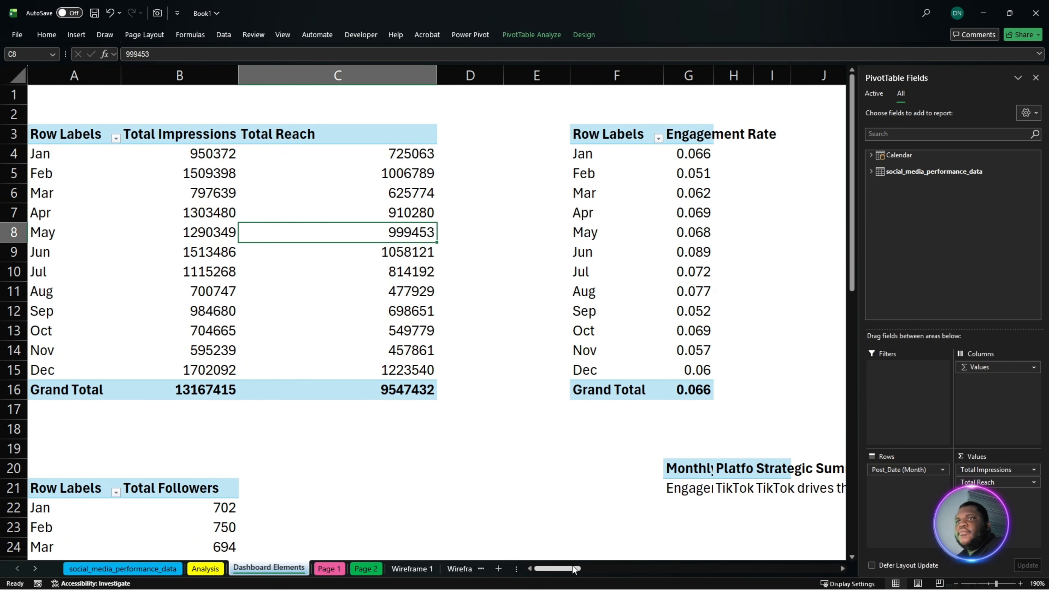
pyautogui.click(209, 207)
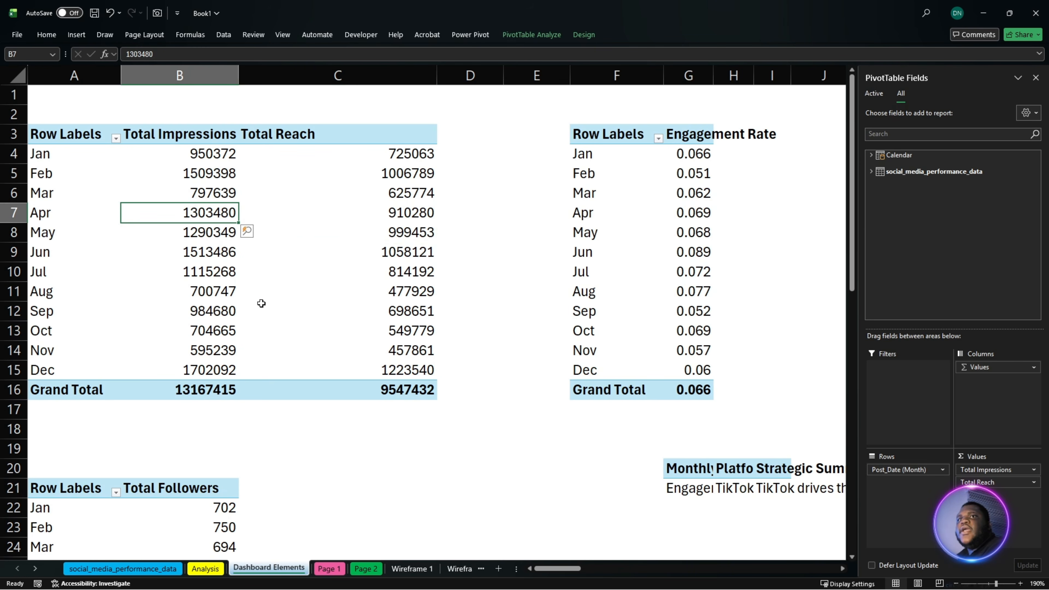
pyautogui.moveTo(99, 134); pyautogui.dragTo(428, 389)
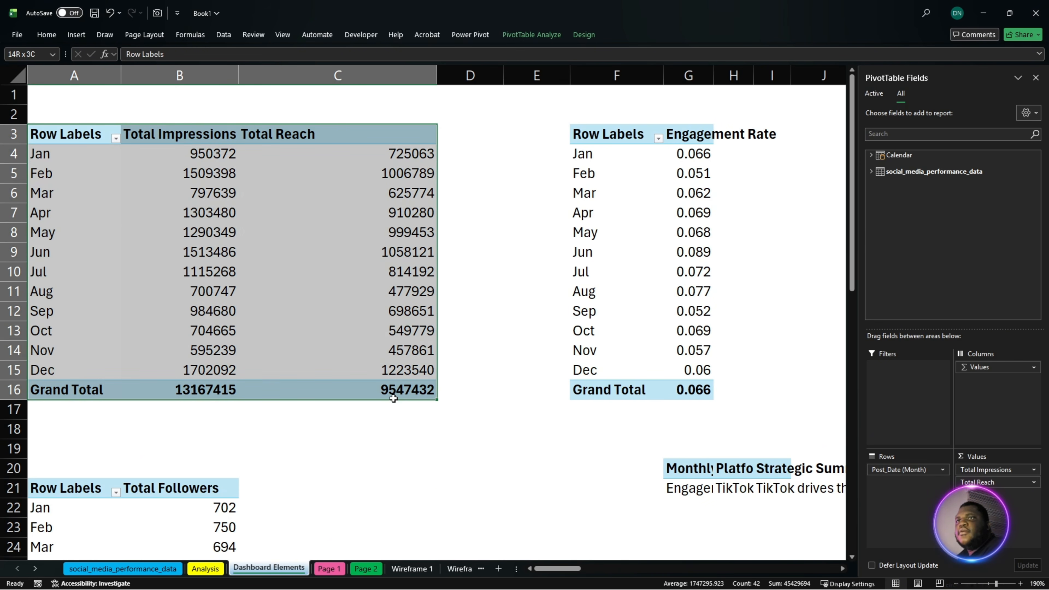
# - Rename the monthly Engagement Rate PivotTable on Dashboard Elements with a name starting with "Kpi"
pyautogui.moveTo(601, 140); pyautogui.dragTo(698, 390)
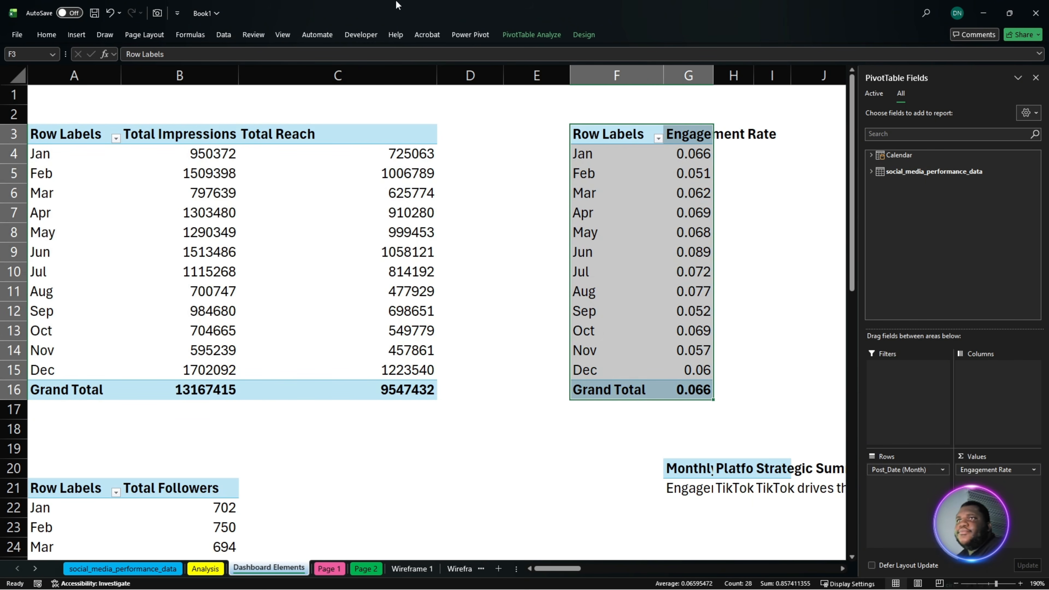
pyautogui.click(530, 37)
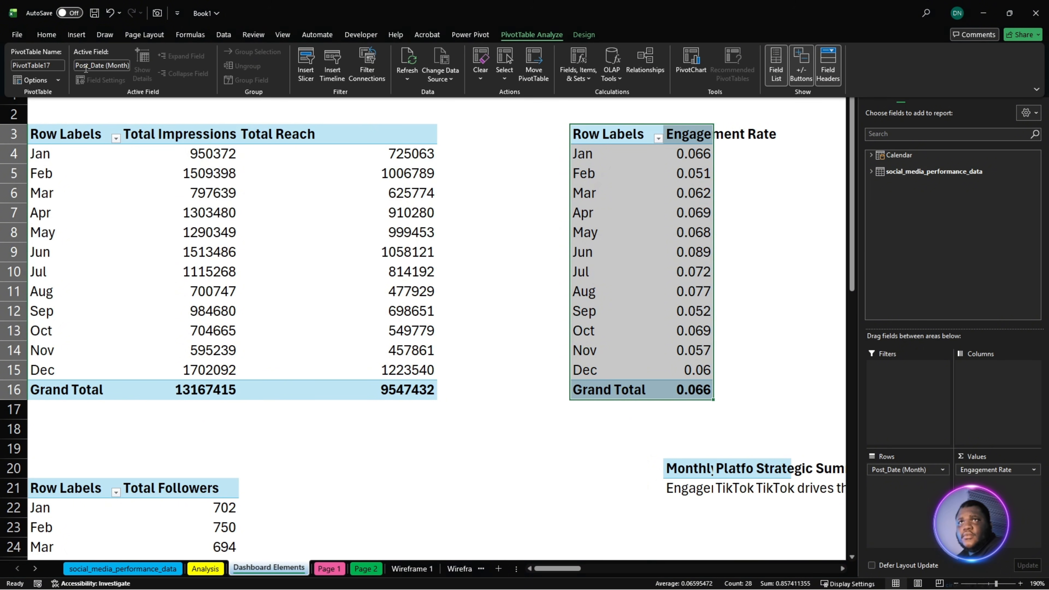
pyautogui.click(56, 65)
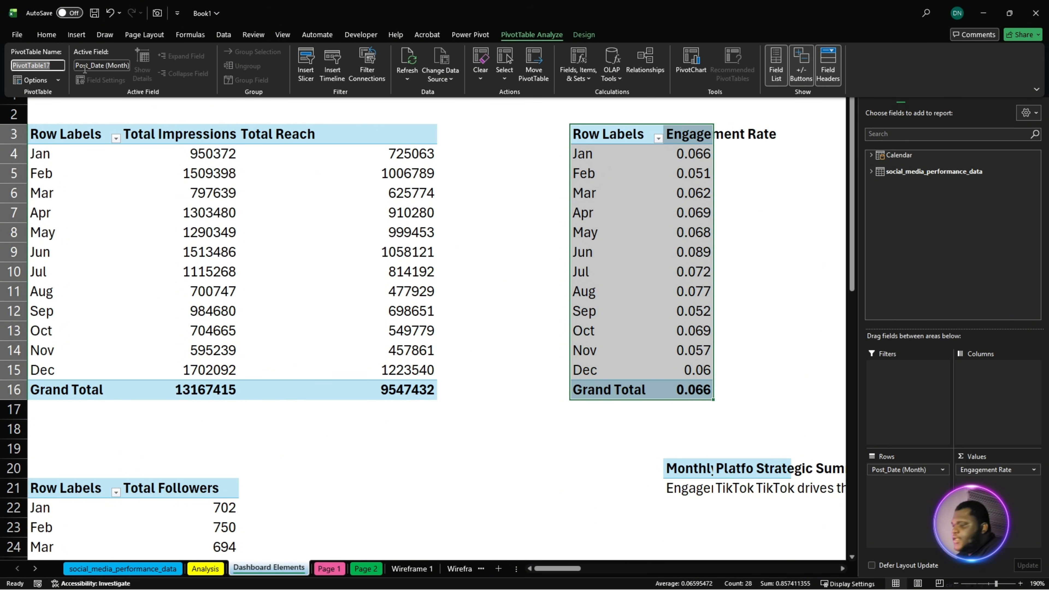
pyautogui.write('Kpi')
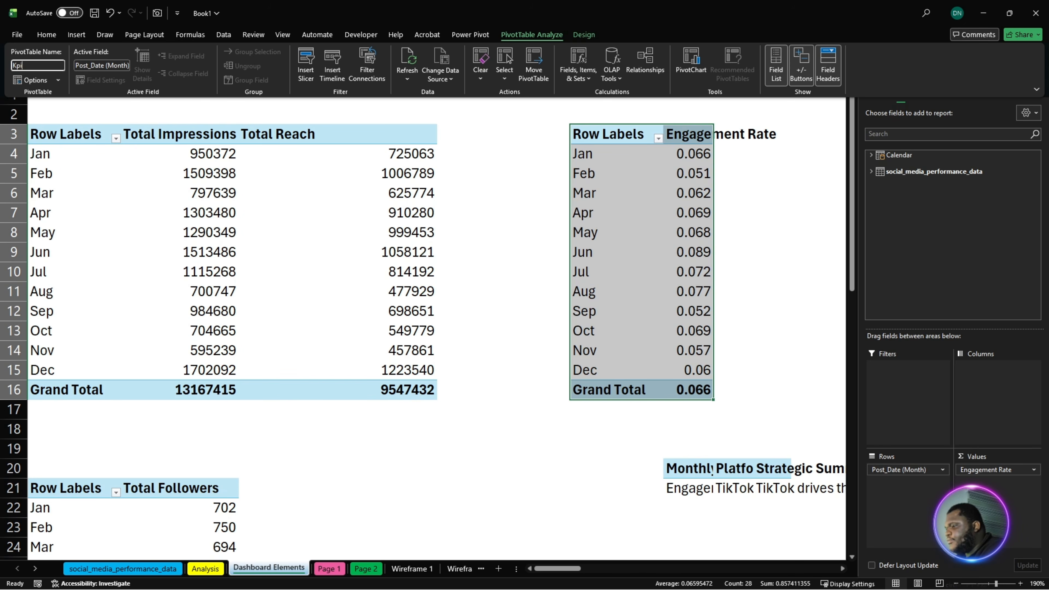
pyautogui.write('222')
pyautogui.click(170, 245)
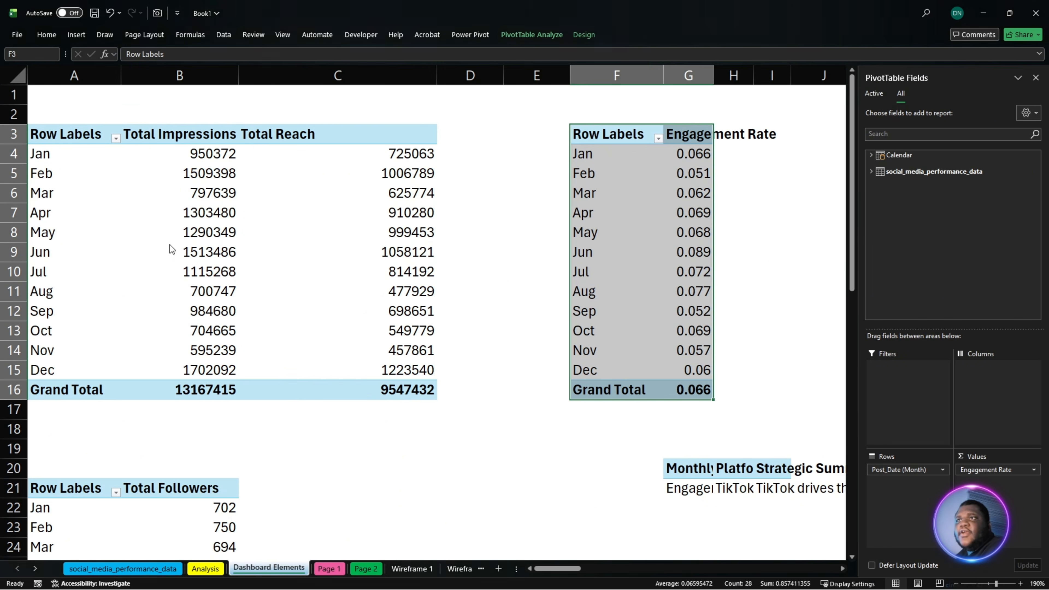
# - Rename the monthly Total Followers PivotTable on Dashboard Elements as "Kpi 87484"
pyautogui.scroll(-2, 170, 245)
pyautogui.moveTo(70, 369); pyautogui.dragTo(178, 558)
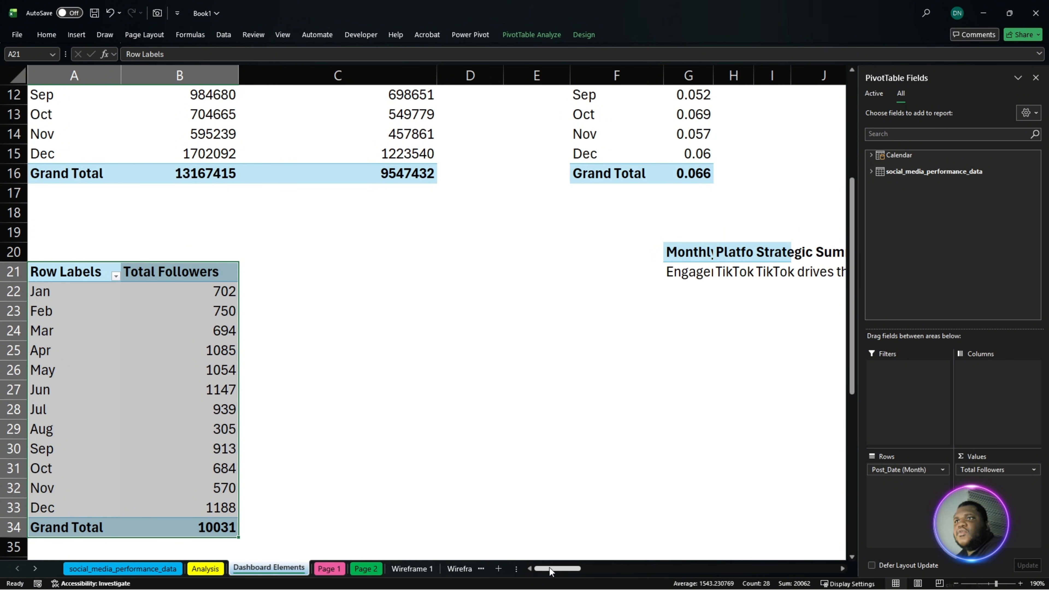
pyautogui.moveTo(551, 569)
pyautogui.mouseDown()
pyautogui.moveTo(608, 573)
pyautogui.moveTo(549, 573)
pyautogui.mouseUp()
pyautogui.scroll(4, 558, 432)
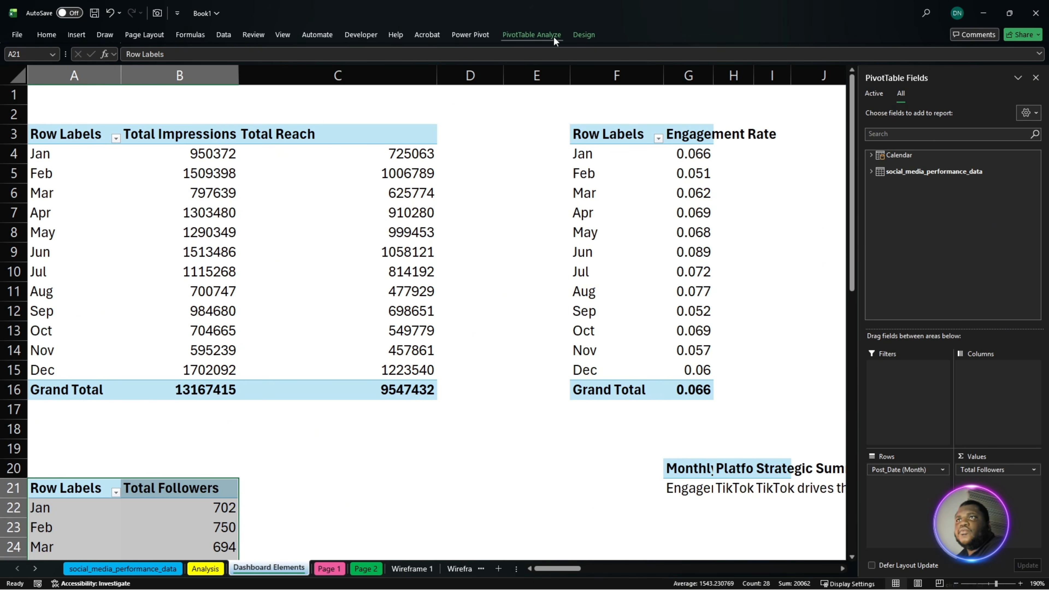
pyautogui.click(536, 31)
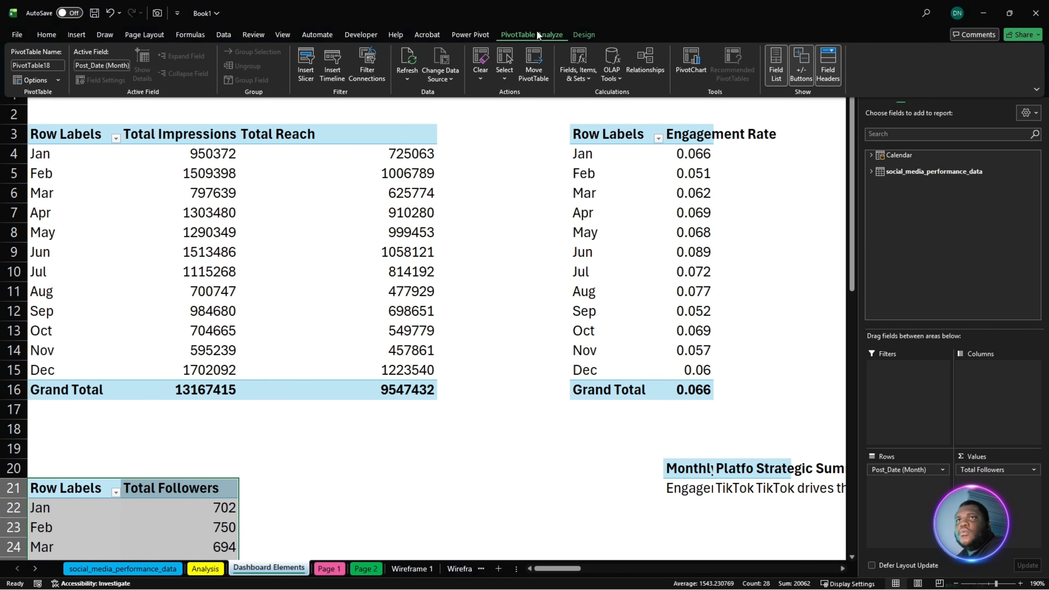
pyautogui.click(53, 64)
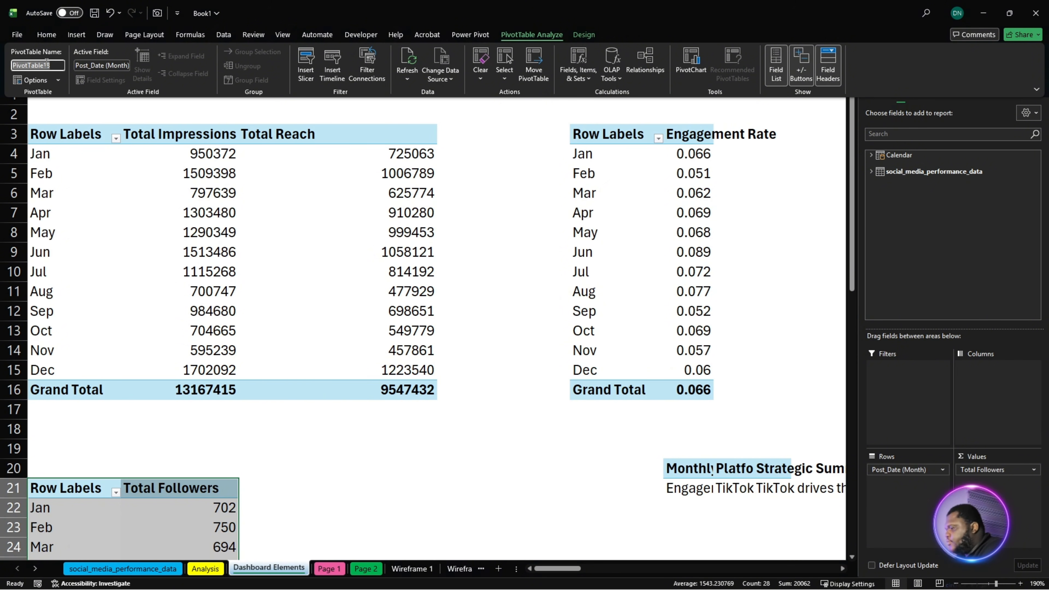
pyautogui.write('Kpi 87484')
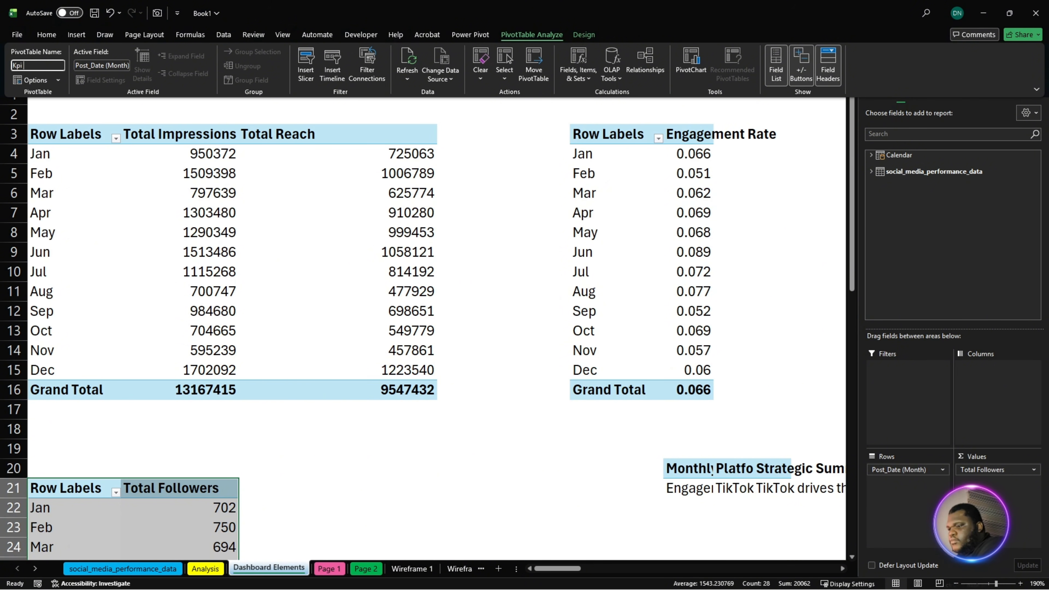
pyautogui.click(114, 165)
pyautogui.click(157, 247)
pyautogui.click(245, 209)
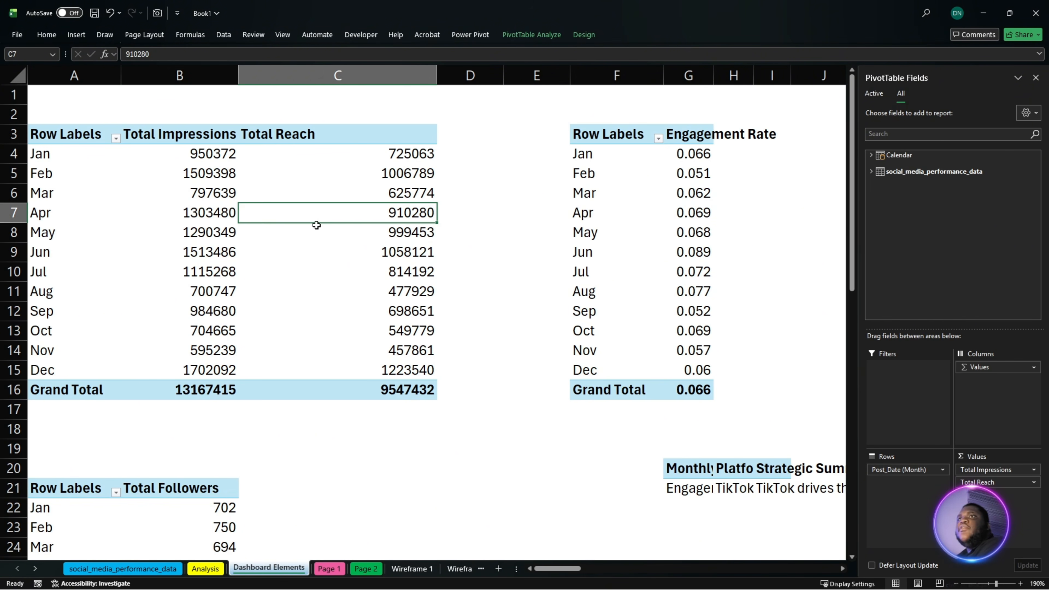
pyautogui.click(344, 305)
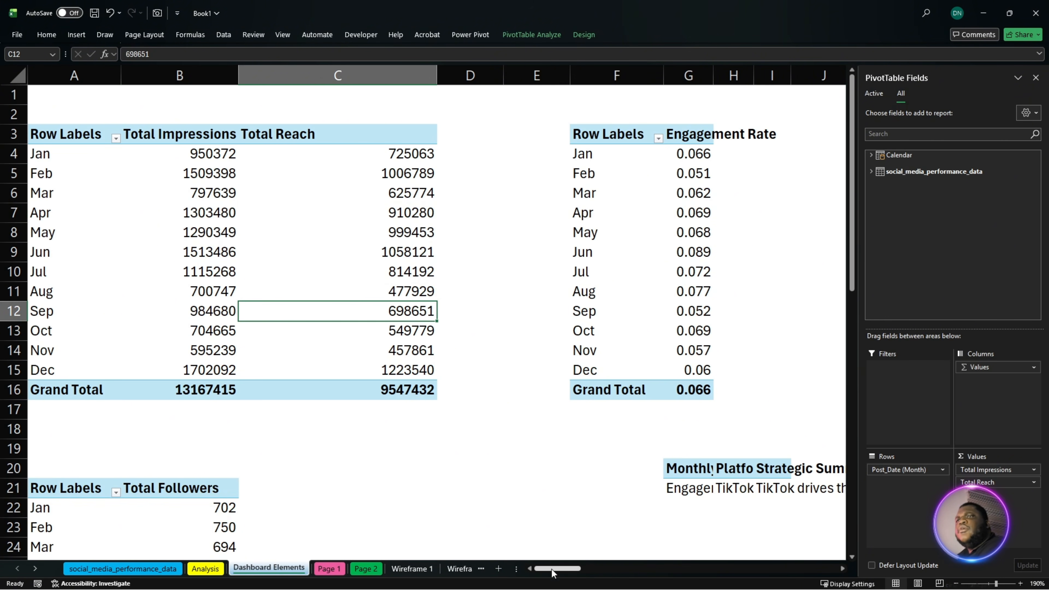
# - Rename the monthly Engagement Rate and Avg Engagement Rate (Global) PivotTable on Dashboard Elements as "Kpi222222"
pyautogui.moveTo(552, 569)
pyautogui.mouseDown()
pyautogui.moveTo(635, 570)
pyautogui.moveTo(551, 570)
pyautogui.mouseUp()
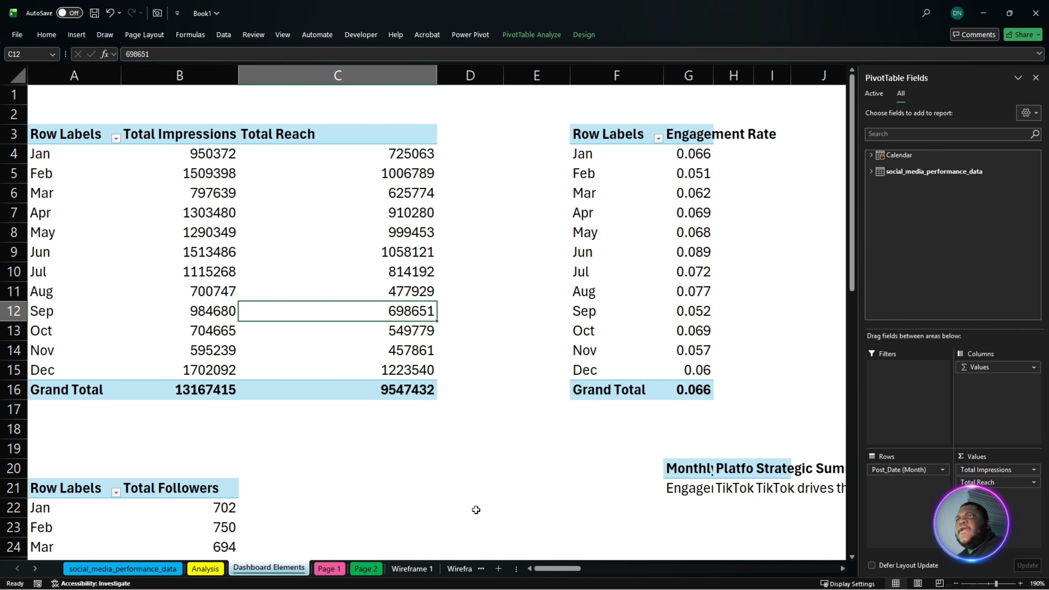
pyautogui.scroll(-9, 476, 511)
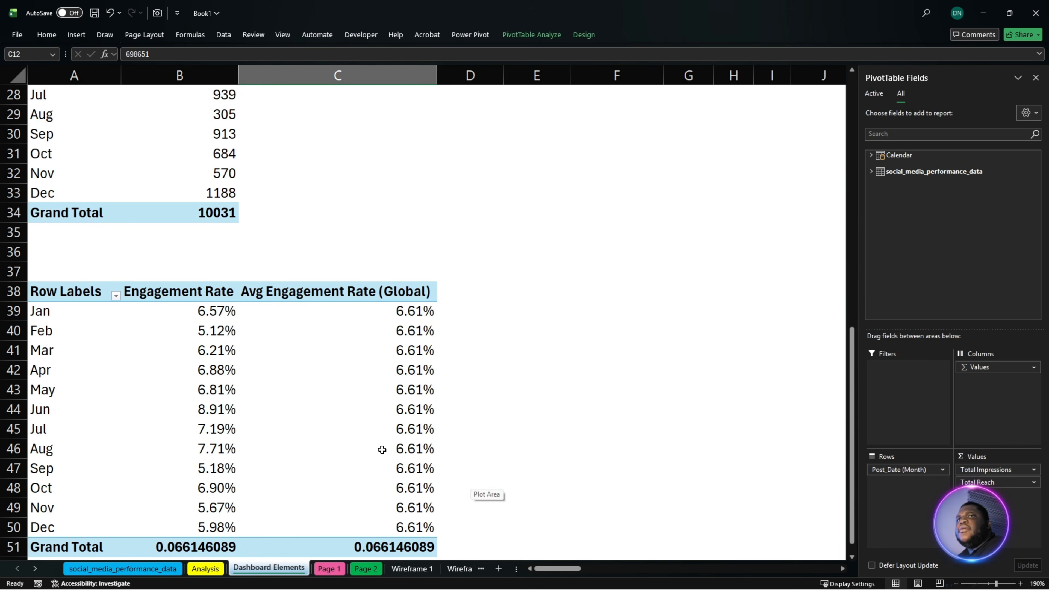
pyautogui.scroll(-2, 382, 450)
pyautogui.scroll(11, 352, 385)
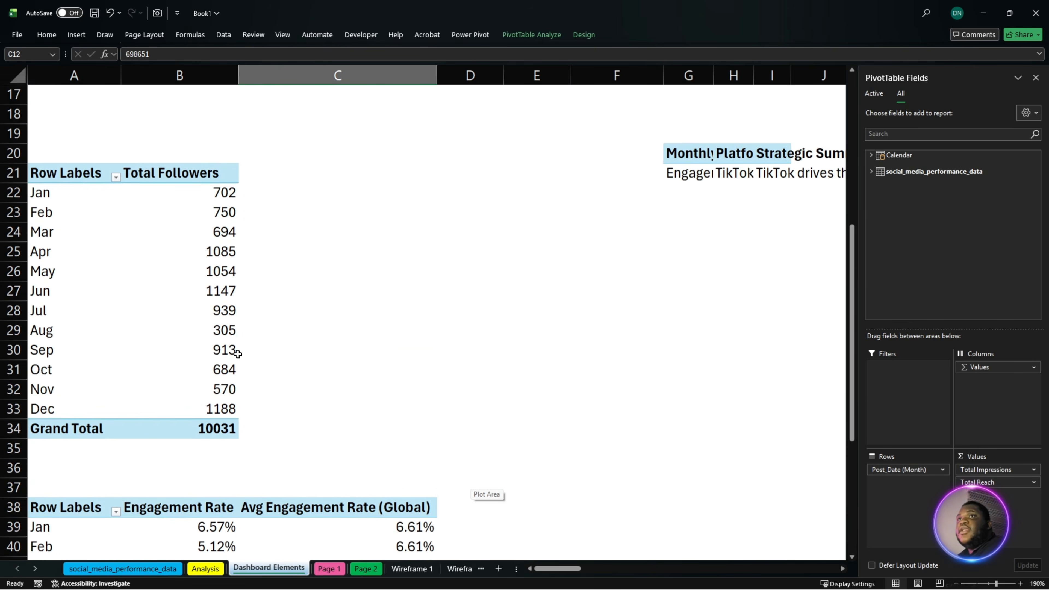
pyautogui.scroll(-4, 254, 363)
pyautogui.scroll(-7, 254, 363)
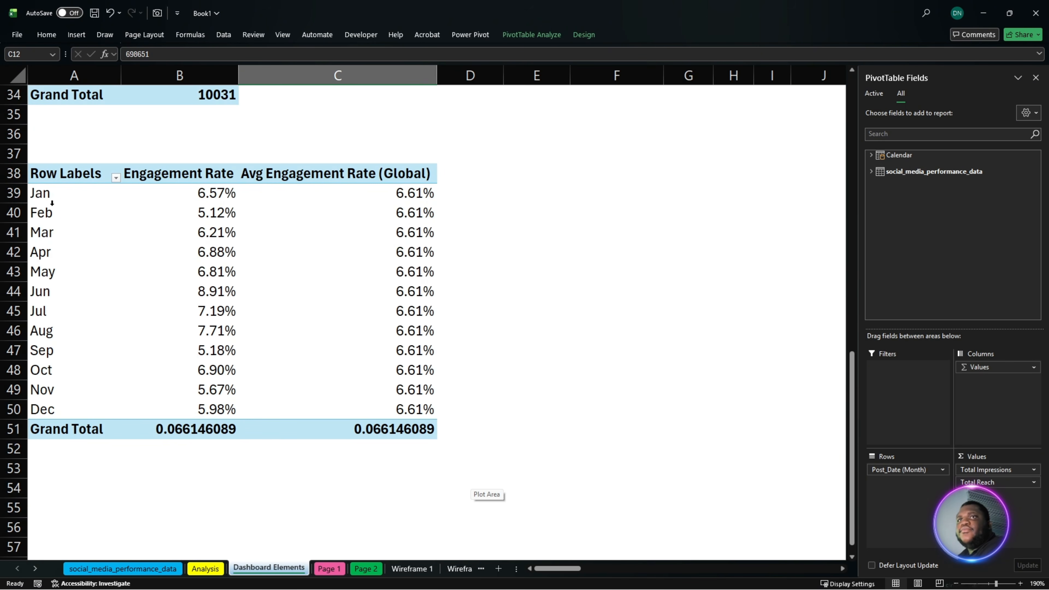
pyautogui.moveTo(45, 178); pyautogui.dragTo(397, 414)
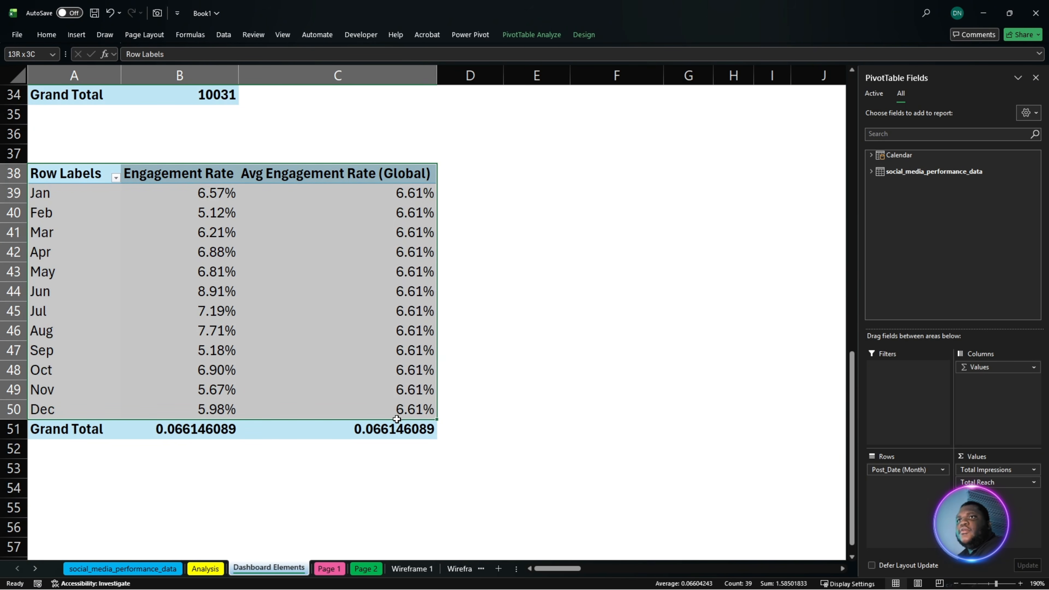
pyautogui.click(576, 42)
pyautogui.click(537, 38)
pyautogui.click(61, 65)
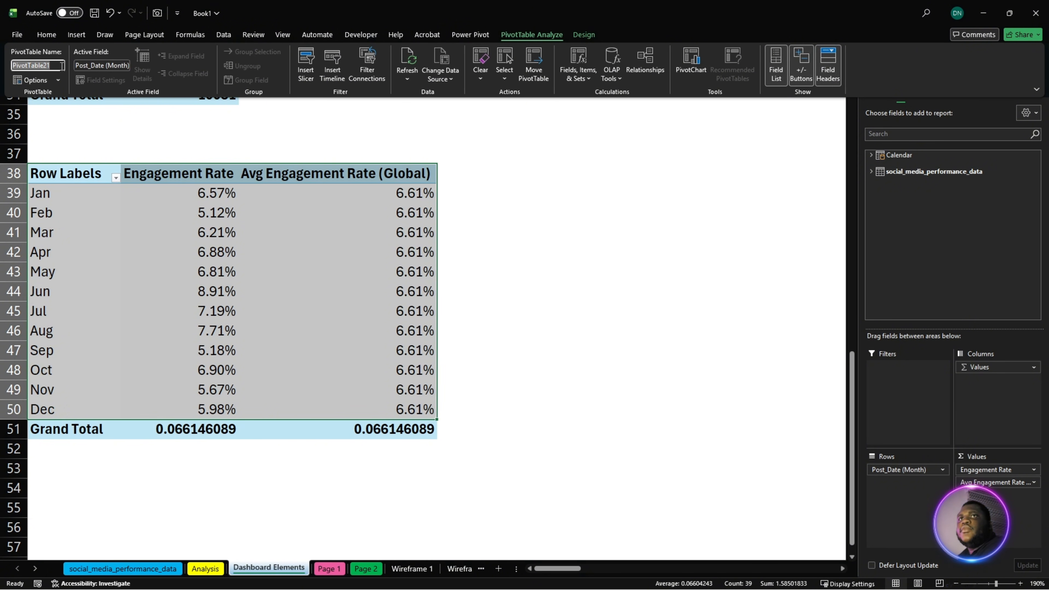
pyautogui.write('Kpi222222')
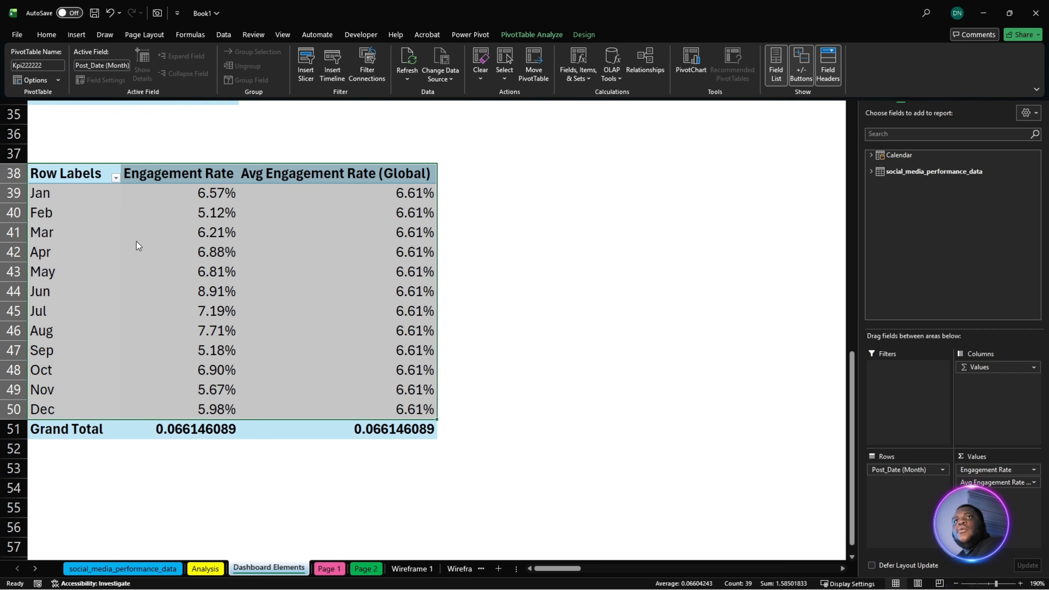
pyautogui.press('Return')
# - Start inserting slicers for the monthly impressions and reach PivotTable, choosing the Calendar table's MMM-YYYY field
pyautogui.scroll(11, 154, 206)
pyautogui.click(201, 186)
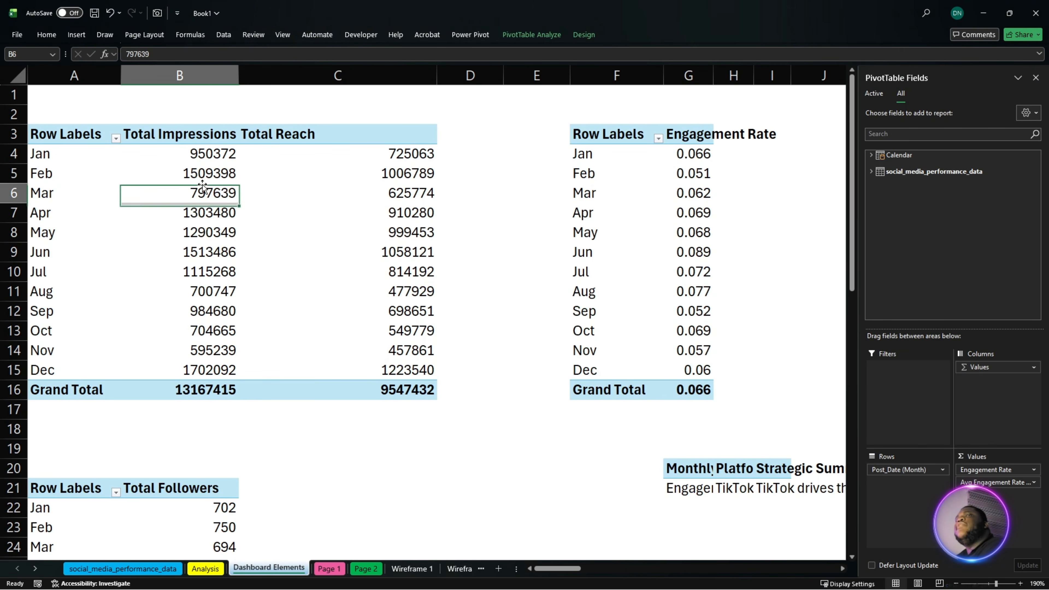
pyautogui.click(533, 34)
pyautogui.click(315, 80)
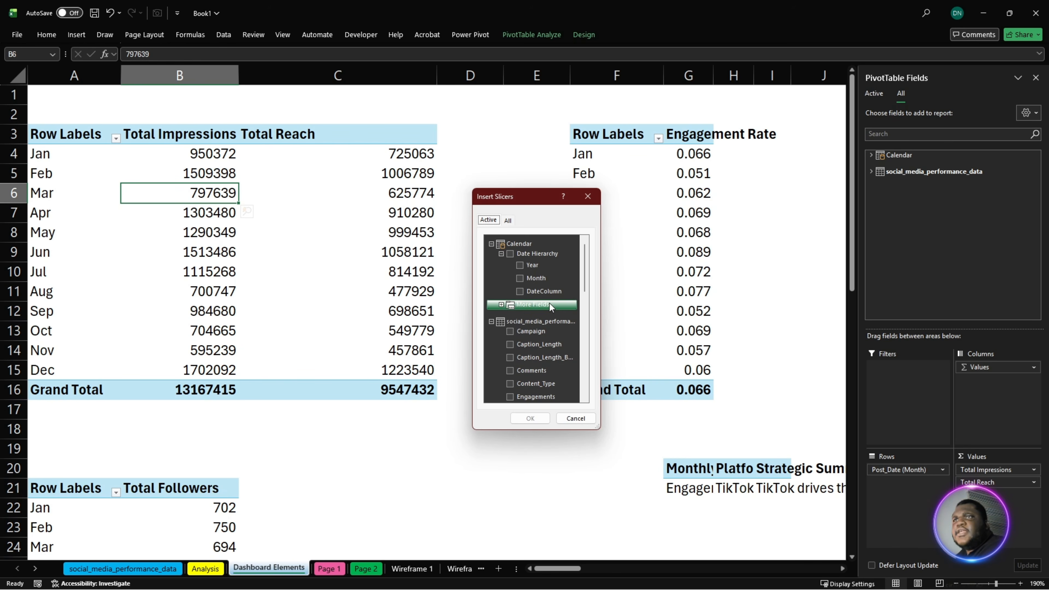
pyautogui.click(502, 304)
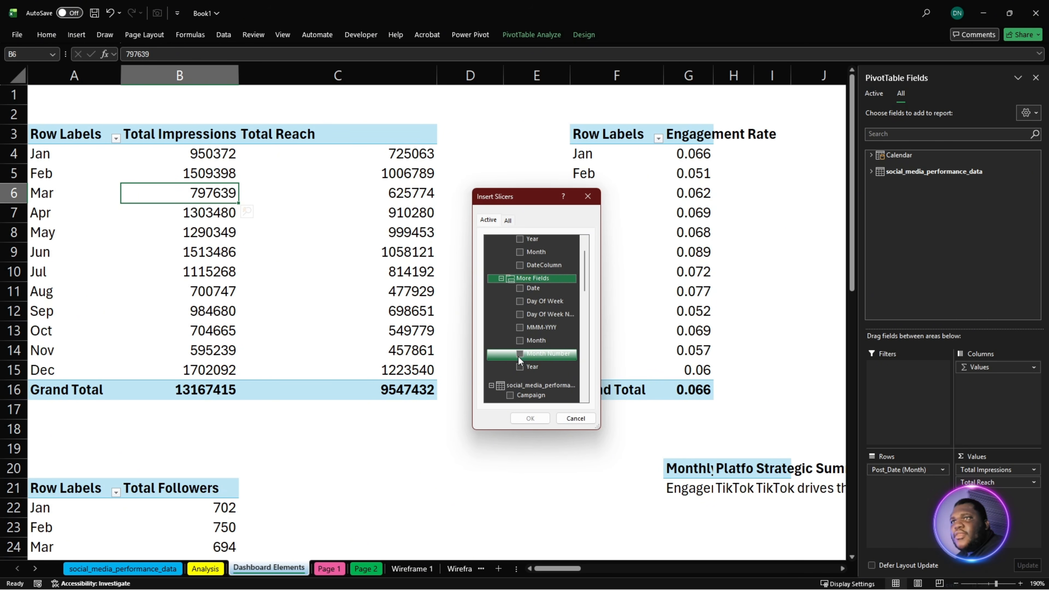
pyautogui.click(516, 328)
pyautogui.scroll(1, 543, 292)
pyautogui.scroll(-7, 547, 348)
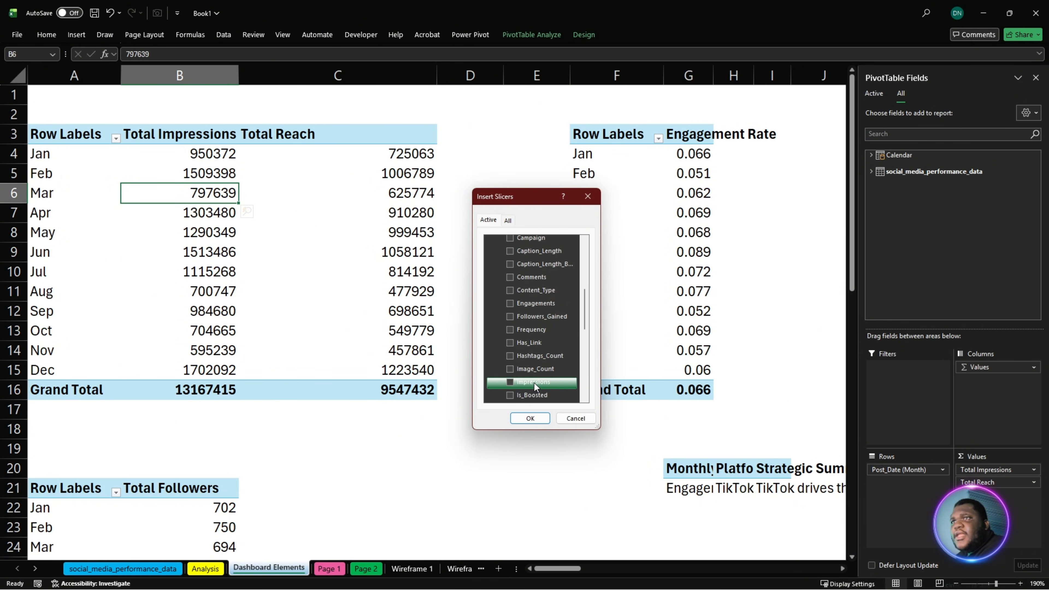
pyautogui.scroll(2, 534, 383)
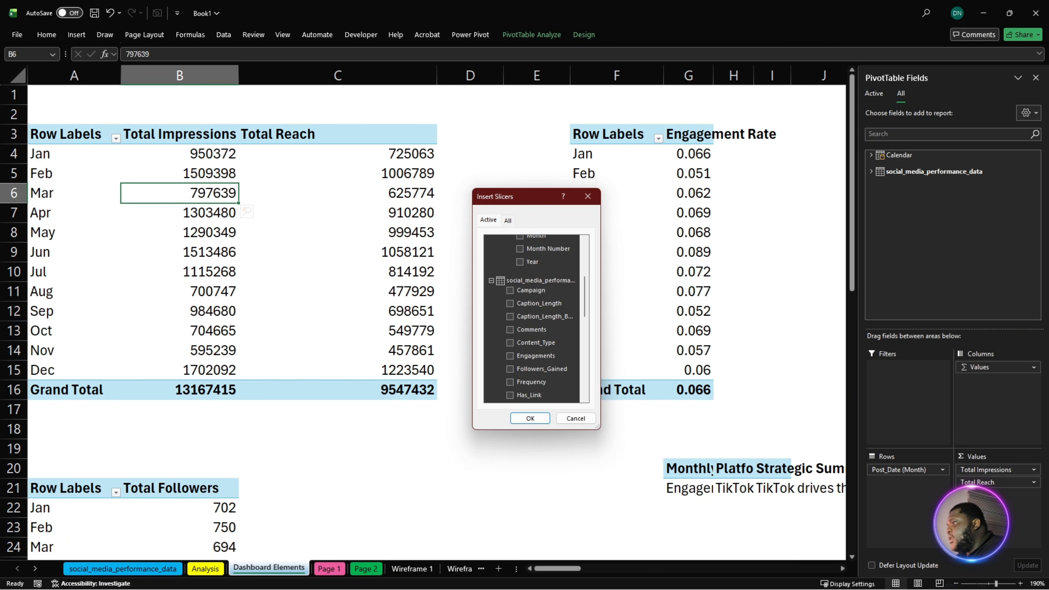
# - Add the Campaign and Platform fields from social_media_performance_data to the slicer selection and insert the slicers
pyautogui.click(530, 419)
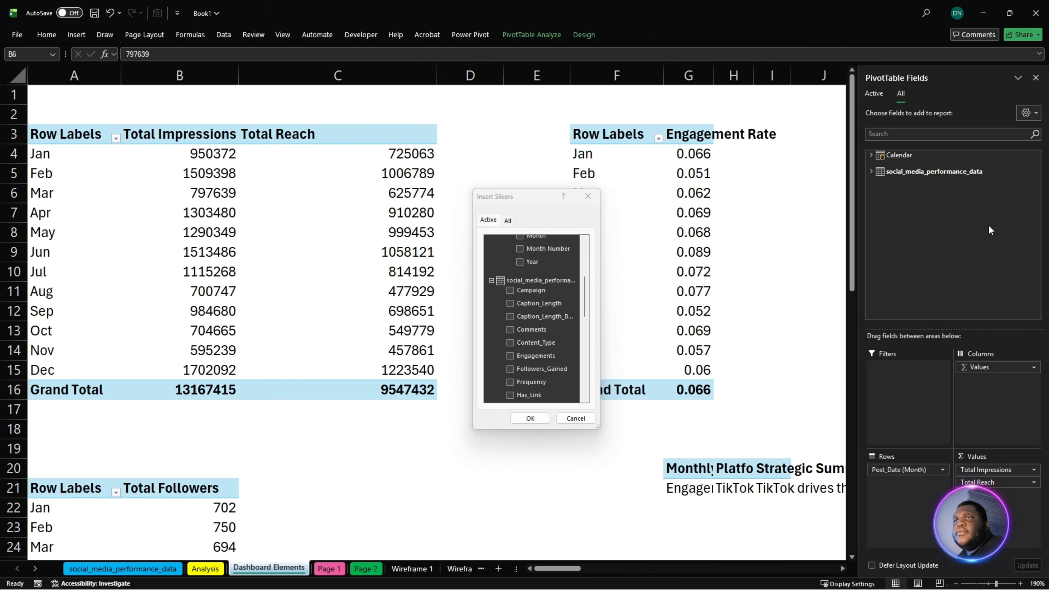
pyautogui.click(510, 291)
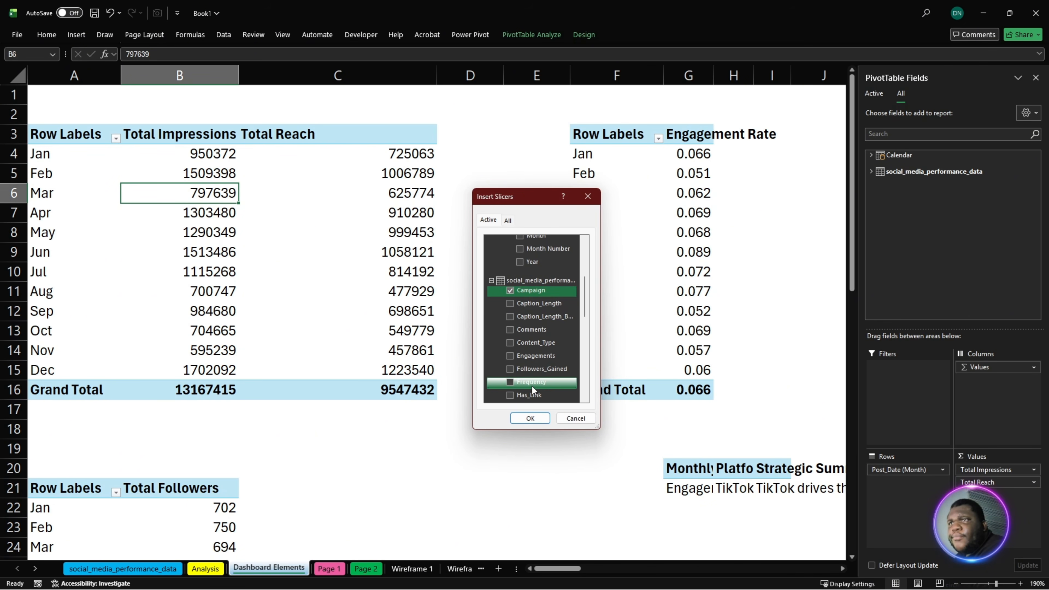
pyautogui.scroll(-1, 539, 379)
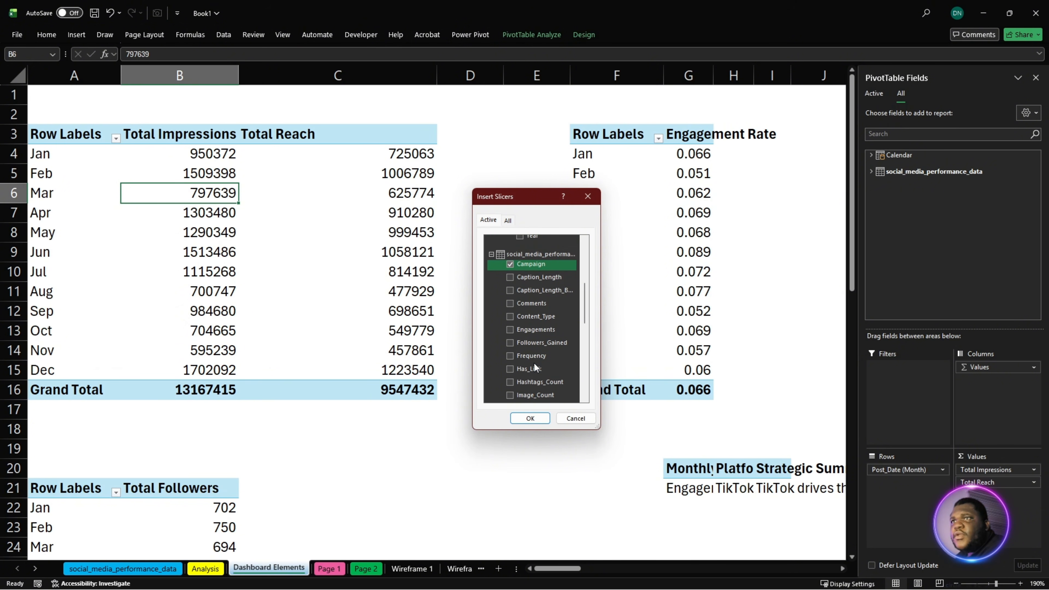
pyautogui.scroll(-4, 537, 372)
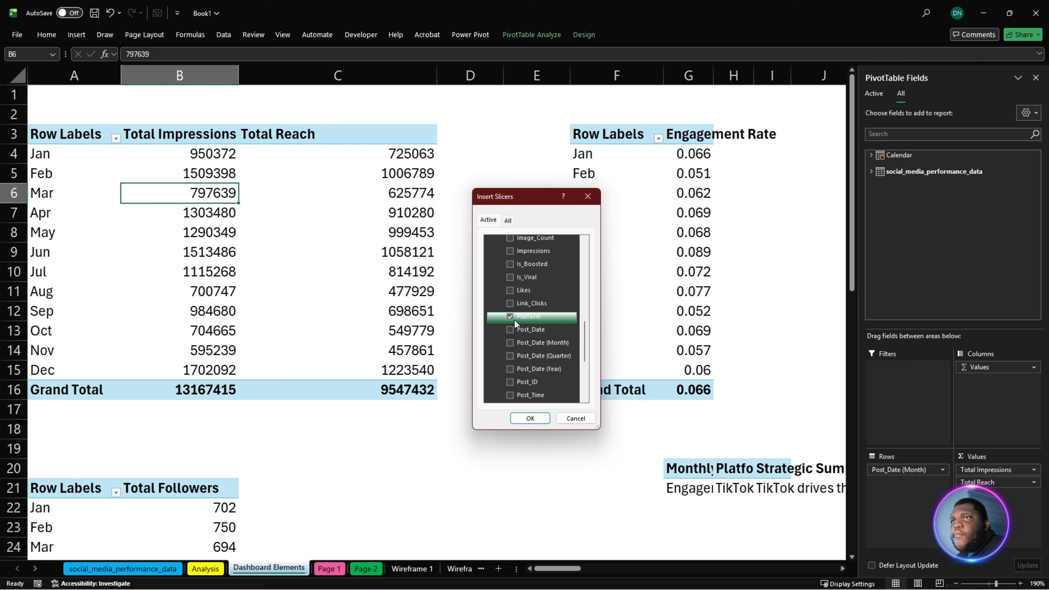
pyautogui.click(515, 320)
pyautogui.click(530, 419)
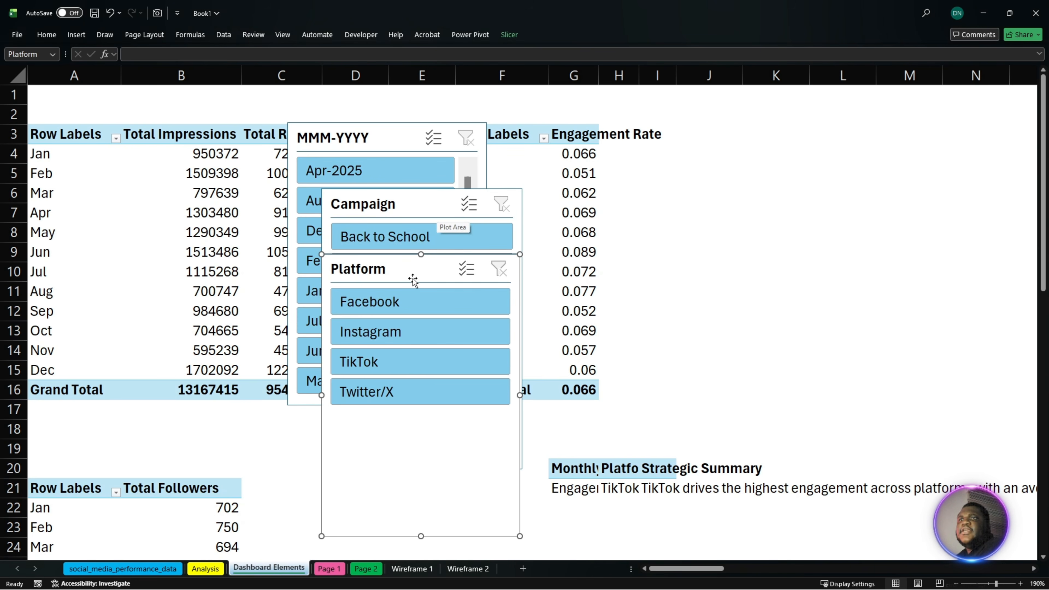
# - Move the Platform and Campaign slicers apart so that they no longer stack over the MMM-YYYY slicer
pyautogui.moveTo(413, 279); pyautogui.dragTo(757, 234)
pyautogui.moveTo(413, 213); pyautogui.dragTo(552, 275)
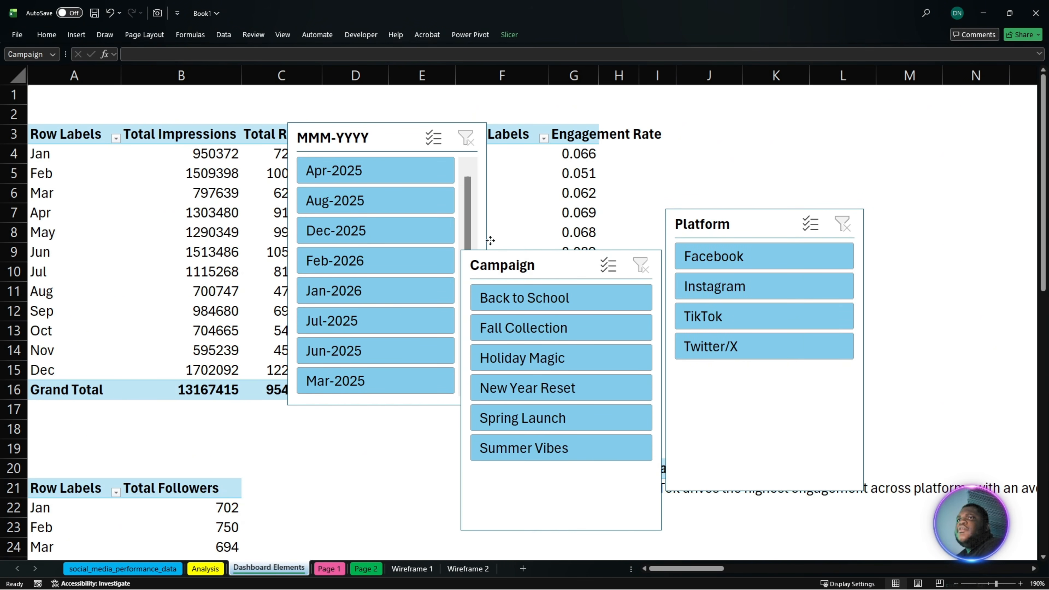
# - Open the MMM-YYYY slicer's report connections in an enlarged dialog and deselect the "Kpi Reach/npress" PivotTable
pyautogui.click(347, 139)
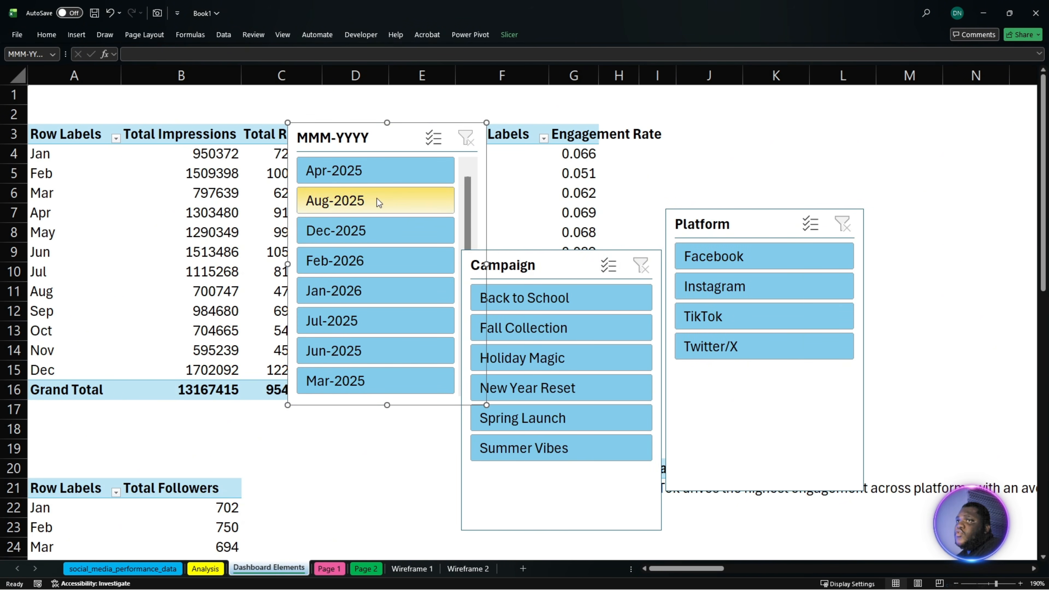
pyautogui.rightClick(370, 147)
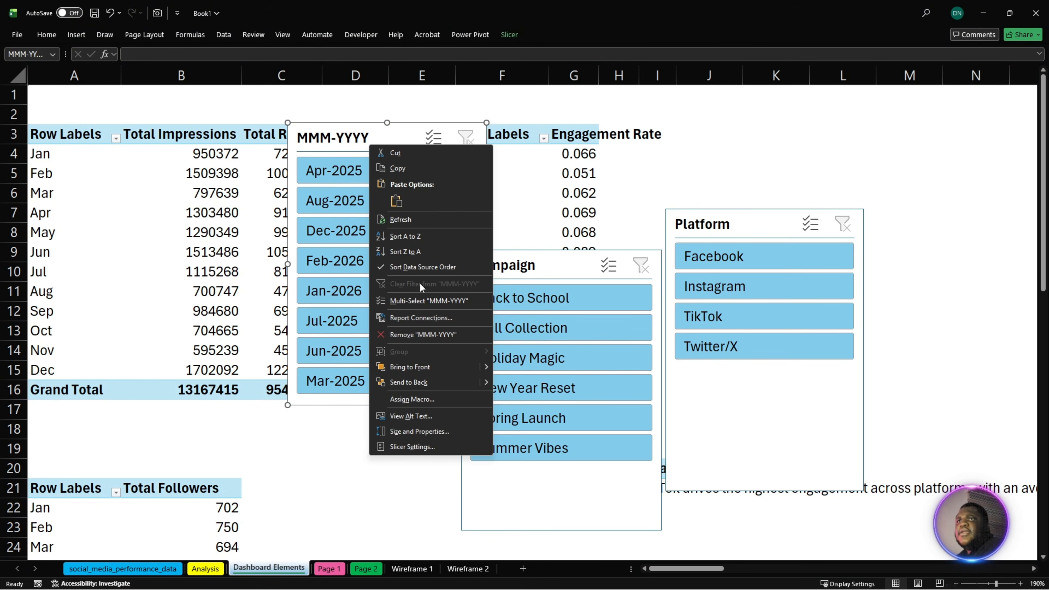
pyautogui.click(426, 319)
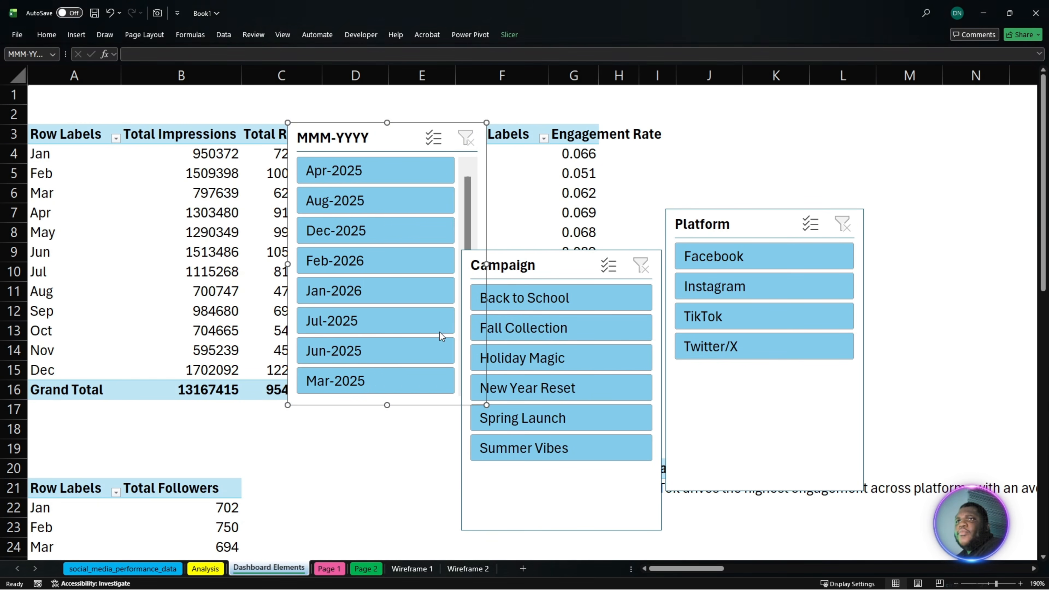
pyautogui.moveTo(412, 285); pyautogui.dragTo(509, 202)
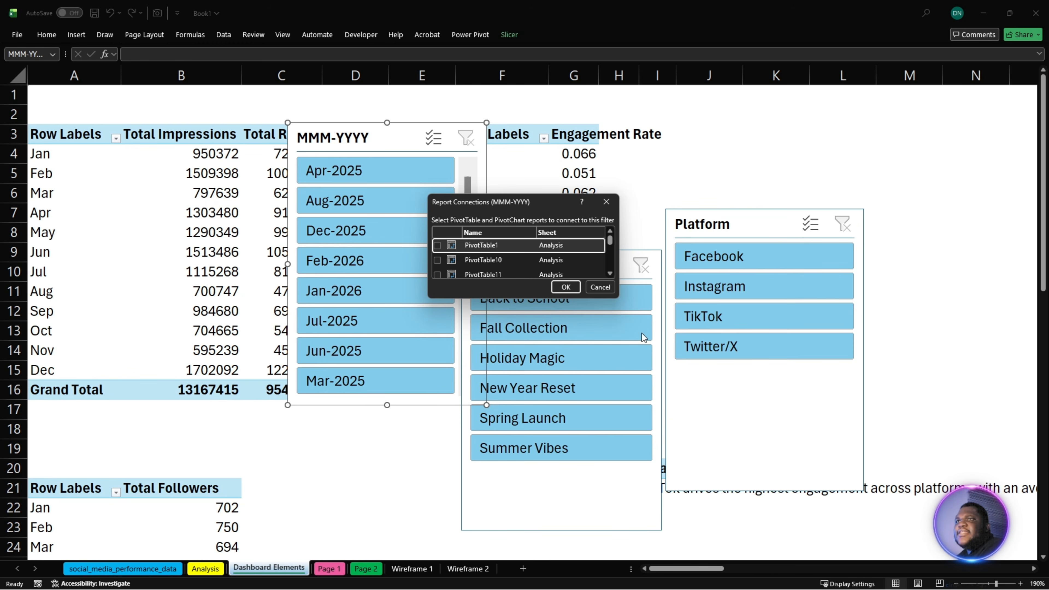
pyautogui.moveTo(618, 293); pyautogui.dragTo(756, 555)
pyautogui.scroll(-1, 578, 452)
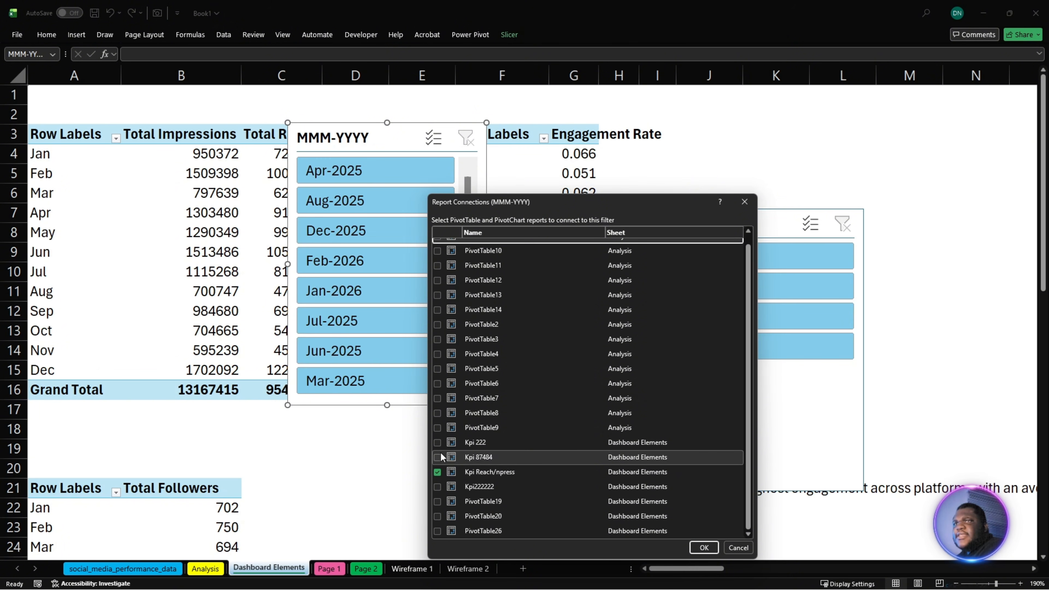
pyautogui.click(437, 472)
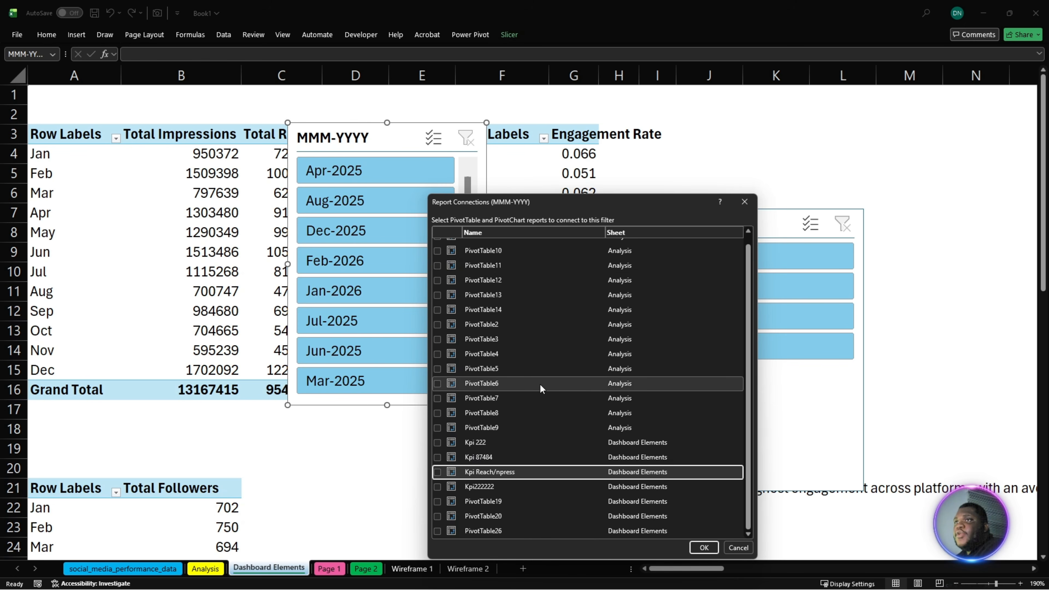
pyautogui.scroll(1, 540, 385)
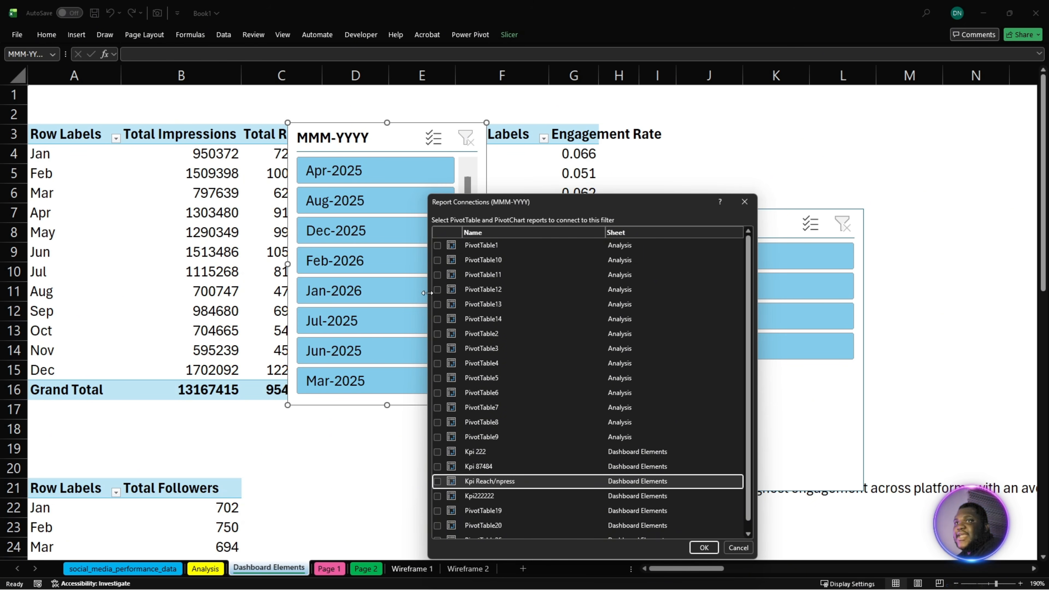
# - Select all the Analysis sheet PivotTables, PivotTable1 through PivotTable14, as report connections for the MMM-YYYY slicer
pyautogui.click(437, 246)
pyautogui.click(438, 275)
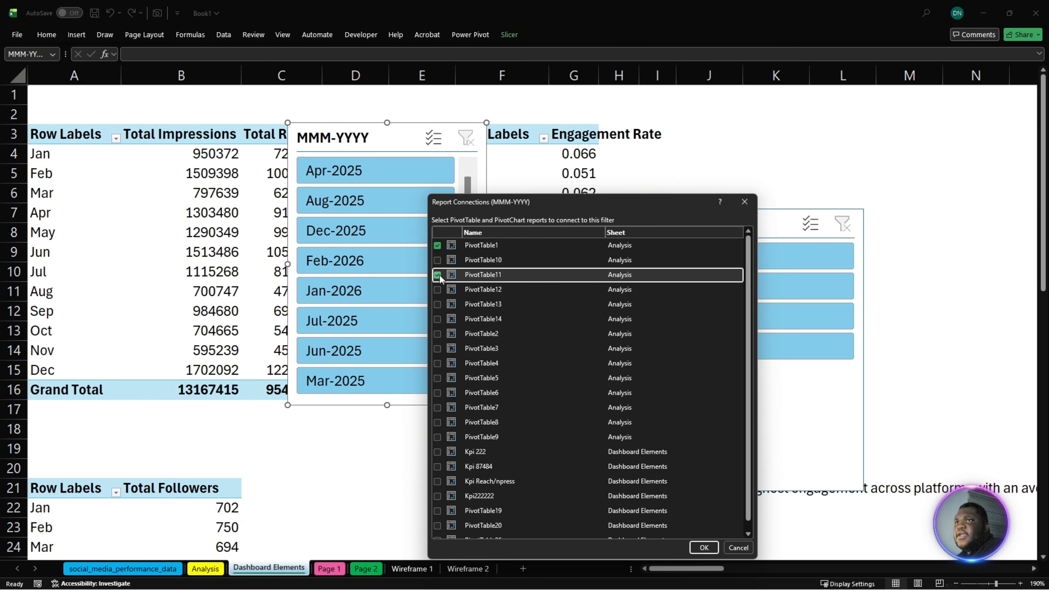
pyautogui.click(437, 260)
pyautogui.click(438, 289)
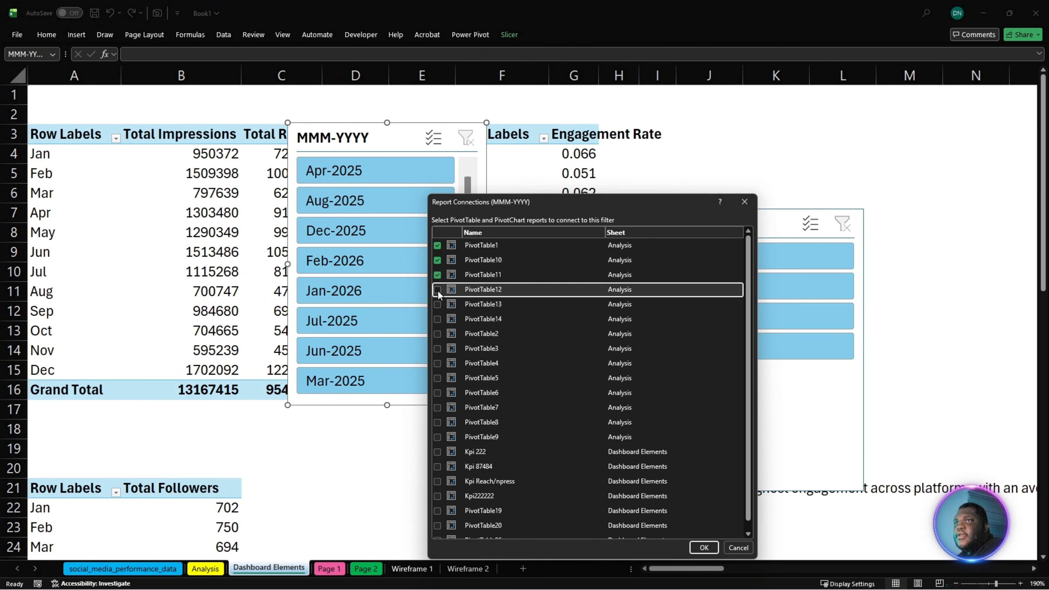
pyautogui.click(438, 305)
pyautogui.click(437, 320)
pyautogui.click(437, 334)
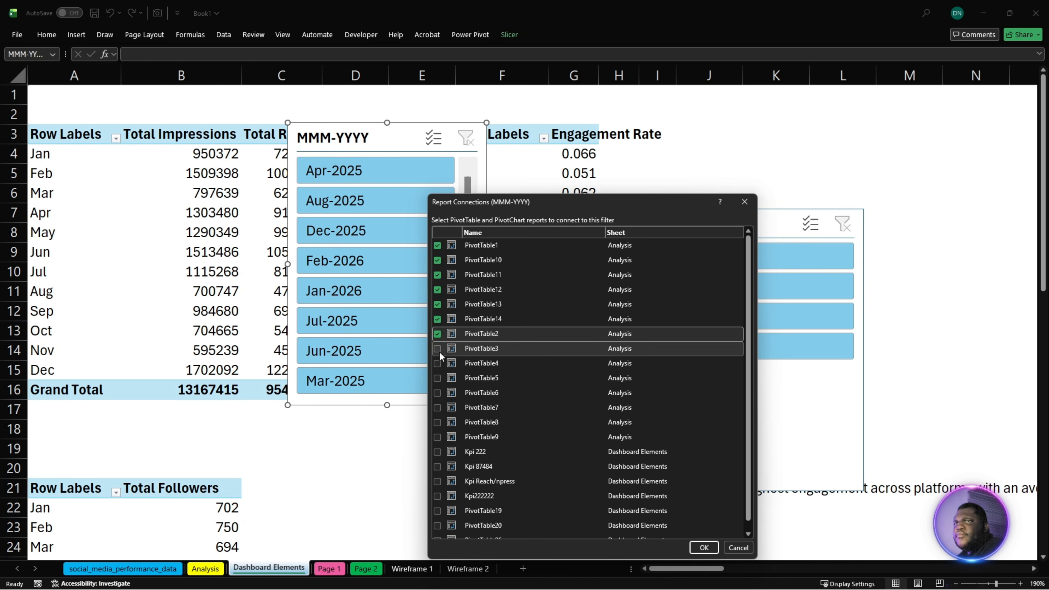
pyautogui.click(437, 350)
pyautogui.click(437, 364)
pyautogui.click(437, 379)
pyautogui.click(437, 393)
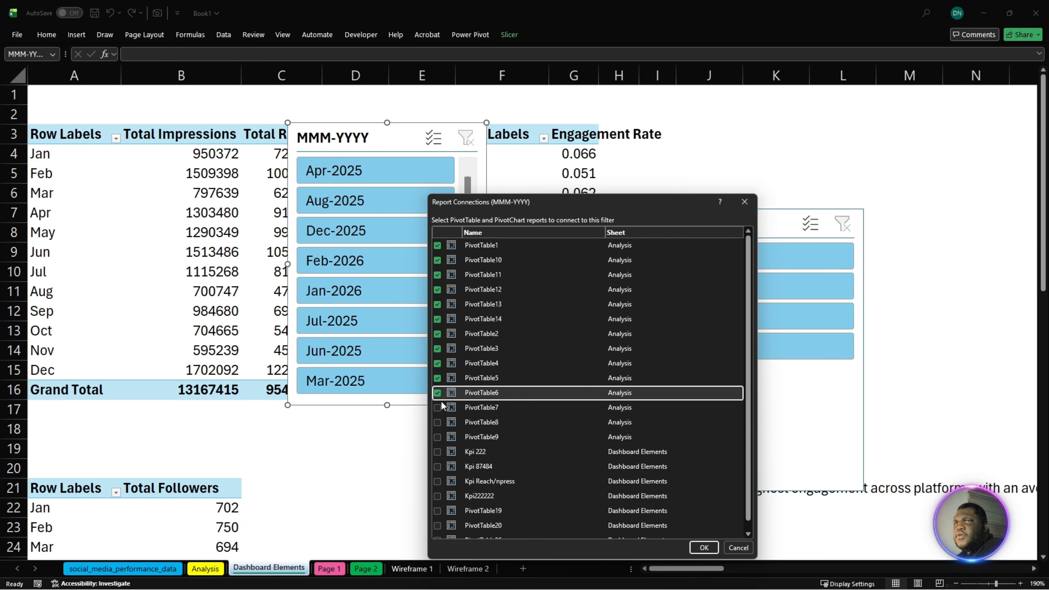
pyautogui.click(439, 408)
pyautogui.click(437, 422)
pyautogui.scroll(-1, 454, 426)
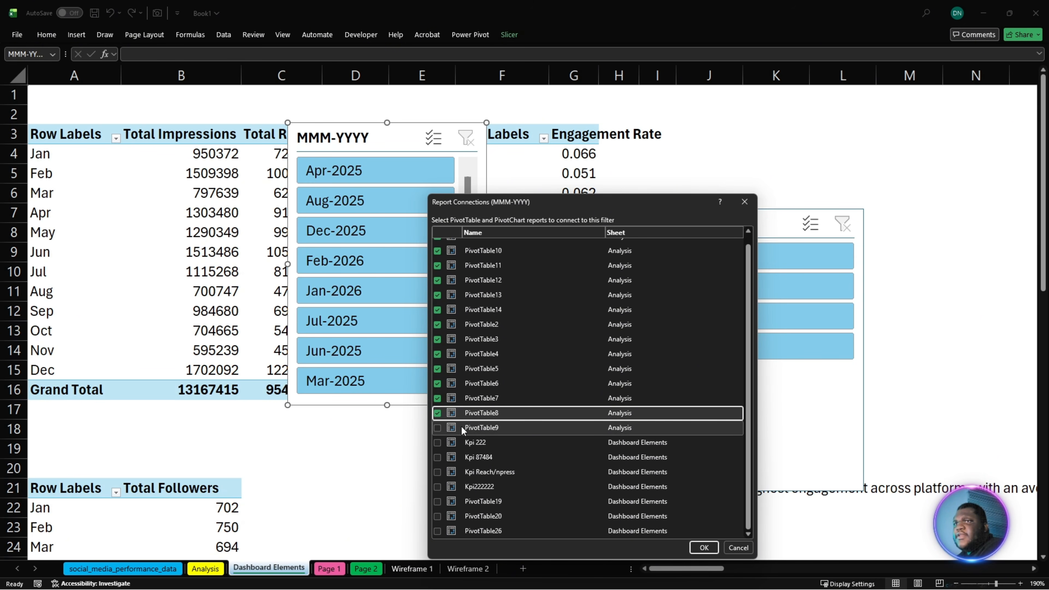
pyautogui.click(438, 428)
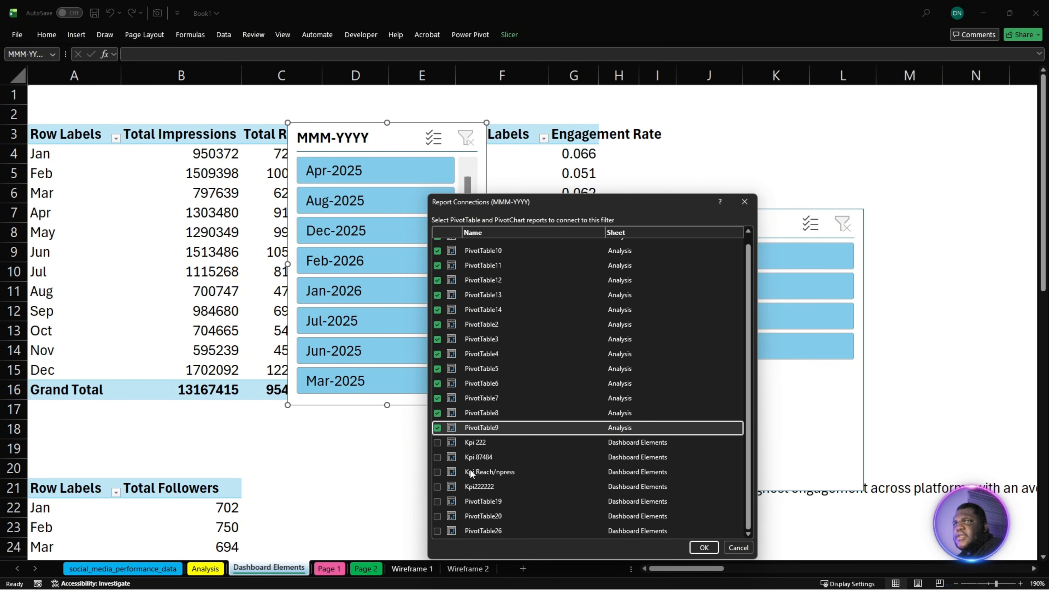
# - Also select PivotTable19, PivotTable20 and PivotTable26 on Dashboard Elements, and apply the MMM-YYYY slicer's report connections
pyautogui.click(436, 502)
pyautogui.click(438, 517)
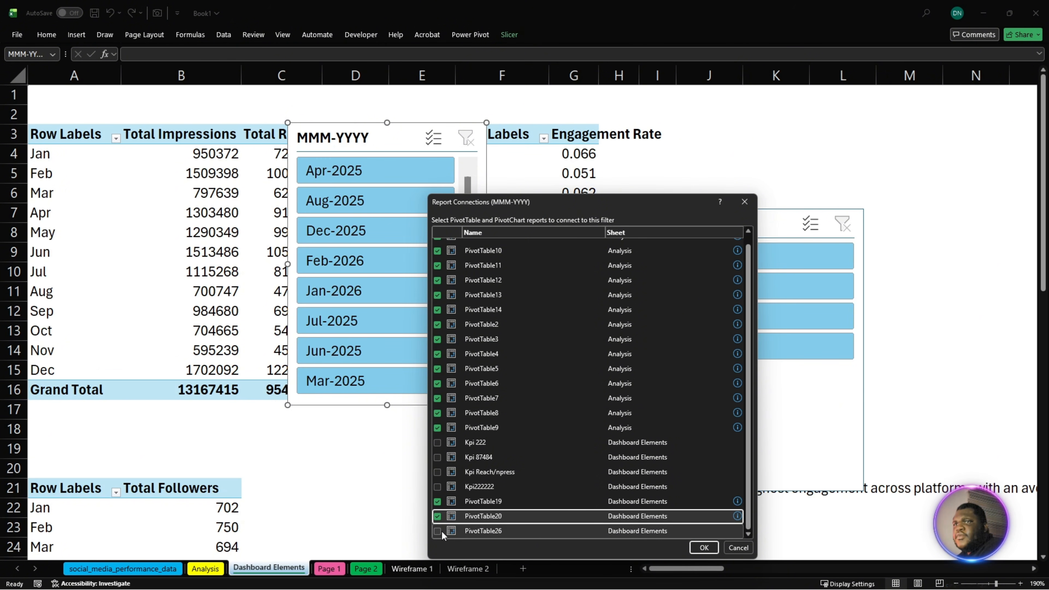
pyautogui.click(441, 534)
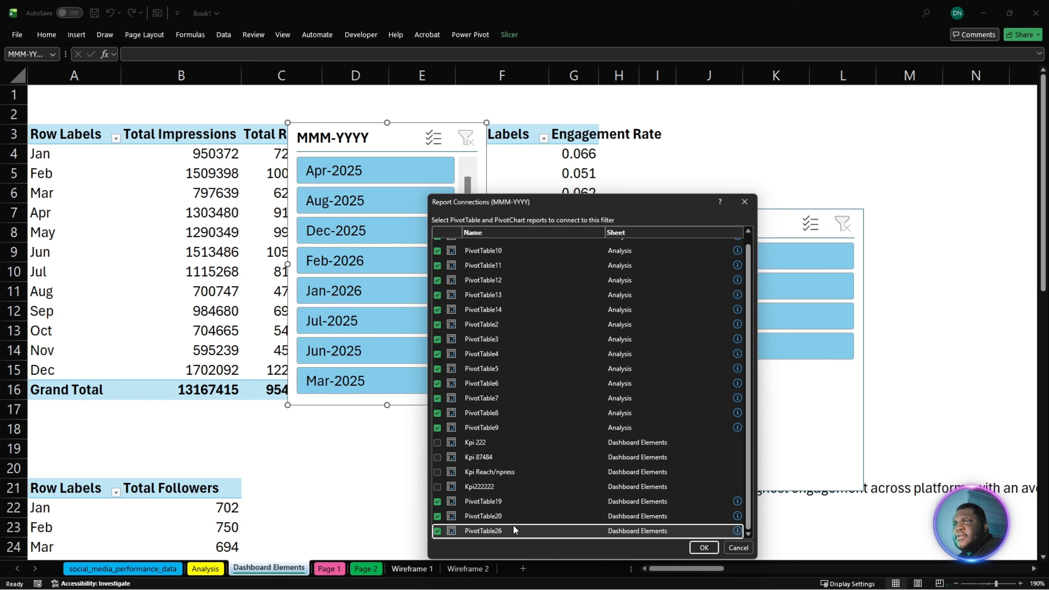
pyautogui.click(738, 353)
pyautogui.moveTo(739, 354)
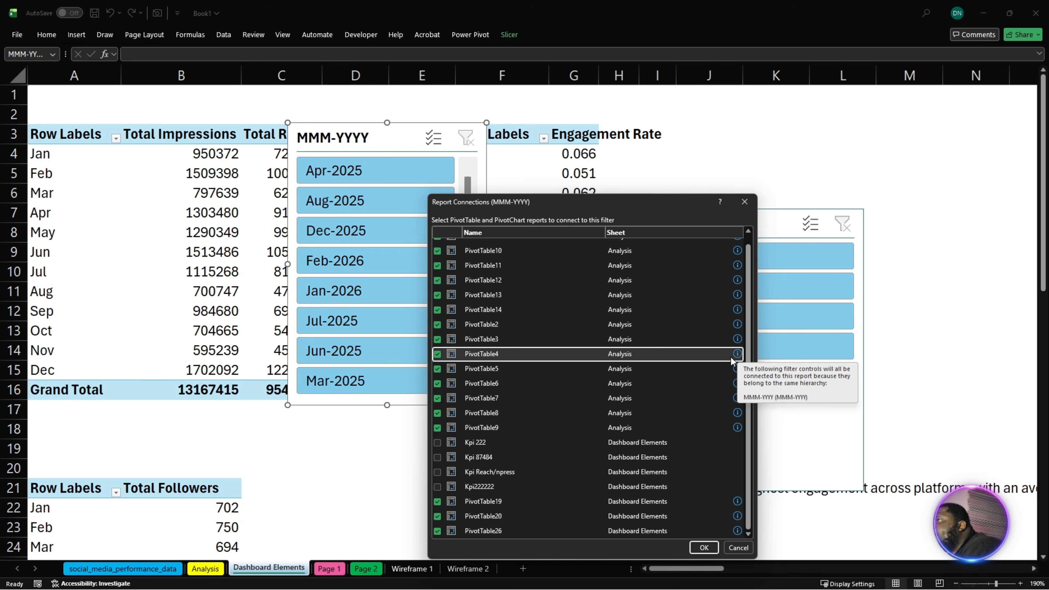
pyautogui.click(706, 544)
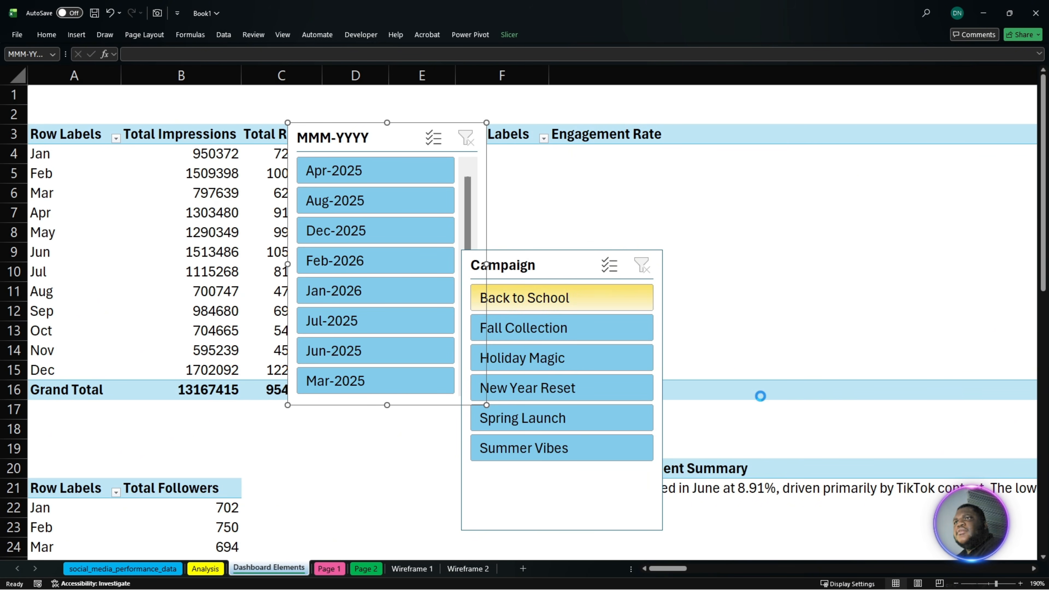
# - Move the Campaign slicer up beside the MMM-YYYY slicer so that the two no longer overlap
pyautogui.scroll(-2, 760, 384)
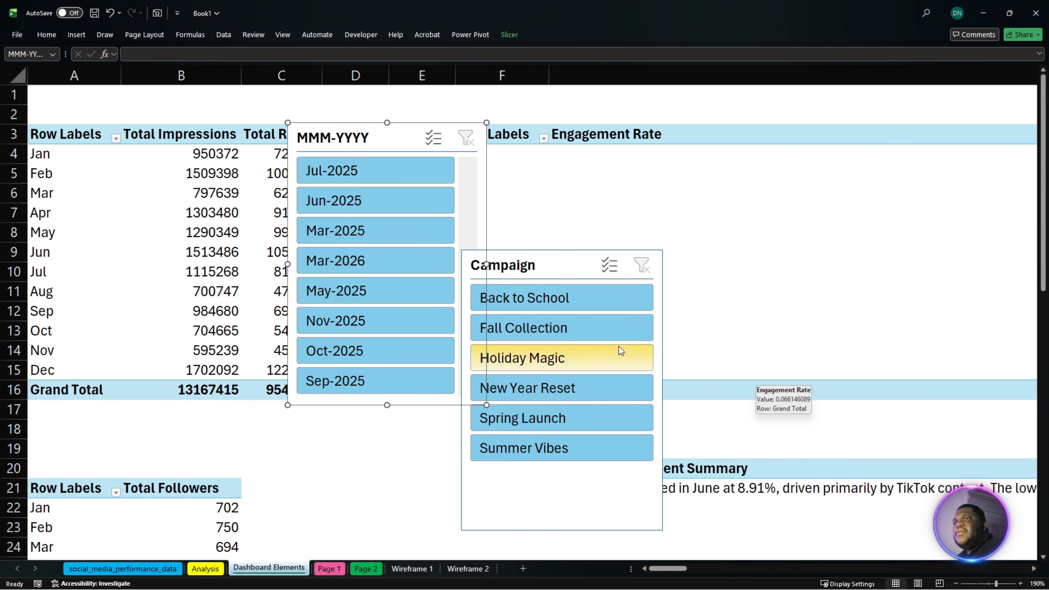
pyautogui.click(545, 272)
pyautogui.moveTo(545, 272); pyautogui.dragTo(611, 141)
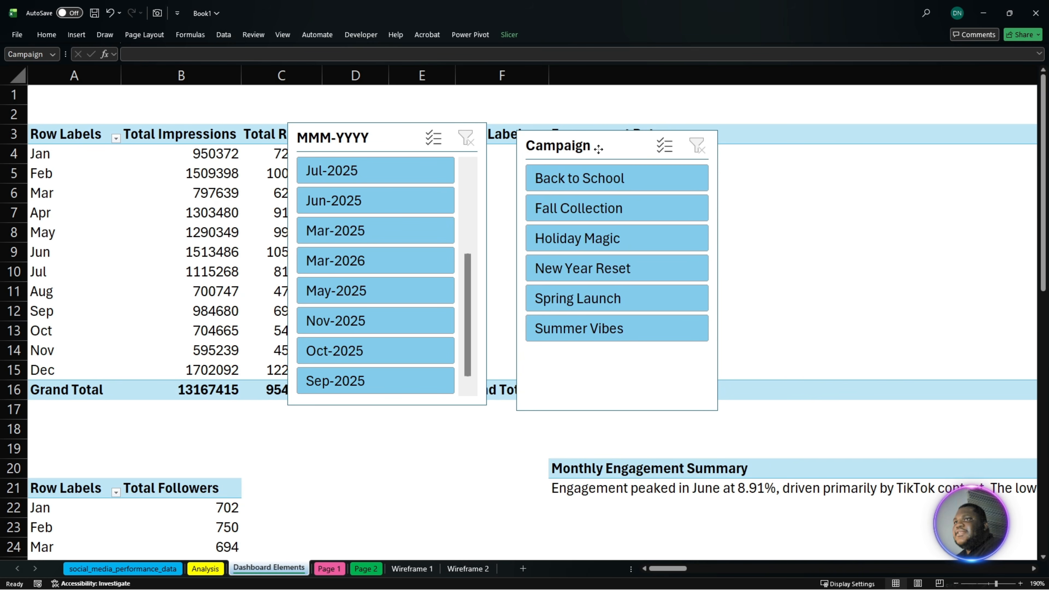
# - Bring the Platform slicer back from the far columns and place it just below the Campaign slicer
pyautogui.moveTo(667, 569); pyautogui.dragTo(763, 569)
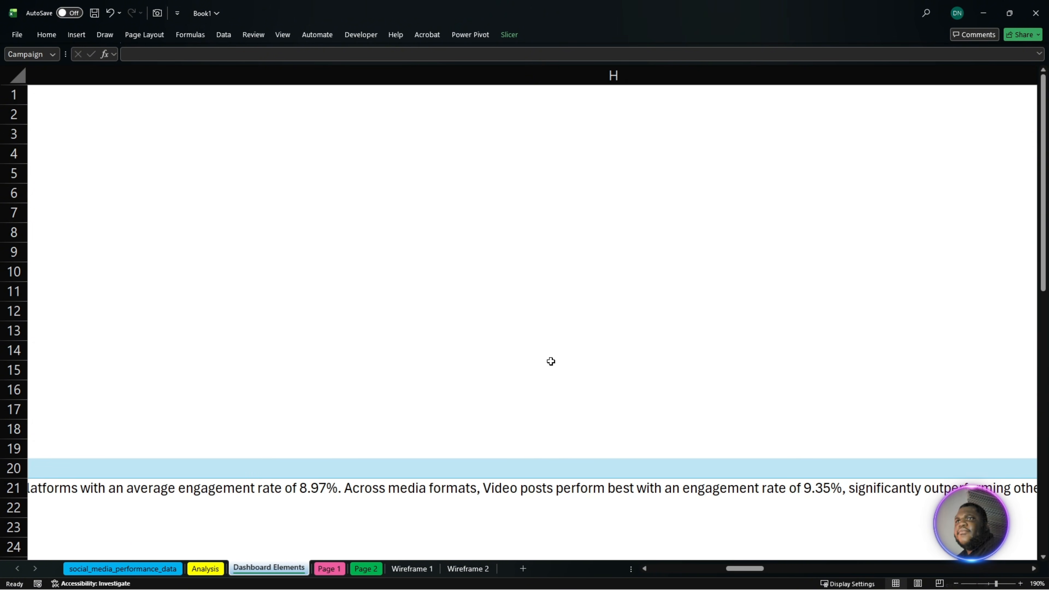
pyautogui.click(403, 365)
pyautogui.keyDown('ctrl'); pyautogui.scroll(-1, 409, 367); pyautogui.keyUp('ctrl')
pyautogui.keyDown('ctrl'); pyautogui.scroll(-10, 412, 370); pyautogui.keyUp('ctrl')
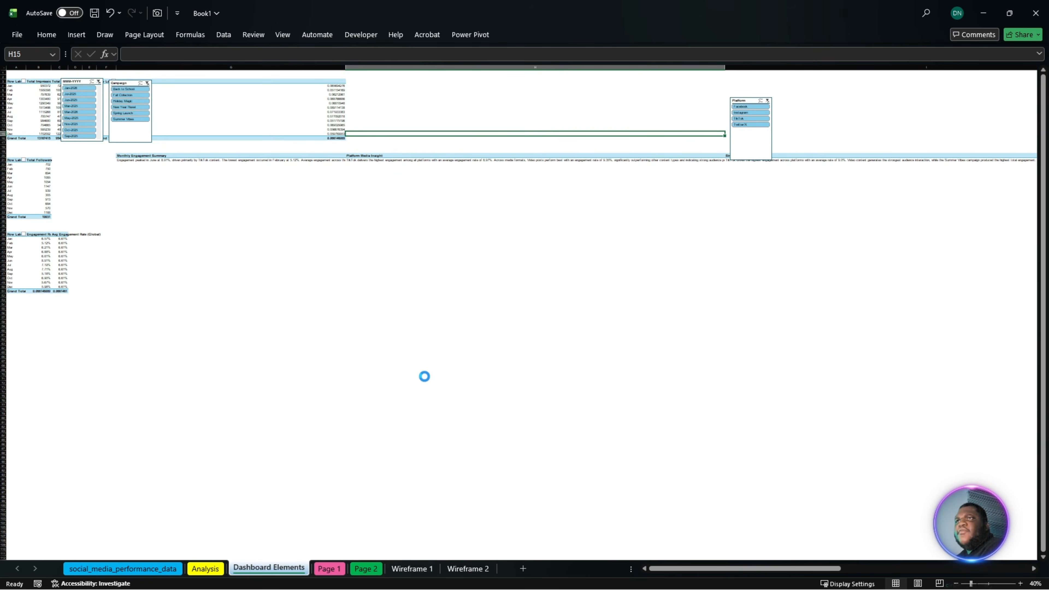
pyautogui.moveTo(473, 122); pyautogui.dragTo(107, 160)
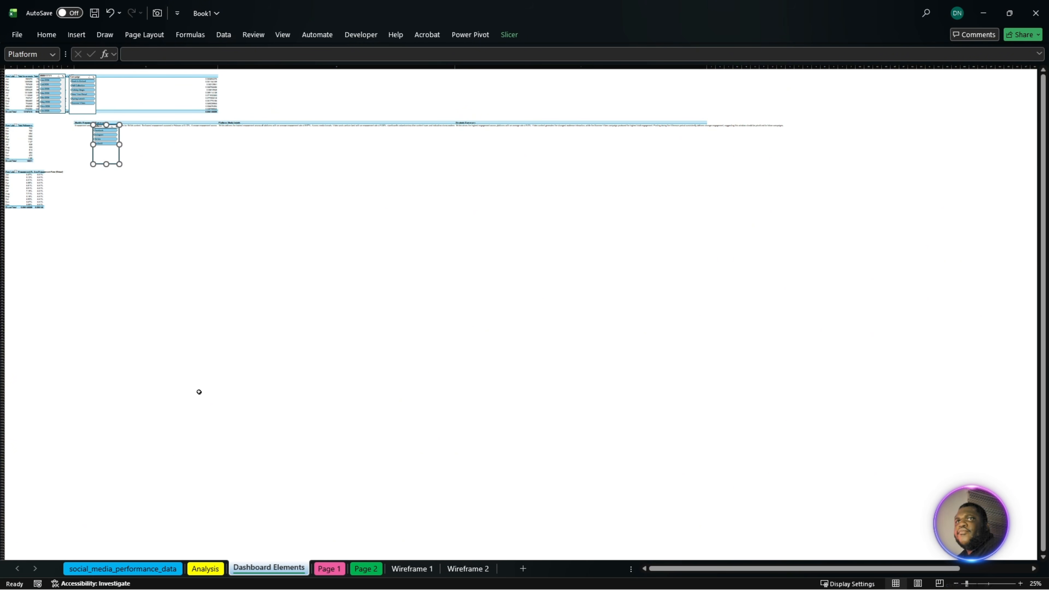
# - Select the Platform, Campaign and MMM-YYYY slicers together and cut them from the Dashboard Elements sheet
pyautogui.click(190, 337)
pyautogui.keyDown('ctrl'); pyautogui.scroll(4, 107, 318); pyautogui.keyUp('ctrl')
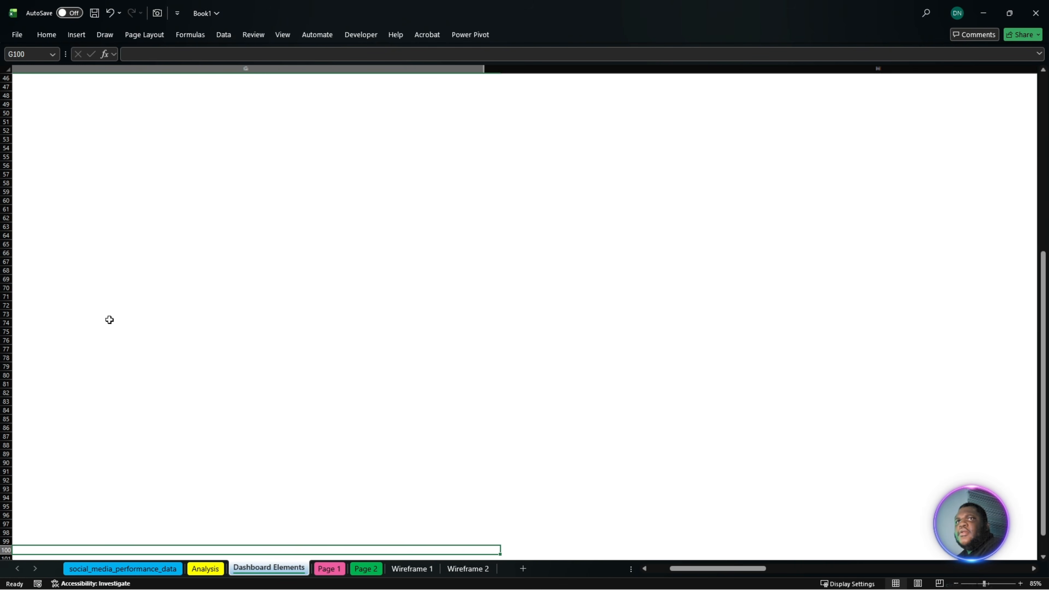
pyautogui.hscroll(-3, 710, 575)
pyautogui.keyDown('ctrl'); pyautogui.scroll(5, 298, 442); pyautogui.keyUp('ctrl')
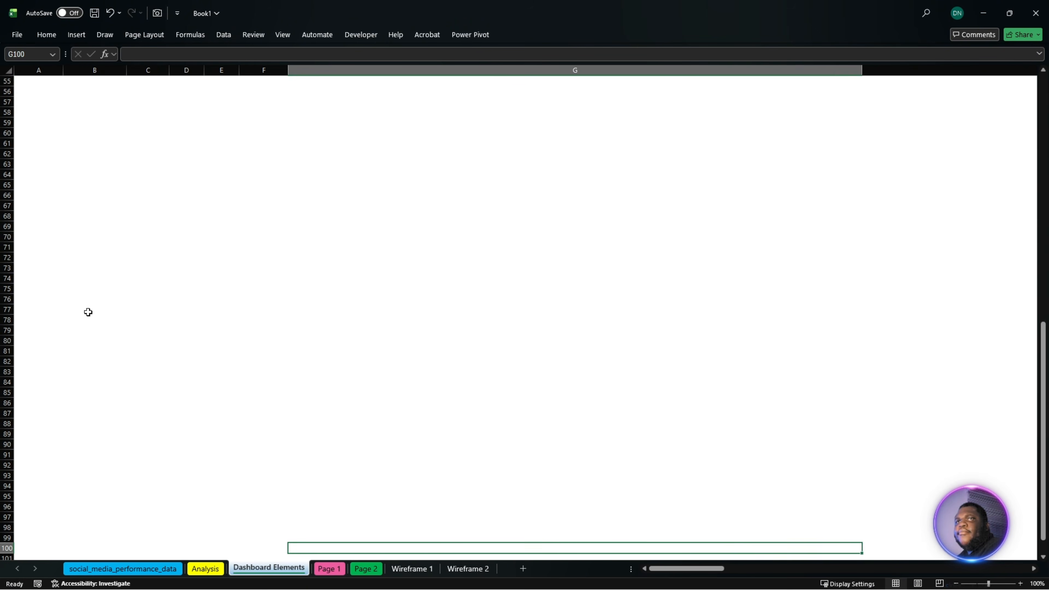
pyautogui.scroll(10, 258, 347)
pyautogui.scroll(14, 427, 391)
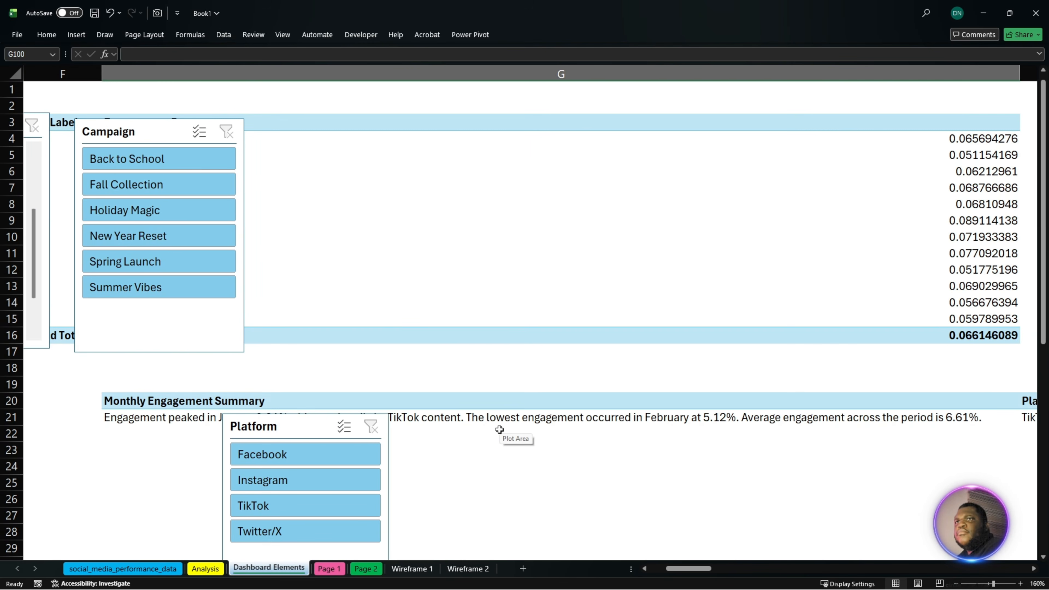
pyautogui.click(305, 427)
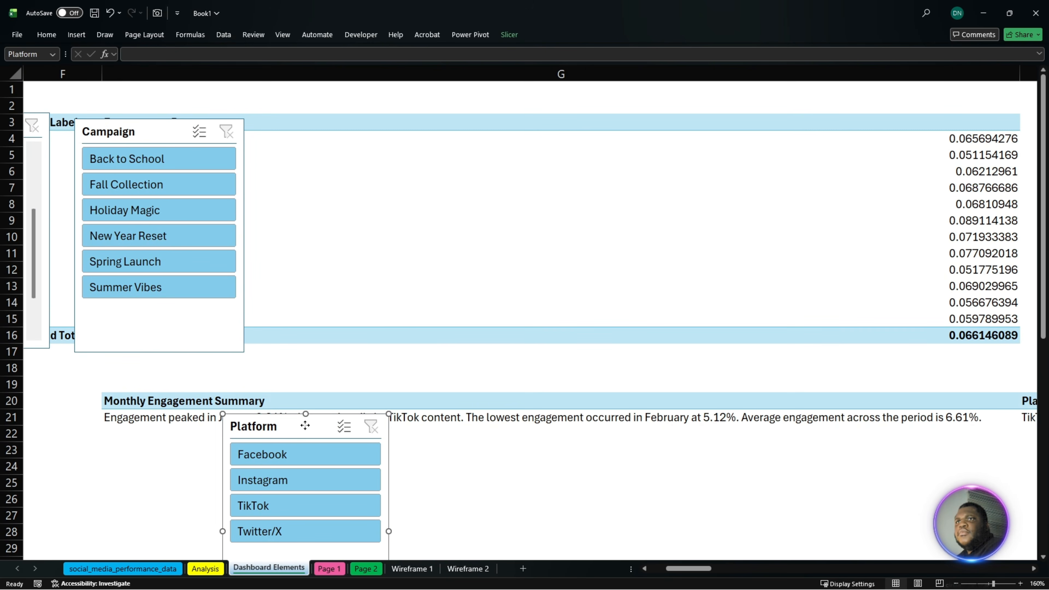
pyautogui.keyDown('ctrl'); pyautogui.click(124, 320); pyautogui.keyUp('ctrl')
pyautogui.keyDown('ctrl'); pyautogui.click(33, 151); pyautogui.keyUp('ctrl')
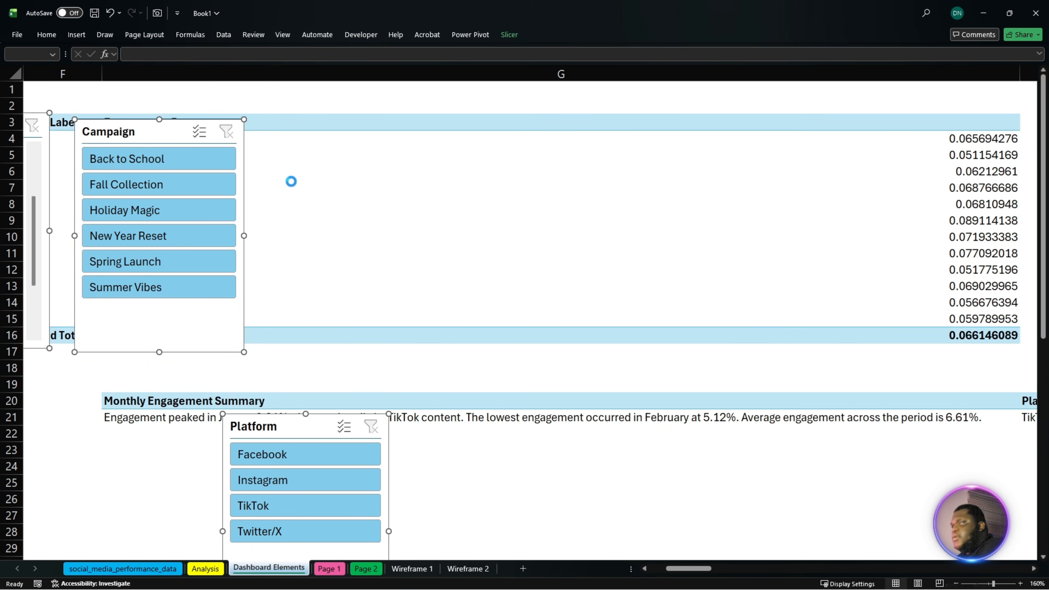
pyautogui.press('Delete')
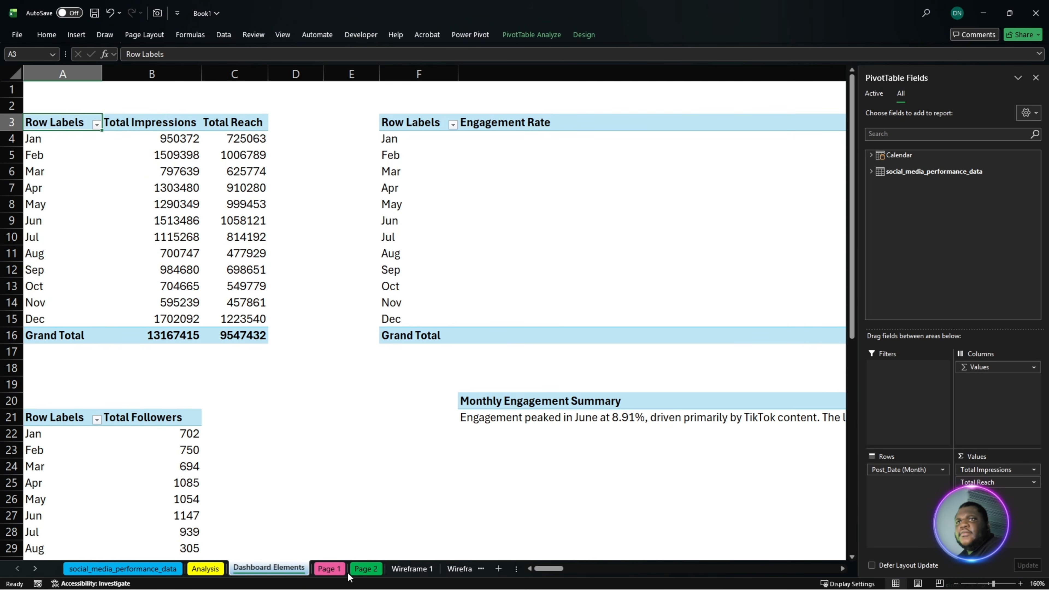
# - Paste the three slicers onto the Page 1 sheet with all active content and enable the data connections
pyautogui.click(339, 569)
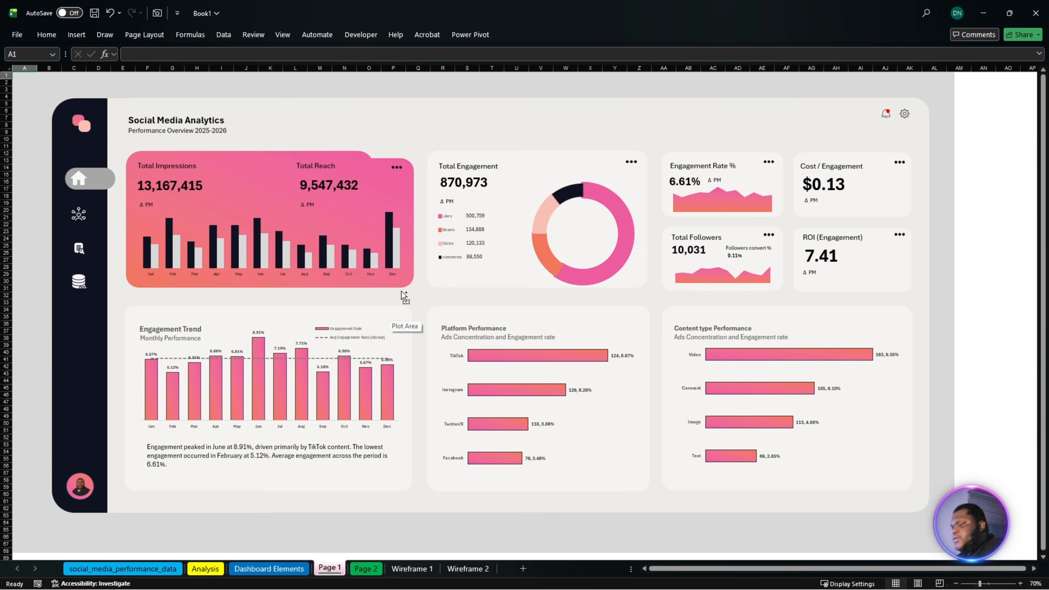
pyautogui.hotkey('ctrl', 'v')
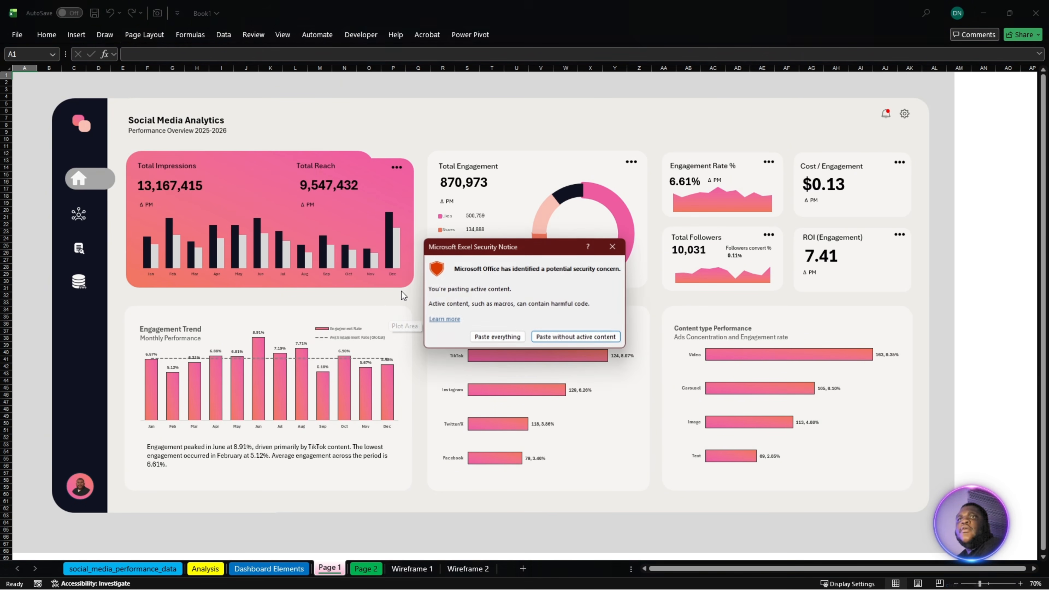
pyautogui.click(492, 338)
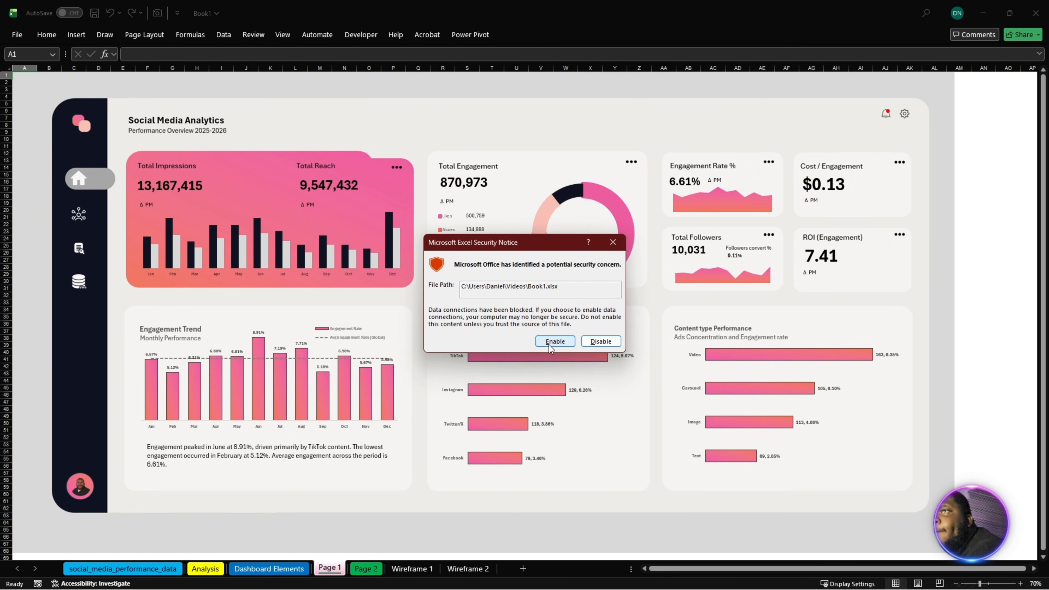
pyautogui.click(550, 341)
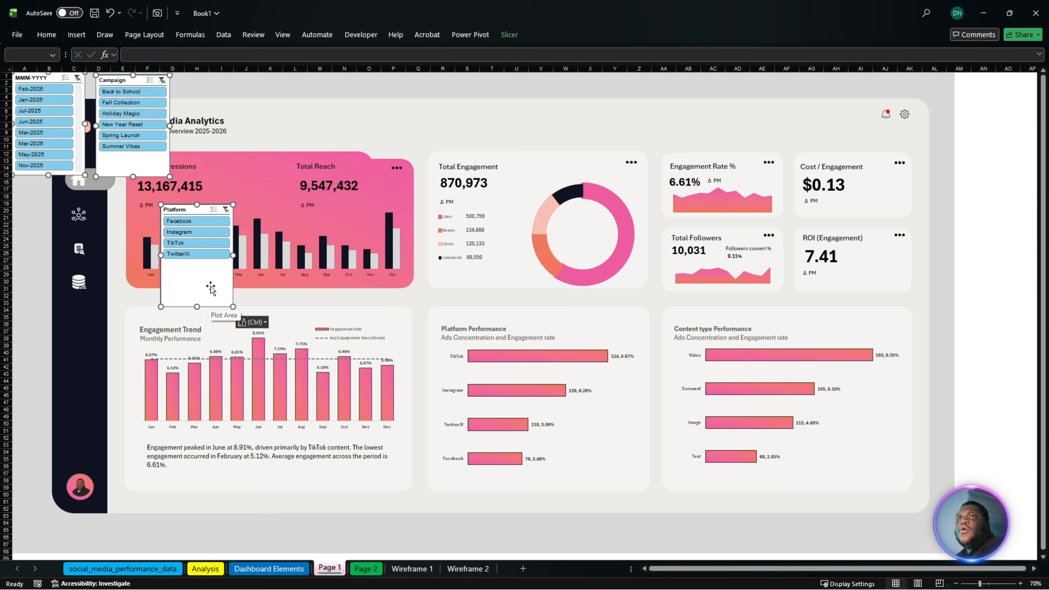
# - Move the three pasted slicers together from the sheet's corner to the middle of the dashboard and deselect them
pyautogui.moveTo(208, 286); pyautogui.dragTo(671, 397)
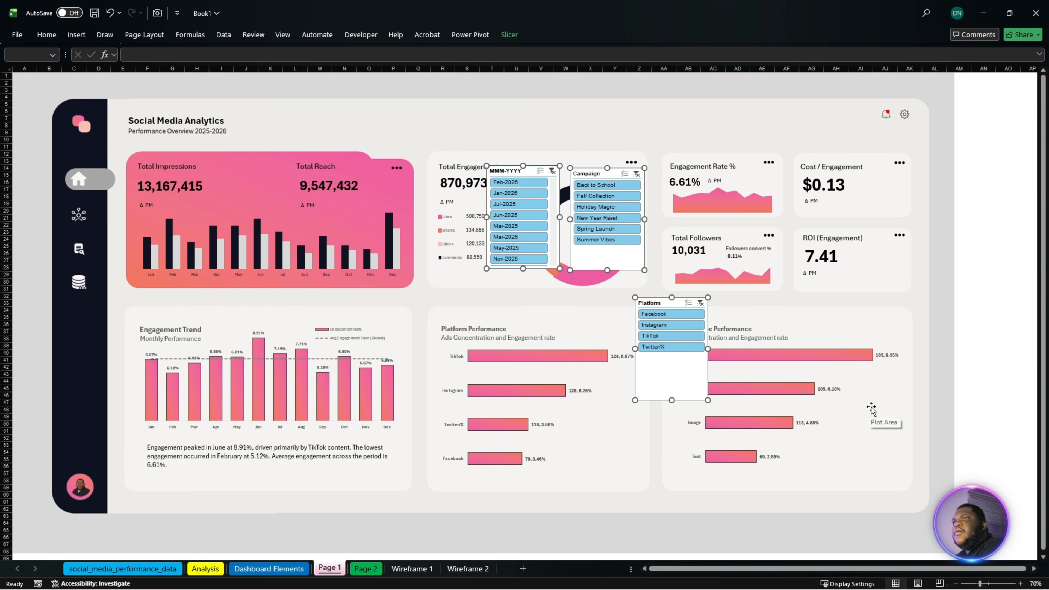
pyautogui.scroll(3, 874, 414)
pyautogui.moveTo(875, 570); pyautogui.dragTo(1004, 562)
pyautogui.moveTo(902, 515); pyautogui.dragTo(894, 477)
pyautogui.click(508, 134)
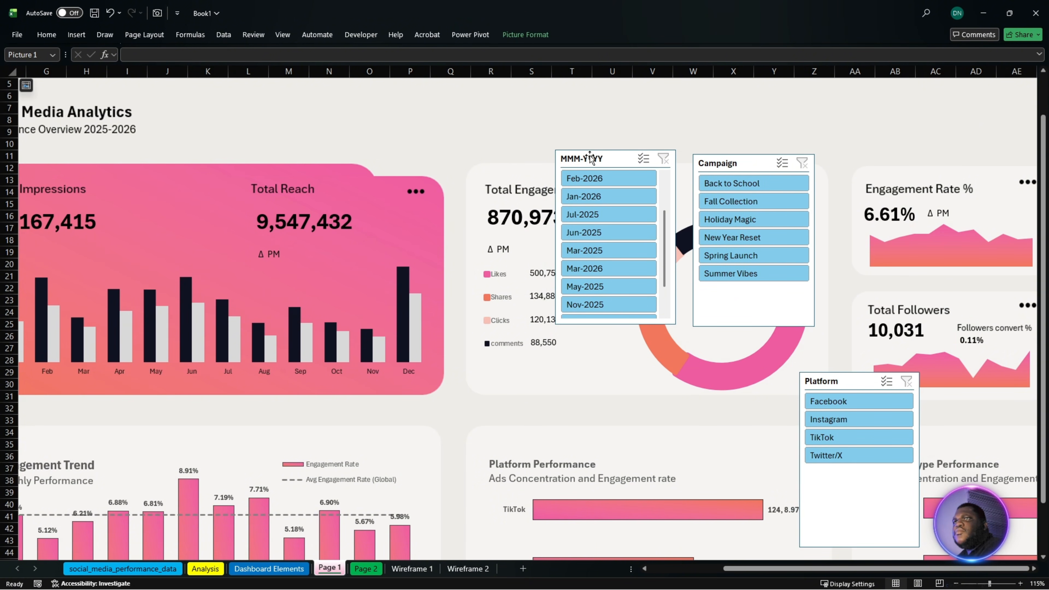
# - Shrink the MMM-YYYY slicer to one visible item and place it in the header above the Engagement Rate card
pyautogui.moveTo(592, 155); pyautogui.dragTo(599, 106)
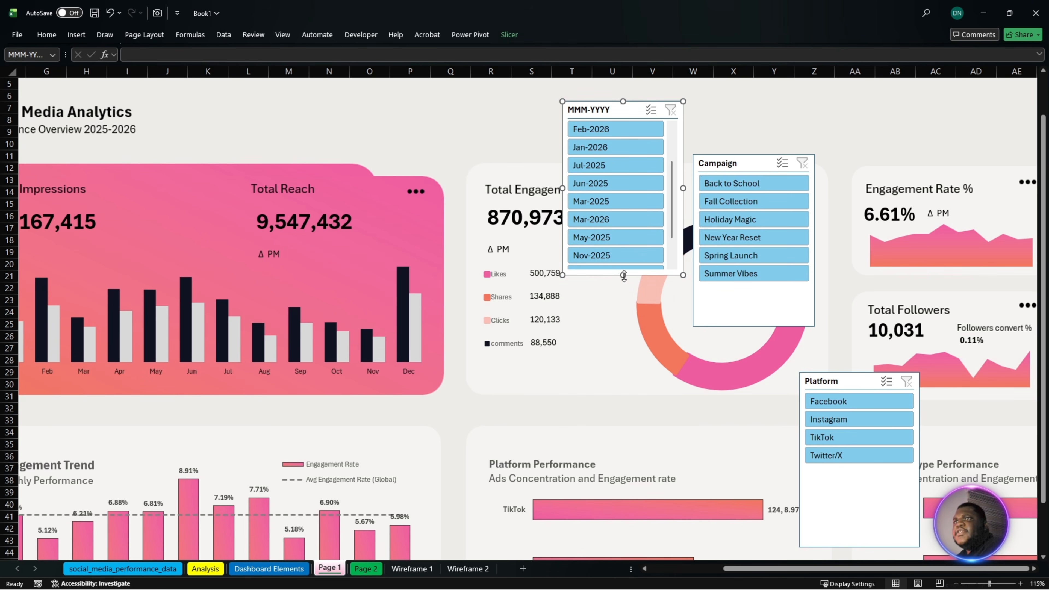
pyautogui.moveTo(623, 275); pyautogui.dragTo(944, 110)
pyautogui.moveTo(901, 165); pyautogui.dragTo(901, 164)
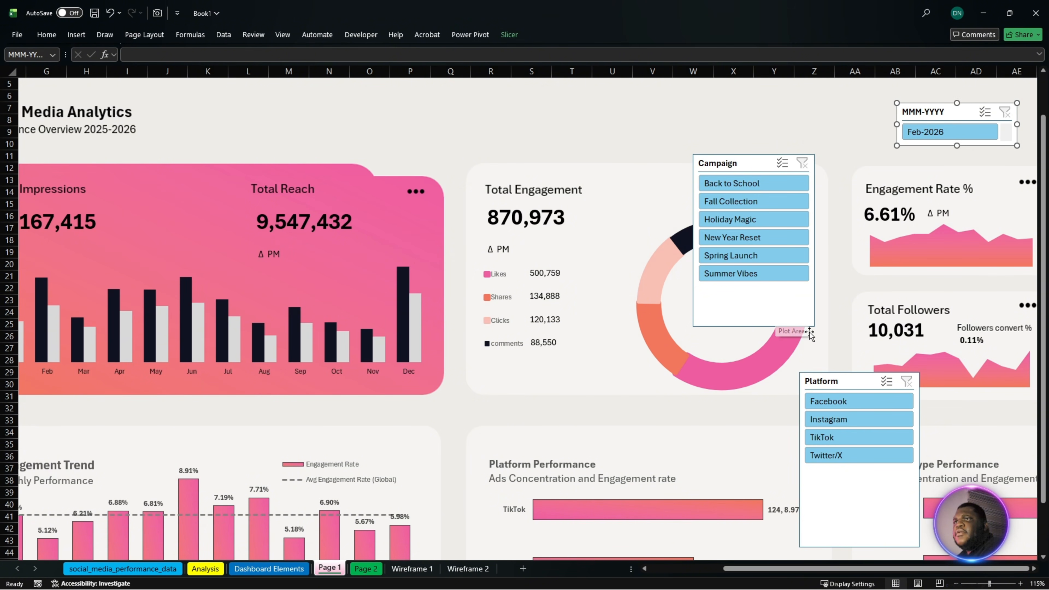
# - Shrink the Campaign and Platform slicers to one visible item each and place them in the header in a row beside MMM-YYYY
pyautogui.moveTo(812, 327); pyautogui.dragTo(818, 199)
pyautogui.moveTo(761, 168); pyautogui.dragTo(824, 115)
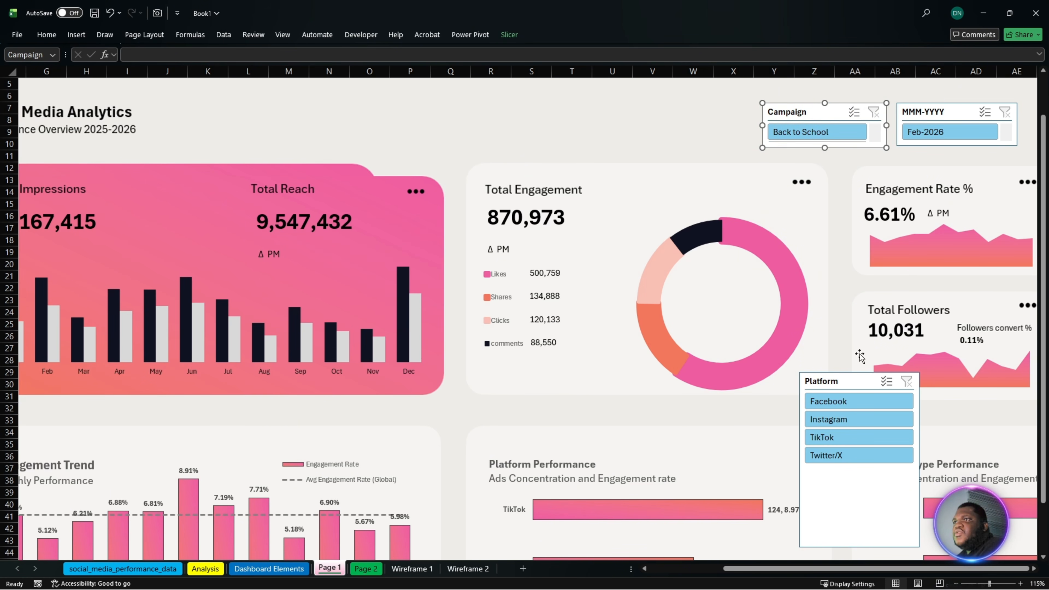
pyautogui.click(855, 379)
pyautogui.moveTo(851, 393); pyautogui.dragTo(653, 215)
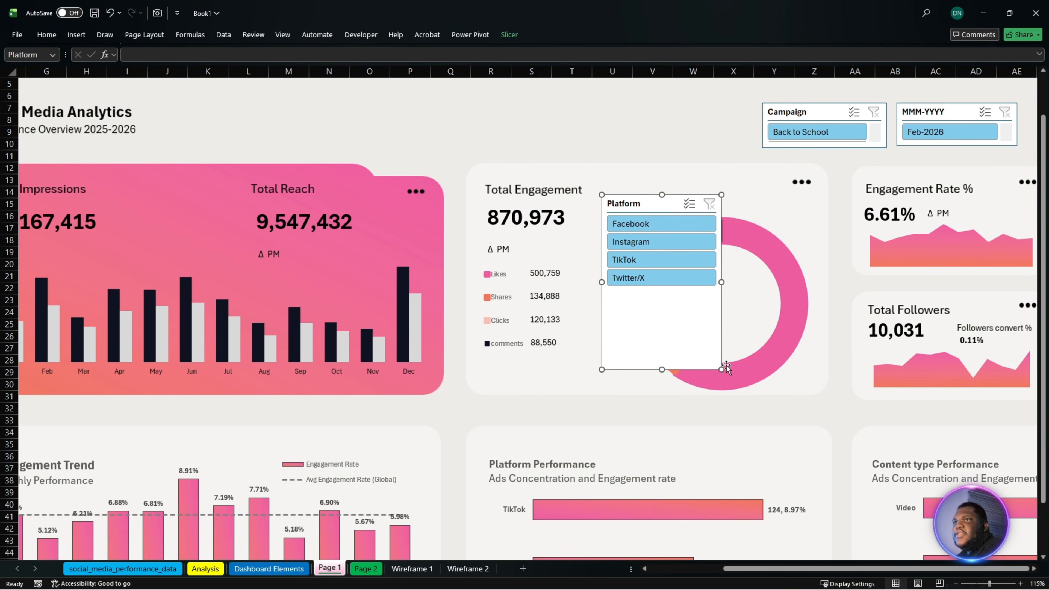
pyautogui.moveTo(722, 369); pyautogui.dragTo(716, 230)
pyautogui.moveTo(638, 207); pyautogui.dragTo(656, 119)
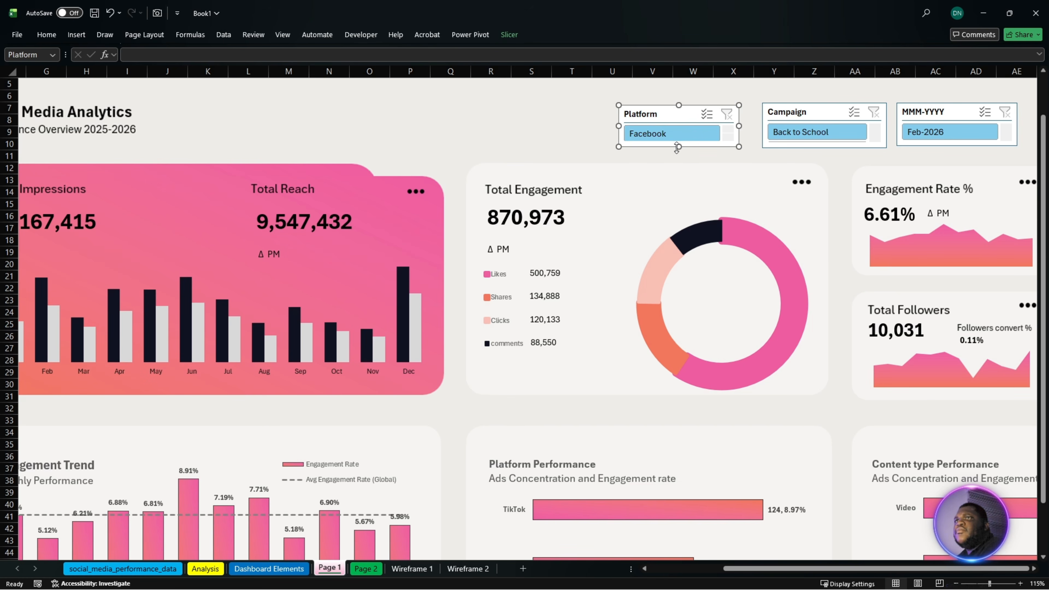
pyautogui.moveTo(677, 146); pyautogui.dragTo(677, 149)
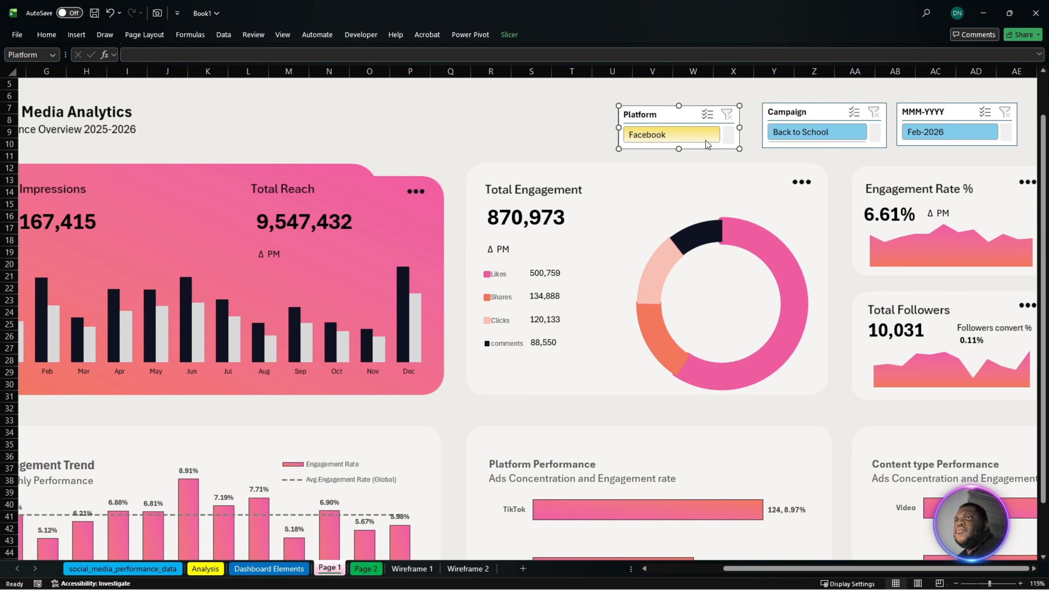
# - Select the Platform, Campaign and MMM-YYYY slicers, align them at the bottom and distribute them horizontally
pyautogui.keyDown('ctrl'); pyautogui.click(827, 115); pyautogui.keyUp('ctrl')
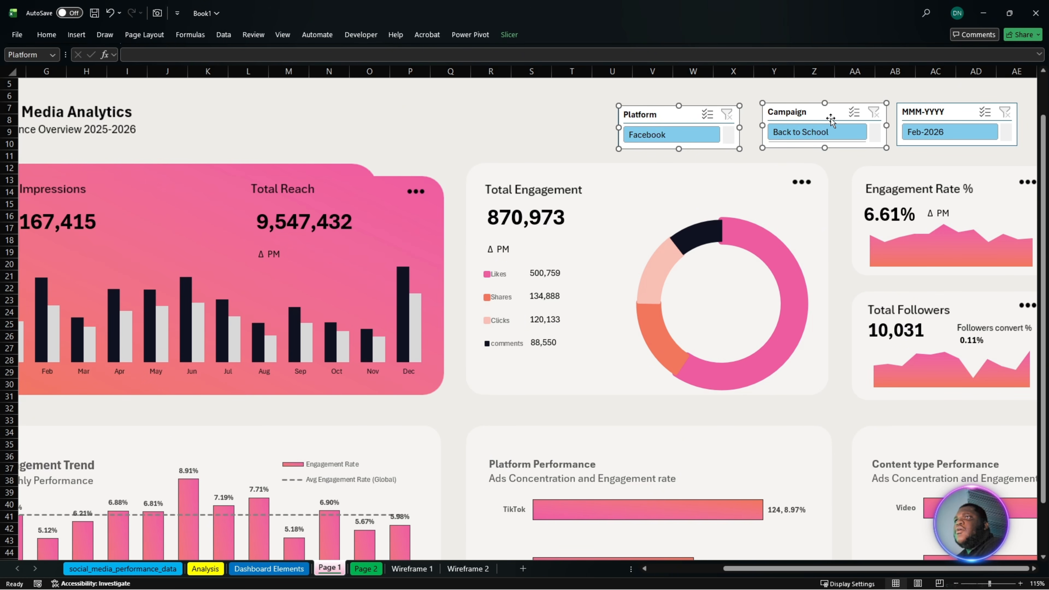
pyautogui.keyDown('ctrl'); pyautogui.click(954, 113); pyautogui.keyUp('ctrl')
pyautogui.click(509, 35)
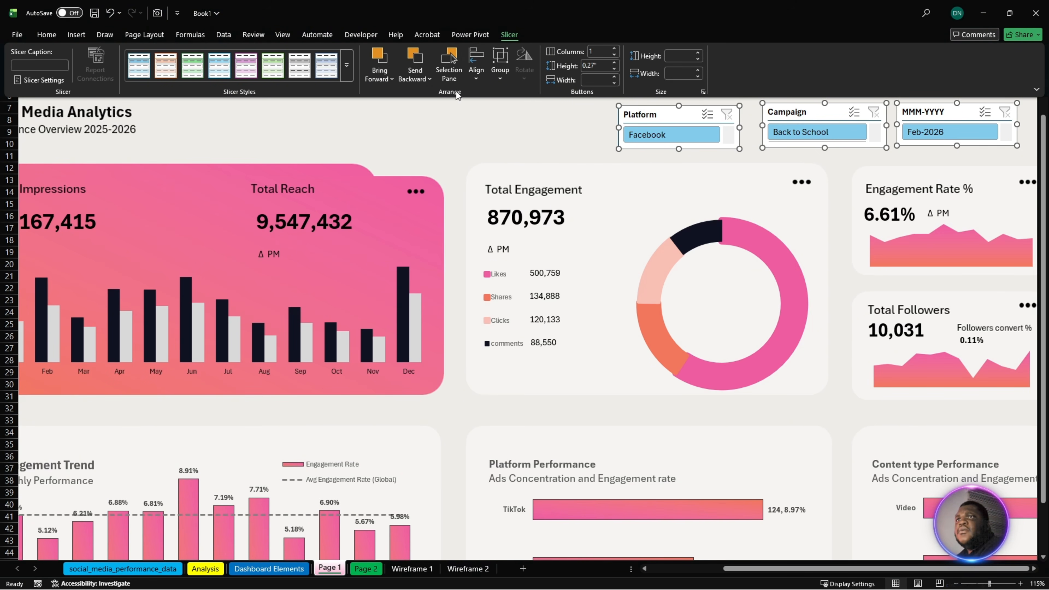
pyautogui.click(476, 79)
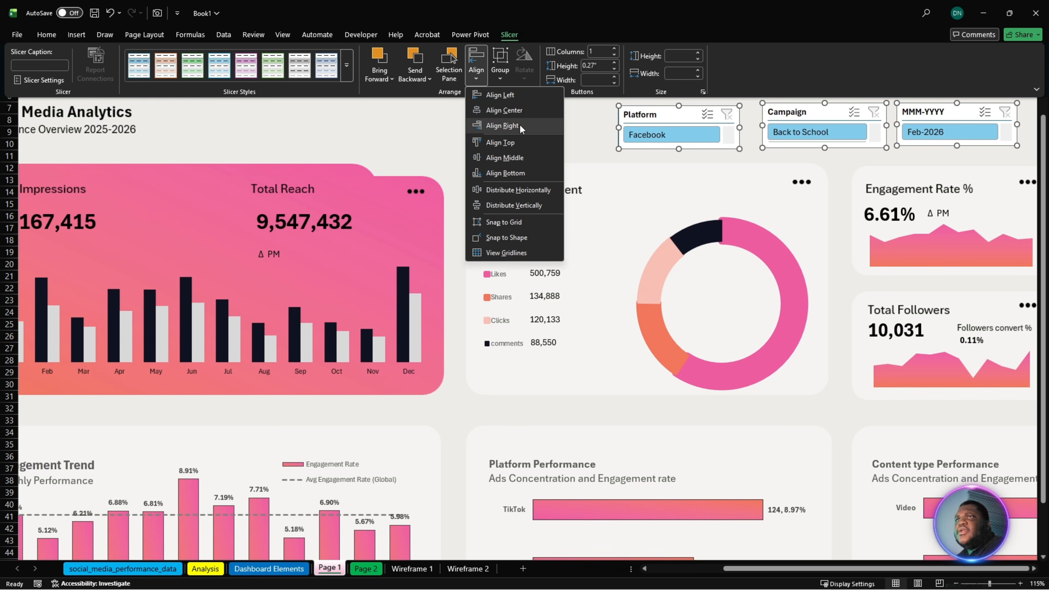
pyautogui.click(519, 173)
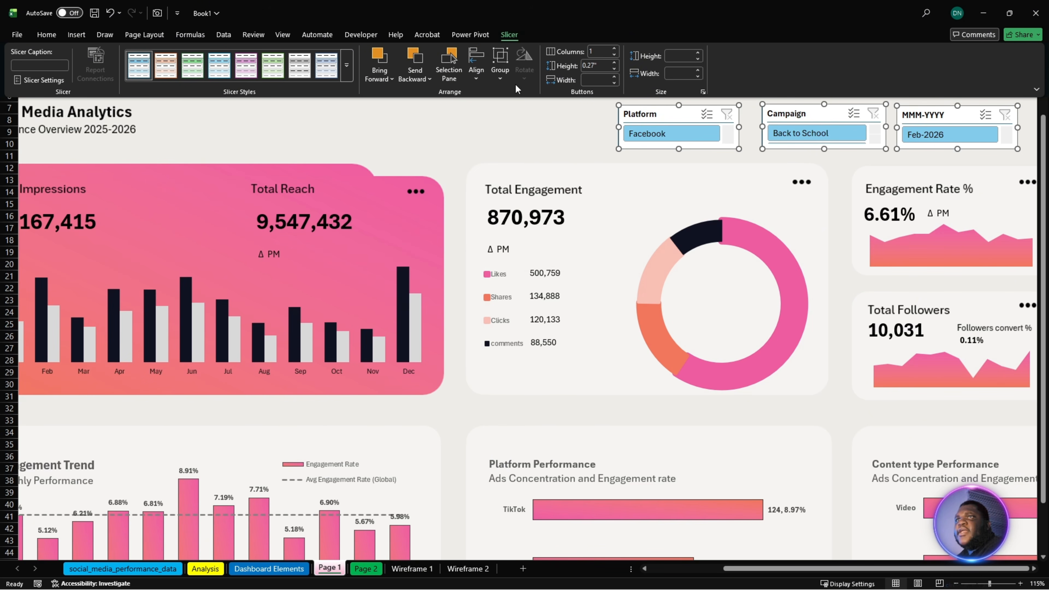
pyautogui.click(480, 79)
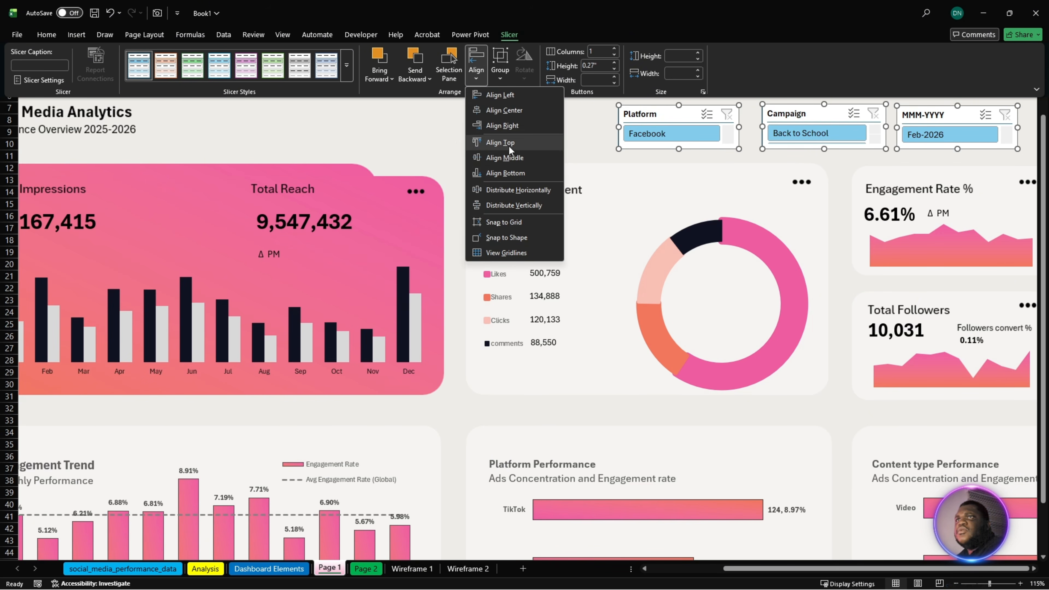
pyautogui.click(514, 190)
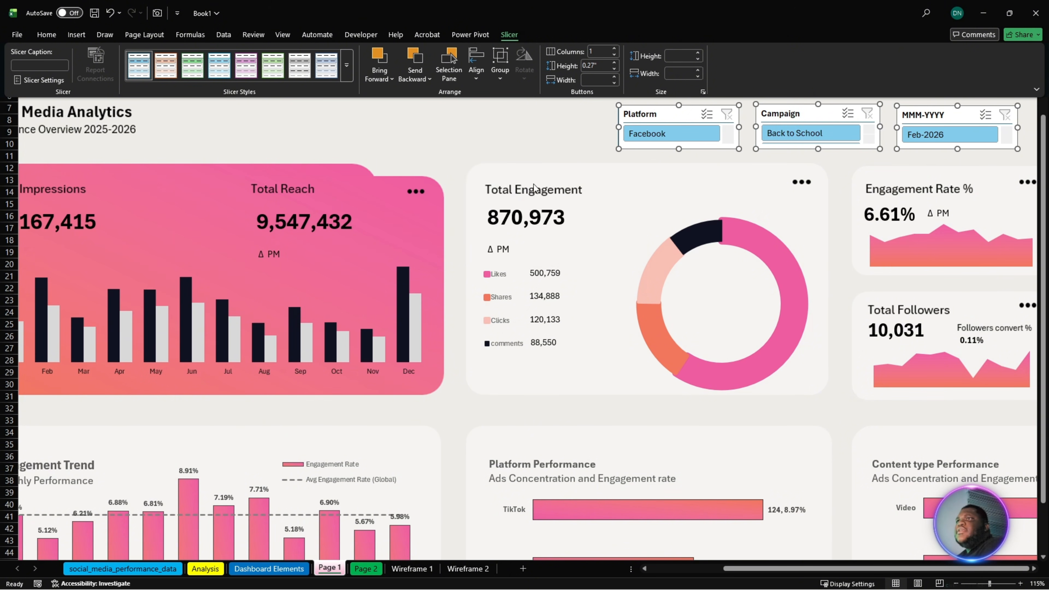
pyautogui.click(528, 135)
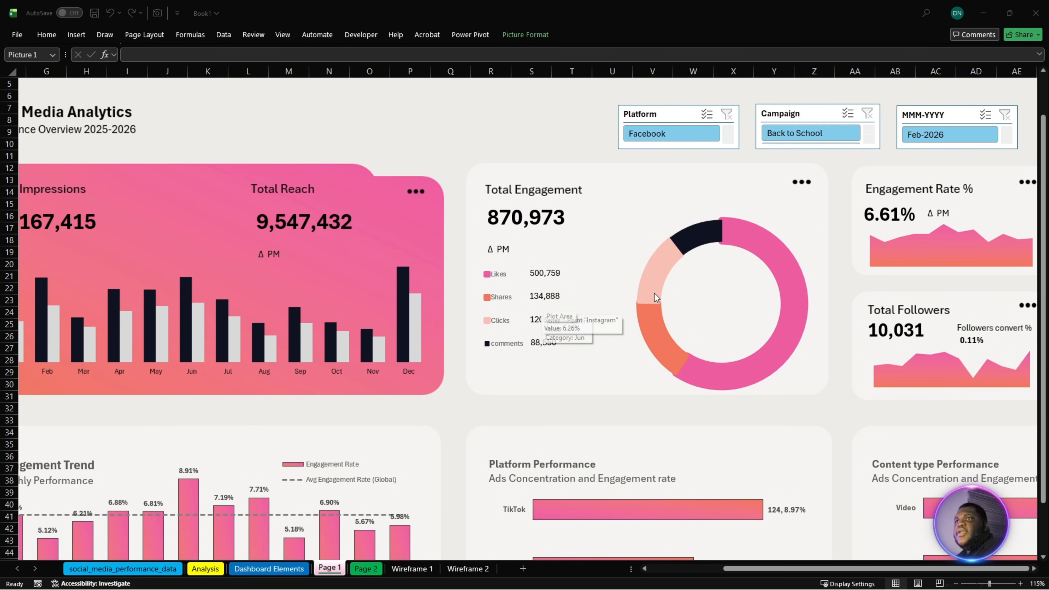
# - Open the fill formatting options of the Engagement Rate columns in the Engagement Trend chart
pyautogui.click(188, 522)
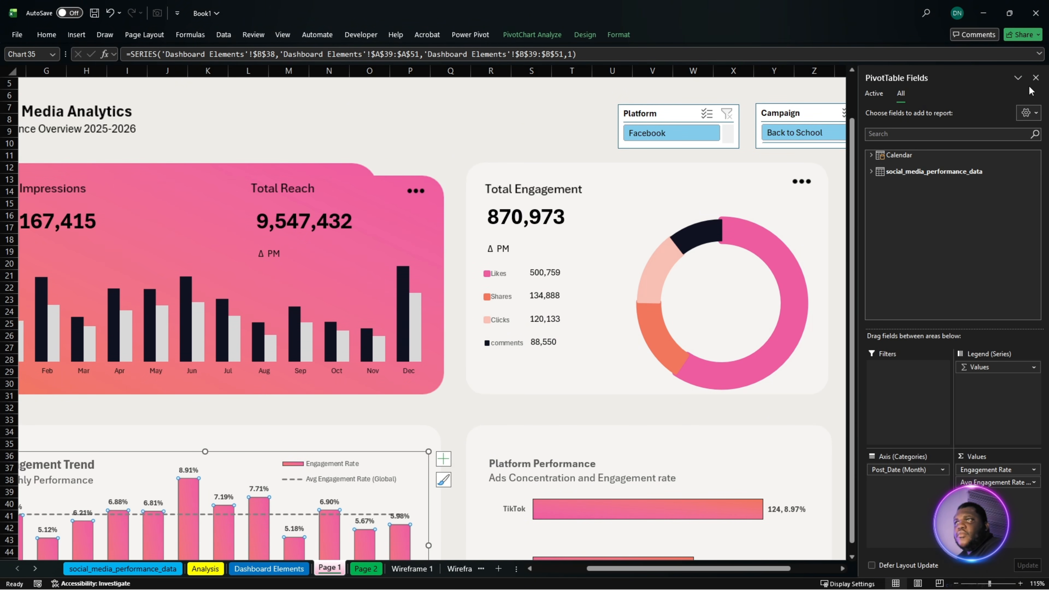
pyautogui.click(1036, 78)
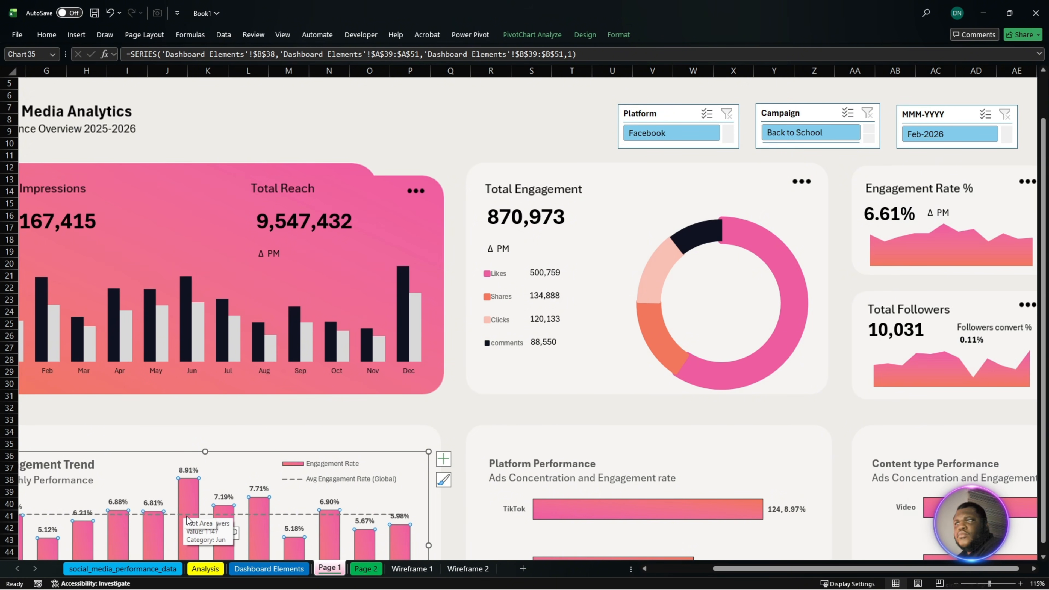
pyautogui.rightClick(190, 499)
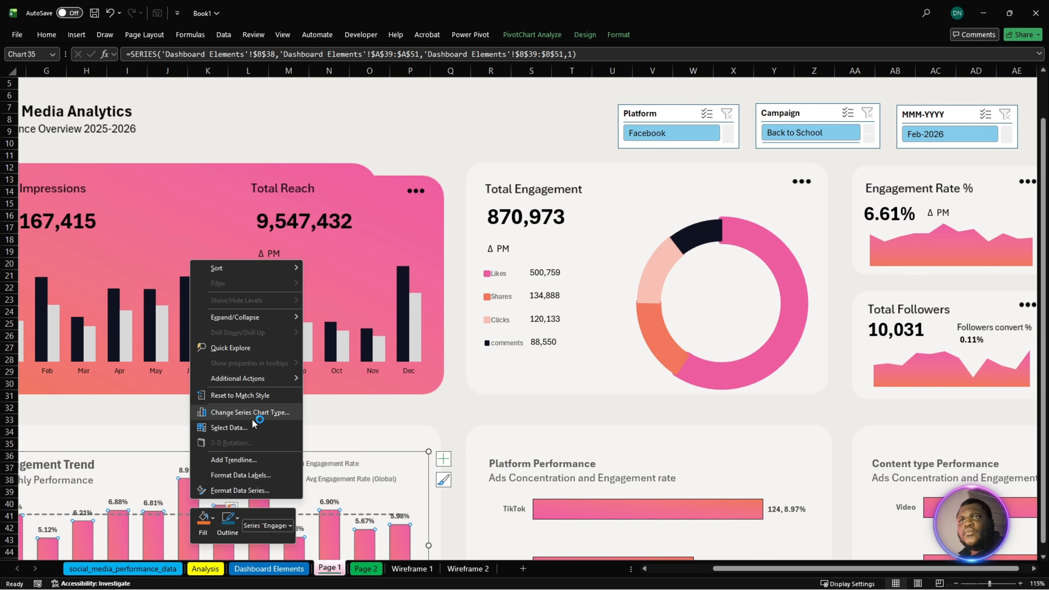
pyautogui.click(265, 491)
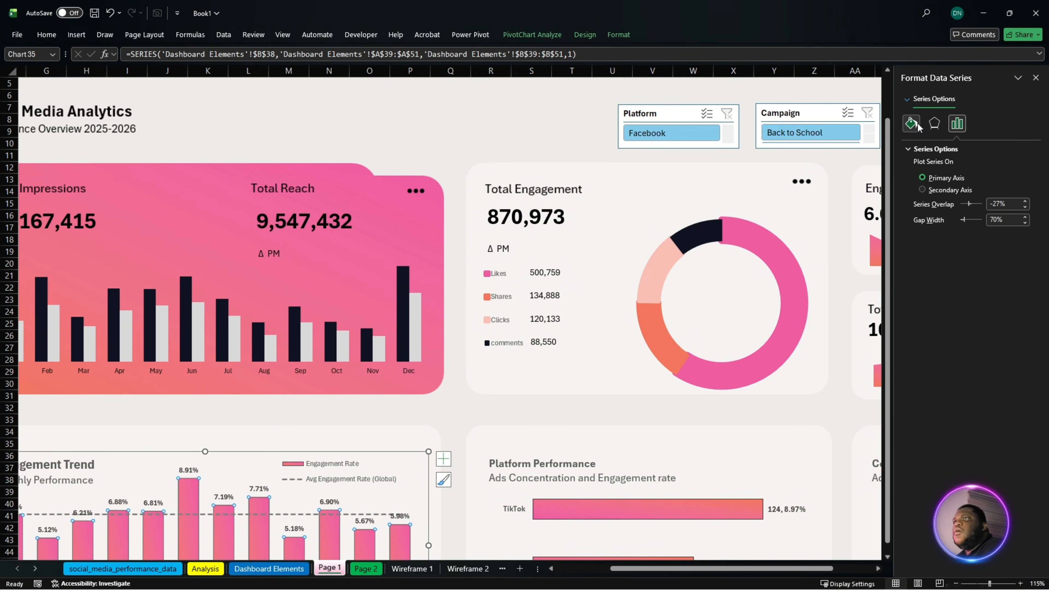
pyautogui.click(912, 123)
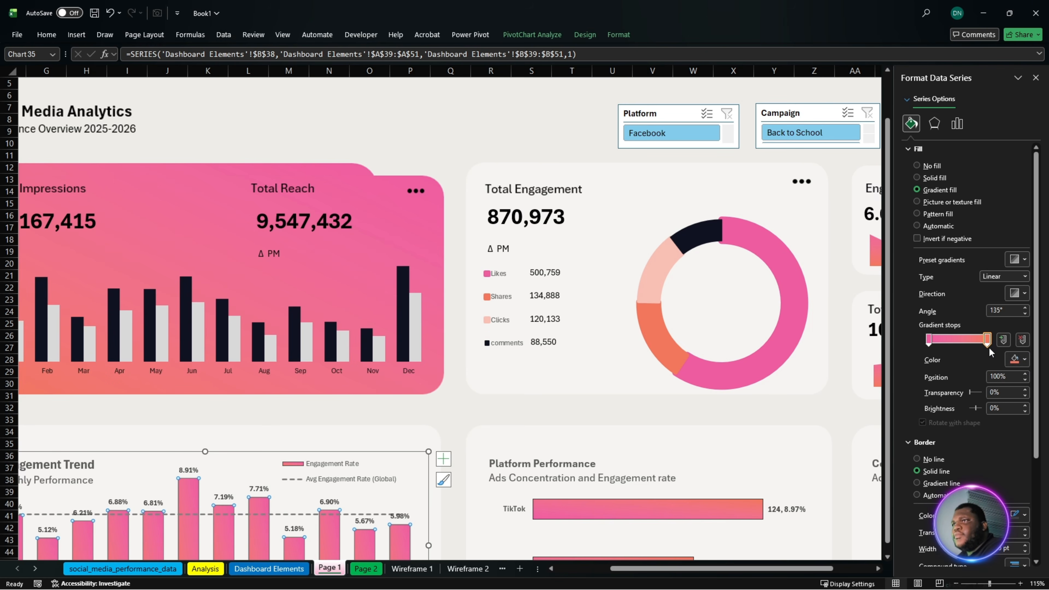
# - Look up the custom hex colour code of the first, pink gradient stop in the Engagement Rate columns' fill
pyautogui.click(930, 340)
pyautogui.click(1018, 359)
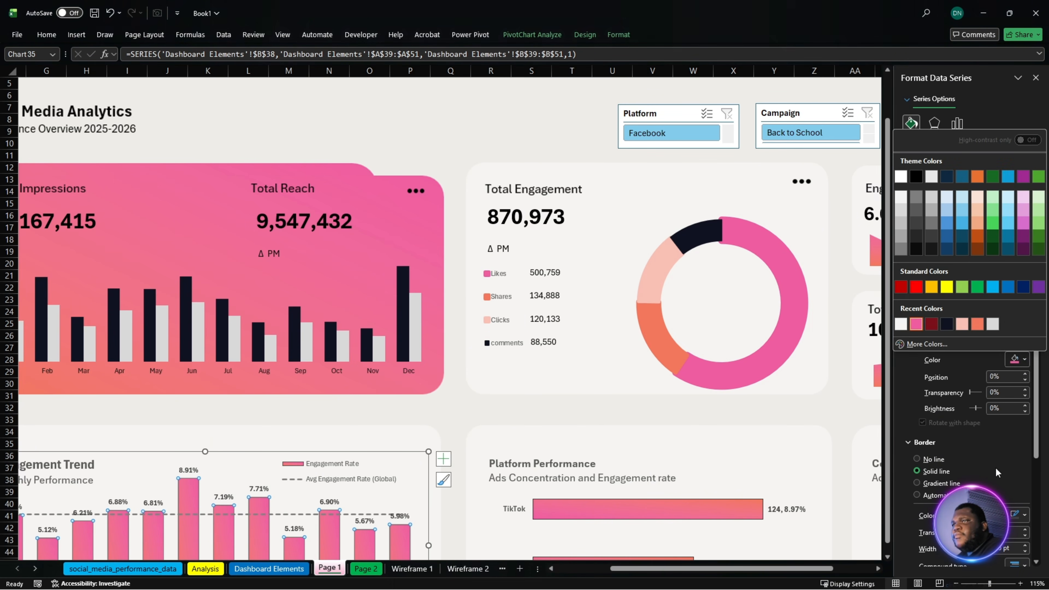
pyautogui.click(933, 347)
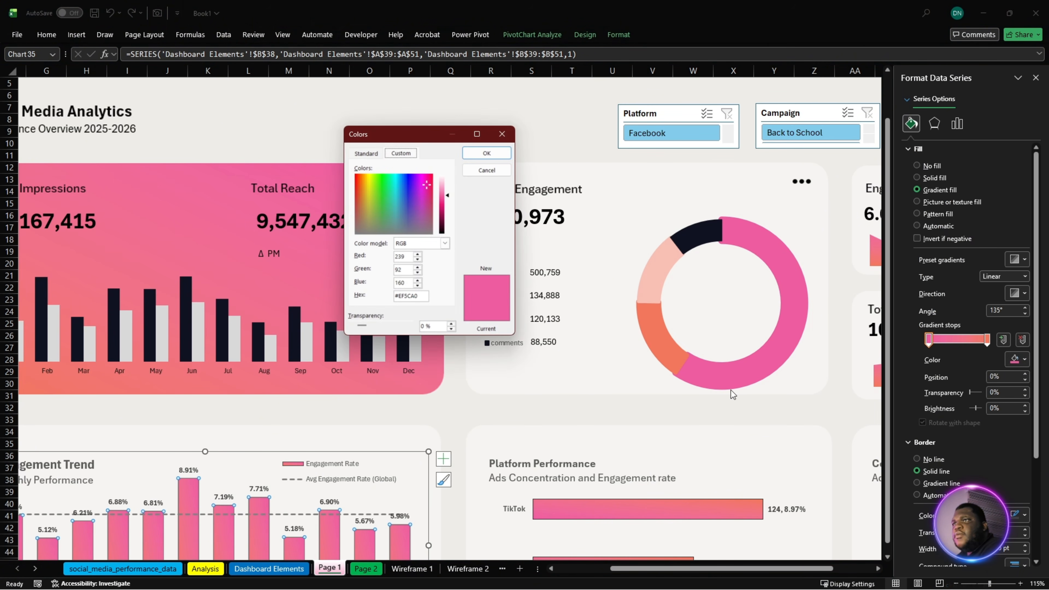
pyautogui.click(407, 296)
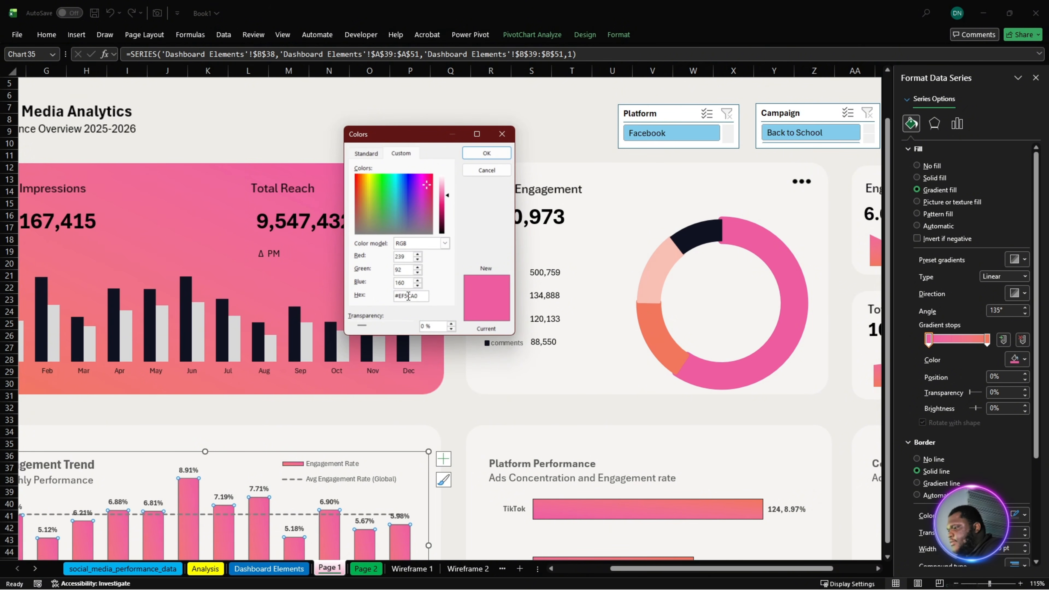
pyautogui.doubleClick(407, 296)
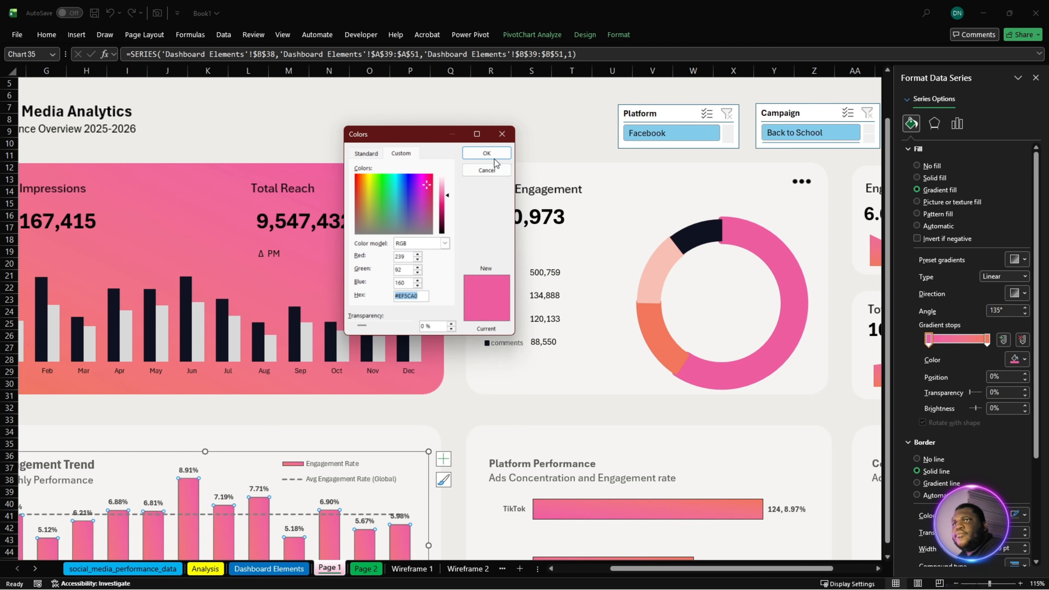
pyautogui.click(487, 153)
# - Try a light grey solid fill on the Engagement Rate columns, and undo it
pyautogui.scroll(-2, 987, 484)
pyautogui.scroll(-3, 988, 480)
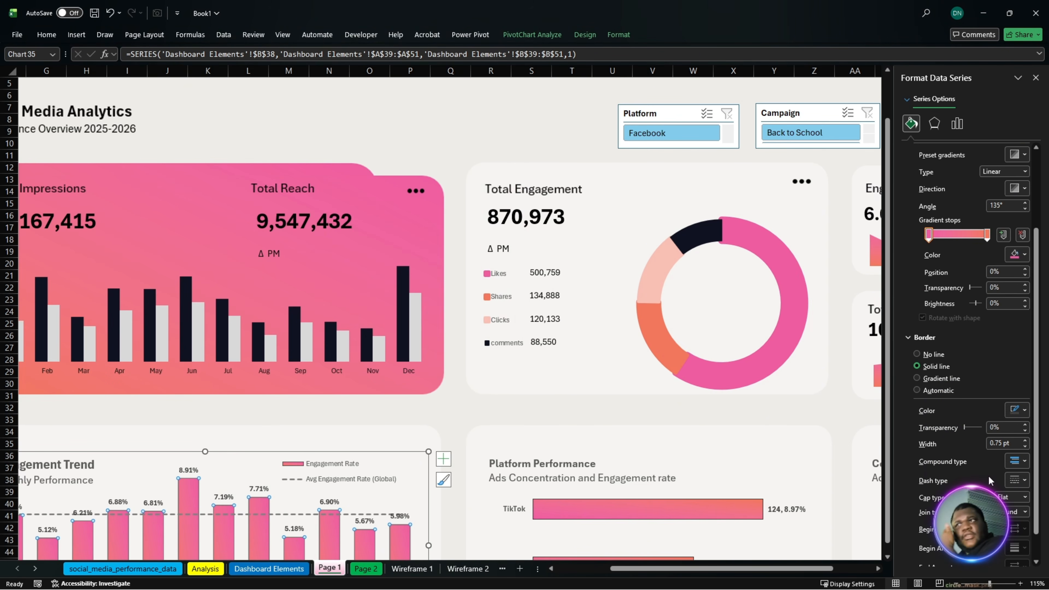
pyautogui.scroll(3, 976, 463)
pyautogui.scroll(3, 966, 411)
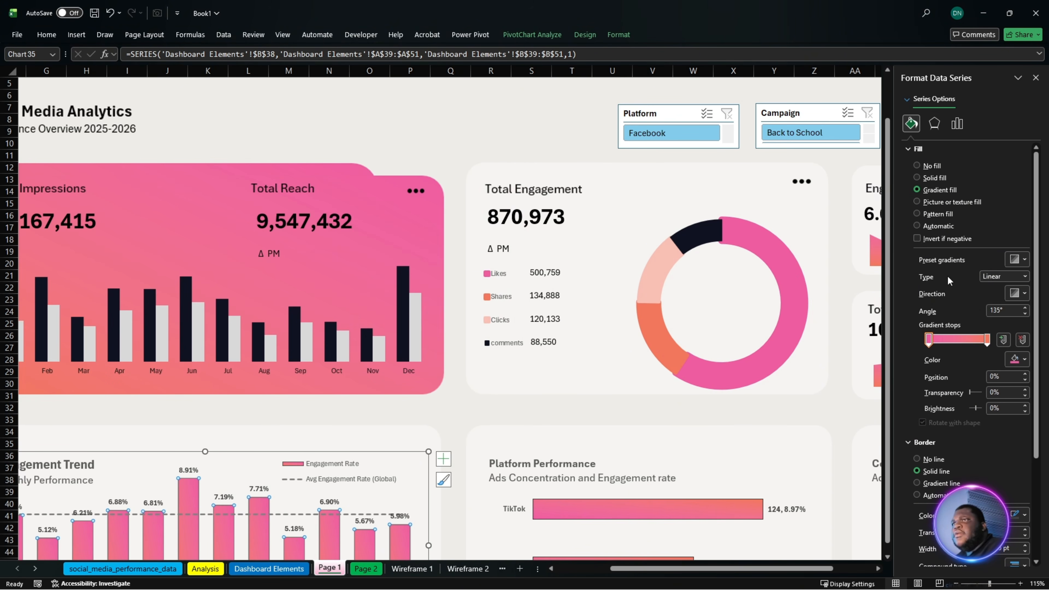
pyautogui.click(934, 177)
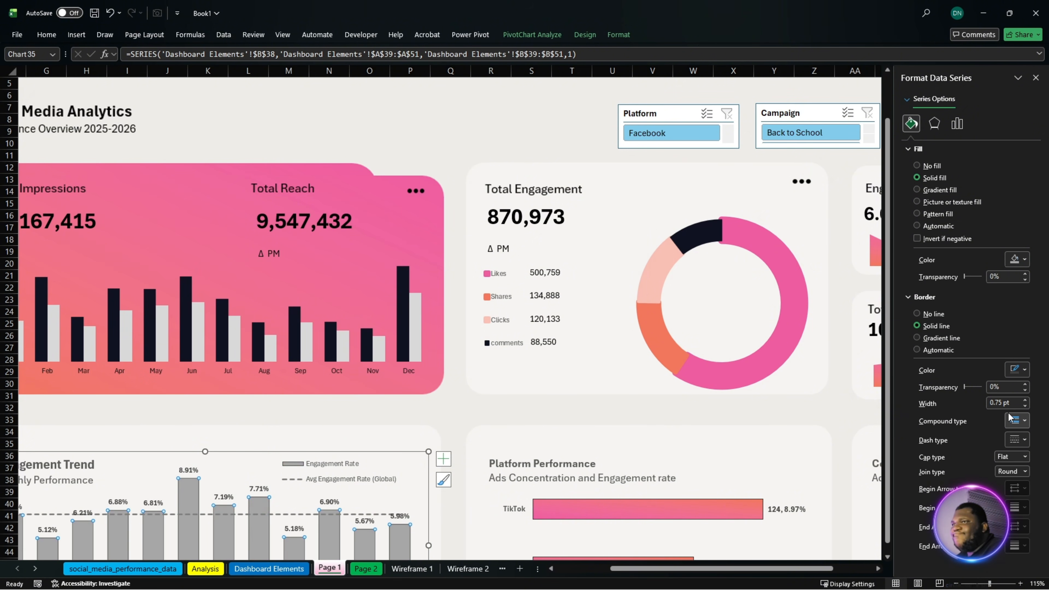
pyautogui.click(1019, 259)
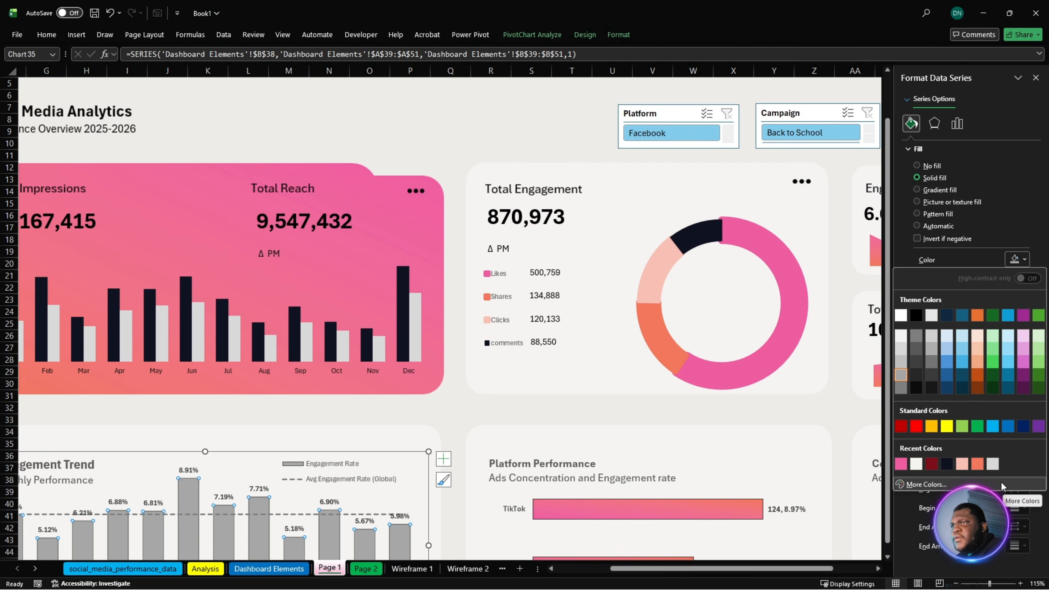
pyautogui.click(994, 468)
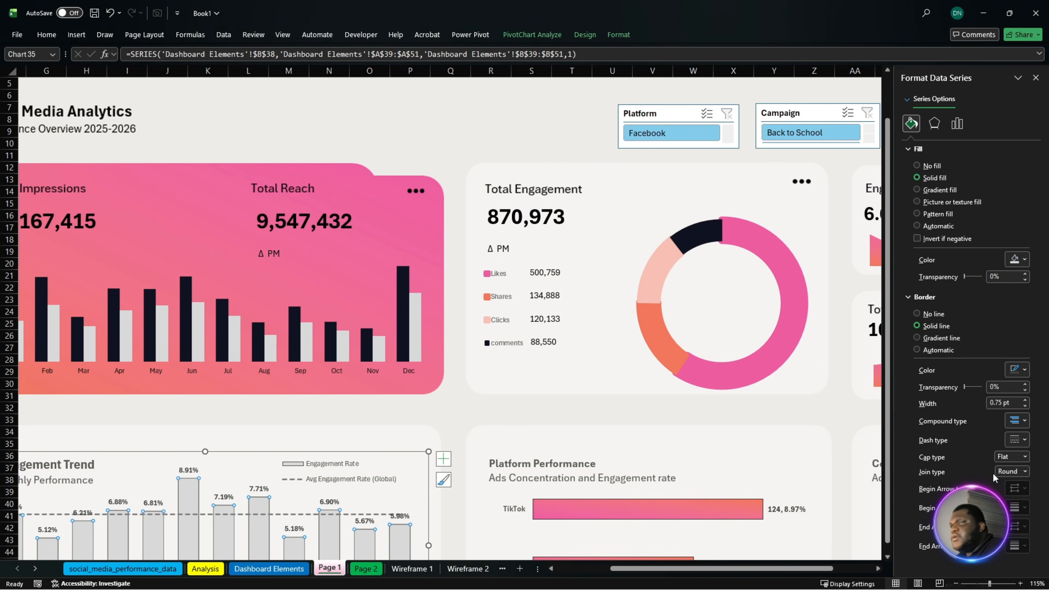
pyautogui.hotkey('ctrl', 'z')
pyautogui.hotkey('ctrl', 'z')
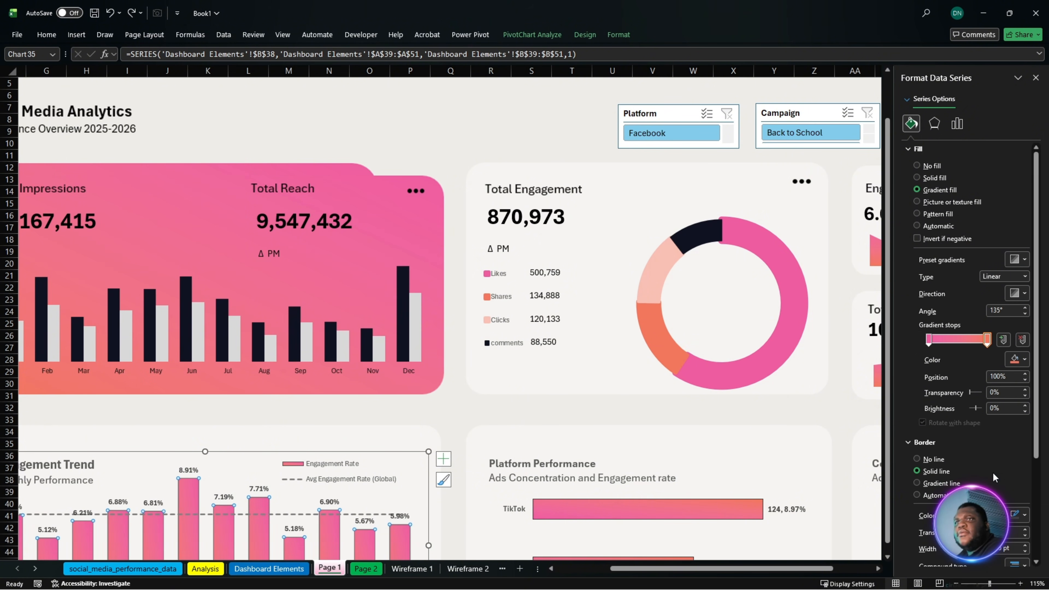
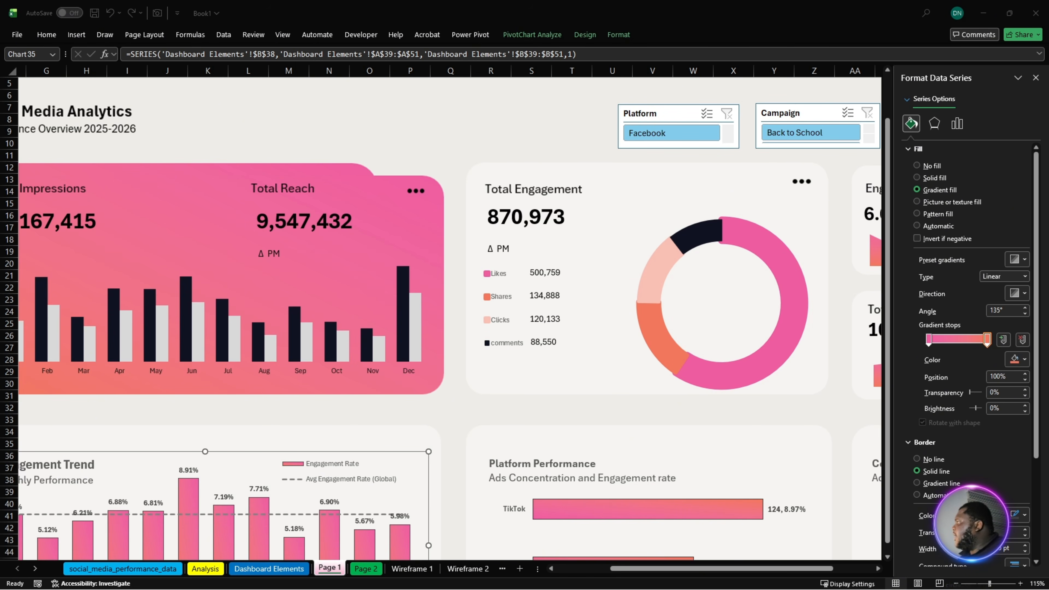
# - Duplicate the Platform slicer's light blue slicer style as a custom style for editing
pyautogui.click(631, 122)
pyautogui.click(509, 35)
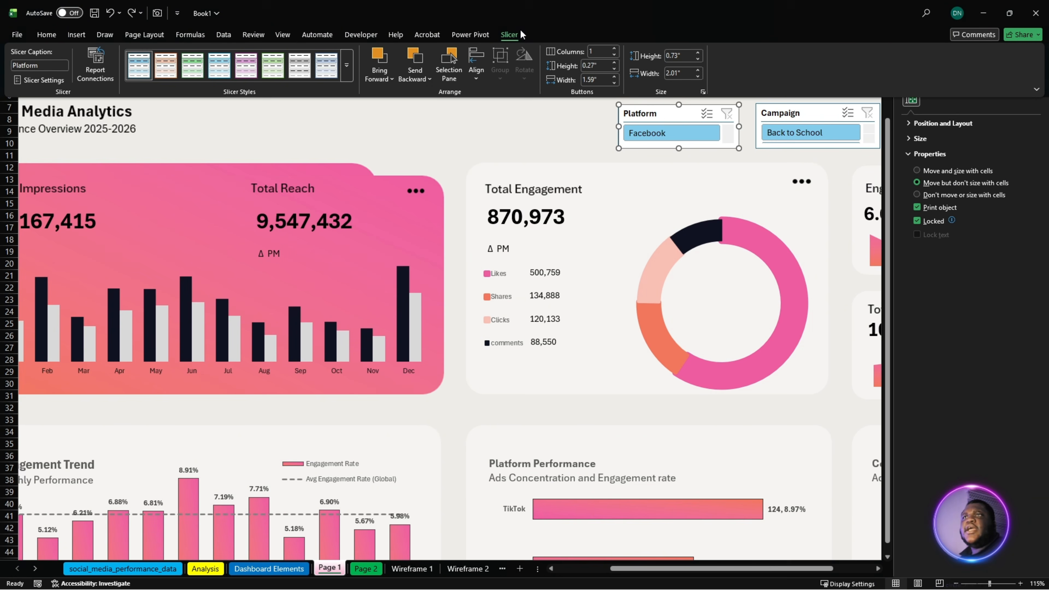
pyautogui.rightClick(147, 69)
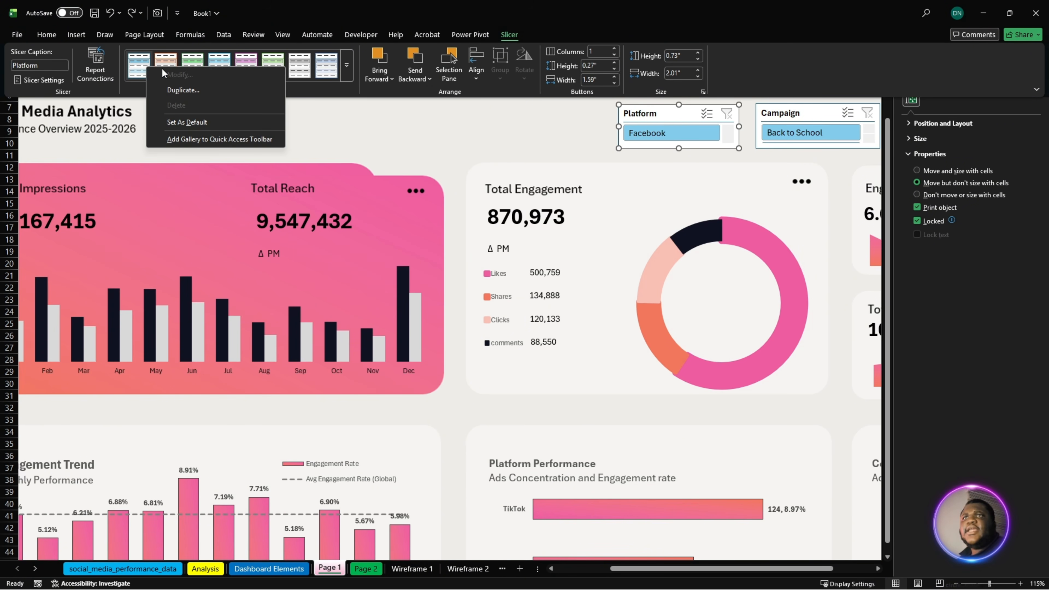
pyautogui.click(194, 90)
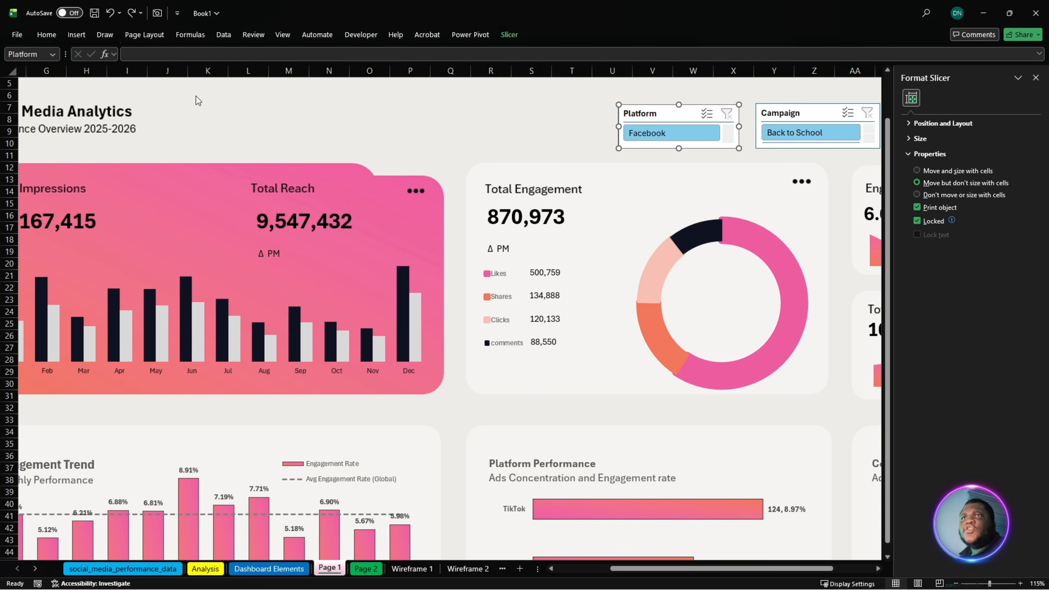
# - Remove all borders from the Whole Slicer element of the duplicated slicer style
pyautogui.click(405, 230)
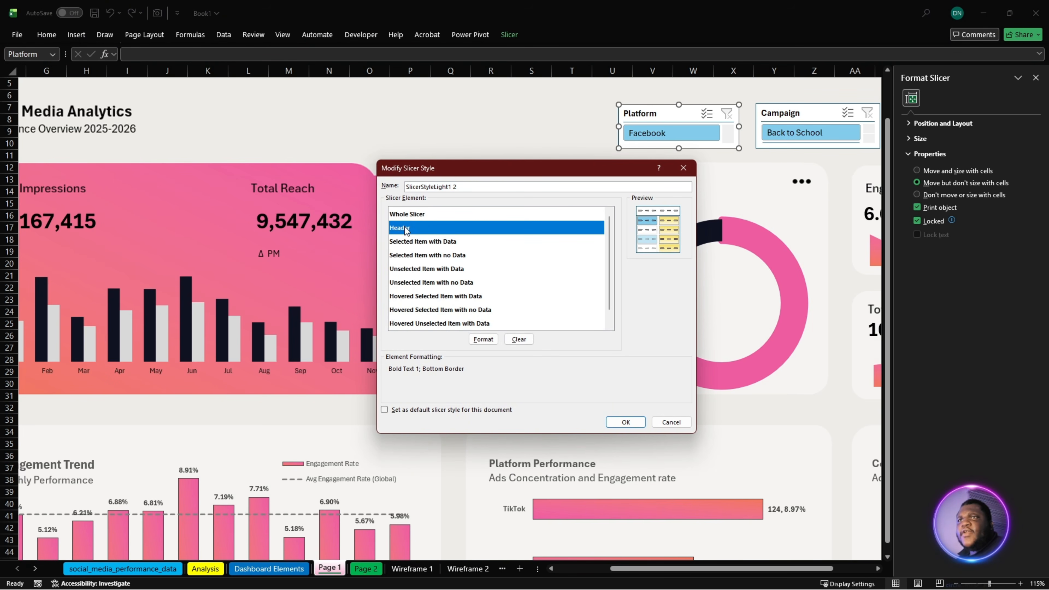
pyautogui.click(420, 213)
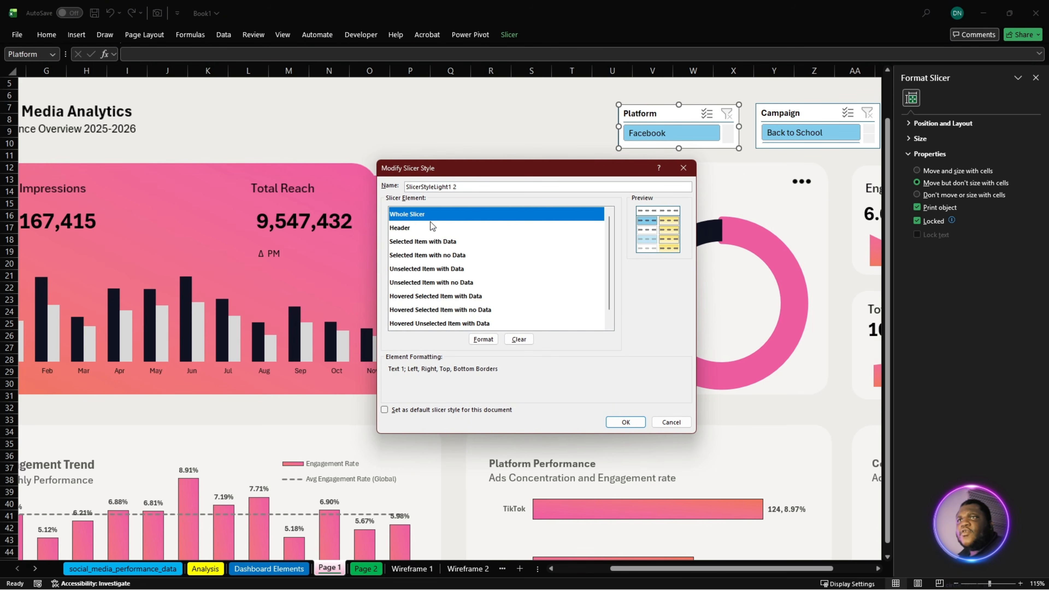
pyautogui.click(479, 342)
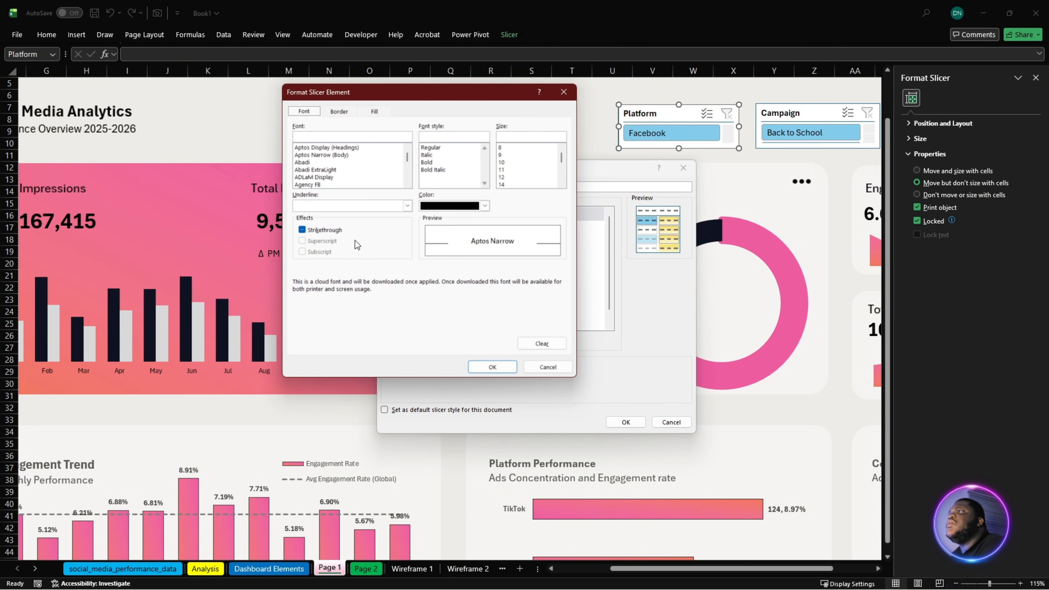
pyautogui.click(337, 111)
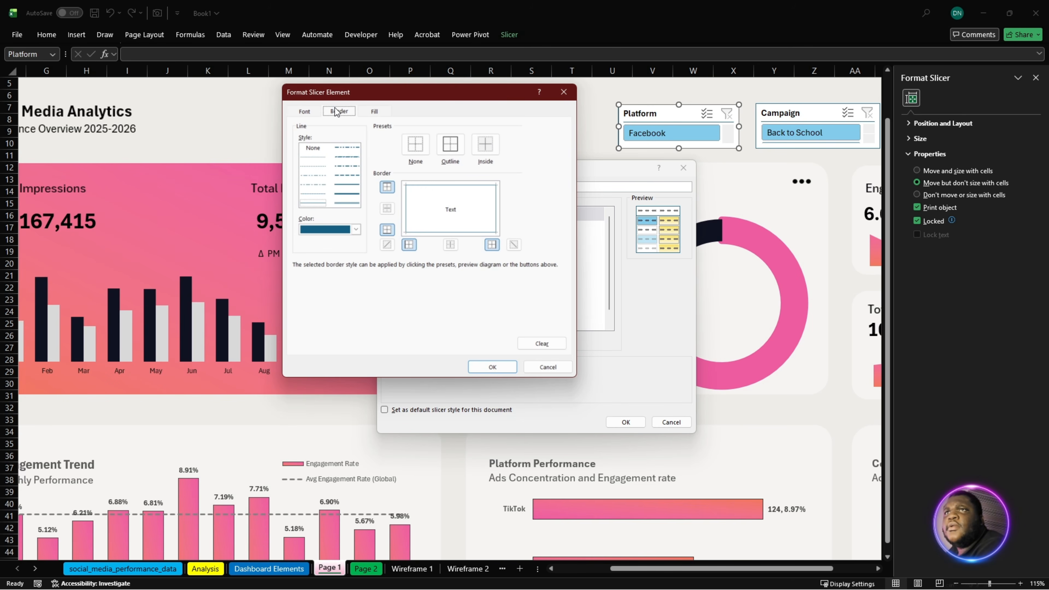
pyautogui.click(382, 114)
pyautogui.click(337, 113)
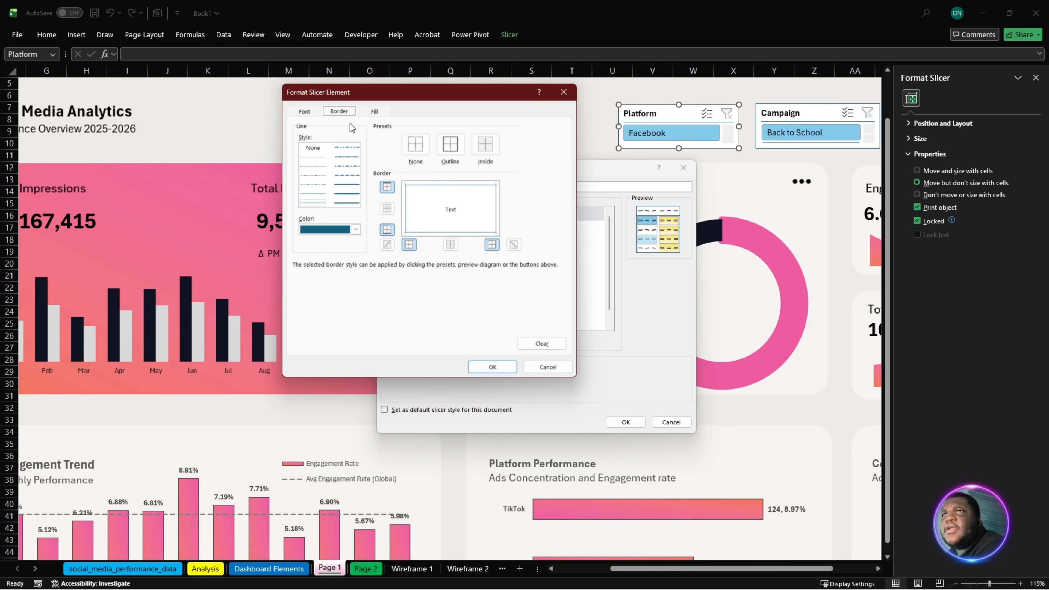
pyautogui.click(421, 156)
# - Fill the Whole Slicer element with the custom colour #F5F4F2 and apply its formatting
pyautogui.click(374, 111)
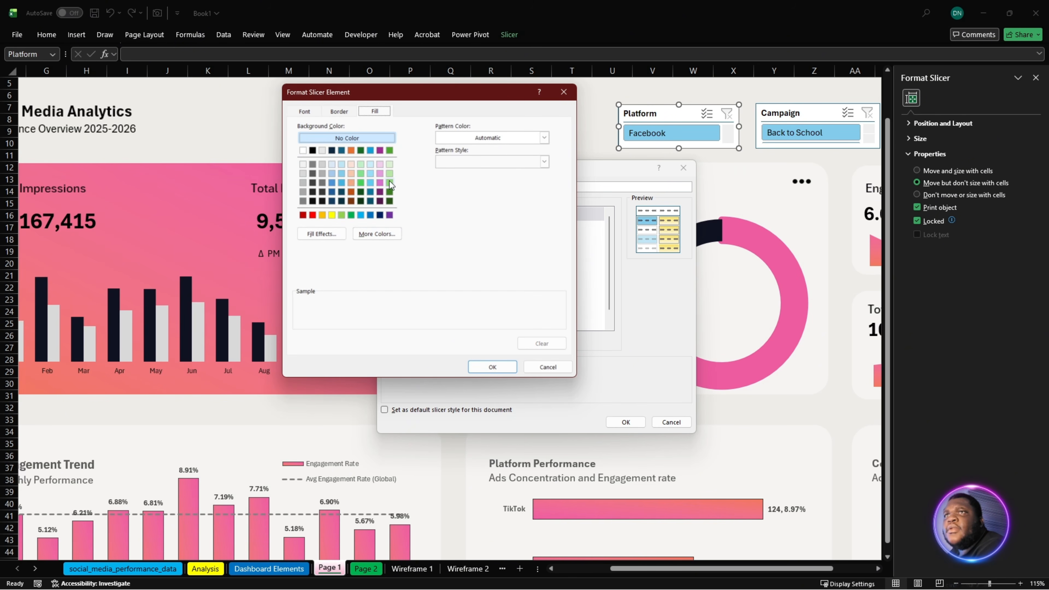
pyautogui.click(380, 234)
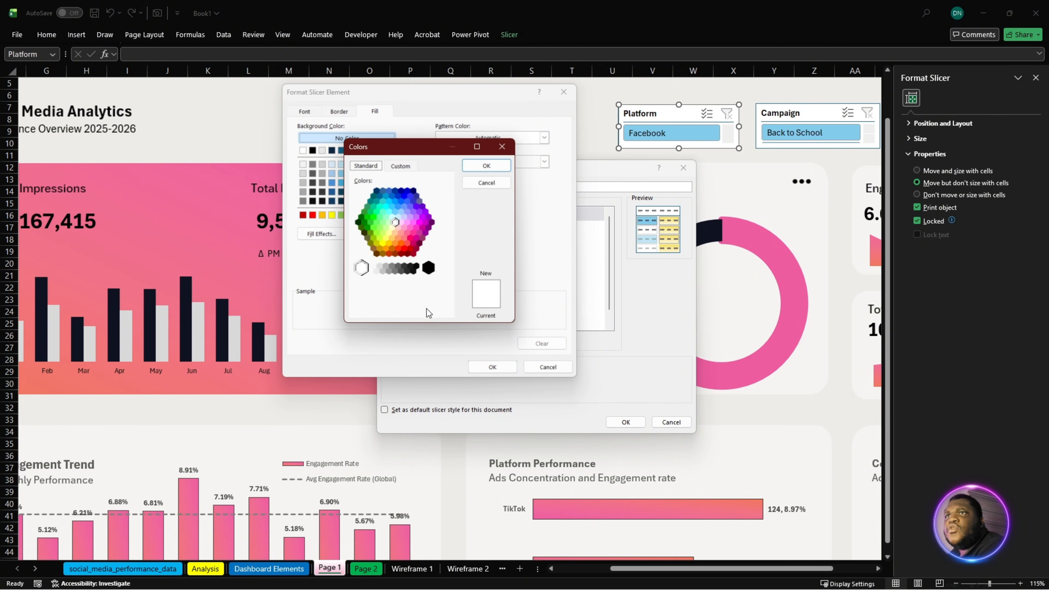
pyautogui.click(404, 167)
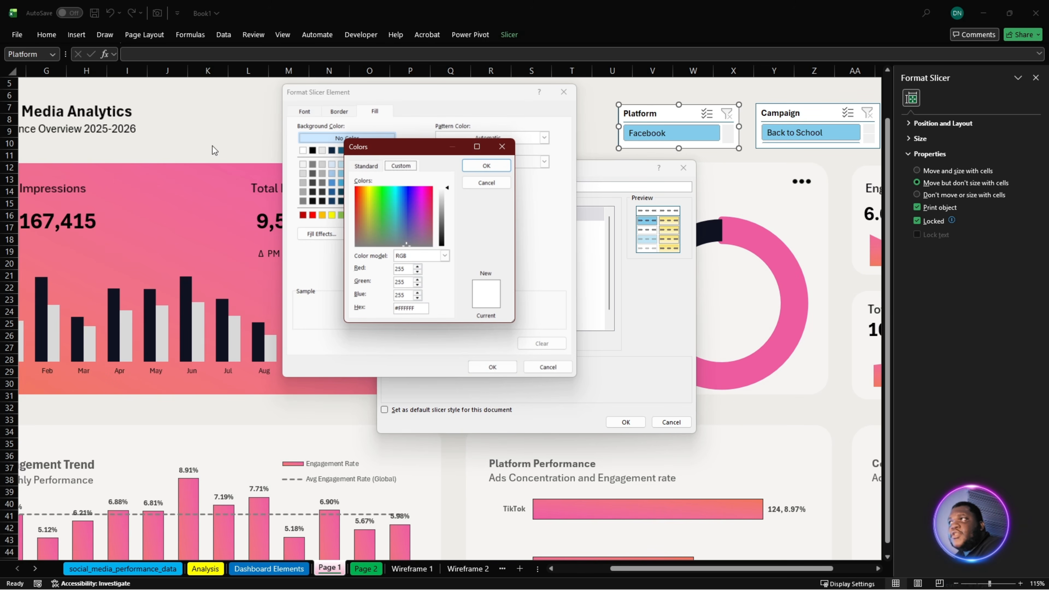
pyautogui.click(428, 311)
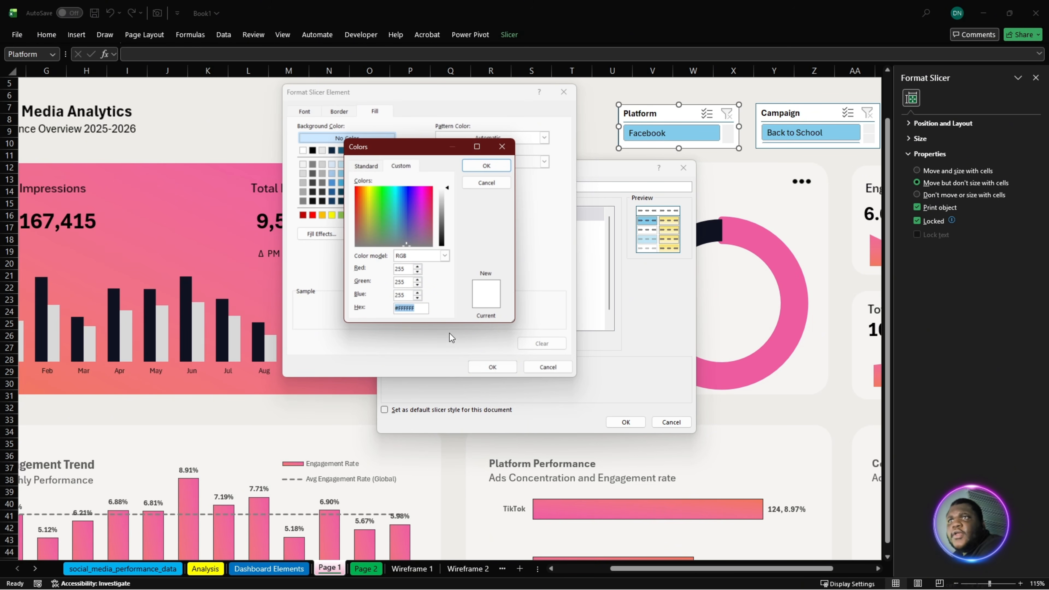
pyautogui.press('super+v')
pyautogui.click(507, 410)
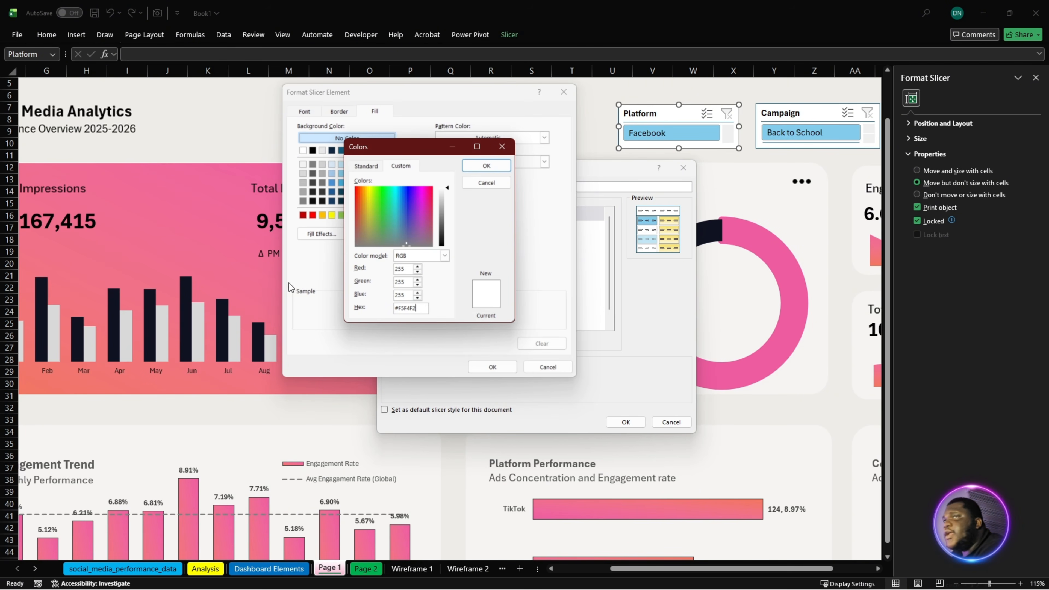
pyautogui.click(494, 169)
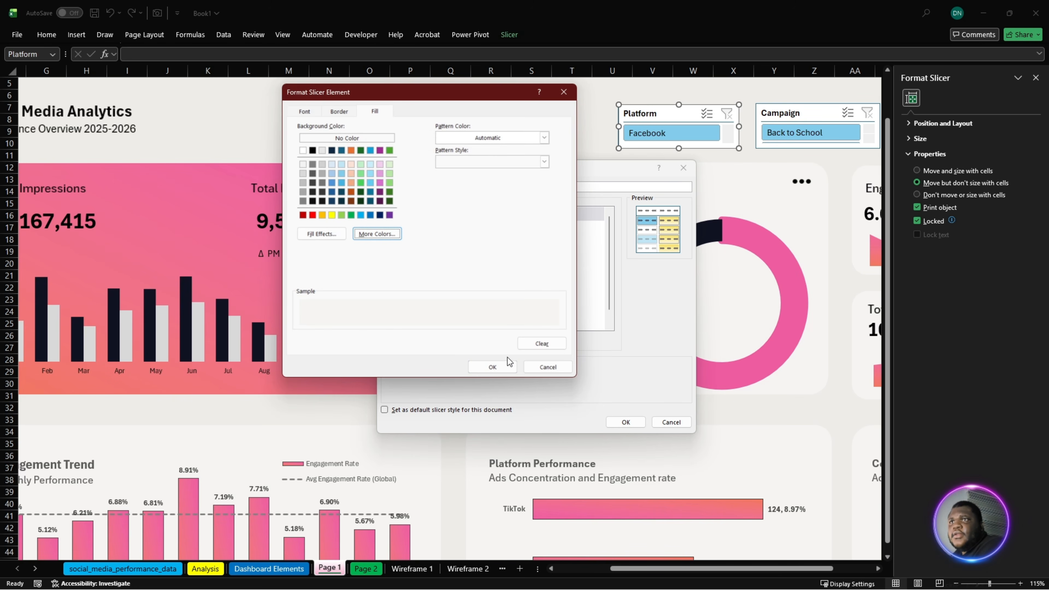
pyautogui.click(507, 366)
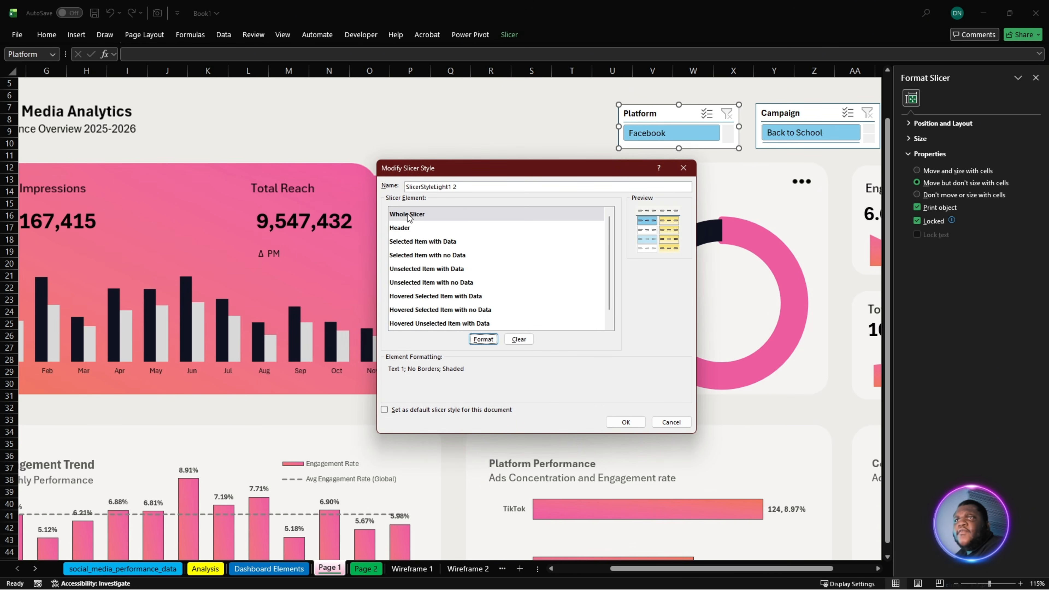
# - Format the slicer style's Header element with no borders and a #F5F4F2 background fill
pyautogui.click(404, 228)
pyautogui.click(483, 339)
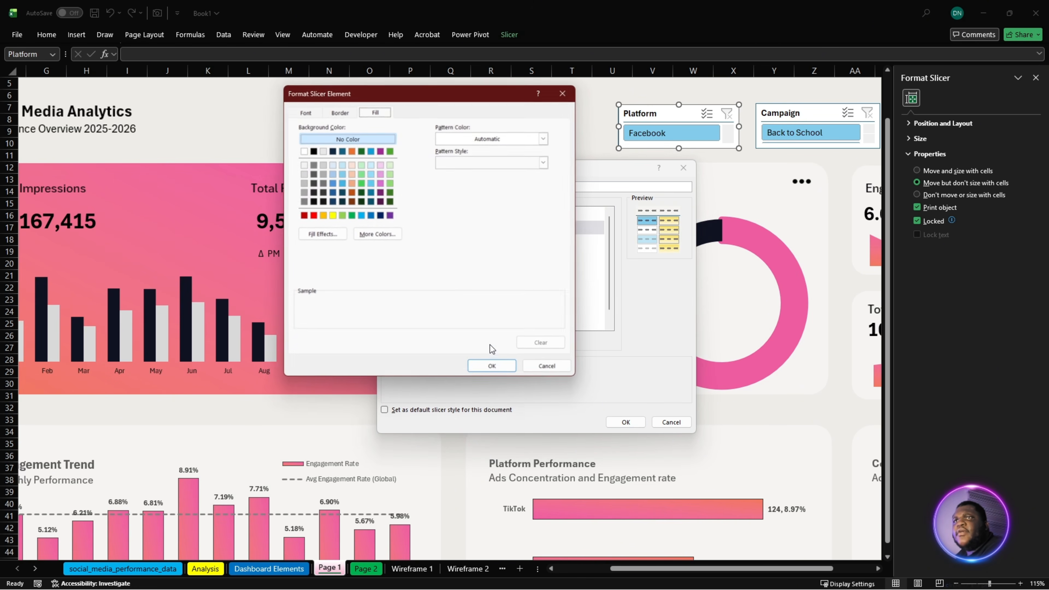
pyautogui.click(336, 111)
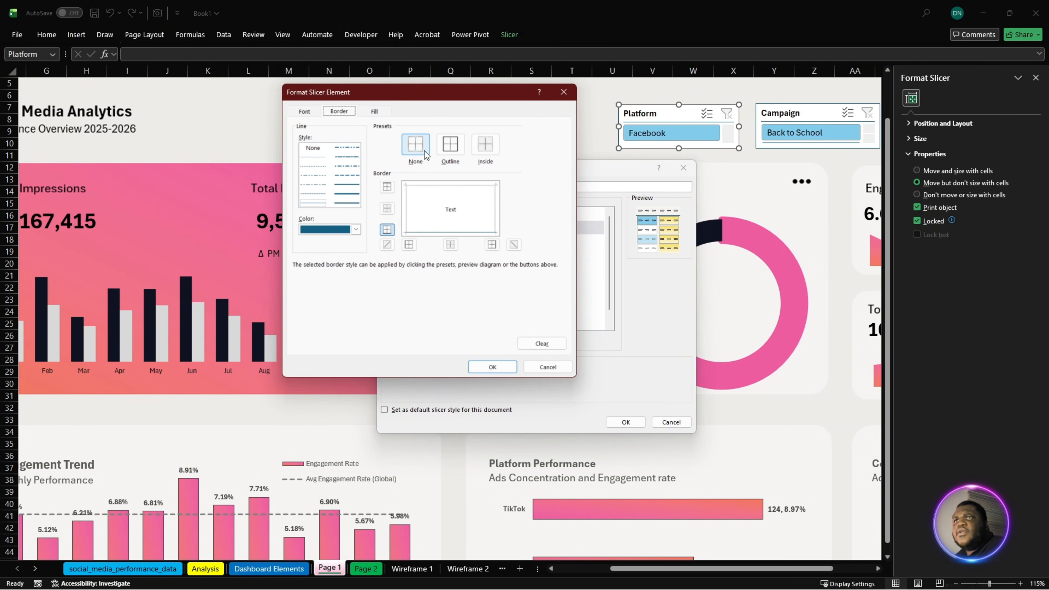
pyautogui.click(376, 112)
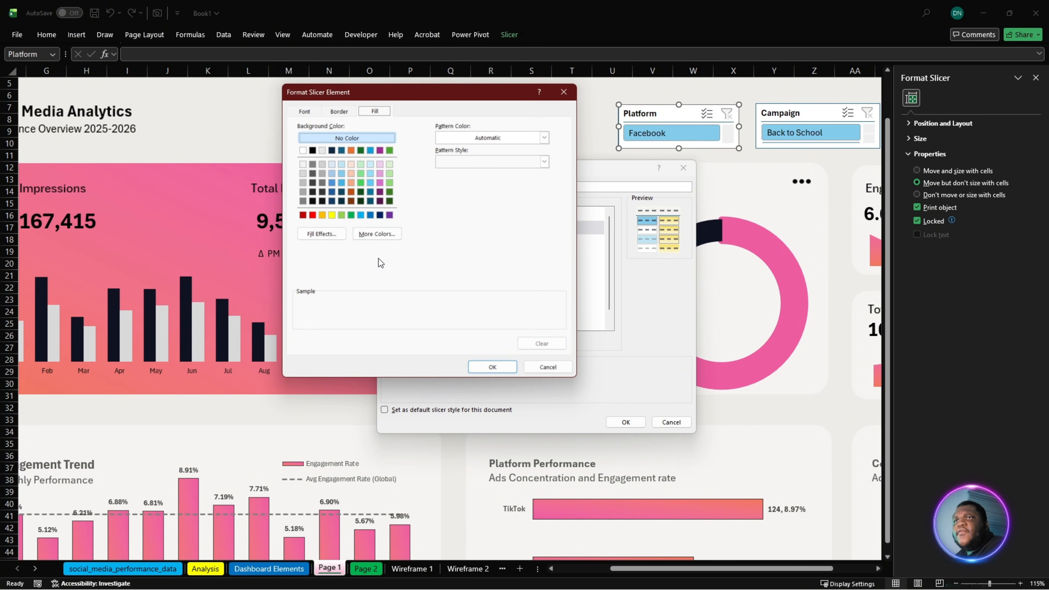
pyautogui.click(376, 234)
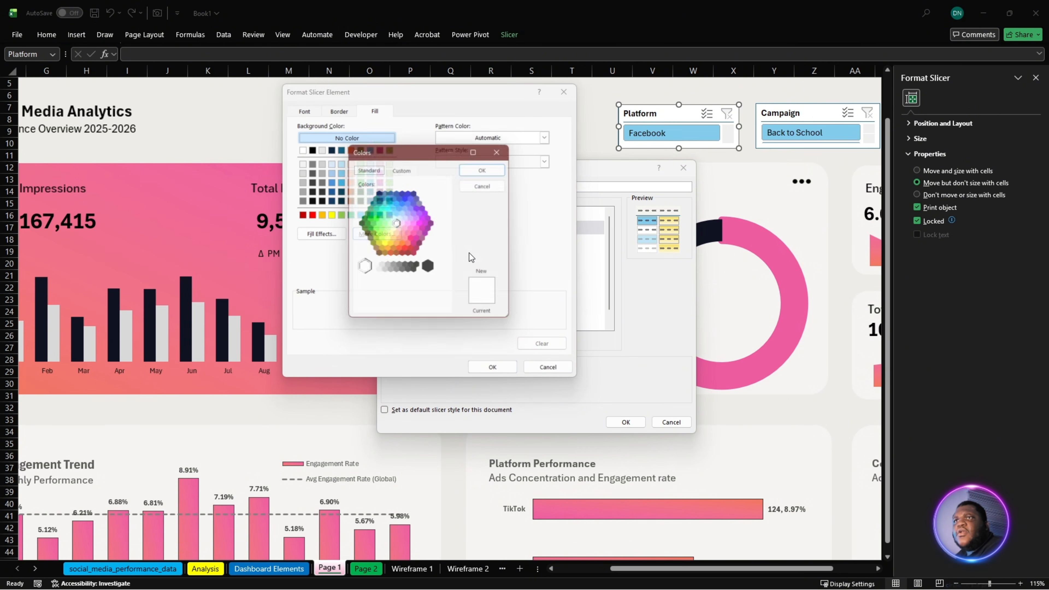
pyautogui.click(409, 168)
pyautogui.doubleClick(414, 309)
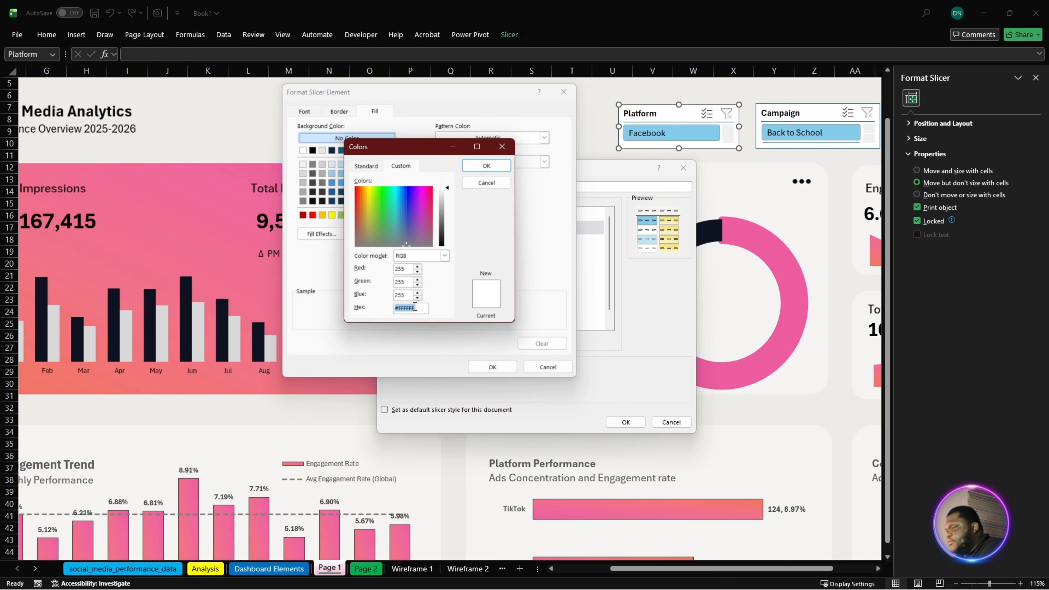
pyautogui.write('#F5F4F2')
pyautogui.click(485, 166)
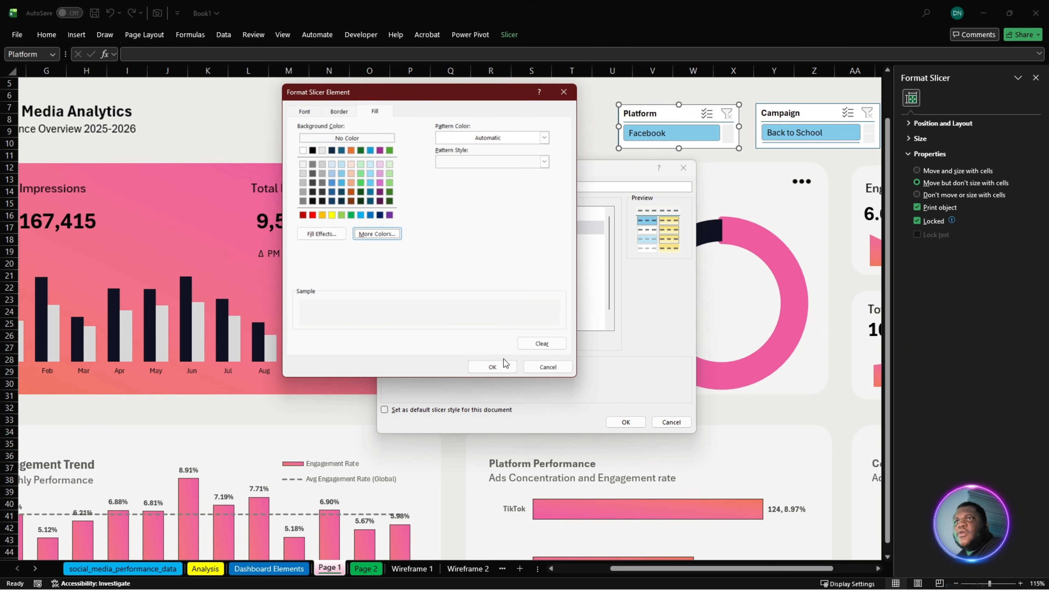
pyautogui.click(491, 366)
# - Remove all borders from the slicer style's Selected Item with Data element
pyautogui.click(421, 247)
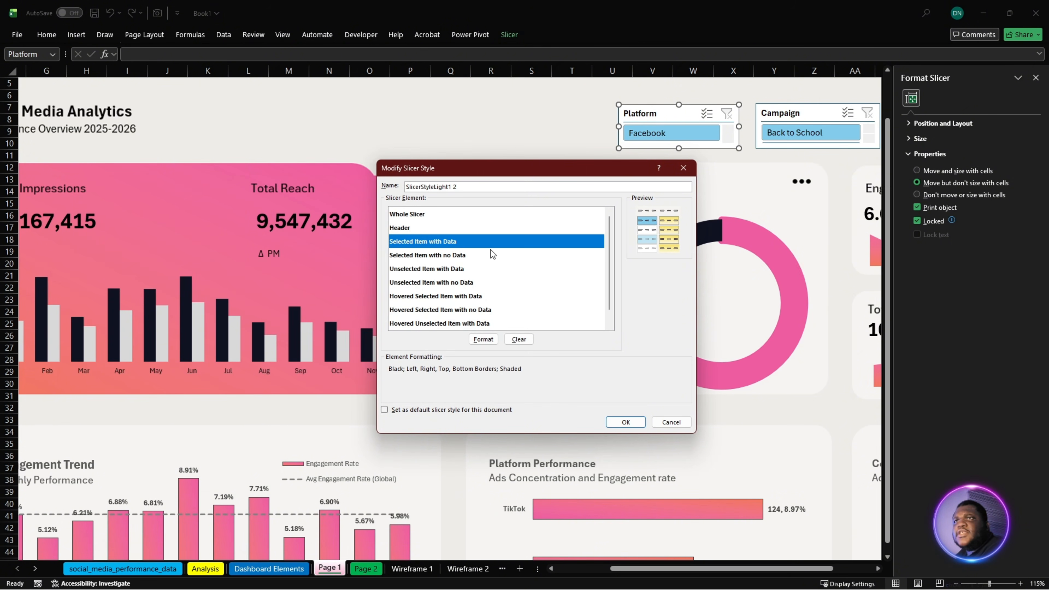
pyautogui.click(484, 340)
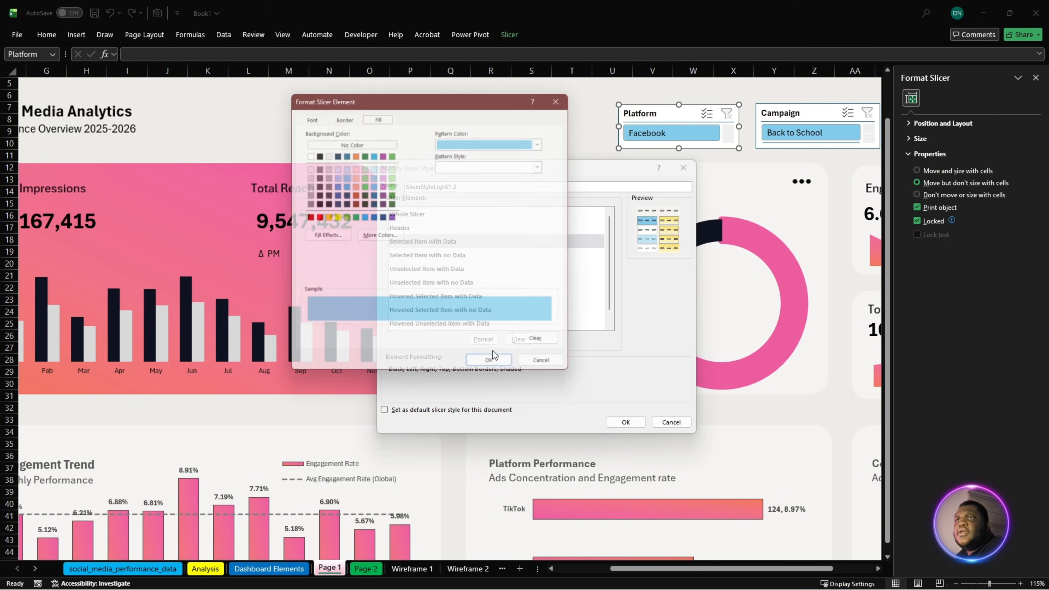
pyautogui.click(339, 112)
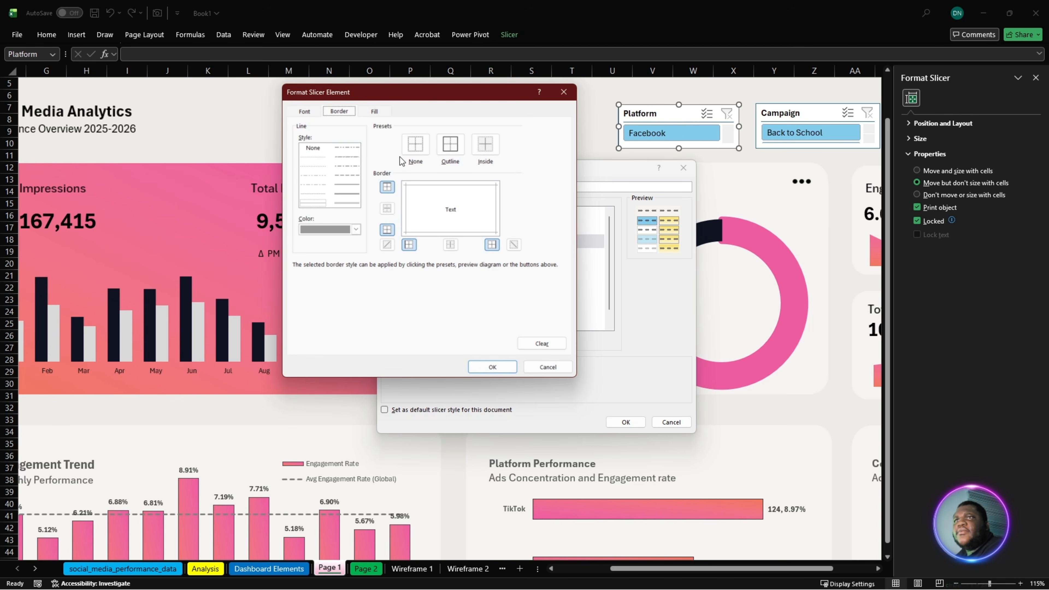
pyautogui.click(414, 148)
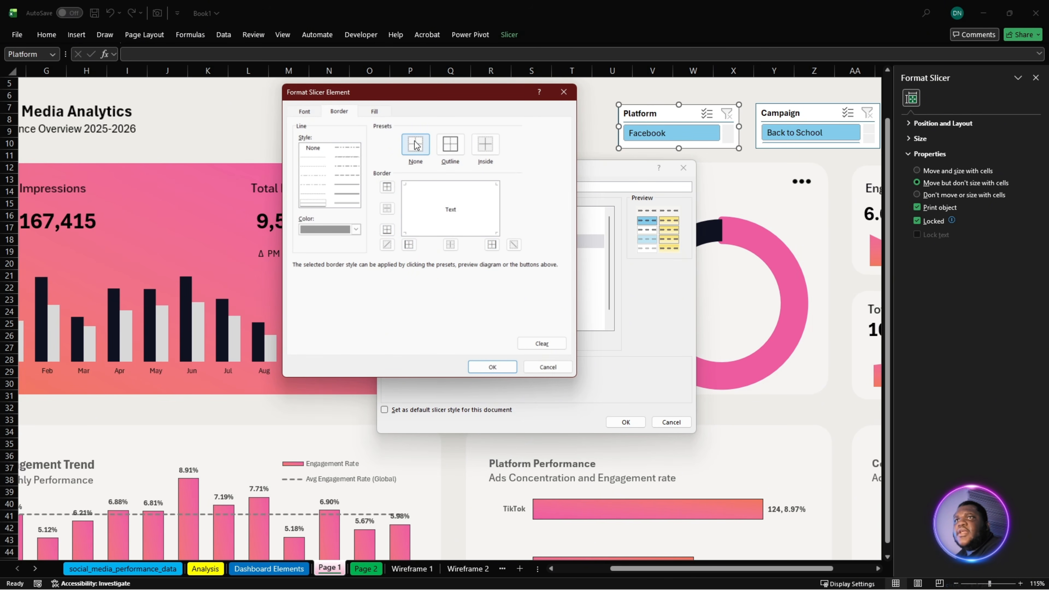
# - Fill the Selected Item with Data element with the custom pink #EF5CA0 and apply its formatting
pyautogui.click(375, 111)
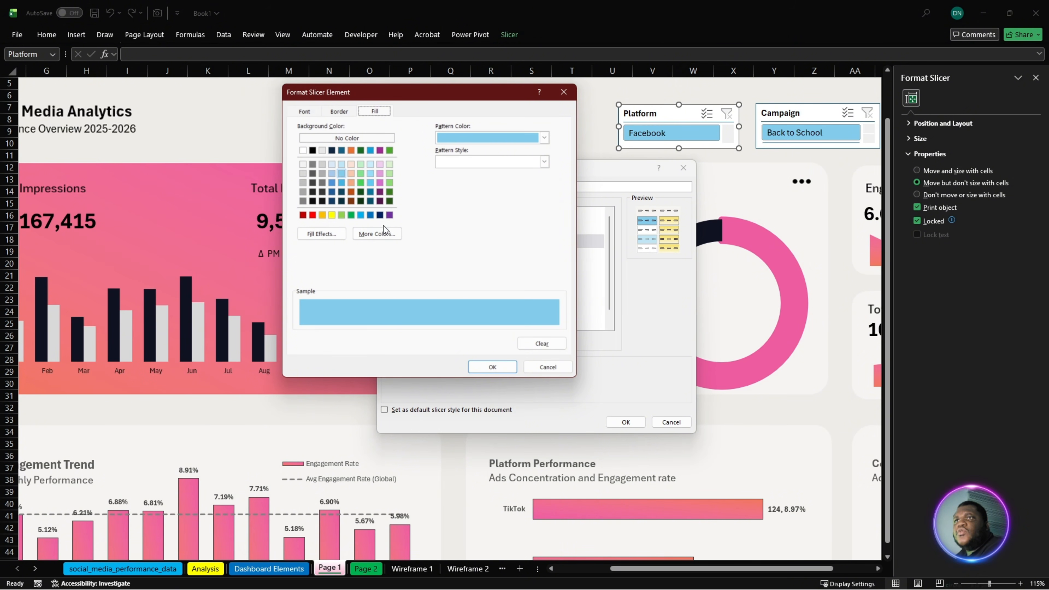
pyautogui.click(385, 234)
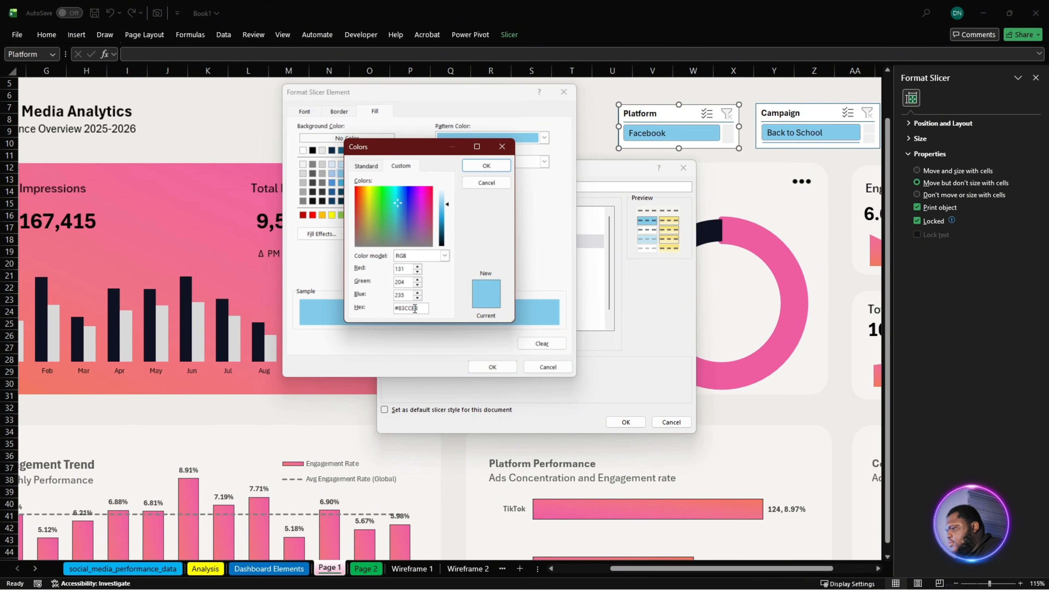
pyautogui.press('super+v')
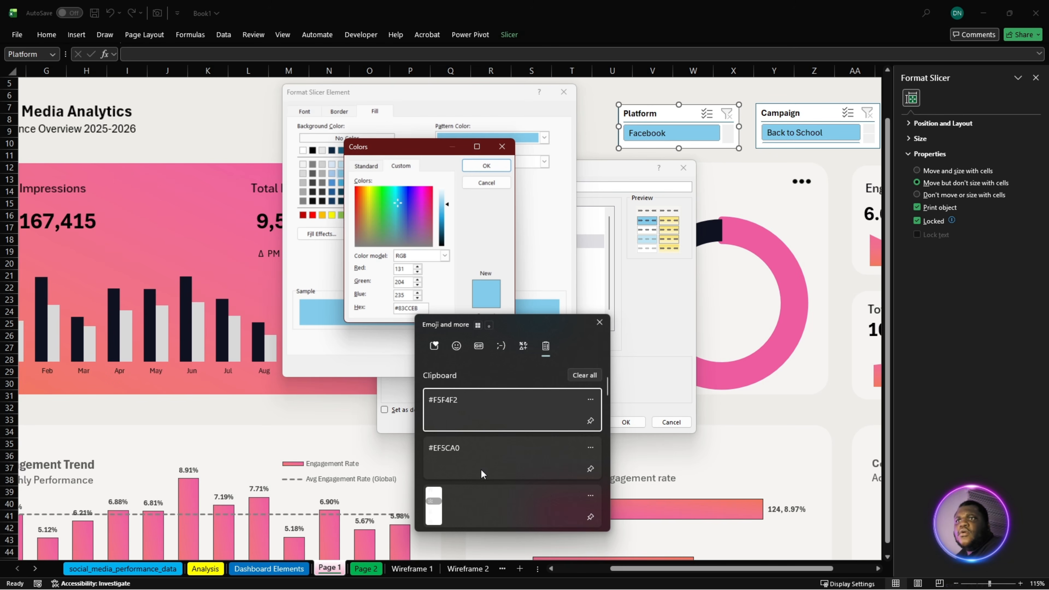
pyautogui.click(478, 450)
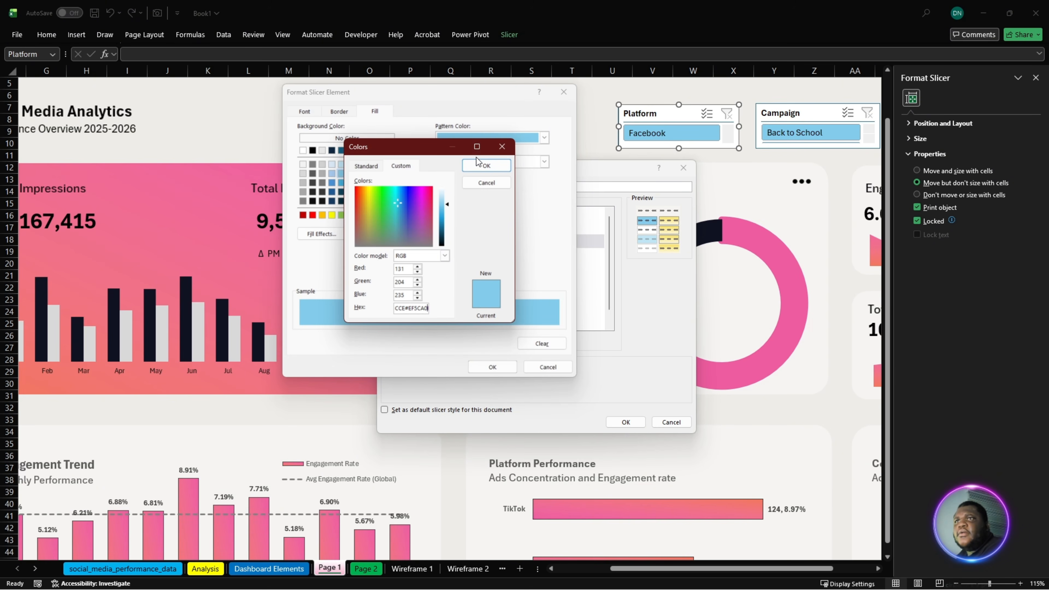
pyautogui.doubleClick(420, 308)
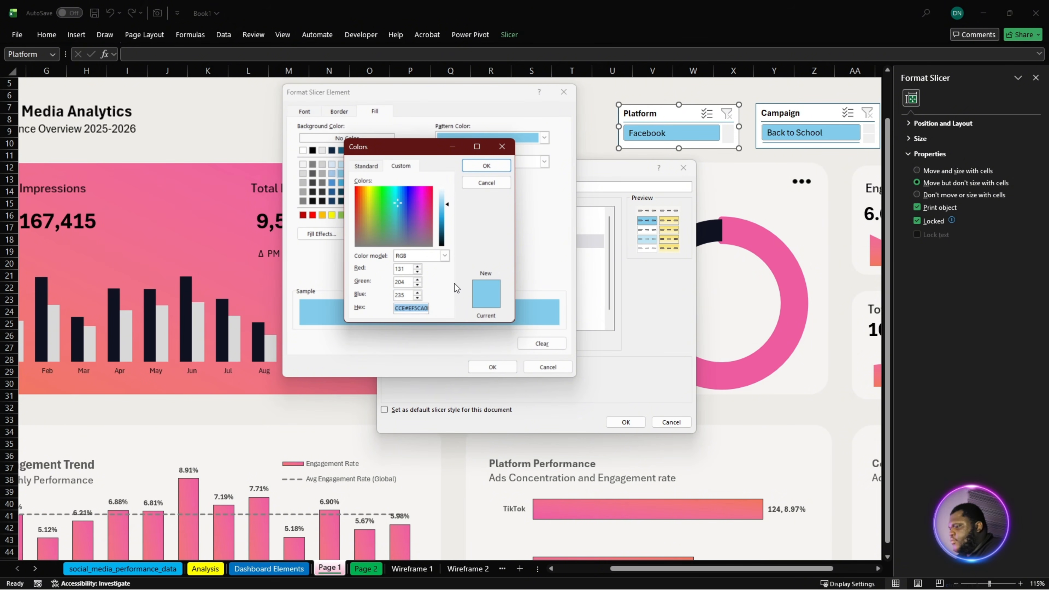
pyautogui.press('super+v')
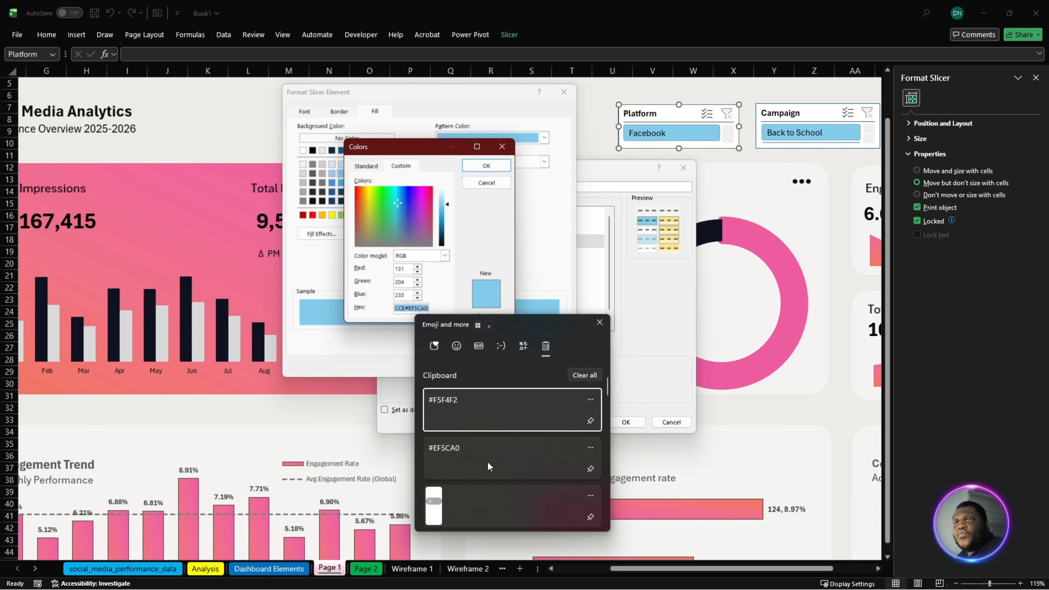
pyautogui.click(486, 454)
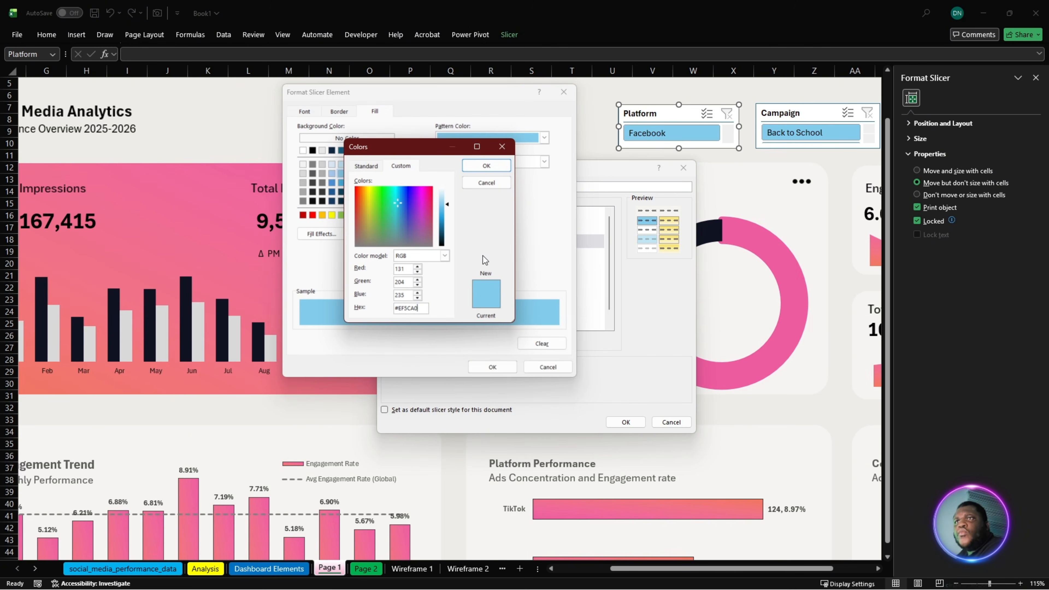
pyautogui.click(487, 166)
pyautogui.click(494, 368)
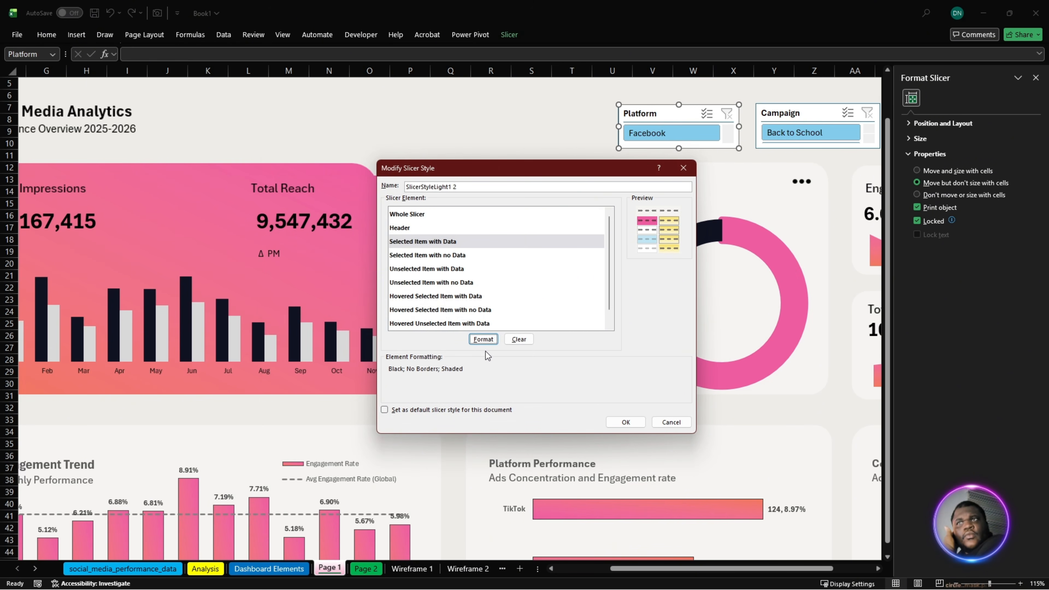
# - Format the slicer style's Selected Item with no Data element with no borders and a grey background fill
pyautogui.click(443, 257)
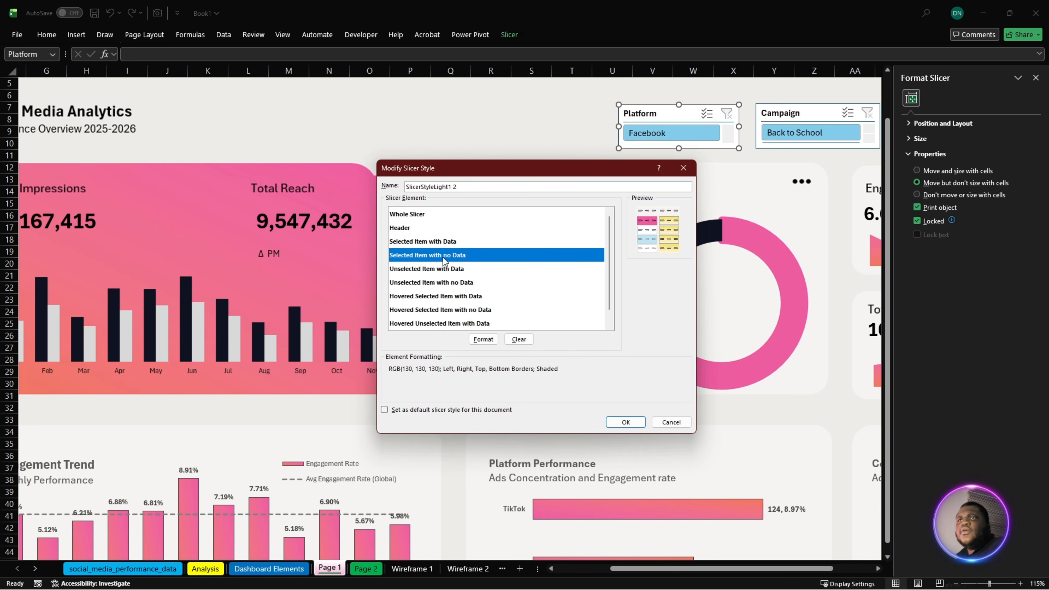
pyautogui.click(483, 339)
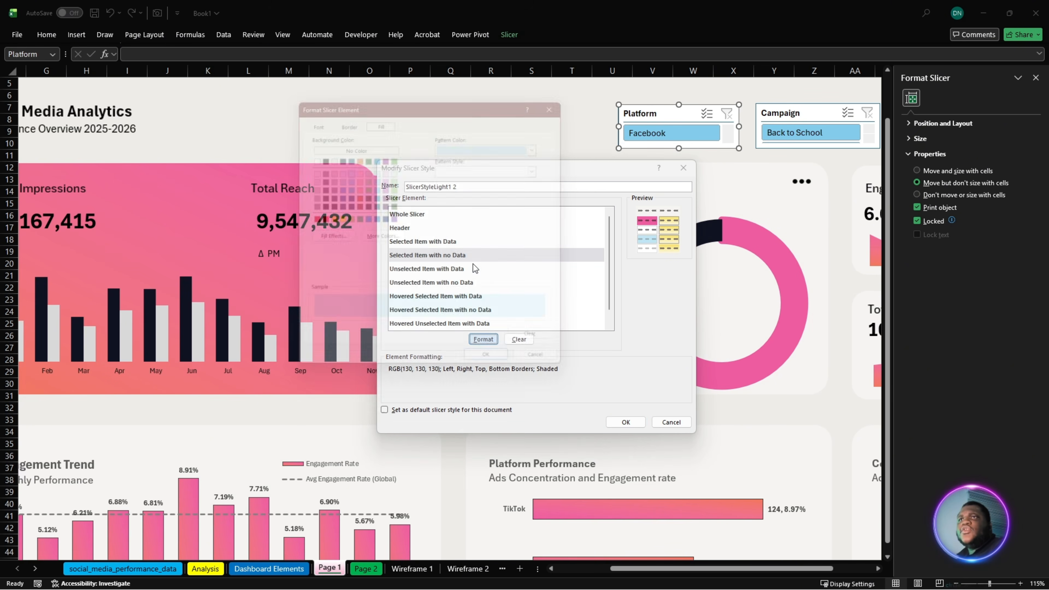
pyautogui.click(340, 113)
pyautogui.click(415, 144)
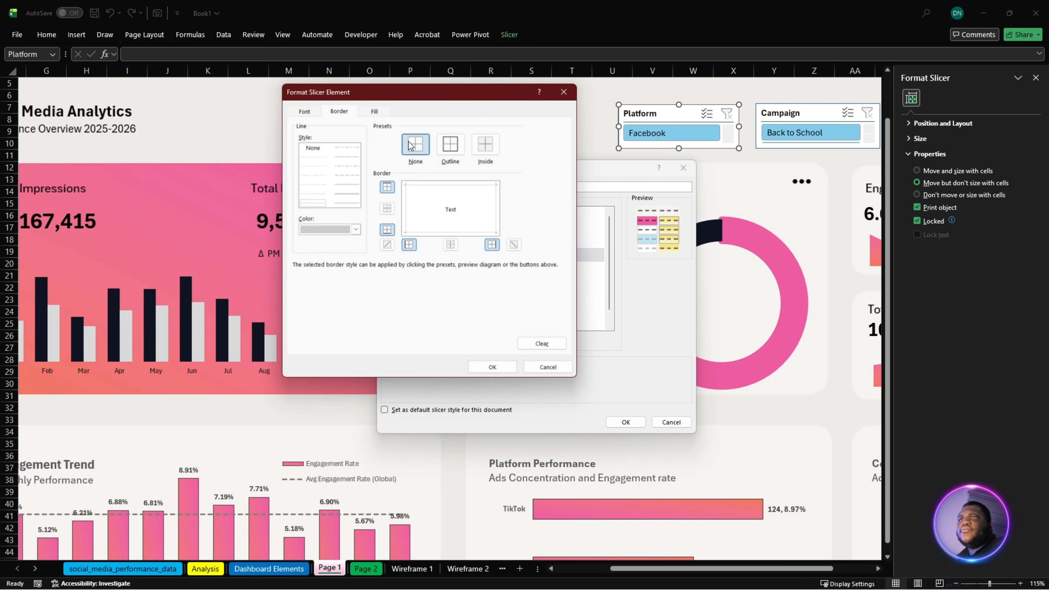
pyautogui.click(374, 111)
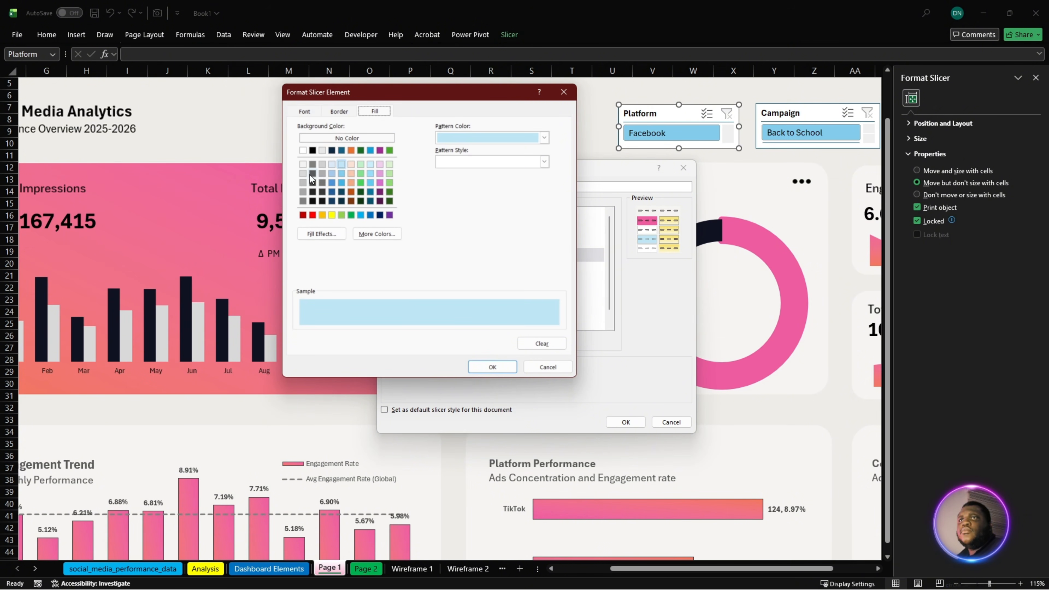
pyautogui.click(303, 182)
pyautogui.click(492, 367)
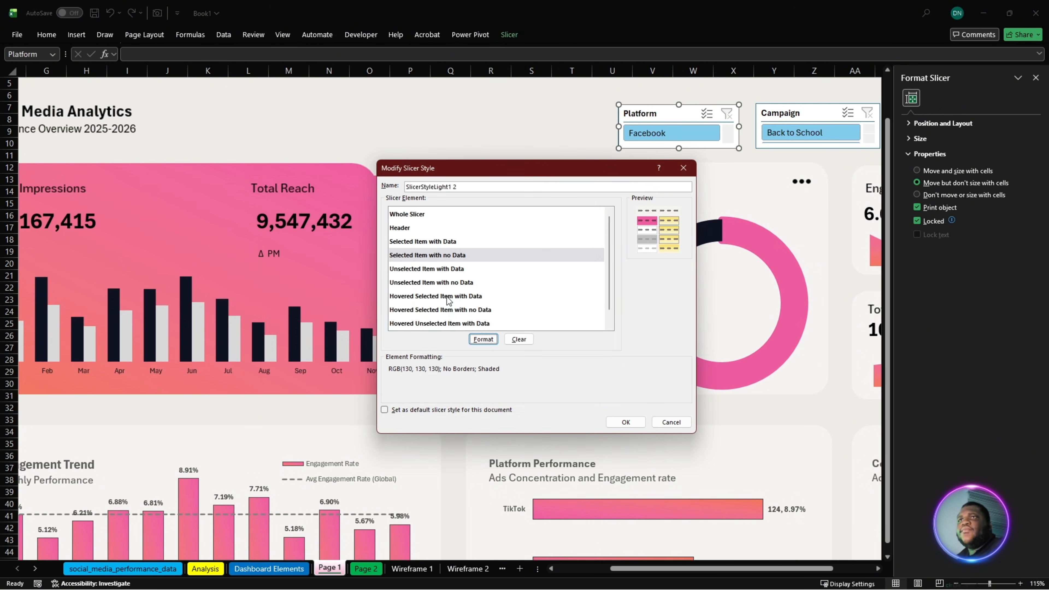
# - Format the Unselected Item with Data element with no borders and the custom background fill #F5F4F2
pyautogui.click(434, 272)
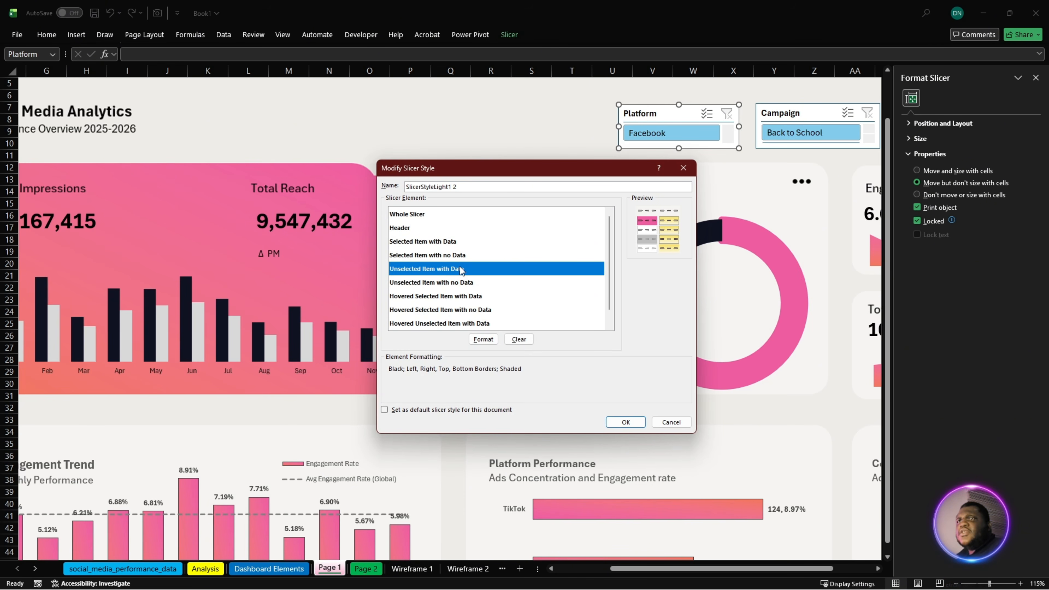
pyautogui.click(483, 339)
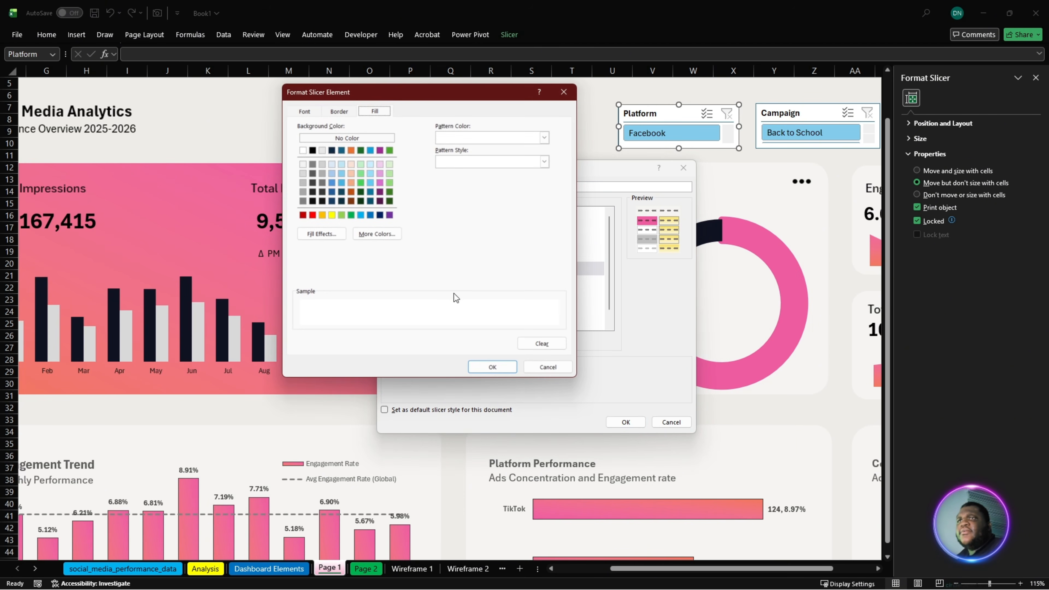
pyautogui.click(348, 112)
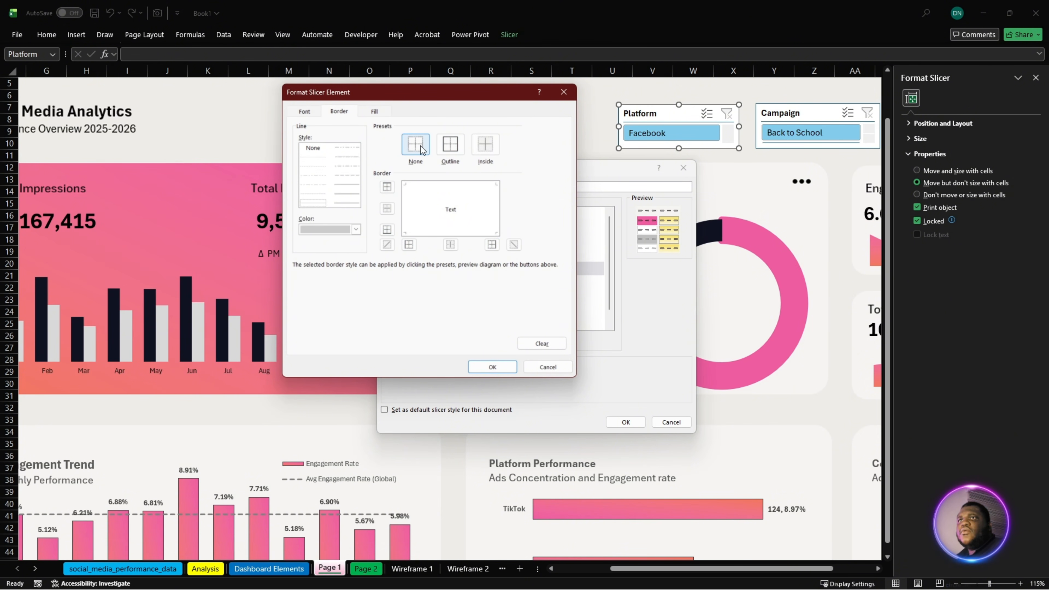
pyautogui.click(383, 114)
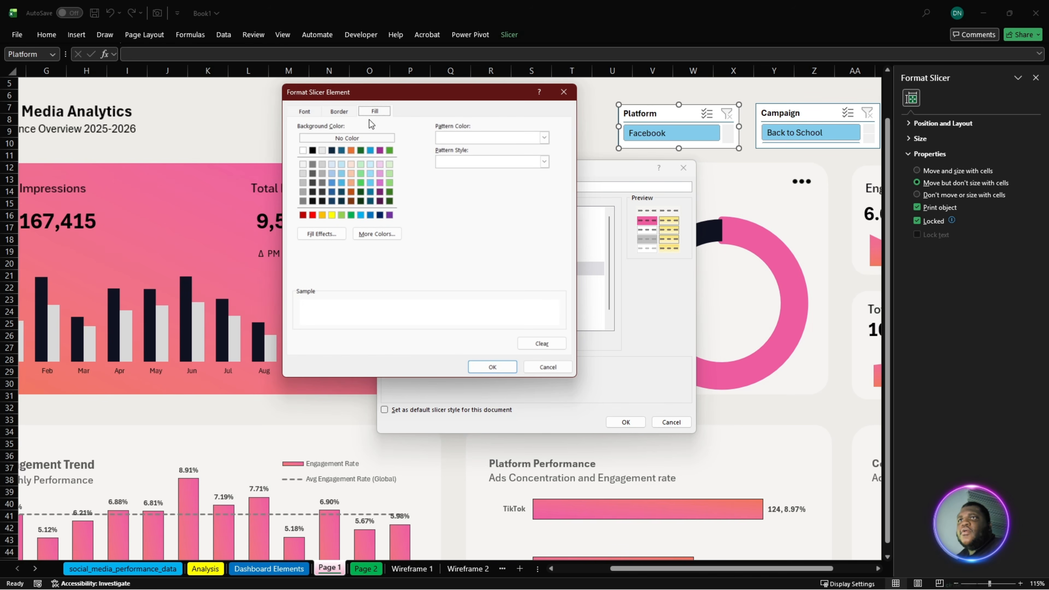
pyautogui.click(377, 234)
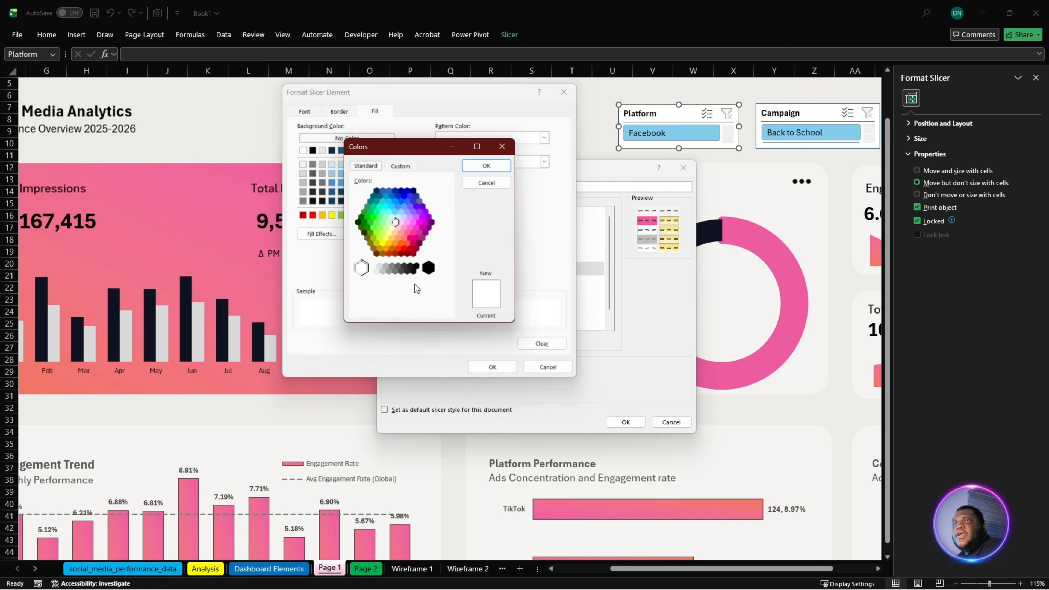
pyautogui.click(401, 166)
pyautogui.click(410, 309)
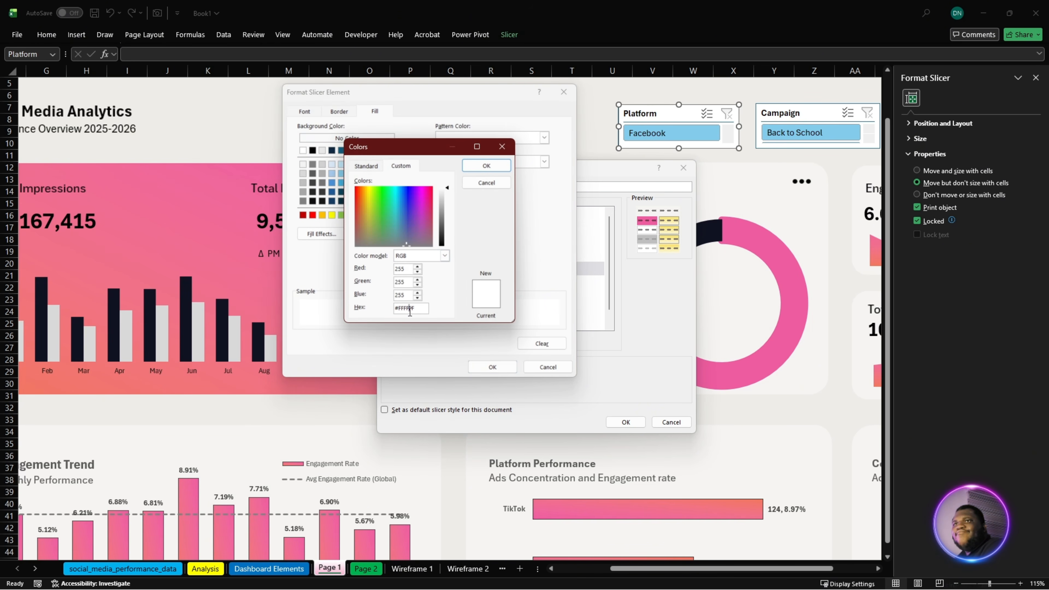
pyautogui.doubleClick(410, 308)
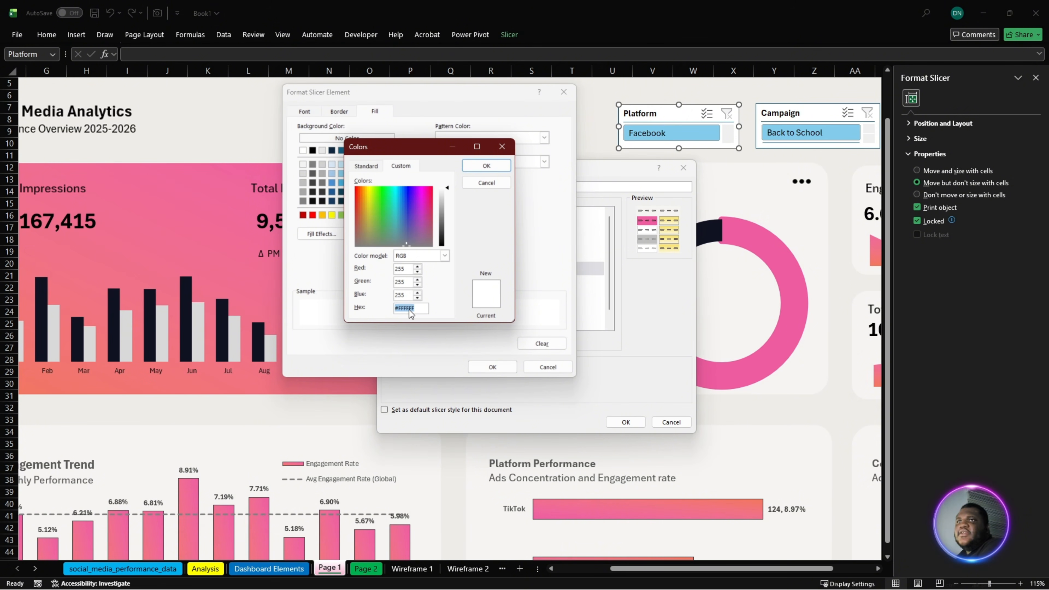
pyautogui.press('super+v')
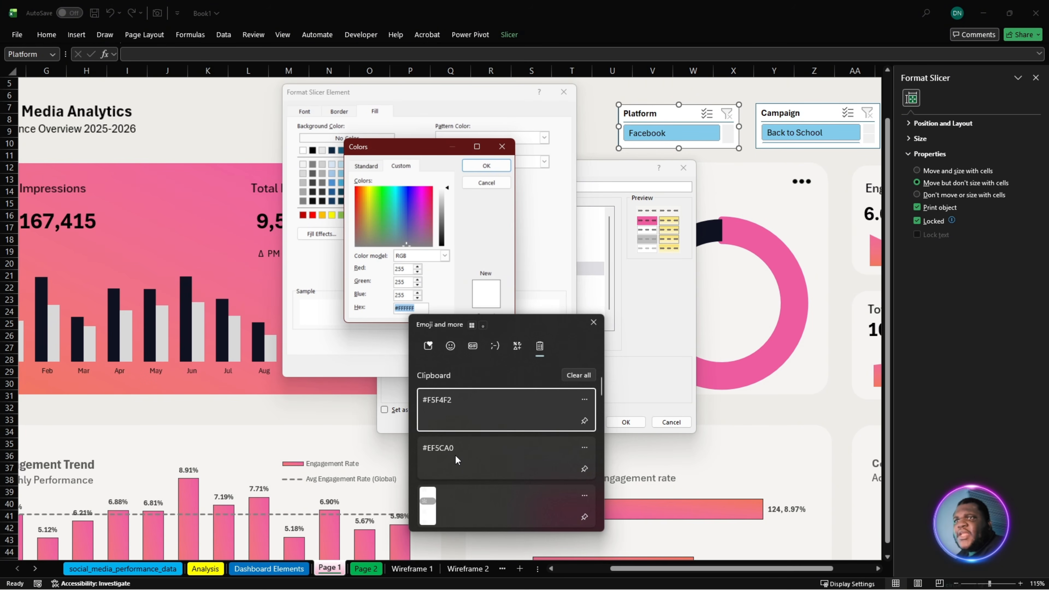
pyautogui.click(460, 410)
pyautogui.click(486, 165)
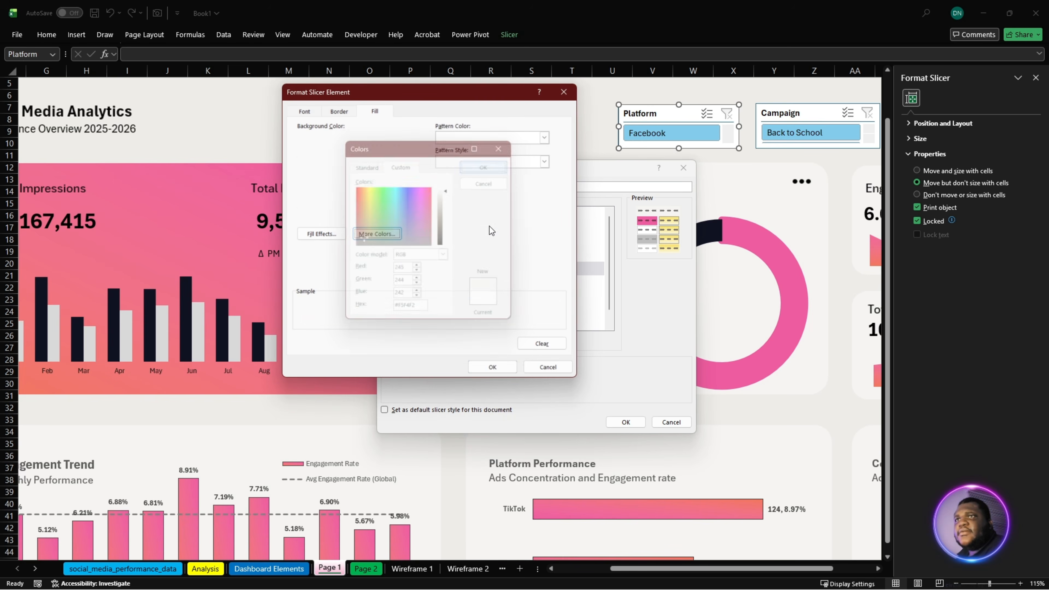
pyautogui.click(492, 367)
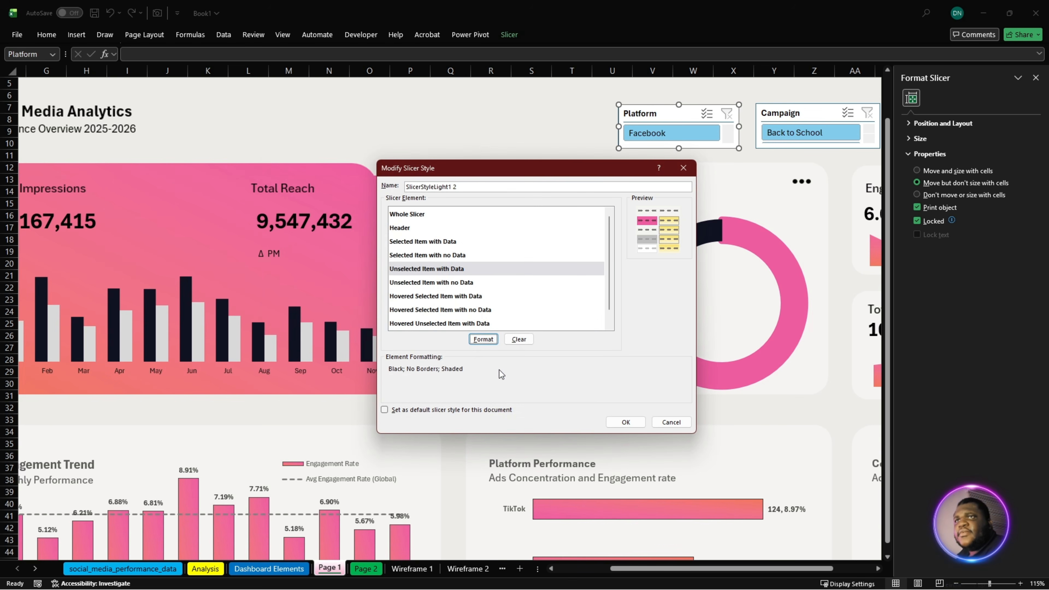
# - Format the Hovered Selected Item with Data element with bold text, no borders and a grey background fill
pyautogui.click(429, 282)
pyautogui.click(450, 301)
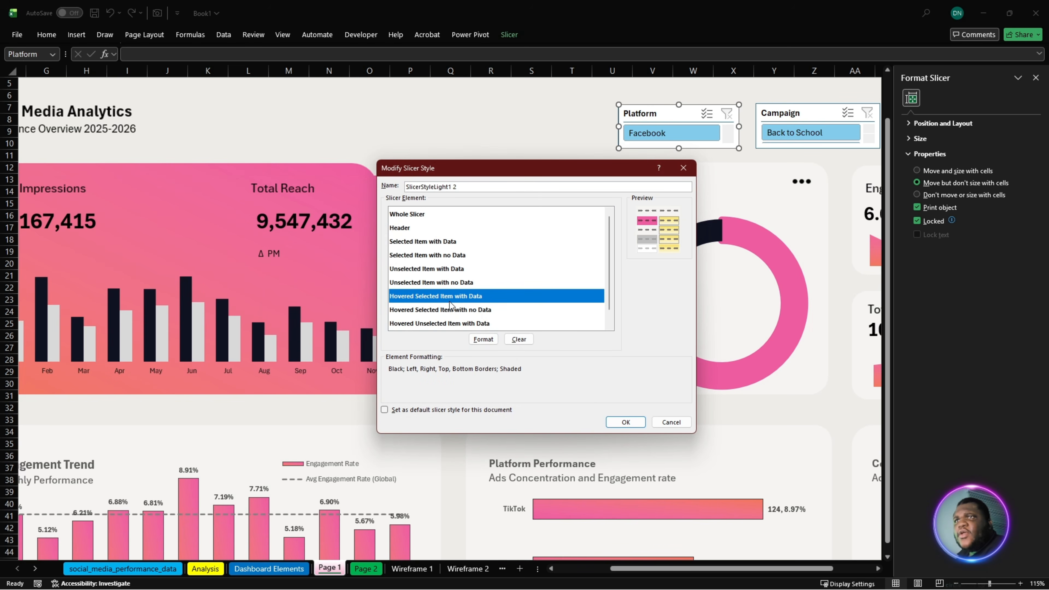
pyautogui.click(484, 339)
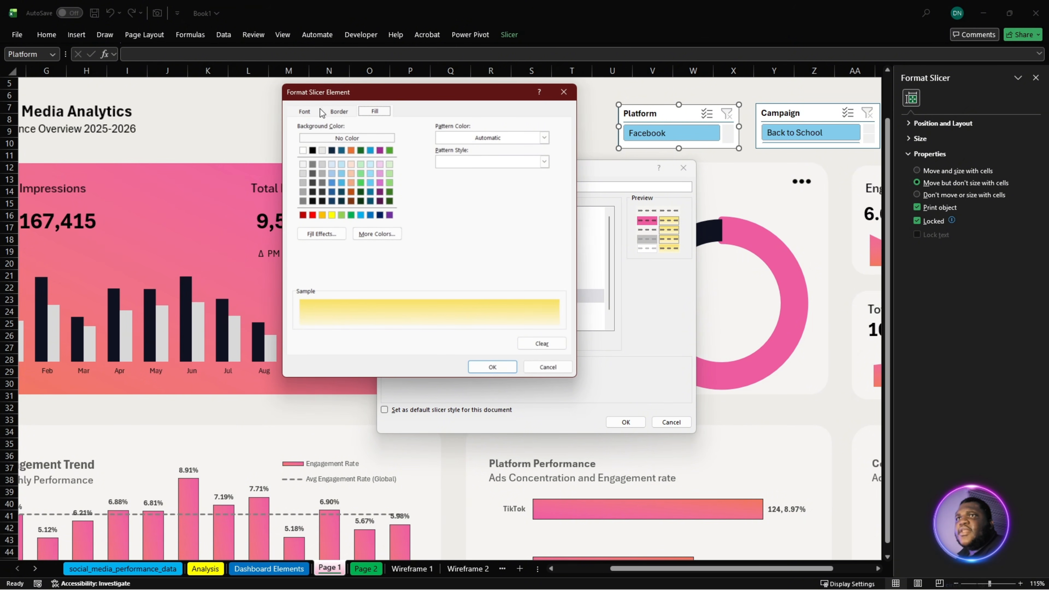
pyautogui.click(307, 112)
pyautogui.click(428, 162)
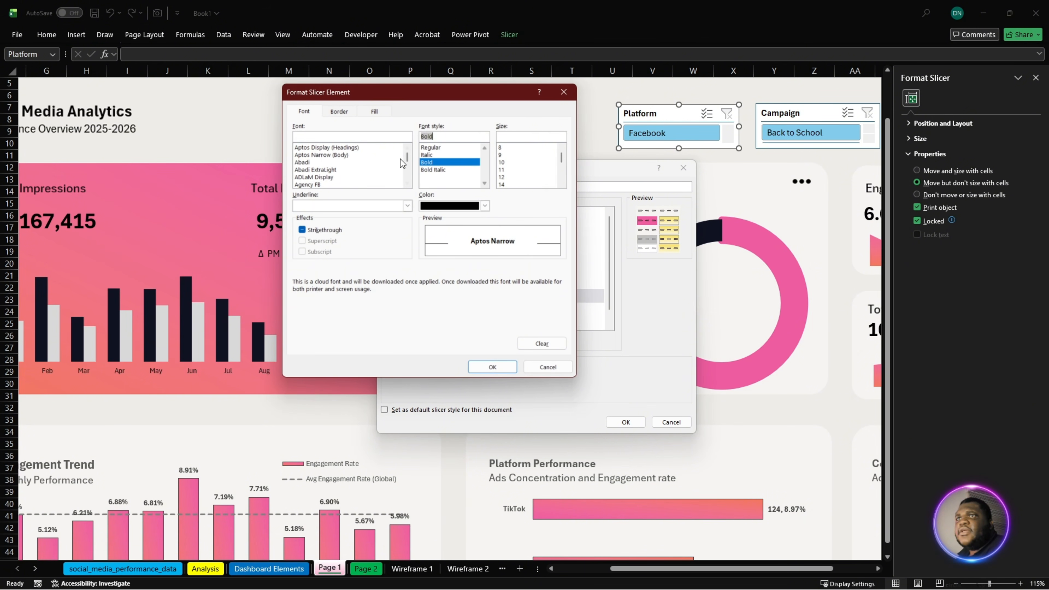
pyautogui.click(339, 111)
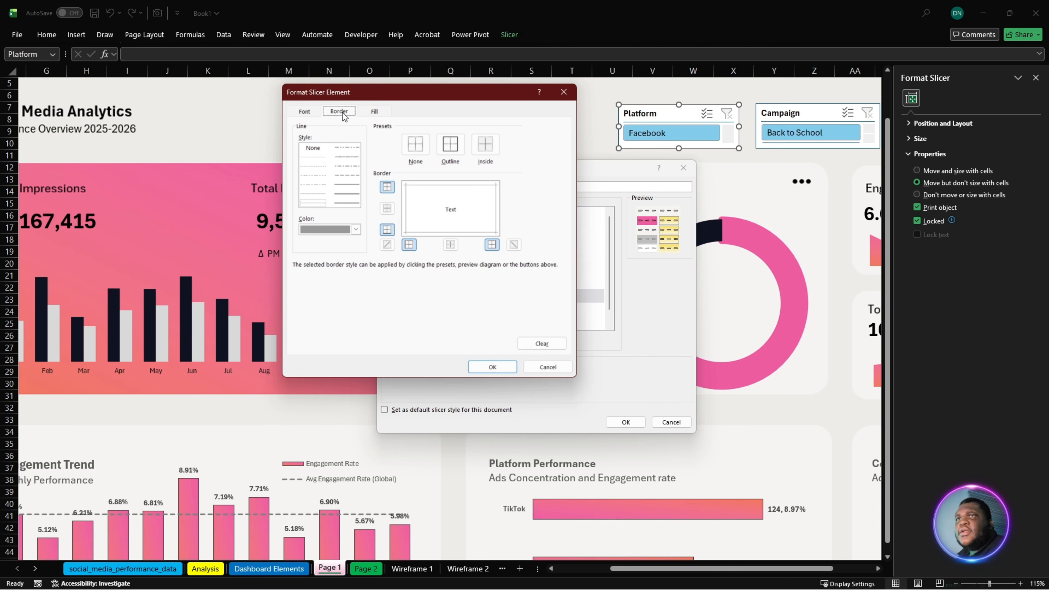
pyautogui.click(376, 112)
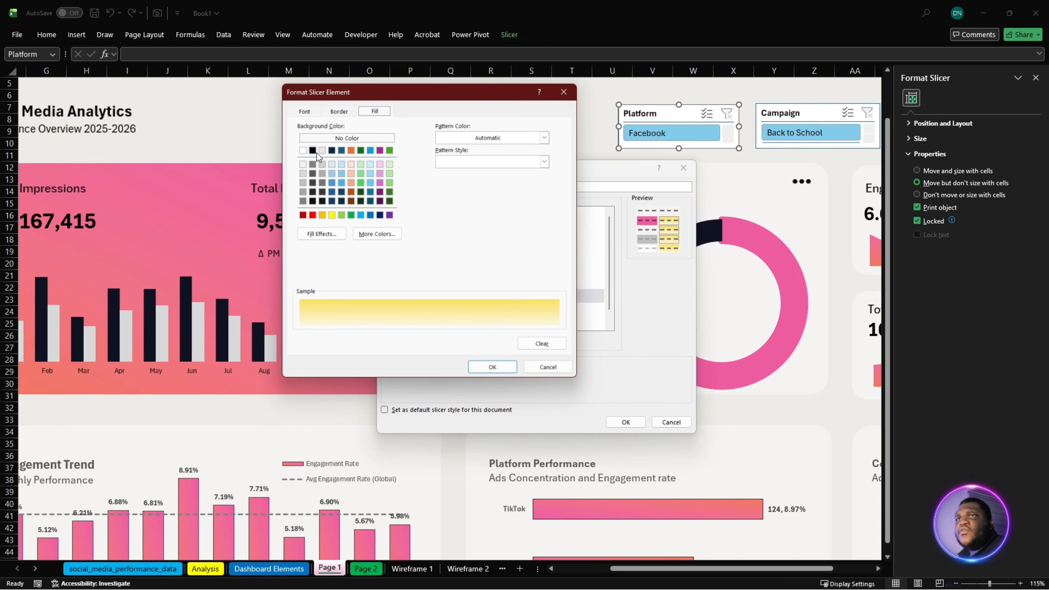
pyautogui.click(304, 174)
pyautogui.click(491, 367)
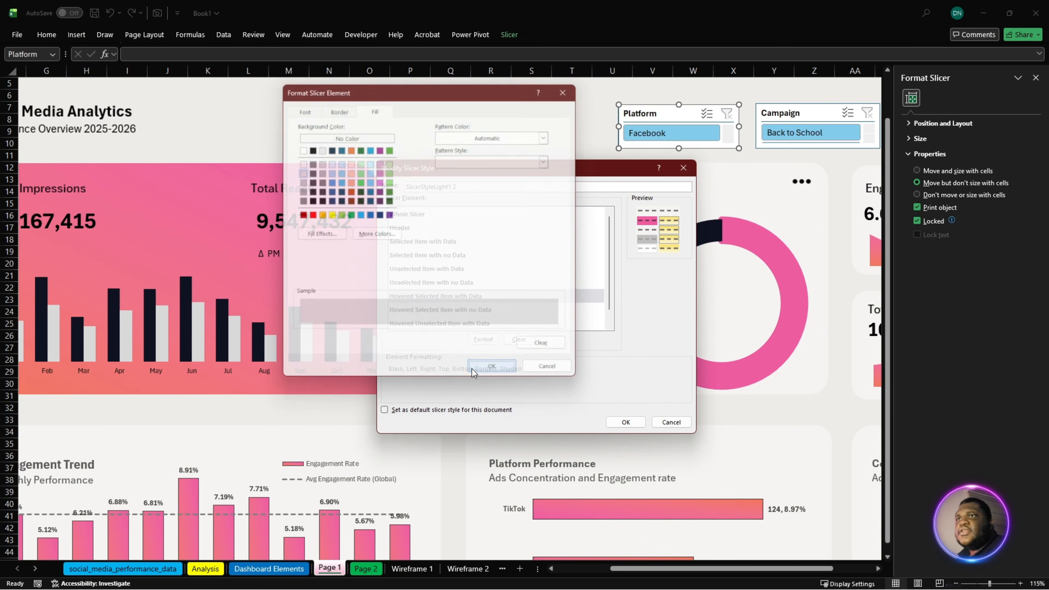
# - Format the Hovered Unselected Item with Data element with no borders and a grey background fill
pyautogui.scroll(-1, 442, 319)
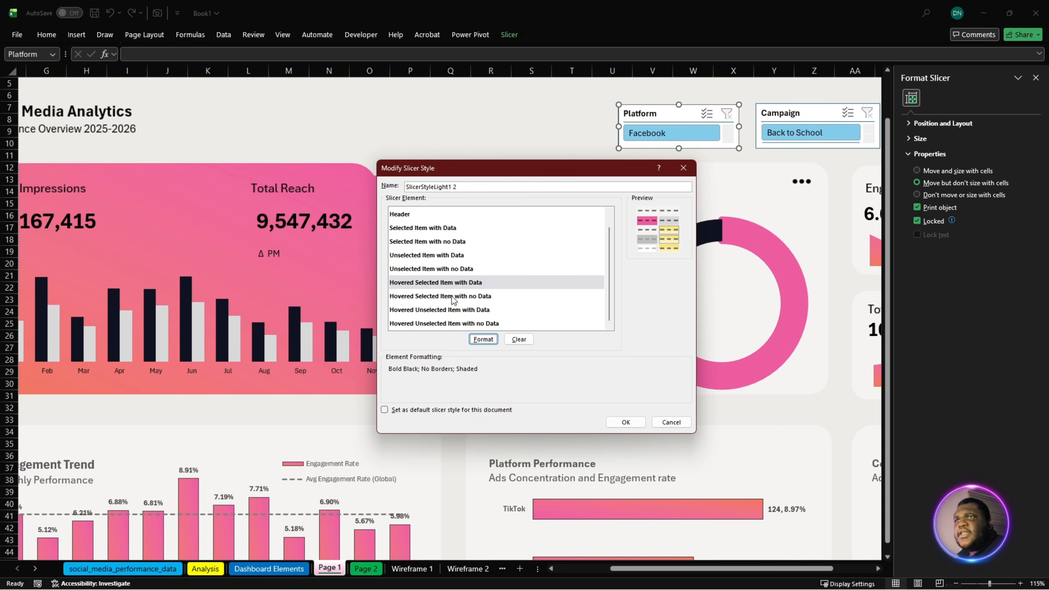
pyautogui.click(412, 313)
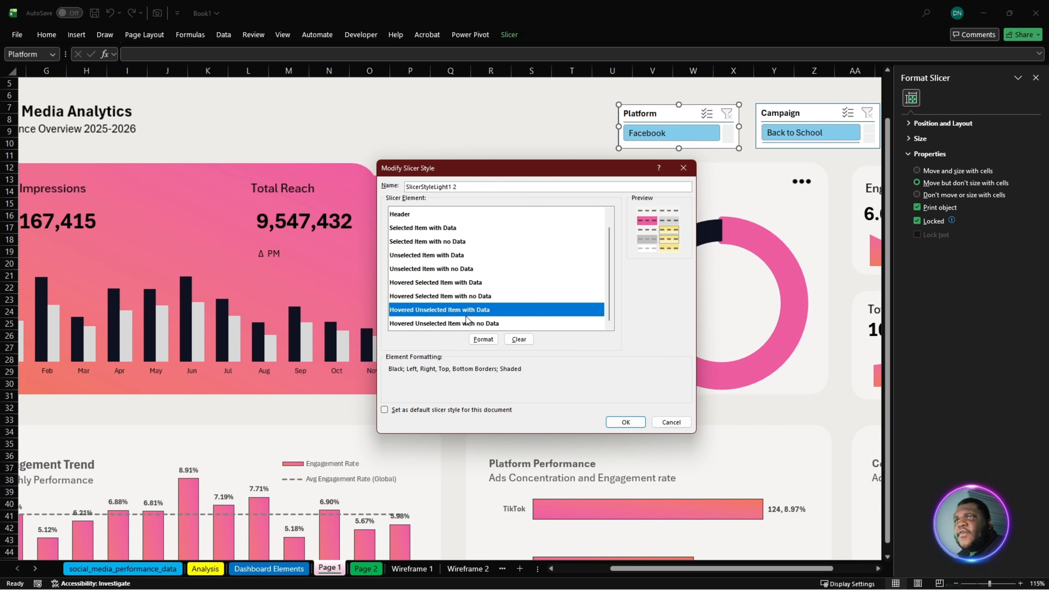
pyautogui.click(483, 340)
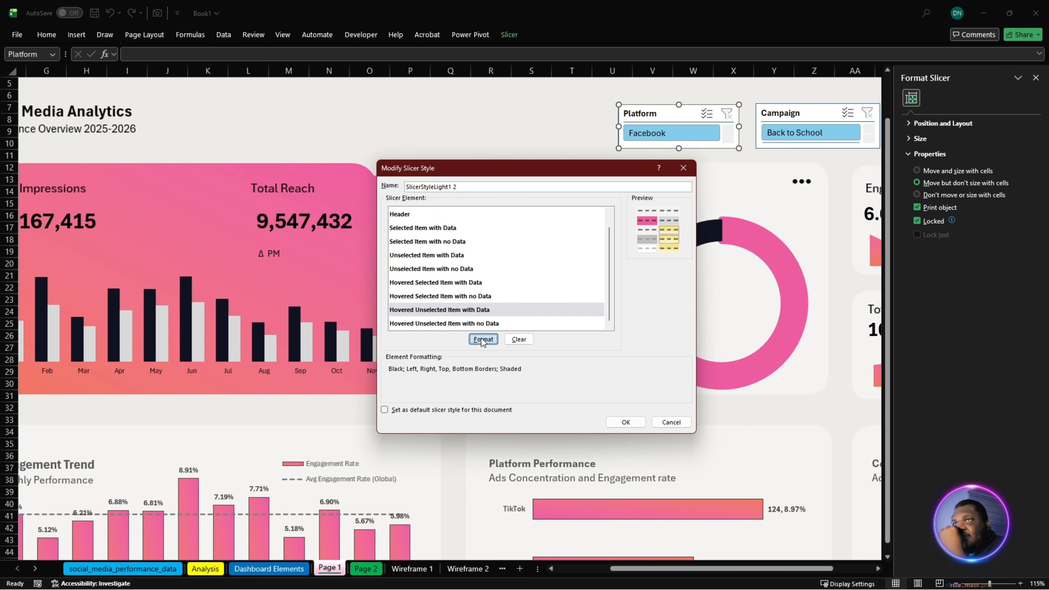
pyautogui.click(339, 112)
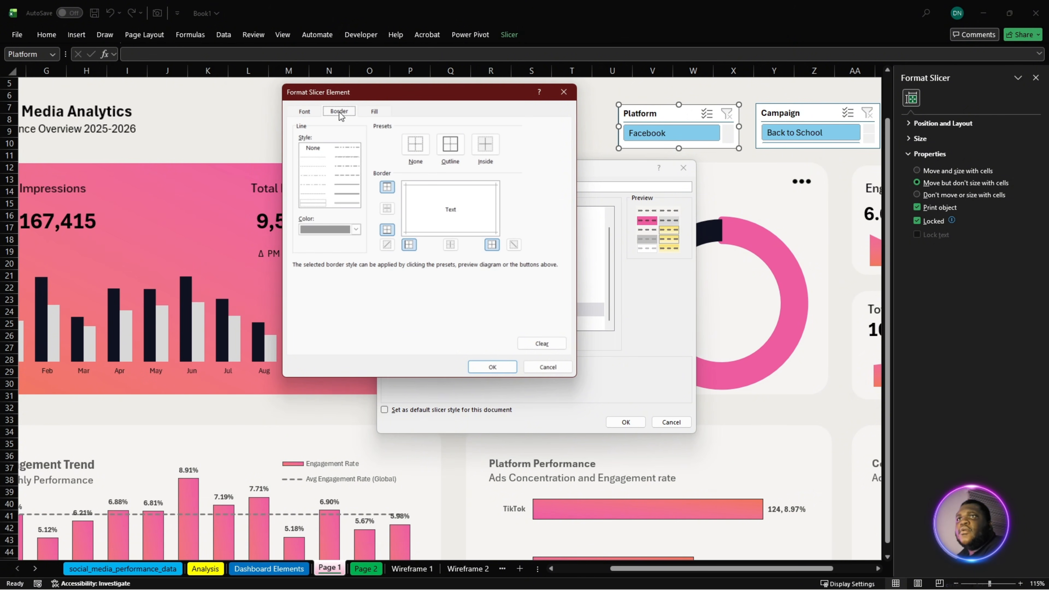
pyautogui.click(416, 145)
pyautogui.click(378, 115)
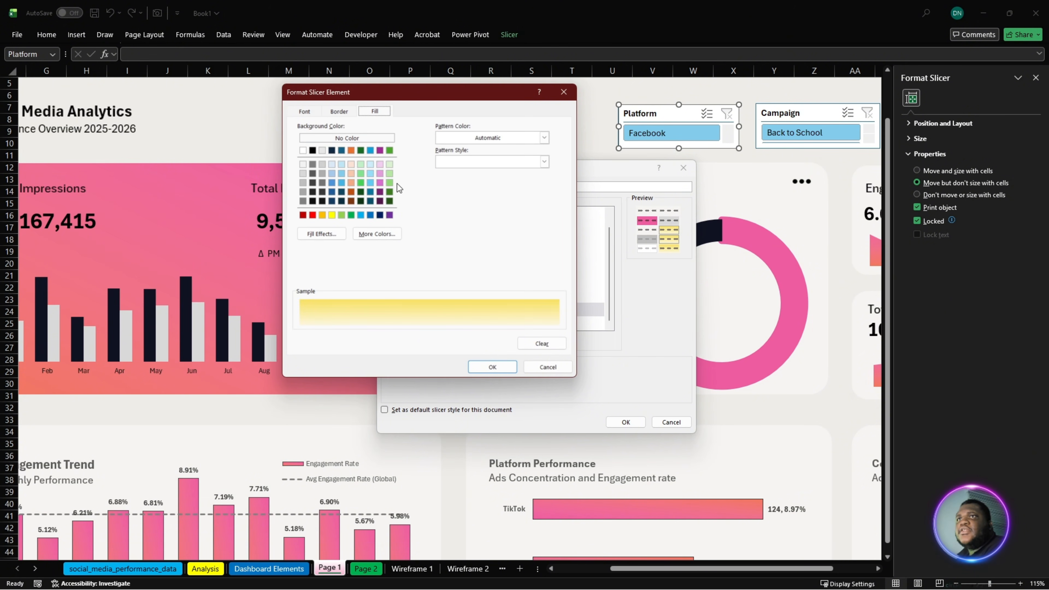
pyautogui.click(313, 165)
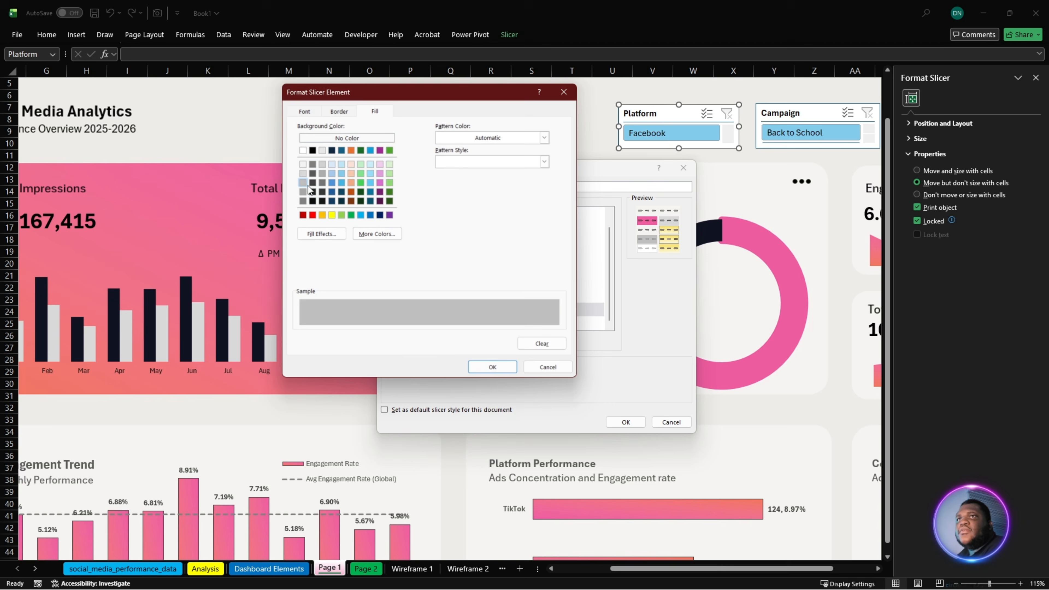
pyautogui.click(493, 367)
# - Save the modified slicer style and apply it to the Platform slicer
pyautogui.click(625, 422)
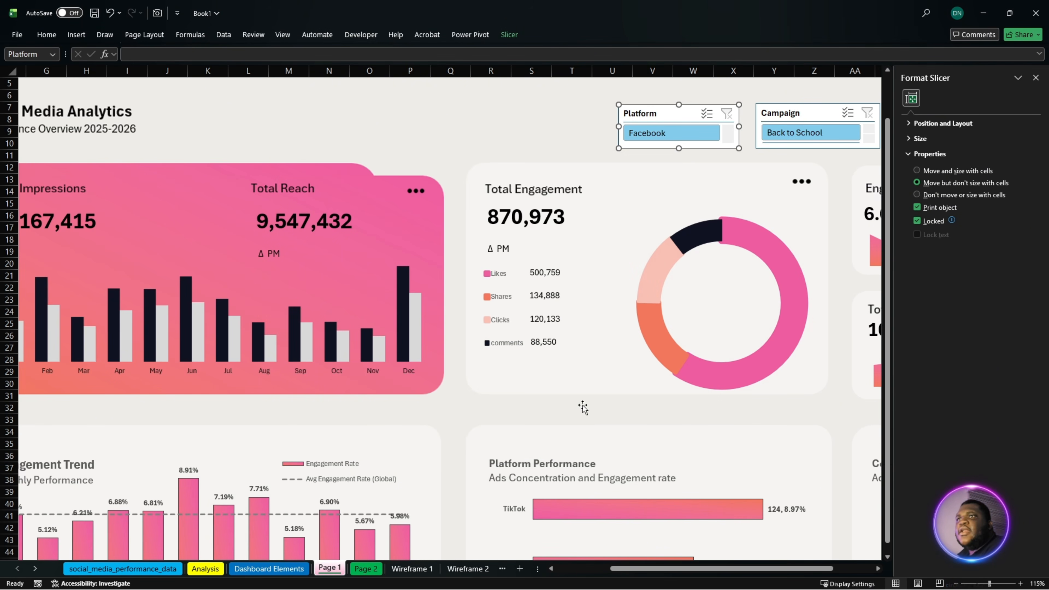
pyautogui.click(509, 35)
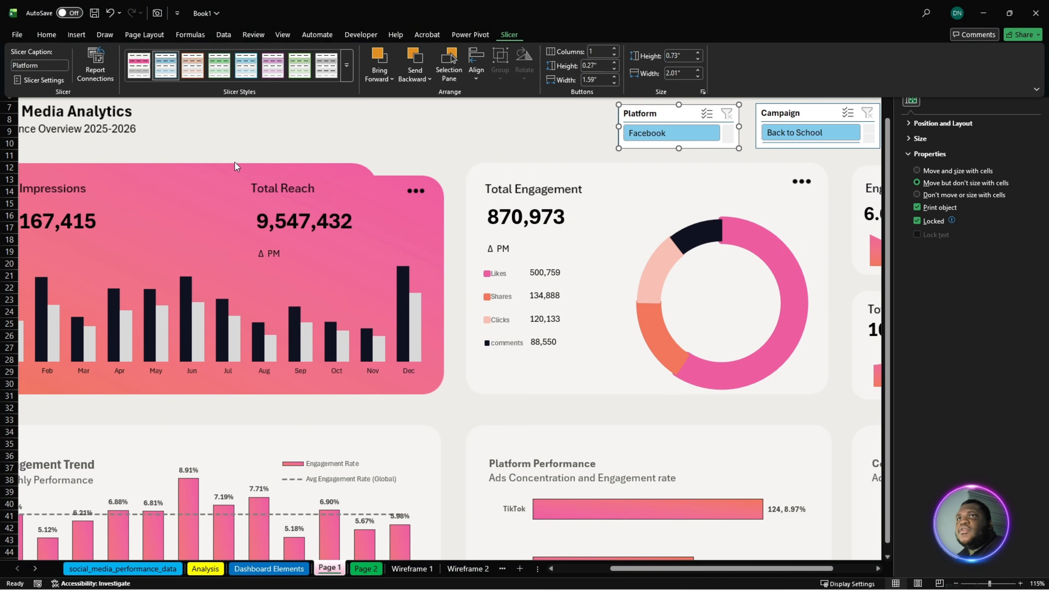
pyautogui.click(144, 68)
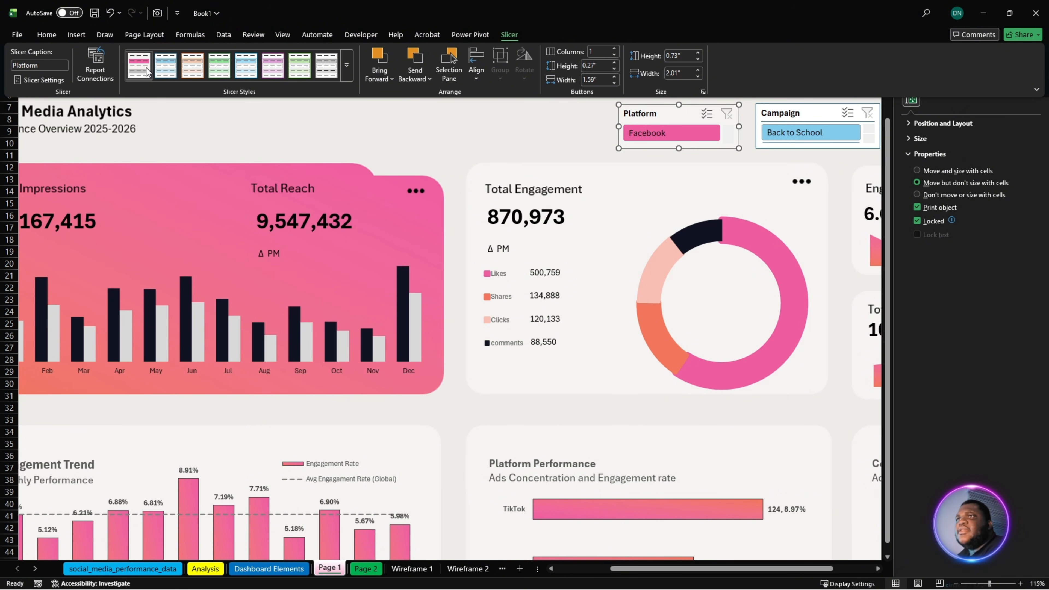
# - Apply the custom pink slicer style to both the Campaign and MMM-YYYY slicers, then deselect them
pyautogui.click(779, 117)
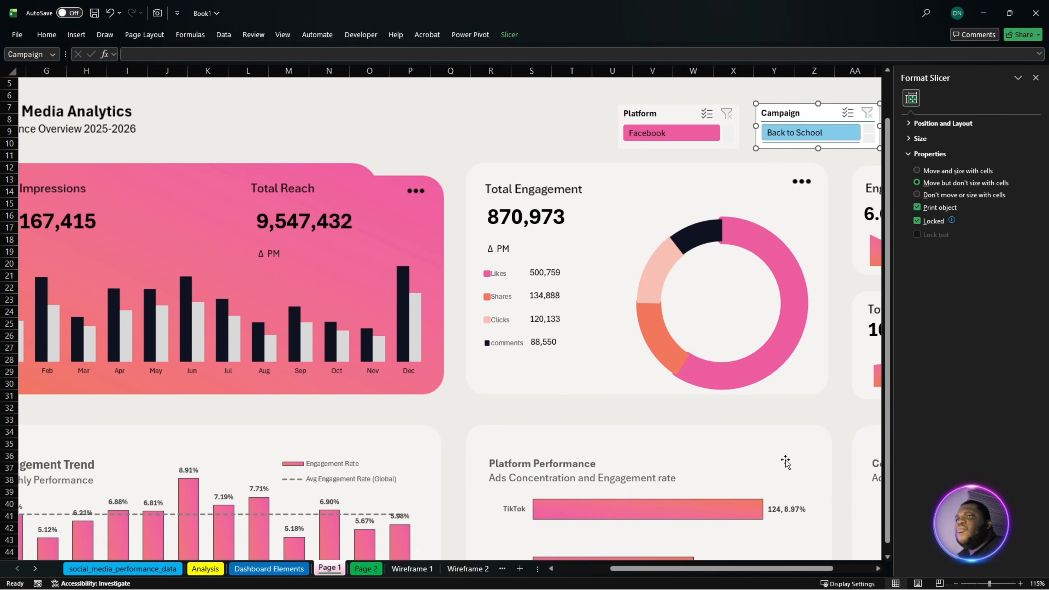
pyautogui.moveTo(719, 566); pyautogui.dragTo(760, 566)
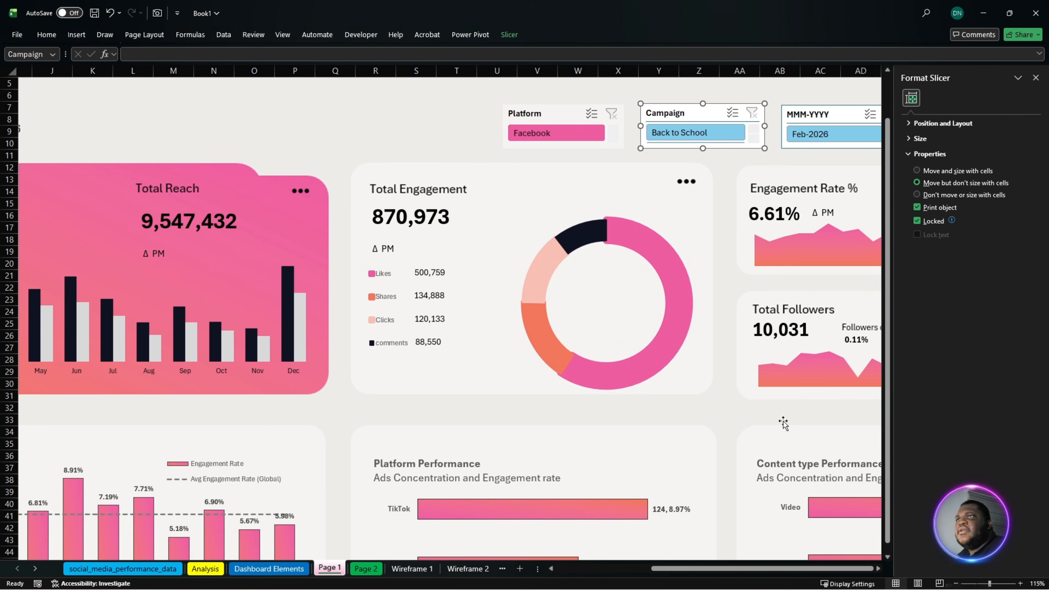
pyautogui.keyDown('ctrl'); pyautogui.click(780, 117); pyautogui.keyUp('ctrl')
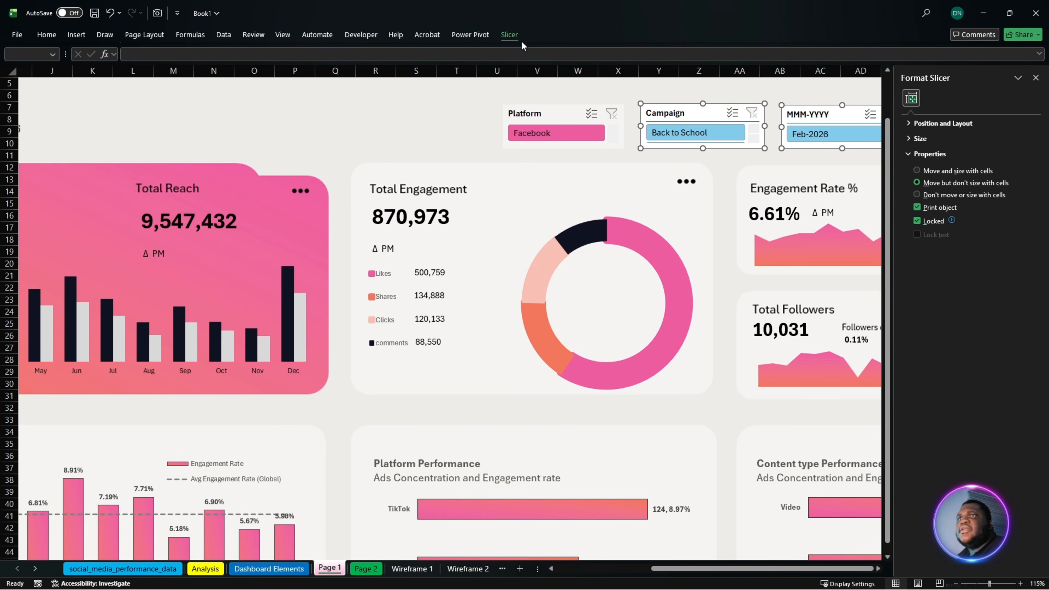
pyautogui.click(512, 38)
pyautogui.click(139, 71)
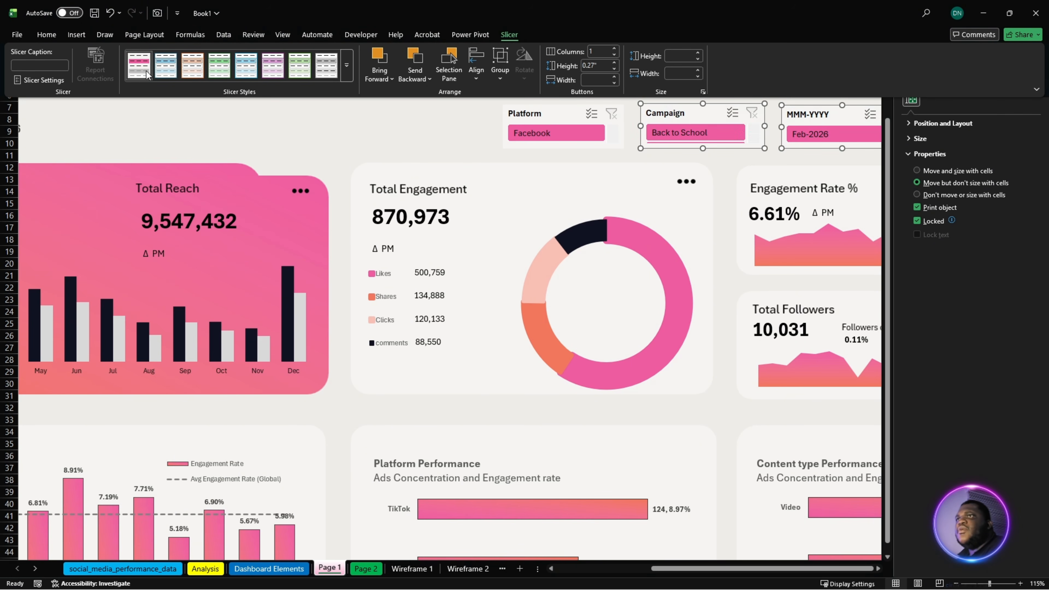
pyautogui.click(326, 143)
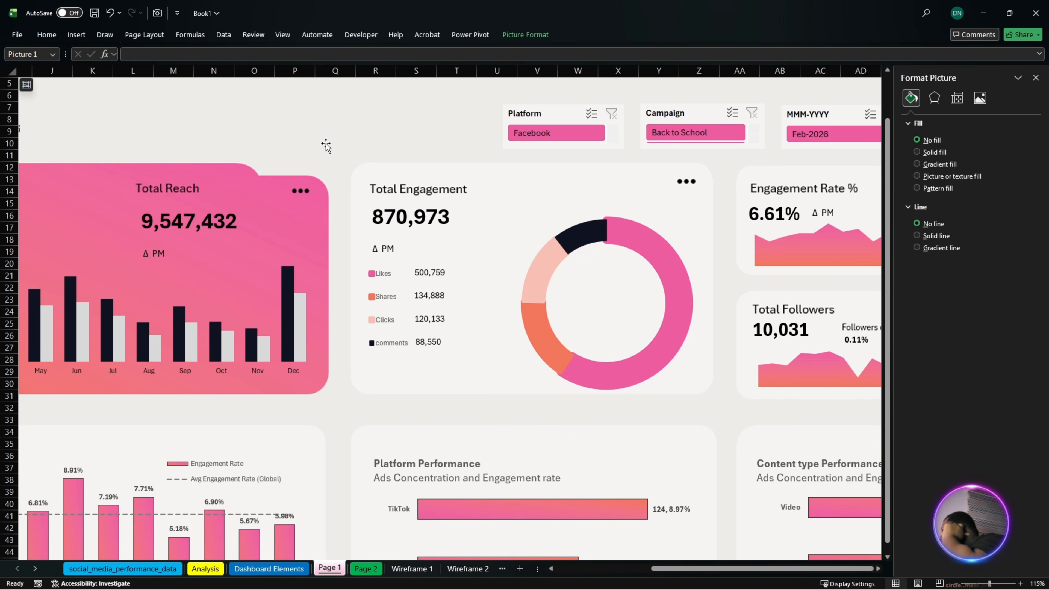
# - Open the custom pink slicer style of the Platform slicer for modification
pyautogui.scroll(2, 627, 356)
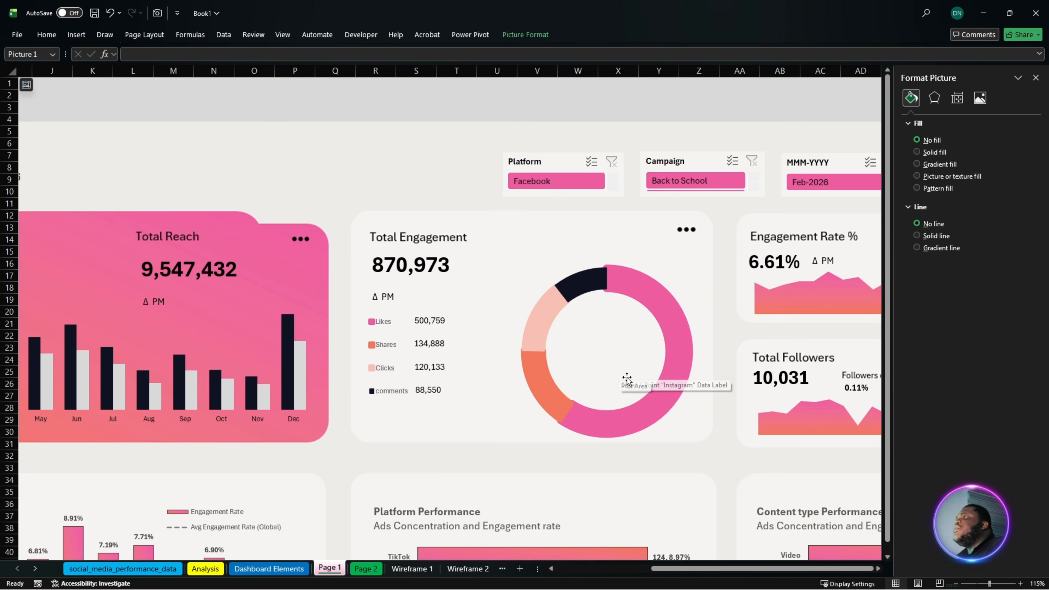
pyautogui.scroll(-1, 628, 378)
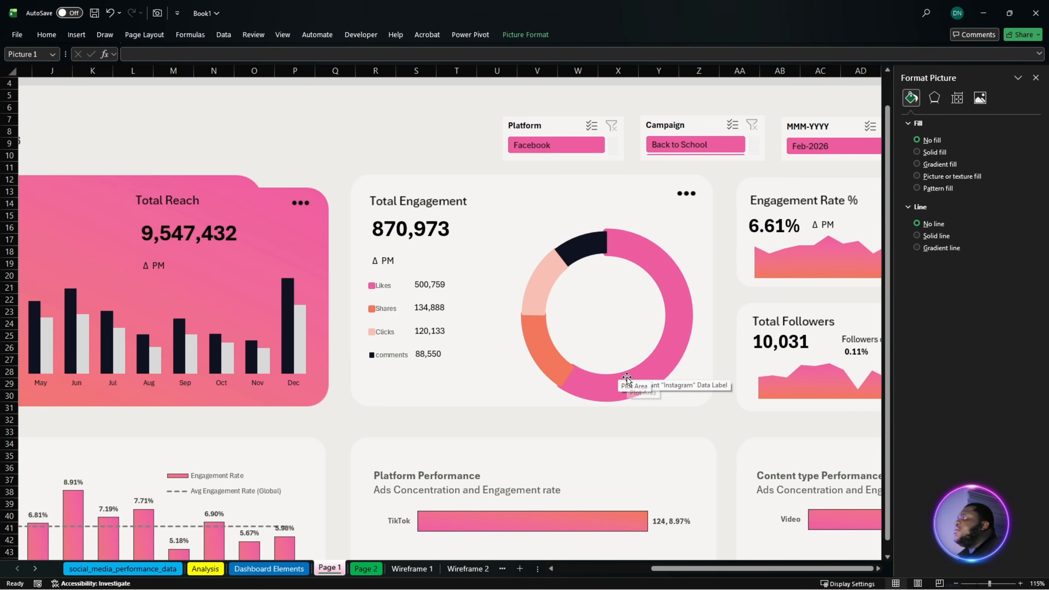
pyautogui.hotkey('alt', 'Tab')
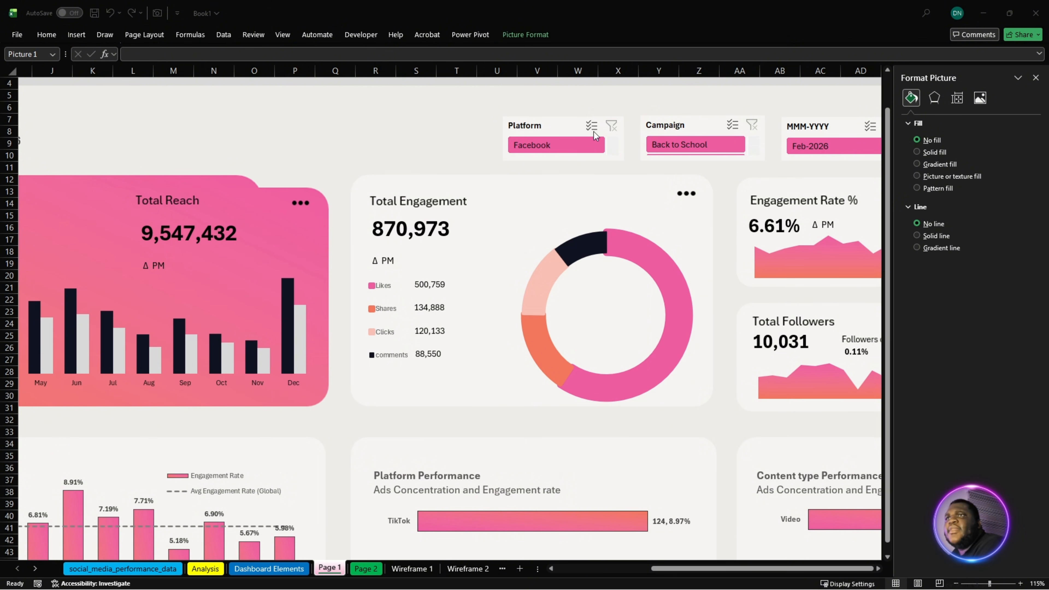
pyautogui.click(569, 129)
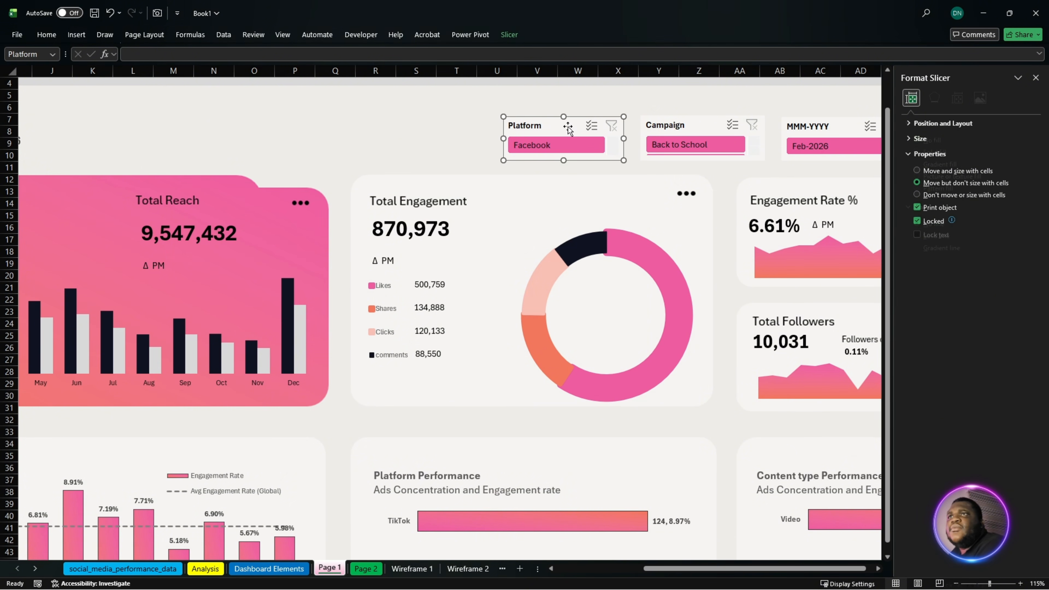
pyautogui.click(509, 37)
pyautogui.rightClick(146, 71)
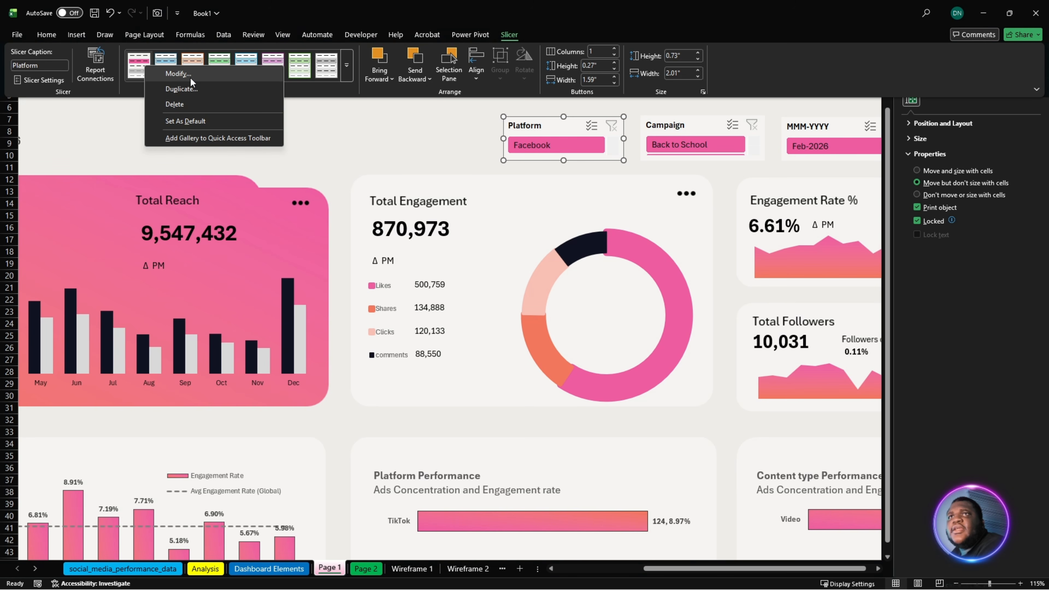
pyautogui.click(191, 76)
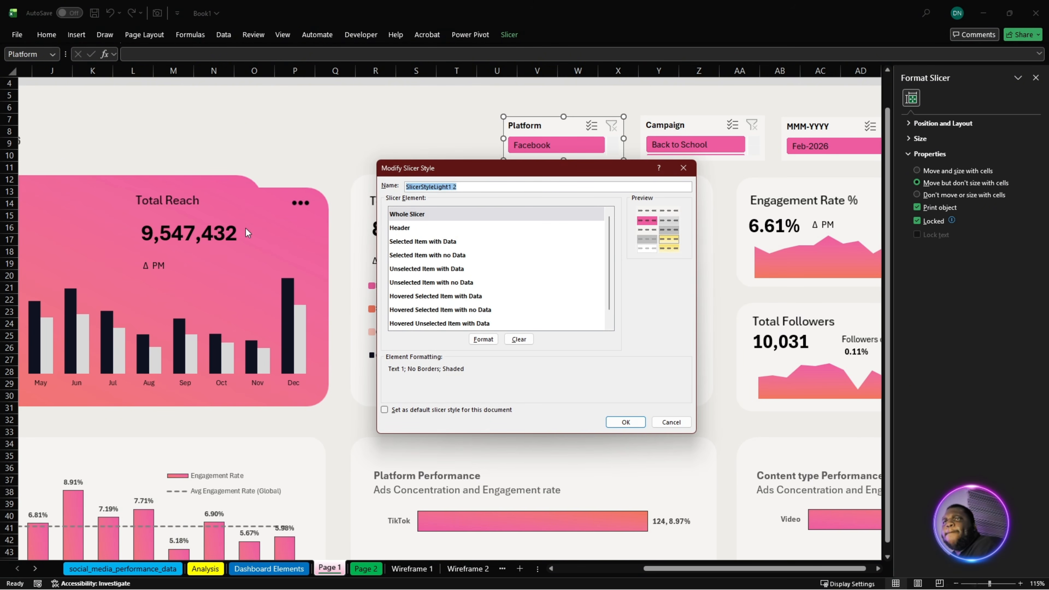
# - Set the background fill of the Whole Slicer element to hex colour #EDECE8
pyautogui.click(478, 343)
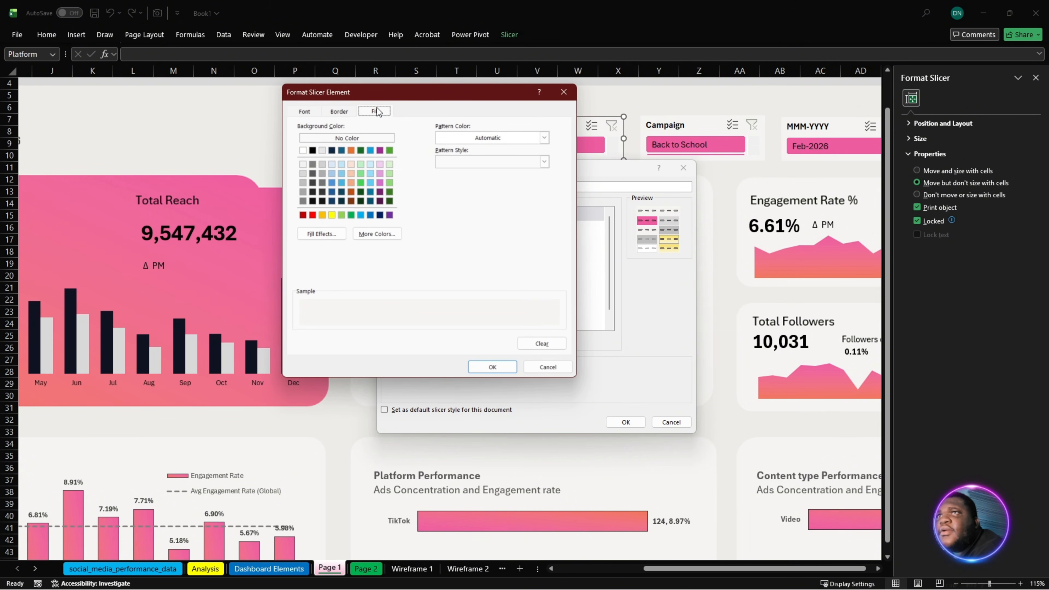
pyautogui.click(377, 234)
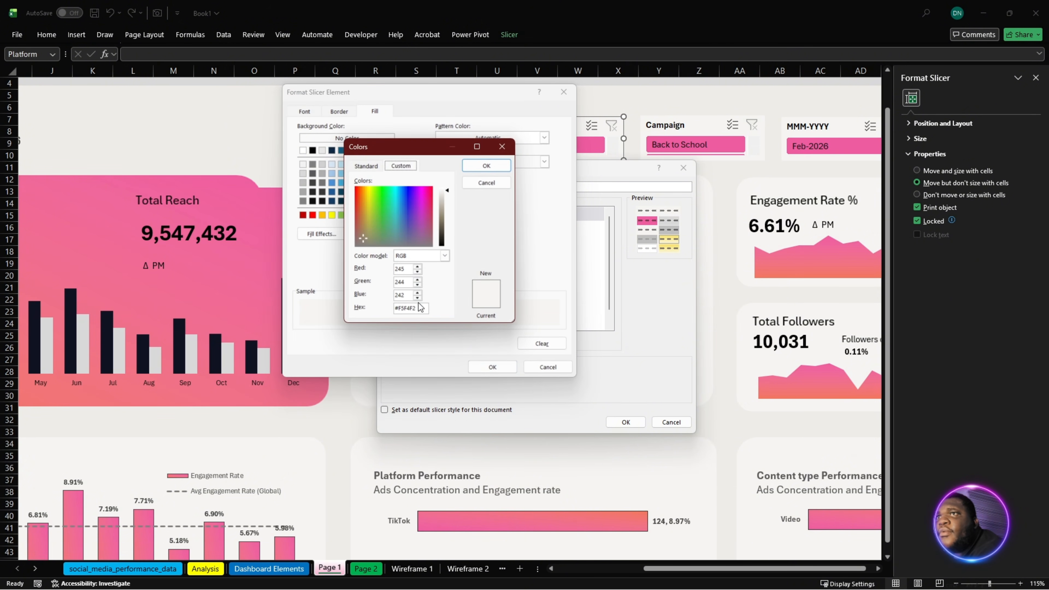
pyautogui.click(417, 309)
pyautogui.doubleClick(416, 309)
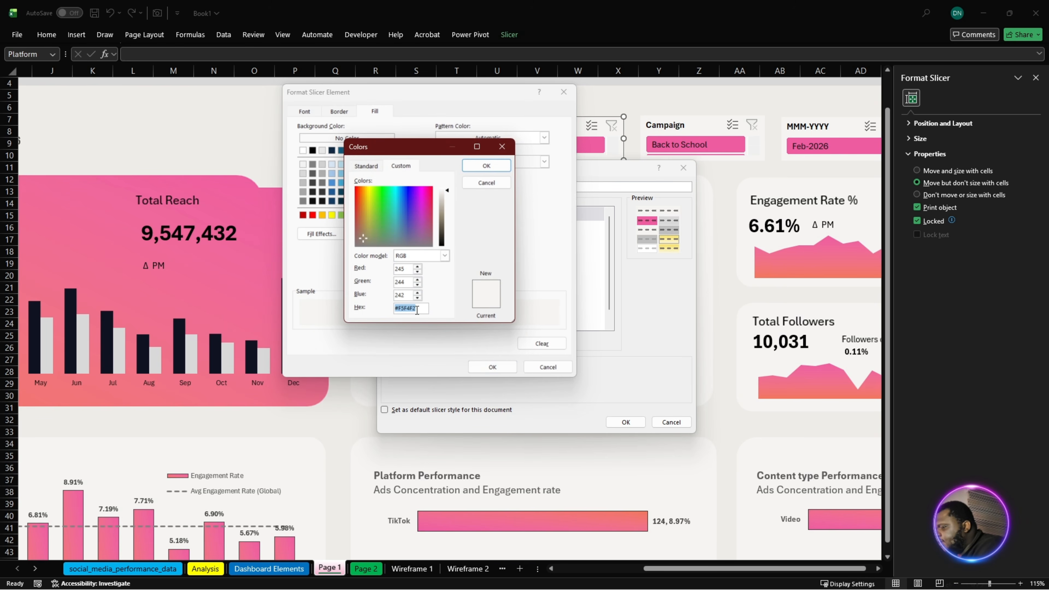
pyautogui.write('#EDECE8')
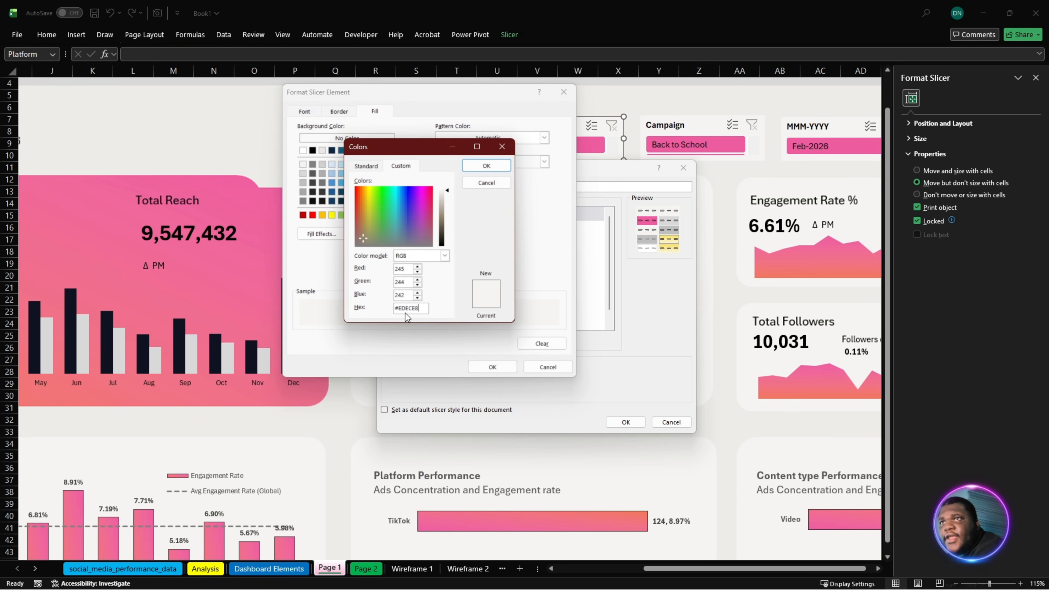
pyautogui.click(486, 167)
pyautogui.click(487, 366)
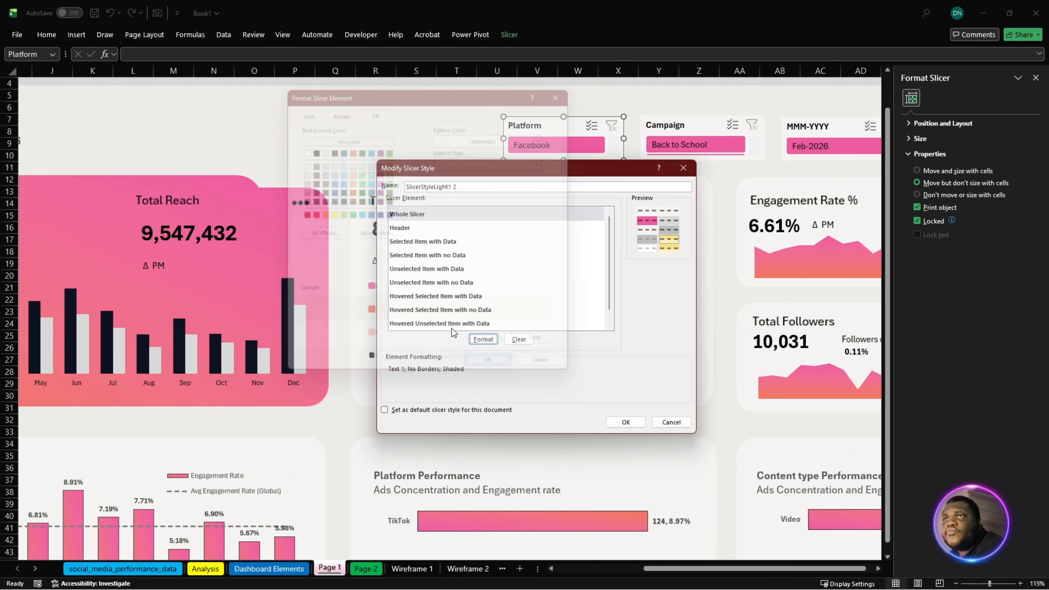
# - Set the Header element's background fill to #EDECE8 and save the modified slicer style
pyautogui.click(411, 228)
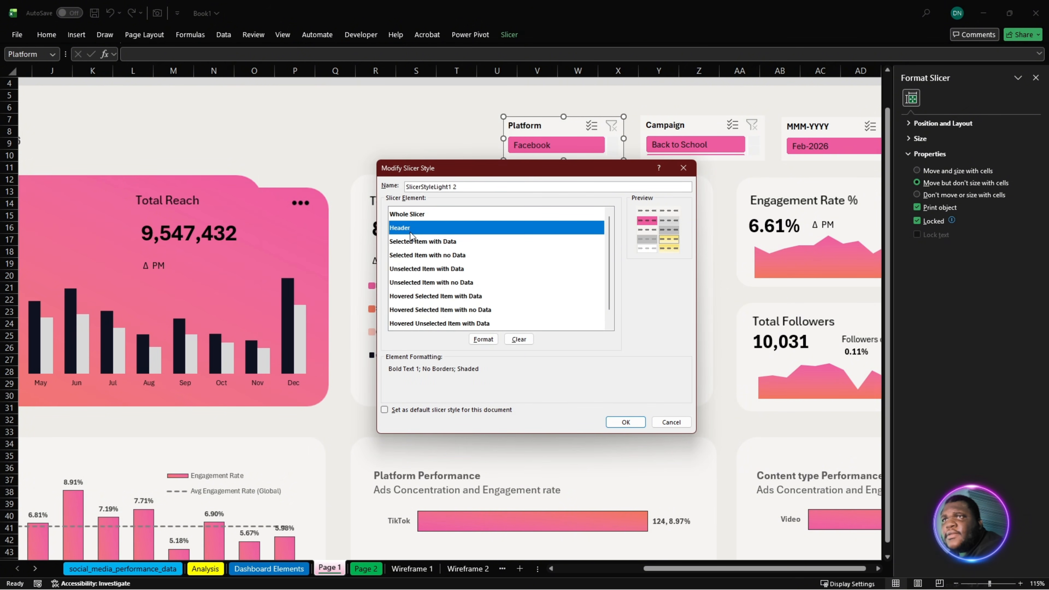
pyautogui.click(484, 338)
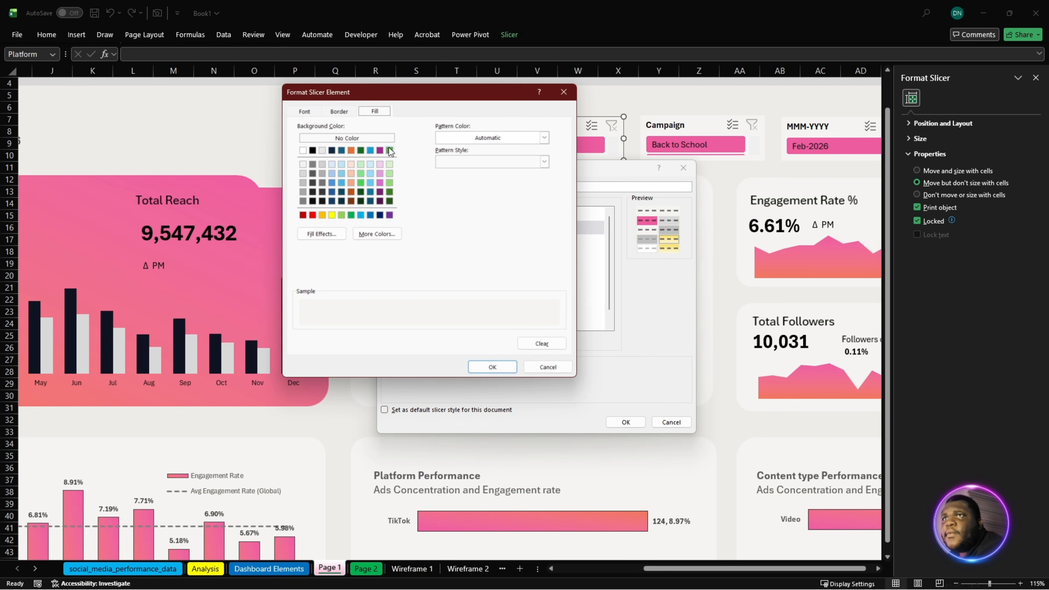
pyautogui.click(389, 239)
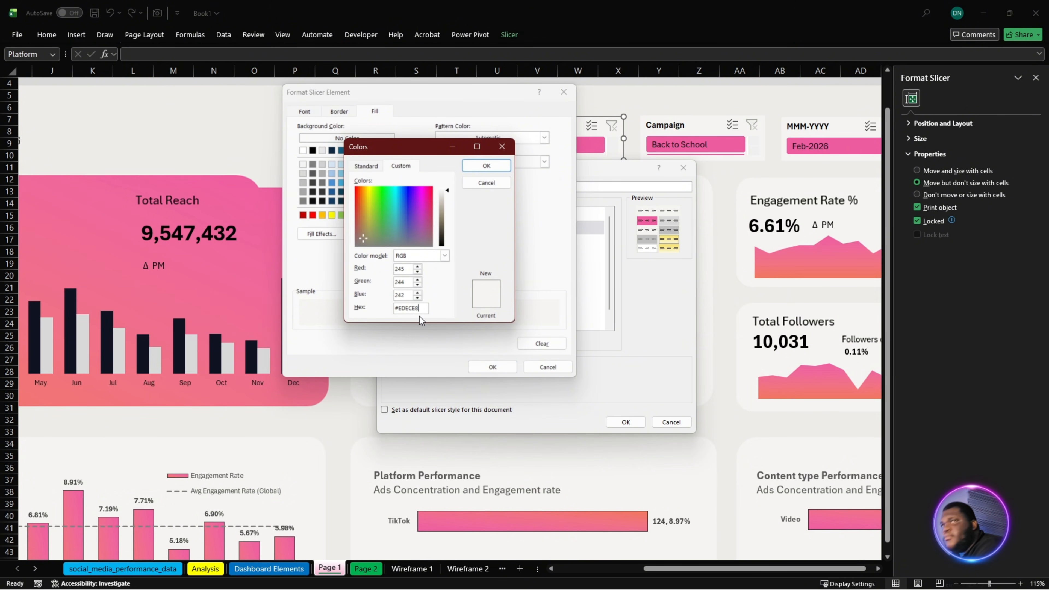
pyautogui.click(491, 164)
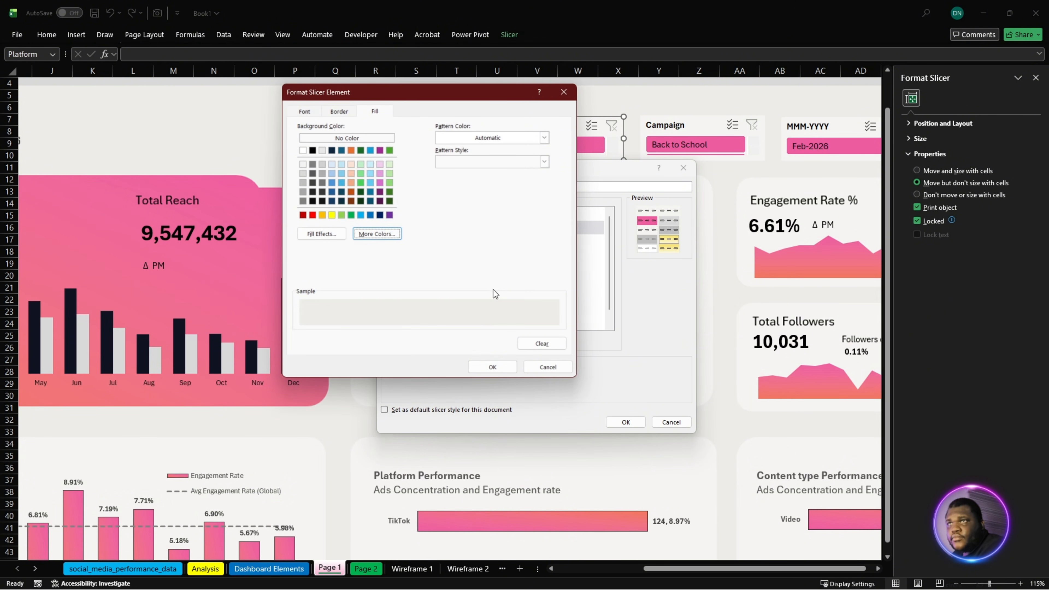
pyautogui.click(492, 367)
pyautogui.click(620, 423)
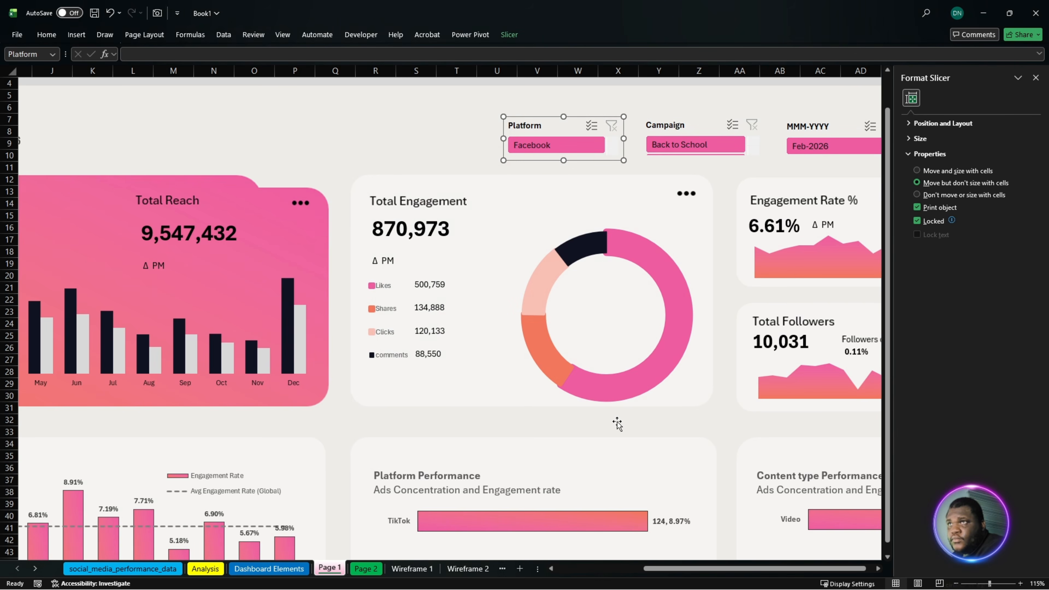
pyautogui.click(323, 148)
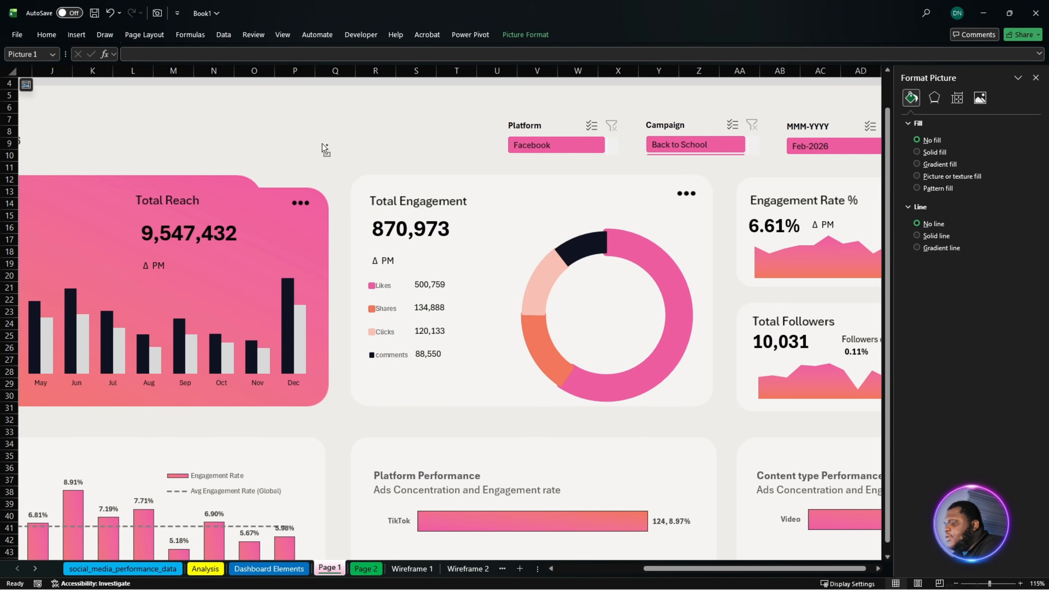
pyautogui.press('Delete')
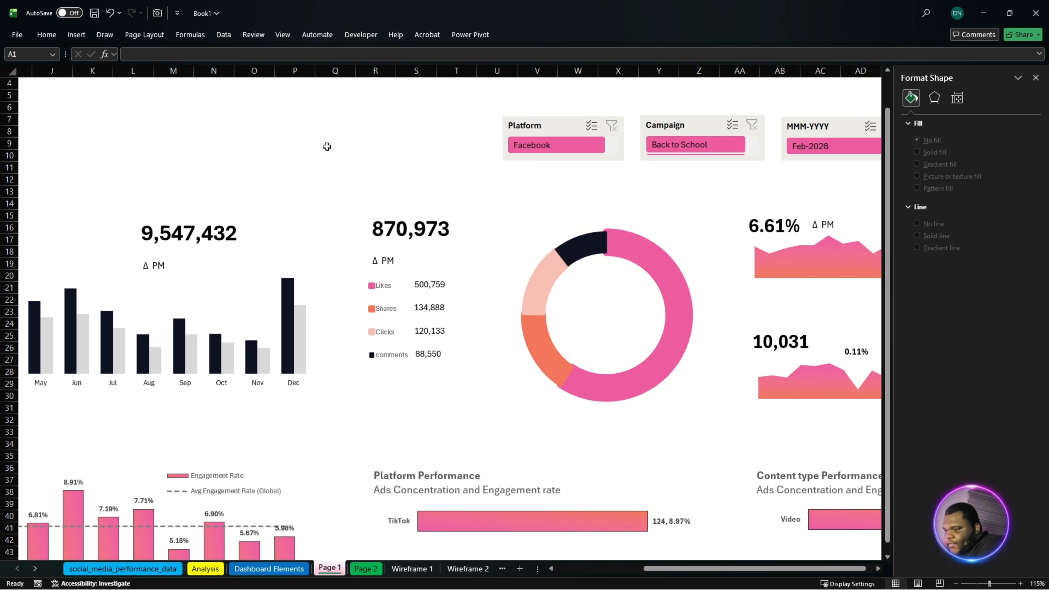
pyautogui.hotkey('ctrl', 'z')
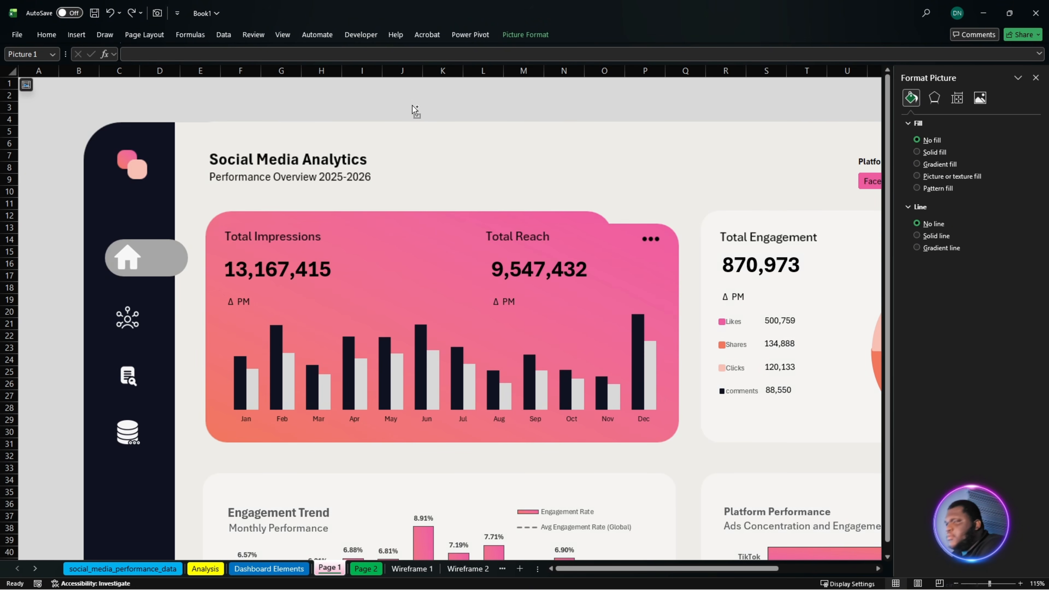
# - Save the workbook and close the picture formatting pane
pyautogui.hotkey('ctrl', 's')
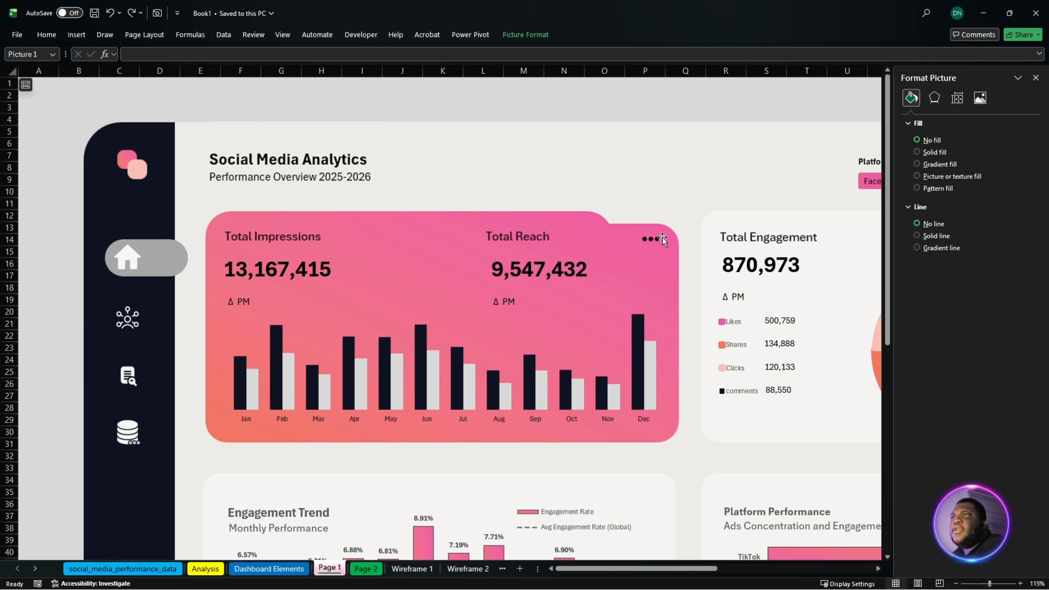
pyautogui.click(1036, 78)
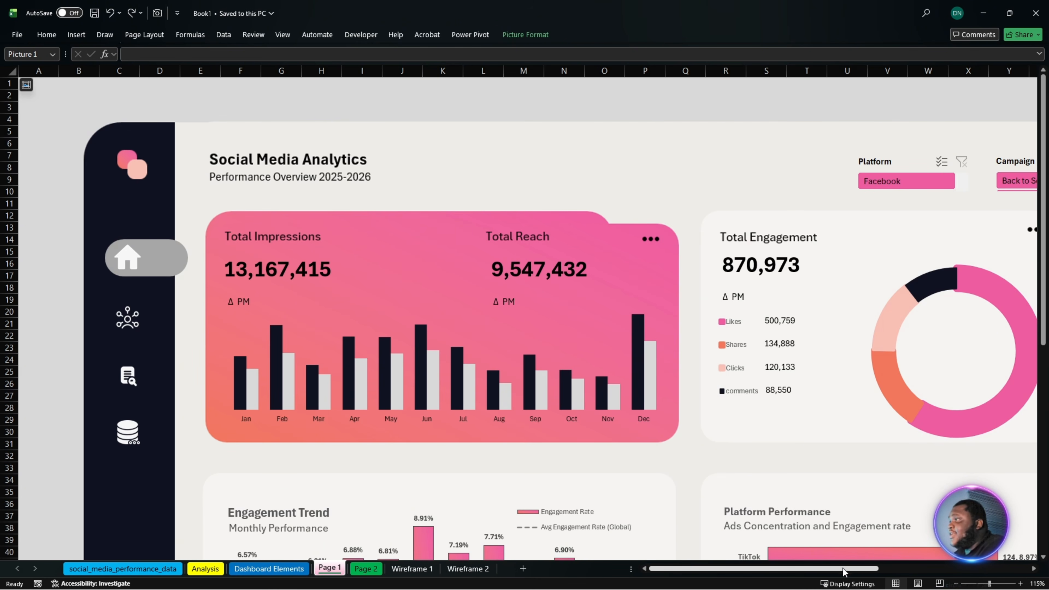
pyautogui.moveTo(827, 570); pyautogui.dragTo(901, 566)
pyautogui.keyDown('ctrl'); pyautogui.scroll(-1, 835, 438); pyautogui.keyUp('ctrl')
pyautogui.keyDown('ctrl'); pyautogui.scroll(-2, 835, 442); pyautogui.keyUp('ctrl')
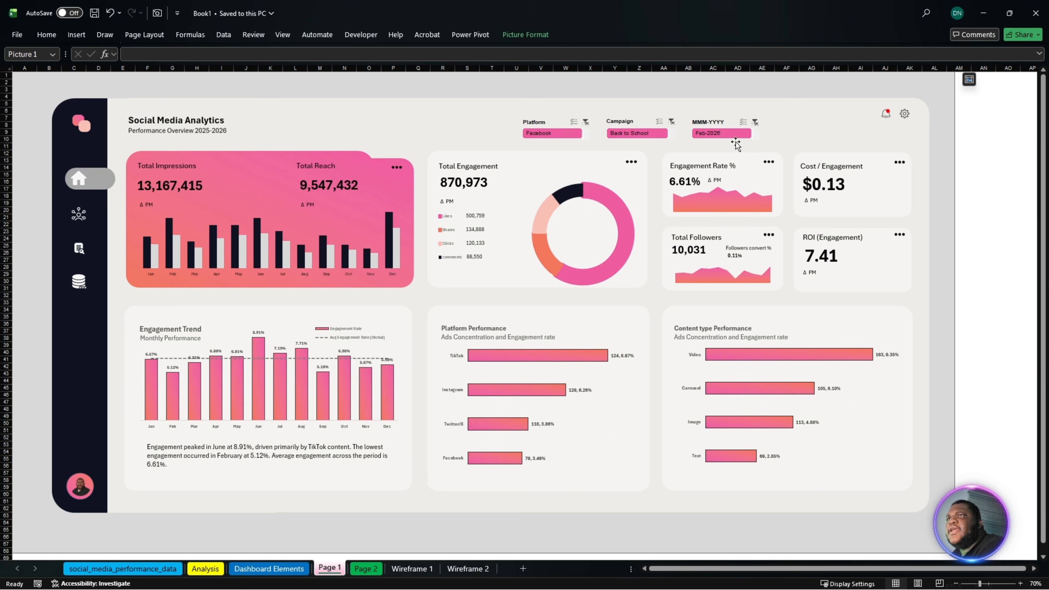
# - Move the Platform, Campaign and MMM-YYYY slicers together across the Page 1 header, close to the notification bell
pyautogui.click(547, 124)
pyautogui.keyDown('ctrl'); pyautogui.click(606, 124); pyautogui.keyUp('ctrl')
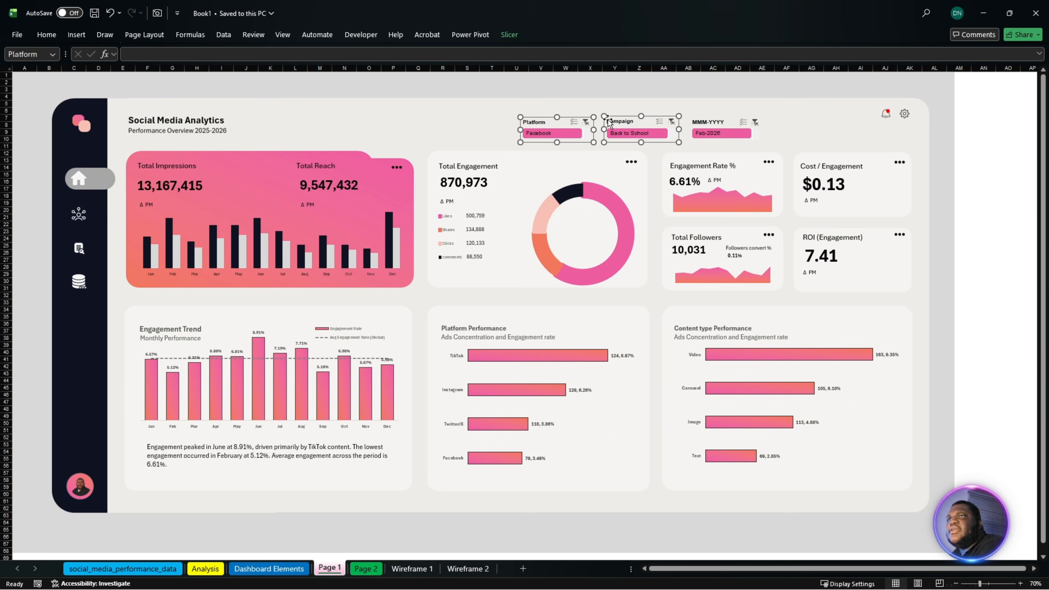
pyautogui.keyDown('ctrl'); pyautogui.click(704, 122); pyautogui.keyUp('ctrl')
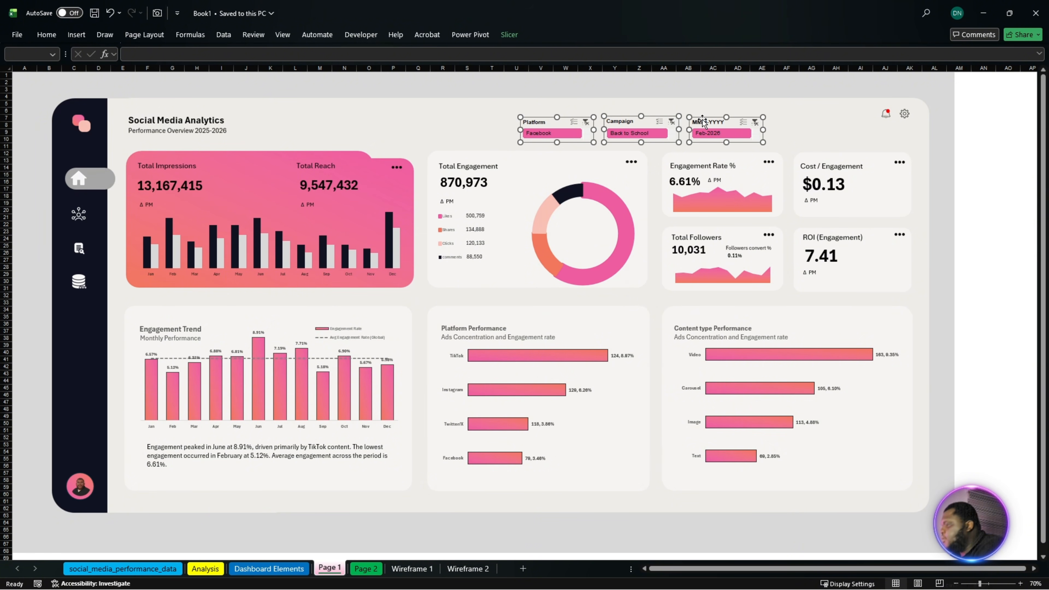
pyautogui.press('Right')
pyautogui.press('Right')
pyautogui.press('Right')
pyautogui.press('Right')
pyautogui.press('Right')
pyautogui.press('Right')
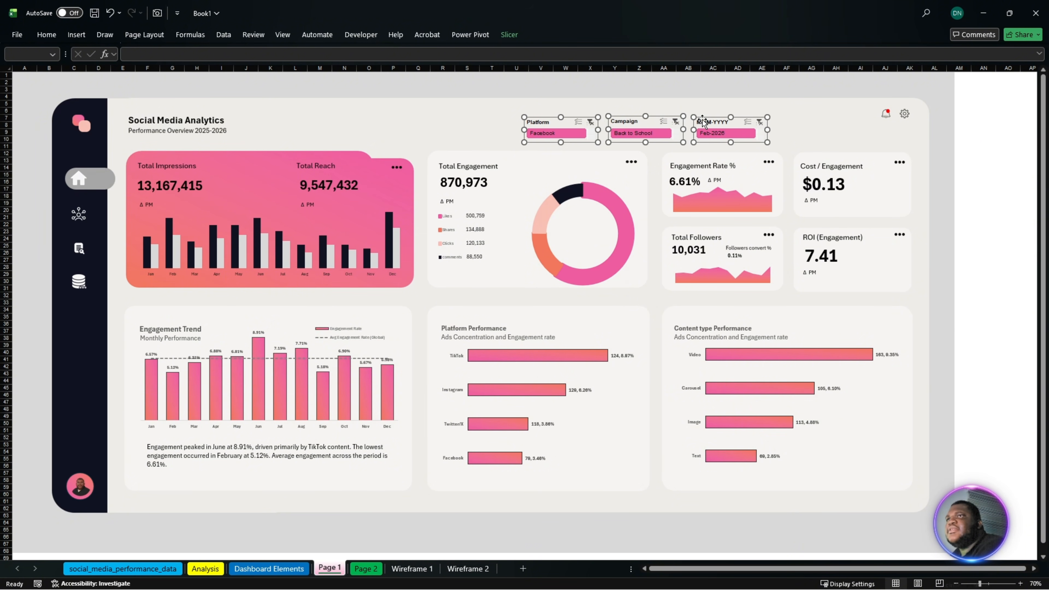
pyautogui.press('Right')
pyautogui.press('Right')
pyautogui.moveTo(718, 123); pyautogui.dragTo(815, 121)
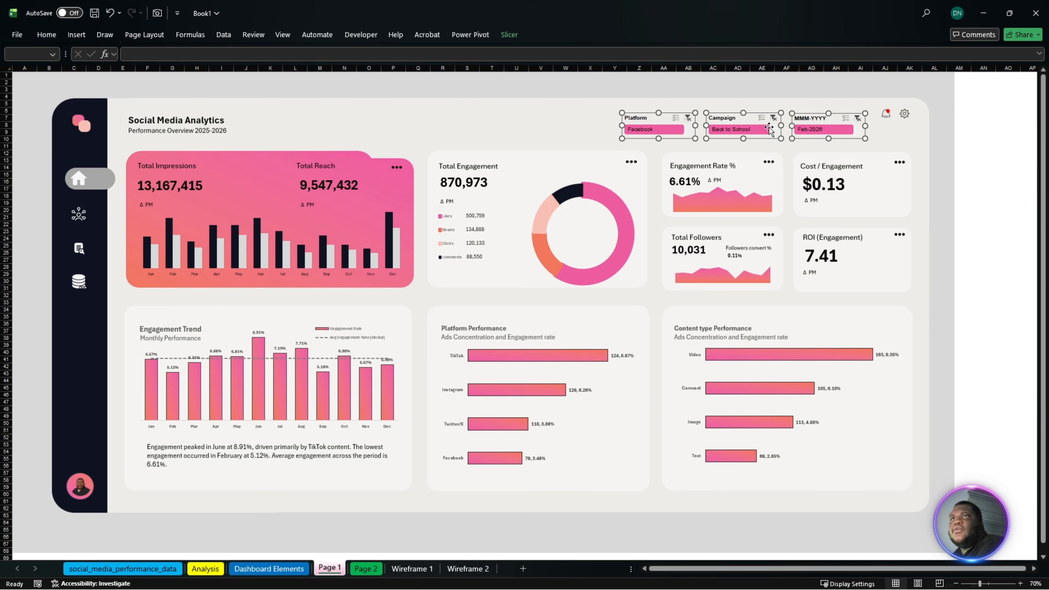
# - Paste the three slicers onto Page 2 and place them in its header beside the notification bell
pyautogui.click(377, 571)
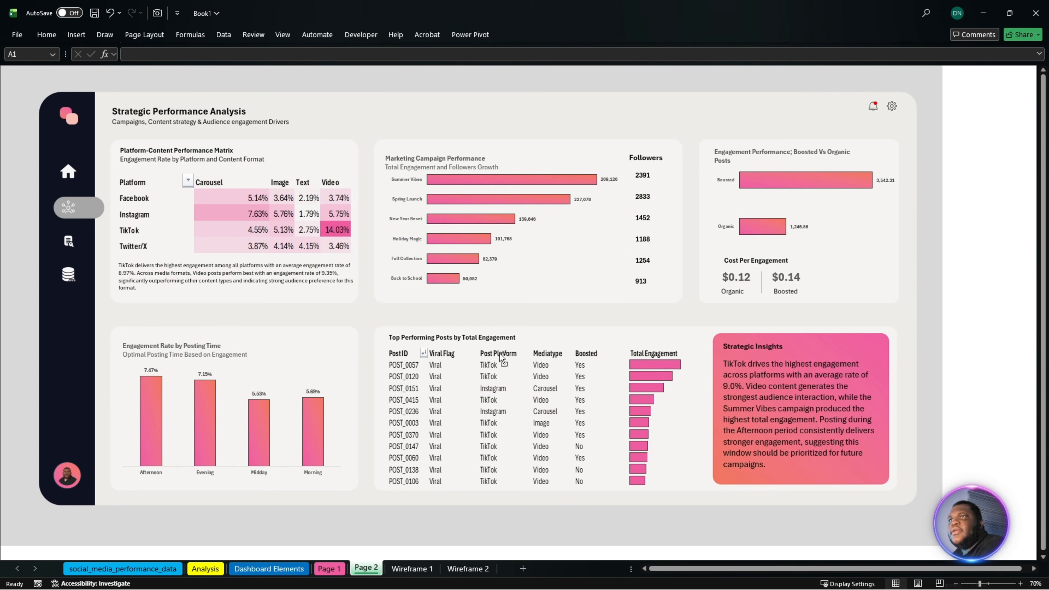
pyautogui.hotkey('ctrl', 'v')
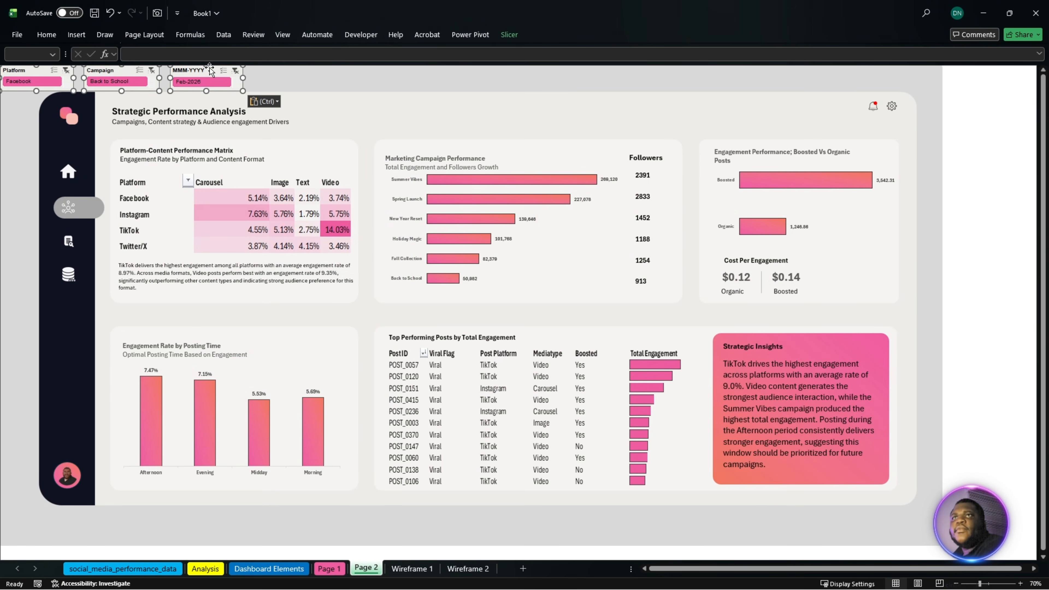
pyautogui.moveTo(205, 71); pyautogui.dragTo(824, 110)
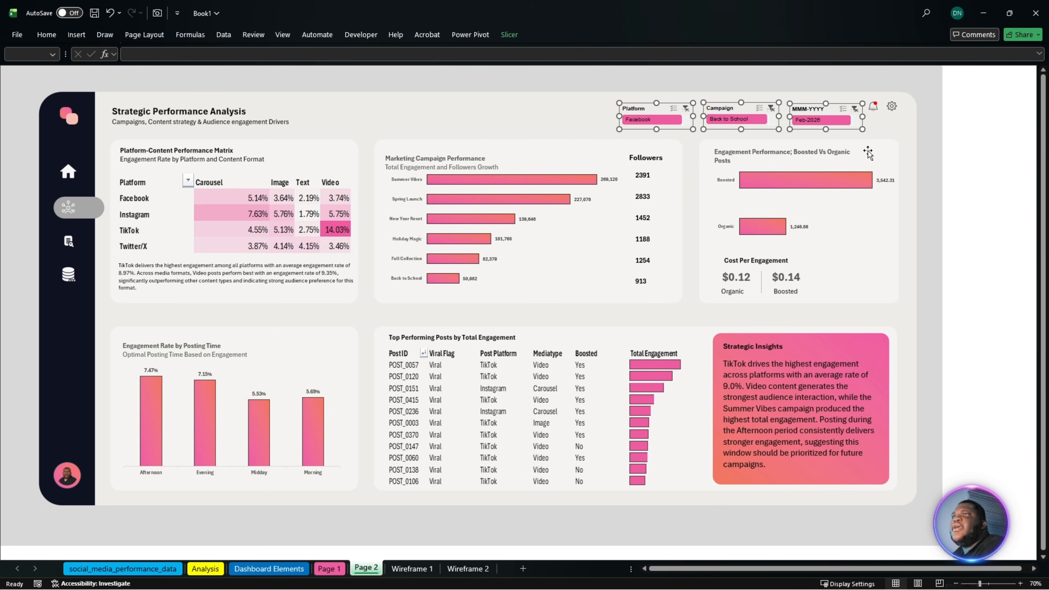
pyautogui.click(991, 231)
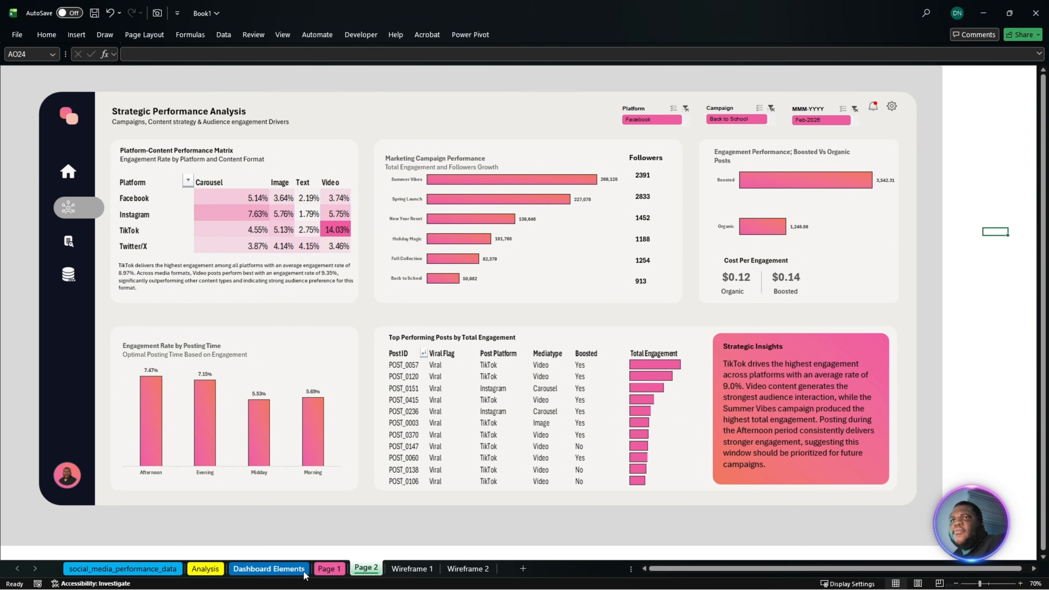
# - Filter the Page 1 dashboard to Mar-2025 with the MMM-YYYY slicer
pyautogui.click(330, 570)
pyautogui.click(983, 176)
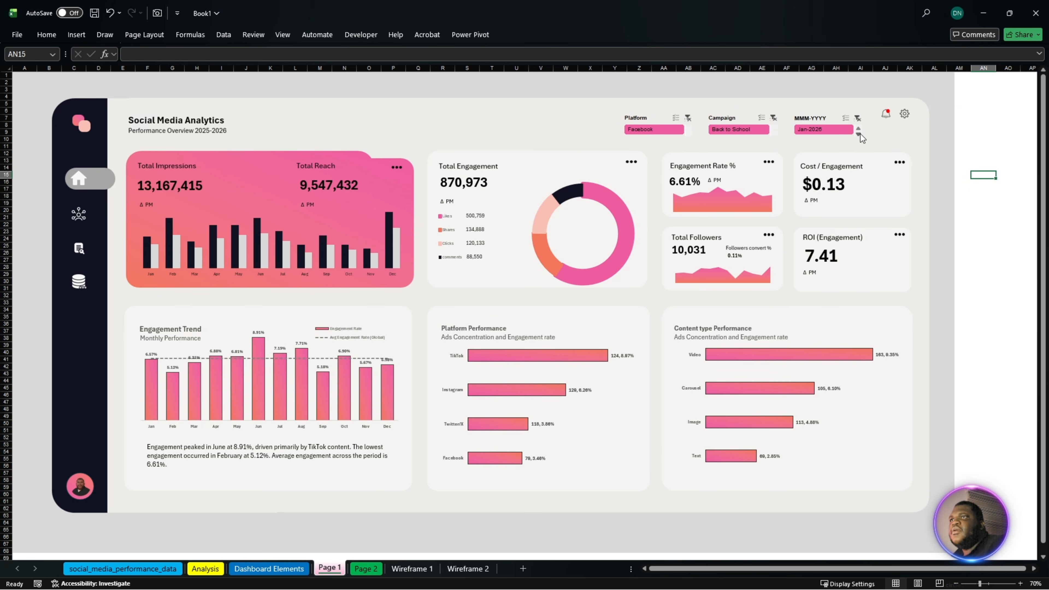
pyautogui.click(861, 134)
pyautogui.click(860, 132)
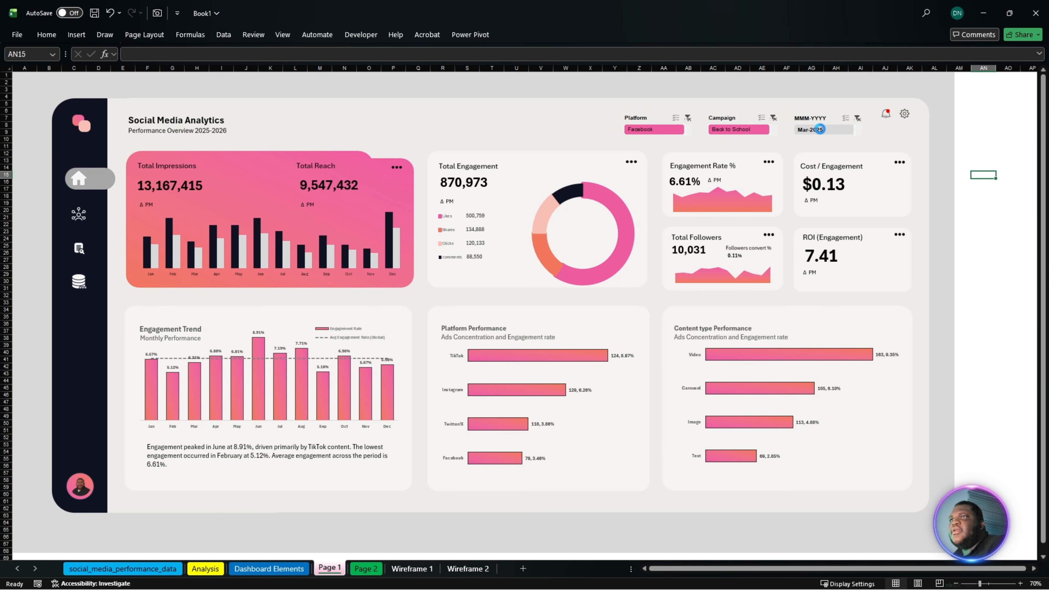
pyautogui.click(820, 130)
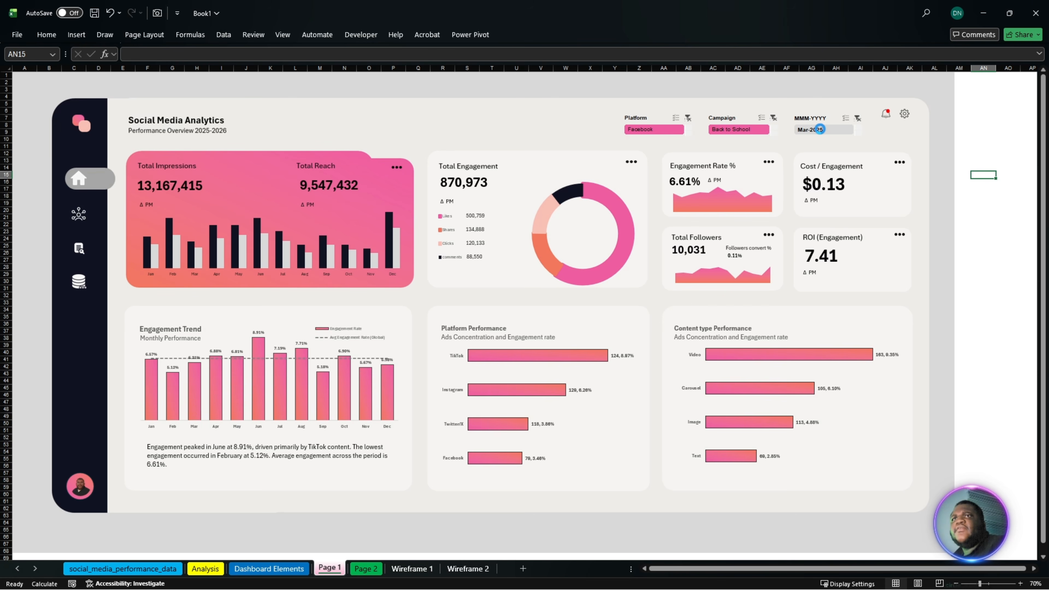
pyautogui.click(820, 130)
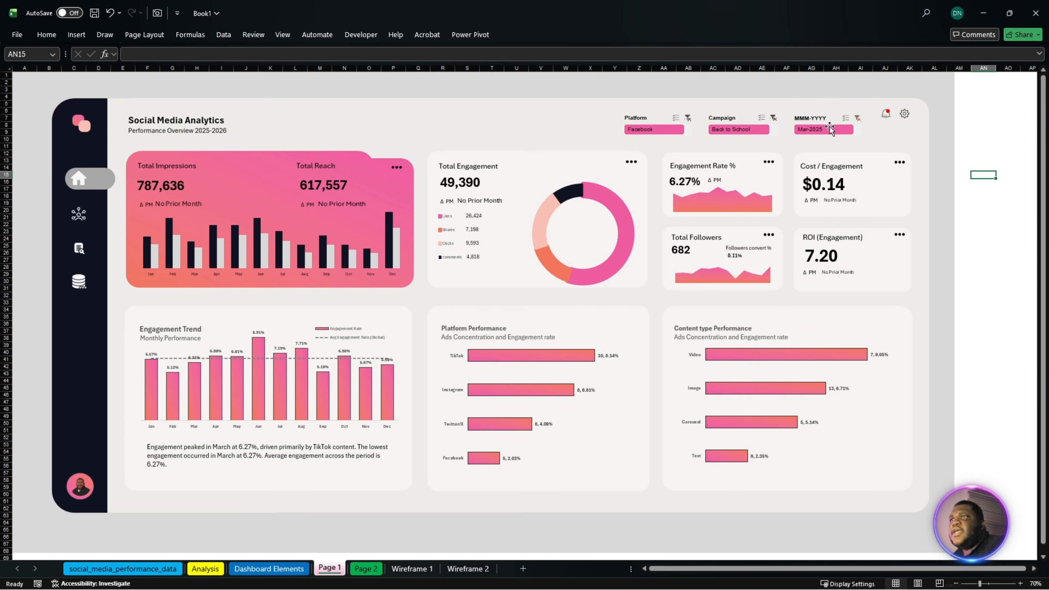
# - Filter the dashboard to Mar-2026 with the MMM-YYYY slicer and clear that filter
pyautogui.click(856, 132)
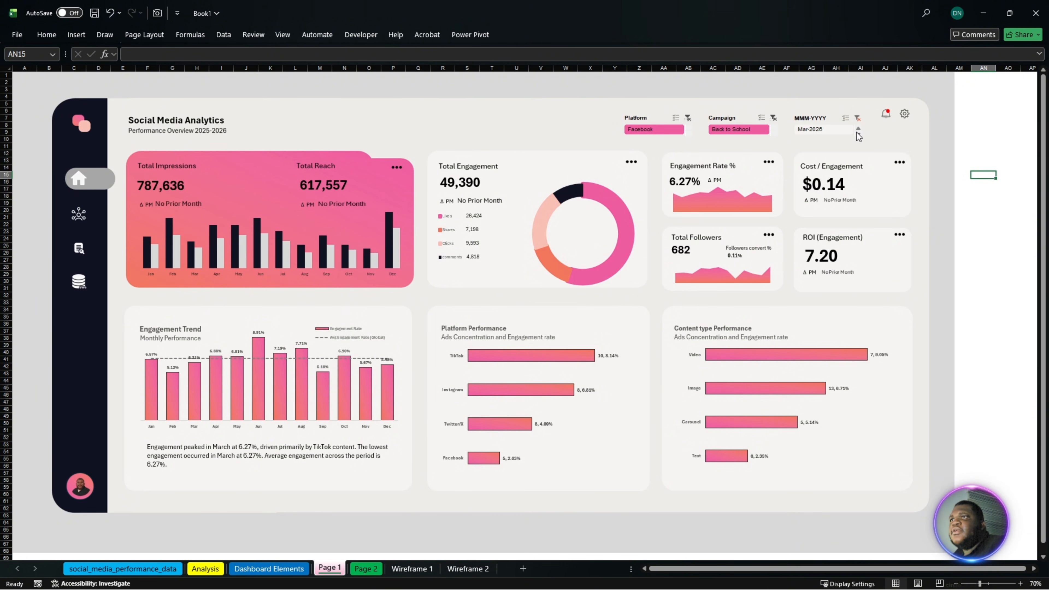
pyautogui.click(825, 131)
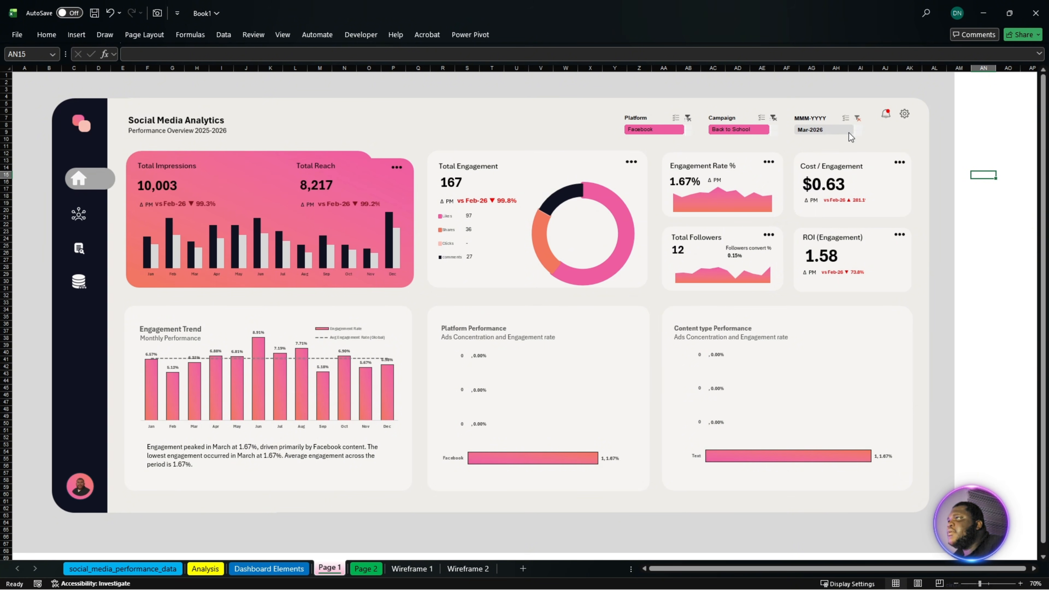
pyautogui.click(858, 118)
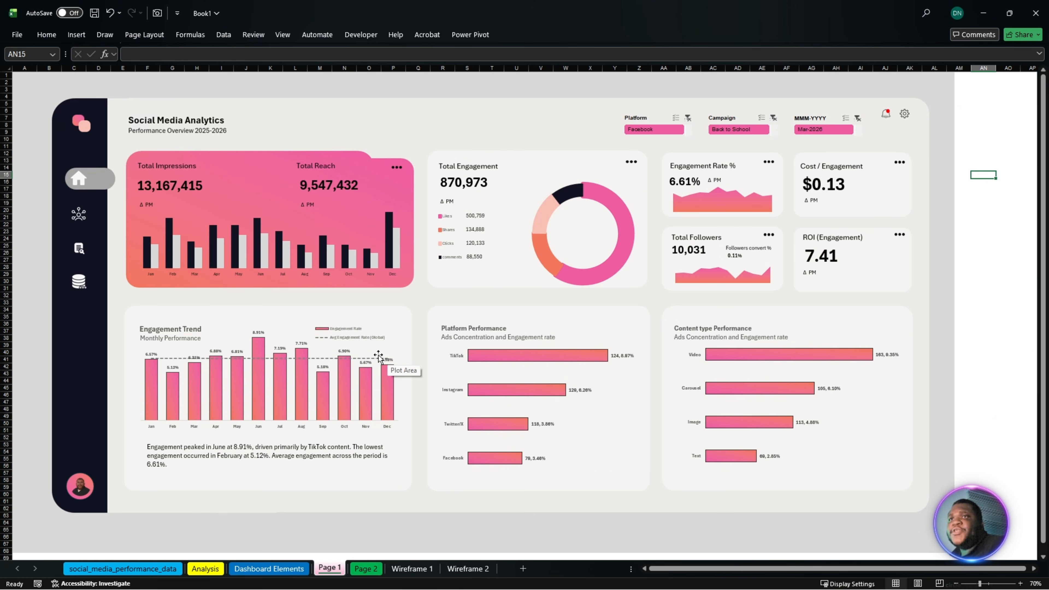
# - Switch to the Downloads folder in File Explorer
pyautogui.moveTo(331, 589)
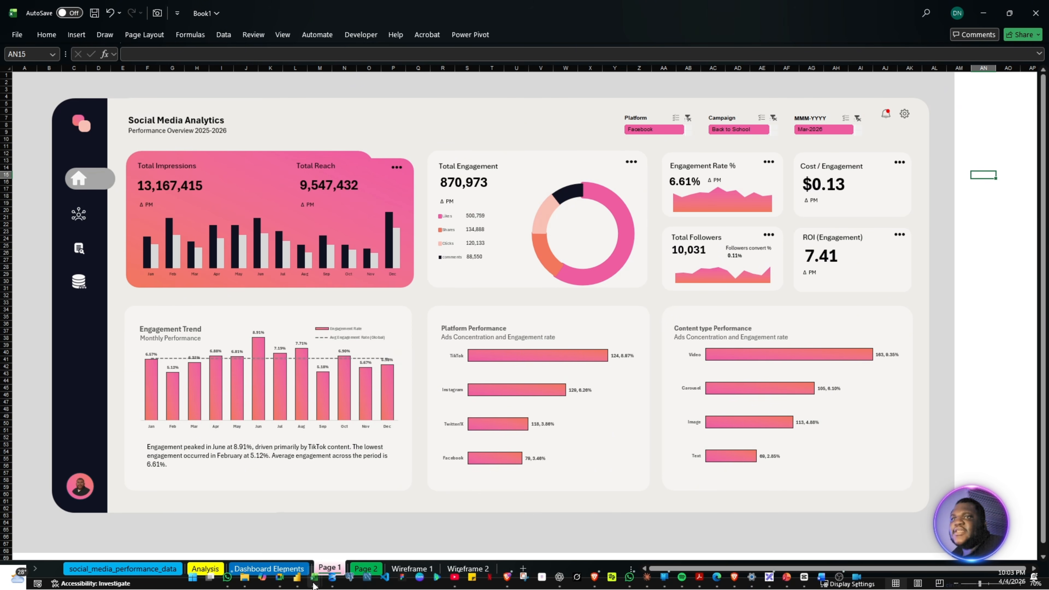
pyautogui.moveTo(245, 577)
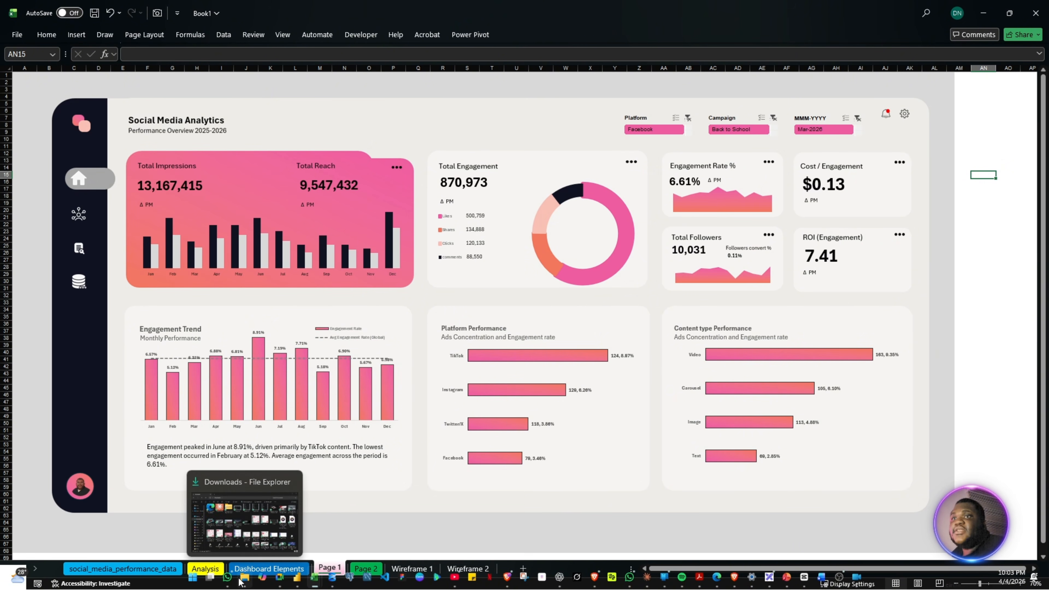
pyautogui.click(254, 547)
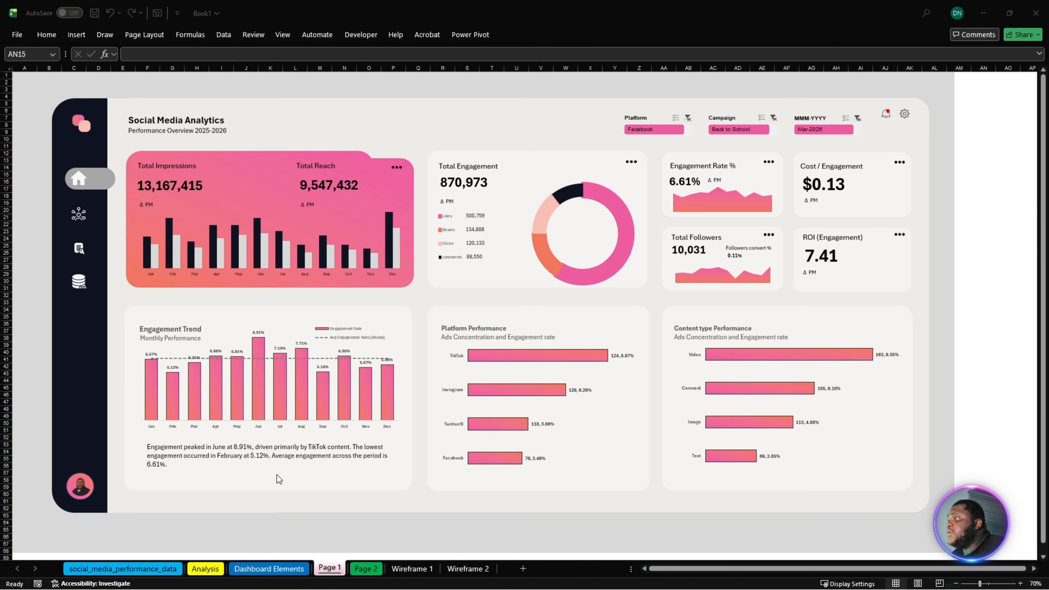